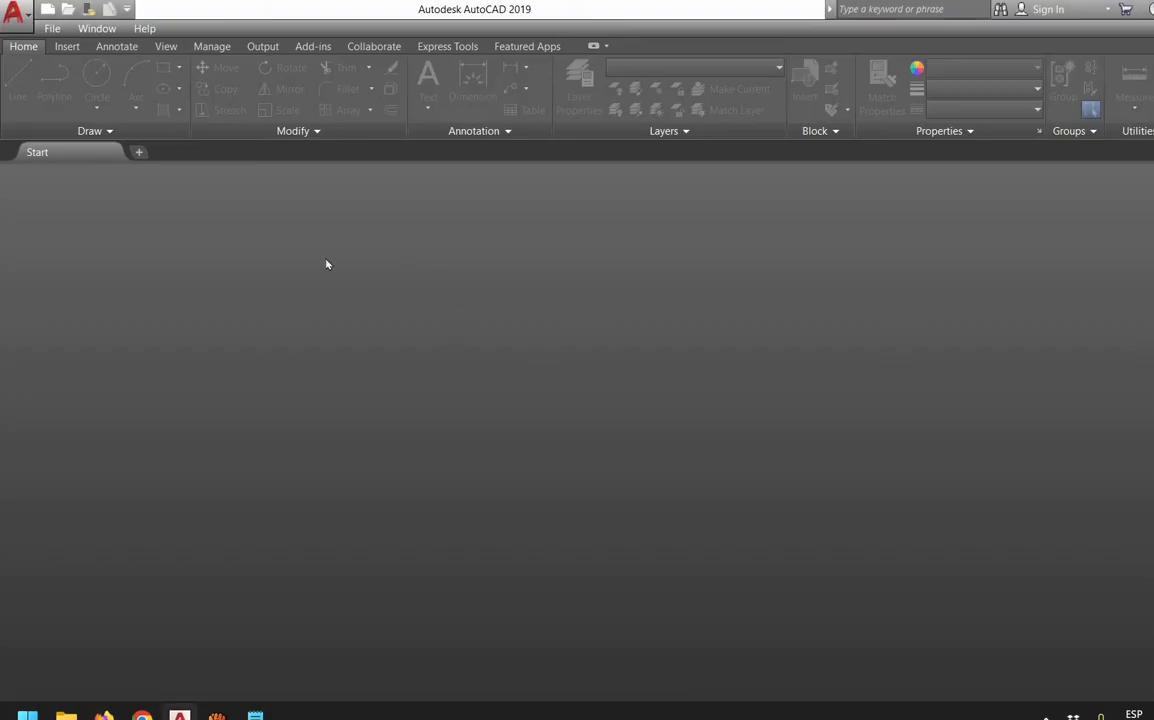
# Create a new drawing from the acadiso template
pyautogui.click(139, 151)
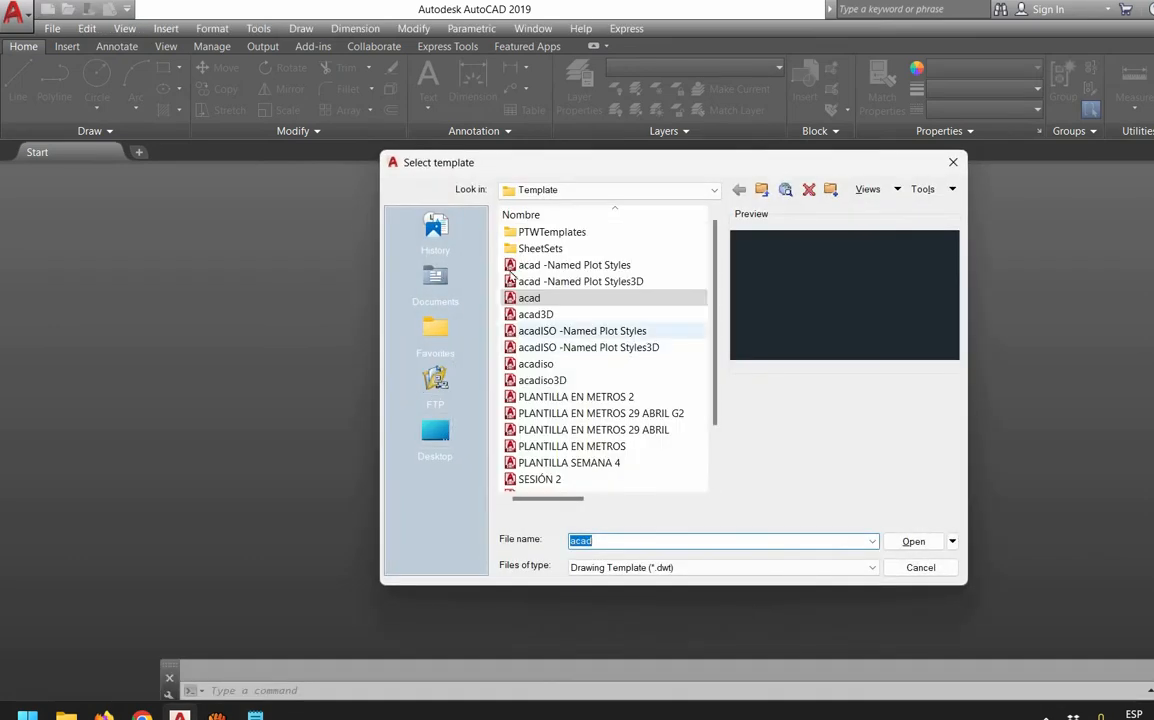
pyautogui.click(536, 364)
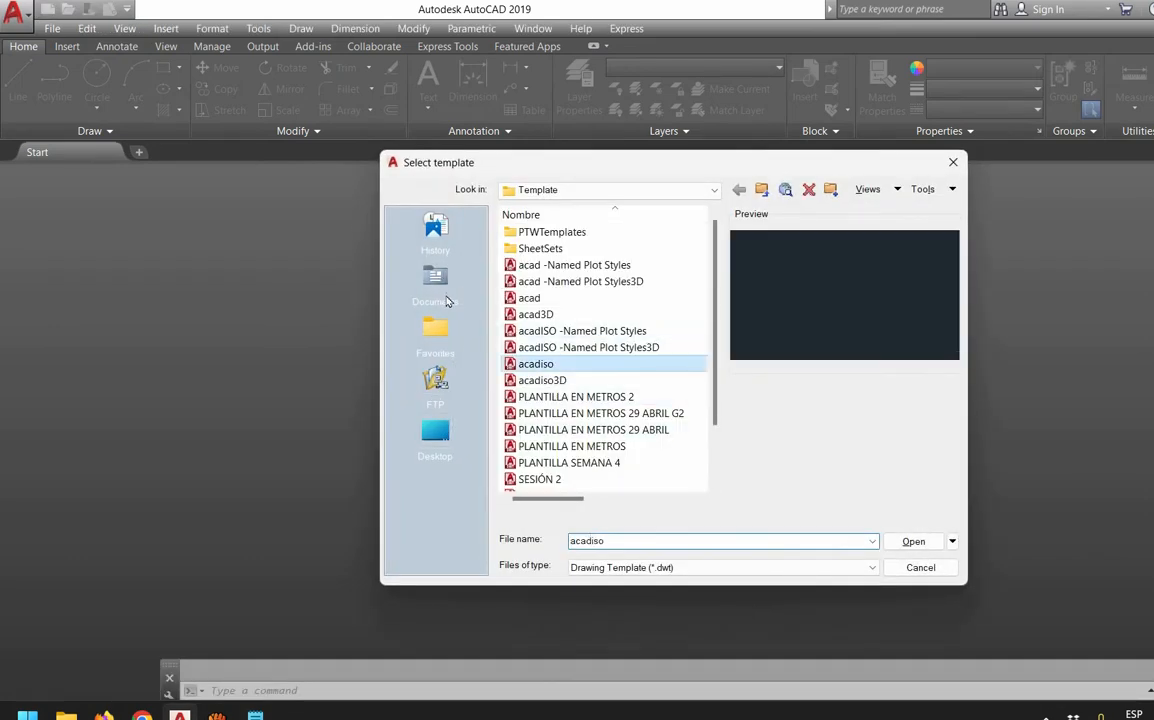
pyautogui.press('Return')
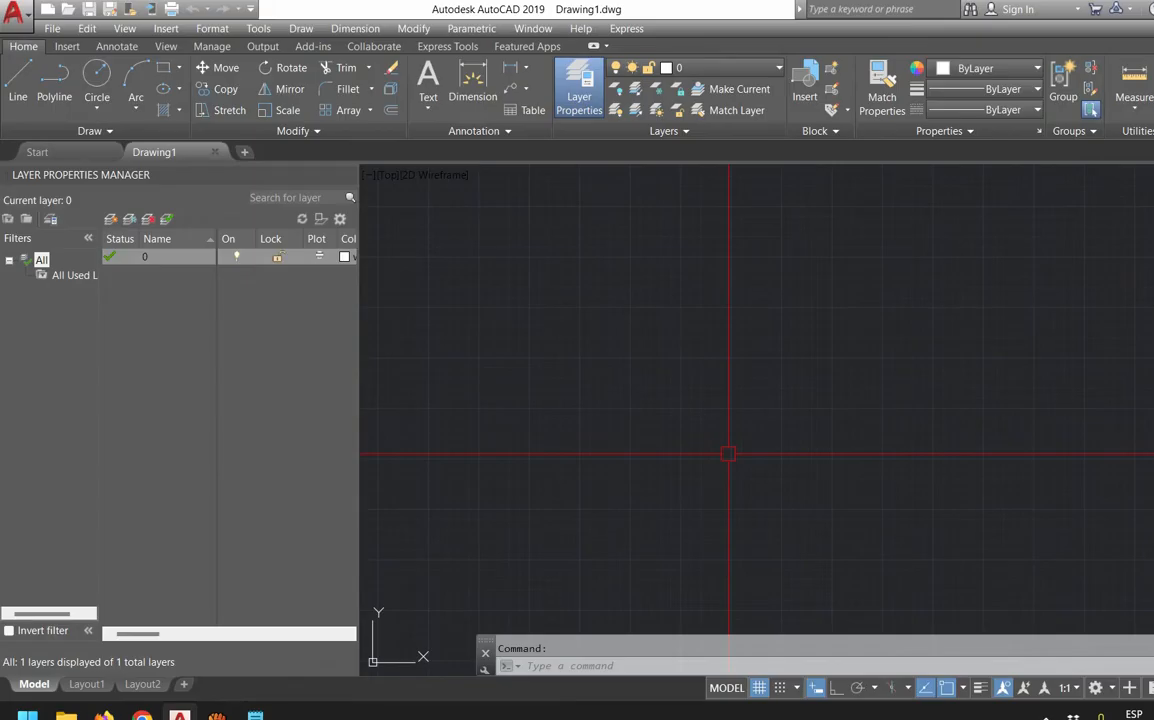
# Set the drawing units to meters with a decimal linear display format and a precision of 4 using -DWGUNITS
pyautogui.write('DWGUN')
pyautogui.press('Return')
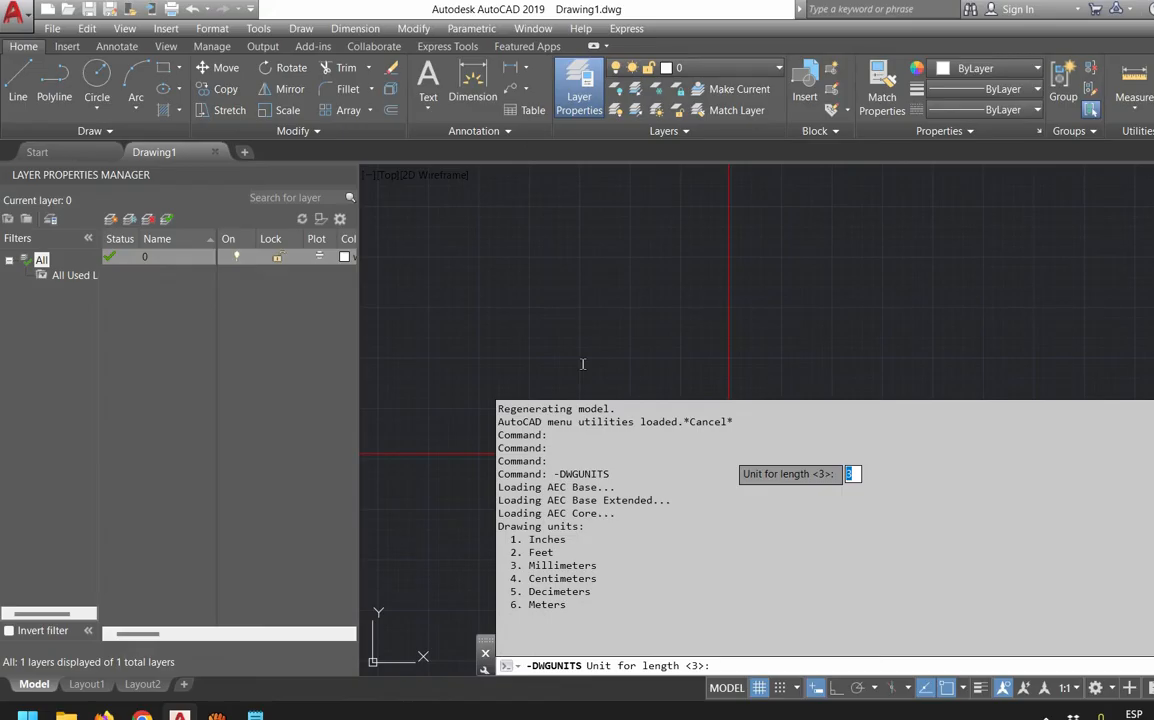
pyautogui.write('6')
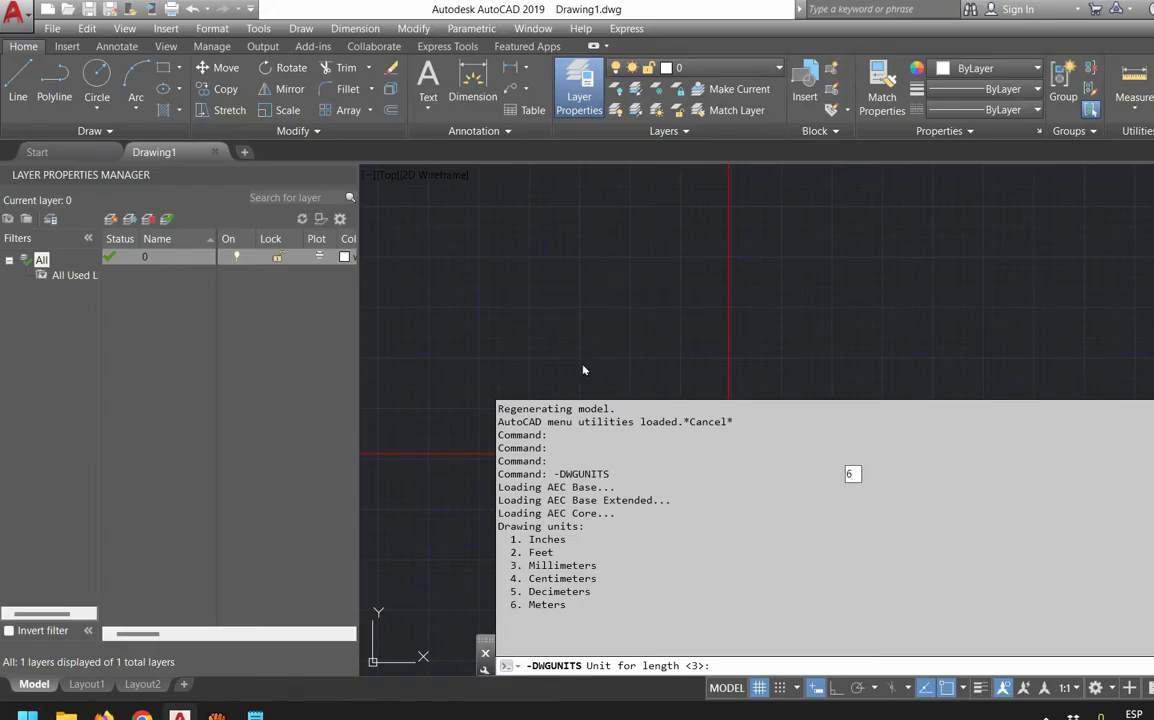
pyautogui.press('Return')
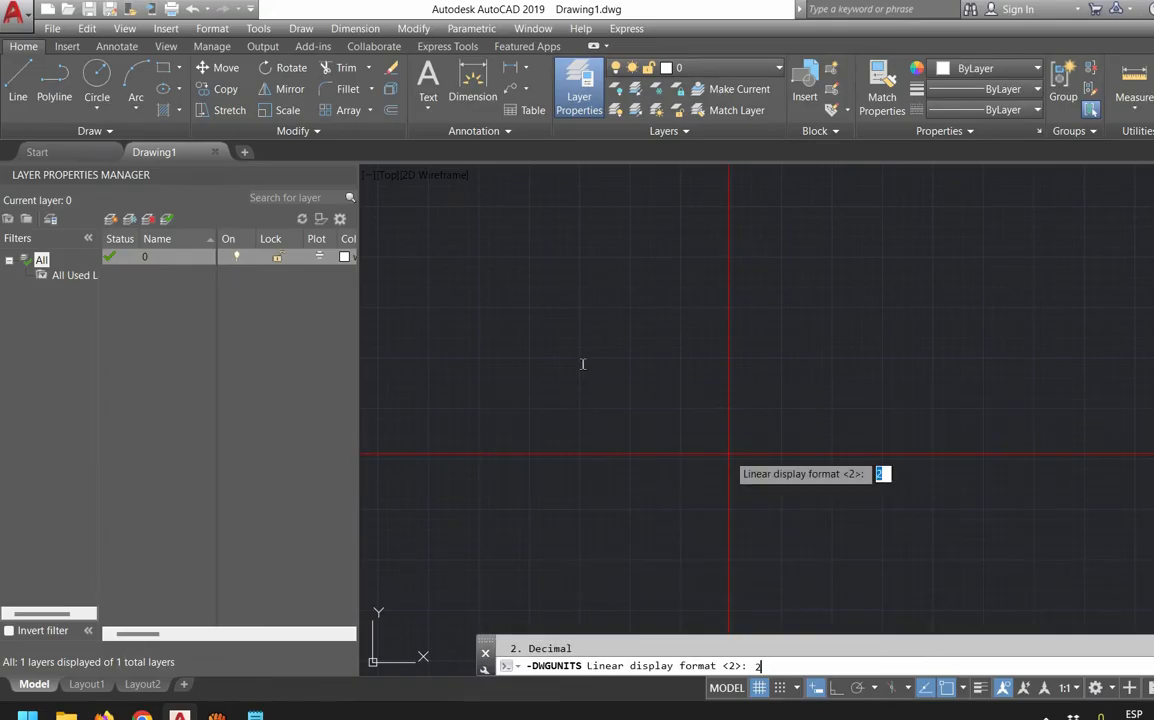
pyautogui.press('Return')
pyautogui.write('4')
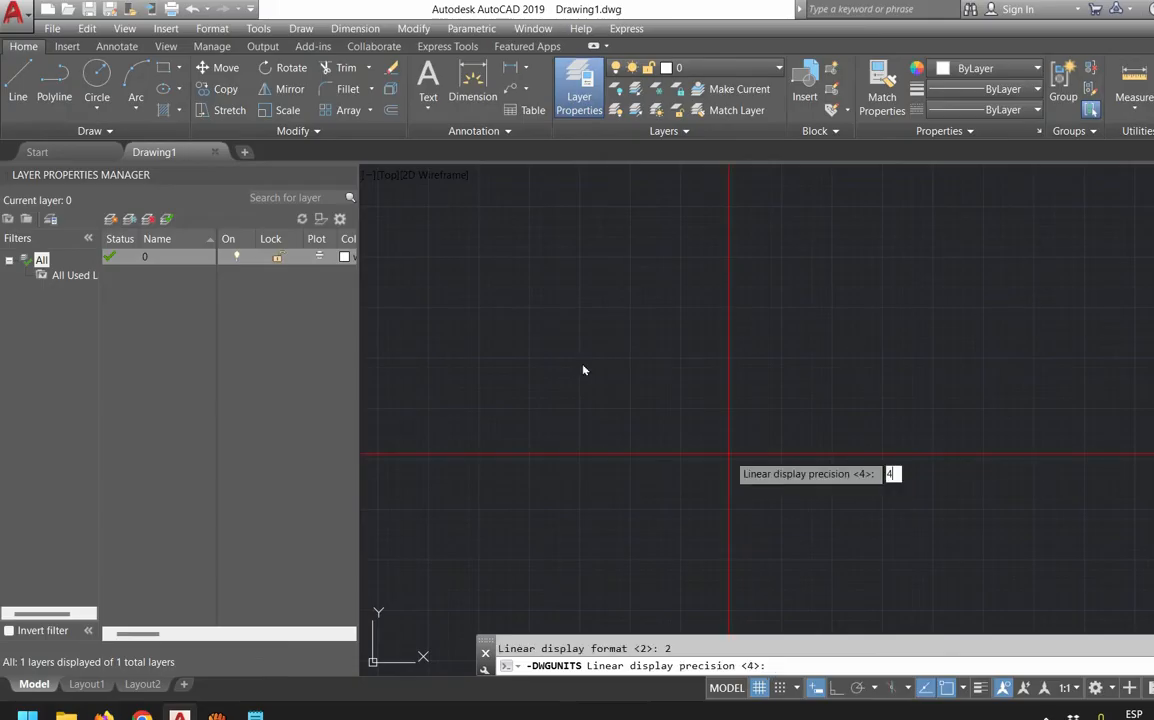
pyautogui.press('Return')
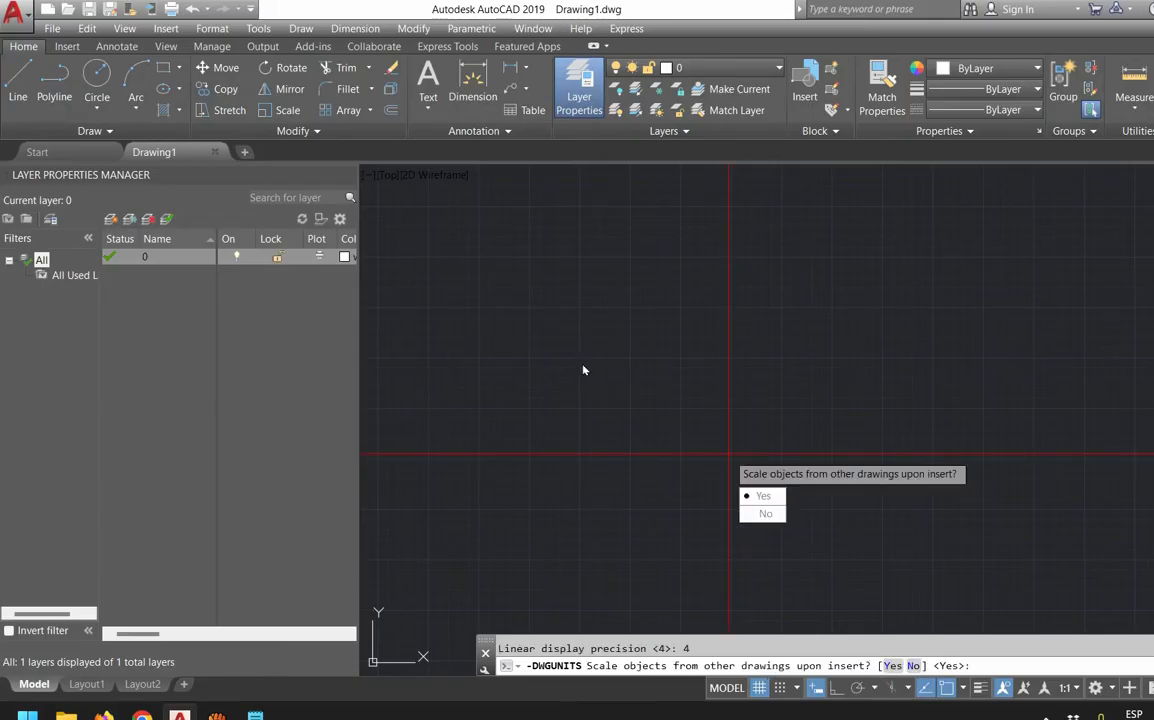
# Answer yes to scaling objects from other drawings upon insert and to the following prompt, and no to scaling objects in the current drawing
pyautogui.write('Y')
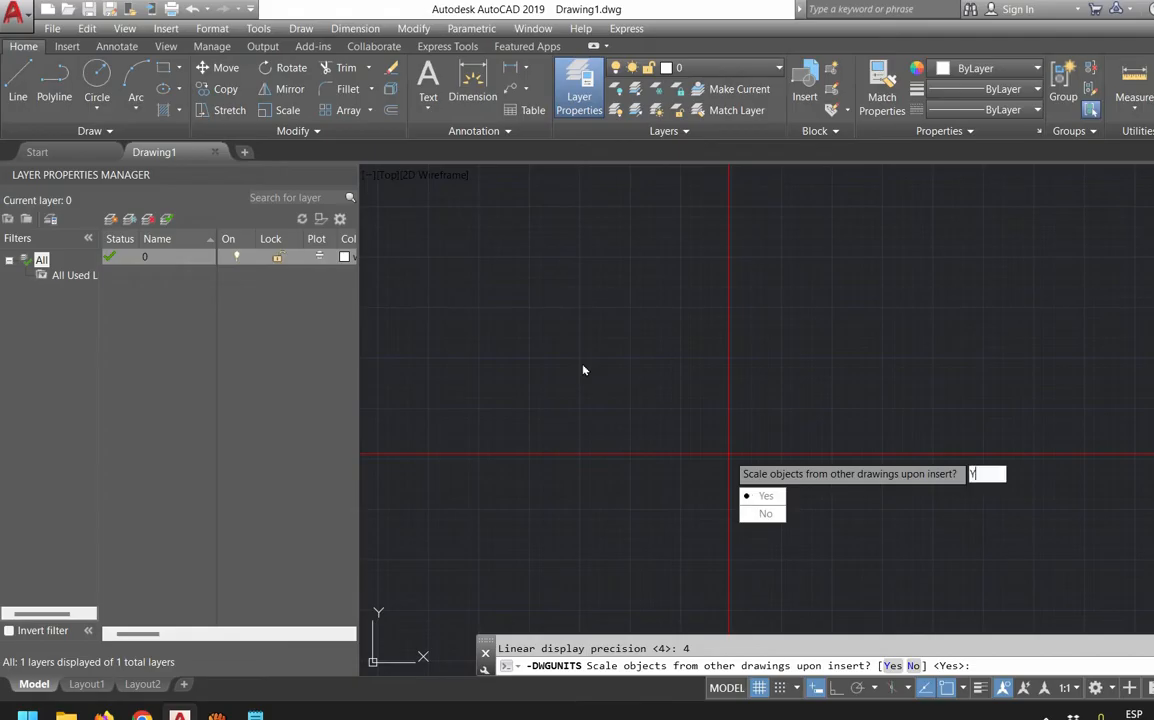
pyautogui.press('Return')
pyautogui.write('Y')
pyautogui.press('Return')
pyautogui.write('N')
pyautogui.press('Return')
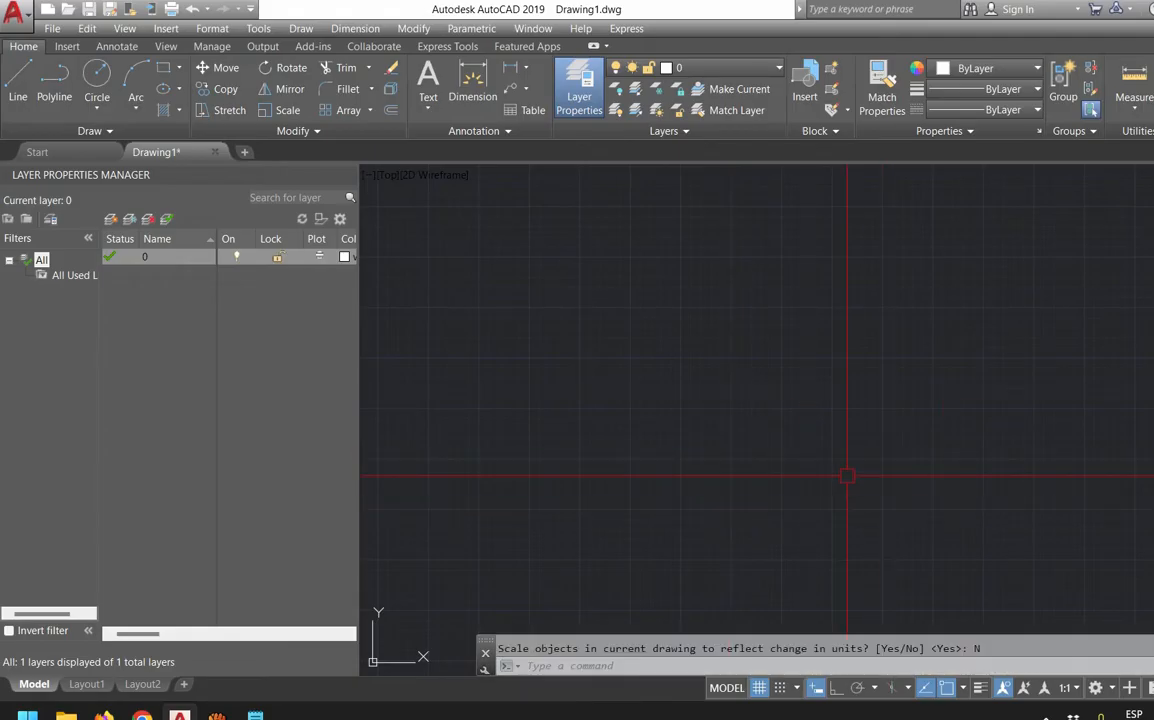
# Recheck the drawing's length unit without changing it, and turn off the grid
pyautogui.press('Return')
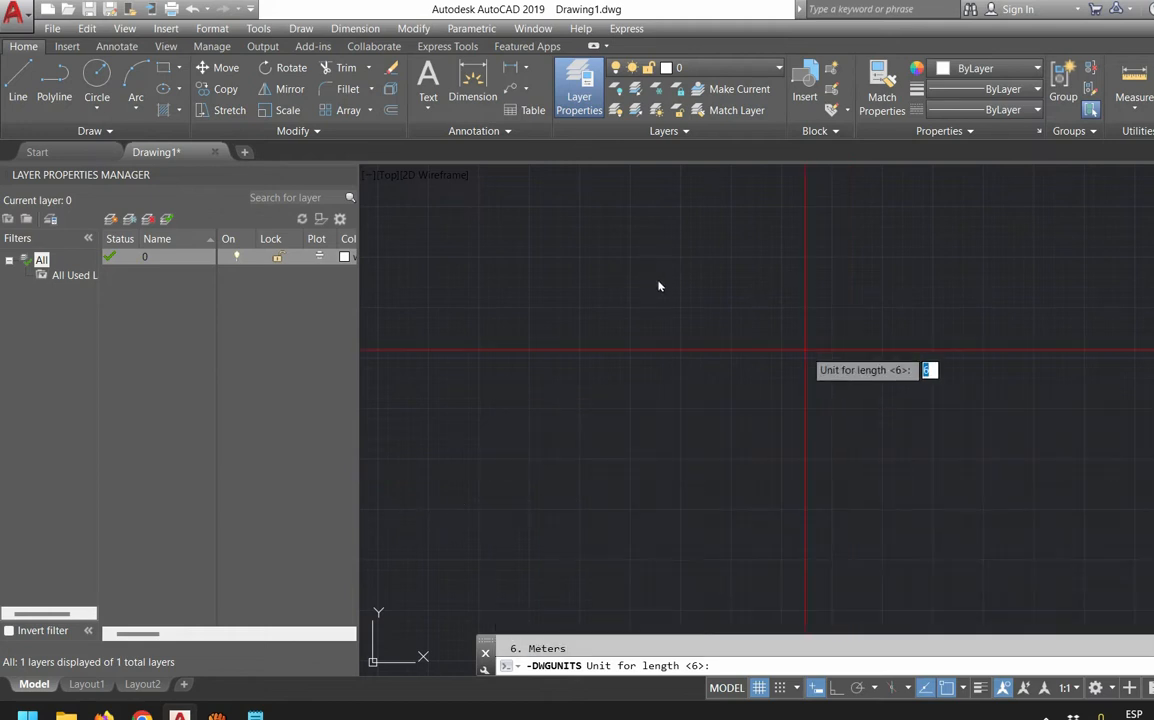
pyautogui.press('Escape')
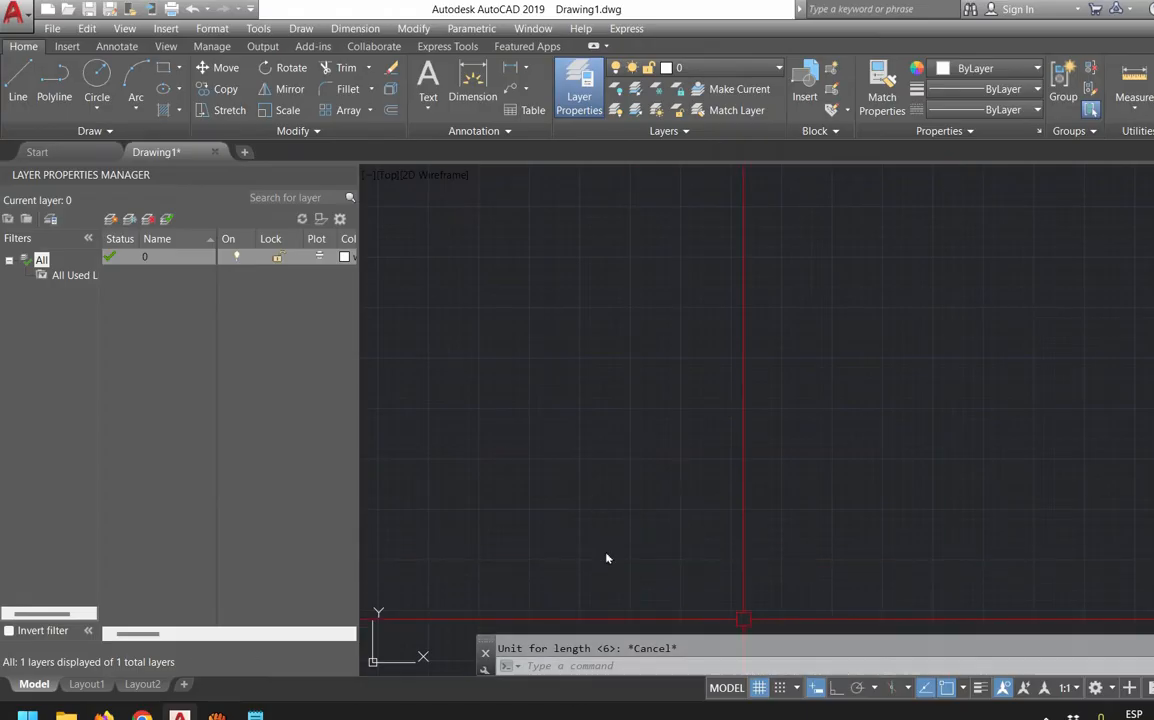
pyautogui.press('F7')
pyautogui.moveTo(572, 528); pyautogui.dragTo(516, 492, button='middle')
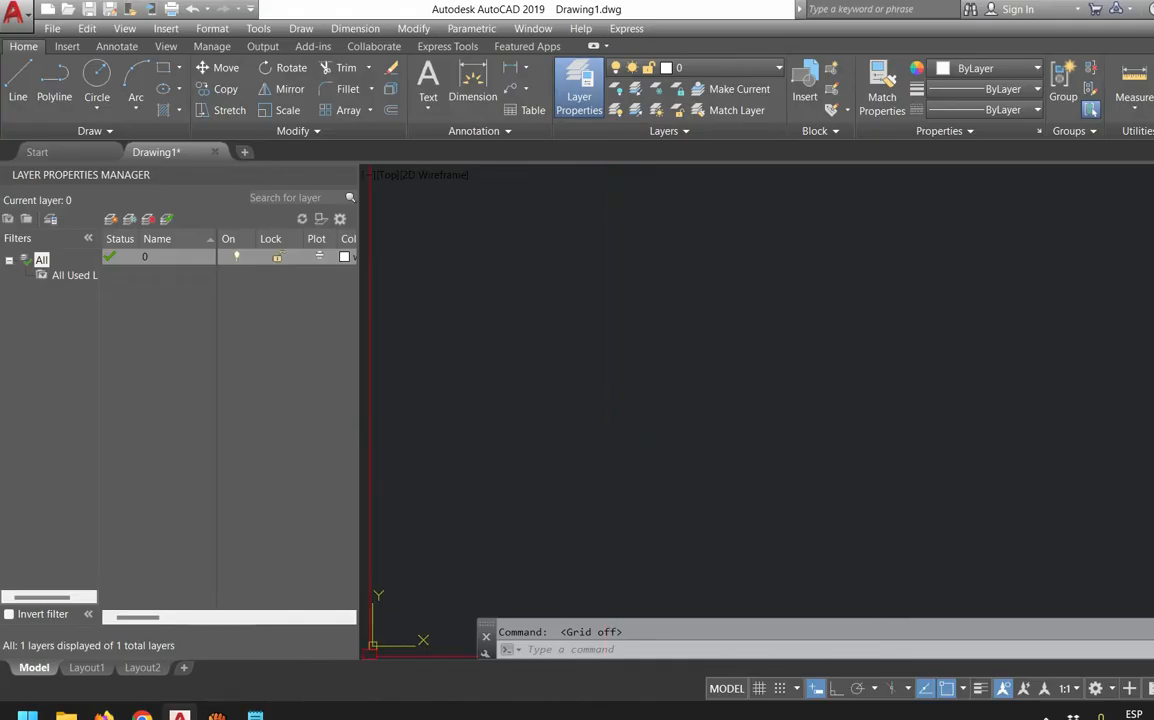
# Switch to Notepad, write the heading "INSERCIÓN DE IMAGENES" followed by a blank line, and return to AutoCAD
pyautogui.click(255, 716)
pyautogui.write('INSERCIÓN DE IMAGENES')
pyautogui.press('Return')
pyautogui.press('Return')
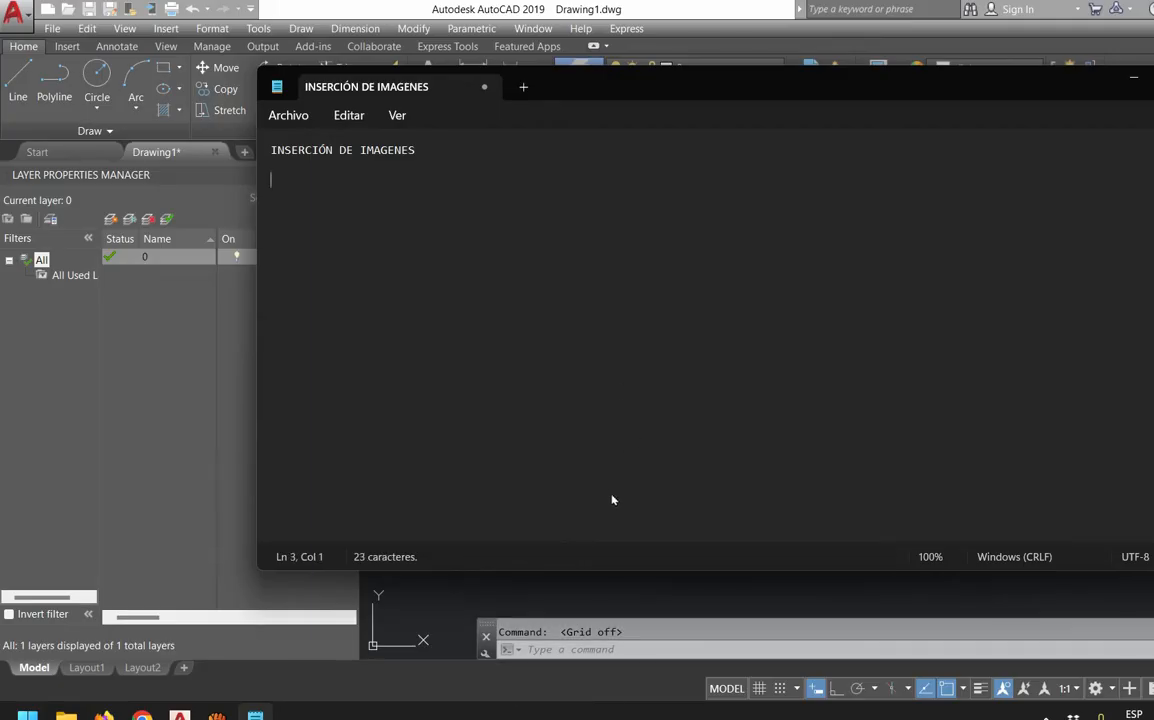
pyautogui.hotkey('alt', 'Tab')
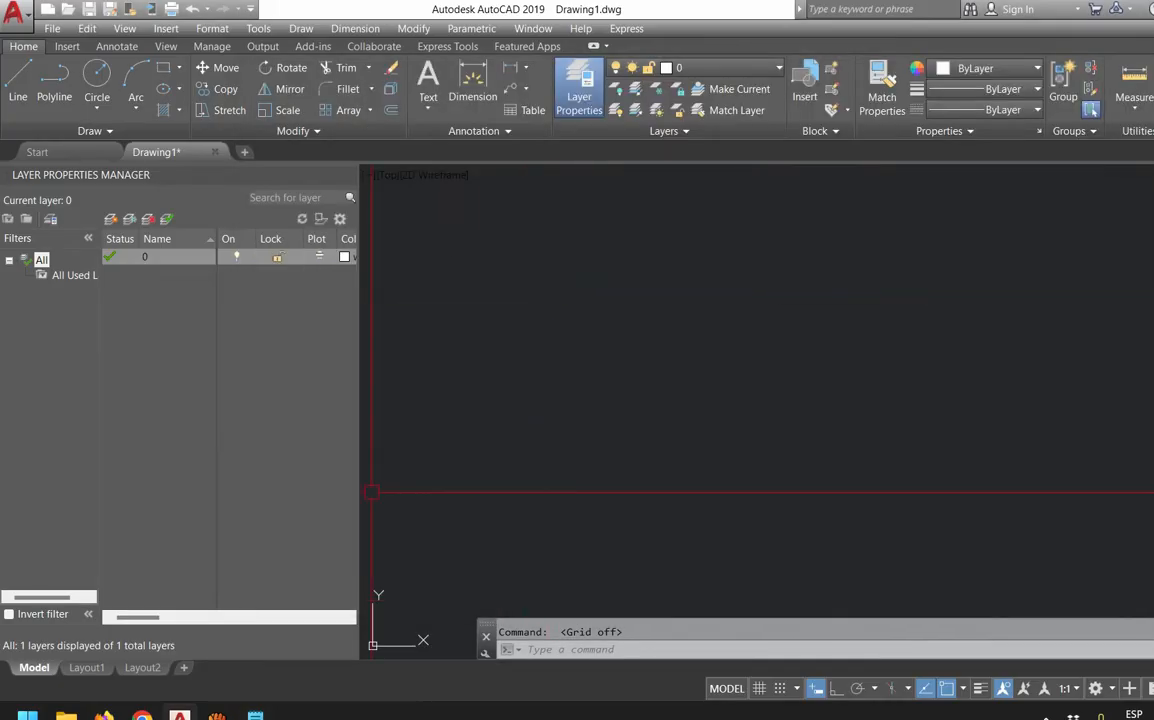
# Switch to Firefox and save the floor plan image as PLANTA REFERENTE in the SESIÓN 2 folder of LECCIONES DE AUTOCAD
pyautogui.moveTo(104, 716)
pyautogui.click(80, 585)
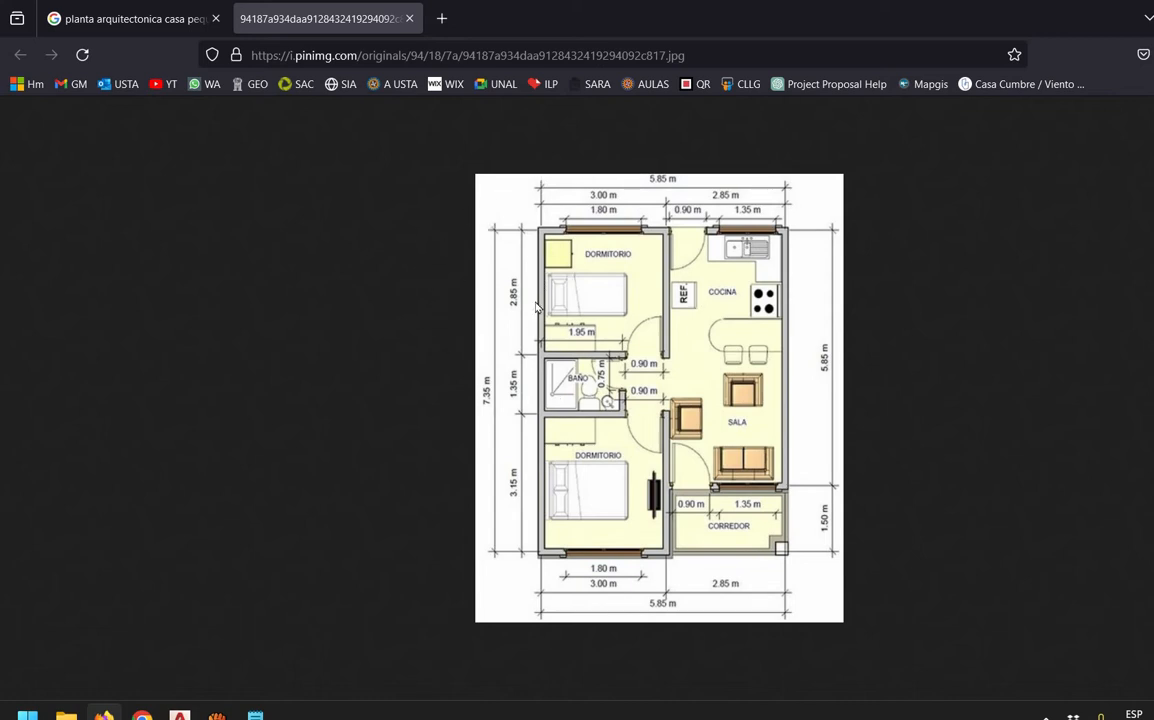
pyautogui.rightClick(575, 320)
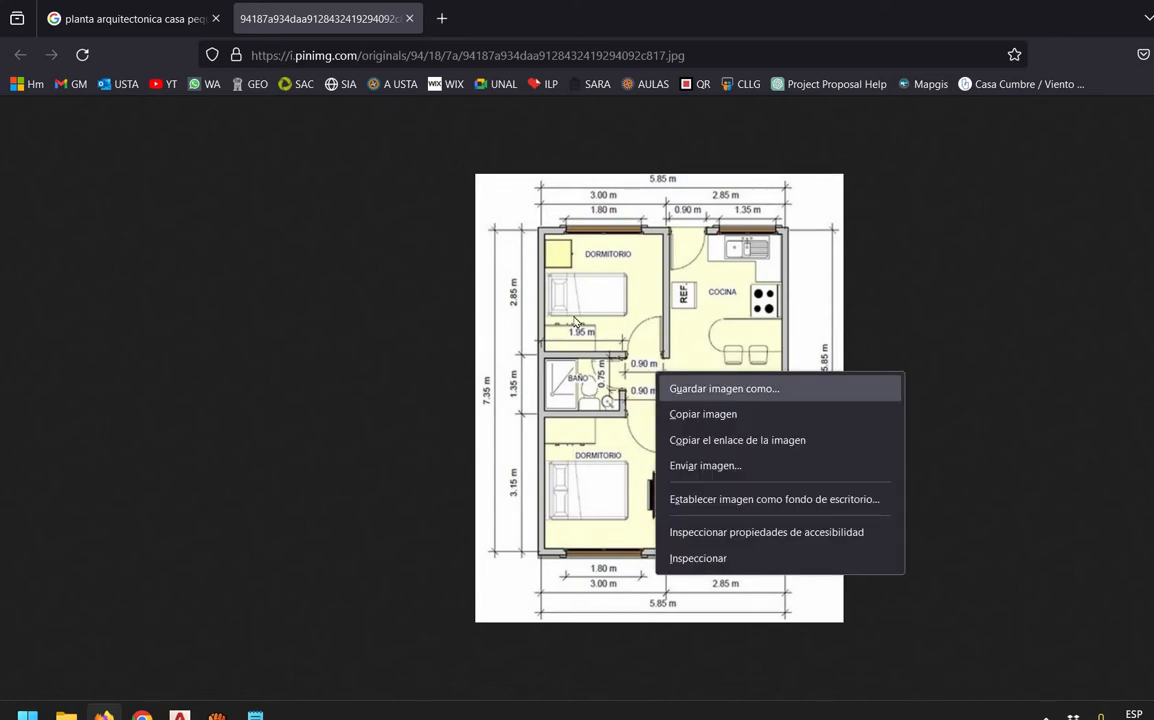
pyautogui.press('Return')
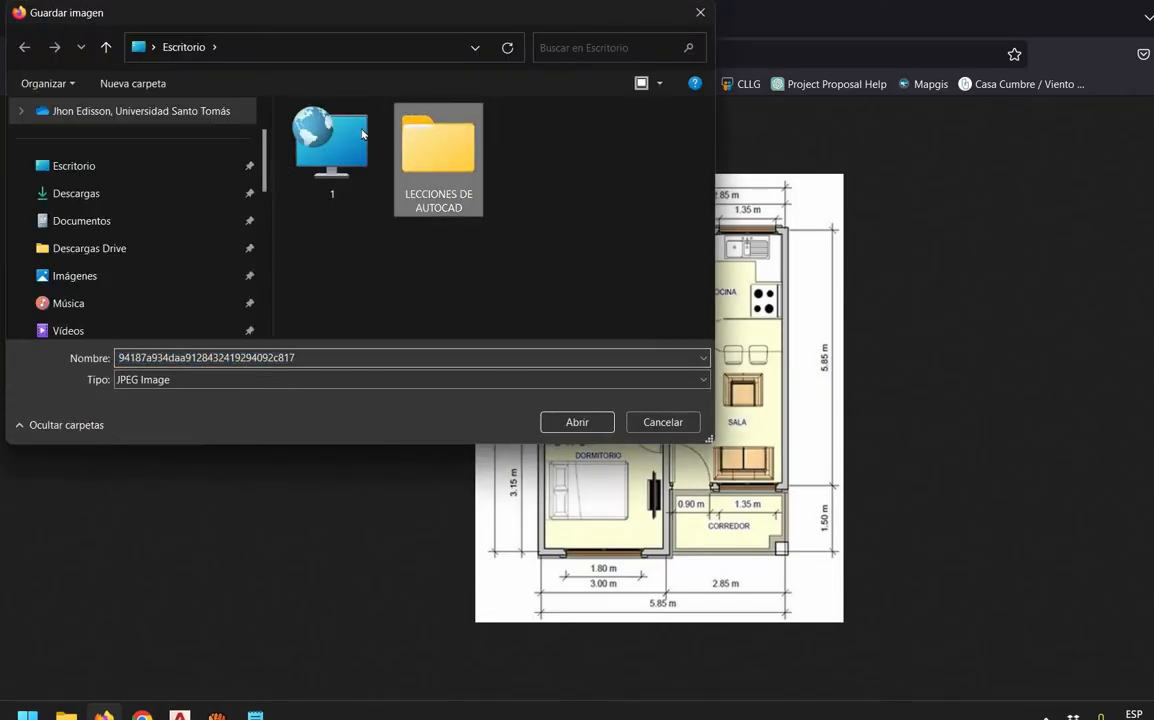
pyautogui.doubleClick(438, 150)
pyautogui.doubleClick(300, 162)
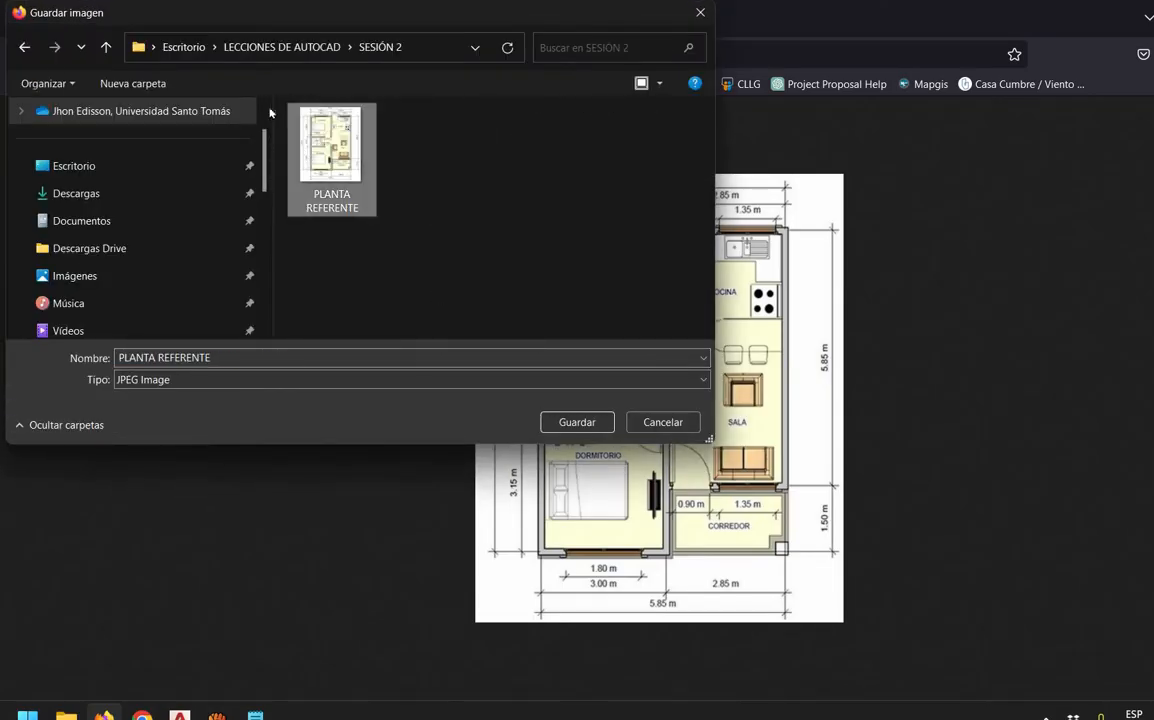
pyautogui.press('Return')
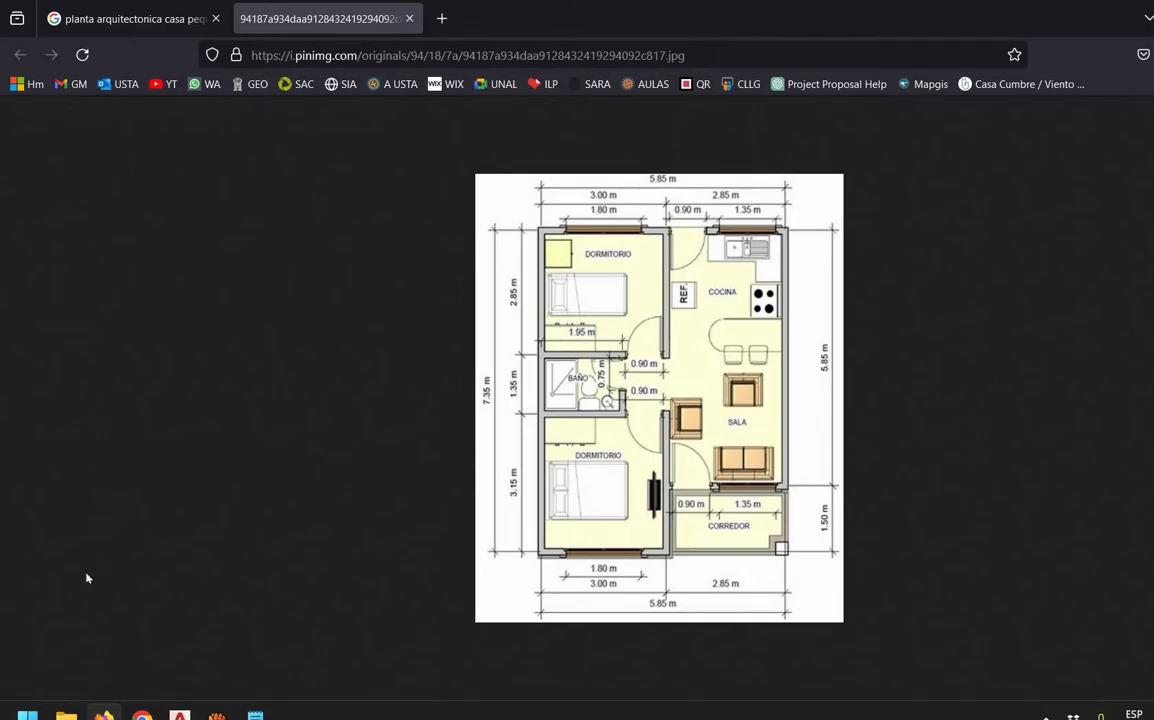
# Insert the PLANTA REFERENTE image from the SESIÓN 2 folder into the AutoCAD drawing with scale factor 1 and rotation angle 0
pyautogui.click(66, 714)
pyautogui.click(350, 146)
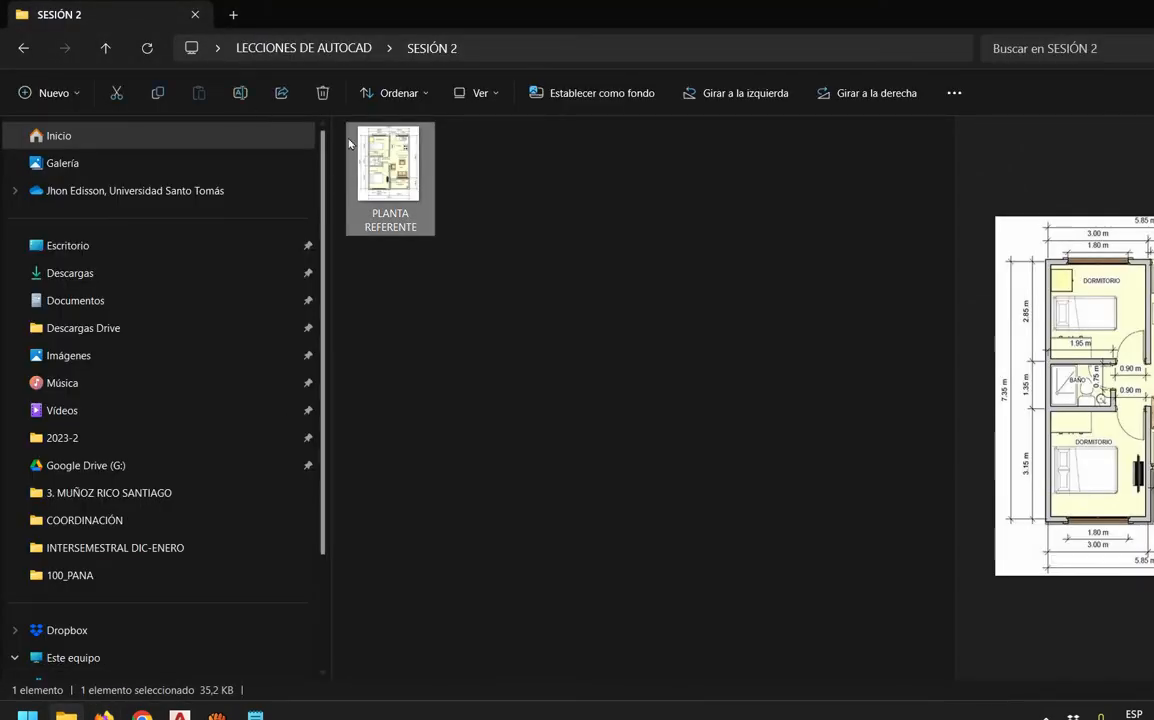
pyautogui.moveTo(384, 183); pyautogui.dragTo(419, 347)
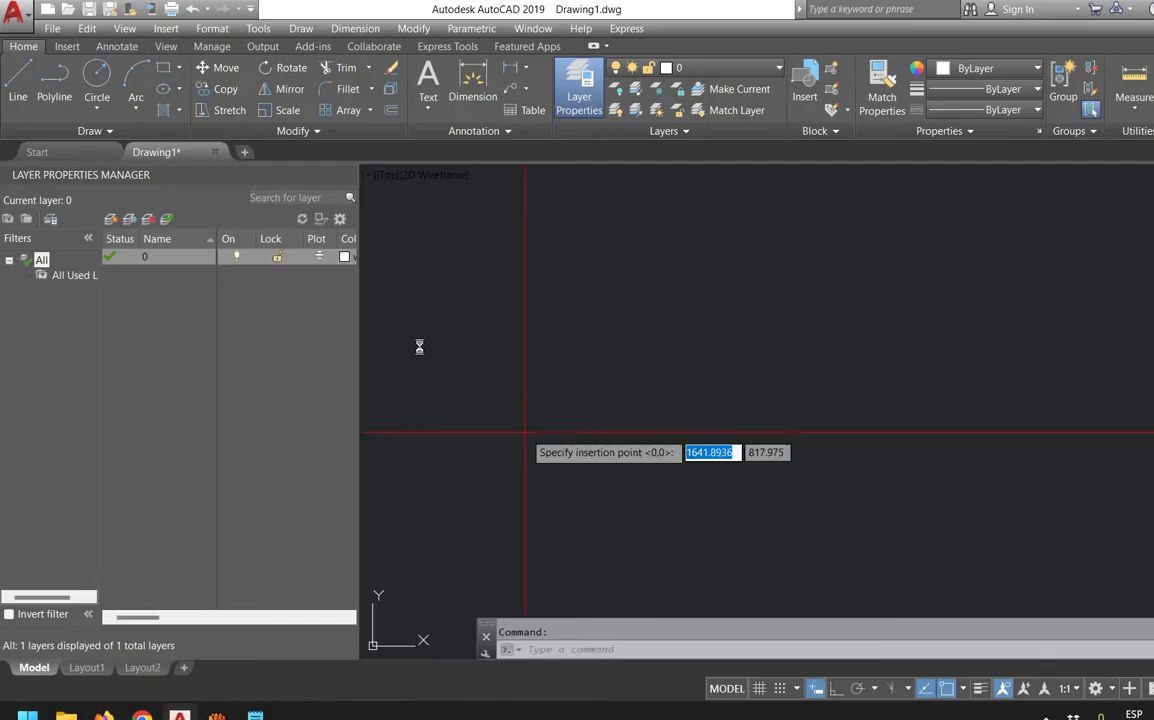
pyautogui.click(512, 528)
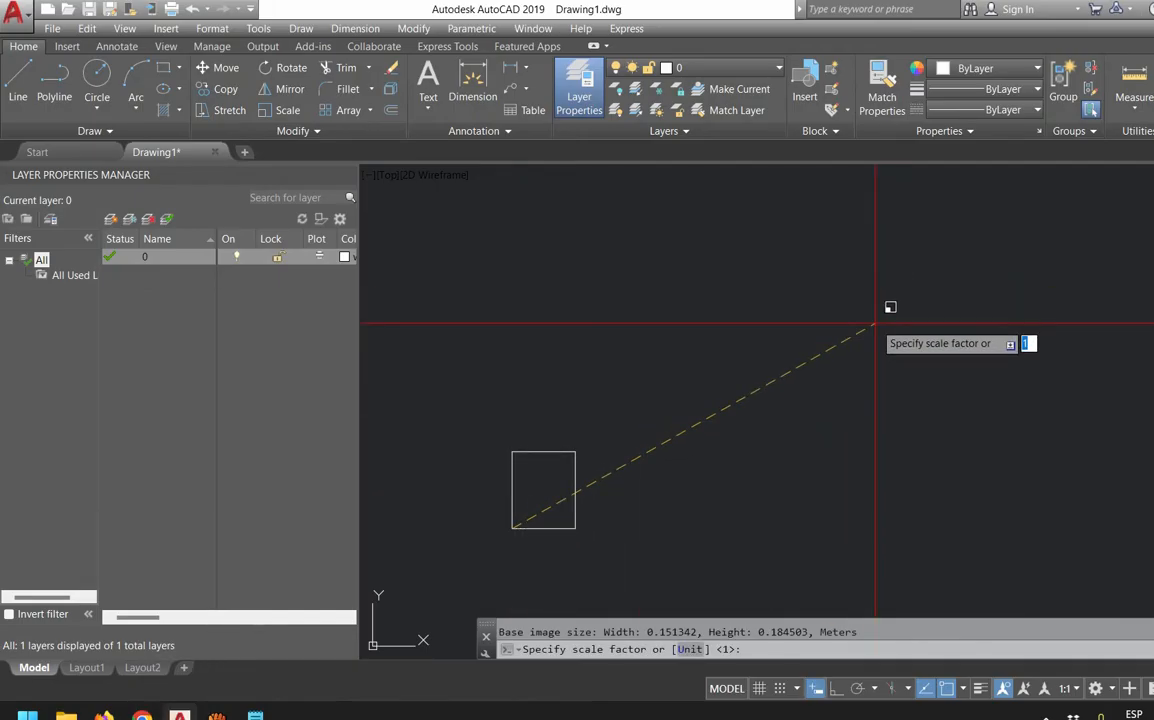
pyautogui.click(886, 323)
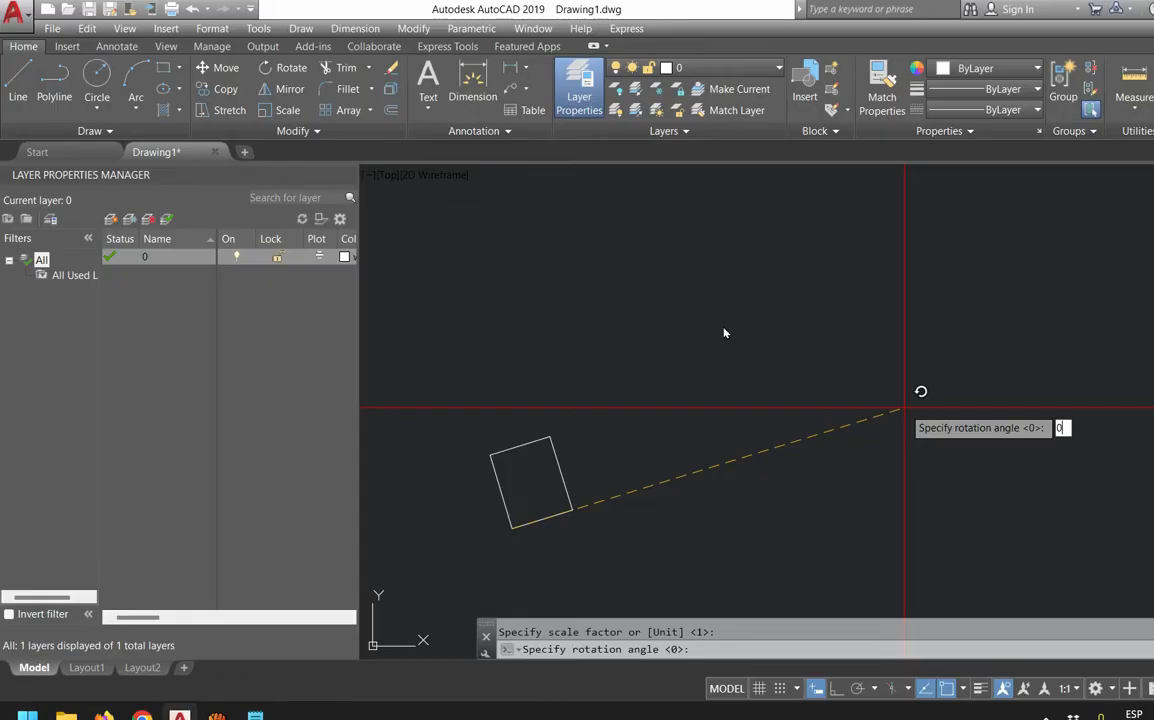
pyautogui.press('Return')
pyautogui.scroll(8, 515, 528)
pyautogui.moveTo(681, 366); pyautogui.dragTo(678, 410, button='middle')
pyautogui.scroll(-4, 600, 410)
pyautogui.scroll(2, 560, 405)
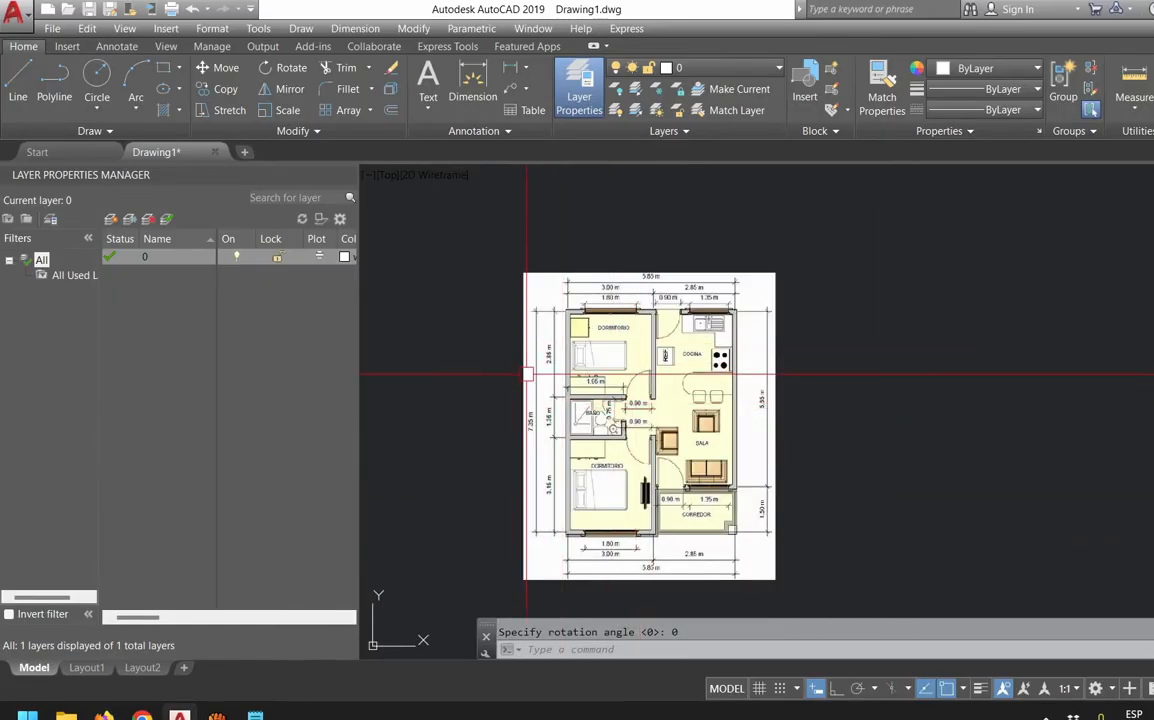
# Switch to Notepad, add the numbered note "1. REFERENCIA" under the heading, and return to the drawing
pyautogui.click(255, 715)
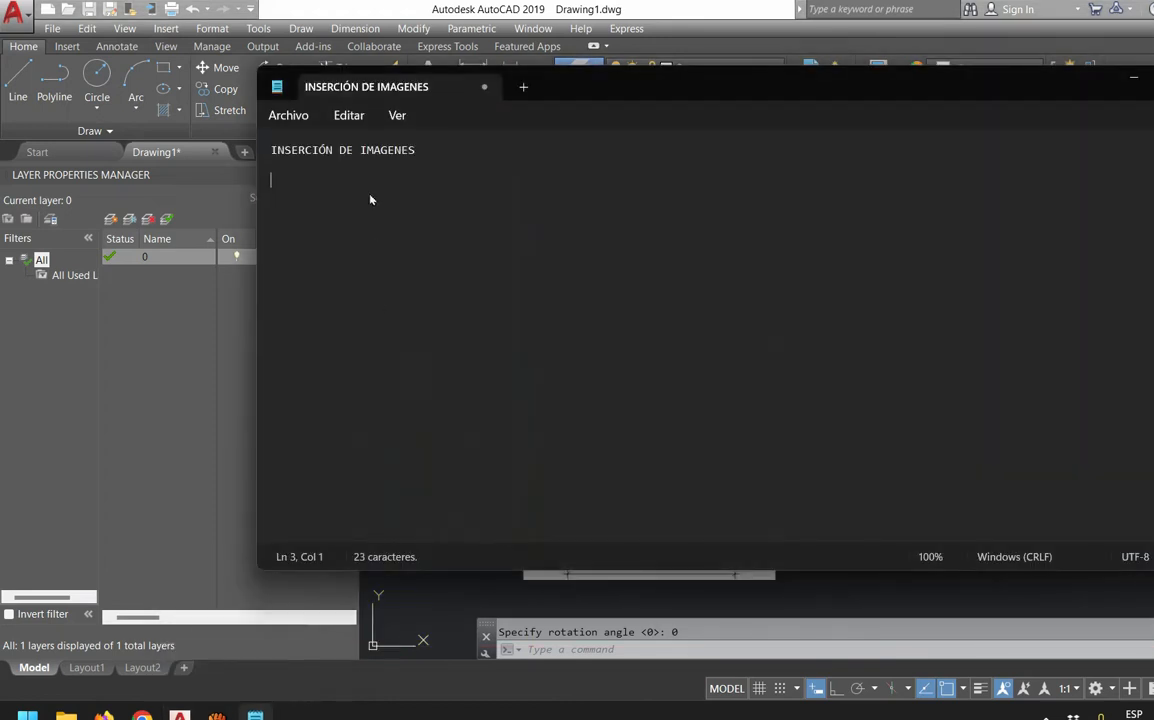
pyautogui.write('1.')
pyautogui.write('REFERENCIA')
pyautogui.hotkey('alt', 'Tab')
pyautogui.moveTo(696, 357); pyautogui.dragTo(735, 332, button='middle')
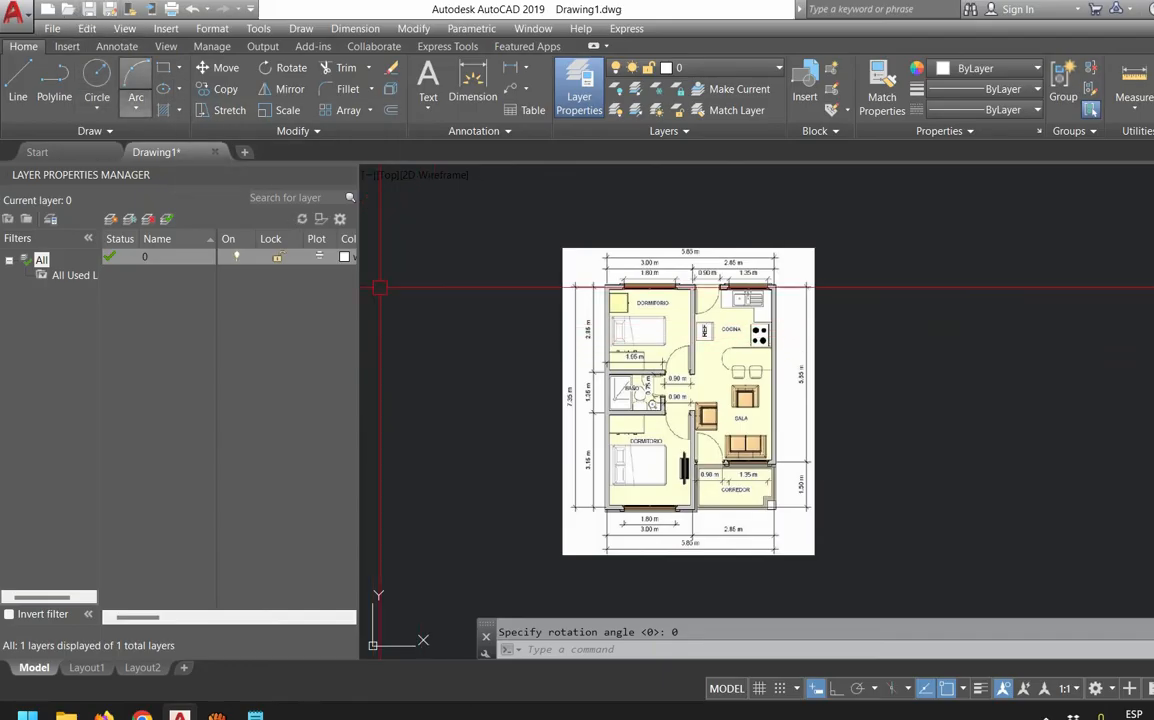
pyautogui.hotkey('ctrl', 's')
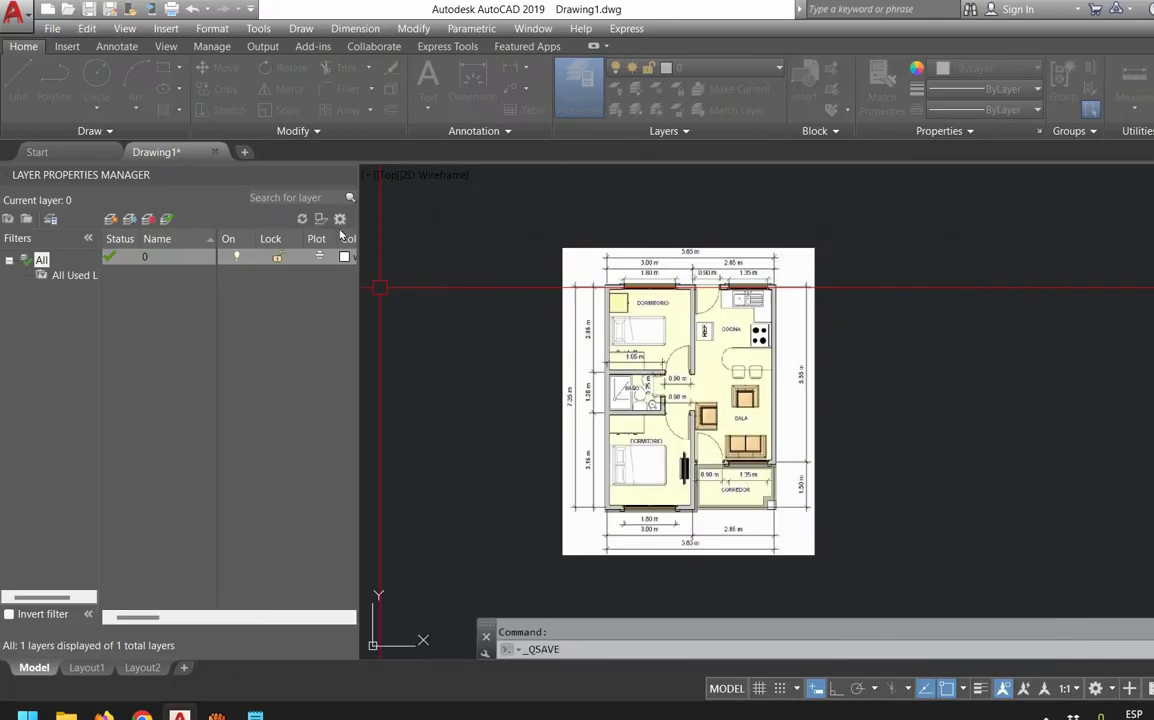
pyautogui.hotkey('ctrl', 's')
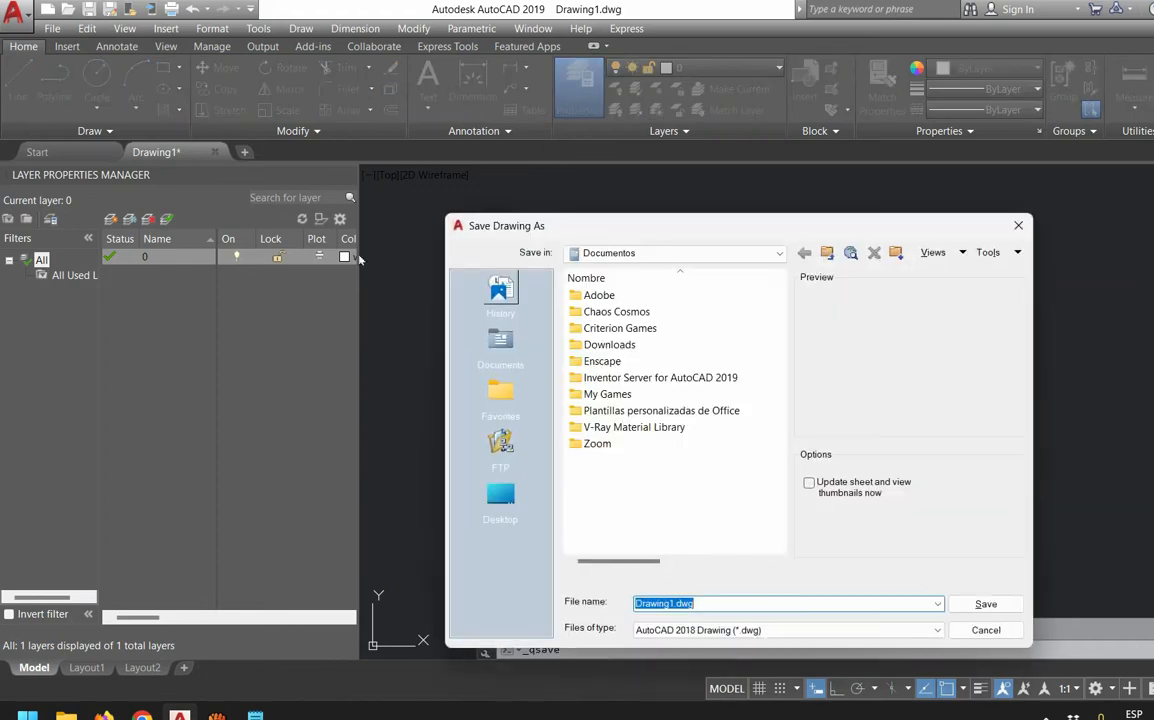
pyautogui.press('Escape')
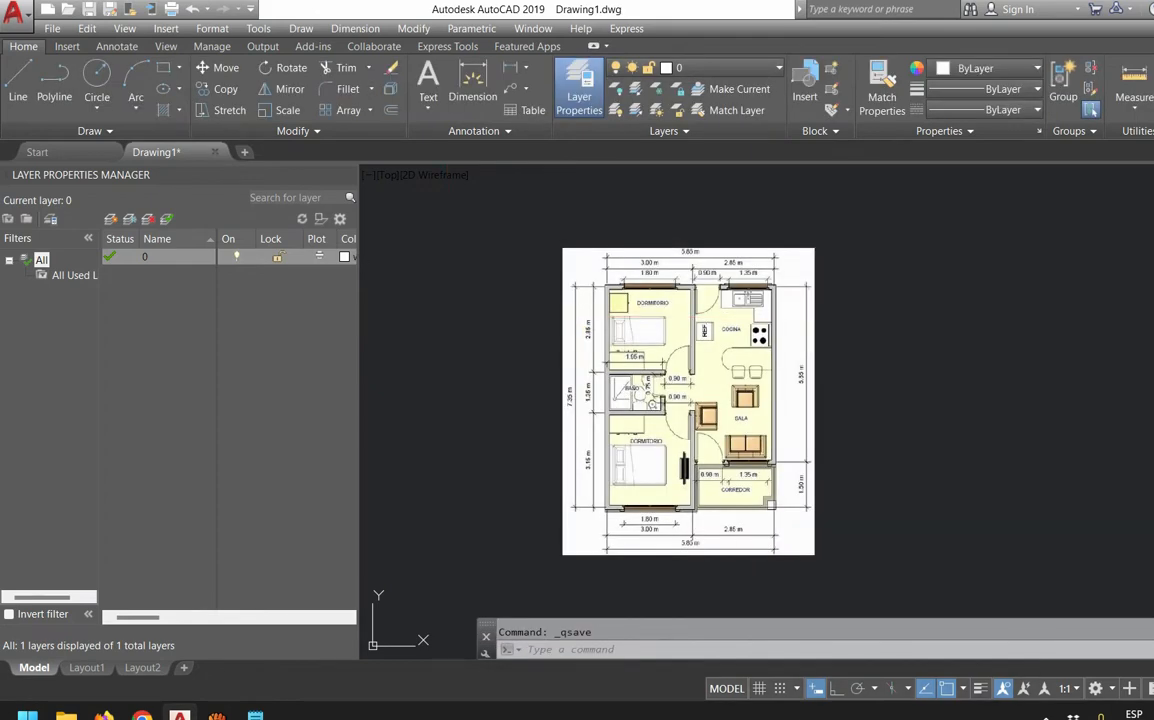
pyautogui.hotkey('ctrl', 'shift', 's')
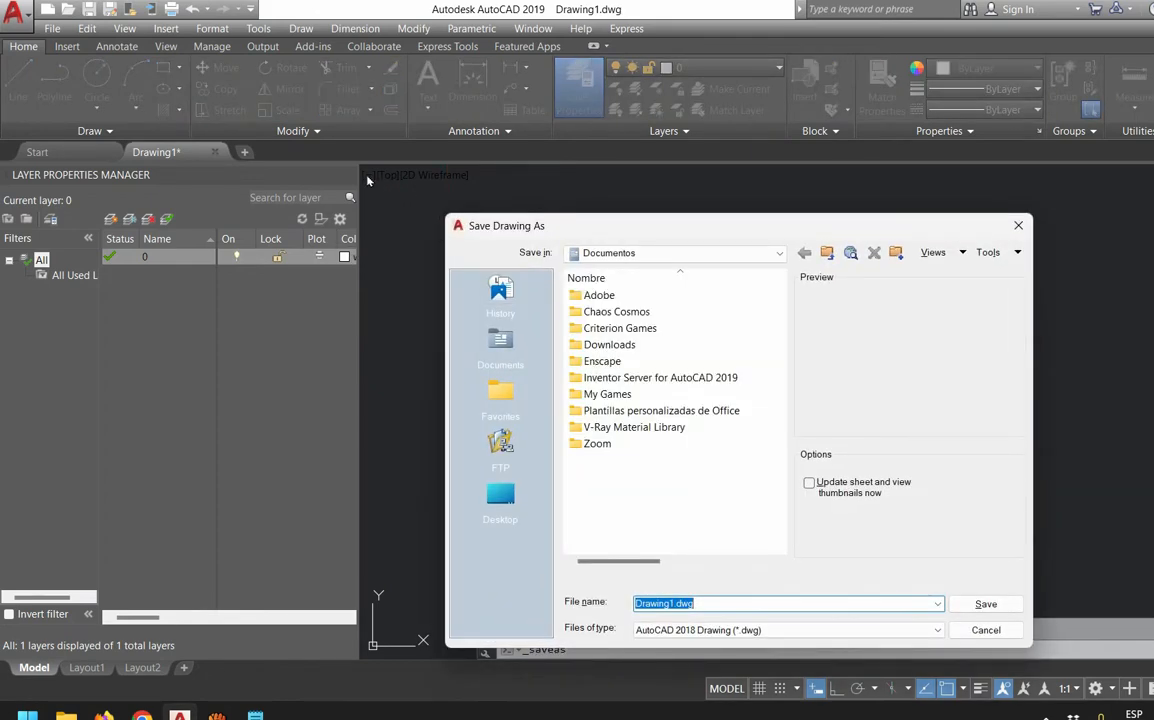
pyautogui.press('Escape')
# Start saving the drawing under a new name and browse to the SESIÓN 2 folder in LECCIONES DE AUTOCAD on the desktop
pyautogui.click(20, 14)
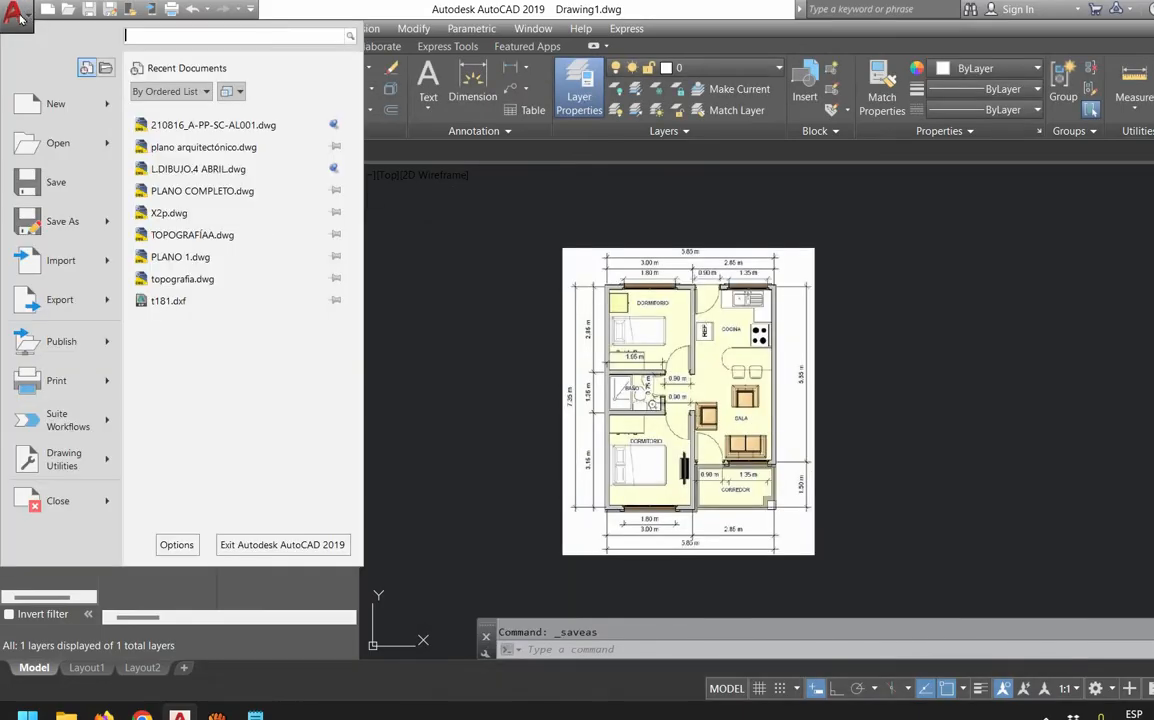
pyautogui.press('Escape')
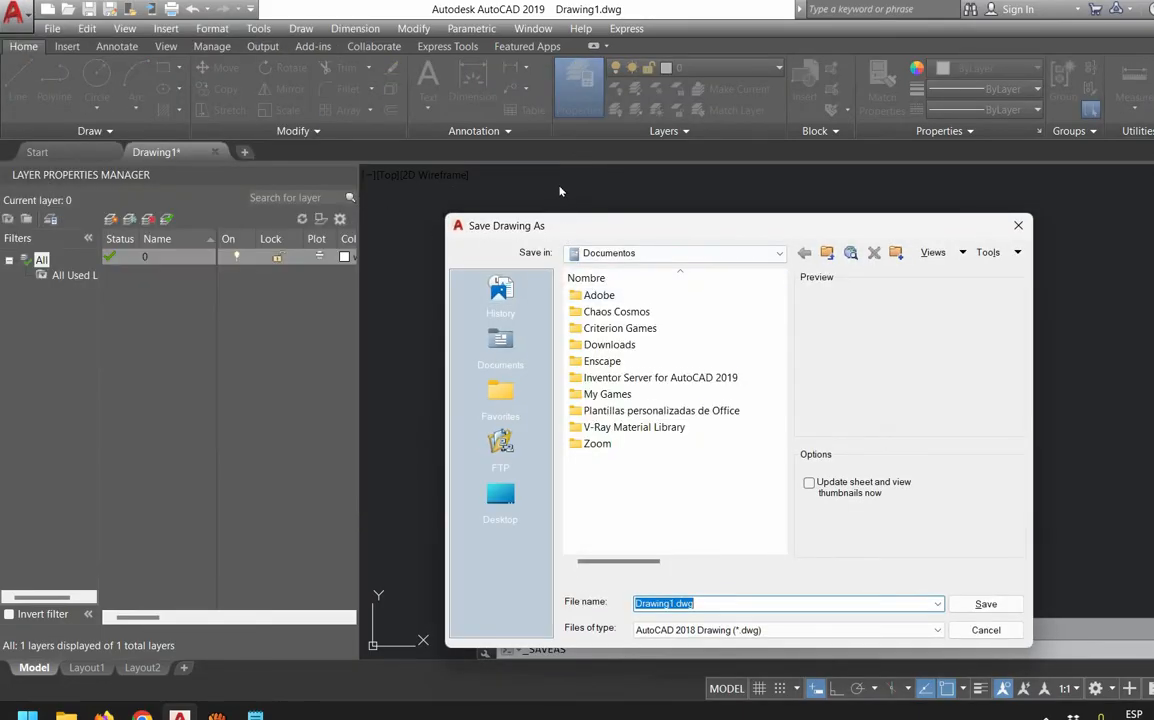
pyautogui.moveTo(561, 223); pyautogui.dragTo(559, 176)
pyautogui.click(498, 449)
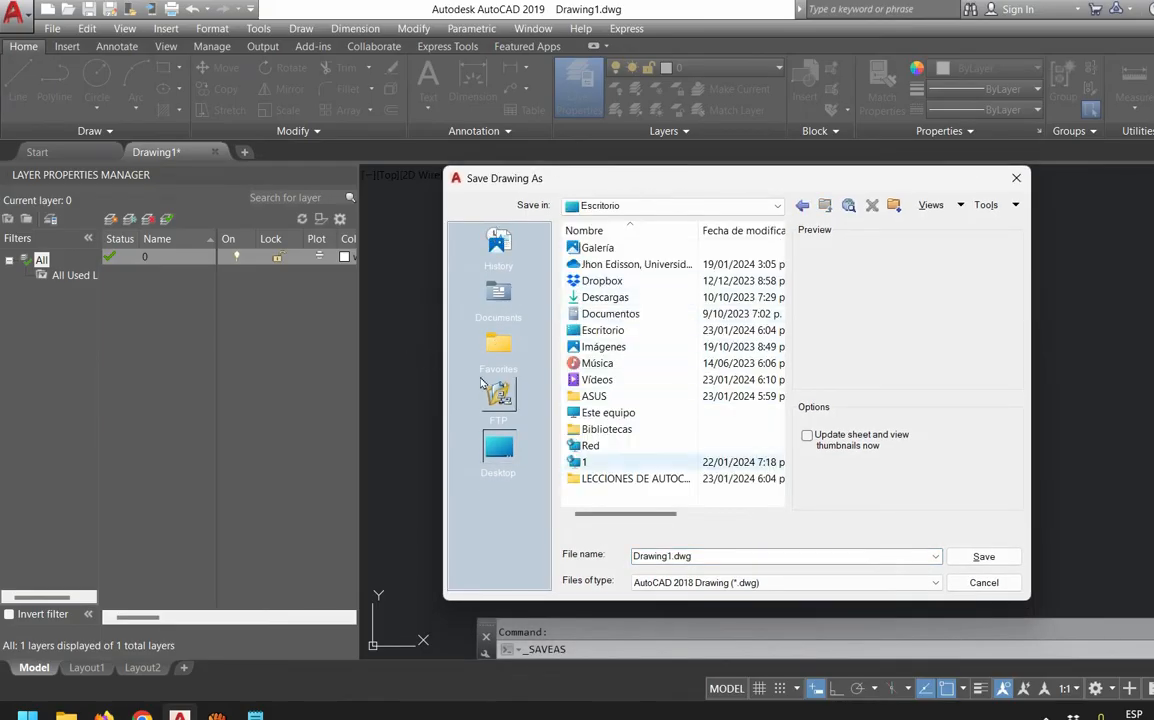
pyautogui.doubleClick(620, 478)
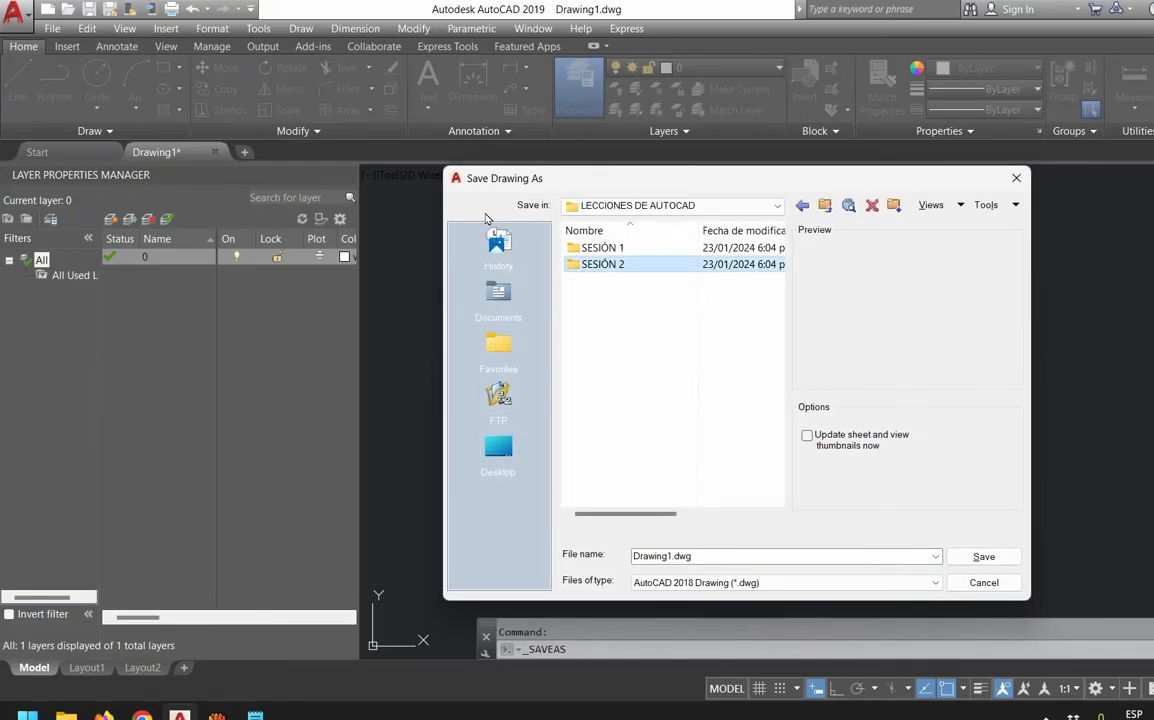
pyautogui.press('Return')
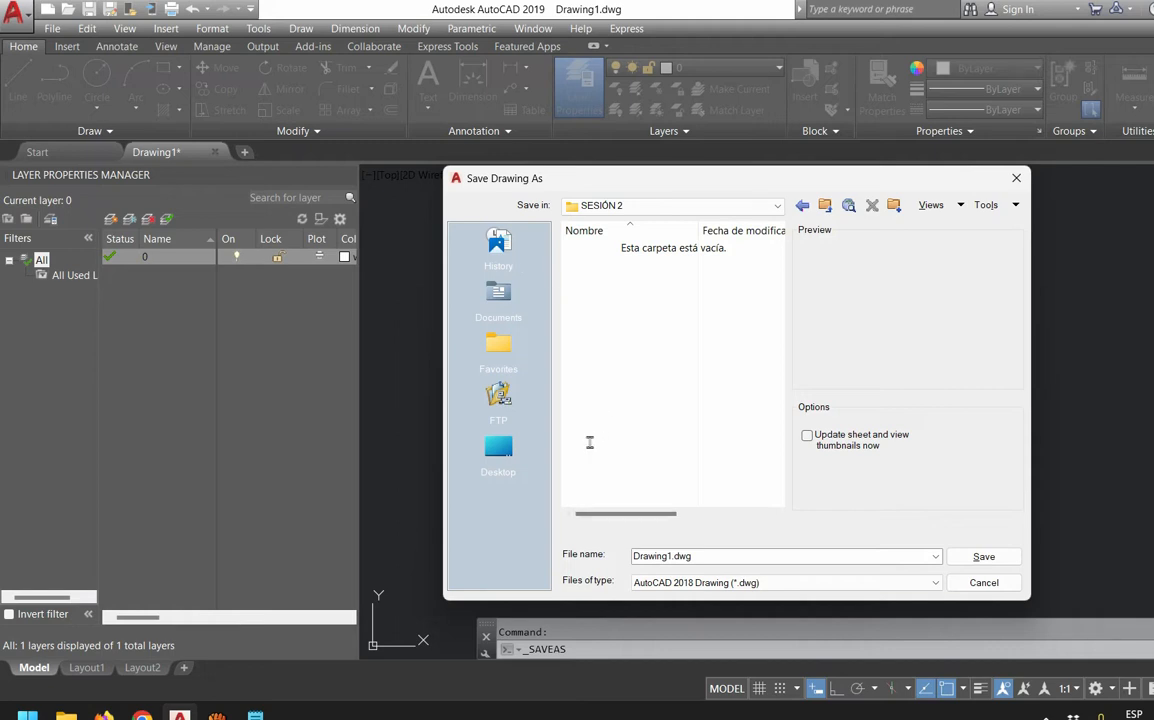
# Name the drawing "LECCIÓN 2" followed by the author's full name and save it as an AutoCAD 2018 drawing in SESIÓN 2
pyautogui.moveTo(590, 442); pyautogui.dragTo(536, 420)
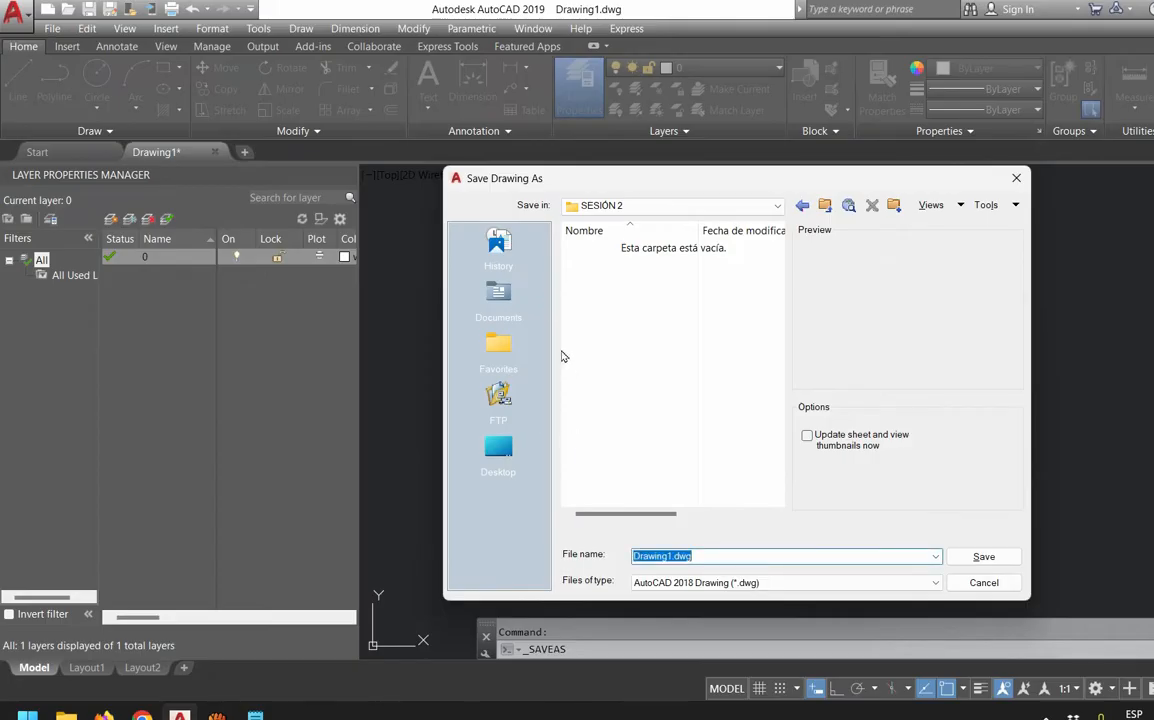
pyautogui.write('LEE')
pyautogui.write('ON VILLOTA')
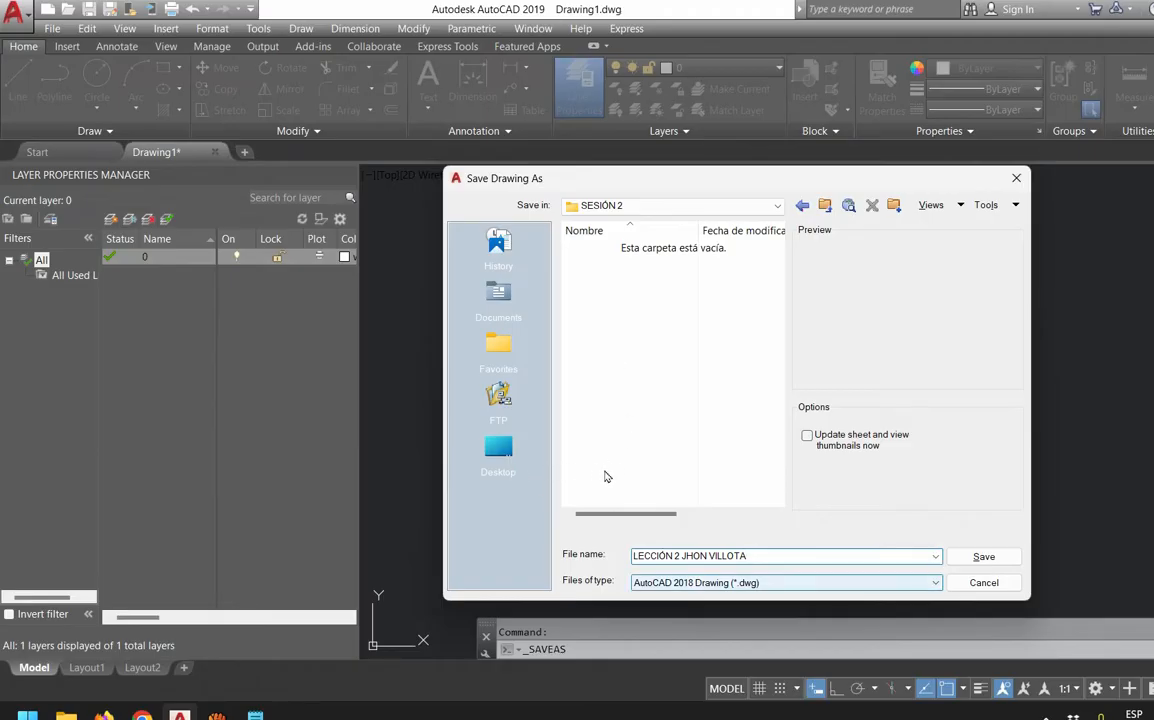
pyautogui.hotkey('alt', 'Down')
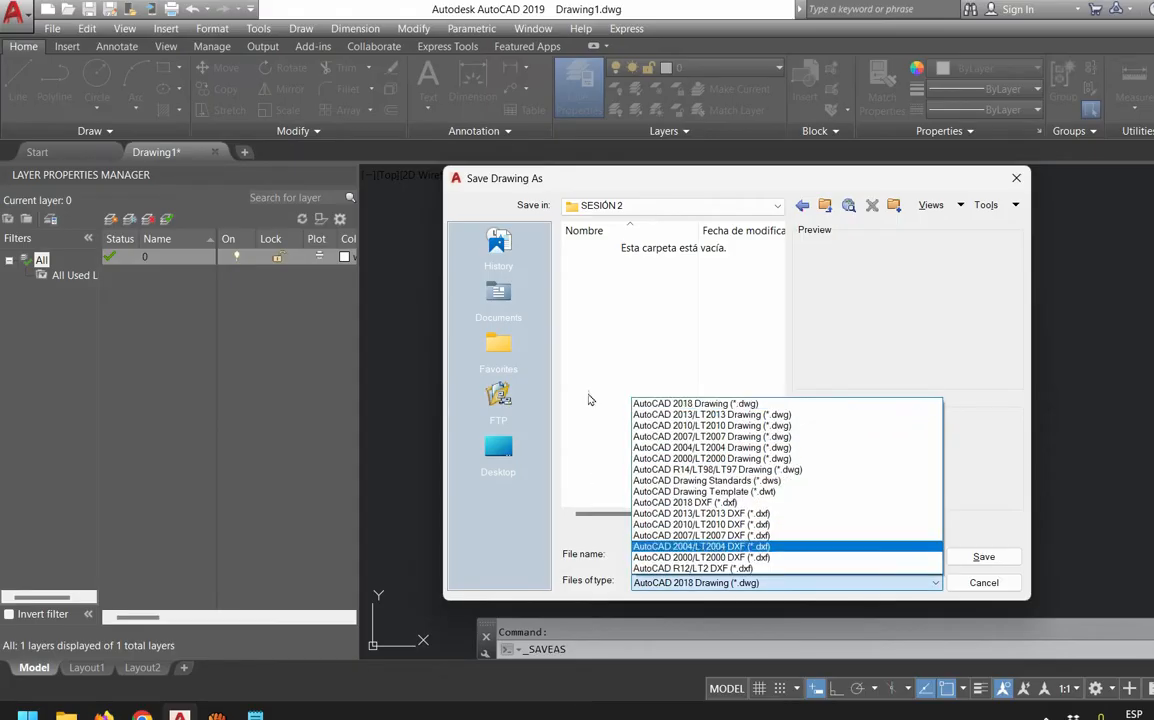
pyautogui.click(538, 471)
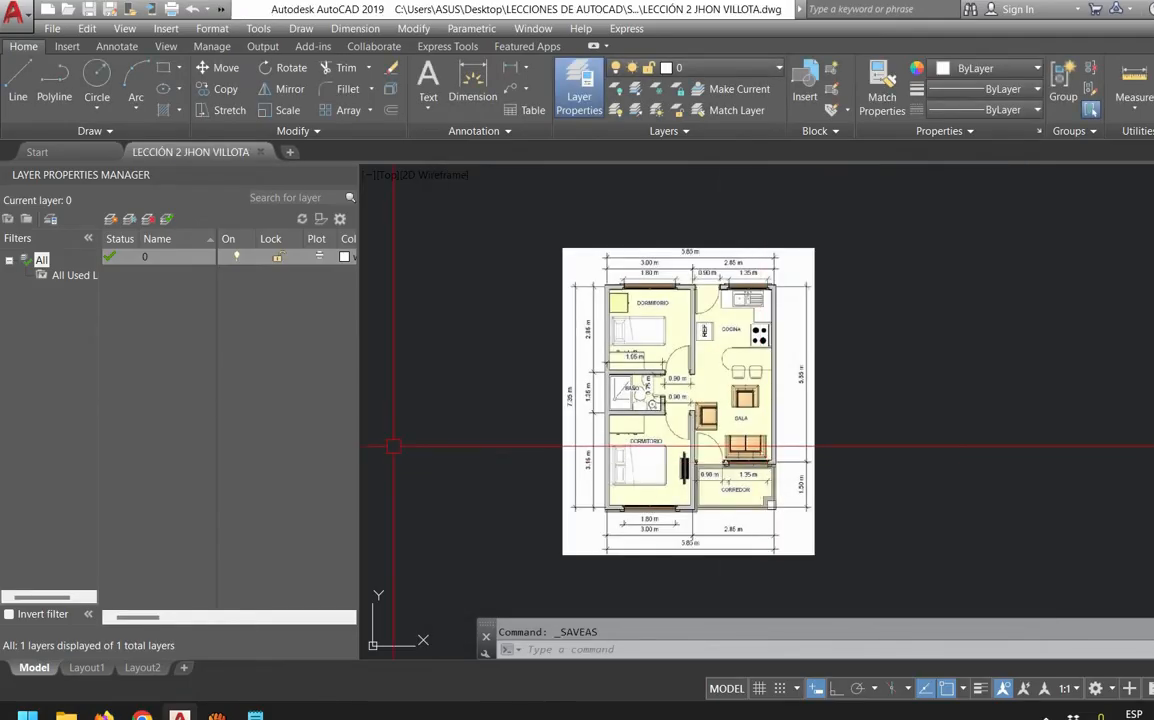
# Switch to File Explorer, review the saved drawing and the PLANTA REFERENTE image in the SESIÓN 2 folder, and return to AutoCAD
pyautogui.moveTo(66, 715)
pyautogui.click(57, 582)
pyautogui.click(376, 272)
pyautogui.click(352, 206)
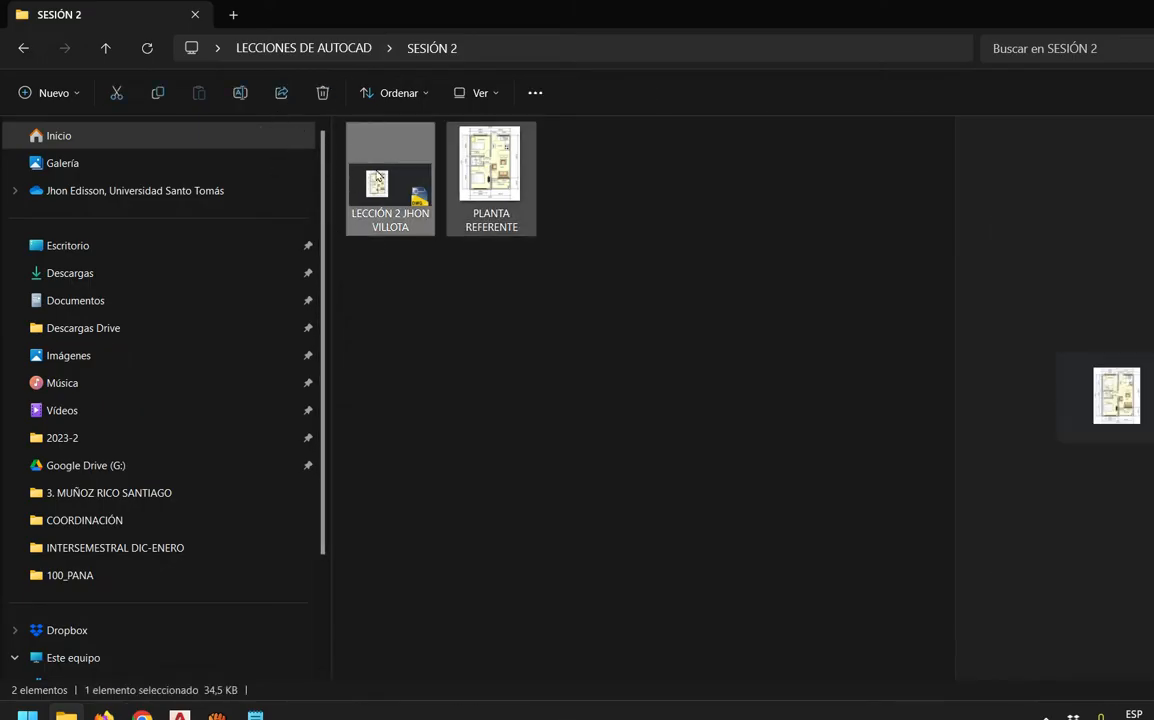
pyautogui.click(485, 179)
pyautogui.click(610, 205)
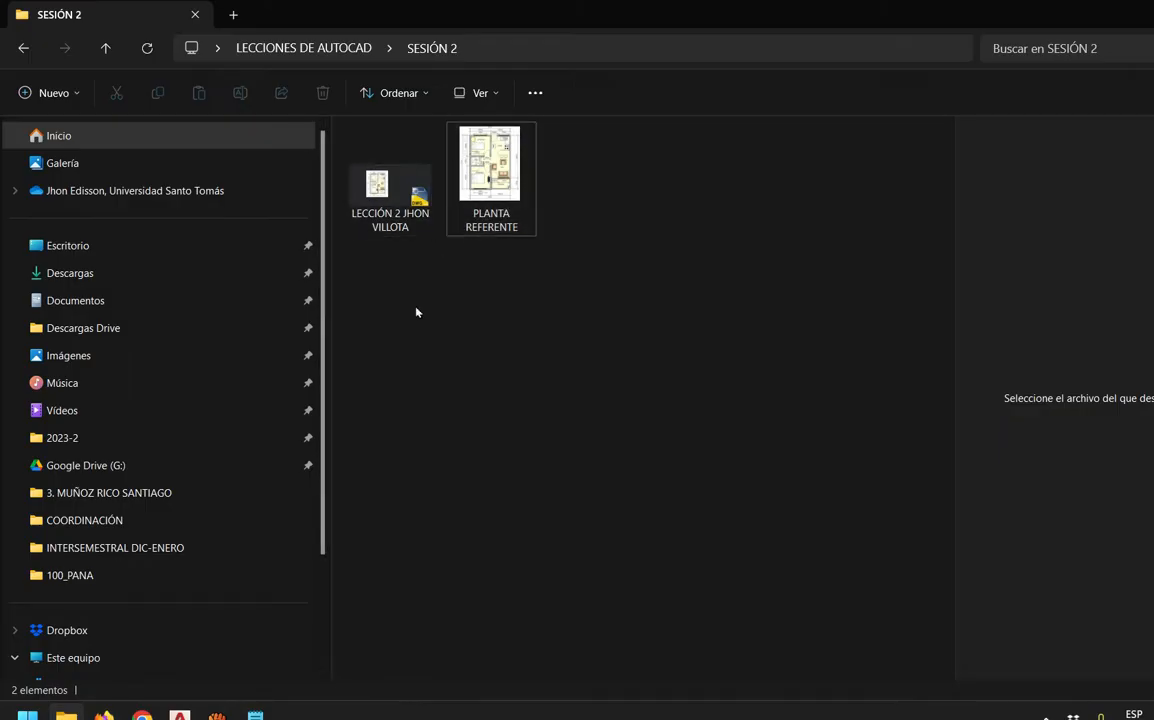
pyautogui.click(348, 203)
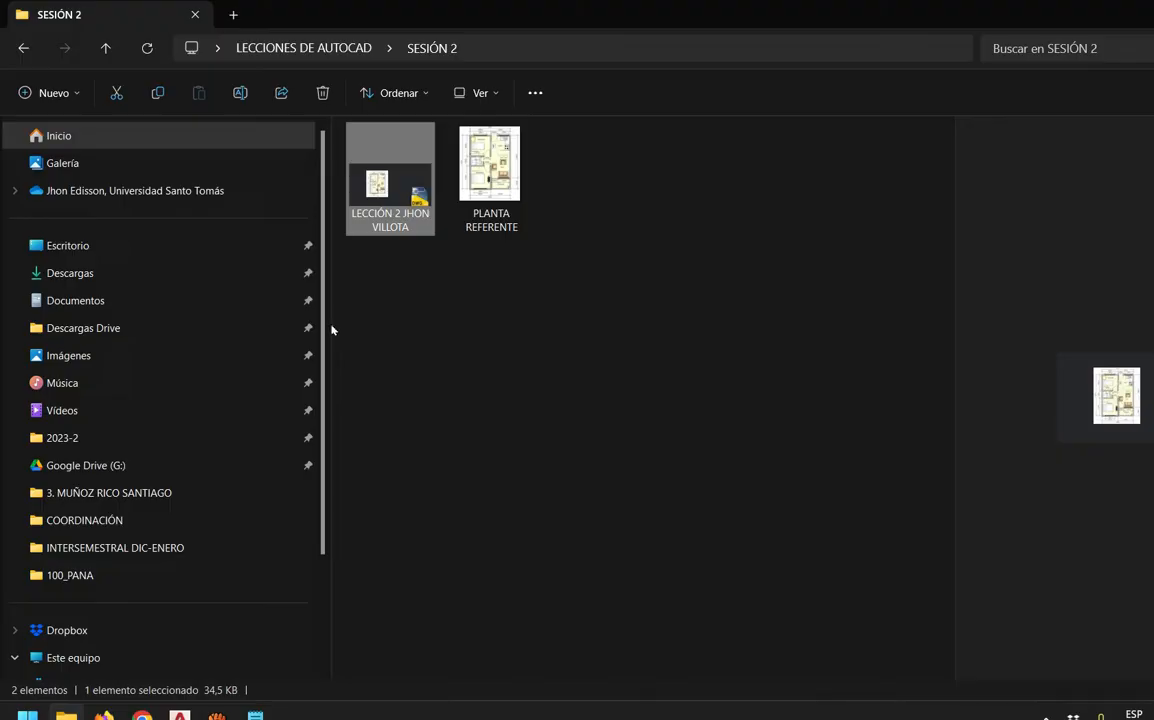
pyautogui.moveTo(179, 714)
pyautogui.click(150, 576)
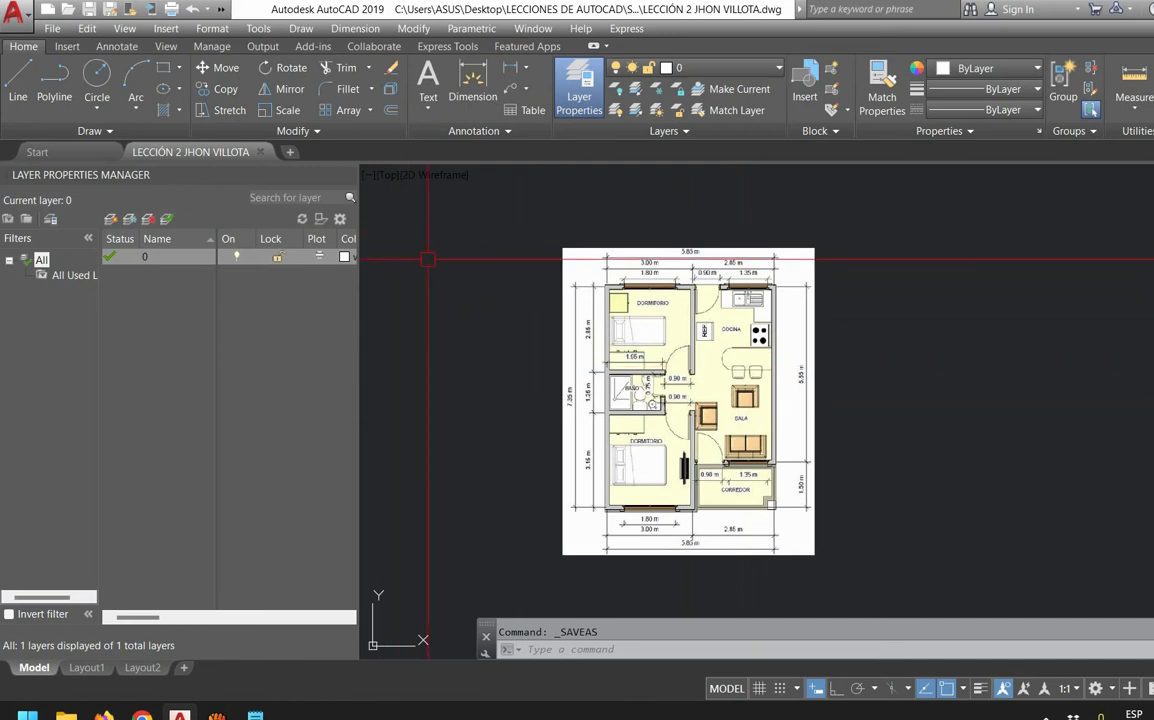
# Close the LECCIÓN 2 drawing and switch to the SESIÓN 2 folder in File Explorer
pyautogui.click(260, 152)
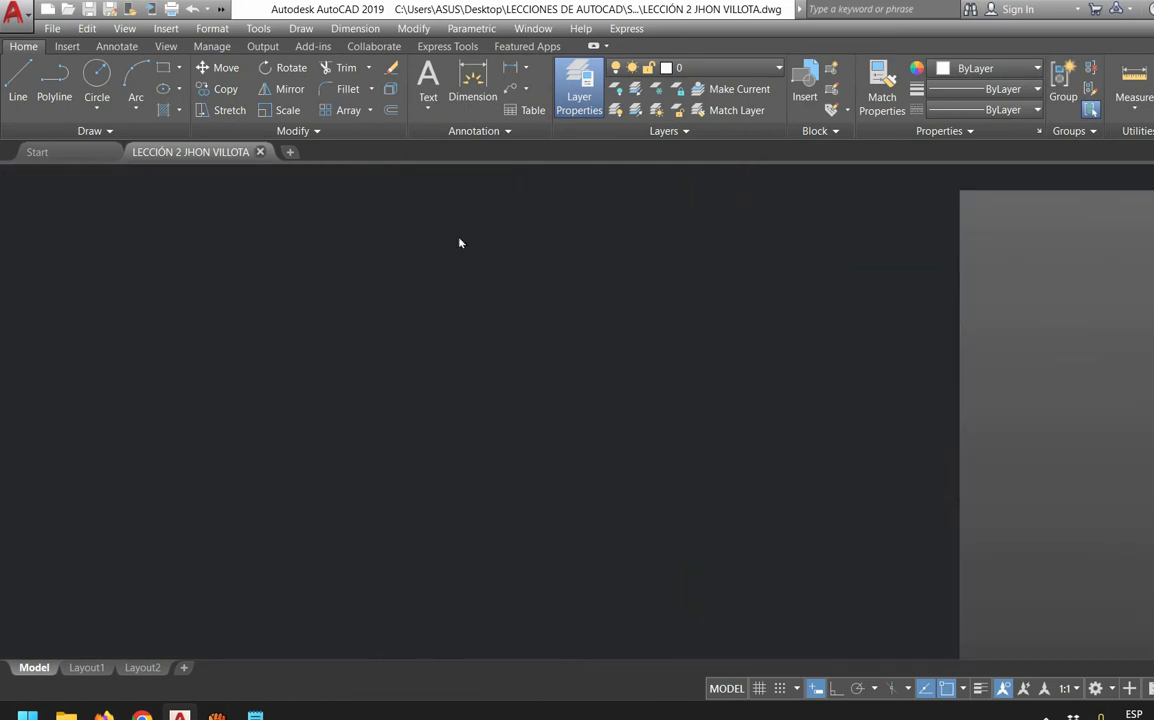
pyautogui.click(67, 714)
pyautogui.click(408, 325)
# Delete the PLANTA REFERENTE image from the SESIÓN 2 folder and undo the deletion
pyautogui.click(485, 180)
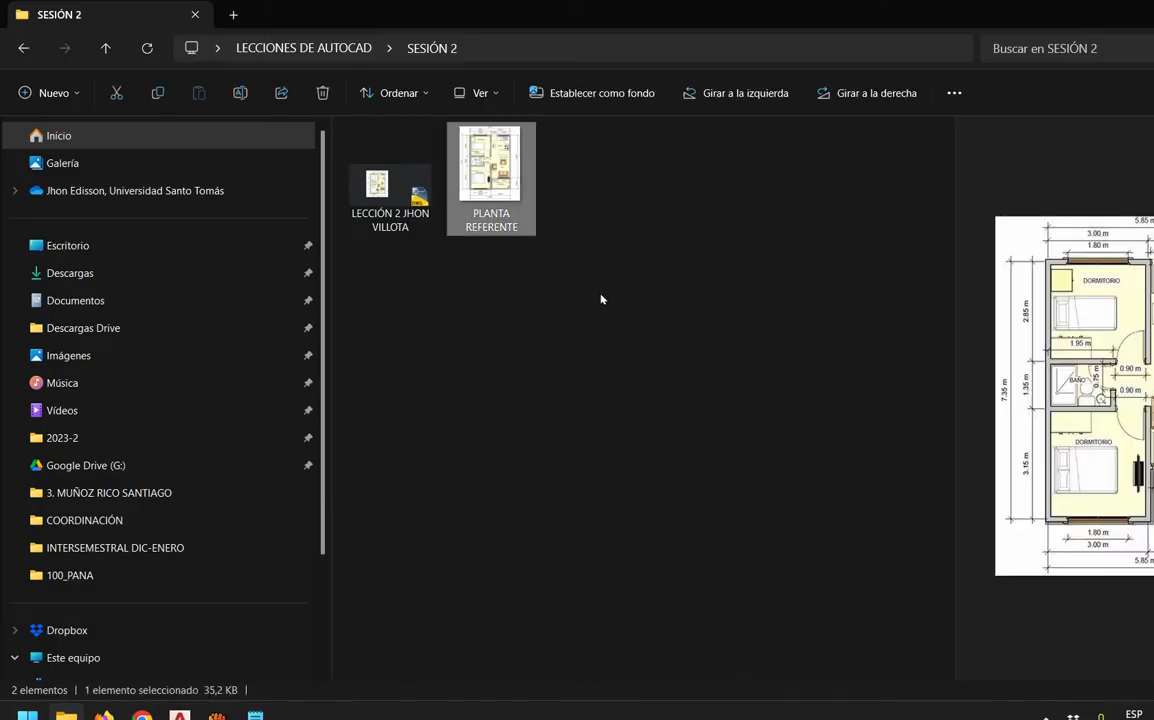
pyautogui.press('Delete')
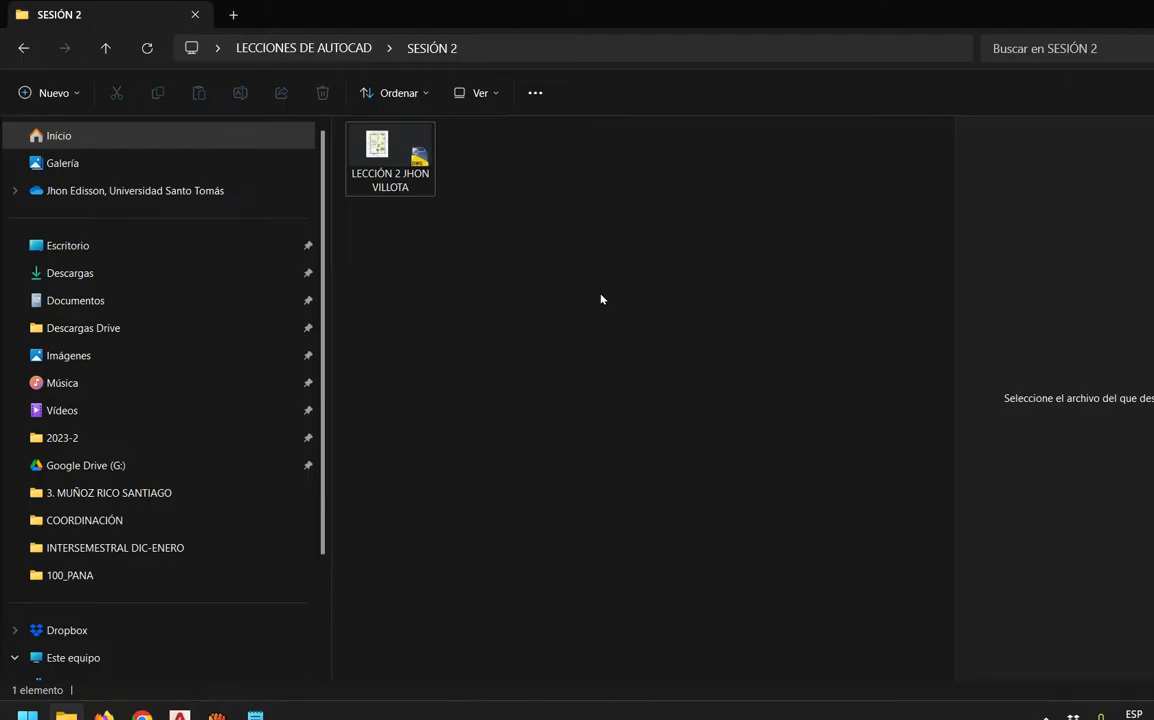
pyautogui.hotkey('ctrl', 'z')
# Create a new folder named IMAGENES inside the SESIÓN 2 folder
pyautogui.click(50, 93)
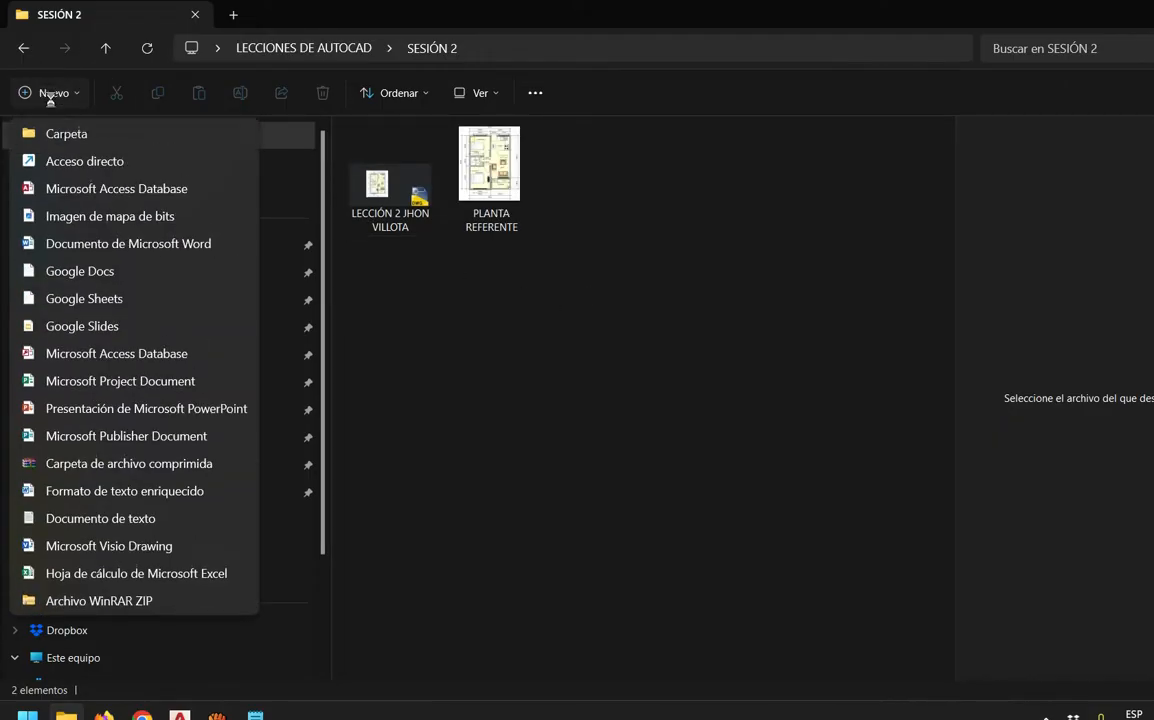
pyautogui.click(66, 133)
pyautogui.write('IM')
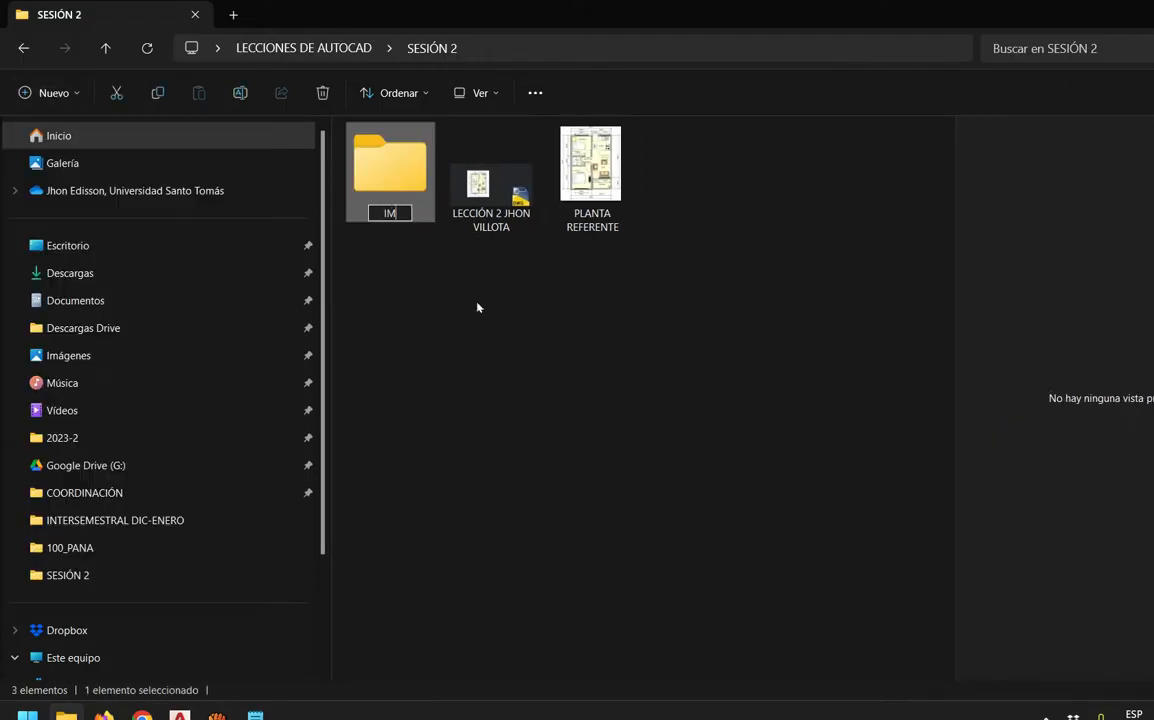
pyautogui.write('AGENES')
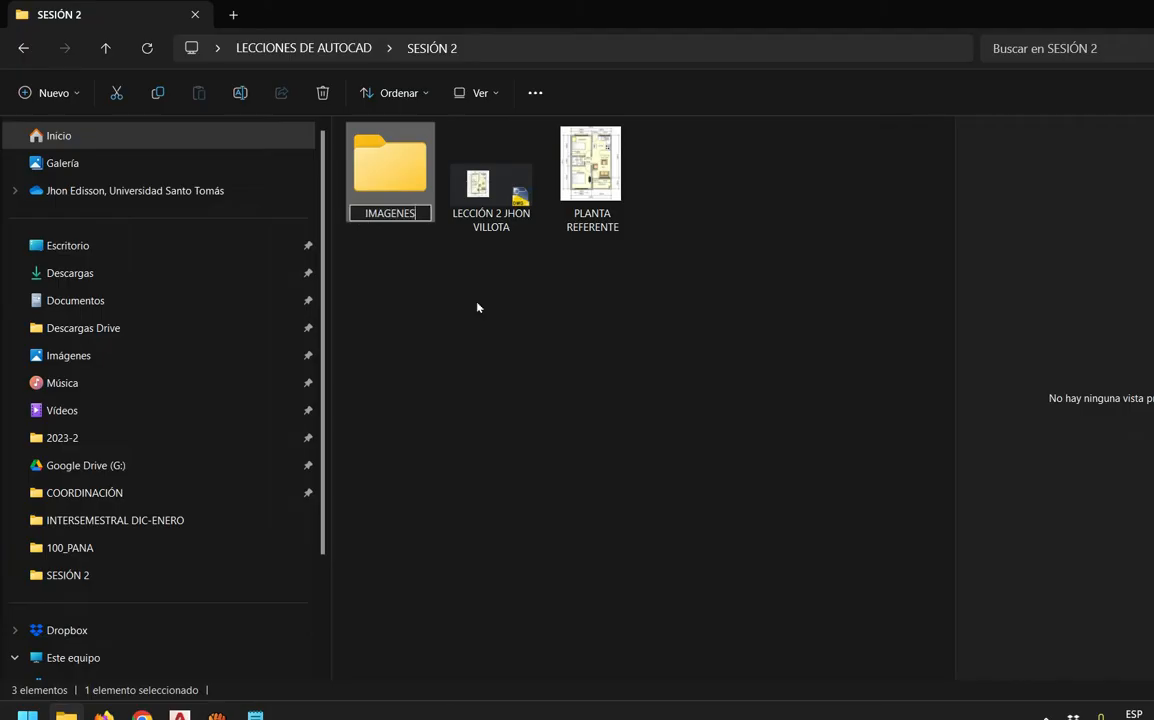
pyautogui.press('Return')
# Delete the PLANTA REFERENTE image beside the IMAGENES folder once more and restore it
pyautogui.press('Right')
pyautogui.press('Right')
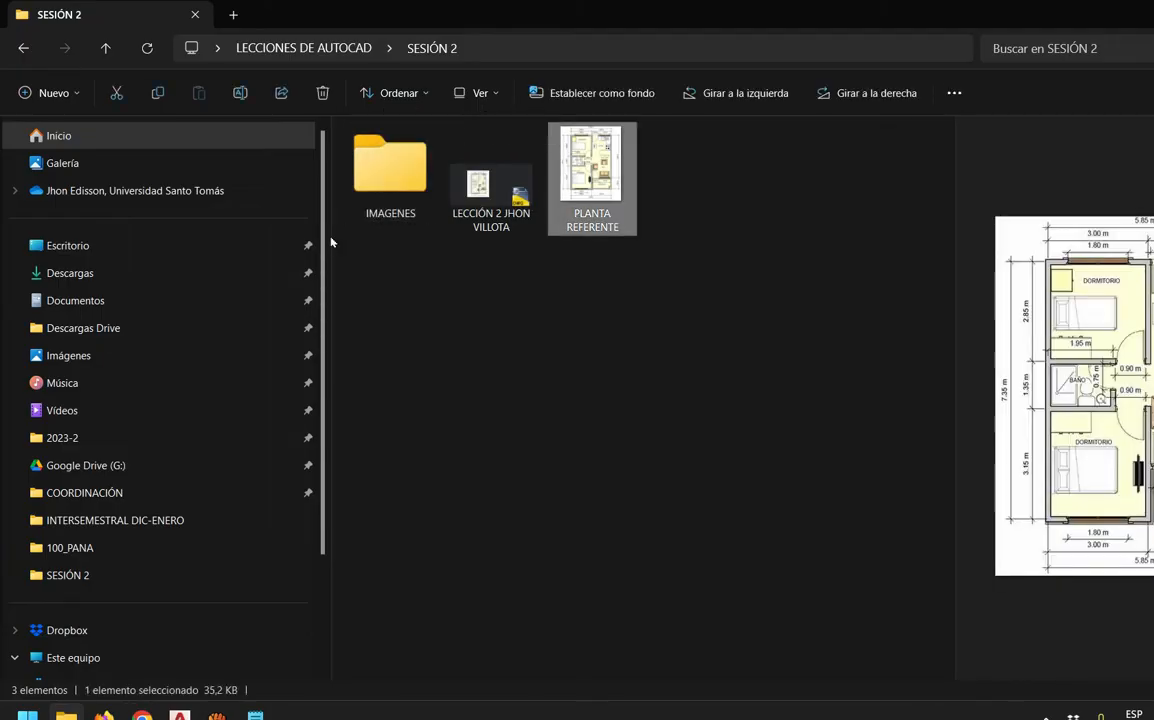
pyautogui.press('Delete')
pyautogui.hotkey('ctrl', 'z')
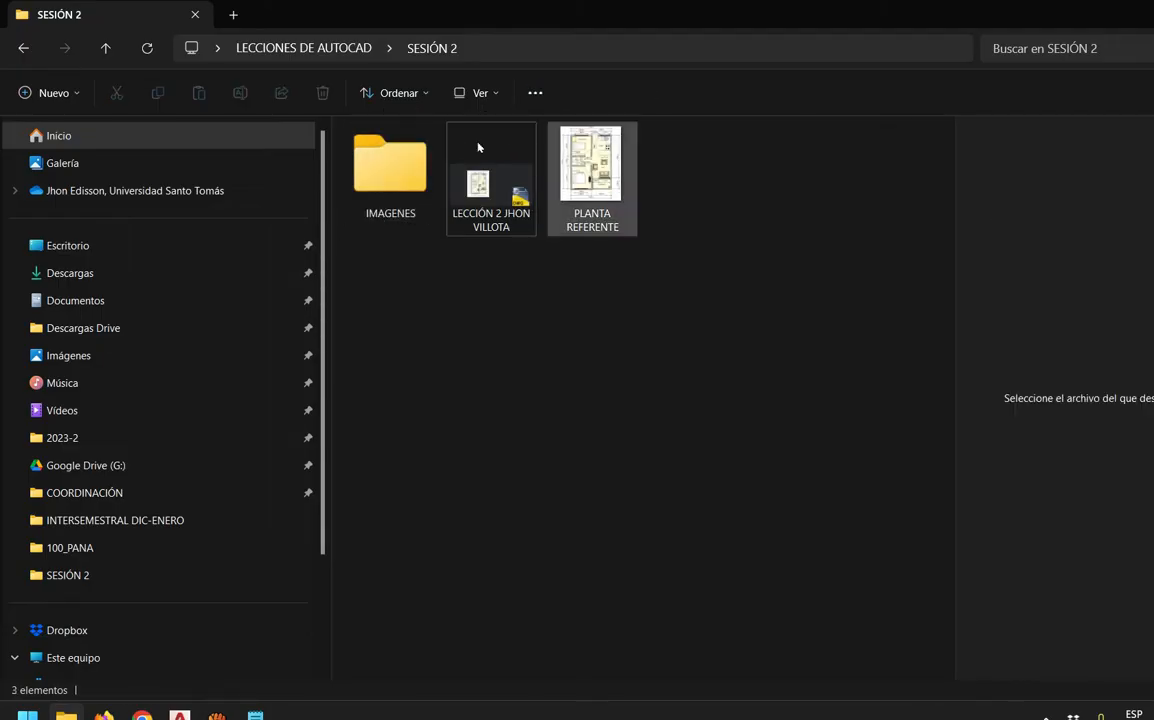
# Rename the floor plan image as PLANTA REFERENTE 1 and move it into the IMAGENES folder
pyautogui.press('F2')
pyautogui.press('End')
pyautogui.write('1')
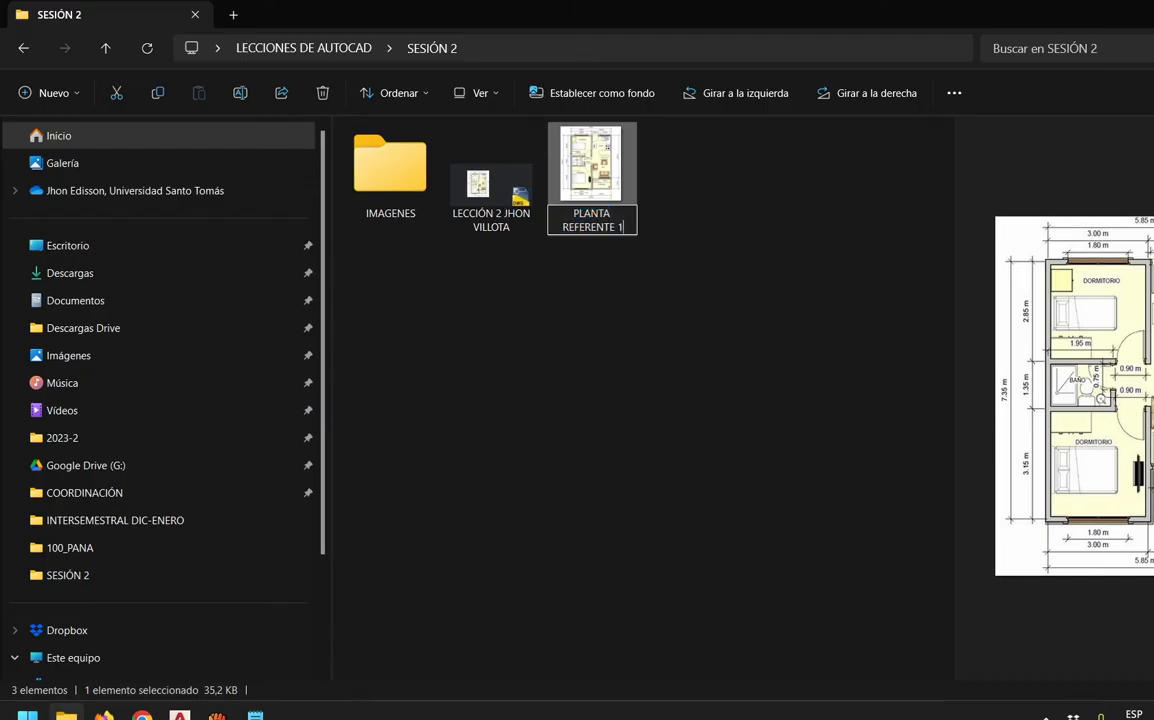
pyautogui.click(497, 260)
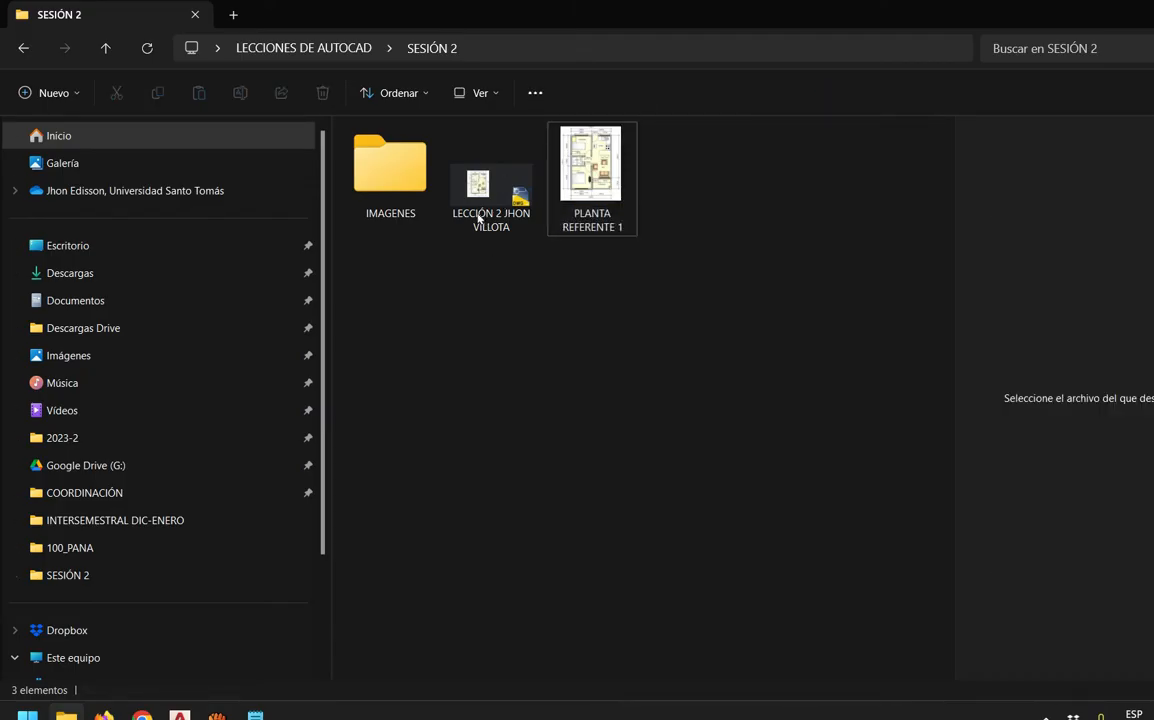
pyautogui.moveTo(590, 165); pyautogui.dragTo(398, 160)
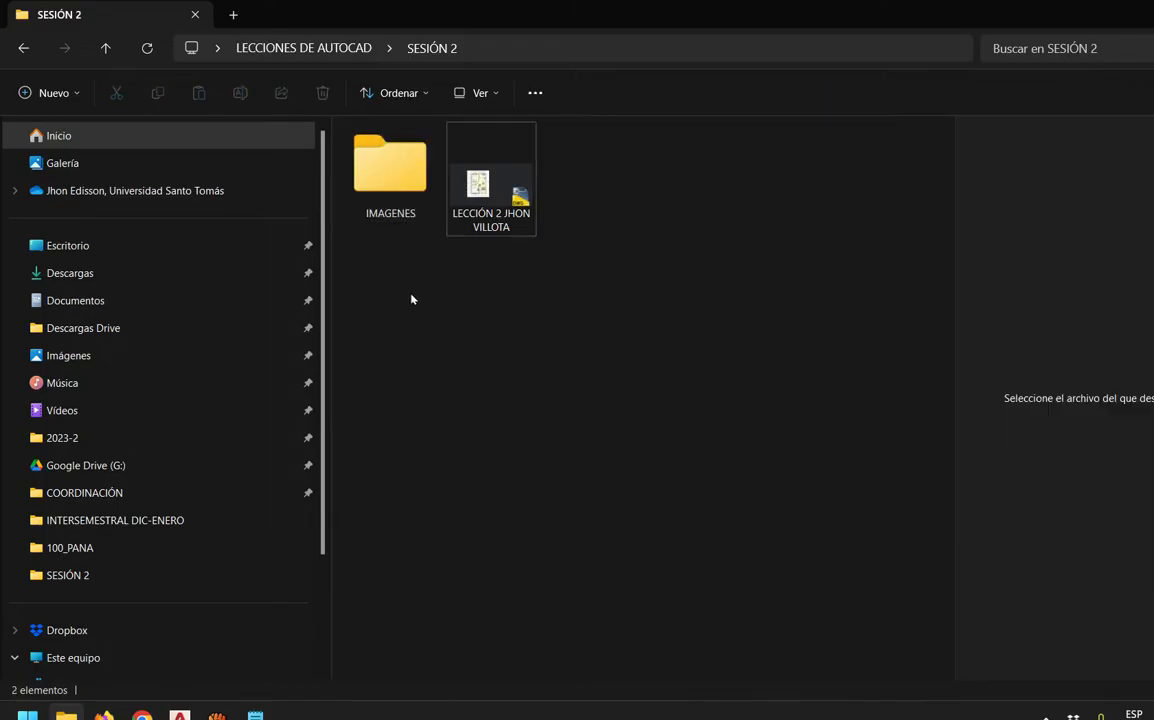
# Open the LECCIÓN 2 drawing from the SESIÓN 2 folder, dismiss the missing references notice, and examine the image frame
pyautogui.click(533, 220)
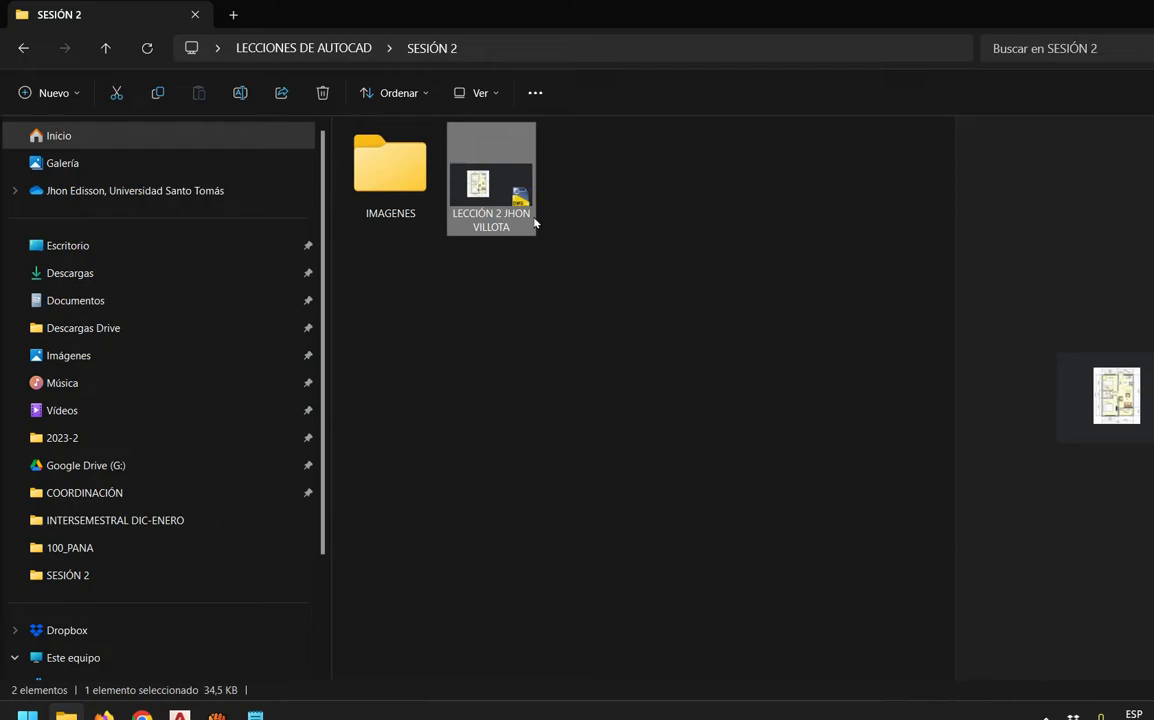
pyautogui.doubleClick(535, 222)
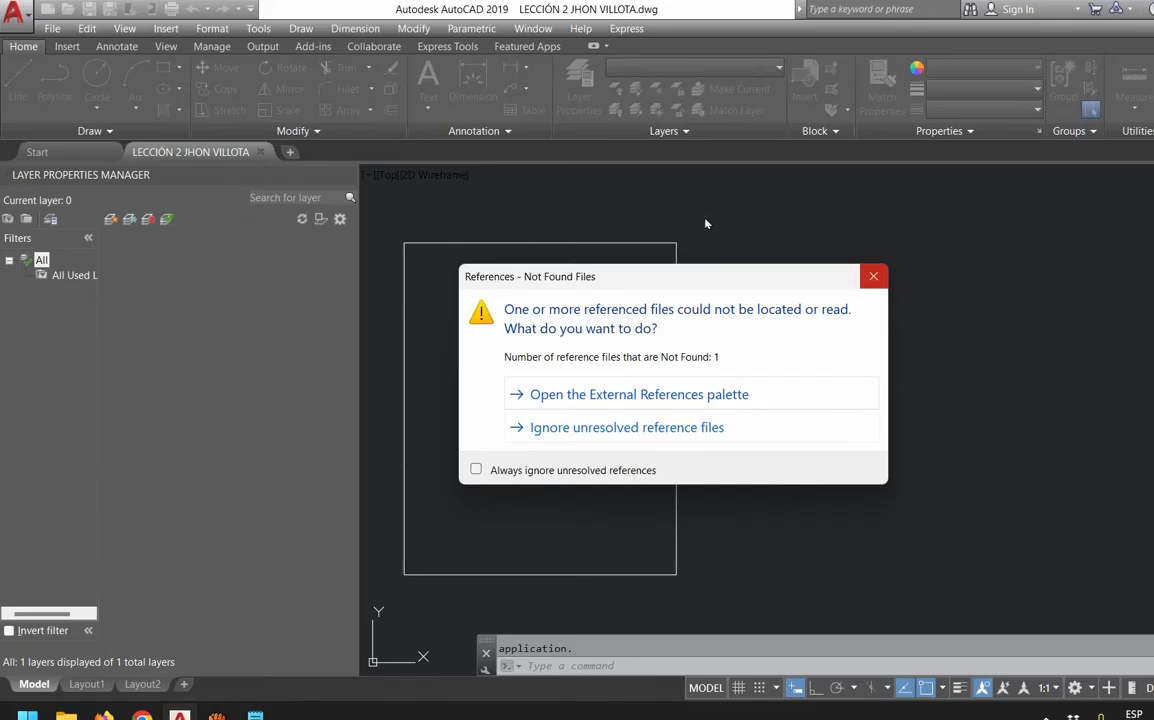
pyautogui.press('Escape')
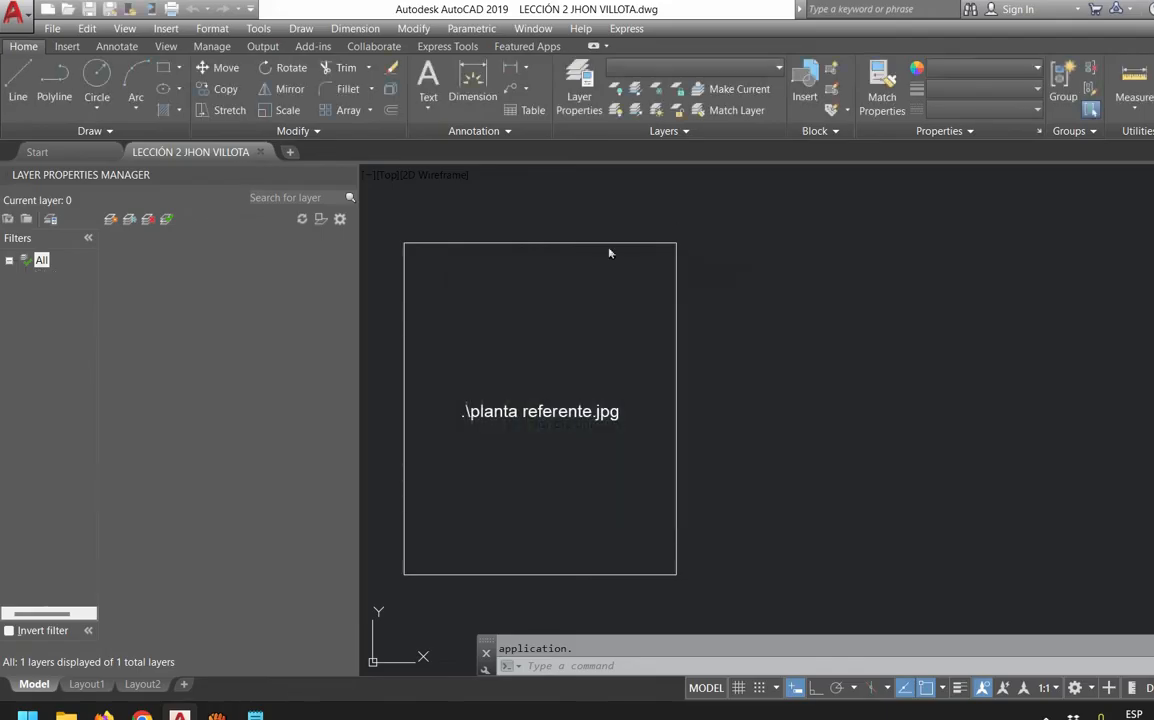
pyautogui.scroll(2, 518, 355)
pyautogui.moveTo(518, 355); pyautogui.dragTo(663, 311, button='middle')
pyautogui.scroll(-2, 680, 400)
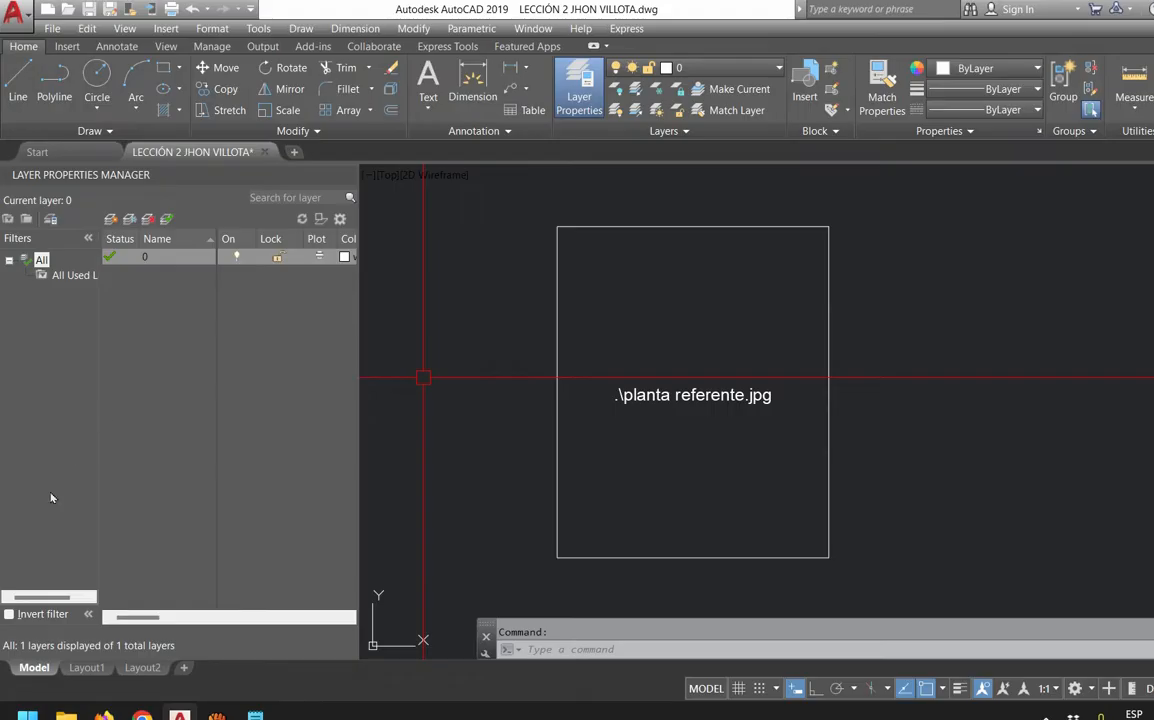
# Check the SESIÓN 2 folder contents in File Explorer, then return to AutoCAD and select the image frame
pyautogui.click(66, 716)
pyautogui.click(565, 186)
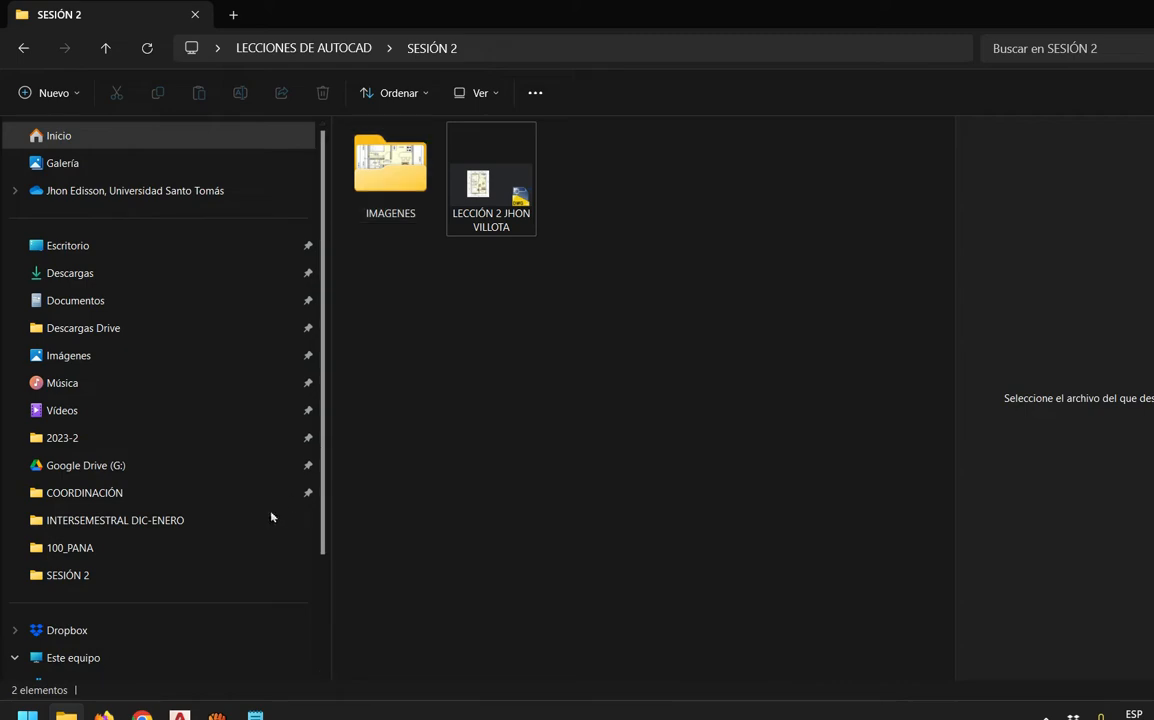
pyautogui.click(217, 715)
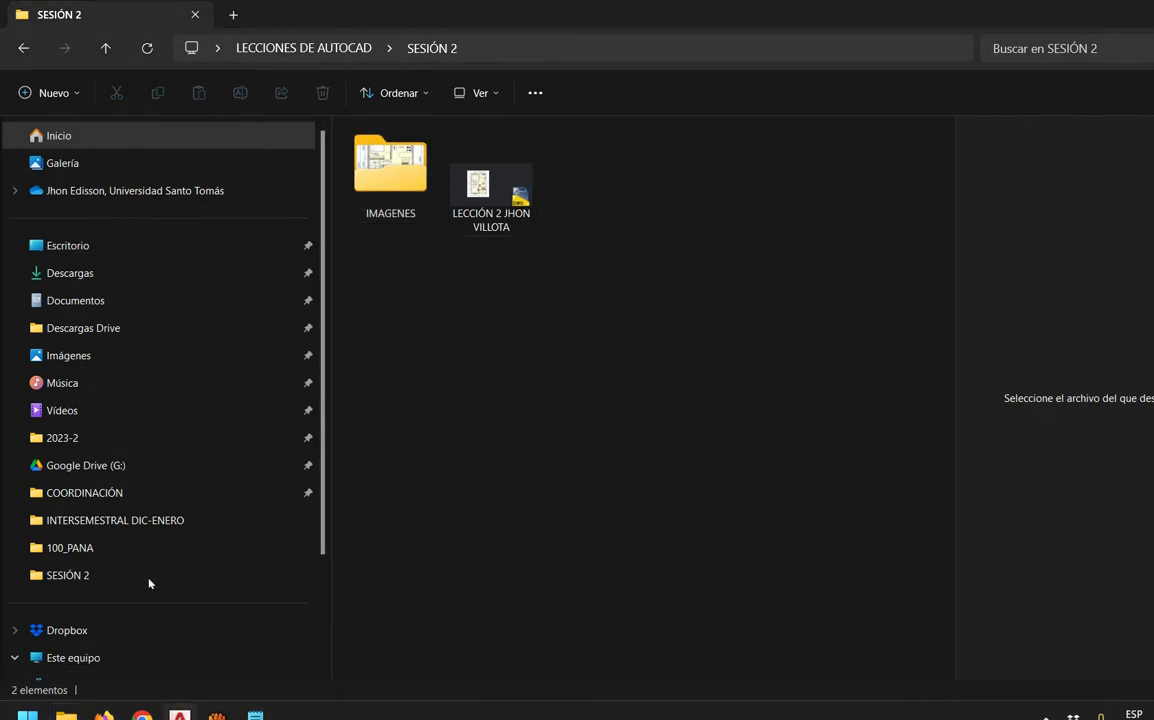
pyautogui.click(179, 714)
pyautogui.click(678, 391)
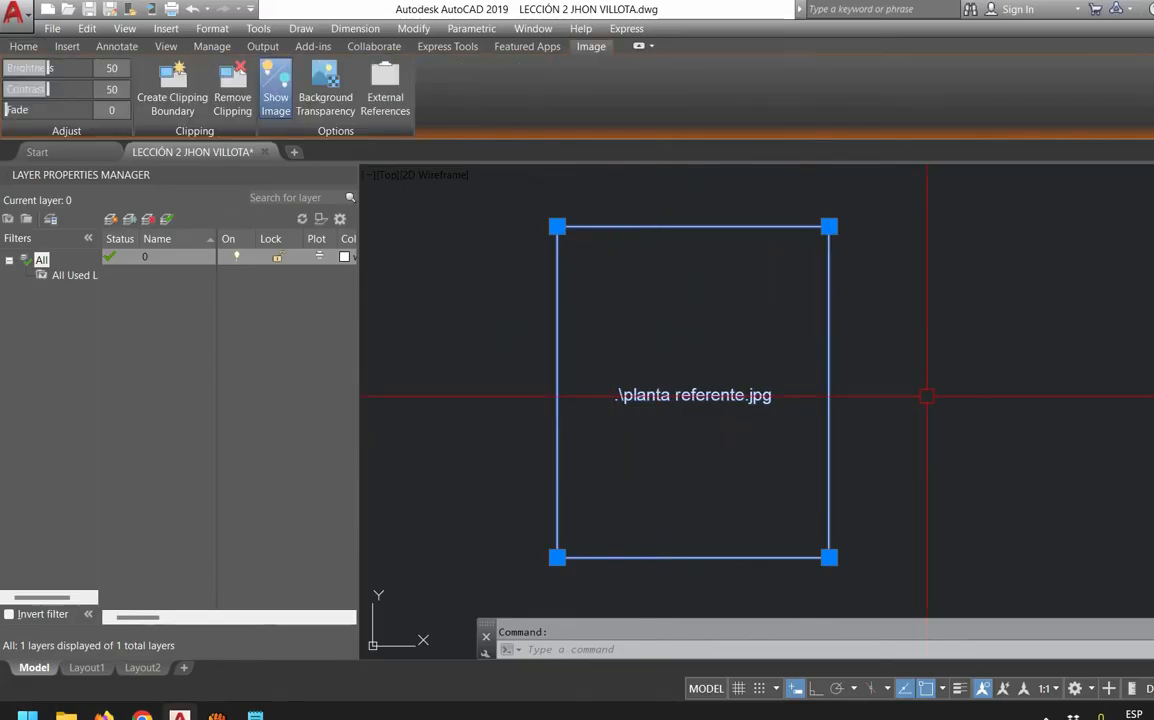
# Deselect the image frame and close the LECCIÓN 2 drawing
pyautogui.press('Escape')
pyautogui.click(264, 151)
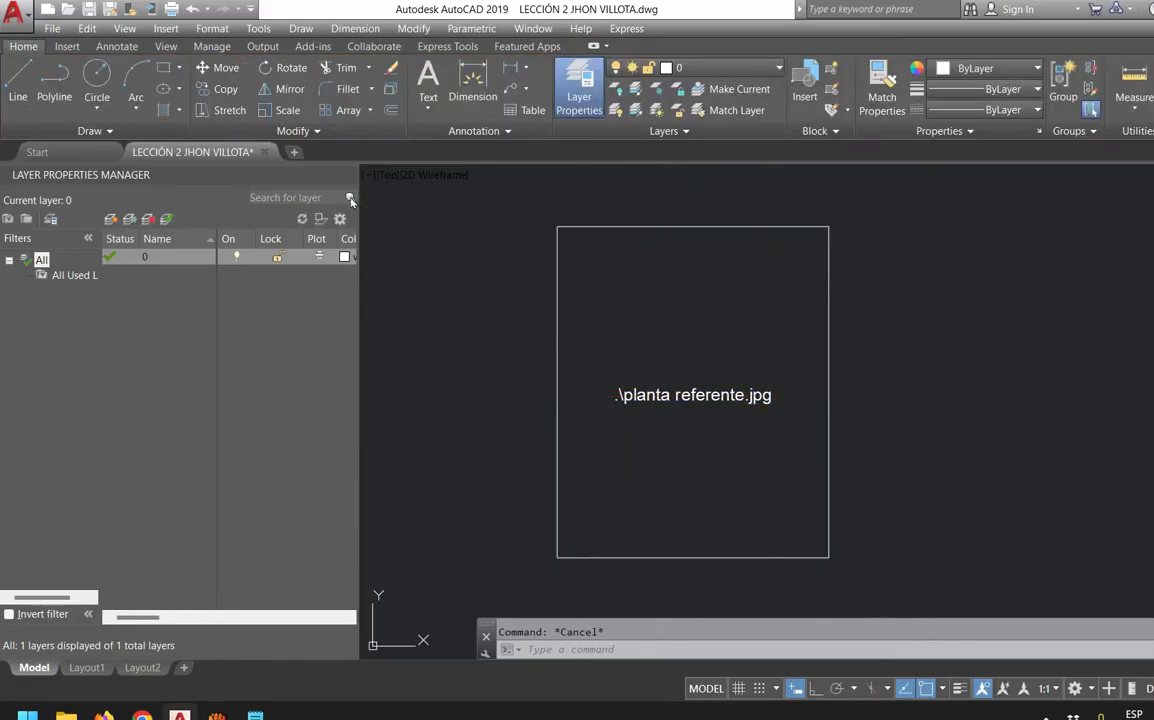
pyautogui.click(693, 394)
# Switch to File Explorer and undo the move of PLANTA REFERENTE 1 into the IMAGENES folder
pyautogui.moveTo(66, 716)
pyautogui.click(44, 590)
pyautogui.rightClick(422, 289)
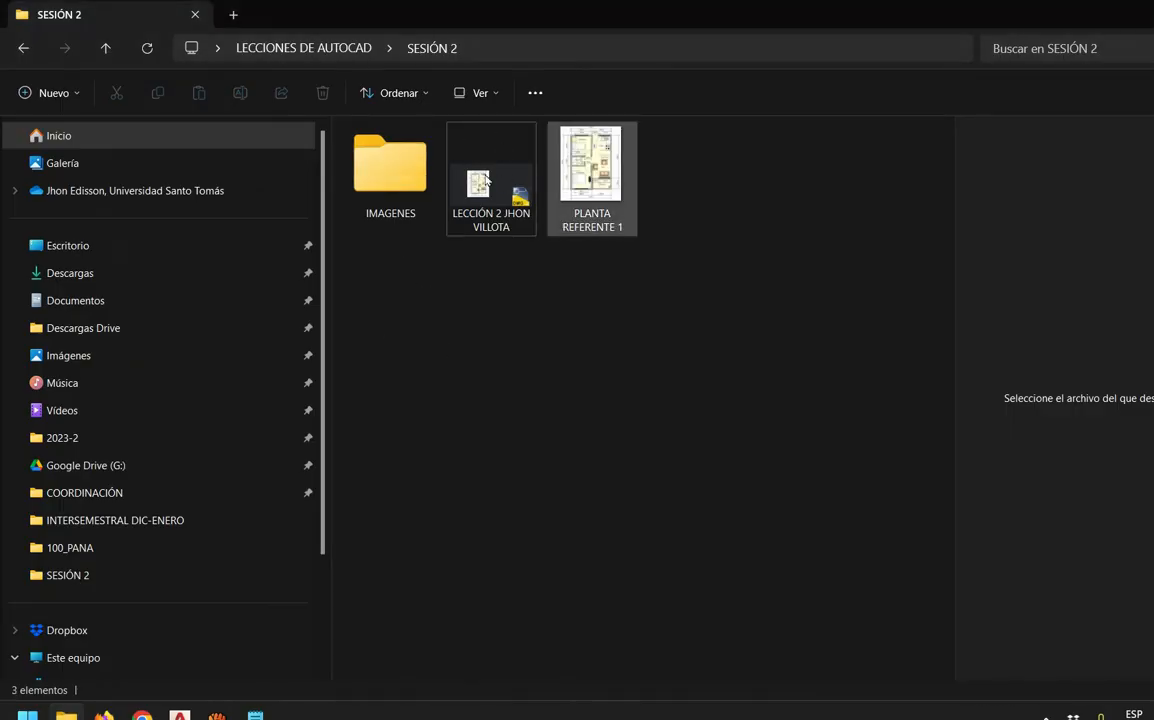
# Rename the floor plan image in the SESIÓN 2 folder as PLANTA REFERENTE
pyautogui.press('F2')
pyautogui.press('End')
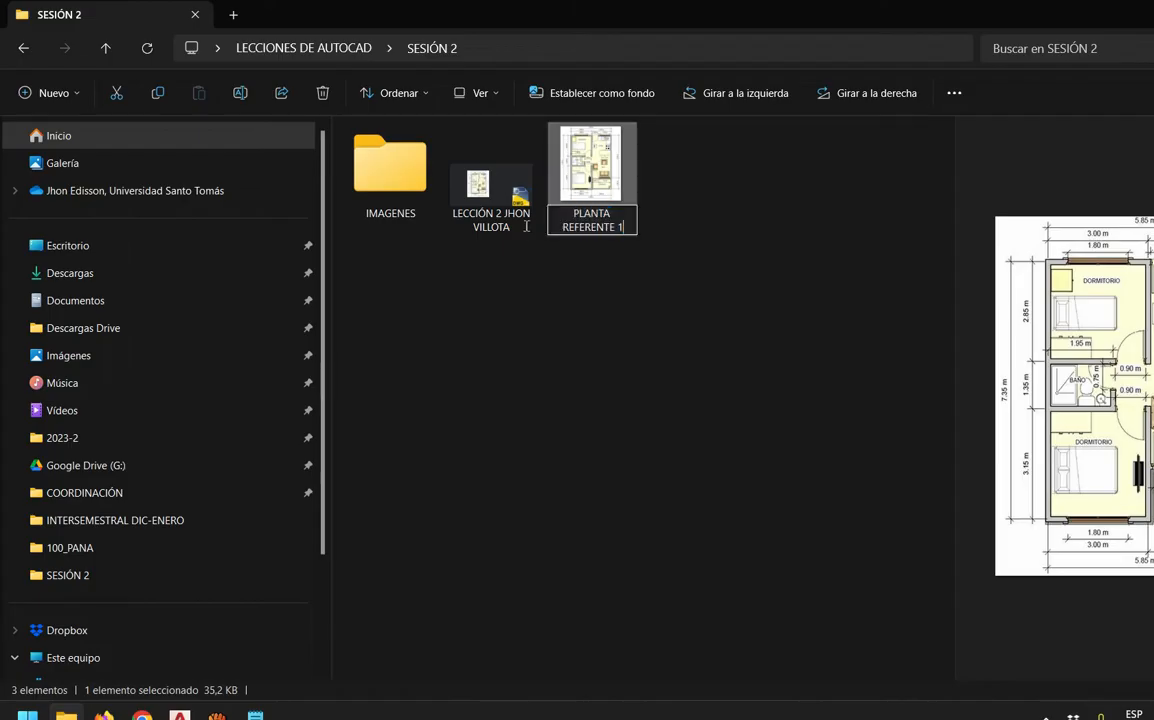
pyautogui.press('BackSpace')
pyautogui.press('BackSpace')
pyautogui.press('Return')
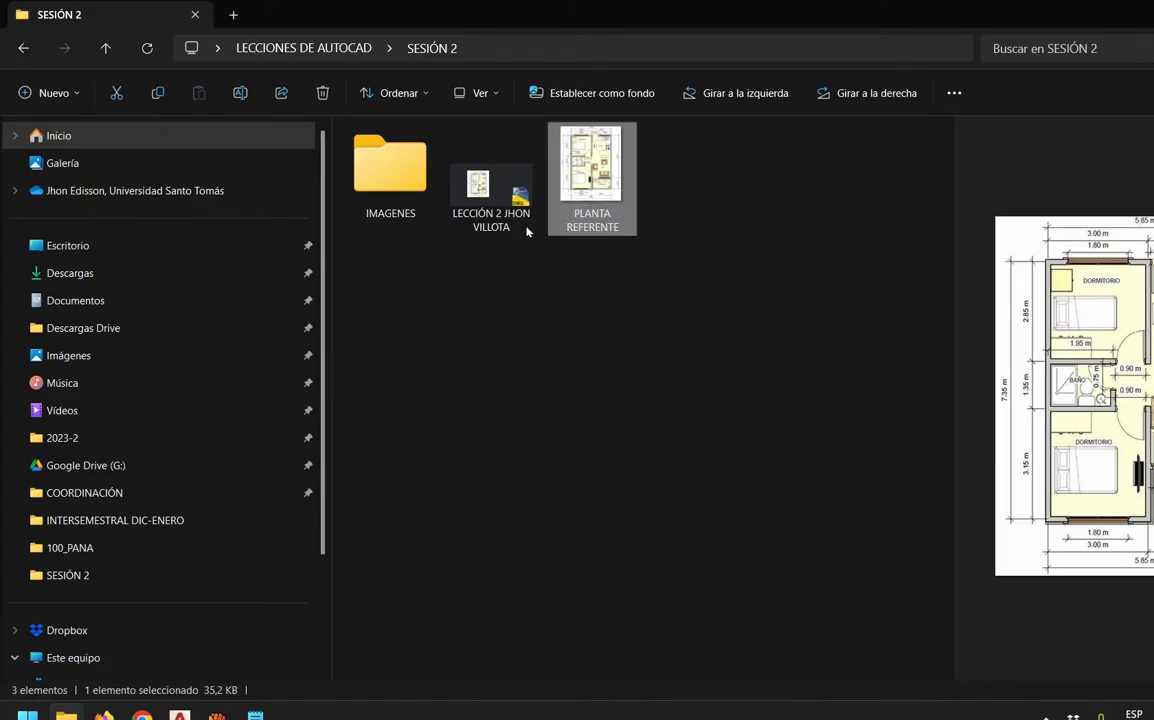
# Reopen the LECCIÓN 2 drawing from the SESIÓN 2 folder in AutoCAD and check the floor plan image
pyautogui.click(522, 226)
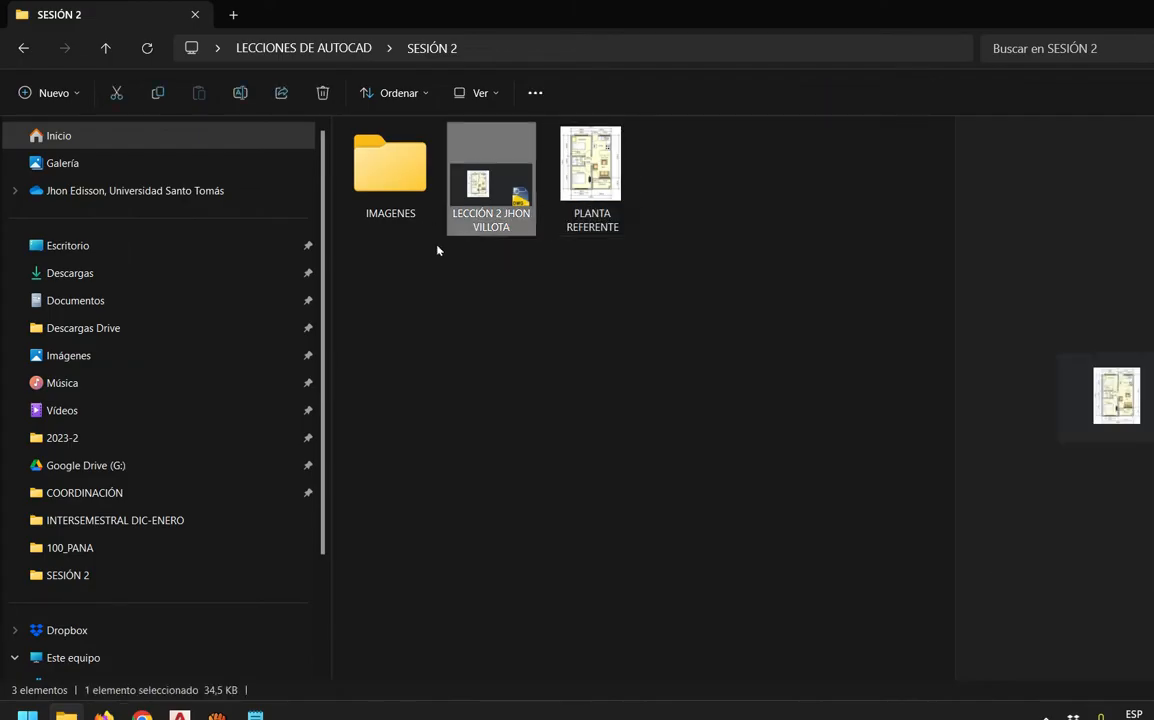
pyautogui.press('Return')
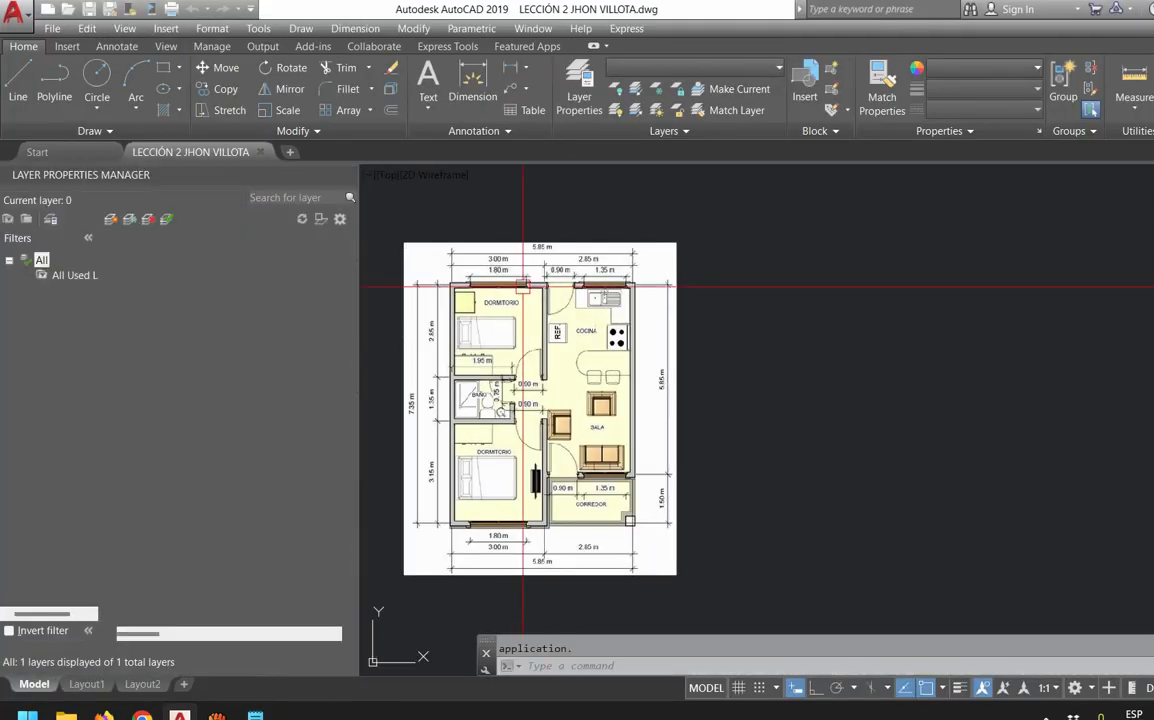
pyautogui.moveTo(554, 399); pyautogui.dragTo(695, 370, button='middle')
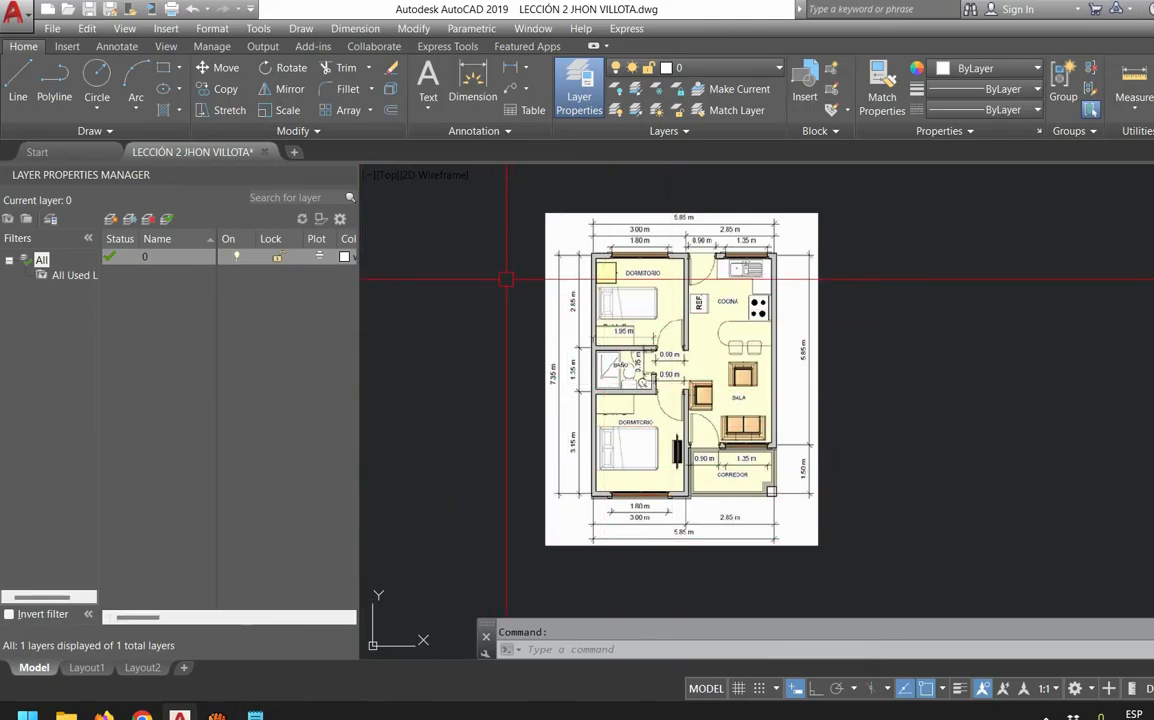
pyautogui.moveTo(506, 279); pyautogui.dragTo(518, 288, button='middle')
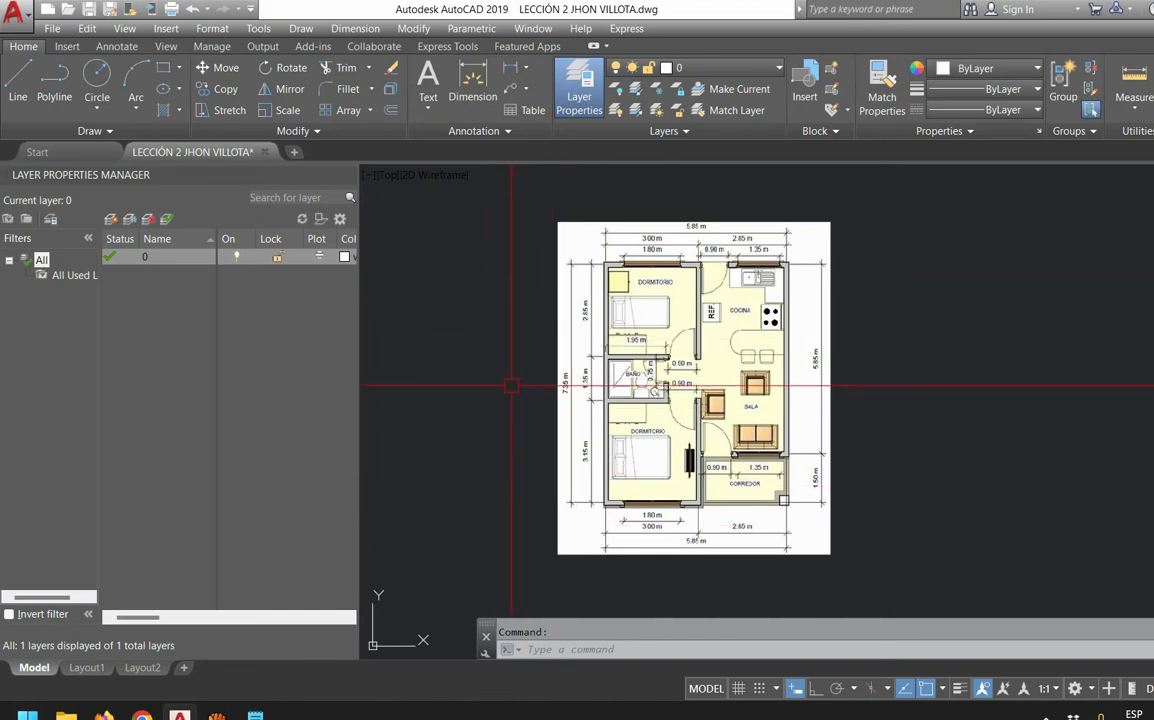
# Switch to File Explorer and examine the LECCIÓN 2 drawing, the PLANTA REFERENTE image and the IMAGENES folder in SESIÓN 2
pyautogui.click(66, 715)
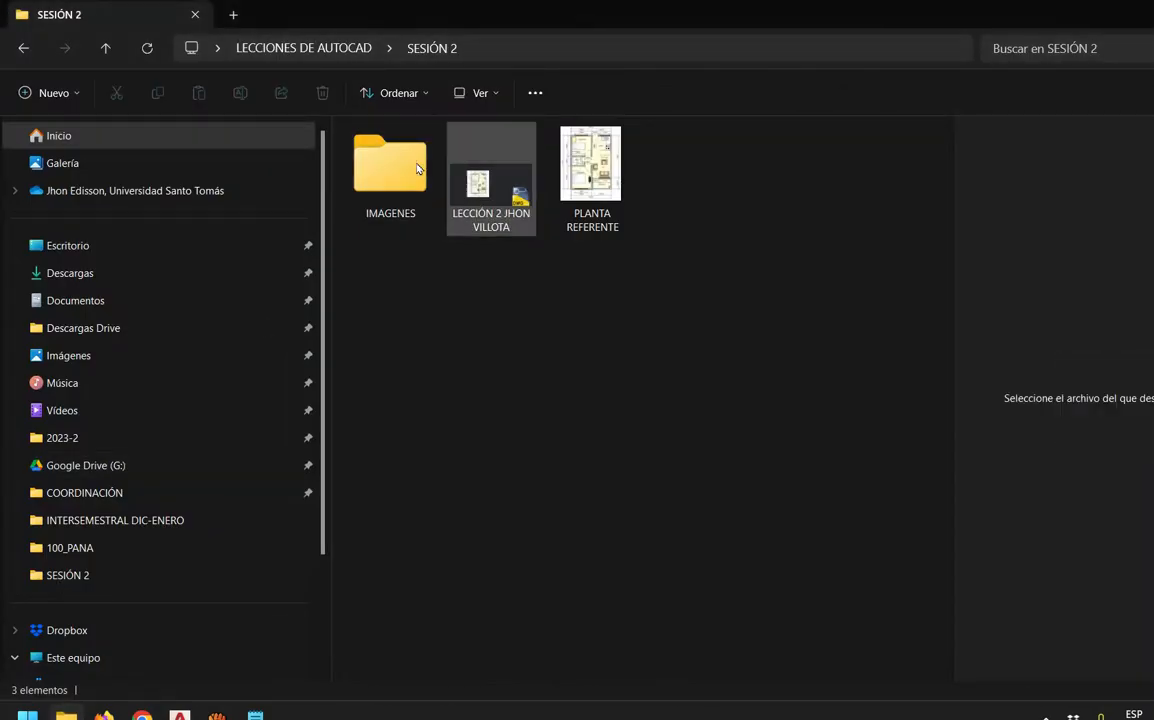
pyautogui.click(449, 148)
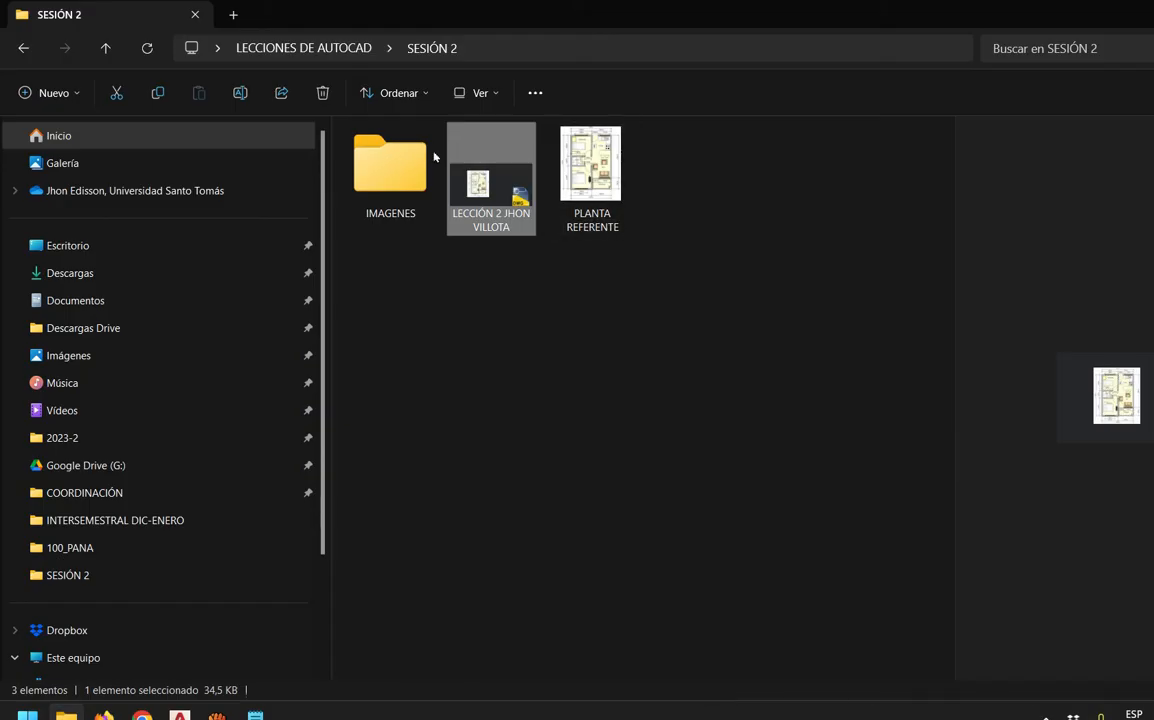
pyautogui.click(488, 263)
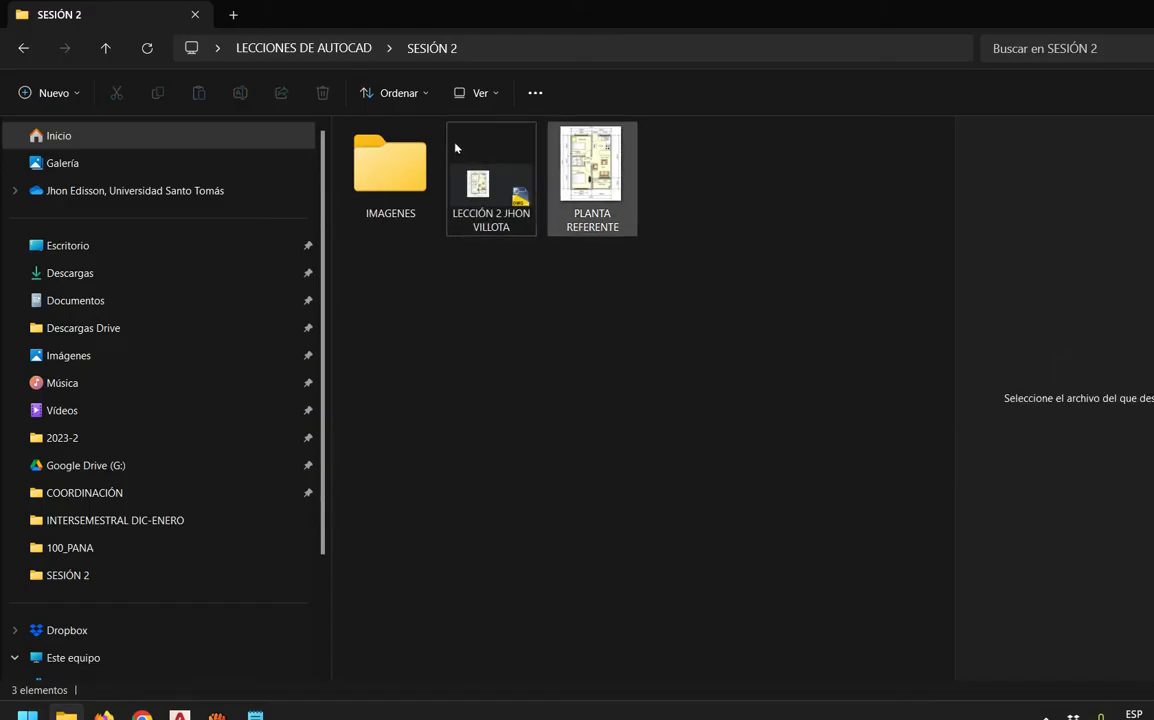
pyautogui.moveTo(460, 141); pyautogui.dragTo(482, 149)
pyautogui.click(368, 208)
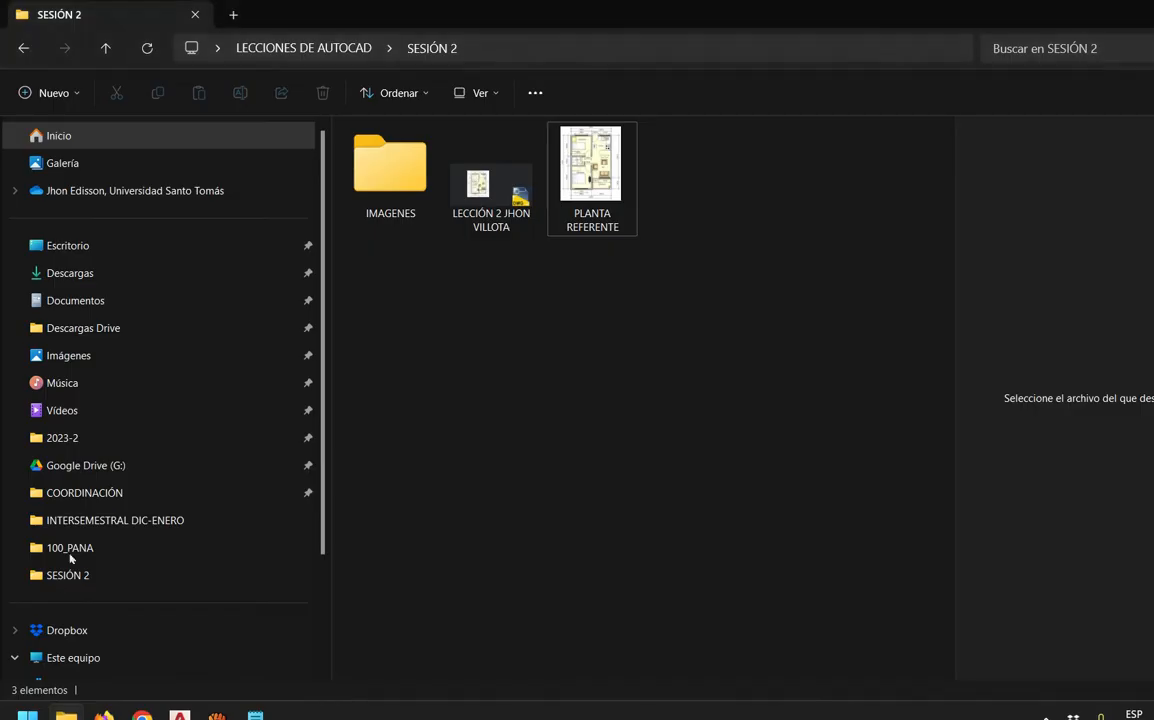
pyautogui.press('Left')
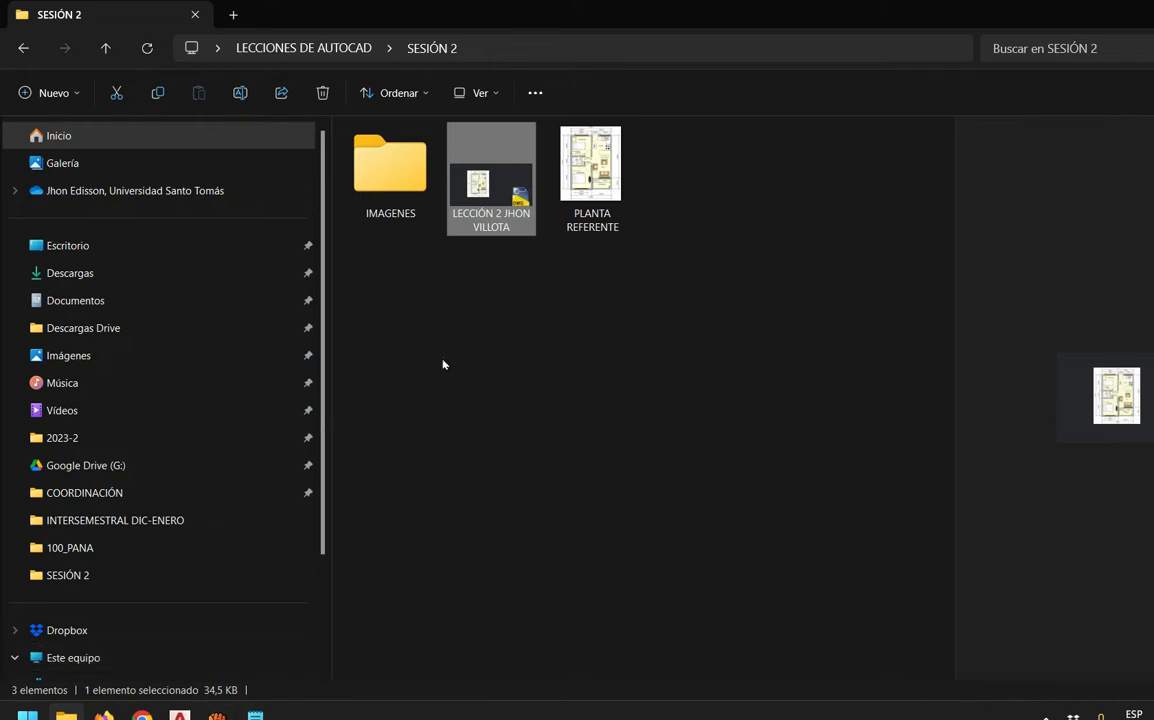
pyautogui.click(436, 323)
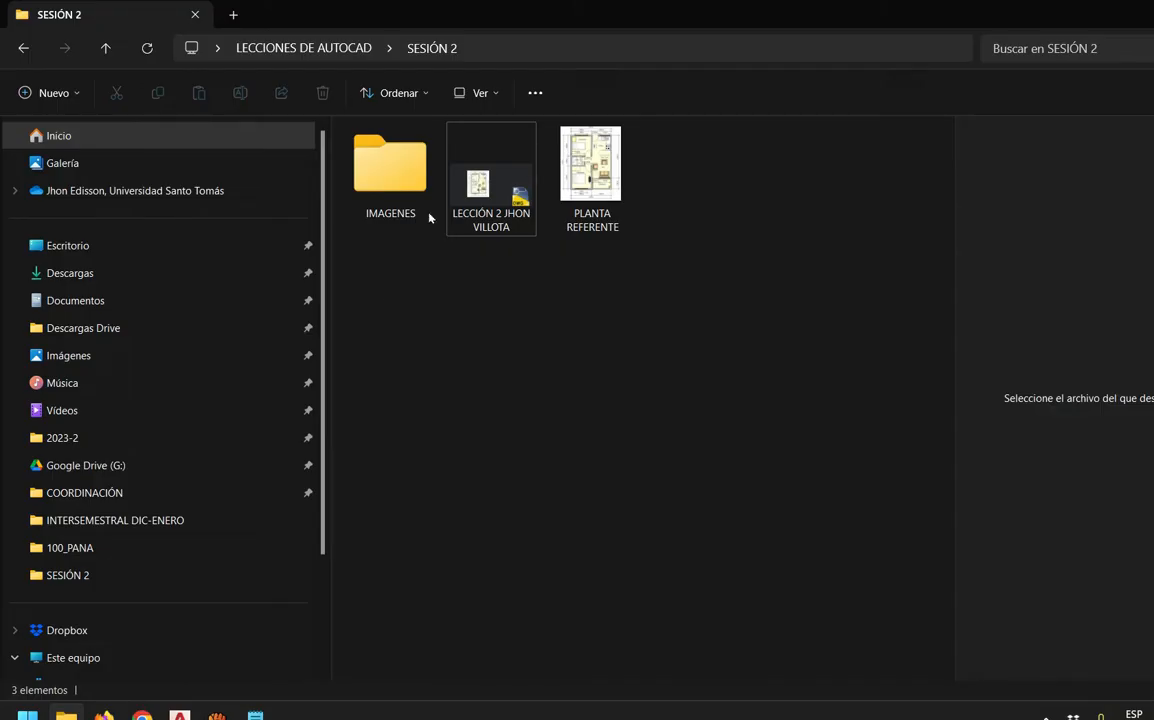
pyautogui.click(590, 165)
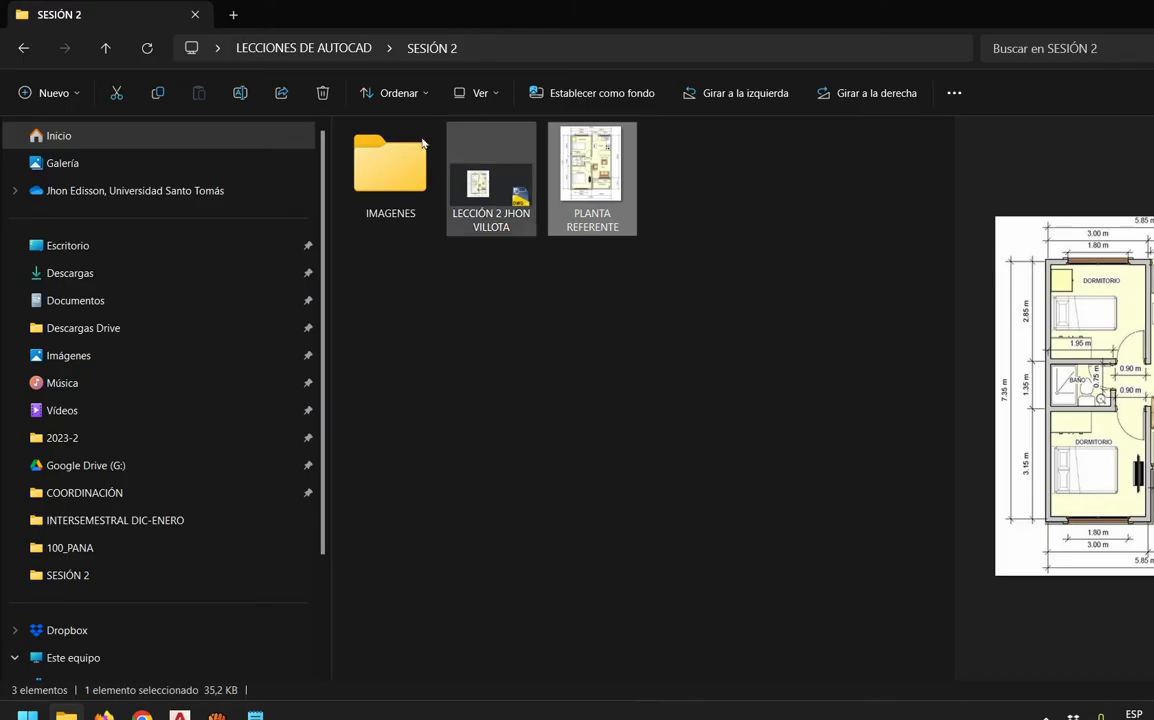
pyautogui.click(480, 170)
pyautogui.click(405, 250)
pyautogui.click(458, 190)
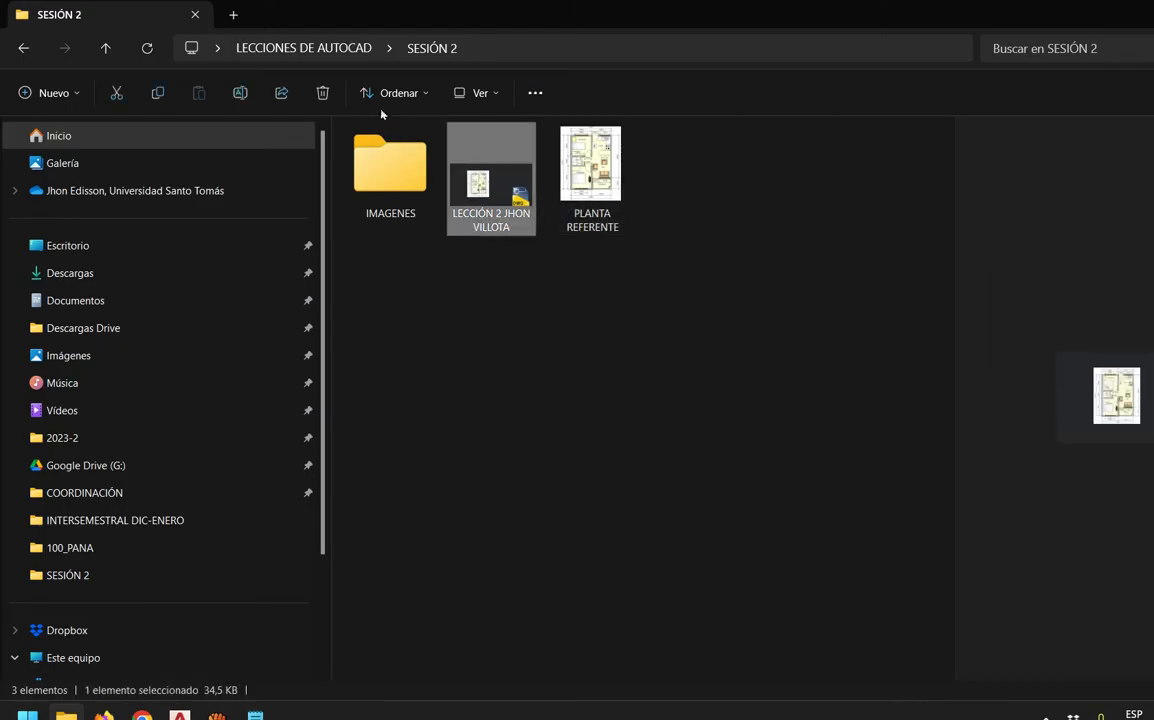
pyautogui.click(364, 286)
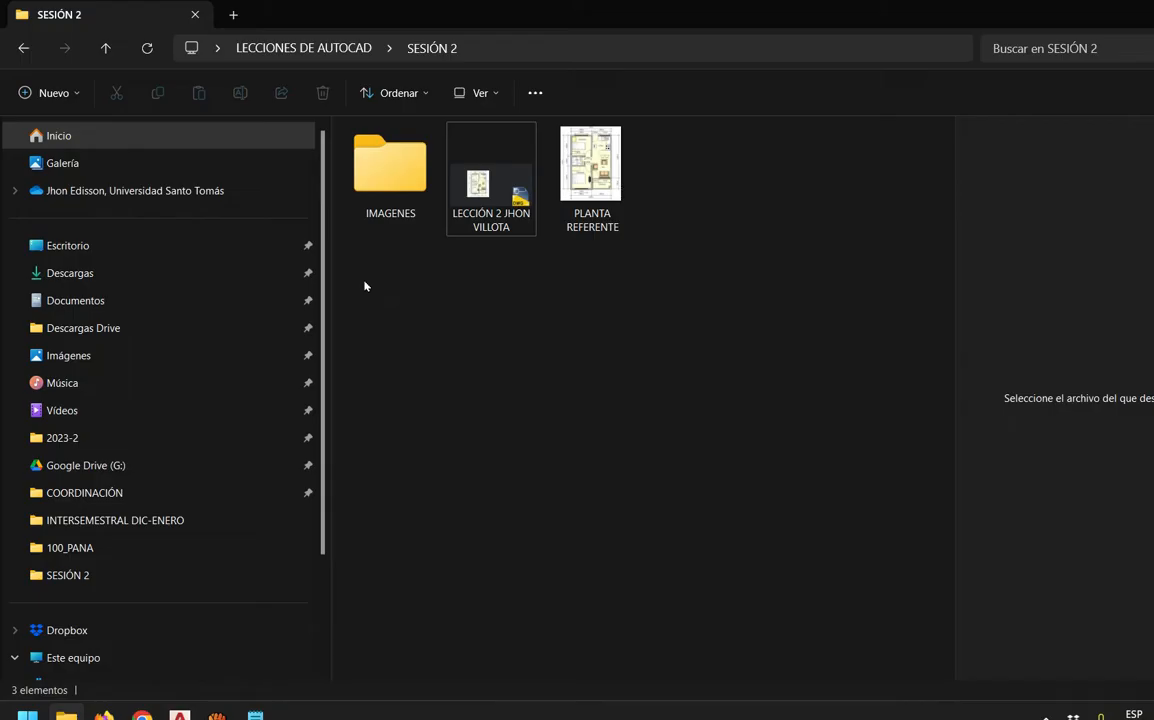
# Switch to the INSERCIÓN DE IMAGENES note in Notepad and add the second list item "2. INCRUSTADO"
pyautogui.click(255, 715)
pyautogui.press('Return')
pyautogui.write('2. ')
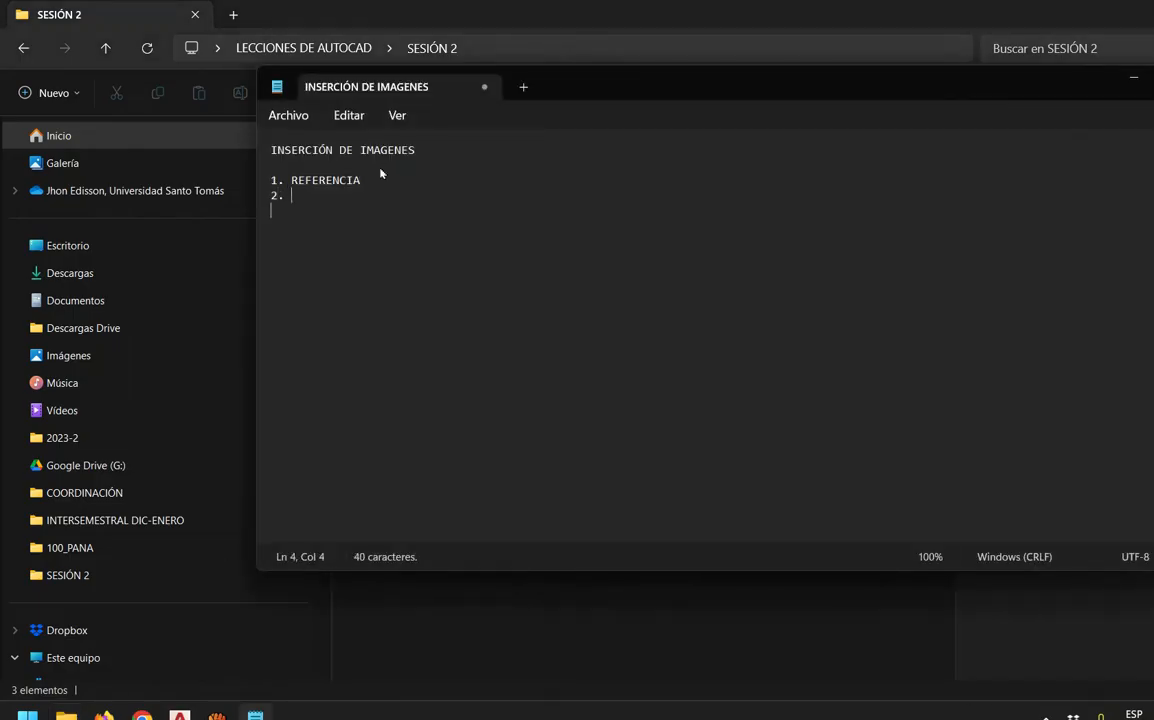
pyautogui.write('INCRUSTADO')
pyautogui.hotkey('alt', 'Tab')
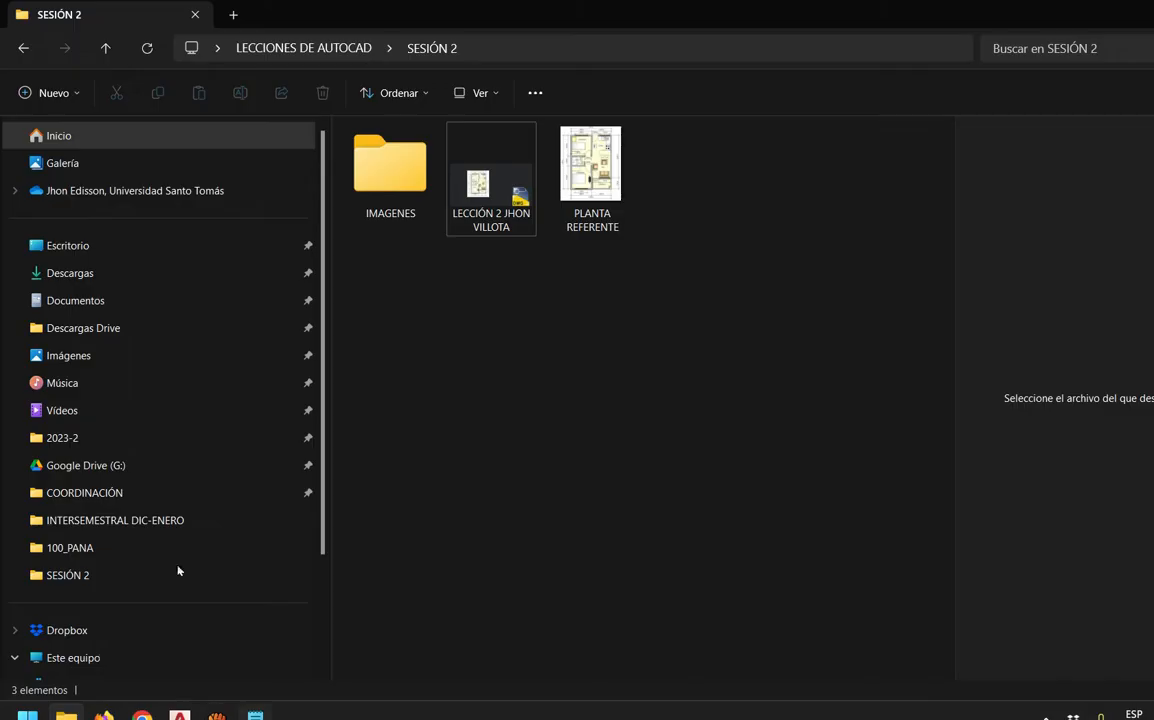
# Switch to AutoCAD, erase the referenced floor plan image from the LECCIÓN 2 drawing and save the drawing
pyautogui.hotkey('alt', 'Tab')
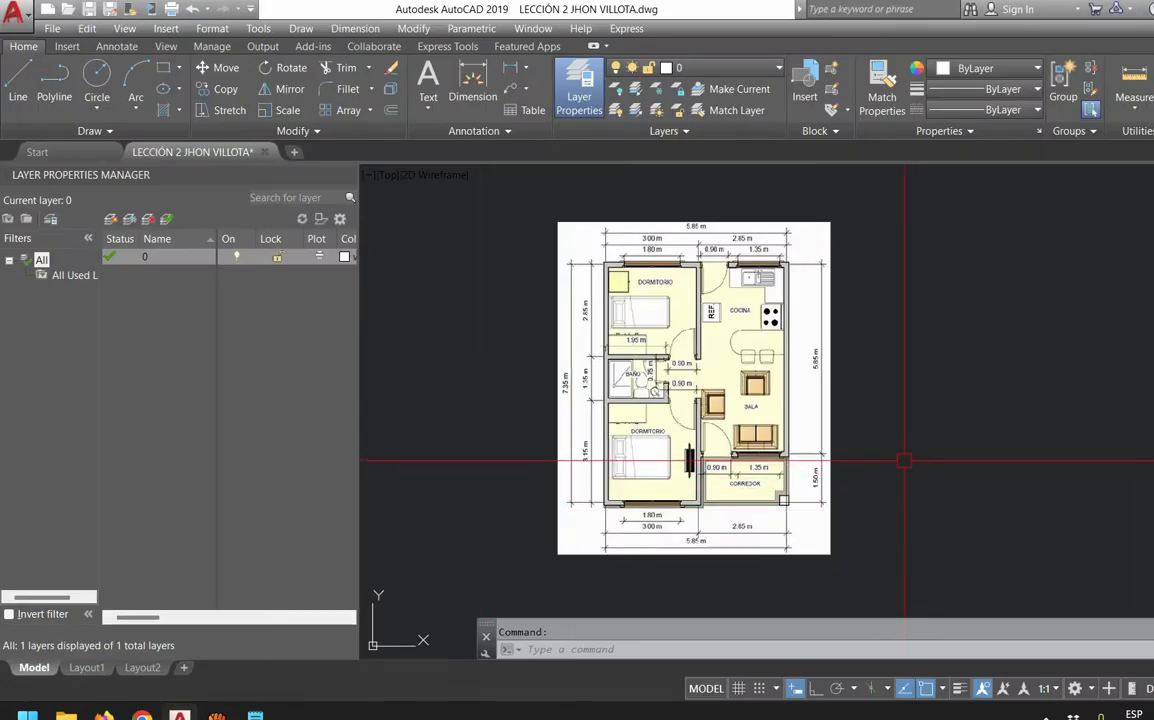
pyautogui.click(910, 460)
pyautogui.click(790, 365)
pyautogui.press('Delete')
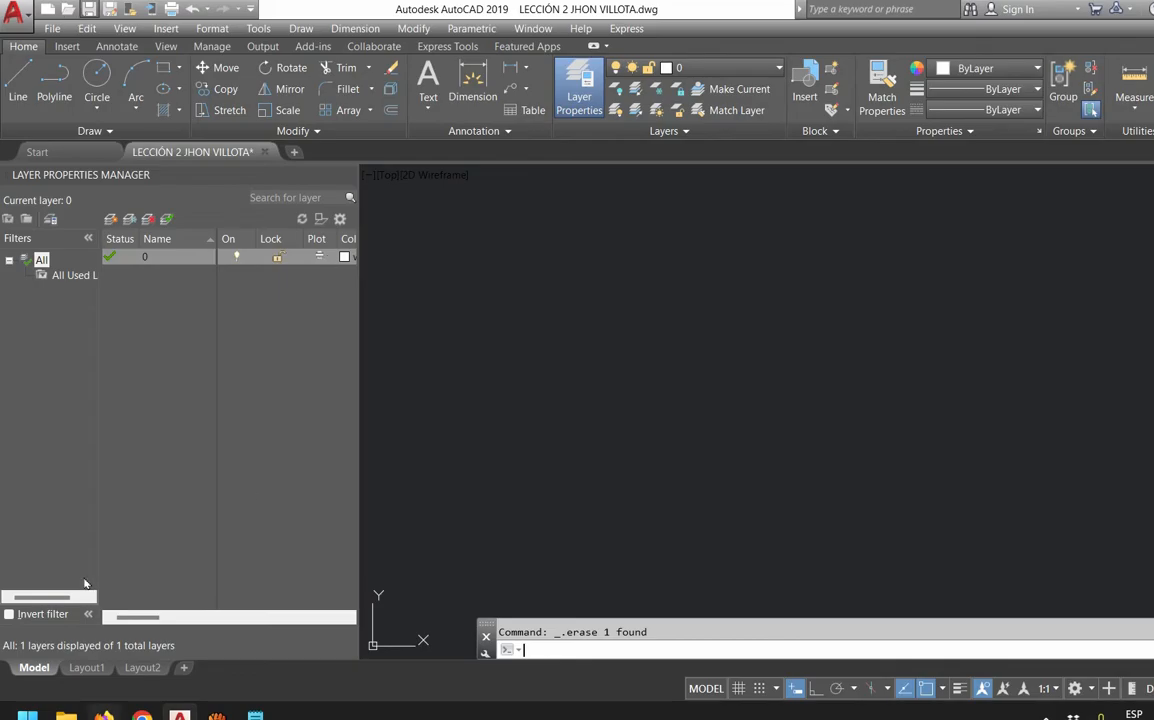
# Switch to the SESIÓN 2 folder in File Explorer and open the PLANTA REFERENTE image with Paint
pyautogui.hotkey('alt', 'Tab')
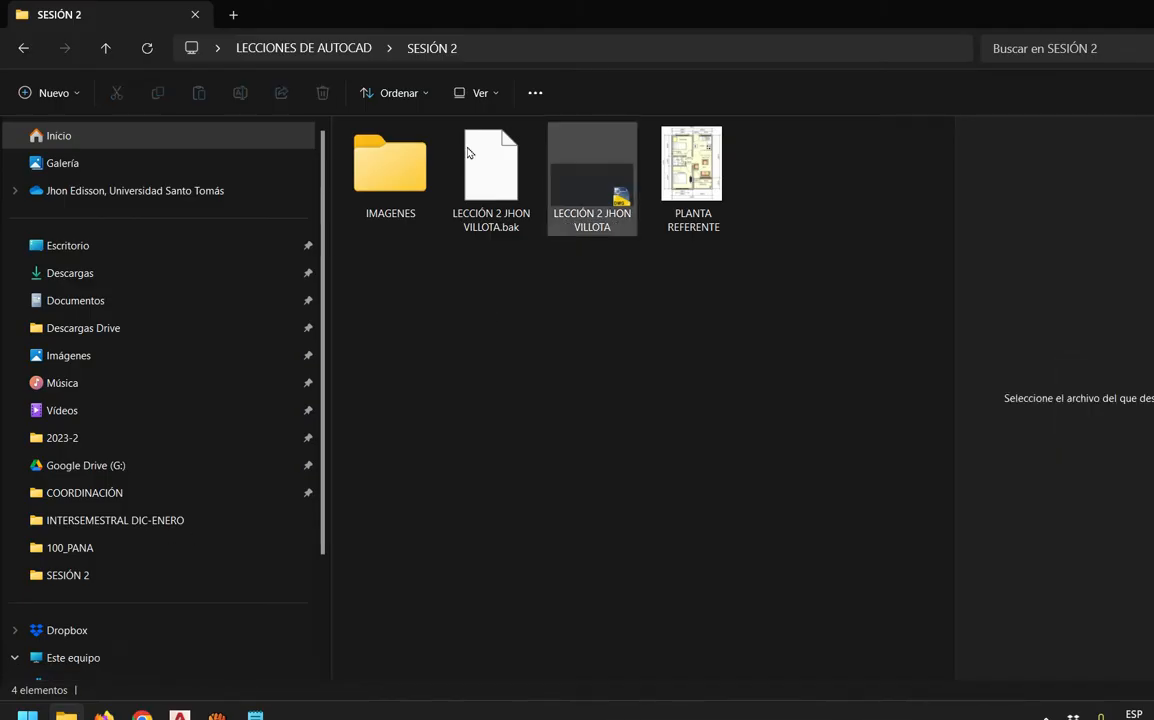
pyautogui.hotkey('alt', 'Tab')
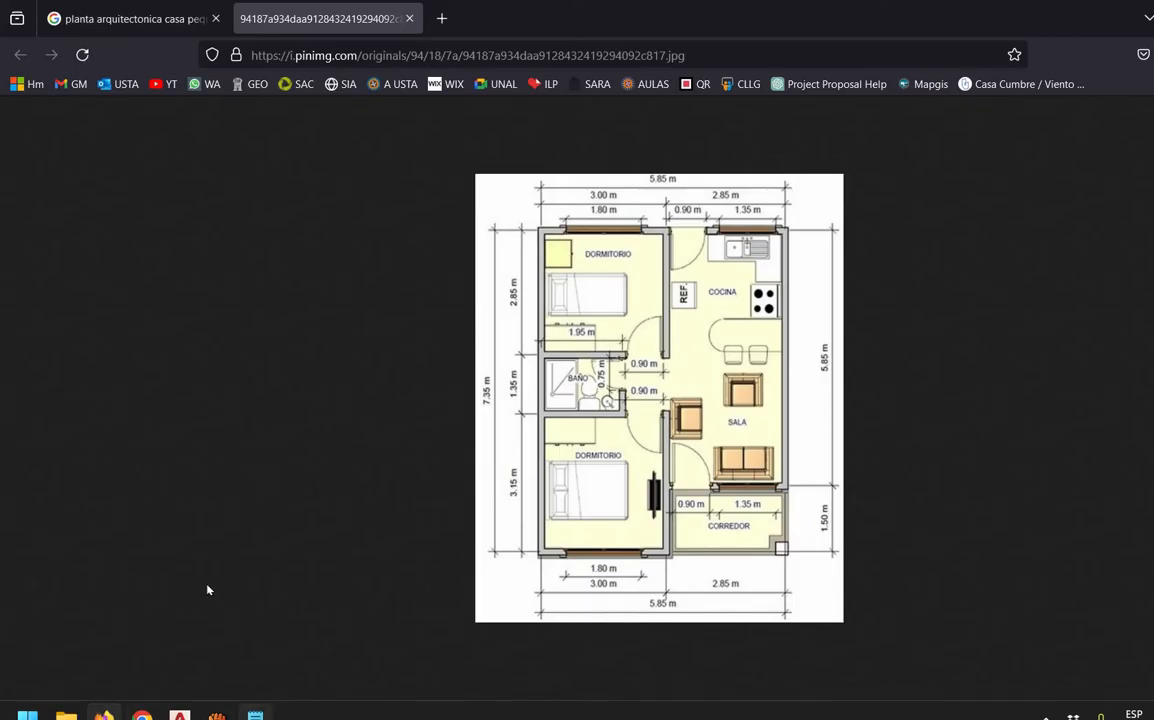
pyautogui.hotkey('alt', 'Tab')
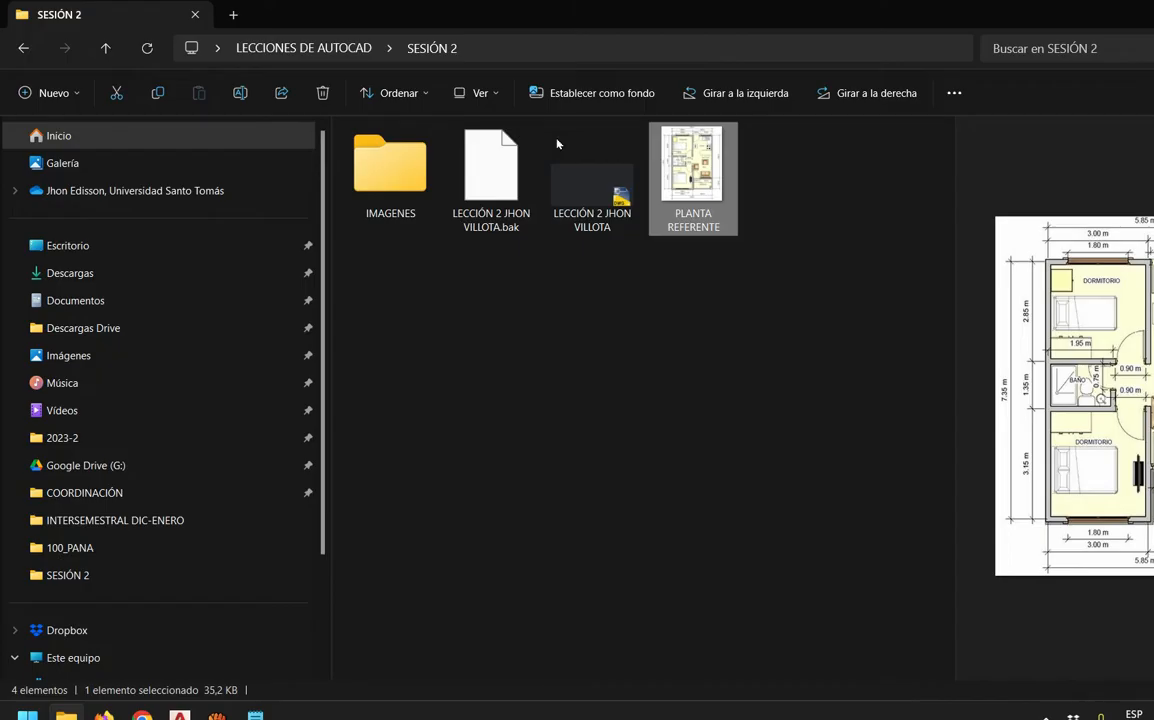
pyautogui.hotkey('shift', 'F10')
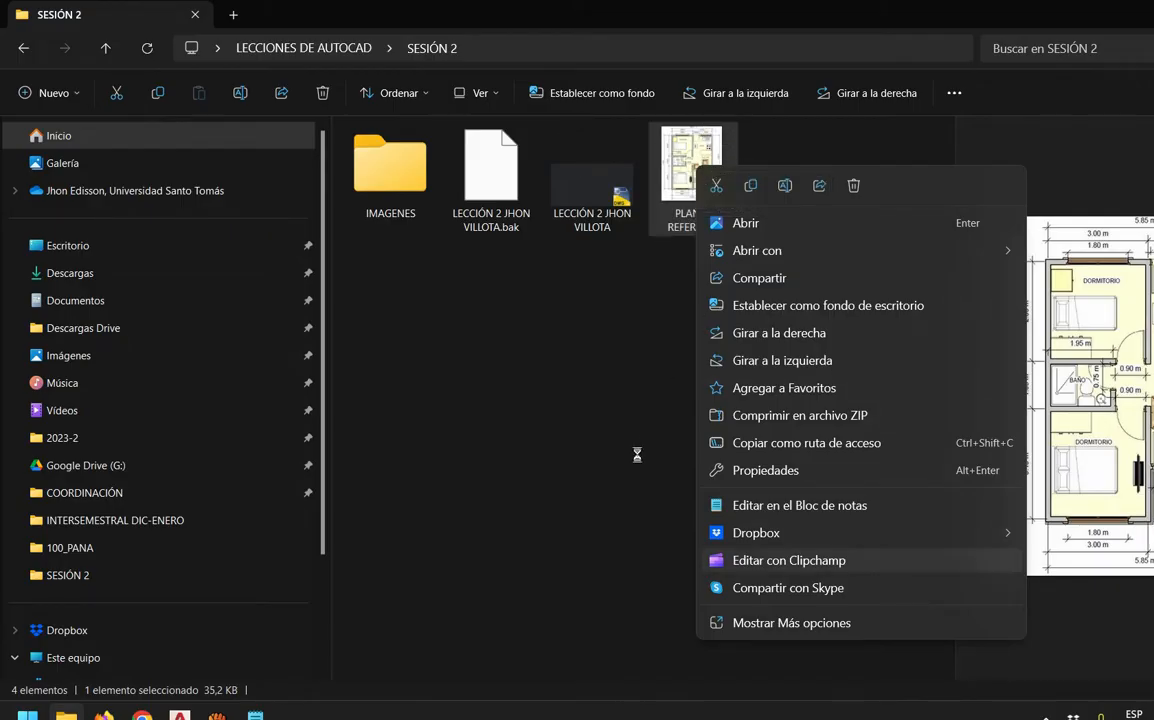
pyautogui.click(800, 621)
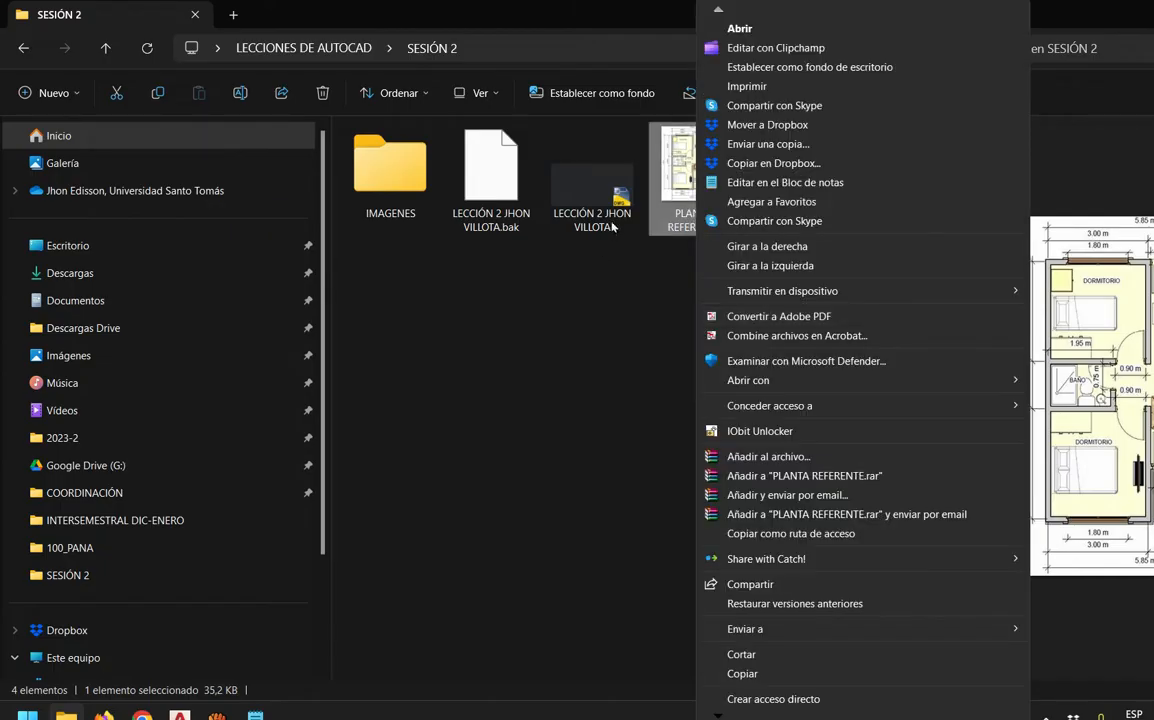
pyautogui.moveTo(748, 381)
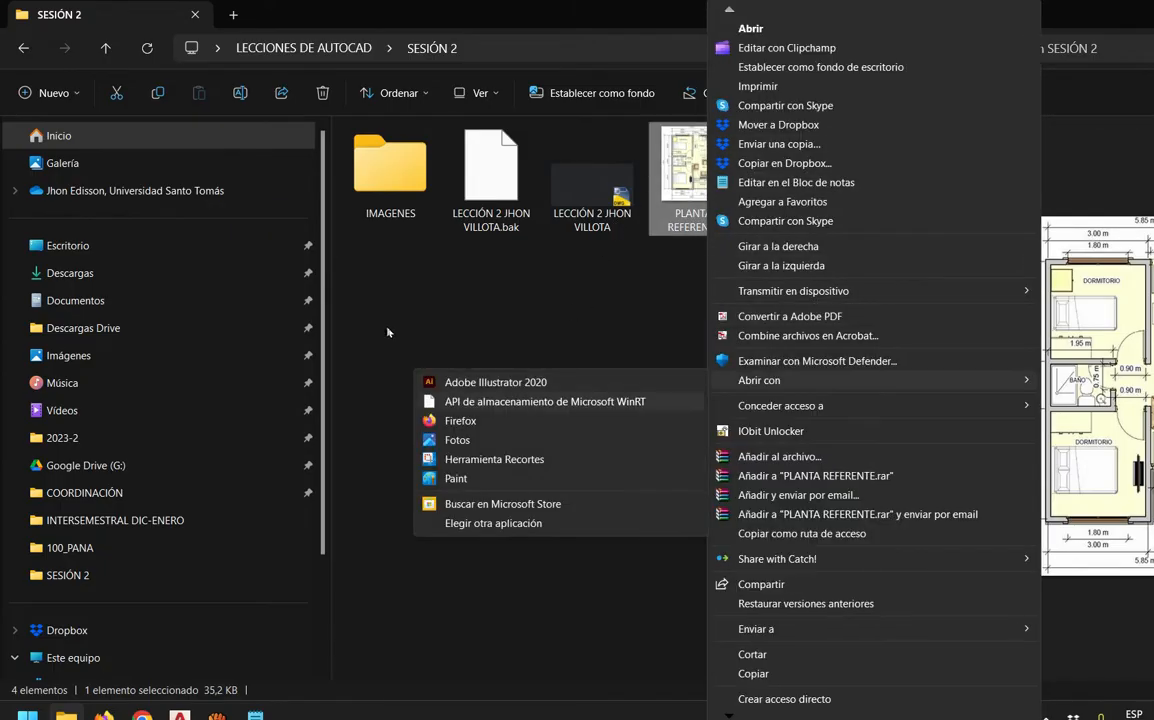
pyautogui.click(456, 478)
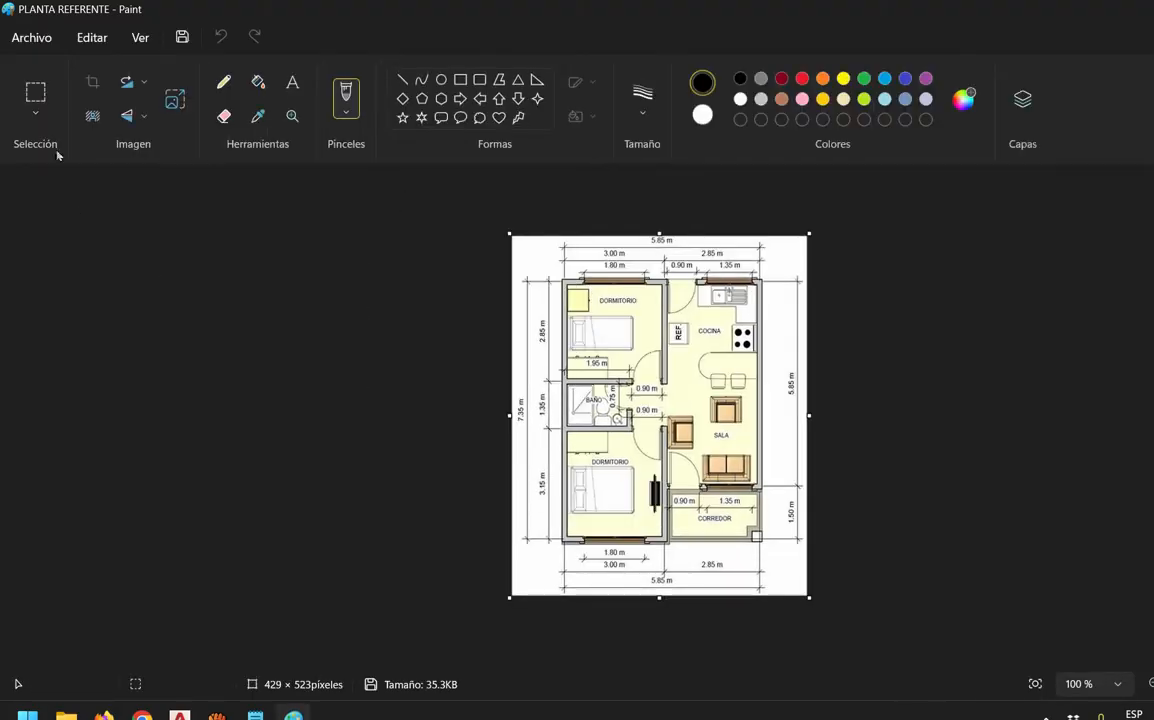
# Select the entire floor plan image in Paint and copy it to the clipboard
pyautogui.click(35, 111)
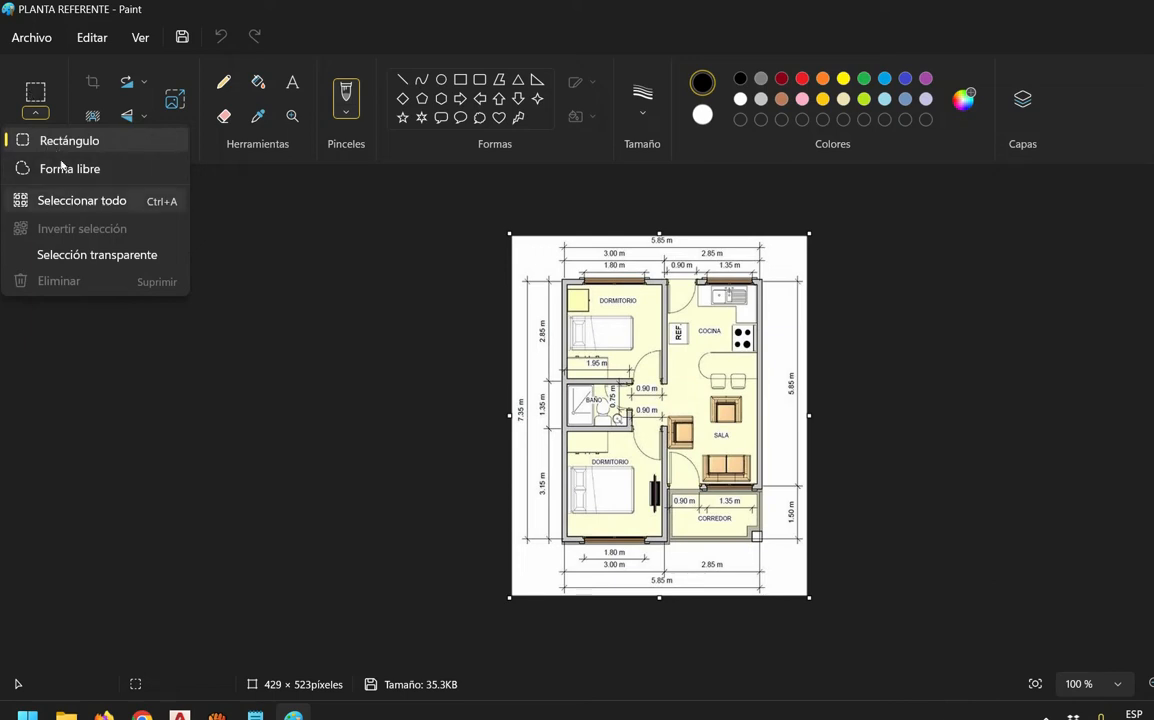
pyautogui.hotkey('ctrl', 'a')
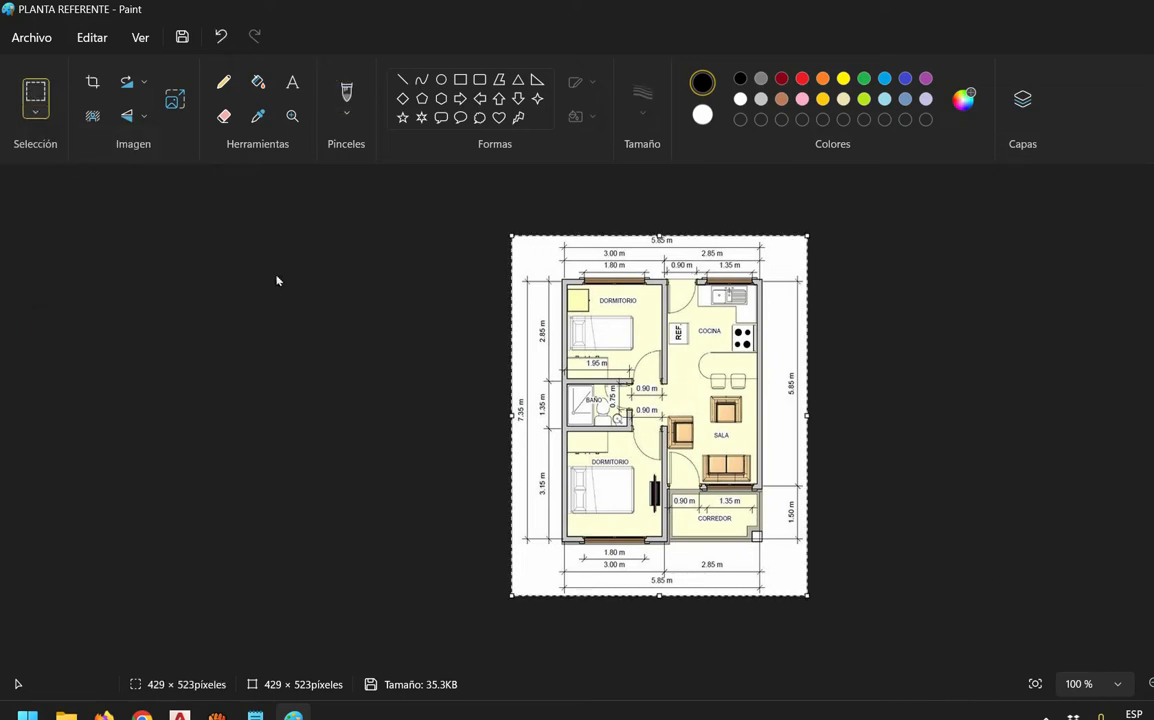
pyautogui.click(36, 112)
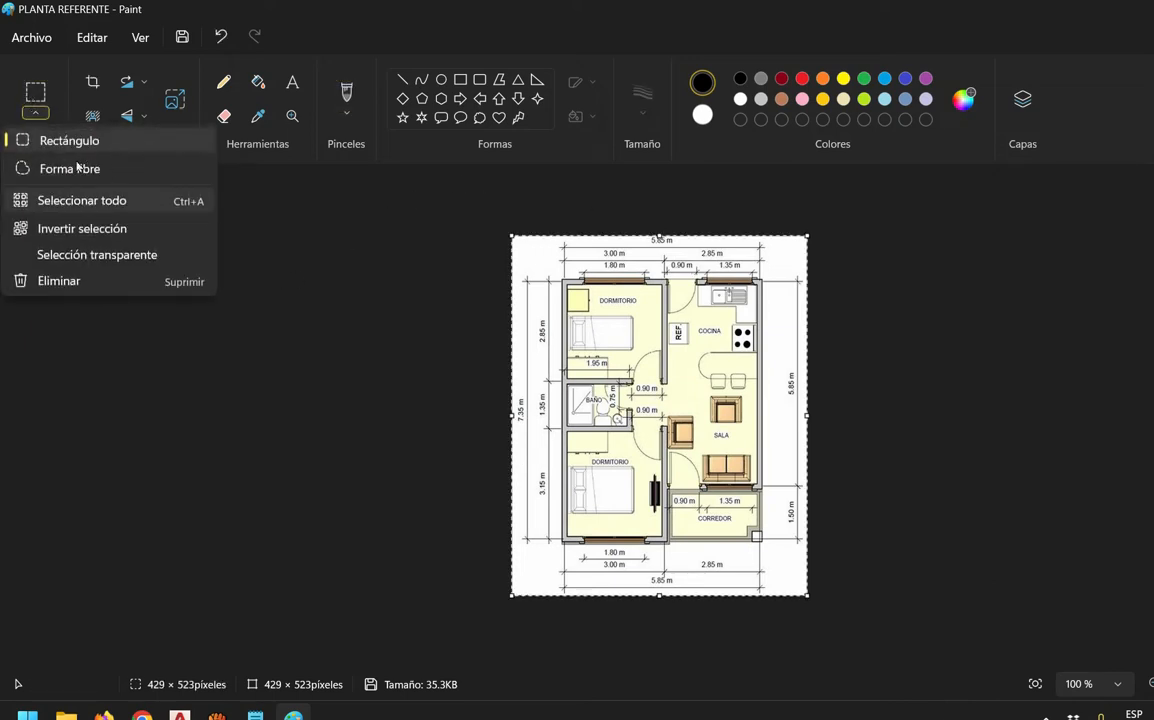
pyautogui.click(89, 36)
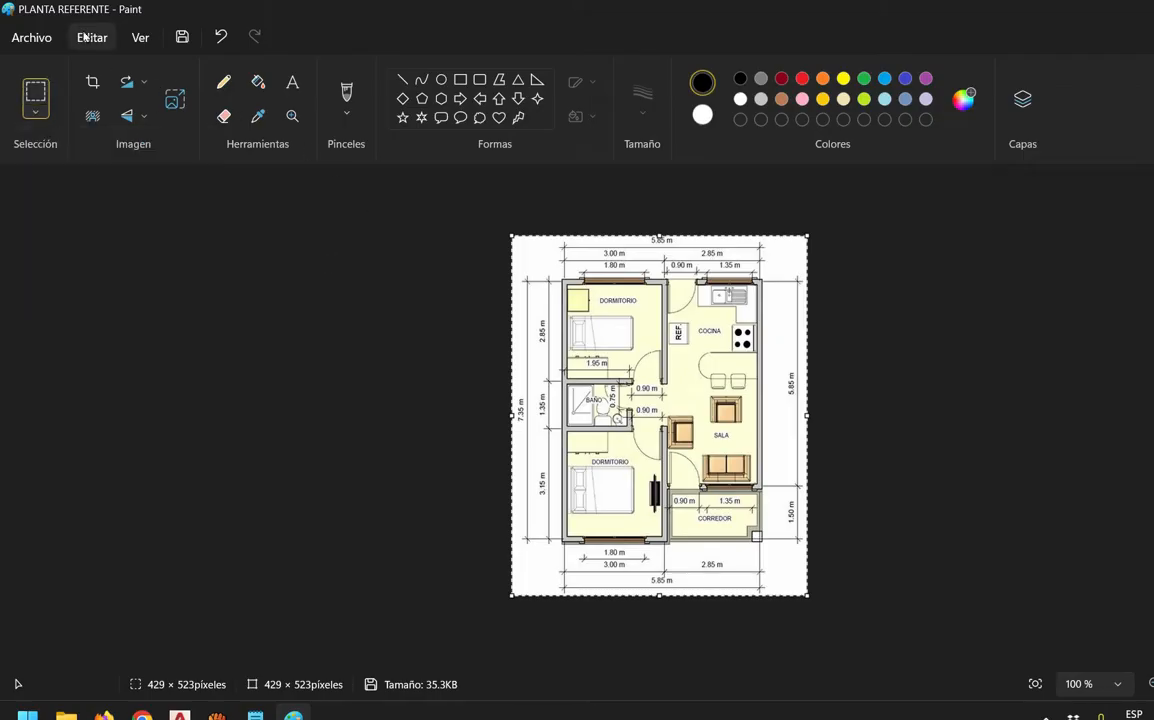
pyautogui.click(90, 37)
pyautogui.click(99, 87)
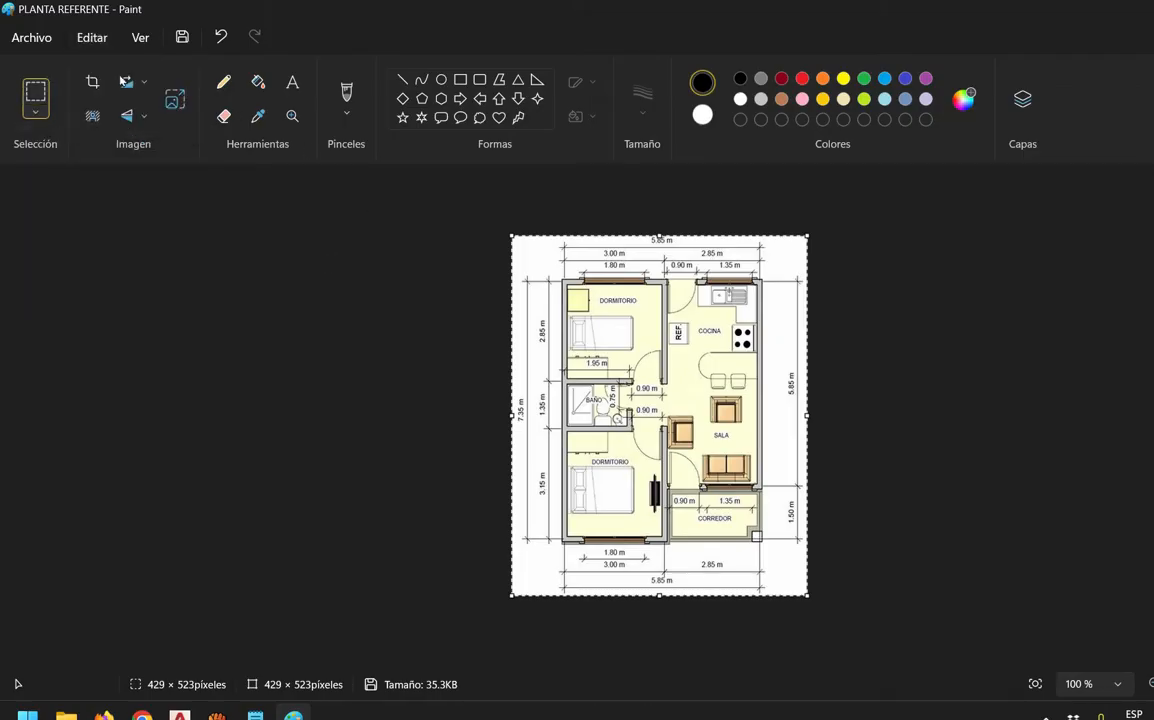
# Switch to AutoCAD, paste the copied floor plan into the empty LECCIÓN 2 drawing and save the drawing
pyautogui.click(155, 580)
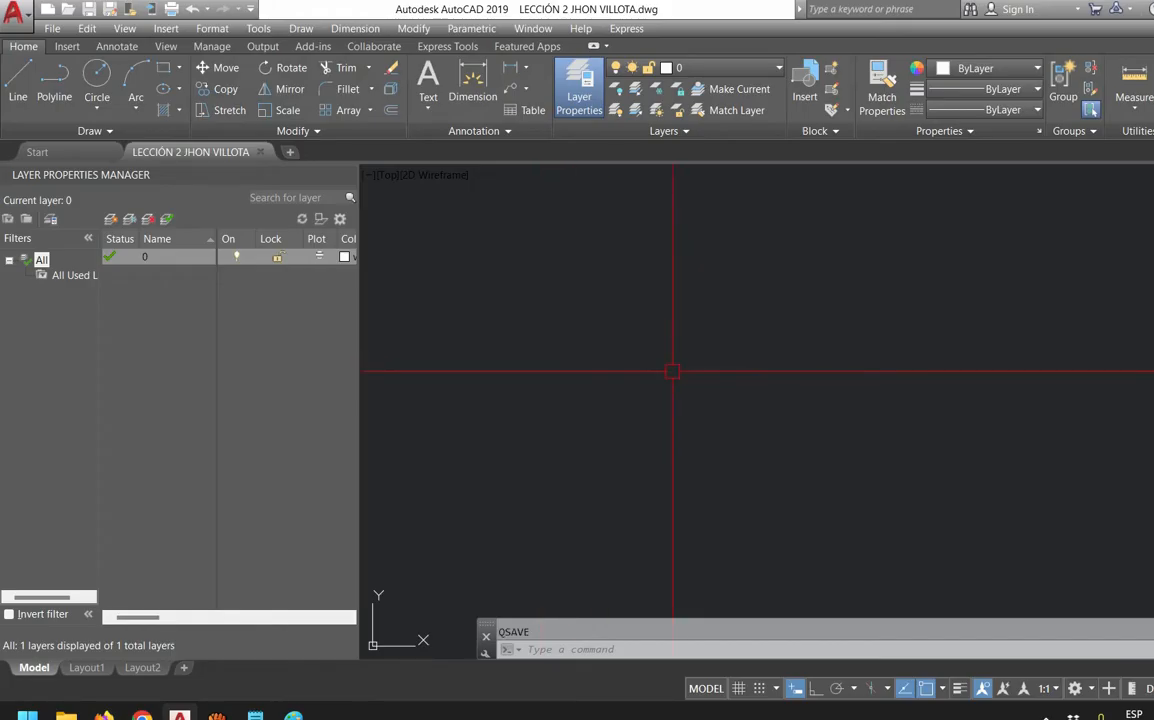
pyautogui.hotkey('ctrl', 'v')
pyautogui.click(631, 392)
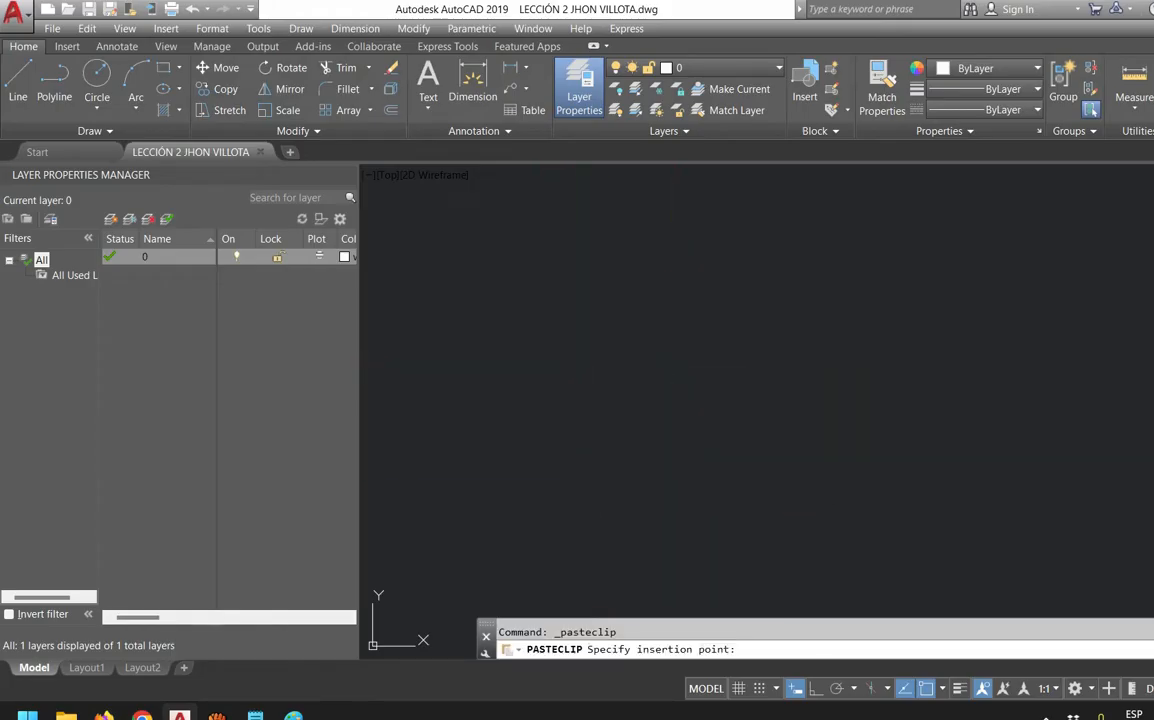
pyautogui.press('Return')
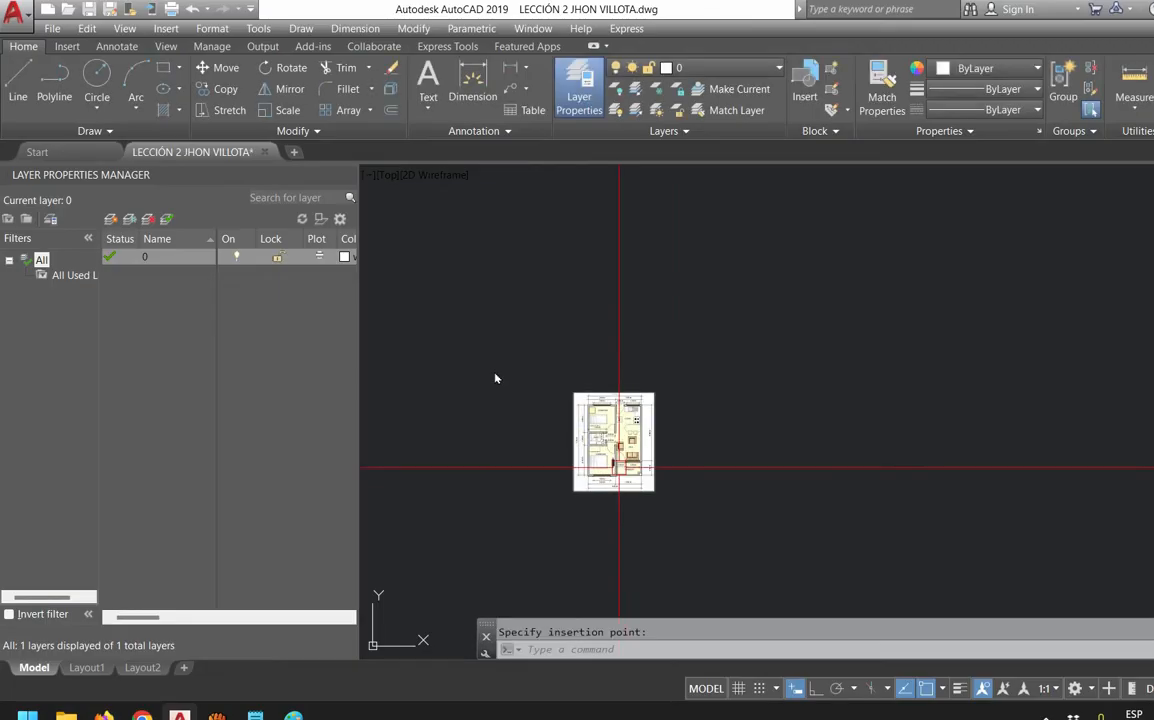
pyautogui.scroll(2, 602, 396)
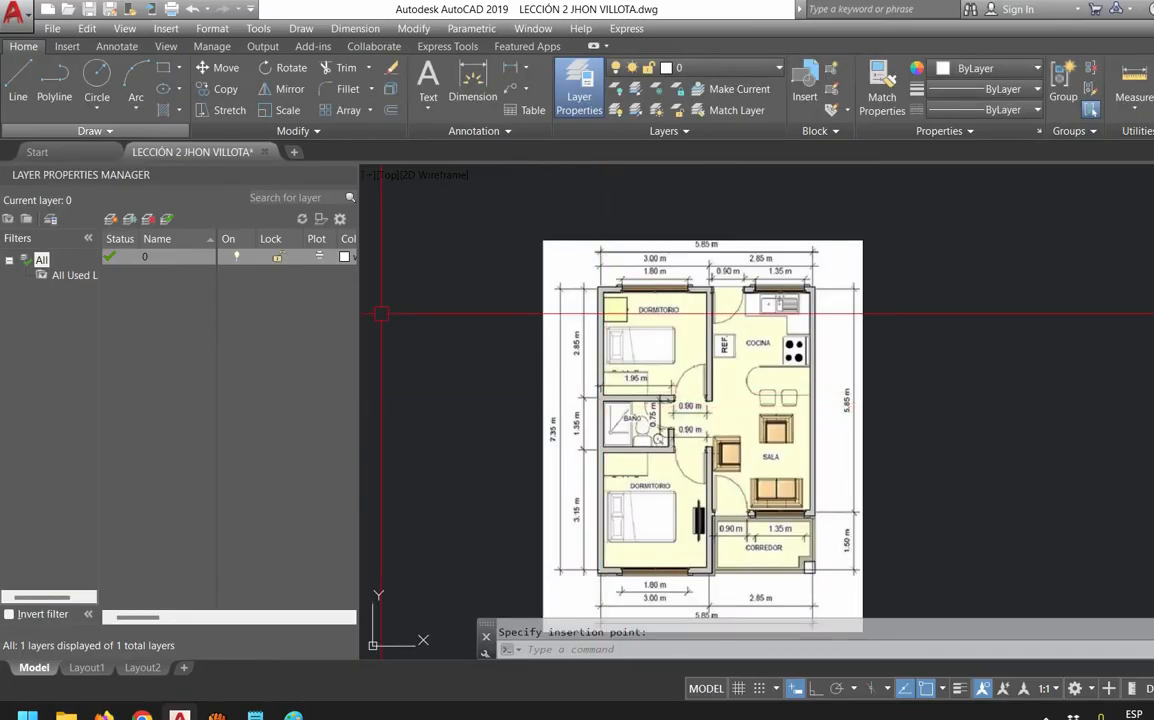
pyautogui.click(84, 9)
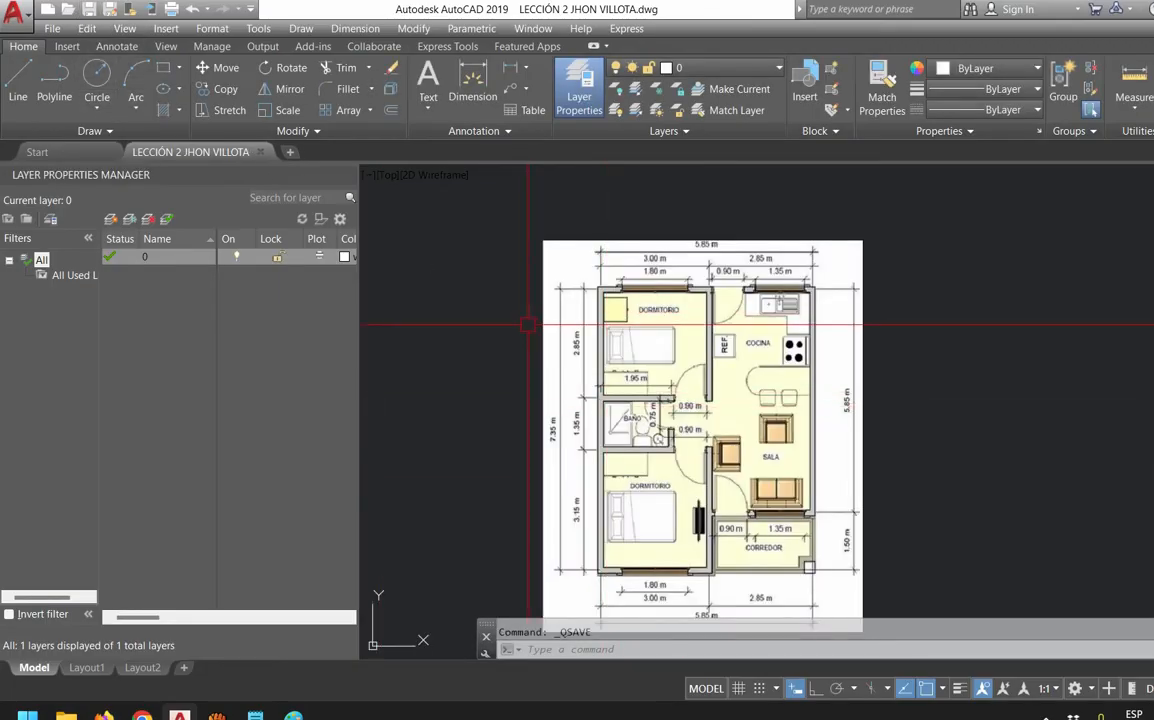
# Review the LECCIÓN 2 drawing file in the SESIÓN 2 folder, the source image in Paint and the pasted plan in AutoCAD
pyautogui.click(66, 715)
pyautogui.click(471, 268)
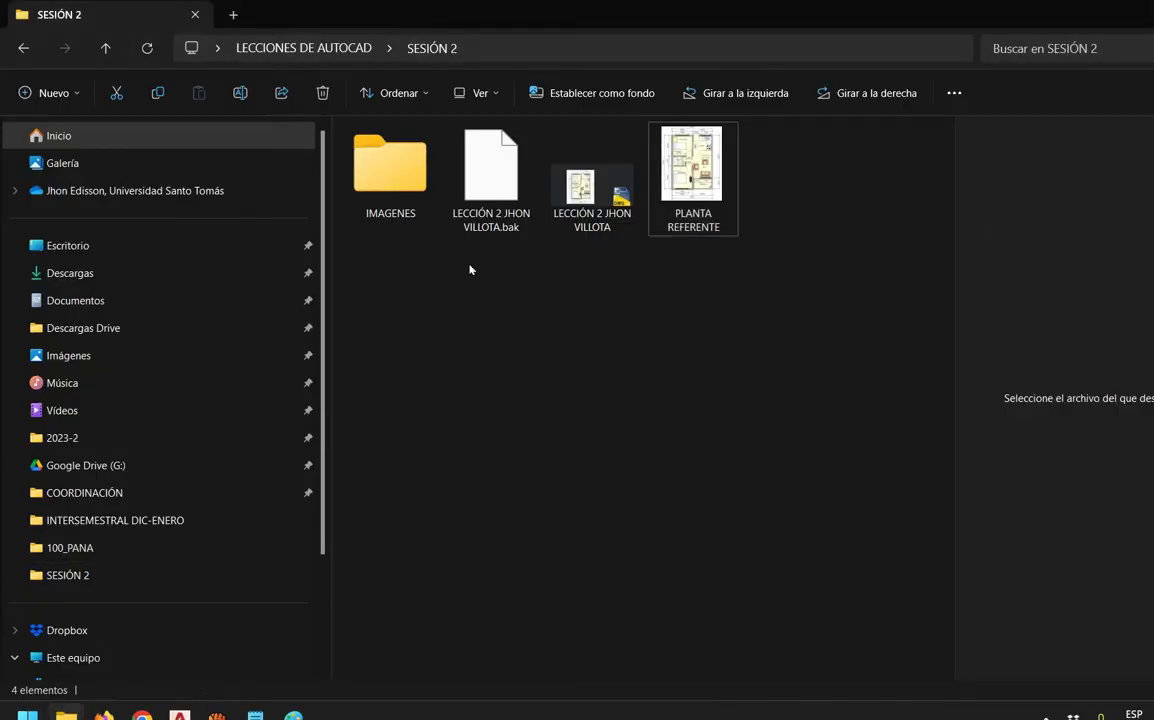
pyautogui.press('Left')
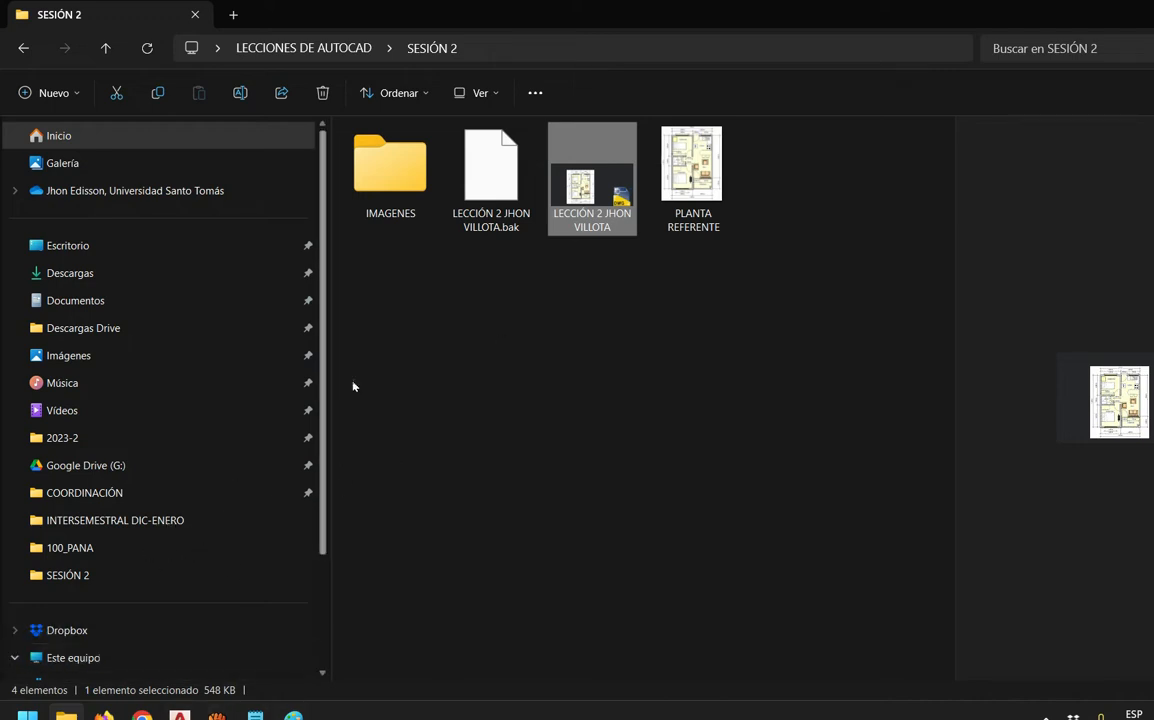
pyautogui.click(495, 289)
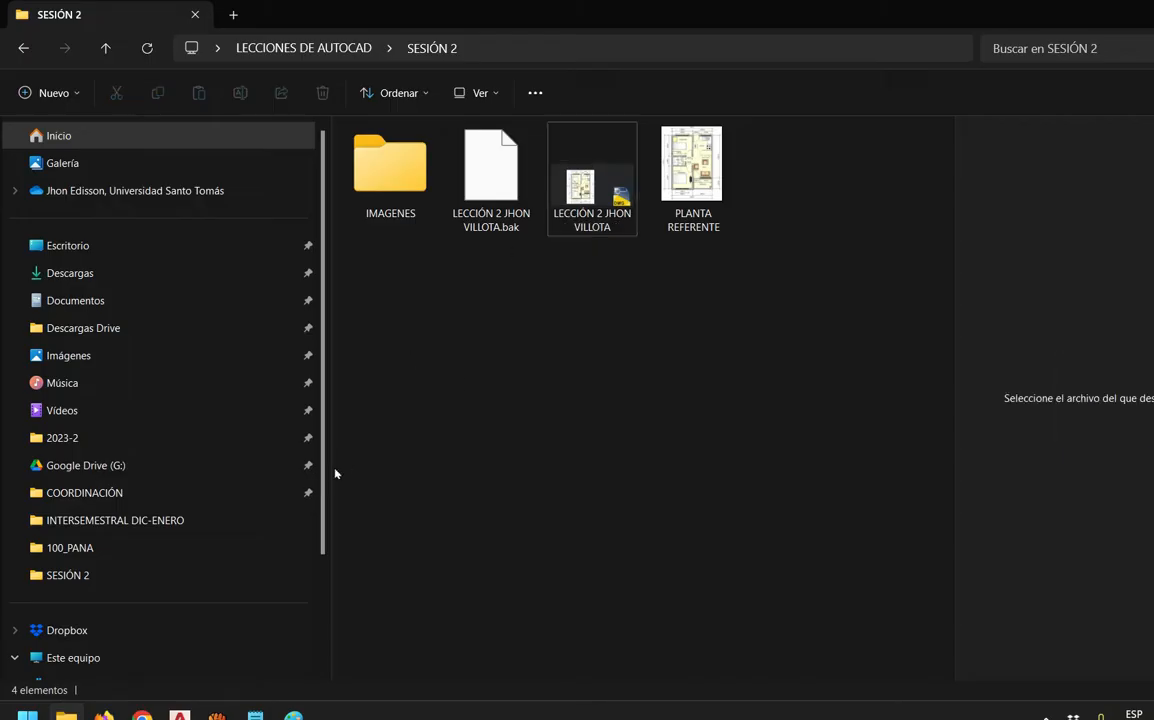
pyautogui.click(293, 714)
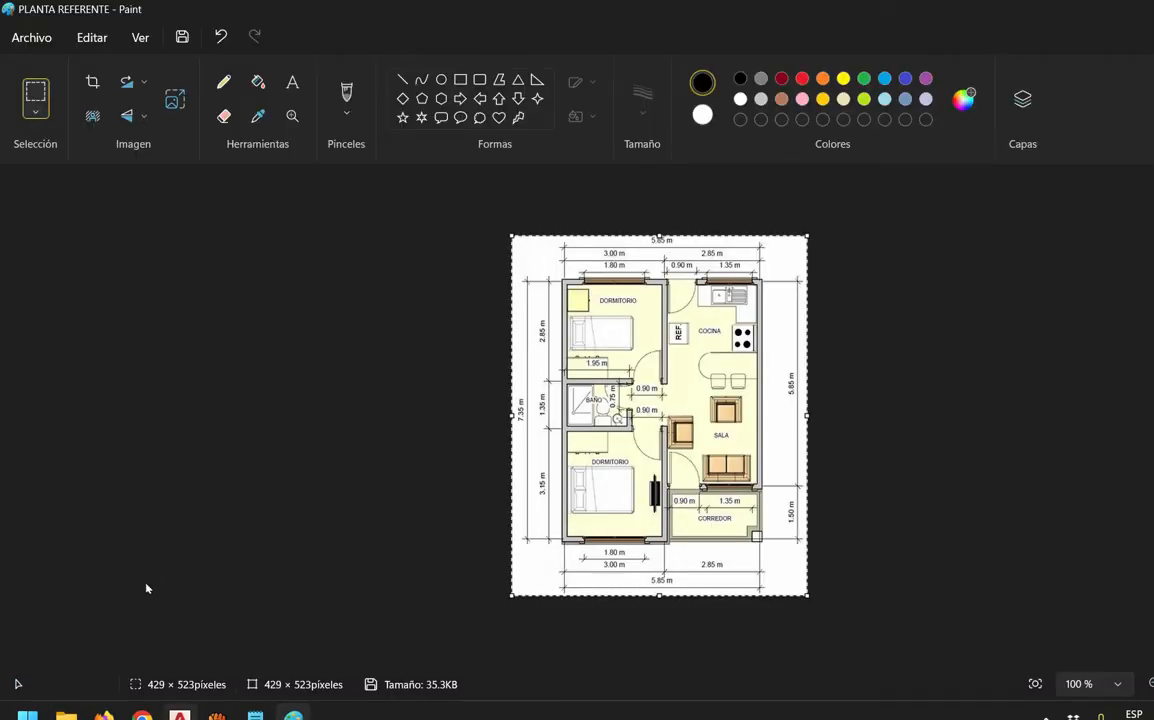
pyautogui.click(180, 715)
pyautogui.moveTo(823, 361); pyautogui.dragTo(846, 320, button='middle')
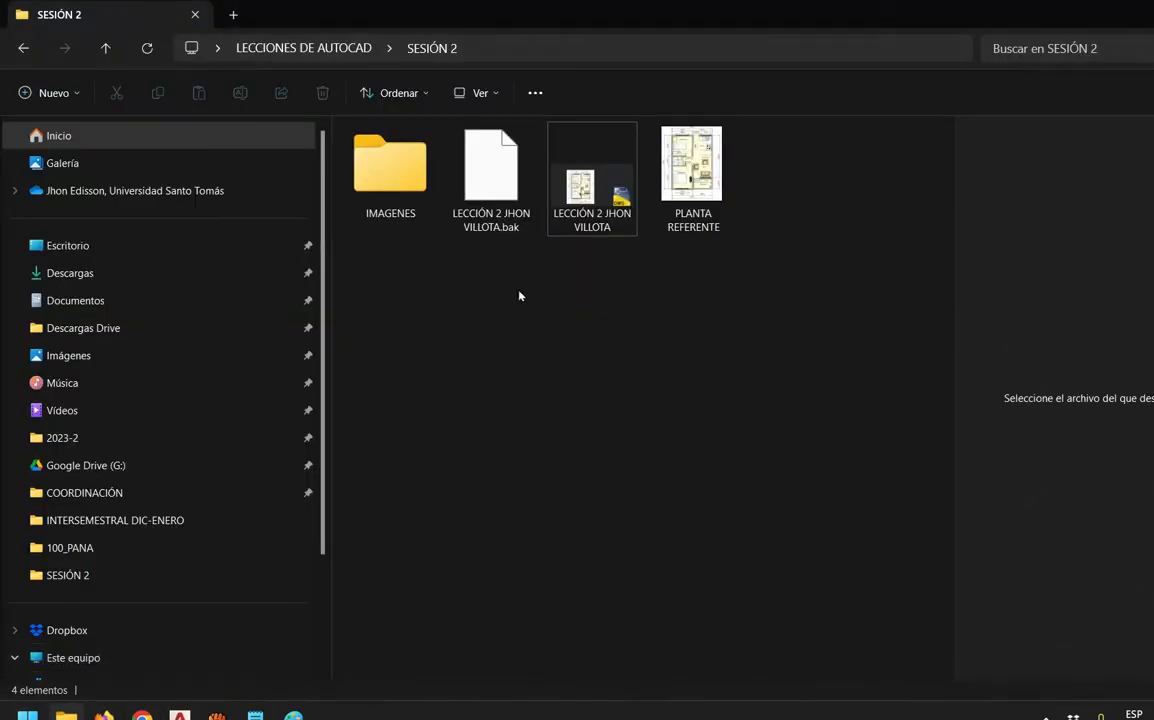
# Try to delete the PLANTA REFERENTE image in File Explorer, and switch to AutoCAD to close the LECCIÓN 2 drawing
pyautogui.moveTo(739, 260); pyautogui.dragTo(698, 150)
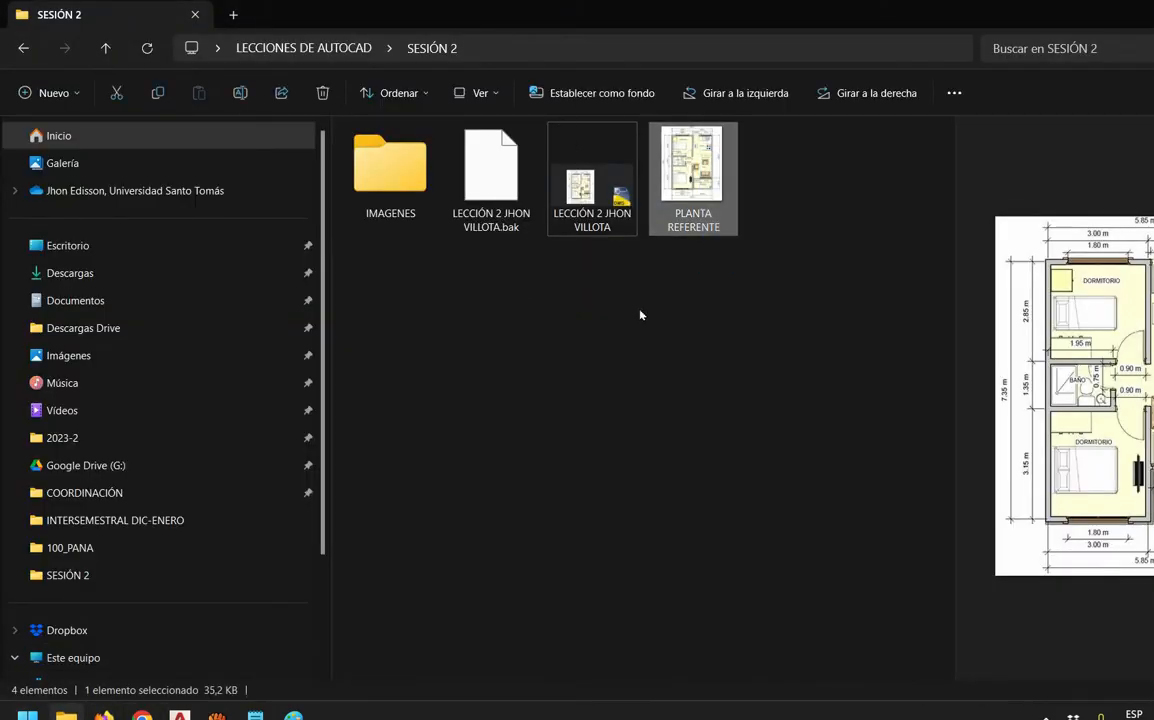
pyautogui.press('Delete')
pyautogui.click(534, 174)
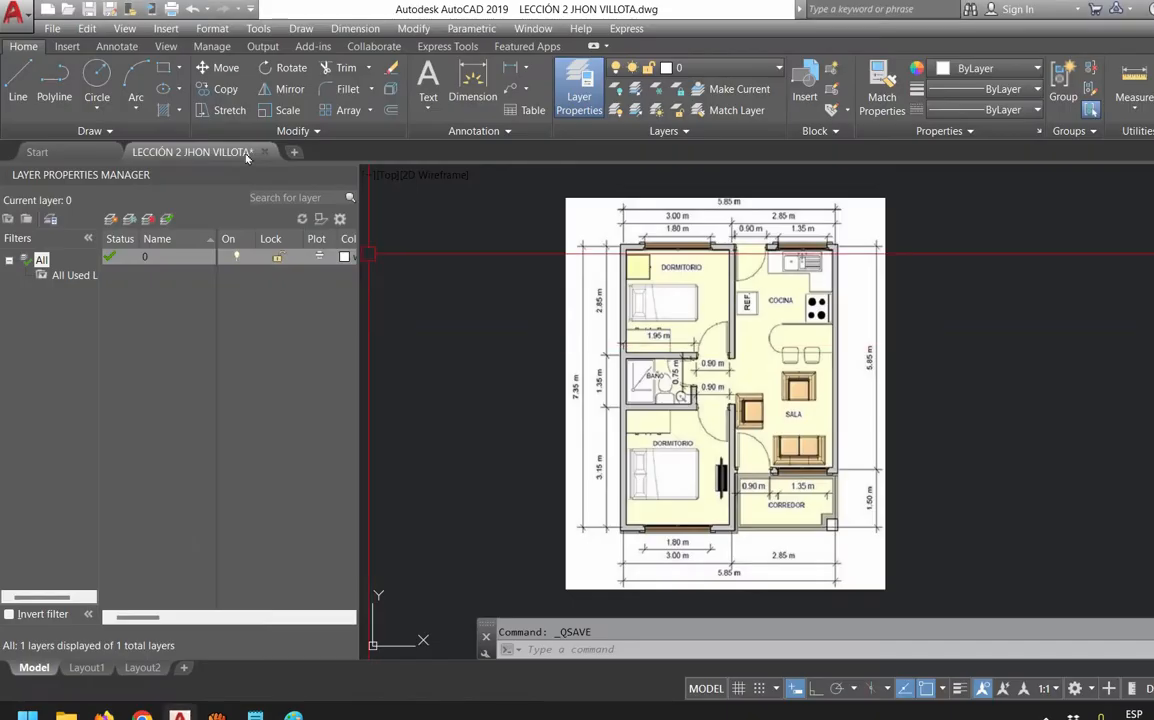
pyautogui.click(263, 151)
pyautogui.press('Escape')
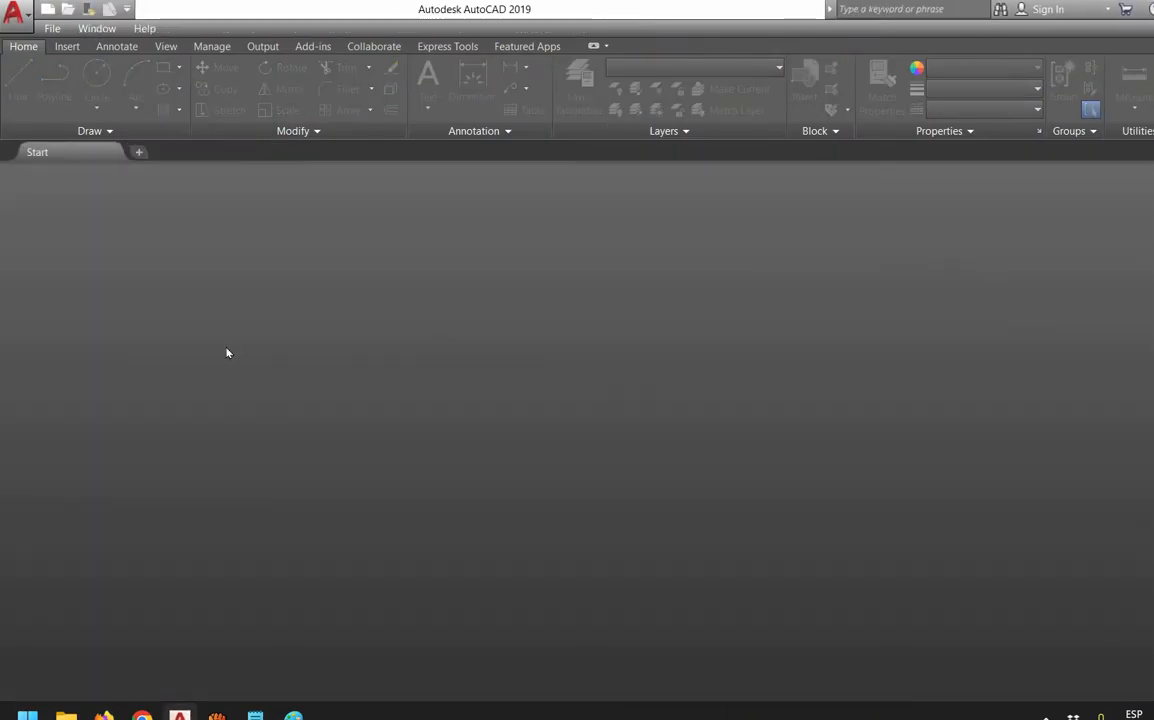
# Switch to File Explorer and delete the PLANTA REFERENTE image from the SESIÓN 2 folder
pyautogui.click(68, 714)
pyautogui.click(644, 236)
pyautogui.moveTo(816, 290); pyautogui.dragTo(690, 215)
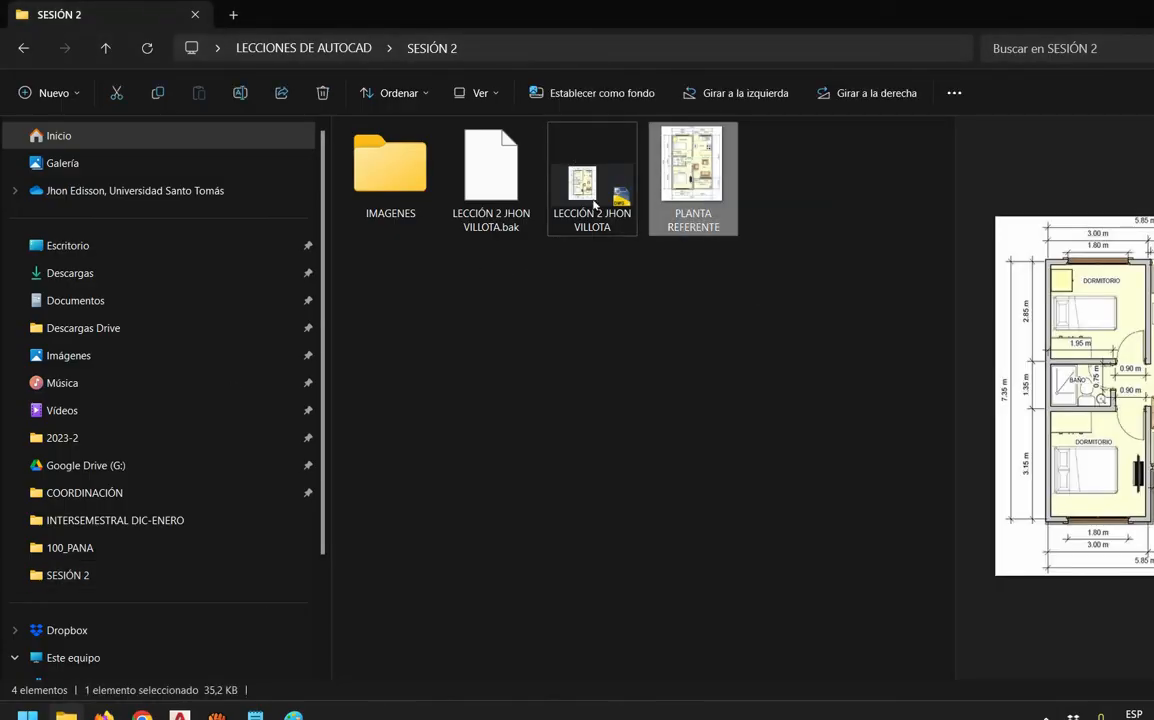
pyautogui.press('Delete')
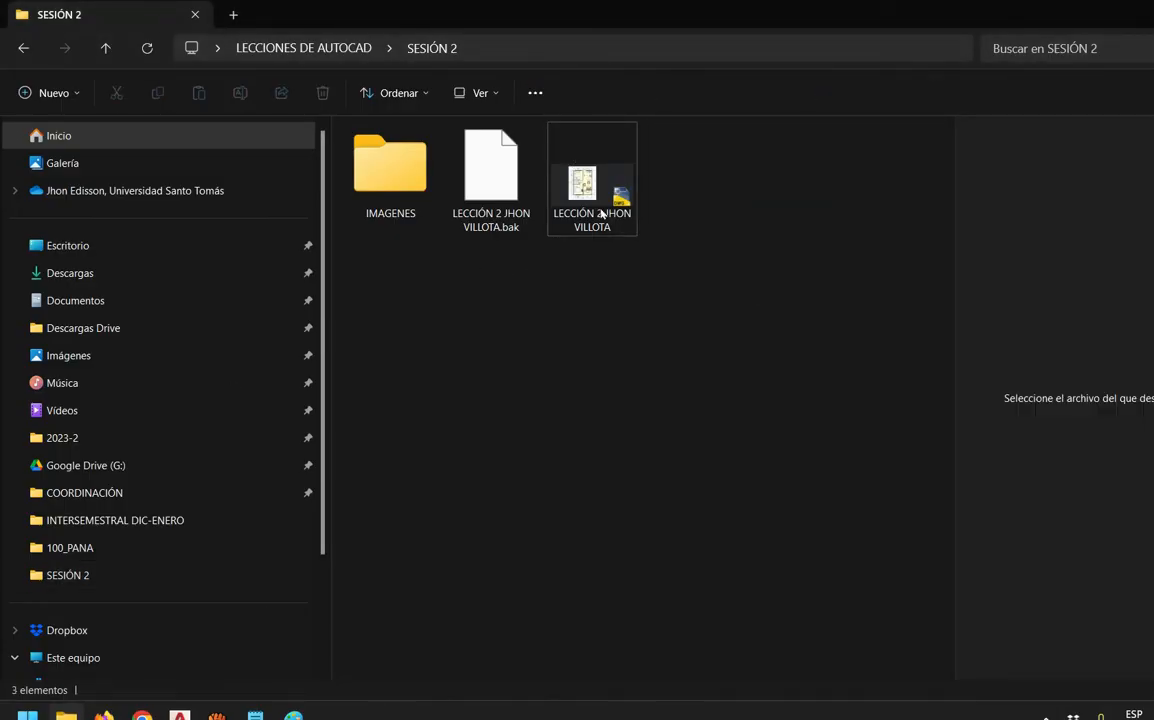
# Reopen the LECCIÓN 2 drawing from the SESIÓN 2 folder and dismiss the missing references notice
pyautogui.doubleClick(601, 213)
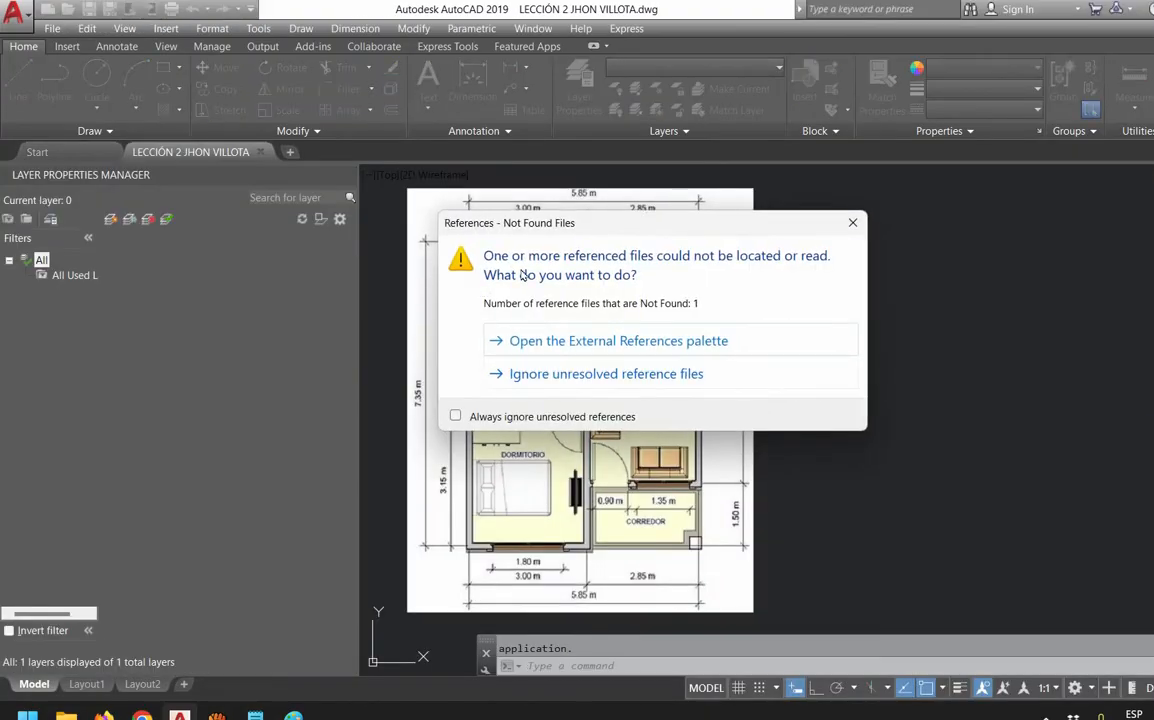
pyautogui.click(853, 223)
pyautogui.scroll(-2, 469, 332)
pyautogui.moveTo(425, 320); pyautogui.dragTo(758, 327, button='middle')
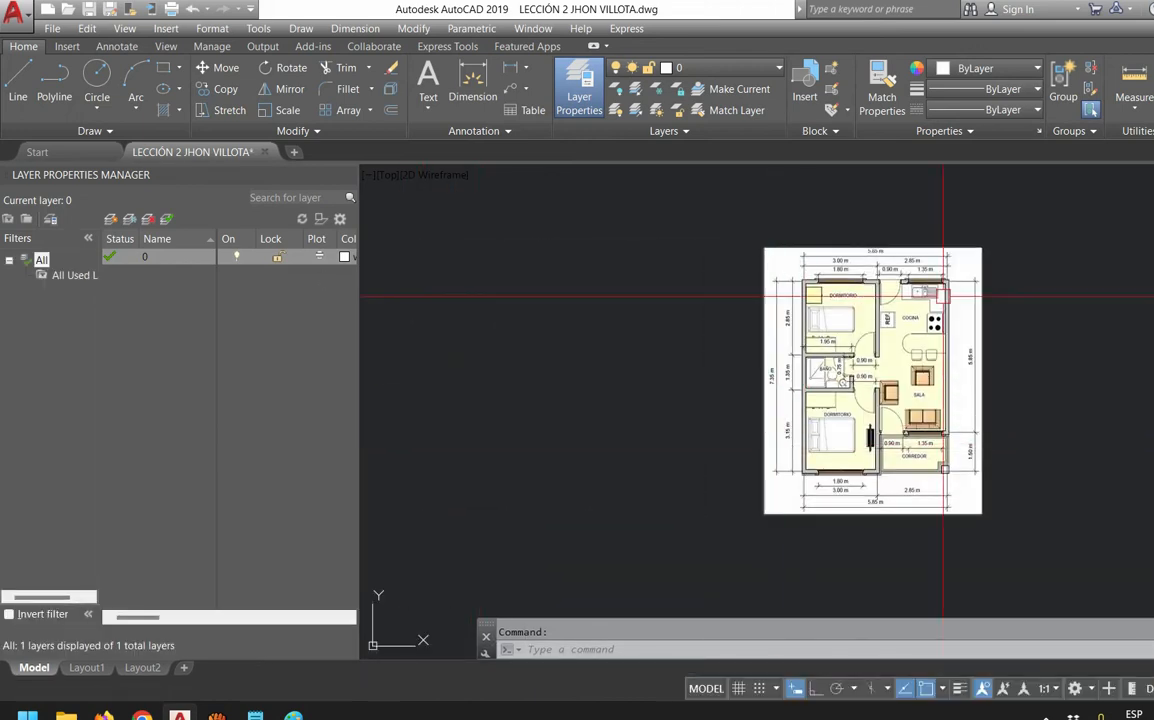
# Examine the pasted floor plan's properties, including its type and source application, and close them
pyautogui.click(981, 252)
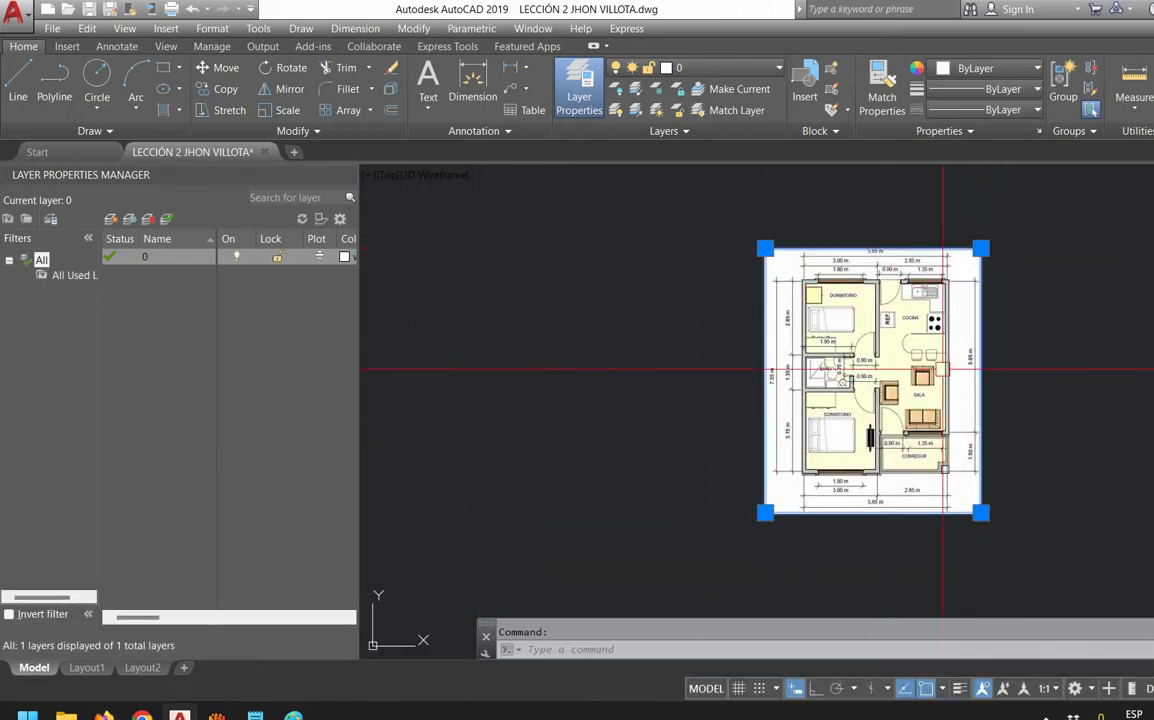
pyautogui.moveTo(865, 368); pyautogui.dragTo(778, 368, button='middle')
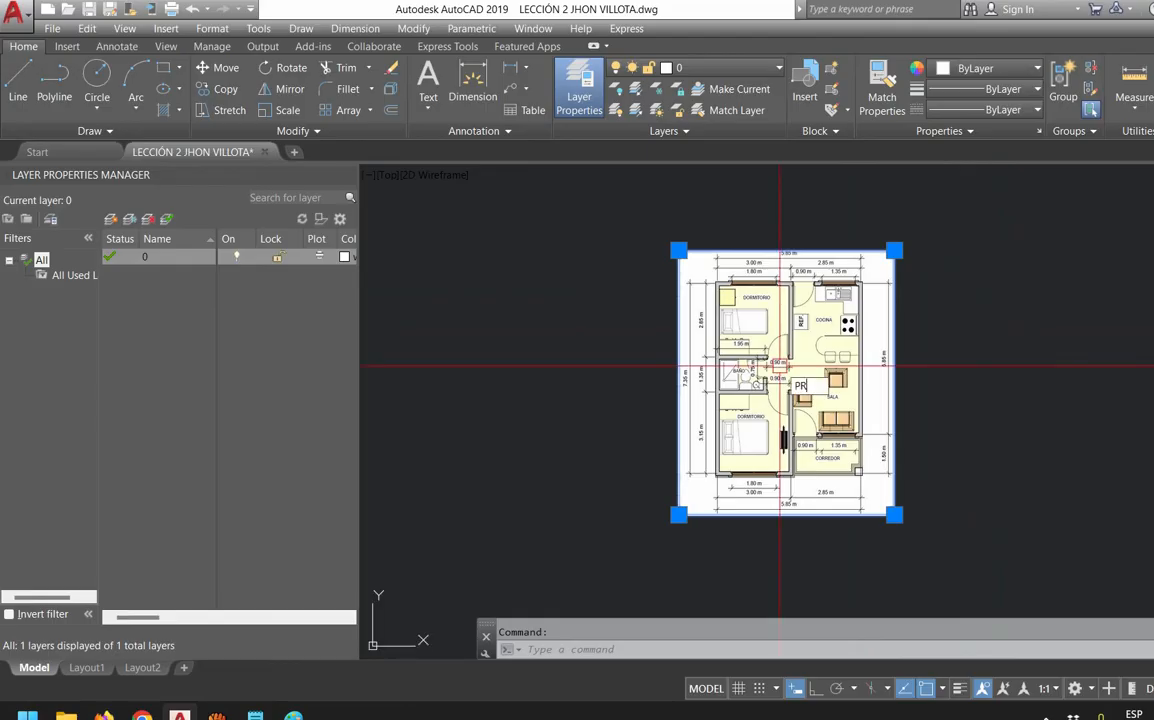
pyautogui.hotkey('ctrl', '1')
pyautogui.scroll(-4, 150, 440)
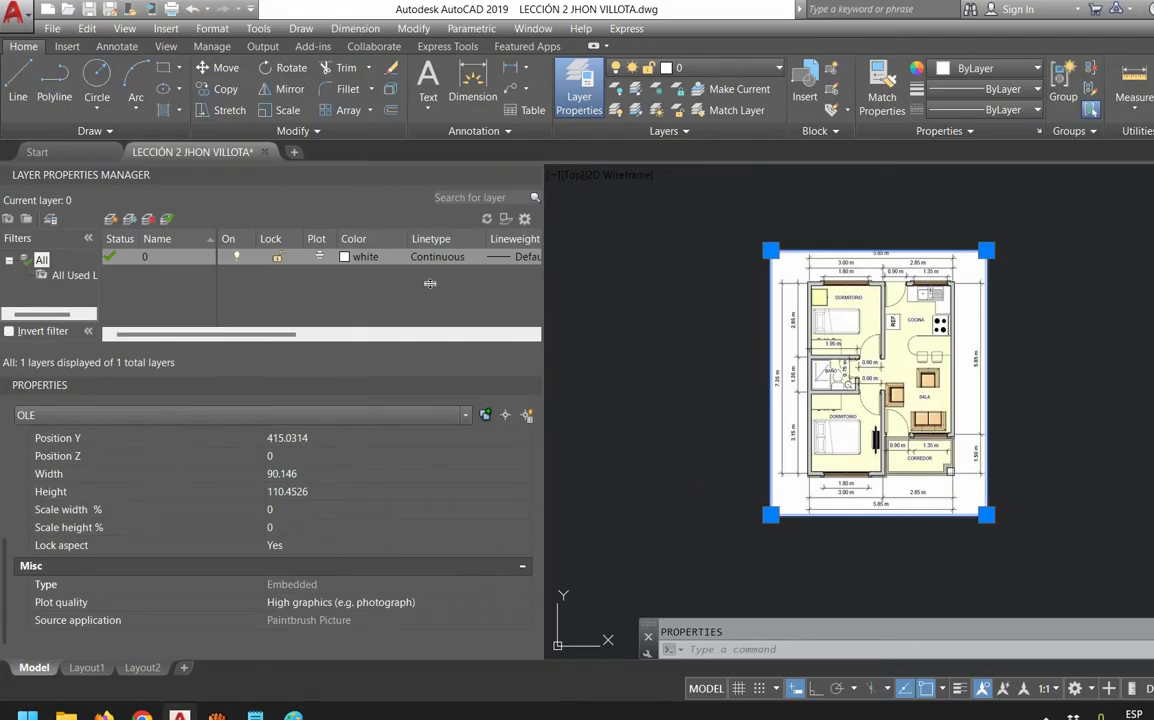
pyautogui.click(531, 384)
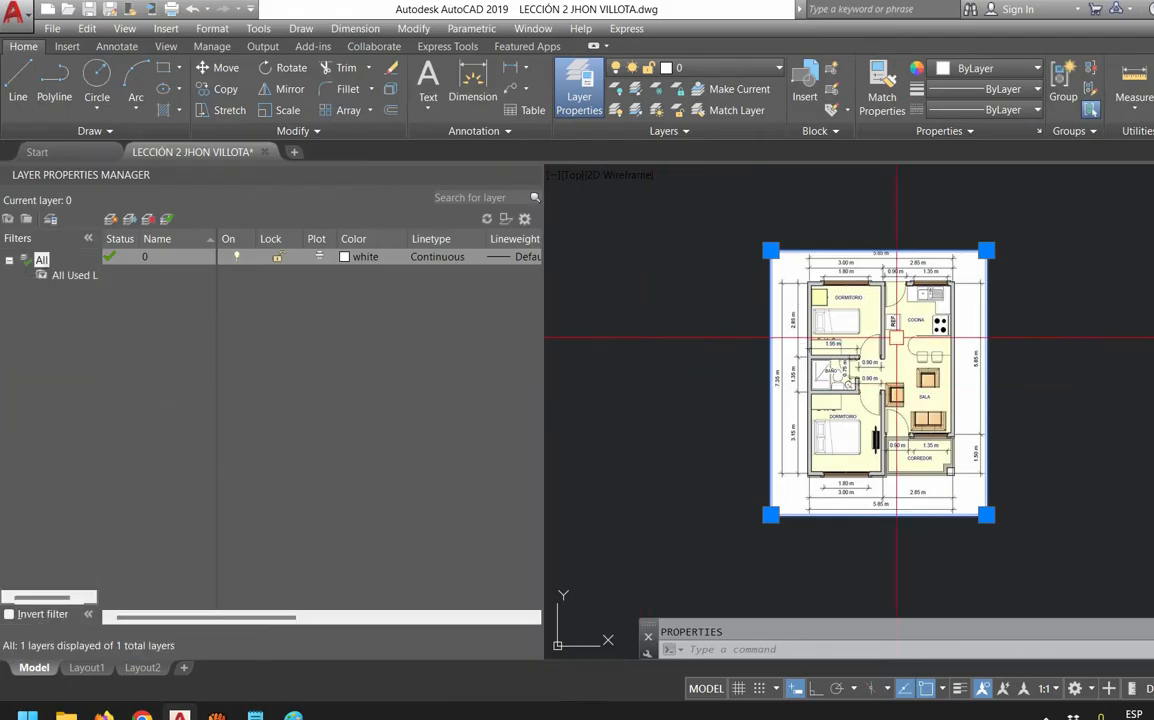
pyautogui.moveTo(745, 315); pyautogui.dragTo(724, 340, button='middle')
pyautogui.press('Escape')
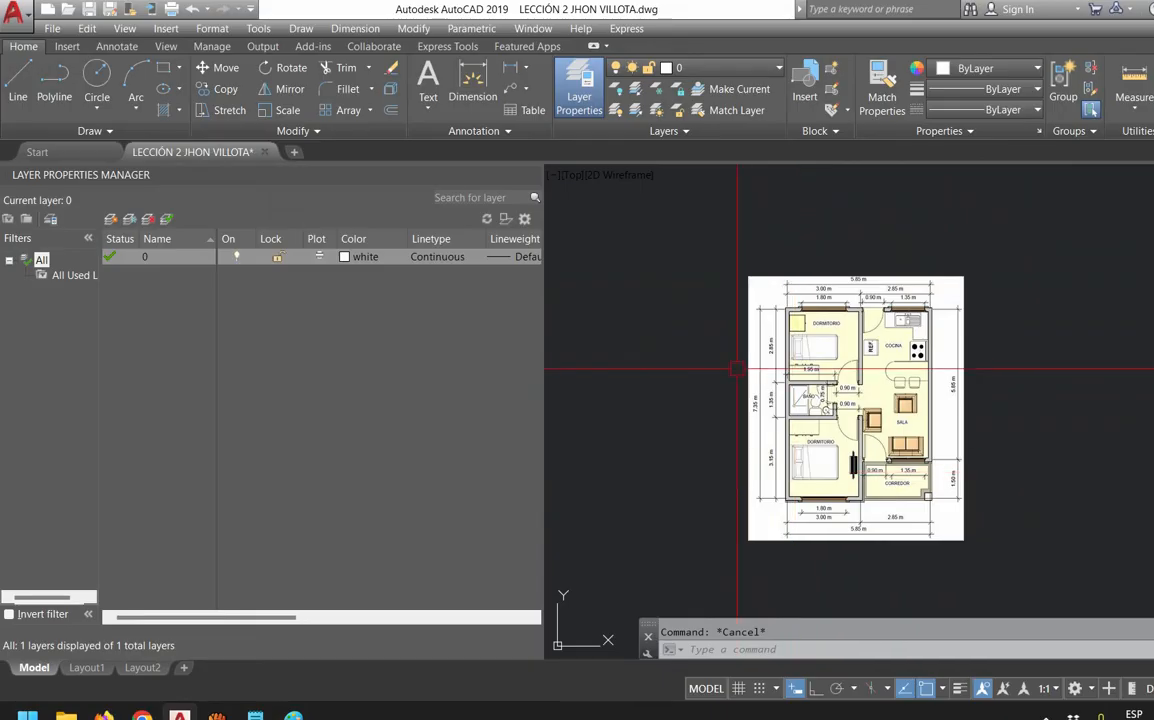
# Switch to the INSERCIÓN DE IMAGENES note in Notepad and review the REFERENCIA and INCRUSTANDO insertion methods
pyautogui.click(255, 714)
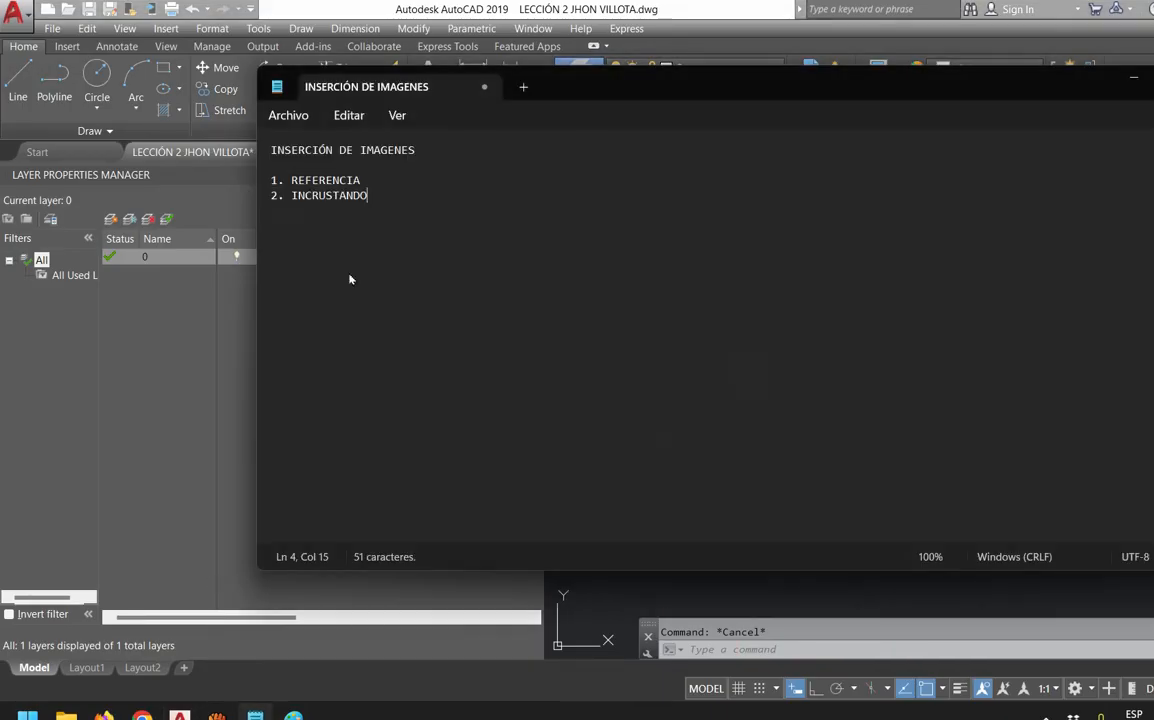
pyautogui.keyDown('shift'); pyautogui.click(312, 162); pyautogui.keyUp('shift')
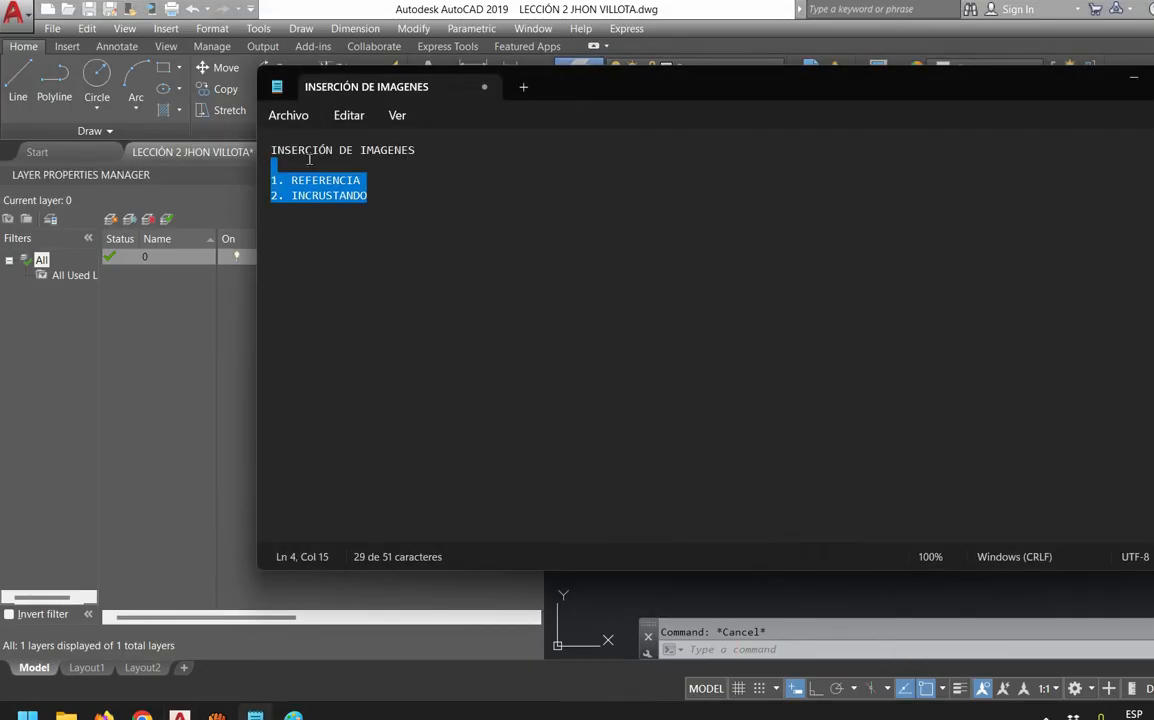
pyautogui.press('Right')
pyautogui.moveTo(300, 148); pyautogui.dragTo(203, 146)
pyautogui.press('Right')
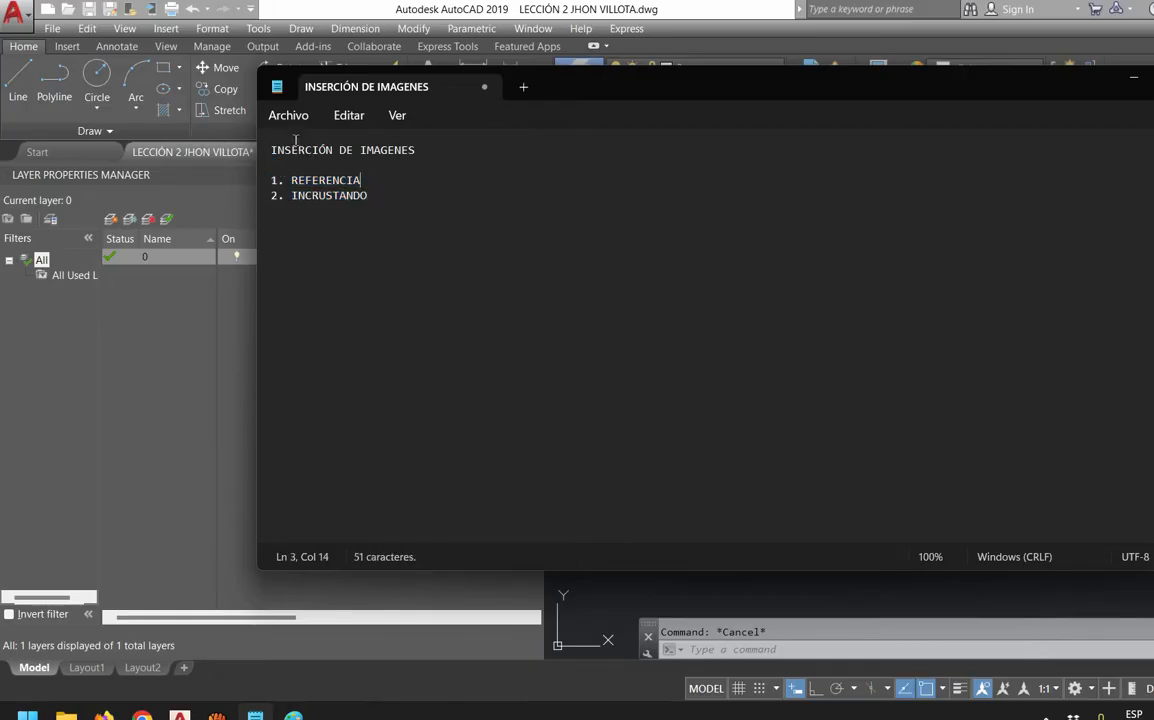
pyautogui.moveTo(300, 160); pyautogui.dragTo(160, 151)
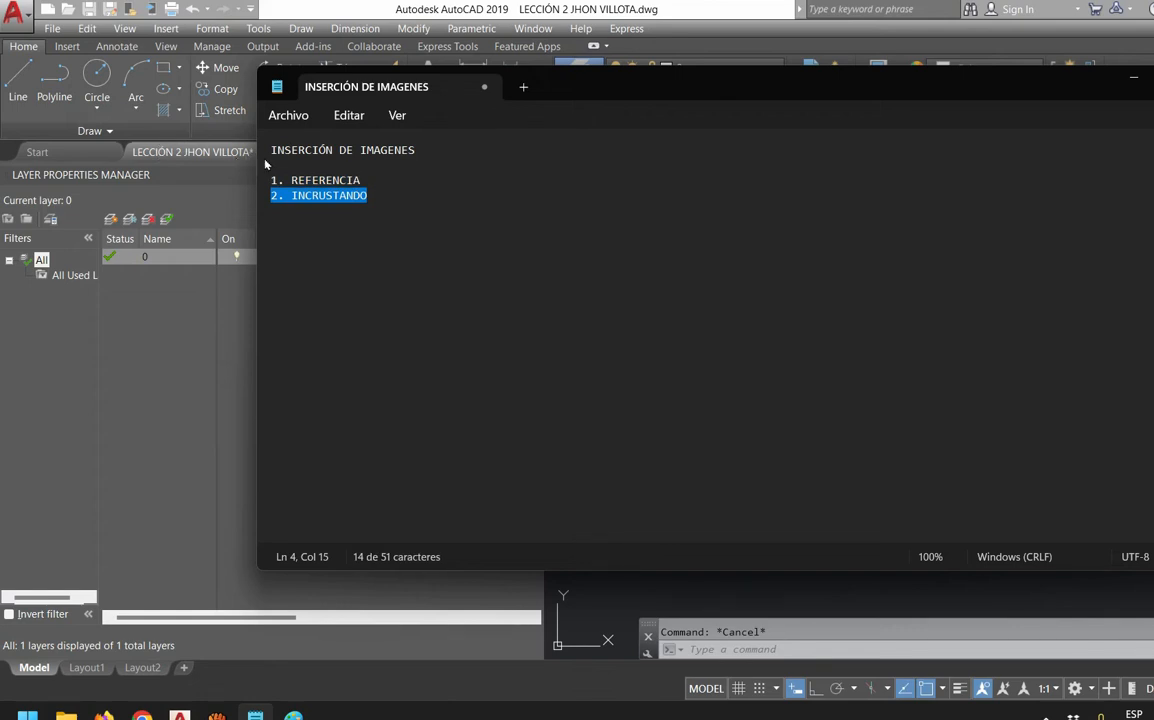
pyautogui.press('Right')
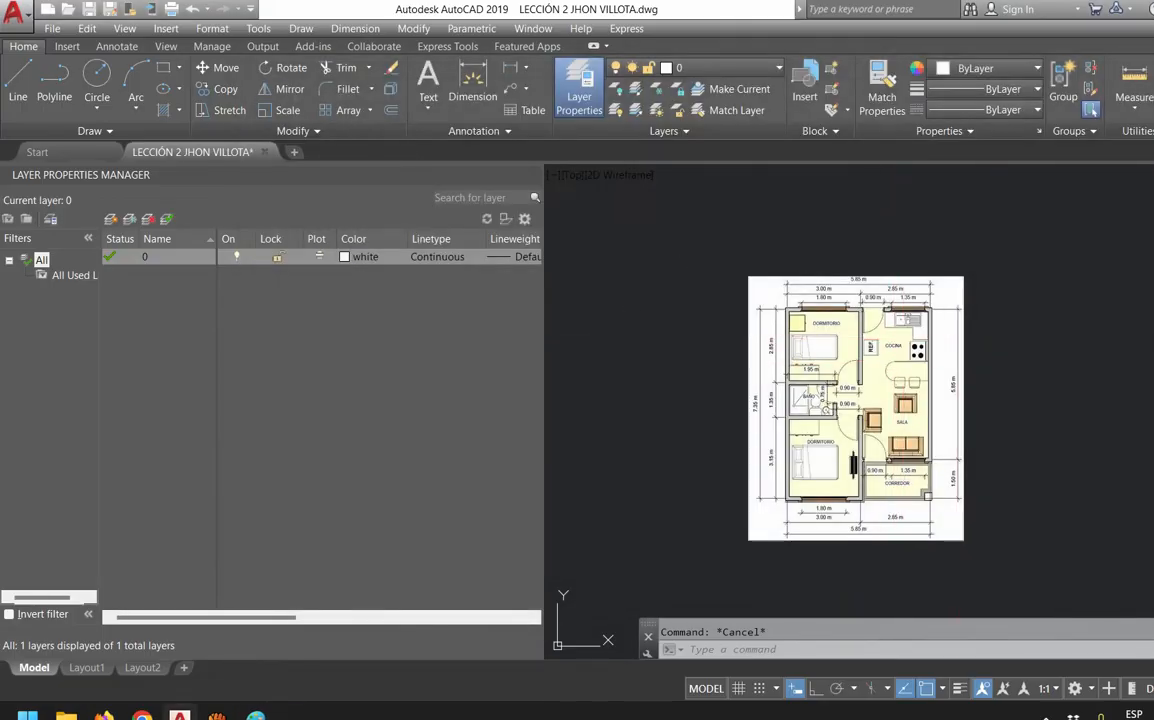
# Return to AutoCAD and create a new layer named IMAGENES
pyautogui.moveTo(896, 341); pyautogui.dragTo(829, 342, button='middle')
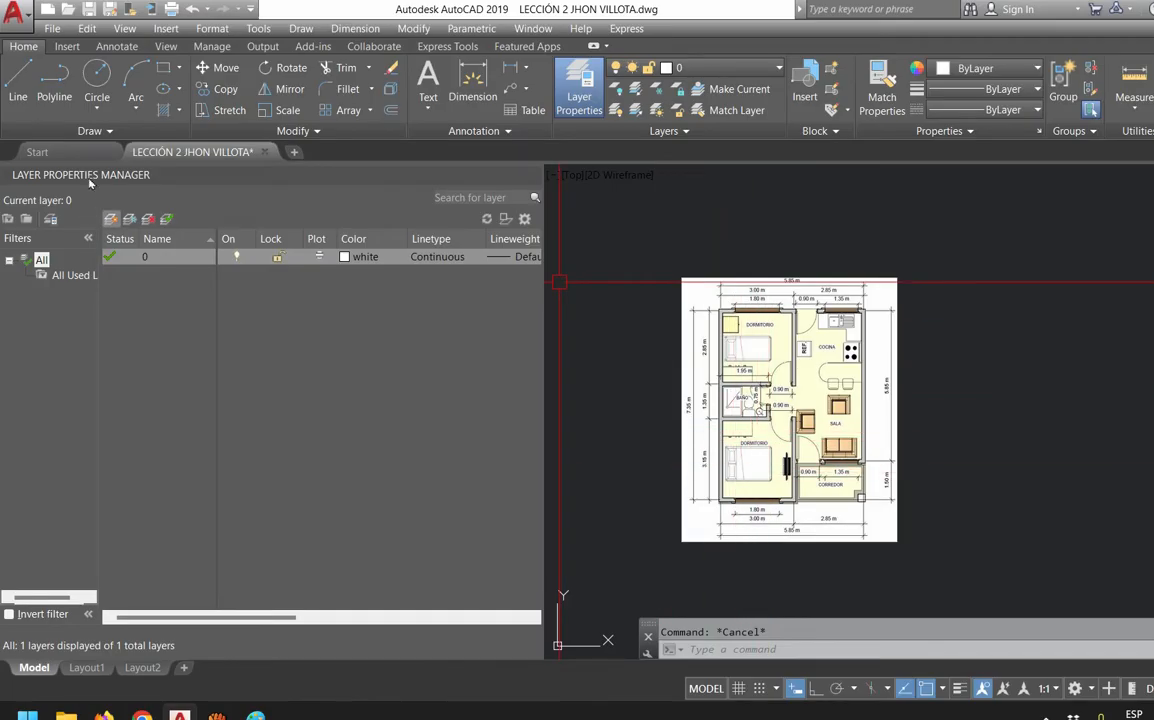
pyautogui.click(110, 219)
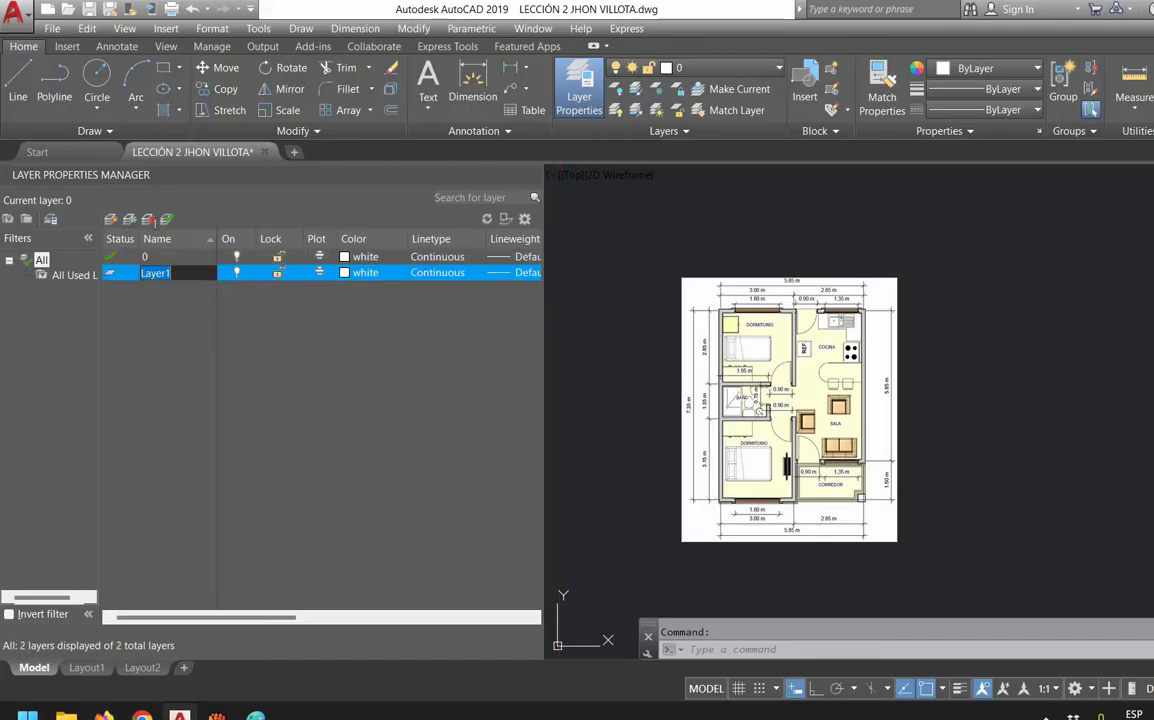
pyautogui.press('BackSpace')
pyautogui.write('ima')
pyautogui.press('BackSpace')
pyautogui.press('BackSpace')
pyautogui.press('BackSpace')
pyautogui.write('IMAGENES')
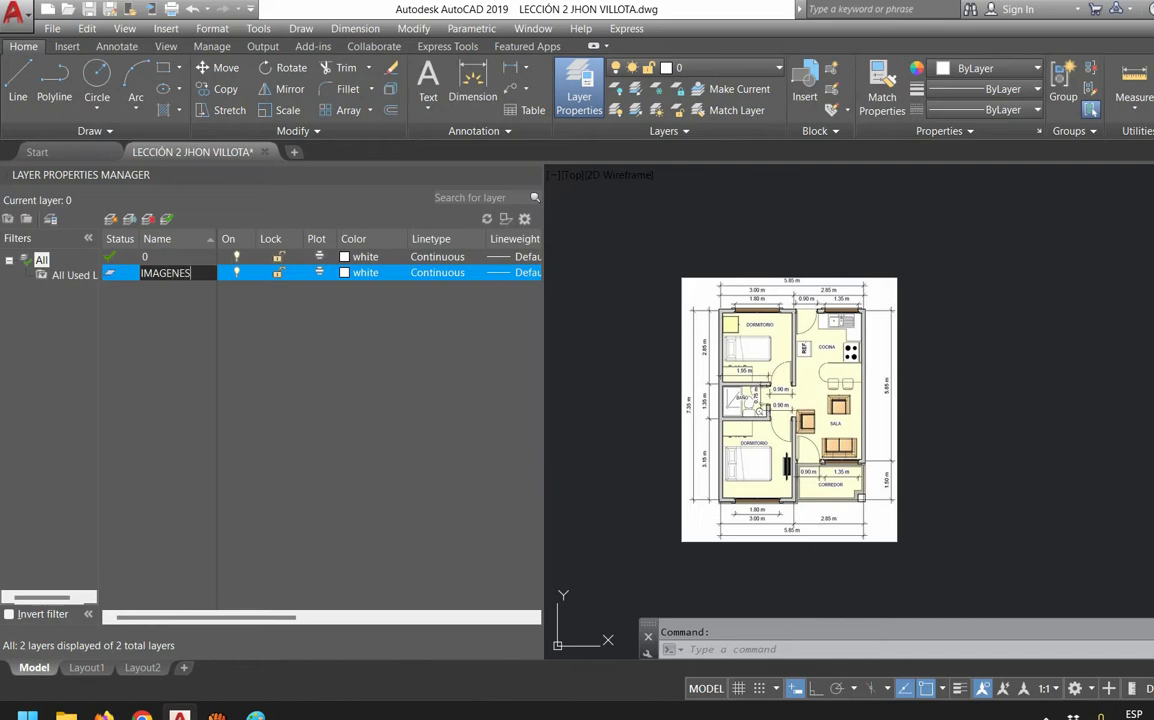
pyautogui.press('Return')
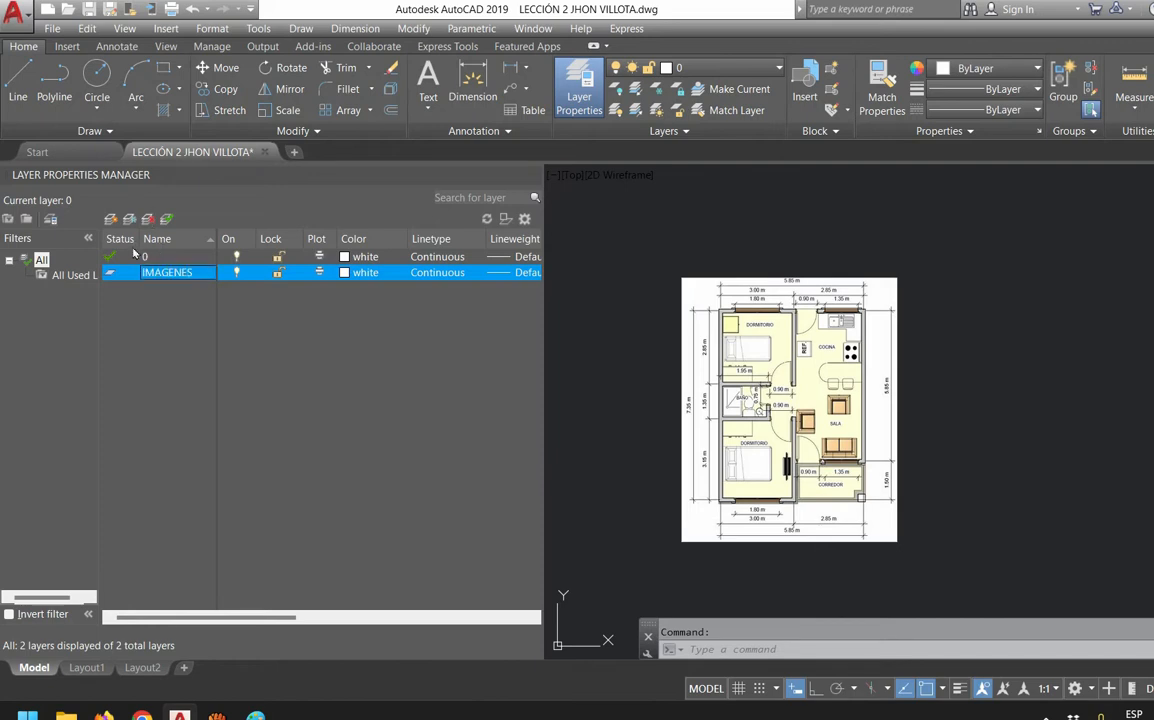
# Move the pasted floor plan image to the IMAGENES layer and clear the selection
pyautogui.click(963, 227)
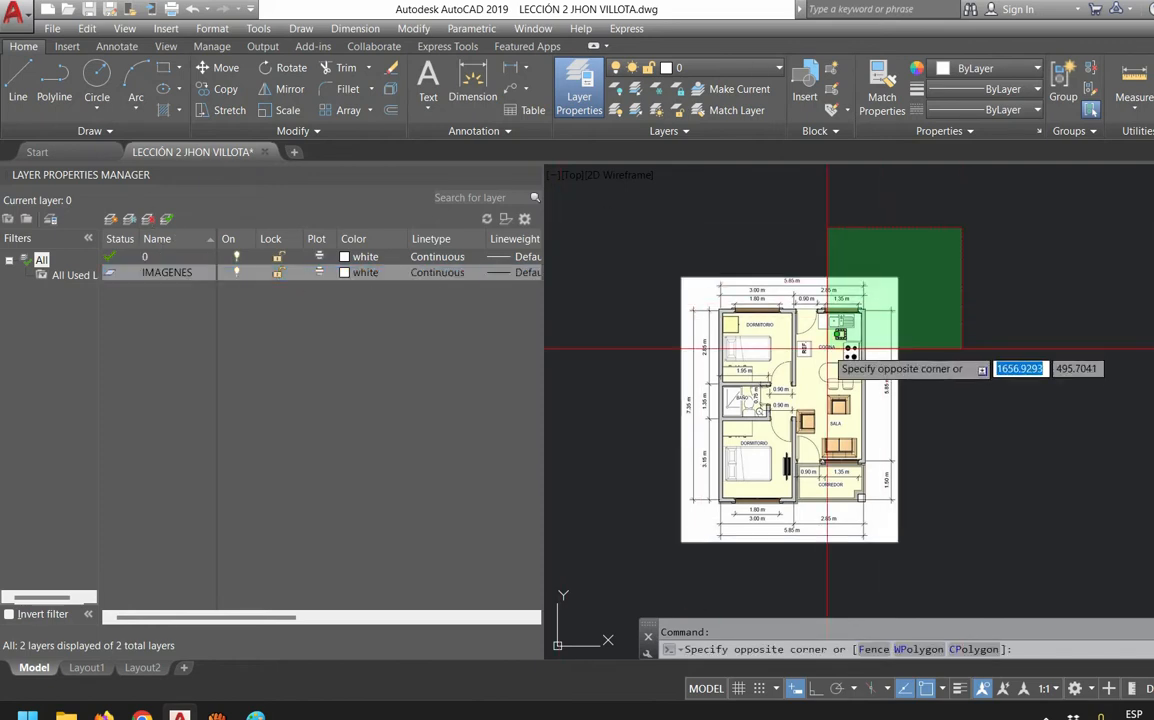
pyautogui.click(831, 335)
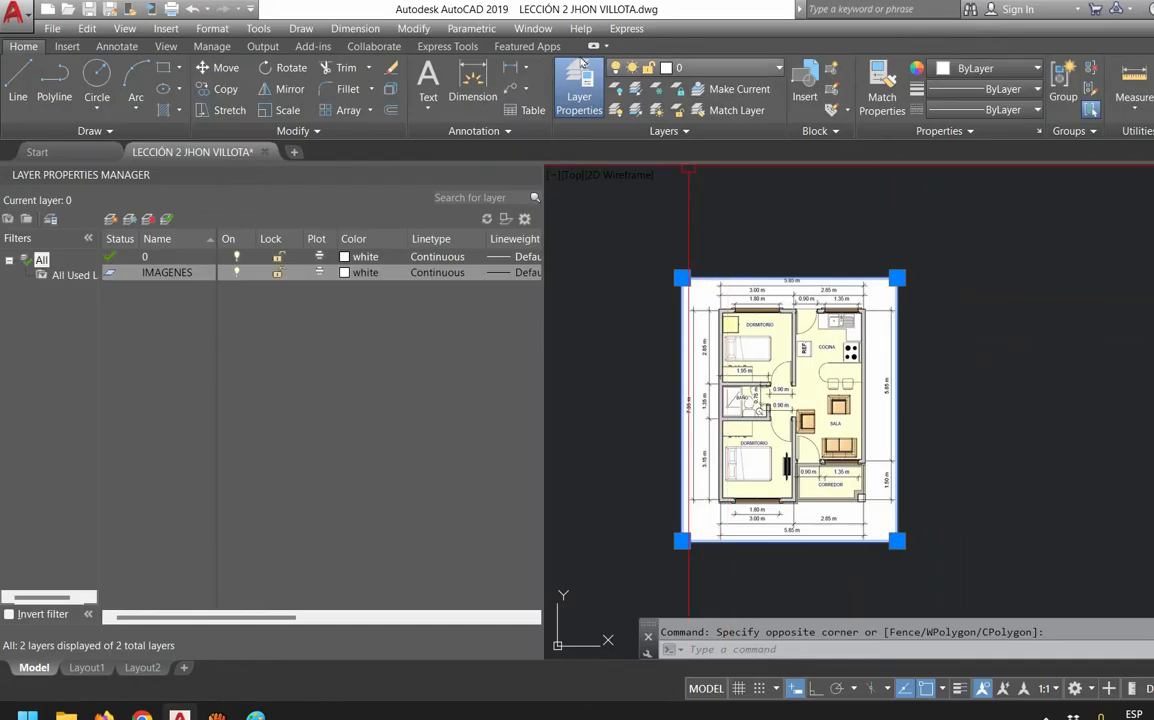
pyautogui.click(700, 68)
pyautogui.click(660, 102)
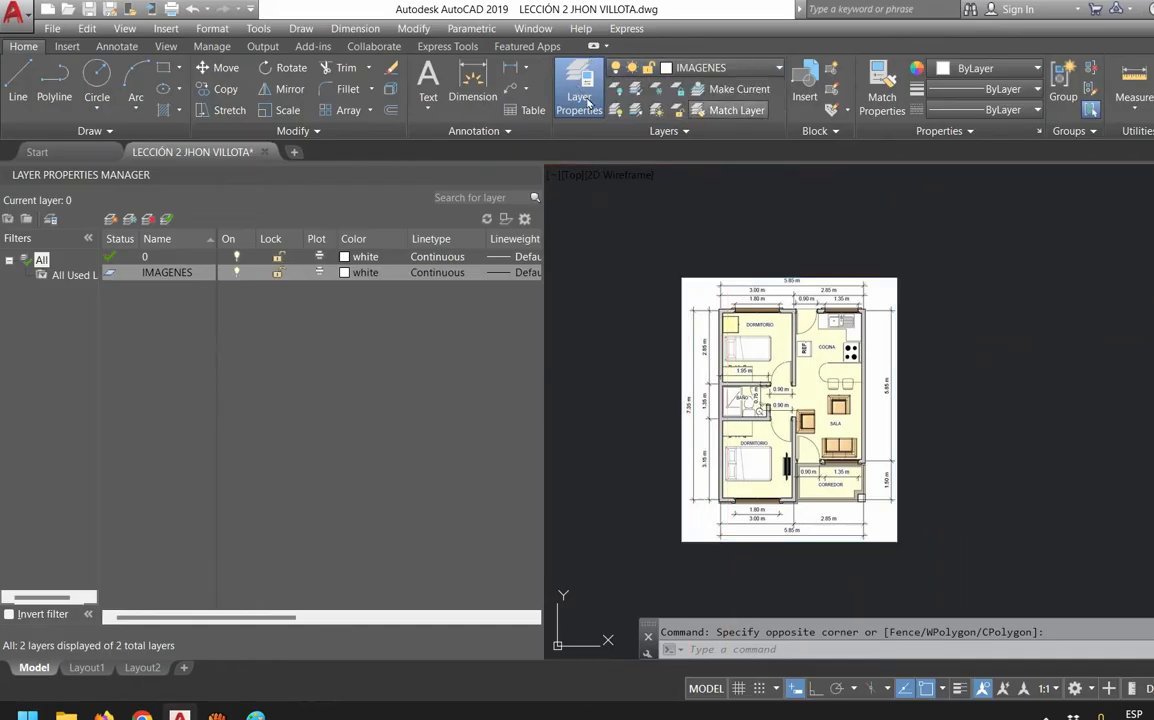
pyautogui.press('Escape')
# Turn the IMAGENES layer off and back on to test the floor plan's visibility
pyautogui.click(167, 272)
pyautogui.click(236, 272)
pyautogui.click(236, 272)
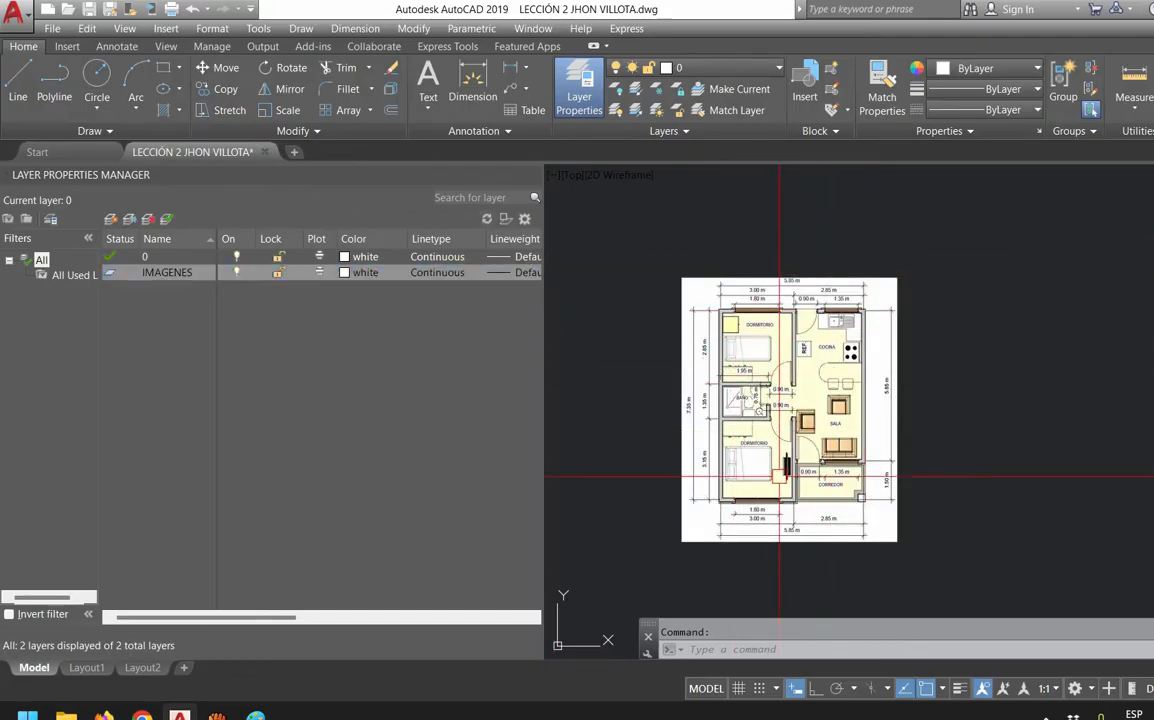
# Inspect the dimensions along the lower edge of the floor plan image
pyautogui.scroll(2, 738, 462)
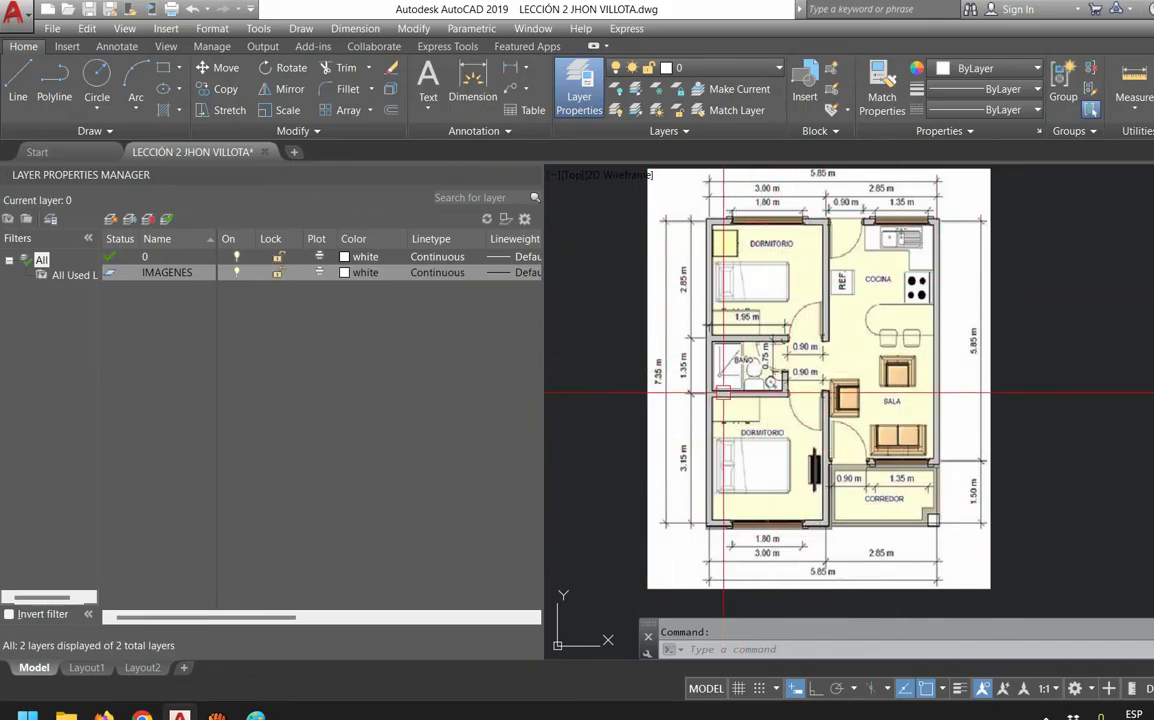
pyautogui.moveTo(804, 550); pyautogui.dragTo(784, 482, button='middle')
pyautogui.scroll(2, 700, 464)
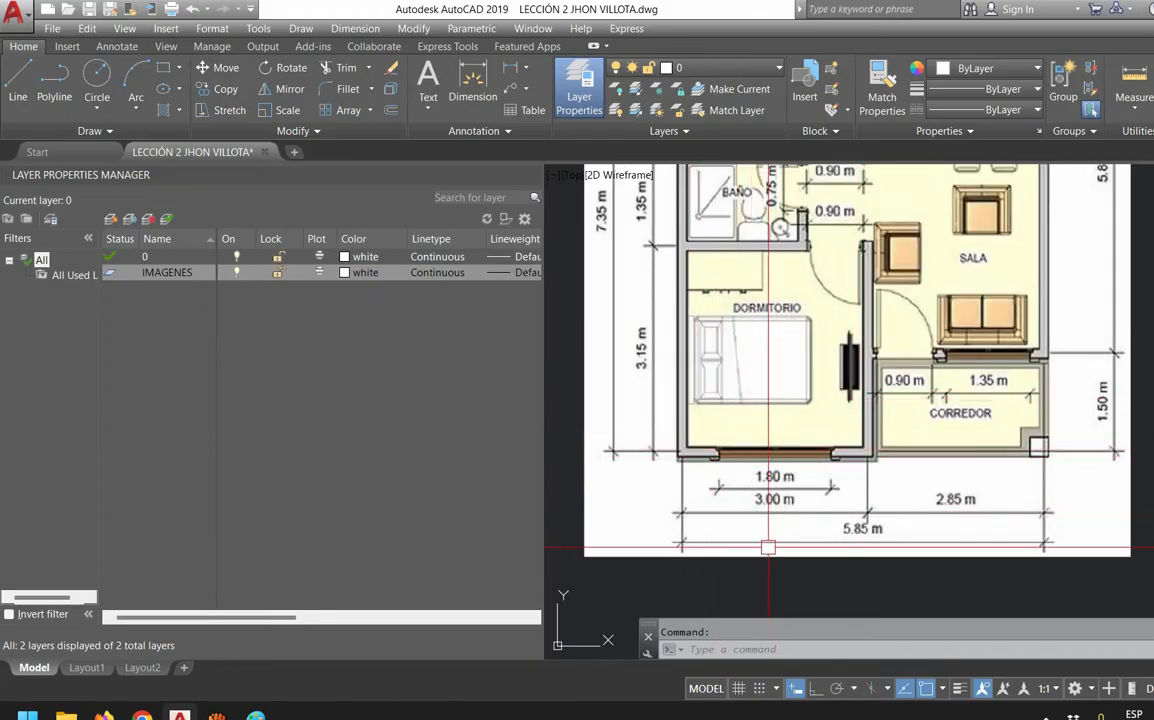
pyautogui.moveTo(770, 582); pyautogui.dragTo(788, 544, button='middle')
# Check the drawing's length unit with the DWGUNITS command
pyautogui.write('DU')
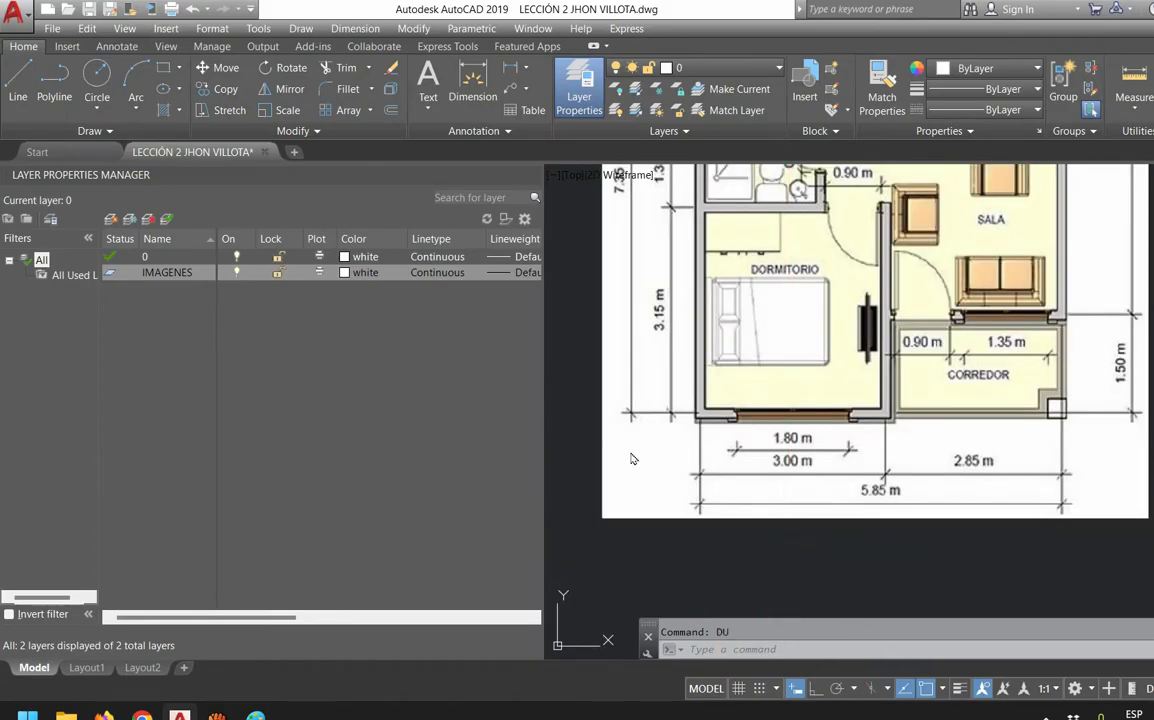
pyautogui.press('Return')
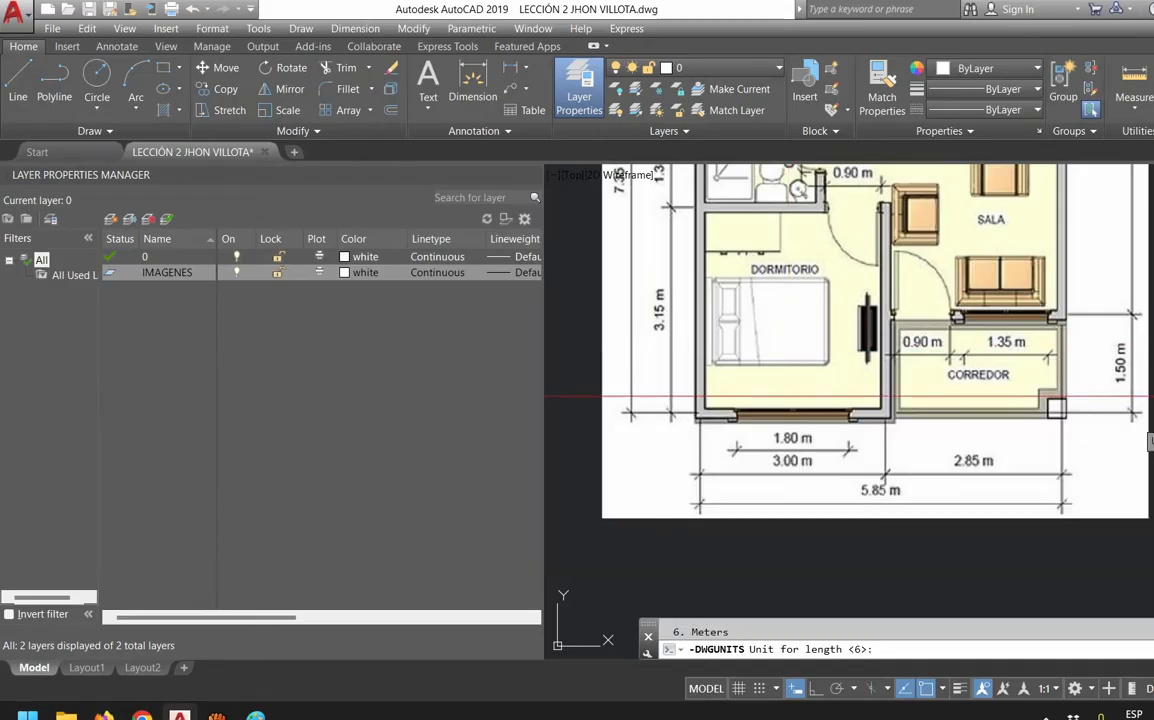
pyautogui.press('Escape')
pyautogui.scroll(3, 949, 410)
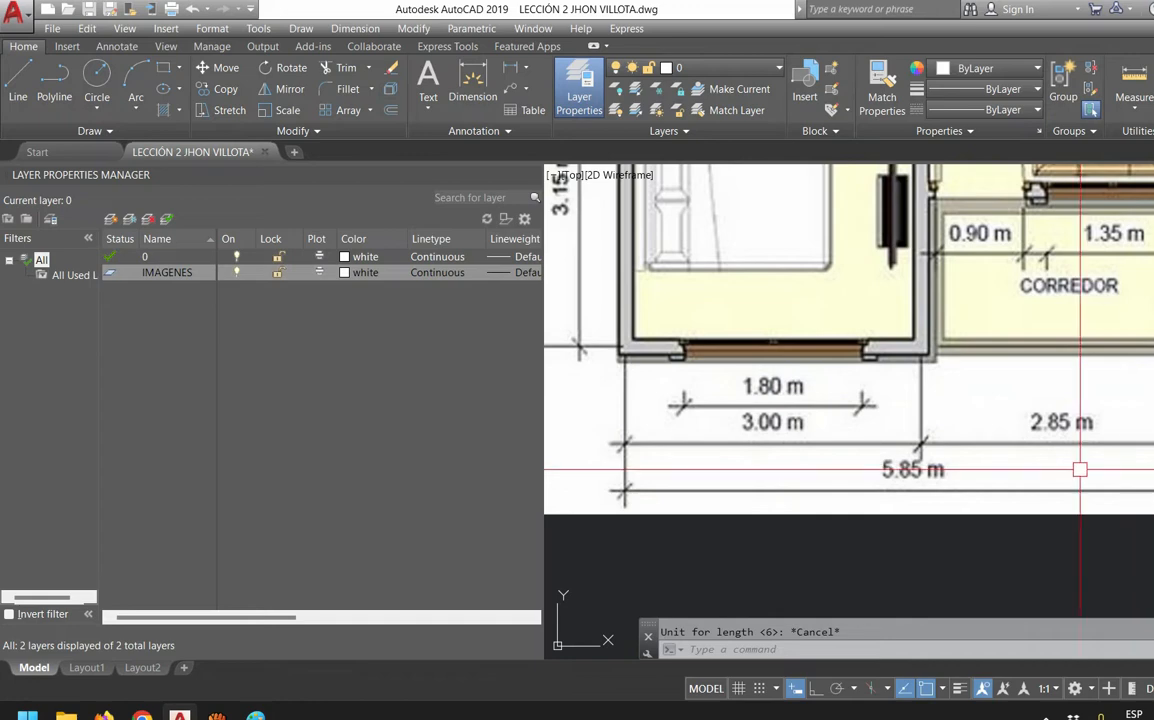
# Switch to Firefox, browse the Google image results for other small-house floor plans, preview the homify México one, and return to AutoCAD
pyautogui.scroll(-2, 1006, 471)
pyautogui.scroll(-2, 1006, 471)
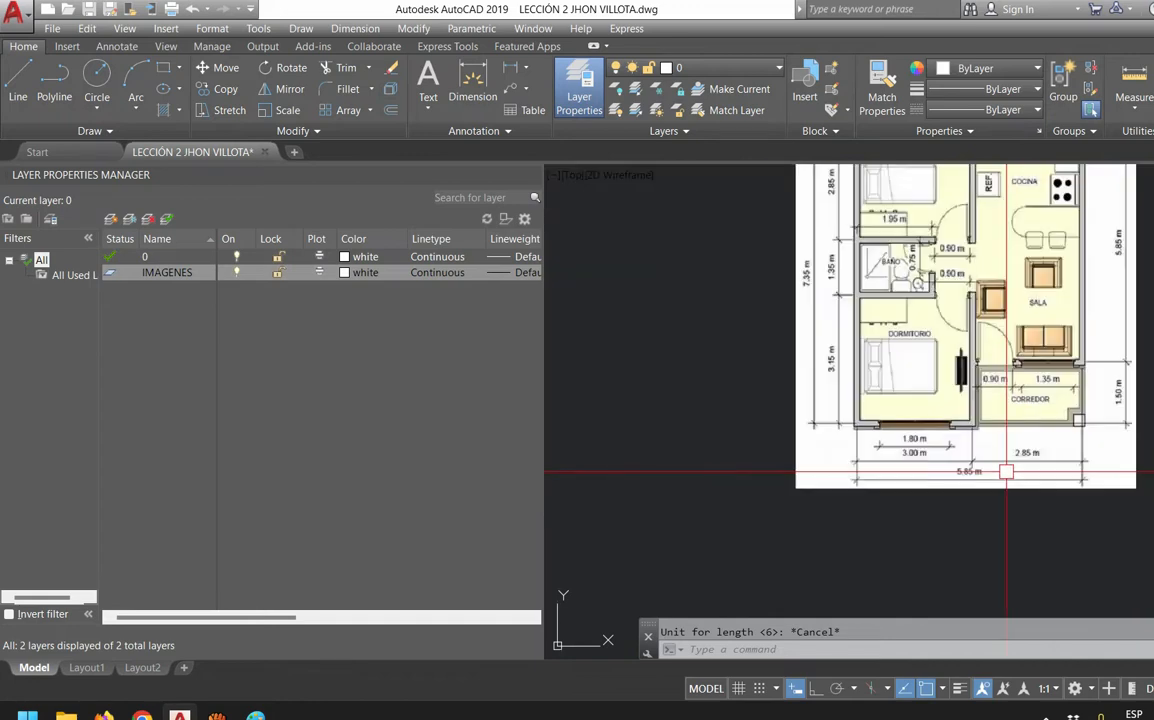
pyautogui.moveTo(1016, 385); pyautogui.dragTo(846, 461, button='middle')
pyautogui.scroll(2, 765, 545)
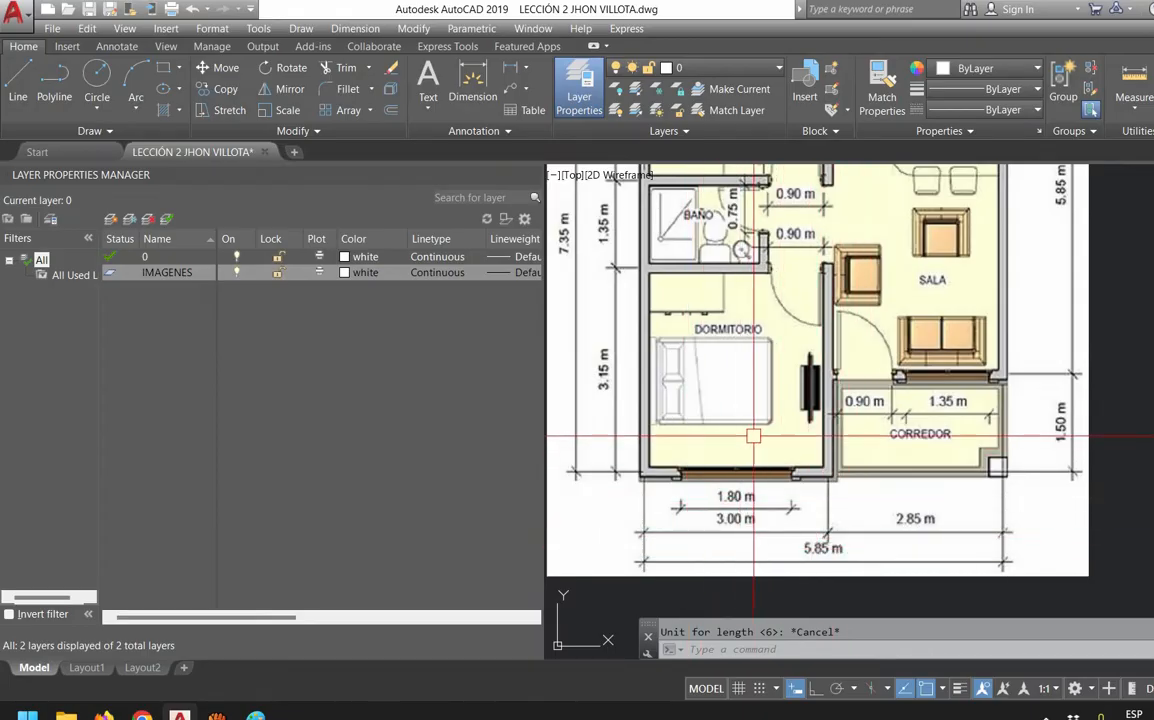
pyautogui.click(103, 714)
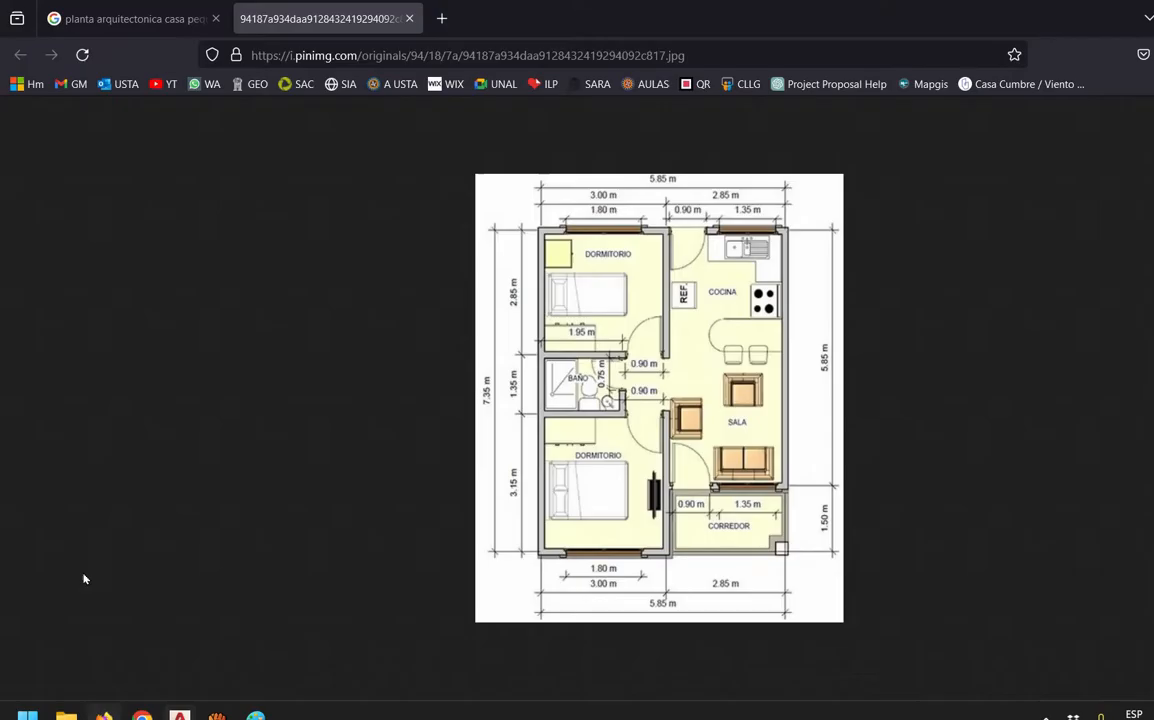
pyautogui.click(165, 22)
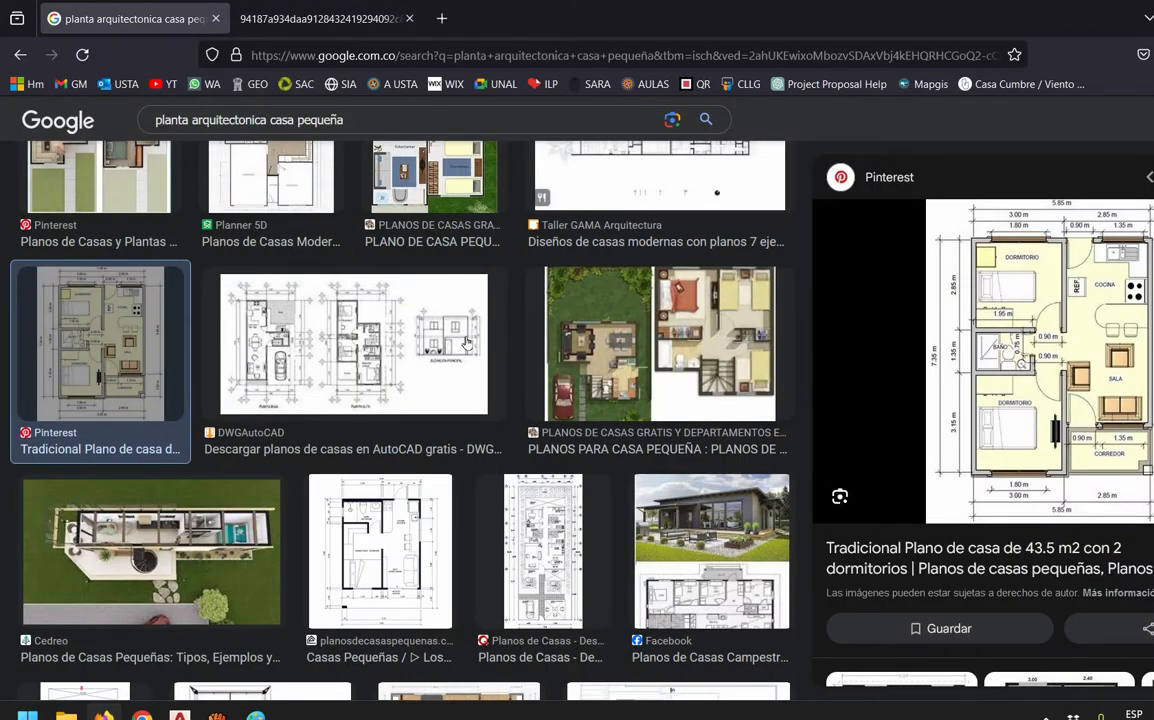
pyautogui.scroll(-3, 383, 404)
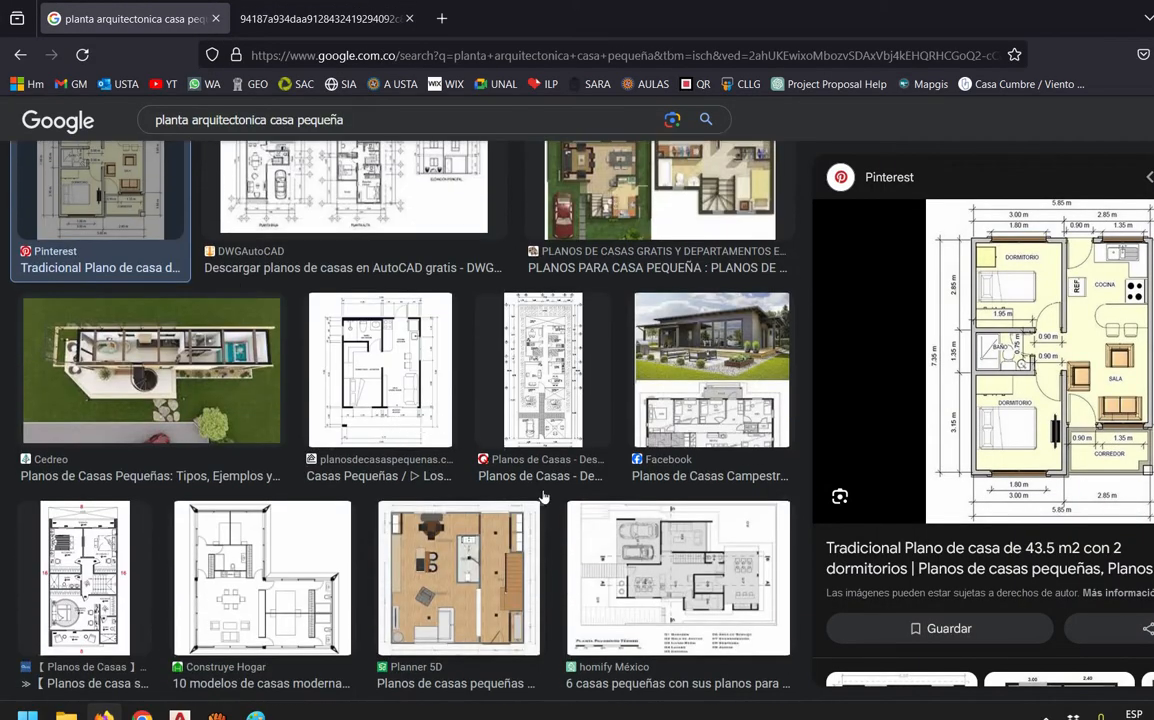
pyautogui.click(674, 568)
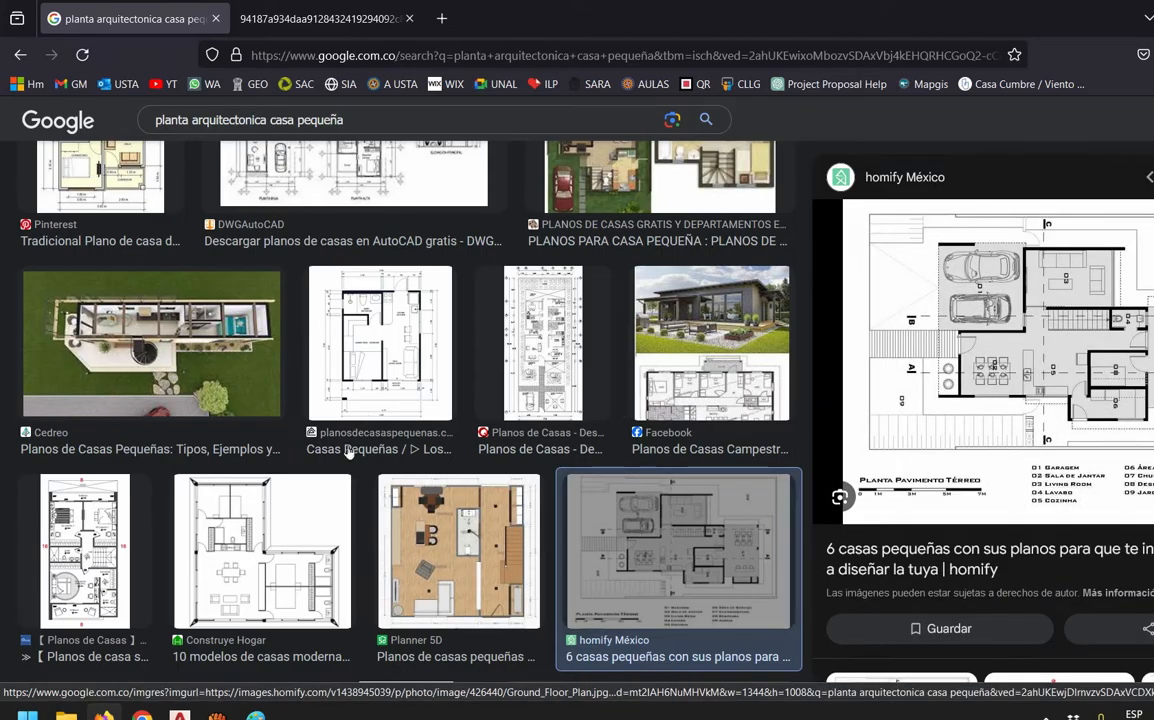
pyautogui.moveTo(256, 716)
pyautogui.click(180, 716)
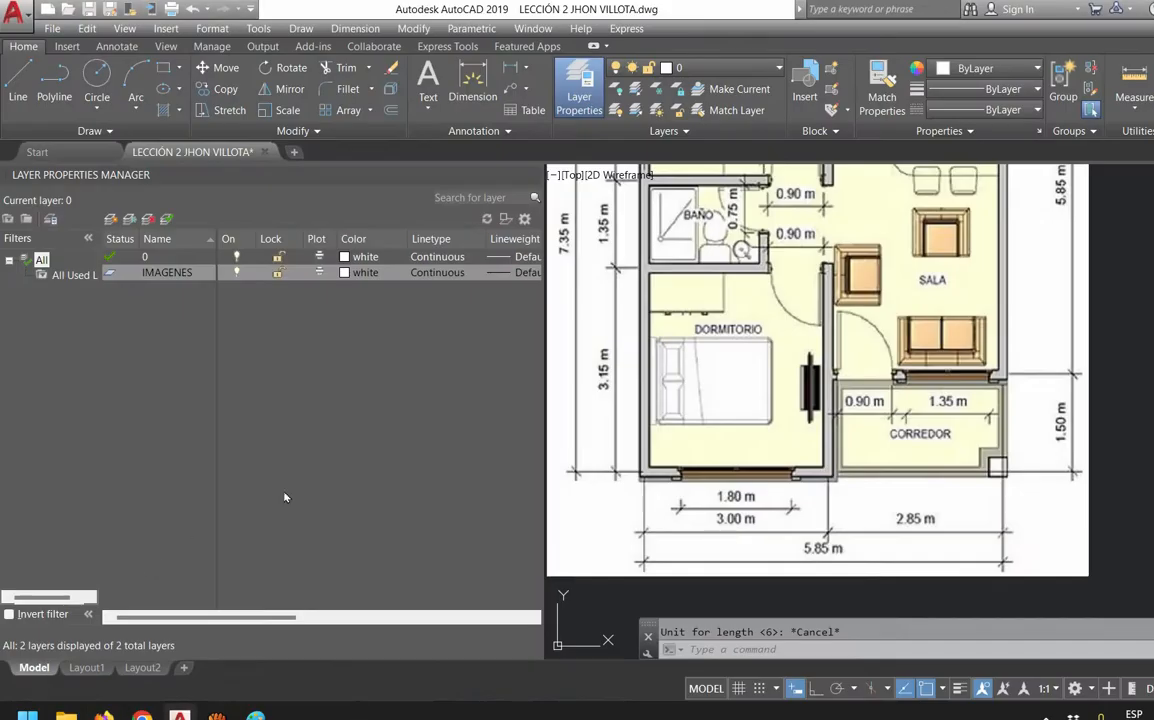
# Examine the overall dimensions along the floor plan's lower edge and recheck the drawing's length unit with DWGUNITS
pyautogui.scroll(-4, 966, 438)
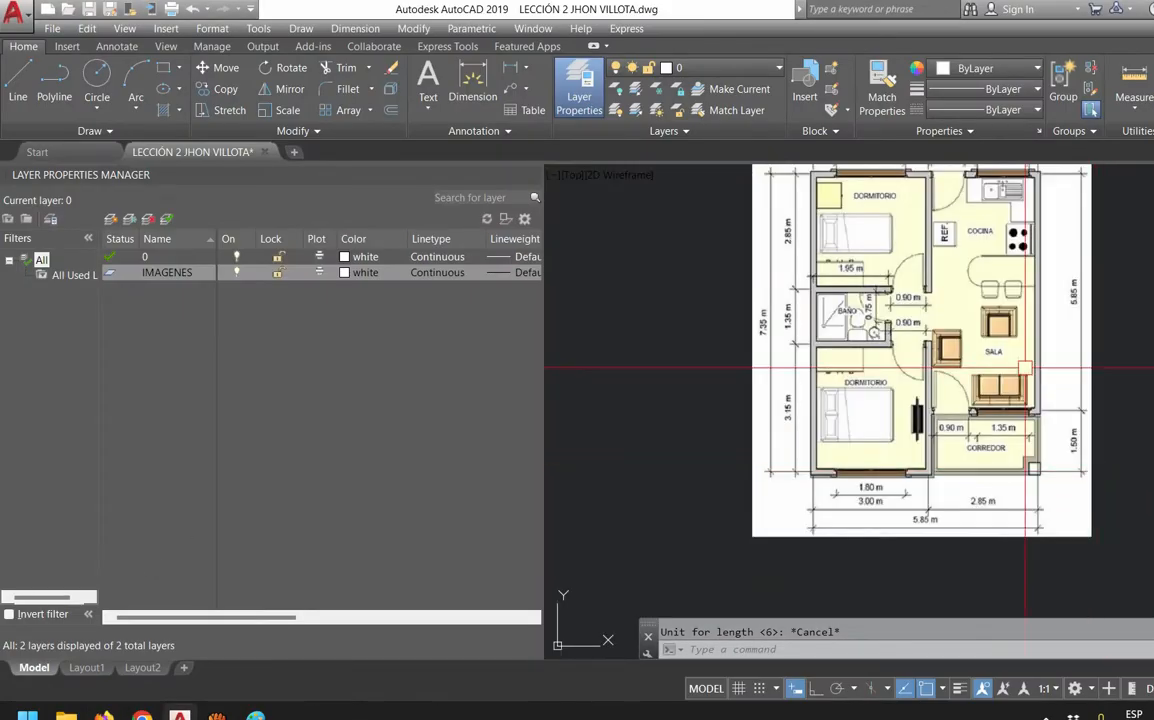
pyautogui.scroll(2, 1005, 350)
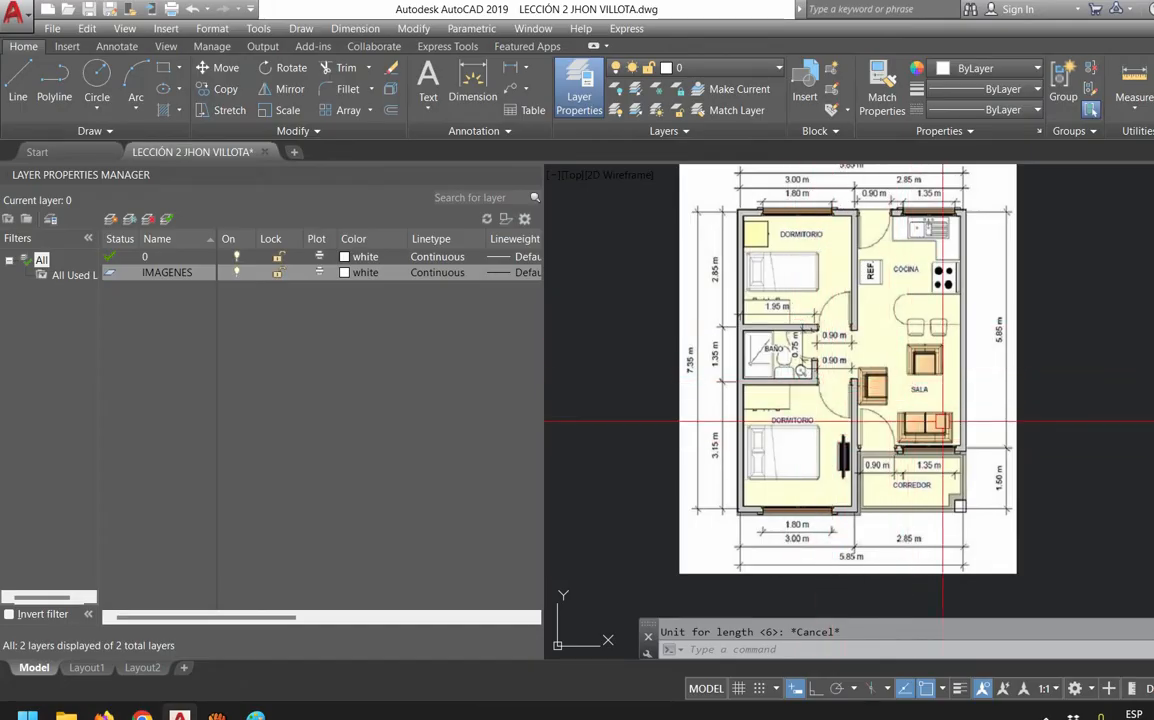
pyautogui.moveTo(932, 565); pyautogui.dragTo(910, 469, button='middle')
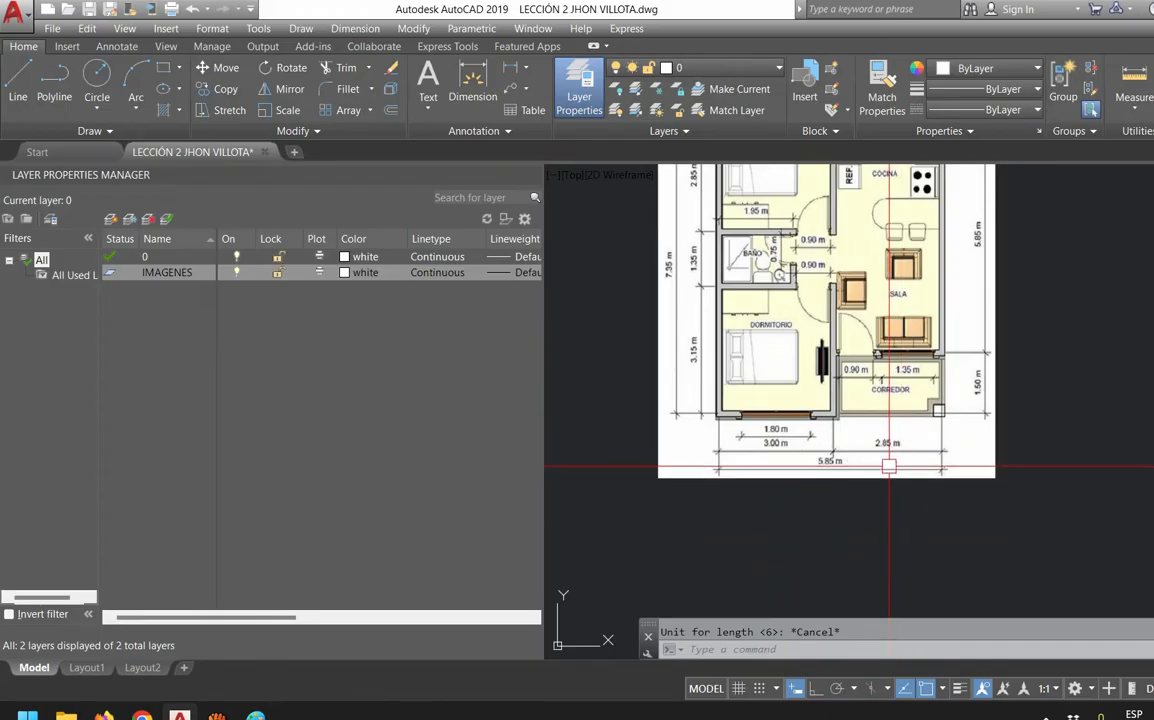
pyautogui.scroll(2, 889, 474)
pyautogui.moveTo(873, 487); pyautogui.dragTo(985, 515, button='middle')
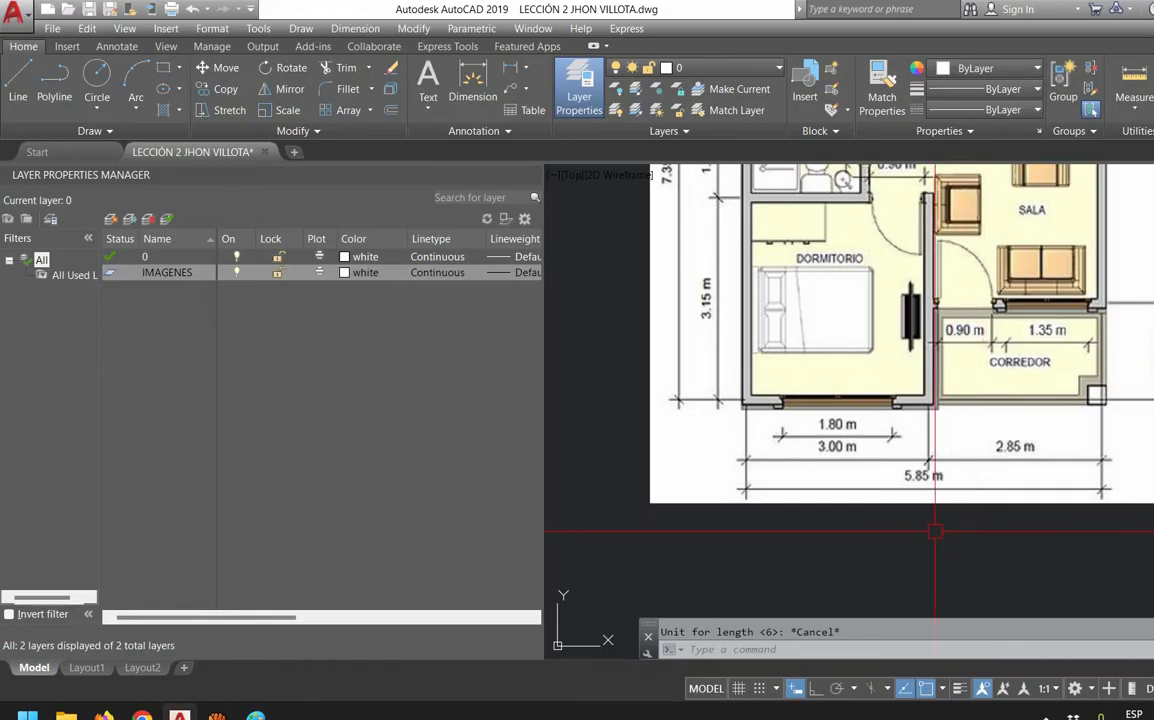
pyautogui.scroll(-2, 933, 526)
pyautogui.moveTo(917, 488); pyautogui.dragTo(860, 586, button='middle')
pyautogui.moveTo(860, 496); pyautogui.dragTo(882, 370, button='middle')
pyautogui.scroll(4, 876, 465)
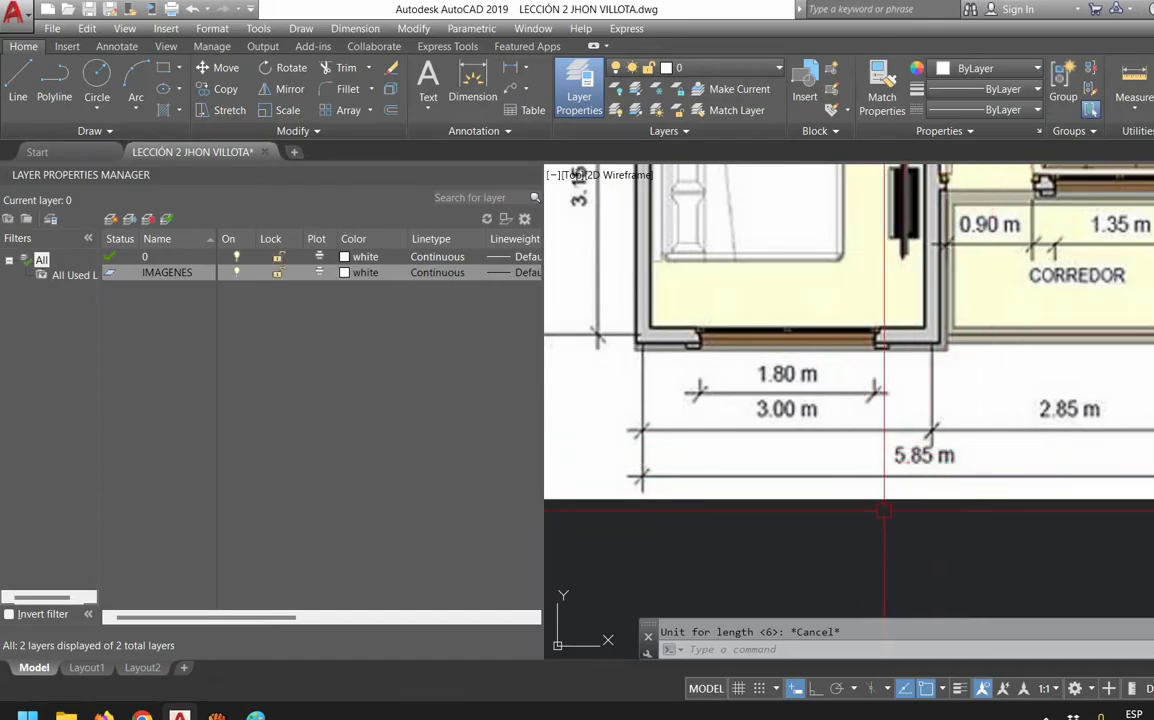
pyautogui.press('Return')
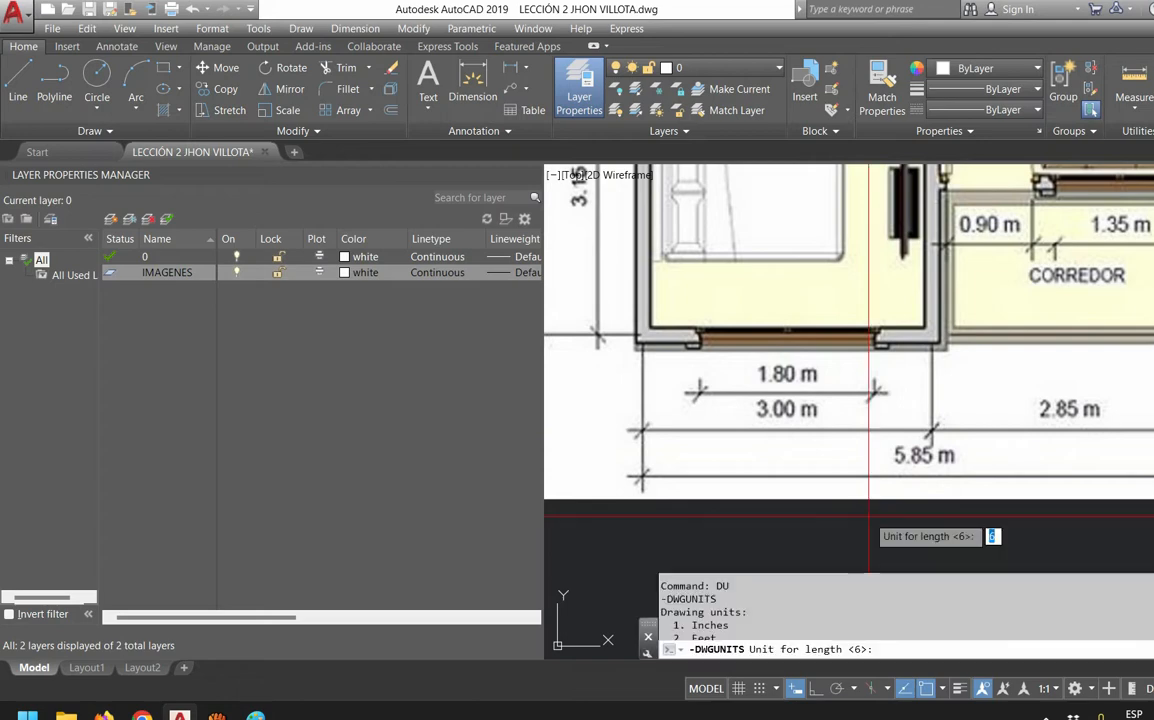
pyautogui.press('Escape')
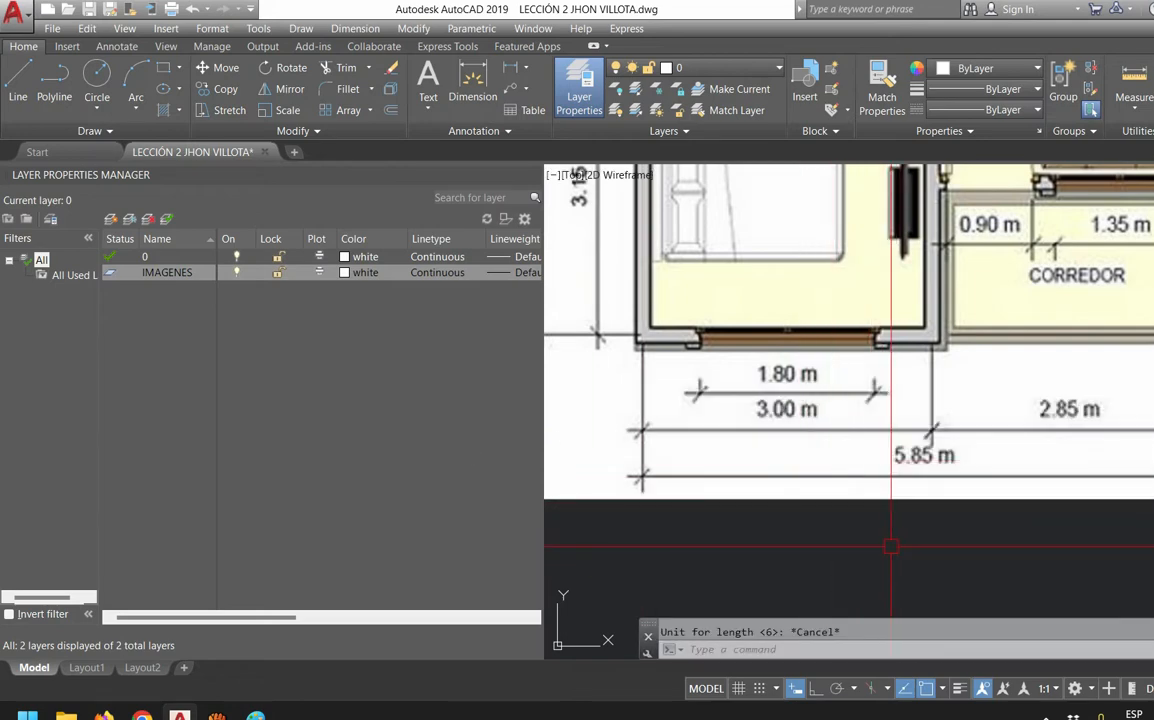
# Start the Scale command on the floor plan image, with the base point at the left end of the lower 5.85 m dimension line
pyautogui.click(938, 545)
pyautogui.click(870, 428)
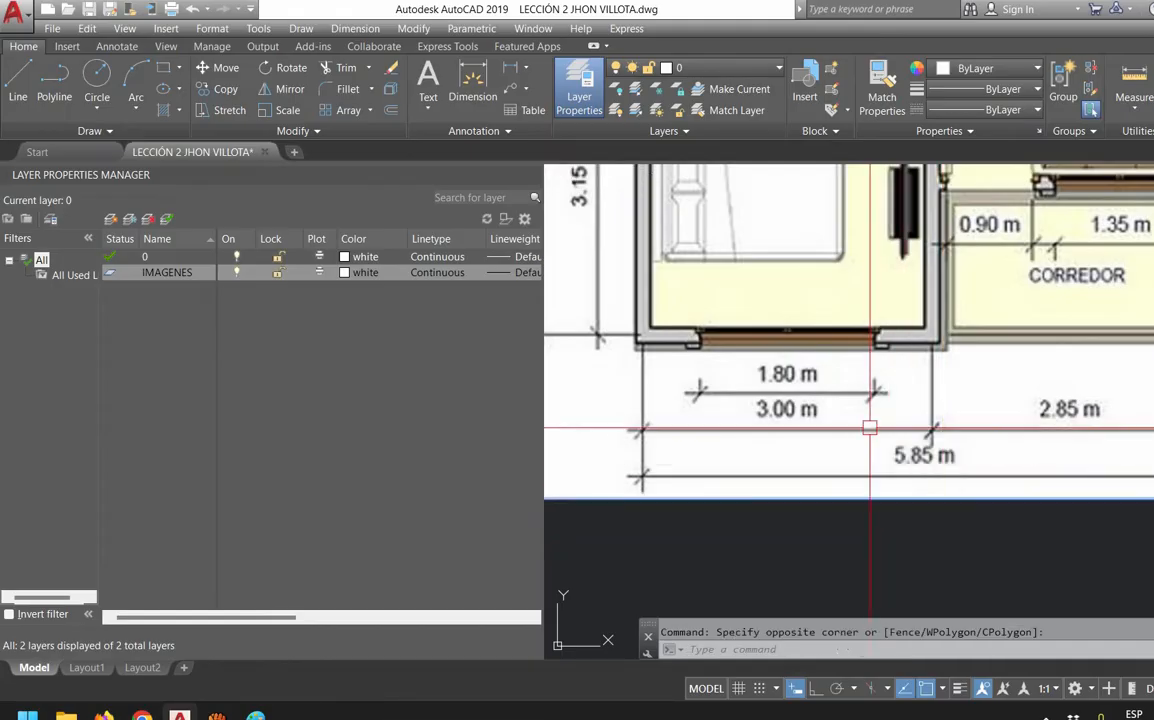
pyautogui.scroll(-2, 780, 535)
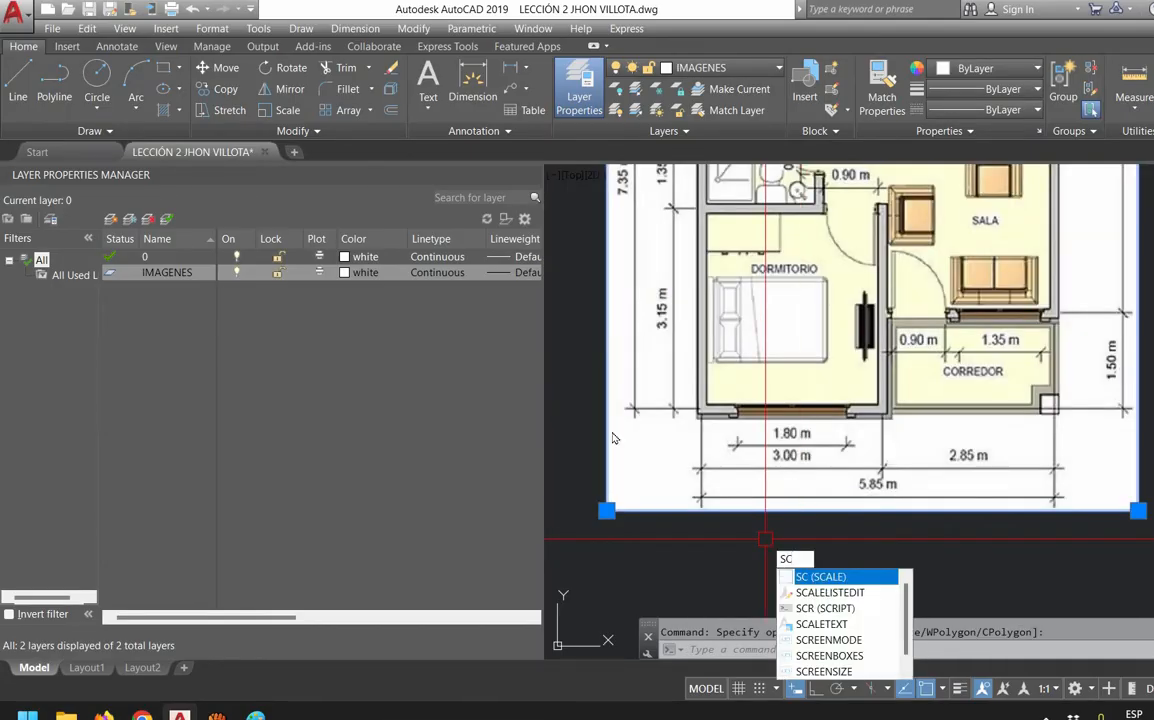
pyautogui.press('Return')
pyautogui.scroll(6, 709, 505)
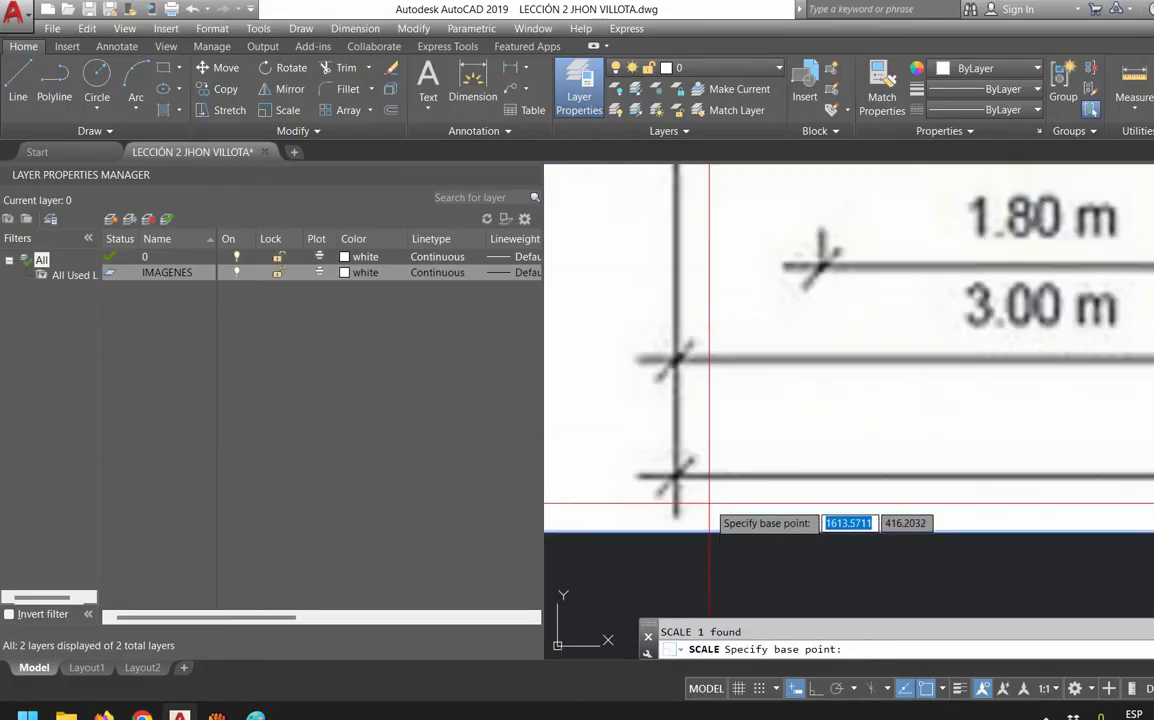
pyautogui.scroll(5, 709, 505)
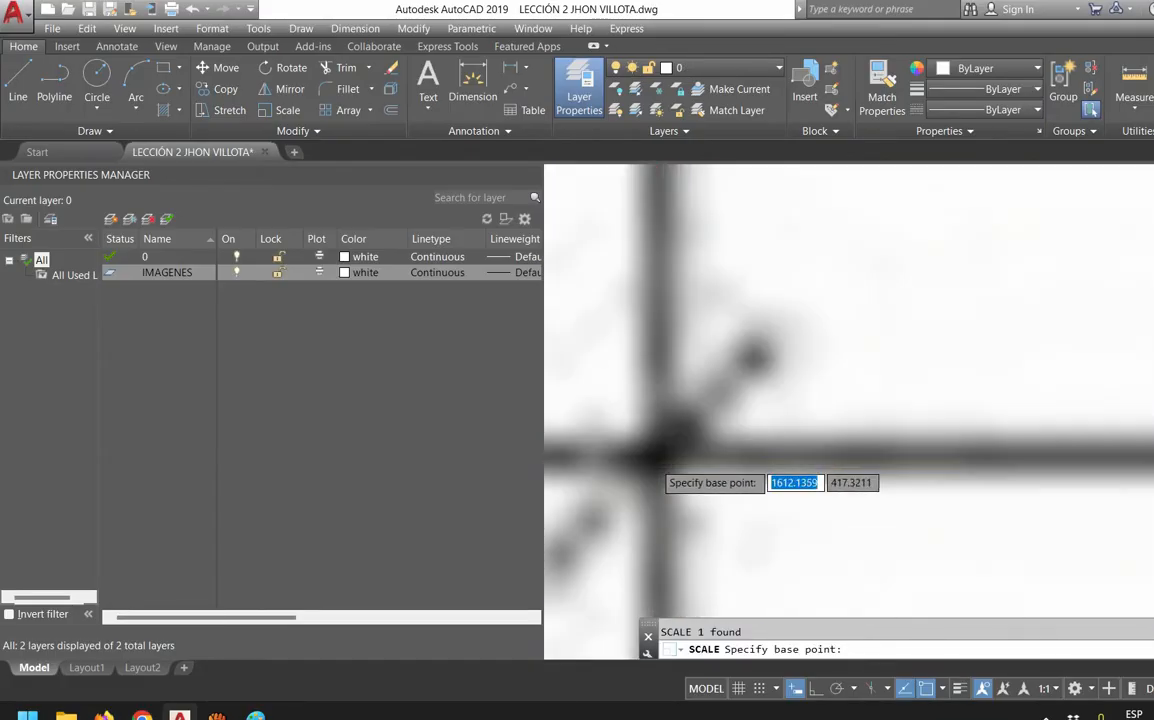
pyautogui.scroll(2, 650, 462)
pyautogui.scroll(-6, 690, 440)
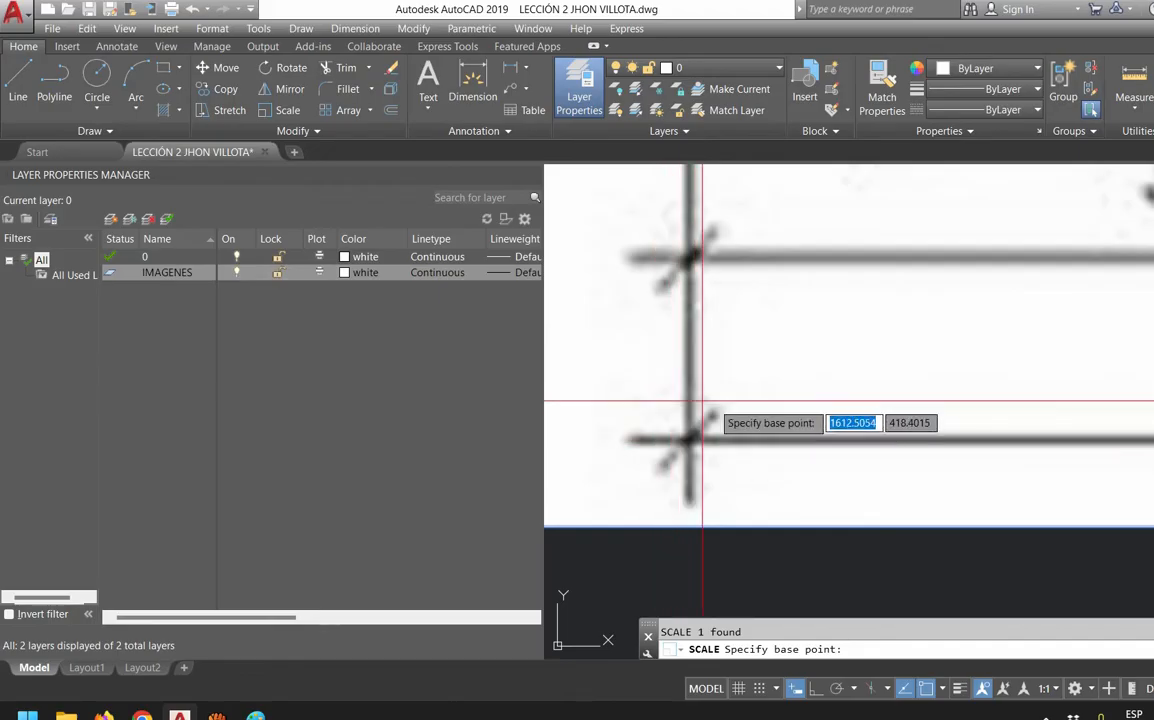
pyautogui.scroll(-5, 703, 401)
pyautogui.scroll(3, 748, 379)
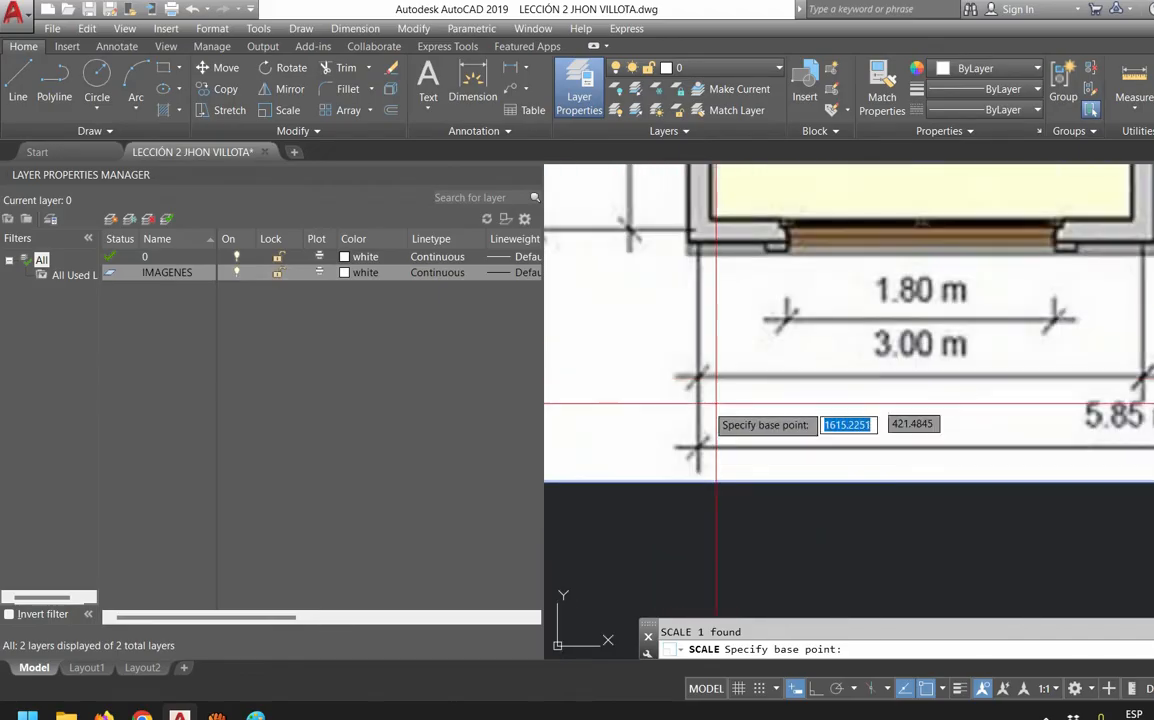
pyautogui.scroll(2, 703, 447)
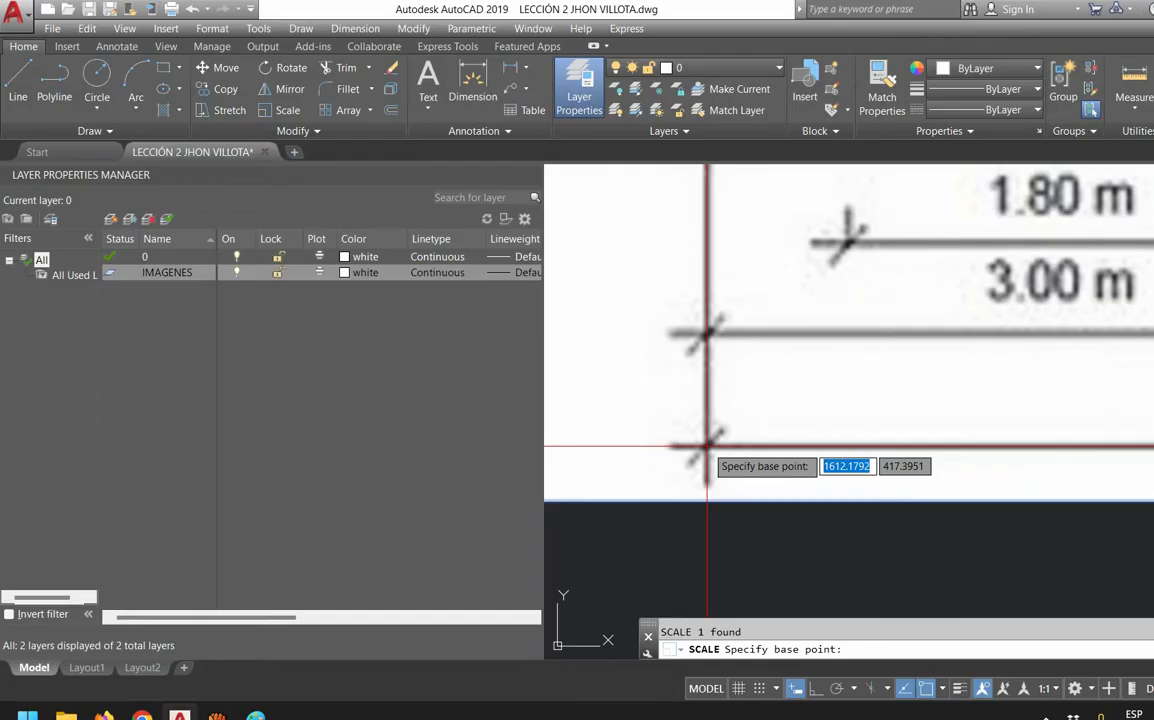
pyautogui.click(707, 447)
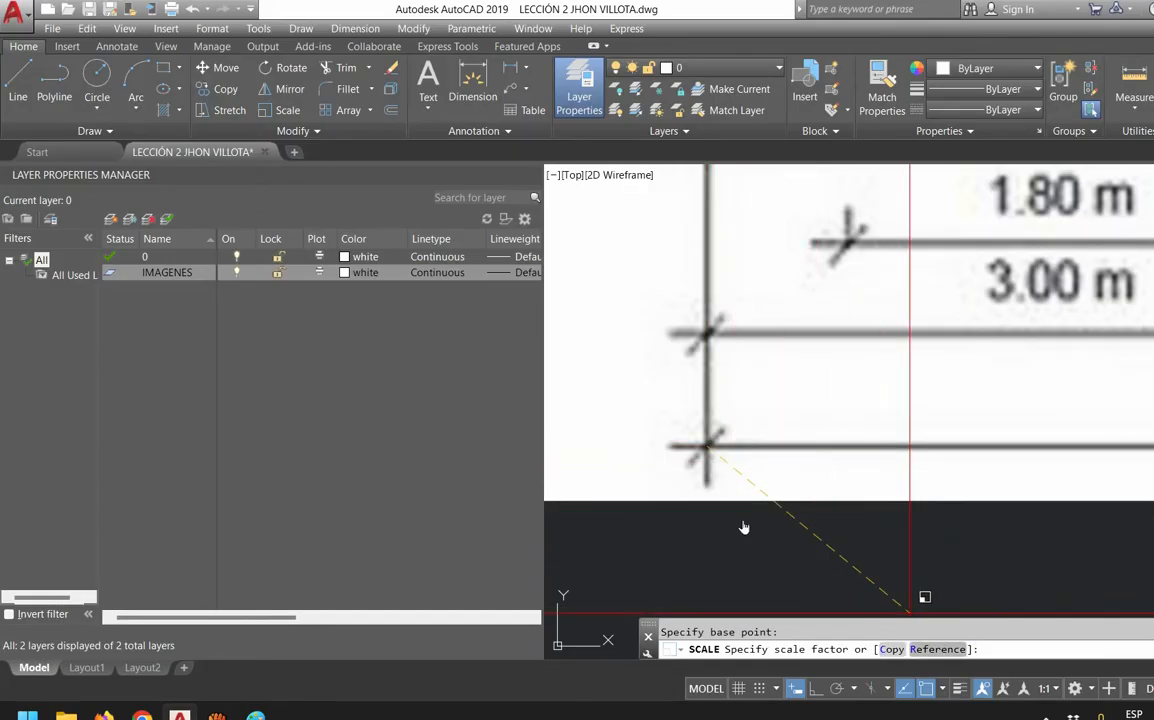
# Scale the image by reference, spanning the lower 5.85 m dimension end to end with Ortho on, and set the new length to 5.85
pyautogui.write('r')
pyautogui.press('Return')
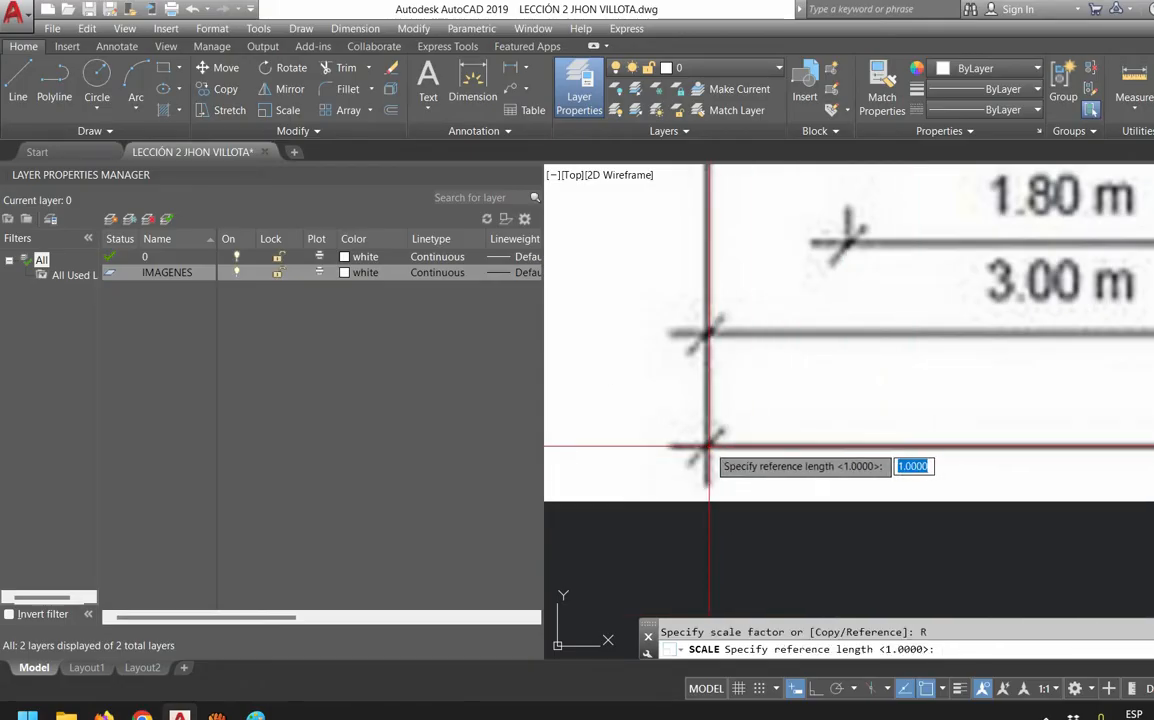
pyautogui.click(707, 447)
pyautogui.scroll(-3, 707, 450)
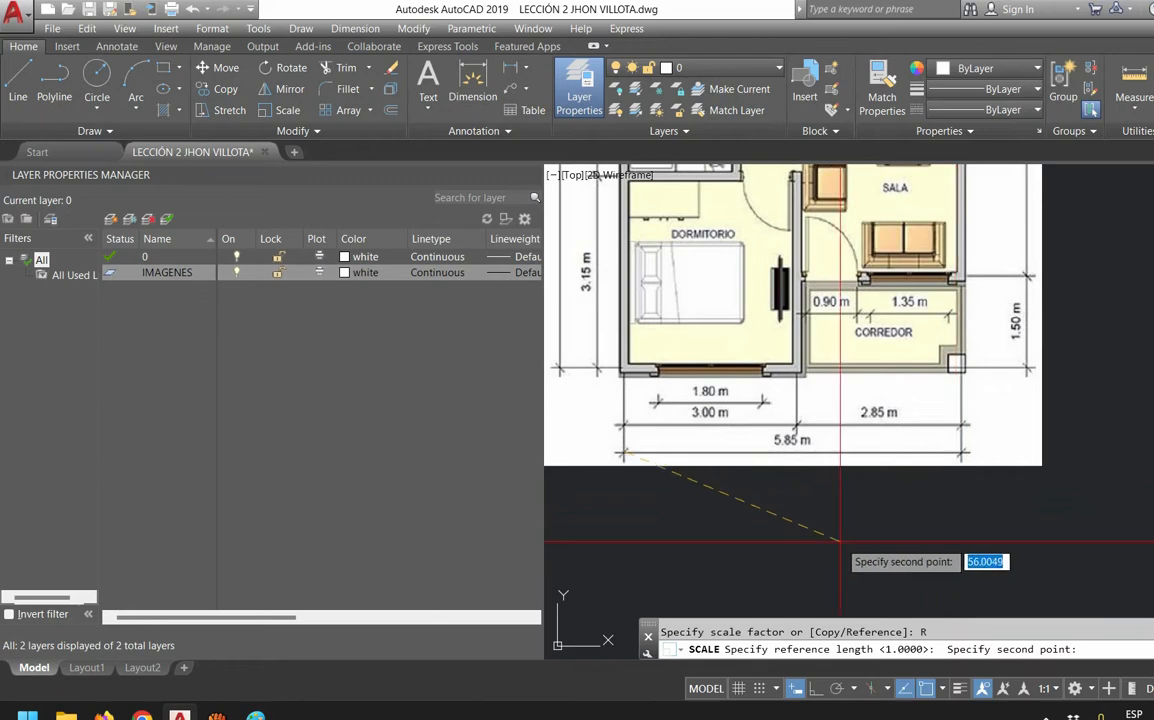
pyautogui.press('F8')
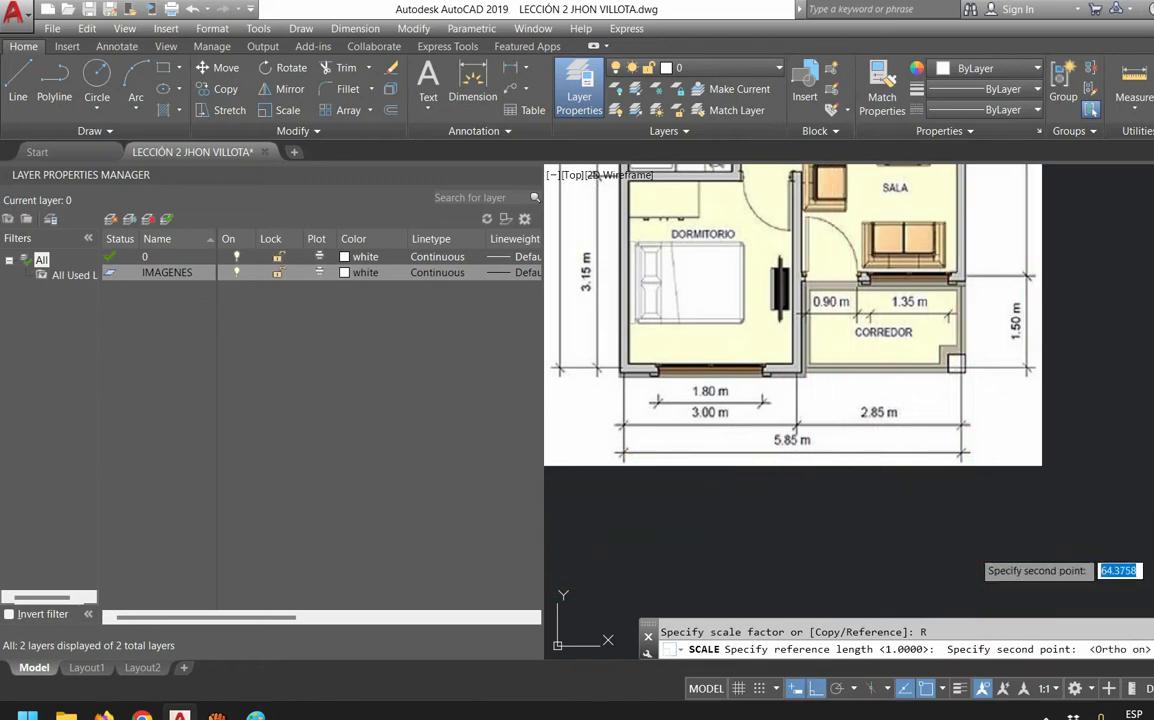
pyautogui.scroll(5, 1000, 455)
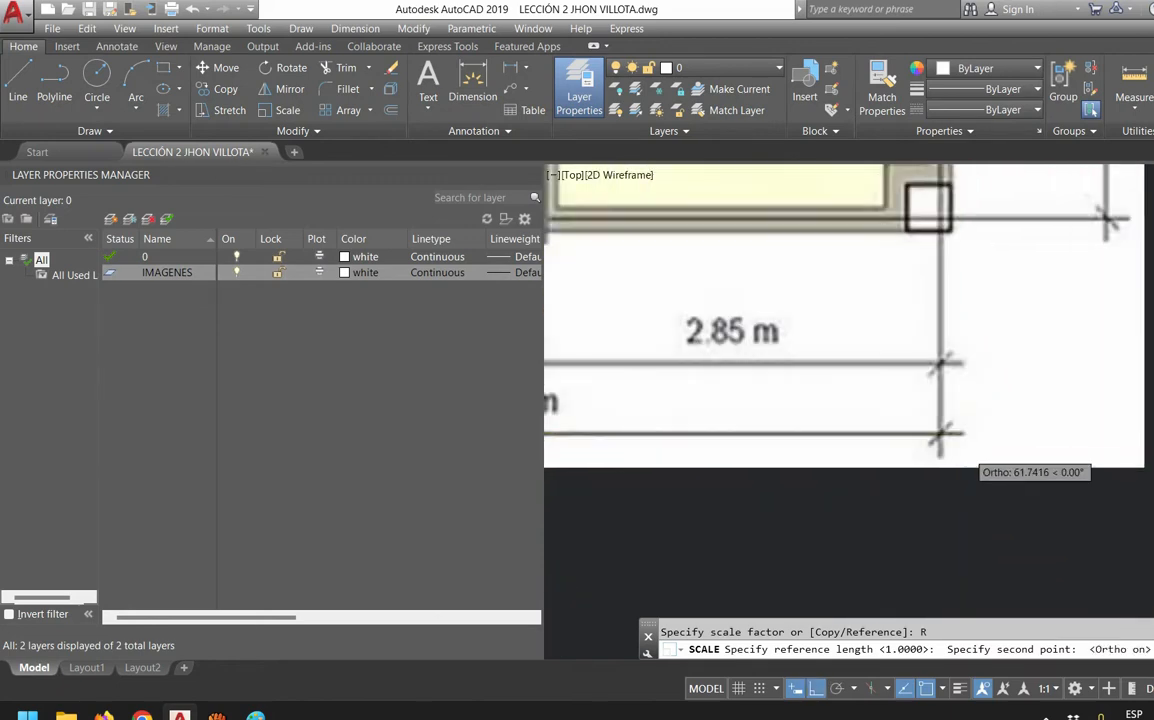
pyautogui.scroll(2, 918, 430)
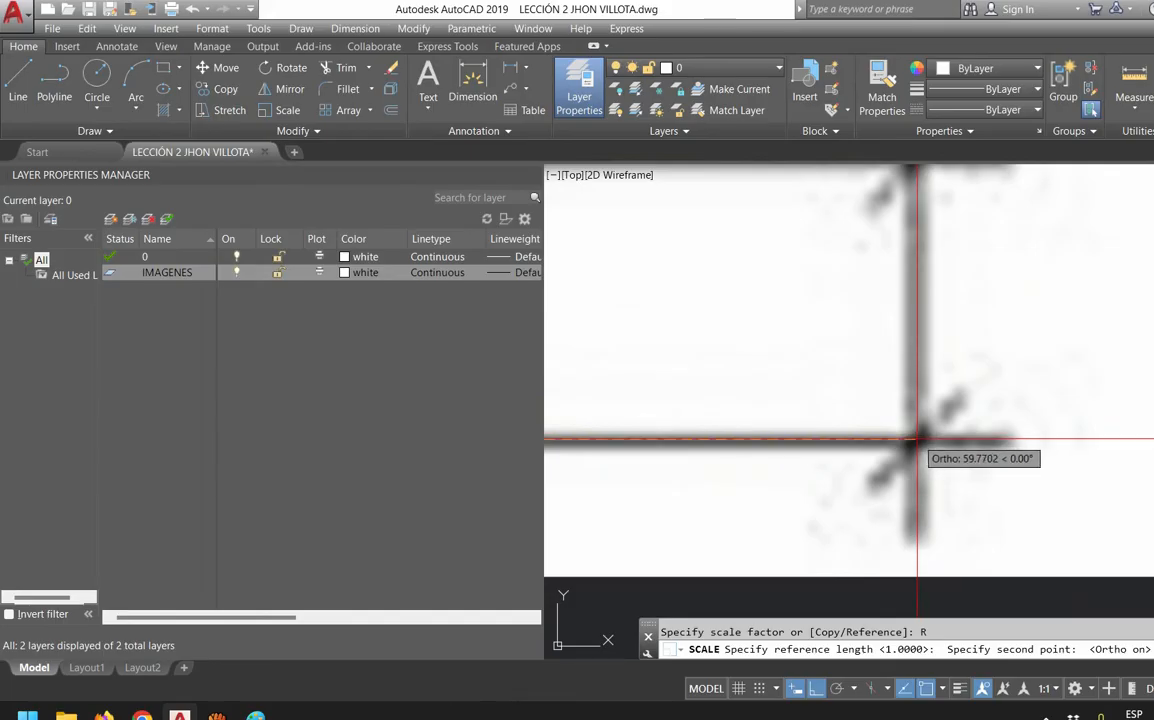
pyautogui.click(918, 437)
pyautogui.scroll(-4, 894, 420)
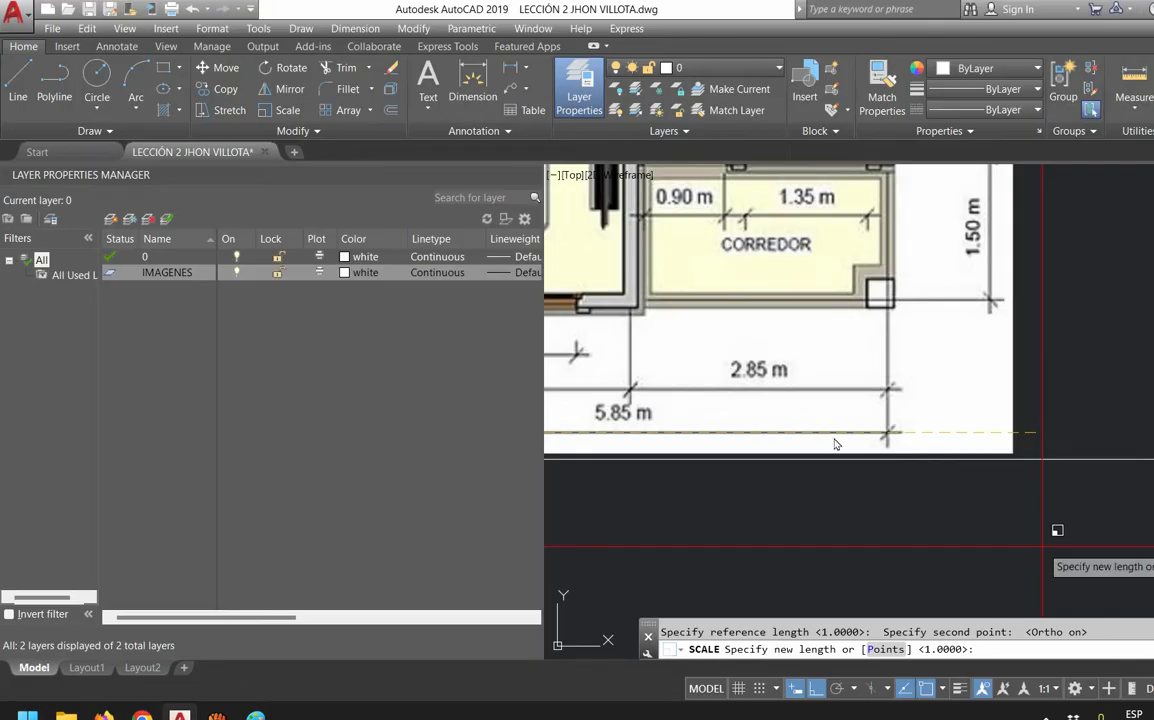
pyautogui.write('5.85')
pyautogui.press('Return')
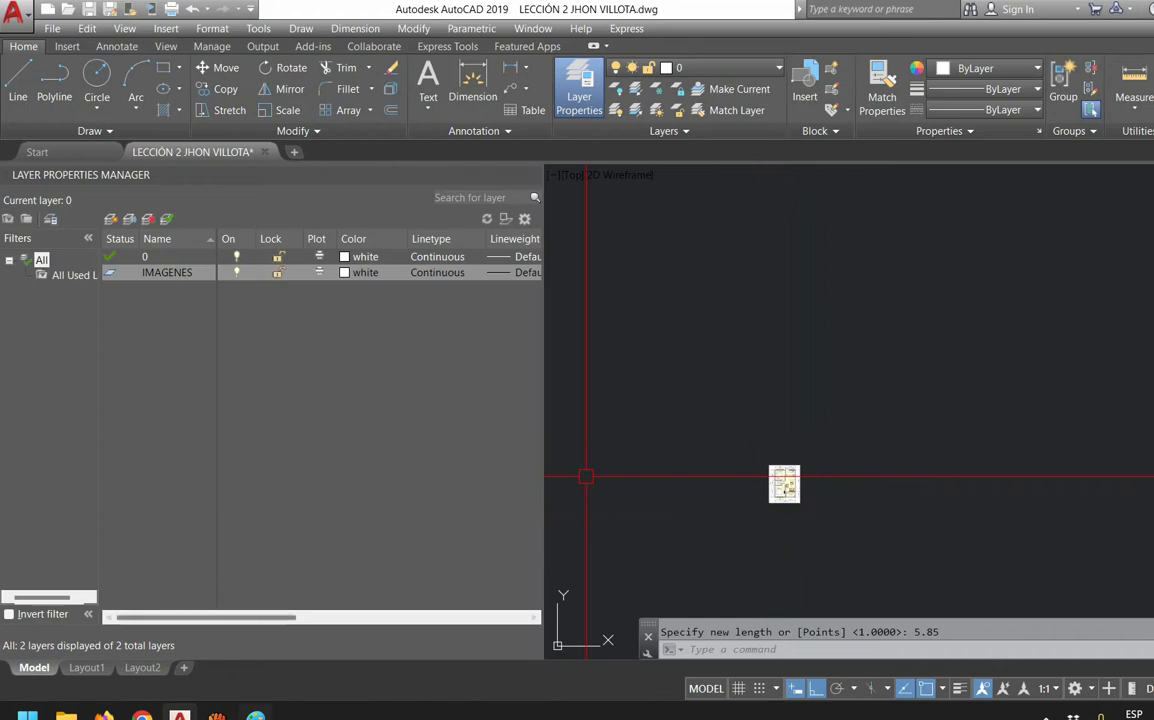
# Open Notepad, add the line "DOBLE CLICK SCROLL: ZOOM TOTAL" to the INSERCIÓN DE IMAGENES notes, and return to AutoCAD
pyautogui.moveTo(256, 716)
pyautogui.press('super')
pyautogui.write('NOT')
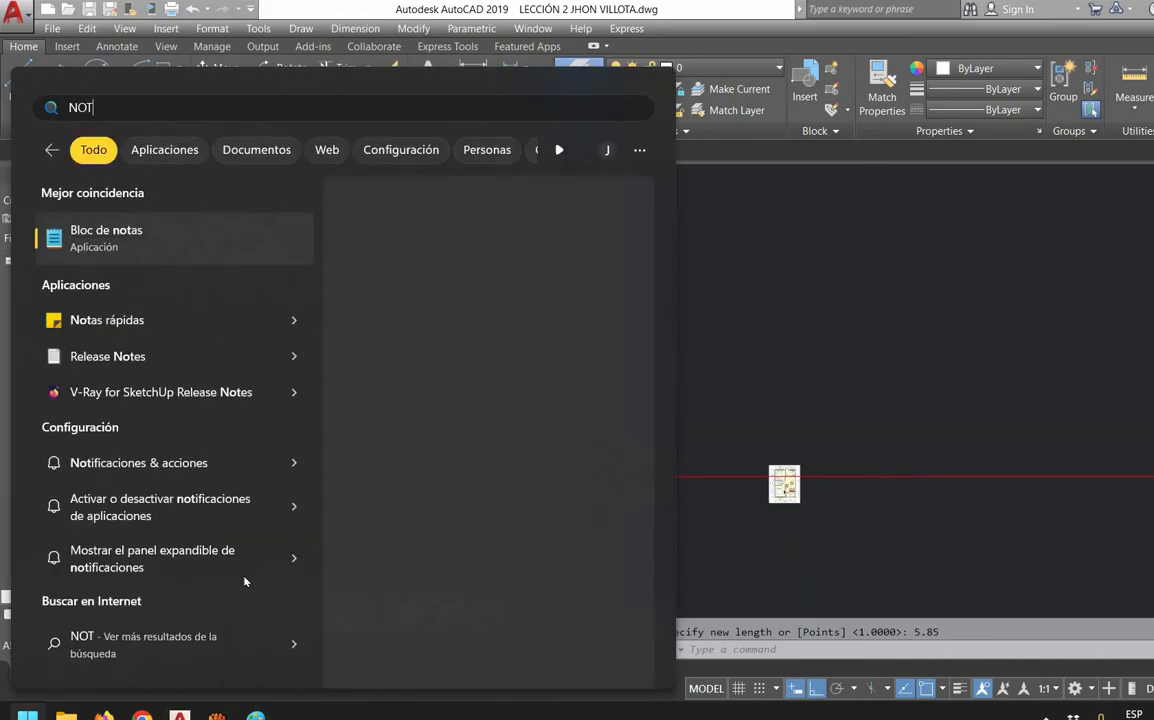
pyautogui.press('Return')
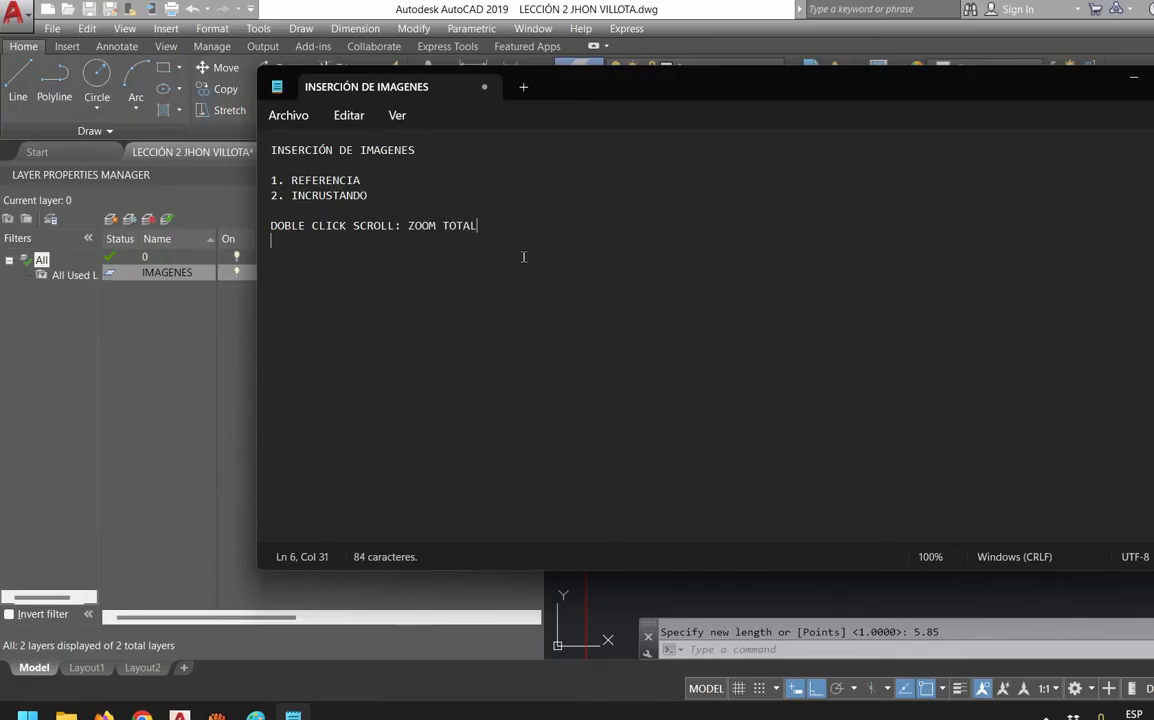
pyautogui.hotkey('alt', 'Tab')
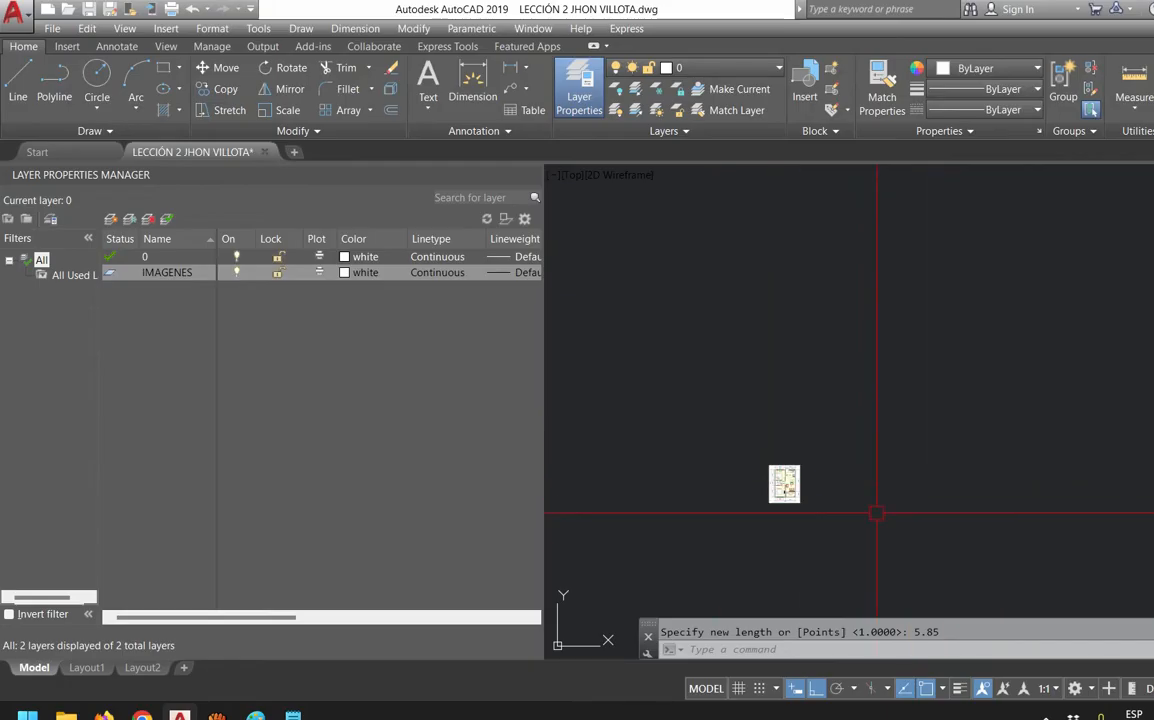
# Zoom and pan far away from the floor plan image, and bring it back with Zoom Extents, repeating the demonstration once more
pyautogui.scroll(10, 797, 488)
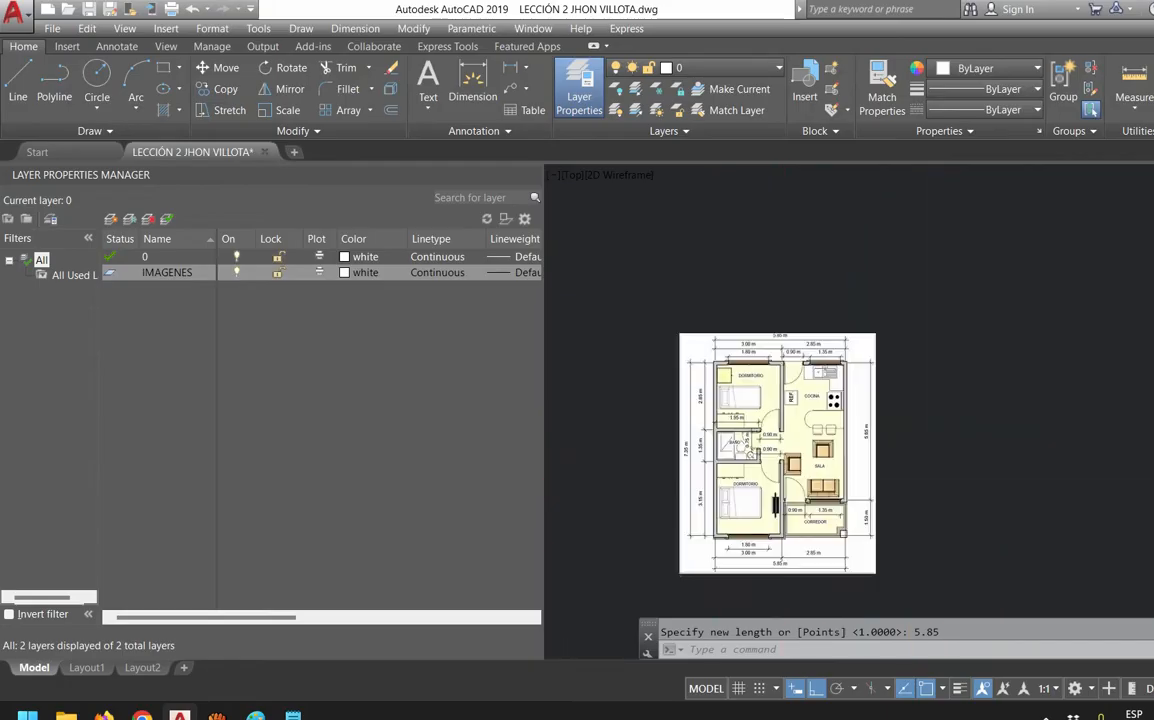
pyautogui.scroll(-10, 773, 478)
pyautogui.scroll(-15, 772, 464)
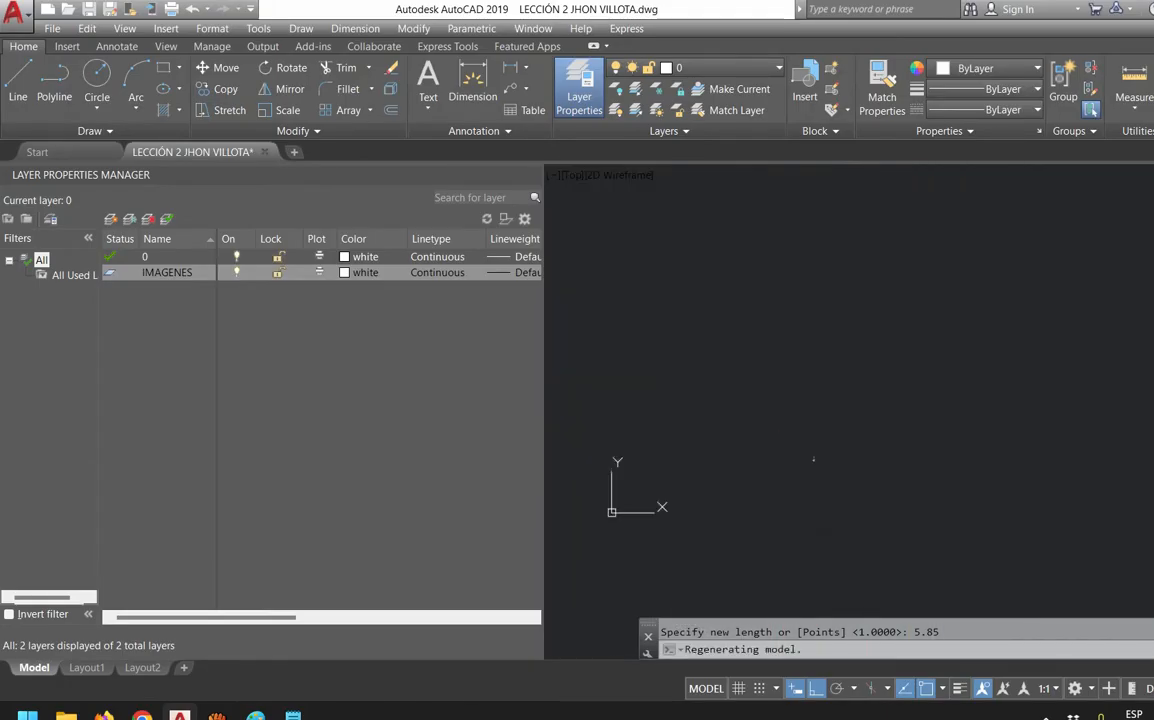
pyautogui.moveTo(1122, 453); pyautogui.dragTo(670, 491, button='middle')
pyautogui.moveTo(907, 374); pyautogui.dragTo(805, 542, button='middle')
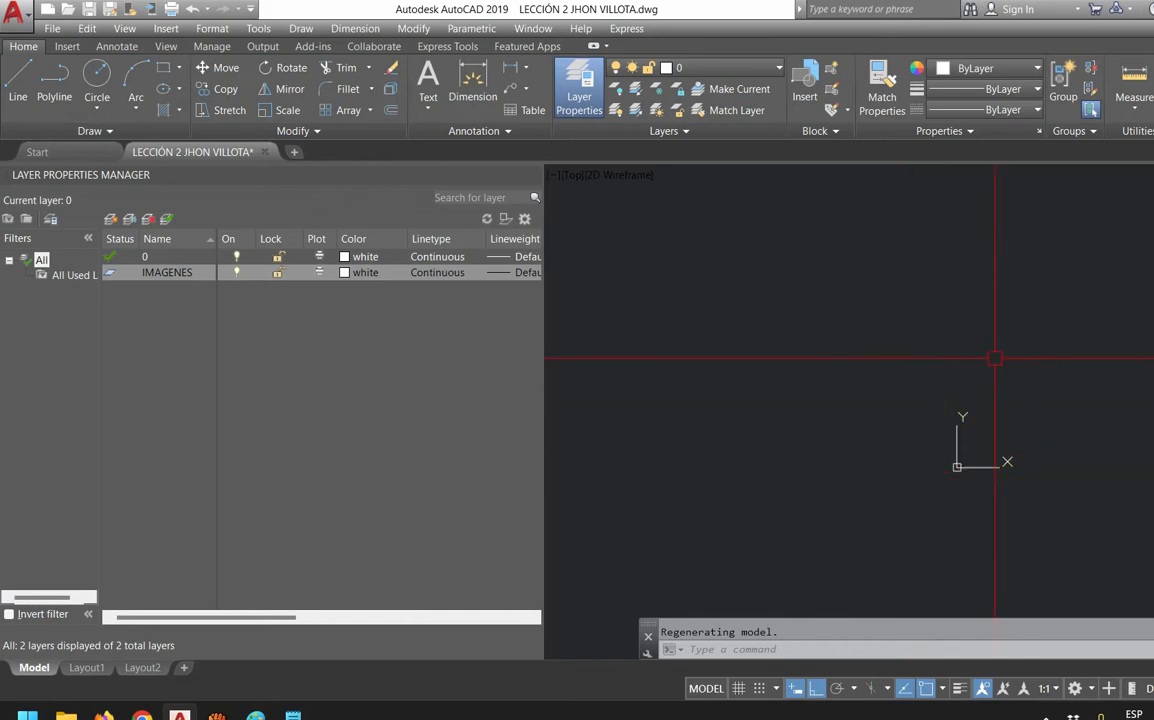
pyautogui.moveTo(1030, 474)
pyautogui.mouseDown(button='middle')
pyautogui.moveTo(780, 394)
pyautogui.moveTo(708, 463)
pyautogui.mouseUp(button='middle')
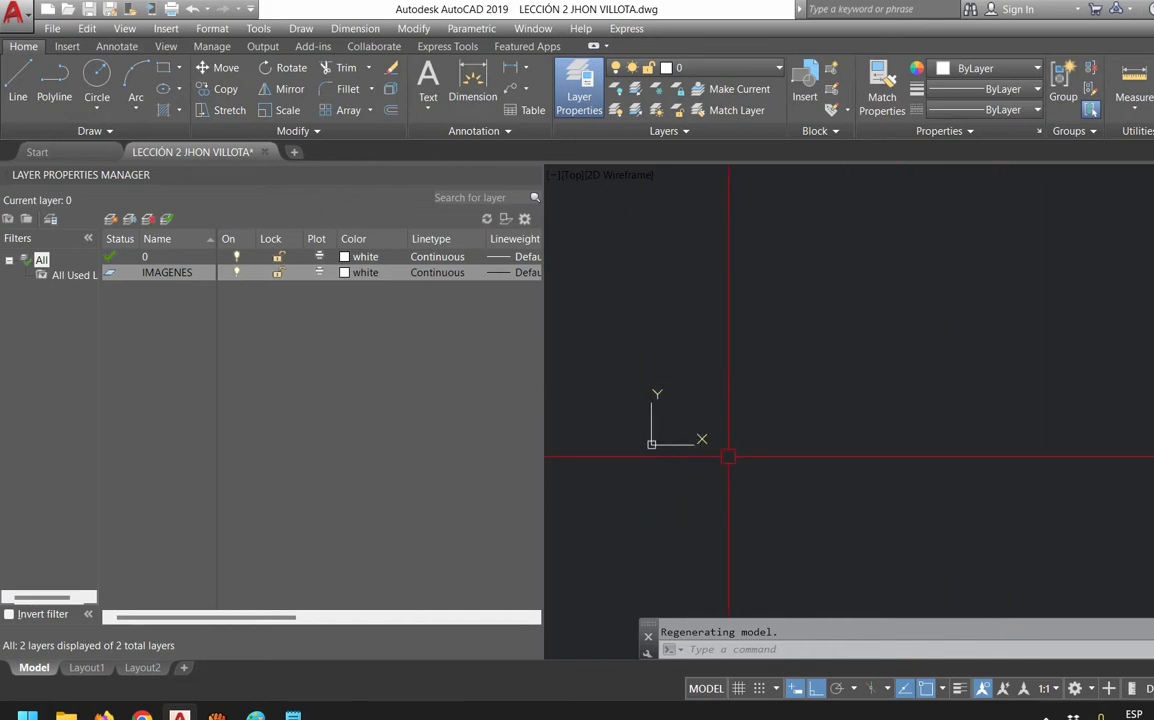
pyautogui.moveTo(807, 407); pyautogui.dragTo(946, 441, button='middle')
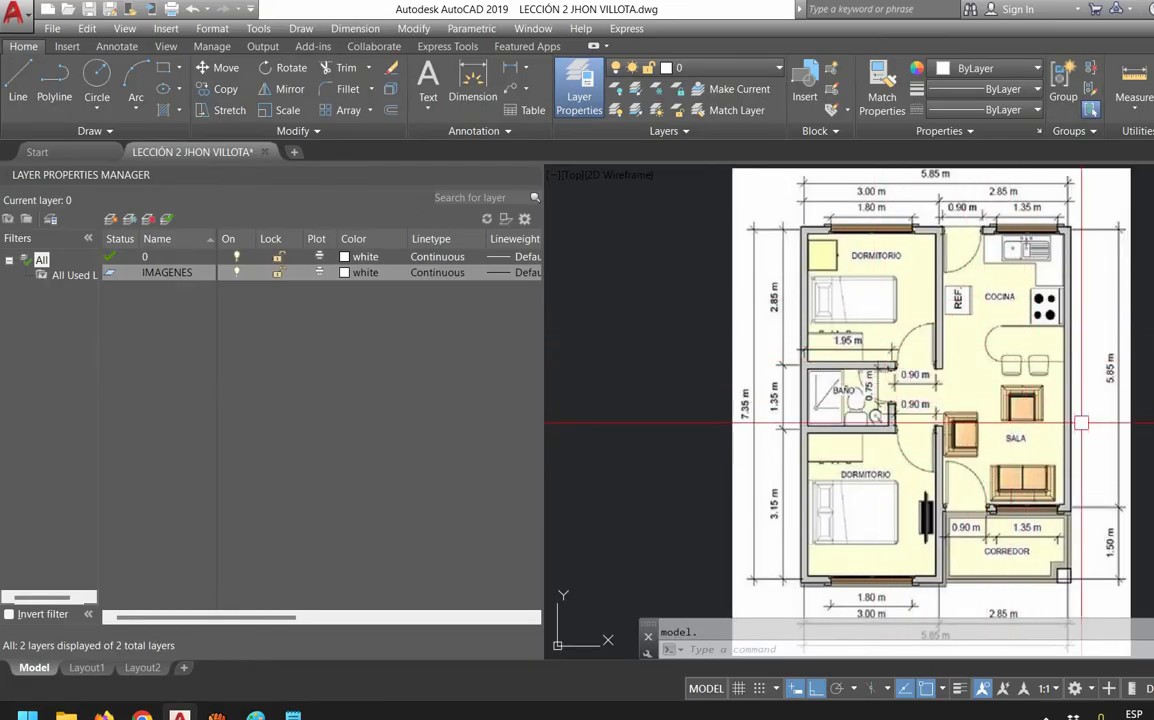
pyautogui.scroll(-4, 1083, 423)
pyautogui.moveTo(1093, 413); pyautogui.dragTo(873, 403, button='middle')
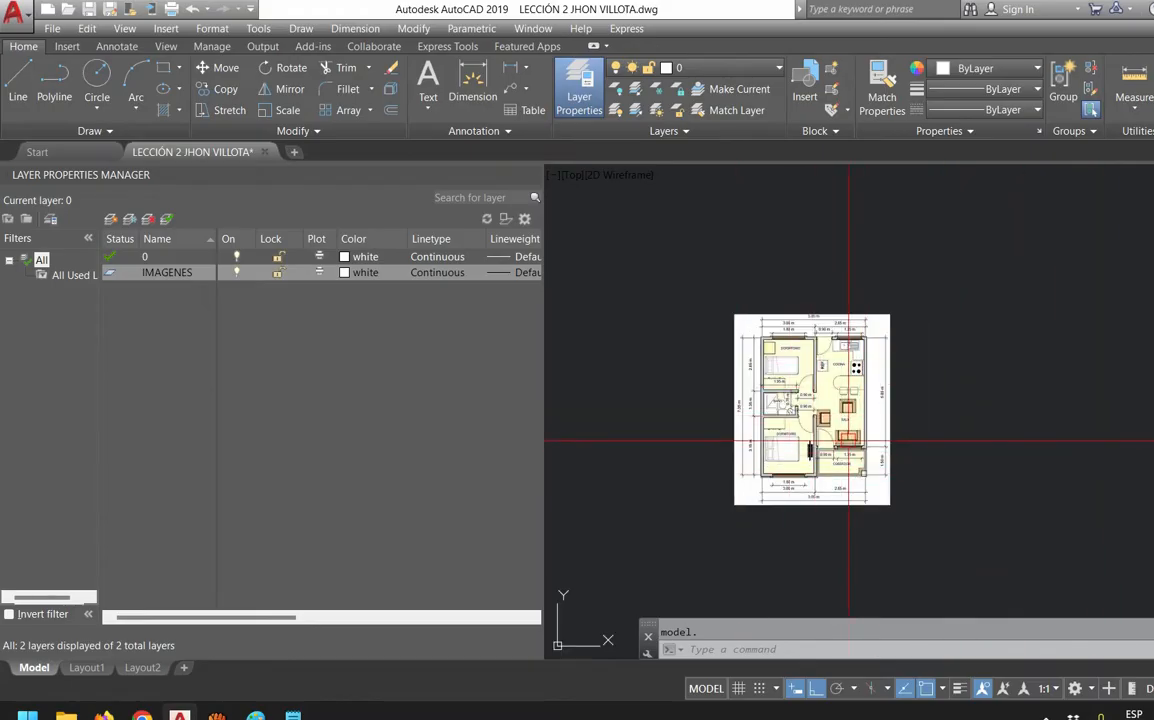
pyautogui.scroll(-5, 934, 434)
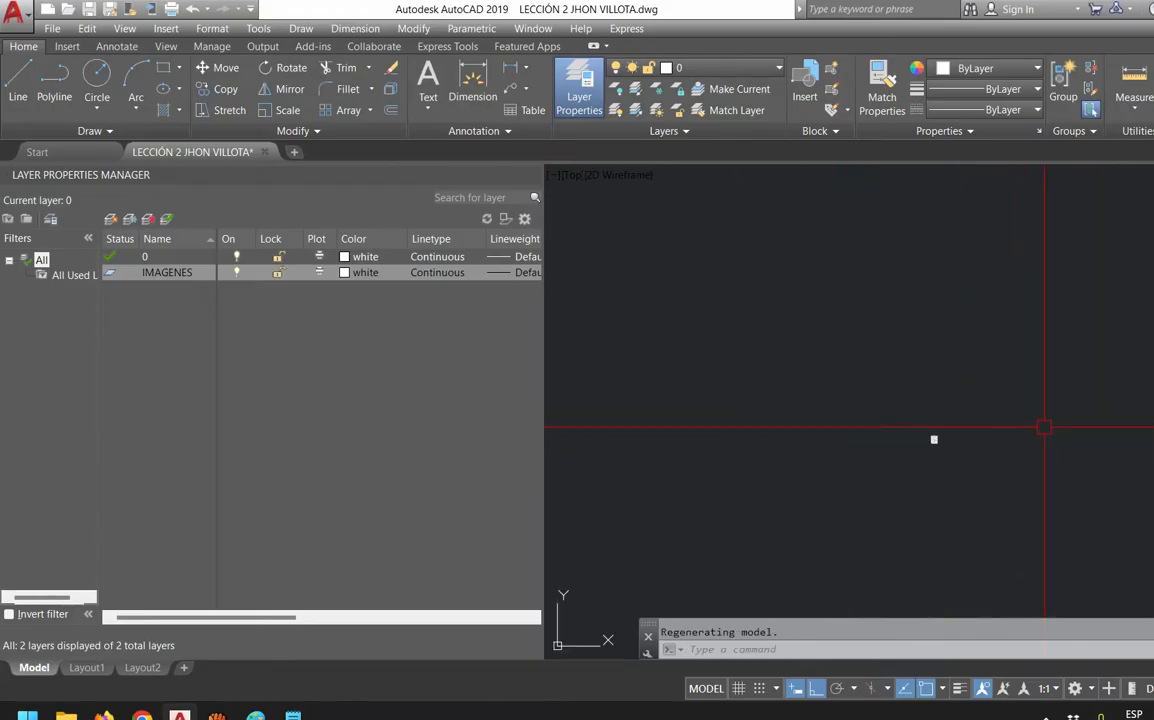
pyautogui.middleClick(773, 408)
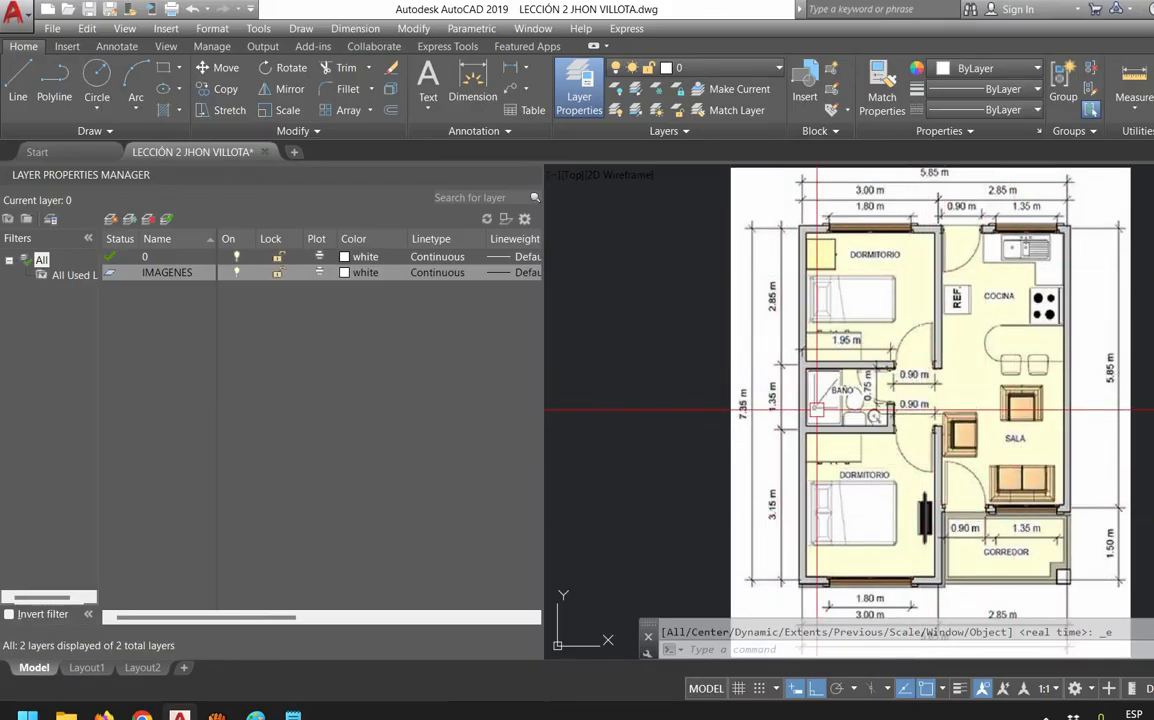
# Check the scaled image with DIST by measuring the floor plan's lower 5.85 m dimension line end to end
pyautogui.scroll(-3, 773, 408)
pyautogui.scroll(3, 831, 527)
pyautogui.scroll(5, 831, 527)
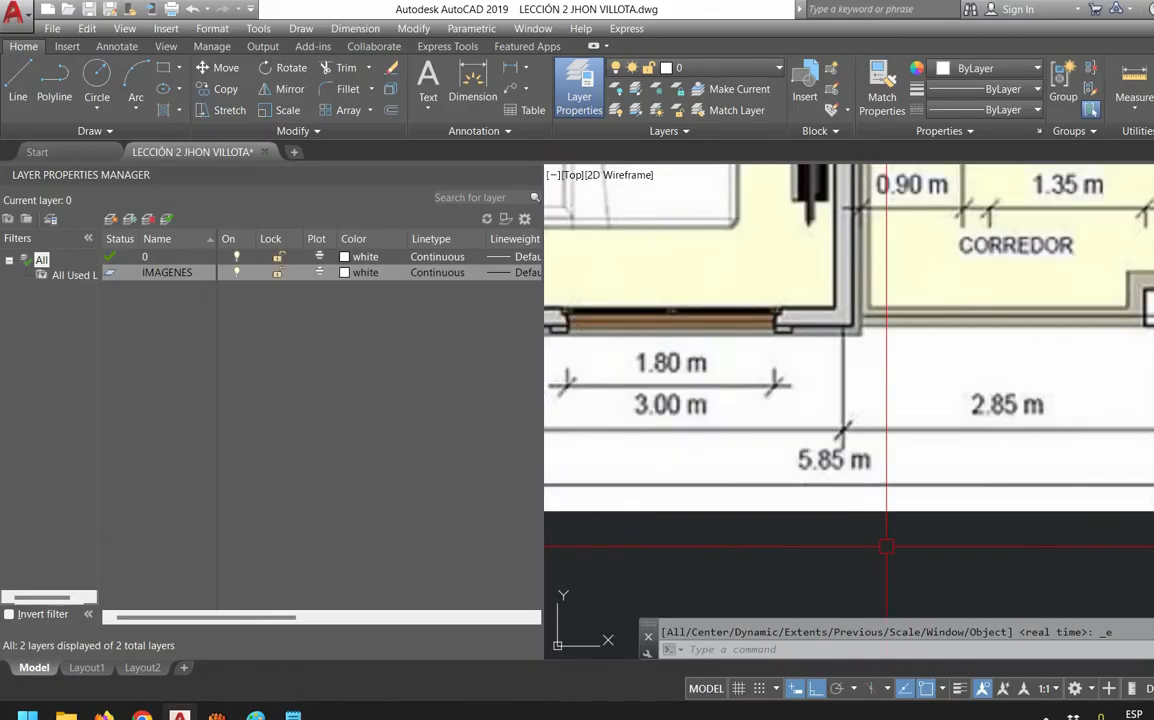
pyautogui.scroll(-3, 883, 541)
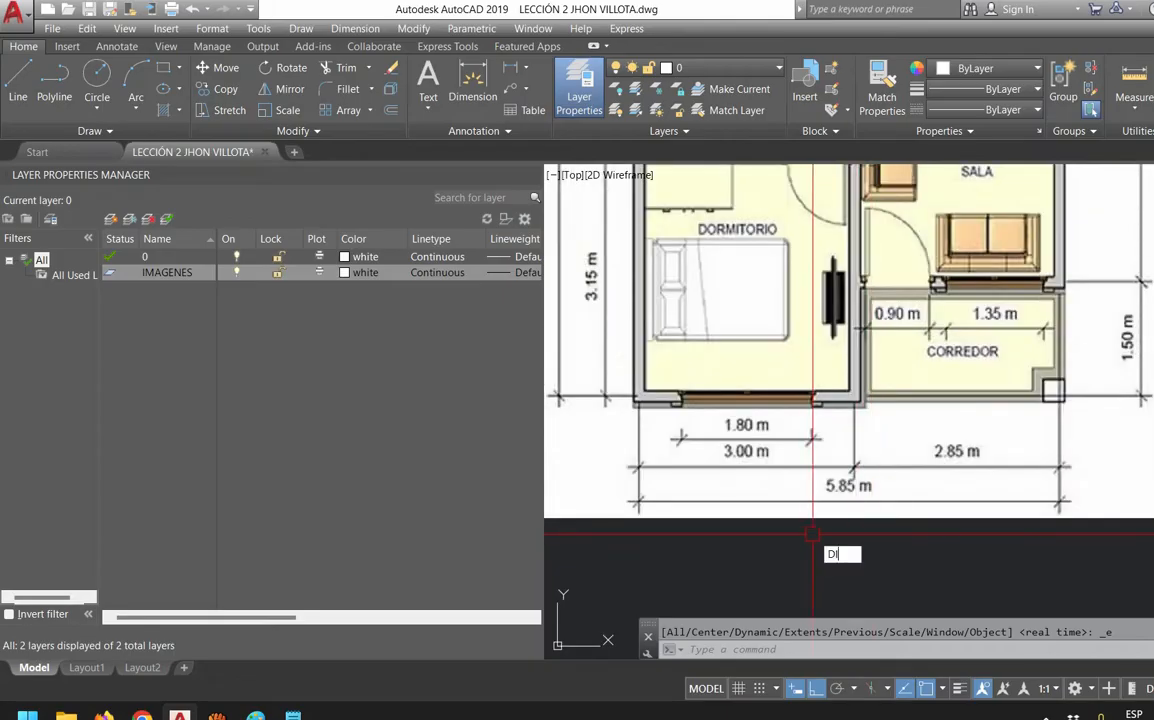
pyautogui.write('ST')
pyautogui.press('Return')
pyautogui.click(637, 500)
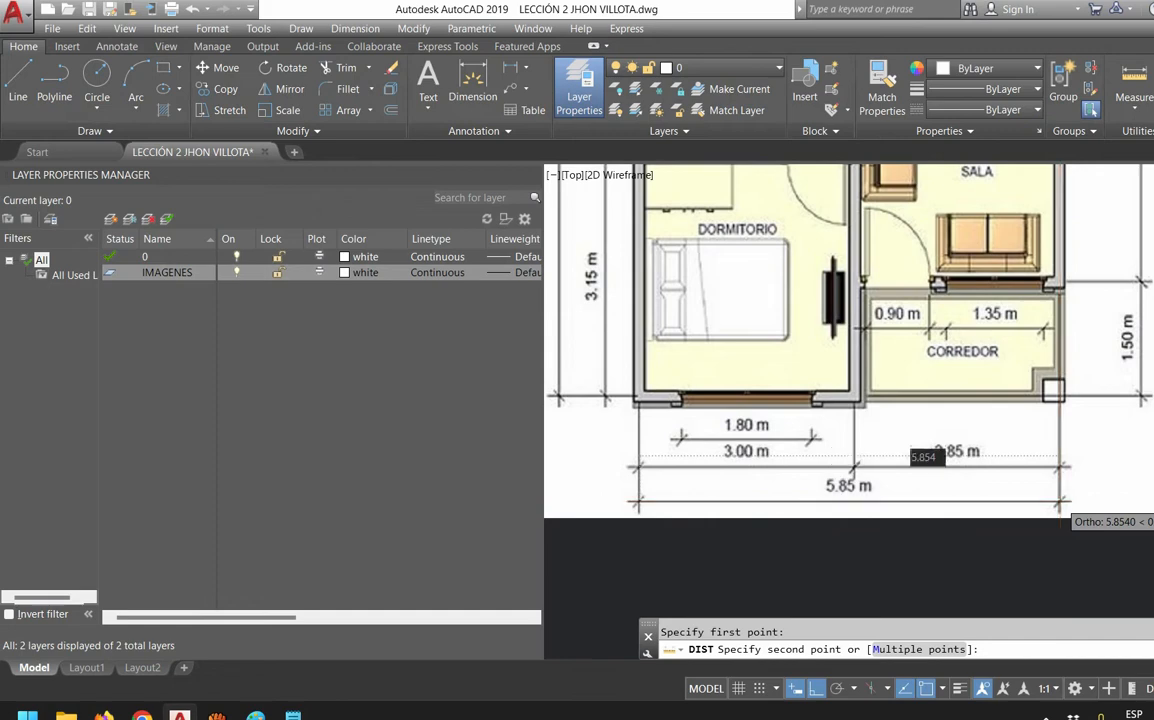
pyautogui.scroll(-6, 860, 460)
pyautogui.press('Escape')
# Measure the floor plan's overall 7.35 m vertical dimension line with DIST, from its lower tick to its upper tick
pyautogui.scroll(6, 841, 327)
pyautogui.scroll(4, 899, 466)
pyautogui.press('Return')
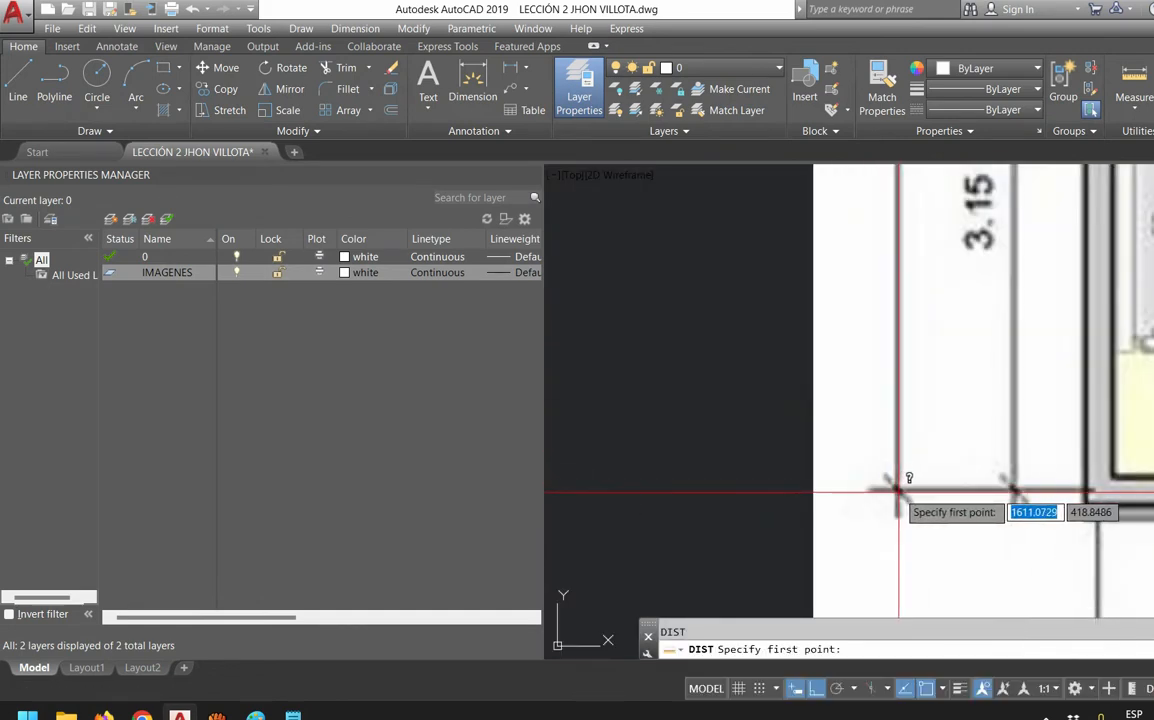
pyautogui.click(897, 486)
pyautogui.scroll(-4, 897, 486)
pyautogui.scroll(5, 873, 362)
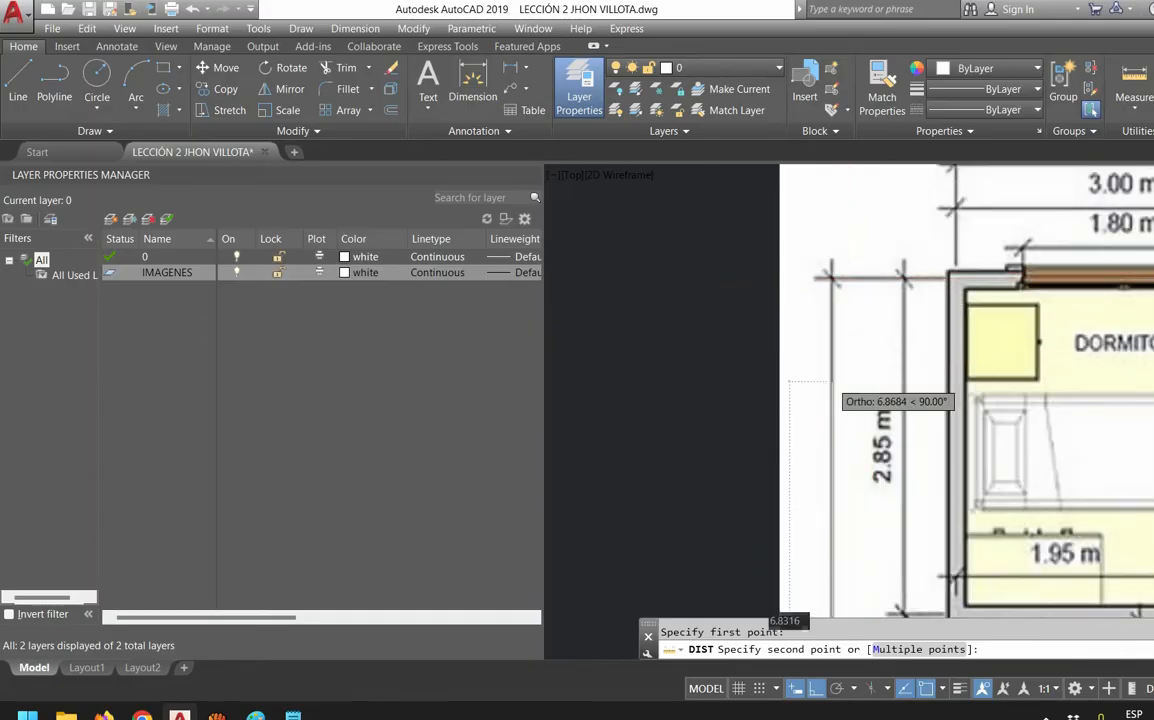
pyautogui.scroll(-2, 840, 280)
pyautogui.scroll(4, 835, 300)
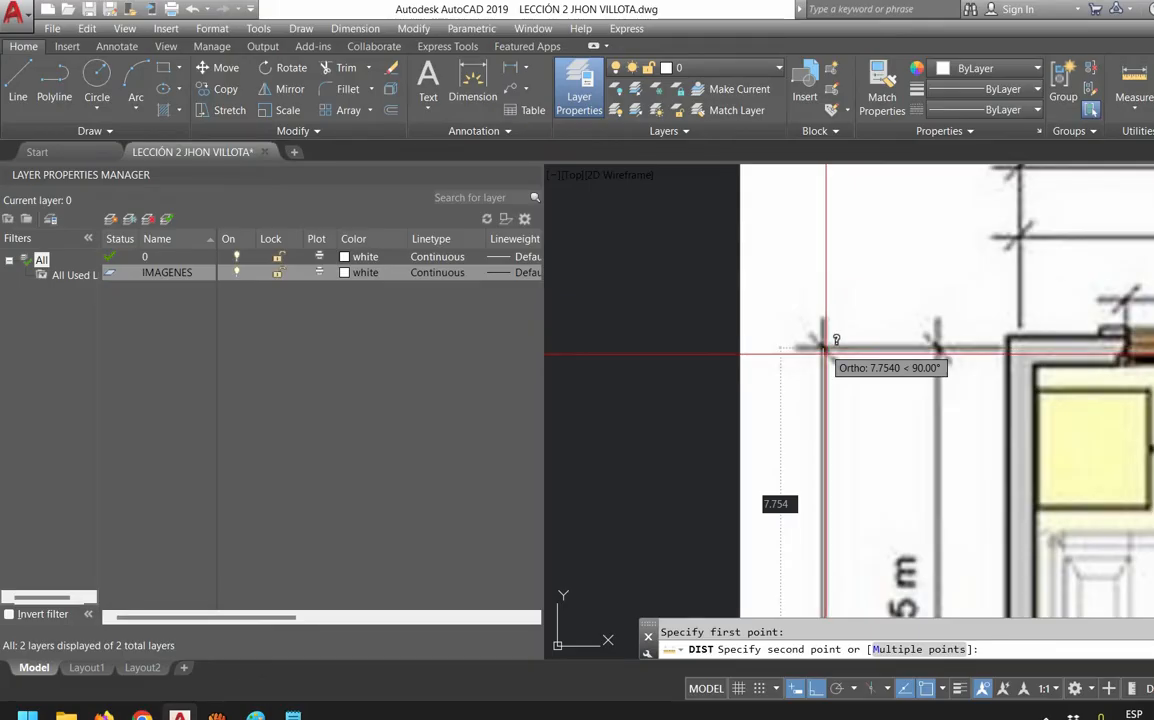
pyautogui.scroll(-5, 823, 348)
pyautogui.scroll(5, 791, 292)
pyautogui.press('Escape')
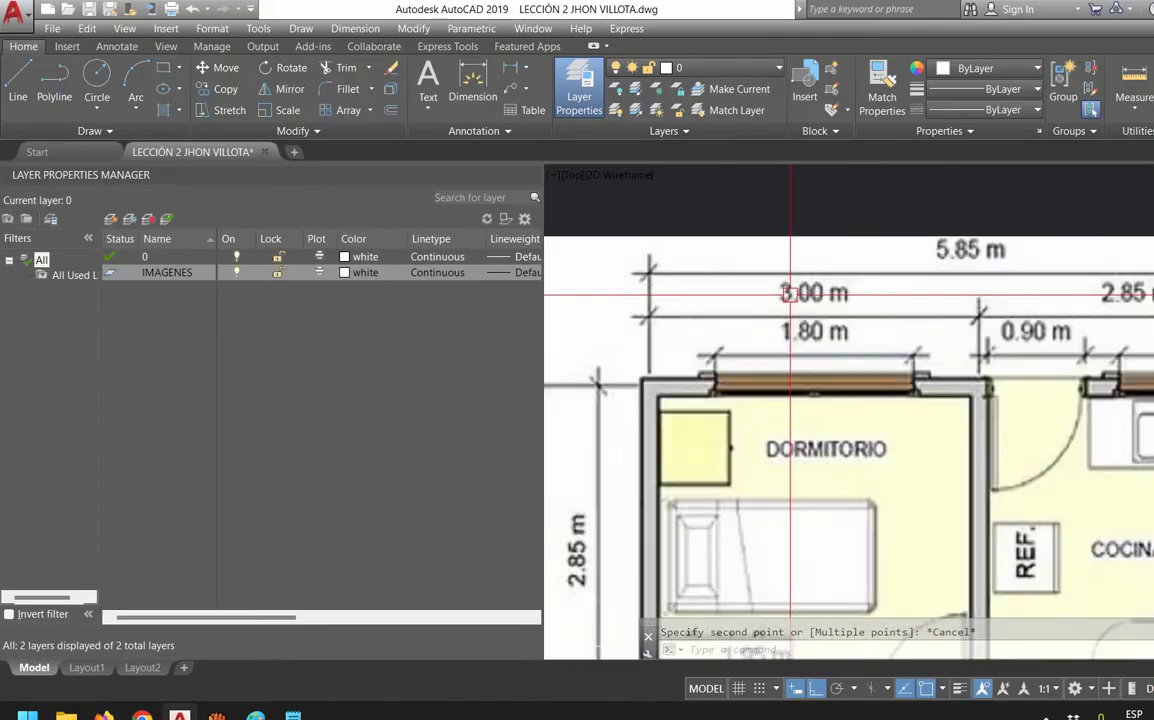
# Measure the overall 5.85 m and the 3.00 m dimension lines along the floor plan's upper edge with DIST
pyautogui.moveTo(791, 292); pyautogui.dragTo(744, 342, button='middle')
pyautogui.press('Return')
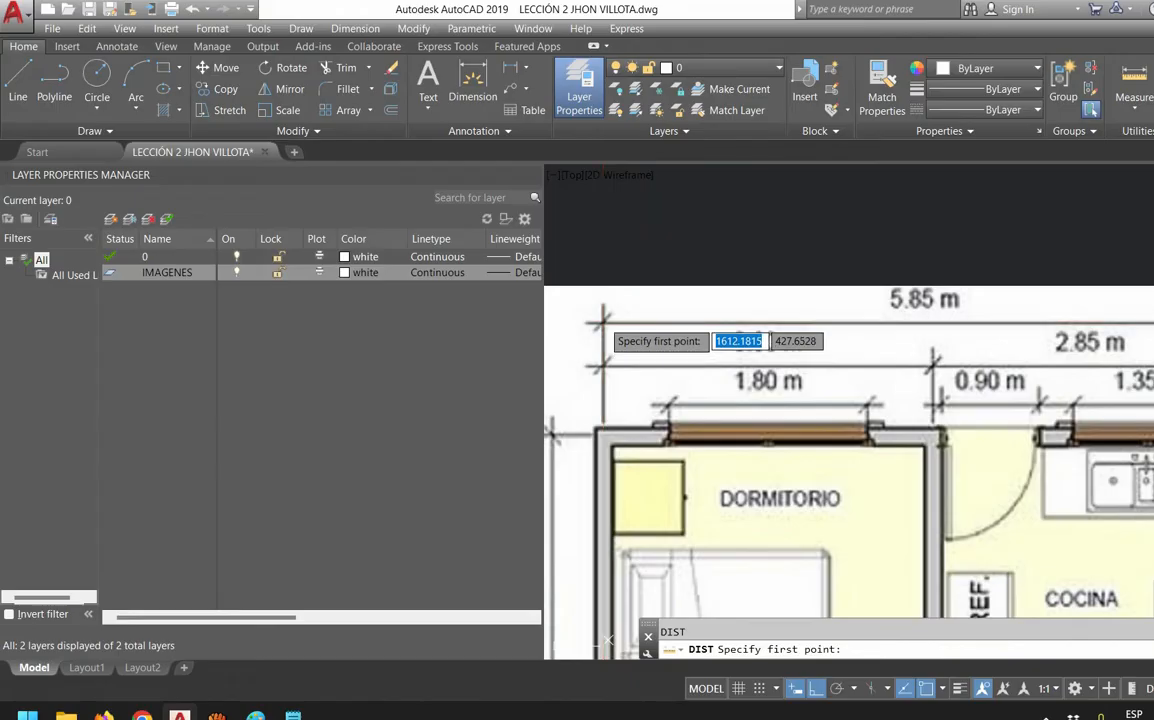
pyautogui.click(603, 320)
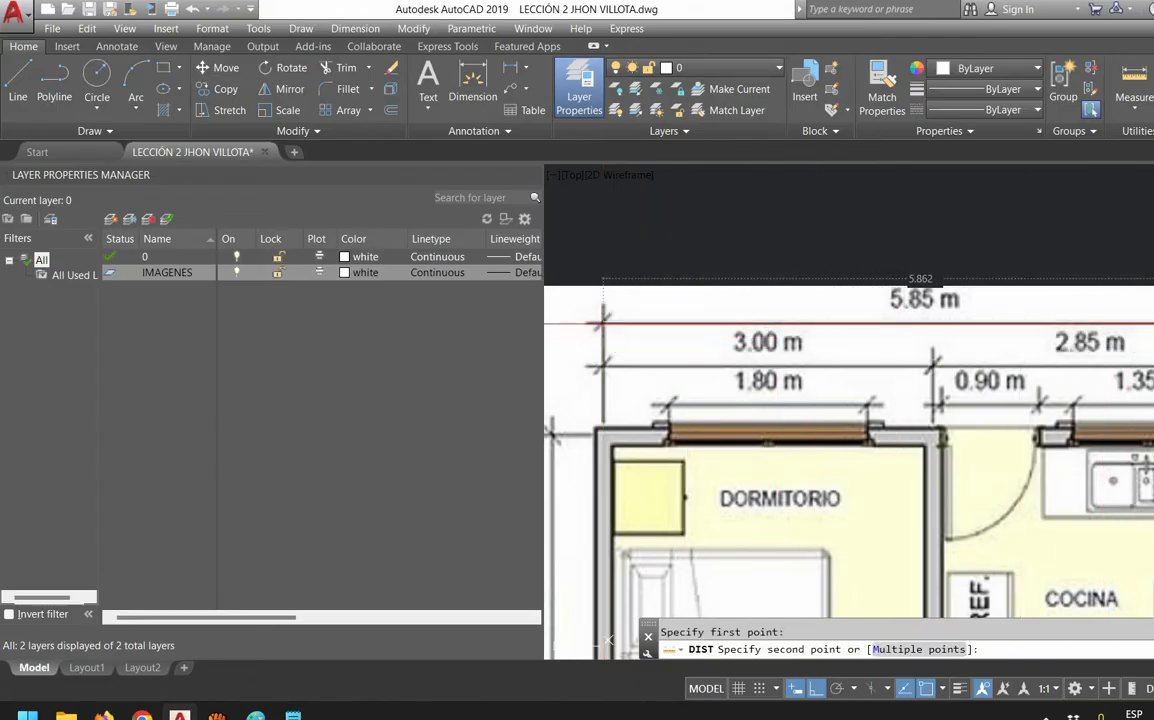
pyautogui.press('Escape')
pyautogui.press('Return')
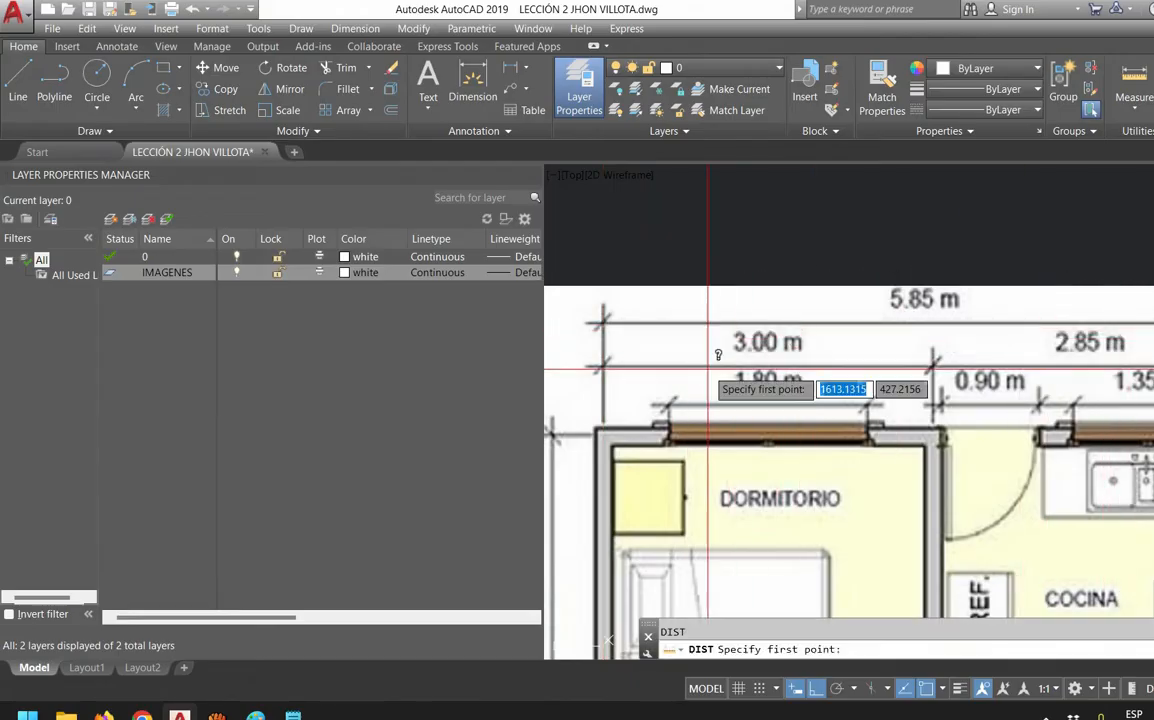
pyautogui.click(600, 365)
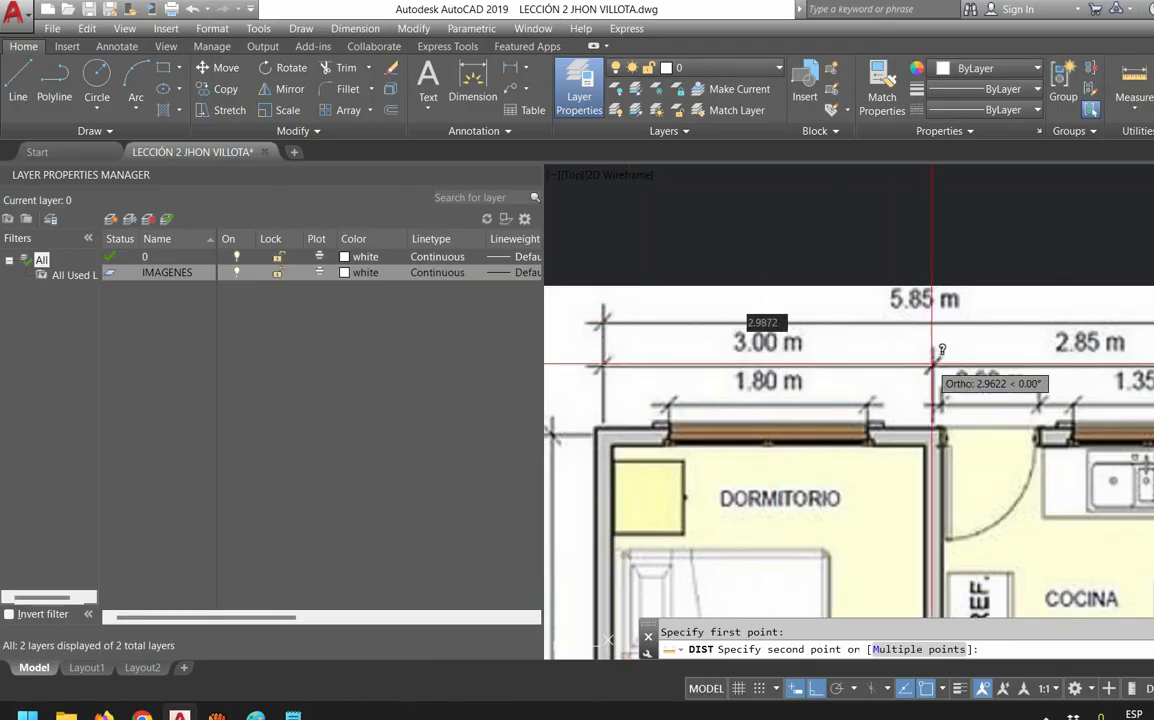
pyautogui.press('Escape')
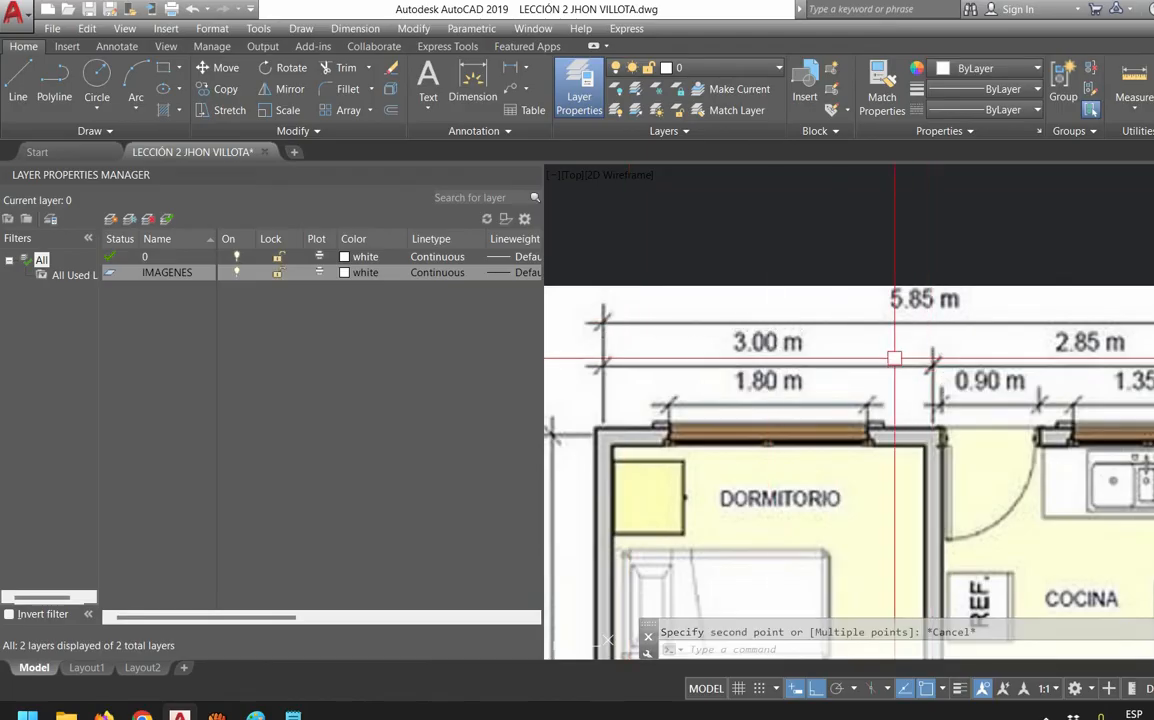
# Measure the vertical 5.85 m dimension line beside the kitchen and SALA with DIST
pyautogui.scroll(-3, 865, 380)
pyautogui.moveTo(966, 484); pyautogui.dragTo(966, 420, button='middle')
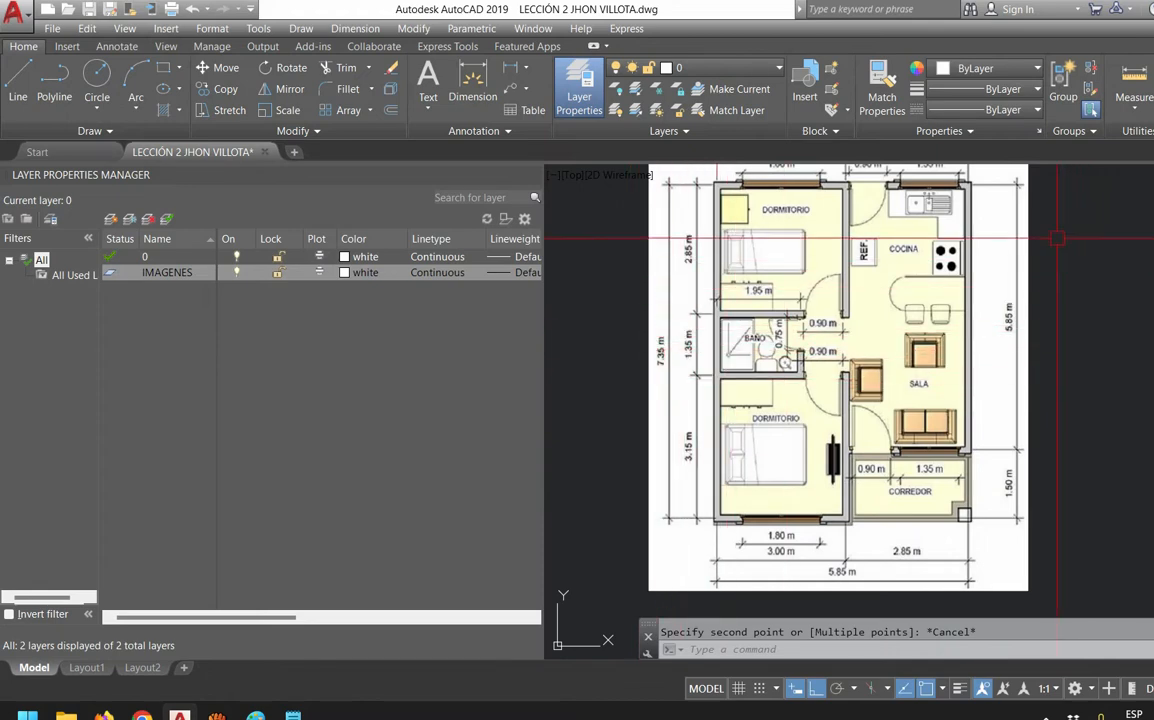
pyautogui.press('Return')
pyautogui.scroll(5, 1030, 380)
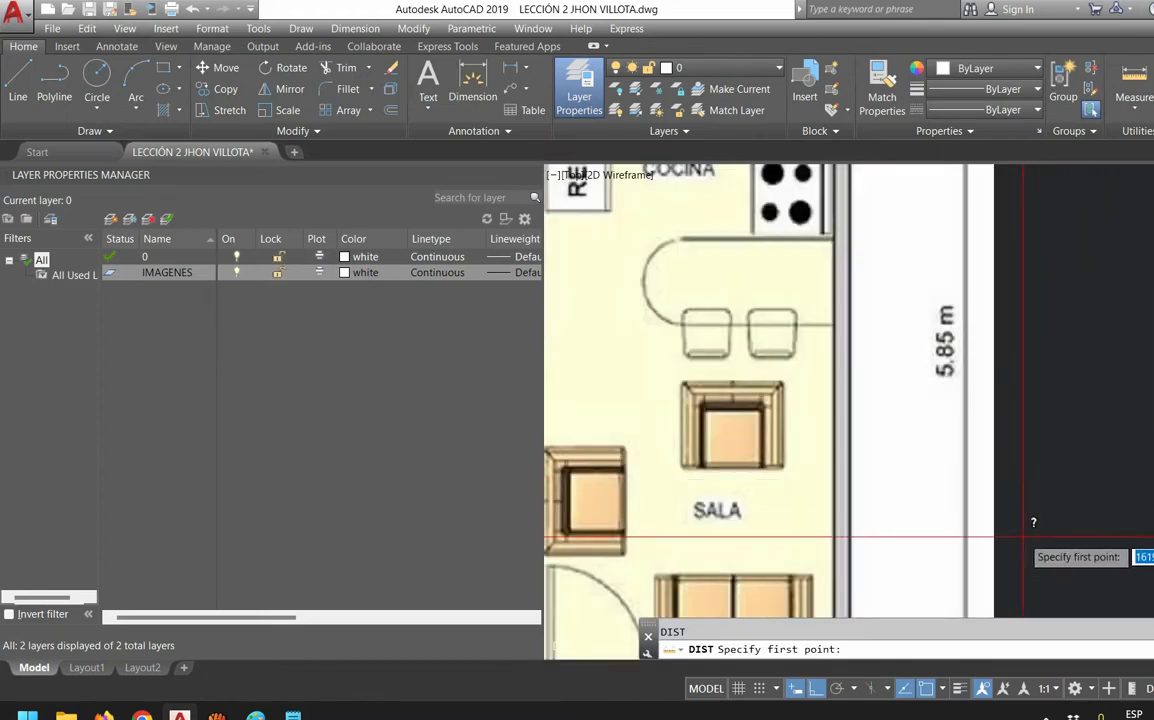
pyautogui.click(972, 574)
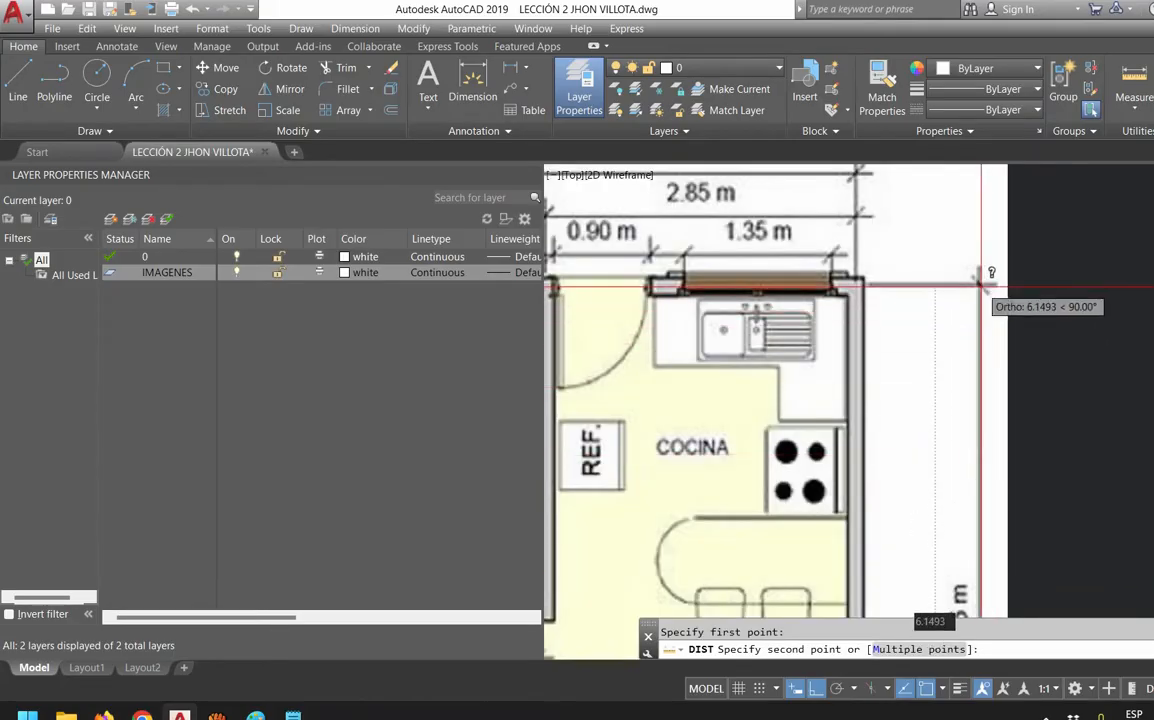
pyautogui.scroll(-4, 997, 305)
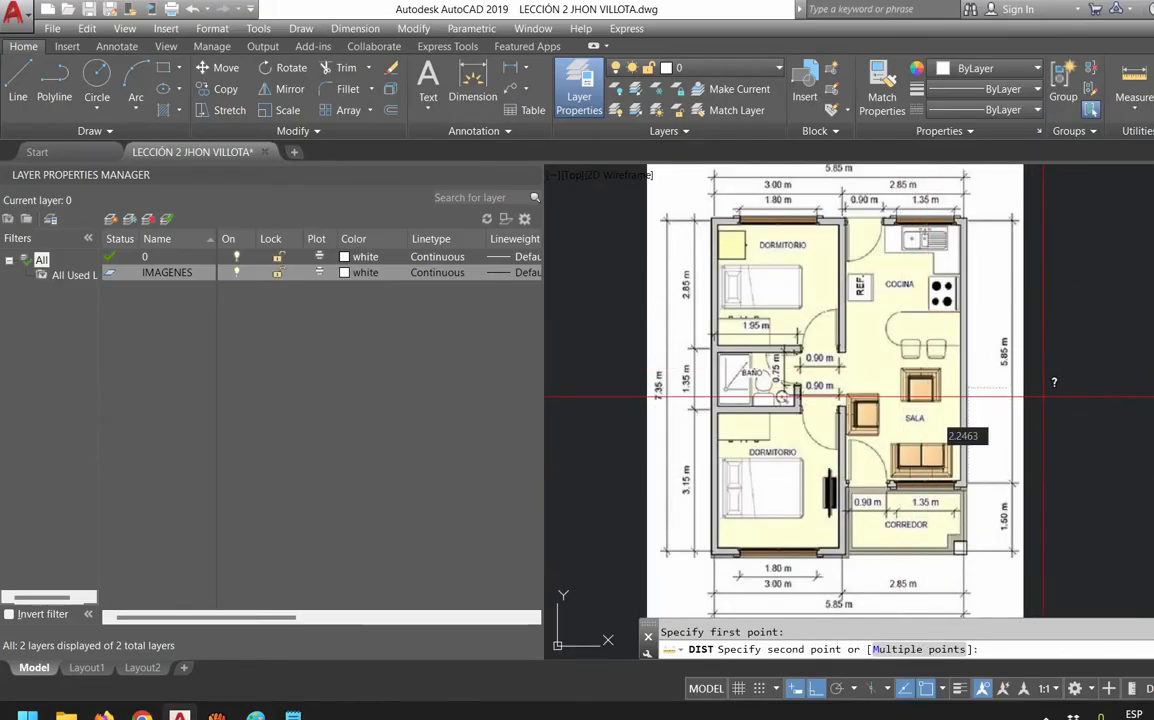
pyautogui.press('Escape')
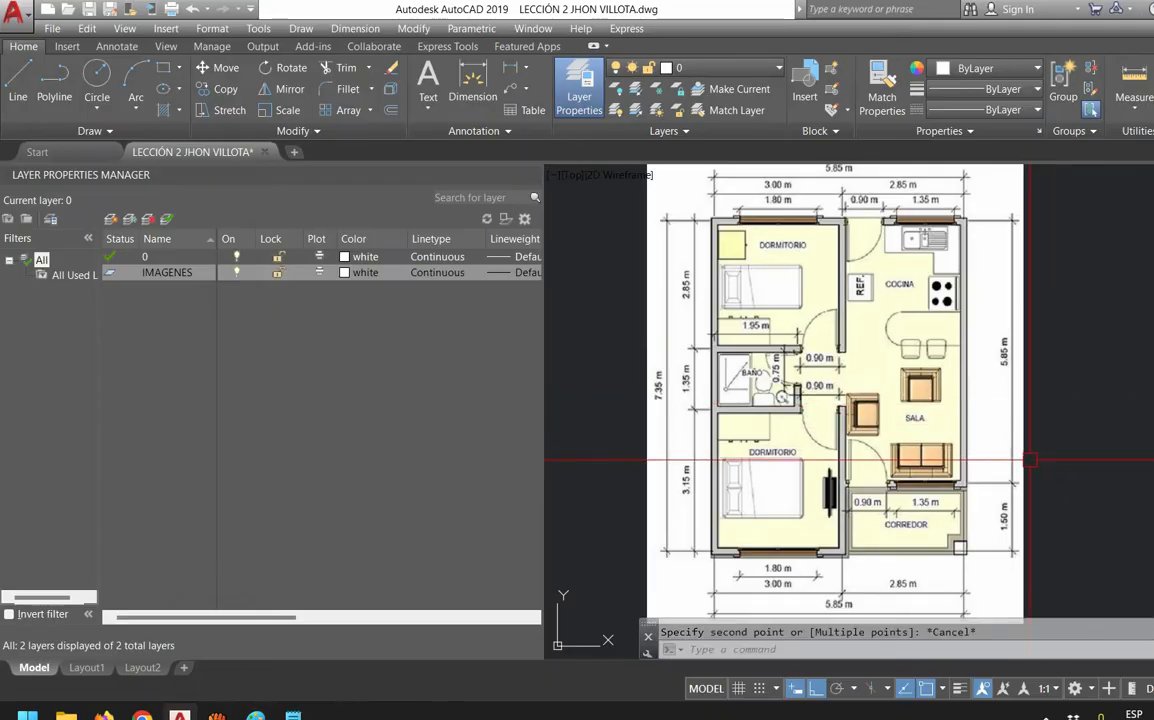
# Erase the stray object near the floor plan image, keeping the image
pyautogui.scroll(3, 912, 461)
pyautogui.scroll(-3, 912, 461)
pyautogui.moveTo(912, 461)
pyautogui.mouseDown(button='middle')
pyautogui.moveTo(925, 510)
pyautogui.moveTo(947, 514)
pyautogui.mouseUp(button='middle')
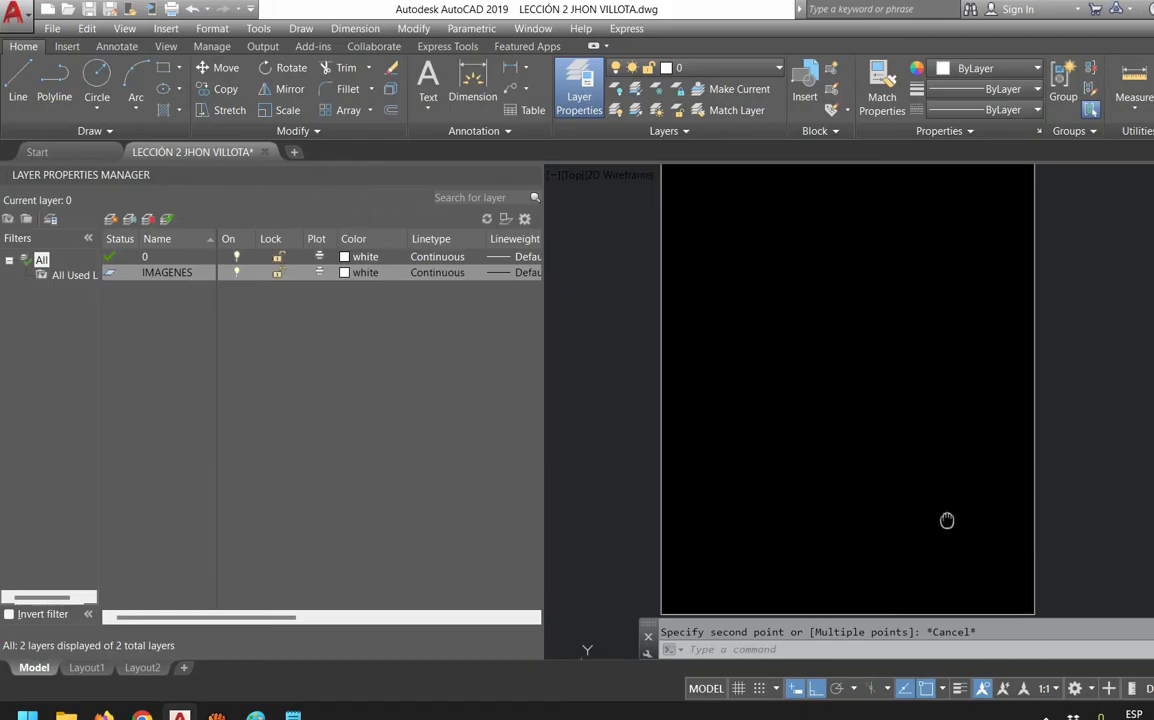
pyautogui.moveTo(912, 443); pyautogui.dragTo(901, 373, button='middle')
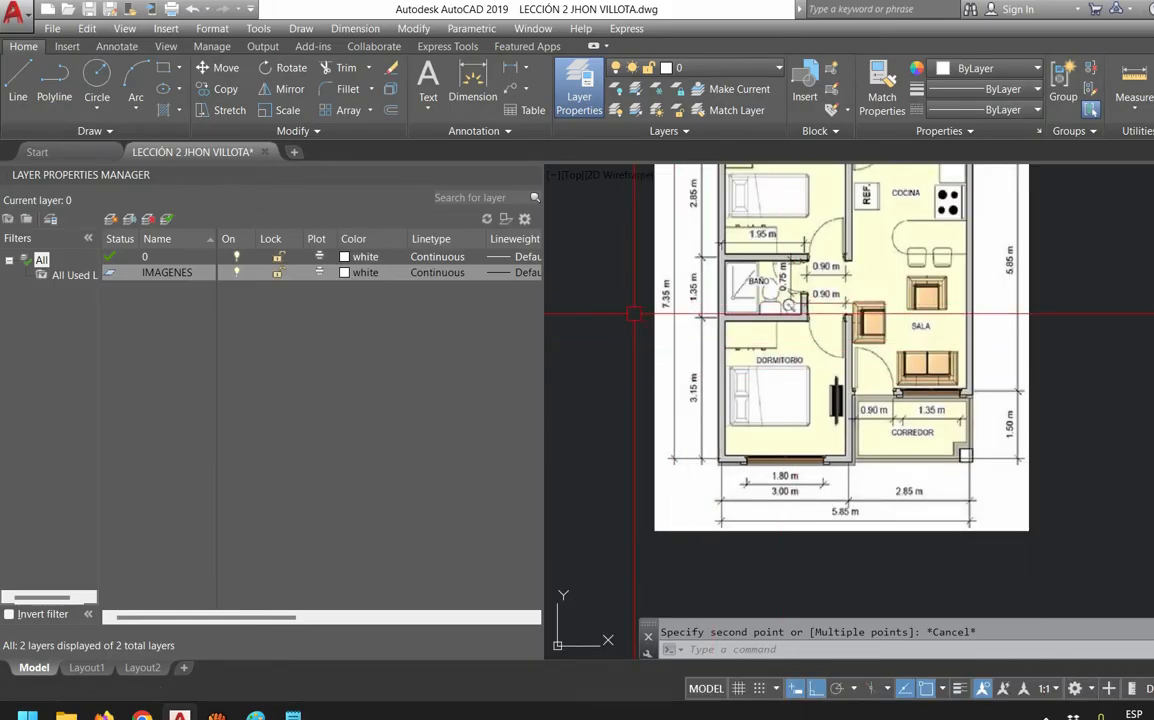
pyautogui.press('Delete')
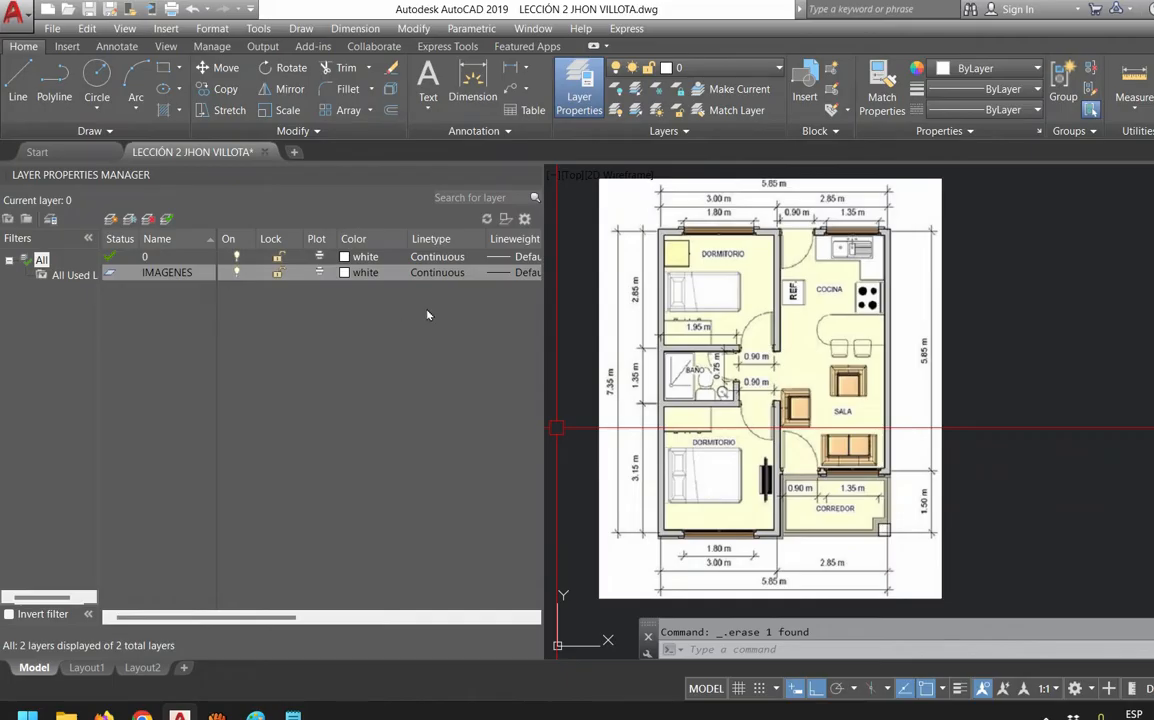
# Add a non-plotting layer named LINEAS AUX and set its colour to cyan
pyautogui.moveTo(721, 403); pyautogui.dragTo(772, 380, button='middle')
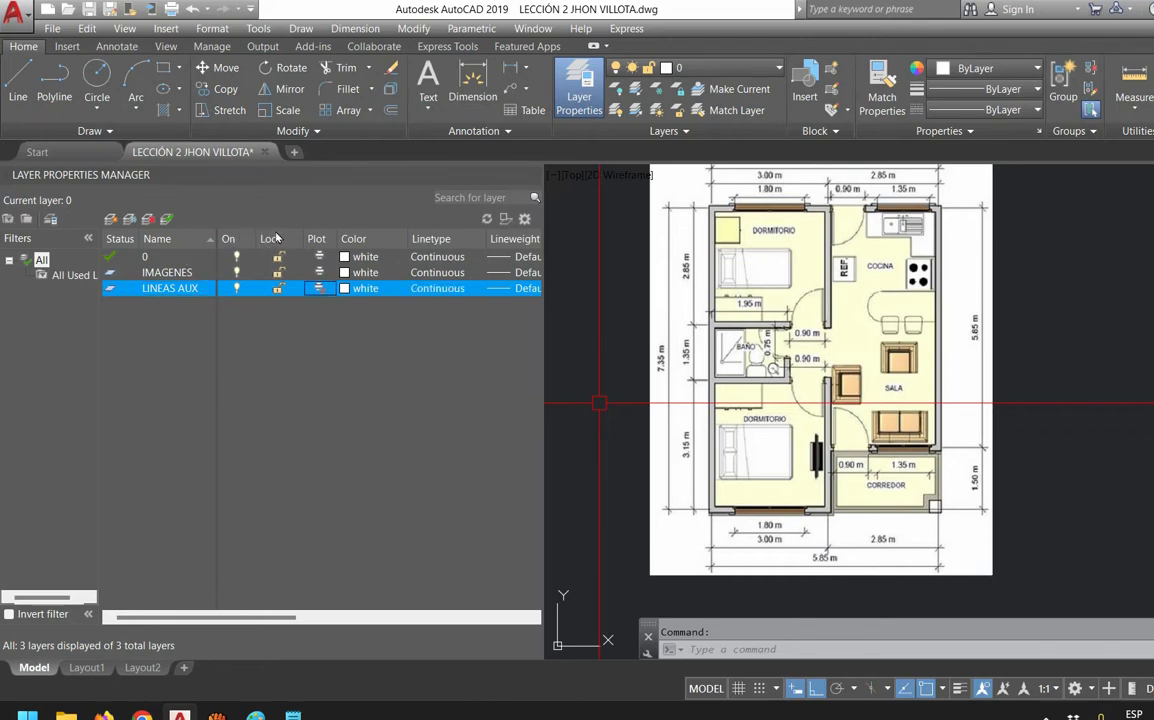
pyautogui.click(319, 288)
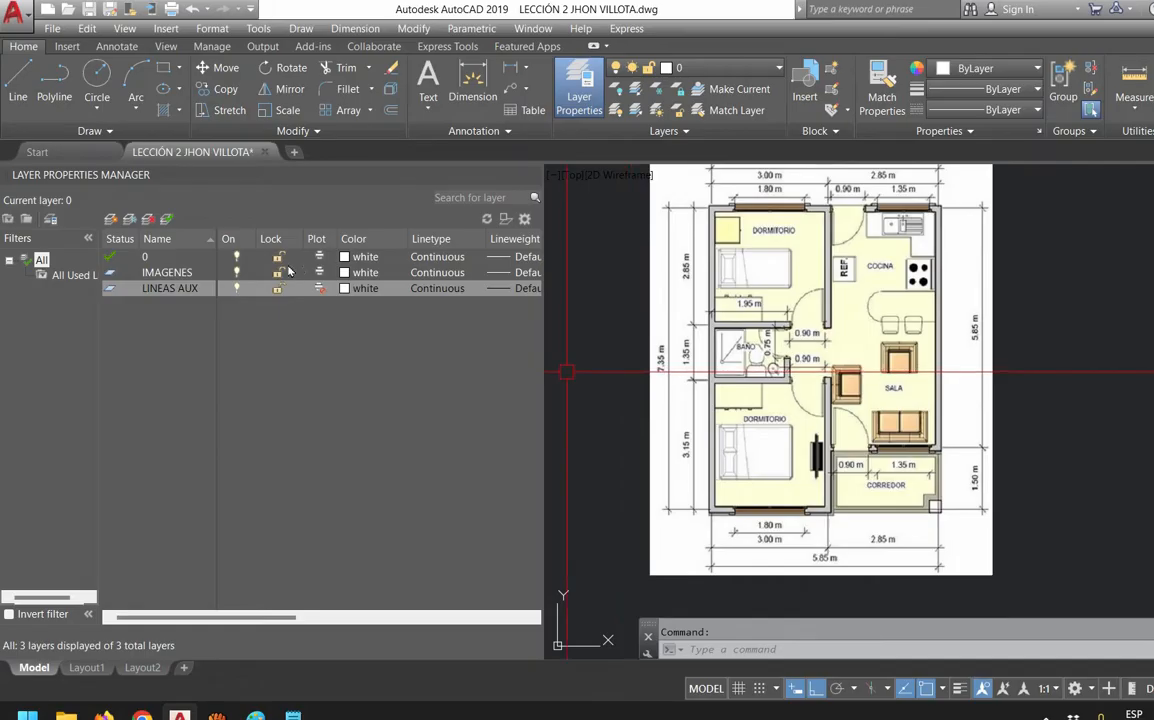
pyautogui.click(360, 288)
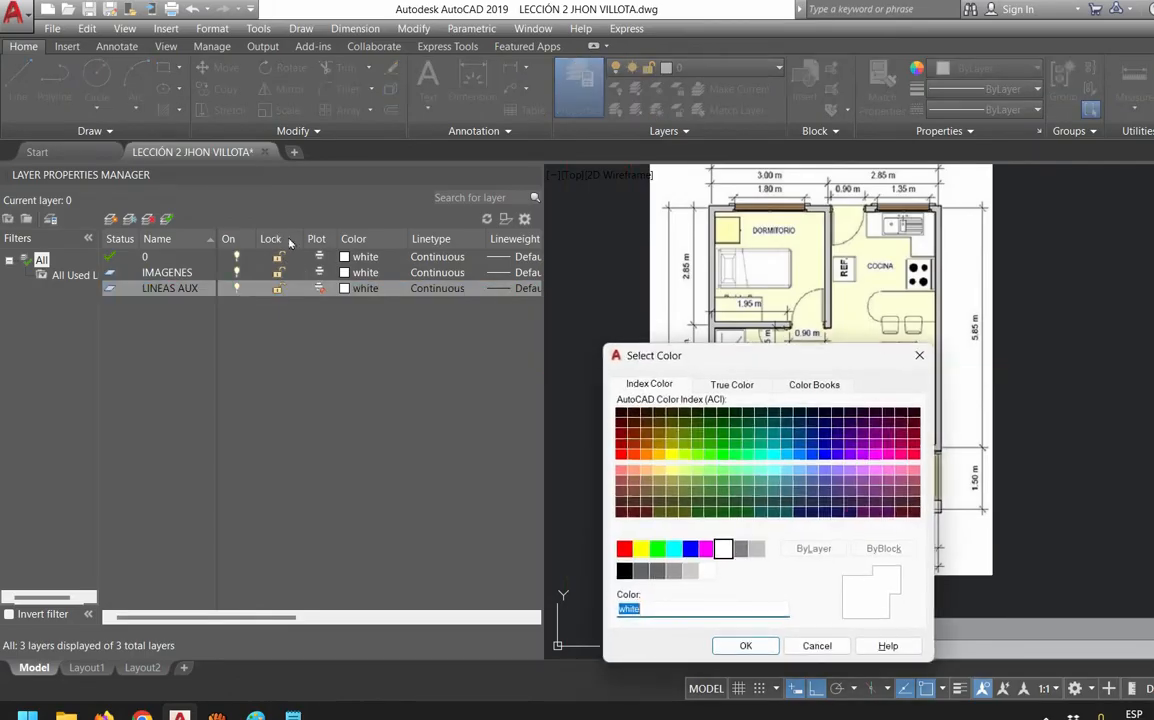
pyautogui.click(674, 549)
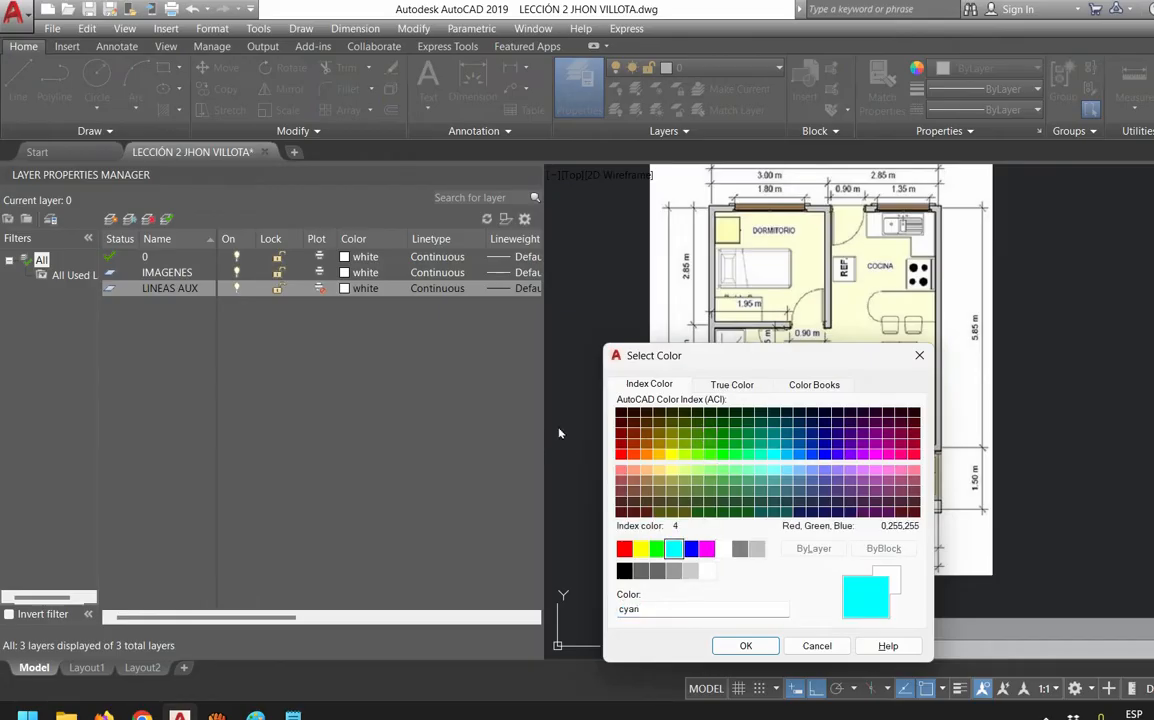
pyautogui.press('Return')
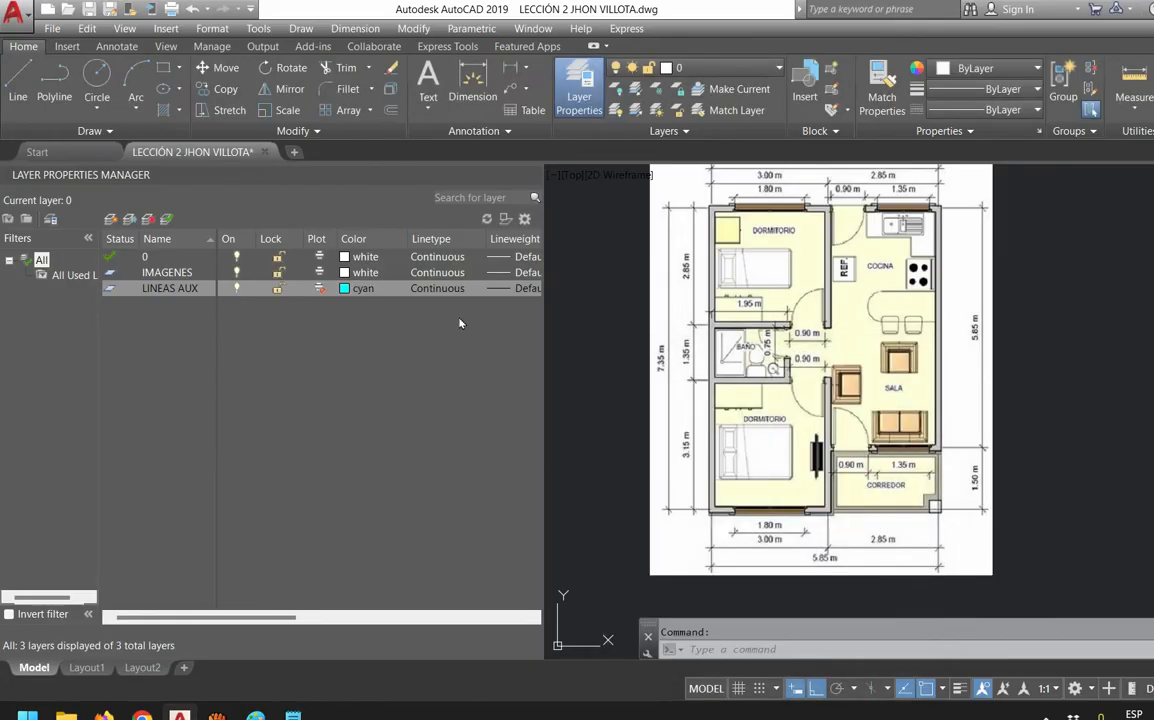
pyautogui.moveTo(691, 324); pyautogui.dragTo(702, 342, button='middle')
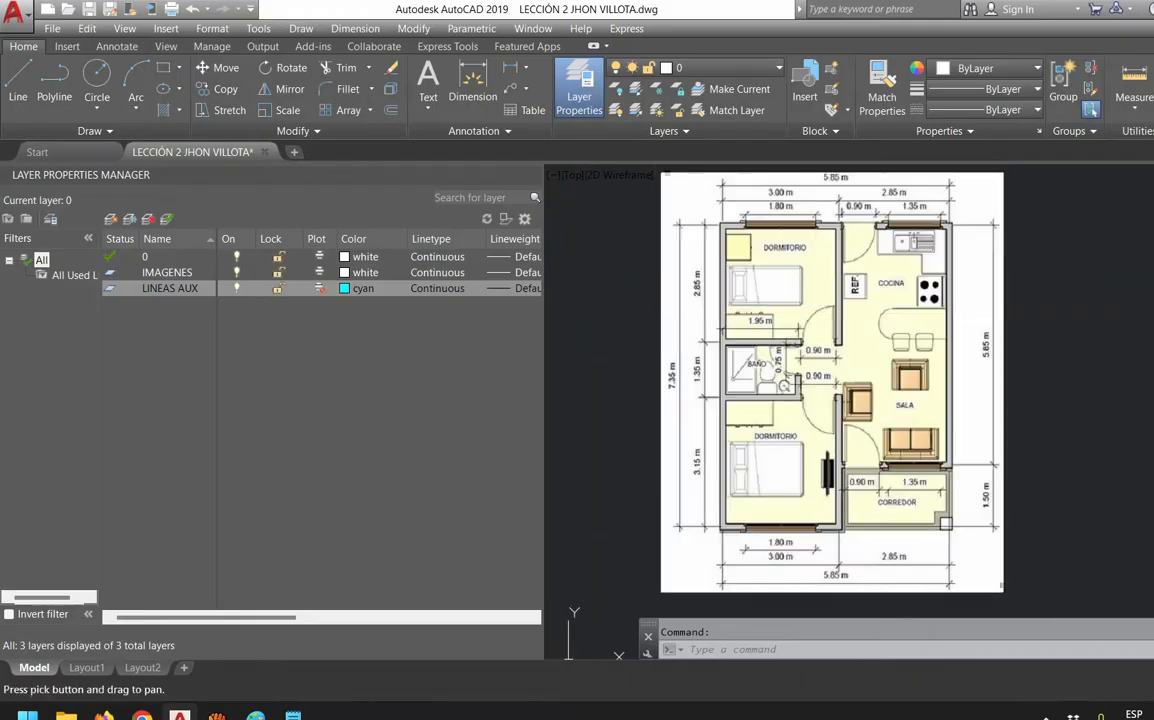
pyautogui.scroll(5, 762, 485)
pyautogui.press('Delete')
pyautogui.press('Escape')
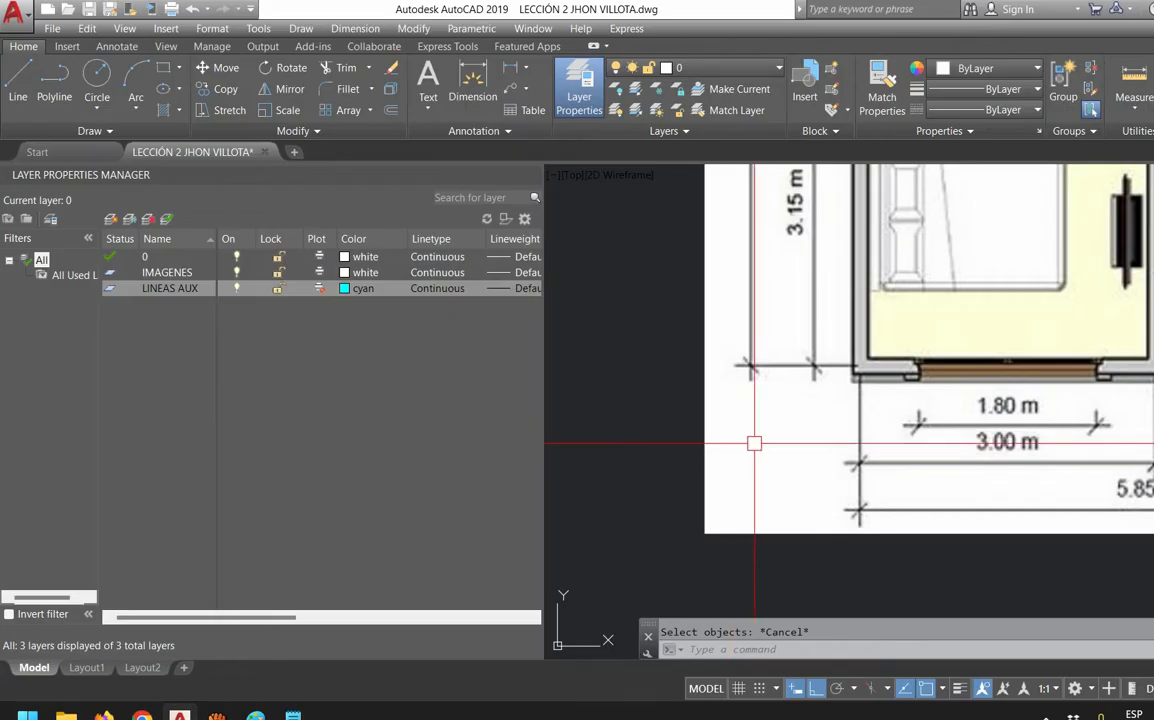
# Set the model space crosshairs colour to white in the drafting options
pyautogui.press('Return')
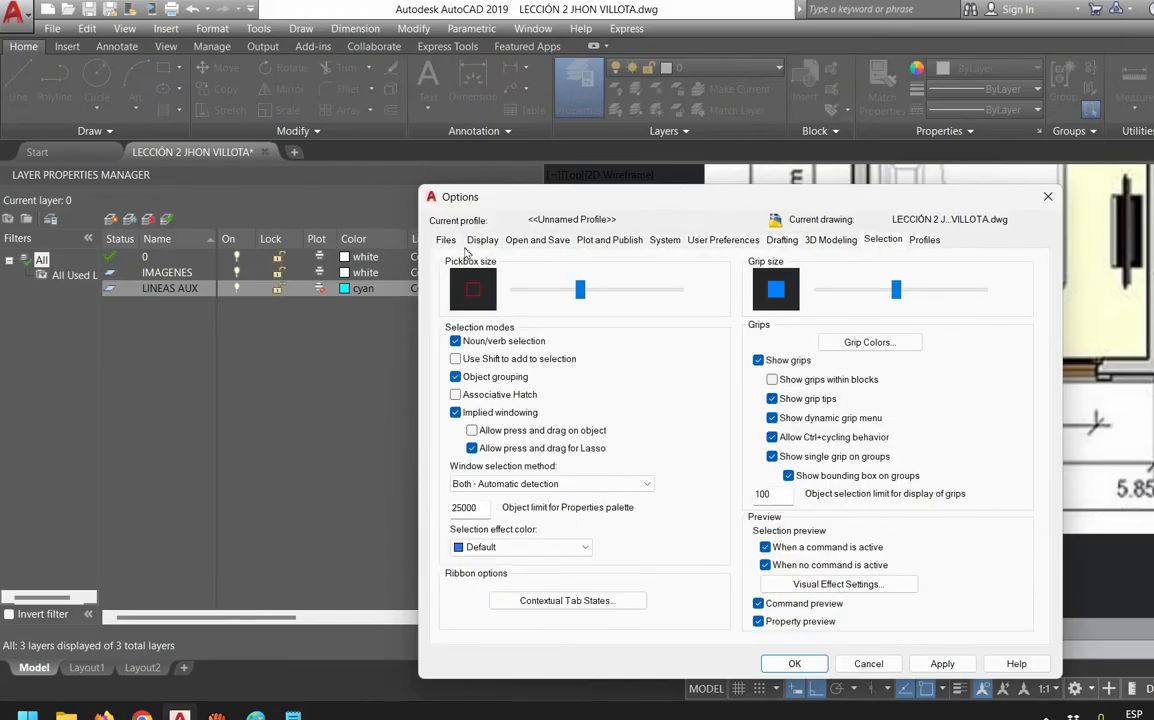
pyautogui.hotkey('ctrl', 'shift', 'Tab')
pyautogui.hotkey('ctrl', 'shift', 'Tab')
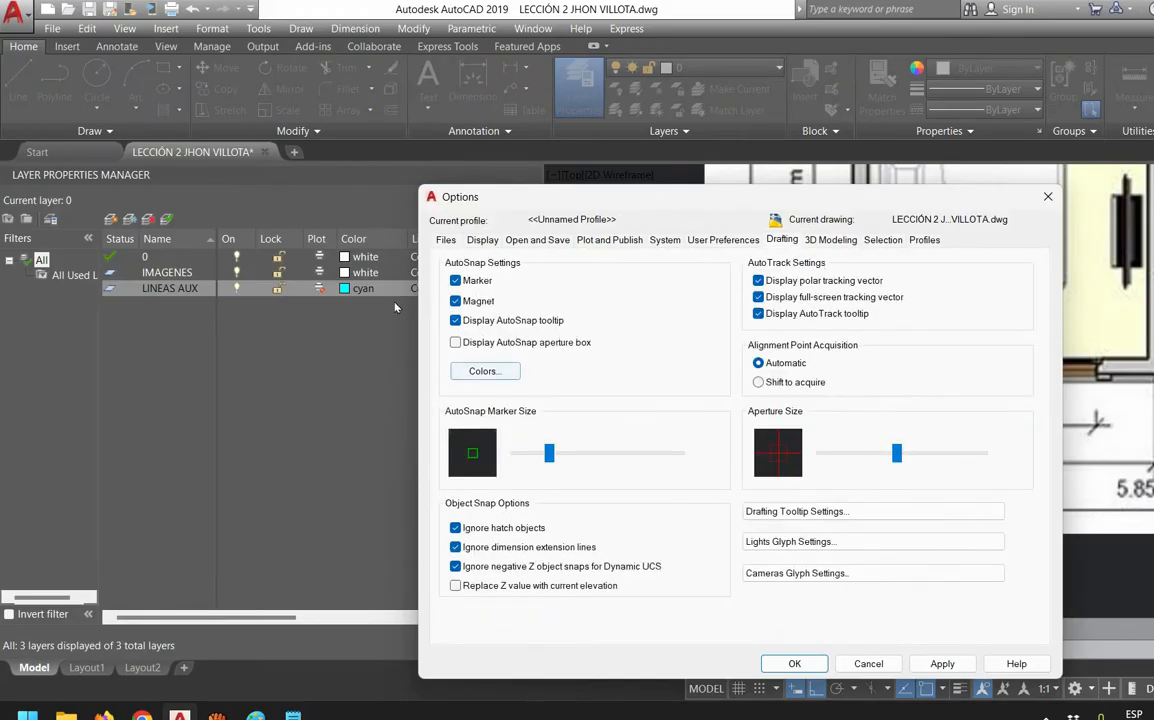
pyautogui.click(483, 371)
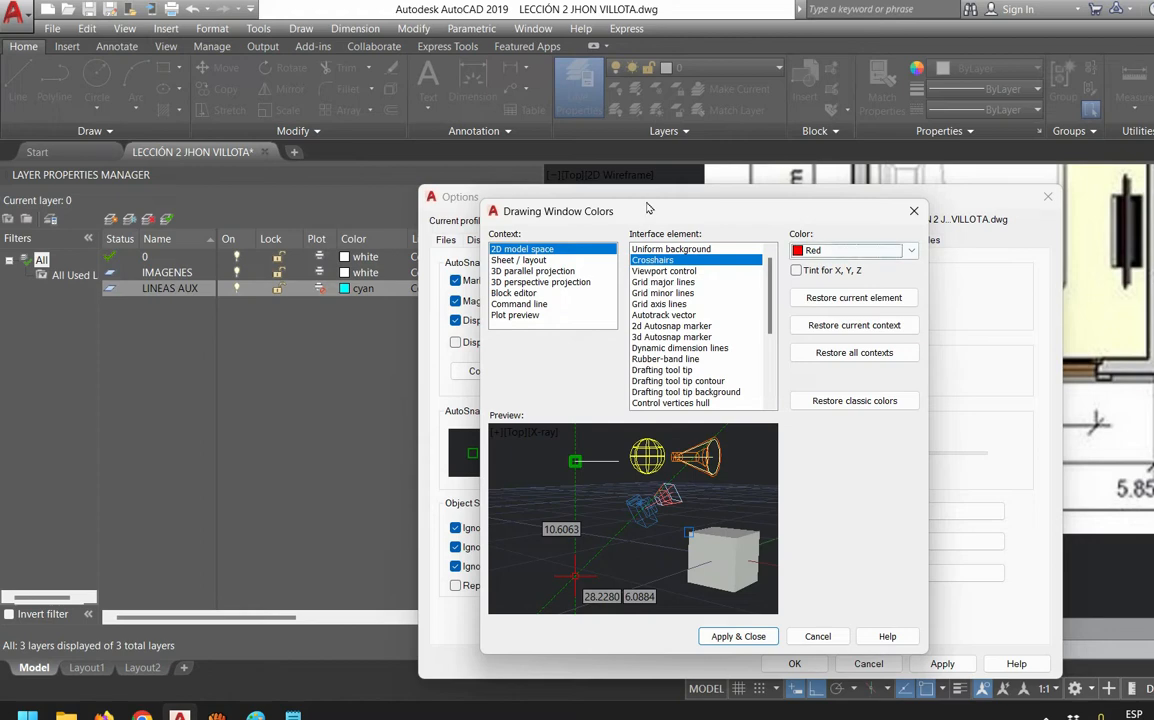
pyautogui.click(812, 252)
pyautogui.click(829, 348)
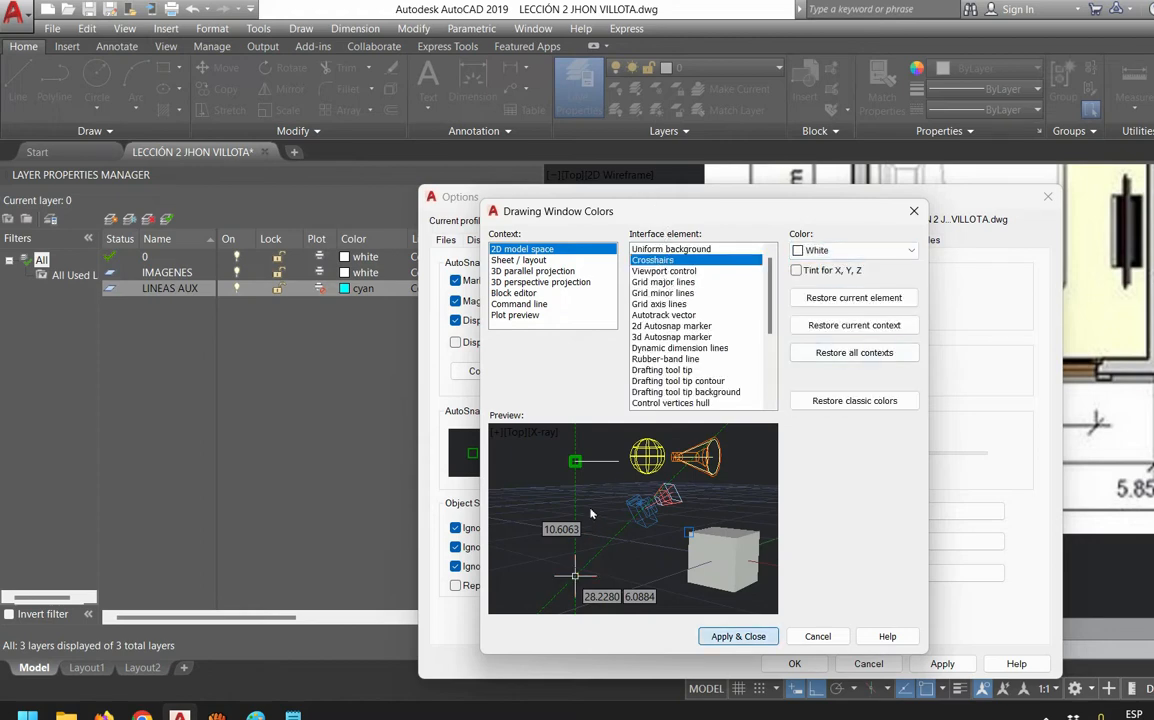
pyautogui.press('Return')
pyautogui.press('Return')
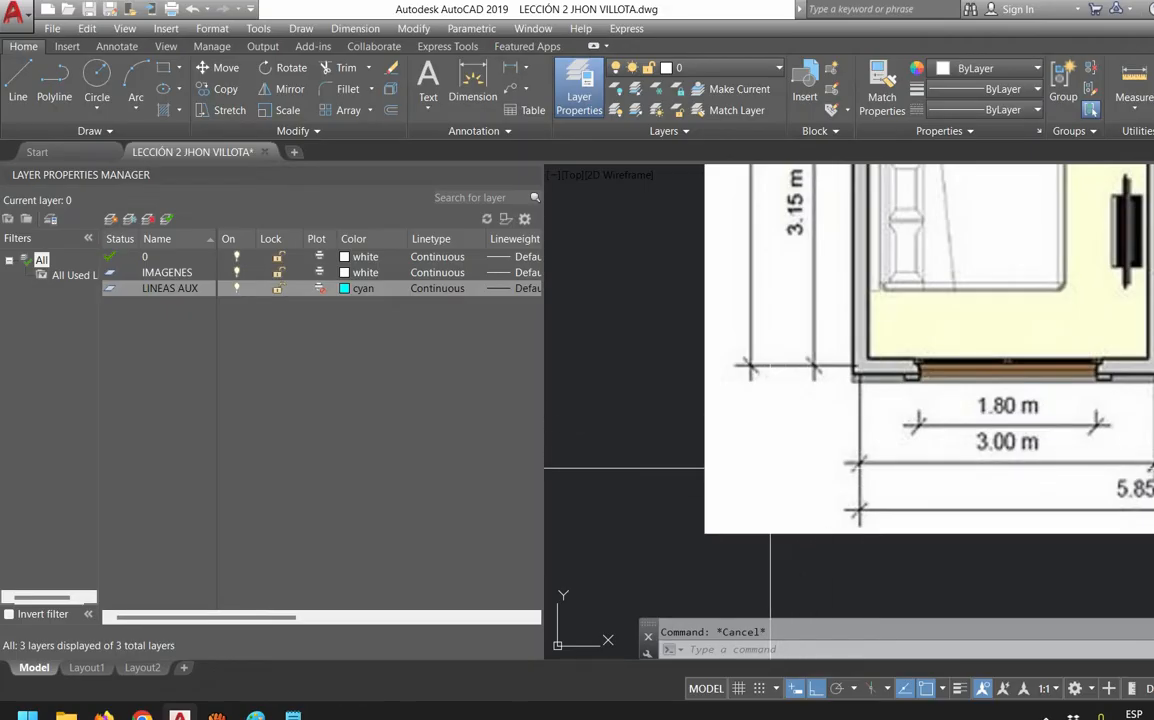
# Set the 2D model space crosshairs colour to red in the drafting options
pyautogui.press('Return')
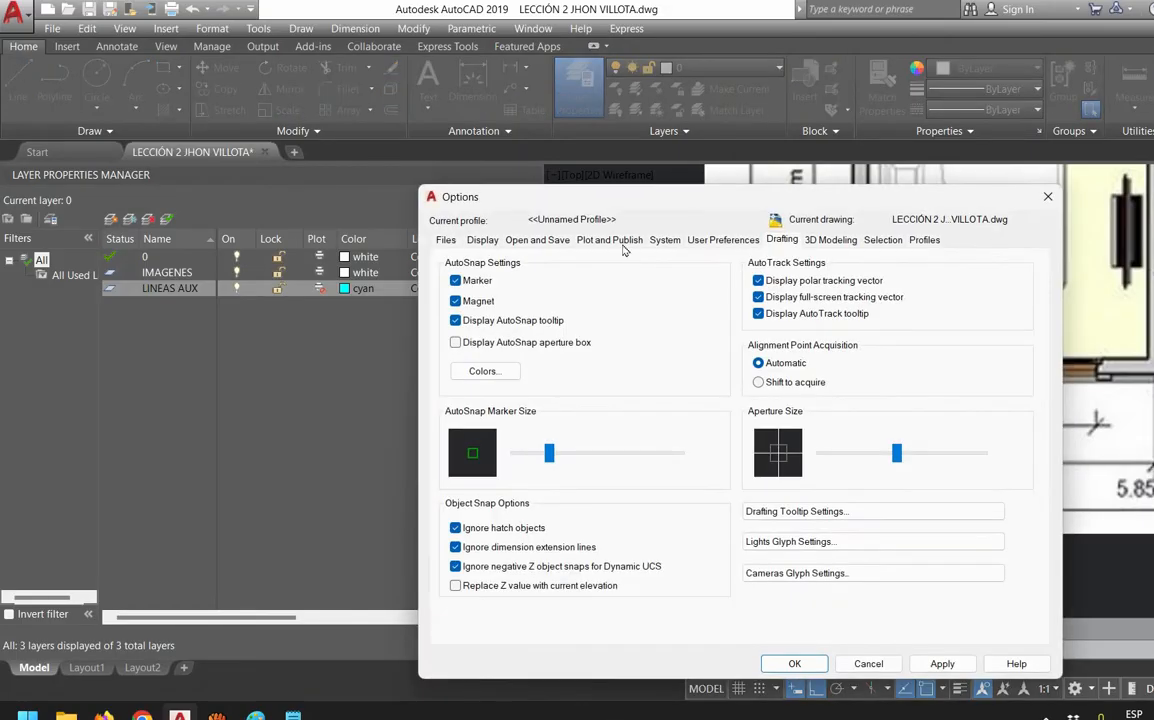
pyautogui.click(876, 240)
pyautogui.click(830, 240)
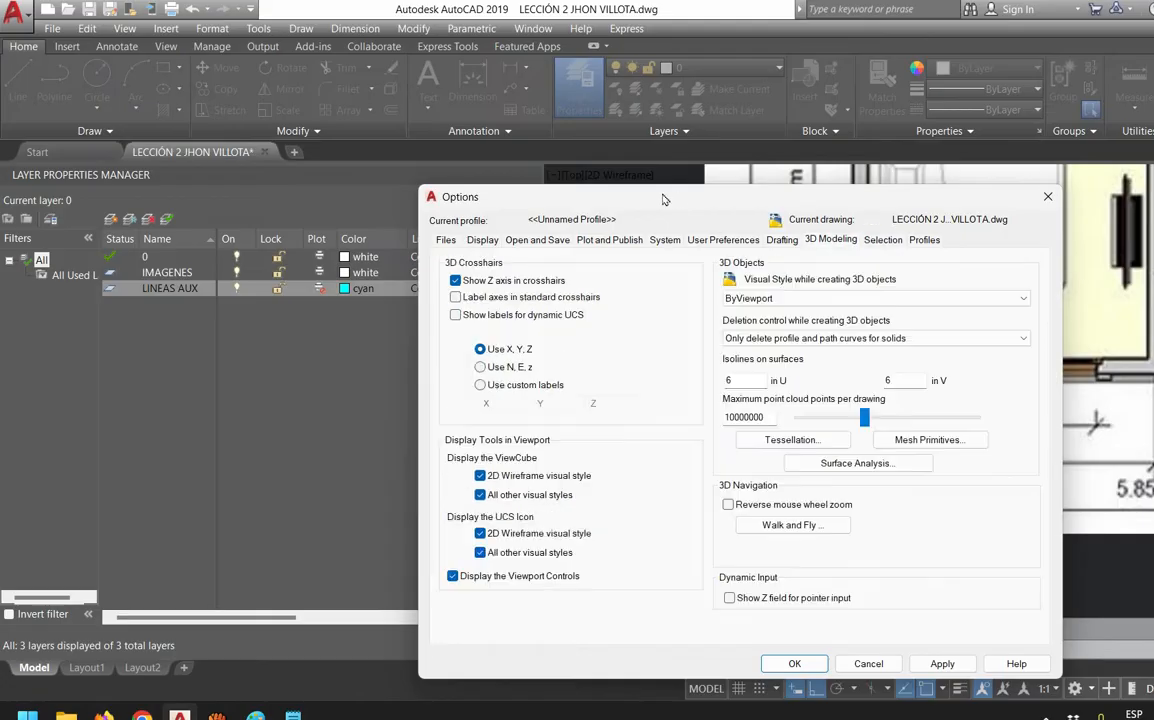
pyautogui.click(781, 240)
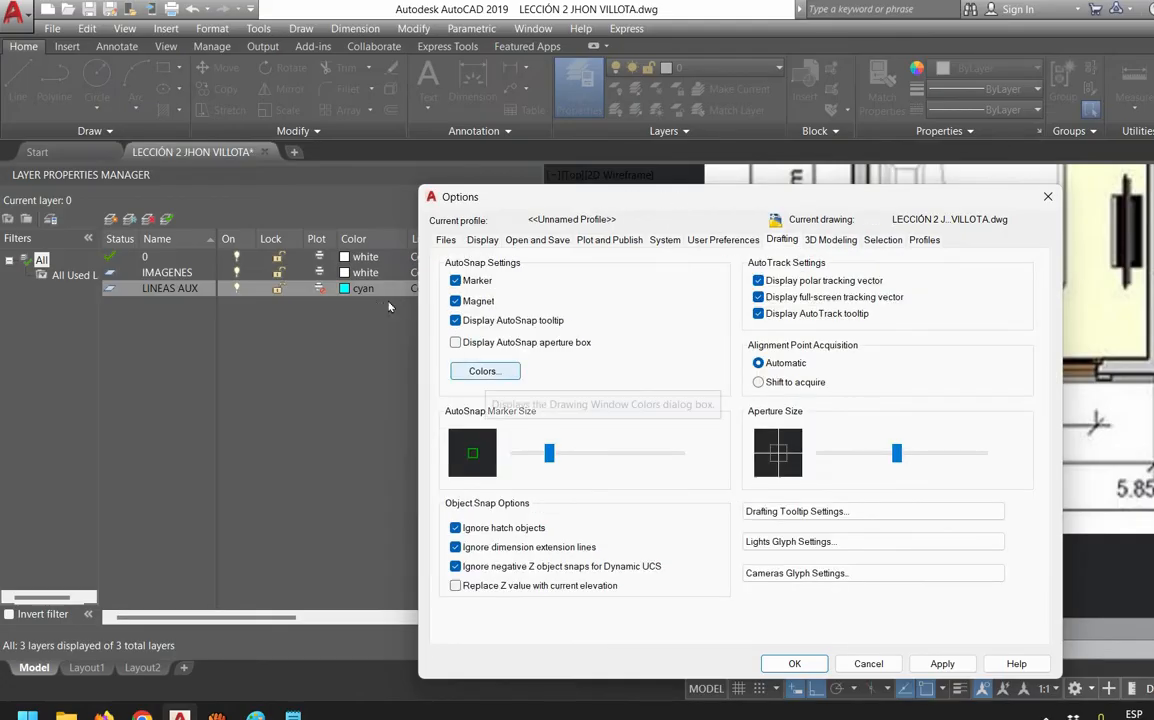
pyautogui.click(485, 371)
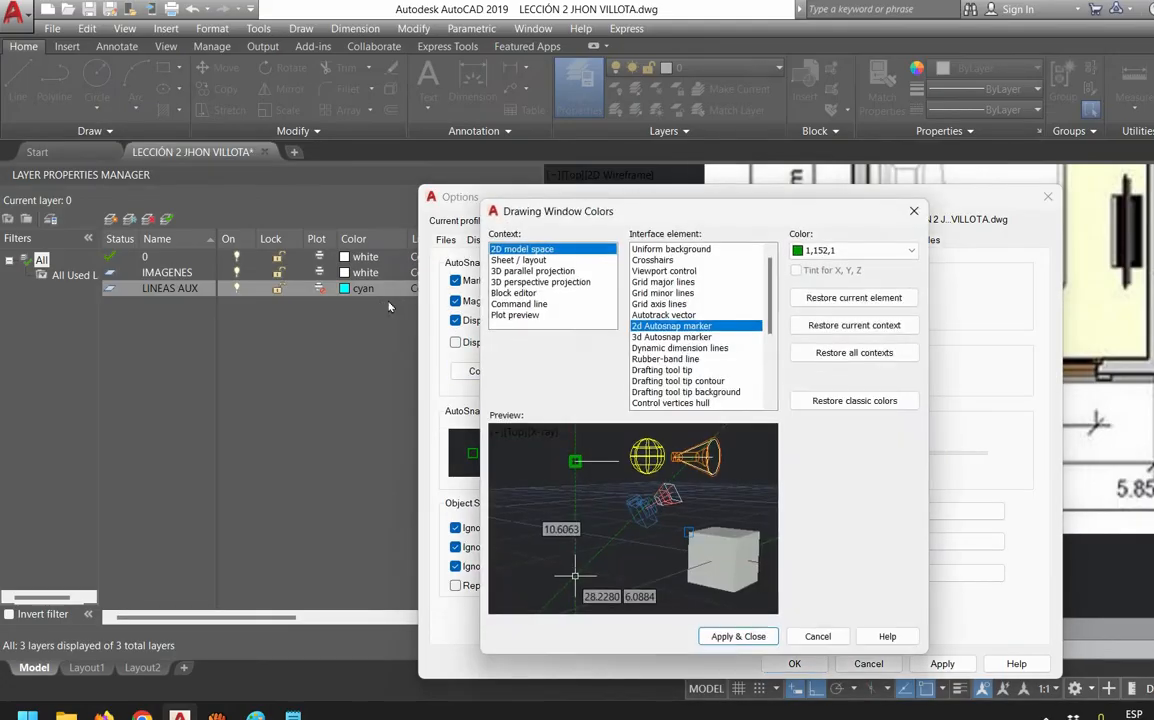
pyautogui.click(655, 260)
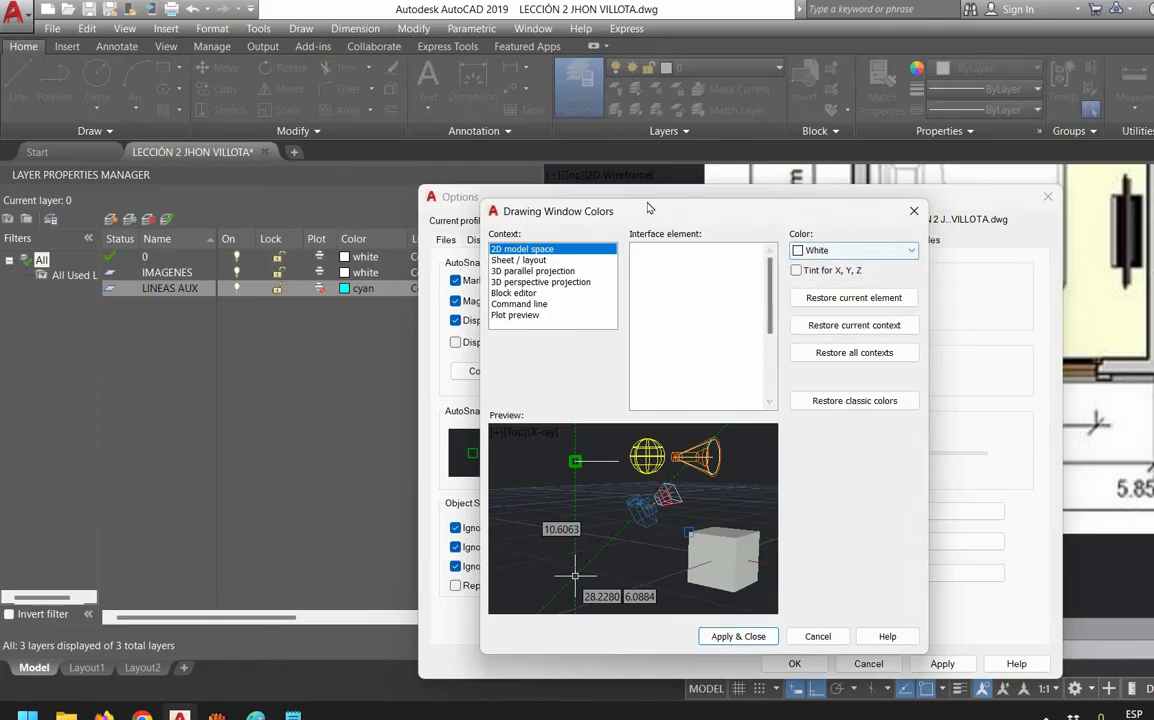
pyautogui.click(853, 250)
pyautogui.press('Up')
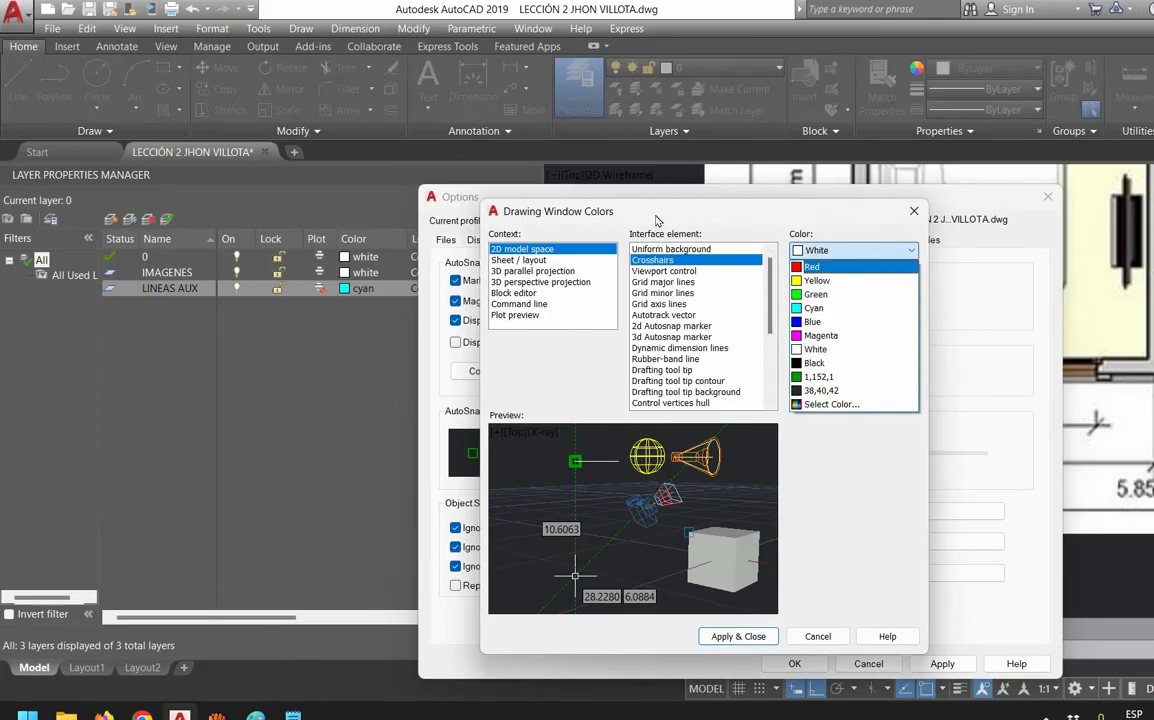
pyautogui.press('Return')
pyautogui.press('Return')
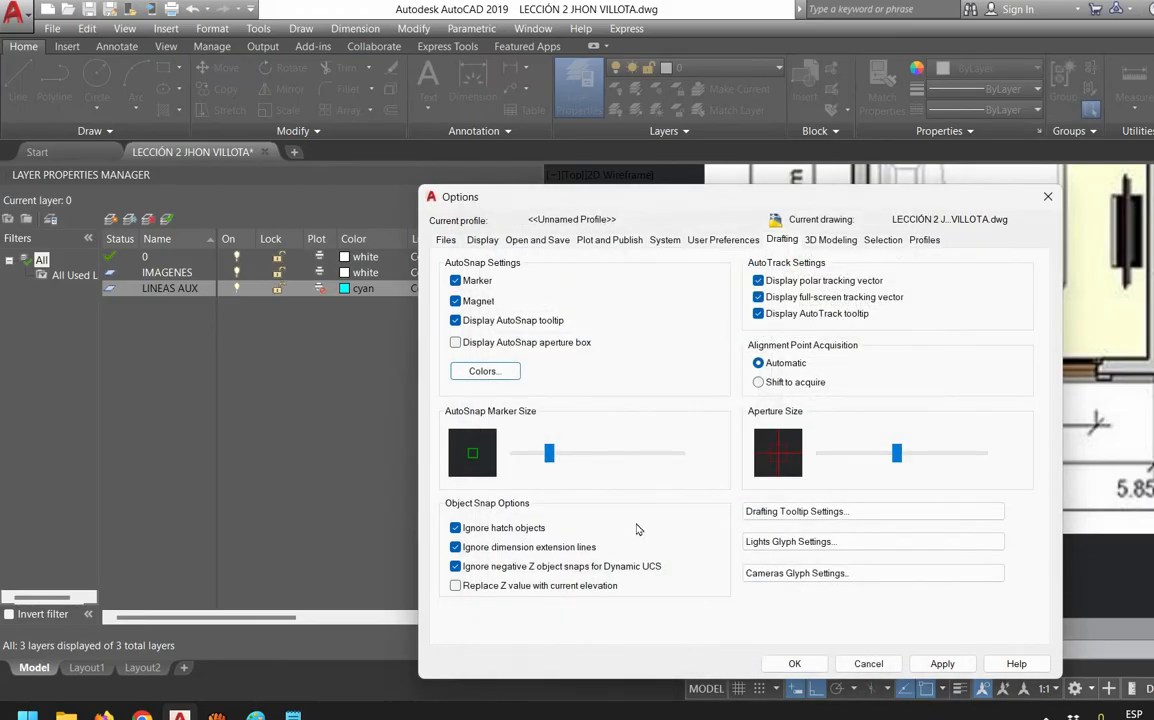
pyautogui.press('Return')
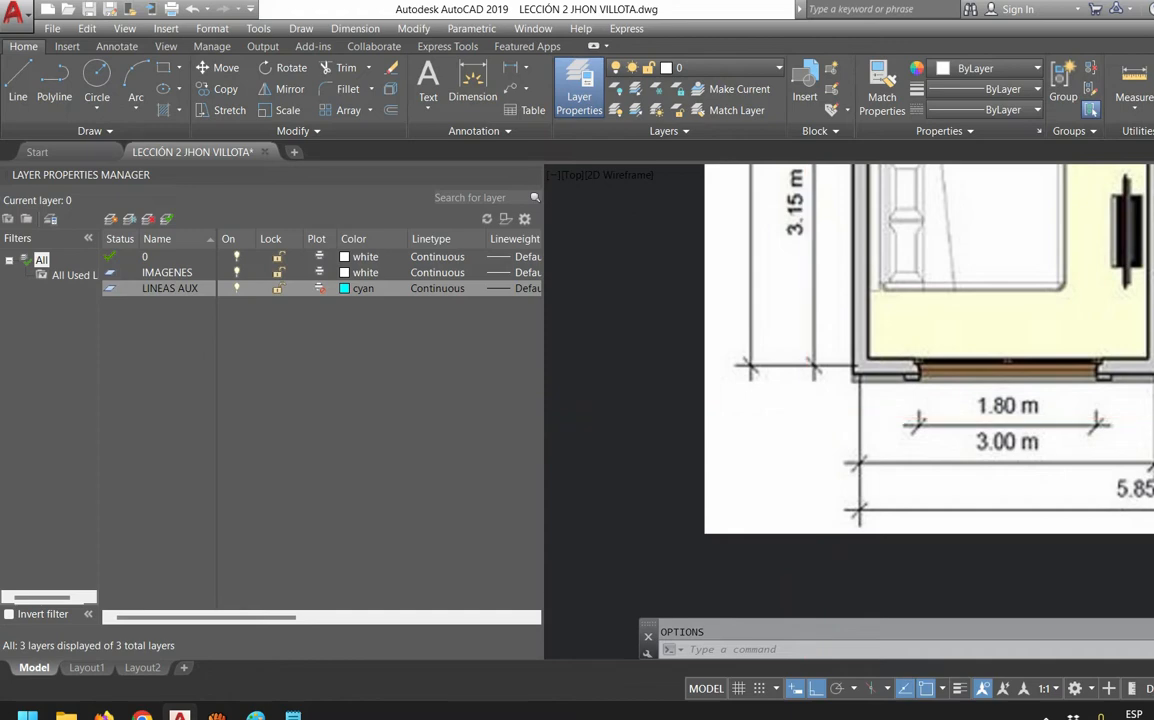
# Make LINEAS AUX the current layer
pyautogui.scroll(-2, 805, 418)
pyautogui.moveTo(869, 400); pyautogui.dragTo(822, 423, button='middle')
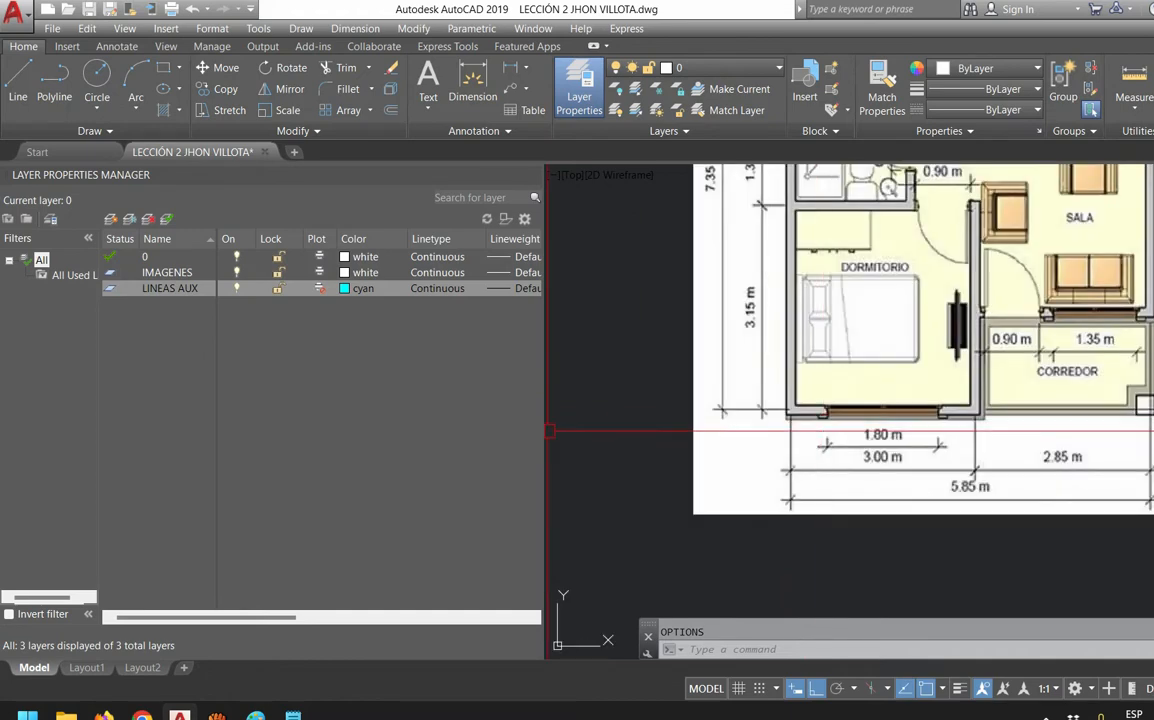
pyautogui.doubleClick(110, 288)
# Switch to the Notepad notes, add the line OP OPCIONES, and return to the AutoCAD drawing
pyautogui.click(292, 716)
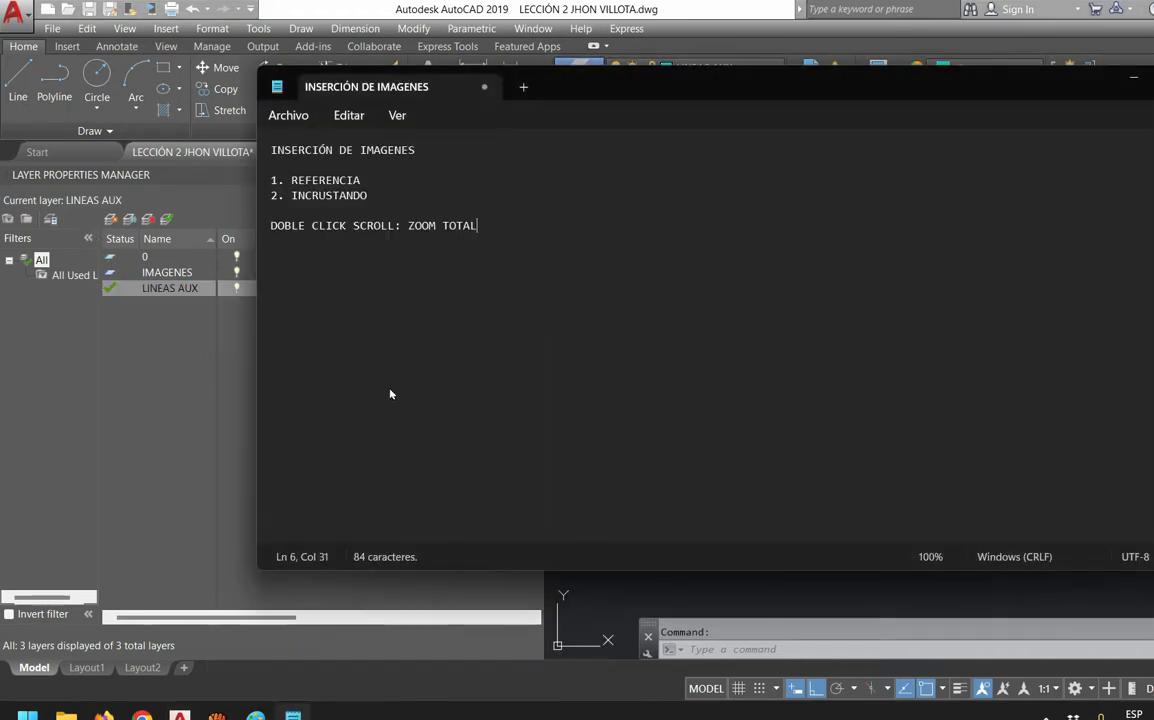
pyautogui.write('OP OPCIONES')
pyautogui.press('Return')
pyautogui.press('Return')
pyautogui.hotkey('alt', 'Tab')
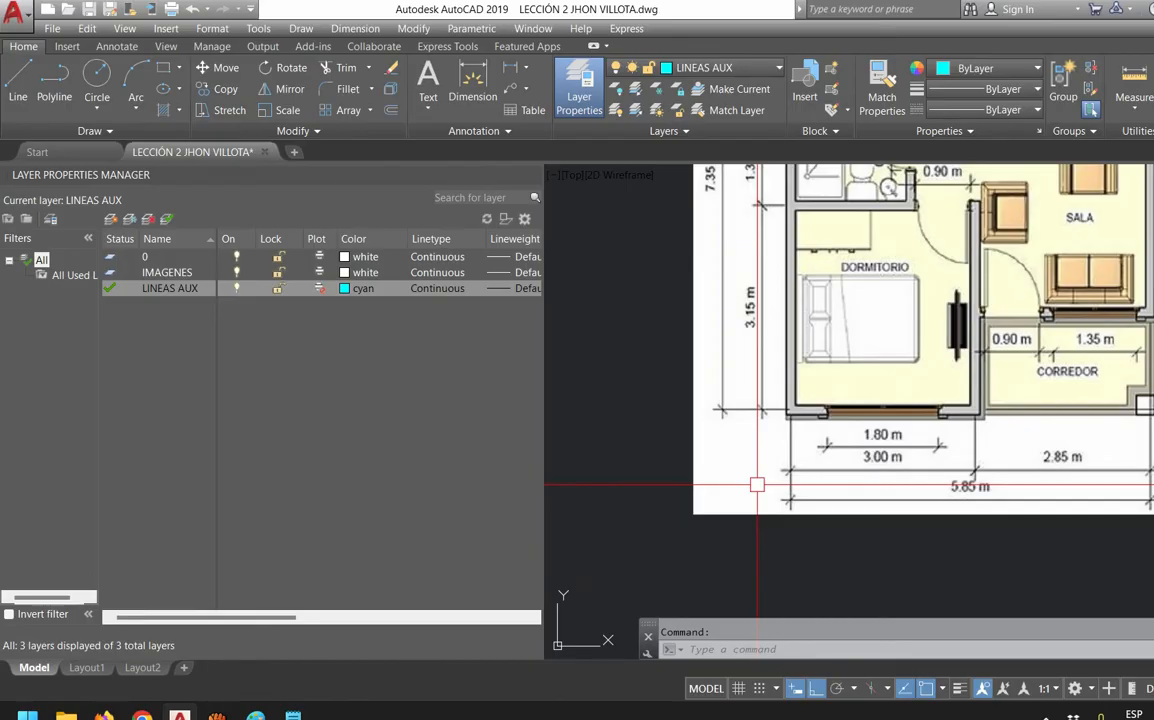
# Draw horizontal construction lines with XLINE along both faces of the upper exterior wall of the floor plan
pyautogui.moveTo(928, 369); pyautogui.dragTo(880, 394, button='middle')
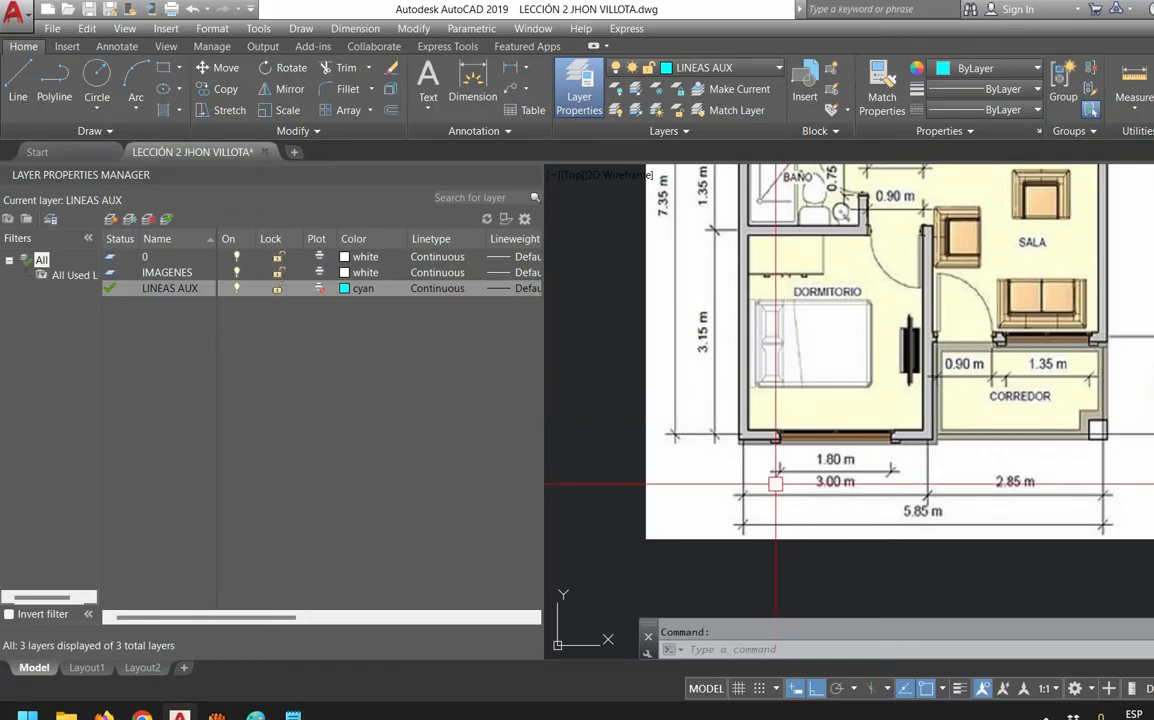
pyautogui.moveTo(780, 560); pyautogui.dragTo(742, 378, button='middle')
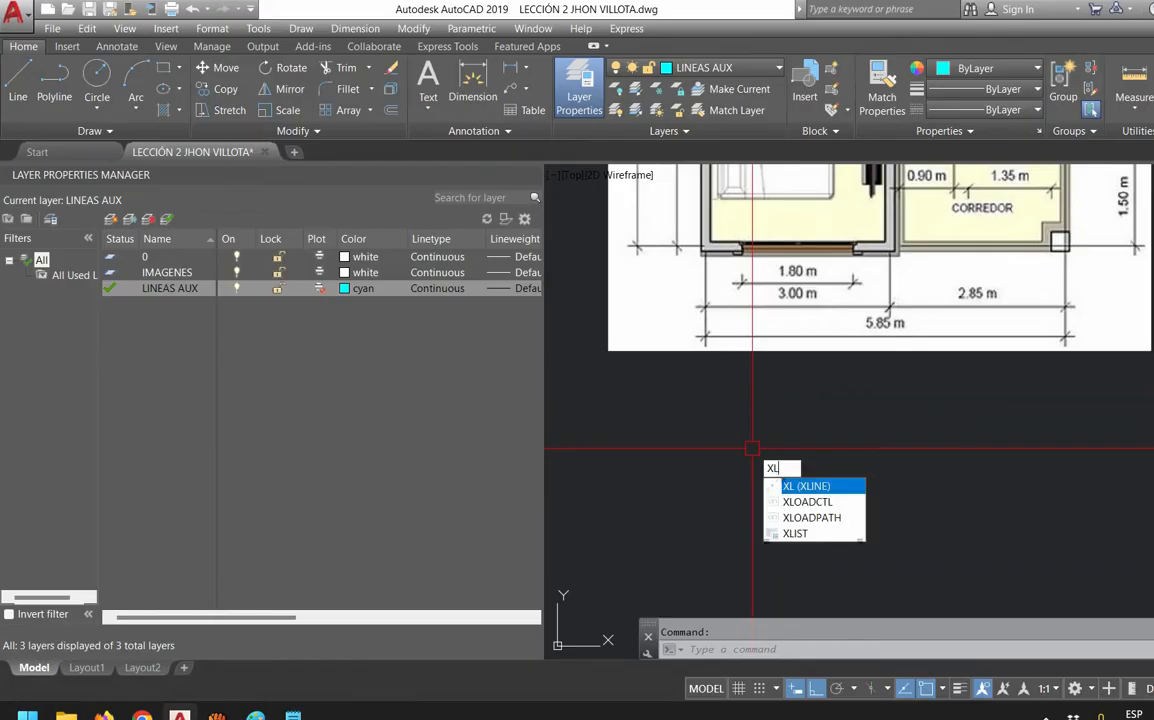
pyautogui.press('Return')
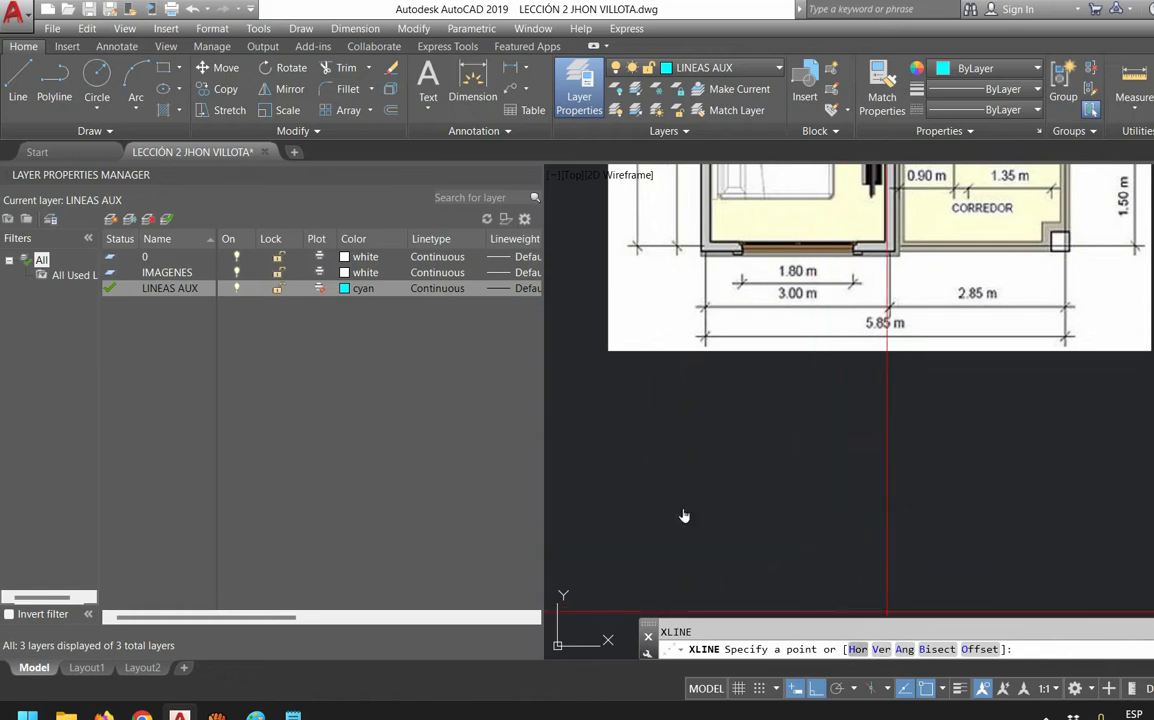
pyautogui.press('Return')
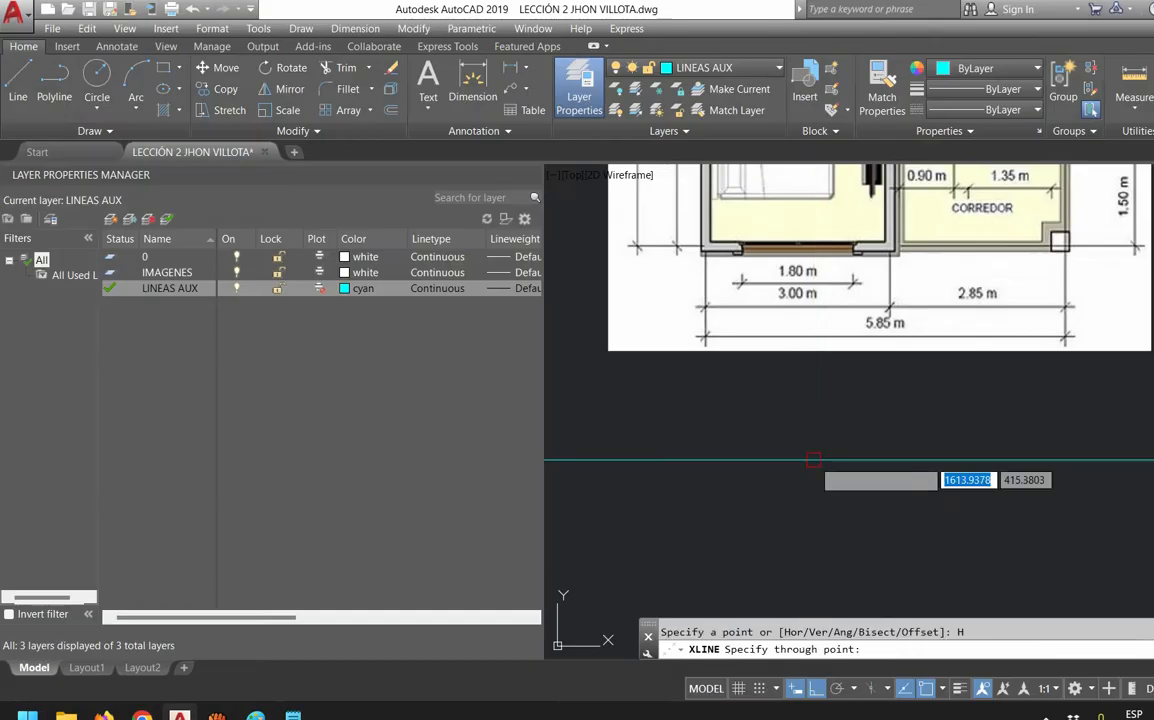
pyautogui.scroll(-2, 852, 448)
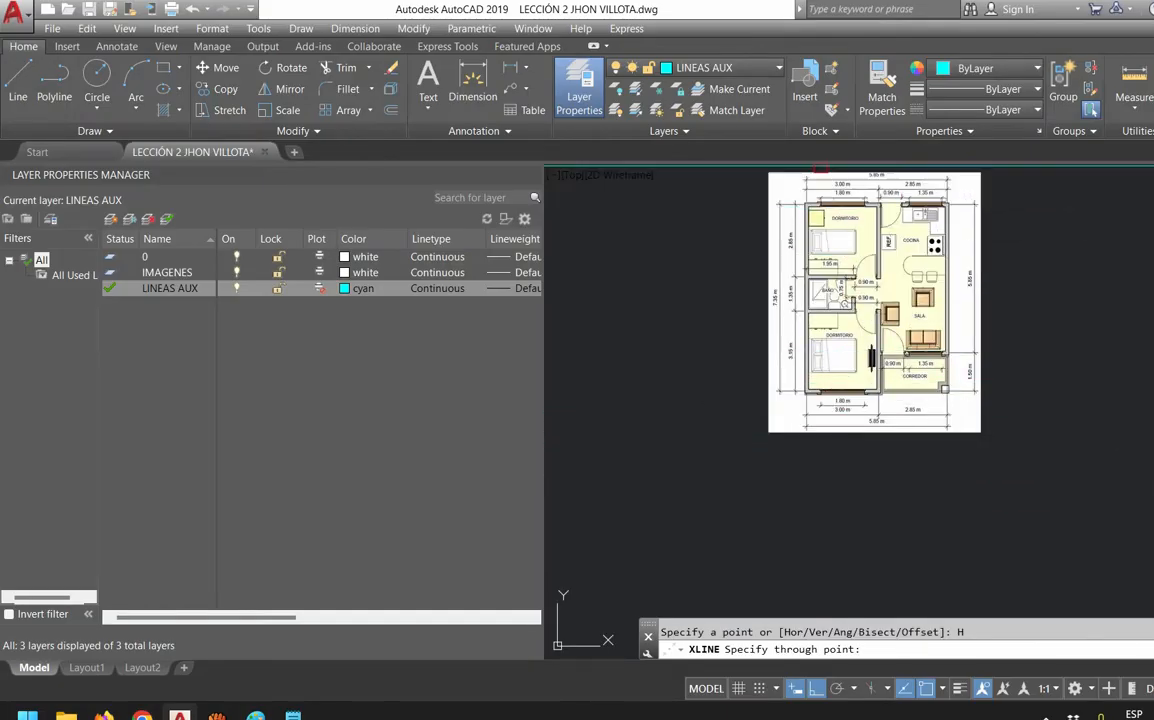
pyautogui.scroll(6, 800, 190)
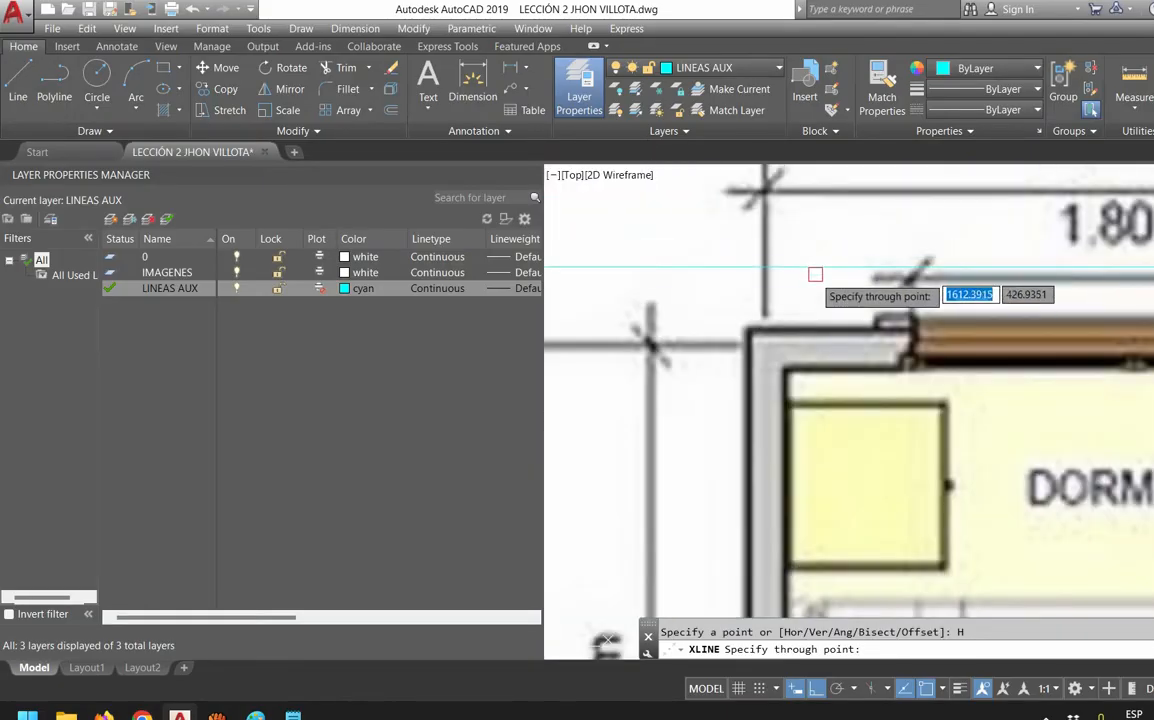
pyautogui.click(818, 329)
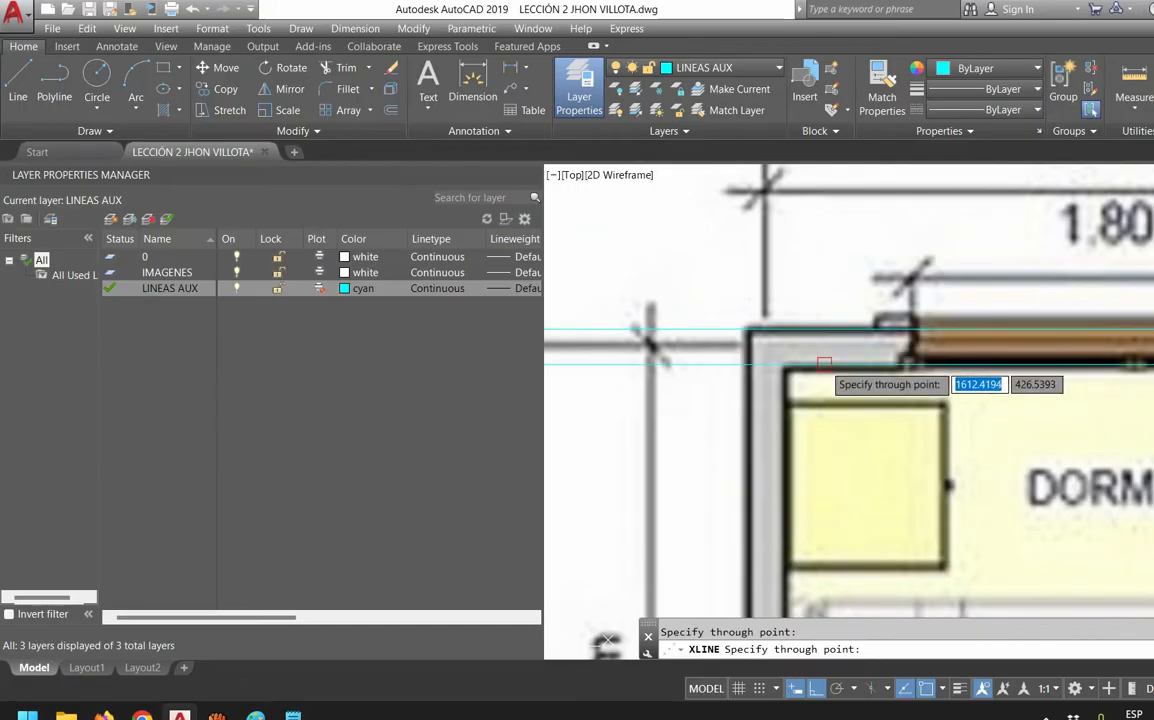
# Add horizontal construction lines along the walls above and below the BAÑO and at the end of its short wall beside the door
pyautogui.scroll(-3, 818, 425)
pyautogui.moveTo(818, 428)
pyautogui.mouseDown(button='middle')
pyautogui.moveTo(933, 321)
pyautogui.moveTo(893, 260)
pyautogui.mouseUp(button='middle')
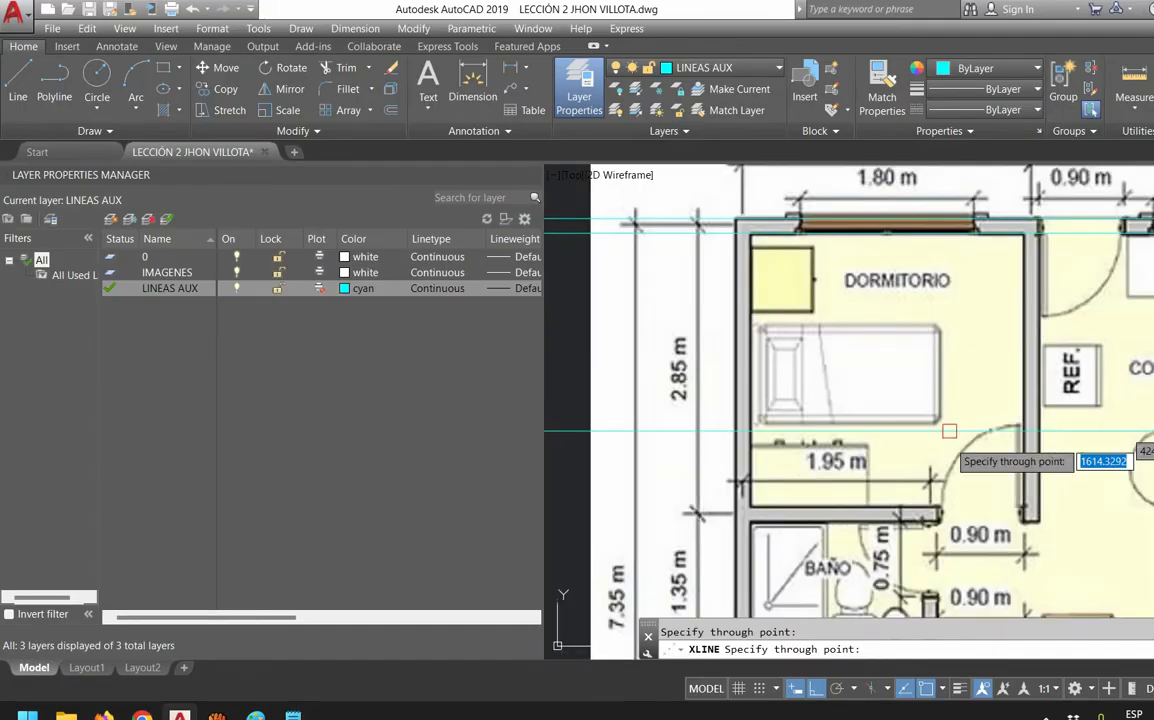
pyautogui.scroll(4, 932, 507)
pyautogui.click(932, 507)
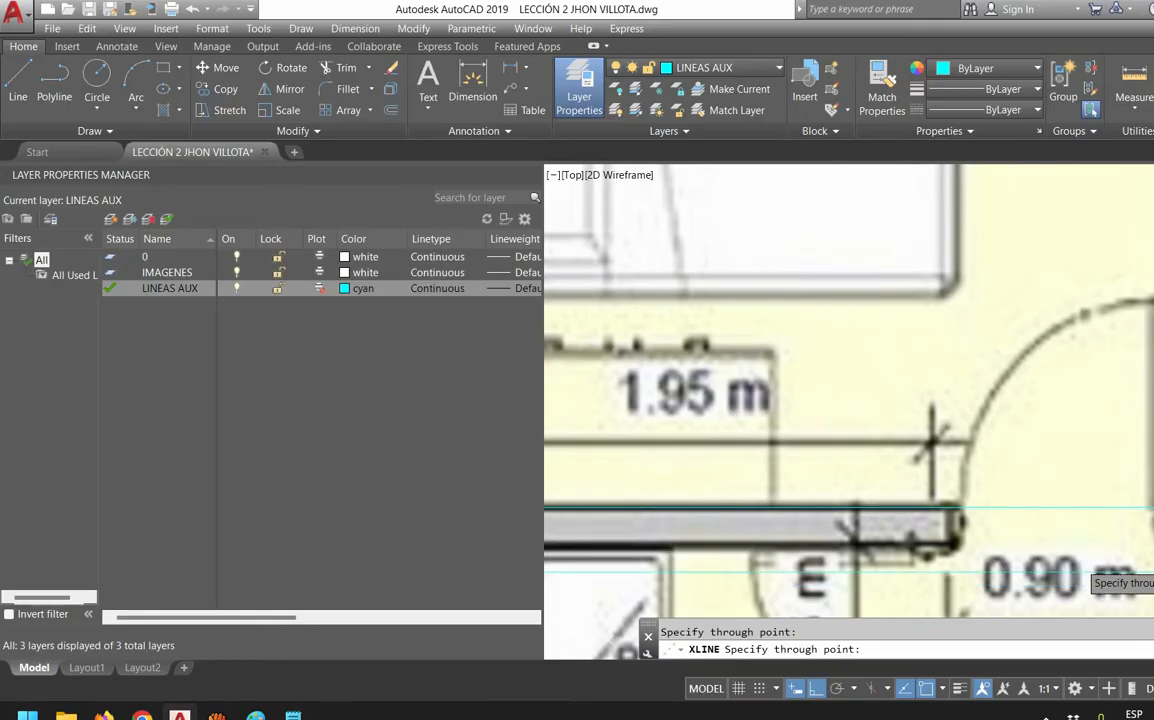
pyautogui.scroll(6, 1012, 440)
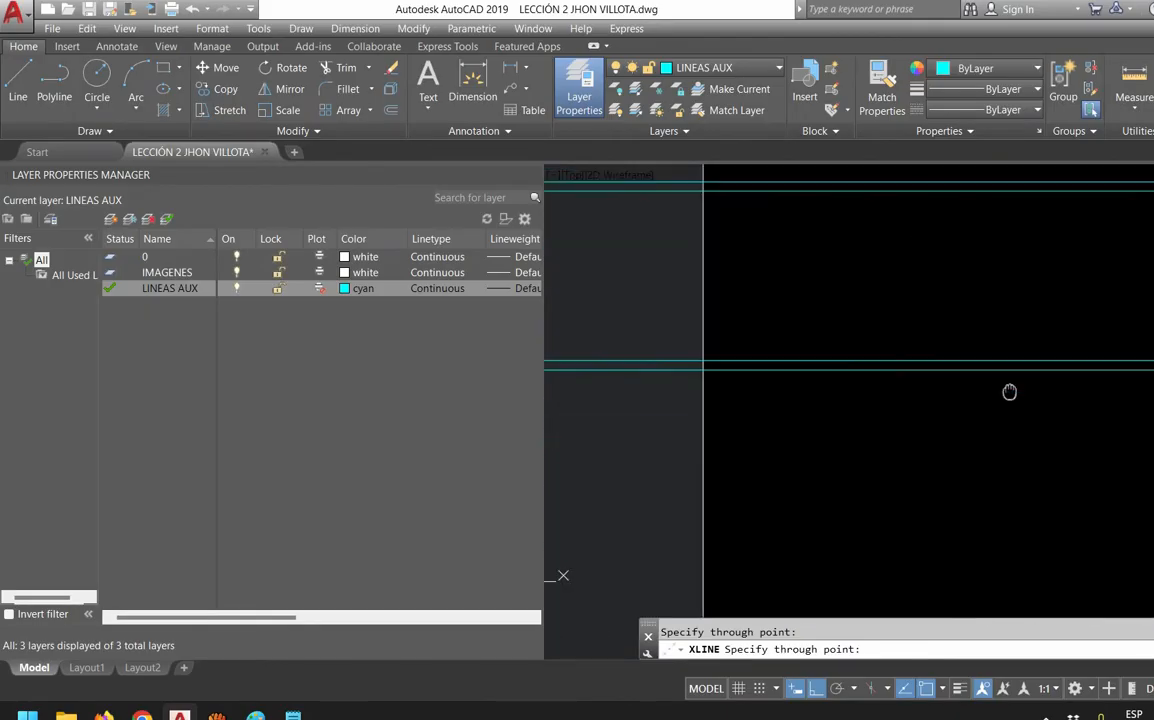
pyautogui.click(896, 406)
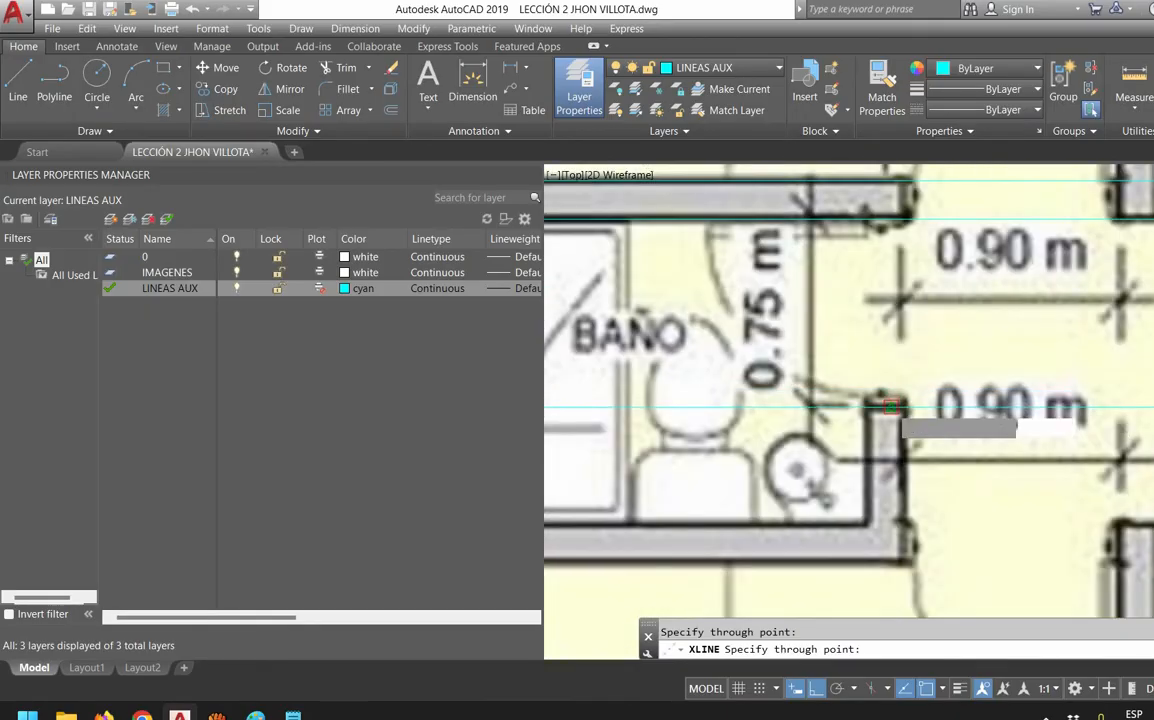
pyautogui.click(902, 526)
# Add horizontal construction lines along both faces of the lower DORMITORIO's exterior wall
pyautogui.scroll(-5, 904, 552)
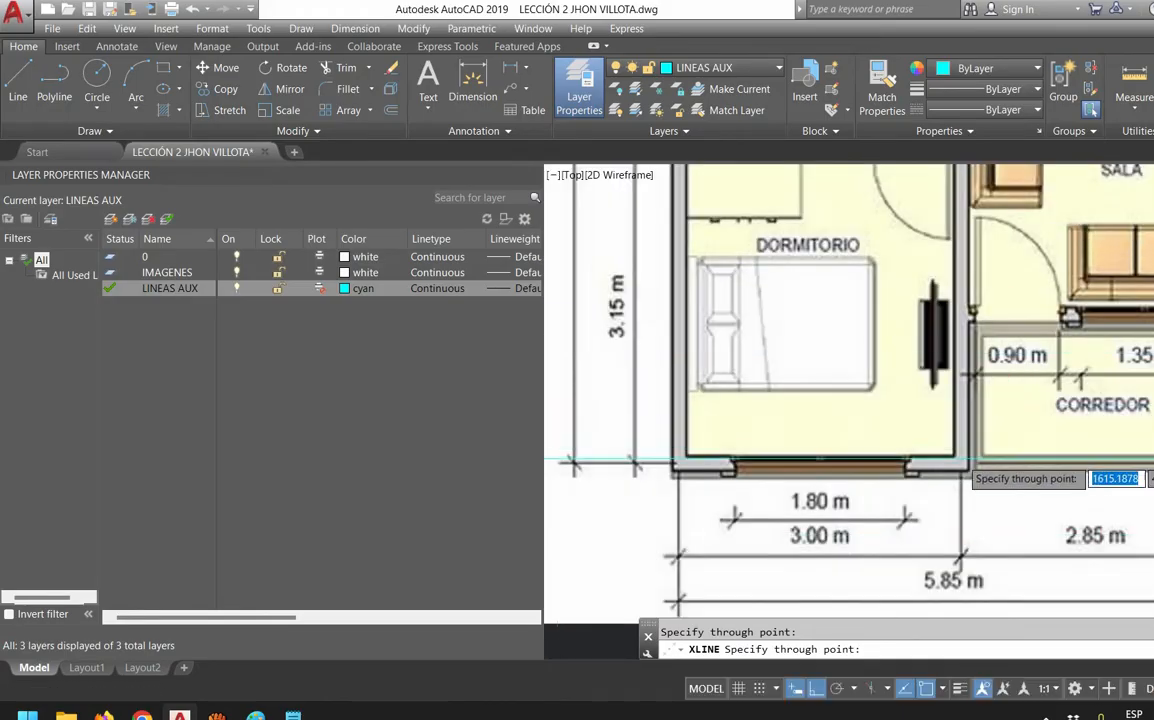
pyautogui.scroll(4, 970, 453)
pyautogui.click(915, 490)
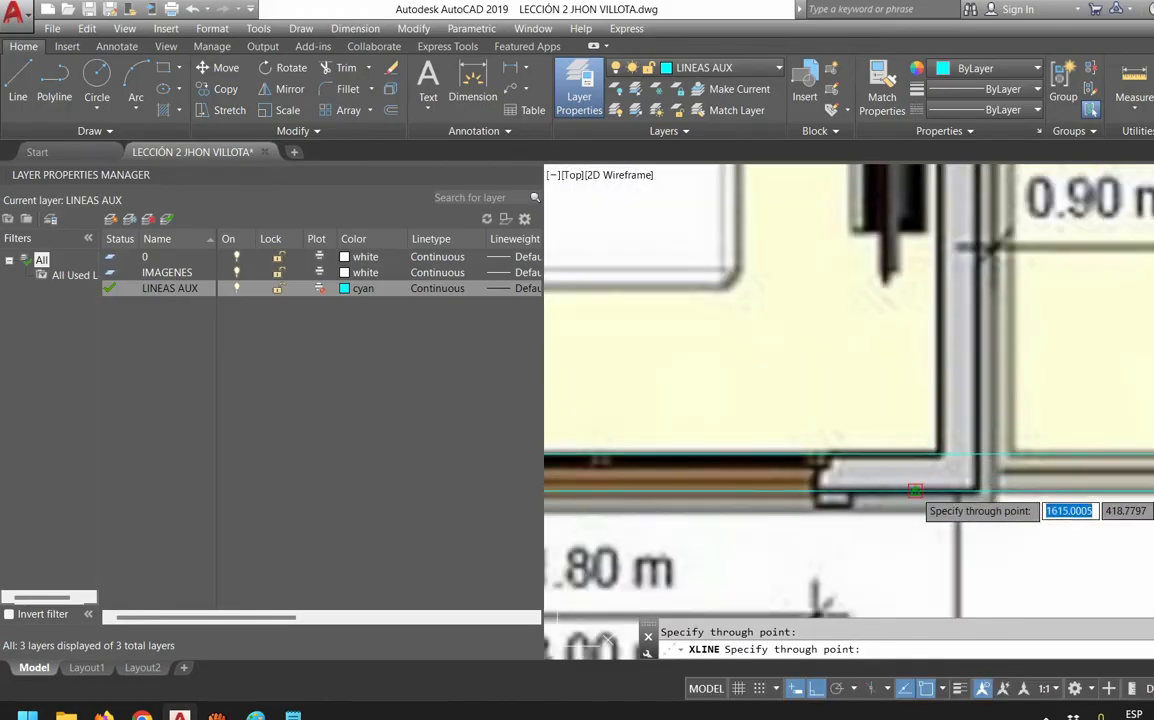
# Add horizontal construction lines along both faces of the wall between SALA and CORREDOR, completing the horizontal set
pyautogui.scroll(-5, 979, 433)
pyautogui.moveTo(1032, 387); pyautogui.dragTo(985, 414, button='middle')
pyautogui.scroll(3, 1037, 400)
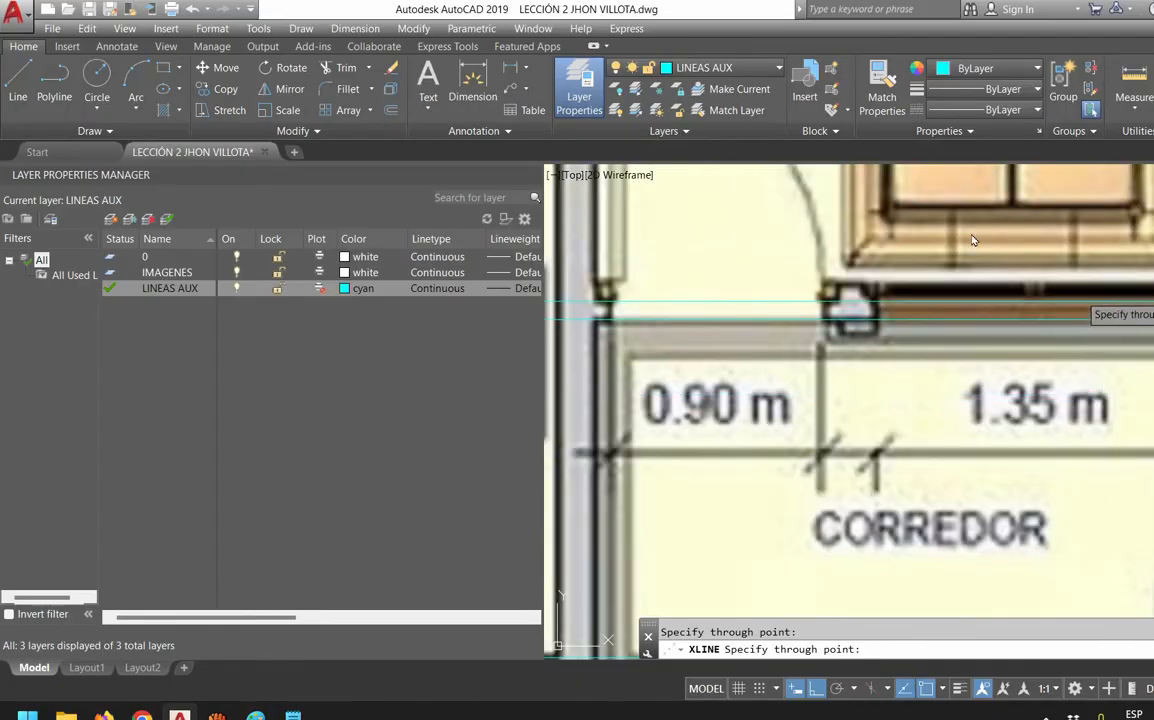
pyautogui.moveTo(1153, 266); pyautogui.dragTo(987, 273, button='middle')
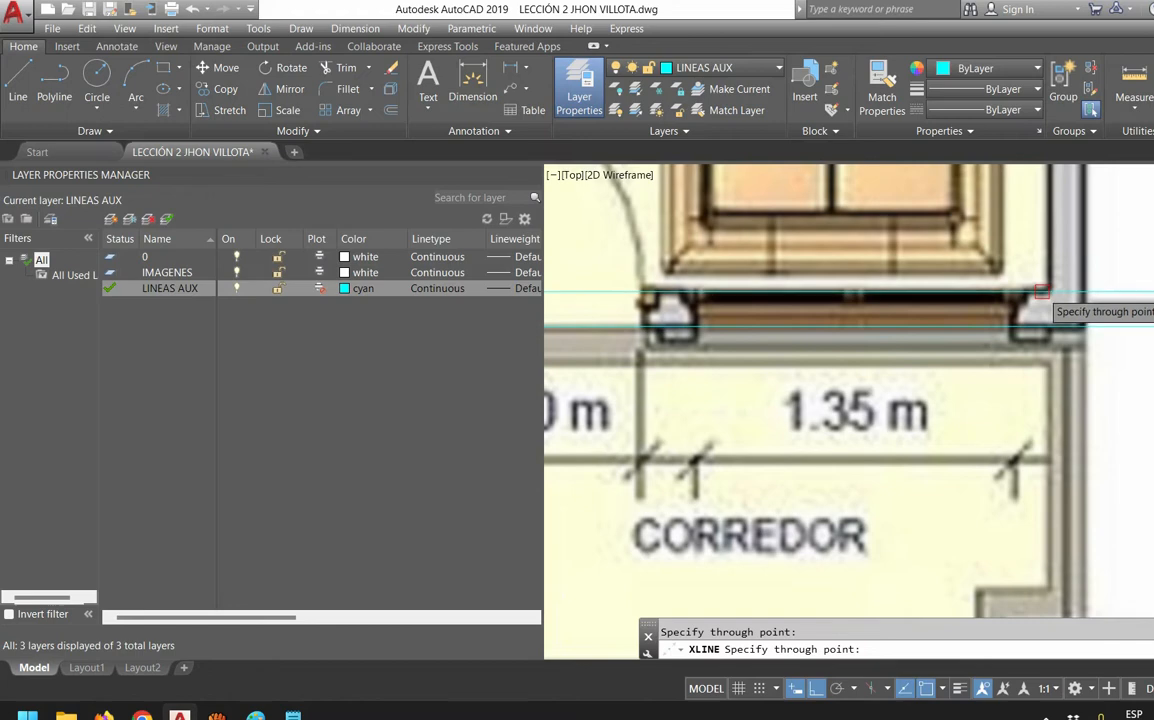
pyautogui.scroll(-5, 1050, 300)
pyautogui.moveTo(1034, 303); pyautogui.dragTo(974, 420, button='middle')
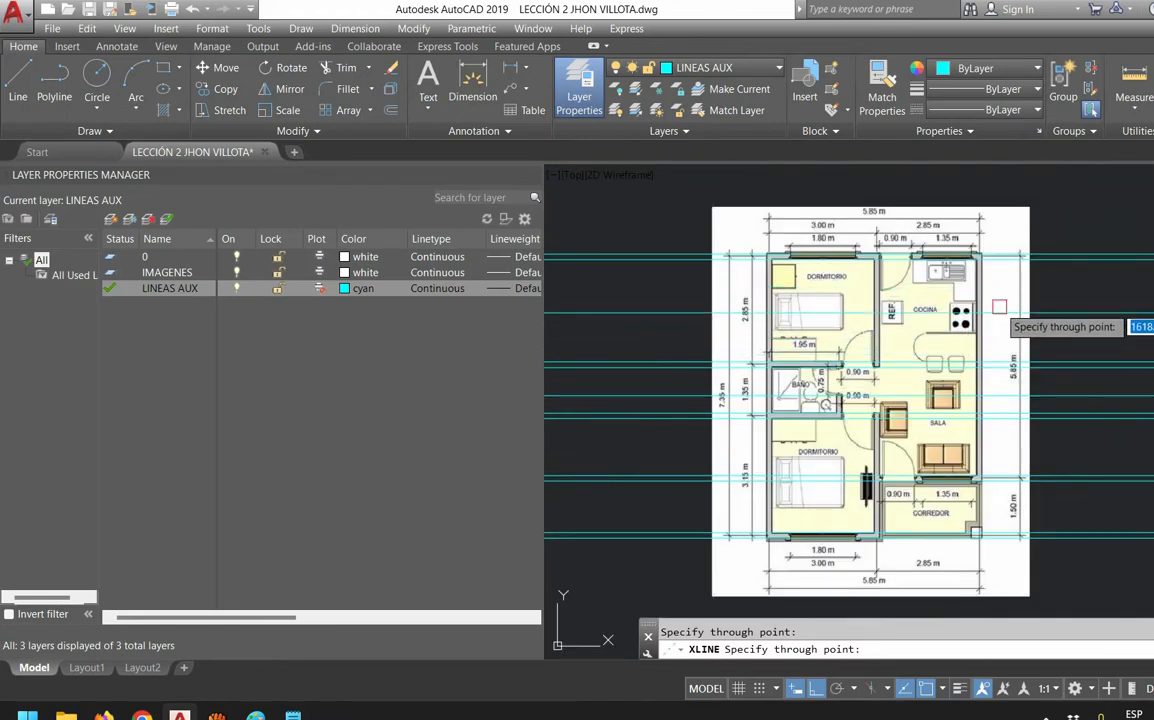
pyautogui.press('Escape')
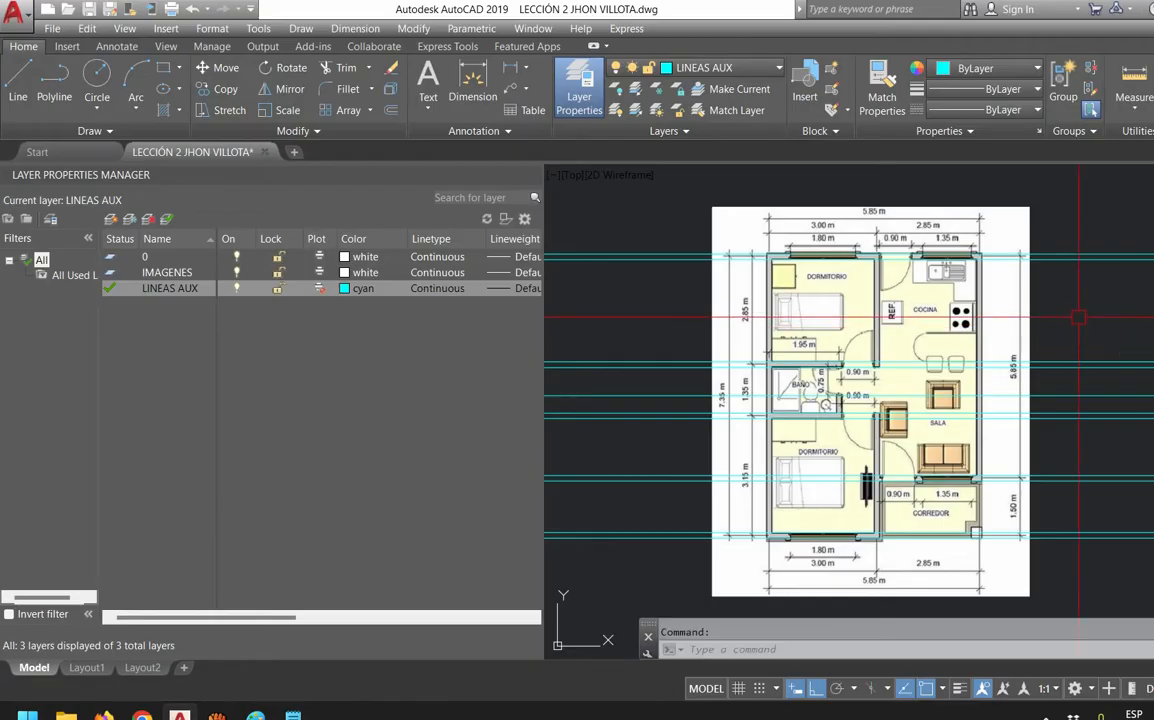
pyautogui.press('Escape')
# Draw vertical construction lines with XLINE along both faces of the exterior wall on the upper DORMITORIO's bed-head side
pyautogui.write('xl')
pyautogui.press('Return')
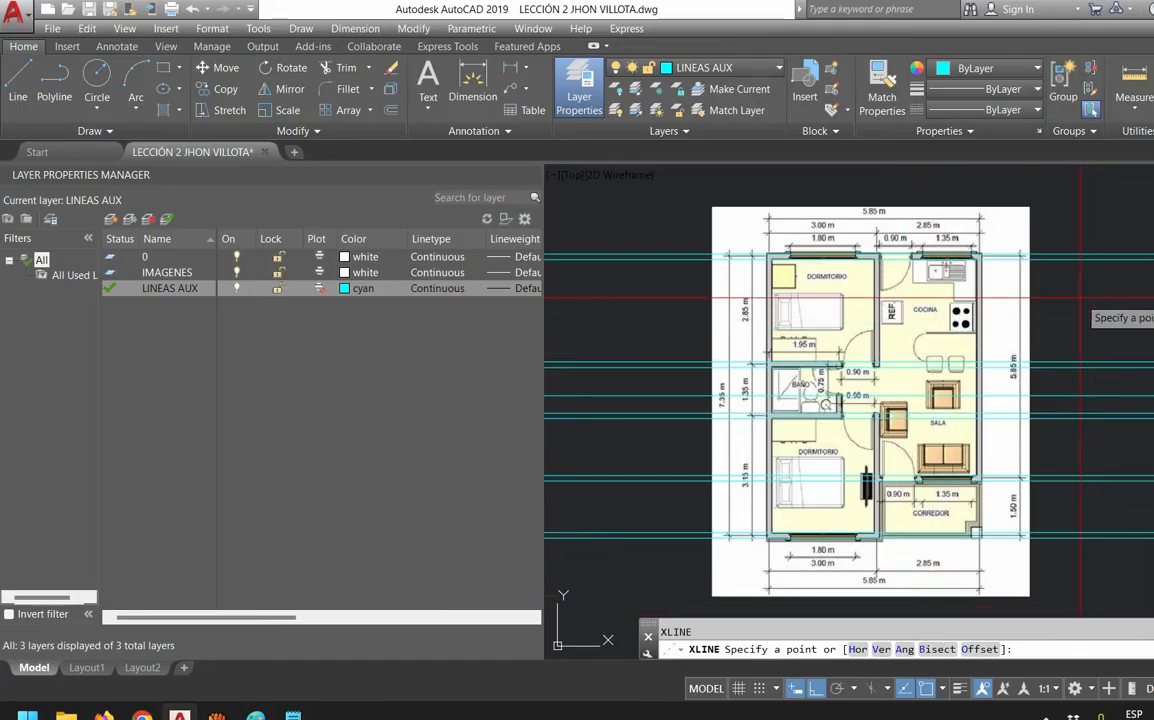
pyautogui.write('V')
pyautogui.press('Return')
pyautogui.scroll(5, 775, 295)
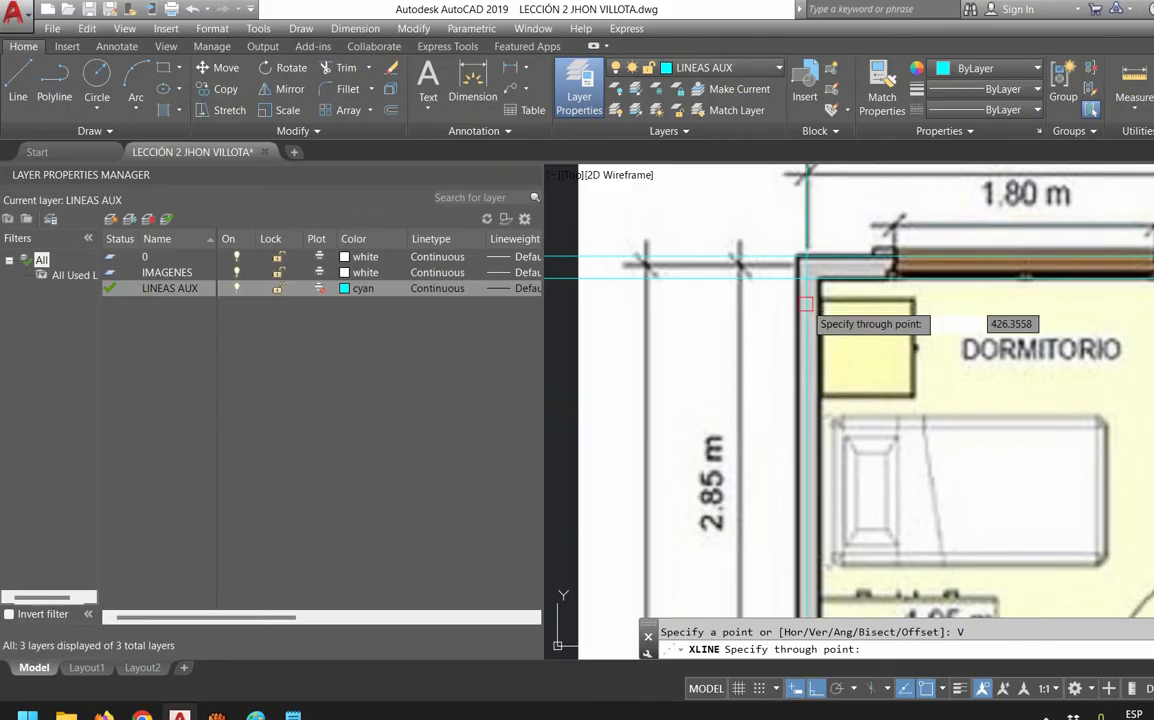
pyautogui.scroll(2, 806, 303)
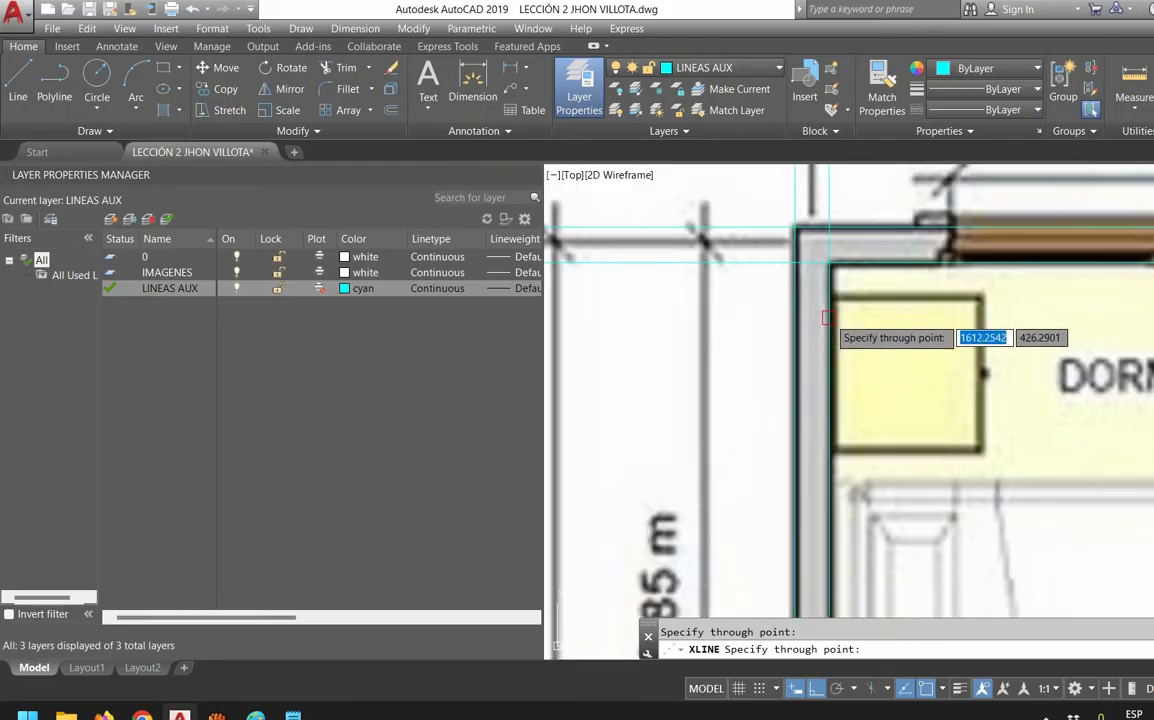
# Add vertical construction lines at the ends of the upper DORMITORIO's window and along both faces of its wall shared with COCINA
pyautogui.moveTo(993, 332); pyautogui.dragTo(697, 328, button='middle')
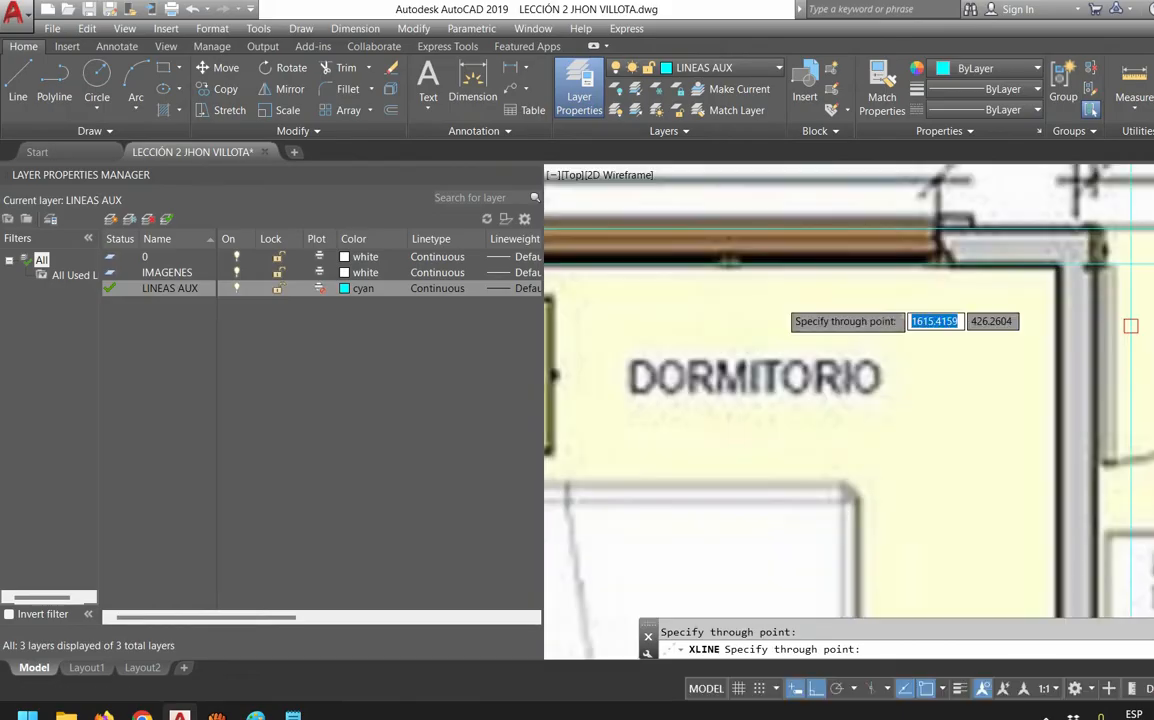
pyautogui.click(935, 250)
pyautogui.click(1060, 358)
pyautogui.click(1093, 364)
# Add vertical construction lines at COCINA's door opening edge, at both window ends and along both faces of its exterior side wall
pyautogui.scroll(-2, 1143, 335)
pyautogui.moveTo(1151, 345); pyautogui.dragTo(716, 319, button='middle')
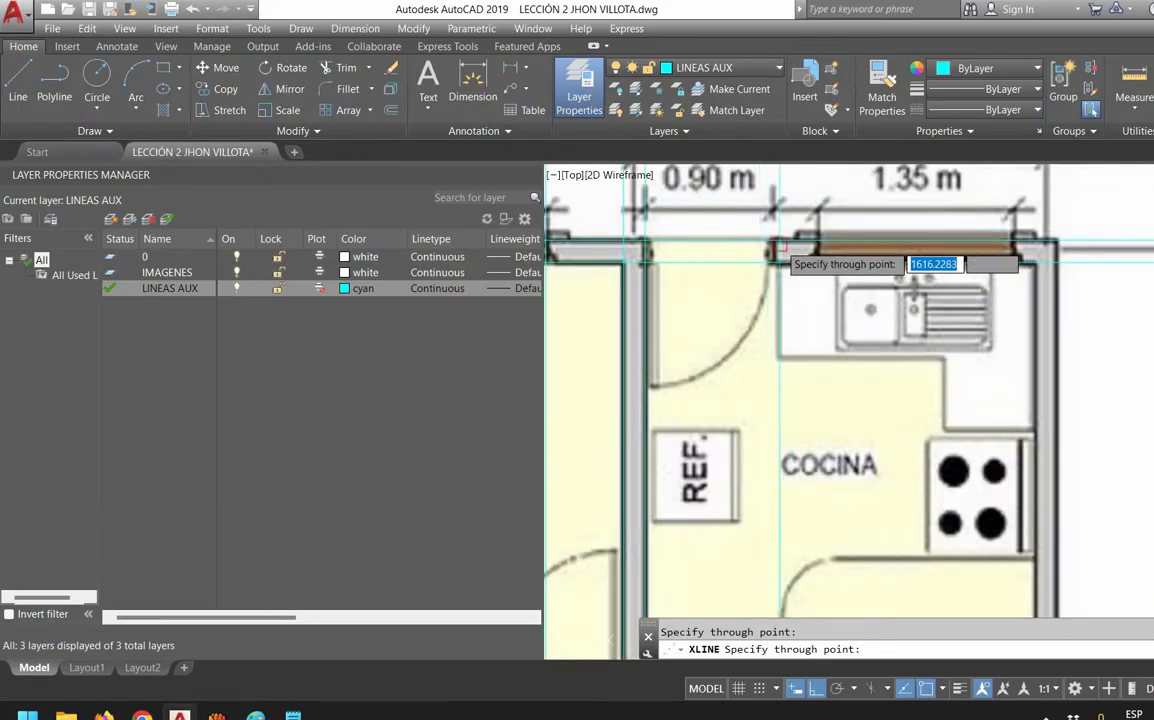
pyautogui.click(775, 249)
pyautogui.click(818, 254)
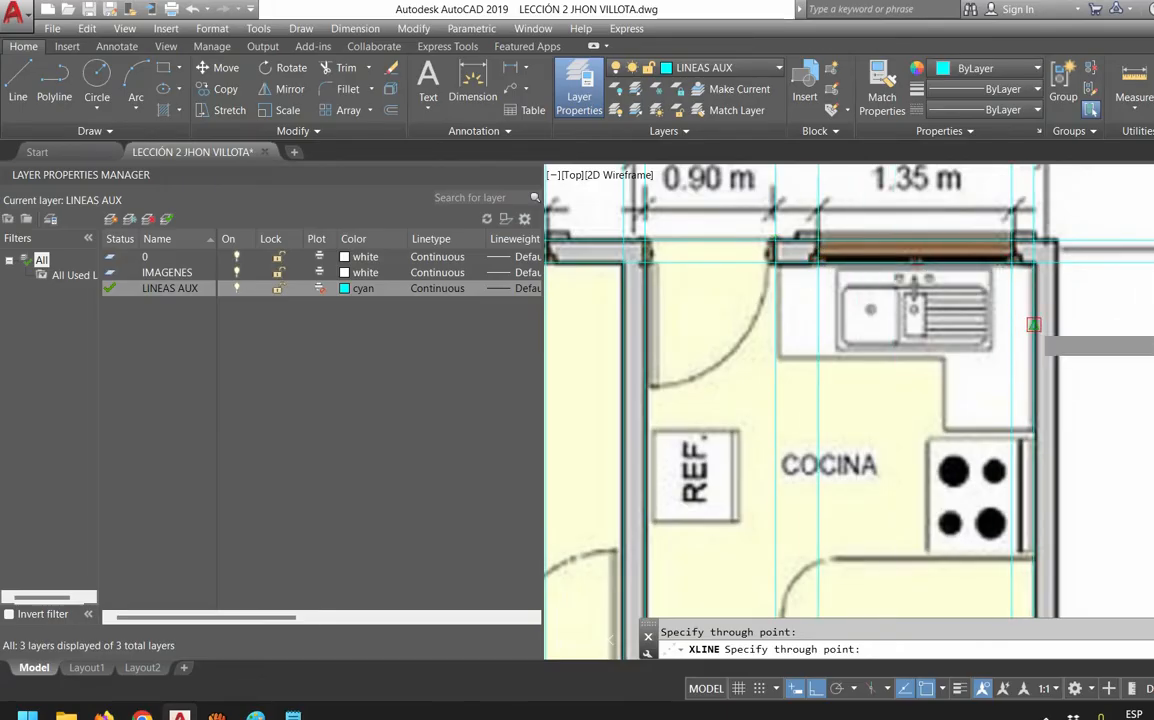
pyautogui.click(1057, 324)
# Add vertical construction lines along both faces of BAÑO's short wall beside its door
pyautogui.scroll(-4, 1037, 312)
pyautogui.moveTo(755, 442); pyautogui.dragTo(819, 412, button='middle')
pyautogui.scroll(2, 802, 518)
pyautogui.moveTo(802, 518); pyautogui.dragTo(861, 496, button='middle')
pyautogui.scroll(2, 861, 496)
pyautogui.scroll(1, 860, 358)
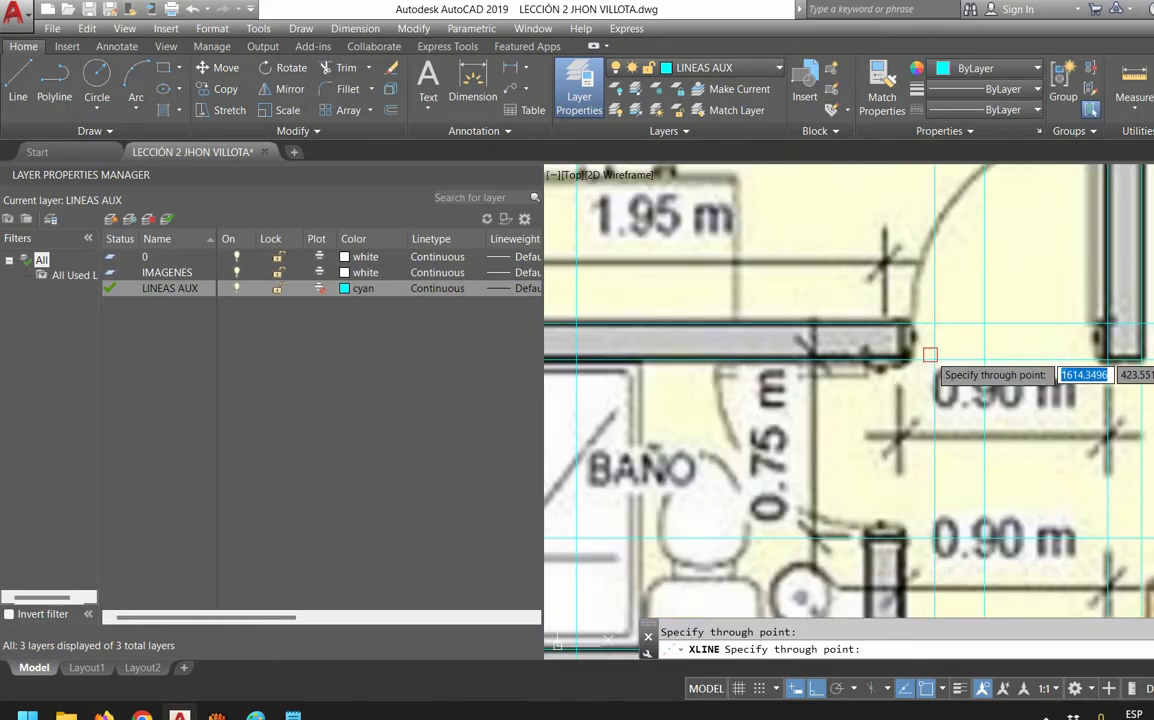
pyautogui.click(868, 561)
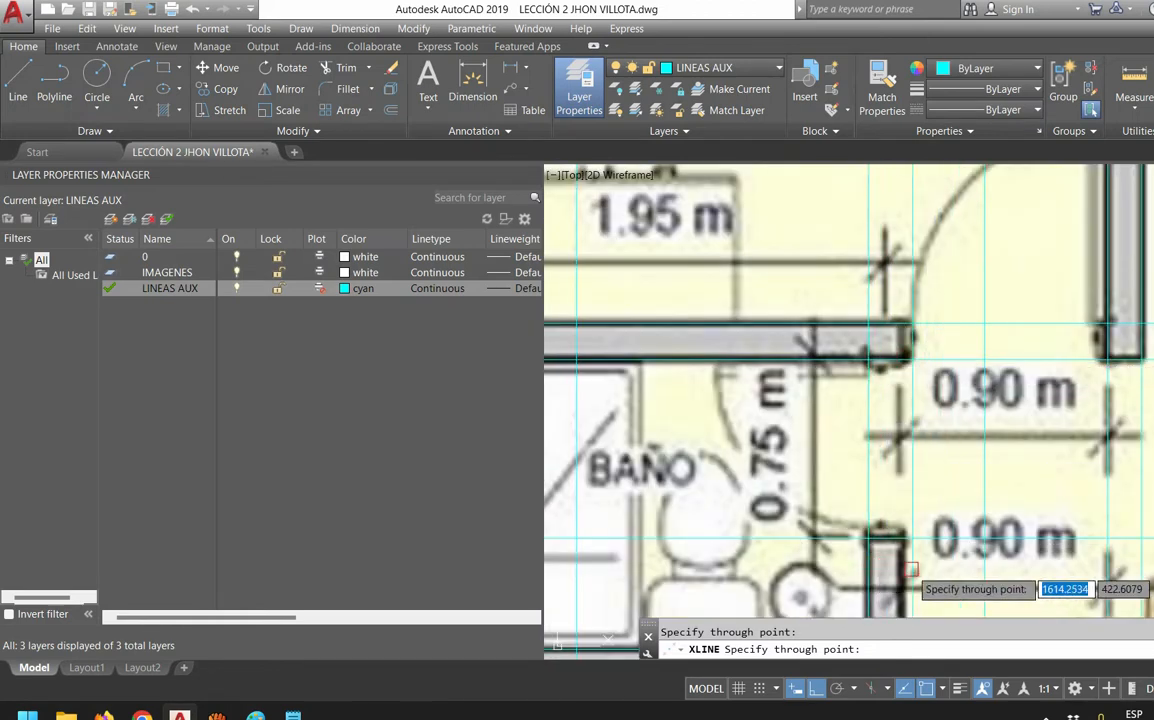
# Examine how the vertical construction lines align with the lower DORMITORIO's window, the openings between SALA and CORREDOR, and the corner column
pyautogui.scroll(-2, 907, 462)
pyautogui.scroll(-1, 943, 433)
pyautogui.moveTo(943, 433); pyautogui.dragTo(920, 232, button='middle')
pyautogui.scroll(3, 902, 545)
pyautogui.moveTo(902, 555); pyautogui.dragTo(968, 384, button='middle')
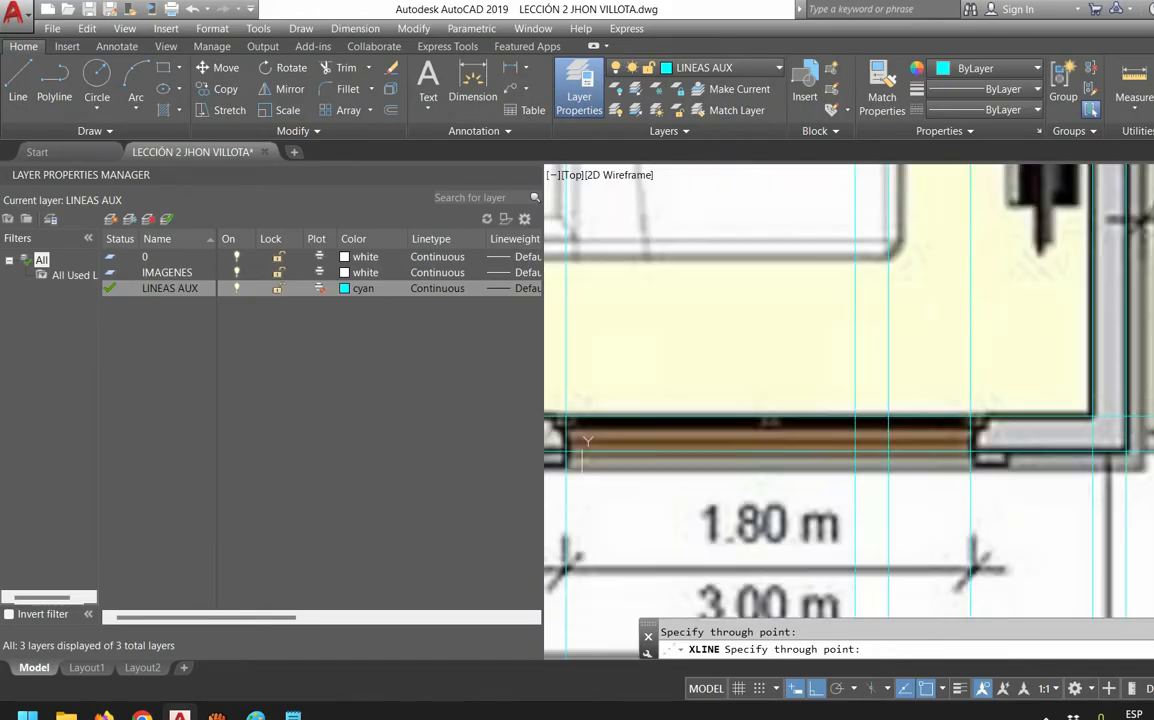
pyautogui.moveTo(905, 440); pyautogui.dragTo(1064, 425, button='middle')
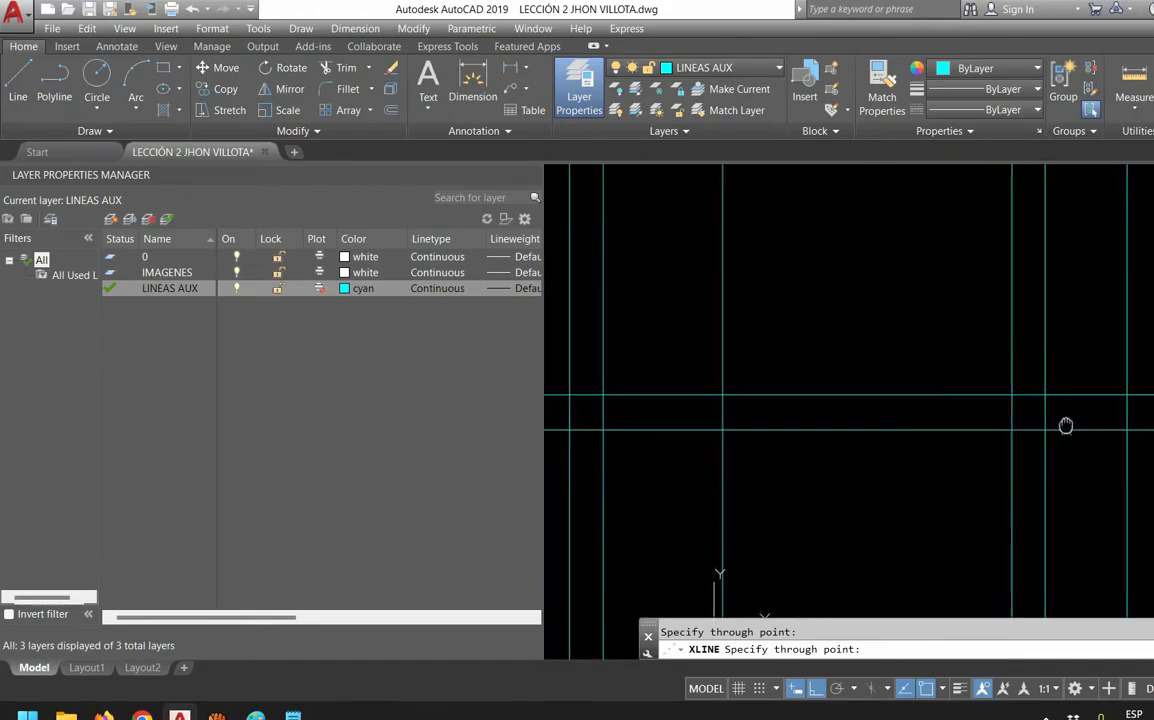
pyautogui.scroll(-4, 803, 402)
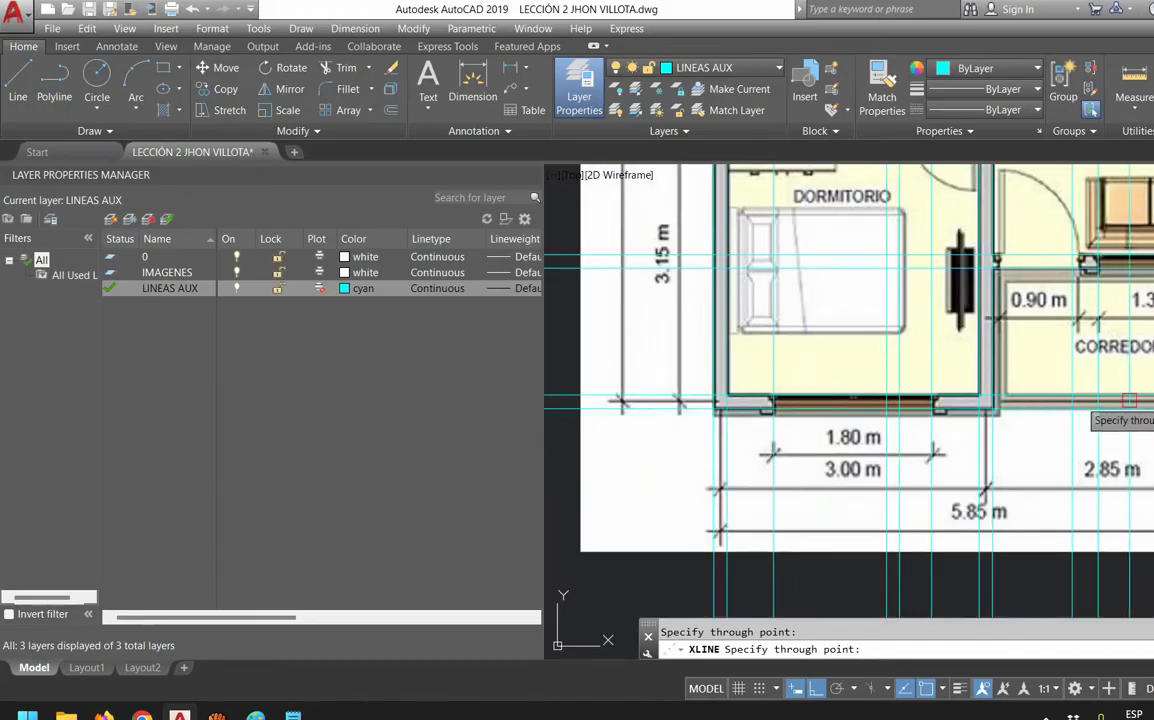
pyautogui.moveTo(1140, 358); pyautogui.dragTo(896, 456, button='middle')
pyautogui.scroll(4, 887, 384)
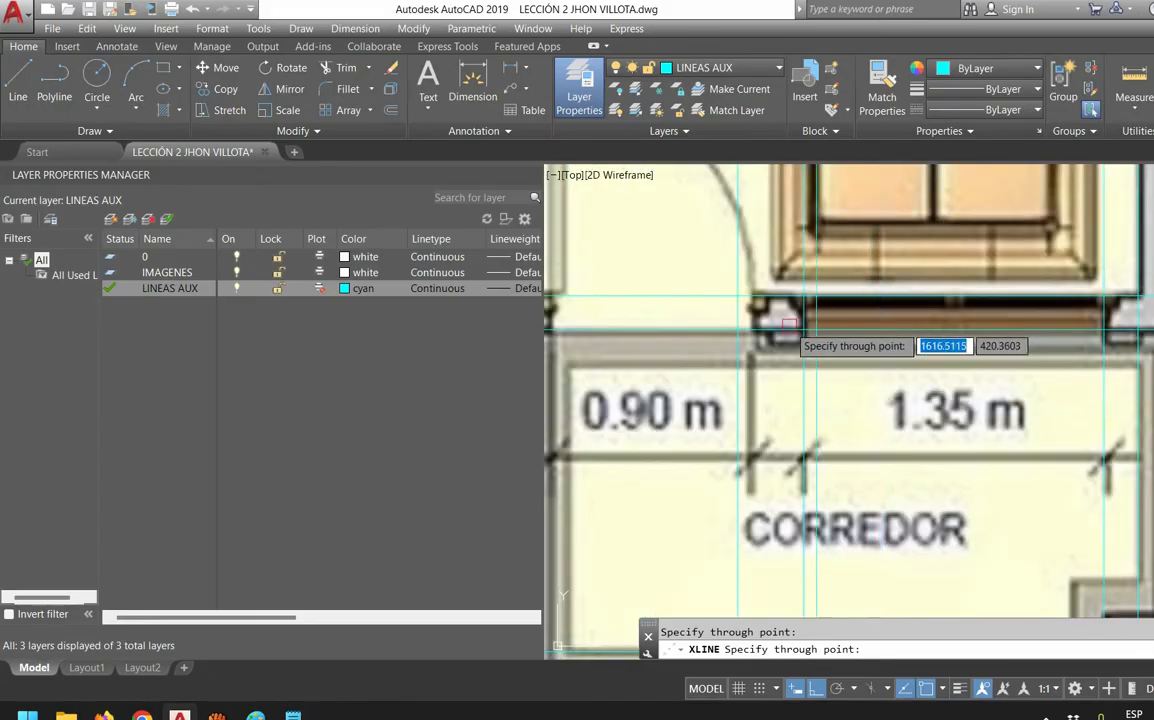
pyautogui.scroll(-2, 980, 341)
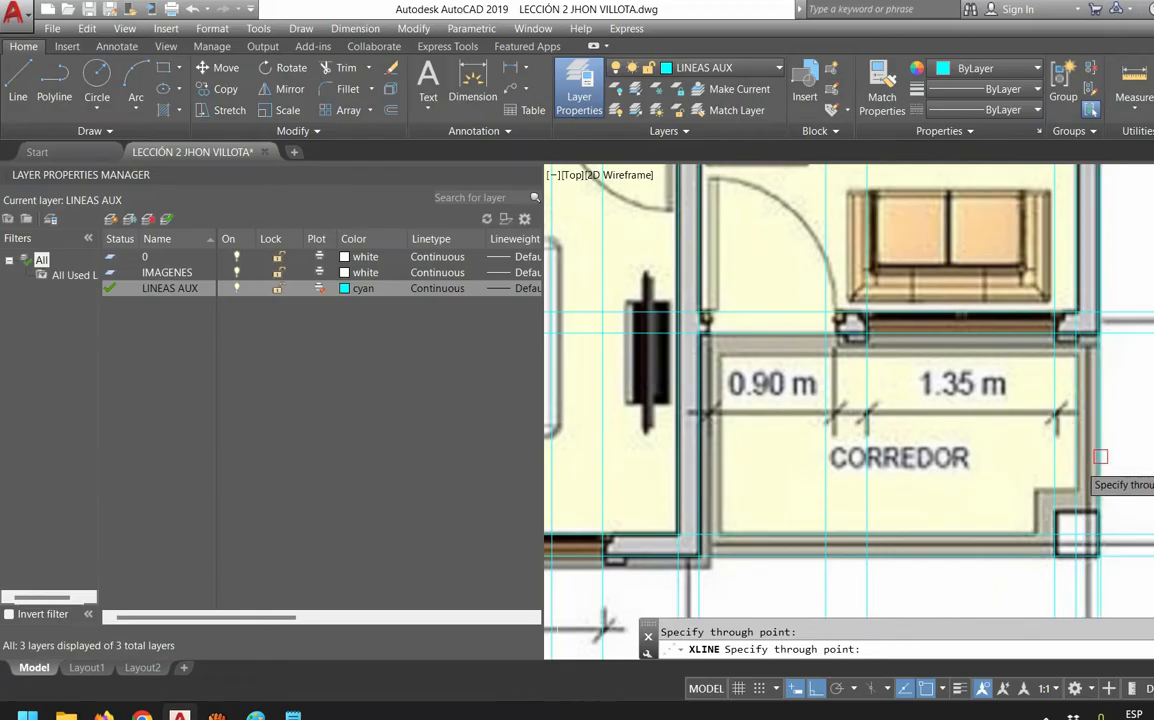
pyautogui.scroll(3, 1100, 457)
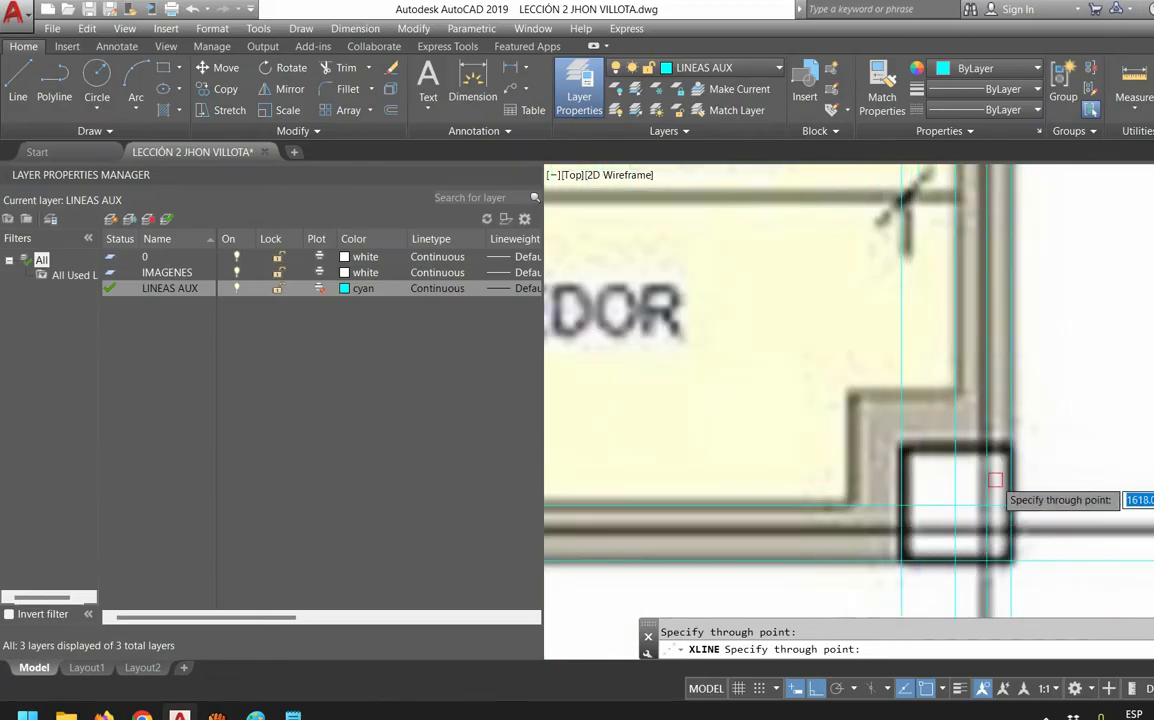
pyautogui.scroll(-5, 988, 470)
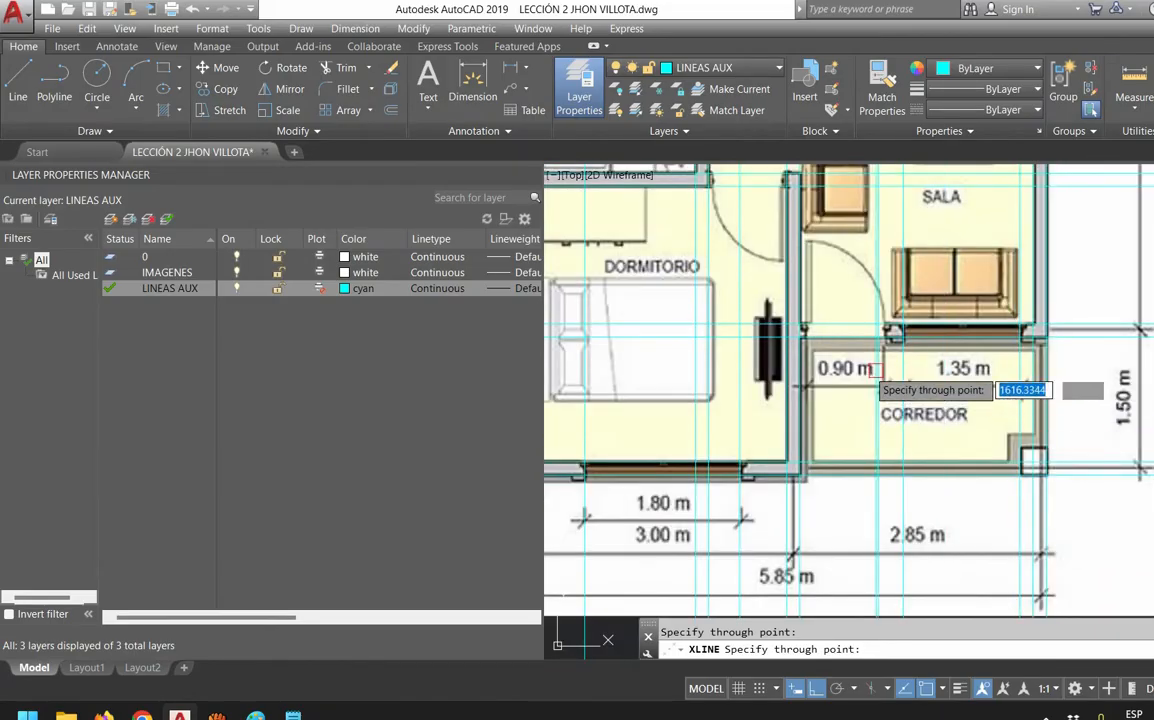
pyautogui.scroll(-4, 877, 368)
pyautogui.scroll(-4, 898, 320)
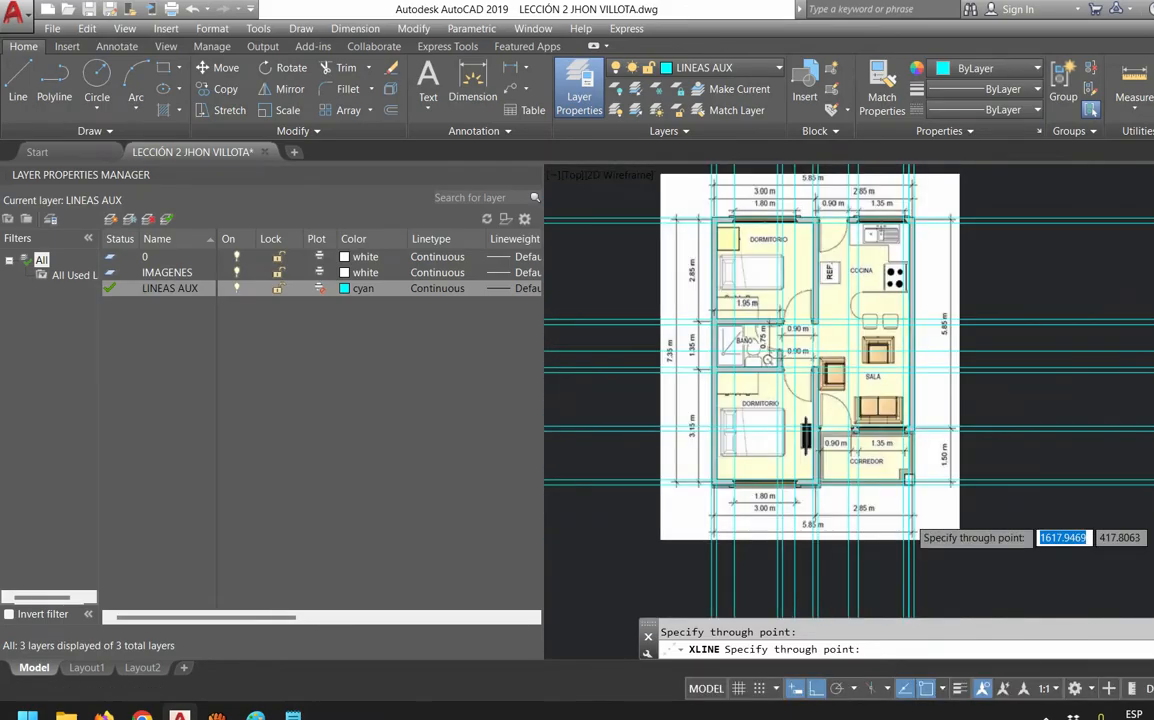
# Add a horizontal construction line along the upper edge of the square column at CORREDOR's outer corner
pyautogui.scroll(8, 908, 518)
pyautogui.press('Escape')
pyautogui.press('Return')
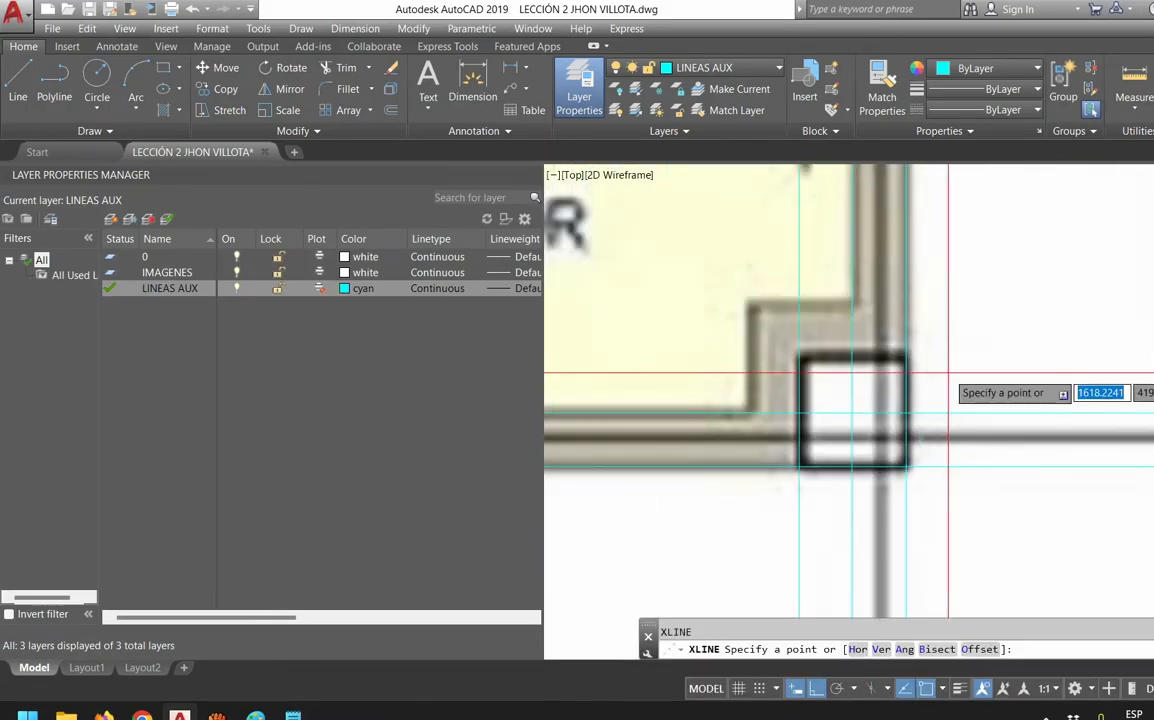
pyautogui.click(903, 374)
pyautogui.scroll(4, 903, 370)
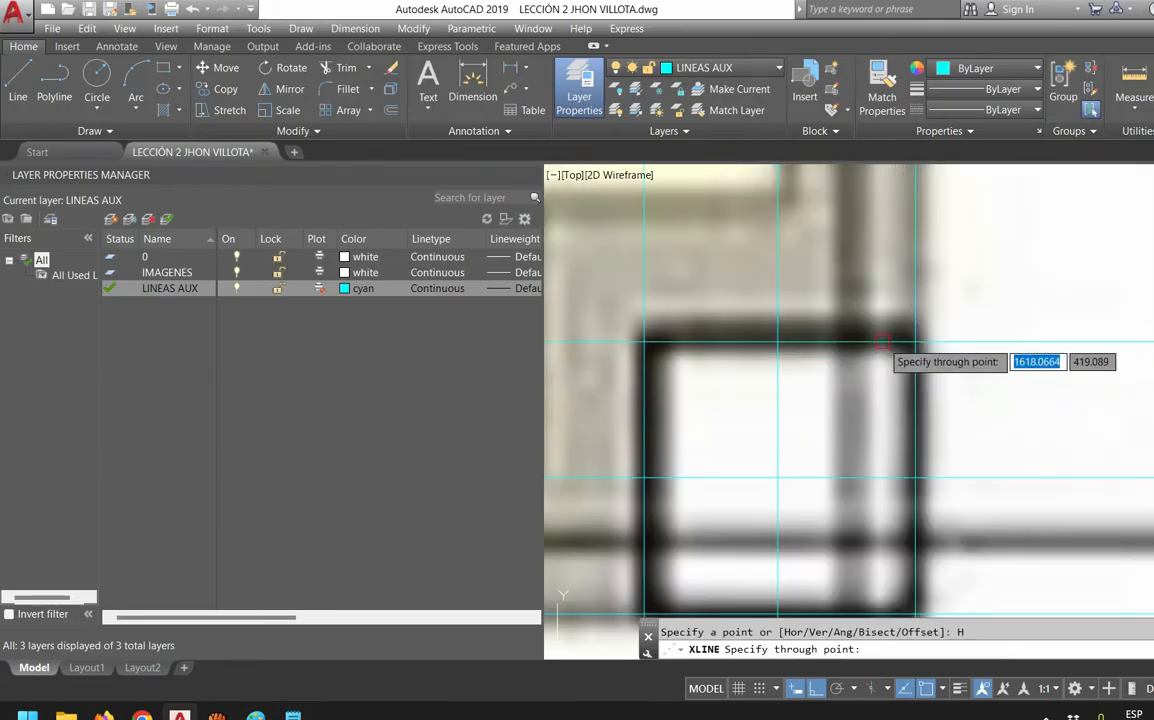
pyautogui.scroll(-3, 900, 380)
pyautogui.press('Escape')
# Switch to the Notepad notes to consult the XL options H and V, and return to the AutoCAD drawing
pyautogui.scroll(-4, 900, 385)
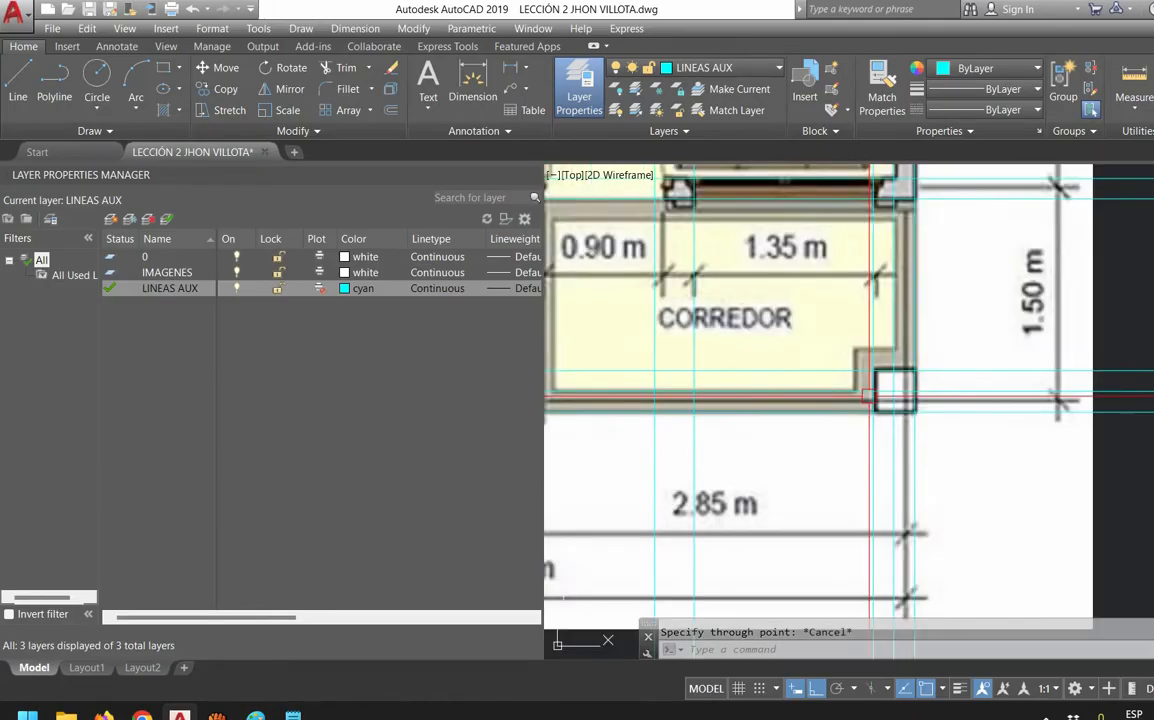
pyautogui.scroll(-5, 714, 513)
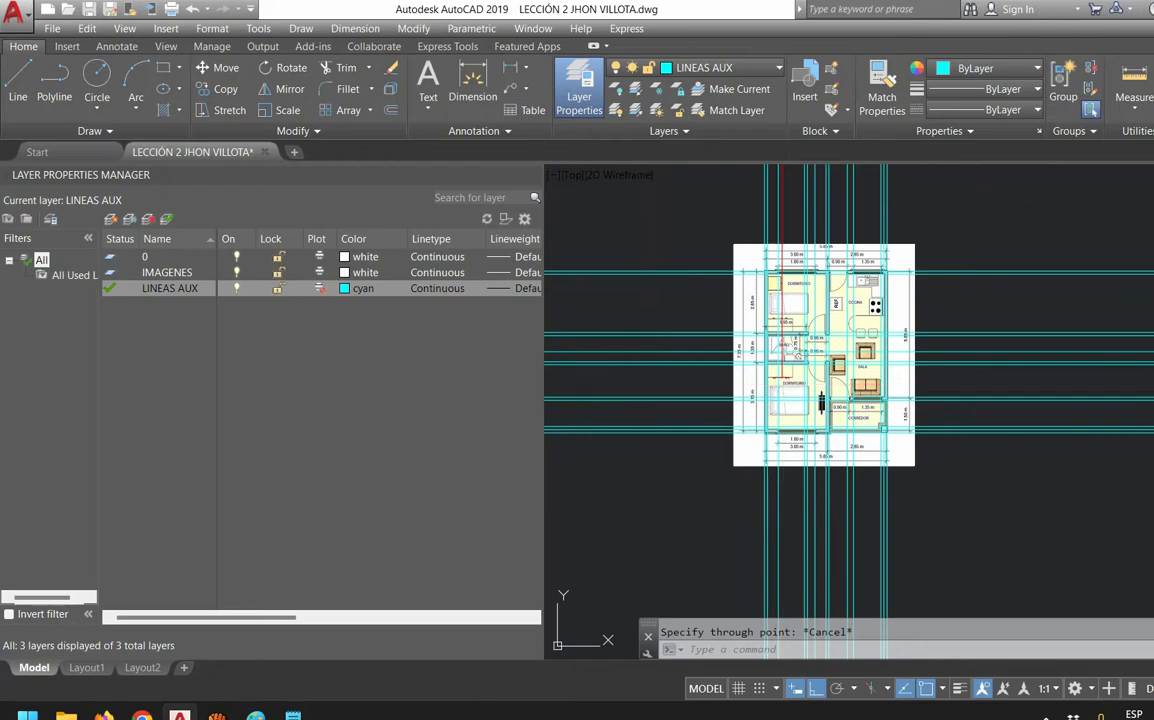
pyautogui.hotkey('alt', 'Tab')
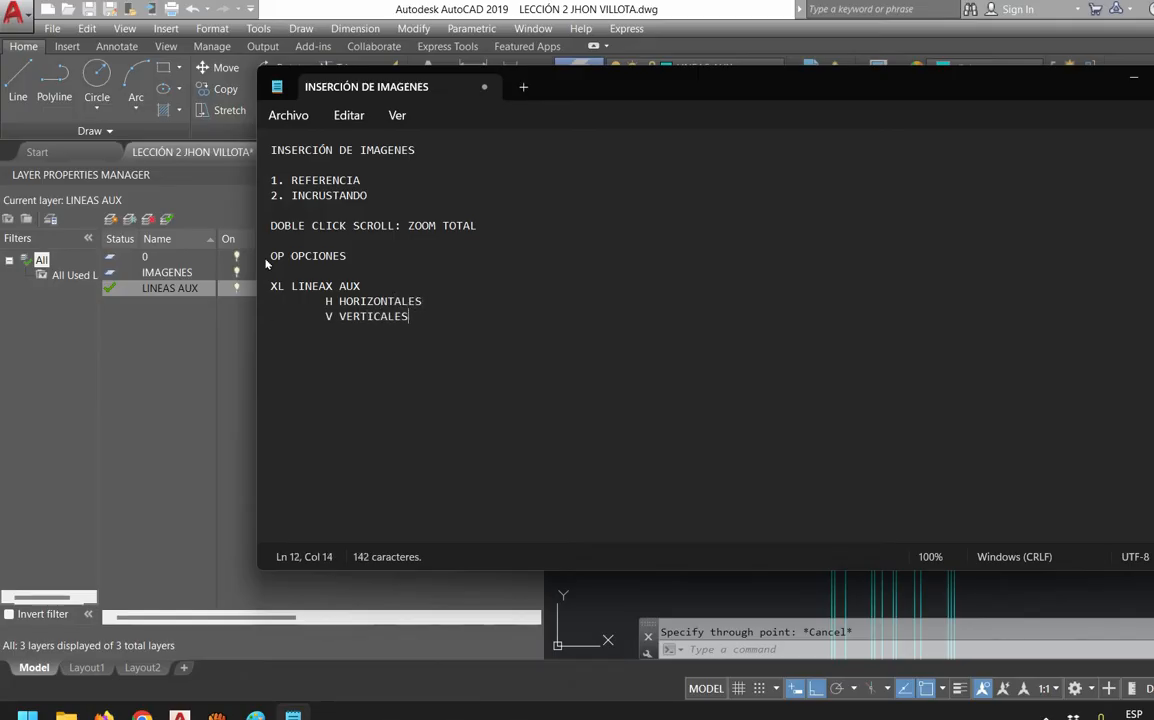
pyautogui.hotkey('alt', 'Tab')
# Try a construction line at a free angle in the empty area beside the floor plan with Ortho turned off
pyautogui.scroll(-4, 939, 483)
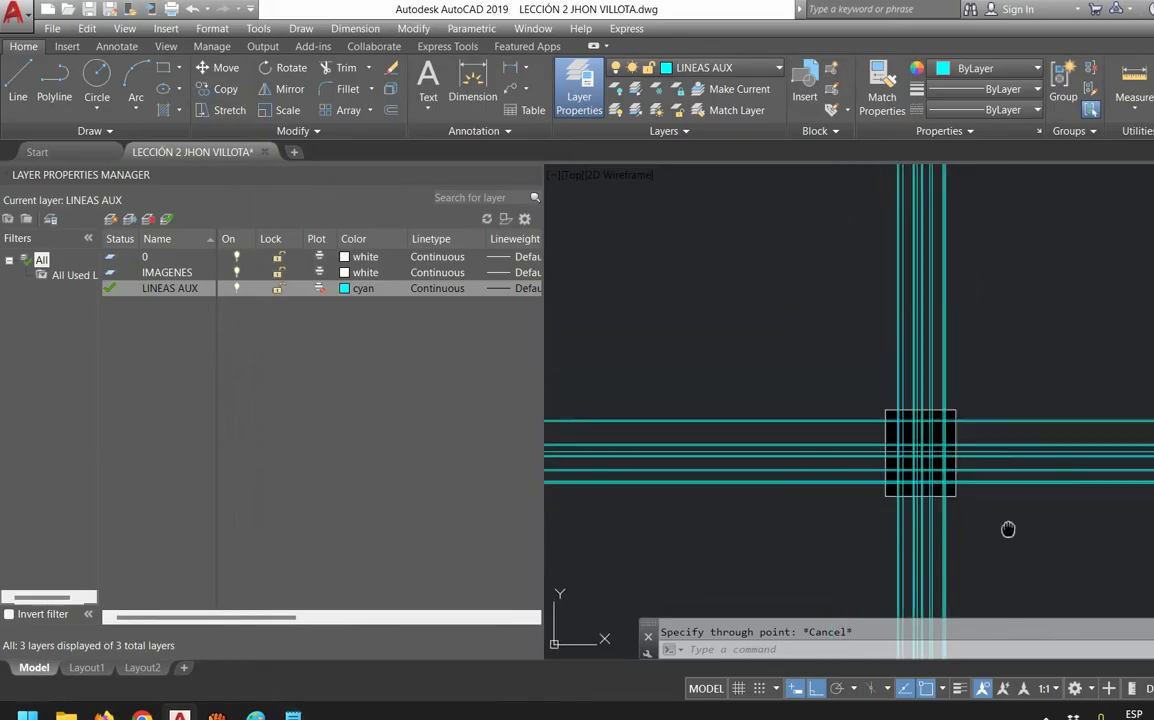
pyautogui.moveTo(1007, 530); pyautogui.dragTo(832, 440, button='middle')
pyautogui.scroll(2, 846, 447)
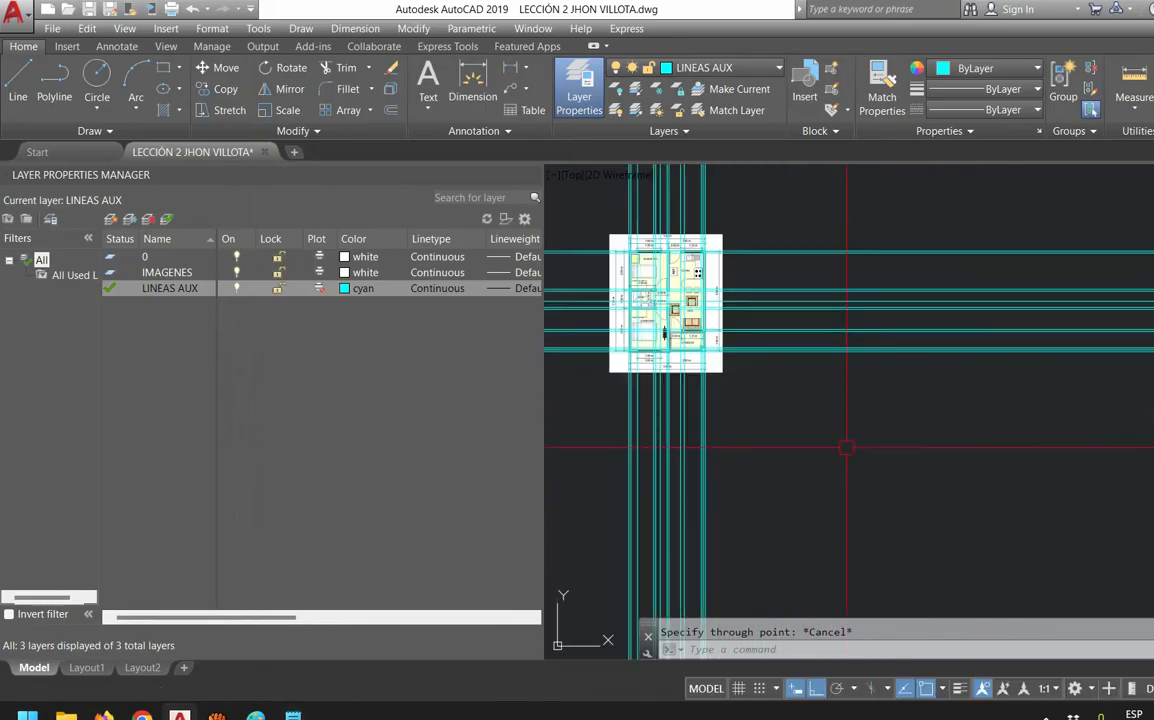
pyautogui.press('Return')
pyautogui.click(868, 510)
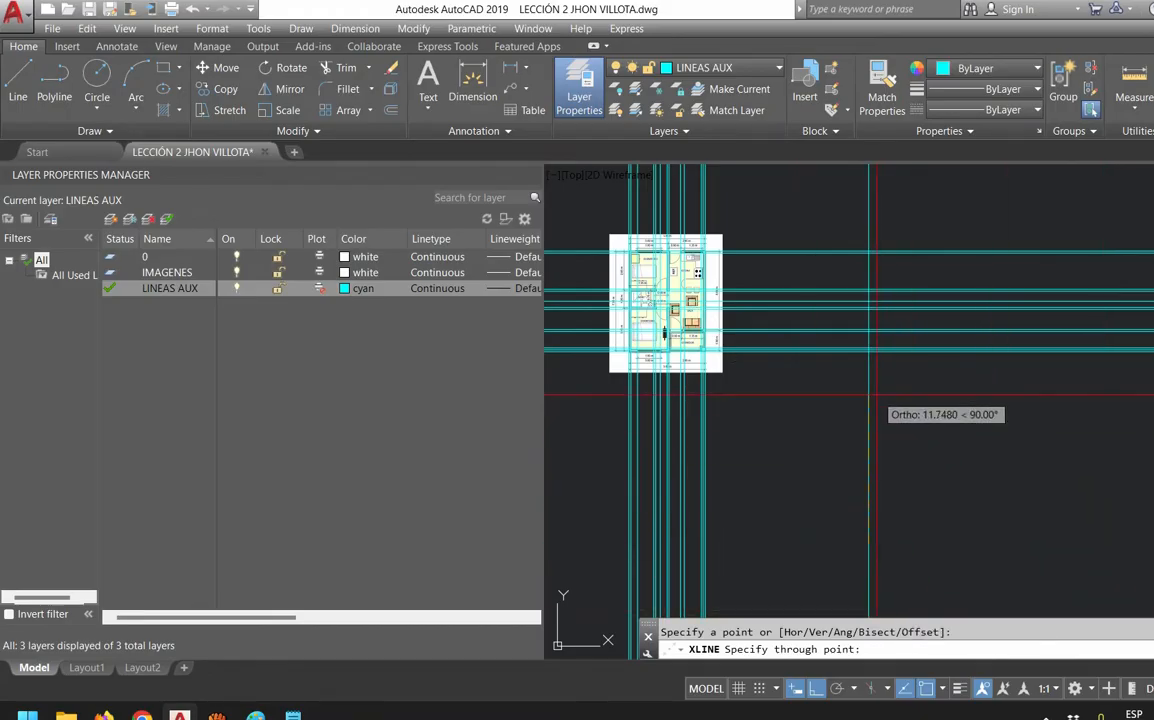
pyautogui.press('F8')
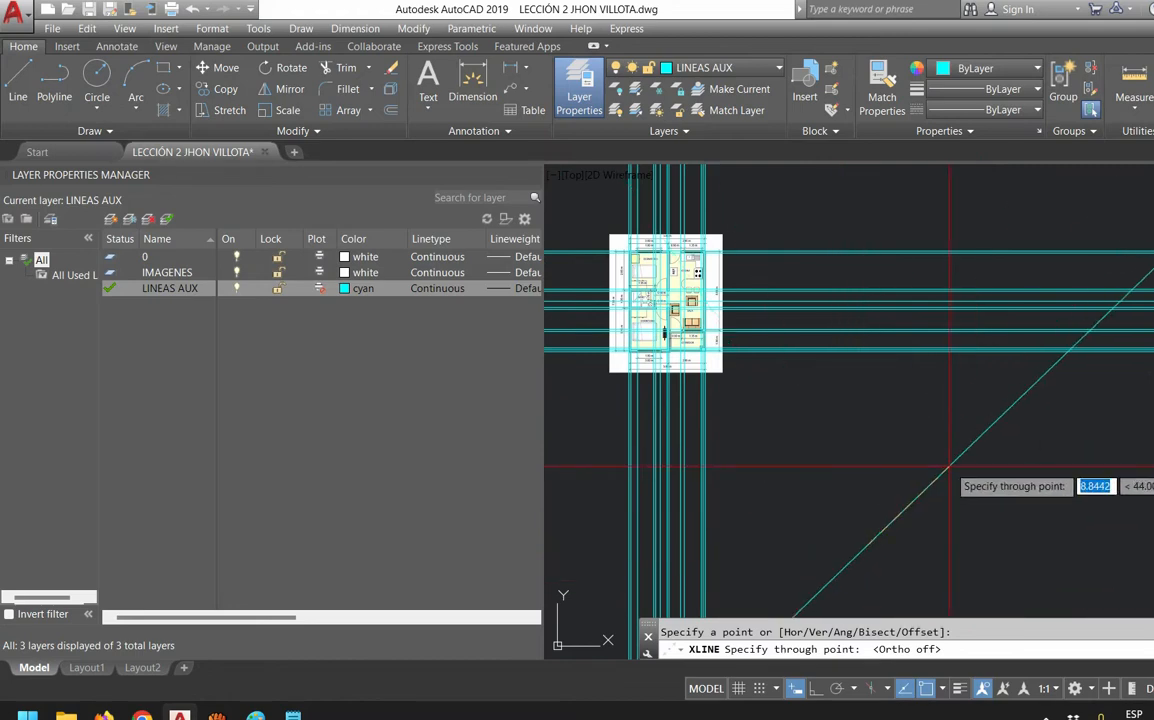
pyautogui.press('Escape')
pyautogui.scroll(4, 670, 300)
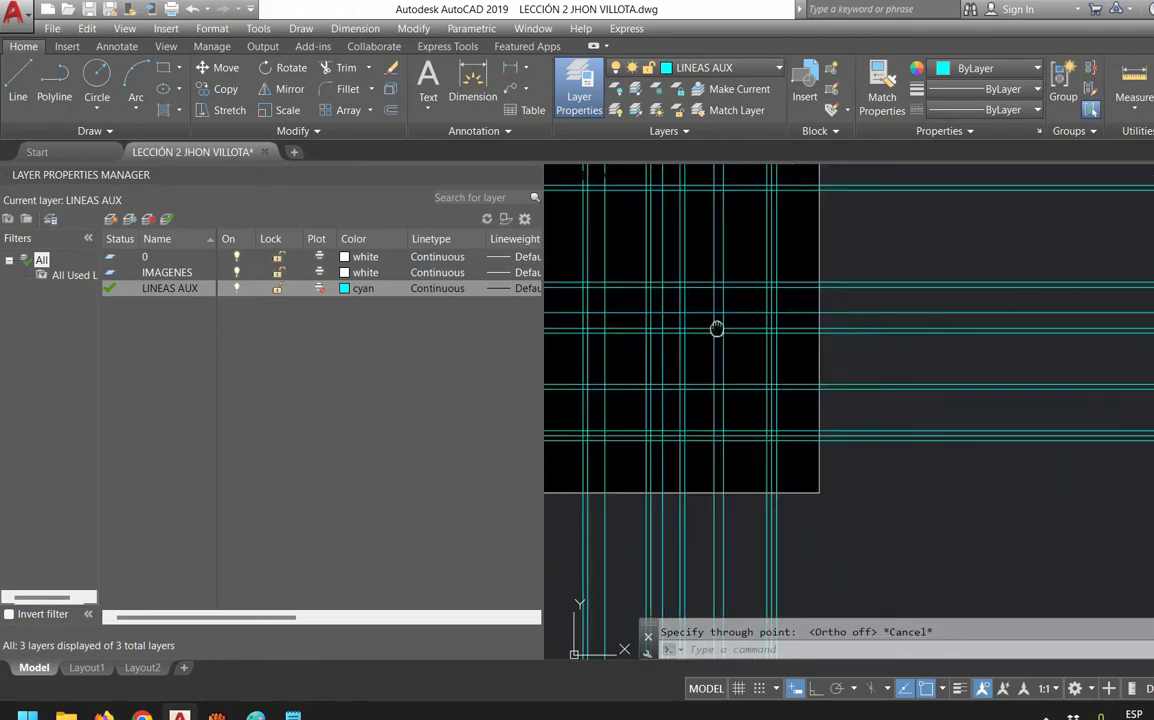
pyautogui.moveTo(671, 302); pyautogui.dragTo(800, 391, button='middle')
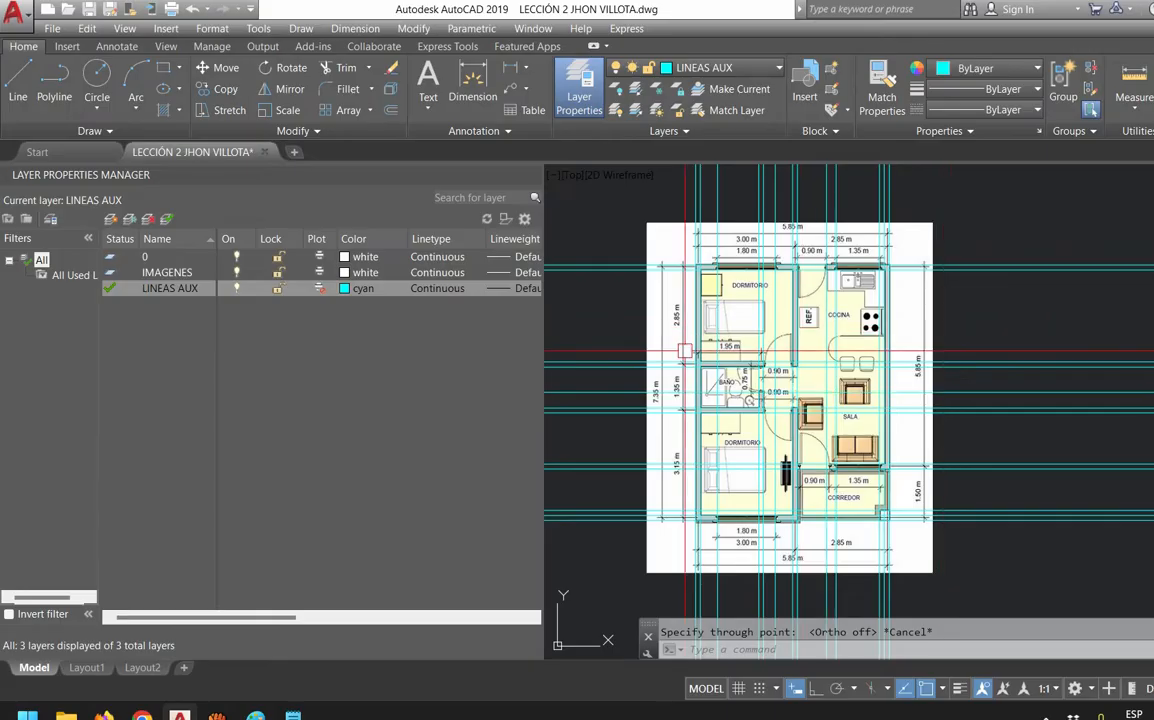
pyautogui.scroll(2, 850, 437)
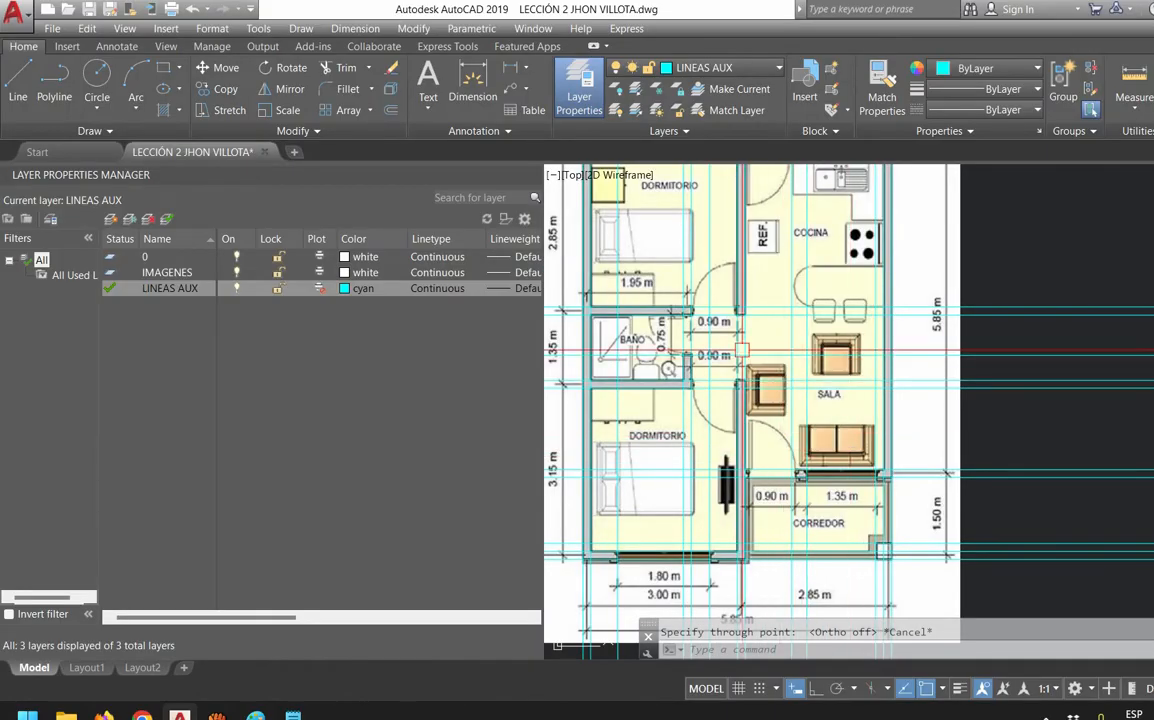
pyautogui.scroll(2, 710, 305)
pyautogui.scroll(-7, 710, 305)
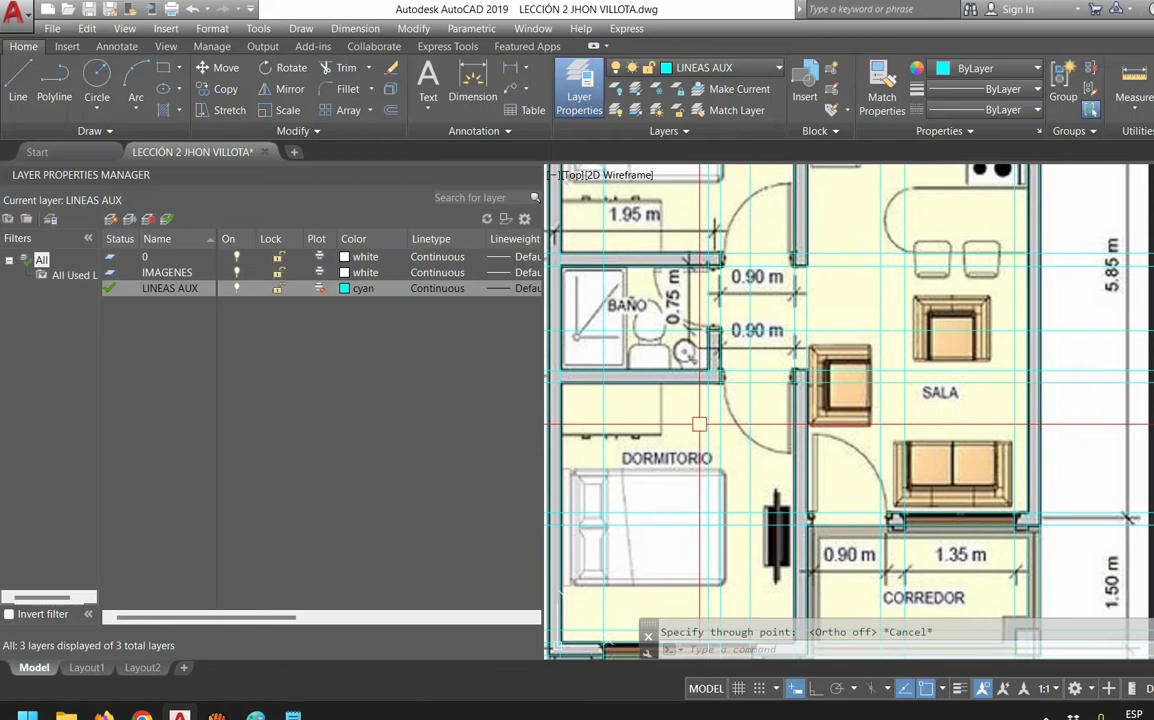
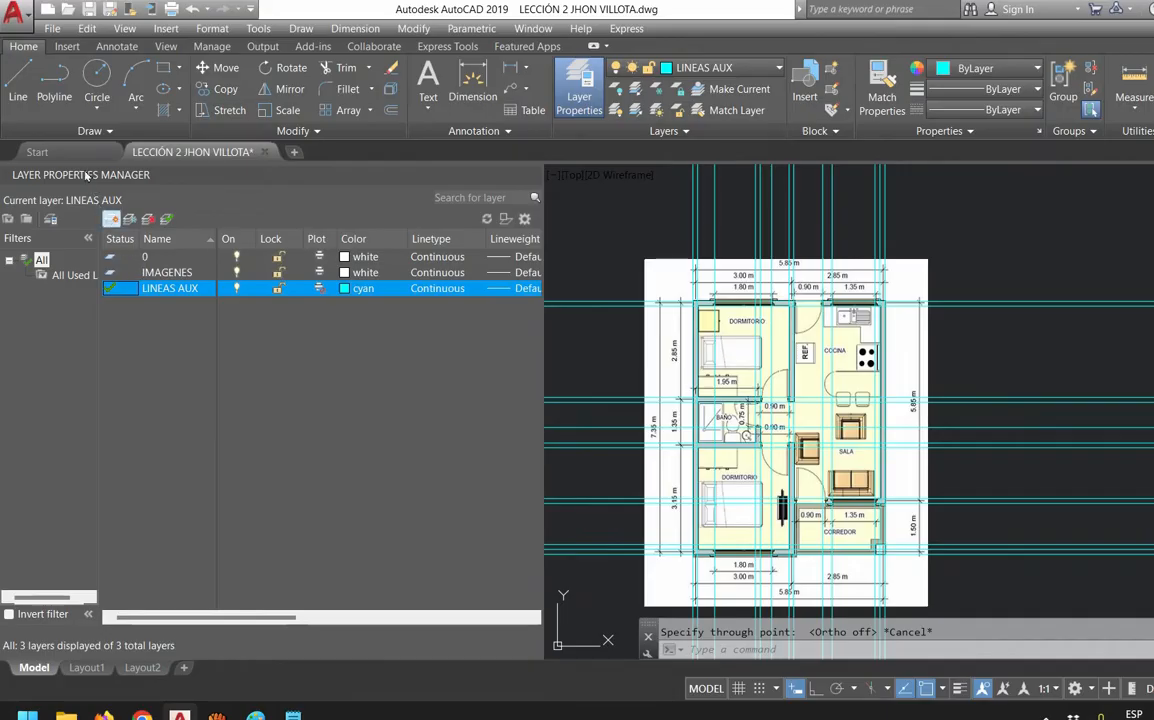
# Create a new layer named MUROS and make it the current layer
pyautogui.click(111, 219)
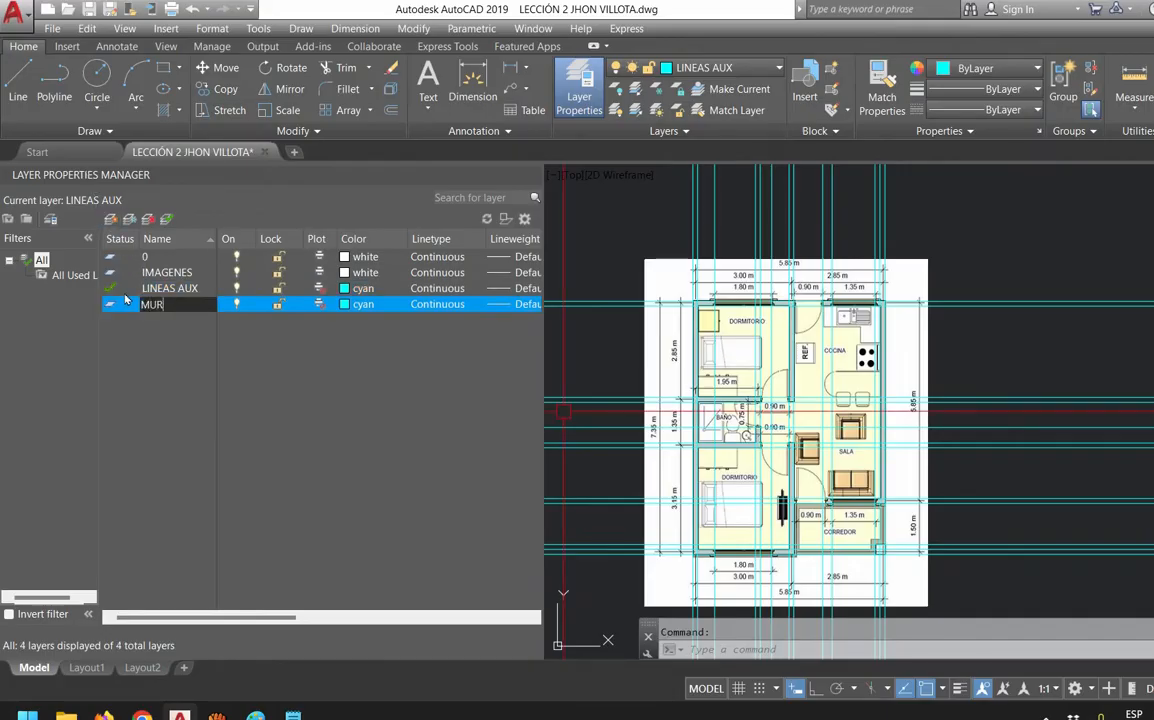
pyautogui.press('Return')
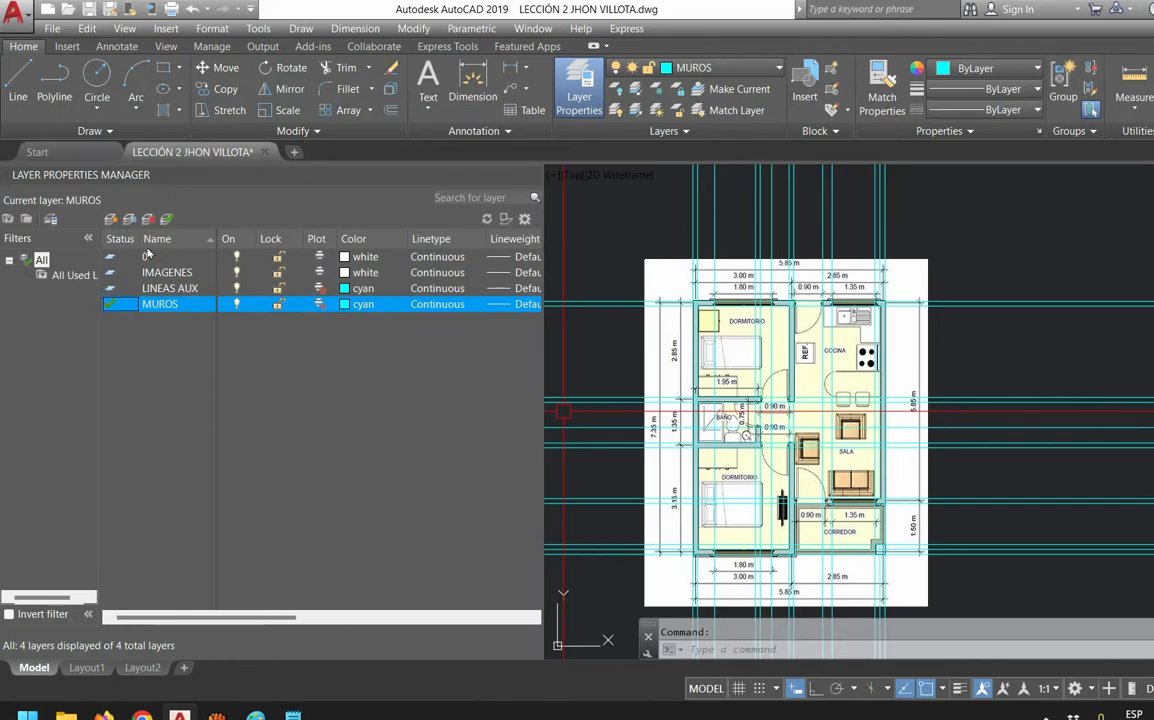
# Make the MUROS layer plottable and set its color to red
pyautogui.press('Up')
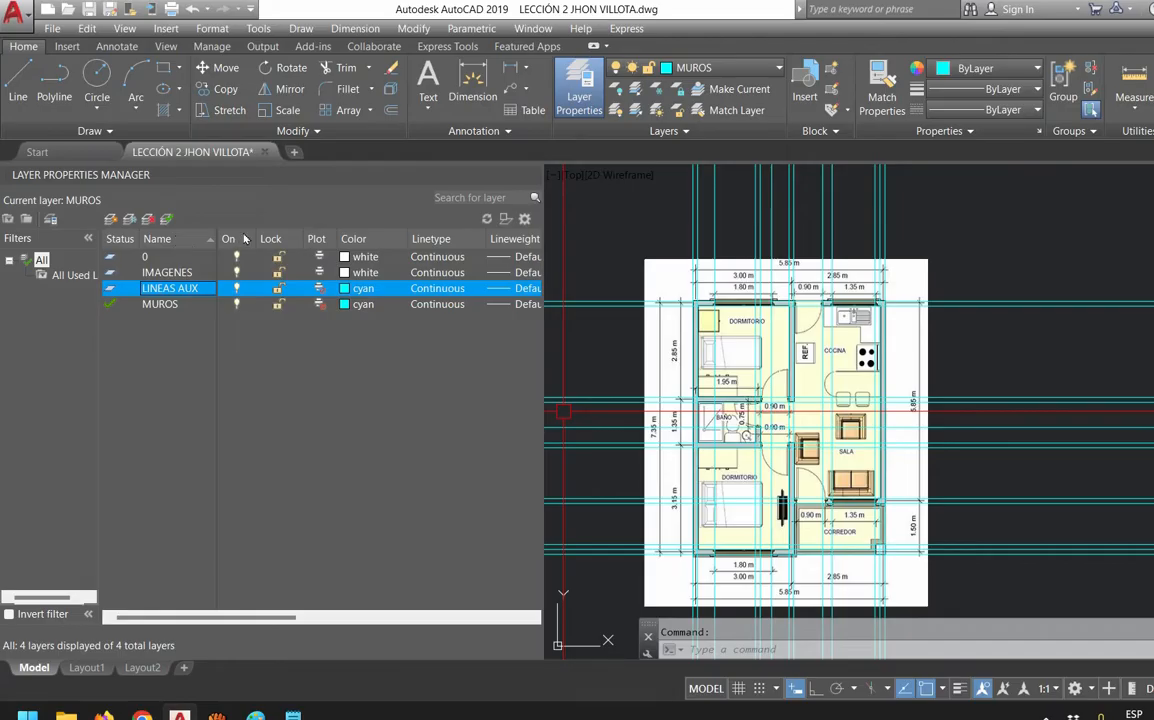
pyautogui.press('Down')
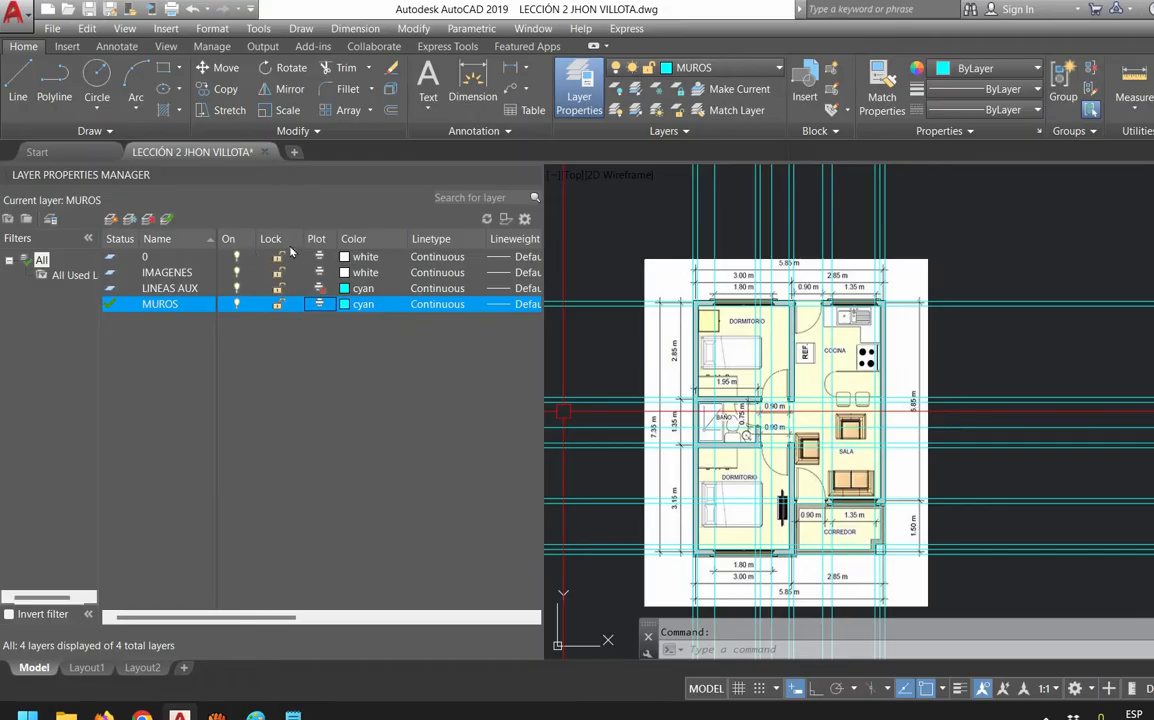
pyautogui.click(360, 304)
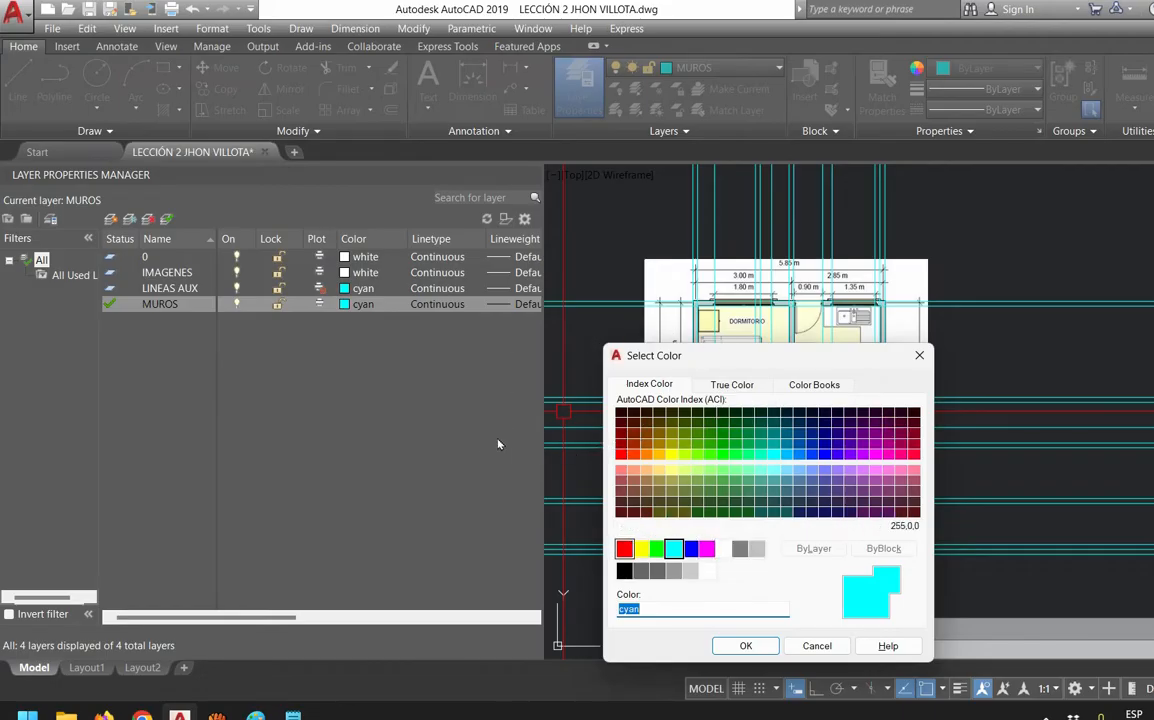
pyautogui.click(624, 548)
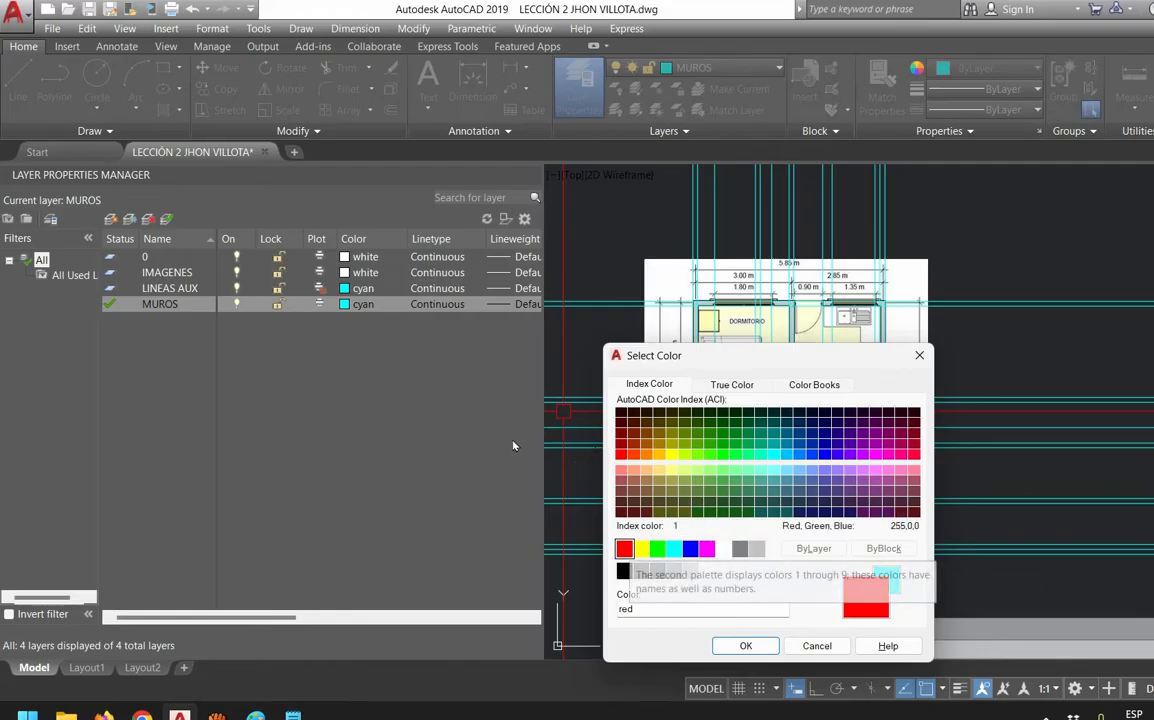
pyautogui.press('Return')
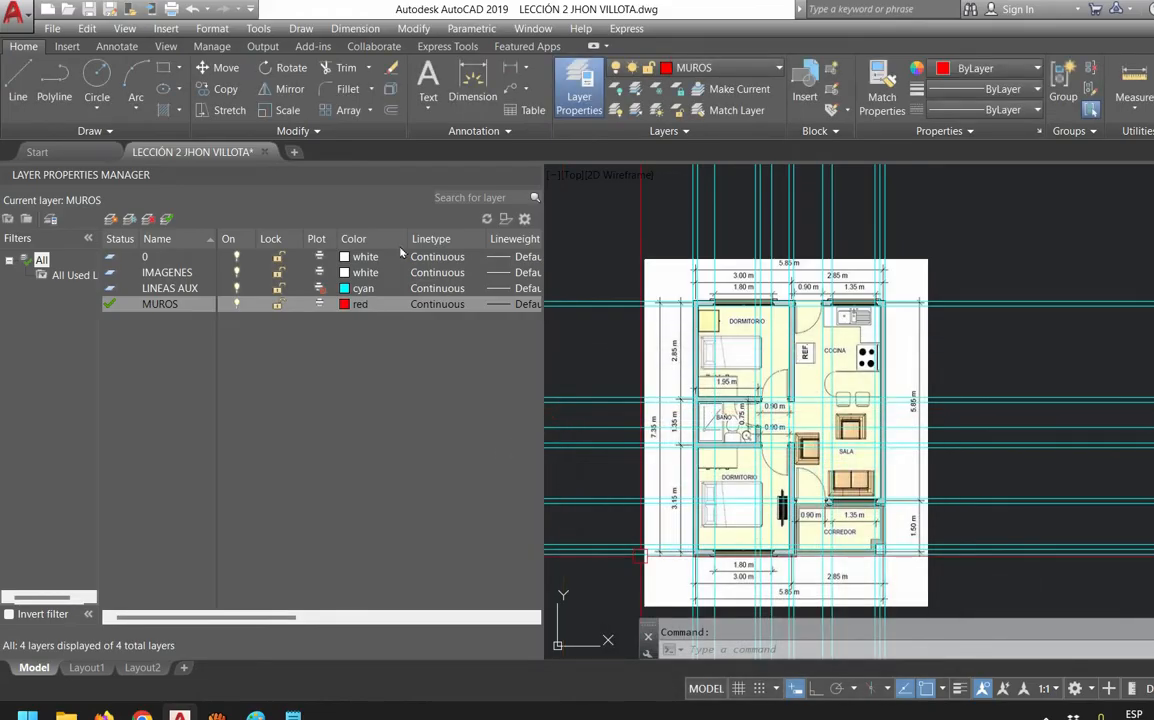
# Set the MUROS layer's lineweight to 0.40 mm and turn on lineweight display in the drawing
pyautogui.click(520, 304)
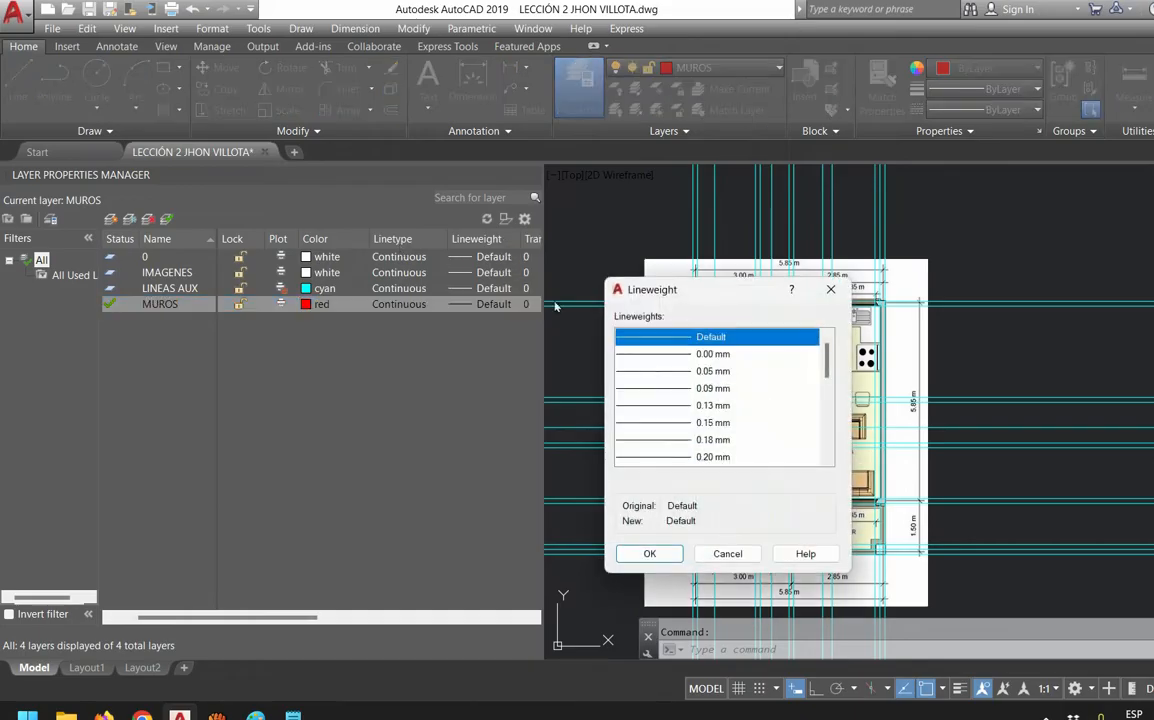
pyautogui.click(714, 457)
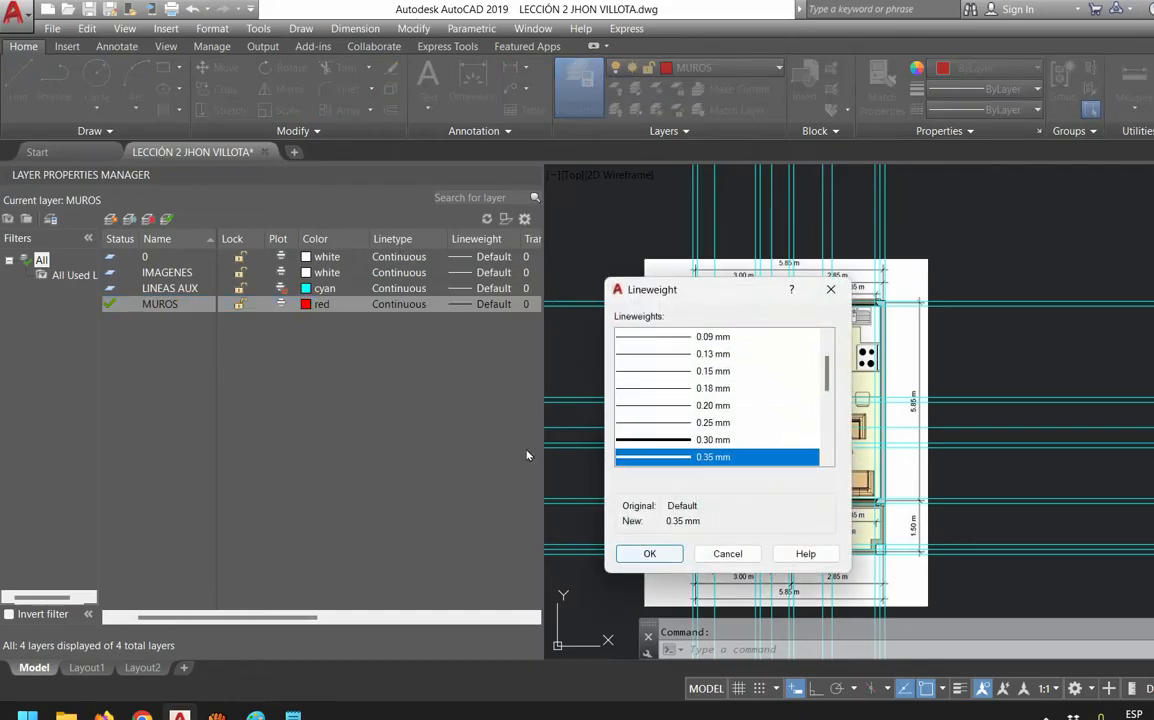
pyautogui.scroll(-1, 702, 430)
pyautogui.click(705, 423)
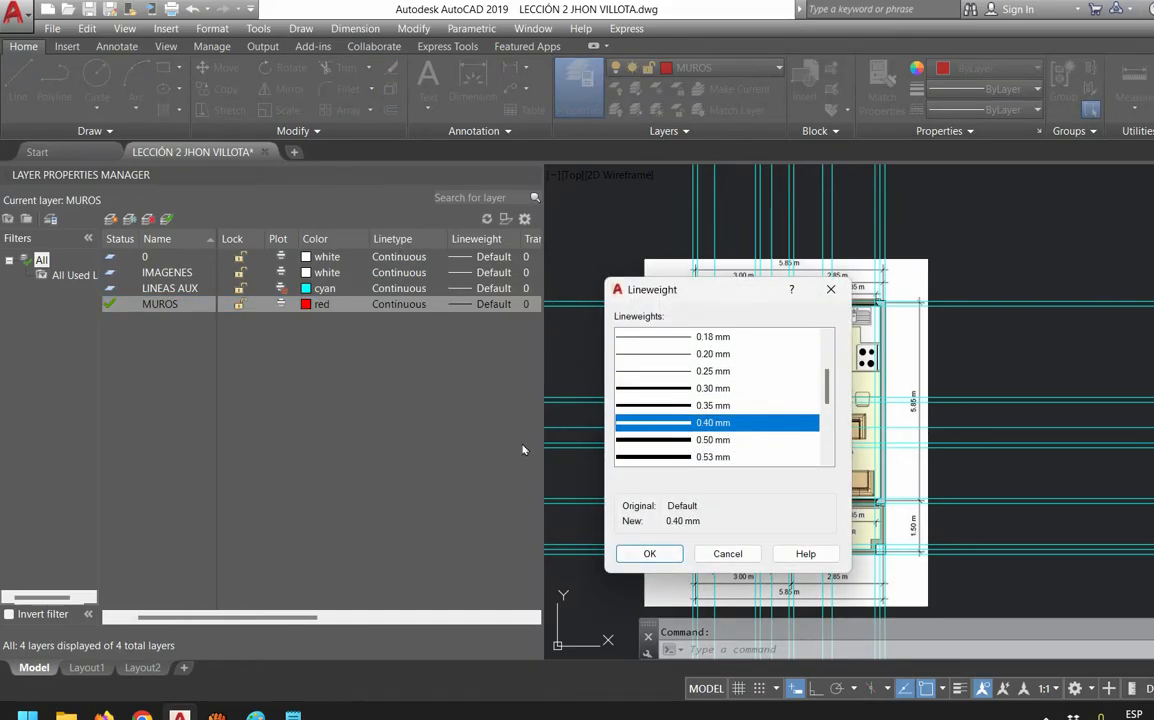
pyautogui.click(650, 554)
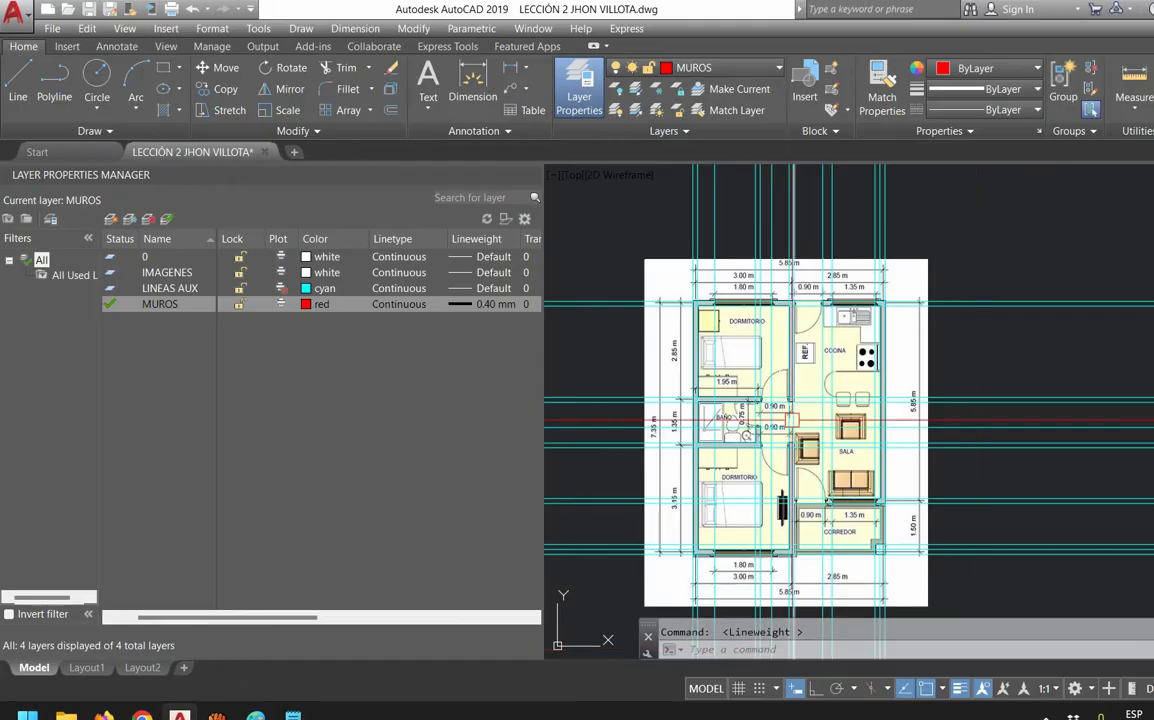
# Start a polyline at the upper DORMITORIO's outer corner, trace the short wall to the window opening, and turn on Ortho
pyautogui.scroll(5, 700, 300)
pyautogui.scroll(3, 790, 262)
pyautogui.press('Escape')
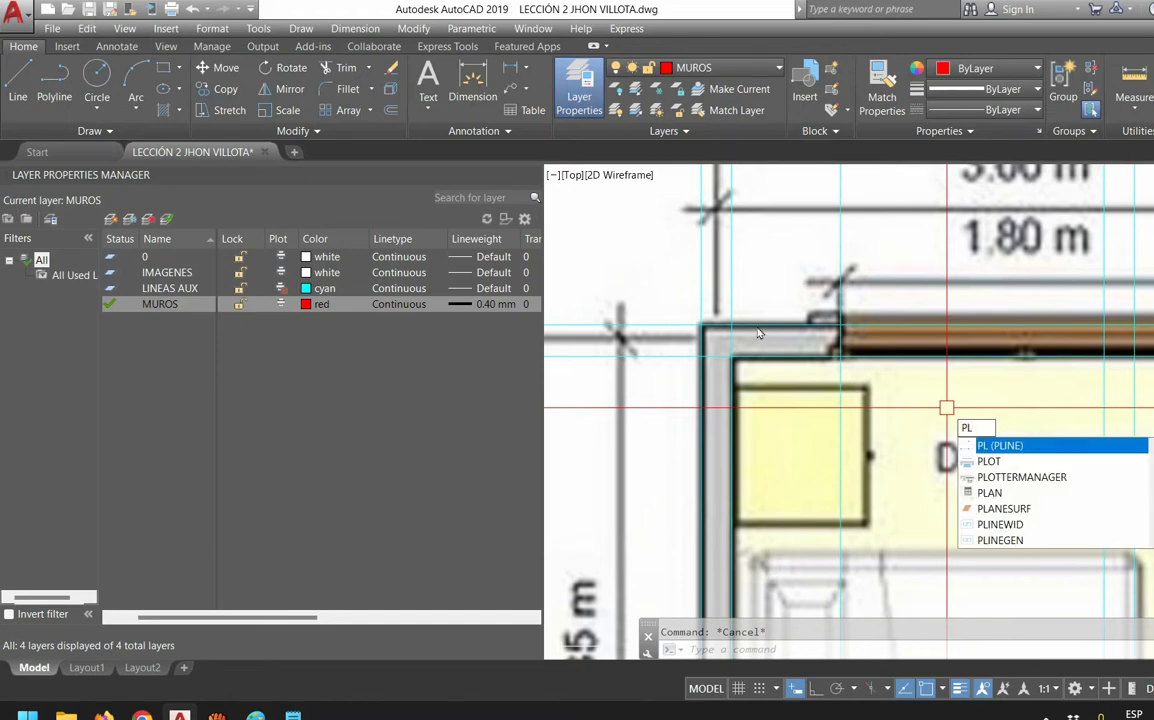
pyautogui.press('Return')
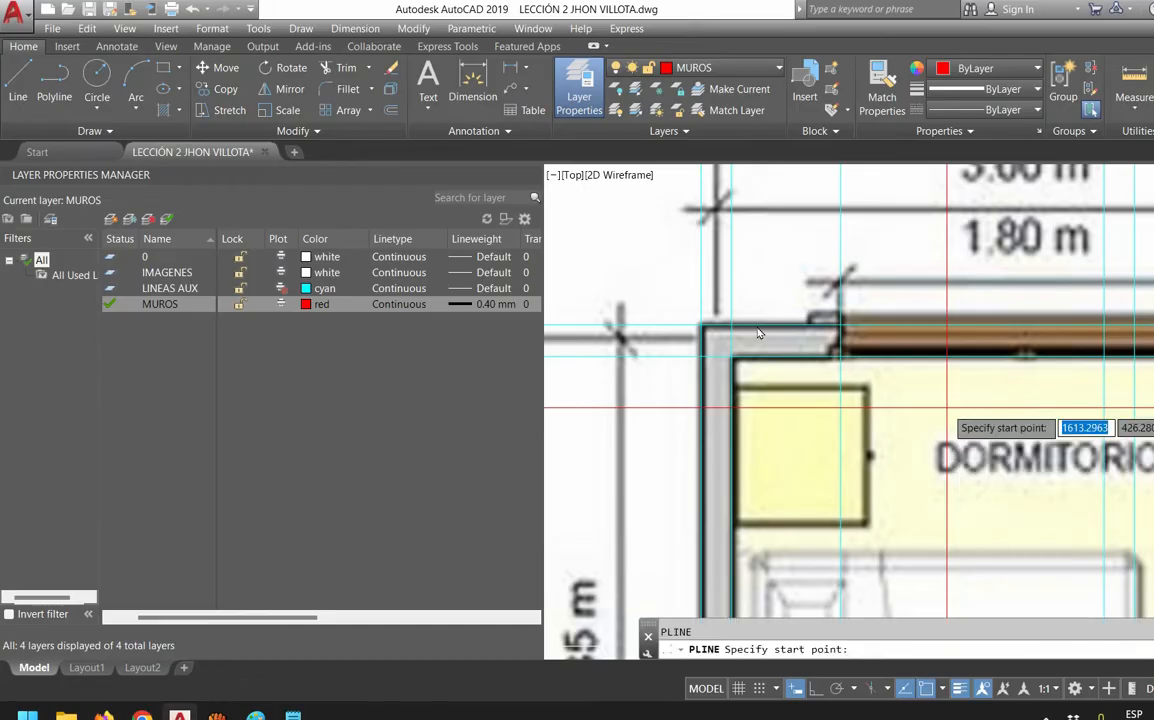
pyautogui.click(703, 324)
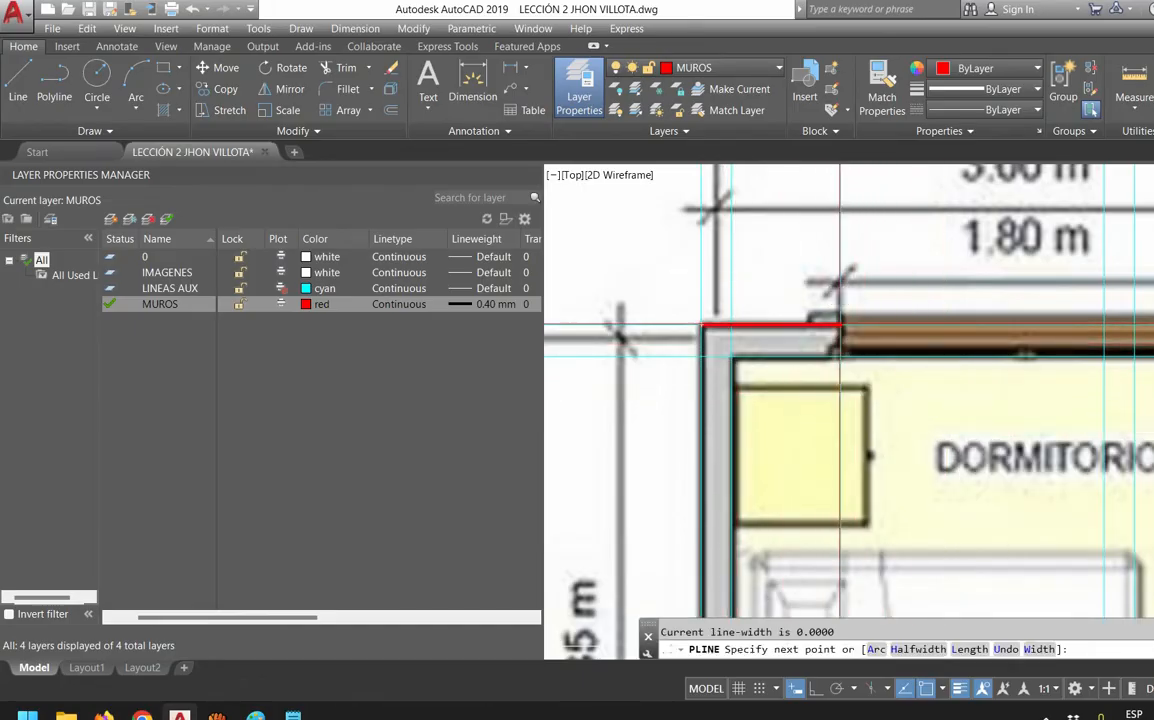
pyautogui.click(839, 326)
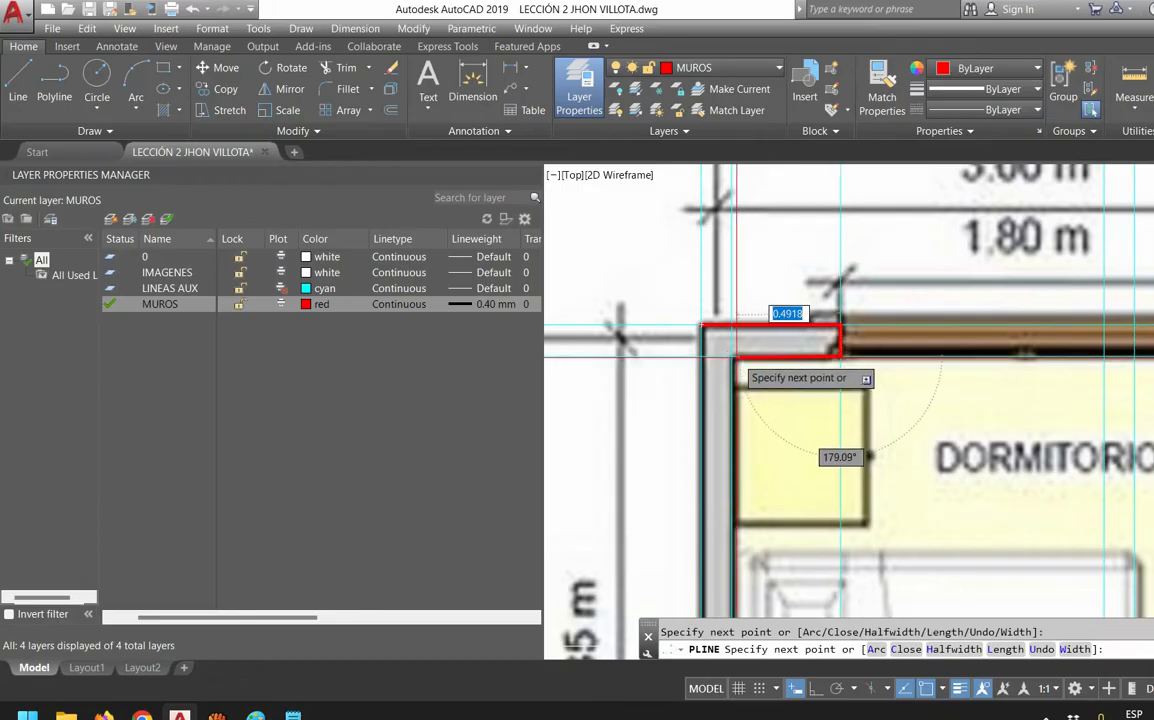
pyautogui.press('F8')
pyautogui.scroll(-4, 770, 421)
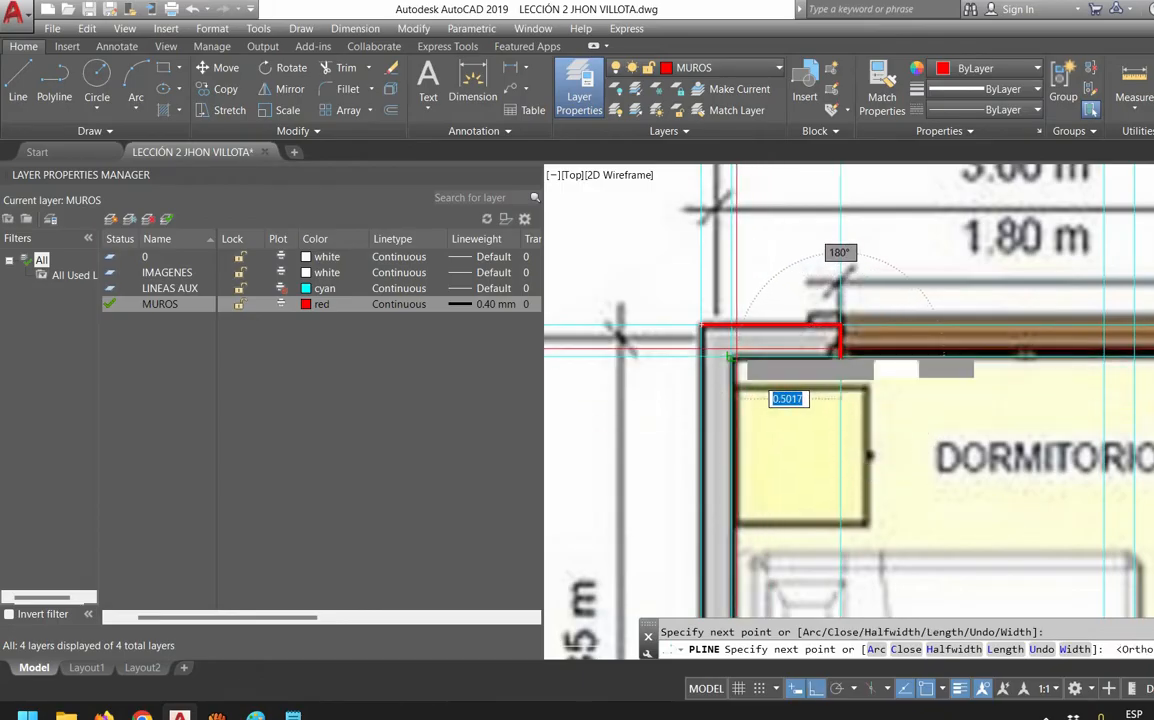
# Continue the polyline down the upper DORMITORIO's inner wall face and around the wall separating it from BAÑO
pyautogui.scroll(8, 760, 503)
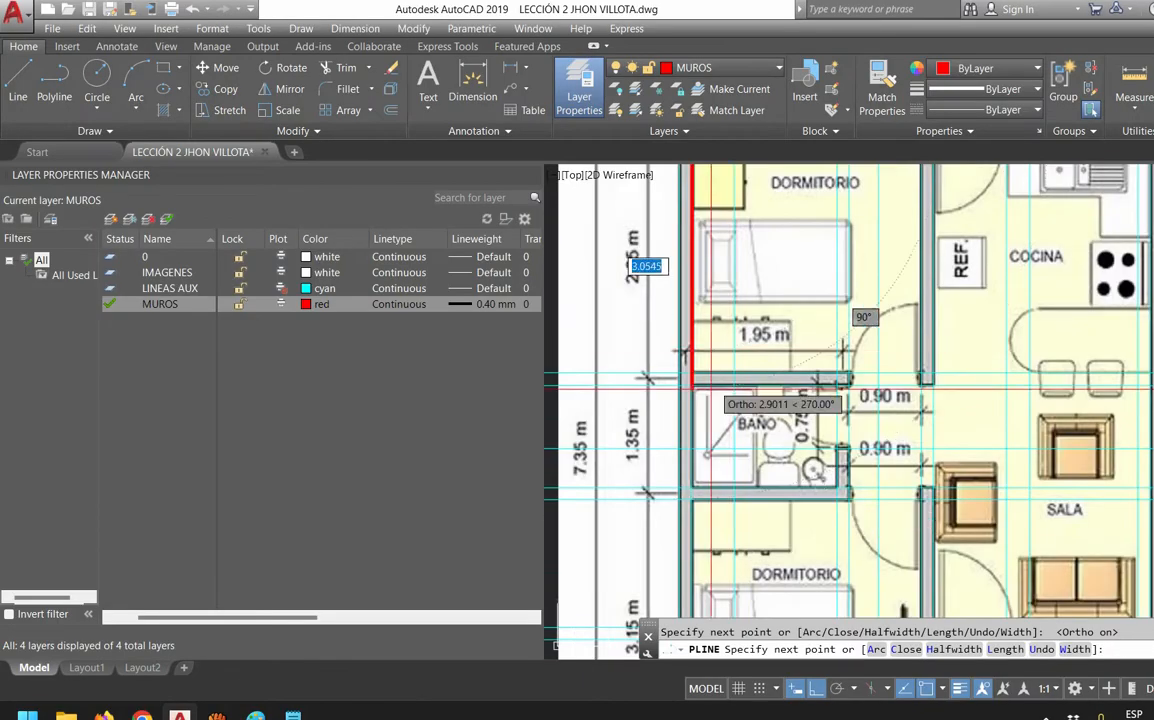
pyautogui.click(646, 328)
pyautogui.moveTo(1152, 322); pyautogui.dragTo(959, 315, button='middle')
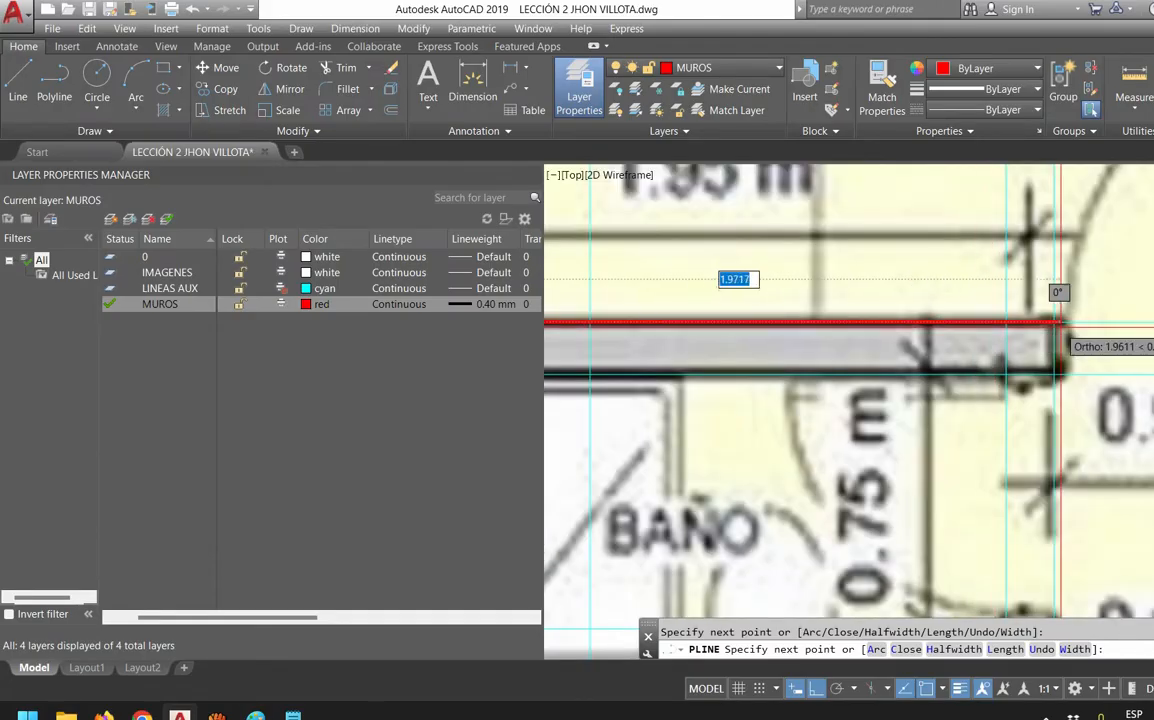
pyautogui.click(1054, 323)
pyautogui.click(1058, 376)
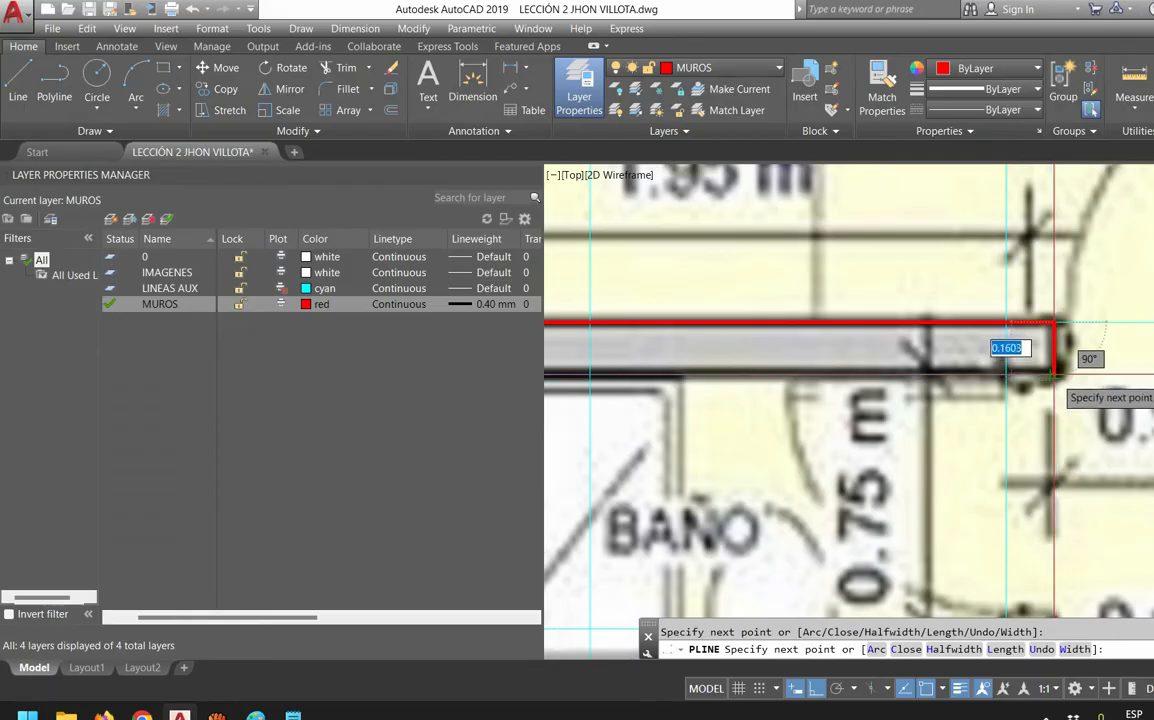
pyautogui.scroll(-2, 1058, 376)
pyautogui.click(658, 376)
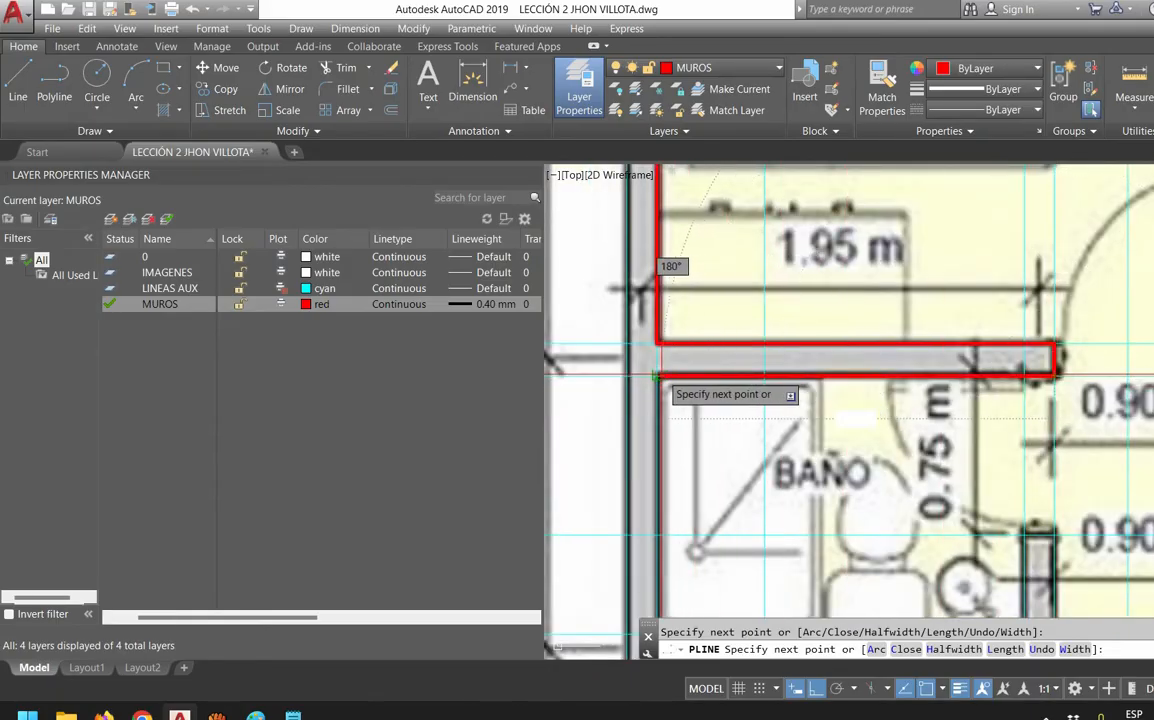
# Continue the polyline along BAÑO's inner face and around its lower wall, including the short return beside the door
pyautogui.moveTo(705, 503); pyautogui.dragTo(735, 228, button='middle')
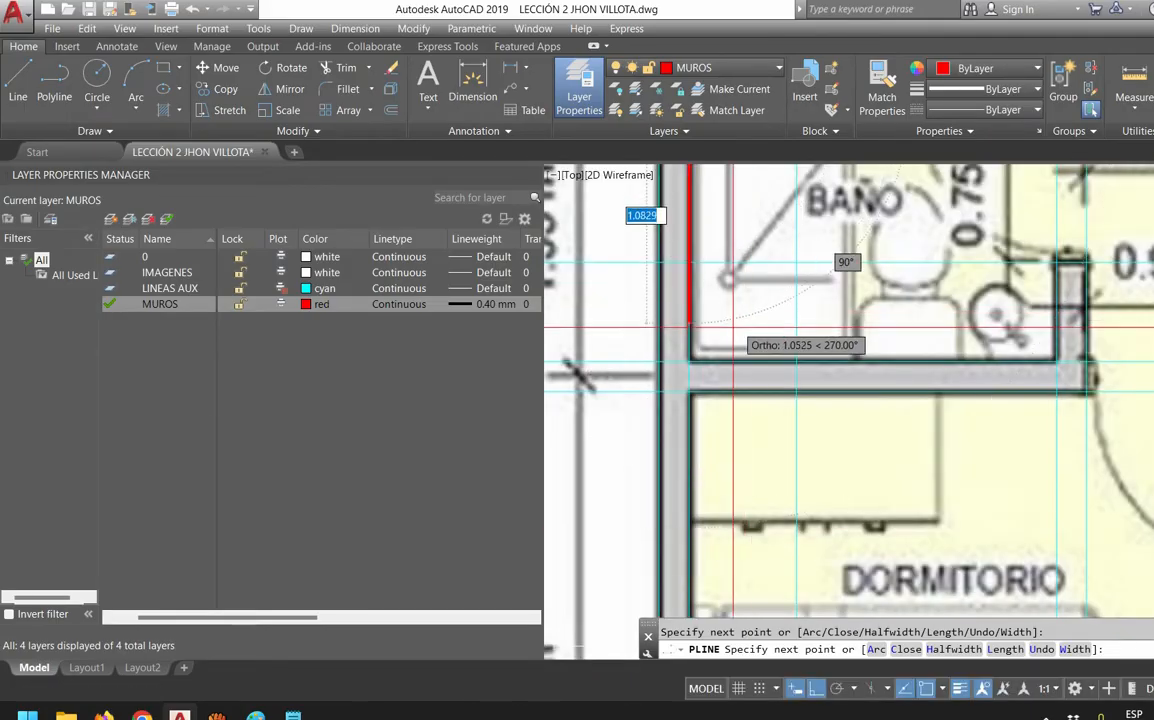
pyautogui.click(689, 359)
pyautogui.click(1056, 358)
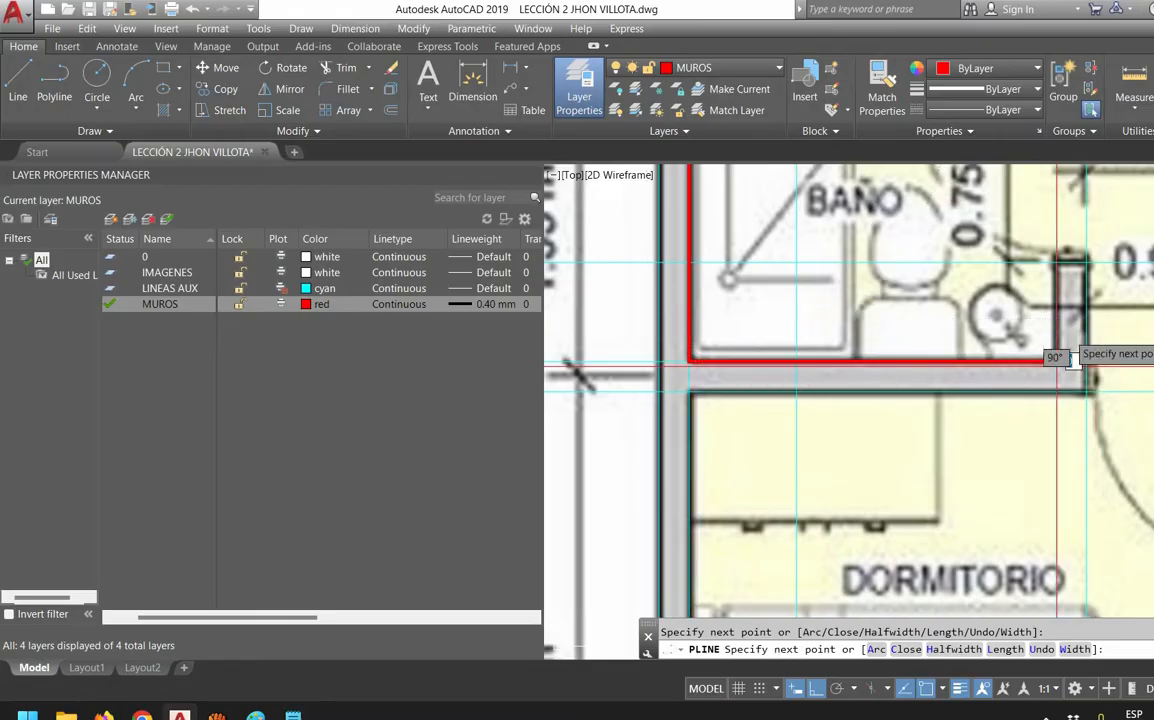
pyautogui.click(1058, 262)
pyautogui.click(1087, 263)
pyautogui.click(1087, 390)
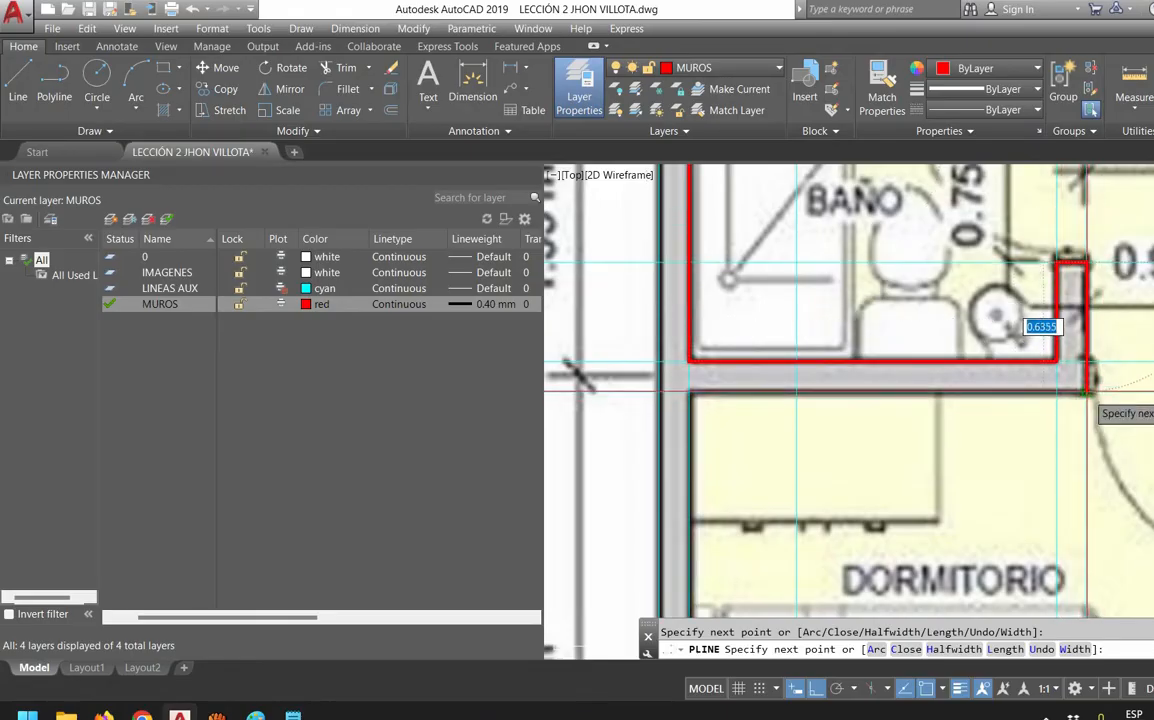
pyautogui.click(688, 391)
# Continue the polyline down the lower DORMITORIO's inner face to the edge of its 1.80 m window opening
pyautogui.scroll(-2, 735, 447)
pyautogui.moveTo(735, 474); pyautogui.dragTo(747, 290, button='middle')
pyautogui.moveTo(745, 502); pyautogui.dragTo(745, 267, button='middle')
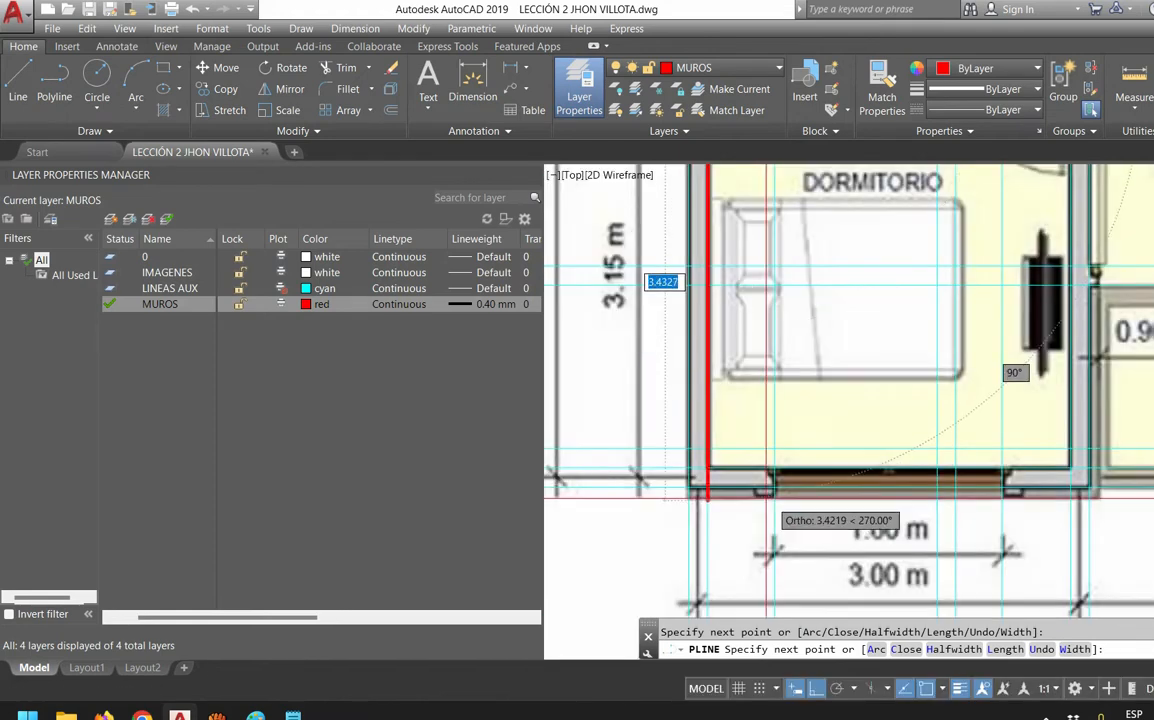
pyautogui.click(708, 467)
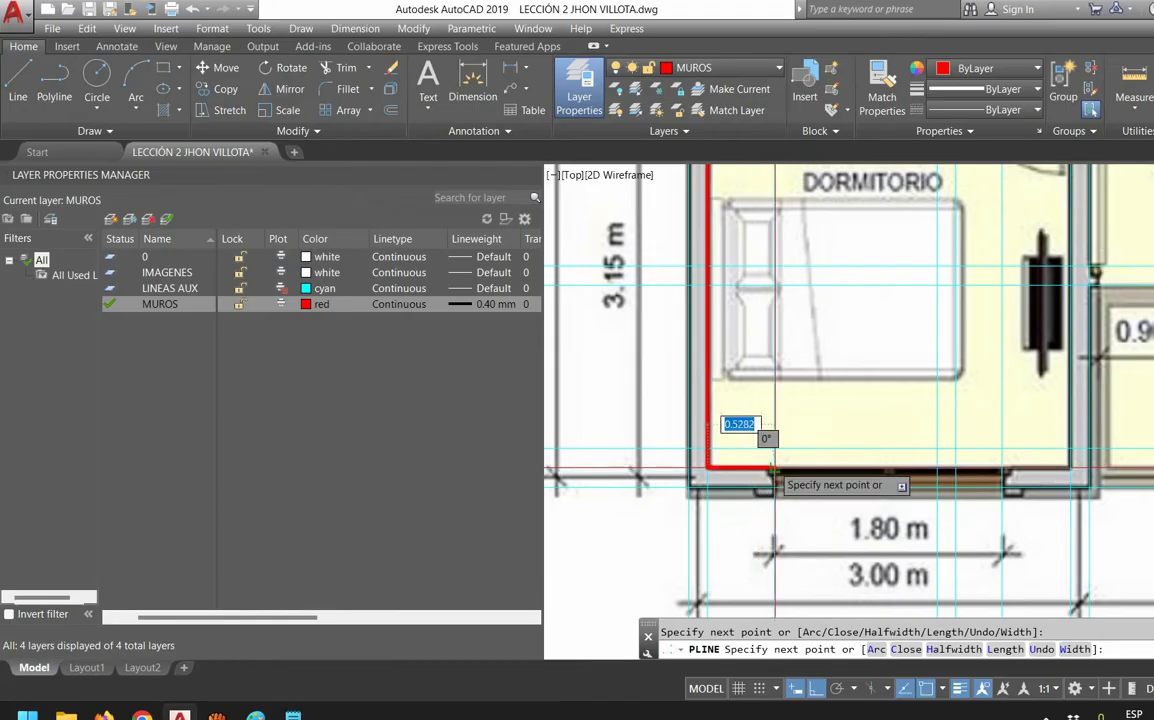
pyautogui.click(774, 467)
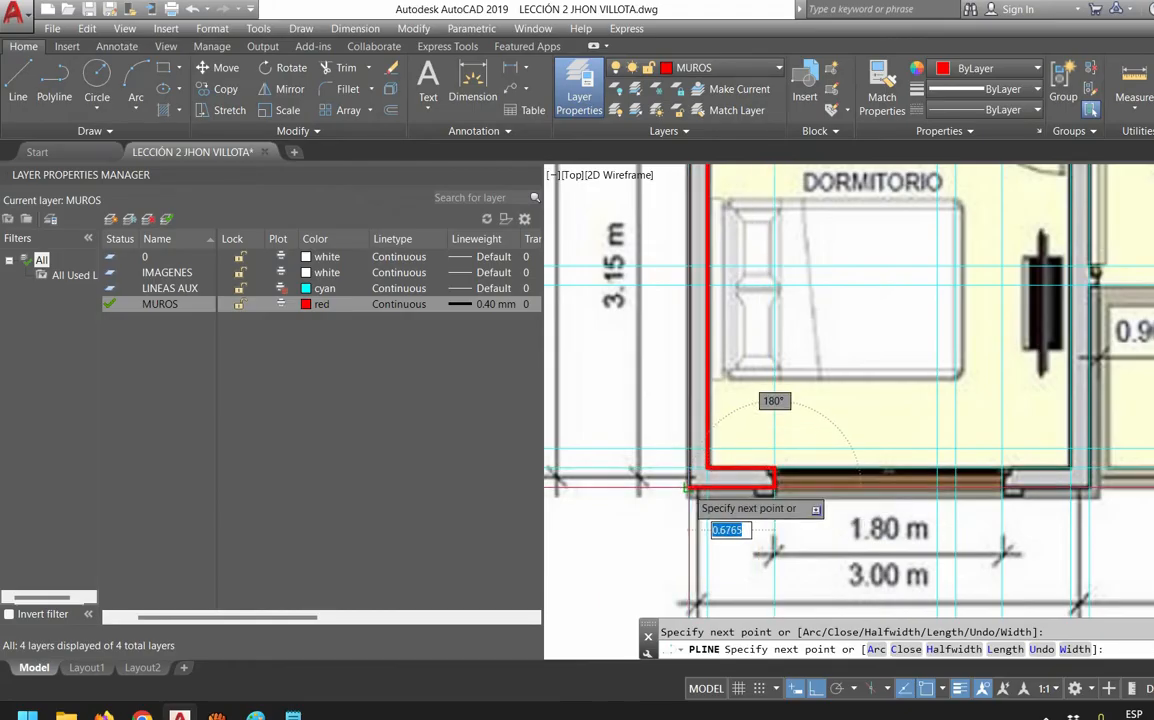
# Run the polyline up the outer face of the exterior wall and close it at the starting corner
pyautogui.scroll(-2, 718, 344)
pyautogui.scroll(4, 700, 230)
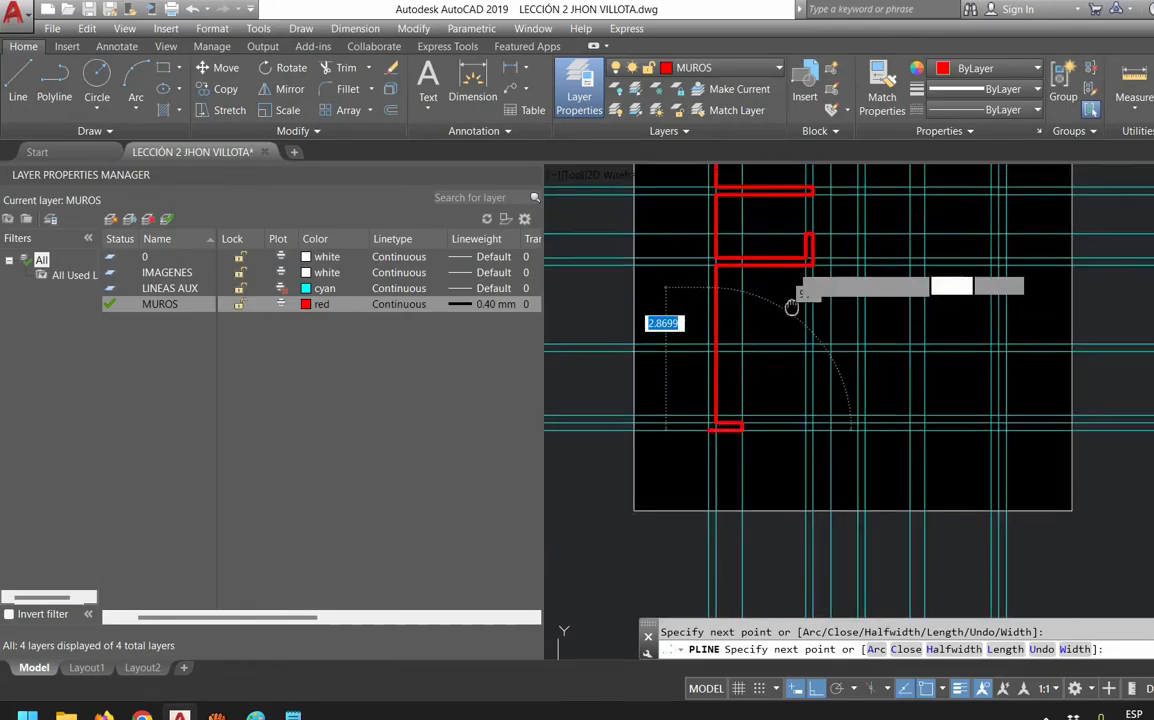
pyautogui.scroll(3, 640, 265)
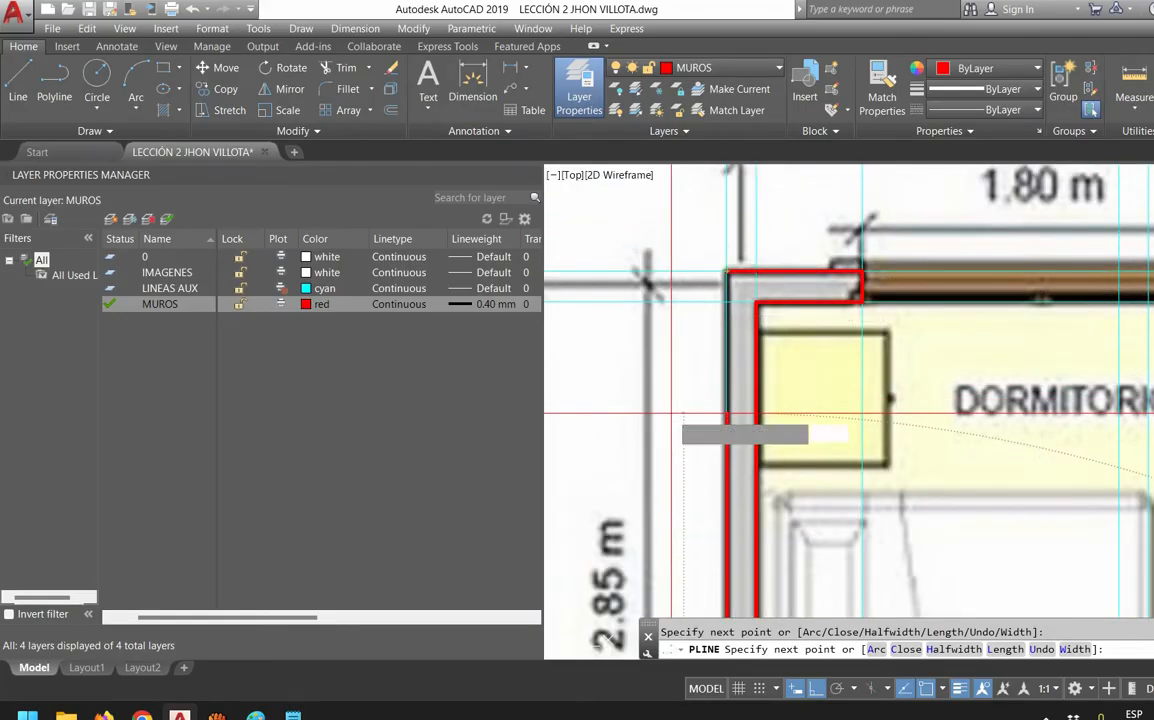
pyautogui.press('Return')
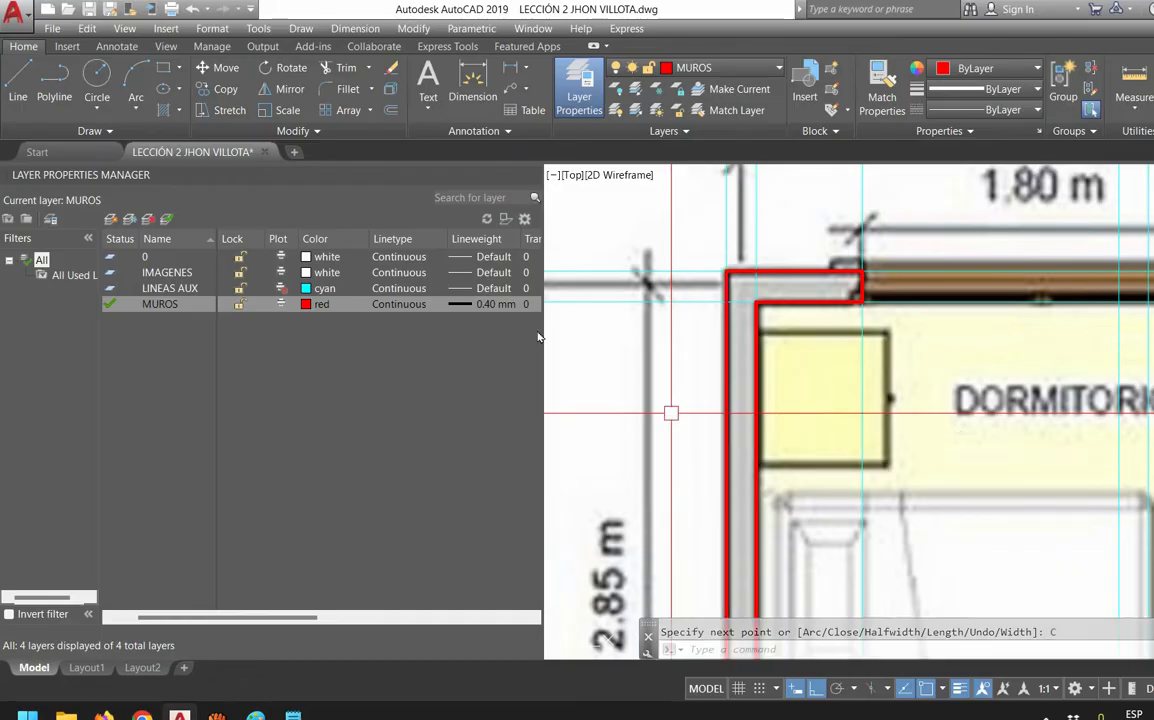
# Select the closed wall polyline to review its full outline over the floor plan, and clear the selection
pyautogui.click(756, 380)
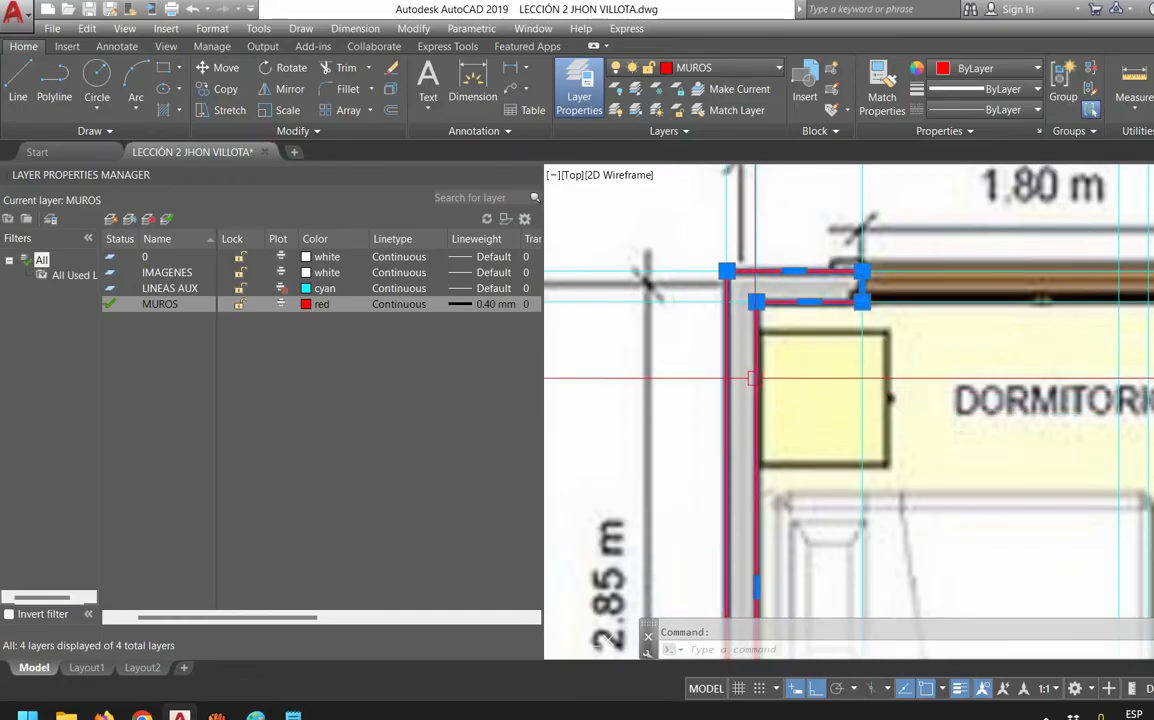
pyautogui.scroll(-2, 760, 372)
pyautogui.scroll(-4, 808, 389)
pyautogui.moveTo(833, 467); pyautogui.dragTo(745, 312, button='middle')
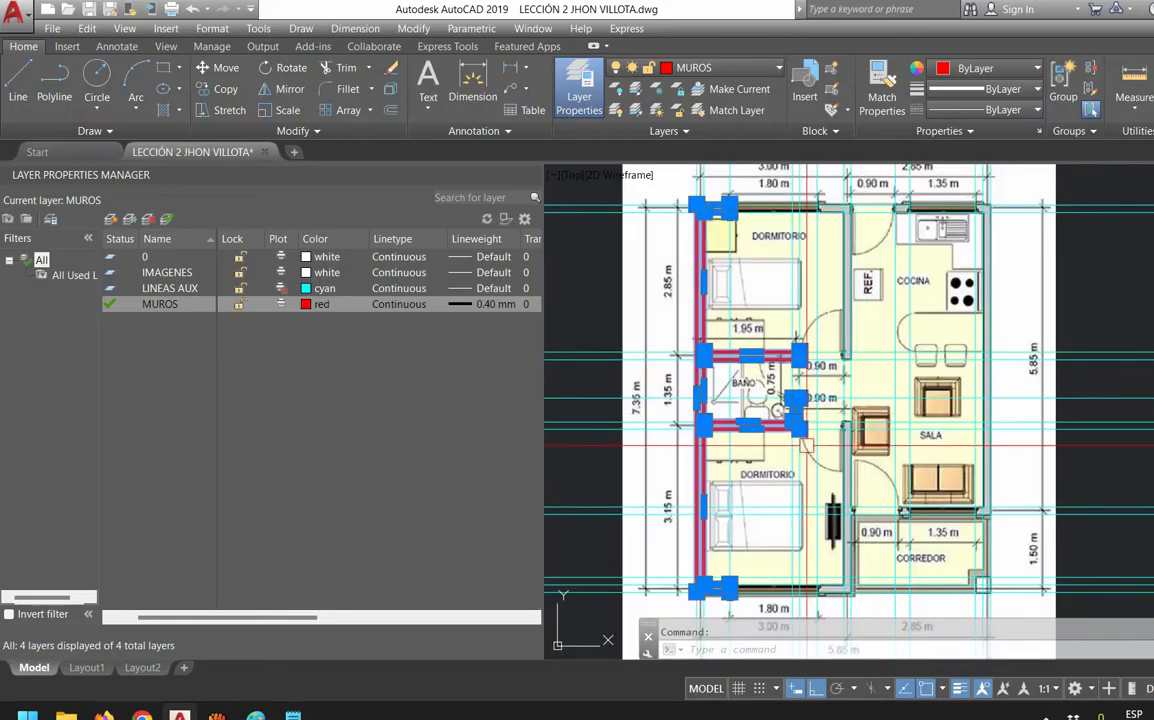
pyautogui.press('Escape')
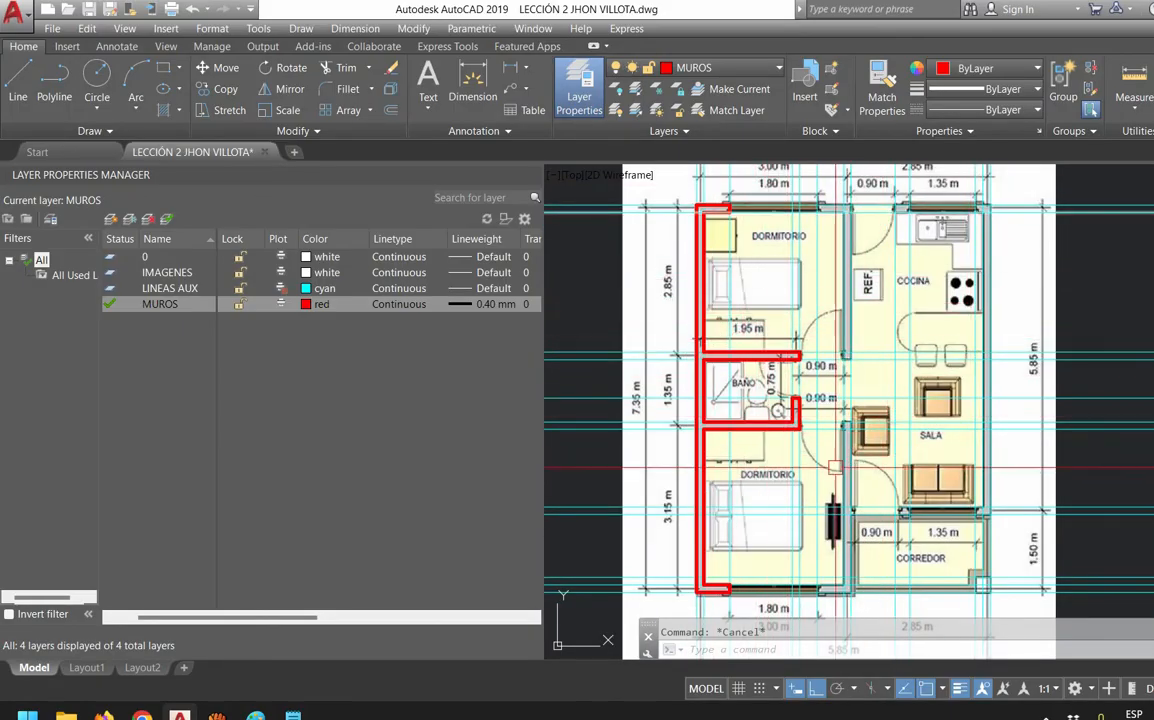
# Trace the outer walls of SALA and COCINA and outline the square column at CORREDOR's outer corner with a rectangle
pyautogui.scroll(2, 856, 241)
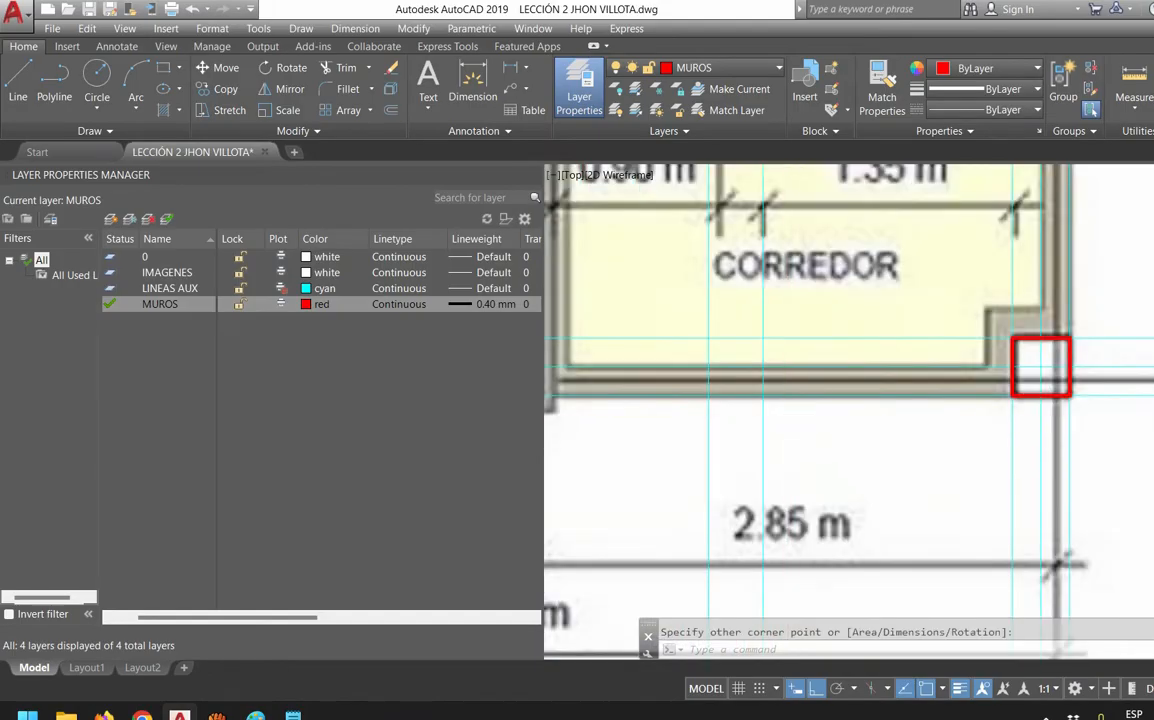
pyautogui.scroll(-2, 703, 335)
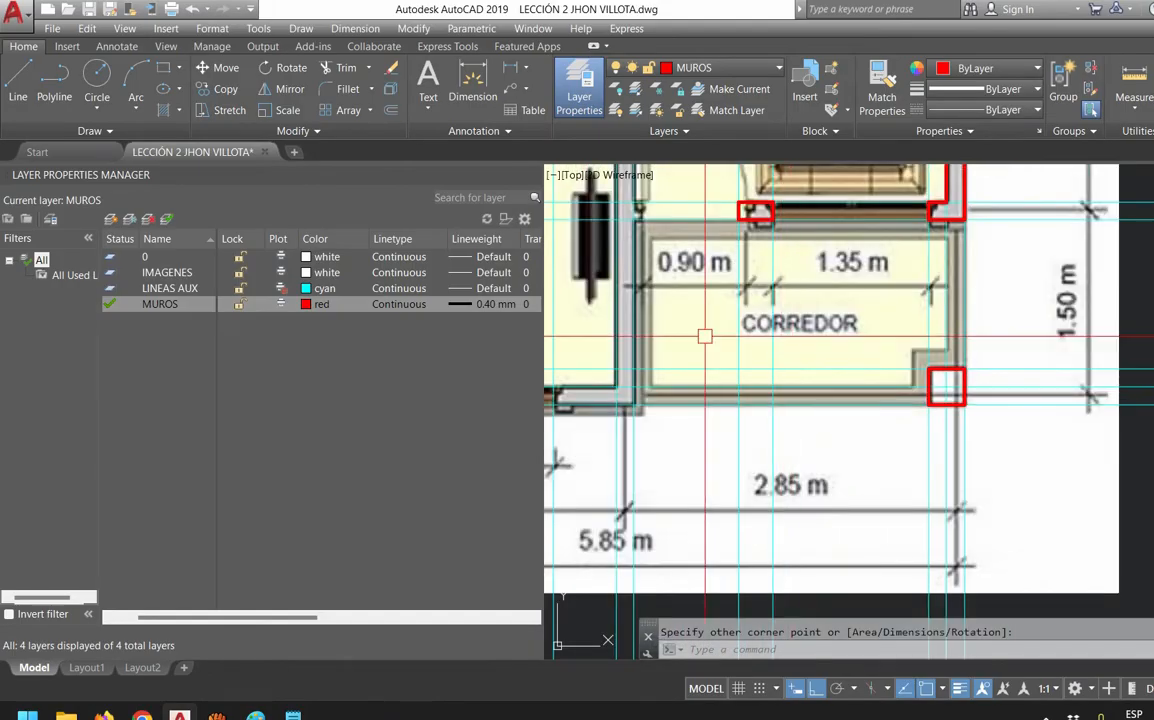
pyautogui.scroll(-2, 705, 365)
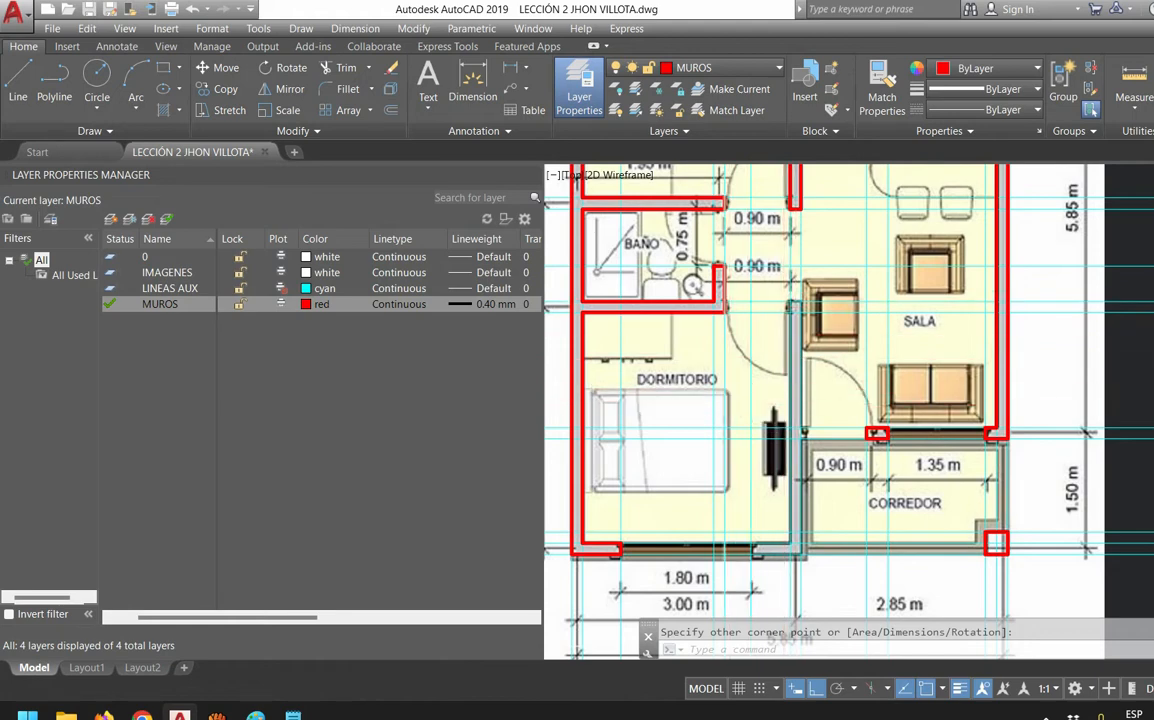
# Start a polyline at the door-side end of the DORMITORIO–SALA wall and run it down to the wall's outer bottom corner
pyautogui.write('pl')
pyautogui.press('Return')
pyautogui.scroll(6, 770, 304)
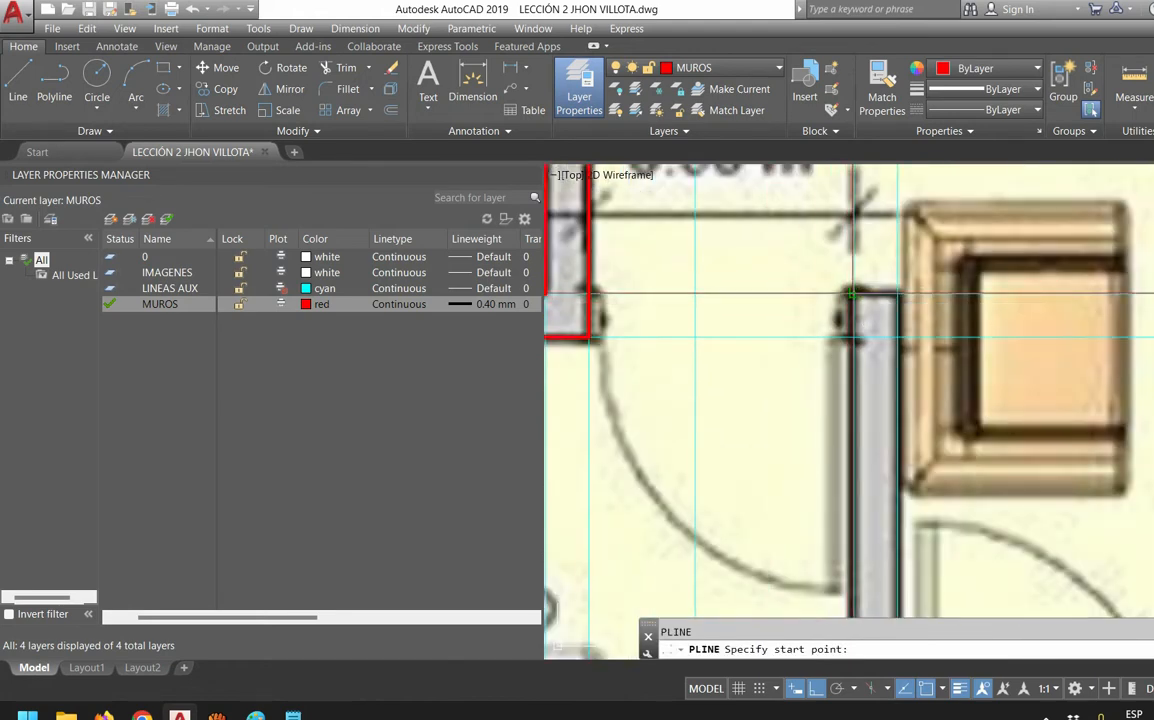
pyautogui.click(852, 293)
pyautogui.scroll(-5, 891, 327)
pyautogui.moveTo(932, 415); pyautogui.dragTo(928, 256, button='middle')
pyautogui.scroll(2, 895, 364)
pyautogui.click(940, 499)
pyautogui.click(813, 501)
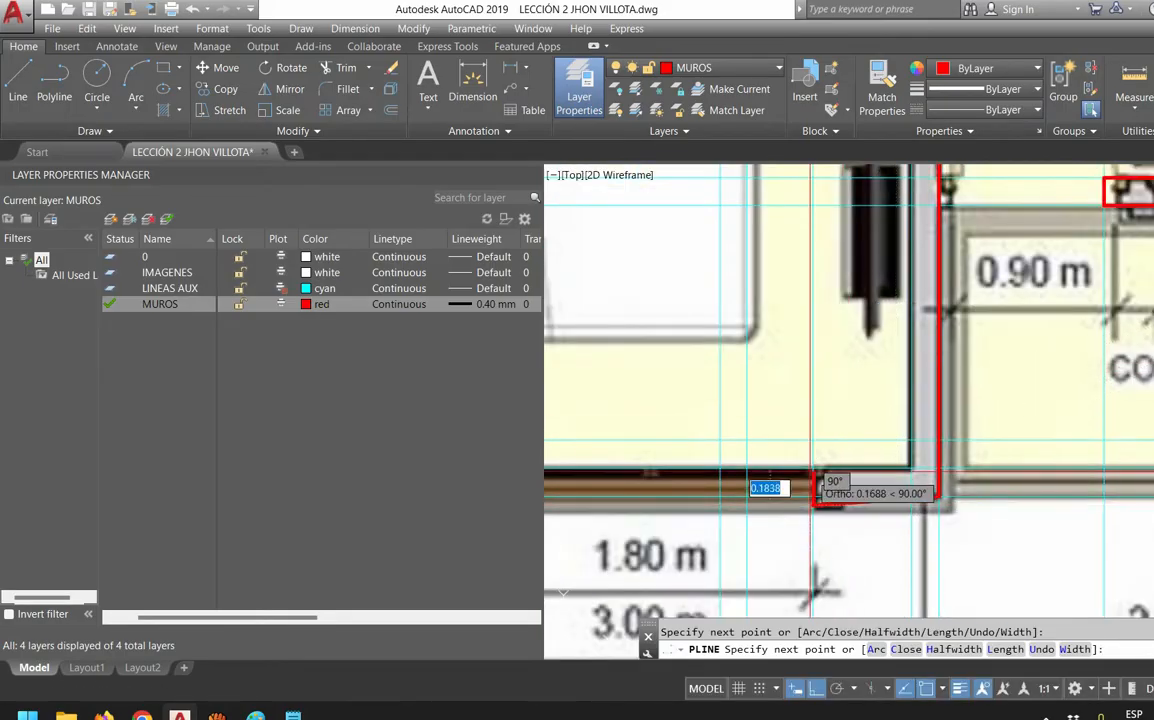
pyautogui.hotkey('ctrl', 'z')
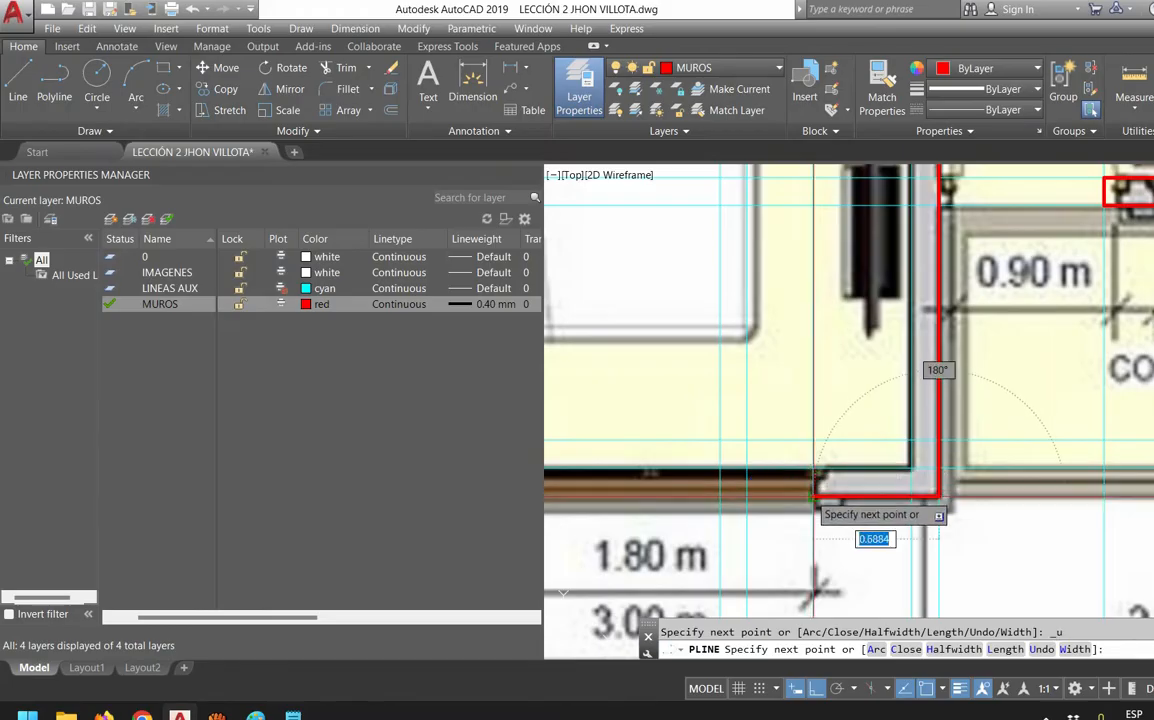
pyautogui.click(812, 548)
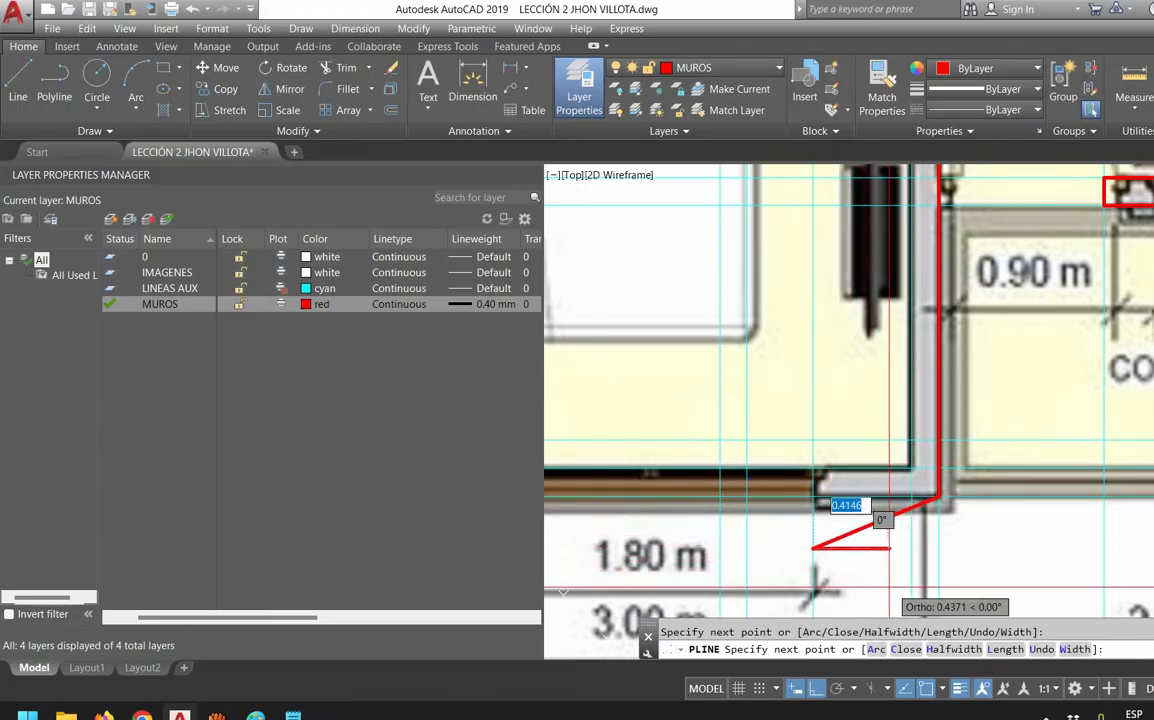
pyautogui.hotkey('ctrl', 'z')
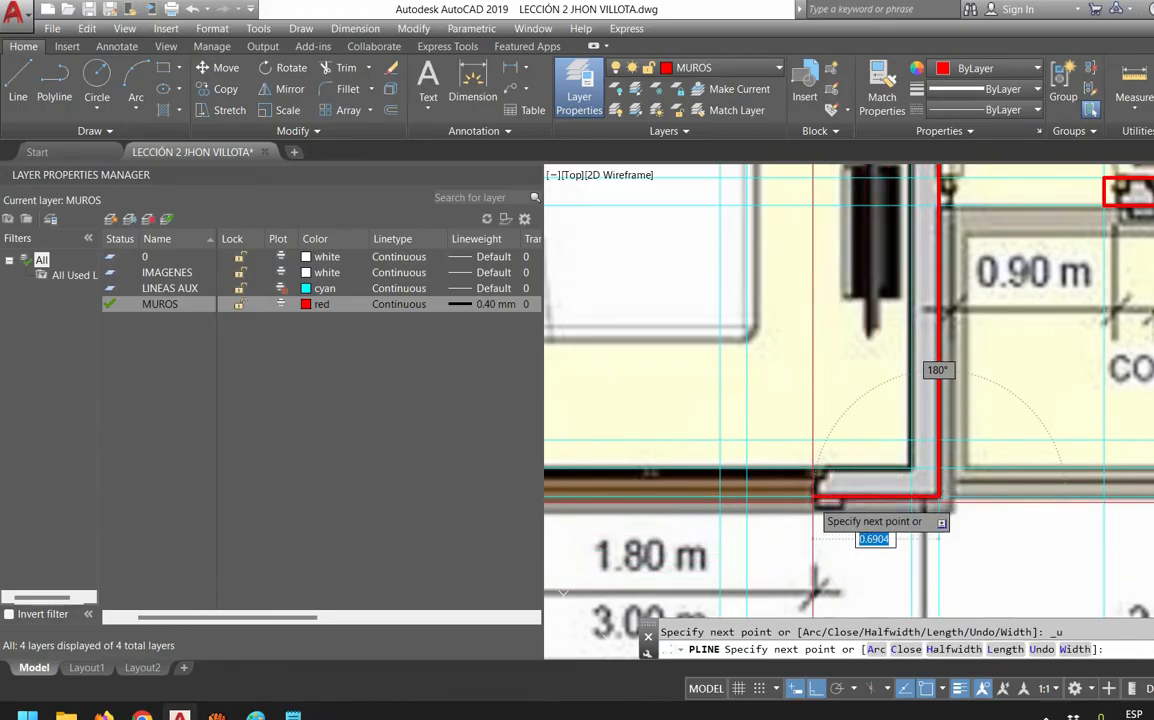
# Continue the polyline along the wall's end beside the 1.80 m window and close it back to its starting point
pyautogui.click(813, 470)
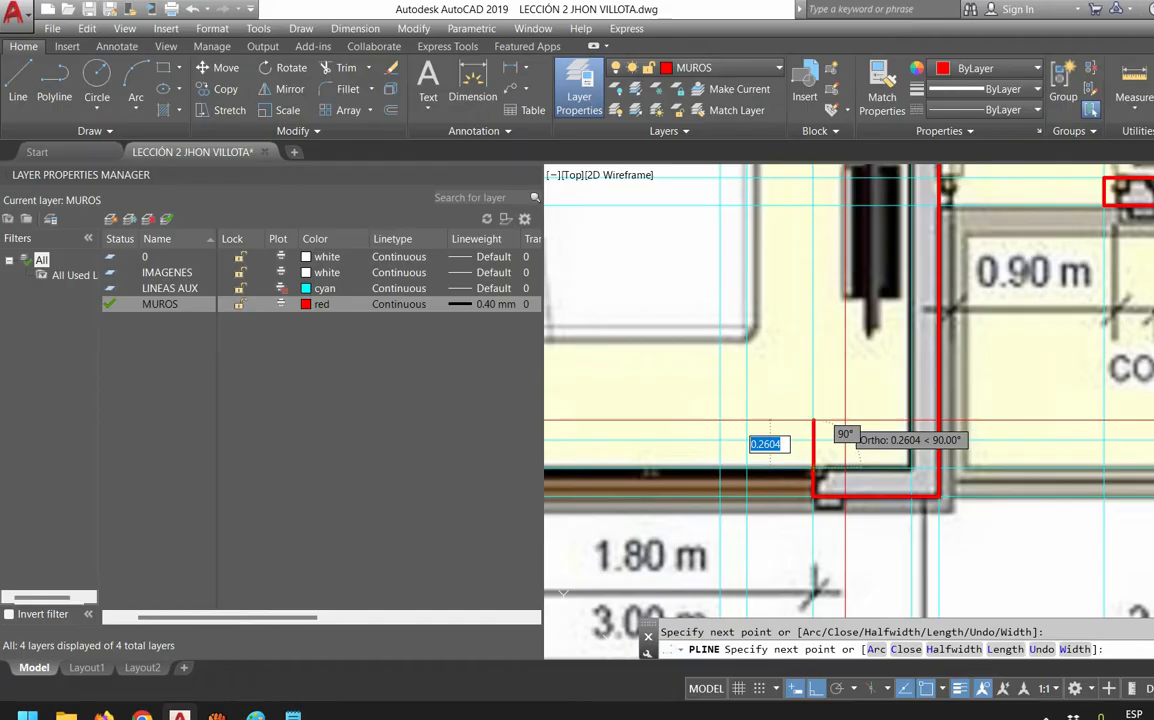
pyautogui.write('C')
pyautogui.press('Return')
pyautogui.scroll(-3, 840, 417)
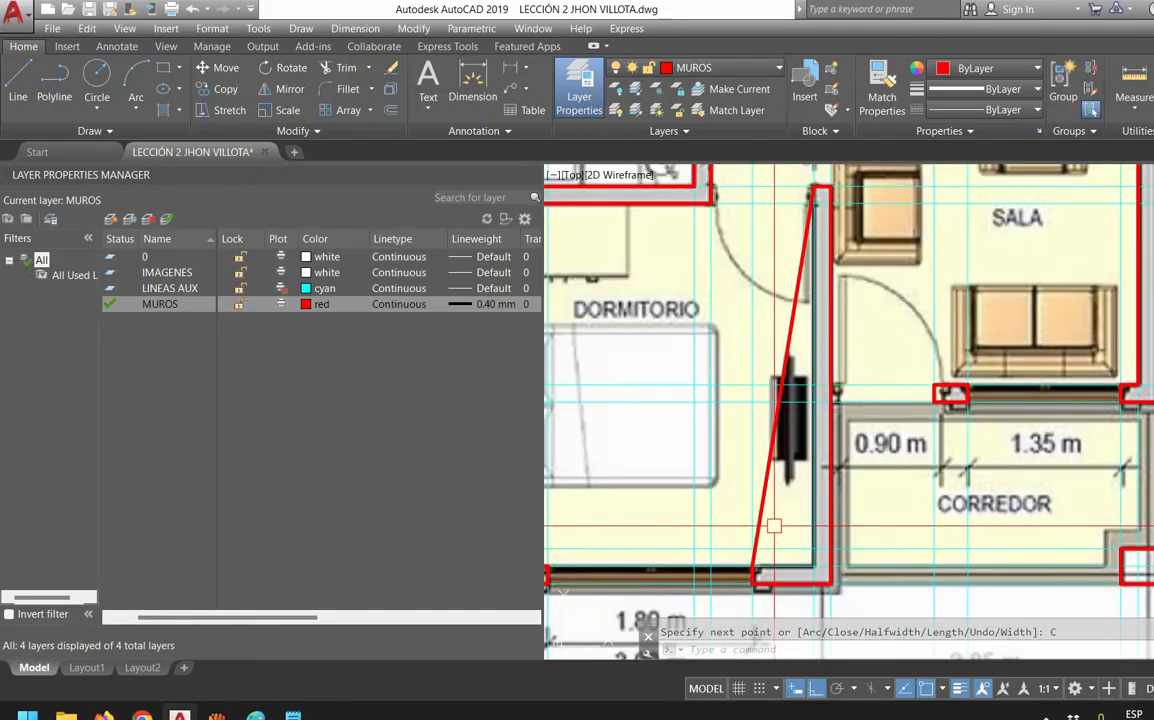
# Add a vertex to the wall polyline's diagonal closing segment and place it at the lower DORMITORIO's inner corner
pyautogui.click(775, 430)
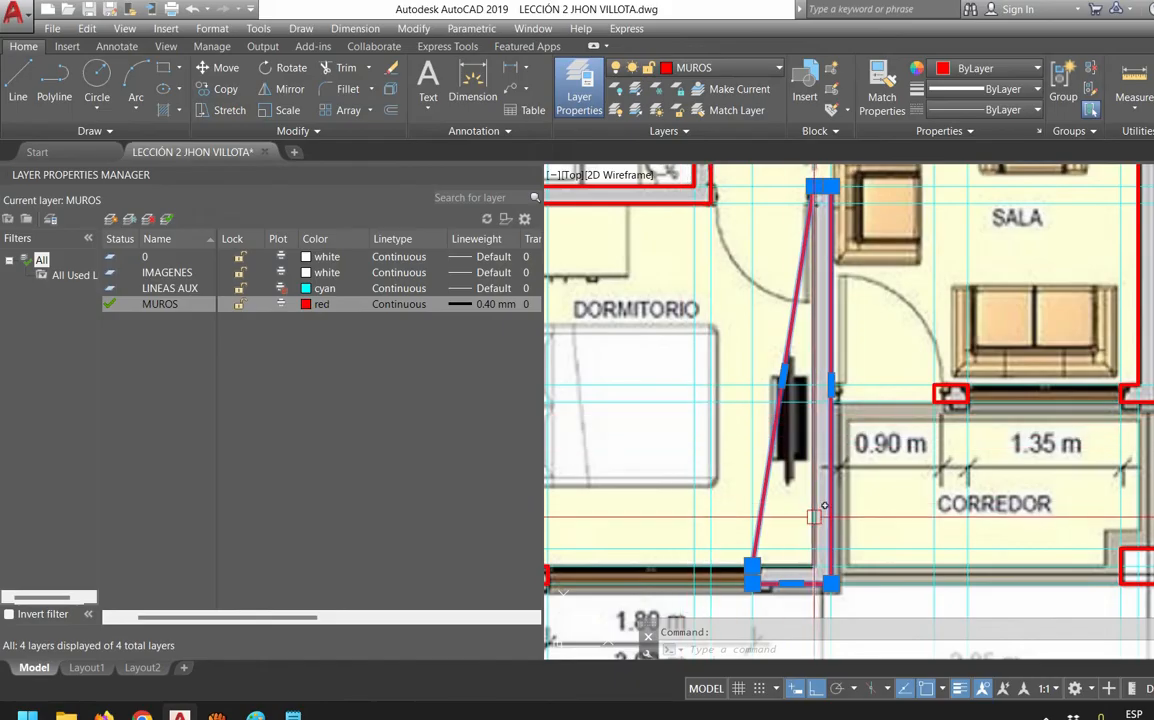
pyautogui.scroll(3, 819, 600)
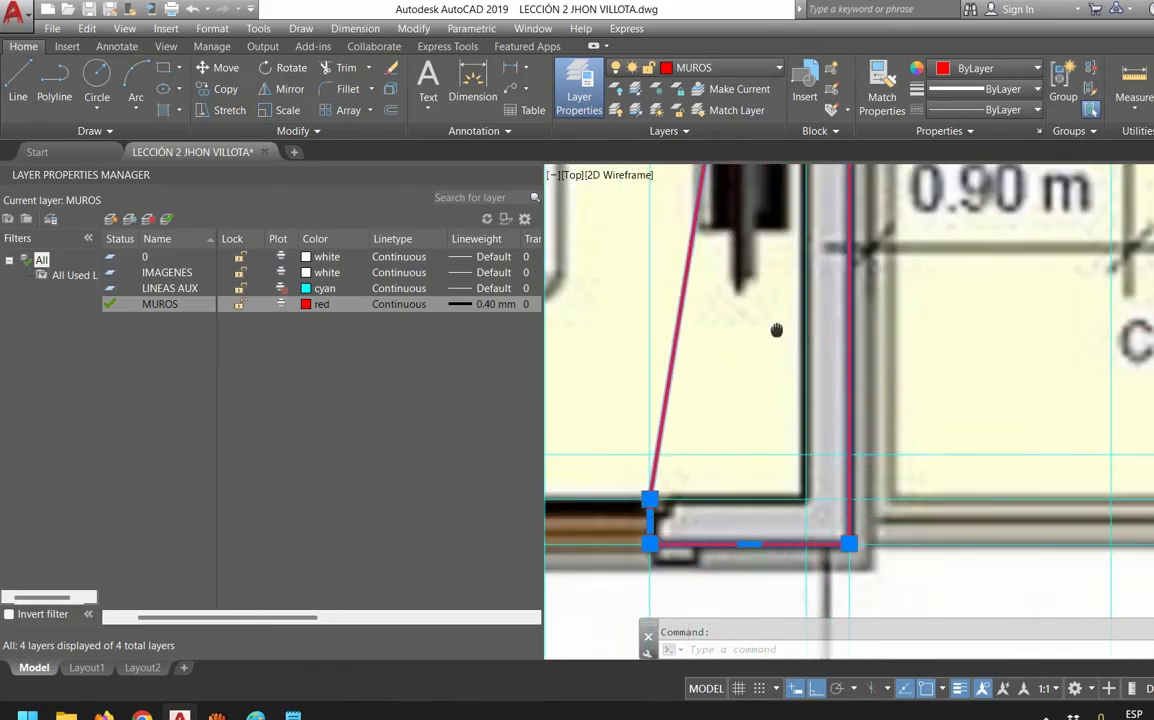
pyautogui.moveTo(775, 328); pyautogui.dragTo(791, 515, button='middle')
pyautogui.moveTo(741, 210)
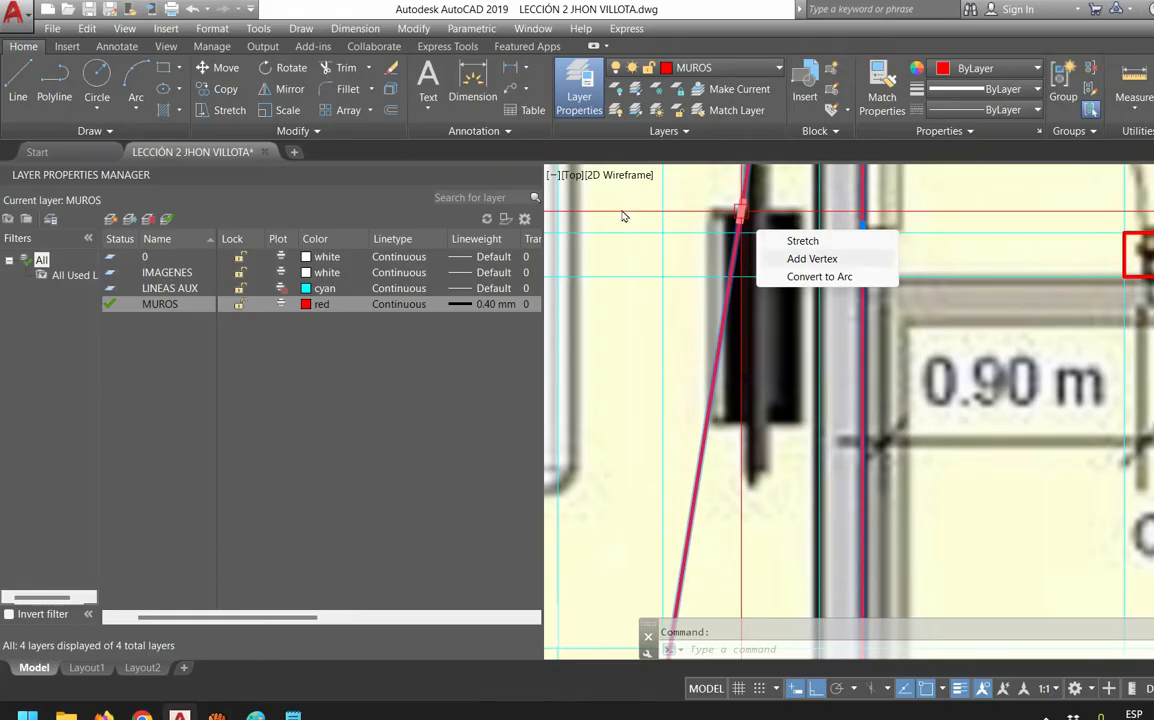
pyautogui.click(812, 258)
pyautogui.scroll(-2, 850, 300)
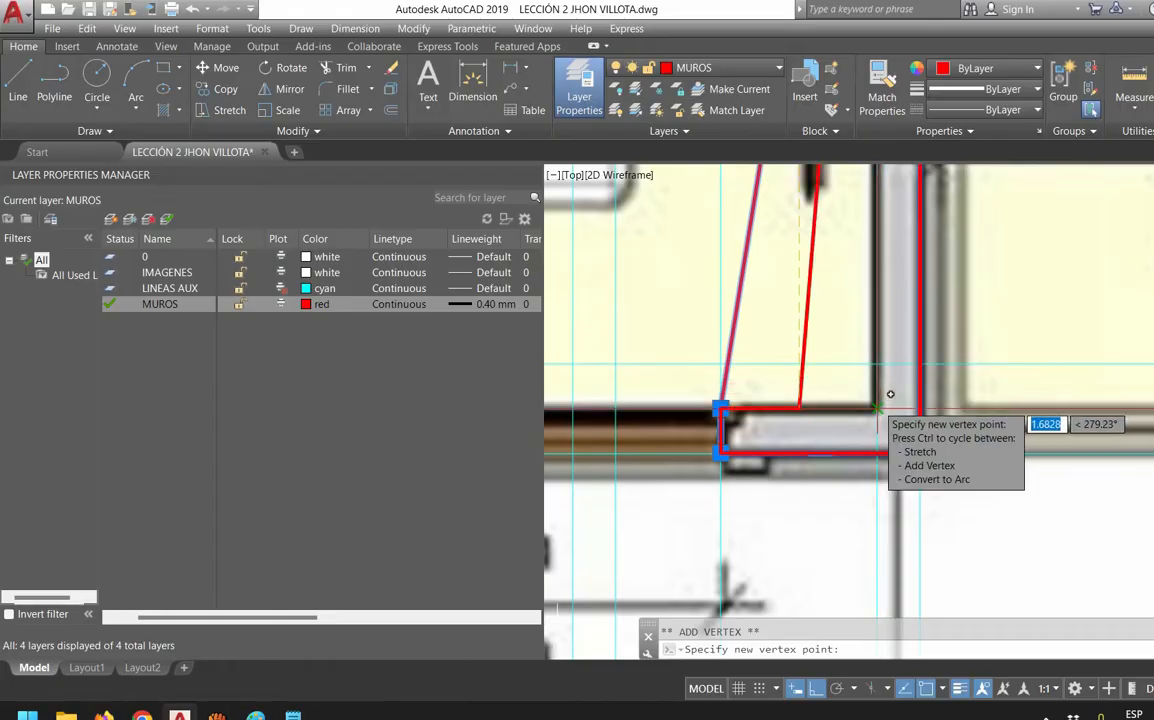
pyautogui.click(876, 408)
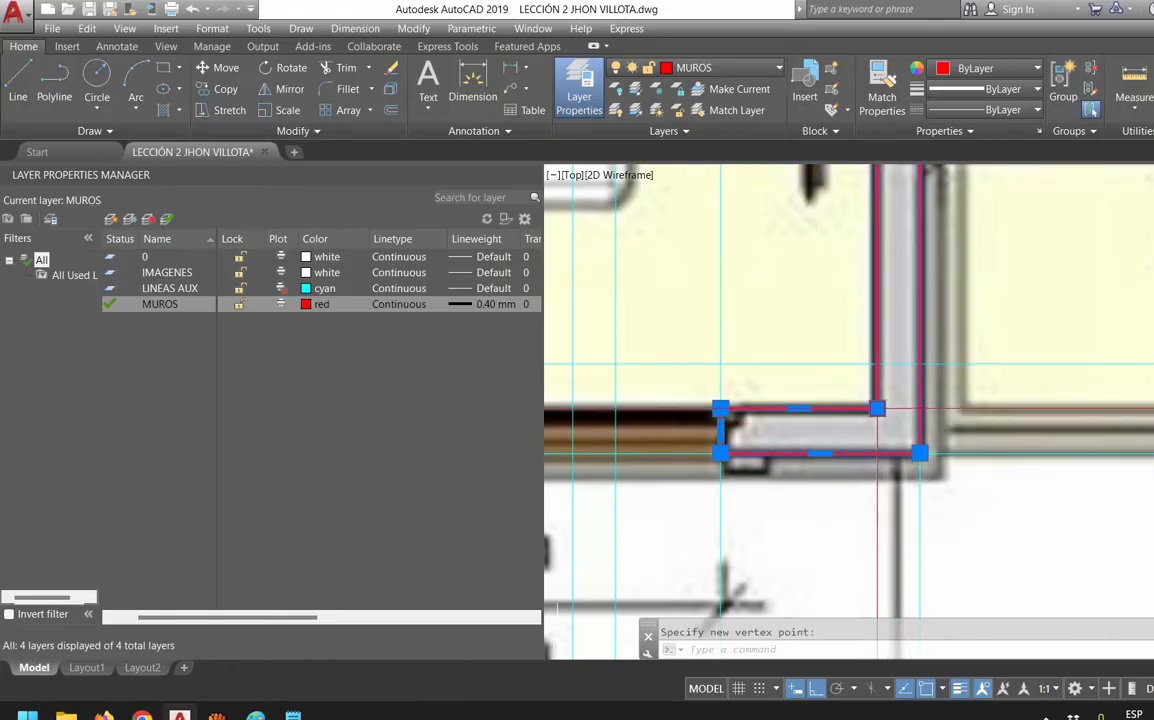
# Remove the vertex at the inner wall corner and add it again at the same intersection of construction lines
pyautogui.moveTo(877, 408)
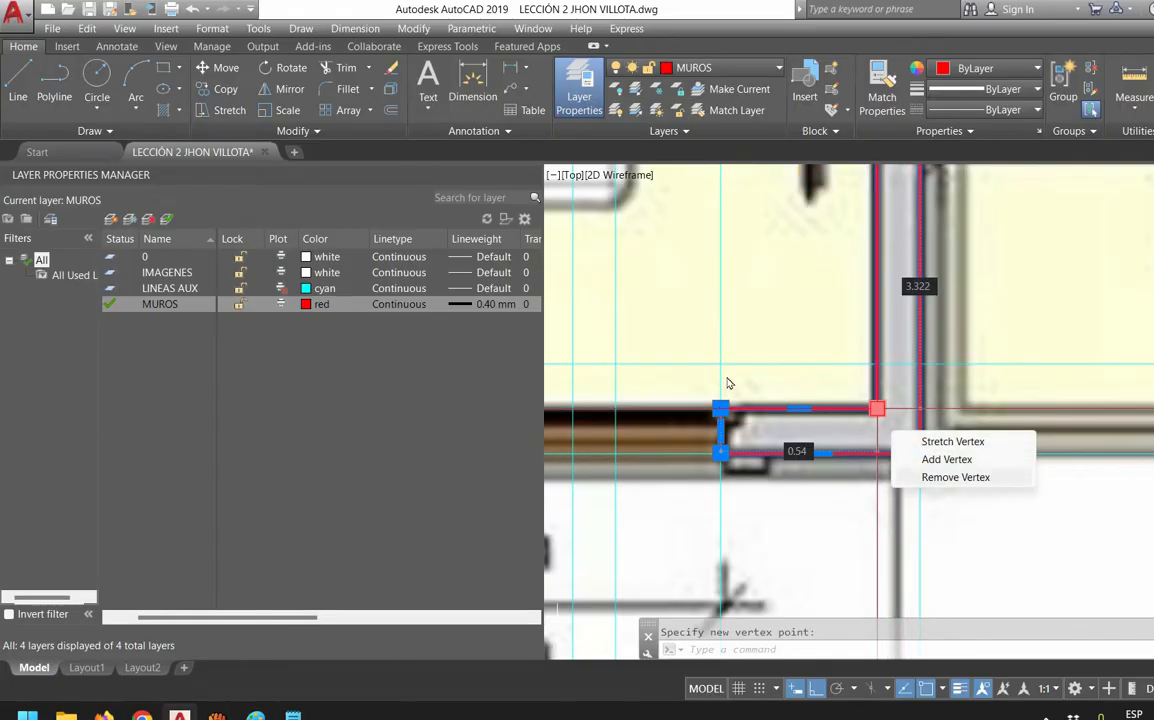
pyautogui.click(956, 476)
pyautogui.scroll(-2, 831, 304)
pyautogui.moveTo(831, 304); pyautogui.dragTo(835, 341, button='middle')
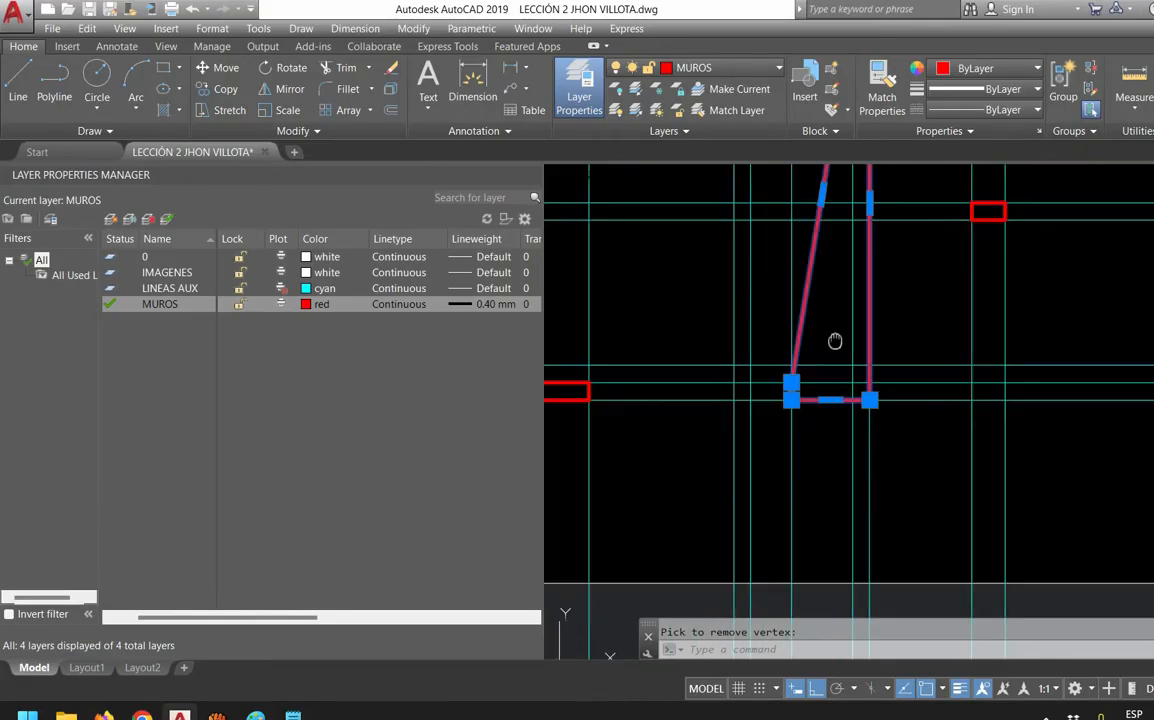
pyautogui.moveTo(866, 256)
pyautogui.click(902, 285)
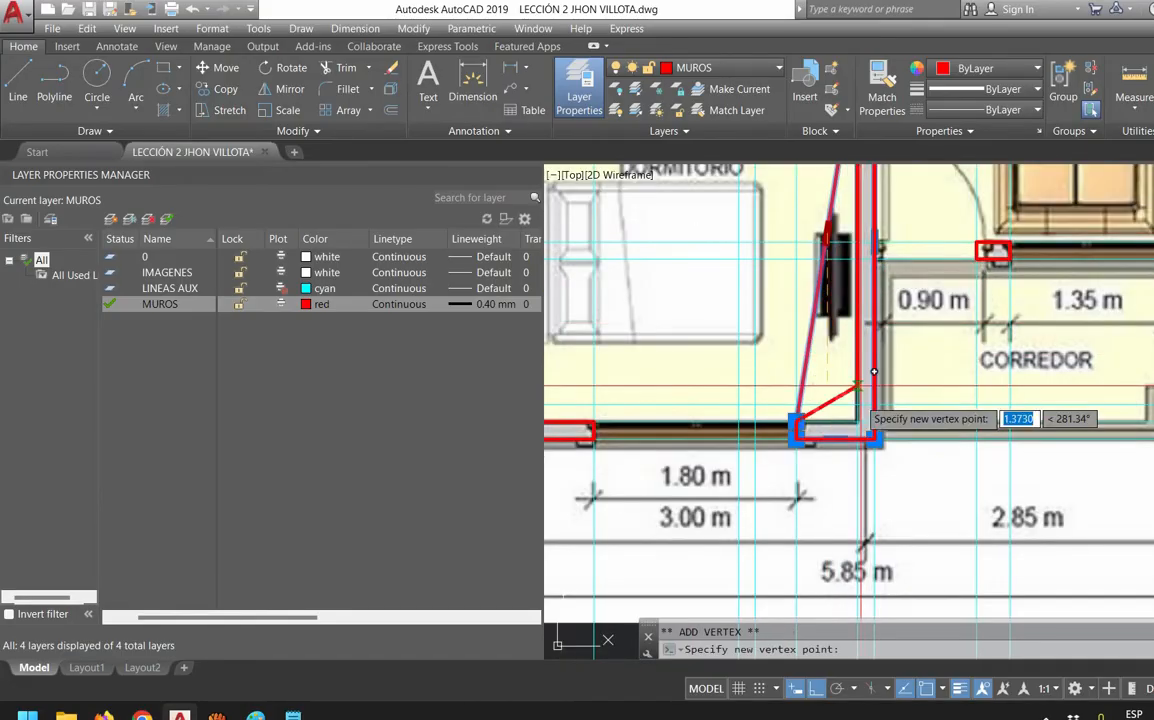
pyautogui.click(857, 420)
# Clear the selection and inspect the traced walls across the whole plan, including the column rectangle at CORREDOR's outer corner
pyautogui.scroll(-4, 900, 425)
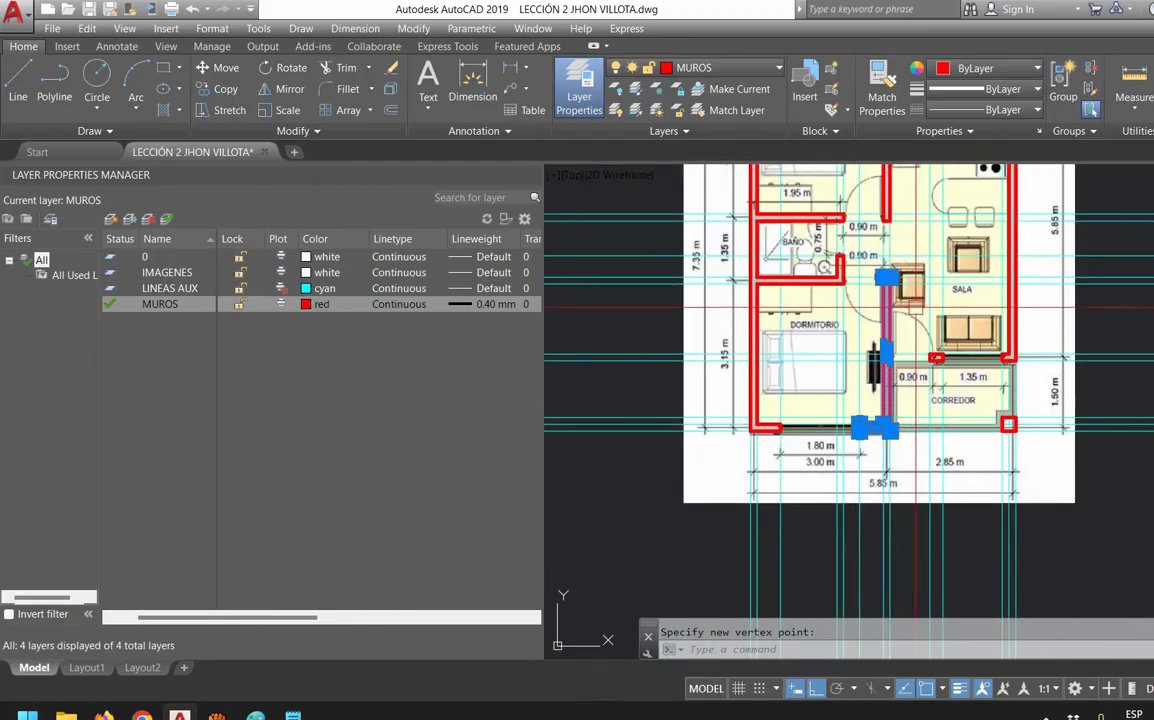
pyautogui.scroll(2, 915, 304)
pyautogui.press('Escape')
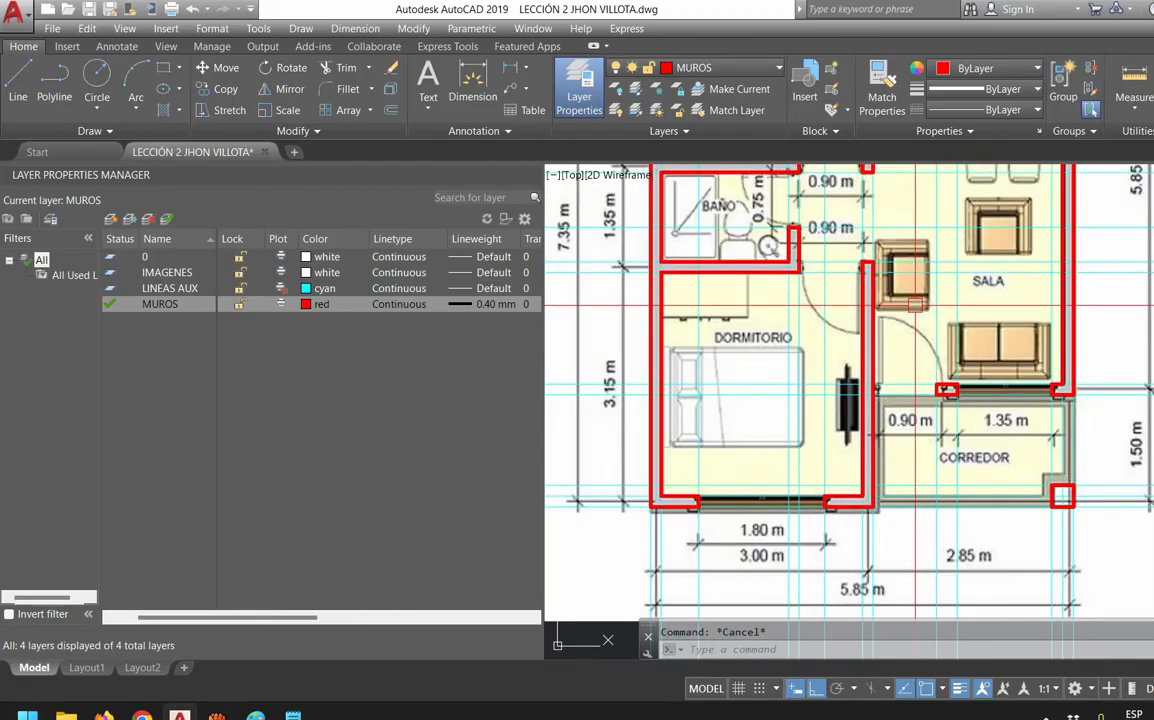
pyautogui.scroll(-2, 915, 304)
pyautogui.moveTo(946, 307)
pyautogui.mouseDown(button='middle')
pyautogui.moveTo(890, 408)
pyautogui.moveTo(835, 404)
pyautogui.mouseUp(button='middle')
pyautogui.scroll(6, 835, 404)
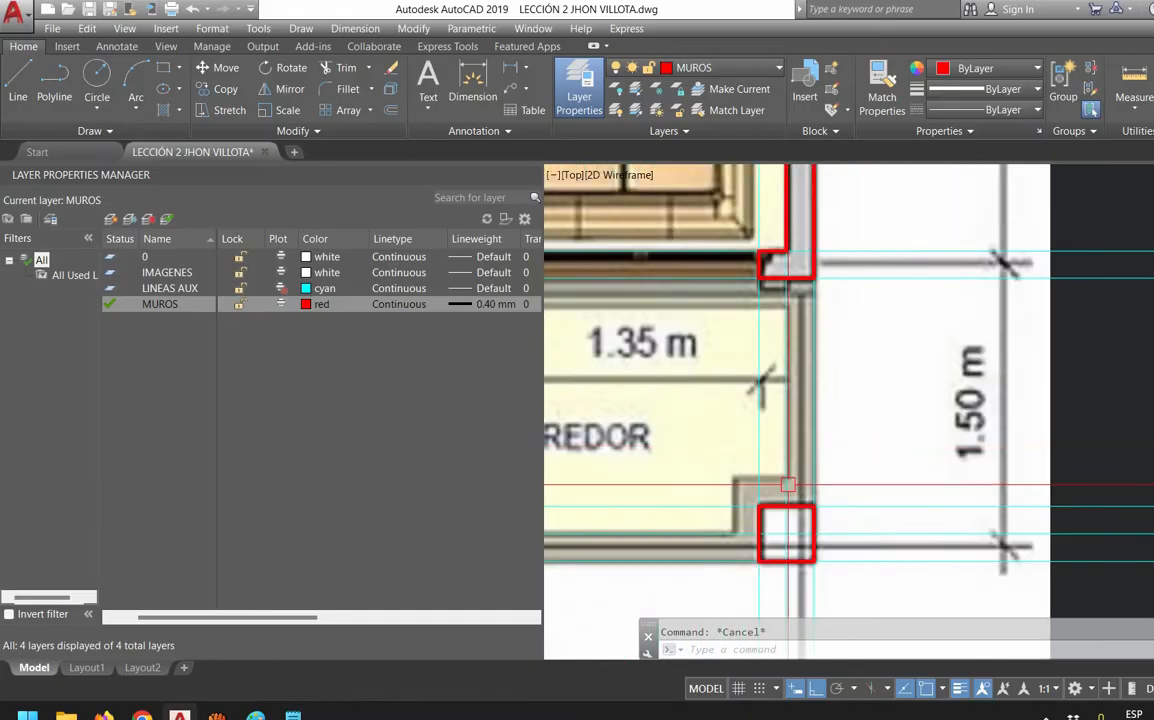
pyautogui.scroll(-1, 786, 535)
pyautogui.click(812, 525)
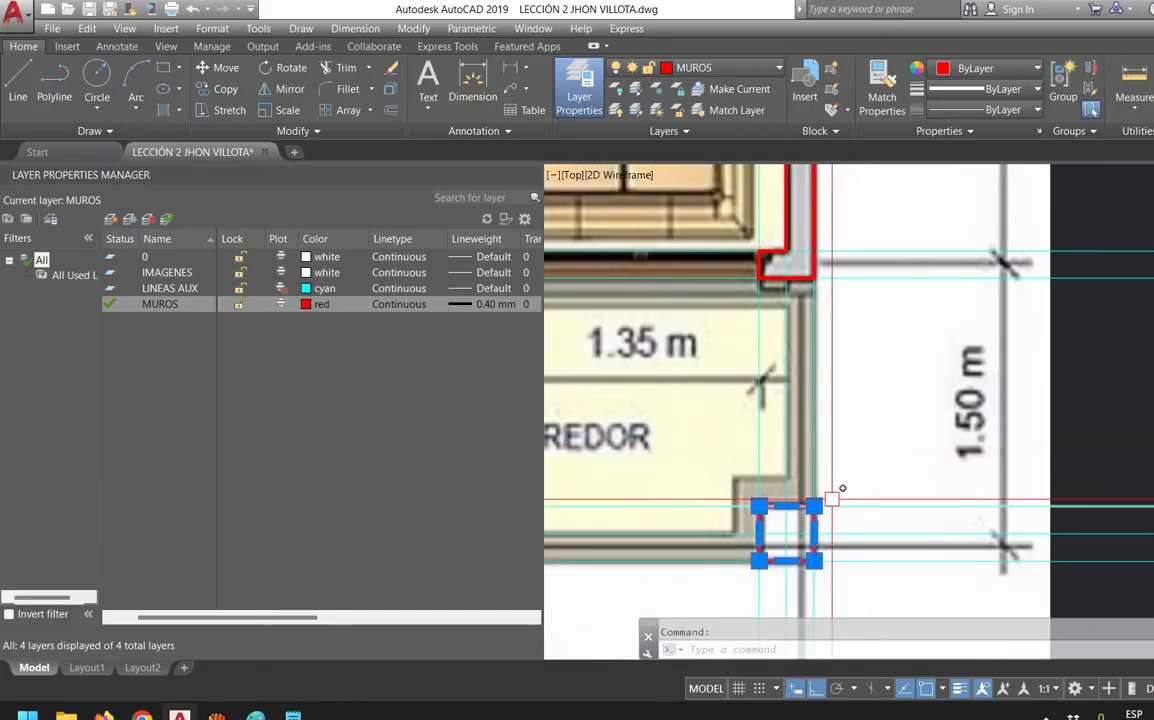
pyautogui.scroll(-1, 852, 491)
pyautogui.scroll(-4, 800, 300)
pyautogui.moveTo(768, 240); pyautogui.dragTo(824, 549, button='middle')
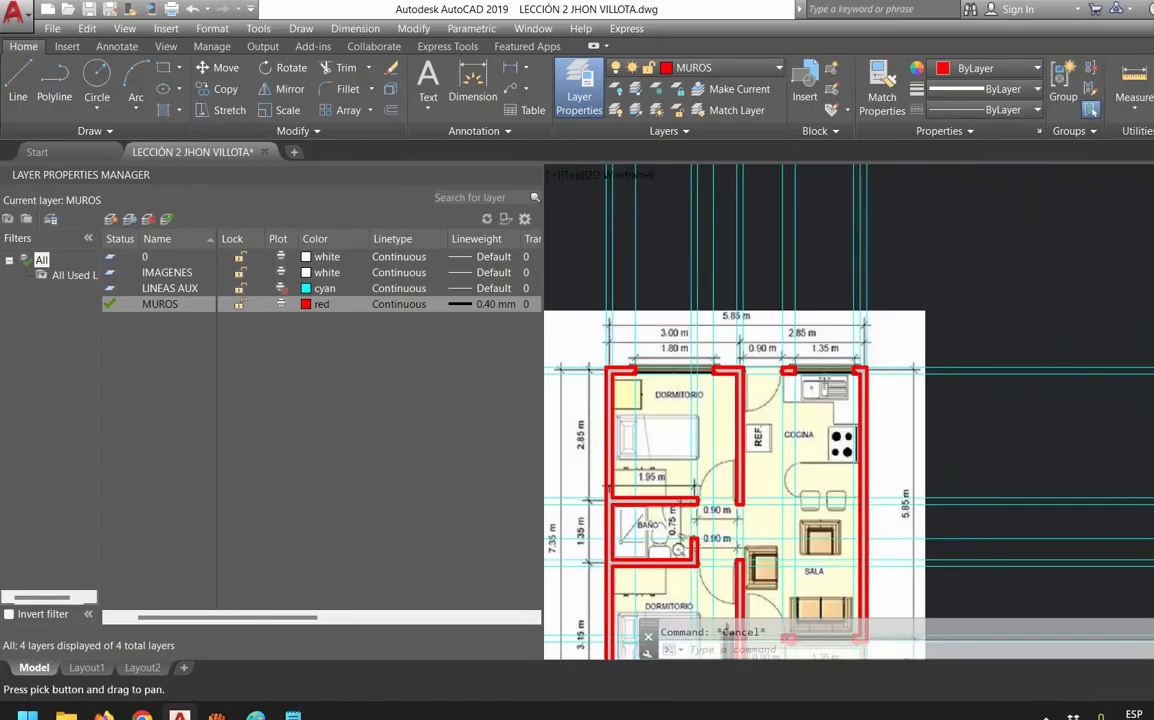
pyautogui.scroll(4, 791, 390)
pyautogui.scroll(-4, 788, 334)
pyautogui.scroll(-2, 774, 311)
pyautogui.moveTo(801, 345); pyautogui.dragTo(876, 377, button='middle')
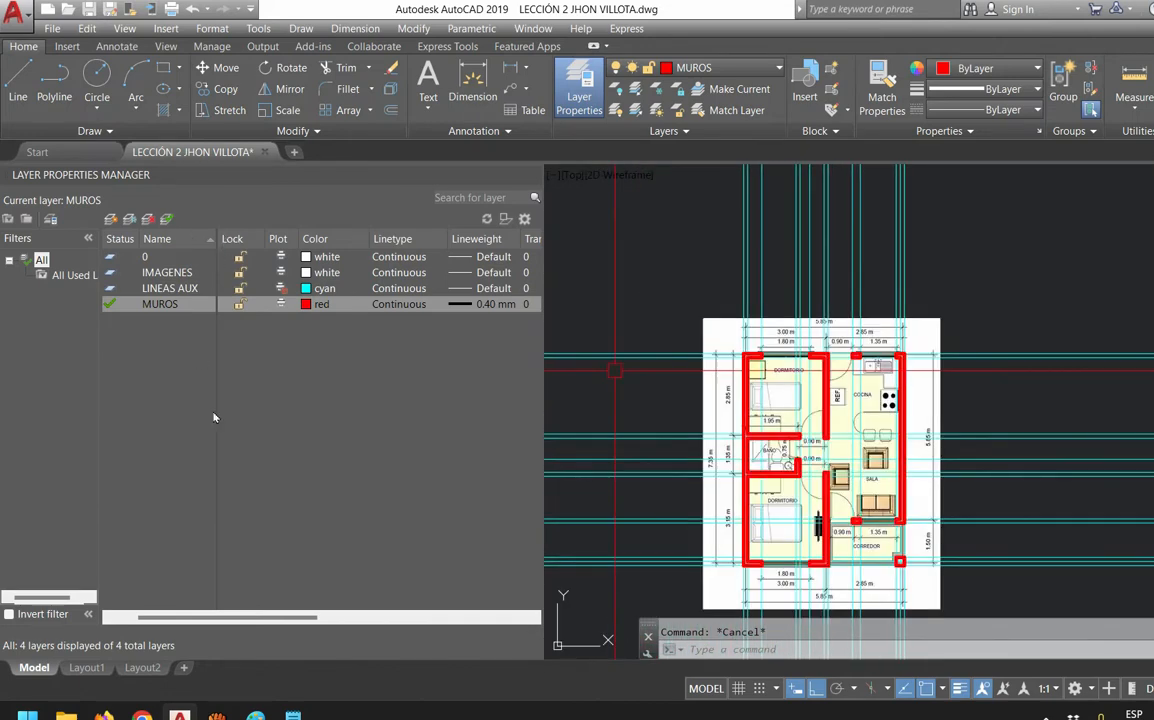
# Turn off the LINEAS AUX layer to hide the construction lines
pyautogui.hscroll(-3, 208, 494)
pyautogui.click(237, 288)
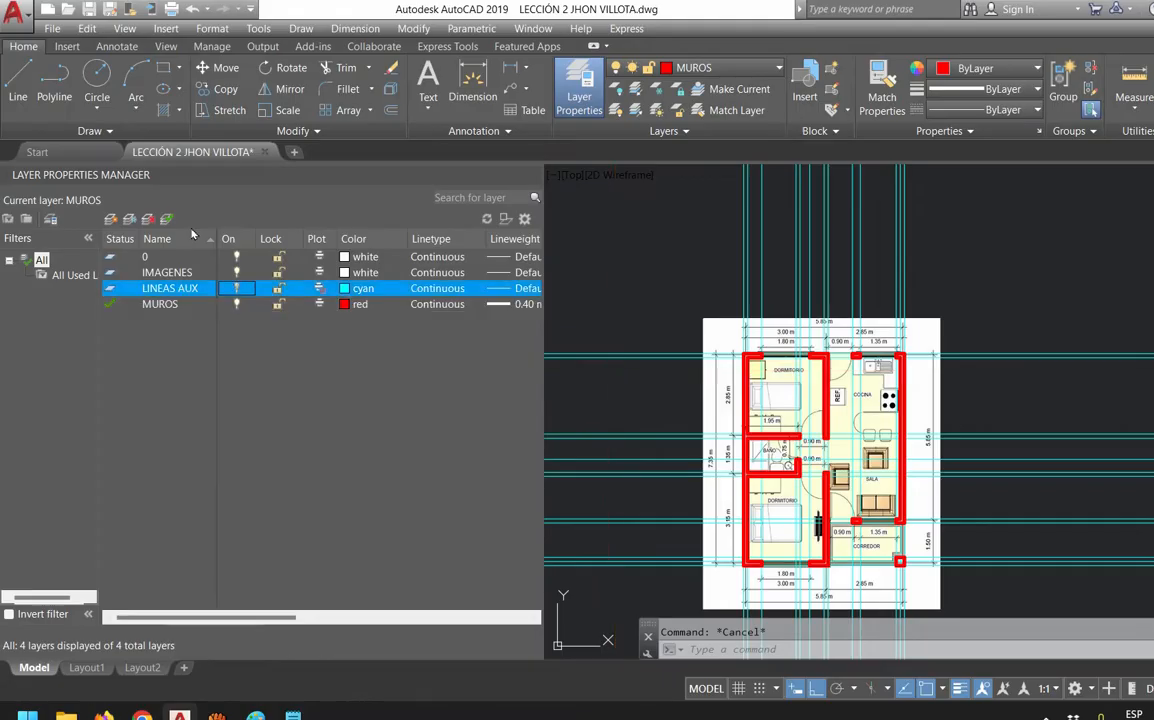
pyautogui.scroll(2, 810, 420)
pyautogui.moveTo(865, 411); pyautogui.dragTo(905, 370, button='middle')
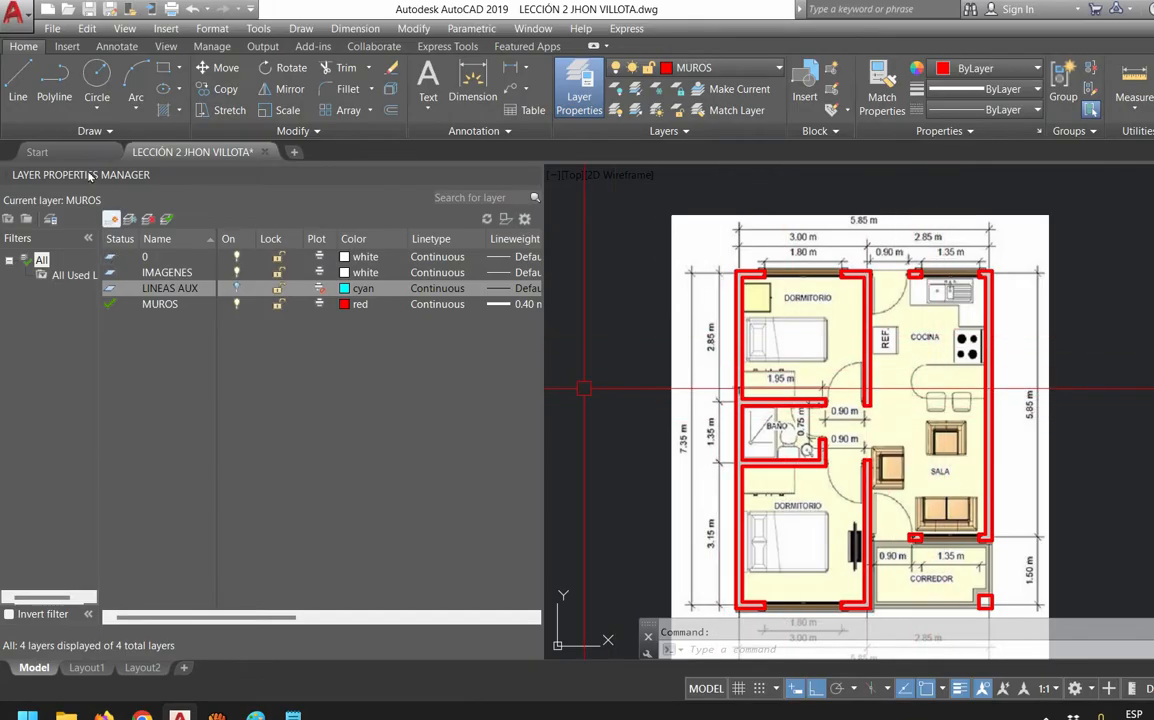
# Create a layer named HATCH MURO and set its color to 252
pyautogui.click(110, 219)
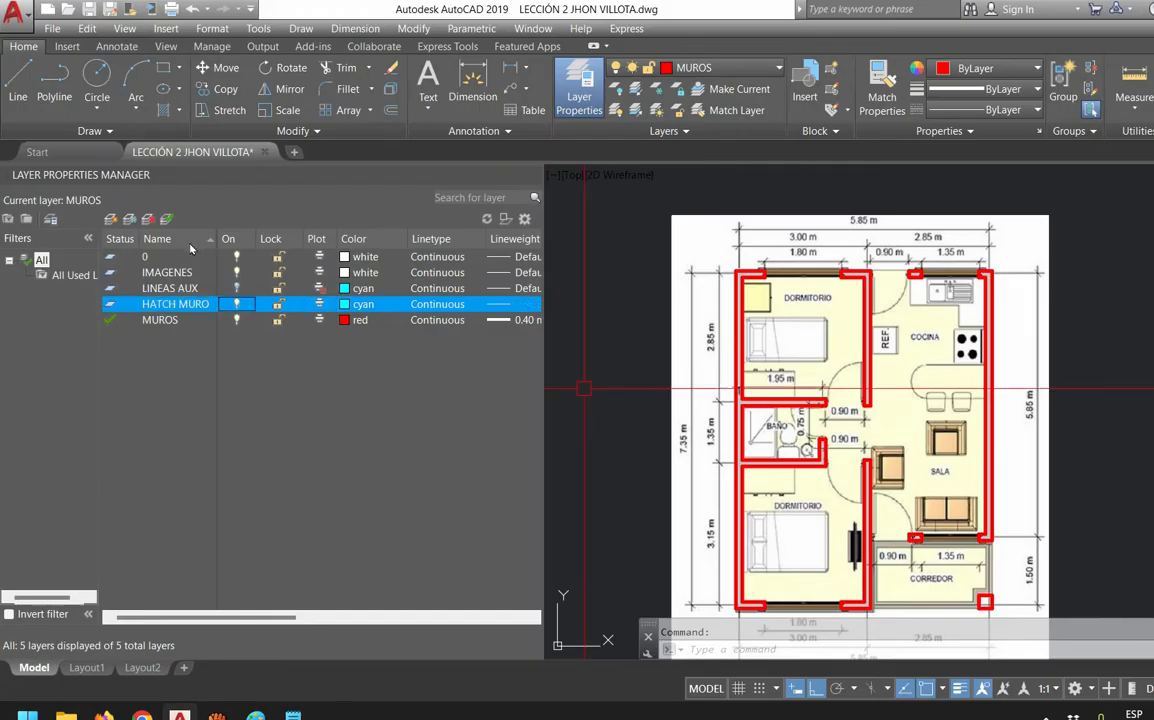
pyautogui.click(362, 304)
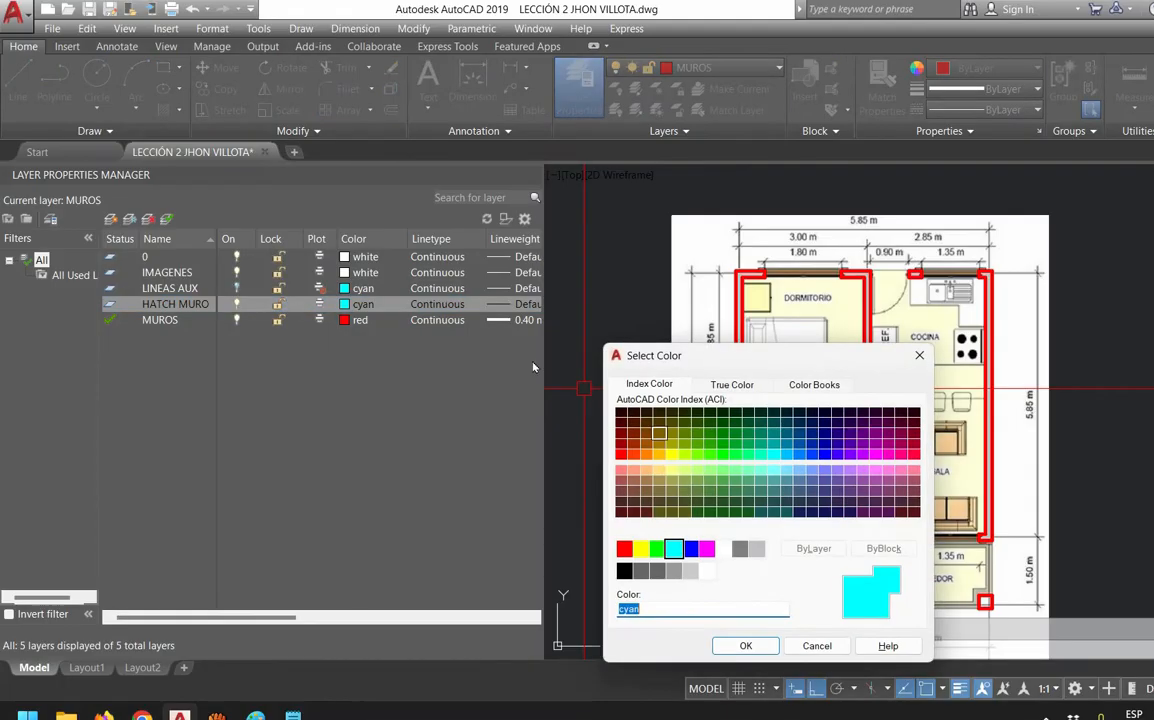
pyautogui.write('252')
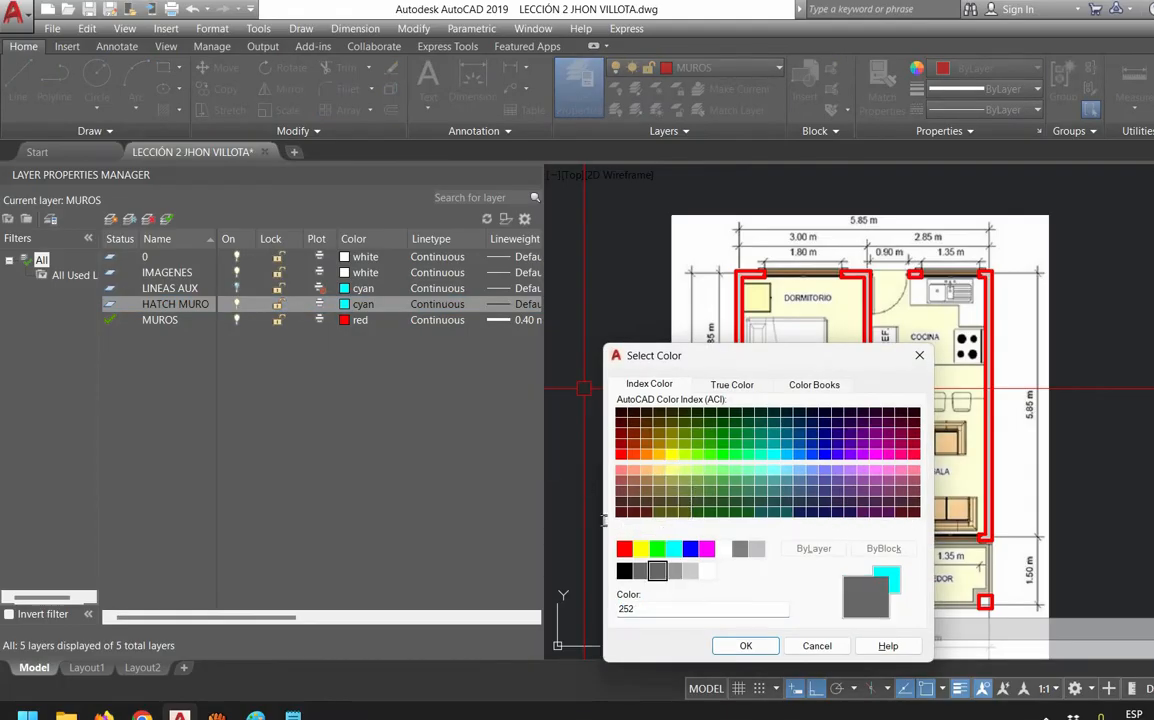
pyautogui.press('Return')
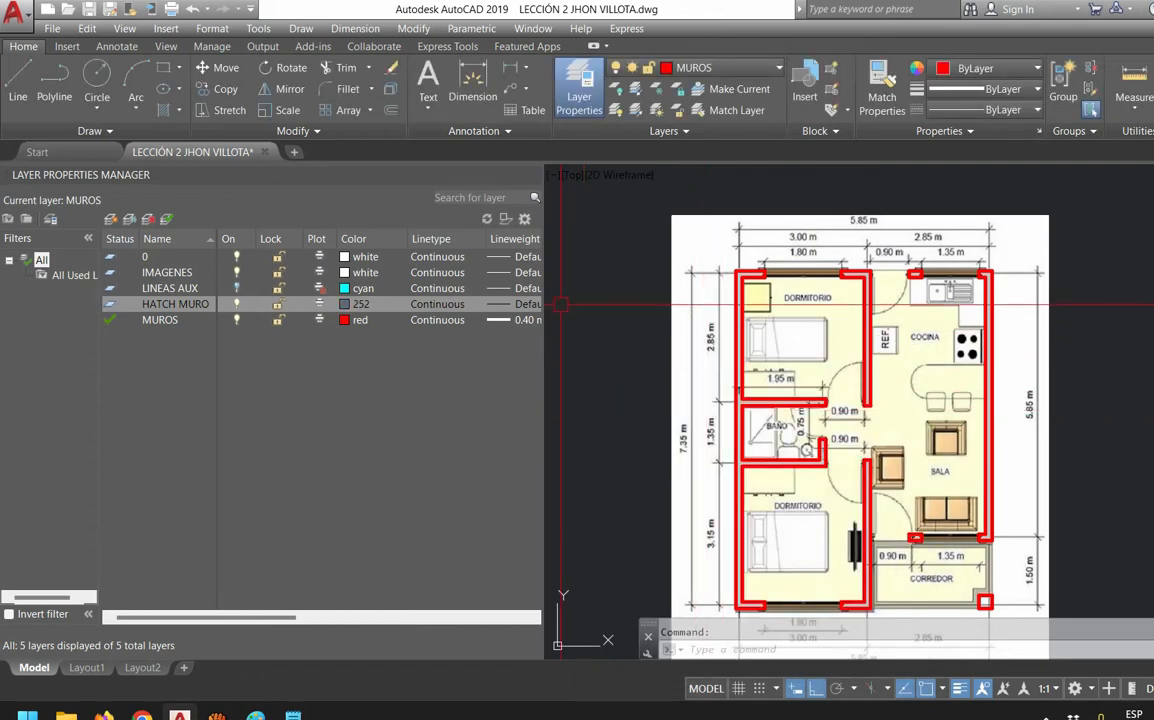
# Turn off the IMAGENES layer so only the traced wall outlines are displayed
pyautogui.click(236, 272)
pyautogui.scroll(-2, 837, 314)
pyautogui.scroll(3, 850, 399)
pyautogui.moveTo(865, 350); pyautogui.dragTo(893, 369, button='middle')
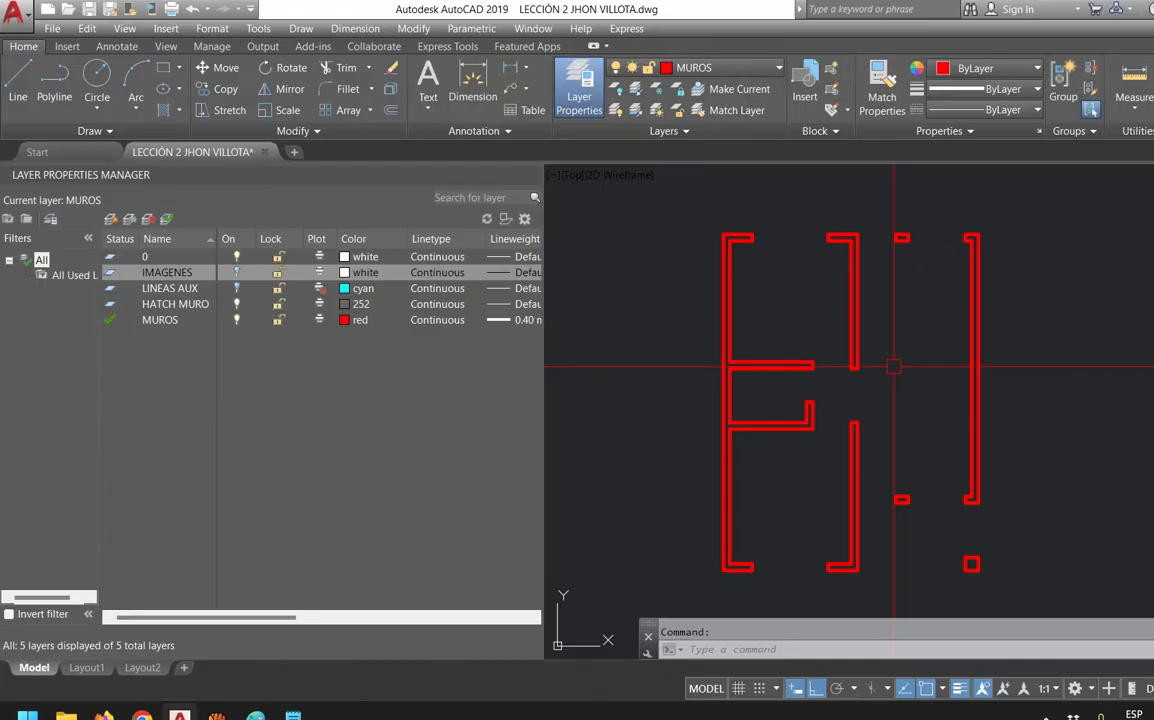
pyautogui.scroll(3, 739, 433)
pyautogui.scroll(-3, 760, 458)
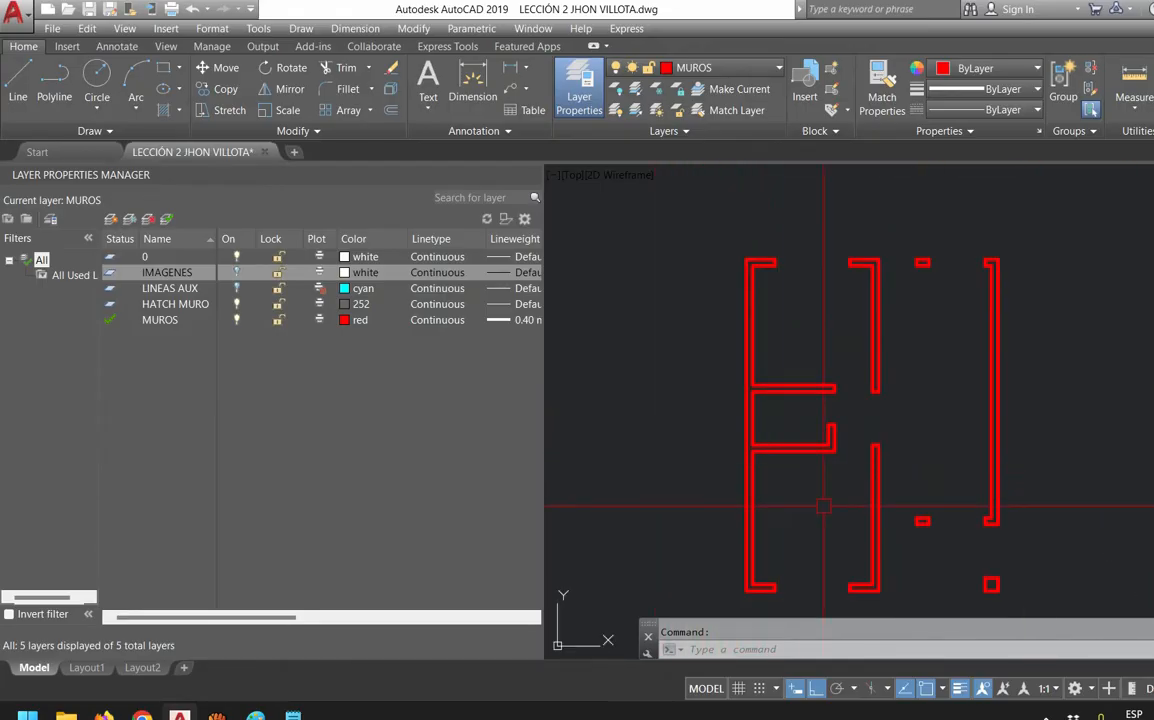
# Make HATCH MURO the current layer
pyautogui.write('h')
pyautogui.press('Escape')
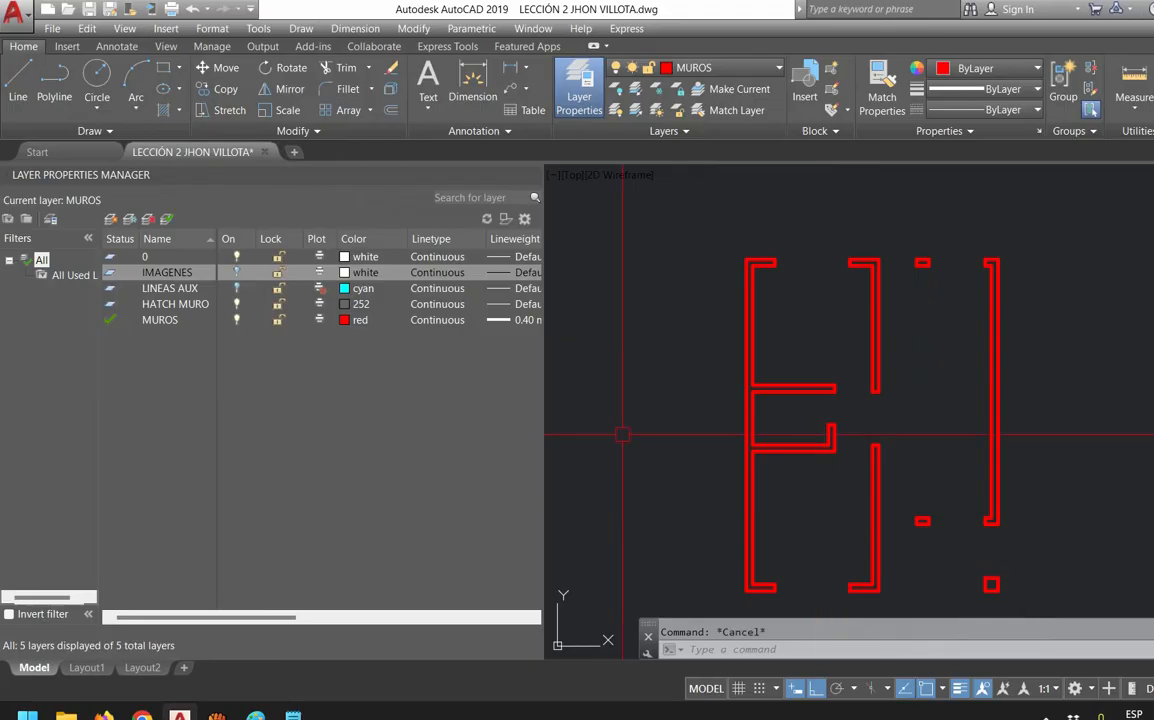
pyautogui.click(154, 319)
pyautogui.doubleClick(110, 304)
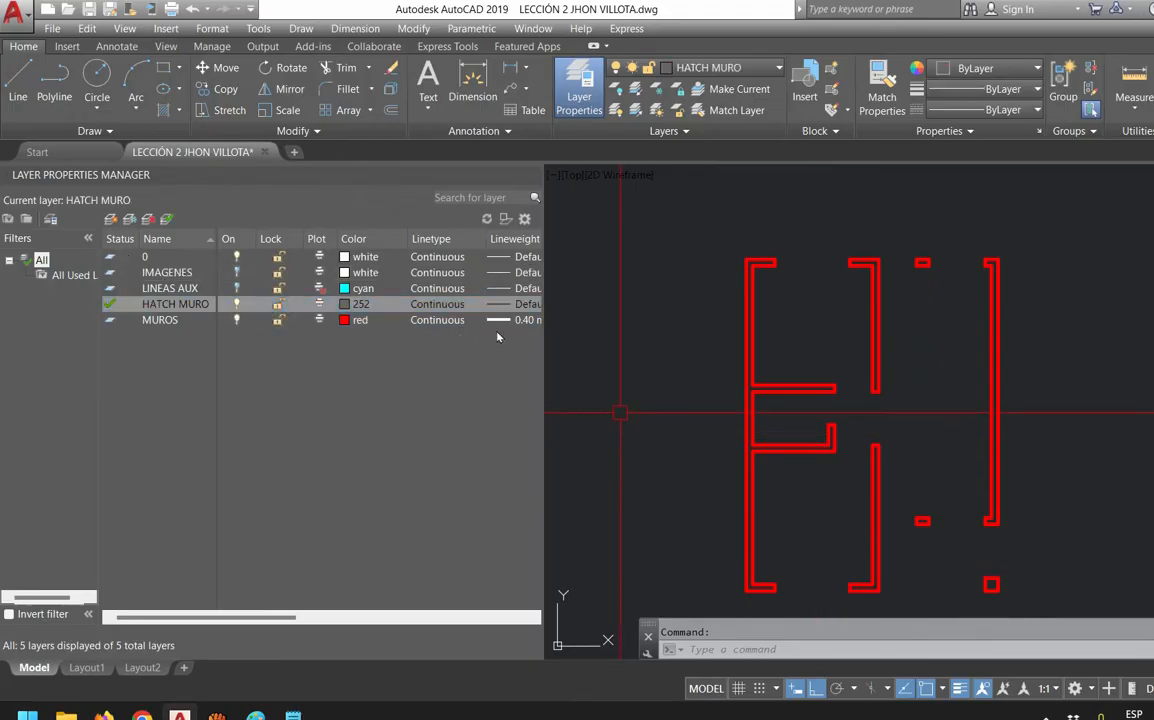
# Fill all the traced wall outlines with a solid hatch colored ByLayer on the HATCH MURO layer
pyautogui.write('h')
pyautogui.press('Return')
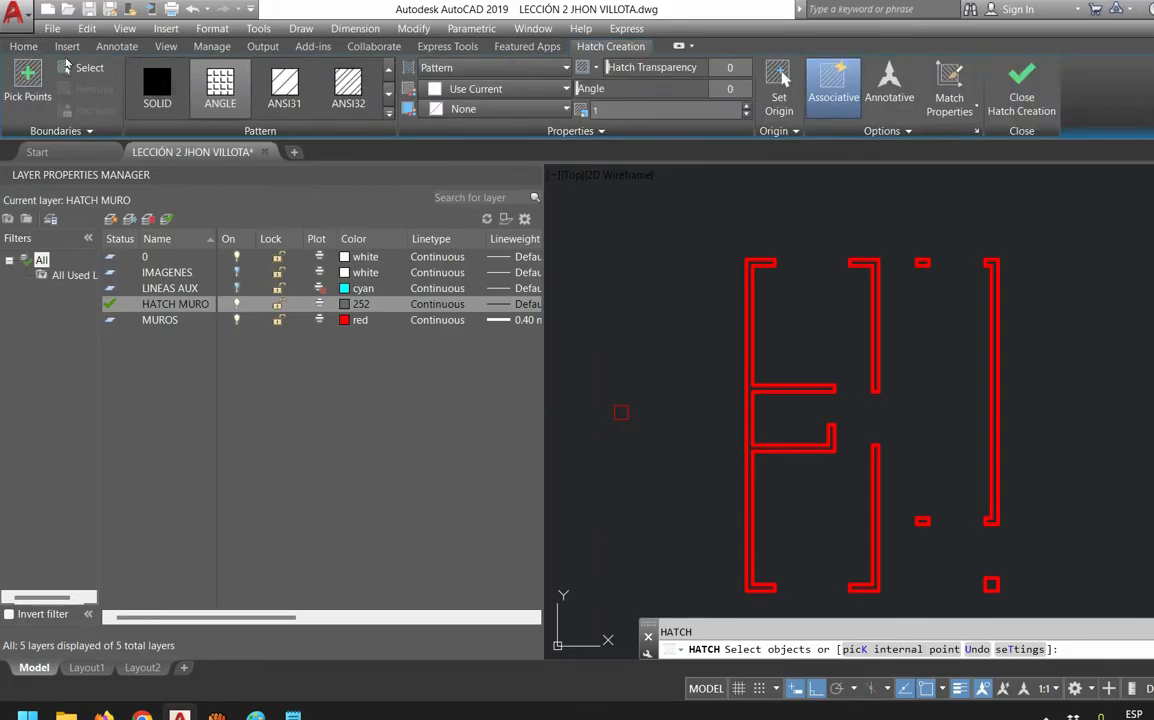
pyautogui.scroll(-2, 715, 258)
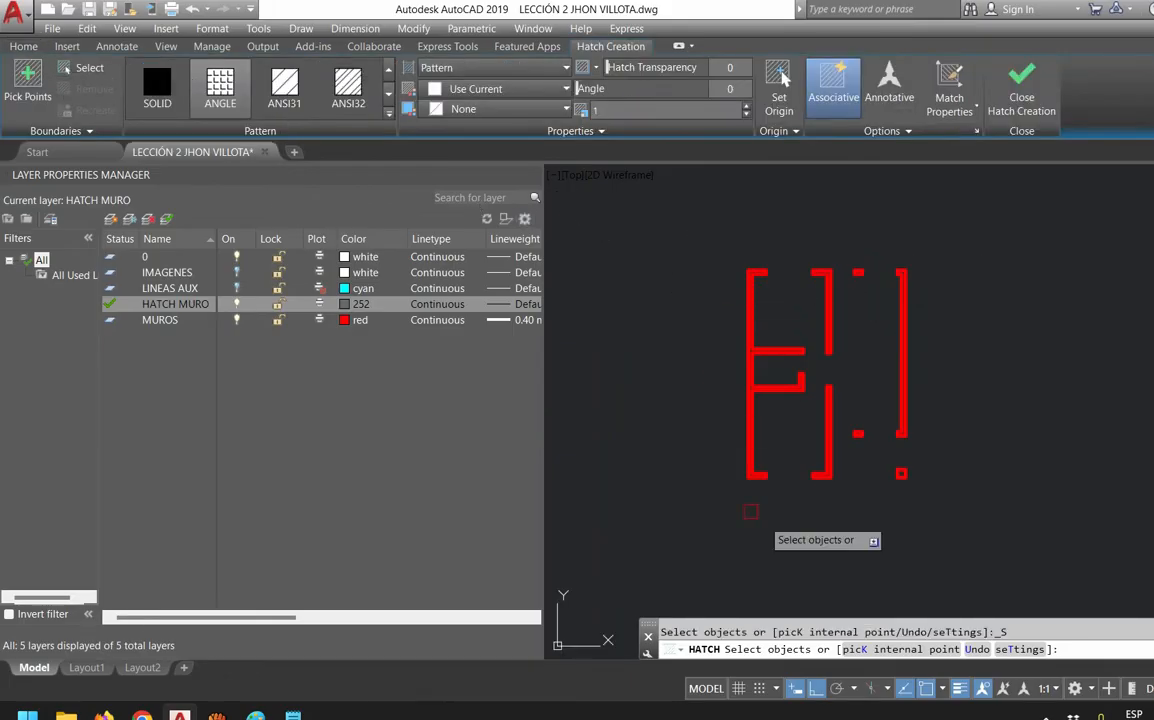
pyautogui.click(485, 67)
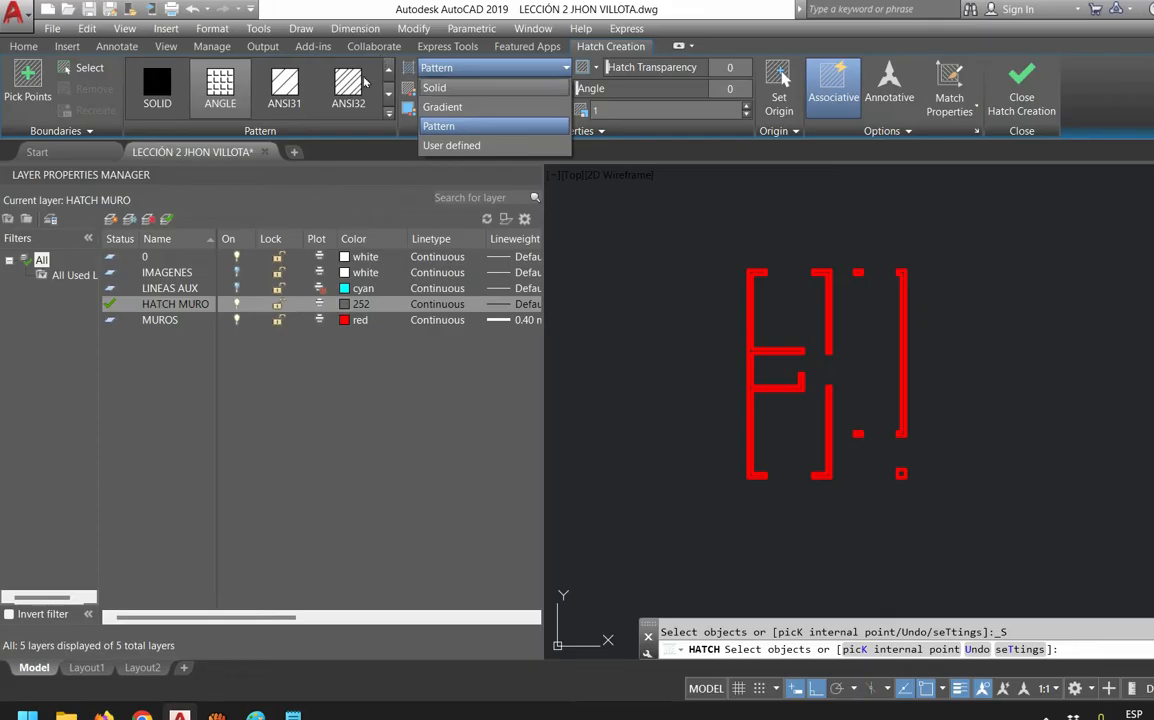
pyautogui.click(436, 88)
pyautogui.click(475, 89)
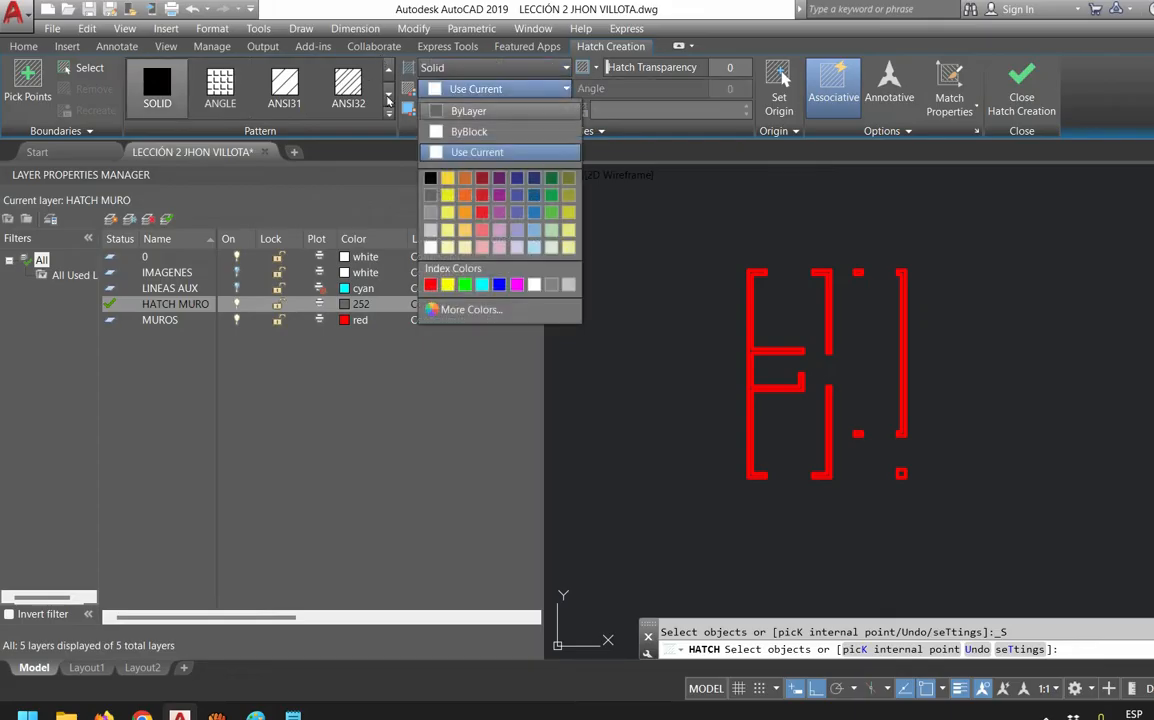
pyautogui.click(468, 111)
pyautogui.click(692, 244)
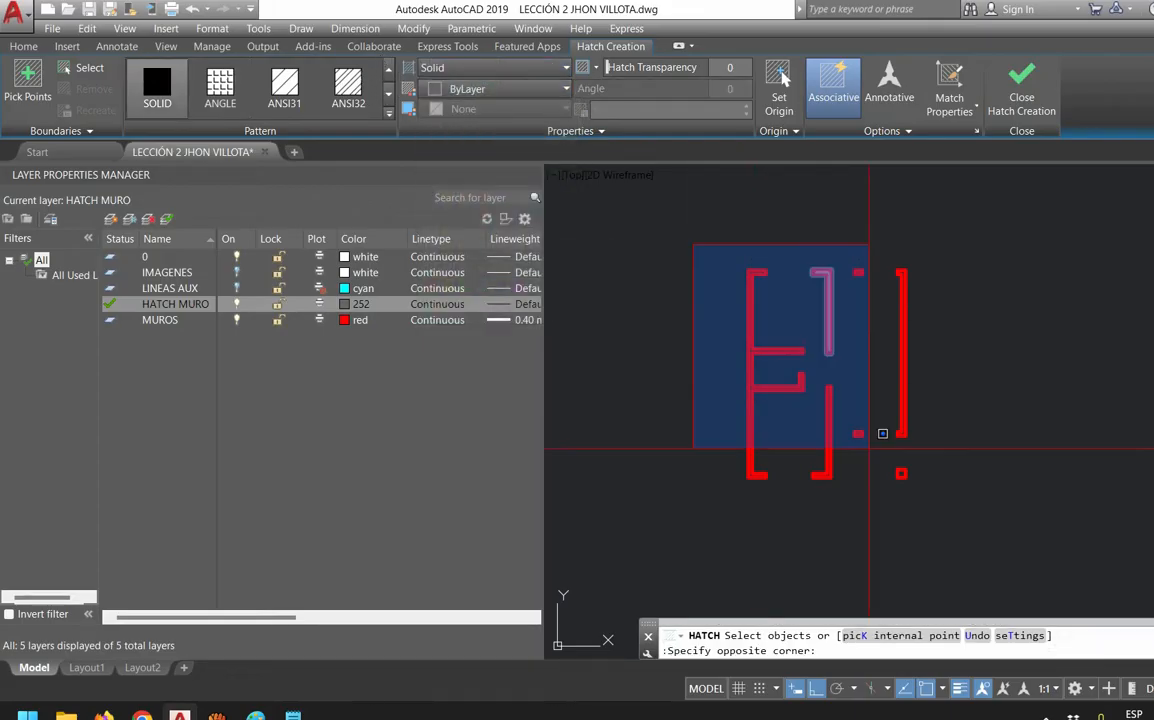
pyautogui.click(990, 503)
pyautogui.press('Escape')
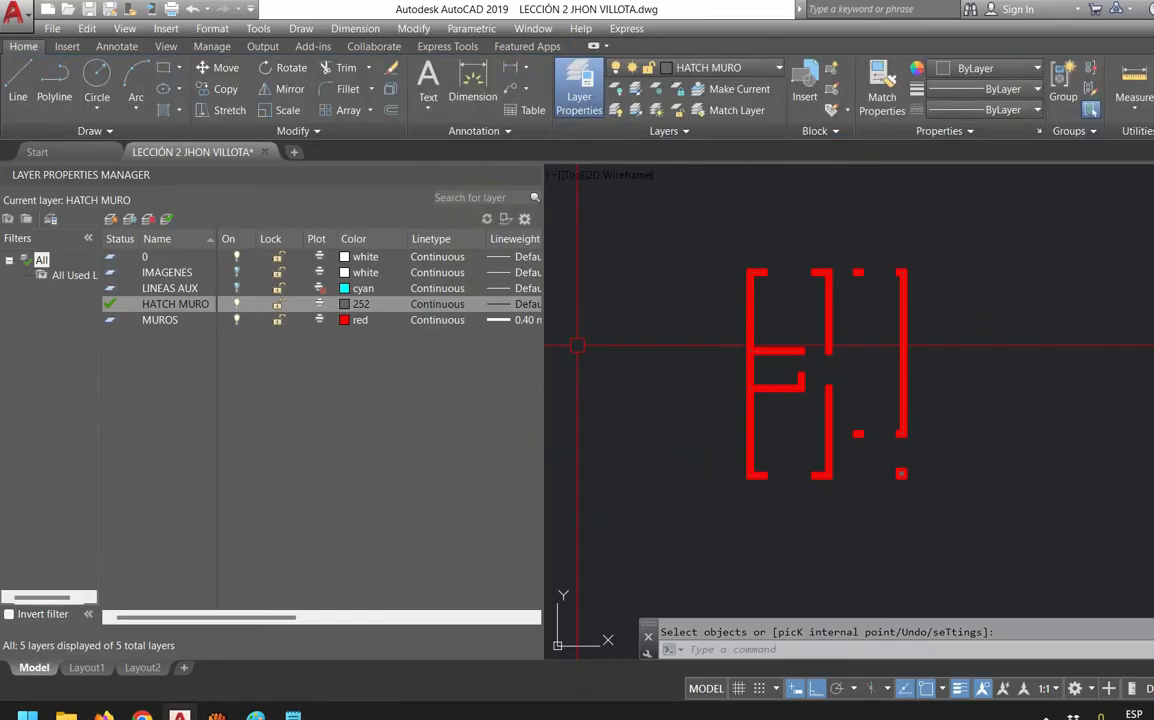
# Change the wall hatch from a solid fill to the ANSI32 pattern
pyautogui.scroll(10, 845, 373)
pyautogui.scroll(-6, 845, 373)
pyautogui.scroll(-3, 845, 373)
pyautogui.scroll(5, 683, 381)
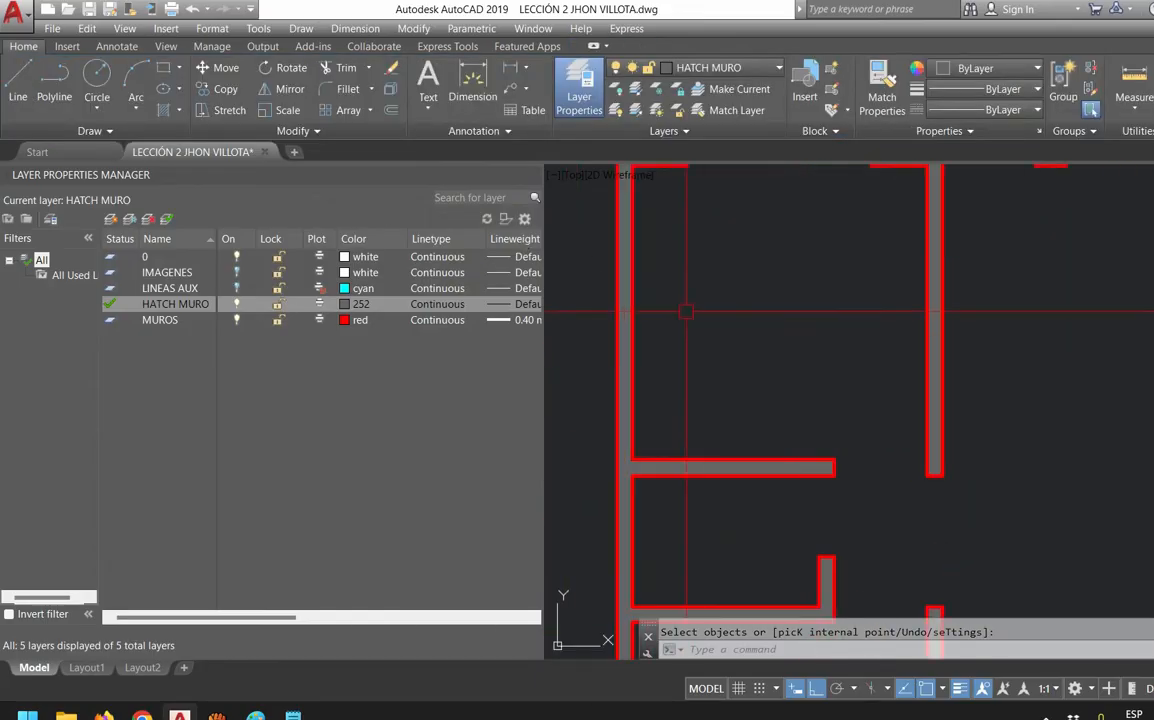
pyautogui.scroll(2, 685, 426)
pyautogui.moveTo(685, 426); pyautogui.dragTo(752, 391, button='middle')
pyautogui.scroll(4, 680, 442)
pyautogui.click(699, 485)
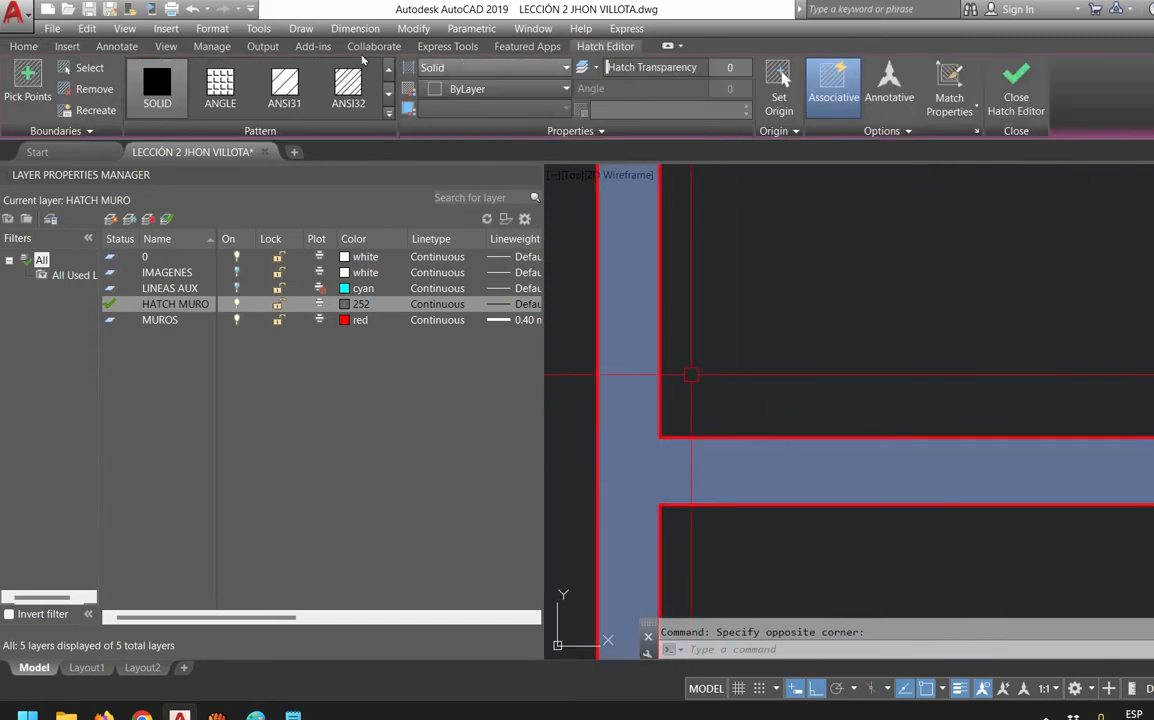
pyautogui.click(485, 67)
pyautogui.click(438, 126)
pyautogui.scroll(-2, 628, 222)
pyautogui.click(348, 88)
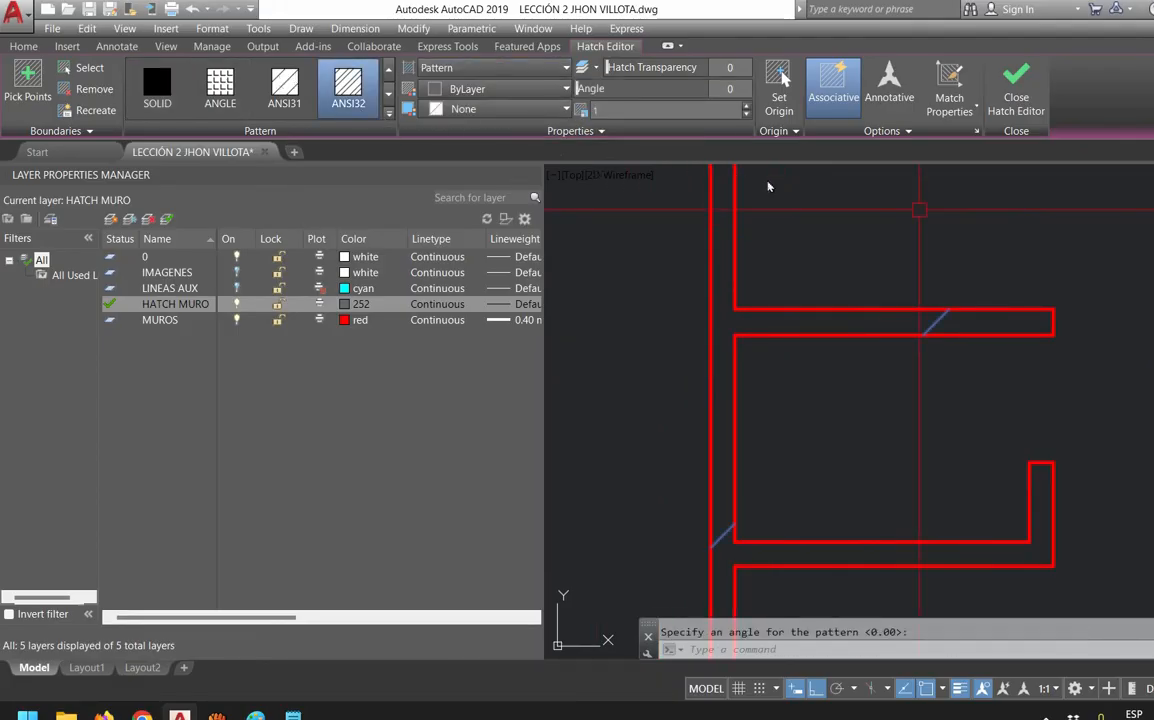
# Set the ANSI32 wall hatch's scale to 0.01
pyautogui.scroll(-2, 1066, 301)
pyautogui.moveTo(1066, 301); pyautogui.dragTo(947, 329, button='middle')
pyautogui.scroll(4, 947, 329)
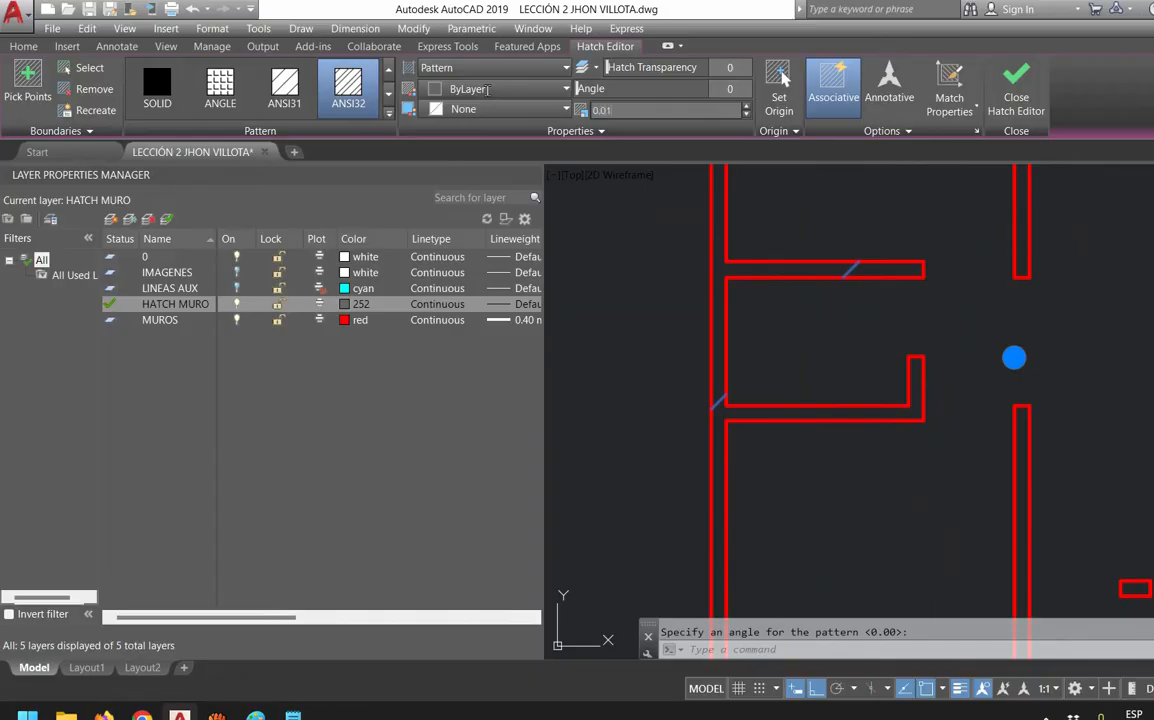
pyautogui.scroll(4, 809, 255)
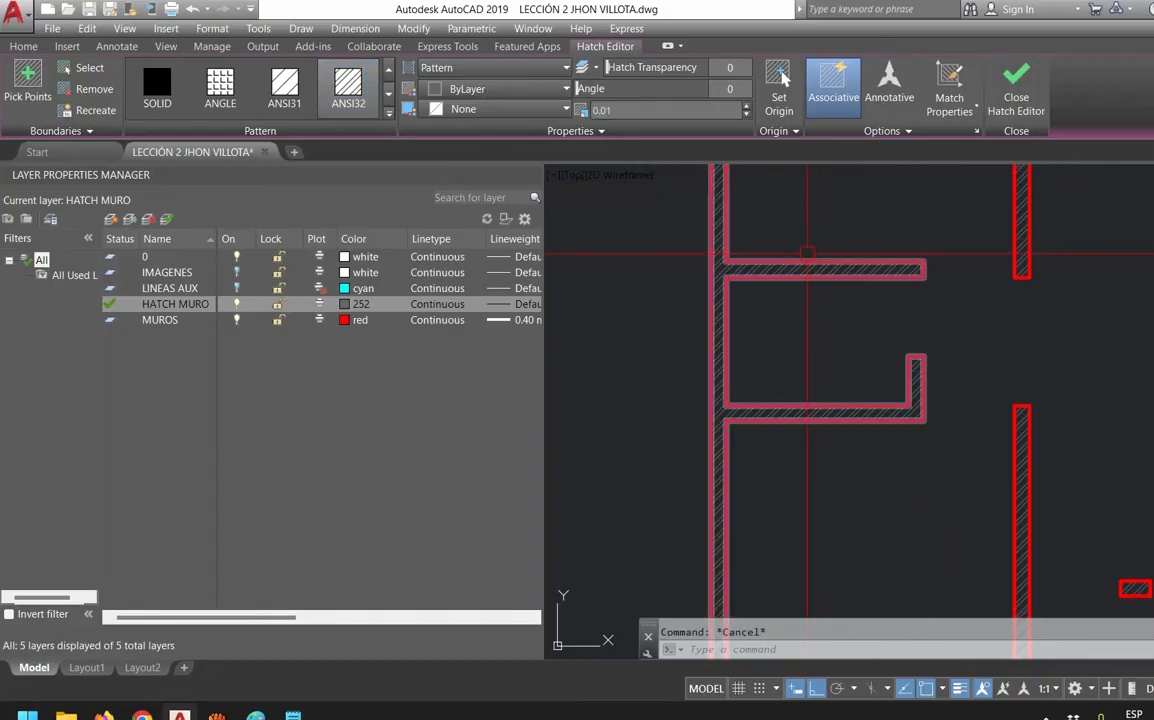
pyautogui.press('Escape')
# Give the patterned wall hatch a light gray background color of 199,200,202
pyautogui.click(737, 296)
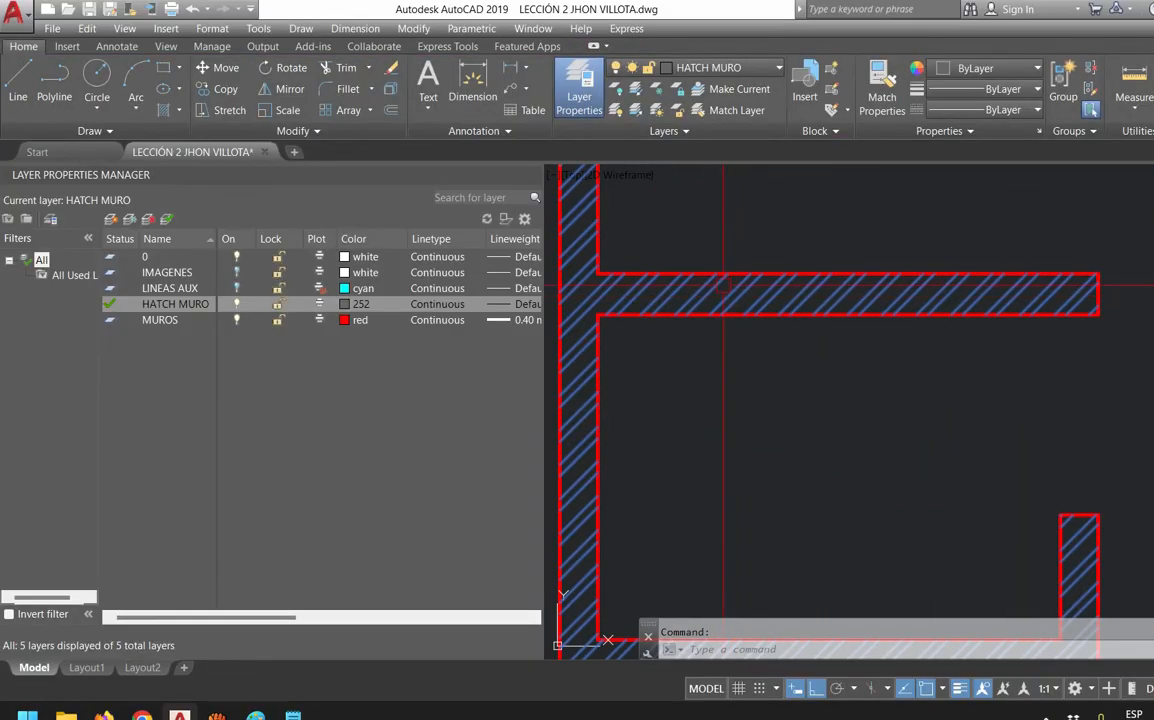
pyautogui.click(430, 109)
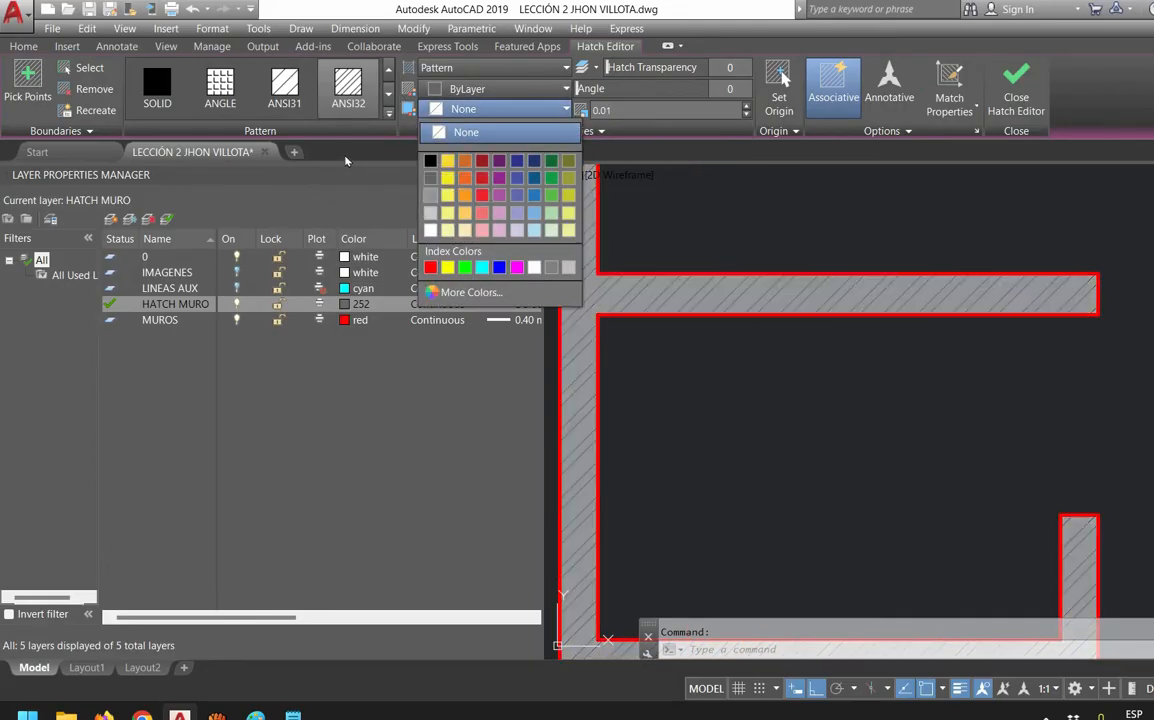
pyautogui.click(430, 177)
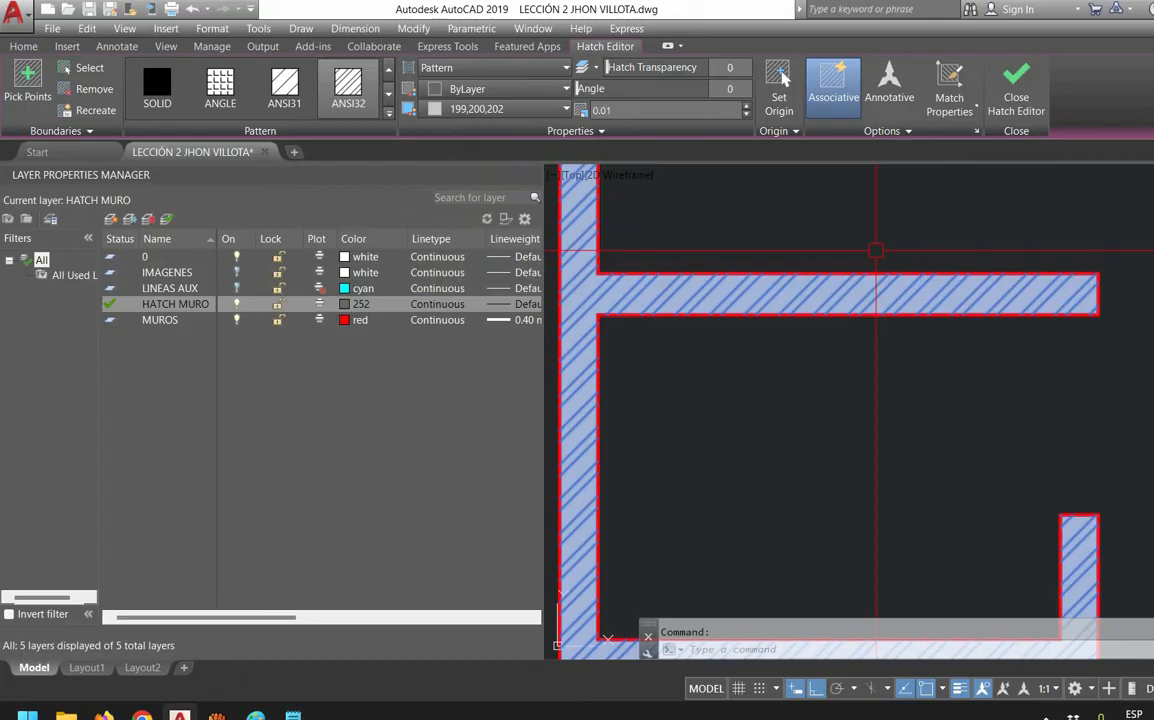
pyautogui.press('Escape')
# Switch the wall hatch back to a solid fill
pyautogui.scroll(-5, 975, 245)
pyautogui.scroll(4, 966, 394)
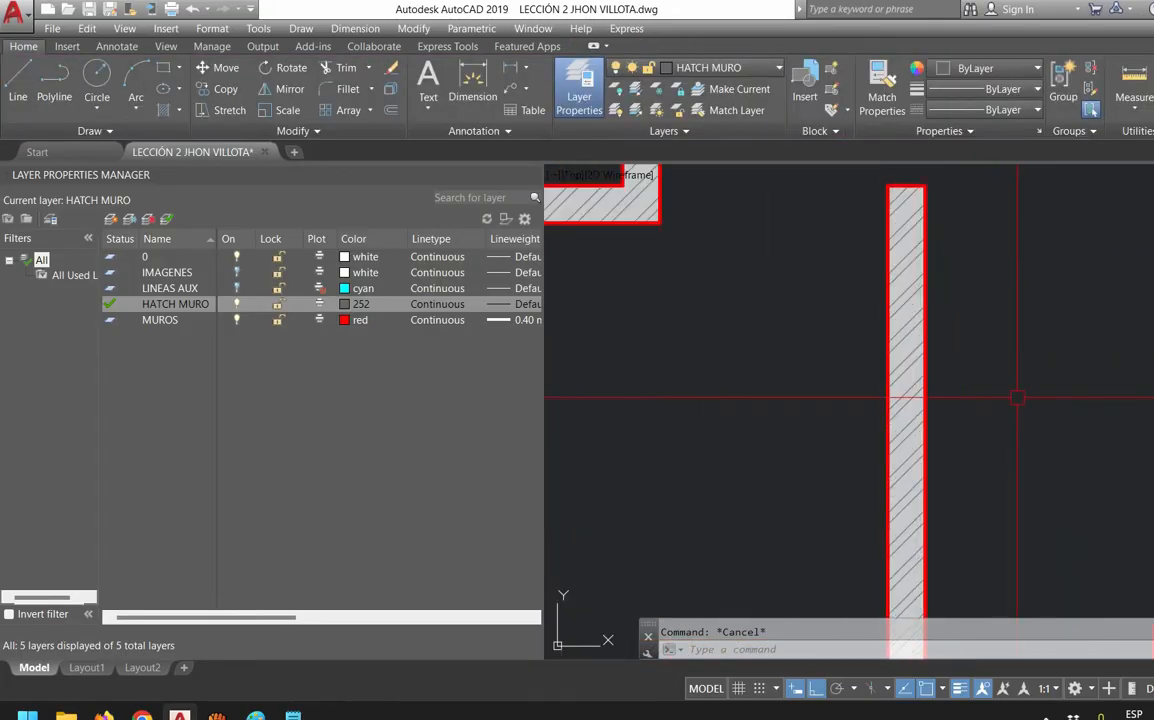
pyautogui.scroll(-2, 969, 376)
pyautogui.scroll(-2, 969, 376)
pyautogui.scroll(6, 1043, 240)
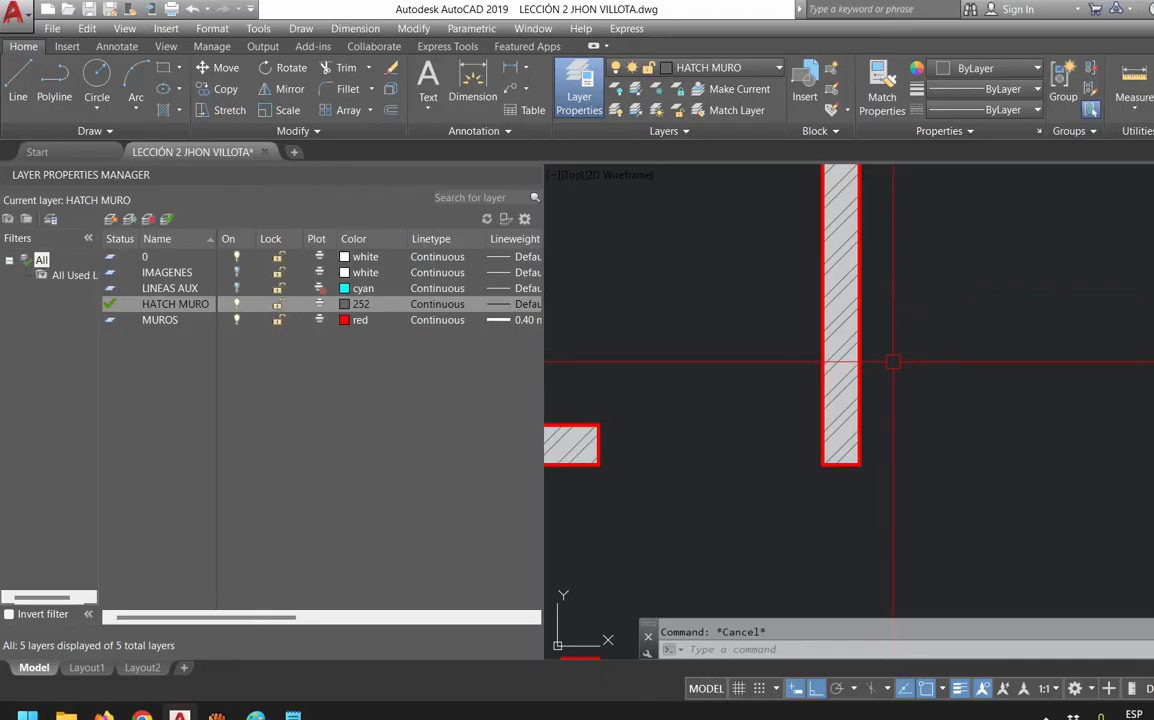
pyautogui.click(837, 353)
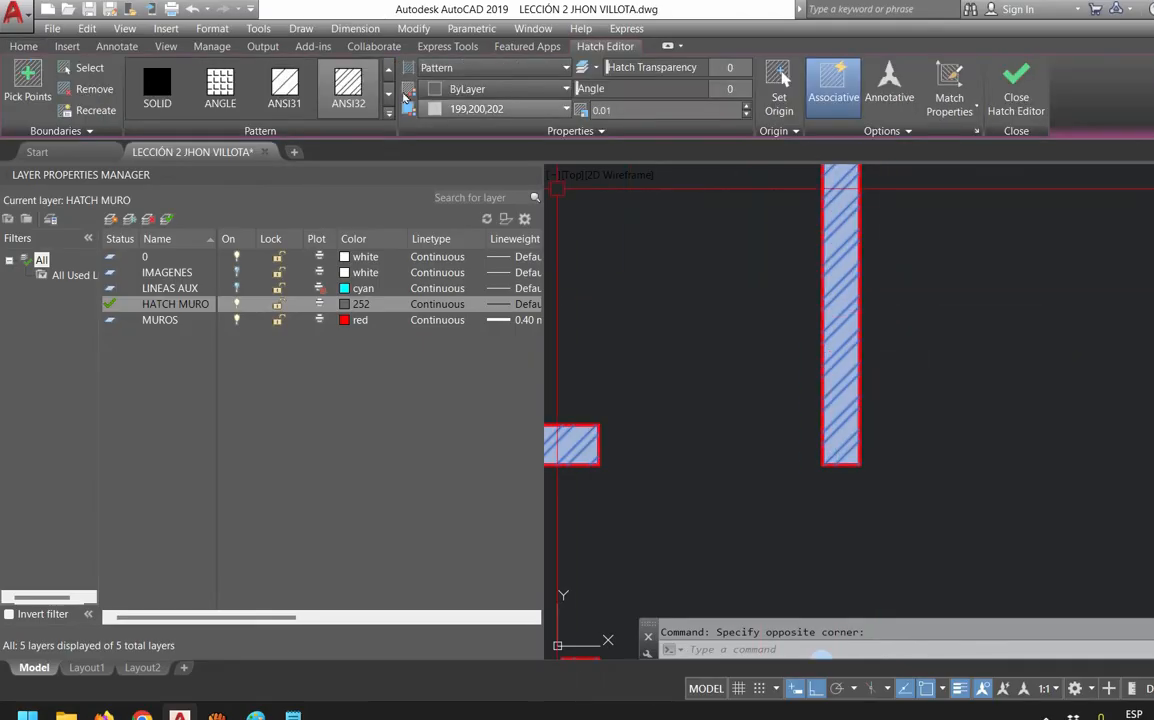
pyautogui.click(490, 67)
pyautogui.click(450, 84)
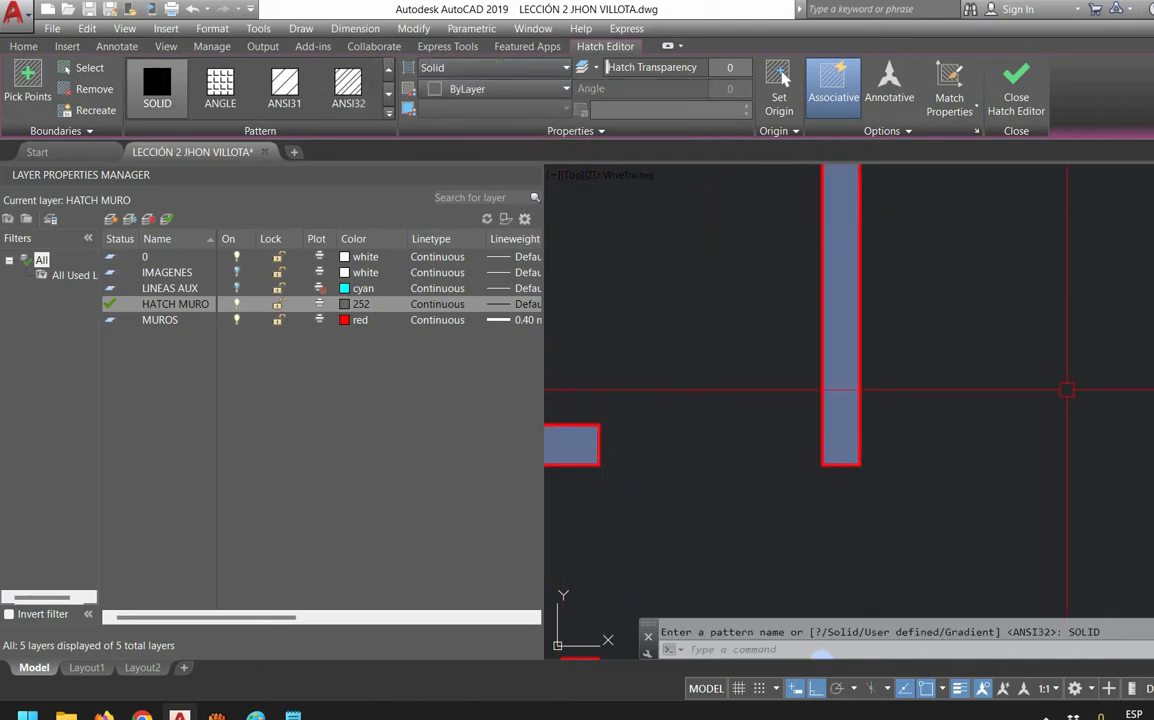
# Send the solid wall hatch behind the wall outlines using the draw order's Back option
pyautogui.scroll(-4, 982, 405)
pyautogui.scroll(5, 982, 405)
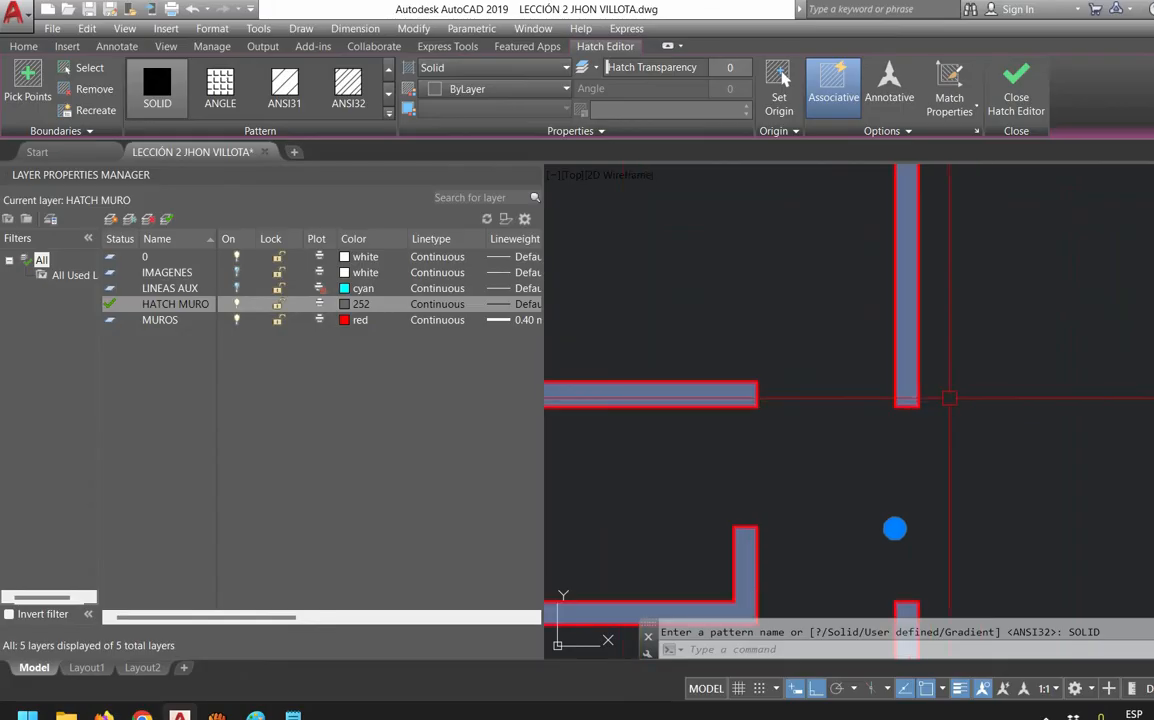
pyautogui.scroll(-3, 861, 478)
pyautogui.scroll(3, 910, 417)
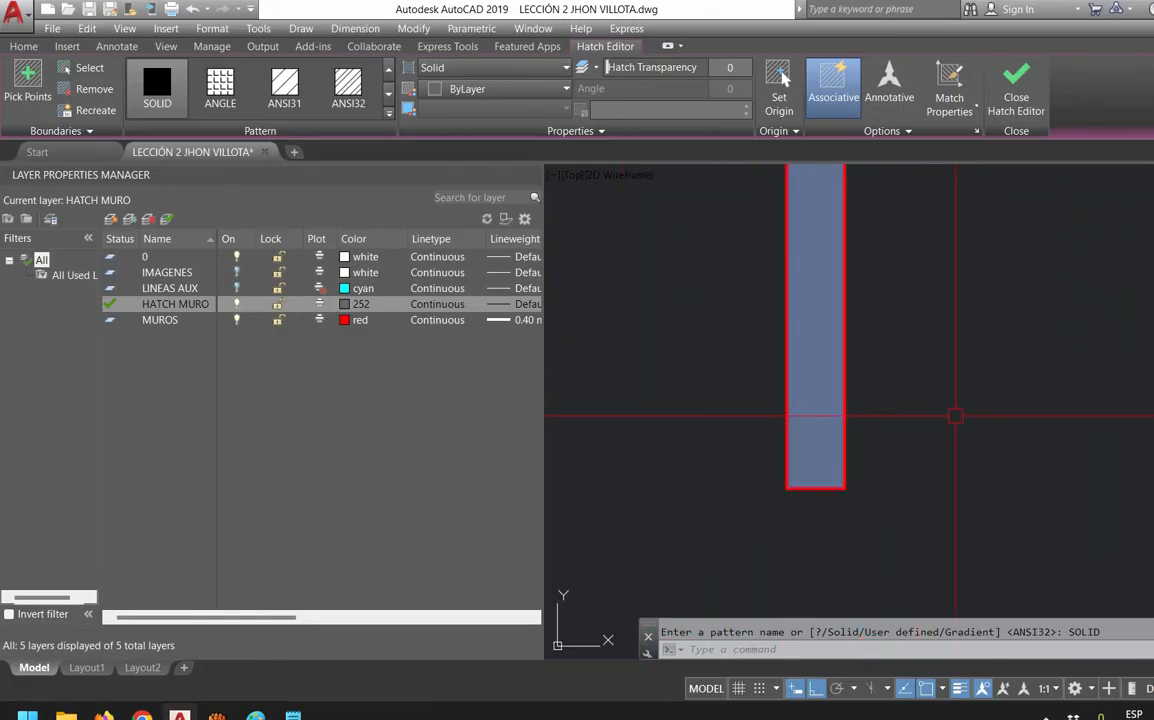
pyautogui.scroll(4, 776, 538)
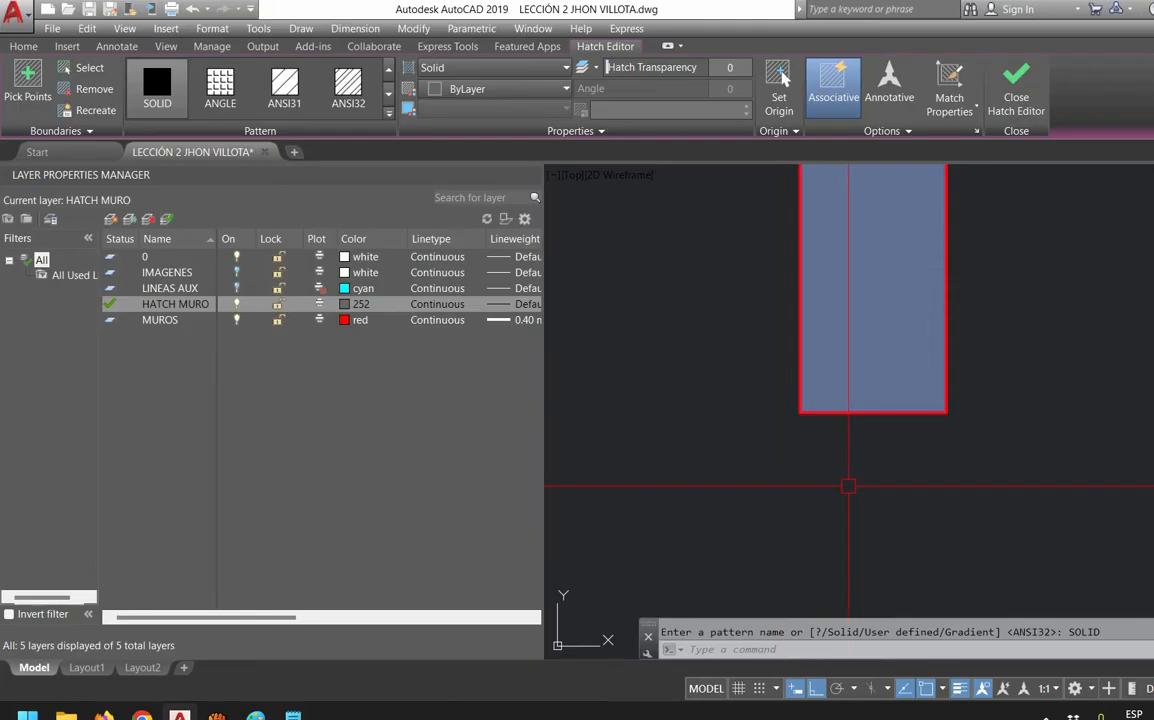
pyautogui.write('DR')
pyautogui.press('Return')
pyautogui.write('B')
pyautogui.press('Return')
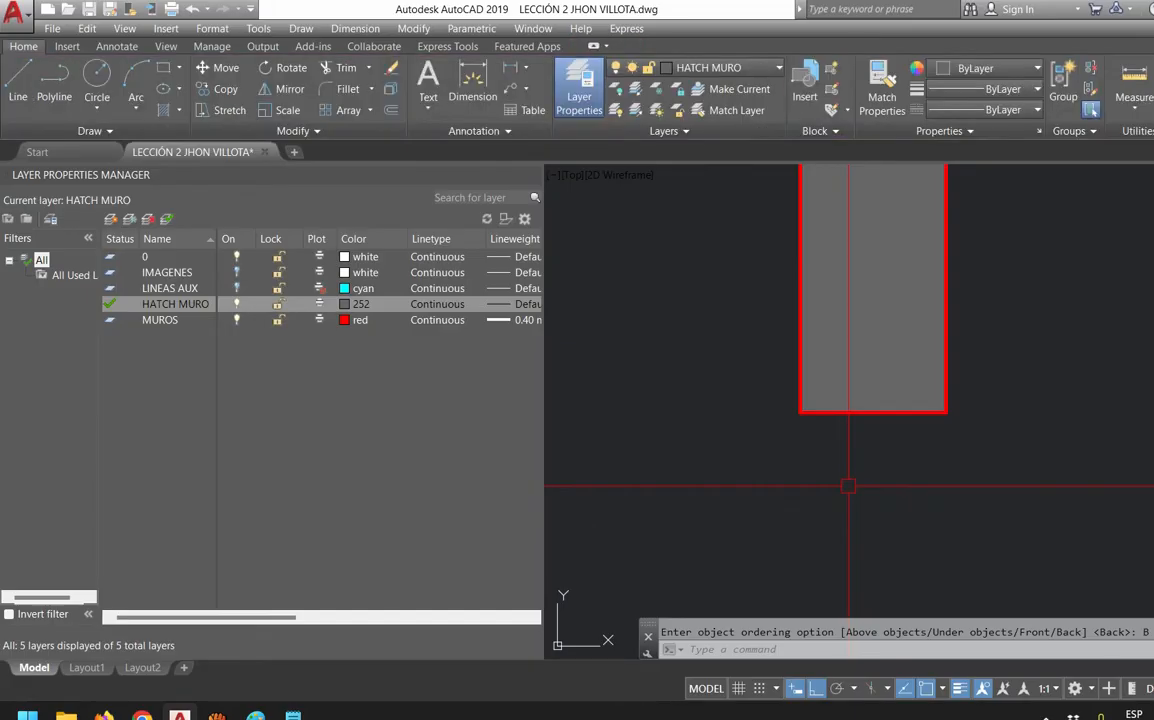
# Regenerate the model with the REGEN command to refresh the display of the filled walls
pyautogui.scroll(-4, 847, 487)
pyautogui.scroll(6, 809, 456)
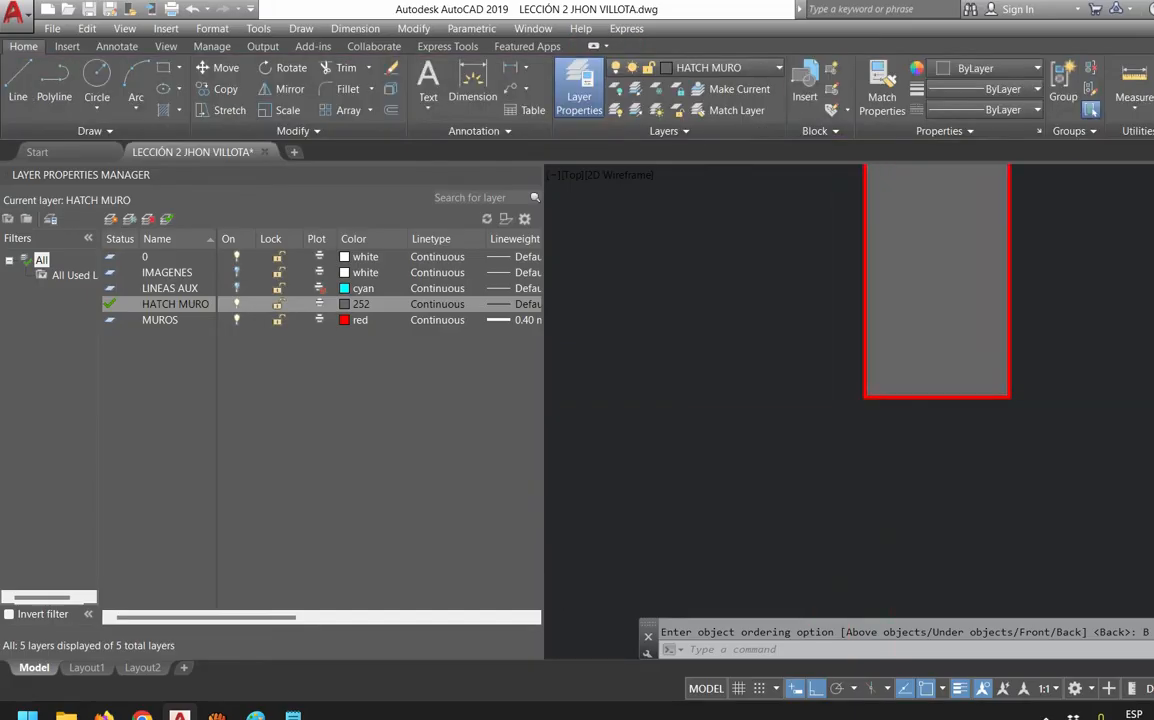
pyautogui.write('RE')
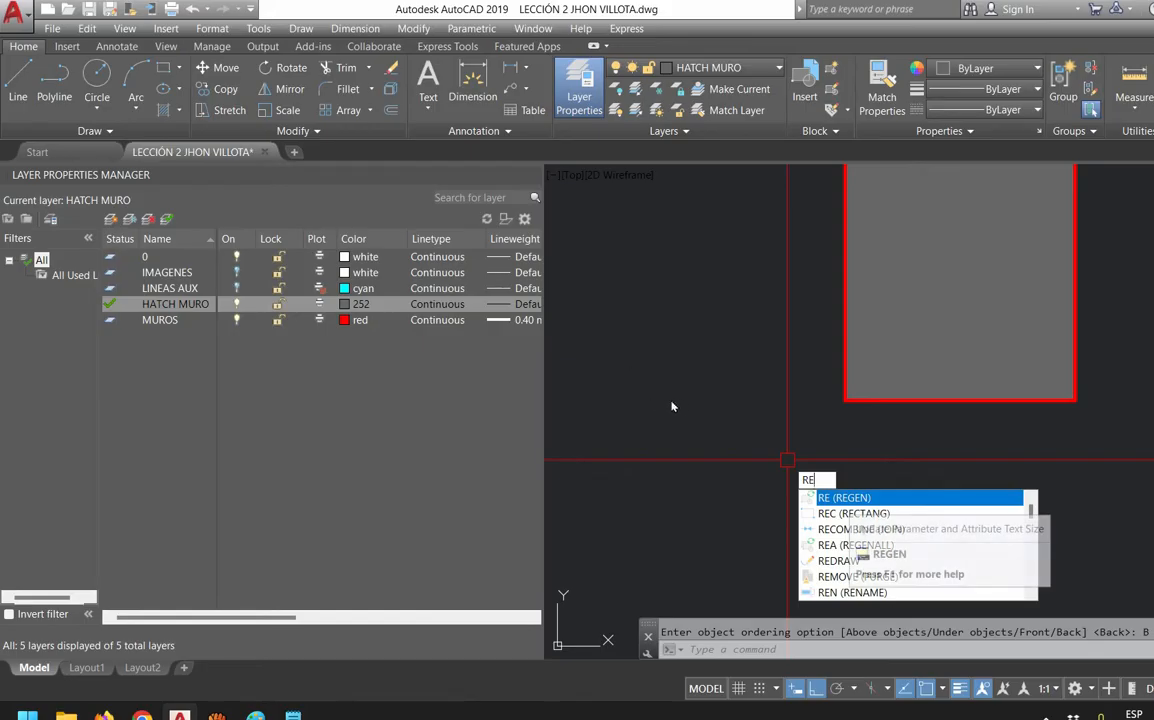
pyautogui.press('Return')
pyautogui.scroll(-5, 820, 458)
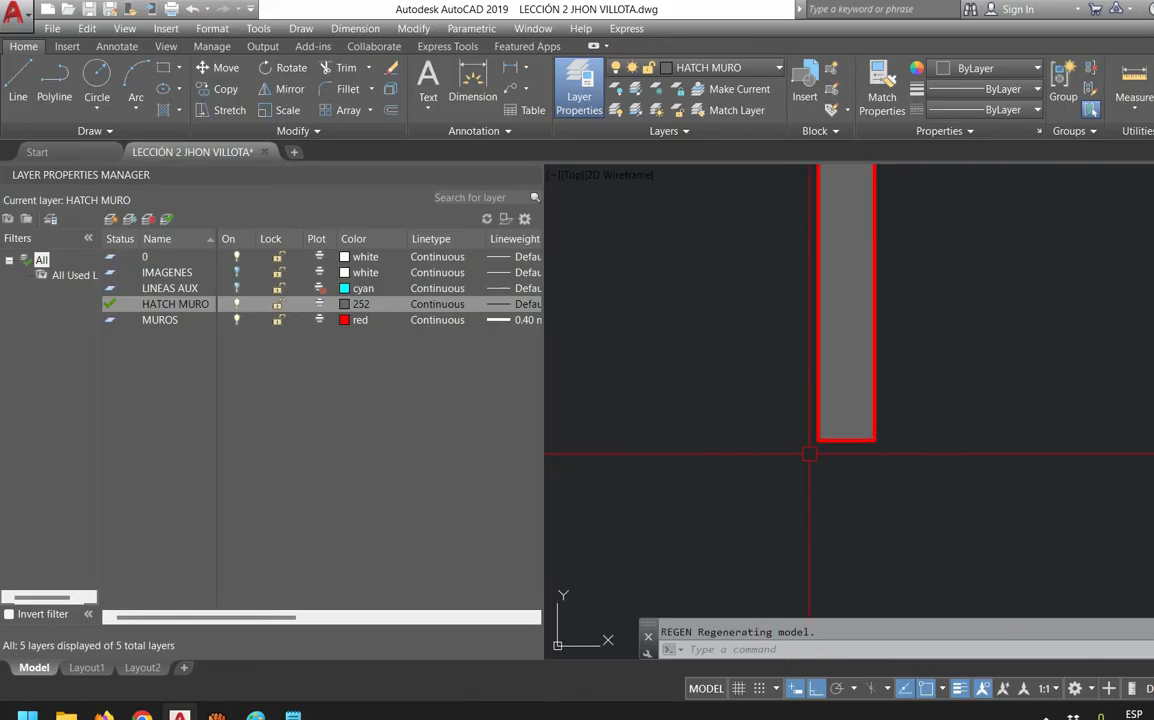
pyautogui.moveTo(853, 518); pyautogui.dragTo(865, 437, button='middle')
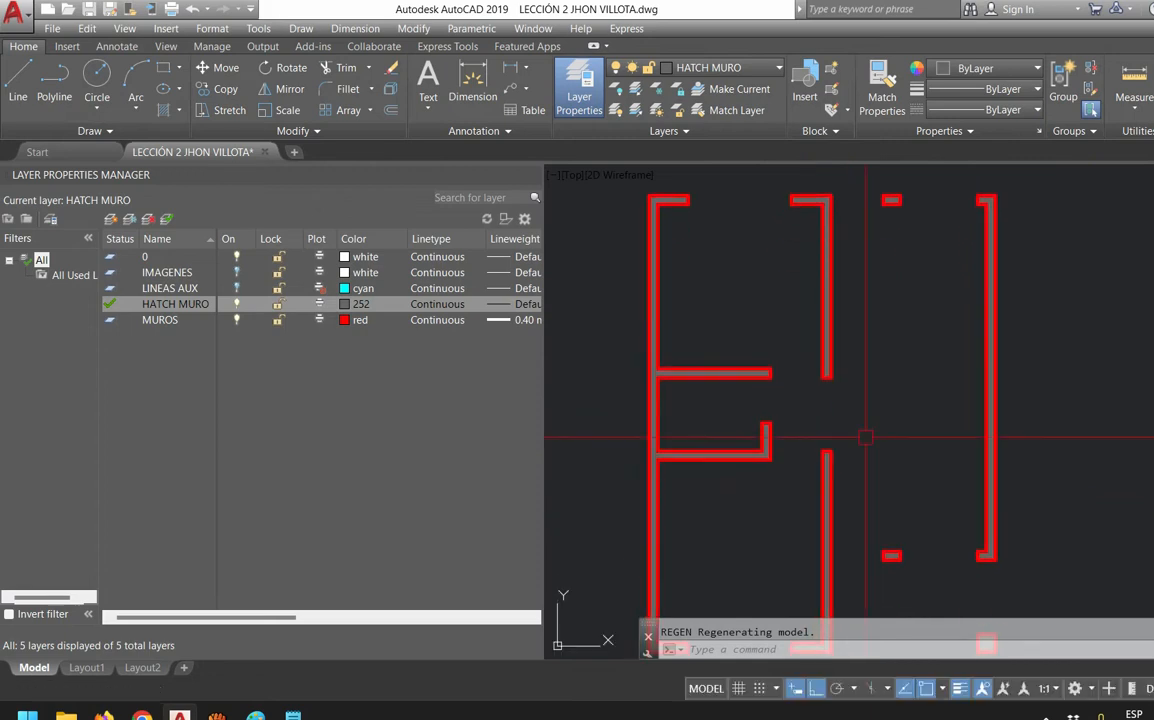
# Add the line "RE REGENERAR EL MODELO" to the INSERCIÓN DE IMAGENES notes in Notepad and return to AutoCAD
pyautogui.hotkey('alt', 'Tab')
pyautogui.press('Return')
pyautogui.write('RE')
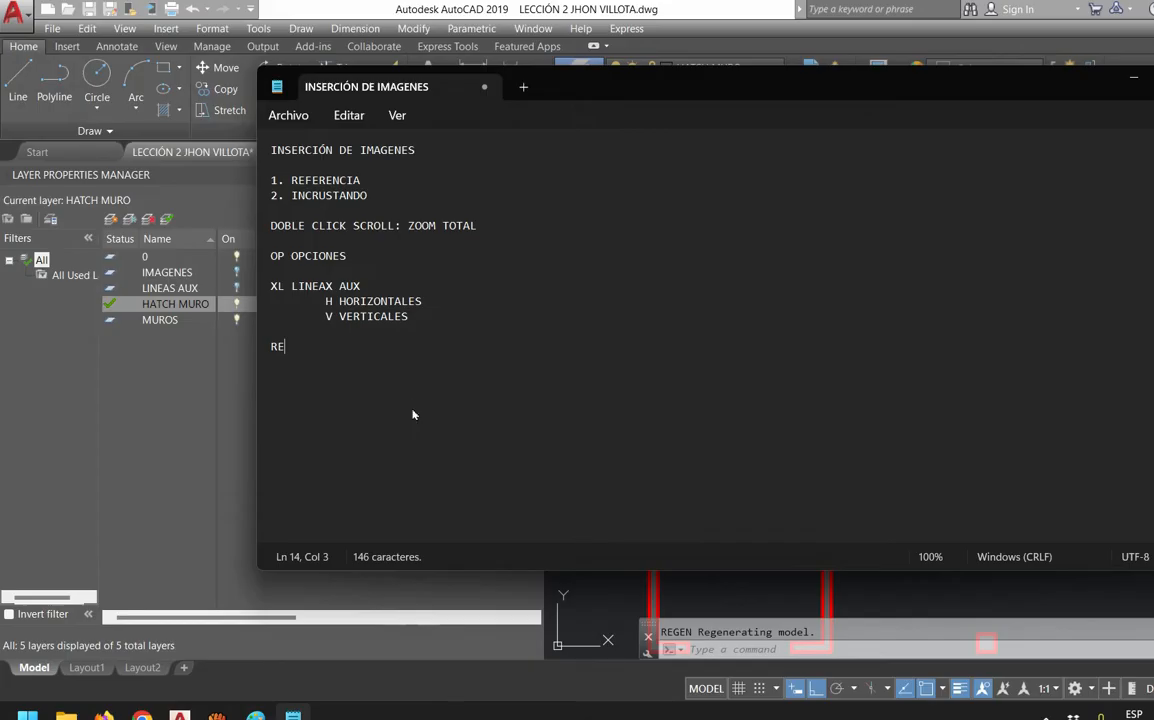
pyautogui.write(' REGENERAR EL MODELO')
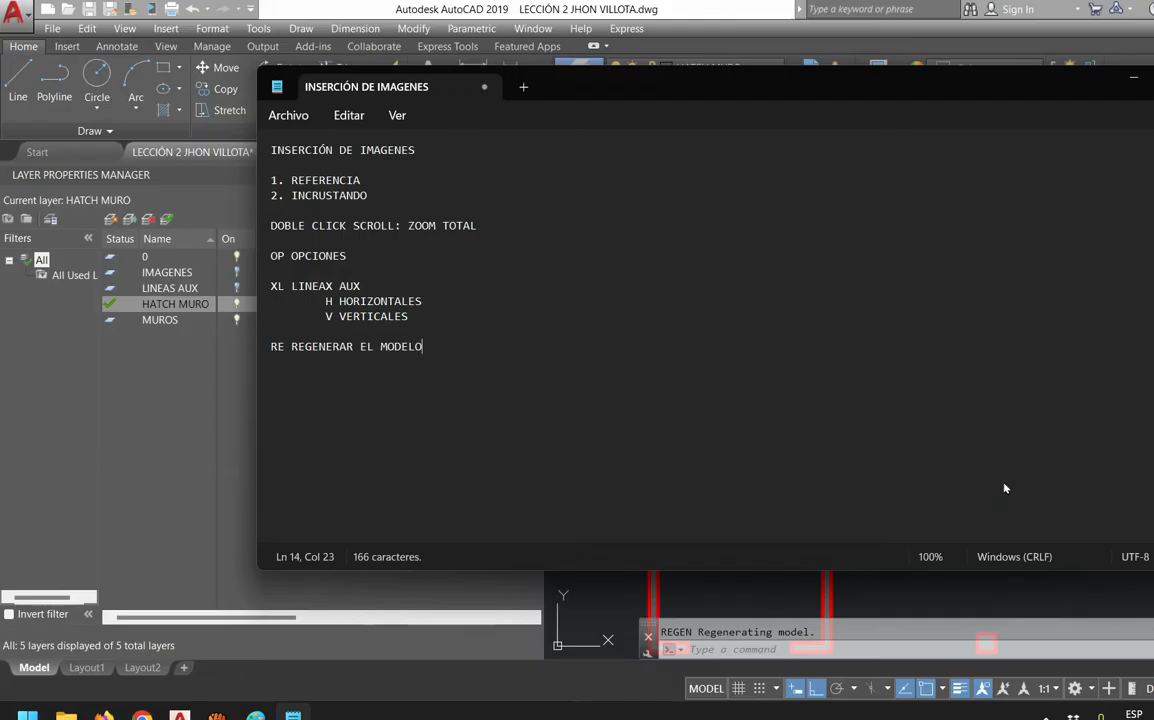
pyautogui.hotkey('alt', 'Tab')
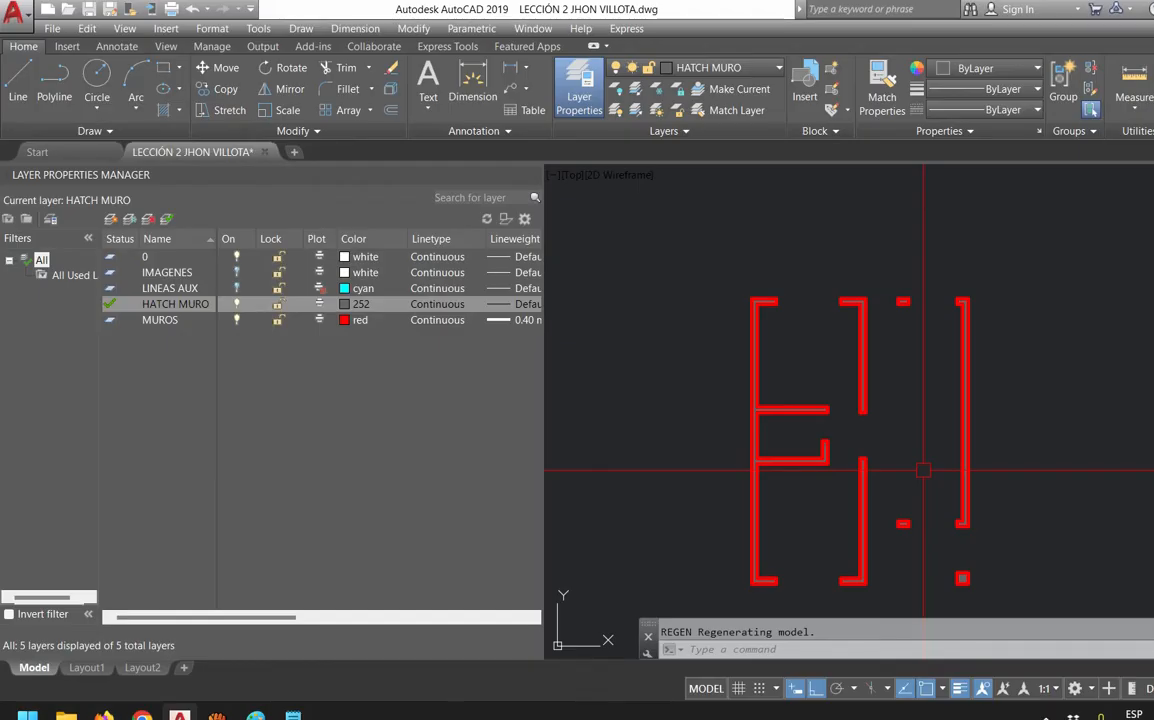
# Examine the filled walls on their own and against the floor plan image with the IMAGENES layer turned on
pyautogui.scroll(5, 866, 483)
pyautogui.moveTo(767, 460); pyautogui.dragTo(857, 397, button='middle')
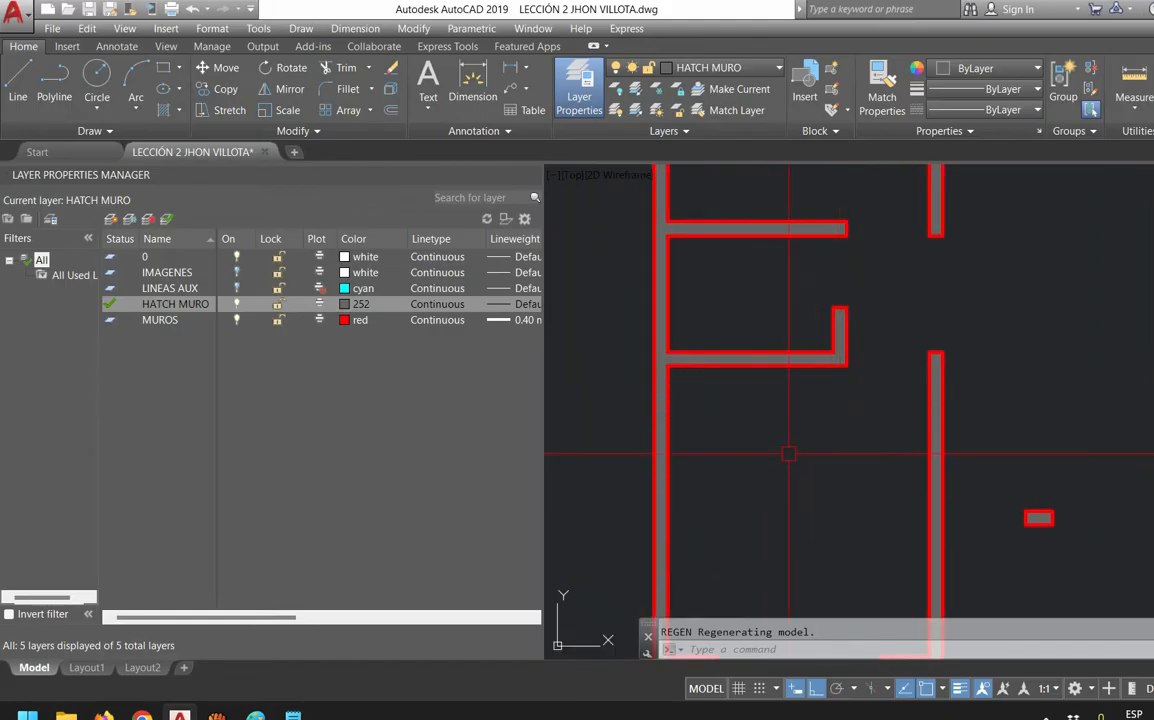
pyautogui.scroll(-4, 789, 454)
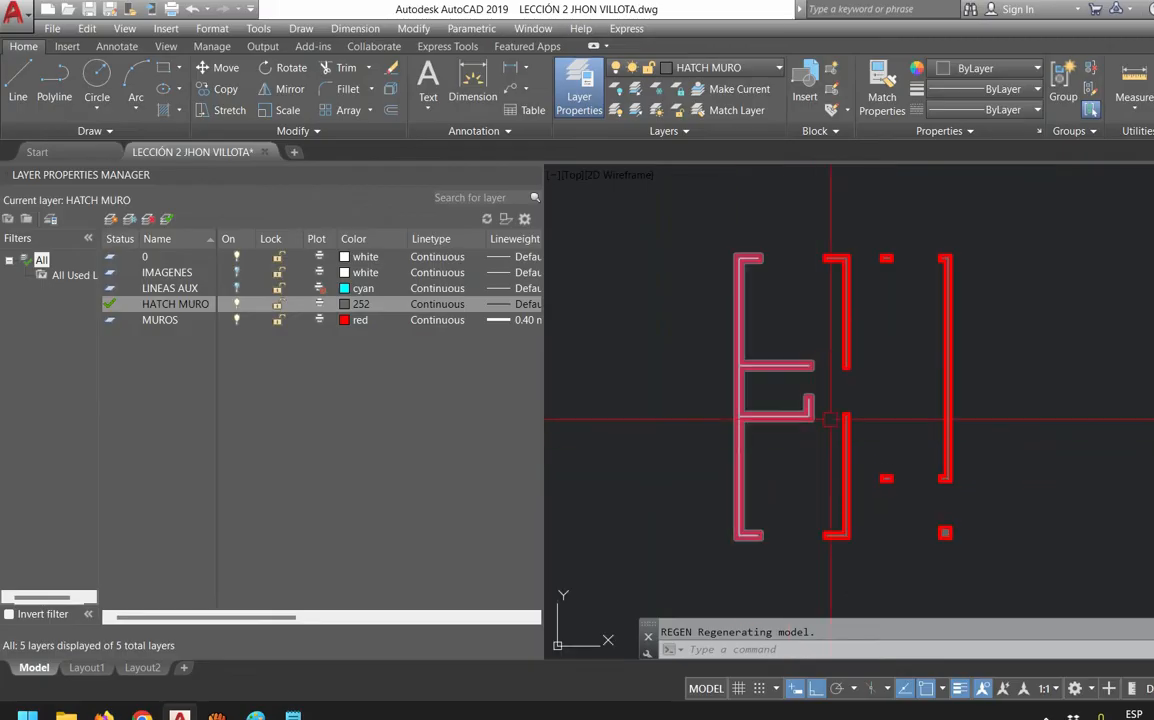
pyautogui.scroll(4, 837, 343)
pyautogui.scroll(-2, 858, 440)
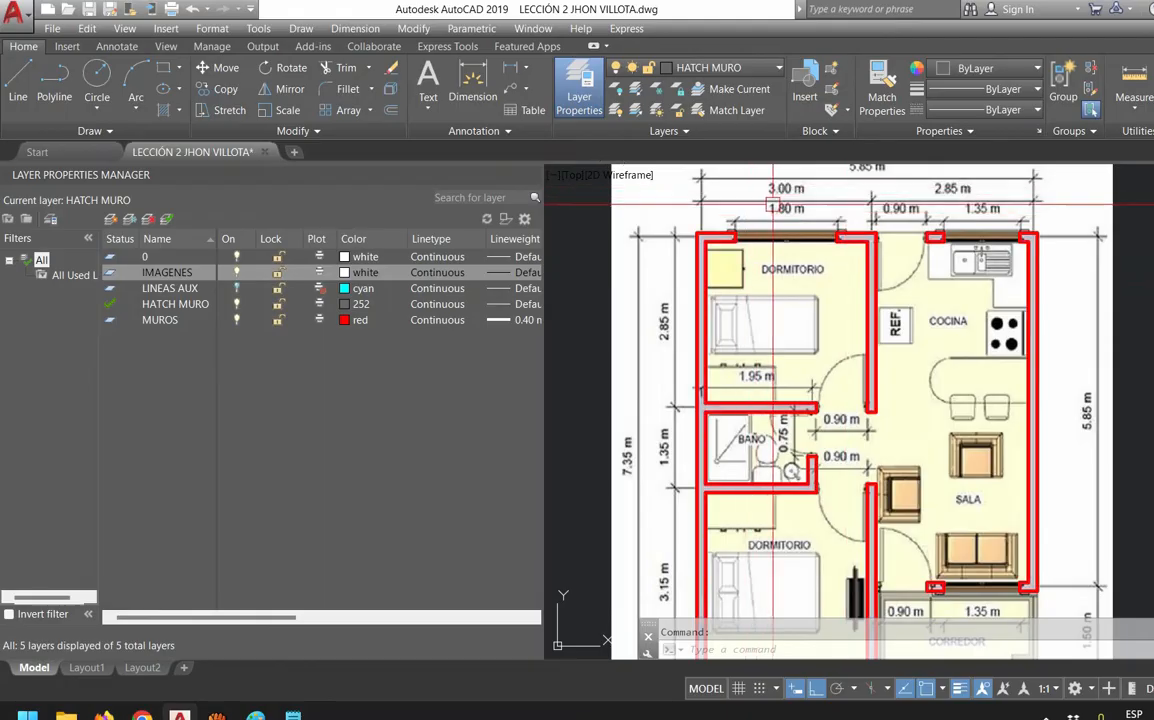
pyautogui.scroll(5, 773, 205)
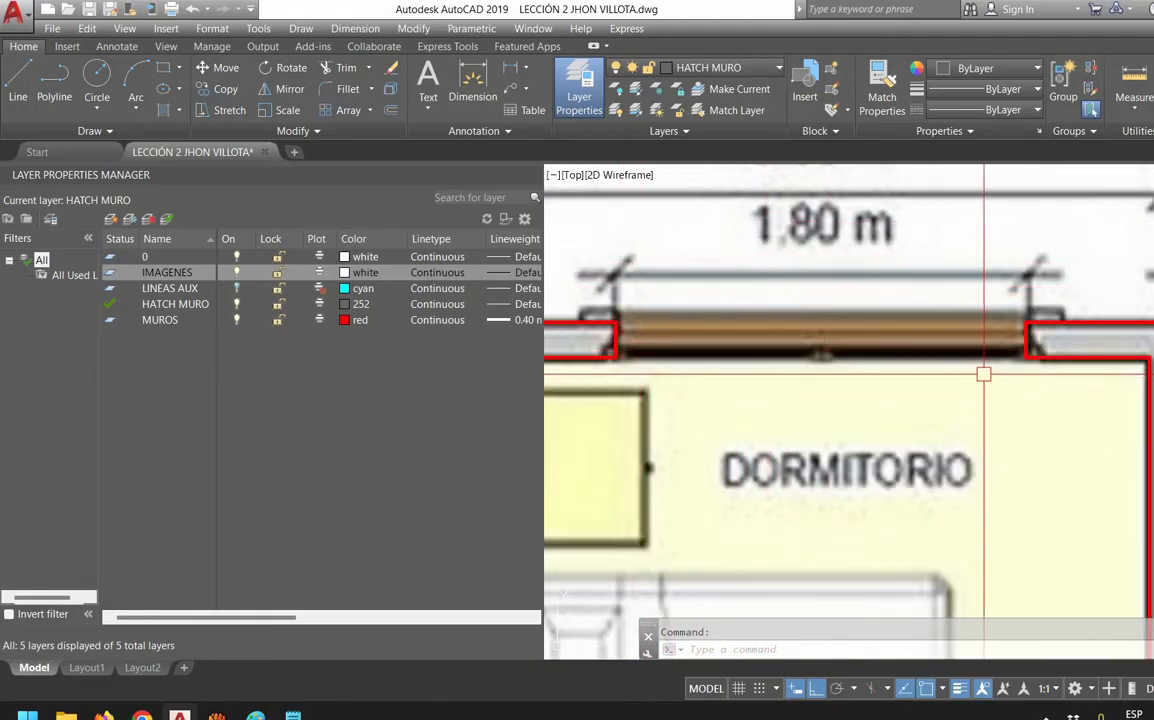
pyautogui.scroll(-3, 984, 374)
pyautogui.scroll(-3, 1116, 492)
pyautogui.moveTo(1116, 492); pyautogui.dragTo(906, 405, button='middle')
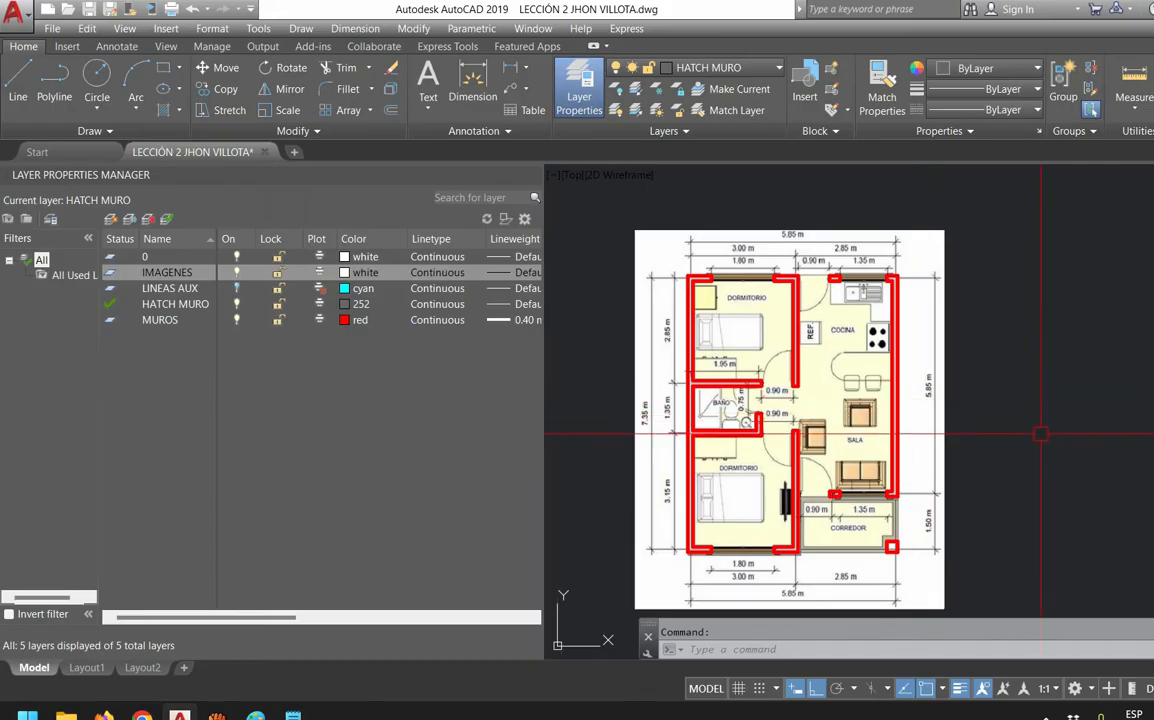
pyautogui.scroll(3, 760, 376)
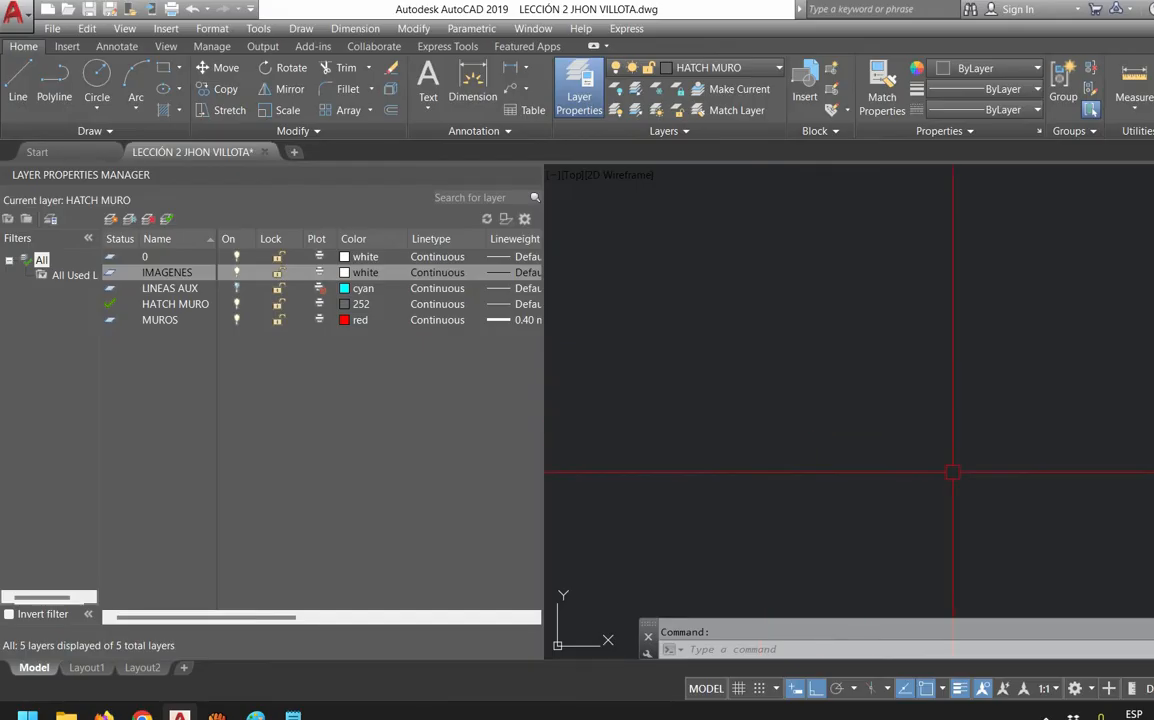
# Examine the traced wall outlines up close and across the whole floor plan image
pyautogui.scroll(-8, 649, 328)
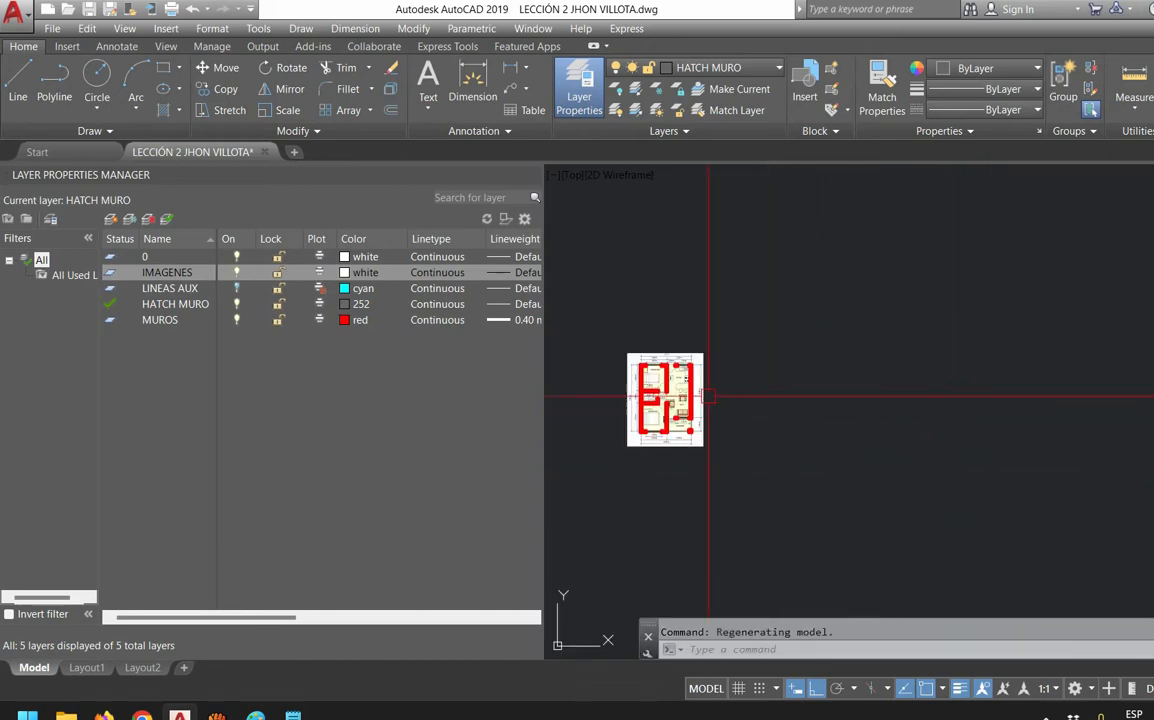
pyautogui.scroll(4, 675, 398)
pyautogui.scroll(5, 663, 356)
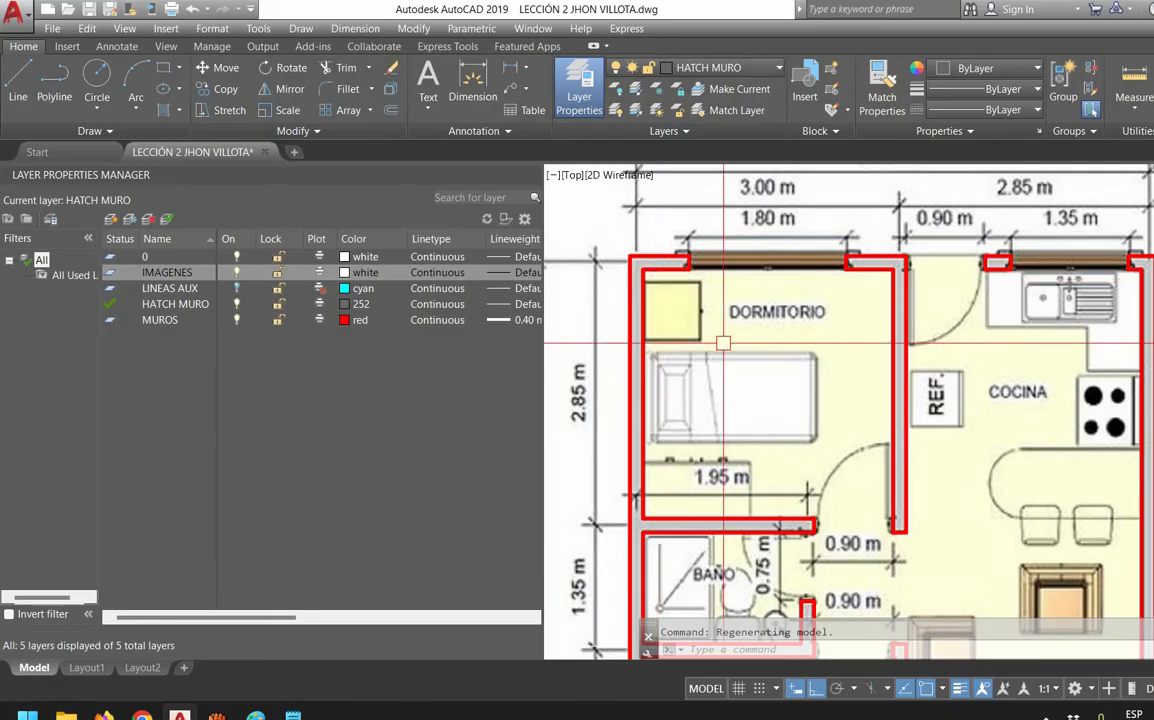
pyautogui.scroll(-3, 900, 440)
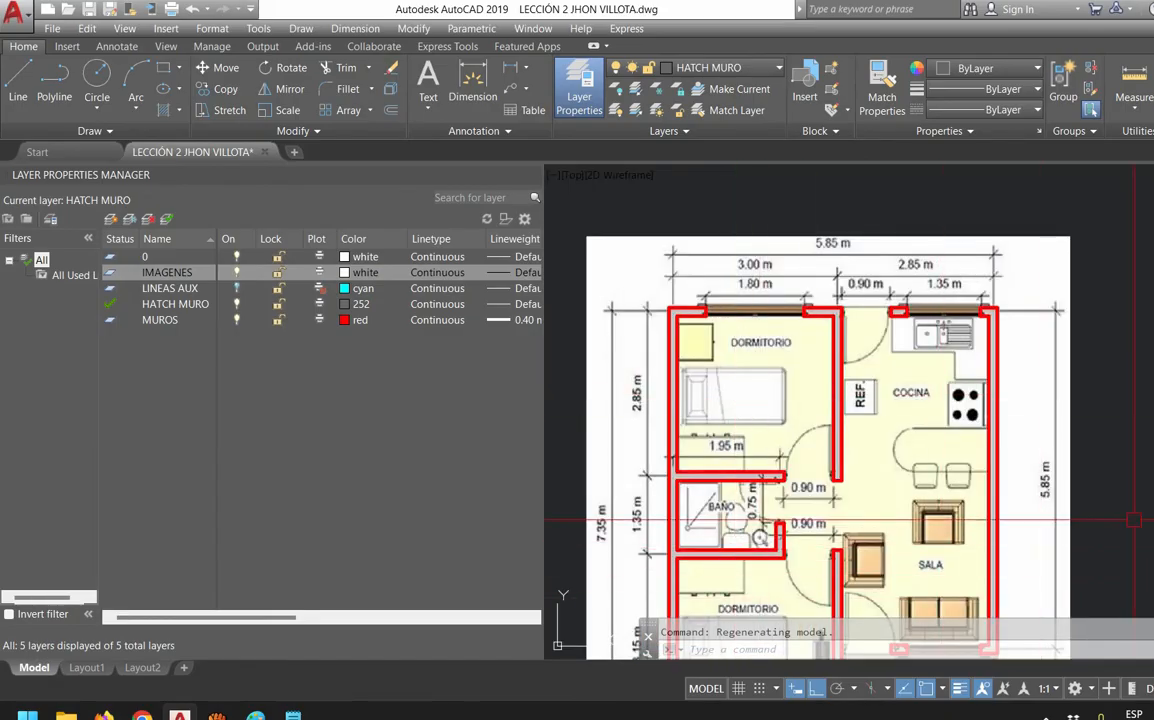
pyautogui.scroll(-3, 850, 468)
pyautogui.moveTo(1150, 522); pyautogui.dragTo(837, 440, button='middle')
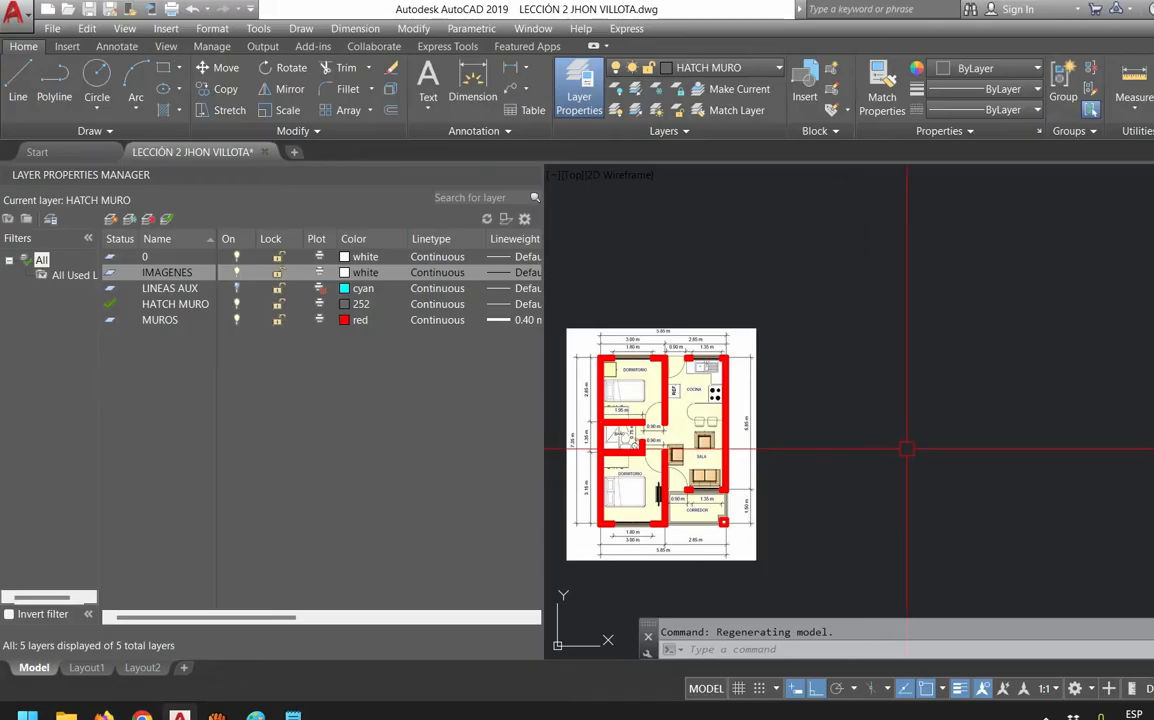
pyautogui.moveTo(1120, 438); pyautogui.dragTo(832, 420, button='middle')
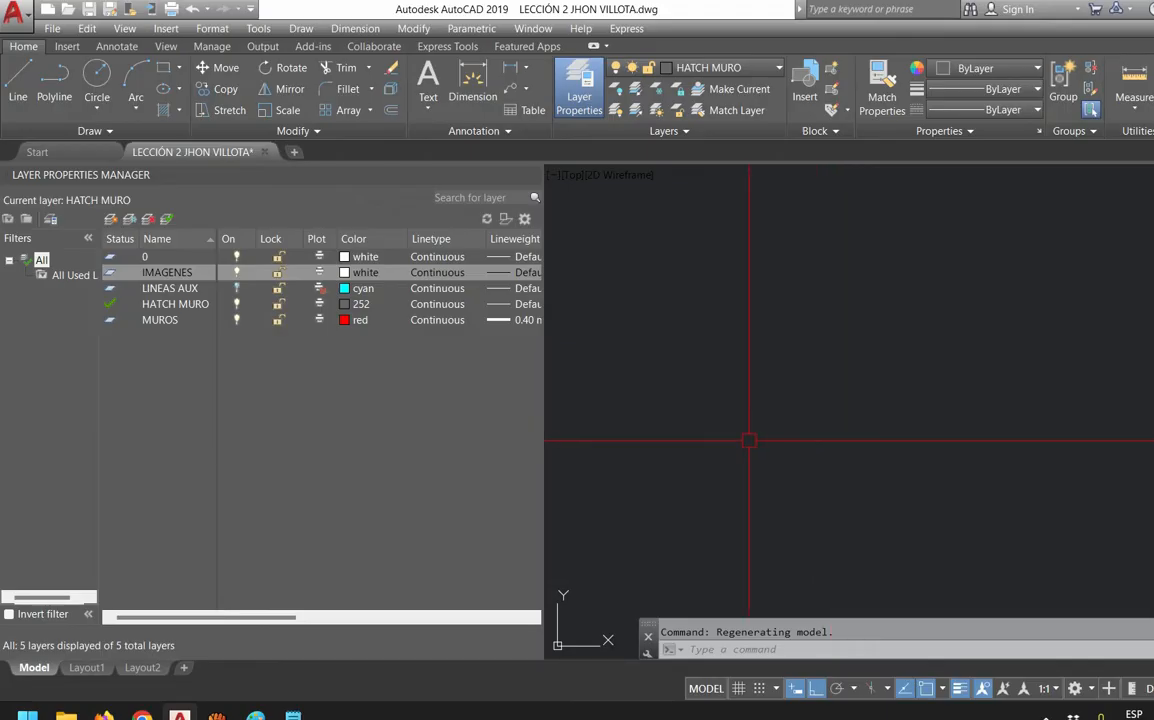
# Create a new layer named VENTANAS and set its color to green
pyautogui.click(140, 272)
pyautogui.click(110, 219)
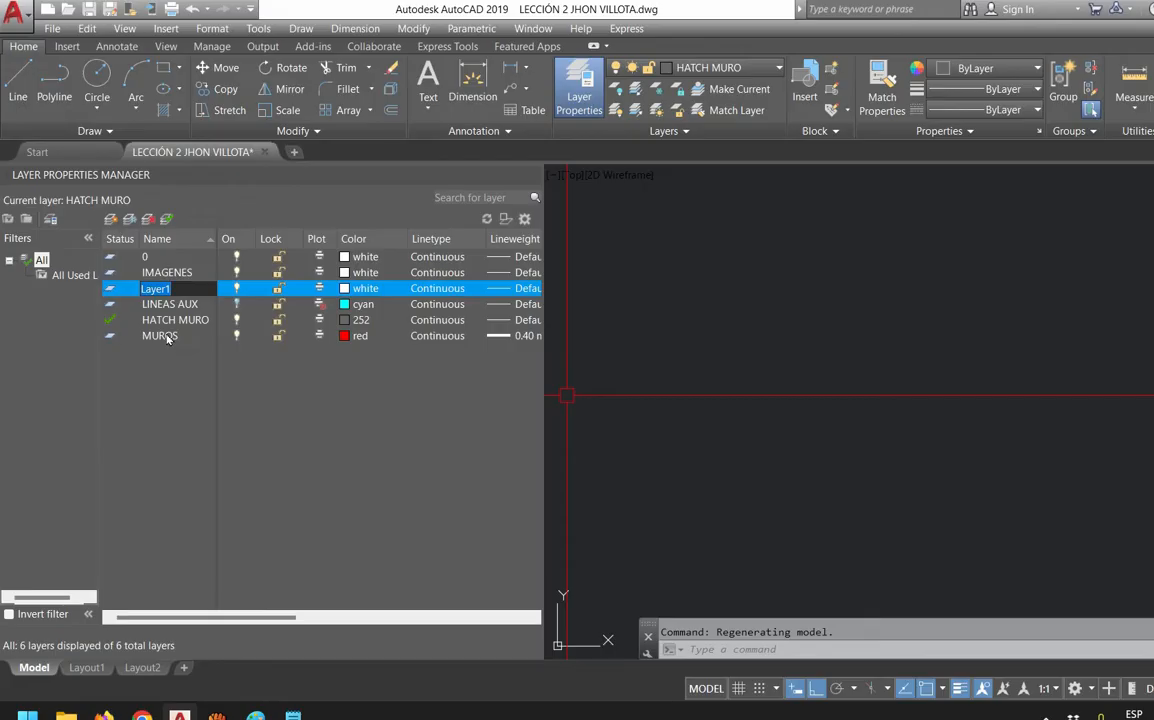
pyautogui.write('VENTANAS')
pyautogui.press('Return')
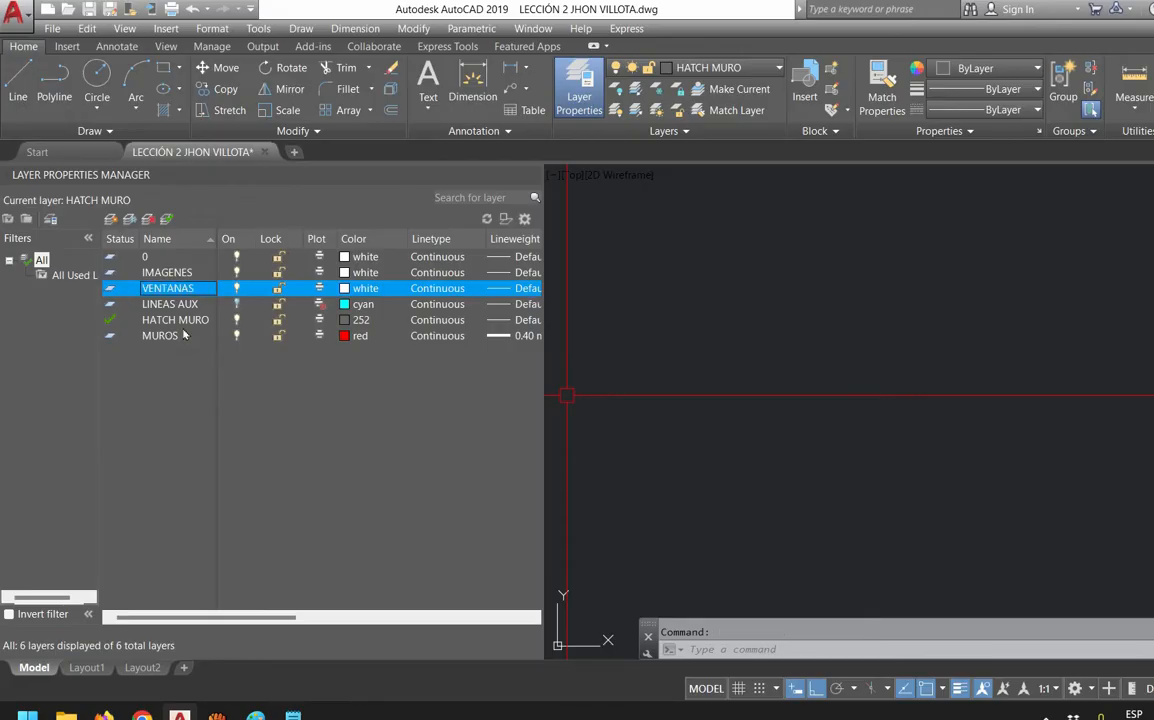
pyautogui.click(358, 288)
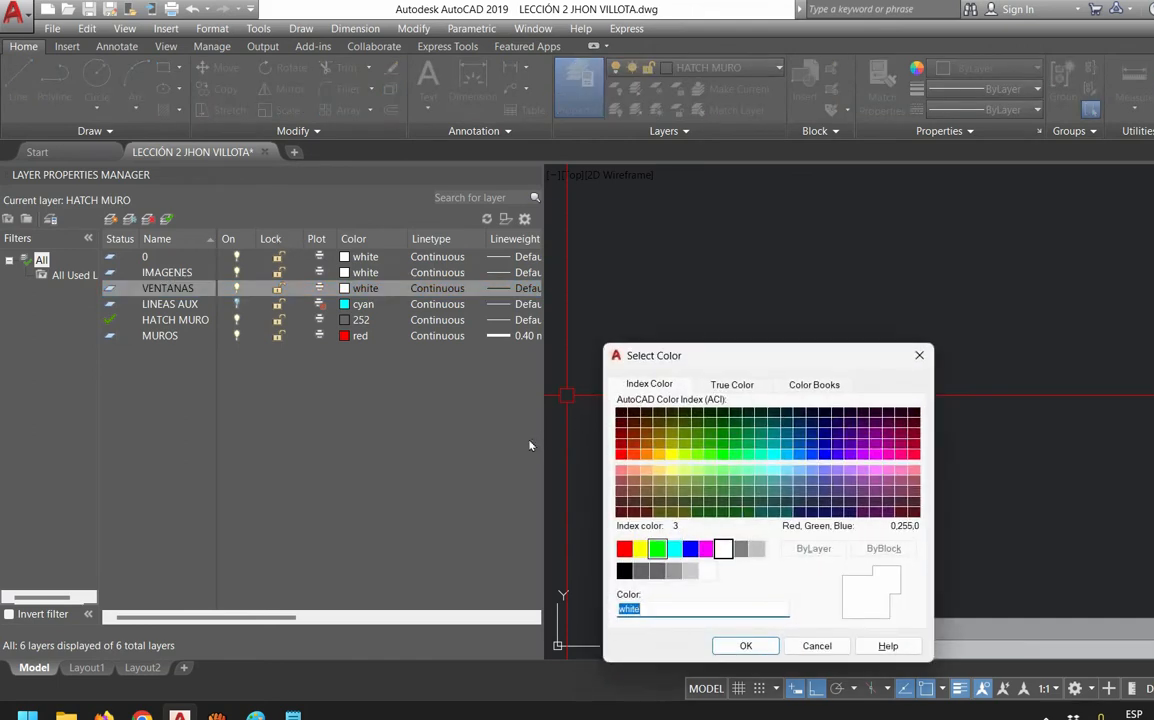
pyautogui.write('green')
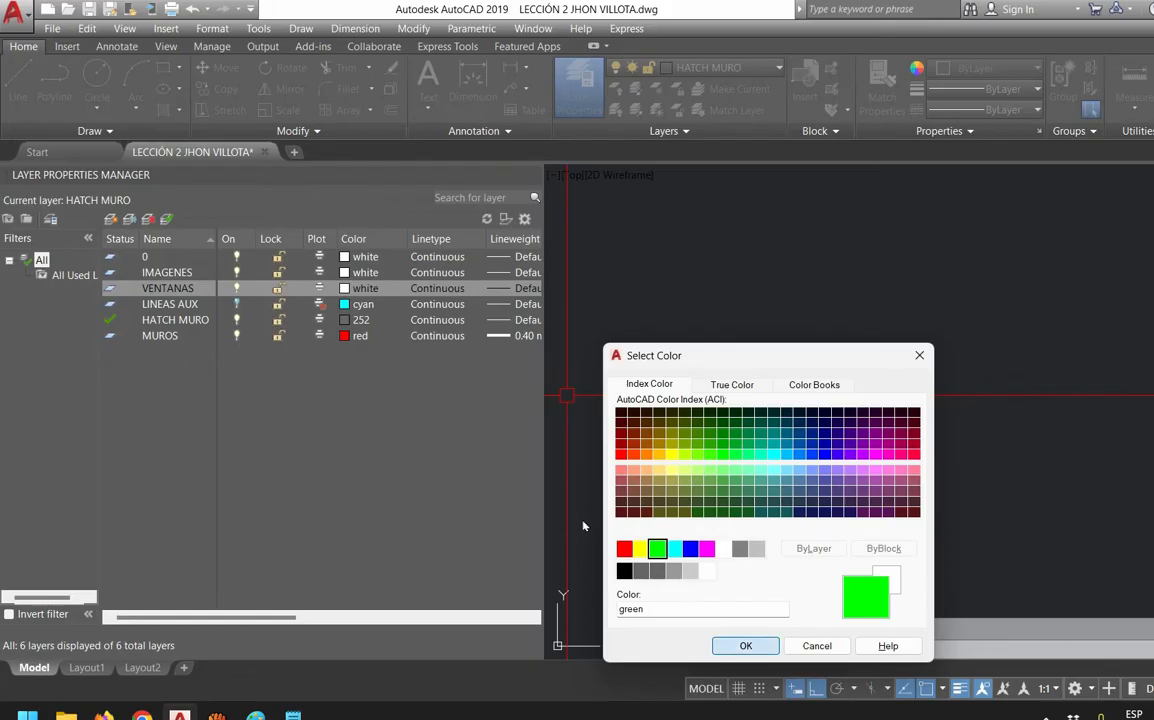
pyautogui.press('Return')
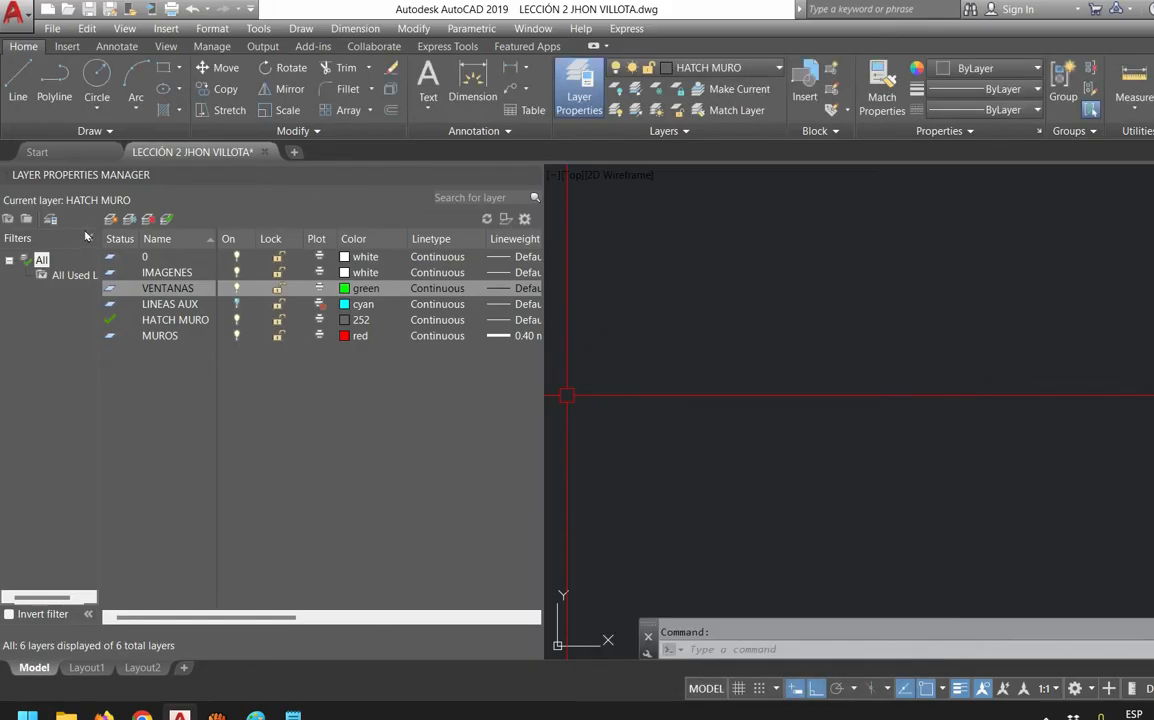
# Make VENTANAS the current layer and sort the layer list by name
pyautogui.doubleClick(112, 288)
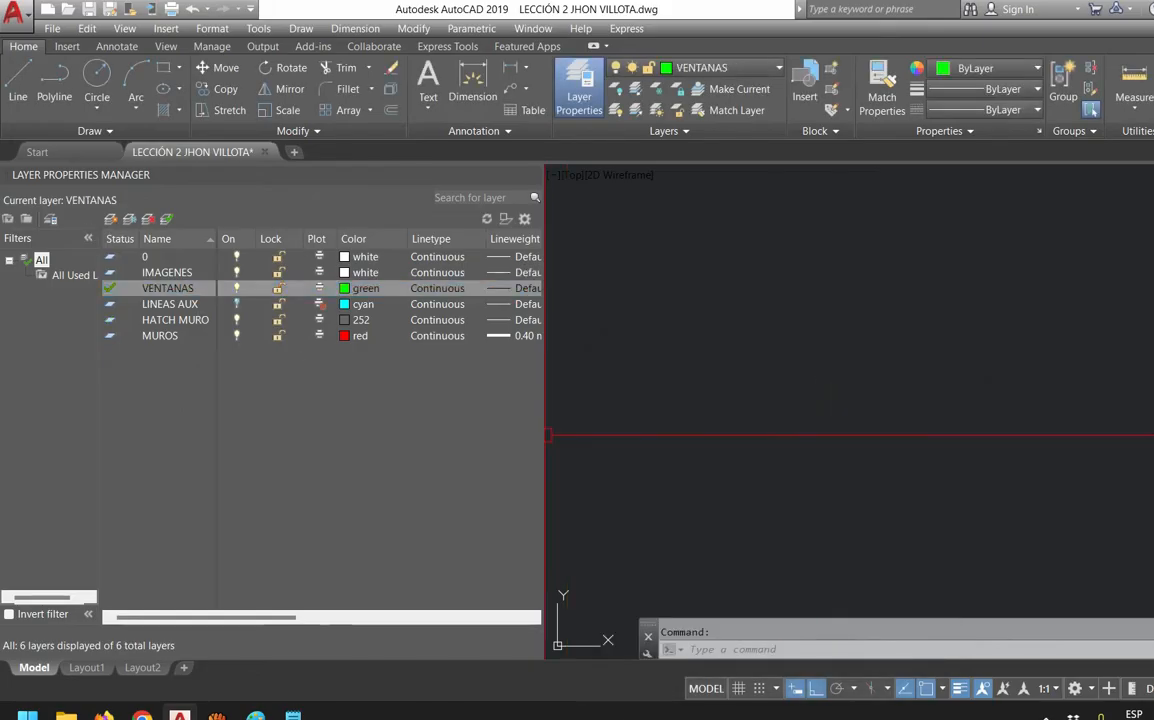
pyautogui.click(129, 238)
pyautogui.click(129, 238)
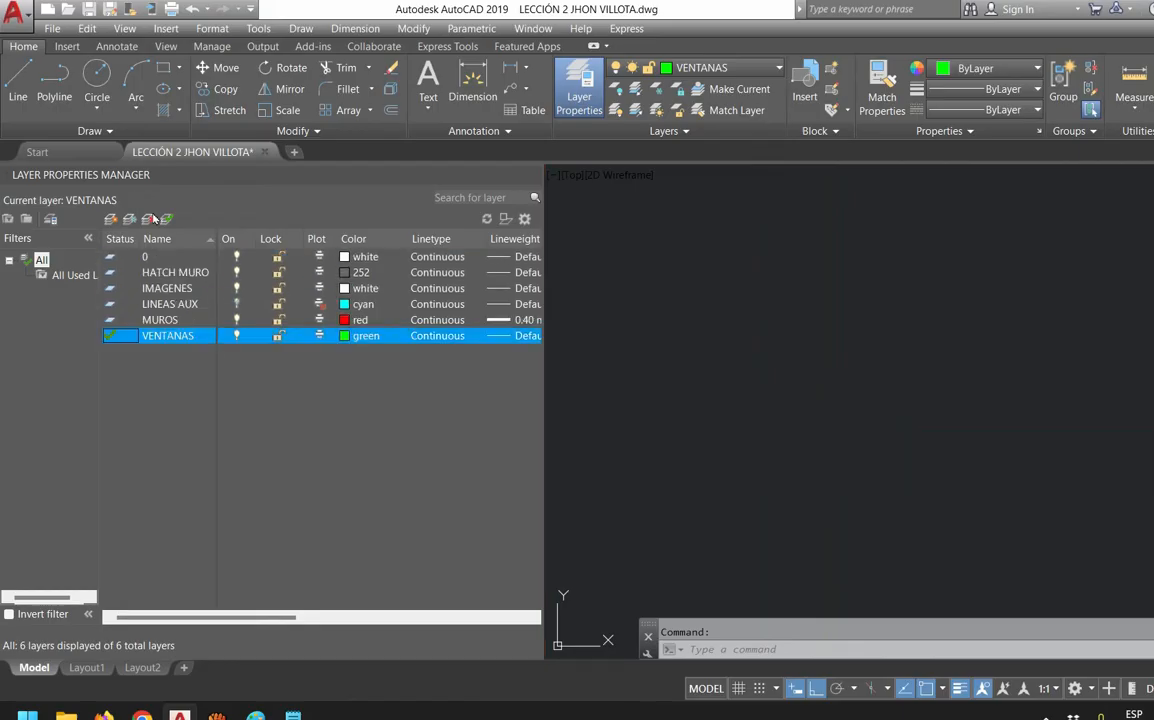
# Inspect the 1.80 m window opening of the upper DORMITORIO on the plan and turn off the IMAGENES layer
pyautogui.scroll(-3, 729, 389)
pyautogui.scroll(10, 598, 386)
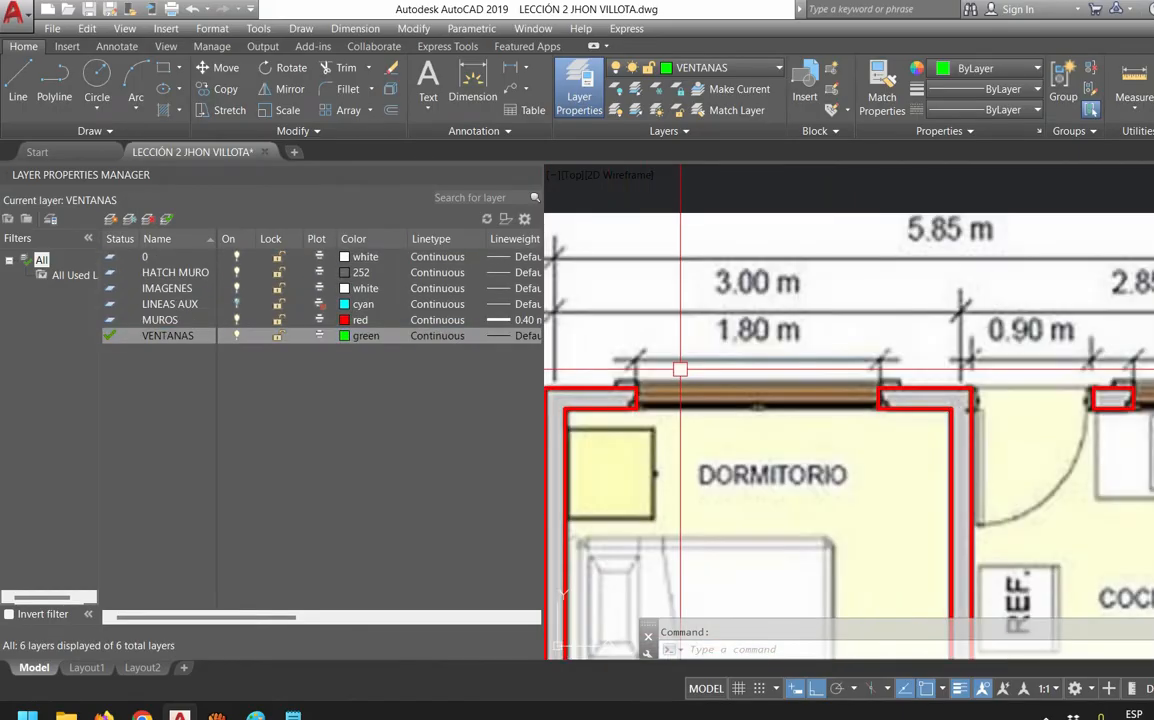
pyautogui.scroll(-5, 680, 369)
pyautogui.scroll(-3, 682, 370)
pyautogui.scroll(3, 696, 358)
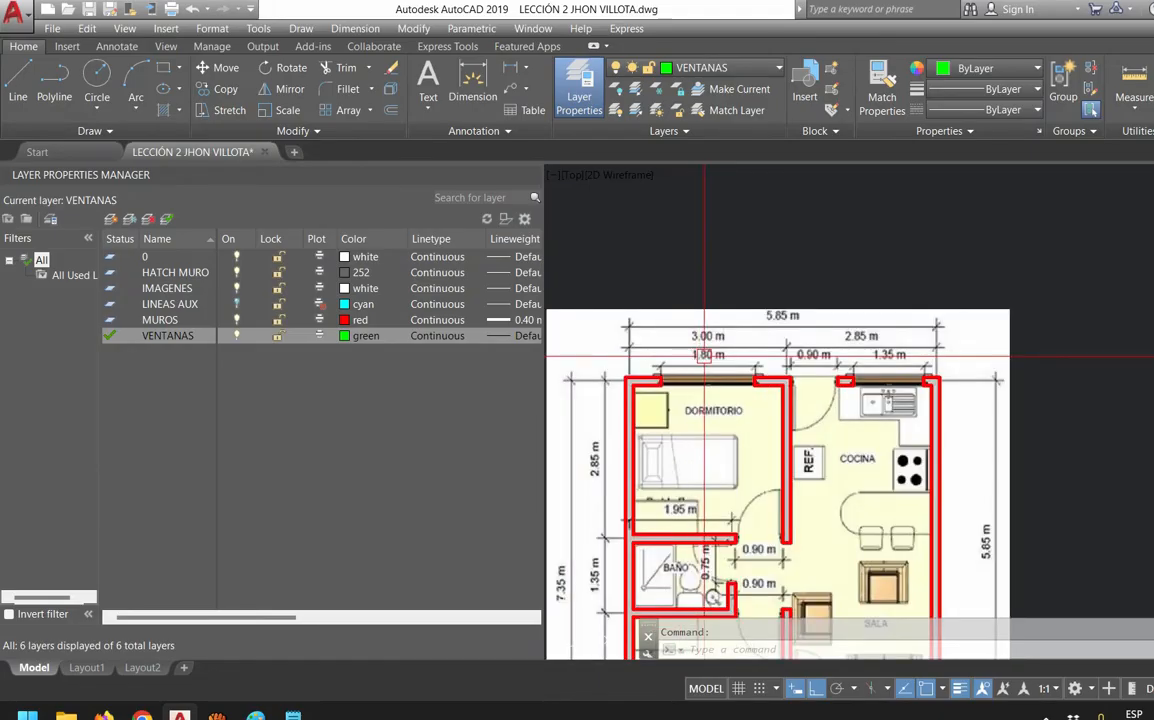
pyautogui.scroll(5, 698, 355)
pyautogui.scroll(-5, 790, 300)
pyautogui.scroll(8, 558, 325)
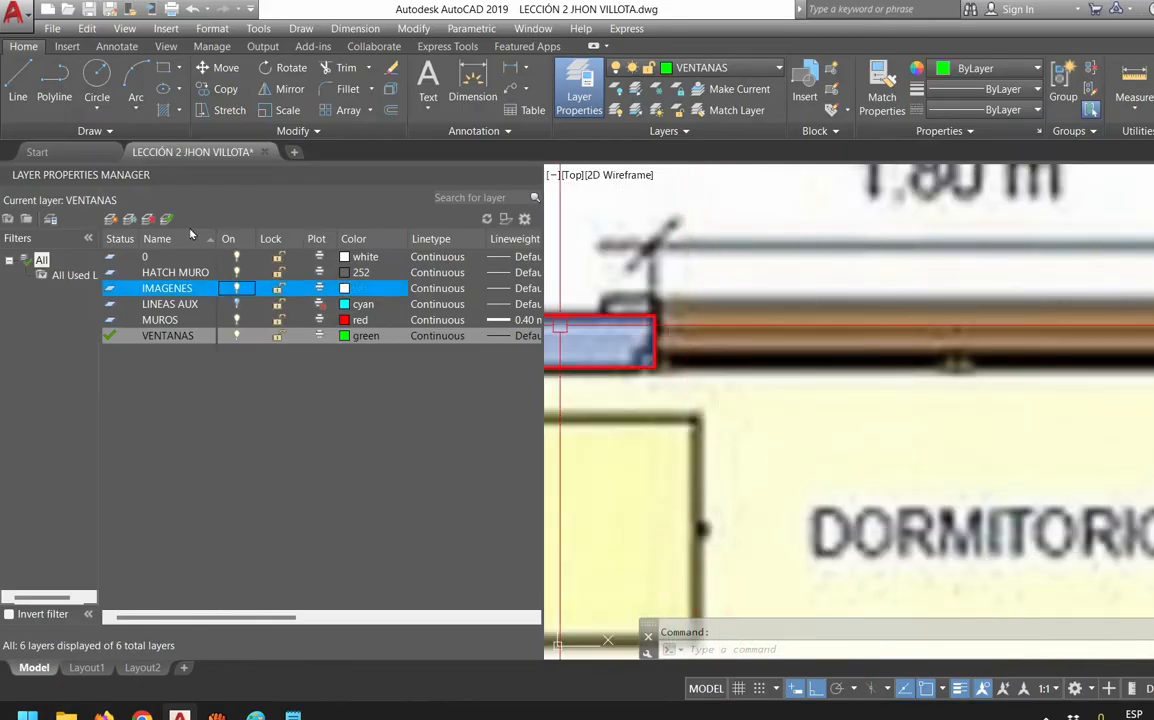
pyautogui.click(236, 288)
pyautogui.moveTo(738, 305); pyautogui.dragTo(716, 313, button='middle')
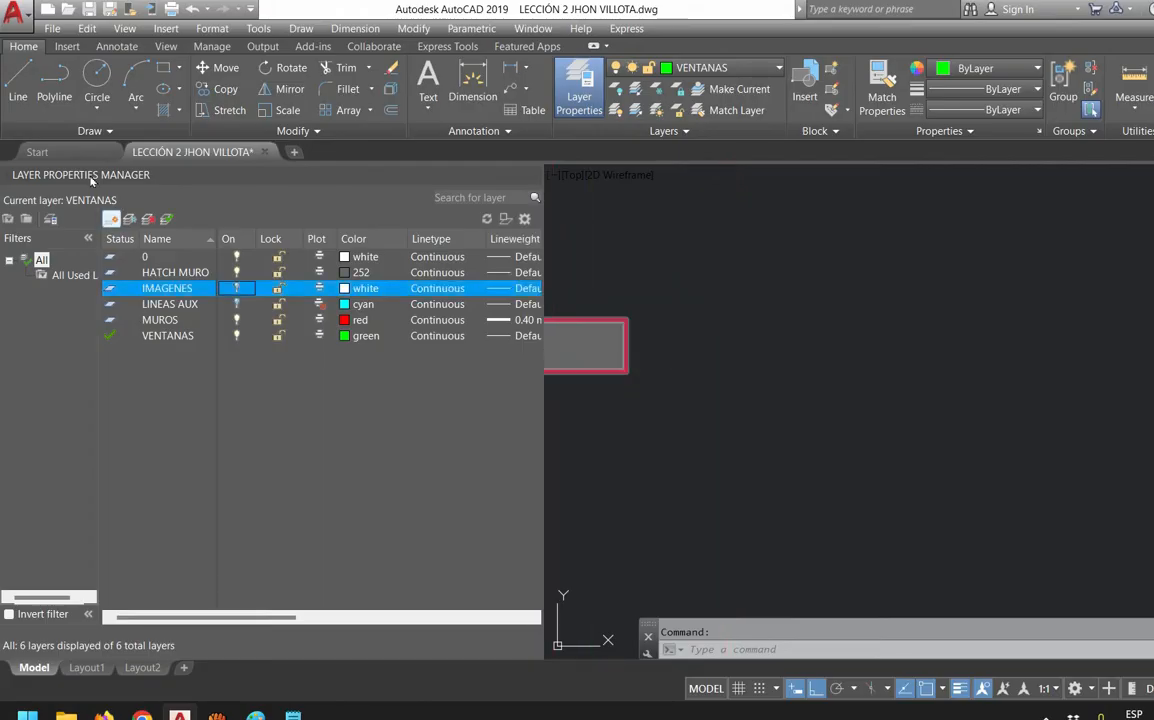
# Create a new layer named MURO BAJO and set its color to green
pyautogui.click(111, 218)
pyautogui.write('MUR')
pyautogui.press('Return')
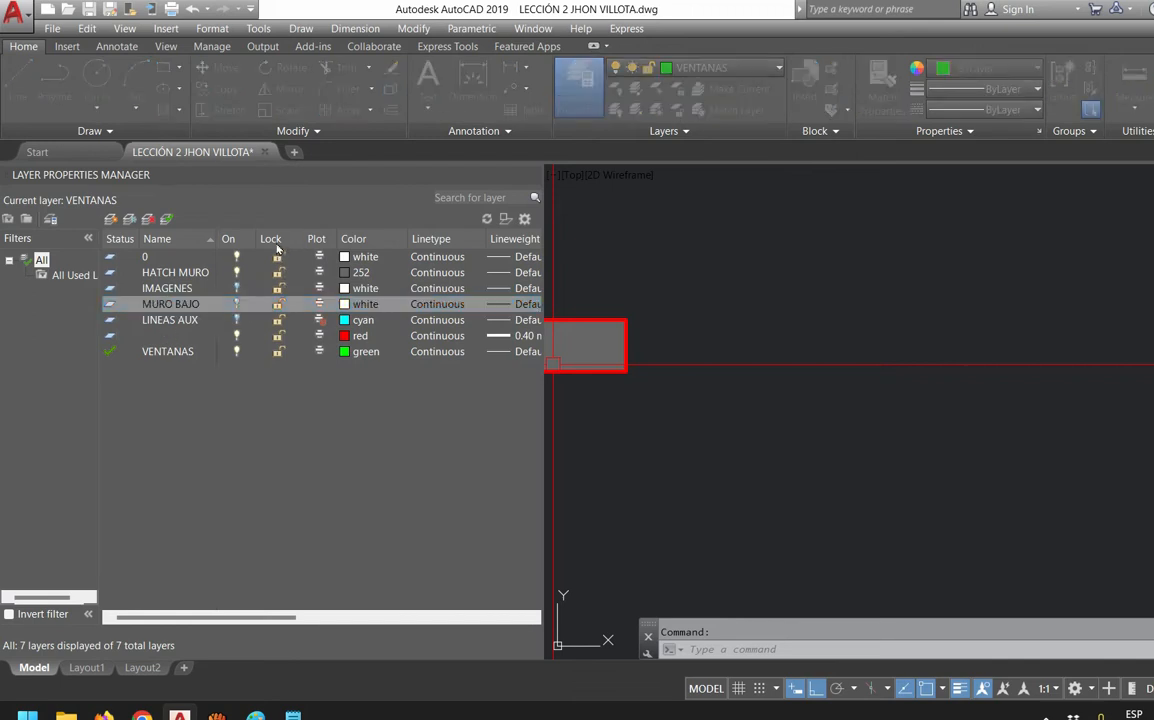
pyautogui.click(362, 304)
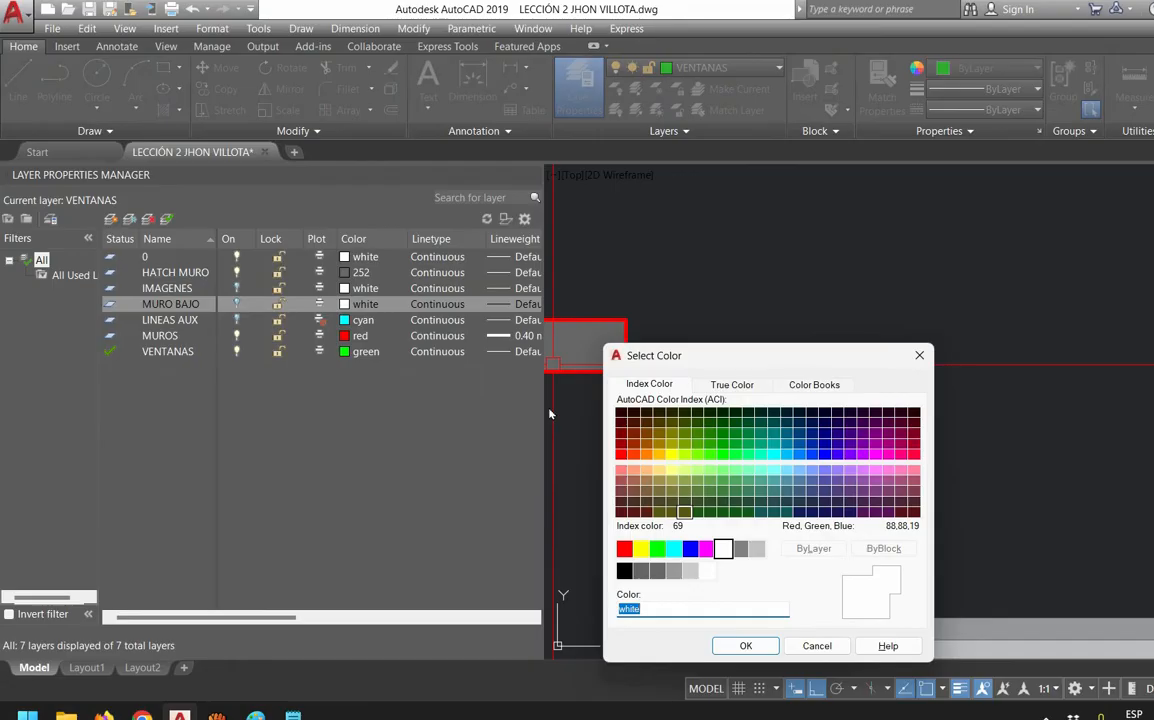
pyautogui.write('green')
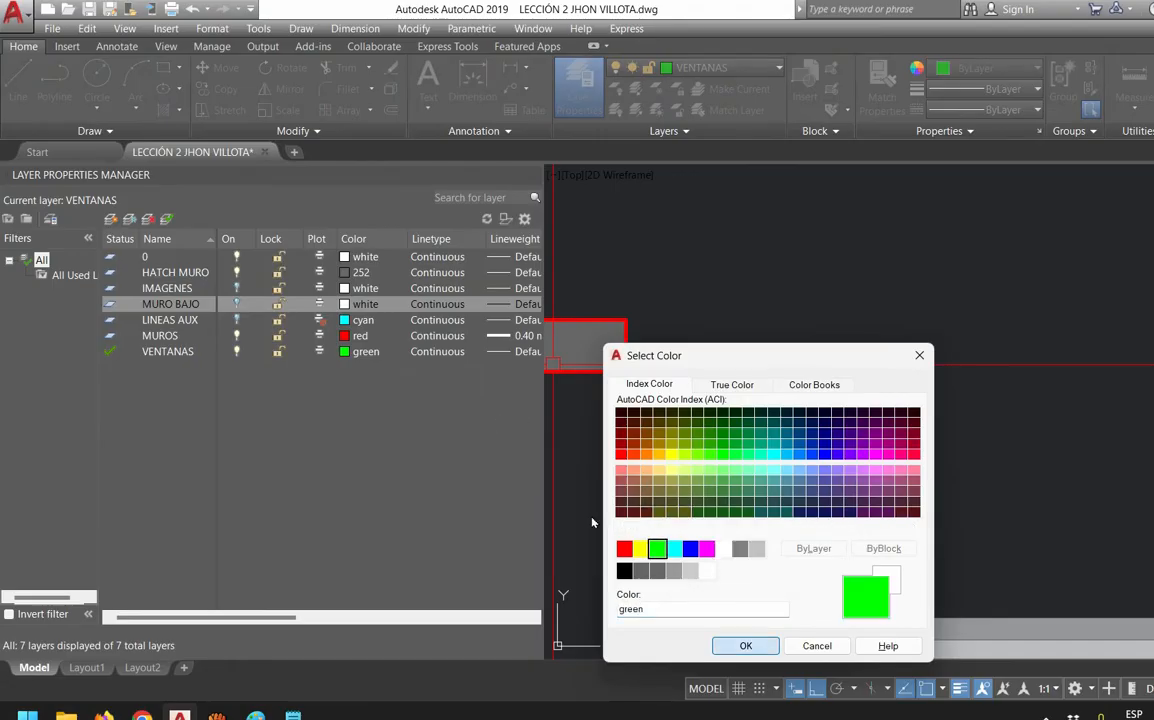
# Set the MURO BAJO layer's color to green and the VENTANAS layer's color to cyan
pyautogui.press('Return')
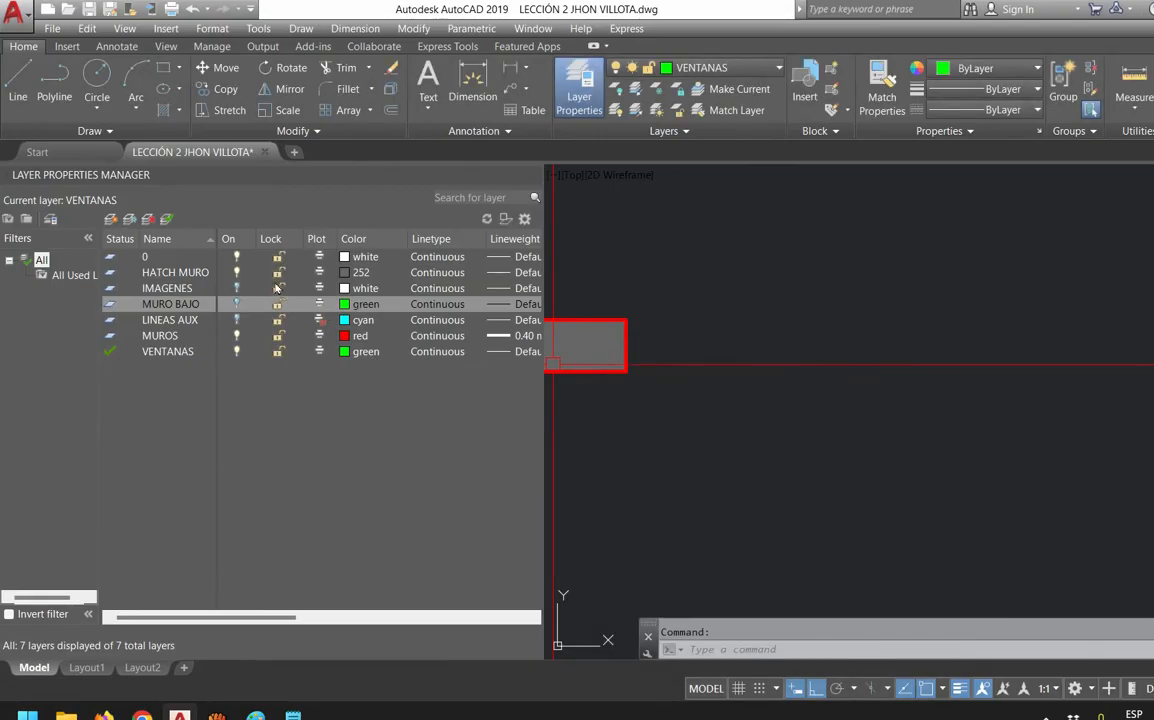
pyautogui.click(345, 352)
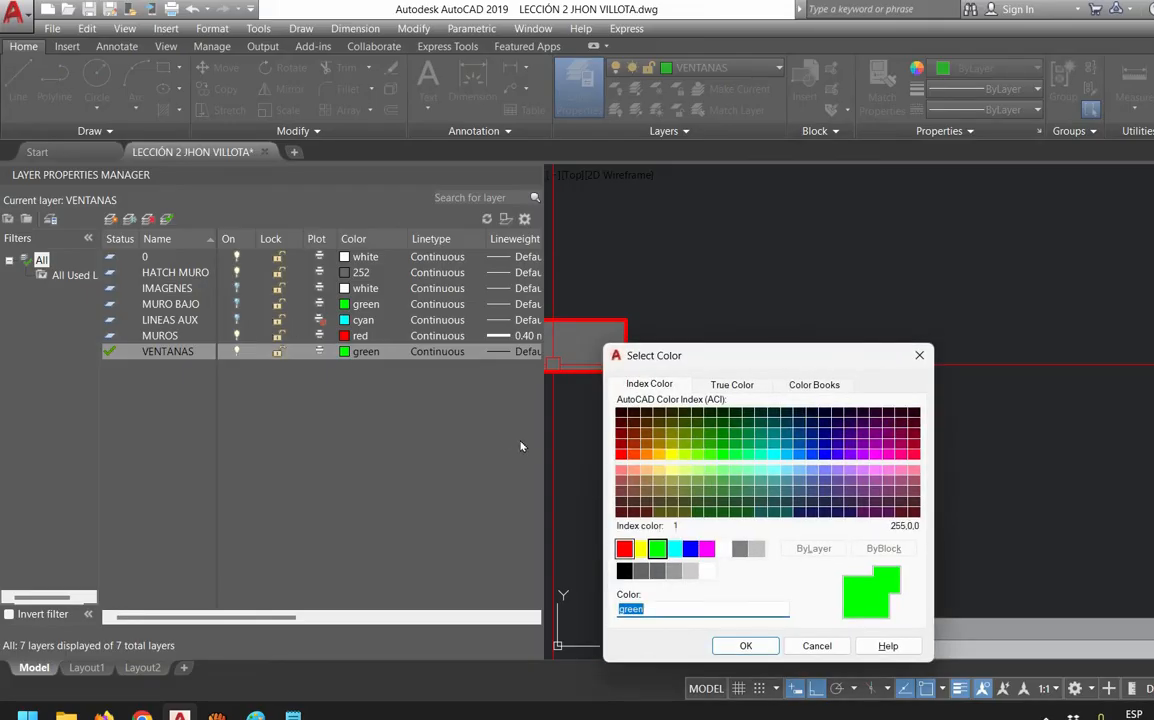
pyautogui.click(674, 548)
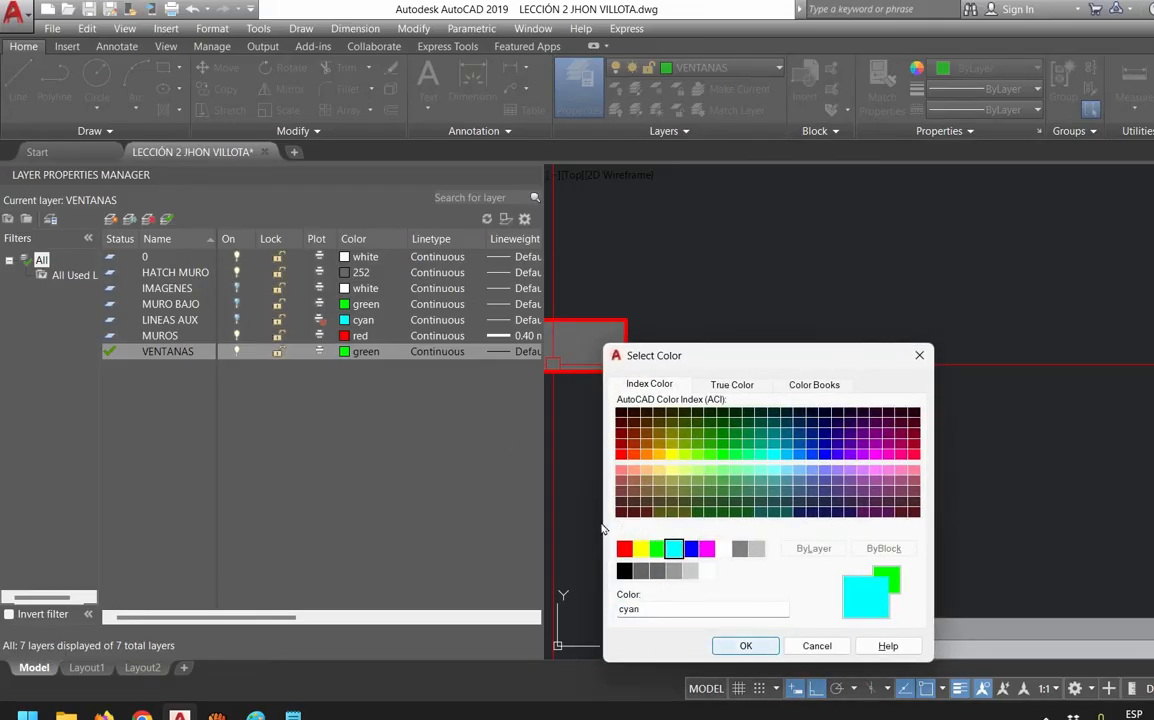
pyautogui.press('Return')
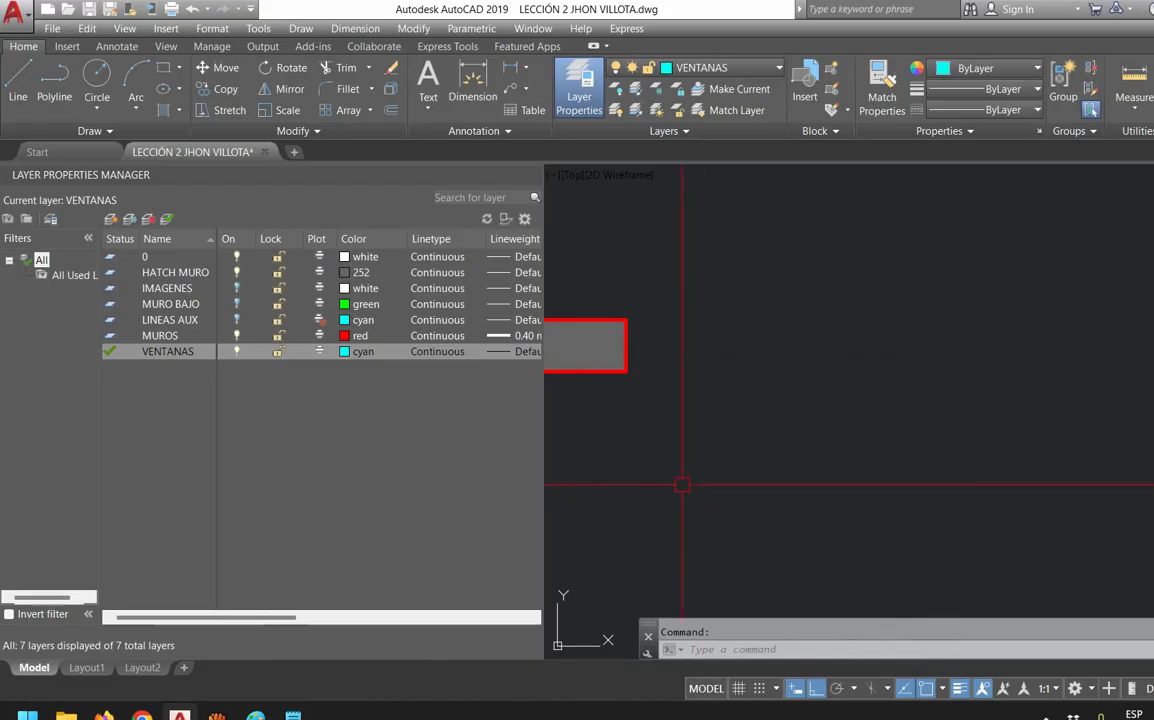
# Make MURO BAJO the current layer and turn it on
pyautogui.click(168, 304)
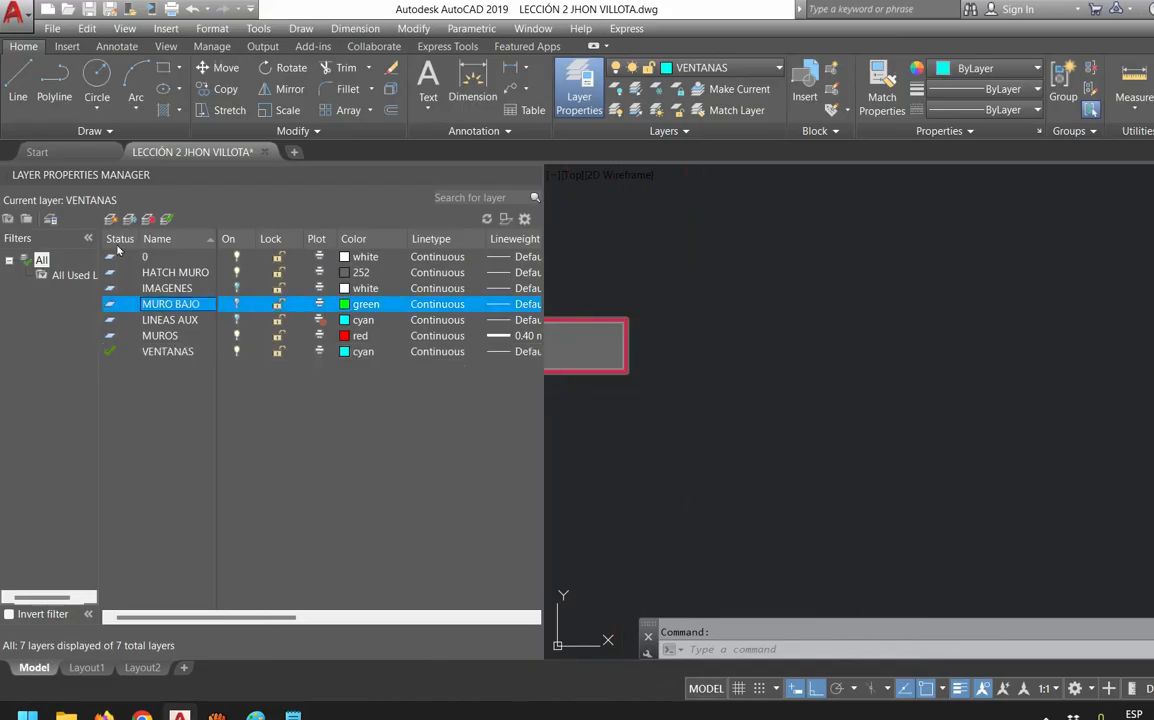
pyautogui.doubleClick(111, 304)
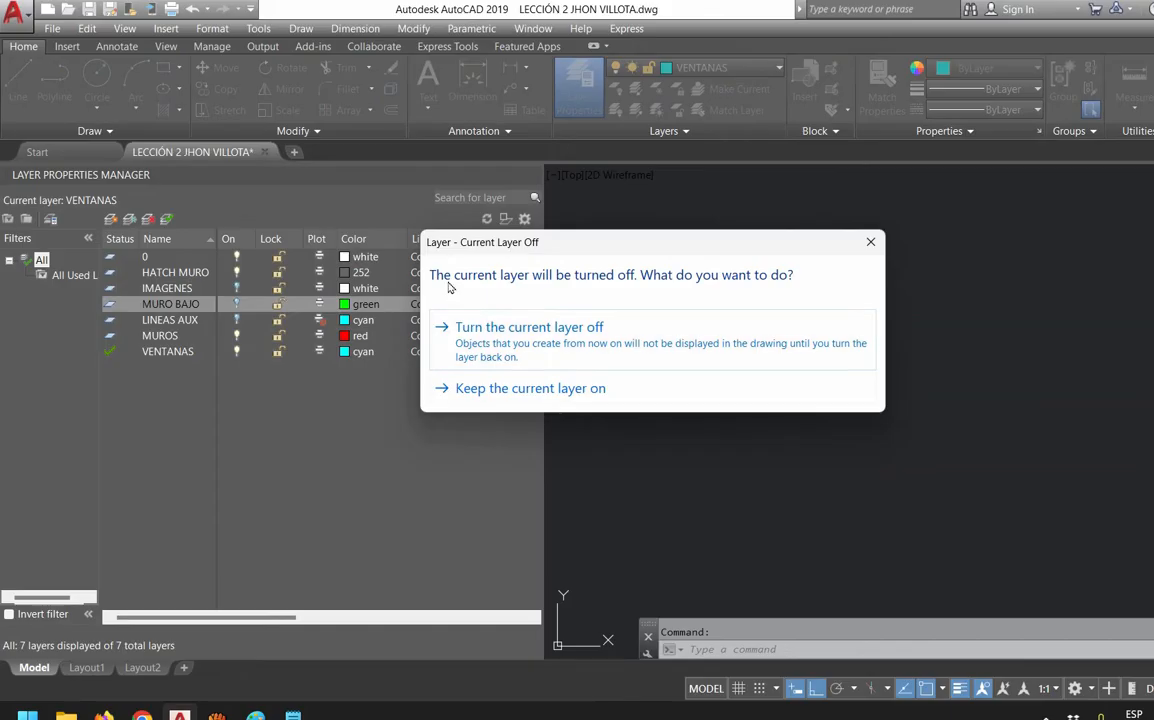
pyautogui.click(567, 322)
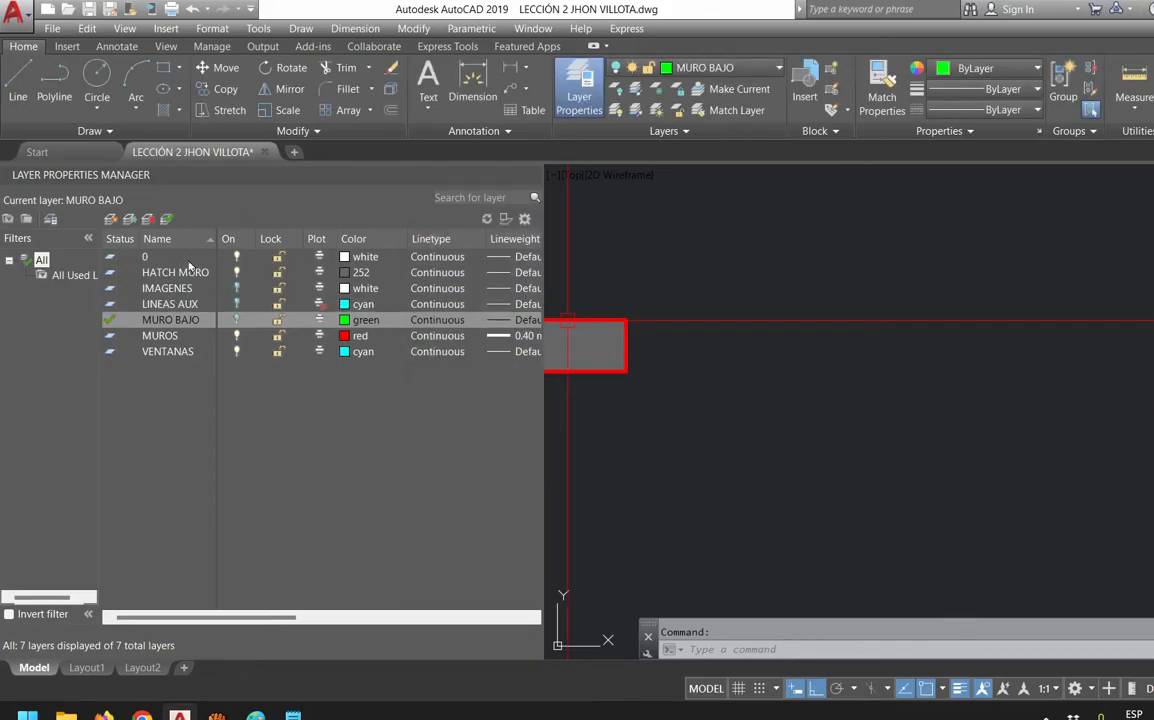
# Draw a rectangle filling the opening in the upper wall, from one wall end's outer corner to the other's inner corner
pyautogui.scroll(-2, 800, 358)
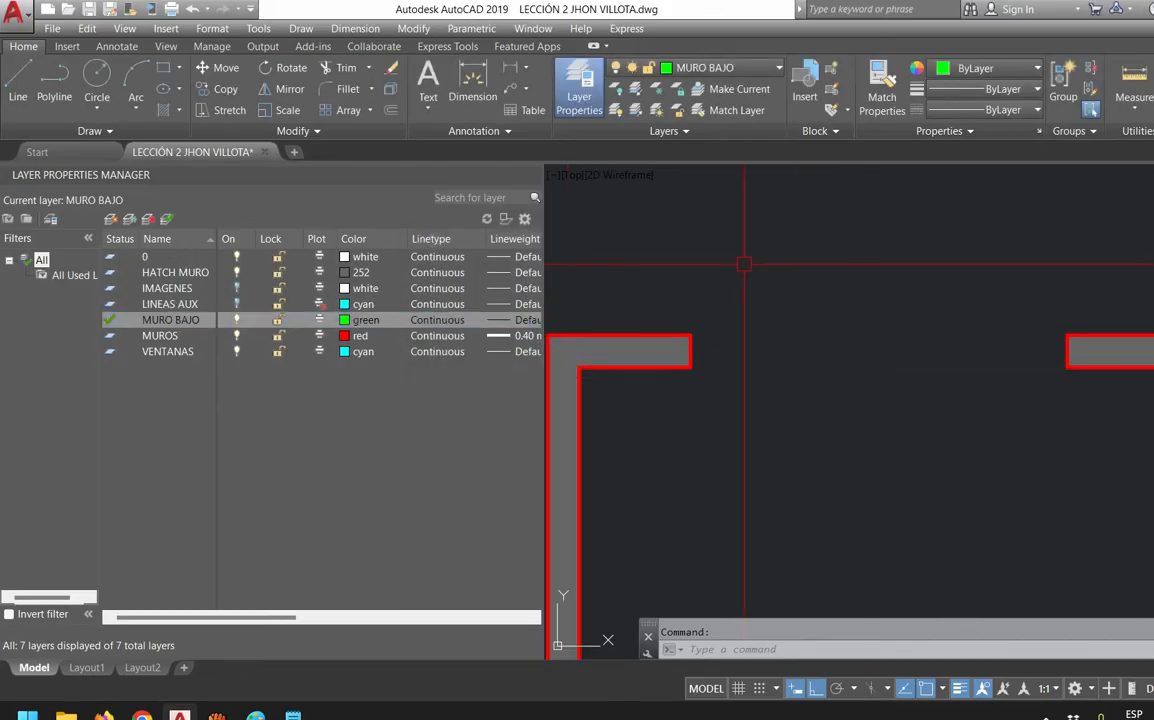
pyautogui.write('REC')
pyautogui.press('Return')
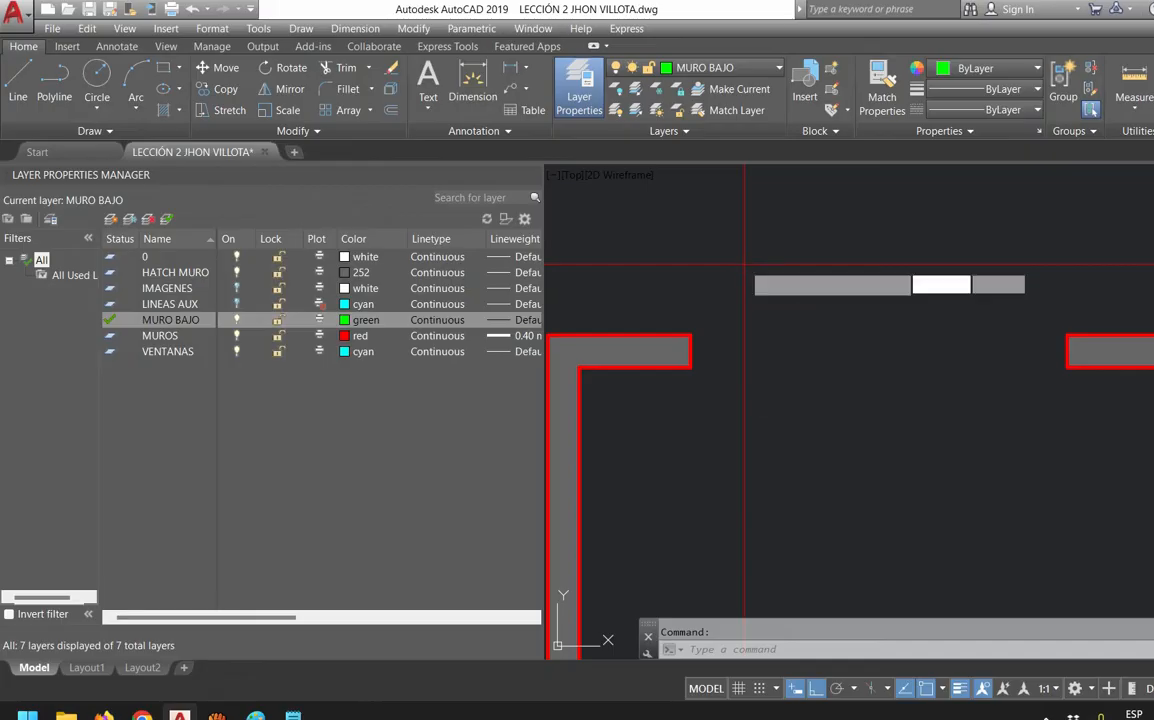
pyautogui.click(690, 336)
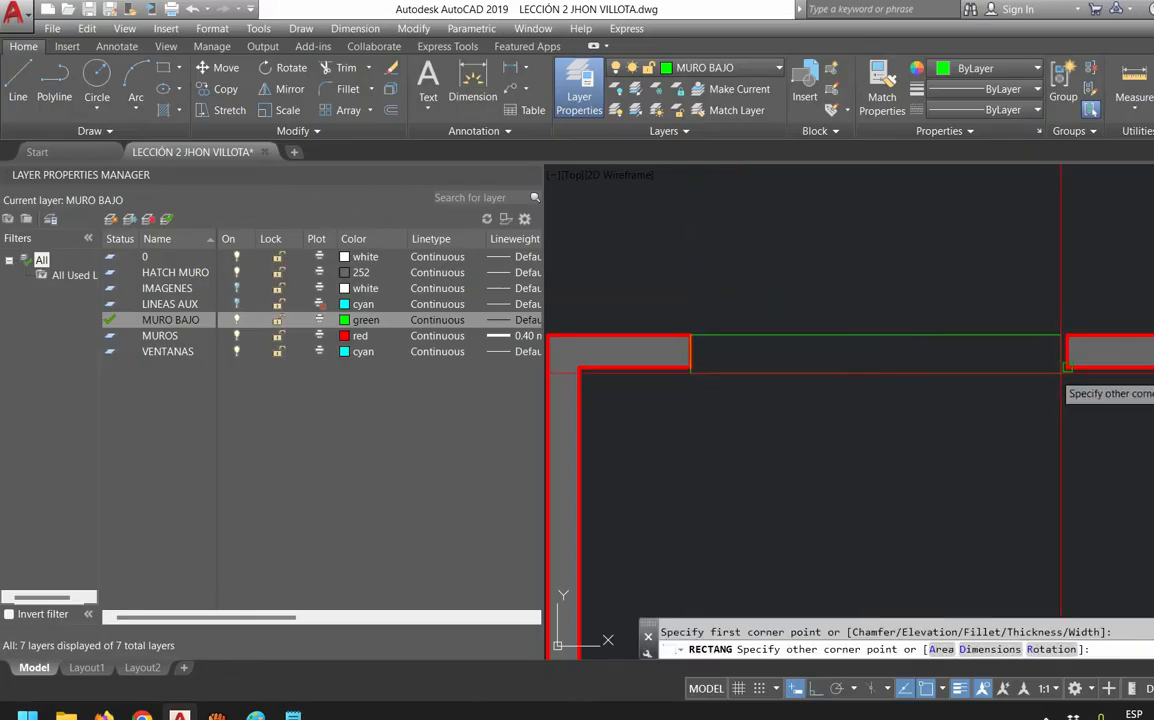
pyautogui.click(1067, 368)
# Send the green low-wall rectangle to the back of the draw order, behind the red walls
pyautogui.scroll(2, 1067, 366)
pyautogui.scroll(5, 1076, 350)
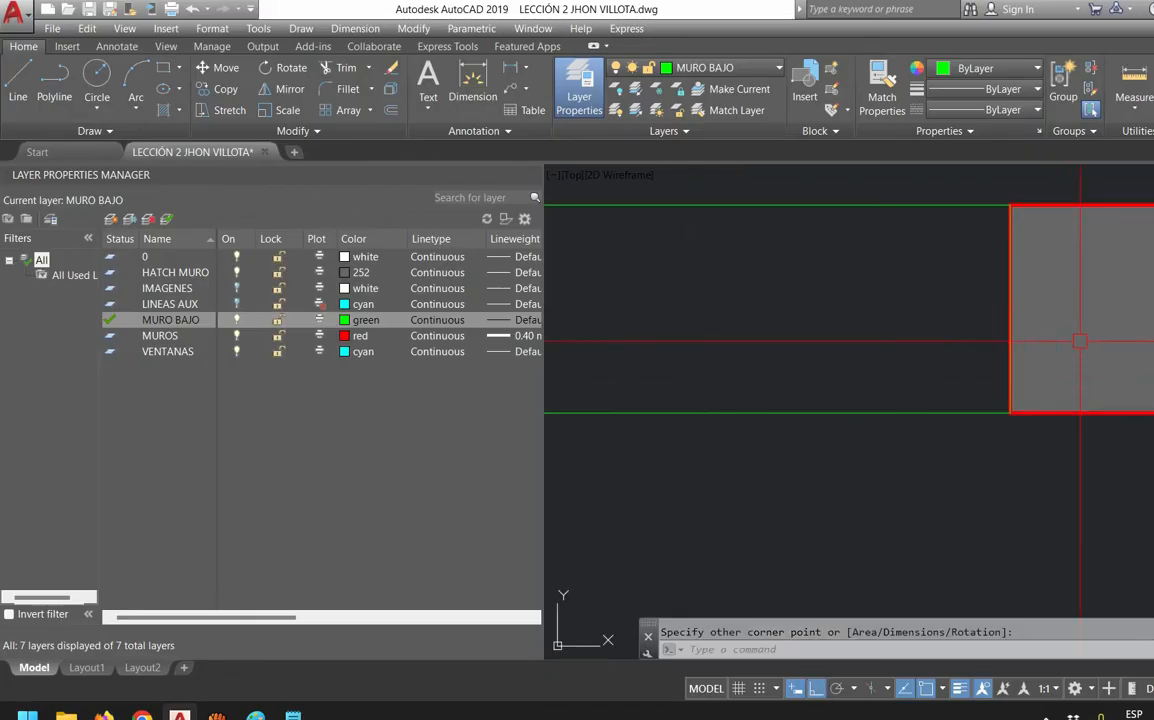
pyautogui.click(1008, 413)
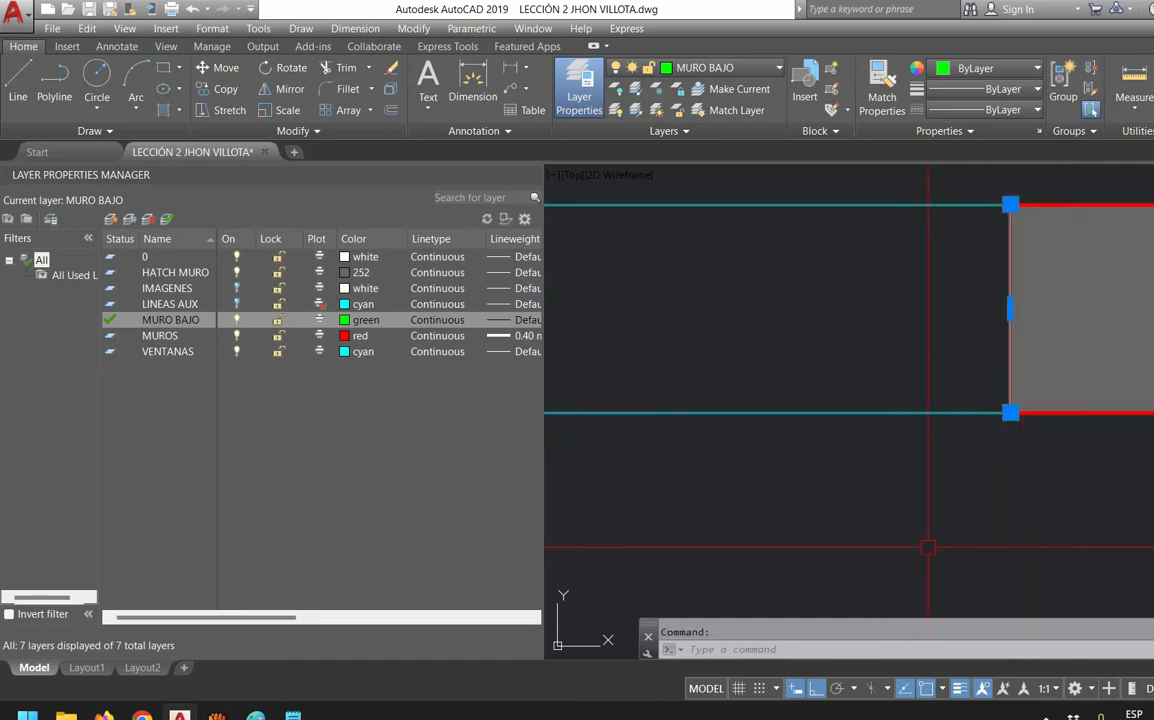
pyautogui.write('dr')
pyautogui.press('Return')
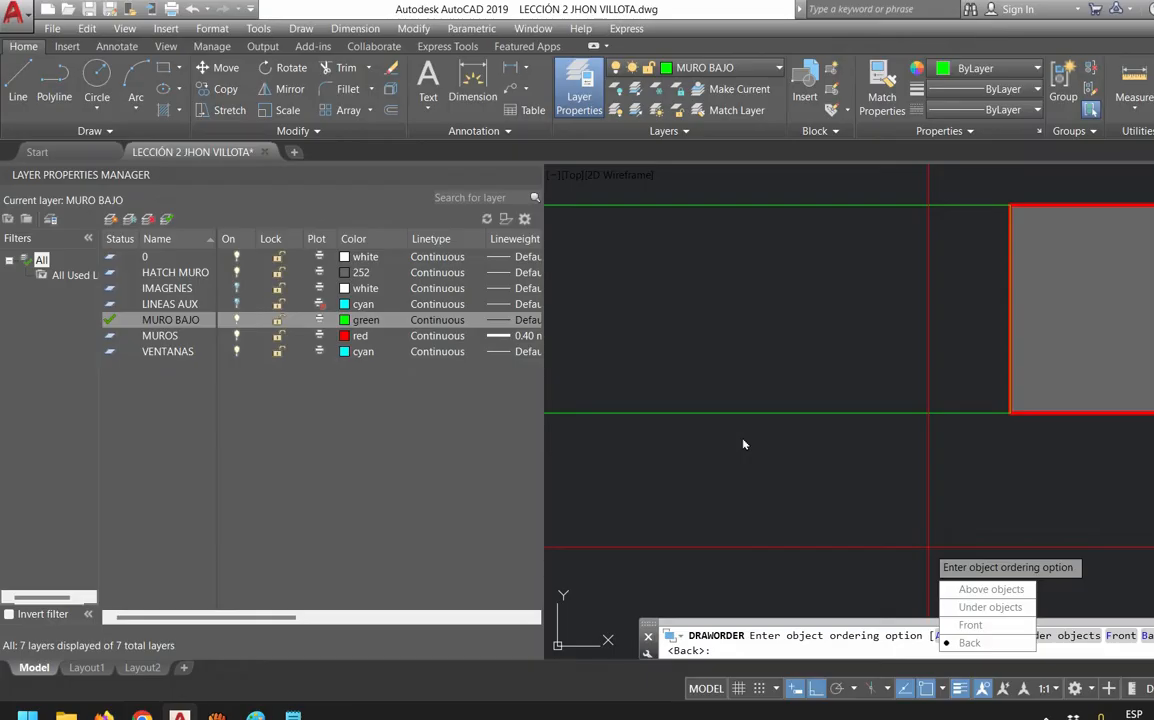
pyautogui.write('b')
pyautogui.press('Return')
pyautogui.scroll(-5, 982, 448)
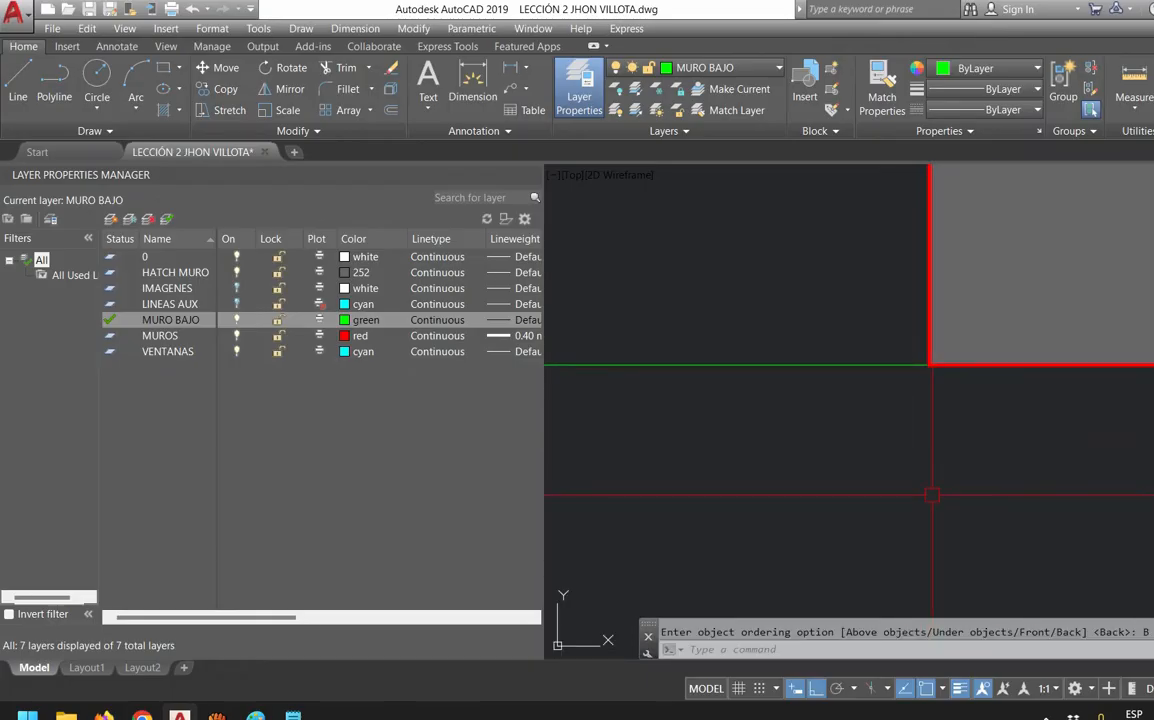
pyautogui.scroll(2, 982, 448)
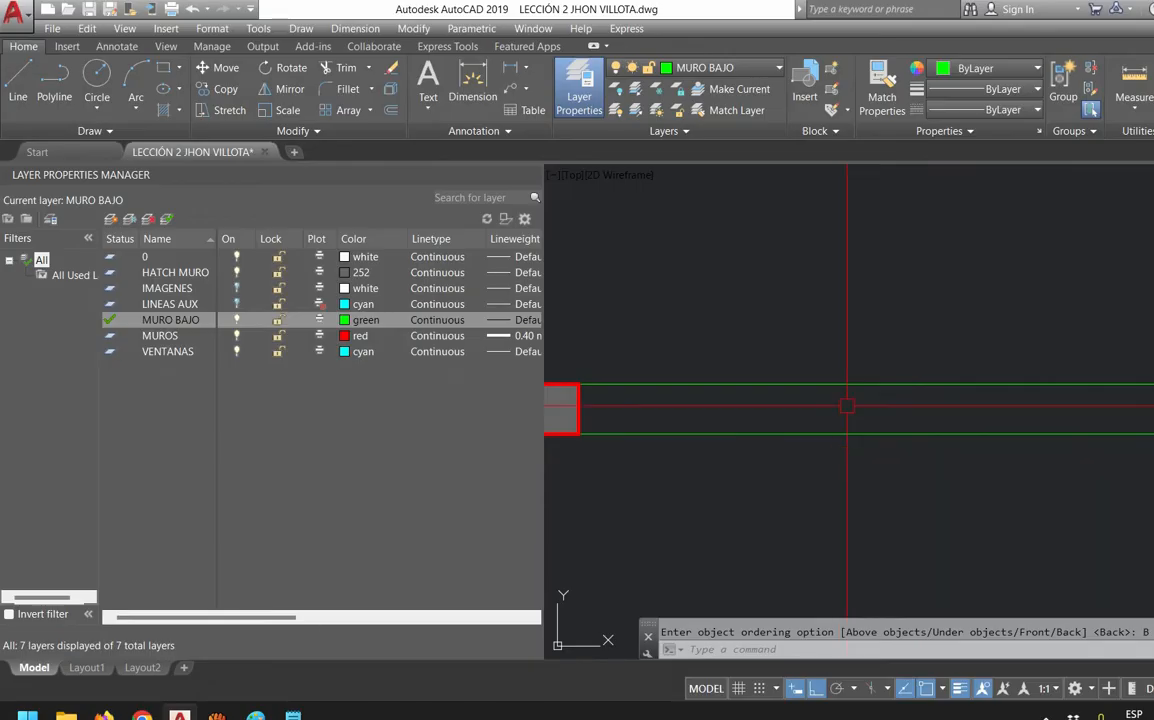
pyautogui.scroll(-2, 1133, 428)
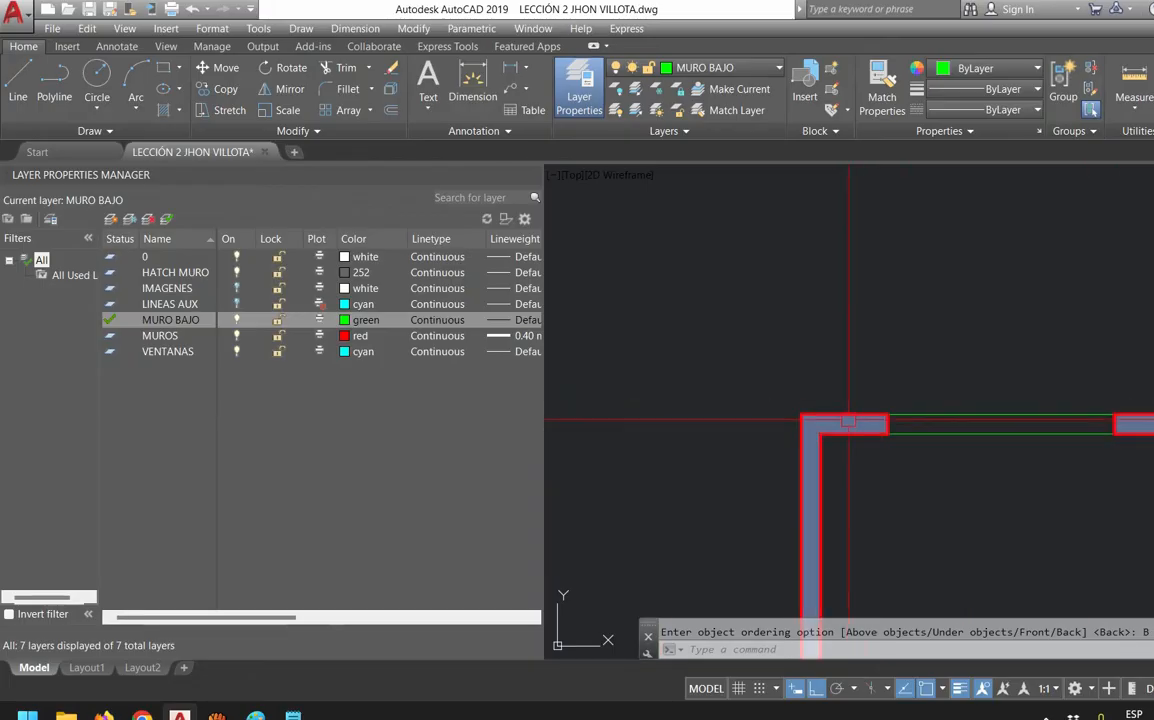
pyautogui.scroll(2, 1109, 413)
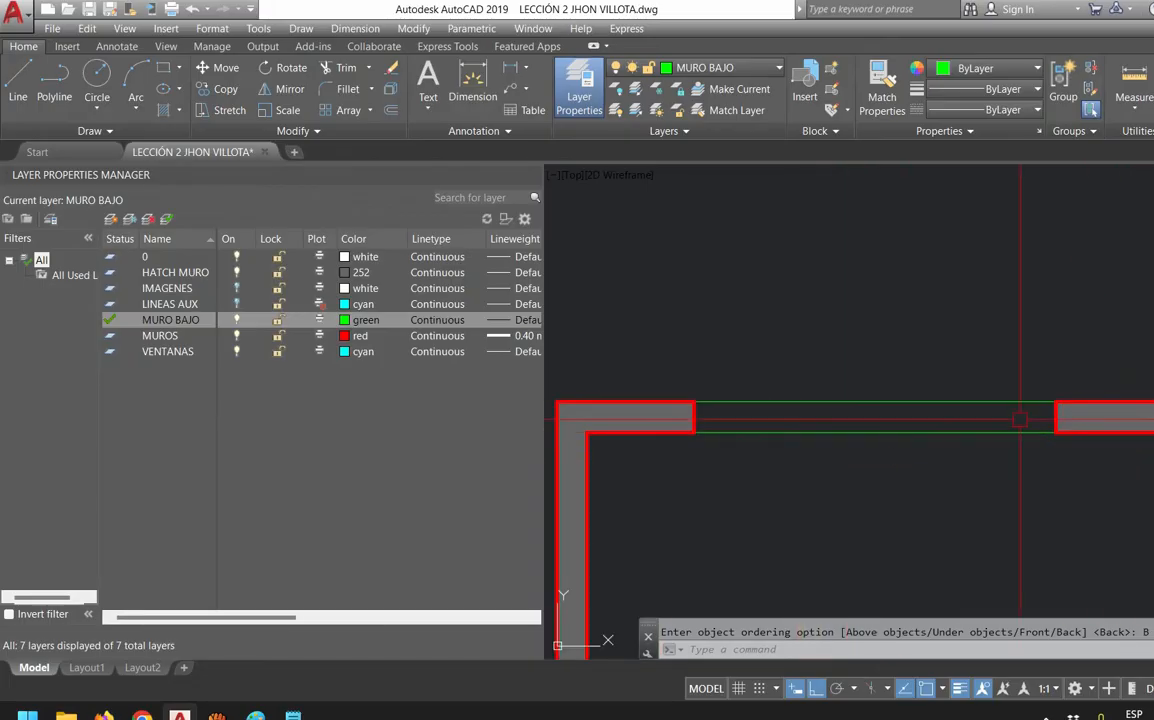
pyautogui.scroll(2, 750, 416)
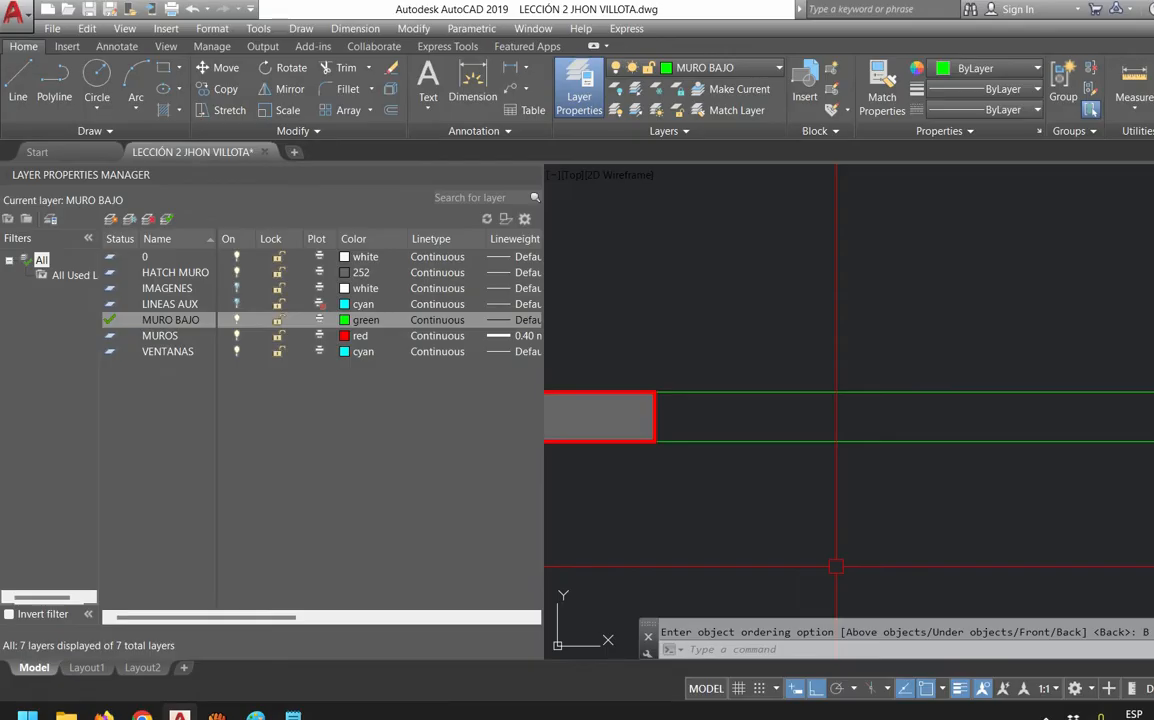
pyautogui.moveTo(948, 490); pyautogui.dragTo(908, 493, button='middle')
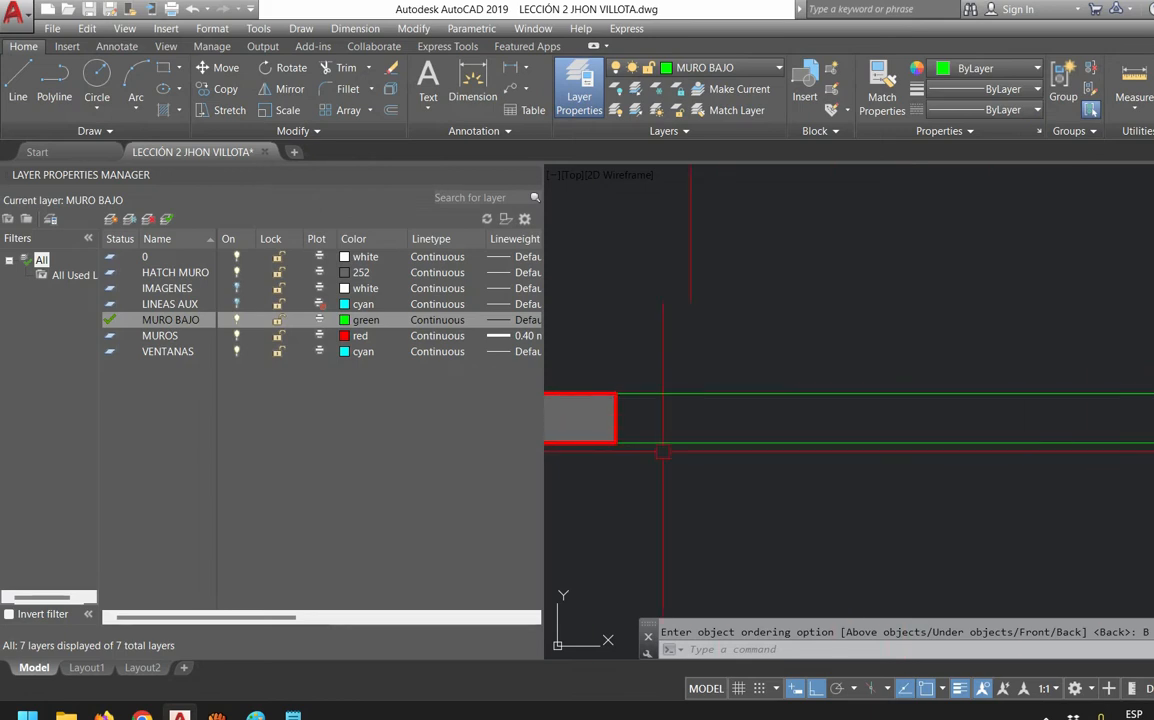
pyautogui.click(724, 443)
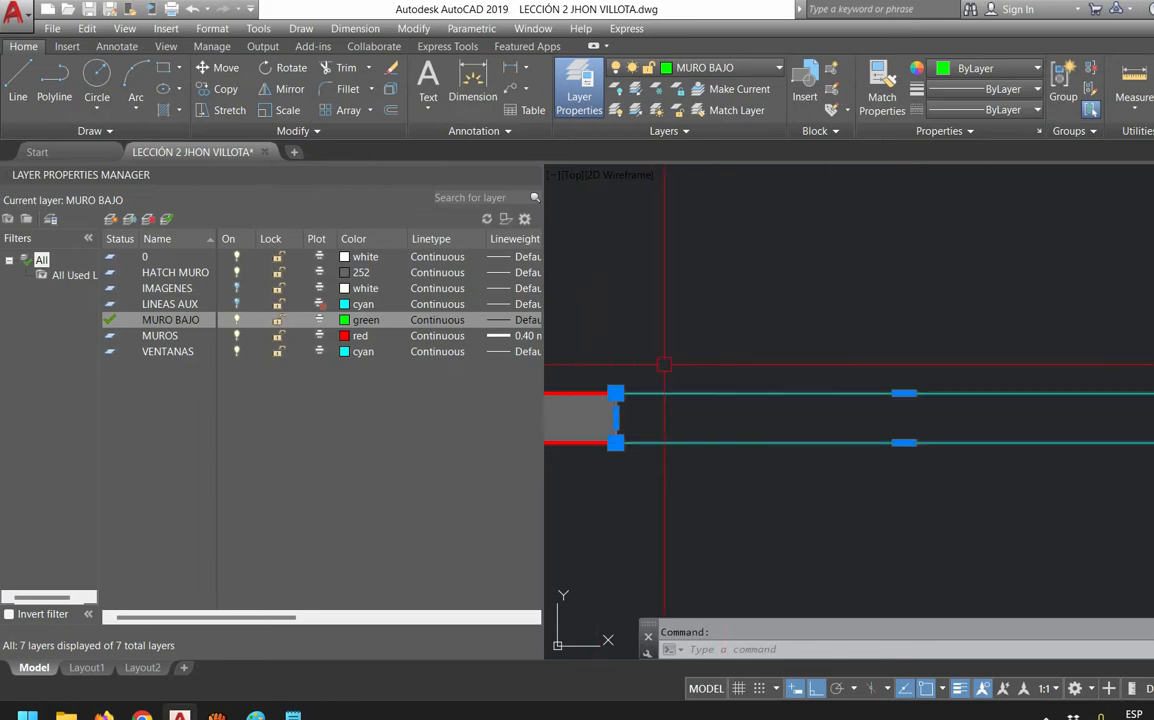
pyautogui.press('Escape')
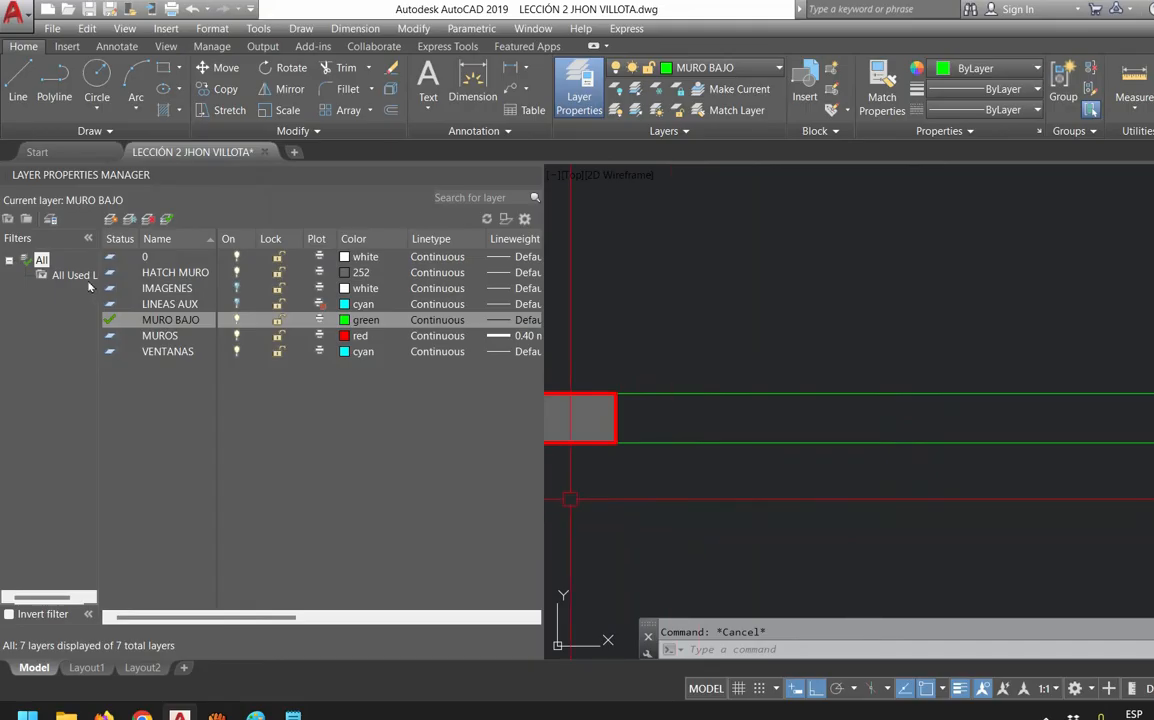
# Make VENTANAS the current layer and draw a closed 0.025 by 0.05 rectangular polyline centered on the opening's left wall end
pyautogui.doubleClick(110, 352)
pyautogui.scroll(2, 623, 414)
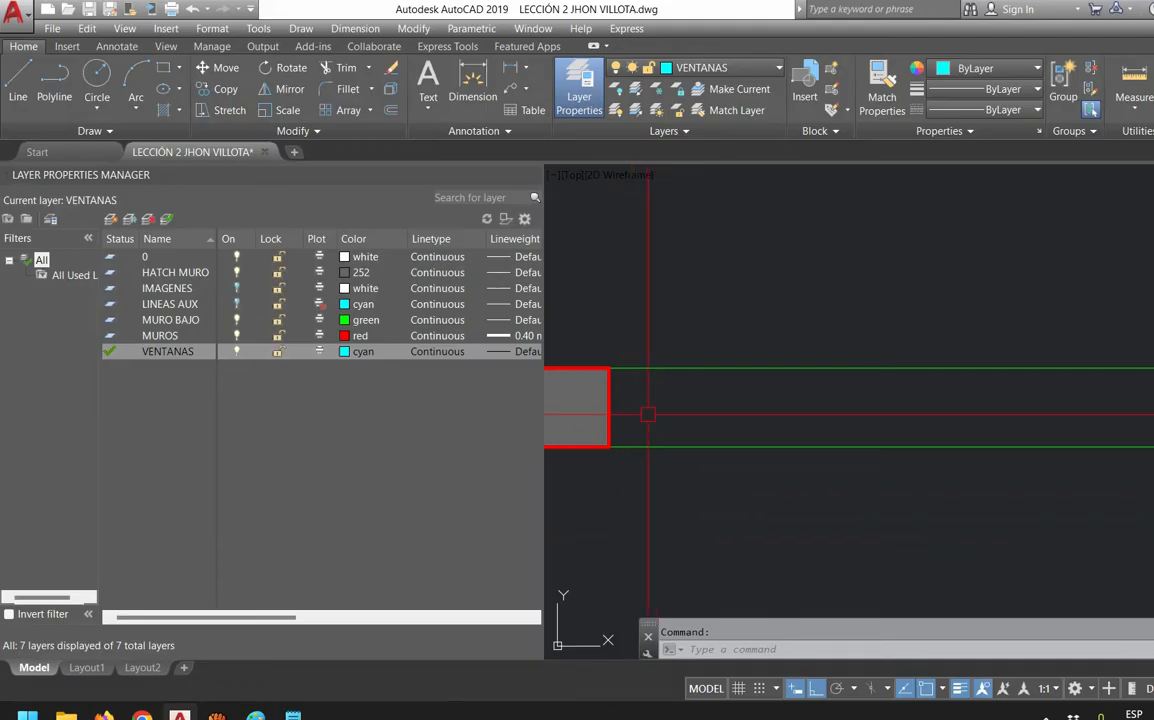
pyautogui.write('PL')
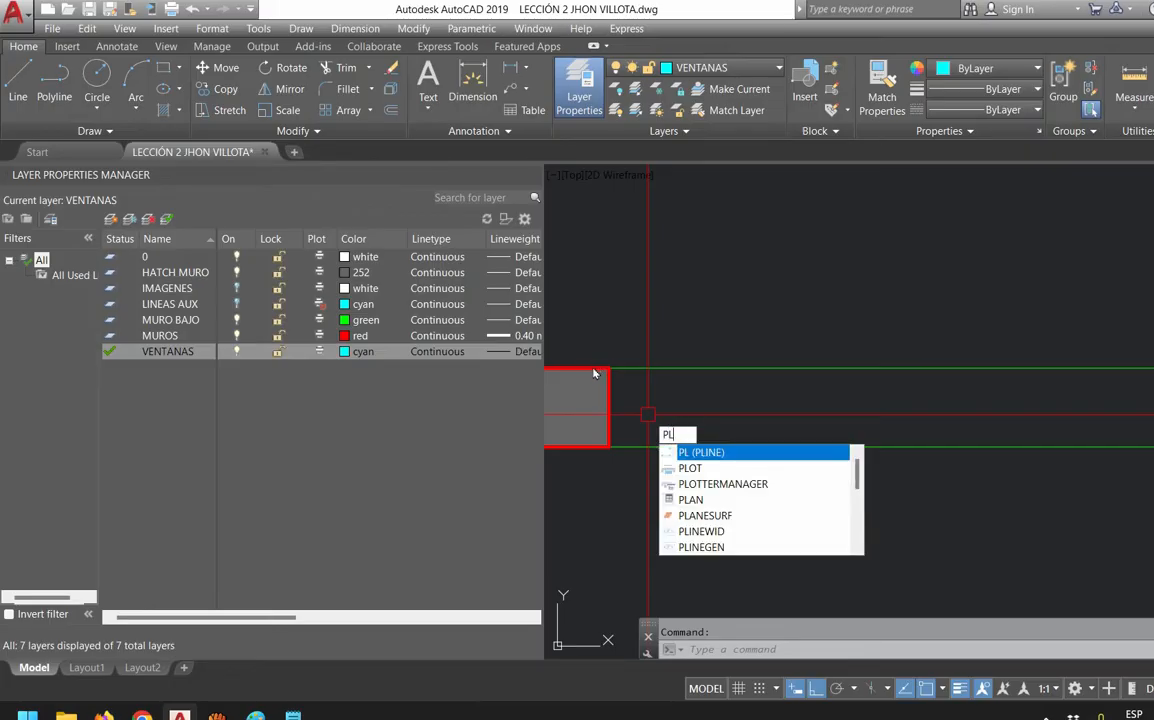
pyautogui.press('Return')
pyautogui.scroll(2, 640, 415)
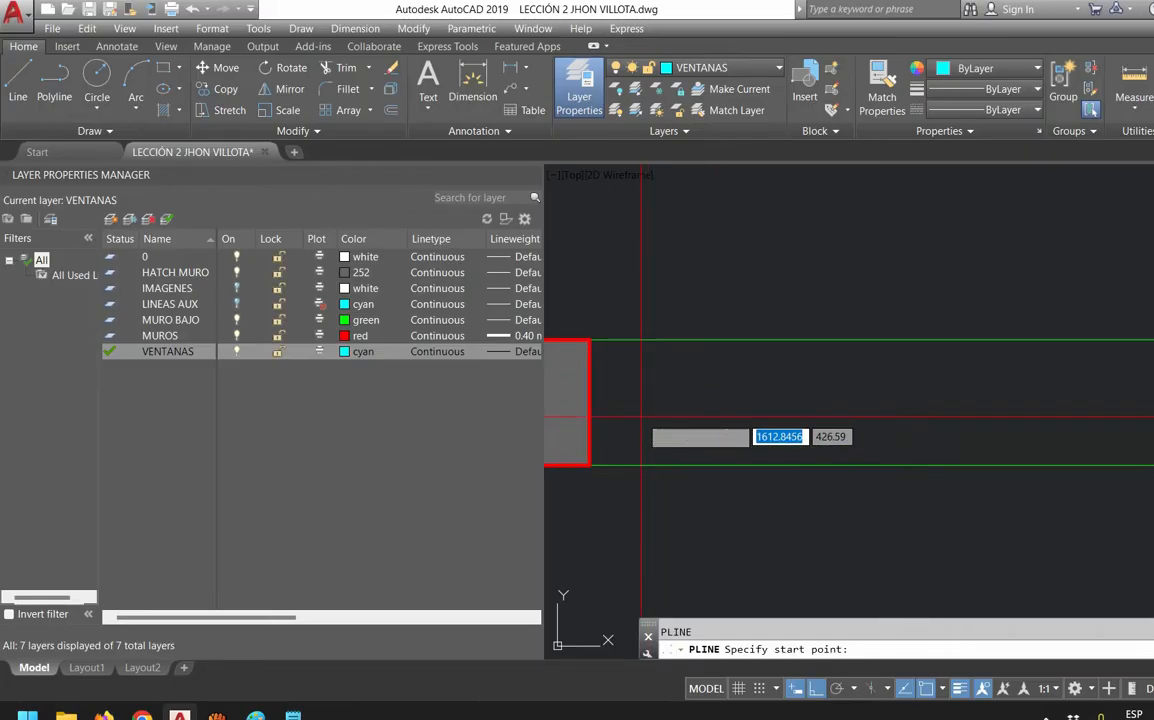
pyautogui.click(590, 401)
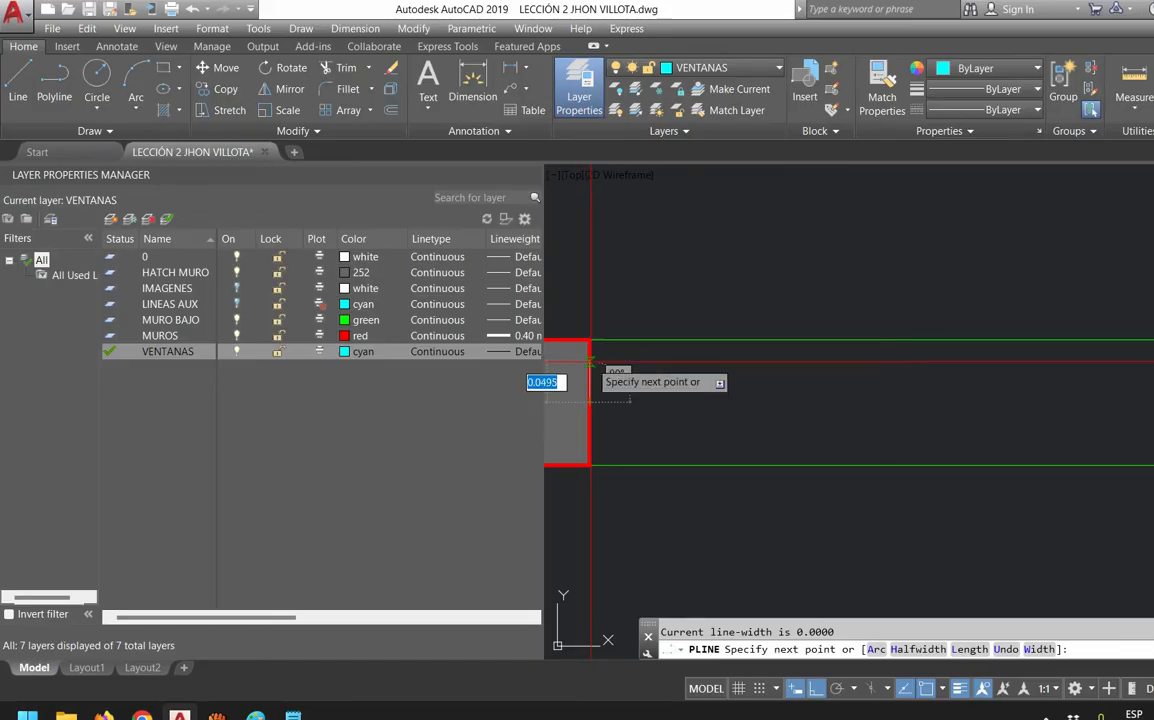
pyautogui.write('0.025')
pyautogui.press('Return')
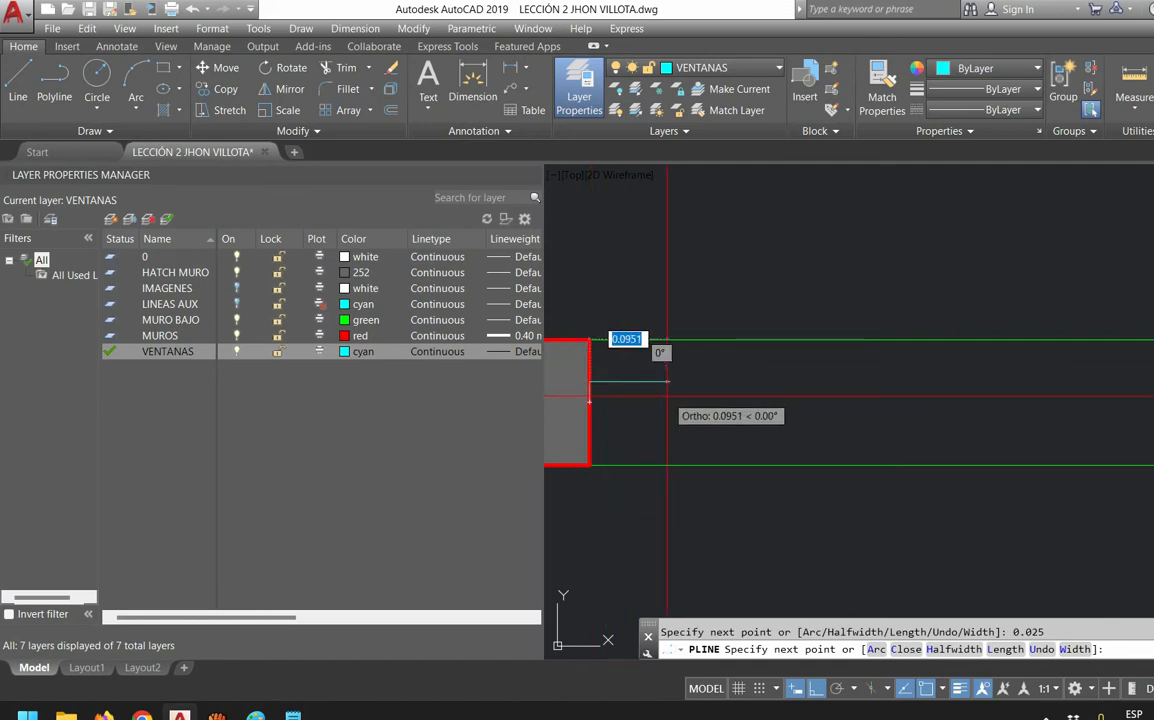
pyautogui.write('0.025')
pyautogui.press('Return')
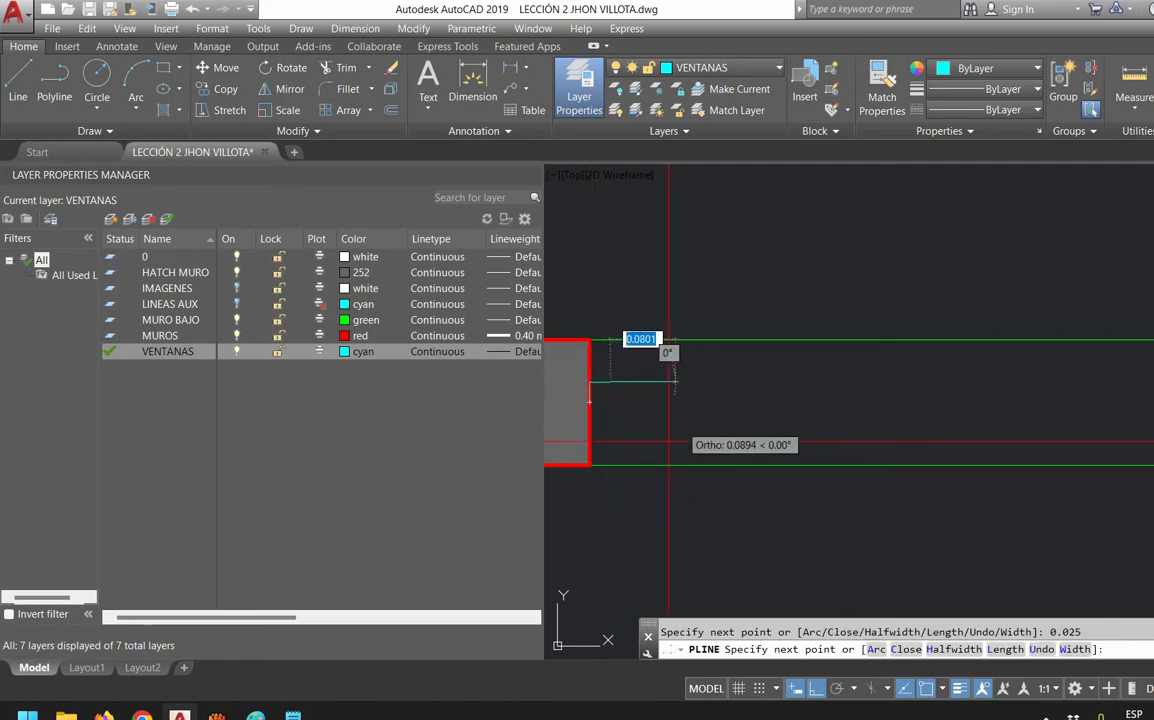
pyautogui.write('0.')
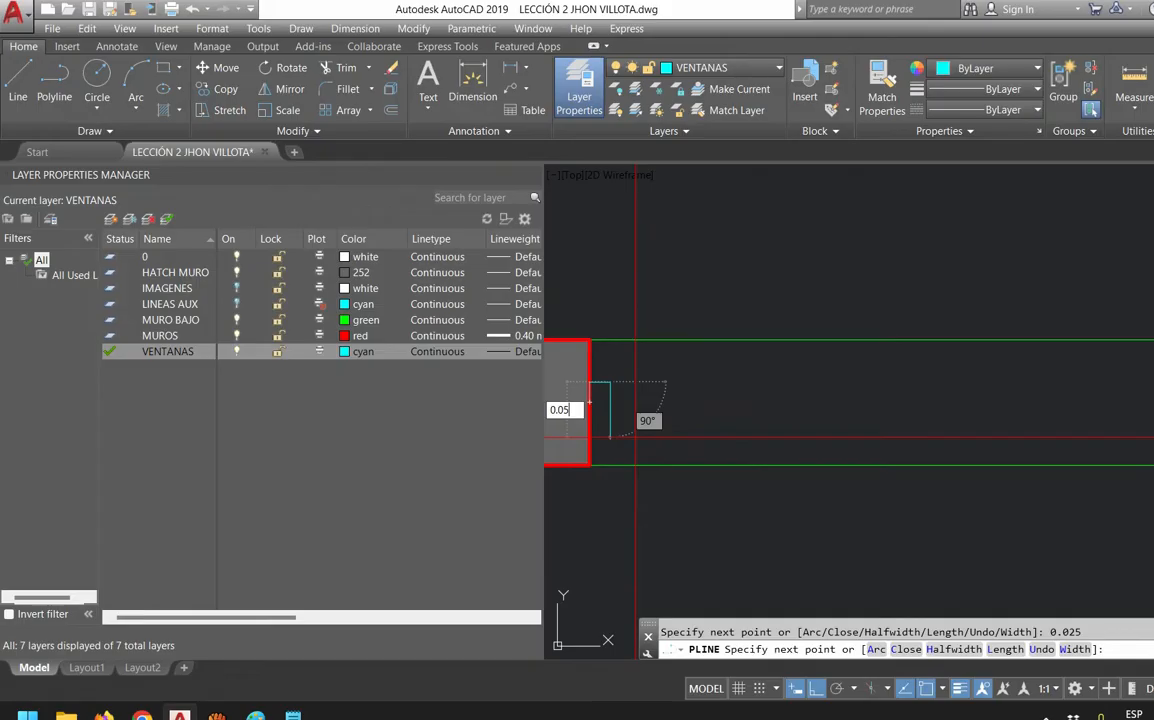
pyautogui.write('05')
pyautogui.press('Return')
pyautogui.write('0.025')
pyautogui.press('Return')
pyautogui.write('C')
pyautogui.press('Return')
pyautogui.scroll(3, 614, 399)
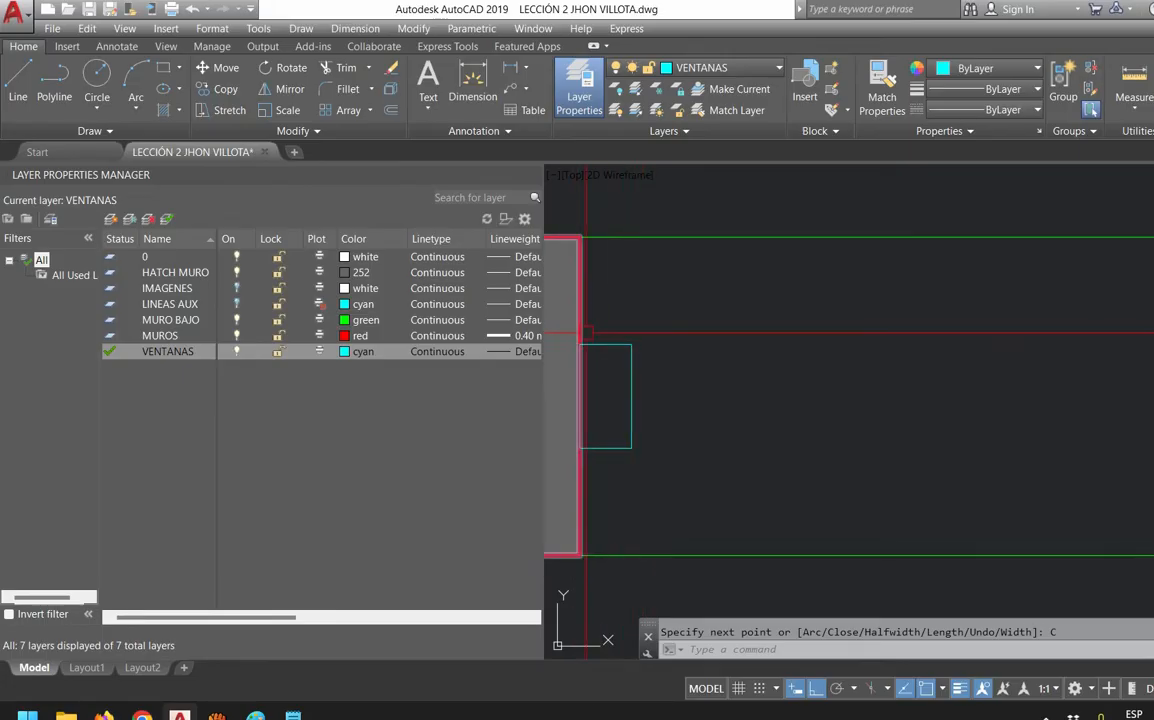
pyautogui.click(642, 332)
pyautogui.click(616, 358)
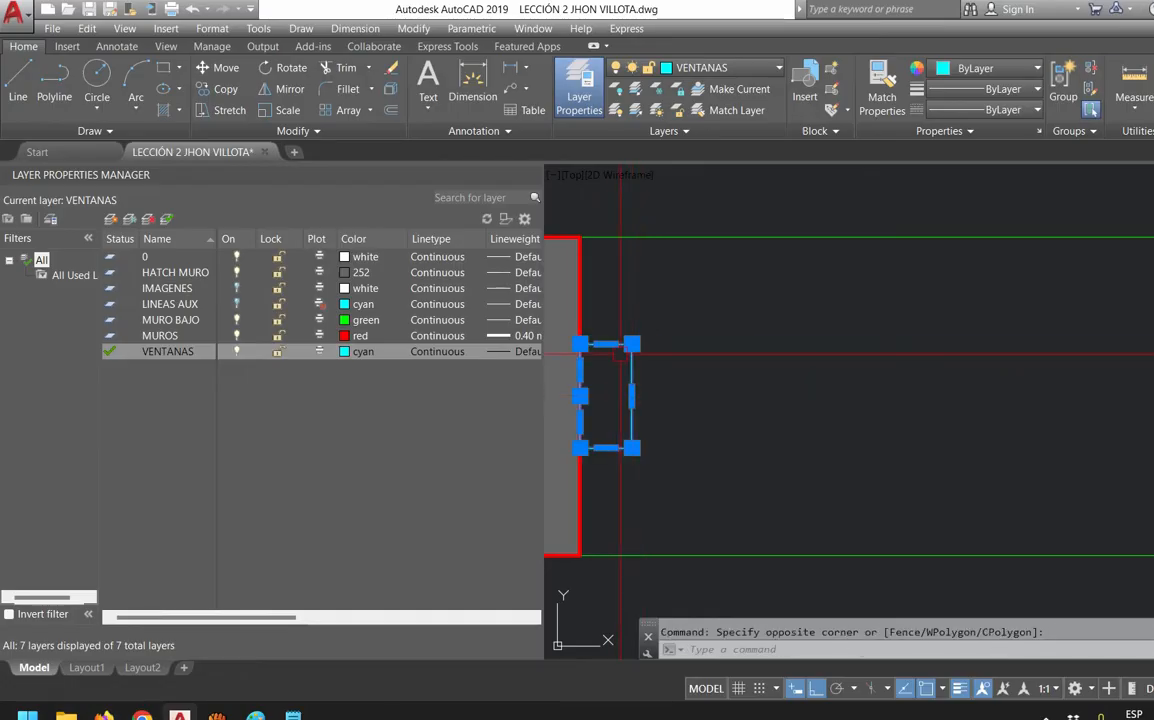
pyautogui.press('Escape')
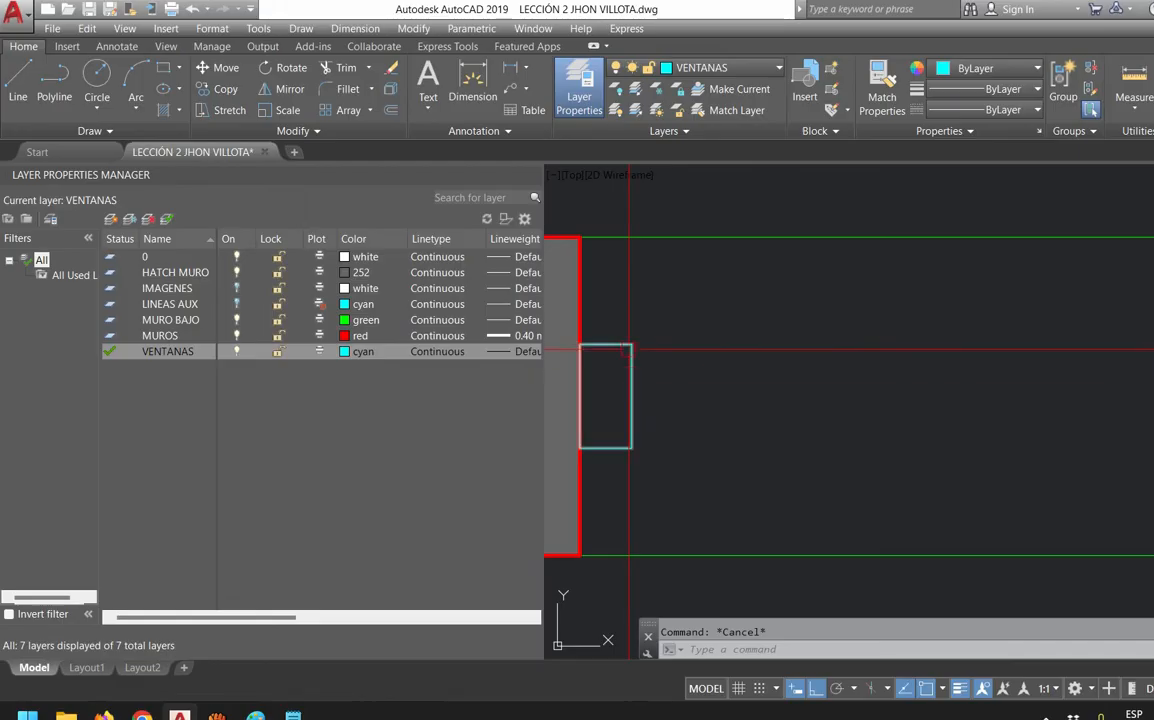
# Mirror the small window frame rectangle to the opening's other wall end about the opening's vertical centre line, keeping the original
pyautogui.scroll(-2, 645, 414)
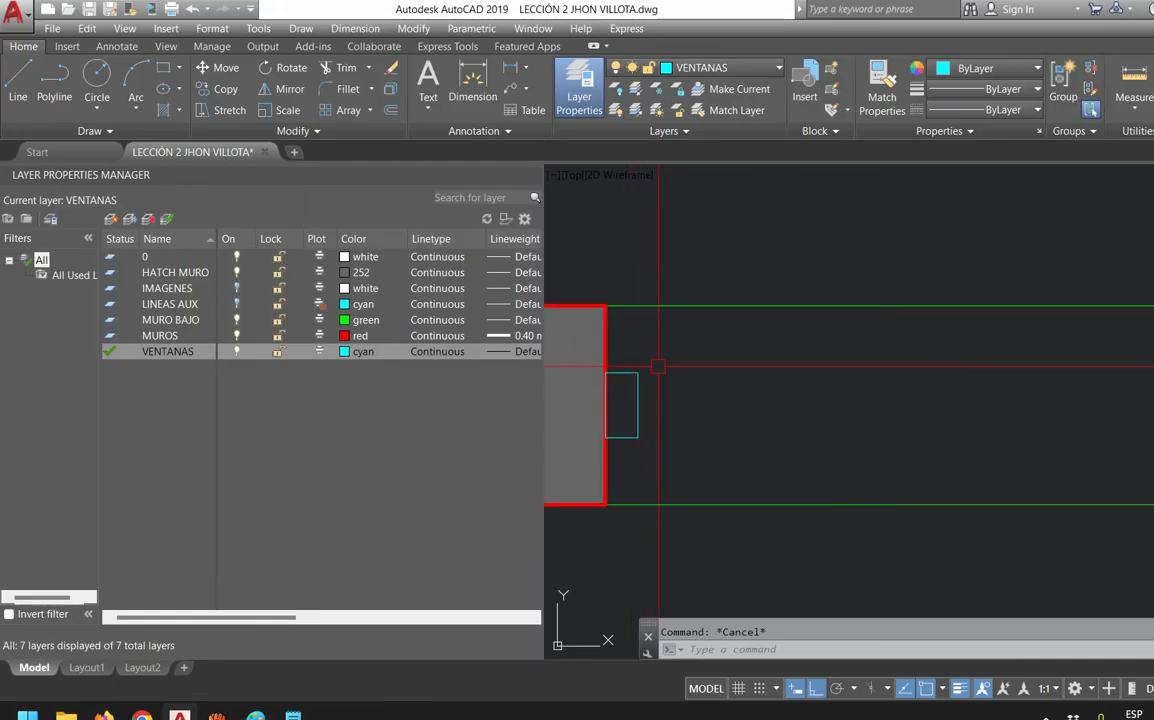
pyautogui.click(644, 400)
pyautogui.scroll(-2, 746, 425)
pyautogui.scroll(-2, 1025, 508)
pyautogui.moveTo(1104, 517); pyautogui.dragTo(972, 478, button='middle')
pyautogui.scroll(2, 971, 478)
pyautogui.write('M')
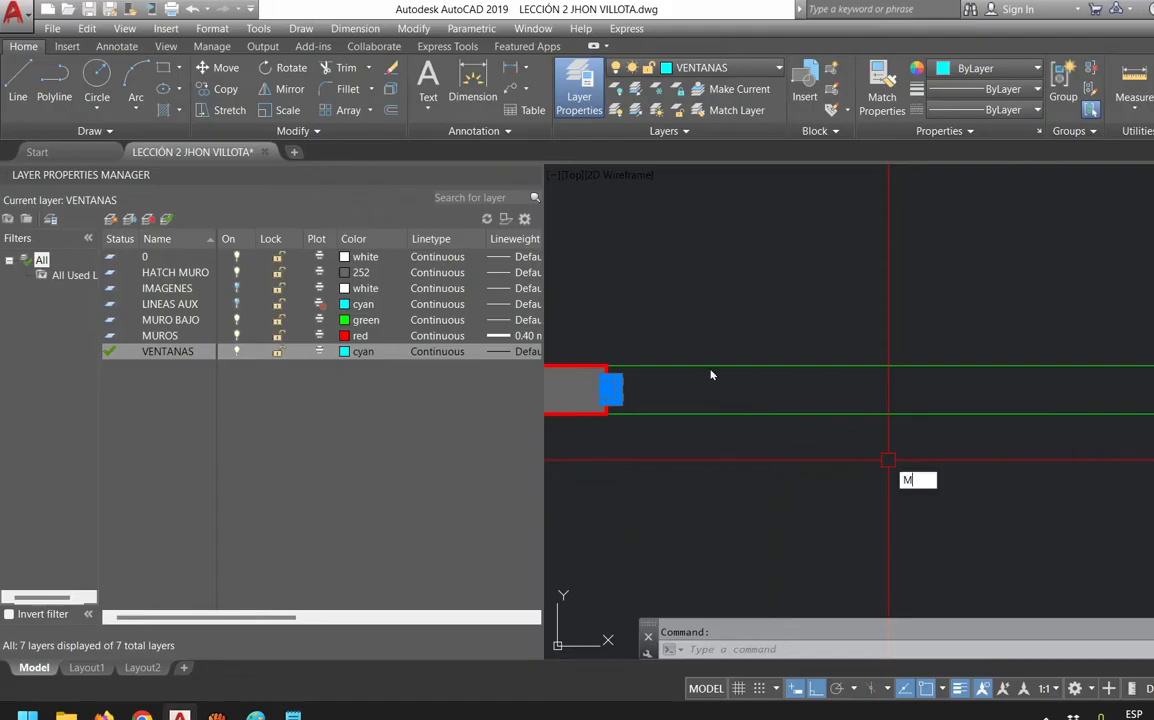
pyautogui.write('I')
pyautogui.press('Return')
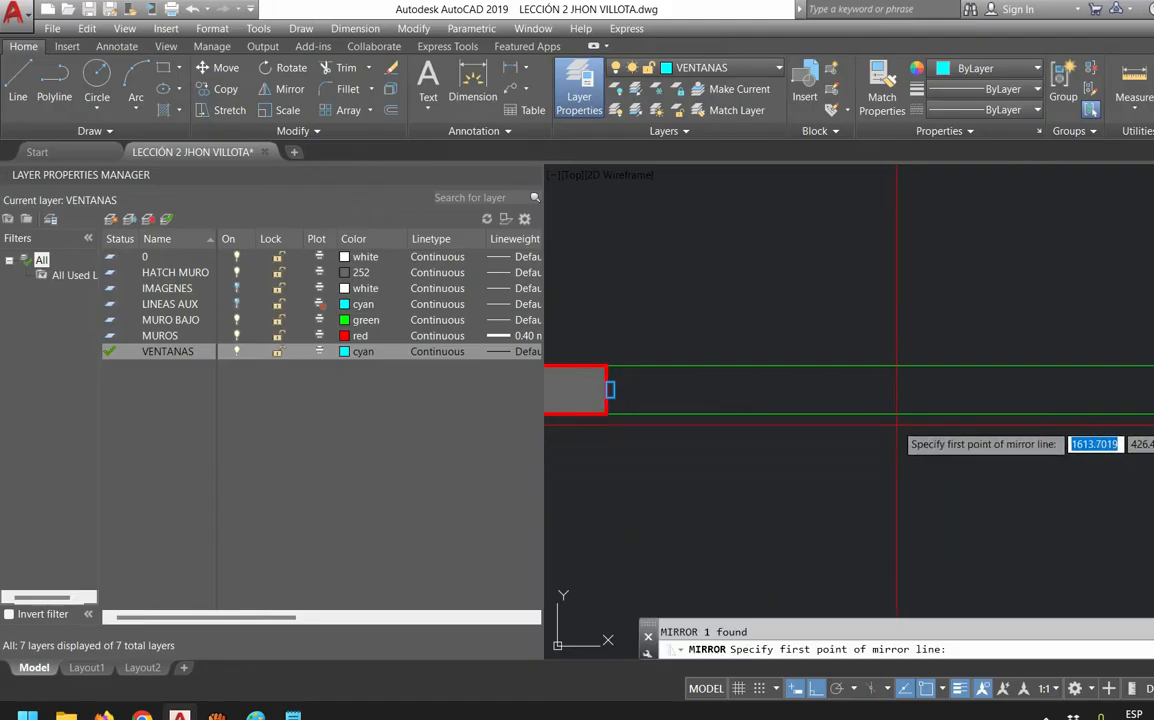
pyautogui.click(888, 413)
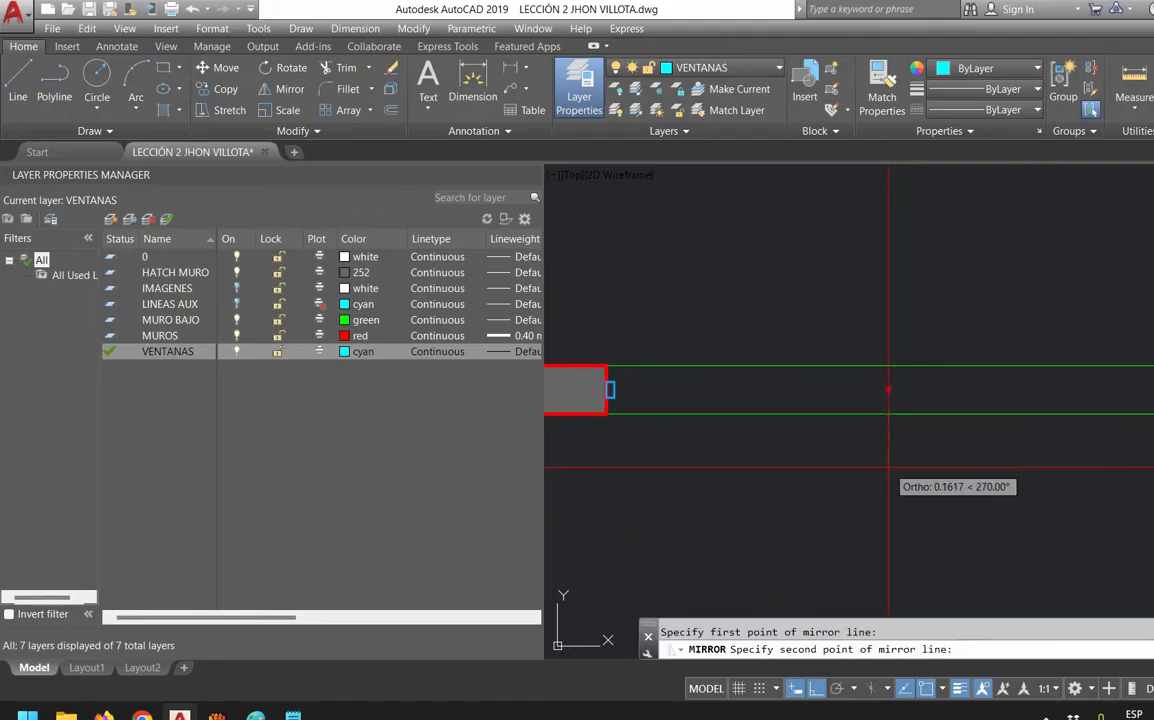
pyautogui.click(888, 573)
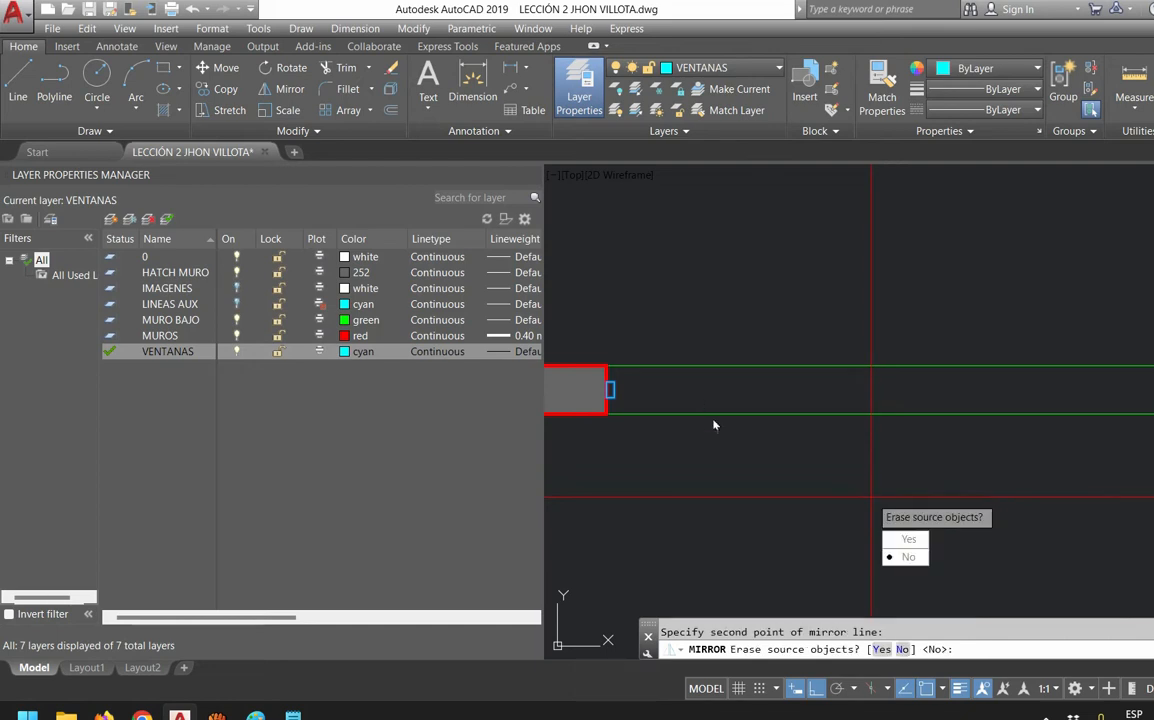
pyautogui.write('N')
pyautogui.press('Return')
pyautogui.scroll(5, 1069, 350)
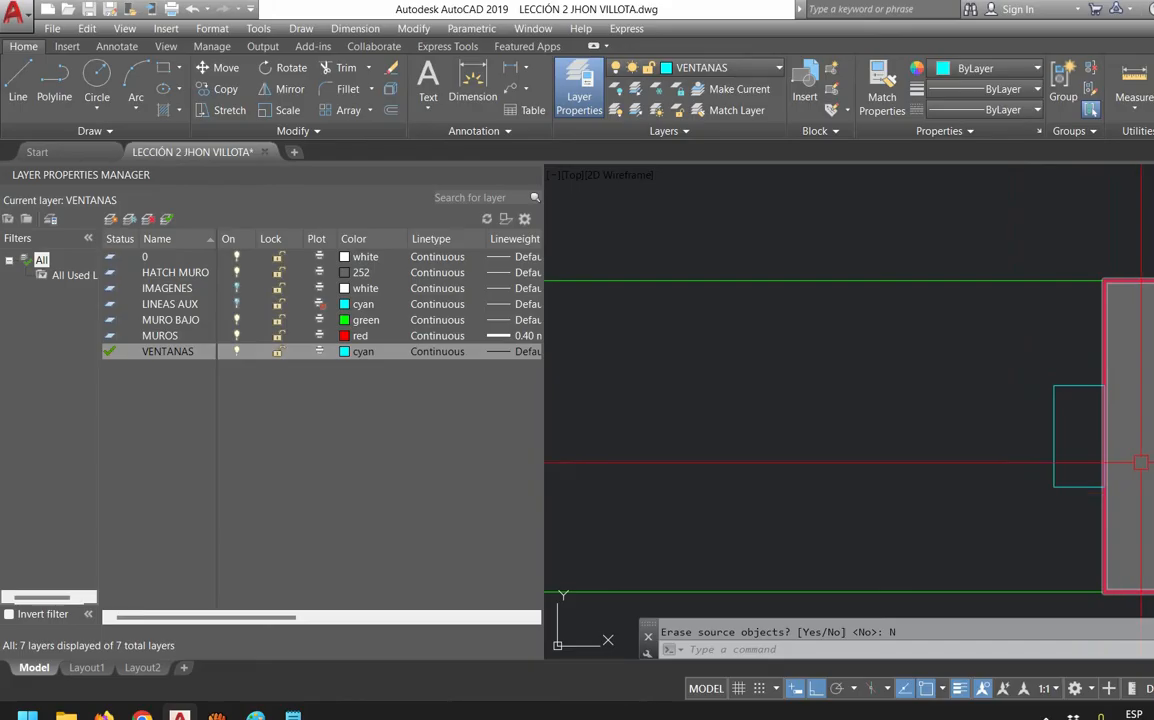
# Draw a horizontal line across the opening between the midpoints of the two small frame rectangles' facing sides
pyautogui.scroll(-8, 994, 412)
pyautogui.moveTo(757, 402); pyautogui.dragTo(972, 383, button='middle')
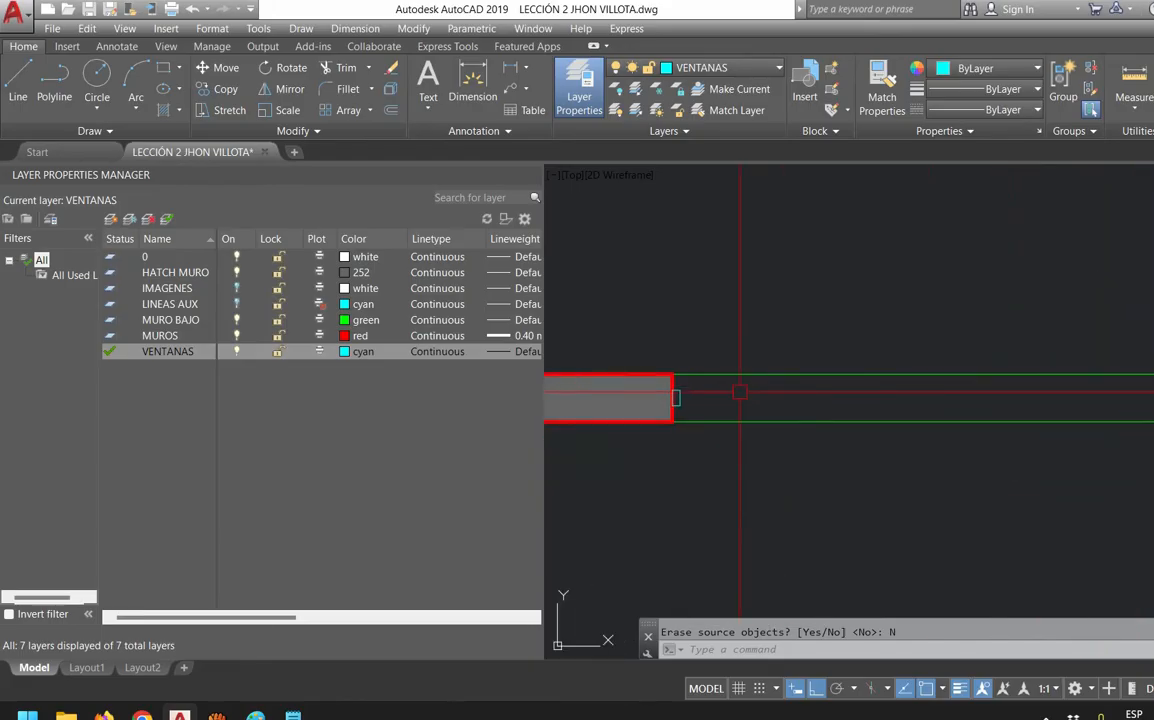
pyautogui.write('l')
pyautogui.press('Return')
pyautogui.scroll(5, 705, 397)
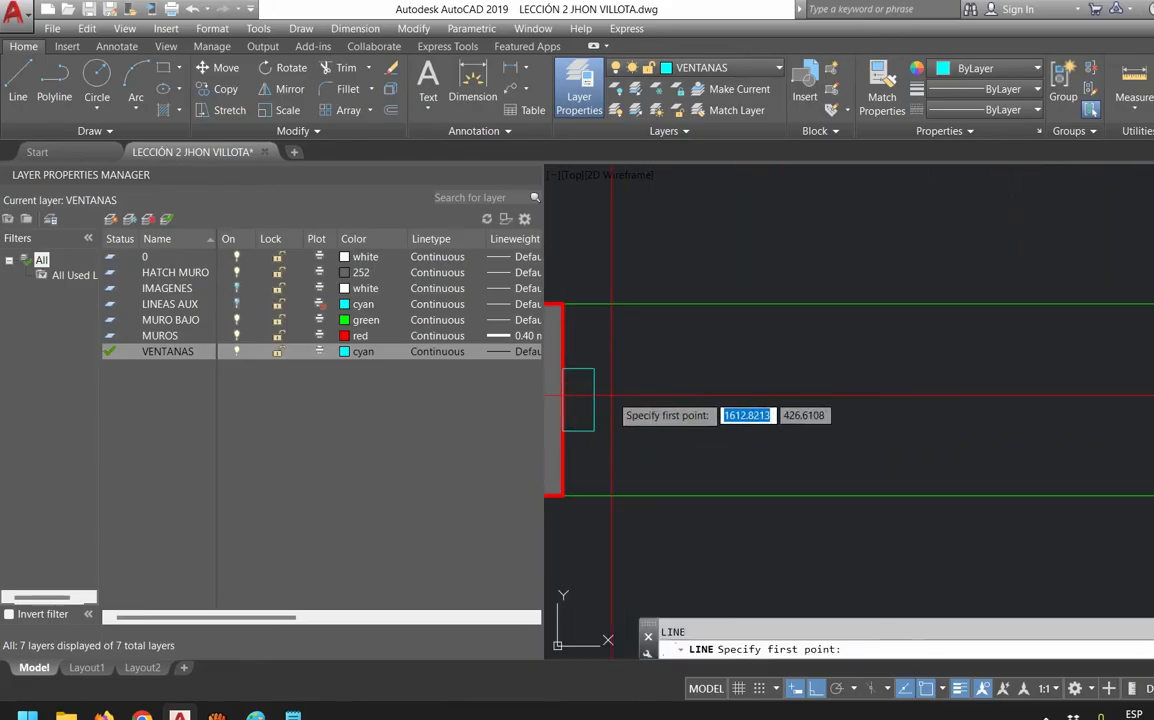
pyautogui.click(594, 401)
pyautogui.scroll(-4, 740, 405)
pyautogui.moveTo(1092, 433); pyautogui.dragTo(628, 416, button='middle')
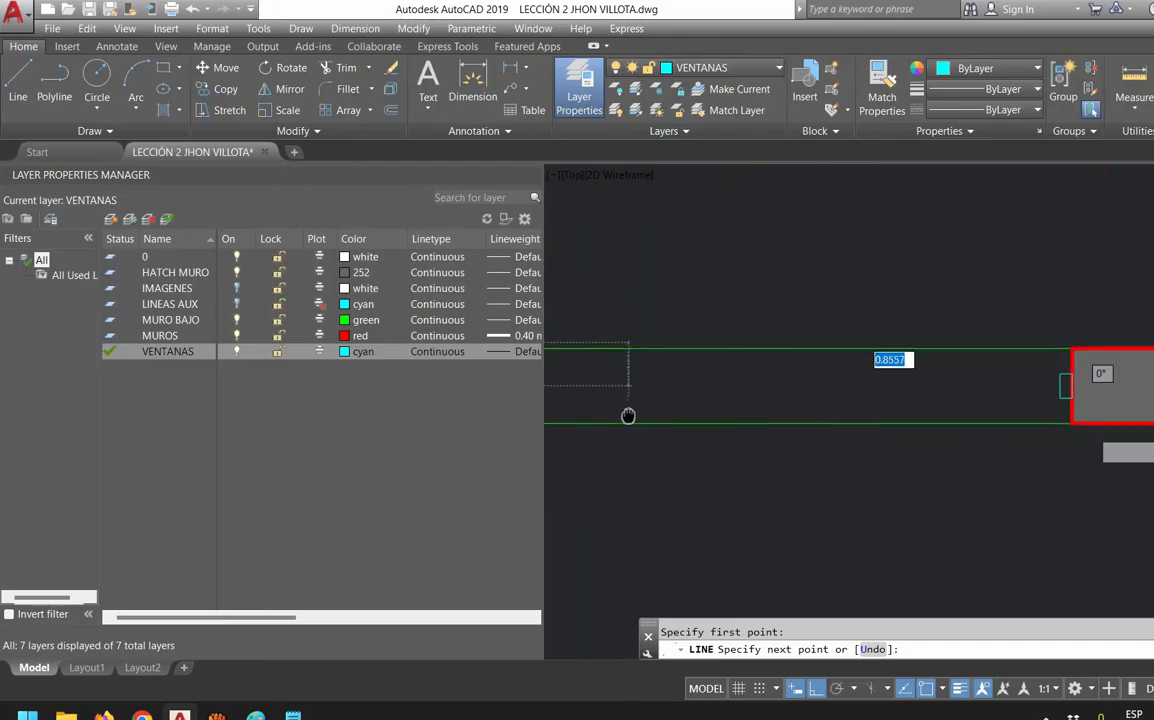
pyautogui.scroll(4, 1030, 360)
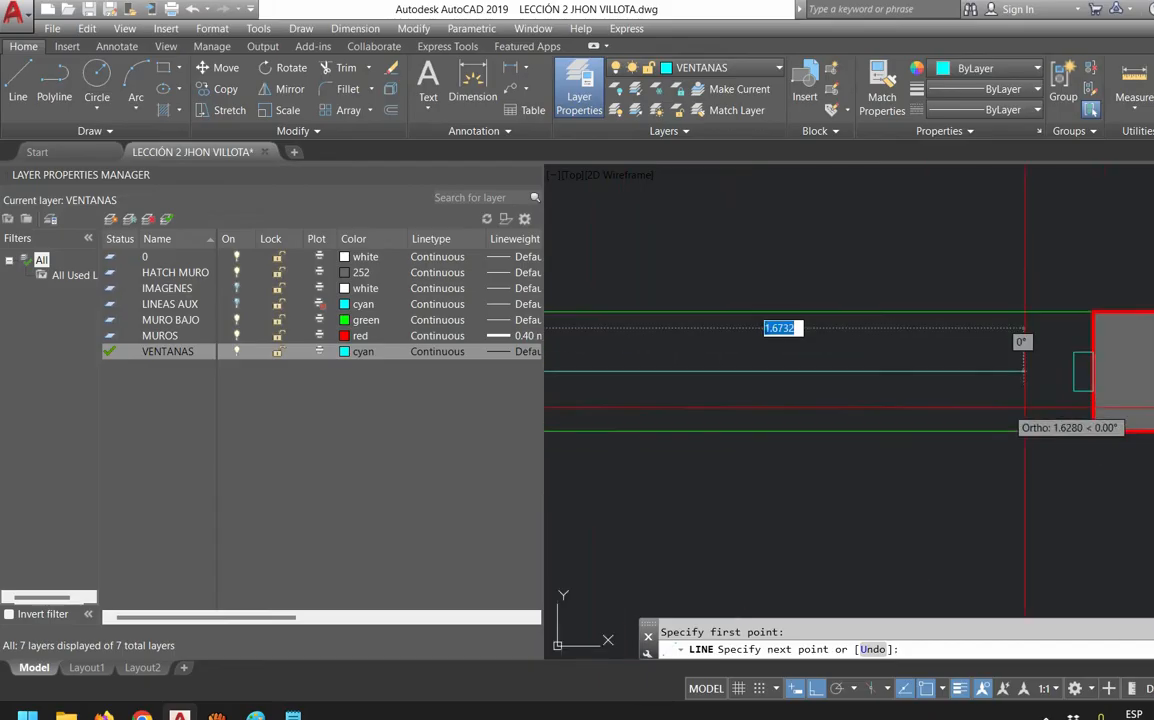
pyautogui.click(1102, 351)
pyautogui.press('Escape')
pyautogui.scroll(-4, 989, 356)
pyautogui.moveTo(778, 391); pyautogui.dragTo(1140, 413, button='middle')
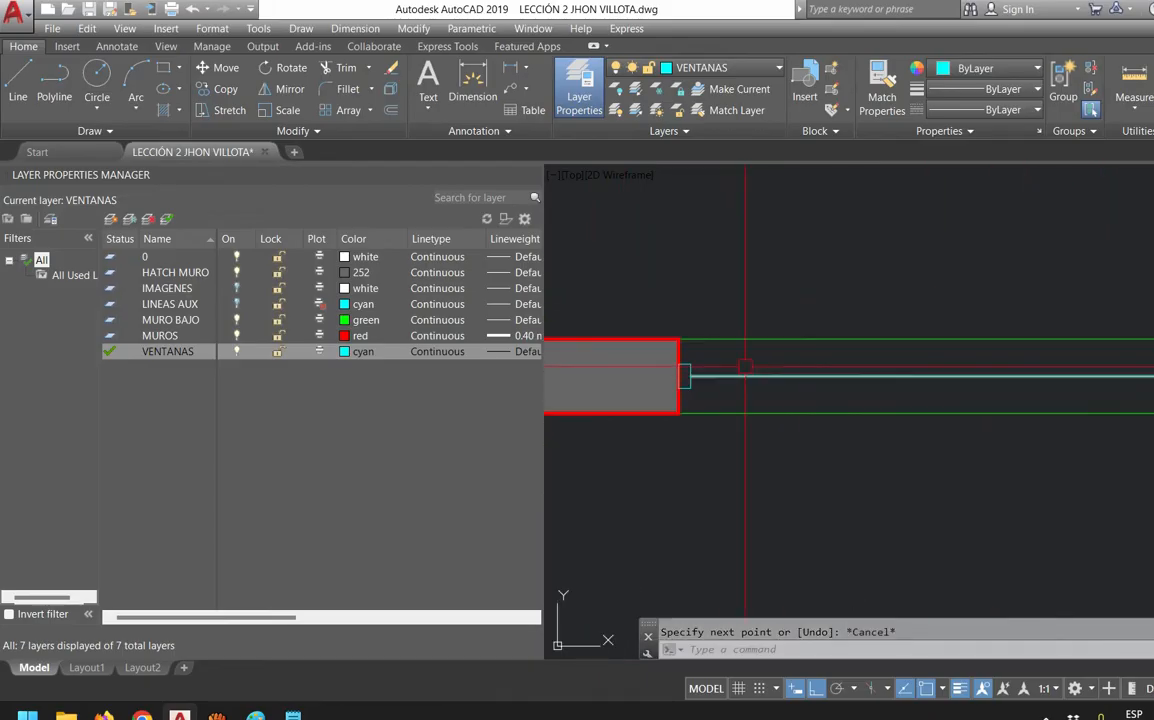
# Offset the window's centre line by 0.01 both above and below
pyautogui.scroll(5, 745, 368)
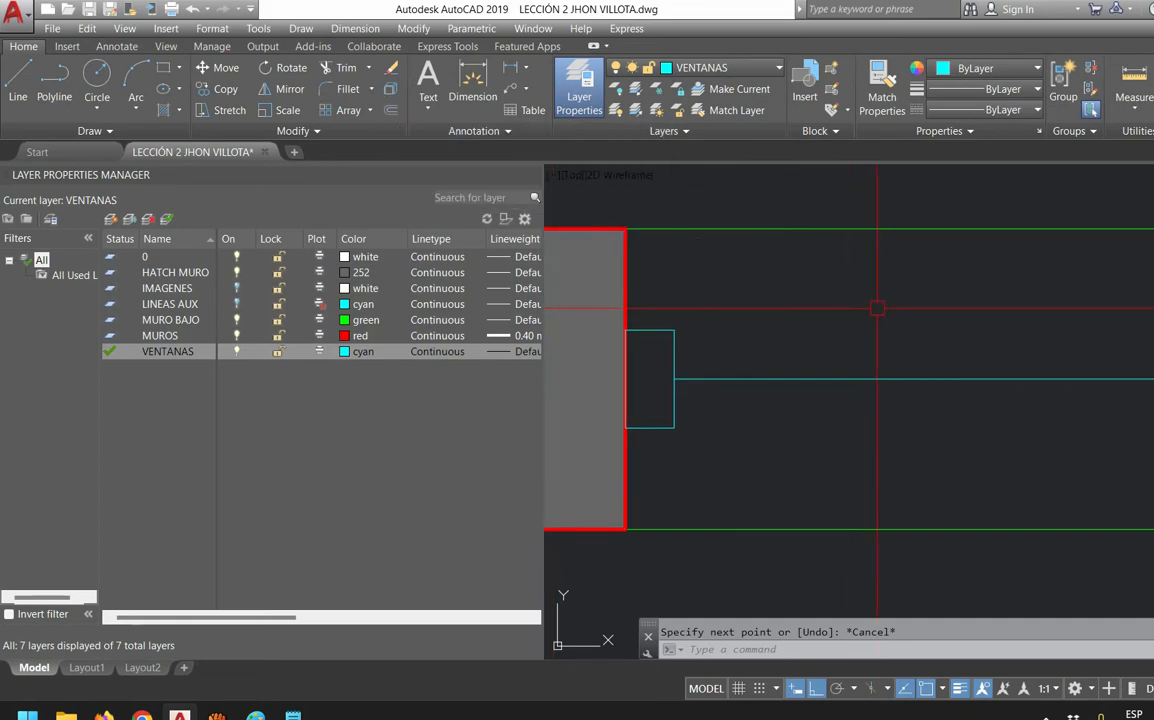
pyautogui.write('o')
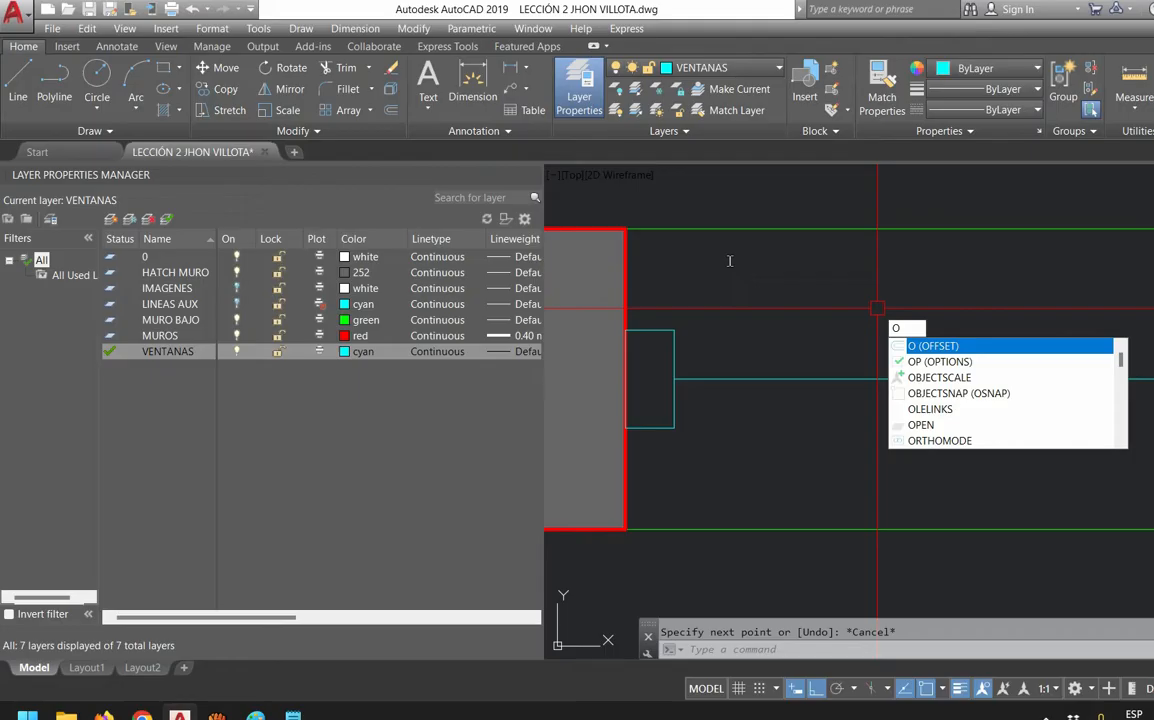
pyautogui.press('Return')
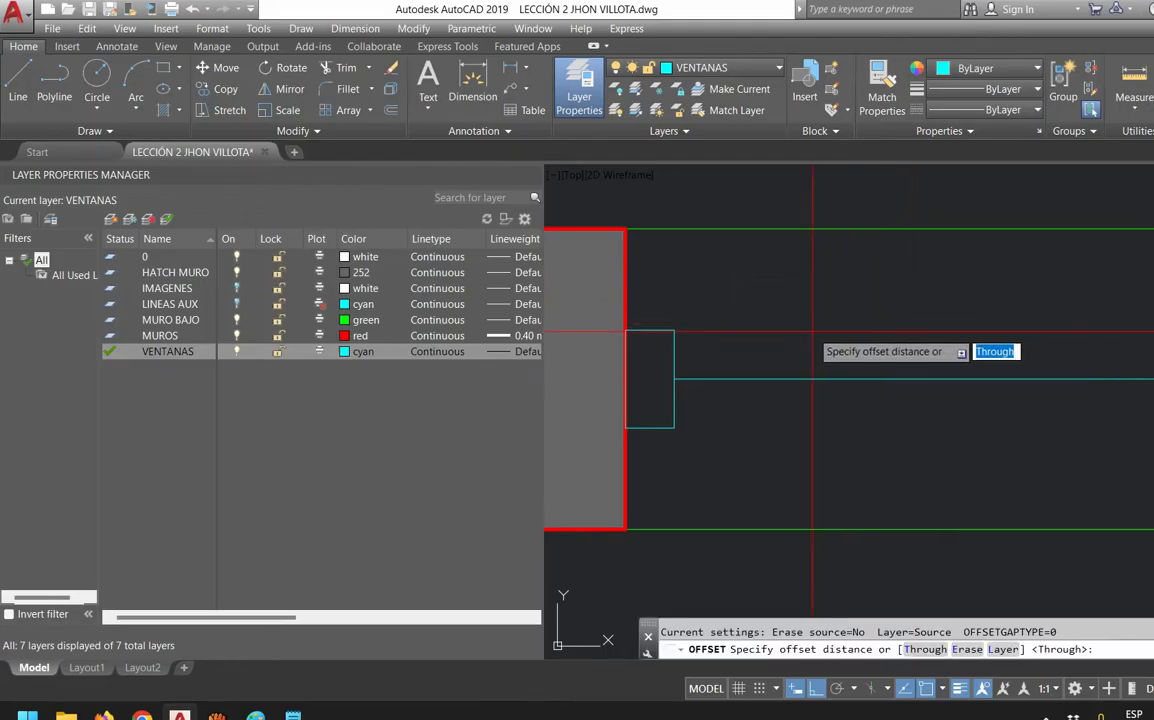
pyautogui.scroll(4, 708, 364)
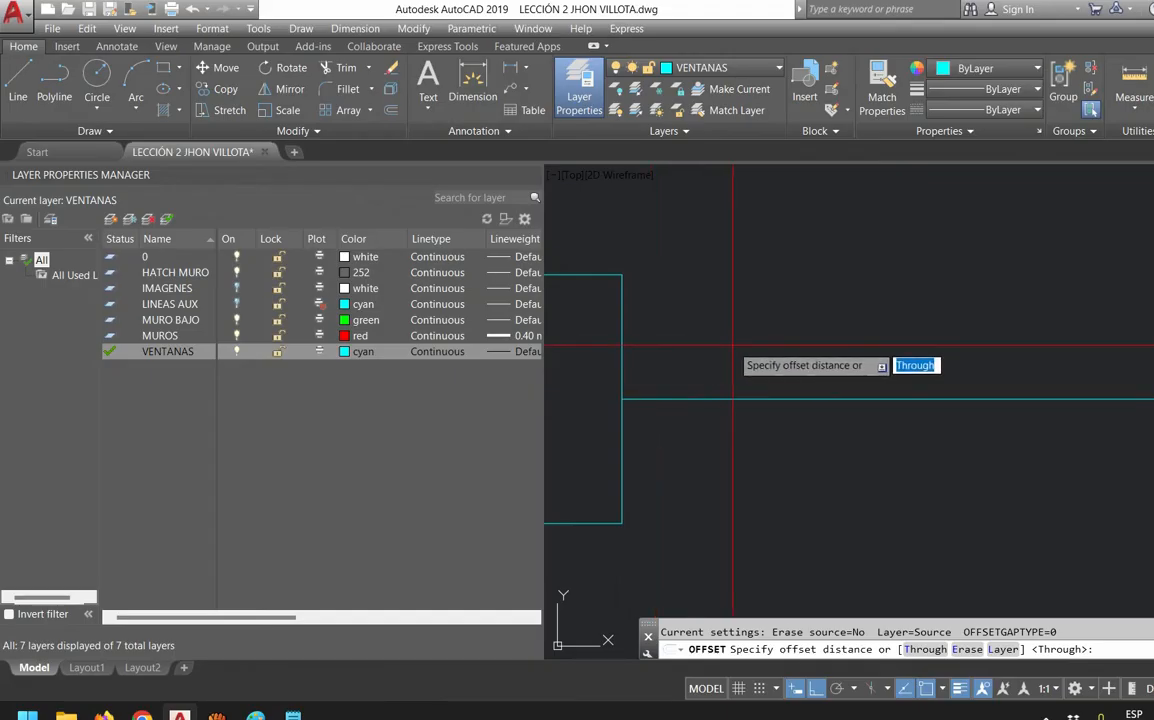
pyautogui.write('0.01')
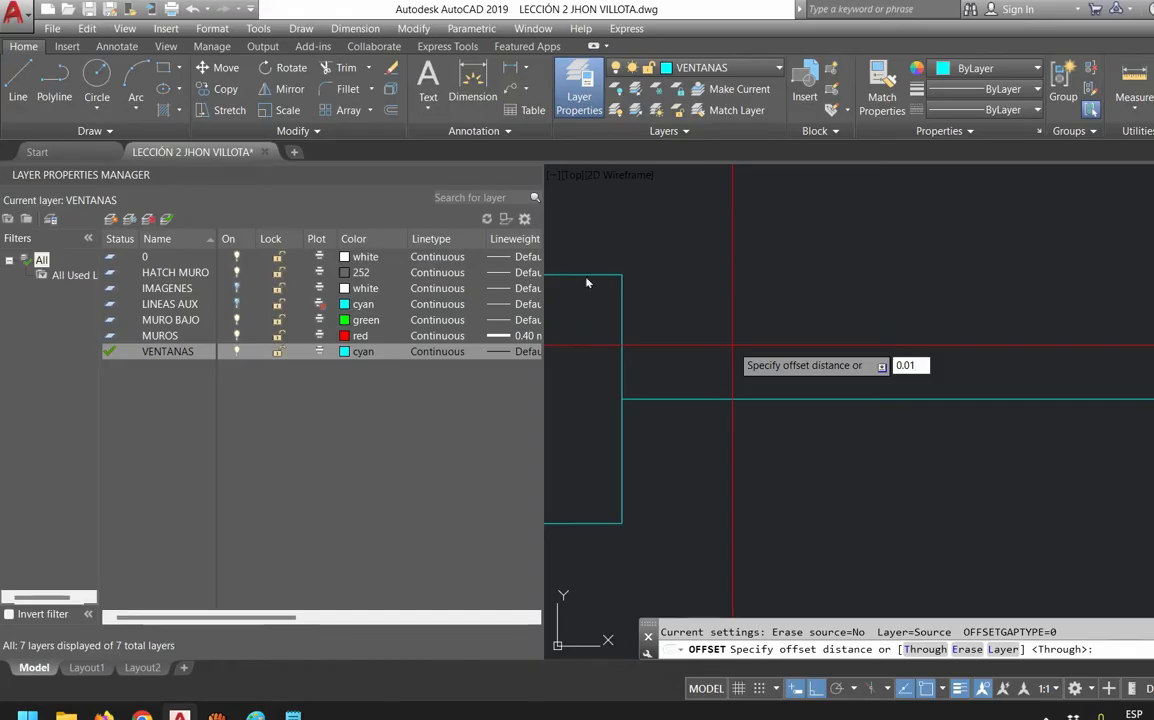
pyautogui.press('Return')
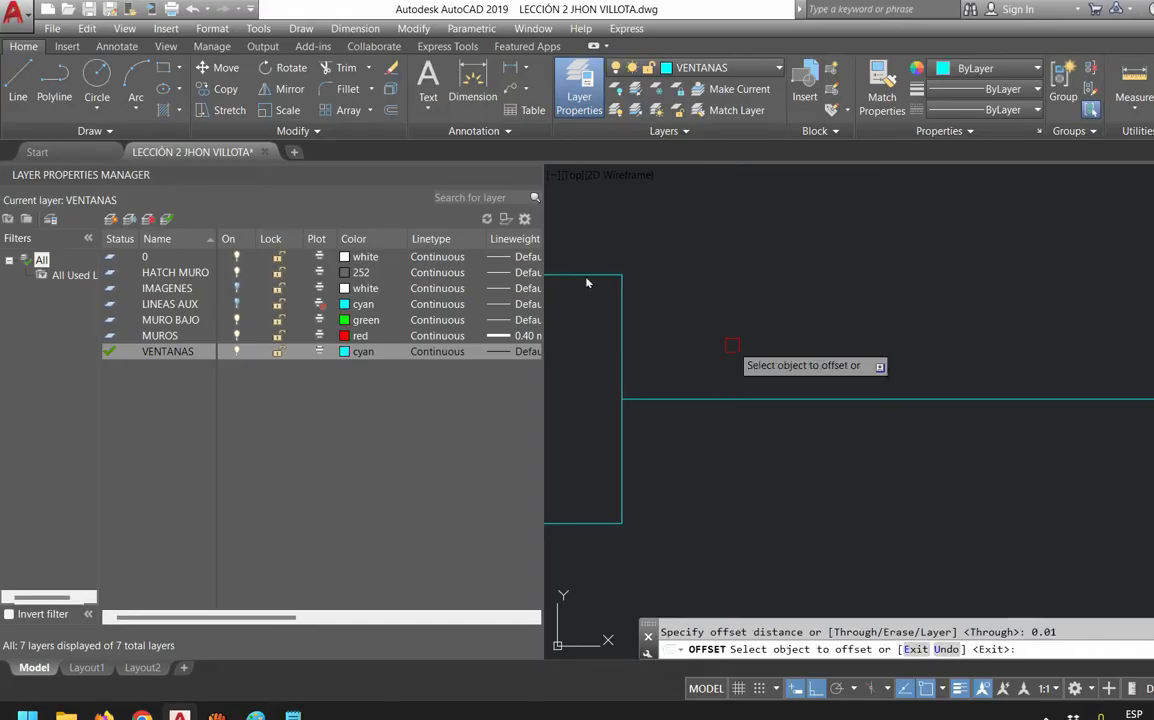
pyautogui.click(724, 397)
pyautogui.click(737, 325)
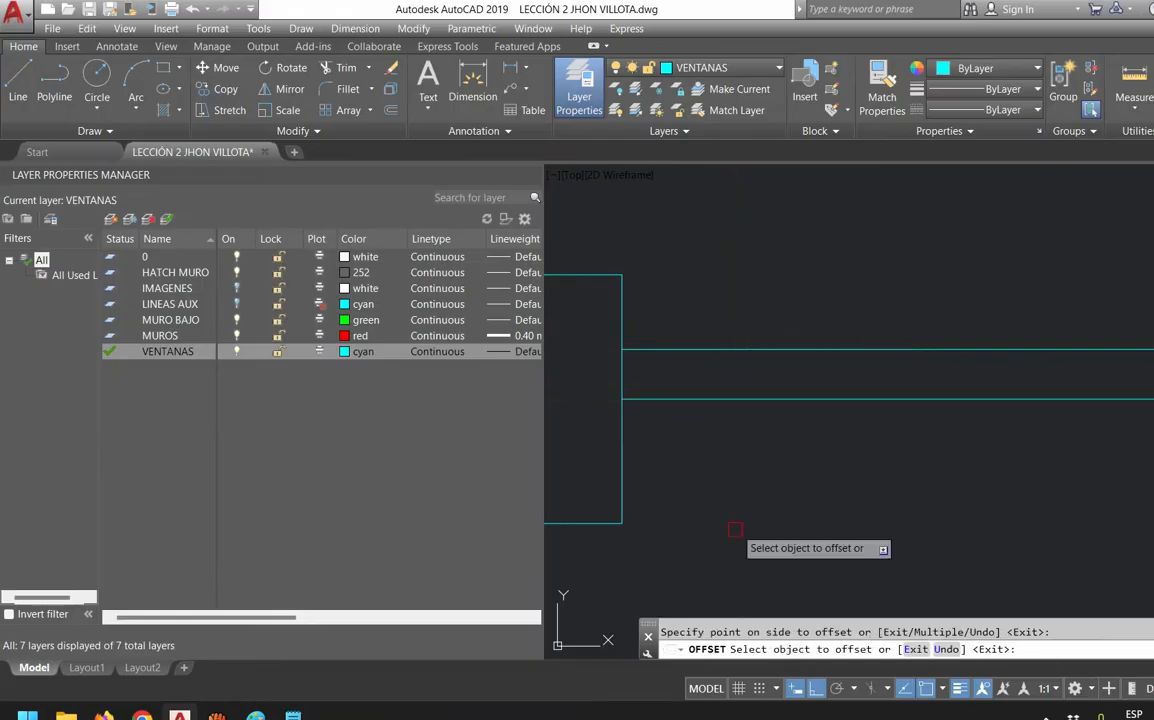
pyautogui.click(737, 400)
pyautogui.click(737, 400)
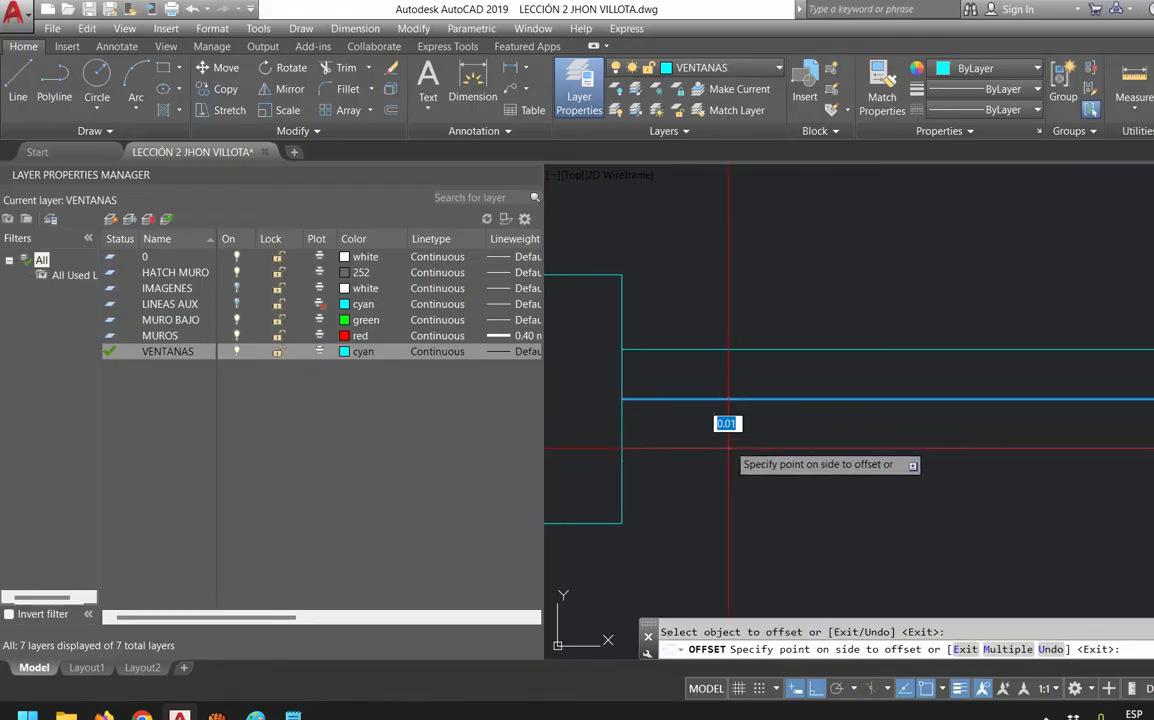
pyautogui.click(723, 423)
pyautogui.scroll(6, 800, 421)
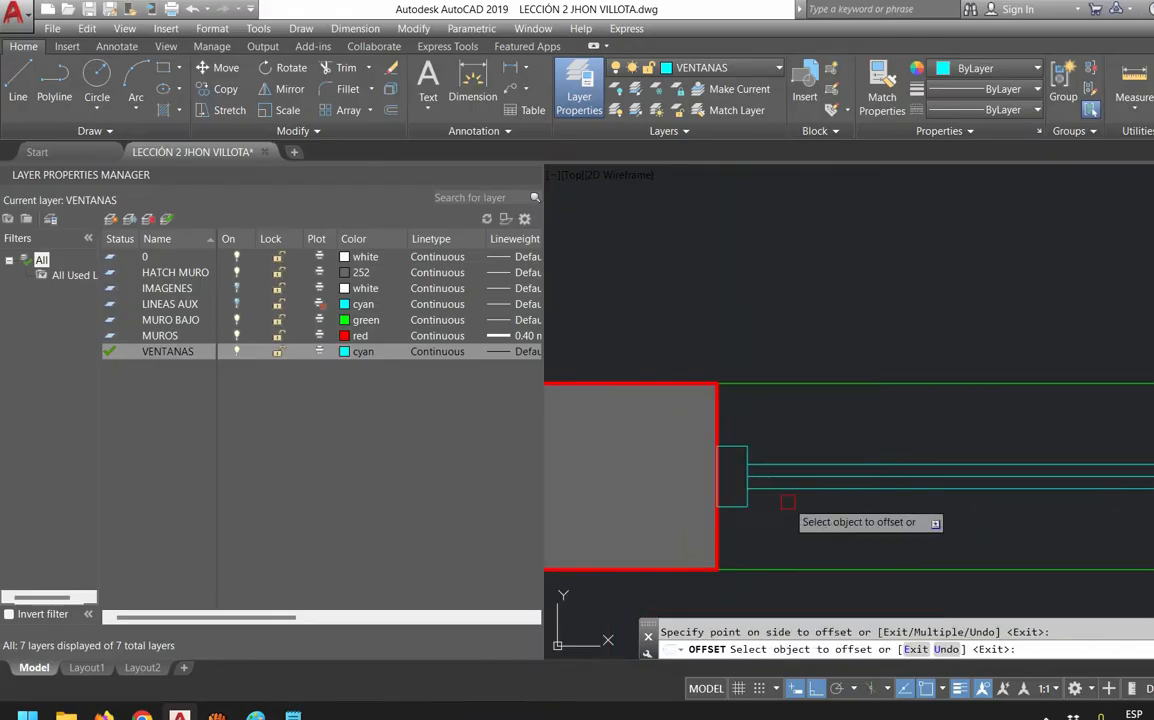
pyautogui.press('Escape')
# Delete the middle line of the window, keeping the two offset glass lines
pyautogui.scroll(-4, 905, 489)
pyautogui.scroll(9, 1100, 493)
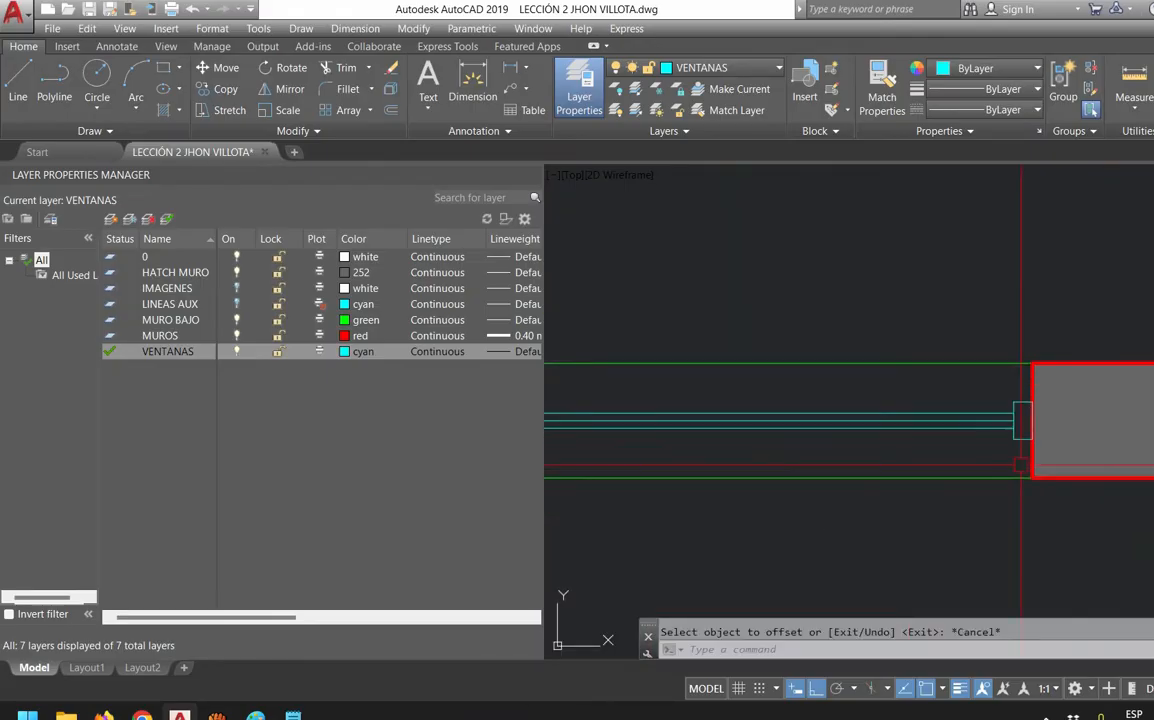
pyautogui.click(997, 375)
pyautogui.press('Delete')
pyautogui.scroll(-6, 1000, 449)
pyautogui.moveTo(640, 458); pyautogui.dragTo(1108, 432, button='middle')
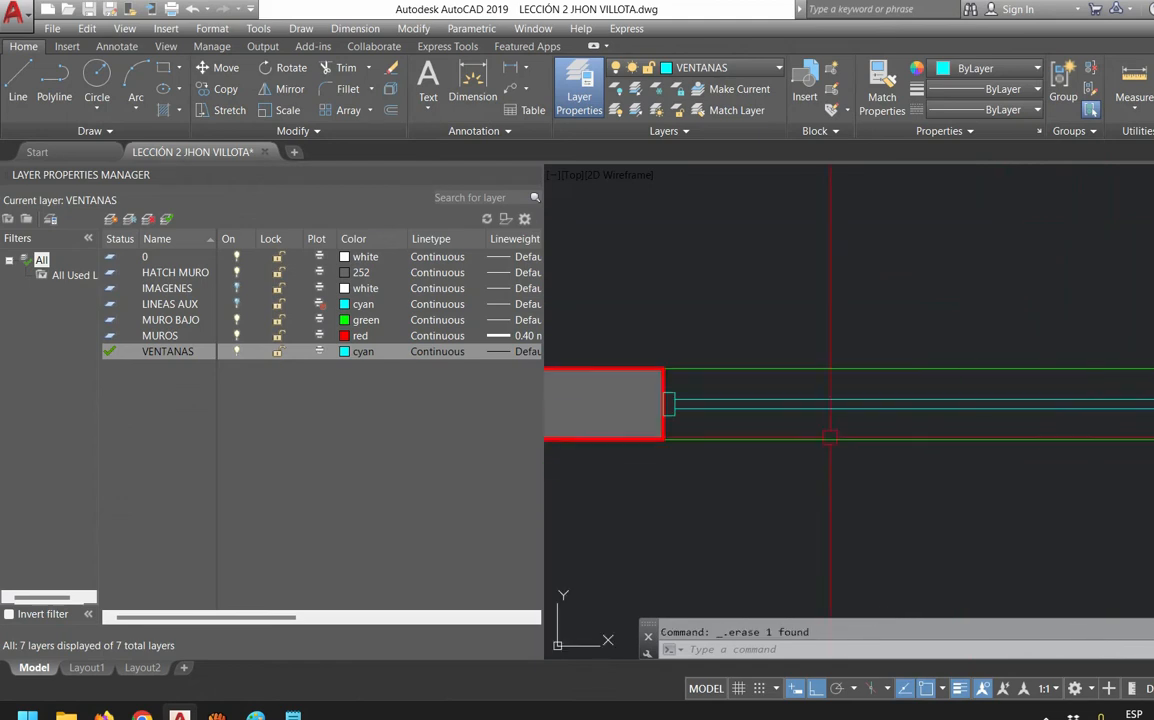
pyautogui.scroll(6, 830, 436)
pyautogui.scroll(-4, 860, 498)
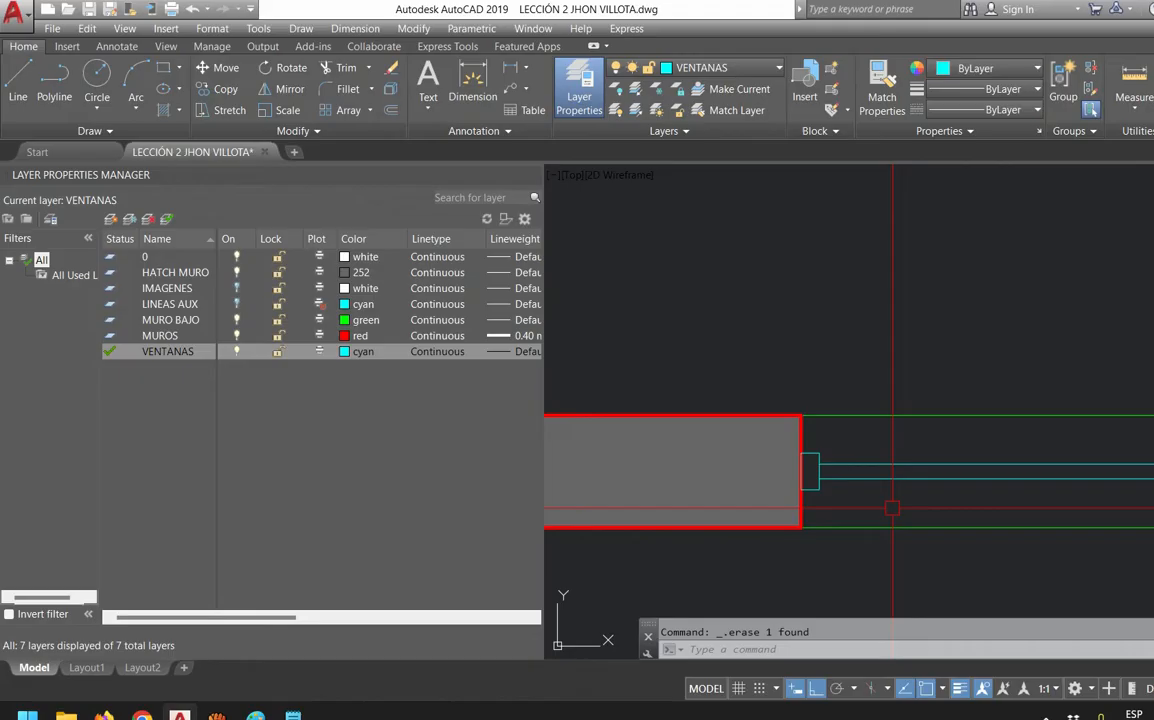
# Switch to the text notes, add the line "O OFFSET" to them, and return to the drawing
pyautogui.moveTo(893, 508); pyautogui.dragTo(747, 475, button='middle')
pyautogui.click(293, 716)
pyautogui.press('Return')
pyautogui.write('O OFFSET')
pyautogui.hotkey('alt', 'Tab')
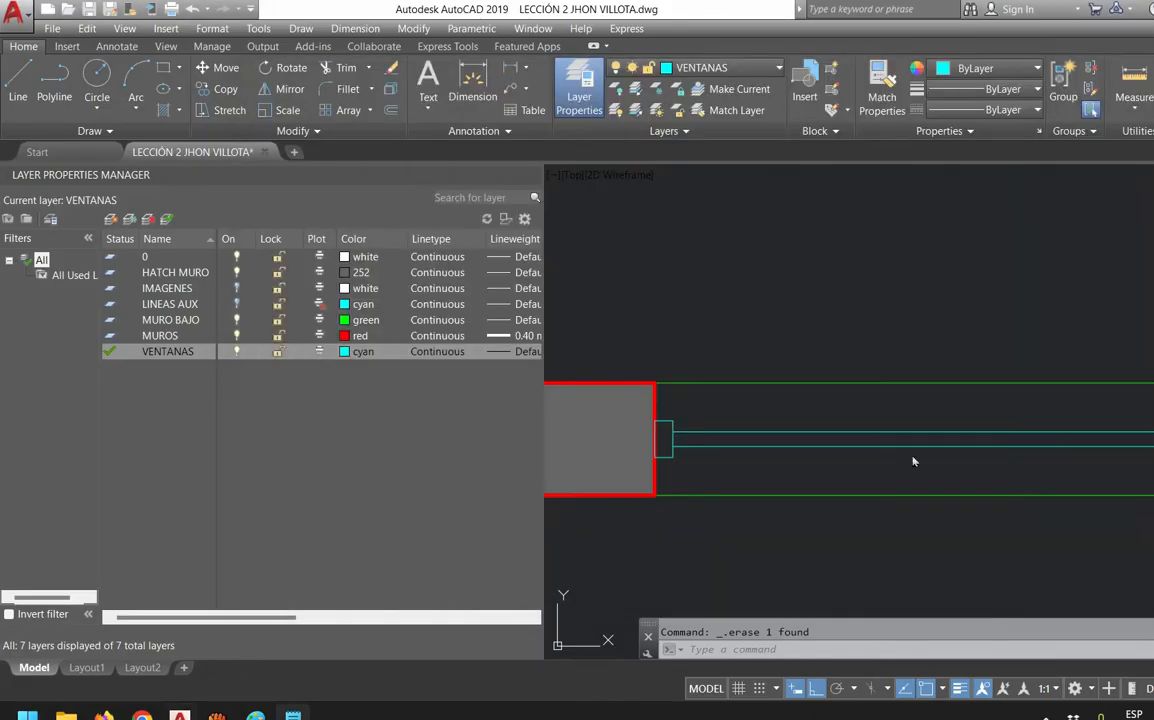
# Examine the window in the upper wall opening, including its low-wall rectangle, end frames and two glass lines
pyautogui.scroll(-6, 994, 443)
pyautogui.scroll(2, 980, 457)
pyautogui.moveTo(977, 458); pyautogui.dragTo(726, 425, button='middle')
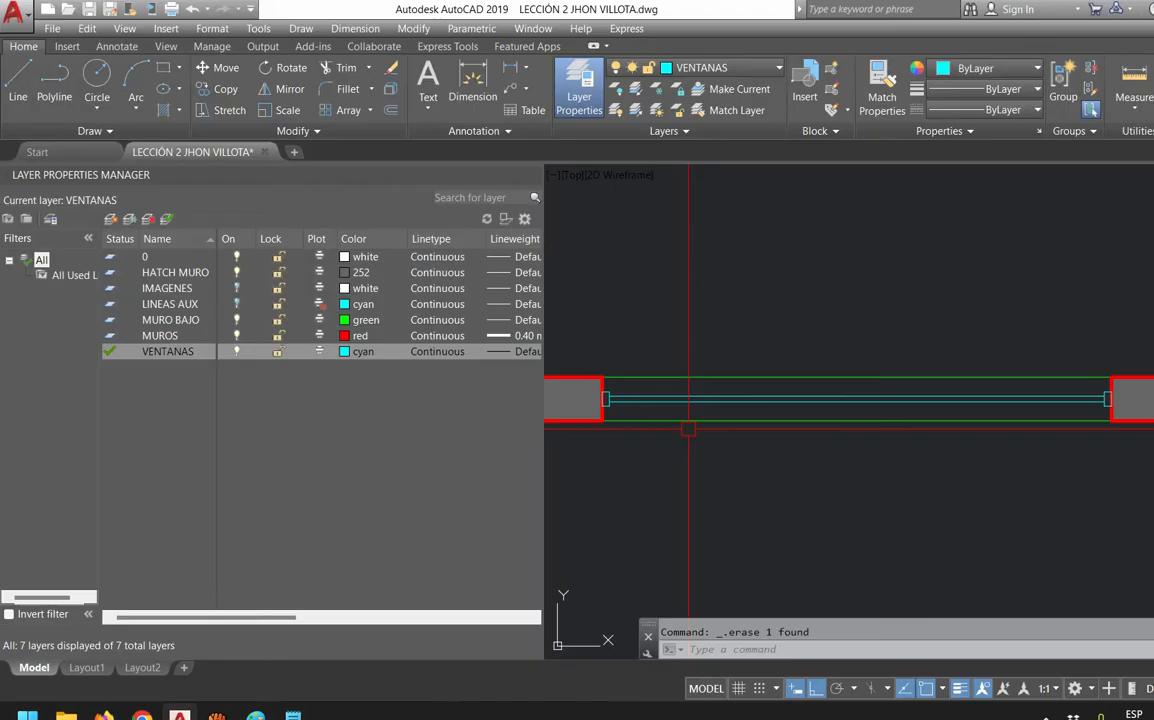
pyautogui.click(217, 716)
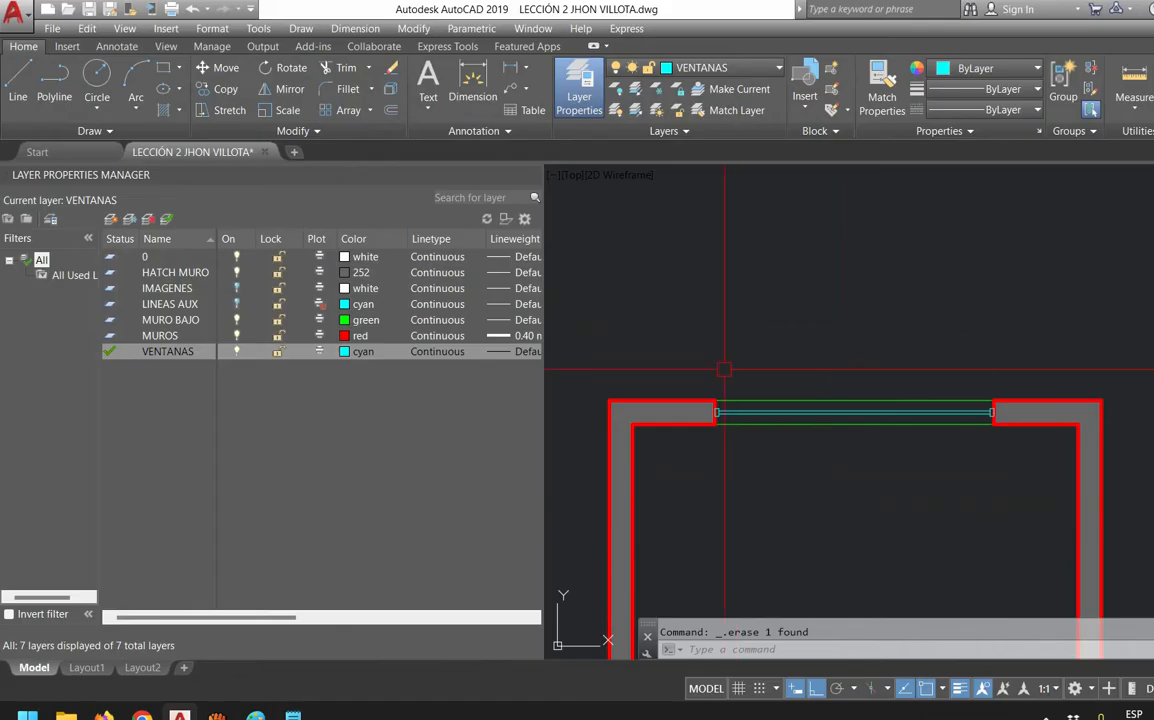
pyautogui.scroll(4, 724, 369)
pyautogui.scroll(-3, 842, 400)
pyautogui.scroll(2, 791, 437)
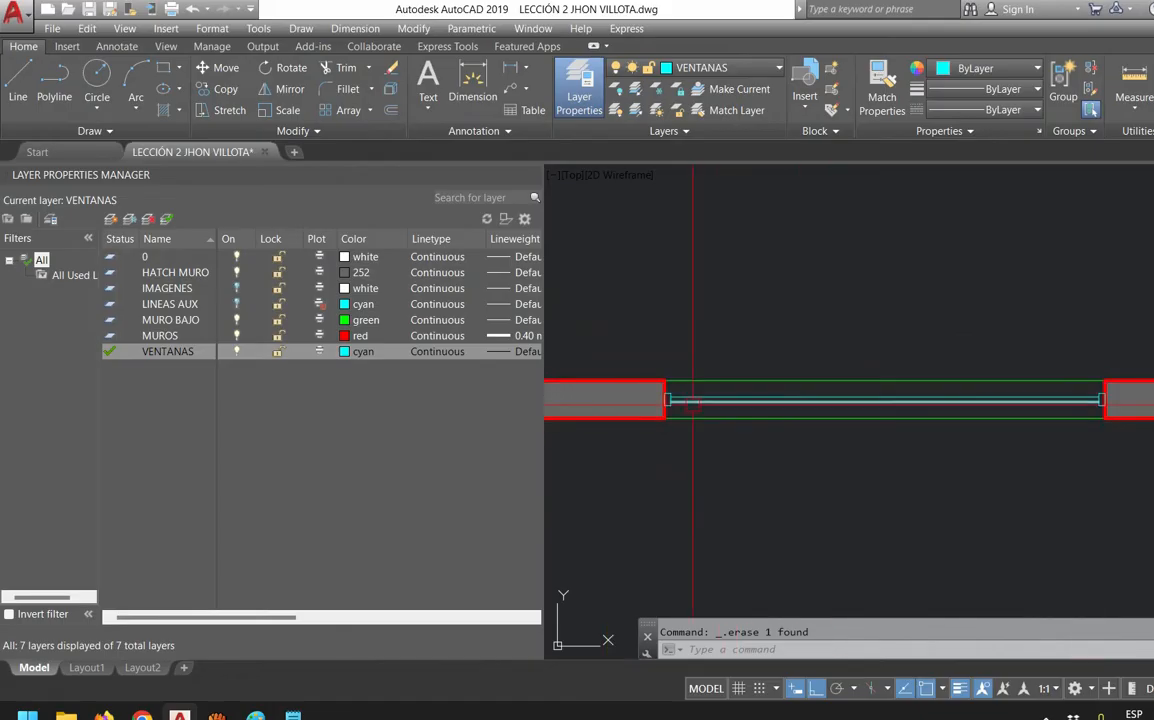
pyautogui.click(806, 380)
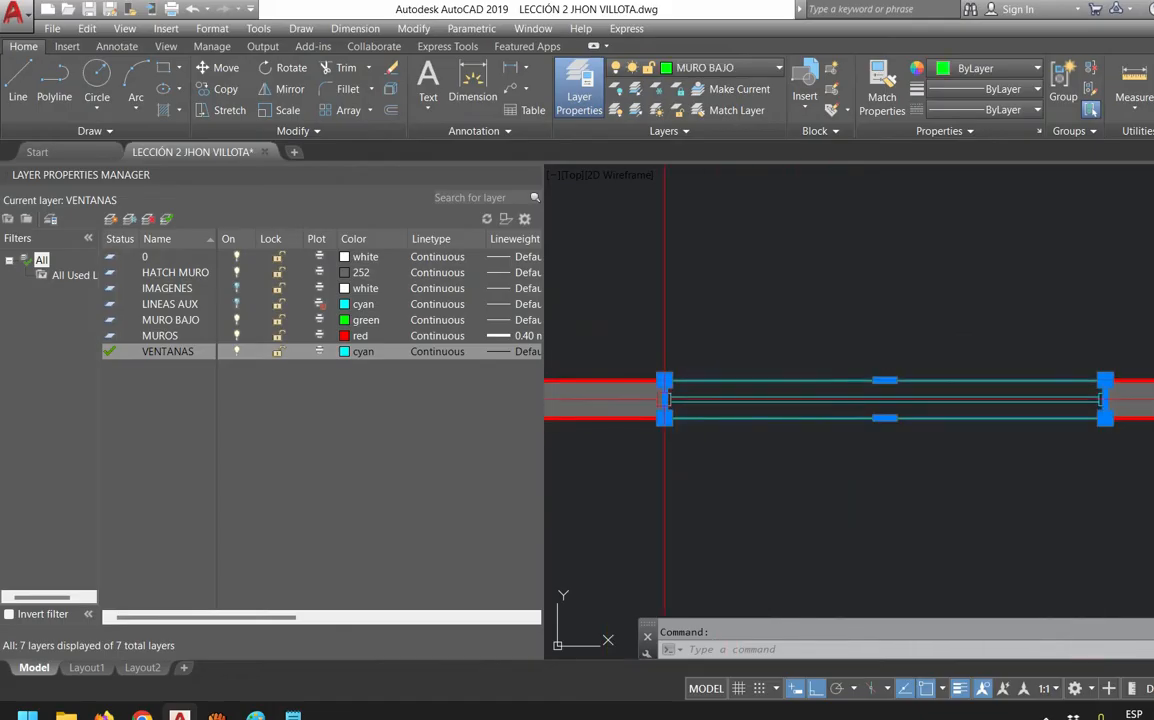
pyautogui.press('Escape')
pyautogui.scroll(2, 718, 401)
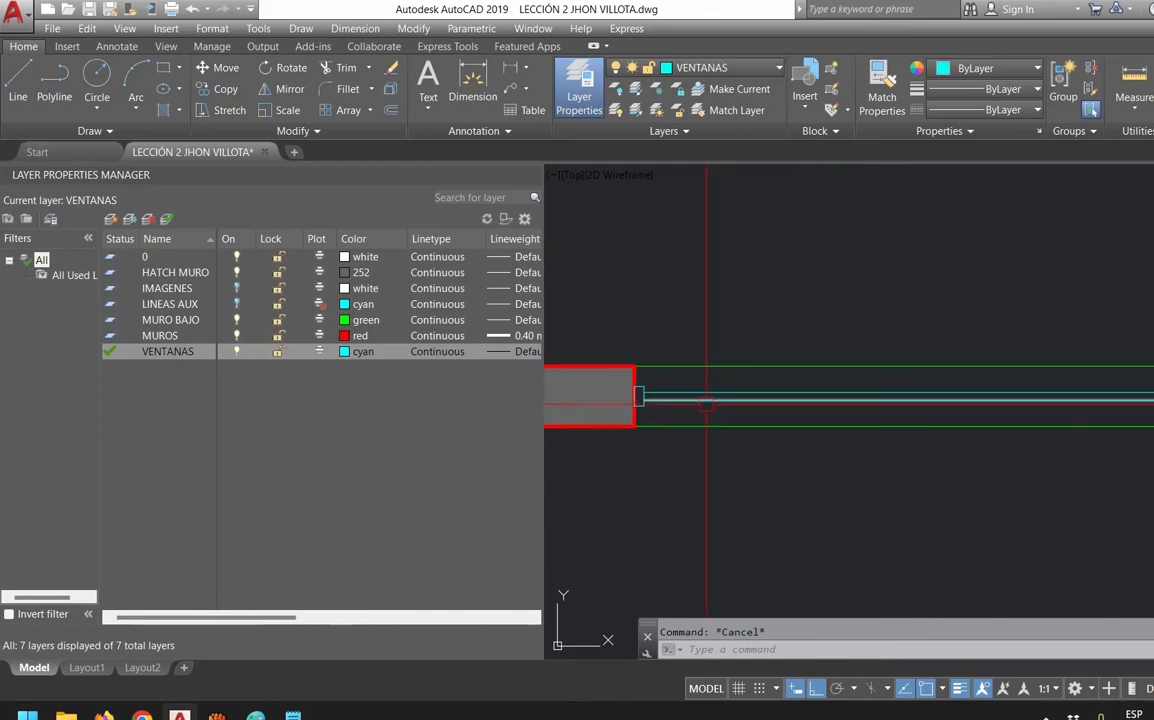
pyautogui.scroll(4, 644, 399)
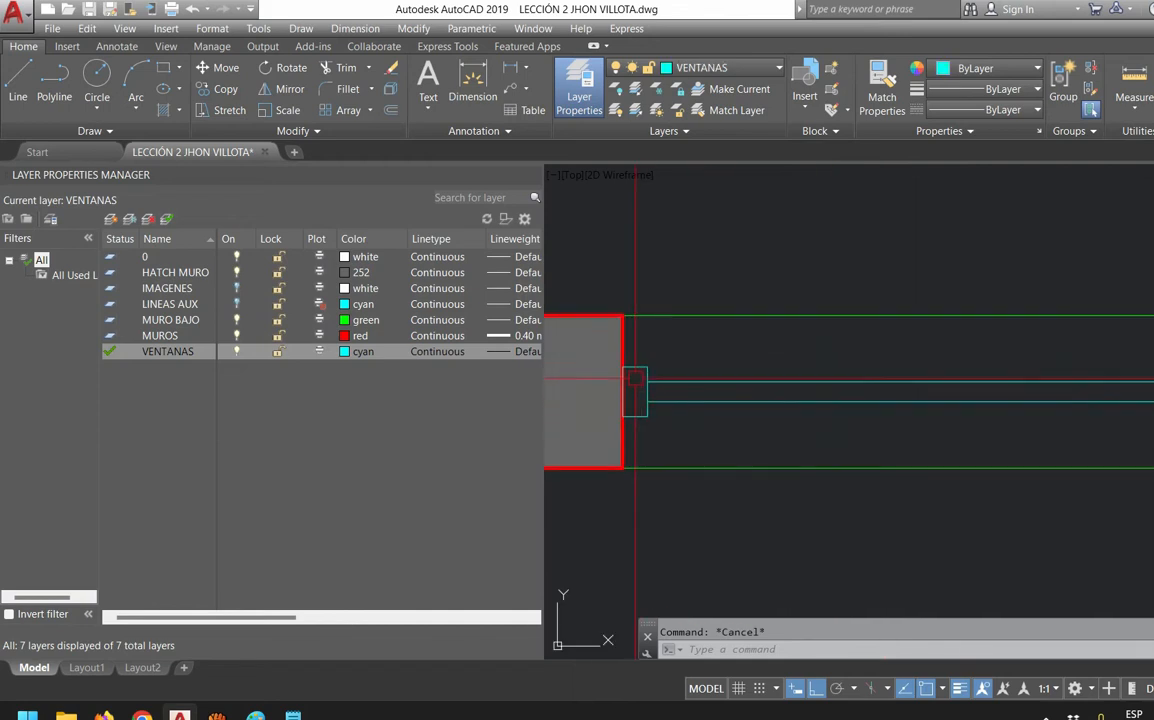
pyautogui.click(661, 382)
pyautogui.click(678, 402)
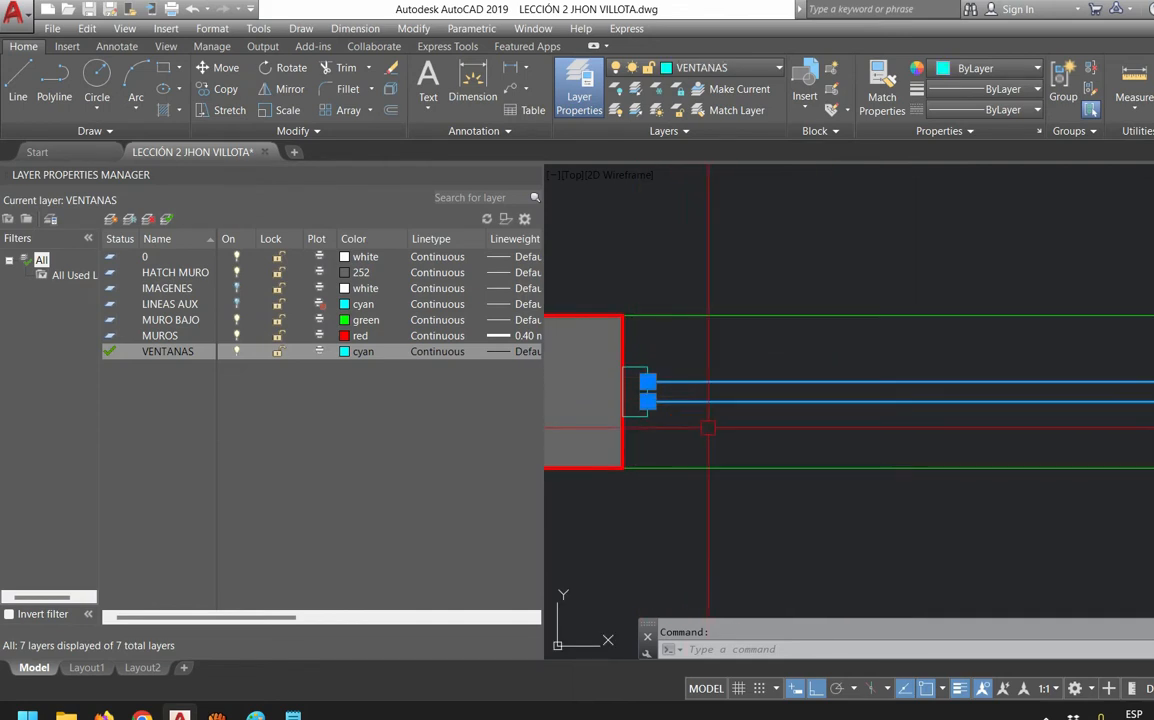
pyautogui.press('Escape')
# Start a block definition named "VENTANA EN PLANTA" from the low wall, end frames and glass lines in the upper opening
pyautogui.scroll(-3, 686, 390)
pyautogui.click(622, 350)
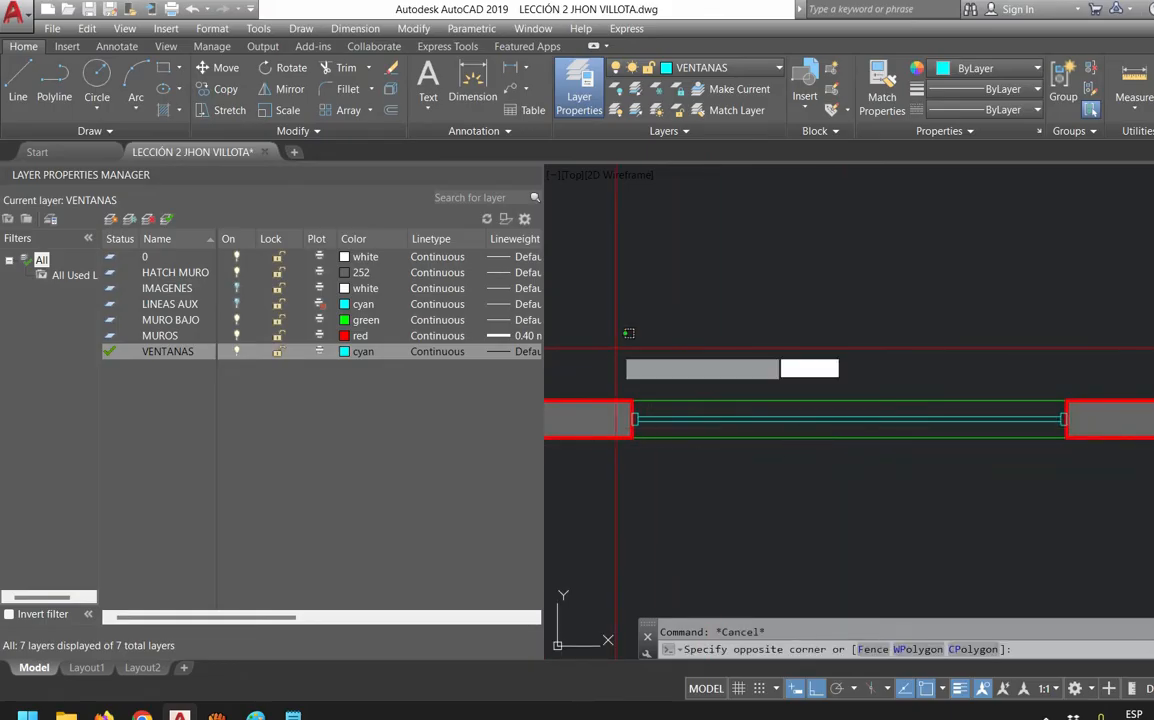
pyautogui.click(1085, 488)
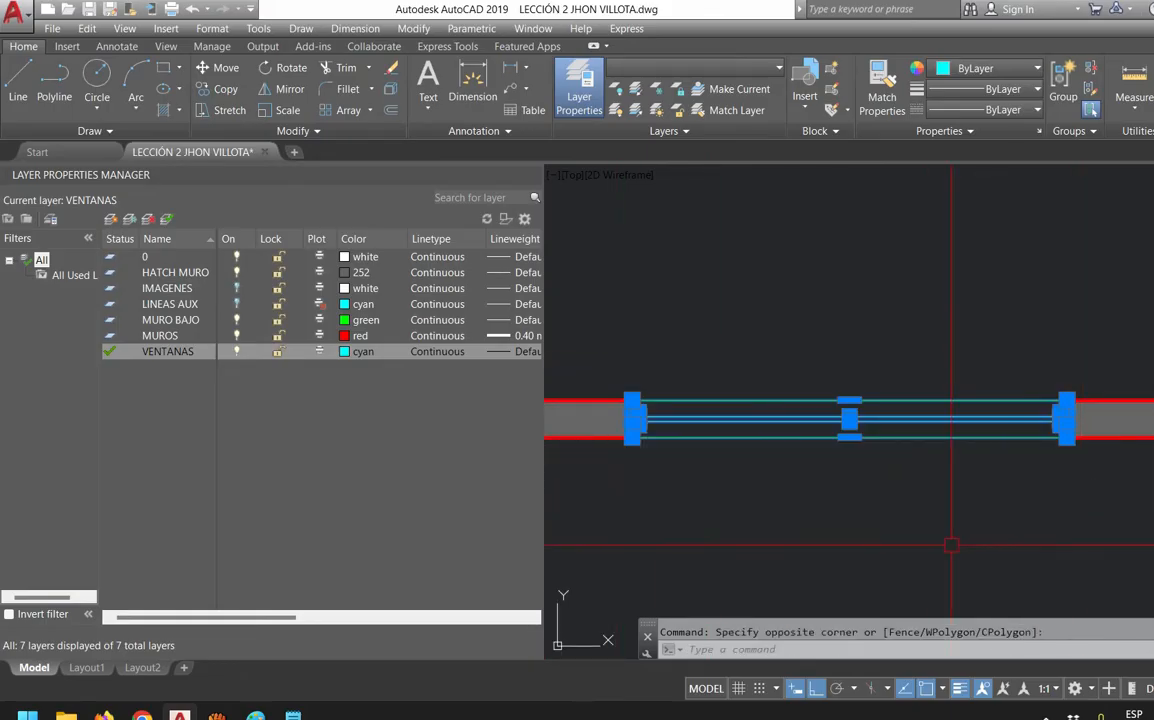
pyautogui.write('B')
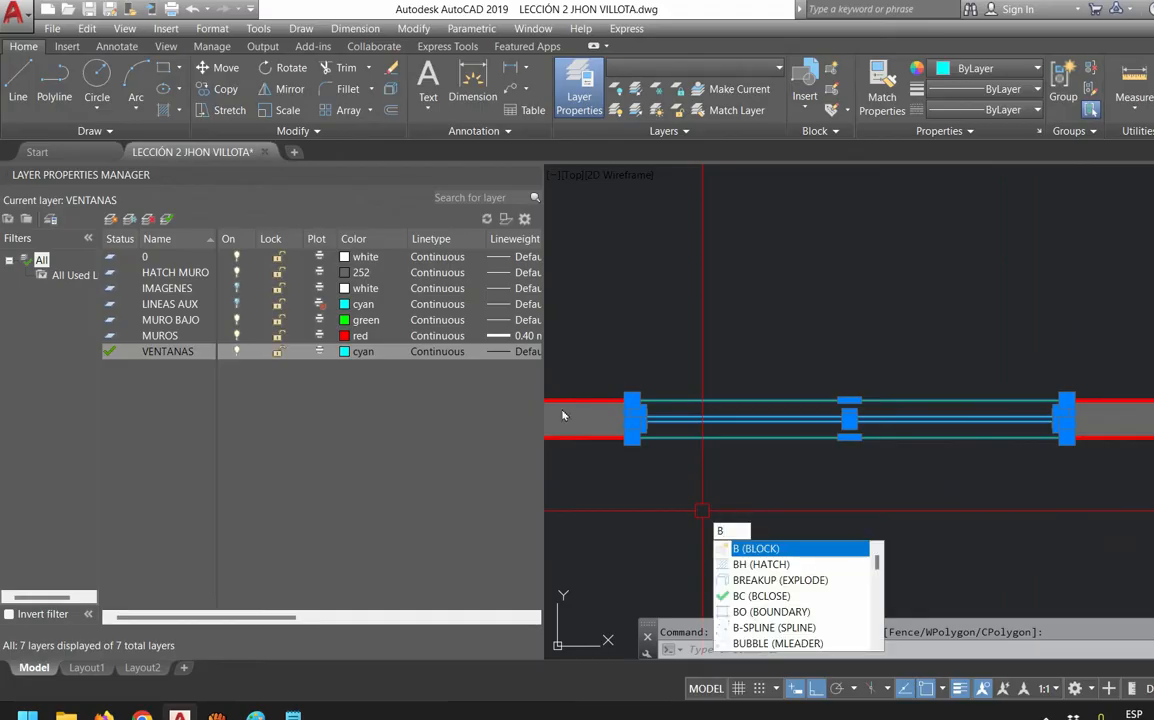
pyautogui.press('Return')
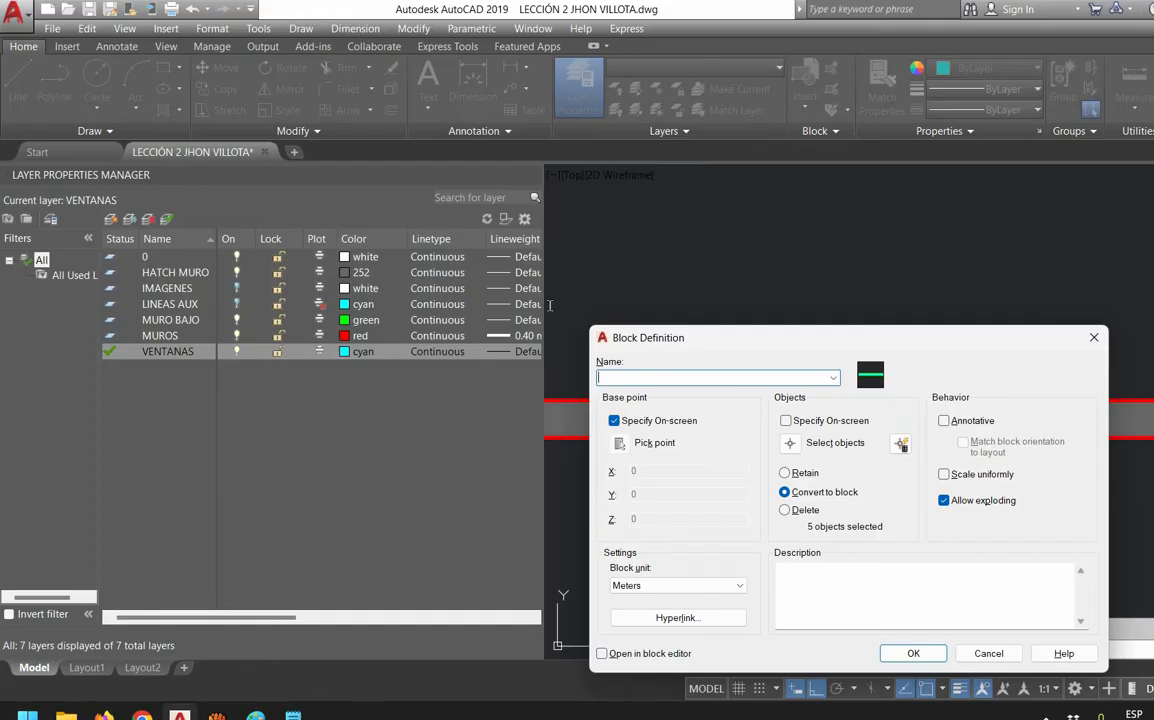
pyautogui.write('VENTANA EN PLANTA')
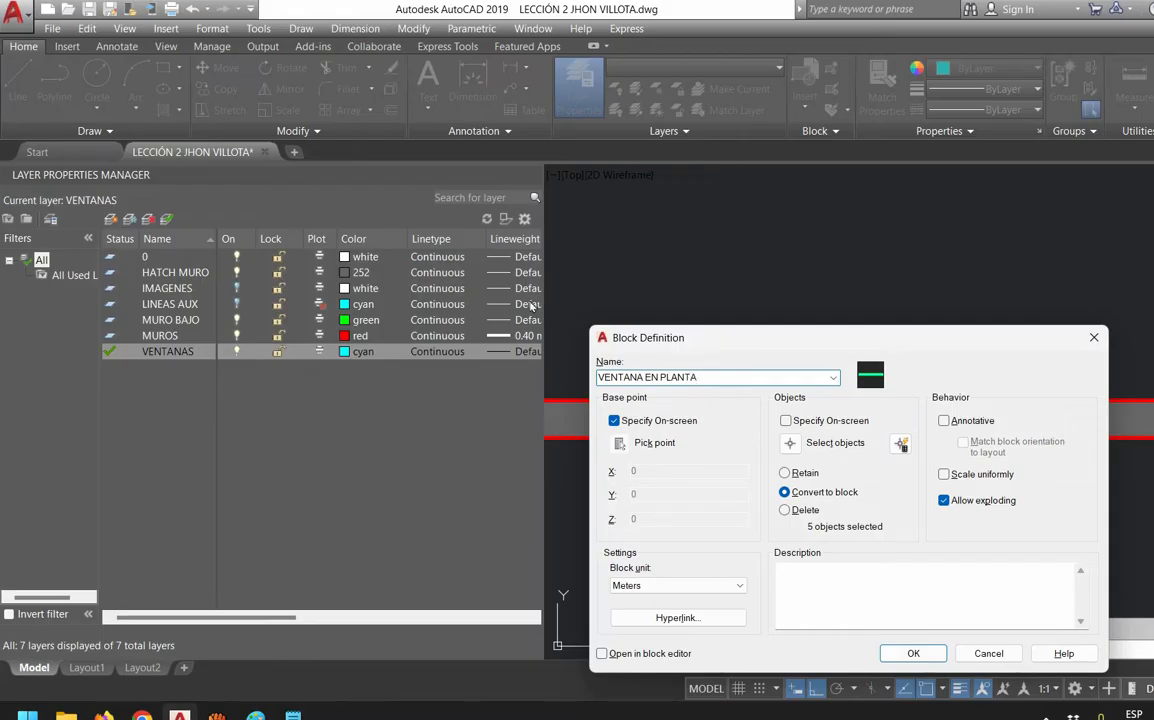
pyautogui.moveTo(649, 378); pyautogui.dragTo(756, 378)
pyautogui.click(756, 378)
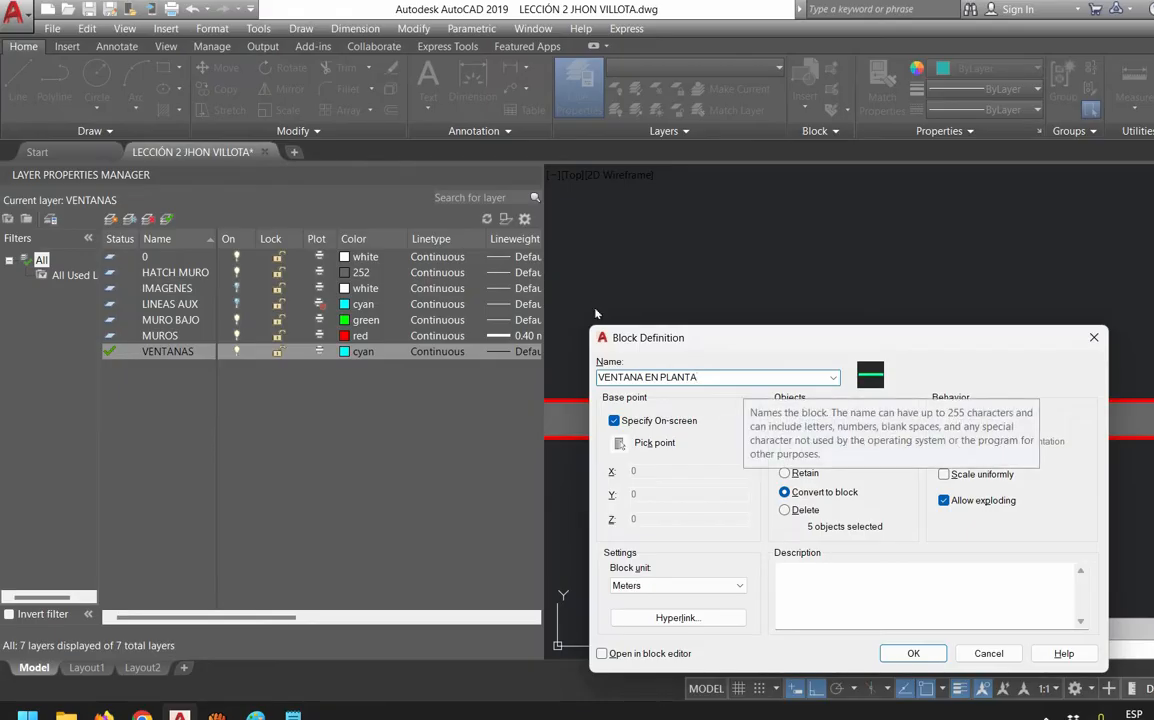
pyautogui.moveTo(708, 378); pyautogui.dragTo(505, 375)
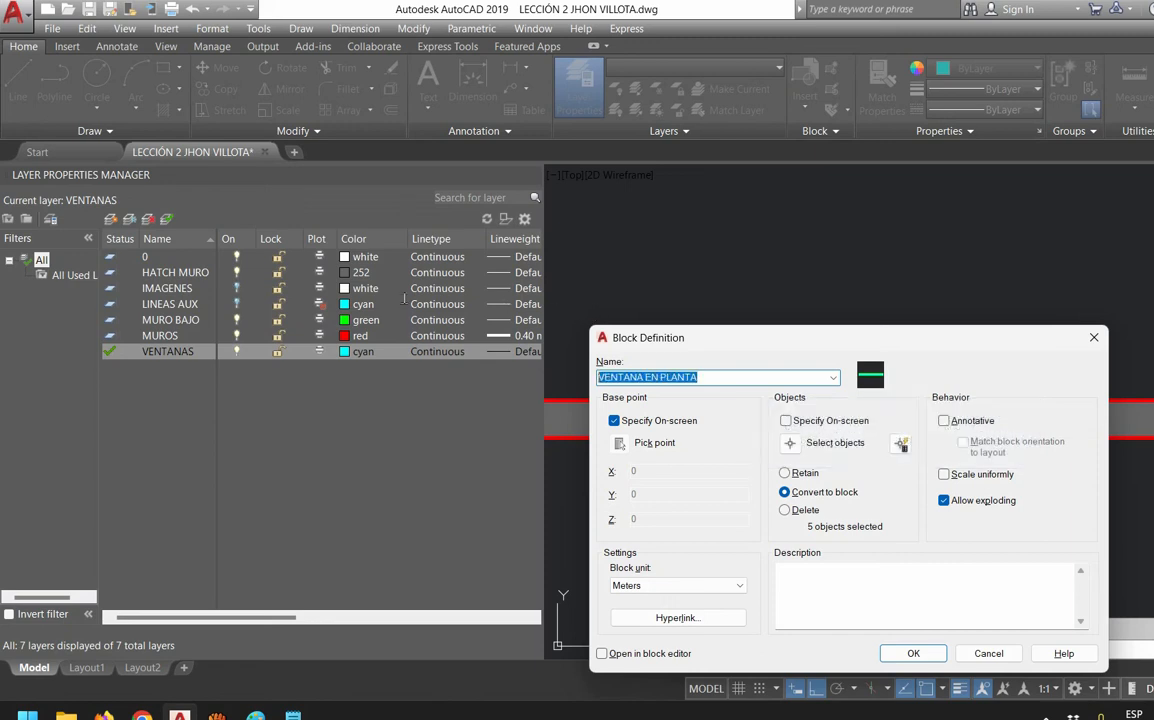
pyautogui.press('Right')
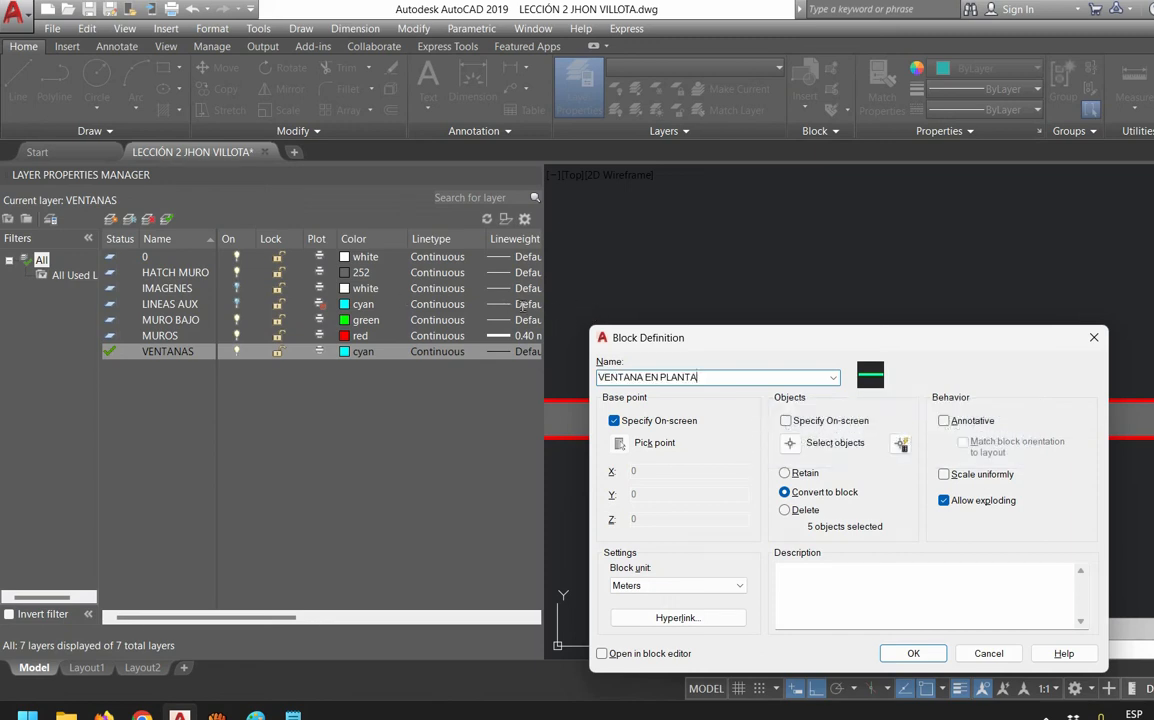
pyautogui.hotkey('ctrl', 'shift', 'Left')
pyautogui.hotkey('ctrl', 'shift', 'Left')
pyautogui.press('Right')
pyautogui.press('Tab')
pyautogui.press('space')
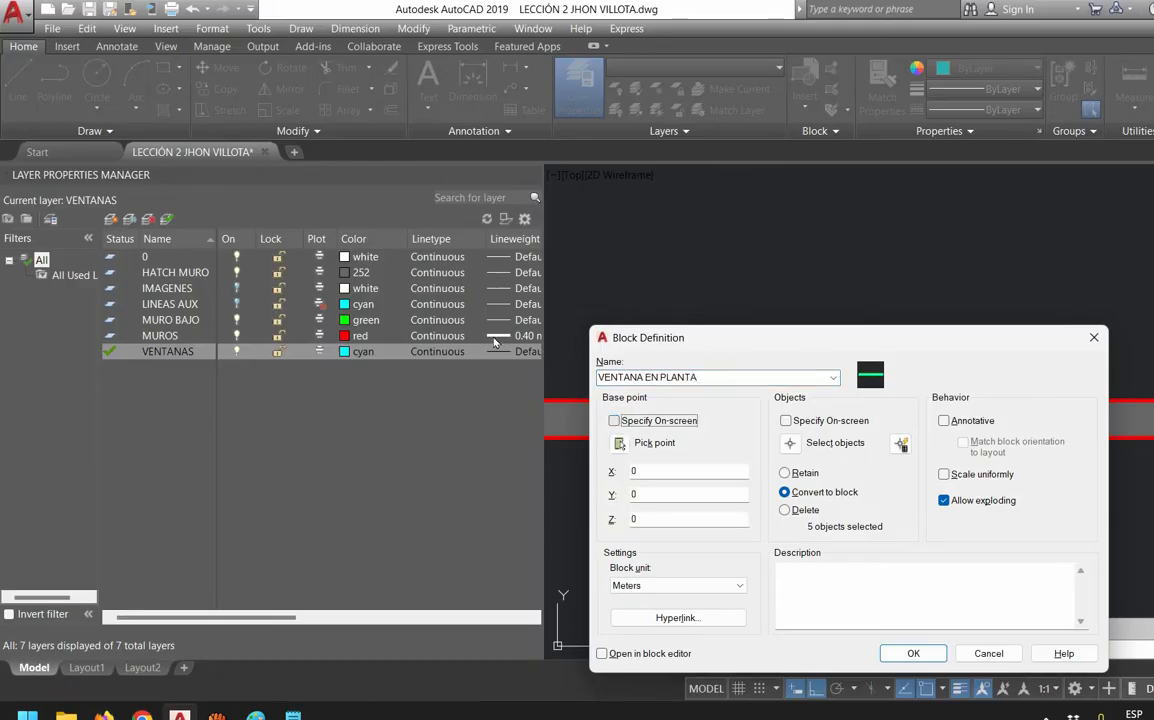
pyautogui.press('space')
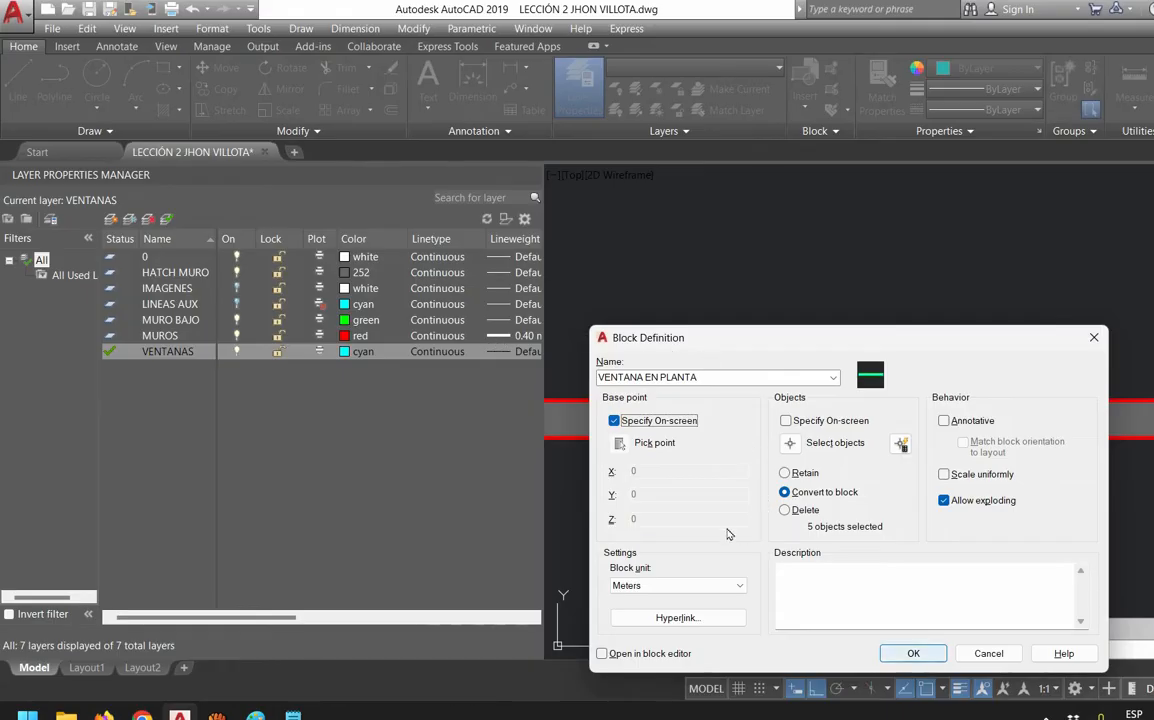
# Create the window block with its base point at the middle of the opening's left jamb, converting the objects to a block
pyautogui.click(652, 442)
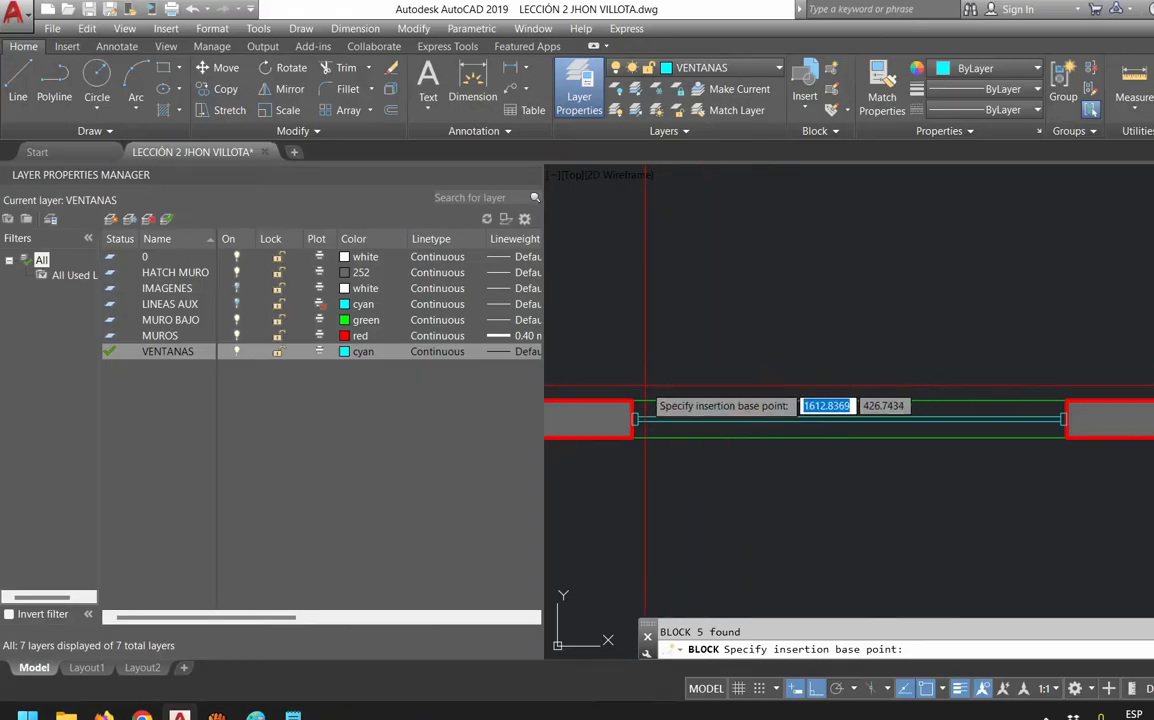
pyautogui.scroll(6, 636, 420)
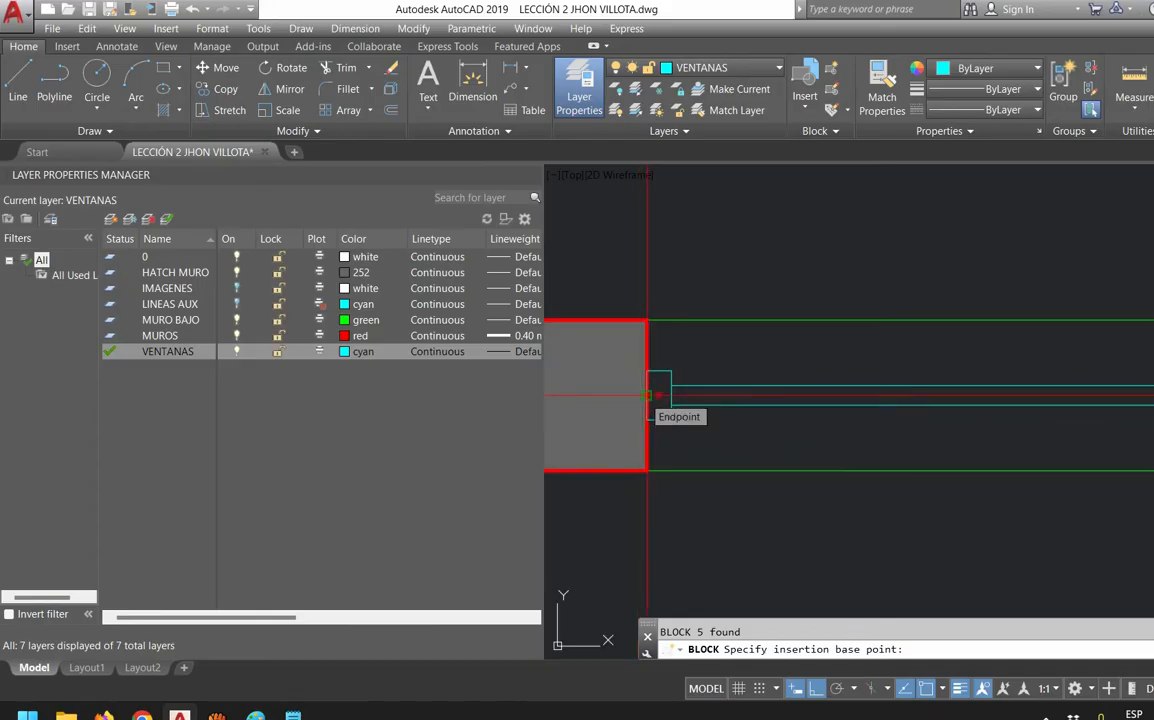
pyautogui.click(647, 395)
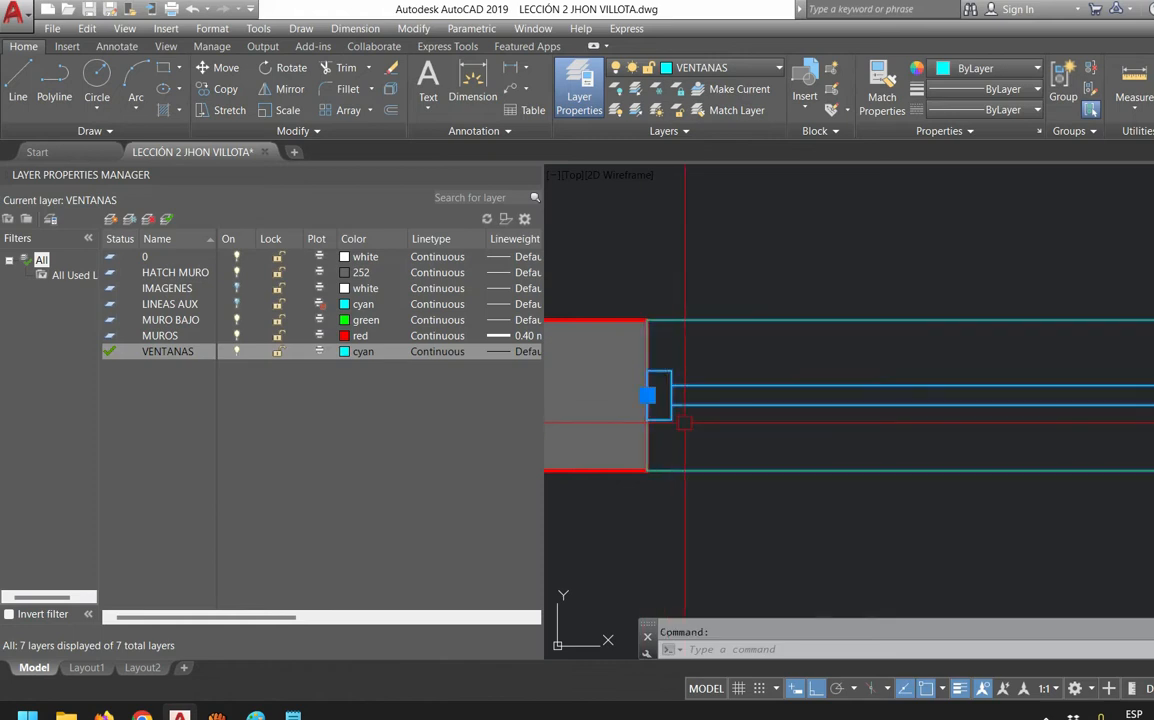
pyautogui.scroll(-6, 685, 421)
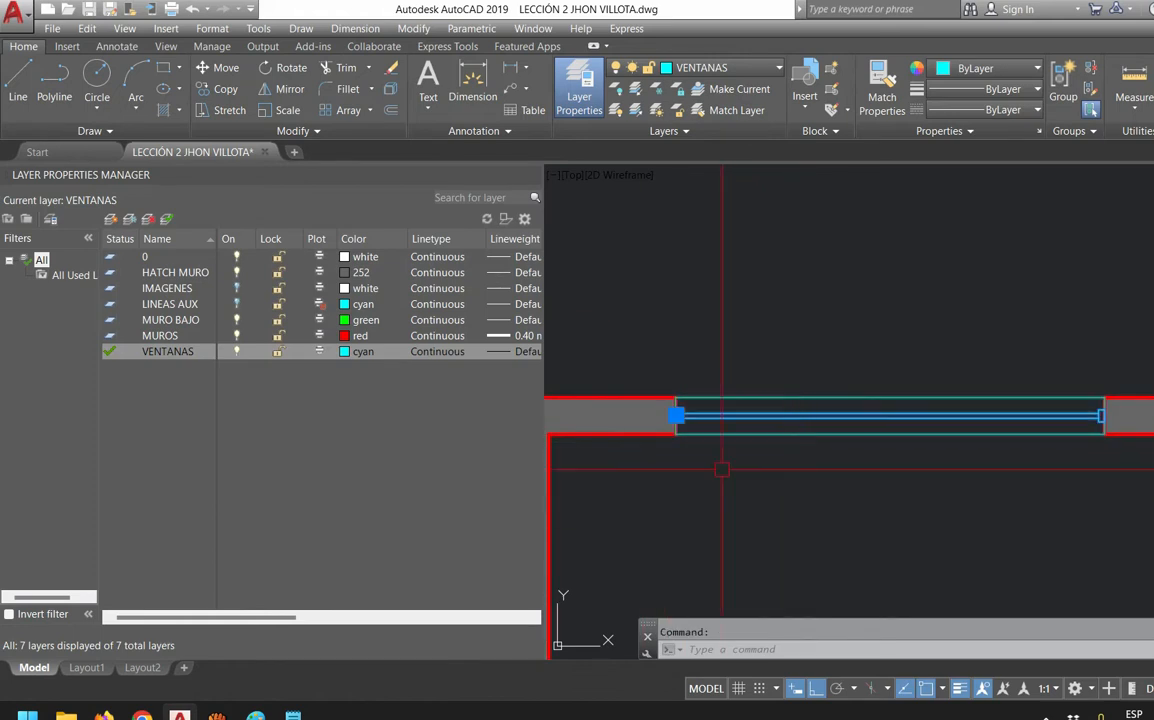
pyautogui.press('Escape')
# Try moving the window block above its opening by its base point, and return it to the opening
pyautogui.click(908, 413)
pyautogui.press('Escape')
pyautogui.click(677, 414)
pyautogui.click(677, 414)
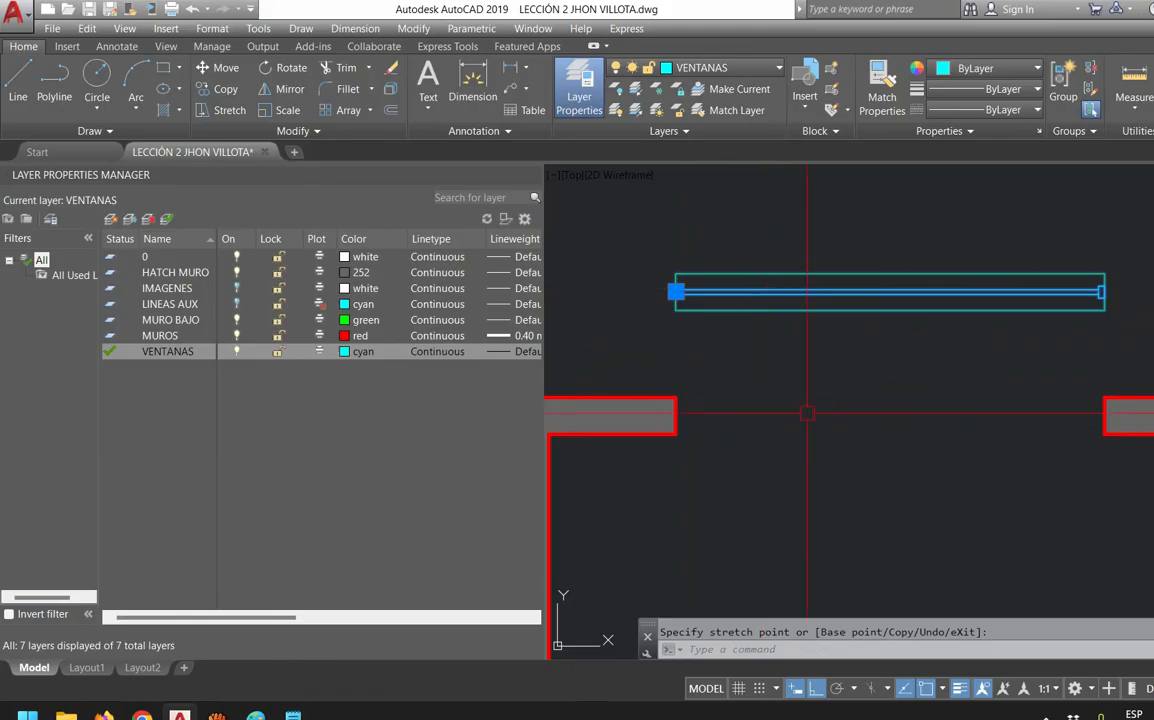
pyautogui.click(677, 291)
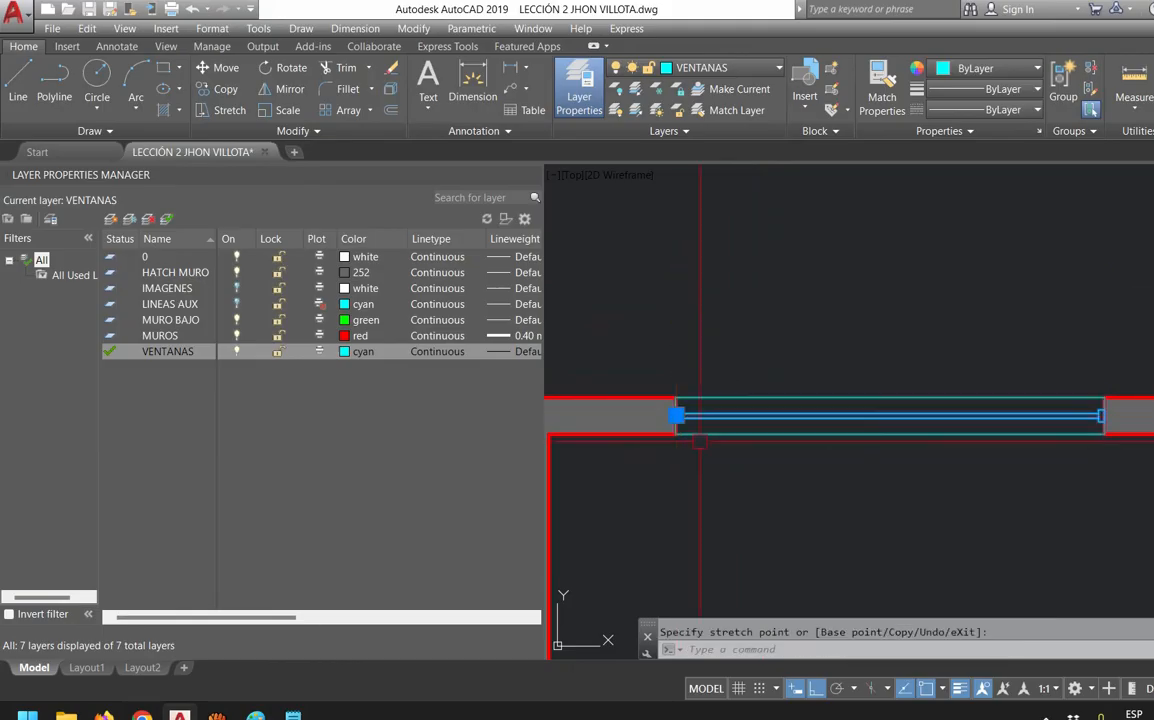
pyautogui.press('Escape')
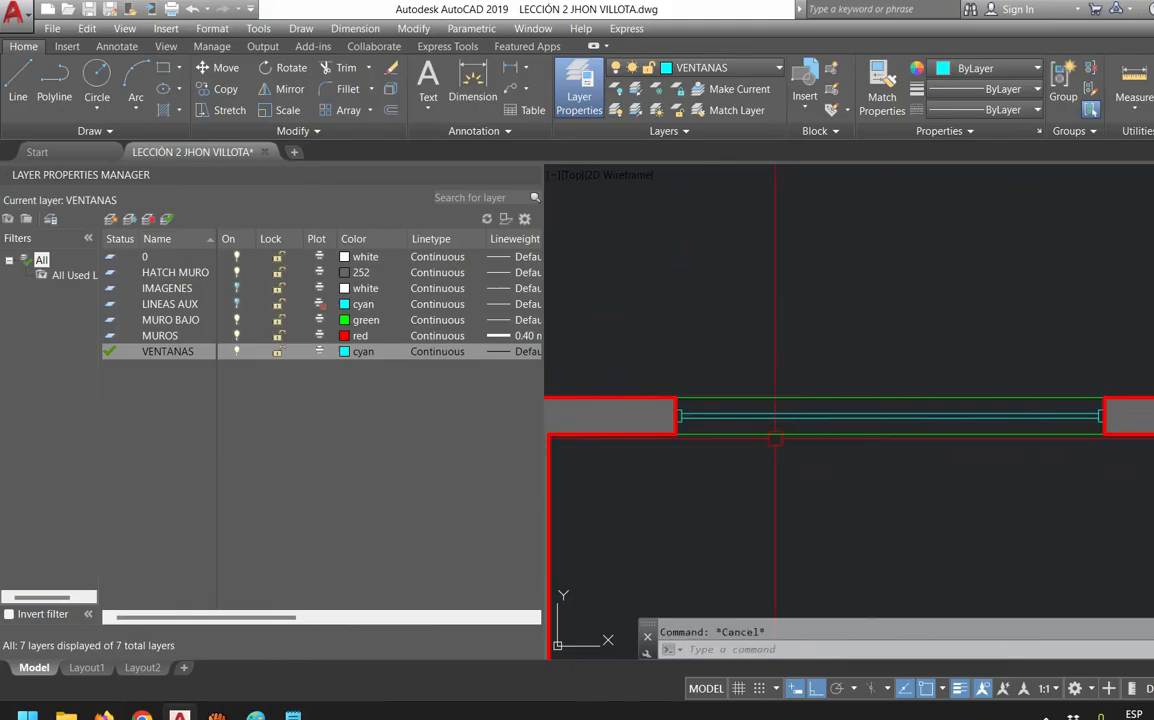
# Insert the "VENTANA EN PLANTA" block into the lower wall opening of the left room
pyautogui.click(62, 46)
pyautogui.click(18, 90)
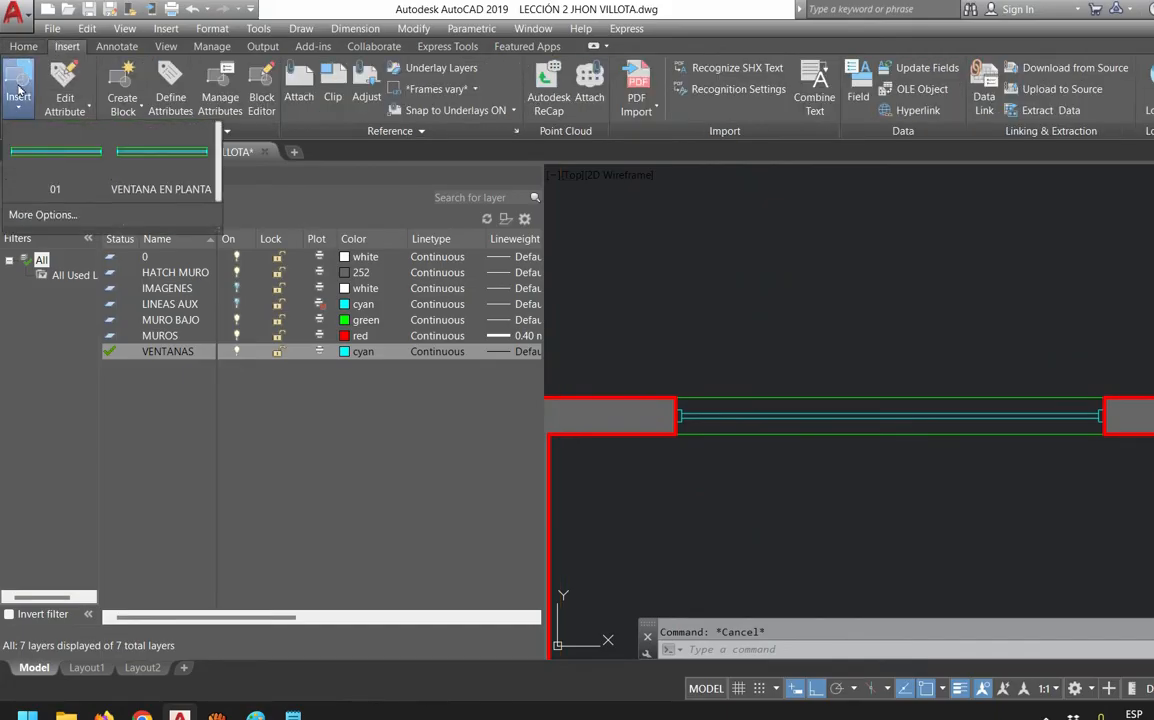
pyautogui.click(113, 155)
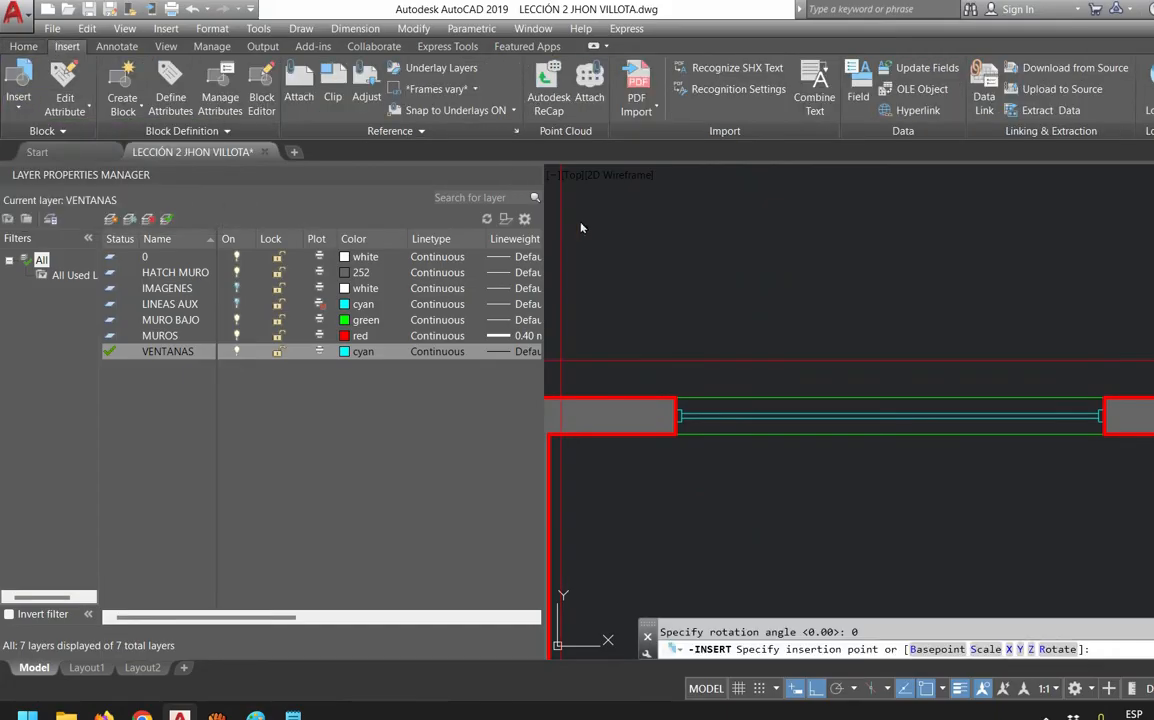
pyautogui.scroll(-4, 879, 425)
pyautogui.scroll(10, 879, 425)
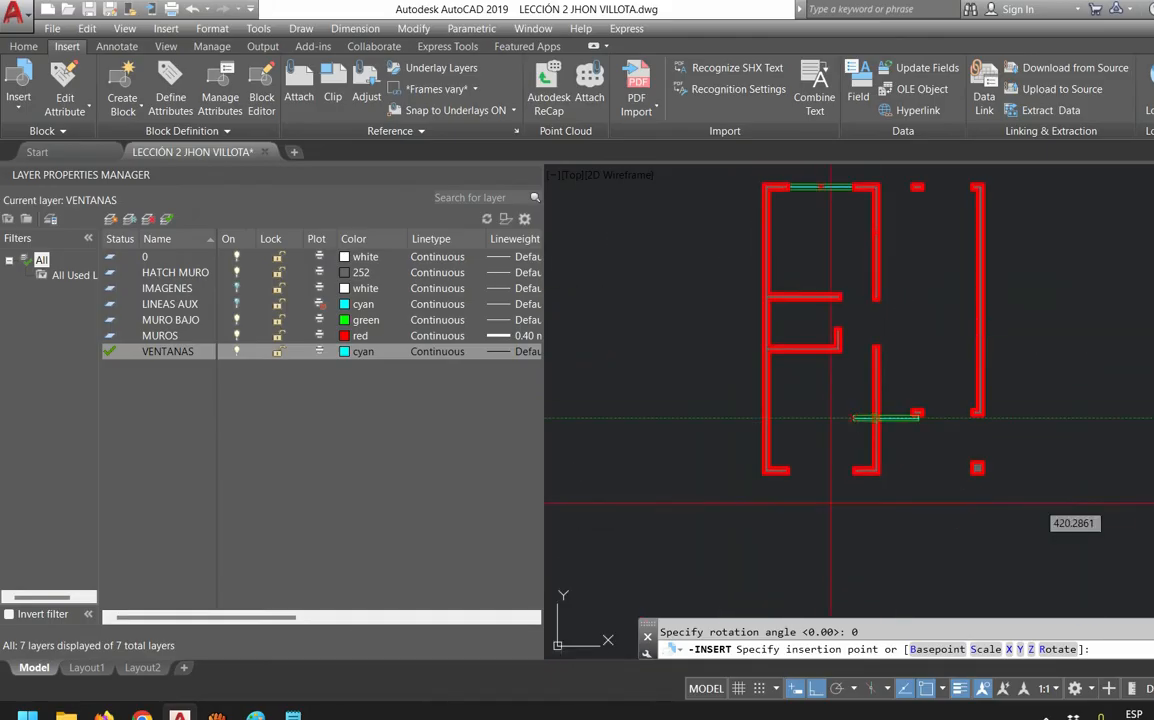
pyautogui.click(703, 236)
# Examine the unfilled openings in the upper wall and how the window block fits the upper-left opening
pyautogui.scroll(-3, 926, 380)
pyautogui.scroll(5, 926, 381)
pyautogui.scroll(3, 1095, 415)
pyautogui.scroll(-11, 1095, 416)
pyautogui.moveTo(1129, 314)
pyautogui.mouseDown(button='middle')
pyautogui.moveTo(1024, 400)
pyautogui.moveTo(927, 528)
pyautogui.moveTo(824, 571)
pyautogui.moveTo(747, 507)
pyautogui.moveTo(765, 628)
pyautogui.mouseUp(button='middle')
pyautogui.scroll(4, 873, 277)
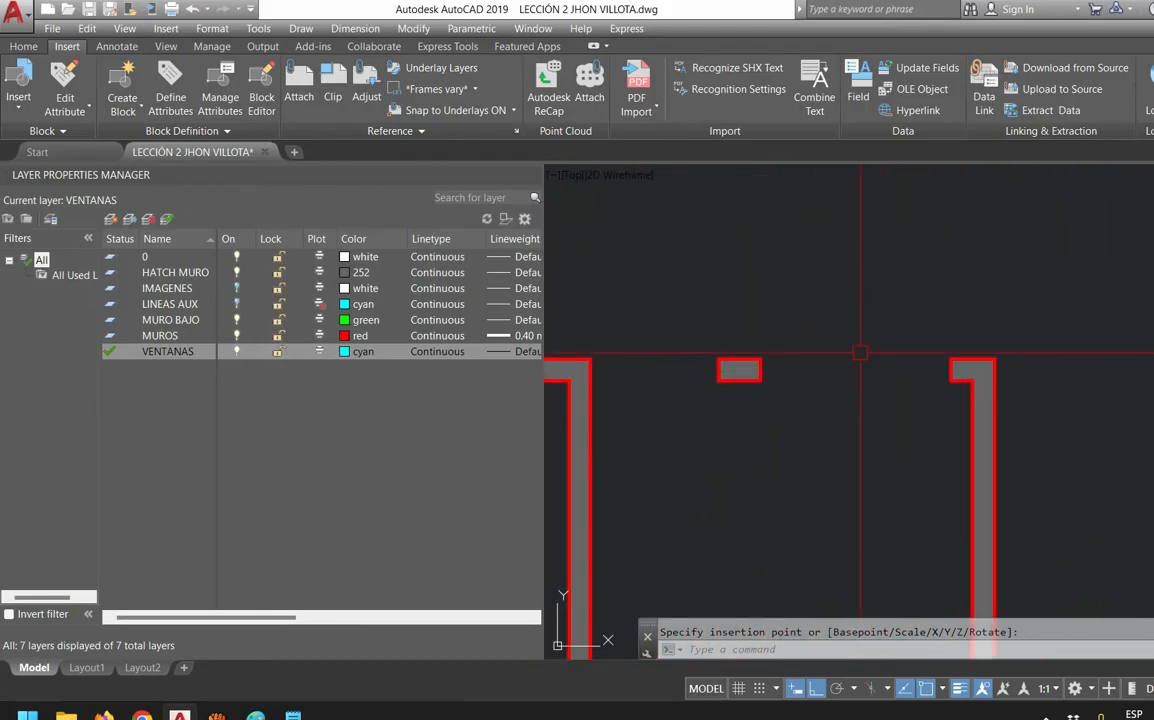
pyautogui.scroll(-5, 890, 452)
pyautogui.scroll(5, 975, 460)
pyautogui.scroll(-4, 832, 434)
pyautogui.scroll(8, 845, 455)
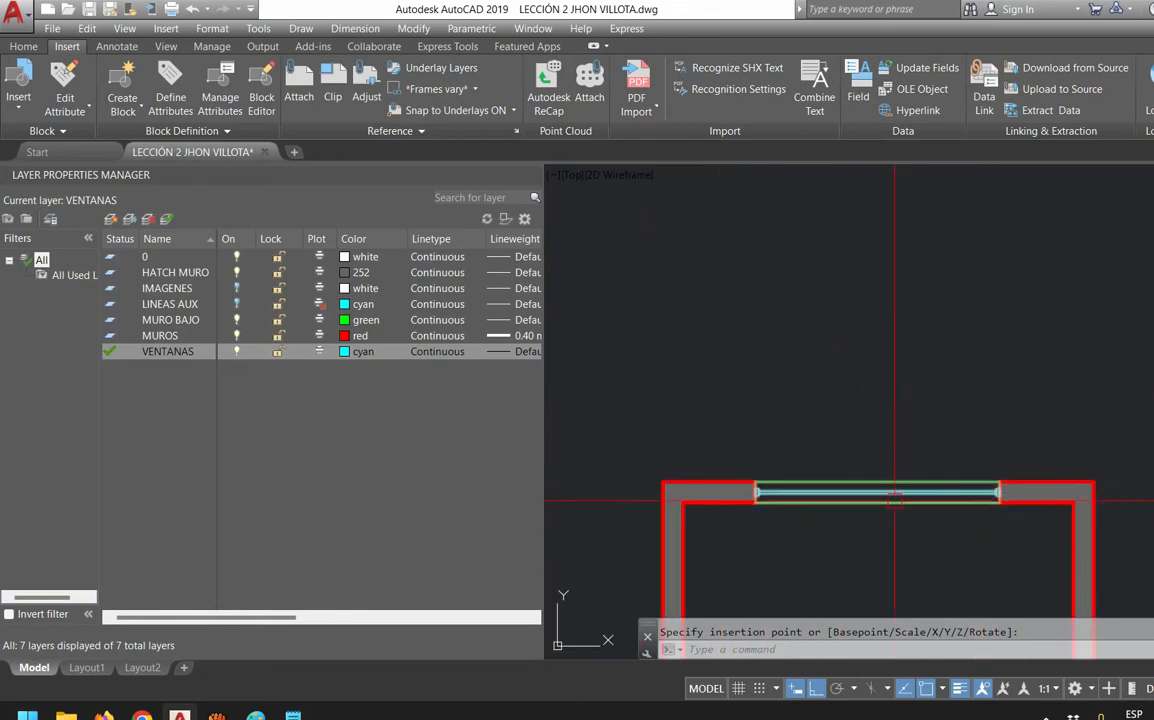
pyautogui.scroll(2, 885, 530)
pyautogui.moveTo(880, 535); pyautogui.dragTo(823, 461, button='middle')
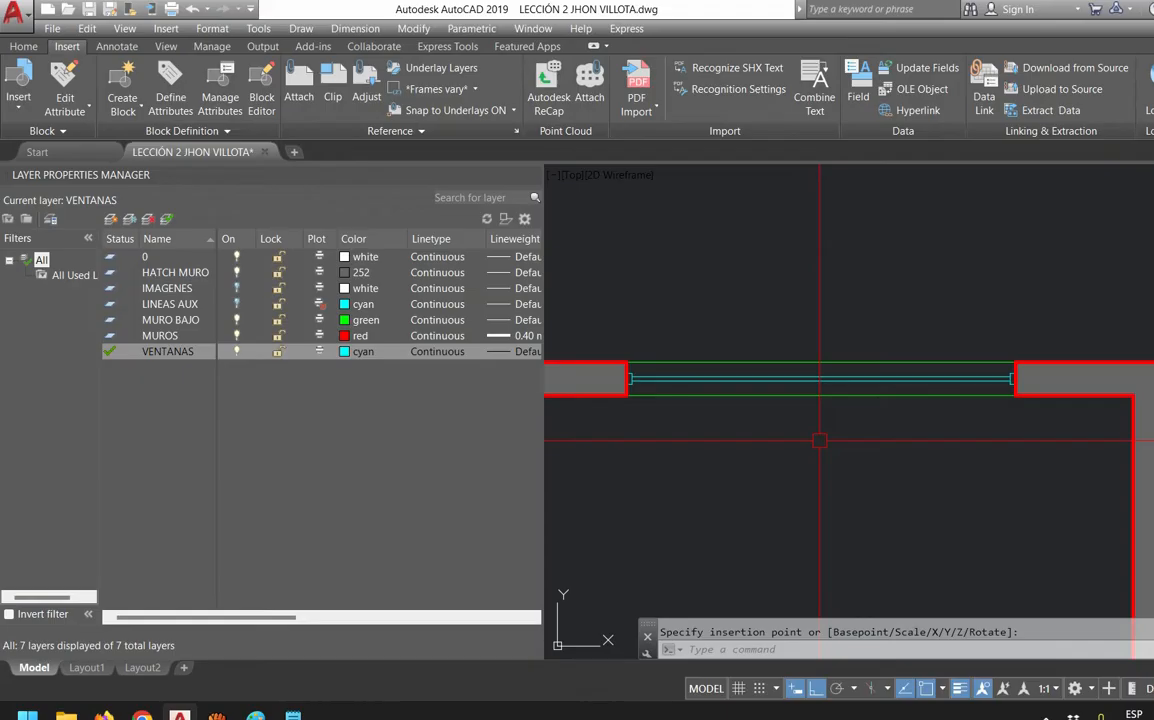
# Copy the upper-left window block by its left midpoint to the right side of the short upper wall segment
pyautogui.click(805, 448)
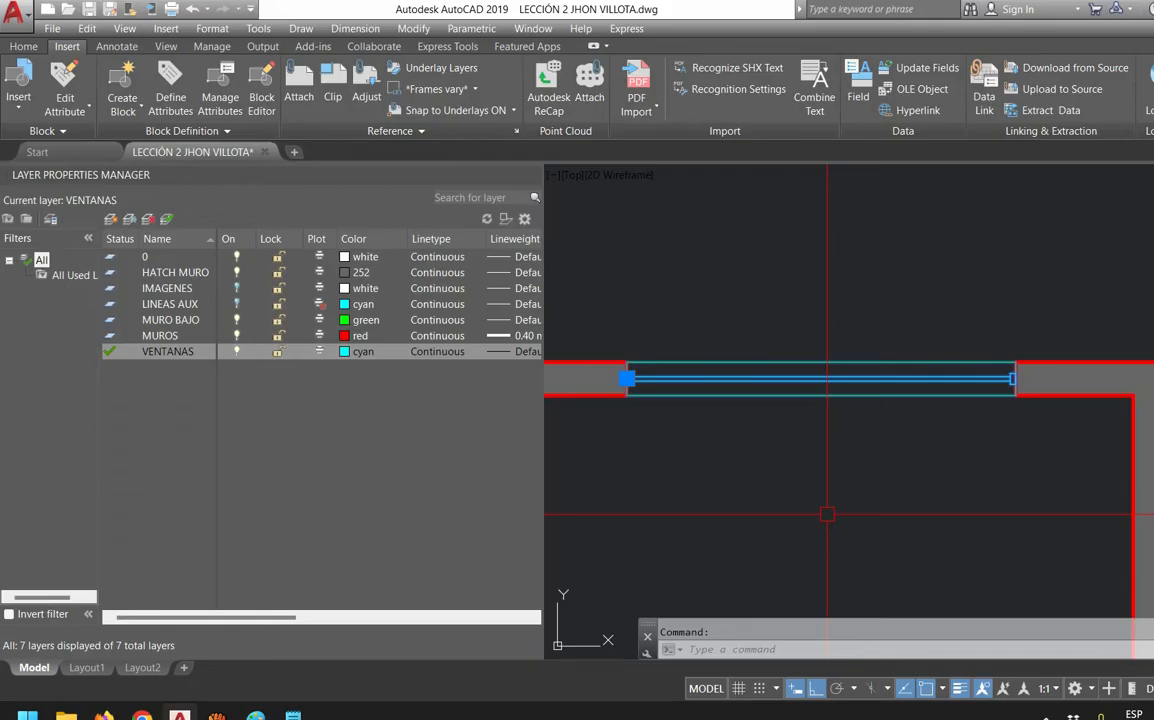
pyautogui.scroll(-2, 825, 512)
pyautogui.moveTo(858, 468); pyautogui.dragTo(743, 396, button='middle')
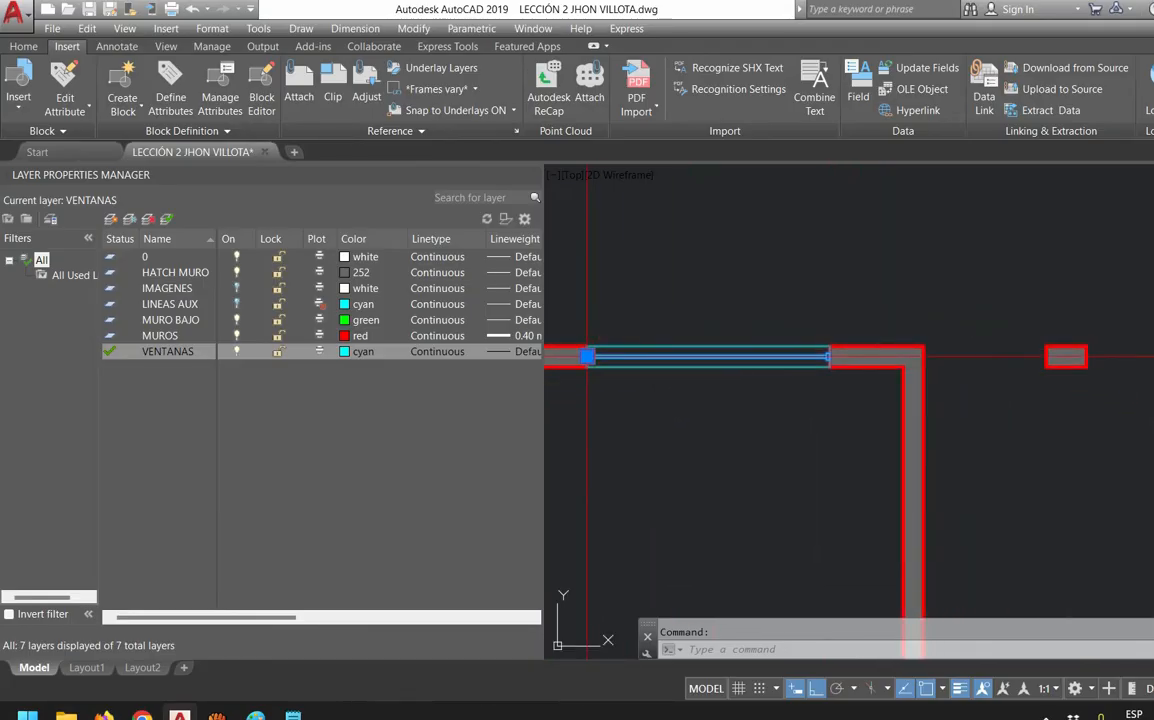
pyautogui.write('co')
pyautogui.press('Return')
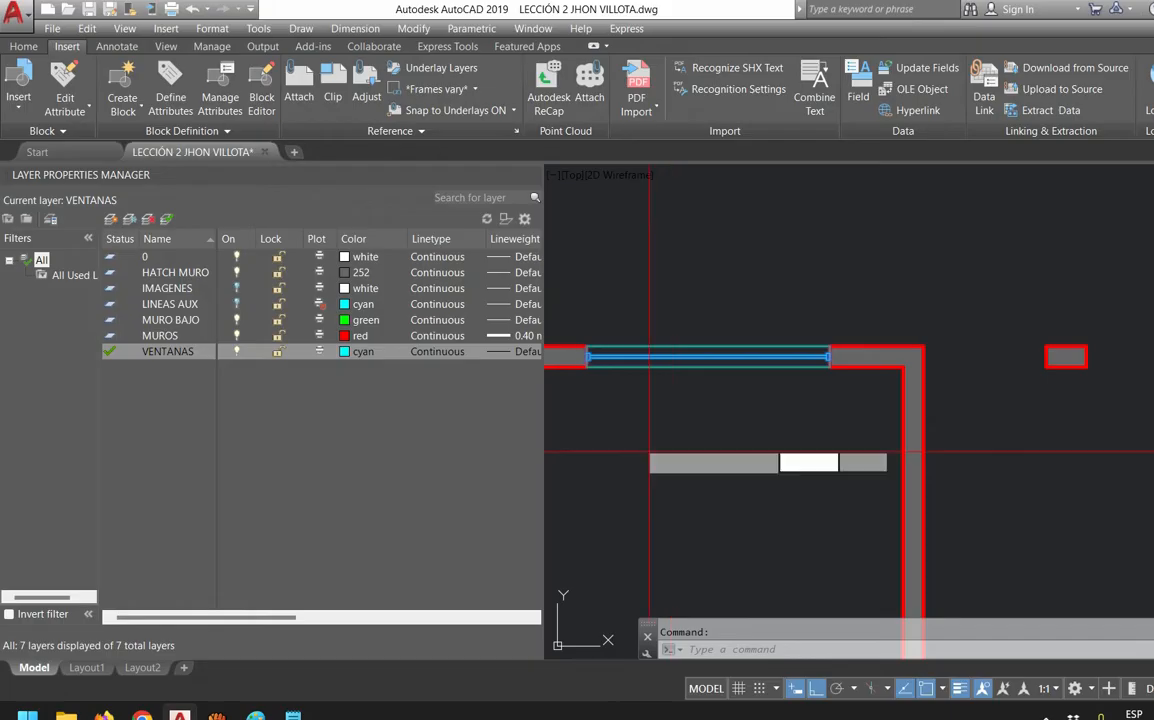
pyautogui.scroll(3, 590, 357)
pyautogui.click(604, 362)
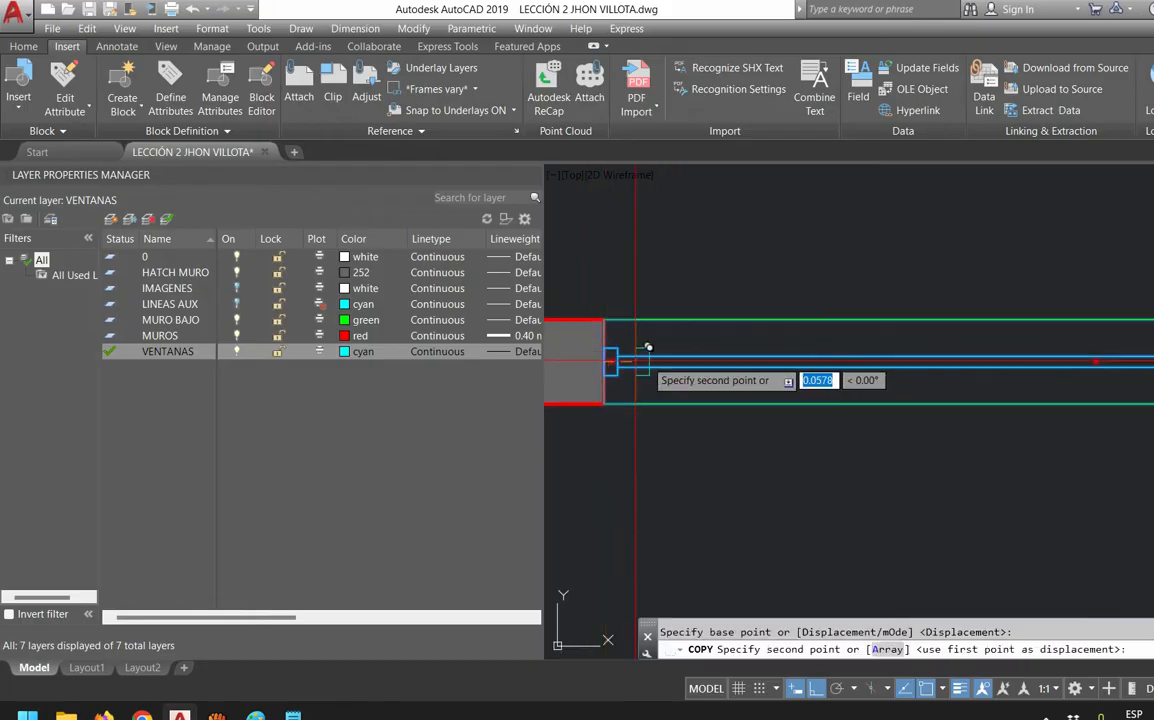
pyautogui.scroll(-5, 670, 358)
pyautogui.scroll(4, 1150, 376)
pyautogui.moveTo(1150, 376); pyautogui.dragTo(838, 390, button='middle')
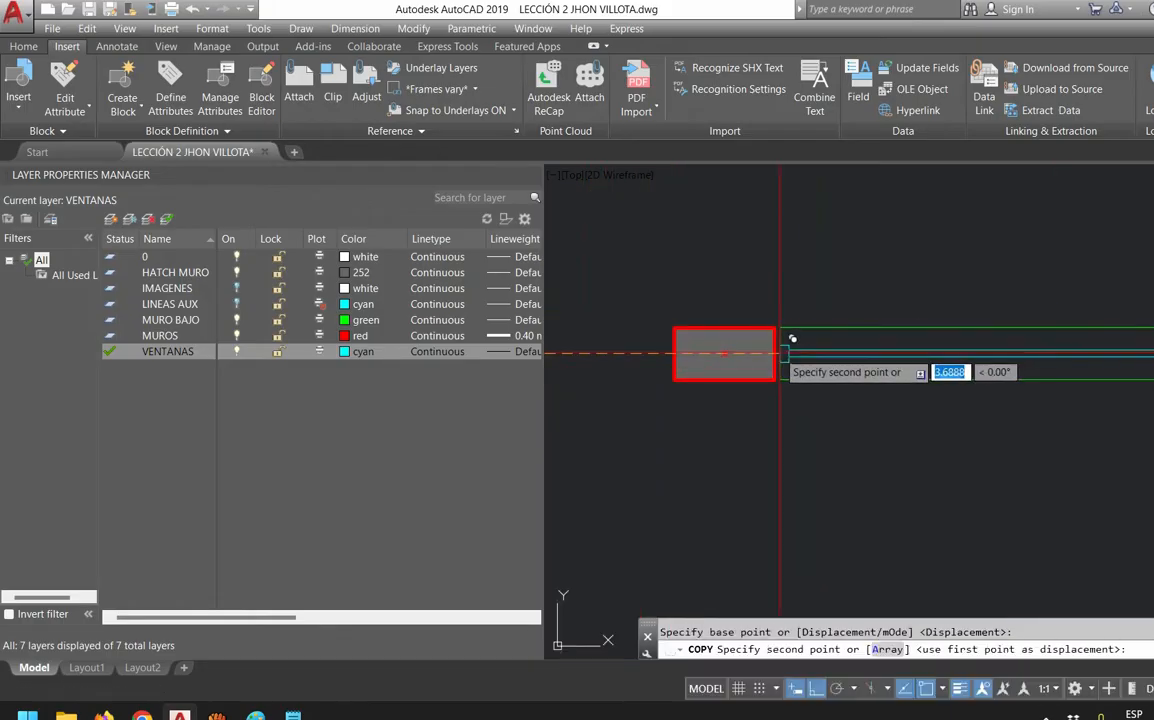
pyautogui.click(778, 352)
pyautogui.scroll(-4, 833, 445)
pyautogui.press('Escape')
# Delete the copied window block that spans the upper-right opening
pyautogui.scroll(4, 982, 424)
pyautogui.click(1018, 413)
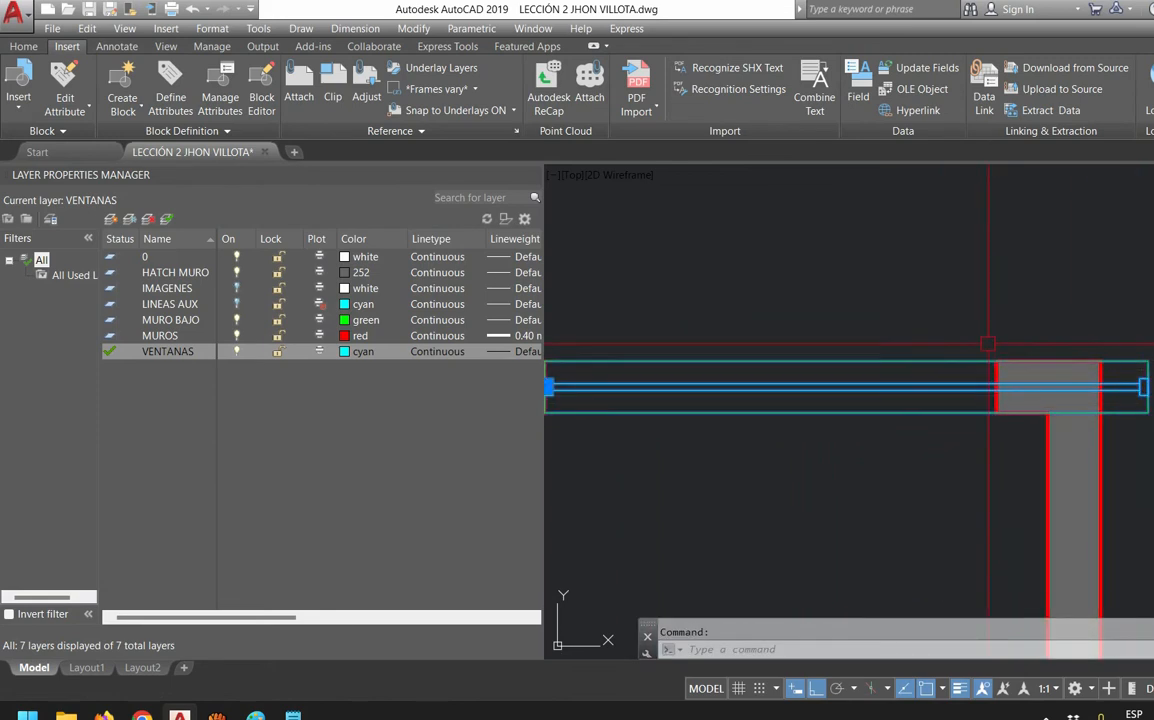
pyautogui.scroll(-5, 977, 434)
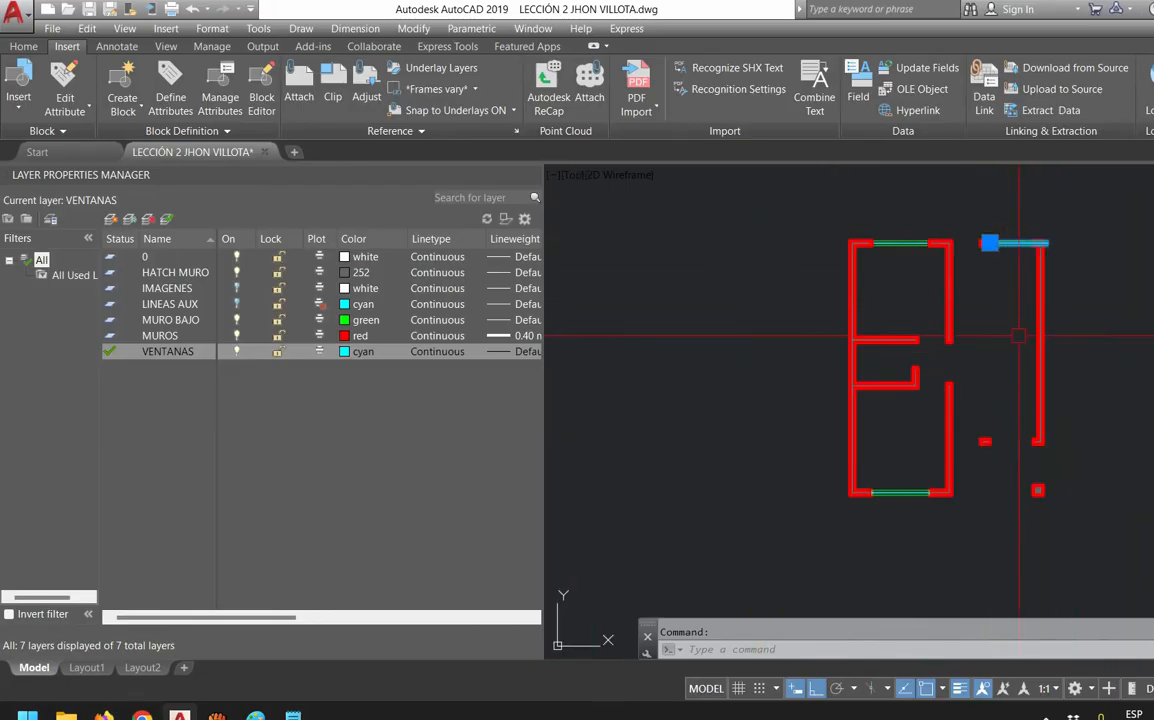
pyautogui.scroll(3, 1037, 217)
pyautogui.press('Delete')
# Open the window block in the Block Editor
pyautogui.scroll(2, 757, 298)
pyautogui.moveTo(864, 331); pyautogui.dragTo(777, 364, button='middle')
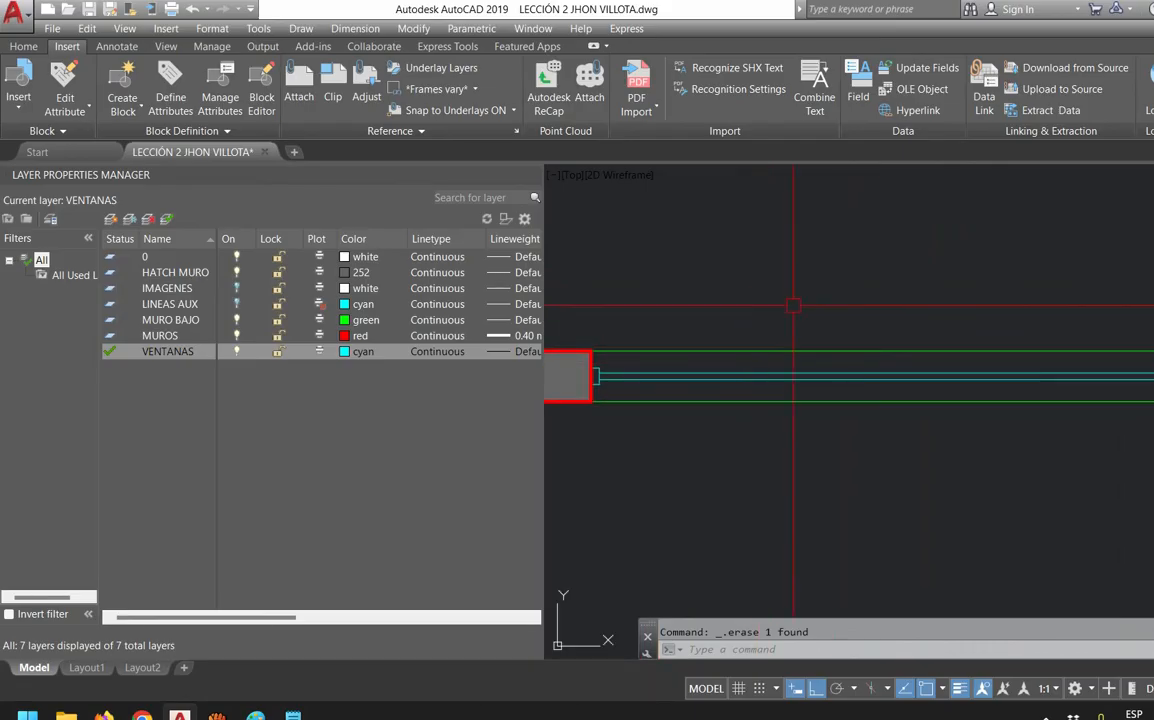
pyautogui.click(846, 352)
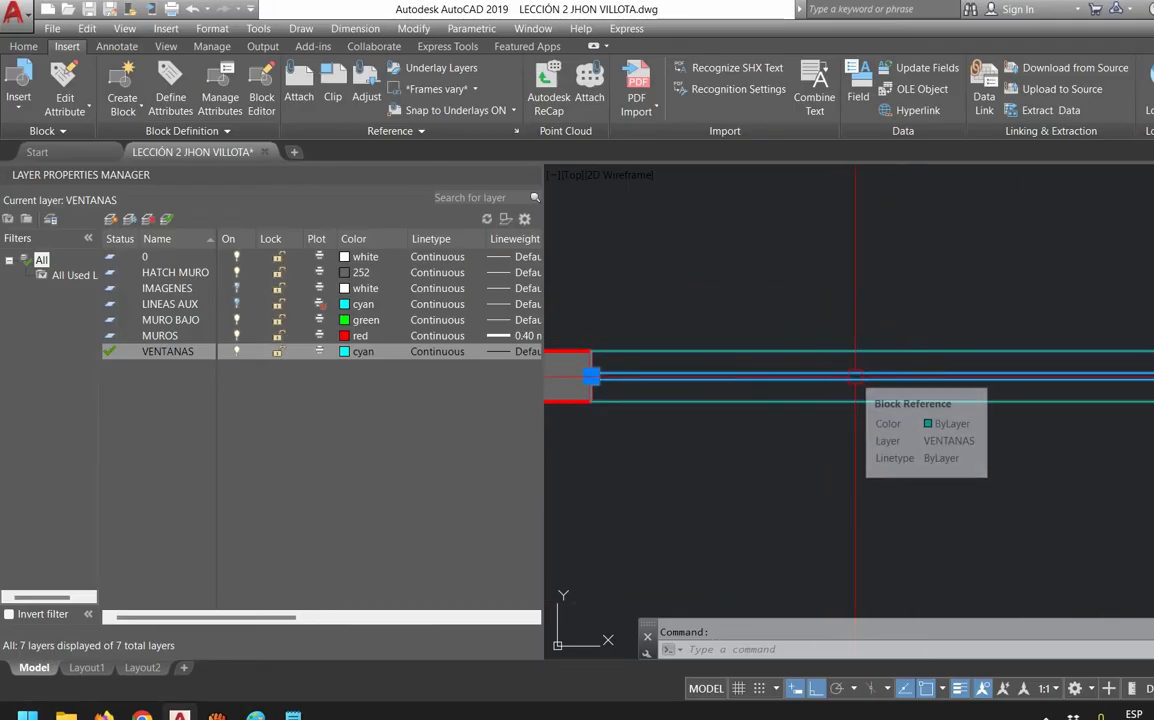
pyautogui.rightClick(855, 377)
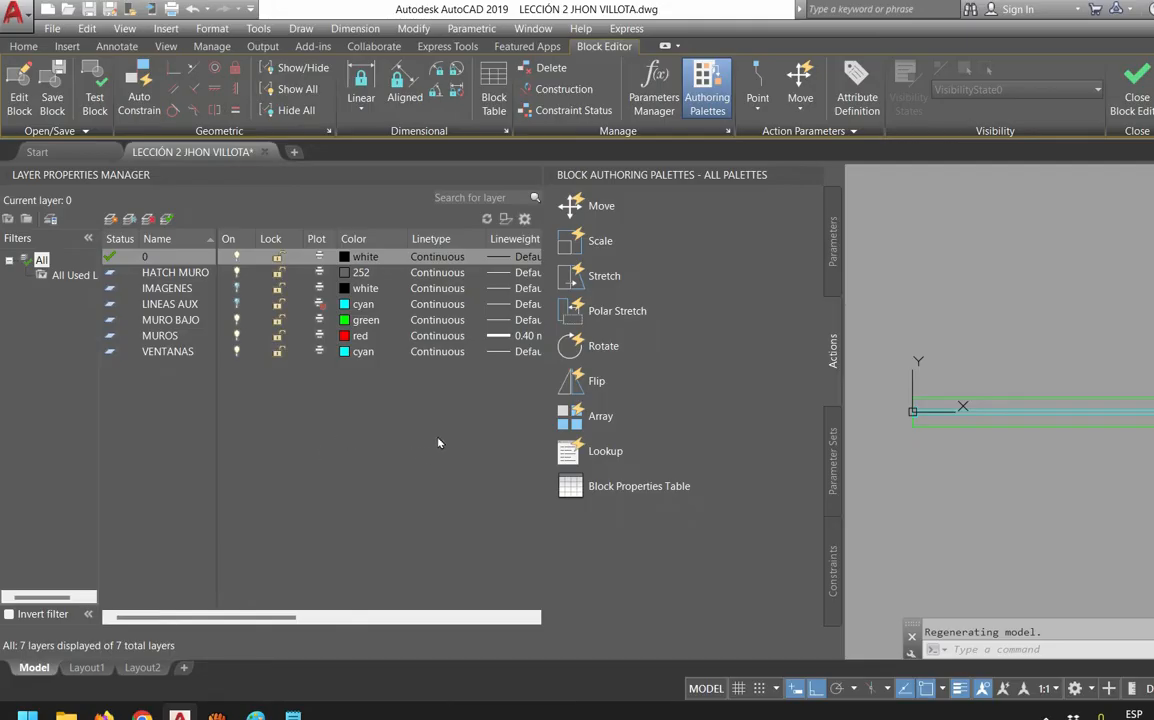
# Close the Layer Properties Manager to clear the view of the window block's geometry
pyautogui.click(531, 174)
pyautogui.scroll(2, 826, 366)
pyautogui.scroll(2, 792, 412)
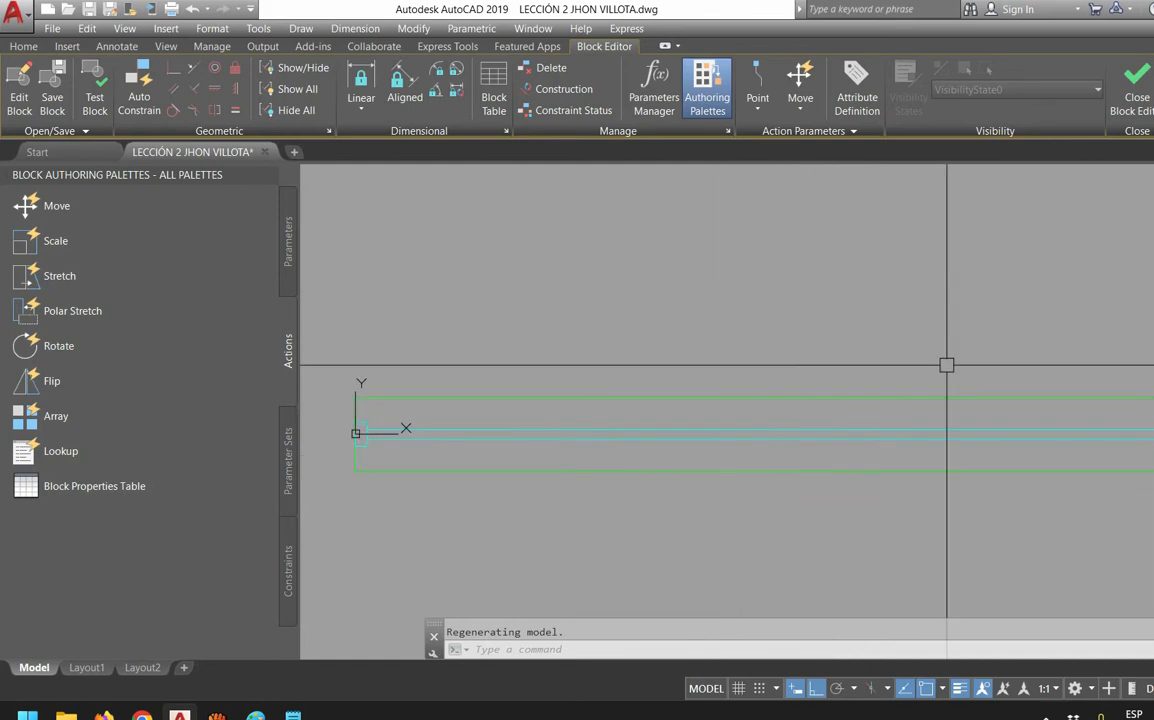
# Delete the two cyan glass lines between the window's end frames and save the changes to VENTANA EN PLANTA while closing the Block Editor
pyautogui.click(802, 448)
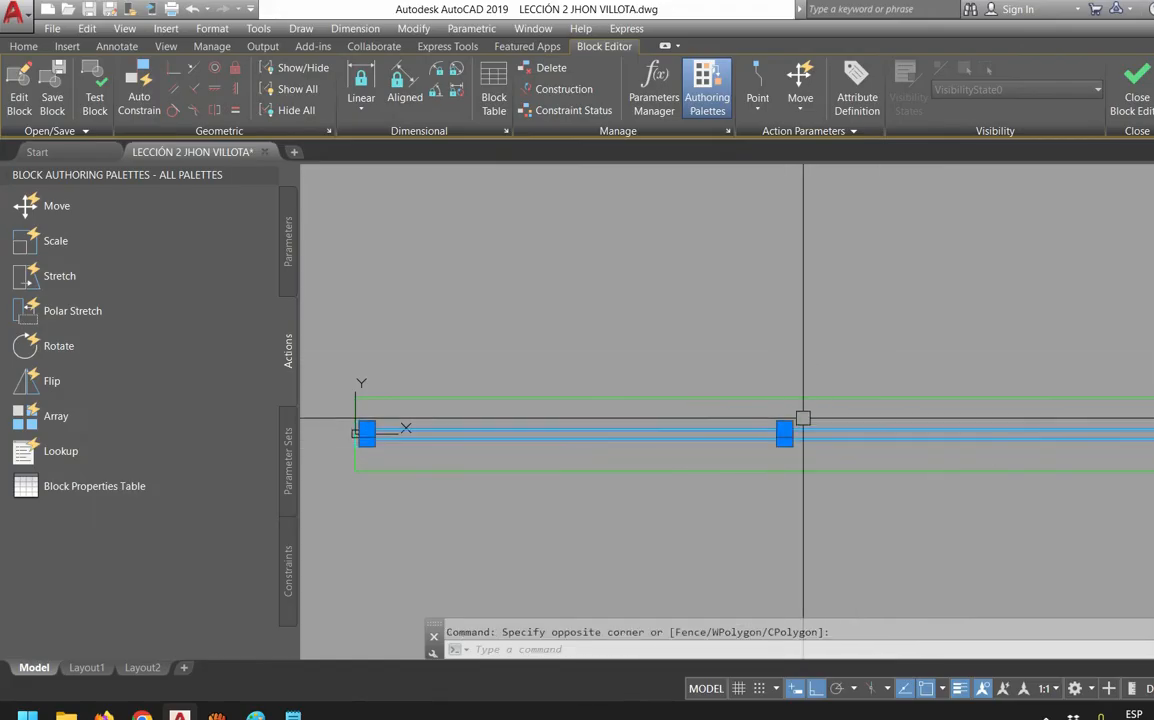
pyautogui.press('Delete')
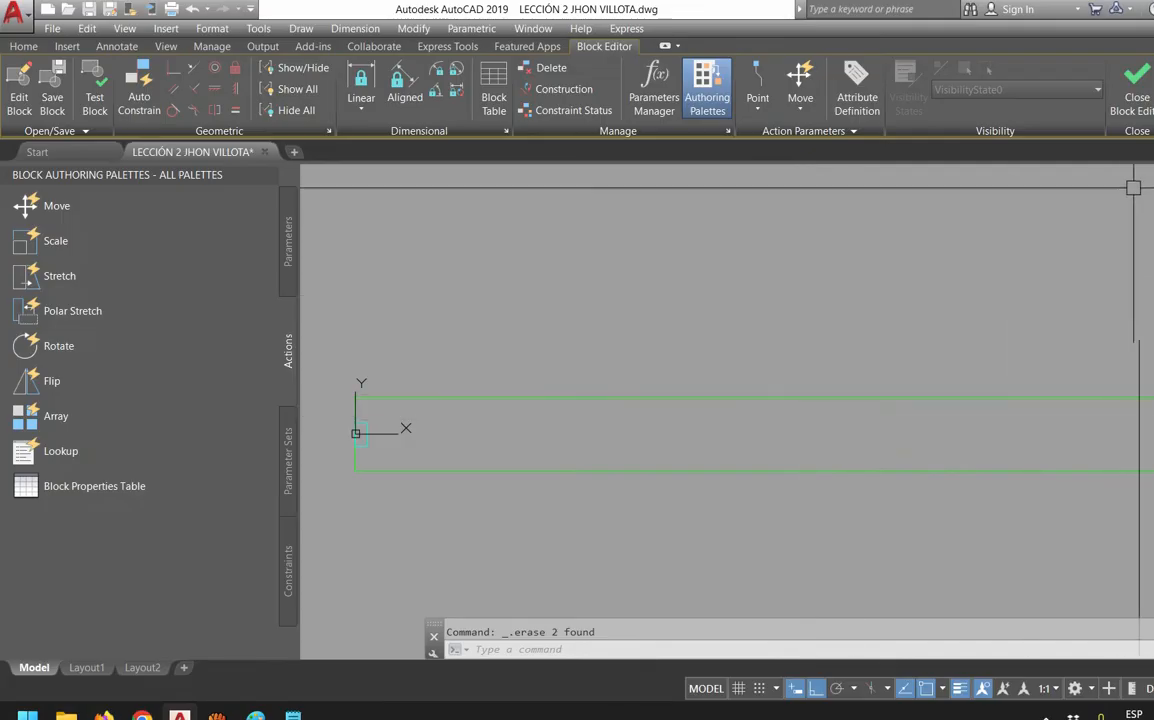
pyautogui.click(1135, 92)
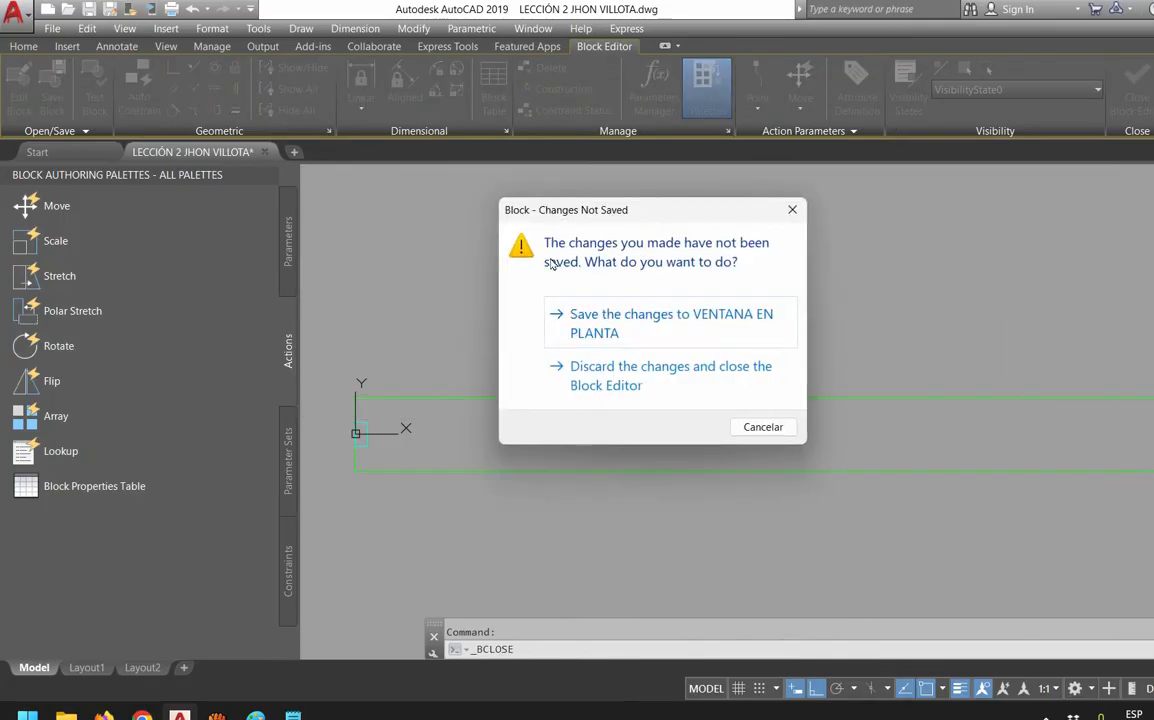
pyautogui.press('Return')
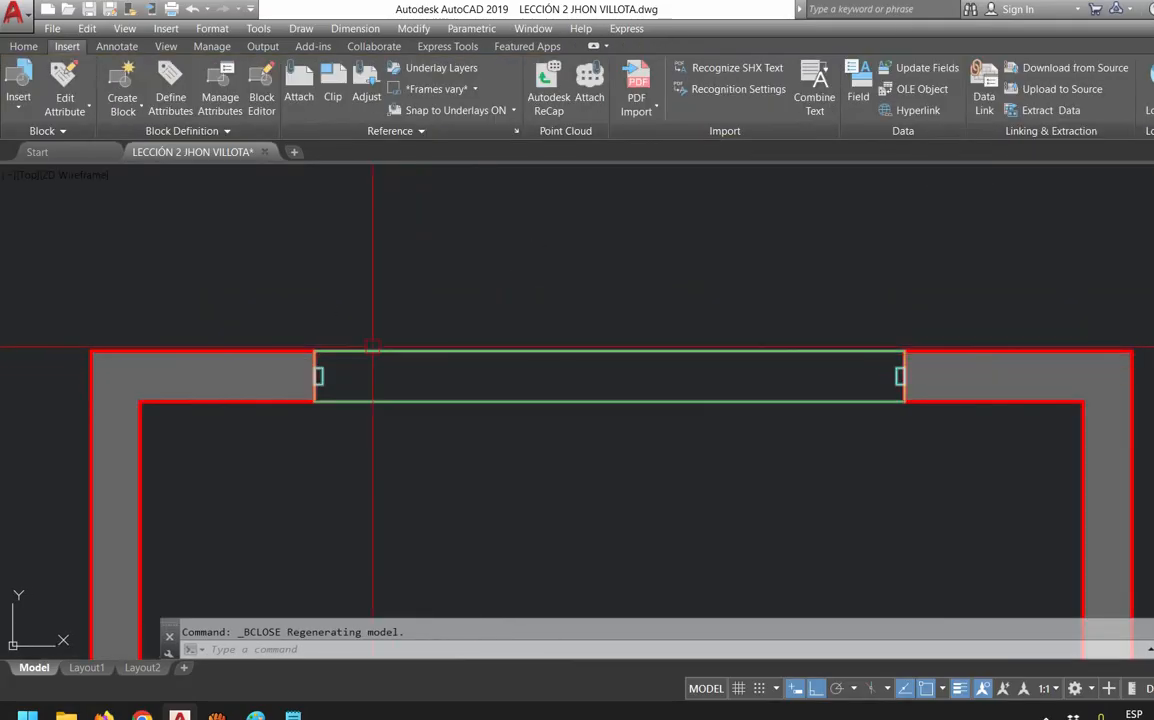
# Check the edited window block in the plan's lower wall and reopen that block in the Block Editor
pyautogui.scroll(-8, 485, 393)
pyautogui.moveTo(525, 510); pyautogui.dragTo(657, 227, button='middle')
pyautogui.scroll(6, 639, 525)
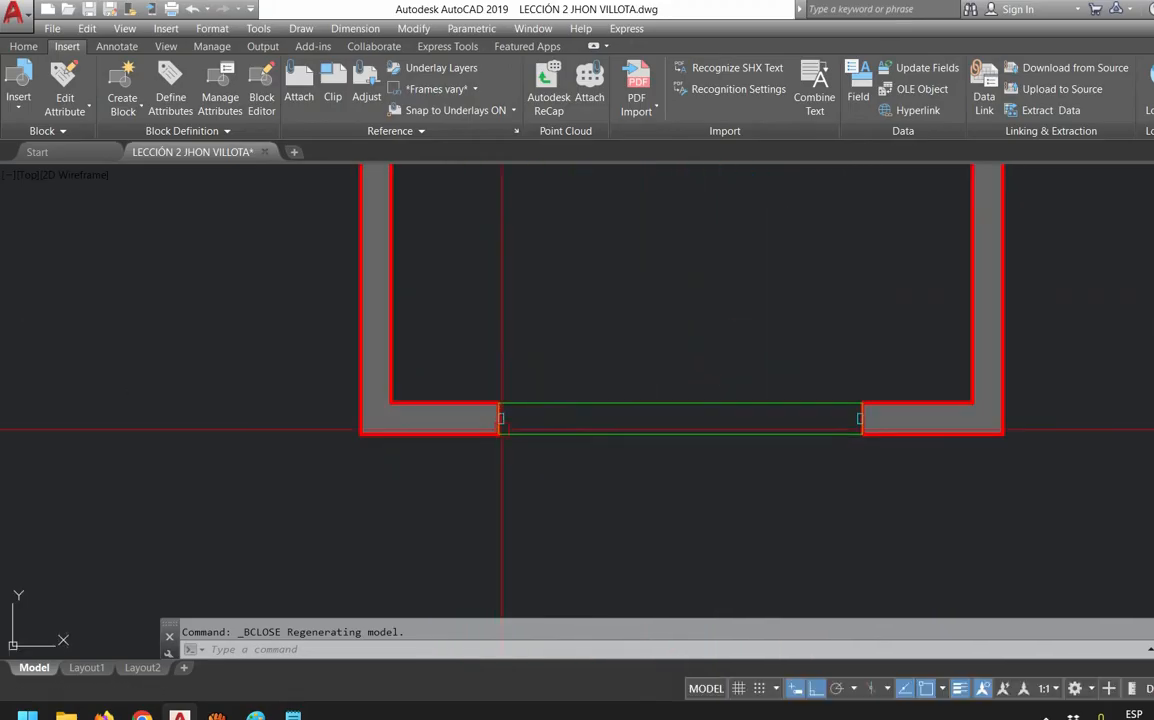
pyautogui.scroll(2, 501, 430)
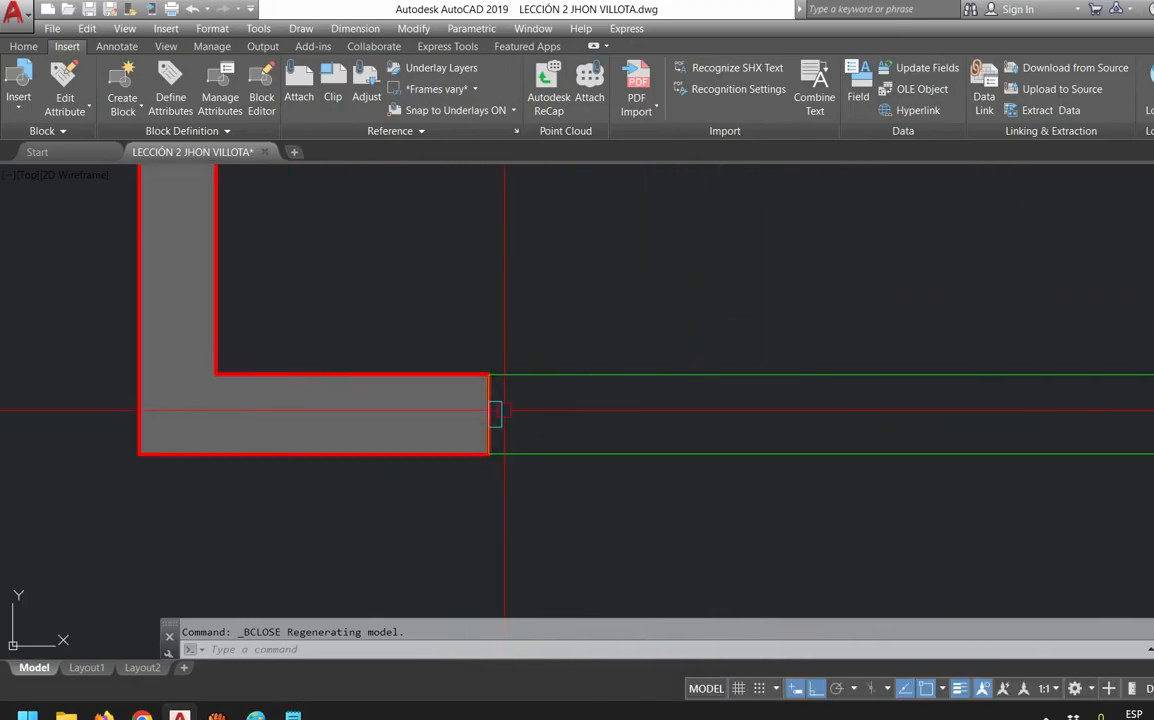
pyautogui.doubleClick(572, 454)
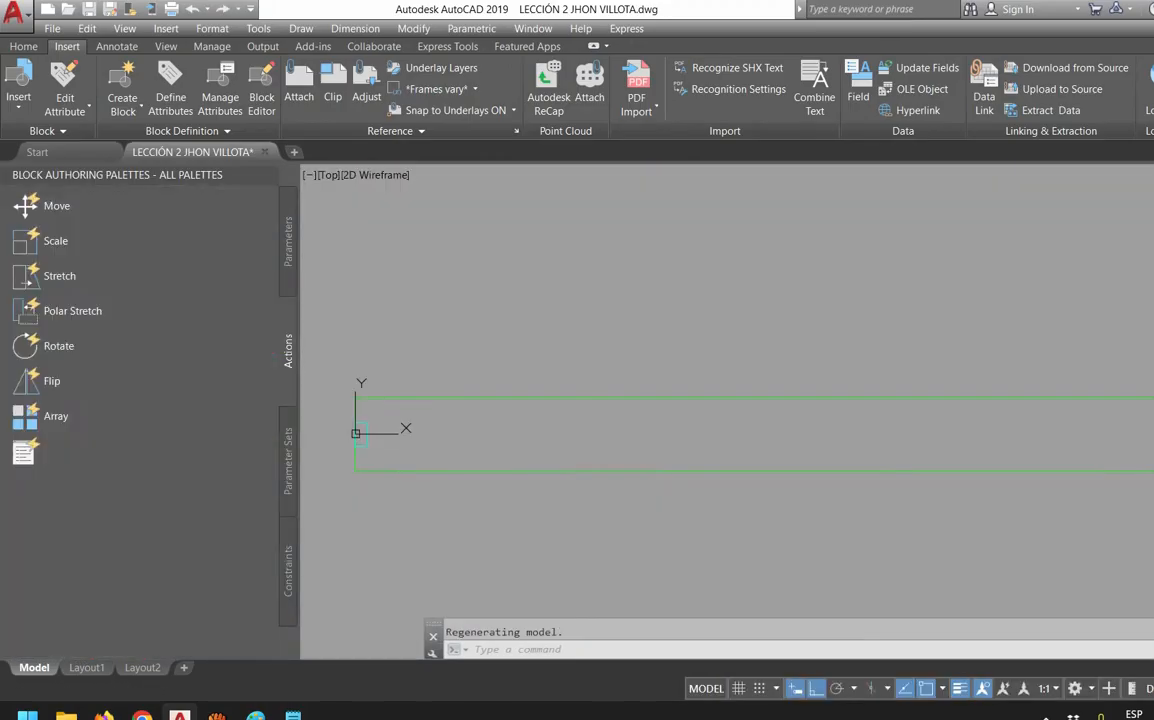
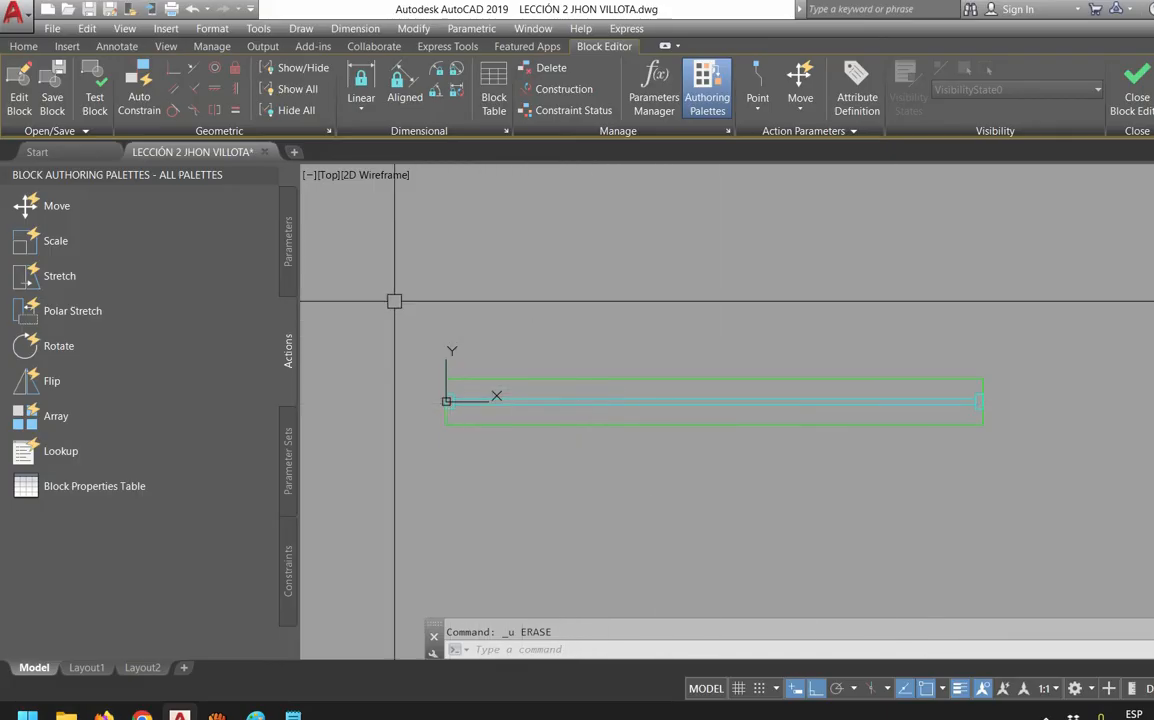
# Add a linear parameter along the window block's full length, from the lower-left to the lower-right corner, with its label below
pyautogui.click(288, 245)
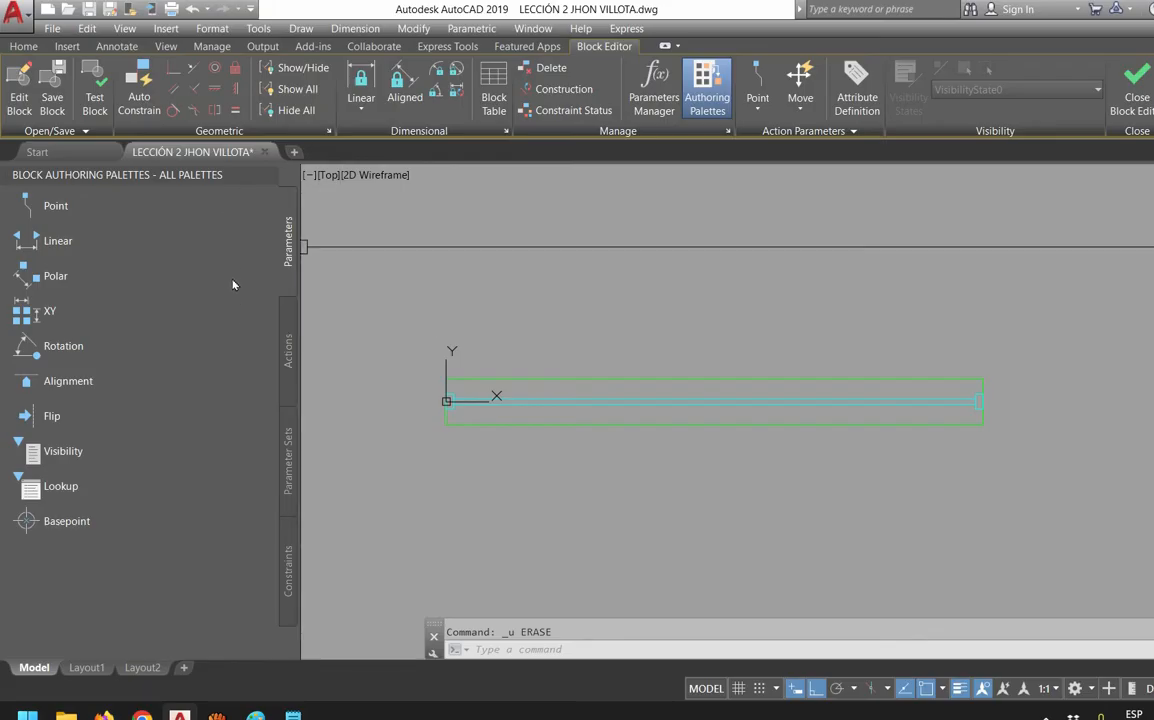
pyautogui.click(200, 278)
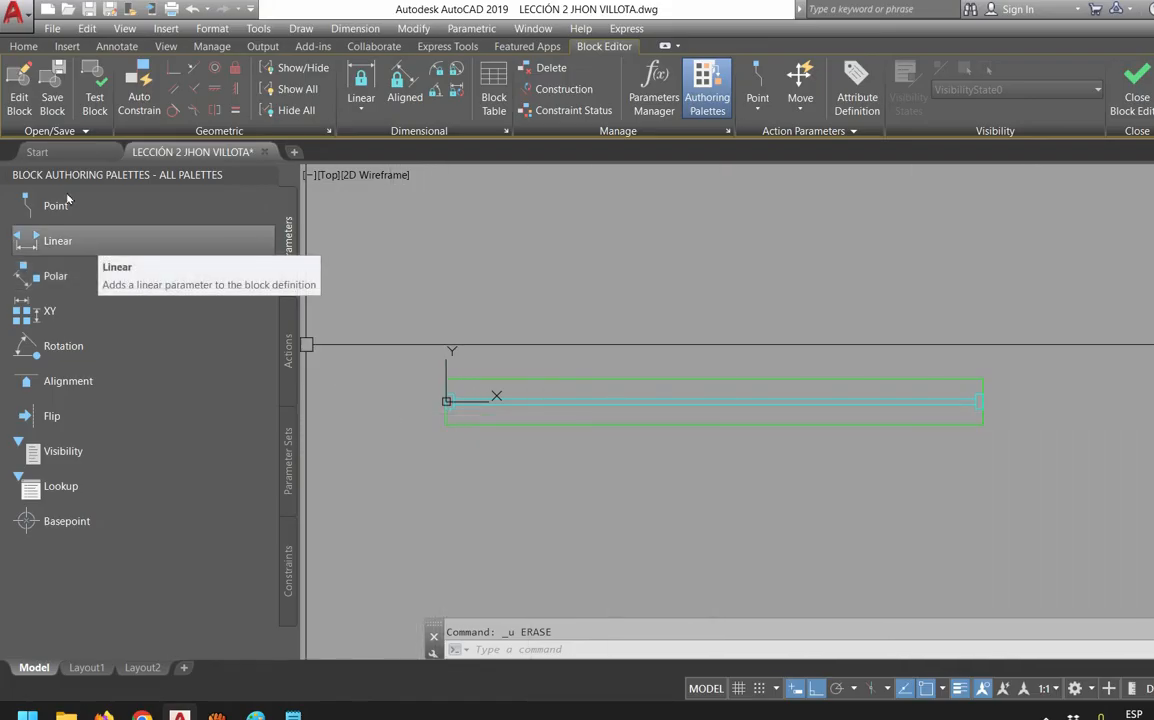
pyautogui.click(150, 240)
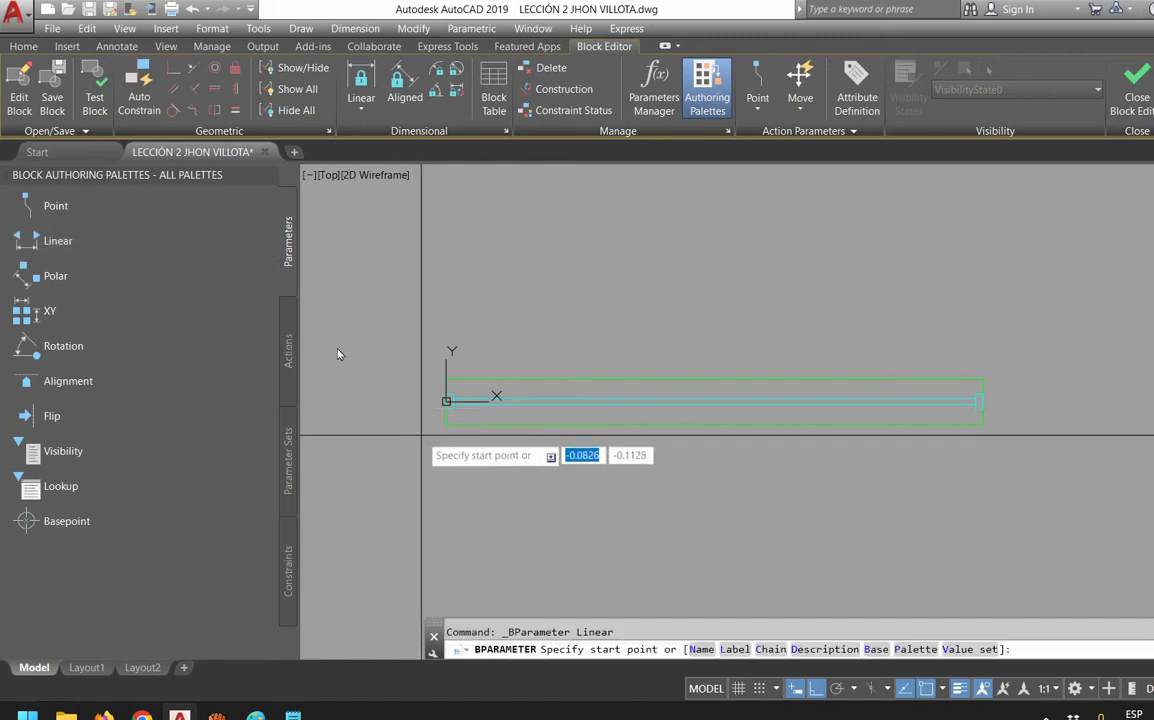
pyautogui.click(446, 424)
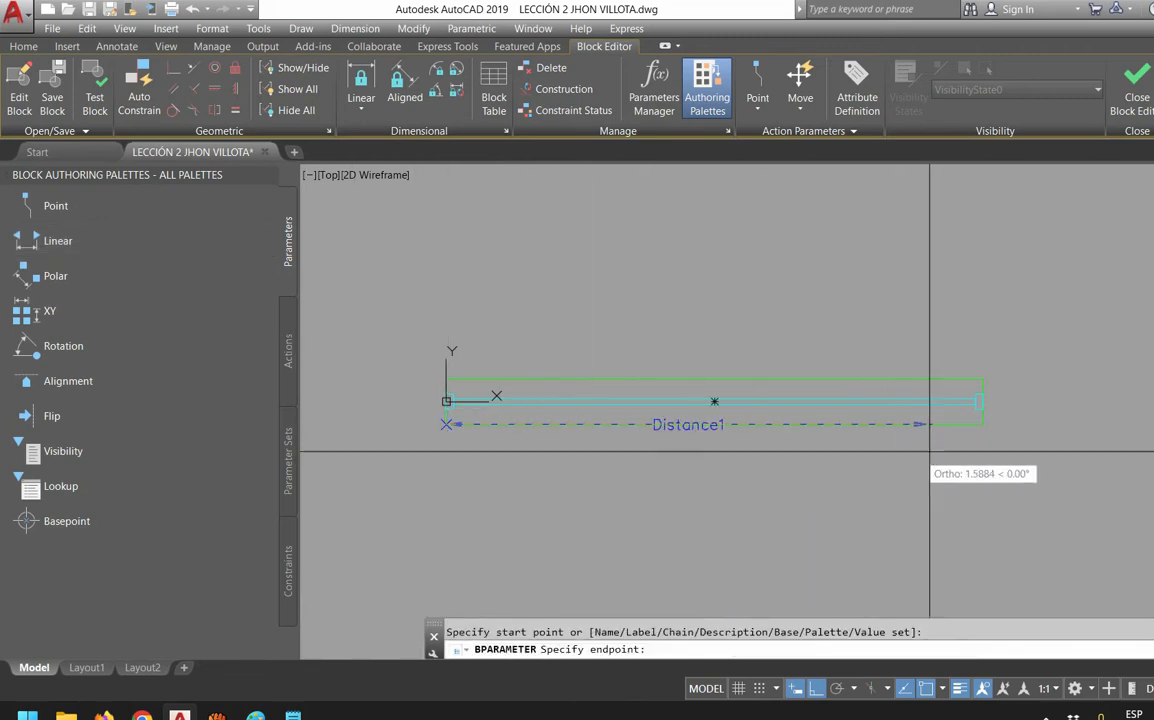
pyautogui.click(983, 424)
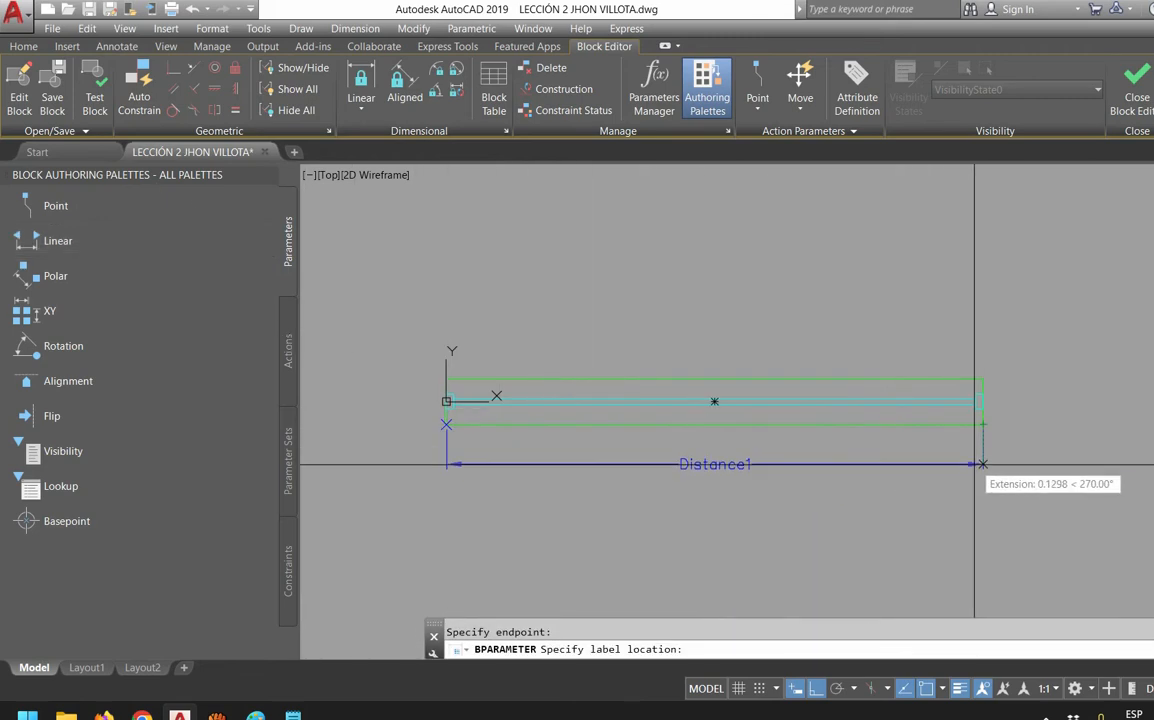
pyautogui.click(975, 466)
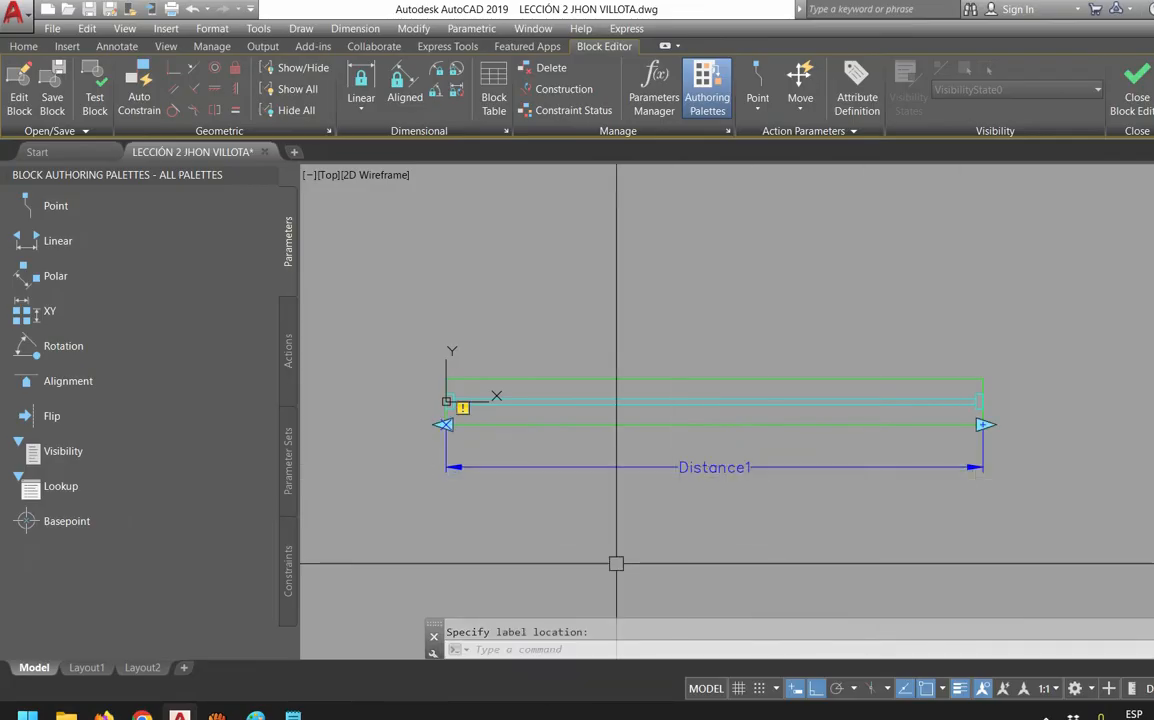
# Delete the grip arrow at the left end of the linear parameter
pyautogui.scroll(5, 417, 420)
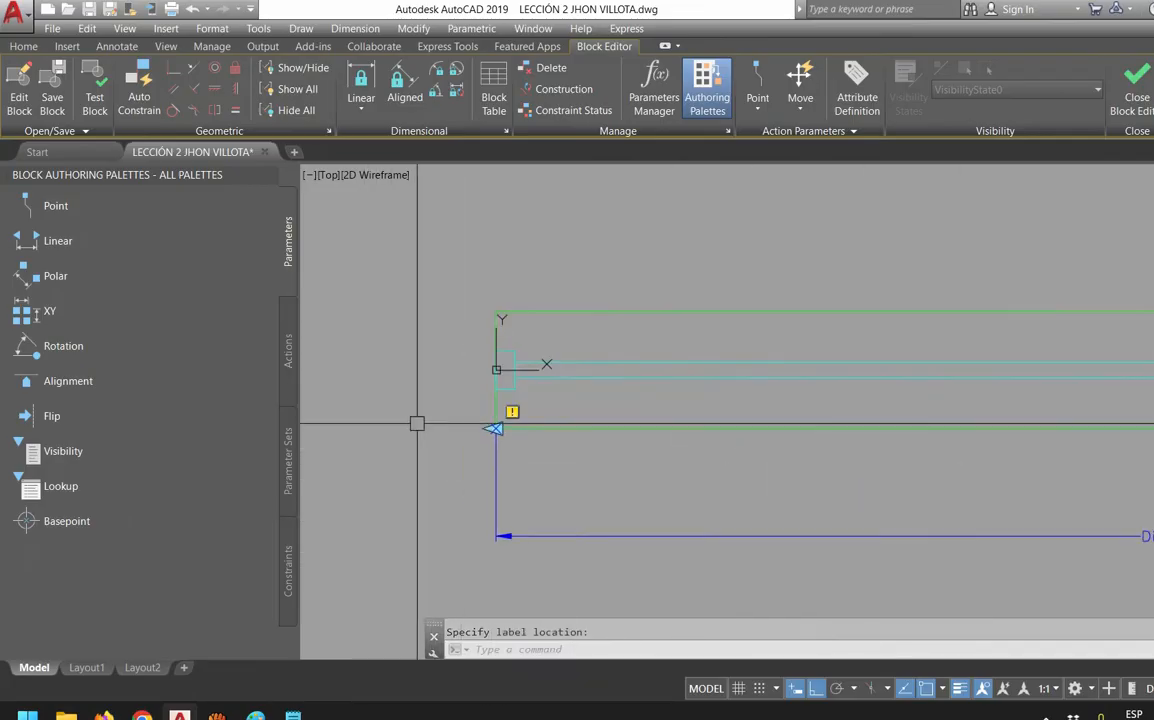
pyautogui.click(555, 384)
pyautogui.click(631, 476)
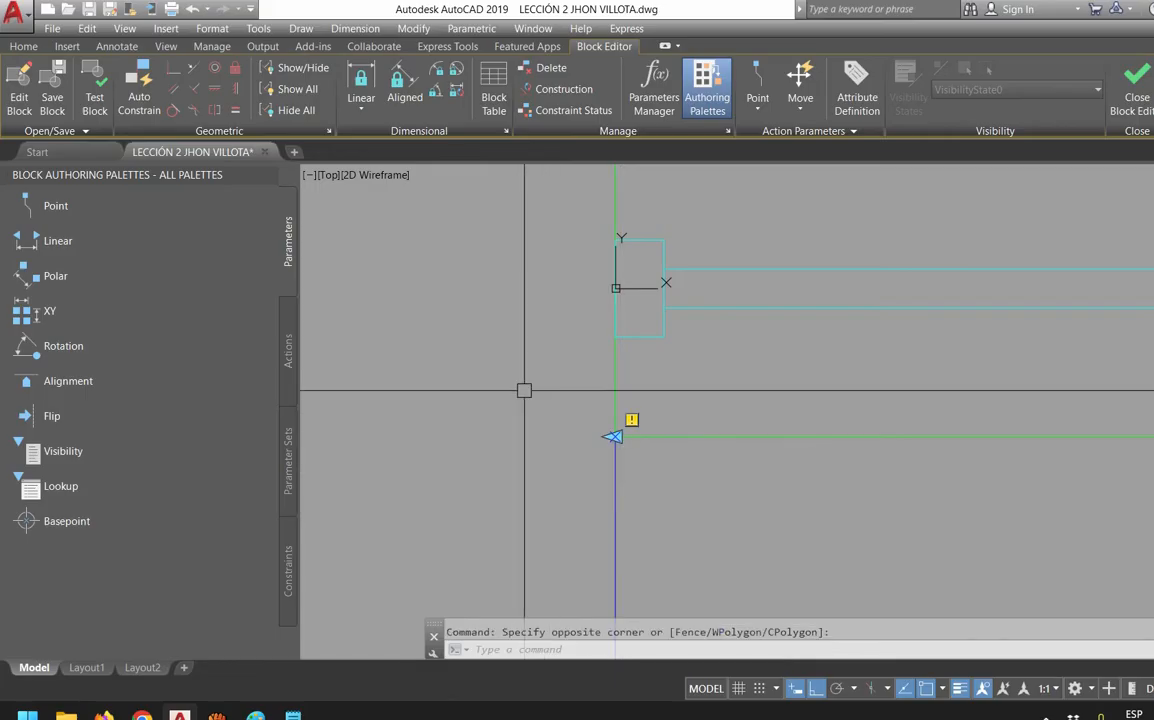
pyautogui.click(524, 390)
pyautogui.press('Escape')
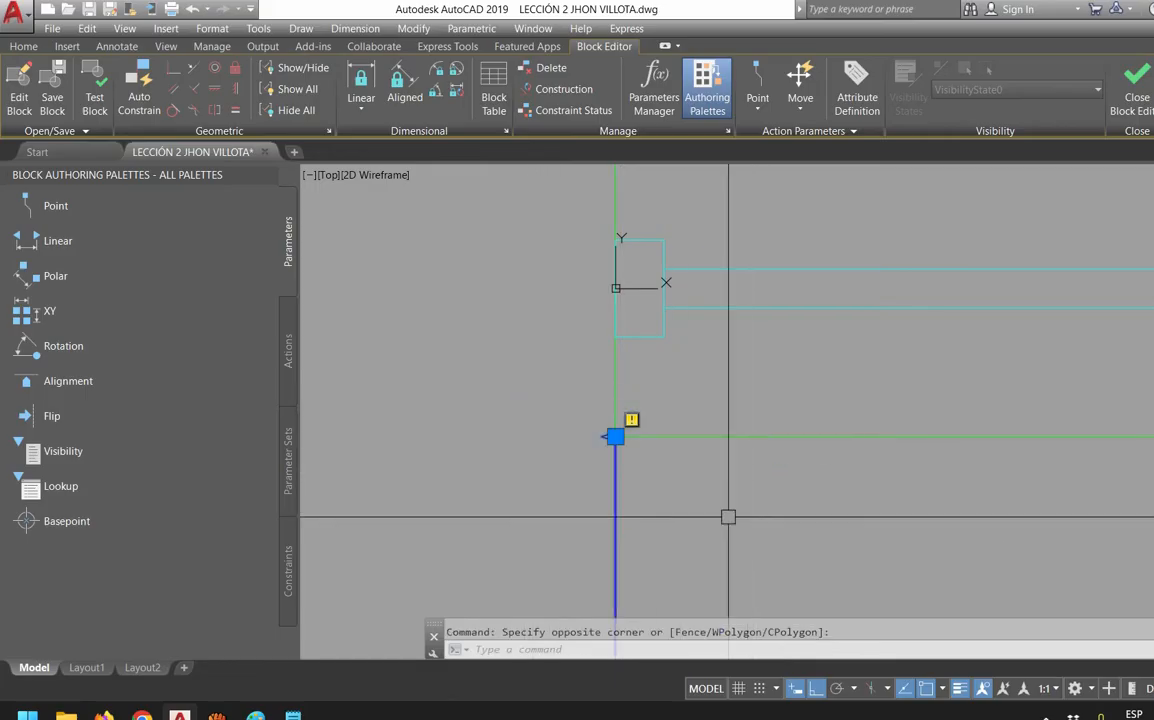
pyautogui.click(720, 509)
pyautogui.click(543, 412)
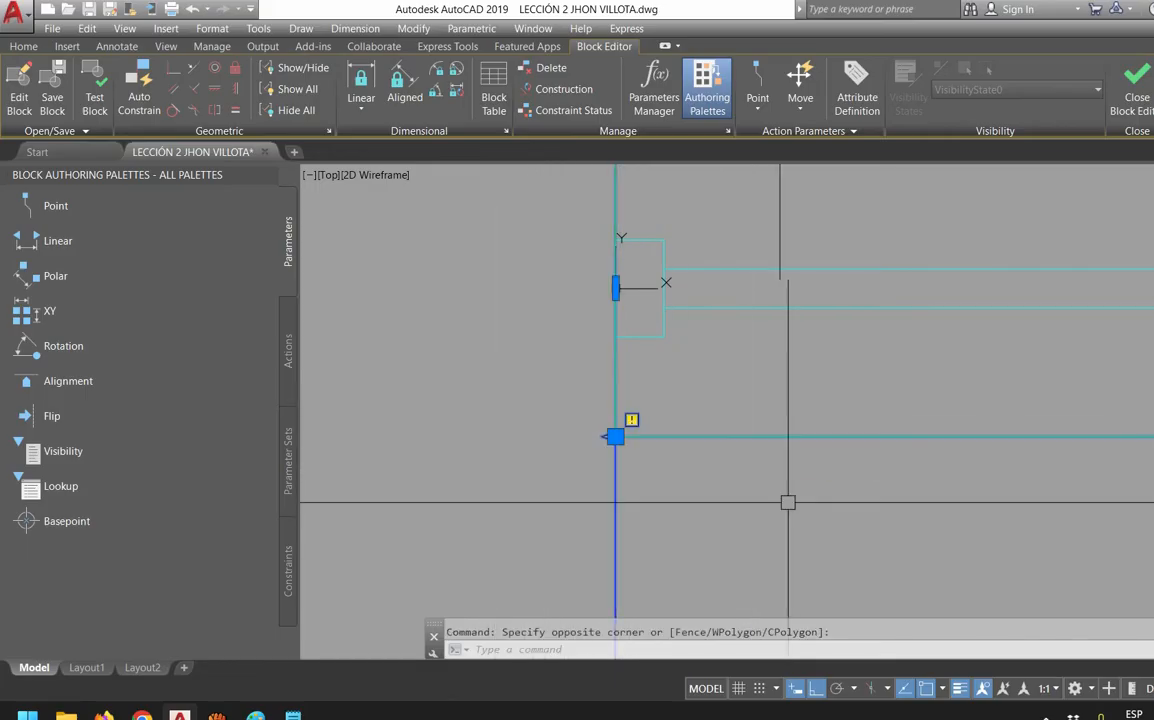
pyautogui.scroll(-3, 543, 325)
pyautogui.press('Escape')
pyautogui.scroll(3, 631, 368)
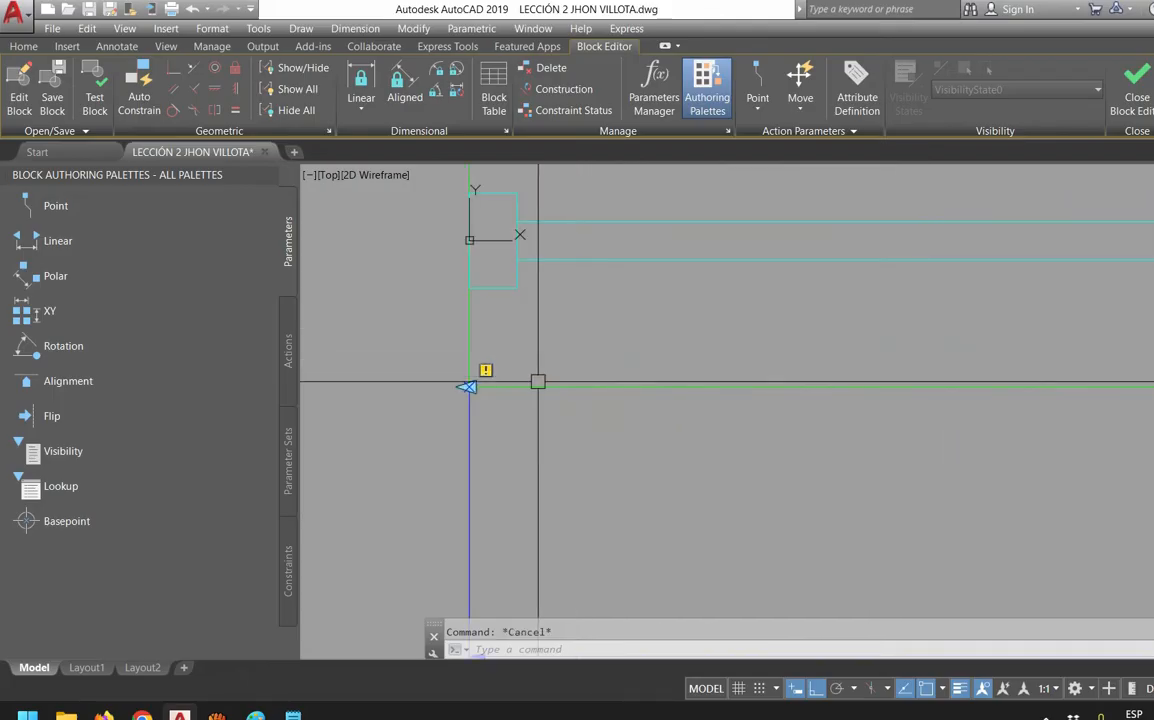
pyautogui.click(418, 343)
pyautogui.click(534, 448)
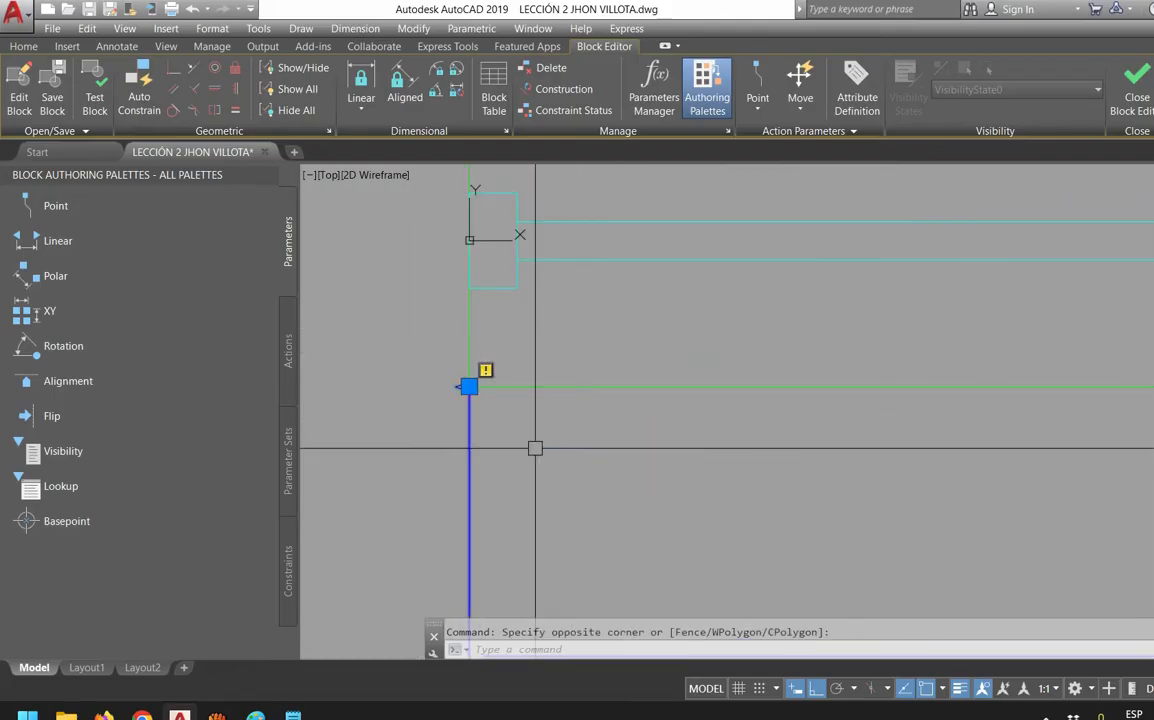
pyautogui.press('Delete')
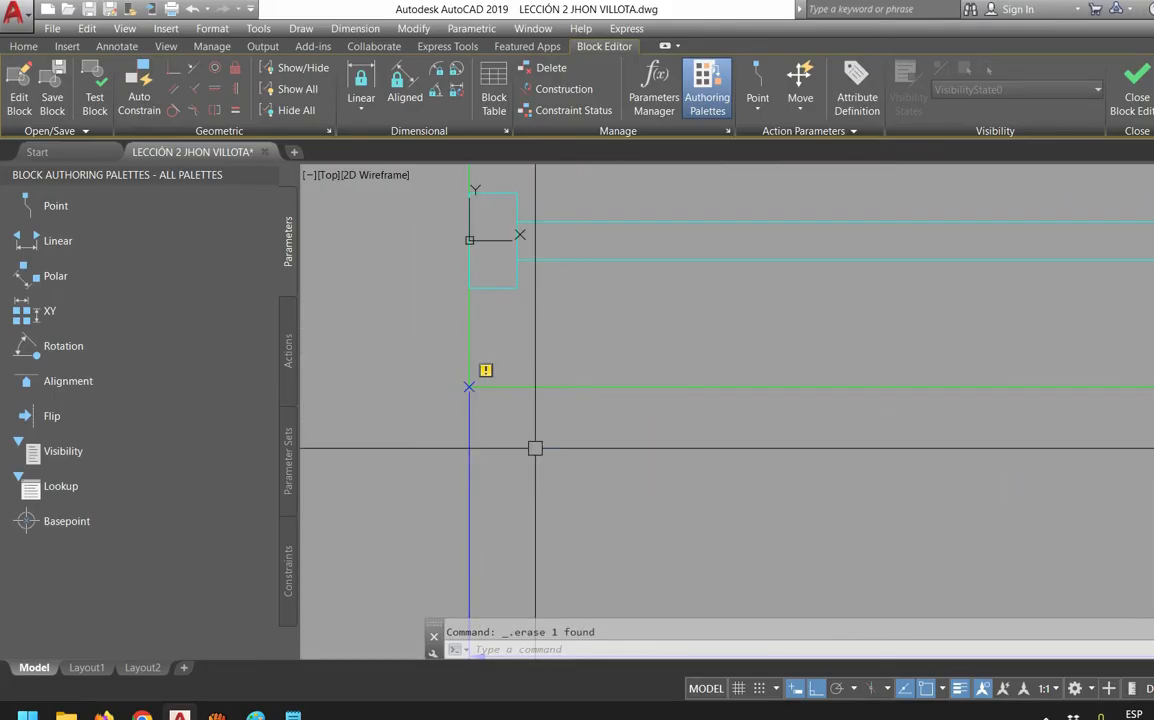
# Start a Stretch action on the linear parameter and associate it with the parameter's right endpoint
pyautogui.scroll(-3, 850, 435)
pyautogui.scroll(-2, 973, 448)
pyautogui.moveTo(973, 448); pyautogui.dragTo(675, 471, button='middle')
pyautogui.scroll(6, 1095, 487)
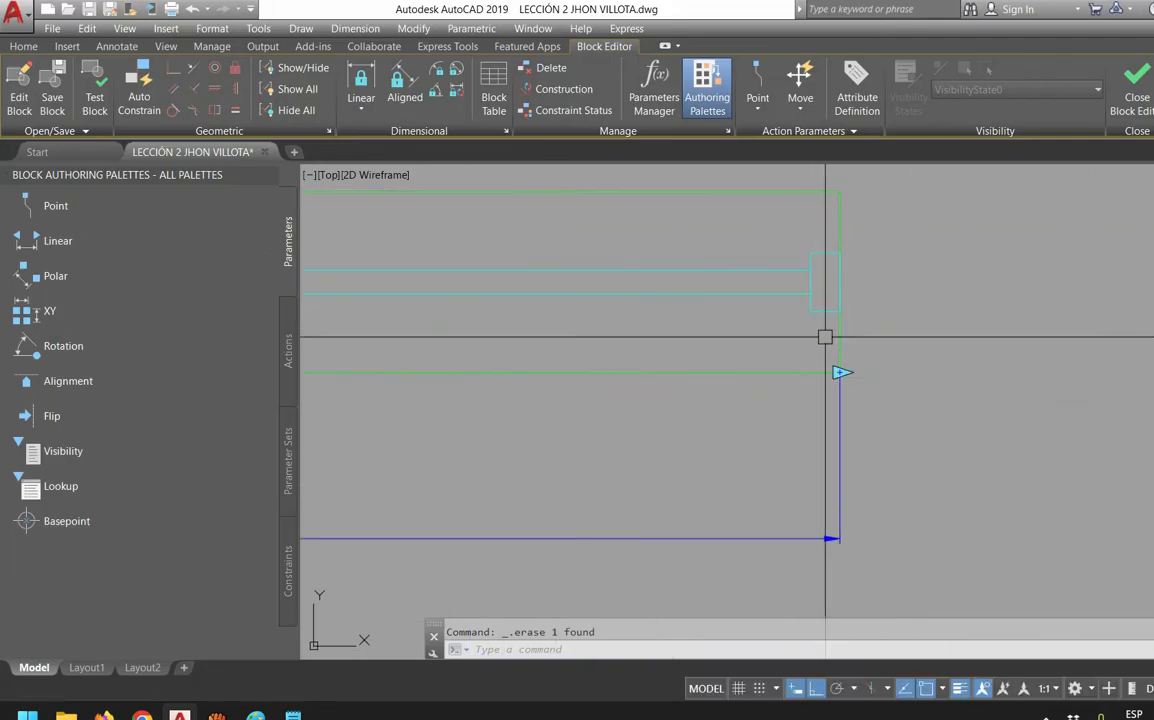
pyautogui.scroll(-4, 801, 384)
pyautogui.moveTo(626, 417); pyautogui.dragTo(981, 479, button='middle')
pyautogui.scroll(-2, 981, 479)
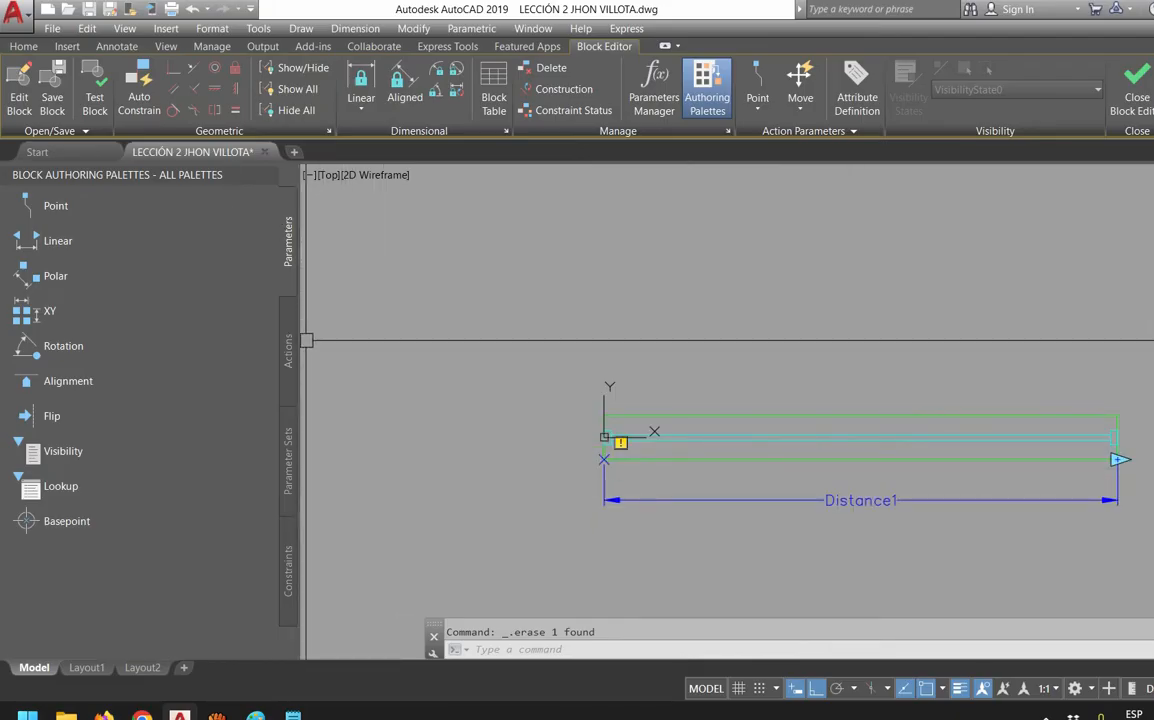
pyautogui.click(288, 350)
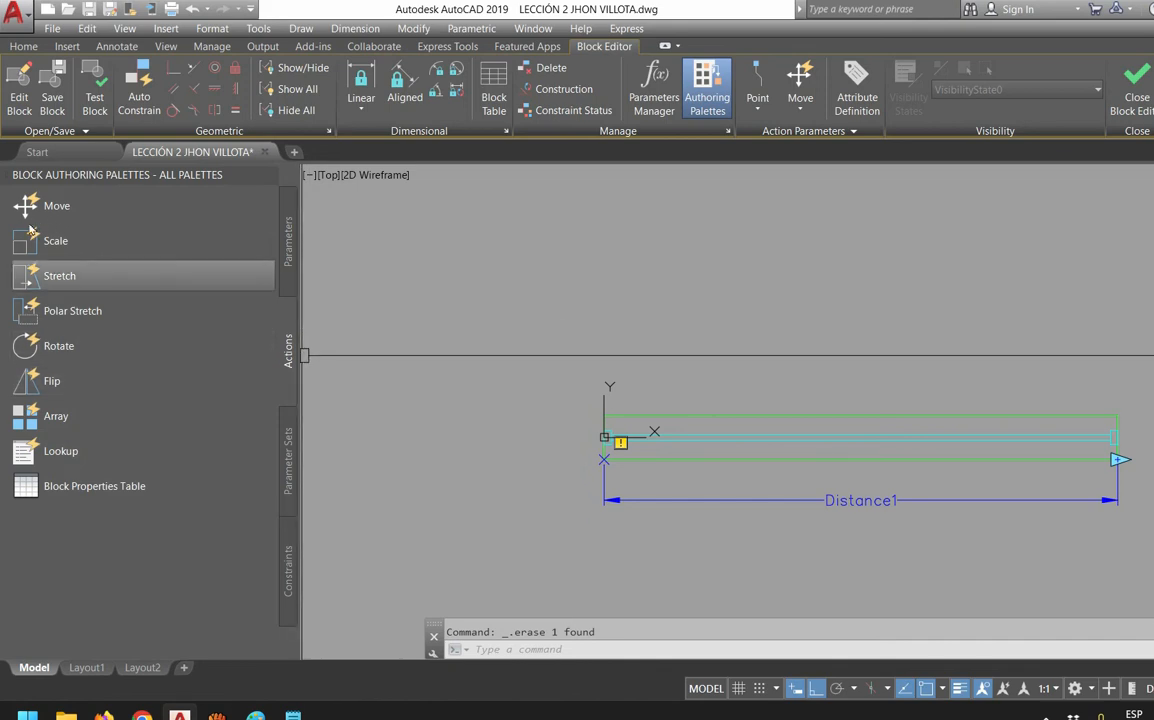
pyautogui.click(45, 275)
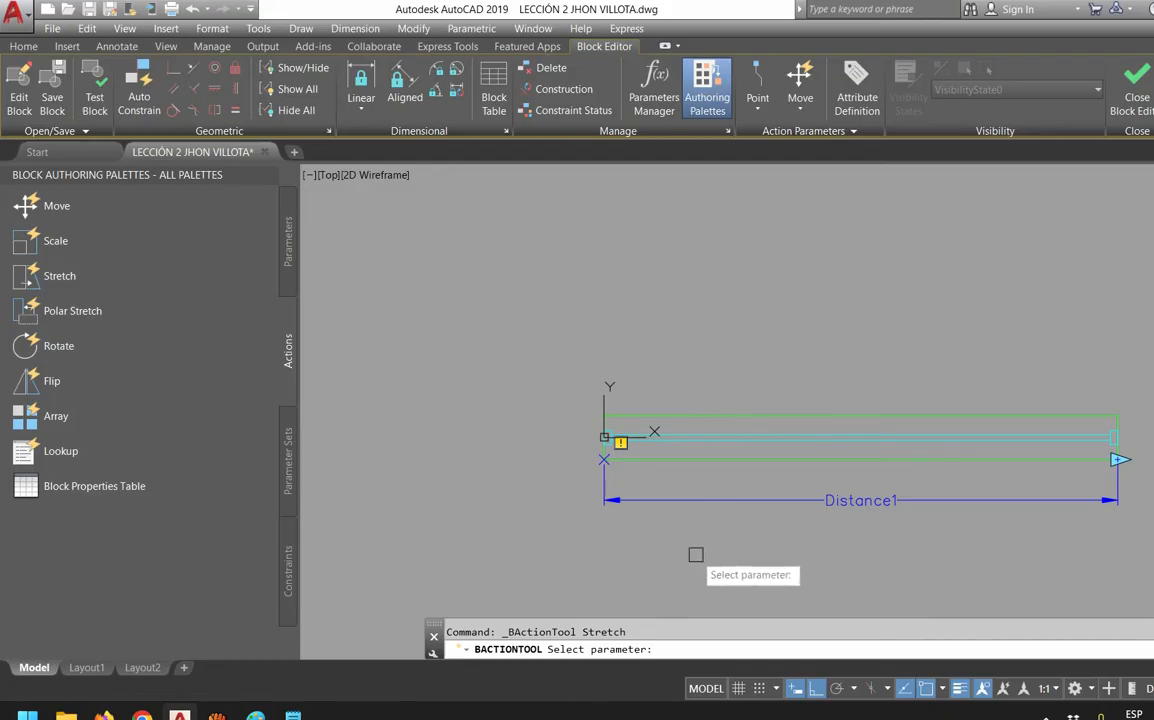
pyautogui.click(675, 501)
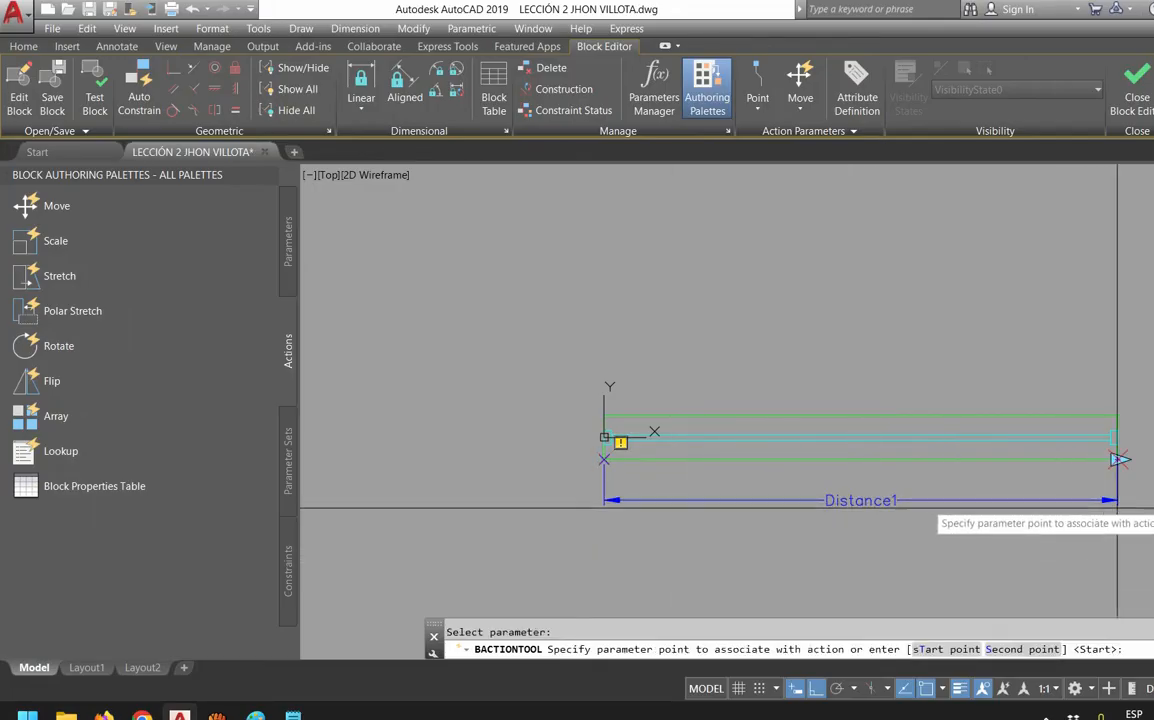
pyautogui.scroll(6, 929, 469)
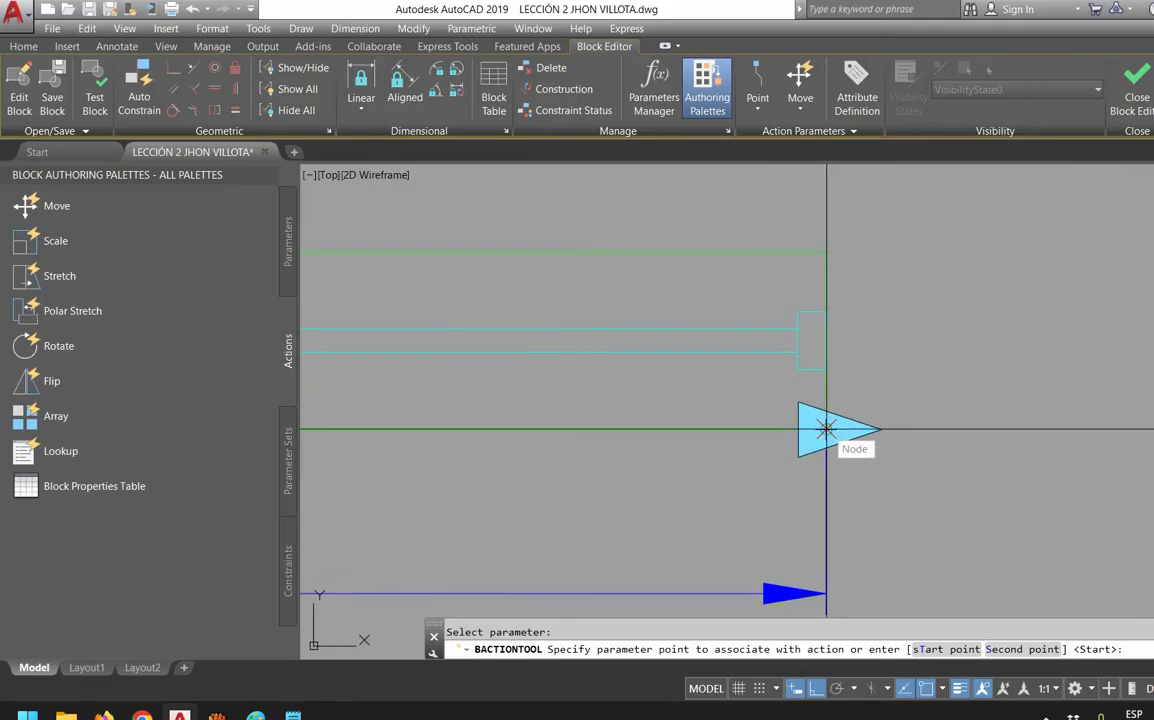
pyautogui.click(826, 430)
# Draw the stretch frame around the window's right end and select the low wall outline, glass lines and right end frame as its objects
pyautogui.scroll(-2, 914, 369)
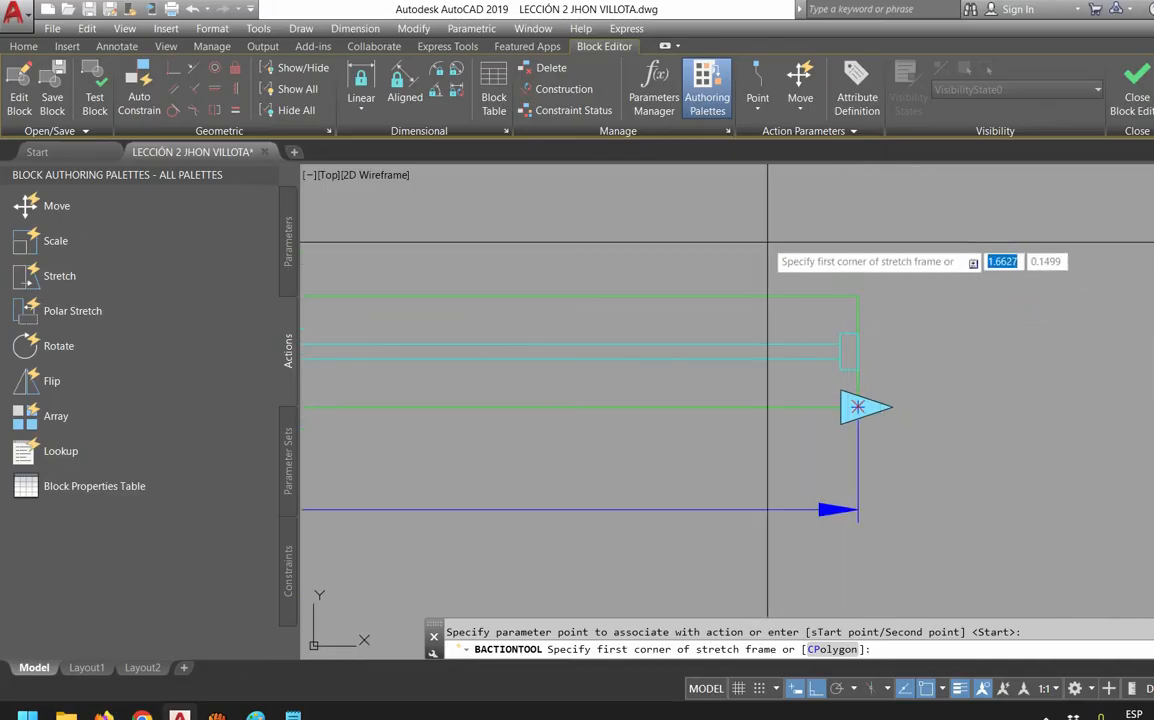
pyautogui.click(747, 222)
pyautogui.click(929, 470)
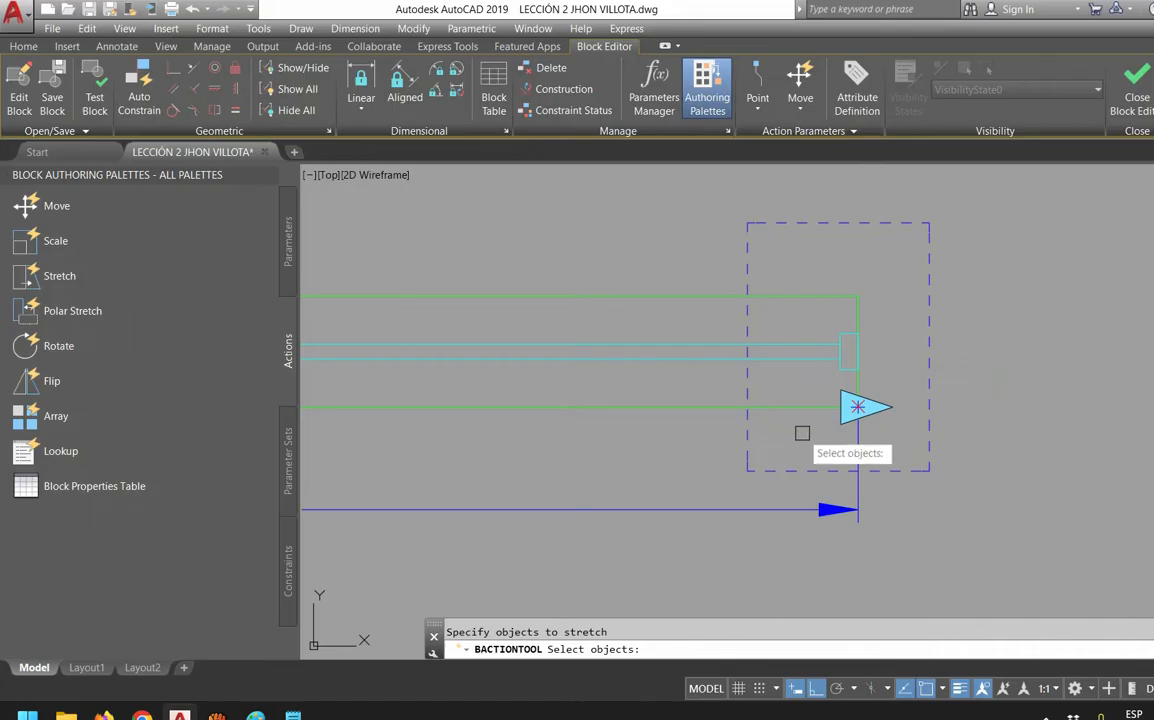
pyautogui.click(802, 433)
pyautogui.click(781, 289)
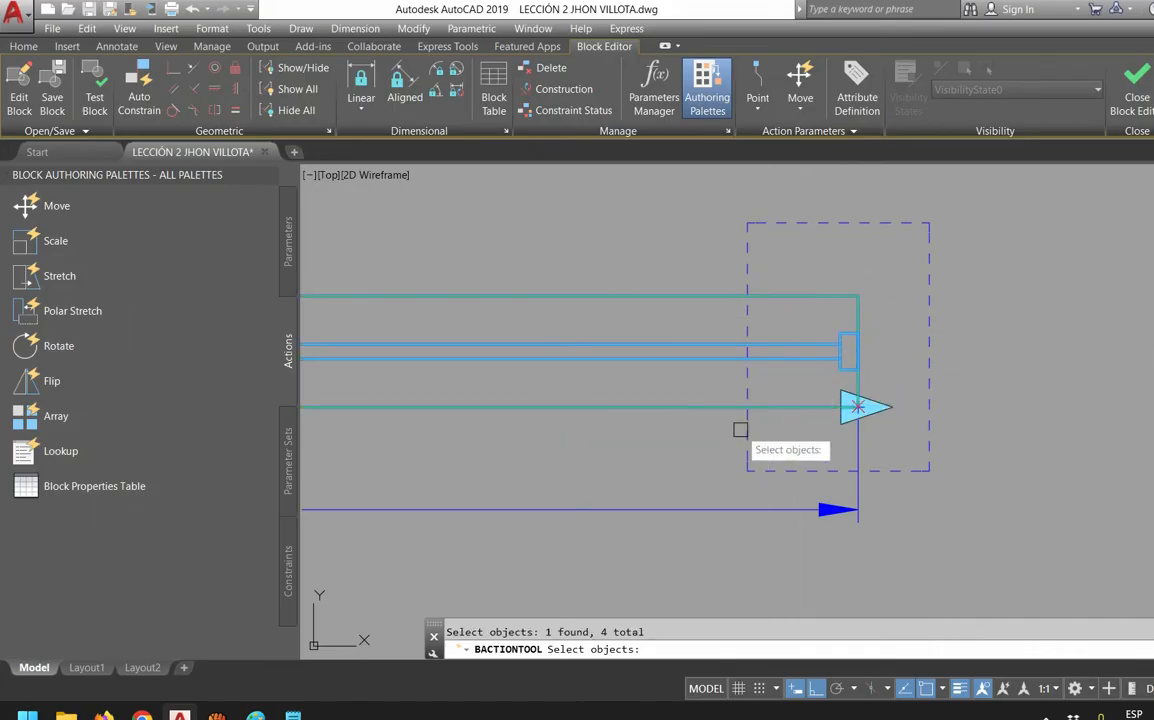
pyautogui.scroll(-2, 822, 379)
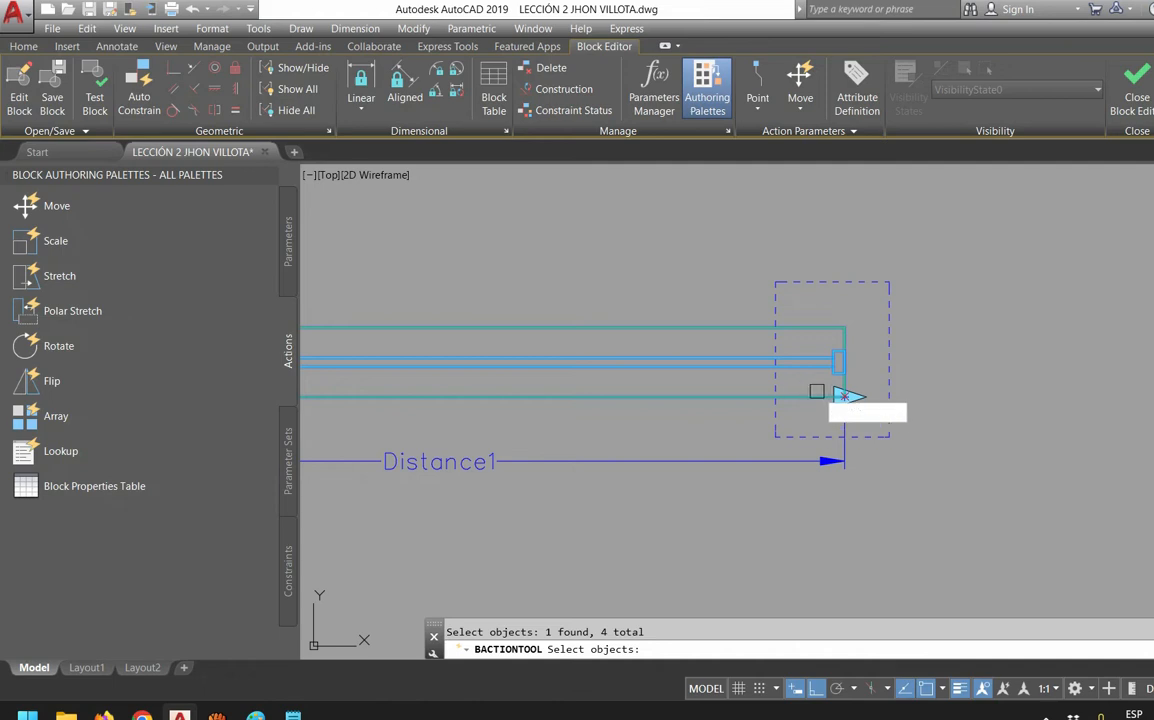
pyautogui.scroll(2, 817, 391)
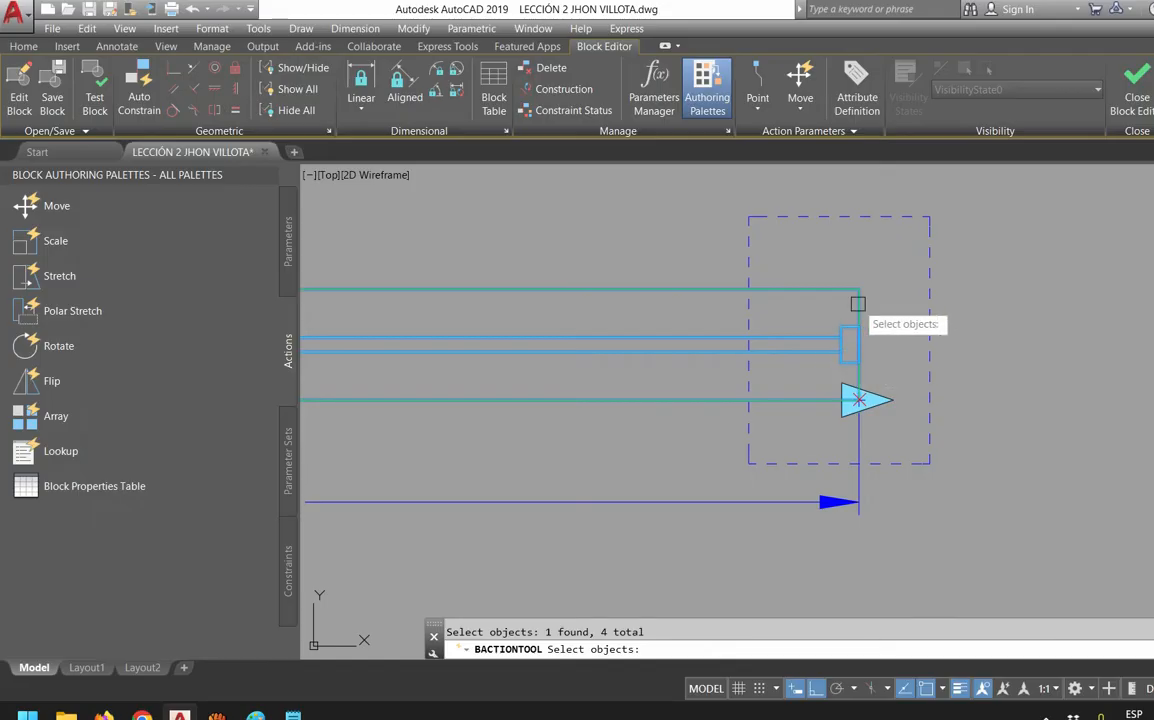
pyautogui.scroll(-4, 856, 303)
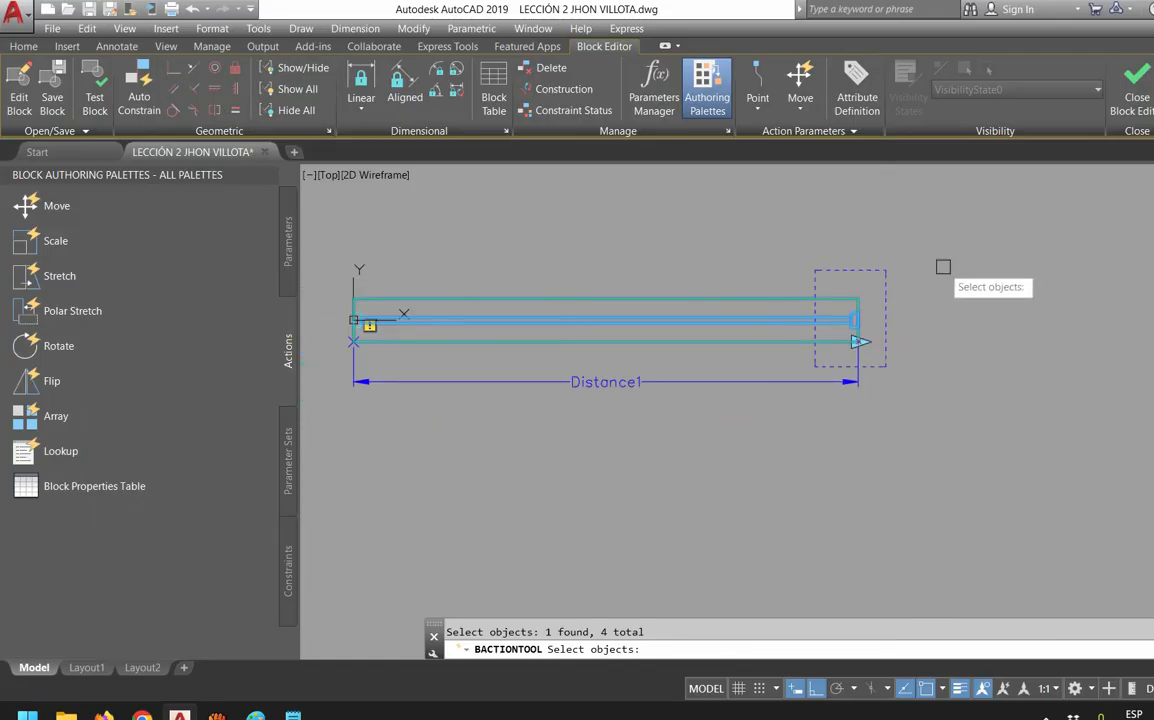
pyautogui.press('Return')
pyautogui.scroll(2, 893, 392)
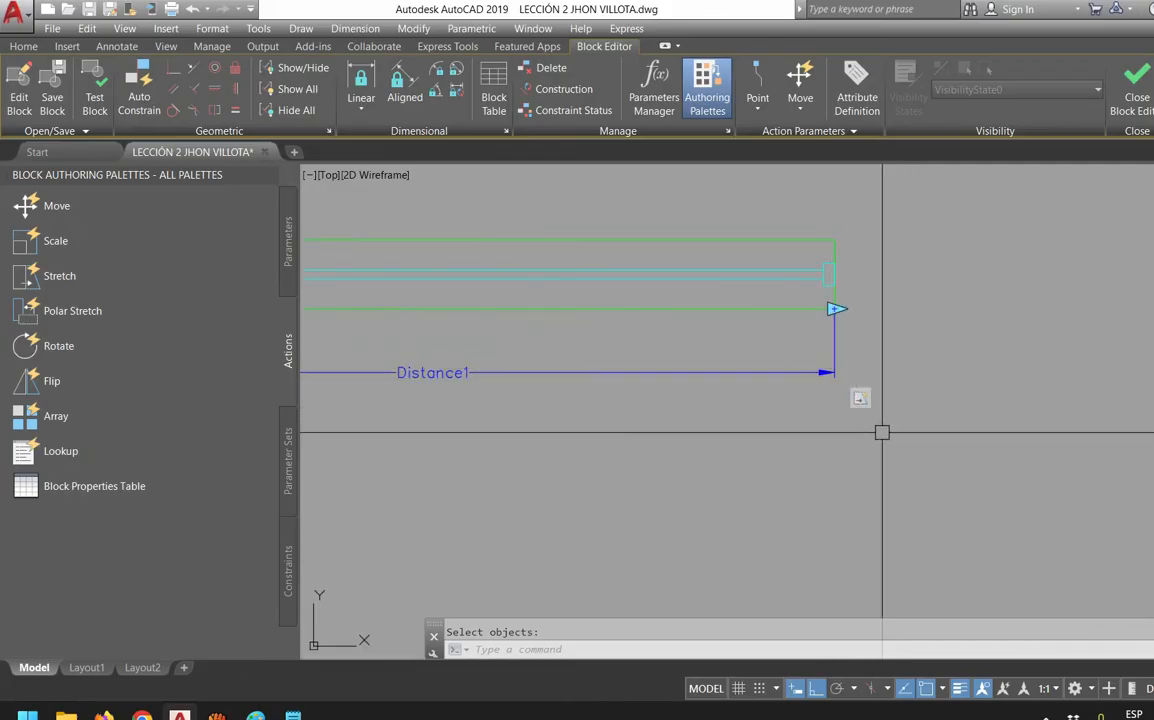
# Close the block editor and save the changes to the window block
pyautogui.scroll(-4, 833, 421)
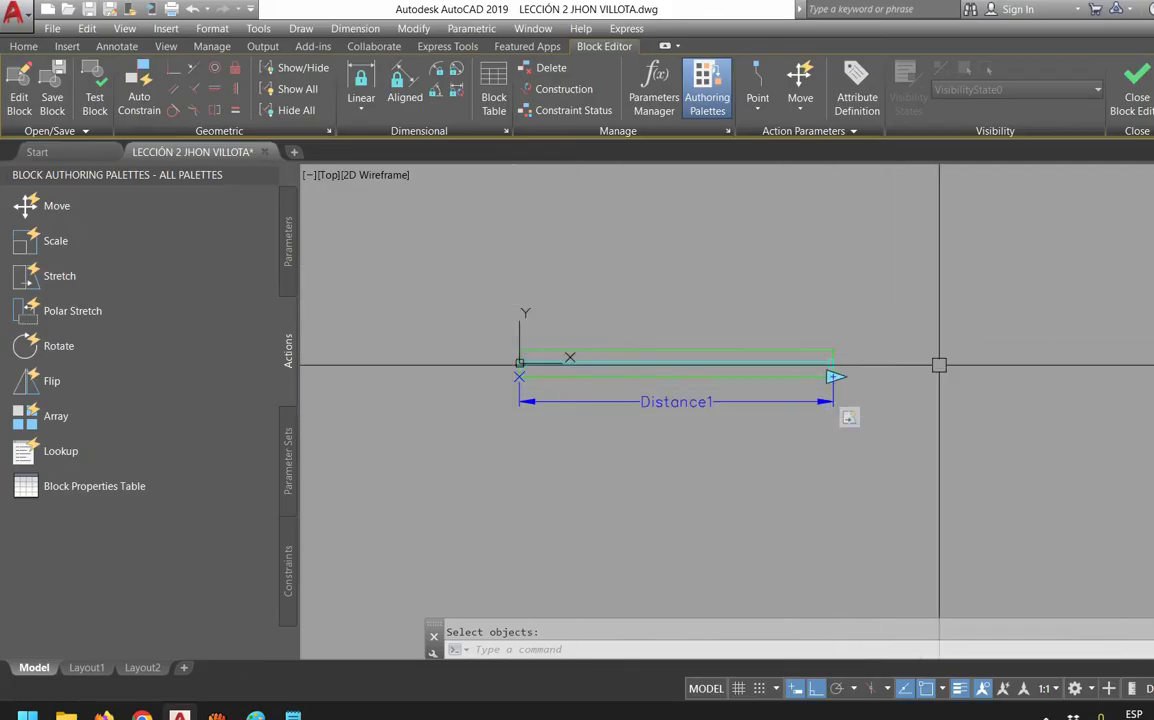
pyautogui.scroll(2, 512, 415)
pyautogui.click(1136, 88)
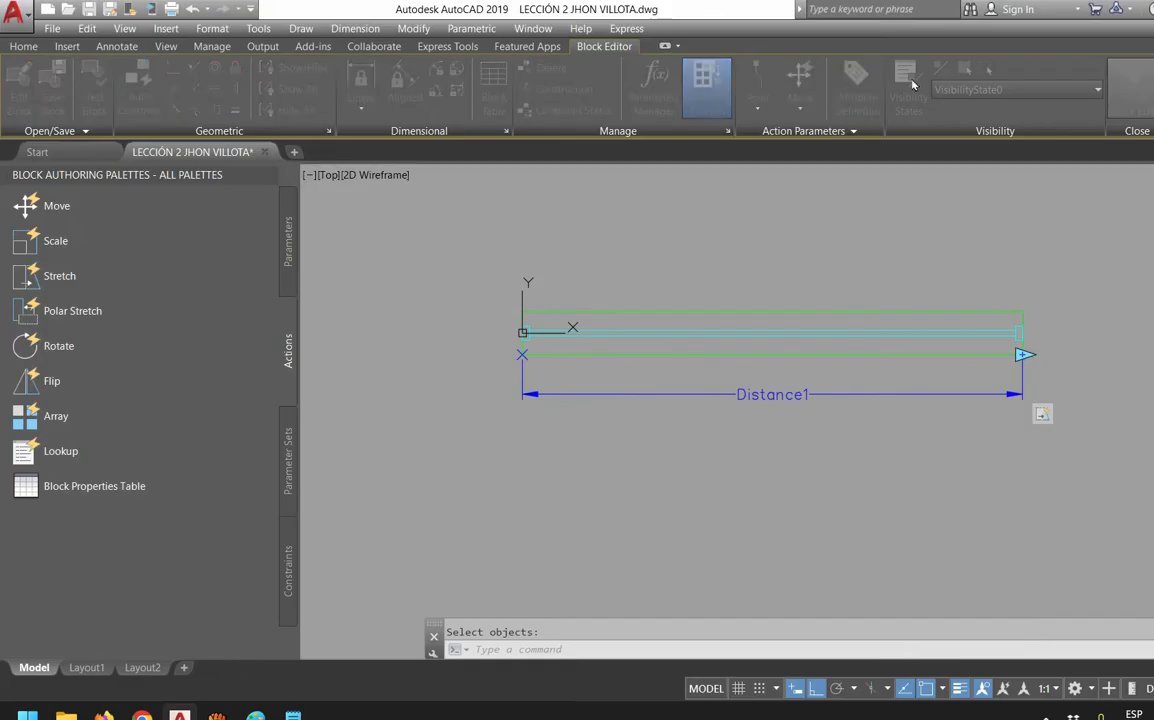
pyautogui.press('Return')
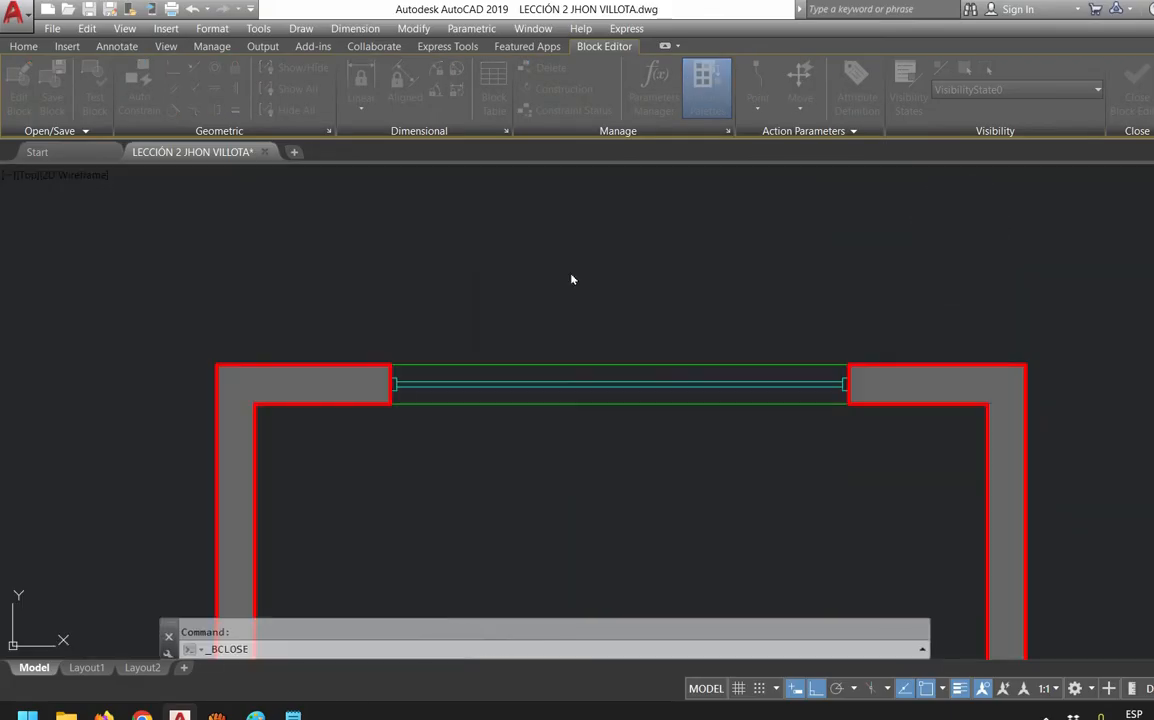
# Test the upper-left window's stretch grip by shortening the window and extending it back to the opening's right wall corner
pyautogui.click(718, 383)
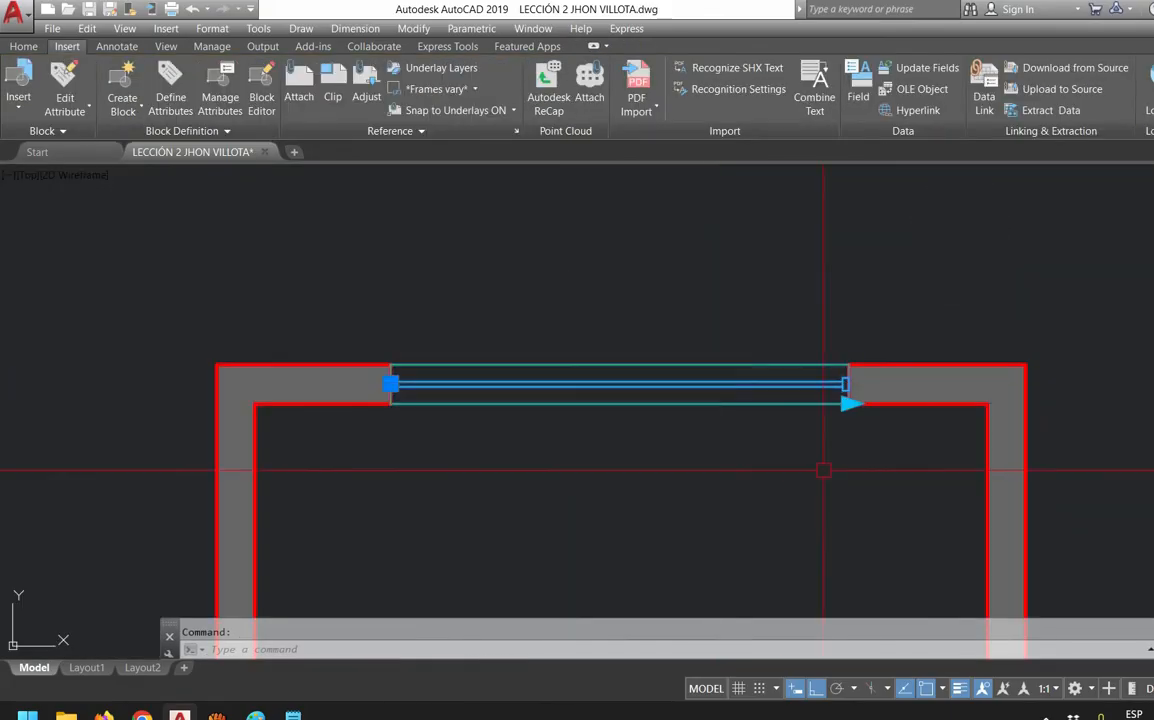
pyautogui.scroll(4, 835, 390)
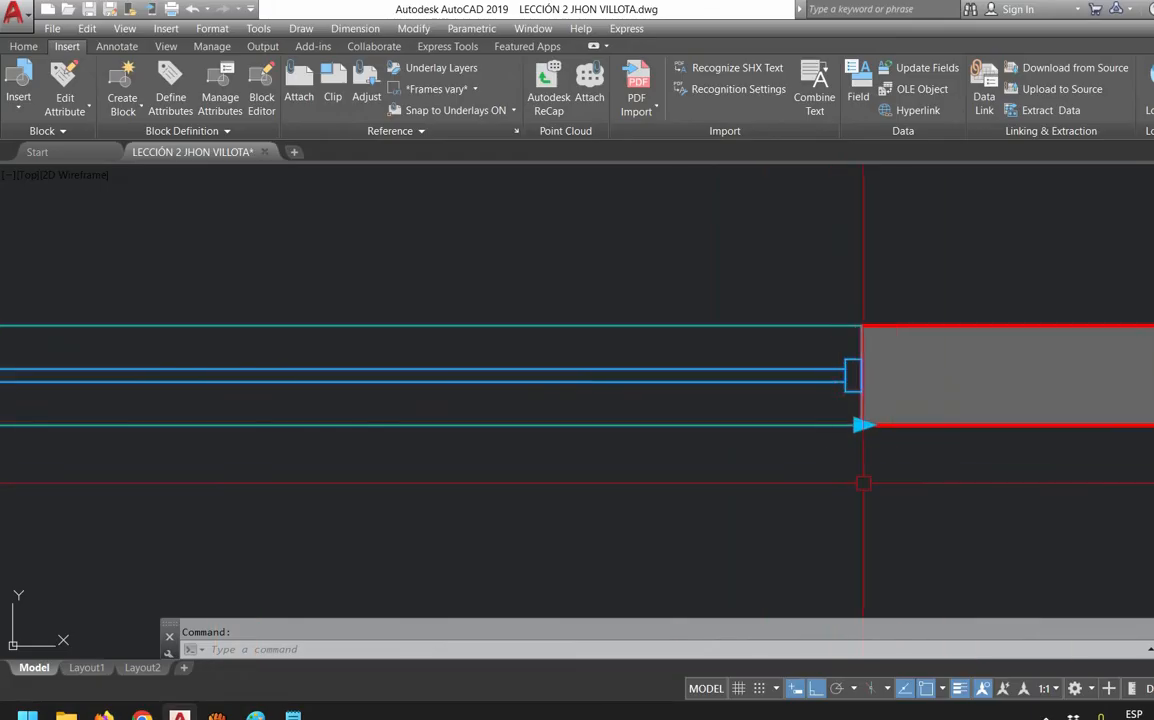
pyautogui.scroll(-2, 853, 391)
pyautogui.click(852, 381)
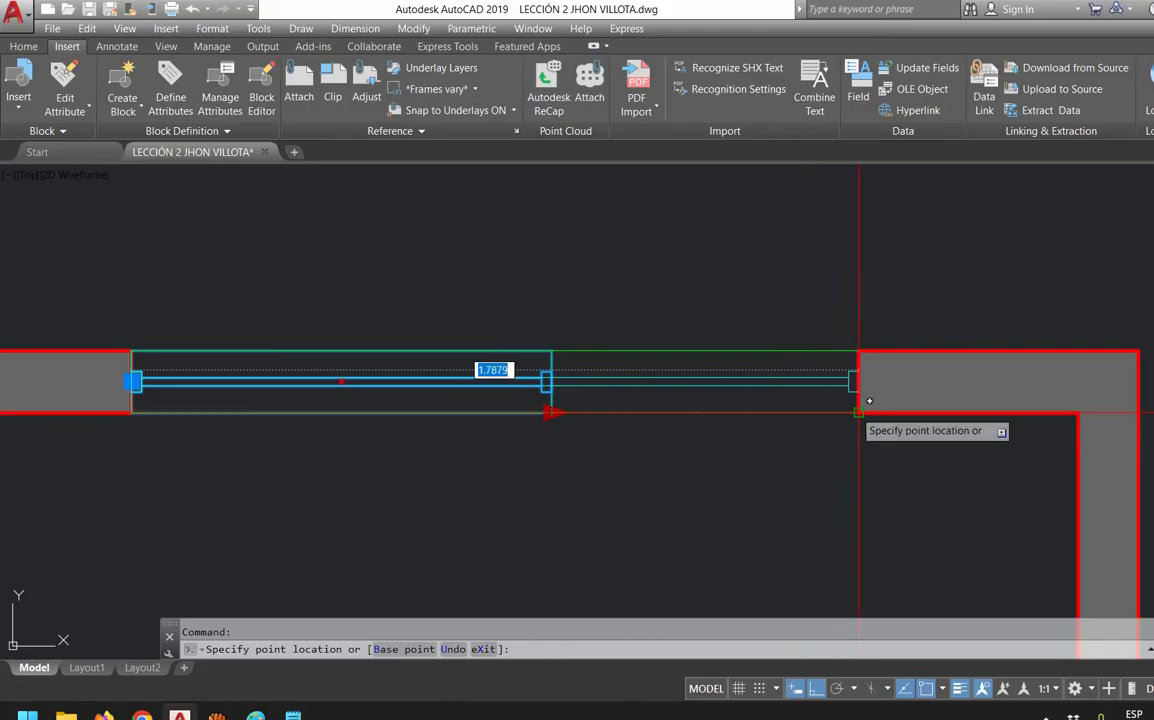
pyautogui.scroll(-4, 764, 452)
pyautogui.scroll(2, 617, 495)
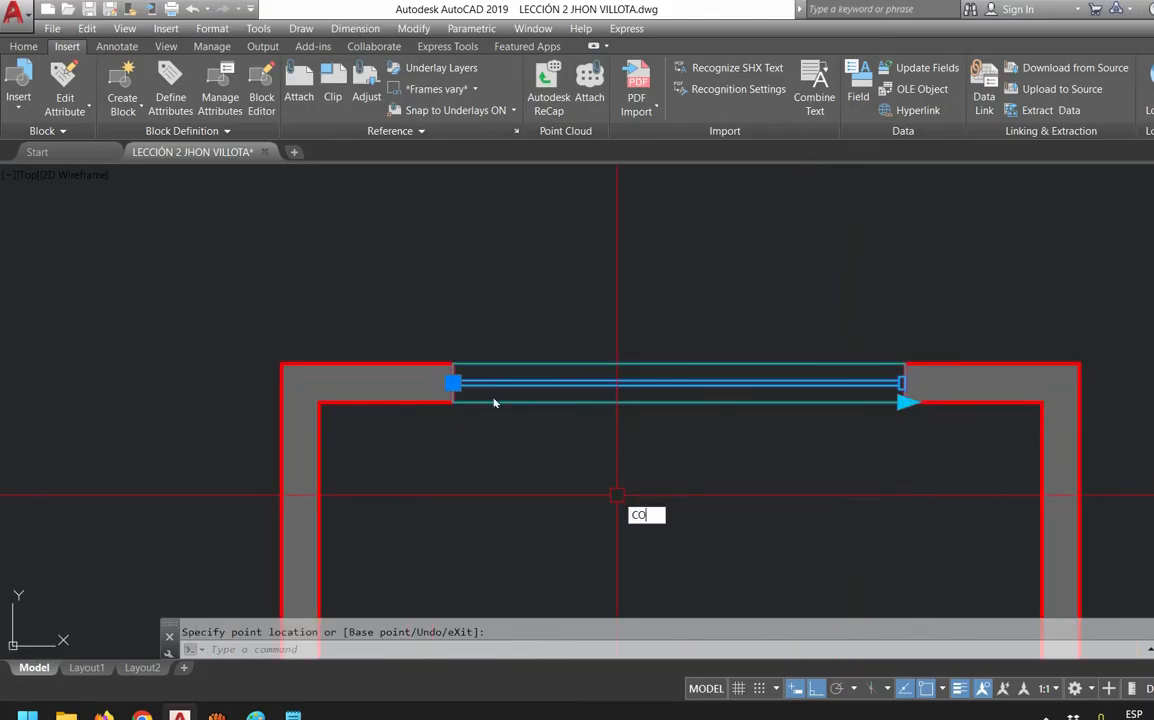
# Copy the upper-left window by the midpoint of its left end to the right face of the short wall in the upper-right opening
pyautogui.write('CO')
pyautogui.press('Return')
pyautogui.scroll(3, 437, 376)
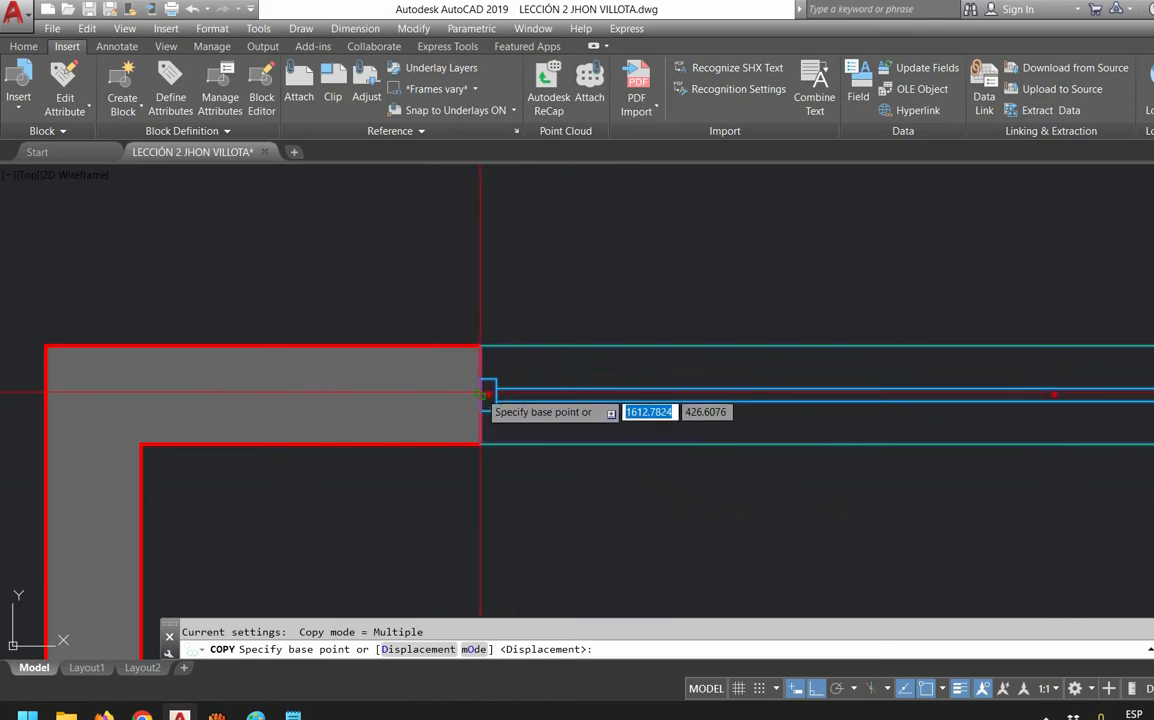
pyautogui.click(493, 380)
pyautogui.scroll(-5, 649, 412)
pyautogui.scroll(4, 729, 379)
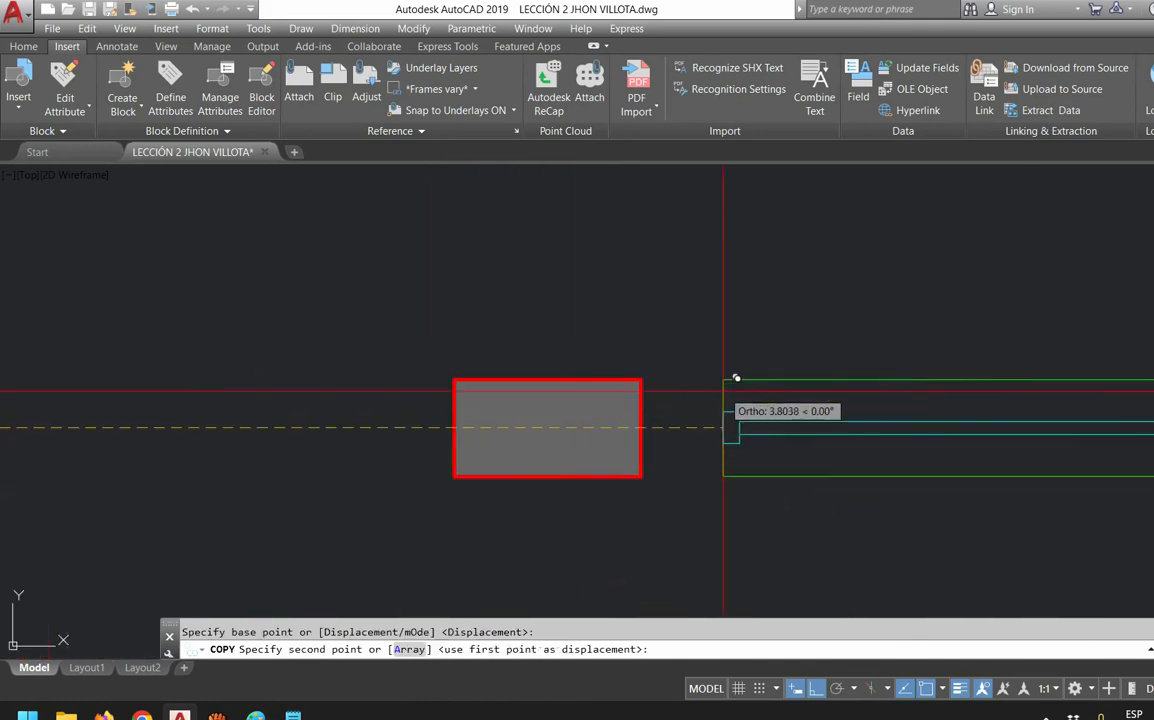
pyautogui.click(660, 413)
pyautogui.scroll(-4, 662, 416)
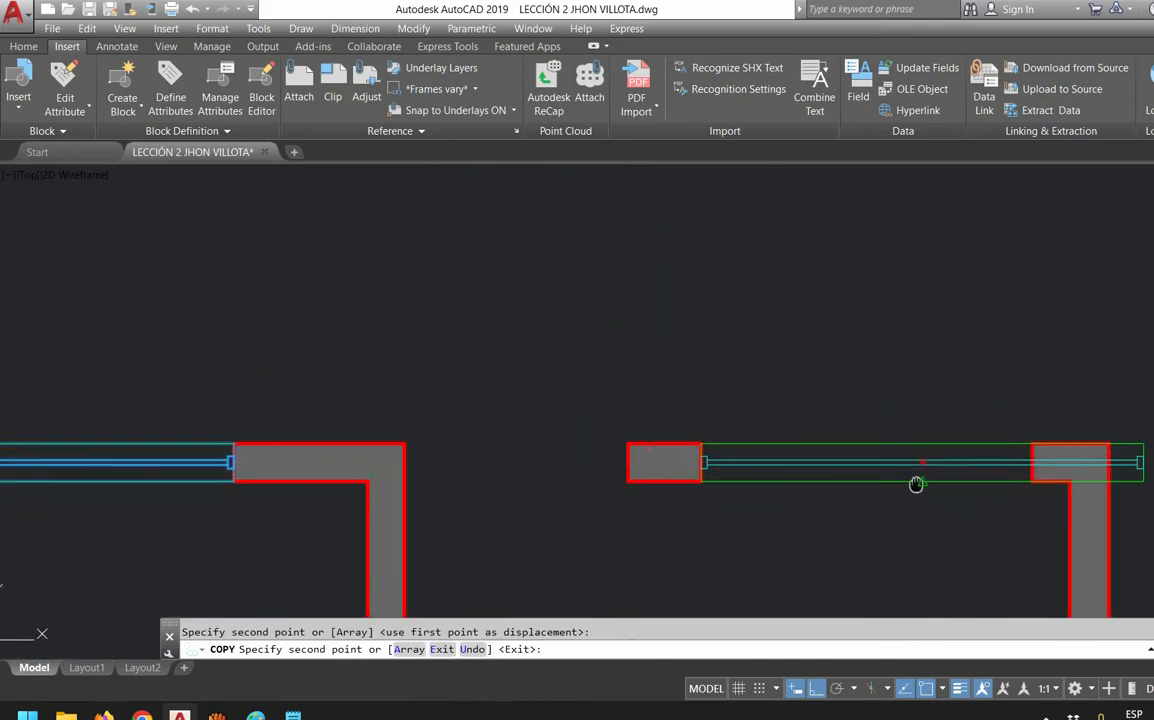
pyautogui.moveTo(958, 476); pyautogui.dragTo(796, 450, button='middle')
pyautogui.press('Escape')
# Shorten the copied window with its stretch grip so its end meets the right wall of the upper-right opening
pyautogui.click(782, 452)
pyautogui.scroll(2, 877, 430)
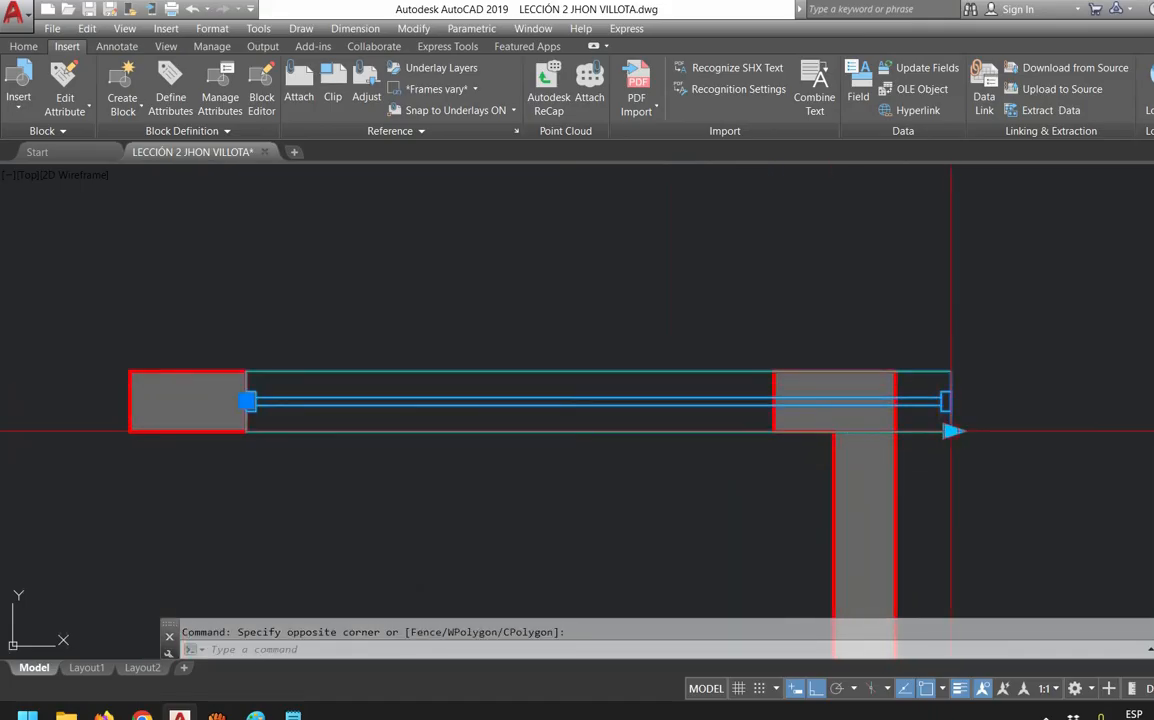
pyautogui.click(951, 431)
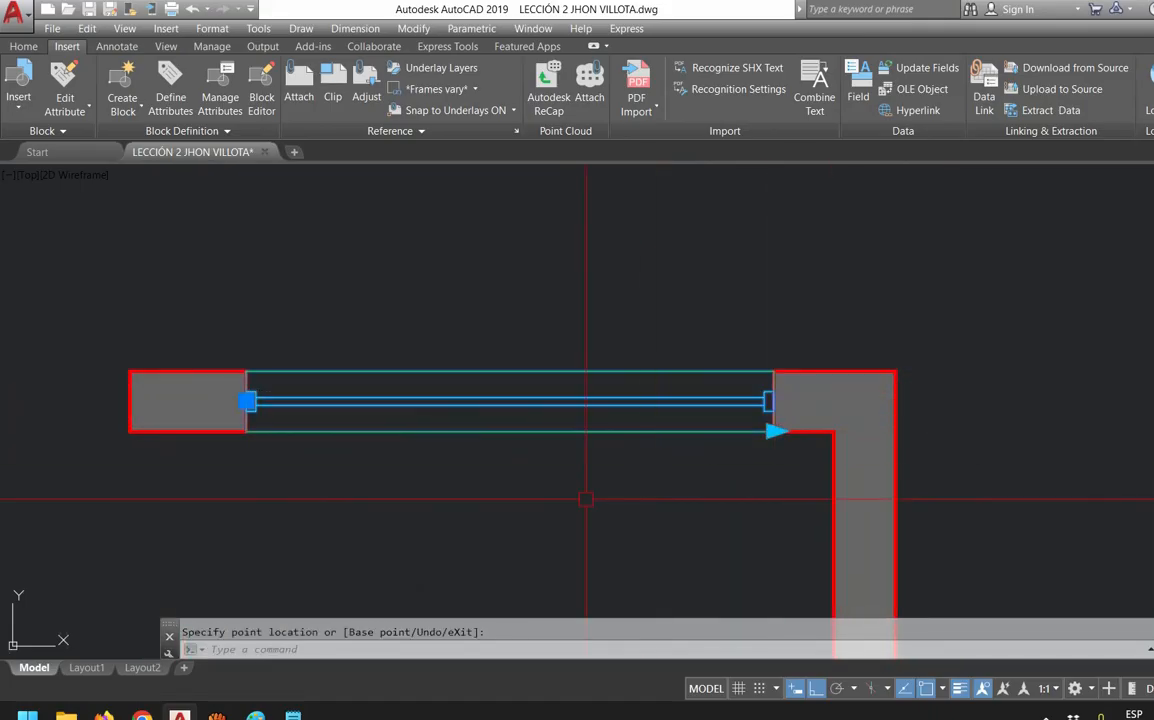
# Copy the shortened window by its left-end midpoint to the right face of the short wall in the lower-right opening
pyautogui.press('Return')
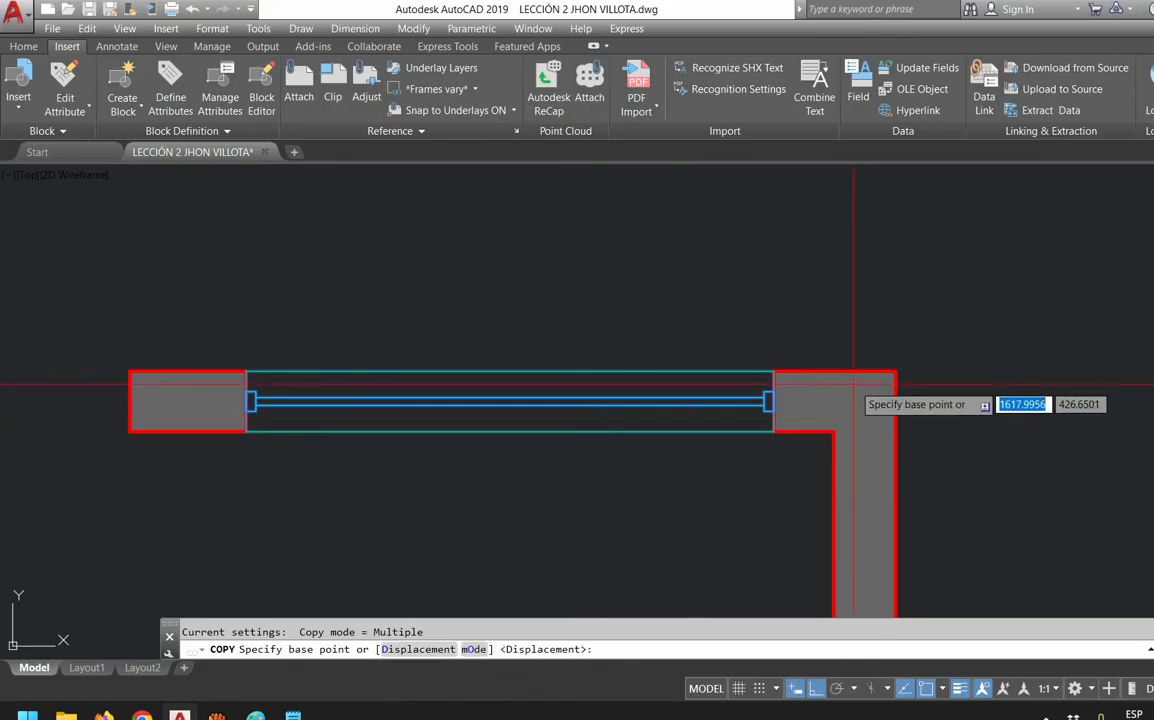
pyautogui.scroll(2, 285, 400)
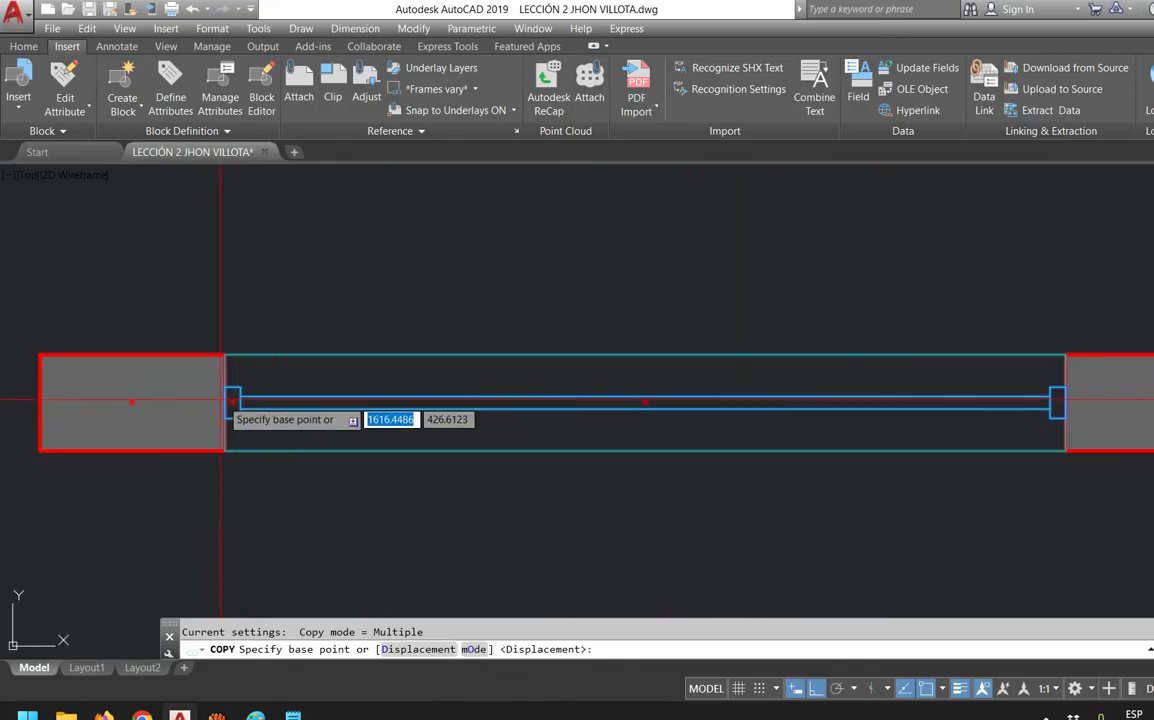
pyautogui.click(225, 401)
pyautogui.scroll(-7, 243, 474)
pyautogui.moveTo(261, 493); pyautogui.dragTo(513, 55, button='middle')
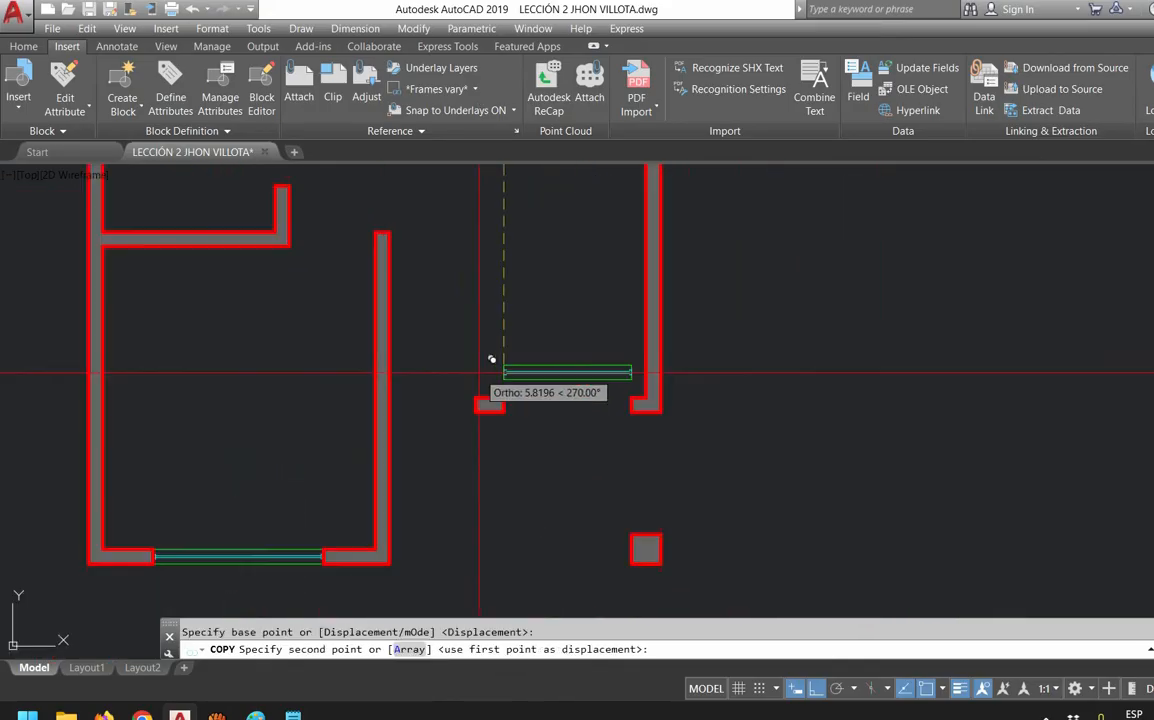
pyautogui.scroll(6, 488, 380)
pyautogui.click(541, 465)
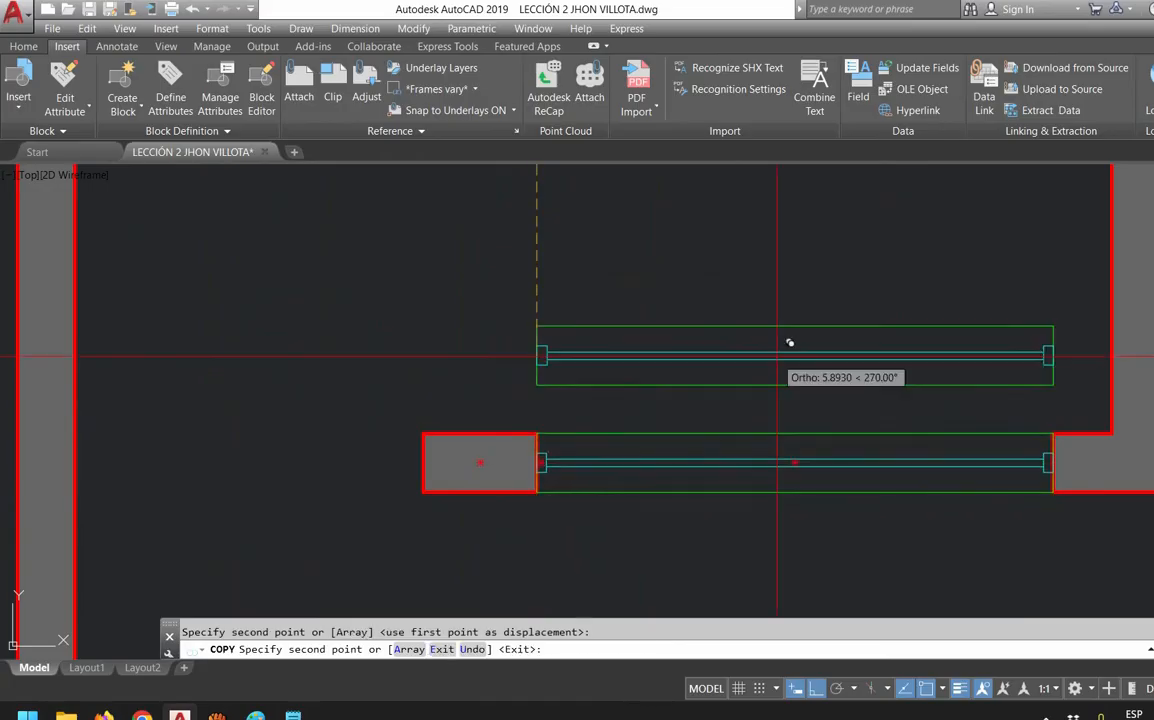
pyautogui.press('Escape')
# Test the stretch grip on the lower-left room's window, extending its end back to the opening's right wall
pyautogui.scroll(-4, 777, 357)
pyautogui.scroll(-5, 640, 365)
pyautogui.scroll(6, 577, 381)
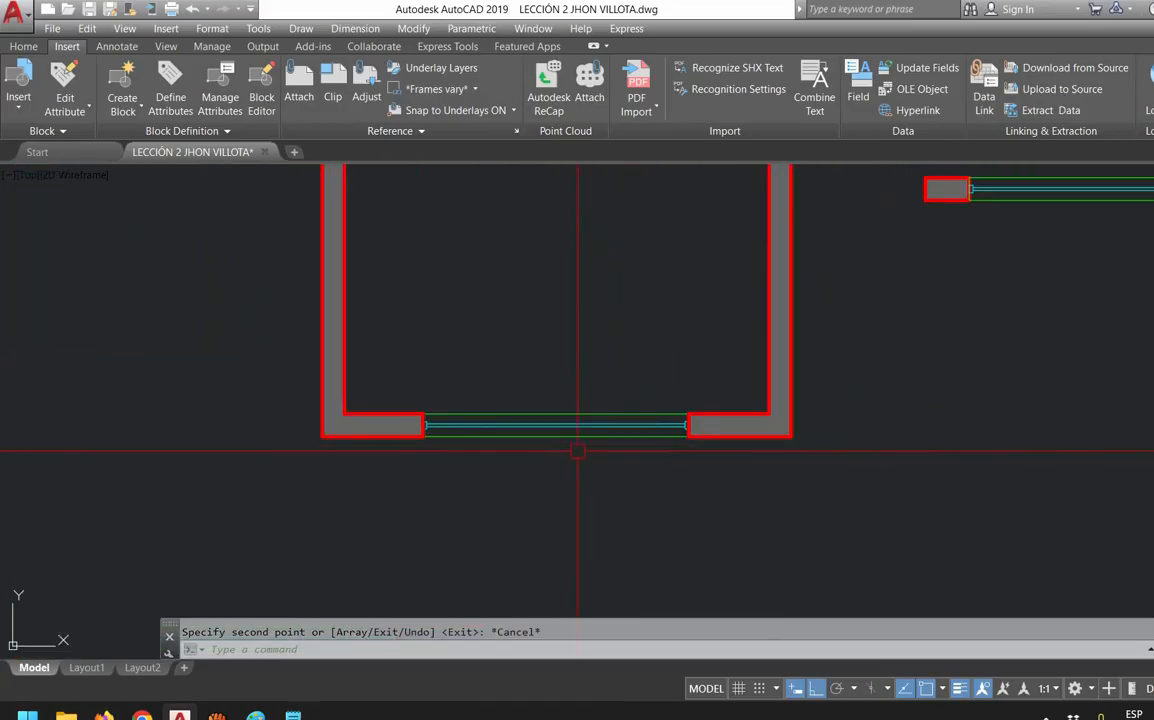
pyautogui.click(585, 430)
pyautogui.scroll(4, 690, 440)
pyautogui.click(547, 356)
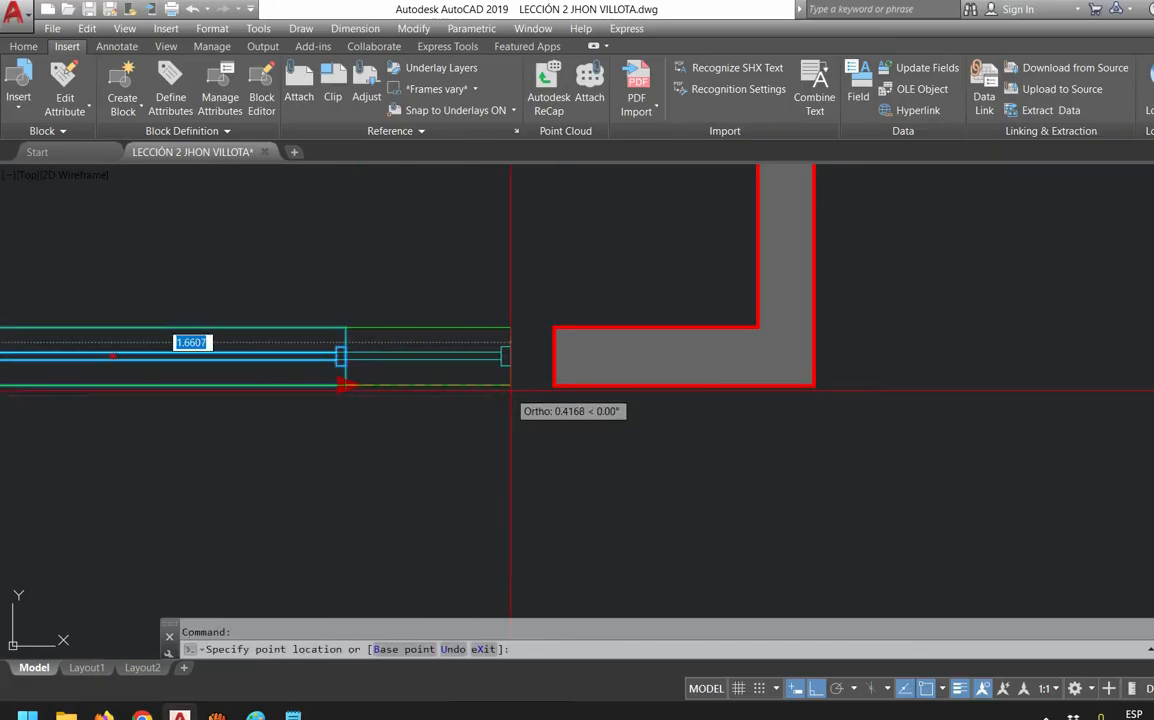
pyautogui.scroll(-4, 541, 437)
pyautogui.scroll(-2, 541, 437)
pyautogui.press('Escape')
pyautogui.moveTo(608, 372); pyautogui.dragTo(647, 529, button='middle')
pyautogui.scroll(6, 559, 325)
pyautogui.click(558, 325)
pyautogui.click(538, 270)
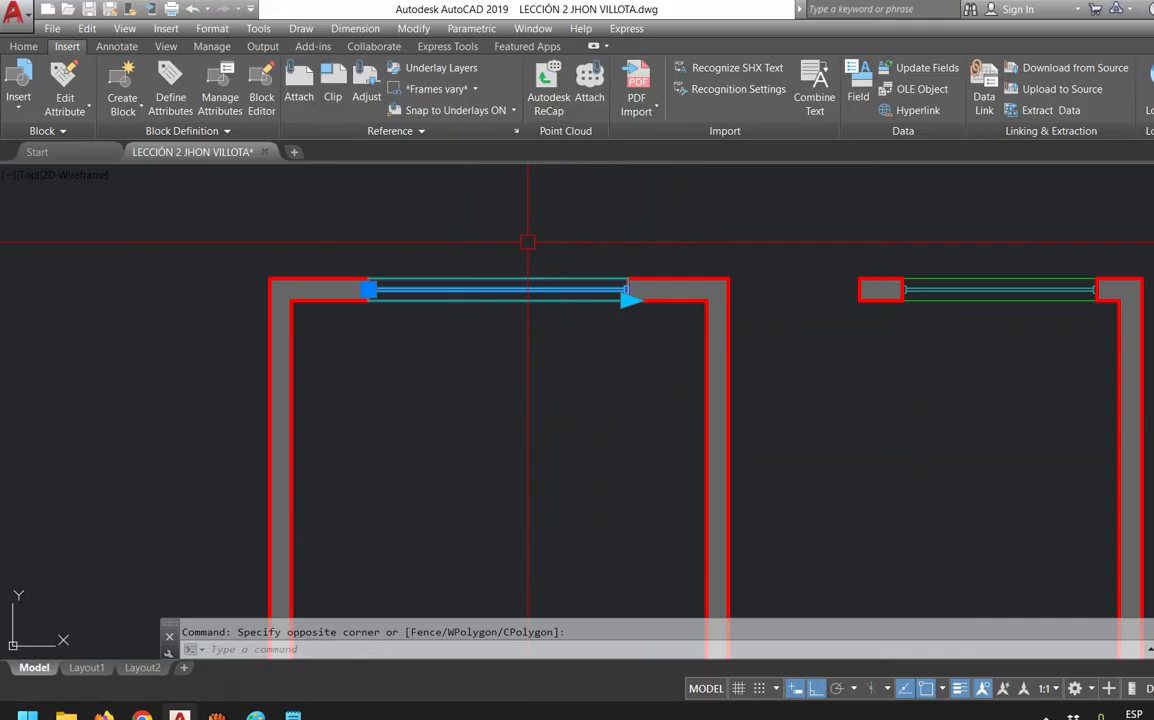
pyautogui.press('Escape')
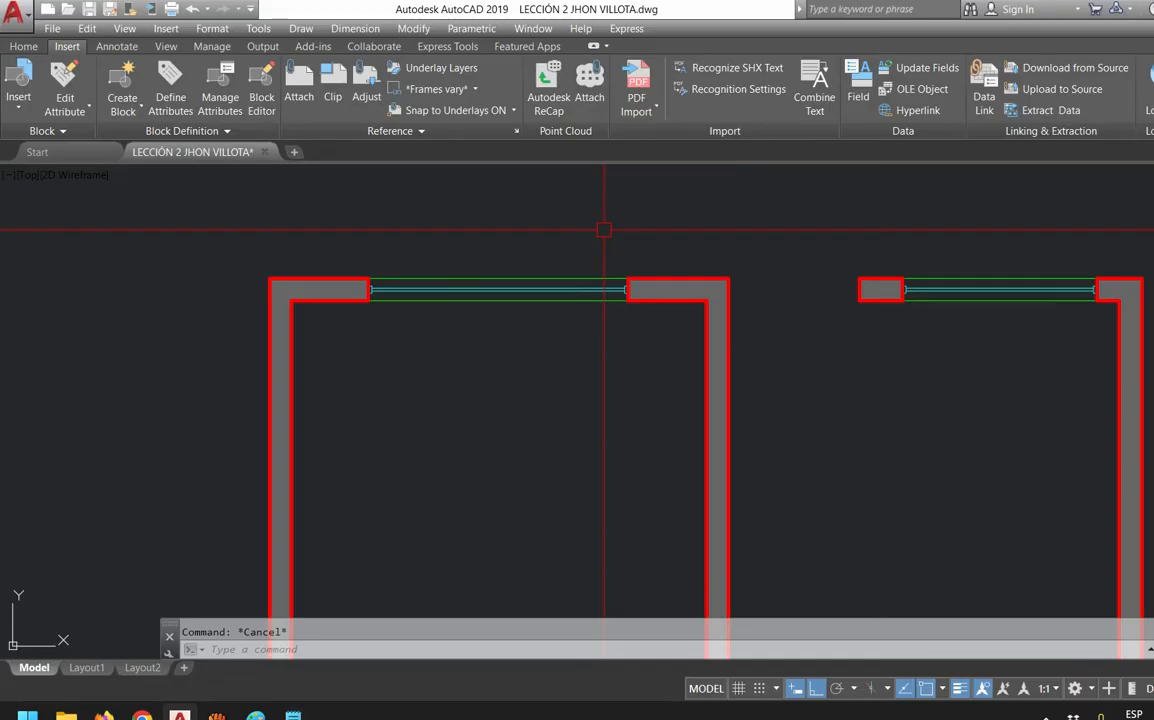
# Open the layer properties manager and turn off the VENTANAS layer, briefly toggling MURO BAJO off and on
pyautogui.scroll(-2, 702, 234)
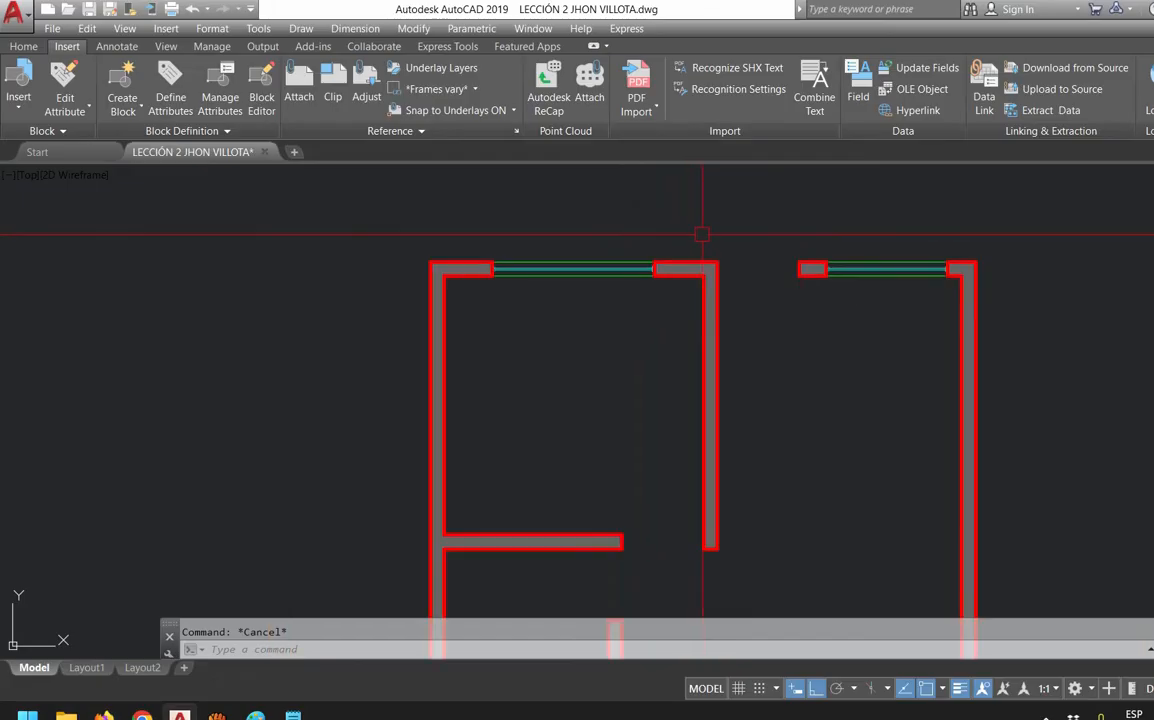
pyautogui.click(22, 45)
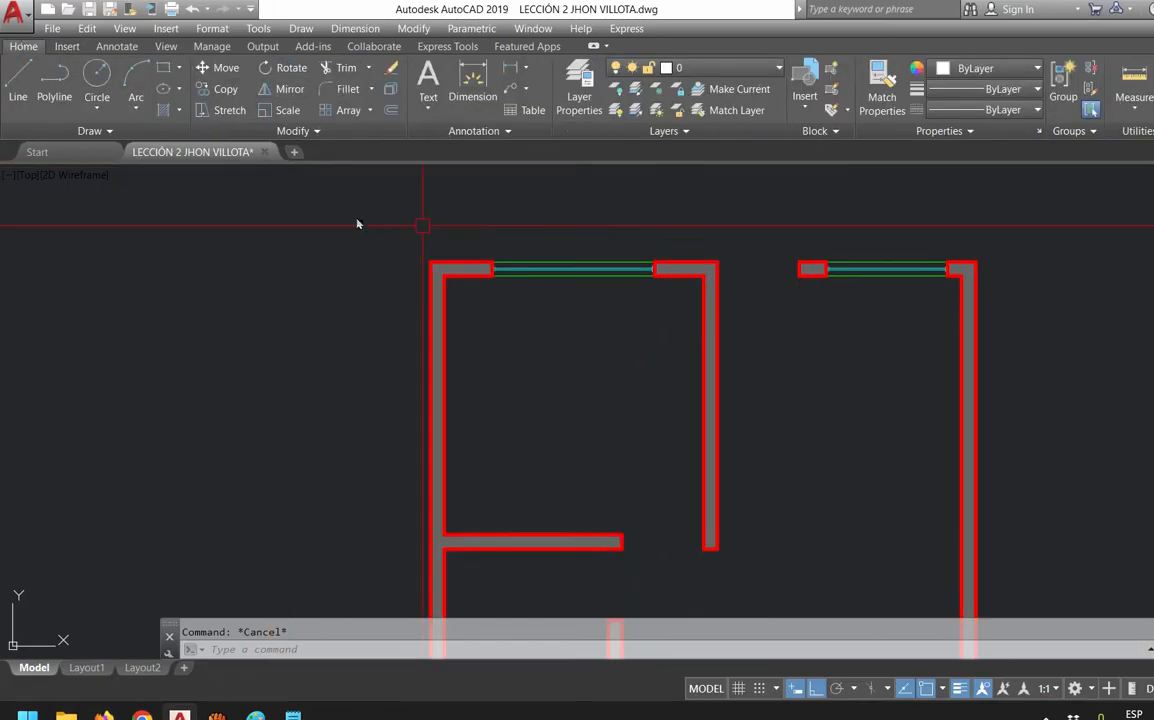
pyautogui.scroll(-4, 596, 390)
pyautogui.scroll(3, 689, 525)
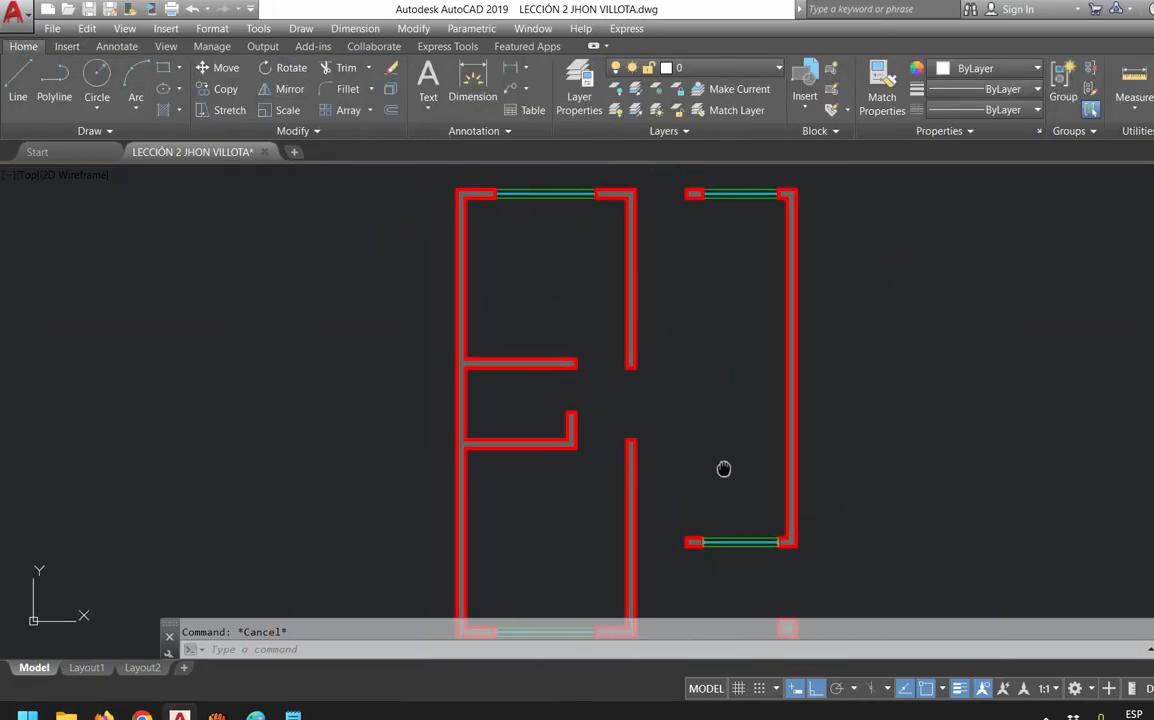
pyautogui.moveTo(385, 185); pyautogui.dragTo(423, 243, button='middle')
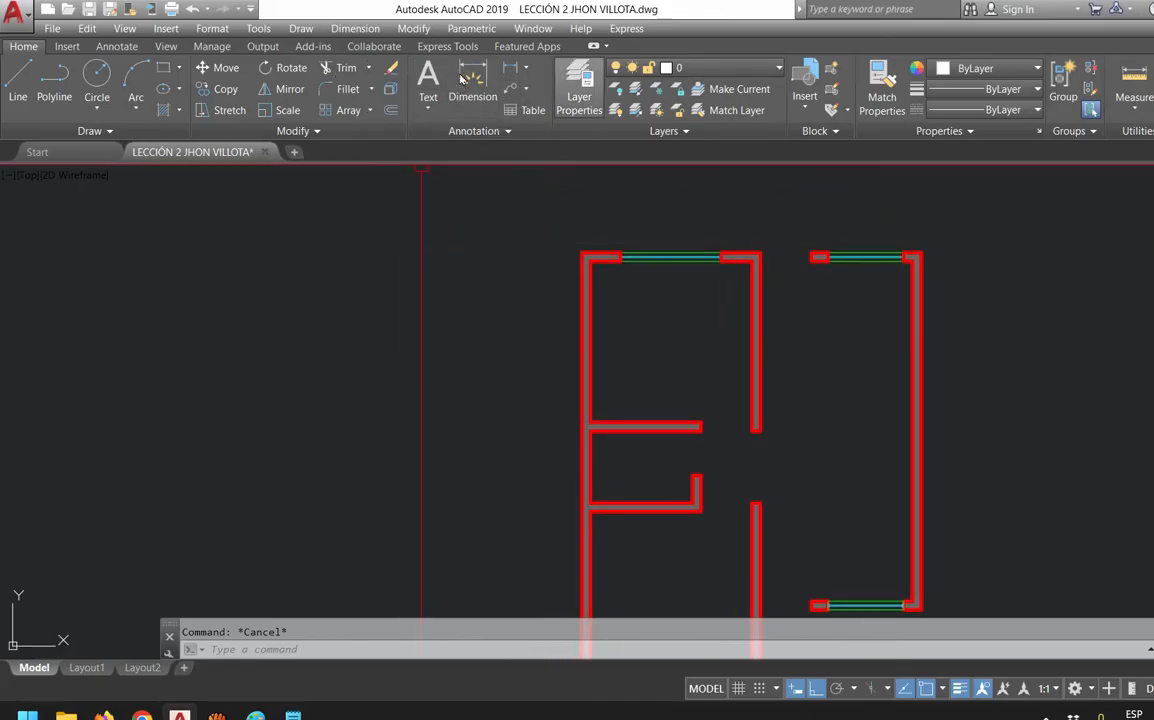
pyautogui.click(579, 92)
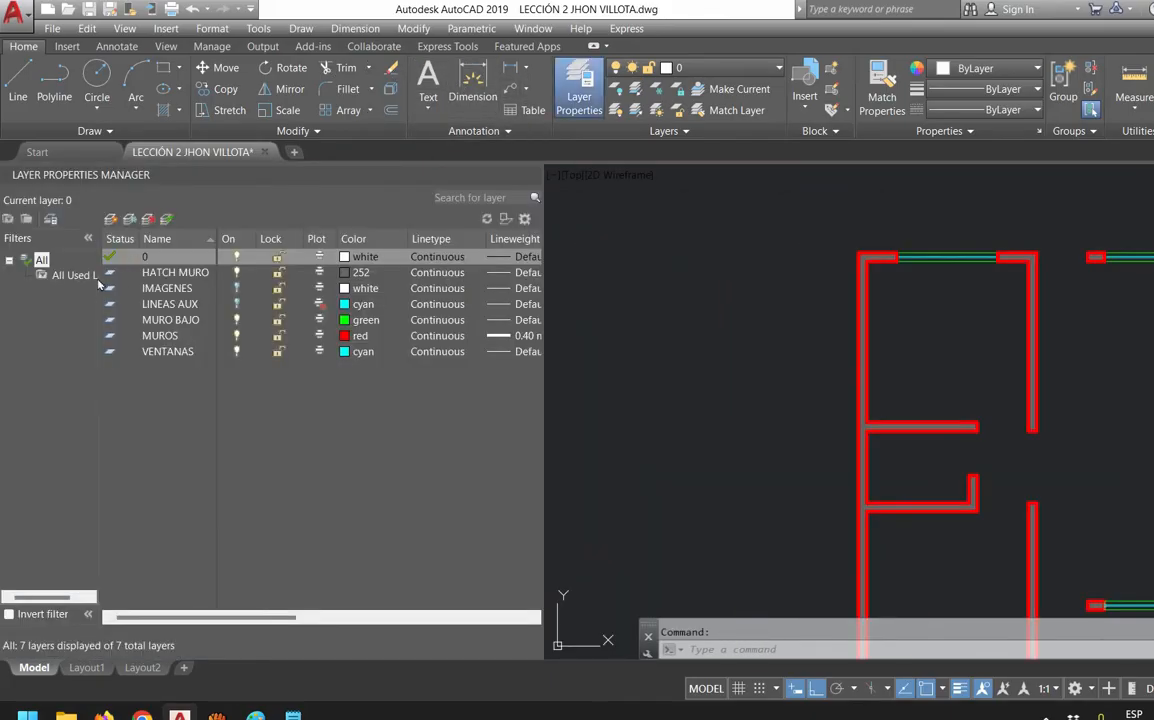
pyautogui.click(940, 258)
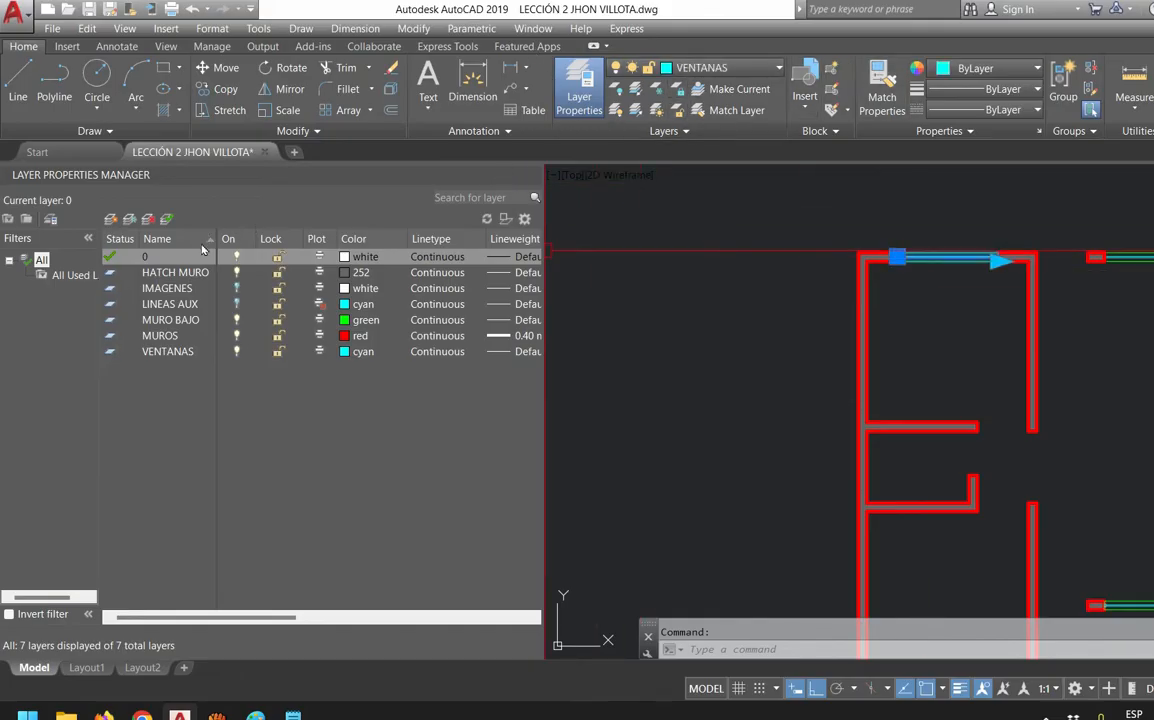
pyautogui.press('Escape')
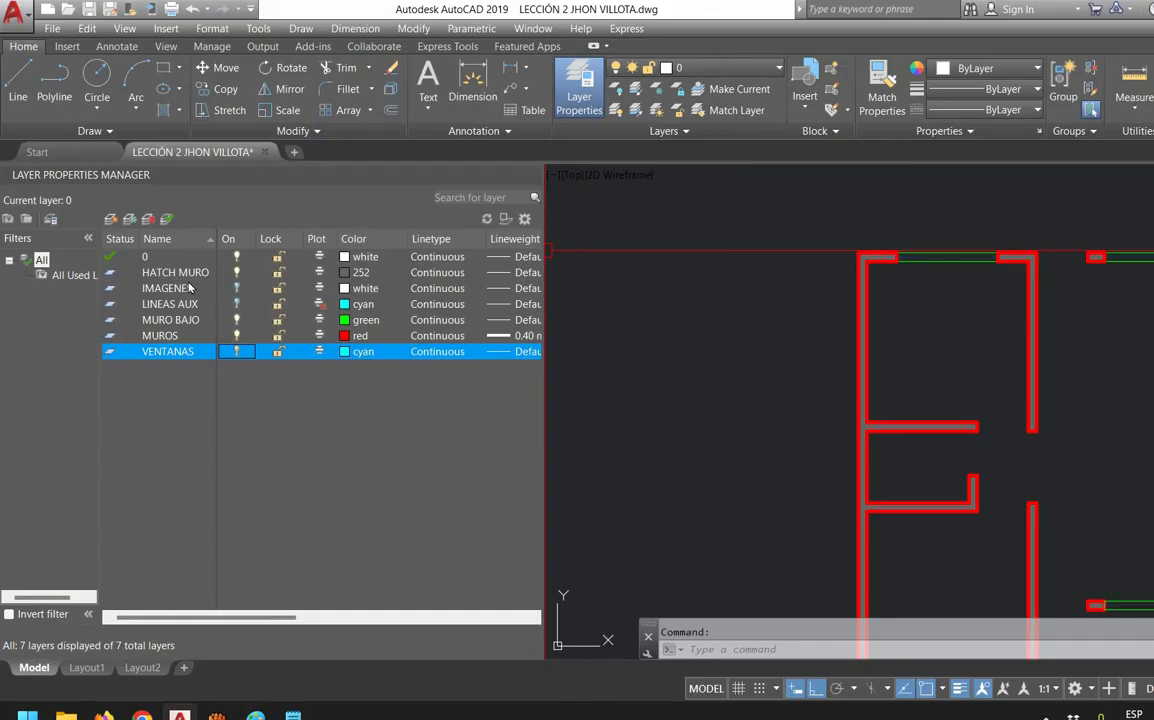
pyautogui.click(237, 320)
pyautogui.click(237, 320)
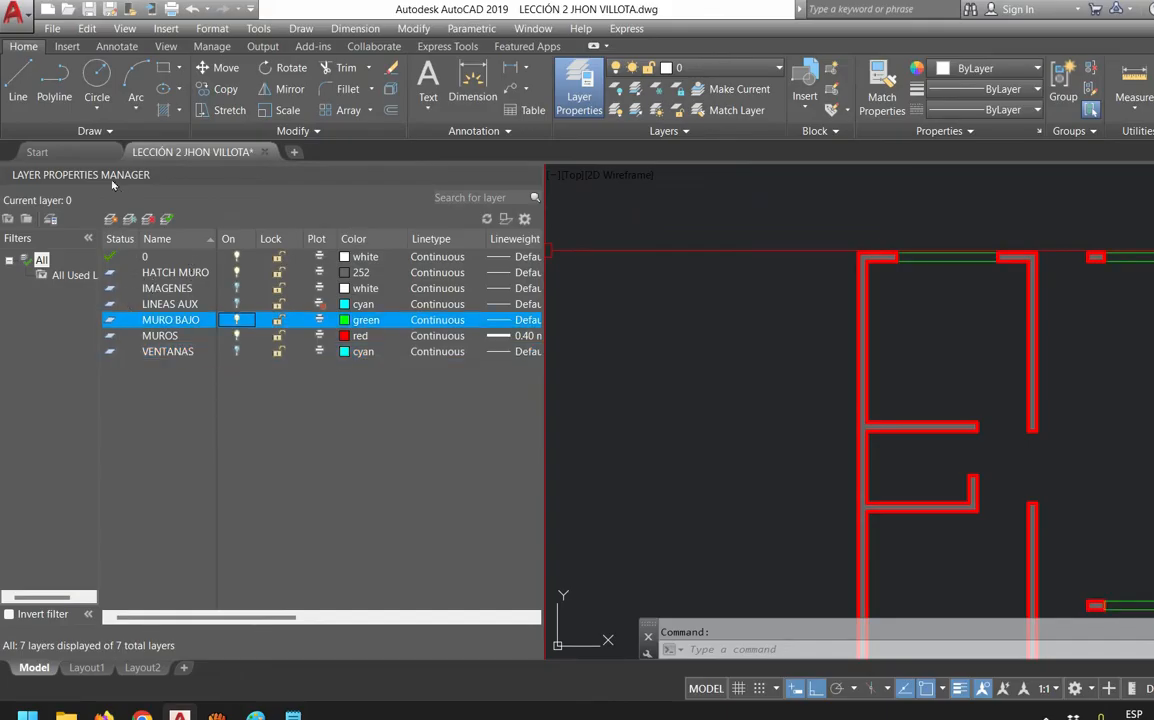
# Create a cyan layer named PUERTAS and make it the current layer
pyautogui.click(111, 219)
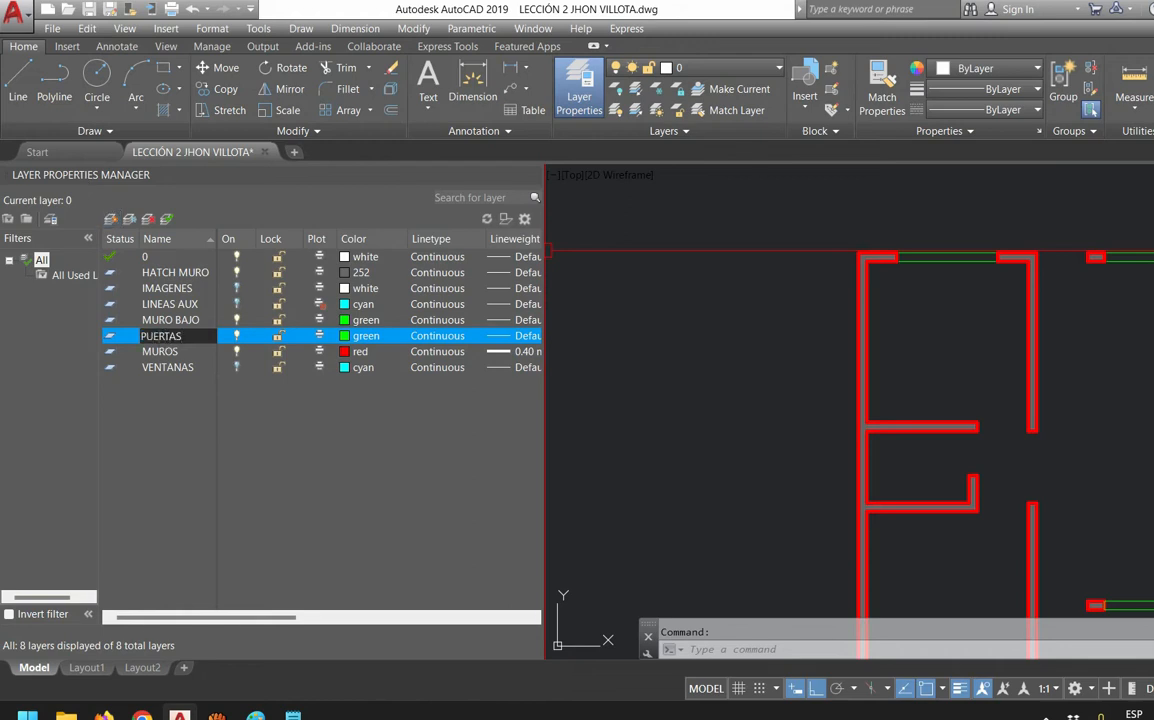
pyautogui.write('PUERTAS')
pyautogui.press('Return')
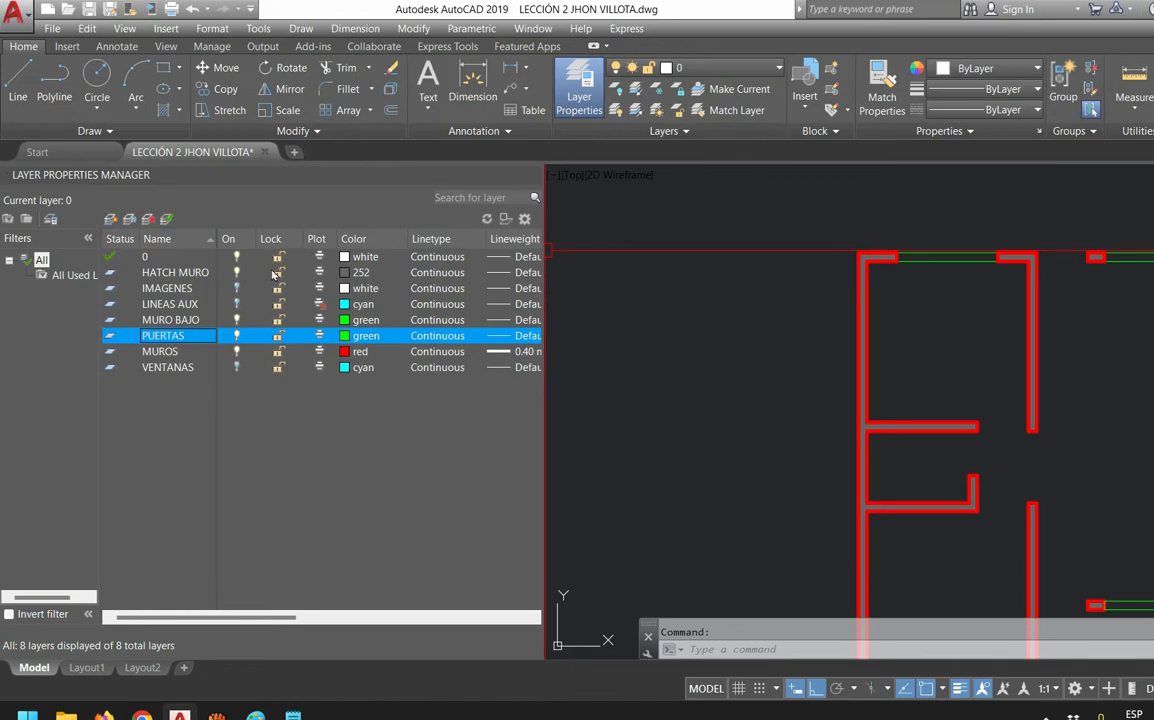
pyautogui.click(360, 335)
pyautogui.click(673, 548)
pyautogui.press('Return')
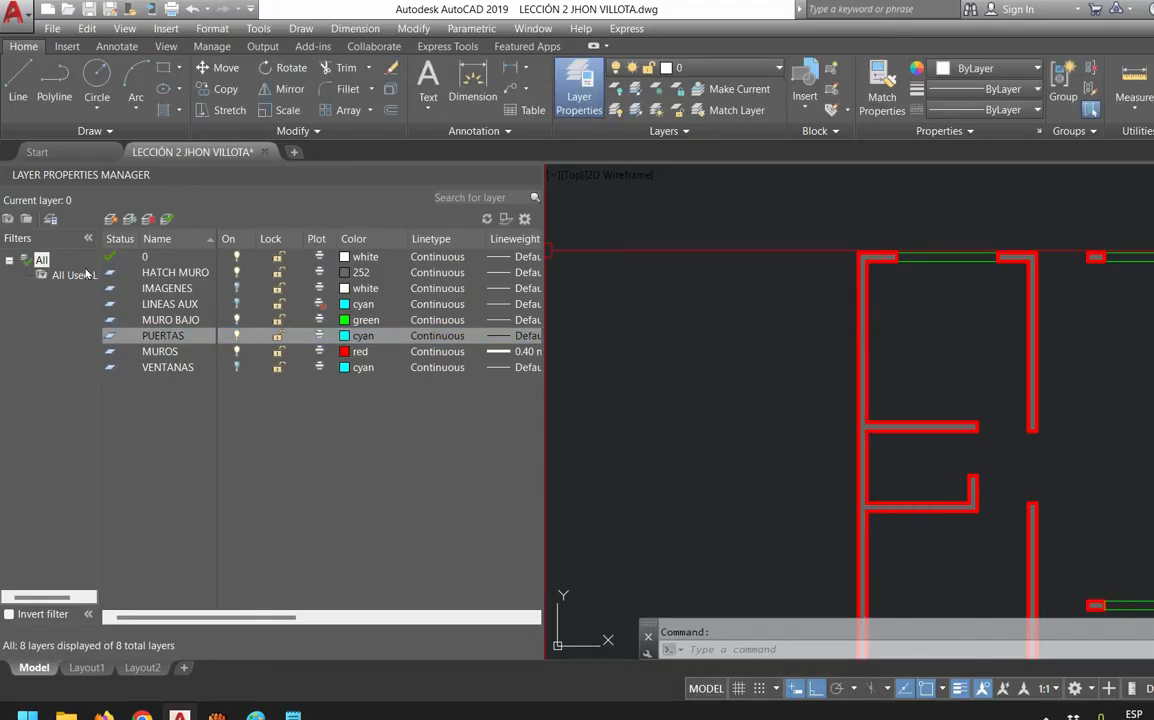
pyautogui.doubleClick(444, 331)
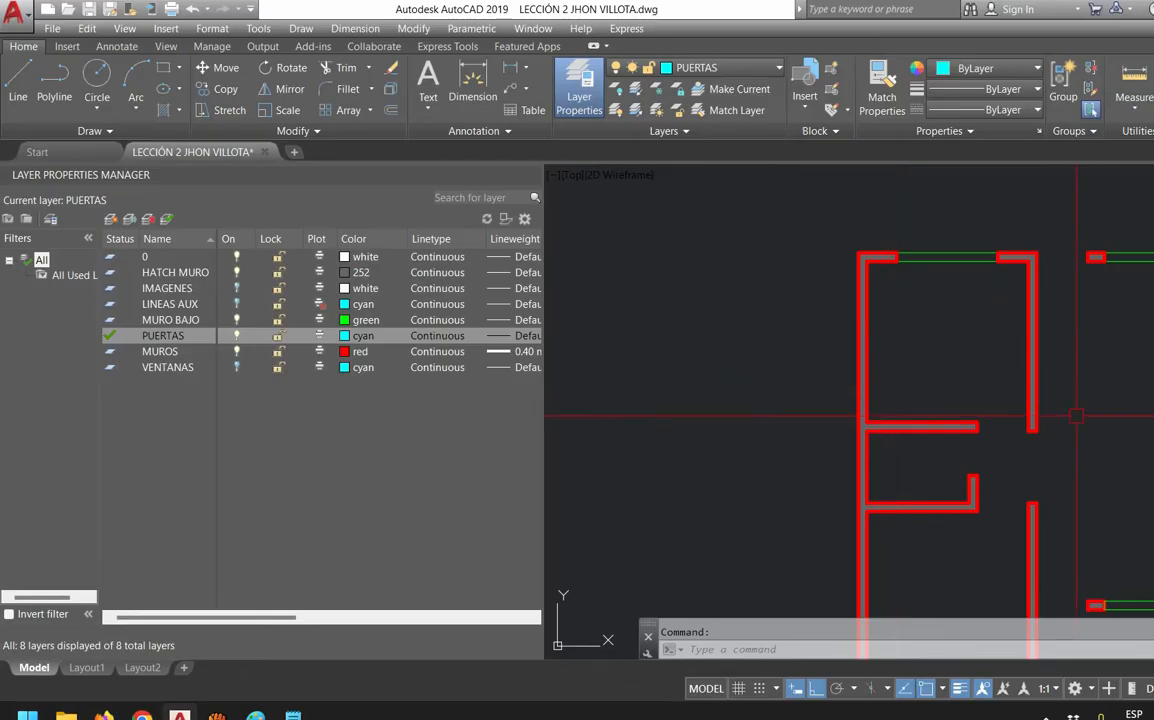
pyautogui.scroll(5, 1035, 255)
pyautogui.moveTo(1030, 257); pyautogui.dragTo(840, 257, button='middle')
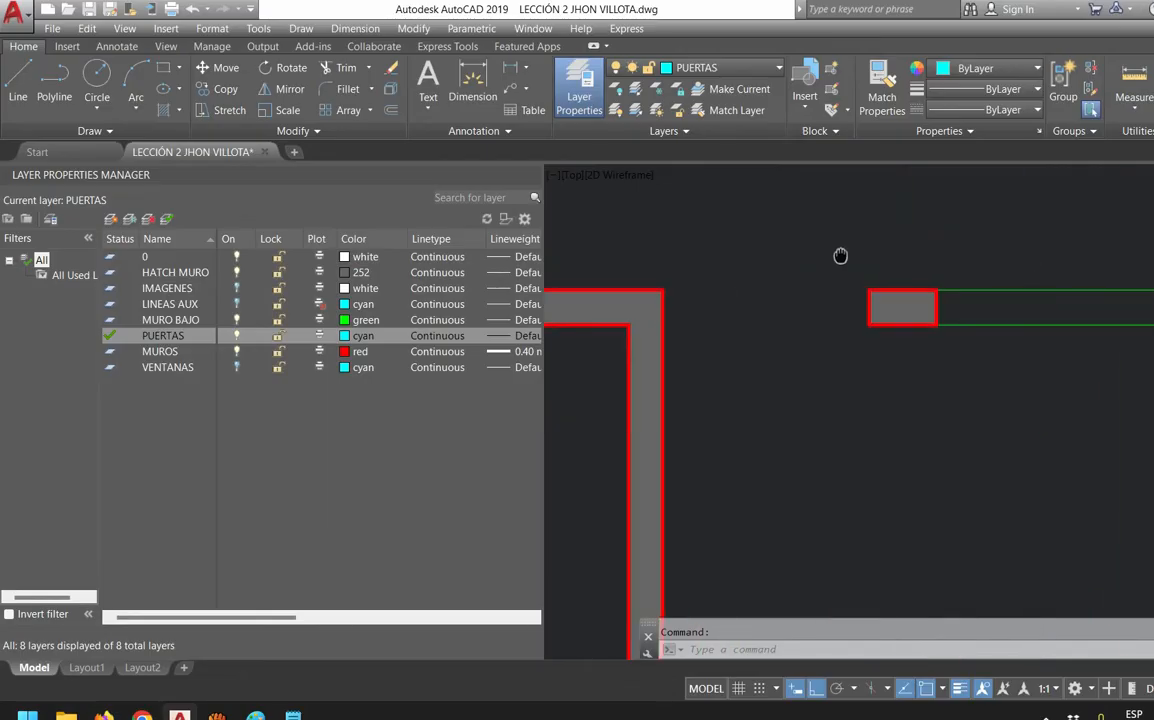
pyautogui.scroll(-2, 839, 253)
pyautogui.scroll(2, 830, 258)
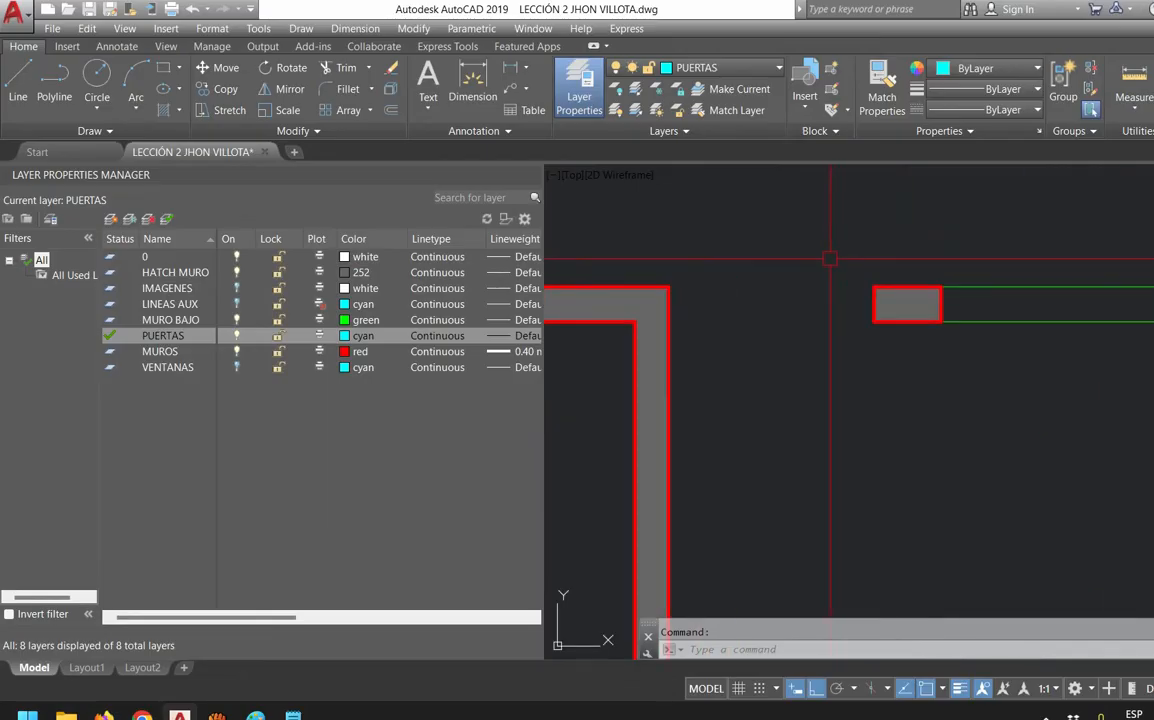
pyautogui.scroll(2, 832, 312)
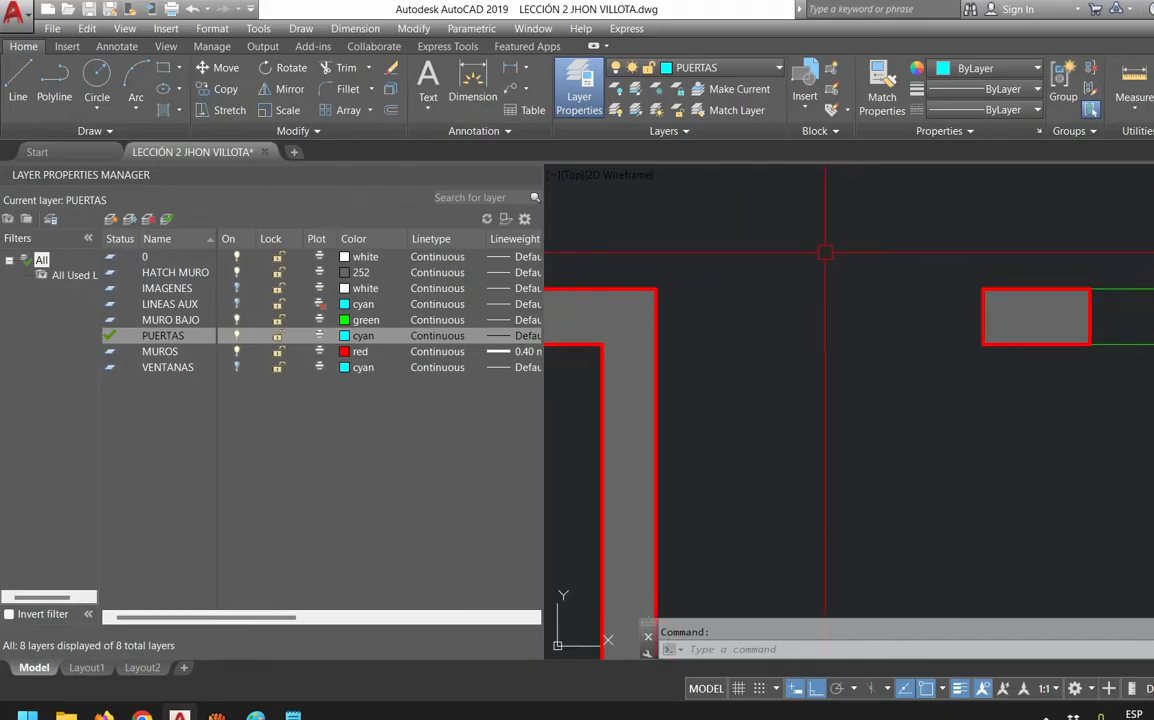
pyautogui.write('p')
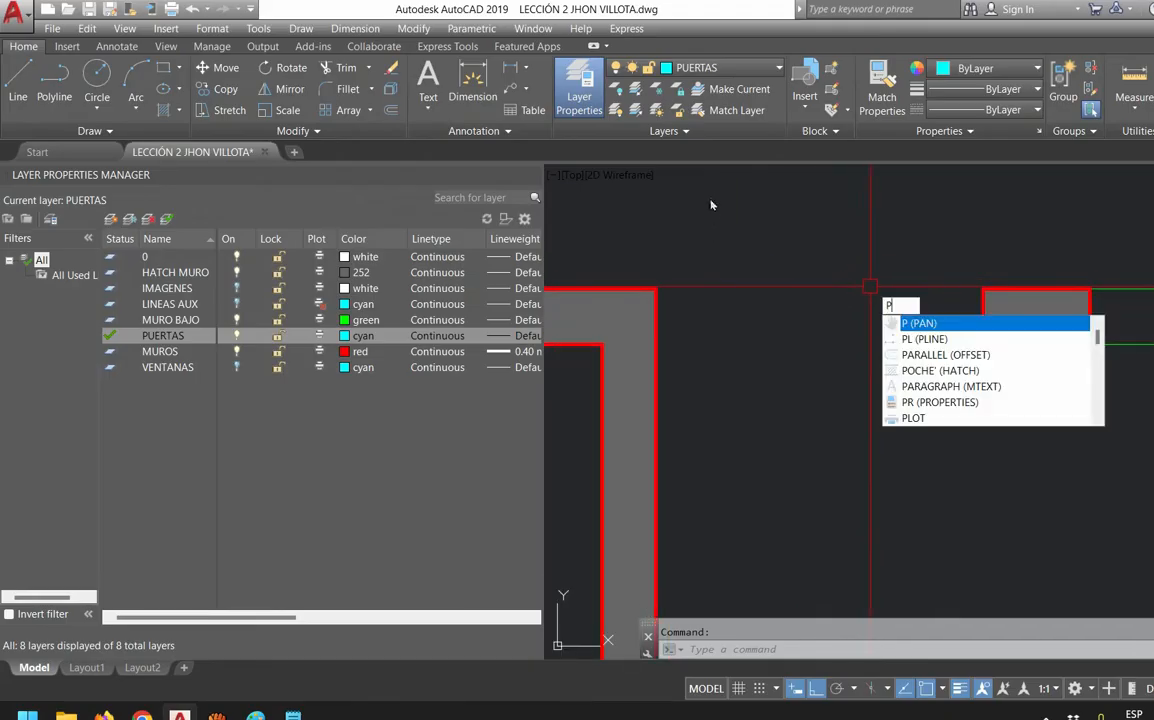
pyautogui.click(874, 305)
pyautogui.press('Escape')
pyautogui.scroll(-2, 874, 305)
pyautogui.moveTo(880, 422)
pyautogui.mouseDown(button='middle')
pyautogui.moveTo(954, 358)
pyautogui.moveTo(867, 404)
pyautogui.mouseUp(button='middle')
pyautogui.scroll(-6, 868, 403)
pyautogui.moveTo(868, 500); pyautogui.dragTo(868, 379, button='middle')
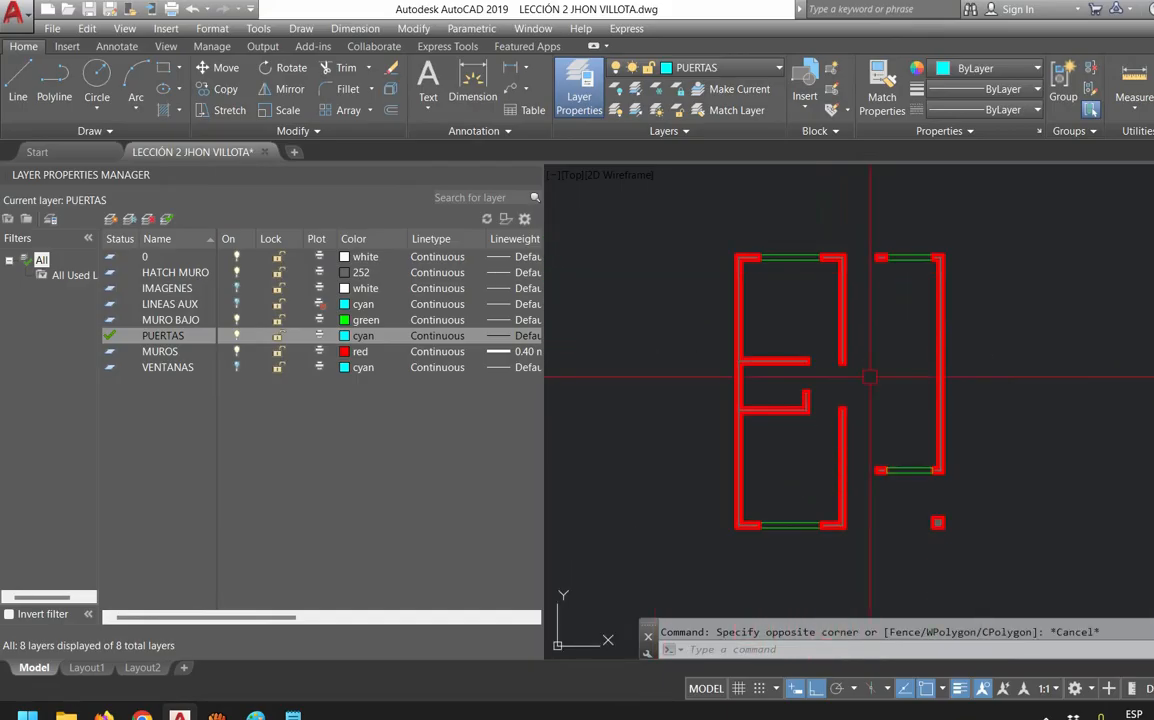
pyautogui.scroll(7, 849, 482)
pyautogui.moveTo(994, 384); pyautogui.dragTo(868, 440, button='middle')
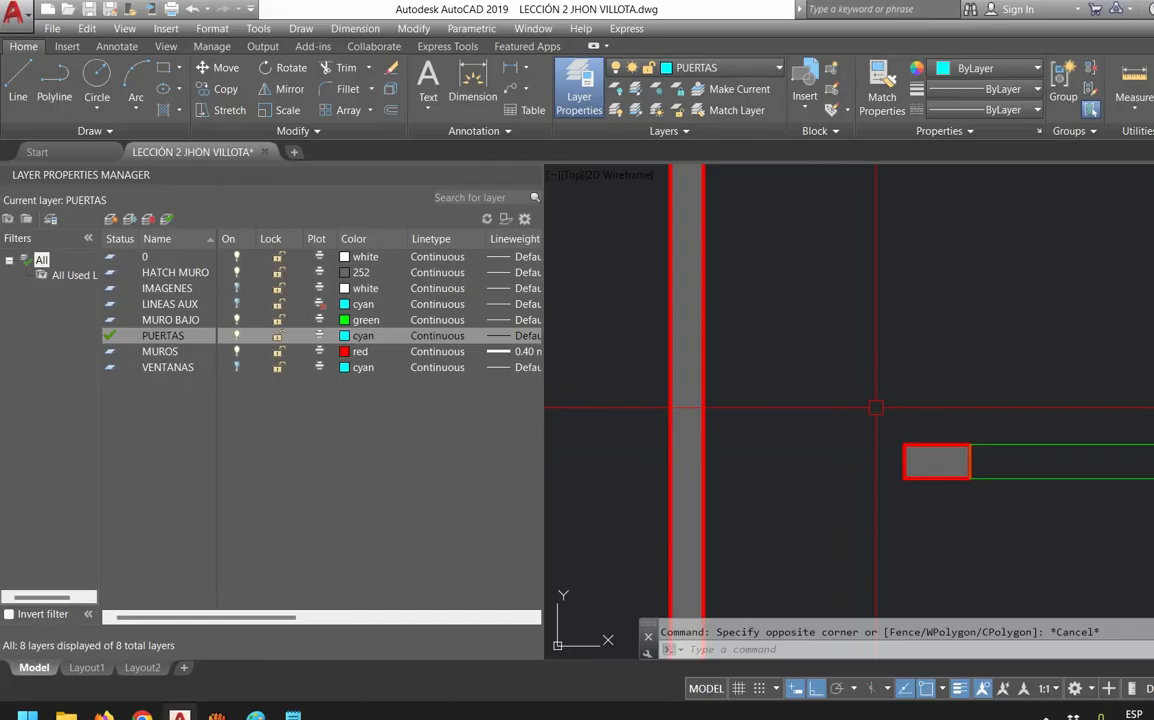
pyautogui.write('pl')
pyautogui.press('Return')
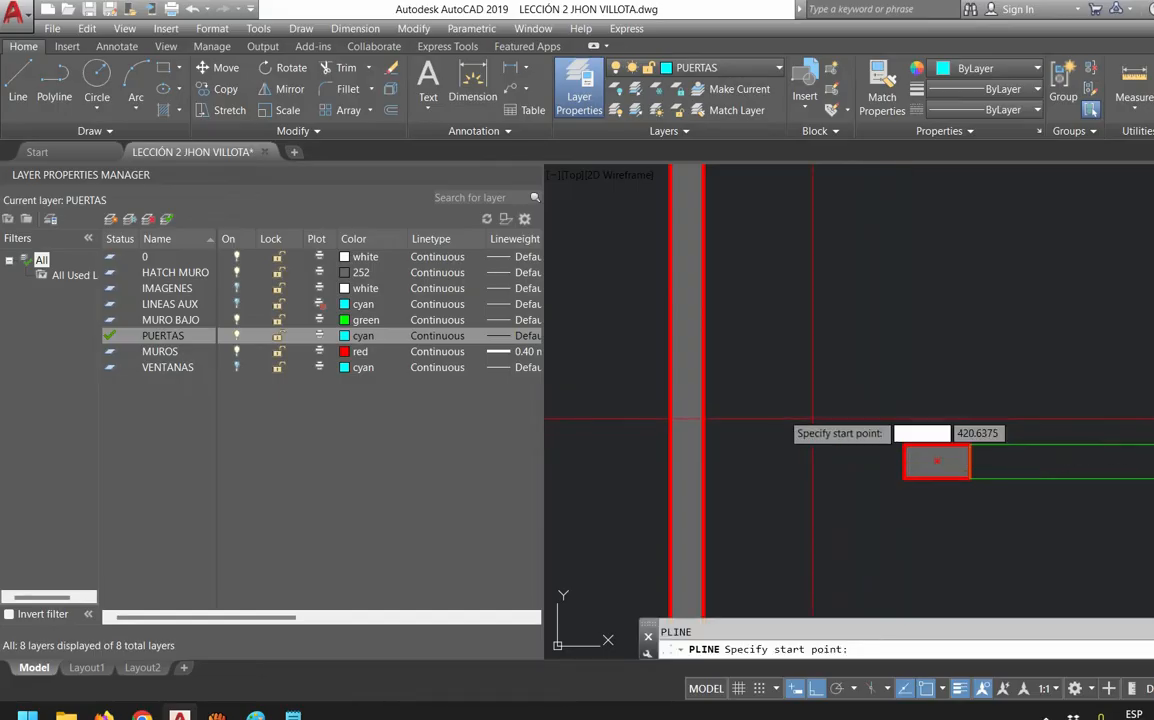
pyautogui.press('Escape')
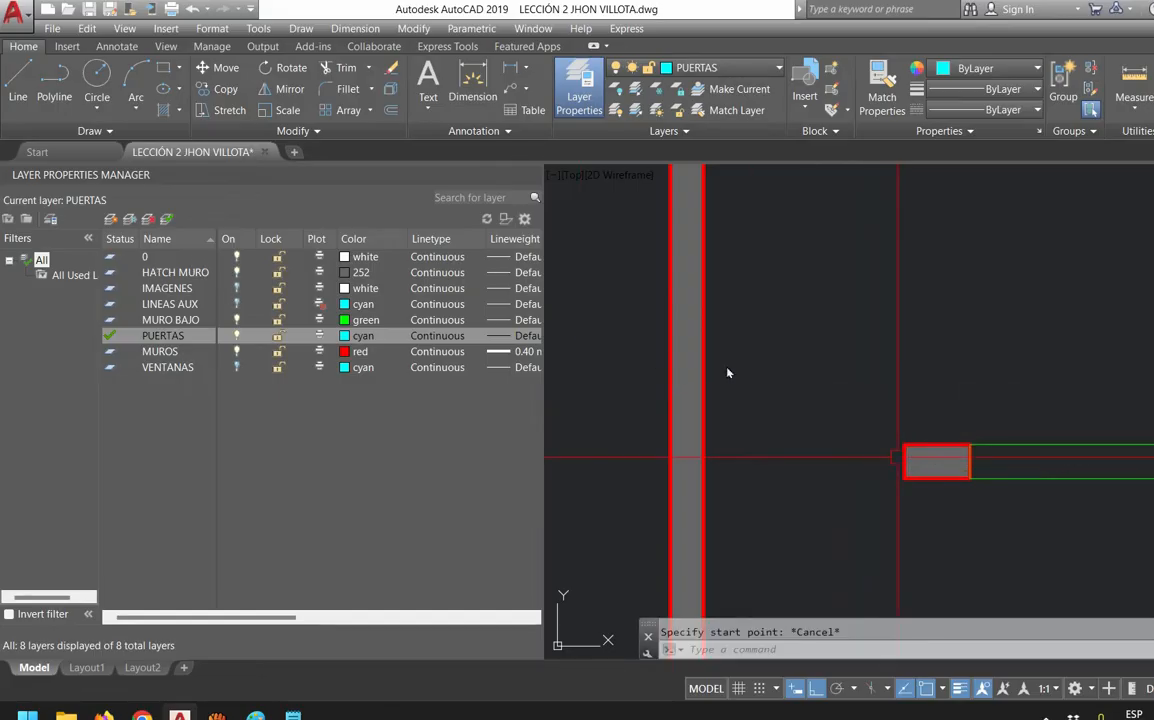
# Start a door jamb polyline from the short wall's upper-left corner down to its lower-left corner, extending it 0.05 into the opening
pyautogui.scroll(2, 935, 461)
pyautogui.moveTo(777, 461); pyautogui.dragTo(887, 461, button='middle')
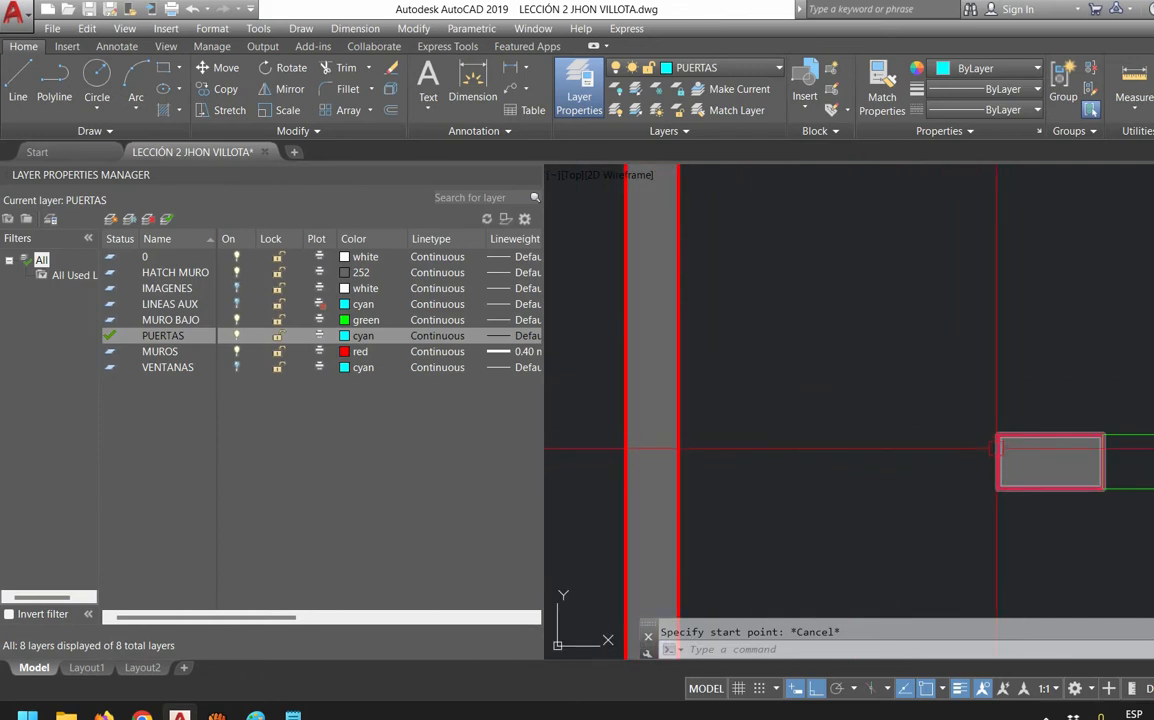
pyautogui.moveTo(1002, 462)
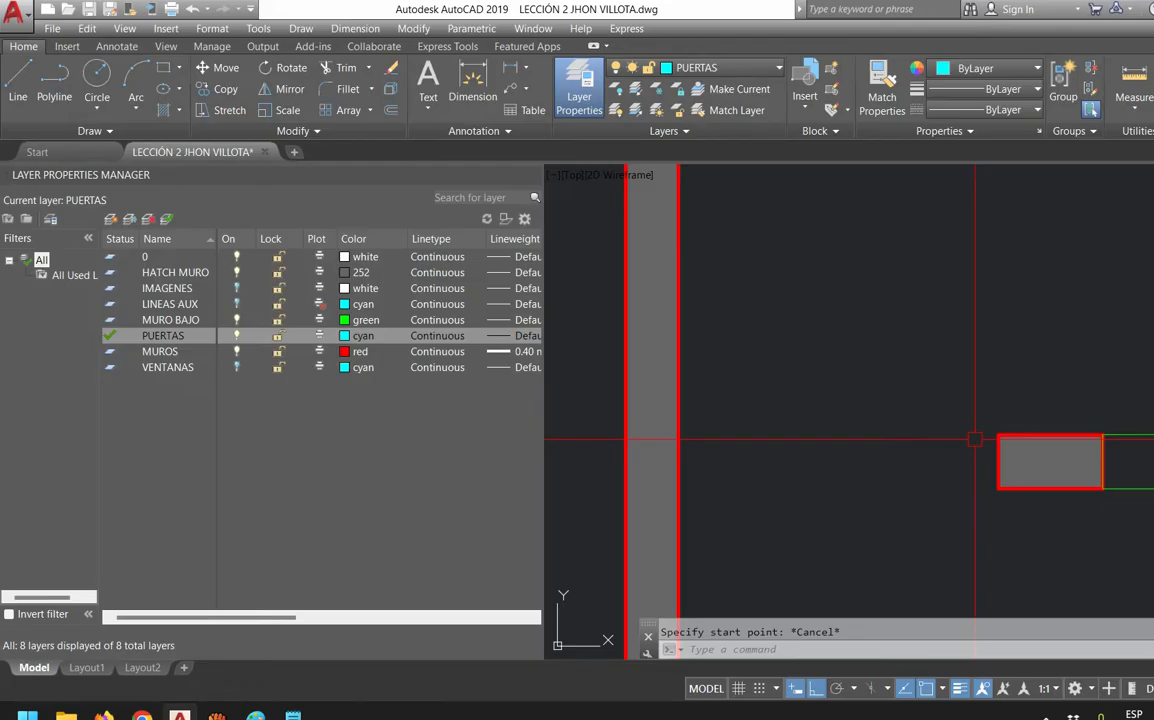
pyautogui.write('pl')
pyautogui.press('Return')
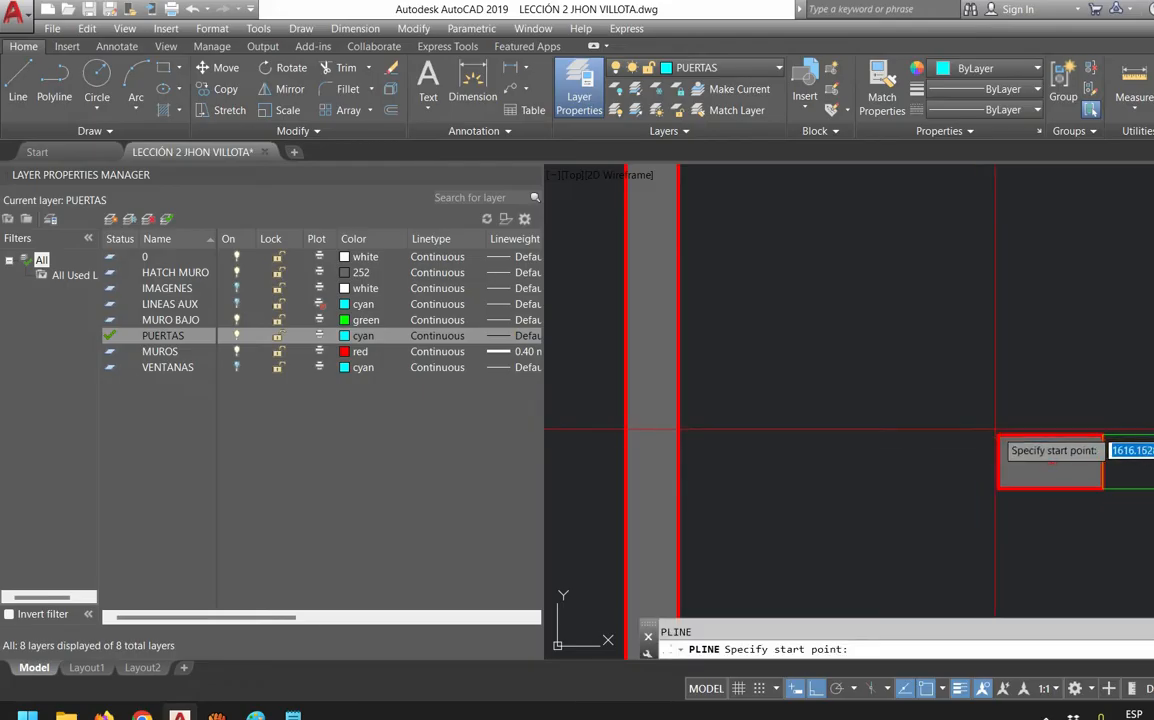
pyautogui.click(999, 435)
pyautogui.scroll(2, 1020, 497)
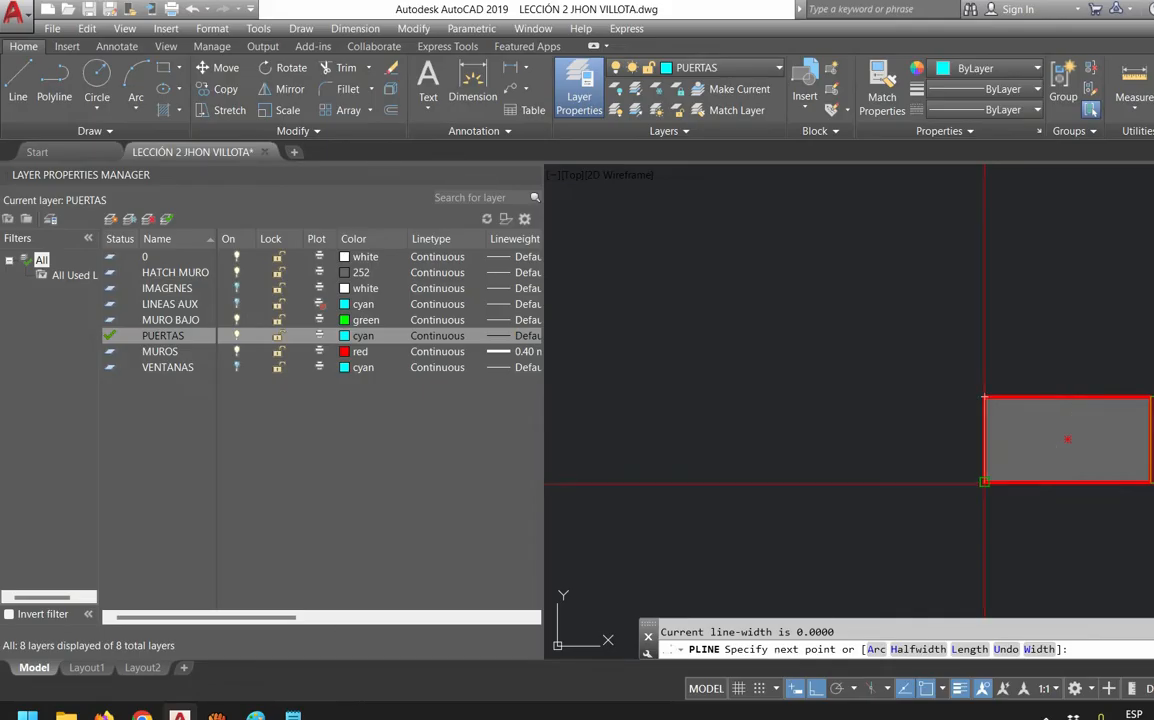
pyautogui.click(985, 482)
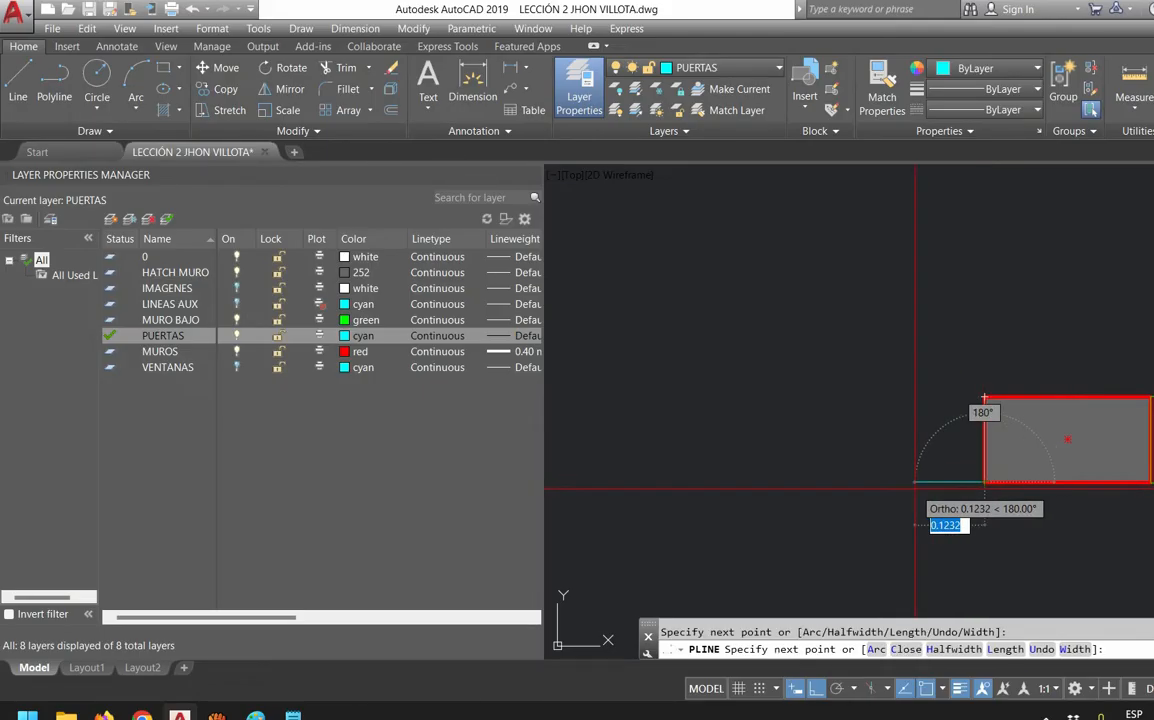
pyautogui.write('0.05')
pyautogui.press('Return')
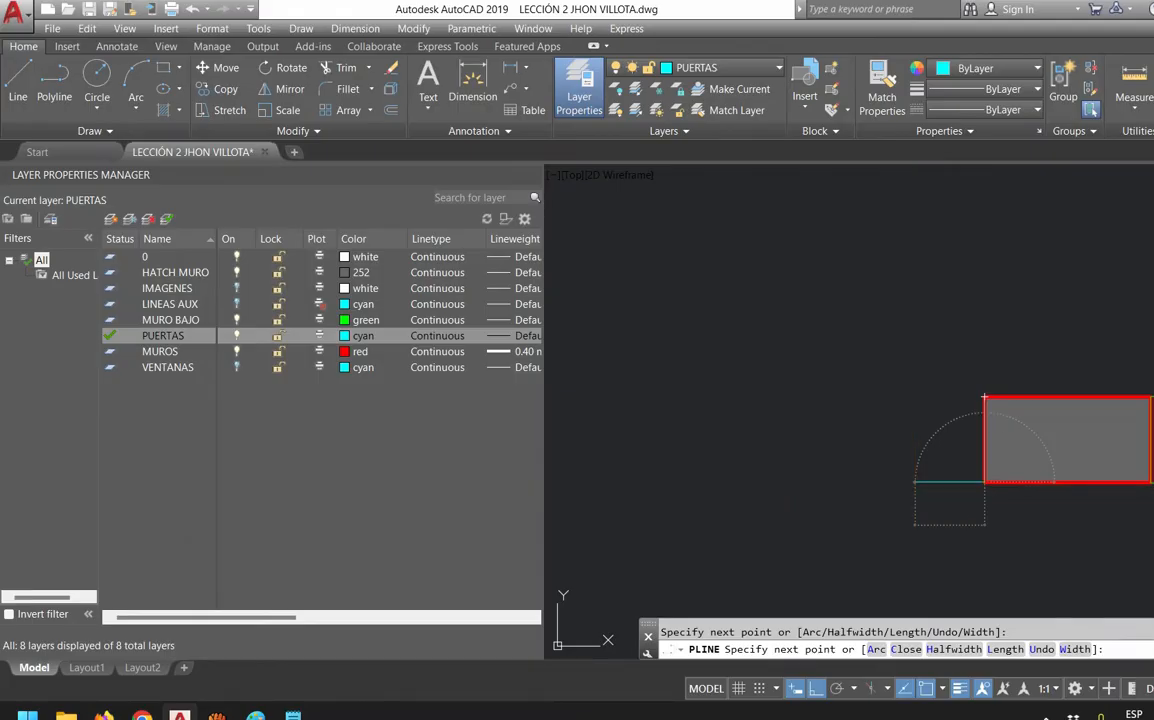
# Finish the stepped jamb outline, rising to the wall end's mid-height, stepping in to half width, continuing to the wall's top edge and closing it
pyautogui.scroll(3, 987, 394)
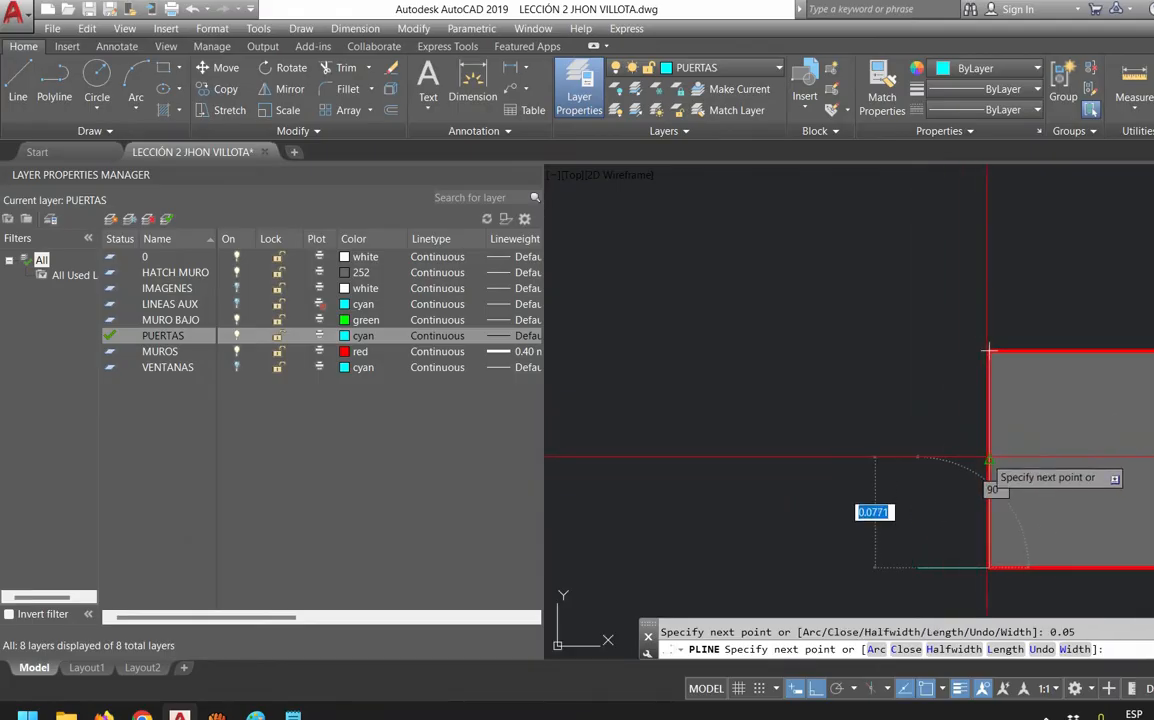
pyautogui.click(938, 460)
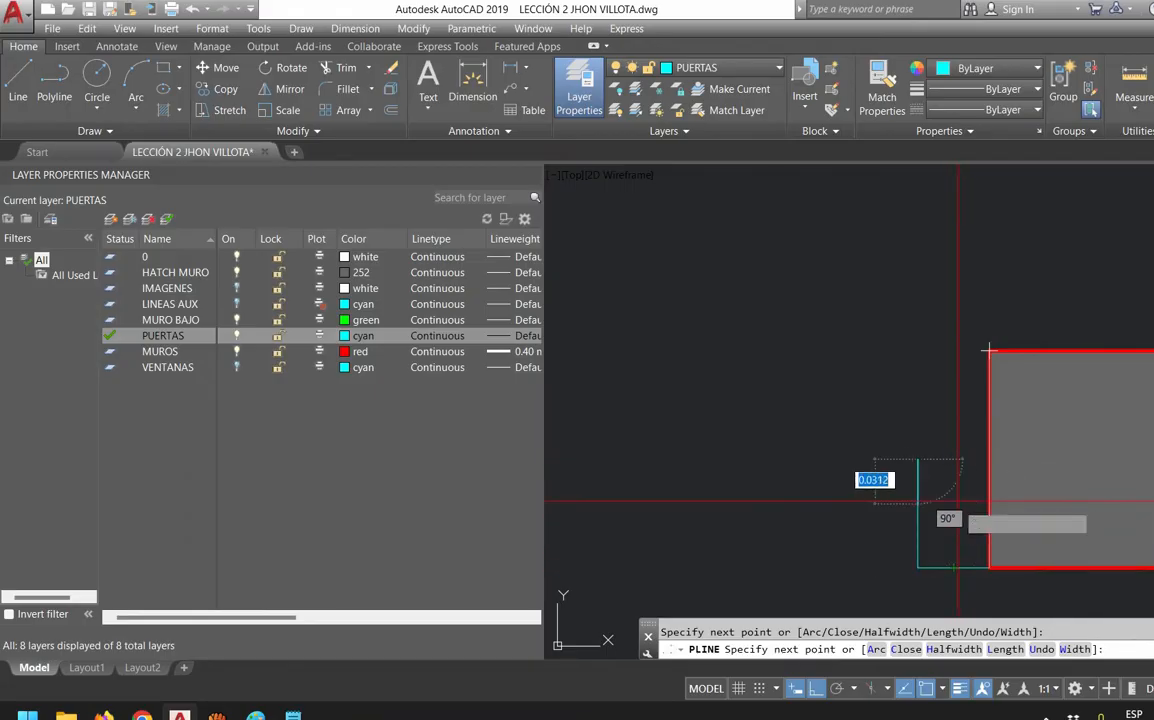
pyautogui.click(953, 460)
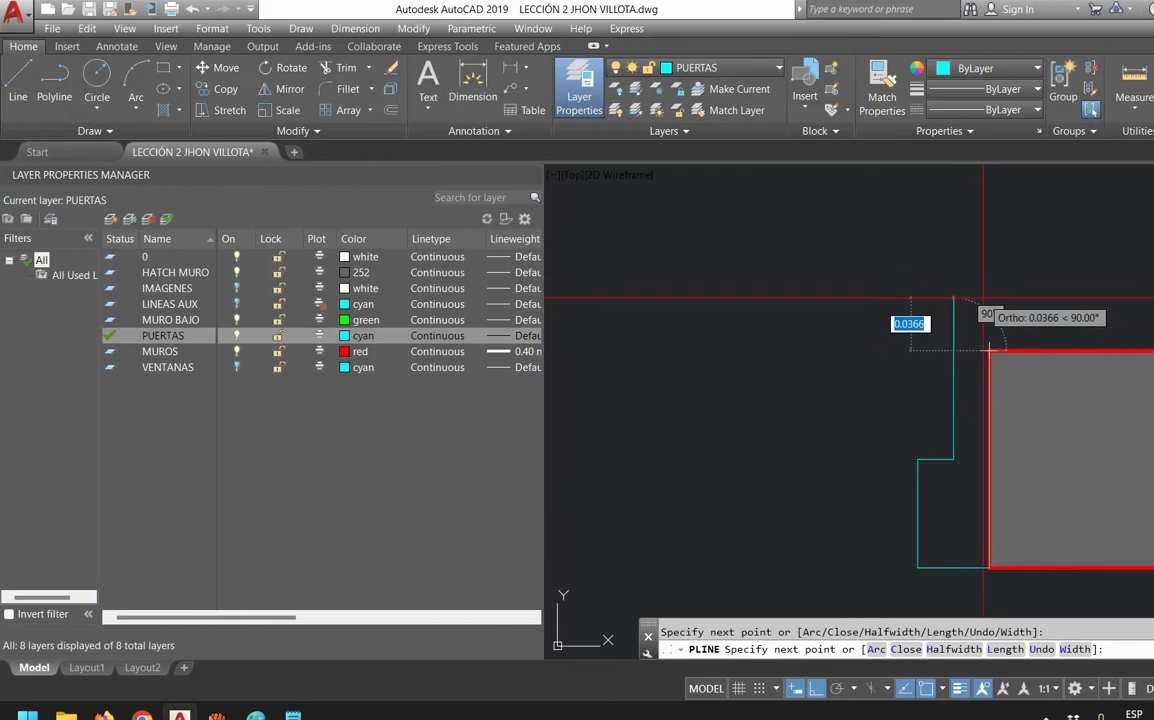
pyautogui.write('c')
pyautogui.press('Return')
pyautogui.click(955, 381)
pyautogui.moveTo(924, 446); pyautogui.dragTo(882, 371, button='middle')
pyautogui.press('Escape')
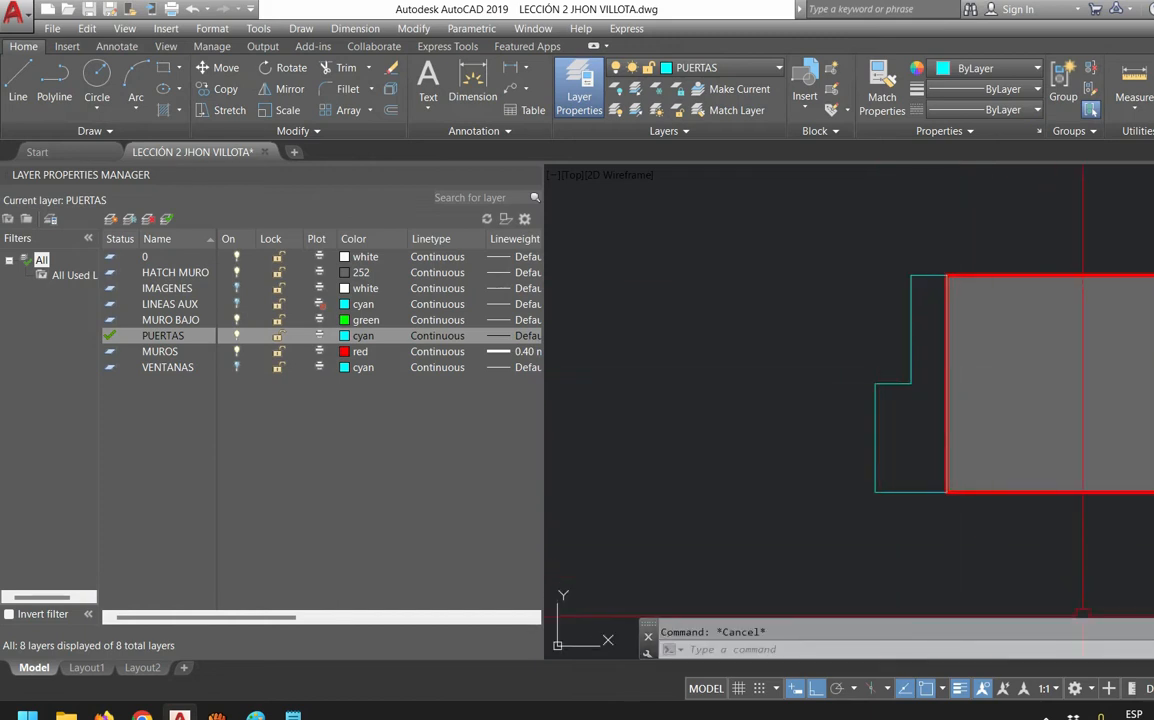
pyautogui.click(943, 688)
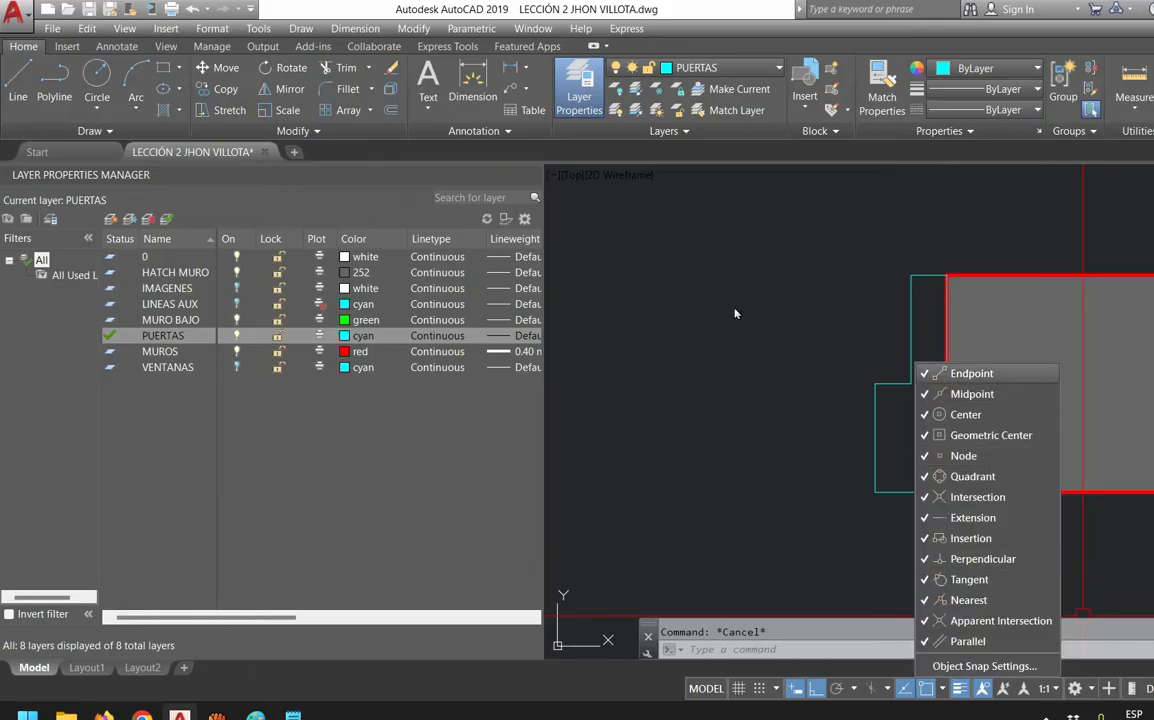
pyautogui.click(752, 423)
# Mirror the stepped jamb about a vertical axis in the middle of the opening, keeping the original
pyautogui.scroll(-6, 800, 438)
pyautogui.moveTo(781, 466)
pyautogui.mouseDown(button='middle')
pyautogui.moveTo(998, 467)
pyautogui.moveTo(963, 464)
pyautogui.mouseUp(button='middle')
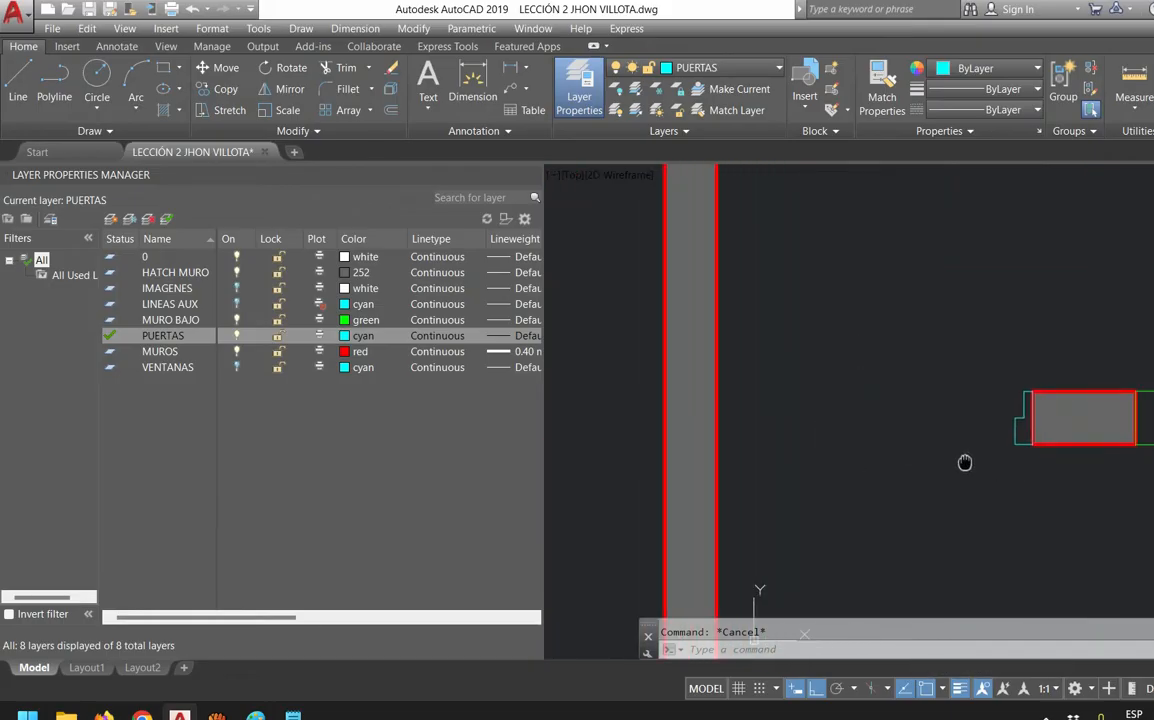
pyautogui.click(1020, 447)
pyautogui.write('MI')
pyautogui.press('Return')
pyautogui.click(912, 393)
pyautogui.click(895, 517)
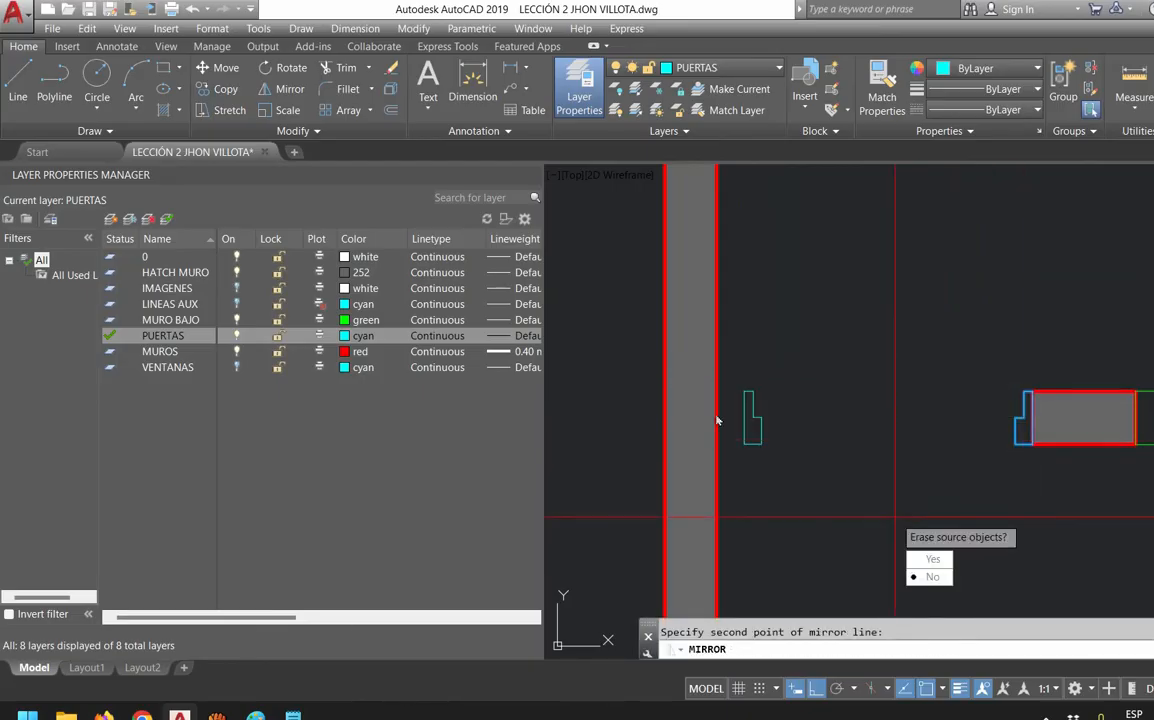
pyautogui.press('Return')
# Move the mirrored jamb horizontally so its straight side sits against the right face of the long vertical wall
pyautogui.scroll(2, 758, 411)
pyautogui.click(758, 411)
pyautogui.scroll(4, 730, 450)
pyautogui.write('m')
pyautogui.press('Return')
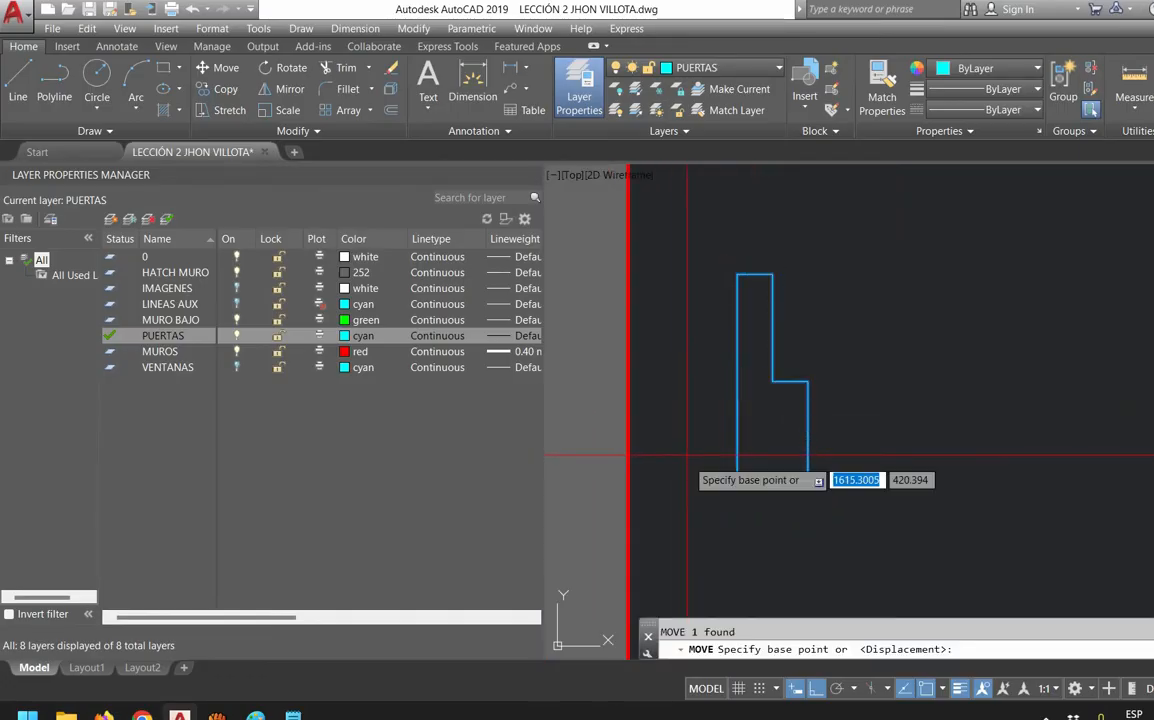
pyautogui.click(755, 473)
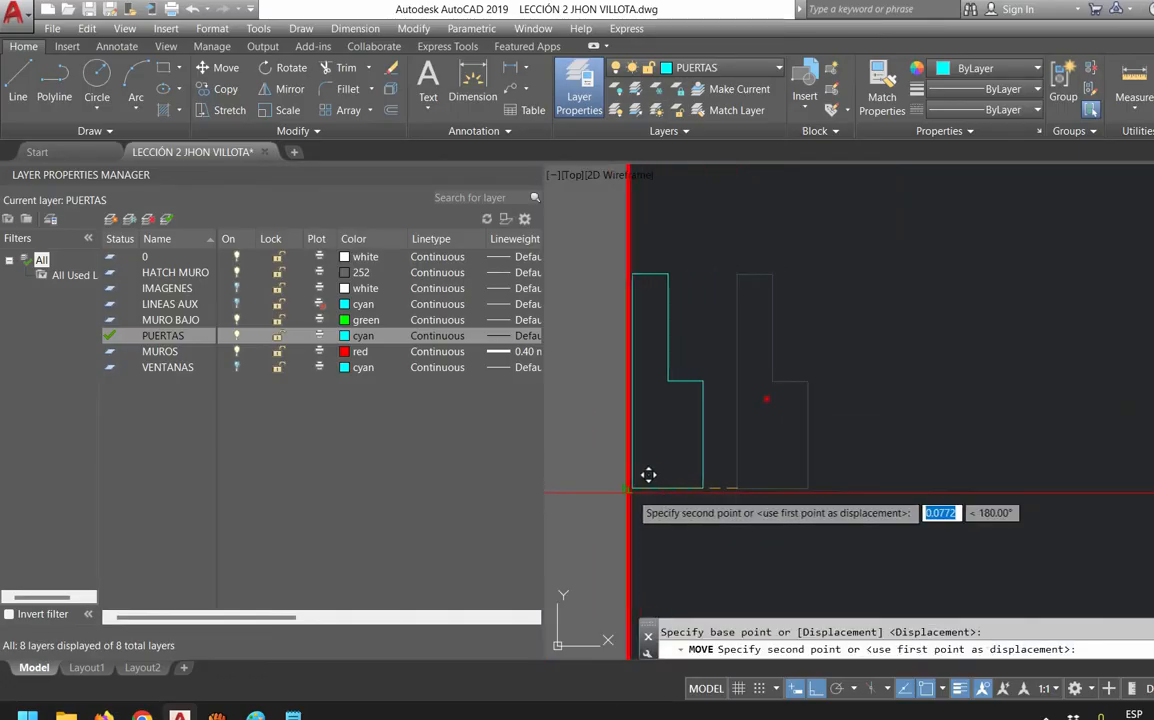
pyautogui.press('Escape')
pyautogui.scroll(-4, 768, 496)
pyautogui.moveTo(914, 497); pyautogui.dragTo(866, 501, button='middle')
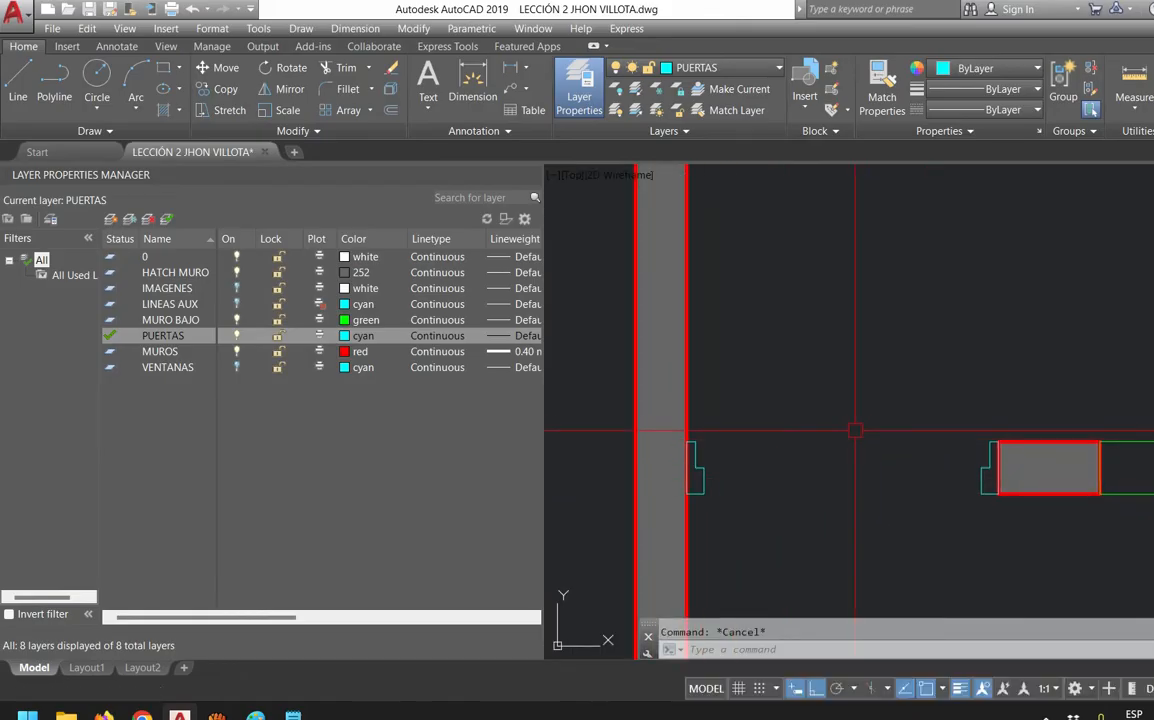
pyautogui.moveTo(842, 442); pyautogui.dragTo(846, 456, button='middle')
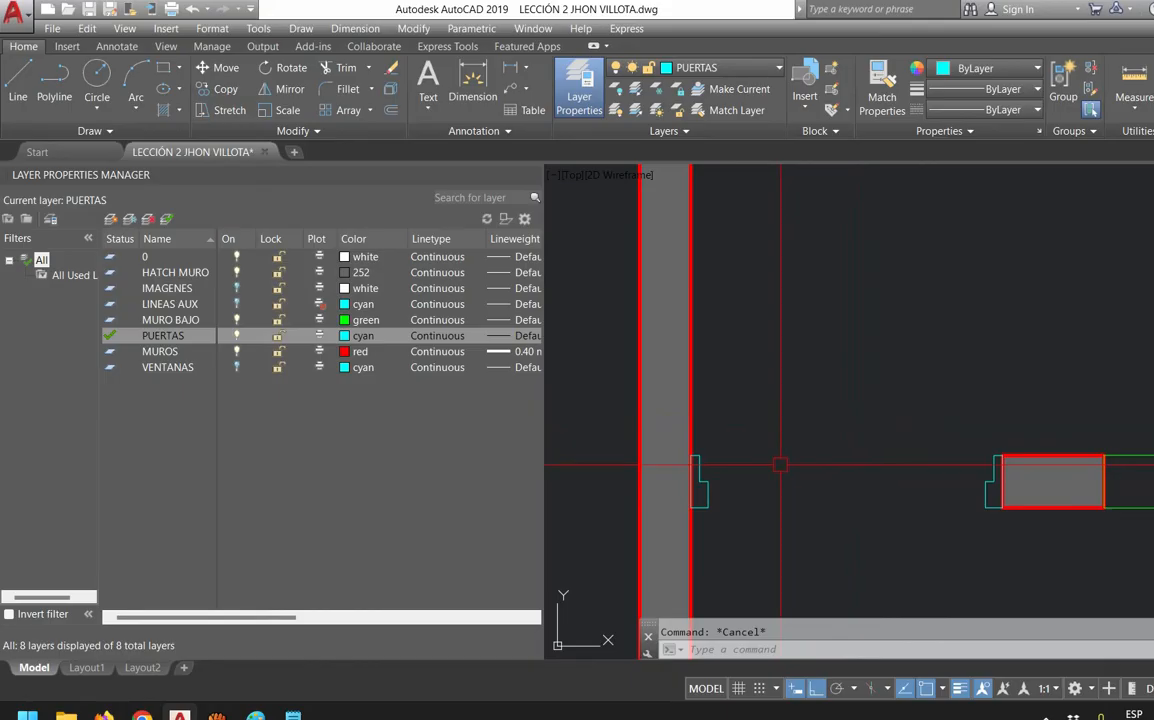
# Draw a rectangle for the door leaf from the left jamb's upper corner to the right jamb's step corner
pyautogui.write('REC')
pyautogui.press('Return')
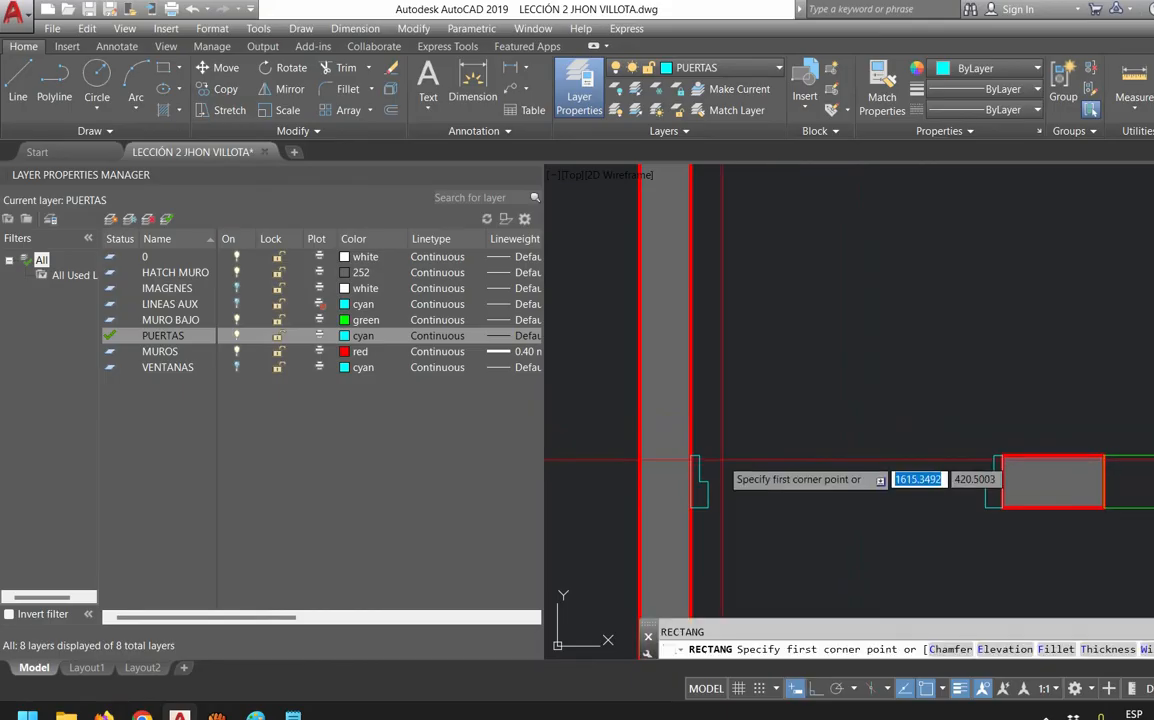
pyautogui.click(781, 456)
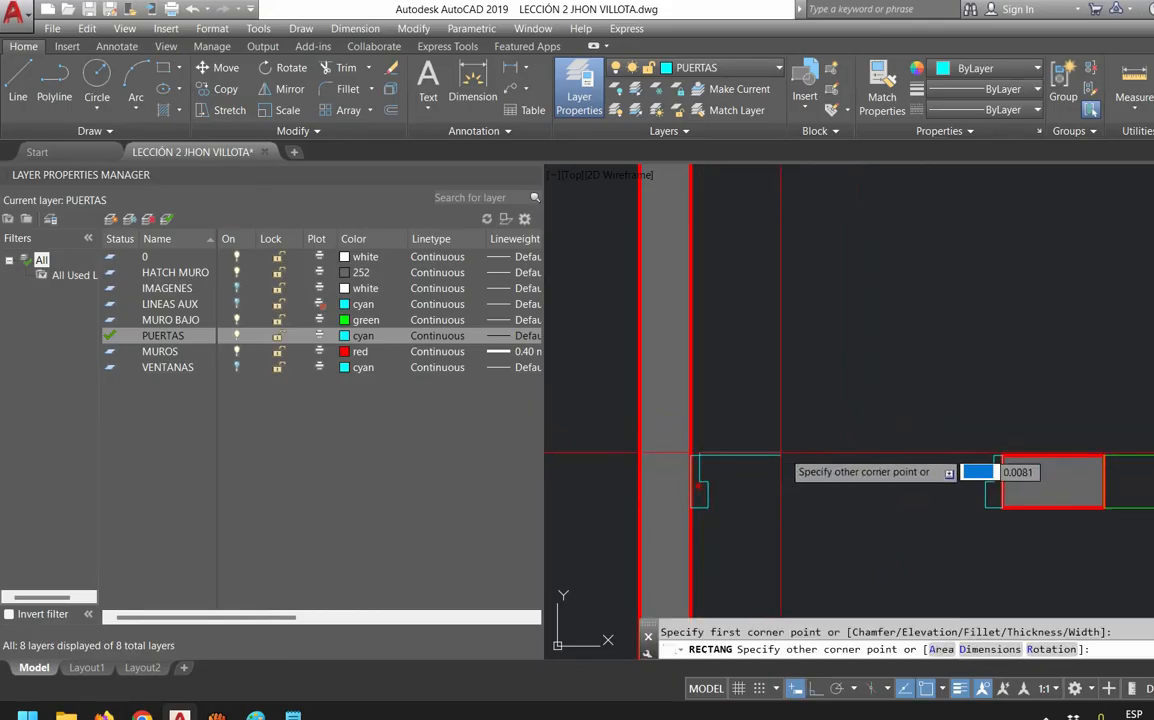
pyautogui.click(994, 482)
pyautogui.scroll(1, 850, 460)
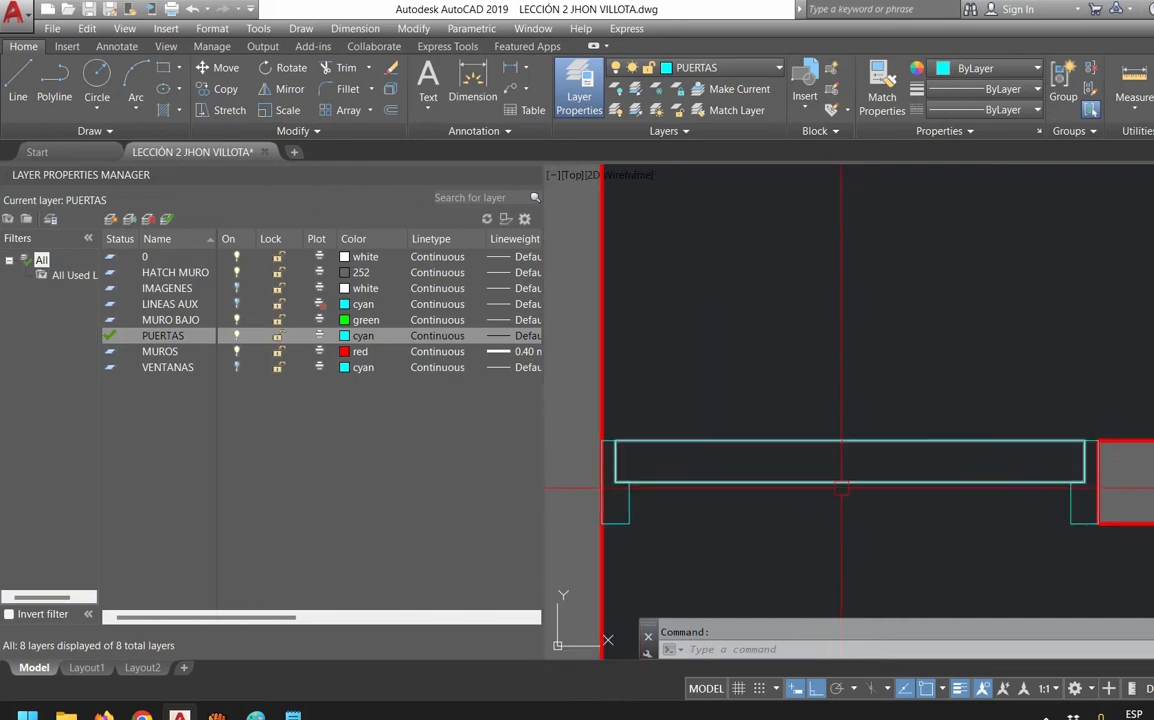
pyautogui.scroll(1, 693, 467)
pyautogui.scroll(-2, 693, 467)
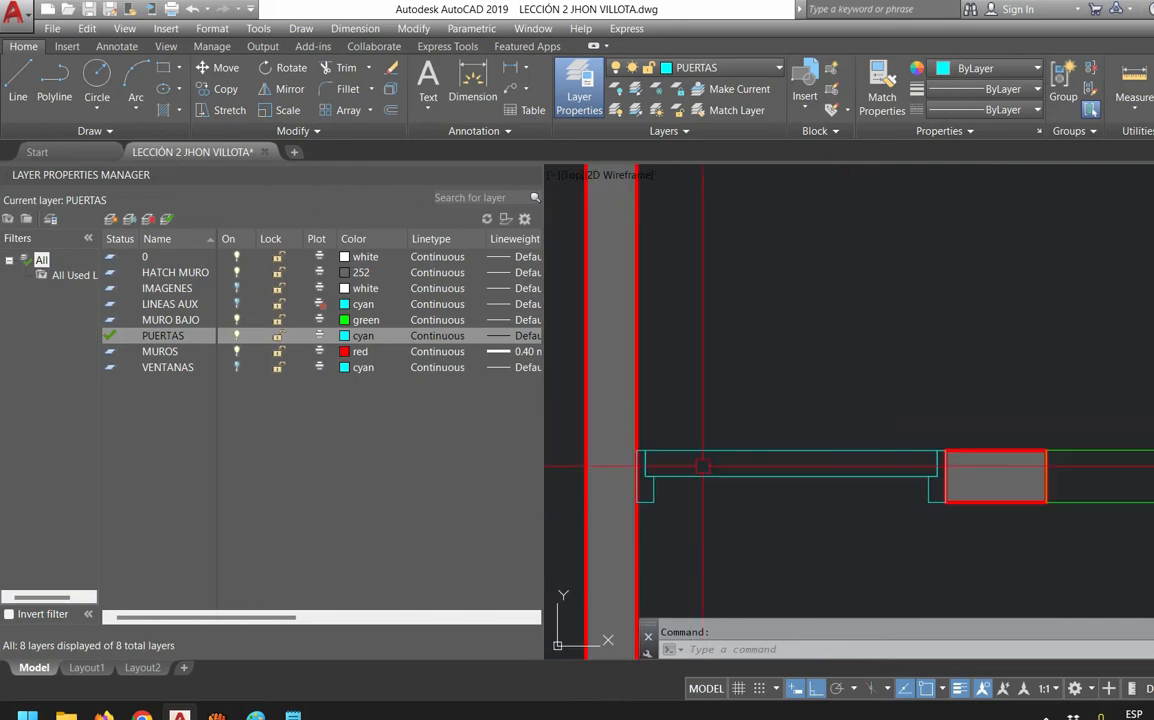
# Try to measure the thickness of the door leaf rectangle between the jambs
pyautogui.scroll(1, 779, 478)
pyautogui.write('DI')
pyautogui.press('Return')
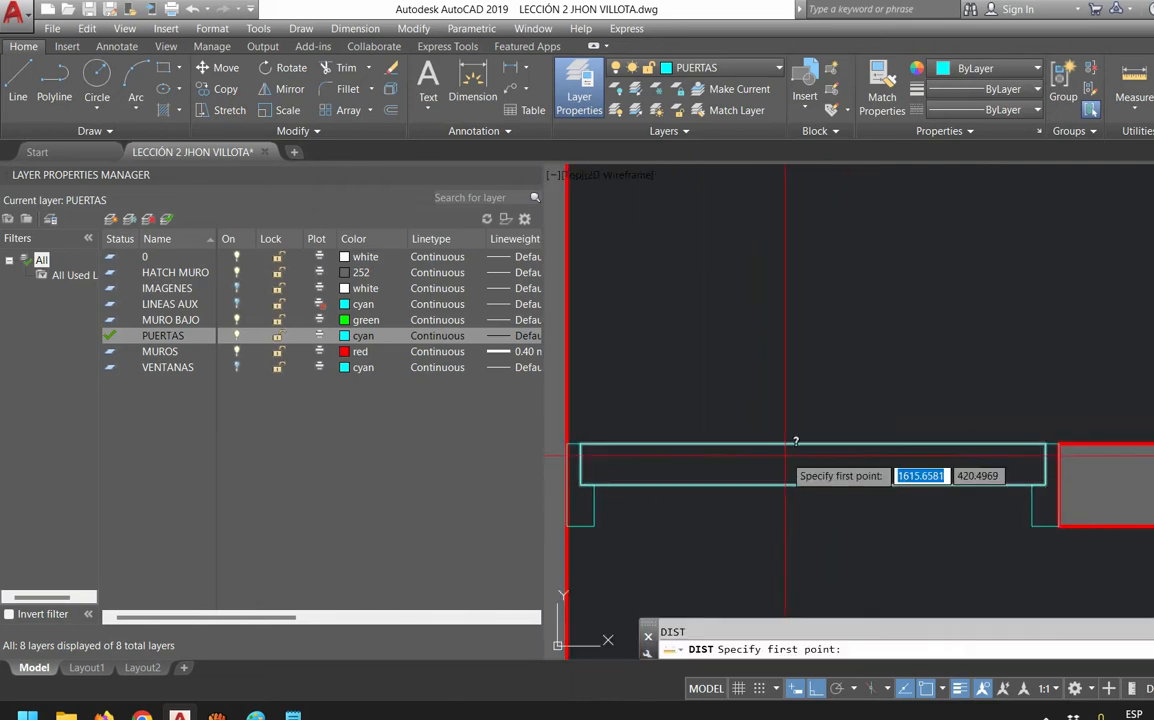
pyautogui.click(786, 484)
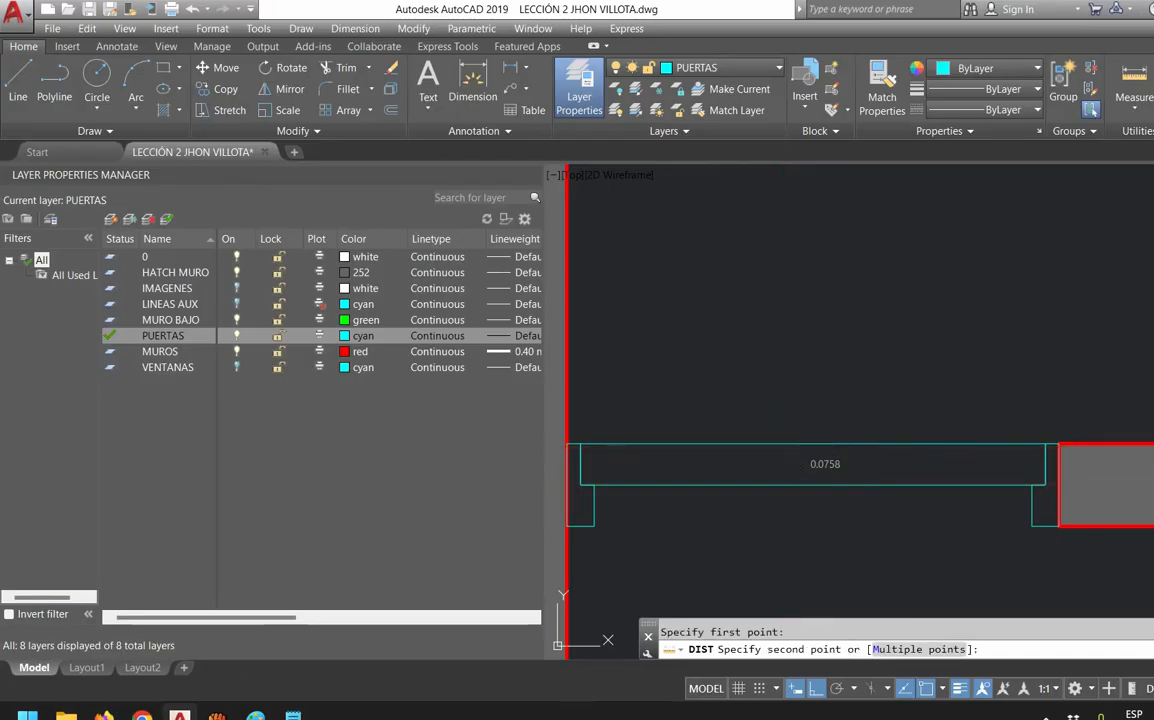
pyautogui.press('Escape')
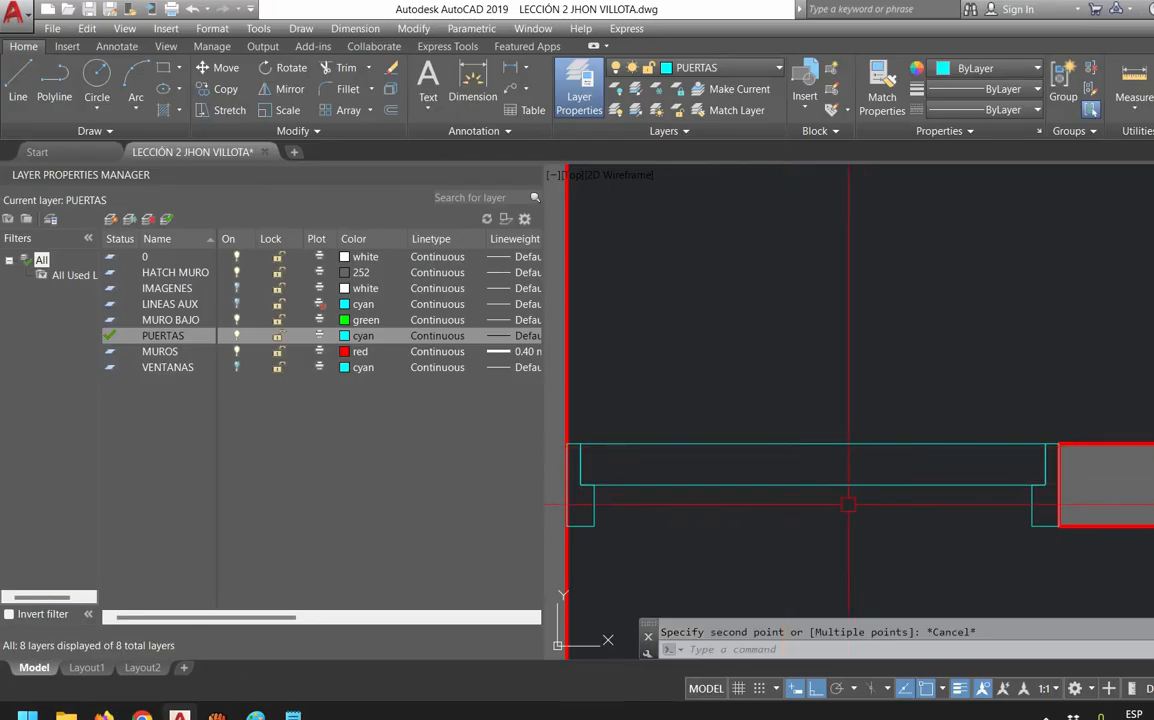
pyautogui.press('Escape')
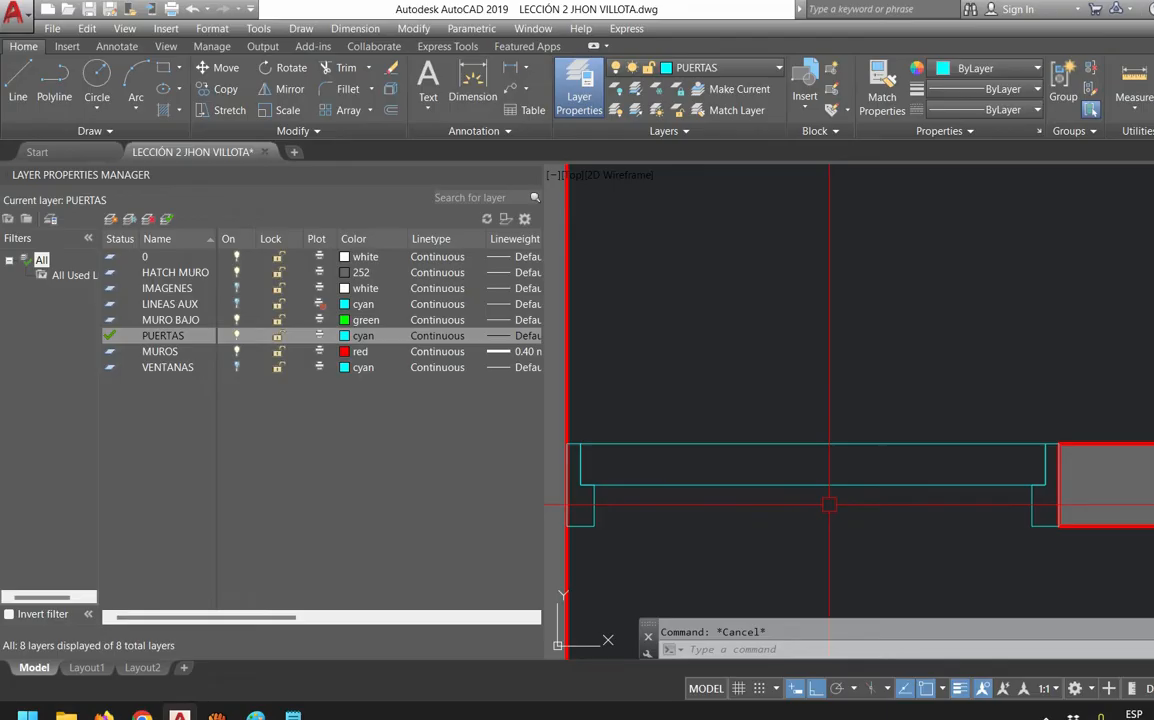
# Delete the door leaf rectangle between the two jambs
pyautogui.click(820, 486)
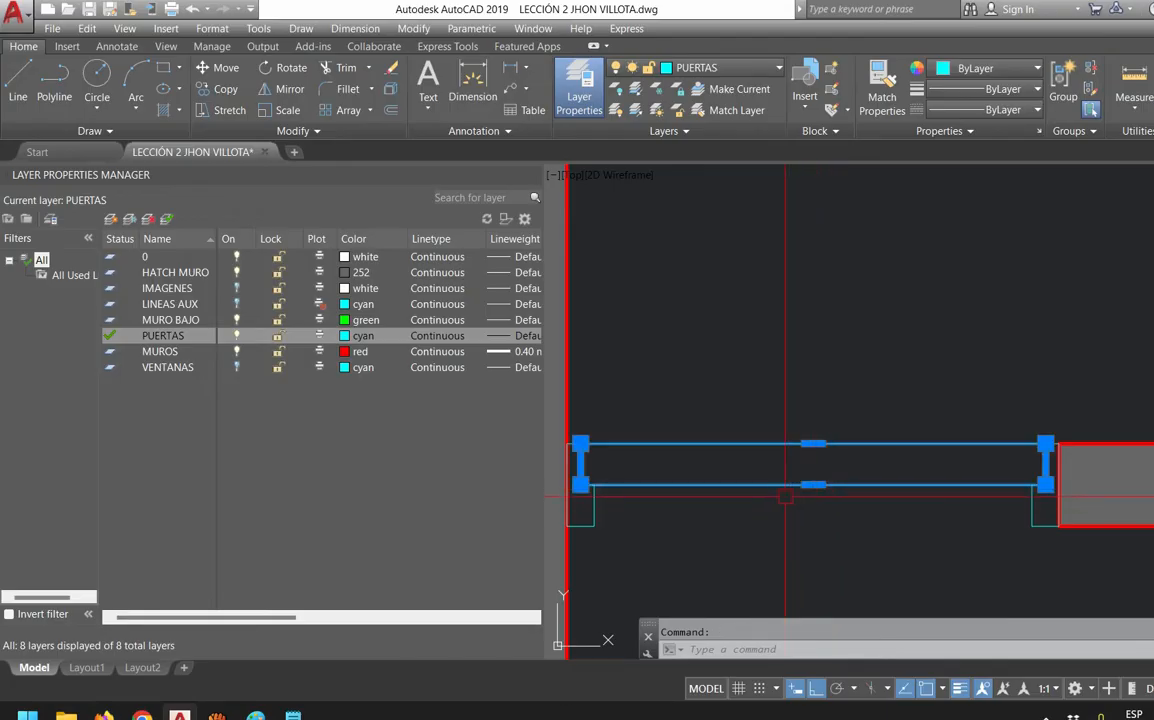
pyautogui.write('di')
pyautogui.press('Return')
pyautogui.press('Escape')
pyautogui.click(741, 351)
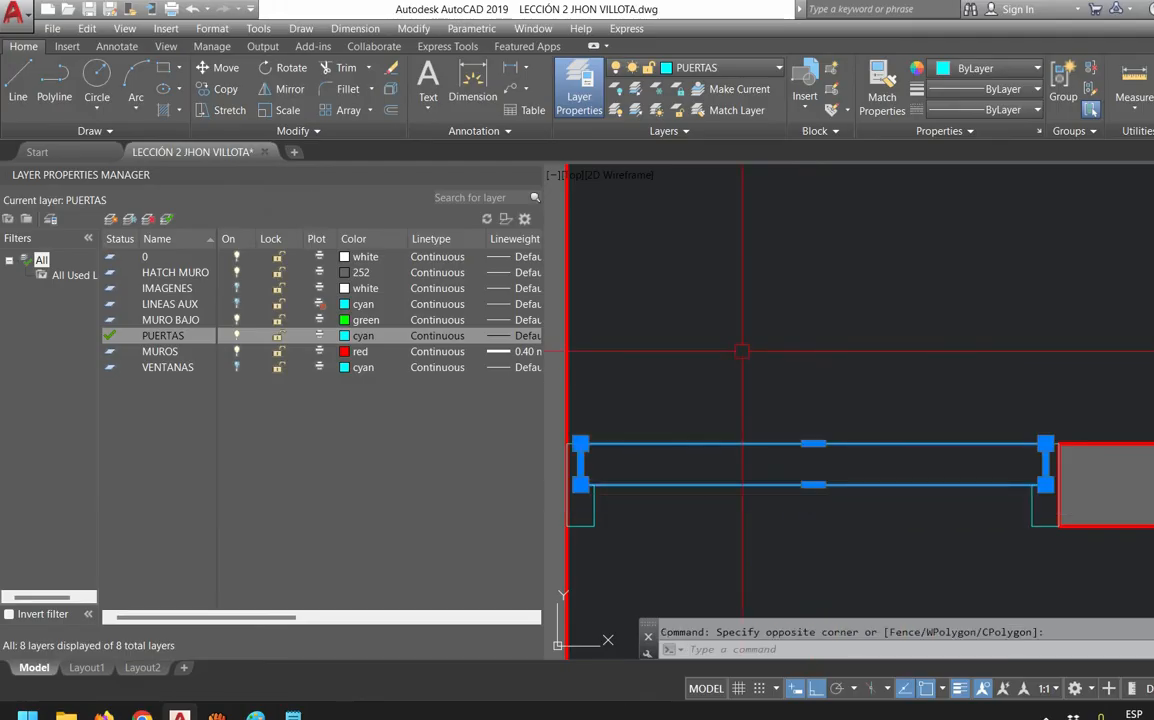
pyautogui.press('Delete')
# Draw a closed polyline door leaf 0.05 thick, spanning between the step corners of the left and right jambs
pyautogui.write('pl')
pyautogui.press('Return')
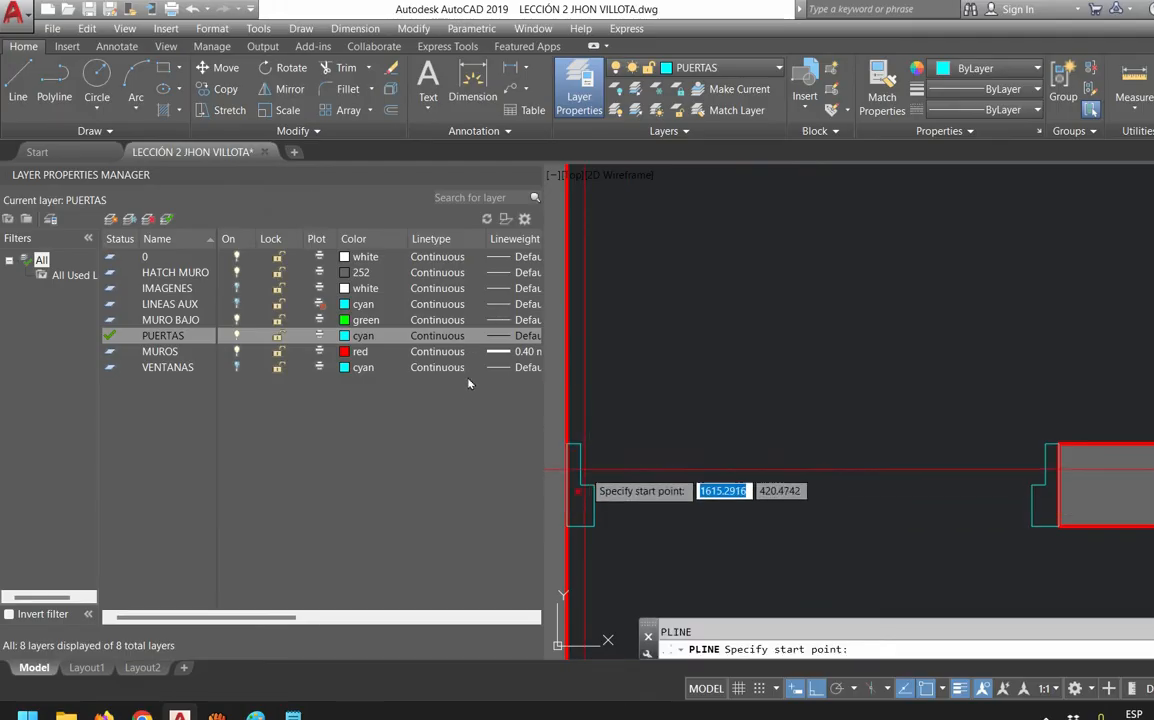
pyautogui.click(579, 487)
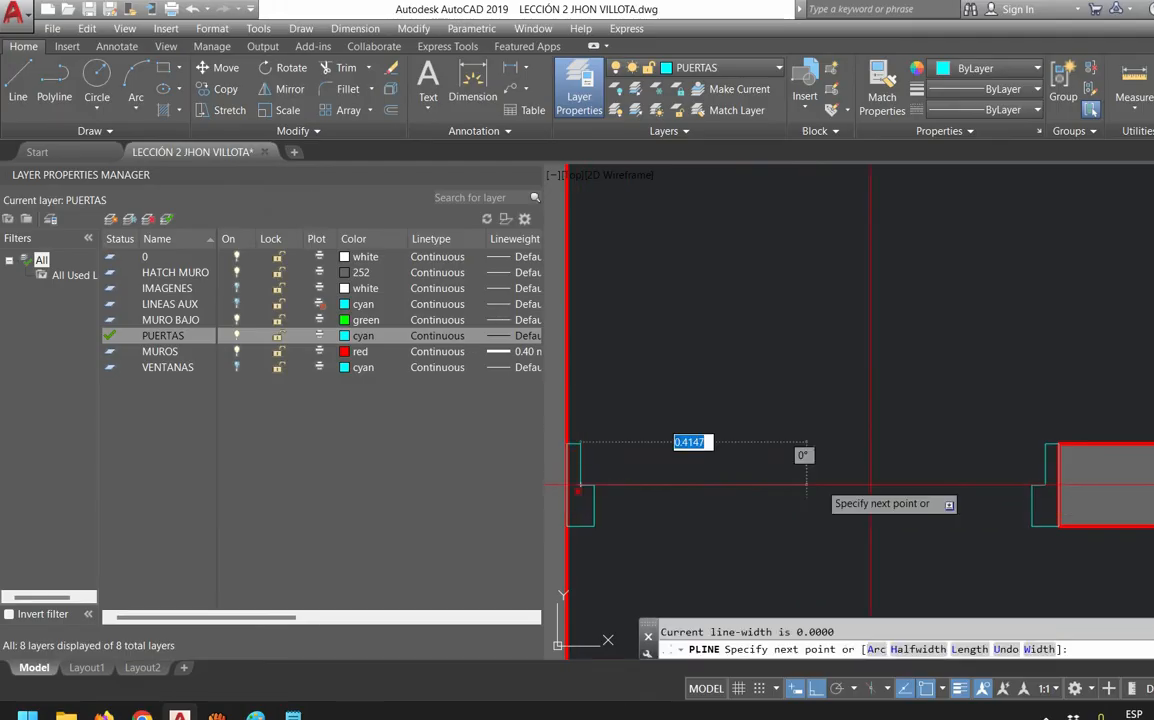
pyautogui.click(1045, 487)
pyautogui.write('0.05')
pyautogui.press('Return')
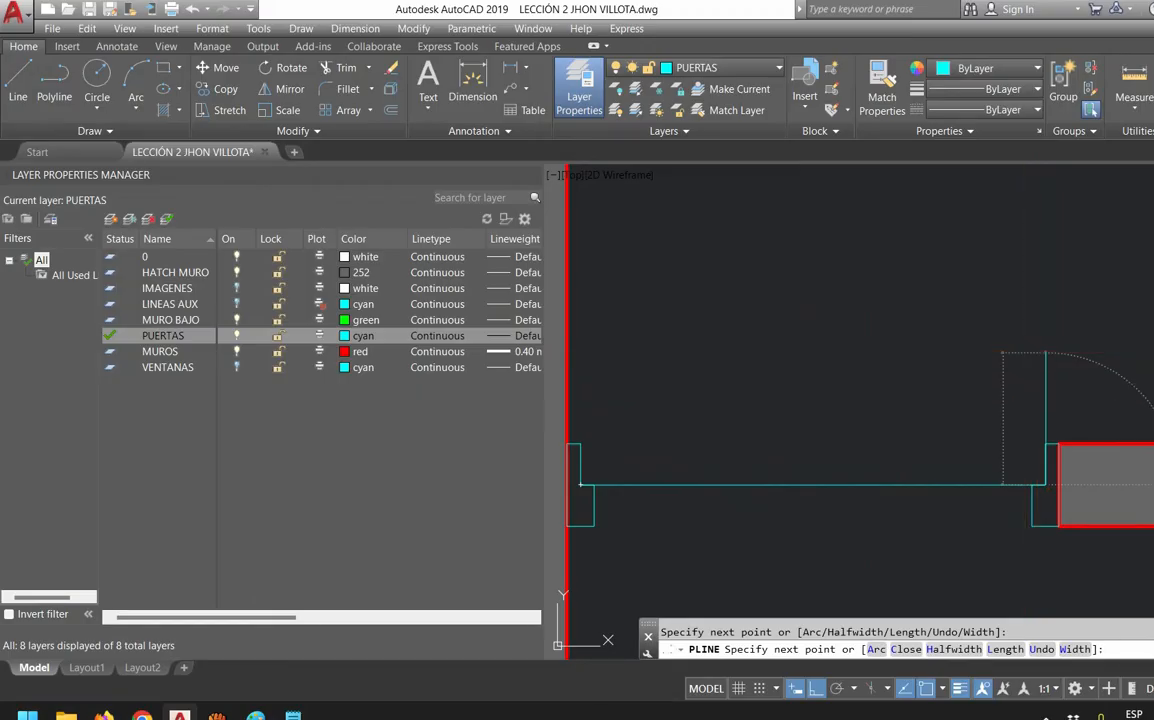
pyautogui.moveTo(714, 458); pyautogui.dragTo(887, 427, button='middle')
pyautogui.click(752, 428)
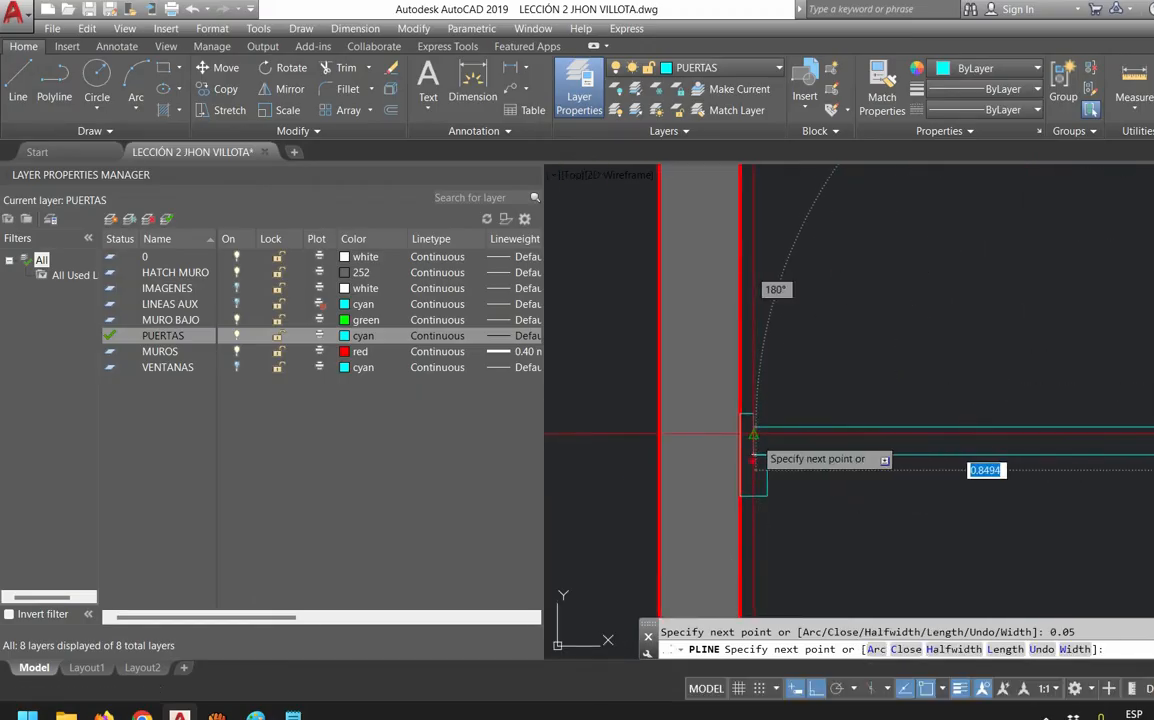
pyautogui.write('c')
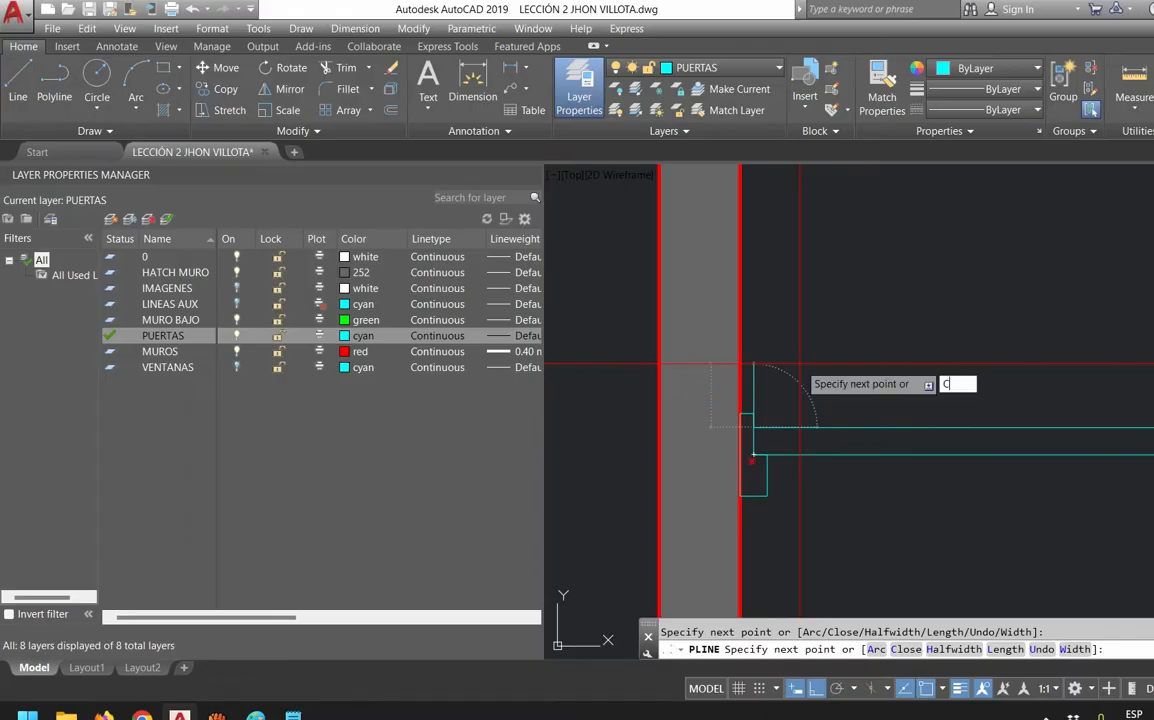
pyautogui.press('Return')
pyautogui.scroll(-2, 828, 358)
pyautogui.moveTo(964, 306); pyautogui.dragTo(902, 322, button='middle')
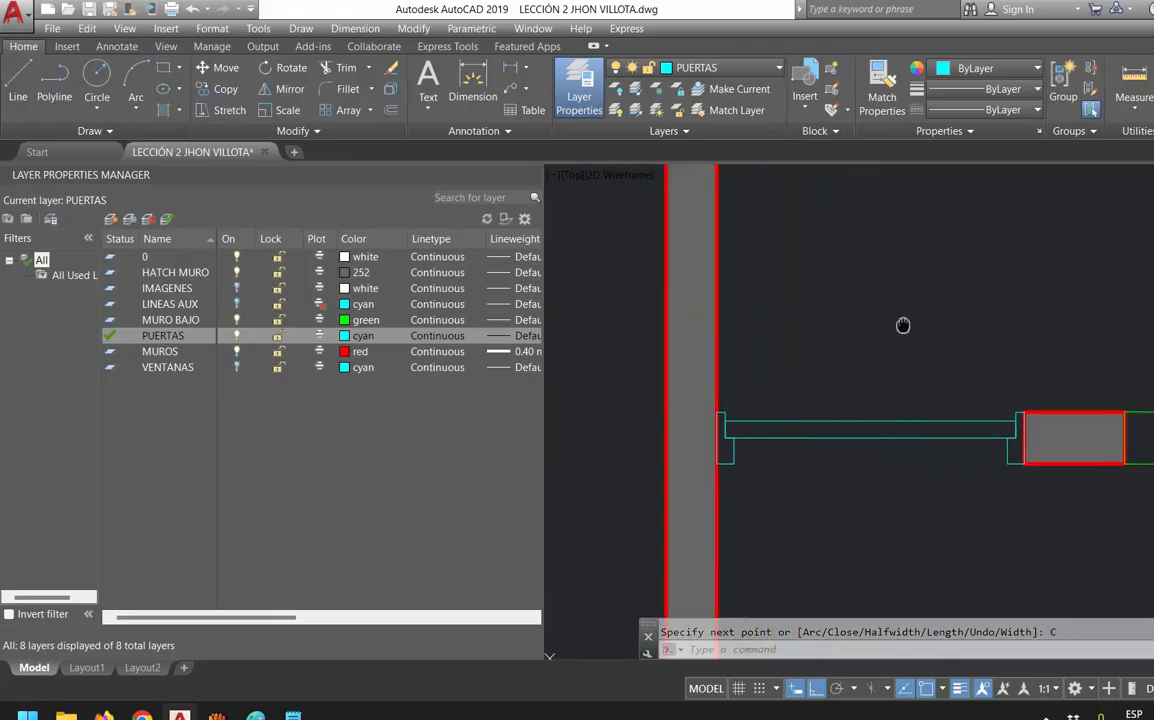
pyautogui.scroll(2, 859, 360)
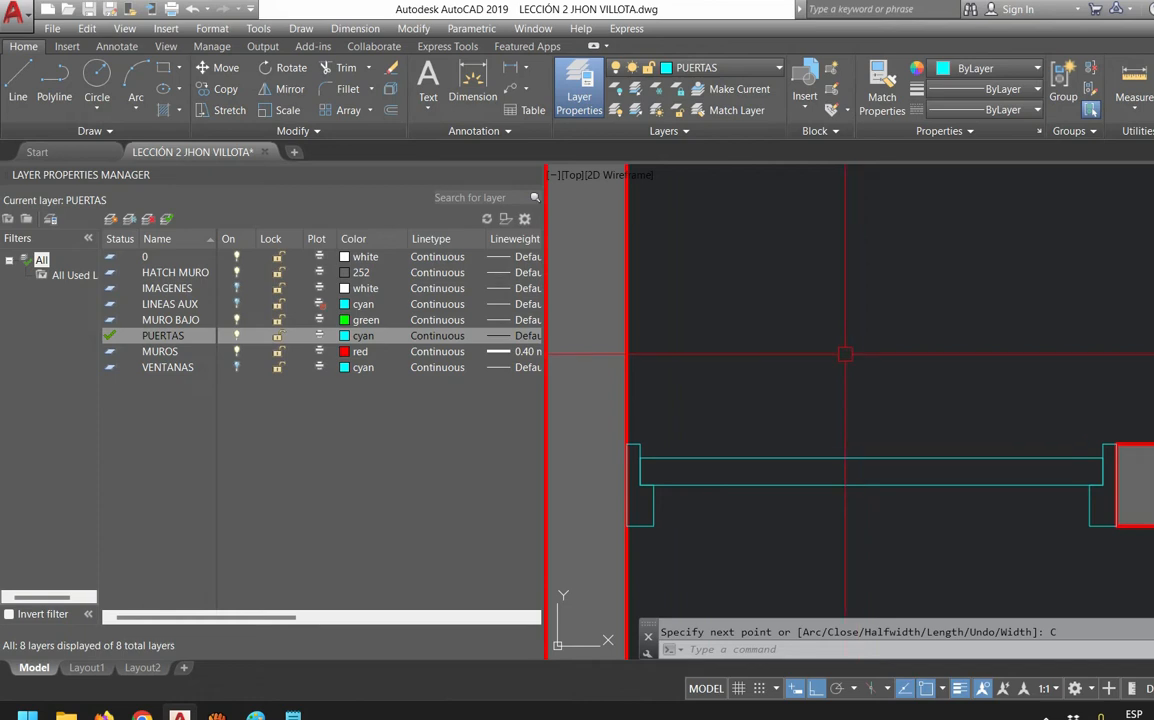
pyautogui.click(947, 484)
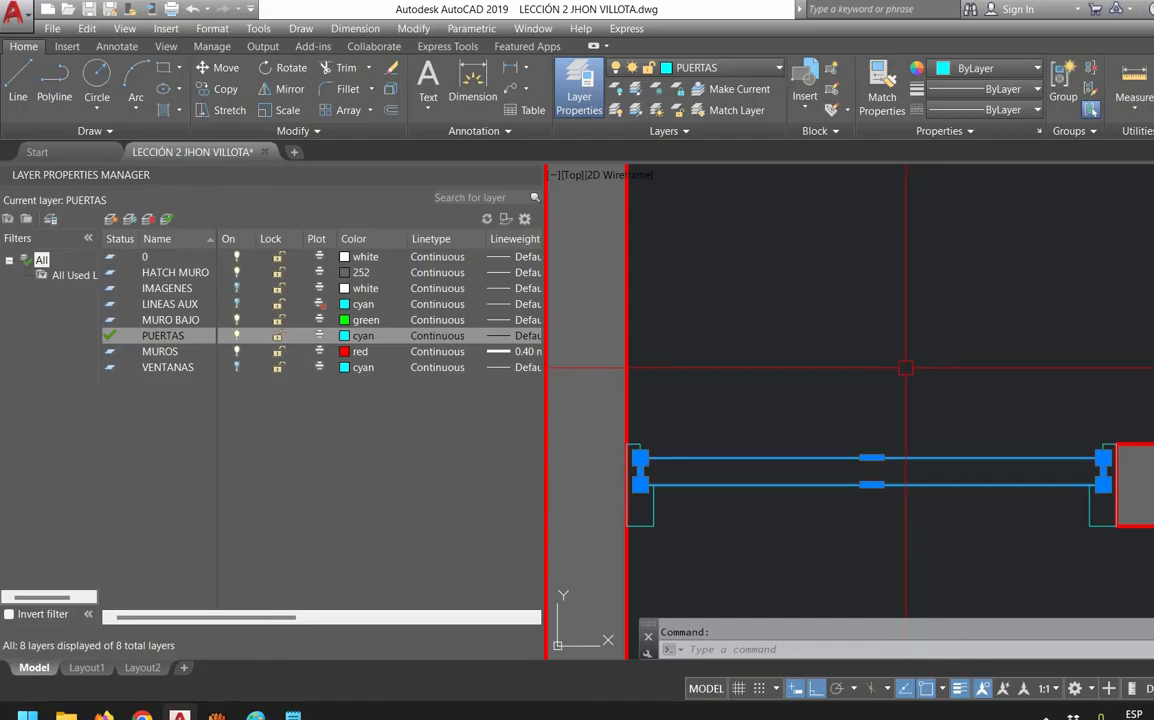
pyautogui.write('ro')
pyautogui.press('Return')
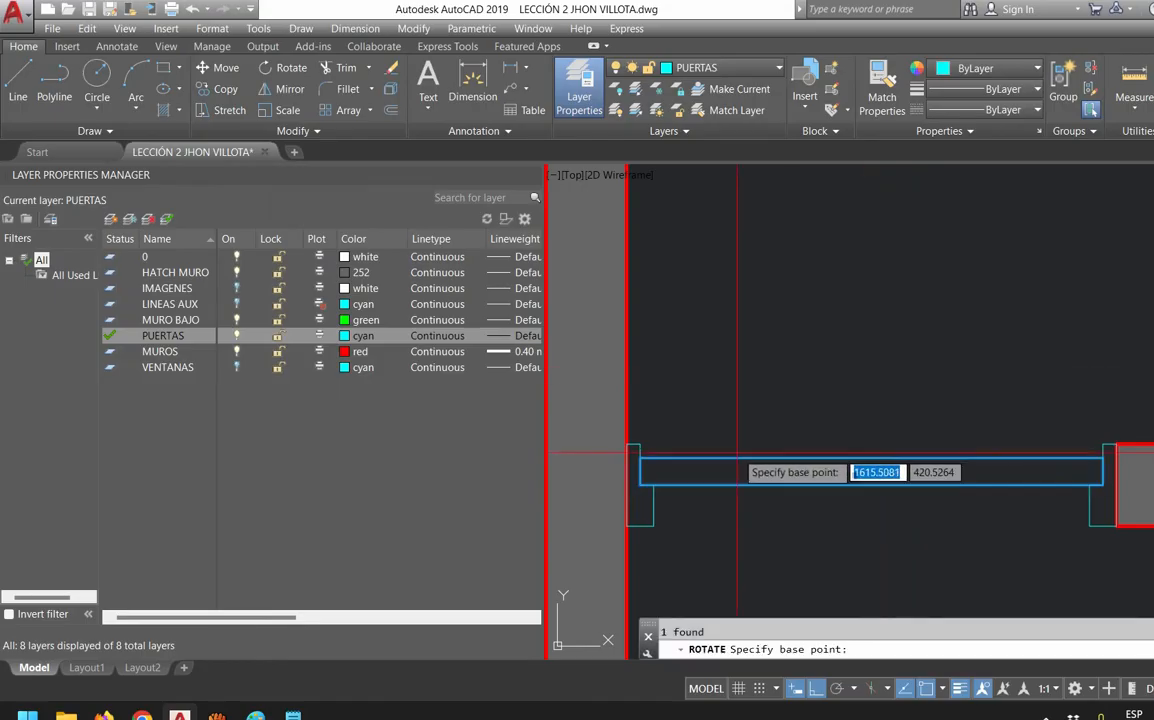
pyautogui.click(711, 467)
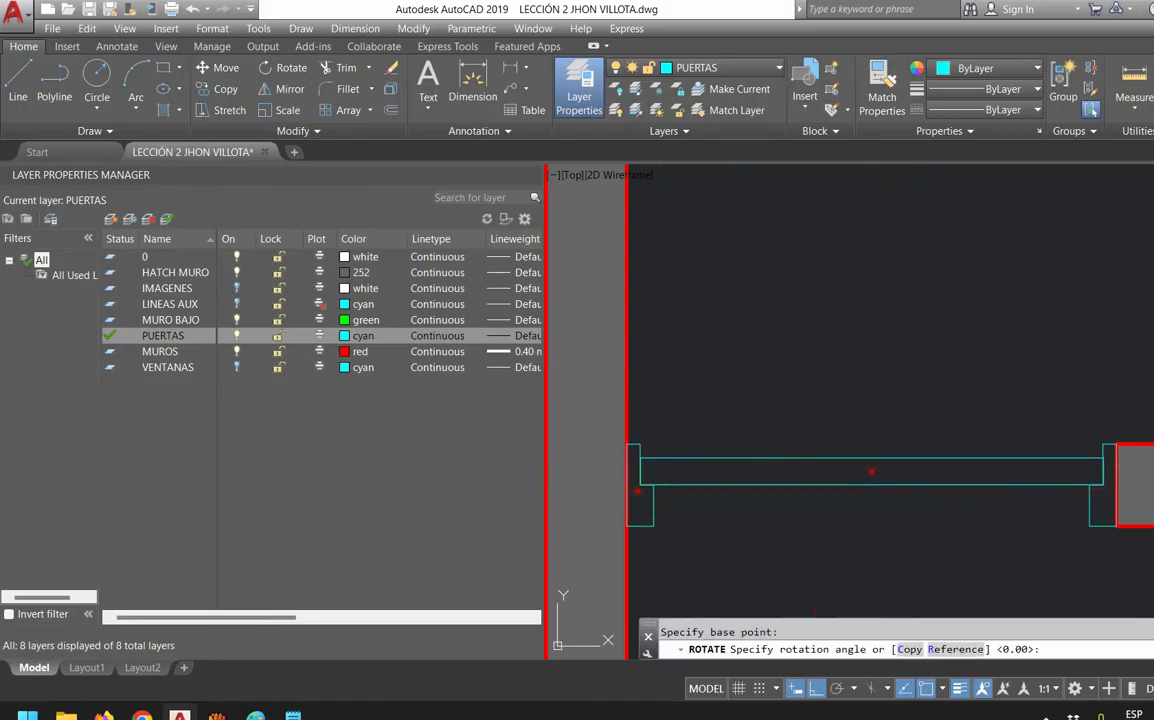
pyautogui.press('Escape')
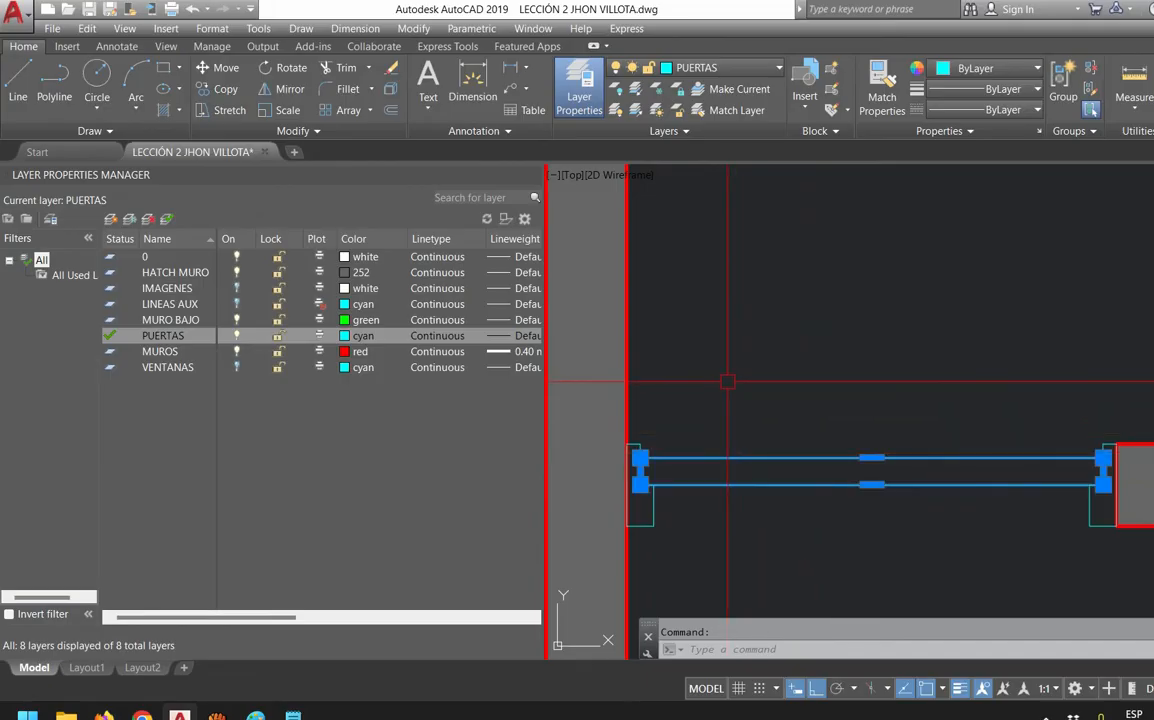
# Rotate the door leaf upright about its lower-left corner at the left jamb's step
pyautogui.write('ro')
pyautogui.press('Return')
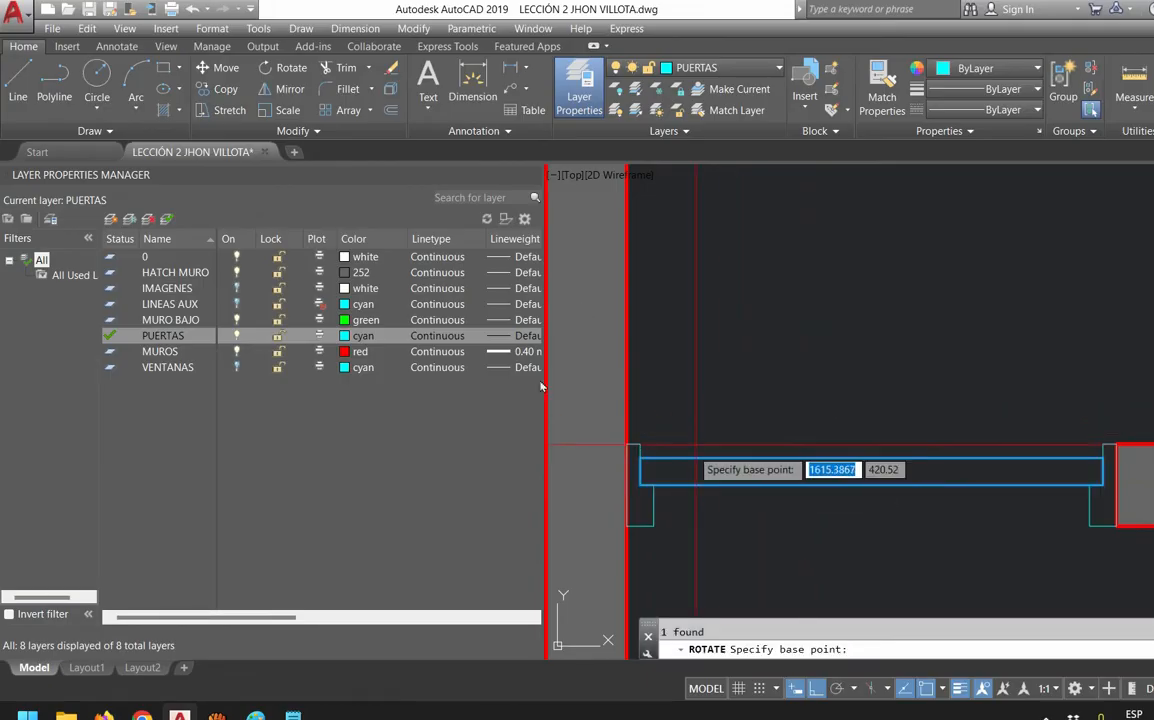
pyautogui.click(638, 489)
pyautogui.scroll(-5, 907, 571)
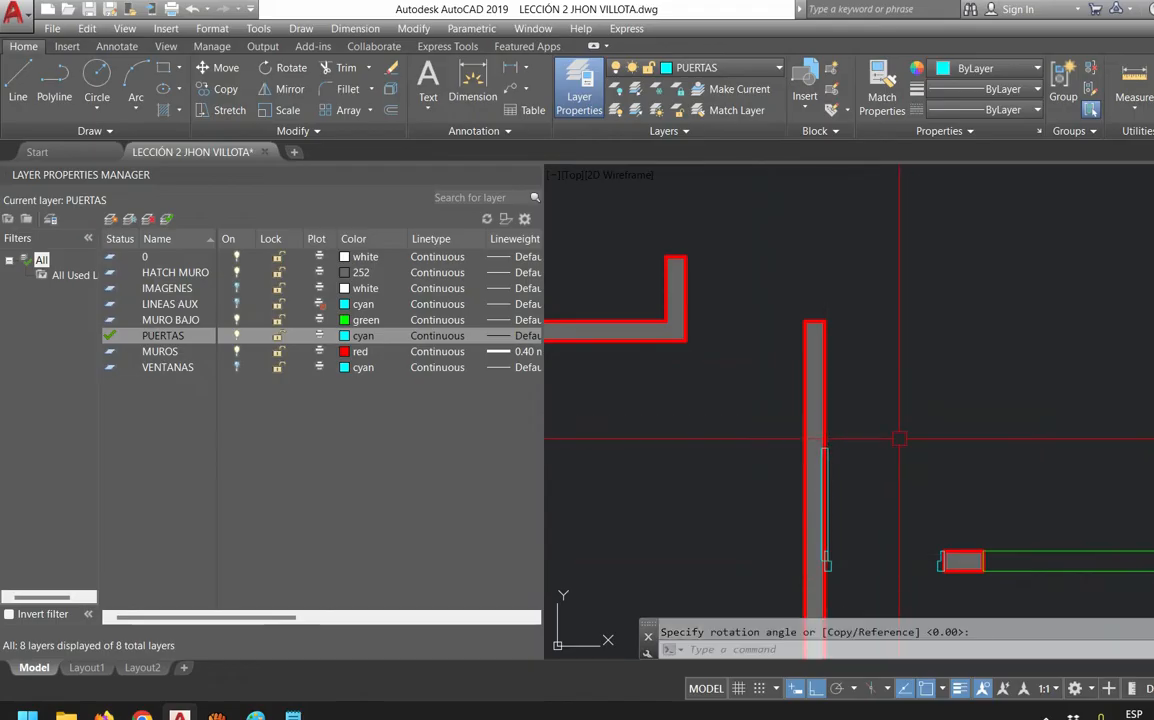
pyautogui.scroll(4, 850, 515)
pyautogui.moveTo(850, 514); pyautogui.dragTo(831, 370, button='middle')
pyautogui.scroll(2, 799, 430)
pyautogui.click(741, 450)
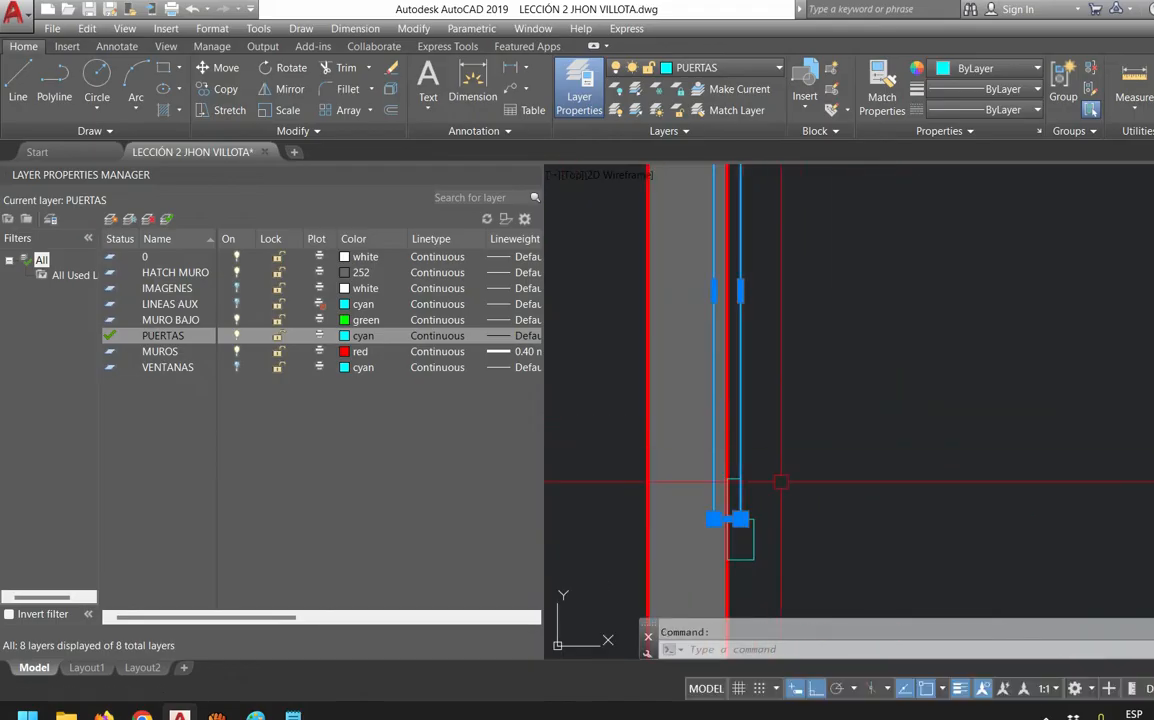
pyautogui.scroll(2, 789, 498)
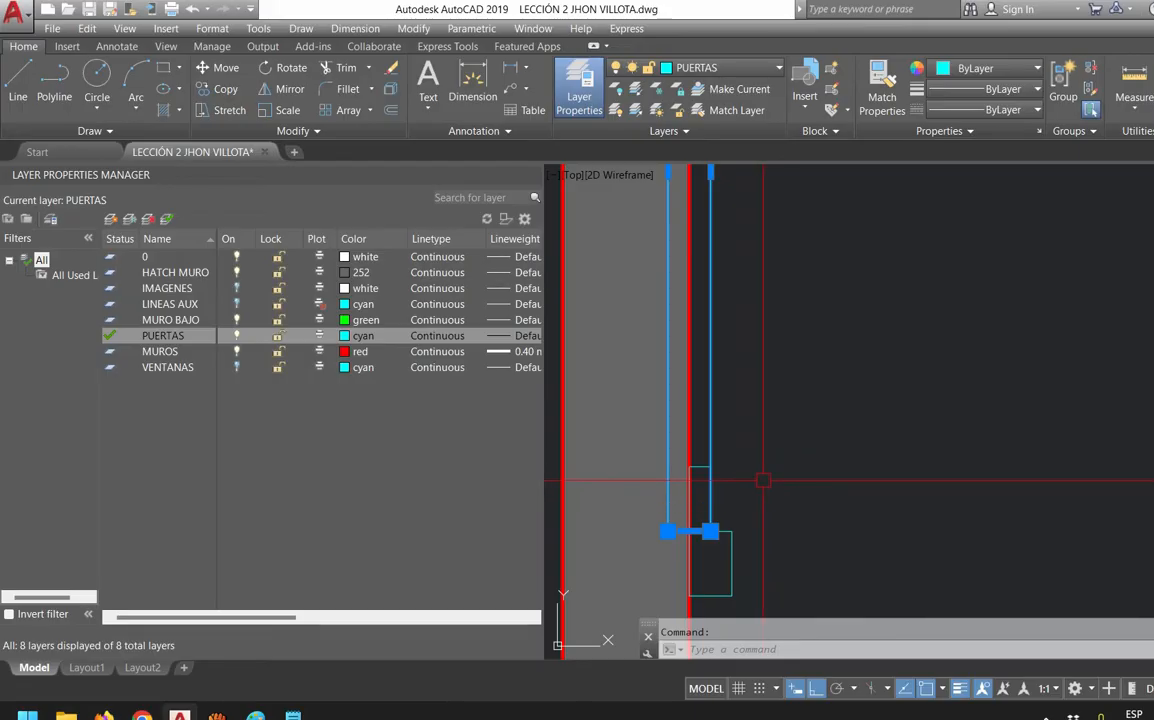
pyautogui.scroll(-4, 800, 465)
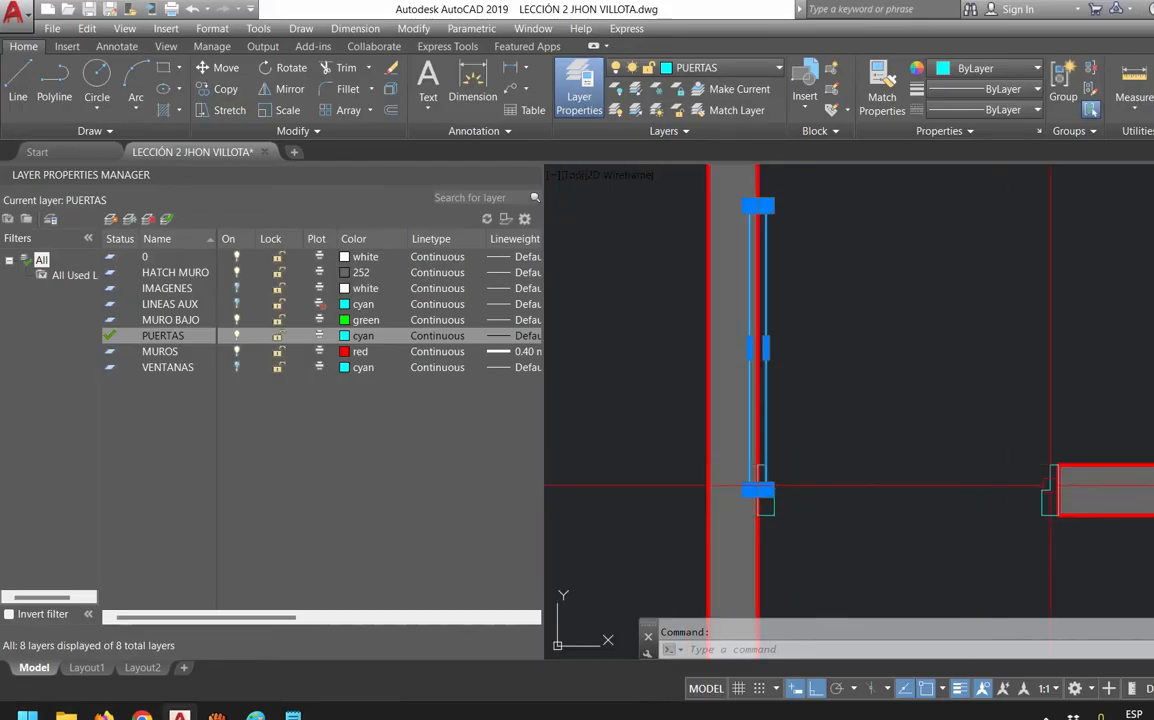
pyautogui.moveTo(807, 513); pyautogui.dragTo(719, 544, button='middle')
pyautogui.press('Escape')
# Move the upright door leaf horizontally so its lower-left corner meets the left jamb's step corner
pyautogui.scroll(4, 613, 517)
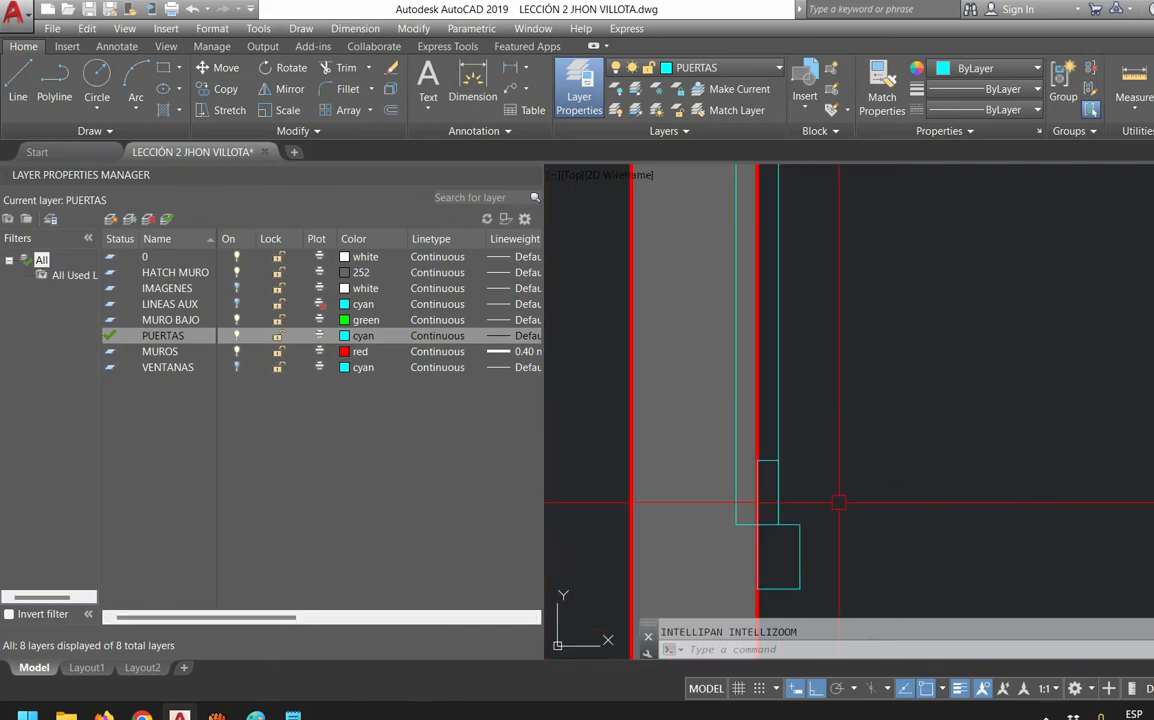
pyautogui.scroll(2, 839, 502)
pyautogui.click(673, 507)
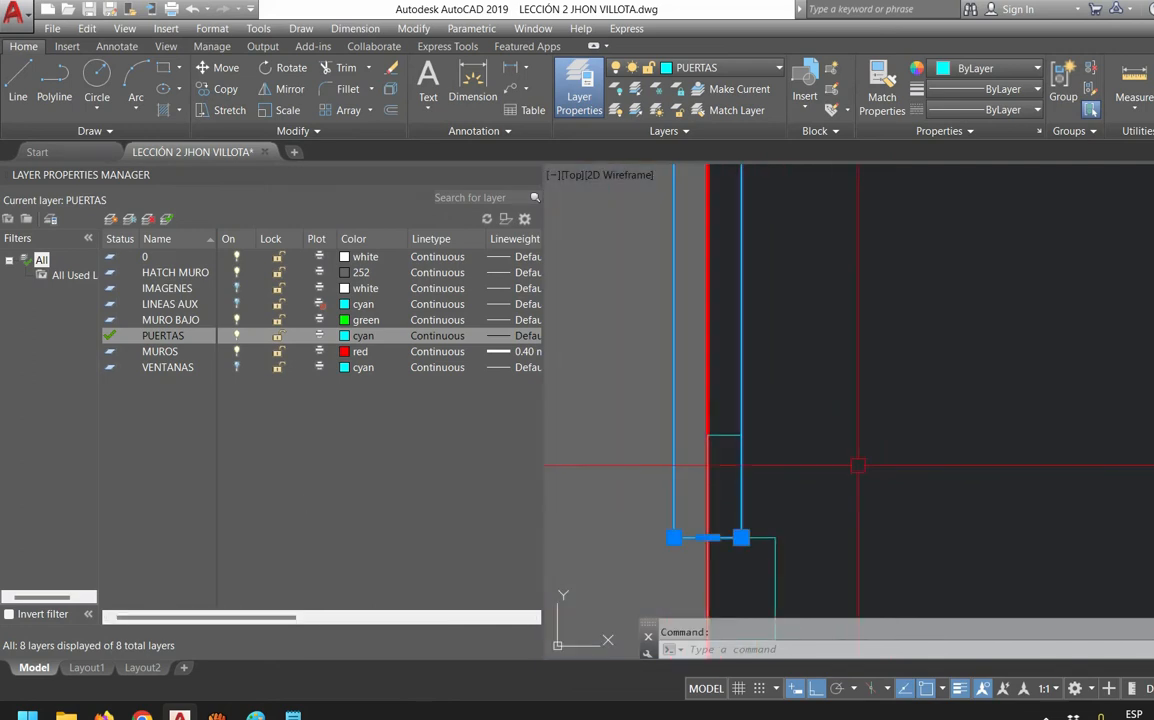
pyautogui.write('m')
pyautogui.press('Return')
pyautogui.click(673, 537)
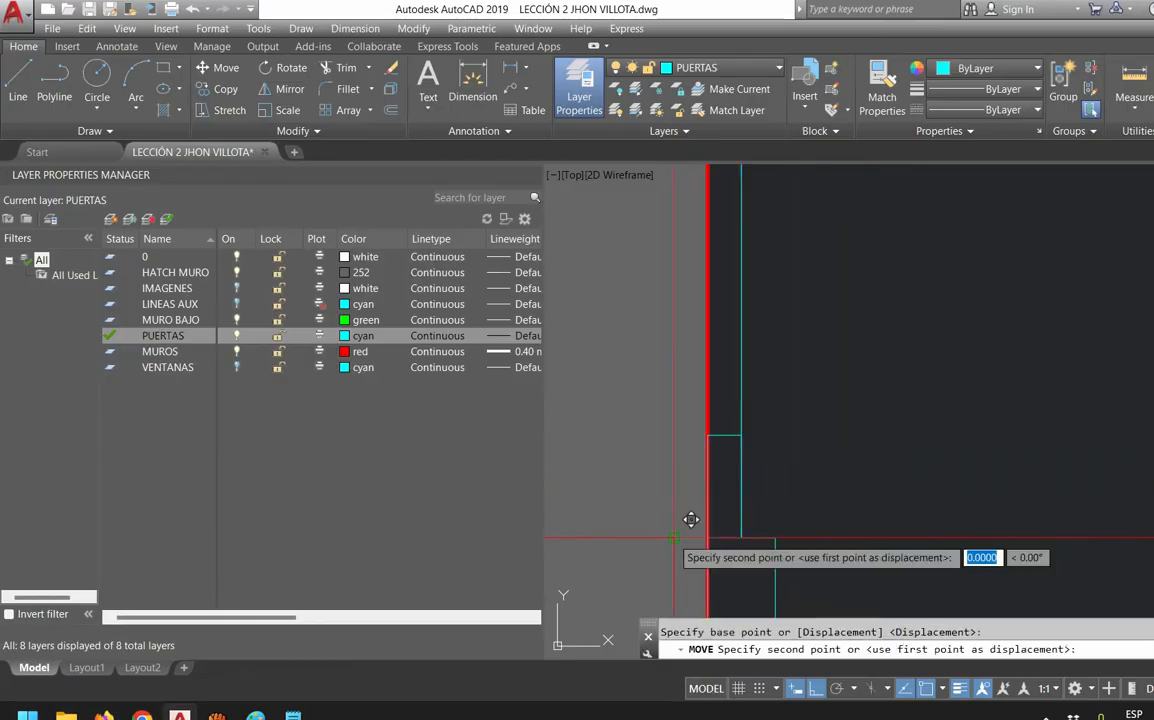
pyautogui.scroll(2, 803, 519)
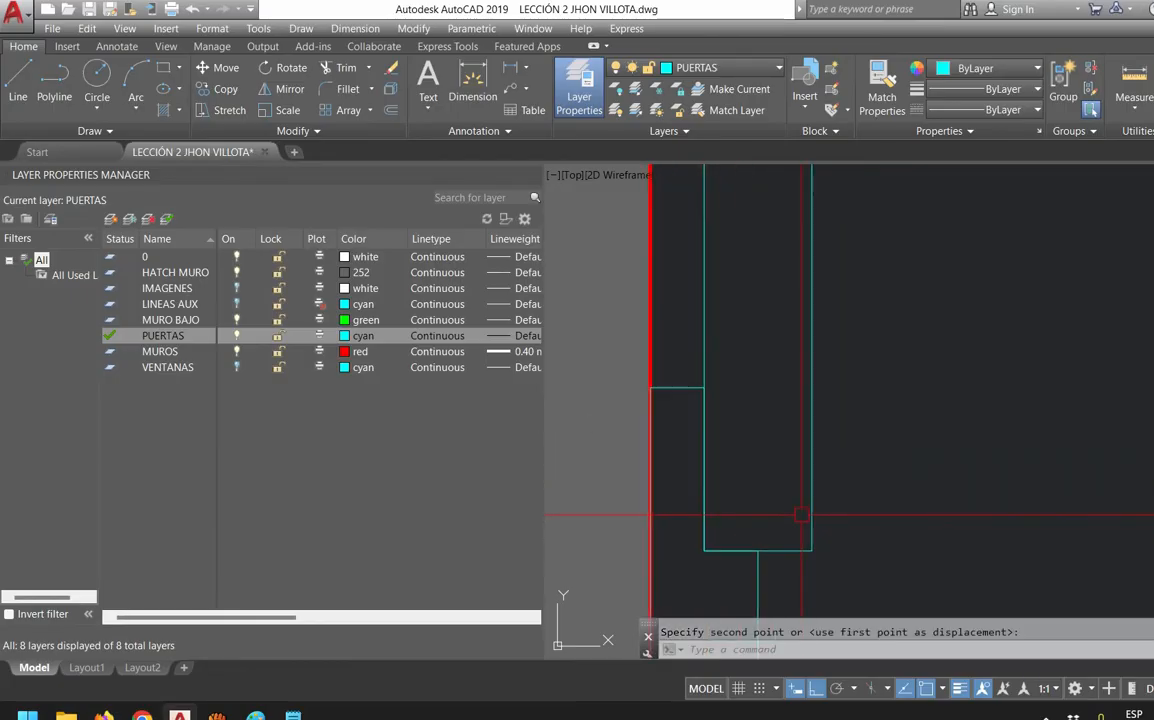
pyautogui.press('Escape')
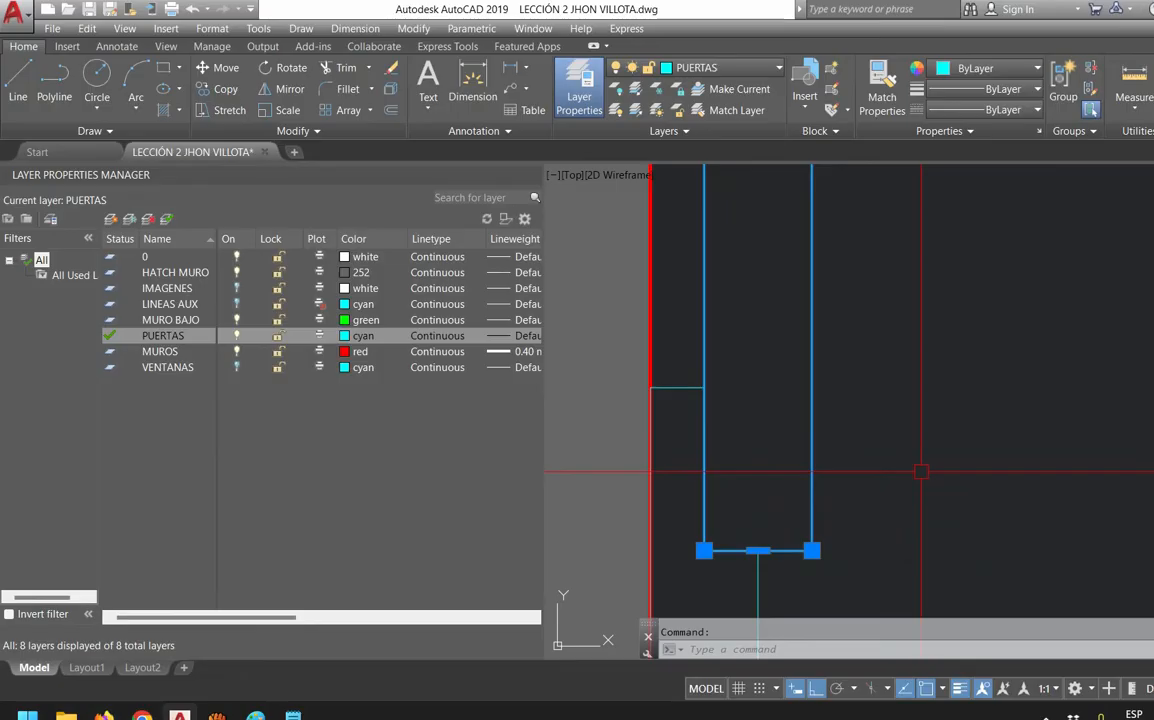
# Move the door leaf 0.05 straight up from the left jamb's step corner
pyautogui.write('m')
pyautogui.press('Return')
pyautogui.click(704, 550)
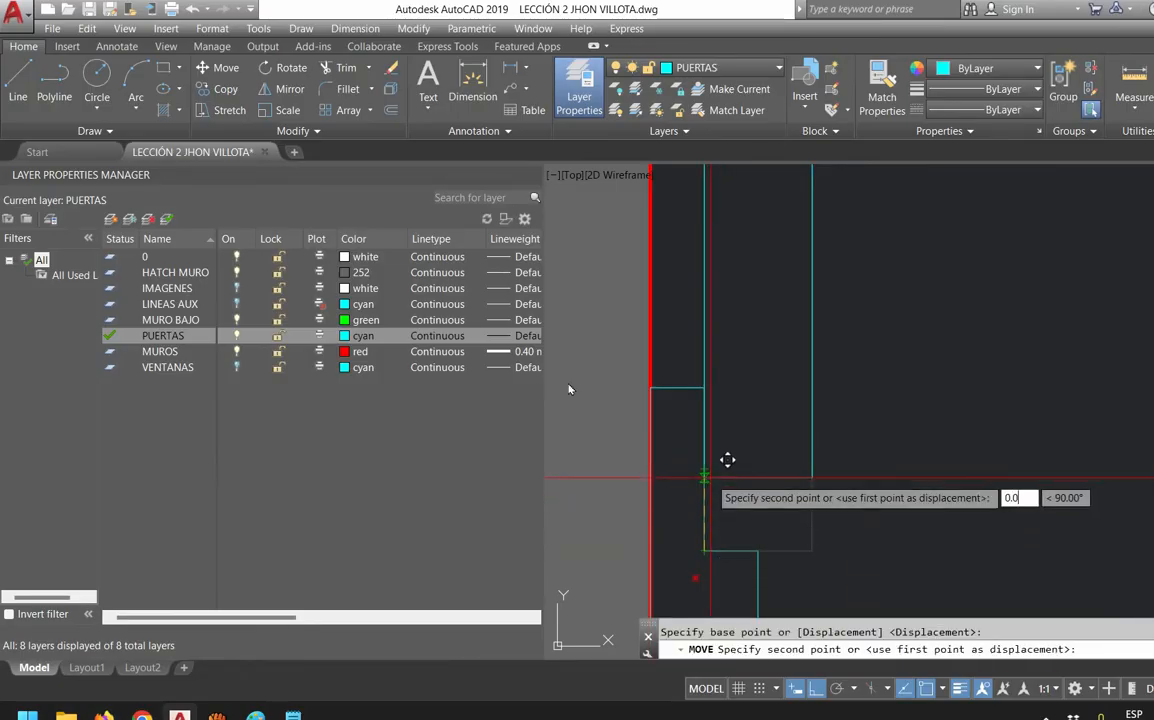
pyautogui.write('0.05')
pyautogui.press('Return')
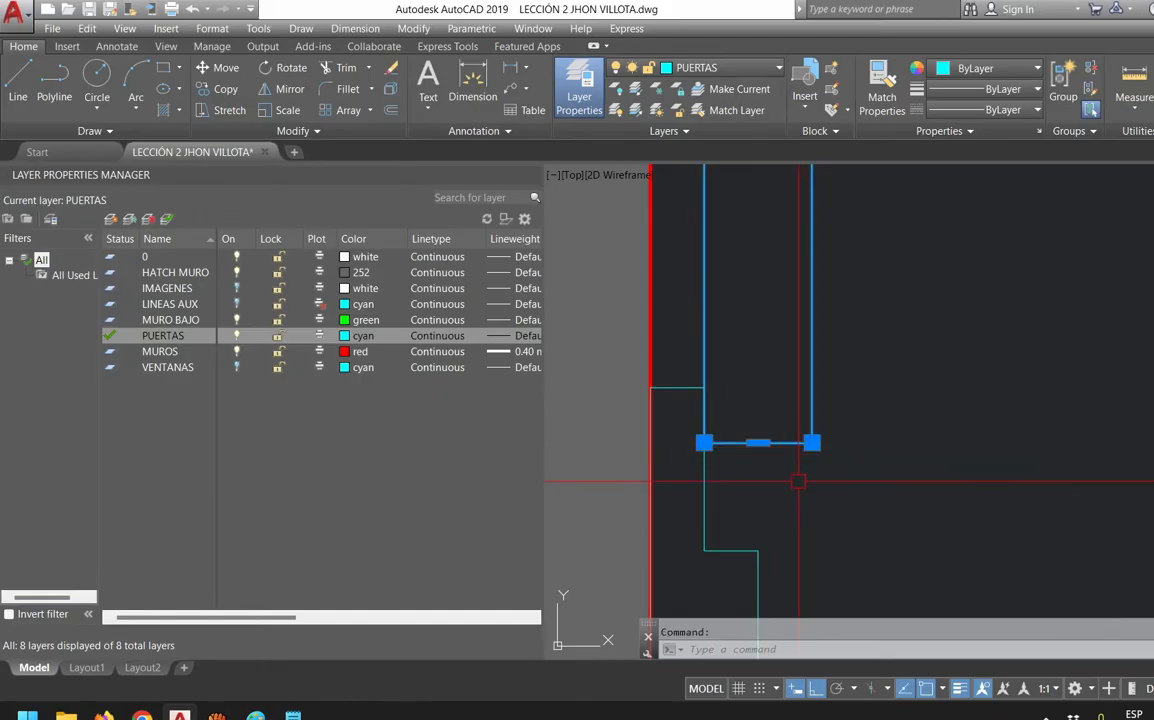
pyautogui.scroll(-3, 800, 470)
pyautogui.scroll(3, 797, 485)
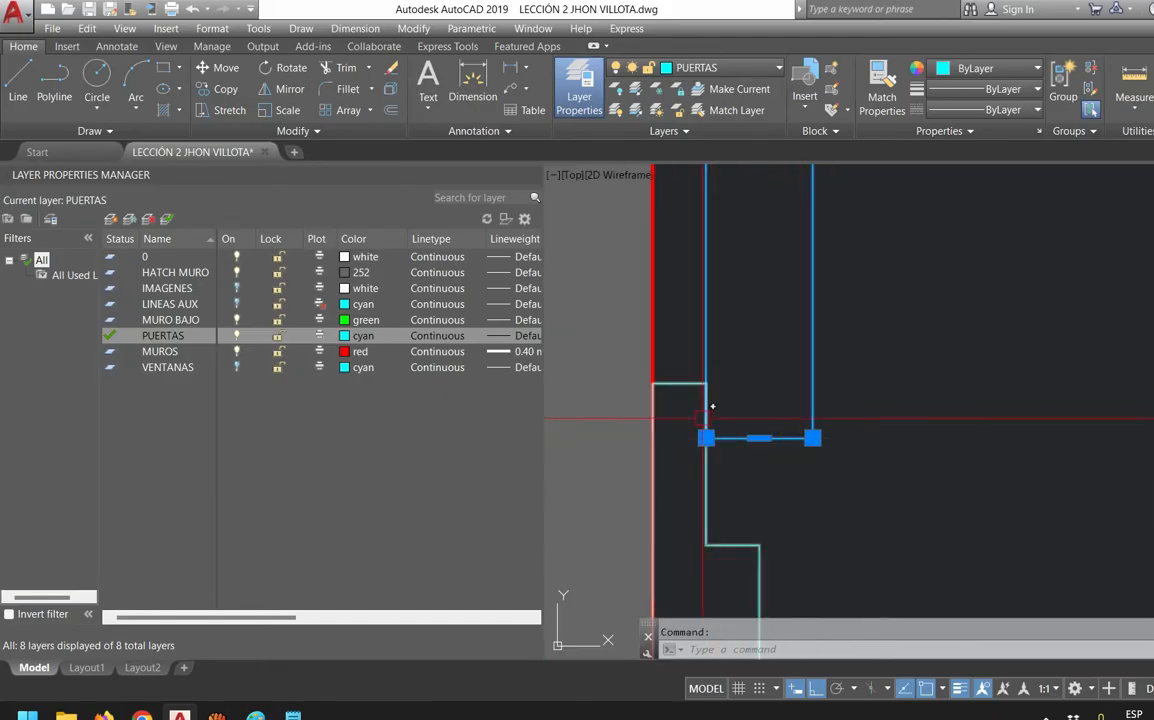
pyautogui.scroll(-5, 919, 497)
pyautogui.press('Escape')
pyautogui.scroll(1, 984, 456)
pyautogui.moveTo(984, 456)
pyautogui.mouseDown(button='middle')
pyautogui.moveTo(781, 436)
pyautogui.moveTo(721, 418)
pyautogui.moveTo(740, 468)
pyautogui.mouseUp(button='middle')
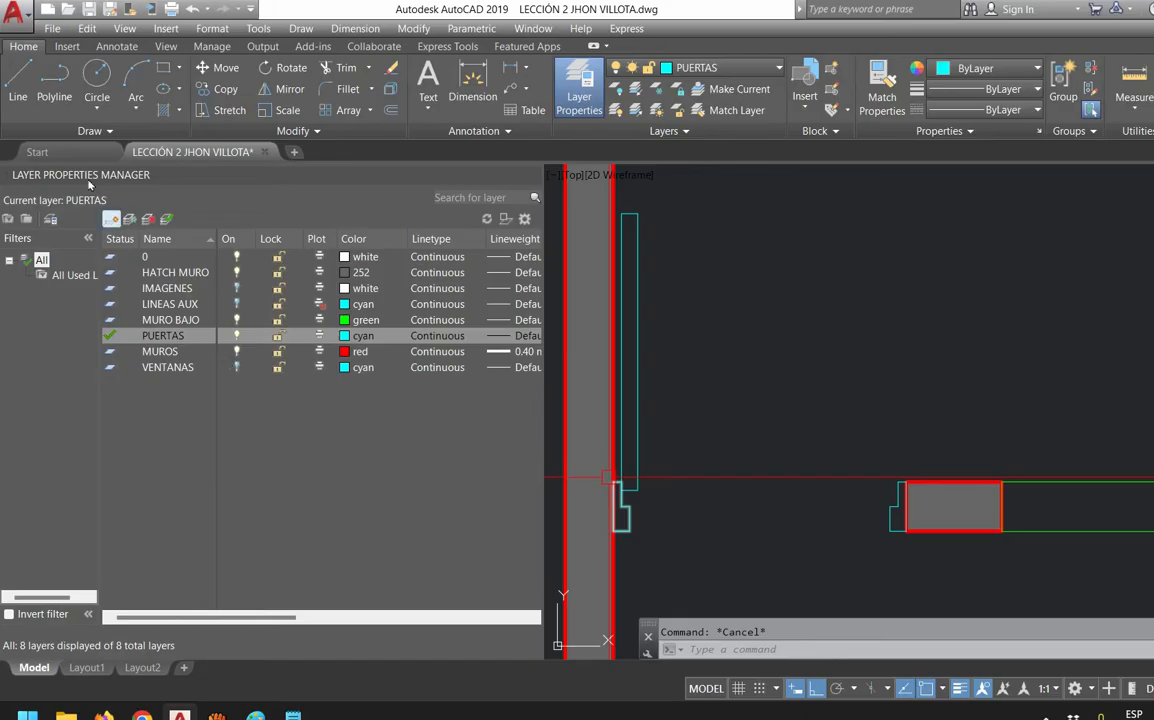
# Create a layer LINEAS DE PROY with the ACAD_ISO02W100 linetype and make it the current layer
pyautogui.click(111, 218)
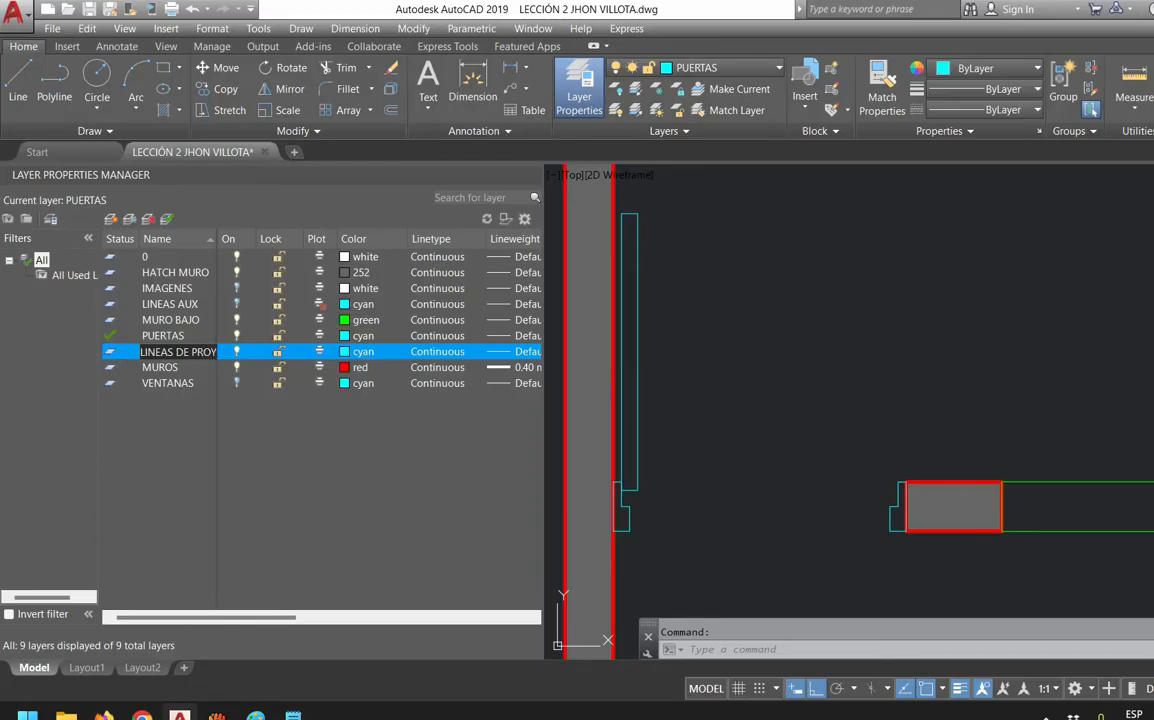
pyautogui.press('Return')
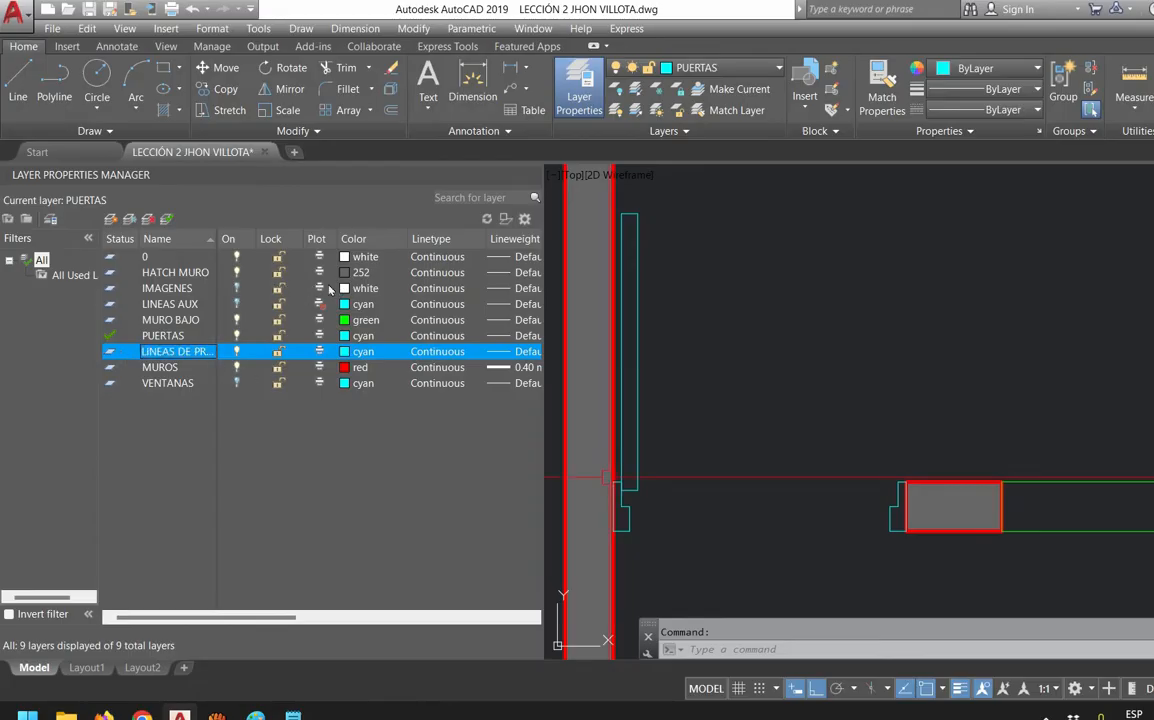
pyautogui.click(437, 351)
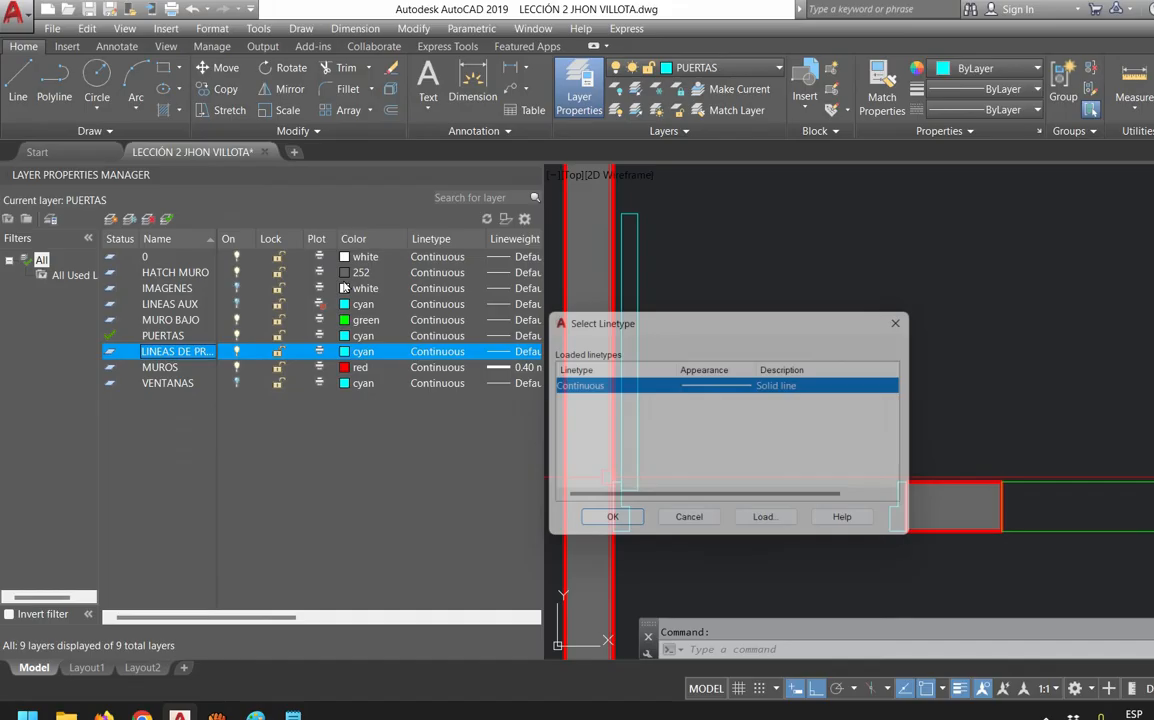
pyautogui.click(771, 525)
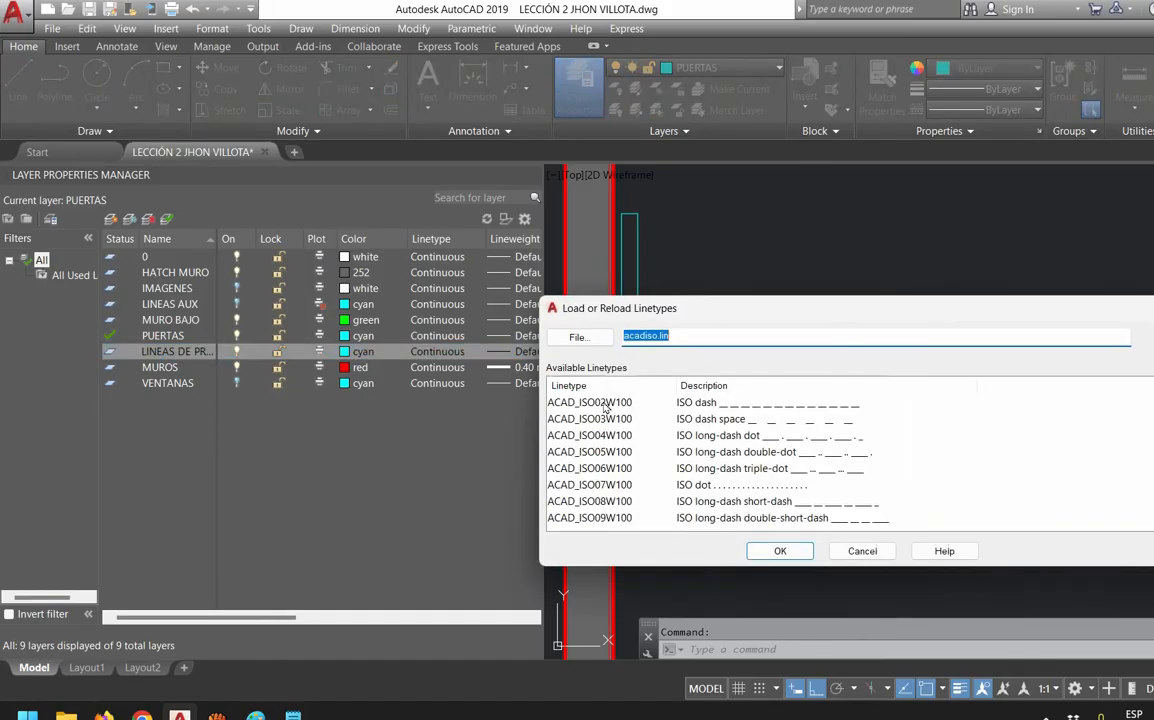
pyautogui.press('Return')
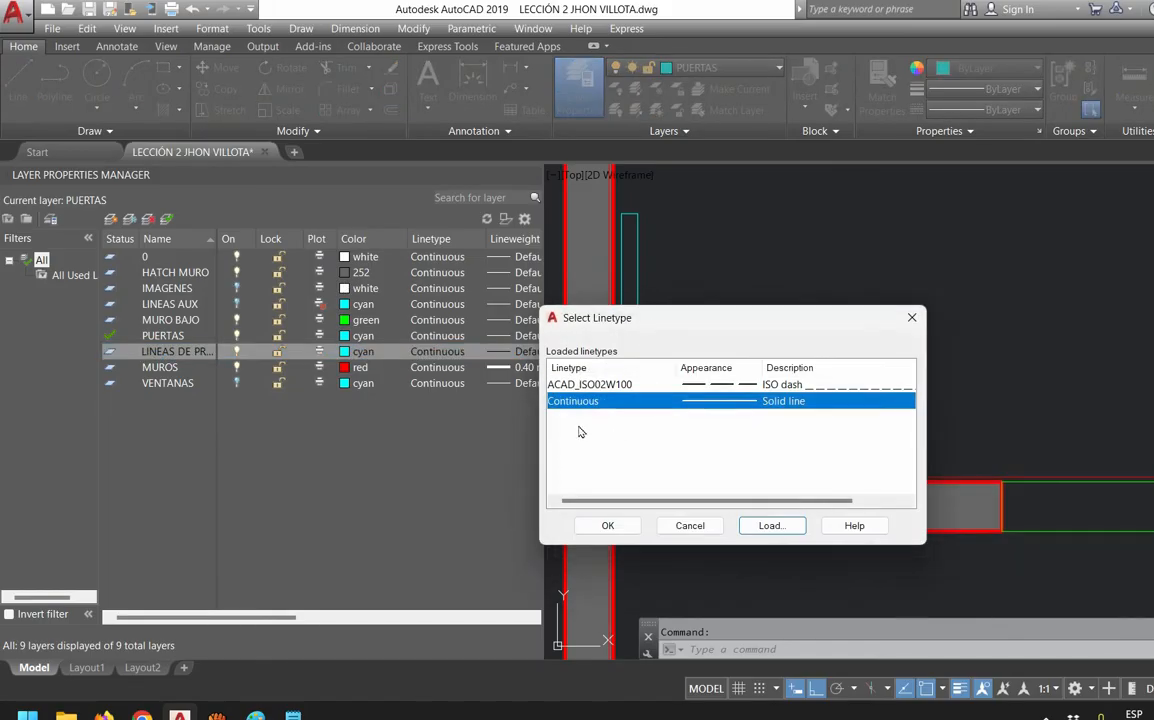
pyautogui.press('Up')
pyautogui.click(607, 525)
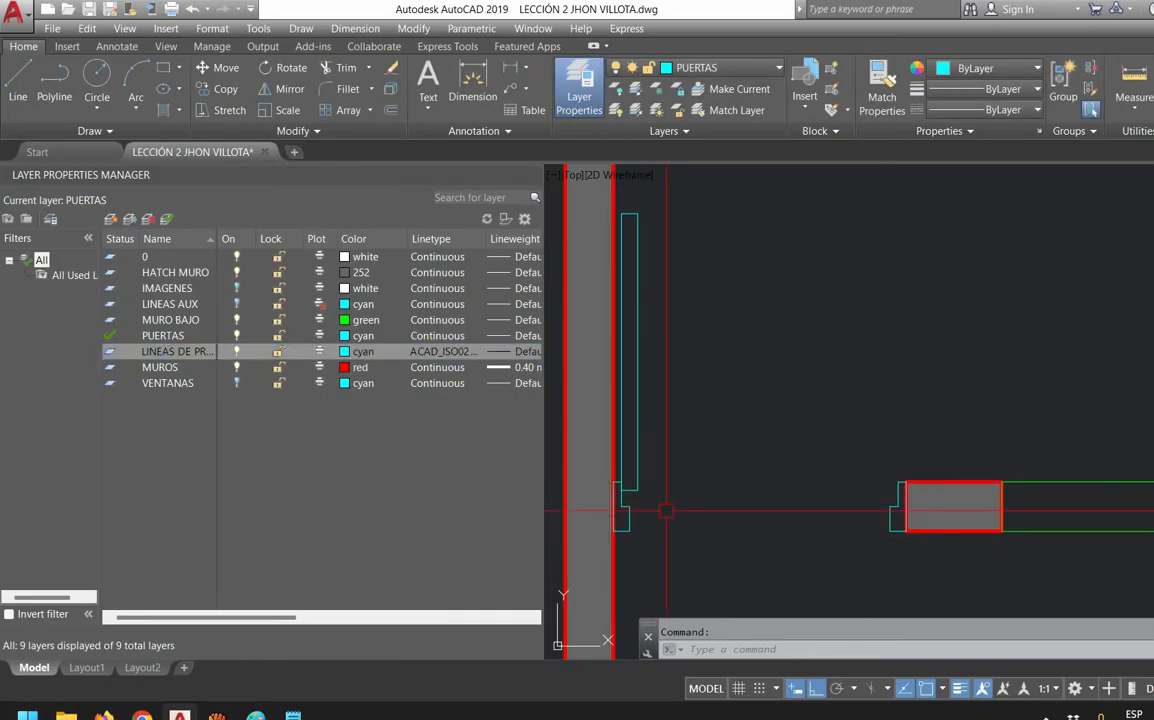
pyautogui.doubleClick(110, 351)
# Draw a projection line across the door opening between the lower inner corners of the two jambs
pyautogui.scroll(2, 711, 538)
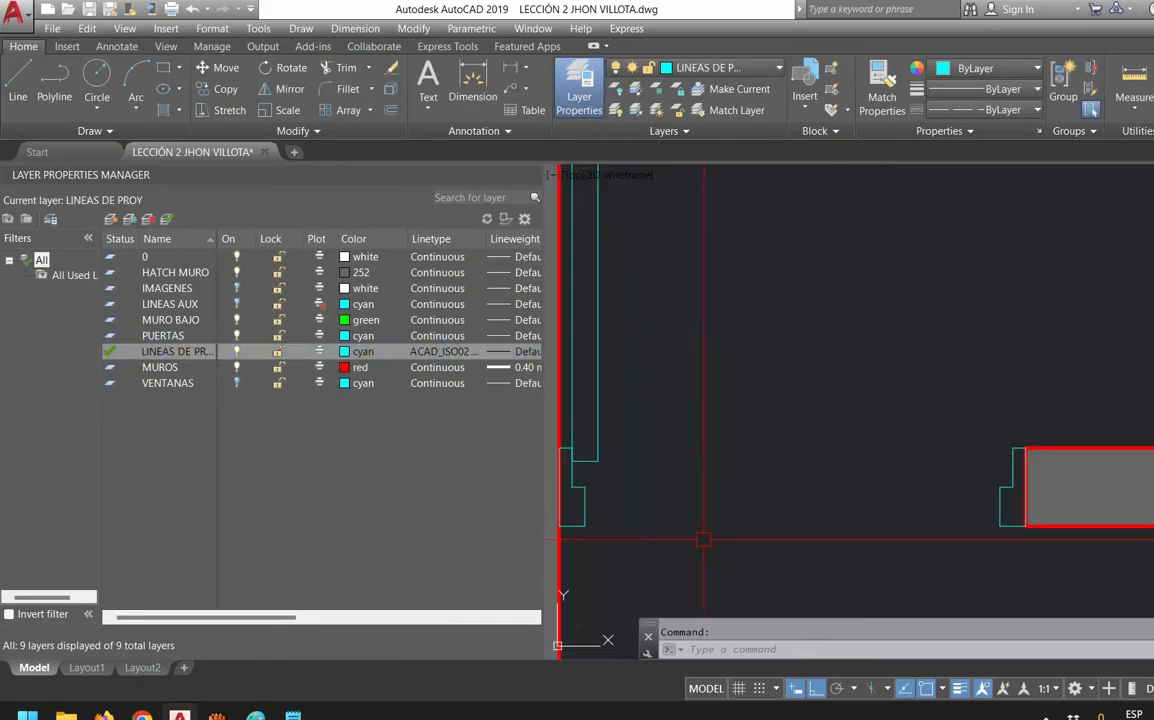
pyautogui.moveTo(731, 537)
pyautogui.mouseDown(button='middle')
pyautogui.moveTo(852, 497)
pyautogui.moveTo(845, 528)
pyautogui.mouseUp(button='middle')
pyautogui.write('l')
pyautogui.press('Return')
pyautogui.click(697, 521)
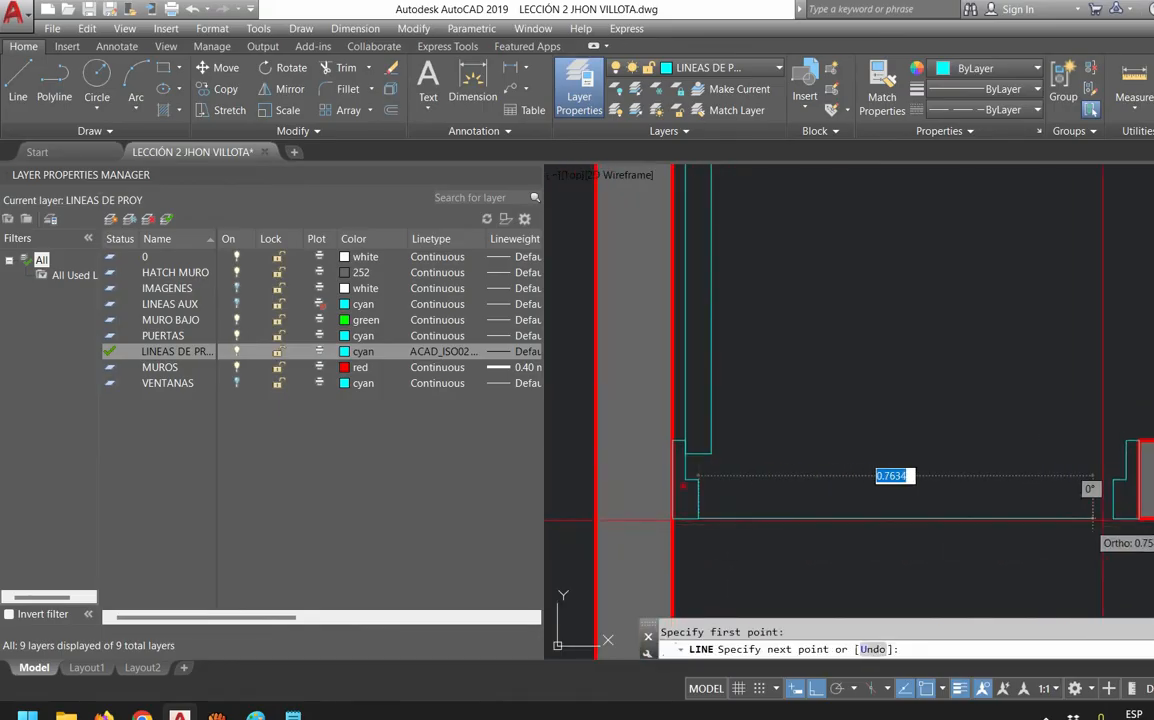
pyautogui.click(1113, 520)
pyautogui.press('Escape')
pyautogui.click(936, 568)
pyautogui.click(924, 491)
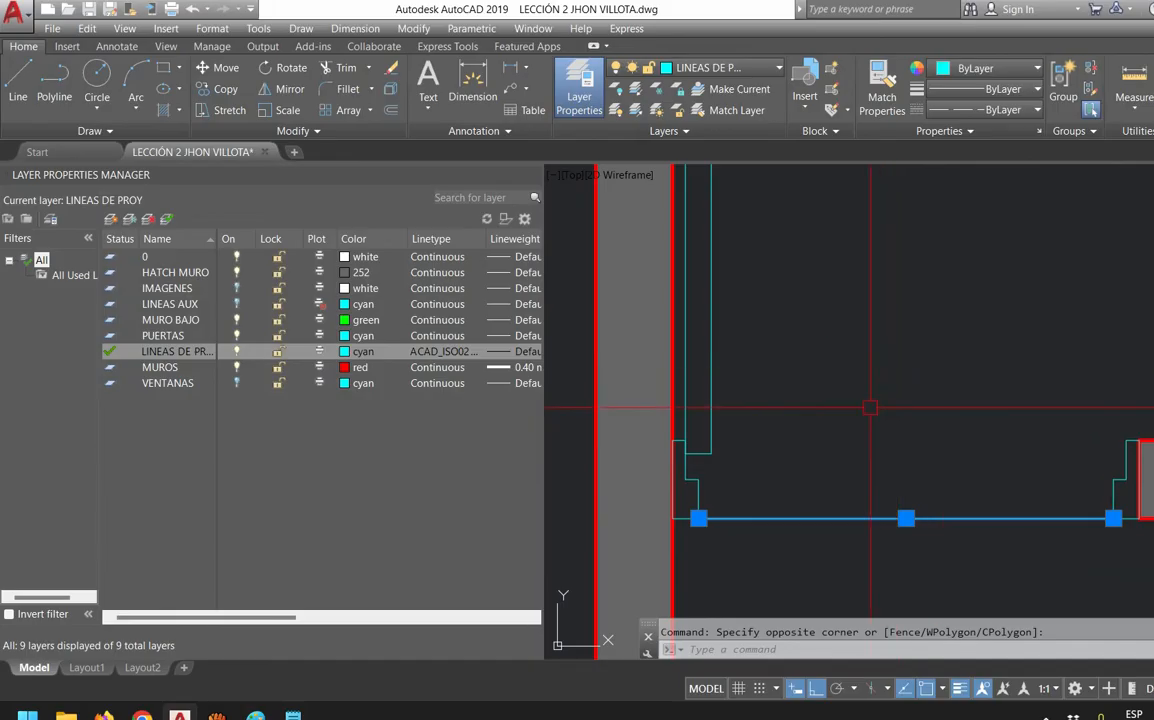
pyautogui.press('Escape')
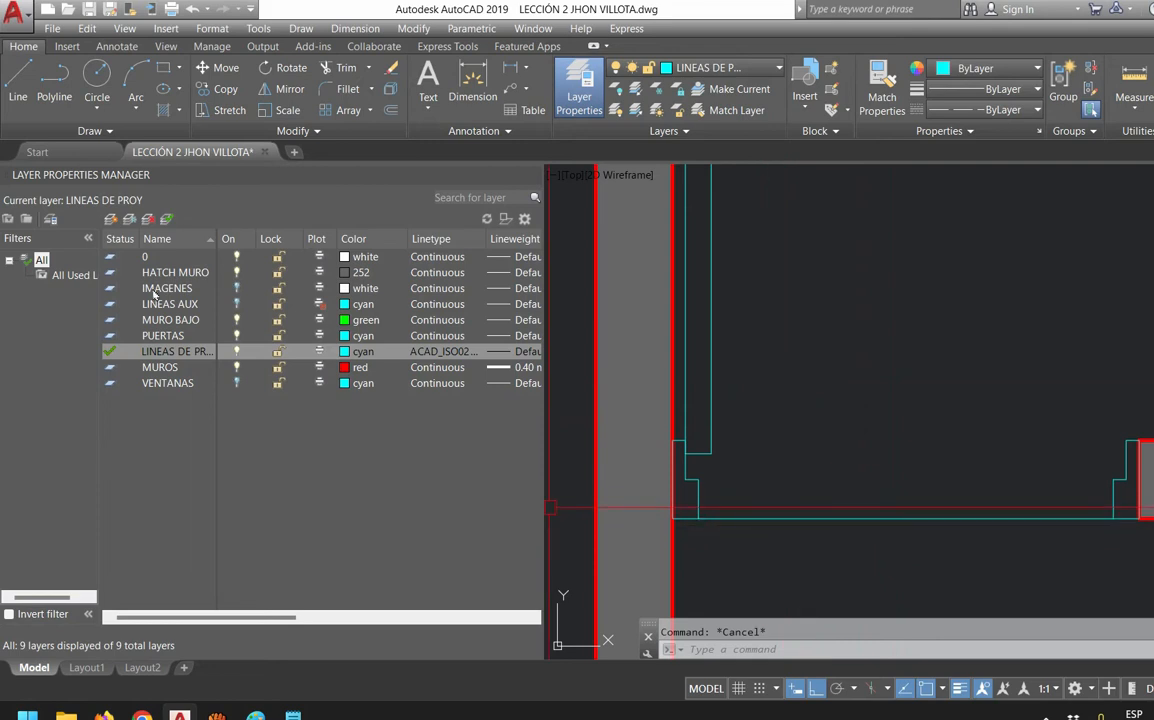
# Regenerate the drawing and set the global linetype scale to 0.01 for the projection line's dashes
pyautogui.click(952, 565)
pyautogui.click(868, 452)
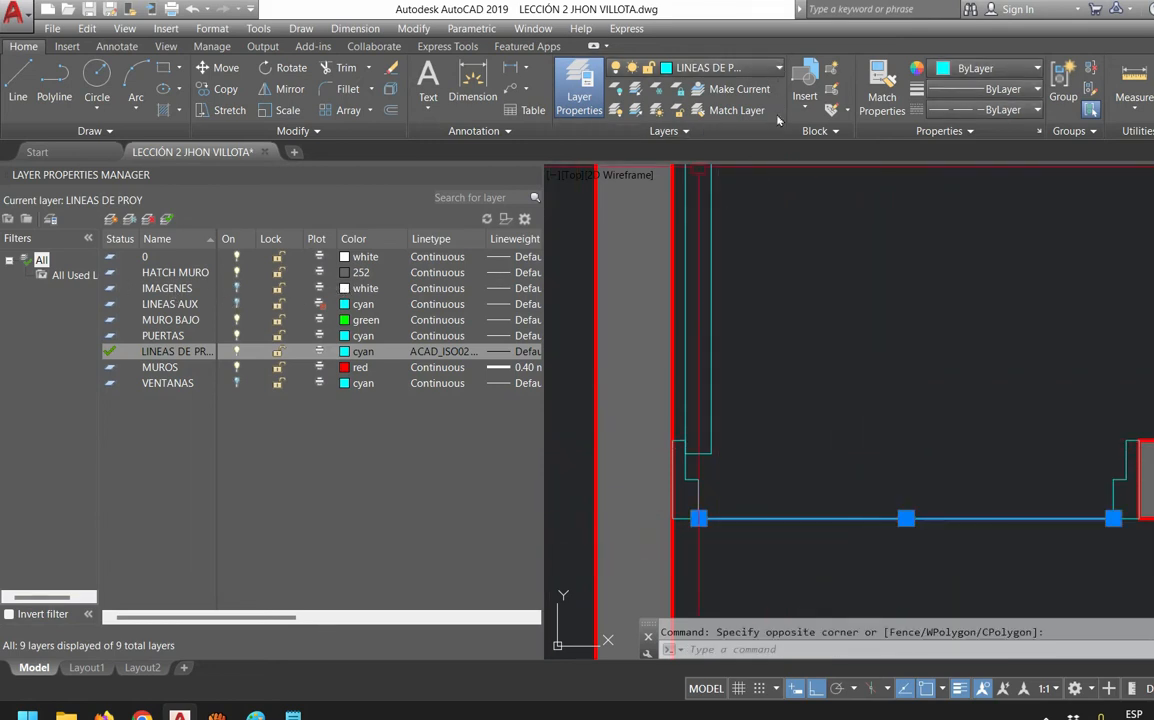
pyautogui.press('Escape')
pyautogui.press('Return')
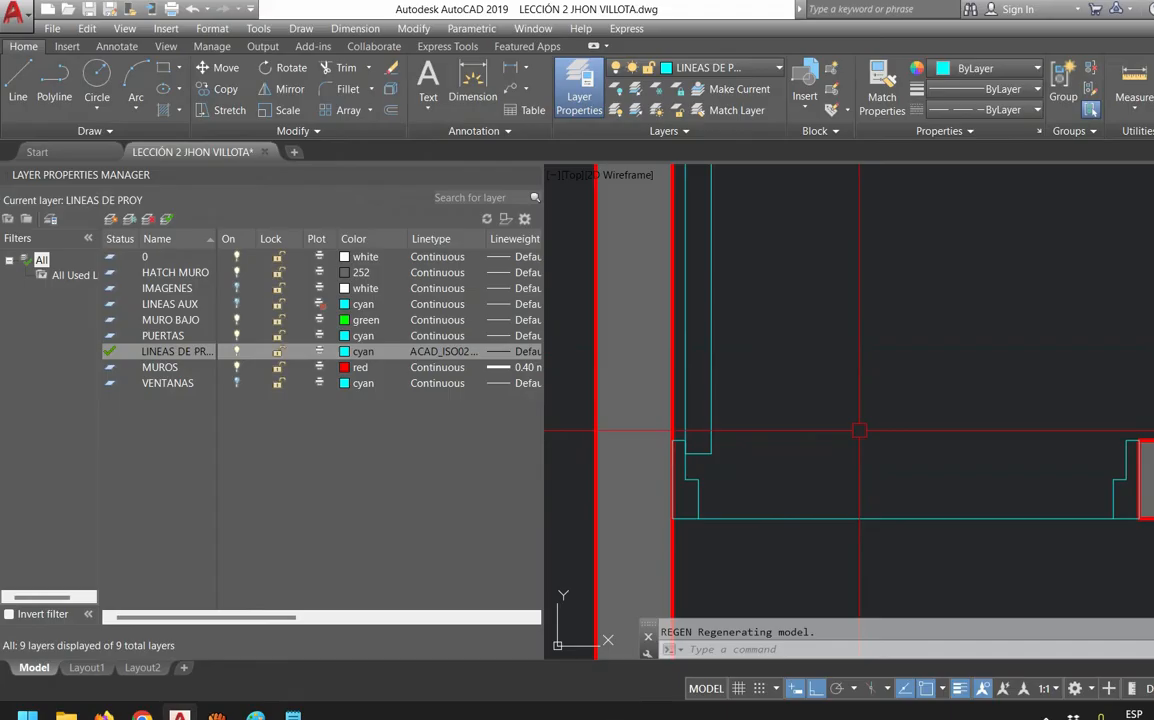
pyautogui.write('LTS')
pyautogui.press('Return')
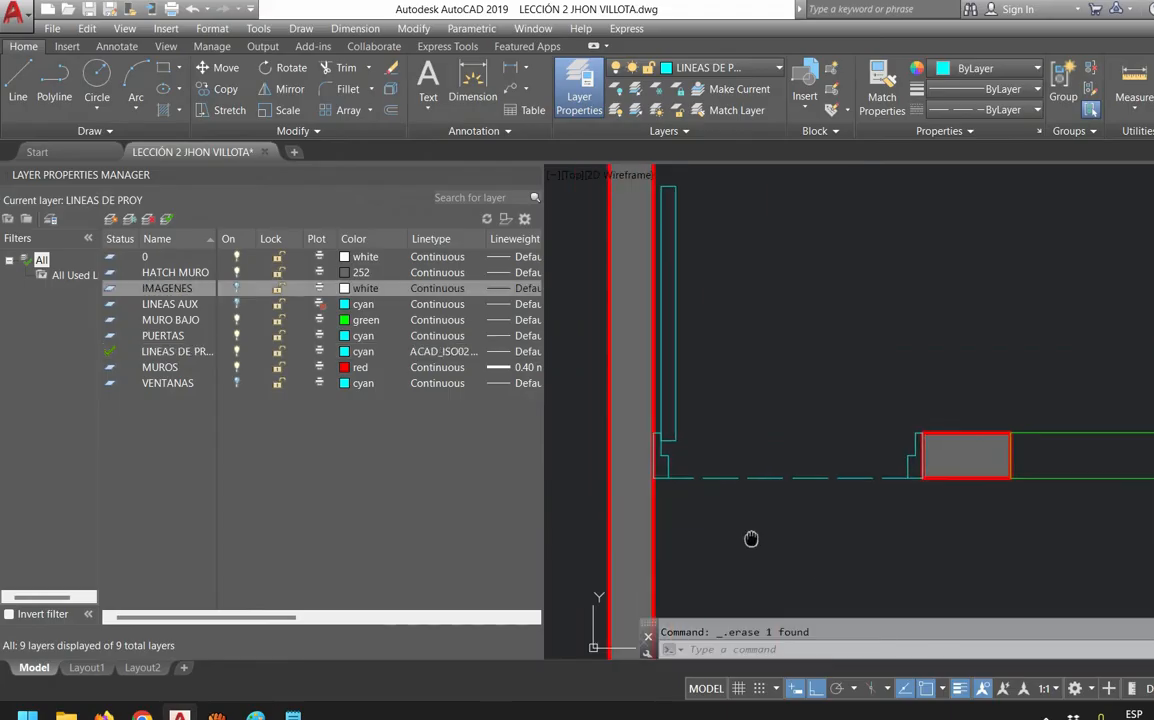
pyautogui.write('LTS')
pyautogui.press('Return')
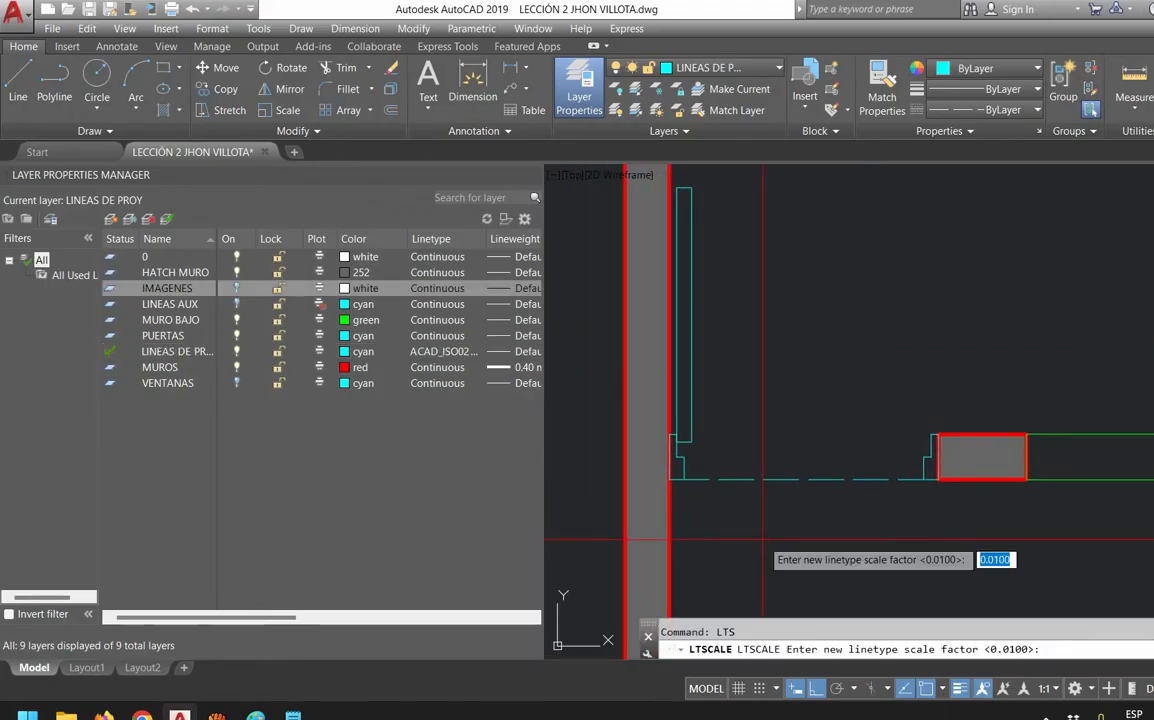
pyautogui.write('0.0')
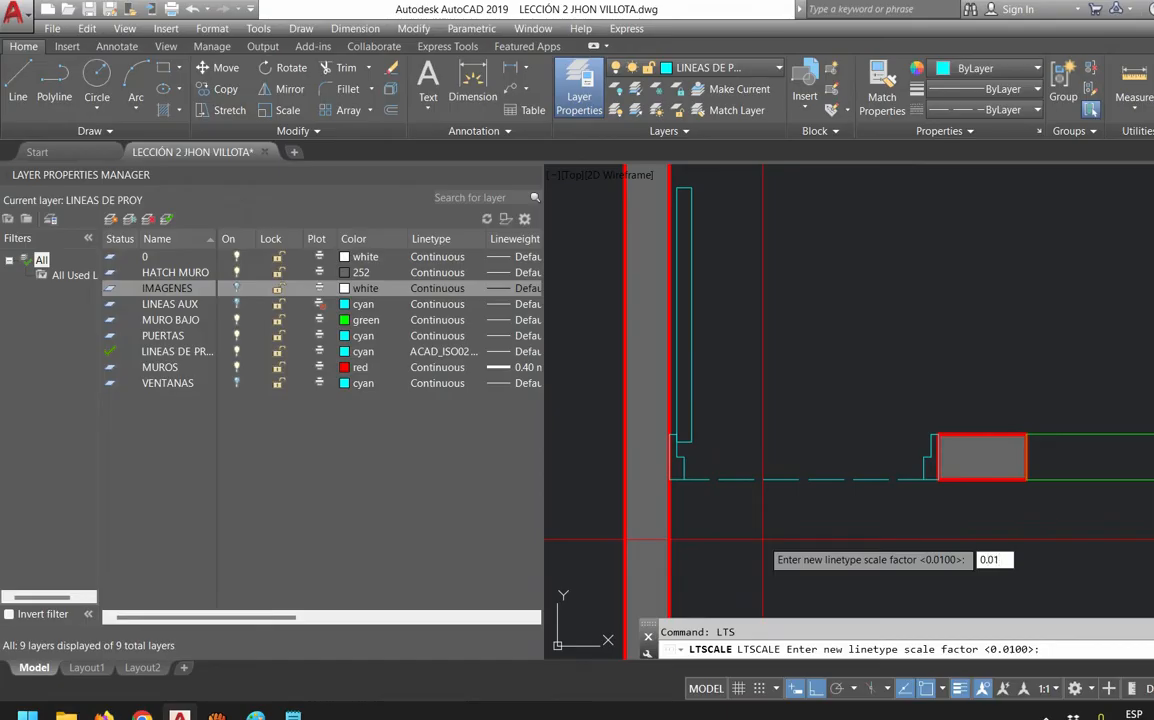
pyautogui.press('Return')
# Draw two more projection lines across the door opening, one between the jambs' step corners and one from the leaf to the right jamb's upper inner corner
pyautogui.scroll(2, 750, 465)
pyautogui.write('l')
pyautogui.press('Return')
pyautogui.click(640, 453)
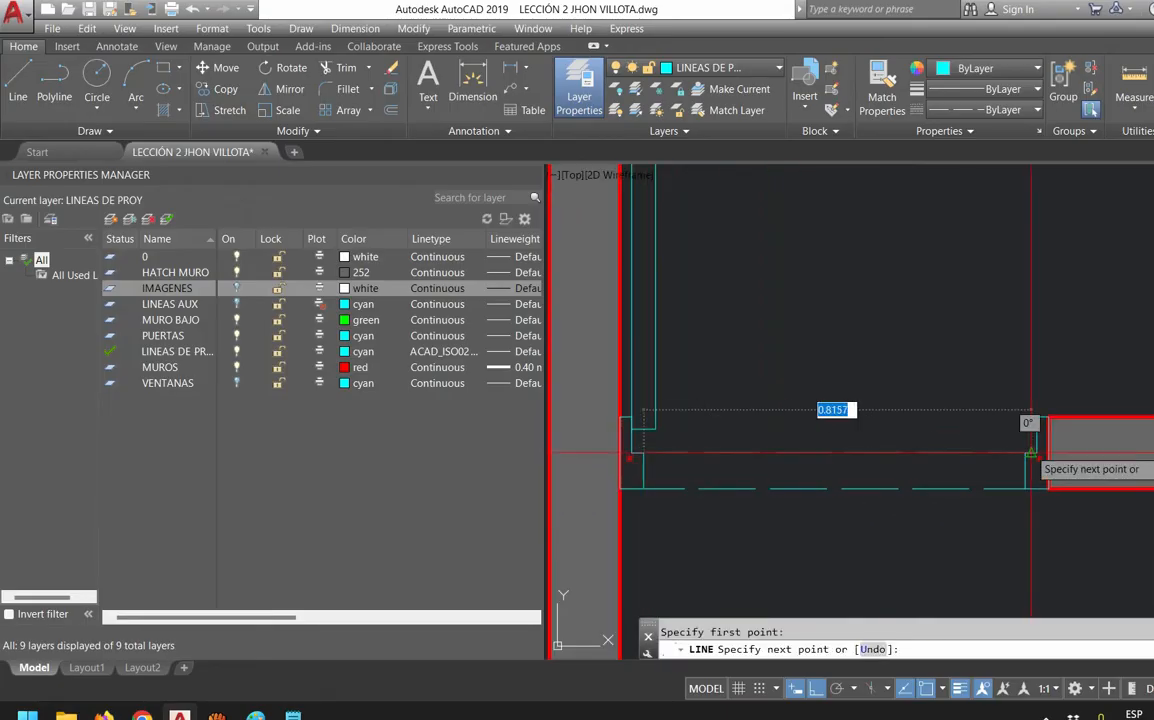
pyautogui.click(1030, 452)
pyautogui.press('Return')
pyautogui.press('Return')
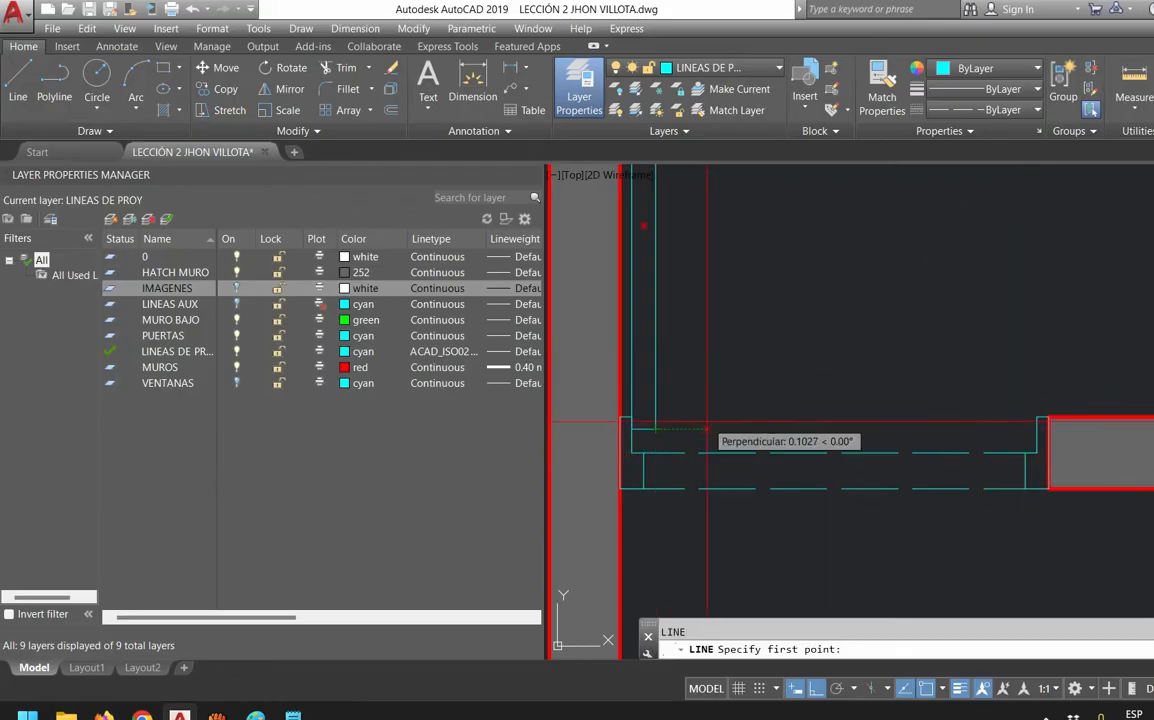
pyautogui.click(1037, 417)
pyautogui.press('Escape')
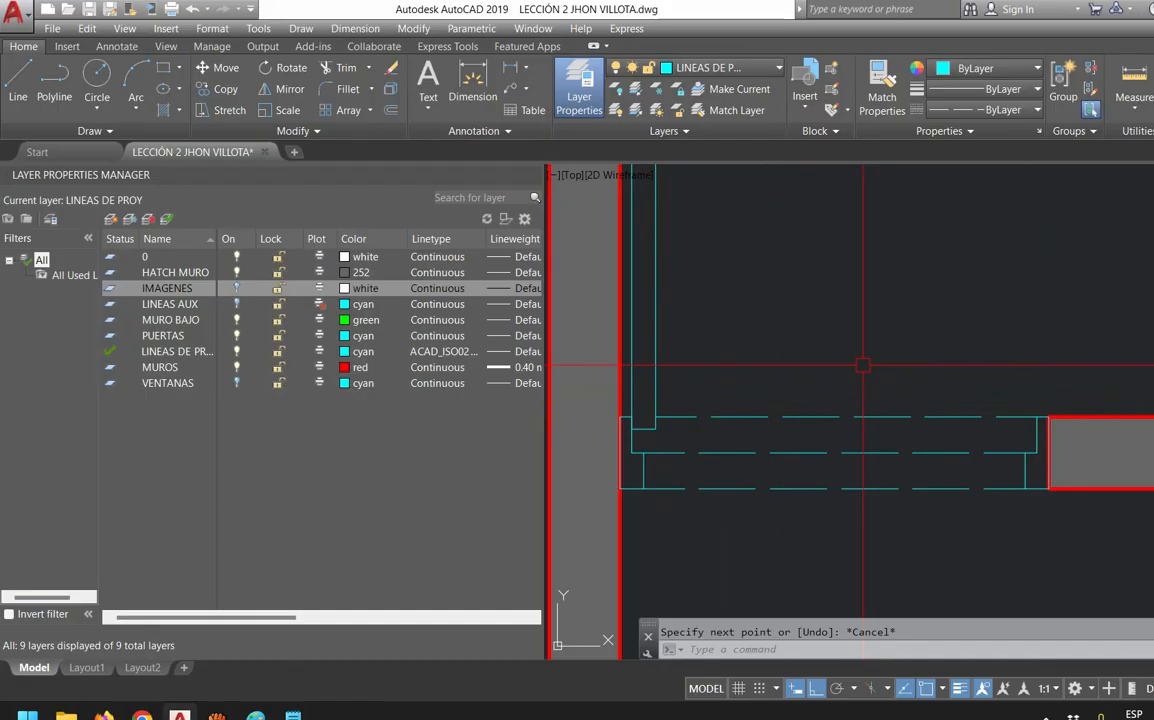
pyautogui.scroll(-2, 863, 366)
pyautogui.moveTo(863, 366)
pyautogui.mouseDown(button='middle')
pyautogui.moveTo(902, 425)
pyautogui.moveTo(905, 480)
pyautogui.mouseUp(button='middle')
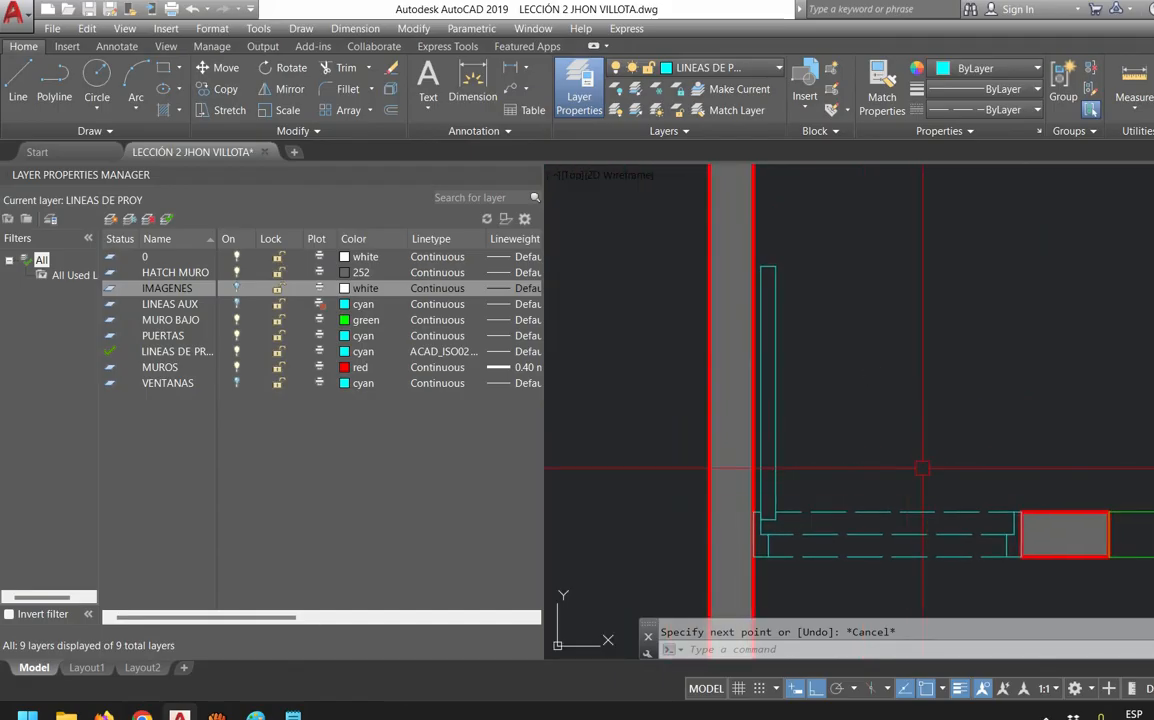
pyautogui.click(912, 584)
pyautogui.click(900, 474)
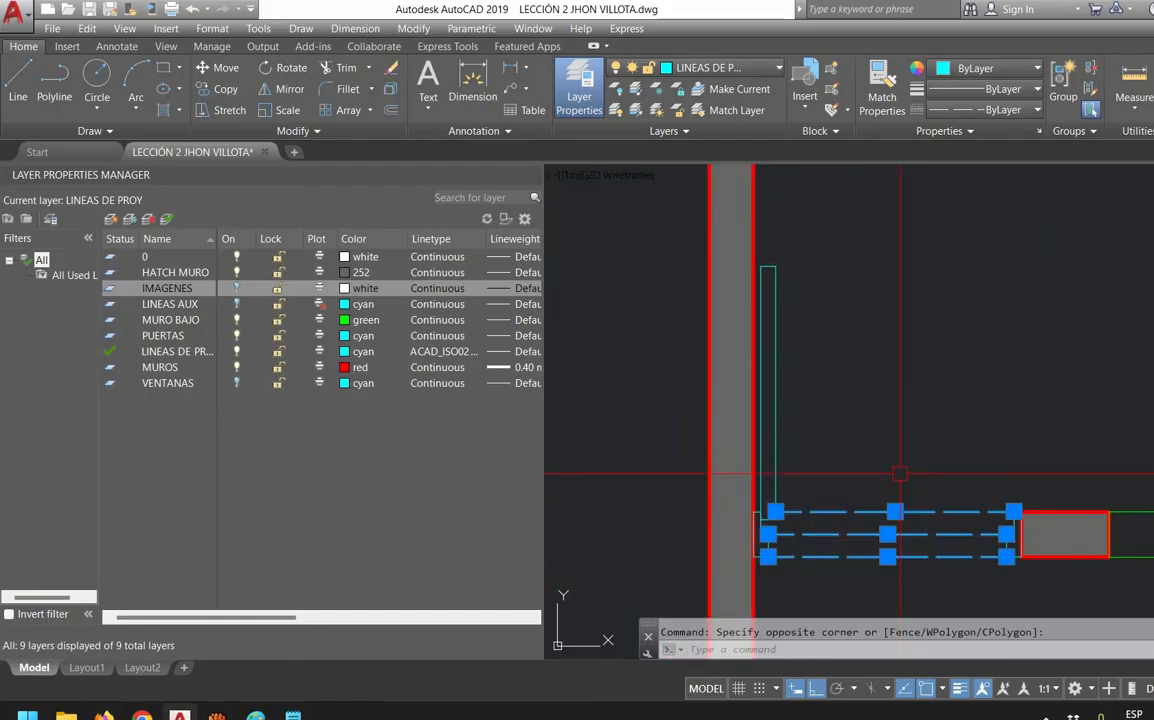
pyautogui.press('Escape')
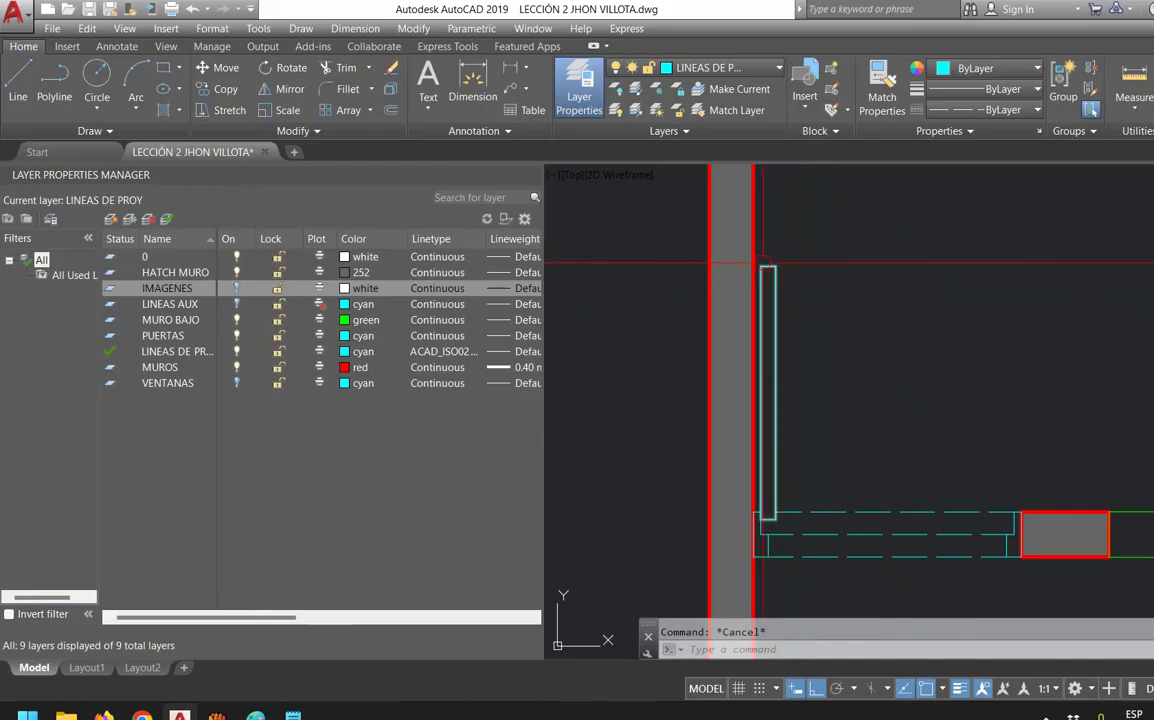
pyautogui.scroll(3, 1038, 527)
pyautogui.scroll(-4, 876, 420)
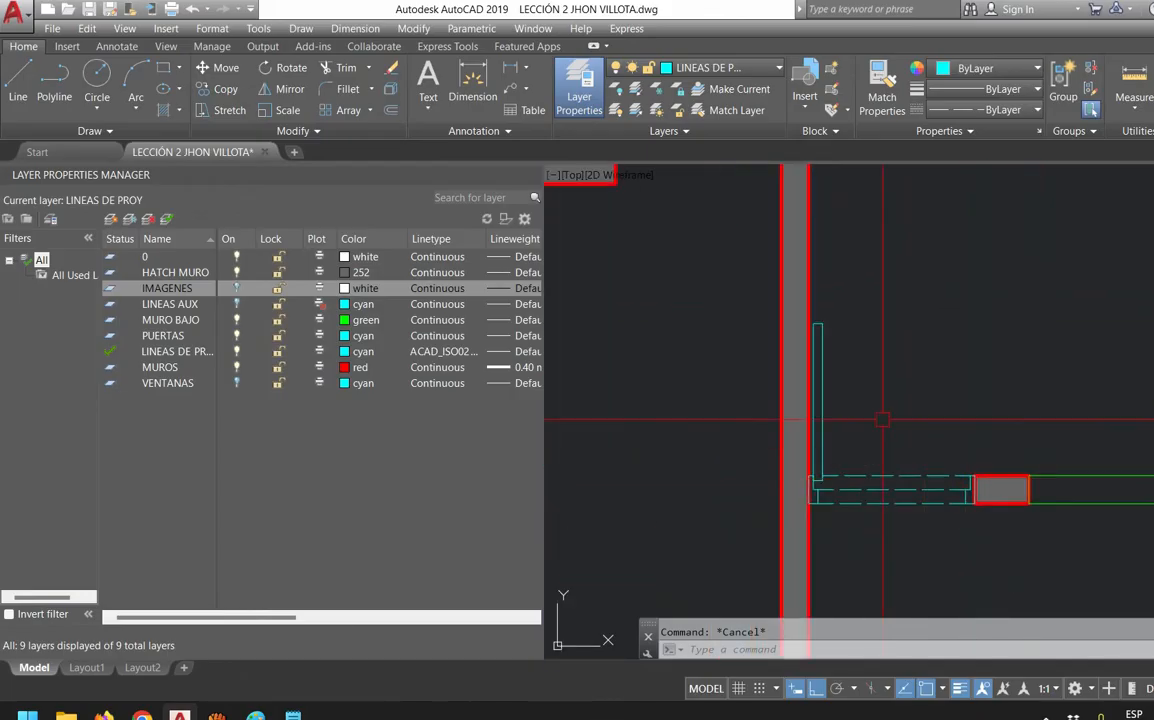
# Draw a diagonal line from the leaf's upper-right corner to the right jamb's upper inner corner and erase it
pyautogui.scroll(2, 893, 420)
pyautogui.press('Return')
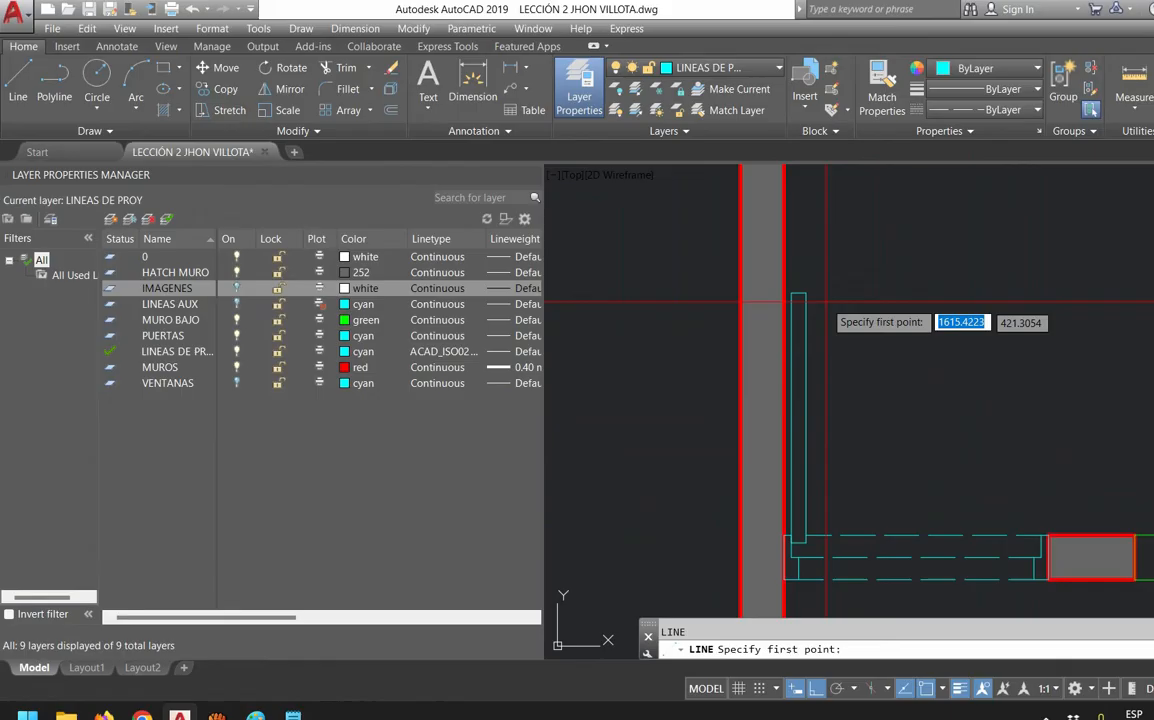
pyautogui.click(798, 294)
pyautogui.click(1044, 535)
pyautogui.press('Escape')
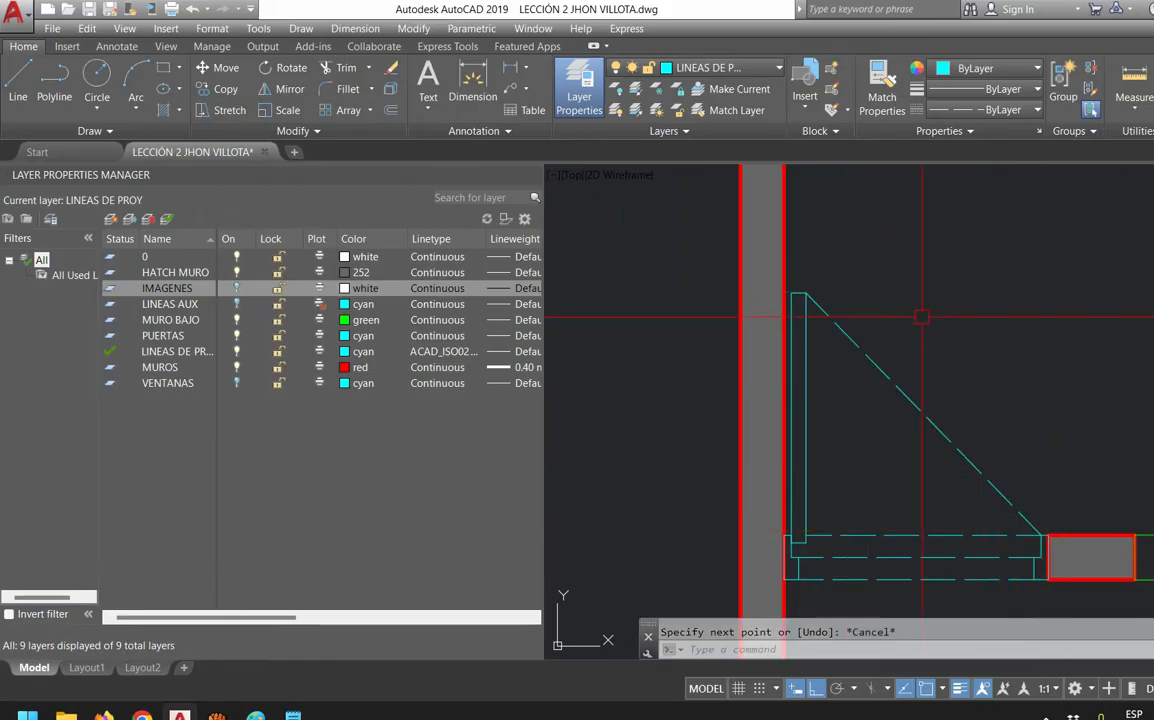
pyautogui.click(921, 411)
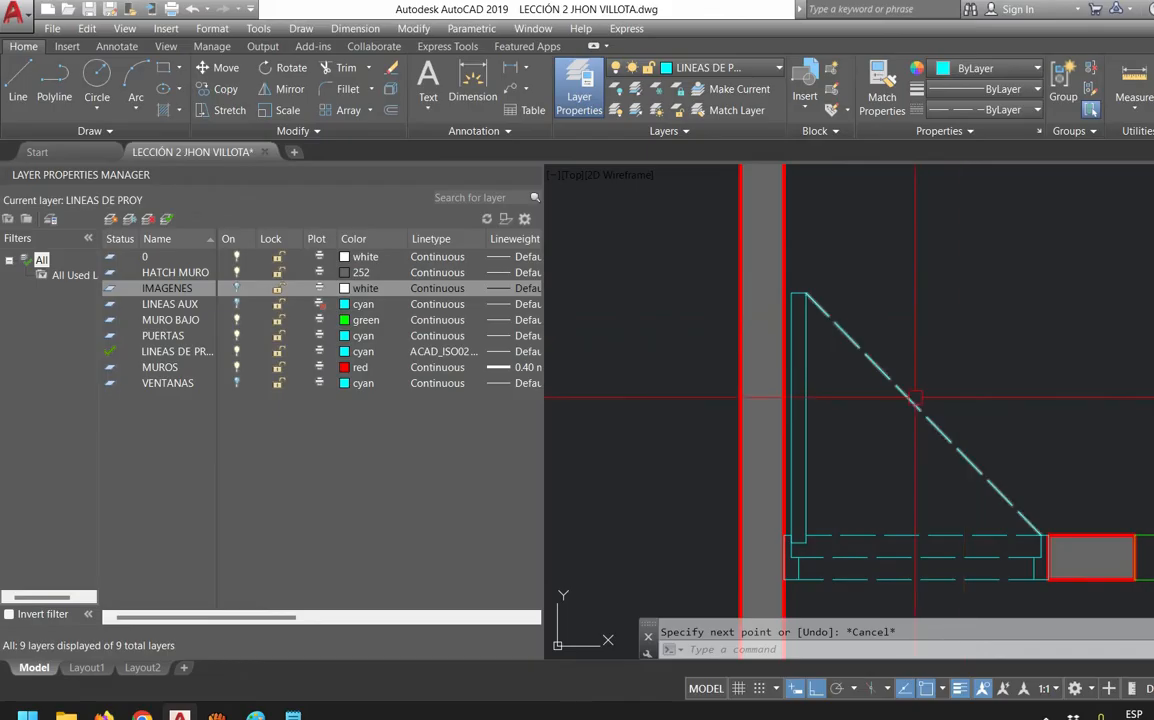
pyautogui.press('Delete')
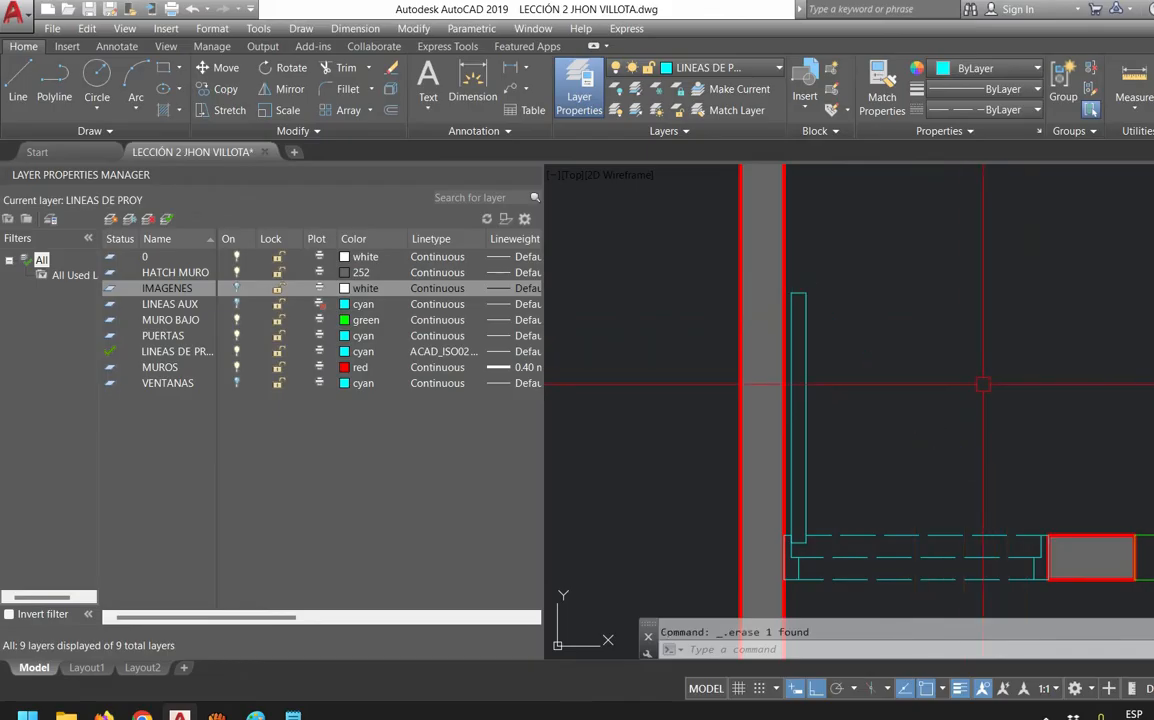
# Draw a circle centred on the leaf's lower-left corner with its radius reaching the leaf's upper end
pyautogui.write('c')
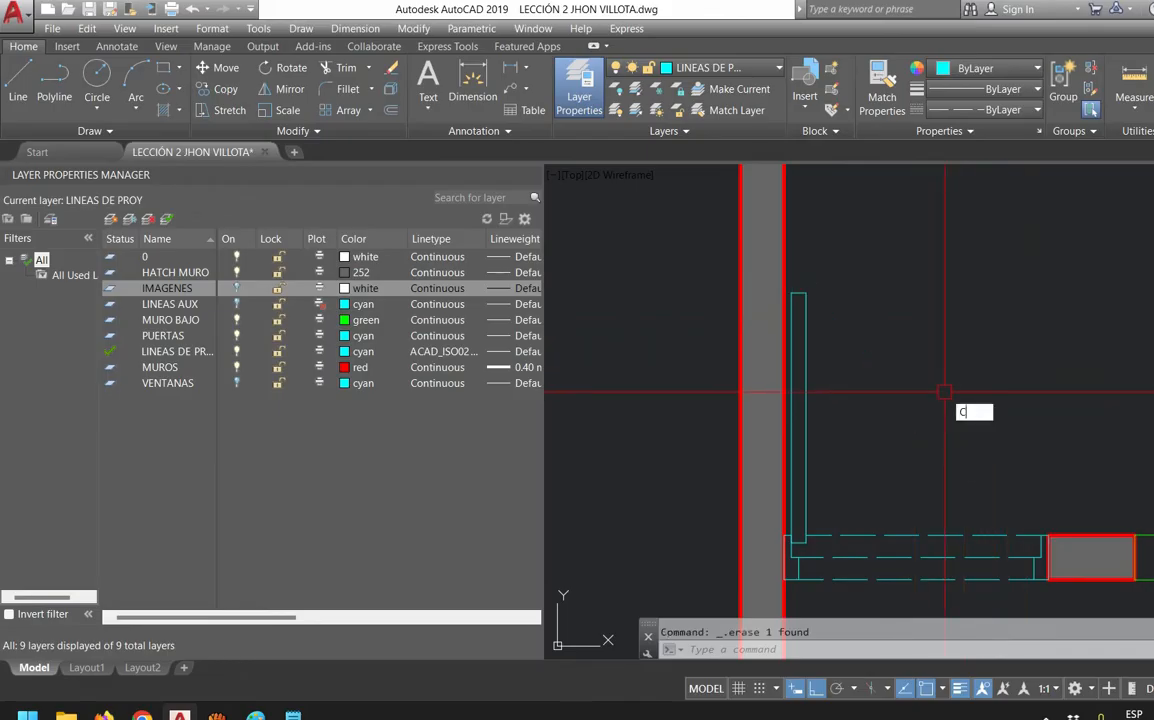
pyautogui.press('Return')
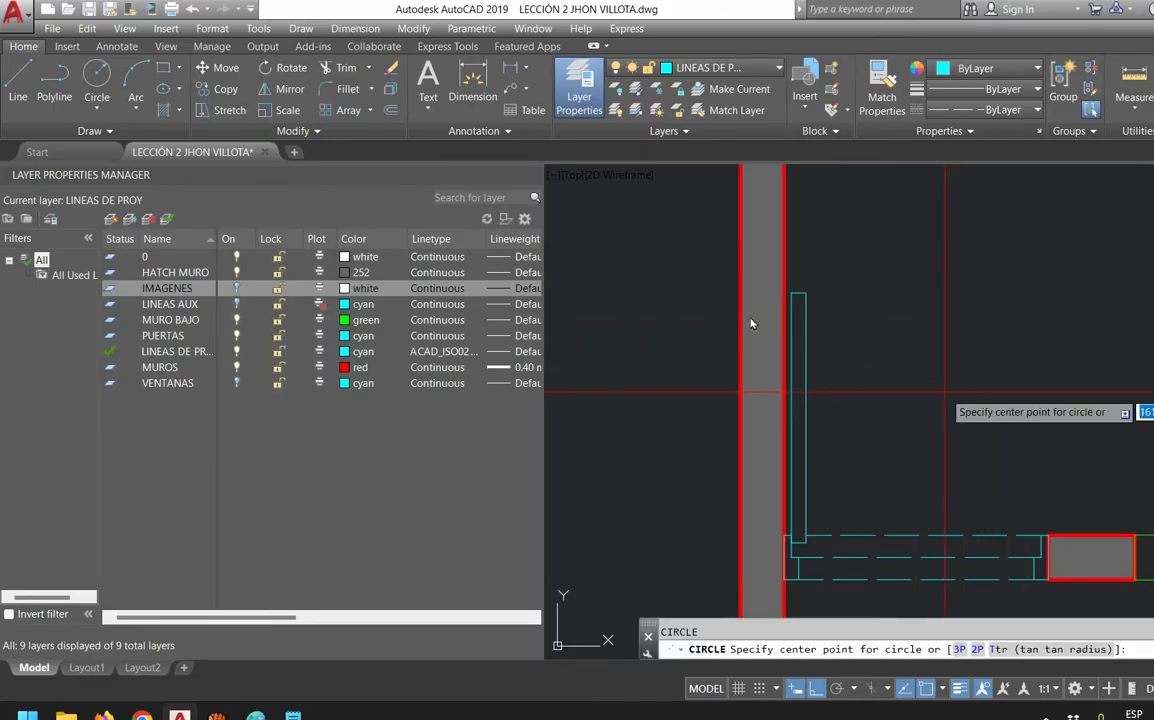
pyautogui.click(790, 548)
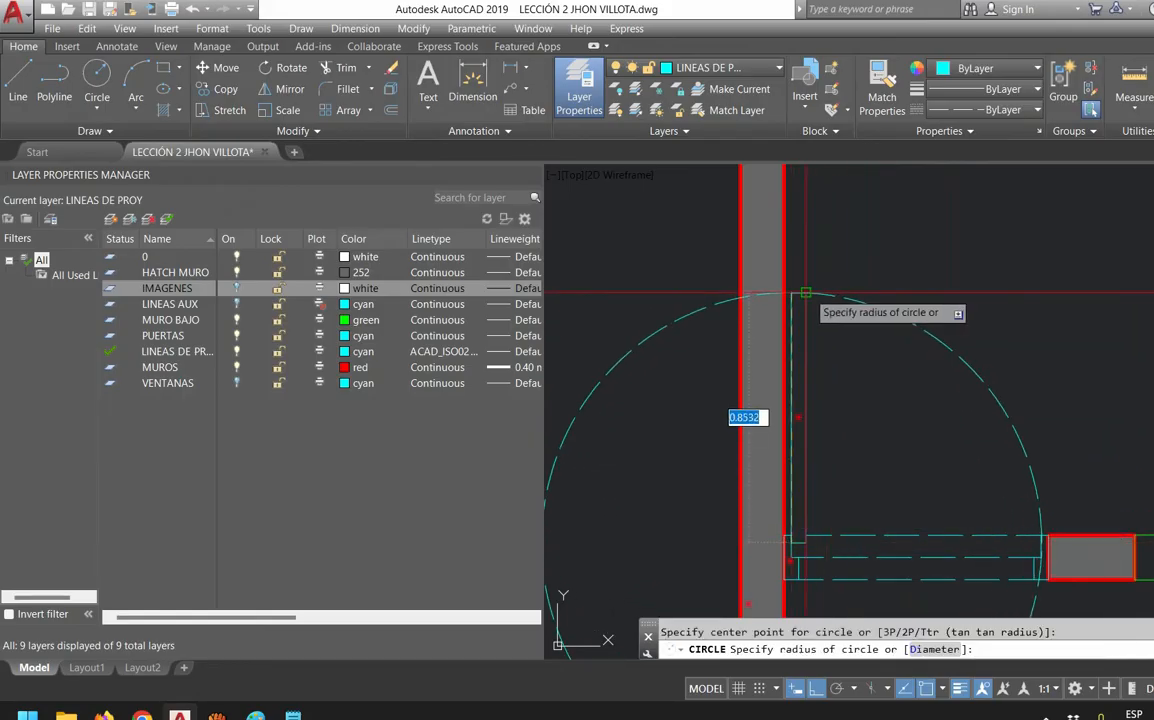
pyautogui.scroll(5, 1050, 527)
pyautogui.scroll(-2, 960, 578)
pyautogui.click(922, 580)
pyautogui.scroll(-2, 980, 500)
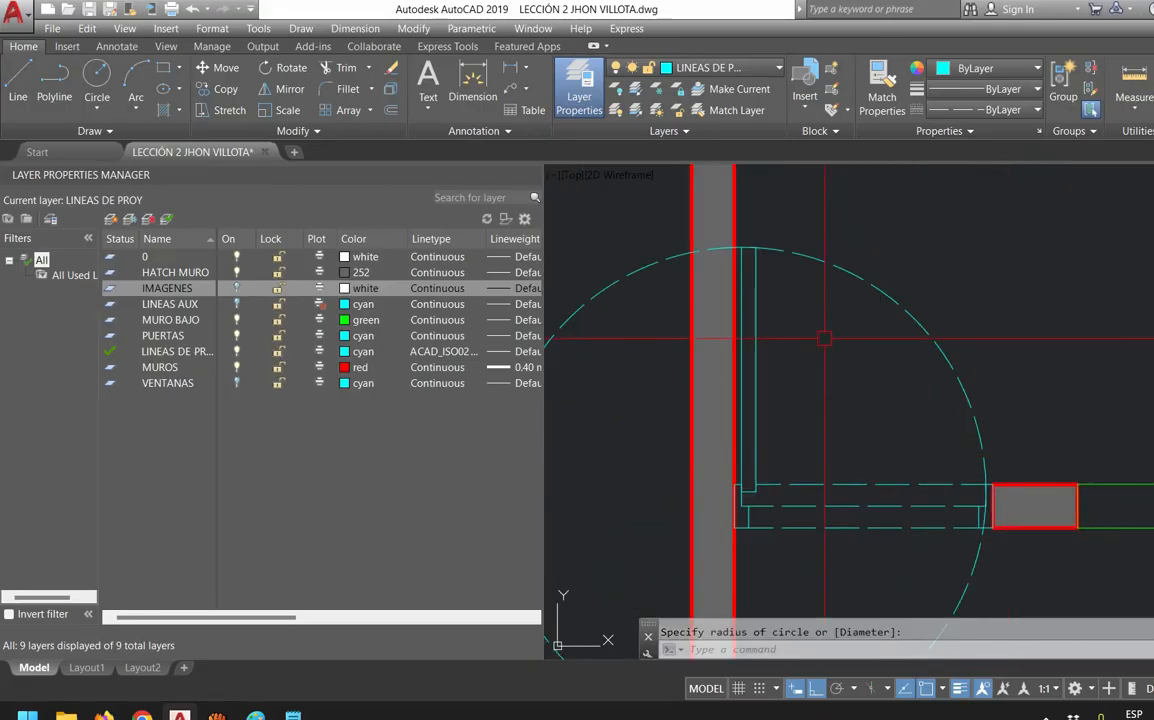
# Trim the circle at the leaf and the right jamb, and erase the leftover arc so only the quarter-circle door swing remains
pyautogui.click(979, 605)
pyautogui.click(750, 245)
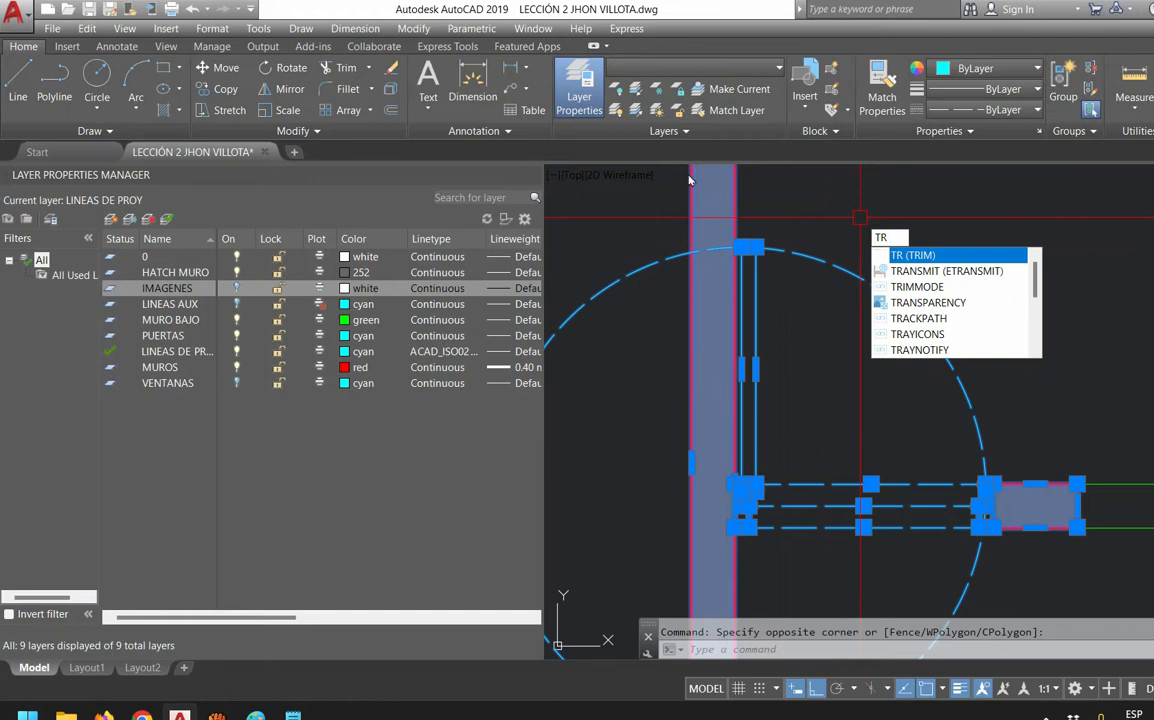
pyautogui.press('Return')
pyautogui.scroll(6, 790, 255)
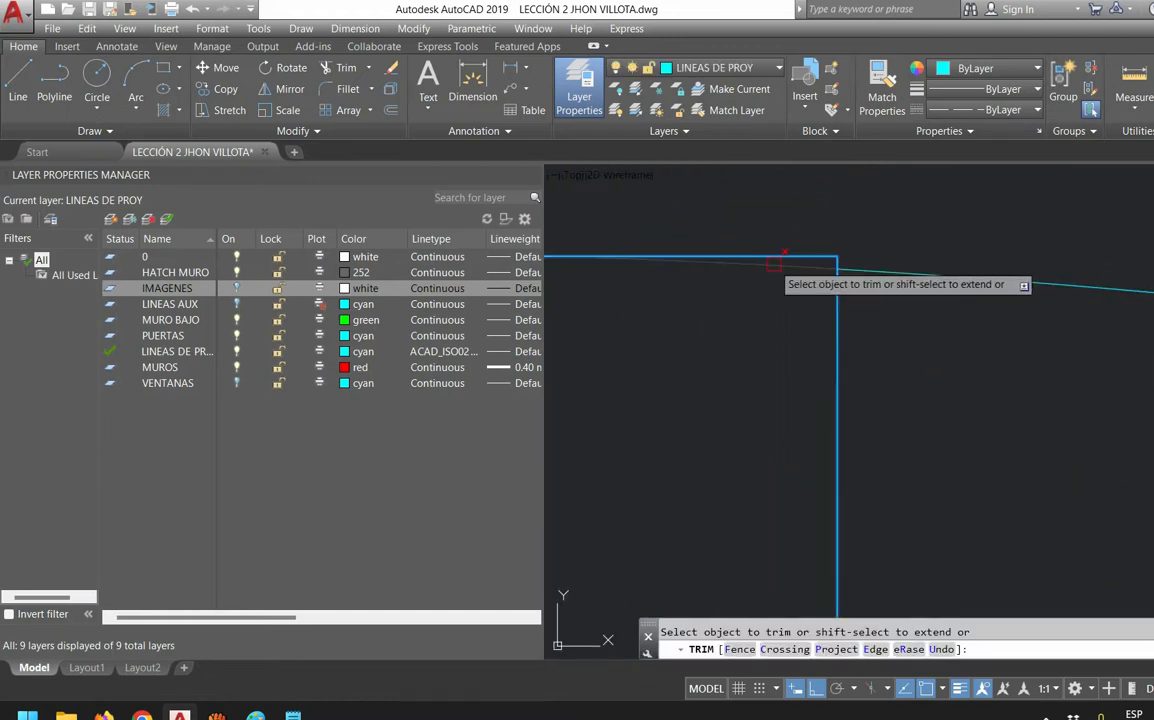
pyautogui.scroll(-5, 860, 300)
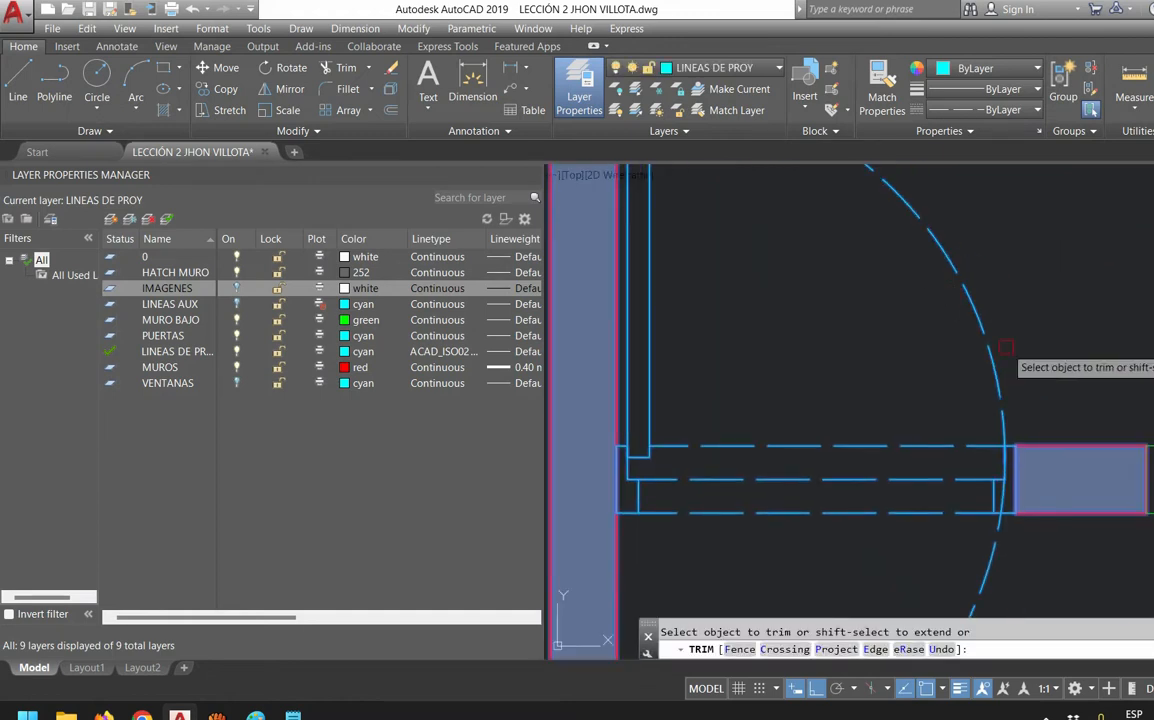
pyautogui.scroll(6, 1005, 347)
pyautogui.click(968, 319)
pyautogui.scroll(-6, 1040, 316)
pyautogui.press('Escape')
pyautogui.click(1024, 377)
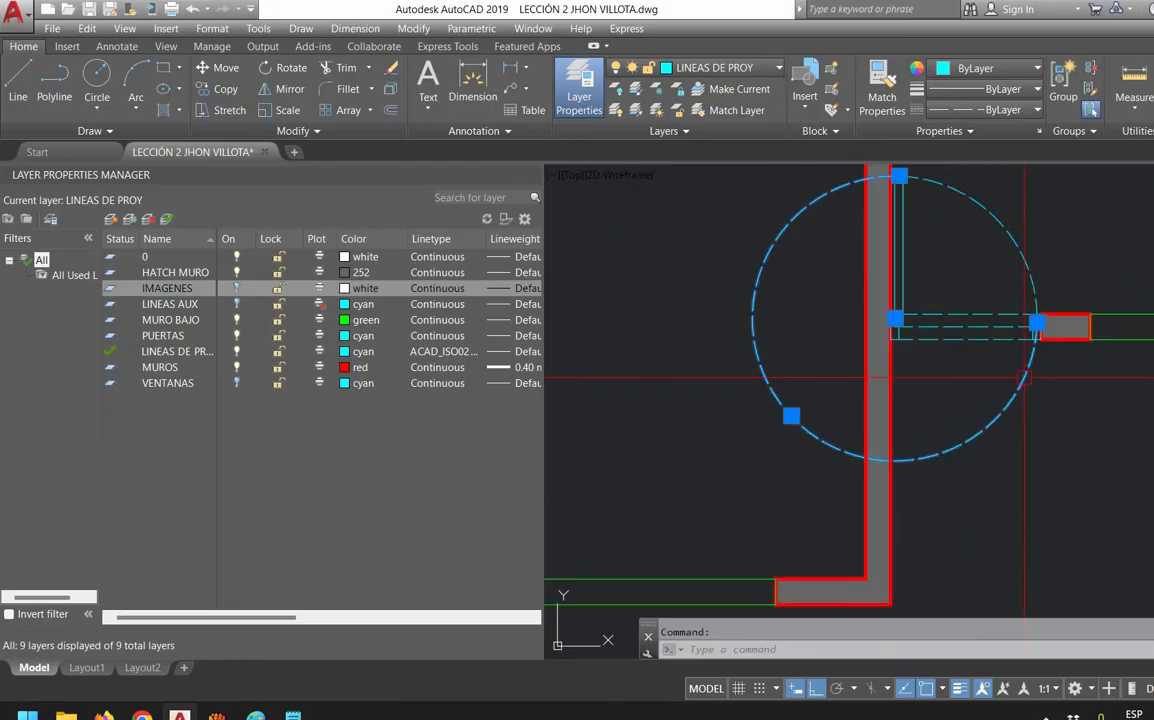
pyautogui.press('Delete')
pyautogui.scroll(4, 1005, 258)
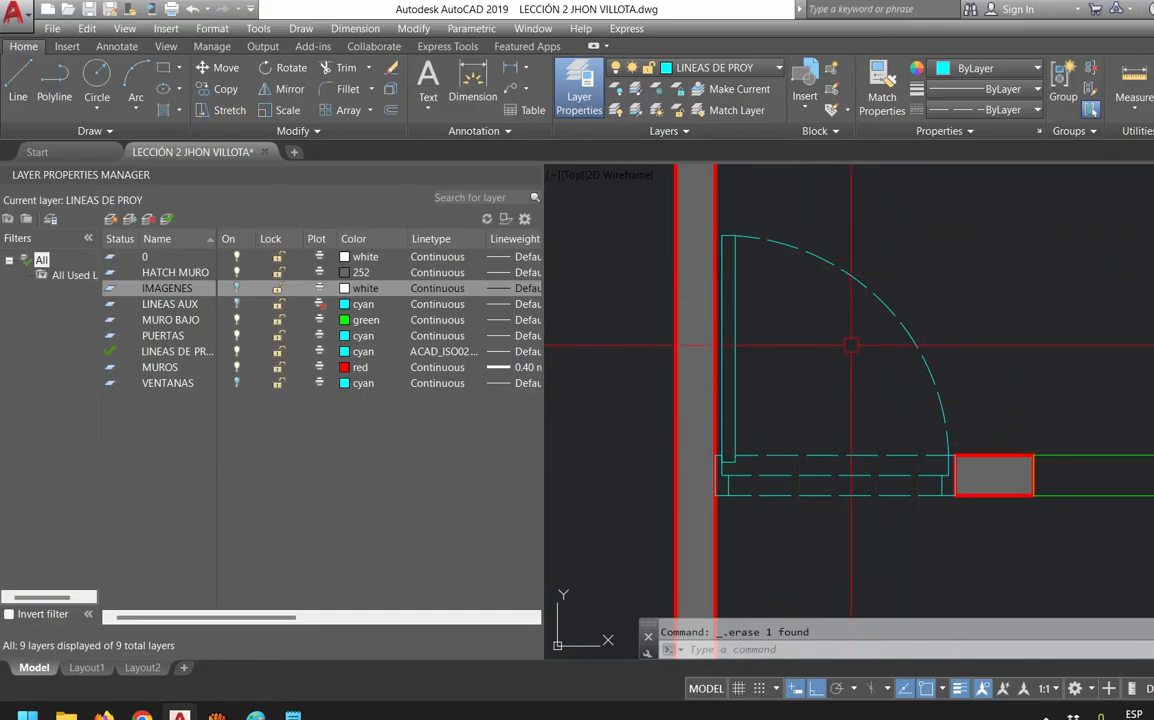
# Erase all the door's objects and undo the erasure
pyautogui.click(642, 212)
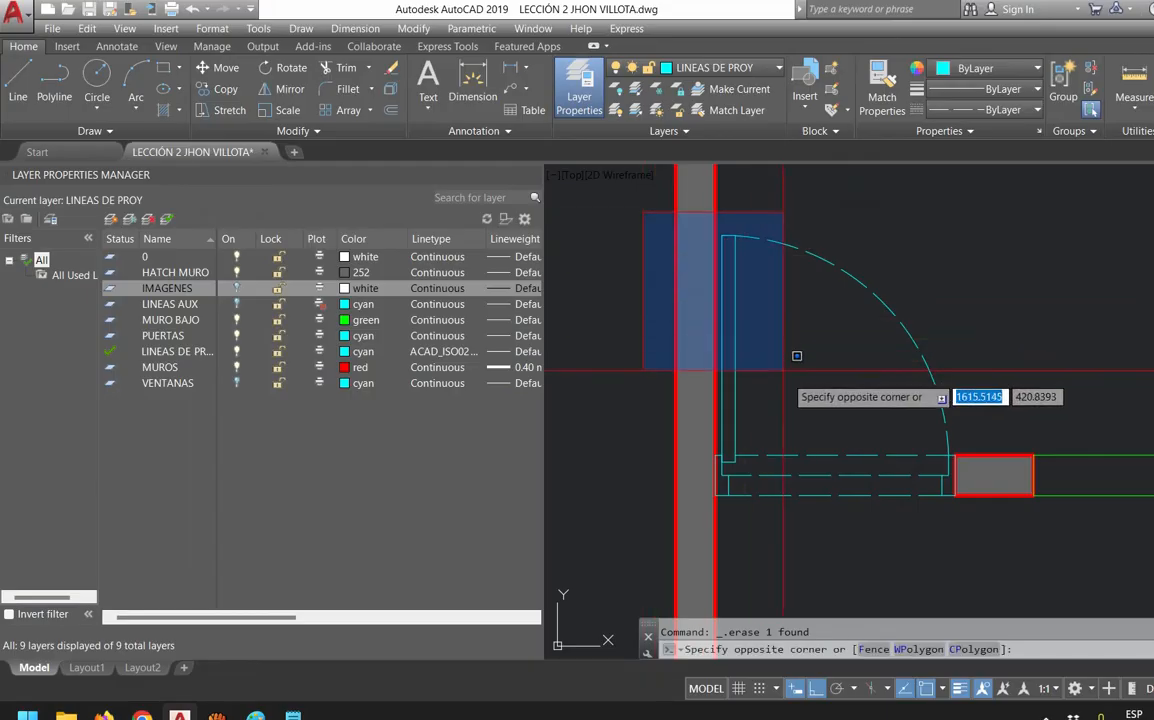
pyautogui.click(969, 547)
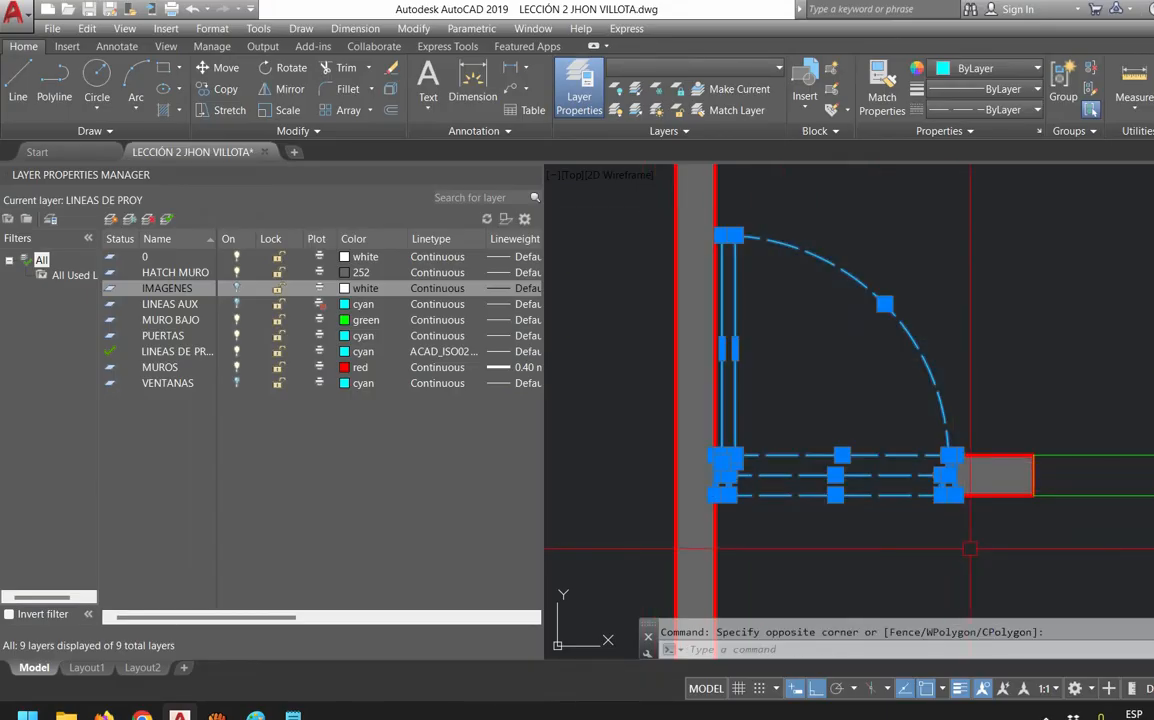
pyautogui.press('Delete')
pyautogui.hotkey('ctrl', 'z')
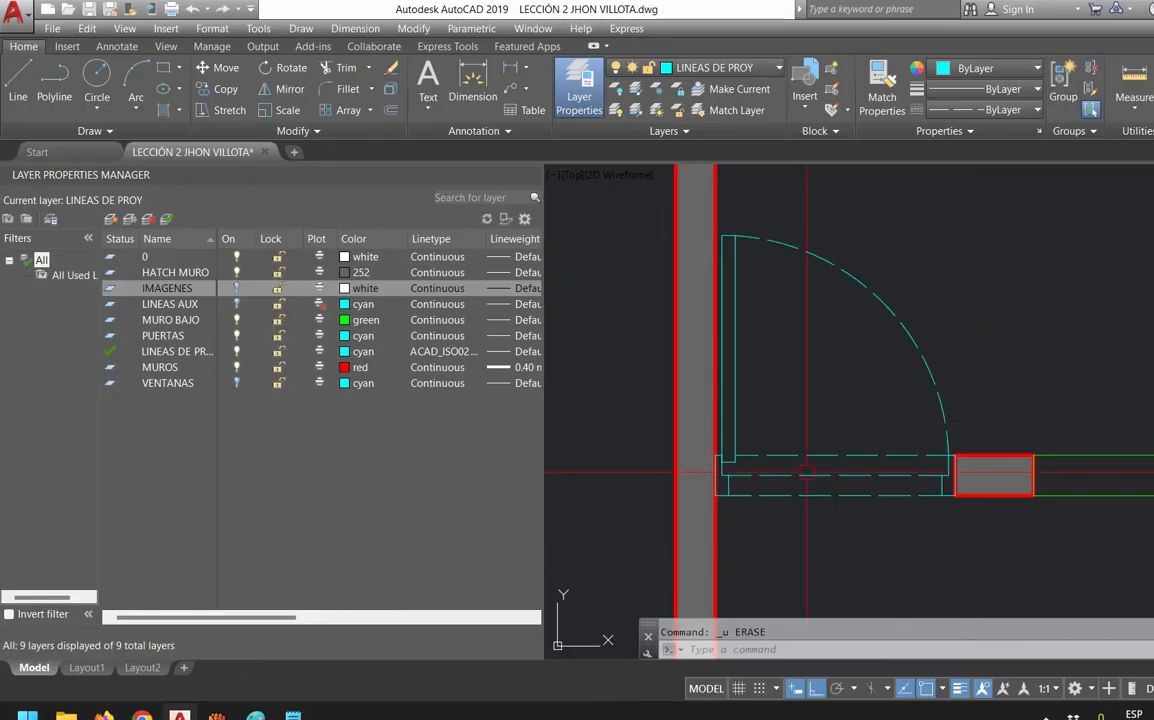
# Define the jambs, leaf, swing arc and projection lines as block PUERTA EN PLANTA, with its base point midway along the left jamb's wall-side edge
pyautogui.click(624, 201)
pyautogui.click(987, 505)
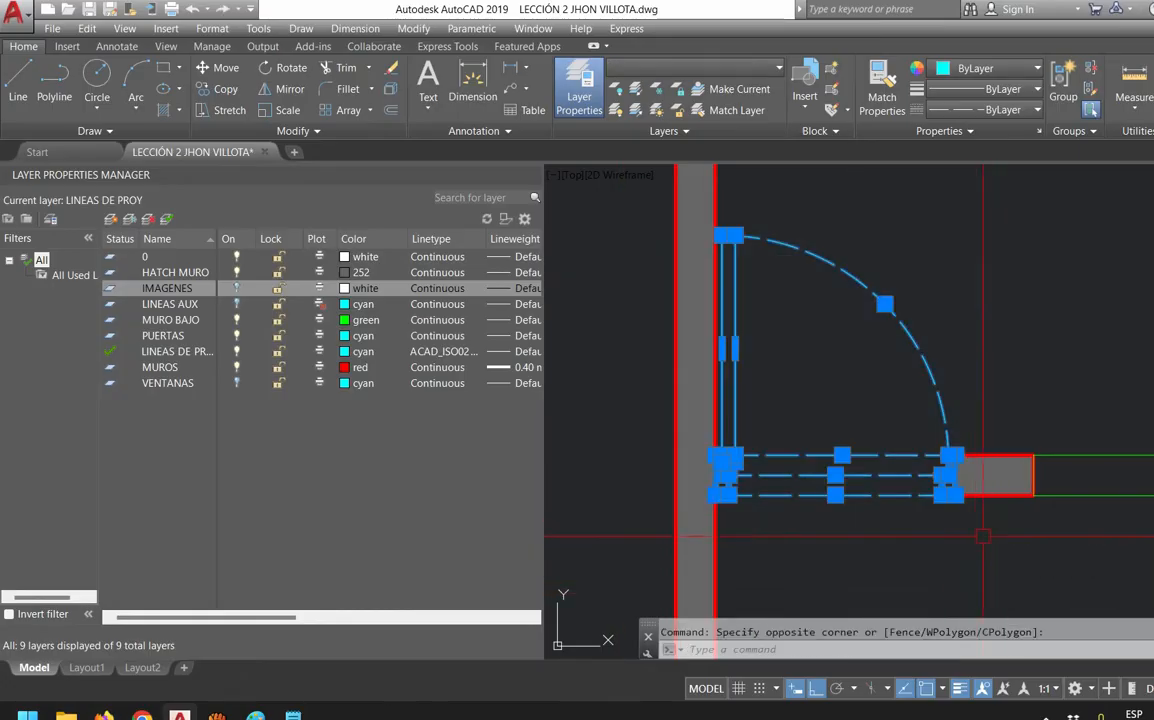
pyautogui.write('b')
pyautogui.press('BackSpace')
pyautogui.write('b')
pyautogui.press('Return')
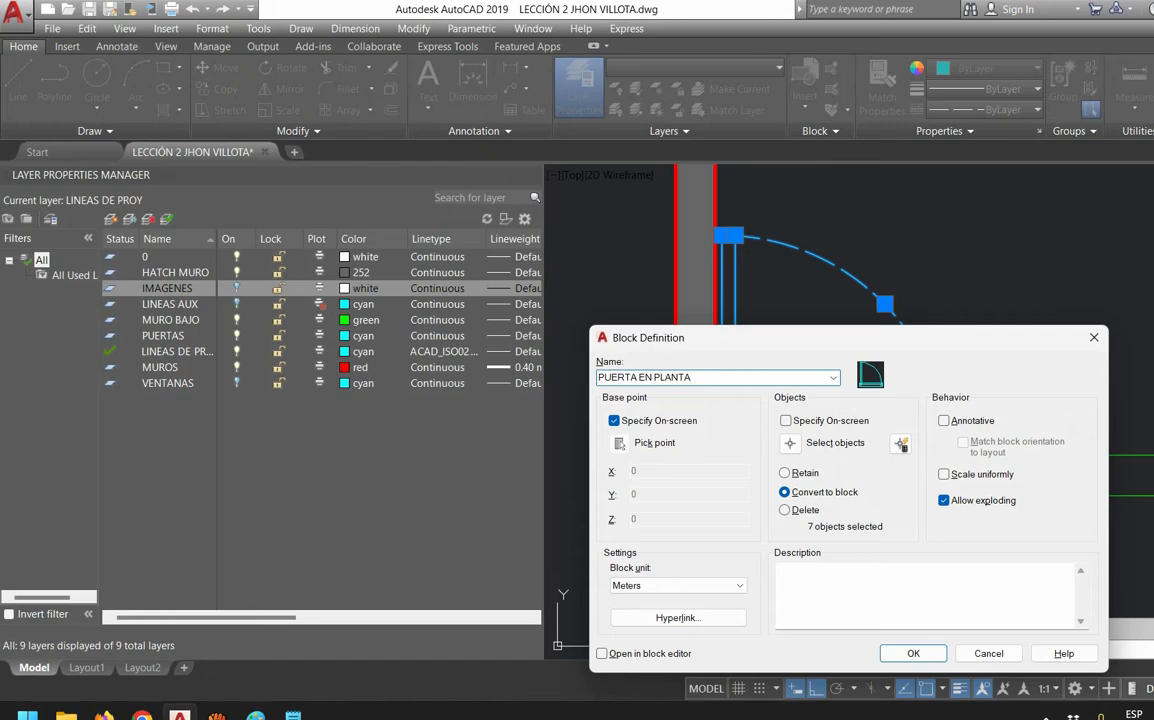
pyautogui.click(650, 442)
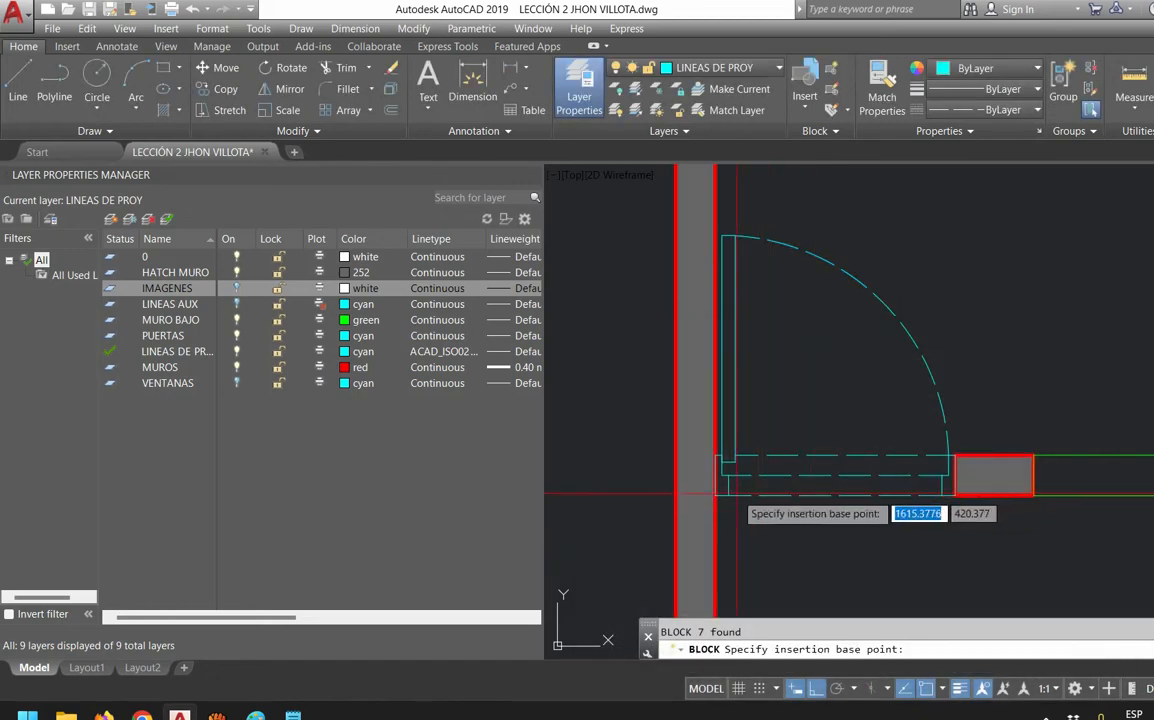
pyautogui.scroll(3, 730, 490)
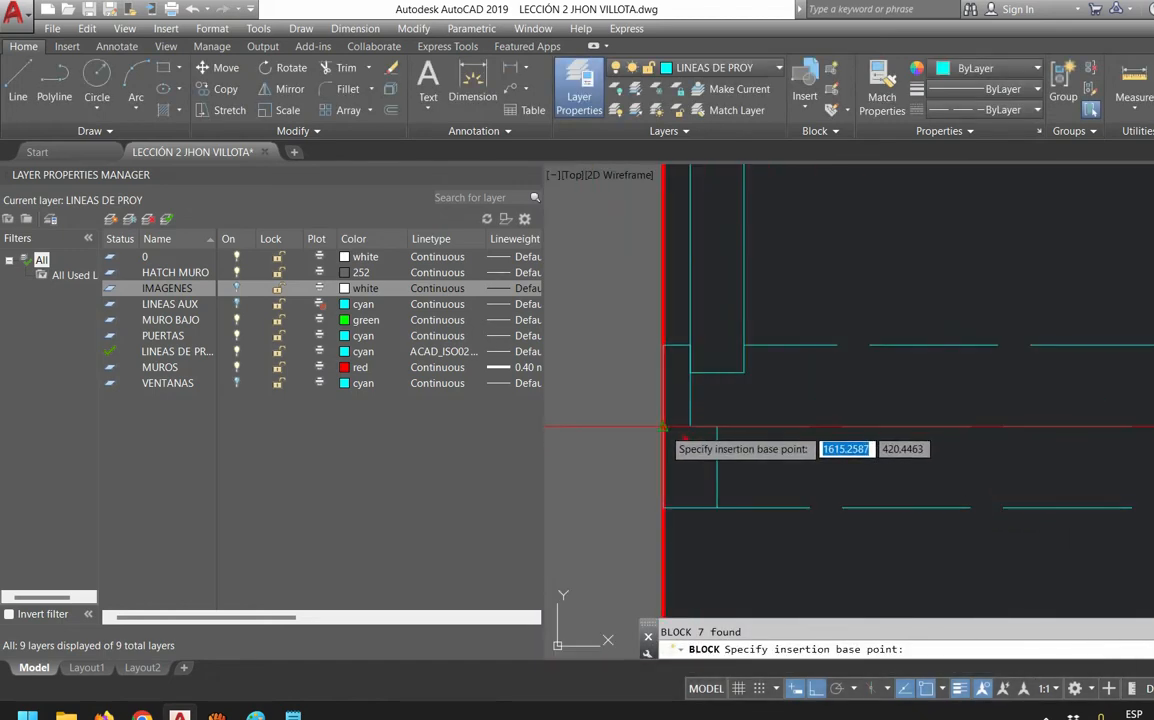
pyautogui.click(667, 427)
pyautogui.scroll(-5, 821, 521)
# Select the new door block and examine its position within the overall floor plan
pyautogui.click(821, 505)
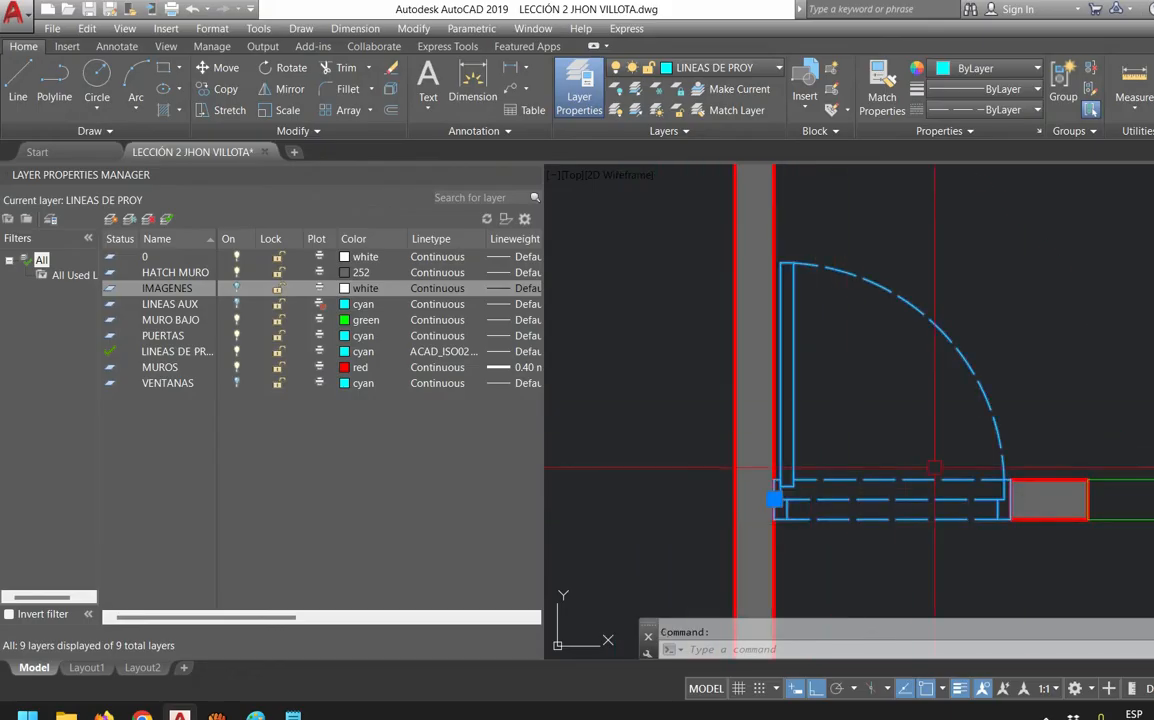
pyautogui.scroll(-8, 905, 434)
pyautogui.scroll(5, 889, 443)
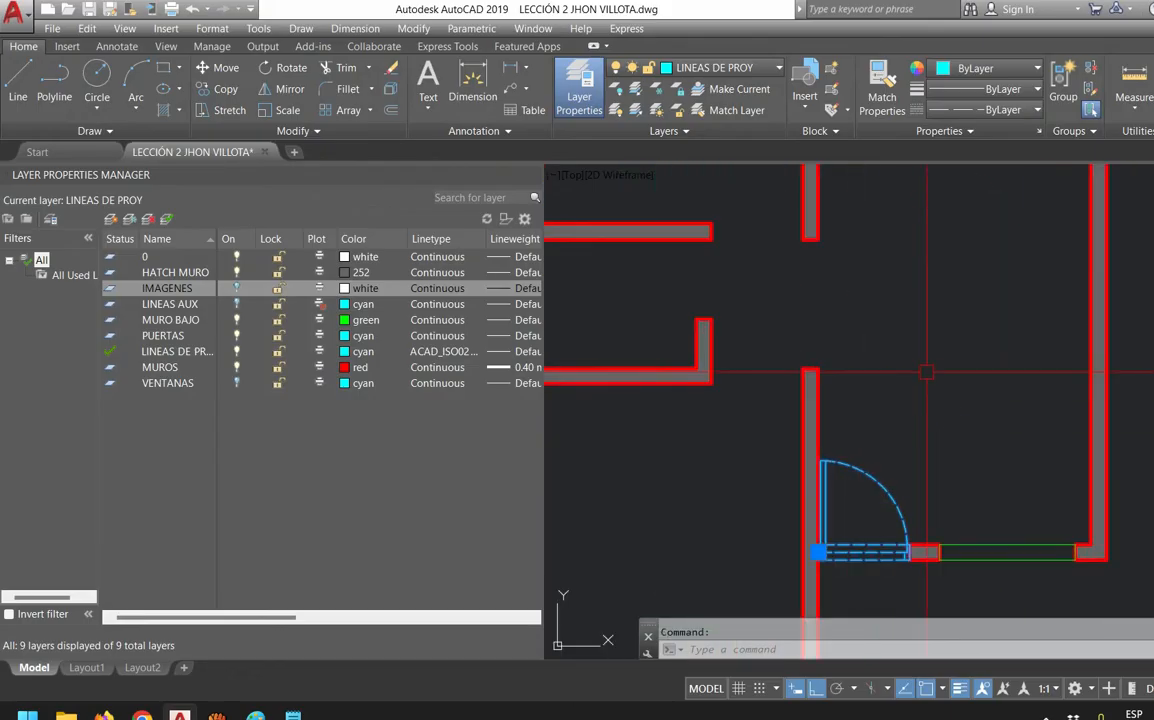
pyautogui.scroll(-4, 901, 409)
pyautogui.scroll(2, 889, 444)
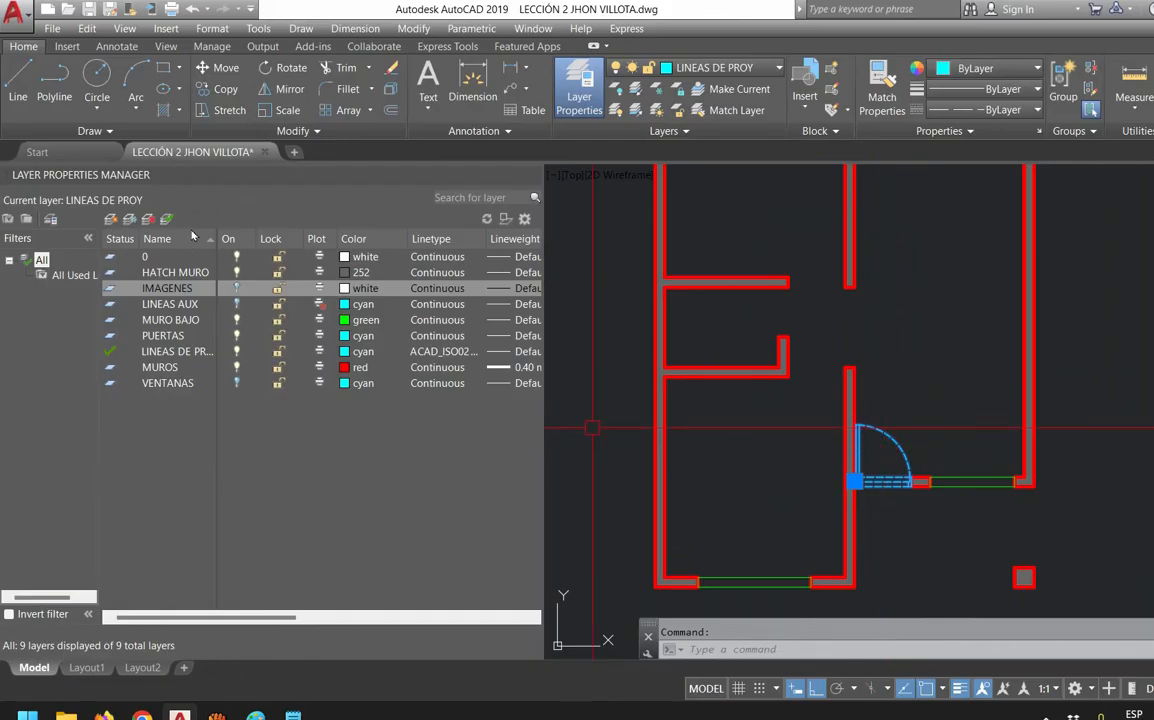
# Show the IMAGENES layer's reference plan to compare the door with it, and hide the layer again
pyautogui.click(236, 288)
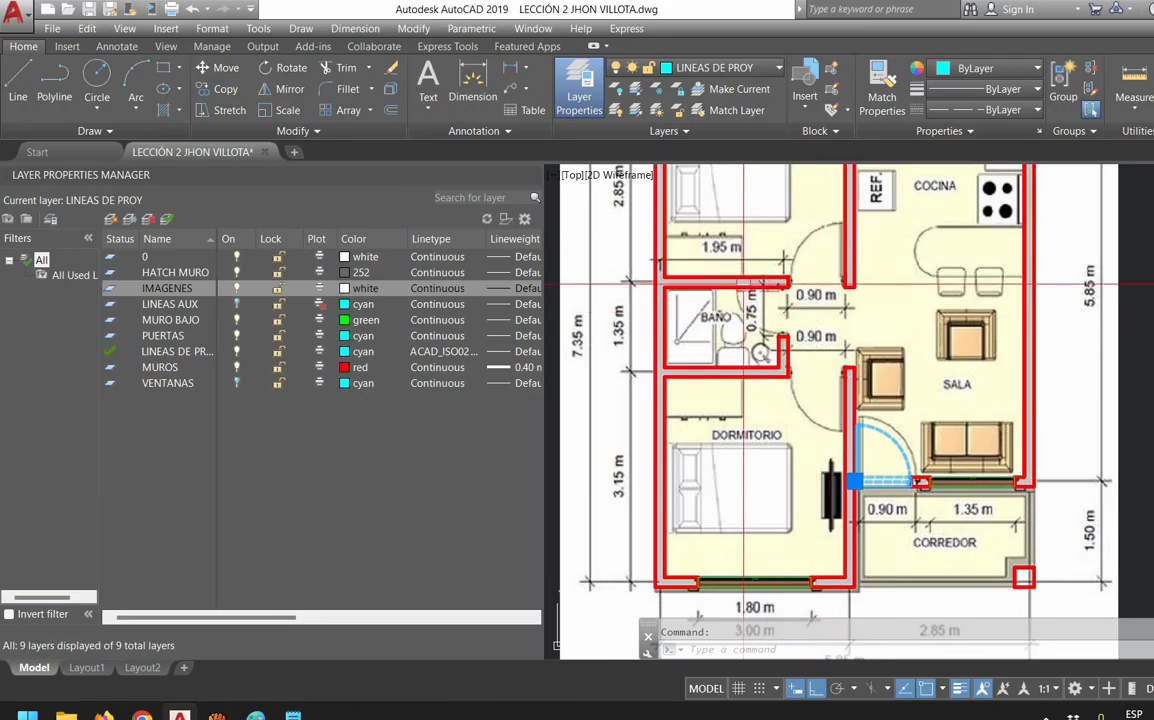
pyautogui.click(236, 288)
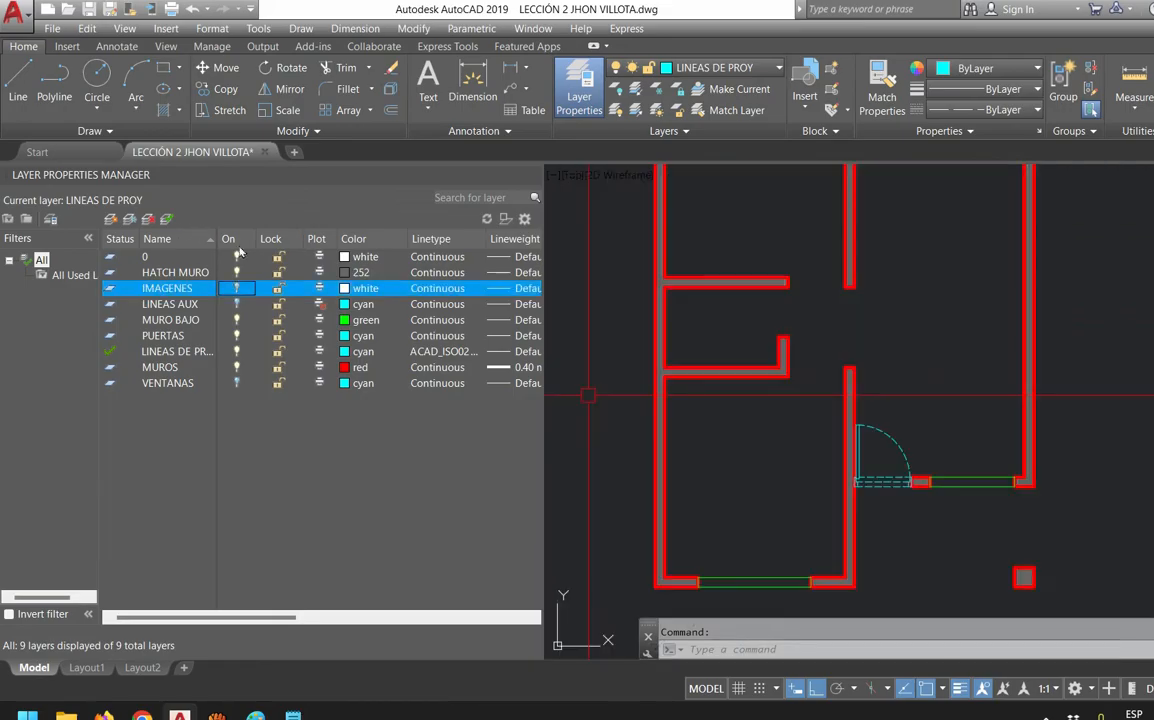
pyautogui.scroll(4, 901, 465)
pyautogui.scroll(-4, 901, 465)
pyautogui.moveTo(901, 391); pyautogui.dragTo(850, 493, button='middle')
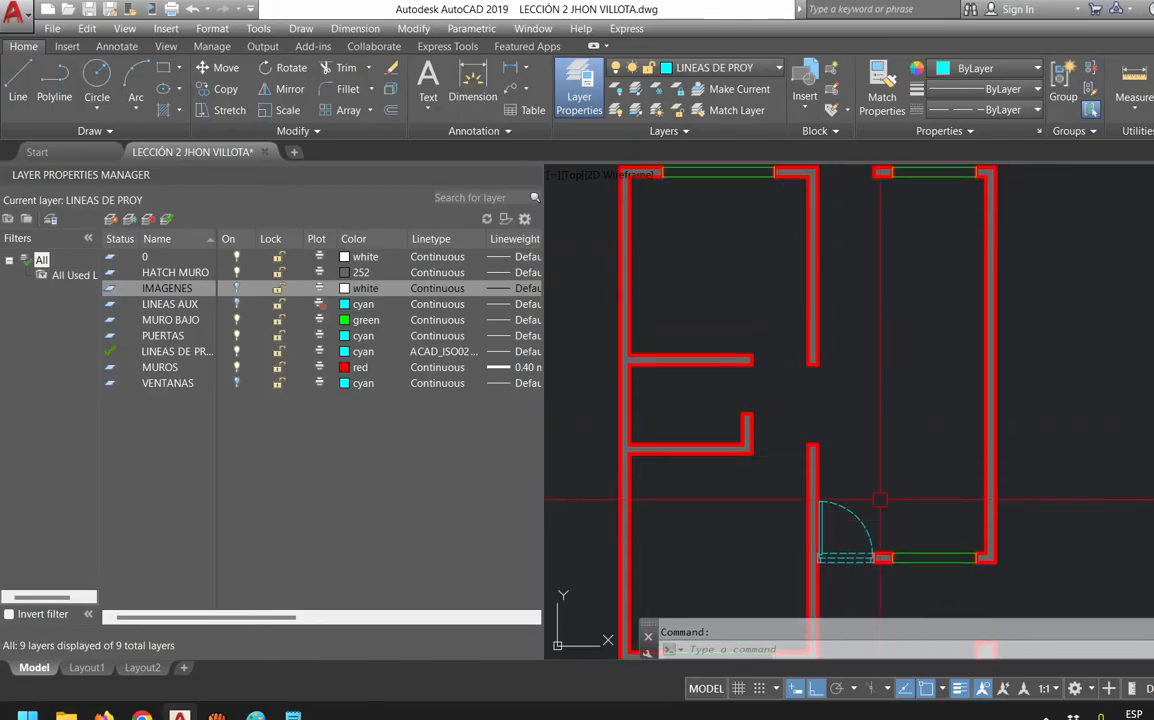
# Open the door block at the lower opening for editing in the Block Editor
pyautogui.scroll(3, 866, 566)
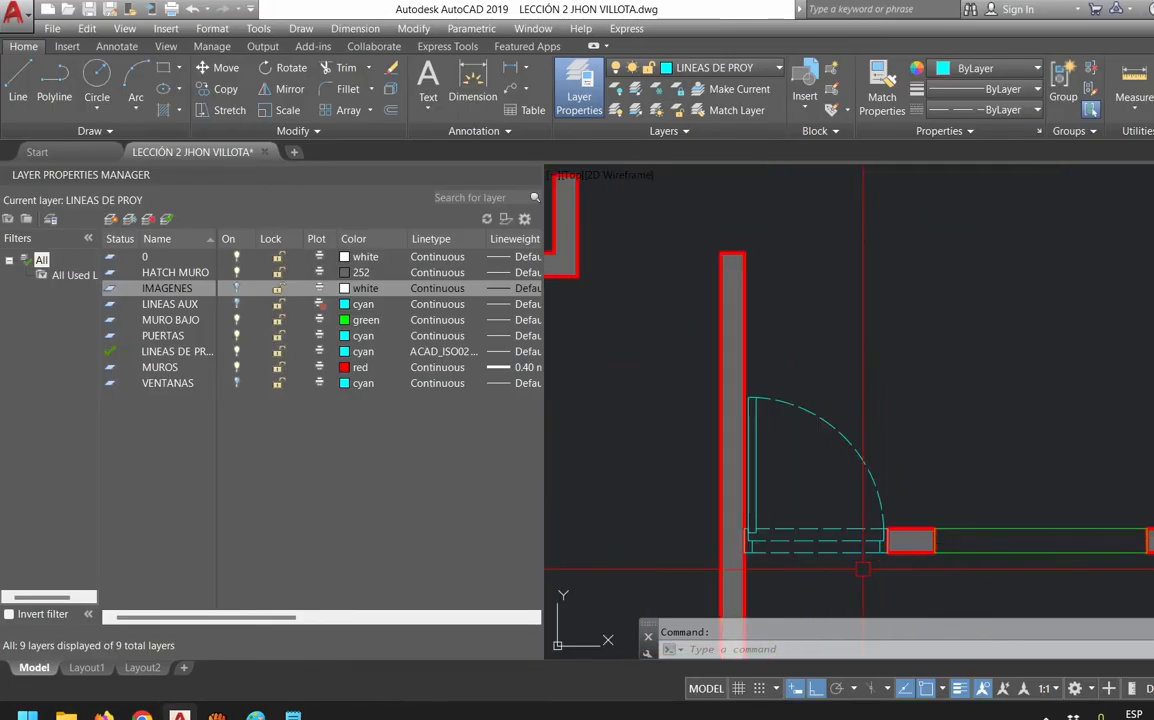
pyautogui.click(781, 547)
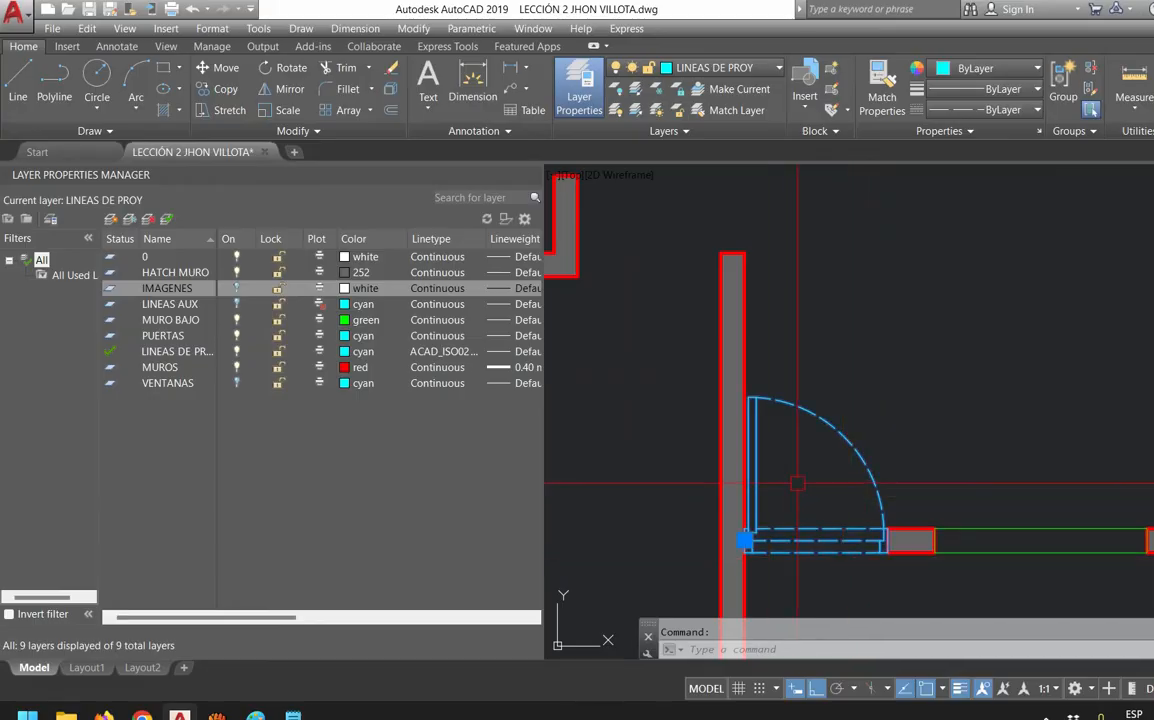
pyautogui.rightClick(785, 545)
pyautogui.click(868, 262)
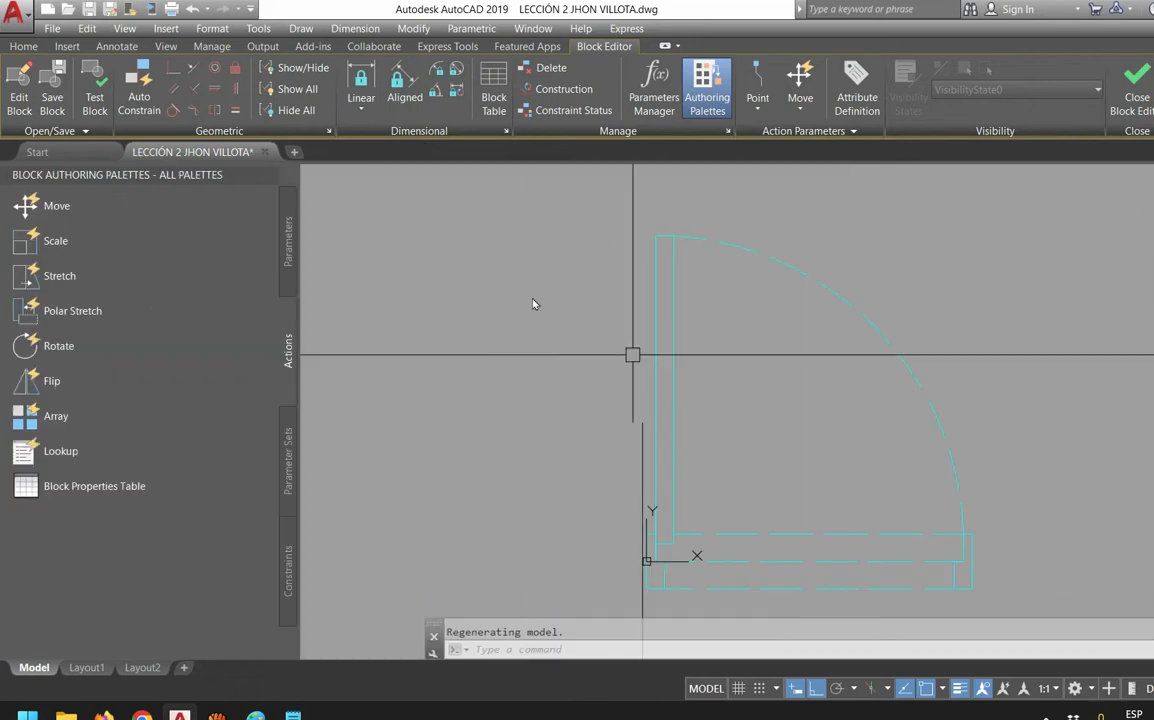
pyautogui.scroll(3, 700, 450)
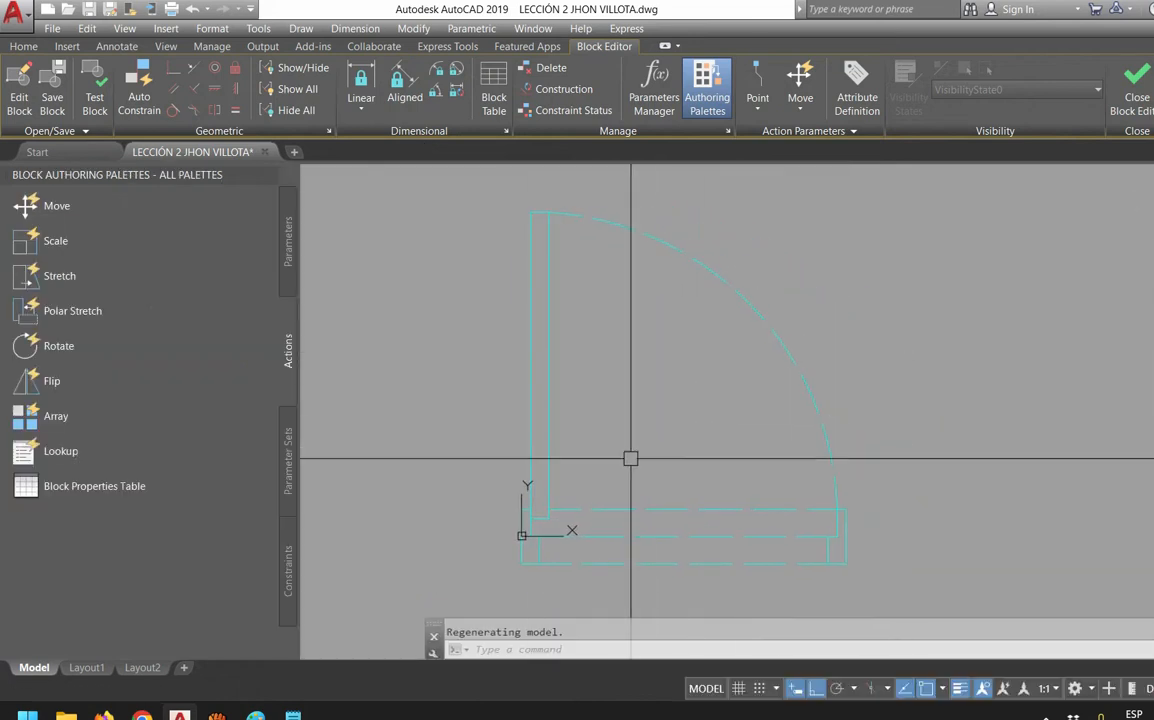
# Add a linear parameter across the door's full width, between the outer lower corners of the two jambs, with its label below
pyautogui.click(288, 240)
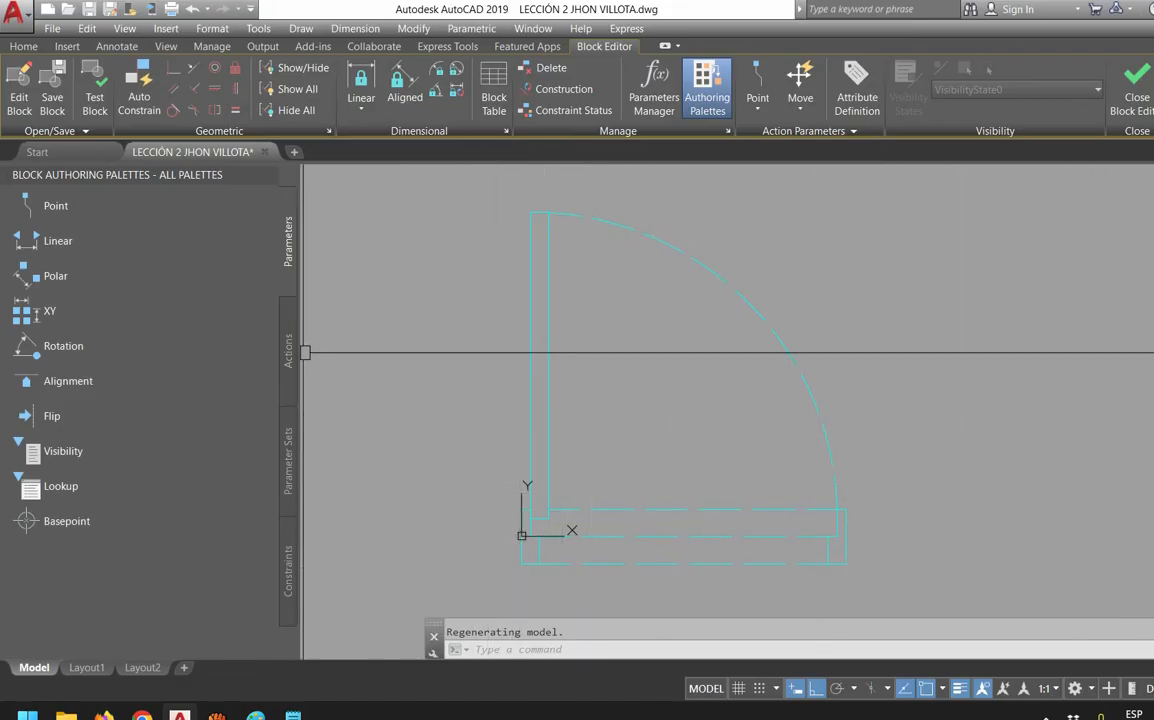
pyautogui.click(55, 241)
pyautogui.moveTo(482, 524); pyautogui.dragTo(449, 432, button='middle')
pyautogui.click(485, 461)
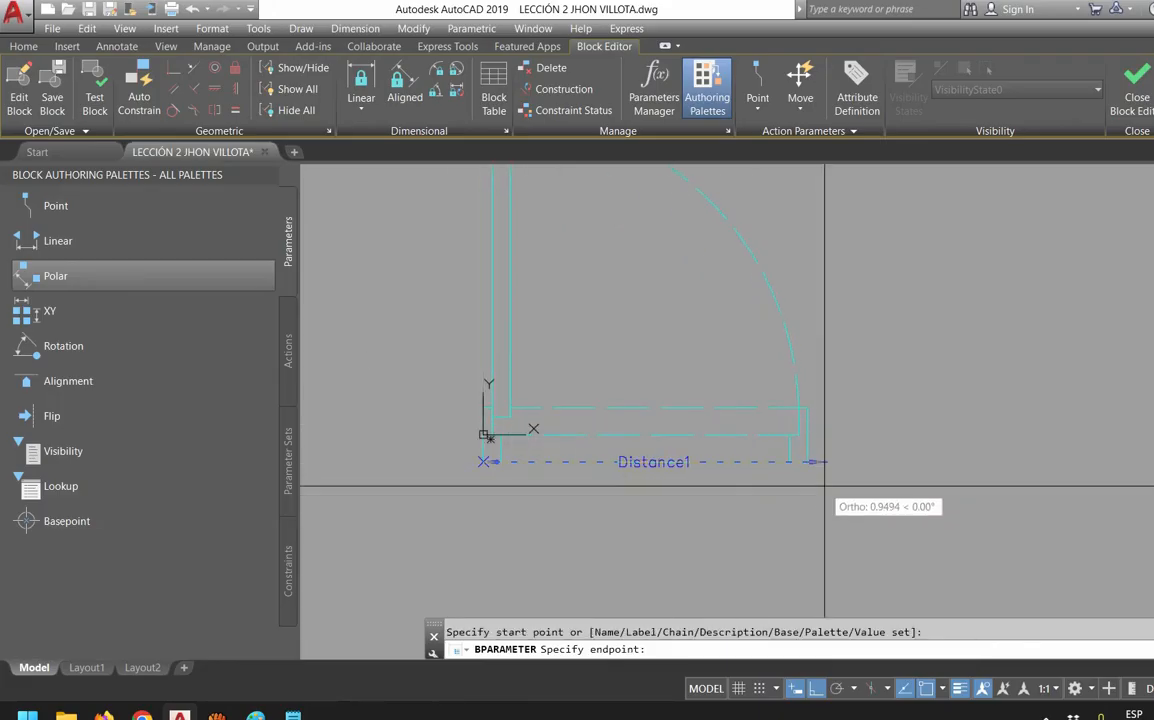
pyautogui.click(808, 461)
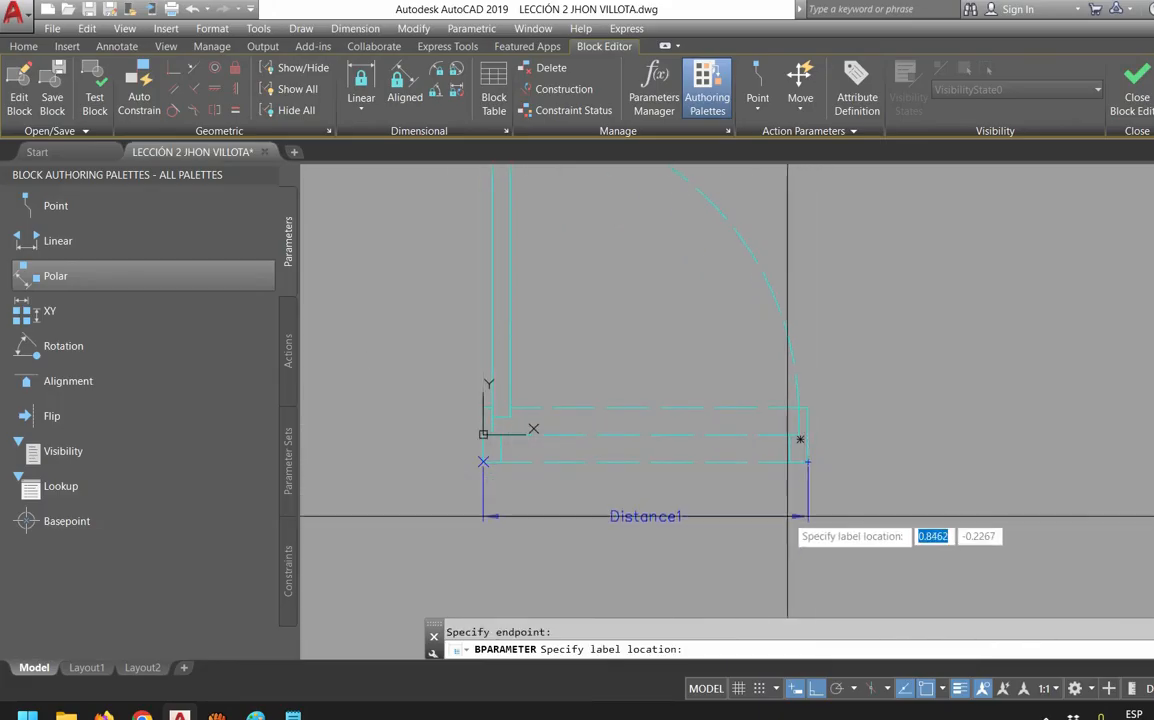
pyautogui.click(785, 520)
# Delete the linear parameter's grip at the left jamb so only the one at the right jamb remains
pyautogui.scroll(4, 489, 484)
pyautogui.click(484, 444)
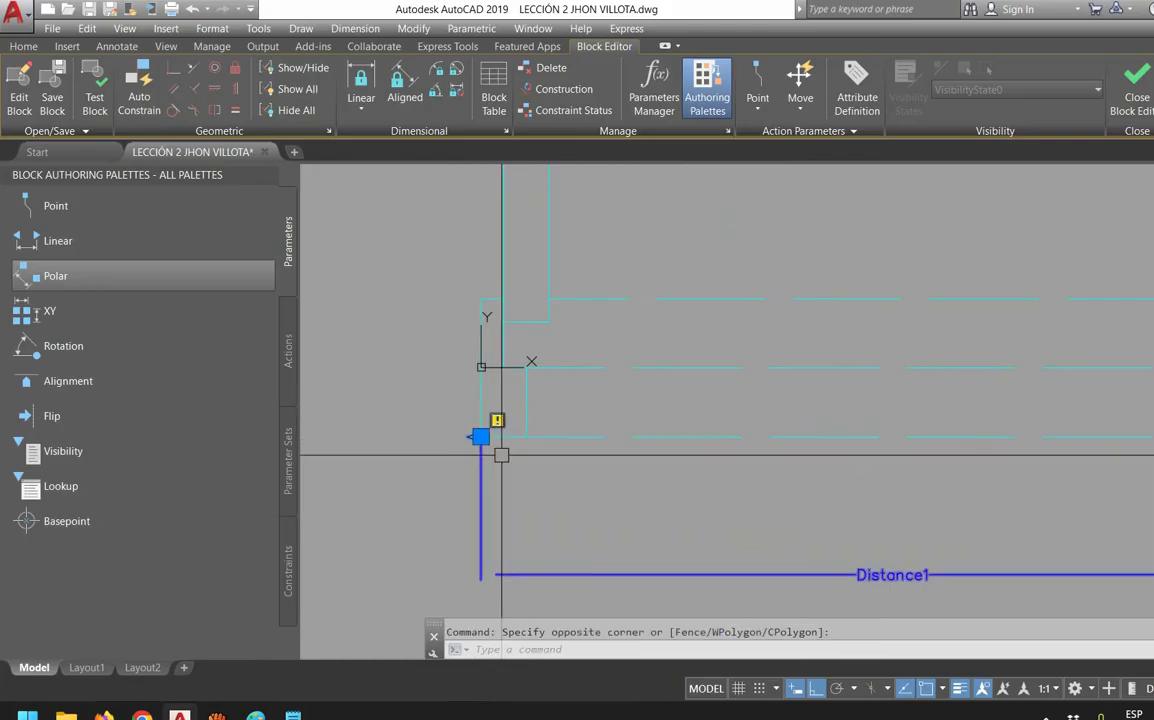
pyautogui.press('Delete')
pyautogui.scroll(-4, 539, 457)
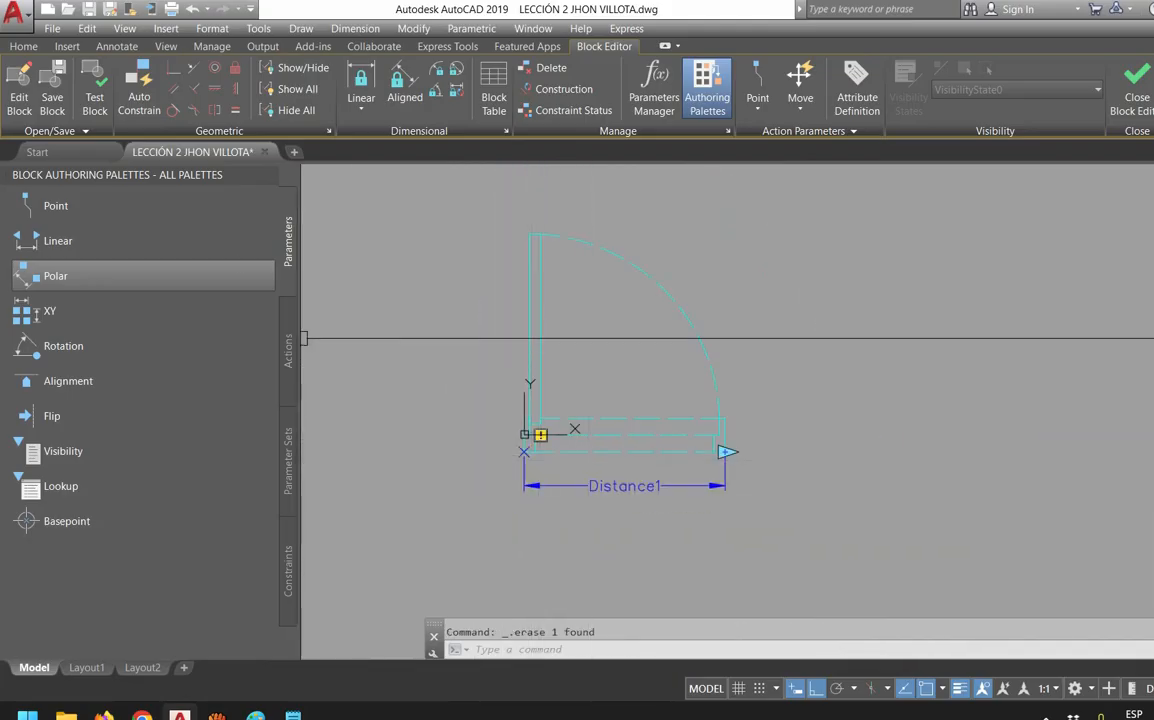
# Add a Scale action to the linear width parameter that covers all the door's objects
pyautogui.click(289, 350)
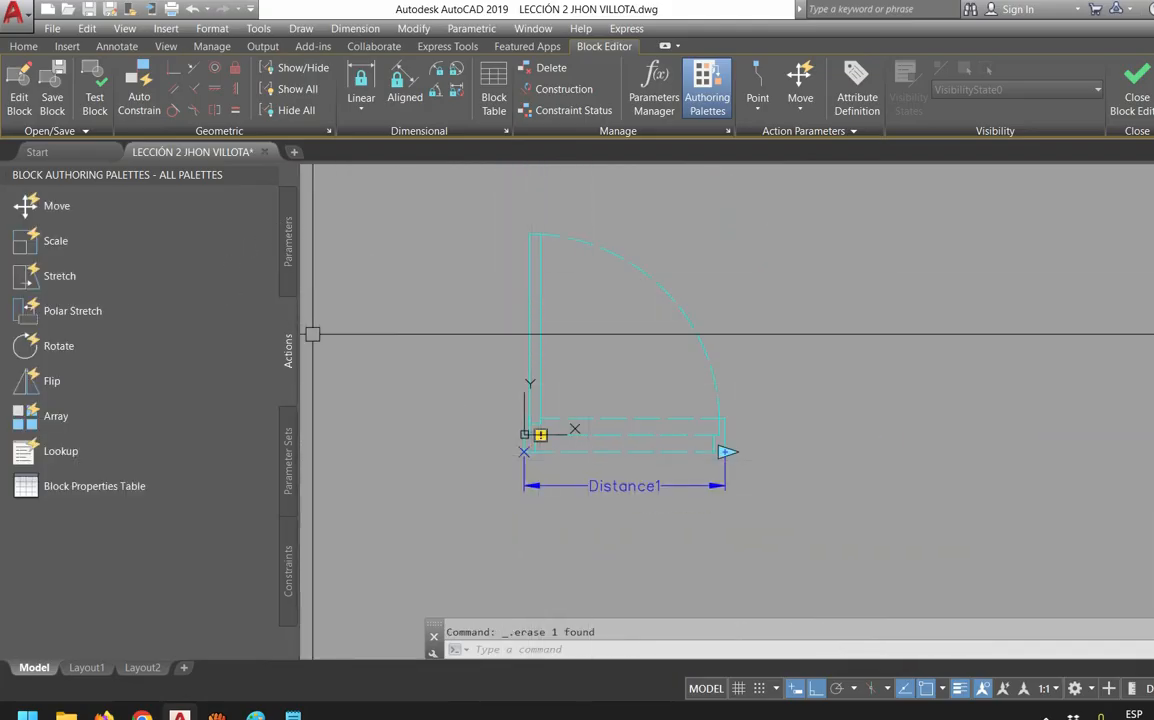
pyautogui.click(55, 241)
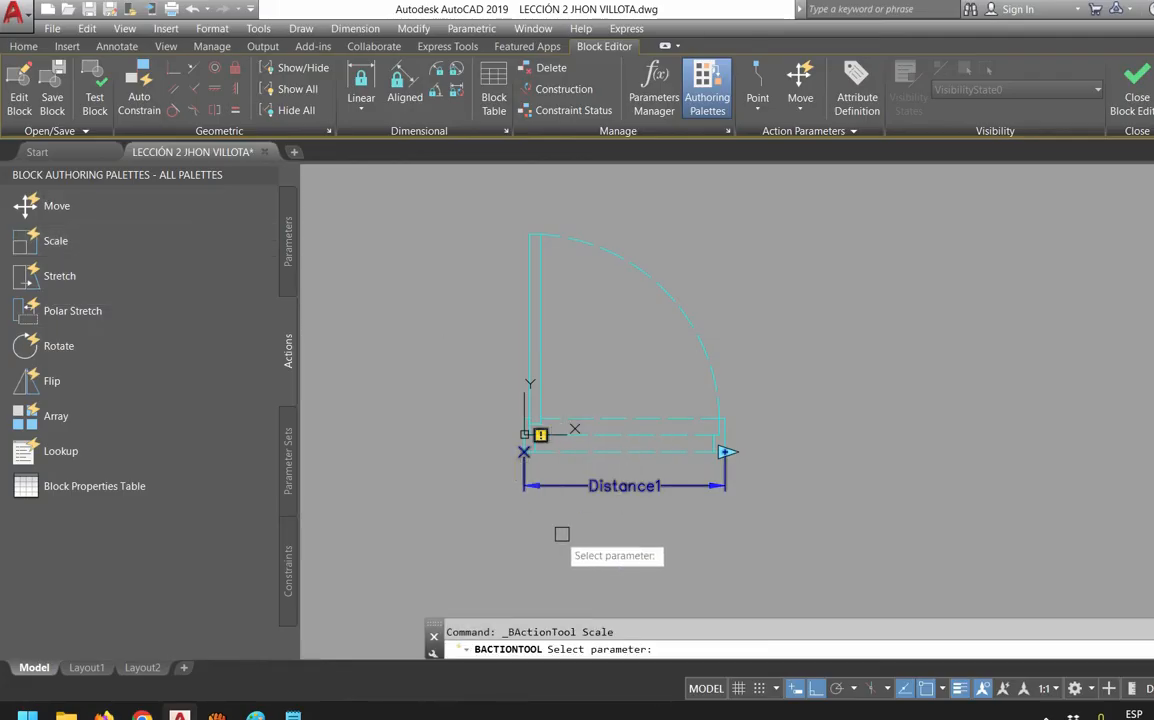
pyautogui.click(441, 209)
pyautogui.click(827, 573)
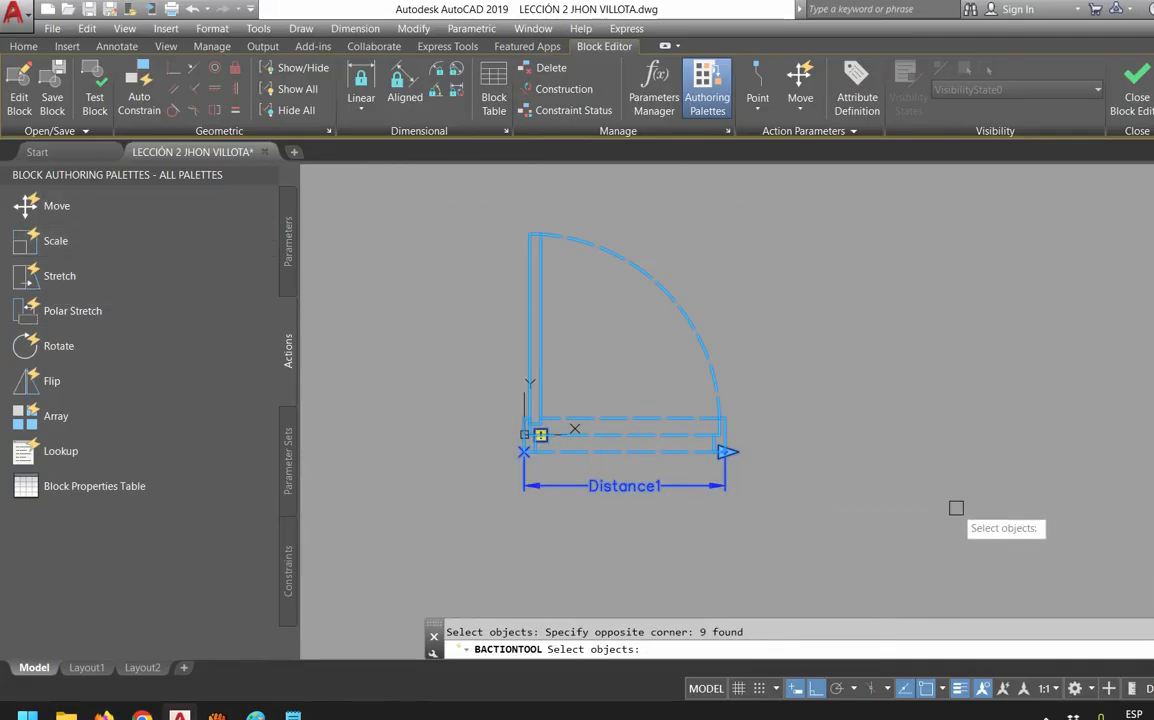
pyautogui.press('Return')
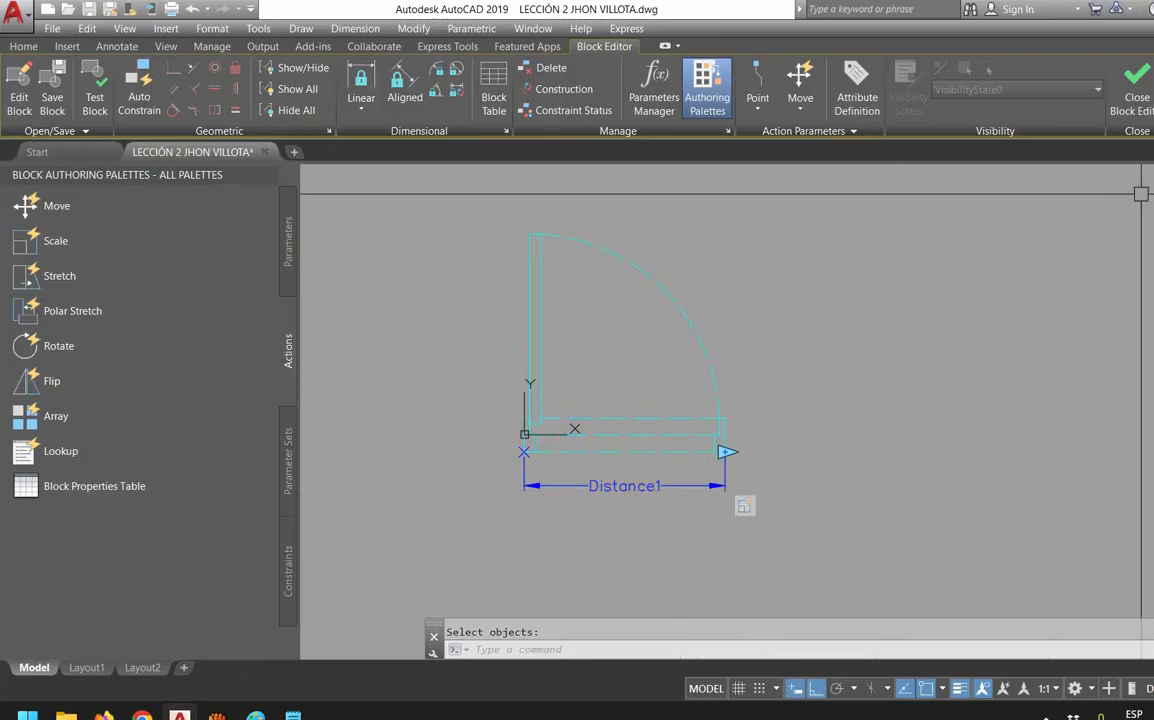
# Close the Block Editor saving the changes, and scale the door by its width grip to the lower corner of the wall stub beside it
pyautogui.click(1137, 90)
pyautogui.click(511, 300)
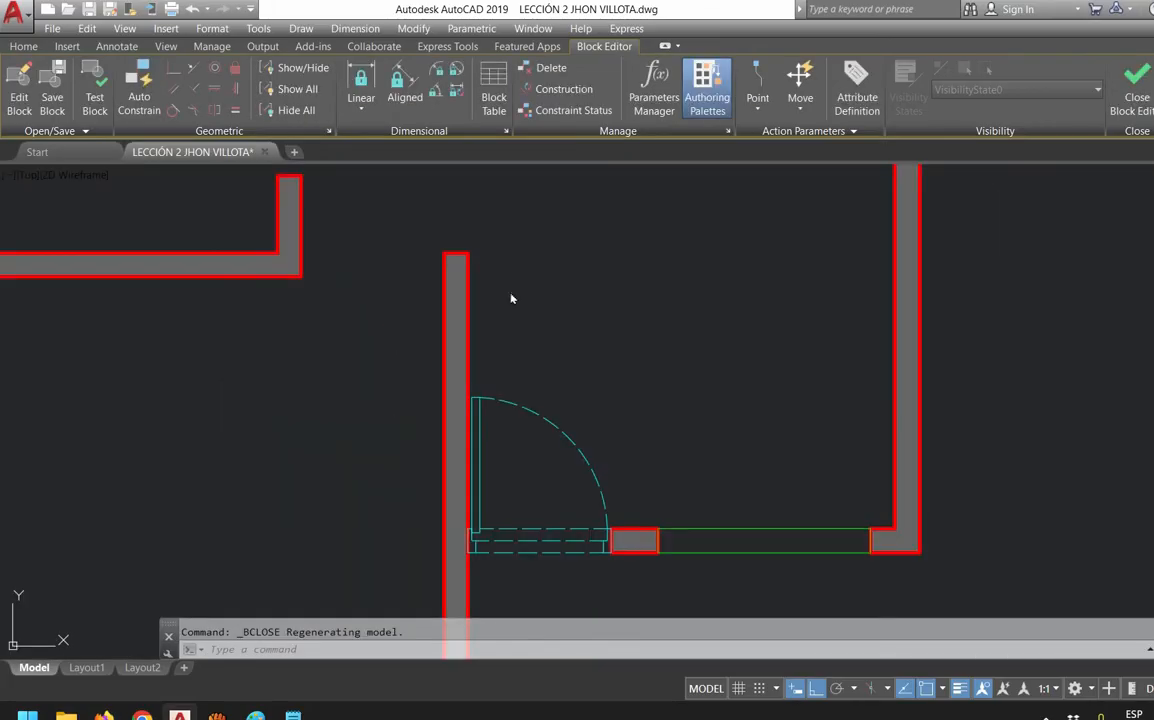
pyautogui.scroll(4, 600, 558)
pyautogui.click(622, 538)
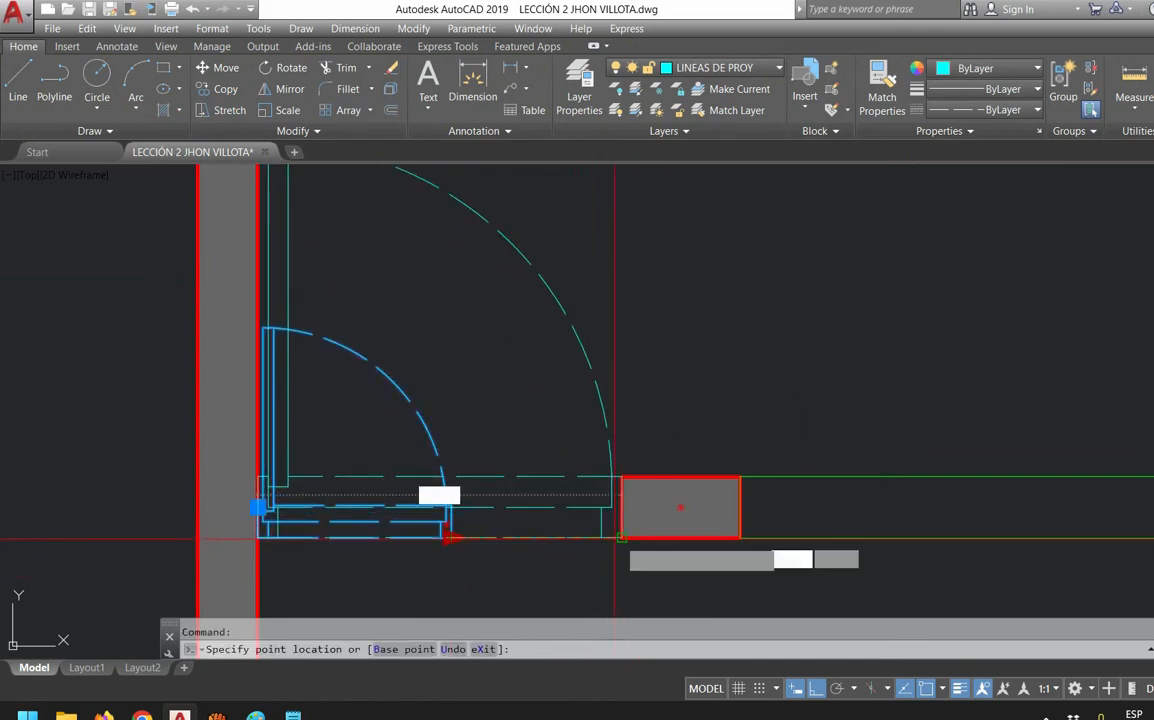
pyautogui.scroll(-7, 621, 538)
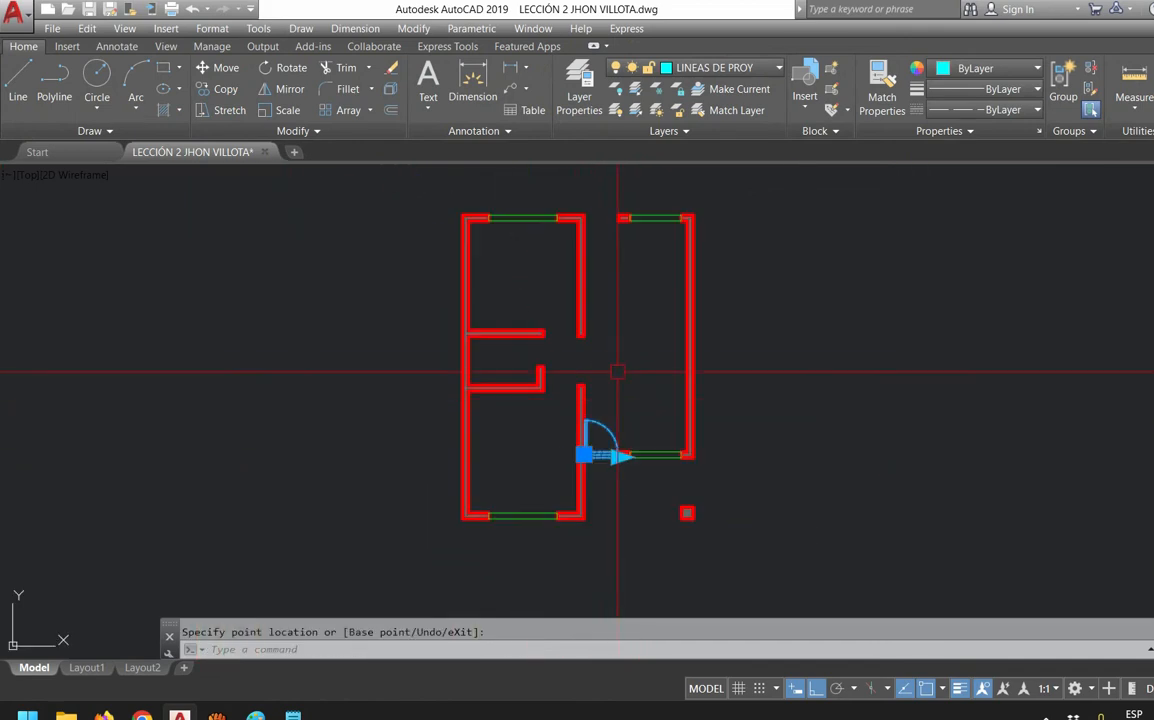
# Mirror the door block about a horizontal line above it, keeping the original
pyautogui.scroll(2, 617, 372)
pyautogui.scroll(2, 594, 468)
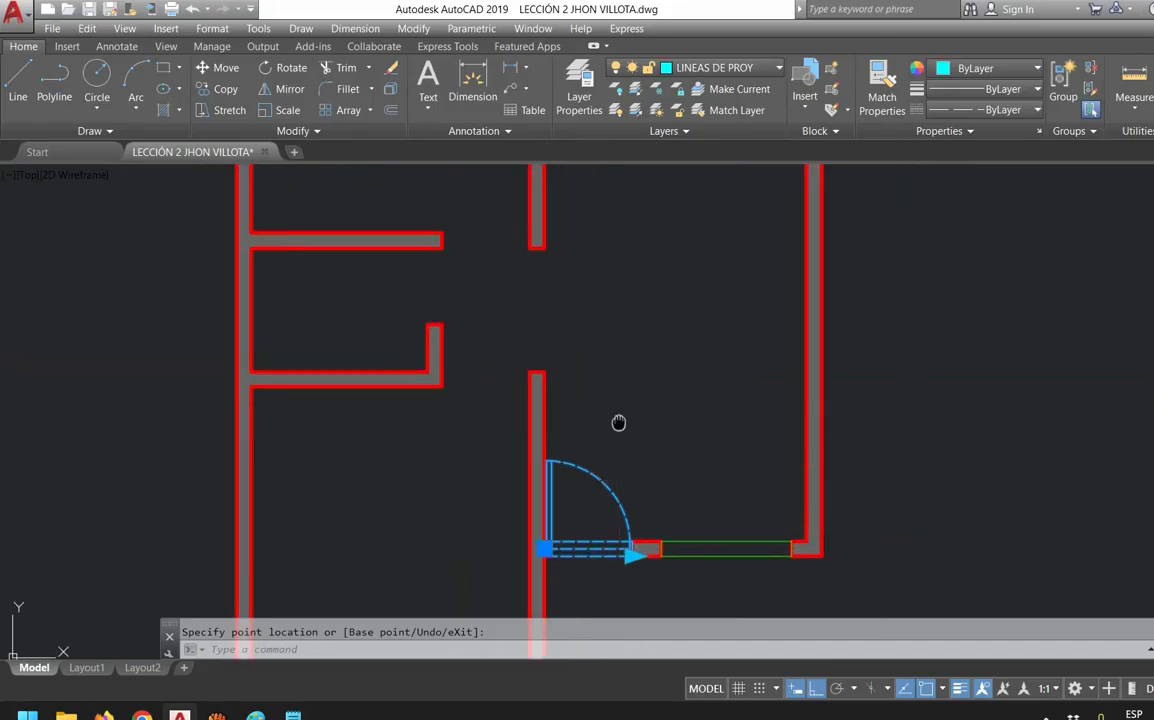
pyautogui.moveTo(618, 425); pyautogui.dragTo(614, 453, button='middle')
pyautogui.write('i')
pyautogui.press('Return')
pyautogui.click(530, 379)
pyautogui.click(650, 386)
pyautogui.moveTo(606, 184); pyautogui.dragTo(606, 359, button='middle')
pyautogui.scroll(2, 602, 358)
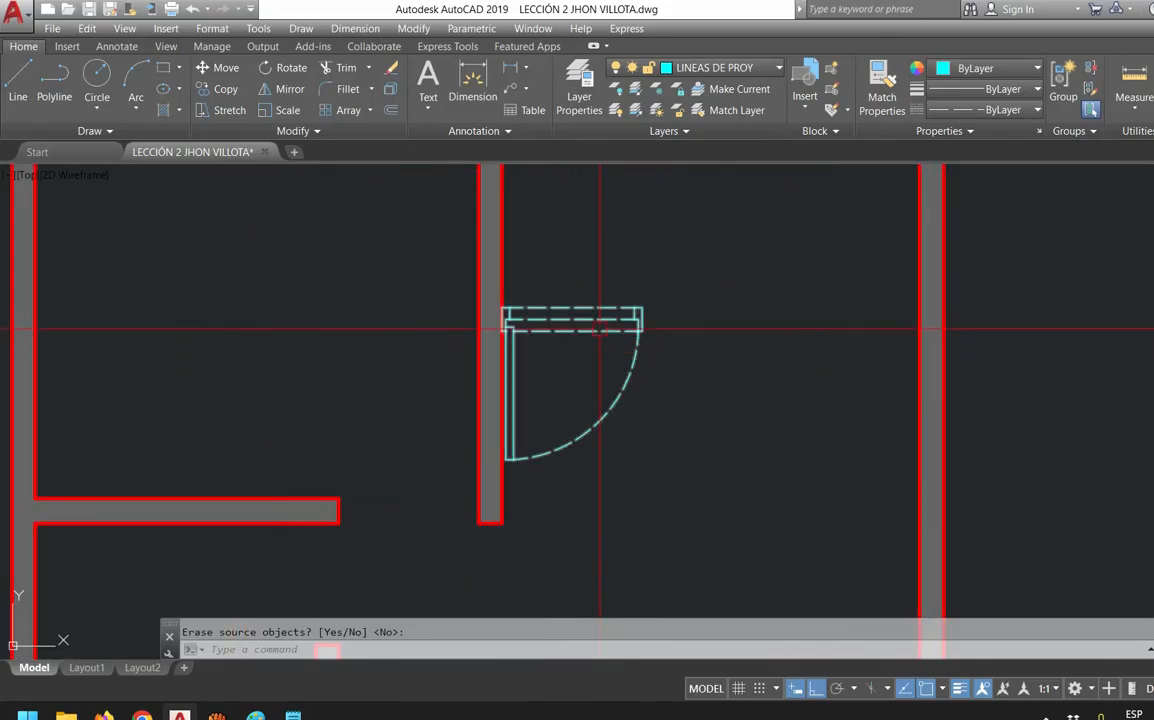
# Move the mirrored door by its base point into the upper opening, against the left wall's edge
pyautogui.click(597, 326)
pyautogui.scroll(4, 529, 285)
pyautogui.click(457, 372)
pyautogui.scroll(-5, 456, 373)
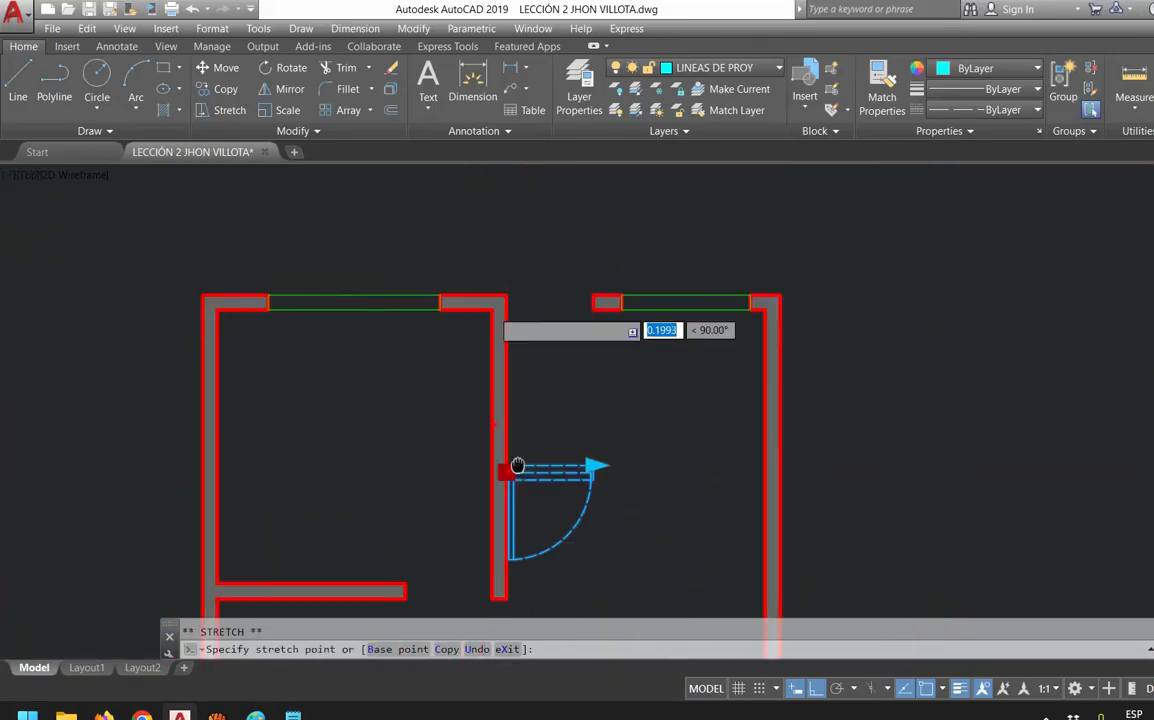
pyautogui.scroll(3, 513, 466)
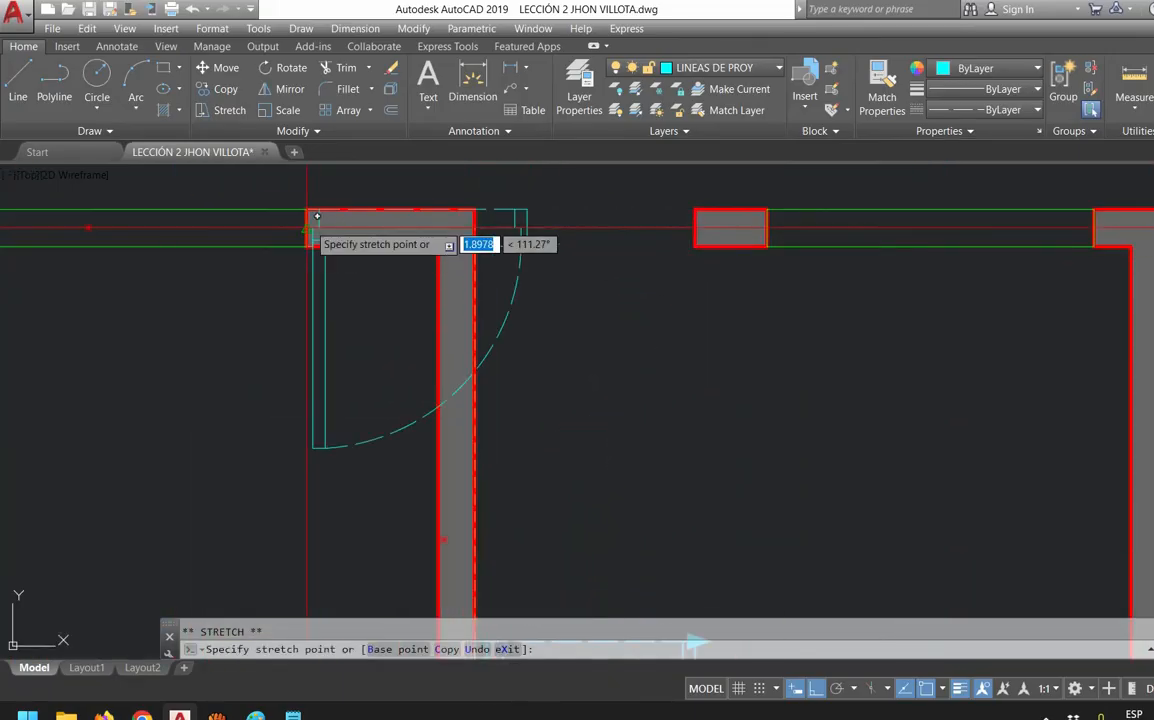
pyautogui.press('Escape')
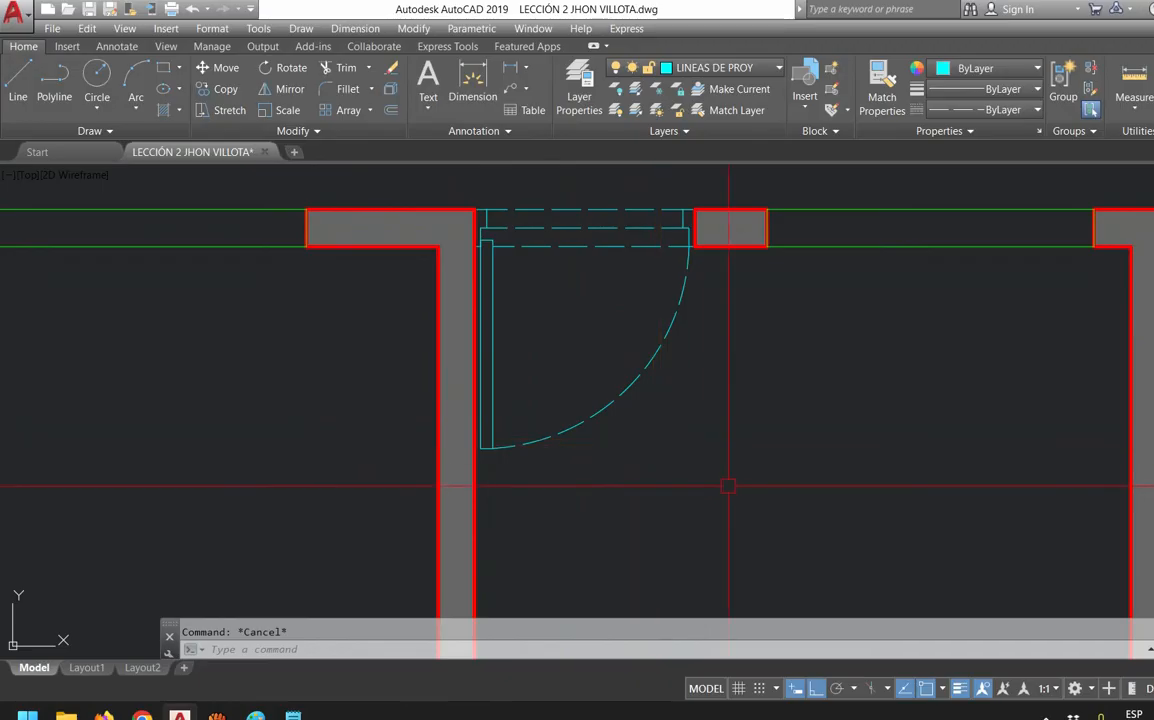
# Erase the mirrored door from the upper opening
pyautogui.scroll(-3, 728, 486)
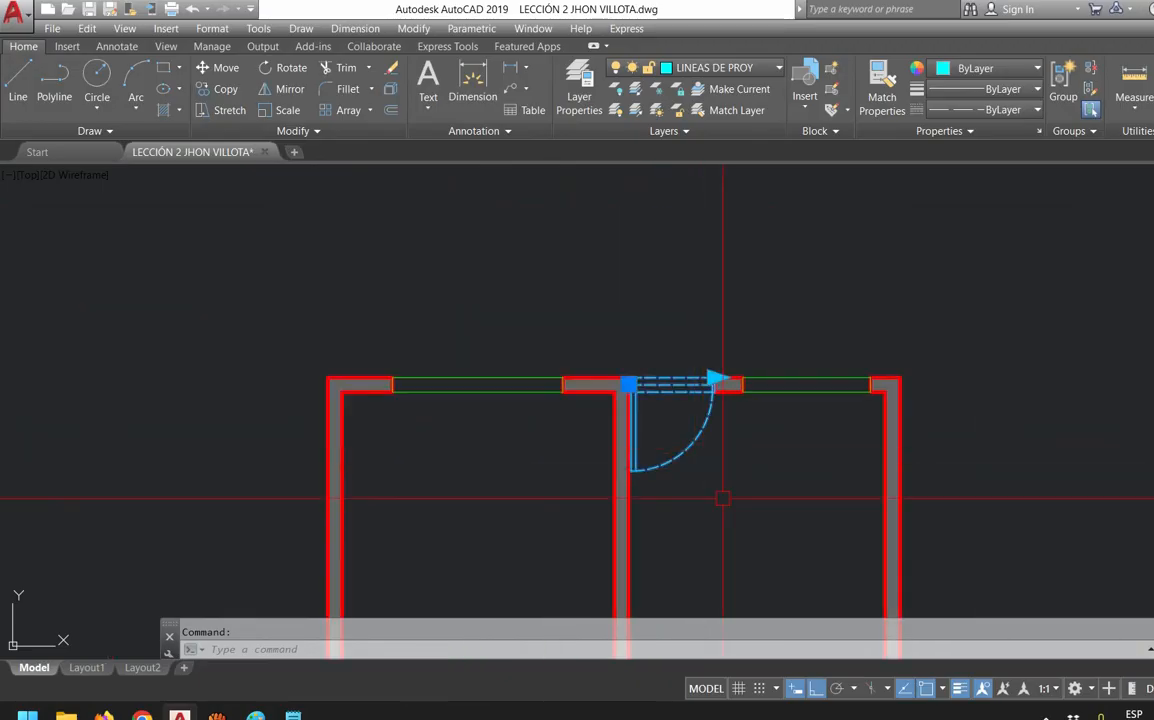
pyautogui.scroll(-5, 739, 497)
# Reopen the lower opening's door block in the Block Editor
pyautogui.scroll(7, 725, 520)
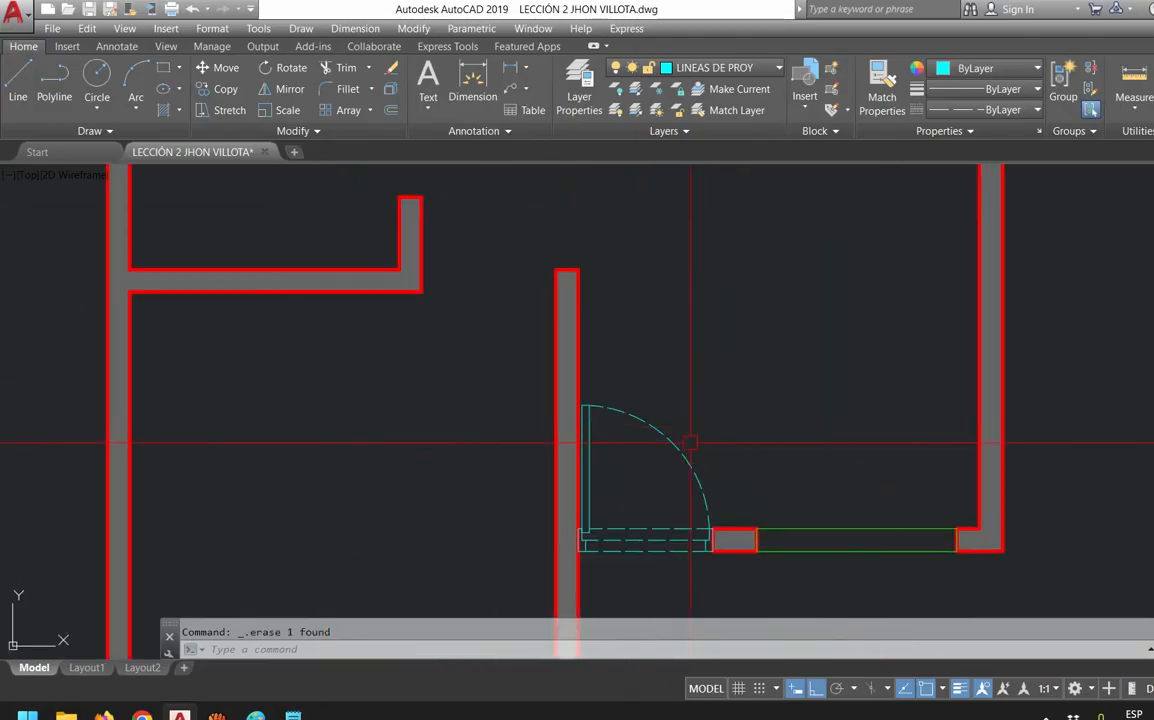
pyautogui.rightClick(696, 483)
pyautogui.click(773, 267)
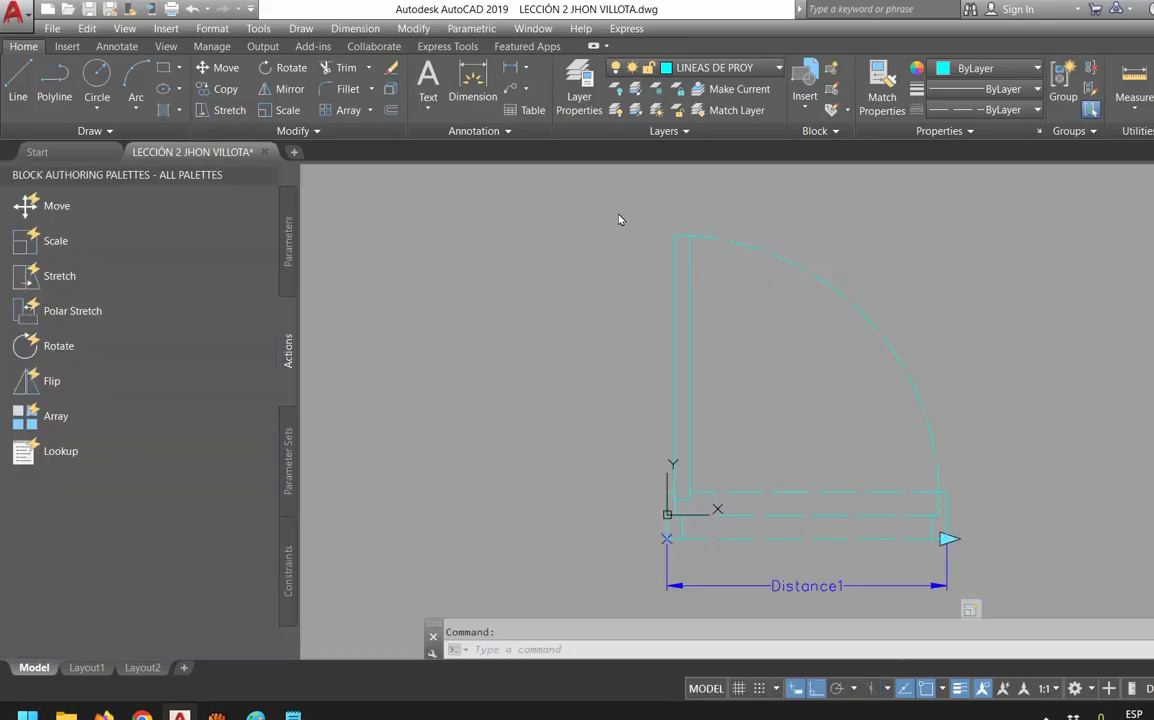
pyautogui.scroll(-4, 790, 360)
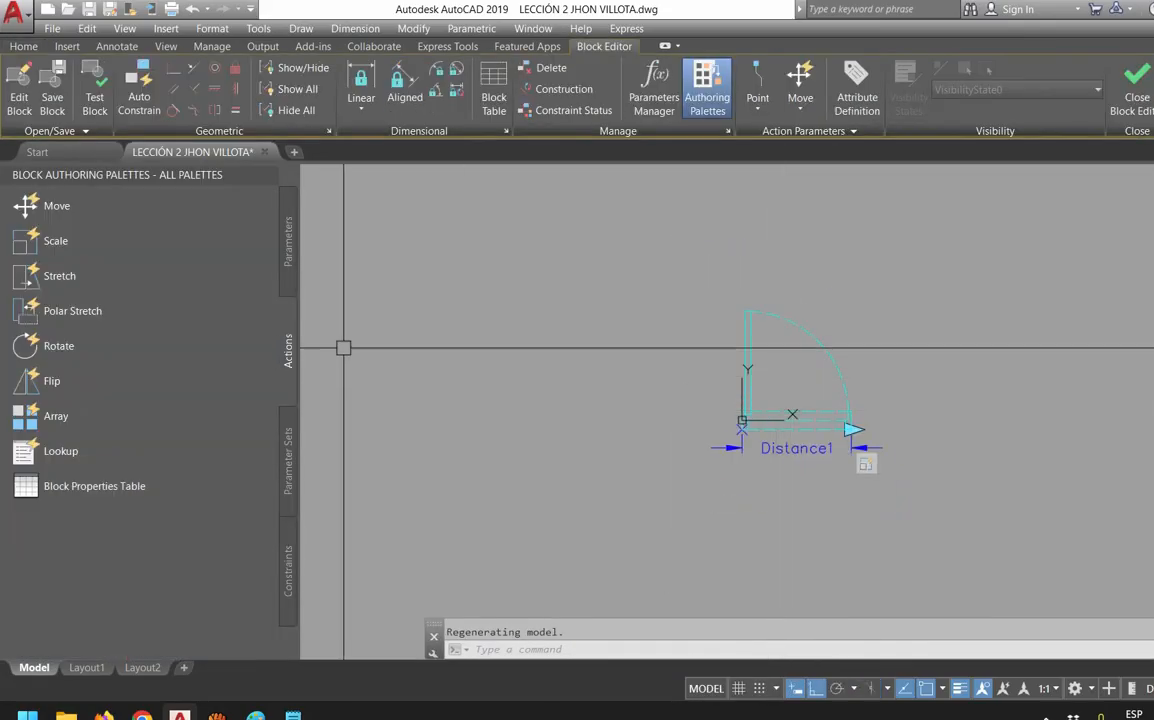
# Add a flip parameter with a horizontal reflection line through the midpoint of the leaf's outer edge, placing its label just below the line
pyautogui.click(288, 240)
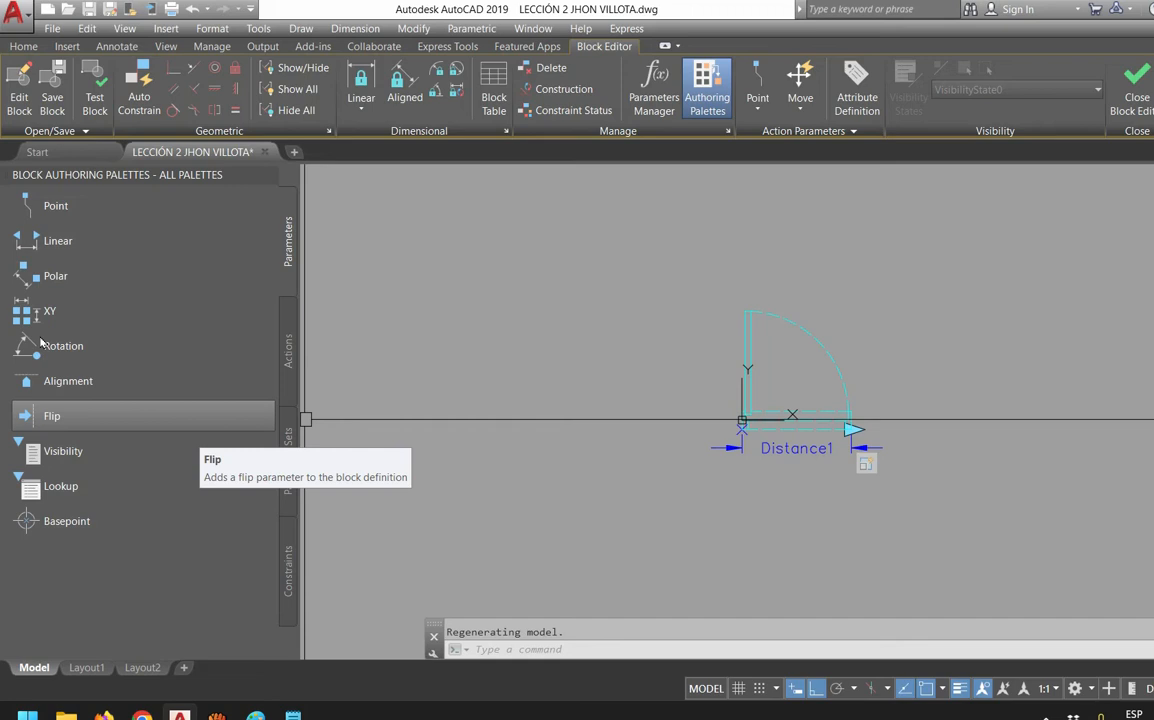
pyautogui.click(52, 415)
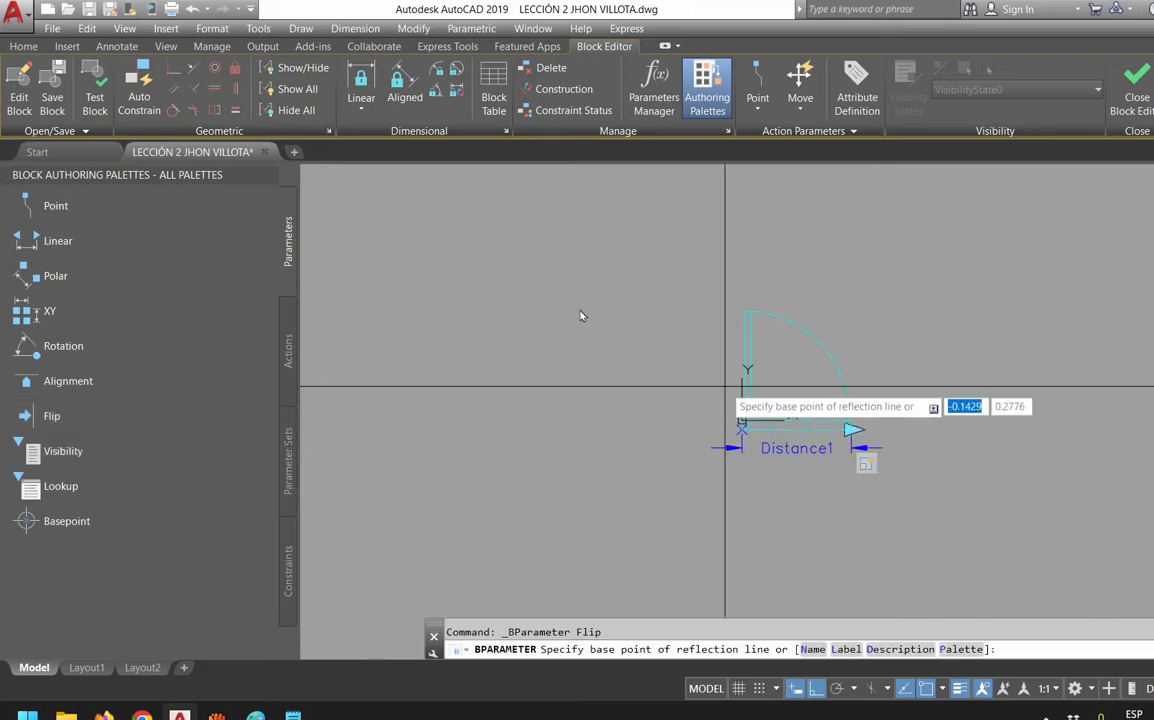
pyautogui.scroll(4, 760, 375)
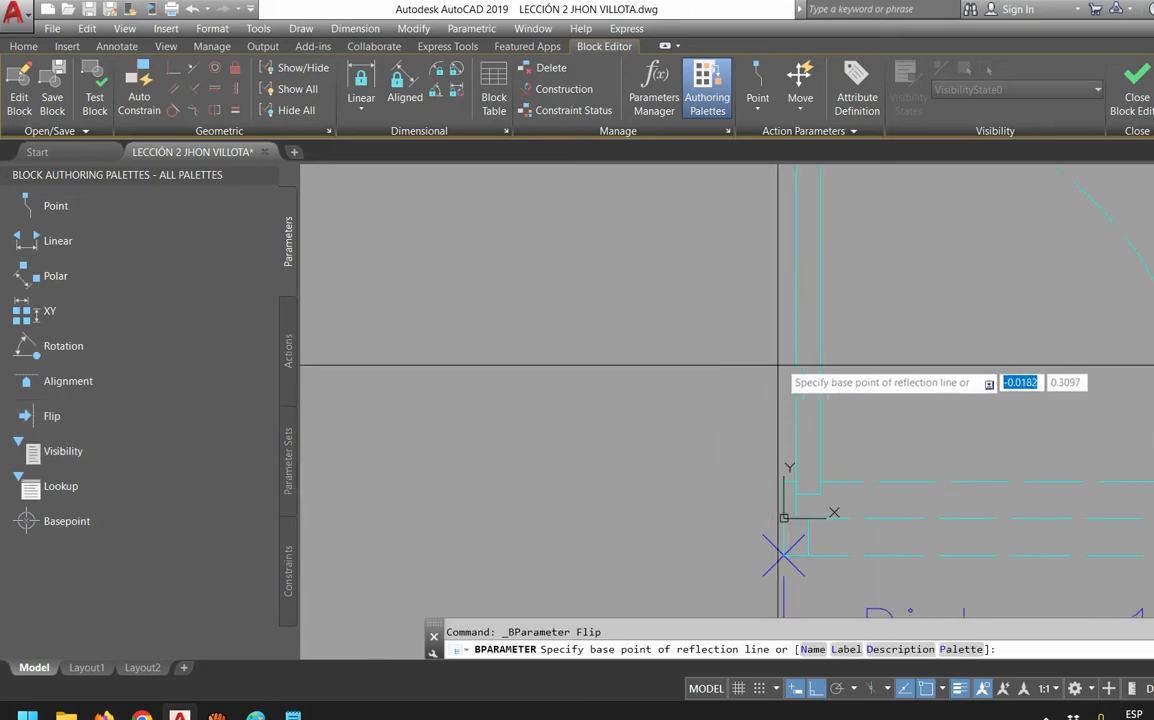
pyautogui.click(796, 285)
pyautogui.click(626, 284)
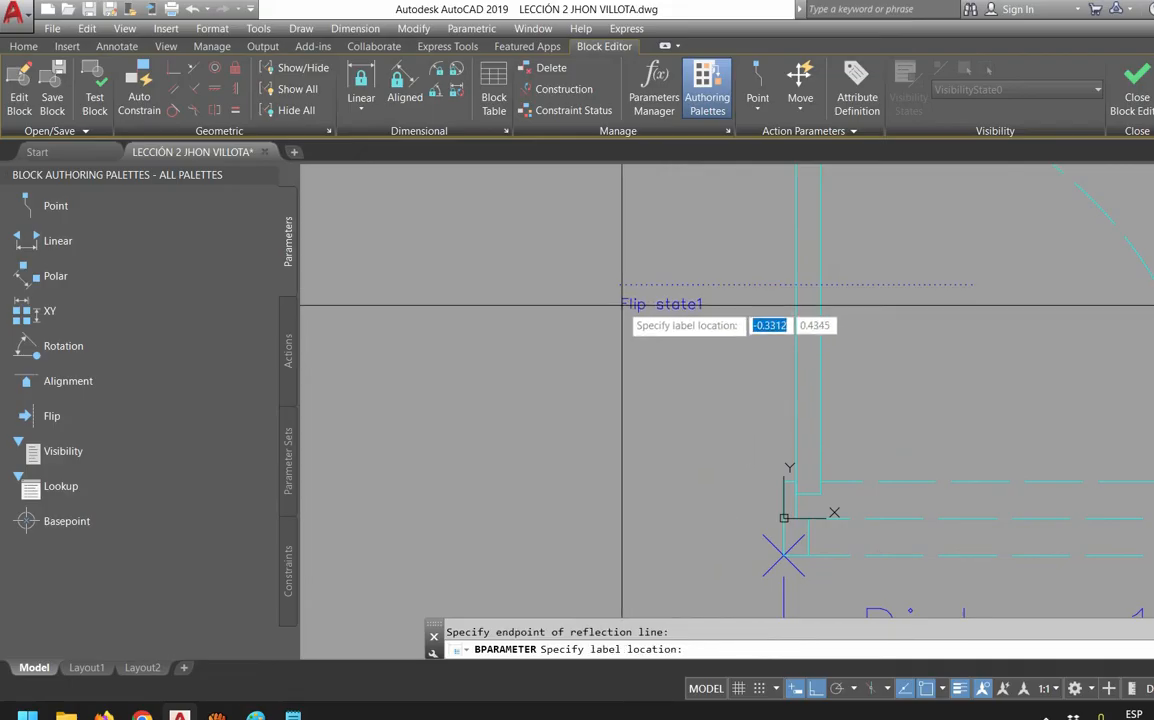
pyautogui.click(628, 318)
pyautogui.scroll(-4, 590, 380)
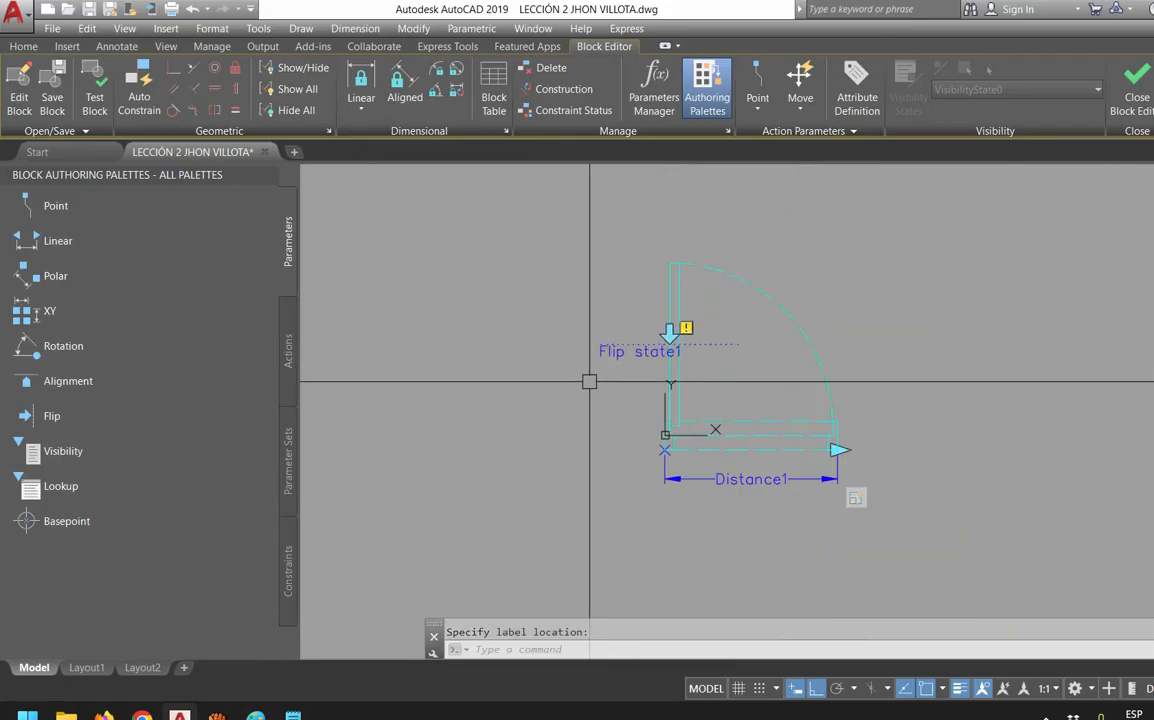
# Attach a flip action for the horizontal flip parameter to all of the door's geometry and parameters
pyautogui.click(288, 352)
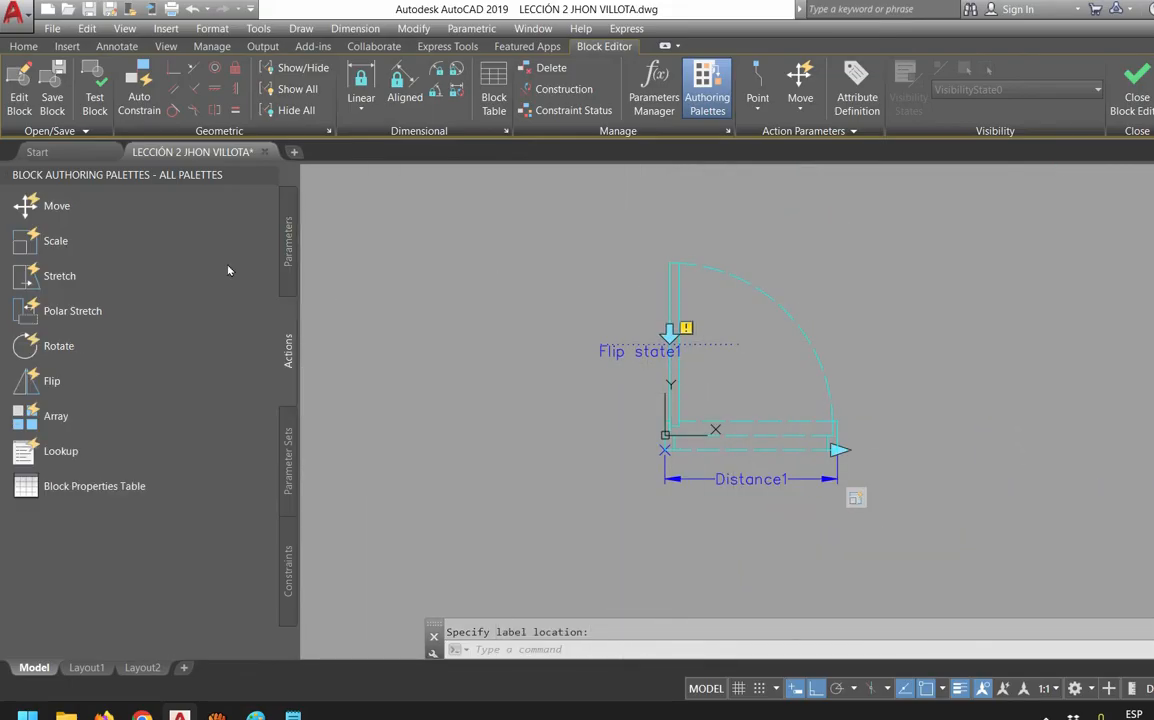
pyautogui.click(51, 381)
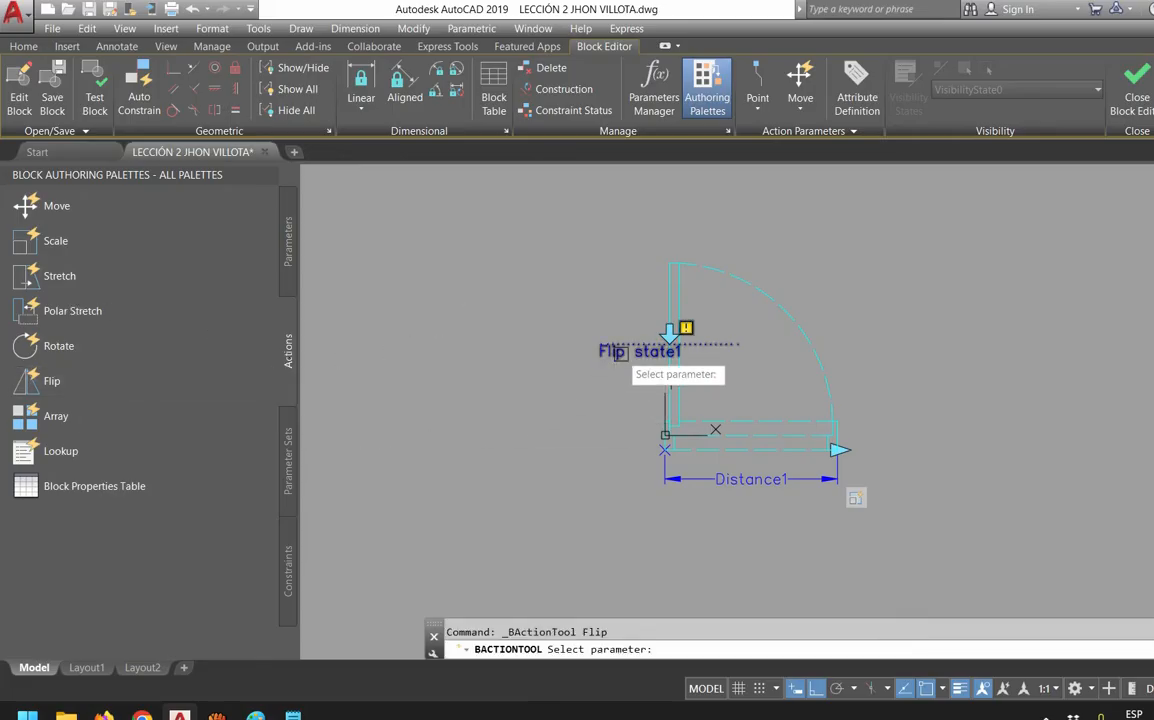
pyautogui.click(528, 222)
pyautogui.click(995, 603)
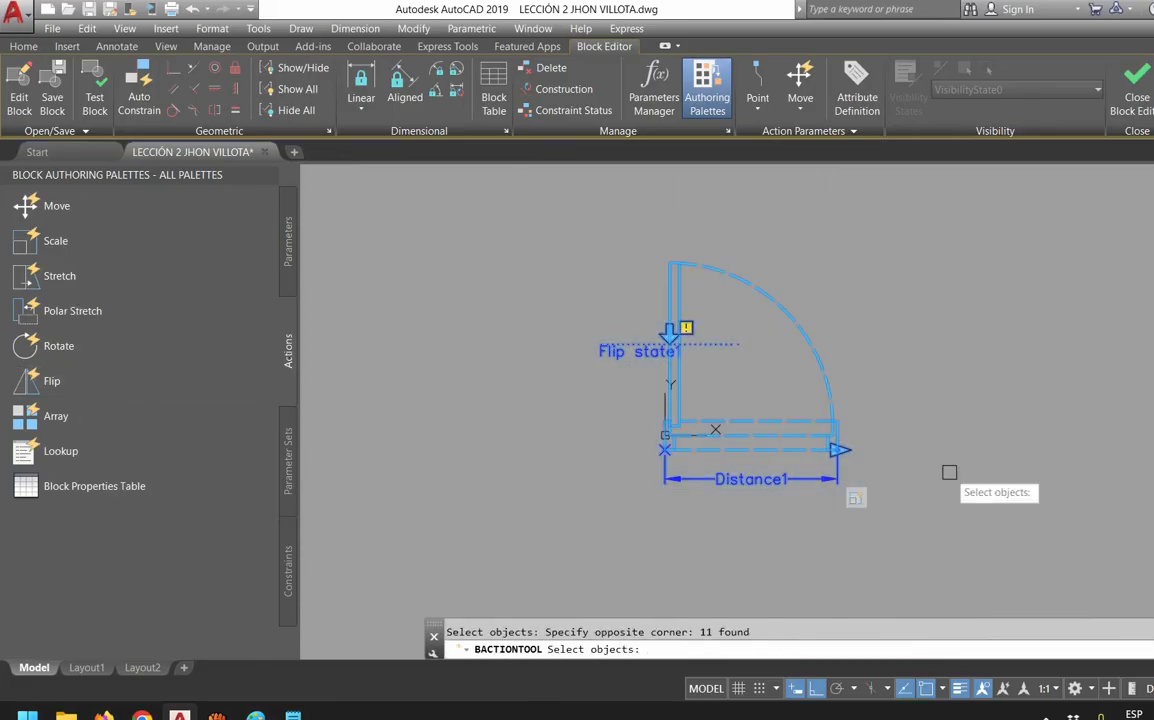
pyautogui.press('Return')
# Close the Block Editor saving the changes, and test the door's flip control in the plan by flipping it over and back
pyautogui.click(1137, 88)
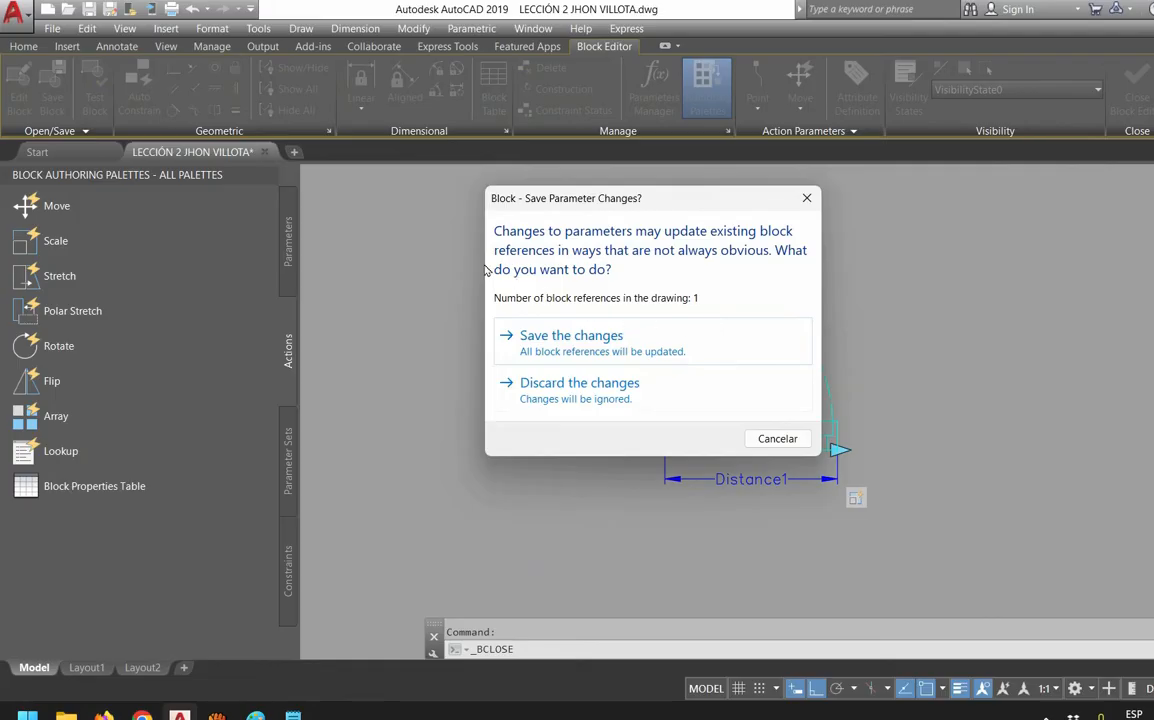
pyautogui.click(565, 338)
pyautogui.scroll(1, 595, 460)
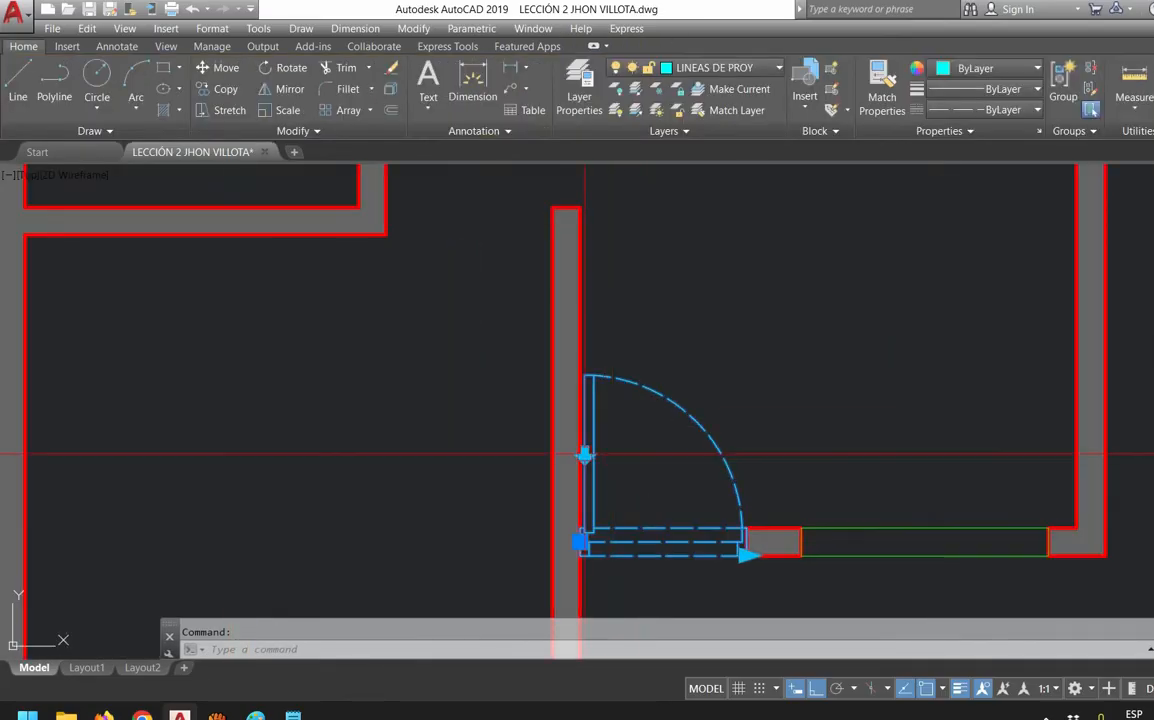
pyautogui.click(585, 453)
pyautogui.click(585, 453)
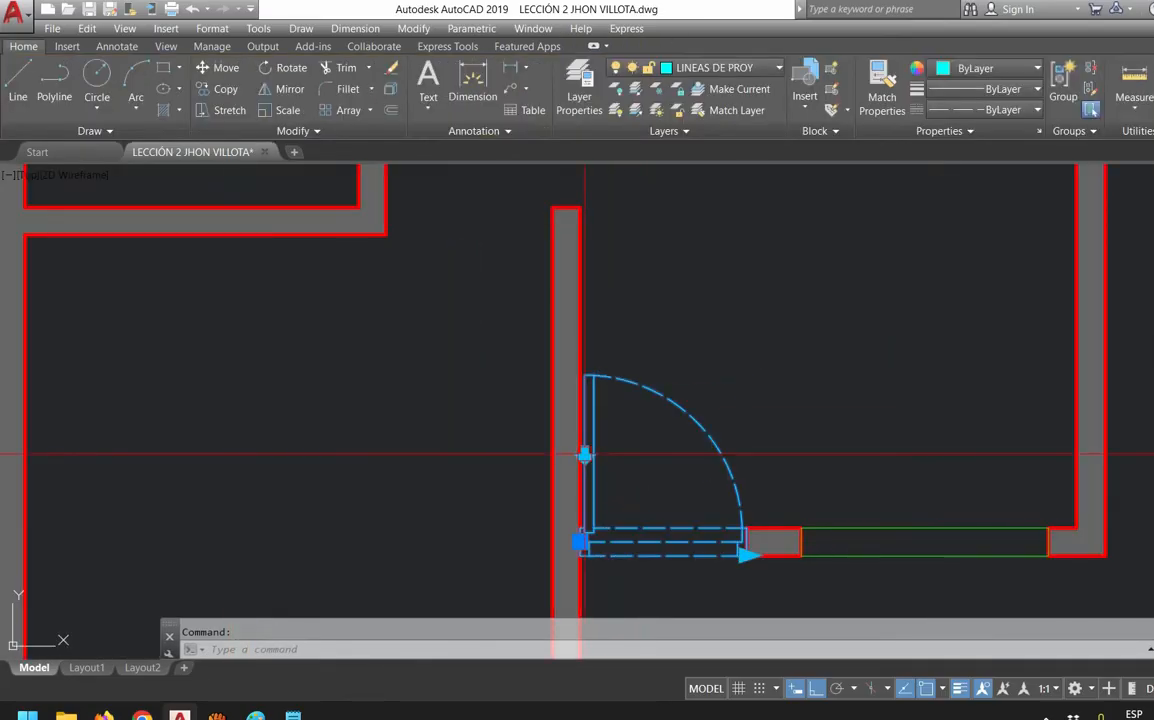
# Reopen the door block for editing and add a second flip parameter with a vertical reflection line through the midpoint of the door frame's upper edge
pyautogui.rightClick(765, 382)
pyautogui.click(815, 276)
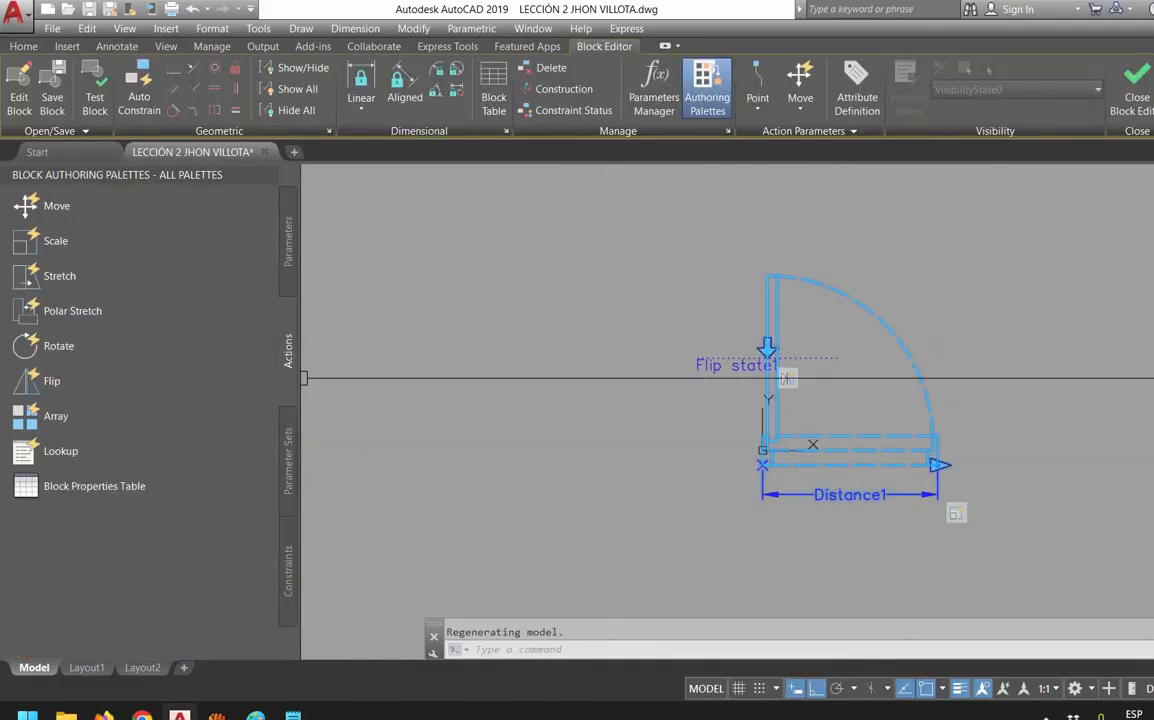
pyautogui.click(288, 240)
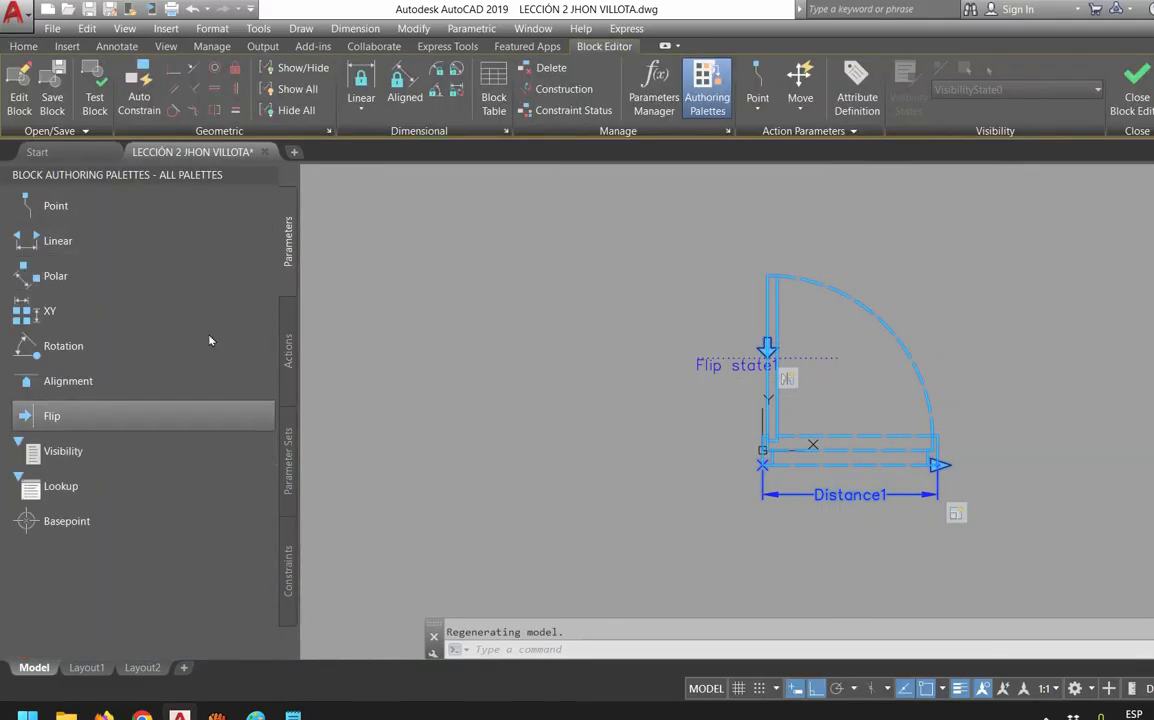
pyautogui.click(52, 415)
pyautogui.scroll(2, 878, 492)
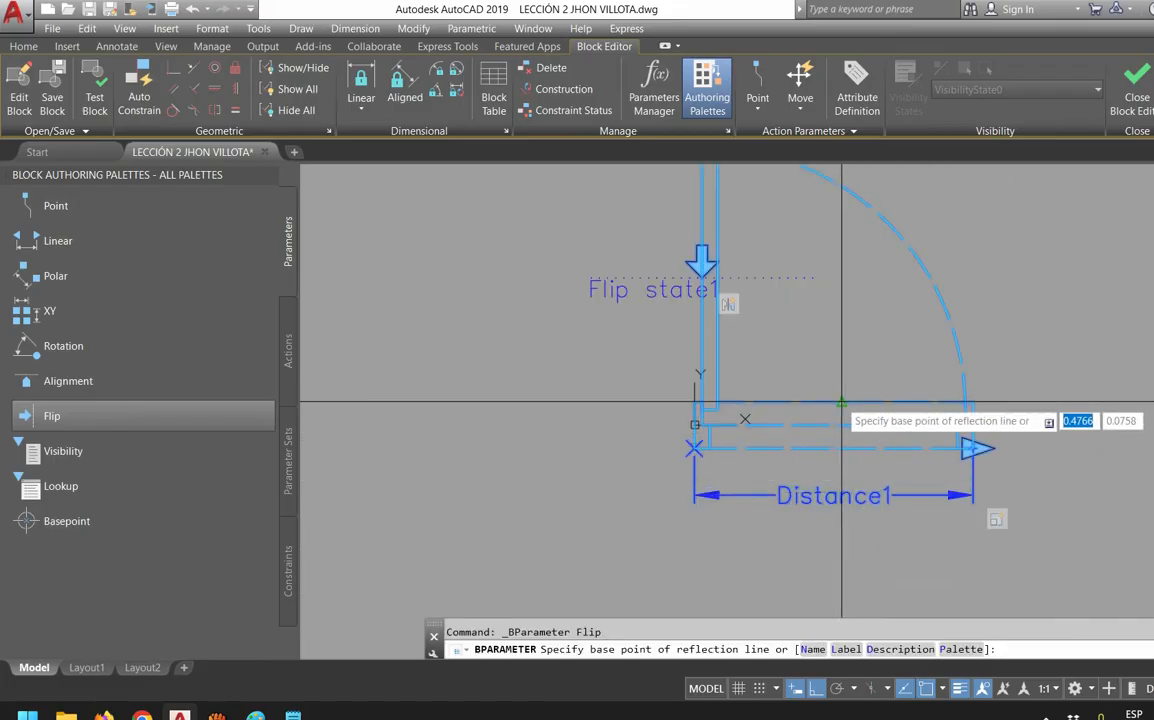
pyautogui.click(841, 422)
pyautogui.click(855, 330)
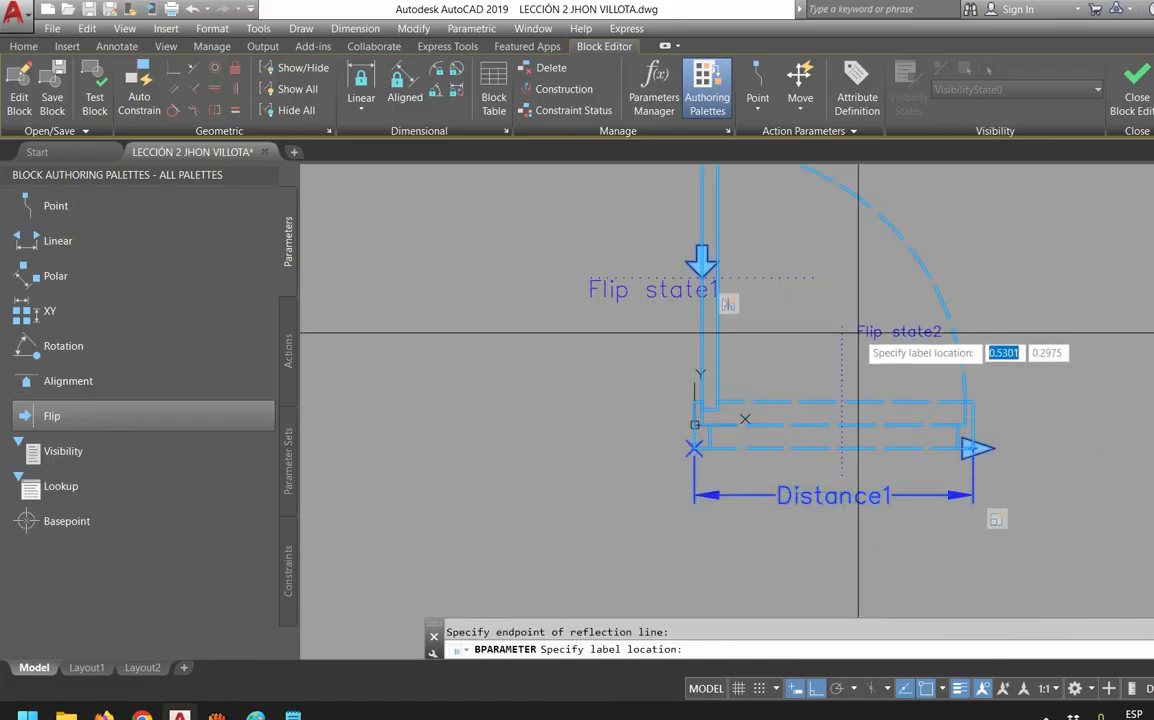
pyautogui.click(858, 386)
# Attach a flip action for the vertical-line flip parameter to all of the door's objects
pyautogui.click(288, 350)
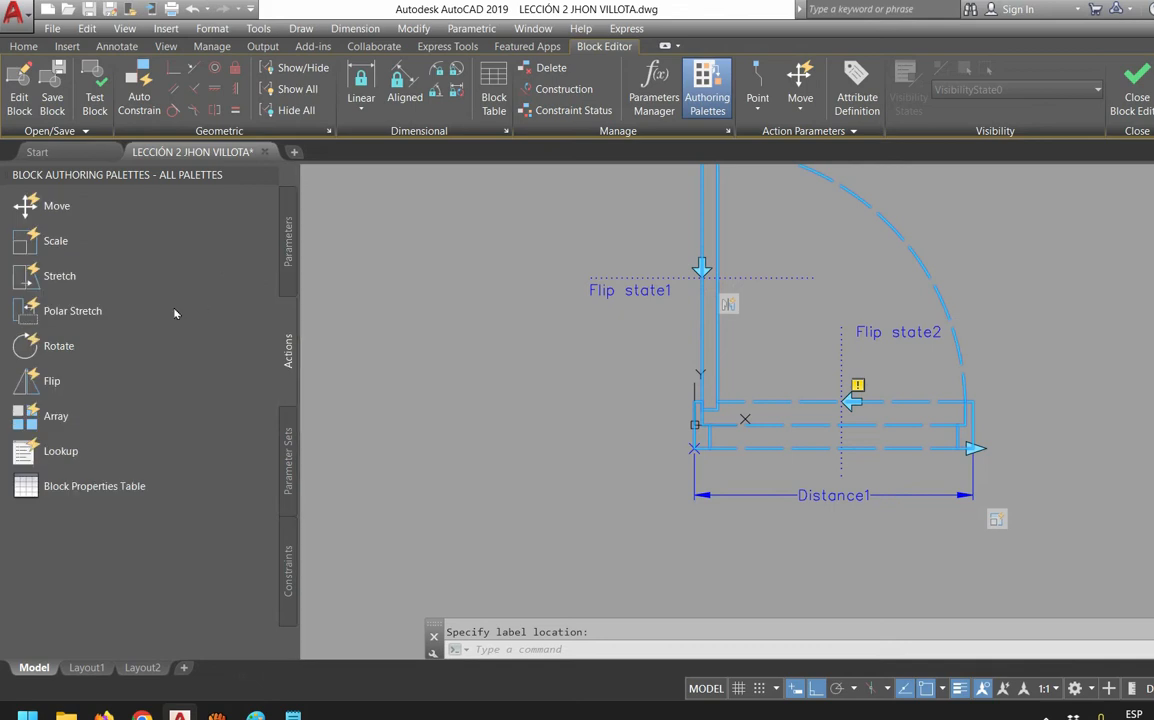
pyautogui.click(50, 381)
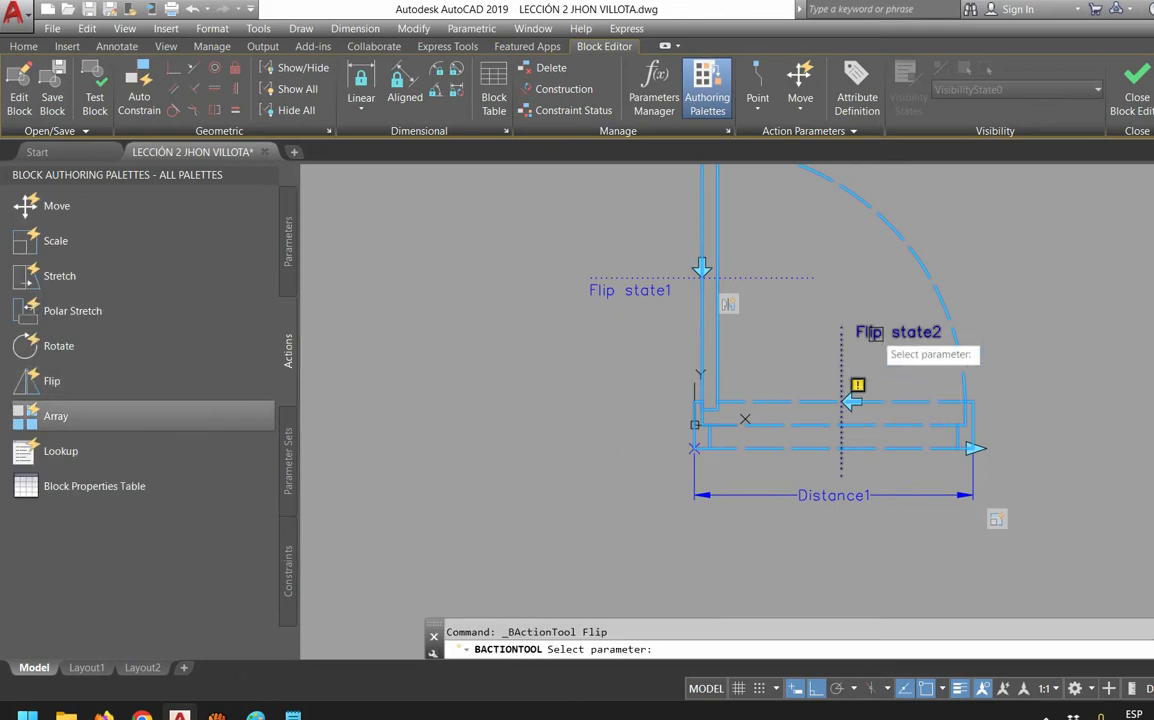
pyautogui.scroll(-4, 878, 402)
pyautogui.click(971, 497)
pyautogui.click(686, 251)
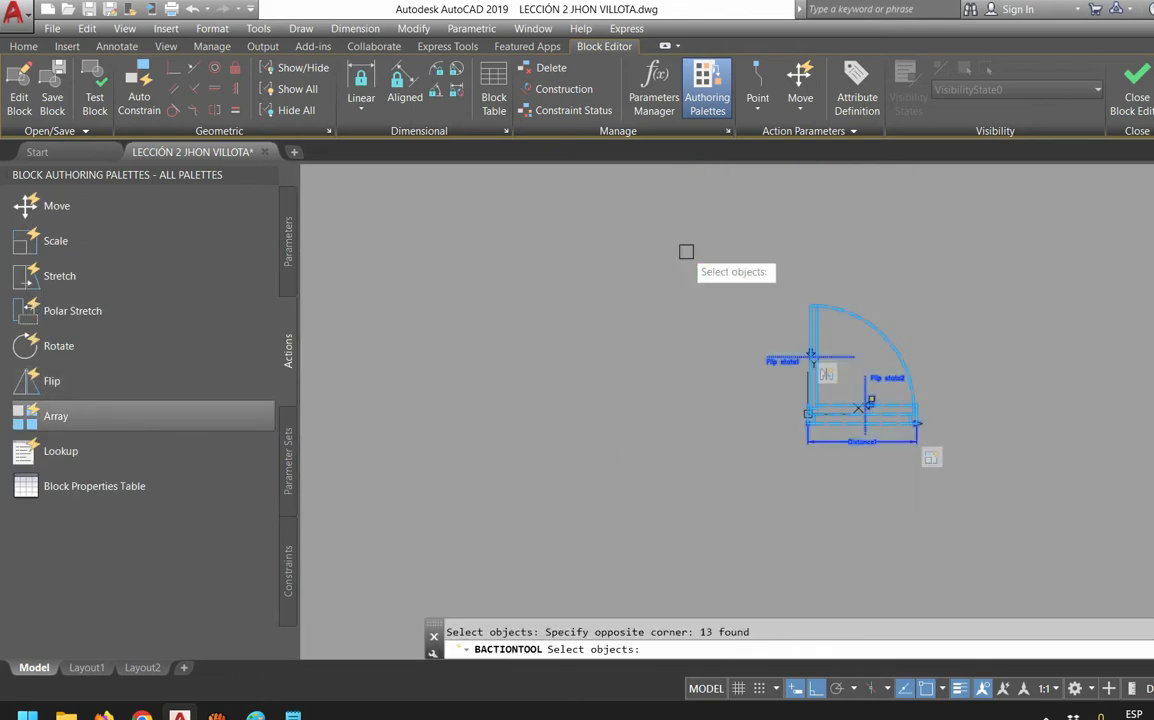
pyautogui.press('Return')
# Save the block changes, return to the plan and test the door's new sideways flip control
pyautogui.click(1137, 97)
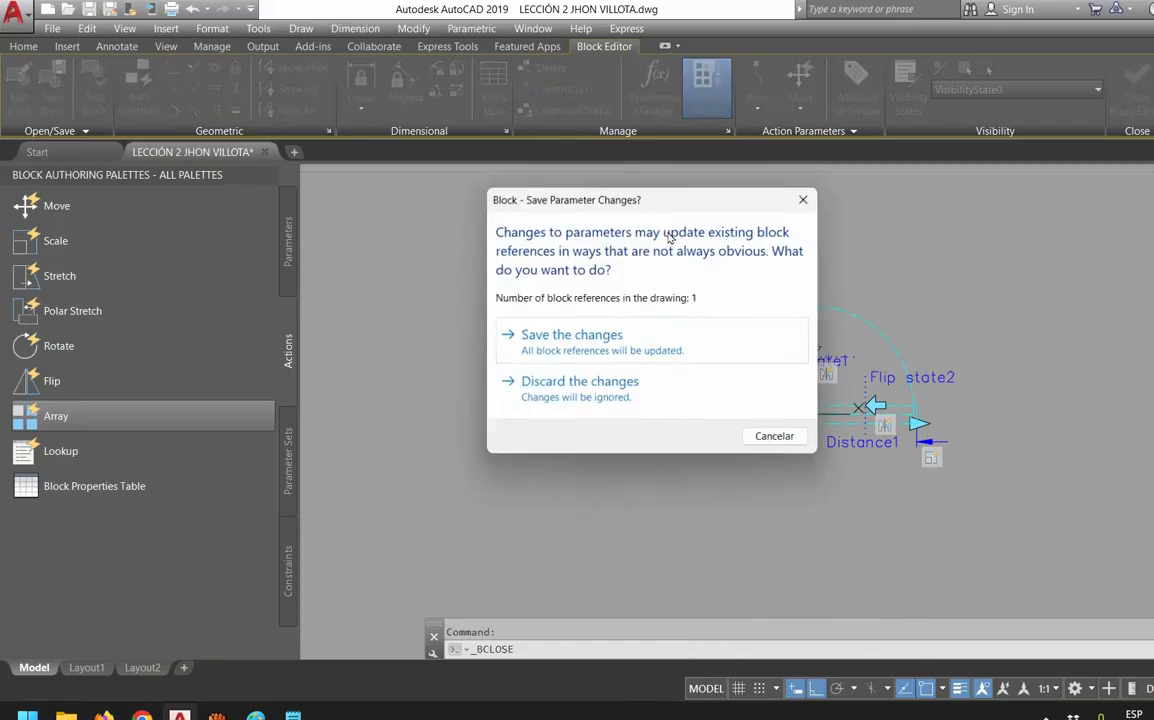
pyautogui.press('Return')
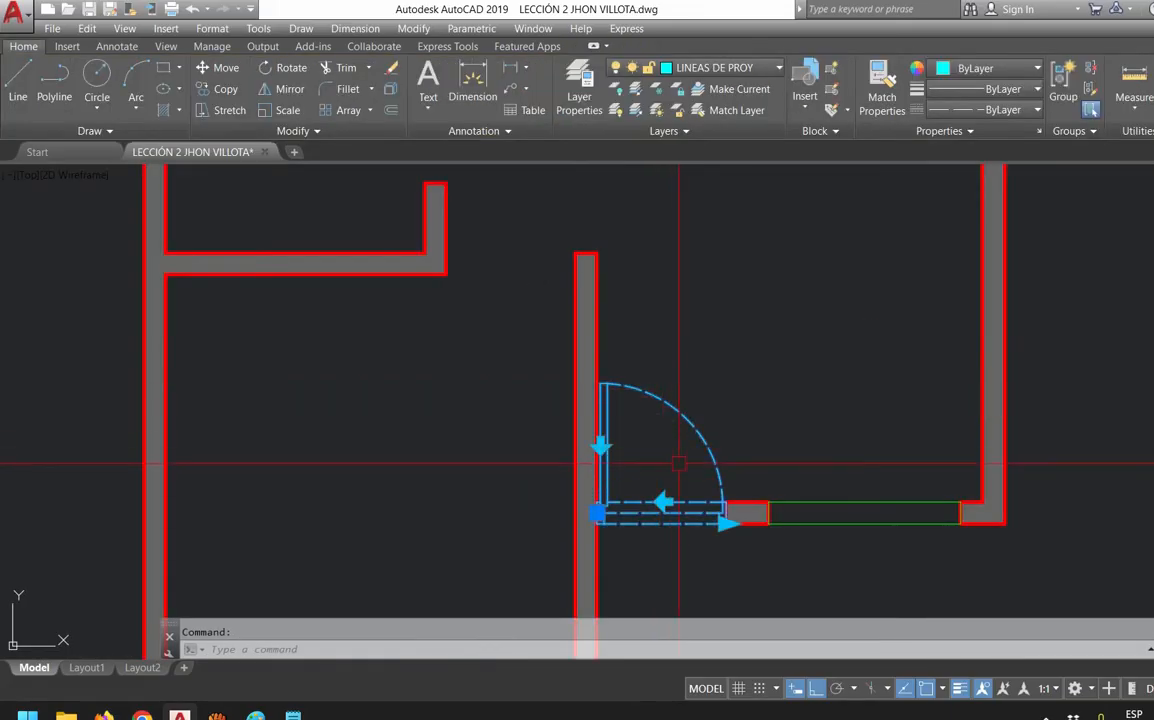
pyautogui.click(665, 502)
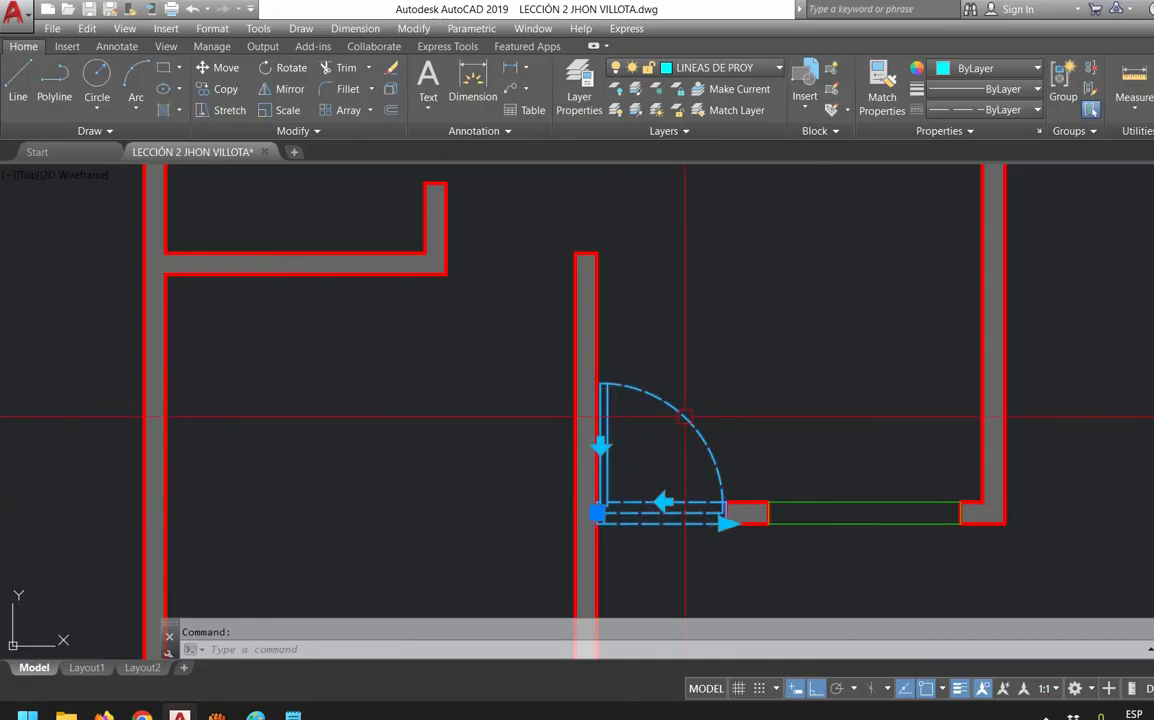
# Reopen the door block for editing and add a rotation parameter centred on the block's origin, with radius about 0.26 and default angle 0
pyautogui.rightClick(685, 418)
pyautogui.click(729, 265)
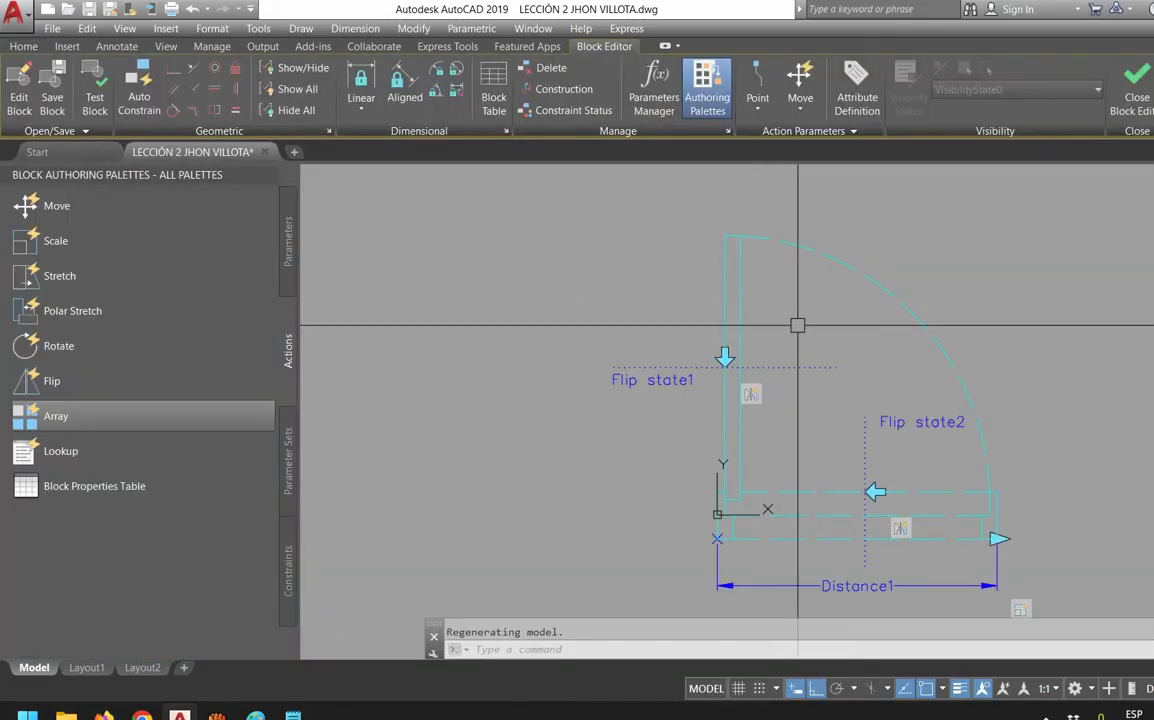
pyautogui.scroll(-2, 797, 325)
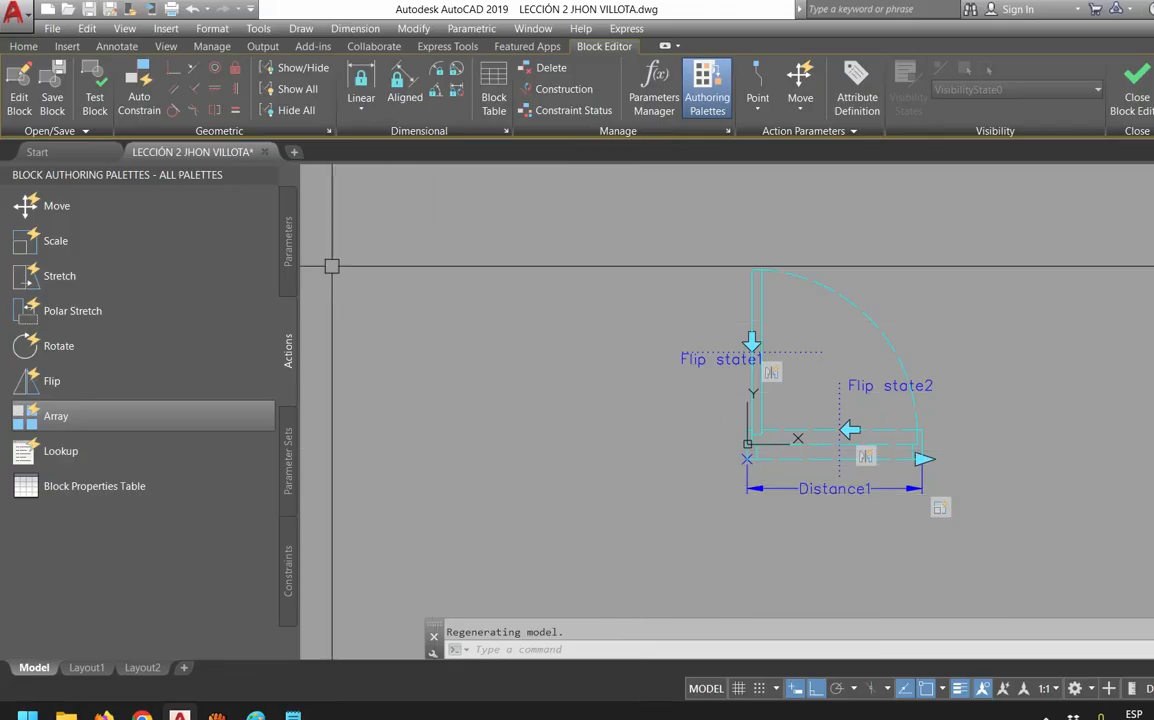
pyautogui.click(287, 210)
pyautogui.click(70, 346)
pyautogui.scroll(6, 768, 462)
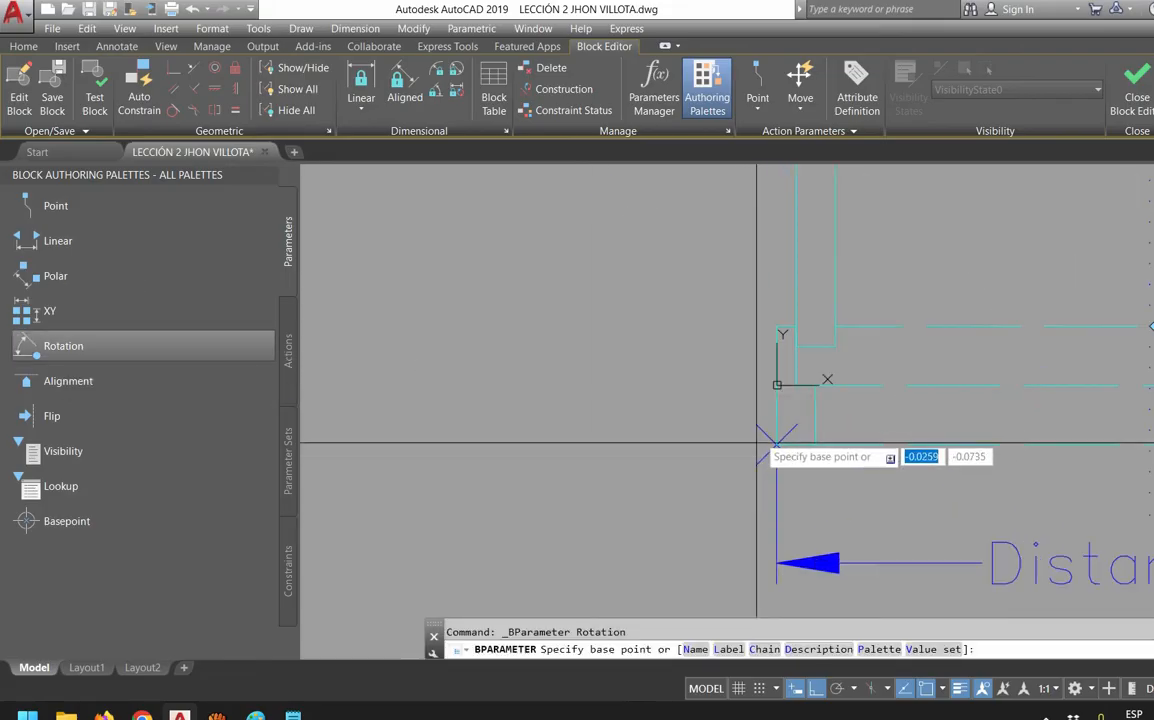
pyautogui.click(777, 385)
pyautogui.scroll(-4, 826, 431)
pyautogui.scroll(2, 861, 441)
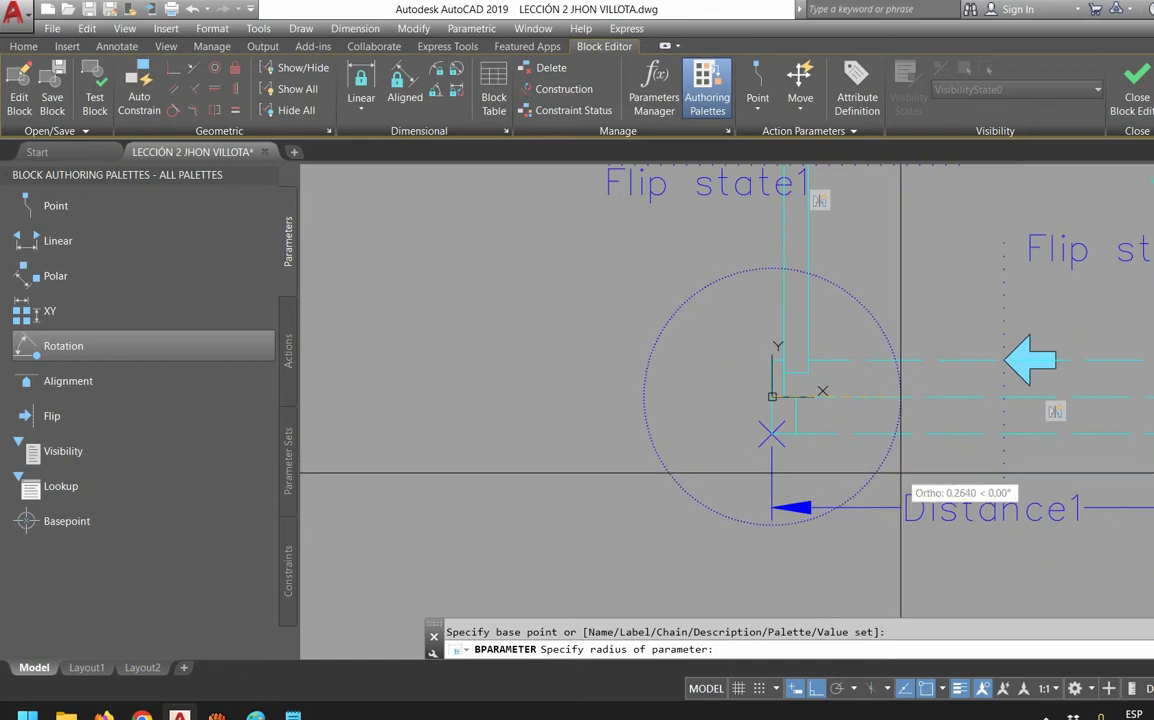
pyautogui.click(904, 470)
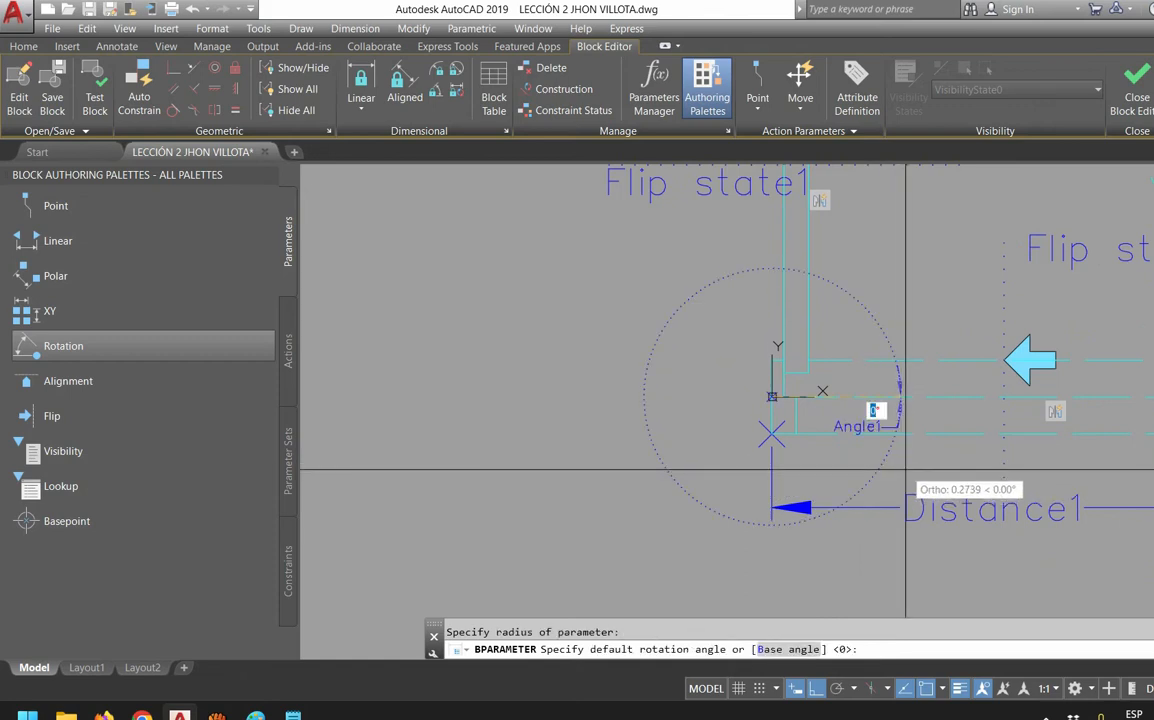
pyautogui.press('Return')
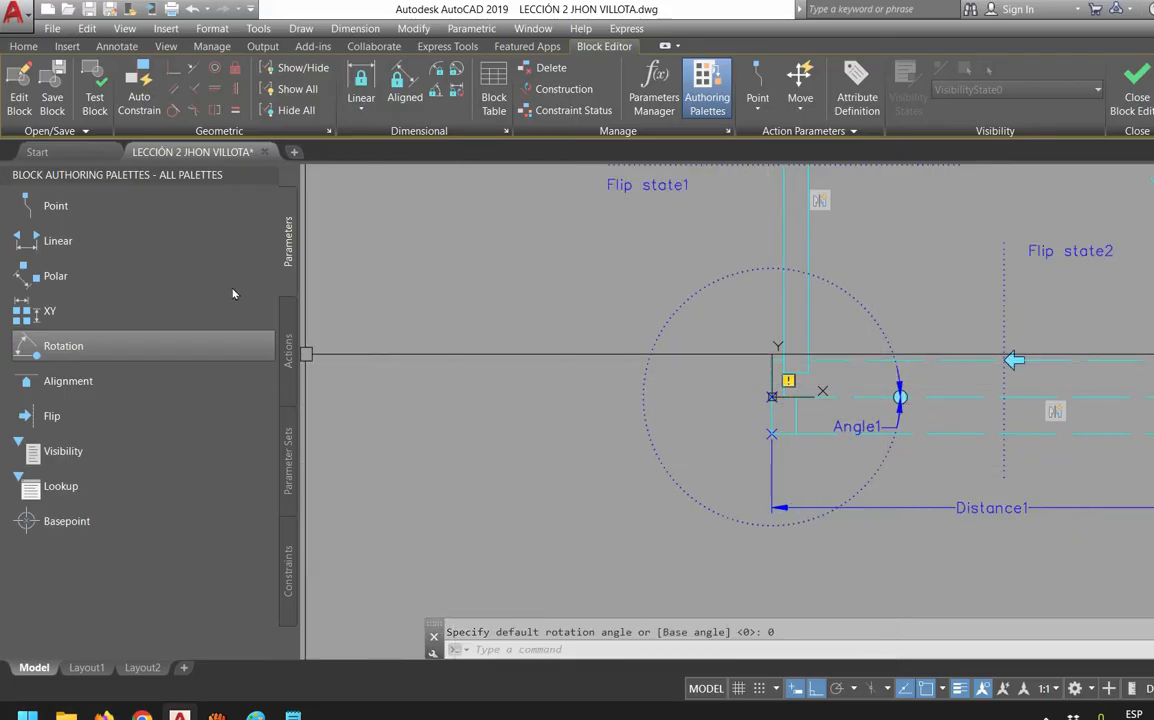
# Attach a rotate action for the rotation parameter to the door's objects, and close the Block Editor saving the changes
pyautogui.click(288, 350)
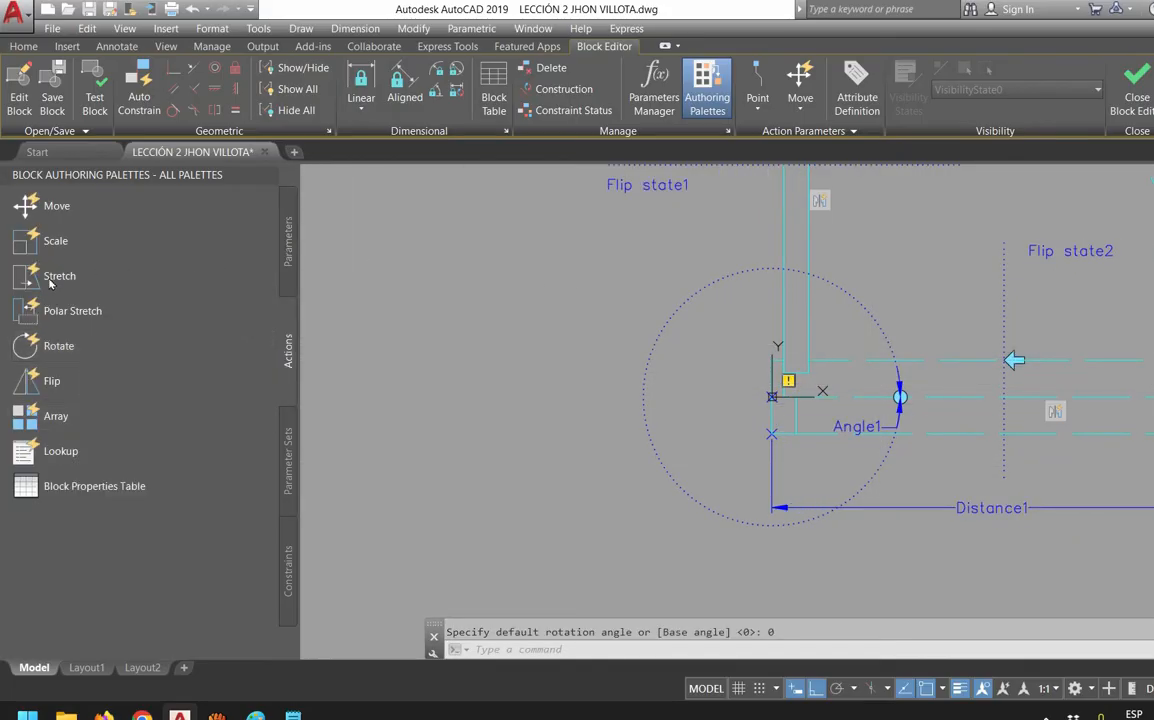
pyautogui.click(55, 345)
pyautogui.click(664, 479)
pyautogui.scroll(-8, 773, 420)
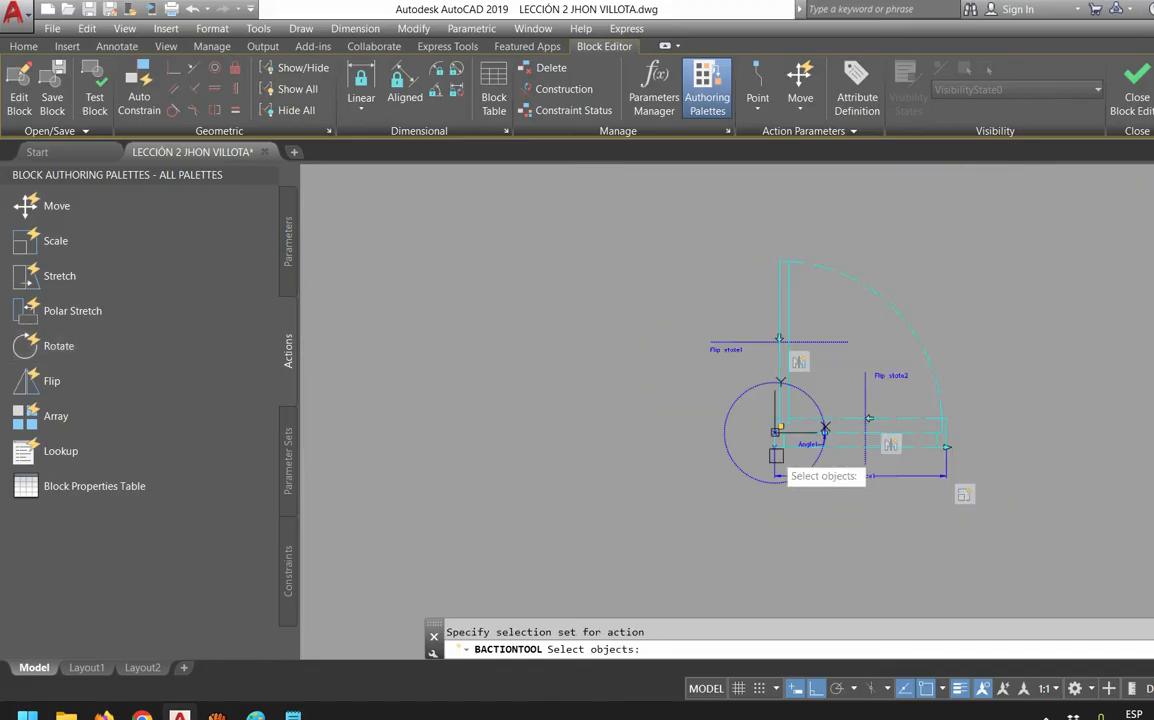
pyautogui.click(912, 531)
pyautogui.click(669, 293)
pyautogui.press('Return')
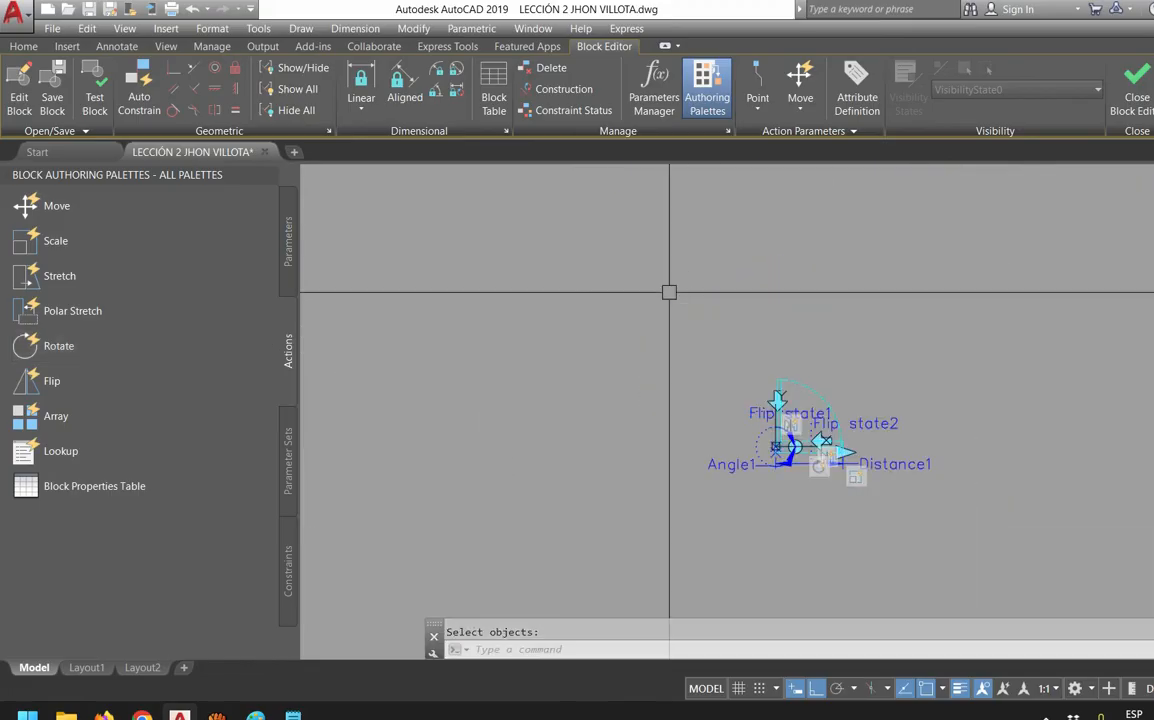
pyautogui.click(1135, 90)
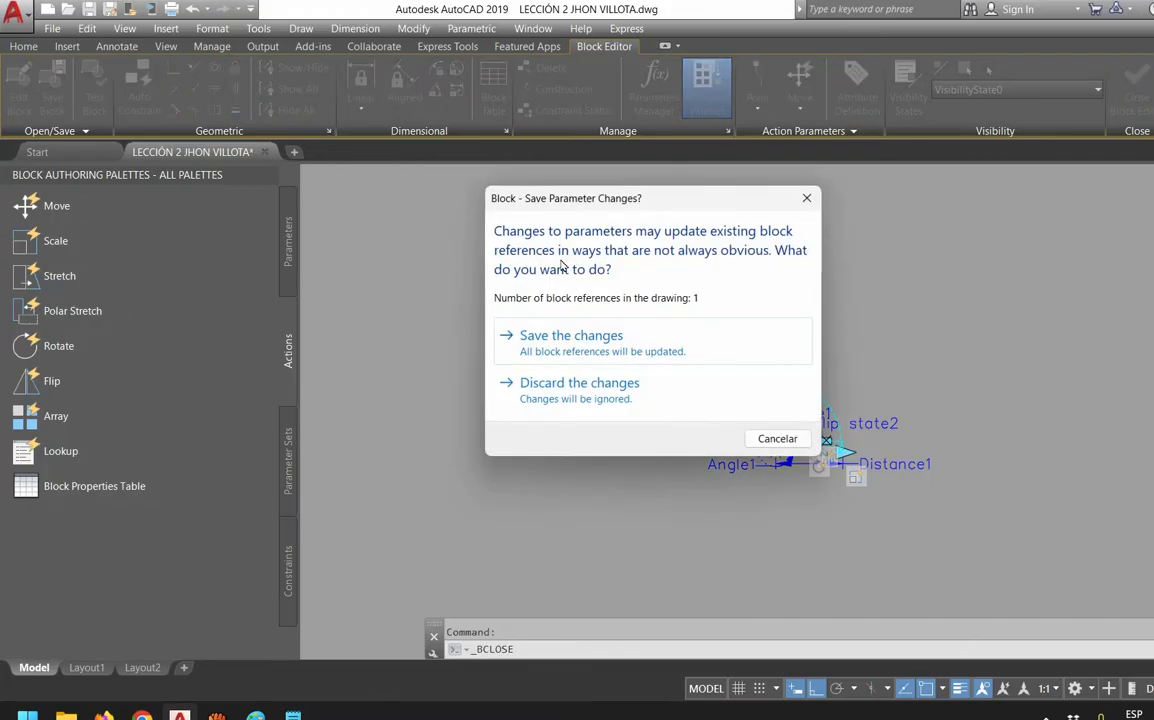
pyautogui.press('Return')
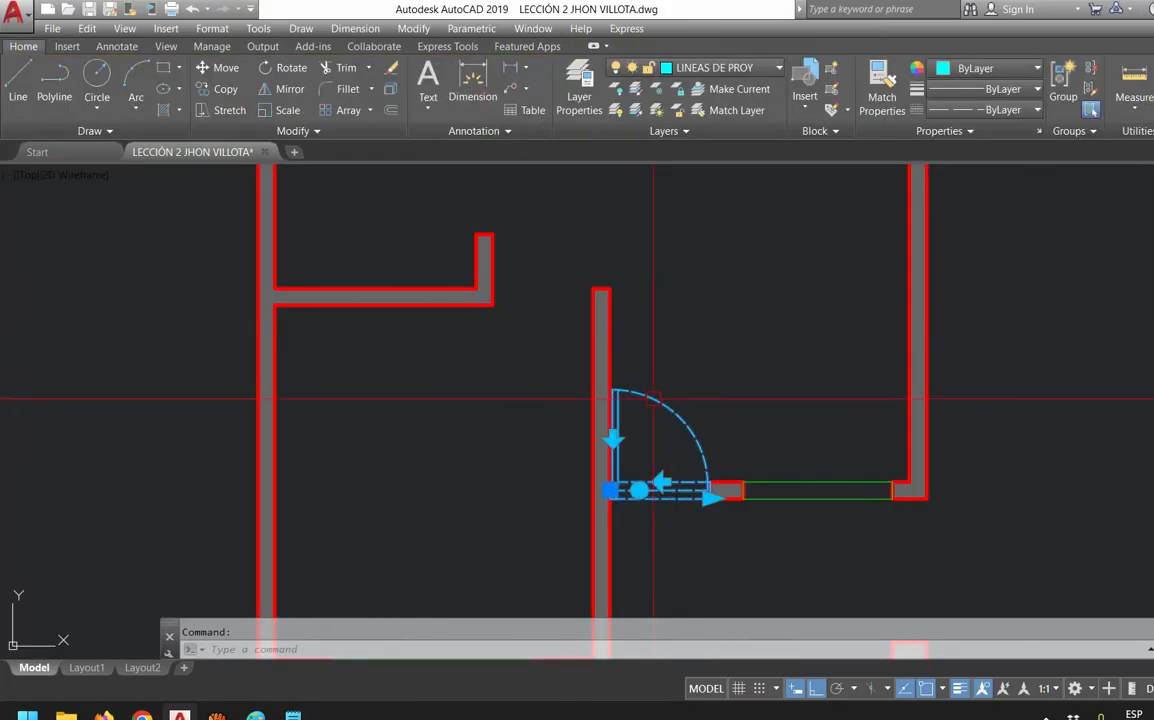
# Test the scale control by shrinking the door in the lower opening, and undo the scaling
pyautogui.scroll(4, 670, 496)
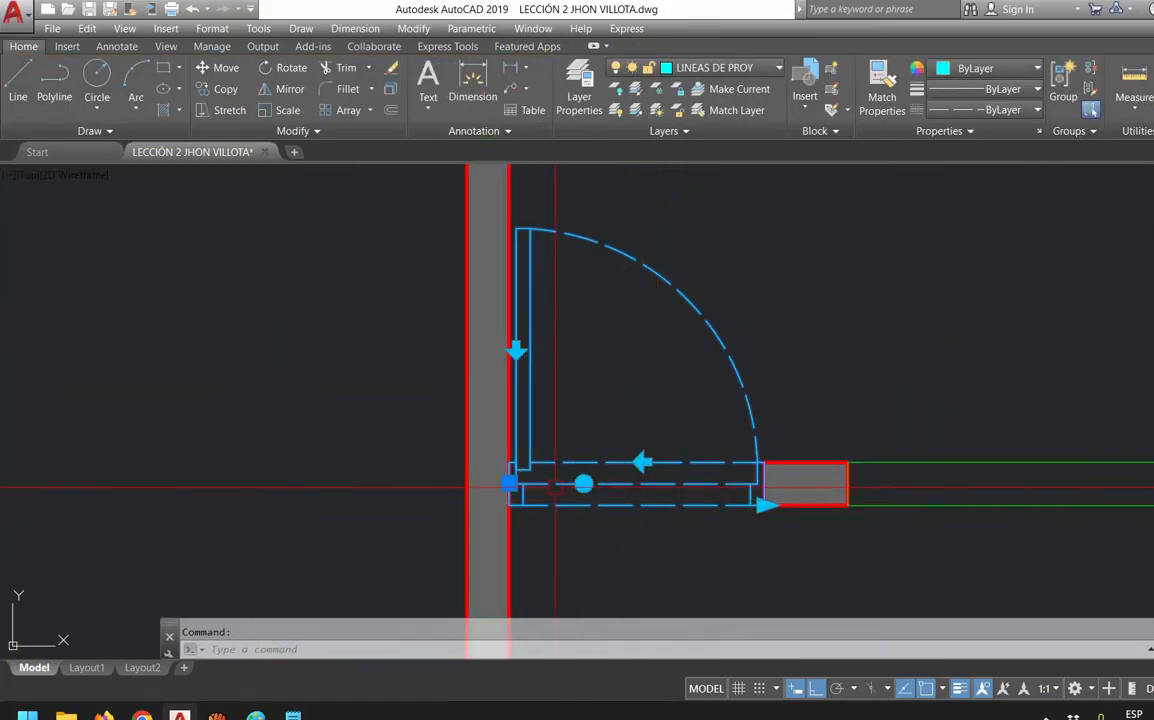
pyautogui.click(762, 506)
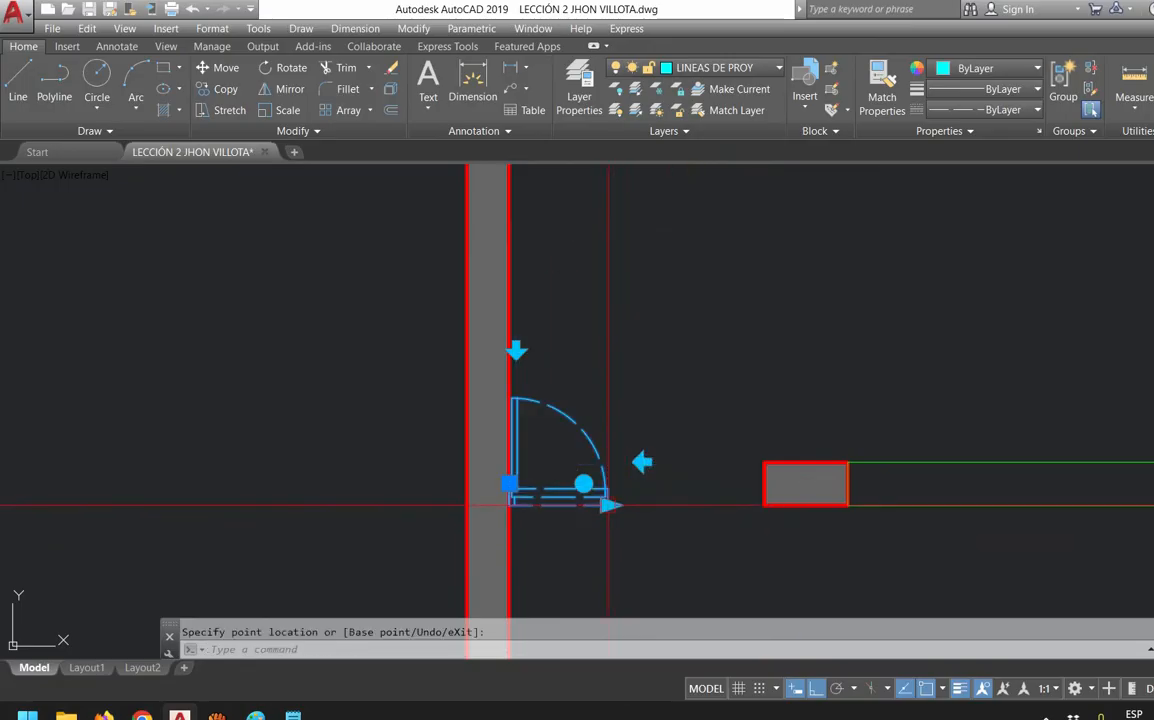
pyautogui.hotkey('ctrl', 'z')
# Test both flip controls on the door, flipping it vertically and sideways and returning it to its original orientation
pyautogui.click(657, 484)
pyautogui.click(516, 349)
pyautogui.click(516, 348)
pyautogui.click(642, 462)
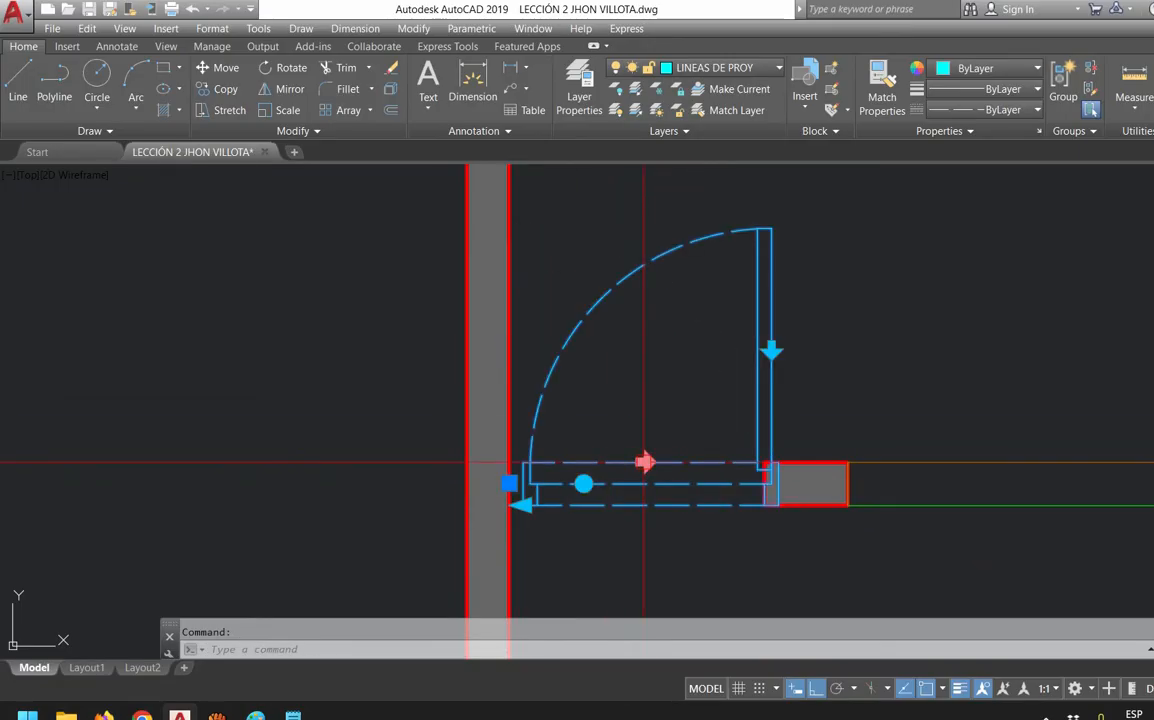
pyautogui.doubleClick(521, 378)
pyautogui.press('Escape')
pyautogui.click(538, 400)
pyautogui.click(643, 463)
# Test the rotation control by turning the door 90° about its base point, and undo the rotation
pyautogui.click(583, 483)
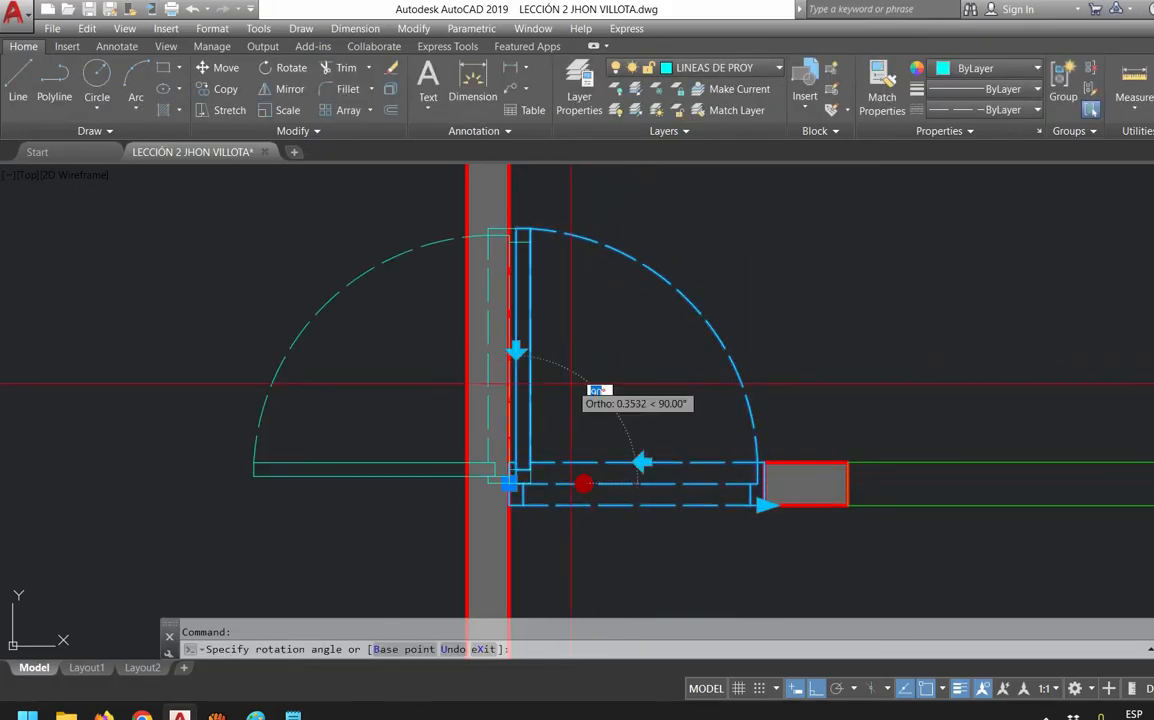
pyautogui.hotkey('ctrl', 'z')
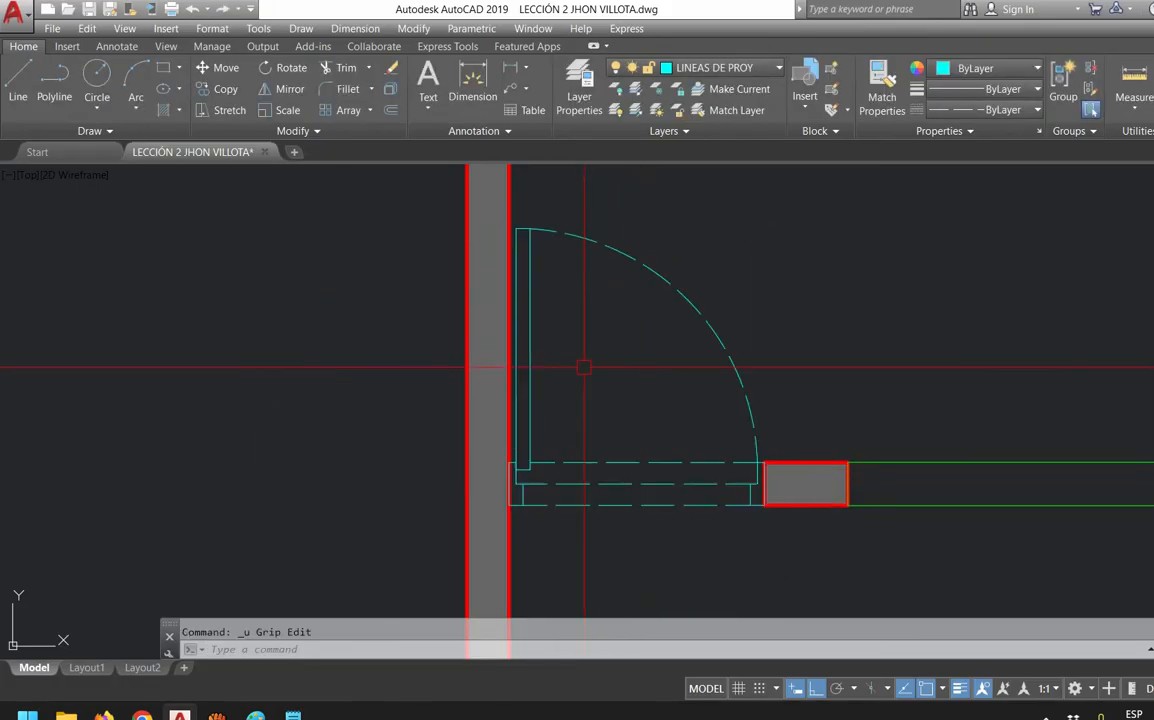
# Rotate the lower opening's door 90° counterclockwise about its base point with its rotation control
pyautogui.click(622, 460)
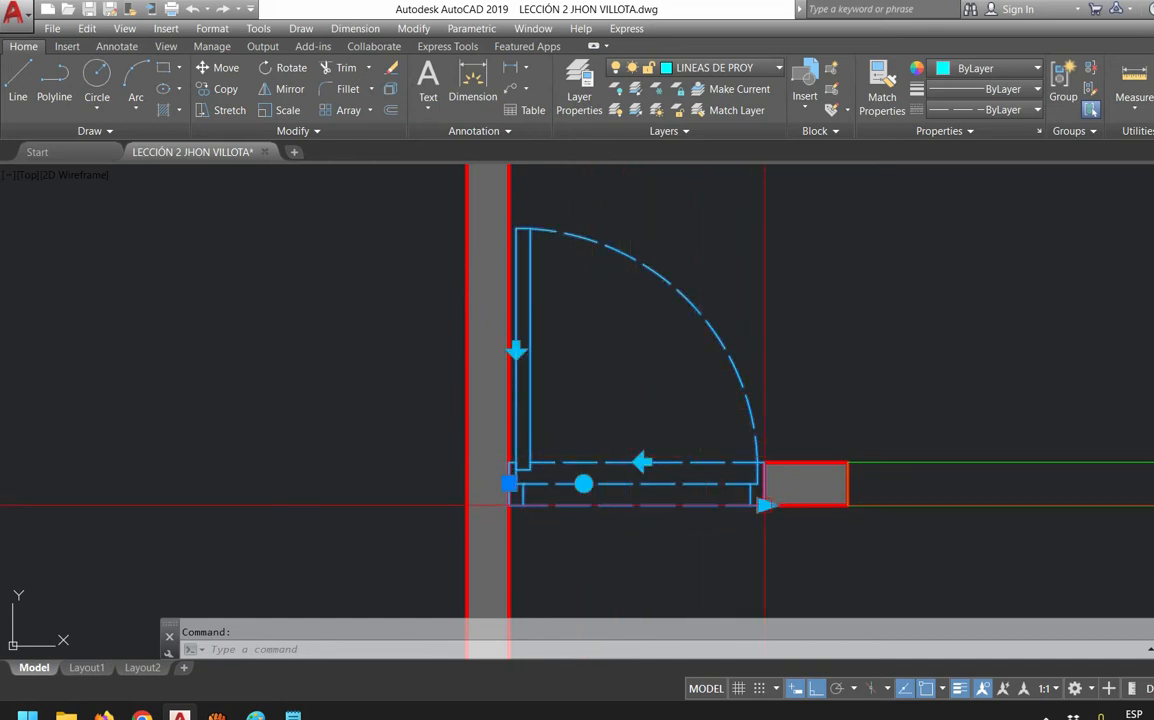
pyautogui.click(765, 505)
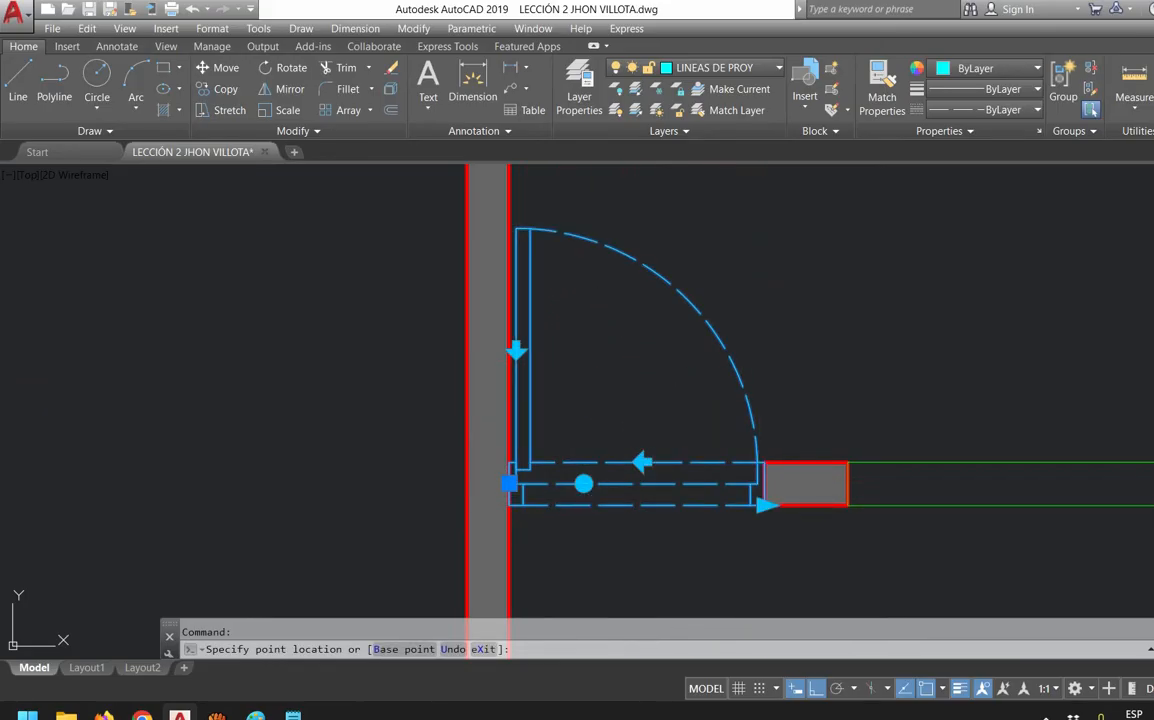
pyautogui.click(584, 483)
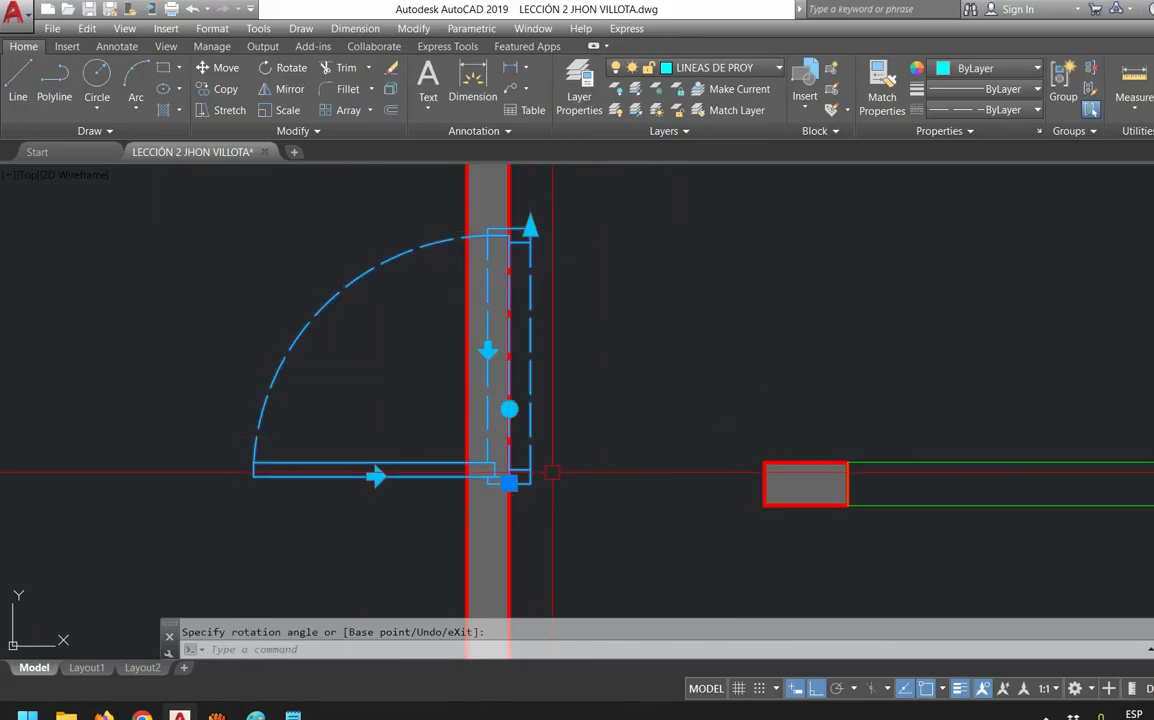
# Undo the door's last rotation and open the door block for editing in the Block Editor
pyautogui.hotkey('ctrl', 'z')
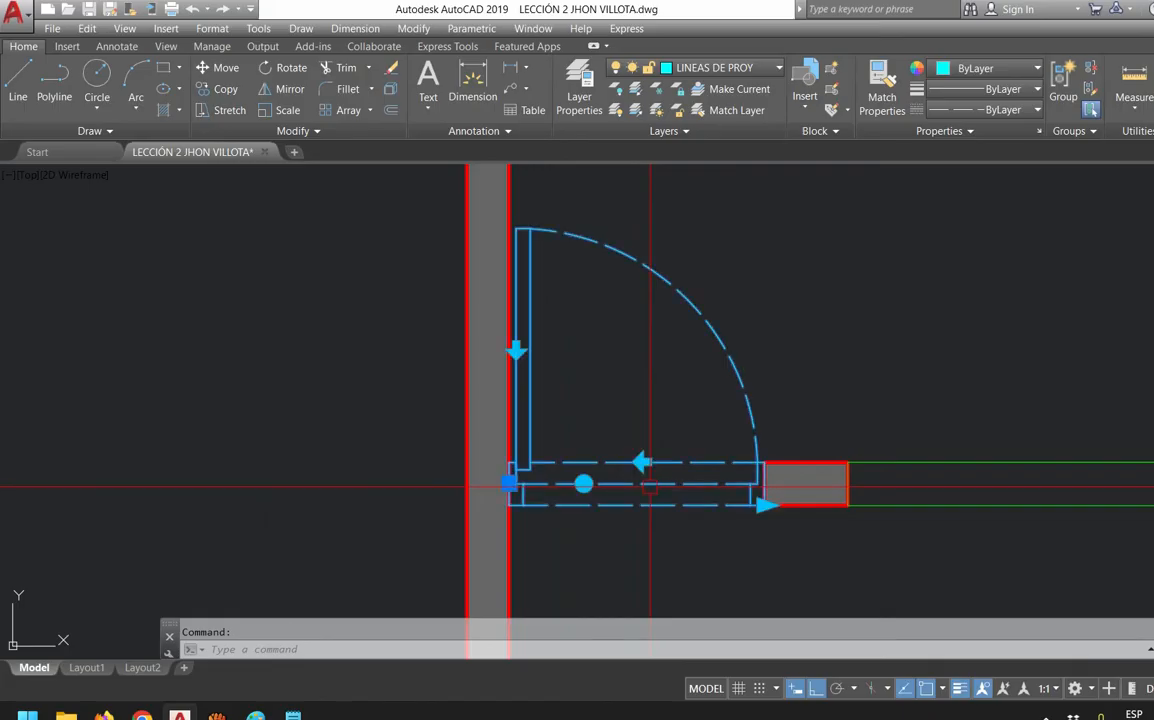
pyautogui.rightClick(558, 232)
pyautogui.click(700, 268)
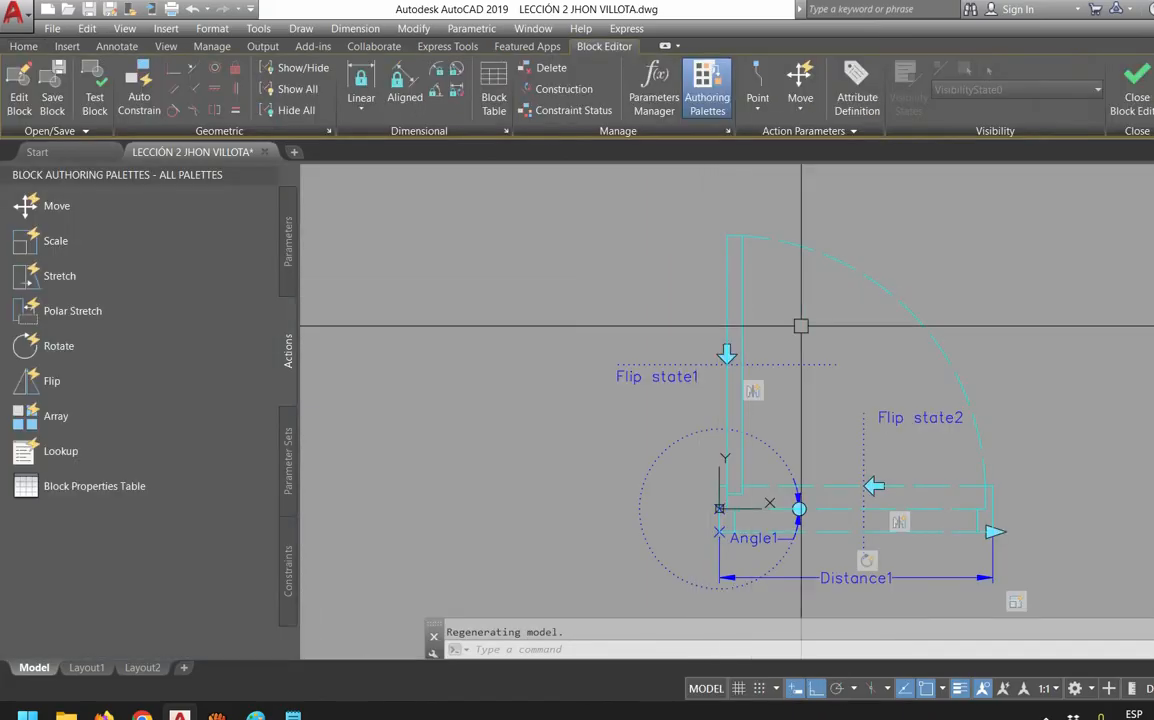
pyautogui.moveTo(948, 562)
pyautogui.mouseDown(button='middle')
pyautogui.moveTo(826, 443)
pyautogui.moveTo(894, 551)
pyautogui.mouseUp(button='middle')
pyautogui.scroll(2, 830, 469)
pyautogui.scroll(-2, 804, 525)
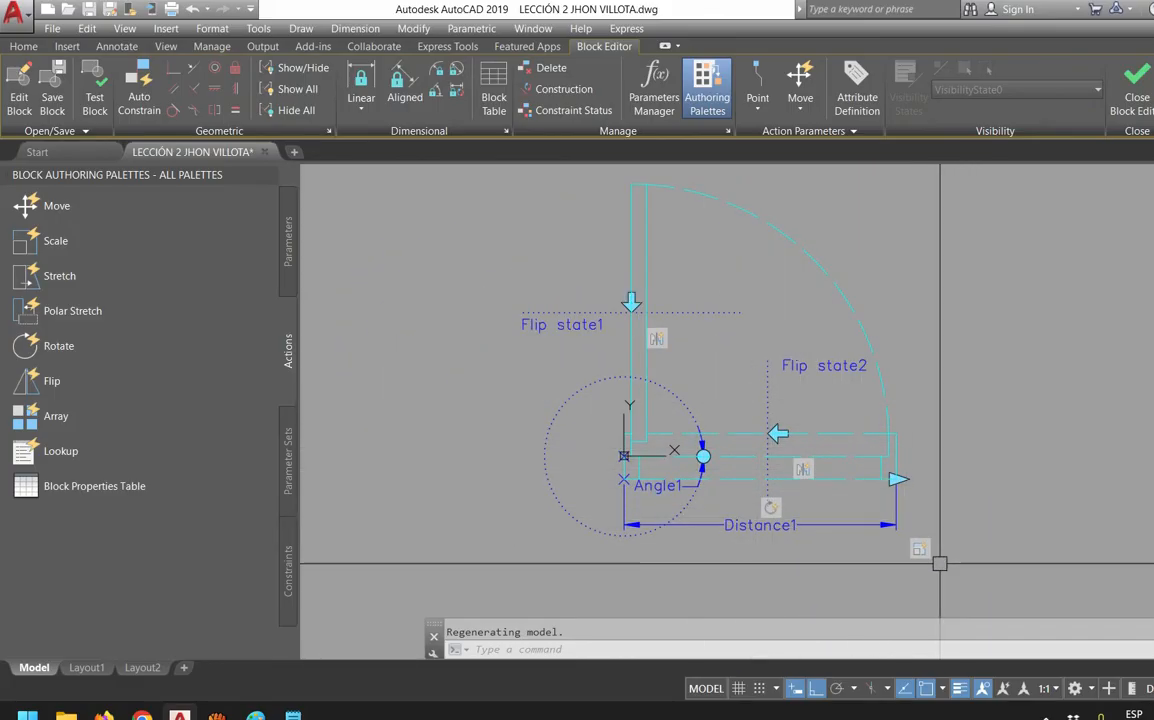
pyautogui.click(770, 508)
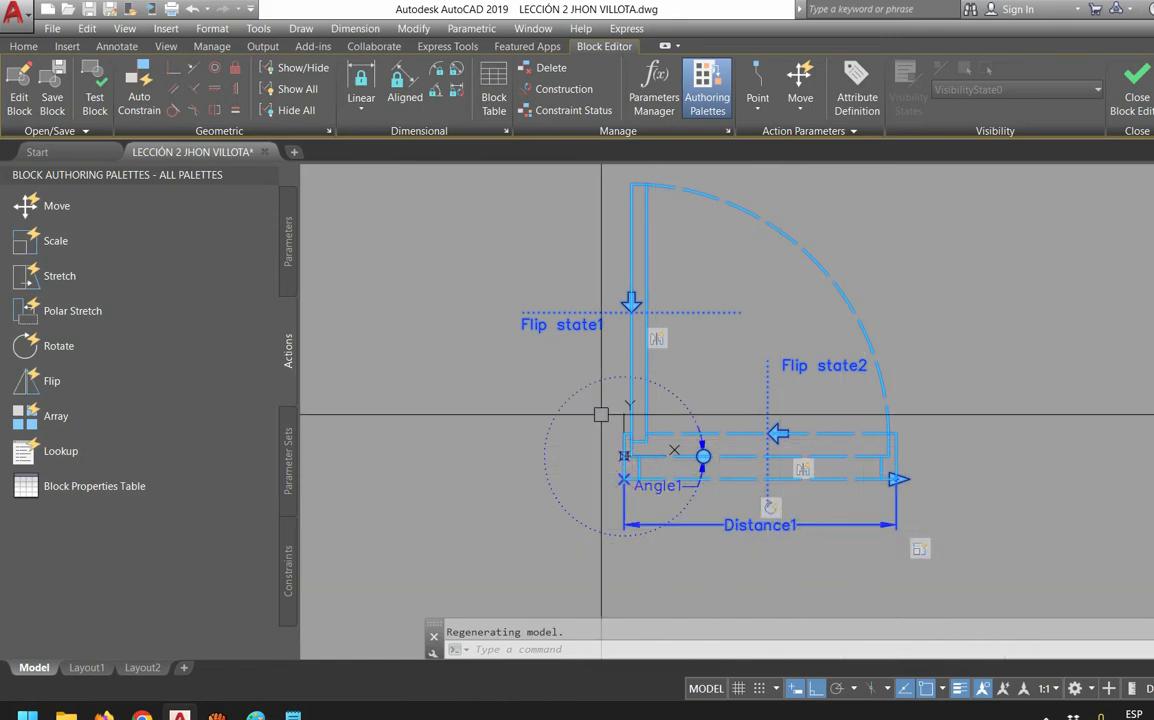
pyautogui.click(1012, 482)
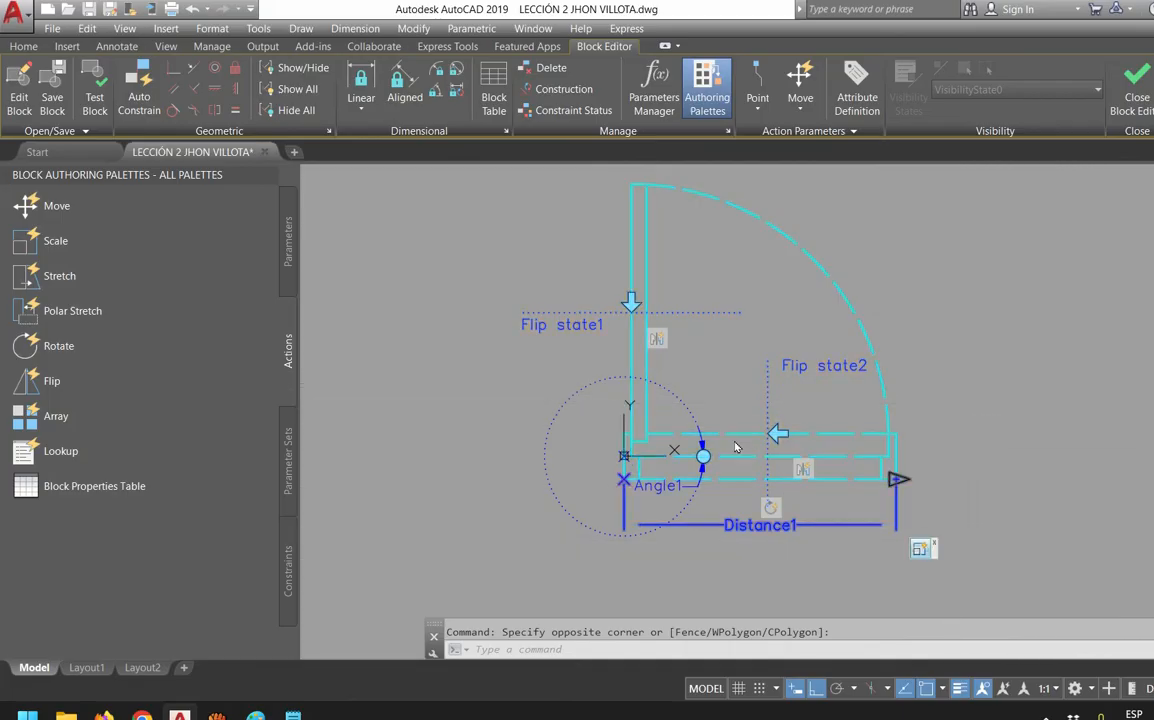
# Assign a new selection set to the scale action, covering all door geometry and every parameter including the rotation
pyautogui.rightClick(920, 548)
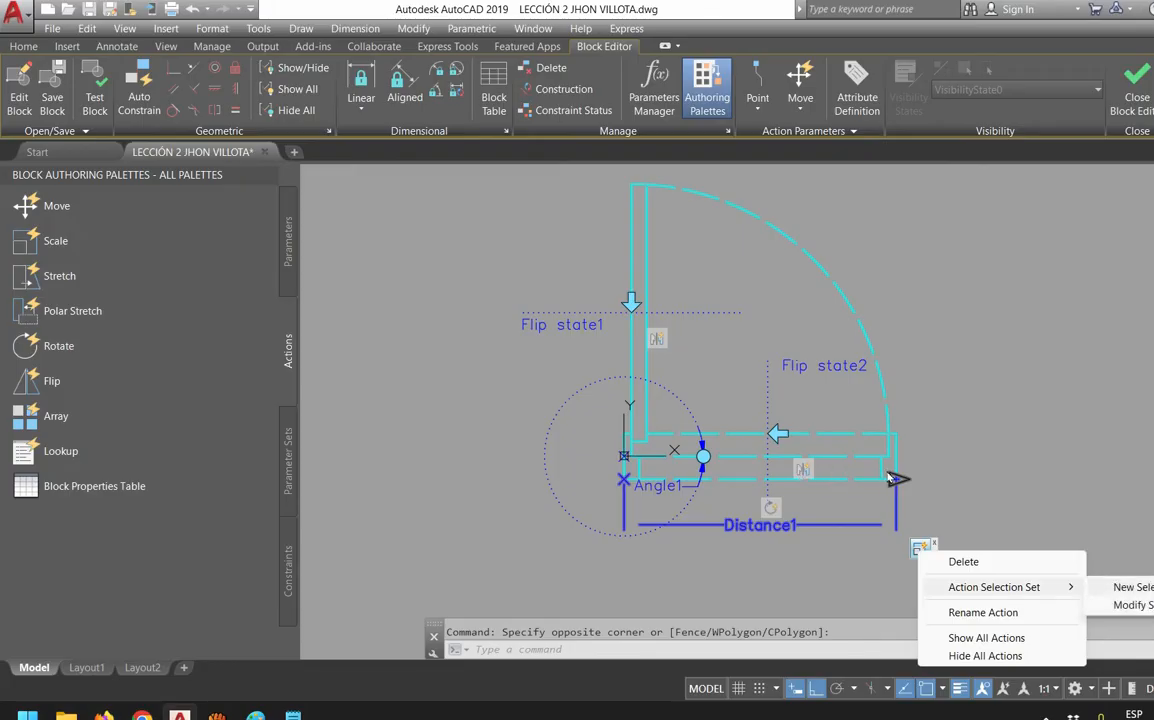
pyautogui.click(1130, 587)
pyautogui.click(986, 597)
pyautogui.click(481, 176)
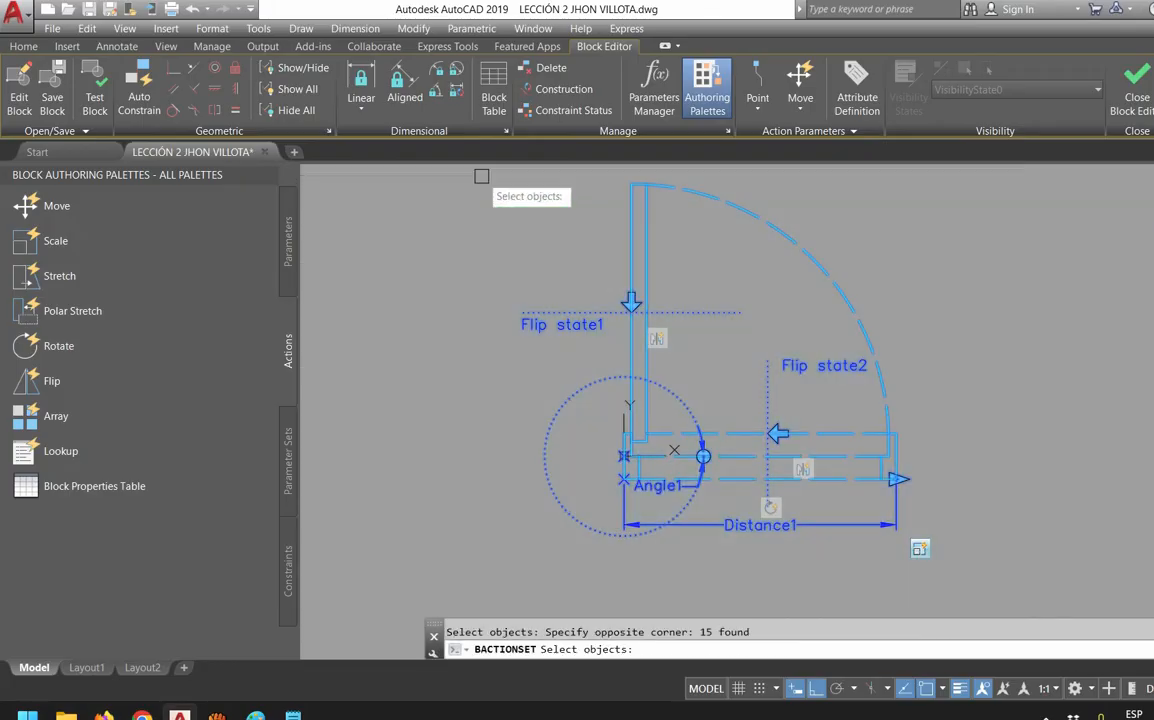
pyautogui.press('Return')
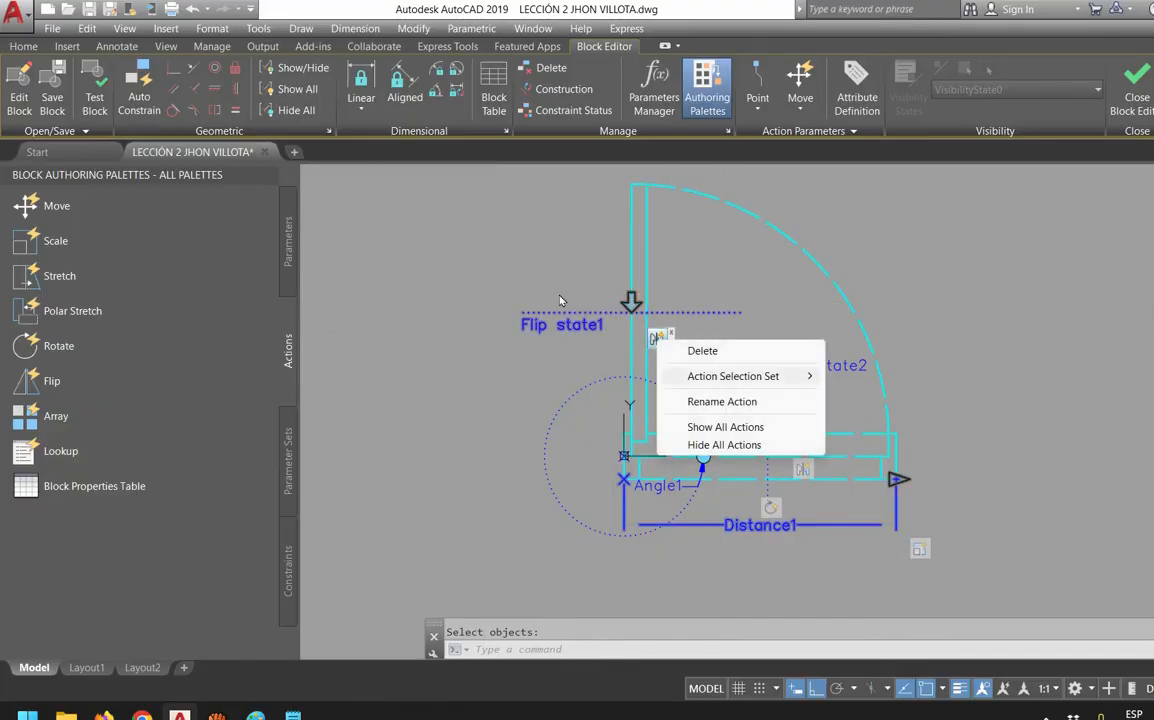
# Assign a new selection set to the Flip state1 action, covering the whole door and all parameters
pyautogui.moveTo(740, 376)
pyautogui.click(888, 376)
pyautogui.click(914, 554)
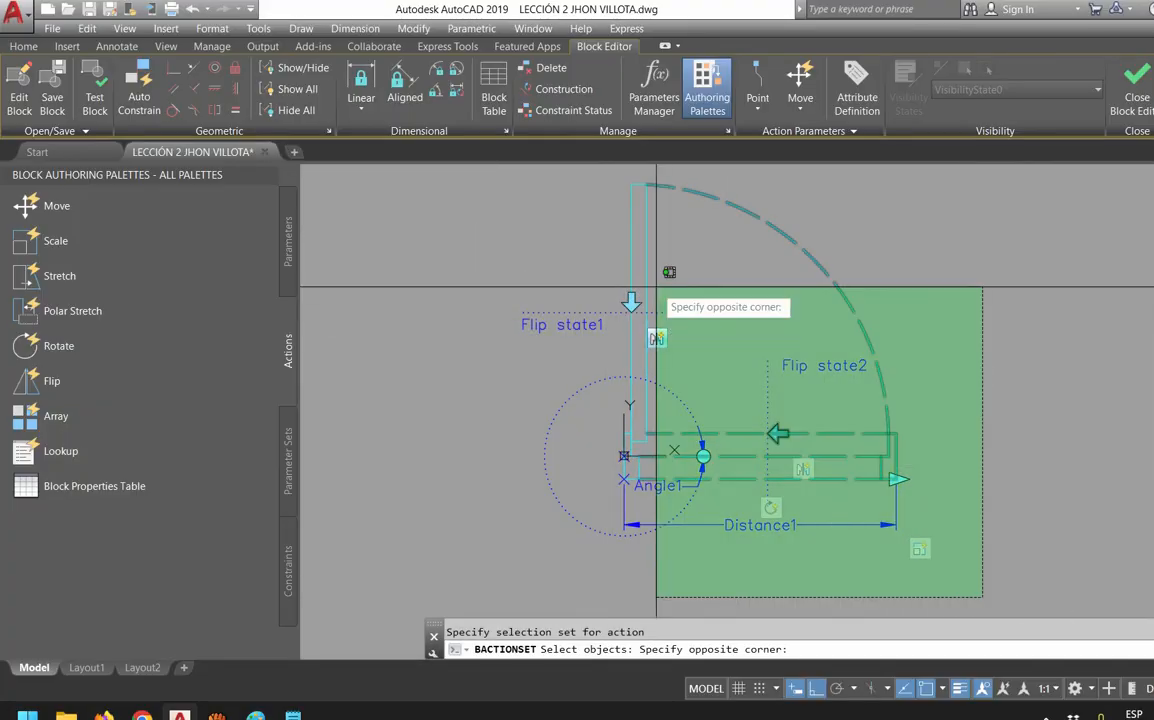
pyautogui.click(472, 189)
pyautogui.press('Return')
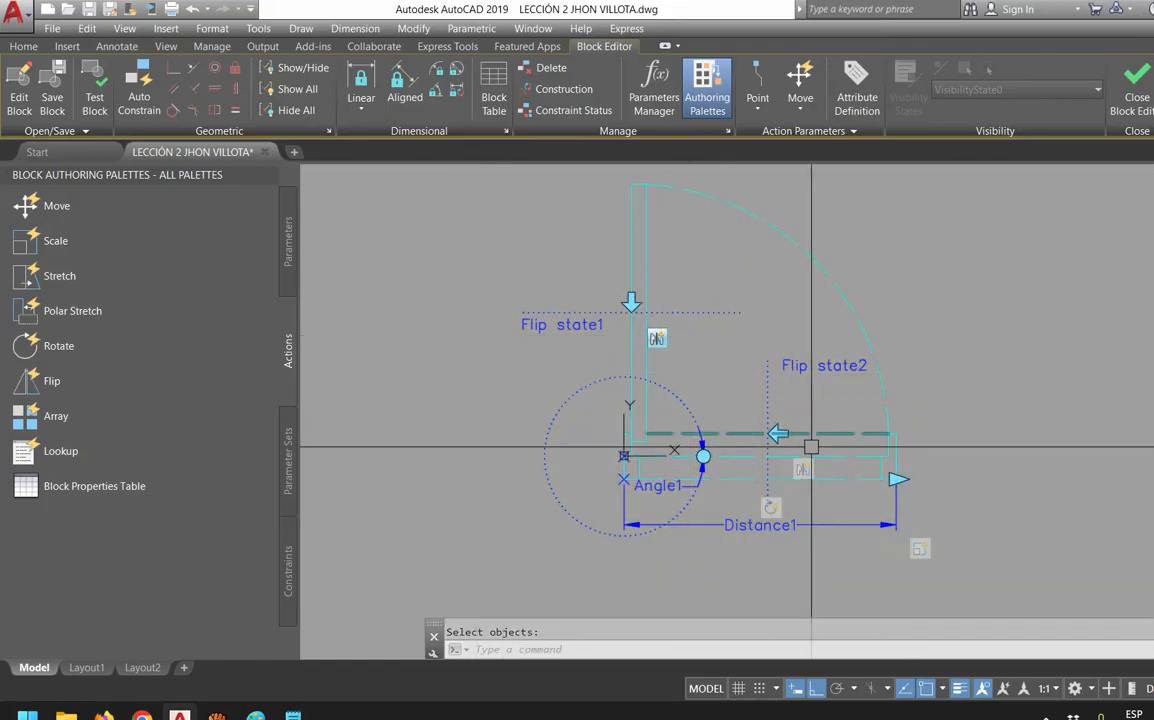
# Assign a new selection set to the Flip state2 action, covering the whole door and all parameters
pyautogui.rightClick(803, 468)
pyautogui.moveTo(882, 506)
pyautogui.click(1043, 506)
pyautogui.click(971, 597)
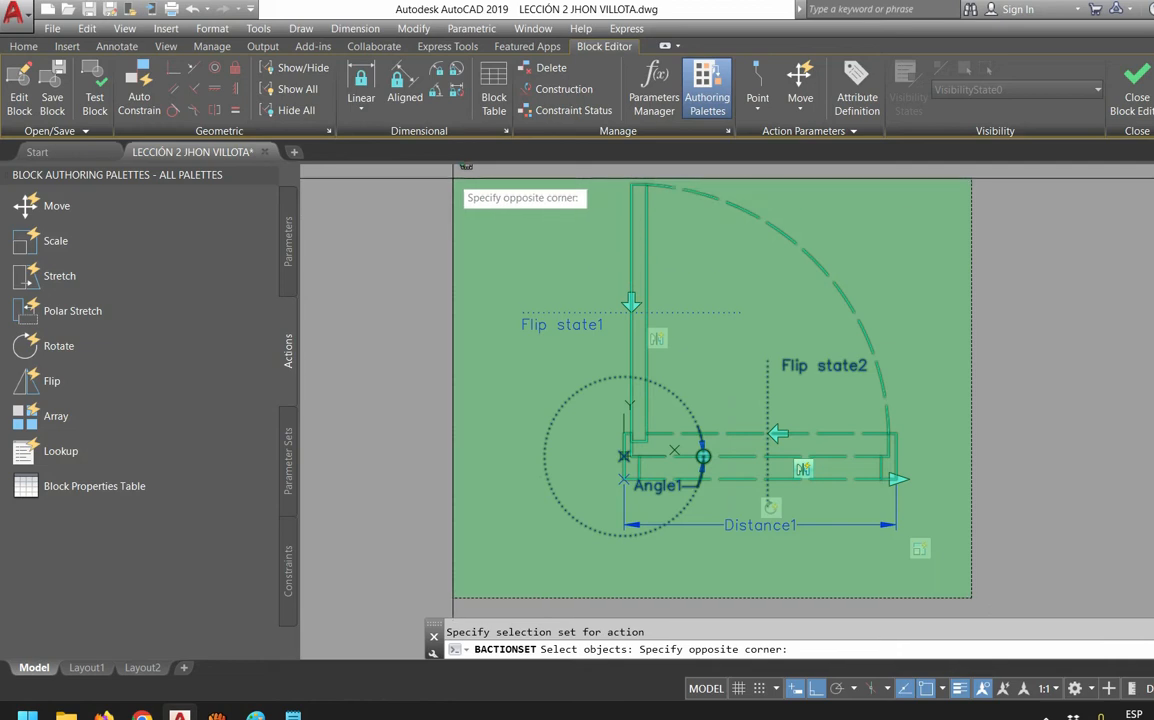
pyautogui.click(456, 182)
pyautogui.press('Return')
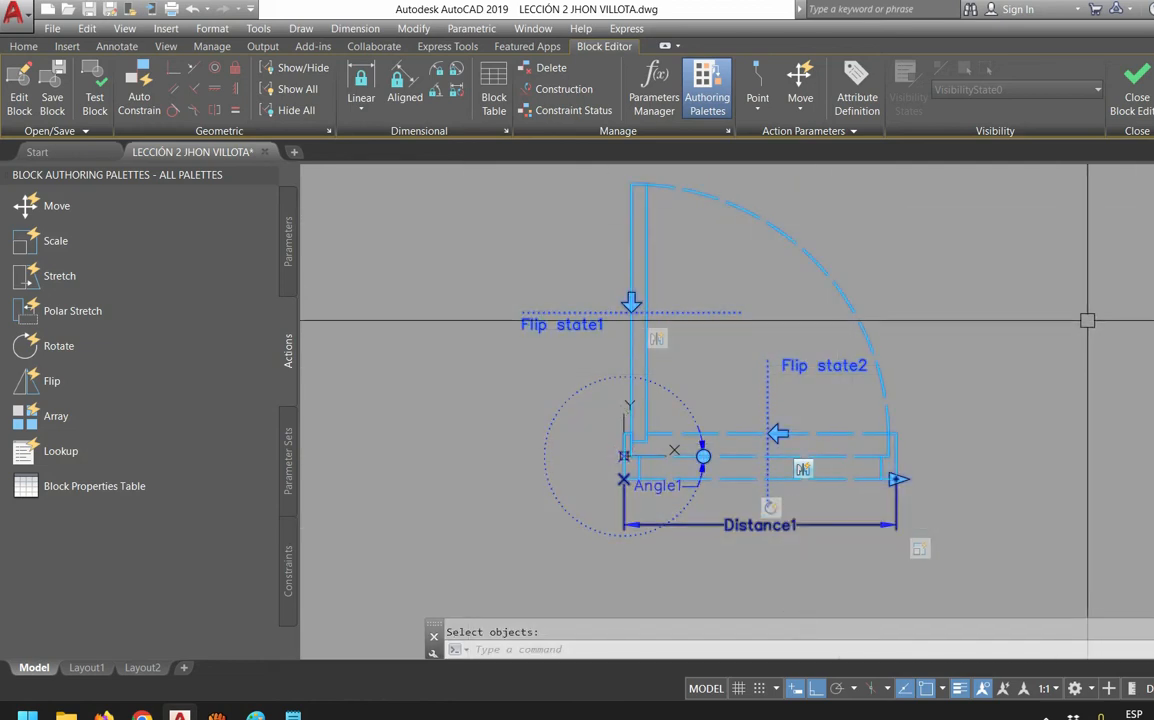
# Close the Block Editor saving the changes, and snap the door's scale control to the lower opening's wall corner
pyautogui.click(1136, 85)
pyautogui.press('Return')
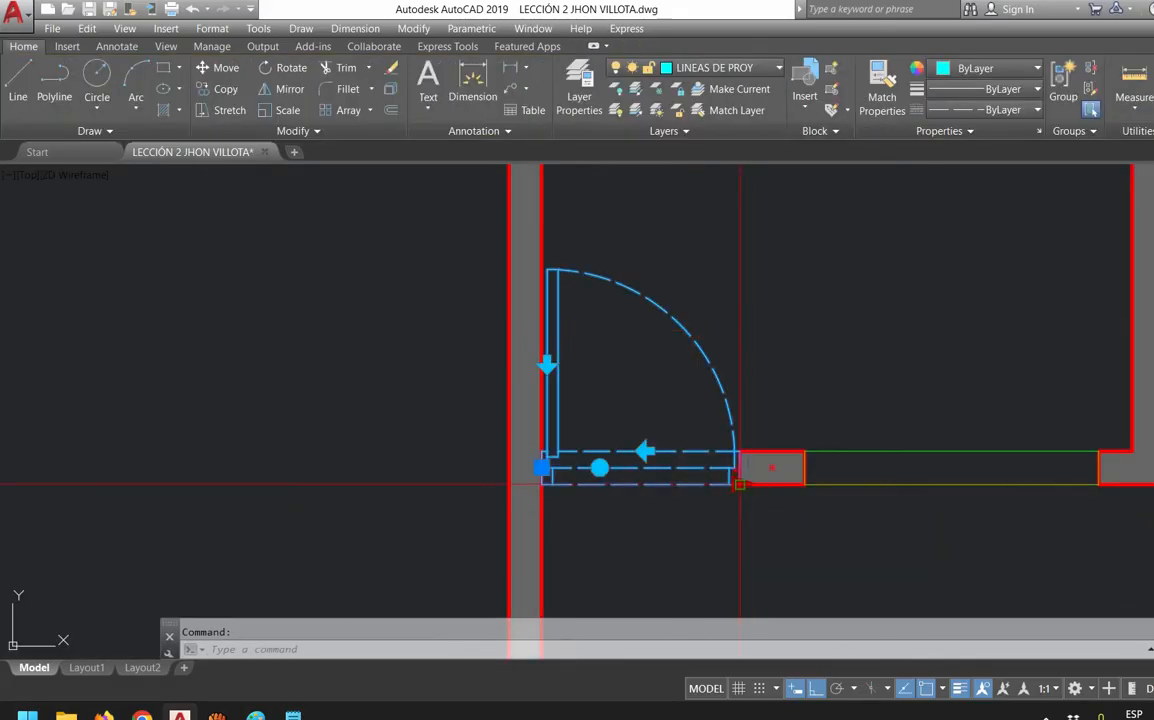
pyautogui.click(740, 484)
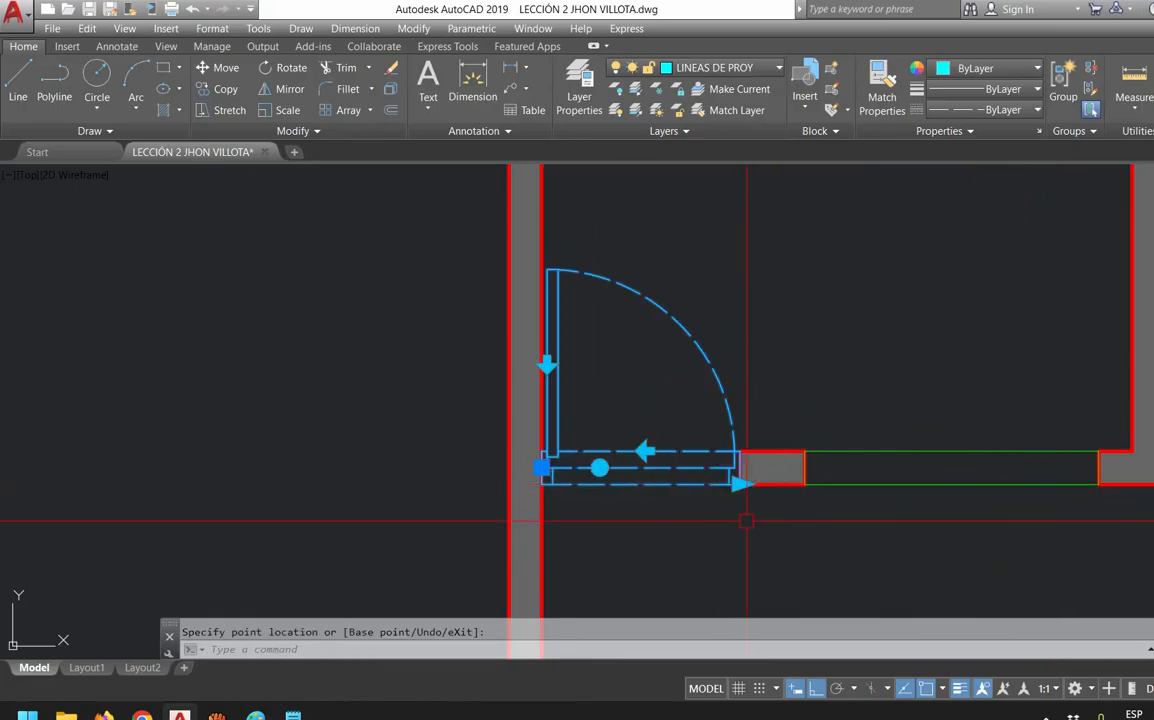
# Copy the lower opening's door, paste it near the upper entrance opening and flip the copy vertically
pyautogui.scroll(-3, 785, 505)
pyautogui.hotkey('ctrl', 'c')
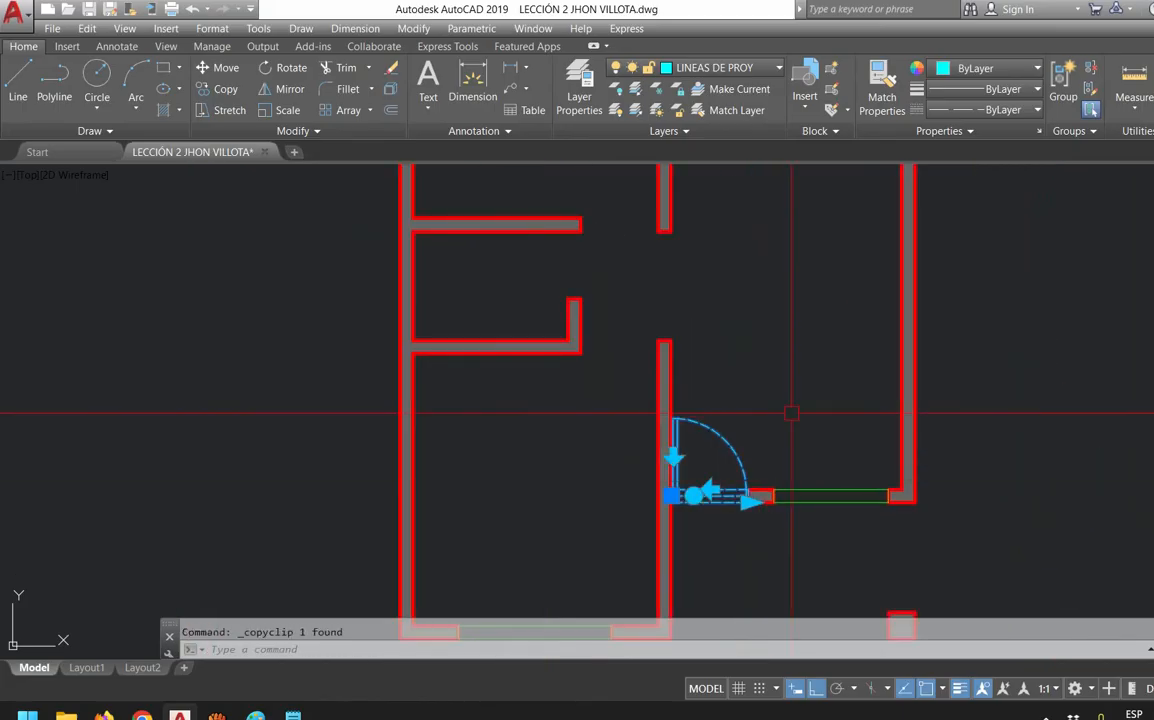
pyautogui.hotkey('ctrl', 'v')
pyautogui.moveTo(768, 348); pyautogui.dragTo(771, 559, button='middle')
pyautogui.click(718, 300)
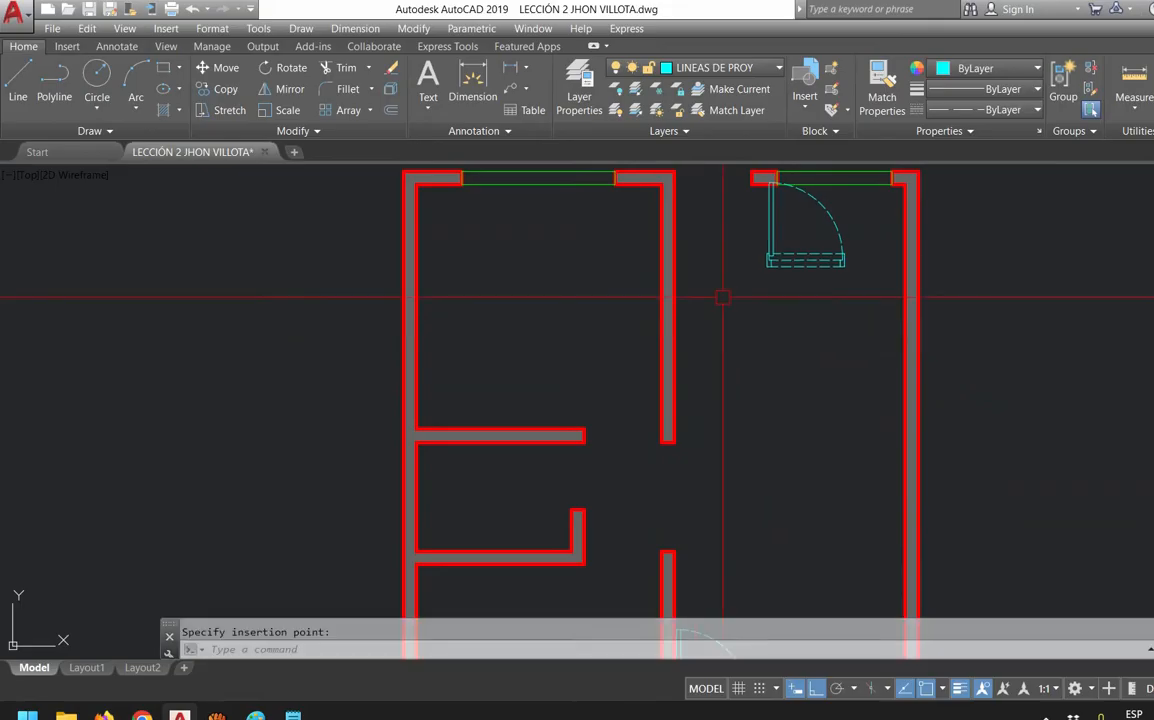
pyautogui.scroll(4, 815, 425)
pyautogui.click(801, 348)
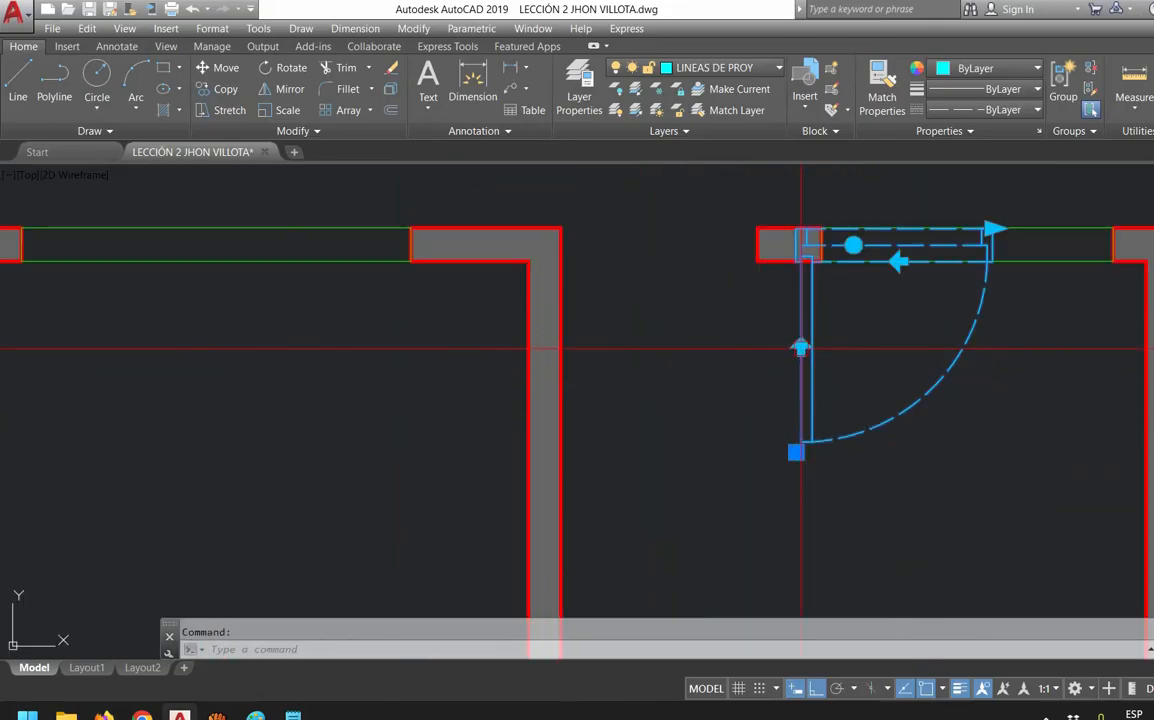
# Move the flipped door by its frame end's midpoint to the wall face on the hinge side of the upper opening
pyautogui.moveTo(808, 320); pyautogui.dragTo(866, 385, button='middle')
pyautogui.scroll(4, 896, 343)
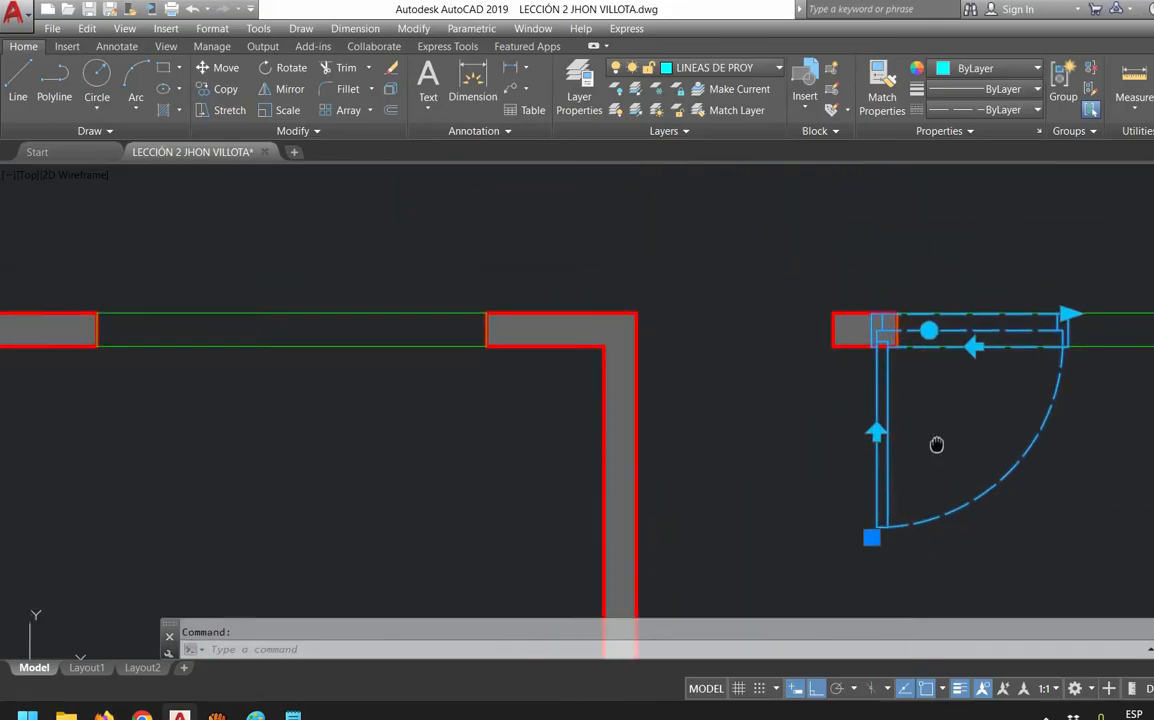
pyautogui.write('m')
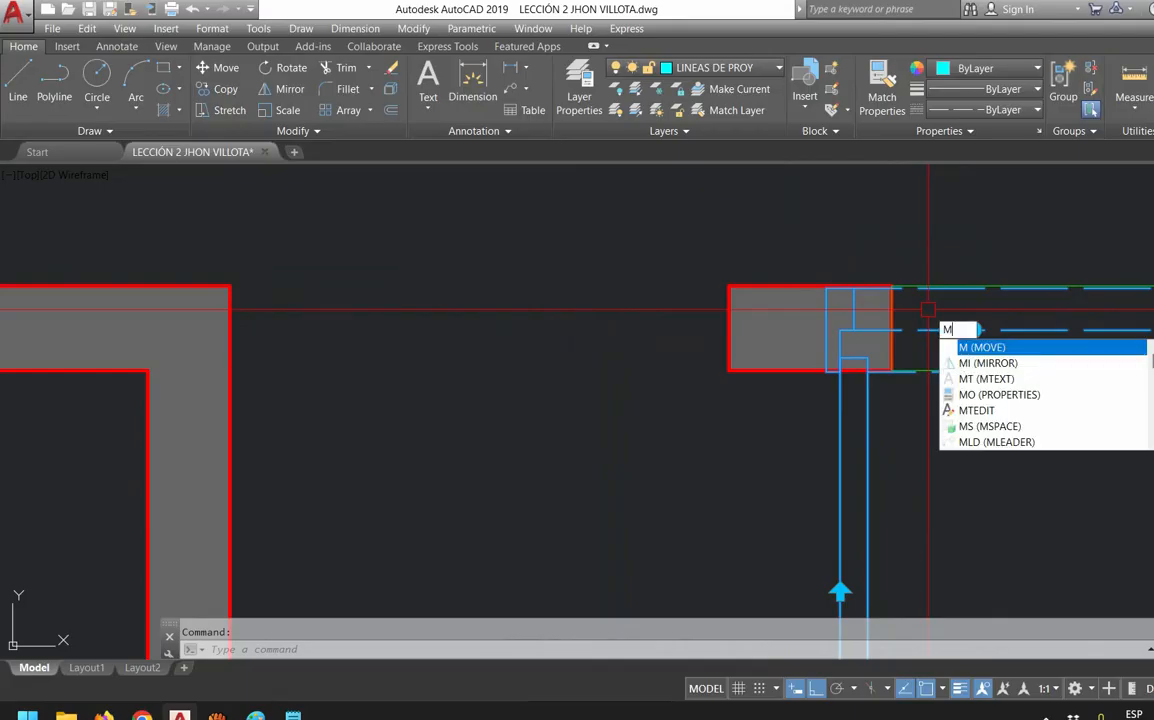
pyautogui.press('Return')
pyautogui.click(827, 330)
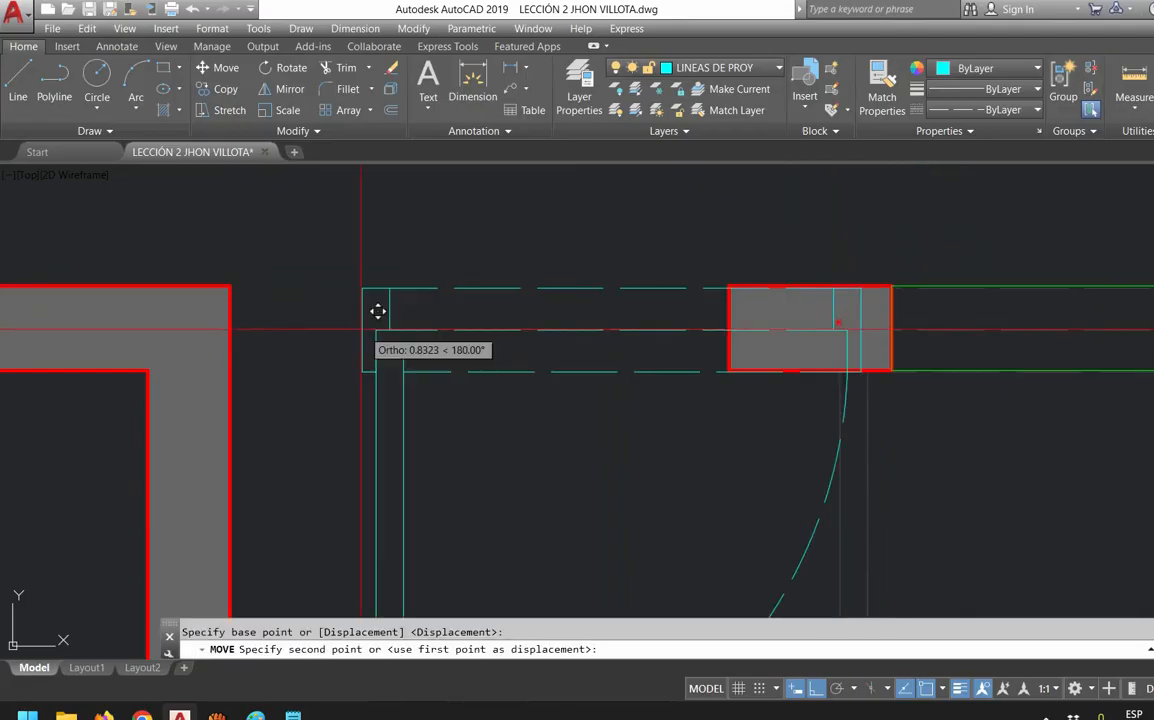
pyautogui.moveTo(350, 326); pyautogui.dragTo(793, 338, button='middle')
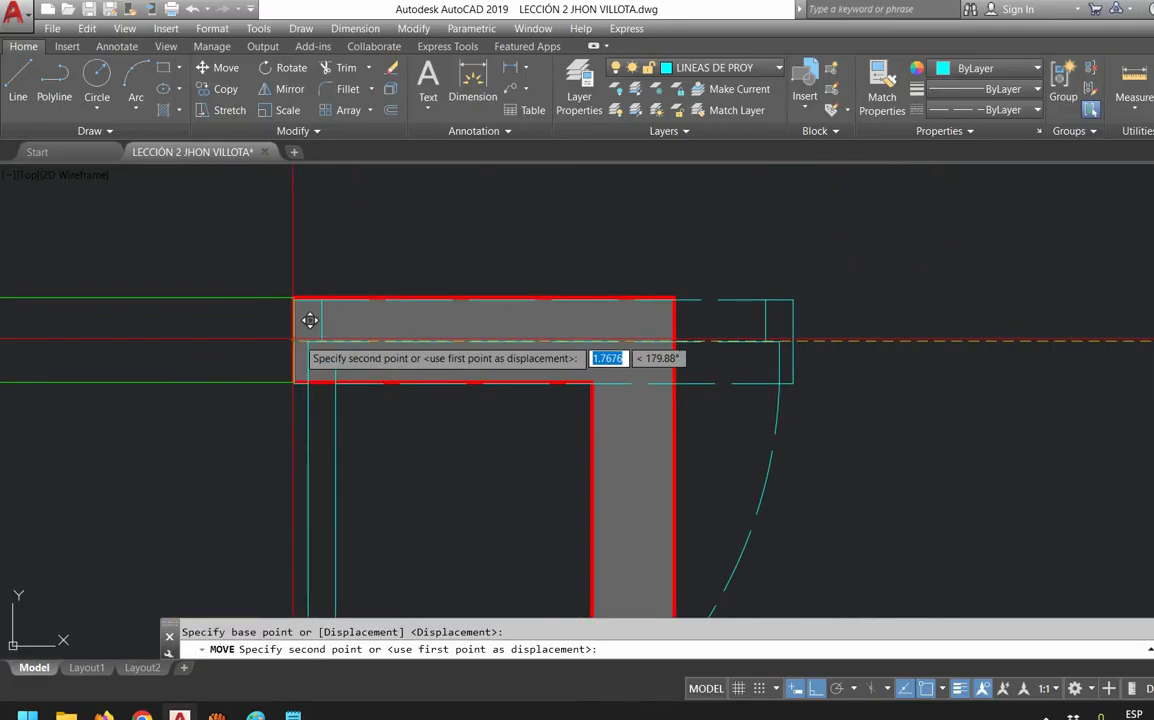
pyautogui.click(674, 341)
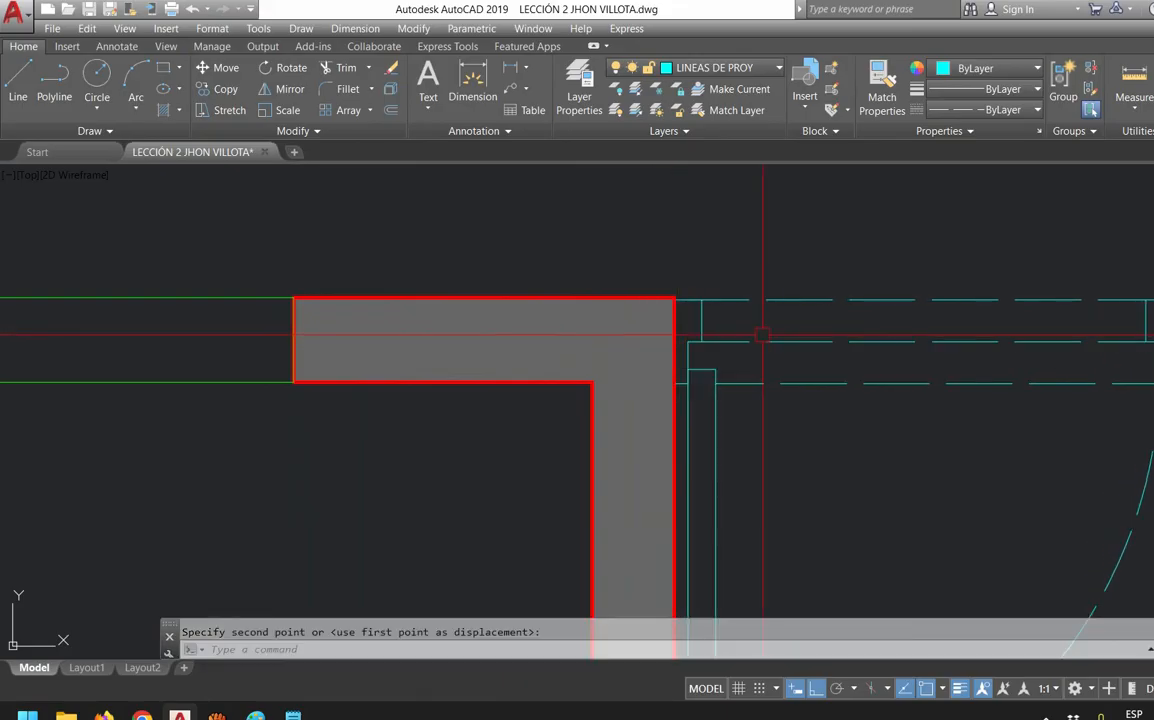
# Move the upper door slightly so its frame corner meets the wall corner on the opening's latch side
pyautogui.moveTo(970, 358); pyautogui.dragTo(829, 340, button='middle')
pyautogui.click(823, 363)
pyautogui.scroll(2, 1036, 266)
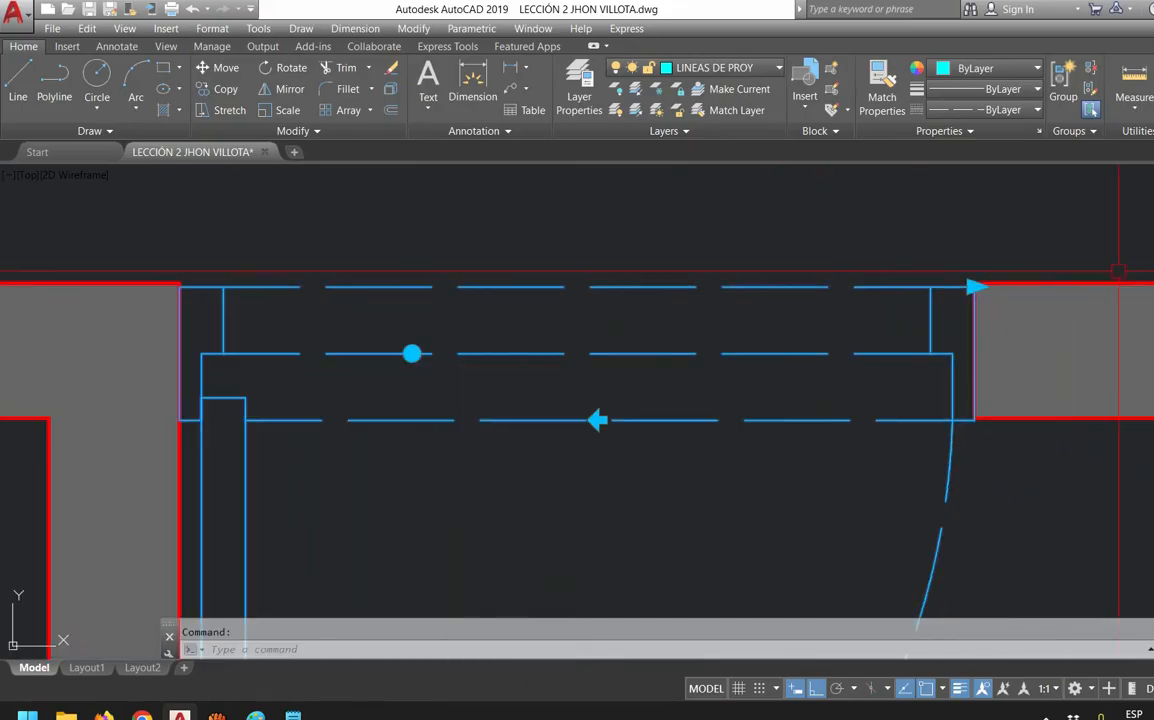
pyautogui.write('m')
pyautogui.press('Return')
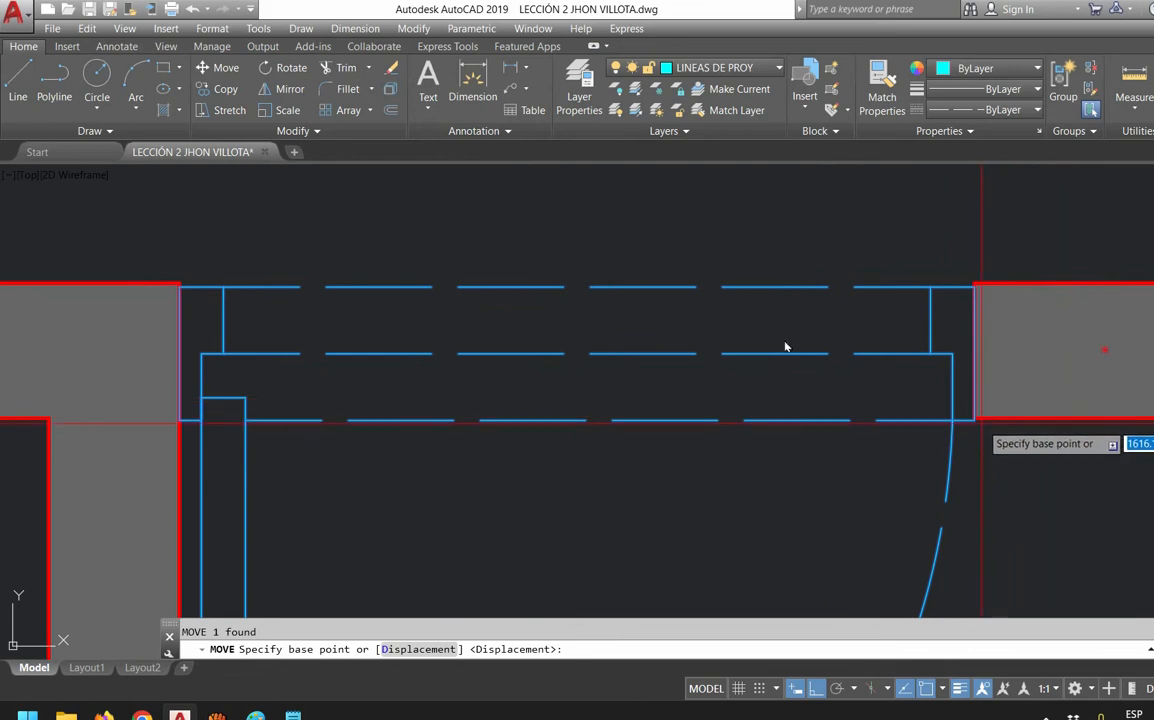
pyautogui.scroll(3, 958, 412)
pyautogui.click(956, 412)
pyautogui.scroll(-4, 968, 391)
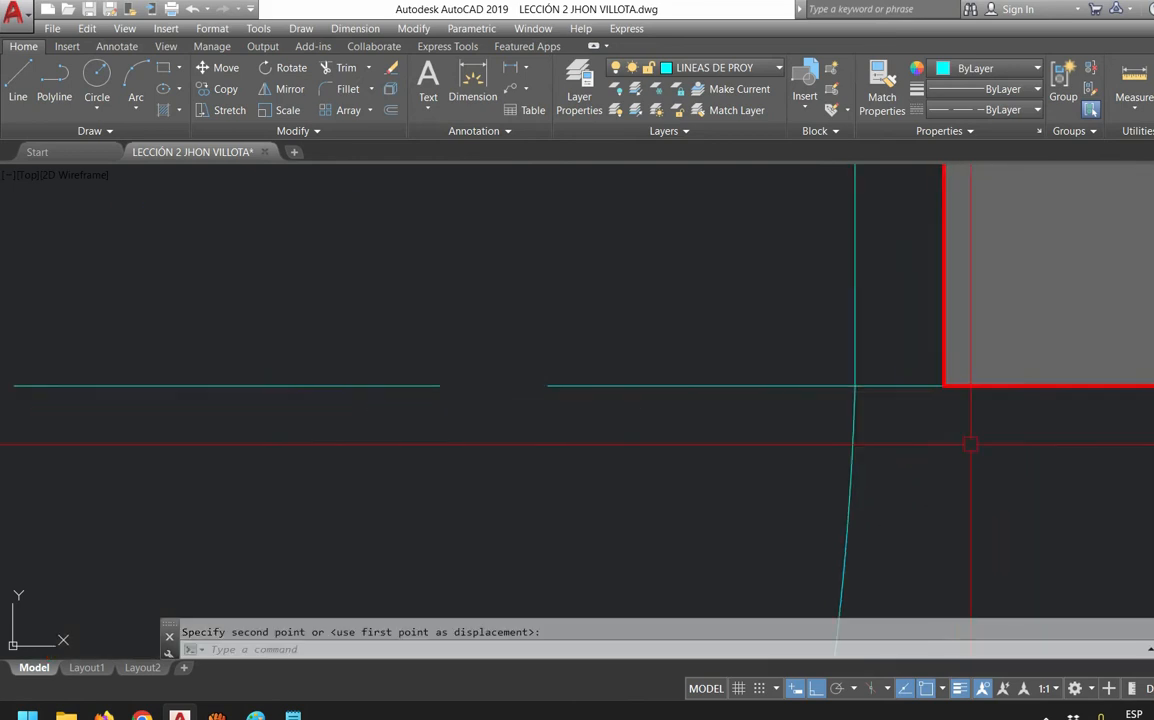
# Paste another door copy at the end of the upper short partition, spanning the opening to the inner vertical wall
pyautogui.moveTo(679, 480); pyautogui.dragTo(974, 370, button='middle')
pyautogui.click(889, 371)
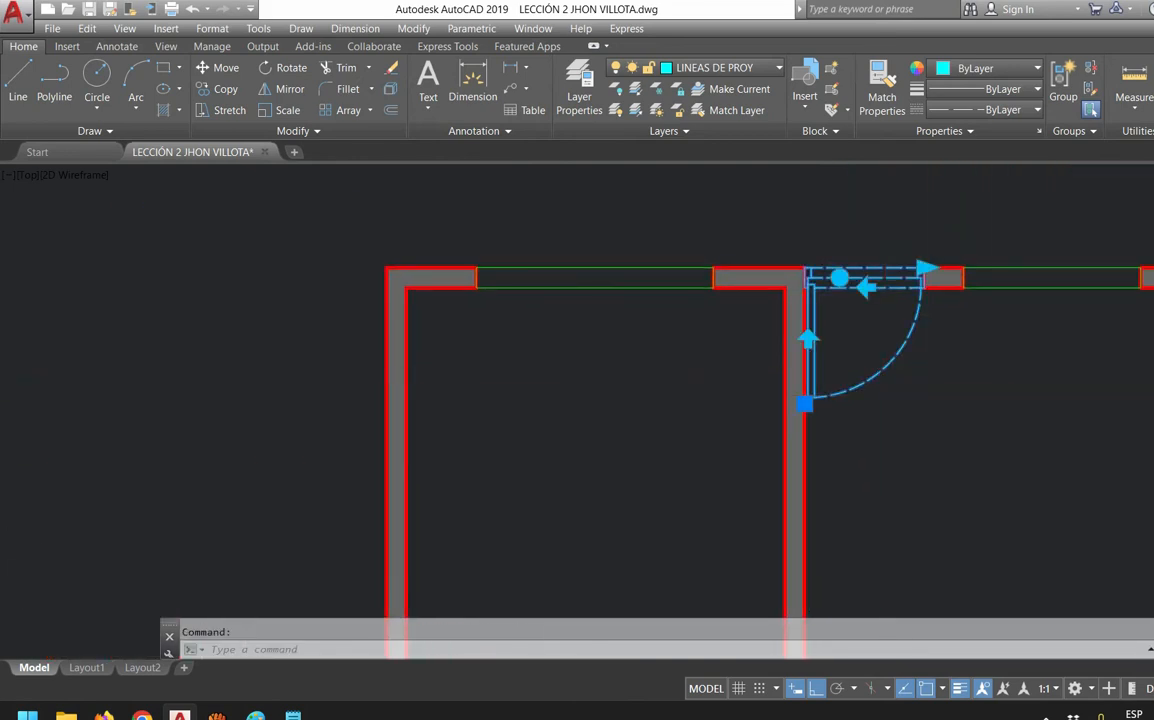
pyautogui.scroll(-5, 881, 263)
pyautogui.scroll(2, 881, 263)
pyautogui.scroll(3, 779, 269)
pyautogui.press('Escape')
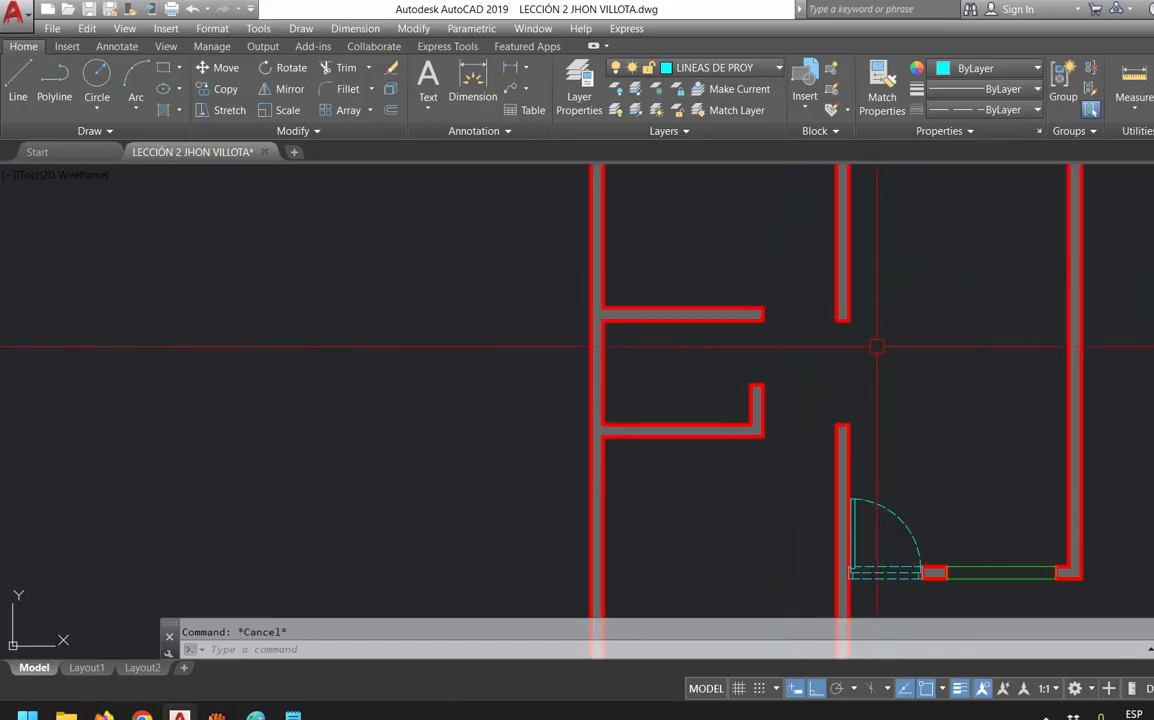
pyautogui.scroll(2, 866, 456)
pyautogui.click(879, 551)
pyautogui.moveTo(945, 447); pyautogui.dragTo(887, 368, button='middle')
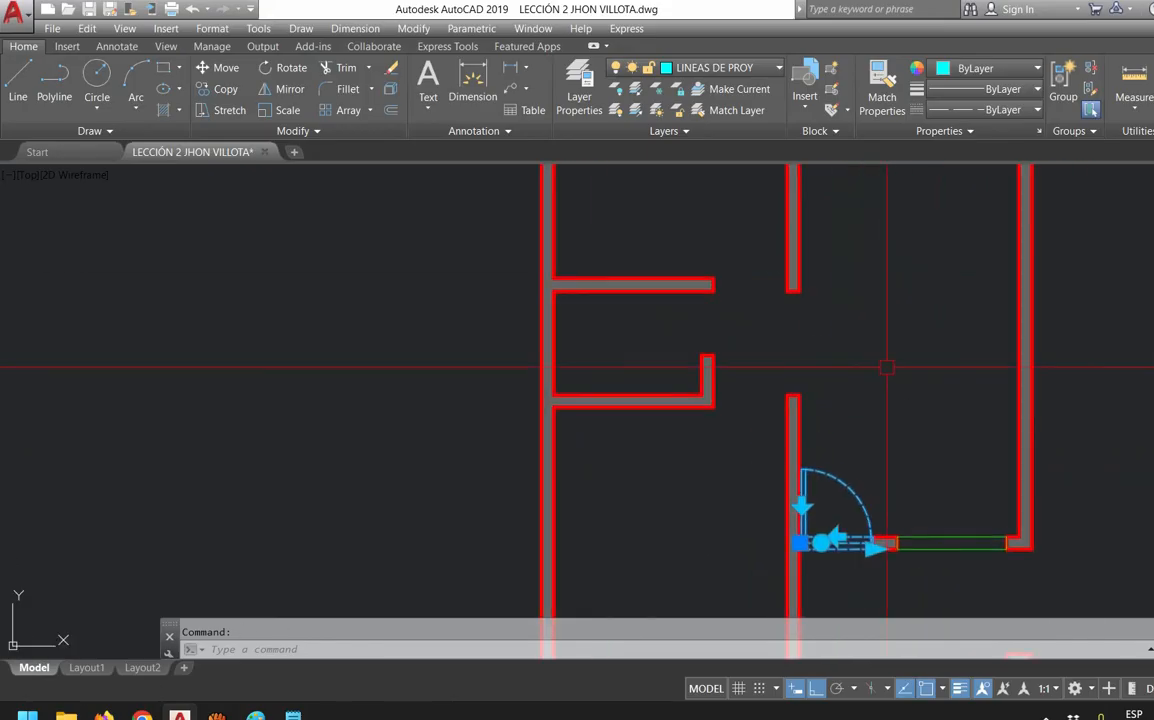
pyautogui.hotkey('ctrl', 'v')
pyautogui.scroll(4, 721, 275)
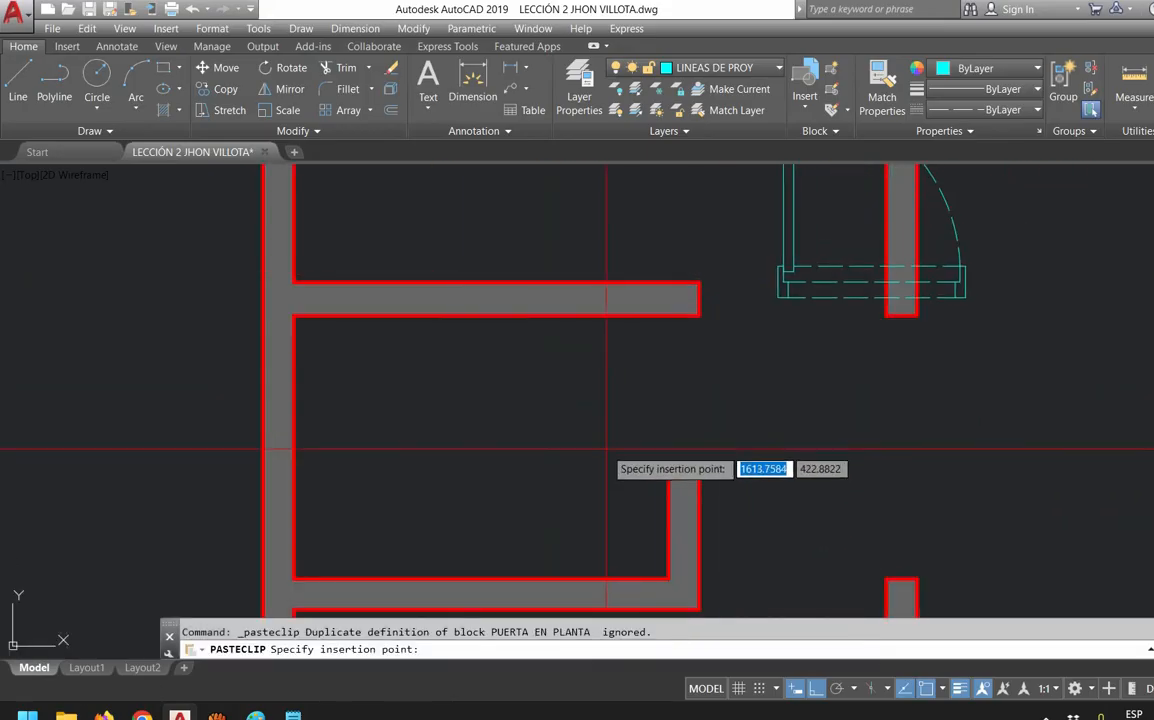
pyautogui.click(529, 467)
pyautogui.scroll(-2, 860, 294)
pyautogui.moveTo(860, 294); pyautogui.dragTo(845, 369, button='middle')
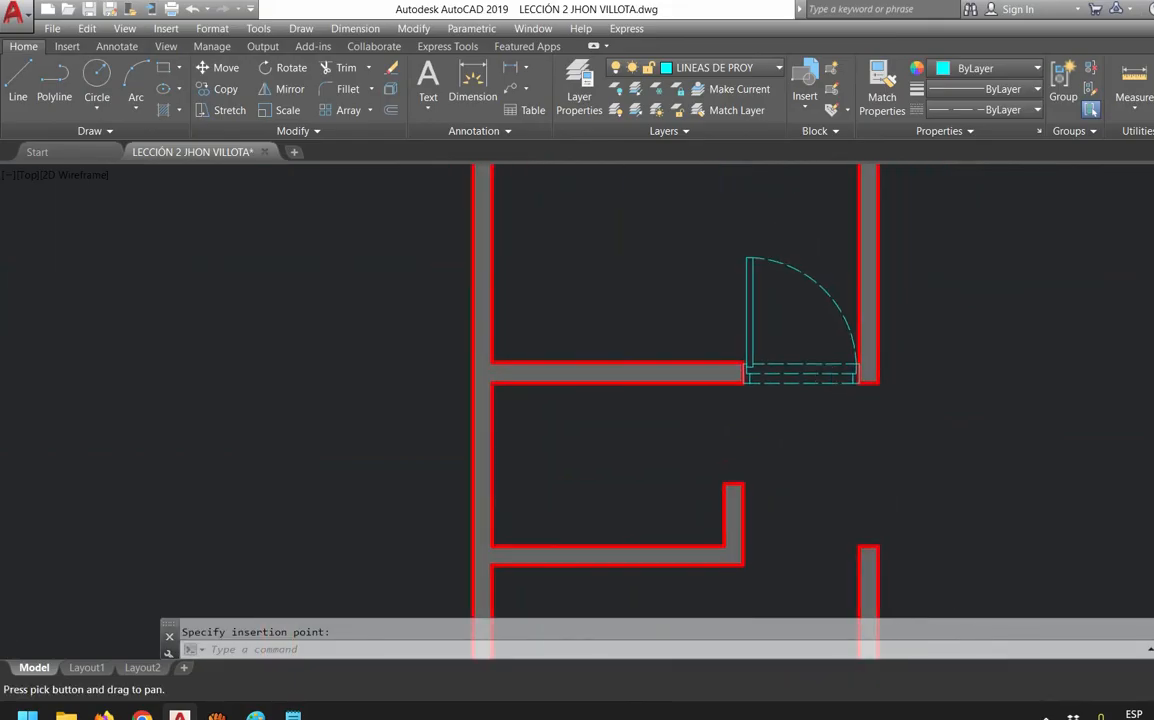
# Flip the pasted partition door sideways so its leaf hinges on the inner vertical wall
pyautogui.scroll(4, 828, 371)
pyautogui.click(822, 371)
pyautogui.click(760, 350)
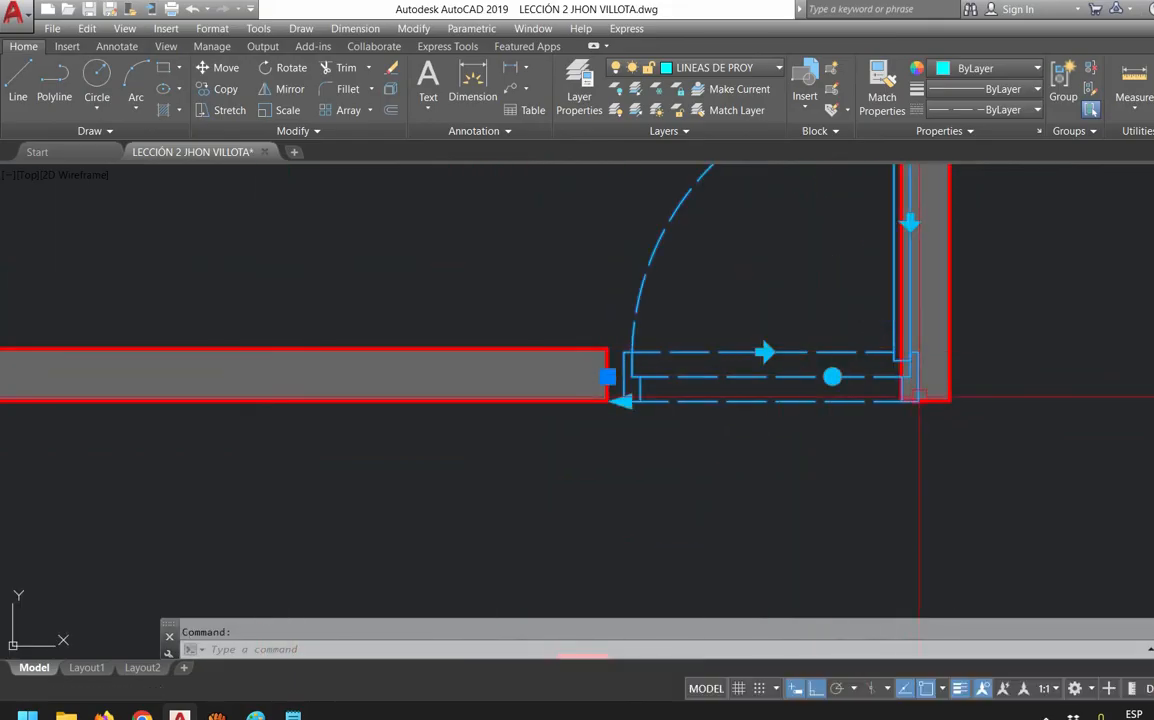
# Move the flipped partition door so its hinge-side frame sits against the vertical wall's lower corner
pyautogui.scroll(2, 893, 407)
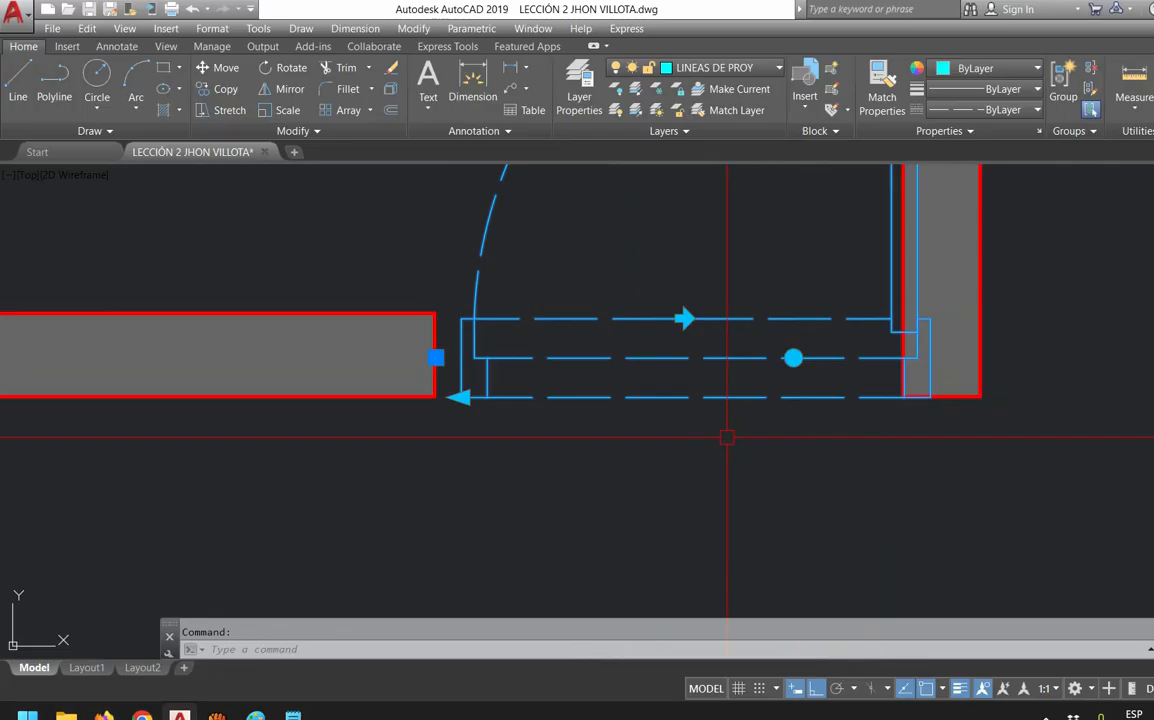
pyautogui.write('m')
pyautogui.press('Return')
pyautogui.click(903, 397)
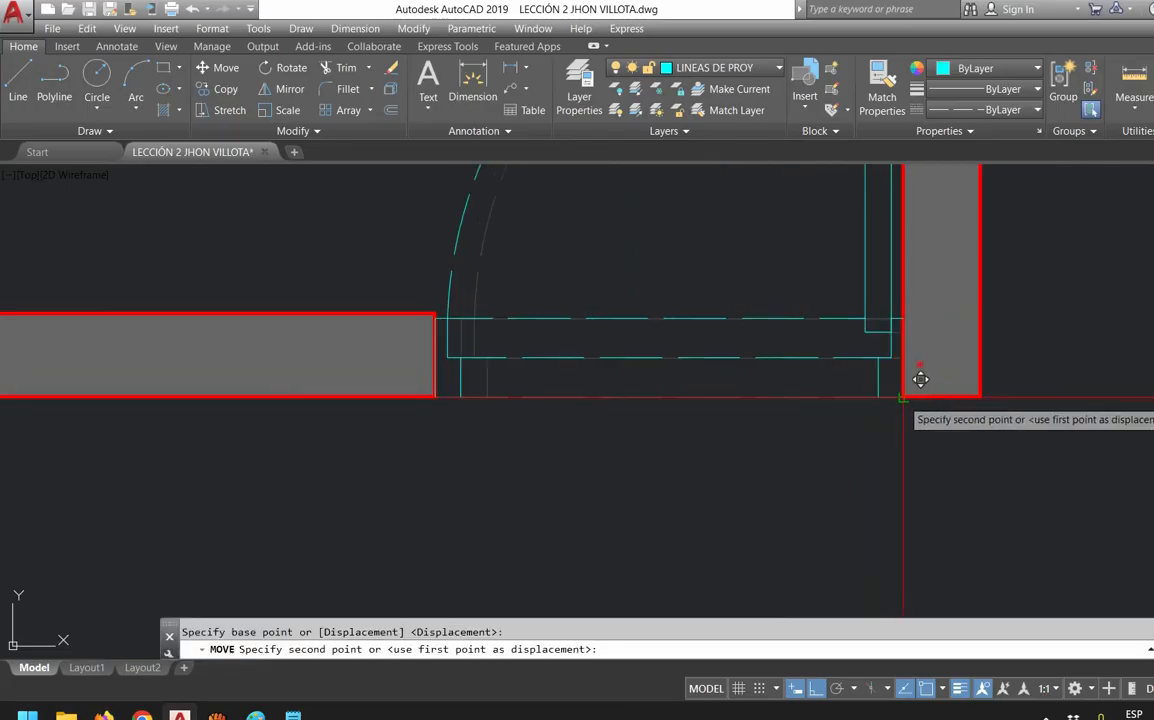
pyautogui.click(903, 397)
# Try to fit the partition door to its opening by adjusting its scale control at the short partition's corner
pyautogui.click(474, 399)
pyautogui.scroll(6, 466, 399)
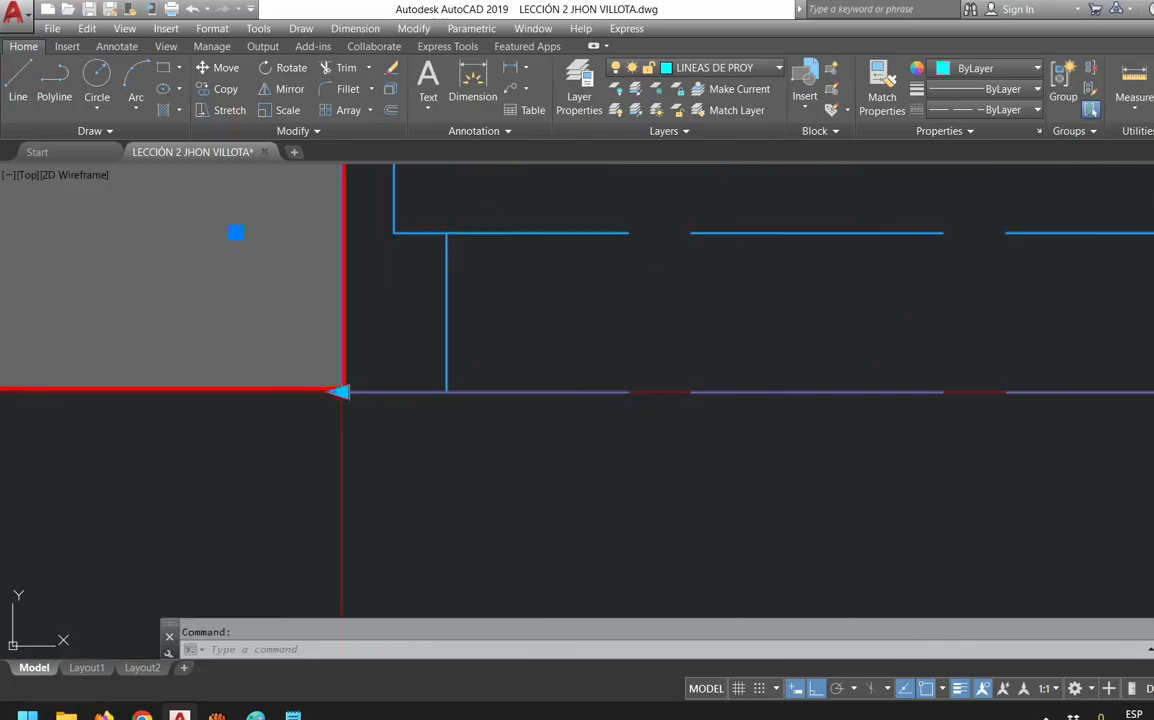
pyautogui.click(339, 391)
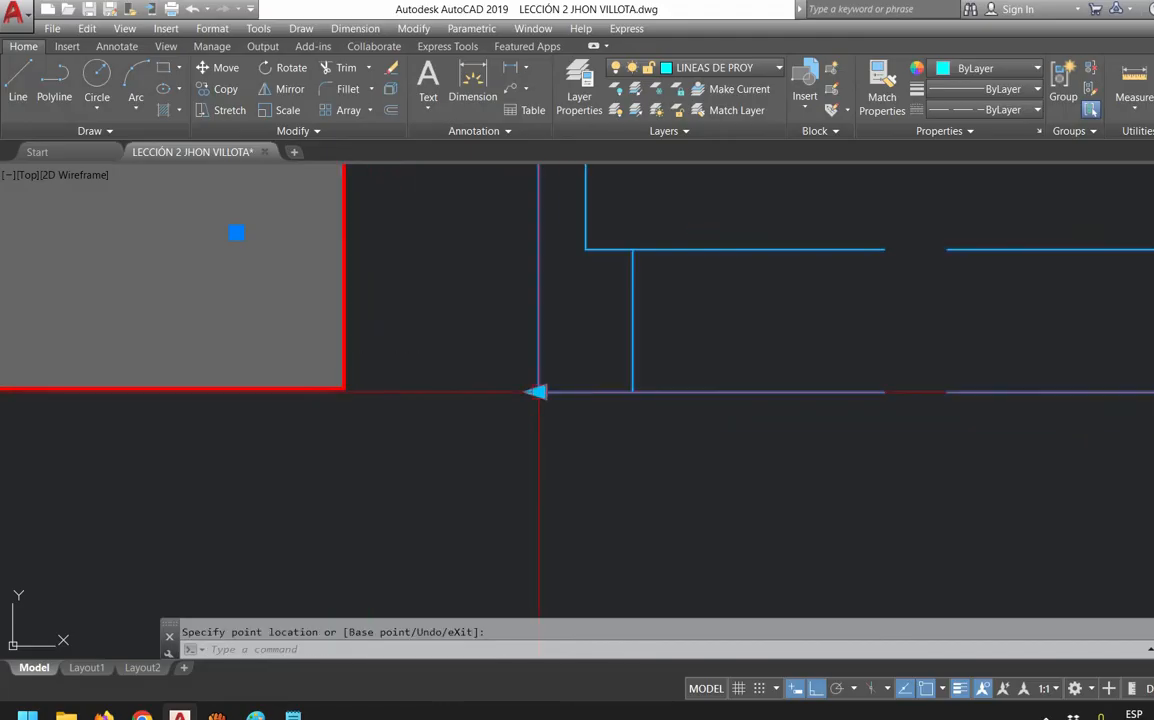
# Copy the partition door and paste a duplicate just below the upper short partition's opening
pyautogui.scroll(-5, 541, 391)
pyautogui.press('Escape')
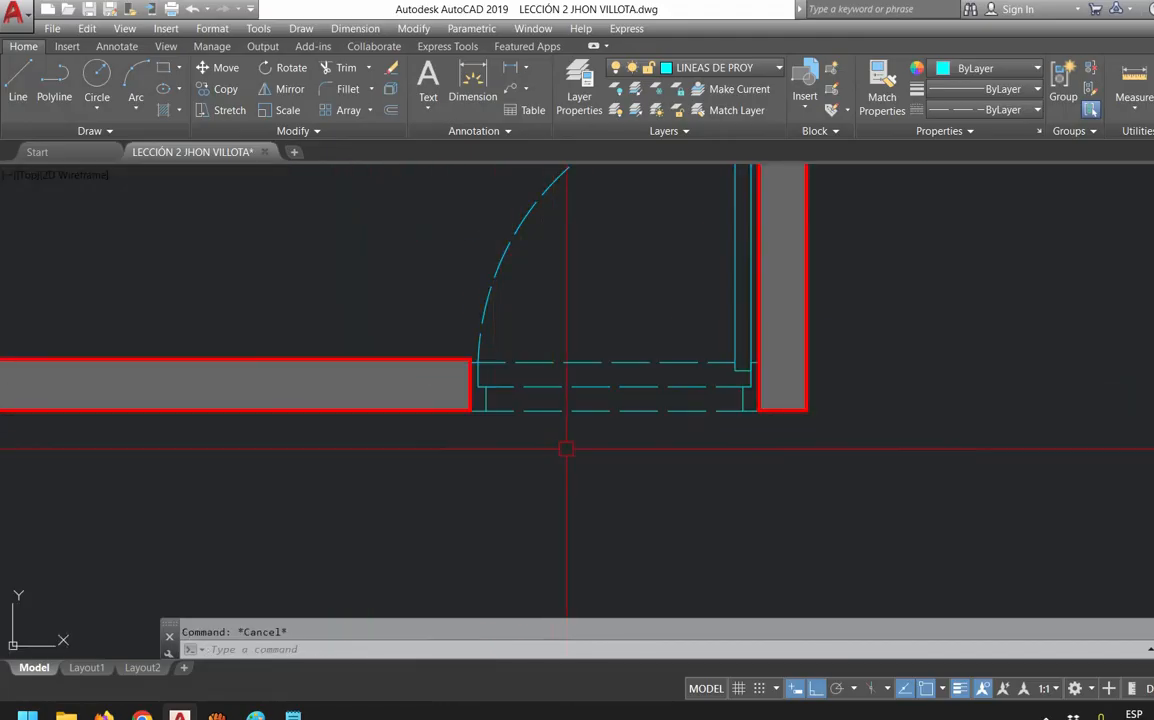
pyautogui.scroll(-6, 566, 449)
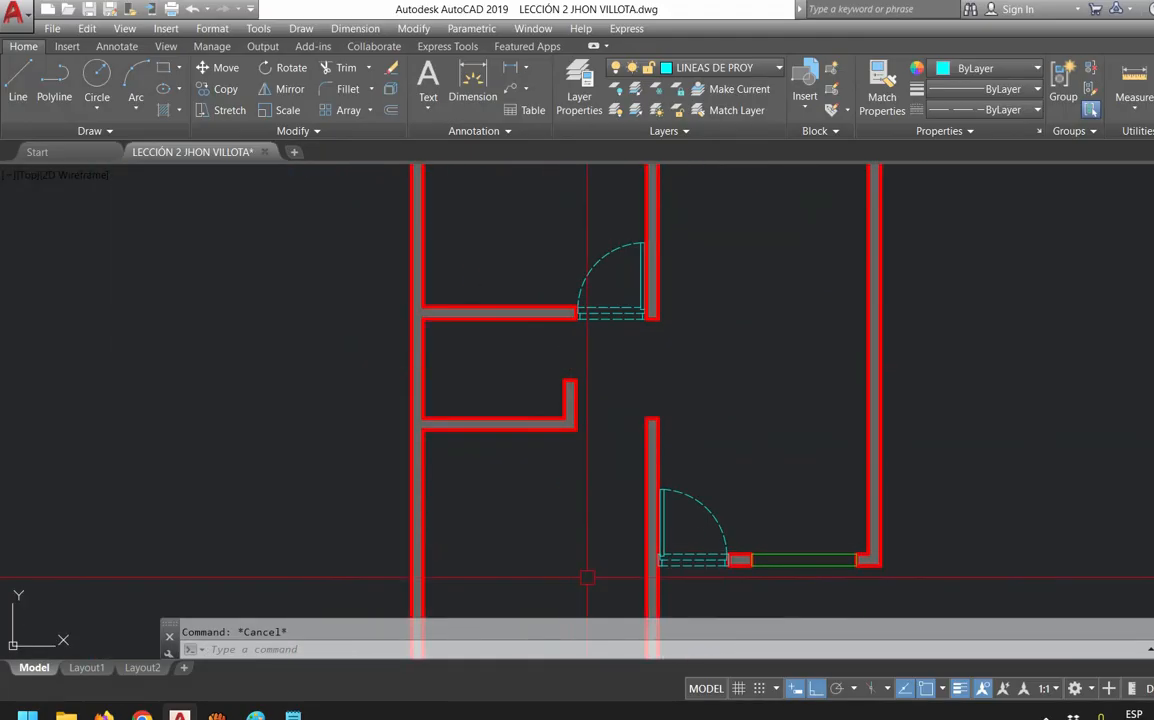
pyautogui.click(596, 321)
pyautogui.scroll(5, 612, 348)
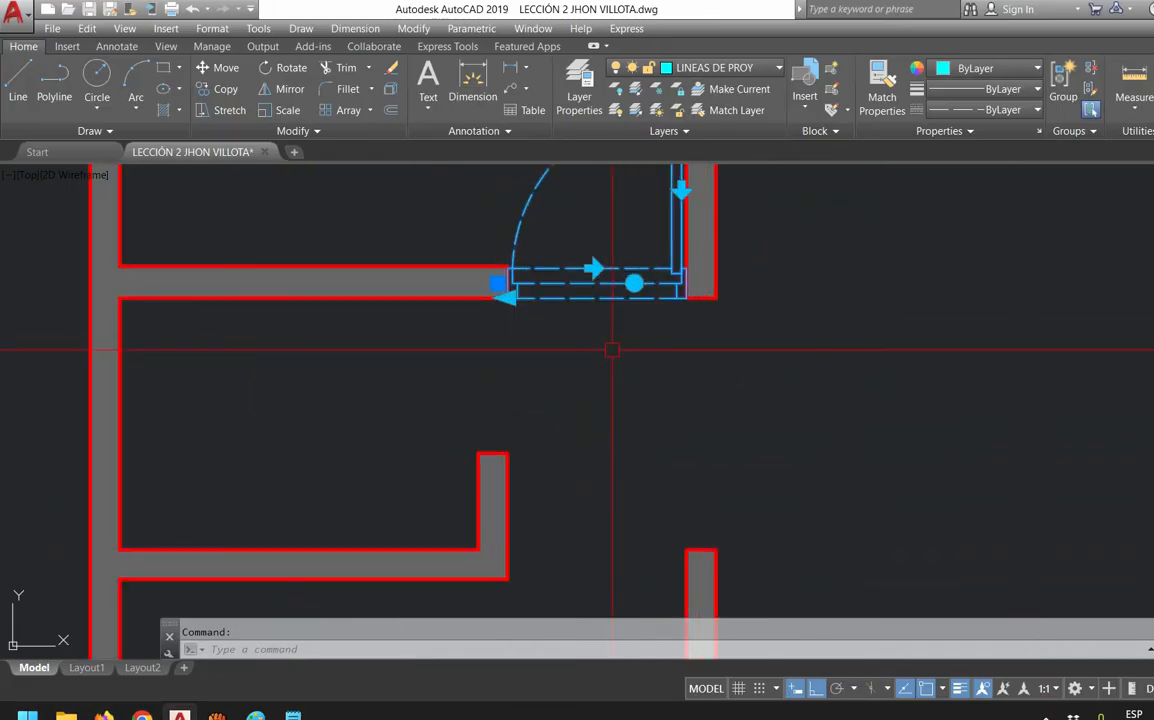
pyautogui.hotkey('ctrl', 'c')
pyautogui.hotkey('ctrl', 'v')
pyautogui.click(579, 510)
# Flip the pasted door vertically so its leaf swings downward from the frame
pyautogui.click(755, 308)
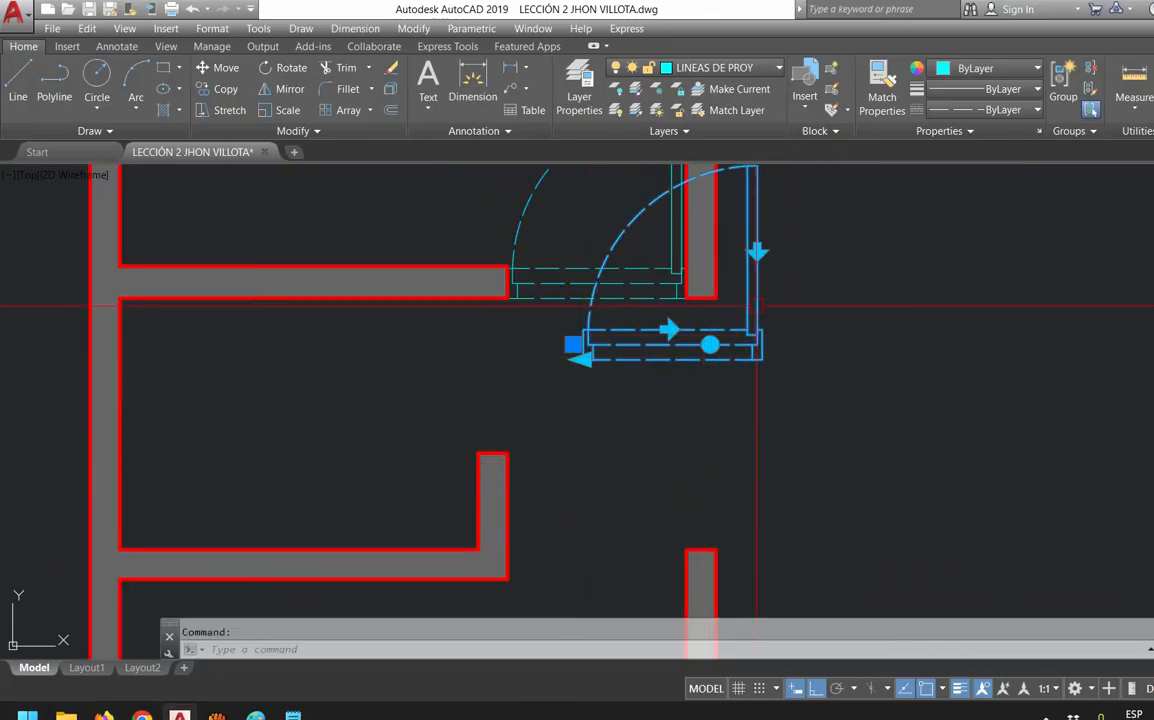
pyautogui.click(757, 252)
pyautogui.moveTo(773, 262); pyautogui.dragTo(773, 404, button='middle')
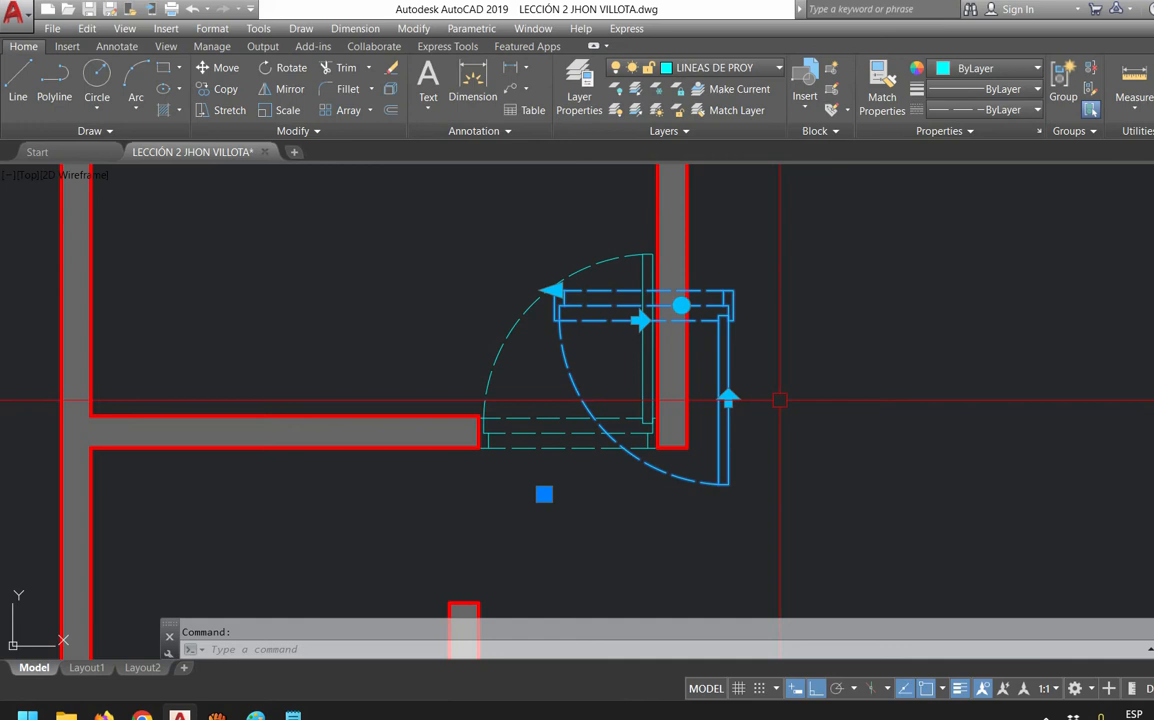
# Move the flipped door into the opening between the lower partition's outer corner and the top of the inner vertical wall below
pyautogui.press('Return')
pyautogui.moveTo(786, 469)
pyautogui.mouseDown(button='middle')
pyautogui.moveTo(829, 312)
pyautogui.moveTo(831, 338)
pyautogui.mouseUp(button='middle')
pyautogui.click(782, 178)
pyautogui.moveTo(850, 449); pyautogui.dragTo(875, 304, button='middle')
pyautogui.click(733, 442)
pyautogui.scroll(4, 571, 497)
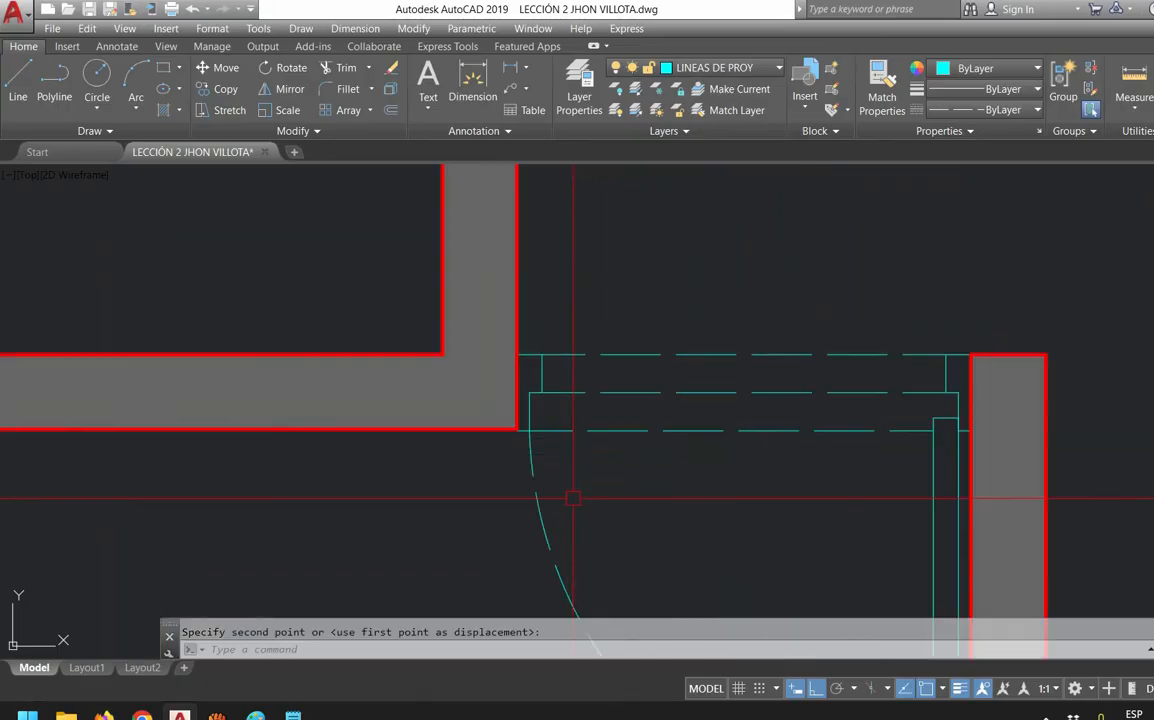
# Paste another copy of the upper partition door below that partition and rotate it so its frame stands vertically
pyautogui.scroll(-8, 580, 456)
pyautogui.scroll(4, 620, 411)
pyautogui.moveTo(722, 361); pyautogui.dragTo(796, 436, button='middle')
pyautogui.click(814, 367)
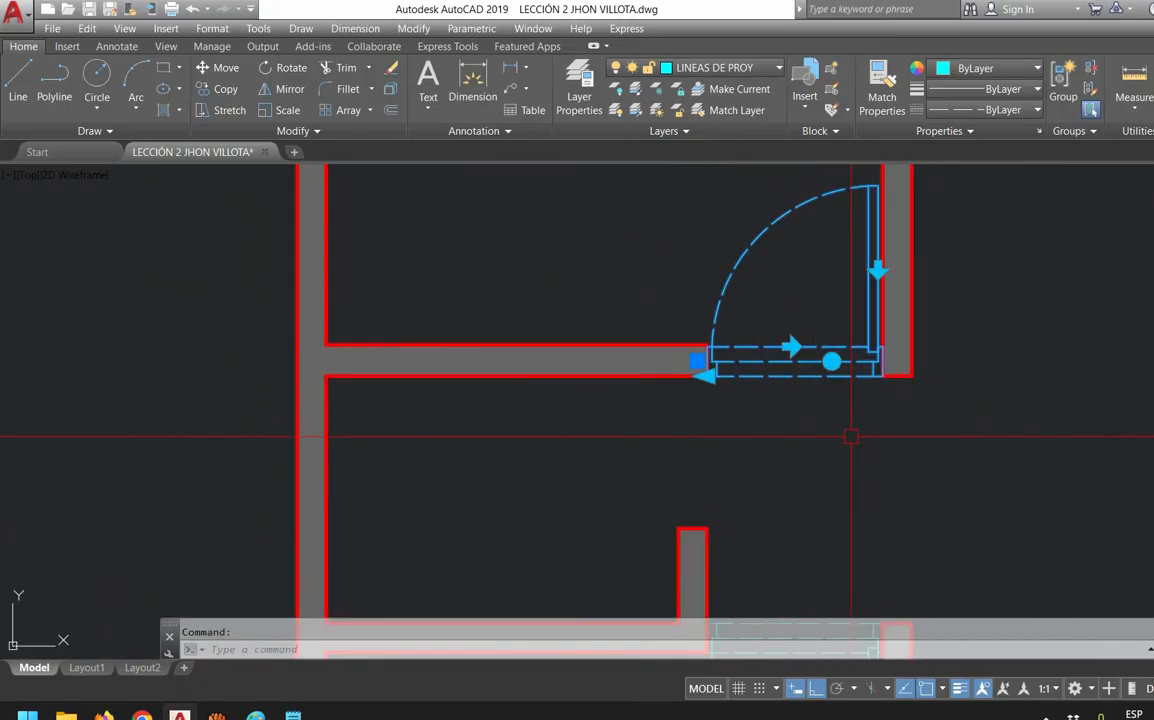
pyautogui.hotkey('ctrl', 'c')
pyautogui.hotkey('ctrl', 'v')
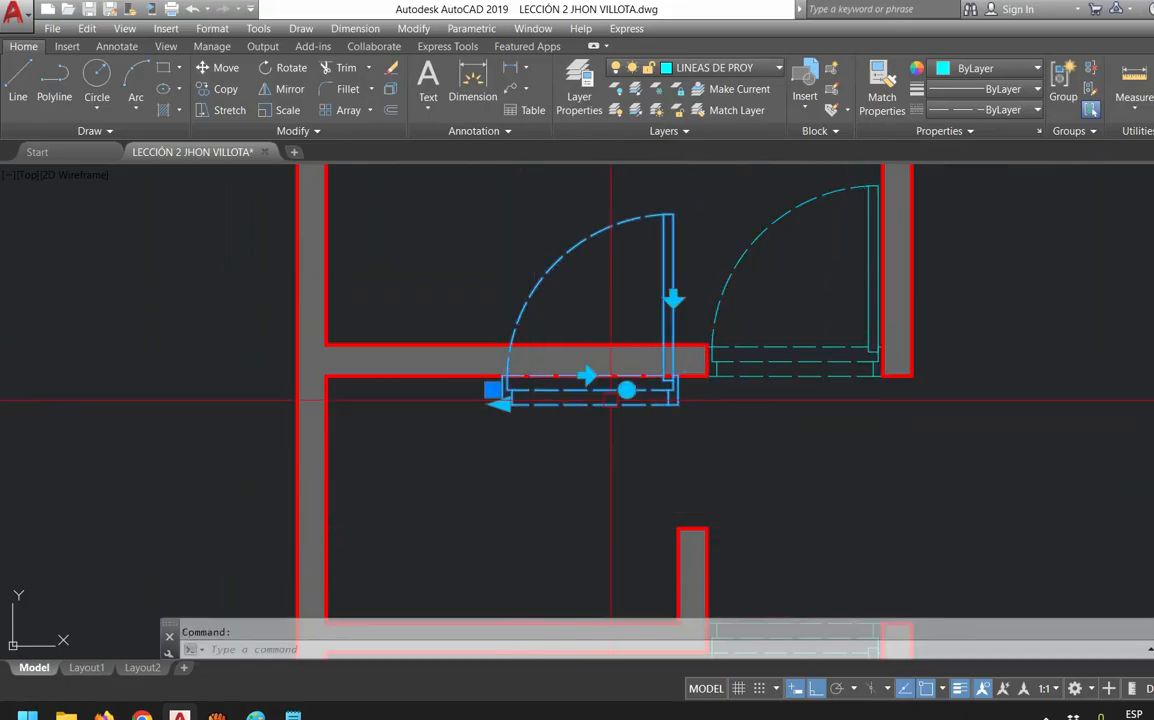
pyautogui.click(627, 390)
# Move the rotated door so its frame's upper outer corner meets the lower corner of the upper partition's end
pyautogui.scroll(2, 708, 414)
pyautogui.moveTo(751, 518); pyautogui.dragTo(715, 441, button='middle')
pyautogui.write('M')
pyautogui.press('Return')
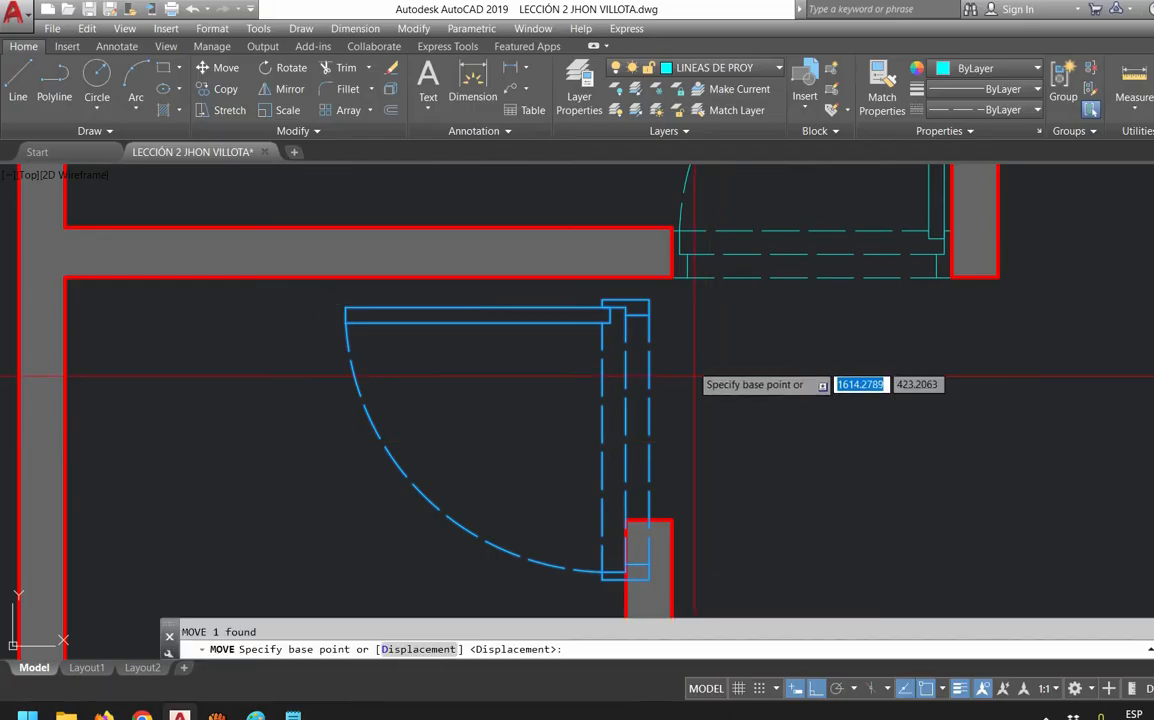
pyautogui.click(666, 281)
pyautogui.click(672, 277)
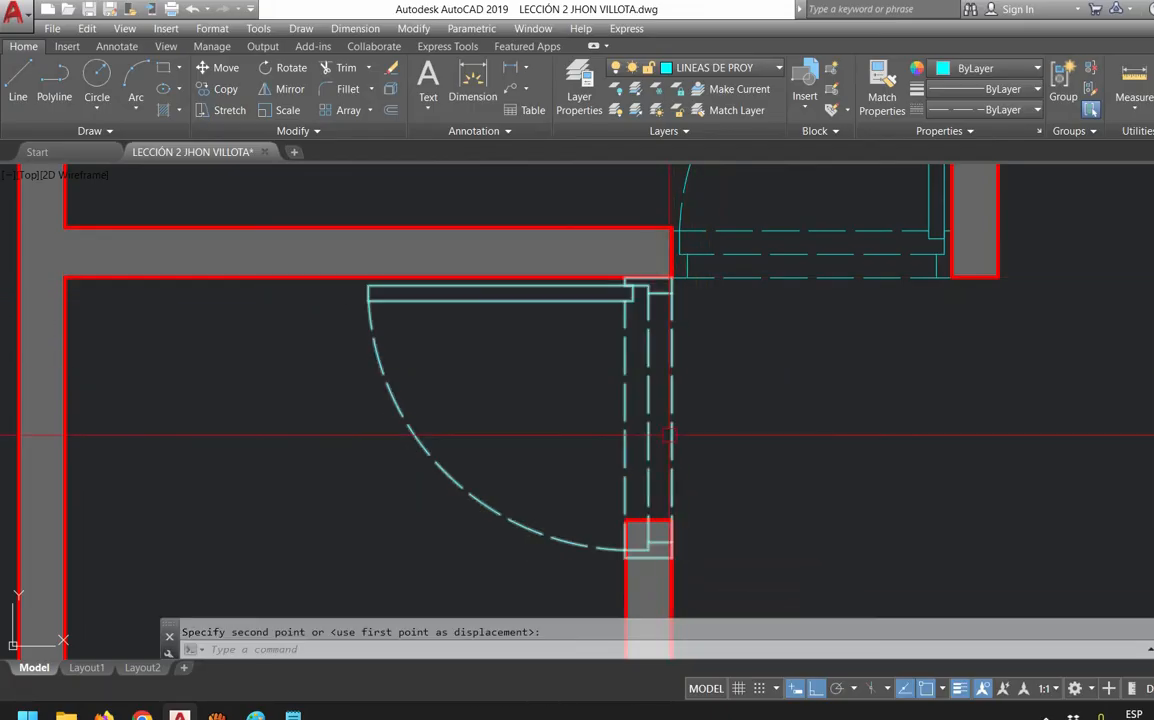
# Scale the rotated door with its scale control so the frame ends at the top of the short wall stub
pyautogui.click(672, 446)
pyautogui.click(672, 558)
pyautogui.click(671, 520)
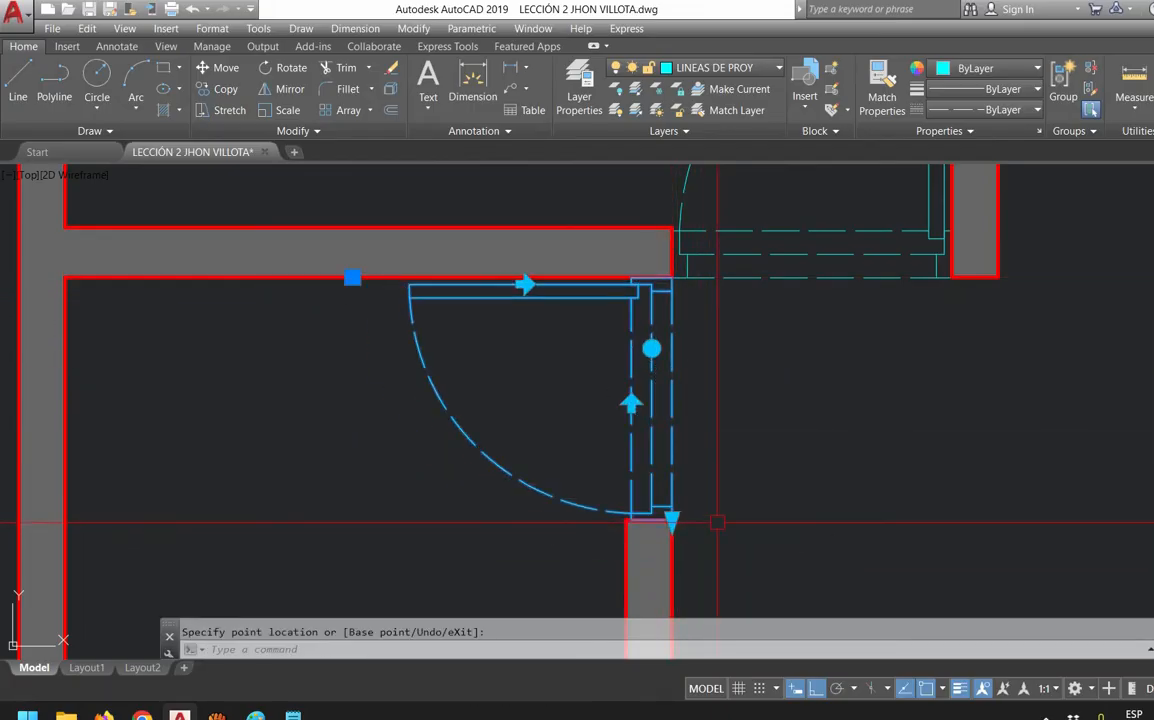
# Move the fitted door by its frame's end midpoint to centre it on the wall stub's thickness
pyautogui.scroll(4, 665, 540)
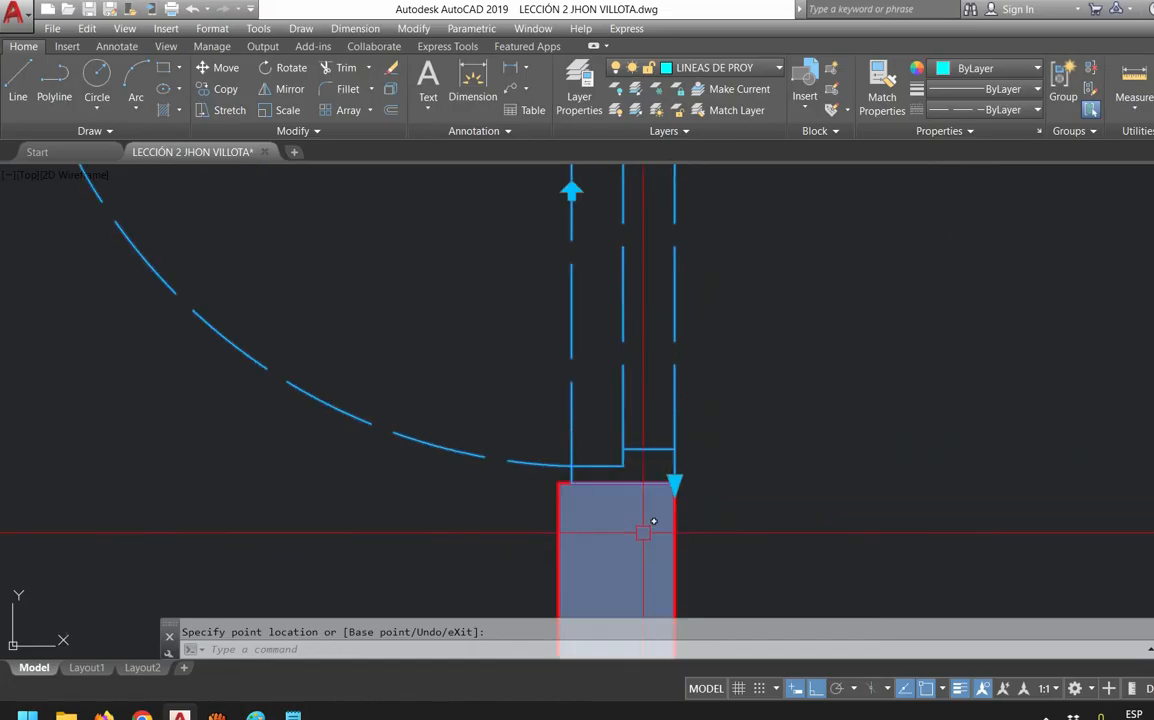
pyautogui.write('m')
pyautogui.press('space')
pyautogui.scroll(2, 634, 520)
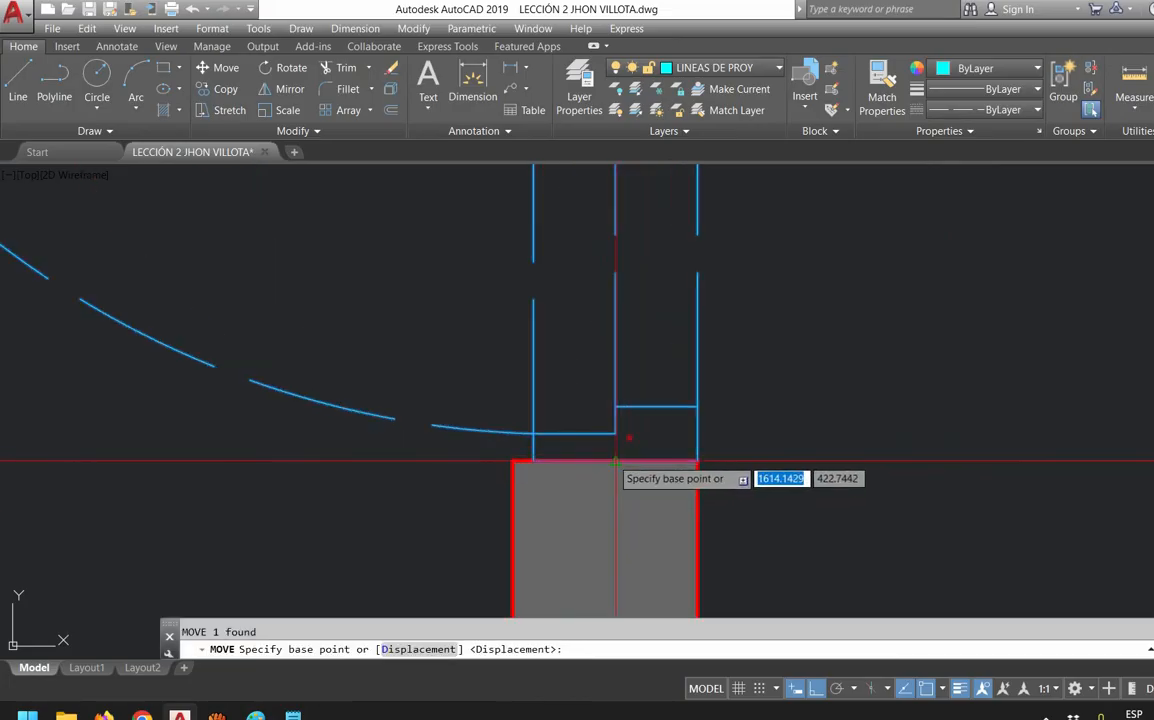
pyautogui.click(615, 461)
pyautogui.click(618, 440)
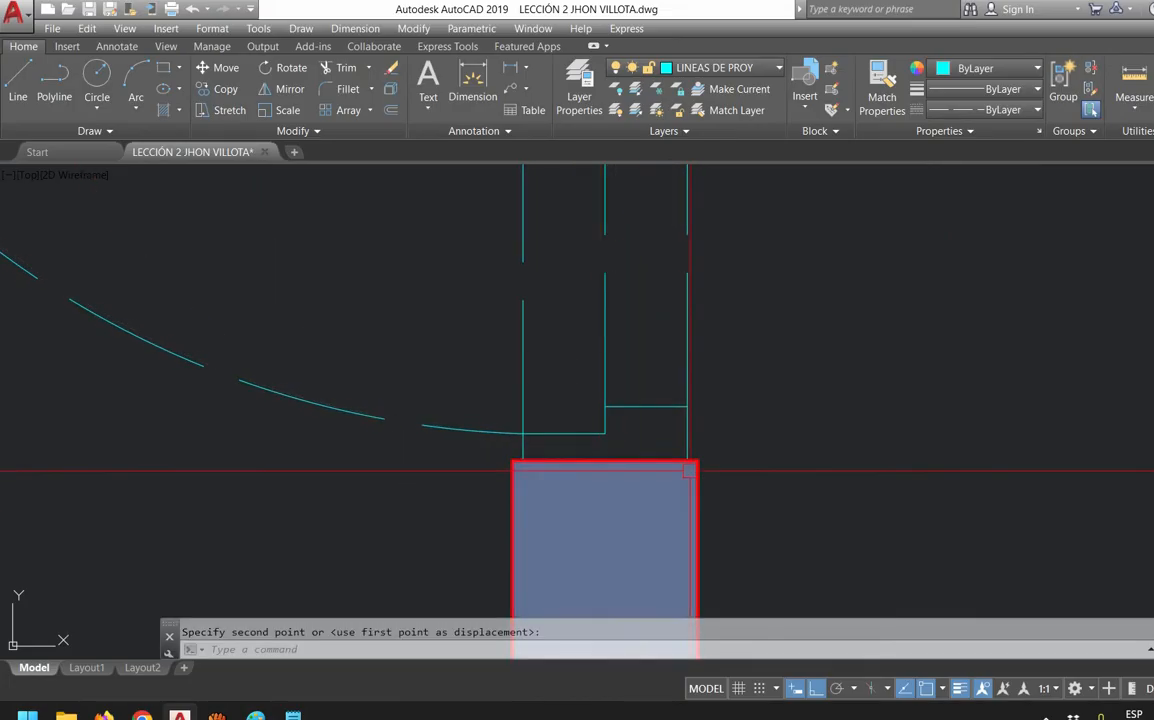
# Save the floor plan drawing
pyautogui.scroll(-3, 711, 418)
pyautogui.scroll(2, 638, 320)
pyautogui.scroll(-4, 639, 388)
pyautogui.scroll(-4, 758, 398)
pyautogui.moveTo(862, 471); pyautogui.dragTo(792, 471, button='middle')
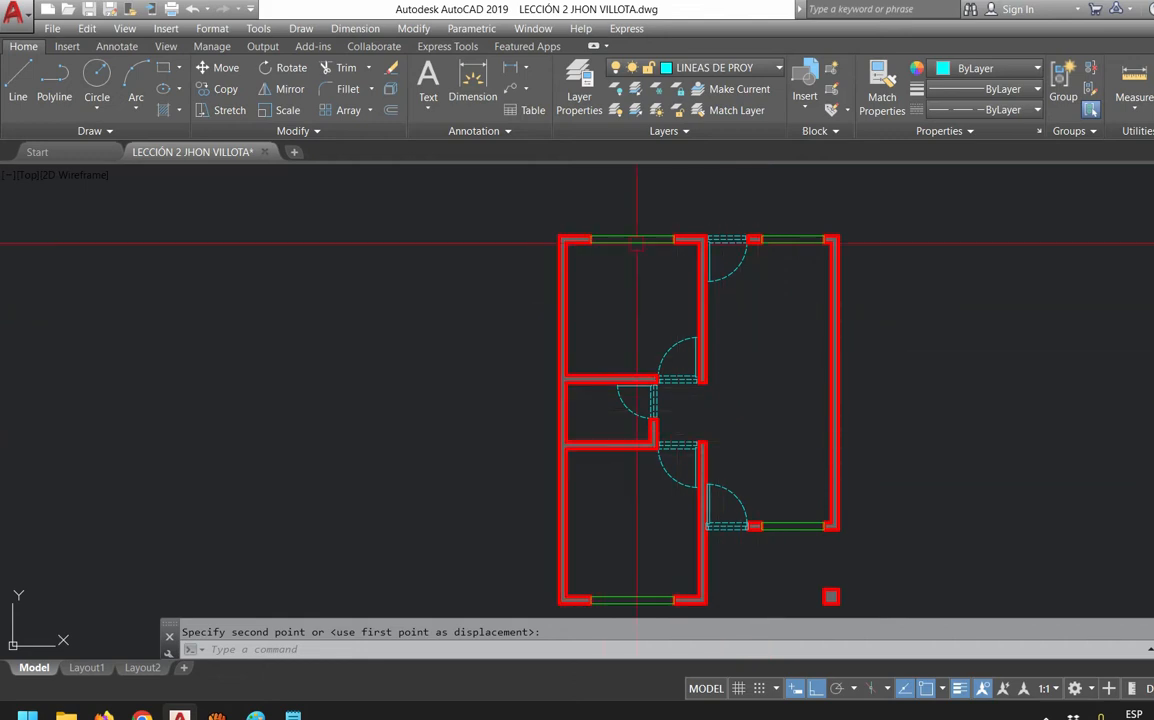
pyautogui.scroll(2, 732, 372)
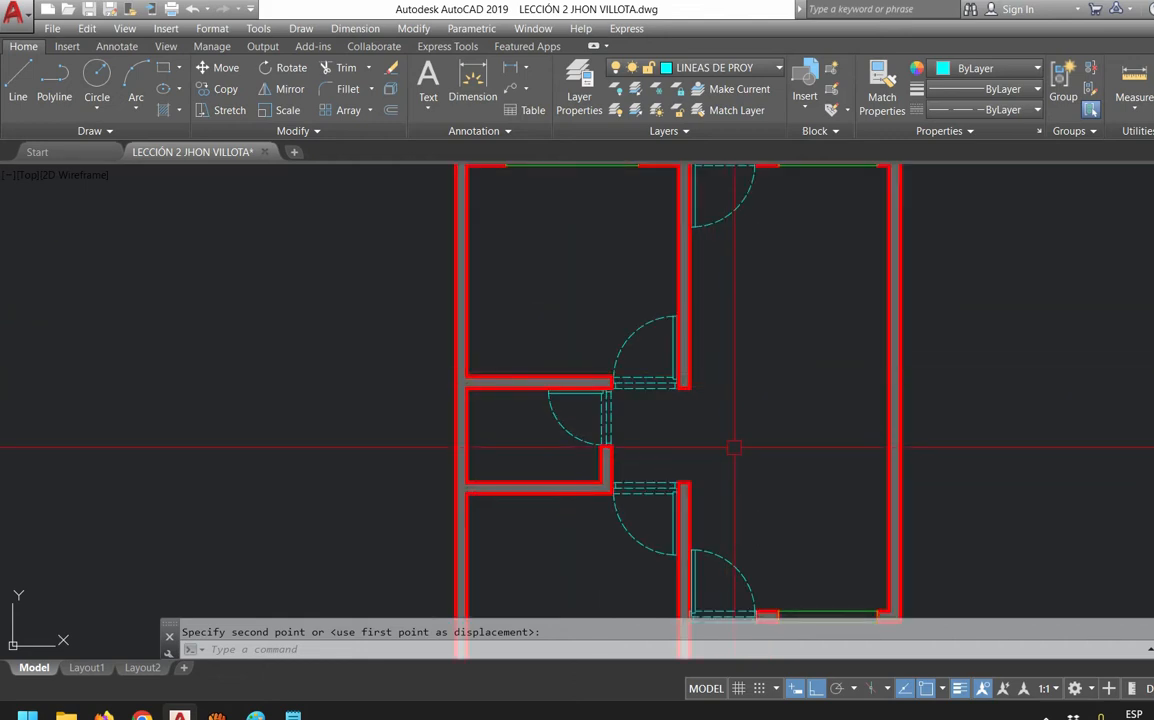
pyautogui.scroll(-2, 737, 446)
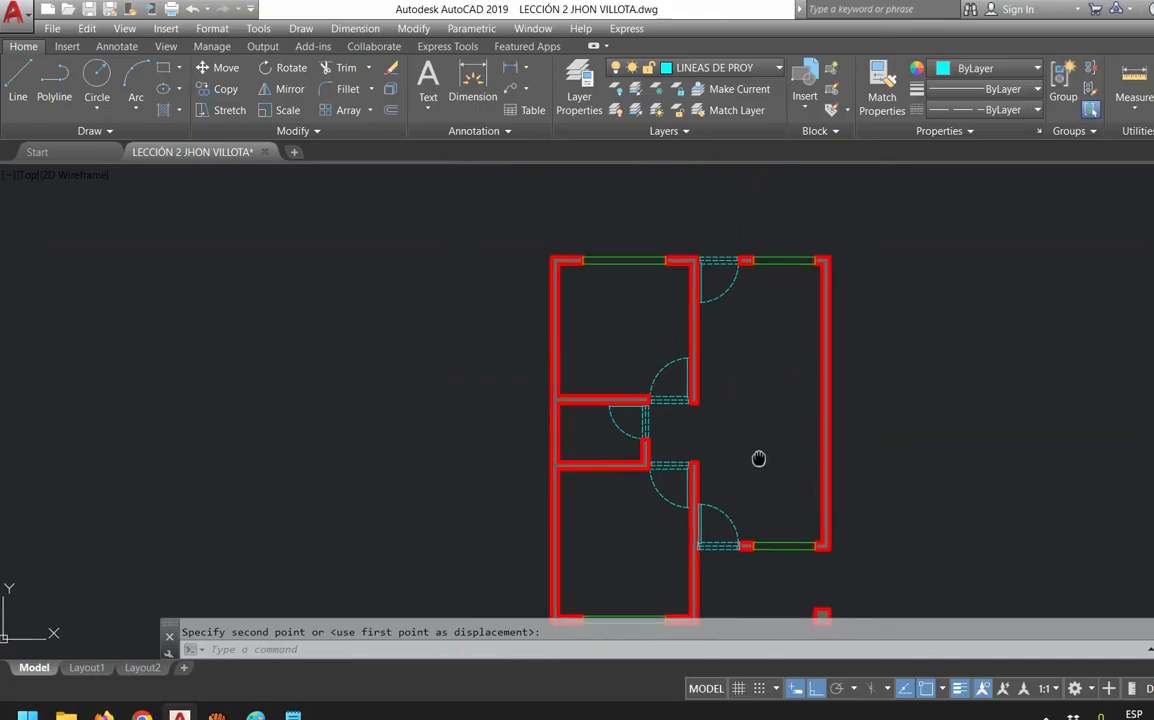
pyautogui.click(755, 453)
pyautogui.click(89, 8)
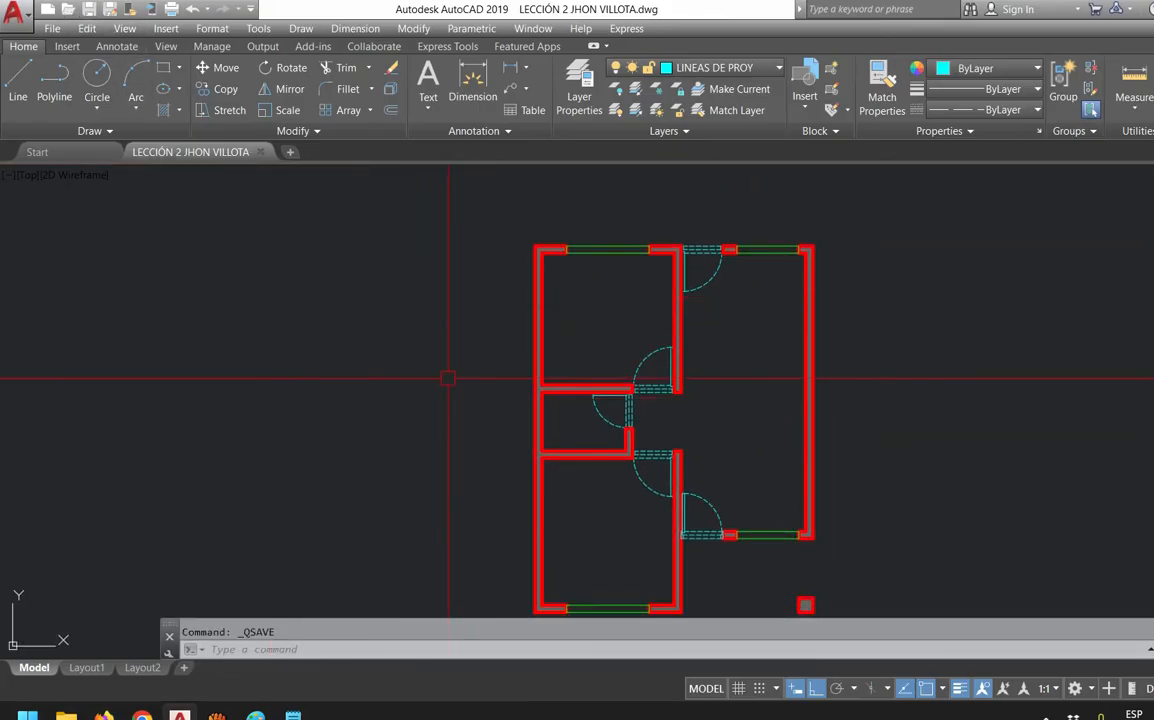
# Open the layer properties and temporarily show the IMAGENES layer to check the reference floor plan
pyautogui.moveTo(489, 412); pyautogui.dragTo(467, 389, button='middle')
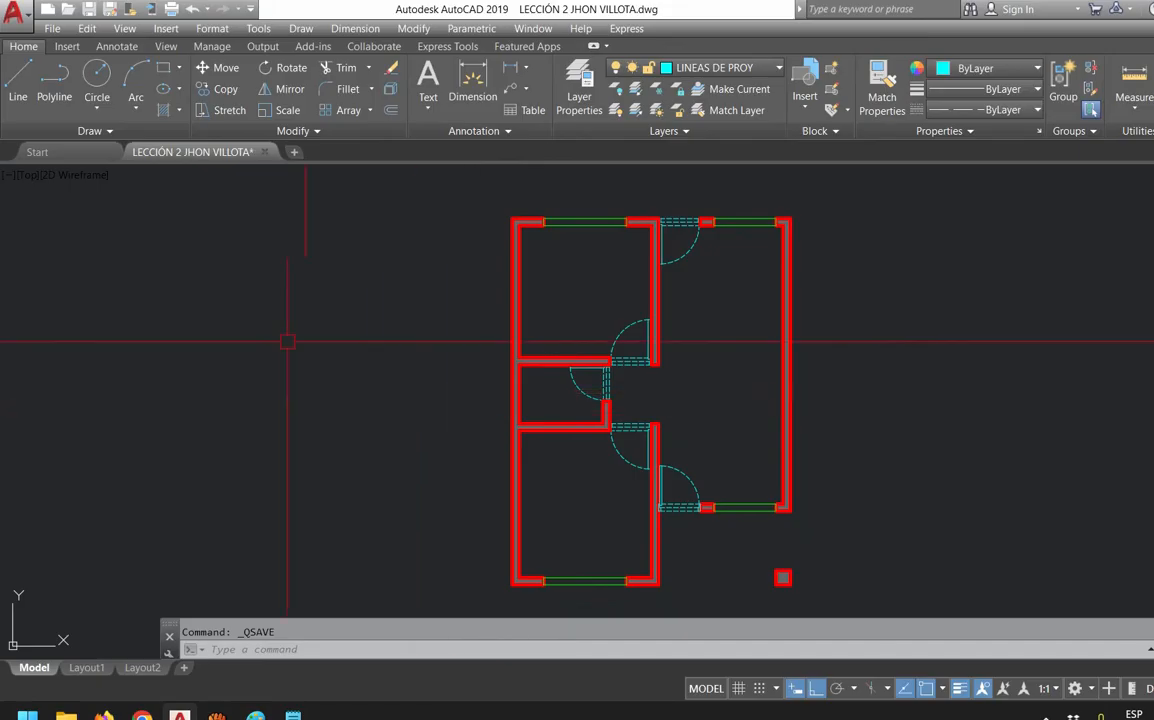
pyautogui.click(579, 88)
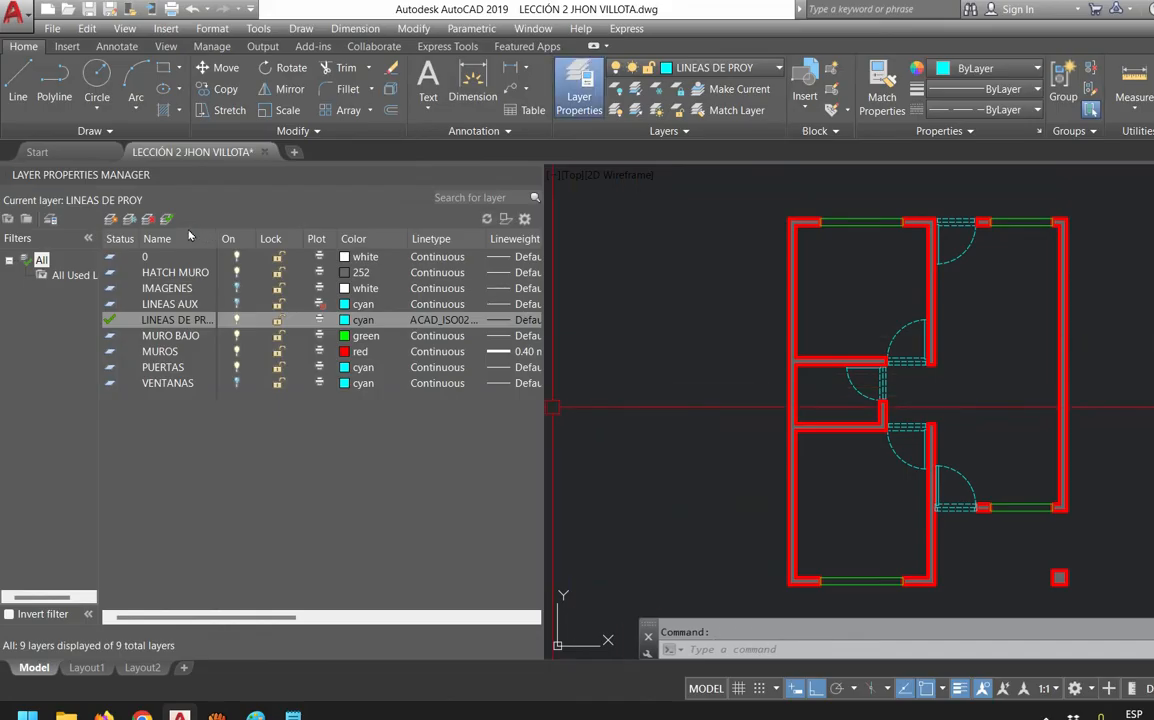
pyautogui.click(236, 288)
pyautogui.moveTo(909, 486); pyautogui.dragTo(853, 489, button='middle')
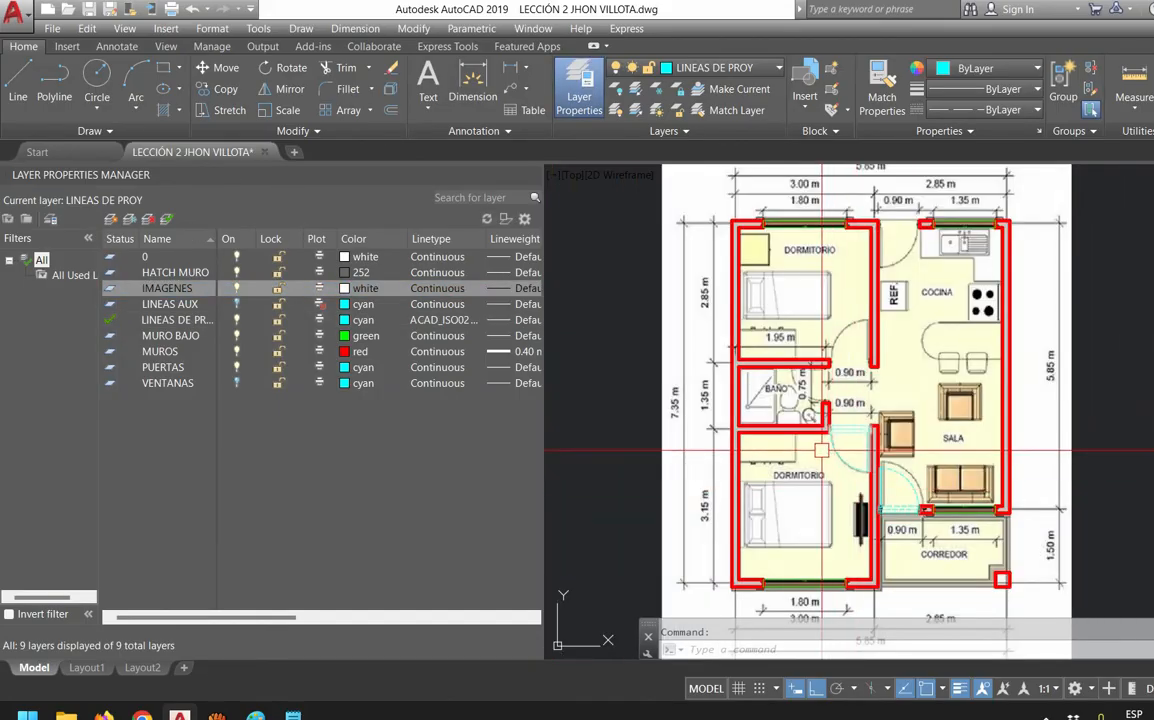
pyautogui.moveTo(822, 450); pyautogui.dragTo(802, 453, button='middle')
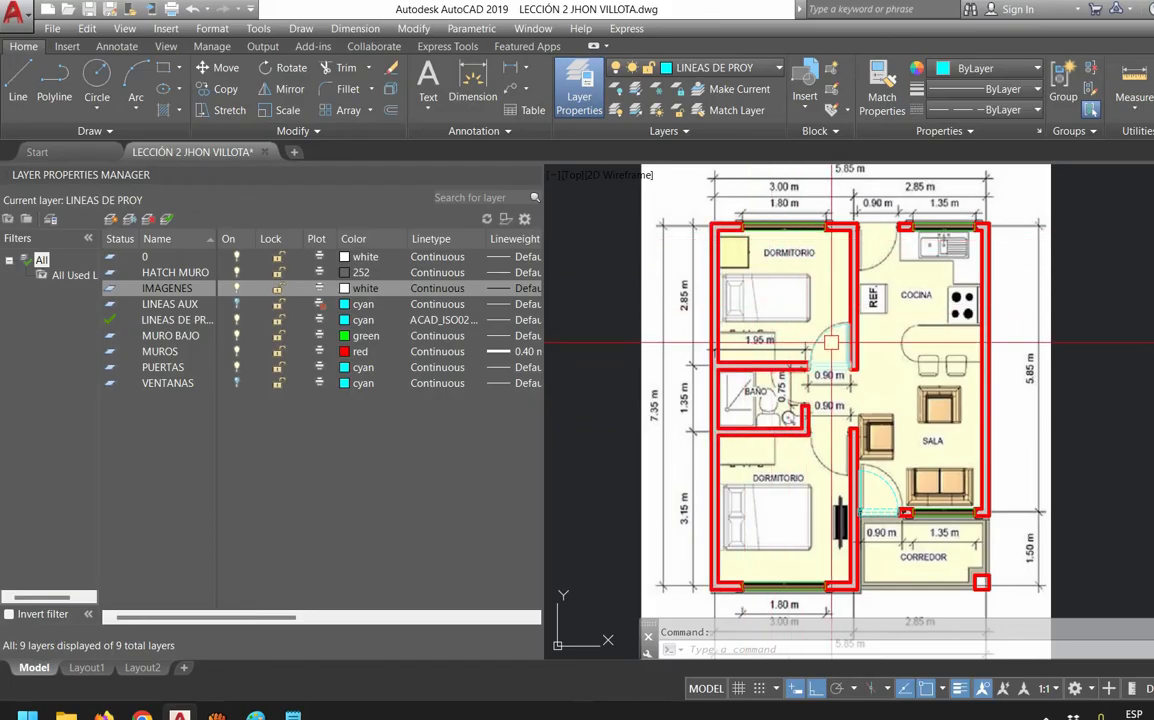
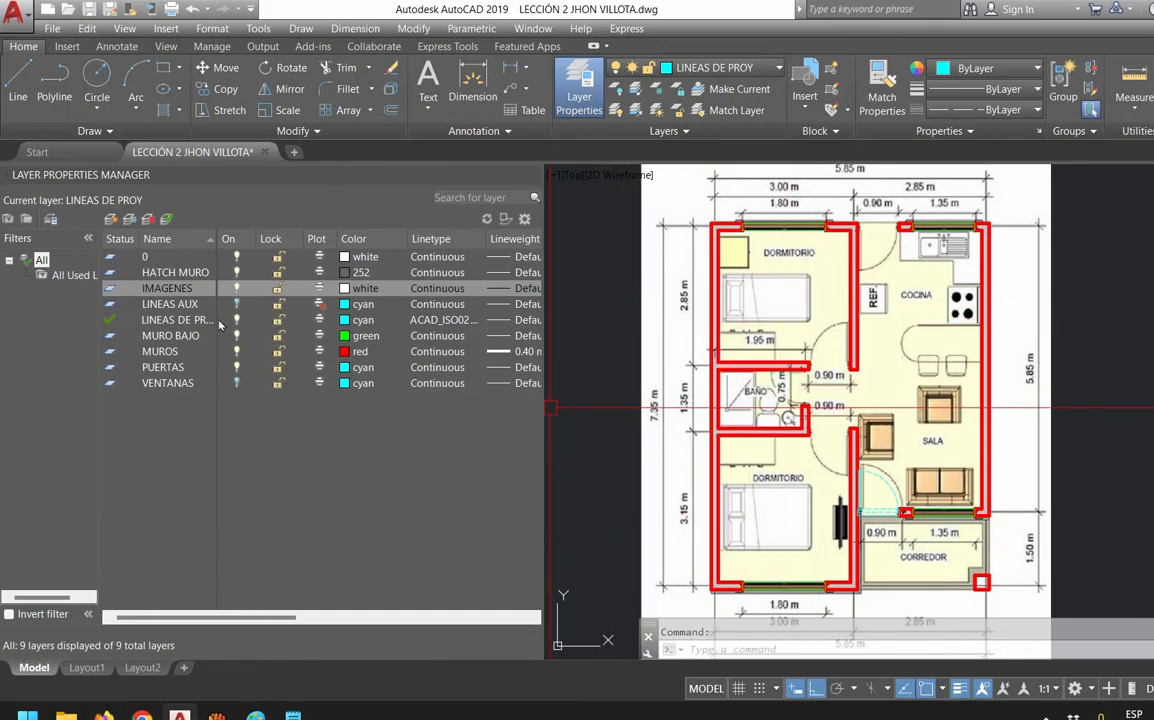
pyautogui.click(236, 288)
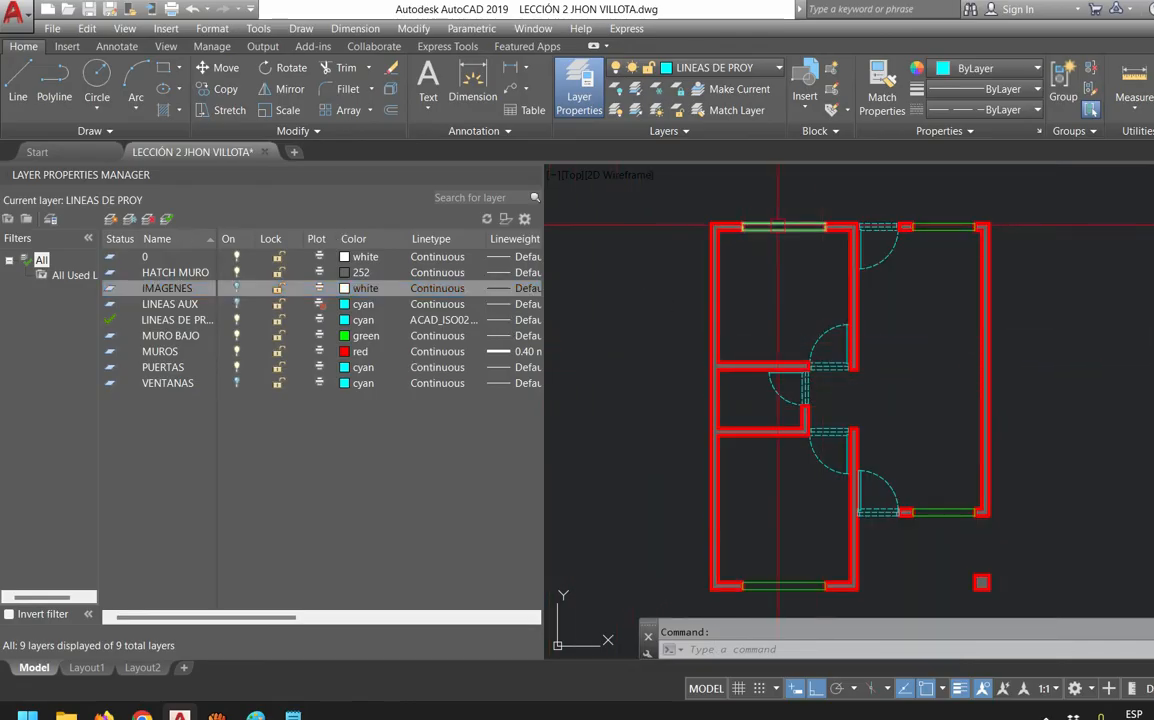
# Turn on the VENTANAS layer, and turn off PUERTAS and the current LINEAS DE PROY layer
pyautogui.click(170, 383)
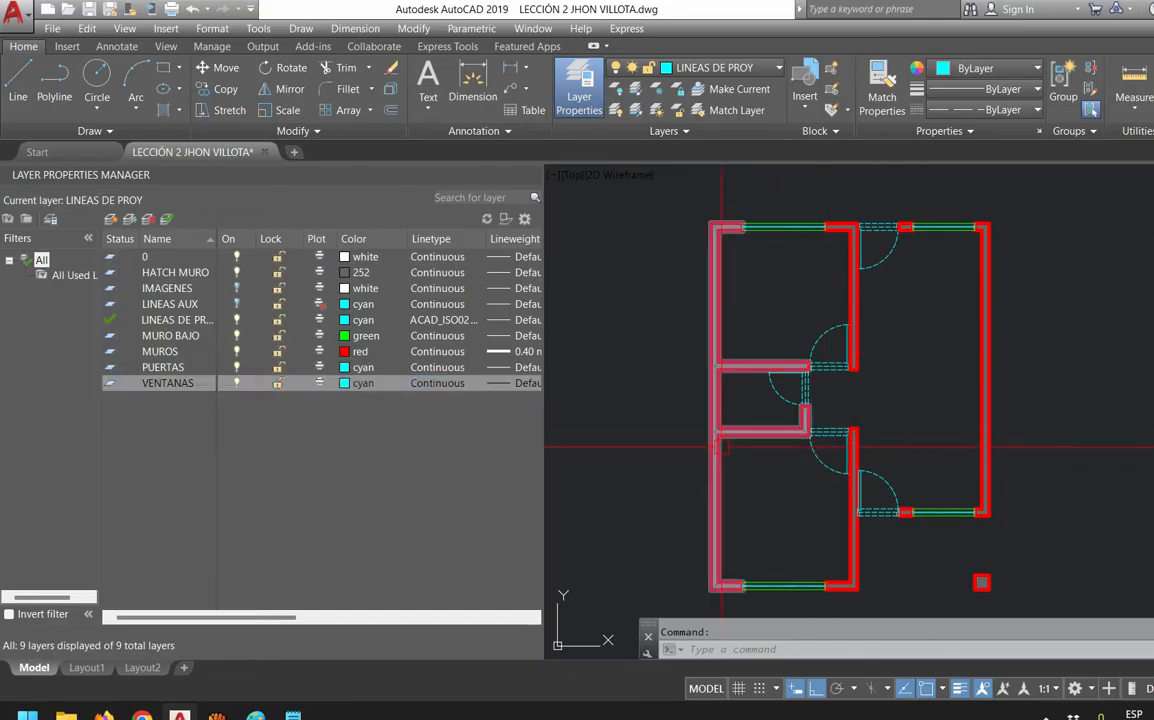
pyautogui.press('Up')
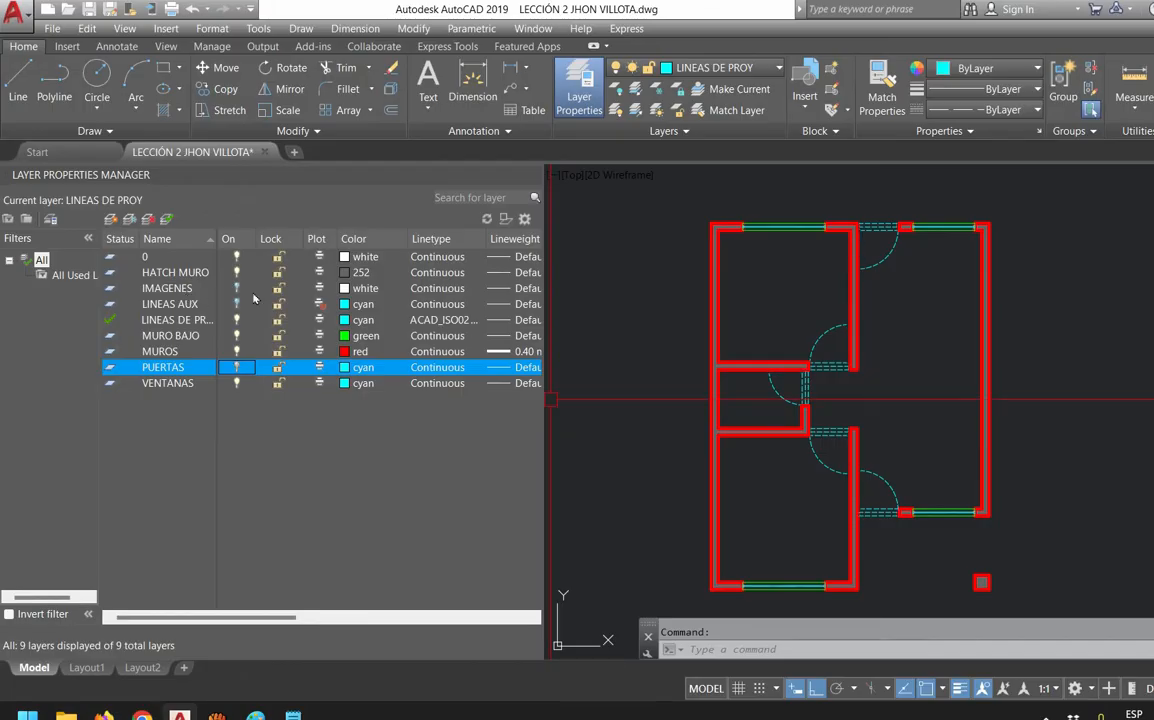
pyautogui.scroll(4, 735, 390)
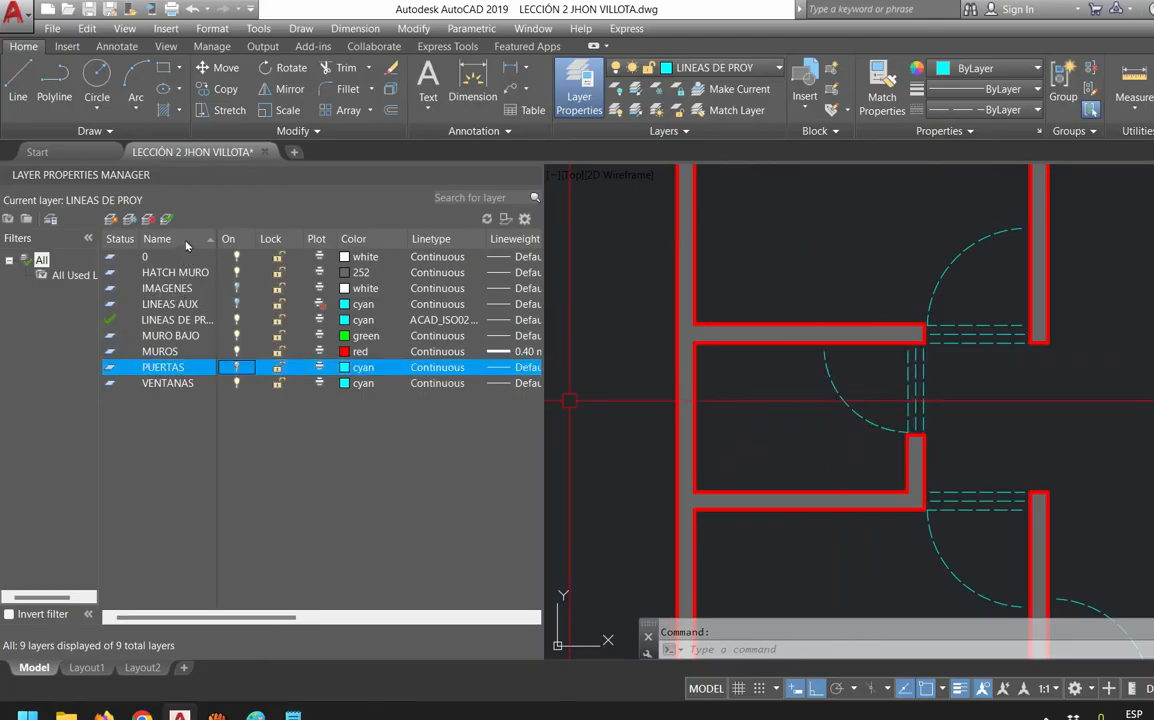
pyautogui.click(236, 319)
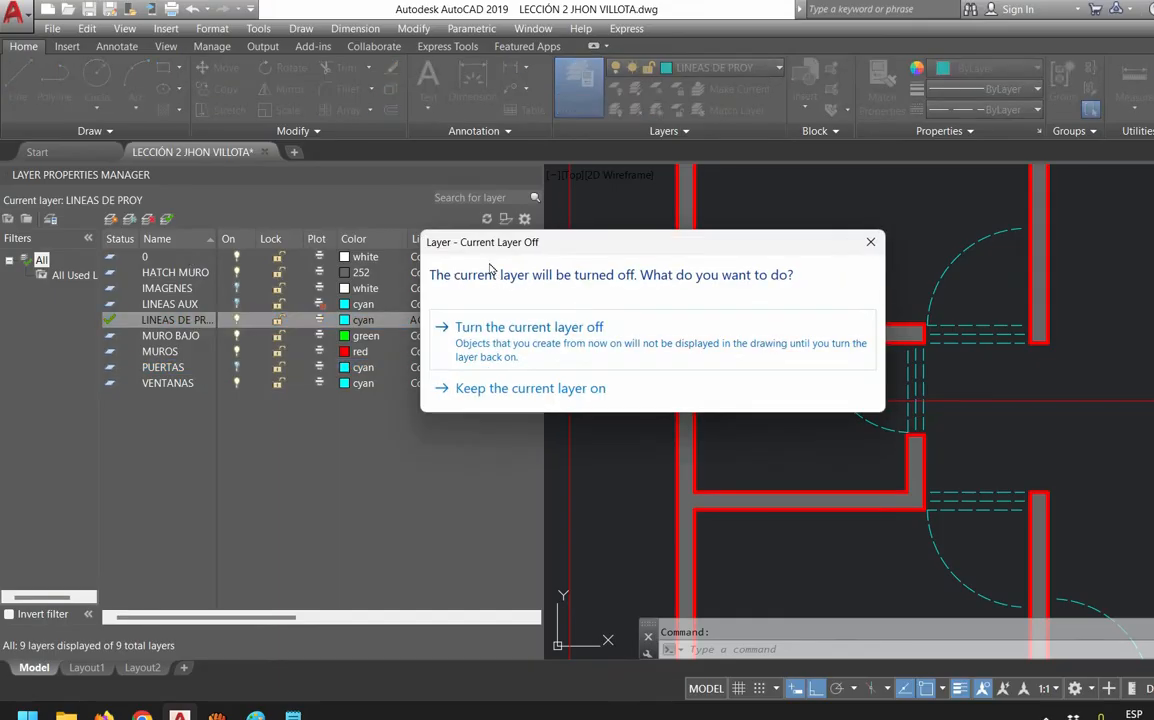
pyautogui.click(440, 355)
pyautogui.scroll(-4, 993, 364)
pyautogui.moveTo(920, 421); pyautogui.dragTo(763, 417, button='middle')
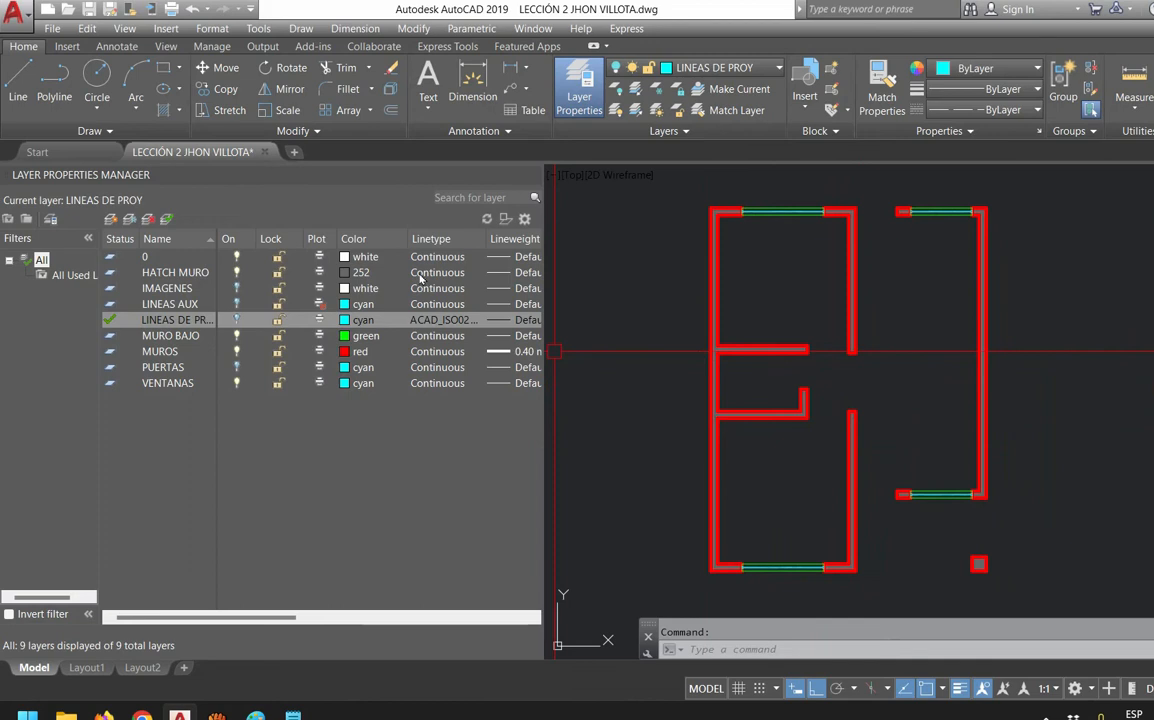
# Create a visible layer named TEXTURAS DE PISOS and set its color to magenta
pyautogui.click(111, 219)
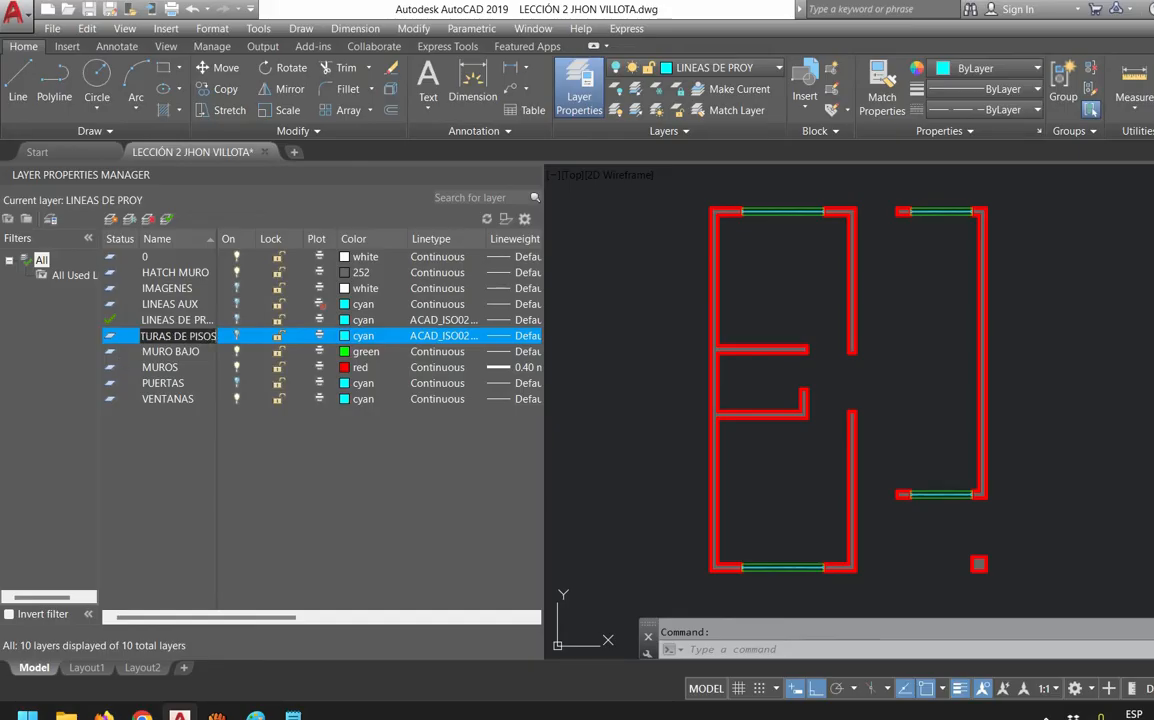
pyautogui.press('Return')
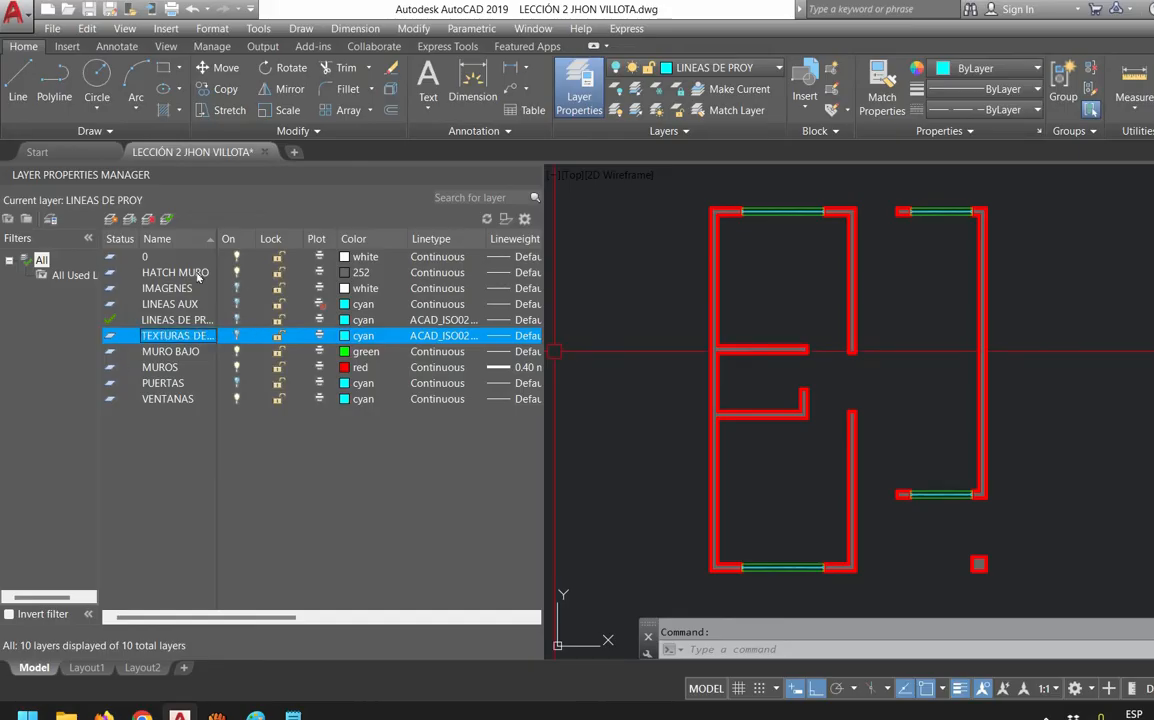
pyautogui.click(358, 335)
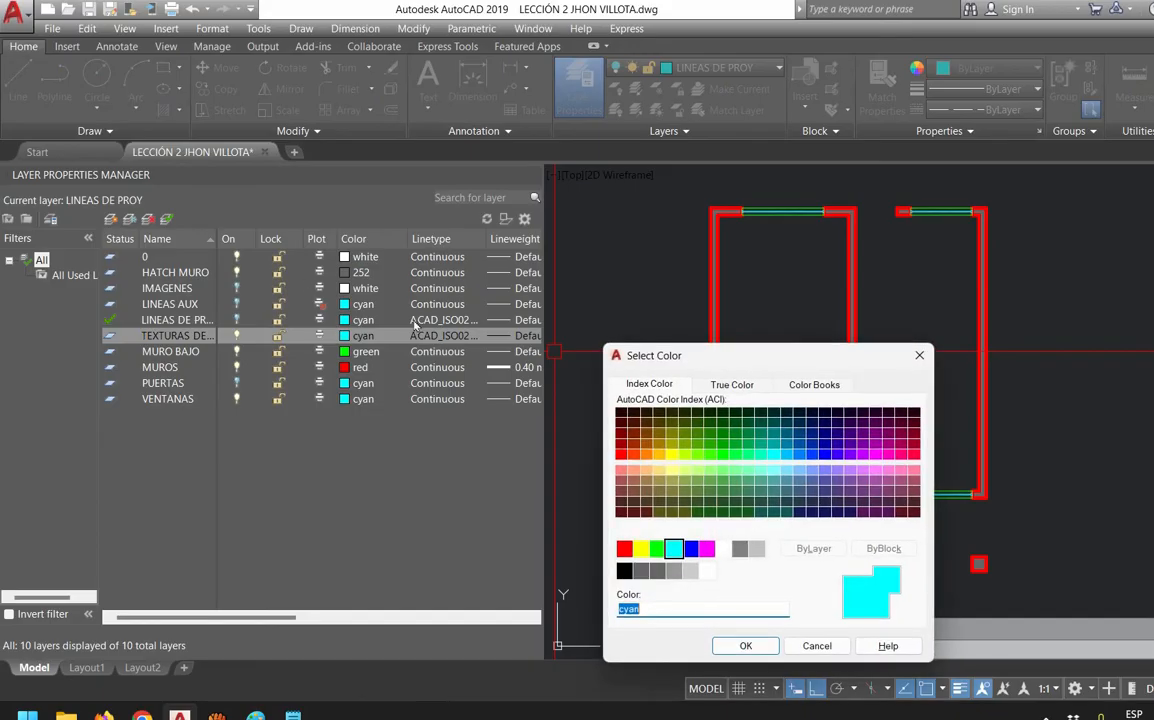
pyautogui.click(707, 549)
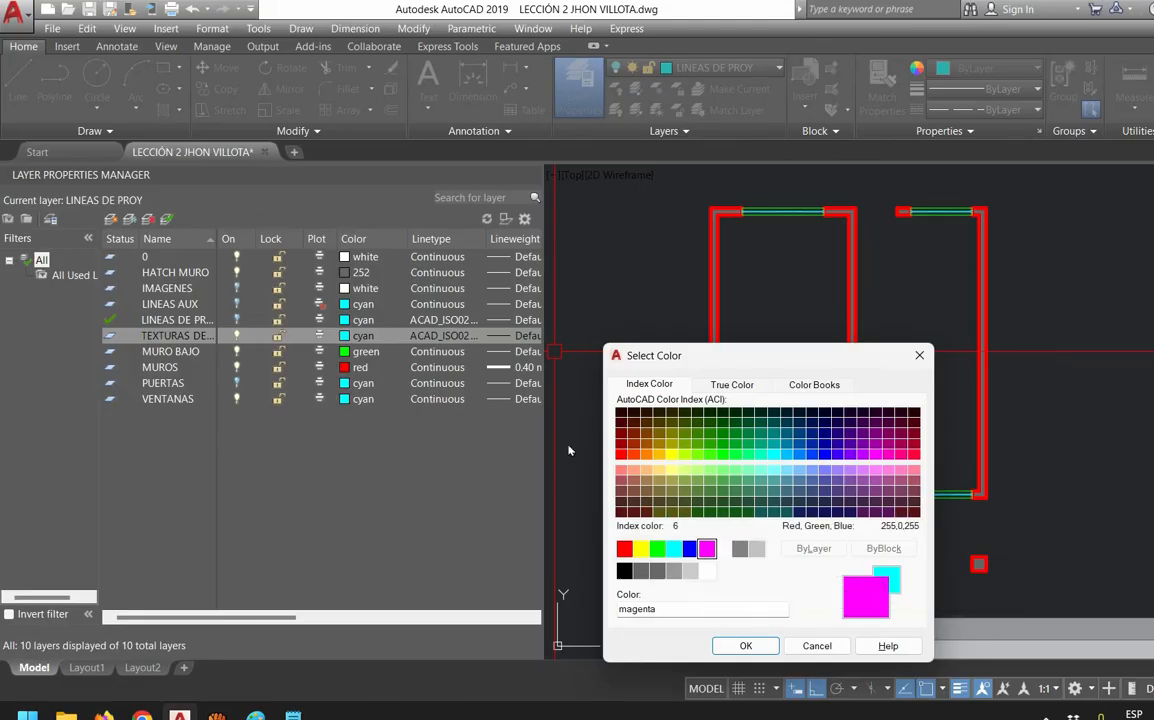
pyautogui.click(740, 647)
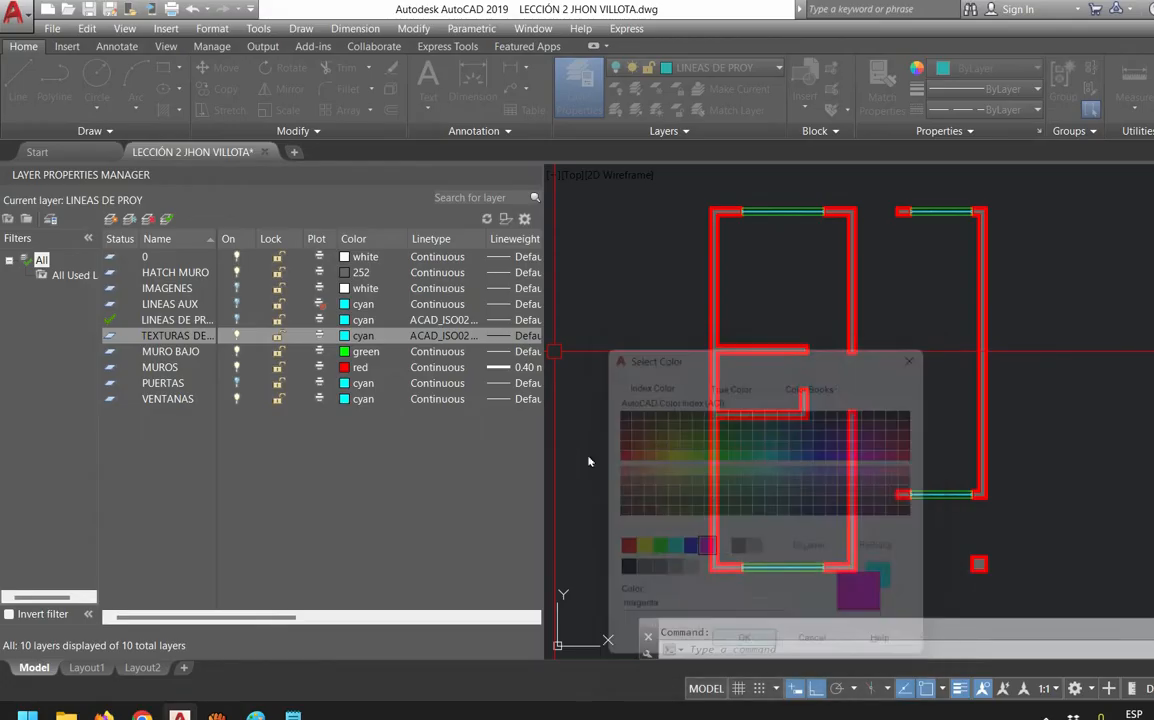
# Examine the rooms enclosed by the walls, from the upper bedroom to the bathroom
pyautogui.scroll(3, 794, 274)
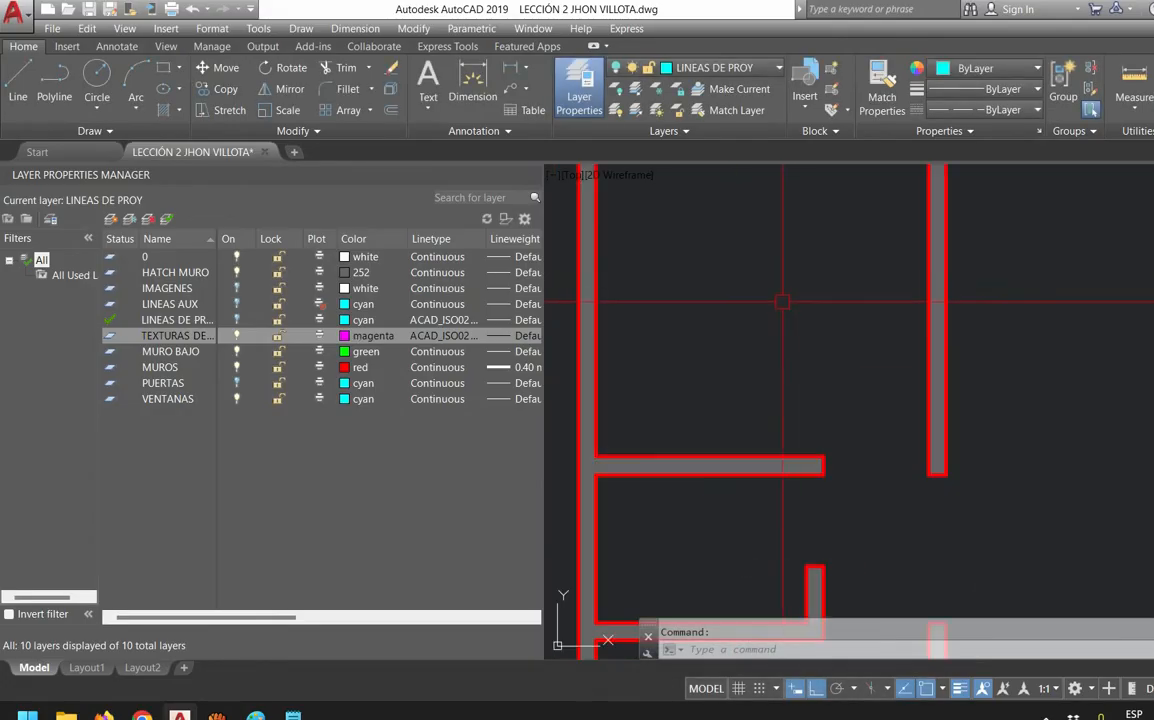
pyautogui.scroll(-4, 782, 302)
pyautogui.scroll(2, 781, 298)
pyautogui.moveTo(774, 328); pyautogui.dragTo(727, 292, button='middle')
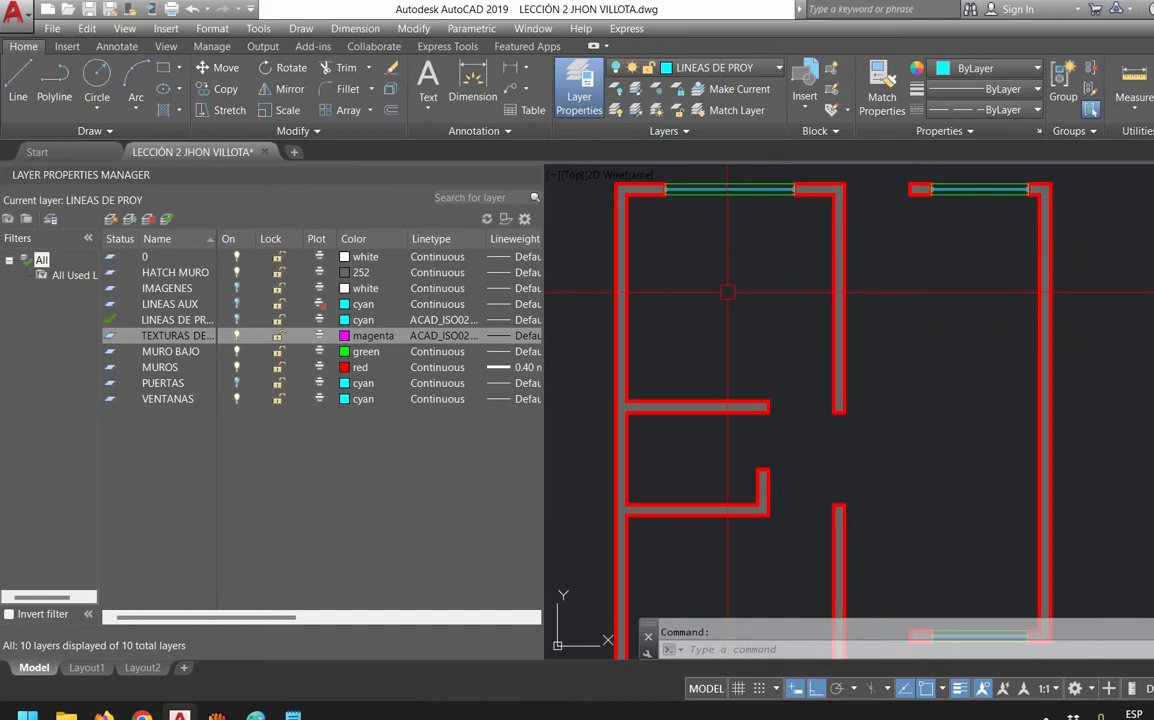
pyautogui.scroll(-2, 706, 327)
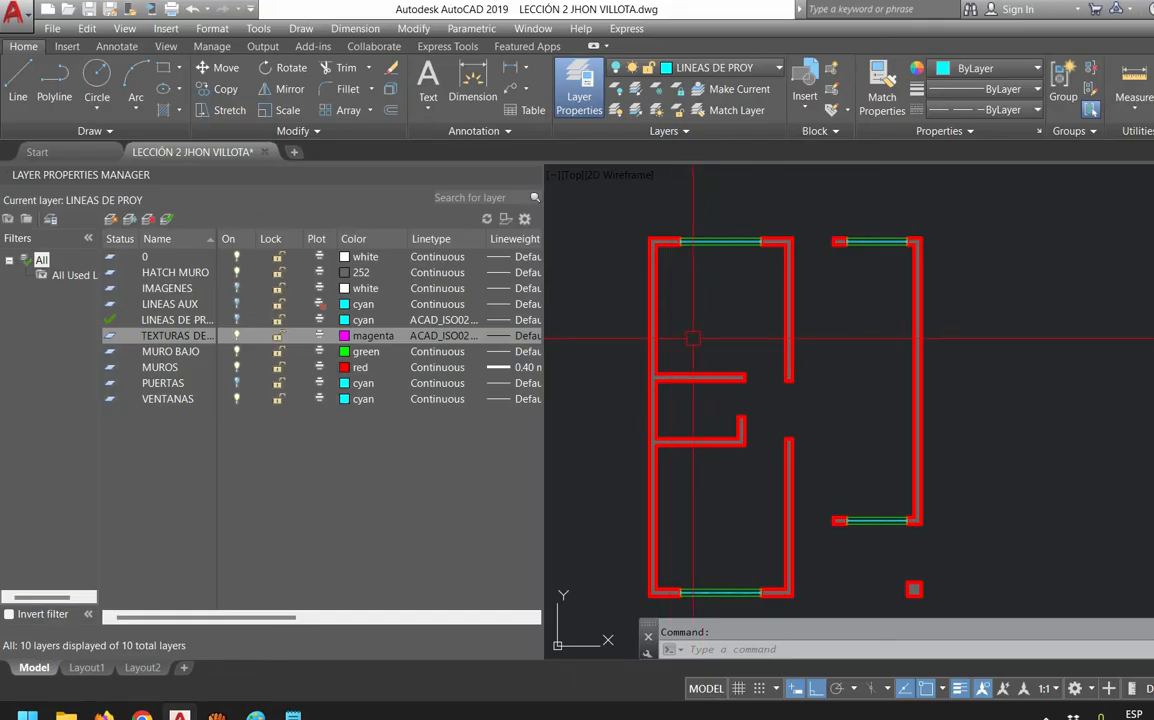
pyautogui.scroll(2, 692, 345)
pyautogui.scroll(-2, 709, 428)
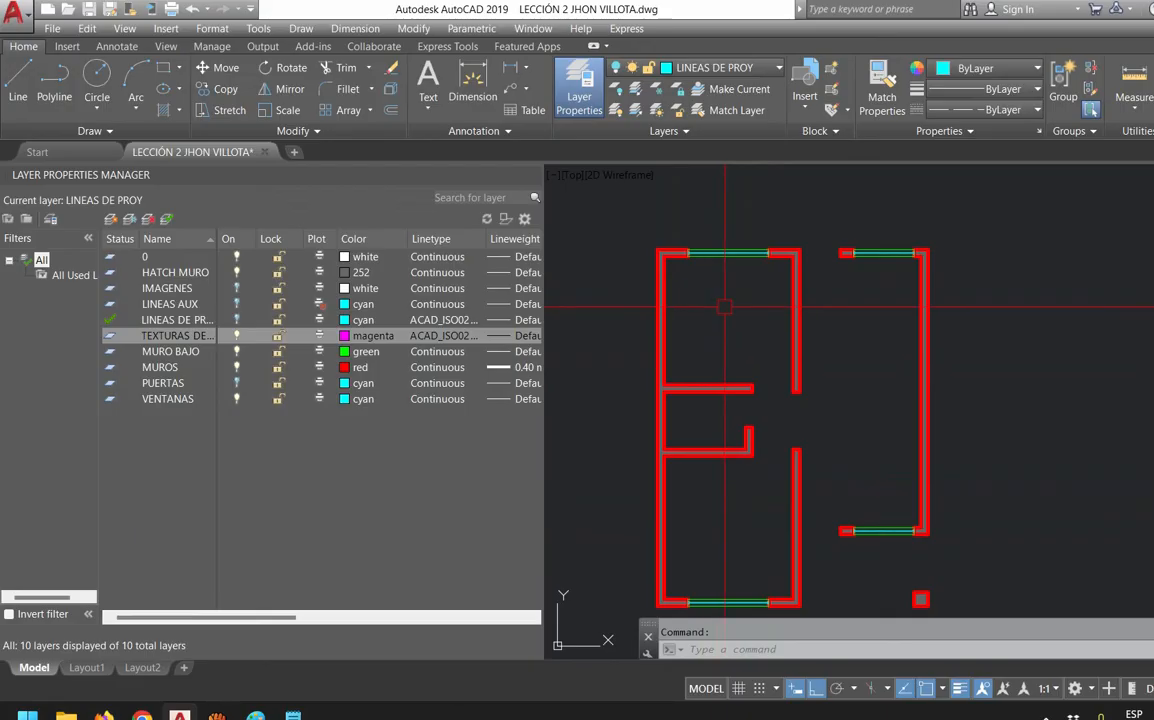
pyautogui.scroll(4, 710, 396)
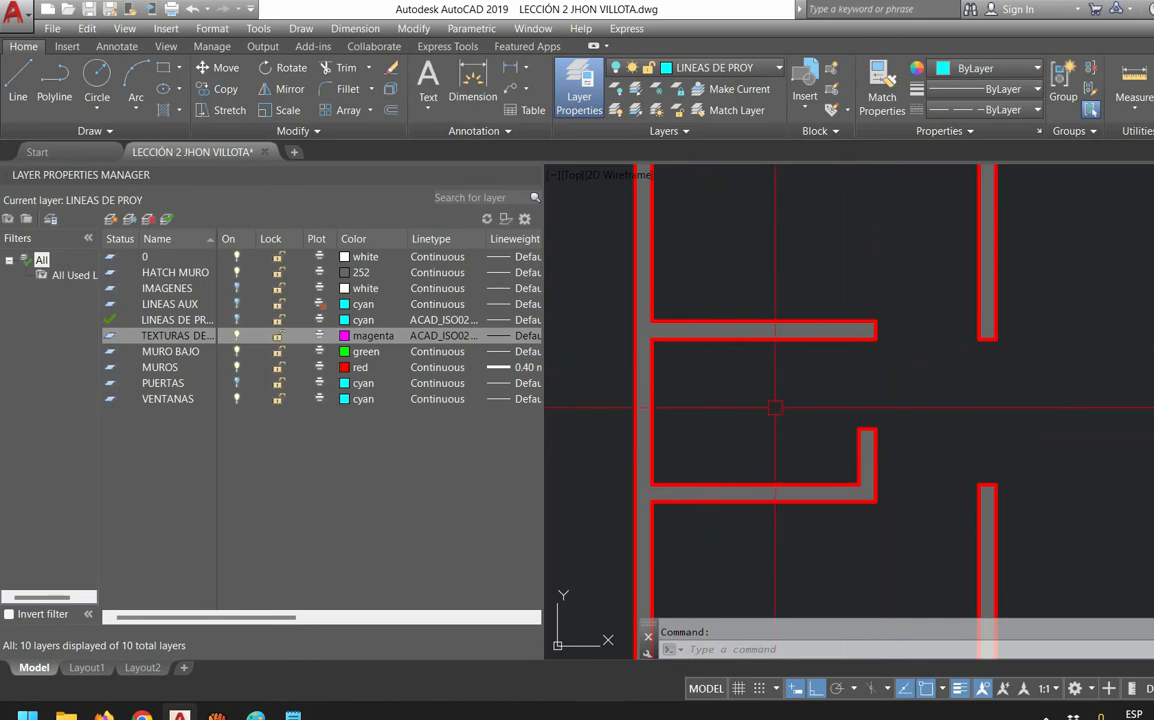
# Try to draw a rectangle along the bathroom's inner walls
pyautogui.write('rec')
pyautogui.press('Return')
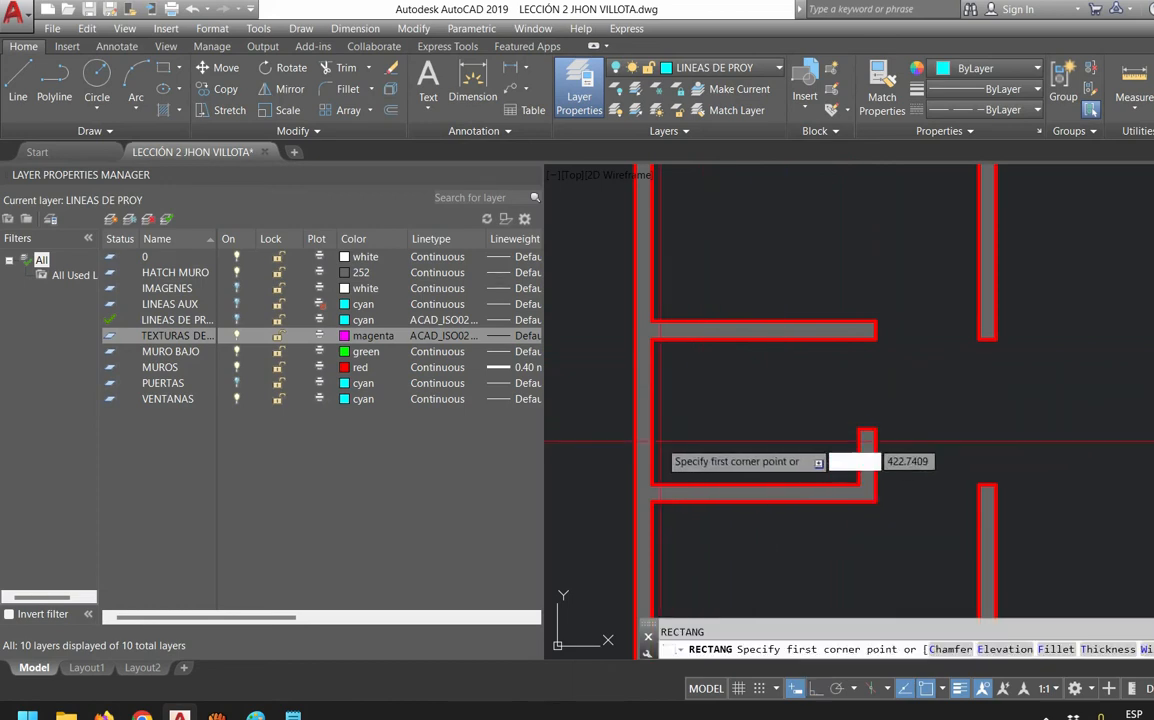
pyautogui.click(652, 485)
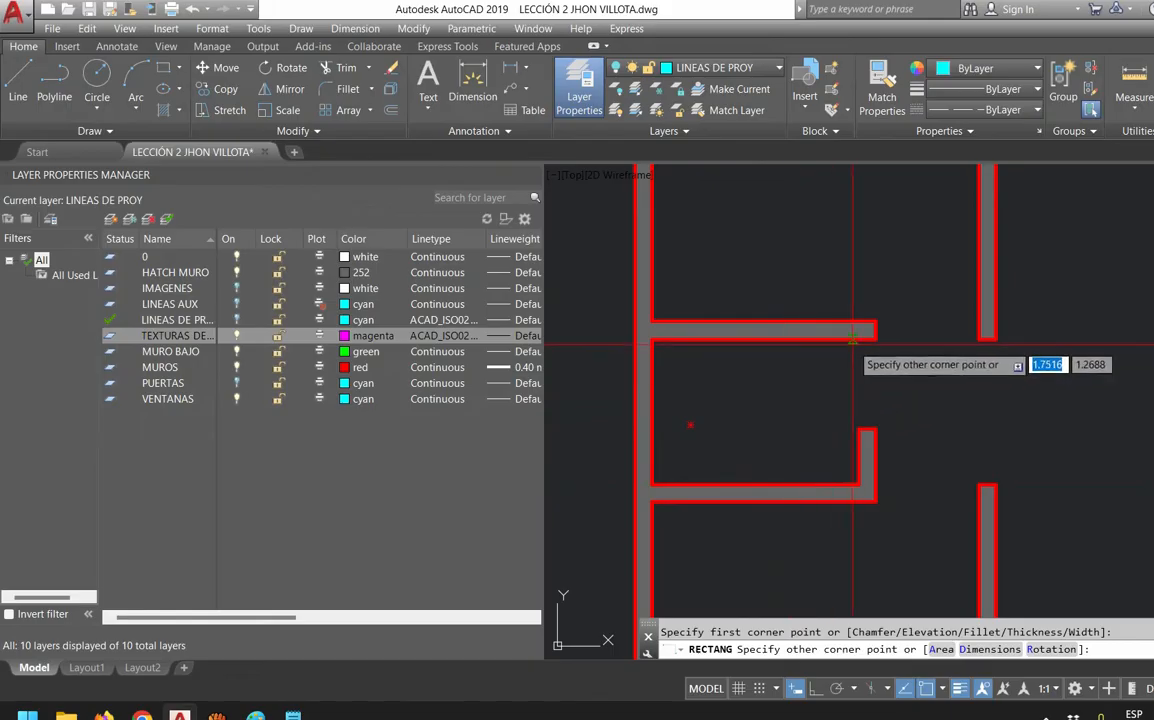
pyautogui.press('Escape')
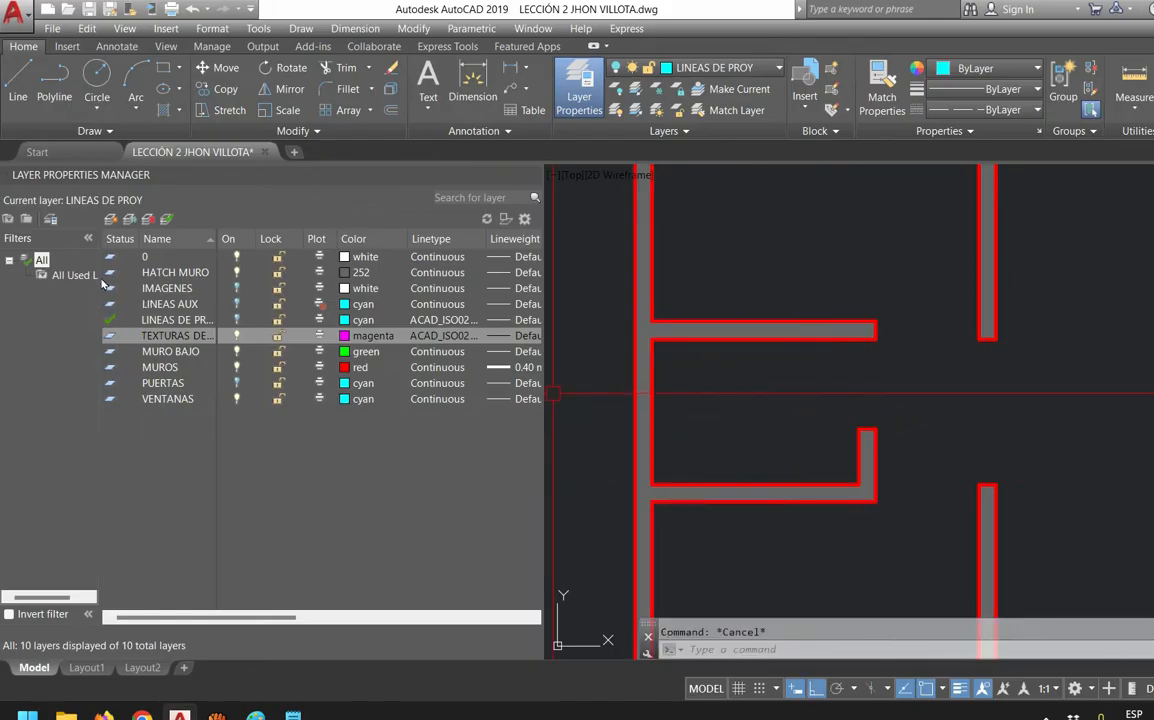
# Make TEXTURAS DE PISOS the current layer and erase the stray rectangle from the briefly shown LINEAS DE PROY layer
pyautogui.doubleClick(111, 336)
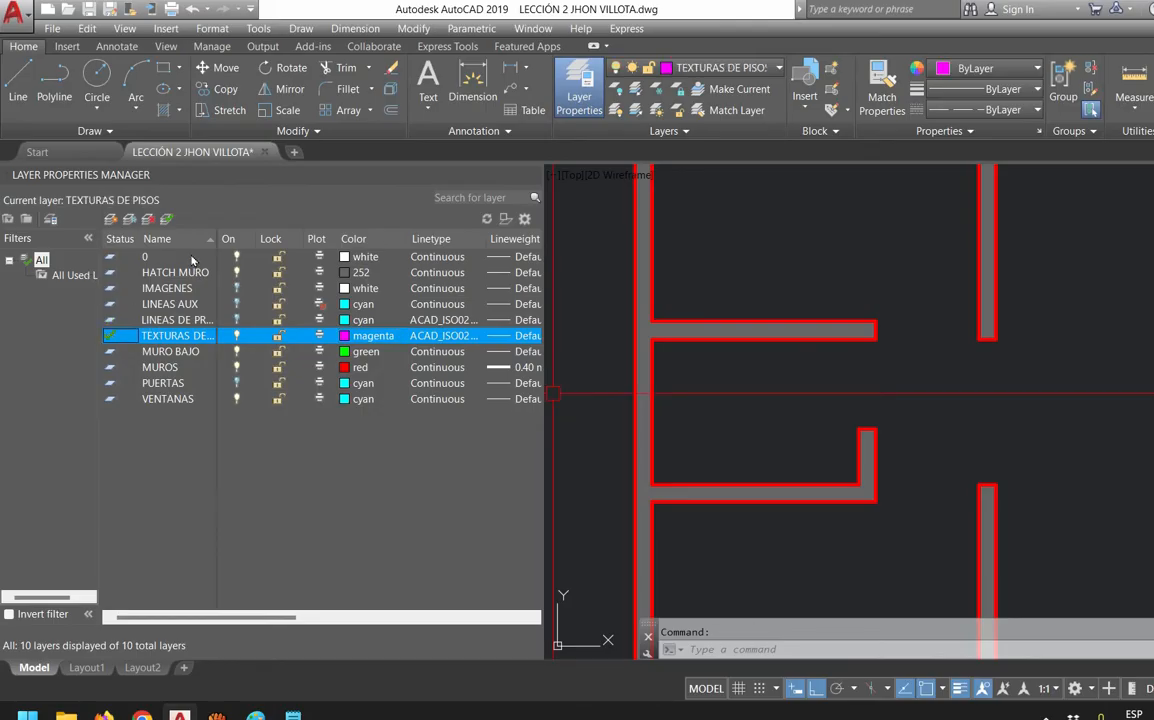
pyautogui.click(236, 320)
pyautogui.click(853, 449)
pyautogui.press('Delete')
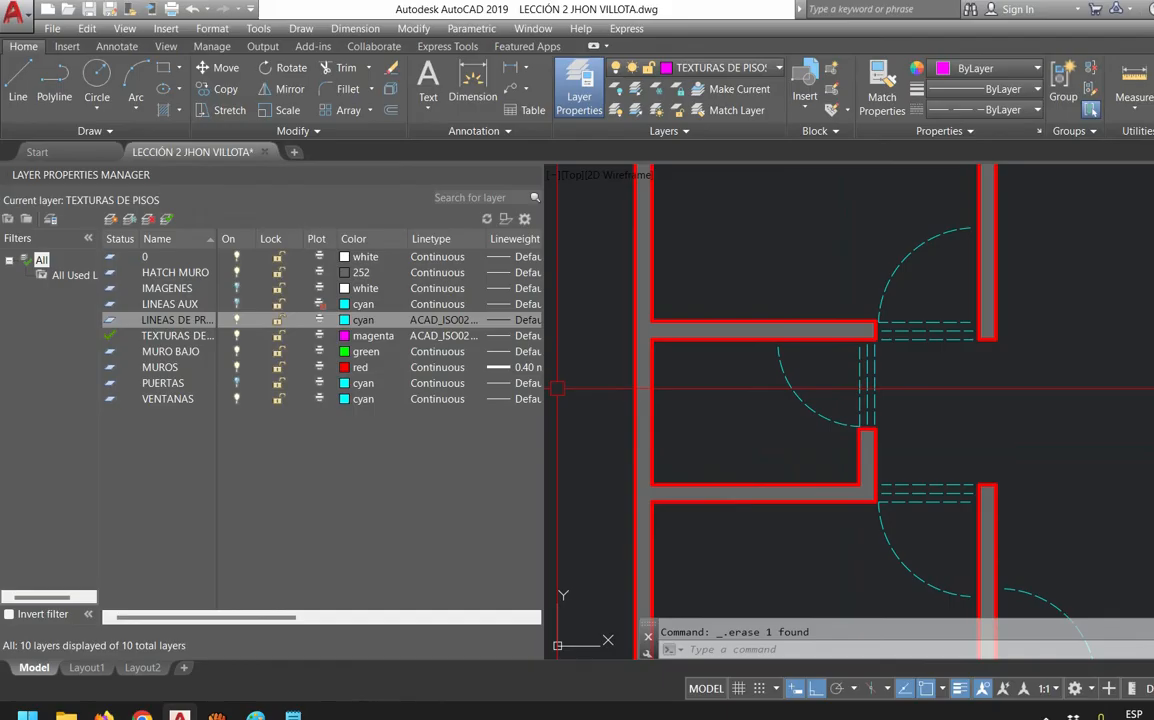
pyautogui.click(236, 320)
pyautogui.click(178, 336)
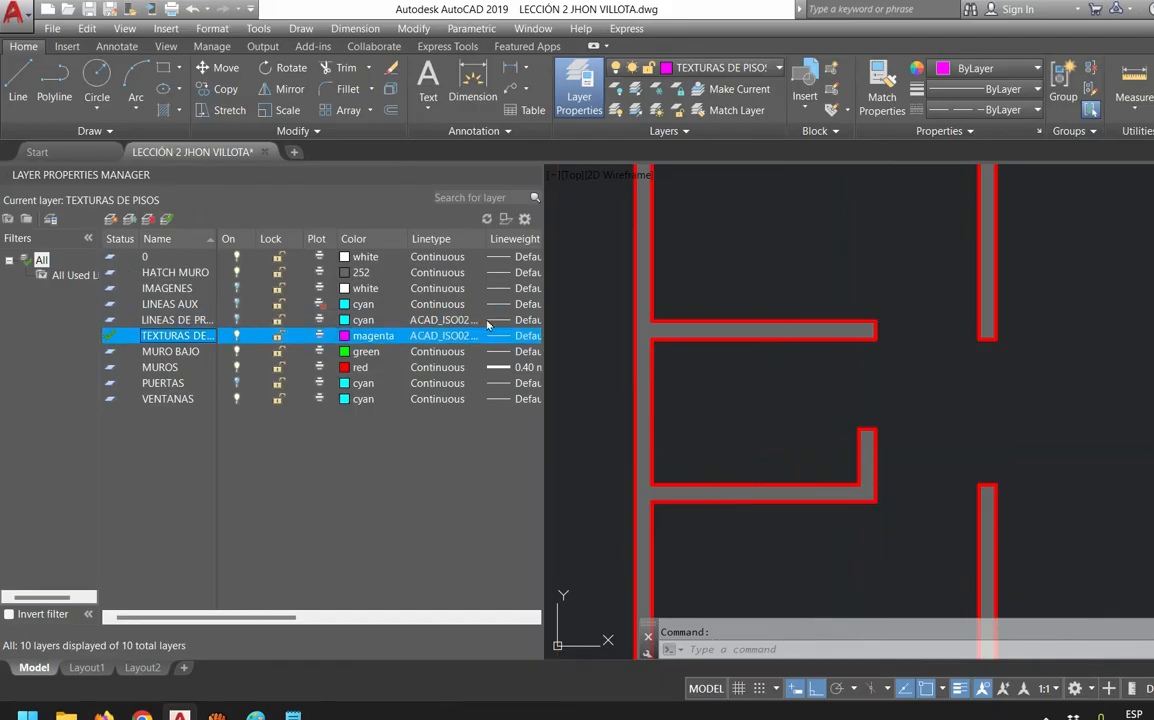
# Draw a rectangle covering the bathroom's interior between the inner wall corners on the TEXTURAS DE PISOS layer
pyautogui.click(734, 400)
pyautogui.press('Escape')
pyautogui.write('REC')
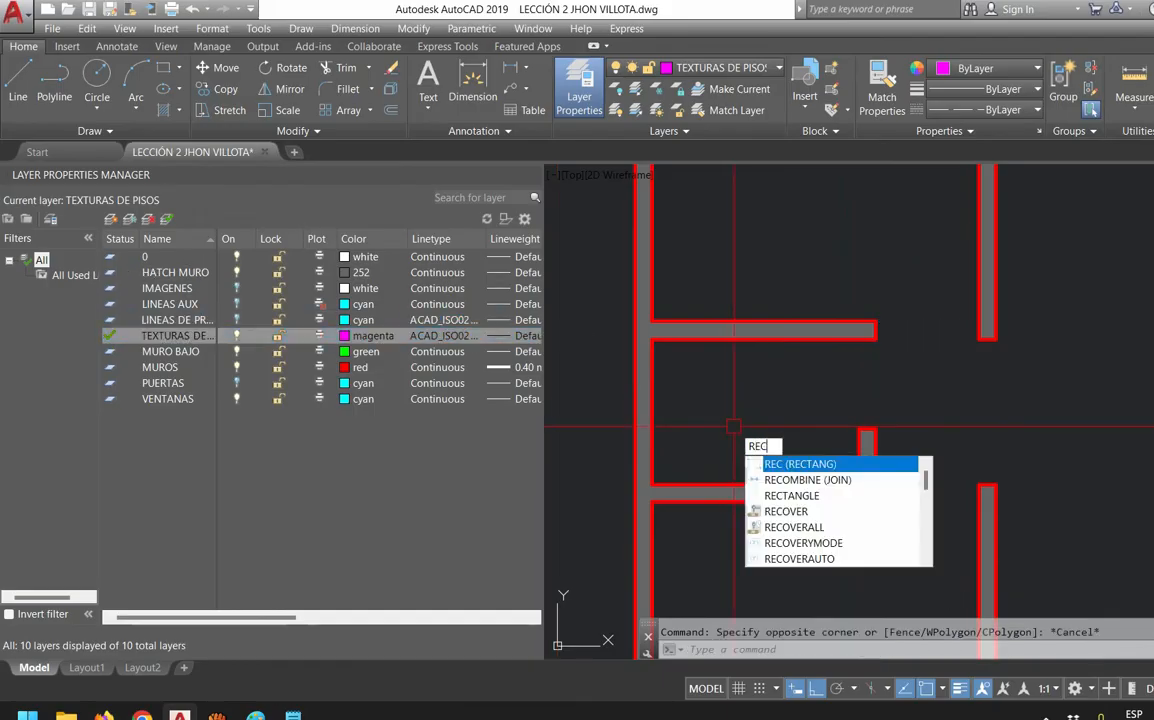
pyautogui.press('Return')
pyautogui.click(690, 425)
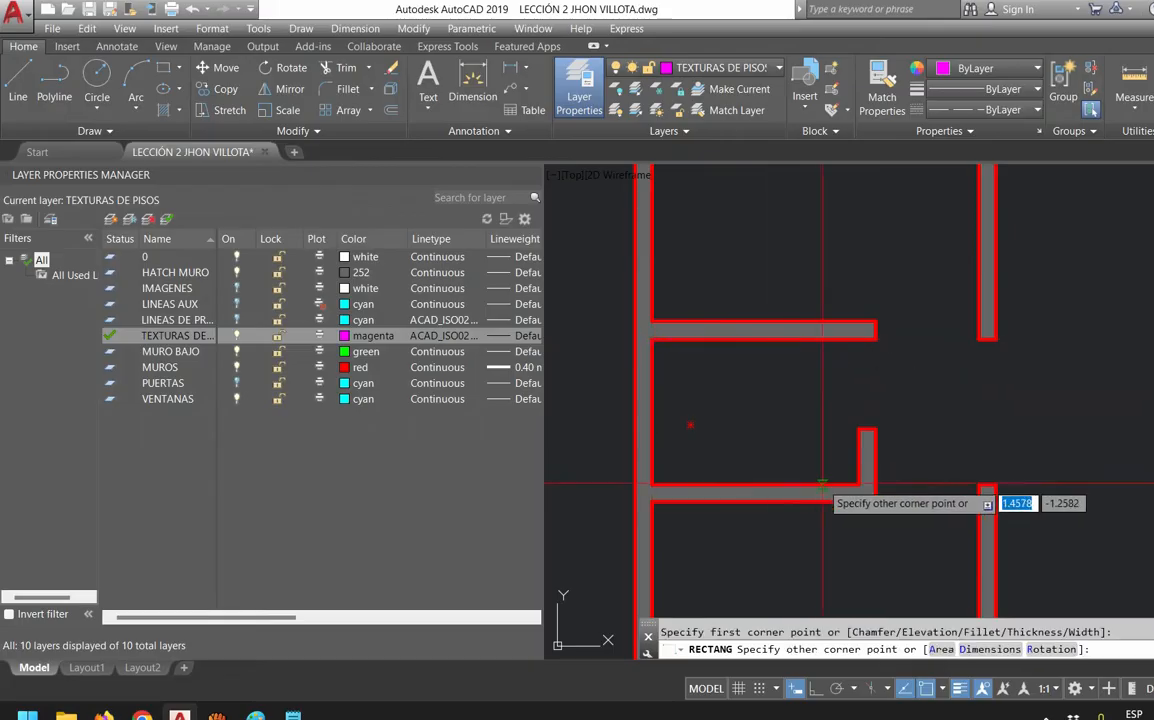
pyautogui.click(858, 484)
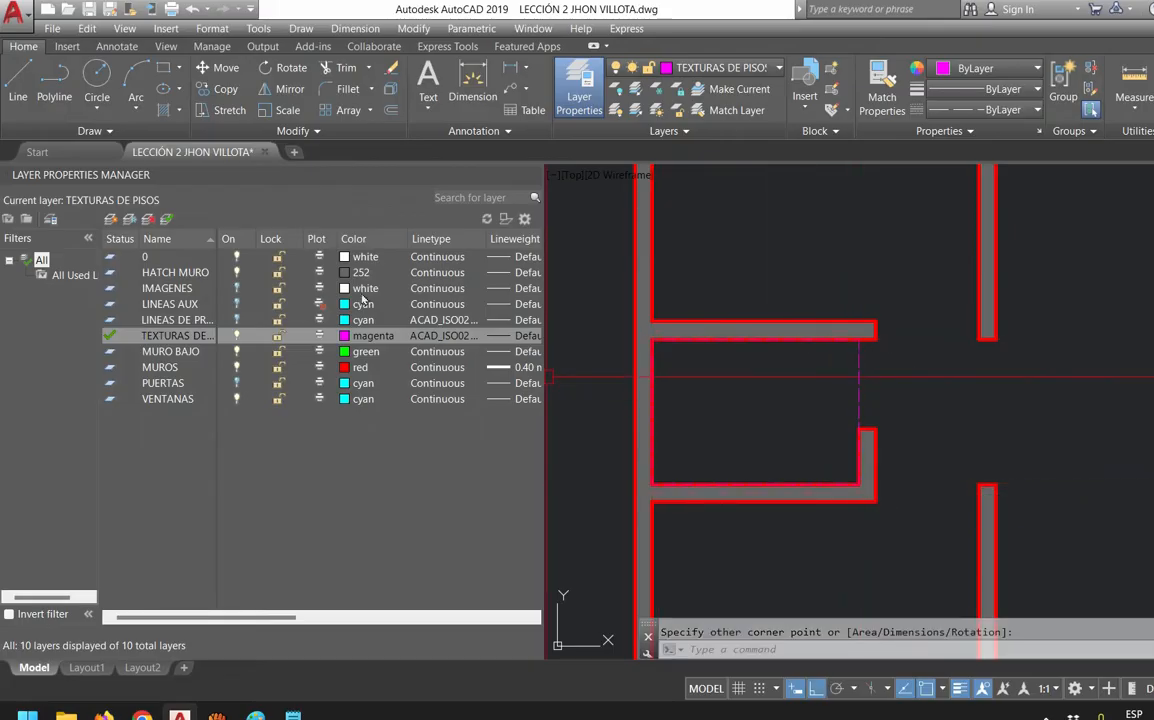
# Set the linetype of the TEXTURAS DE PISOS layer to Continuous
pyautogui.click(443, 335)
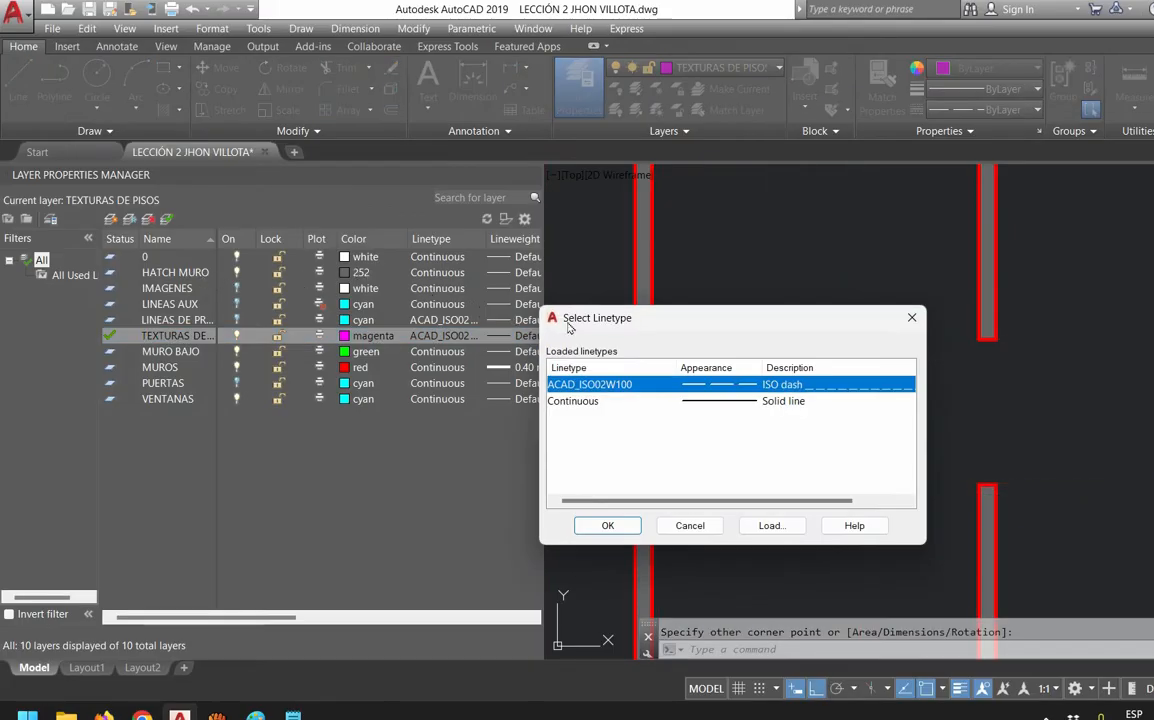
pyautogui.click(565, 401)
pyautogui.click(607, 526)
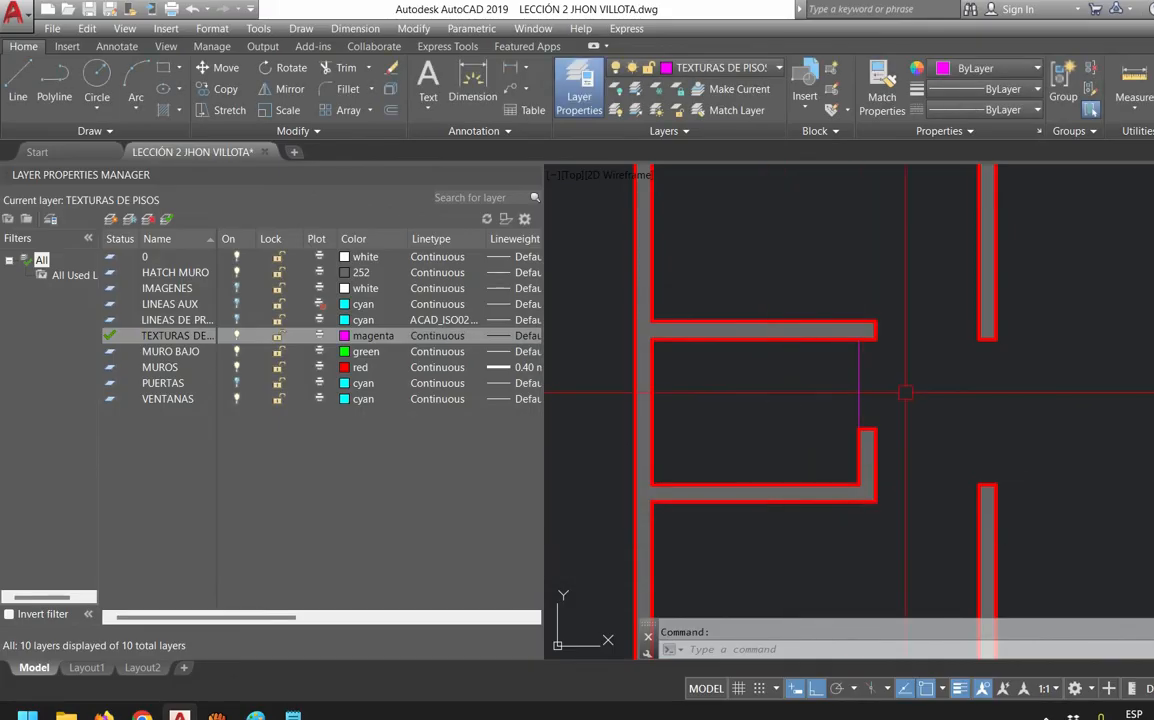
# Stretch the bathroom outline's upper-right vertex to the outer corner of the upper wall's end at the door opening
pyautogui.click(860, 390)
pyautogui.scroll(2, 885, 373)
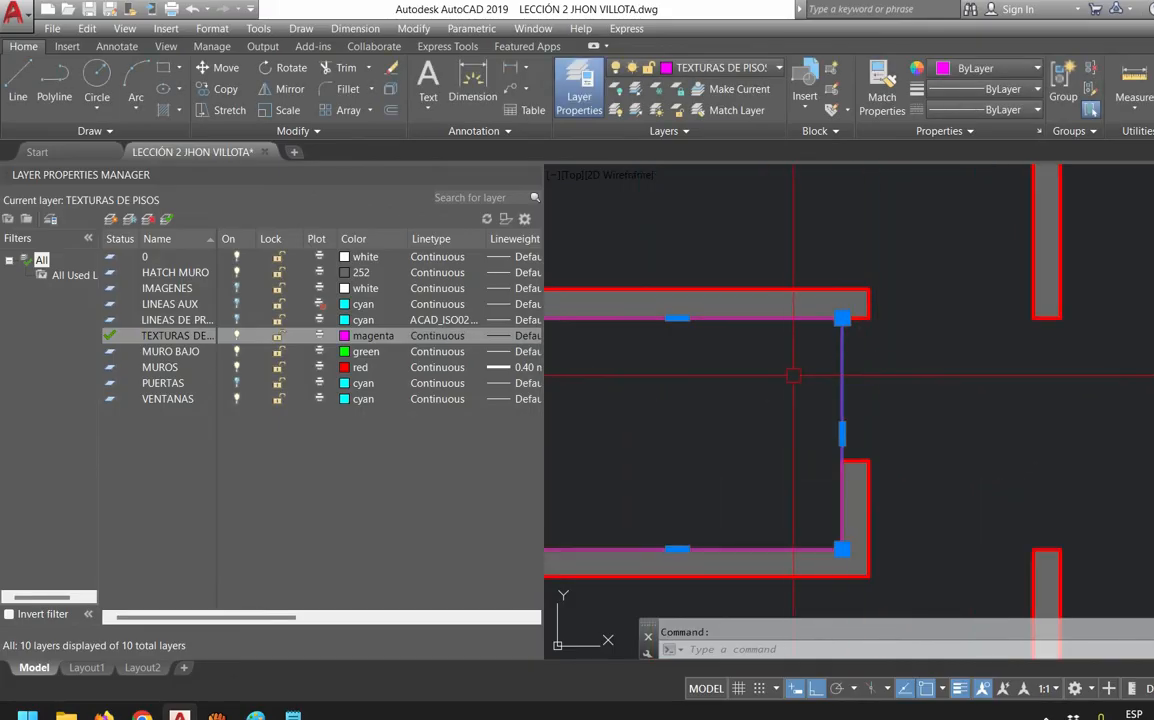
pyautogui.moveTo(794, 376); pyautogui.dragTo(913, 379, button='middle')
pyautogui.moveTo(1039, 331); pyautogui.dragTo(895, 328, button='middle')
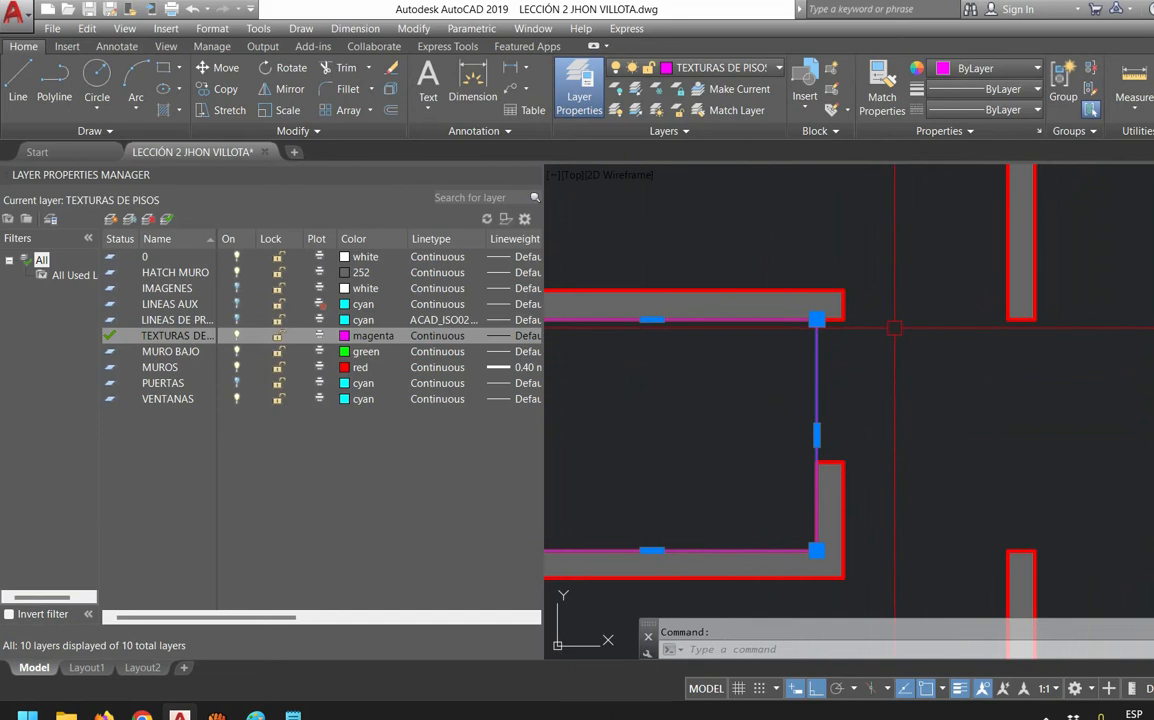
pyautogui.scroll(2, 894, 327)
pyautogui.click(768, 316)
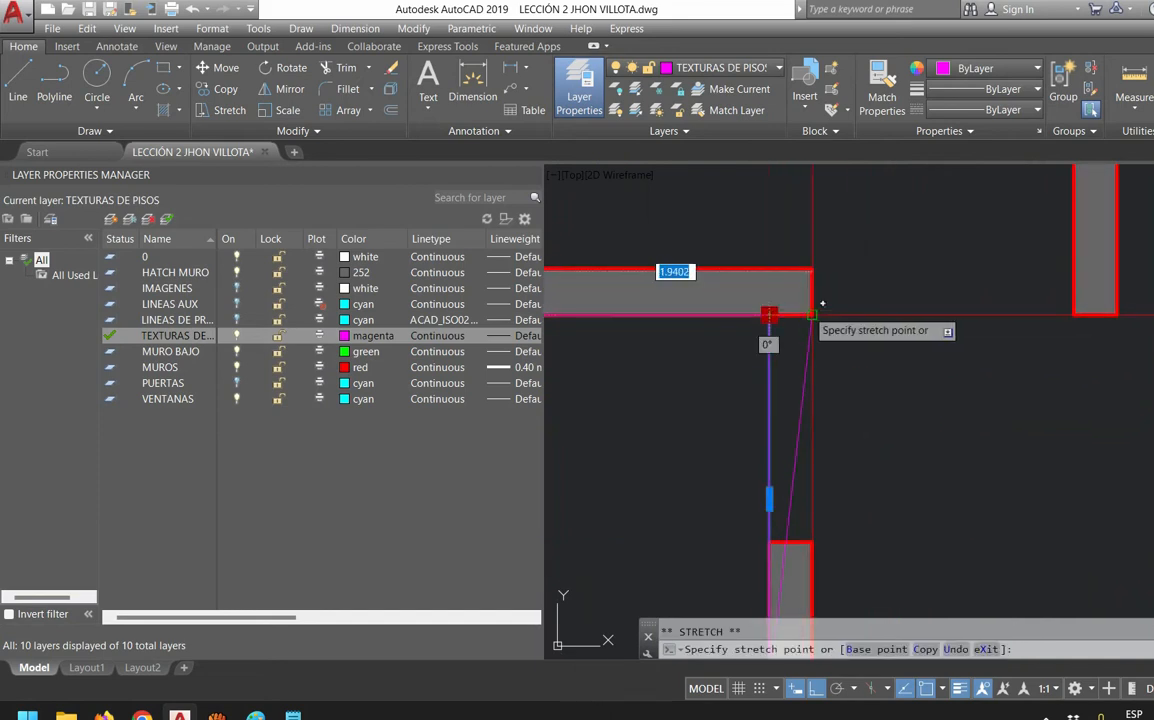
pyautogui.click(812, 315)
# Add two vertices to the bathroom outline at the top corners of the short door-side wall so it follows that wall
pyautogui.moveTo(822, 492); pyautogui.dragTo(834, 324, button='middle')
pyautogui.moveTo(802, 331)
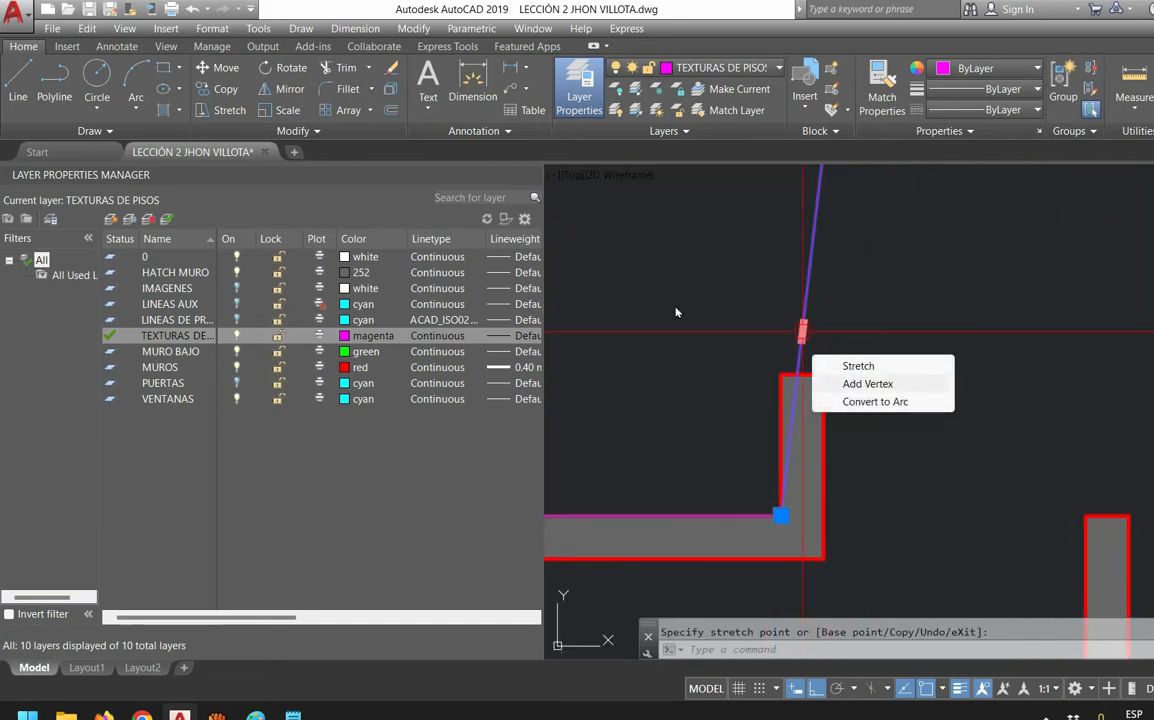
pyautogui.click(867, 383)
pyautogui.click(823, 374)
pyautogui.moveTo(802, 444)
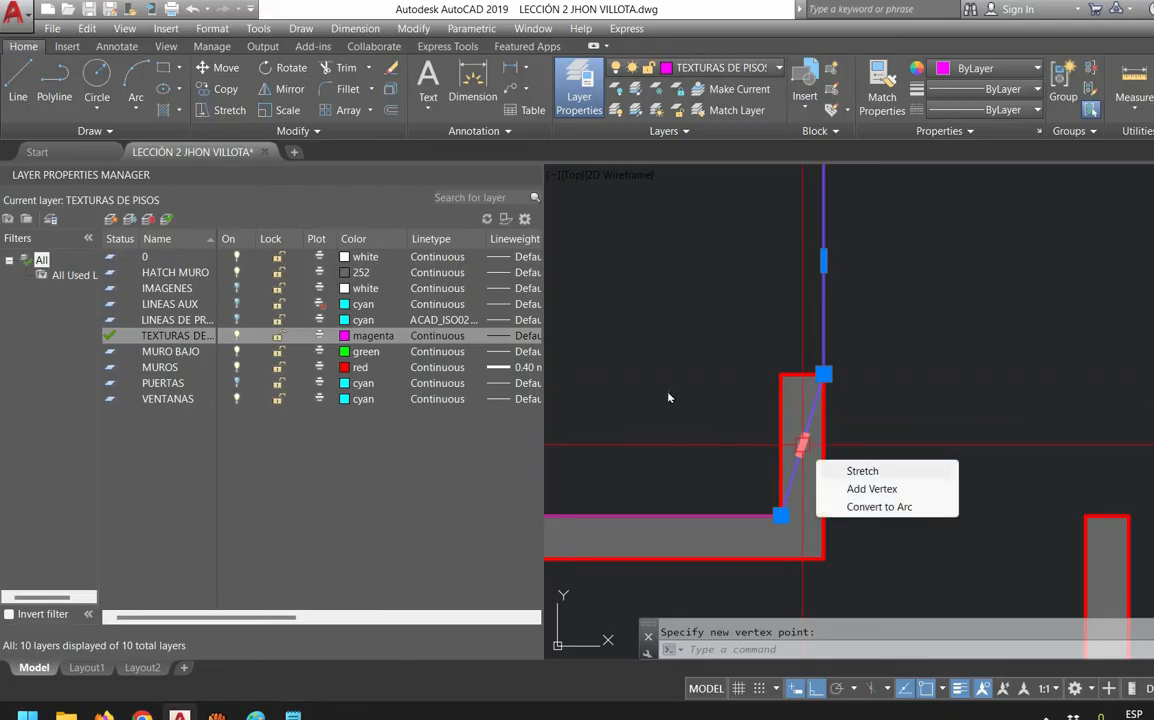
pyautogui.click(862, 488)
pyautogui.click(780, 374)
pyautogui.scroll(-3, 876, 381)
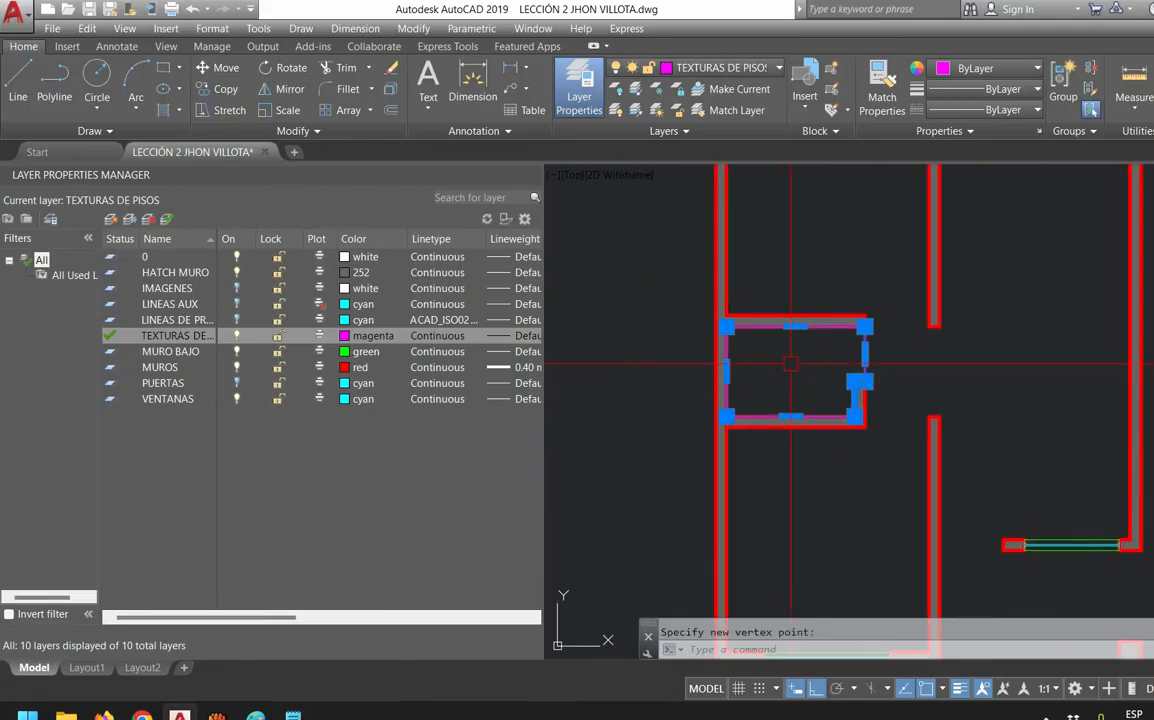
pyautogui.scroll(2, 791, 364)
pyautogui.press('Escape')
pyautogui.moveTo(776, 374); pyautogui.dragTo(796, 386, button='middle')
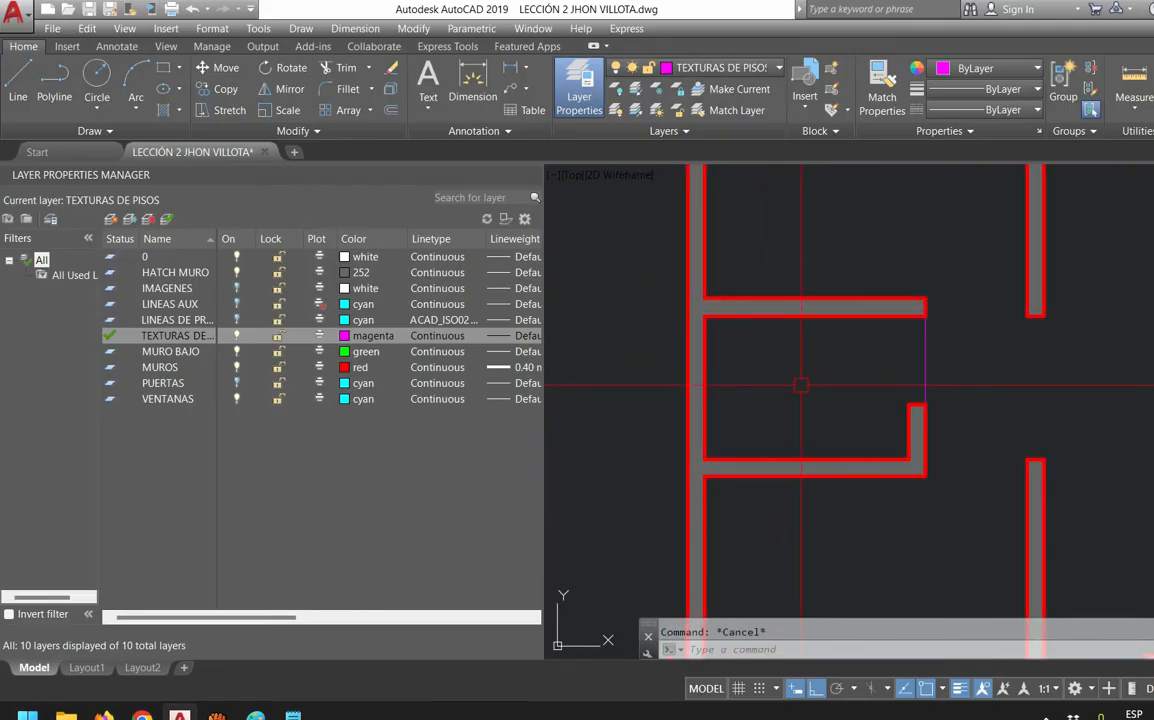
# Hatch the bathroom's floor outline with the ANSI37 pattern
pyautogui.write('h')
pyautogui.press('Return')
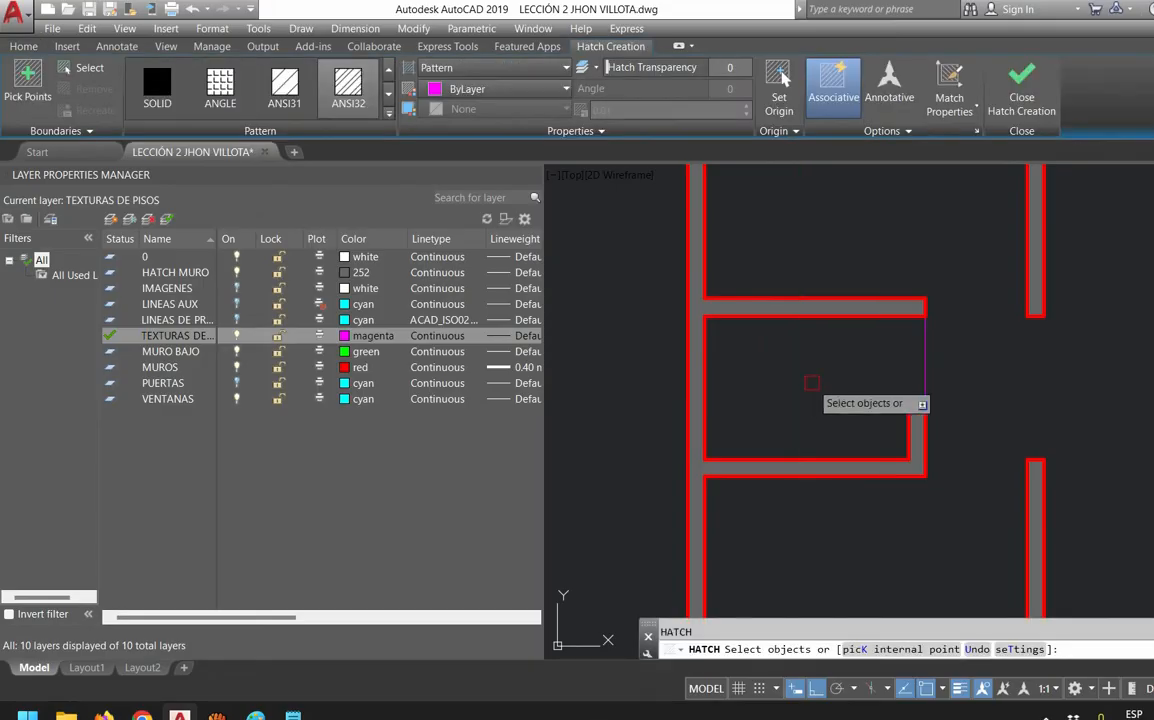
pyautogui.click(389, 112)
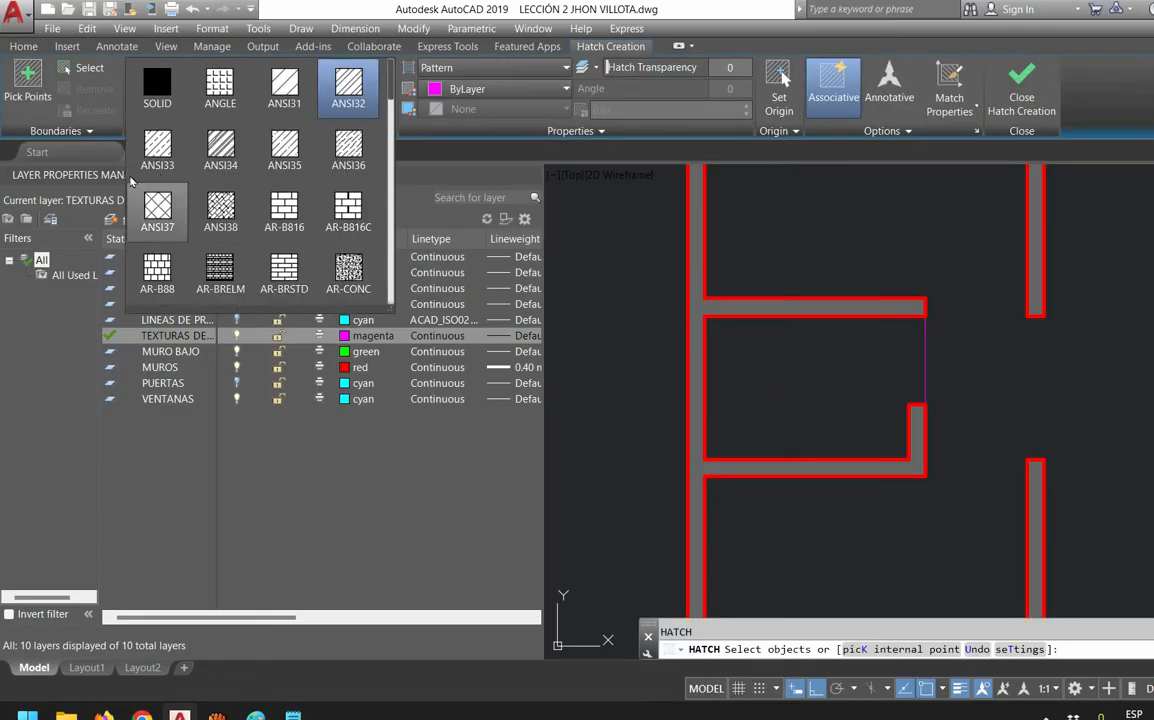
pyautogui.click(925, 360)
pyautogui.press('Escape')
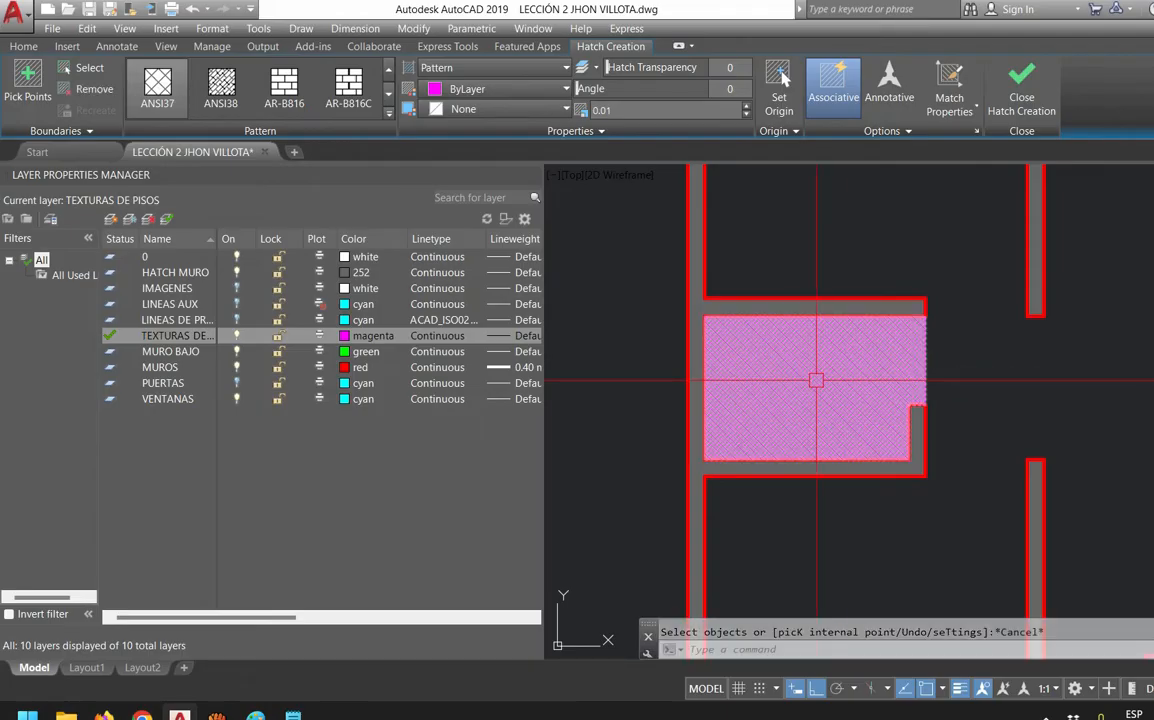
# Change the bathroom hatch's type from a predefined pattern to User defined
pyautogui.click(817, 381)
pyautogui.scroll(2, 853, 412)
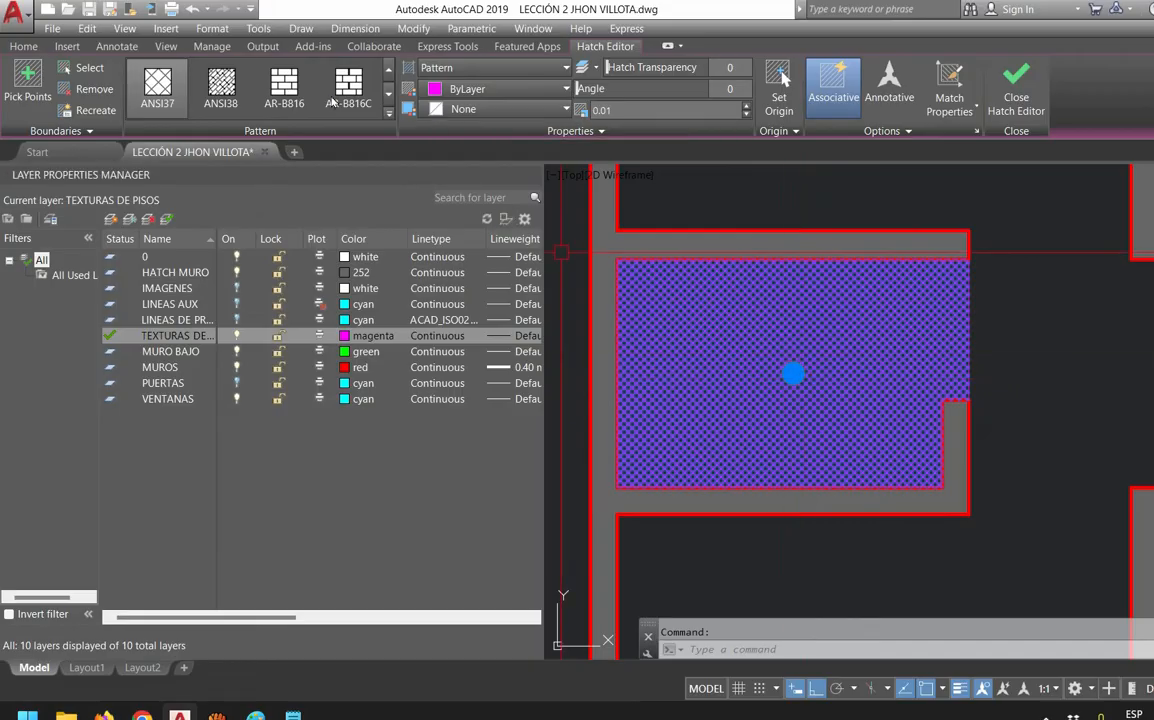
pyautogui.click(389, 113)
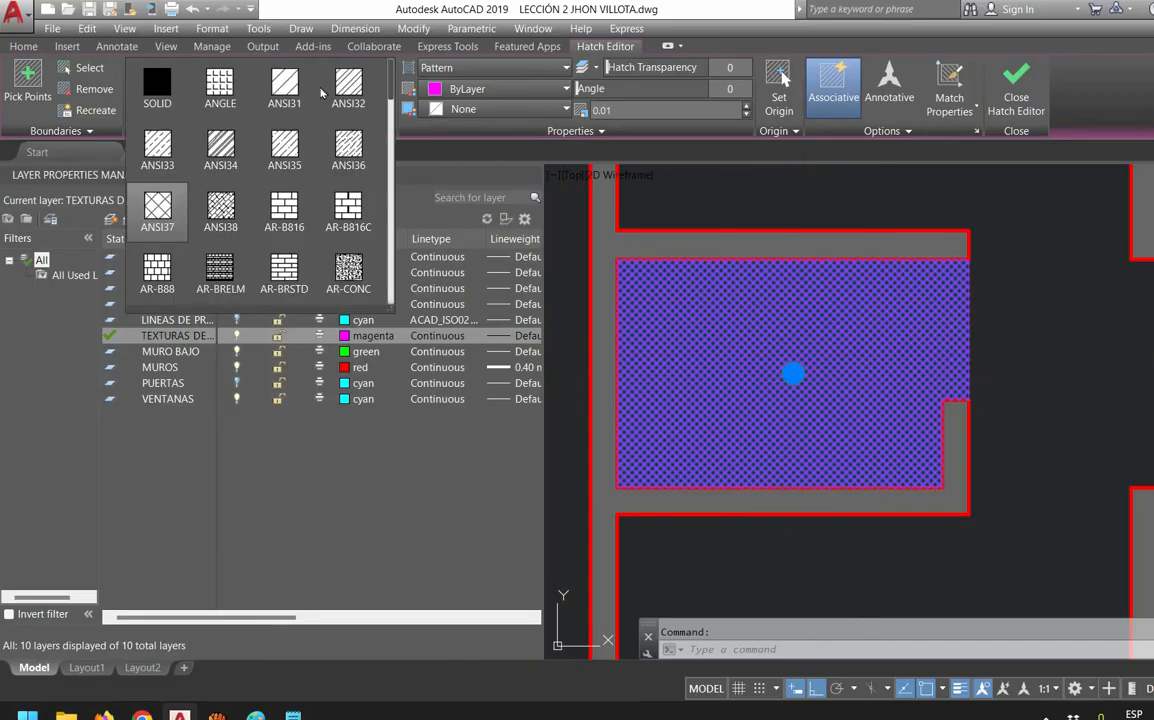
pyautogui.scroll(-10, 310, 200)
pyautogui.scroll(10, 307, 240)
pyautogui.click(424, 66)
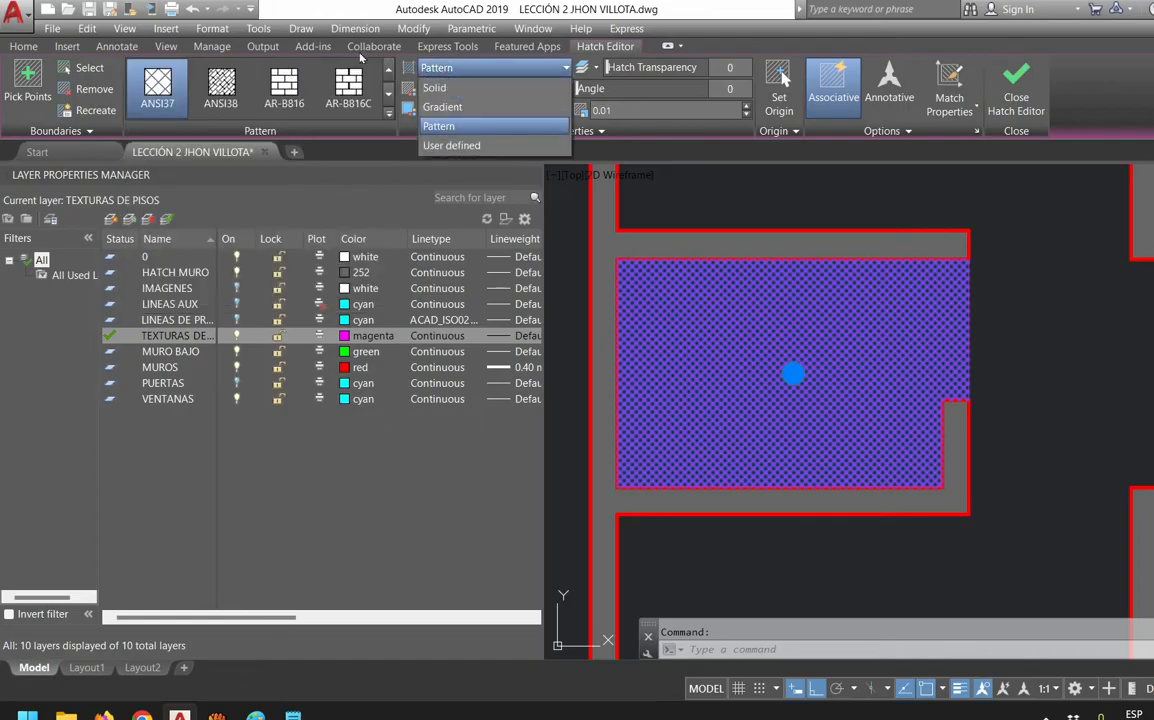
pyautogui.click(440, 145)
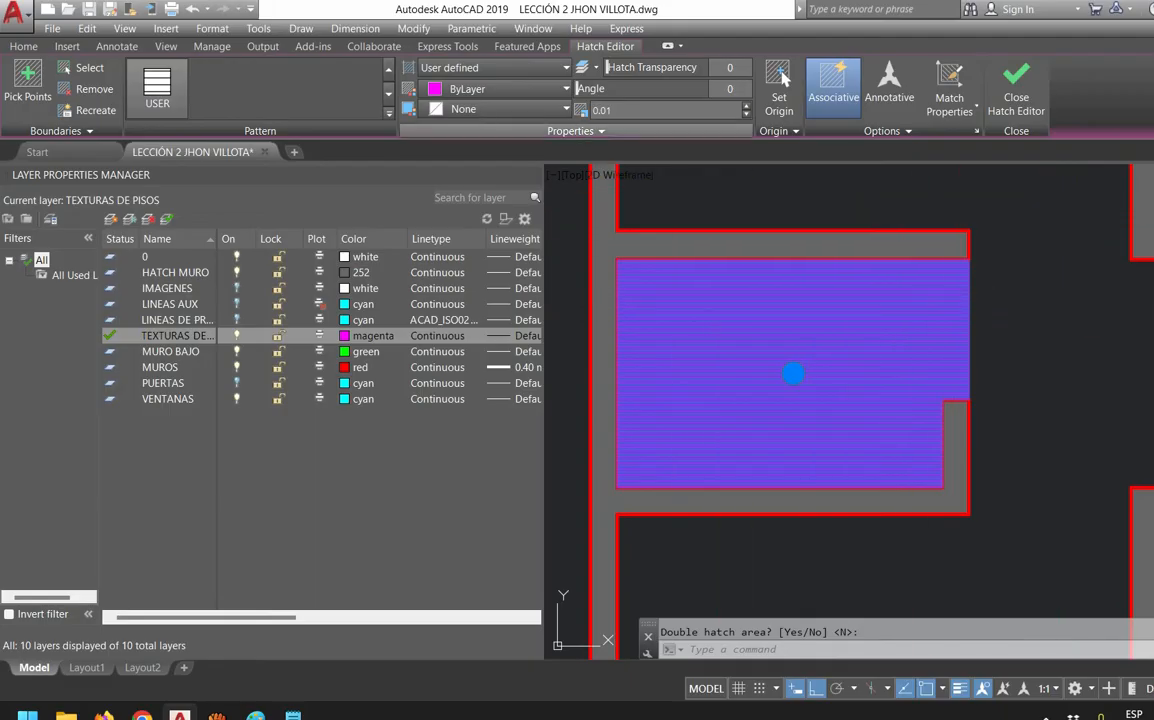
# Turn on the Double option for the bathroom hatch so its lines cross into a grid
pyautogui.click(460, 129)
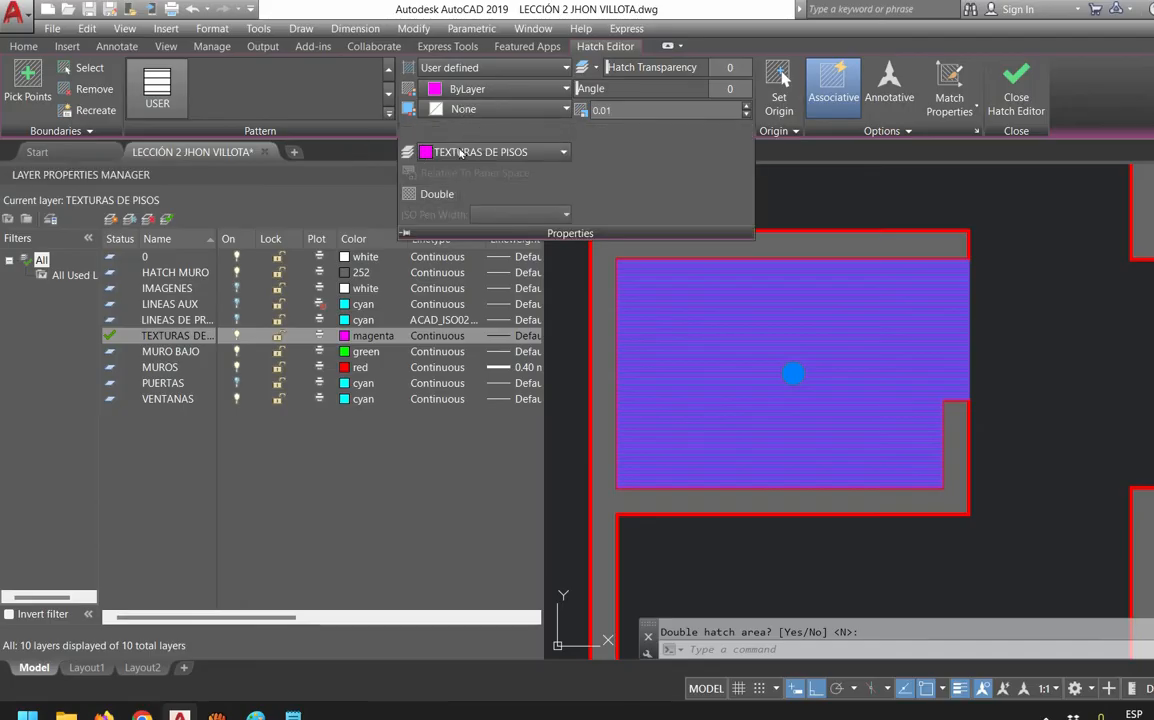
pyautogui.scroll(5, 797, 363)
pyautogui.scroll(2, 756, 386)
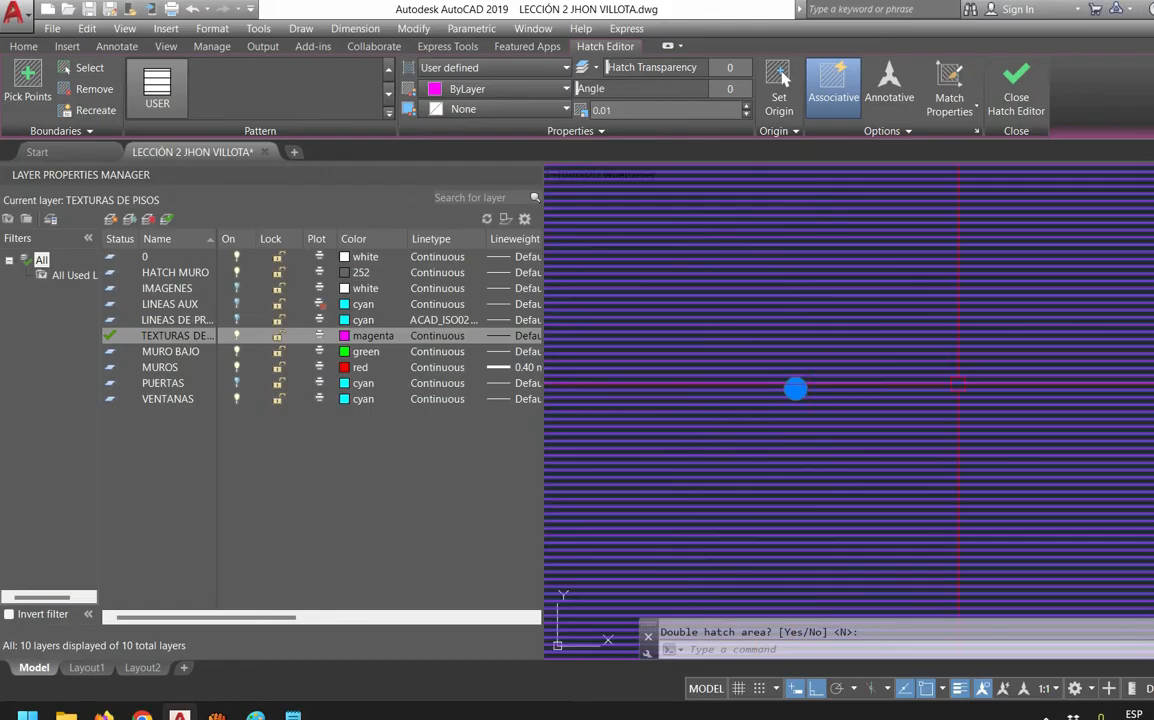
pyautogui.scroll(-1, 824, 410)
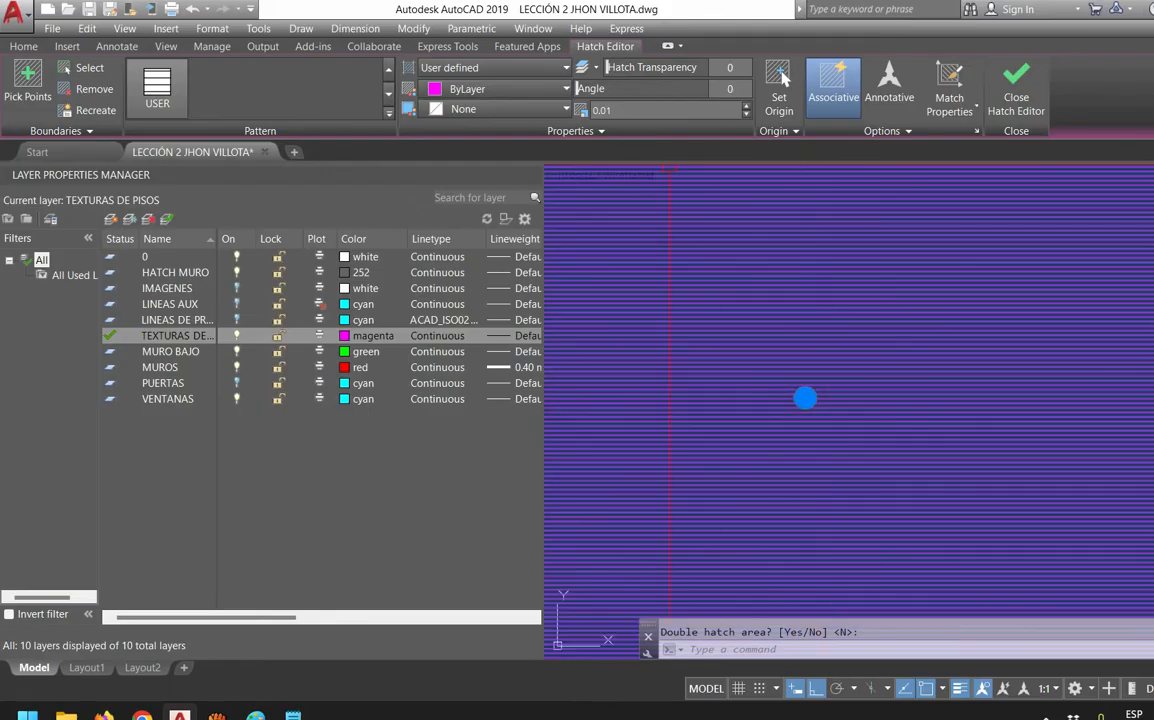
pyautogui.click(530, 131)
pyautogui.click(430, 193)
# Set the bathroom hatch's line spacing to 1
pyautogui.scroll(1, 813, 448)
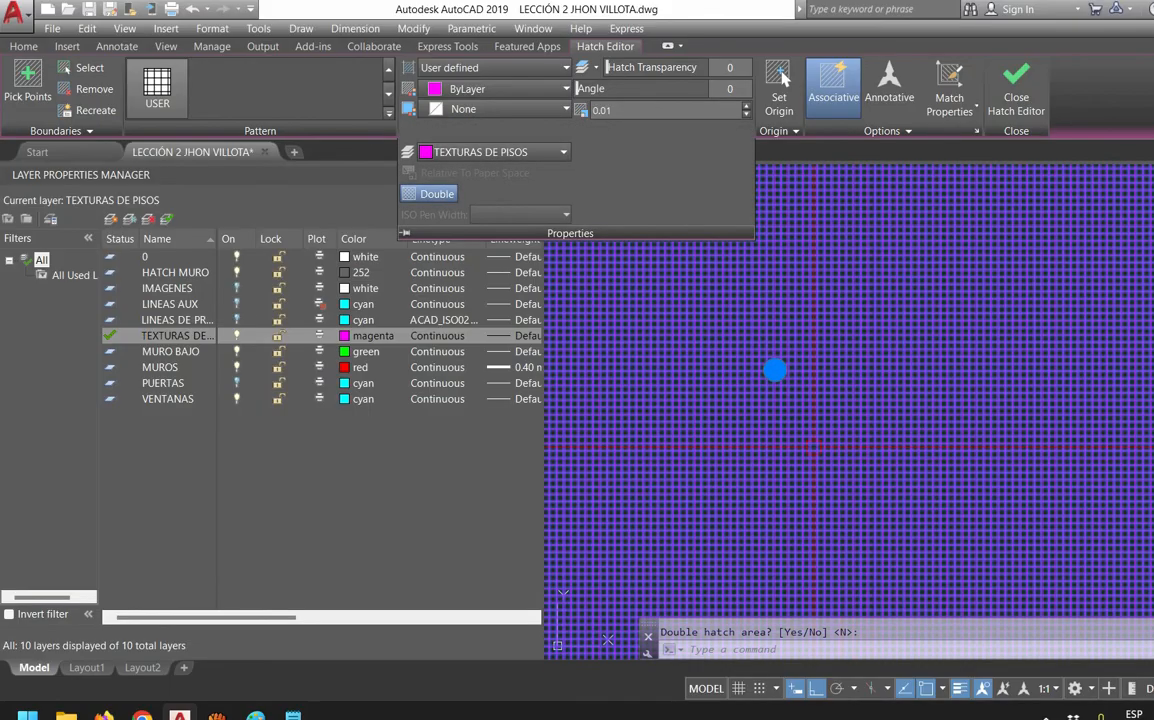
pyautogui.scroll(5, 812, 403)
pyautogui.scroll(-8, 762, 366)
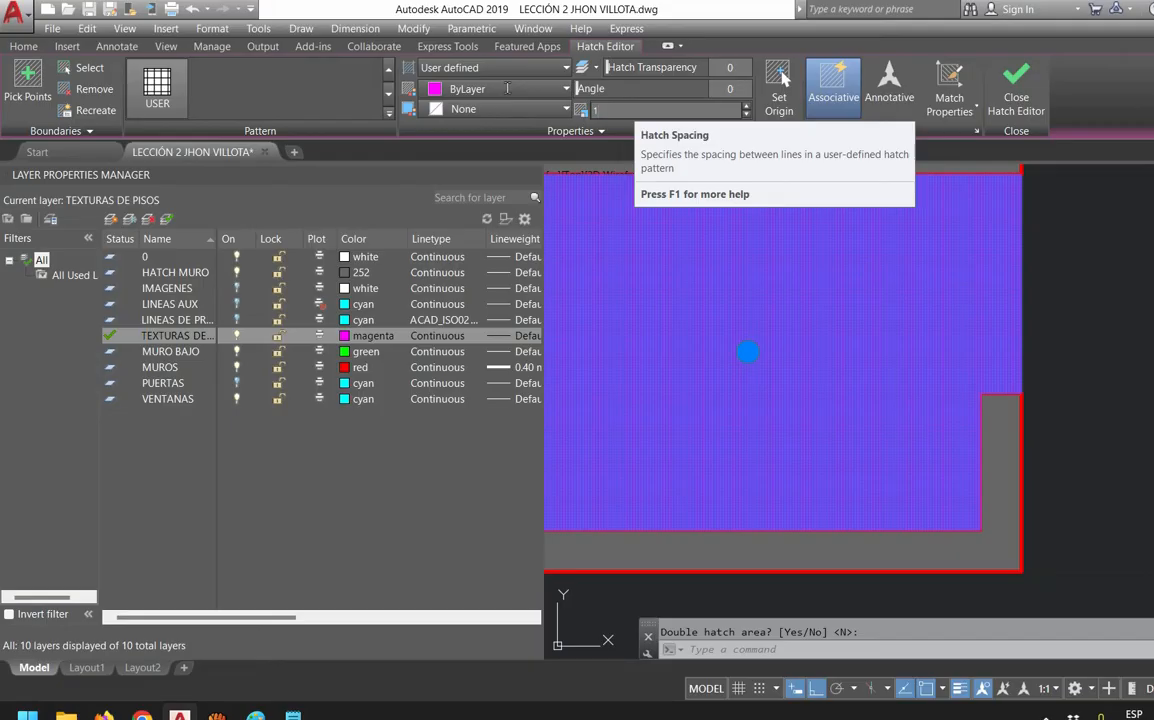
pyautogui.press('Return')
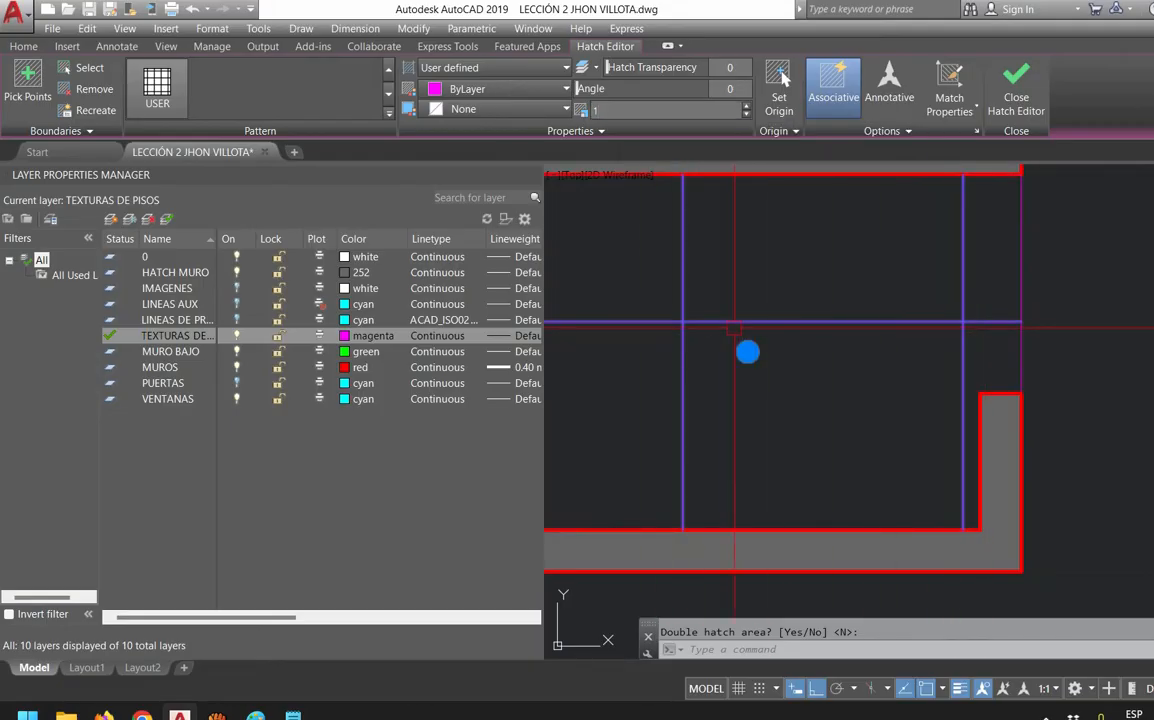
pyautogui.press('Escape')
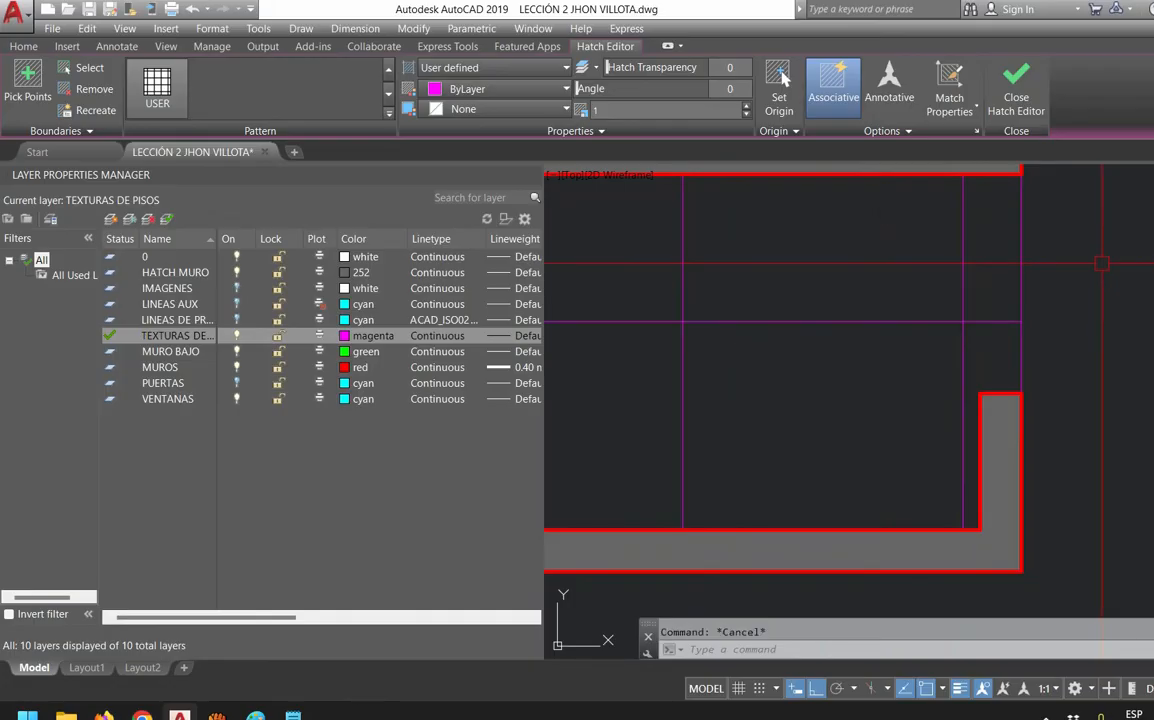
# Measure the distance between the bathroom hatch's vertical lines
pyautogui.write('DIST')
pyautogui.press('Return')
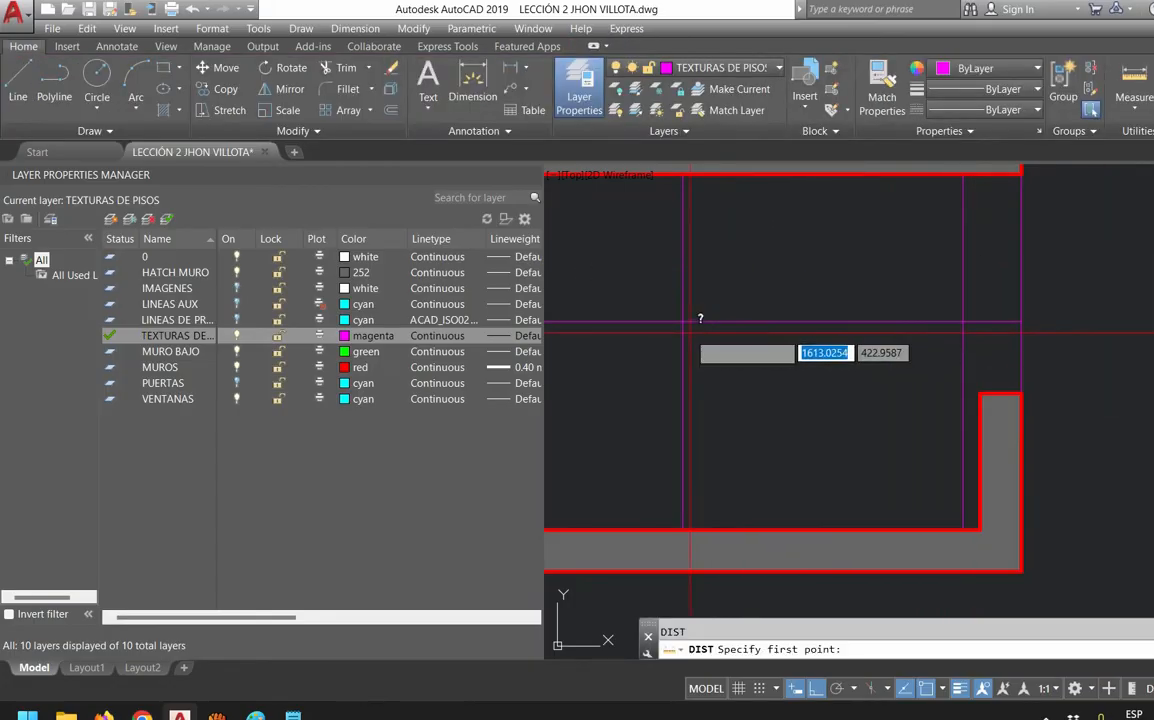
pyautogui.click(683, 321)
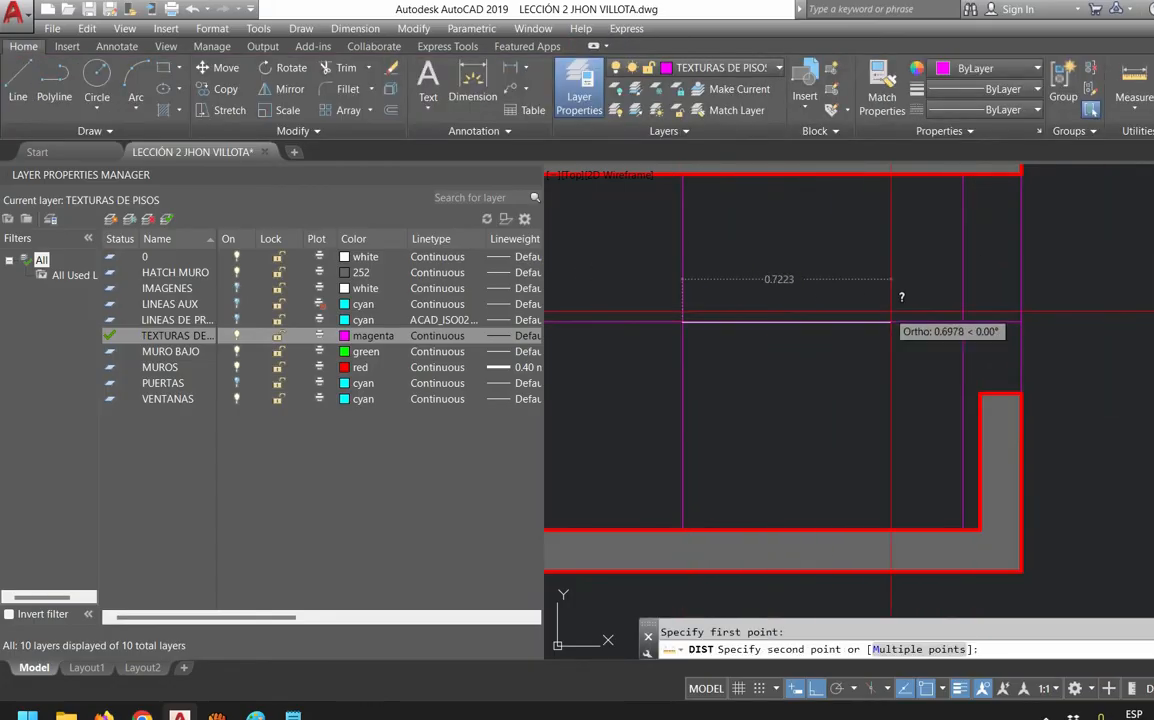
pyautogui.press('Escape')
# Set the bathroom hatch's line spacing to 0.1
pyautogui.click(947, 312)
pyautogui.click(908, 289)
pyautogui.moveTo(626, 110); pyautogui.dragTo(498, 91)
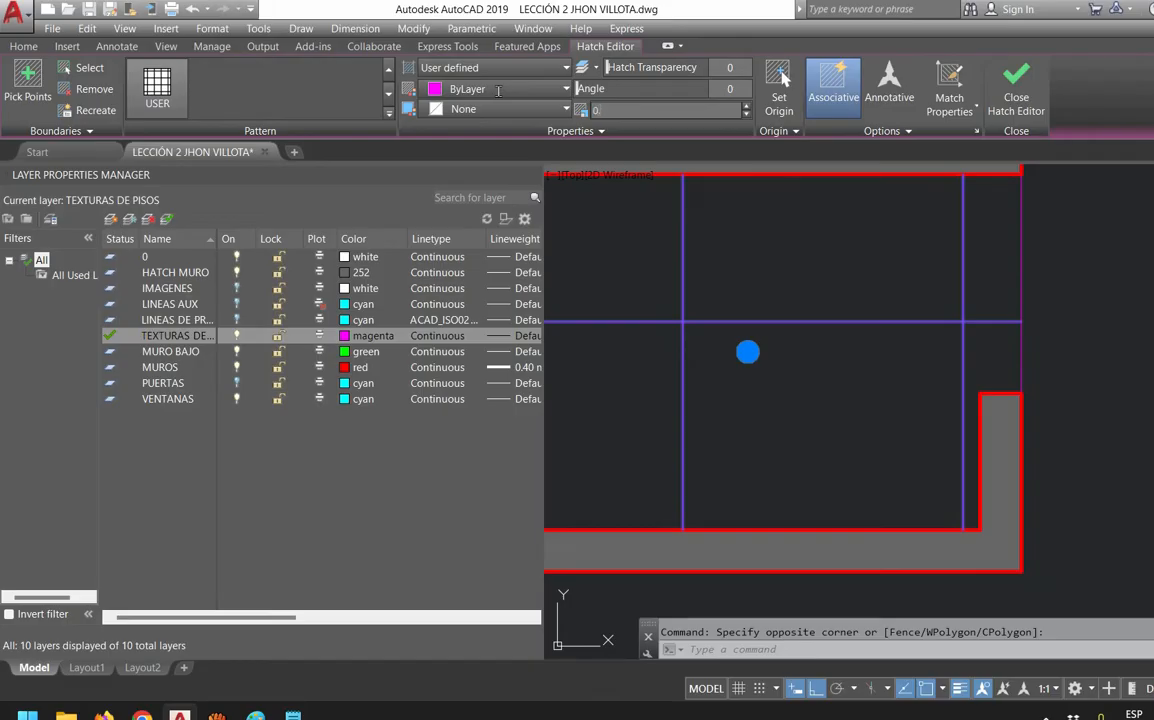
pyautogui.press('Return')
pyautogui.scroll(-4, 904, 432)
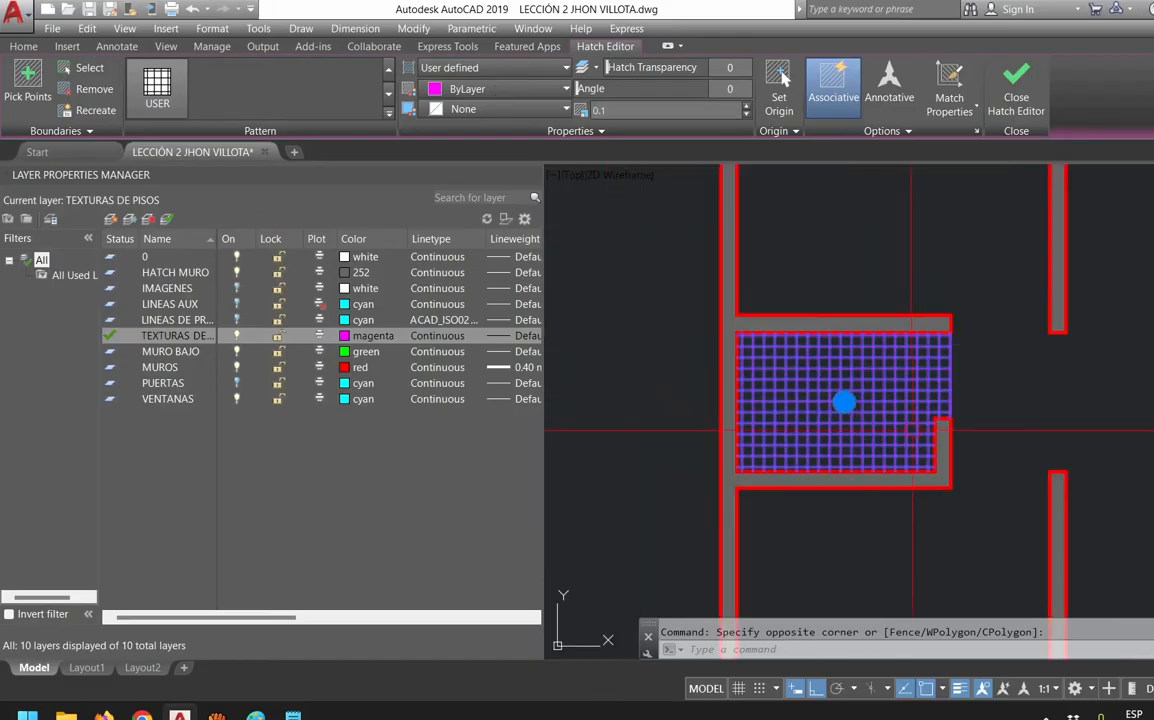
pyautogui.scroll(2, 801, 392)
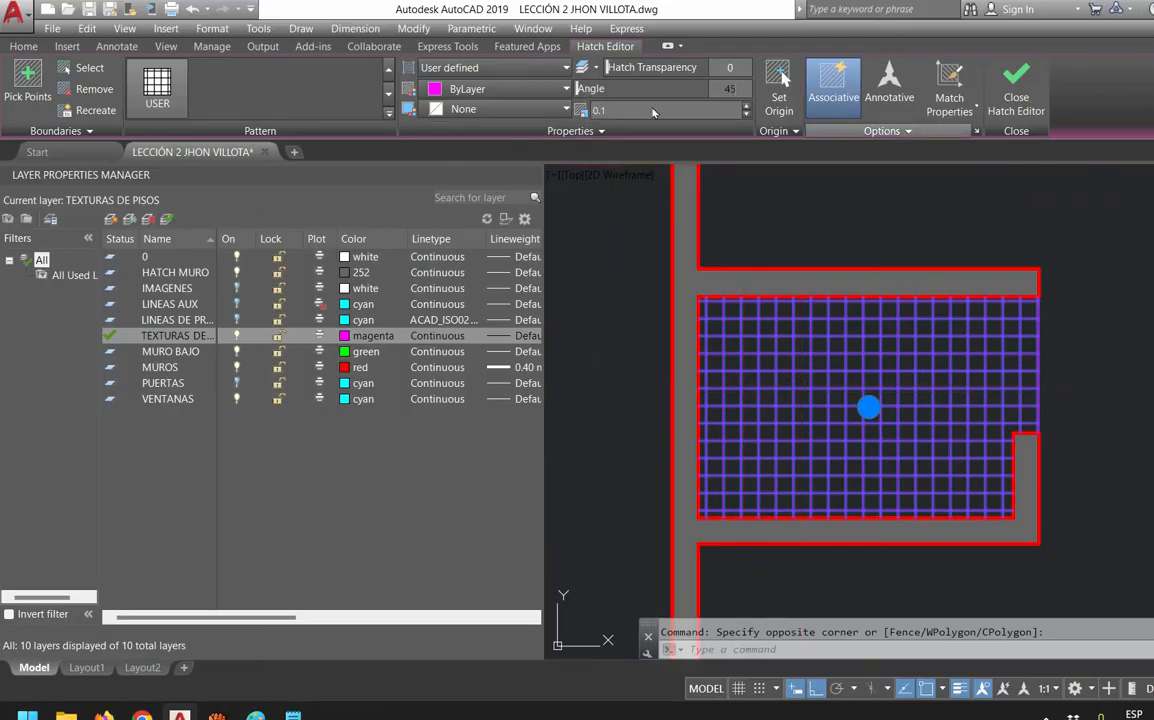
# Rotate the bathroom hatch to an angle of 45 and pick a new hatch origin inside the room
pyautogui.write('45')
pyautogui.press('Return')
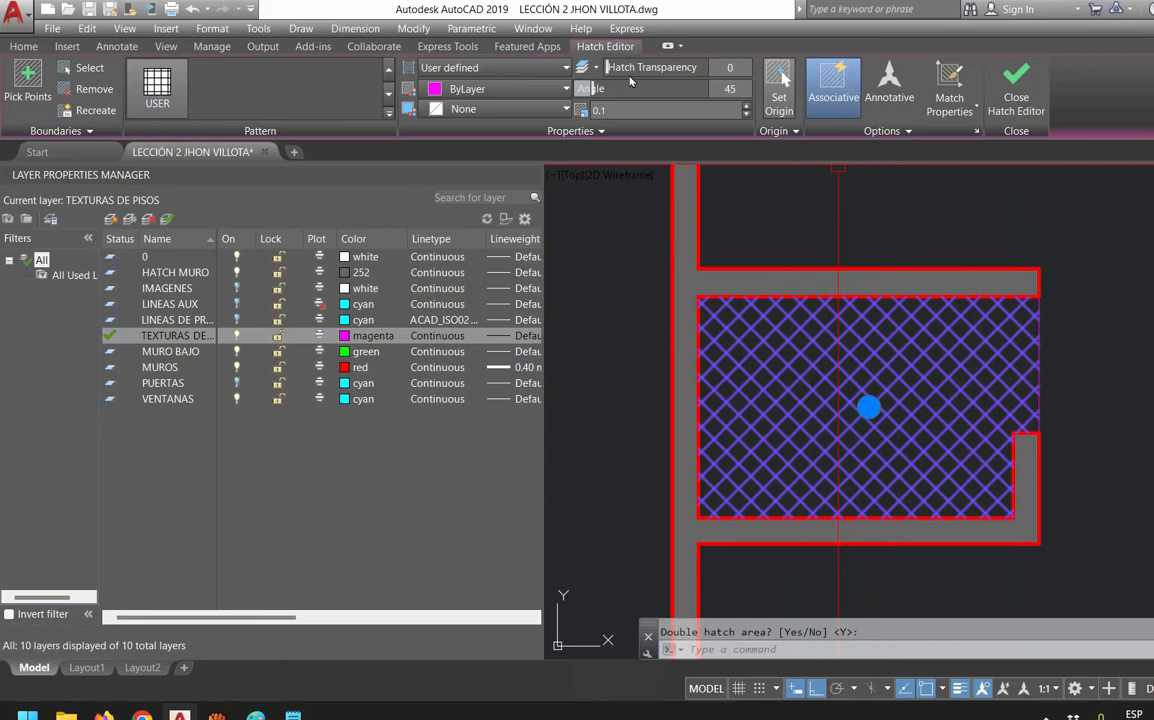
pyautogui.click(785, 79)
pyautogui.click(747, 349)
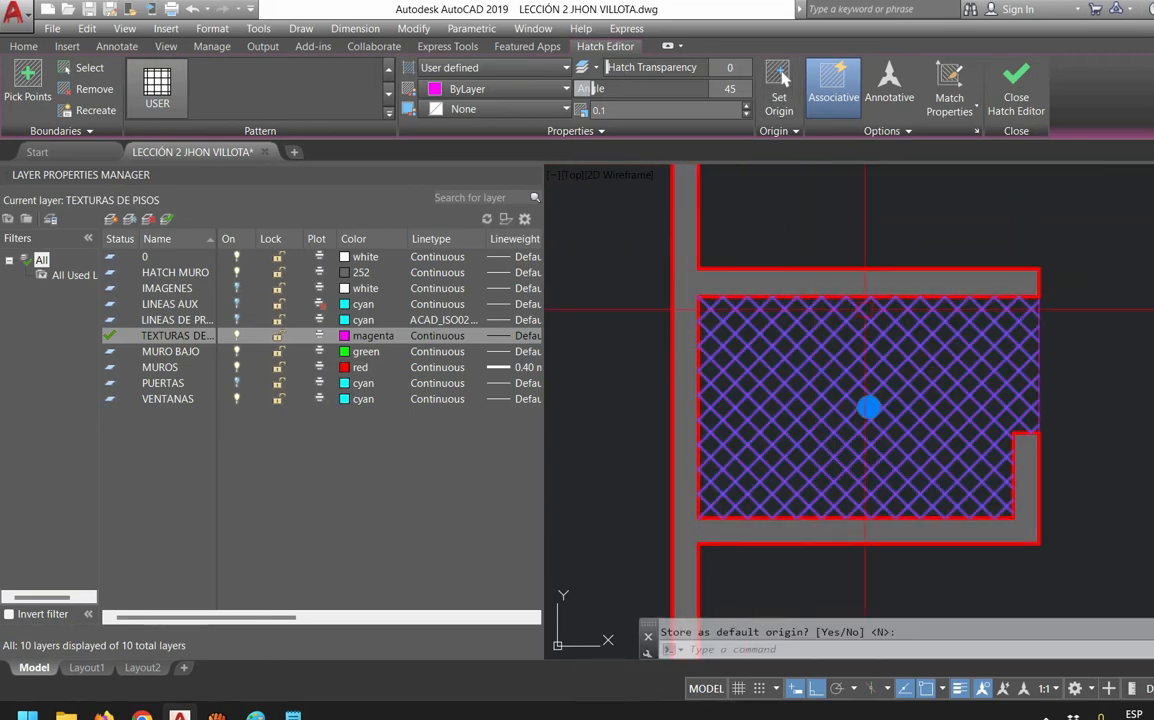
pyautogui.press('Escape')
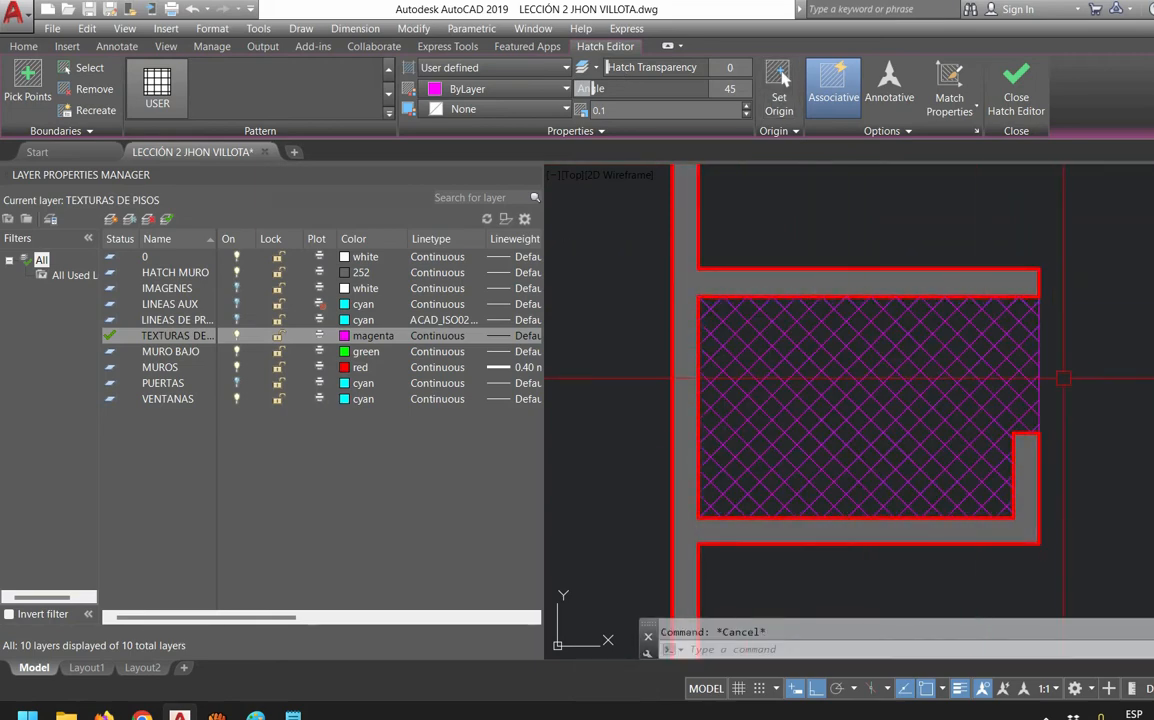
# Send the bathroom's floor texture to the back of the draw order
pyautogui.click(1108, 392)
pyautogui.write('DR')
pyautogui.press('Return')
pyautogui.write('B')
pyautogui.press('Return')
pyautogui.scroll(-2, 1109, 394)
pyautogui.moveTo(1100, 394); pyautogui.dragTo(982, 413, button='middle')
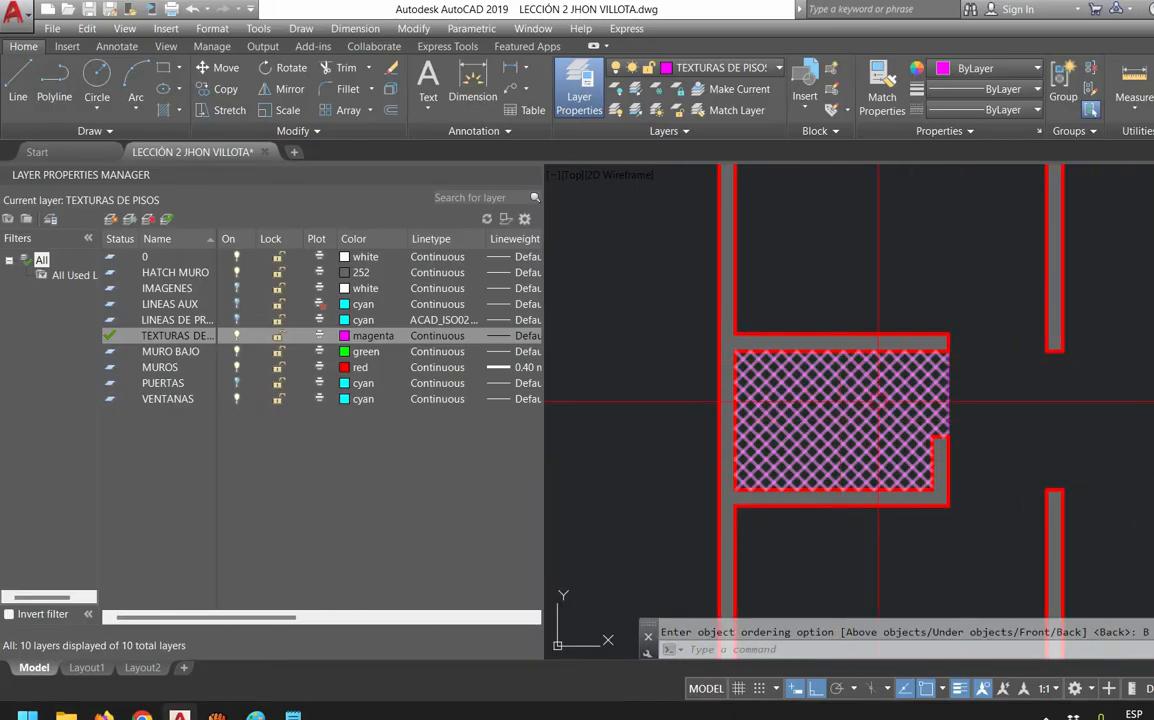
pyautogui.scroll(6, 908, 389)
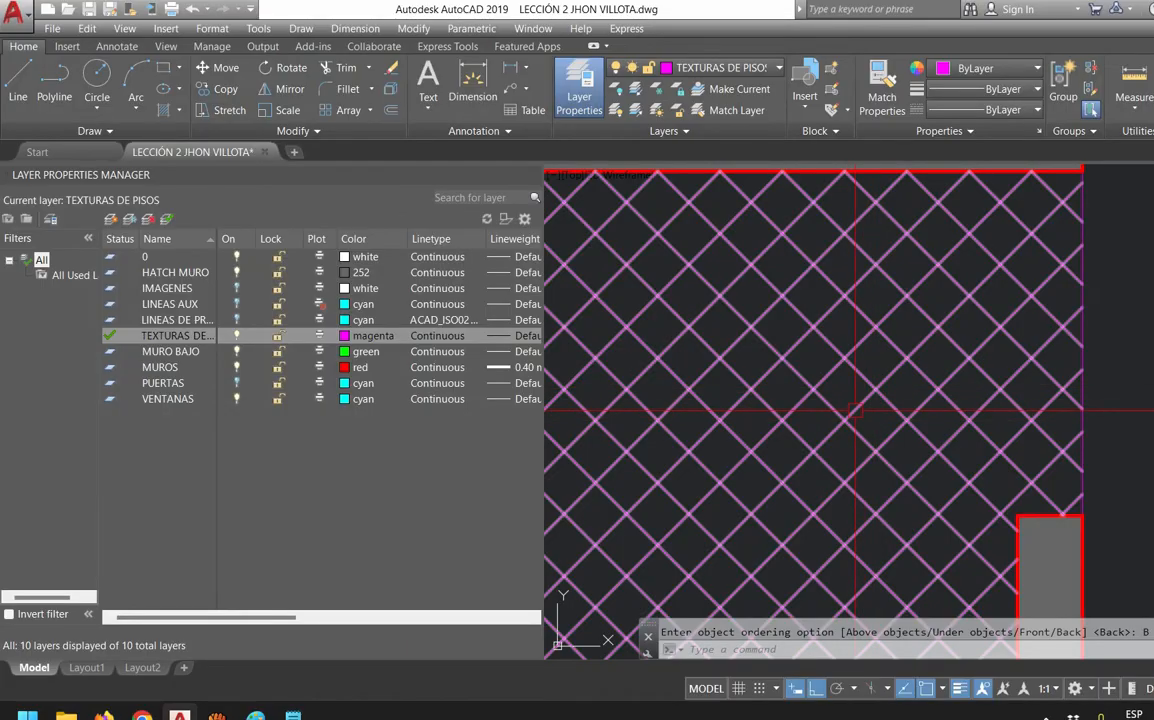
pyautogui.scroll(-6, 982, 446)
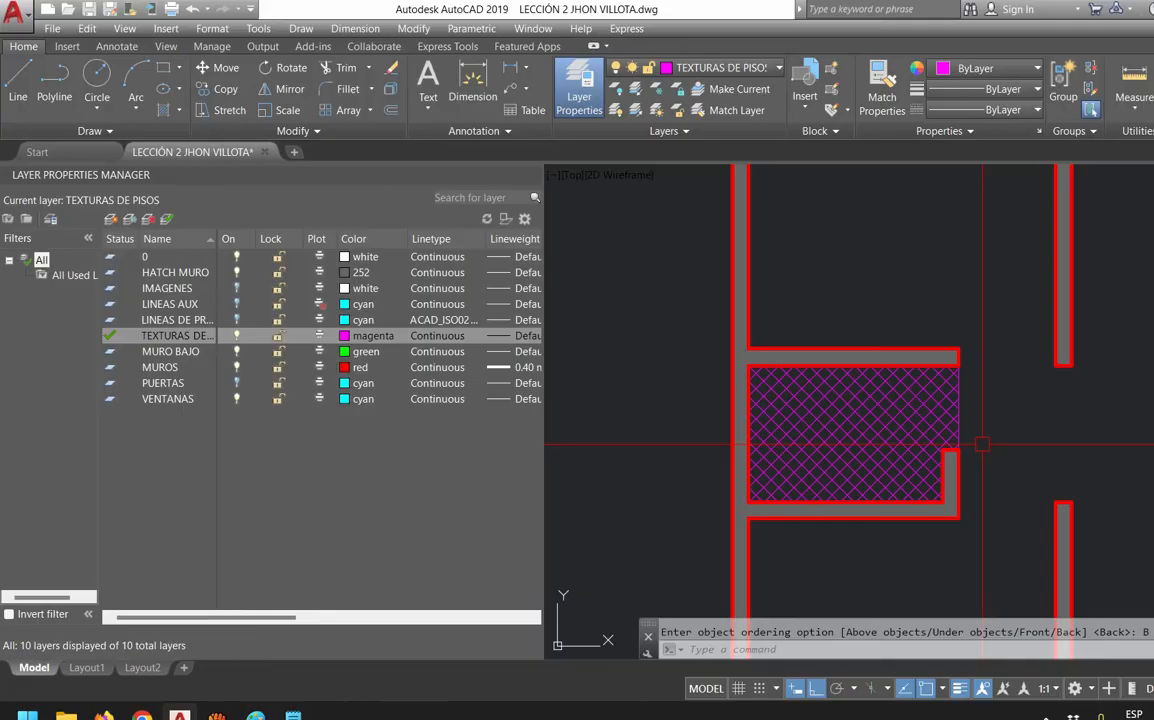
# Draw a rectangle from the upper bedroom's upper-left inner corner to the end of the bathroom's upper wall
pyautogui.scroll(-2, 984, 440)
pyautogui.scroll(2, 967, 335)
pyautogui.moveTo(953, 329)
pyautogui.mouseDown(button='middle')
pyautogui.moveTo(902, 348)
pyautogui.moveTo(806, 354)
pyautogui.moveTo(871, 459)
pyautogui.moveTo(857, 415)
pyautogui.mouseUp(button='middle')
pyautogui.write('REC')
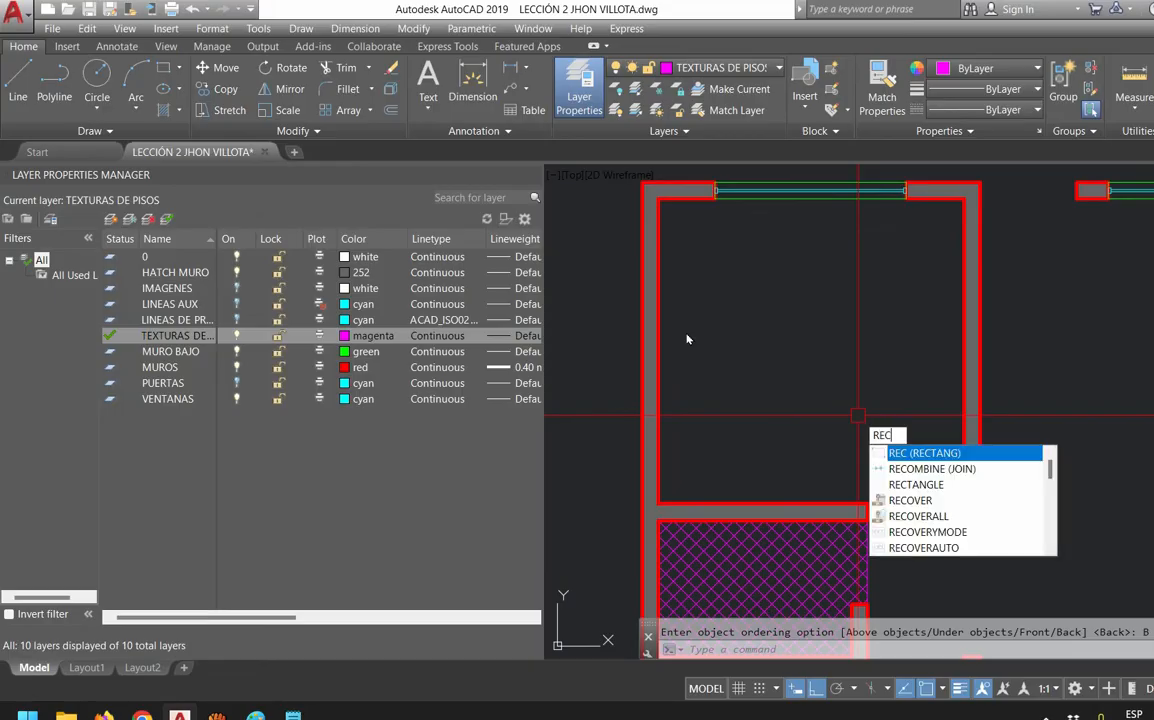
pyautogui.press('Return')
pyautogui.click(659, 200)
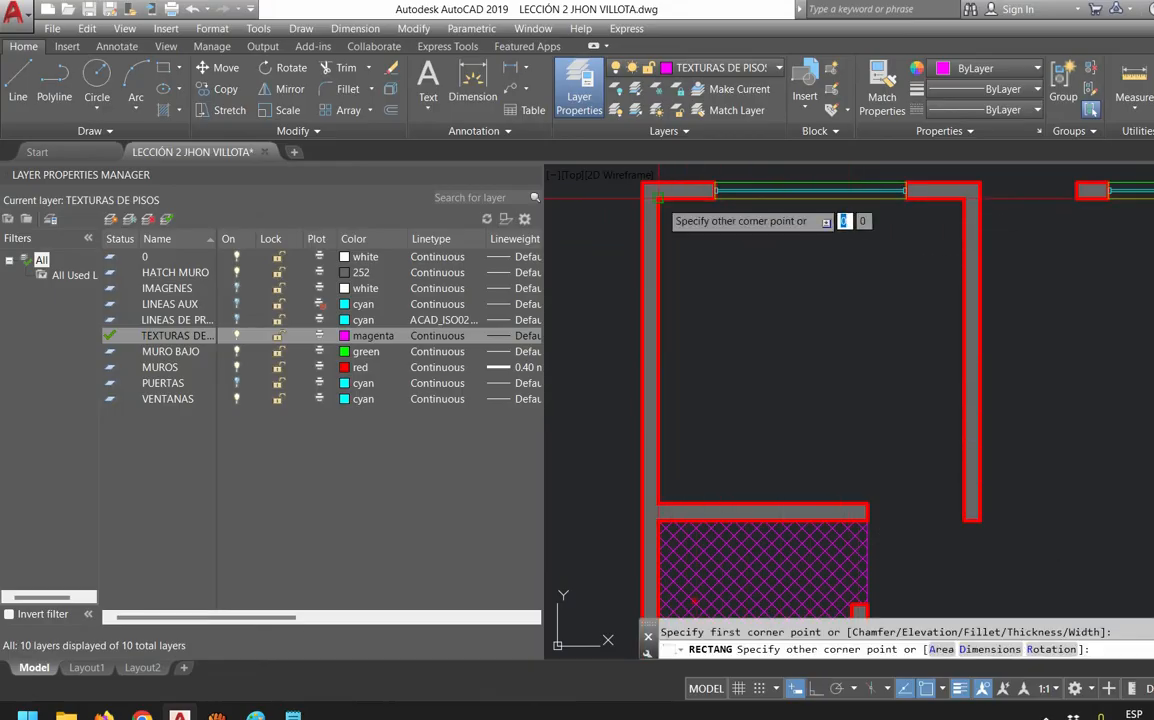
pyautogui.click(867, 503)
# Stretch the rectangle's right edge to the right wall and its lower-right corner down to that wall's end
pyautogui.click(867, 420)
pyautogui.click(867, 351)
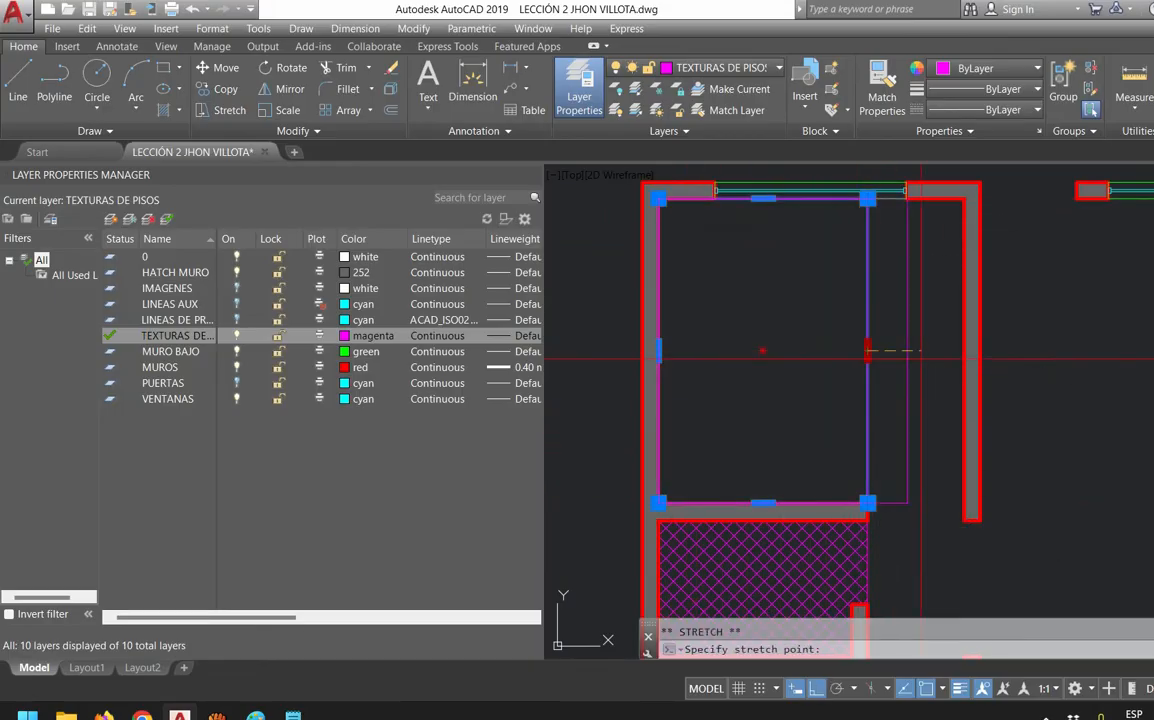
pyautogui.scroll(2, 929, 493)
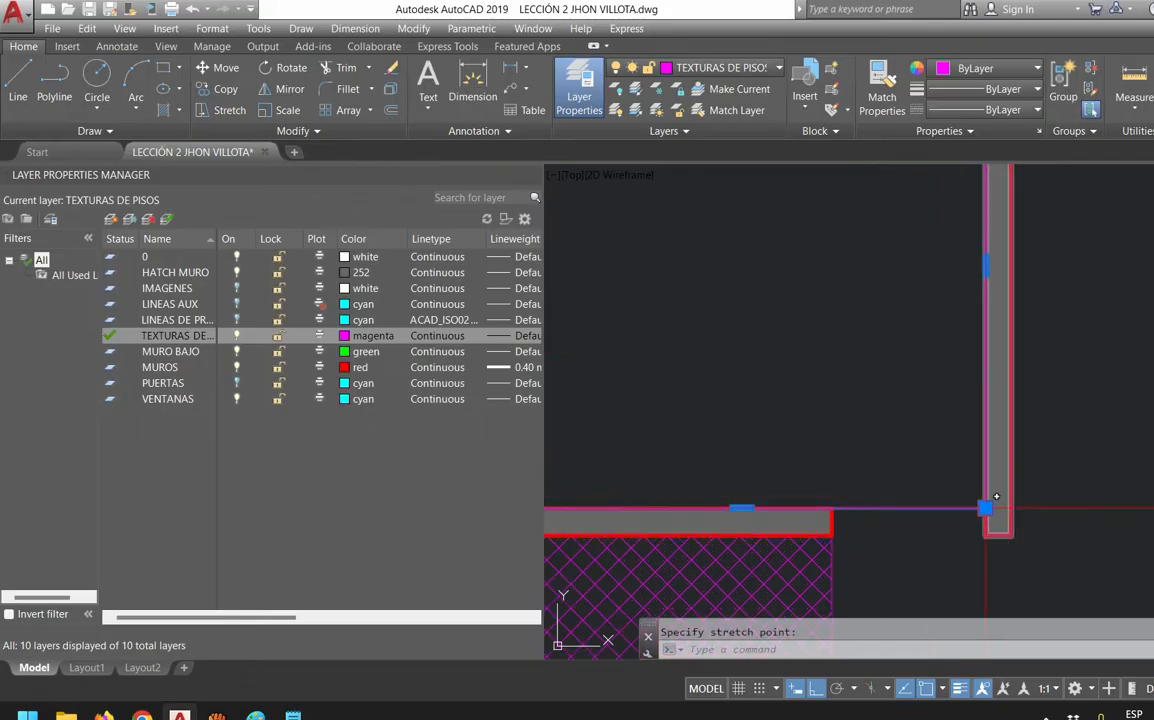
pyautogui.click(986, 535)
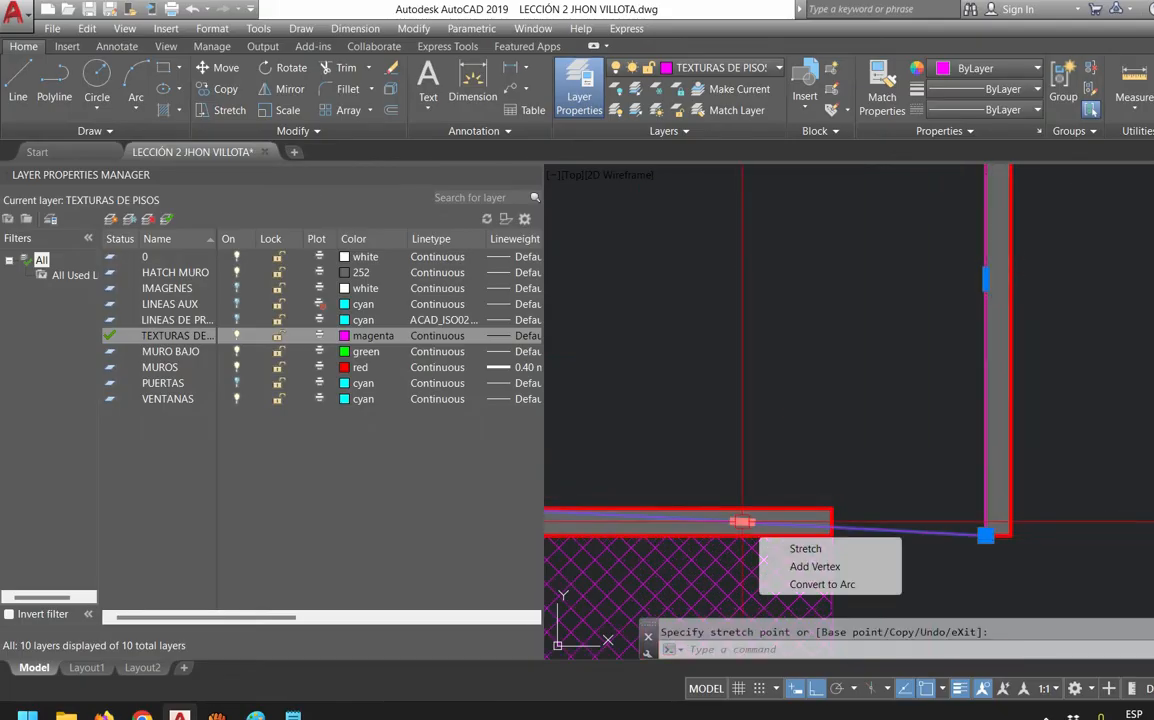
# Add vertices to the outline's lower edge at the lower and upper corners of the bathroom wall's end
pyautogui.click(832, 536)
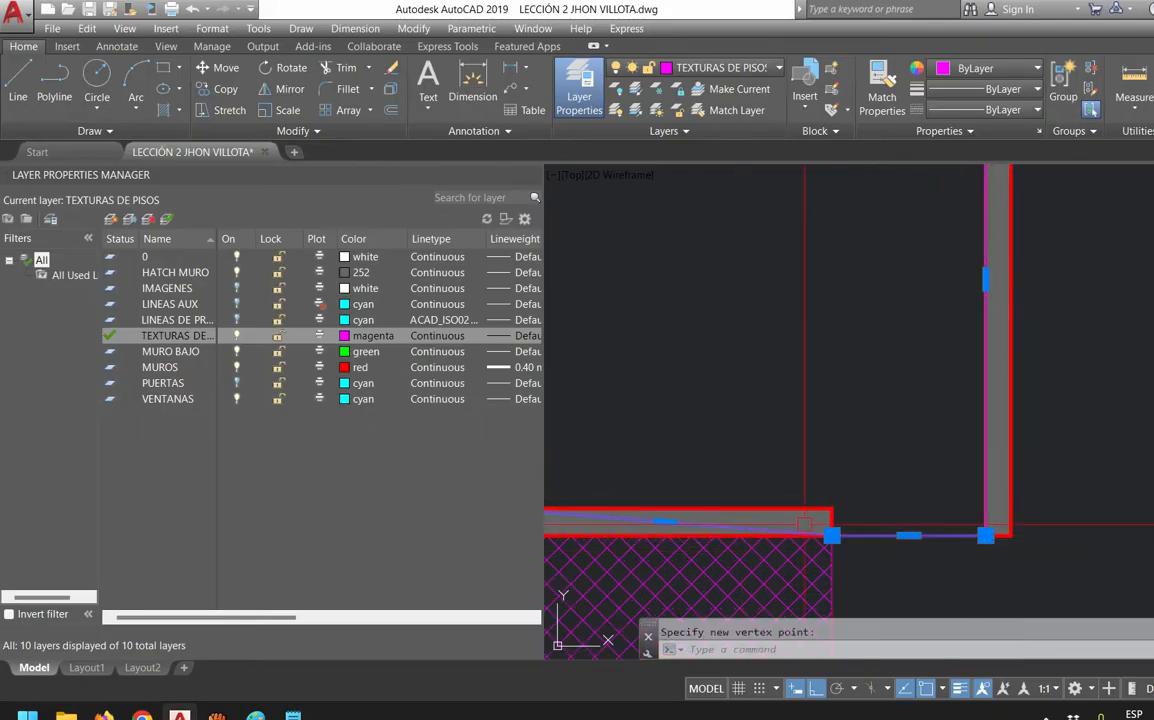
pyautogui.moveTo(665, 521)
pyautogui.click(737, 568)
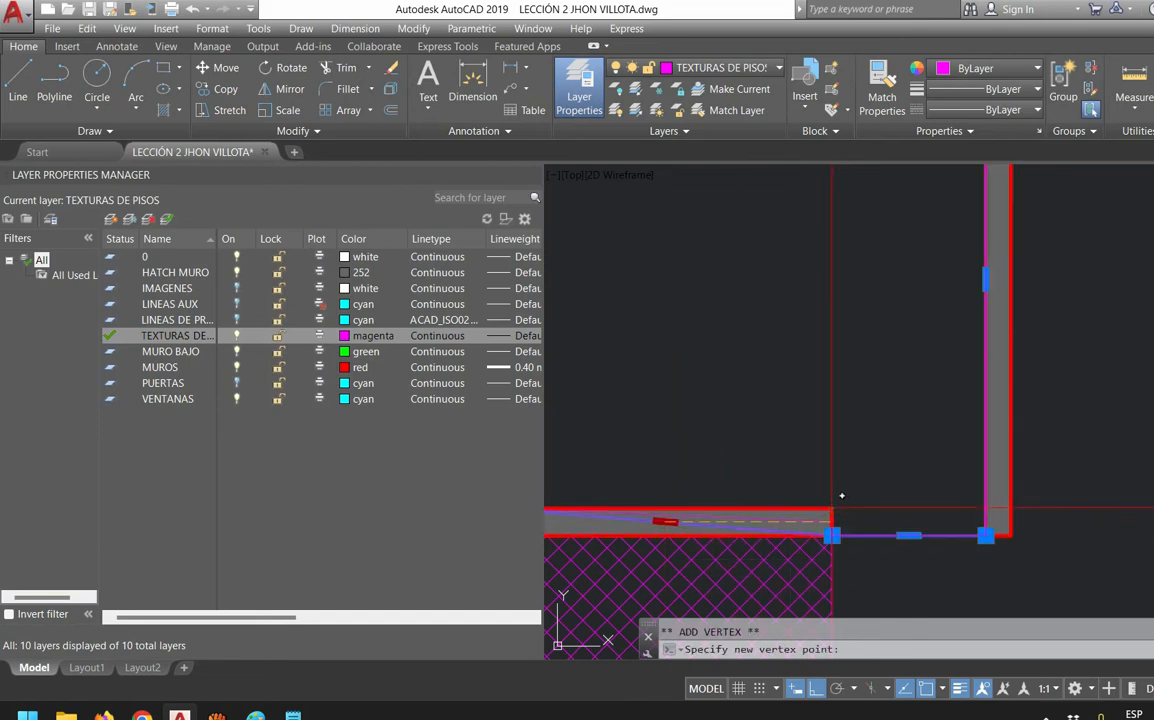
pyautogui.scroll(-3, 833, 393)
pyautogui.press('Escape')
pyautogui.scroll(3, 880, 375)
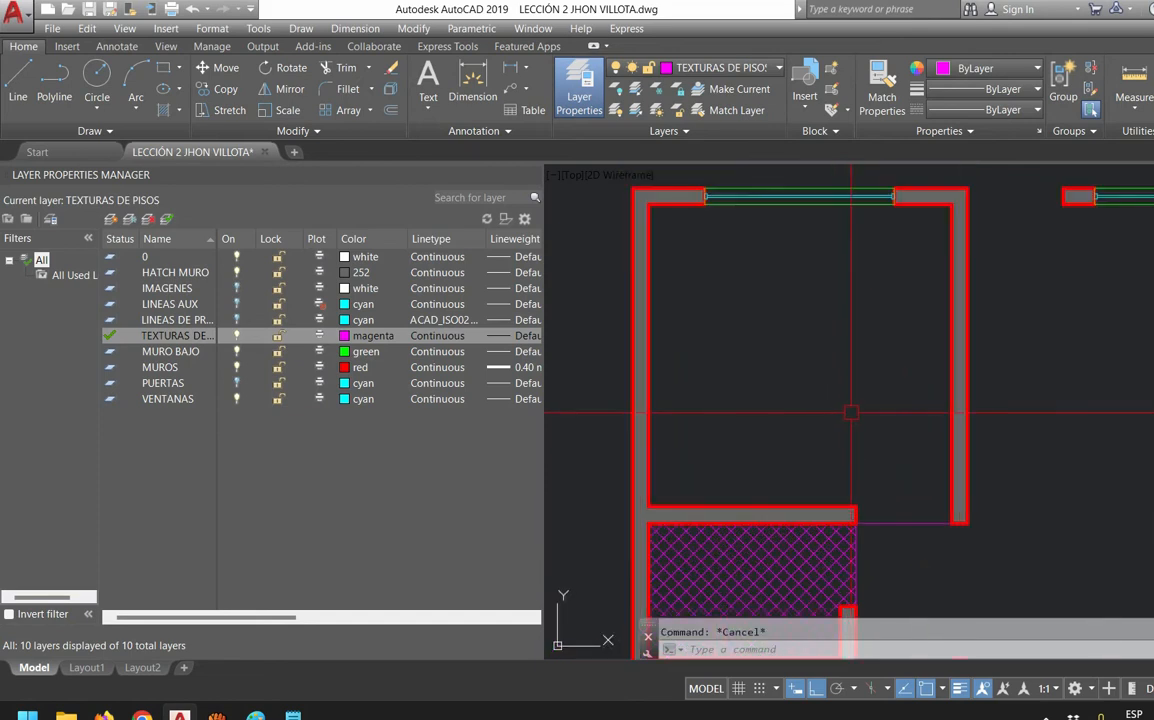
# Hatch the upper bedroom's outline and match its hatch properties to the bathroom's hatch
pyautogui.write('h')
pyautogui.press('Return')
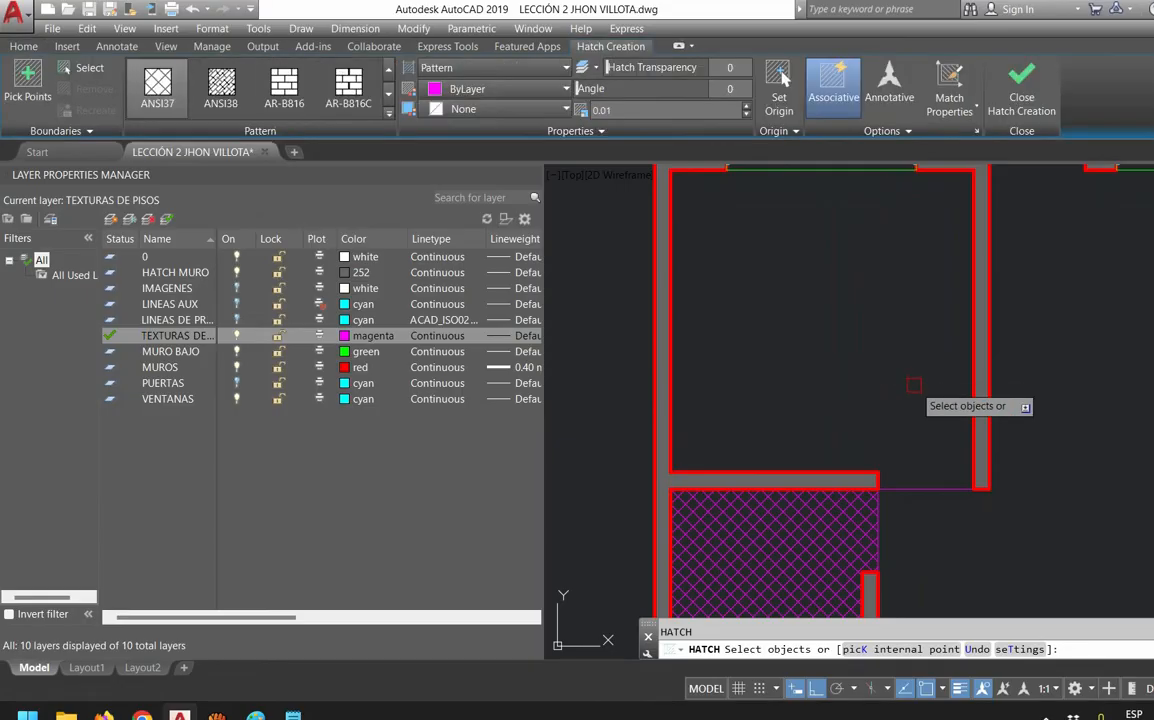
pyautogui.click(919, 482)
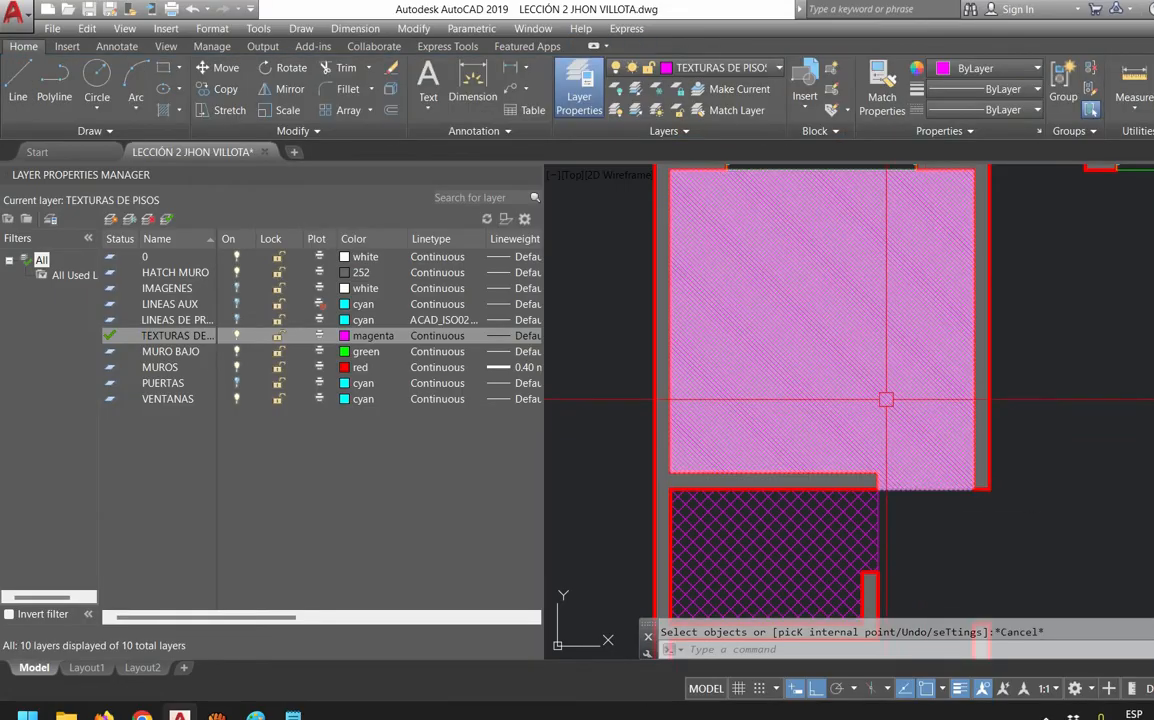
pyautogui.click(886, 400)
pyautogui.click(949, 97)
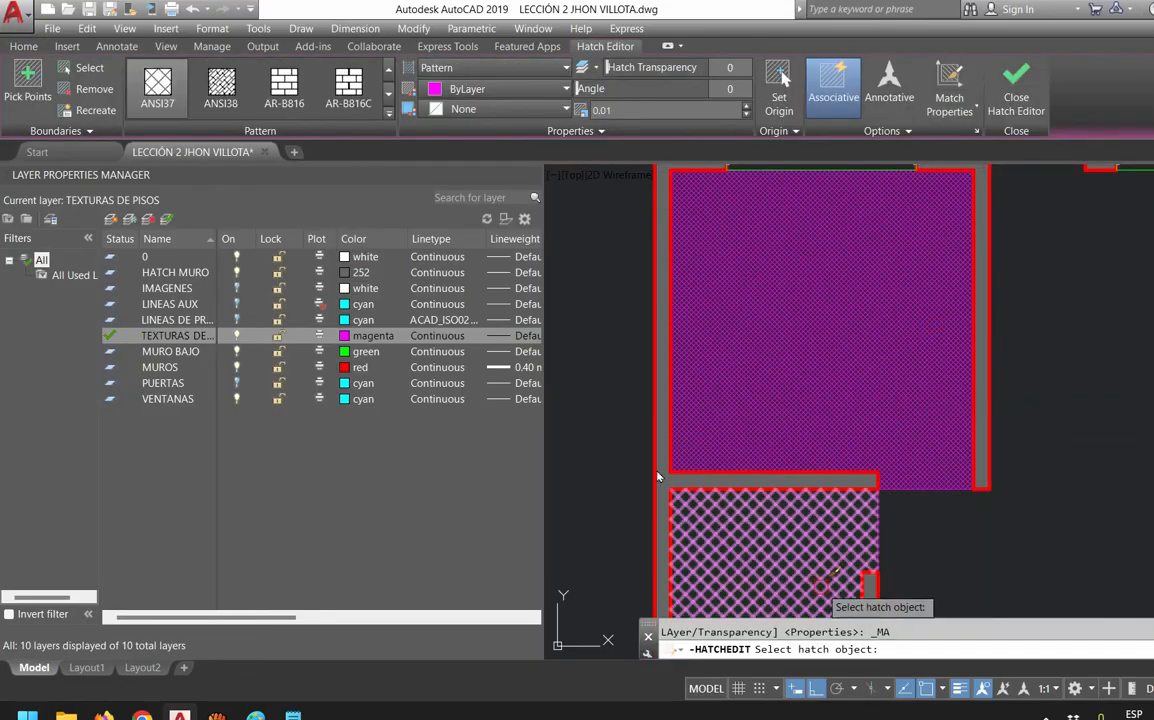
pyautogui.click(770, 540)
pyautogui.press('Escape')
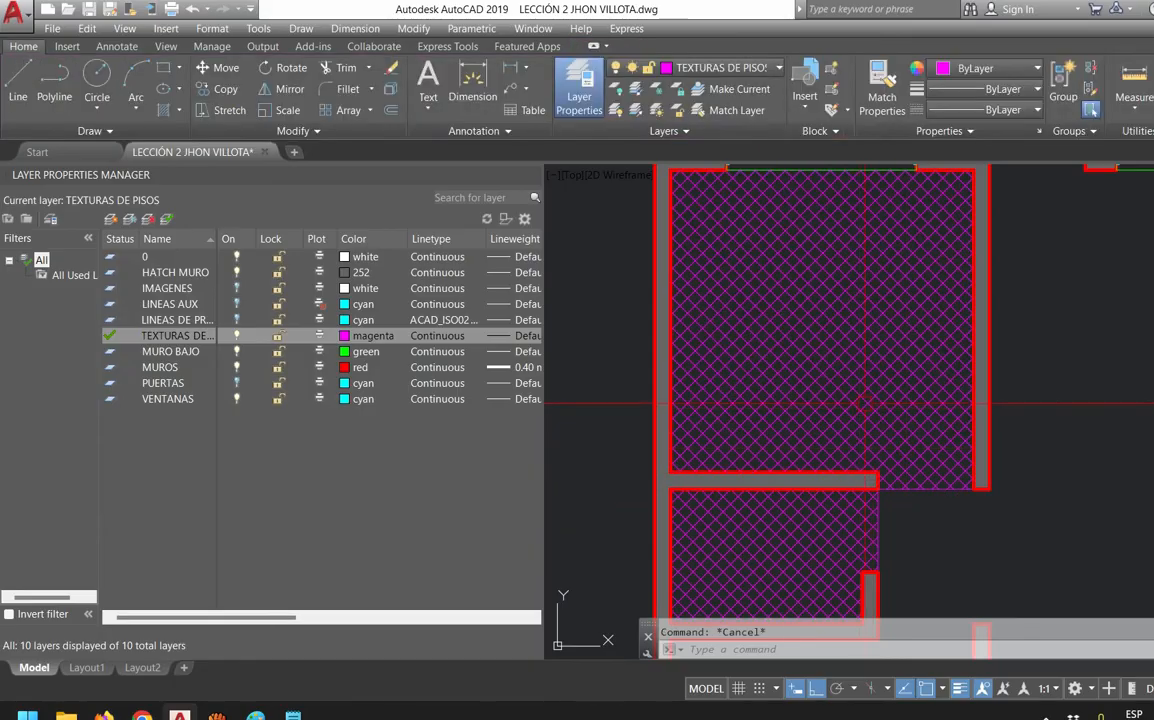
# Change the upper bedroom's hatch to single lines at angle 0 with a spacing of 0.15
pyautogui.click(860, 403)
pyautogui.click(498, 130)
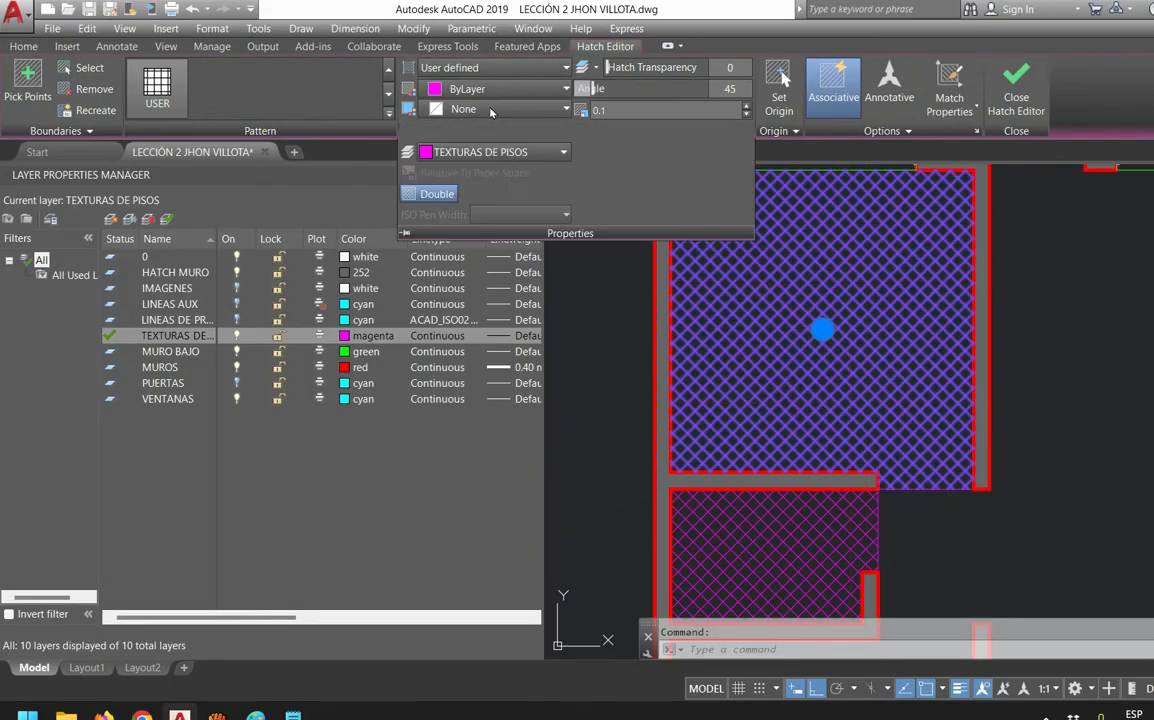
pyautogui.click(437, 193)
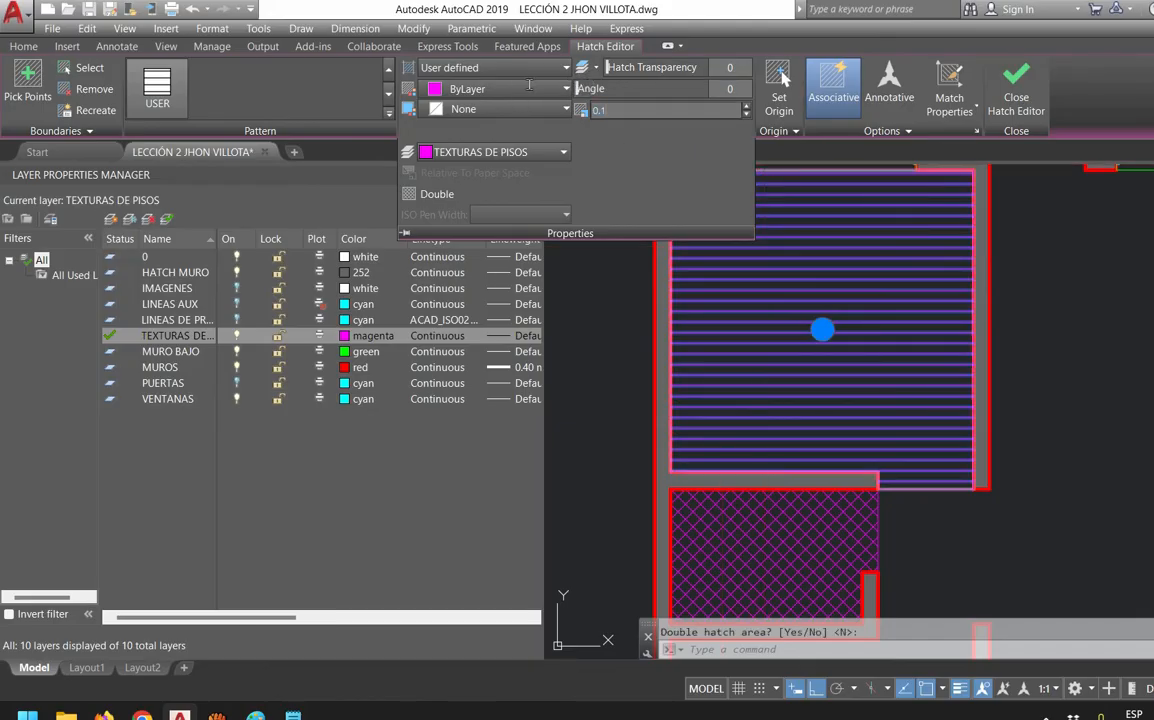
pyautogui.write('5')
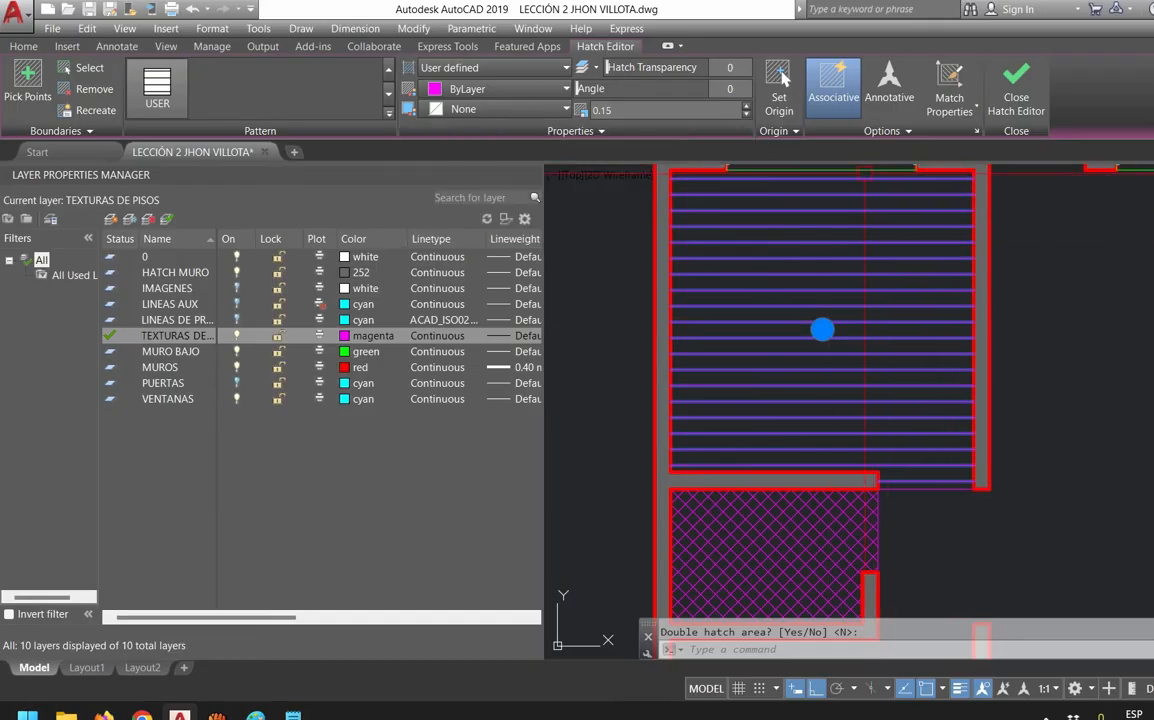
# Set the upper bedroom's hatch origin at the room's upper-left inner corner
pyautogui.click(778, 80)
pyautogui.click(673, 174)
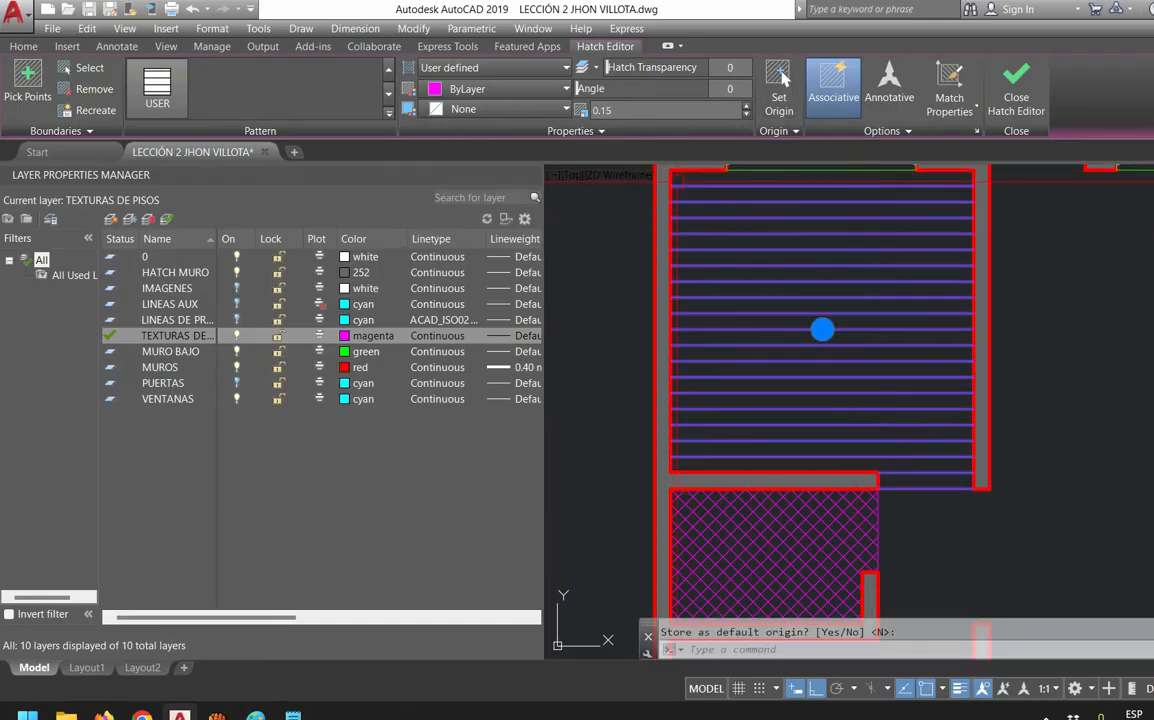
pyautogui.press('Escape')
# Draw a rectangle over the lower bedroom from below the bathroom's left wall corner to the room's lower-right inner corner
pyautogui.scroll(-4, 910, 420)
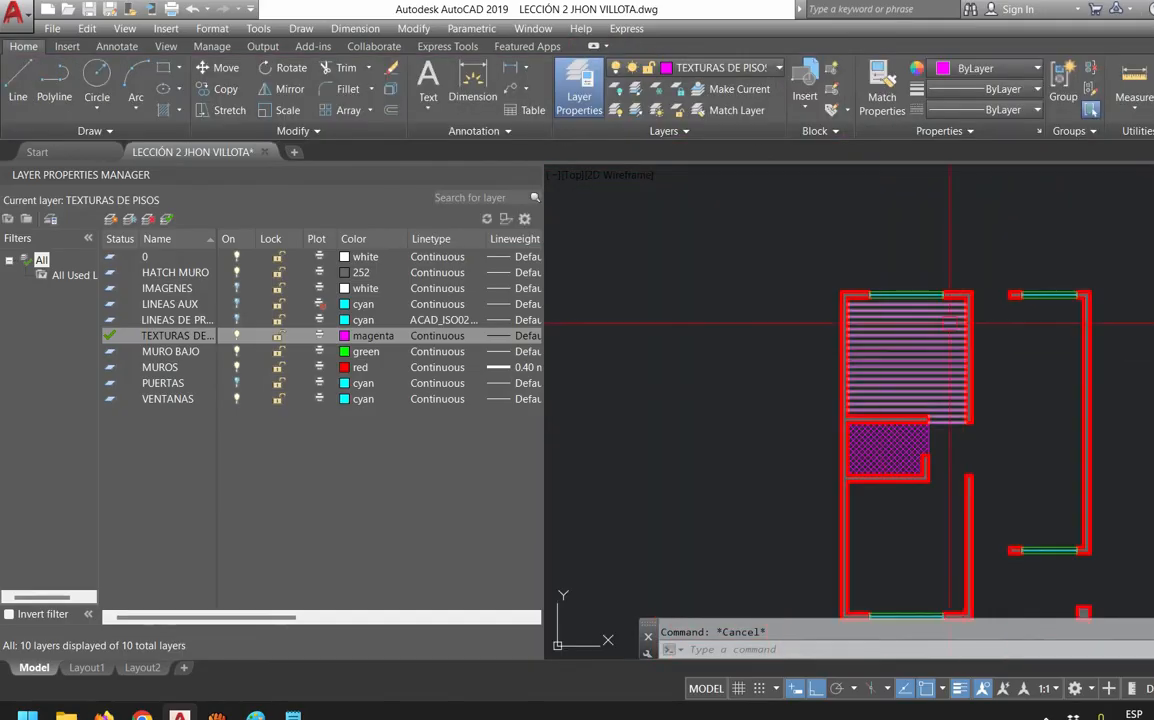
pyautogui.scroll(2, 901, 437)
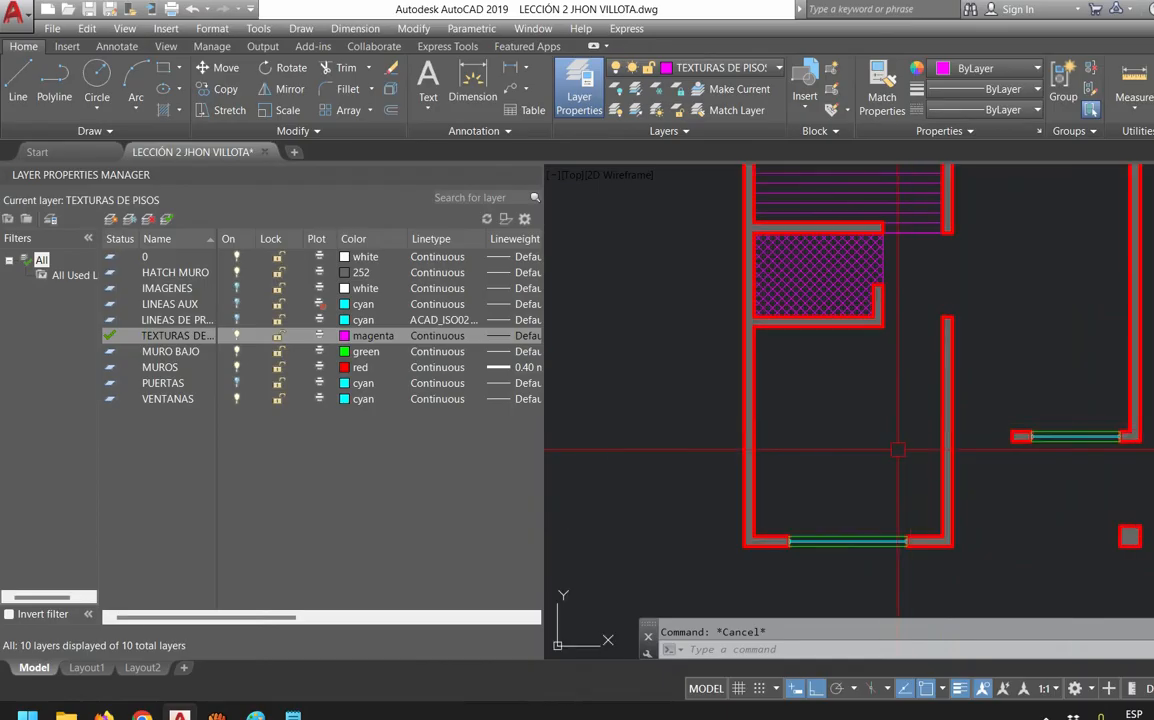
pyautogui.write('REC')
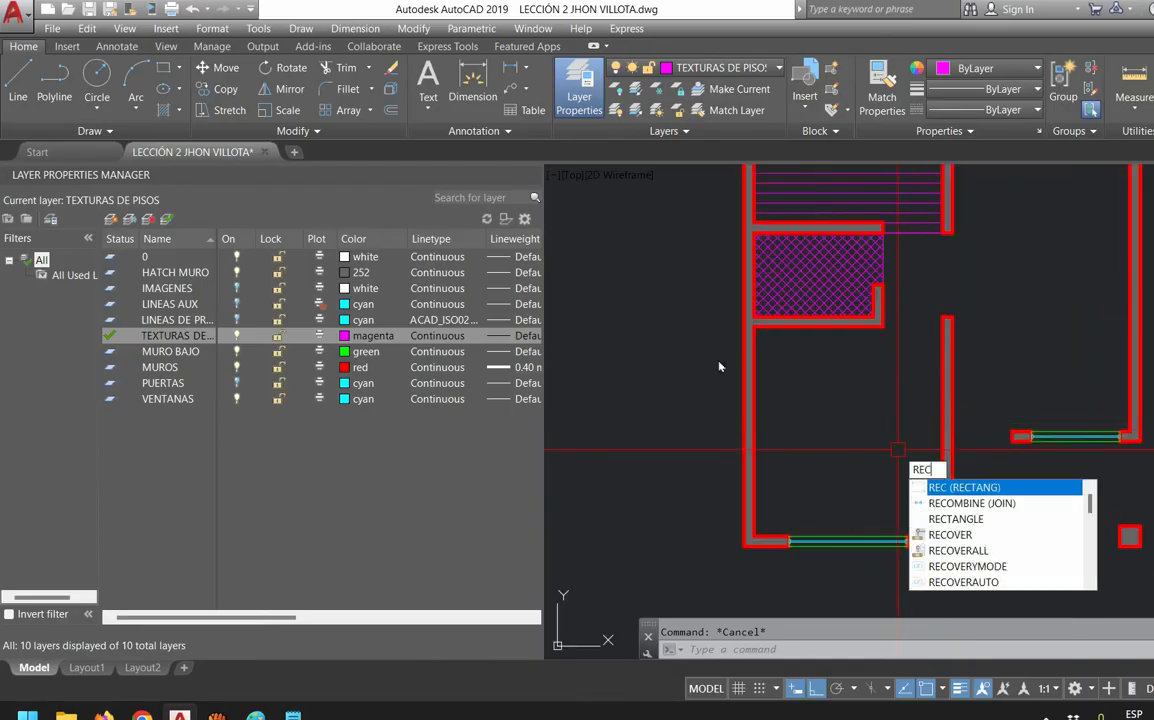
pyautogui.press('Return')
pyautogui.click(802, 380)
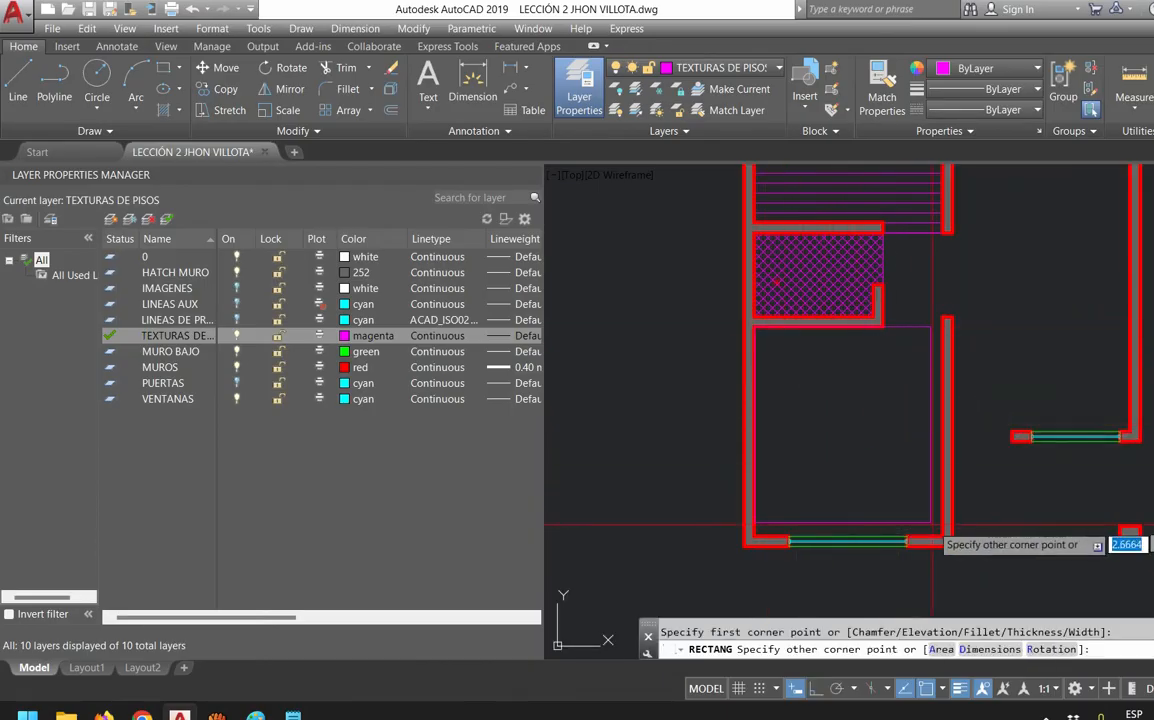
pyautogui.click(942, 537)
# Add vertices to the rectangle's upper edge at the bathroom wall's outer corner and at the right wall's end
pyautogui.scroll(6, 918, 307)
pyautogui.click(897, 386)
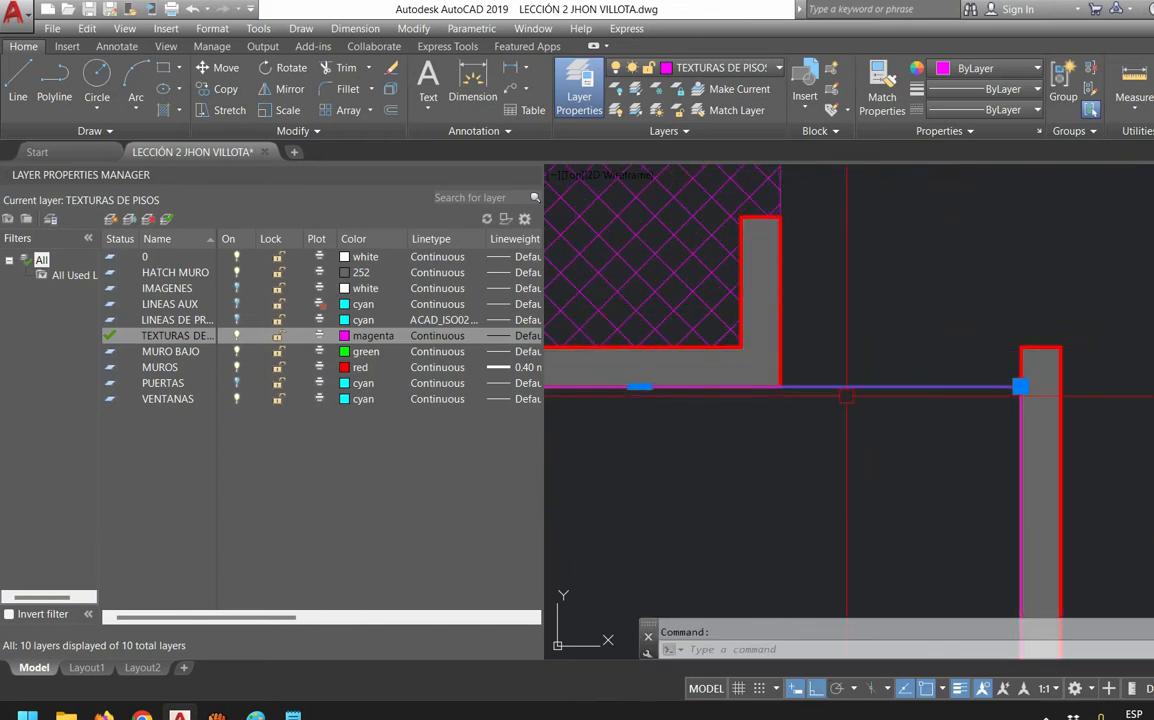
pyautogui.moveTo(640, 386)
pyautogui.click(677, 427)
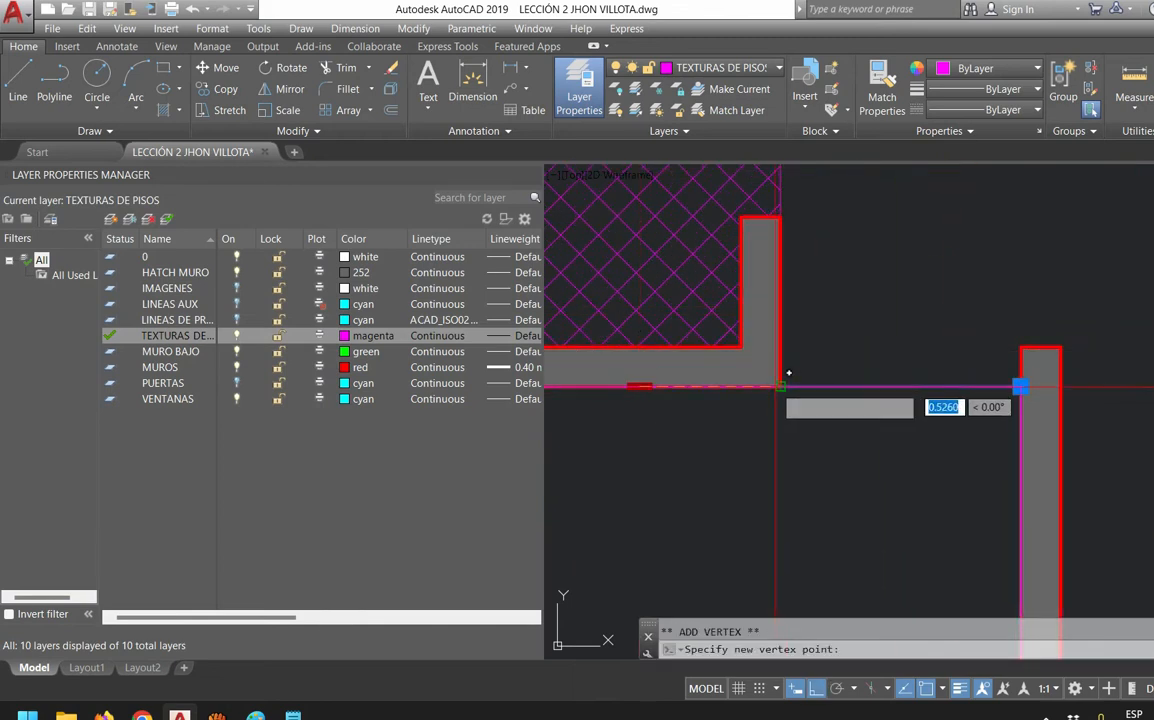
pyautogui.click(790, 377)
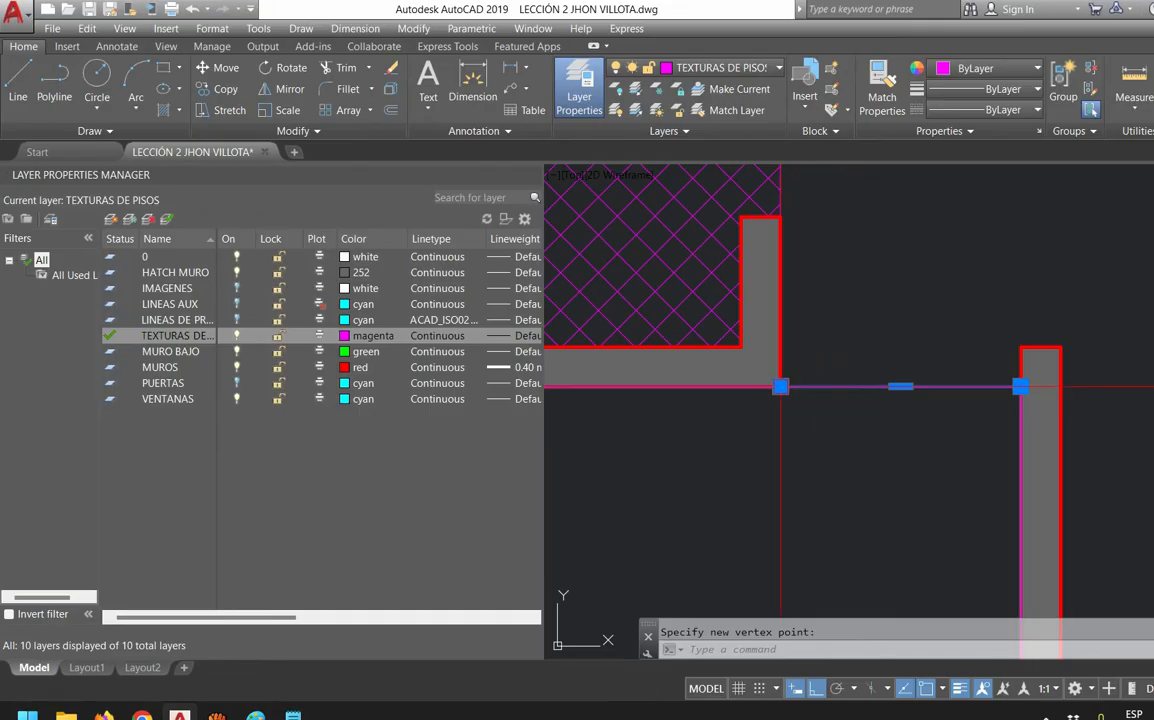
pyautogui.moveTo(900, 386)
pyautogui.click(971, 432)
pyautogui.click(1021, 347)
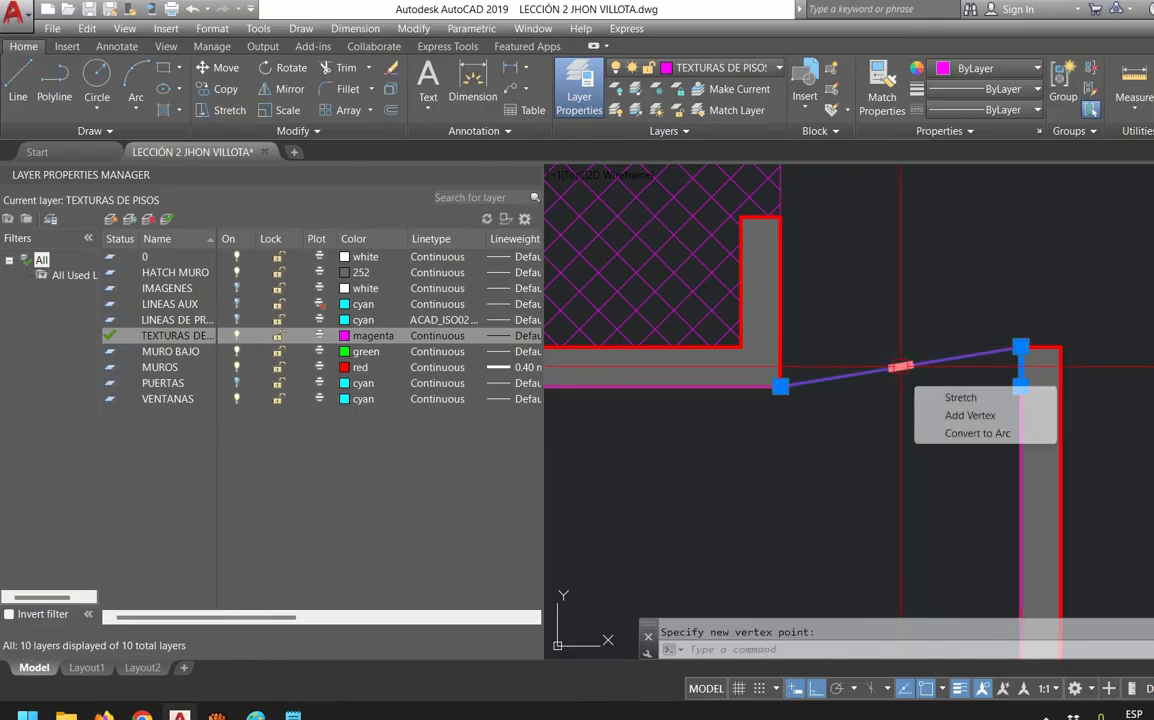
pyautogui.click(905, 412)
pyautogui.press('Escape')
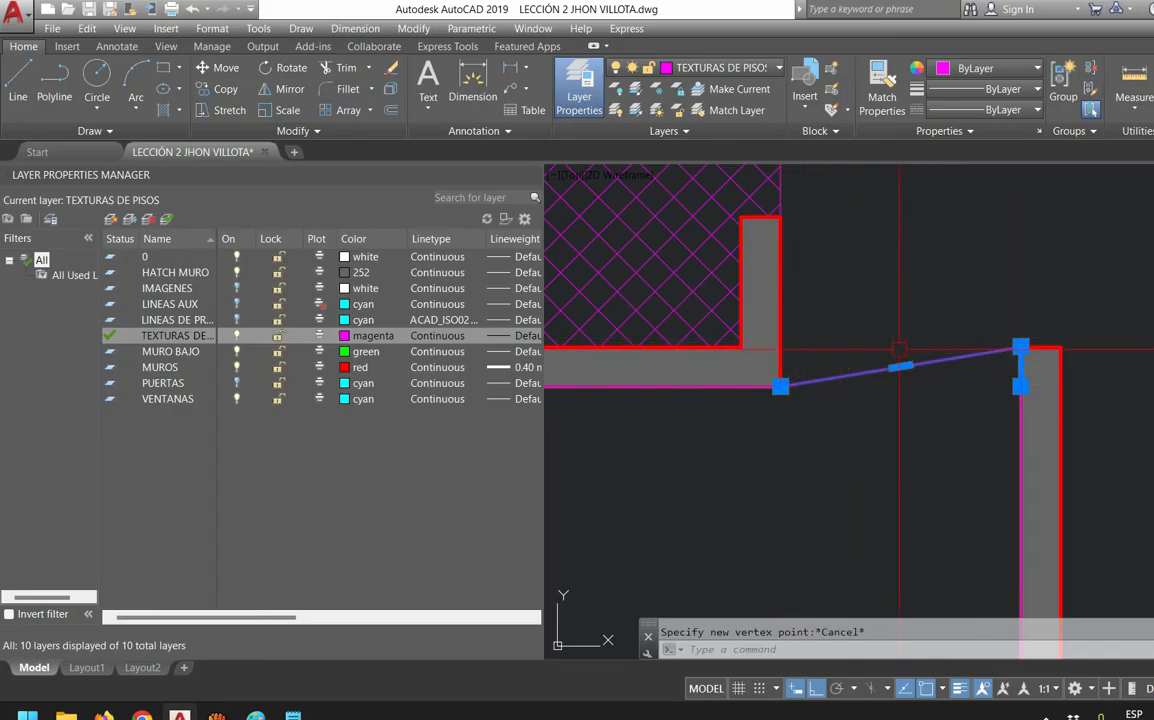
# Draw a horizontal auxiliary line across the lower bedroom's doorway from the right wall's end to the bathroom wall
pyautogui.press('Escape')
pyautogui.write('l')
pyautogui.press('Return')
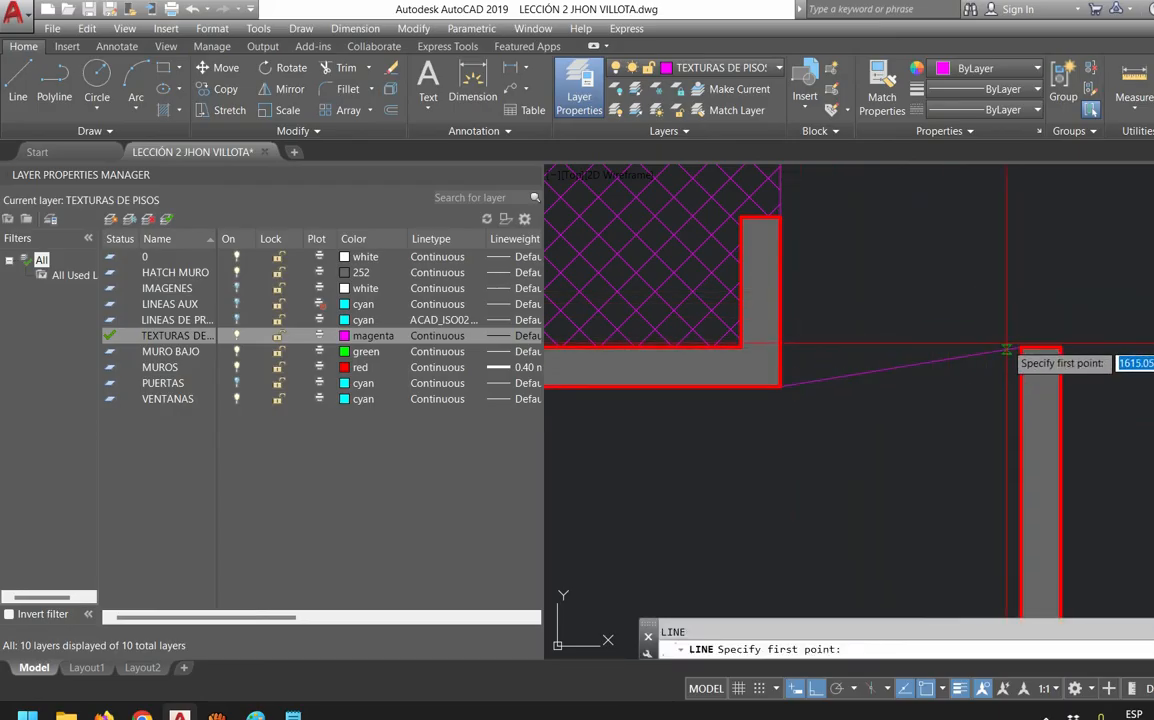
pyautogui.click(1021, 347)
pyautogui.click(780, 386)
pyautogui.press('Escape')
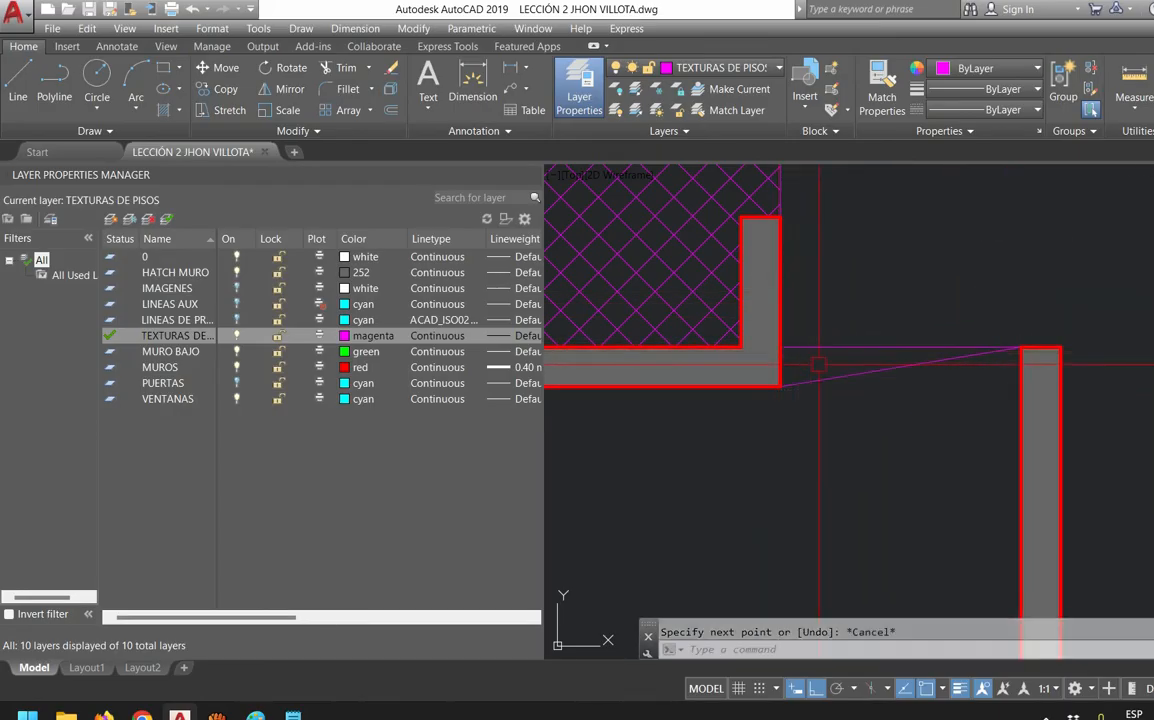
# Add a vertex to the outline's slanted edge where the auxiliary line meets the bathroom wall
pyautogui.click(828, 372)
pyautogui.moveTo(899, 368)
pyautogui.click(920, 389)
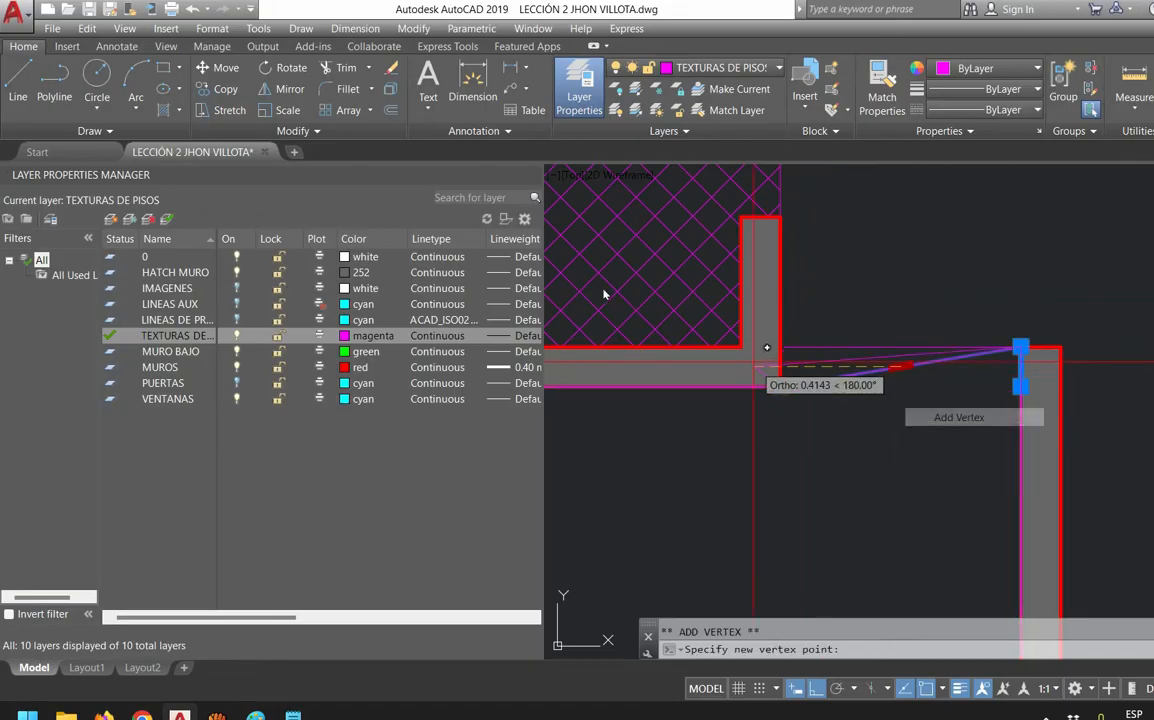
pyautogui.press('Escape')
pyautogui.click(752, 321)
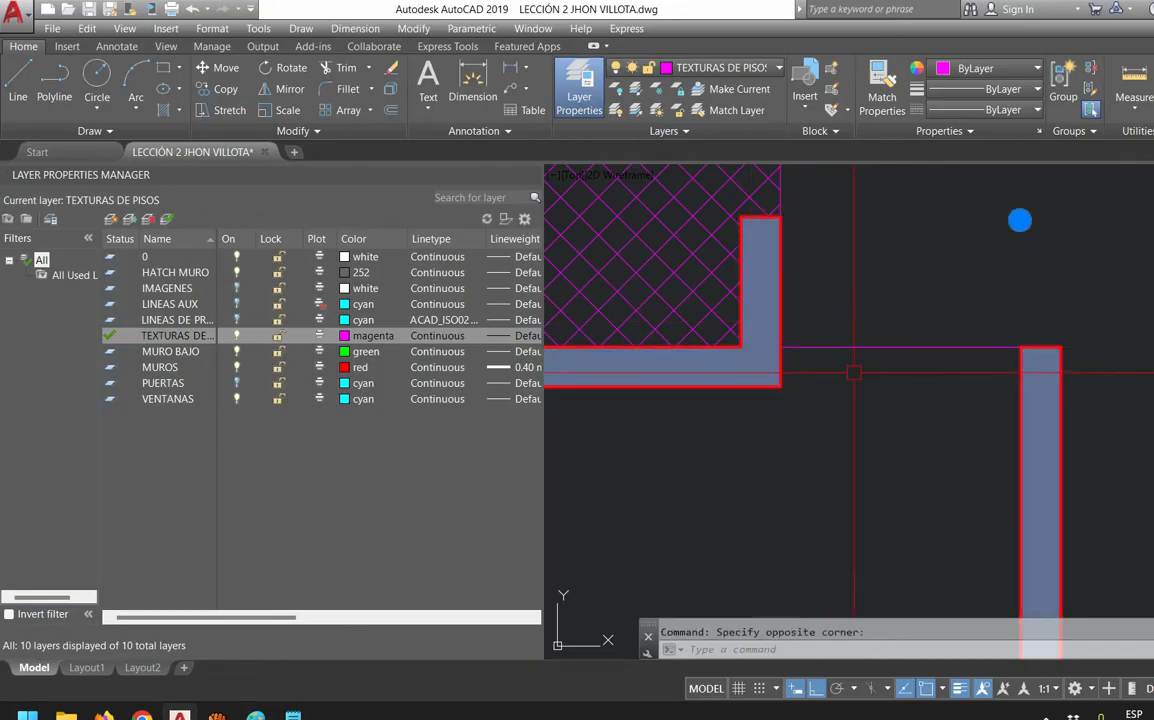
pyautogui.press('Escape')
# Delete the auxiliary line across the lower bedroom's doorway and check the remaining floor outline
pyautogui.click(981, 346)
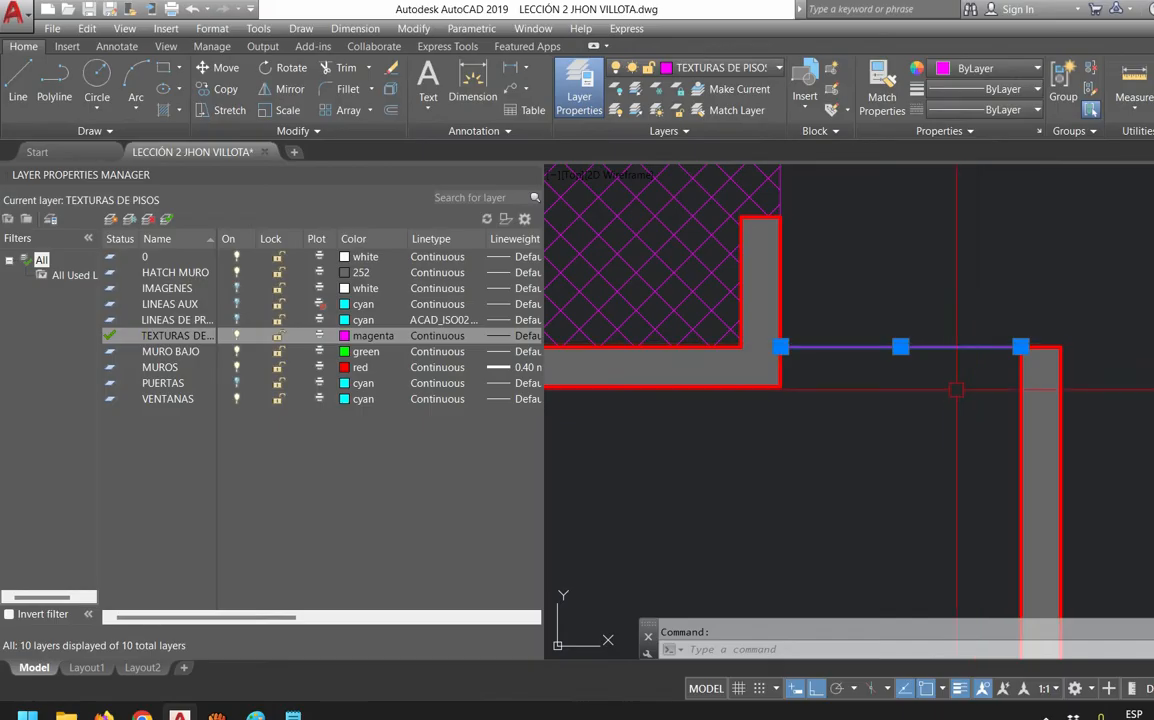
pyautogui.click(972, 360)
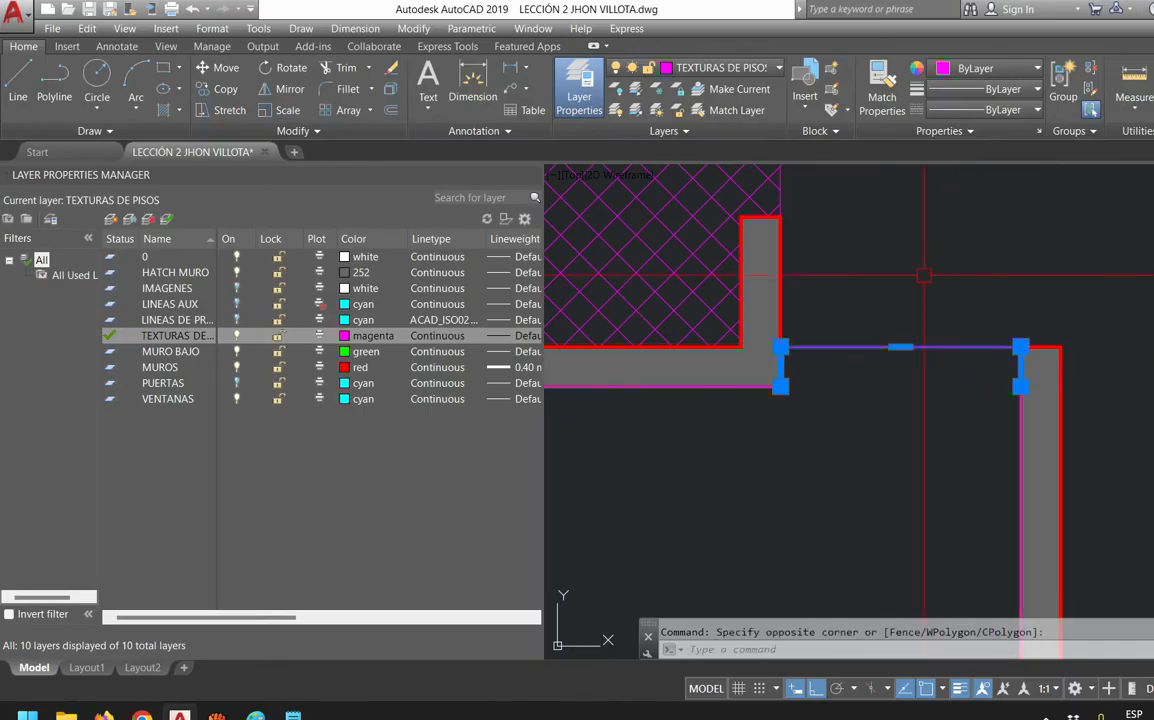
pyautogui.scroll(-2, 914, 348)
pyautogui.press('Escape')
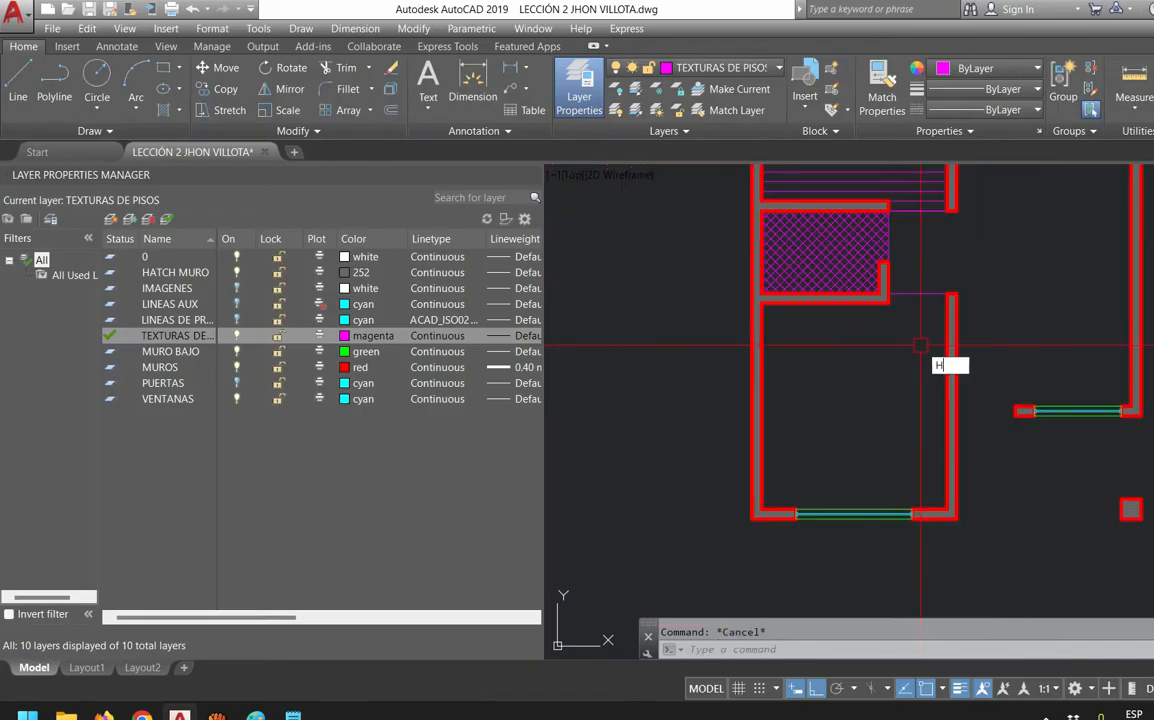
# Hatch the lower bedroom's outline and match its hatch properties to the upper bedroom's hatch
pyautogui.press('Return')
pyautogui.click(918, 296)
pyautogui.press('Escape')
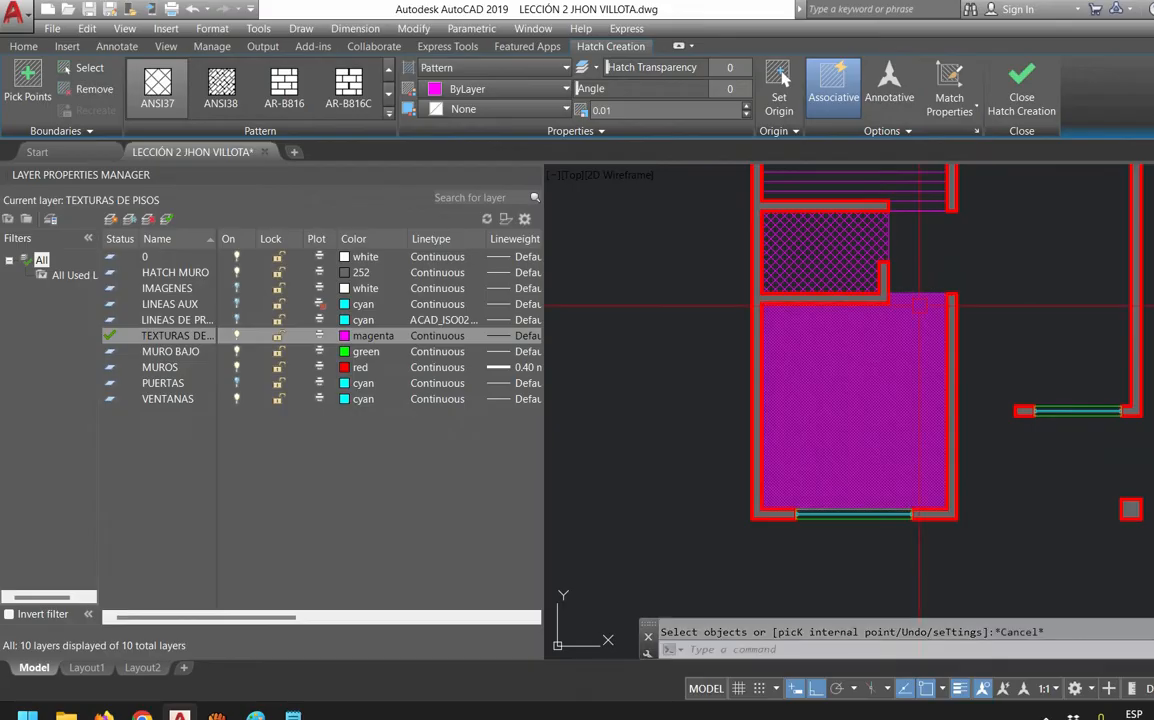
pyautogui.moveTo(930, 270); pyautogui.dragTo(941, 395, button='middle')
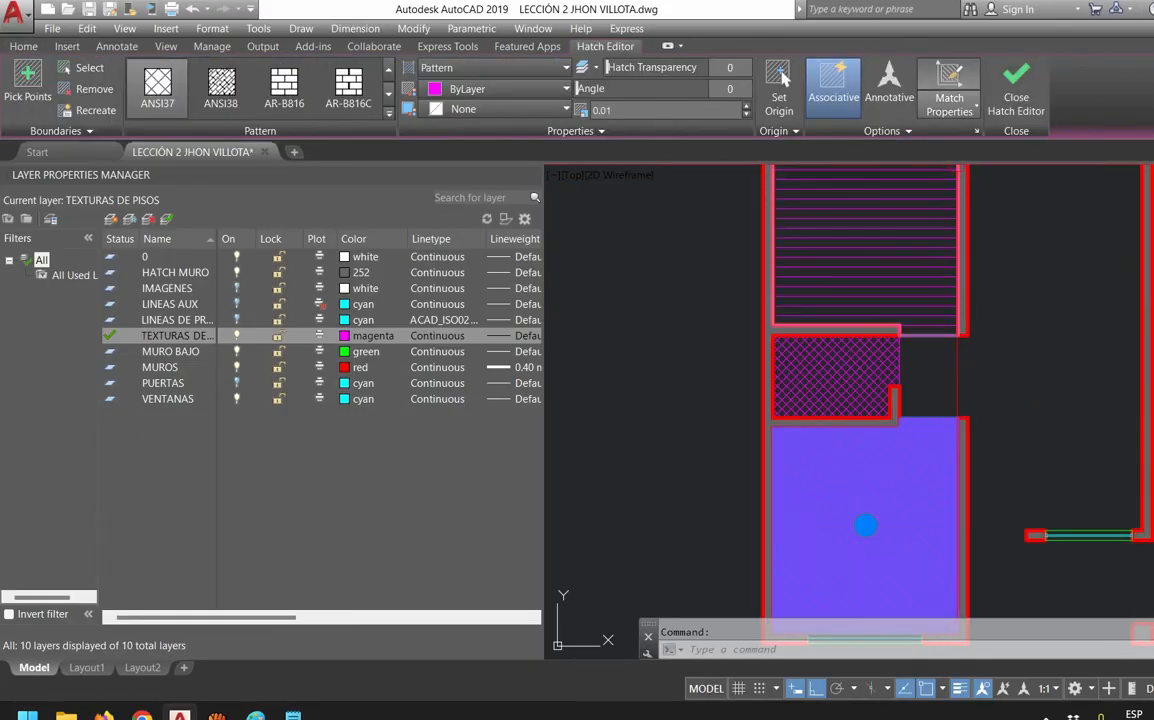
pyautogui.click(950, 108)
pyautogui.click(978, 139)
pyautogui.click(950, 90)
pyautogui.click(920, 302)
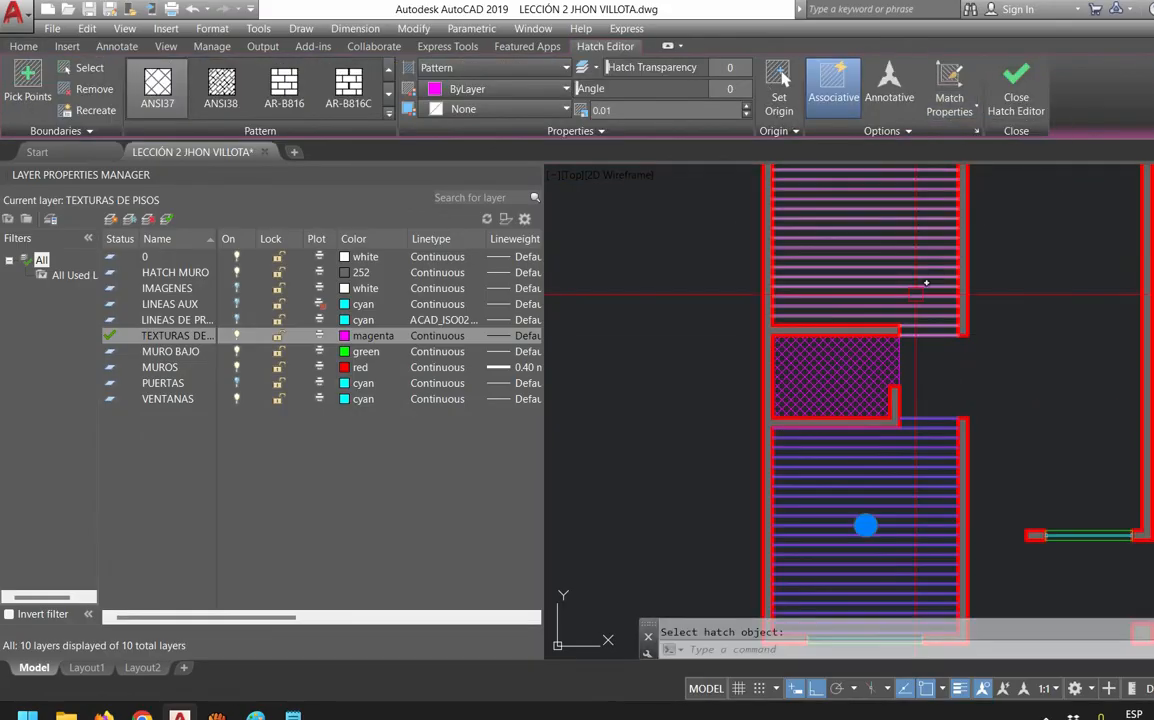
# Set the lower bedroom hatch's origin to the room's lower-right inner corner
pyautogui.moveTo(930, 416); pyautogui.dragTo(930, 278, button='middle')
pyautogui.press('Escape')
pyautogui.scroll(3, 922, 476)
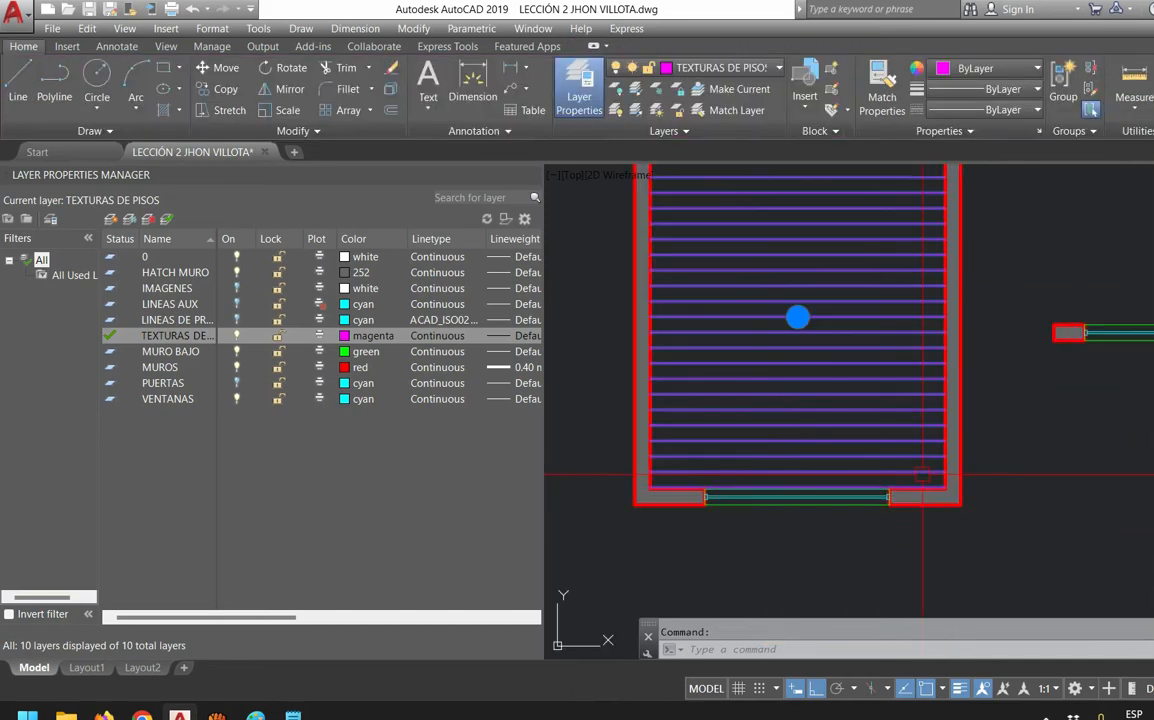
pyautogui.click(779, 80)
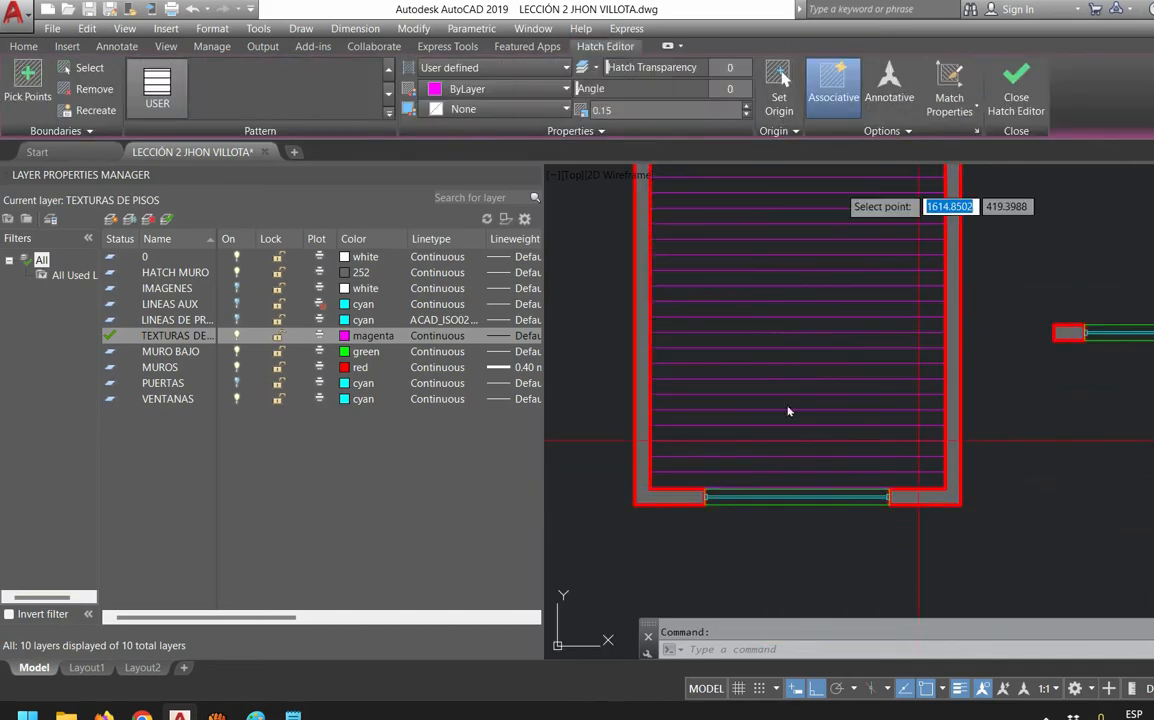
pyautogui.click(945, 489)
pyautogui.scroll(-2, 985, 497)
pyautogui.press('Escape')
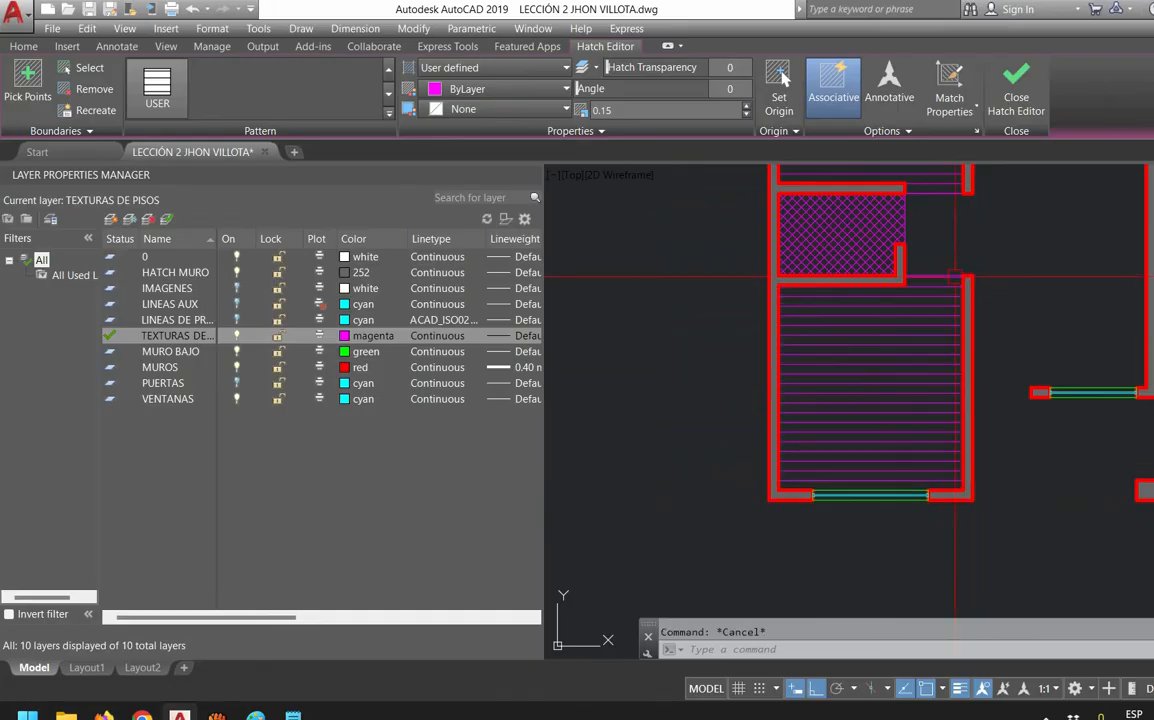
# Examine how the floor hatches meet the walls and doorways of the upper bedroom and the bathroom
pyautogui.scroll(2, 958, 283)
pyautogui.moveTo(909, 445); pyautogui.dragTo(933, 603, button='middle')
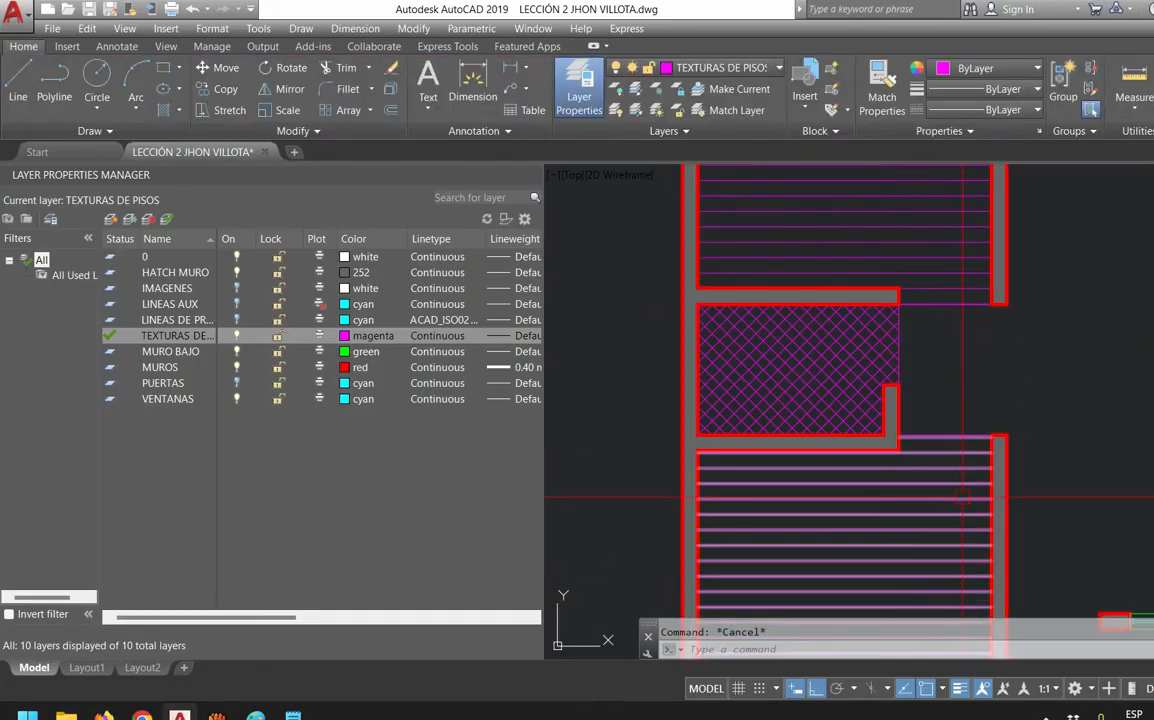
pyautogui.moveTo(948, 361)
pyautogui.mouseDown(button='middle')
pyautogui.moveTo(858, 476)
pyautogui.moveTo(926, 571)
pyautogui.mouseUp(button='middle')
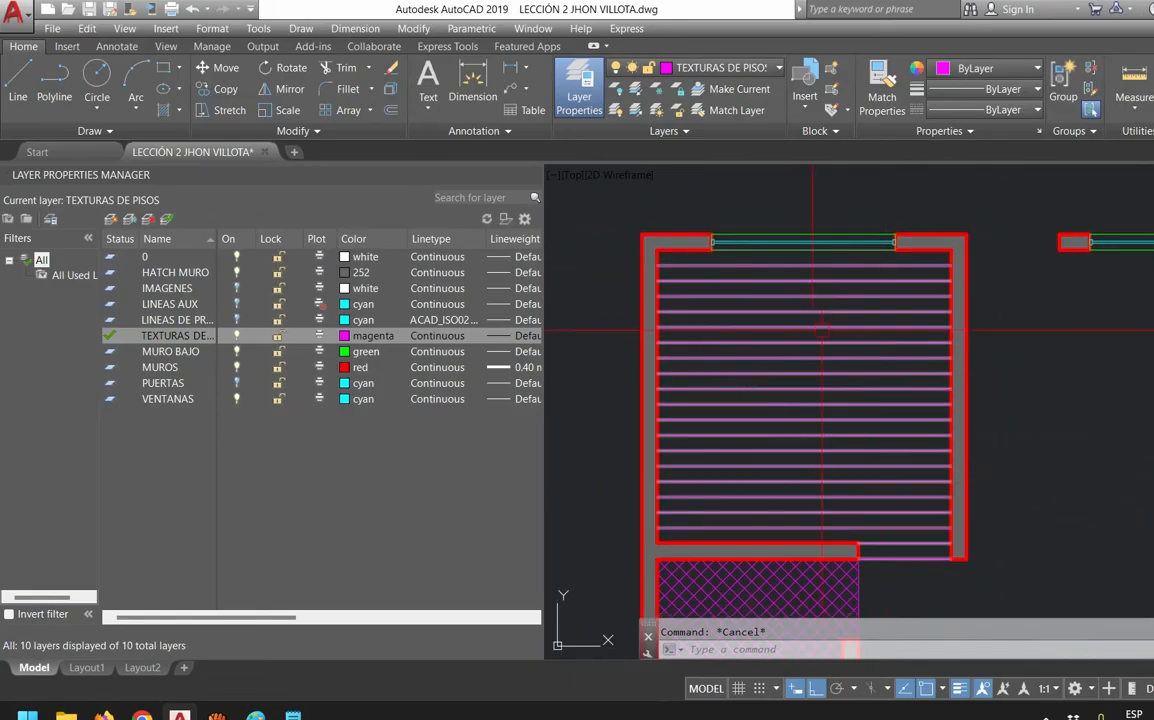
pyautogui.scroll(3, 962, 562)
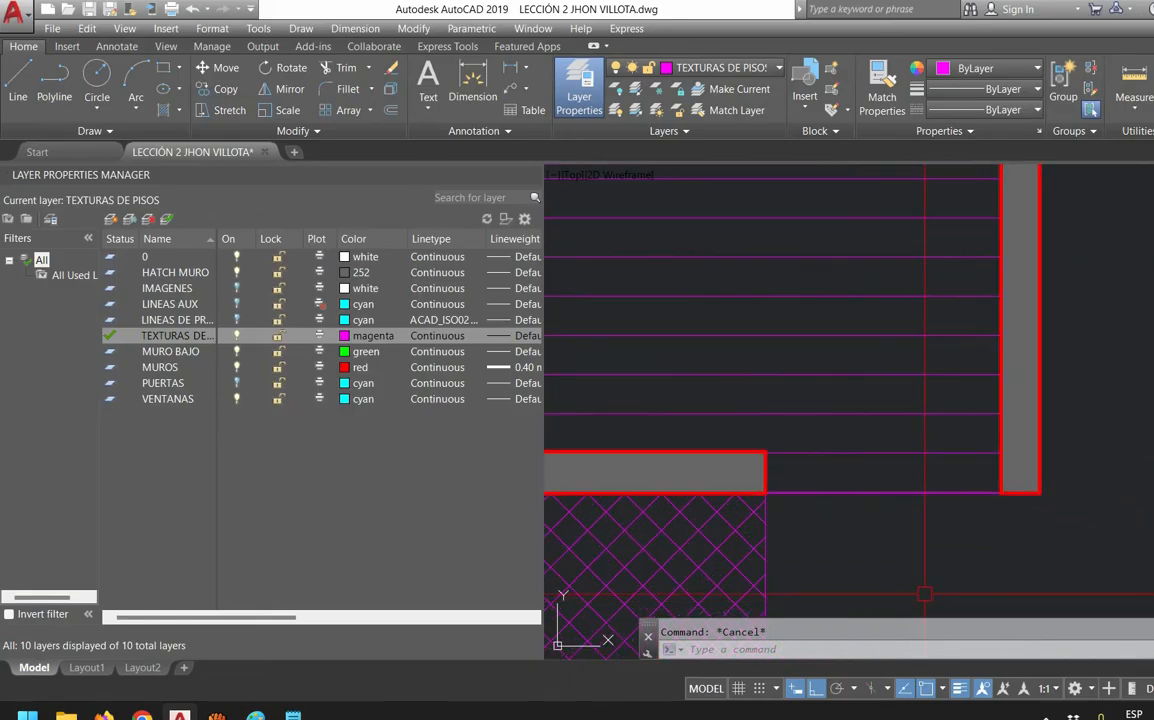
pyautogui.scroll(-3, 918, 546)
pyautogui.scroll(2, 918, 546)
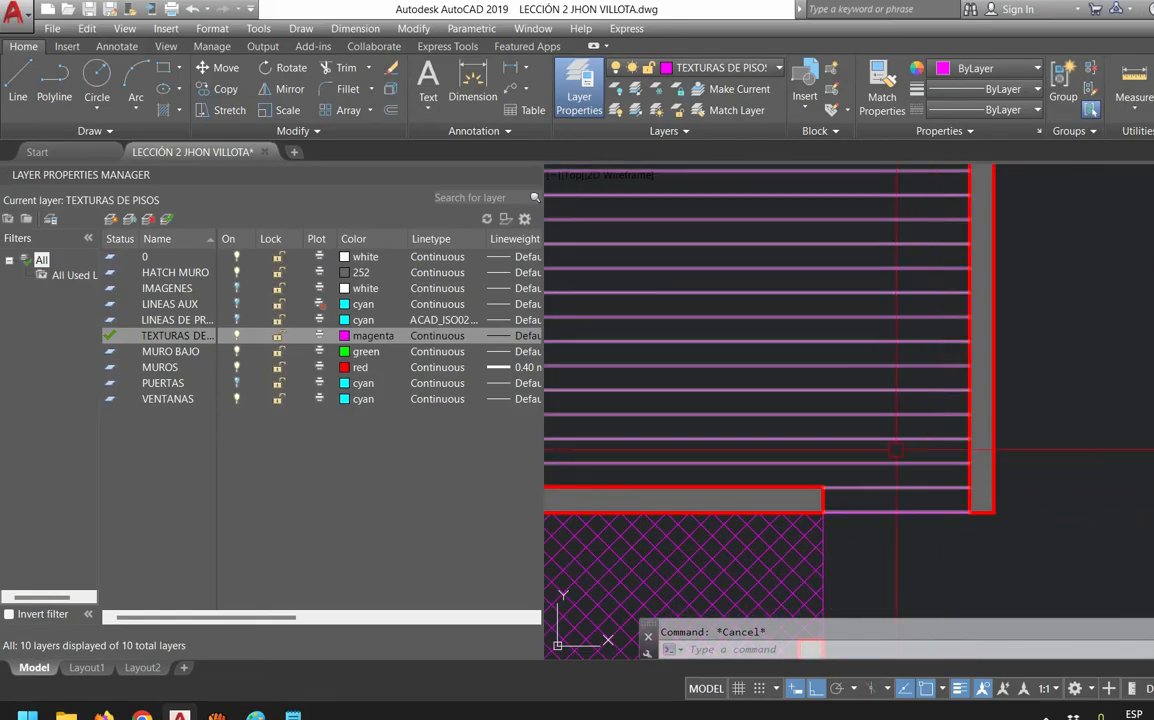
pyautogui.scroll(-5, 918, 446)
pyautogui.scroll(4, 946, 326)
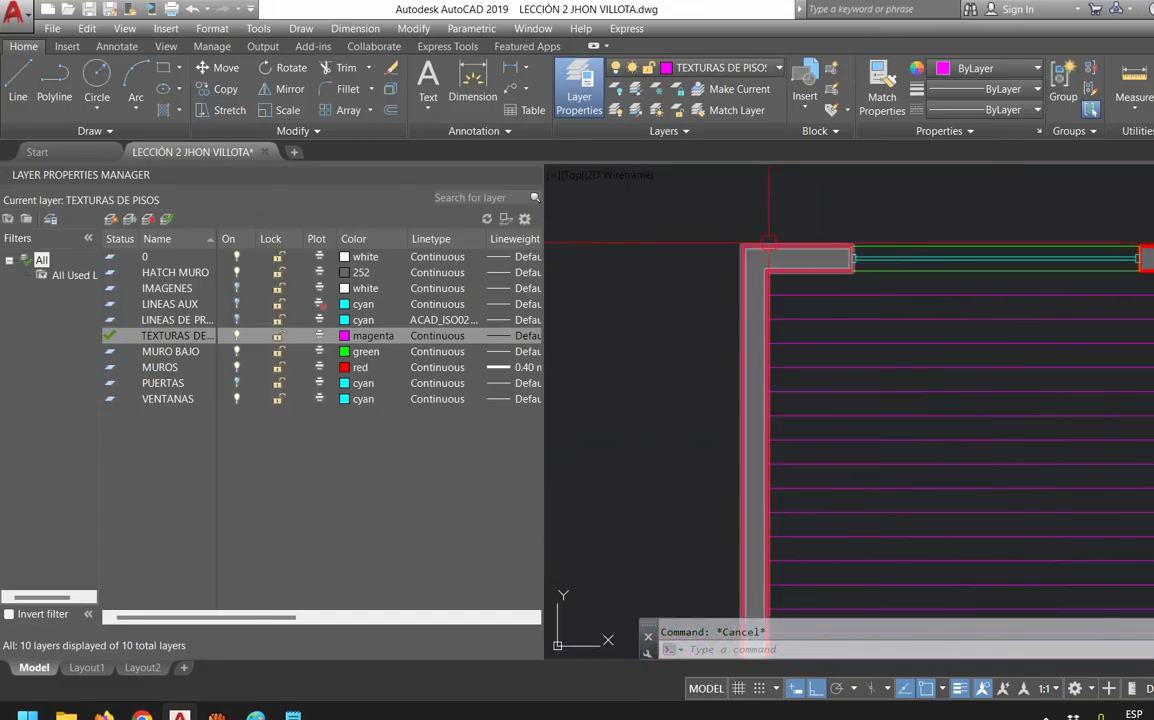
pyautogui.scroll(-4, 946, 326)
pyautogui.scroll(3, 946, 326)
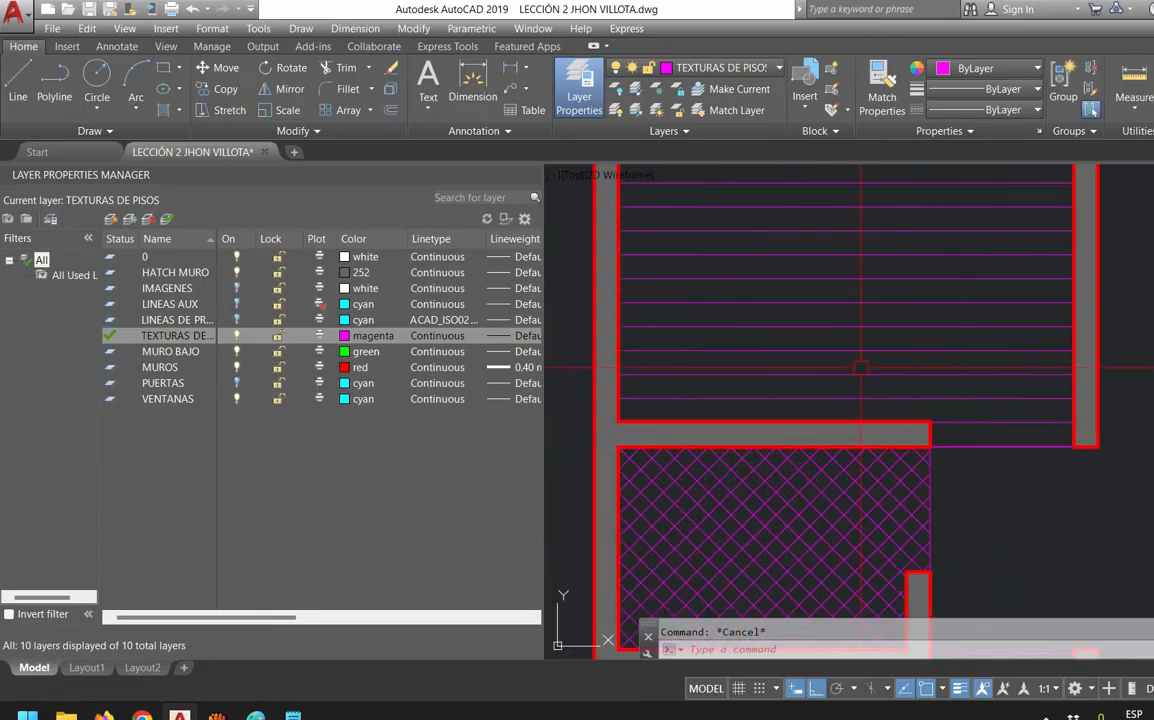
pyautogui.scroll(-4, 1097, 483)
pyautogui.moveTo(1112, 515)
pyautogui.mouseDown(button='middle')
pyautogui.moveTo(829, 451)
pyautogui.moveTo(838, 394)
pyautogui.moveTo(810, 441)
pyautogui.mouseUp(button='middle')
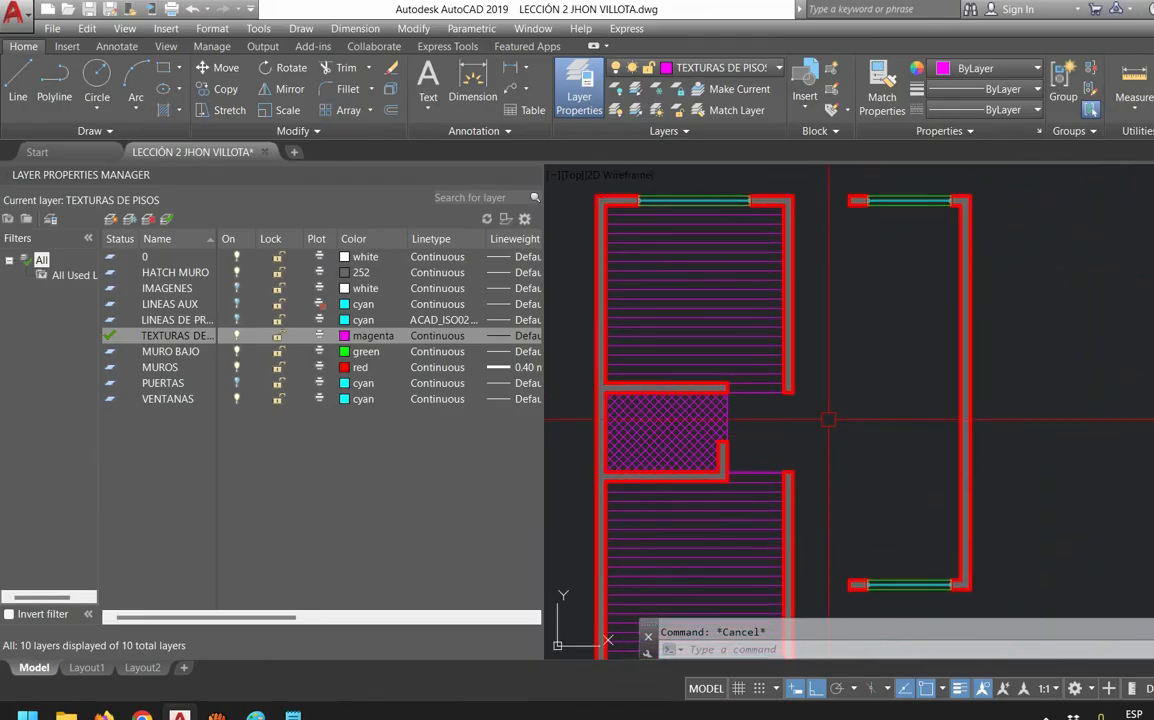
# Start a polyline at the upper bedroom's outer upper-right corner and trace its wall, the hallway recess and the lower bedroom wall's end
pyautogui.press('Return')
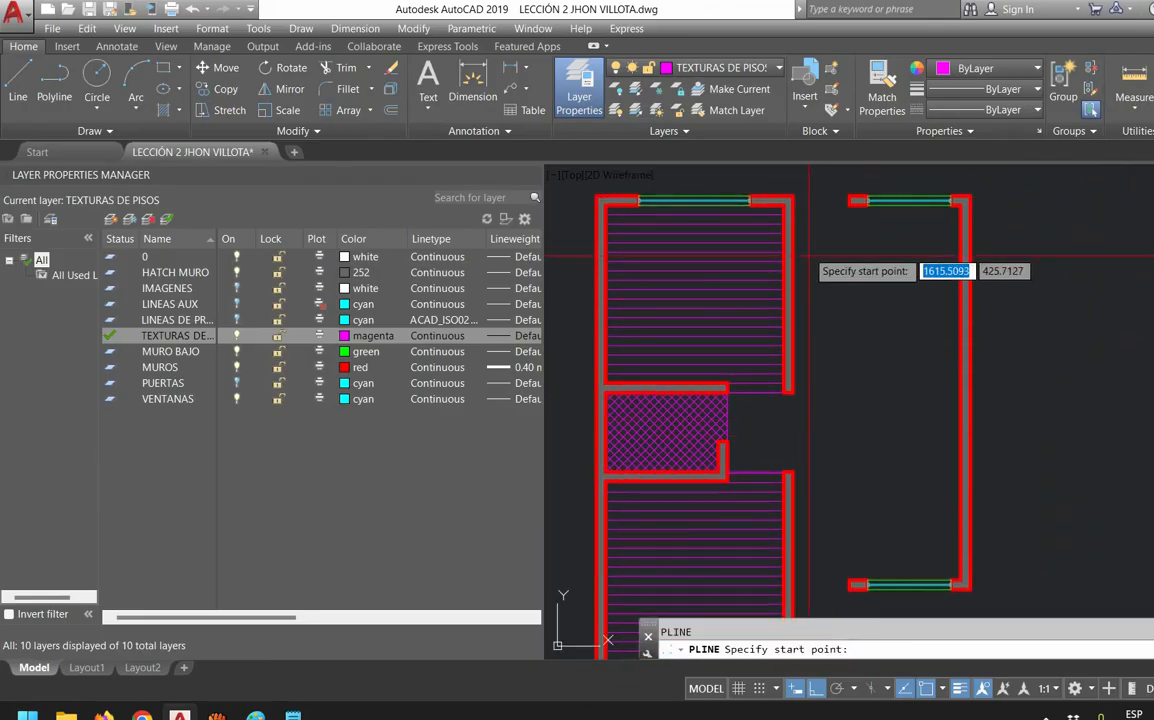
pyautogui.click(794, 197)
pyautogui.click(795, 393)
pyautogui.scroll(4, 734, 404)
pyautogui.click(726, 393)
pyautogui.click(714, 577)
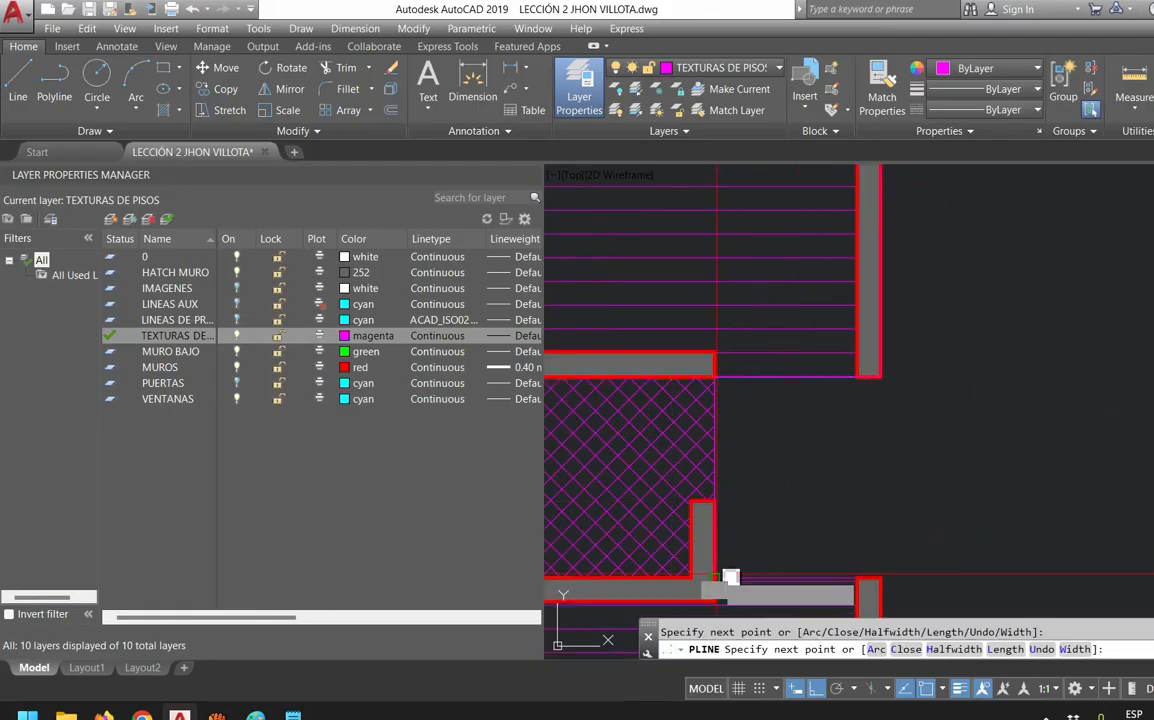
pyautogui.click(881, 577)
# Continue the polyline down the lower bedroom's wall, across the lower opening and to the living area's lower-right inner corner
pyautogui.scroll(-4, 935, 533)
pyautogui.moveTo(952, 543); pyautogui.dragTo(802, 255, button='middle')
pyautogui.scroll(4, 820, 348)
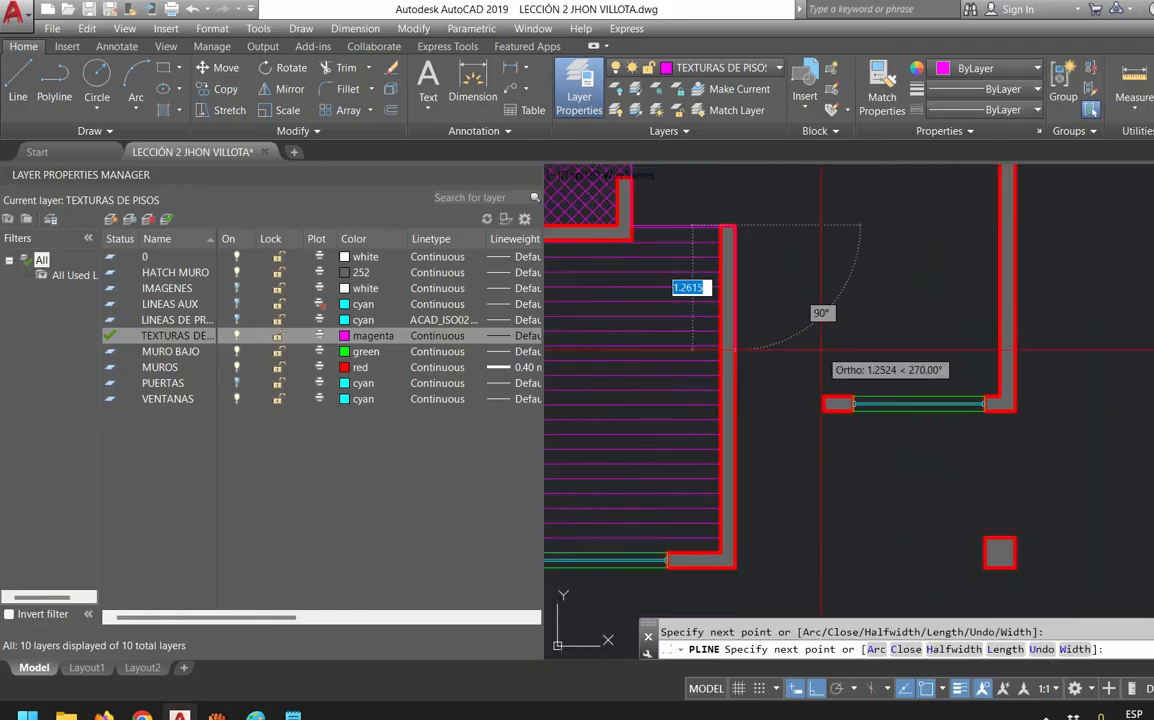
pyautogui.scroll(-4, 784, 459)
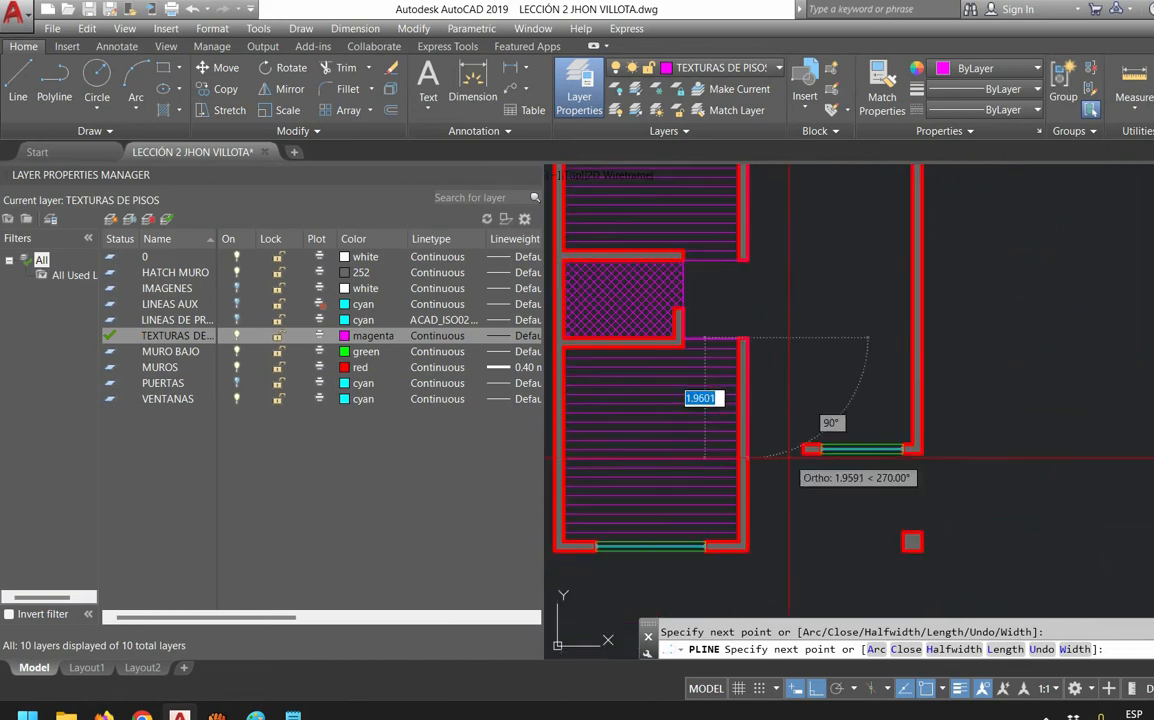
pyautogui.scroll(4, 784, 460)
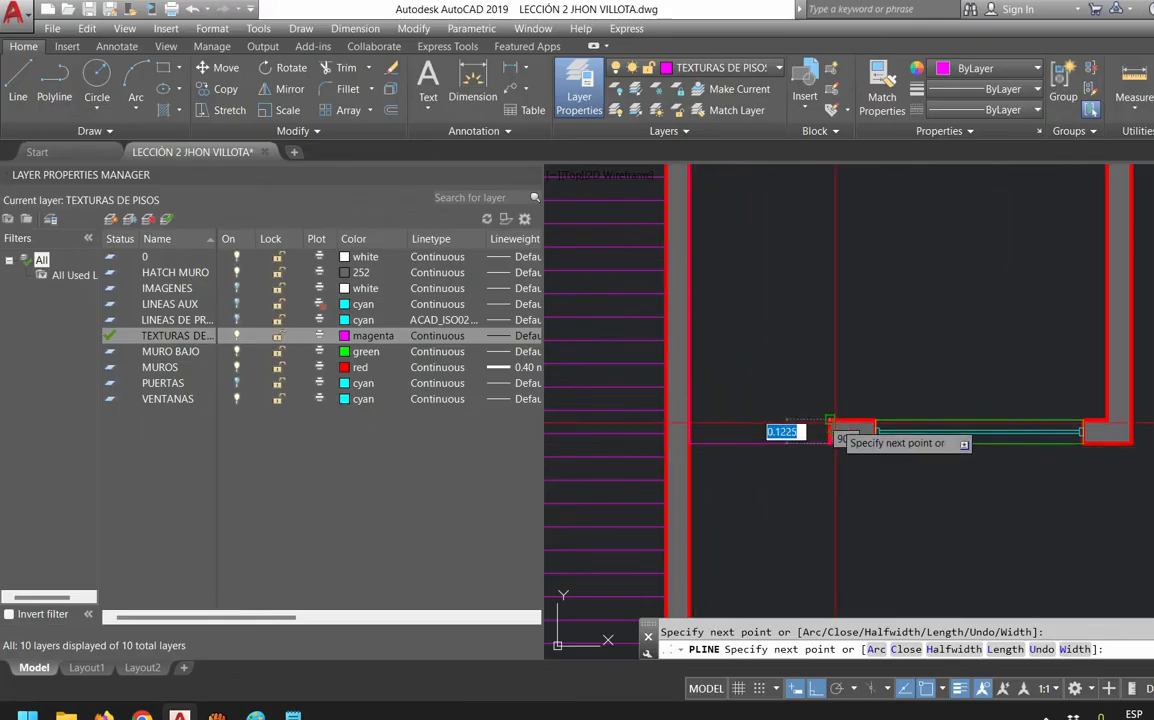
pyautogui.click(1107, 420)
# Trace the living area's right wall and upper window wall up to the upper opening and close the polyline
pyautogui.scroll(-4, 1066, 312)
pyautogui.moveTo(1084, 280); pyautogui.dragTo(1077, 482, button='middle')
pyautogui.scroll(2, 1078, 250)
pyautogui.moveTo(1076, 240); pyautogui.dragTo(1078, 440, button='middle')
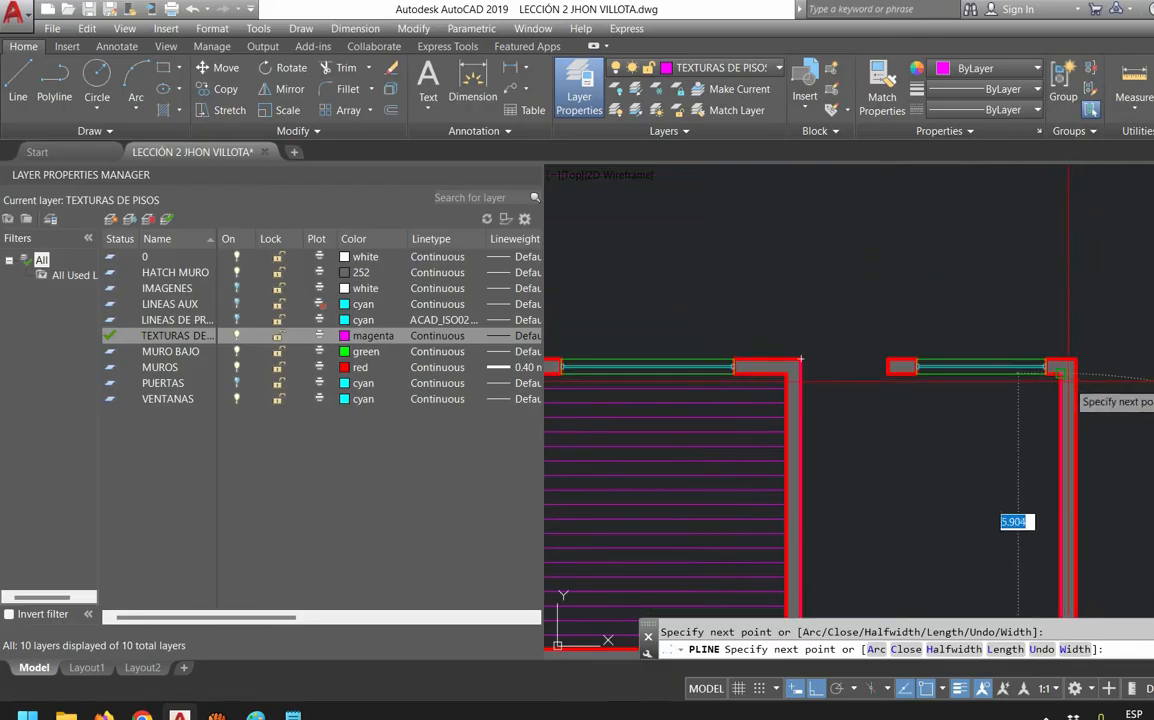
pyautogui.click(1075, 378)
pyautogui.click(885, 378)
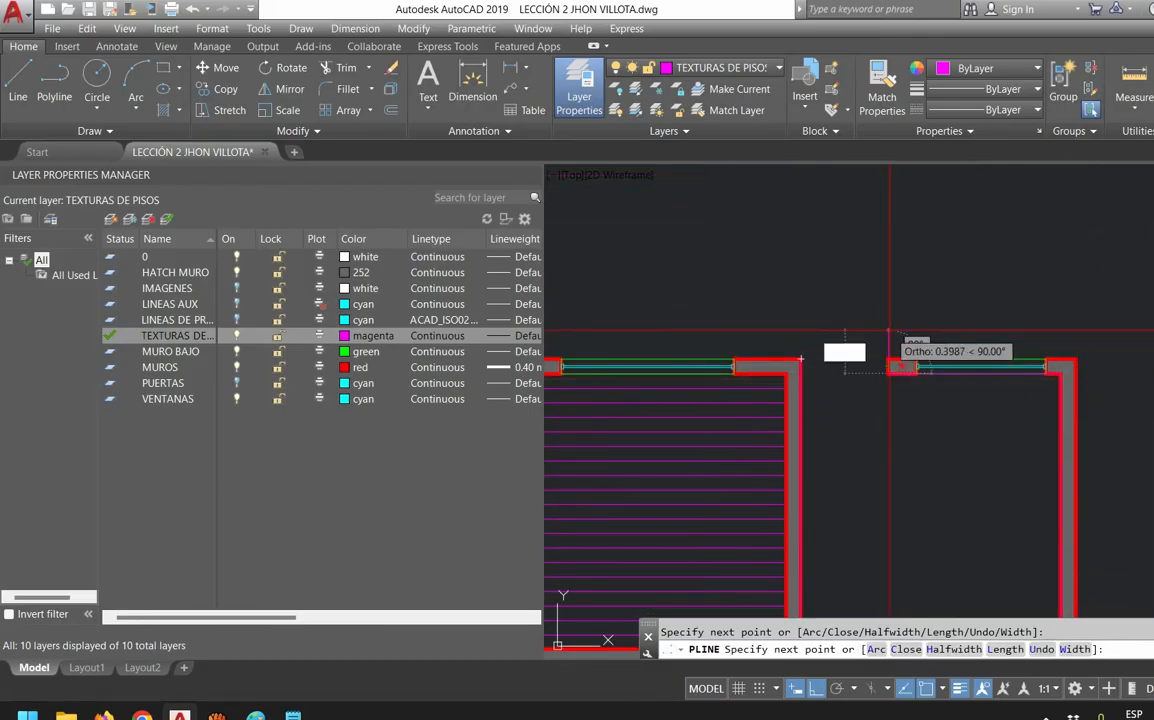
pyautogui.write('c')
pyautogui.press('Return')
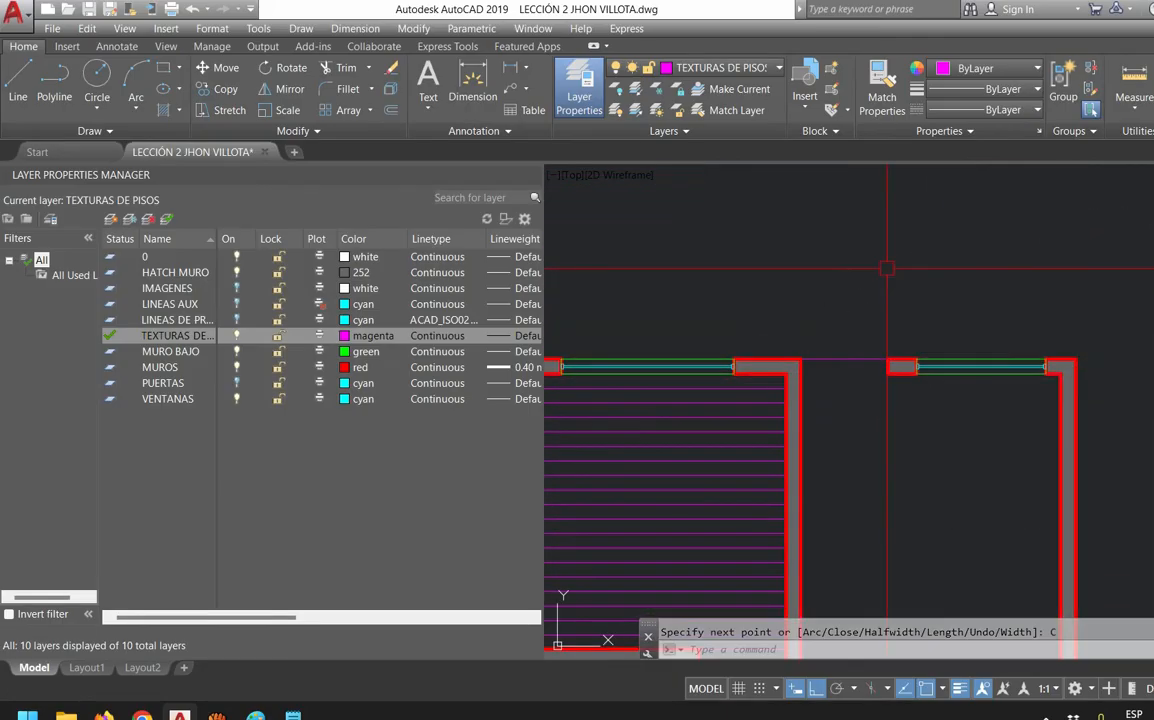
# Hatch the living area's outline with the bathroom hatch's matched properties, setting the angle to 0 and the spacing to 0.4
pyautogui.scroll(-2, 880, 320)
pyautogui.moveTo(899, 470); pyautogui.dragTo(901, 352, button='middle')
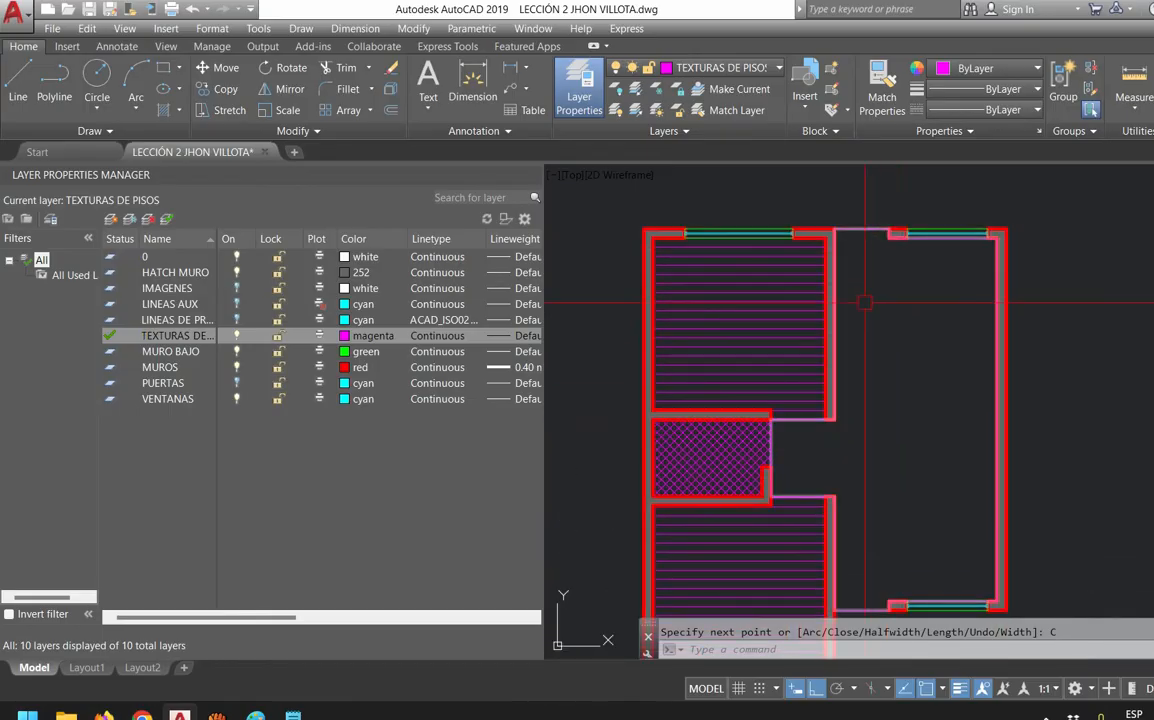
pyautogui.press('Return')
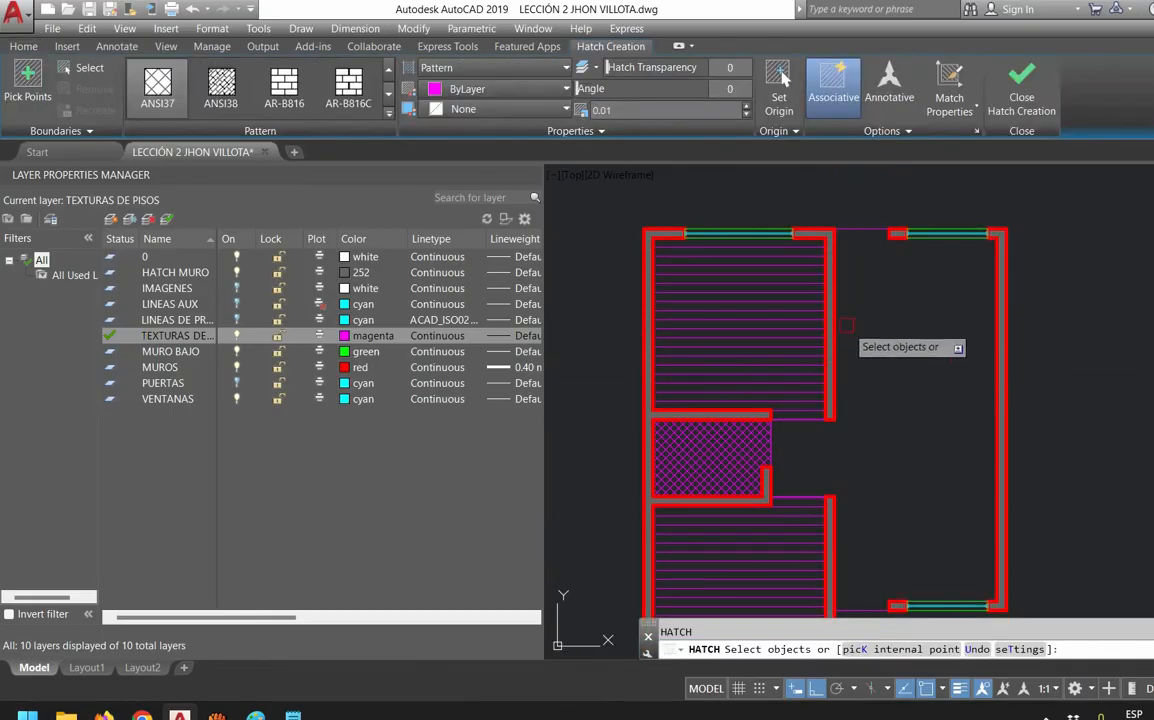
pyautogui.click(892, 315)
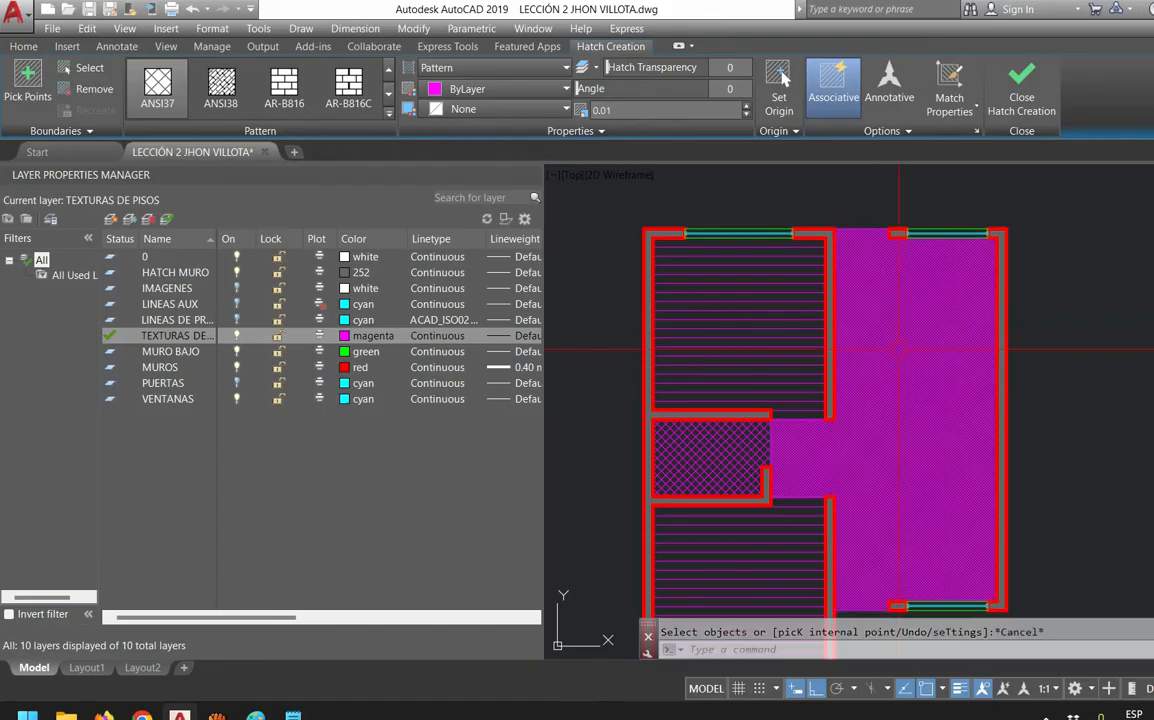
pyautogui.press('Return')
pyautogui.click(867, 295)
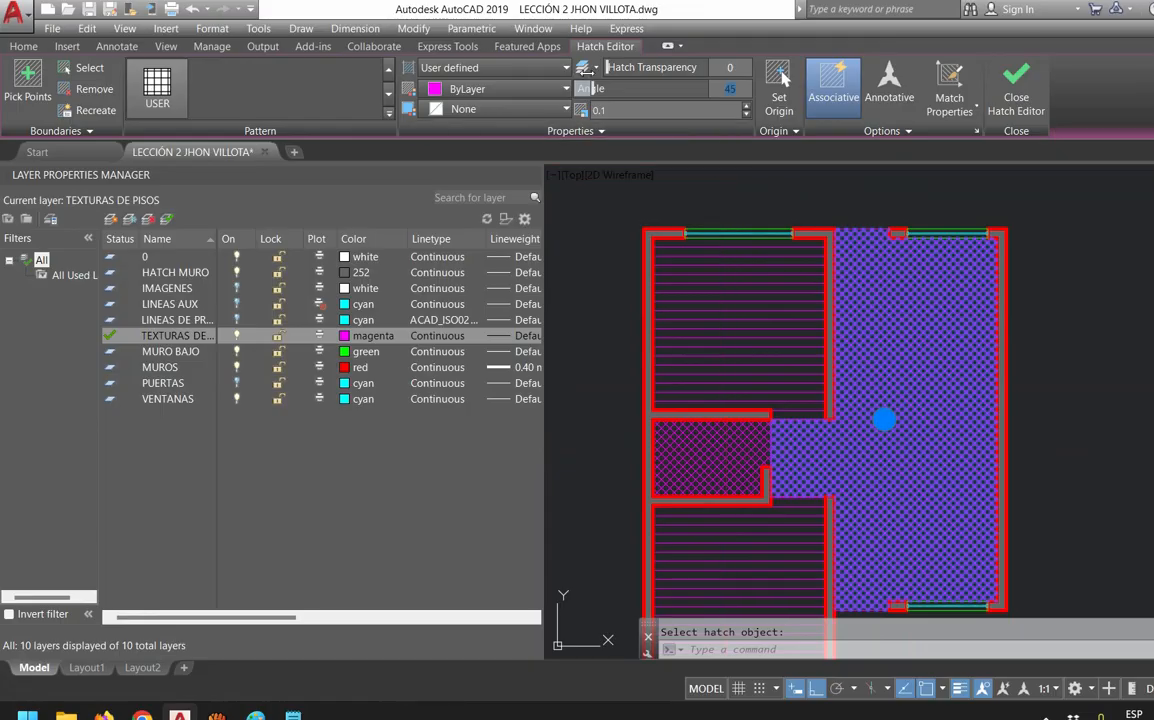
pyautogui.press('Return')
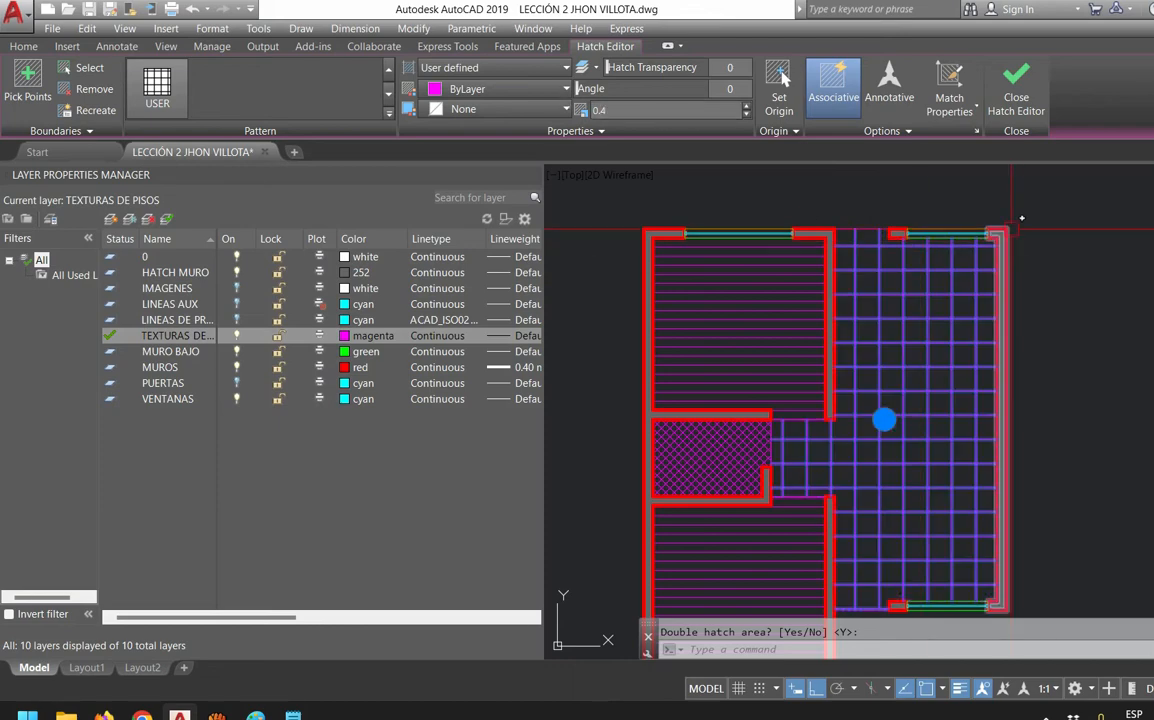
# Set the living area hatch's origin to the outline's lower-left corner against the lower bedroom's wall
pyautogui.click(779, 88)
pyautogui.scroll(4, 907, 397)
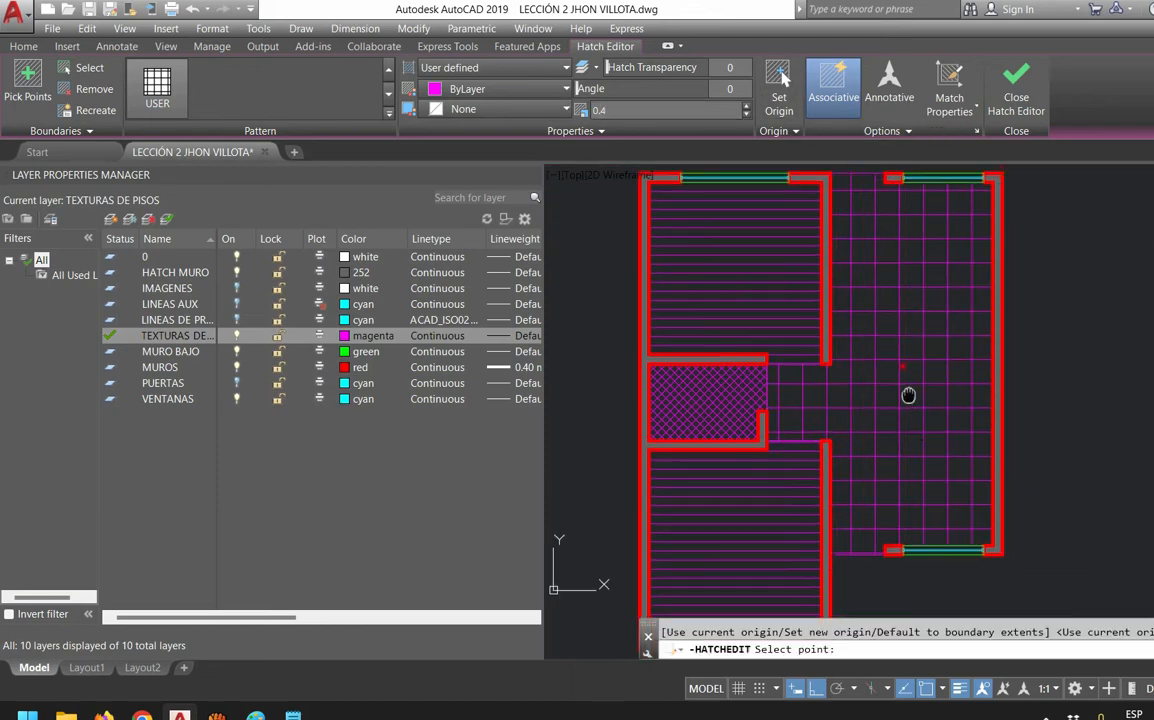
pyautogui.click(798, 426)
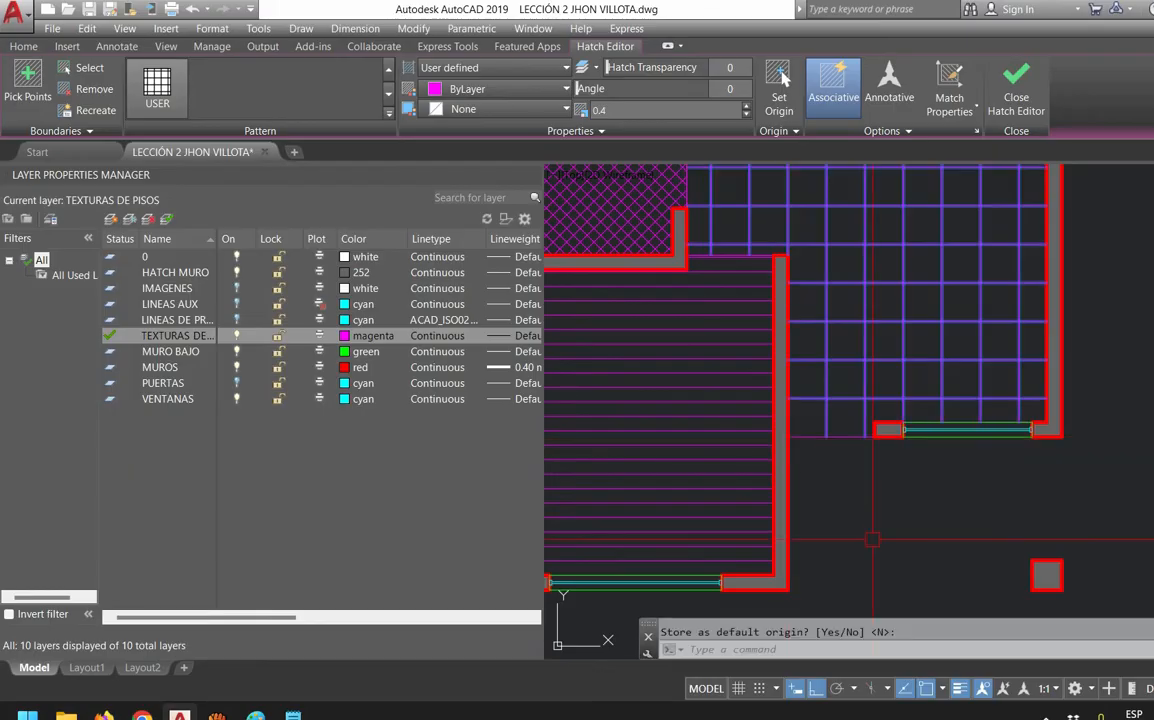
pyautogui.press('Escape')
# Set the lower bedroom hatch's origin to the inner upper end of its right wall at the doorway
pyautogui.click(726, 300)
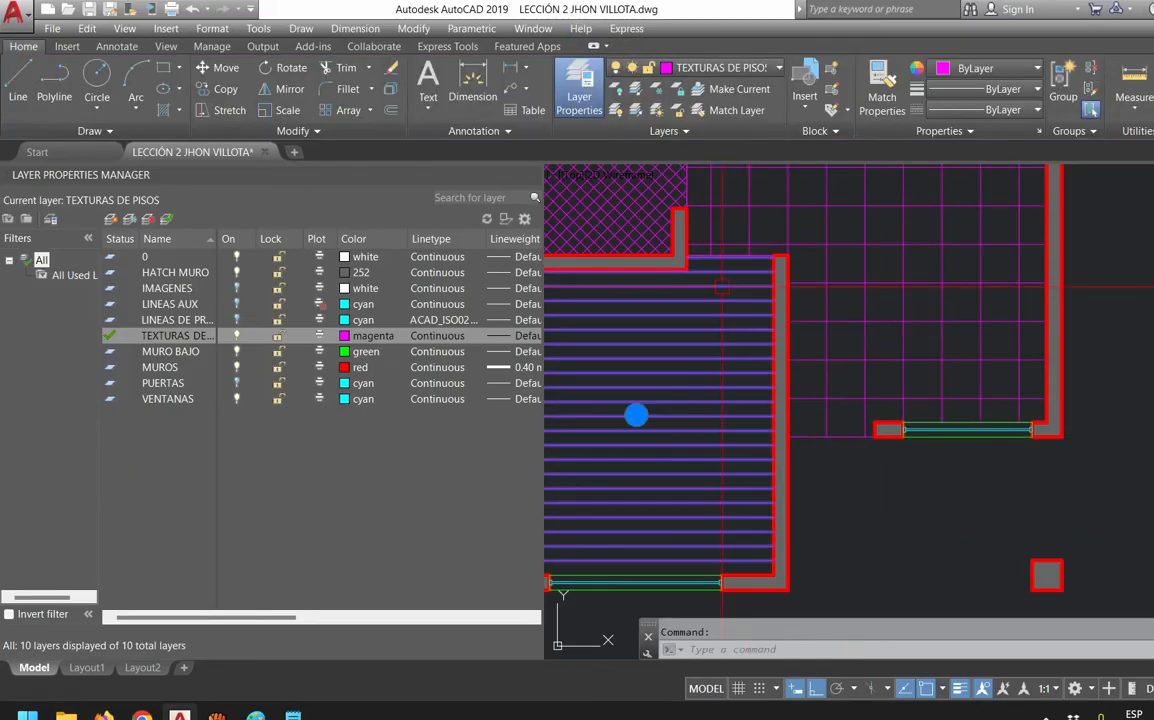
pyautogui.scroll(2, 725, 262)
pyautogui.click(779, 85)
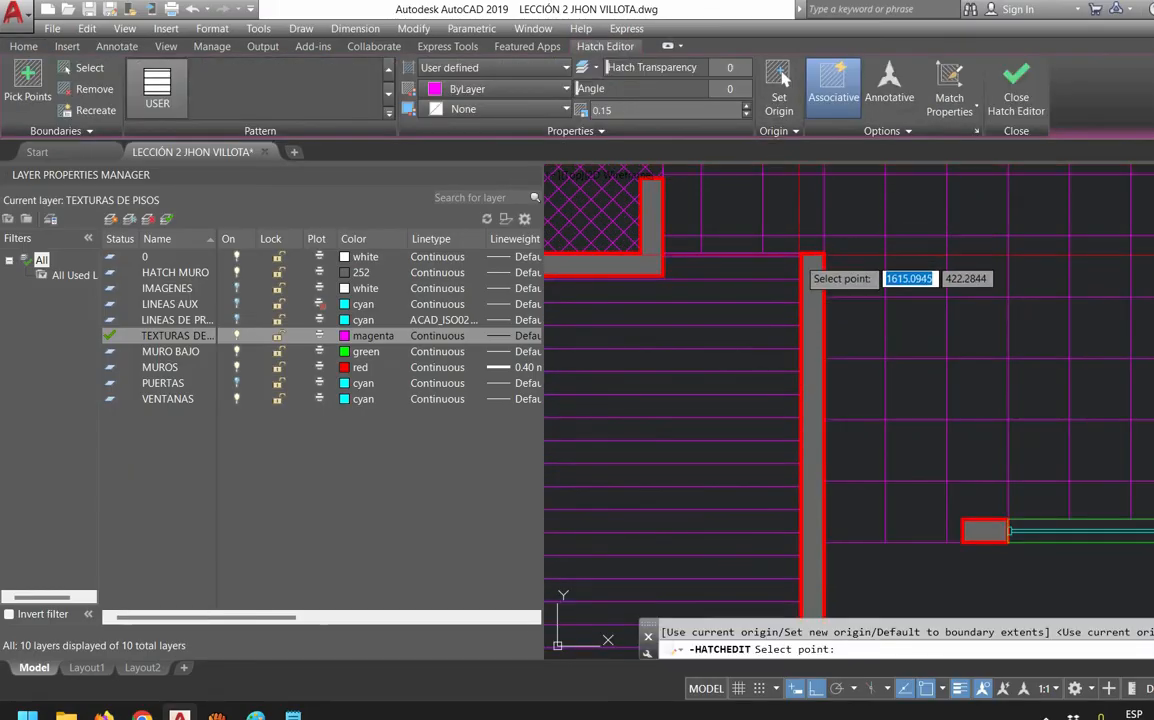
pyautogui.click(806, 256)
pyautogui.scroll(-2, 818, 316)
pyautogui.scroll(-2, 818, 316)
pyautogui.moveTo(806, 188); pyautogui.dragTo(814, 309, button='middle')
pyautogui.scroll(4, 813, 310)
pyautogui.press('Escape')
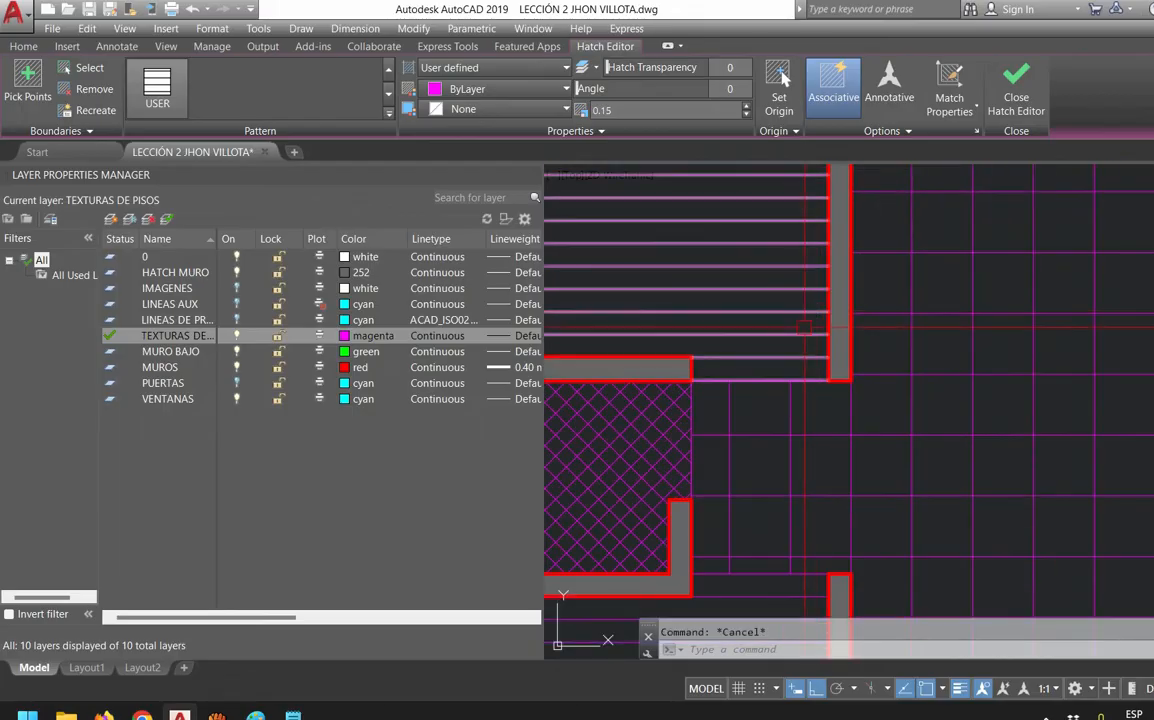
# Set the upper bedroom hatch's origin to the inner lower end of its right wall at the doorway
pyautogui.click(808, 272)
pyautogui.click(779, 85)
pyautogui.click(806, 399)
# Set the bathroom hatch's origin to the bathroom's upper-right corner and save the drawing
pyautogui.click(648, 413)
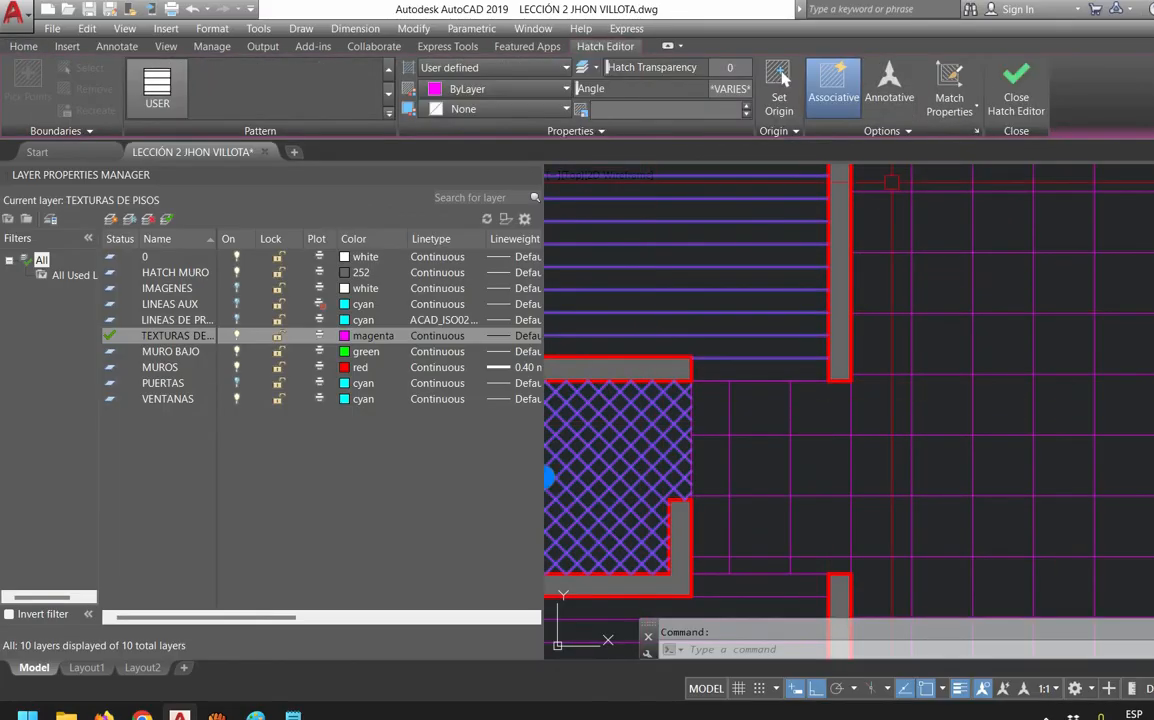
pyautogui.click(779, 86)
pyautogui.click(691, 381)
pyautogui.press('Return')
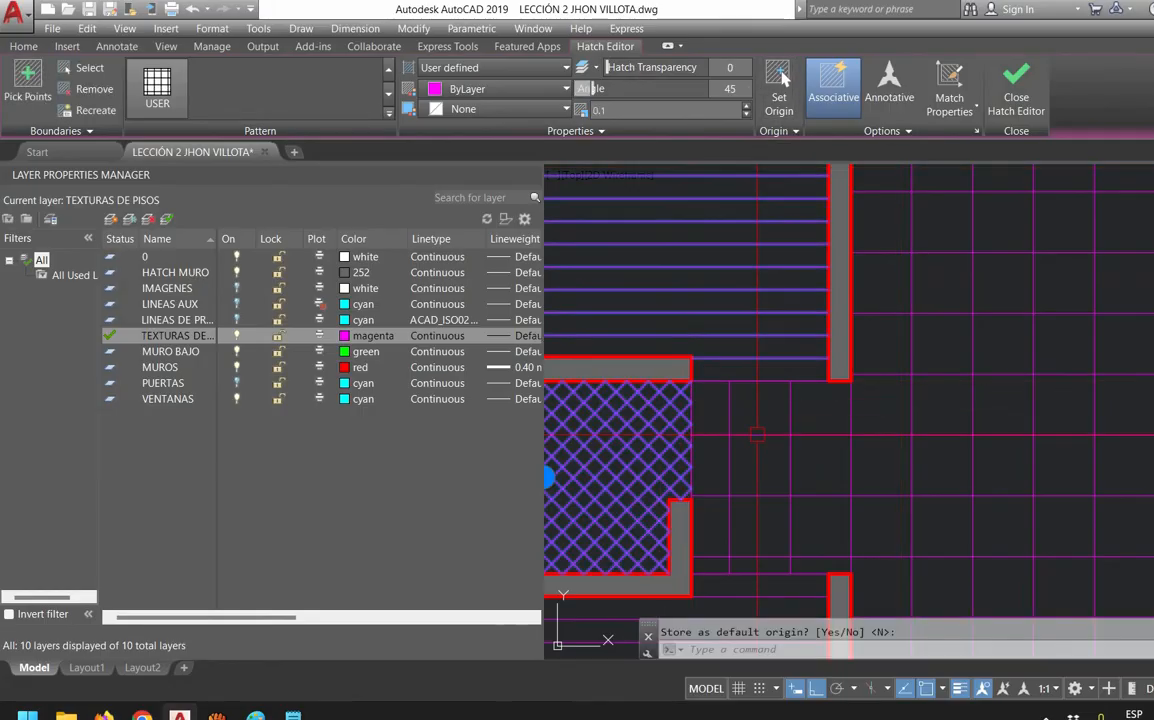
pyautogui.press('Escape')
pyautogui.scroll(-6, 816, 365)
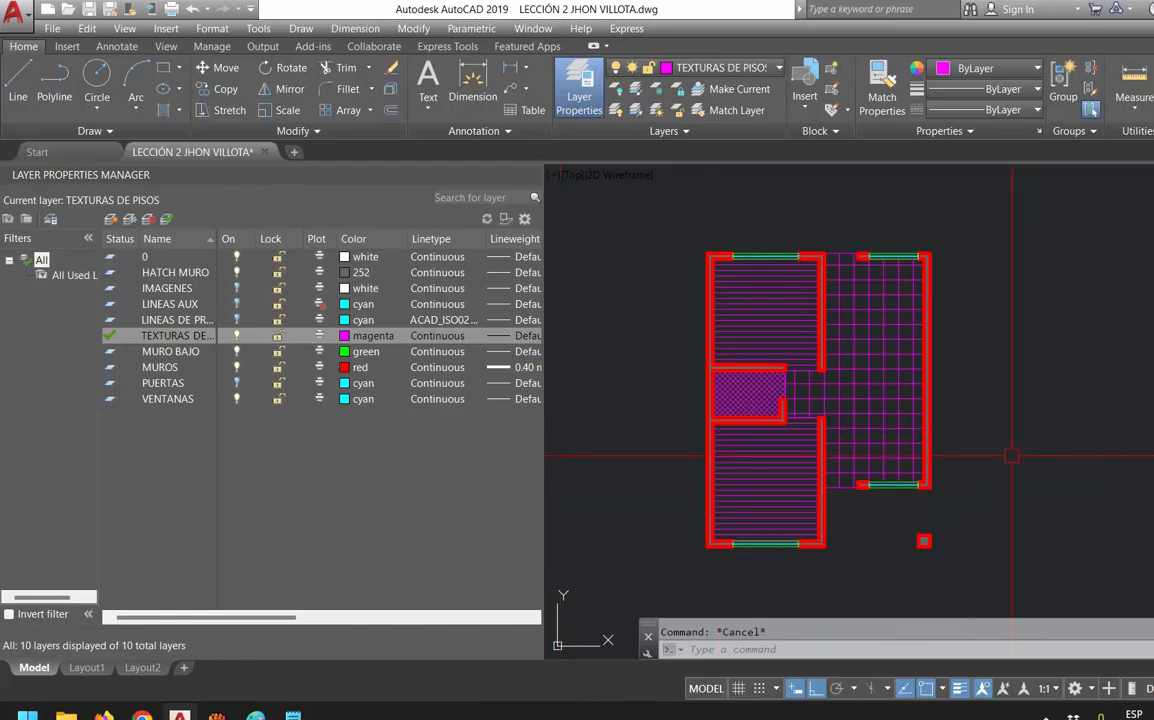
pyautogui.click(88, 9)
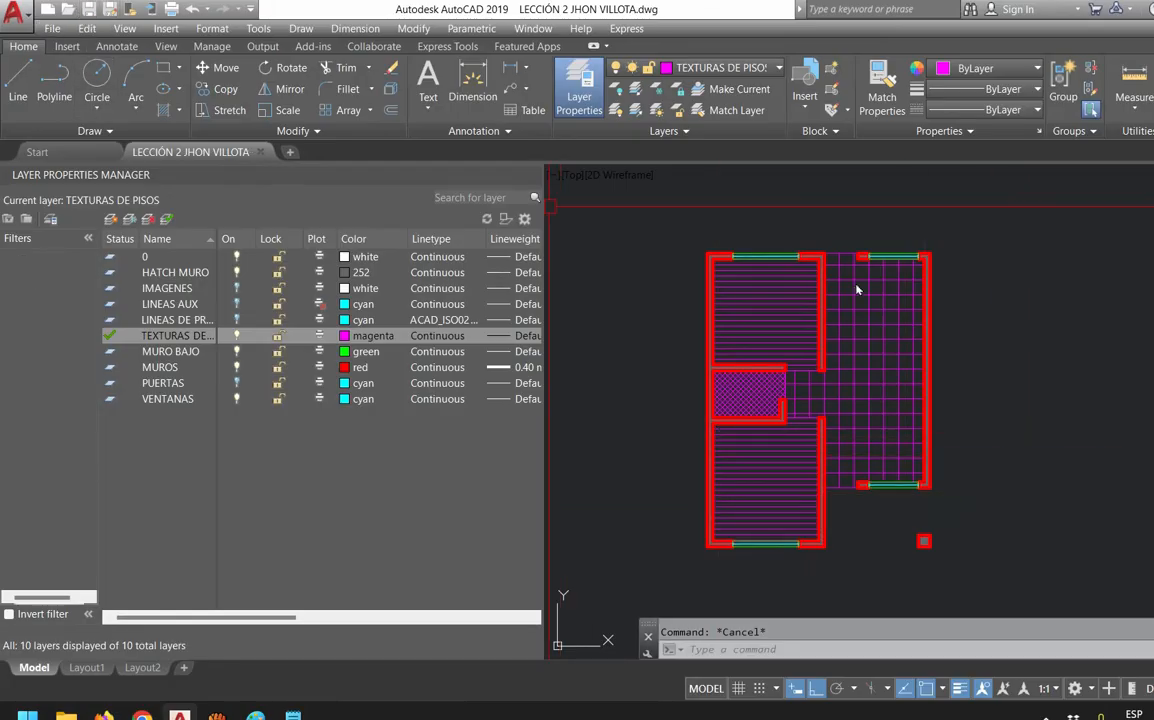
# Draw a rectangle around the porch from the living area's lower-left corner to the column's outer lower-right corner
pyautogui.scroll(4, 932, 547)
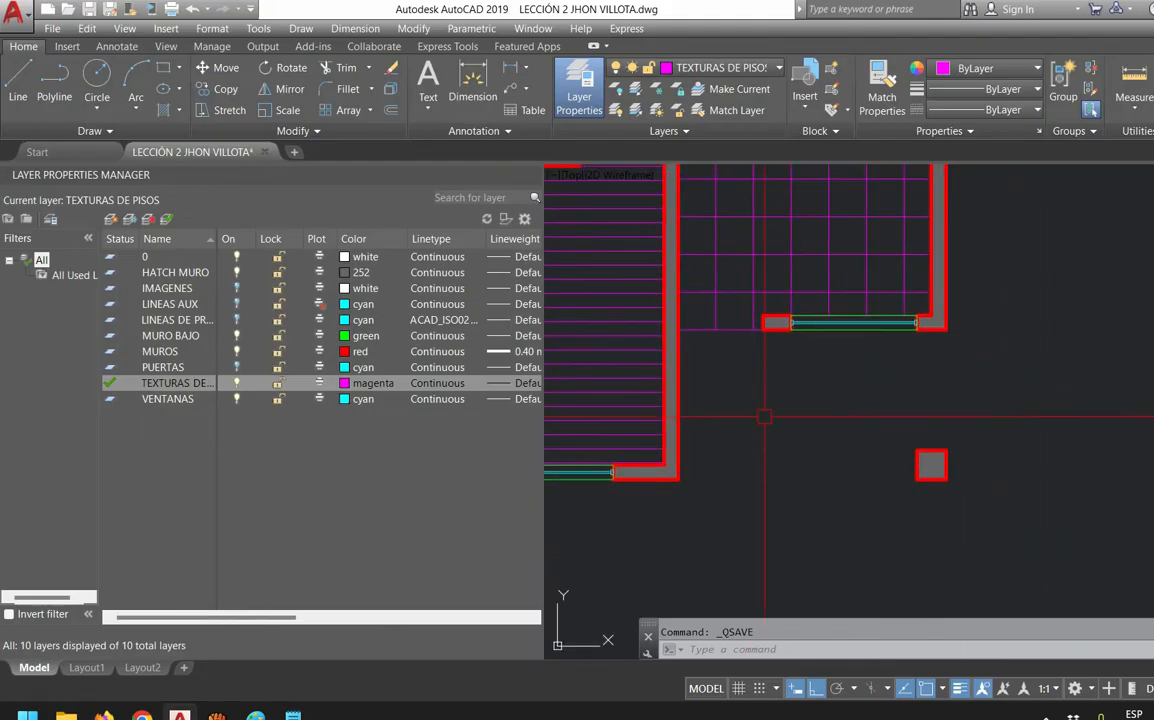
pyautogui.press('Return')
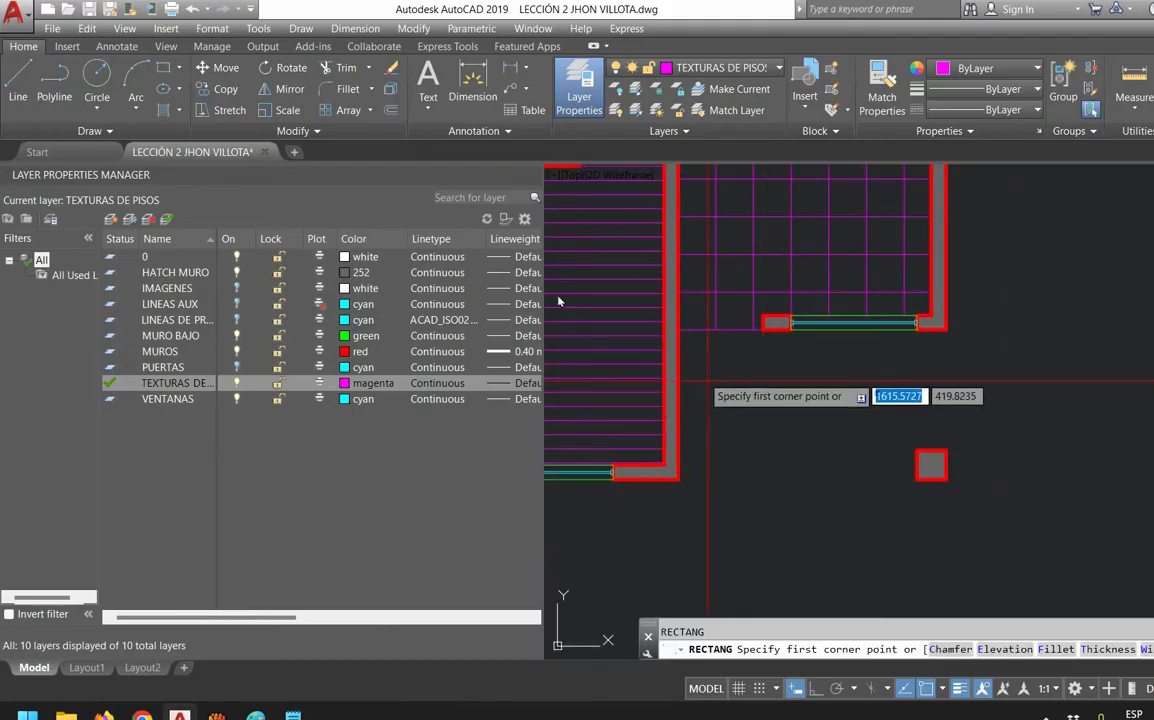
pyautogui.click(679, 329)
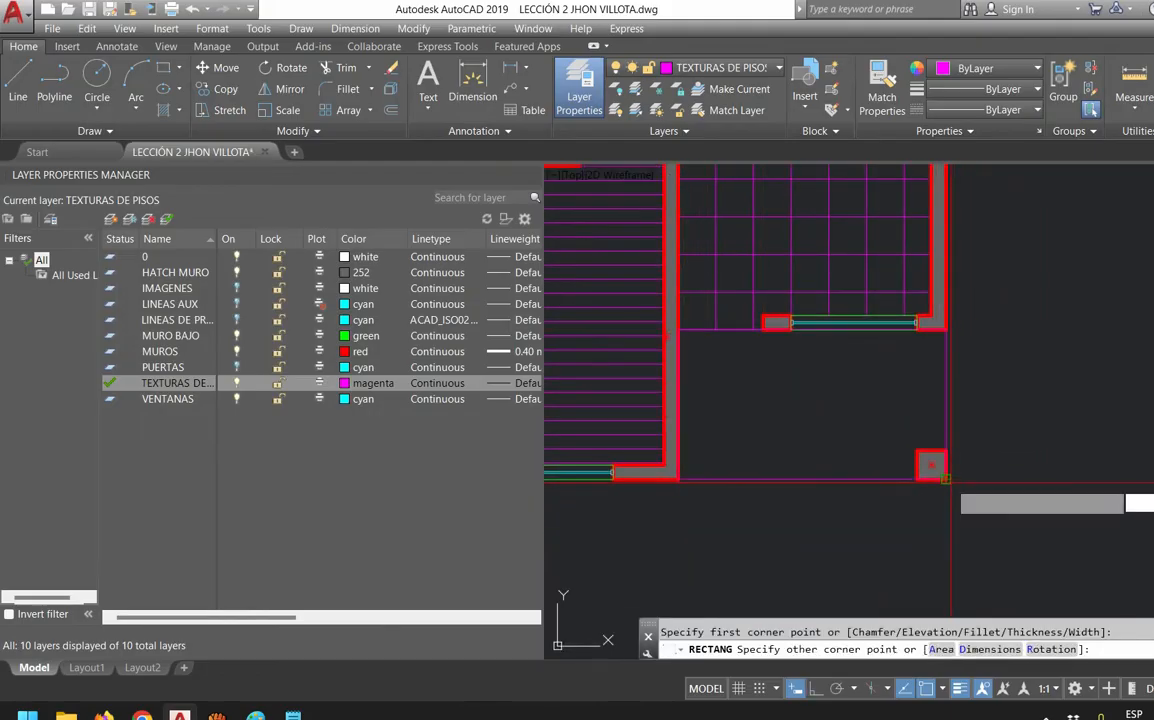
pyautogui.click(946, 480)
pyautogui.moveTo(878, 513); pyautogui.dragTo(918, 530, button='middle')
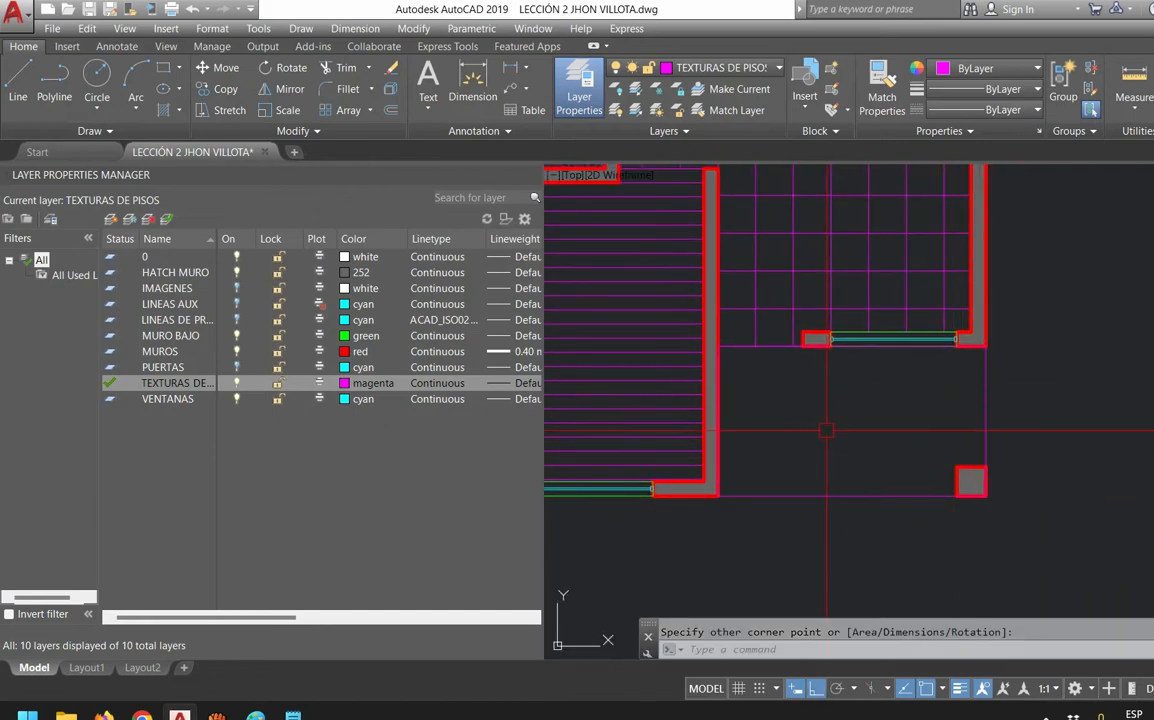
# Hatch the porch rectangle with the ANSI37 pattern at scale 0.01
pyautogui.press('Return')
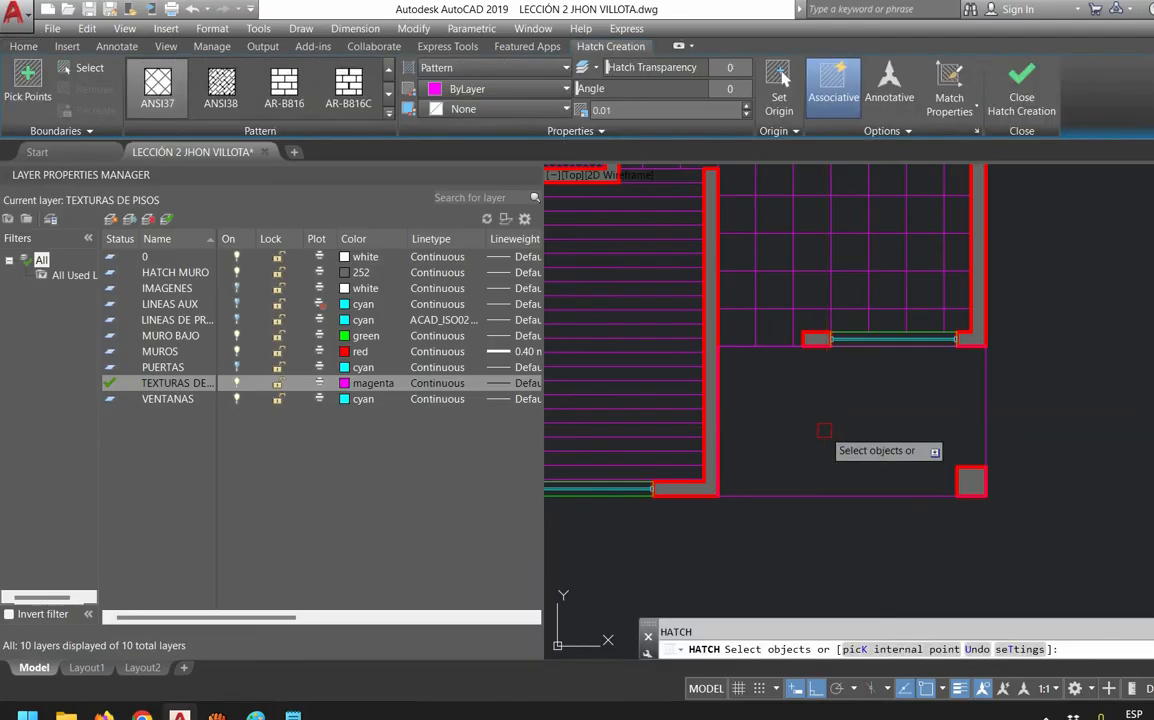
pyautogui.click(824, 496)
pyautogui.press('Escape')
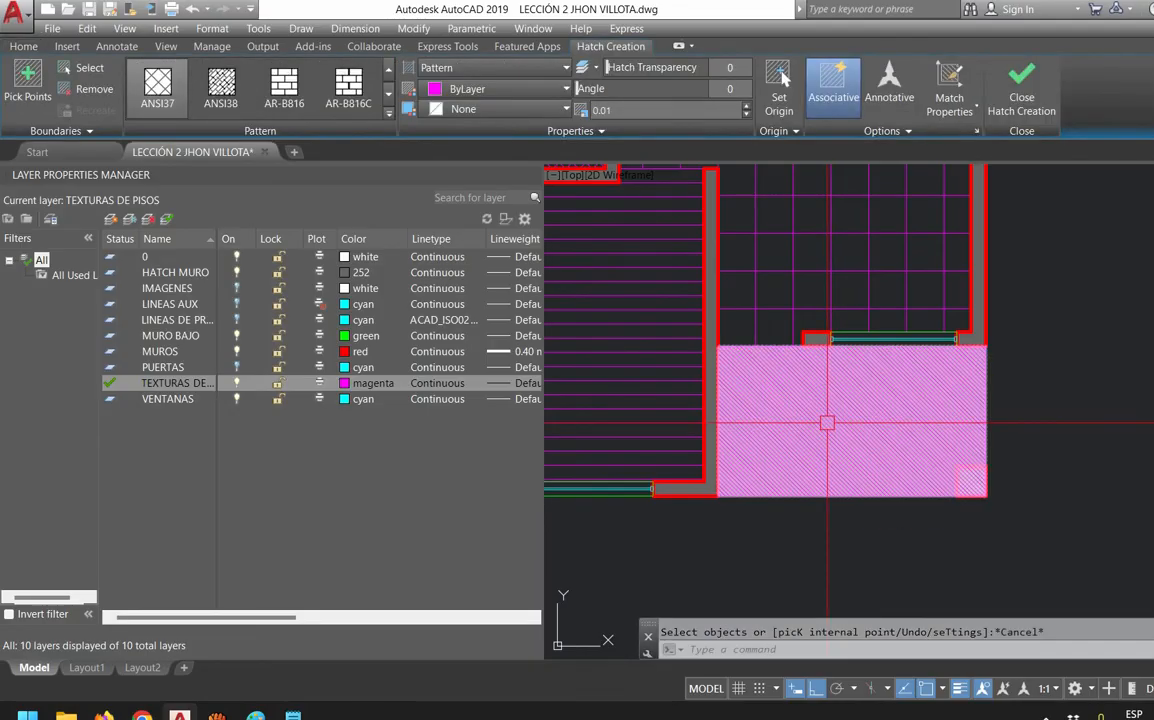
# Match the porch hatch's properties to the bathroom hatch and set its spacing to 0.15
pyautogui.scroll(-2, 827, 422)
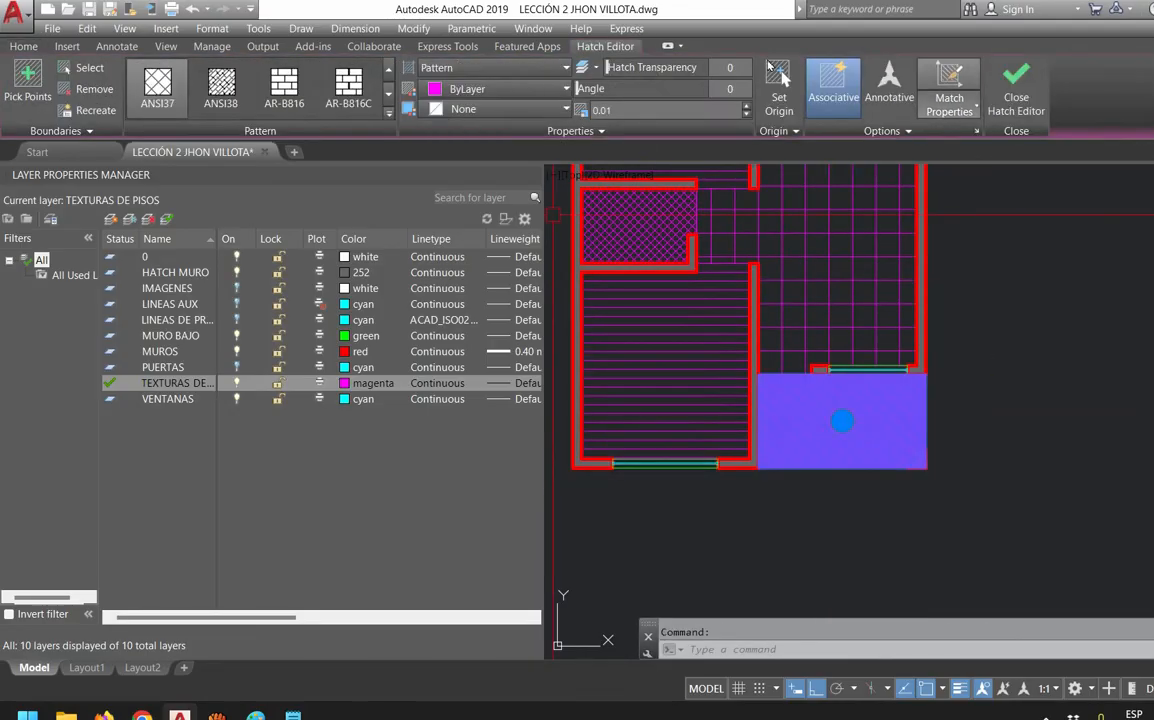
pyautogui.click(949, 80)
pyautogui.click(648, 240)
pyautogui.click(658, 229)
pyautogui.scroll(2, 876, 433)
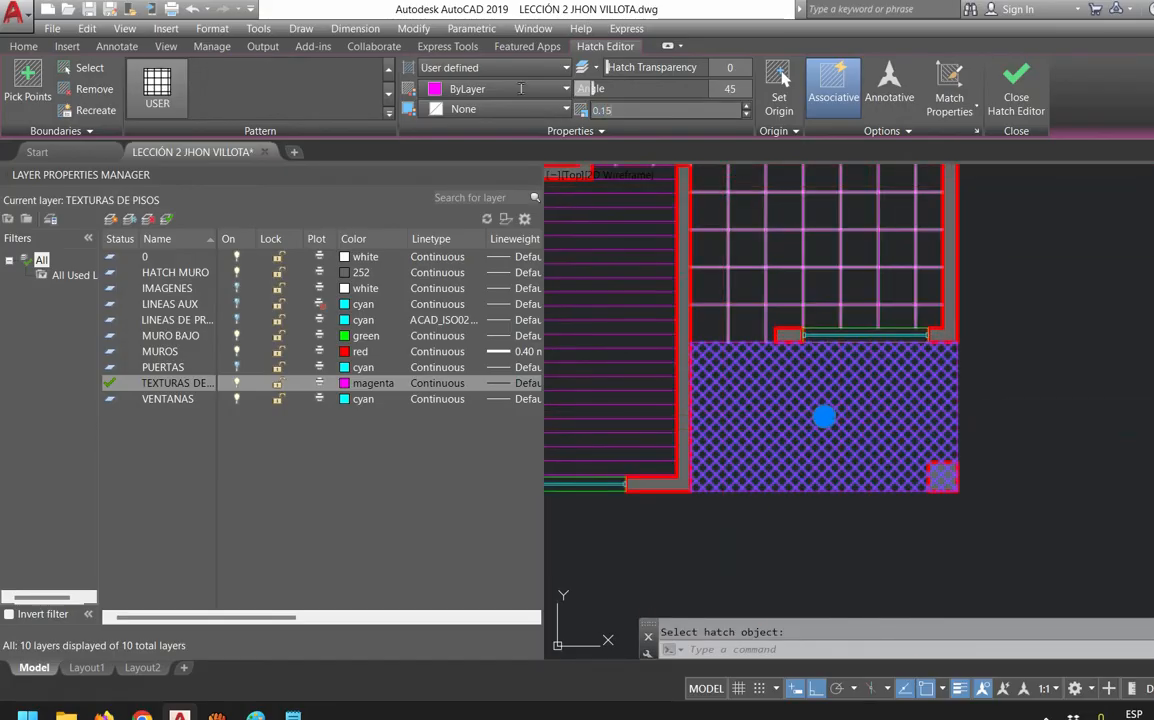
pyautogui.press('Return')
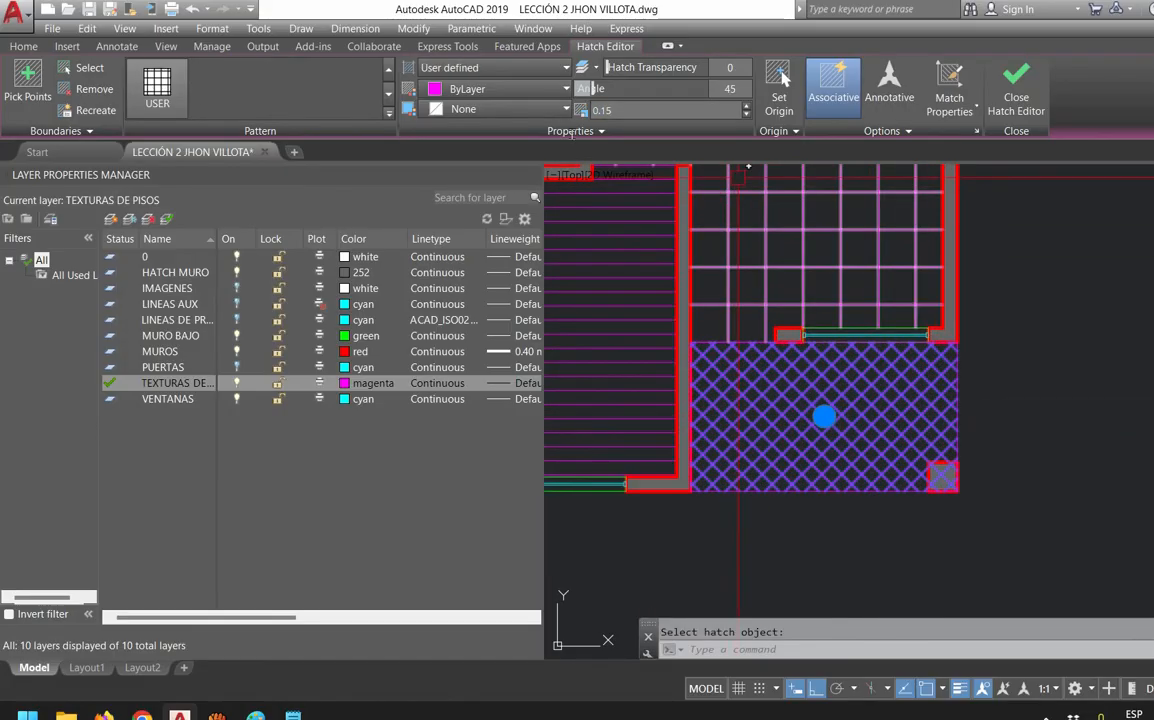
# Set the porch hatch's origin to the porch outline's upper-left corner
pyautogui.click(779, 88)
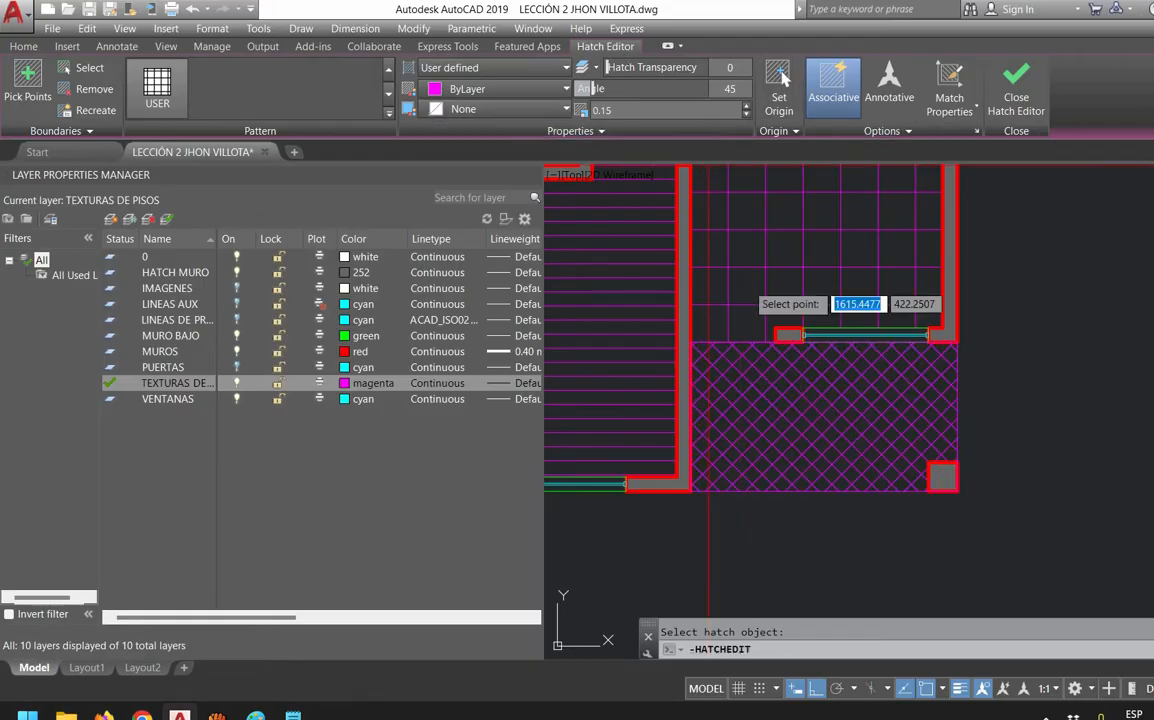
pyautogui.click(692, 342)
pyautogui.press('Escape')
# Send the porch hatch and its outline behind the column with the draw order
pyautogui.scroll(5, 981, 484)
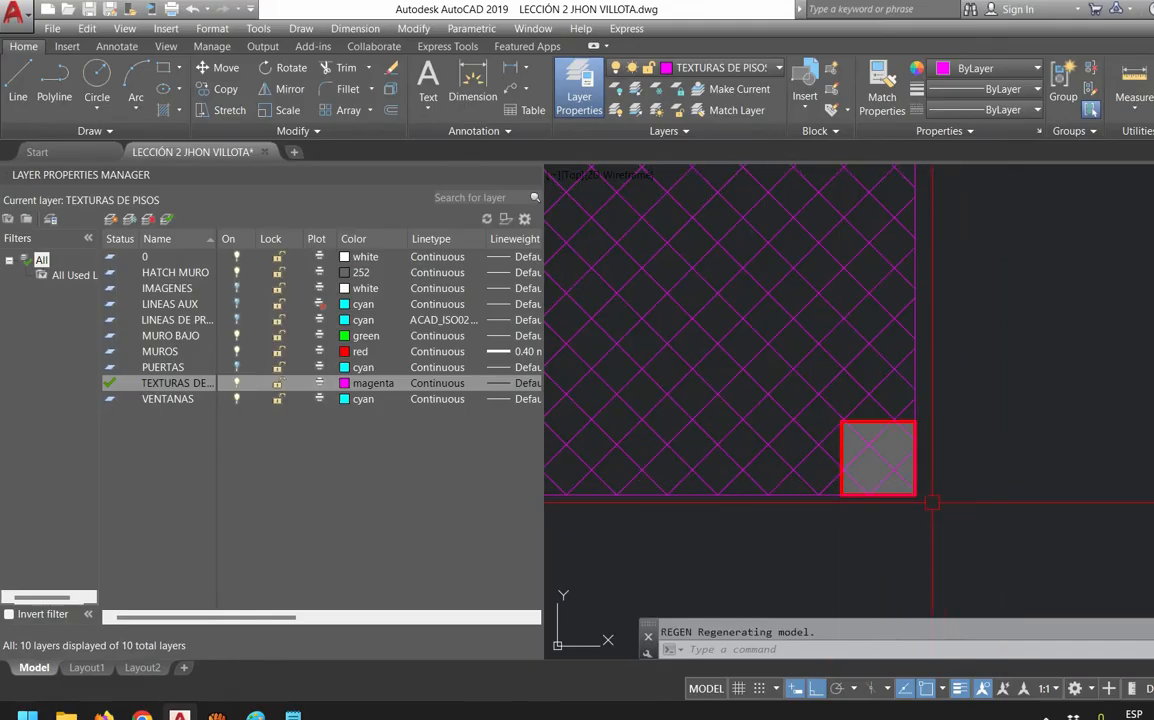
pyautogui.moveTo(966, 501); pyautogui.dragTo(1025, 489, button='middle')
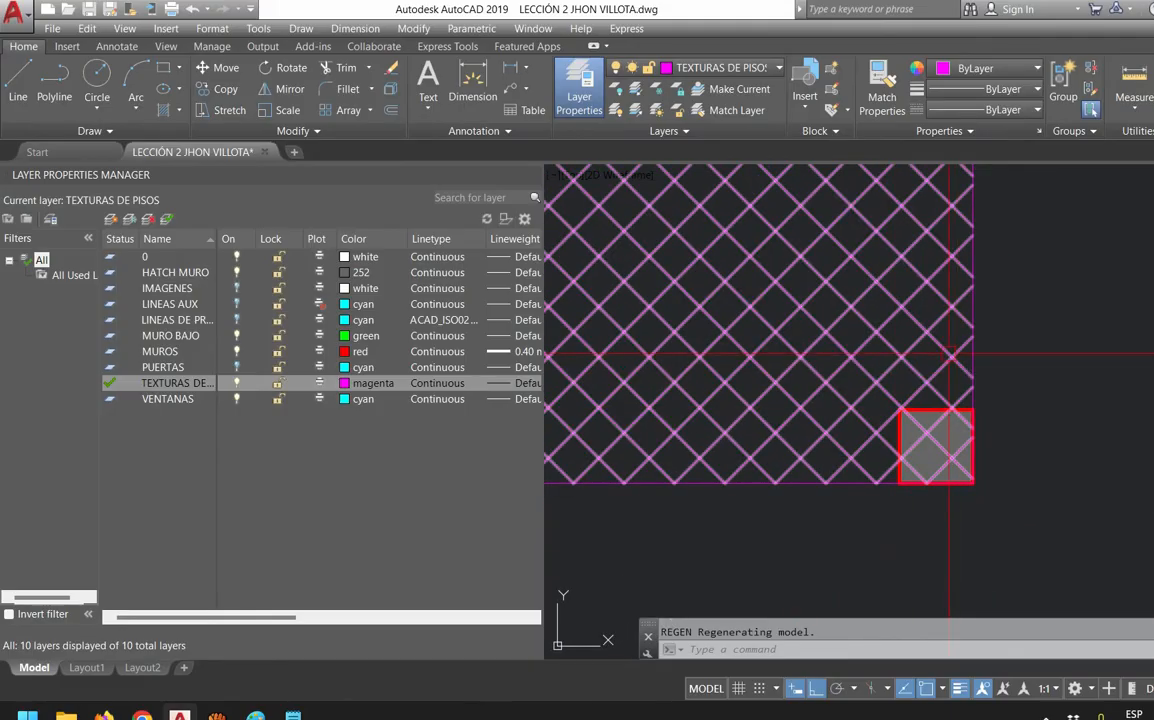
pyautogui.click(1014, 369)
pyautogui.click(948, 348)
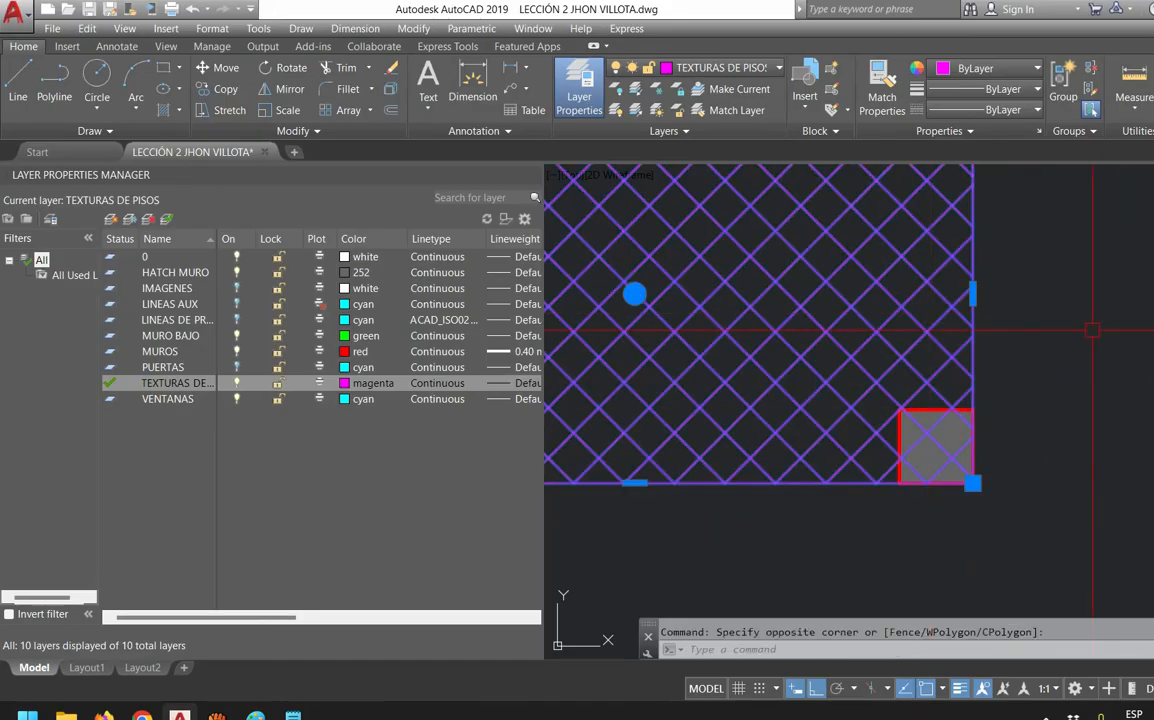
pyautogui.write('dr')
pyautogui.press('space')
pyautogui.write('b')
pyautogui.press('space')
pyautogui.scroll(-4, 1092, 330)
pyautogui.press('Escape')
# Turn on the PUERTAS and LINEAS DE PROY layers
pyautogui.moveTo(1092, 330)
pyautogui.mouseDown(button='middle')
pyautogui.moveTo(1043, 451)
pyautogui.moveTo(1030, 433)
pyautogui.moveTo(1003, 443)
pyautogui.mouseUp(button='middle')
pyautogui.scroll(-3, 1041, 448)
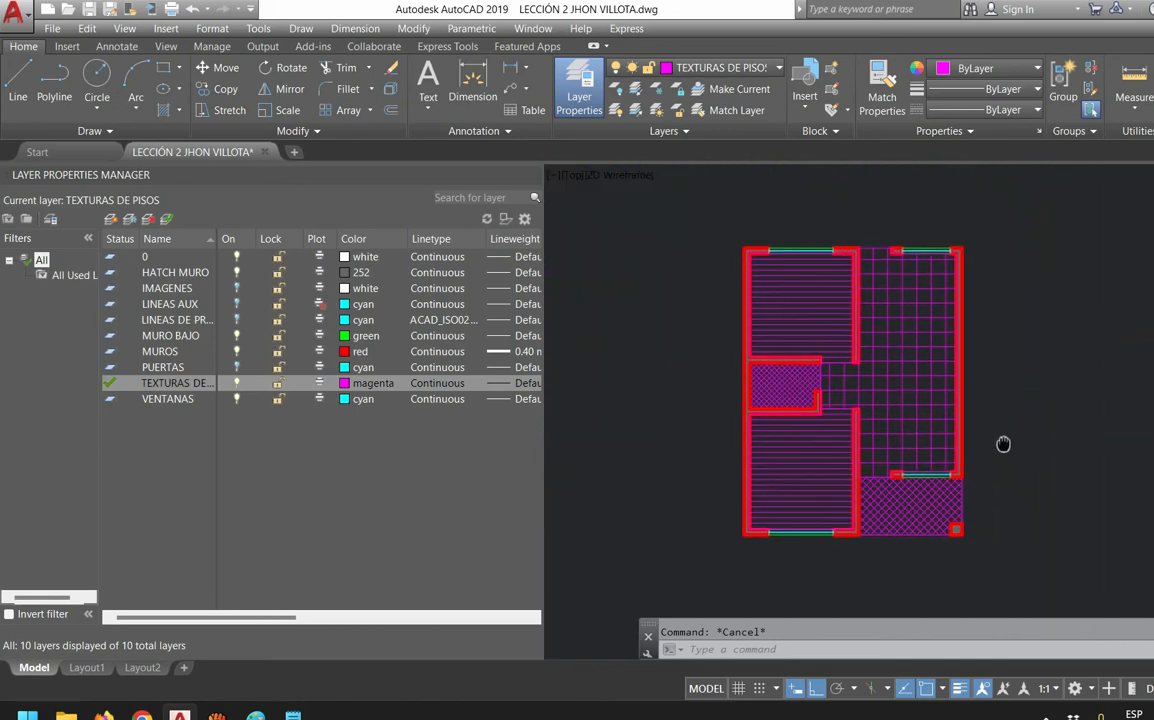
pyautogui.click(237, 367)
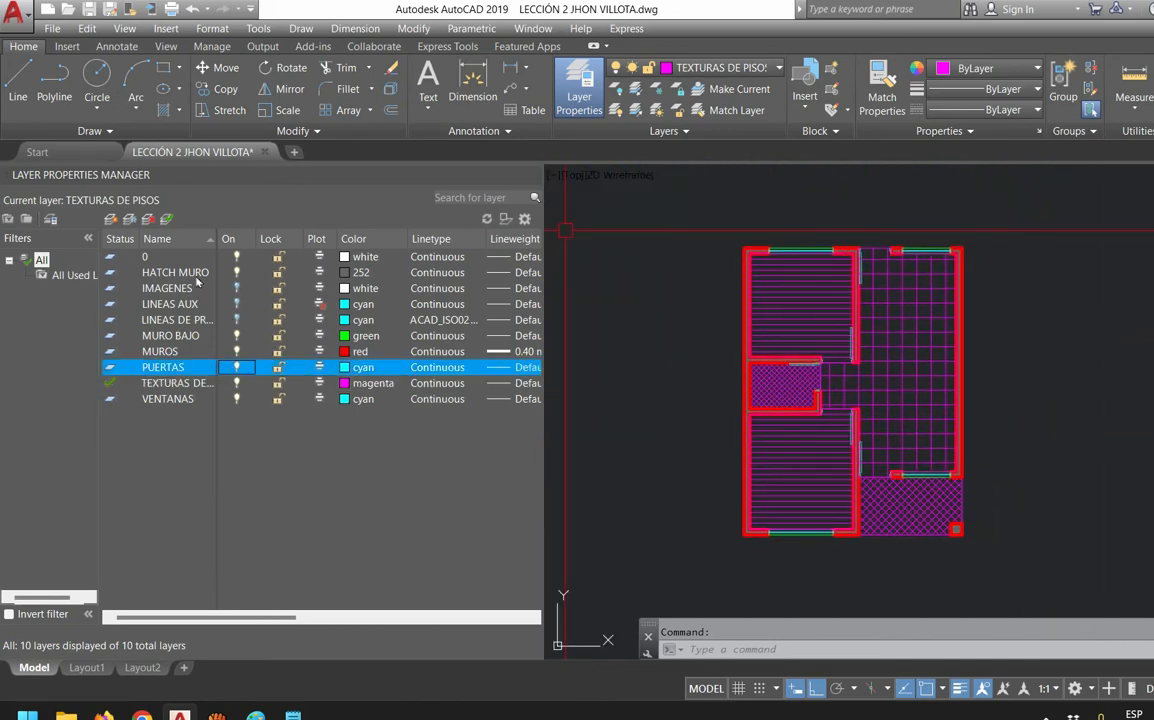
pyautogui.click(237, 320)
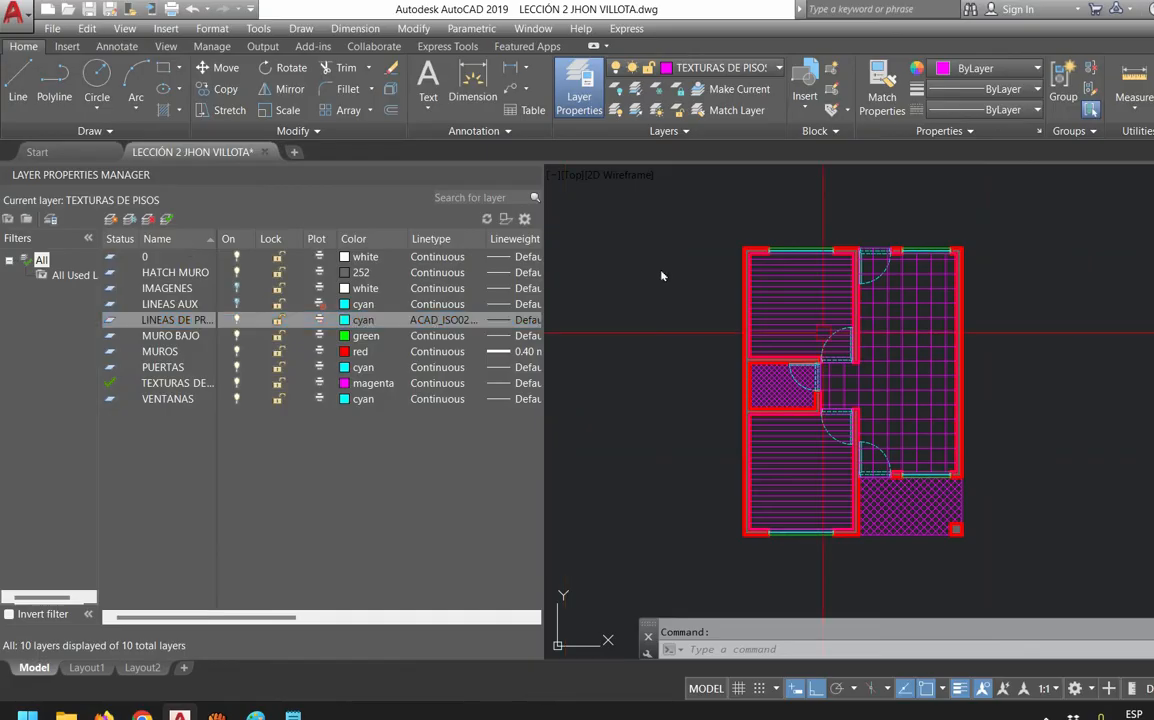
# Examine the hatched plan with its doors and the kitchen fixtures on the reference image
pyautogui.scroll(4, 830, 338)
pyautogui.scroll(-4, 878, 496)
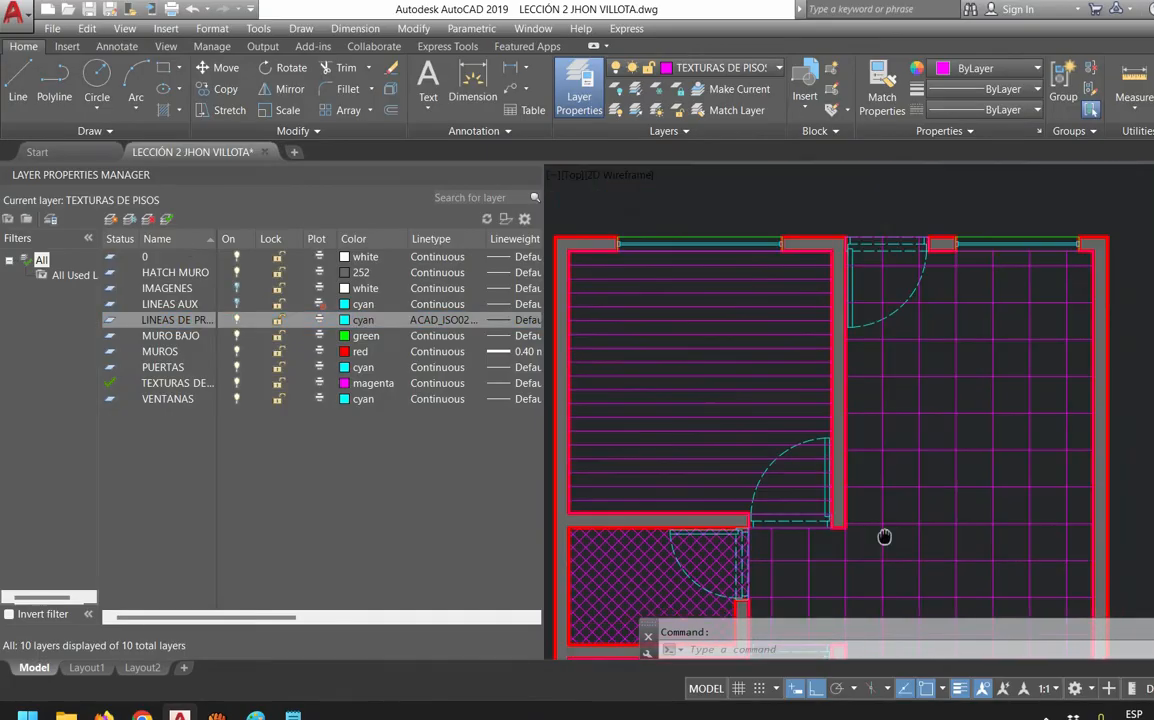
pyautogui.scroll(-2, 897, 497)
pyautogui.moveTo(922, 387)
pyautogui.mouseDown(button='middle')
pyautogui.moveTo(922, 250)
pyautogui.moveTo(934, 271)
pyautogui.moveTo(934, 358)
pyautogui.mouseUp(button='middle')
pyautogui.scroll(-2, 938, 306)
pyautogui.scroll(2, 944, 335)
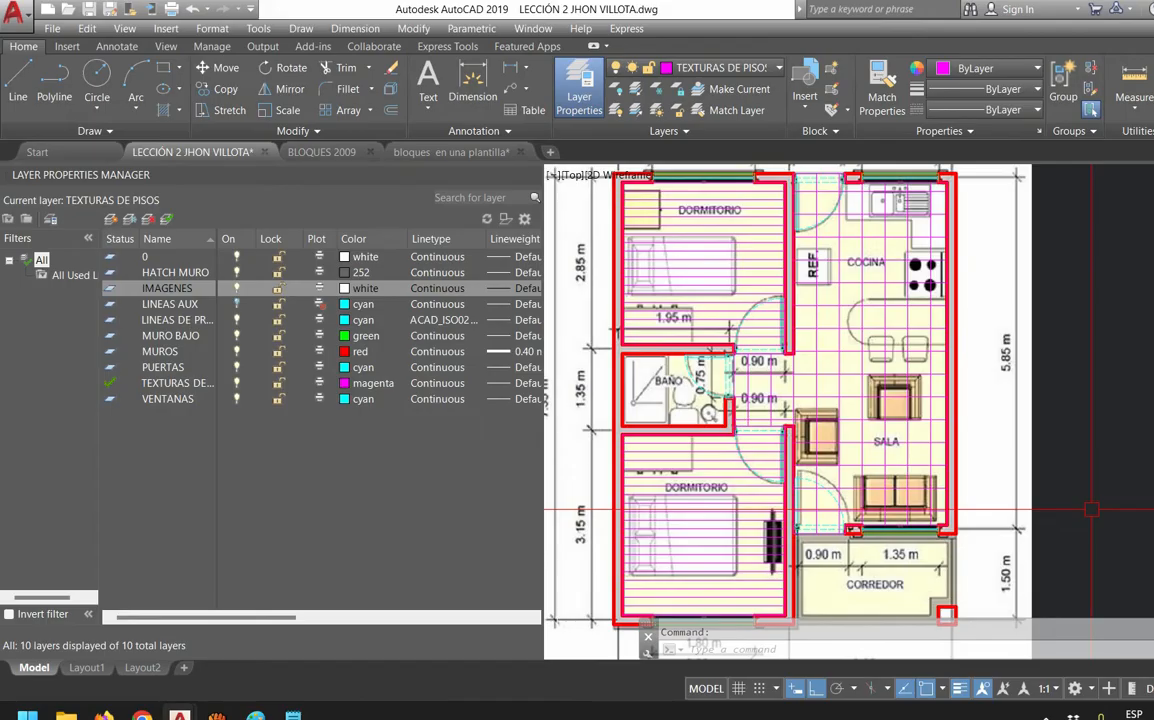
pyautogui.scroll(6, 1010, 325)
pyautogui.scroll(-2, 993, 333)
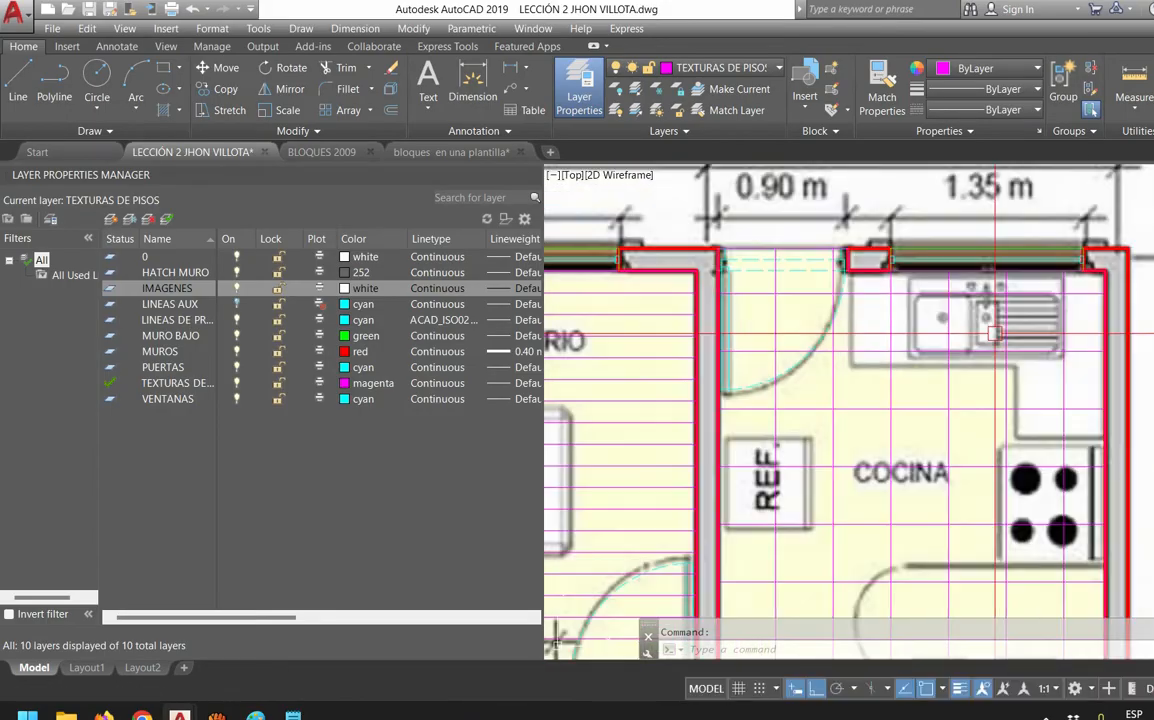
pyautogui.scroll(-4, 893, 365)
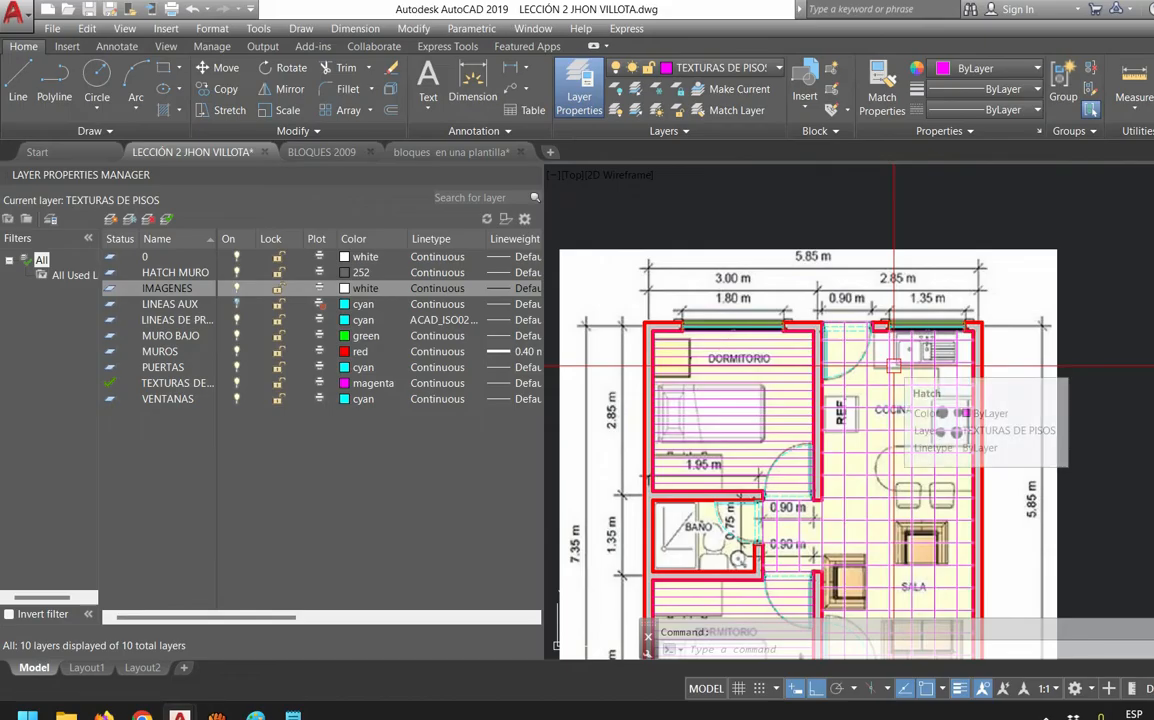
# Create a layer named MOBILIARIO FIJO and widen the layer name column
pyautogui.click(111, 219)
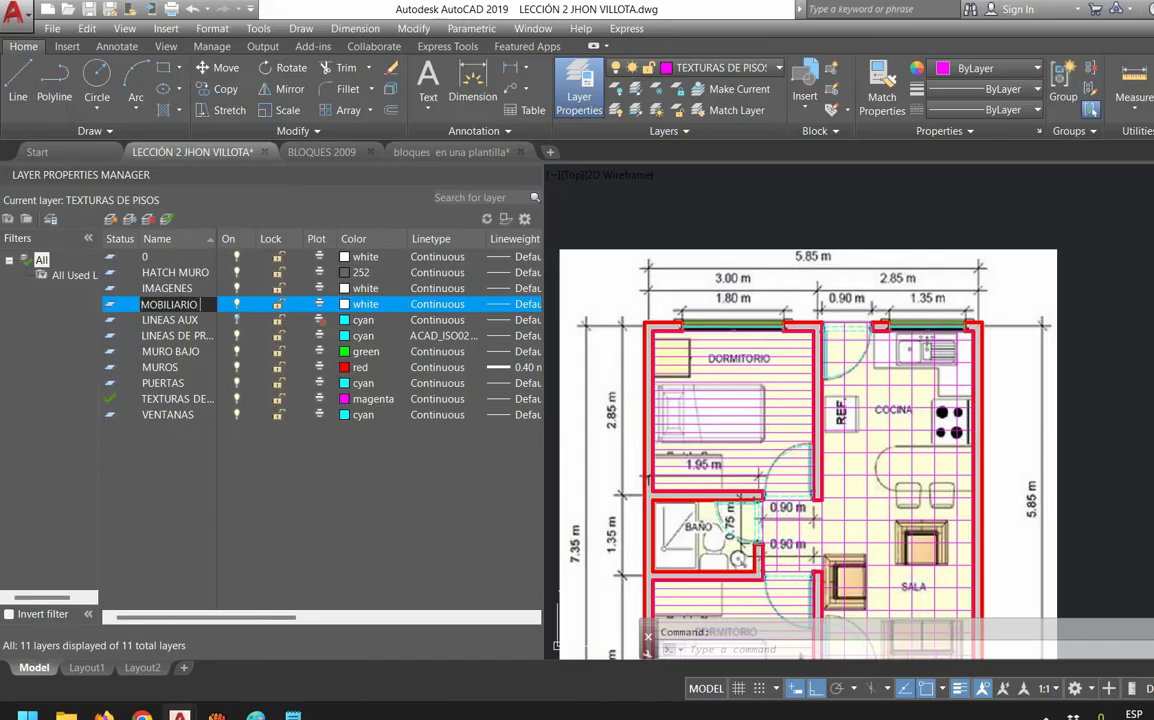
pyautogui.press('Return')
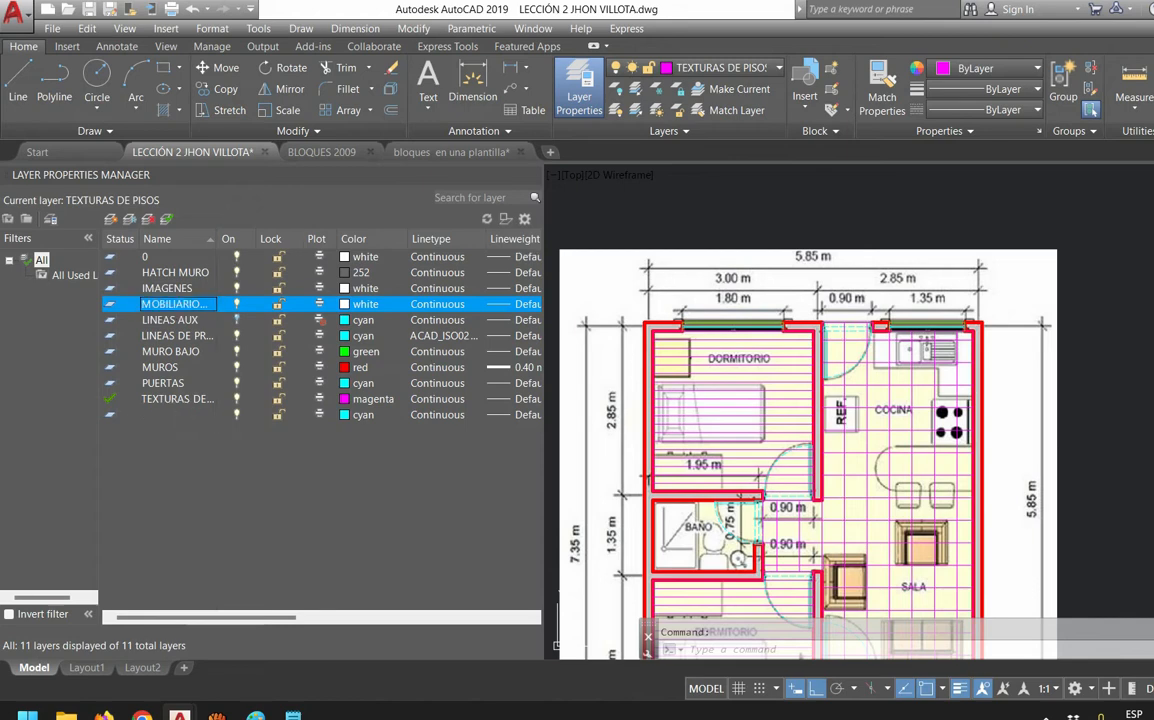
pyautogui.moveTo(230, 240); pyautogui.dragTo(236, 240)
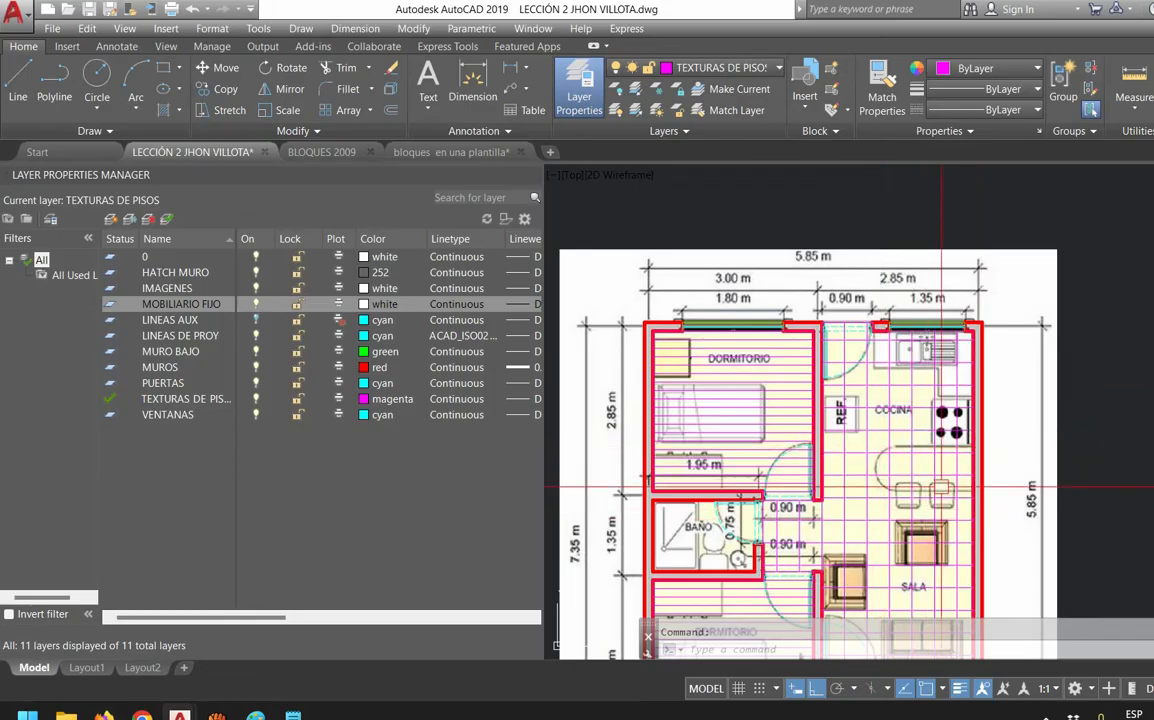
# Set the MOBILIARIO FIJO layer's color to blue and make it the current layer
pyautogui.moveTo(903, 469); pyautogui.dragTo(880, 399, button='middle')
pyautogui.moveTo(761, 459); pyautogui.dragTo(809, 410, button='middle')
pyautogui.scroll(5, 720, 340)
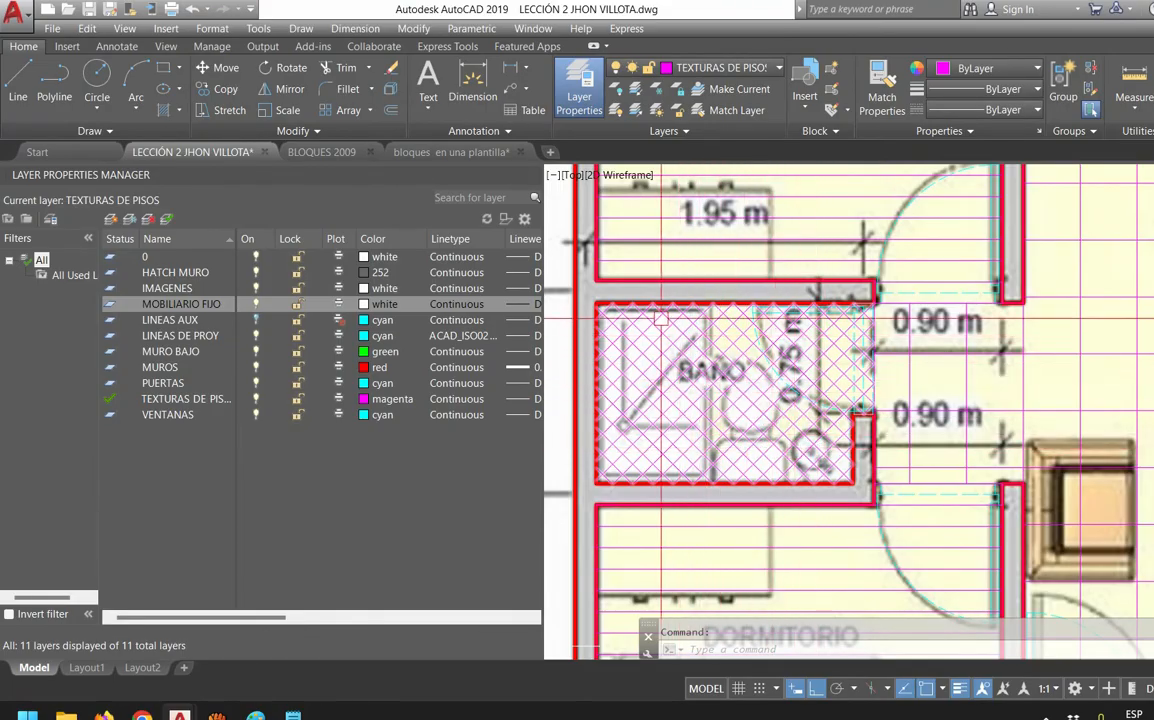
pyautogui.click(673, 390)
pyautogui.press('Delete')
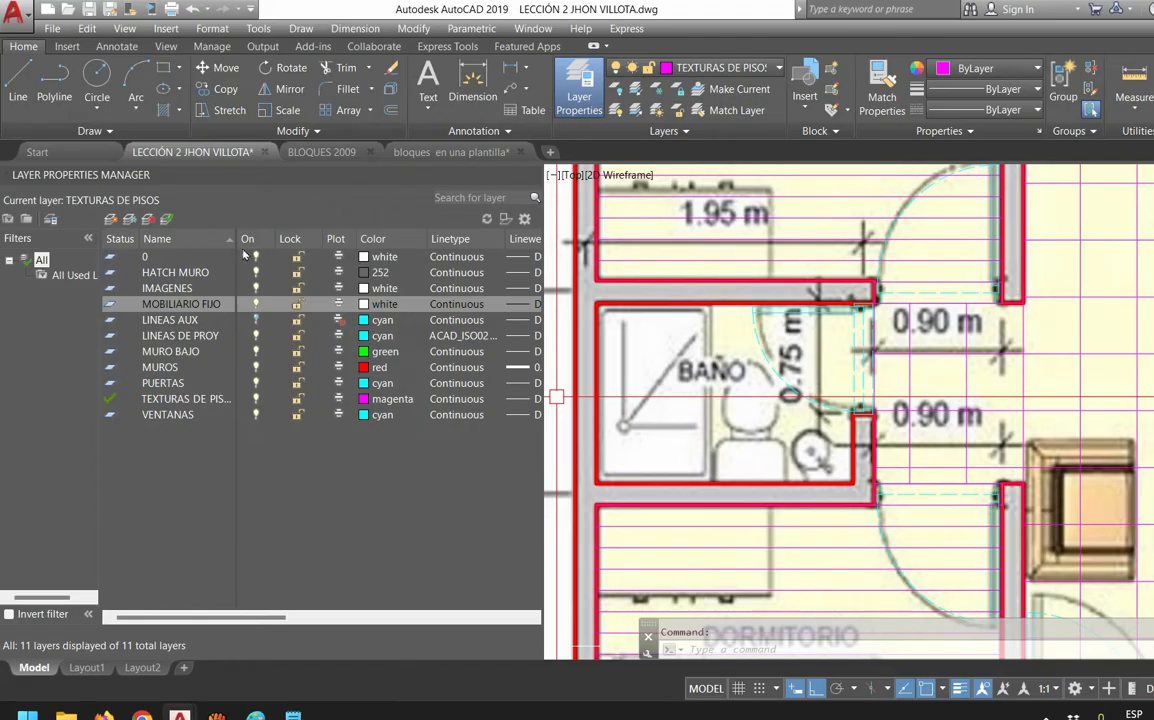
pyautogui.click(381, 304)
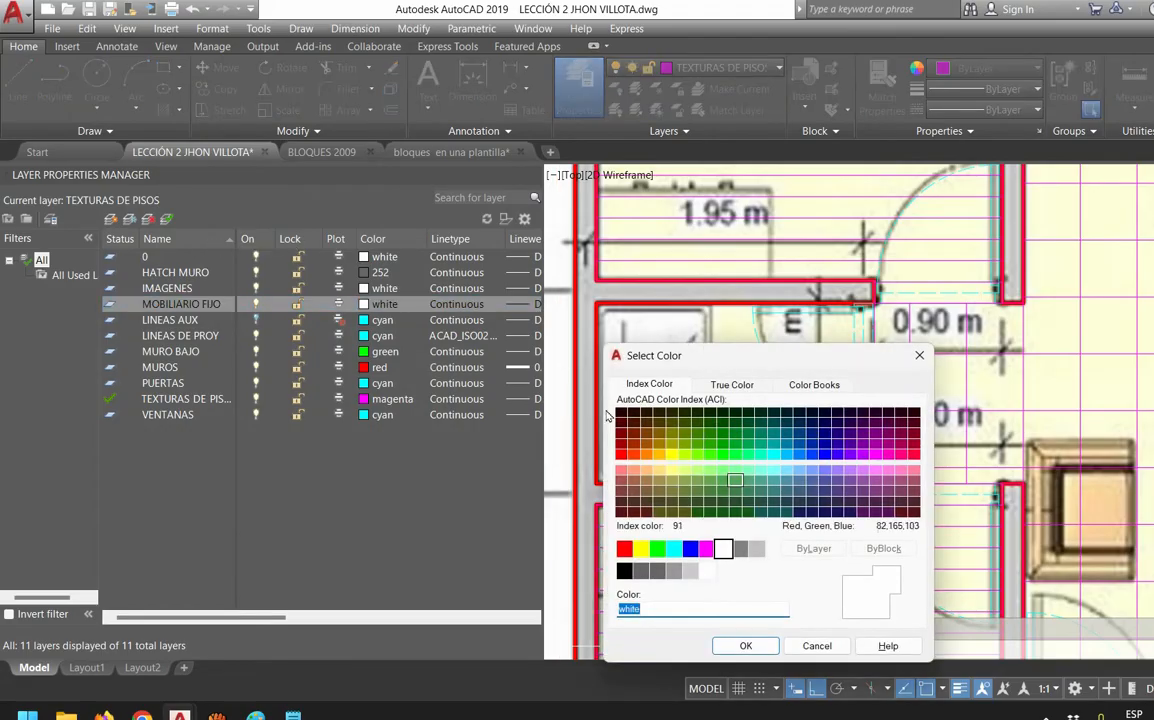
pyautogui.click(689, 548)
pyautogui.click(745, 645)
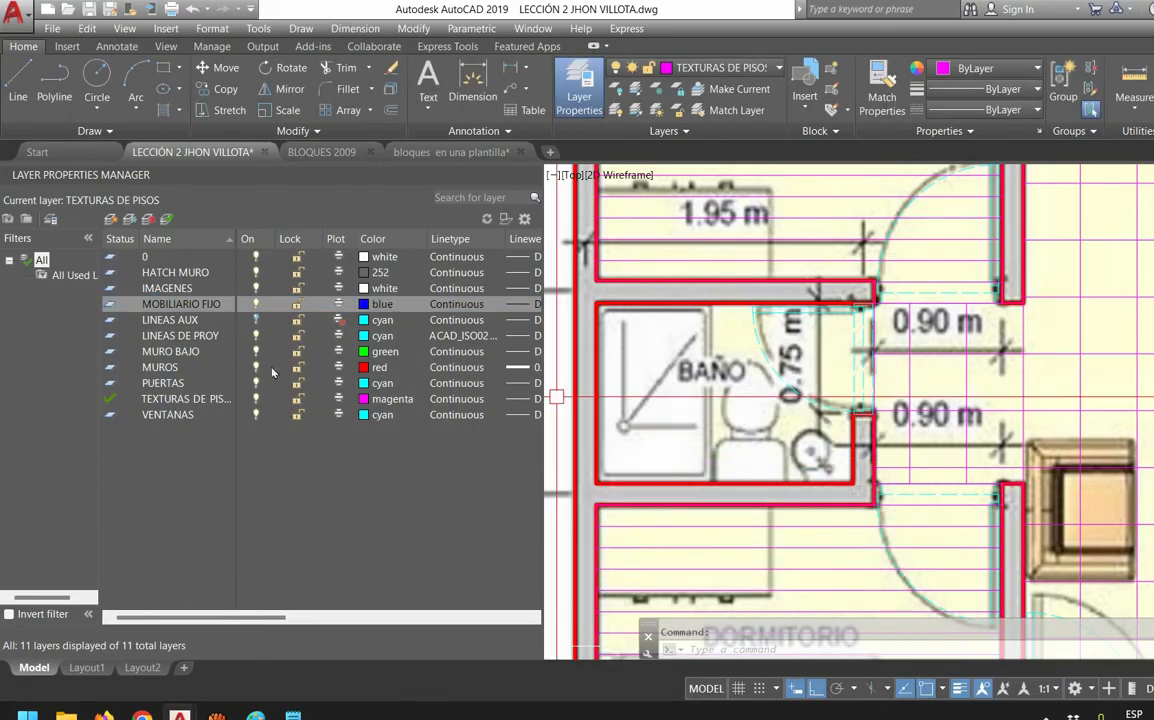
pyautogui.doubleClick(110, 304)
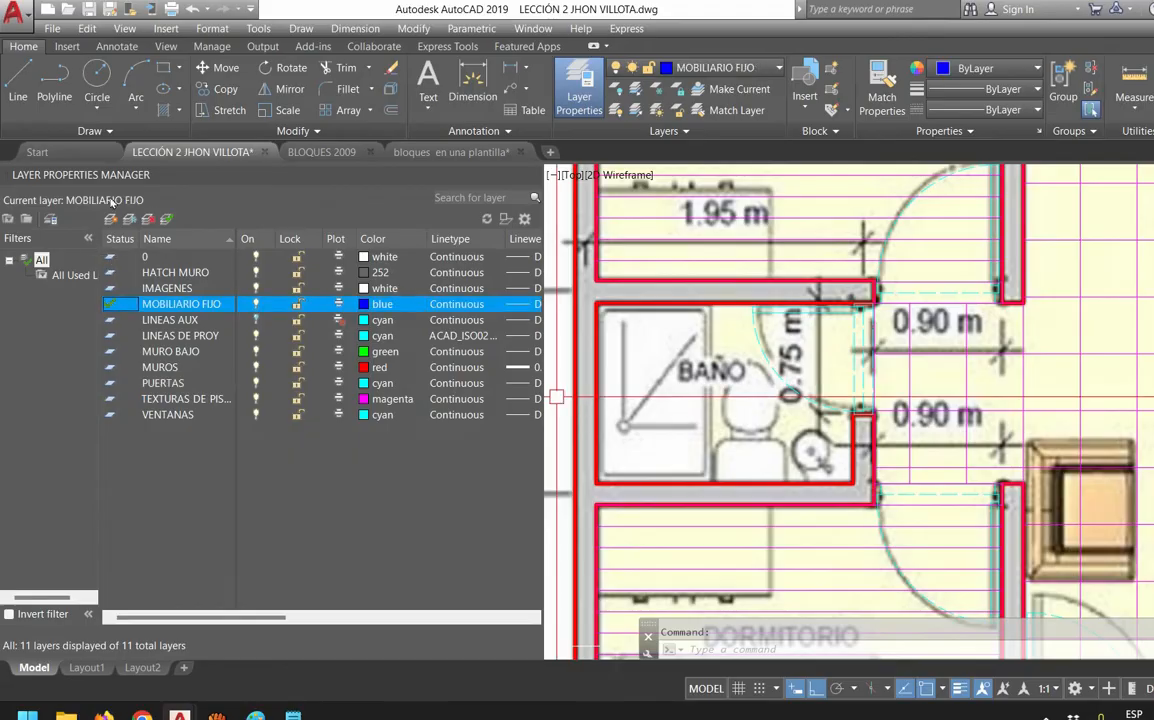
# Create a blue layer named MOBILIARIO and turn off the TEXTURAS DE PISOS layer
pyautogui.hotkey('alt', 'n')
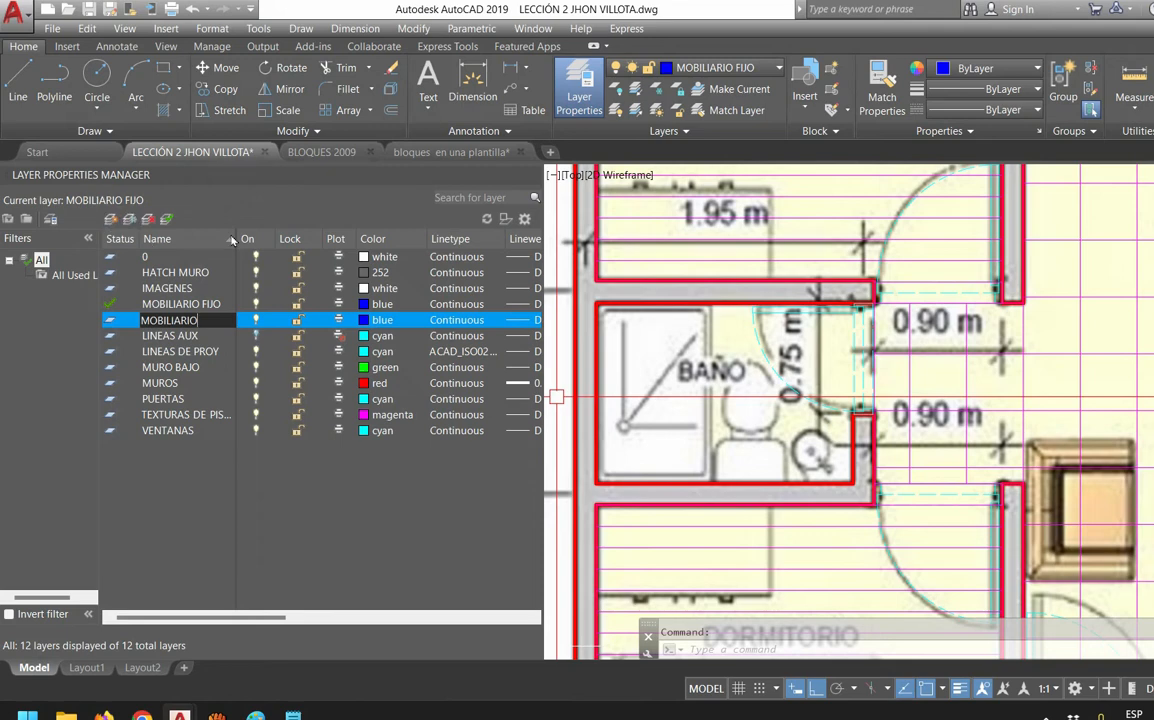
pyautogui.press('Return')
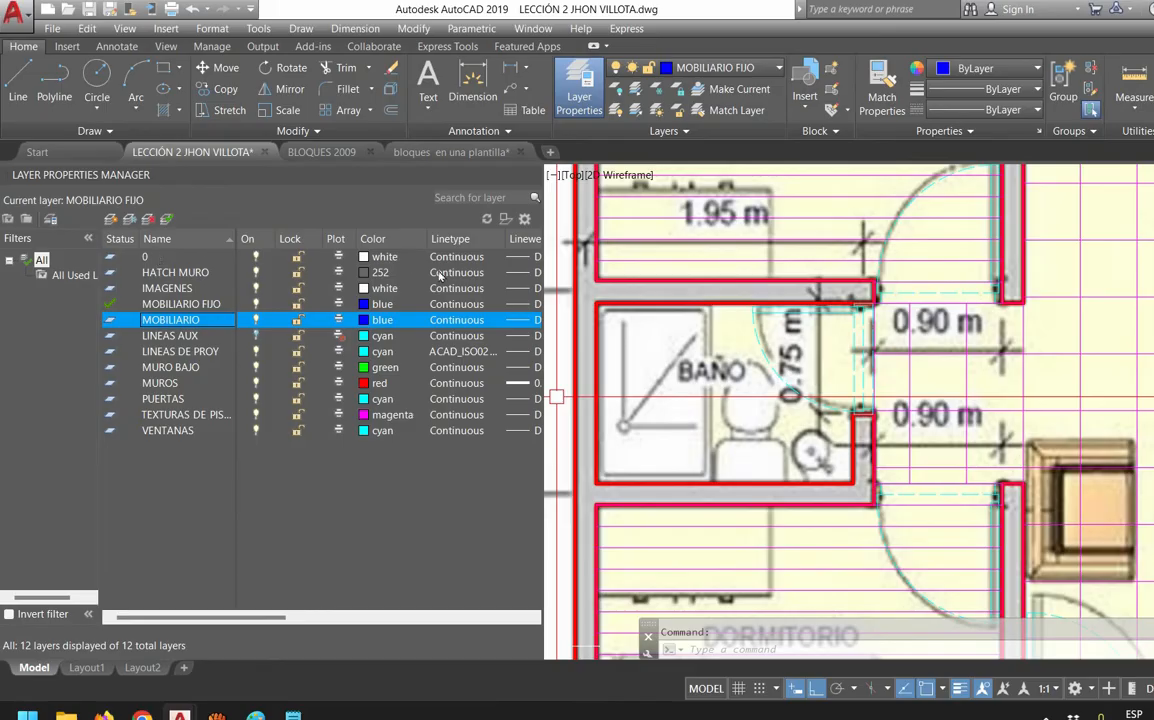
pyautogui.scroll(-2, 561, 341)
pyautogui.moveTo(726, 273); pyautogui.dragTo(809, 438, button='middle')
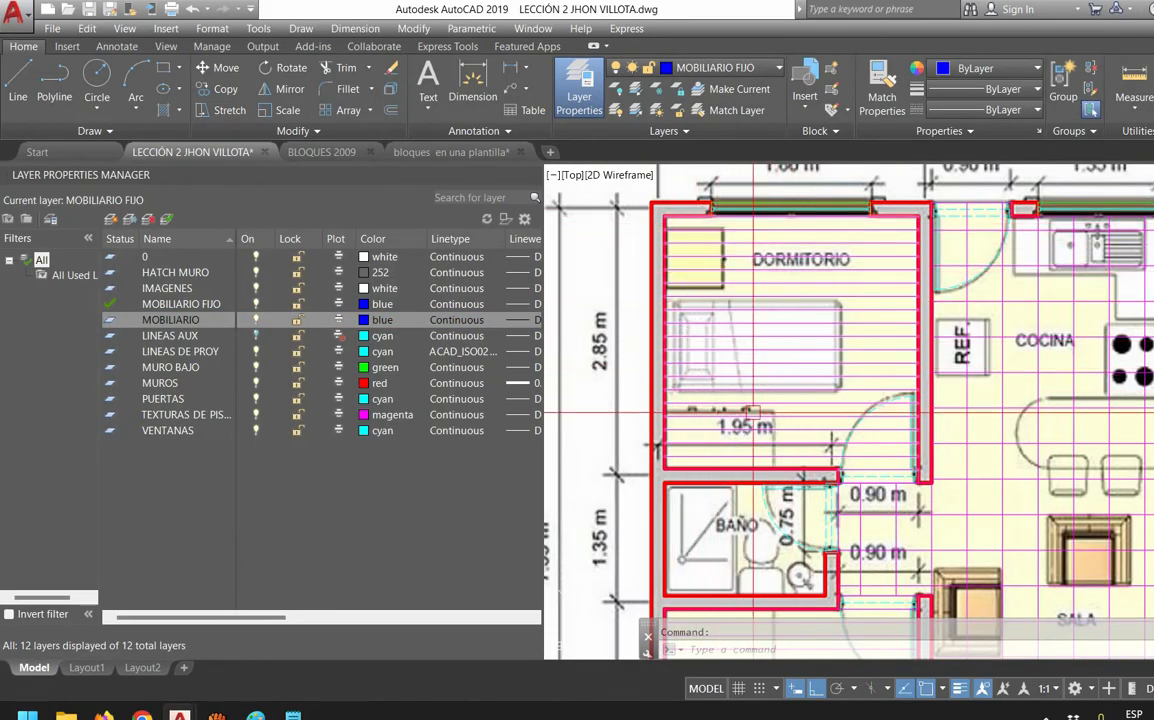
pyautogui.moveTo(985, 549); pyautogui.dragTo(914, 250, button='middle')
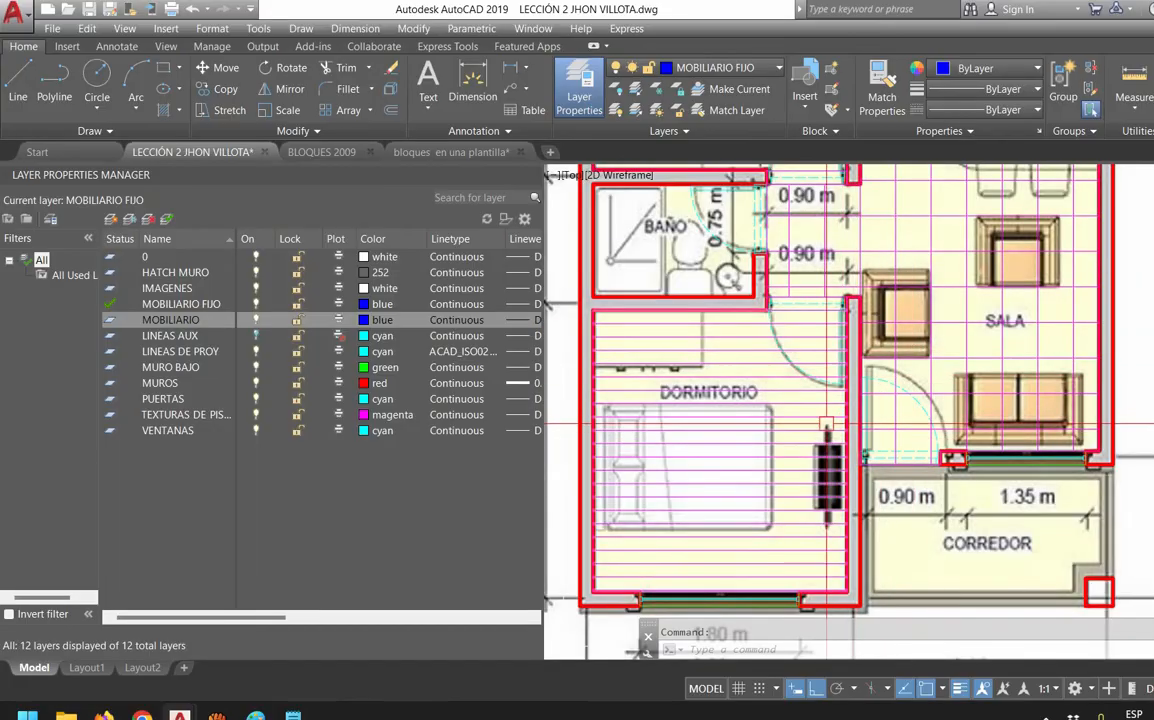
pyautogui.moveTo(989, 384)
pyautogui.mouseDown(button='middle')
pyautogui.moveTo(989, 495)
pyautogui.moveTo(854, 672)
pyautogui.mouseUp(button='middle')
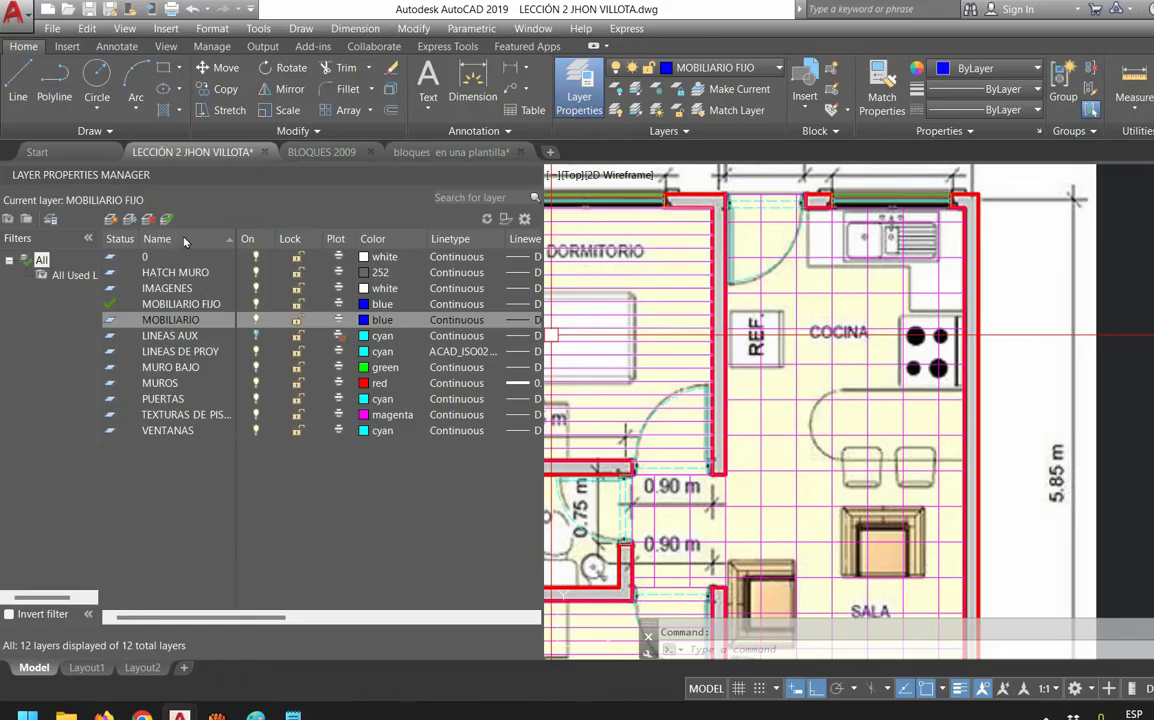
pyautogui.click(256, 415)
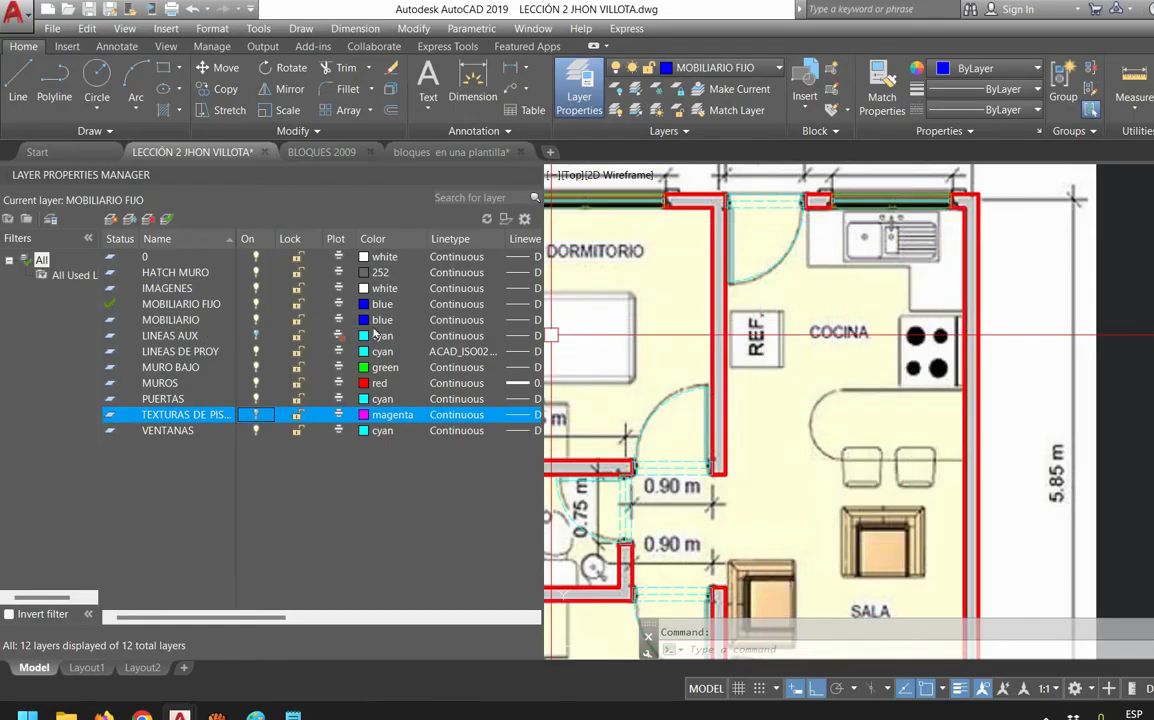
pyautogui.scroll(-2, 901, 458)
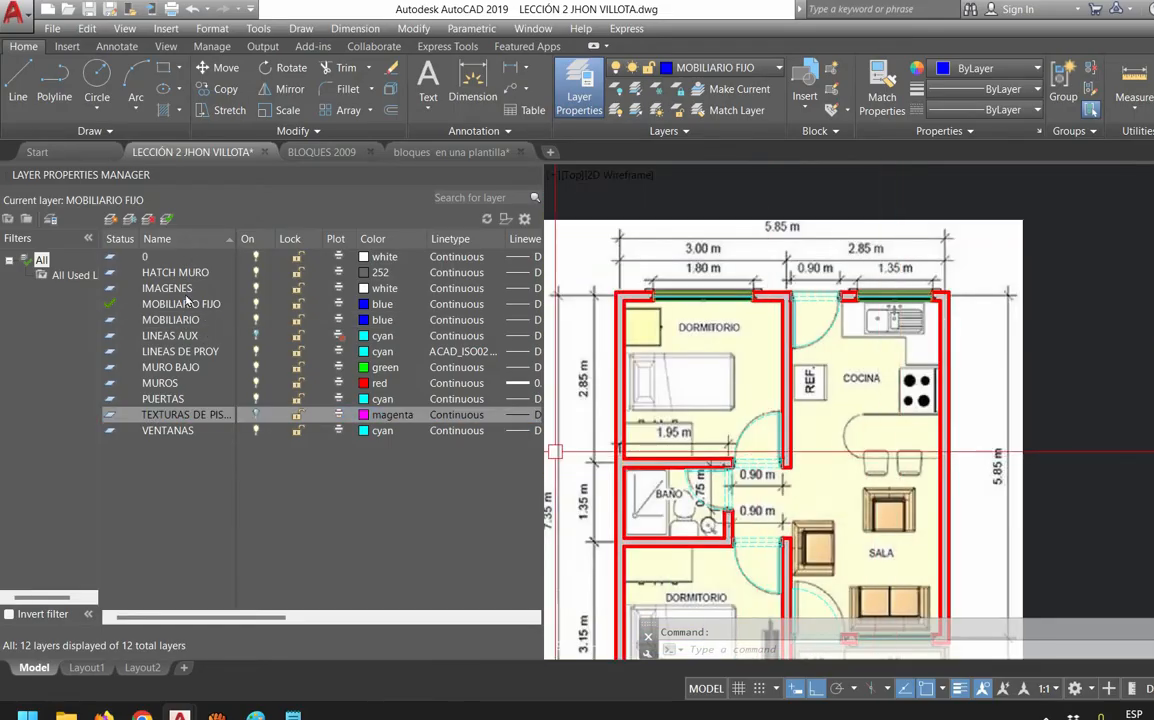
# Turn off the PUERTAS and LINEAS DE PROY layers
pyautogui.press('Up')
pyautogui.click(256, 351)
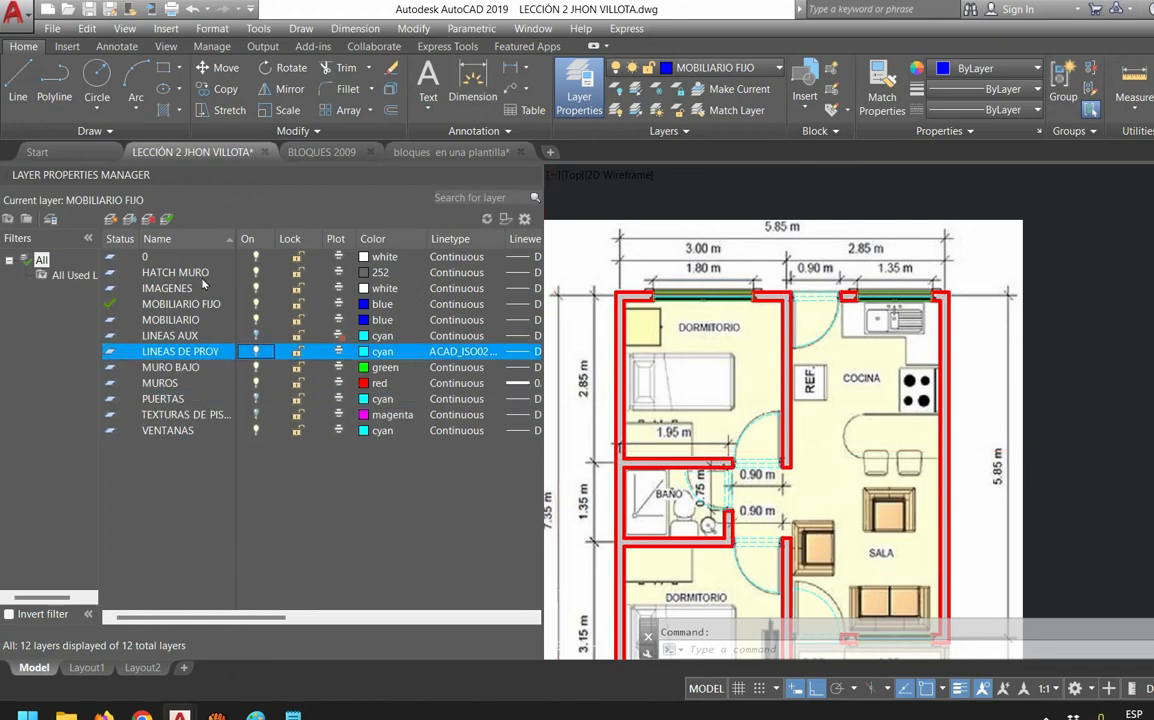
pyautogui.moveTo(868, 396); pyautogui.dragTo(914, 418, button='middle')
pyautogui.scroll(2, 905, 398)
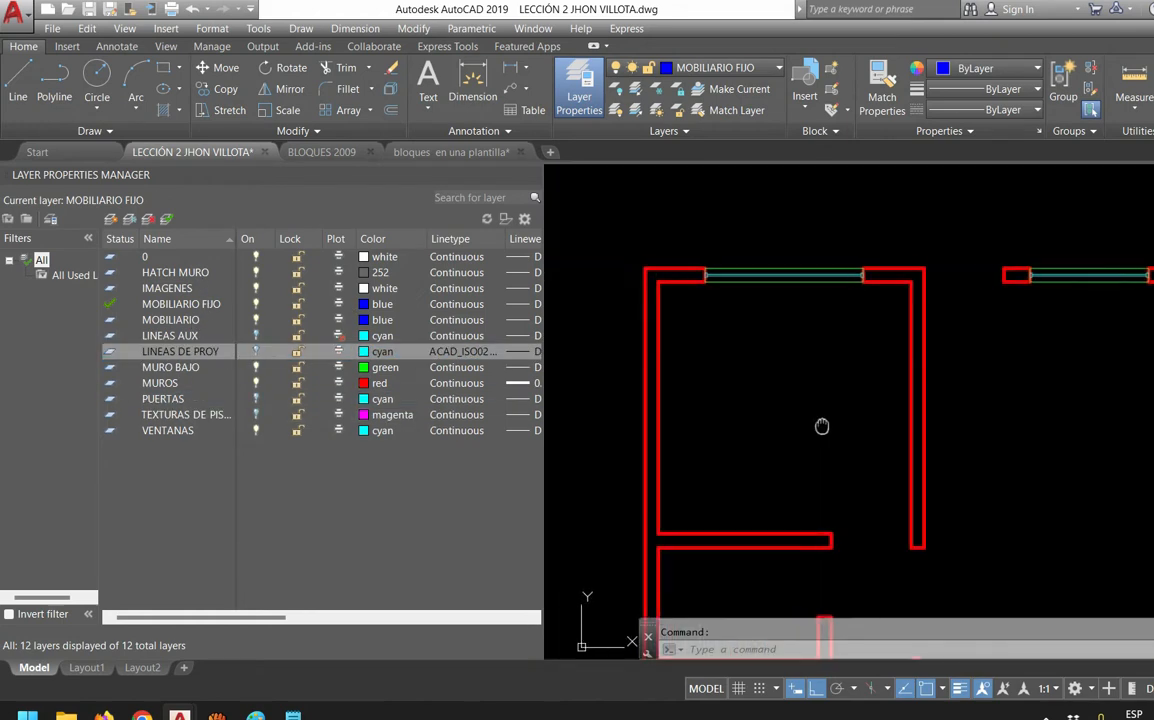
pyautogui.scroll(2, 865, 355)
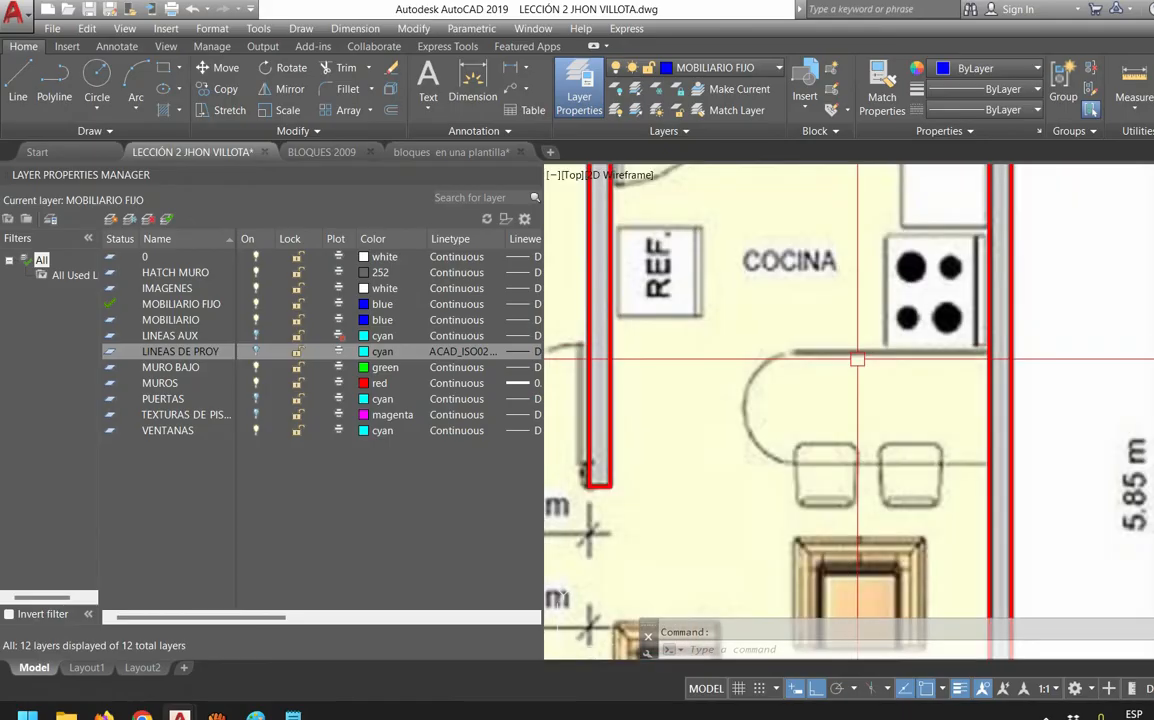
# Make MOBILIARIO the current layer and trace the nightstand in the upper-left bedroom with a rectangle starting on the wall's inner face
pyautogui.scroll(-4, 857, 359)
pyautogui.scroll(6, 626, 258)
pyautogui.moveTo(722, 278); pyautogui.dragTo(799, 322, button='middle')
pyautogui.scroll(2, 757, 319)
pyautogui.moveTo(706, 382); pyautogui.dragTo(665, 397, button='middle')
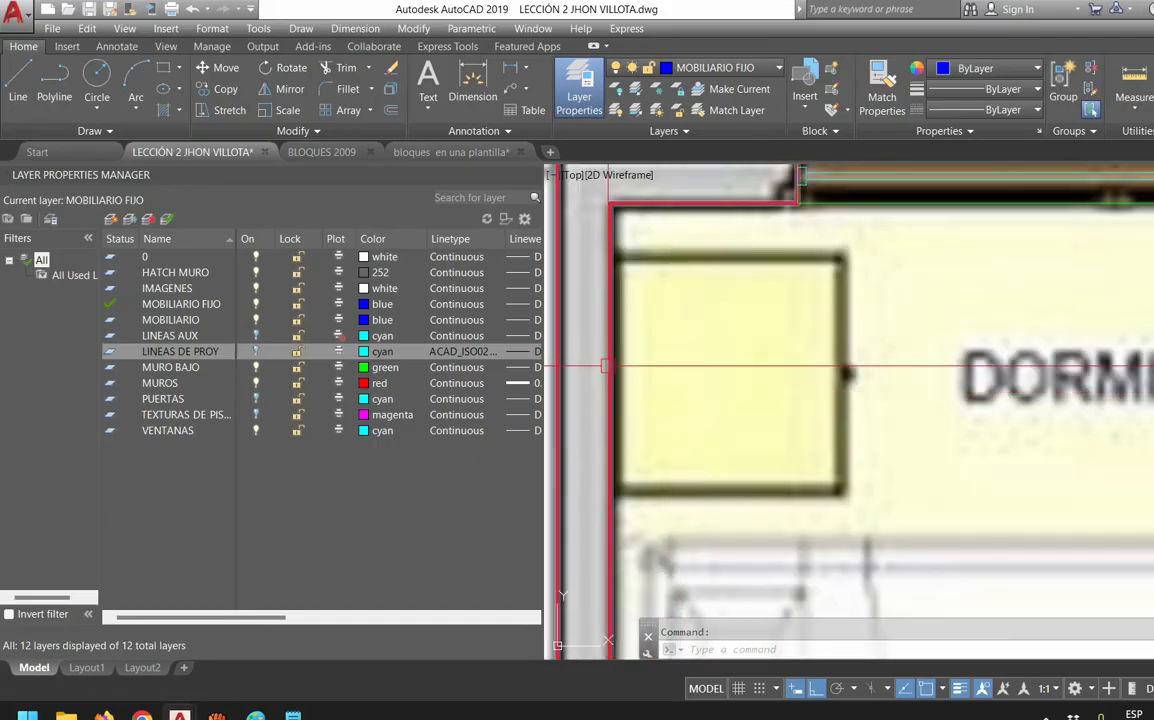
pyautogui.doubleClick(170, 319)
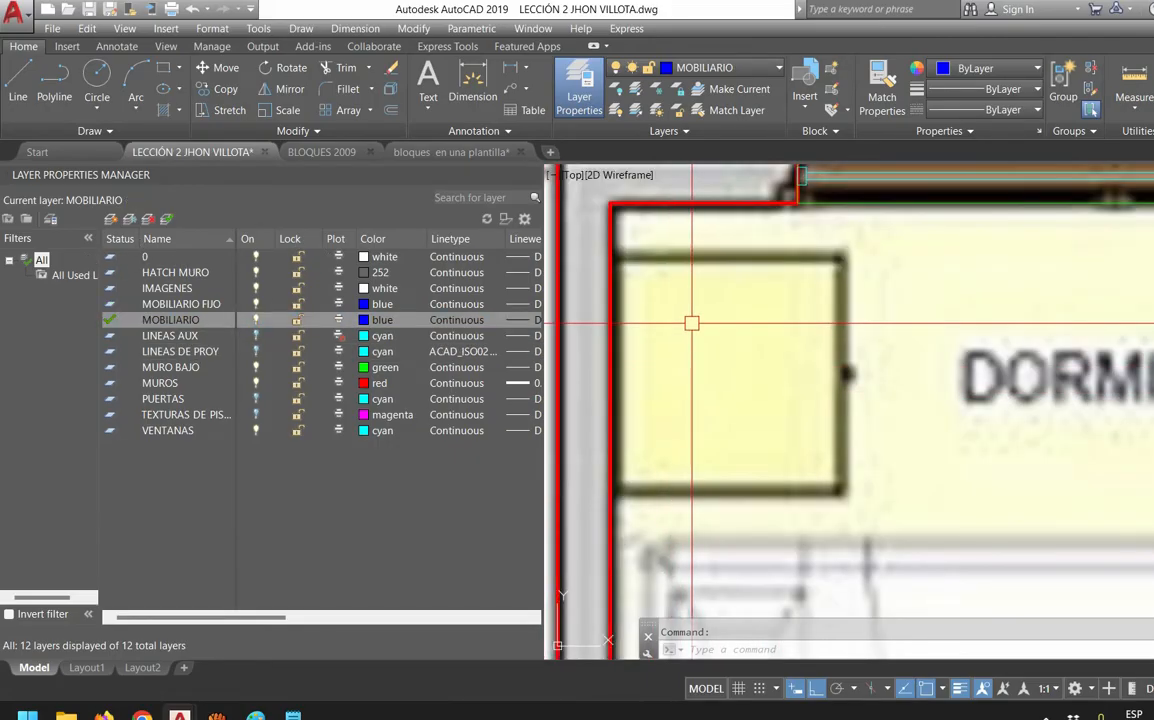
pyautogui.write('REC')
pyautogui.press('Return')
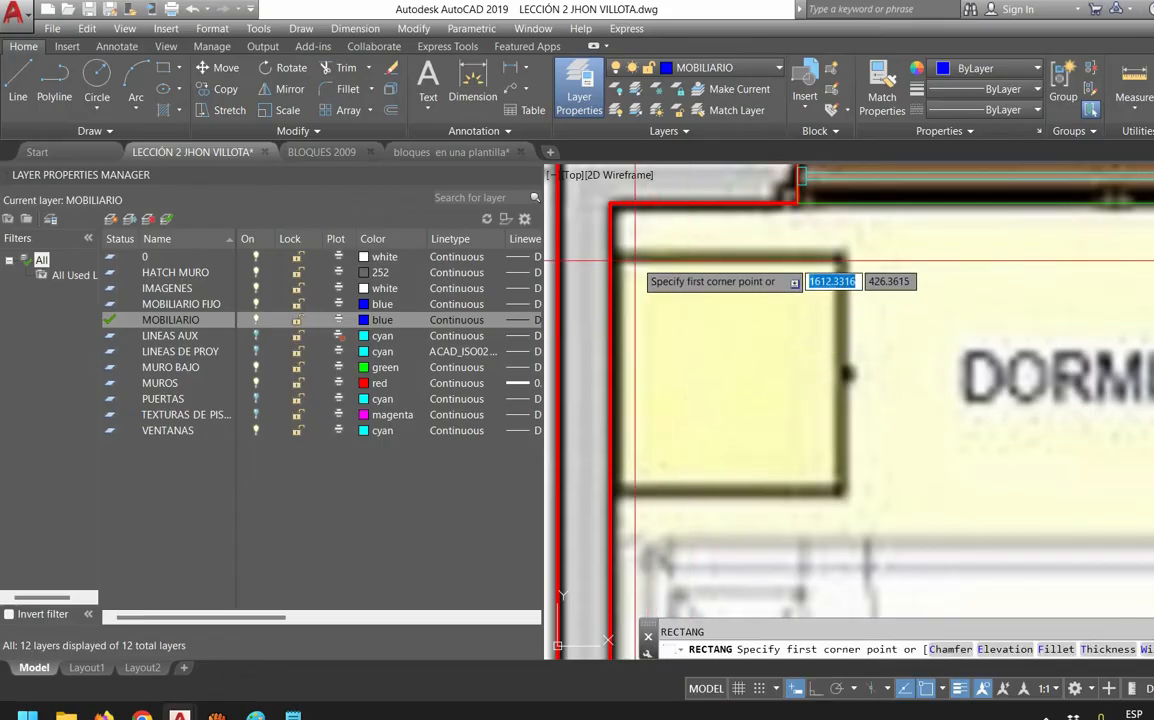
pyautogui.click(612, 257)
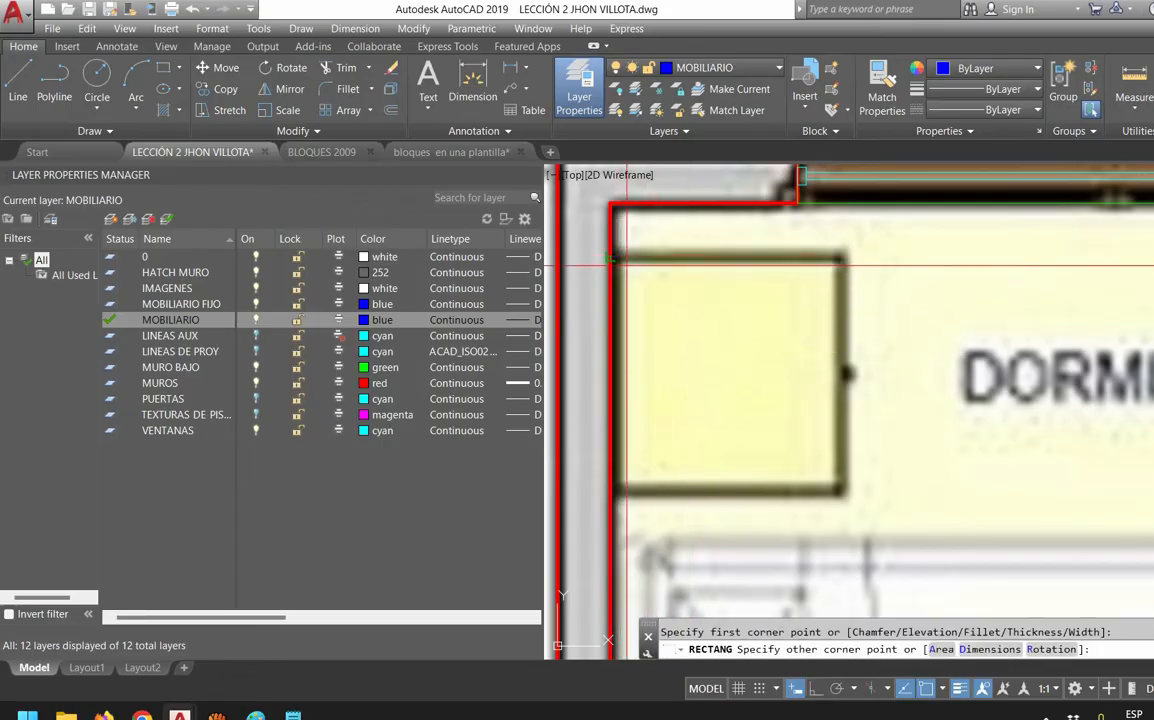
pyautogui.click(843, 490)
pyautogui.moveTo(871, 417)
pyautogui.mouseDown(button='middle')
pyautogui.moveTo(878, 433)
pyautogui.moveTo(789, 433)
pyautogui.moveTo(867, 412)
pyautogui.mouseUp(button='middle')
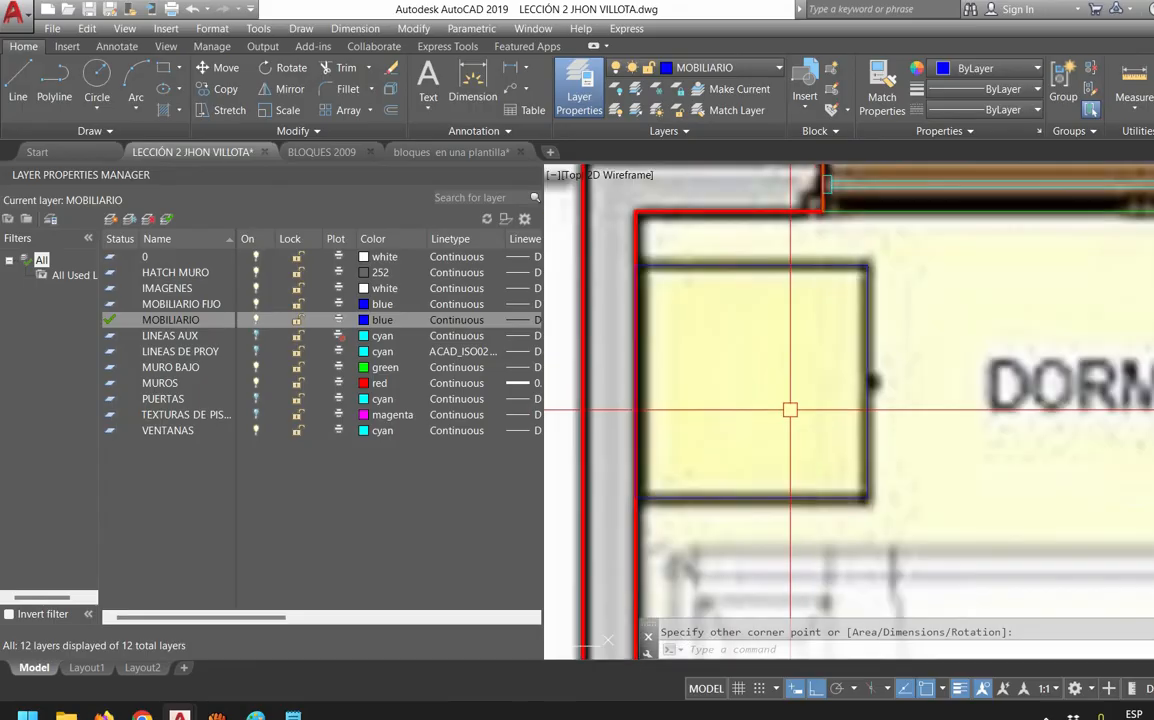
# Offset the nightstand rectangle 0.1 inward
pyautogui.write('o')
pyautogui.press('Return')
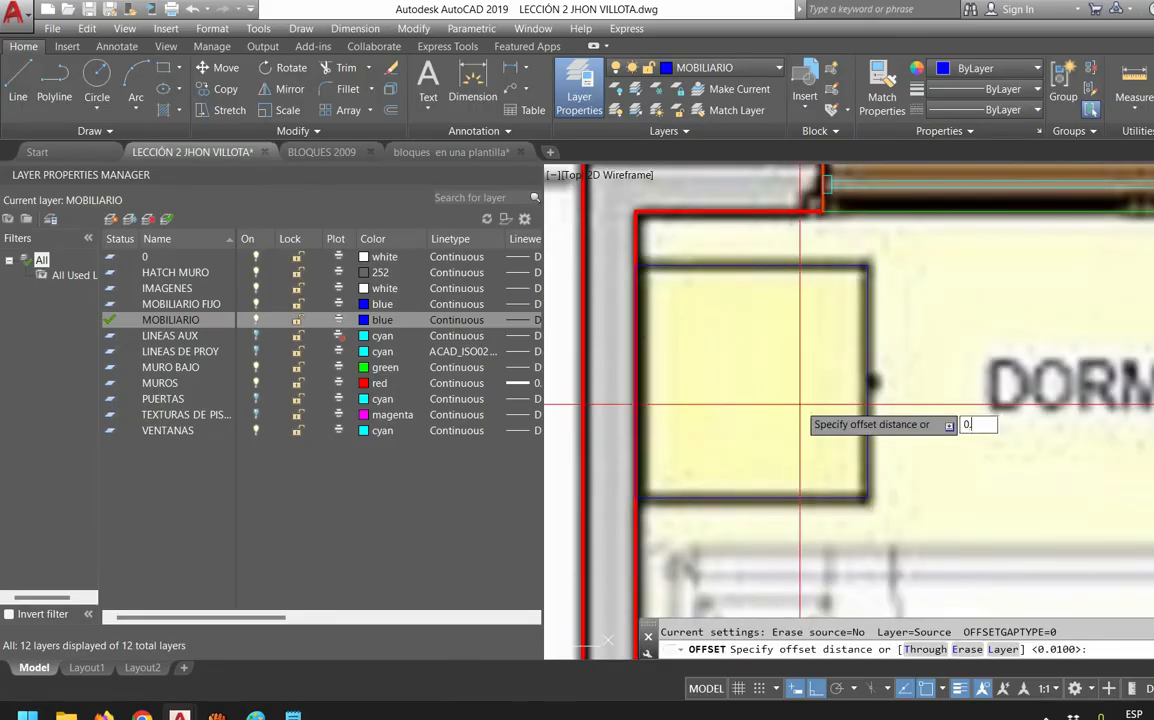
pyautogui.press('Return')
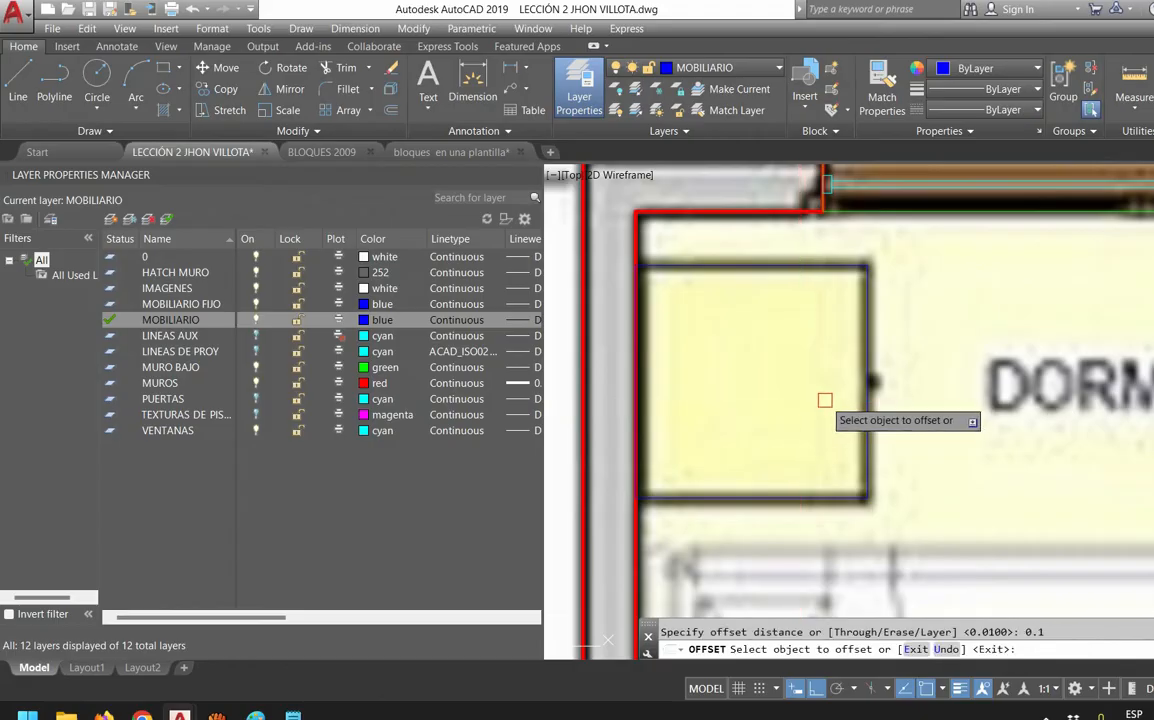
pyautogui.click(867, 400)
pyautogui.click(827, 403)
pyautogui.moveTo(827, 403)
pyautogui.mouseDown(button='middle')
pyautogui.moveTo(799, 420)
pyautogui.moveTo(832, 412)
pyautogui.moveTo(791, 287)
pyautogui.mouseUp(button='middle')
pyautogui.scroll(-2, 778, 364)
pyautogui.scroll(-2, 778, 309)
pyautogui.scroll(4, 817, 584)
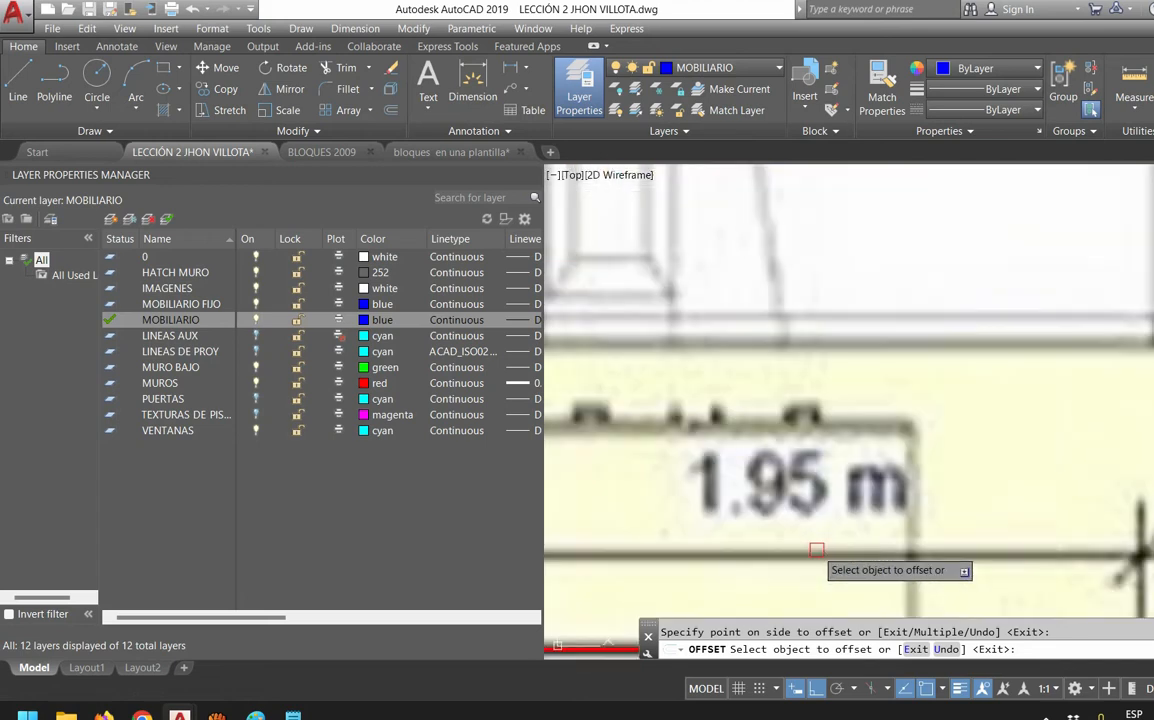
pyautogui.press('Escape')
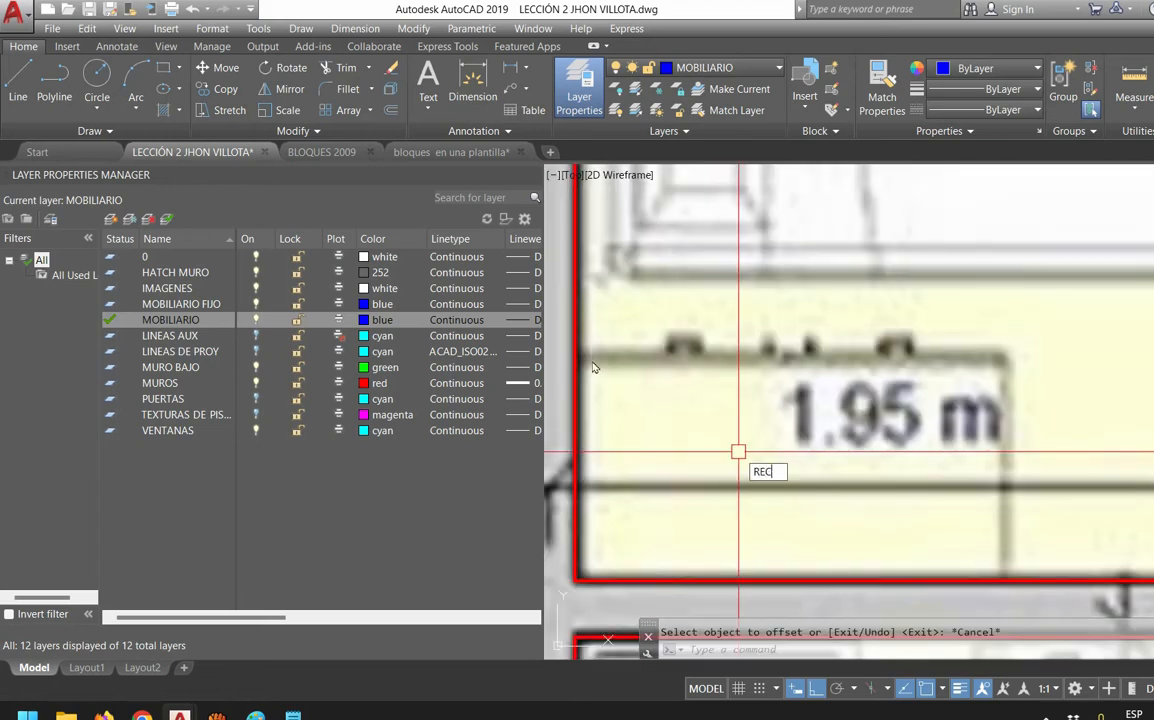
# Draw the wardrobe rectangle from the bedroom's lower-left inner wall corner to the wardrobe's opposite corner on the reference image
pyautogui.press('Return')
pyautogui.click(576, 580)
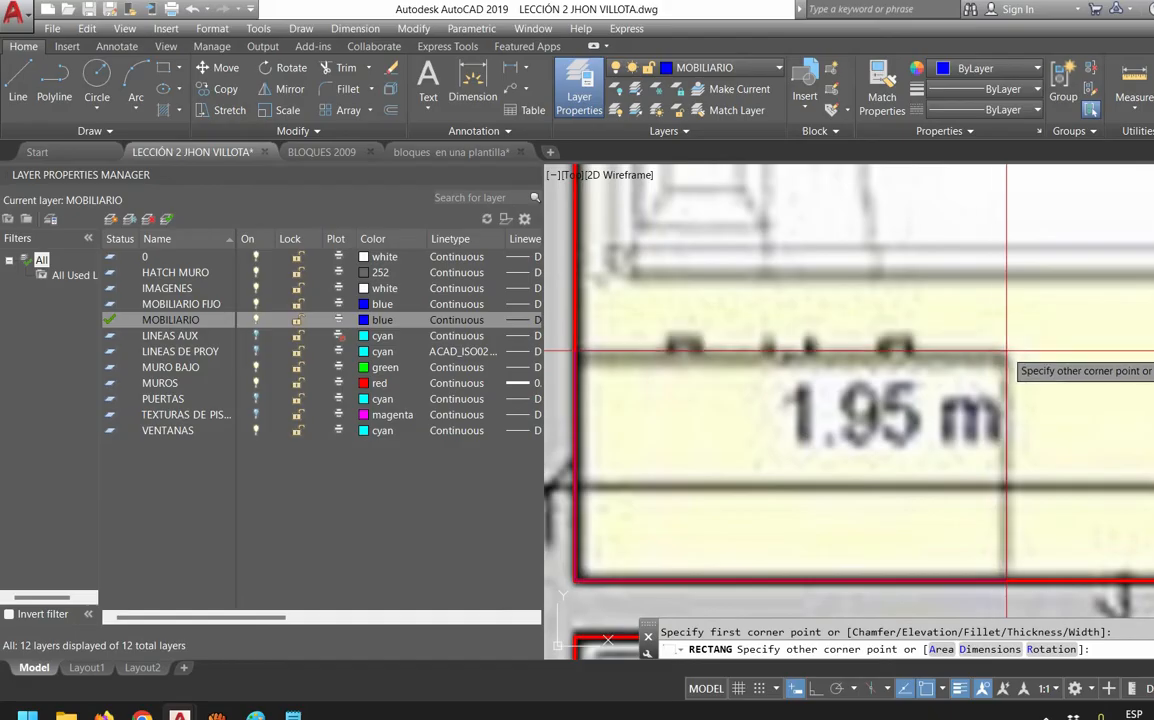
pyautogui.click(1006, 352)
# Offset the wardrobe rectangle 0.05 inward
pyautogui.write('o')
pyautogui.press('Return')
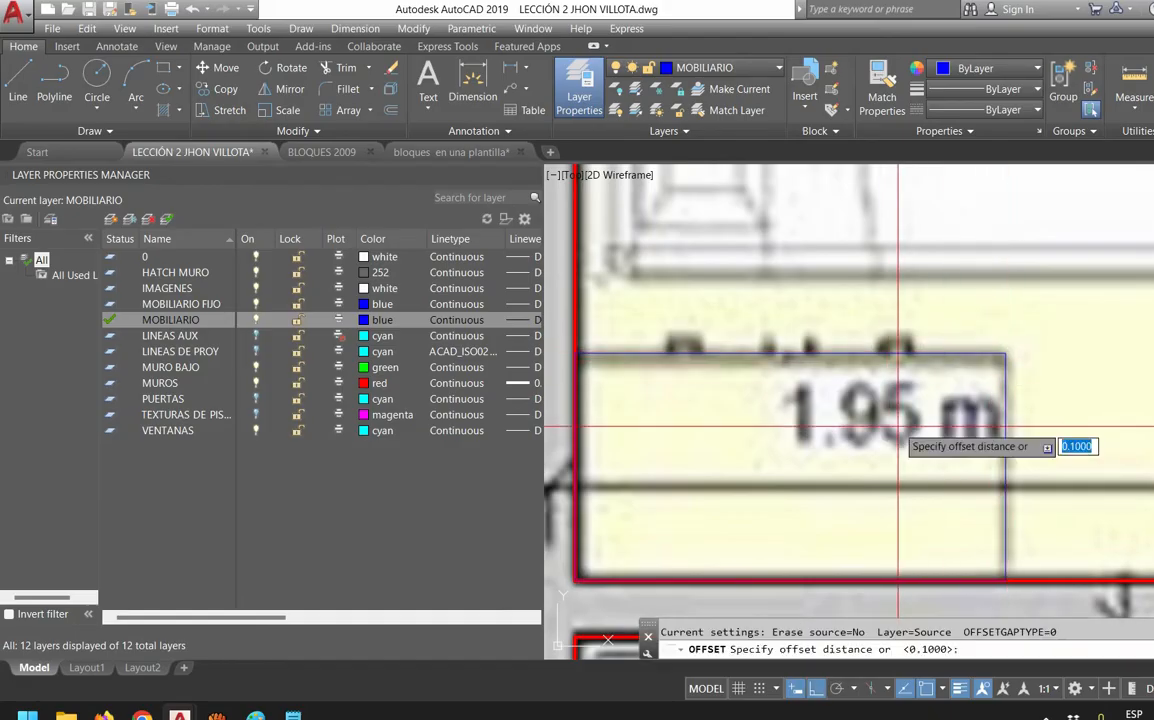
pyautogui.press('Return')
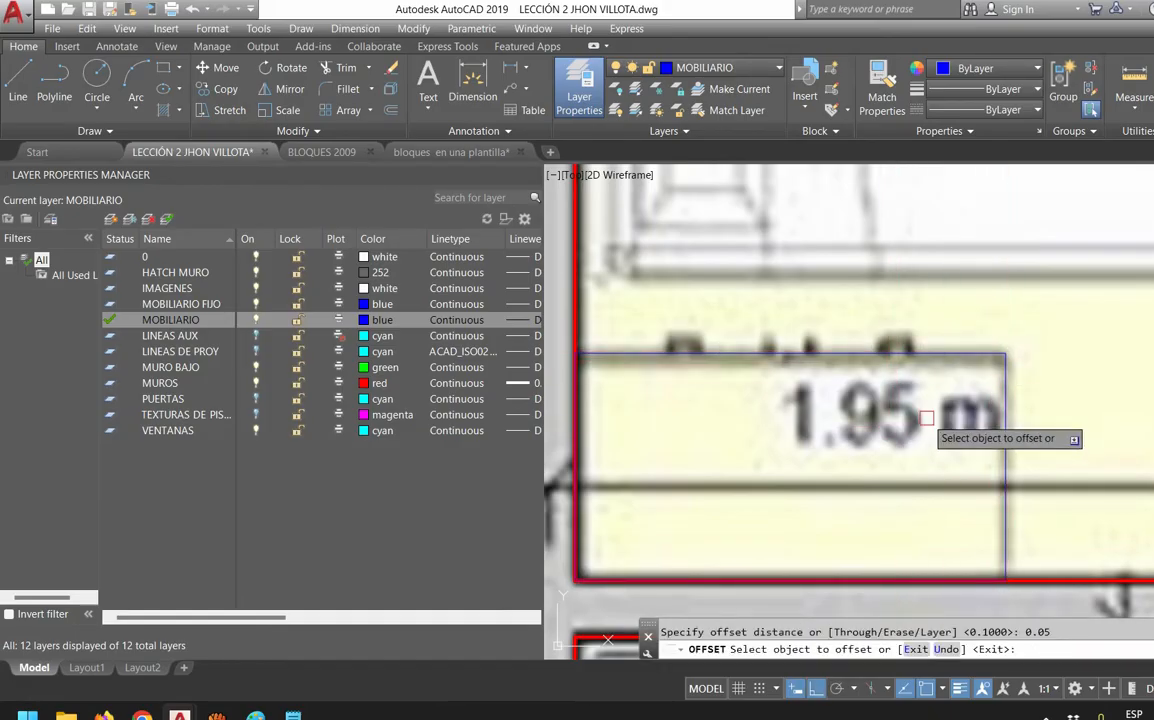
pyautogui.click(935, 353)
pyautogui.moveTo(848, 447); pyautogui.dragTo(893, 442, button='middle')
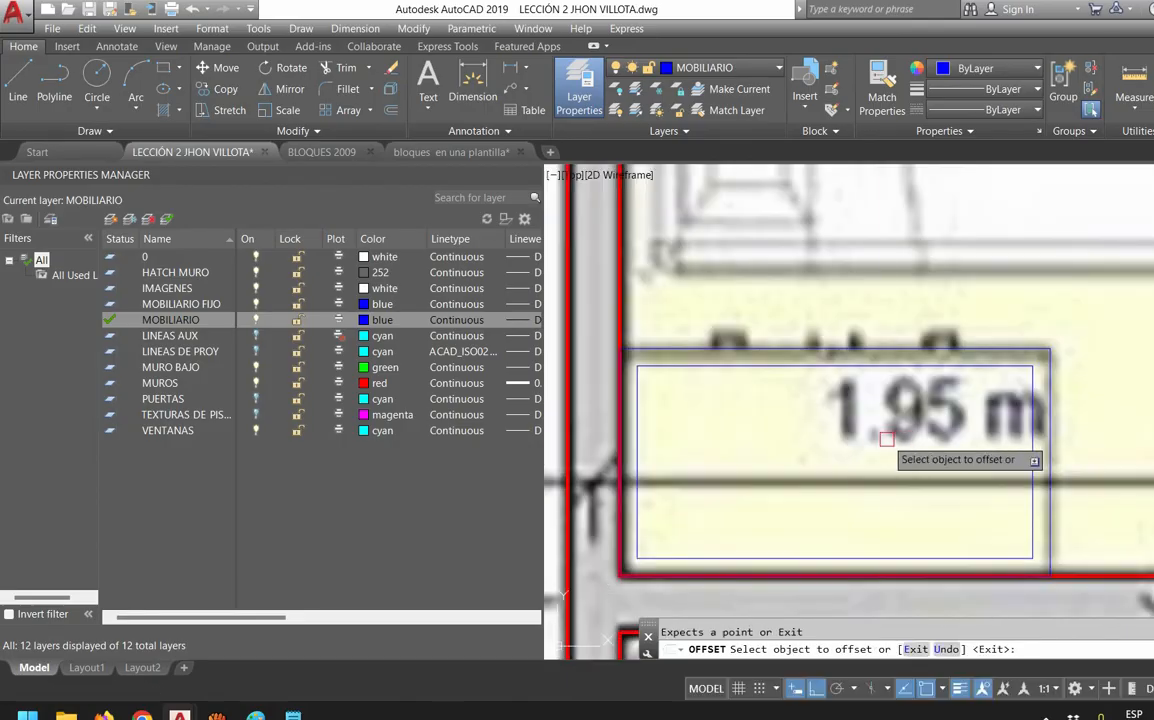
pyautogui.press('Escape')
# Hatch the wardrobe's inner rectangle with the USER pattern
pyautogui.write('H')
pyautogui.press('Return')
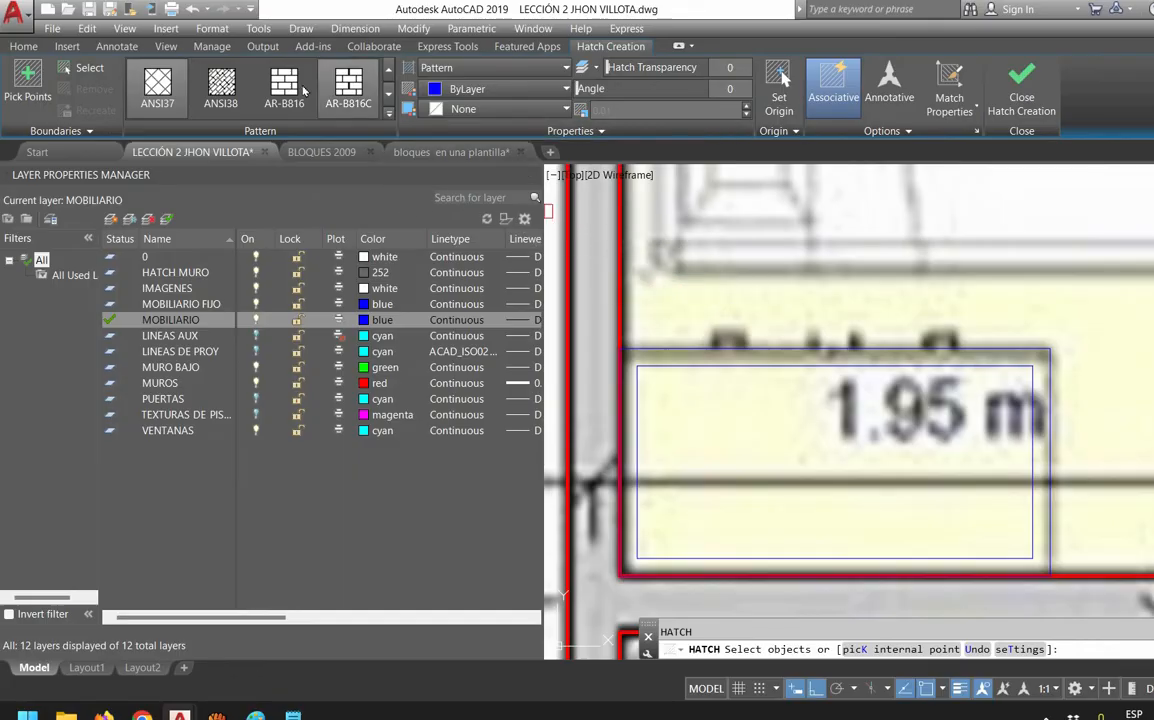
pyautogui.click(389, 114)
pyautogui.scroll(-8, 291, 166)
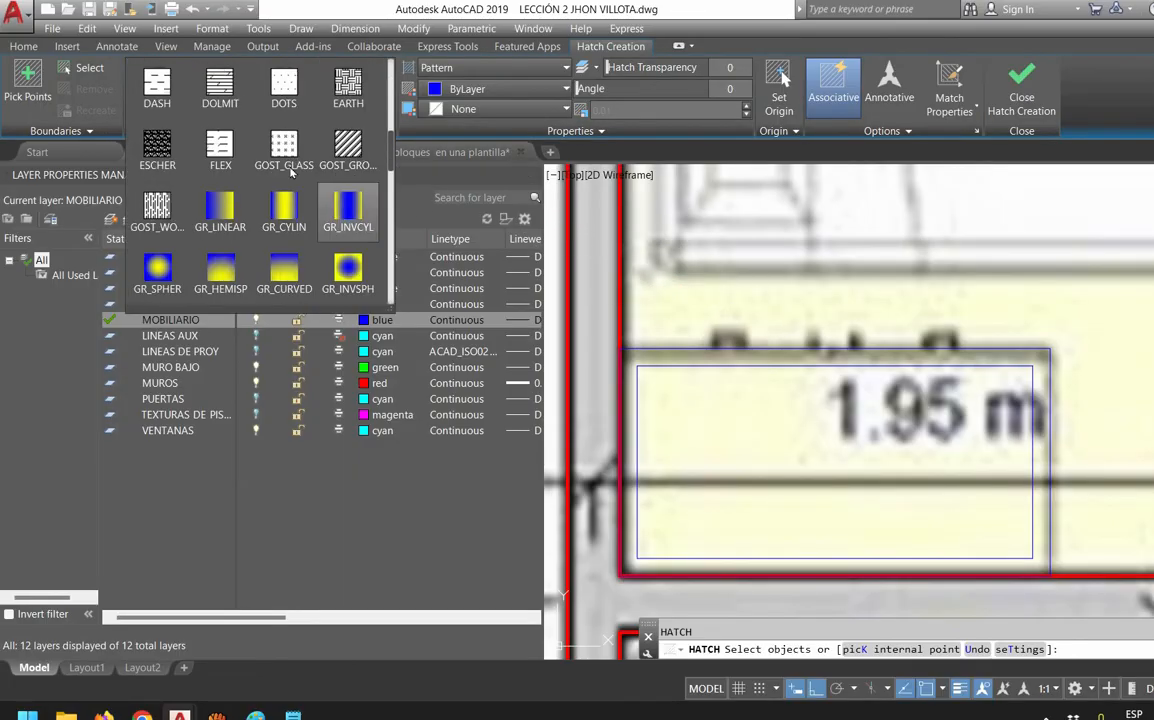
pyautogui.scroll(-5, 312, 200)
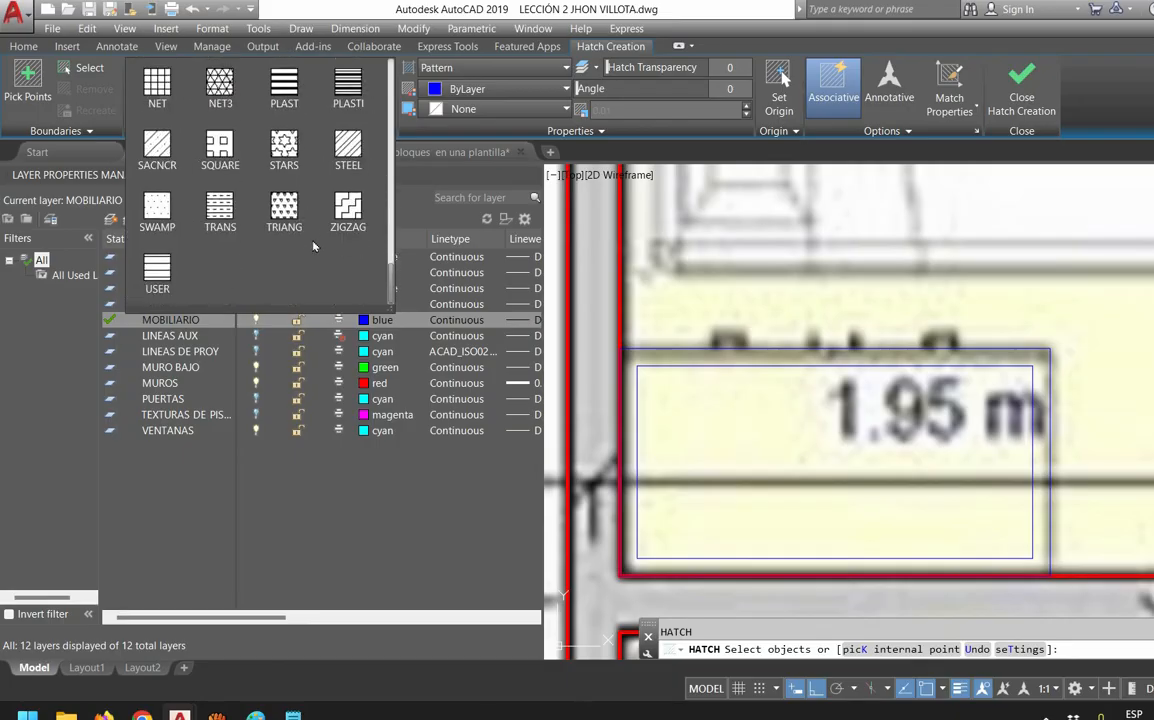
pyautogui.click(157, 268)
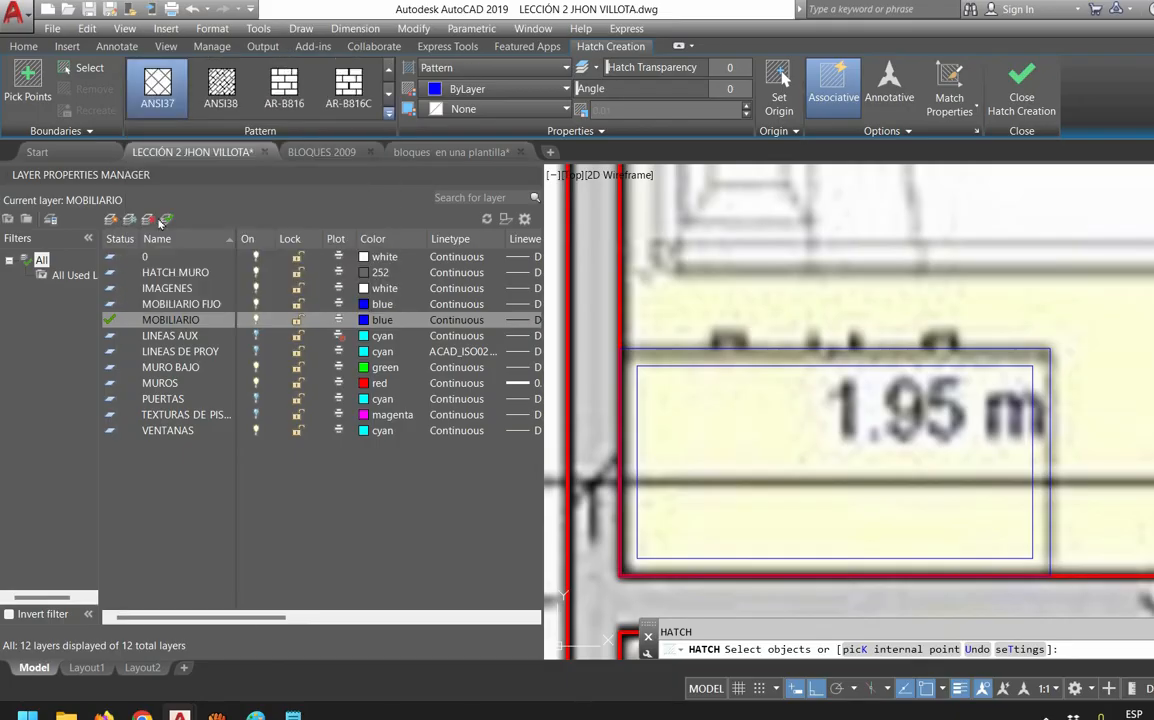
pyautogui.click(810, 364)
pyautogui.press('Escape')
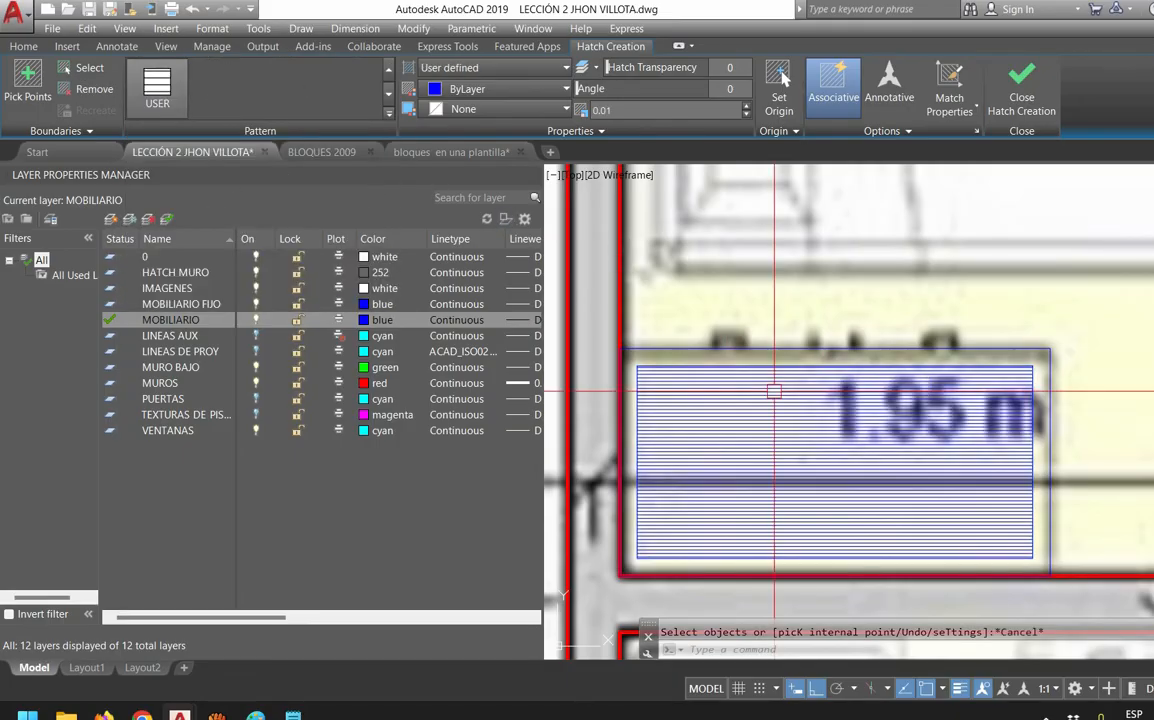
# Set the wardrobe hatch's spacing to 0.05 and its angle to 90, with its origin at the inner rectangle's upper-left corner
pyautogui.click(758, 404)
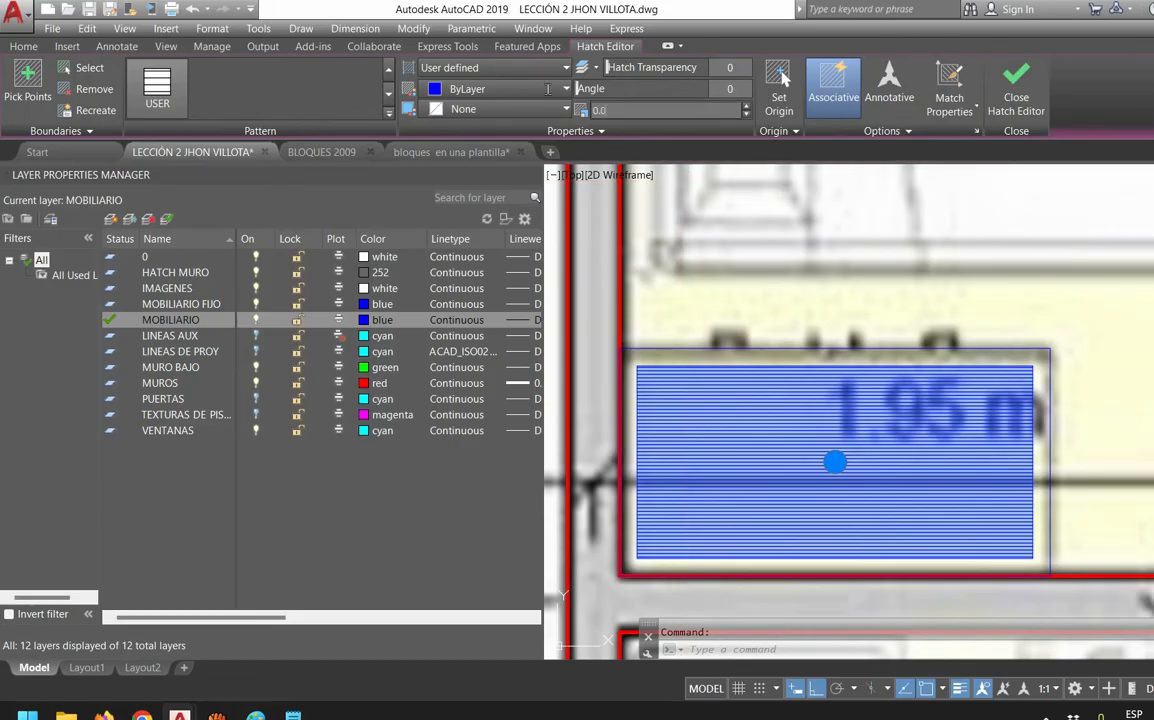
pyautogui.press('Return')
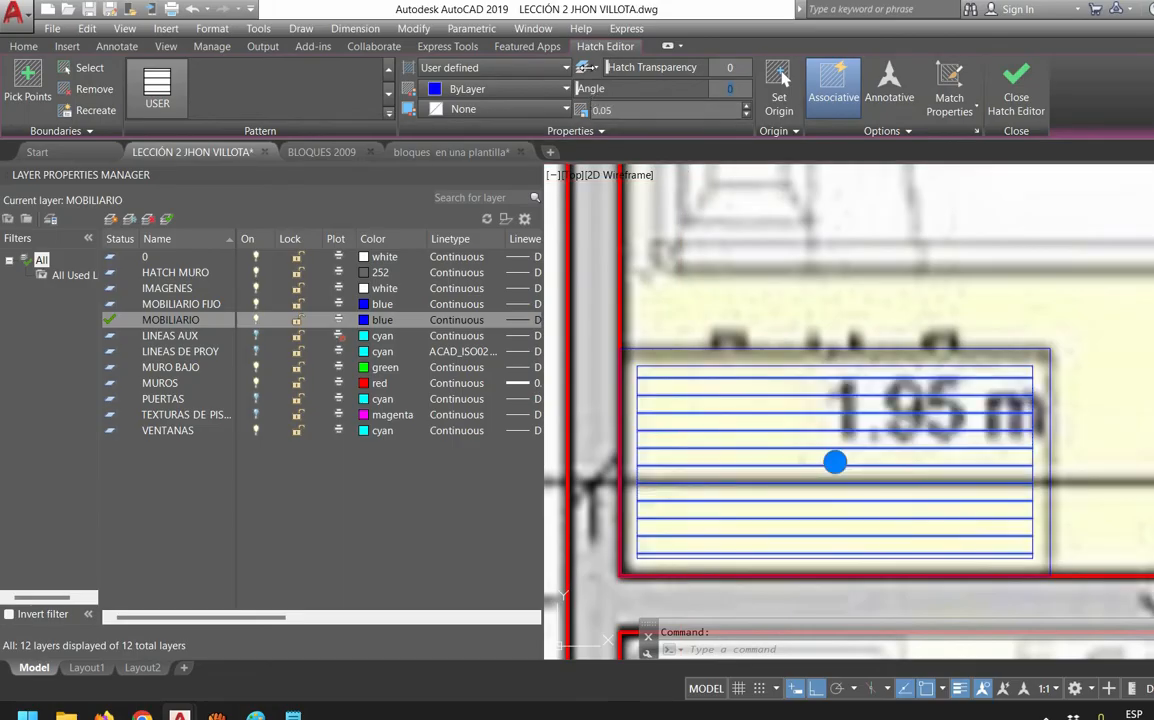
pyautogui.press('Return')
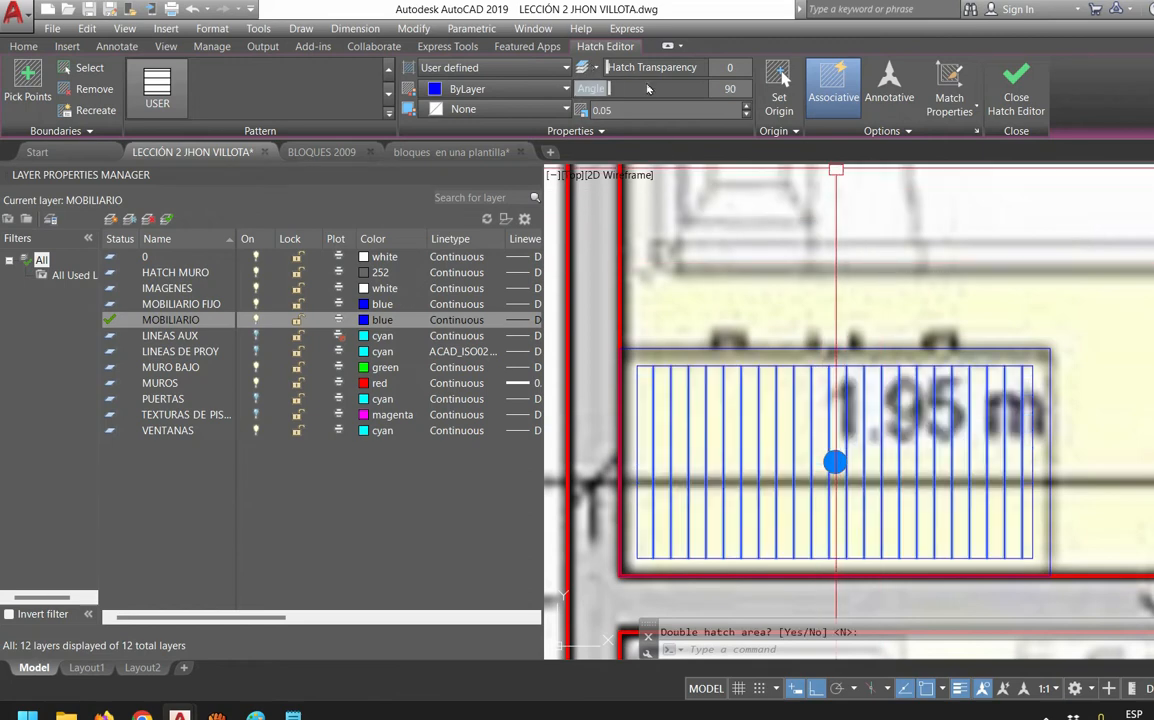
pyautogui.click(779, 85)
pyautogui.click(637, 365)
pyautogui.scroll(-5, 722, 397)
pyautogui.moveTo(766, 396)
pyautogui.mouseDown(button='middle')
pyautogui.moveTo(747, 394)
pyautogui.moveTo(707, 339)
pyautogui.mouseUp(button='middle')
pyautogui.press('Escape')
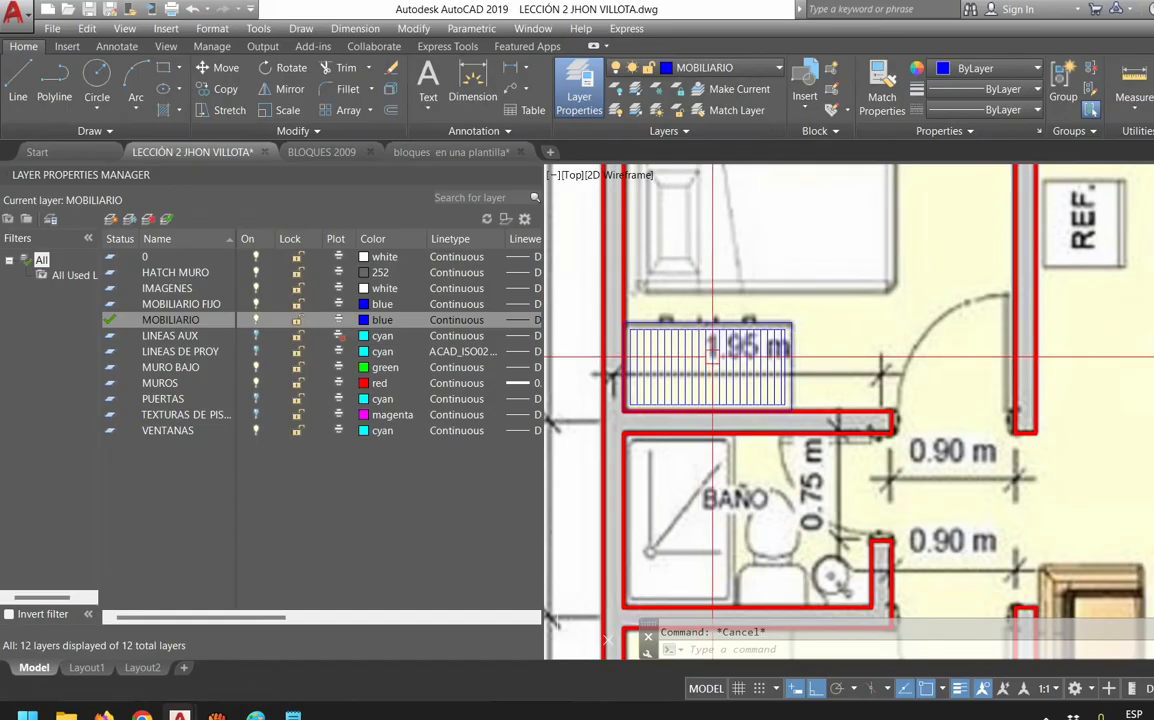
# Show the TEXTURAS DE PISOS layer temporarily to check how the floor hatch runs through the nightstand, and hide it again
pyautogui.scroll(5, 727, 270)
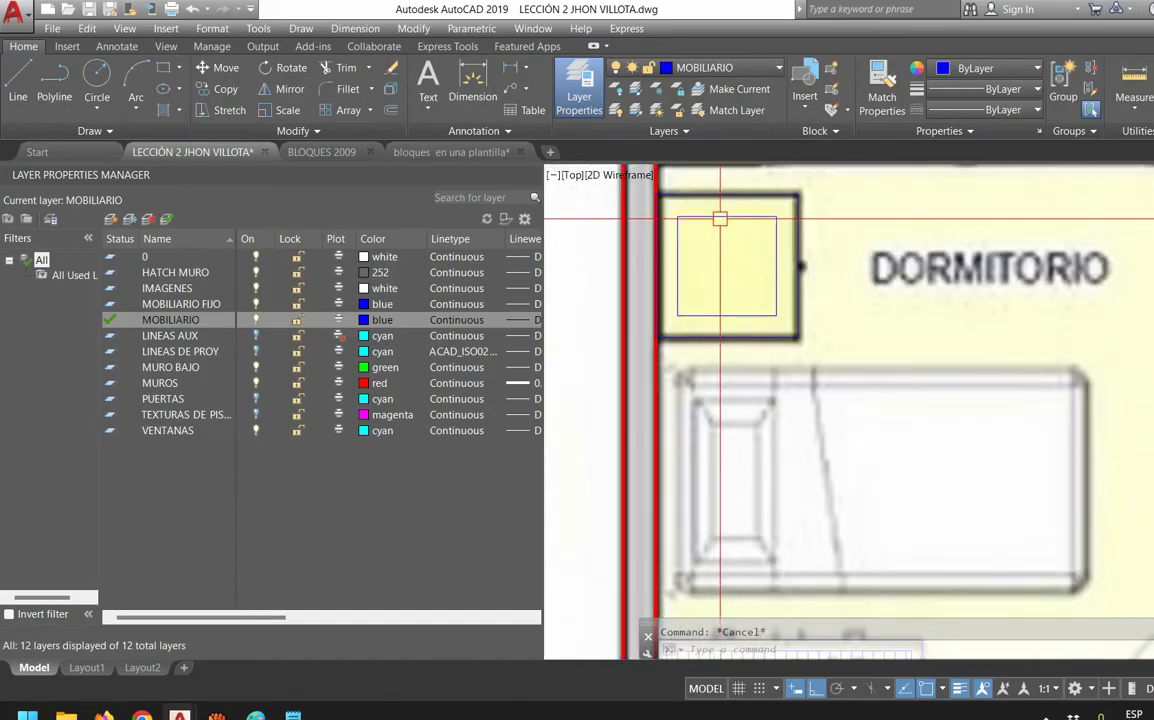
pyautogui.scroll(2, 718, 257)
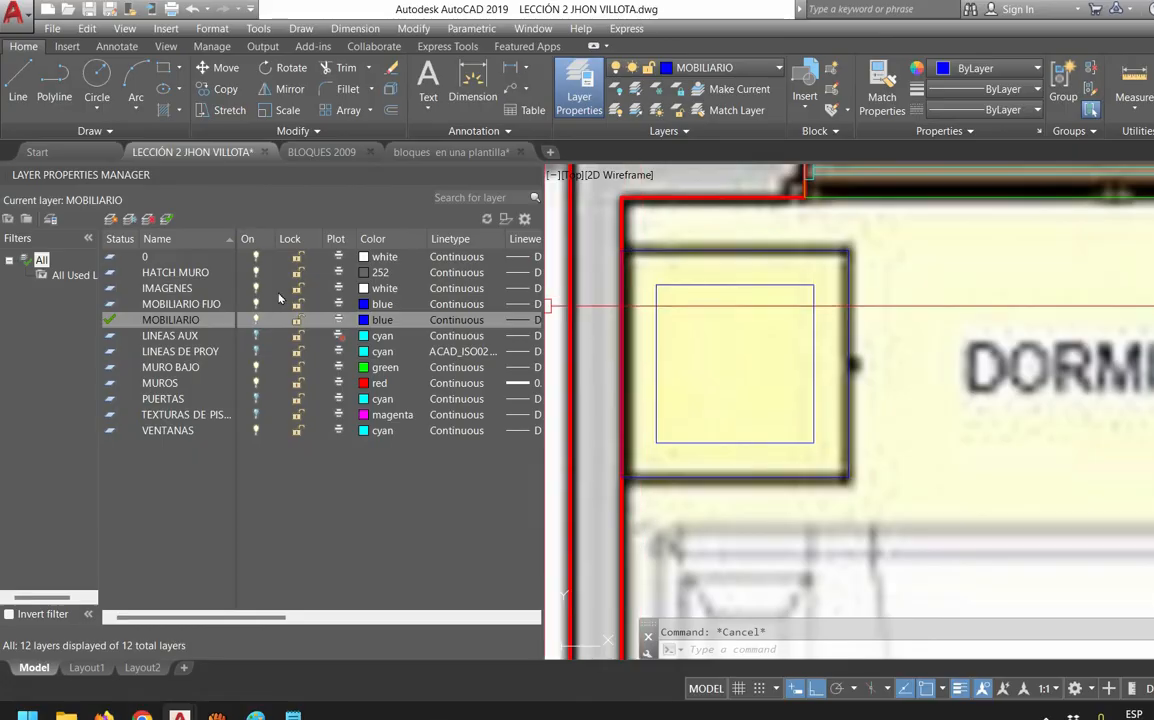
pyautogui.click(185, 414)
pyautogui.moveTo(768, 420)
pyautogui.mouseDown(button='middle')
pyautogui.moveTo(600, 428)
pyautogui.moveTo(636, 386)
pyautogui.moveTo(835, 371)
pyautogui.moveTo(816, 394)
pyautogui.mouseUp(button='middle')
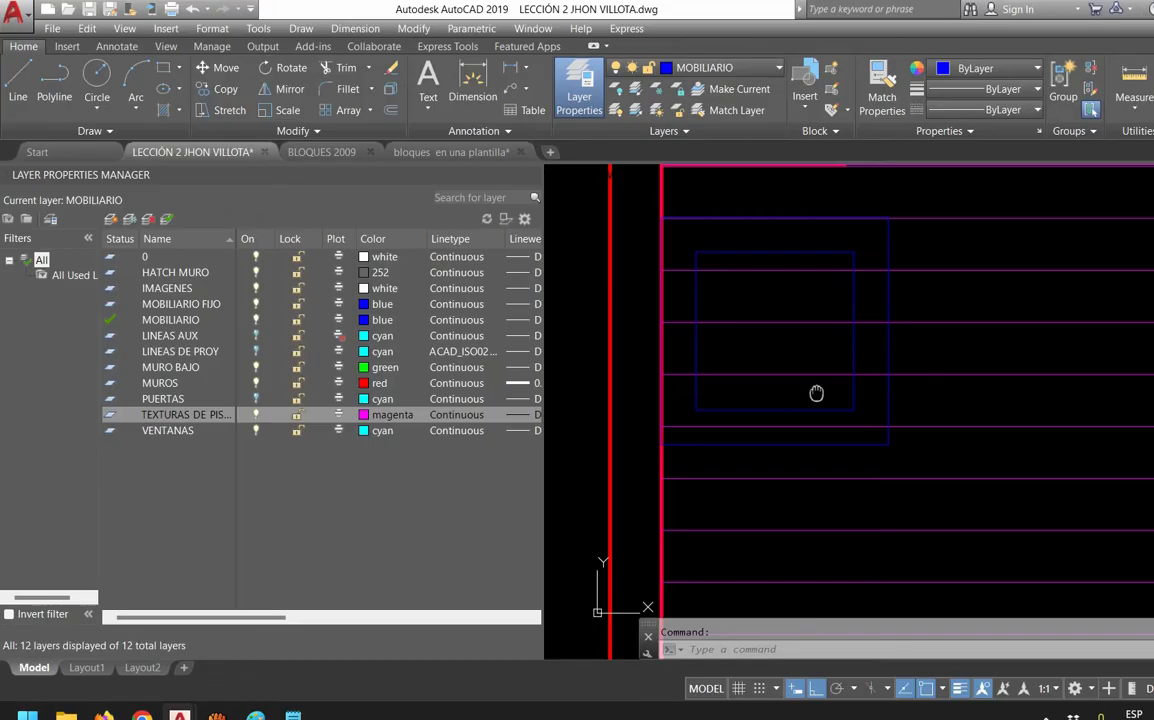
pyautogui.moveTo(816, 393); pyautogui.dragTo(816, 393, button='middle')
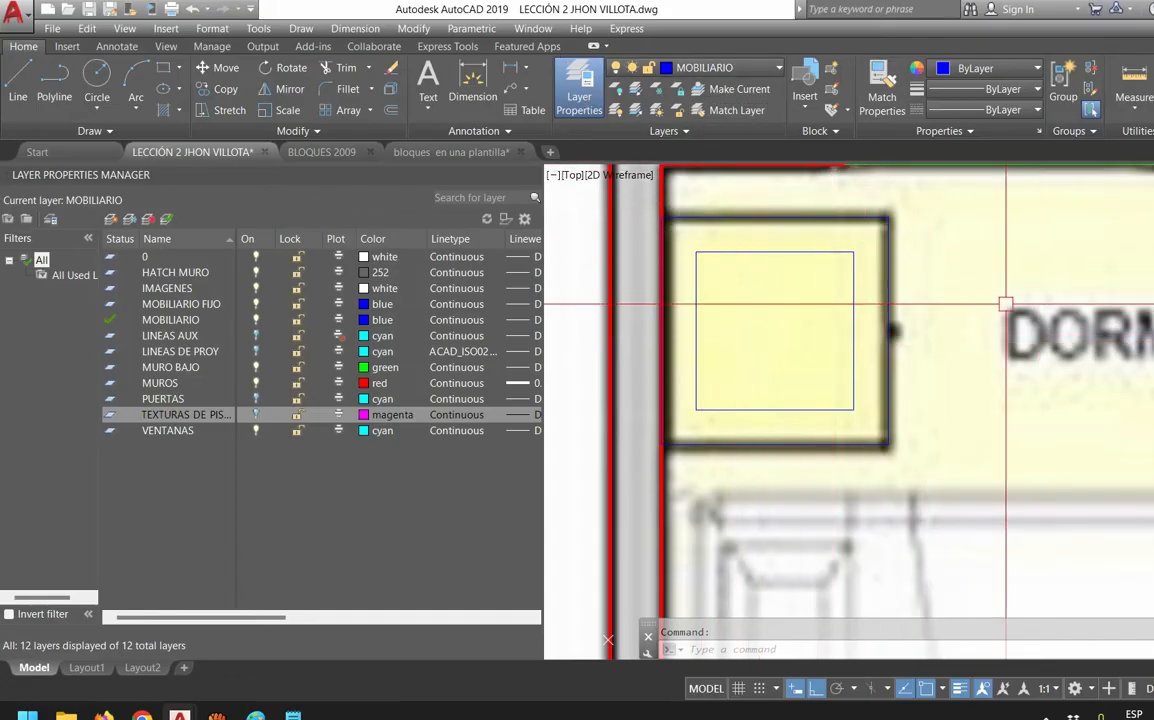
# Fill the nightstand's outer rectangle with a solid hatch in color 255,255,255 and turn the TEXTURAS DE PISOS layer back on
pyautogui.write('h')
pyautogui.press('Return')
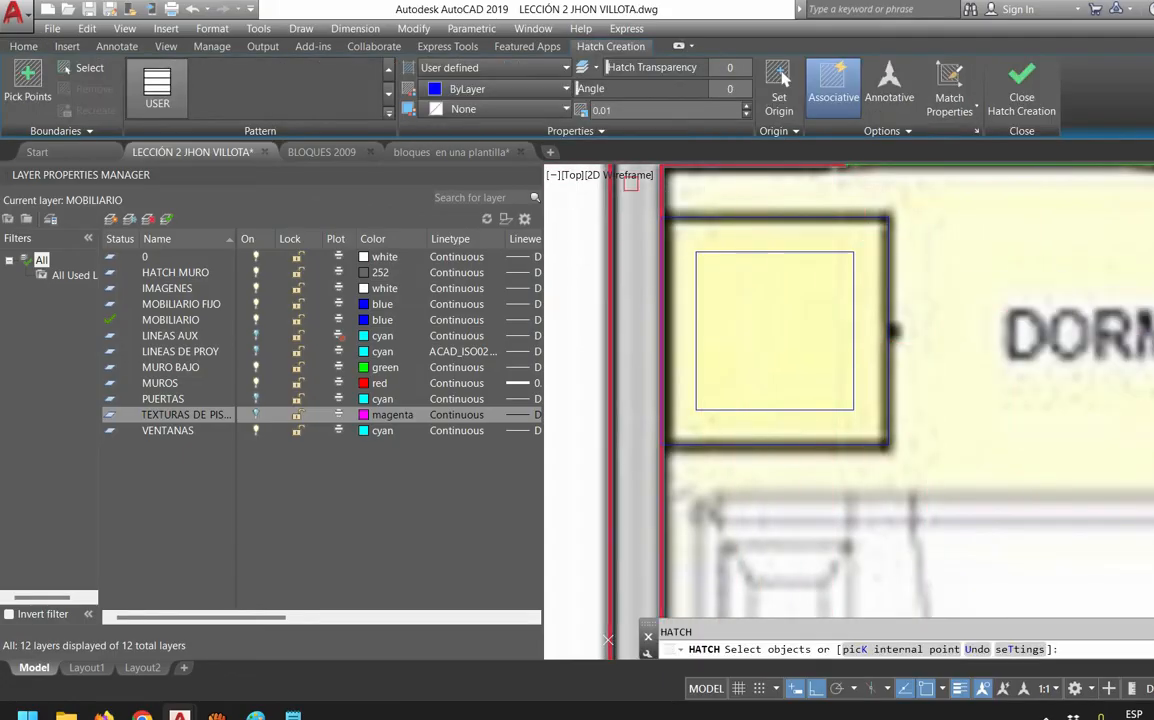
pyautogui.click(450, 68)
pyautogui.click(444, 88)
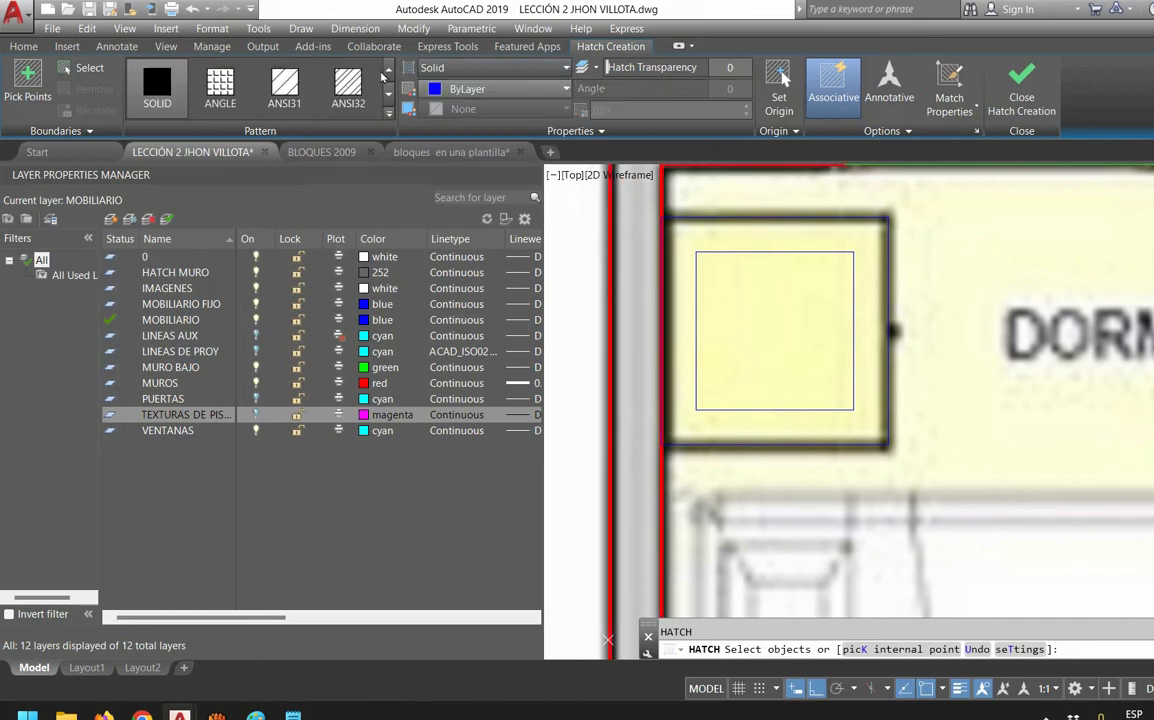
pyautogui.click(478, 89)
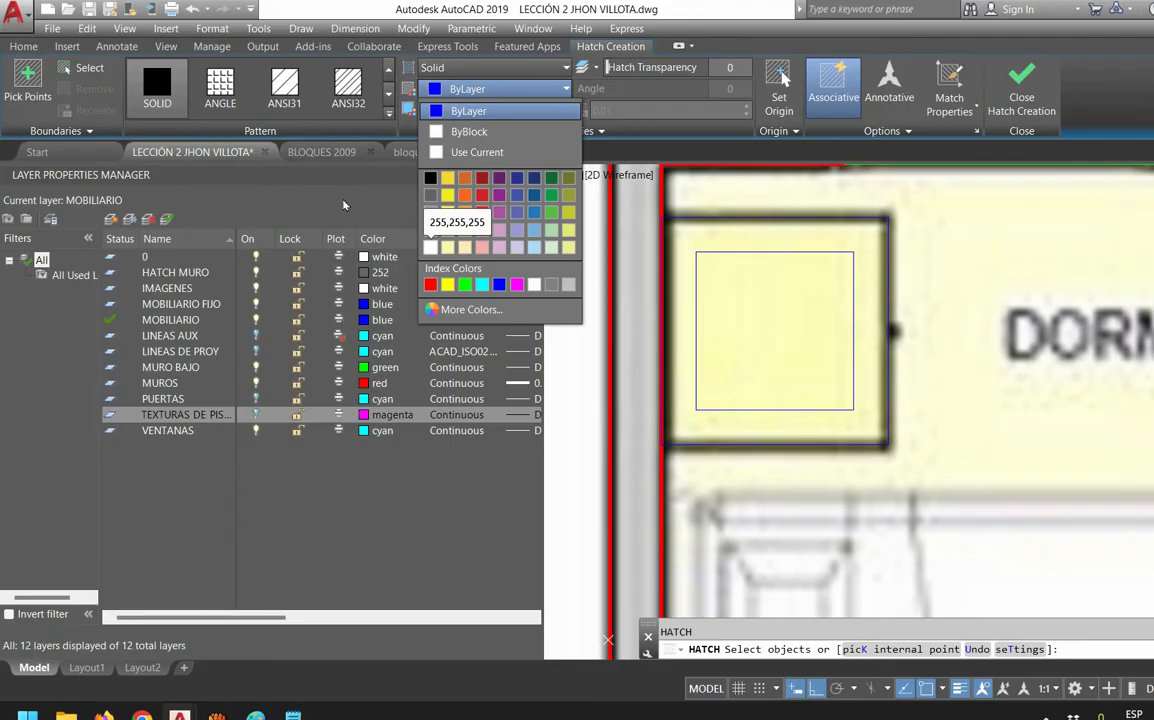
pyautogui.click(430, 247)
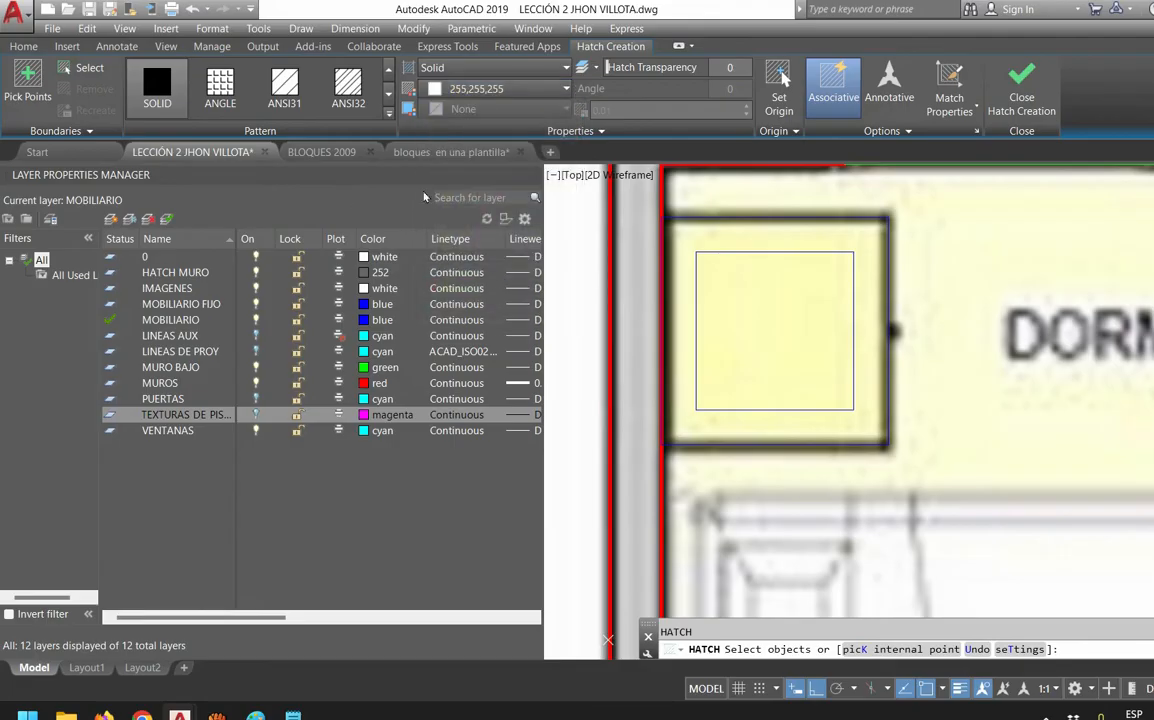
pyautogui.click(723, 216)
pyautogui.press('Escape')
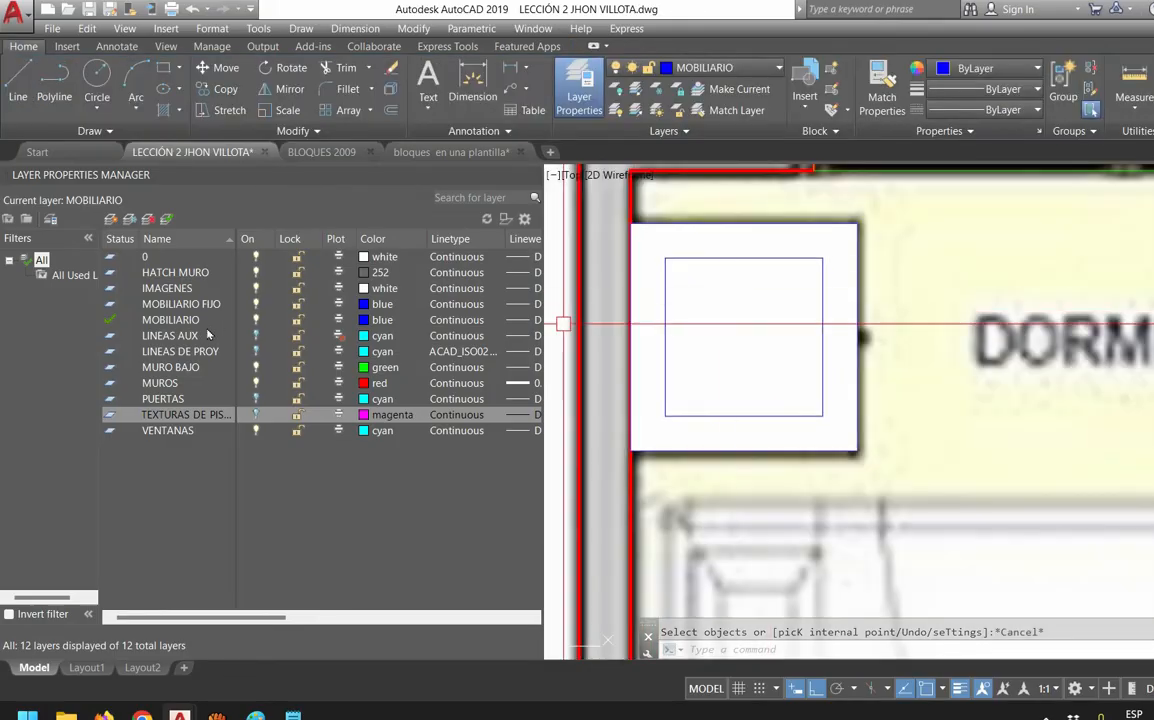
pyautogui.moveTo(659, 373)
pyautogui.mouseDown(button='middle')
pyautogui.moveTo(626, 375)
pyautogui.moveTo(613, 401)
pyautogui.moveTo(671, 438)
pyautogui.moveTo(626, 458)
pyautogui.moveTo(592, 386)
pyautogui.moveTo(603, 345)
pyautogui.moveTo(621, 331)
pyautogui.moveTo(683, 407)
pyautogui.moveTo(636, 361)
pyautogui.moveTo(737, 355)
pyautogui.moveTo(587, 377)
pyautogui.mouseUp(button='middle')
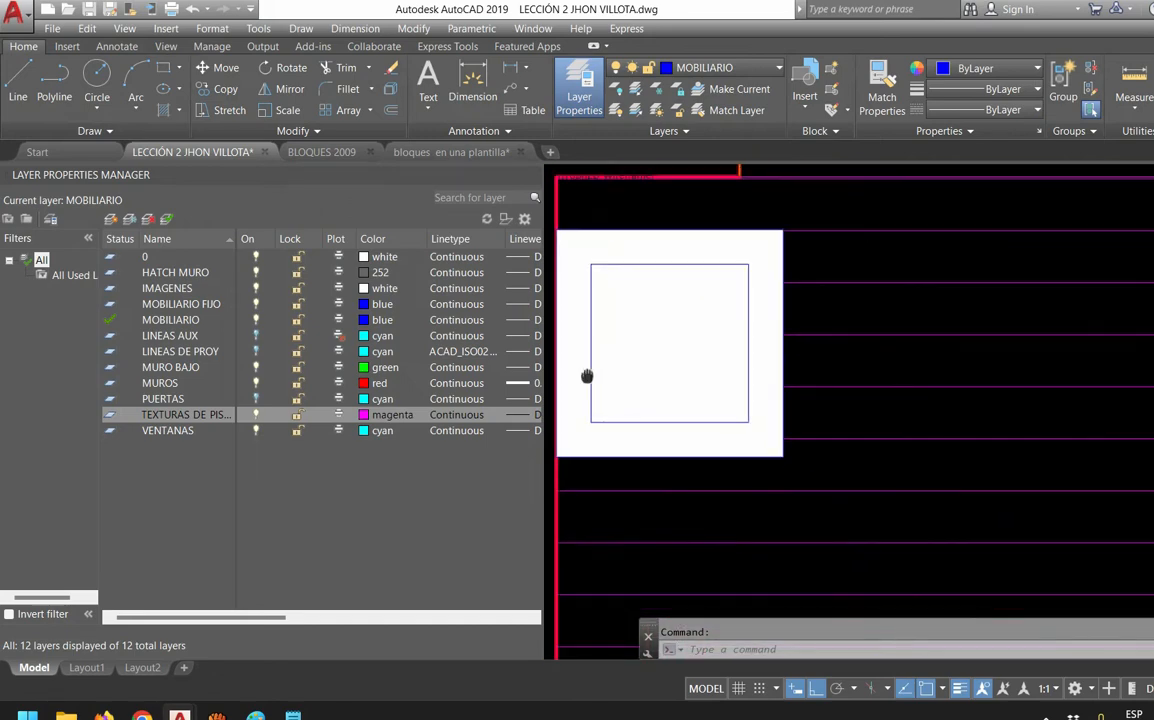
# Check how the nightstand's white solid fill covers the floor texture in the upper bedroom
pyautogui.scroll(-3, 760, 350)
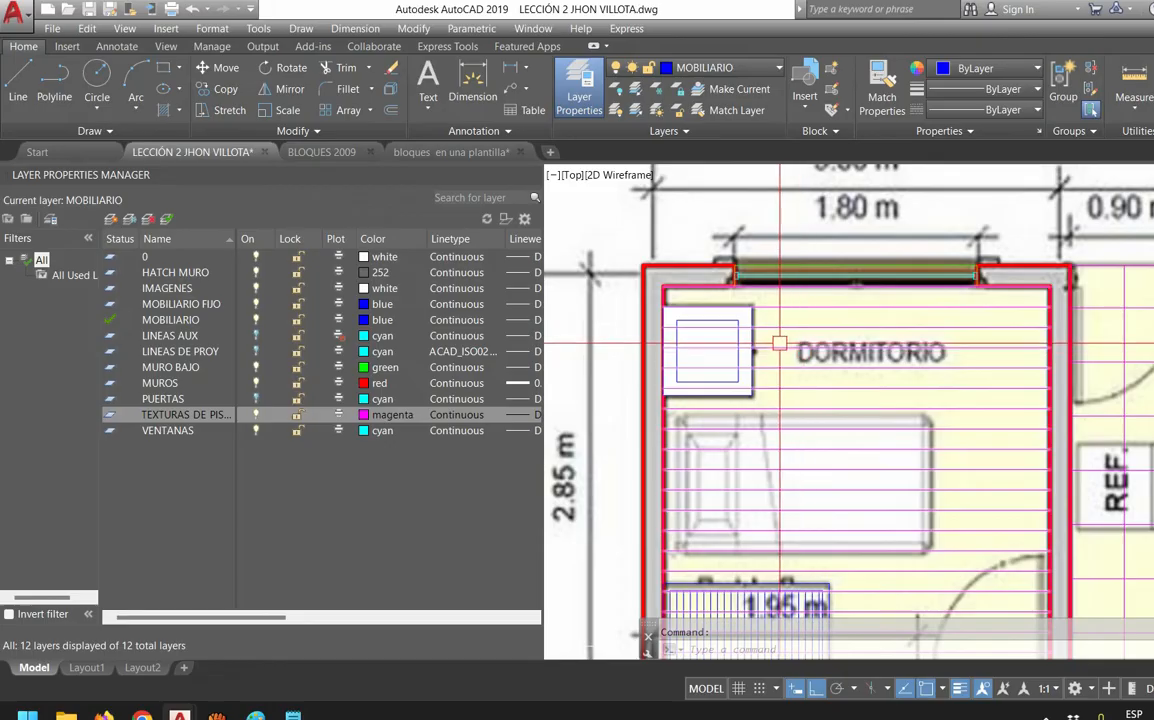
pyautogui.scroll(2, 779, 343)
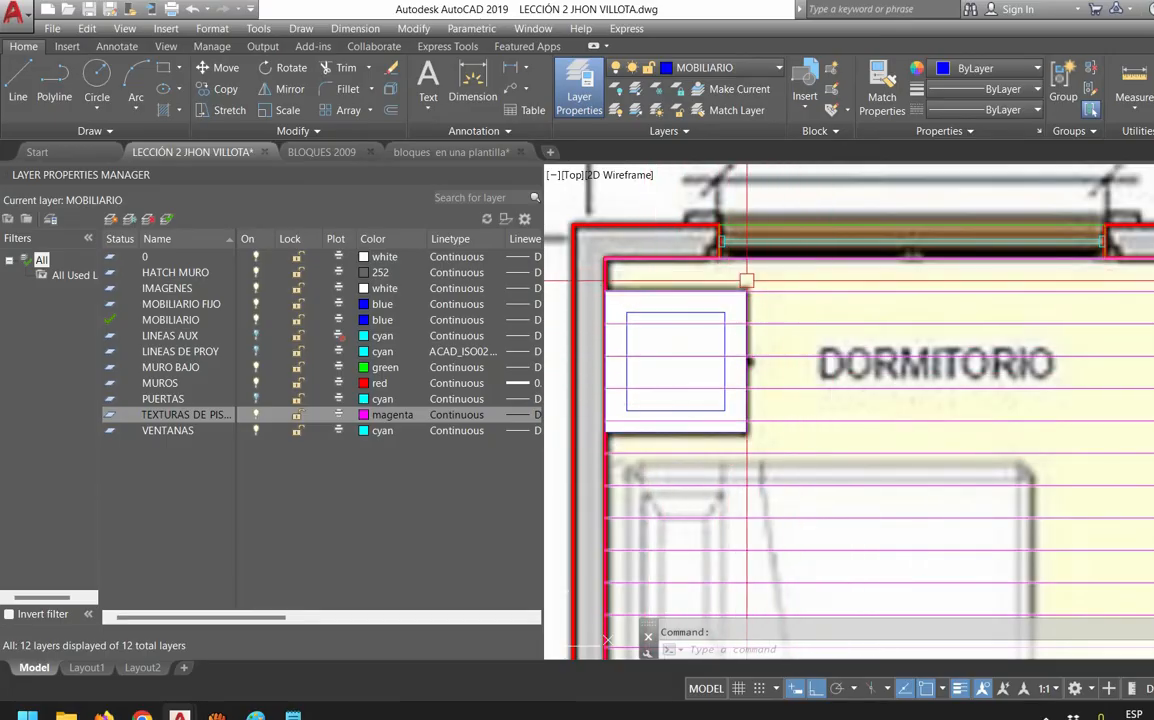
pyautogui.scroll(-4, 740, 297)
pyautogui.scroll(4, 757, 333)
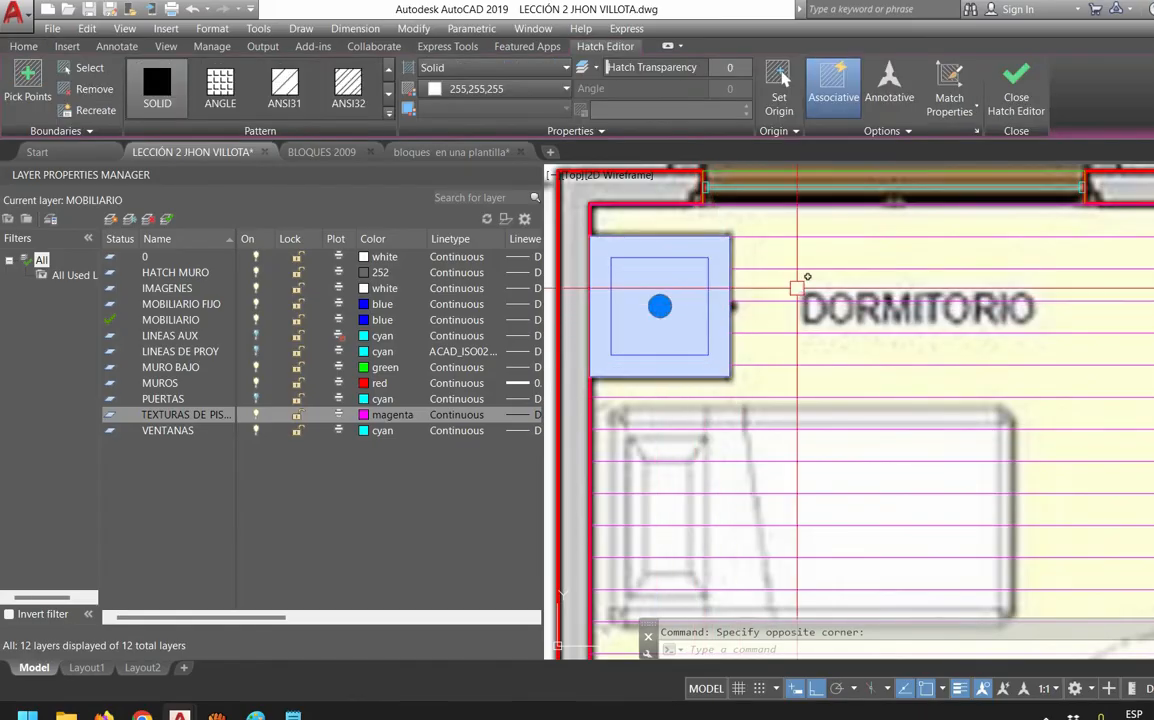
pyautogui.press('Escape')
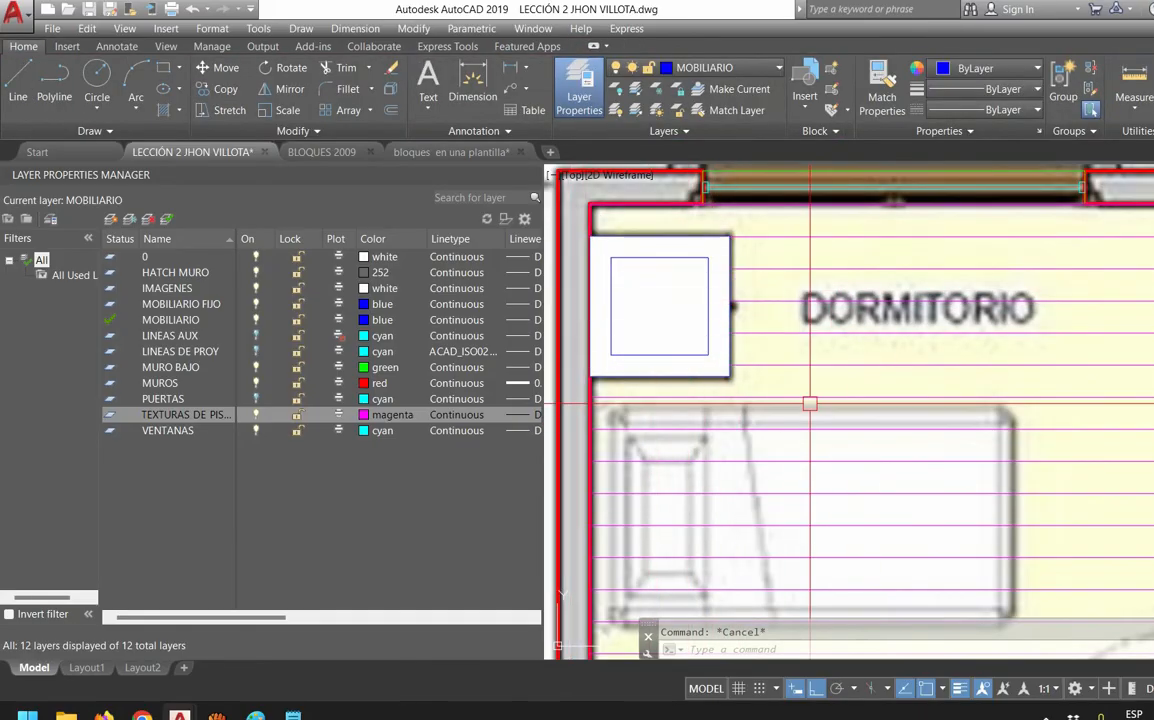
pyautogui.scroll(-4, 818, 381)
pyautogui.moveTo(817, 388); pyautogui.dragTo(806, 355, button='middle')
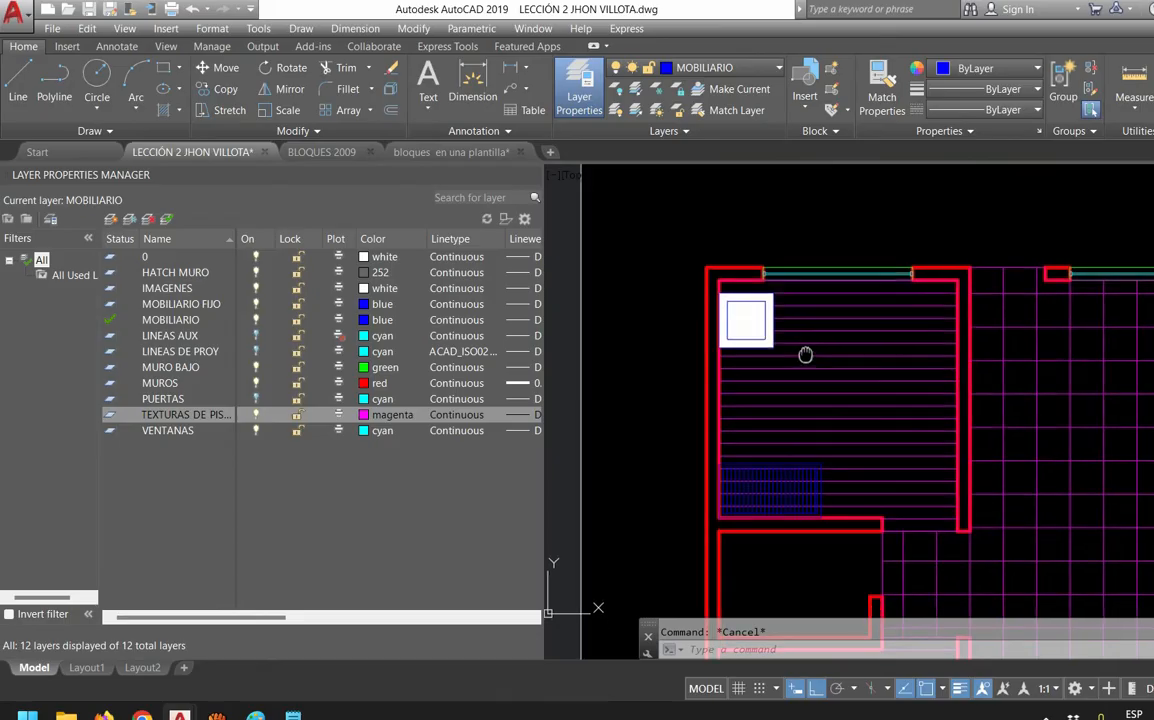
# Fill the wardrobe's outer rectangle with a solid hatch in color 255,255,255 and regenerate the drawing
pyautogui.moveTo(1064, 391); pyautogui.dragTo(972, 274, button='middle')
pyautogui.scroll(6, 720, 390)
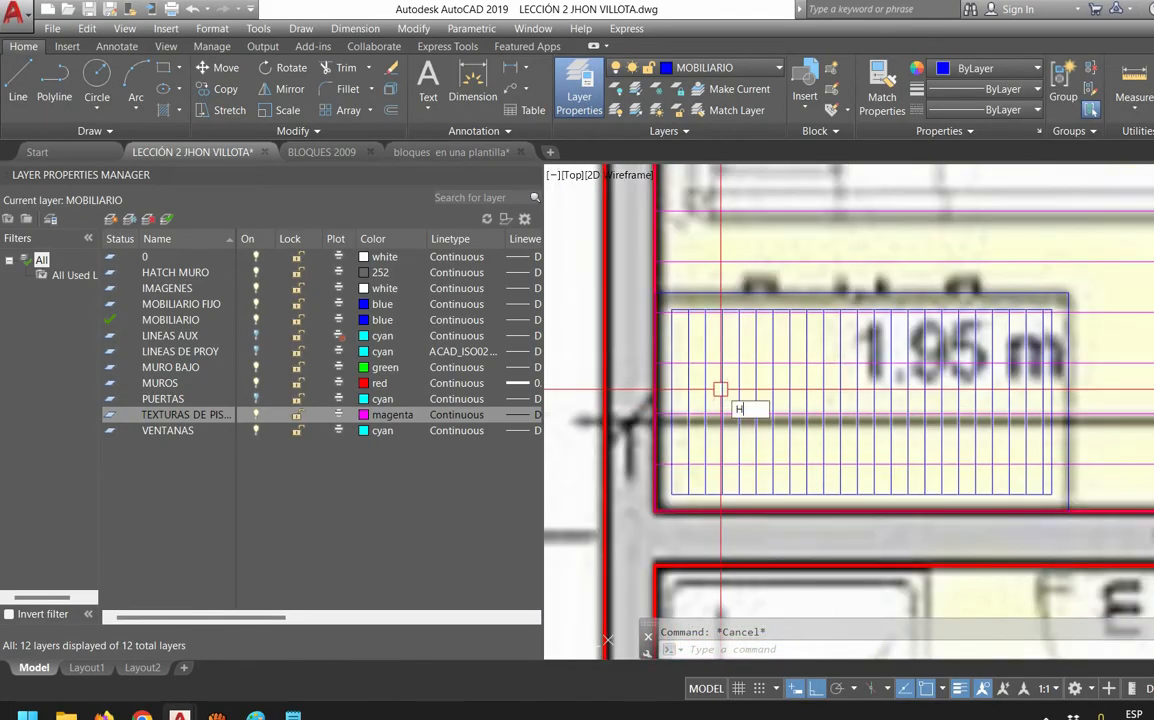
pyautogui.press('Return')
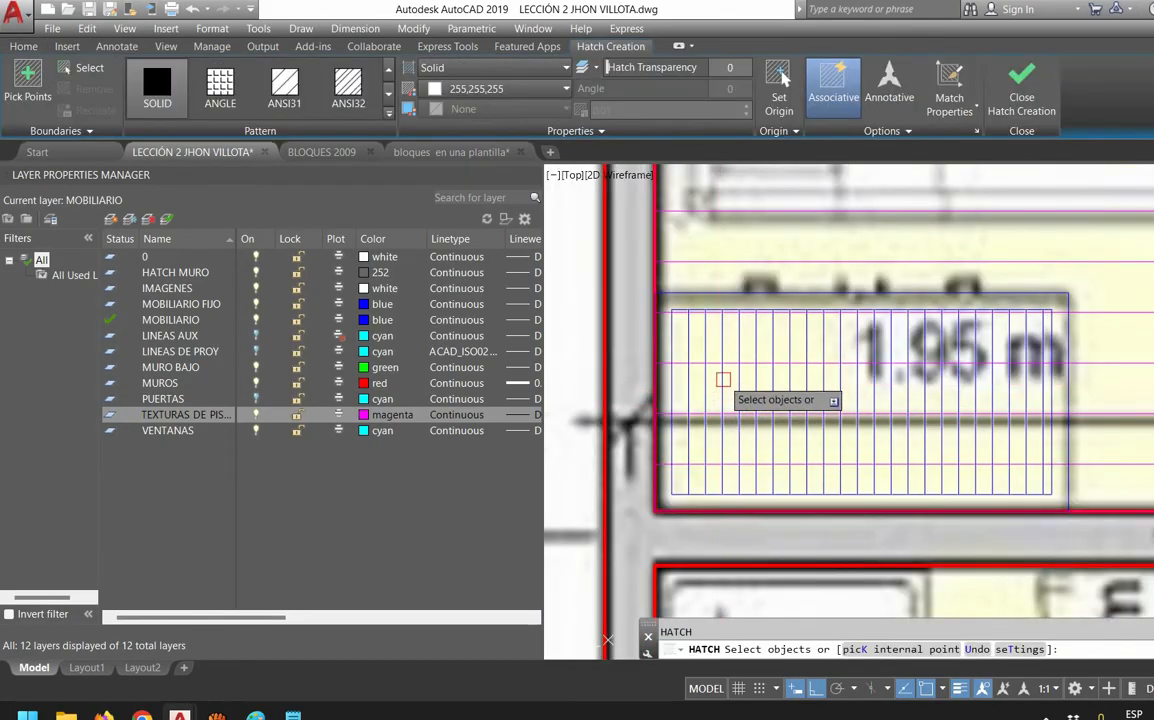
pyautogui.click(696, 295)
pyautogui.press('Escape')
pyautogui.scroll(-2, 763, 350)
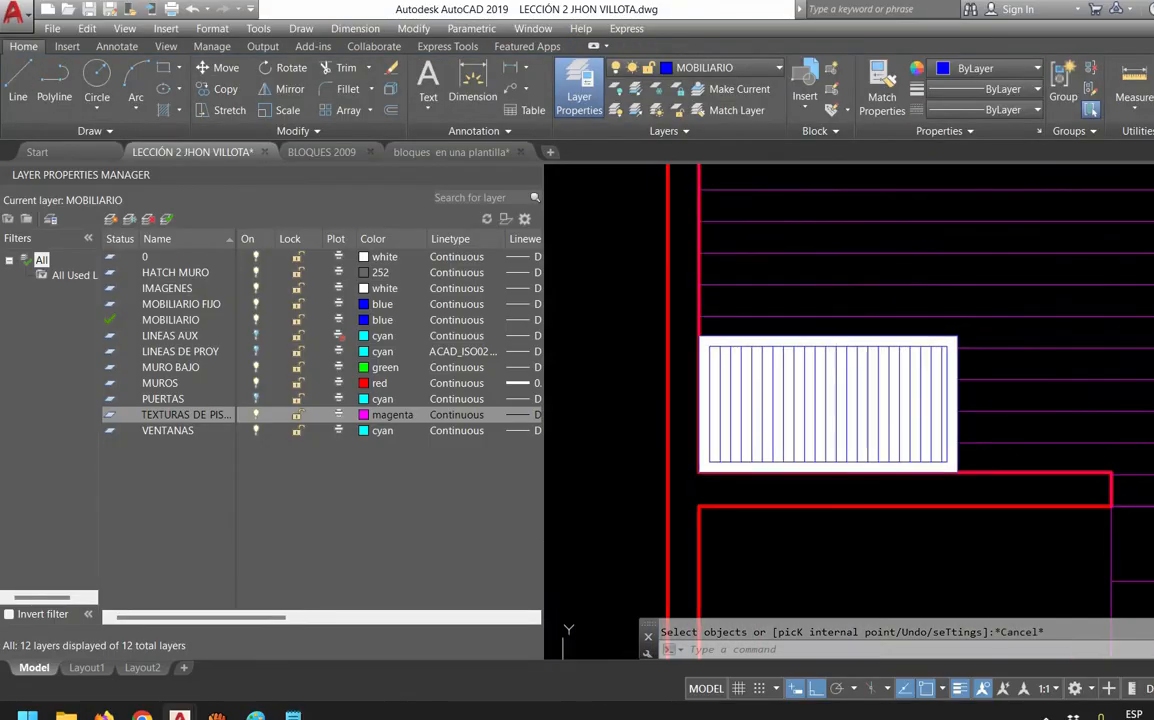
pyautogui.press('Return')
# Turn off the TEXTURAS DE PISOS and IMAGENES layers to isolate the nightstand
pyautogui.moveTo(763, 350); pyautogui.dragTo(730, 520, button='middle')
pyautogui.scroll(-2, 700, 270)
pyautogui.moveTo(703, 241); pyautogui.dragTo(682, 361, button='middle')
pyautogui.scroll(2, 680, 328)
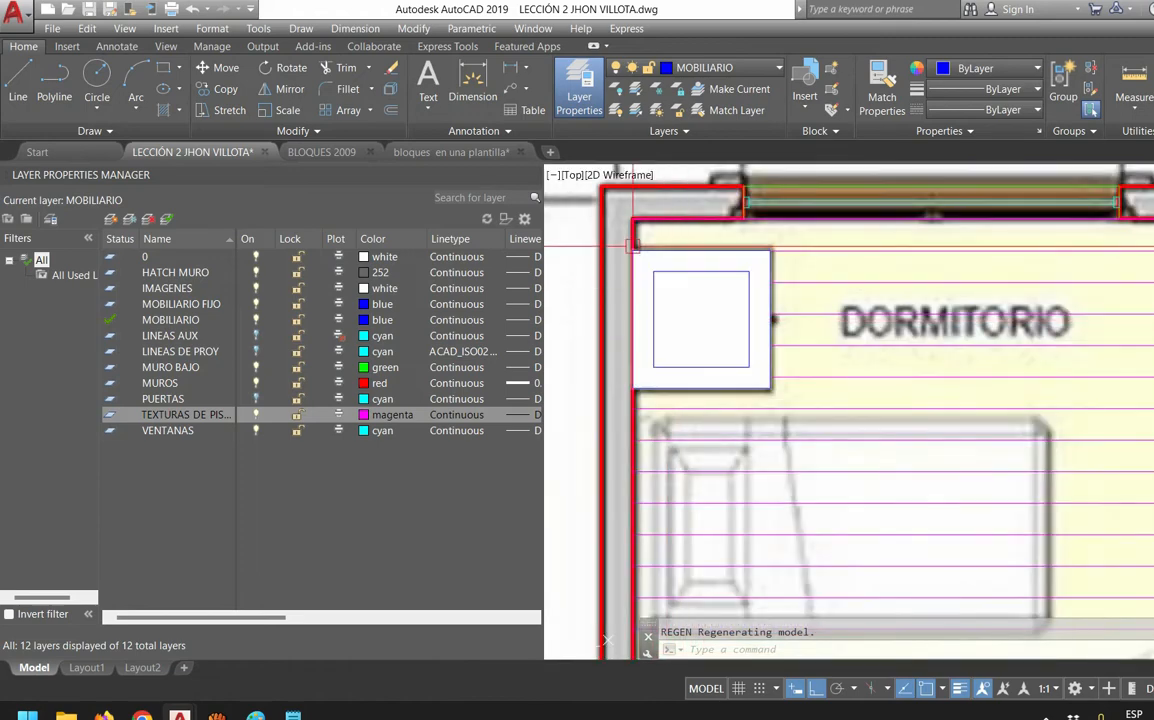
pyautogui.click(590, 240)
pyautogui.click(804, 387)
pyautogui.press('Escape')
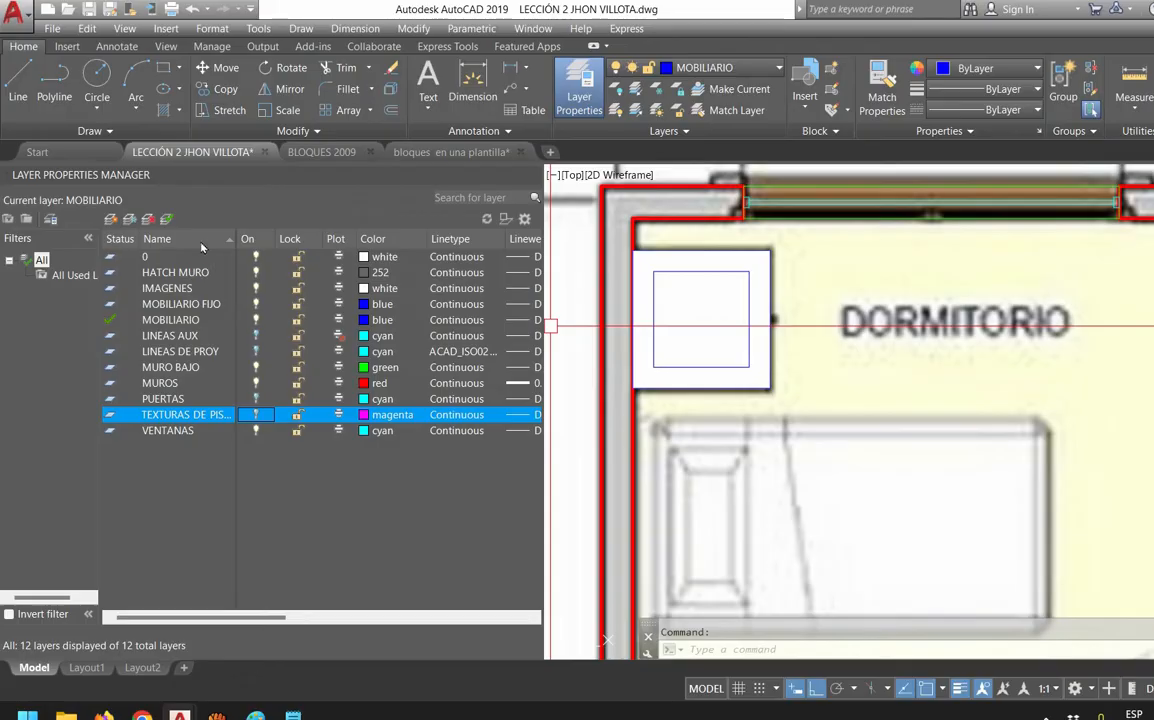
pyautogui.click(256, 288)
# Convert the nightstand's rectangles and fill into a block named NOCHERO EN PLANTA, with its base point at the lower-left corner
pyautogui.click(575, 238)
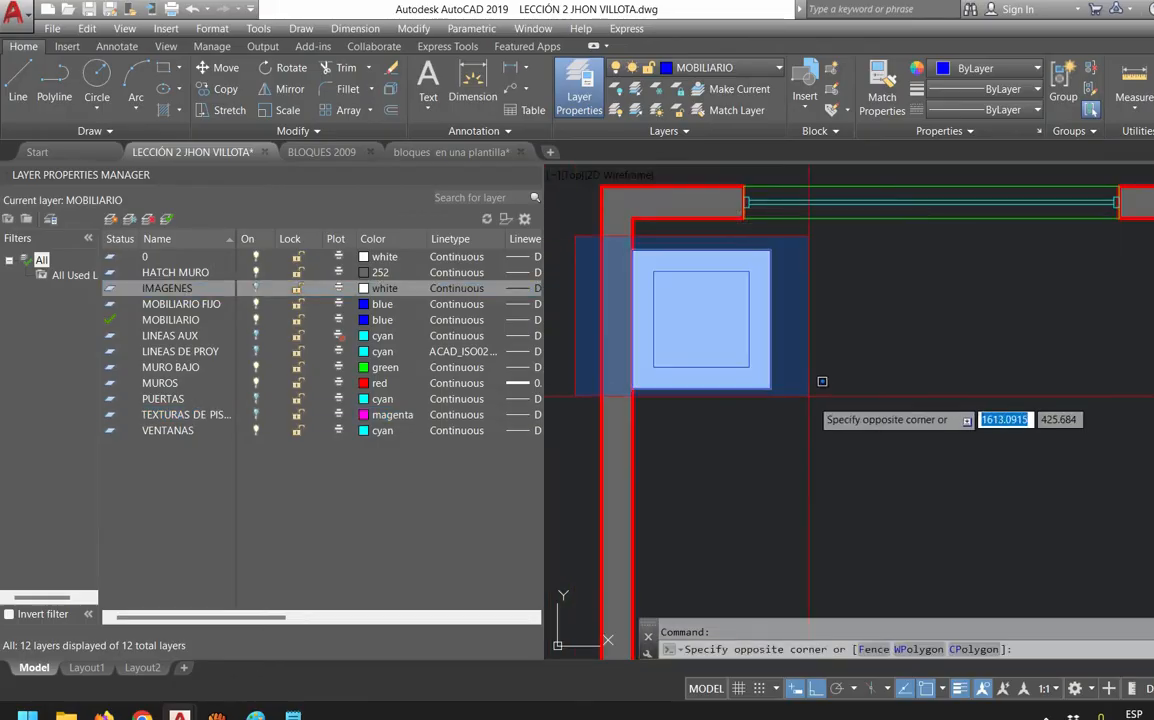
pyautogui.click(825, 422)
pyautogui.write('b')
pyautogui.press('Return')
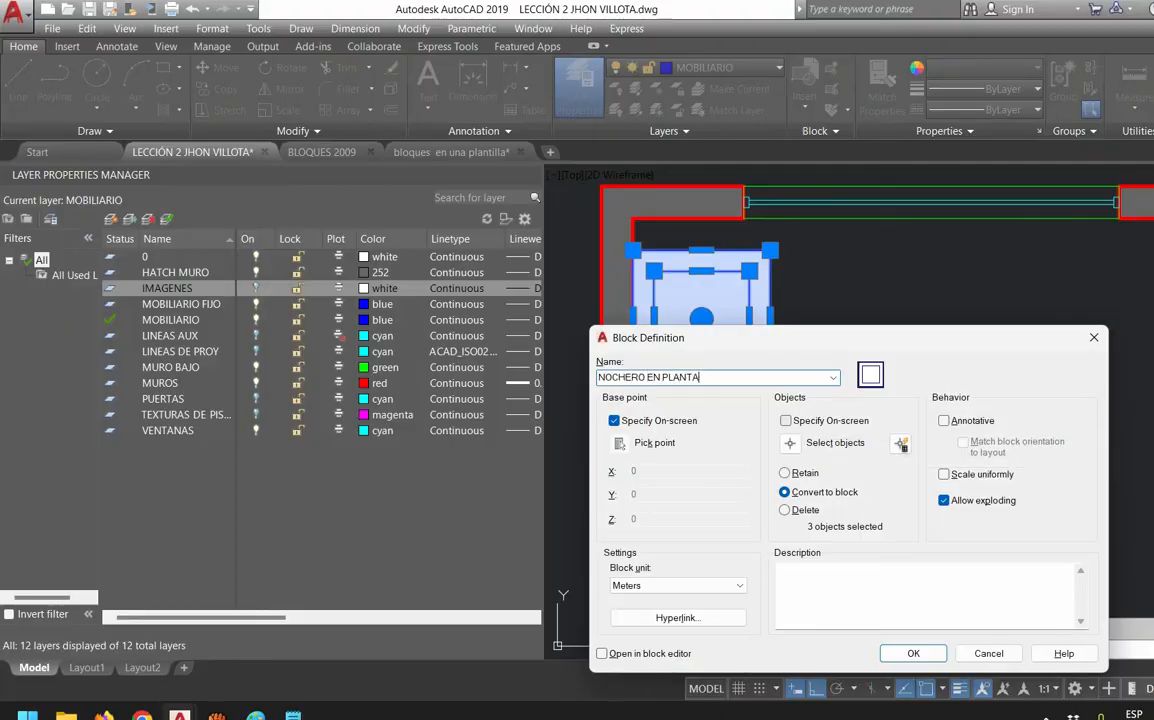
pyautogui.press('Return')
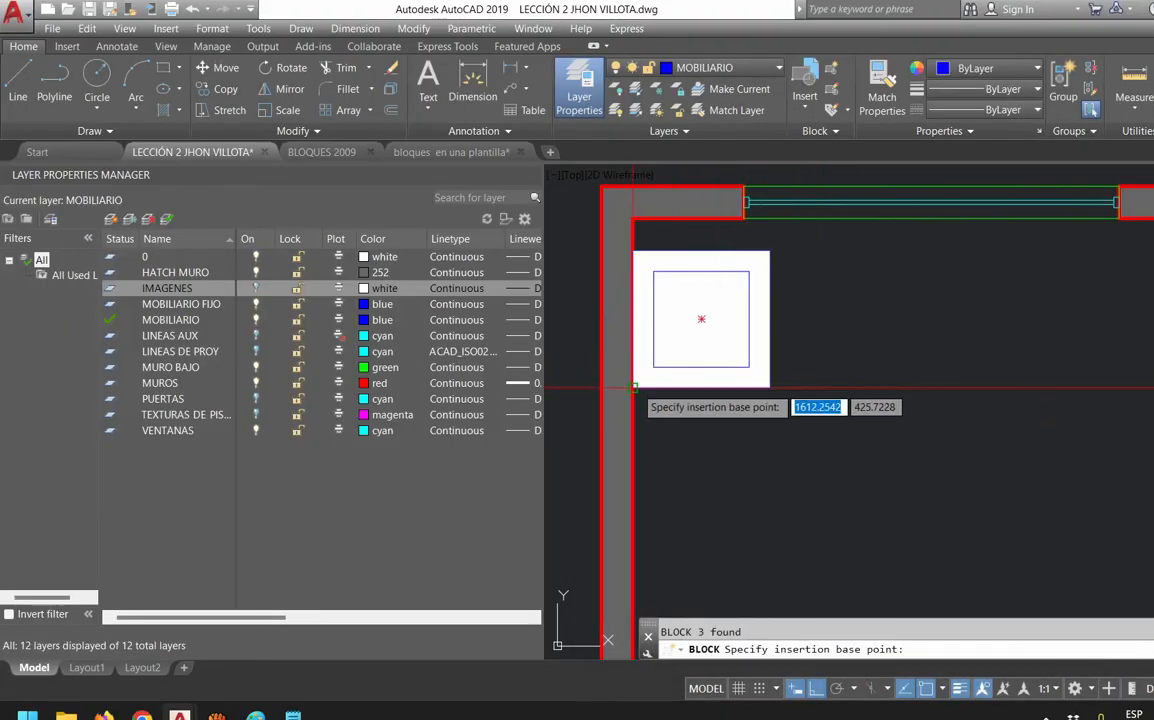
pyautogui.click(633, 387)
# Send the nightstand block to the back of the draw order
pyautogui.click(690, 397)
pyautogui.click(680, 372)
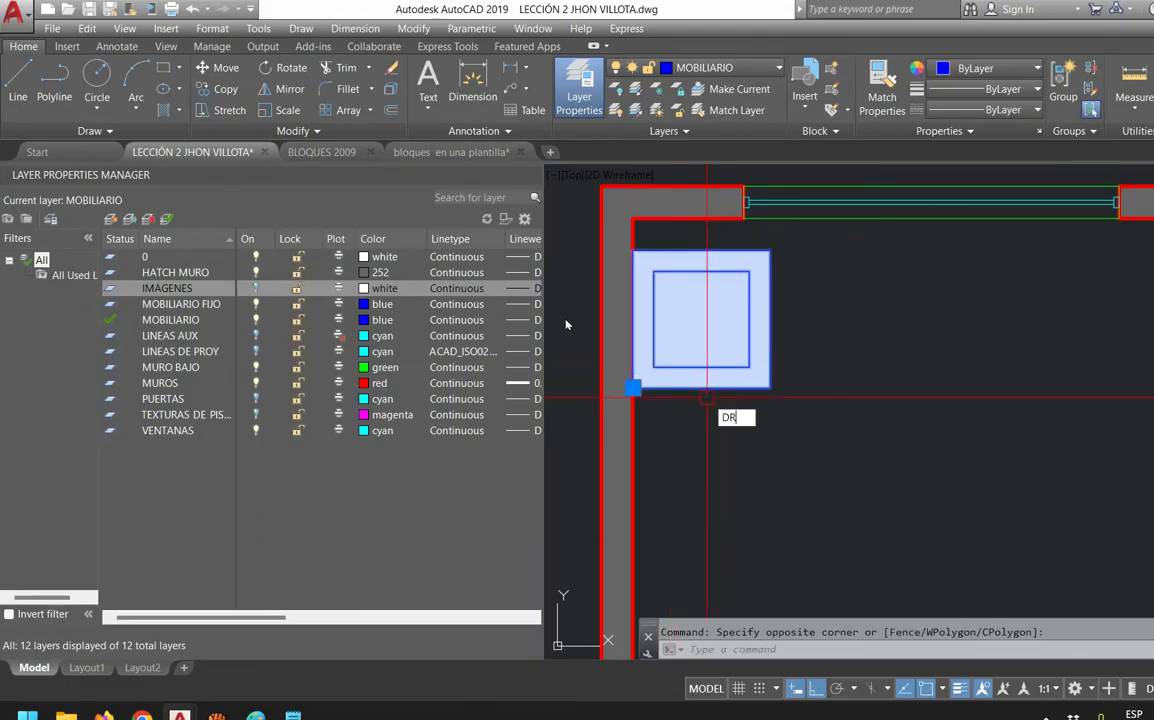
pyautogui.write('DR')
pyautogui.press('Return')
pyautogui.press('Return')
# Convert the wardrobe's objects into a block named CLOSET EN PLANTA, with its base point at the lower-left corner
pyautogui.scroll(3, 676, 291)
pyautogui.scroll(-8, 676, 291)
pyautogui.scroll(3, 700, 437)
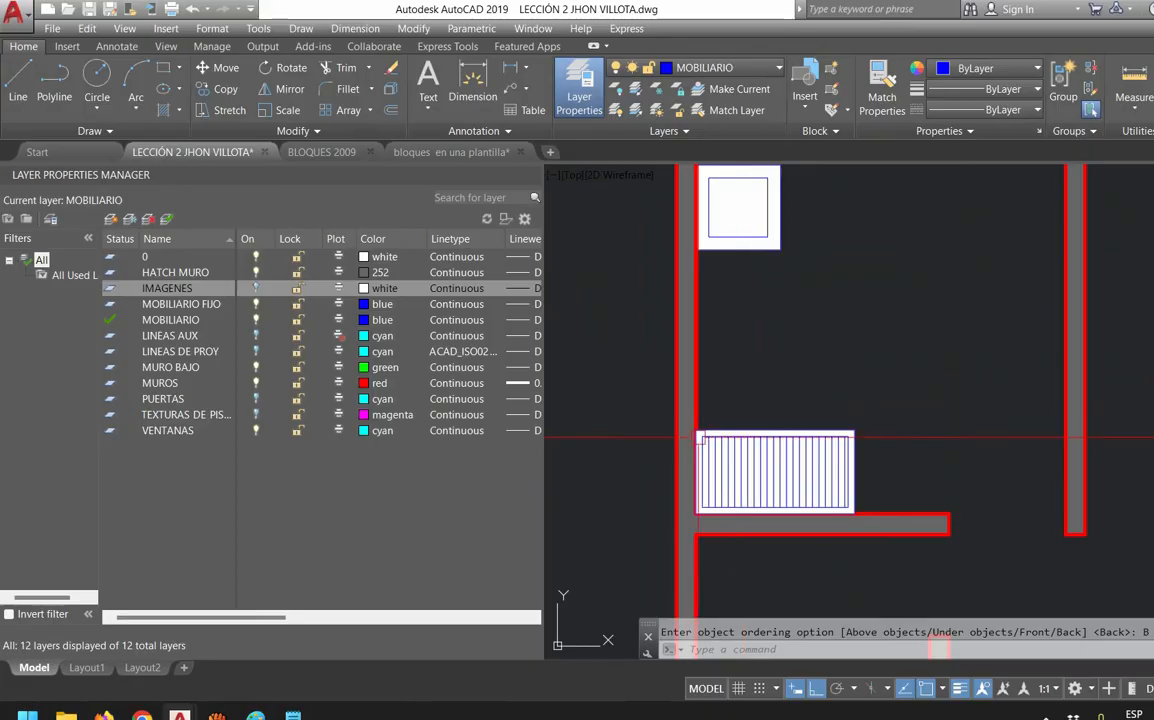
pyautogui.click(875, 505)
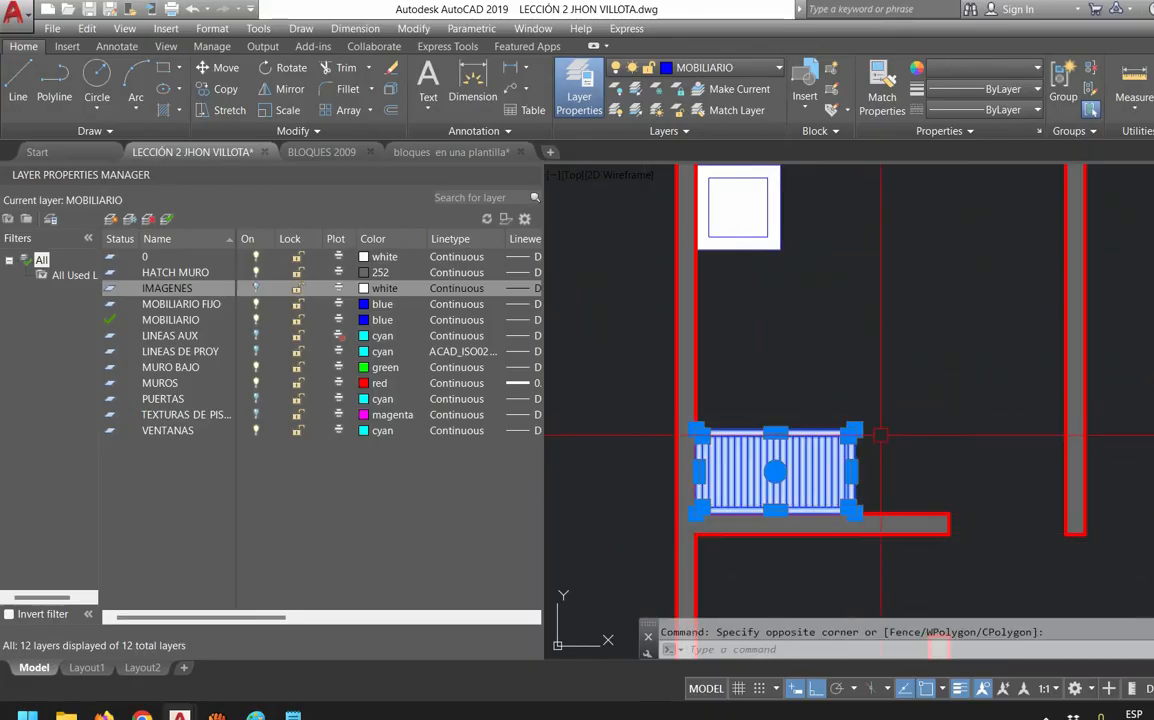
pyautogui.press('Return')
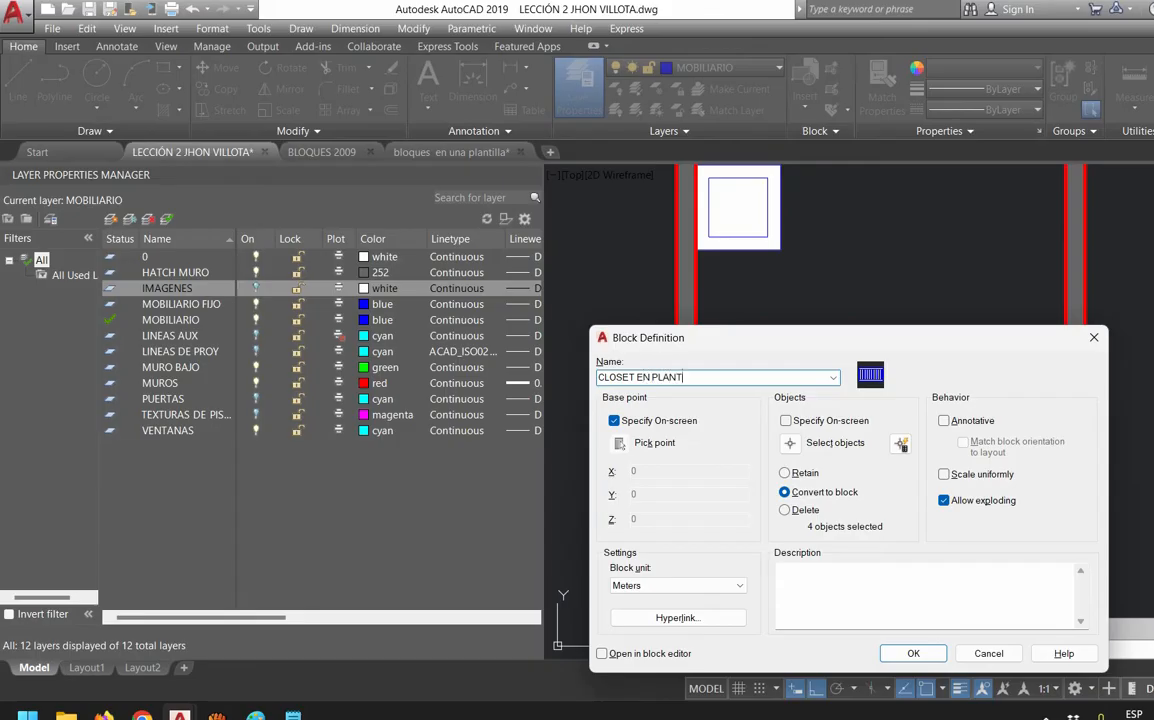
pyautogui.write('CLOSET EN PLANTA')
pyautogui.press('Return')
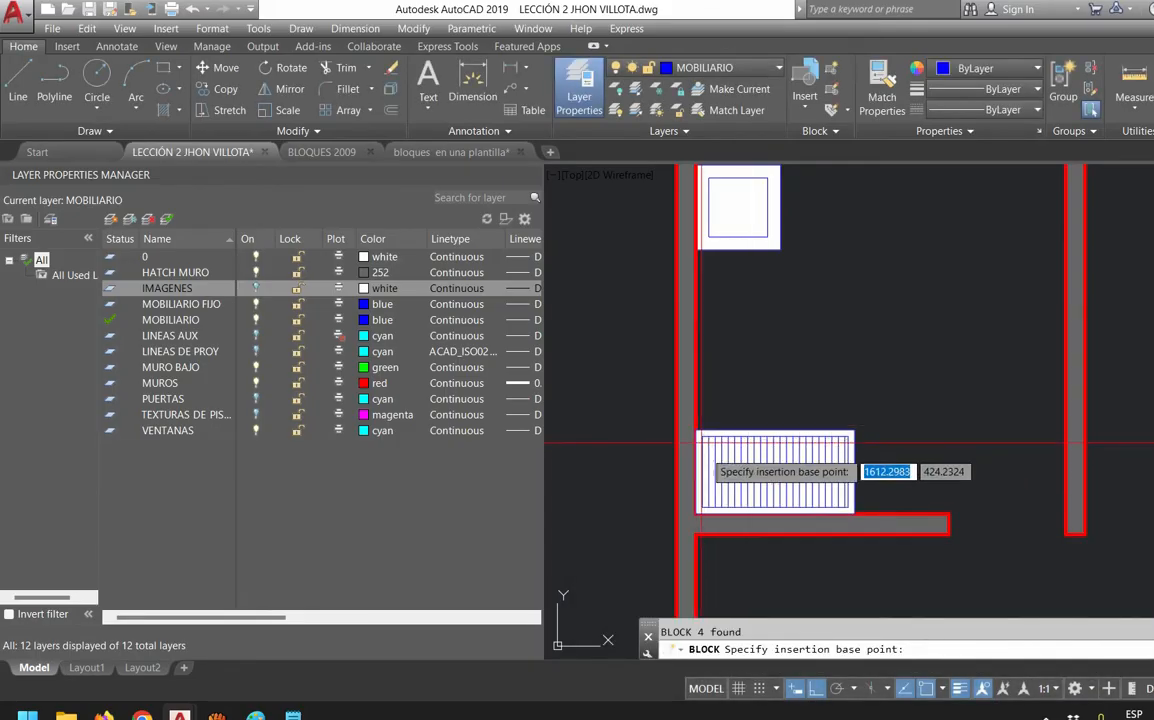
pyautogui.click(696, 514)
# Send the wardrobe block to the back of the draw order
pyautogui.moveTo(871, 464); pyautogui.dragTo(853, 384, button='middle')
pyautogui.click(837, 364)
pyautogui.write('DR')
pyautogui.press('Return')
pyautogui.write('B')
pyautogui.press('Return')
# Turn the IMAGENES layer back on and regenerate the drawing
pyautogui.scroll(-4, 743, 358)
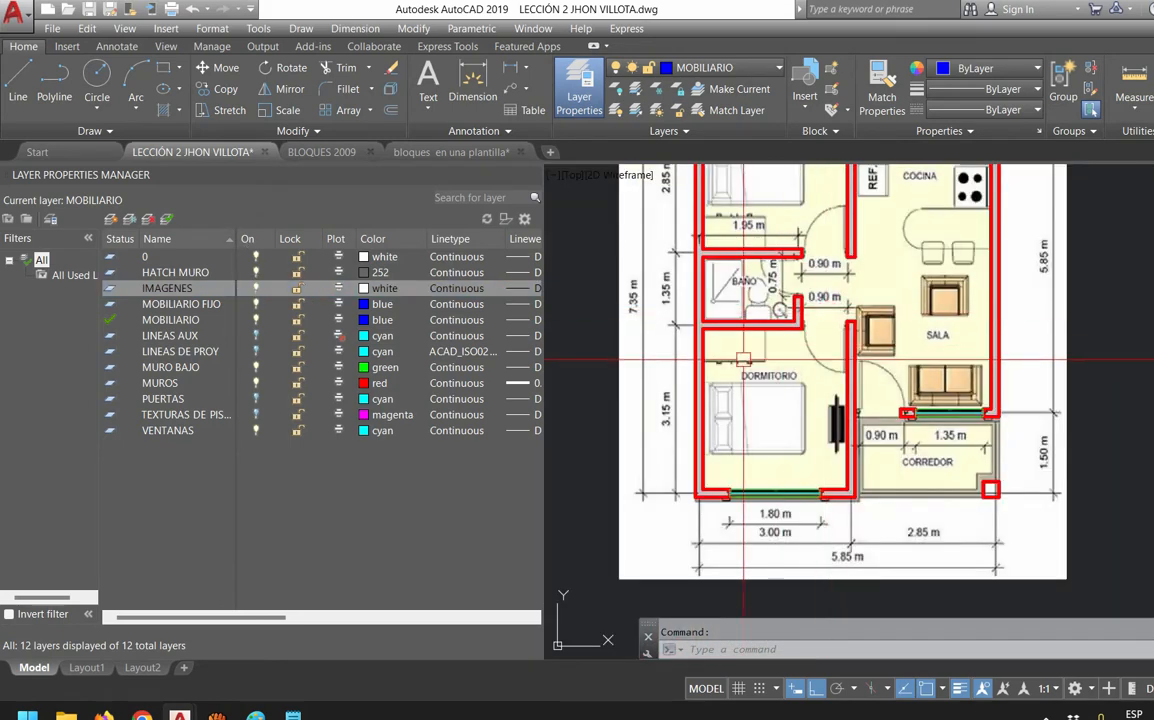
pyautogui.scroll(5, 743, 359)
pyautogui.moveTo(744, 360); pyautogui.dragTo(774, 541, button='middle')
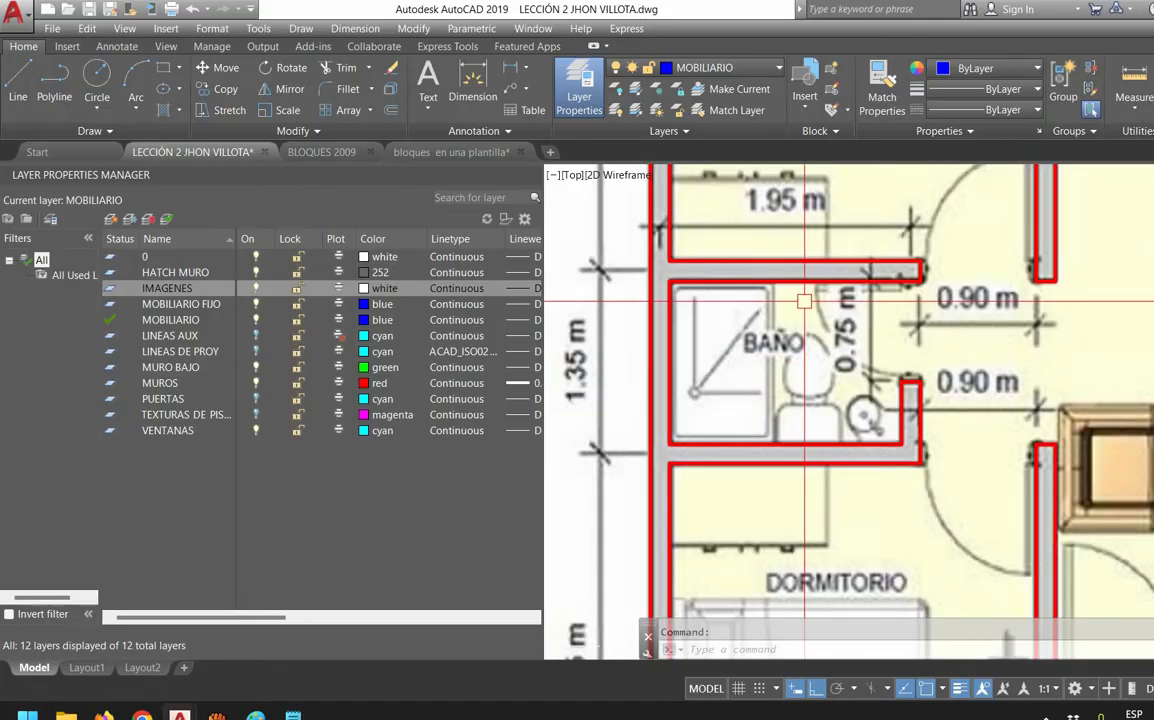
pyautogui.click(843, 249)
pyautogui.press('Escape')
pyautogui.click(762, 267)
pyautogui.press('Escape')
pyautogui.moveTo(765, 452); pyautogui.dragTo(768, 640, button='middle')
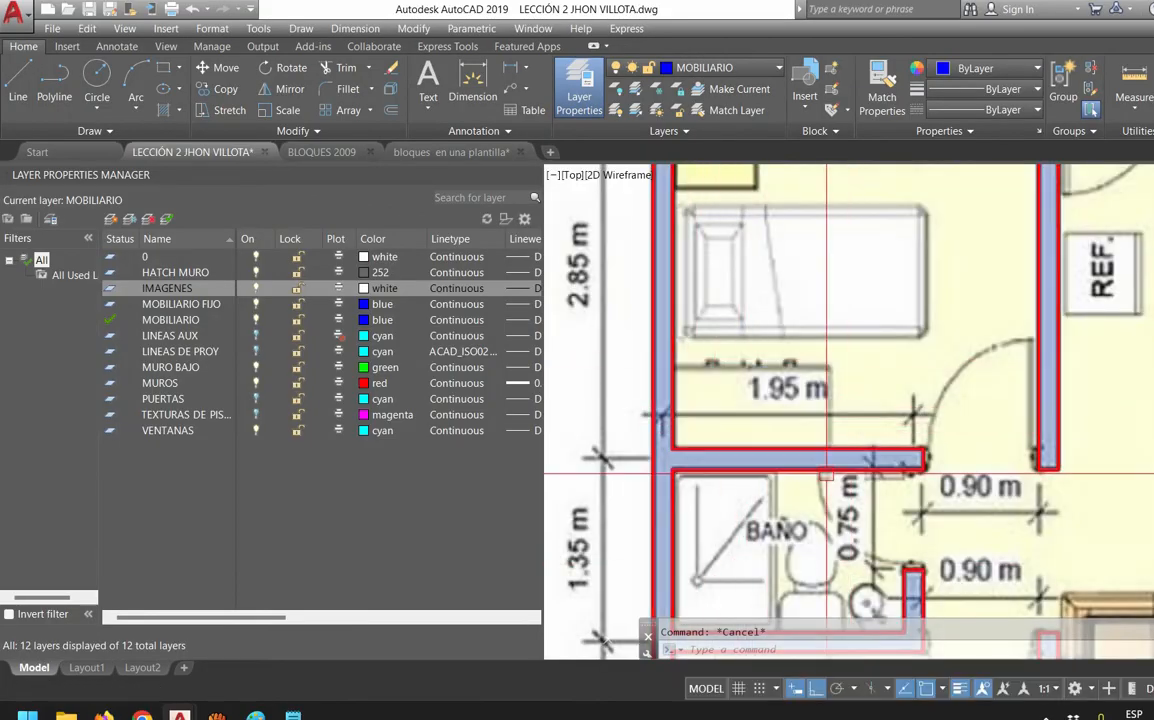
pyautogui.press('Return')
# Send the reference plan image to the back, behind the furniture blocks
pyautogui.scroll(-4, 879, 369)
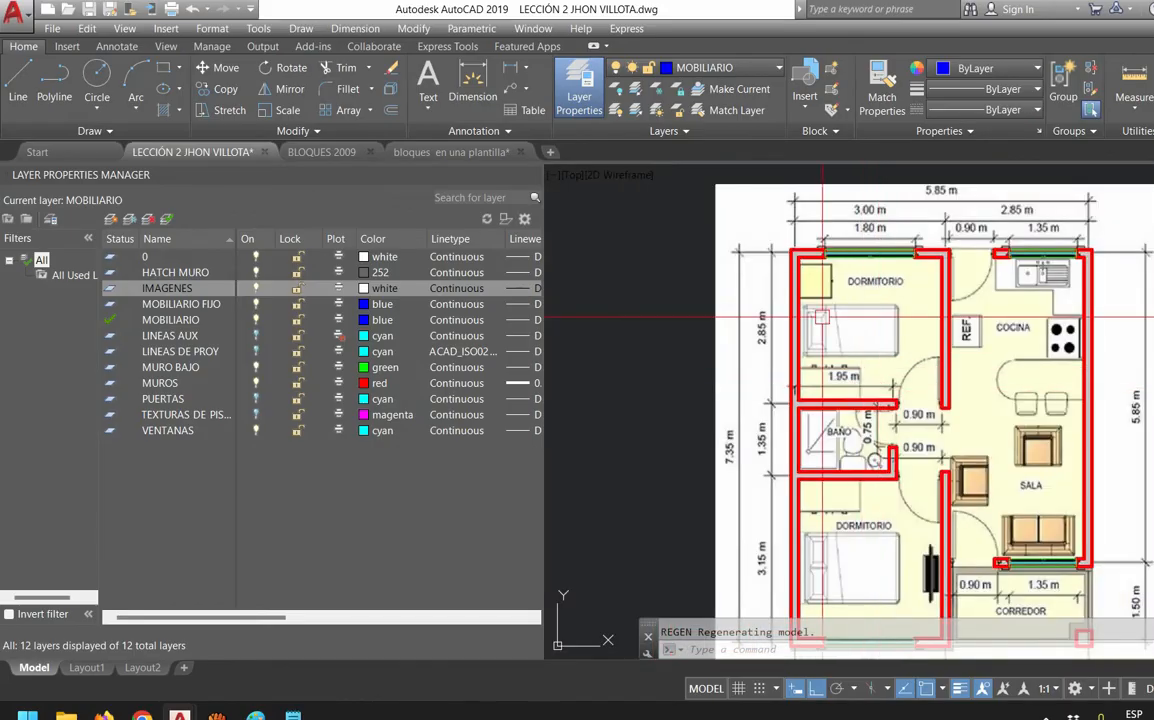
pyautogui.moveTo(727, 203); pyautogui.dragTo(722, 247, button='middle')
pyautogui.click(720, 213)
pyautogui.click(692, 242)
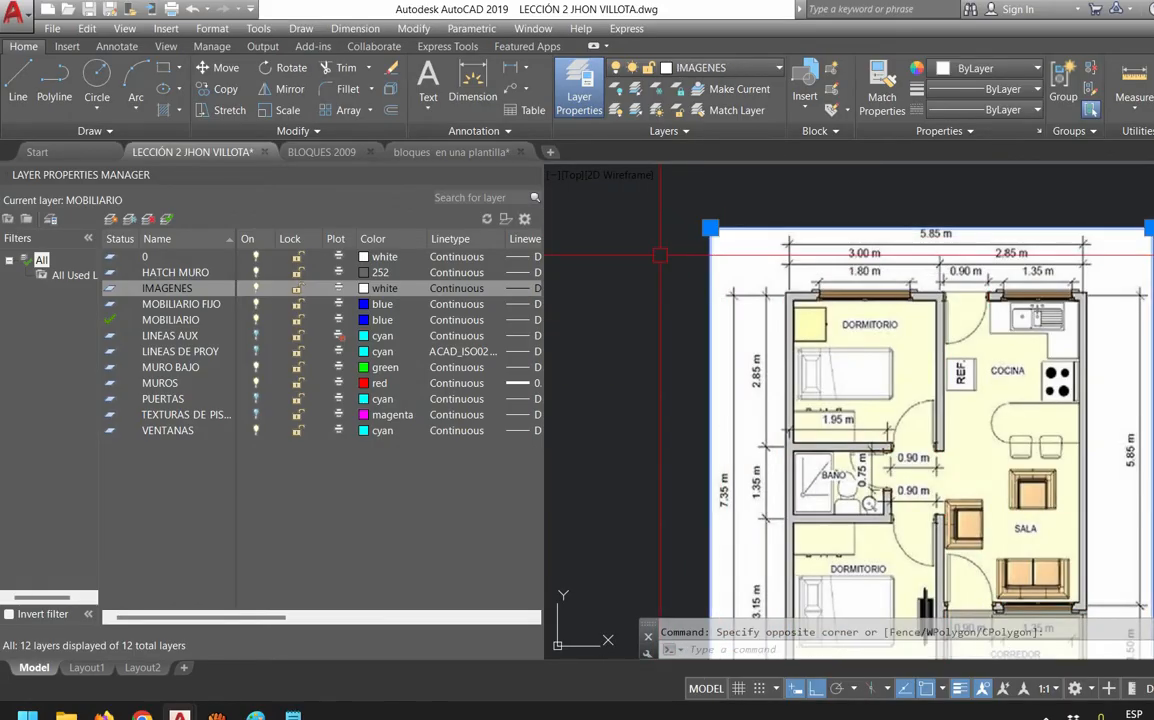
pyautogui.write('DR')
pyautogui.press('Return')
pyautogui.write('B')
pyautogui.press('Return')
# Copy the wardrobe block straight down into the lower bedroom, against the underside of the bathroom's lower wall
pyautogui.scroll(2, 826, 381)
pyautogui.click(845, 430)
pyautogui.moveTo(917, 474); pyautogui.dragTo(846, 345, button='middle')
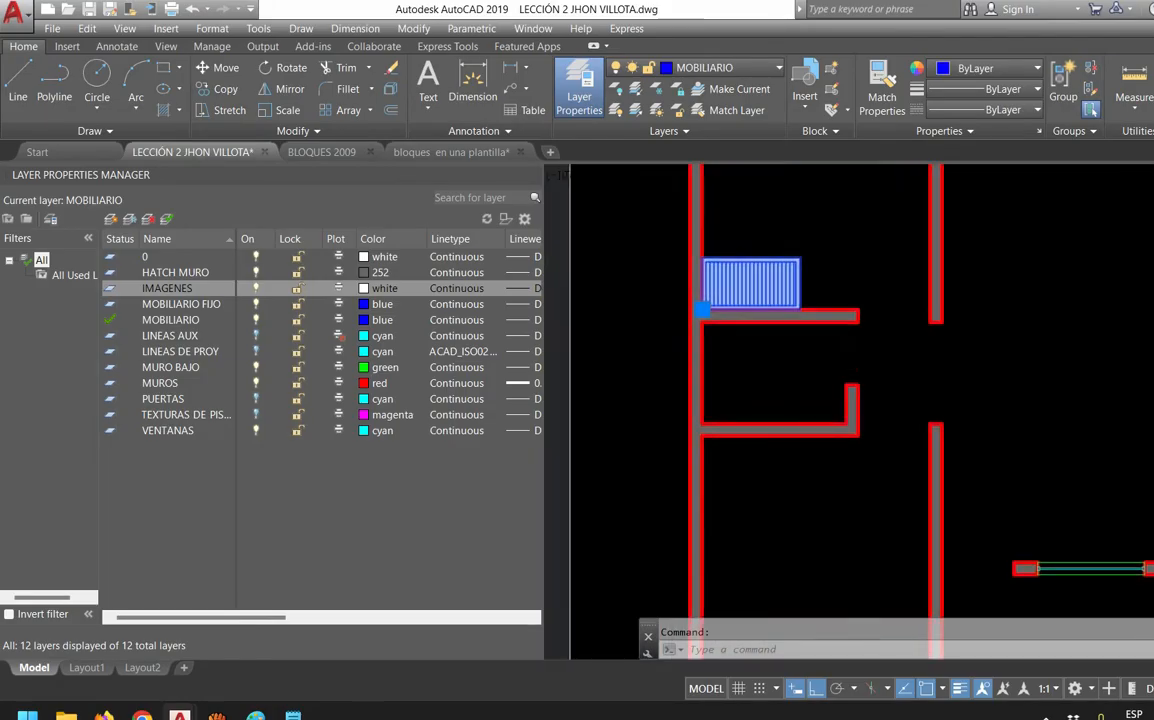
pyautogui.write('CO')
pyautogui.press('Return')
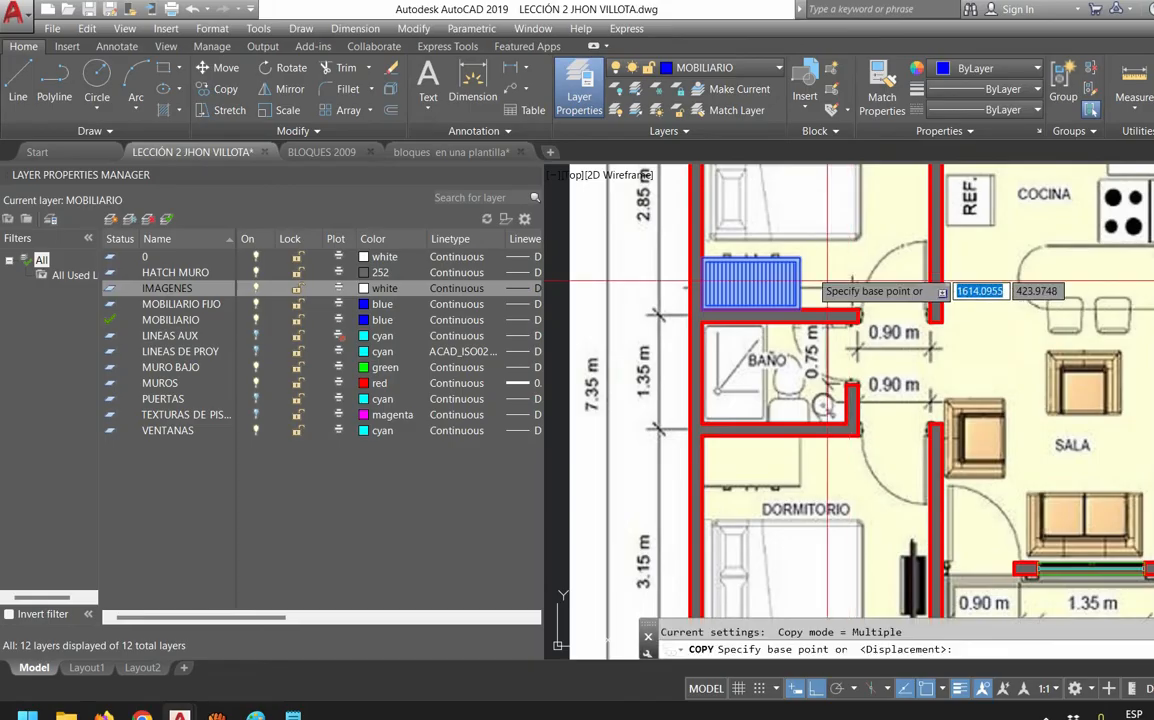
pyautogui.click(741, 290)
pyautogui.scroll(5, 741, 300)
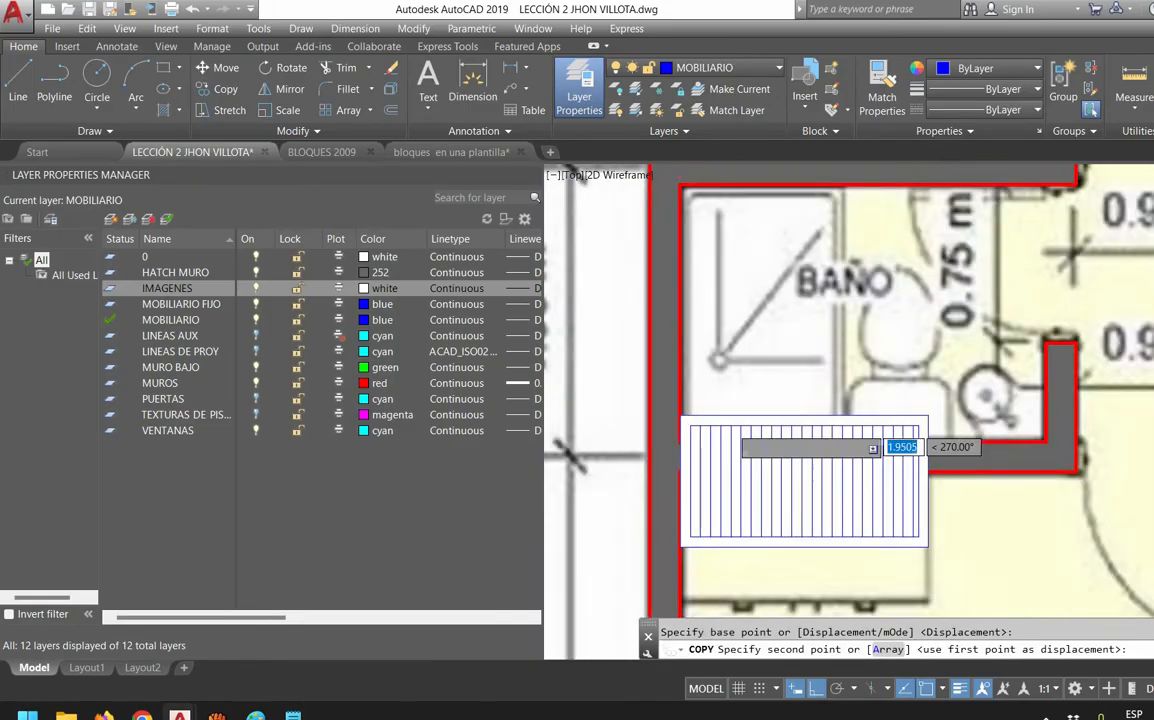
pyautogui.click(759, 460)
pyautogui.scroll(-4, 747, 474)
pyautogui.press('Escape')
# Review both bedrooms and the bathroom against the reference image to identify the furniture and fixtures still missing
pyautogui.moveTo(912, 430)
pyautogui.mouseDown(button='middle')
pyautogui.moveTo(801, 280)
pyautogui.moveTo(837, 353)
pyautogui.moveTo(812, 435)
pyautogui.mouseUp(button='middle')
pyautogui.scroll(-2, 801, 280)
pyautogui.moveTo(840, 383); pyautogui.dragTo(836, 497, button='middle')
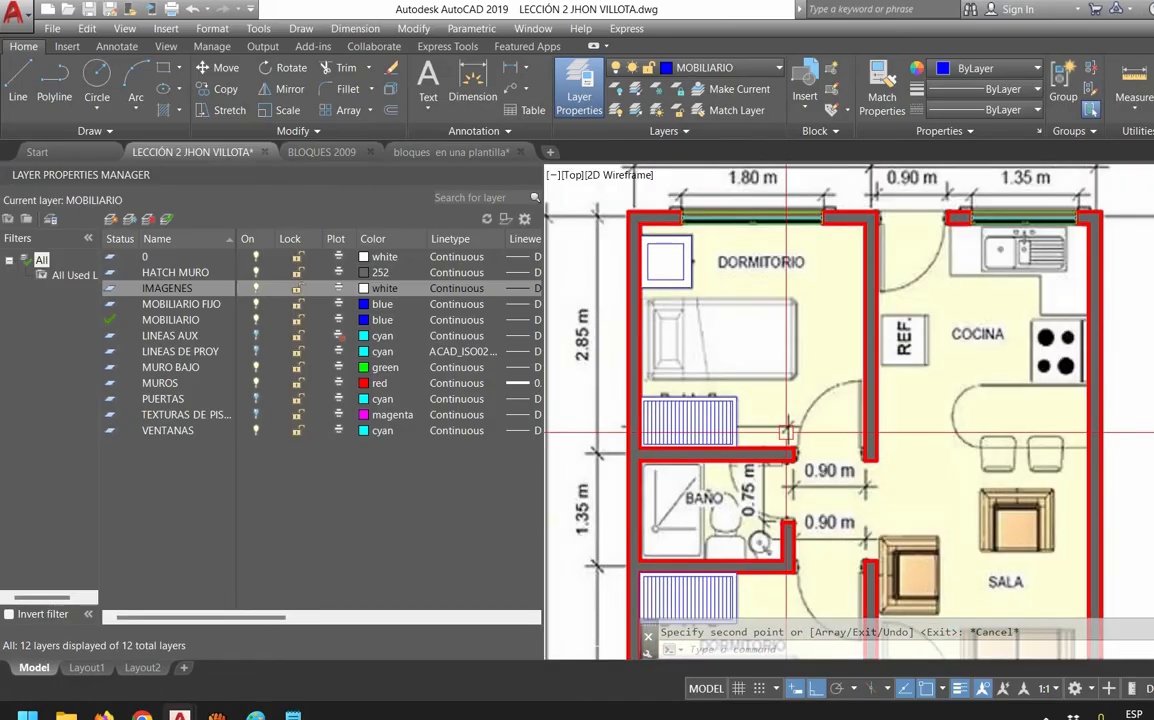
pyautogui.scroll(2, 650, 394)
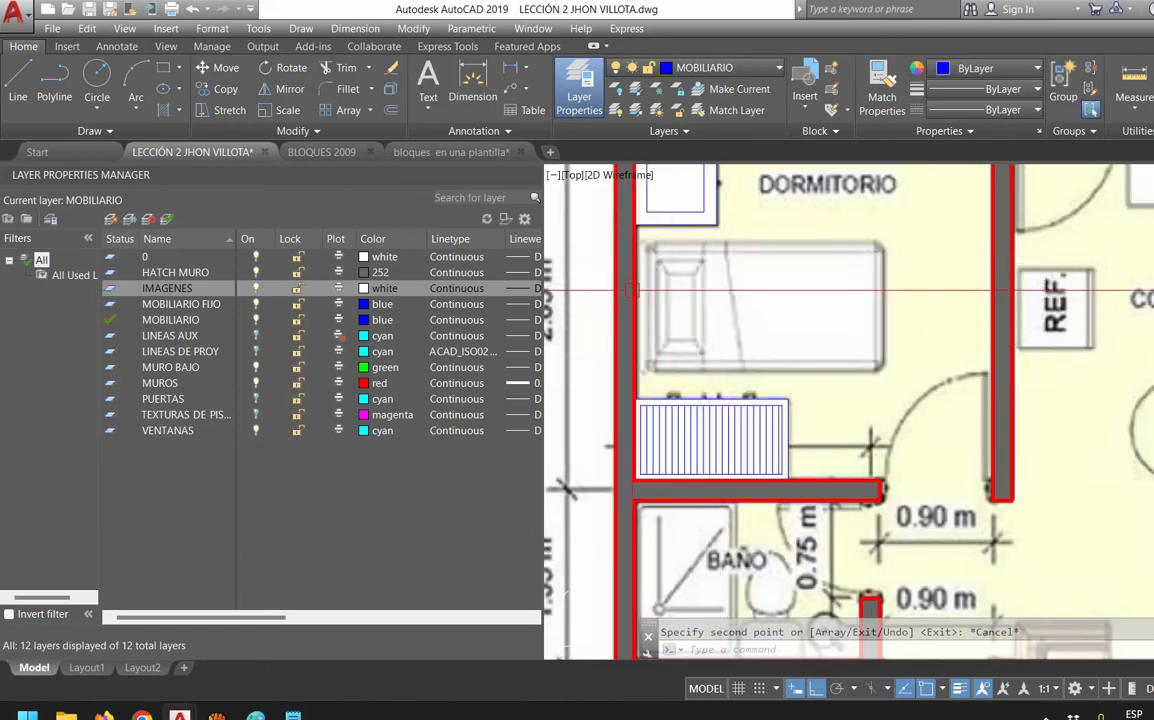
pyautogui.moveTo(1043, 396); pyautogui.dragTo(657, 562, button='middle')
pyautogui.moveTo(909, 526); pyautogui.dragTo(961, 304, button='middle')
pyautogui.scroll(-2, 961, 304)
pyautogui.moveTo(860, 519); pyautogui.dragTo(920, 371, button='middle')
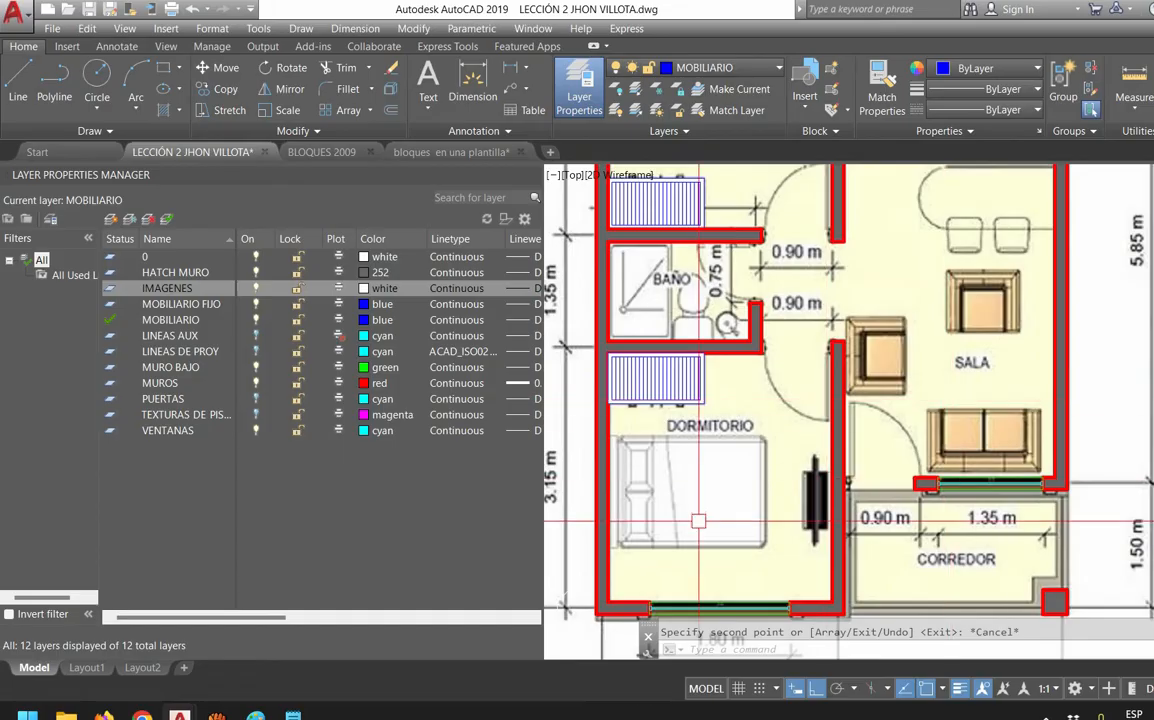
pyautogui.scroll(5, 663, 274)
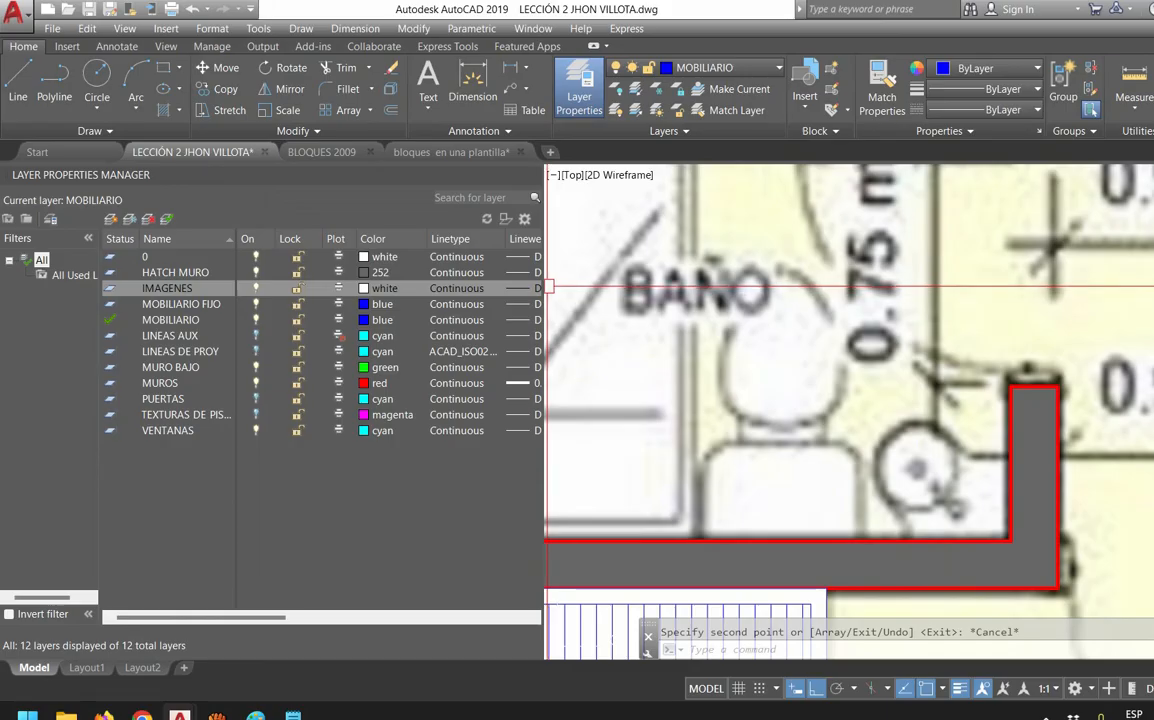
# Browse the BLOQUES 2009 and bloques en una plantilla drawings for bathroom fixture blocks, and return to the house plan drawing
pyautogui.click(321, 152)
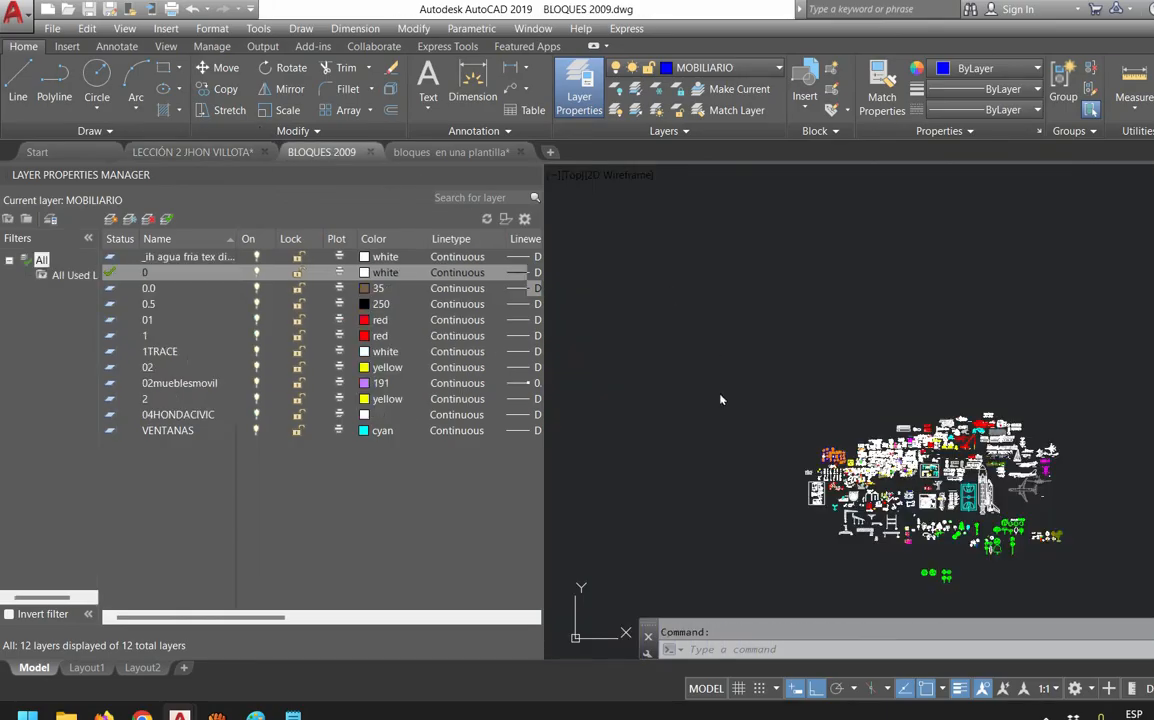
pyautogui.scroll(3, 781, 435)
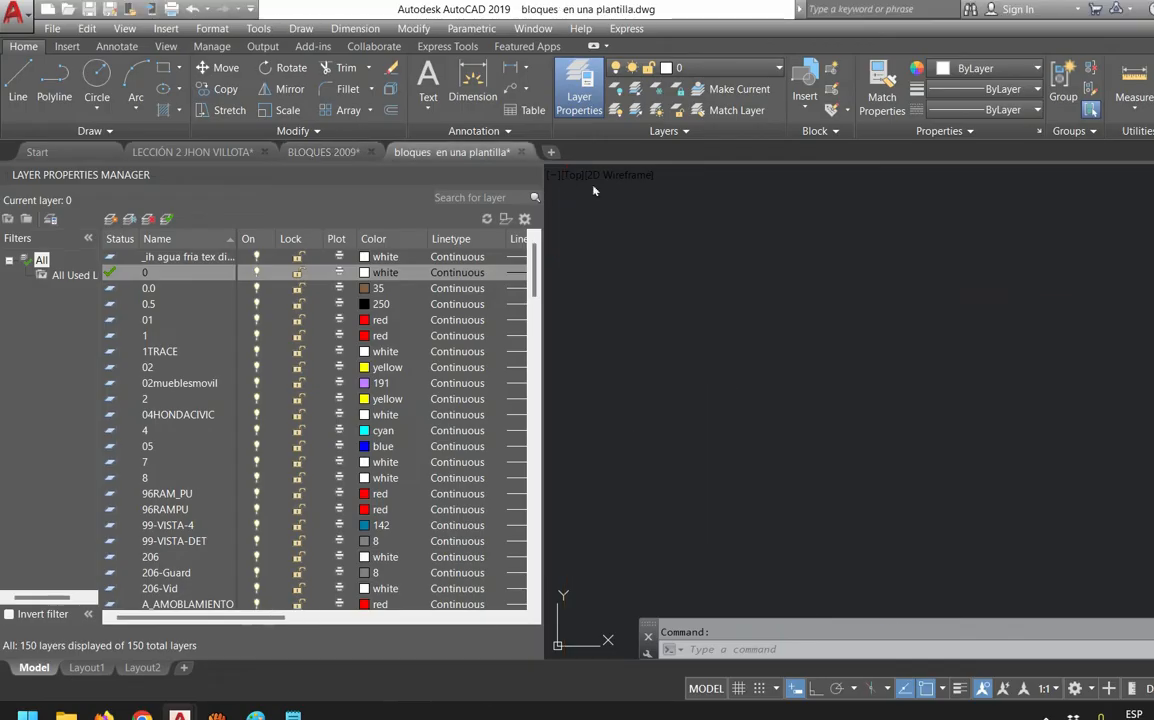
pyautogui.scroll(-5, 769, 331)
pyautogui.scroll(4, 785, 424)
pyautogui.scroll(10, 668, 420)
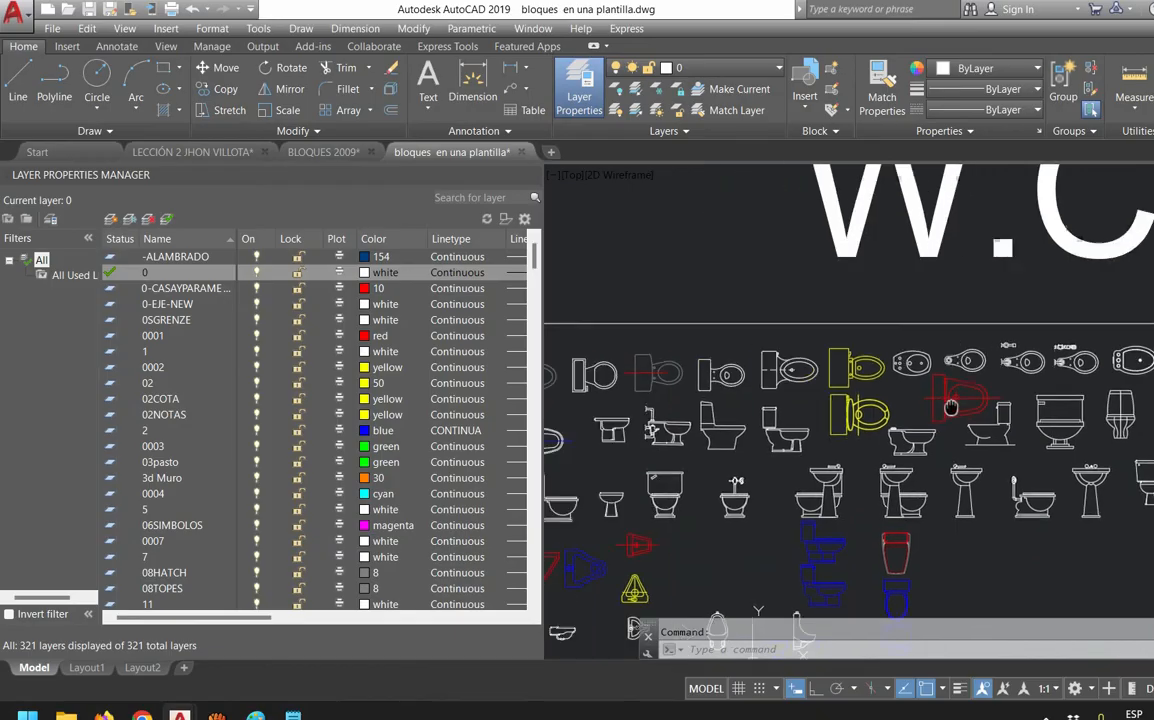
pyautogui.scroll(-6, 758, 427)
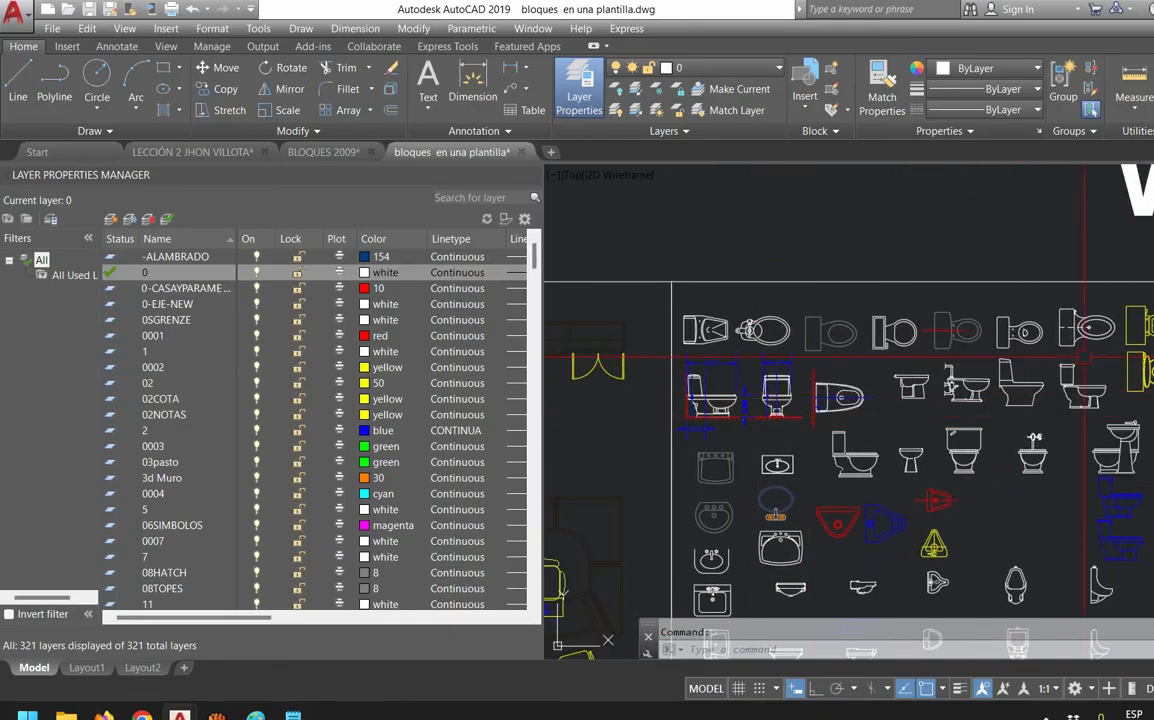
pyautogui.click(192, 152)
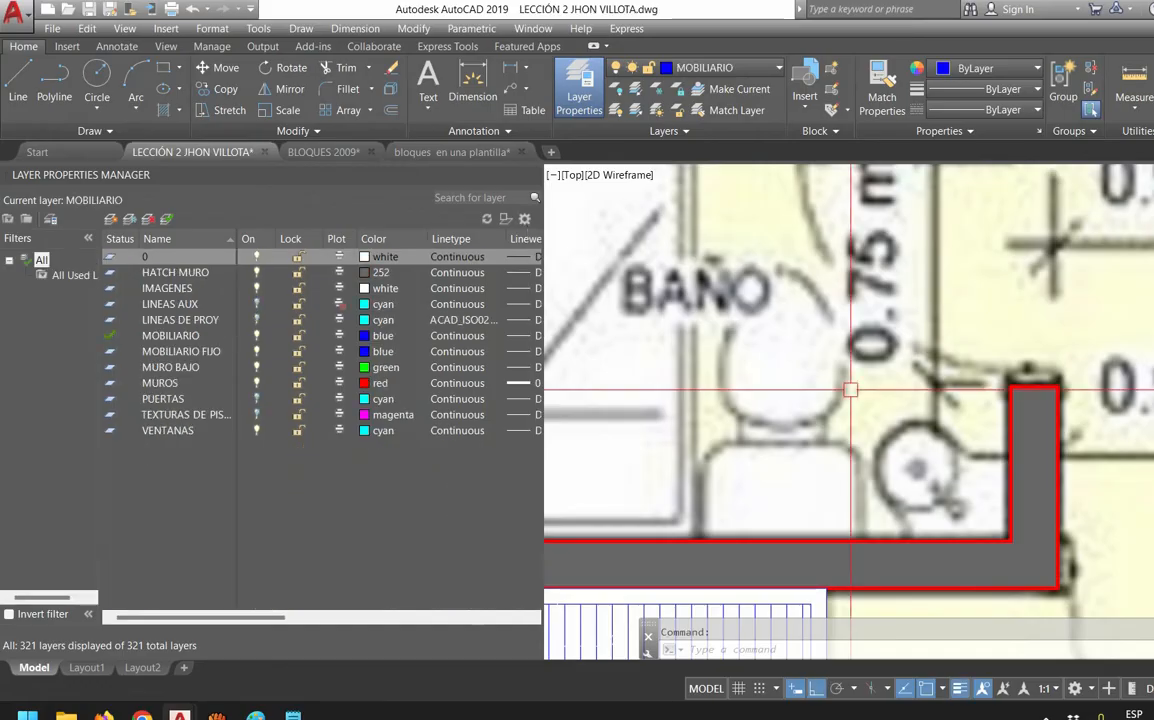
# Save the house plan drawing with the furniture placed so far
pyautogui.scroll(-5, 739, 370)
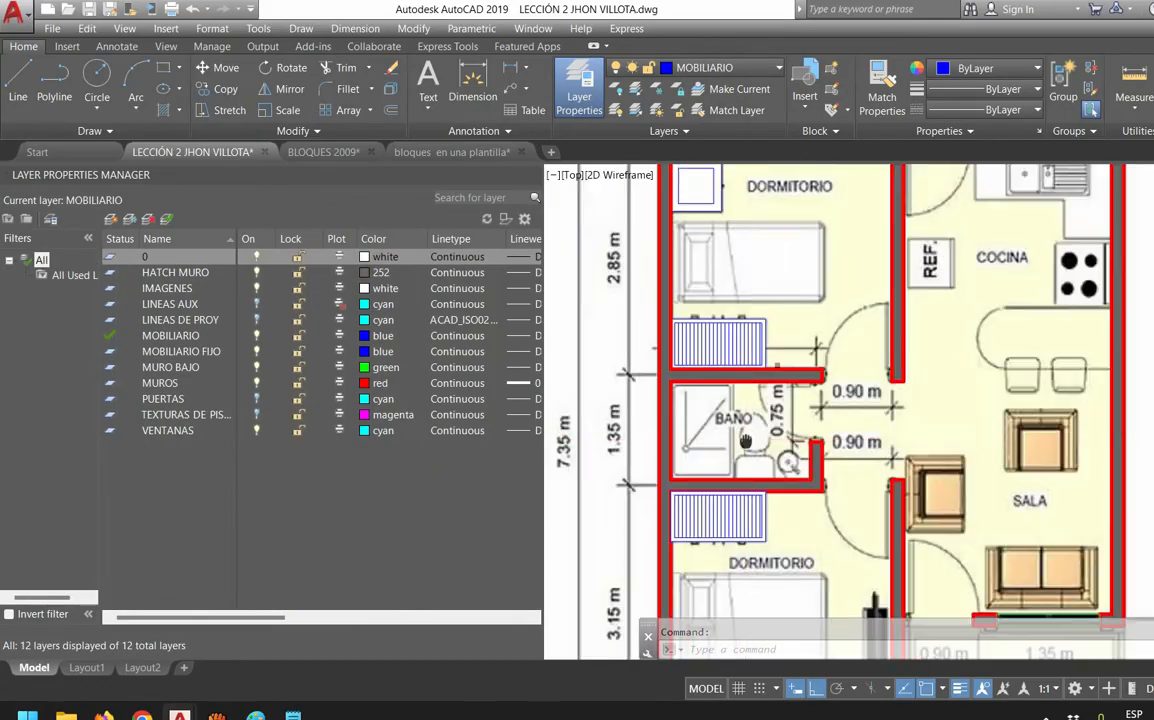
pyautogui.scroll(-3, 770, 420)
pyautogui.moveTo(802, 431); pyautogui.dragTo(757, 433, button='middle')
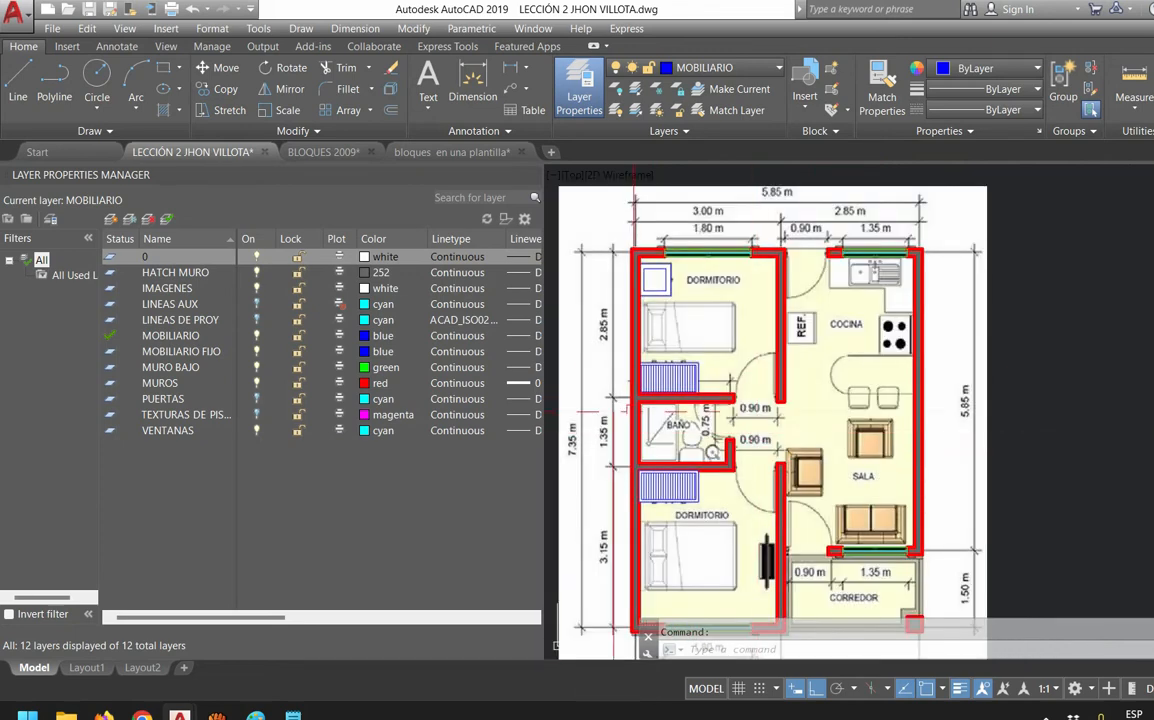
pyautogui.press('alt')
pyautogui.click(89, 9)
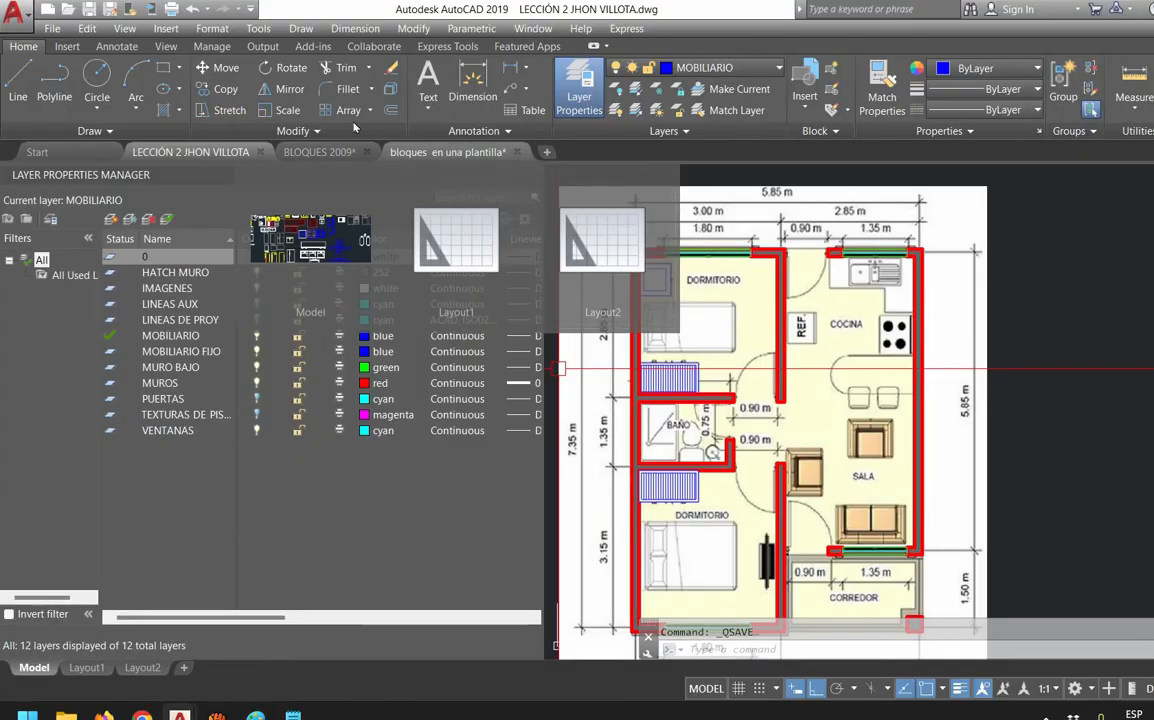
# Compare the bathroom in the reference image with the plan-view toilets in the bloques en una plantilla drawing to find a suitable one
pyautogui.click(447, 152)
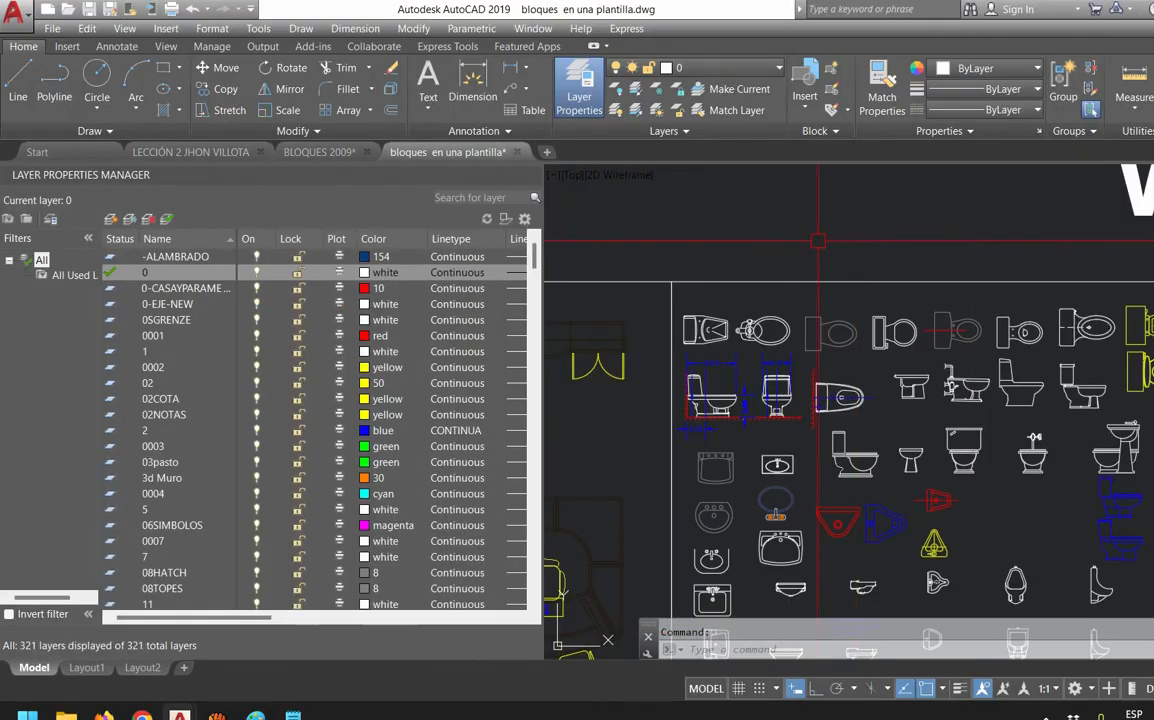
pyautogui.click(190, 152)
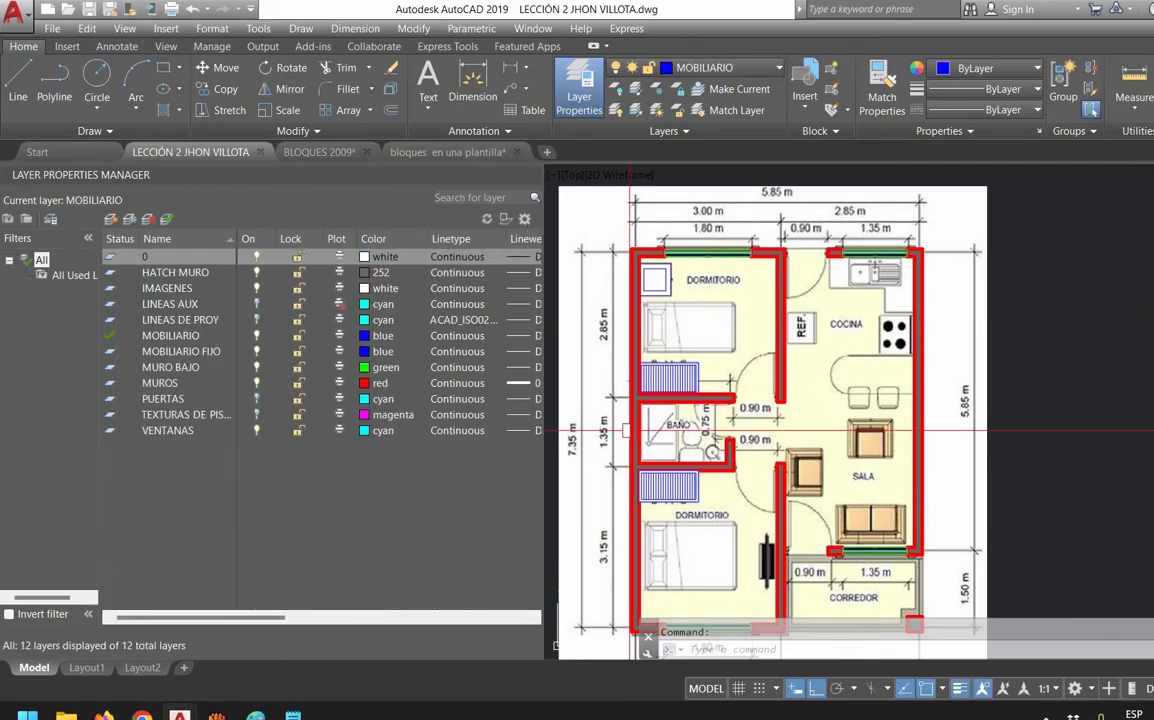
pyautogui.scroll(2, 683, 458)
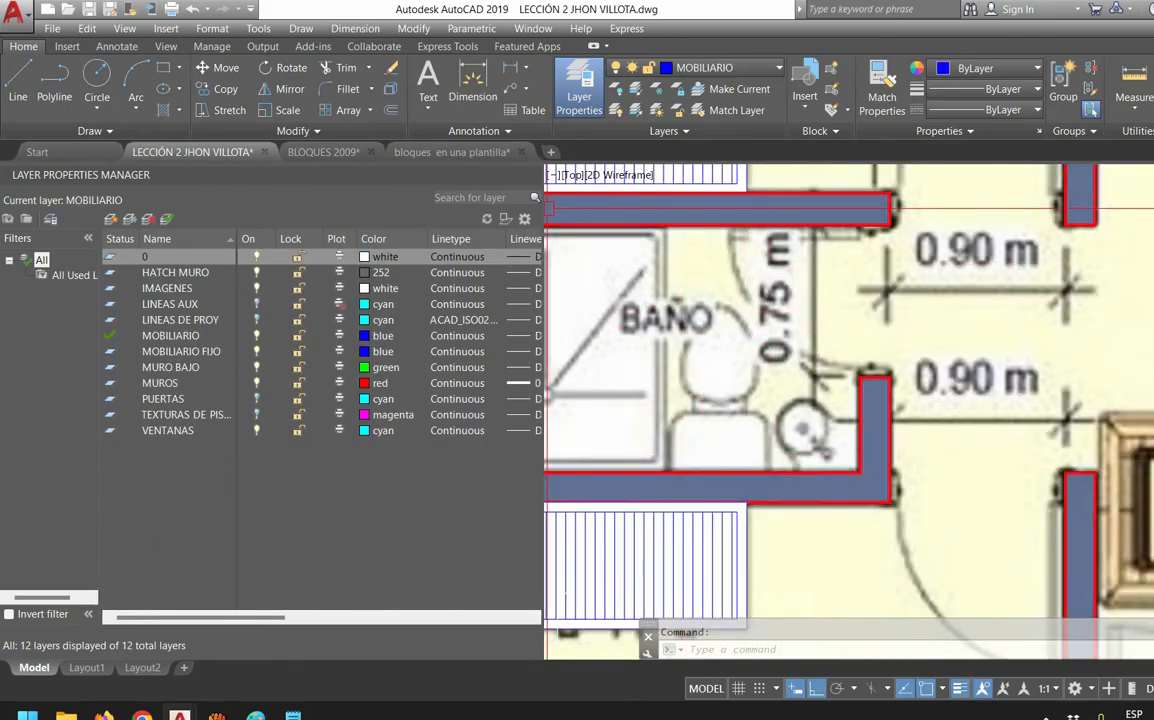
pyautogui.click(452, 152)
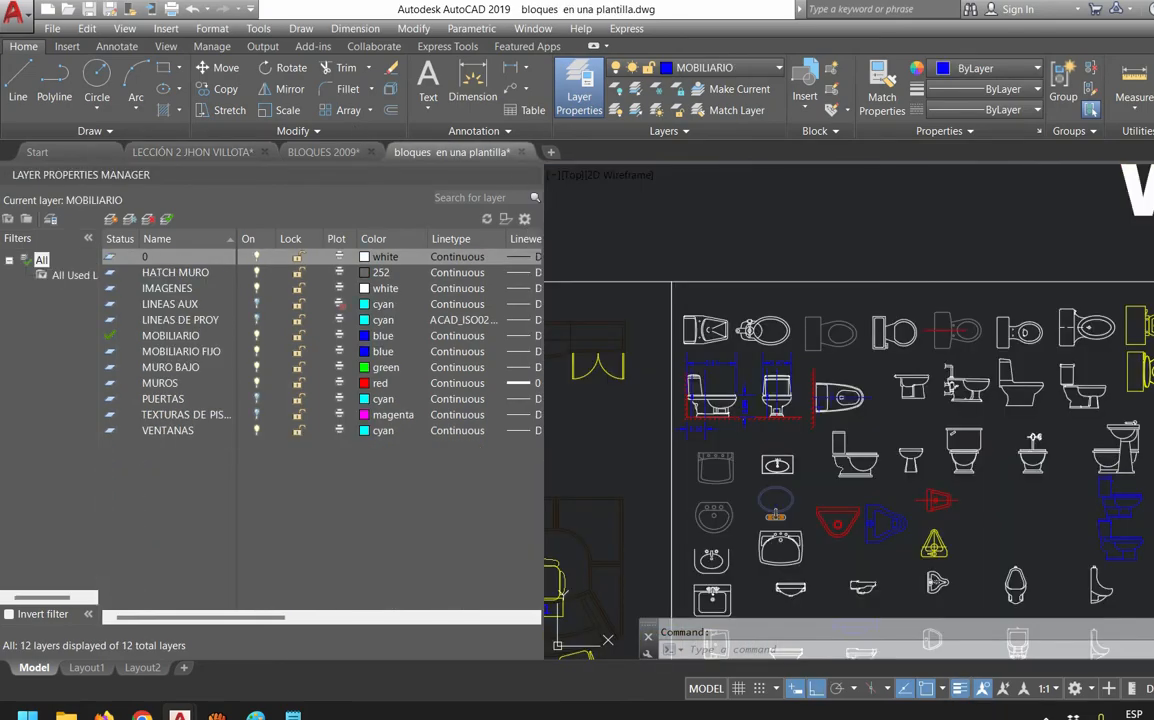
pyautogui.scroll(2, 936, 324)
pyautogui.moveTo(1083, 357)
pyautogui.mouseDown(button='middle')
pyautogui.moveTo(832, 358)
pyautogui.moveTo(720, 375)
pyautogui.mouseUp(button='middle')
pyautogui.scroll(5, 746, 398)
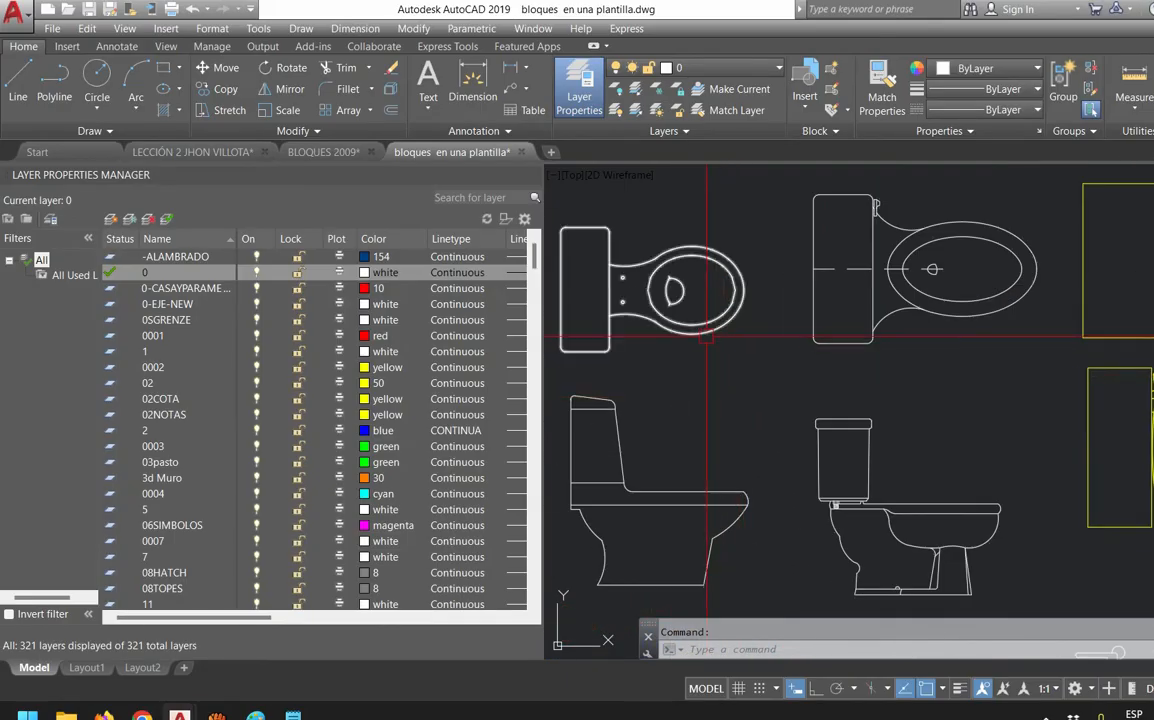
pyautogui.scroll(-5, 769, 428)
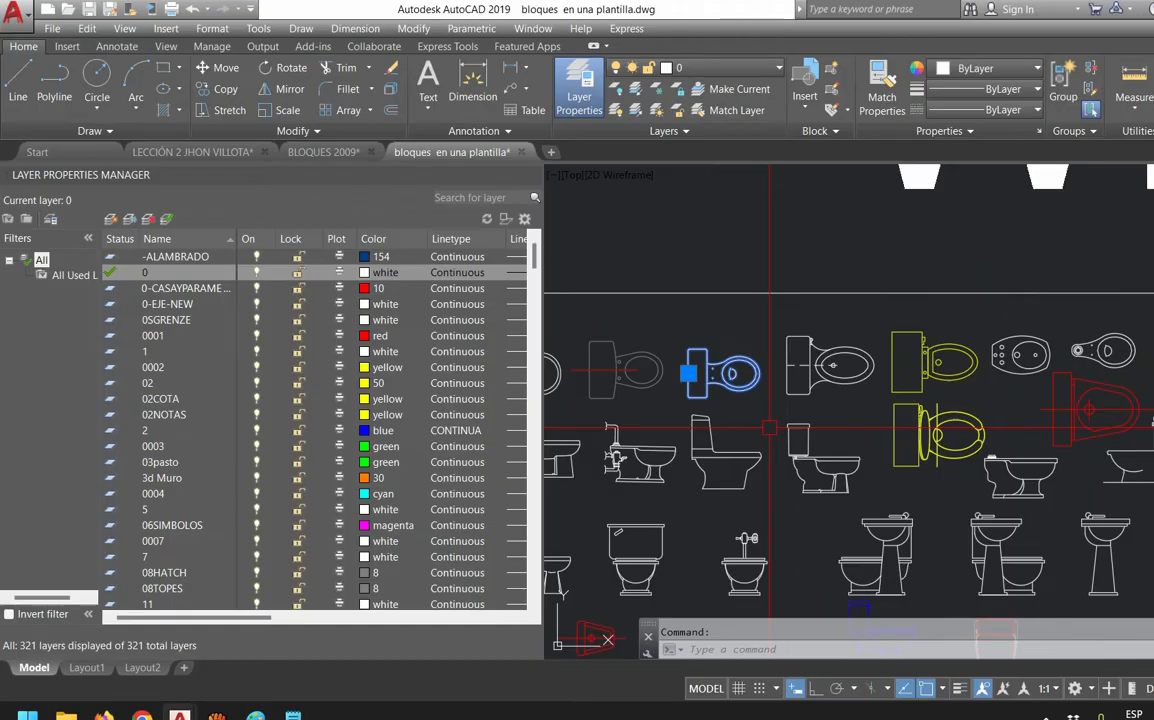
pyautogui.scroll(-2, 769, 428)
pyautogui.press('Escape')
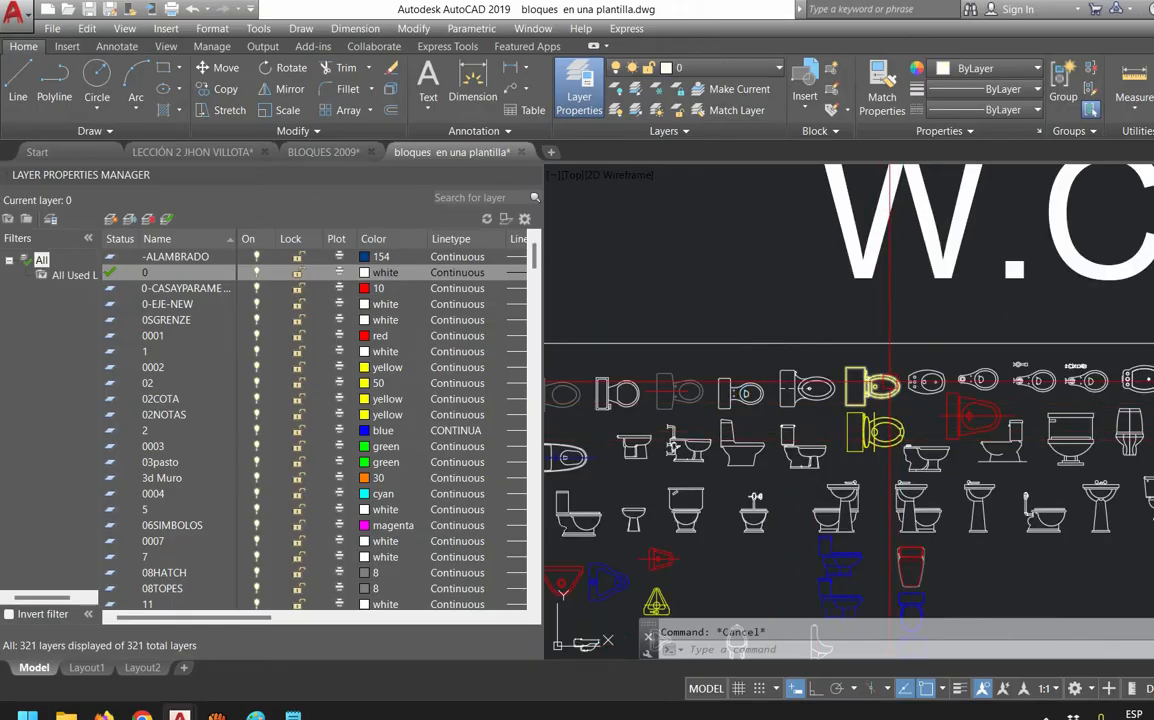
pyautogui.scroll(5, 922, 410)
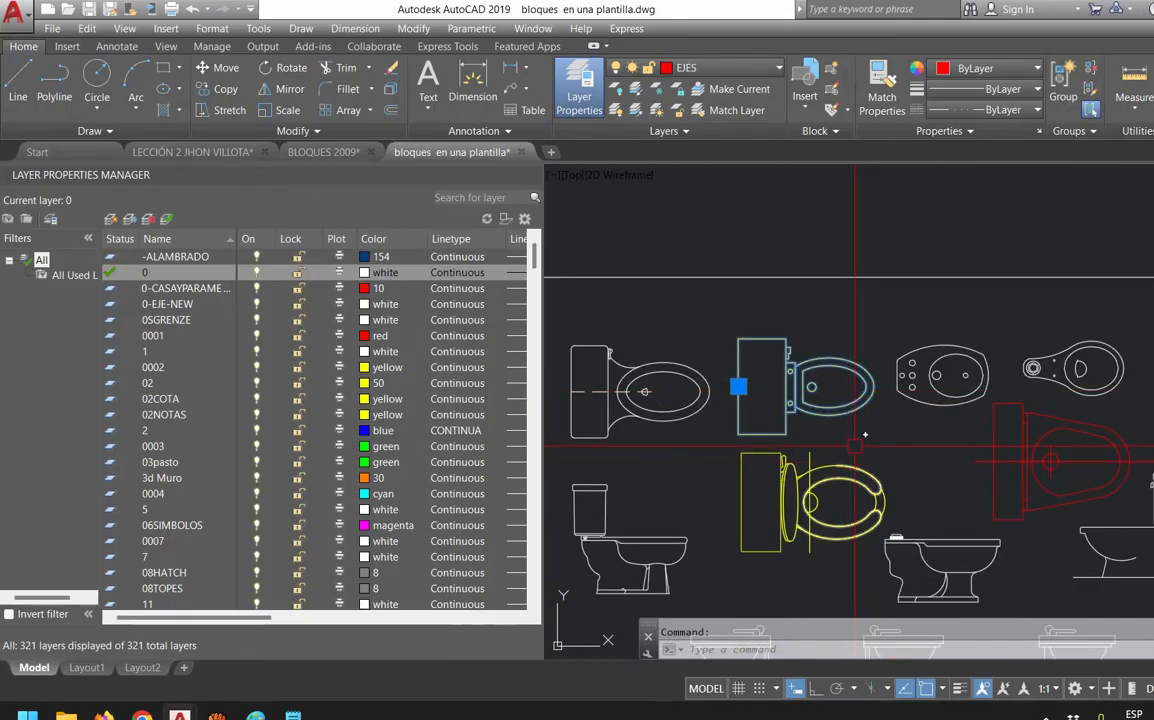
# Try exploding the upper yellow plan-view toilet in the W.C library, and undo the explosion
pyautogui.click(866, 413)
pyautogui.write('x')
pyautogui.press('Return')
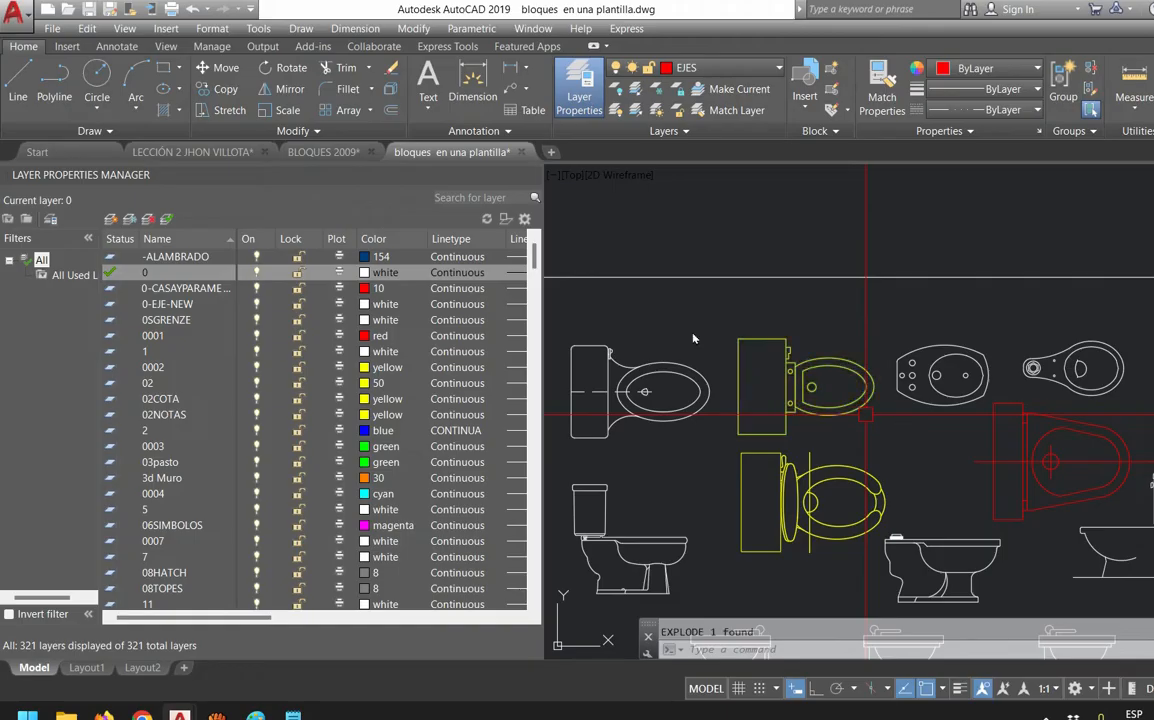
pyautogui.click(859, 414)
pyautogui.press('Escape')
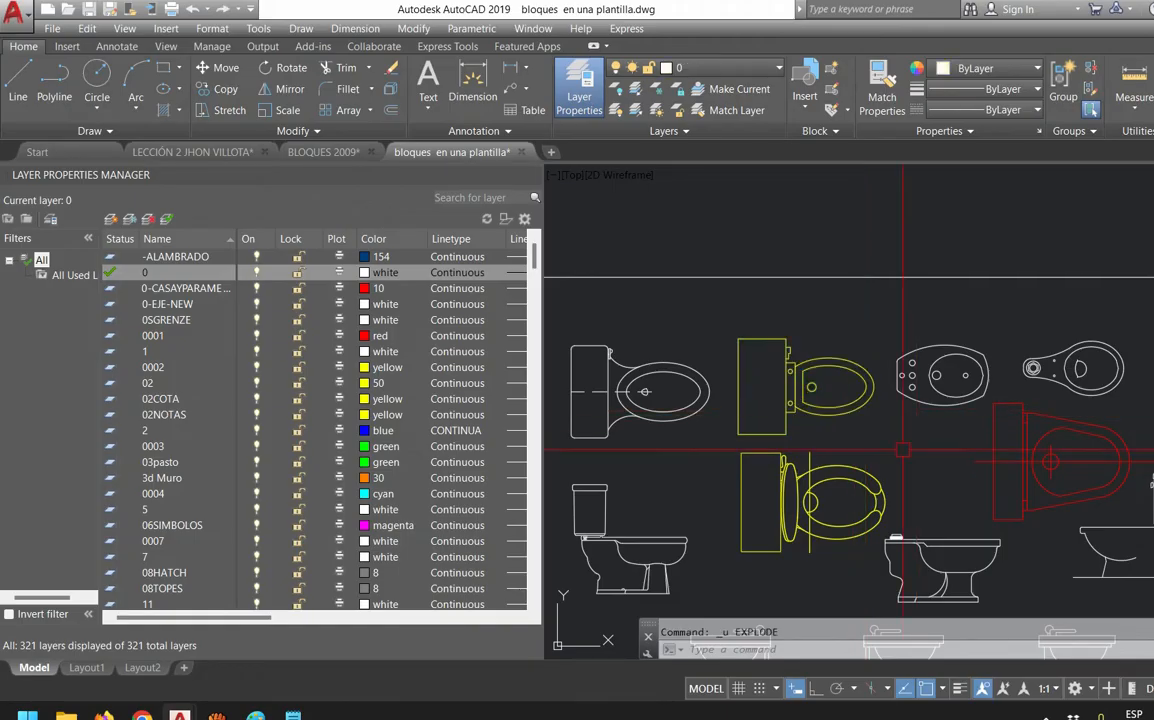
# Copy the upper yellow plan-view toilet from the bloques en una plantilla drawing and paste it in the empty space beside the house plan
pyautogui.click(853, 413)
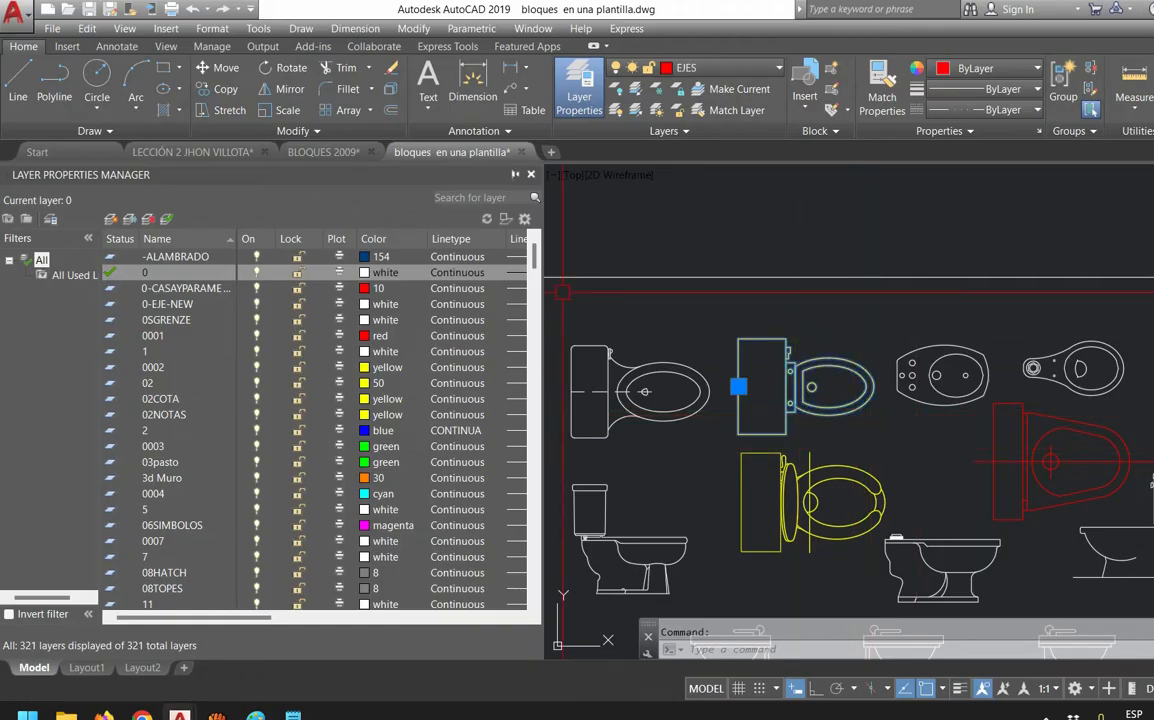
pyautogui.click(192, 152)
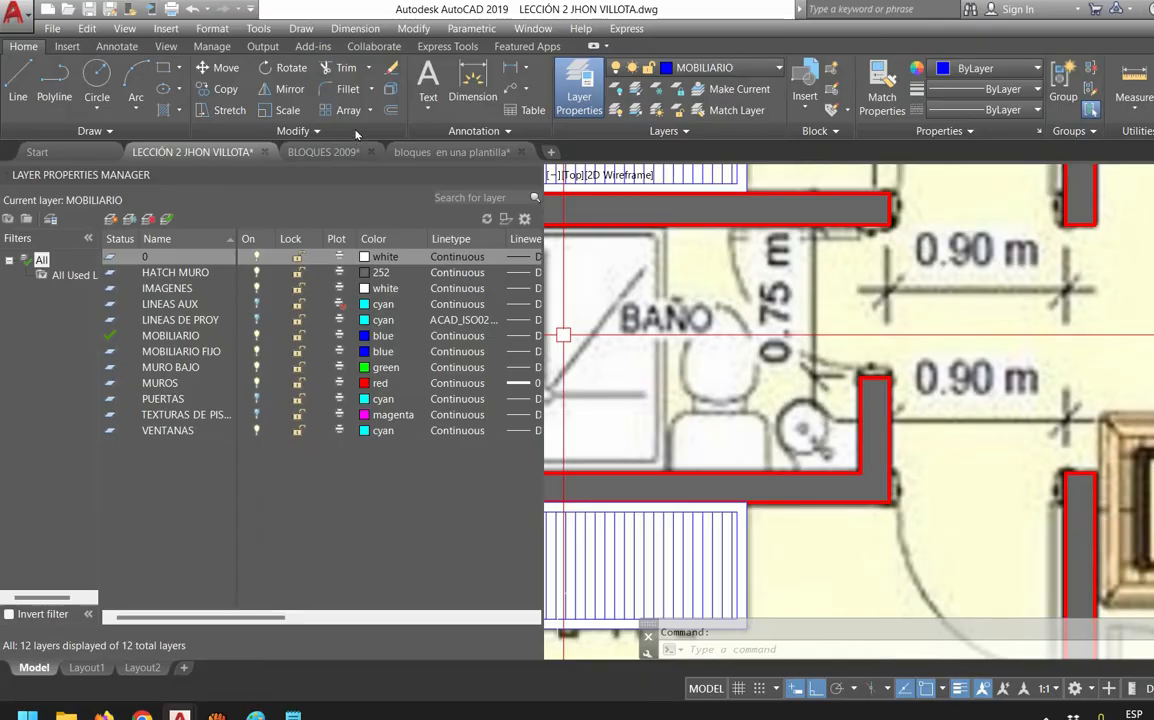
pyautogui.click(452, 152)
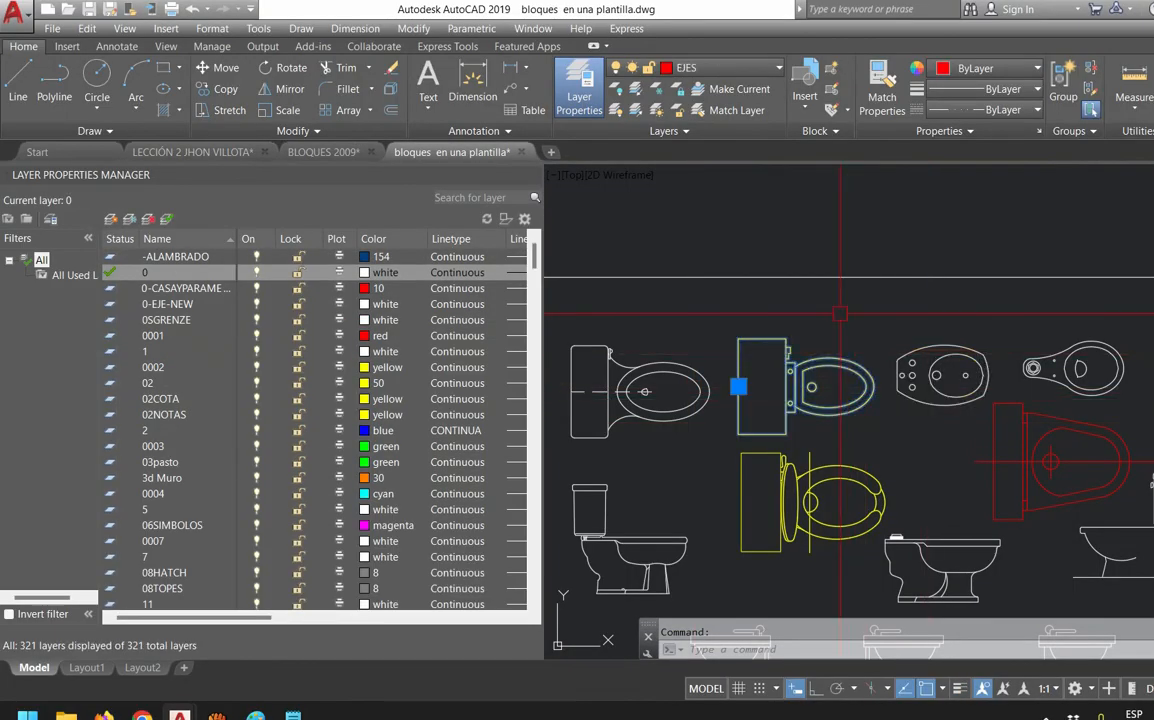
pyautogui.click(190, 152)
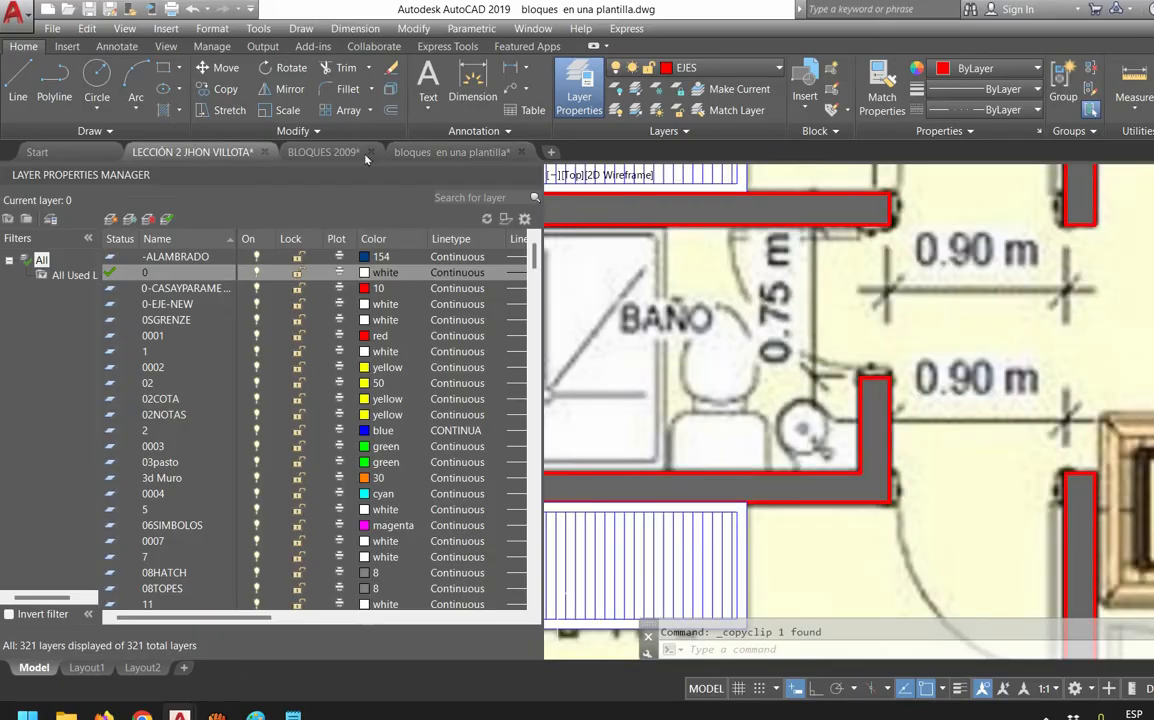
pyautogui.scroll(-10, 1120, 445)
pyautogui.moveTo(1120, 445); pyautogui.dragTo(910, 421, button='middle')
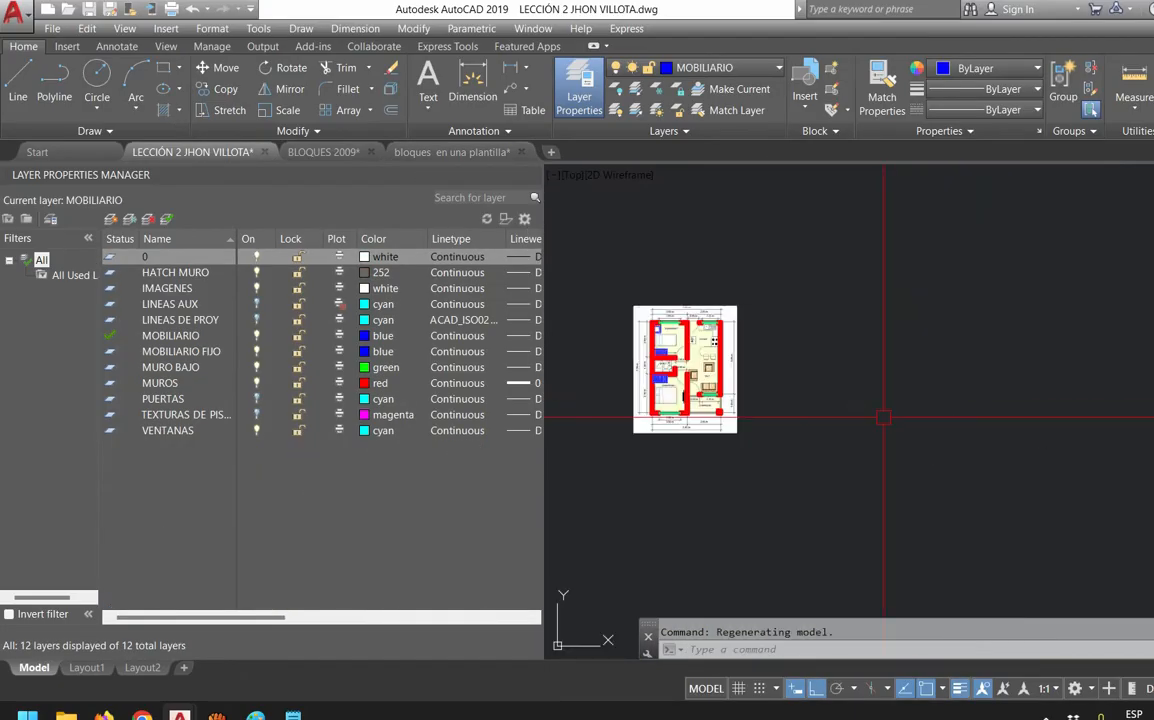
pyautogui.hotkey('ctrl', 'v')
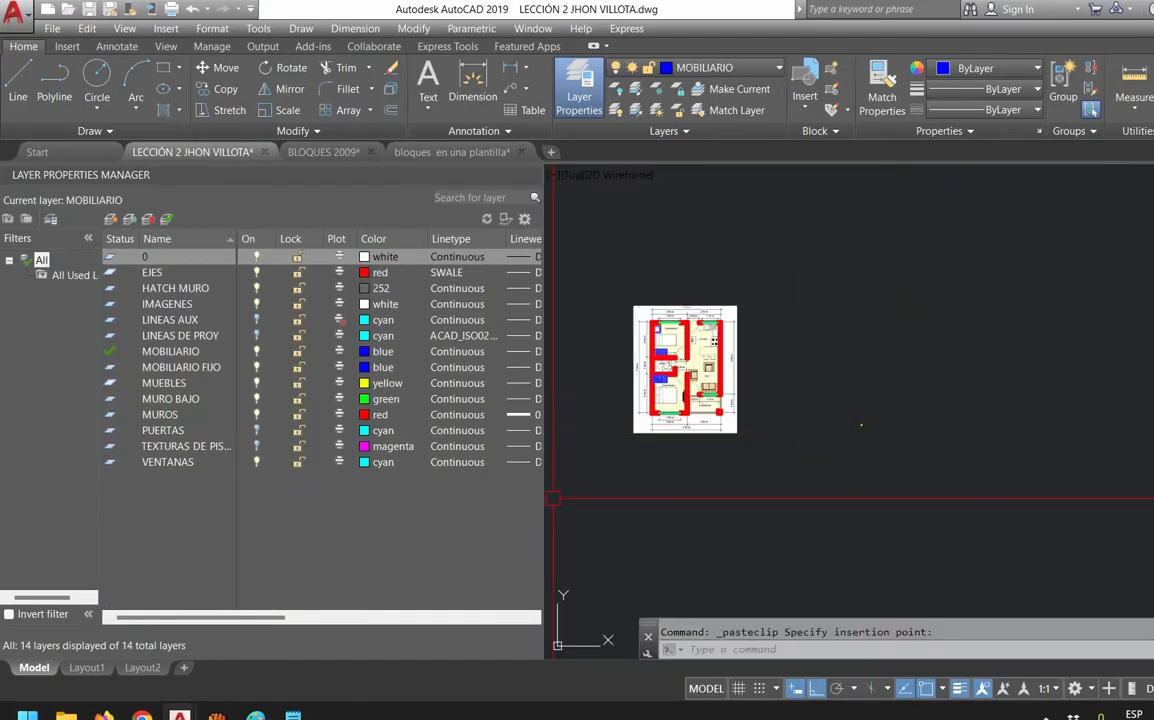
# Examine the imported EJES and MUEBLES layers by toggling their visibility and selecting the pasted toilet
pyautogui.click(152, 272)
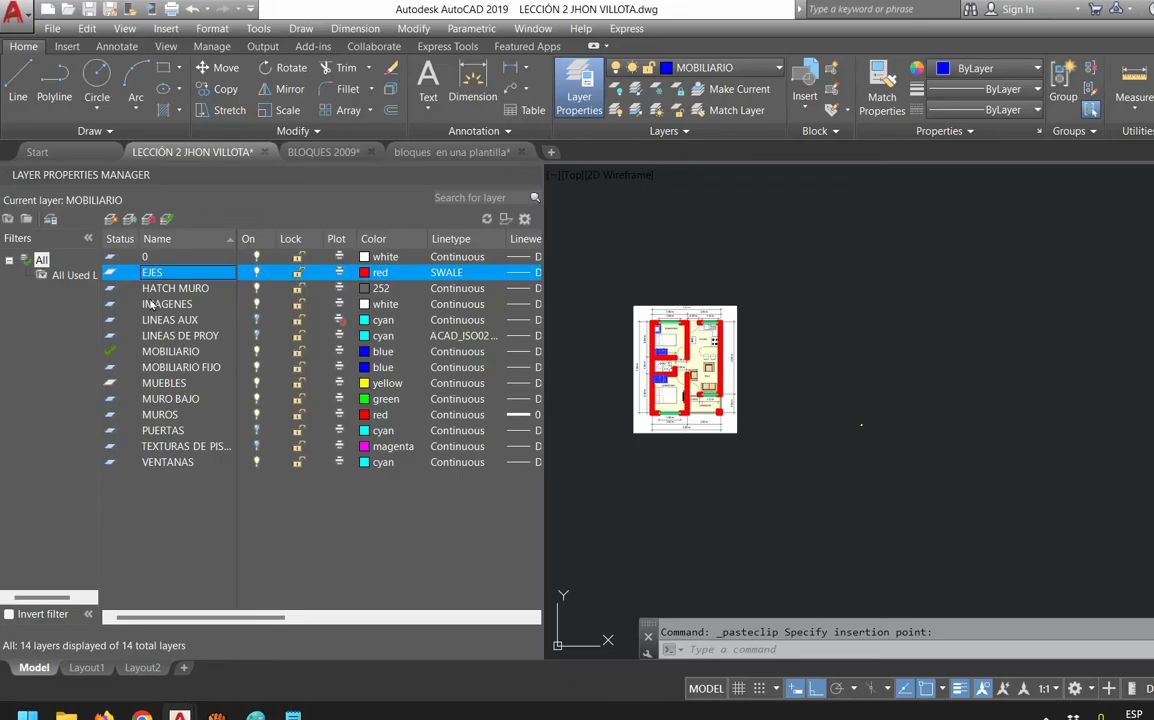
pyautogui.click(163, 383)
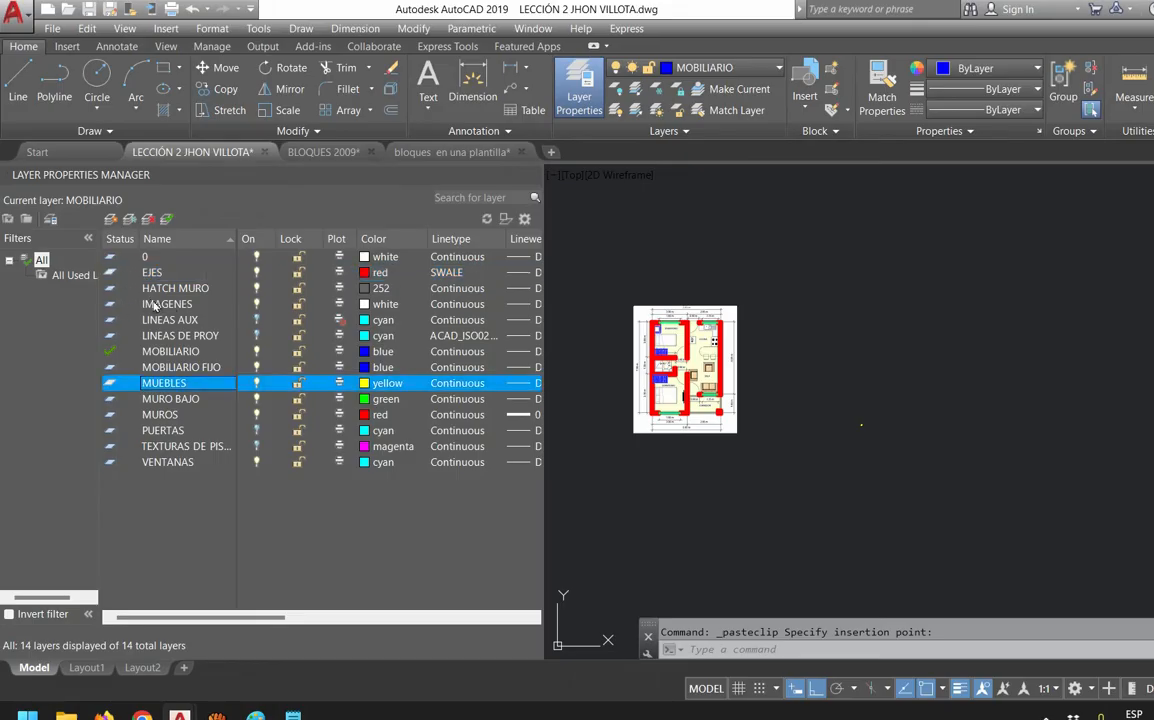
pyautogui.scroll(8, 797, 418)
pyautogui.click(725, 420)
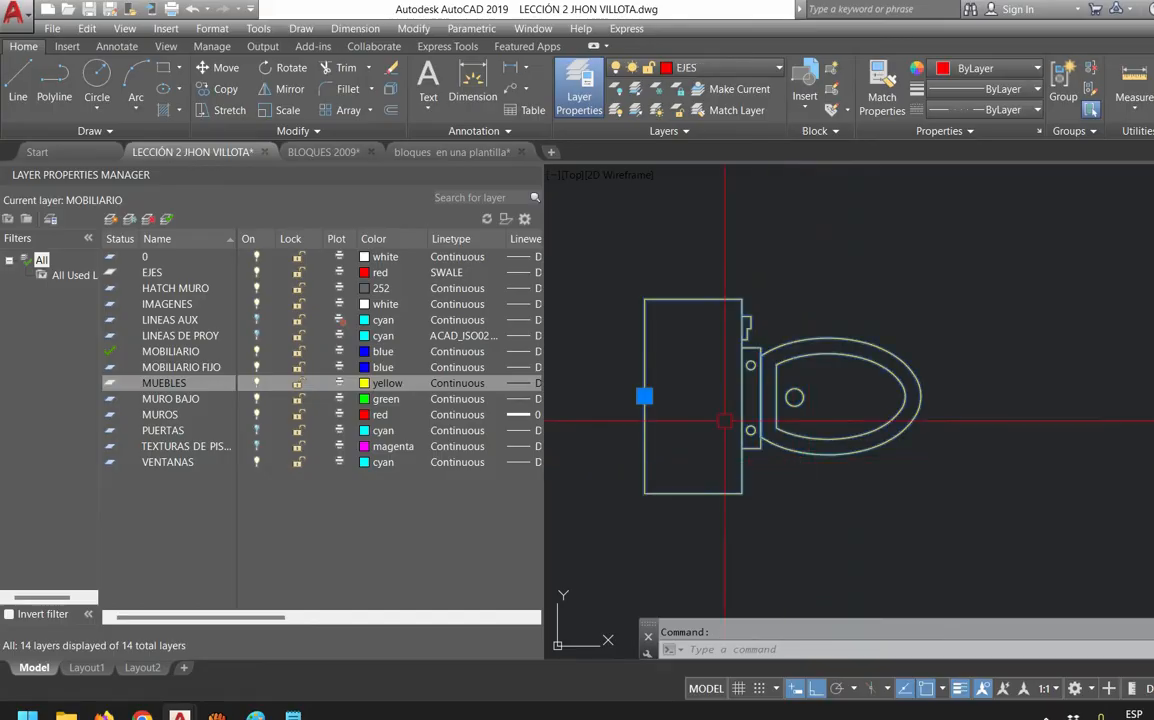
pyautogui.press('Escape')
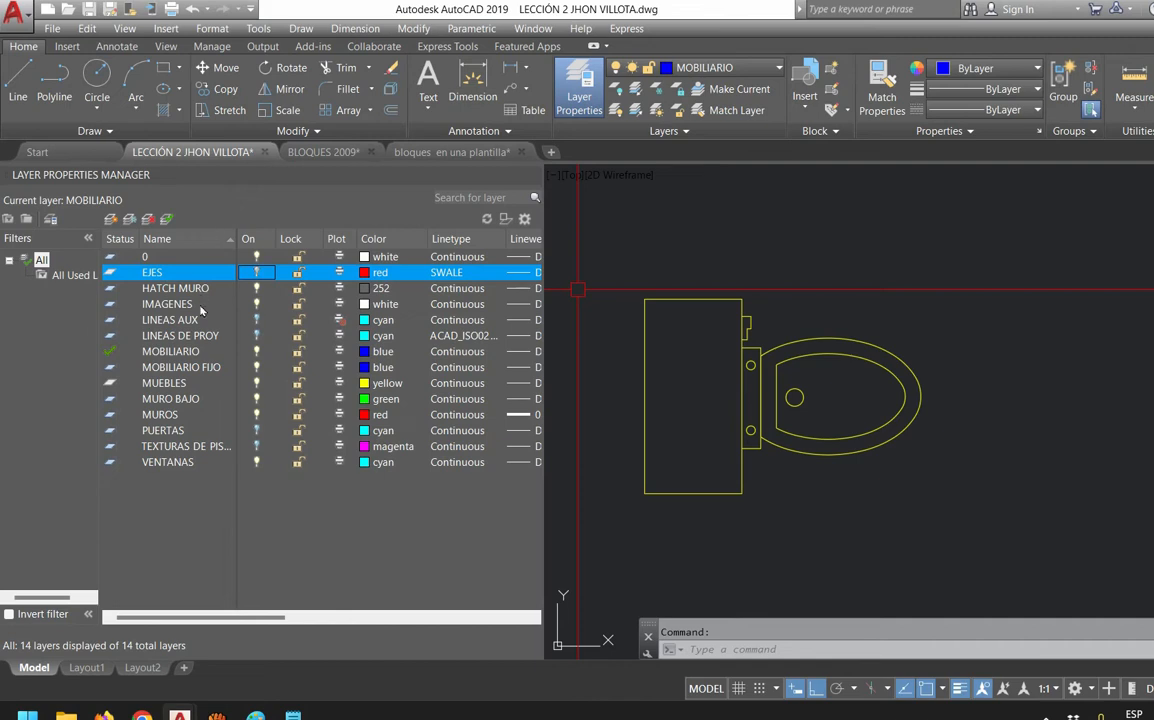
pyautogui.click(256, 383)
pyautogui.click(256, 383)
pyautogui.click(256, 383)
pyautogui.click(256, 383)
# Try to delete the EJES and MUEBLES layers together, and check which layer the pasted toilet uses
pyautogui.click(206, 383)
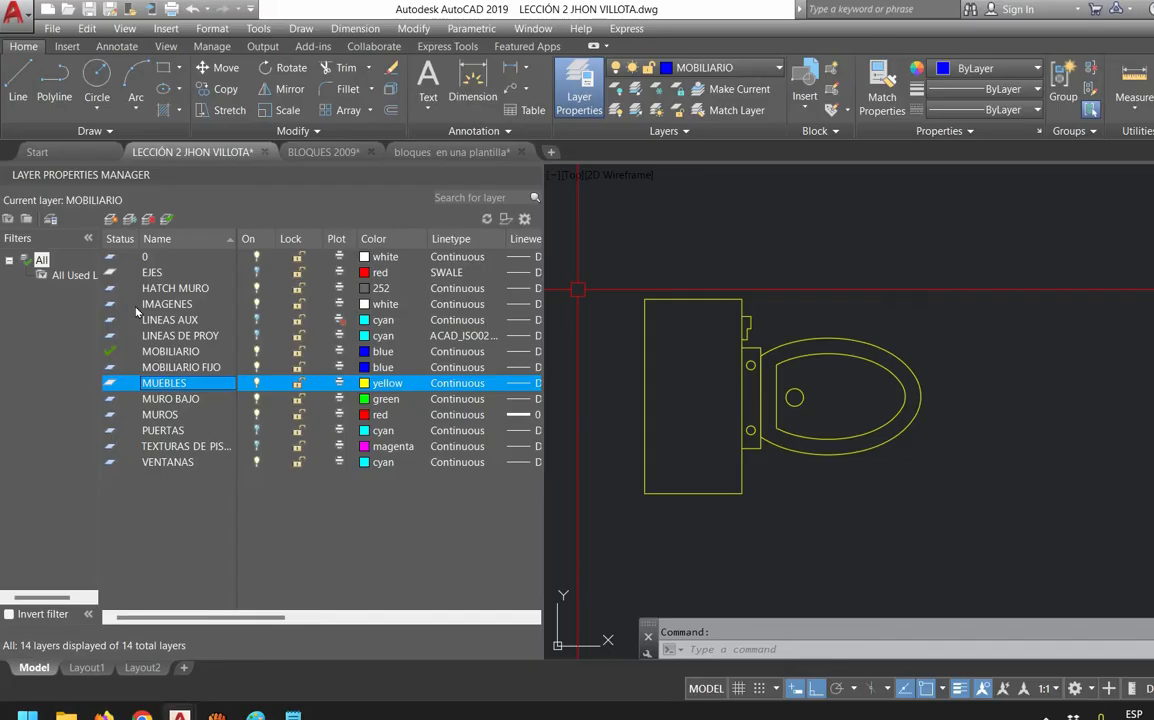
pyautogui.keyDown('ctrl'); pyautogui.click(203, 272); pyautogui.keyUp('ctrl')
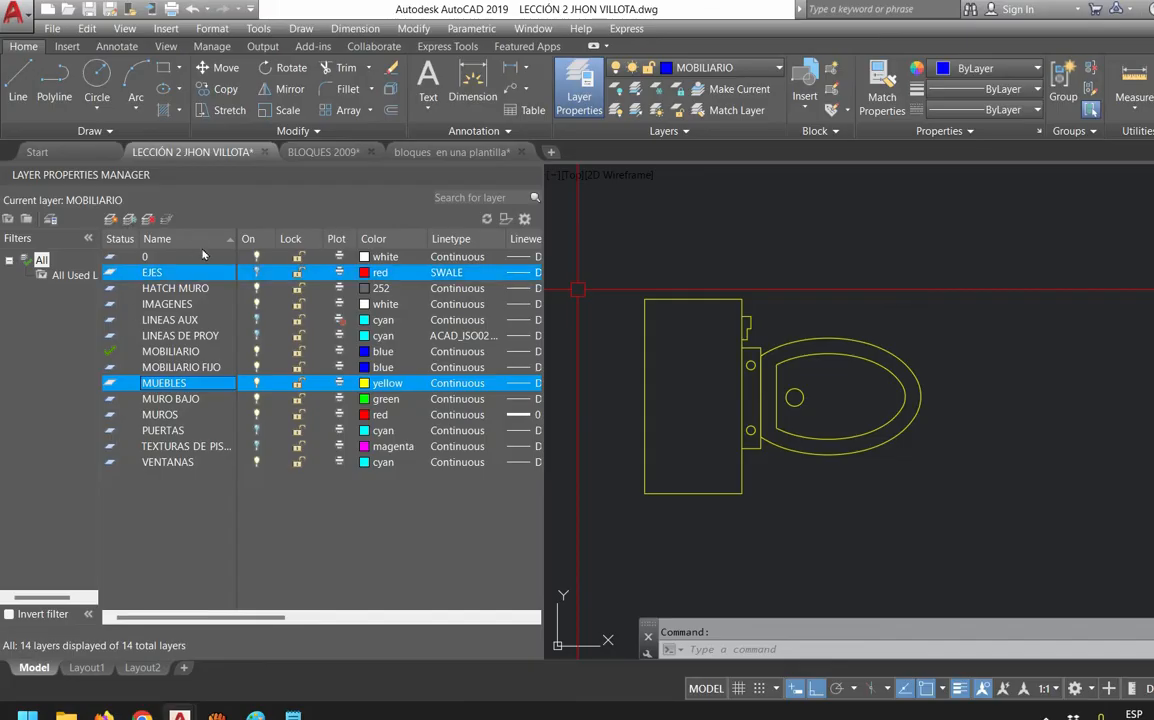
pyautogui.click(147, 219)
pyautogui.press('Return')
pyautogui.press('Escape')
pyautogui.click(680, 299)
pyautogui.press('Escape')
pyautogui.click(752, 343)
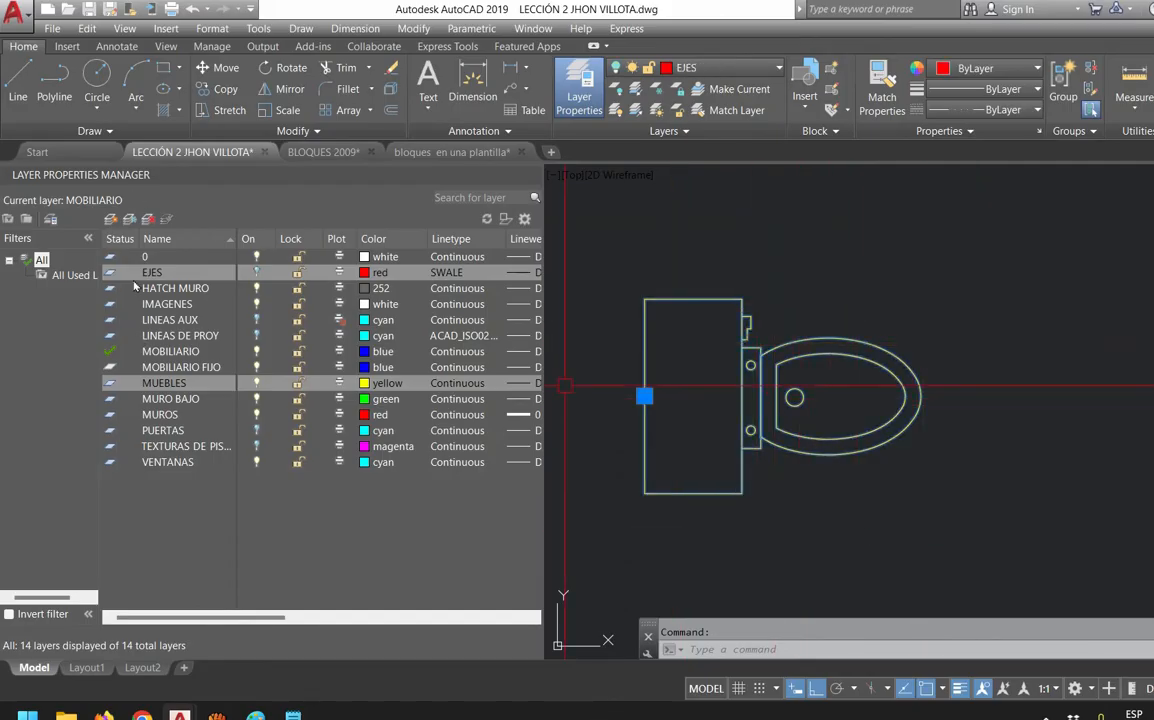
pyautogui.press('Escape')
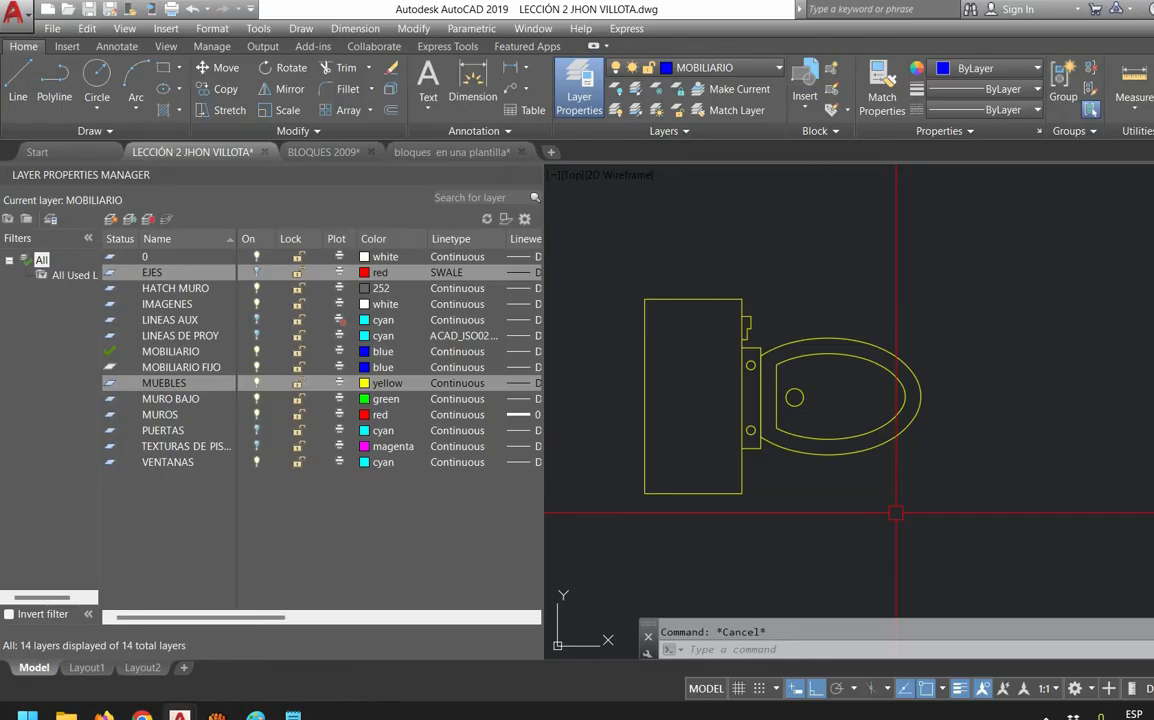
# Undo pasting the toilet and its extra layers into the house plan drawing
pyautogui.hotkey('ctrl', 'z')
pyautogui.scroll(-5, 896, 513)
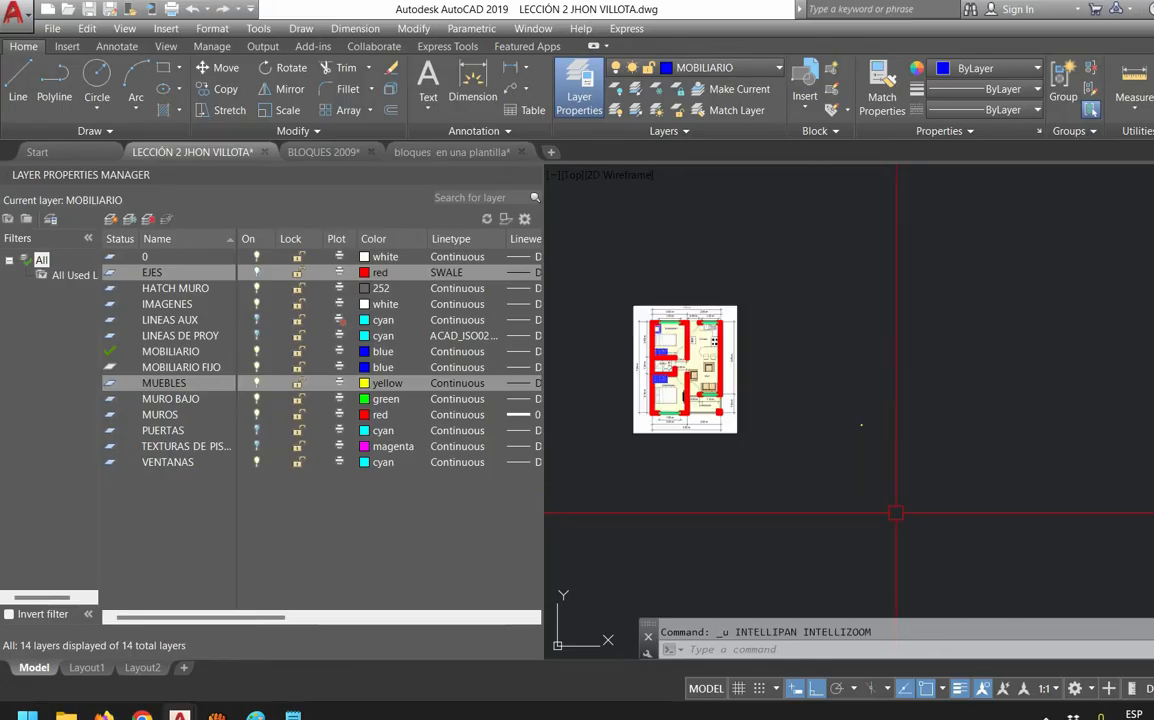
pyautogui.hotkey('ctrl', 'z')
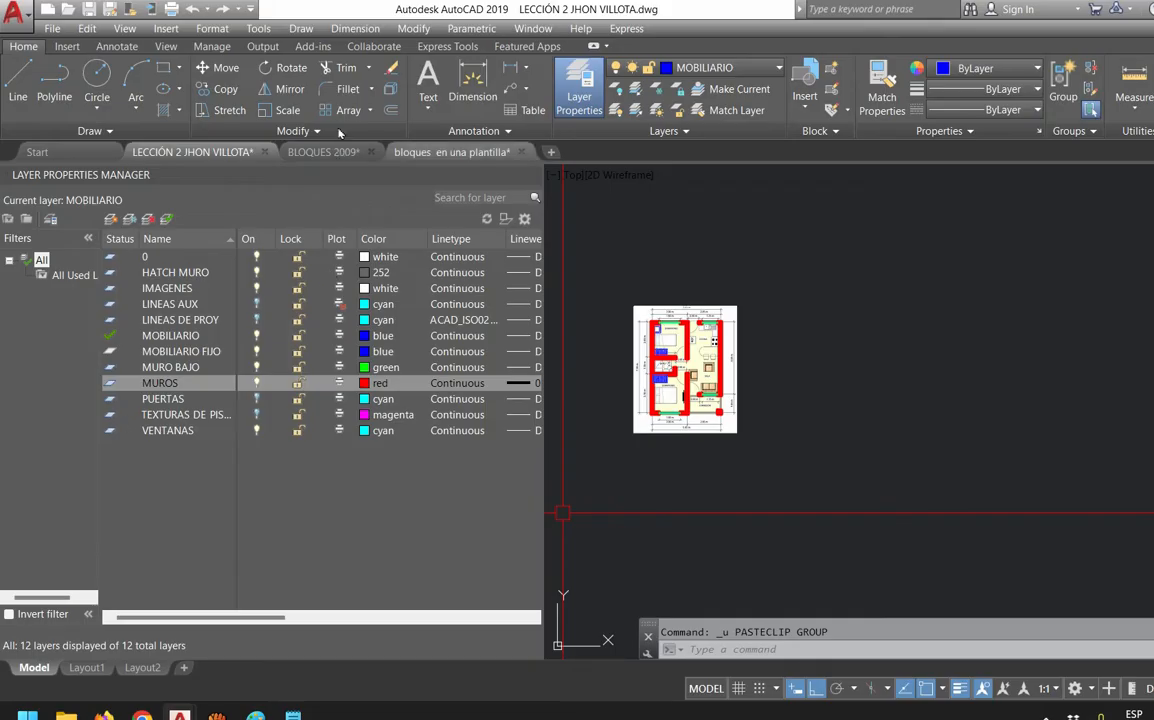
# In the bloques en una plantilla drawing, copy the upper yellow plan-view toilet and paste it in the empty area above the W.C heading
pyautogui.click(452, 152)
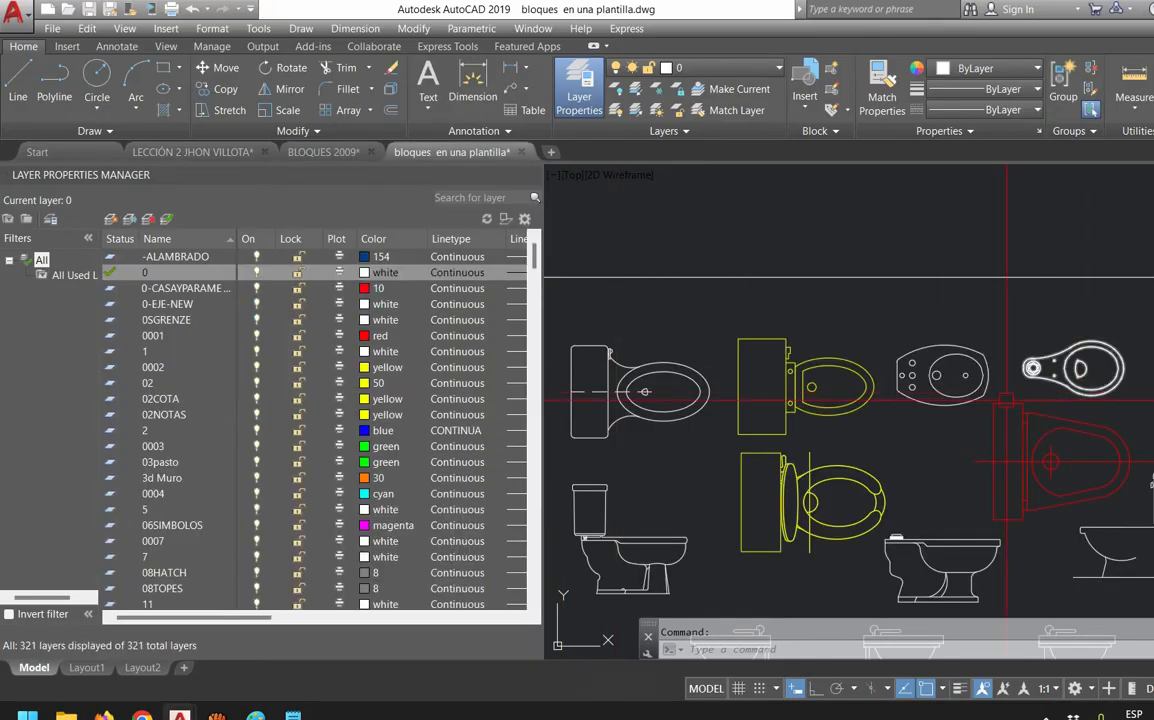
pyautogui.click(800, 390)
pyautogui.scroll(-2, 870, 305)
pyautogui.moveTo(890, 305); pyautogui.dragTo(866, 383, button='middle')
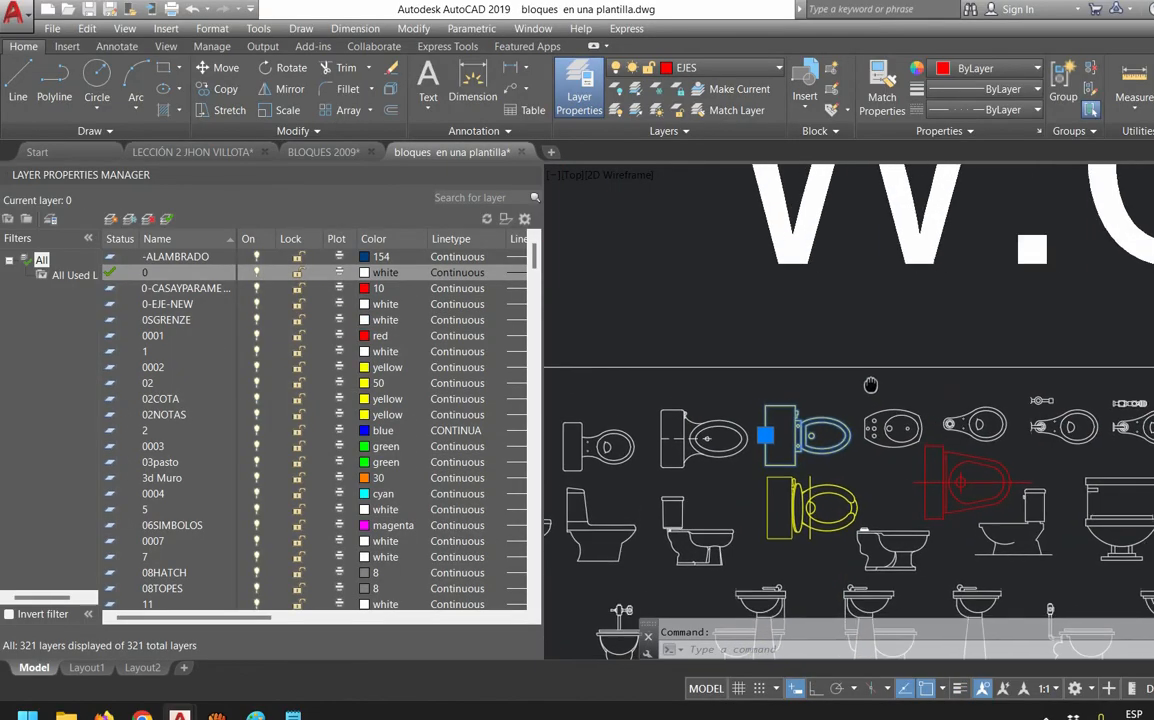
pyautogui.hotkey('ctrl', 'c')
pyautogui.hotkey('ctrl', 'v')
pyautogui.scroll(-6, 822, 389)
pyautogui.moveTo(824, 306); pyautogui.dragTo(803, 406, button='middle')
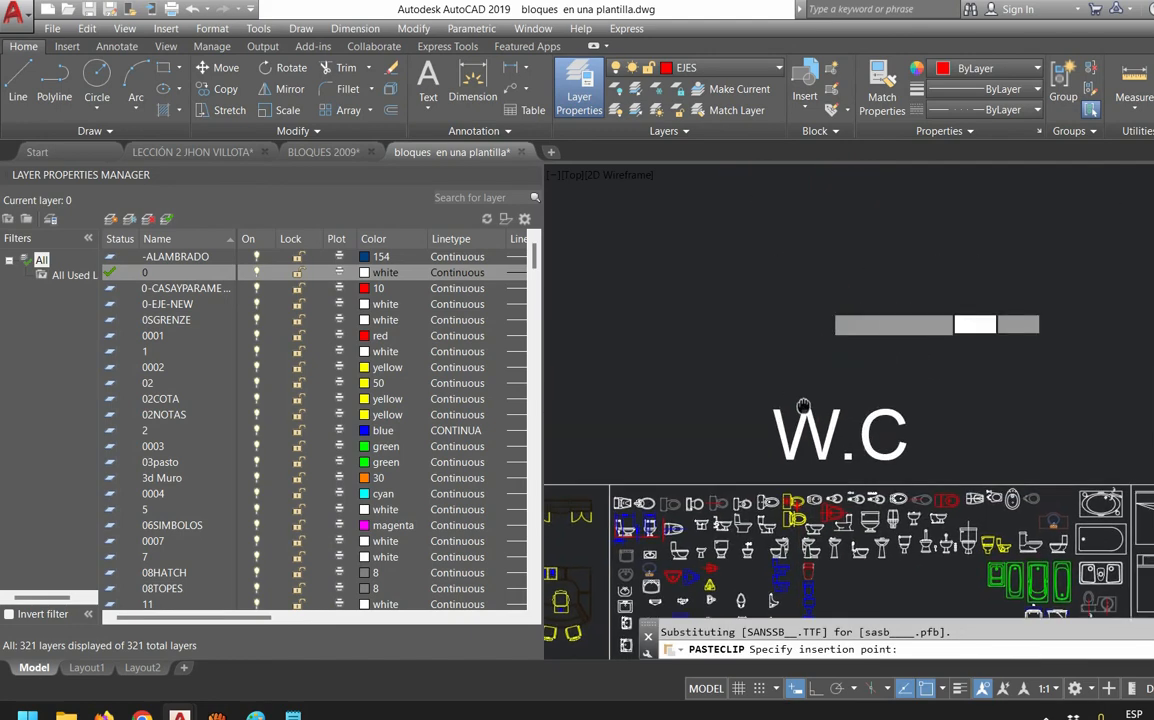
pyautogui.moveTo(845, 262); pyautogui.dragTo(828, 495, button='middle')
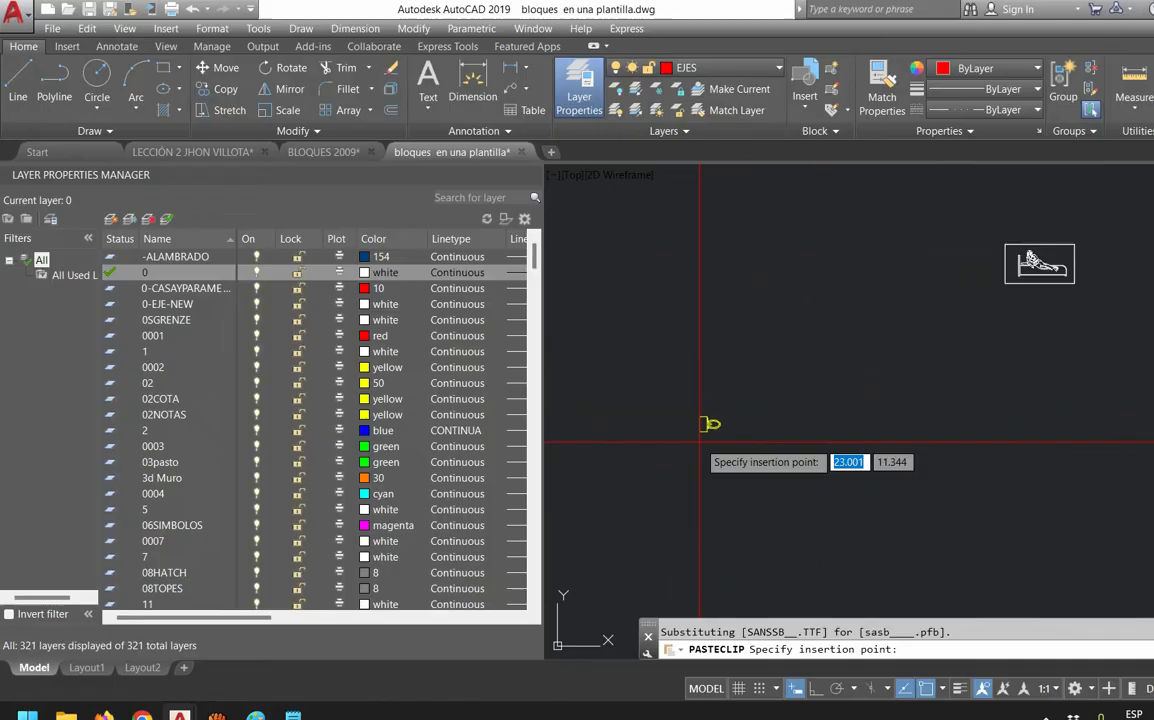
pyautogui.click(700, 441)
# Explode the pasted yellow toilet block and check the layer of its separate tank and bowl pieces
pyautogui.scroll(5, 700, 425)
pyautogui.scroll(2, 661, 374)
pyautogui.moveTo(661, 378); pyautogui.dragTo(657, 343, button='middle')
pyautogui.click(718, 355)
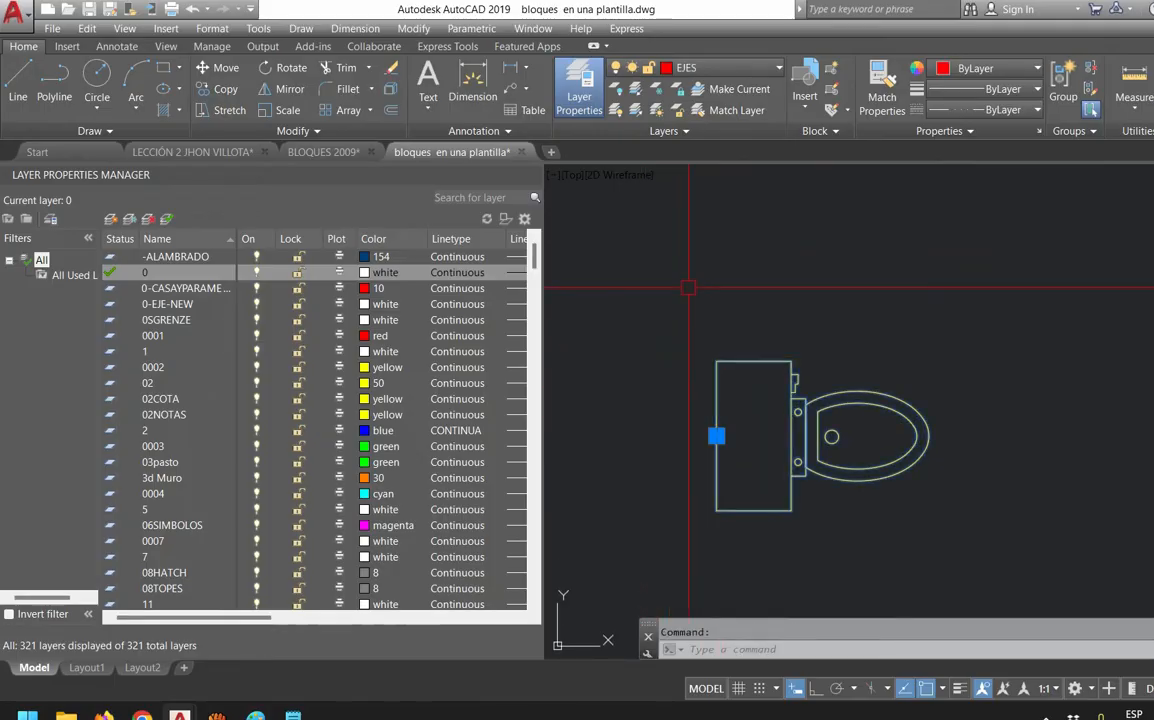
pyautogui.write('X')
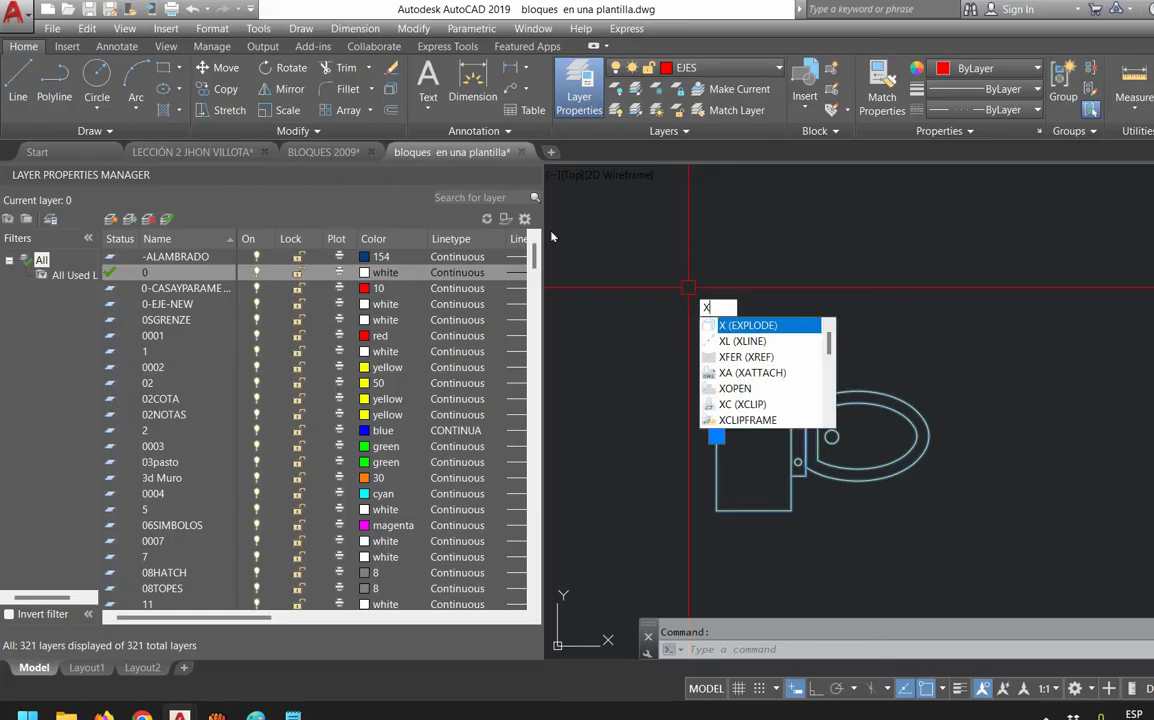
pyautogui.press('Return')
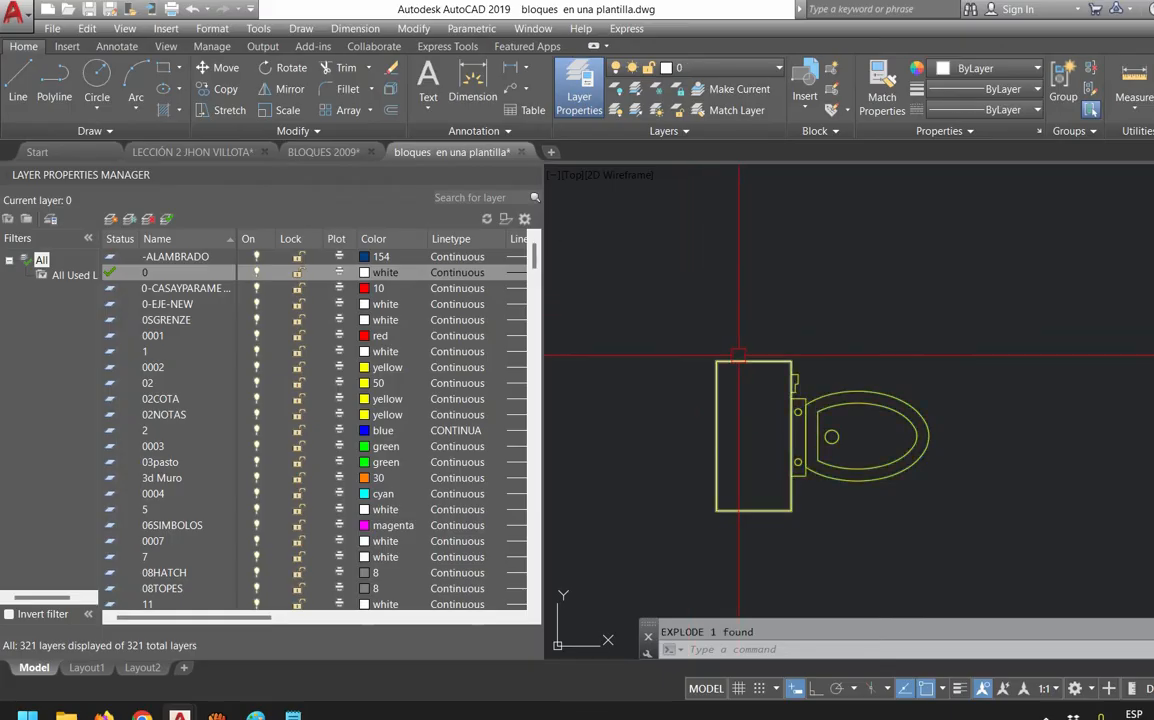
pyautogui.click(791, 420)
pyautogui.press('Escape')
pyautogui.click(818, 408)
pyautogui.press('Escape')
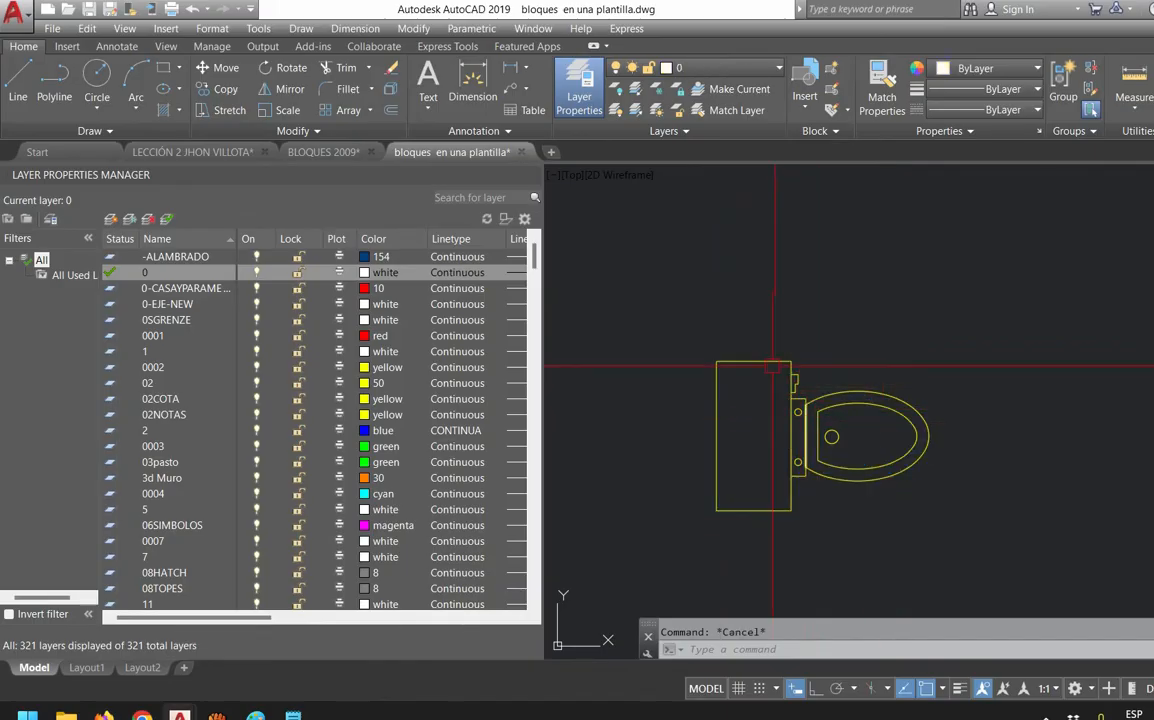
# Move all pieces of the exploded toilet to layer 0
pyautogui.click(675, 314)
pyautogui.click(988, 552)
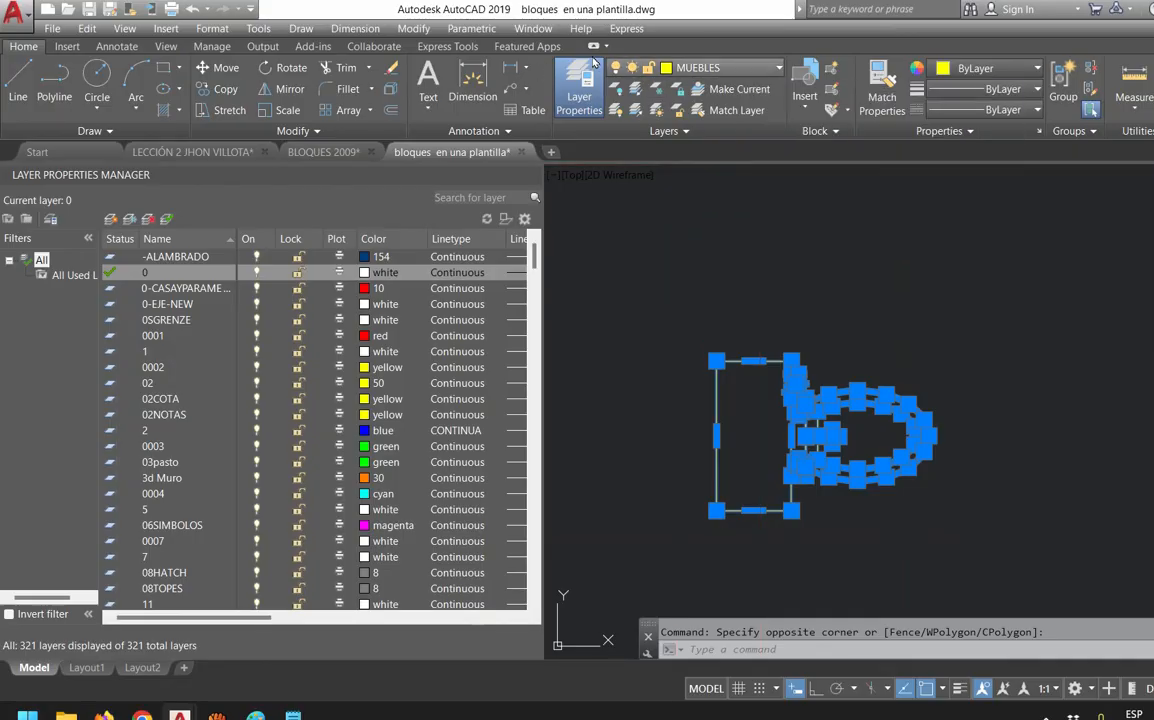
pyautogui.click(700, 67)
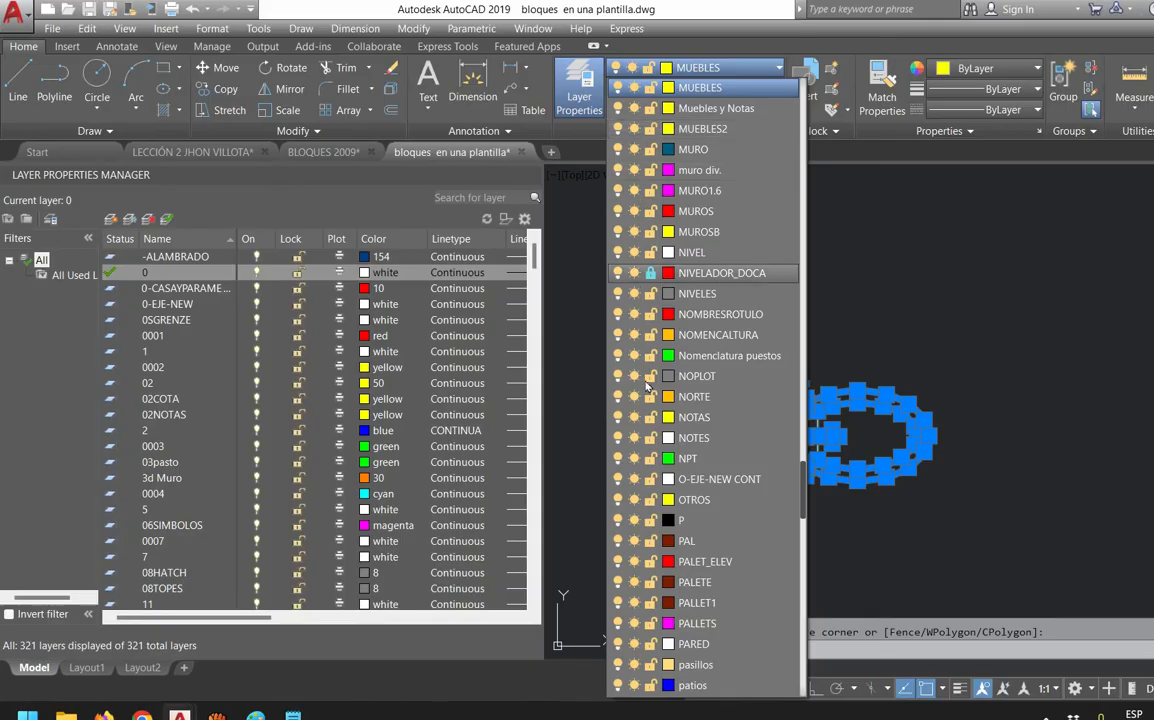
pyautogui.scroll(-10, 642, 413)
pyautogui.scroll(20, 638, 417)
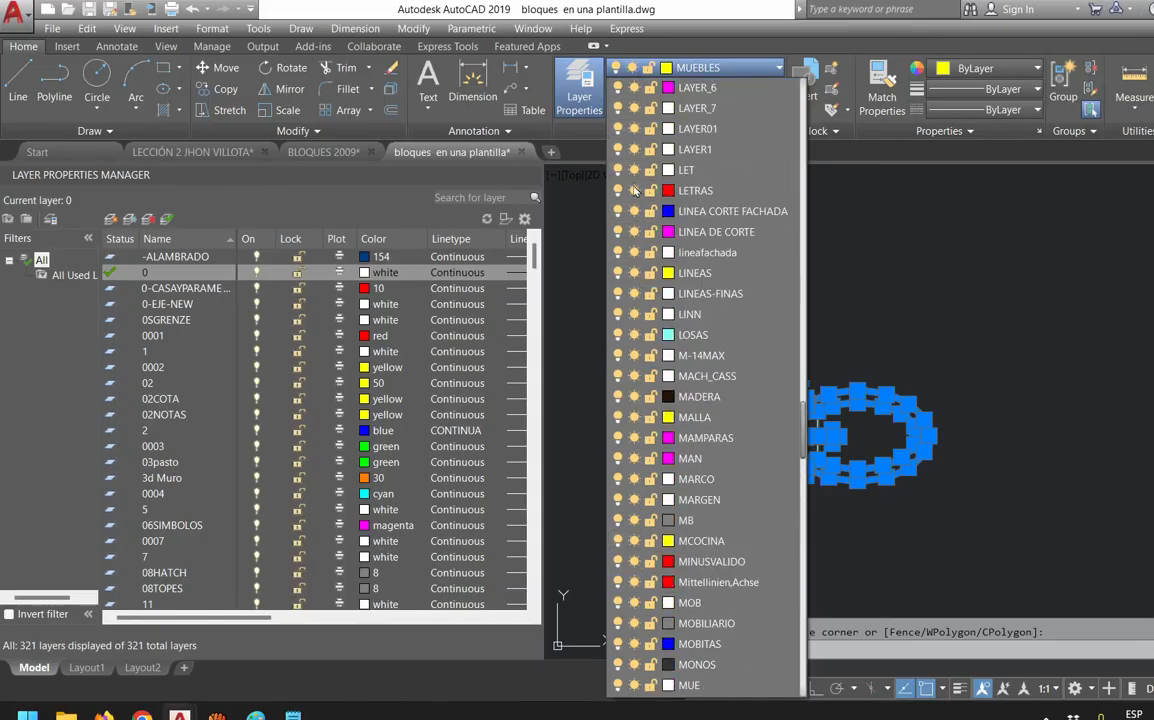
pyautogui.click(682, 108)
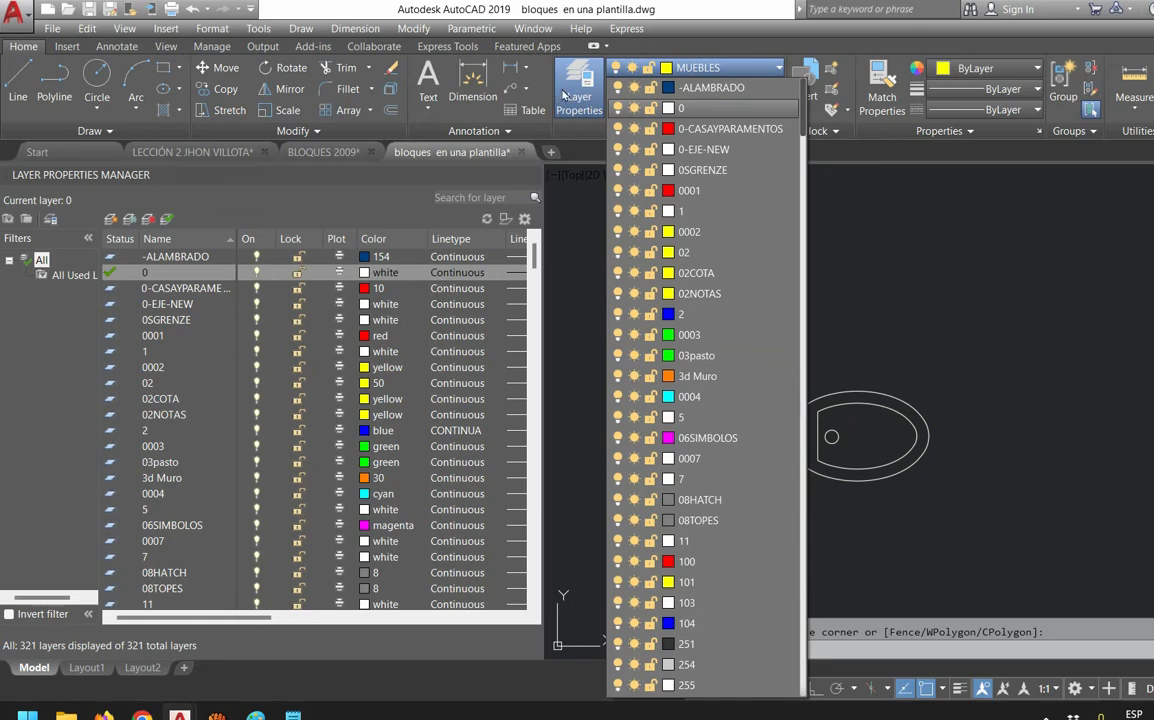
pyautogui.click(575, 107)
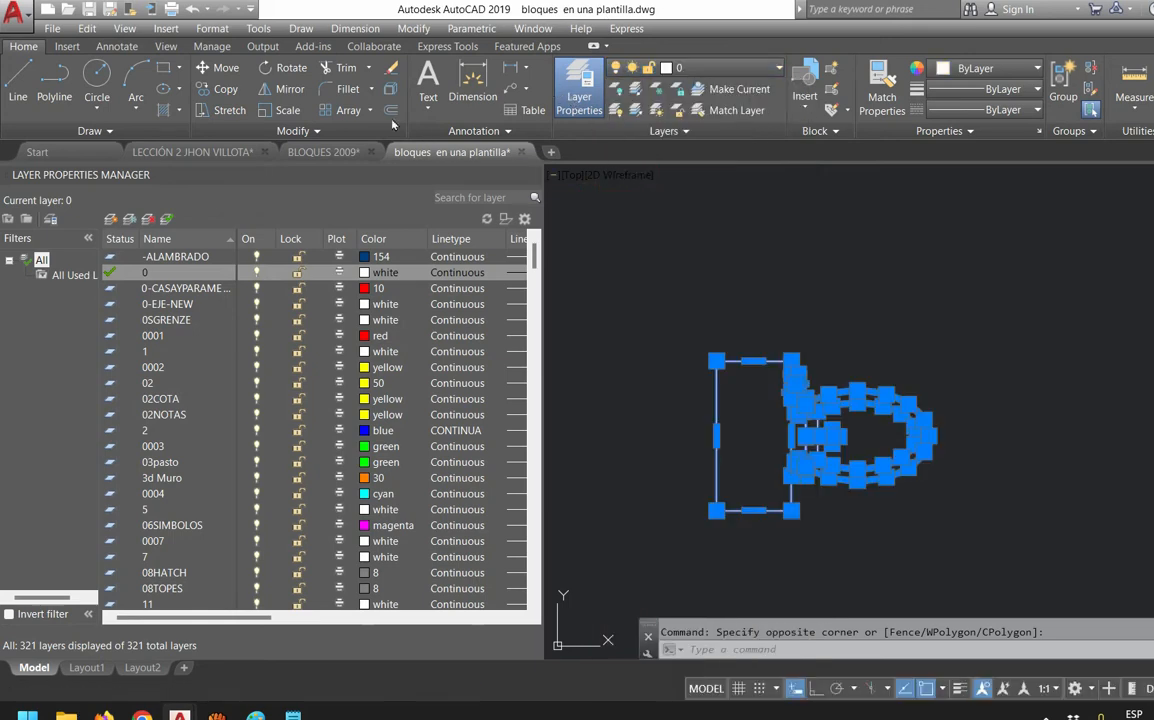
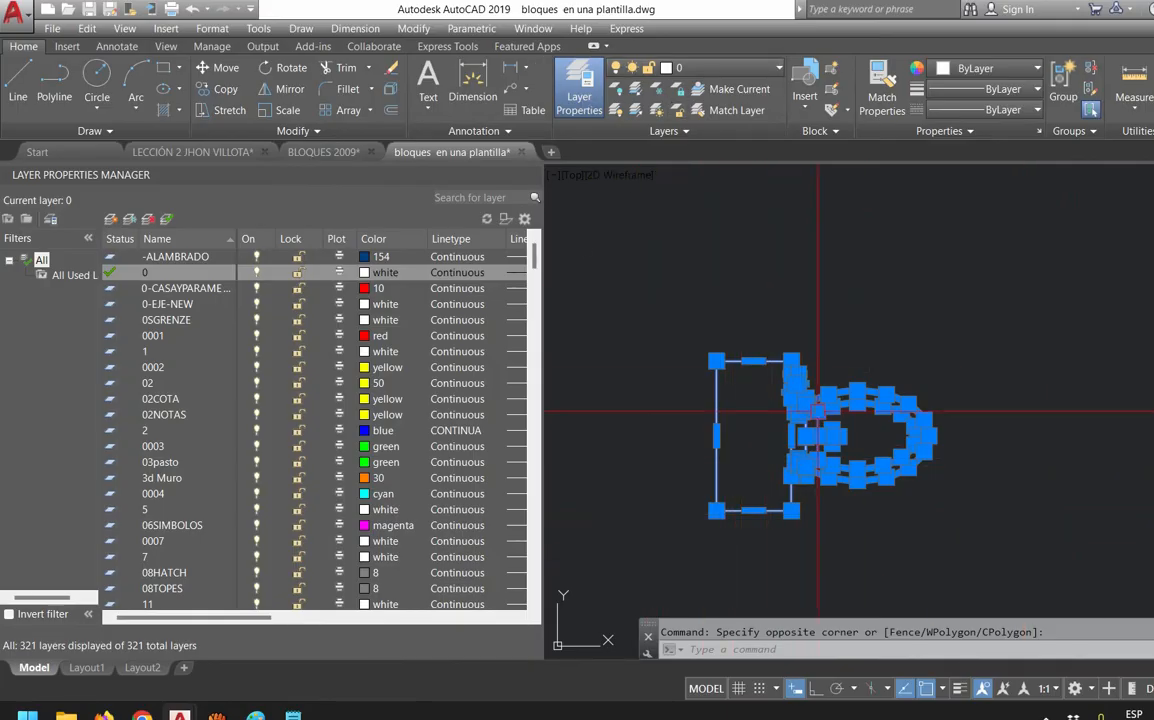
# Copy the exploded toilet and paste it into the empty space beside the plan in the house plan drawing
pyautogui.hotkey('ctrl', 'c')
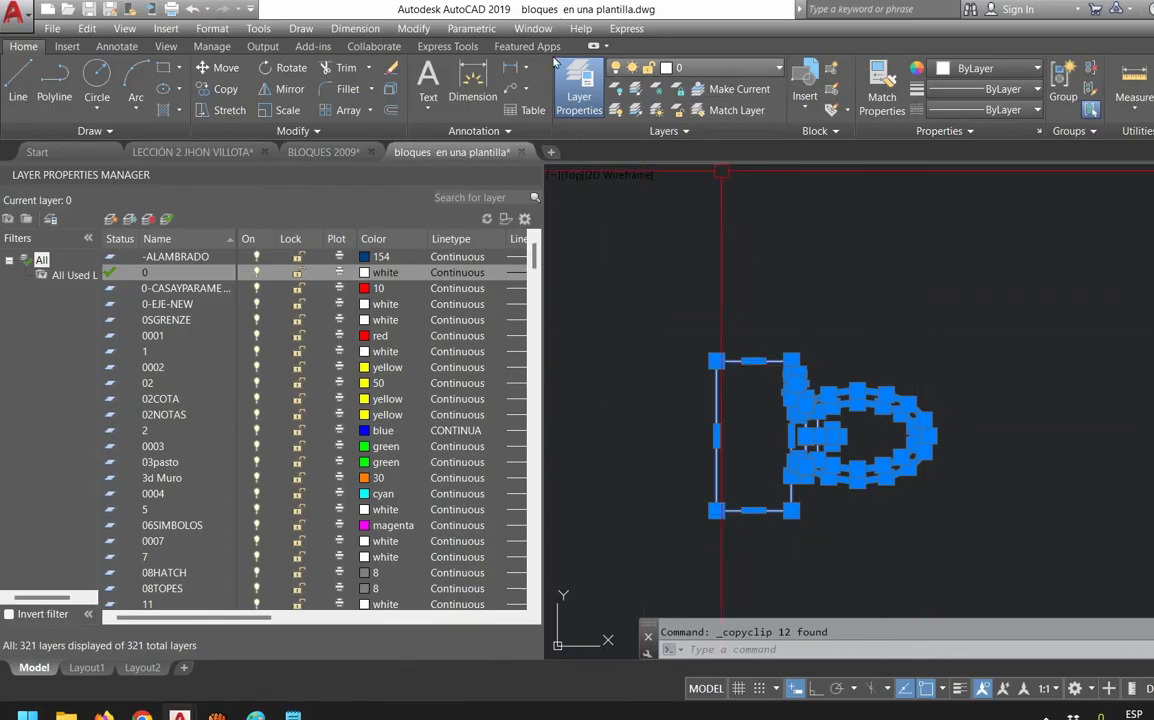
pyautogui.click(192, 151)
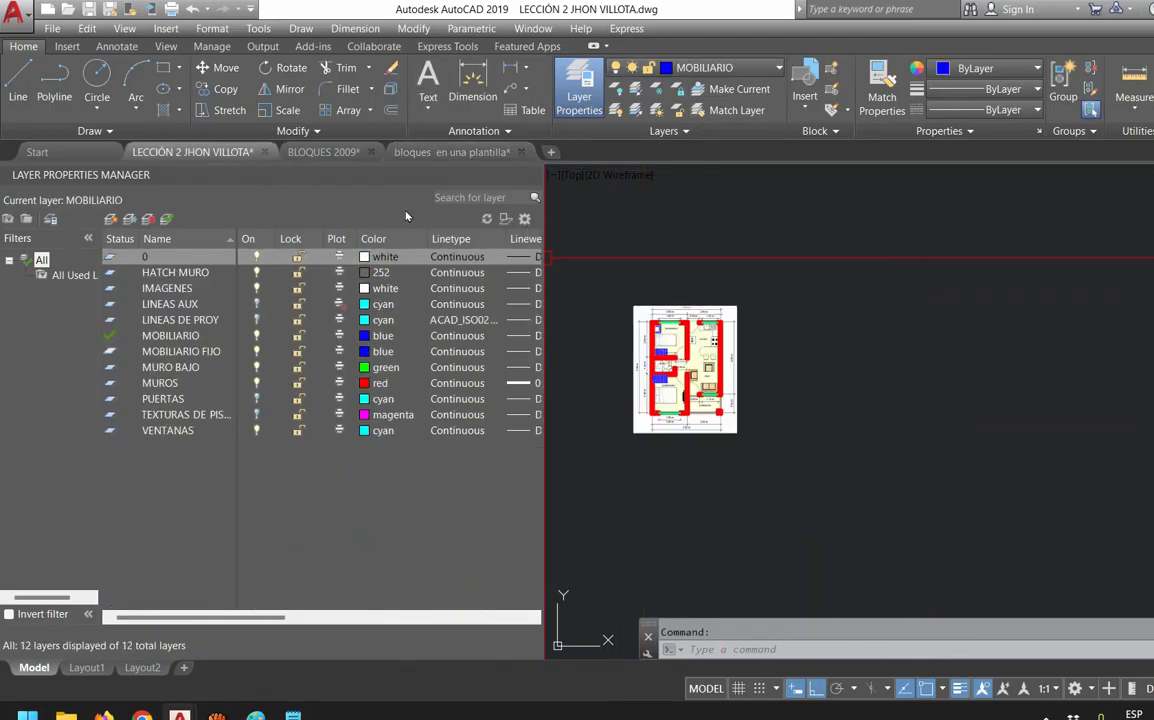
pyautogui.hotkey('ctrl', 'v')
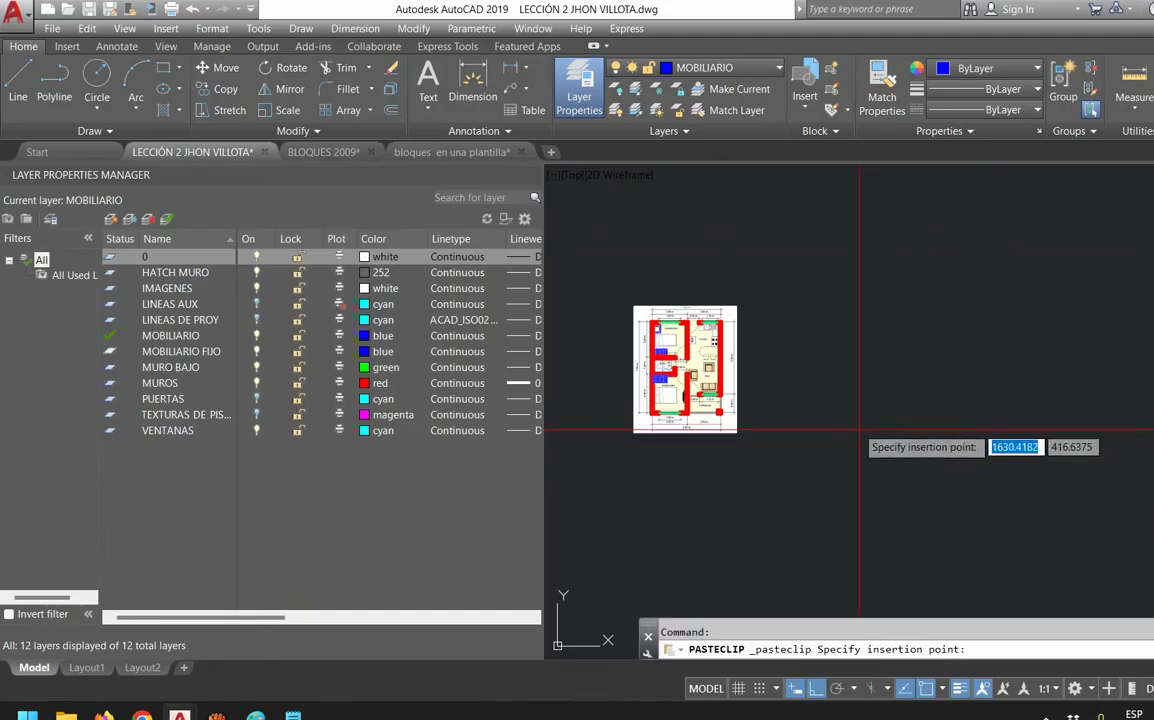
pyautogui.click(846, 408)
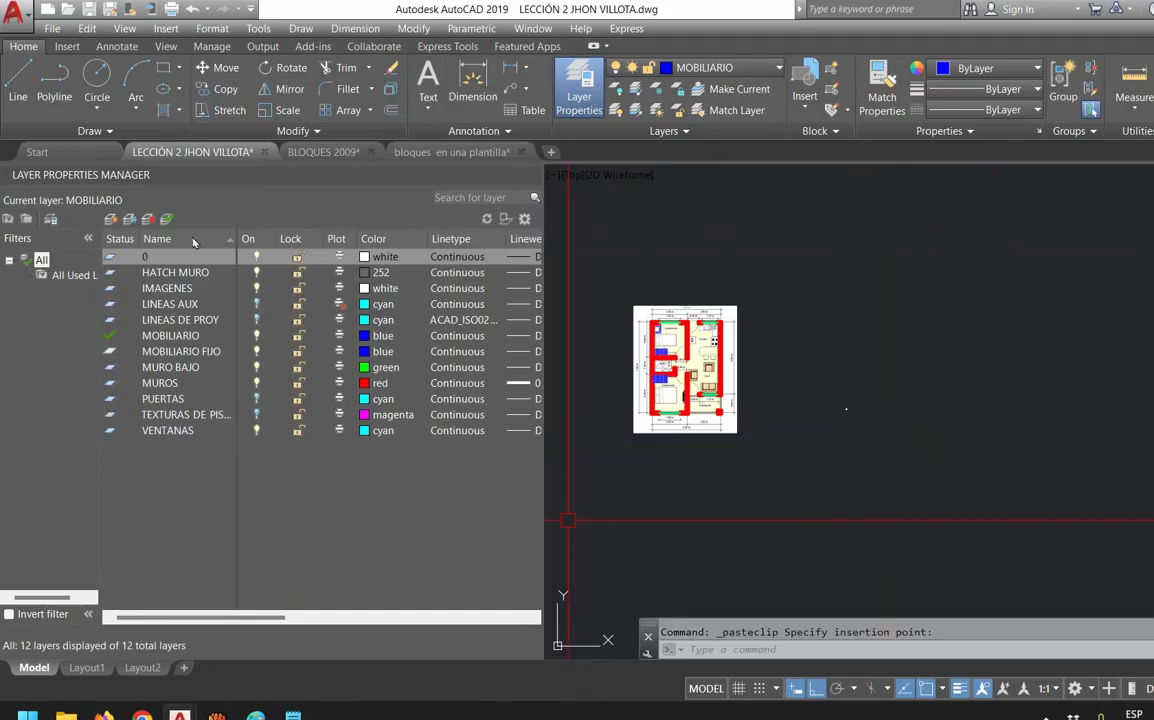
pyautogui.scroll(6, 673, 400)
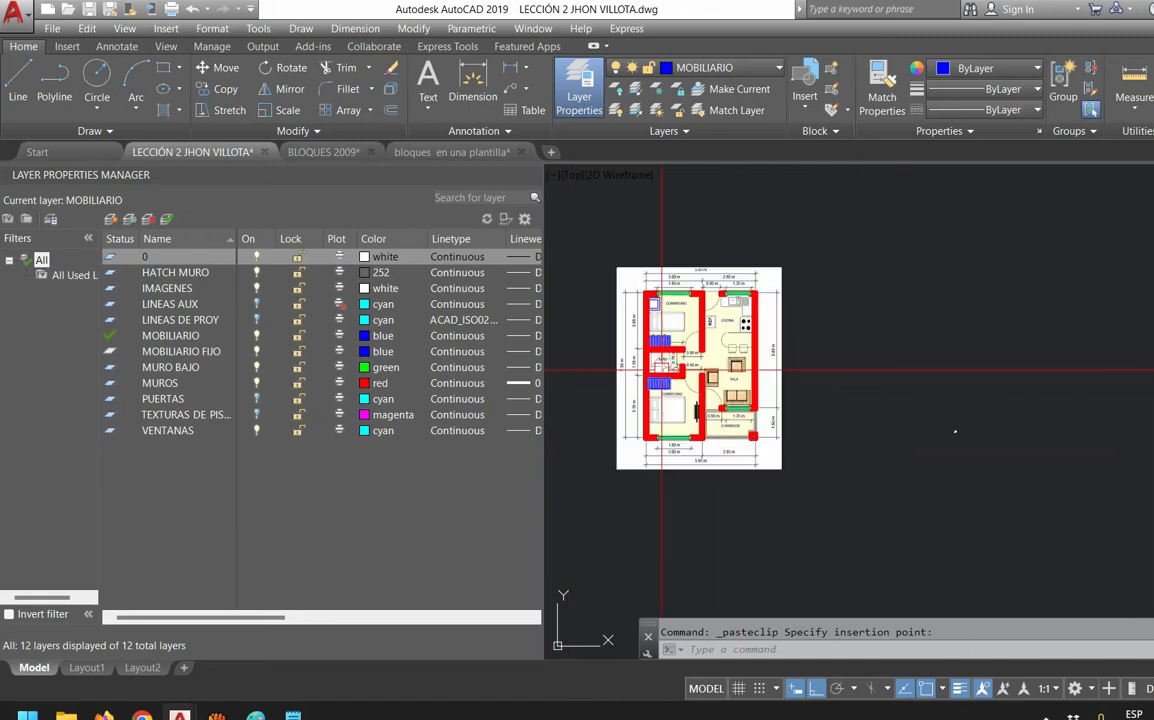
pyautogui.scroll(-3, 673, 405)
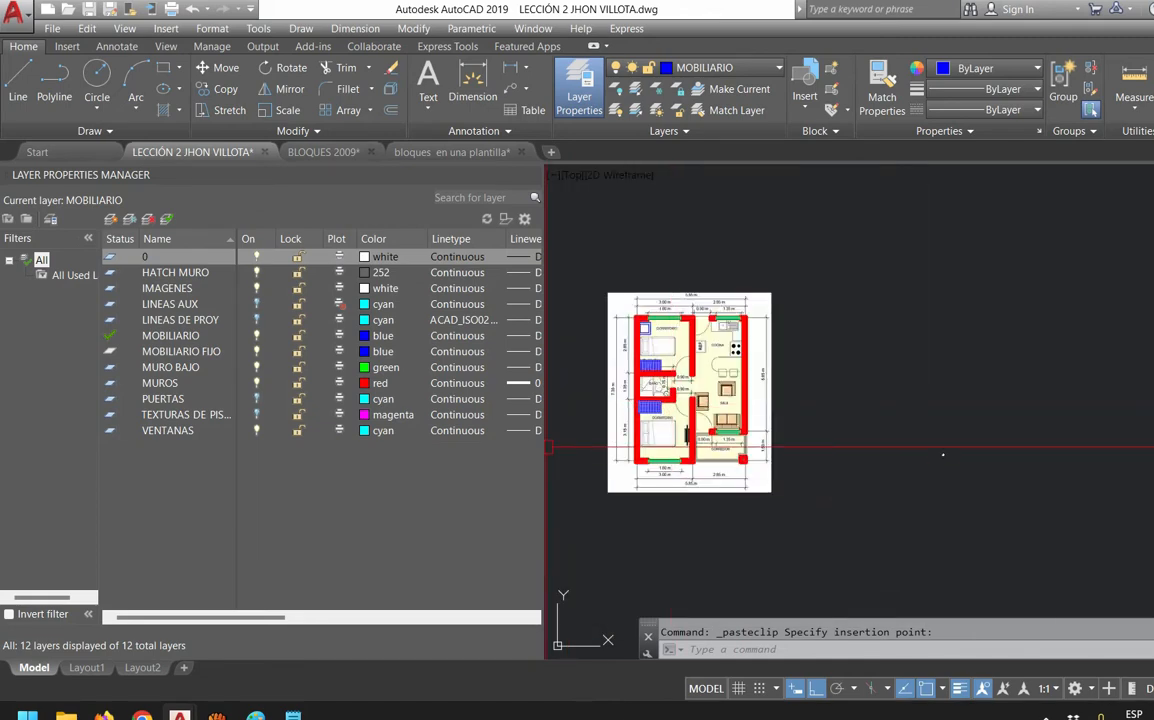
# Assign the pasted toilet to the MOBILIARIO FIJO layer
pyautogui.click(942, 455)
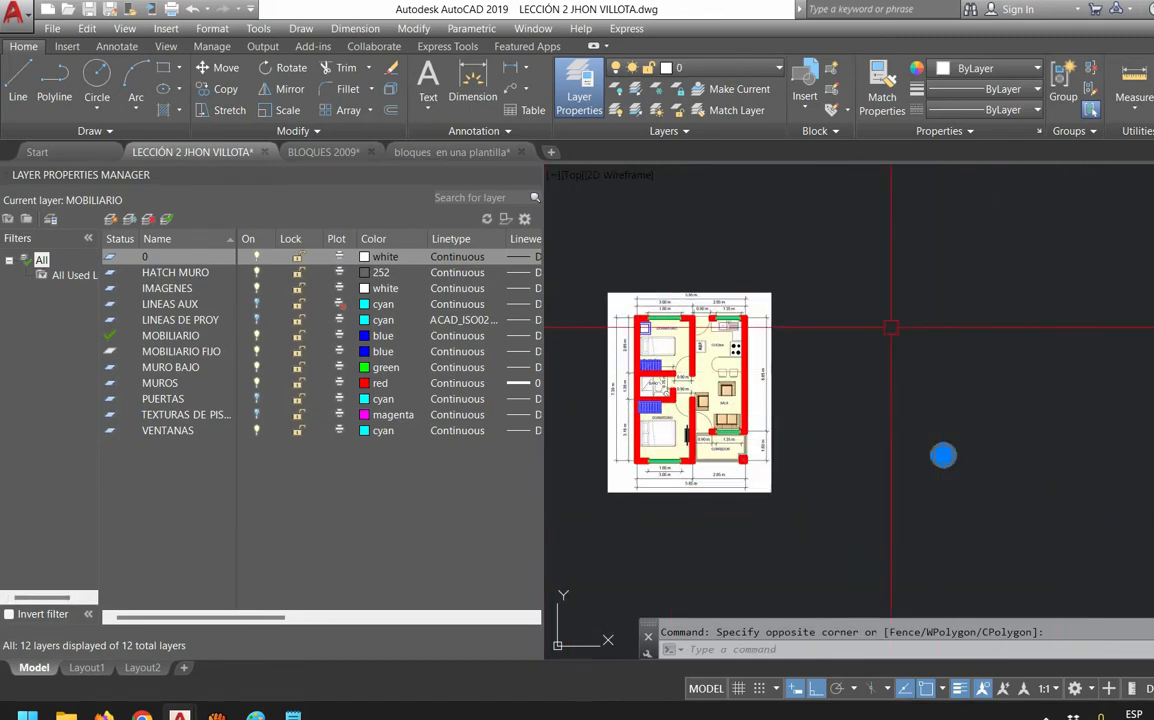
pyautogui.click(700, 67)
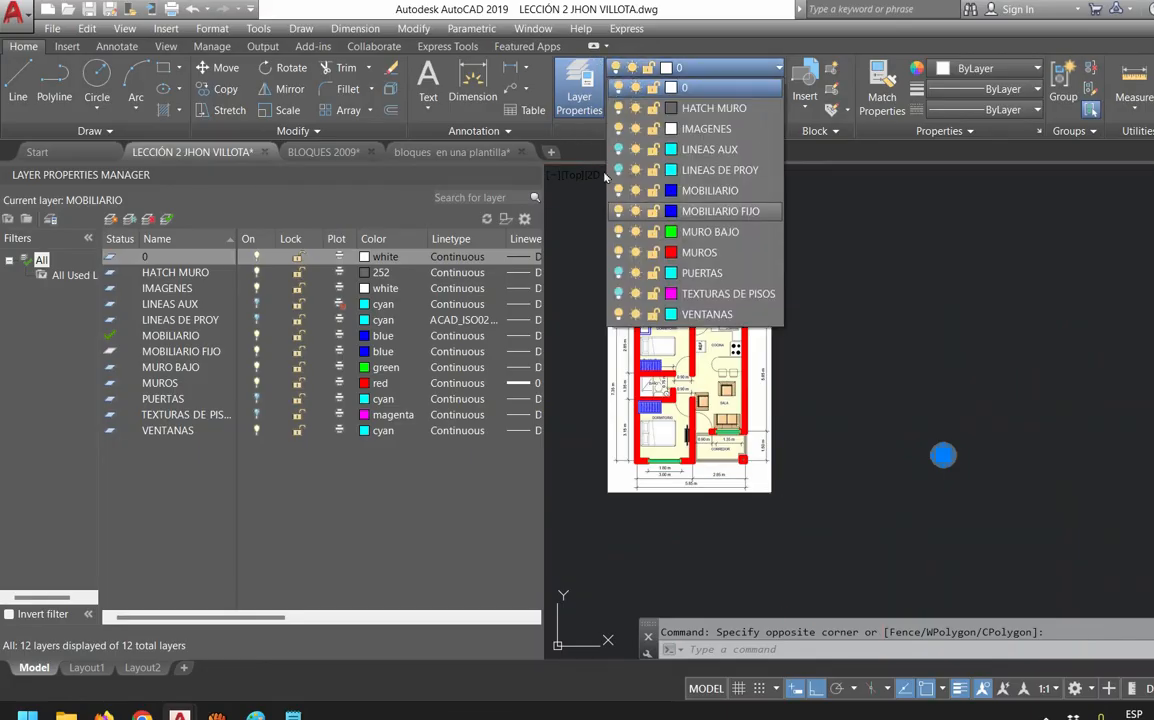
pyautogui.click(720, 207)
pyautogui.scroll(10, 976, 486)
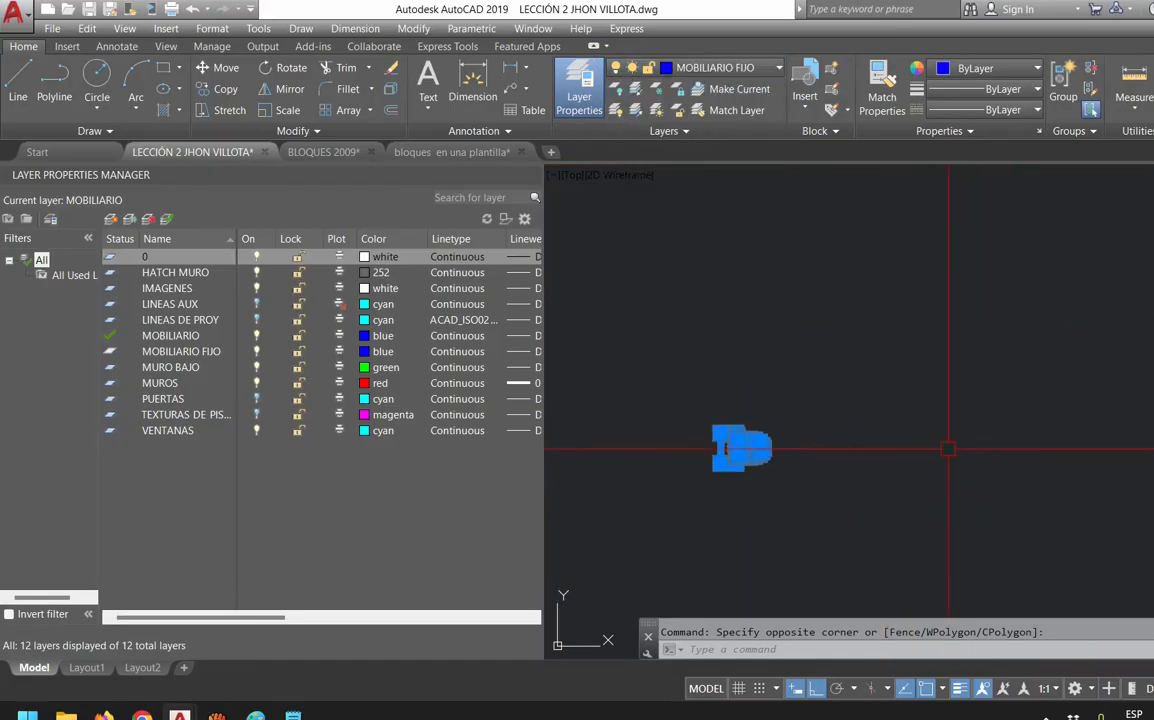
pyautogui.press('Escape')
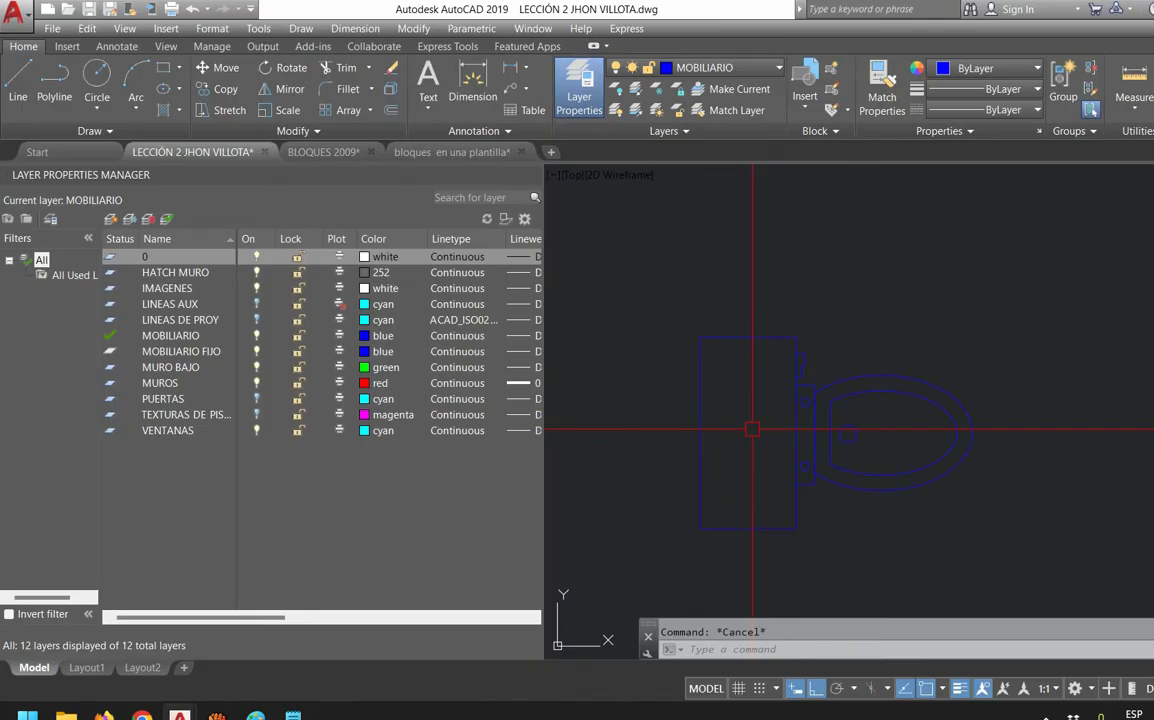
# Measure the toilet's length from the middle of the tank's back edge to the front of the bowl
pyautogui.click(661, 281)
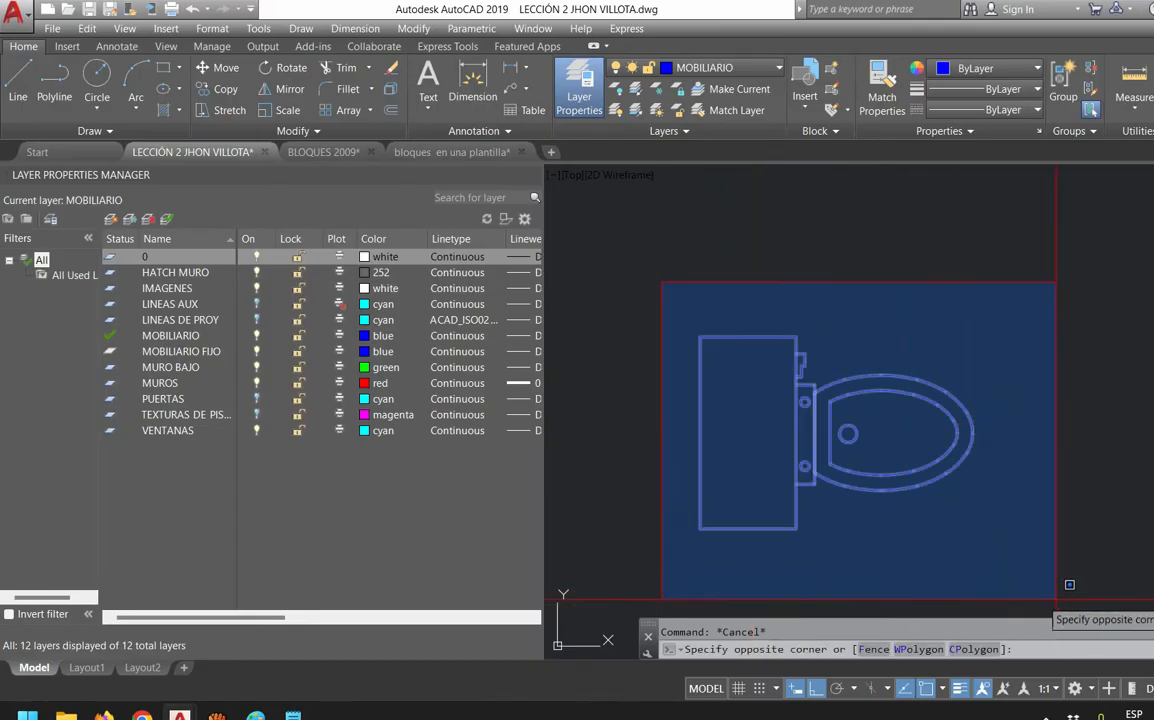
pyautogui.click(1052, 591)
pyautogui.press('Escape')
pyautogui.write('DI')
pyautogui.press('Return')
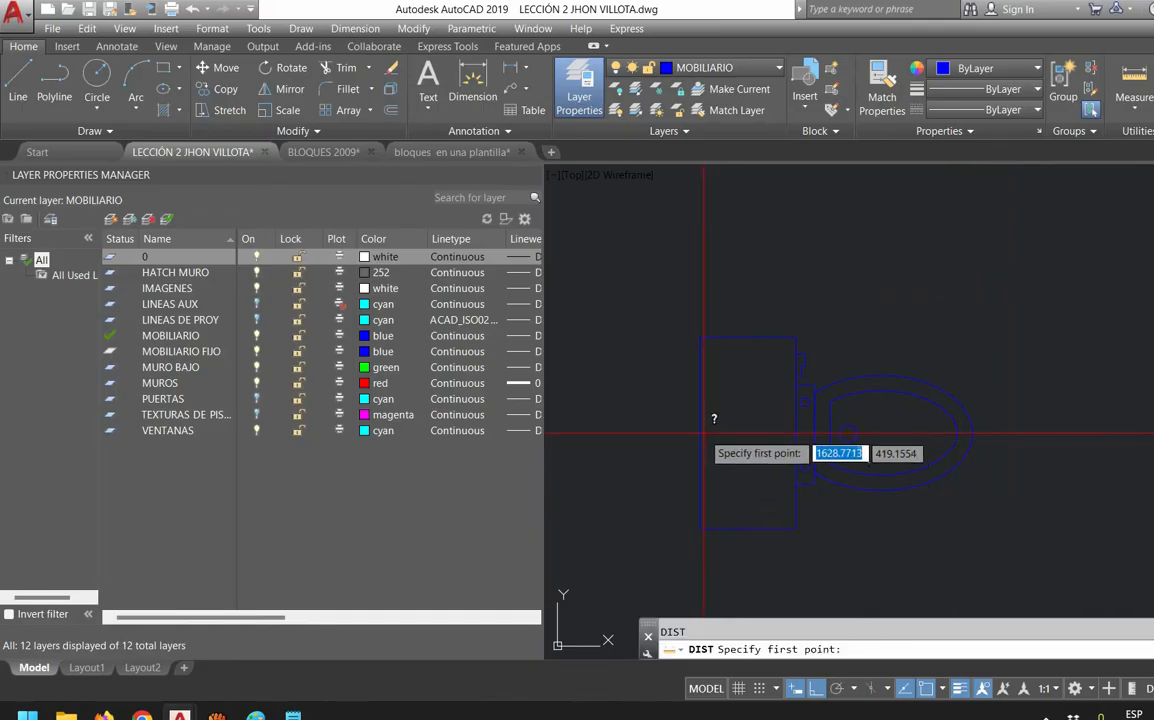
pyautogui.click(700, 433)
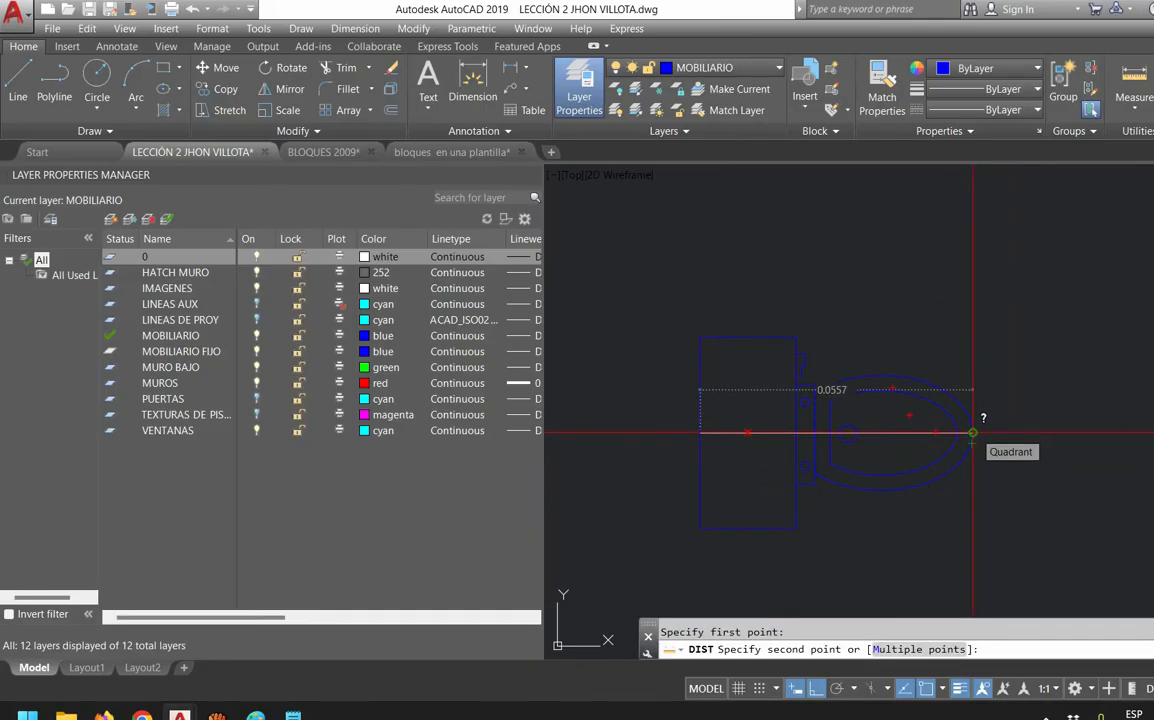
pyautogui.press('Escape')
# Scale the toilet by reference from the middle of the tank's back edge, giving its overall length a new value of 0.5
pyautogui.click(593, 251)
pyautogui.click(1030, 540)
pyautogui.scroll(-3, 1054, 526)
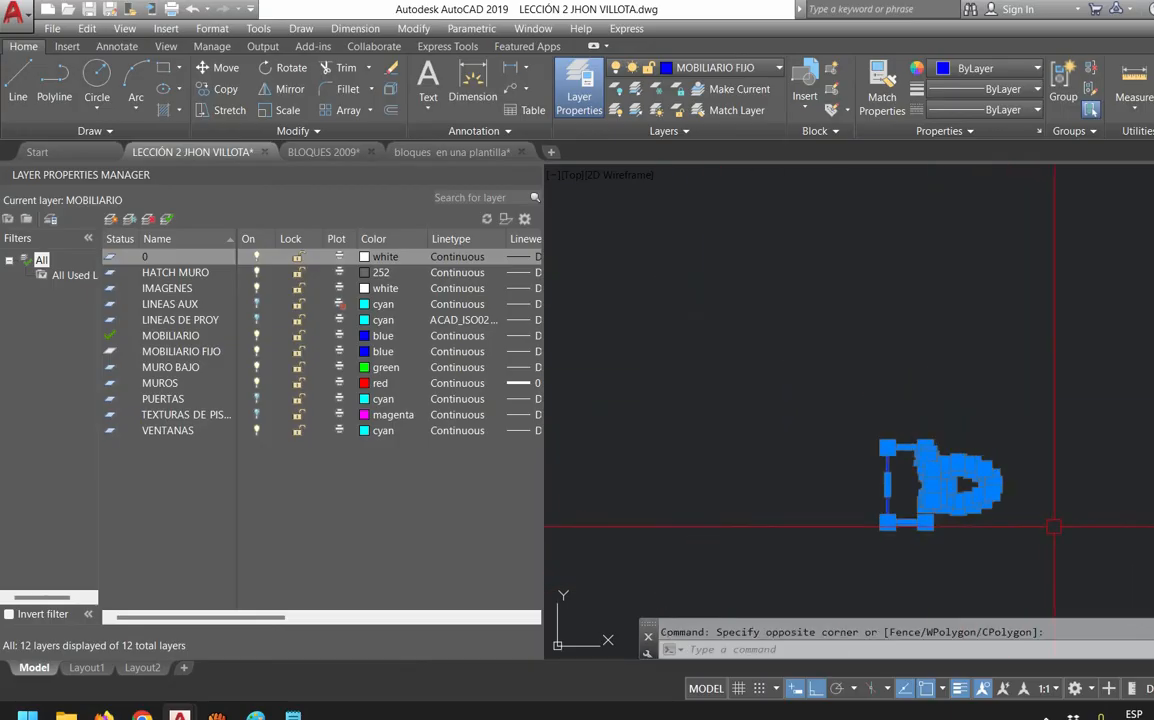
pyautogui.moveTo(1054, 526); pyautogui.dragTo(914, 416, button='middle')
pyautogui.write('sc')
pyautogui.press('Return')
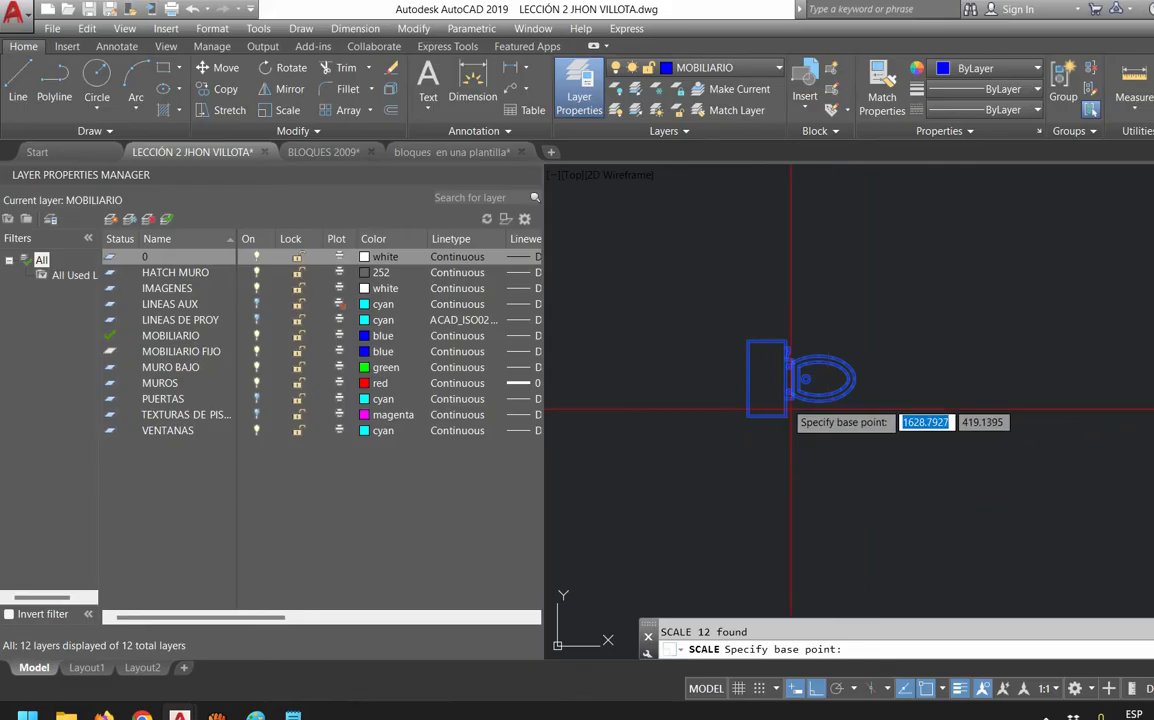
pyautogui.click(748, 378)
pyautogui.write('R')
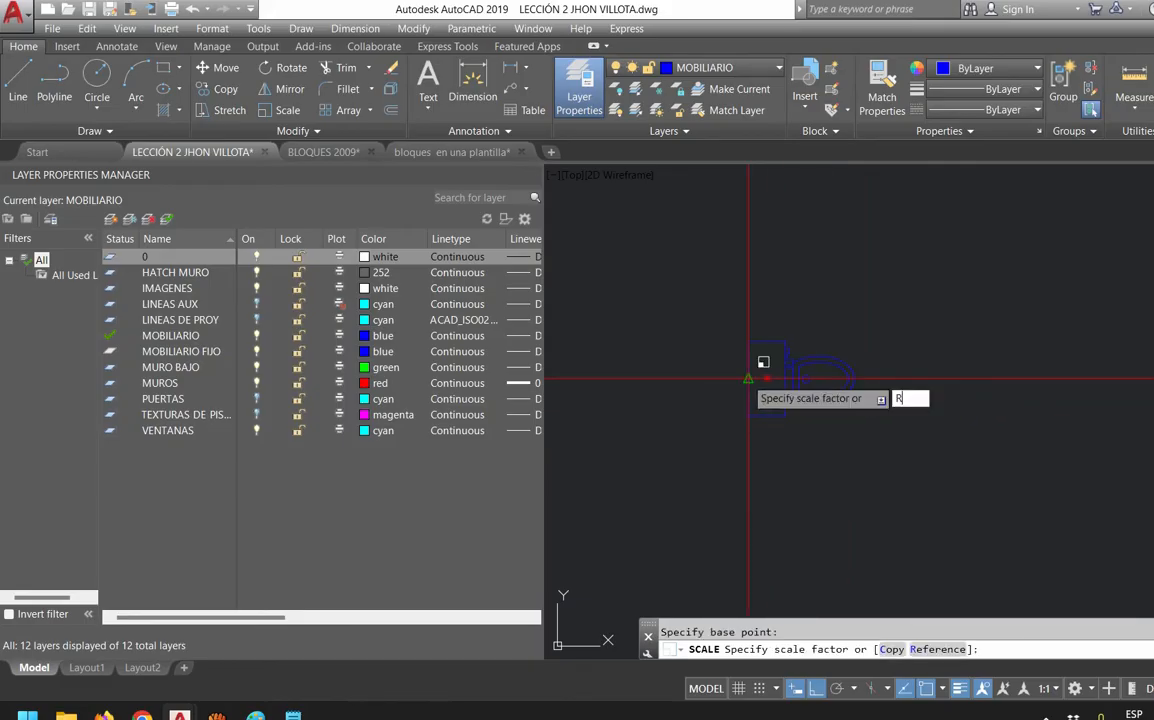
pyautogui.press('Return')
pyautogui.click(862, 378)
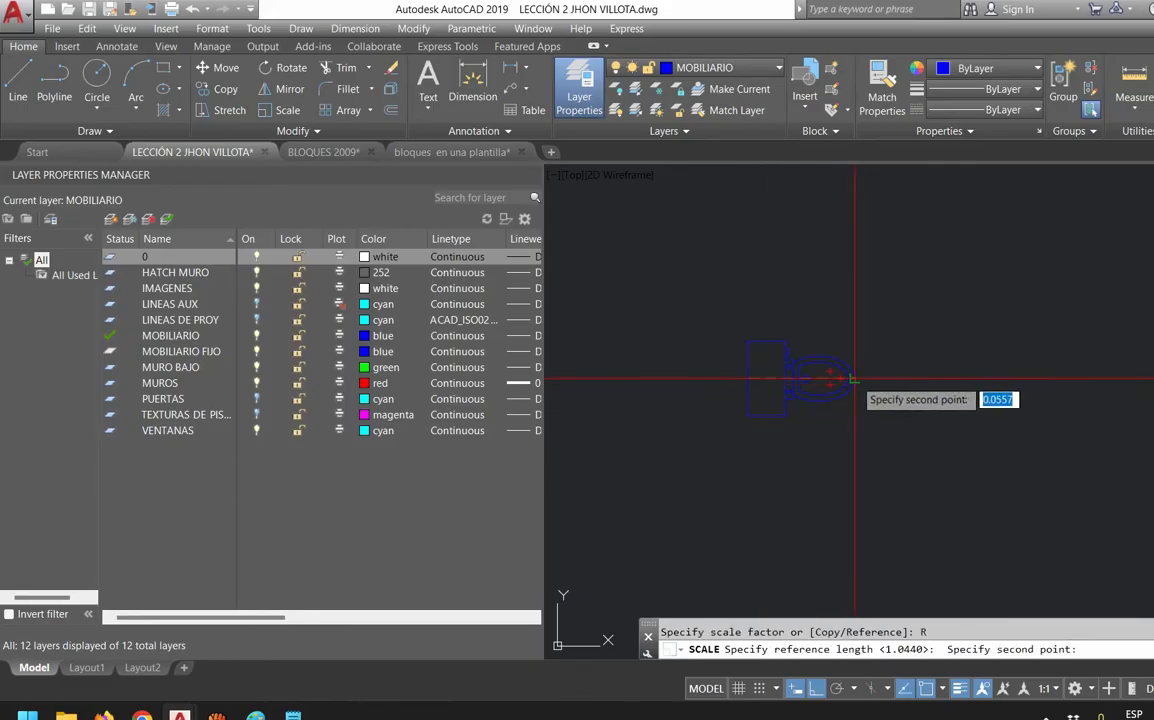
pyautogui.write('0.5')
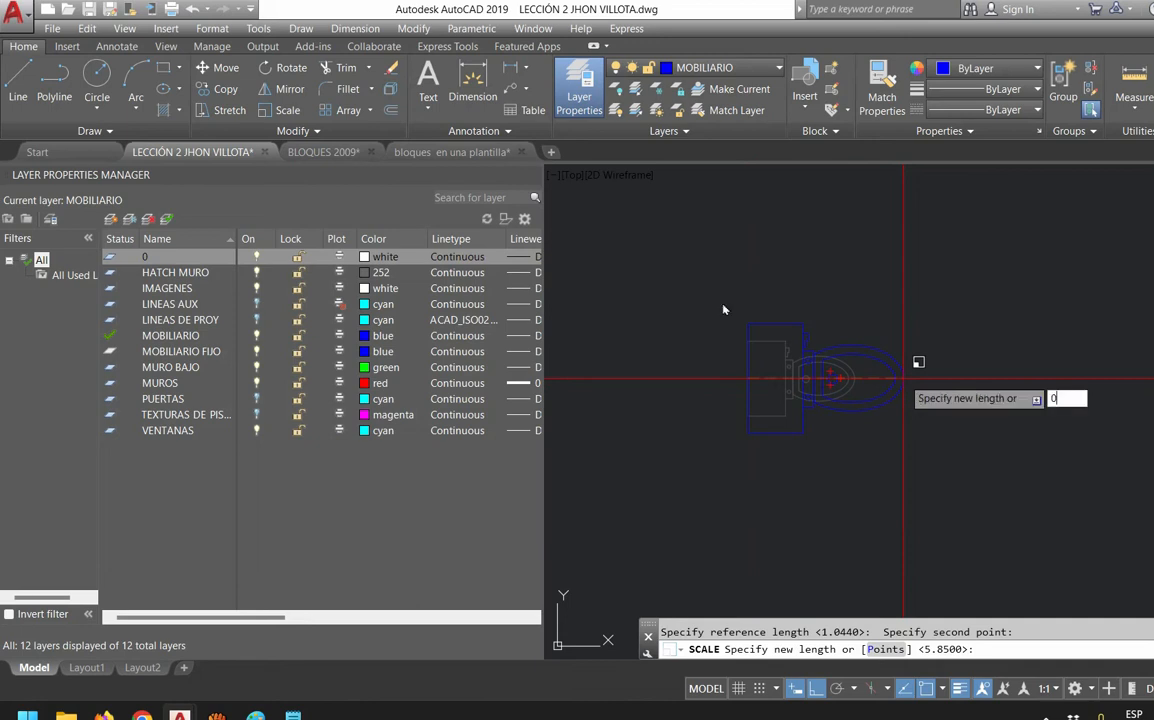
pyautogui.press('Return')
pyautogui.scroll(-8, 927, 355)
pyautogui.moveTo(979, 387); pyautogui.dragTo(842, 408, button='middle')
pyautogui.scroll(2, 842, 408)
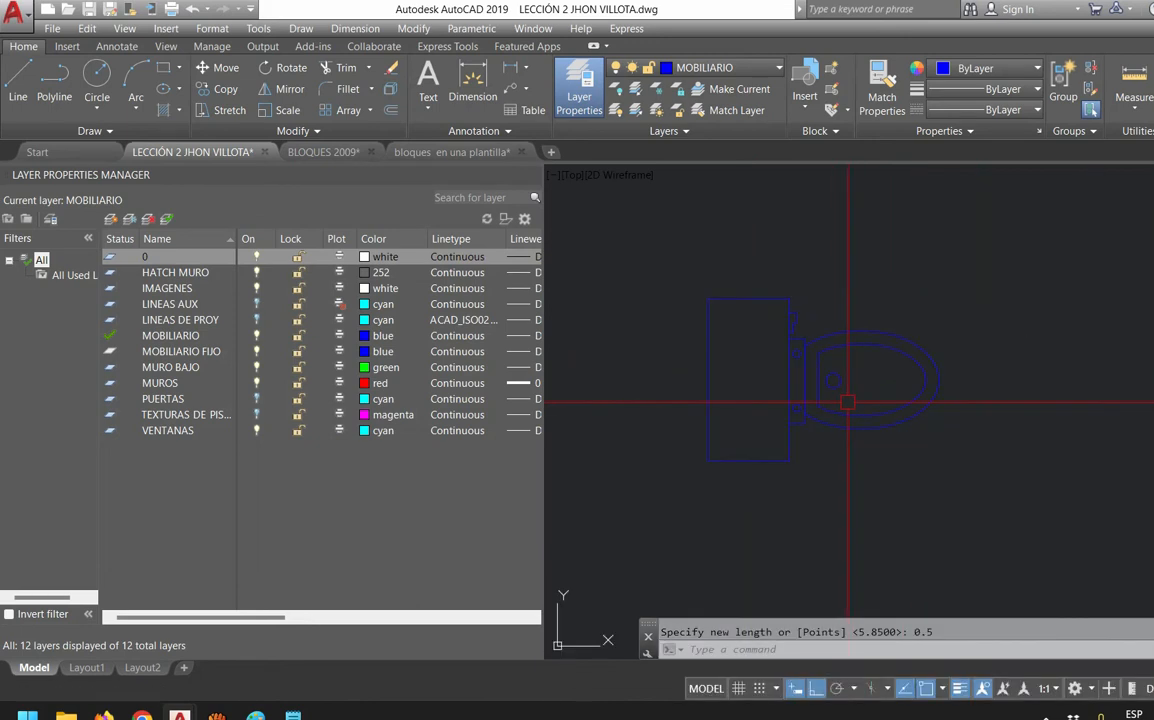
pyautogui.click(683, 270)
pyautogui.click(1015, 509)
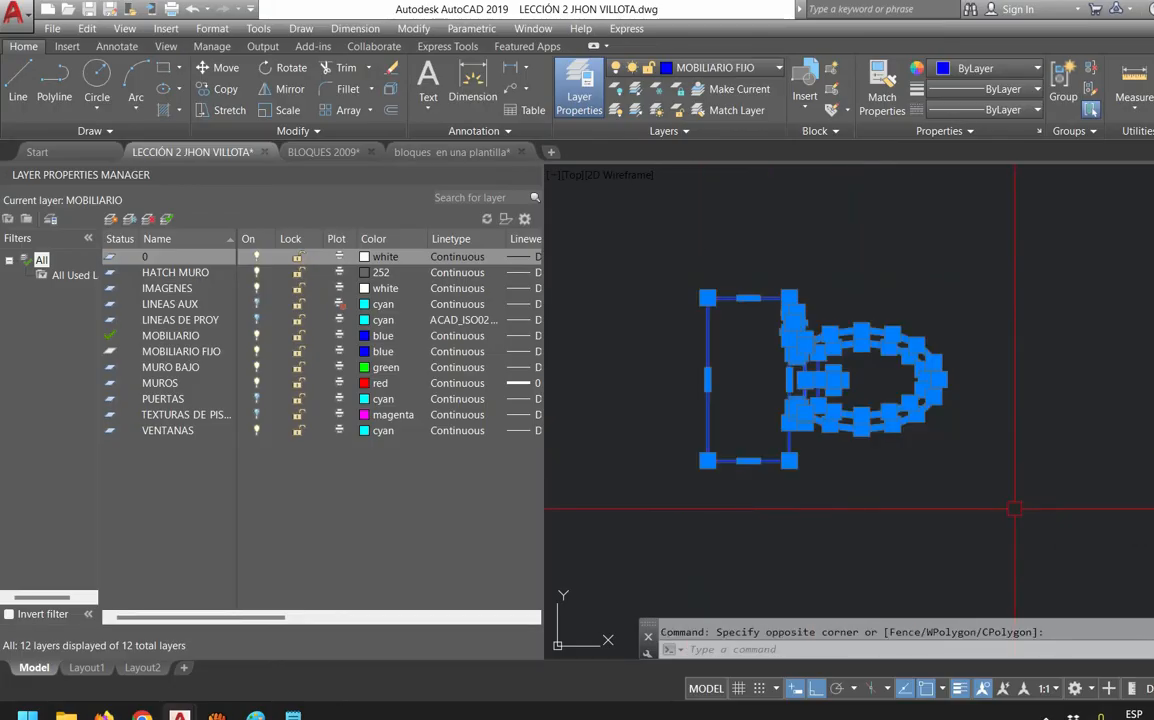
pyautogui.press('Escape')
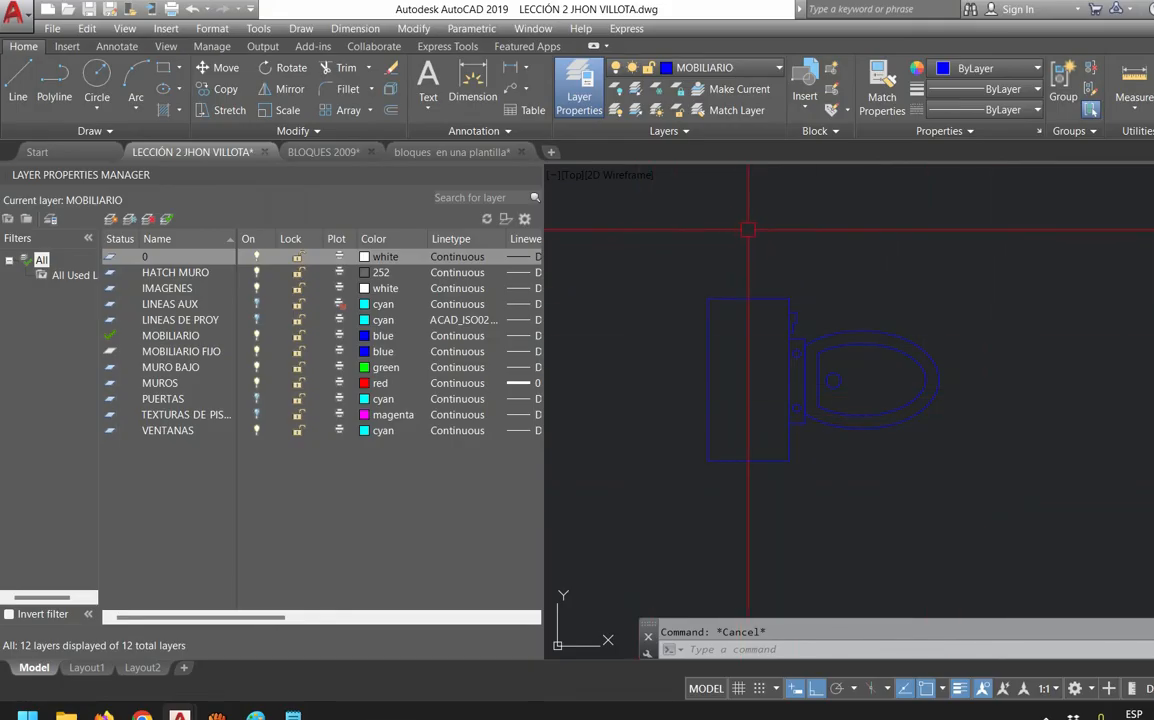
# Try to hatch the toilet with a solid 255,255,255 fill by selecting the tank outline and both bowl outlines
pyautogui.write('h')
pyautogui.press('Return')
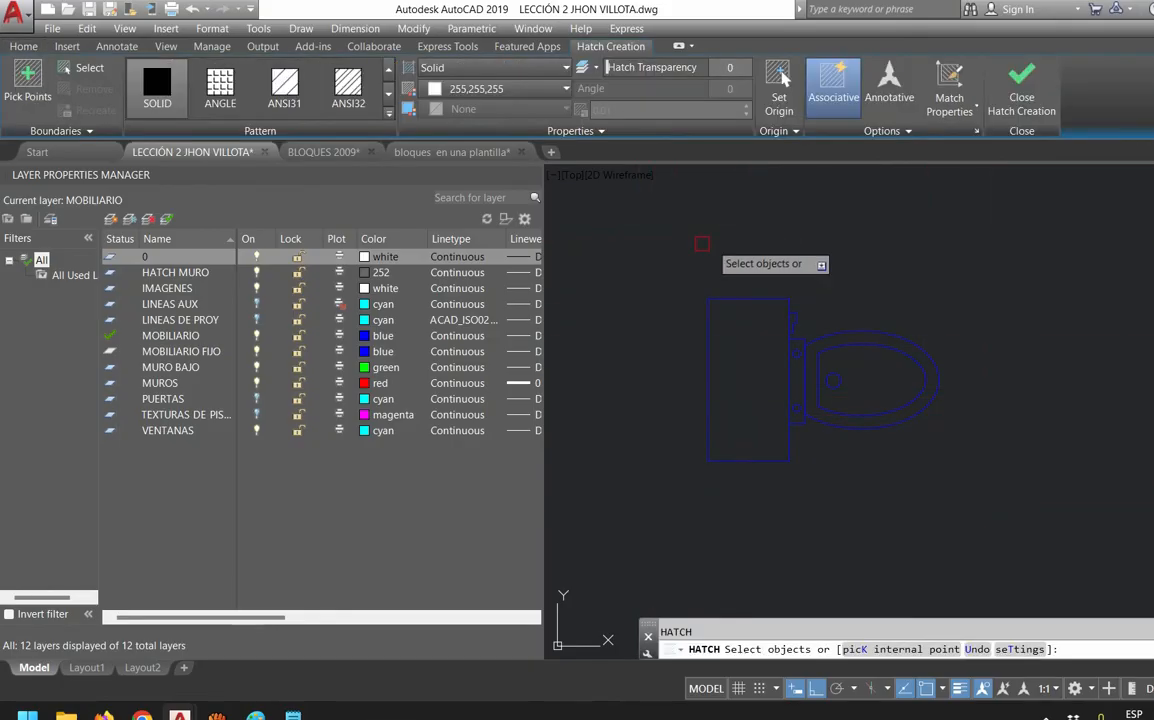
pyautogui.click(68, 64)
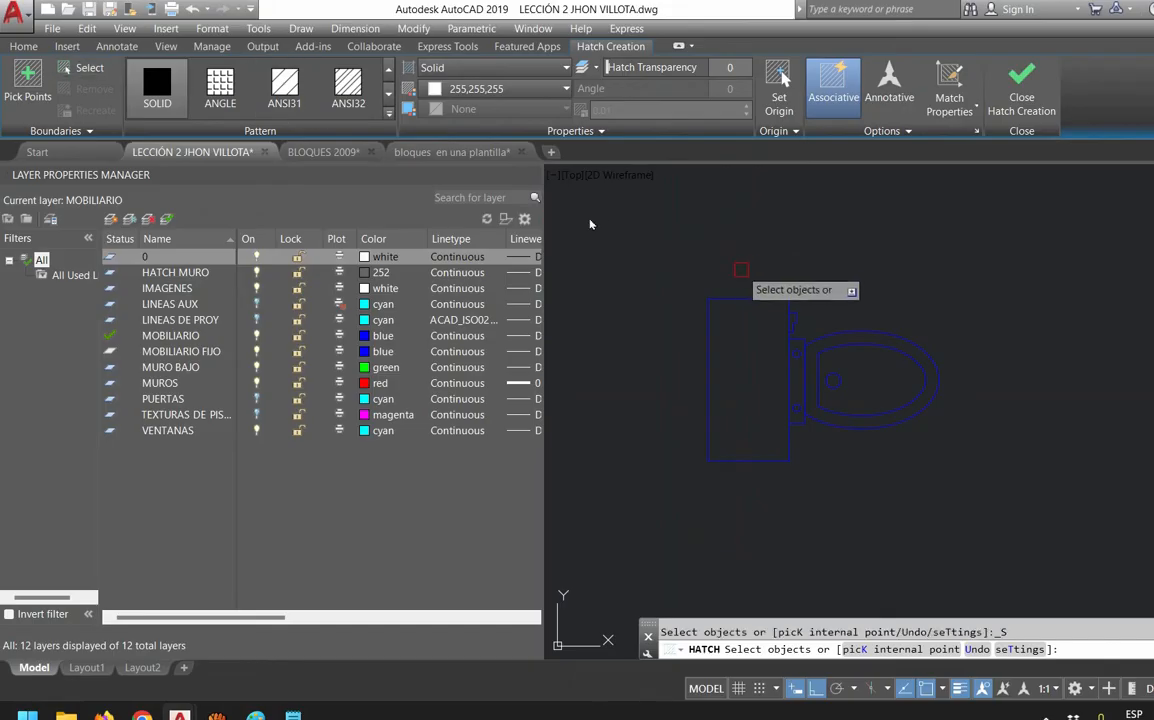
pyautogui.click(732, 293)
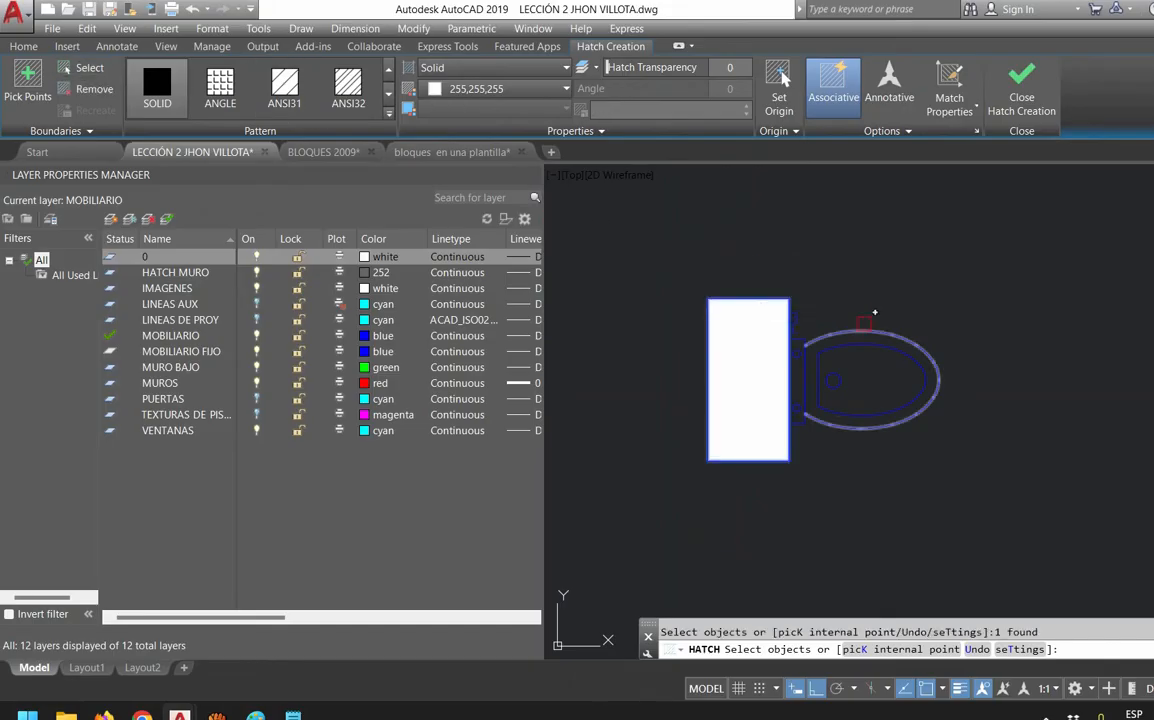
pyautogui.click(855, 331)
pyautogui.click(881, 363)
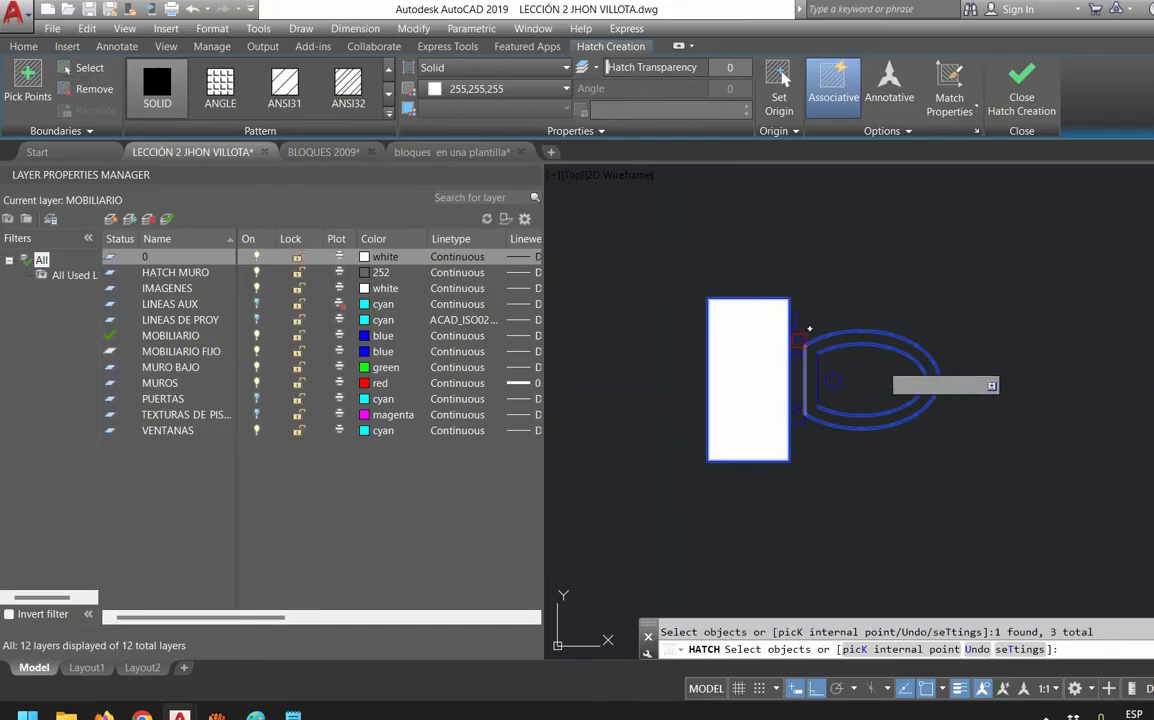
# Try to extend the hatch over the hinge plate and flush lever by picking internal points, and undo the hatch
pyautogui.click(27, 80)
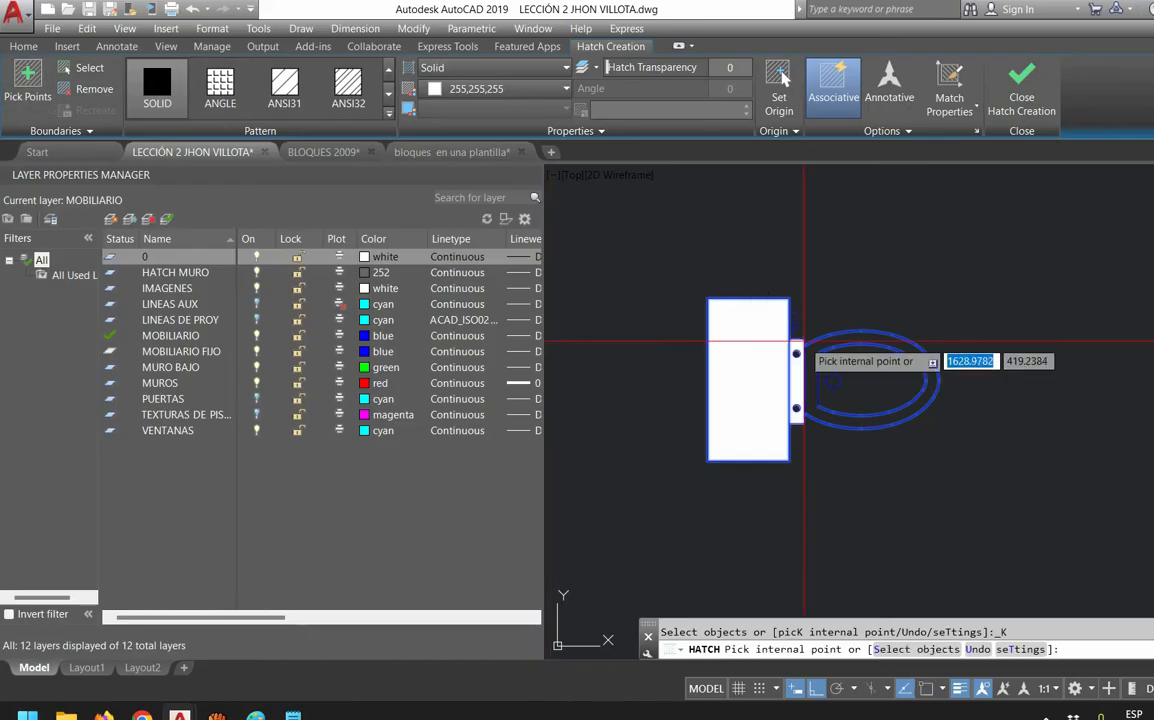
pyautogui.scroll(4, 803, 341)
pyautogui.click(785, 342)
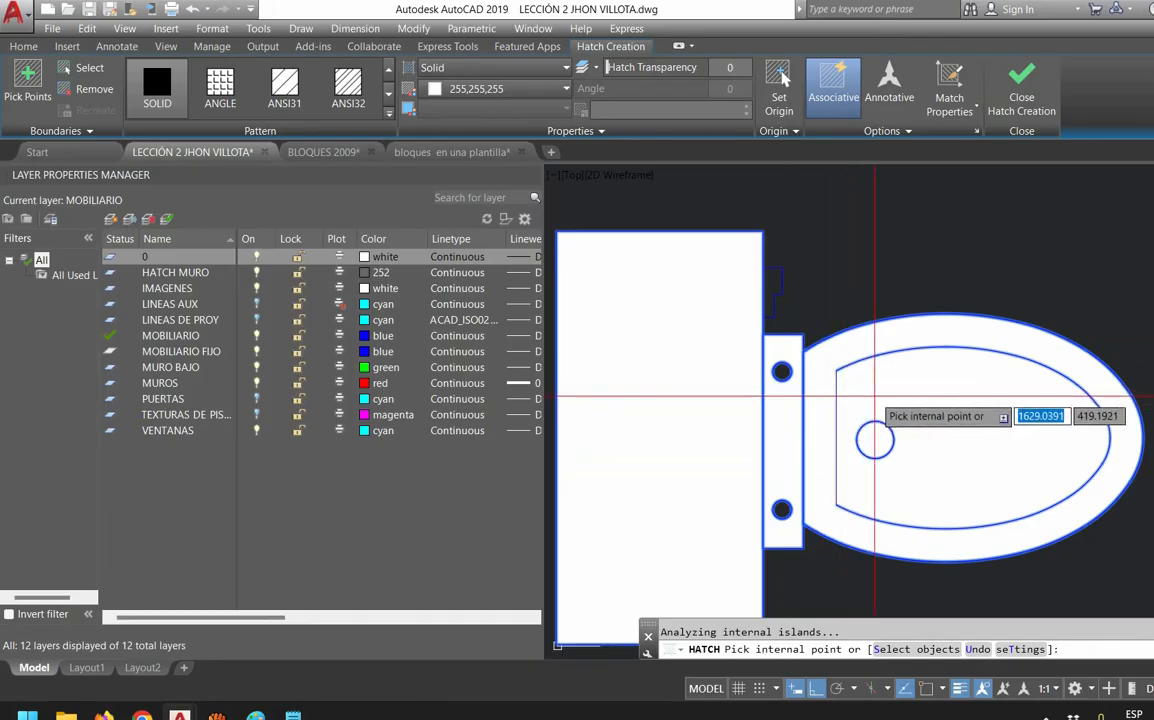
pyautogui.click(675, 227)
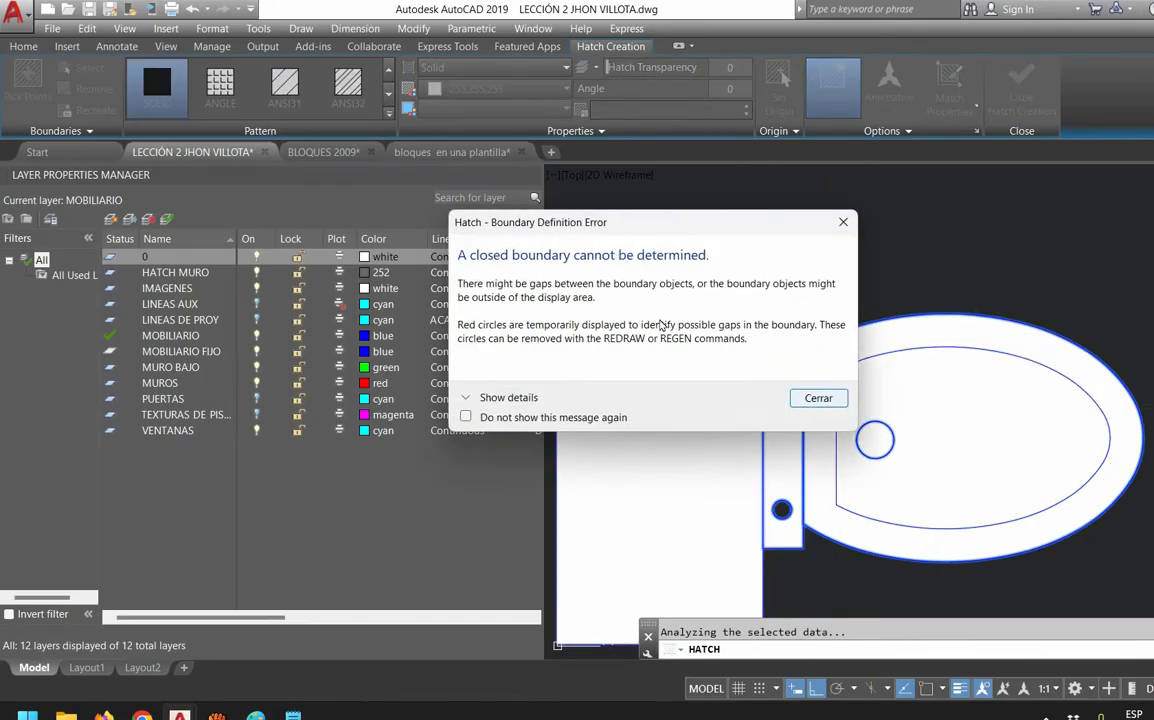
pyautogui.press('Escape')
pyautogui.press('Escape')
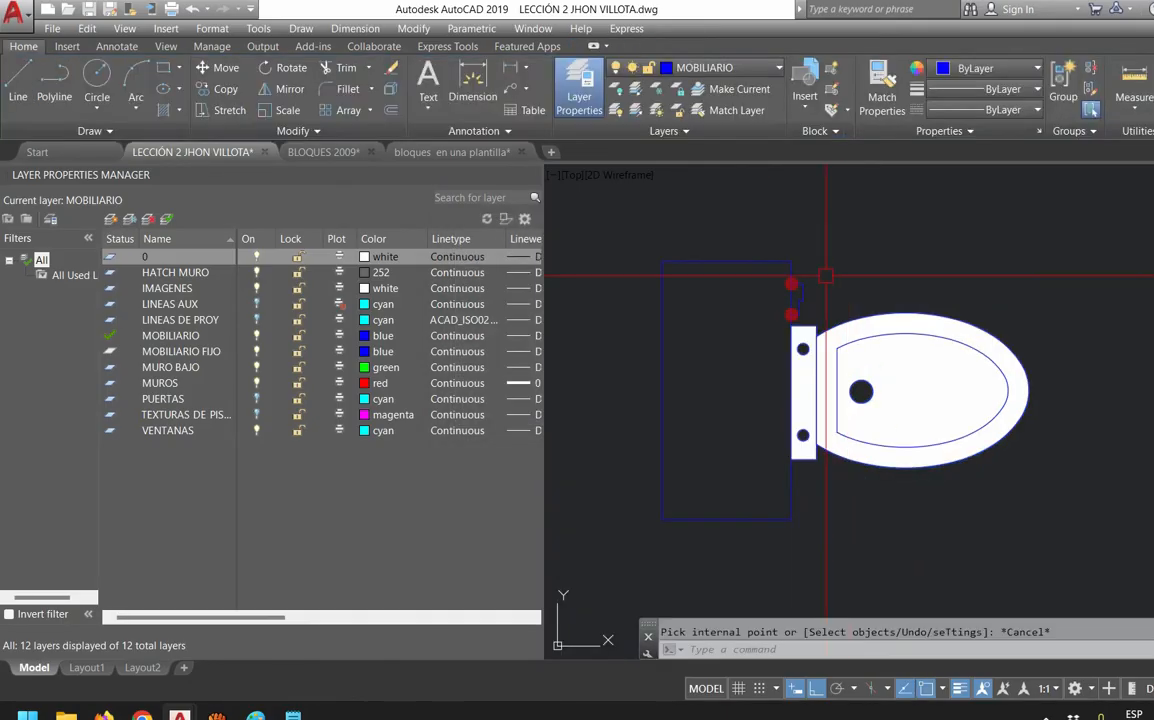
pyautogui.press('Escape')
# Stretch the upper open end of the flush lever outline onto the tank's front edge
pyautogui.scroll(2, 815, 290)
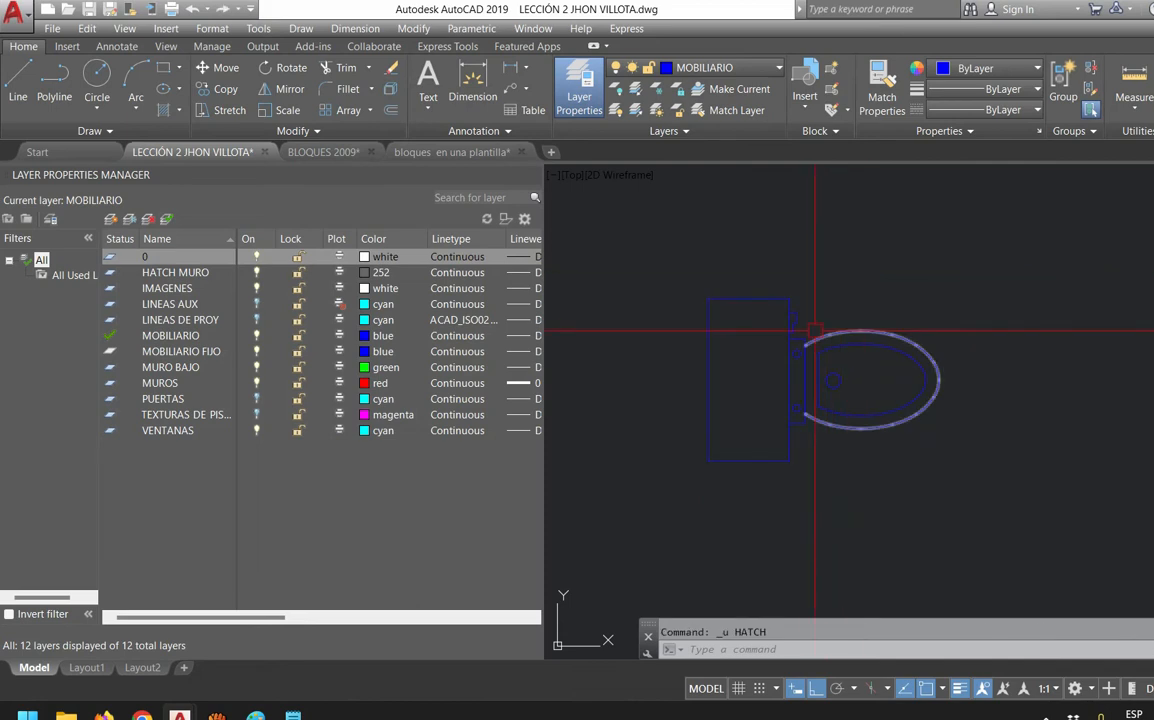
pyautogui.scroll(4, 799, 353)
pyautogui.click(766, 398)
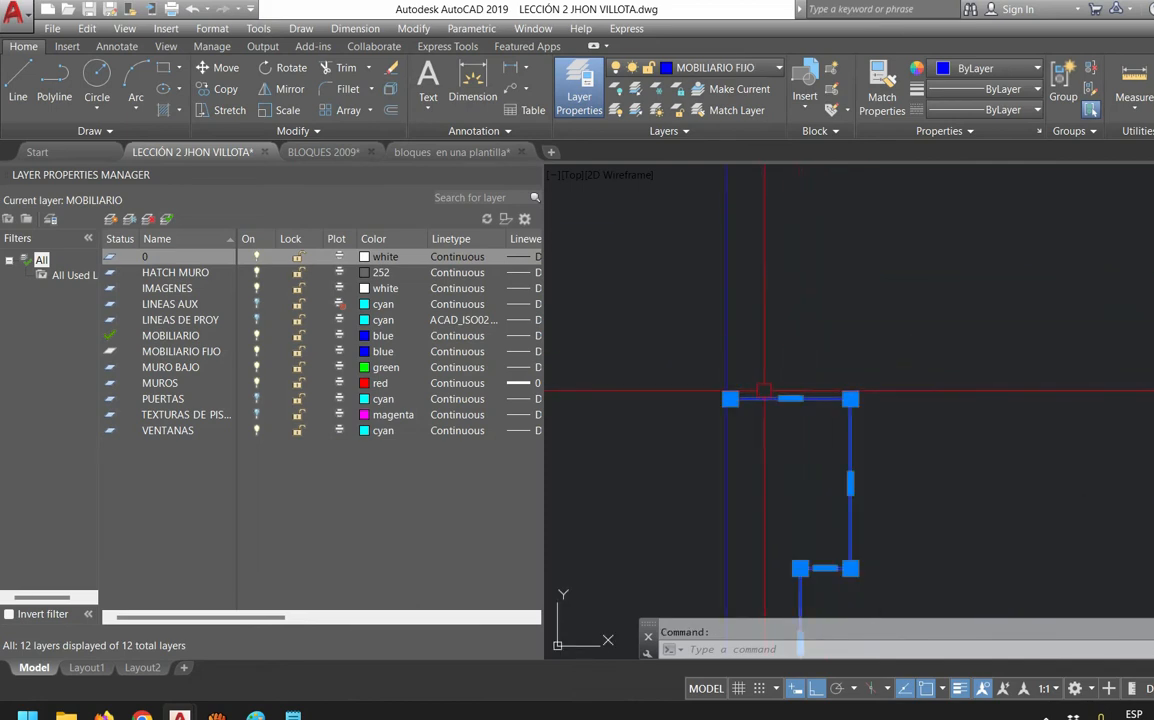
pyautogui.scroll(5, 784, 371)
pyautogui.click(730, 398)
pyautogui.click(773, 424)
# Stretch the lower open end of the flush lever outline onto the tank's front edge
pyautogui.scroll(-7, 840, 394)
pyautogui.moveTo(860, 575); pyautogui.dragTo(880, 198, button='middle')
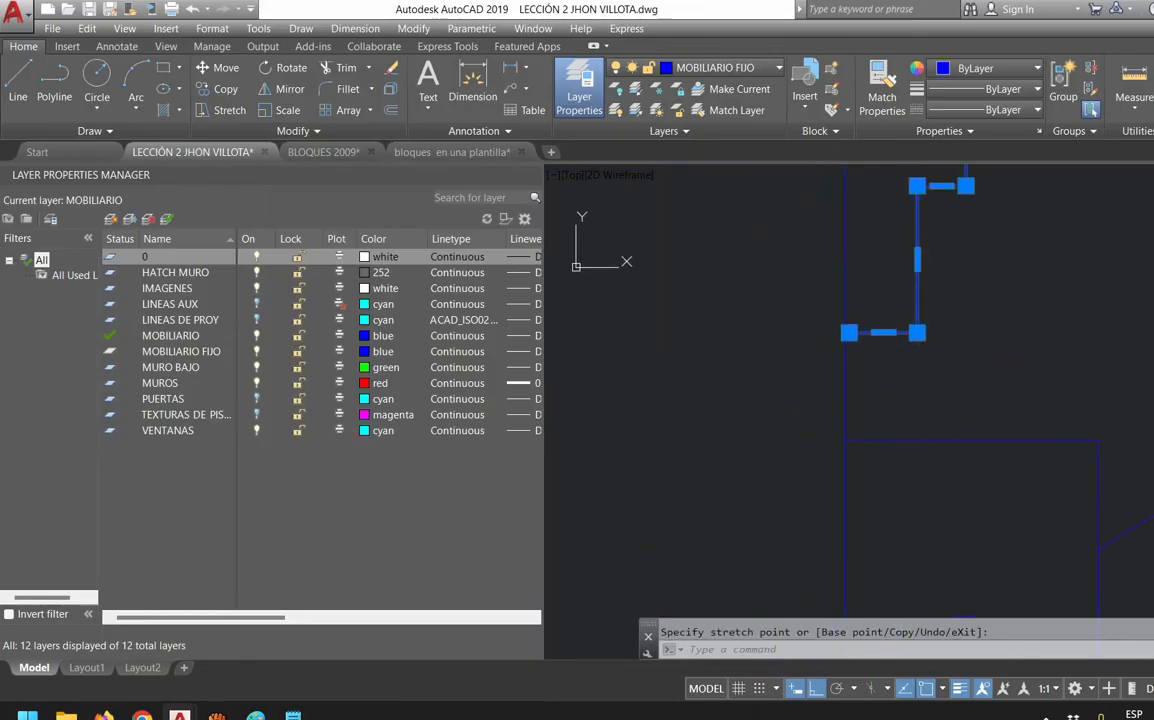
pyautogui.scroll(6, 856, 330)
pyautogui.click(831, 340)
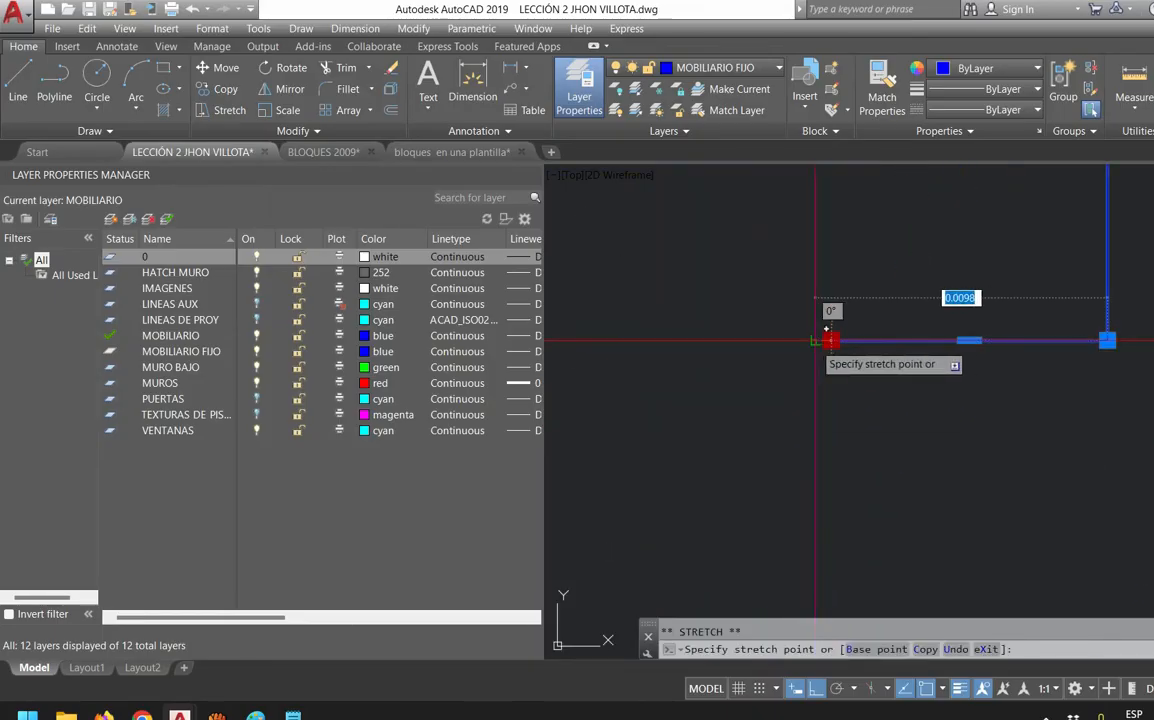
pyautogui.click(815, 340)
pyautogui.scroll(-5, 836, 366)
pyautogui.press('Escape')
# Draw an auxiliary rectangle enclosing the whole toilet with clearance on every side
pyautogui.moveTo(922, 346); pyautogui.dragTo(882, 340, button='middle')
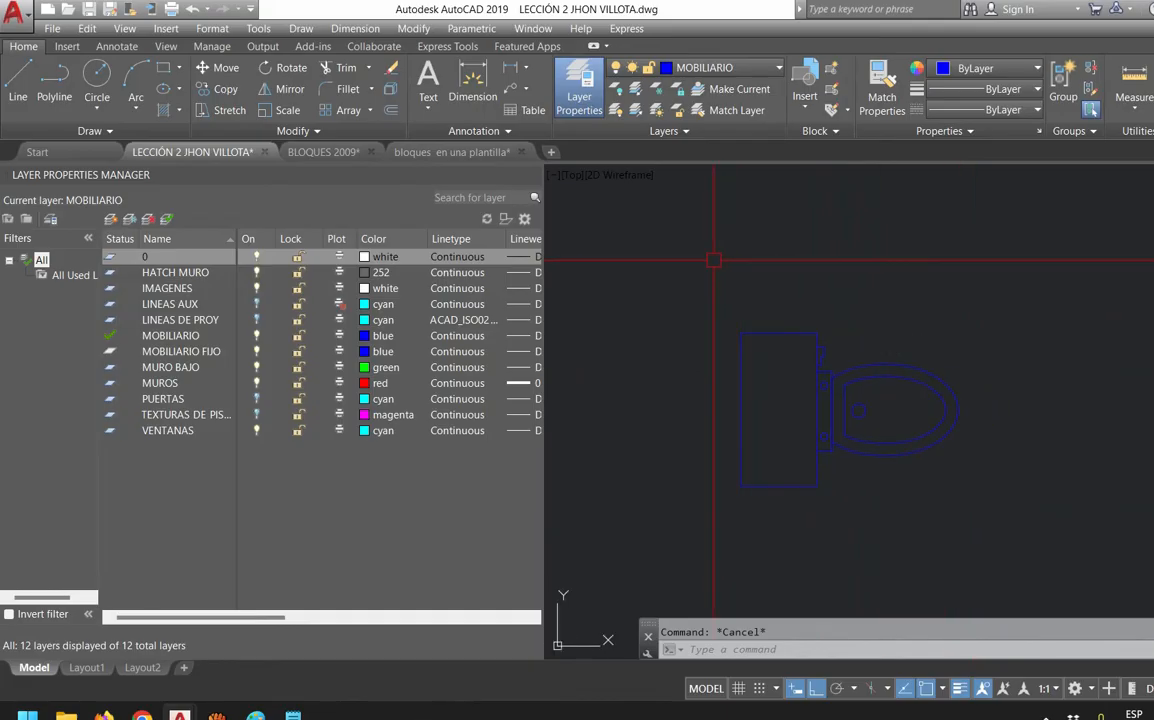
pyautogui.write('rec')
pyautogui.press('Return')
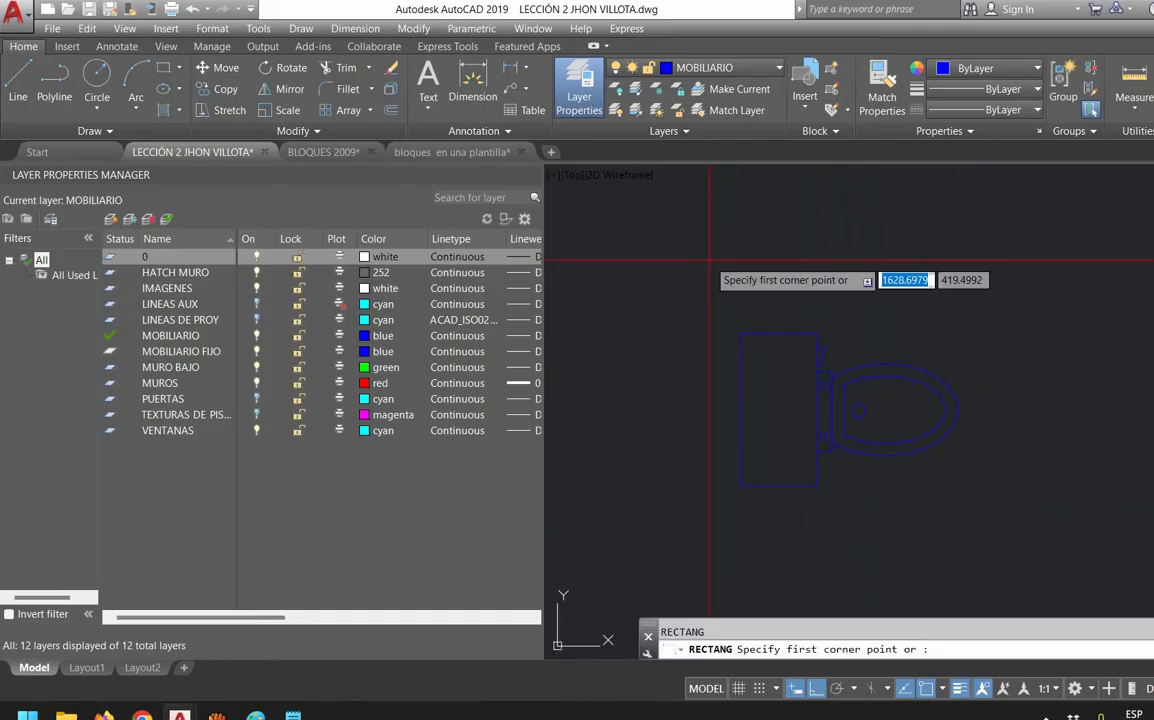
pyautogui.click(645, 232)
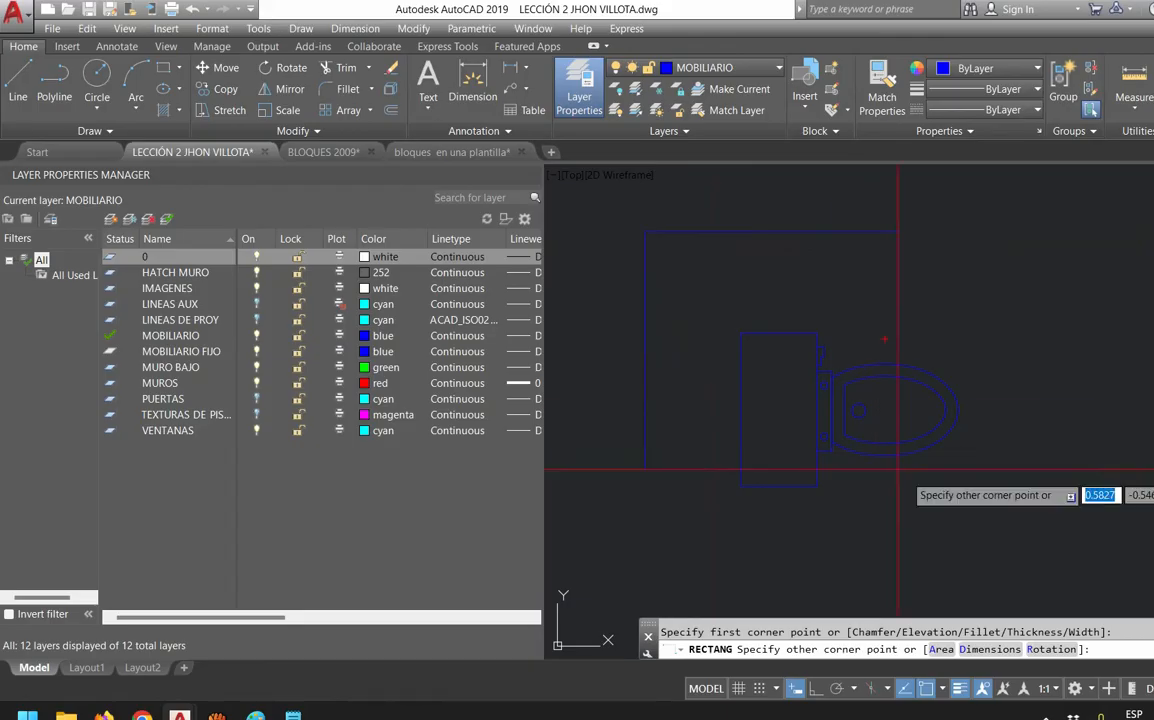
pyautogui.click(1030, 573)
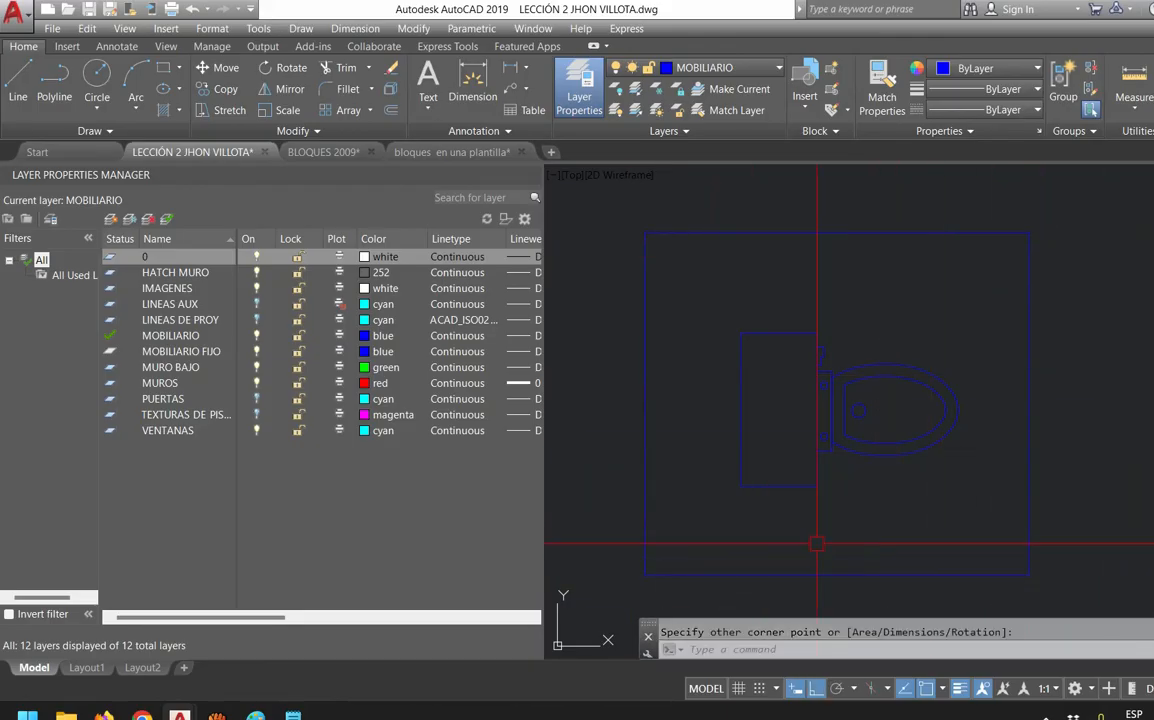
# Create boundary polylines with BOUNDARY from the area between the auxiliary rectangle and the toilet, and check the toilet's outer contour
pyautogui.scroll(5, 690, 419)
pyautogui.scroll(-5, 823, 478)
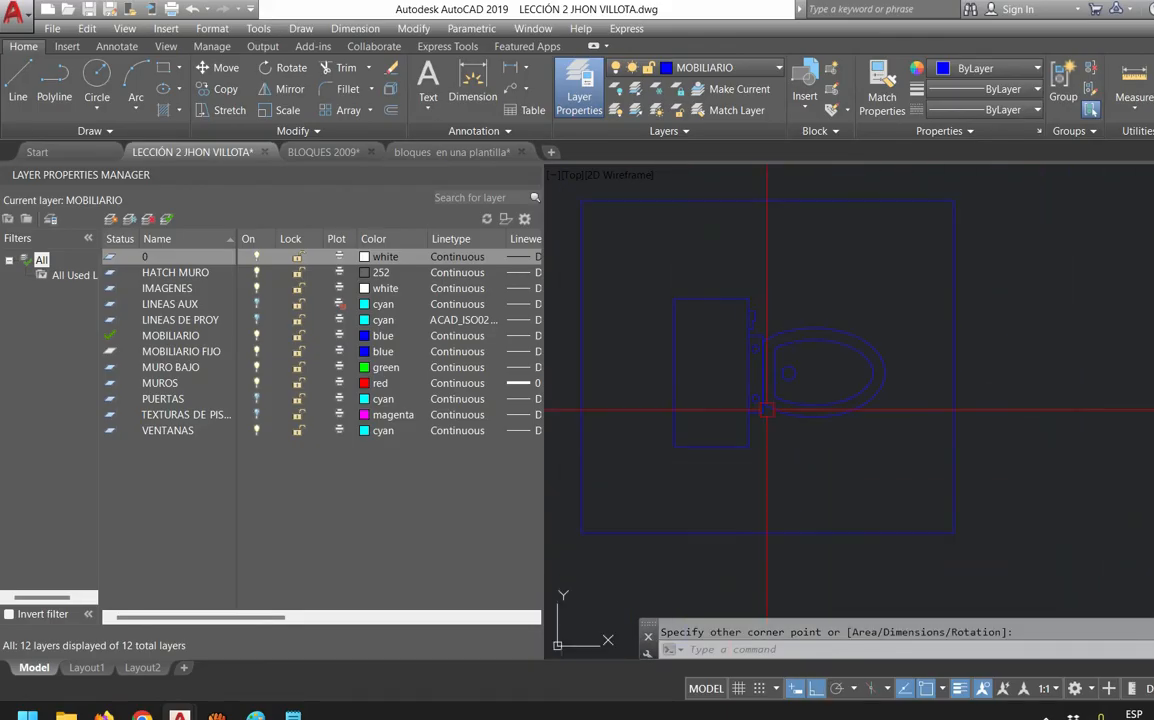
pyautogui.write('BOUN')
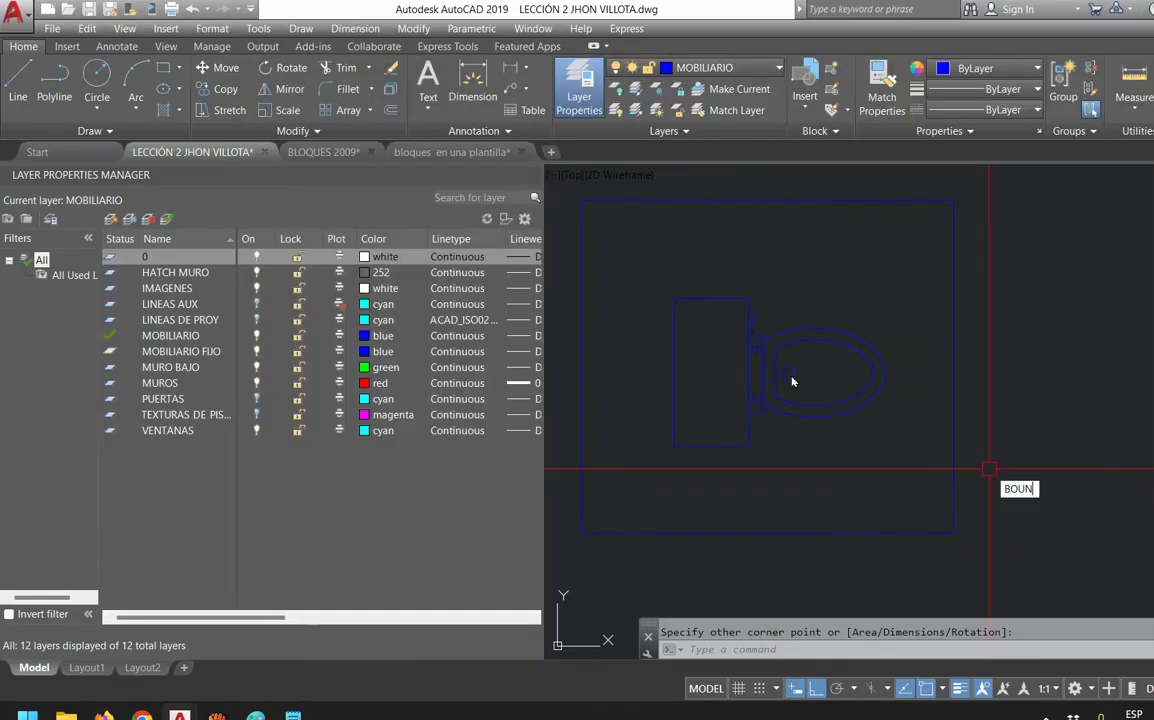
pyautogui.write('D')
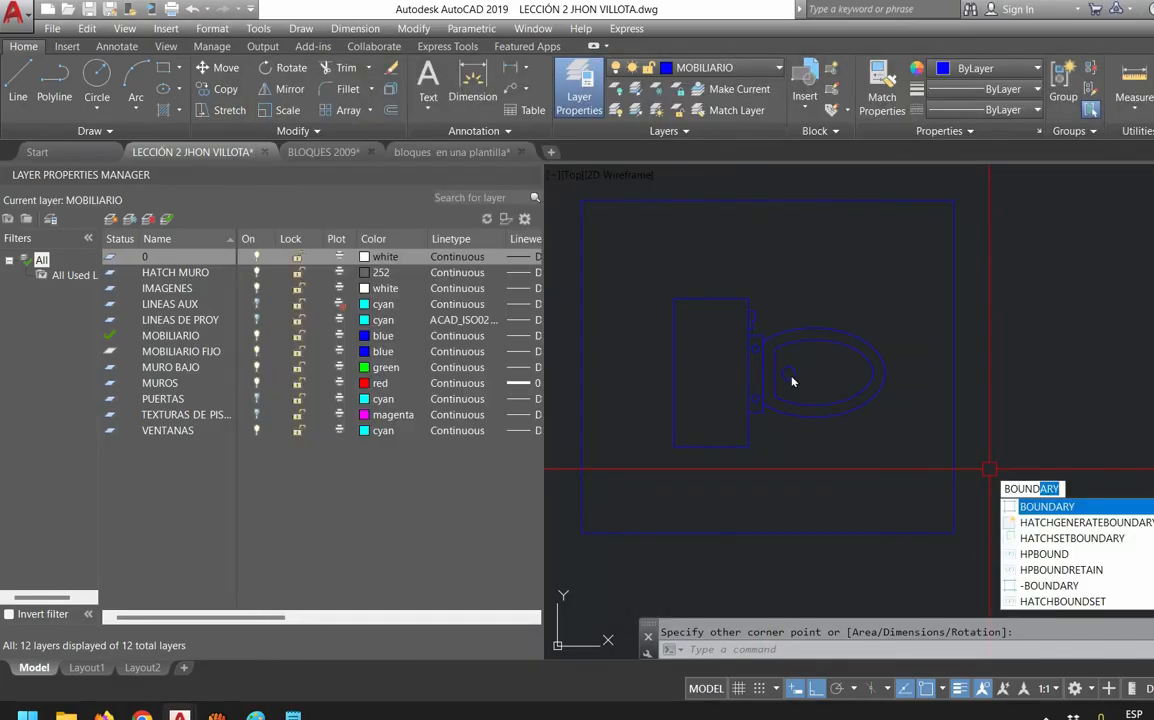
pyautogui.press('Return')
pyautogui.click(649, 394)
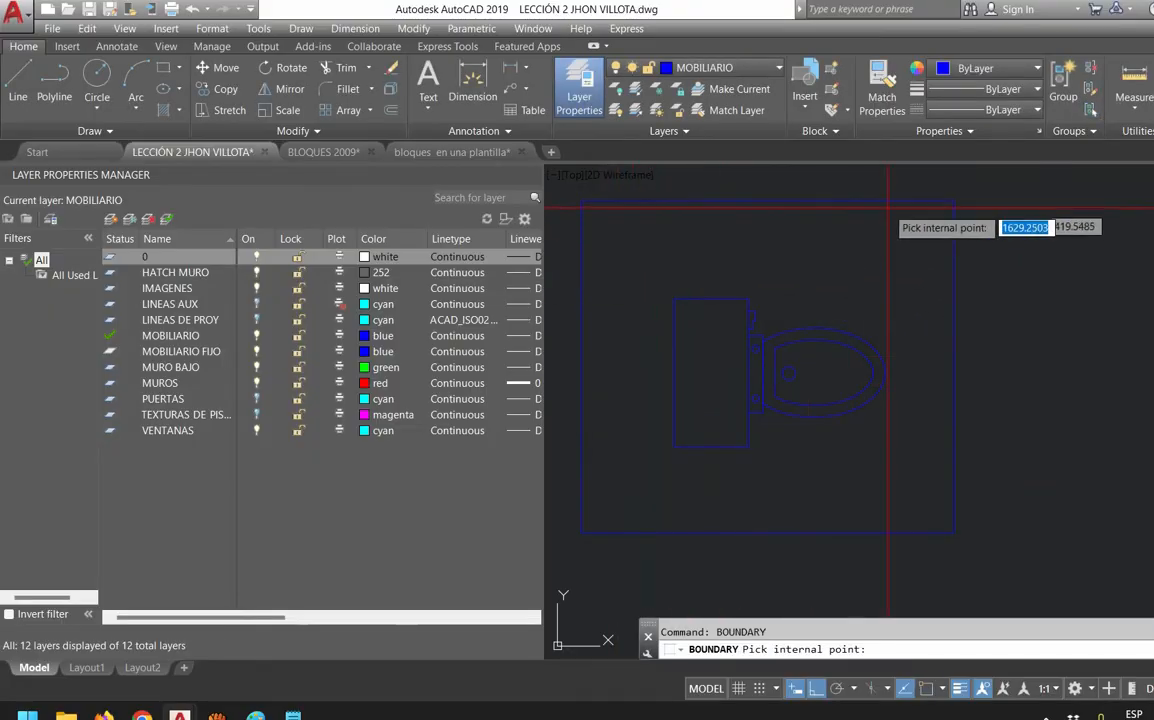
pyautogui.click(652, 266)
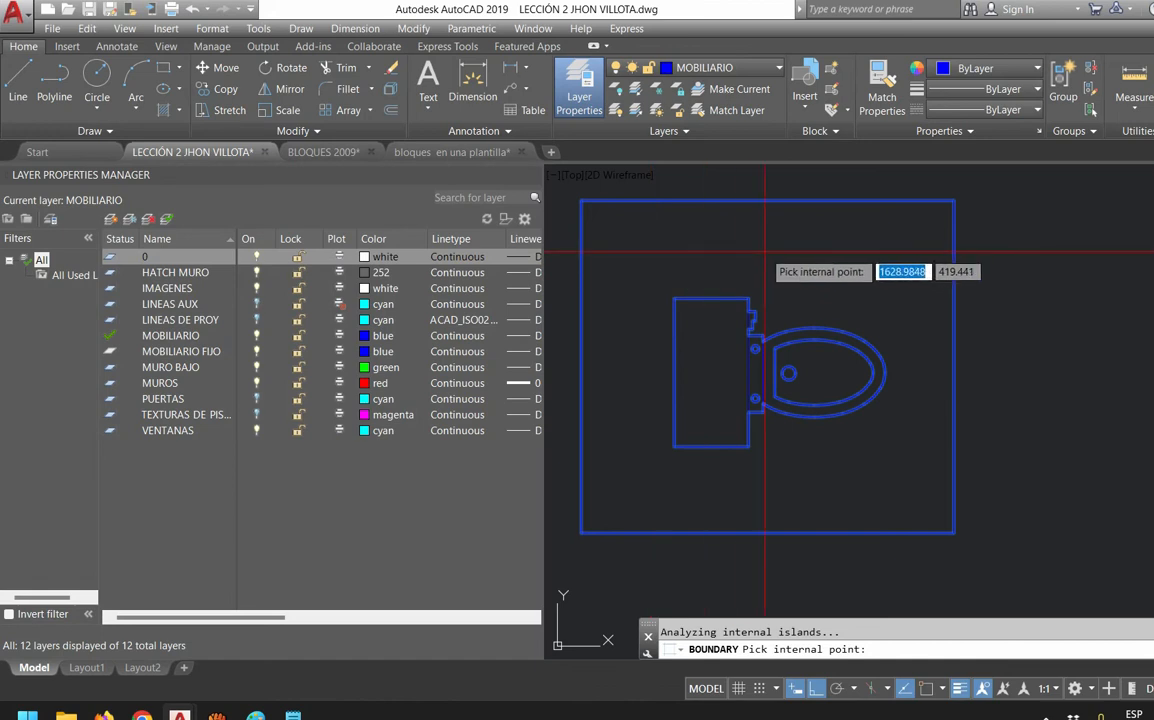
pyautogui.press('Return')
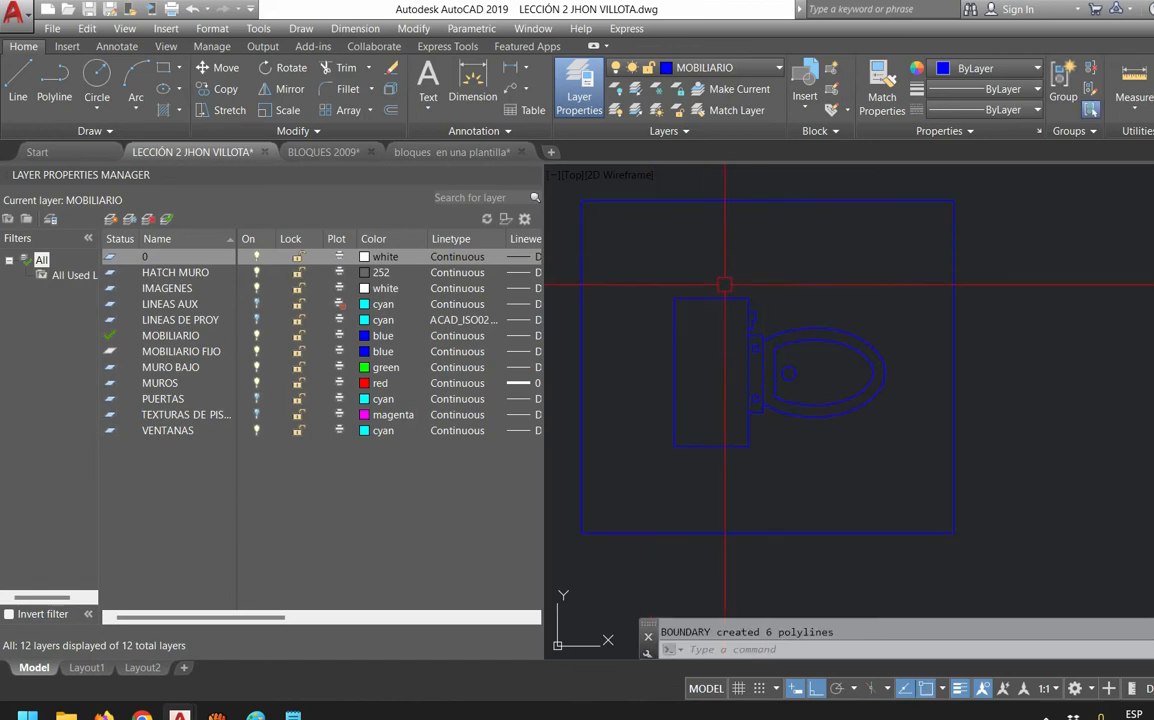
pyautogui.click(747, 286)
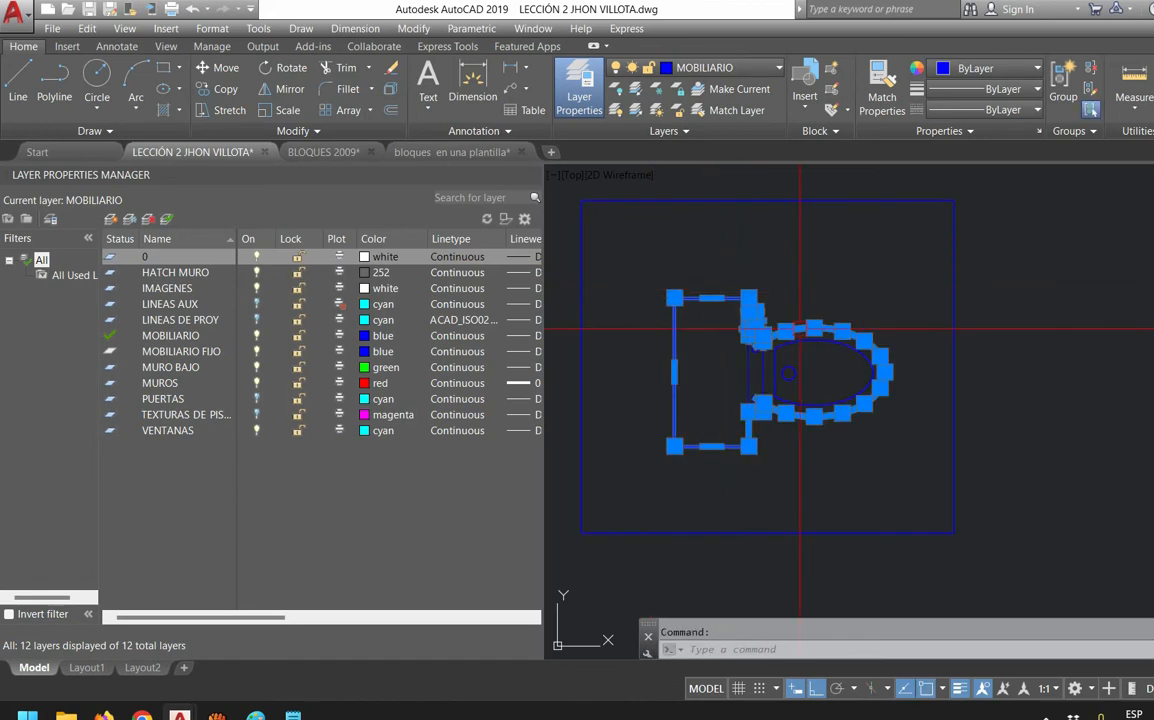
pyautogui.scroll(5, 800, 328)
pyautogui.scroll(-5, 767, 403)
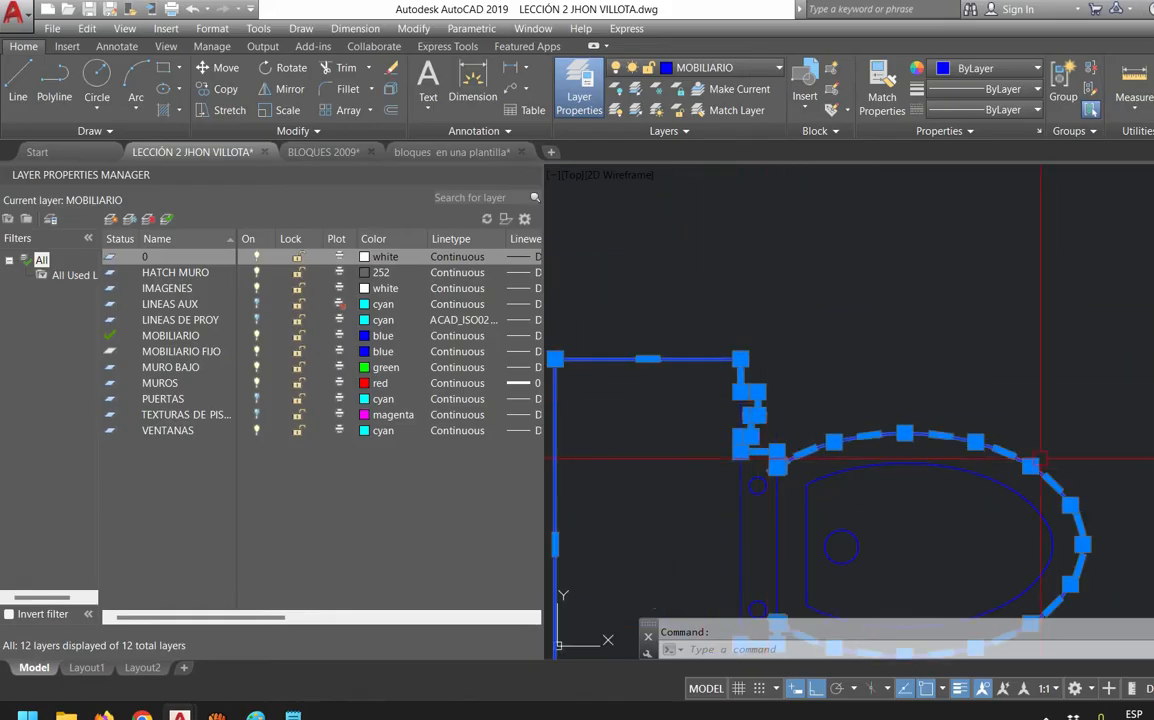
pyautogui.press('Escape')
# Delete the auxiliary rectangle and the duplicate boundary polyline lying over it
pyautogui.click(1091, 251)
pyautogui.click(1029, 201)
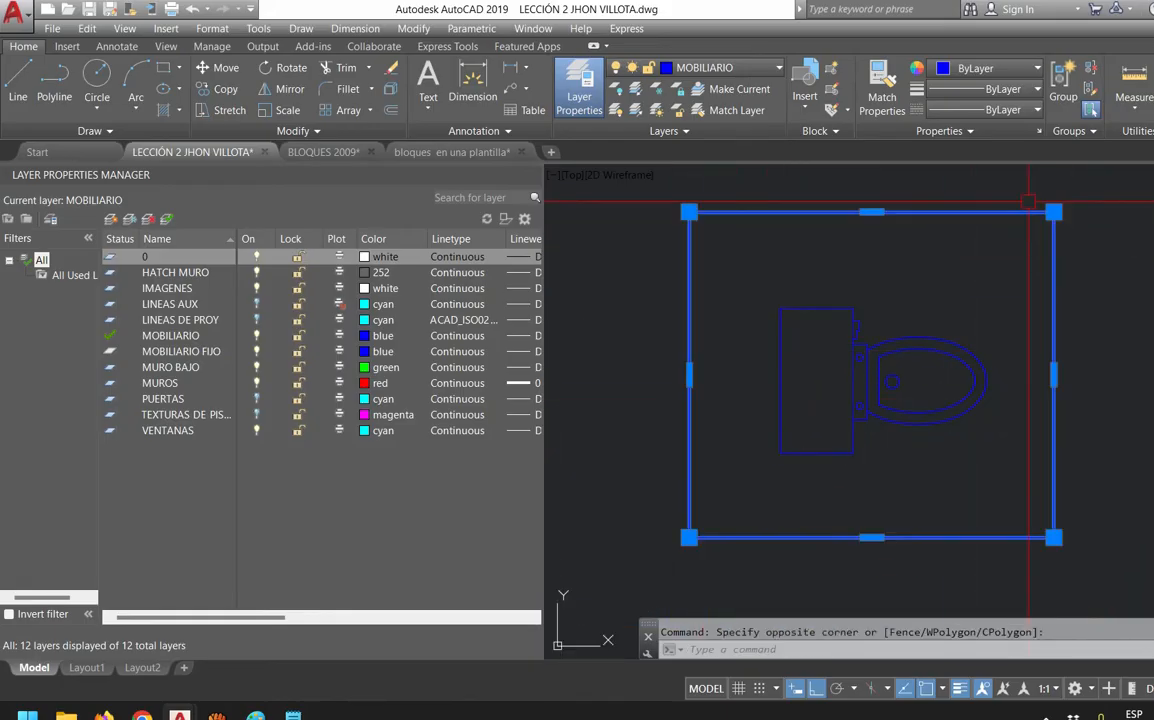
pyautogui.press('Delete')
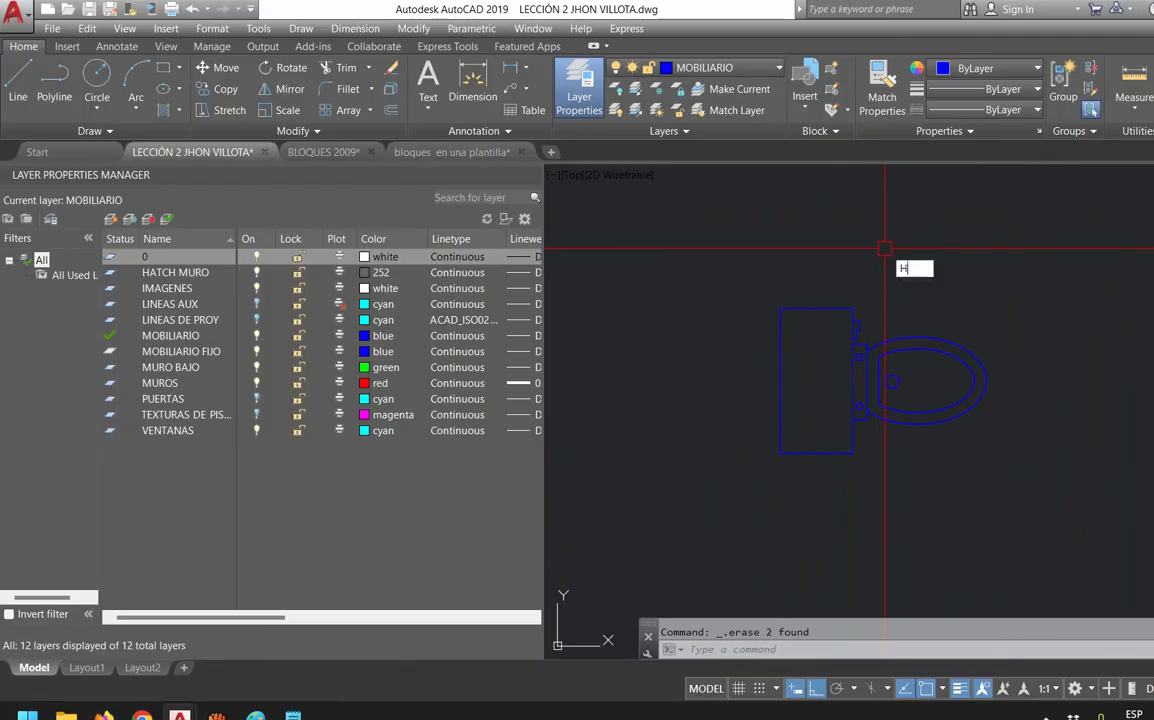
# Hatch the toilet's outer contour polyline with a solid 255,255,255 fill
pyautogui.write('h')
pyautogui.press('Return')
pyautogui.click(817, 305)
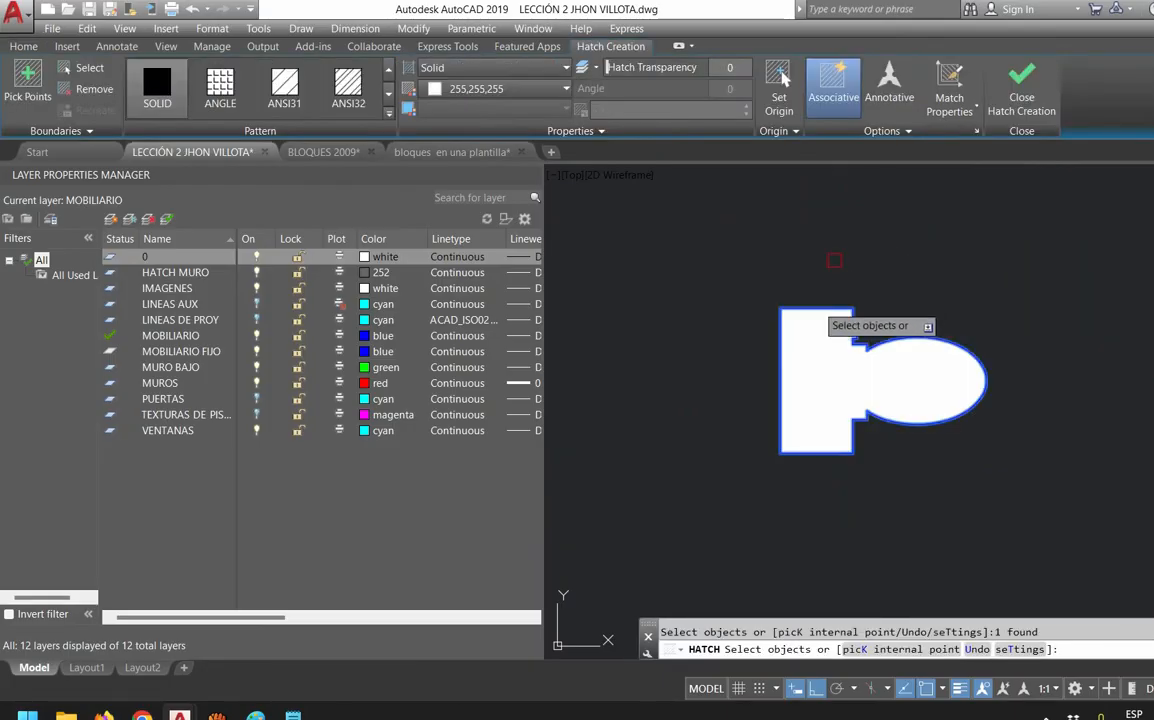
pyautogui.press('Return')
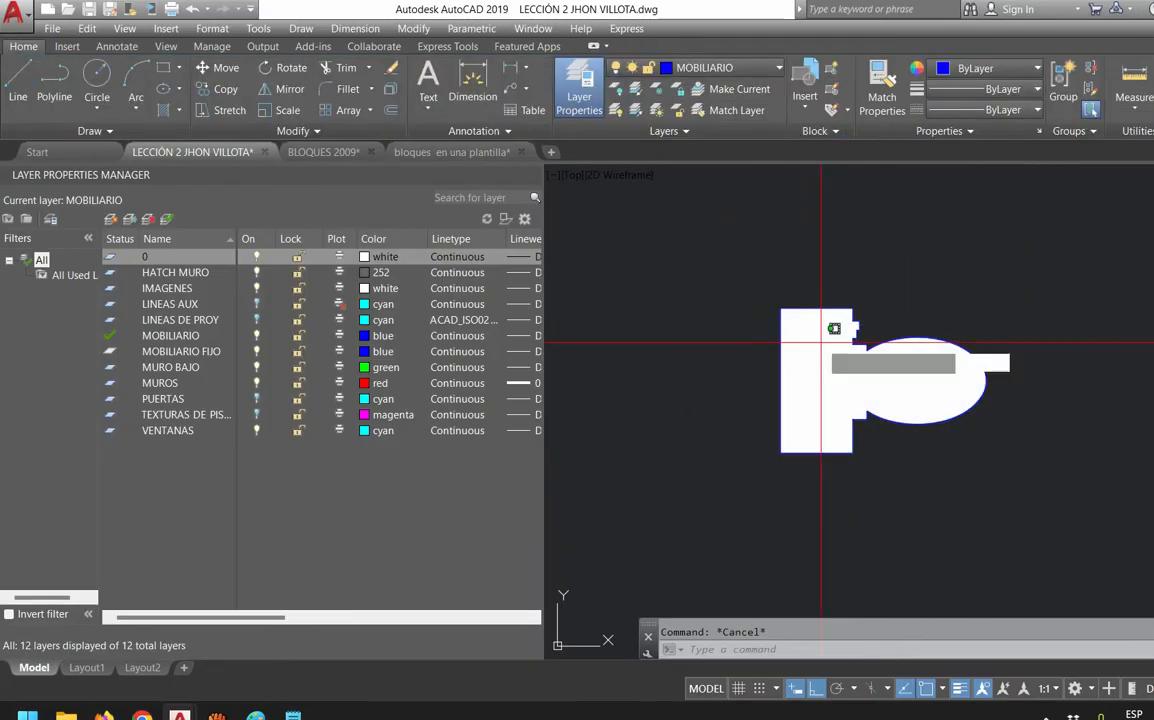
# Send the toilet's solid hatch behind its linework using the Back draw order option
pyautogui.click(835, 265)
pyautogui.write('DE PR')
pyautogui.press('Return')
pyautogui.write('B')
pyautogui.press('Return')
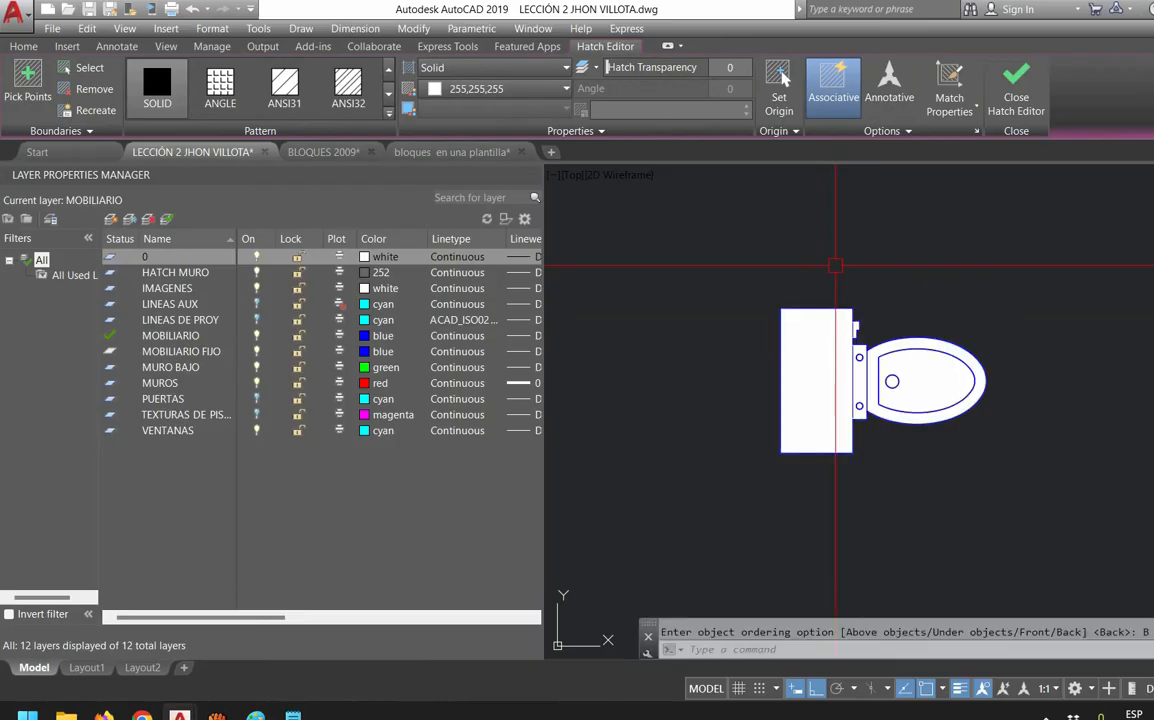
# Delete the outer contour polyline used as the hatch boundary, keeping the toilet's original lines and the fill
pyautogui.click(817, 308)
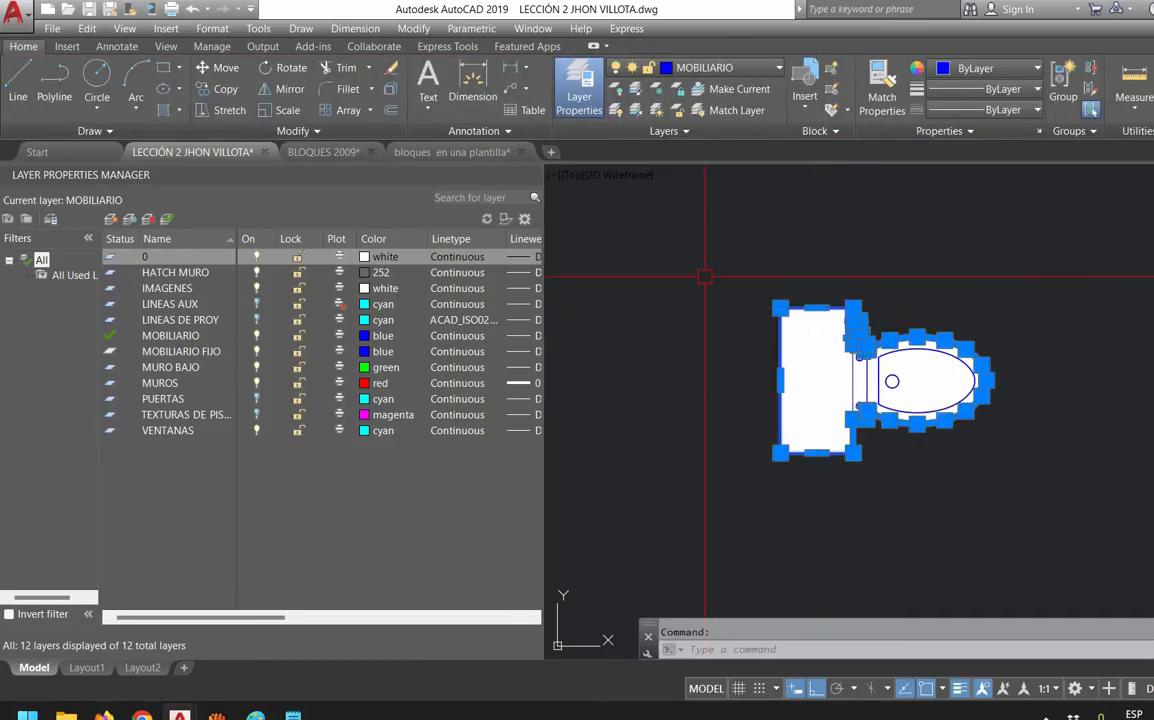
pyautogui.press('Escape')
pyautogui.scroll(2, 845, 255)
pyautogui.moveTo(845, 255); pyautogui.dragTo(795, 266, button='middle')
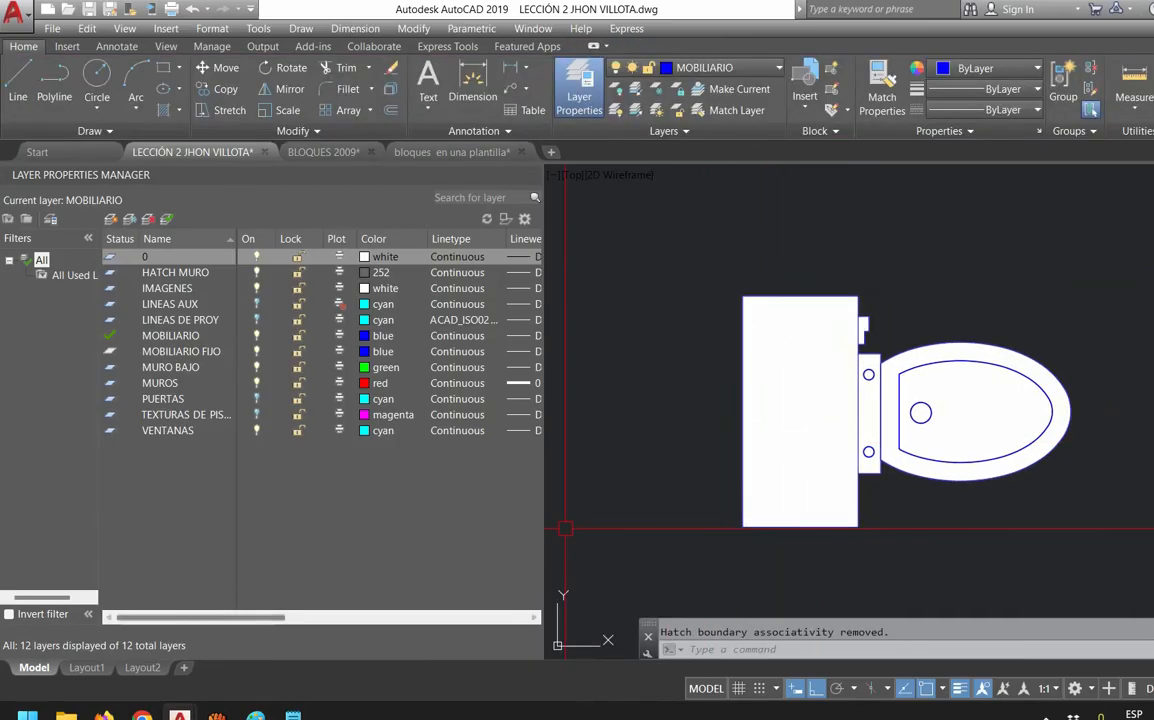
# Switch to the Notepad command notes, add a short description to the BOUNDARY entry, and return to AutoCAD
pyautogui.hotkey('alt', 'Tab')
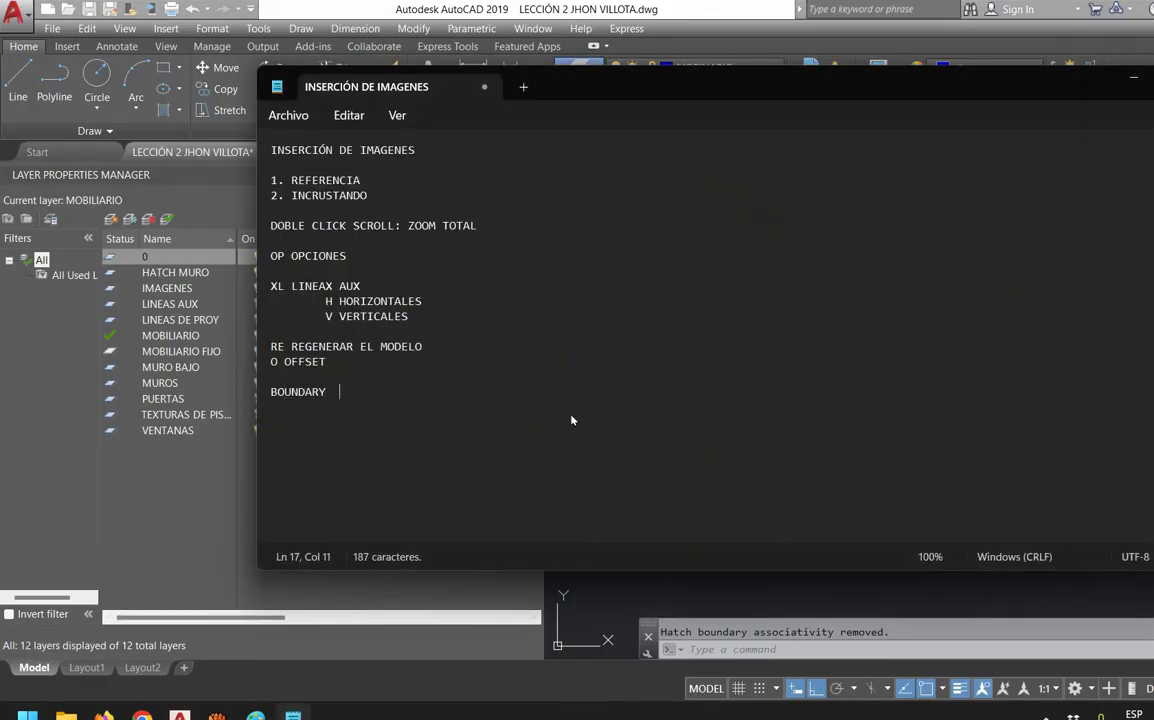
pyautogui.write('ORNOS')
pyautogui.hotkey('alt', 'Tab')
# Turn the hatched toilet into a block named SANITARIO EN PLANTA, with its base point at the midpoint of the tank's back edge
pyautogui.click(683, 309)
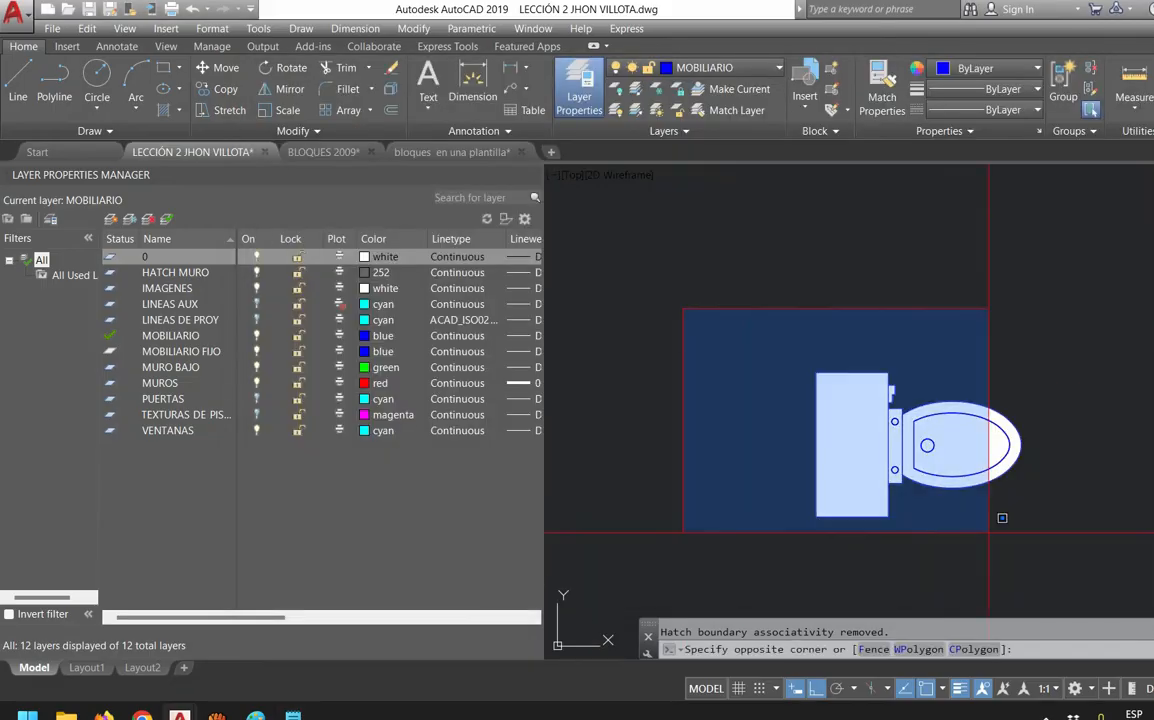
pyautogui.click(1000, 520)
pyautogui.moveTo(1105, 583); pyautogui.dragTo(1031, 568, button='middle')
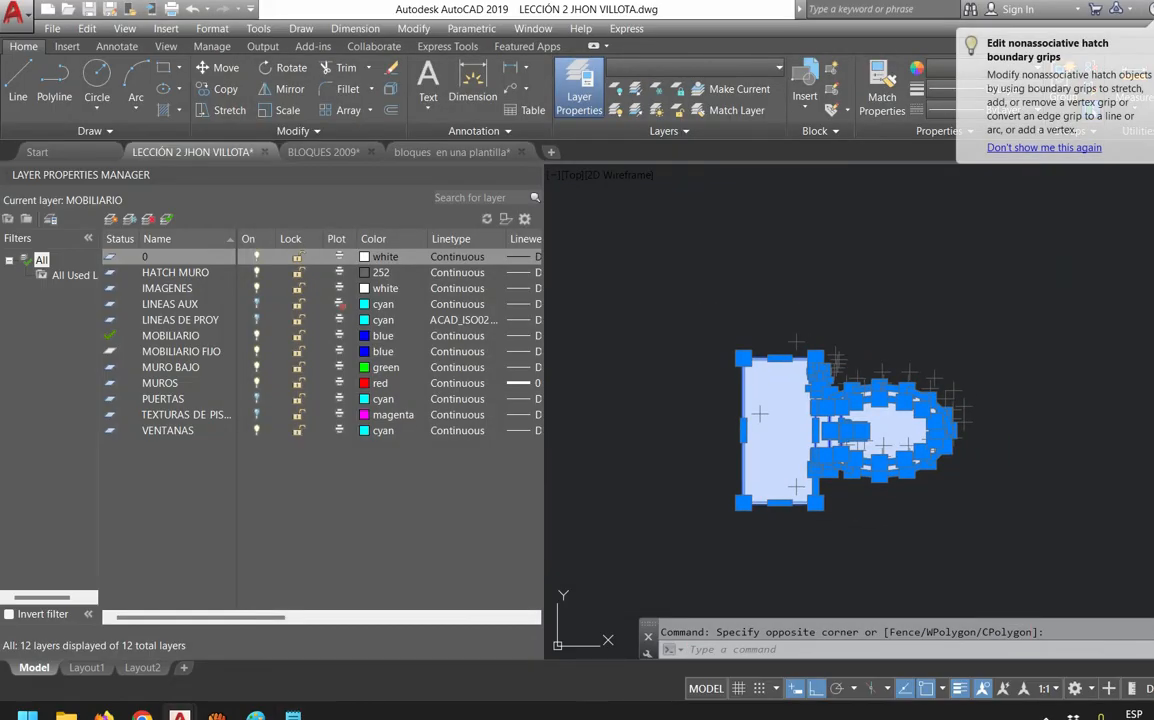
pyautogui.write('b')
pyautogui.press('Return')
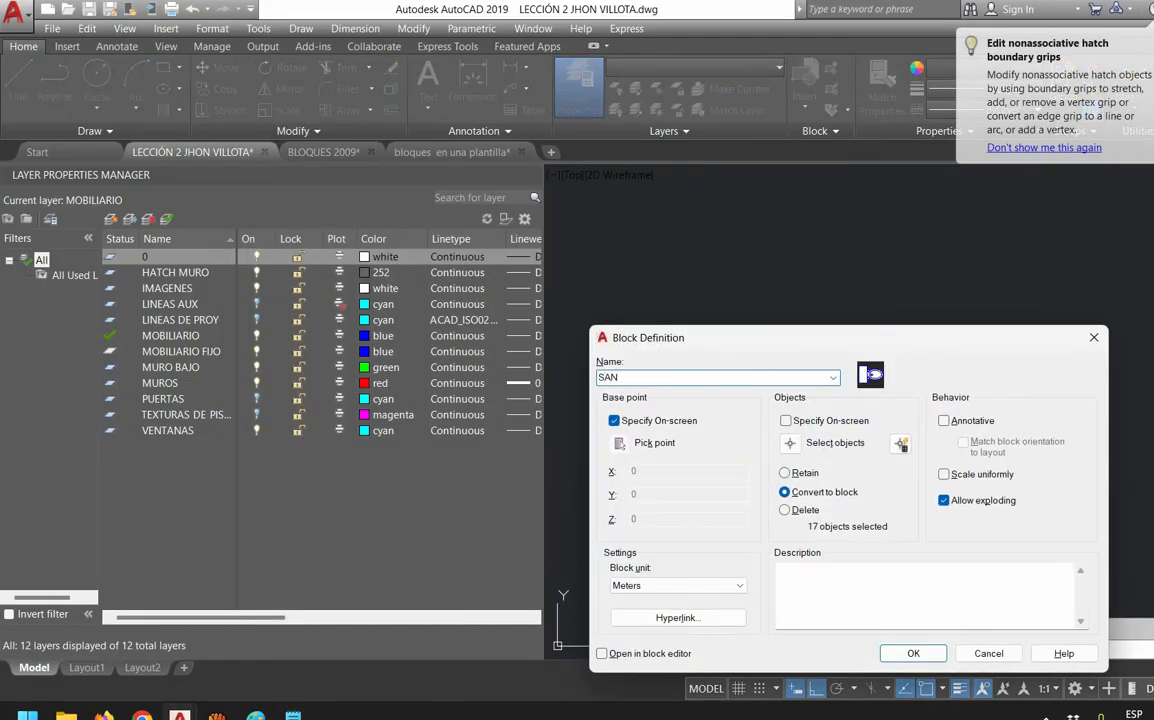
pyautogui.write('SANITARIO EN PLANTA')
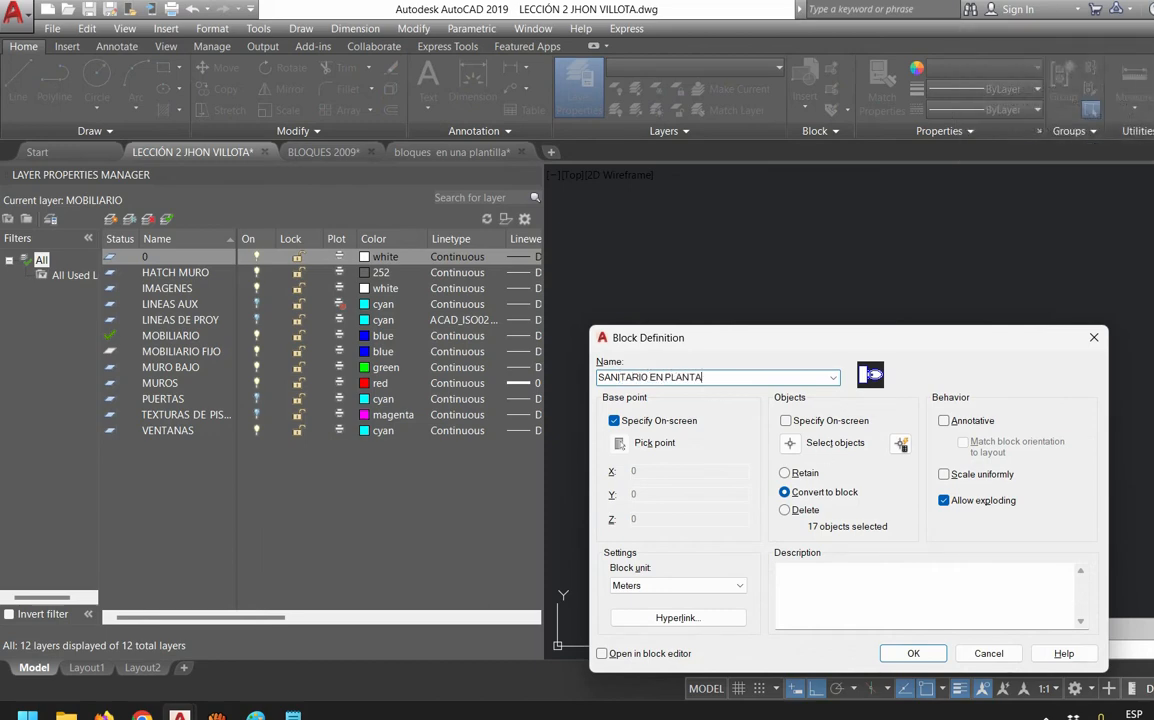
pyautogui.press('Return')
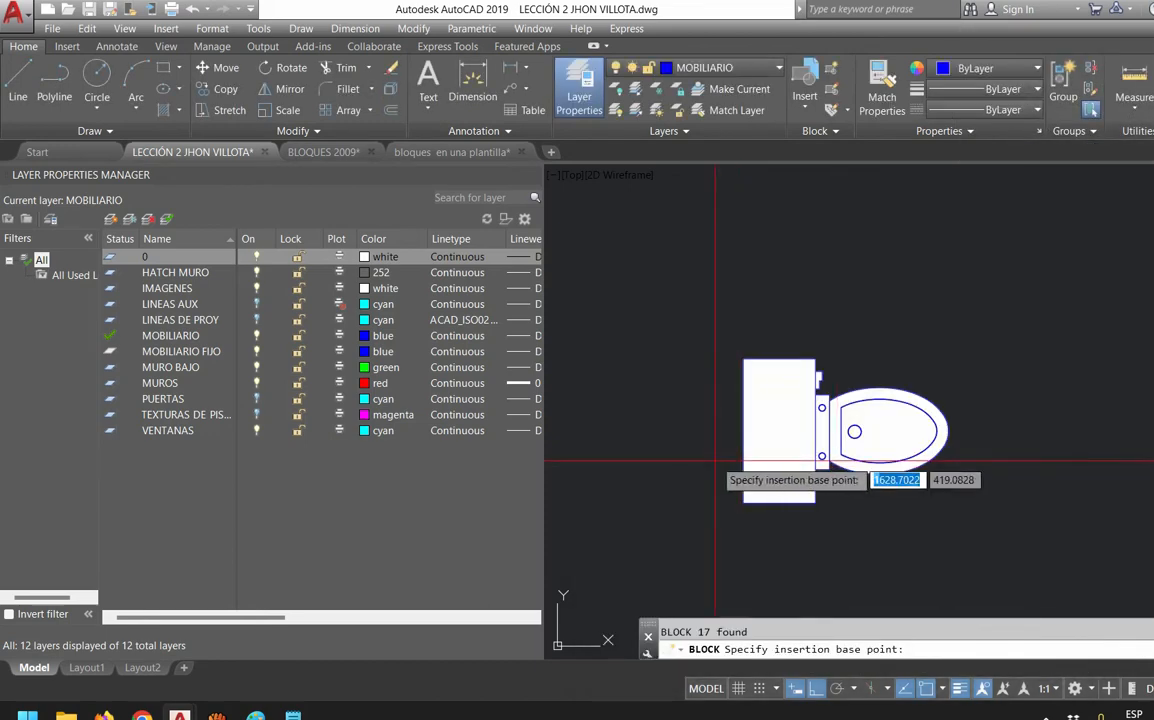
pyautogui.click(743, 431)
# Move the toilet block by its insertion point onto the inner face of the bathroom's lower wall, behind the toilet drawn in the plan image
pyautogui.click(742, 440)
pyautogui.click(743, 431)
pyautogui.scroll(-8, 851, 490)
pyautogui.scroll(10, 849, 489)
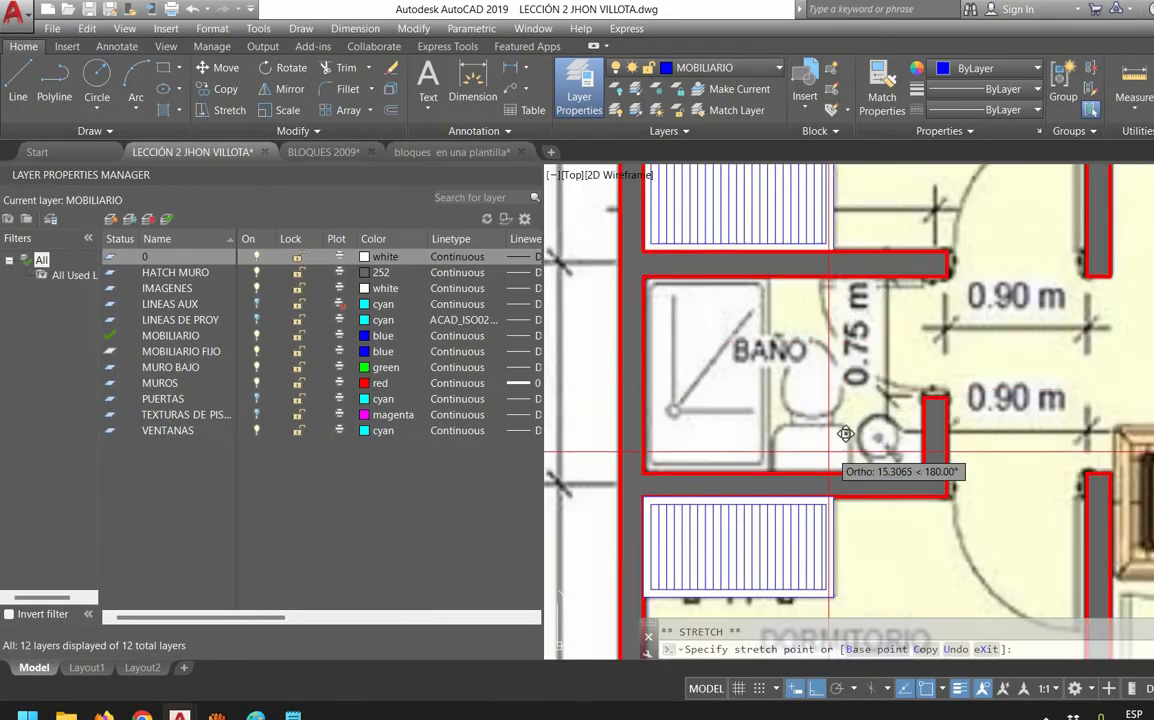
pyautogui.click(813, 472)
pyautogui.scroll(4, 850, 468)
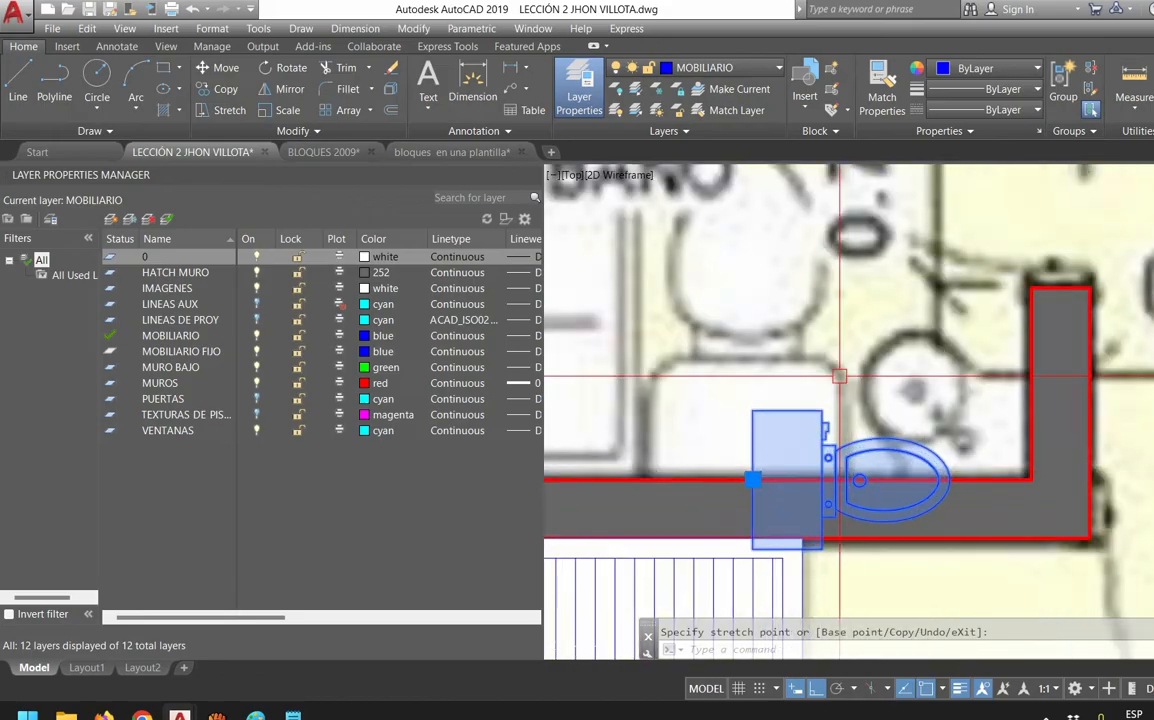
pyautogui.scroll(-3, 839, 377)
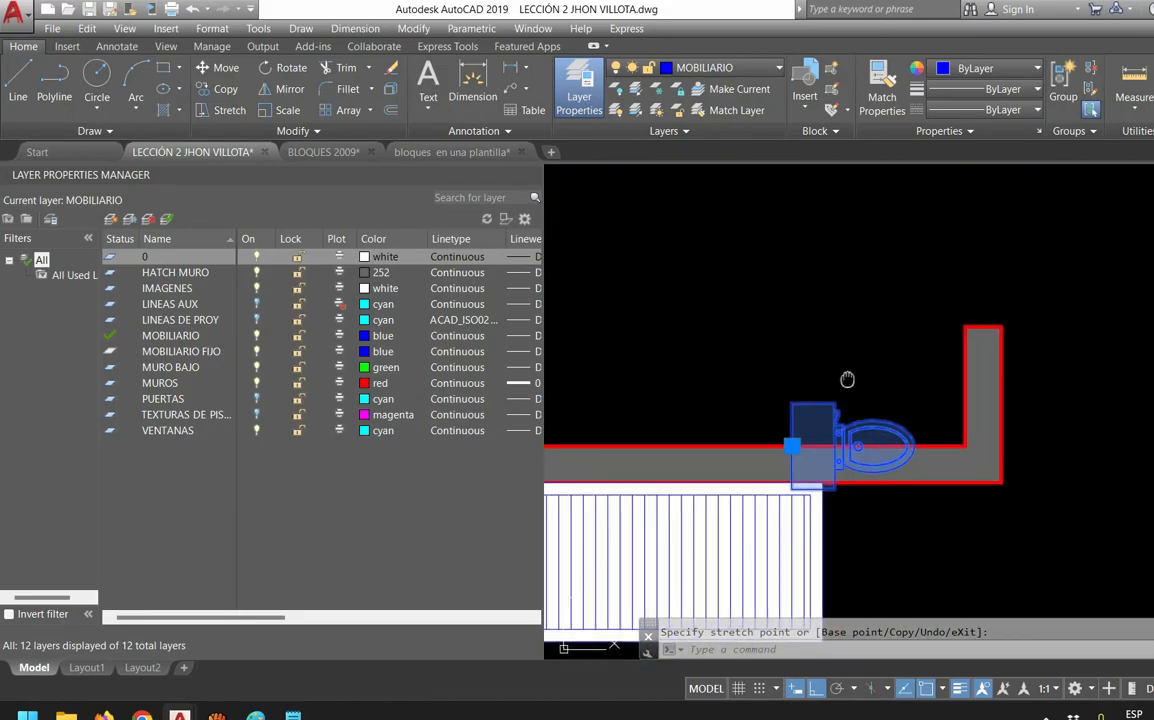
pyautogui.moveTo(829, 387); pyautogui.dragTo(818, 403, button='middle')
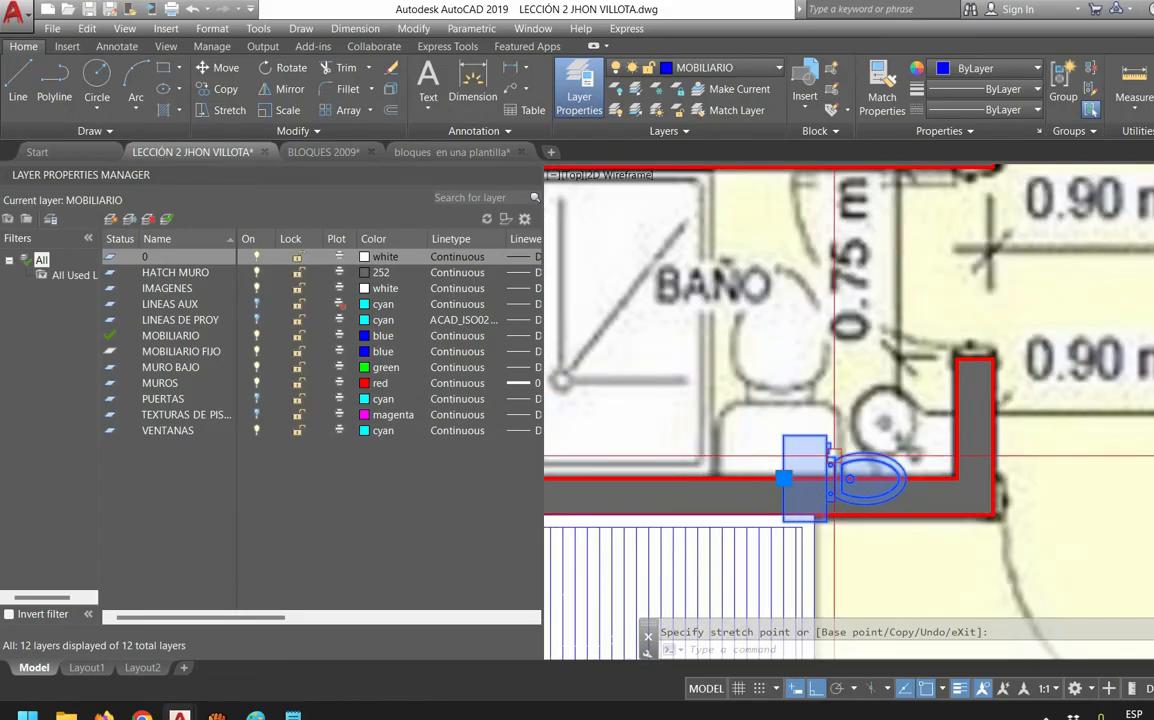
# Open the toilet block in the Block Editor and close the Layer Properties Manager
pyautogui.rightClick(829, 197)
pyautogui.click(886, 268)
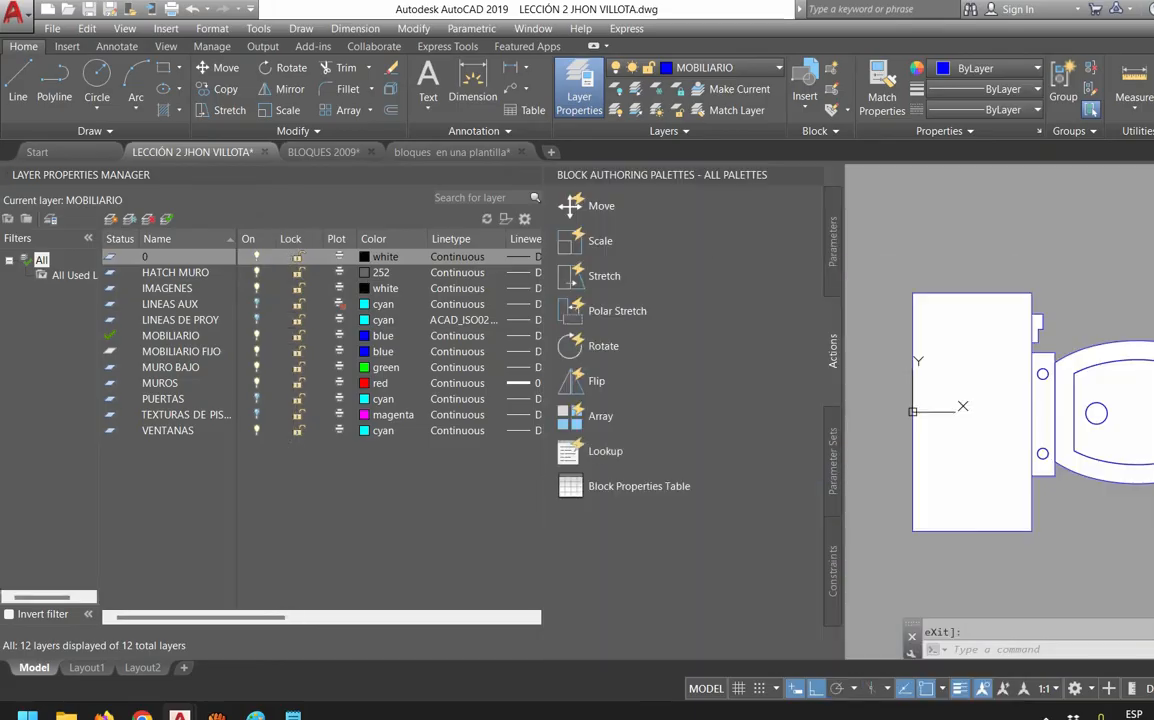
pyautogui.click(531, 174)
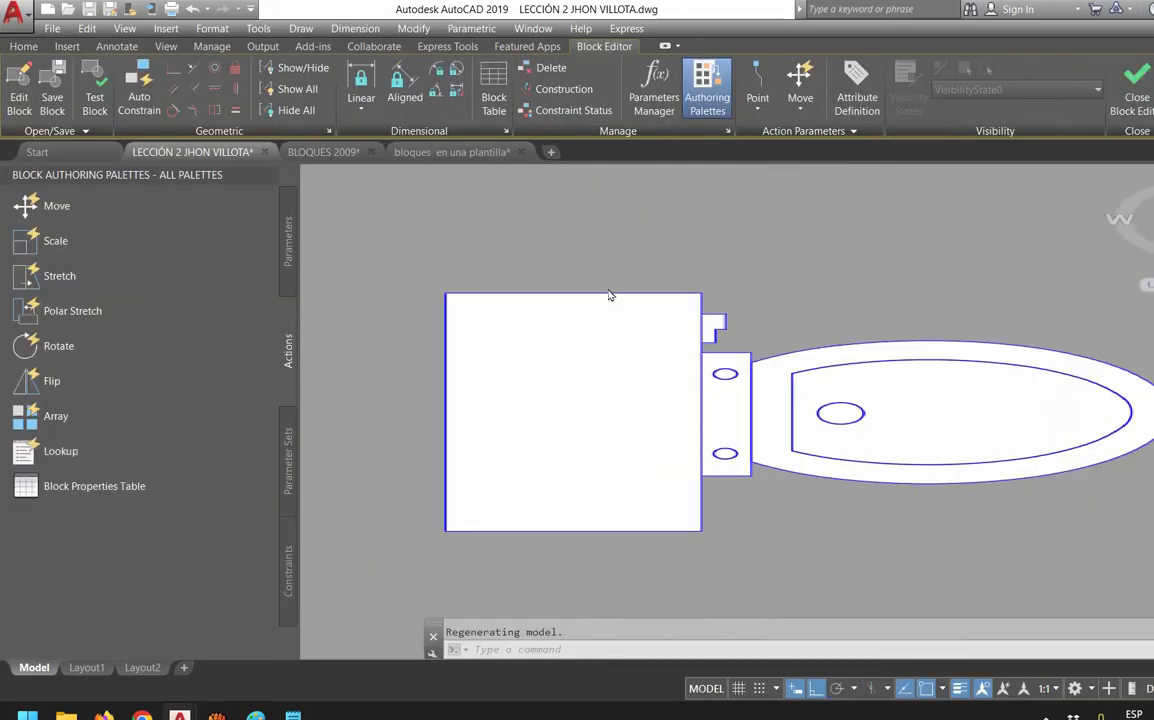
pyautogui.scroll(-2, 801, 361)
pyautogui.moveTo(840, 350); pyautogui.dragTo(711, 351, button='middle')
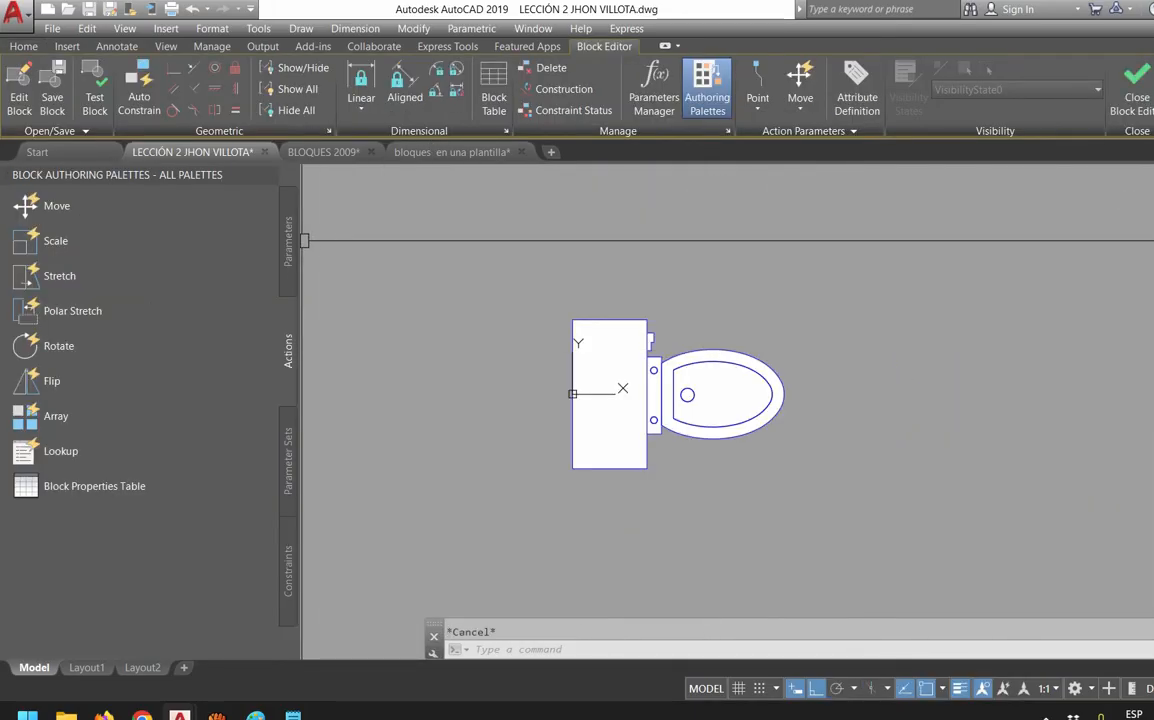
# Add a linear parameter from the midpoint of the tank's back edge to the bowl's tip, with its label below the toilet
pyautogui.click(288, 240)
pyautogui.click(57, 240)
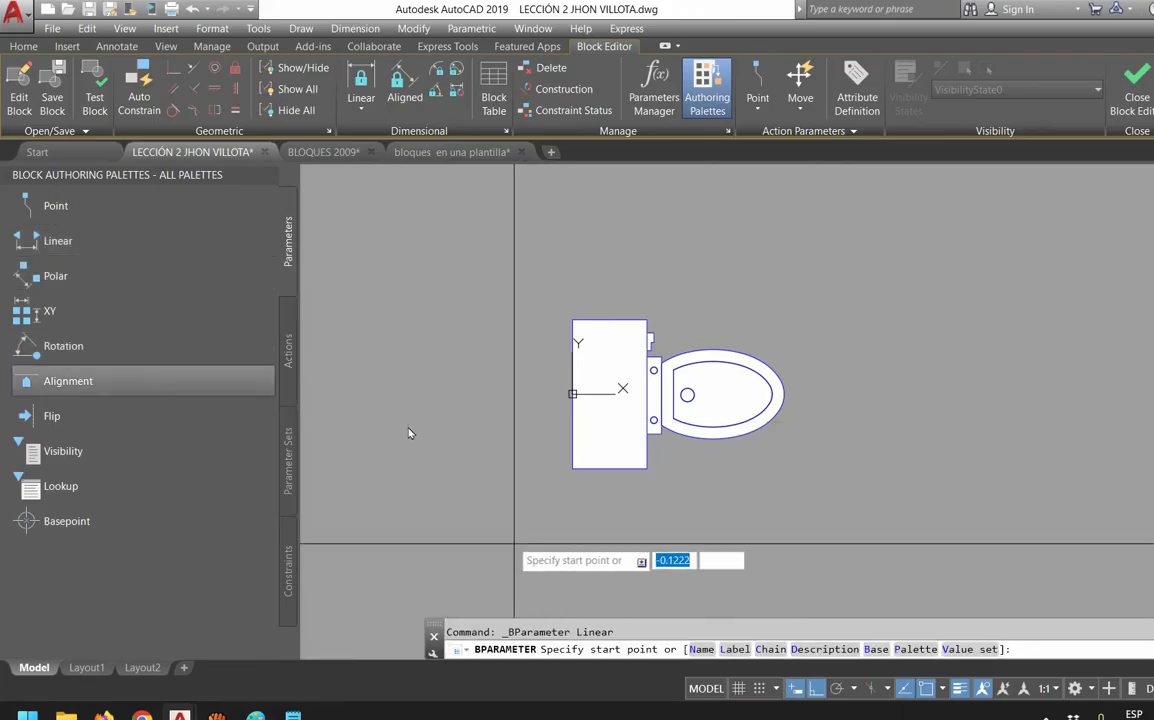
pyautogui.click(580, 396)
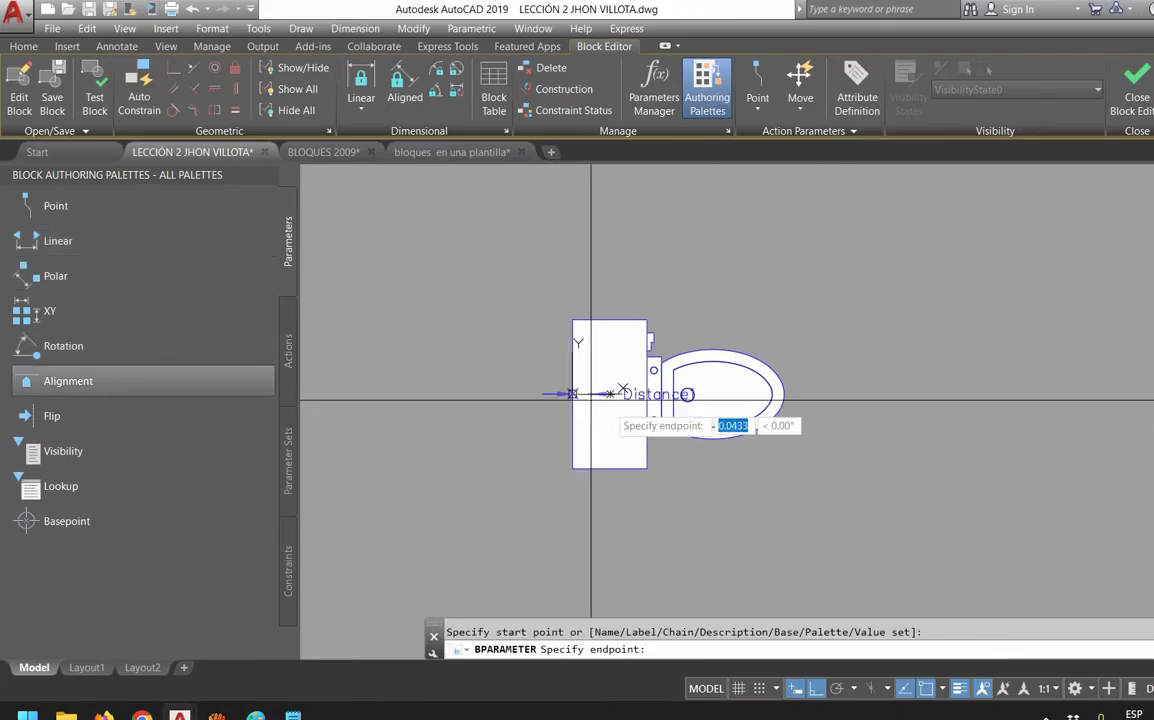
pyautogui.click(785, 394)
pyautogui.click(580, 510)
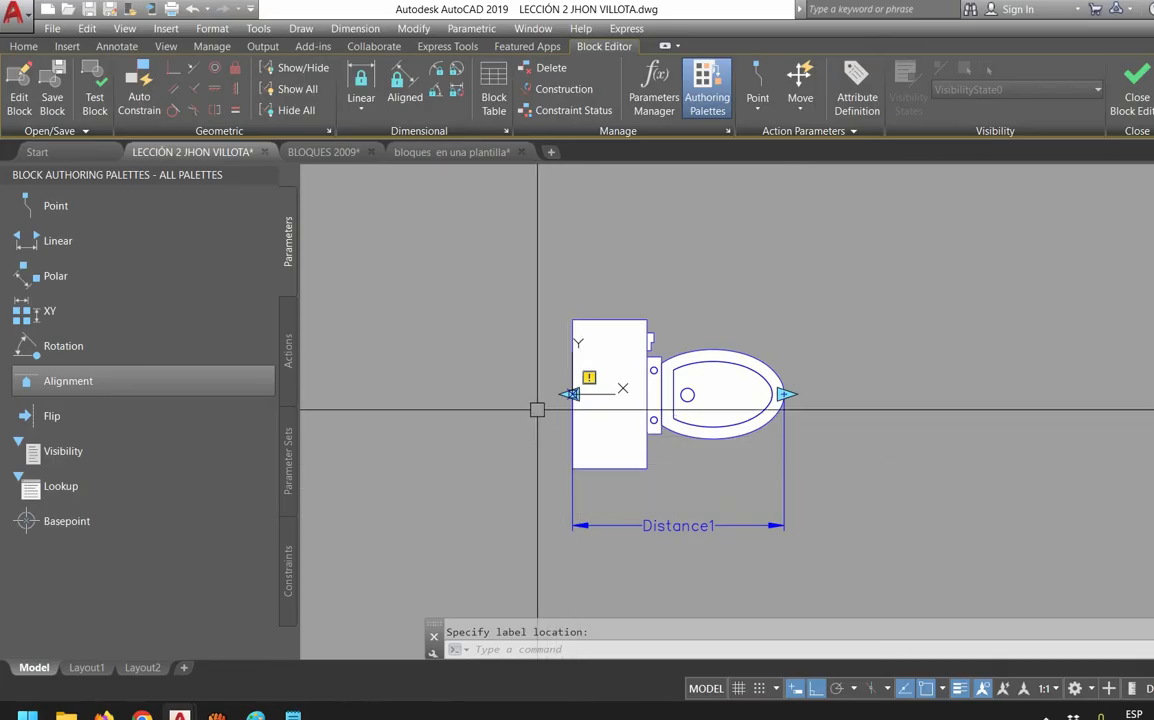
# Delete the linear parameter's grip at the tank's back edge, leaving only the one at the bowl's tip
pyautogui.scroll(4, 540, 410)
pyautogui.click(572, 354)
pyautogui.press('Escape')
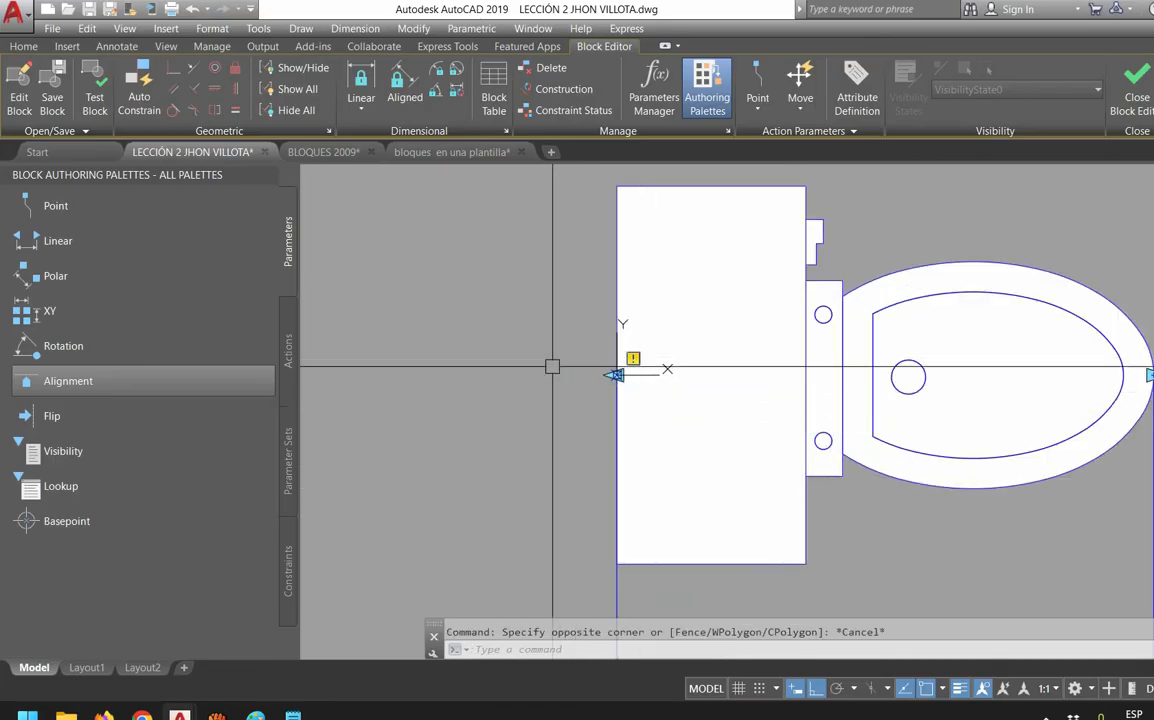
pyautogui.scroll(-3, 592, 350)
pyautogui.scroll(6, 571, 375)
pyautogui.click(571, 383)
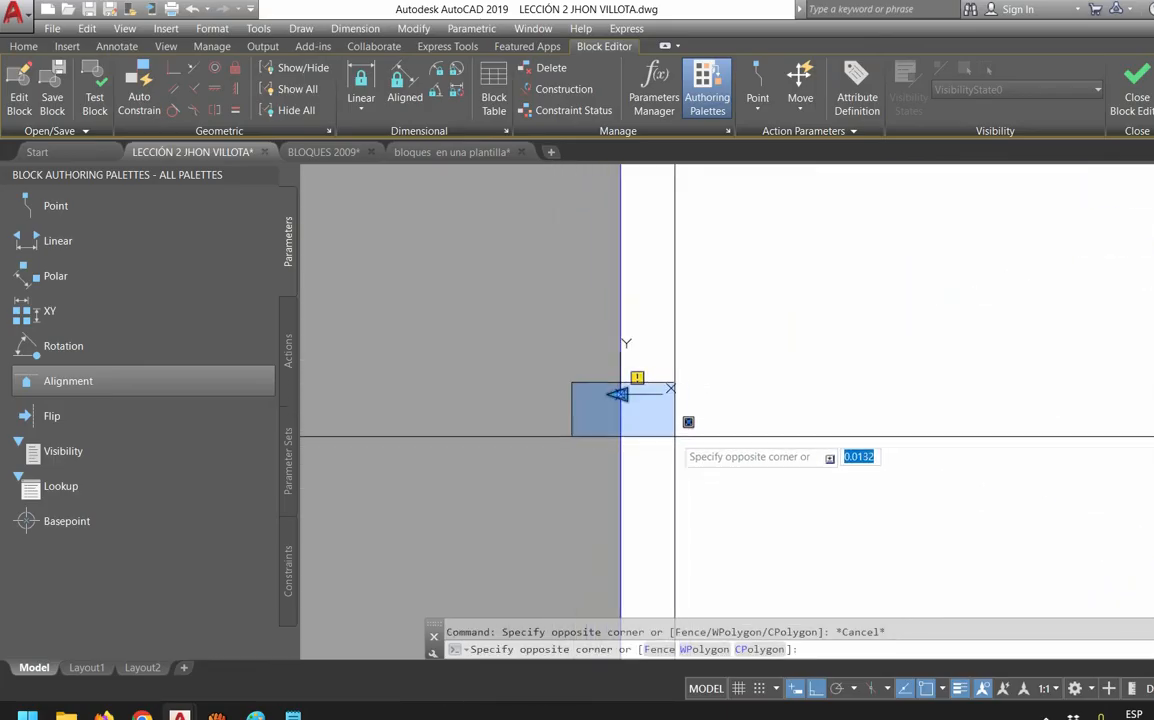
pyautogui.scroll(-5, 674, 436)
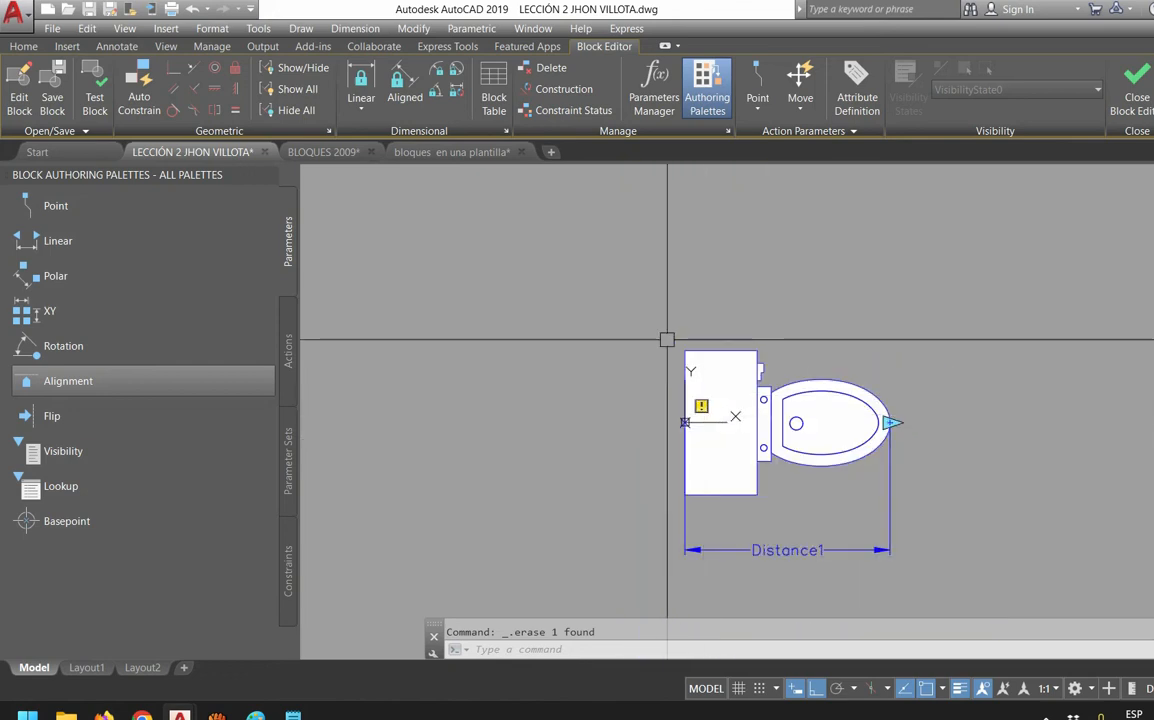
# Assign a Scale action to the linear parameter, with the whole toilet as its selection set
pyautogui.click(288, 350)
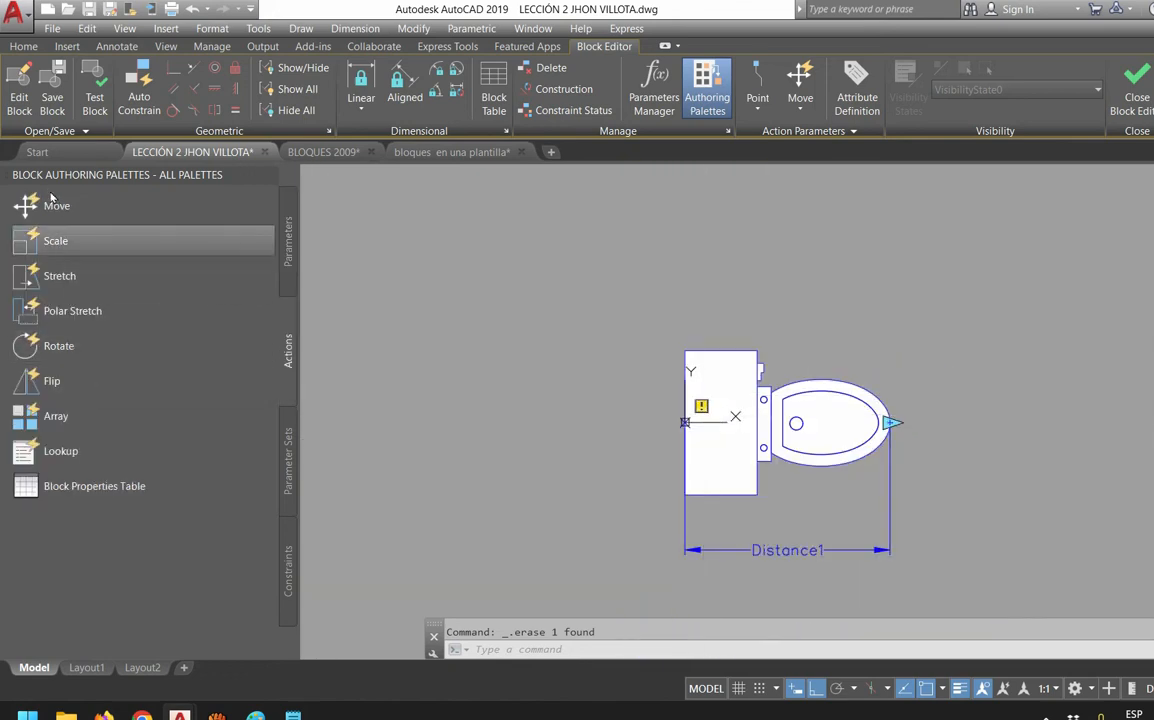
pyautogui.click(150, 240)
pyautogui.click(754, 550)
pyautogui.click(626, 288)
pyautogui.click(897, 562)
pyautogui.press('Return')
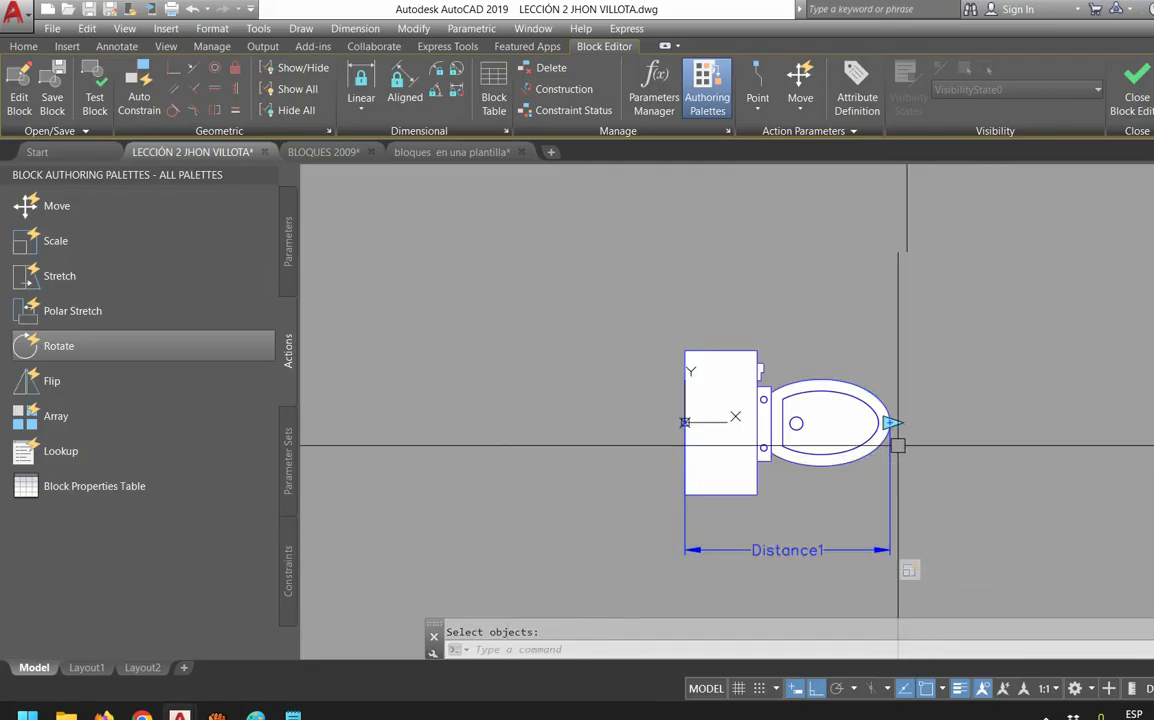
# Add a rotation parameter based at the midpoint of the tank's back edge, with a default angle of 0
pyautogui.click(288, 240)
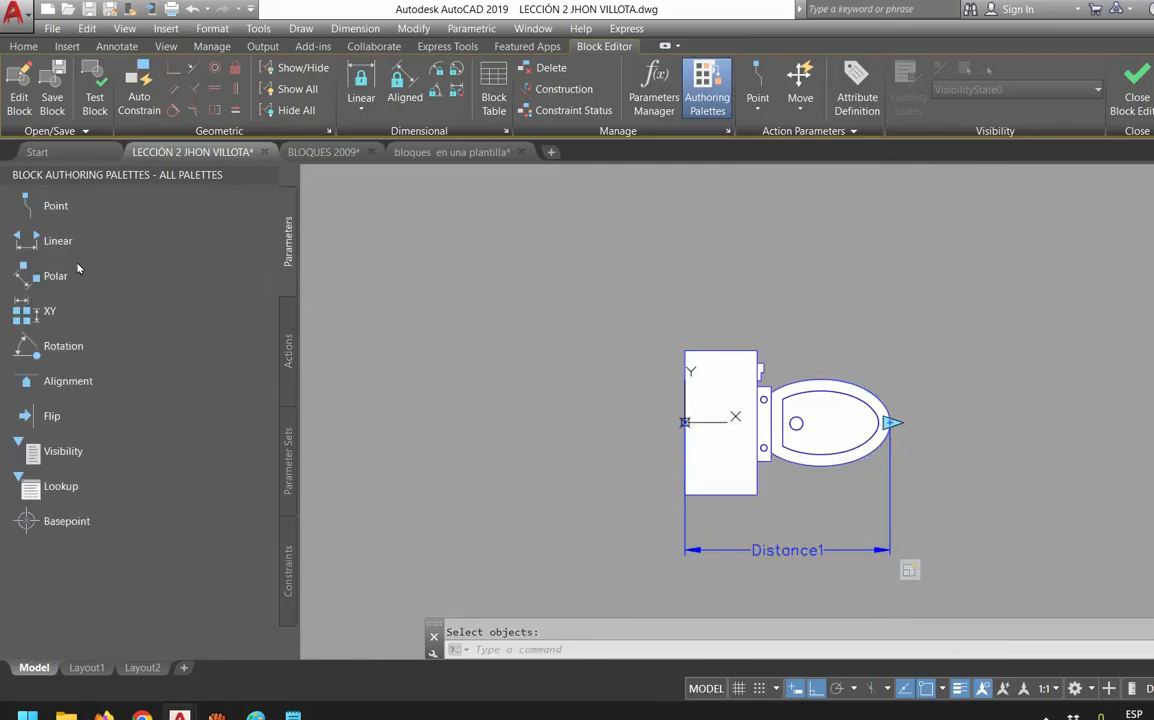
pyautogui.click(60, 345)
pyautogui.click(685, 422)
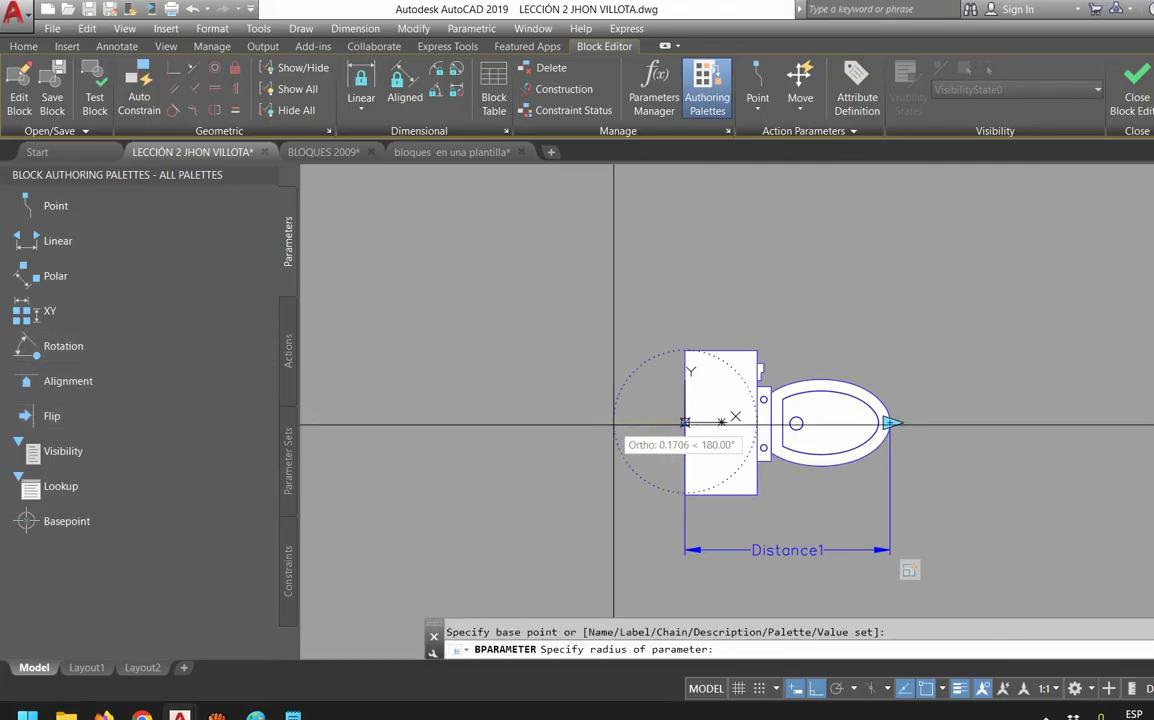
pyautogui.click(600, 422)
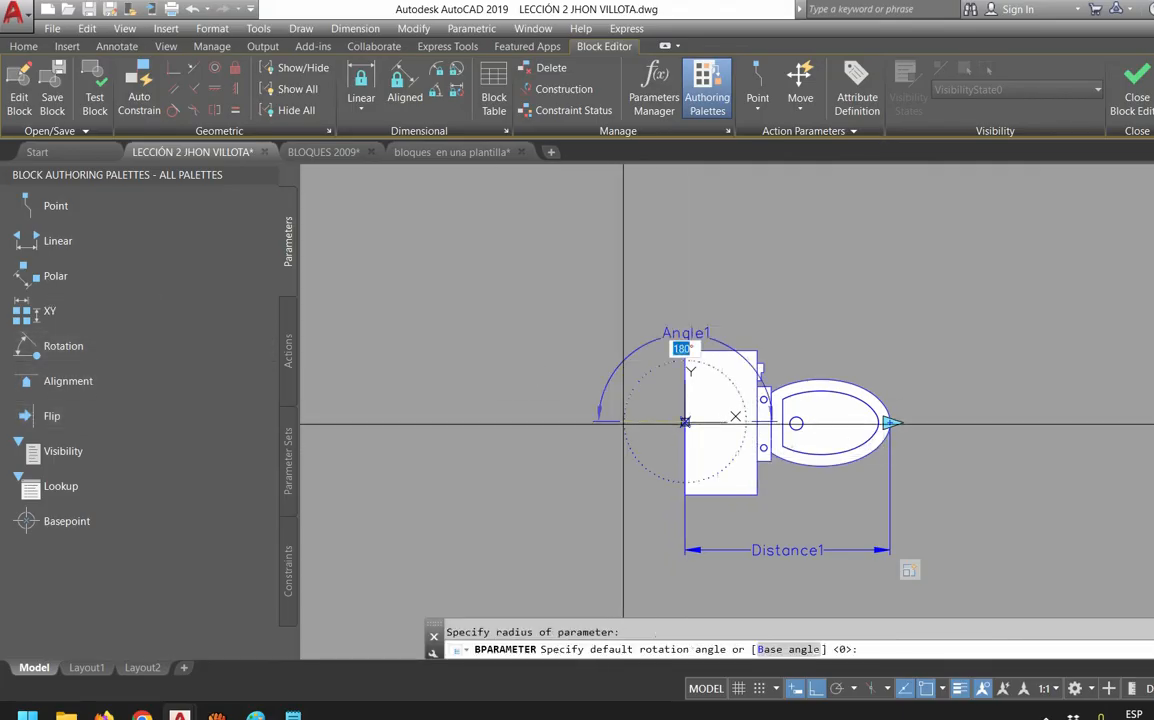
pyautogui.press('Return')
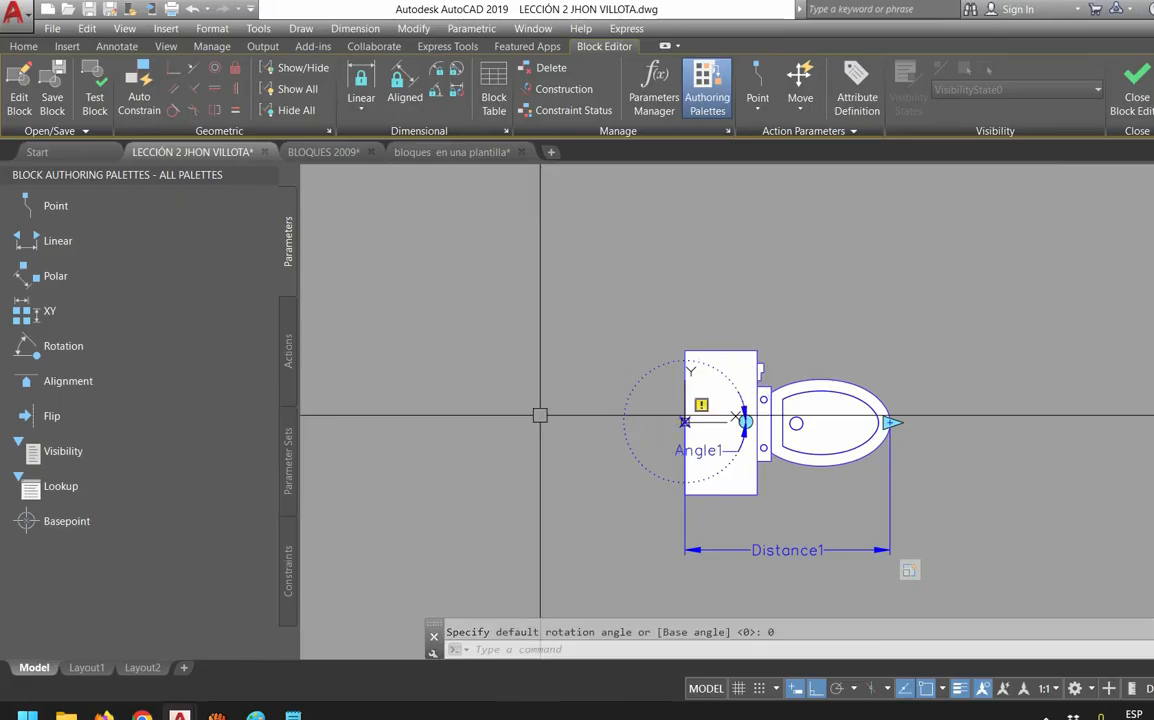
# Assign a Rotate action to the rotation parameter, selecting the whole toilet together with its parameters
pyautogui.click(288, 350)
pyautogui.click(58, 345)
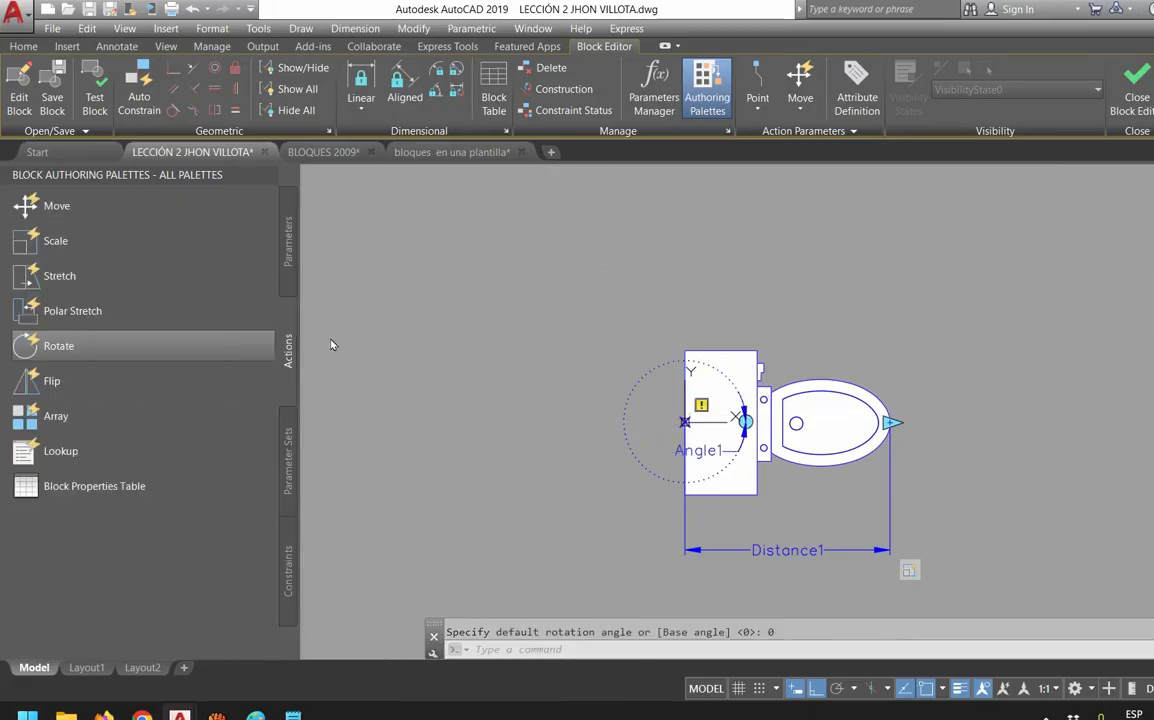
pyautogui.click(573, 288)
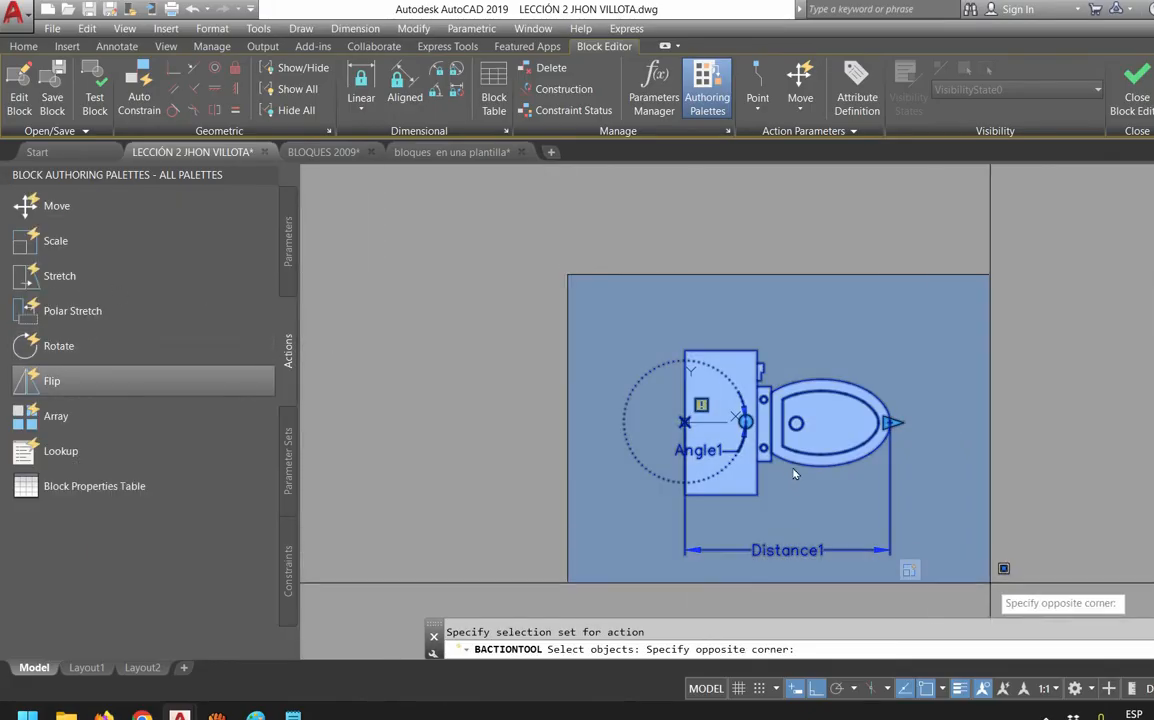
pyautogui.click(965, 560)
pyautogui.press('Return')
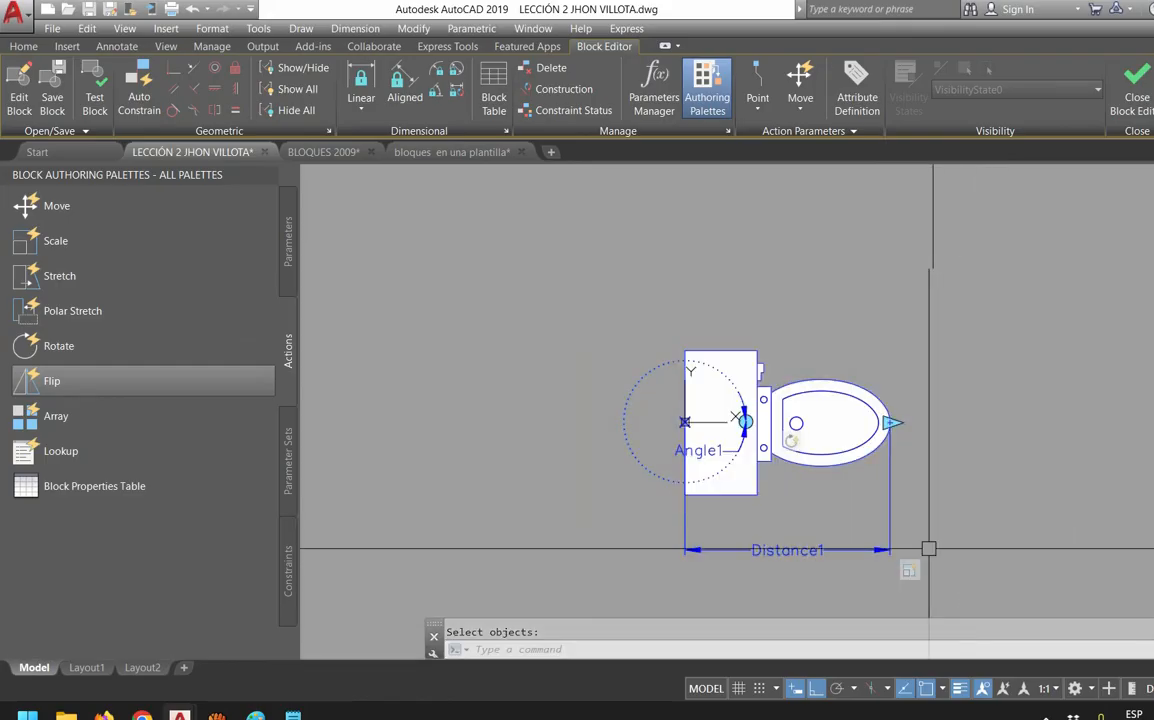
# Give the Scale action a new selection set that covers the whole toilet and the rotation parameter
pyautogui.rightClick(908, 570)
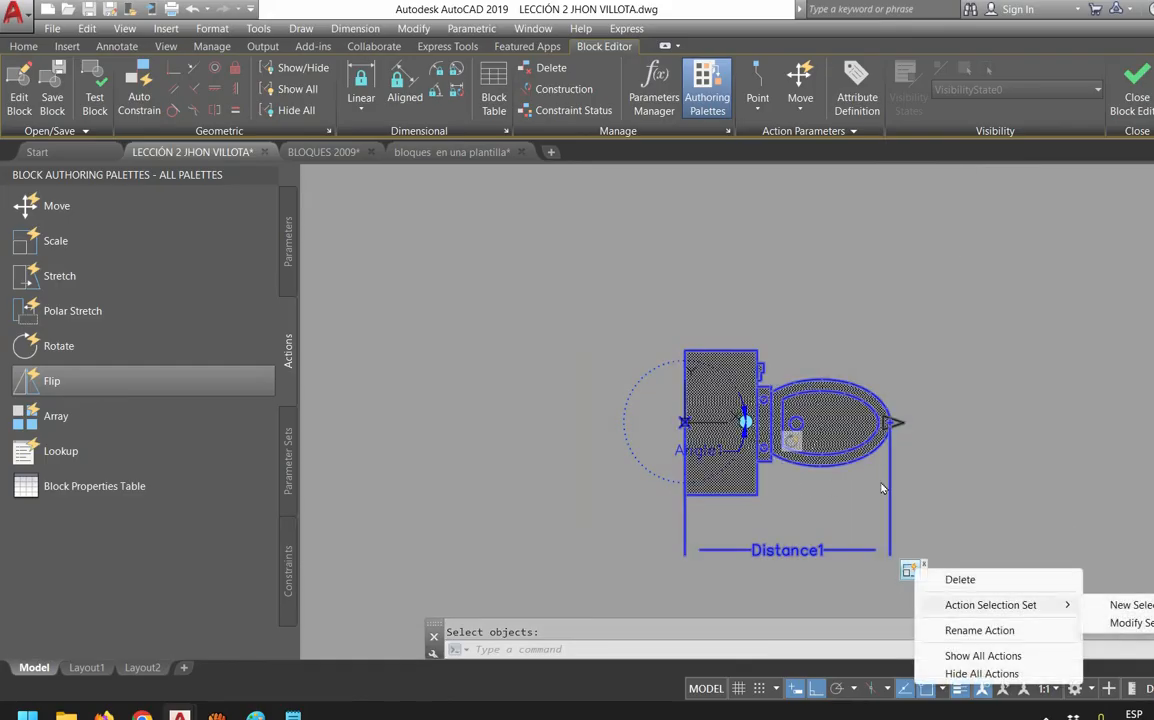
pyautogui.click(1128, 605)
pyautogui.click(947, 580)
pyautogui.click(537, 264)
pyautogui.press('Return')
# Close the Block Editor, saving the changes to SANITARIO EN PLANTA, and regenerate the drawing
pyautogui.click(1135, 88)
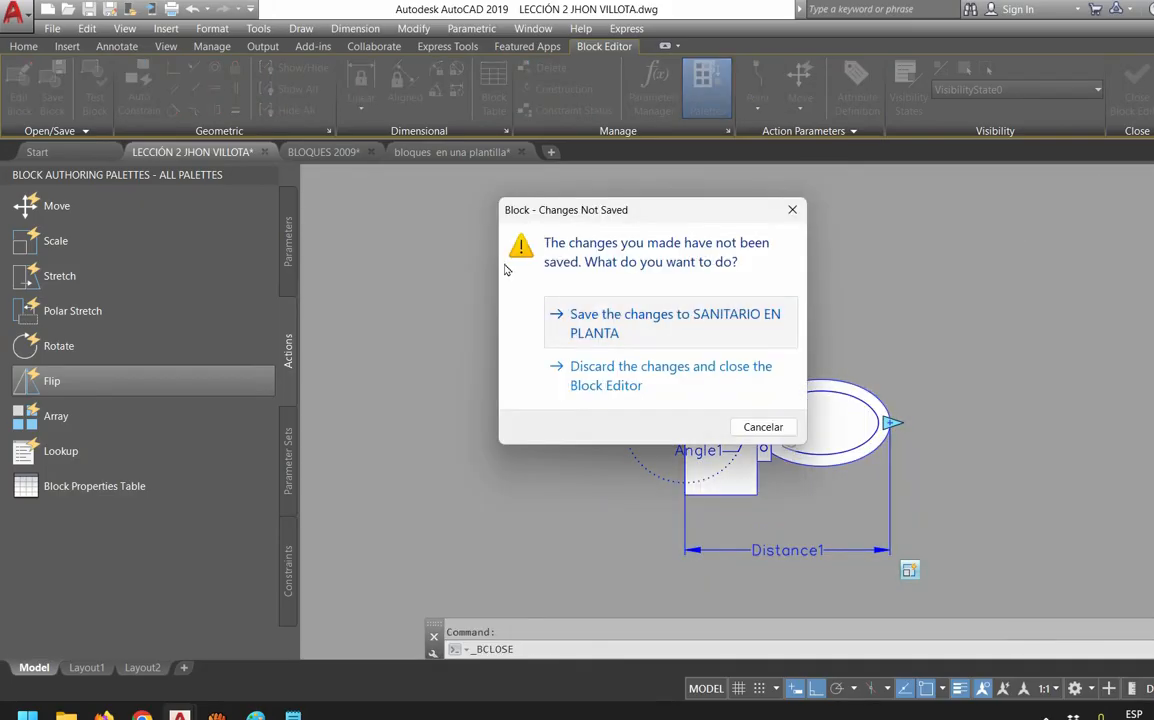
pyautogui.click(660, 323)
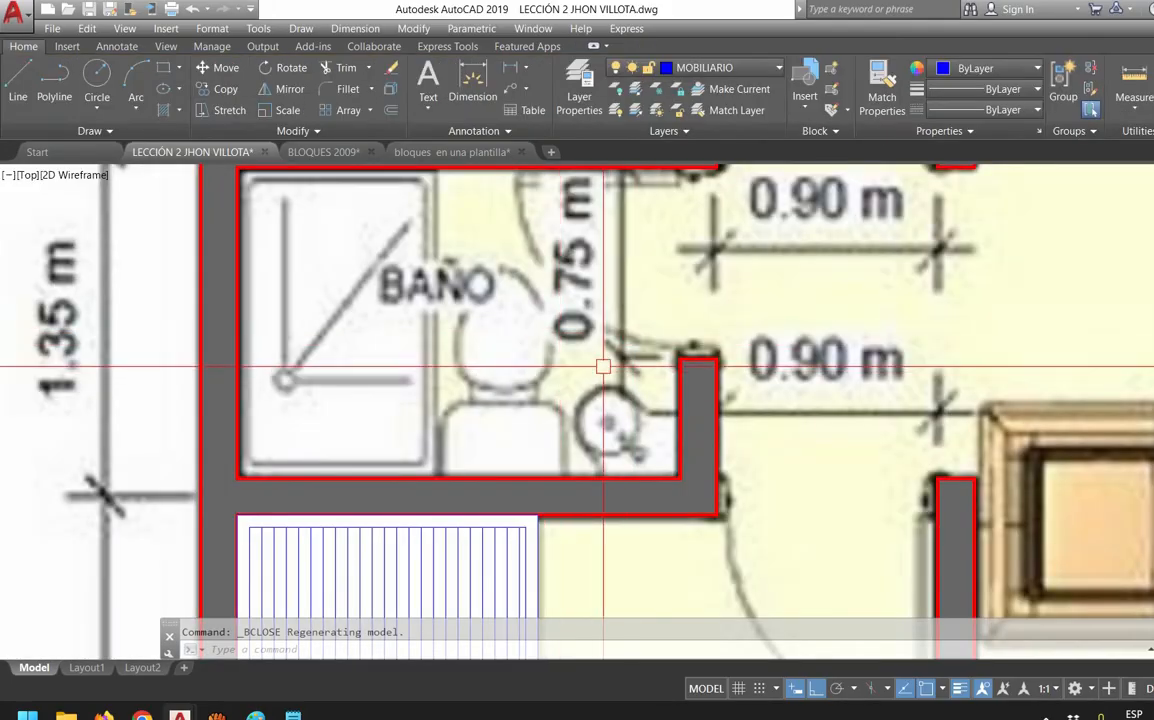
pyautogui.scroll(-6, 603, 367)
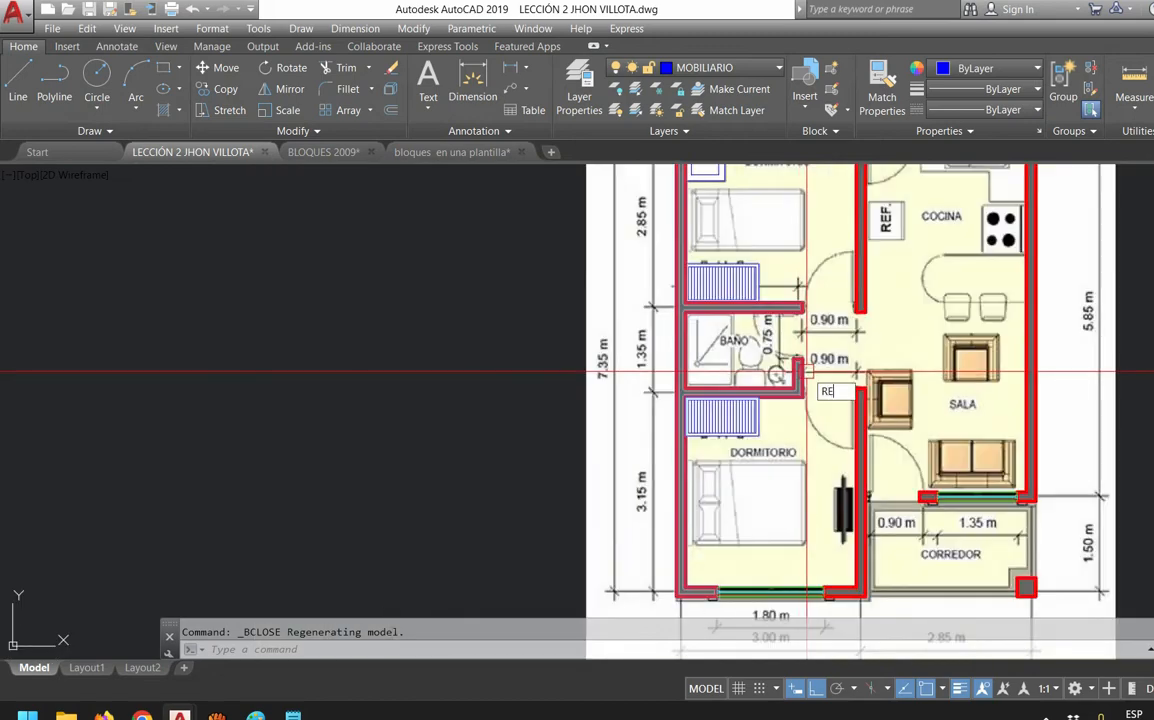
pyautogui.write('RE')
pyautogui.press('Return')
pyautogui.scroll(8, 835, 396)
# Rotate the toilet block with its rotation grip so the bowl points up, away from the bathroom's lower wall
pyautogui.click(835, 396)
pyautogui.moveTo(860, 352); pyautogui.dragTo(707, 387, button='middle')
pyautogui.click(712, 489)
pyautogui.click(673, 346)
pyautogui.moveTo(684, 299); pyautogui.dragTo(672, 514, button='middle')
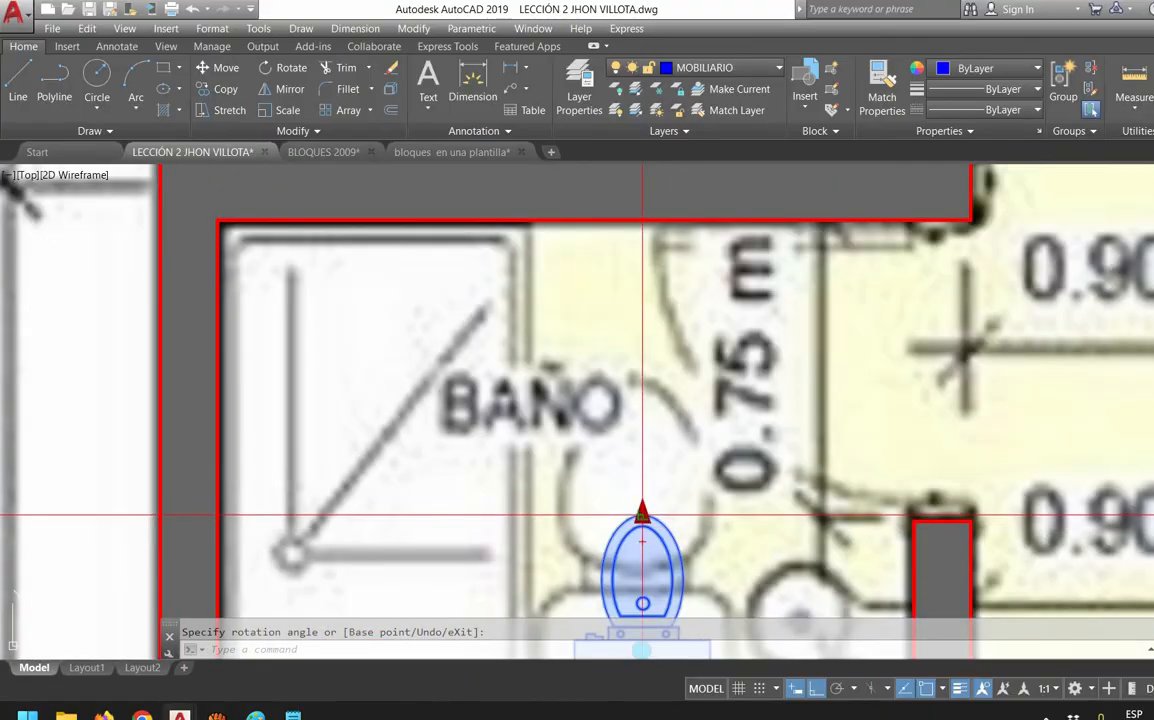
# Enlarge the toilet block with its linear grip until the bowl's tip reaches that of the toilet in the plan image
pyautogui.click(642, 515)
pyautogui.click(644, 379)
pyautogui.scroll(-2, 650, 390)
pyautogui.moveTo(675, 442); pyautogui.dragTo(690, 422, button='middle')
pyautogui.press('Escape')
# Regenerate the drawing to refresh the display of the resized toilet in the house plan
pyautogui.scroll(-2, 753, 396)
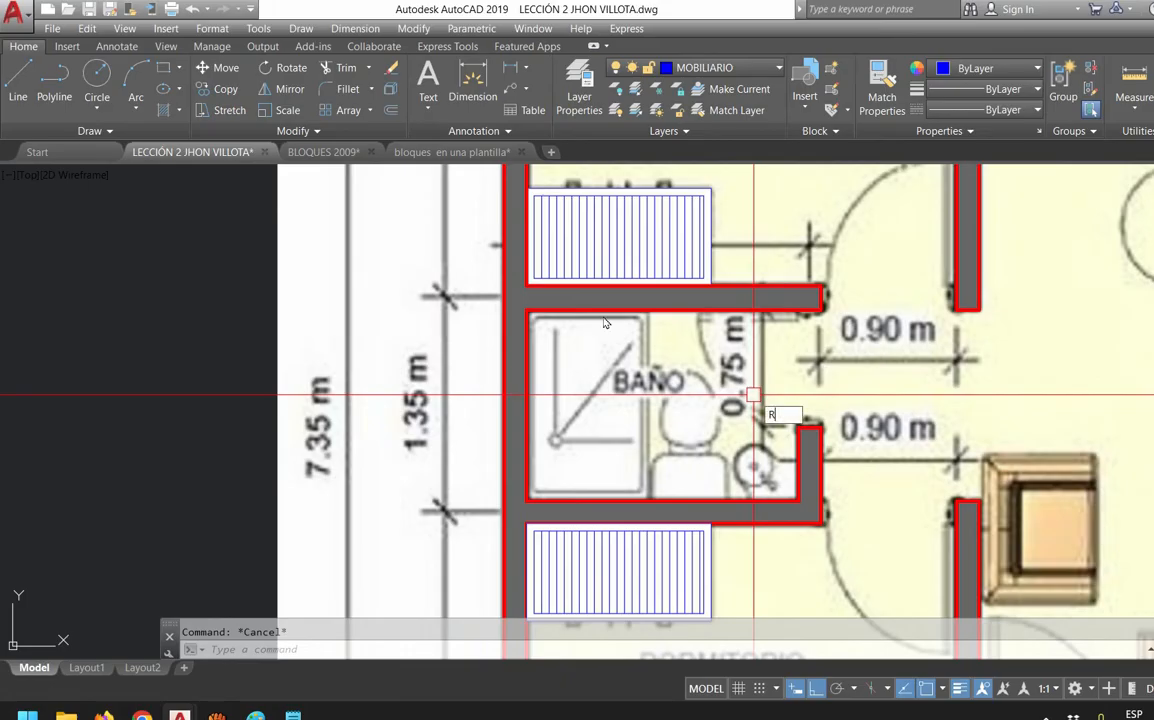
pyautogui.scroll(-4, 753, 395)
pyautogui.moveTo(802, 395); pyautogui.dragTo(667, 418, button='middle')
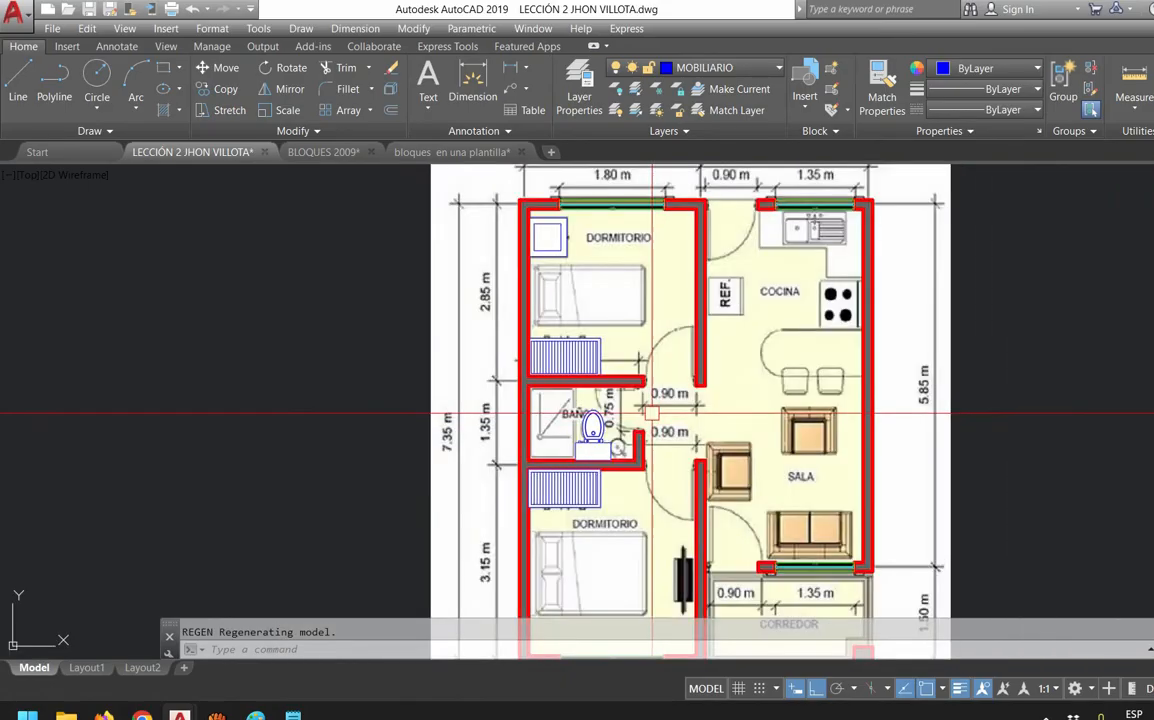
pyautogui.scroll(2, 643, 291)
pyautogui.moveTo(539, 289)
pyautogui.mouseDown(button='middle')
pyautogui.moveTo(495, 348)
pyautogui.moveTo(458, 370)
pyautogui.mouseUp(button='middle')
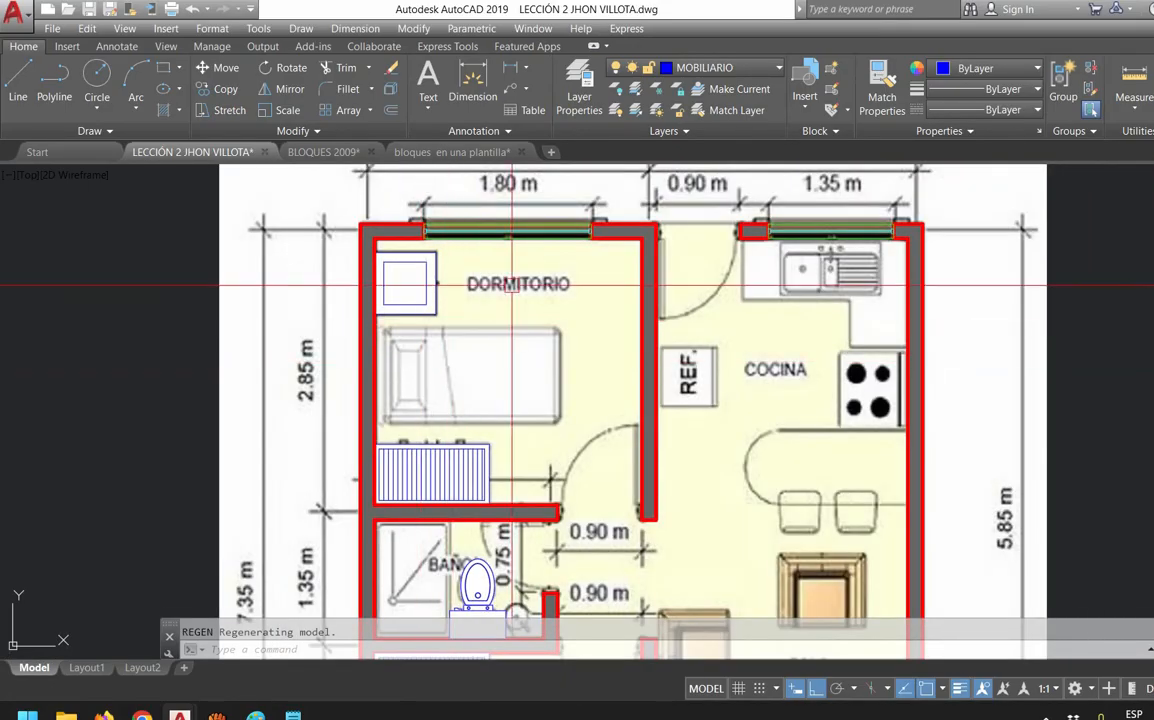
# Check the block collection in bloques en una plantilla.dwg and examine the furniture shown in the house plan's rooms
pyautogui.click(452, 152)
pyautogui.scroll(-6, 690, 315)
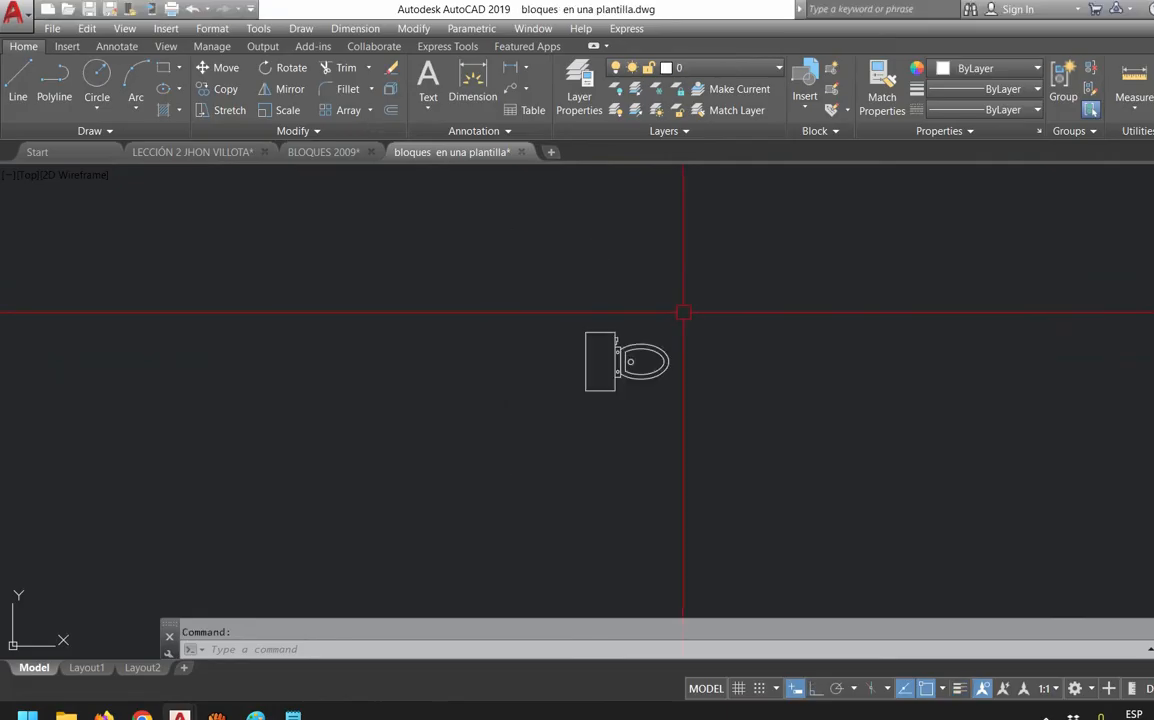
pyautogui.scroll(-3, 717, 361)
pyautogui.scroll(3, 778, 471)
pyautogui.scroll(2, 953, 499)
pyautogui.moveTo(953, 499); pyautogui.dragTo(433, 468, button='middle')
pyautogui.click(192, 152)
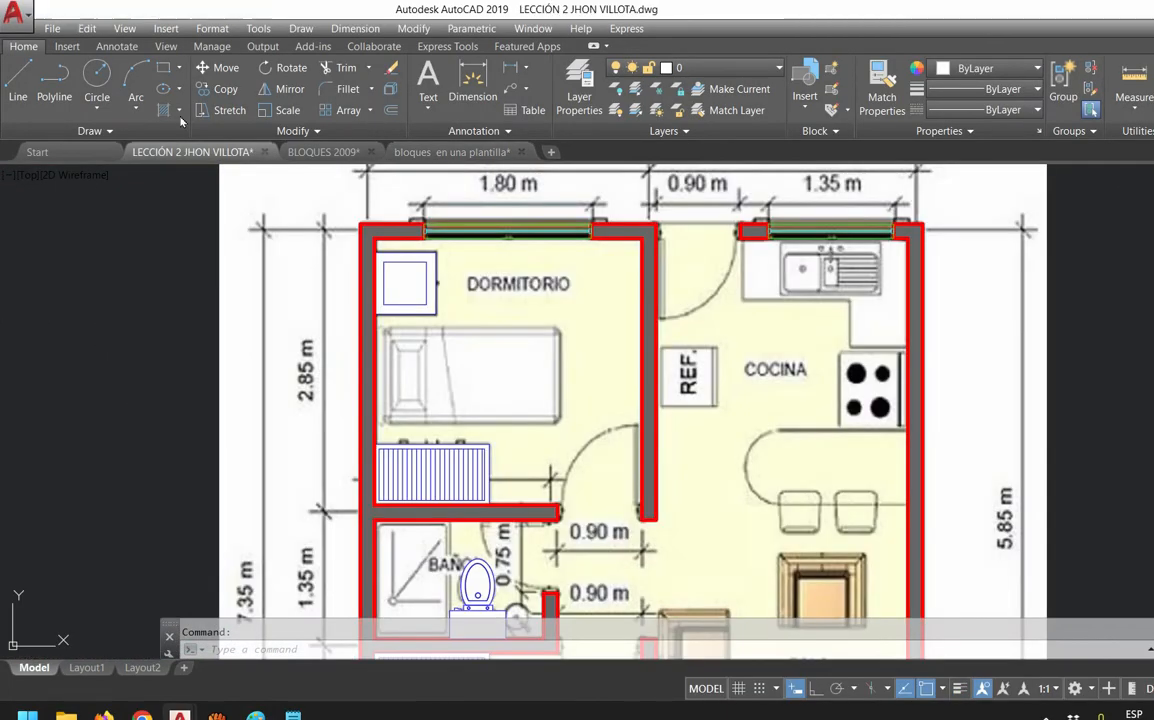
pyautogui.moveTo(803, 490); pyautogui.dragTo(849, 270, button='middle')
pyautogui.moveTo(663, 490); pyautogui.dragTo(680, 362, button='middle')
pyautogui.moveTo(897, 399); pyautogui.dragTo(808, 462, button='middle')
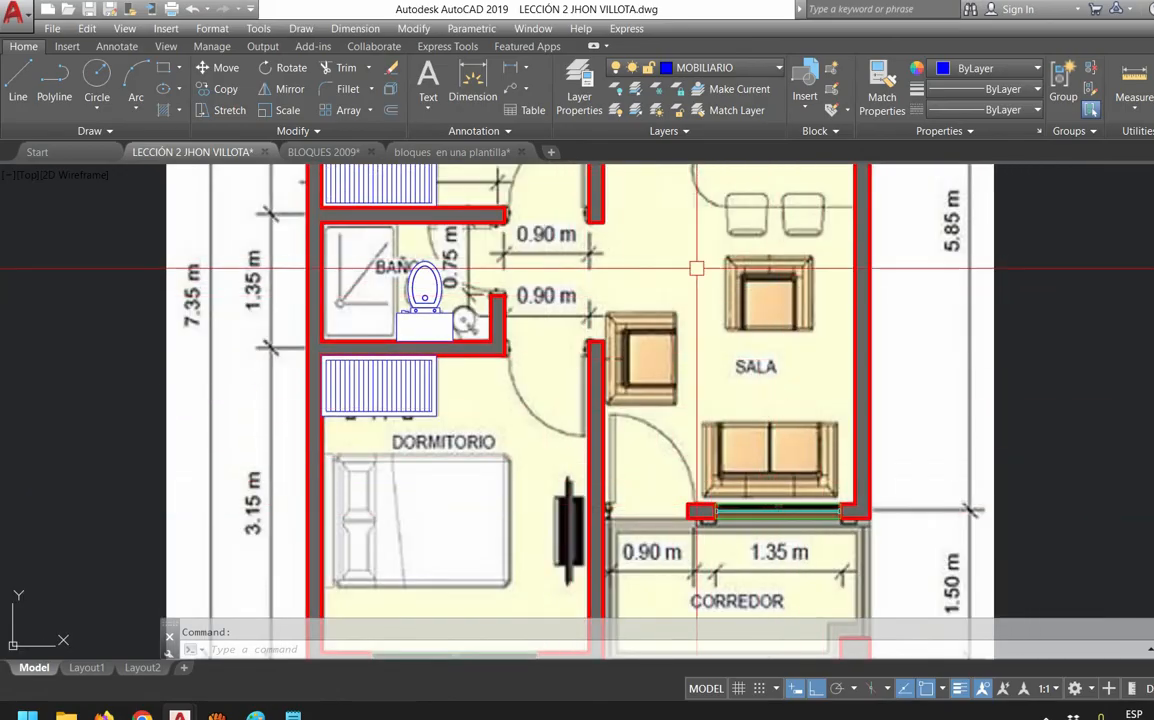
# Browse the categorized blocks in bloques en una plantilla.dwg, including the W.C, ALCOBAS, COCINA, SALA - COM and vehicle groups
pyautogui.click(452, 152)
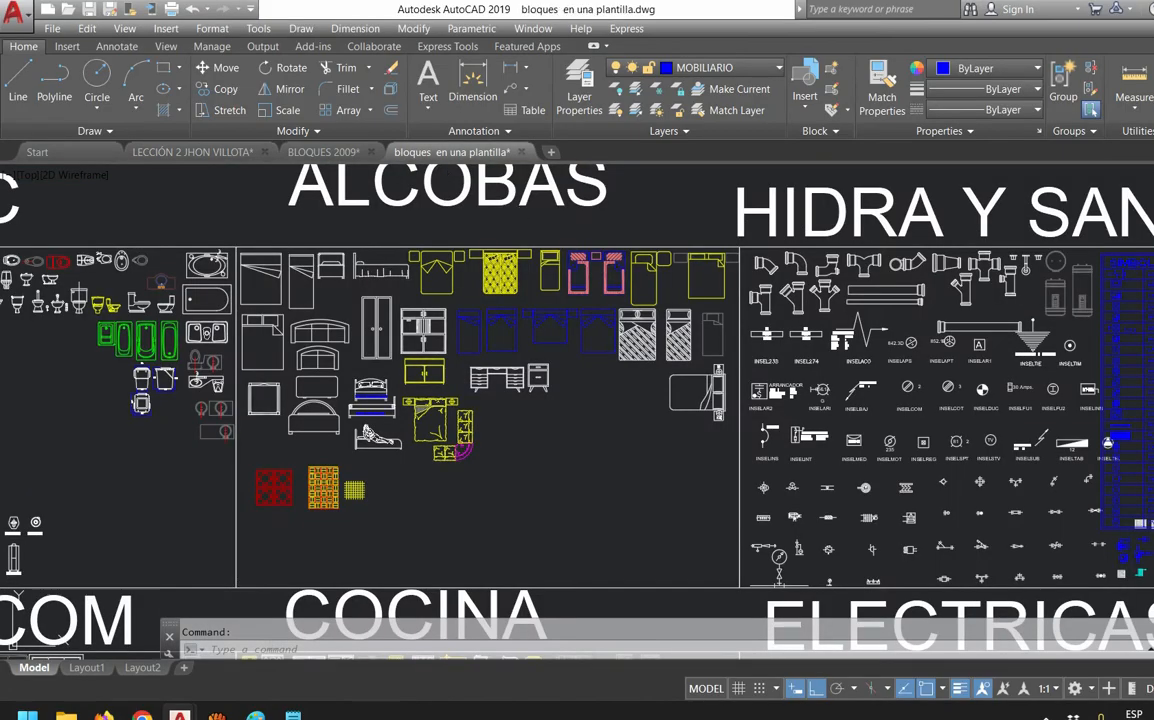
pyautogui.moveTo(430, 443)
pyautogui.mouseDown(button='middle')
pyautogui.moveTo(650, 438)
pyautogui.moveTo(982, 467)
pyautogui.mouseUp(button='middle')
pyautogui.scroll(-2, 523, 505)
pyautogui.scroll(4, 40, 482)
pyautogui.moveTo(215, 471)
pyautogui.mouseDown(button='middle')
pyautogui.moveTo(415, 399)
pyautogui.moveTo(453, 361)
pyautogui.mouseUp(button='middle')
pyautogui.scroll(-8, 580, 453)
pyautogui.moveTo(580, 453)
pyautogui.mouseDown(button='middle')
pyautogui.moveTo(870, 400)
pyautogui.moveTo(745, 350)
pyautogui.moveTo(513, 221)
pyautogui.mouseUp(button='middle')
pyautogui.scroll(-4, 870, 400)
pyautogui.moveTo(885, 221); pyautogui.dragTo(662, 335, button='middle')
pyautogui.scroll(2, 1080, 385)
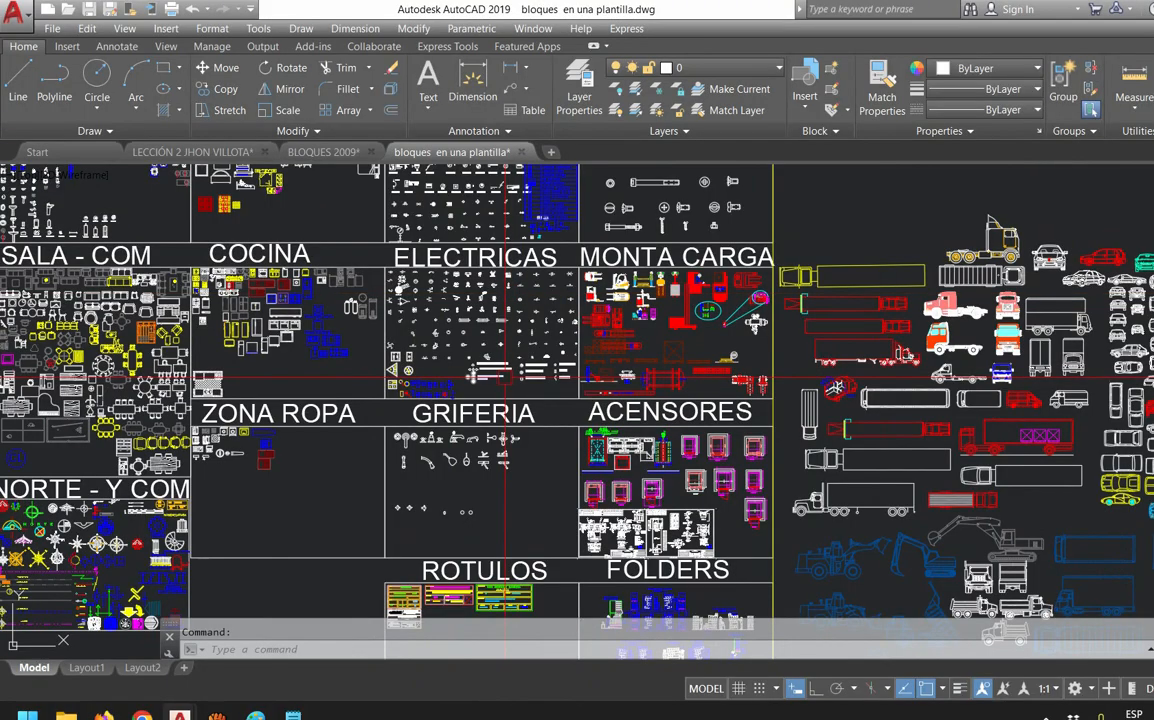
pyautogui.moveTo(371, 285); pyautogui.dragTo(655, 469, button='middle')
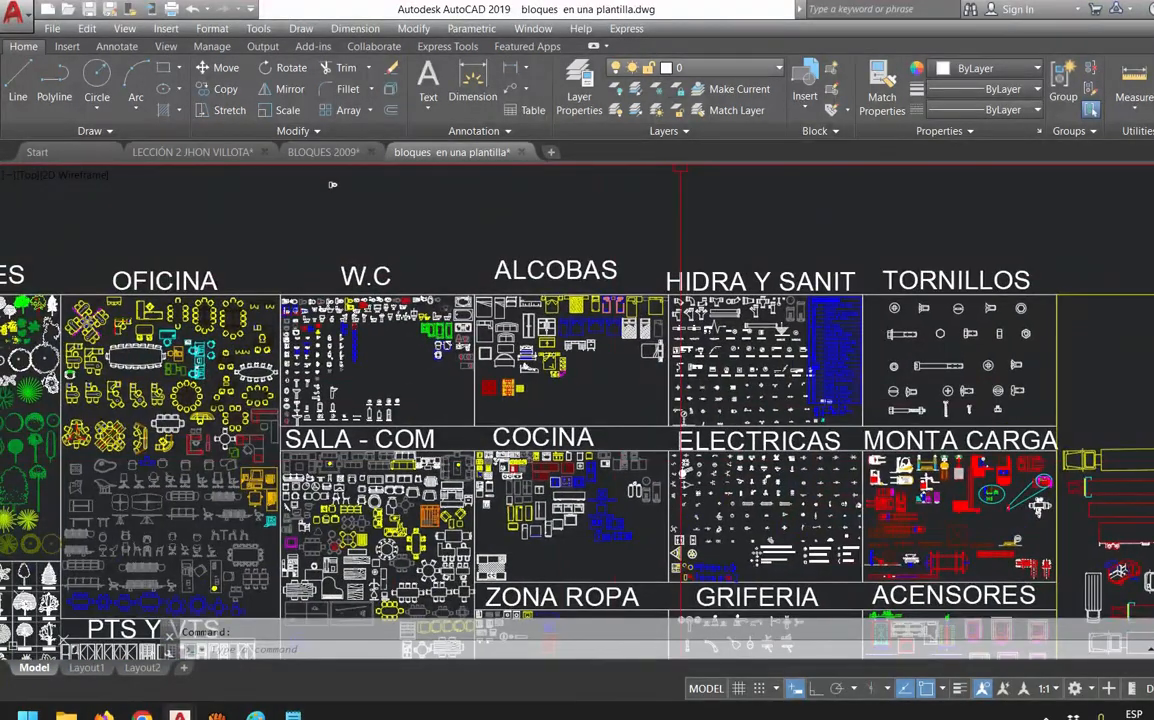
# Review the list of layers contained in the bloques en una plantilla drawing and close it
pyautogui.click(700, 67)
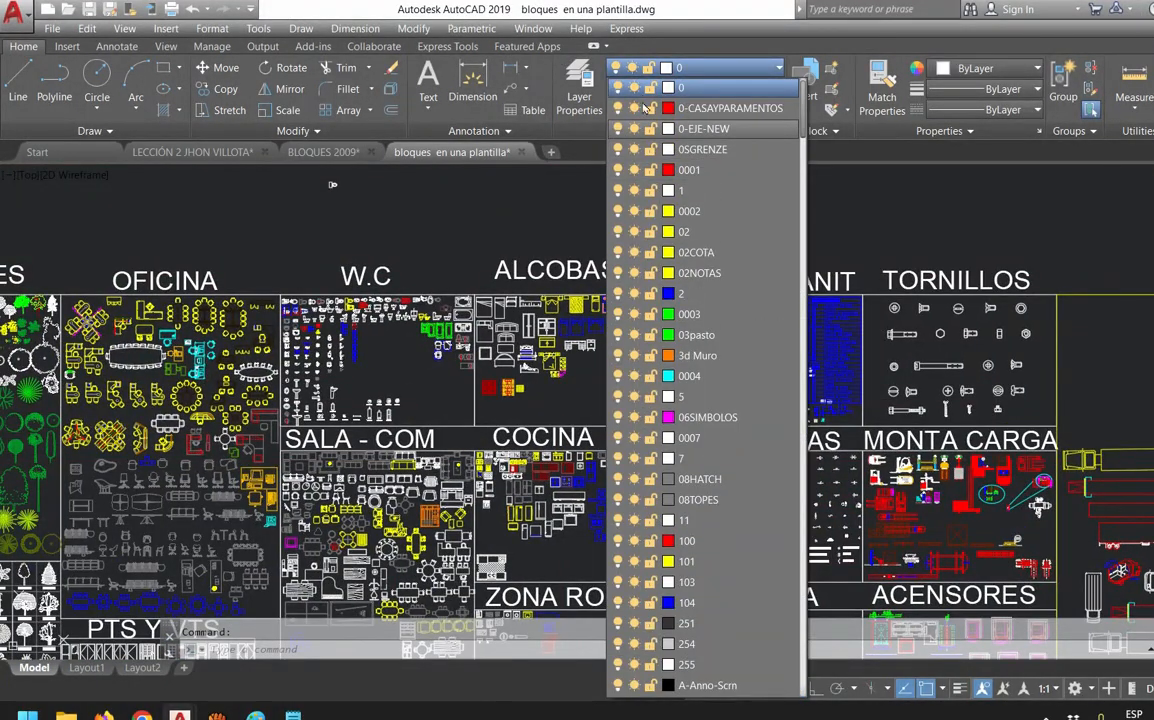
pyautogui.scroll(-10, 660, 120)
pyautogui.scroll(10, 705, 175)
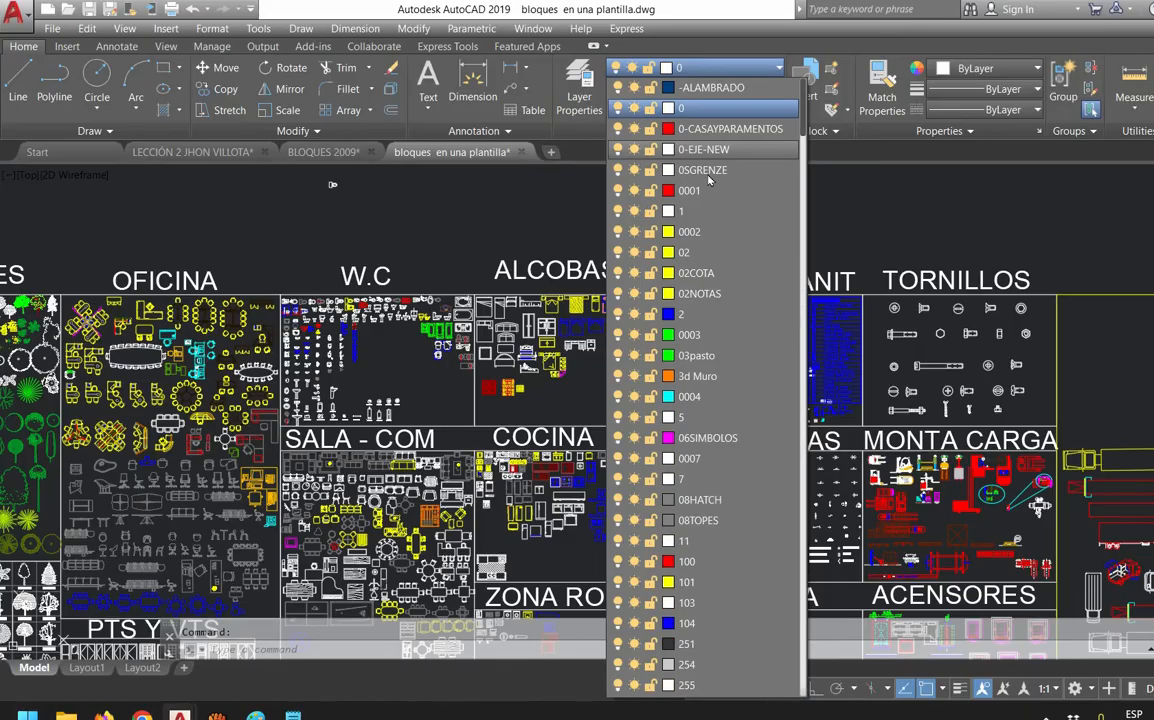
pyautogui.press('Escape')
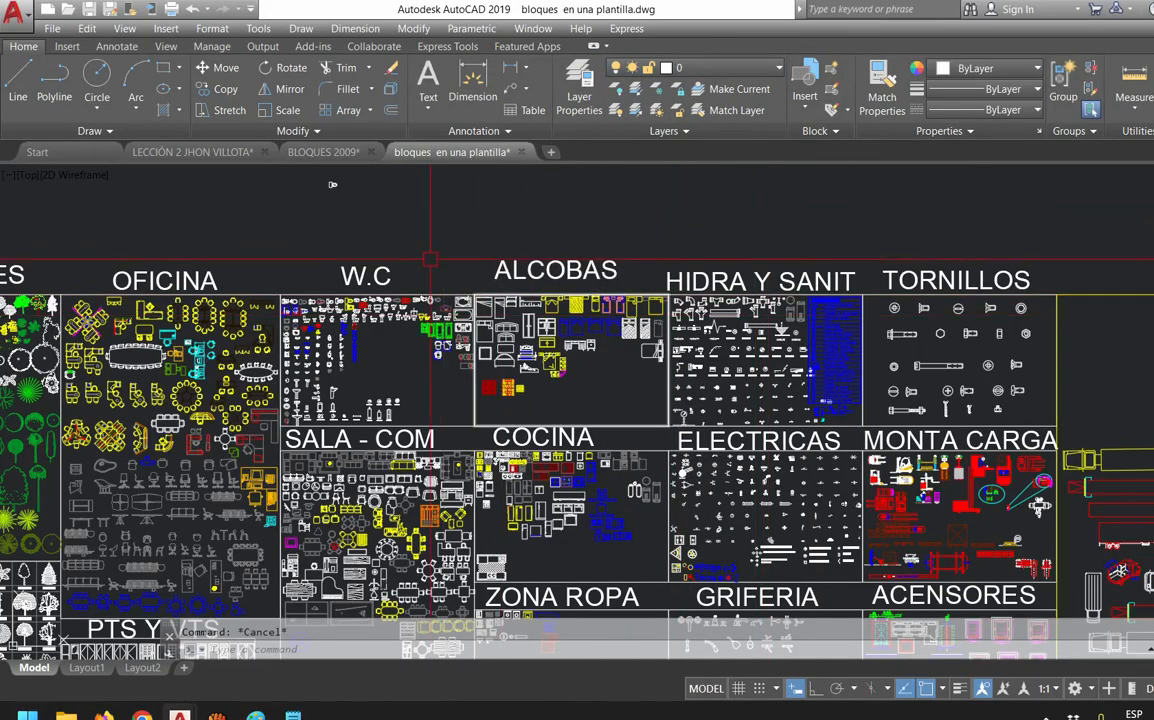
# Switch to BLOQUES 2009.dwg and examine its vehicle, living room and kitchen furniture blocks
pyautogui.scroll(-5, 501, 287)
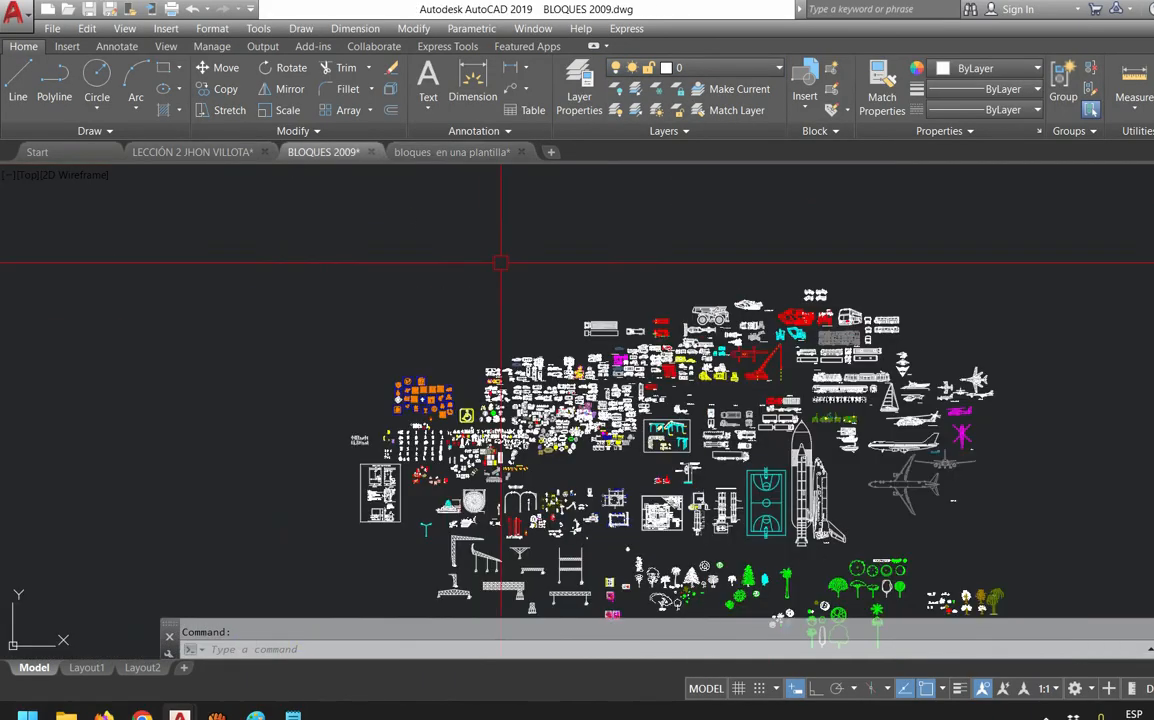
pyautogui.scroll(8, 600, 463)
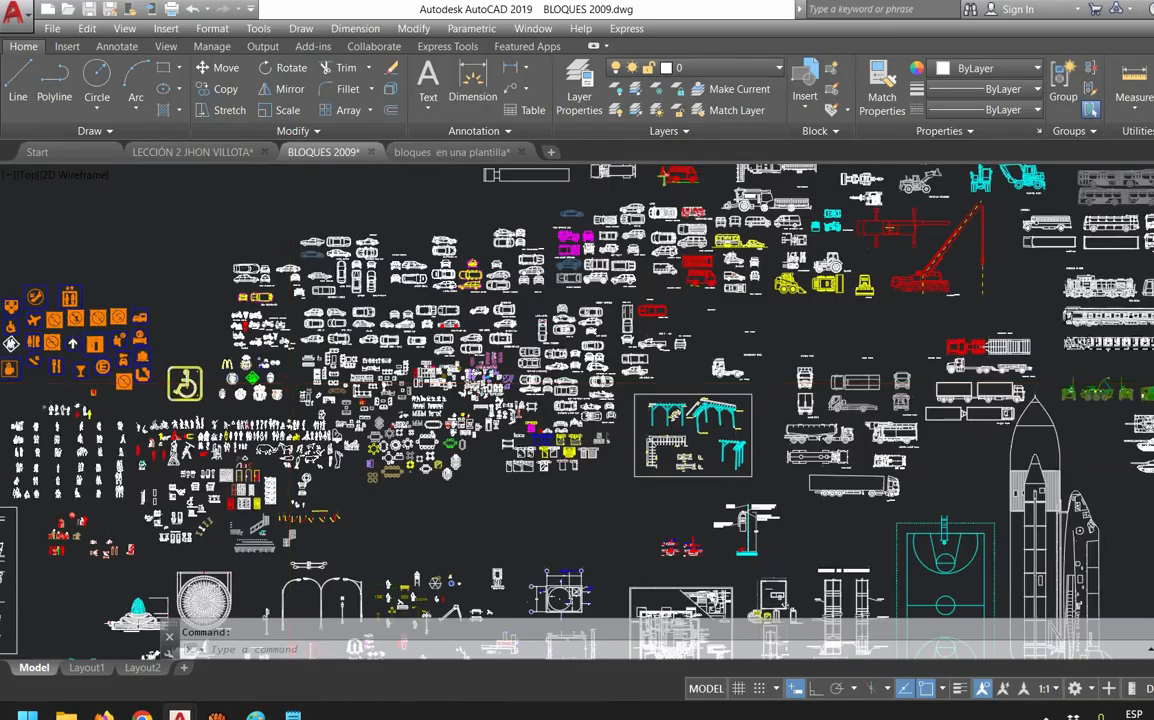
pyautogui.scroll(-3, 255, 418)
pyautogui.scroll(3, 270, 417)
pyautogui.scroll(-4, 408, 355)
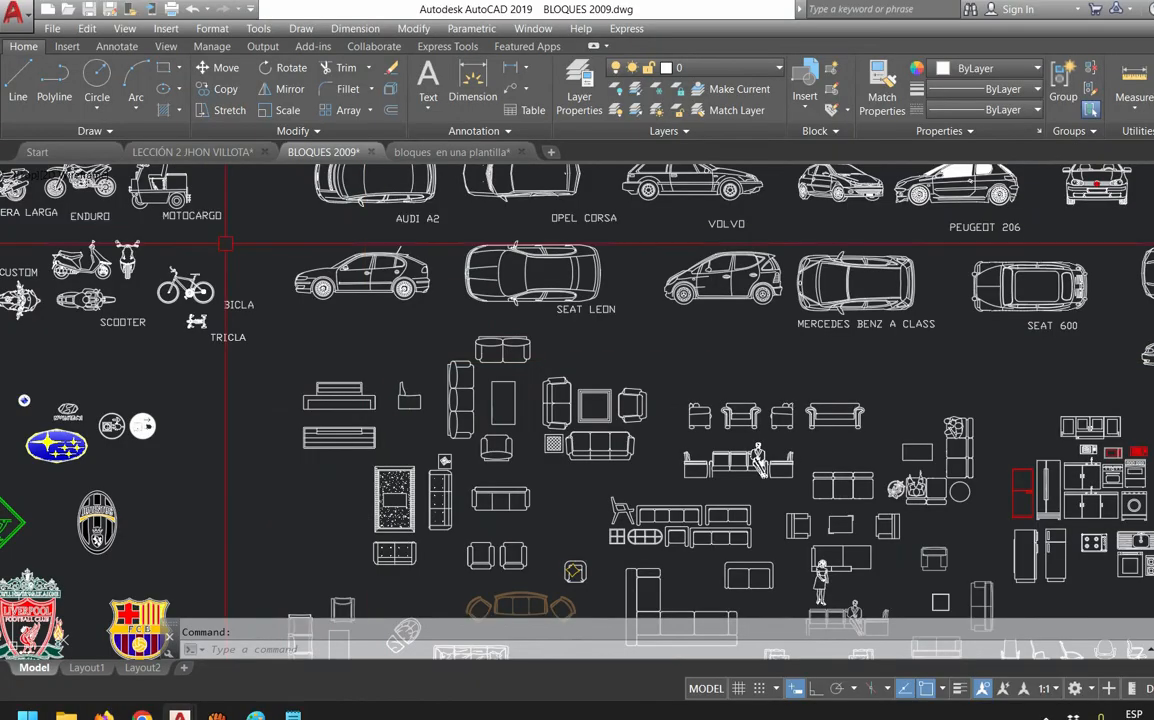
# Return to the LECCIÓN 2 house plan drawing and examine its bedrooms, bathroom, kitchen and living room
pyautogui.click(192, 152)
pyautogui.scroll(-2, 686, 383)
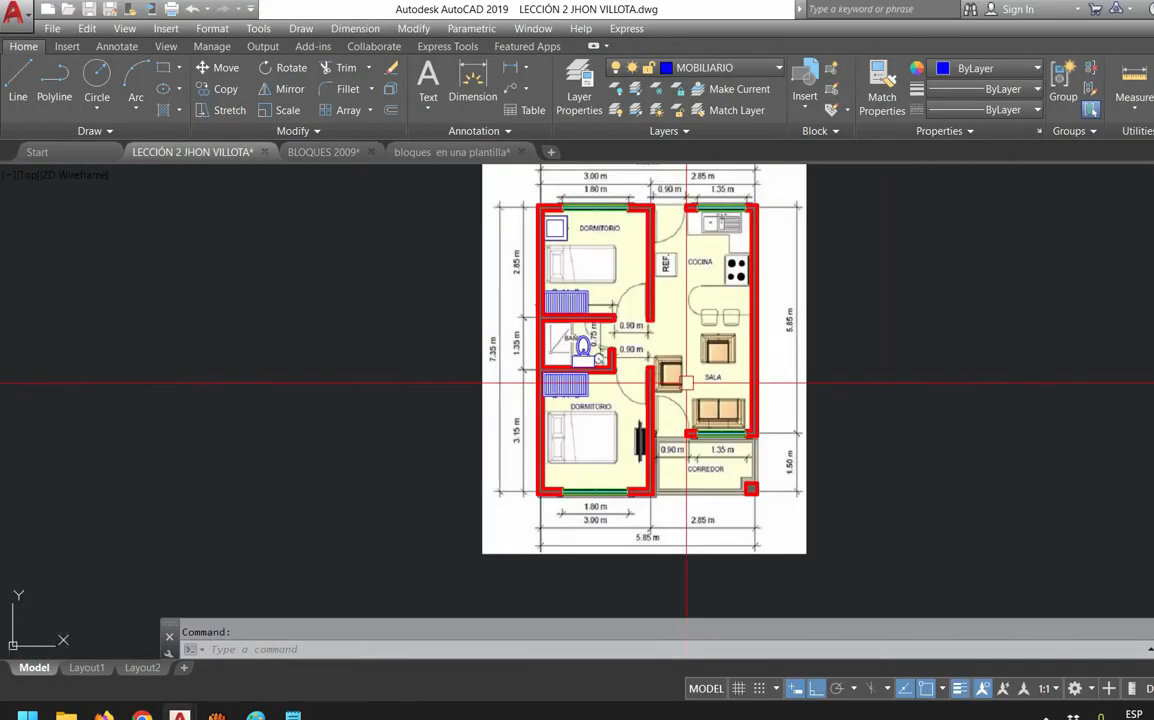
pyautogui.press('Escape')
pyautogui.moveTo(582, 291); pyautogui.dragTo(490, 399, button='middle')
pyautogui.scroll(4, 582, 341)
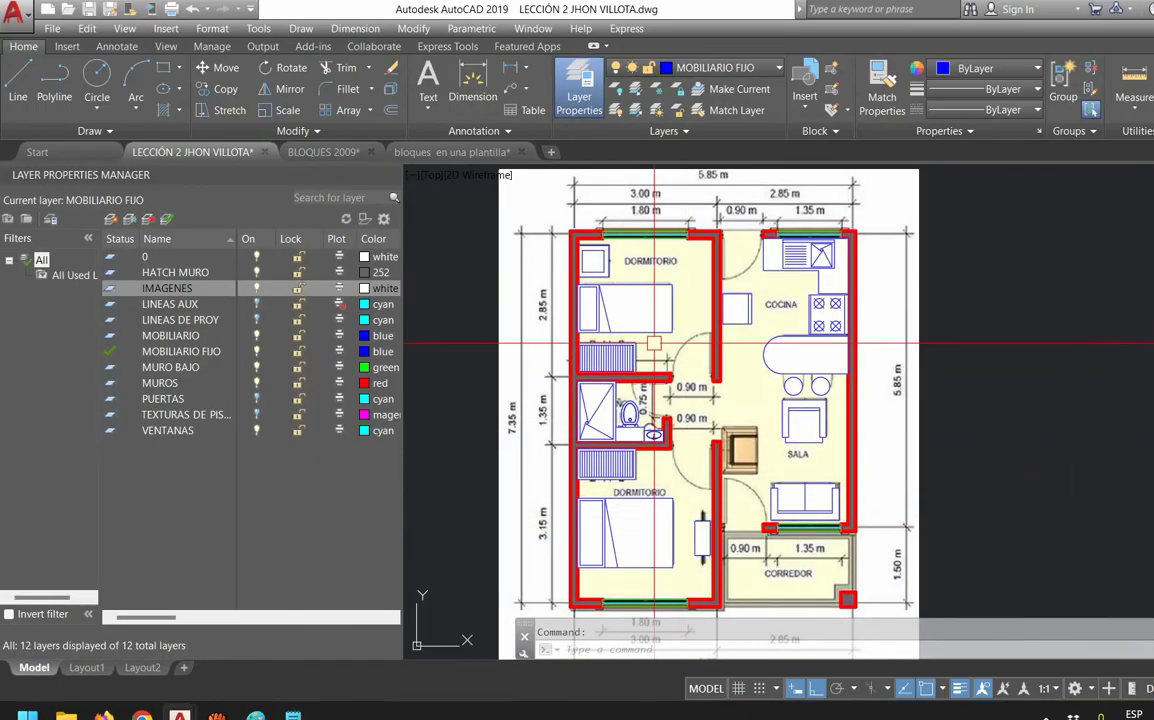
# Examine the furniture blocks in both bedrooms against the reference plan image
pyautogui.scroll(2, 654, 342)
pyautogui.moveTo(610, 366); pyautogui.dragTo(615, 446, button='middle')
pyautogui.scroll(2, 606, 368)
pyautogui.moveTo(608, 380); pyautogui.dragTo(590, 416, button='middle')
pyautogui.scroll(3, 546, 399)
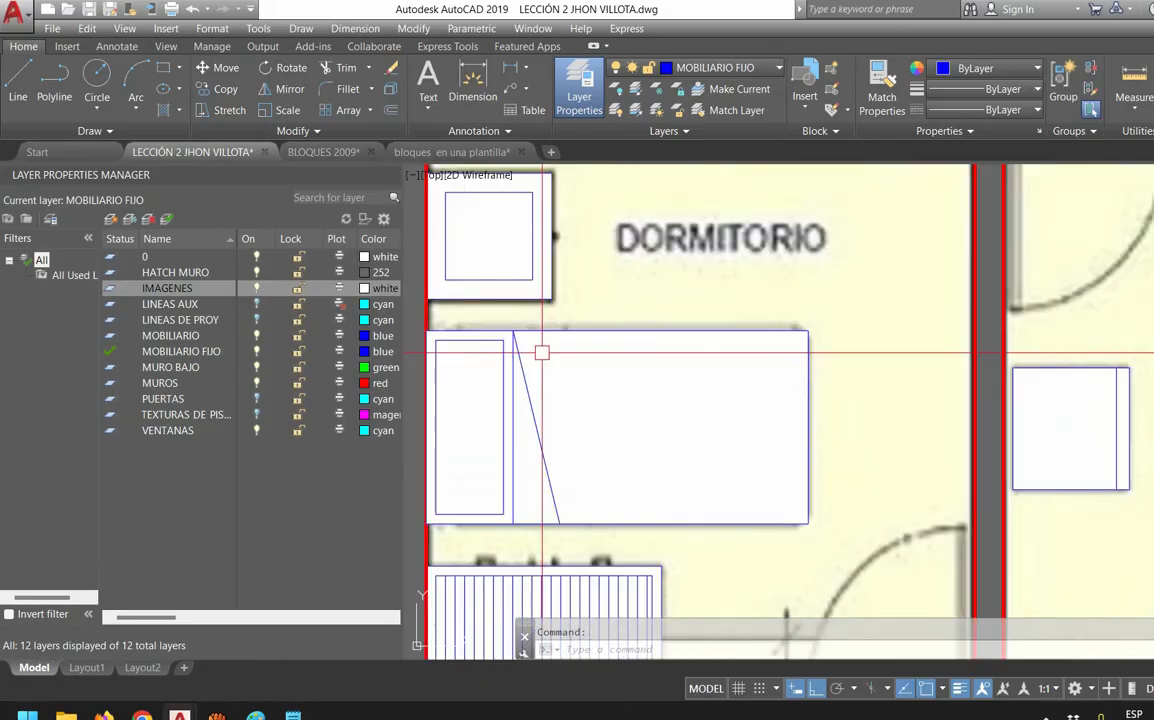
pyautogui.scroll(-2, 534, 294)
pyautogui.scroll(2, 540, 335)
pyautogui.moveTo(533, 335); pyautogui.dragTo(672, 296, button='middle')
pyautogui.scroll(-2, 721, 322)
pyautogui.scroll(-2, 659, 288)
pyautogui.moveTo(870, 478)
pyautogui.mouseDown(button='middle')
pyautogui.moveTo(715, 246)
pyautogui.moveTo(715, 323)
pyautogui.mouseUp(button='middle')
pyautogui.scroll(4, 730, 527)
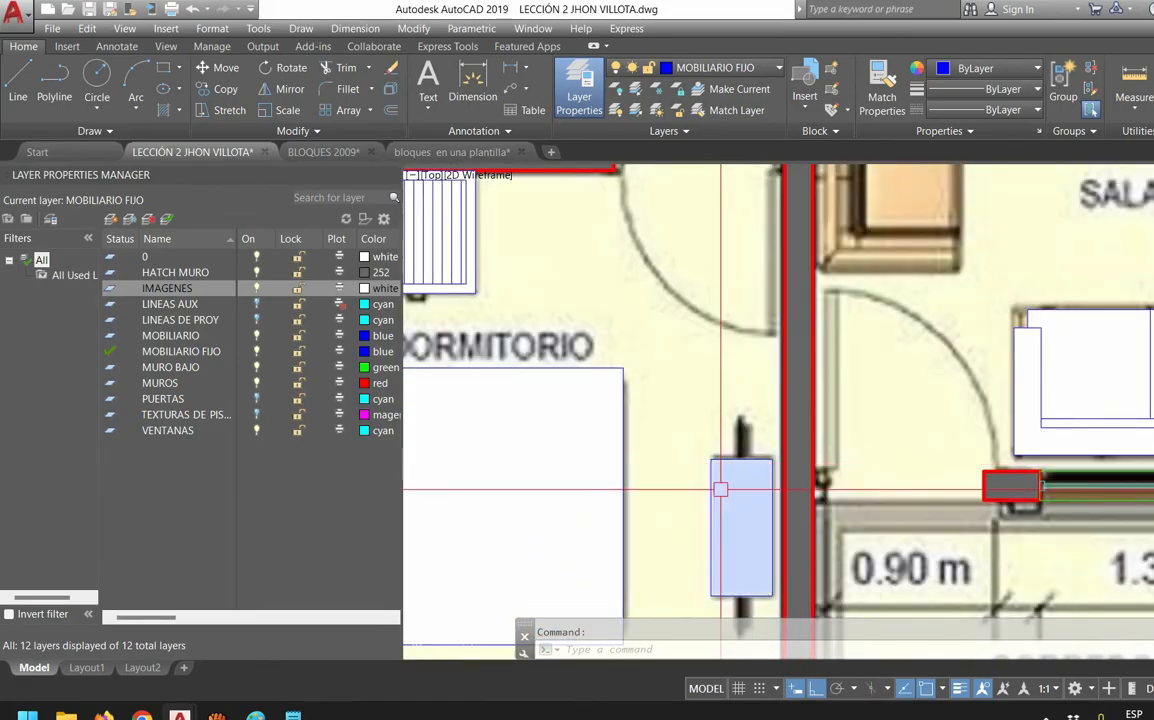
# Examine the bathroom fixtures, kitchen counter, stove and living room furniture against the reference plan image
pyautogui.scroll(-4, 722, 488)
pyautogui.scroll(4, 623, 295)
pyautogui.moveTo(636, 302); pyautogui.dragTo(705, 315, button='middle')
pyautogui.scroll(2, 698, 317)
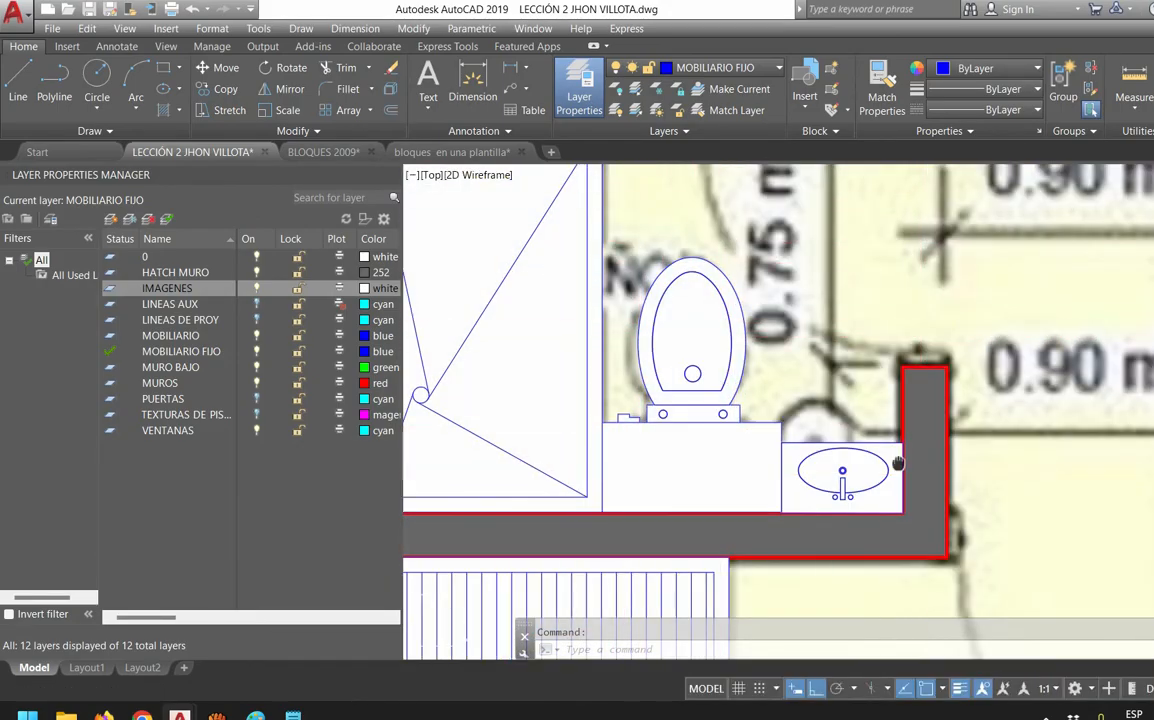
pyautogui.moveTo(921, 460); pyautogui.dragTo(772, 415, button='middle')
pyautogui.scroll(-2, 677, 425)
pyautogui.scroll(-4, 762, 446)
pyautogui.moveTo(1038, 476); pyautogui.dragTo(825, 528, button='middle')
pyautogui.scroll(4, 742, 482)
pyautogui.scroll(-6, 743, 492)
pyautogui.scroll(7, 785, 385)
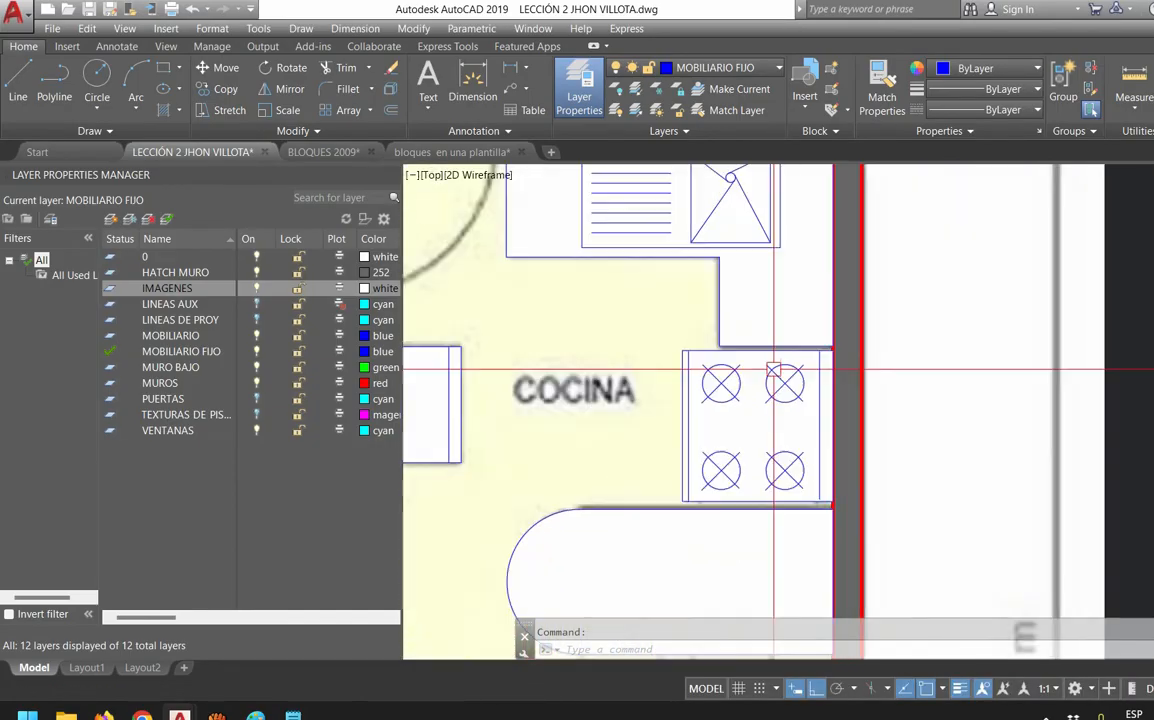
pyautogui.scroll(-7, 728, 462)
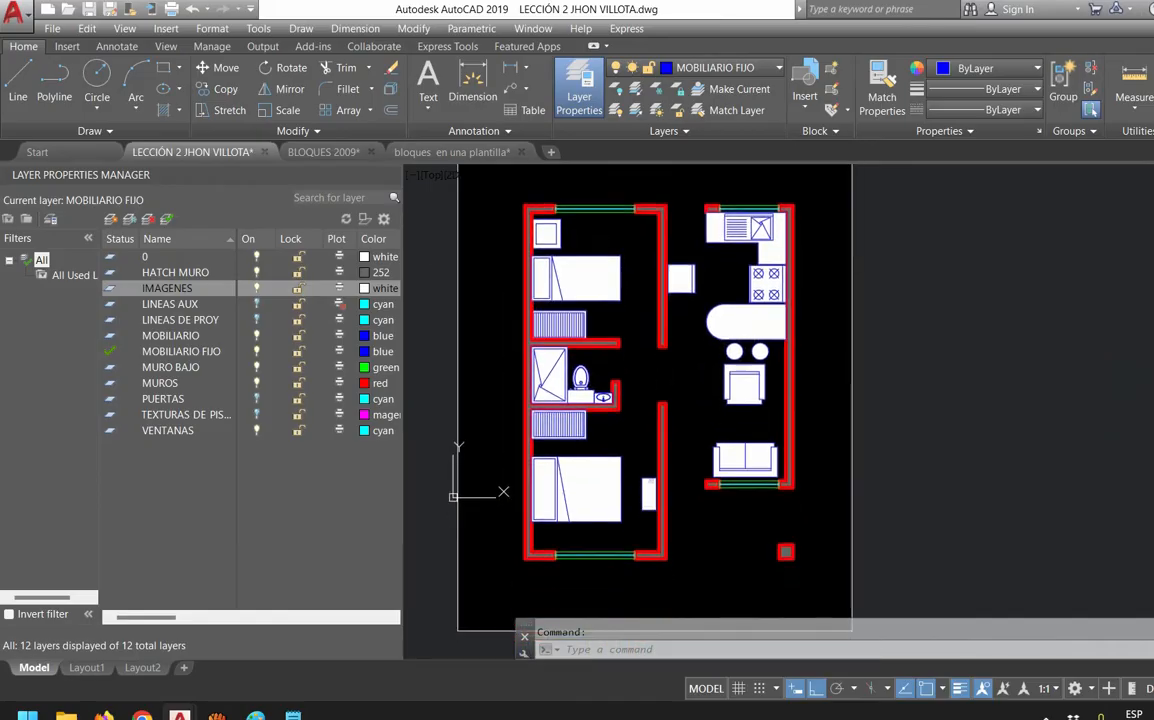
pyautogui.scroll(5, 714, 450)
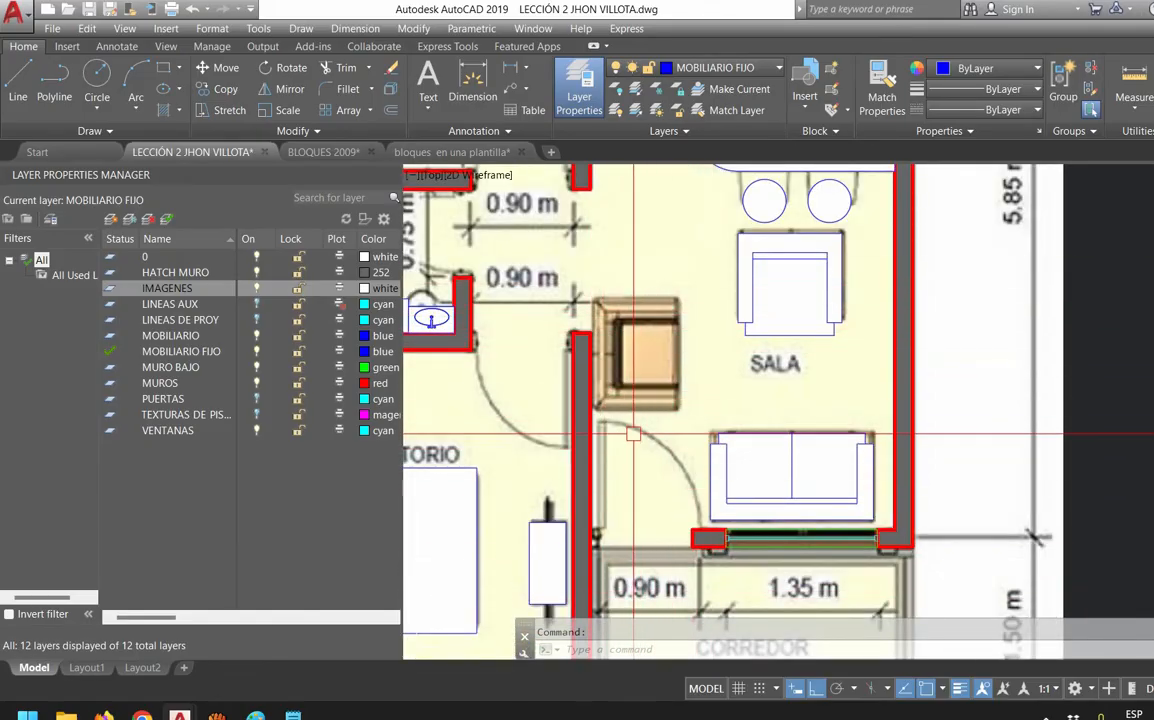
pyautogui.scroll(-5, 634, 422)
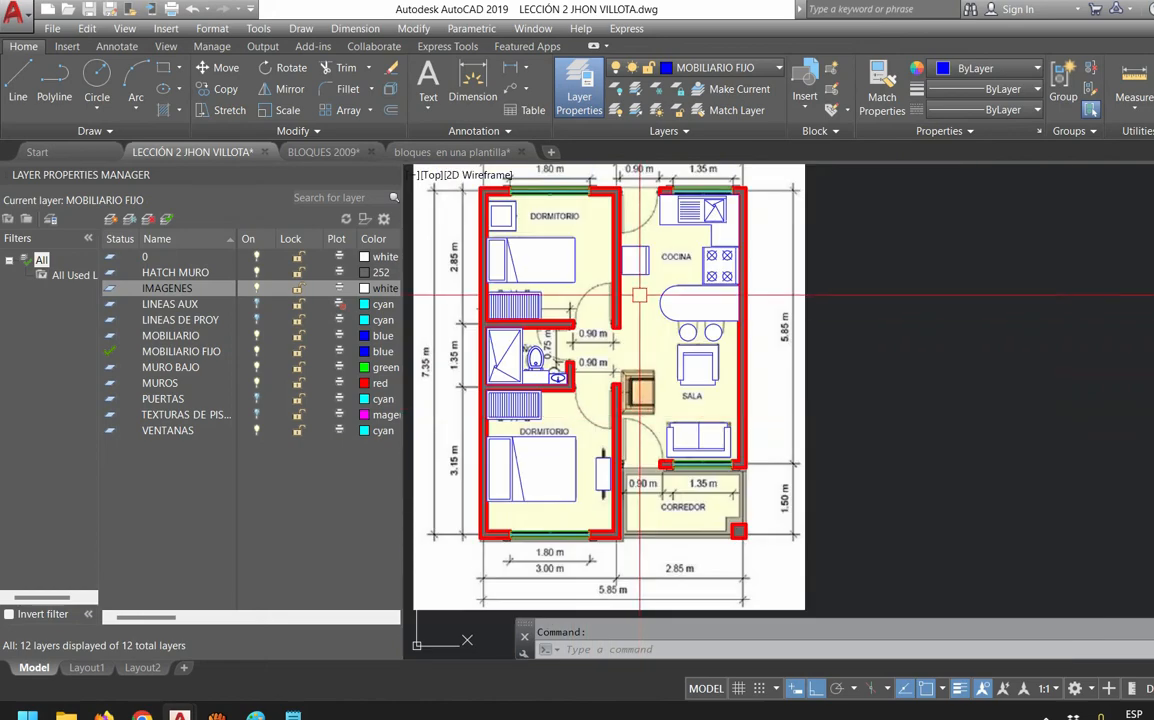
pyautogui.scroll(6, 695, 373)
pyautogui.scroll(-2, 708, 340)
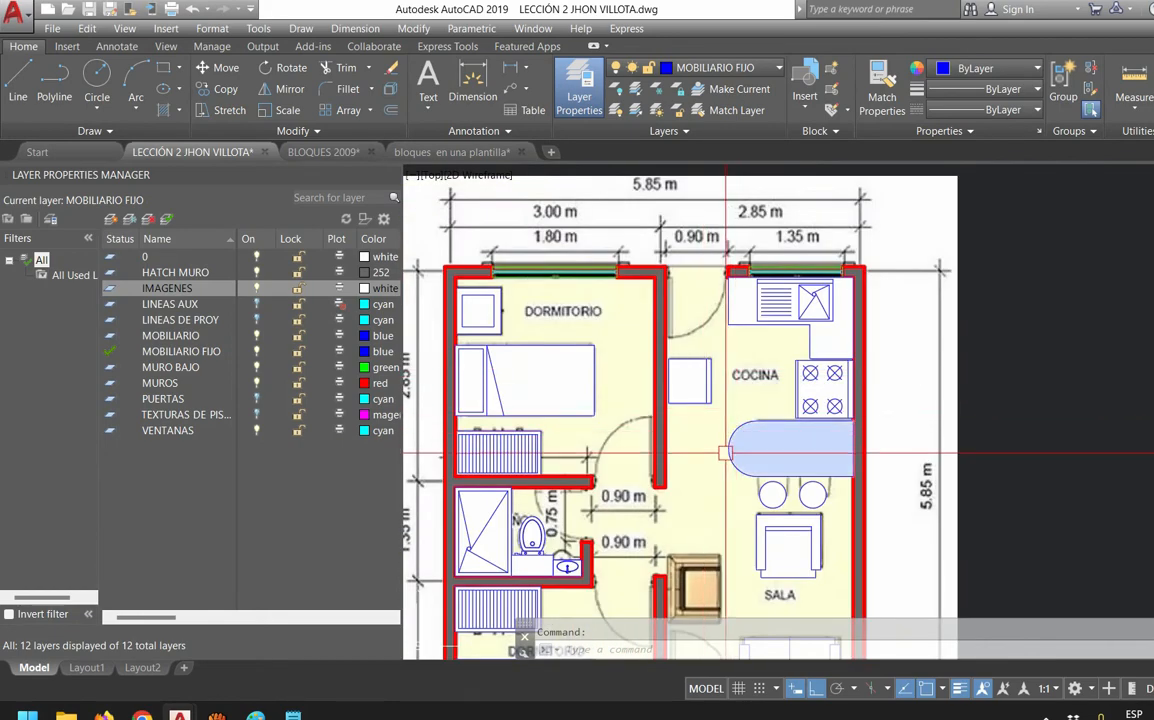
# Hide the MOBILIARIO layer to check the fixed fixtures, try switching off MOBILIARIO FIJO, and turn MOBILIARIO back on
pyautogui.moveTo(697, 502)
pyautogui.mouseDown(button='middle')
pyautogui.moveTo(735, 410)
pyautogui.moveTo(740, 272)
pyautogui.moveTo(741, 333)
pyautogui.mouseUp(button='middle')
pyautogui.click(256, 336)
pyautogui.click(256, 336)
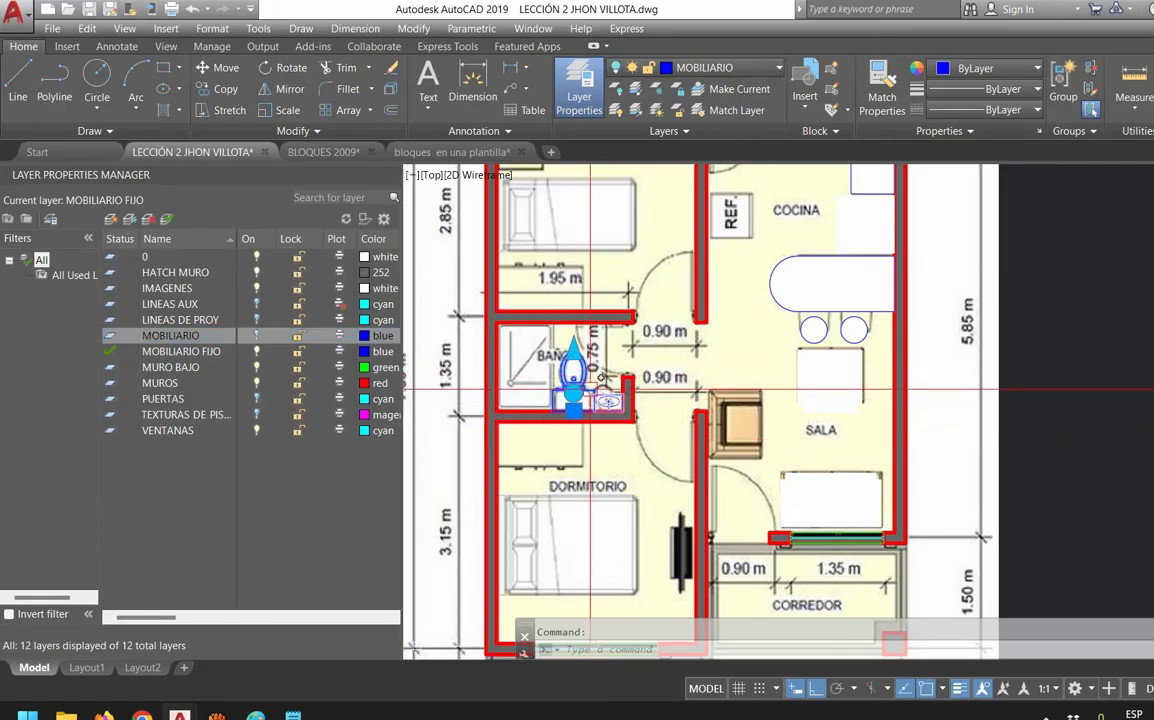
pyautogui.press('Escape')
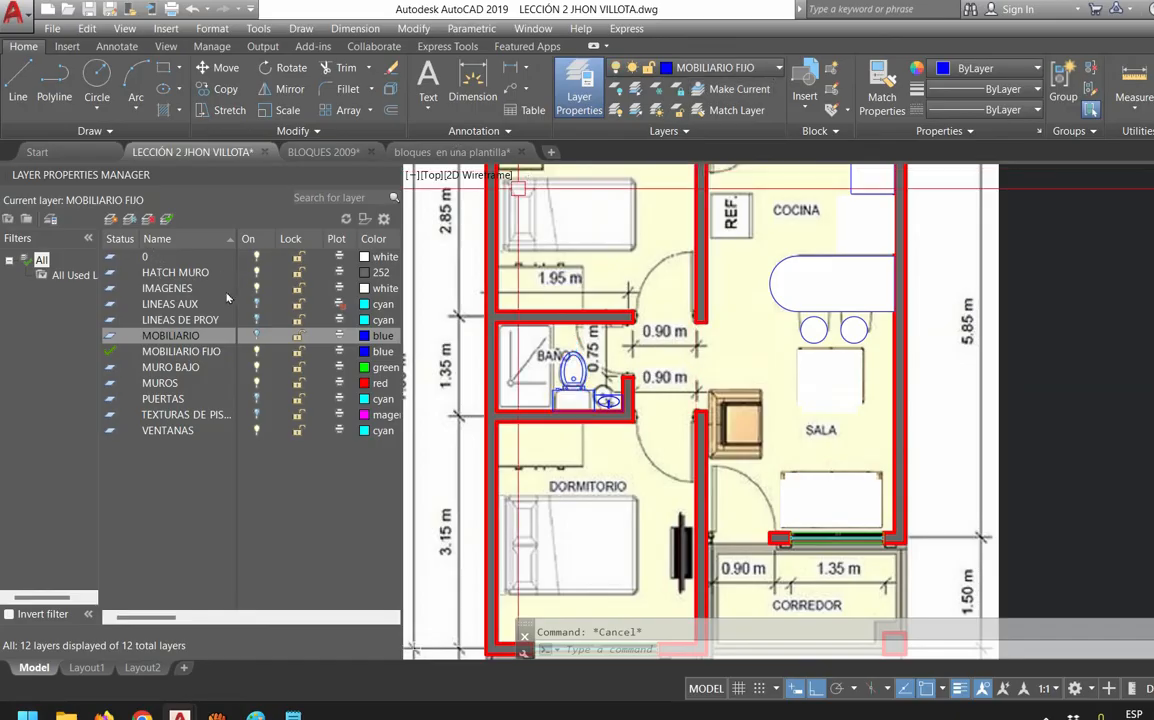
pyautogui.click(256, 351)
pyautogui.press('Return')
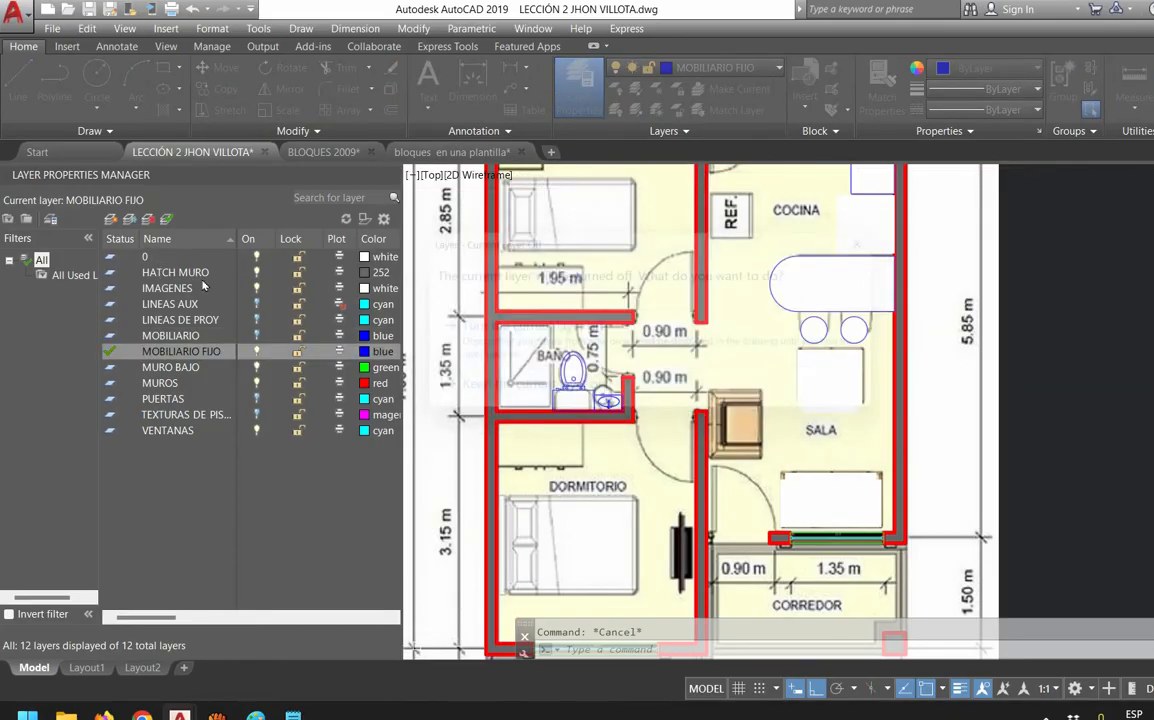
pyautogui.click(170, 335)
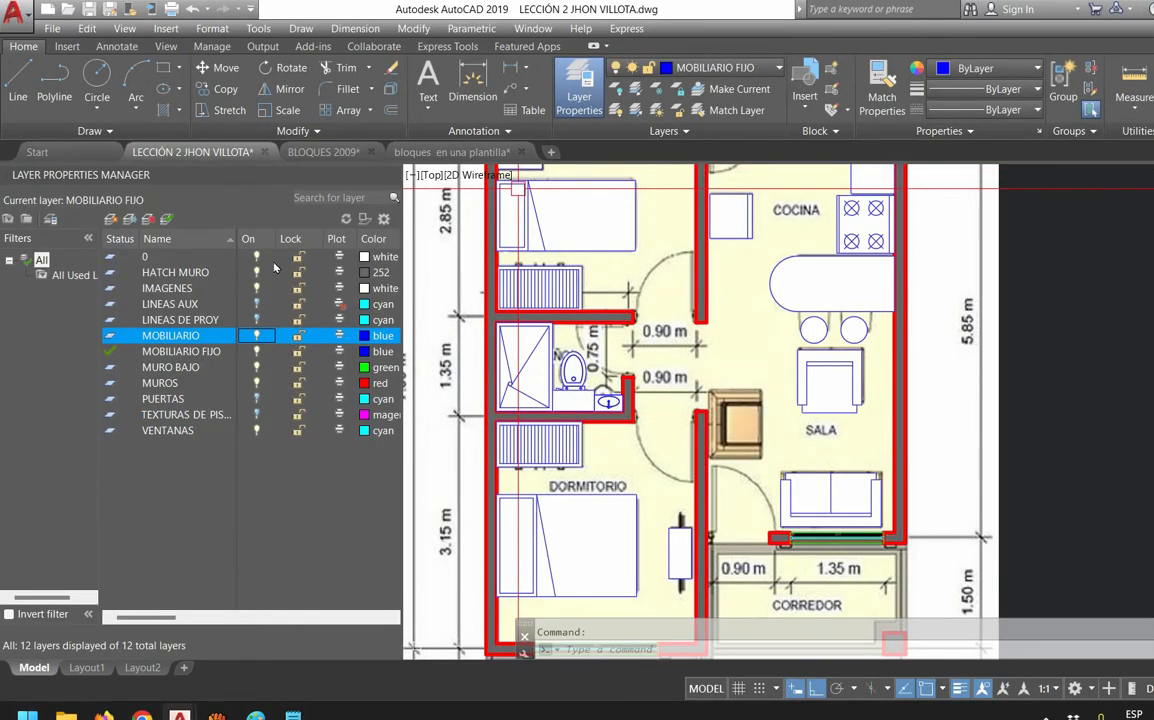
# Turn on the LINEAS DE PROY, PUERTAS and TEXTURAS DE PISOS layers and turn off the IMAGENES layer
pyautogui.scroll(-2, 724, 358)
pyautogui.moveTo(724, 358); pyautogui.dragTo(723, 386, button='middle')
pyautogui.press('Escape')
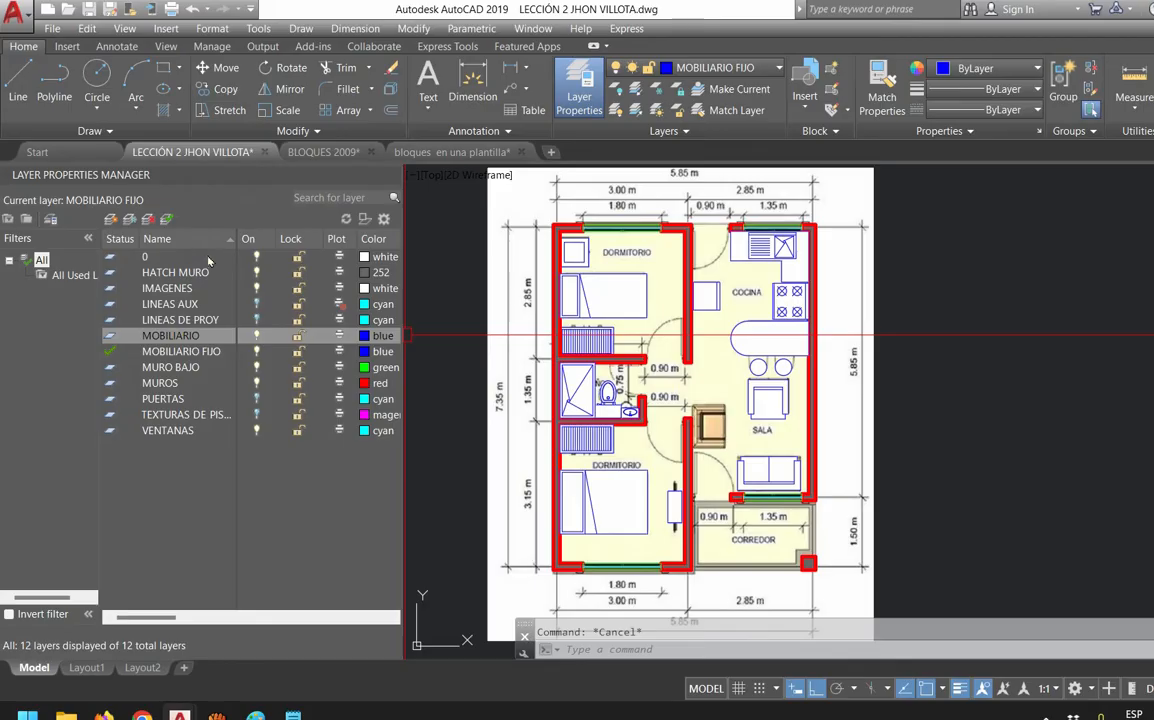
pyautogui.press('Up')
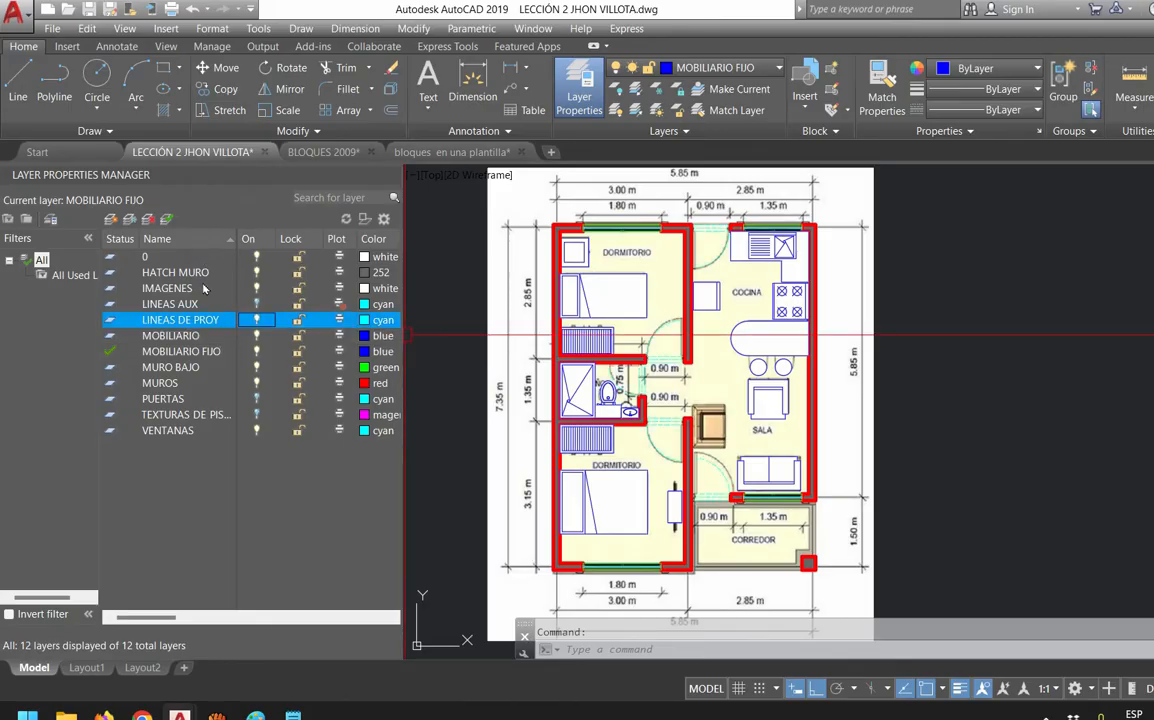
pyautogui.click(257, 399)
pyautogui.click(257, 415)
pyautogui.moveTo(575, 394)
pyautogui.mouseDown(button='middle')
pyautogui.moveTo(550, 394)
pyautogui.moveTo(531, 367)
pyautogui.moveTo(578, 404)
pyautogui.mouseUp(button='middle')
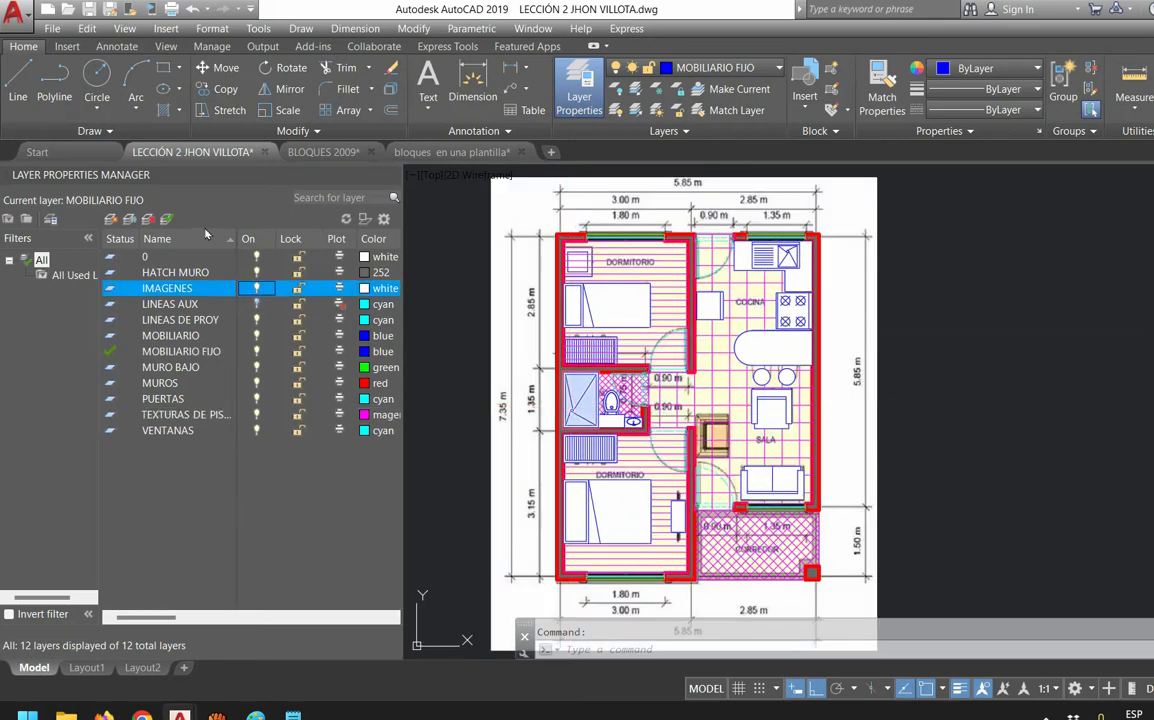
pyautogui.click(257, 288)
# Select all similar floor texture hatches in the plan and send them to the back of the draw order
pyautogui.scroll(4, 671, 309)
pyautogui.scroll(-2, 806, 413)
pyautogui.moveTo(915, 442); pyautogui.dragTo(898, 410, button='middle')
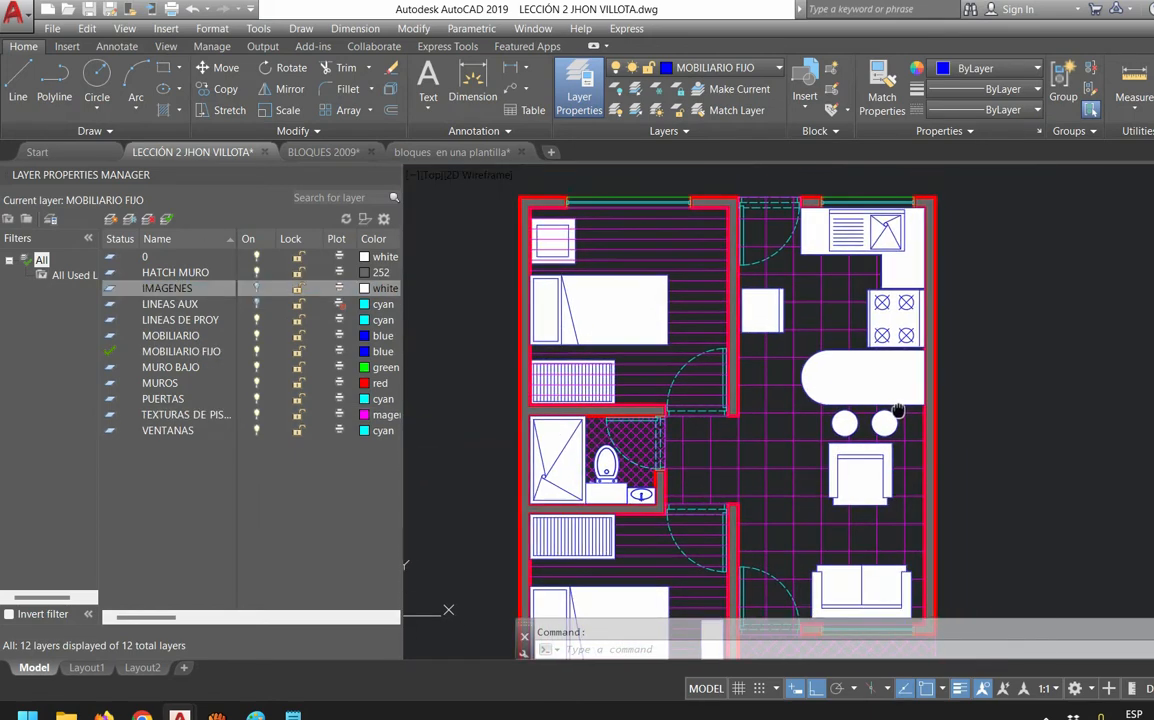
pyautogui.click(692, 290)
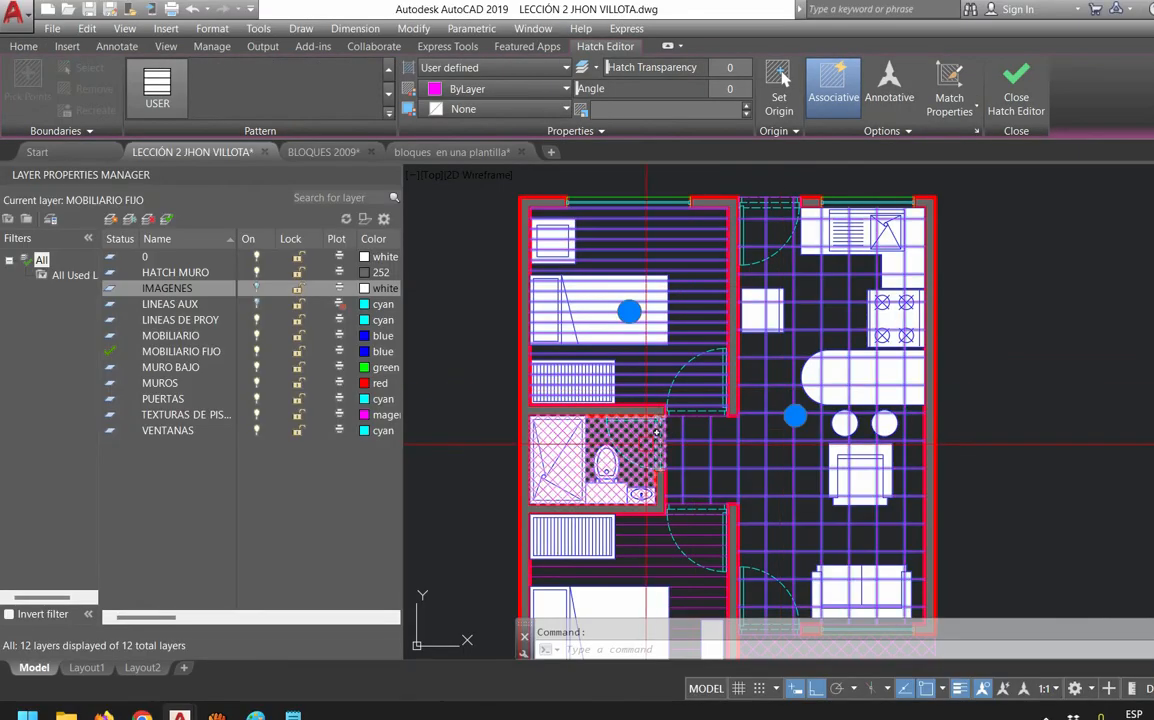
pyautogui.moveTo(976, 410); pyautogui.dragTo(951, 335, button='middle')
pyautogui.rightClick(944, 325)
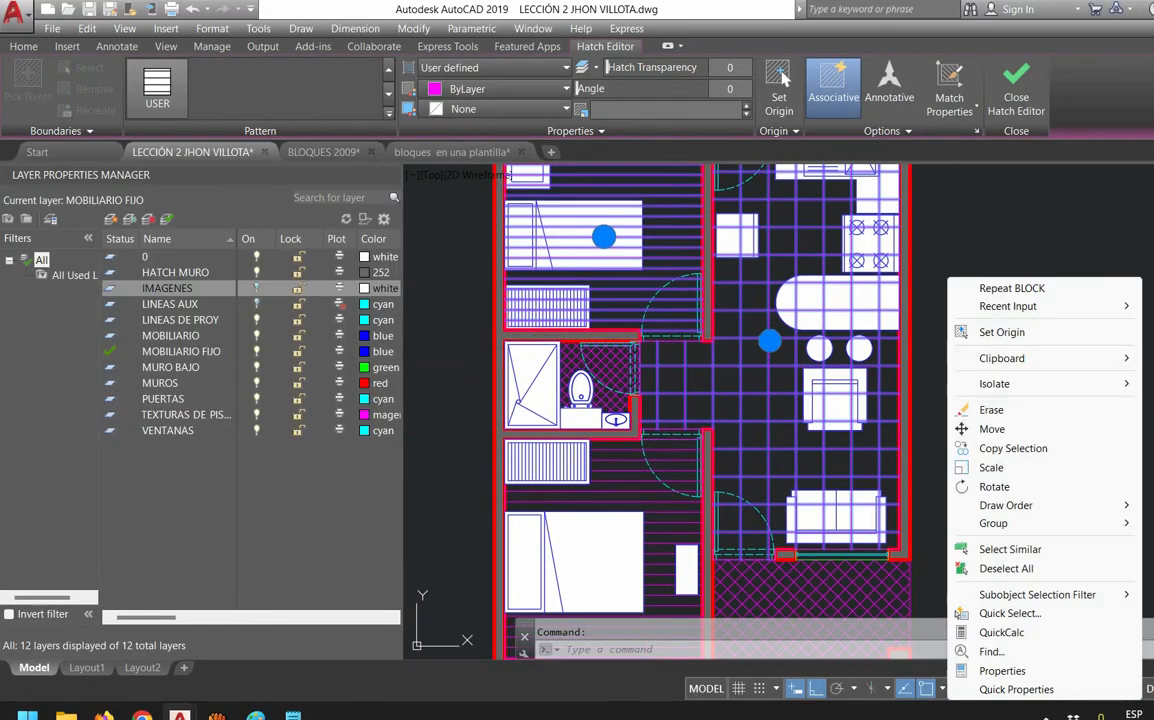
pyautogui.click(1000, 549)
pyautogui.scroll(-4, 1028, 466)
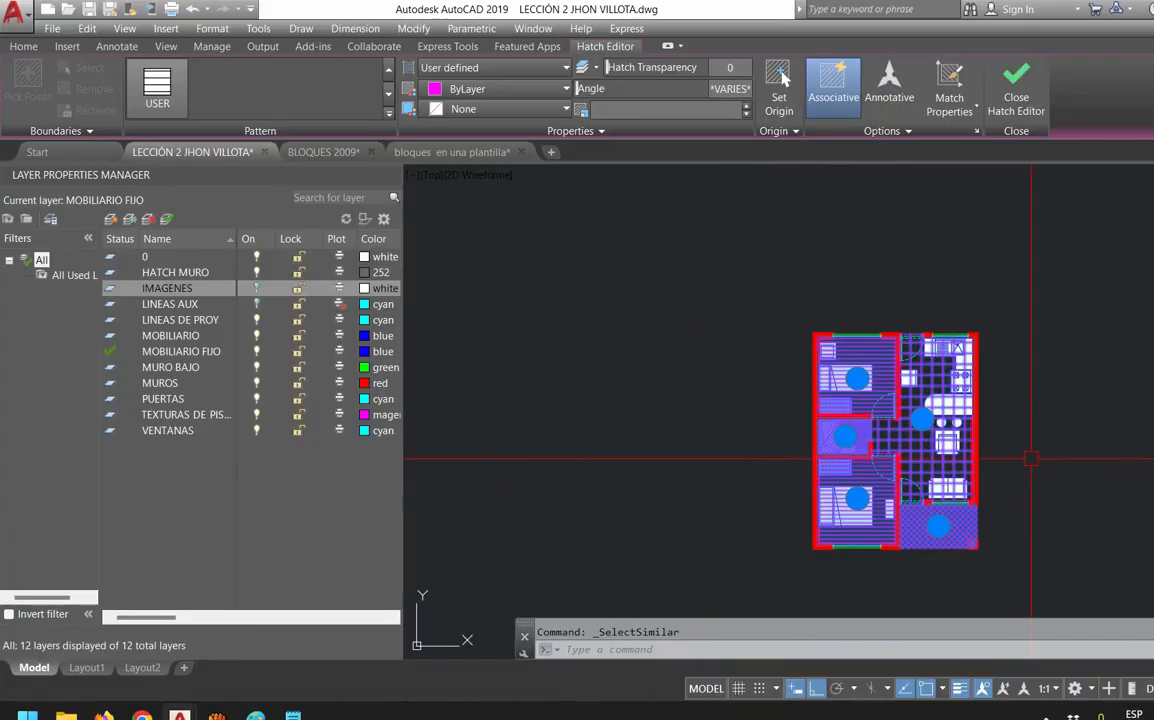
pyautogui.moveTo(1004, 430); pyautogui.dragTo(981, 406, button='middle')
pyautogui.write('DR')
pyautogui.press('Return')
pyautogui.write('B')
pyautogui.press('Return')
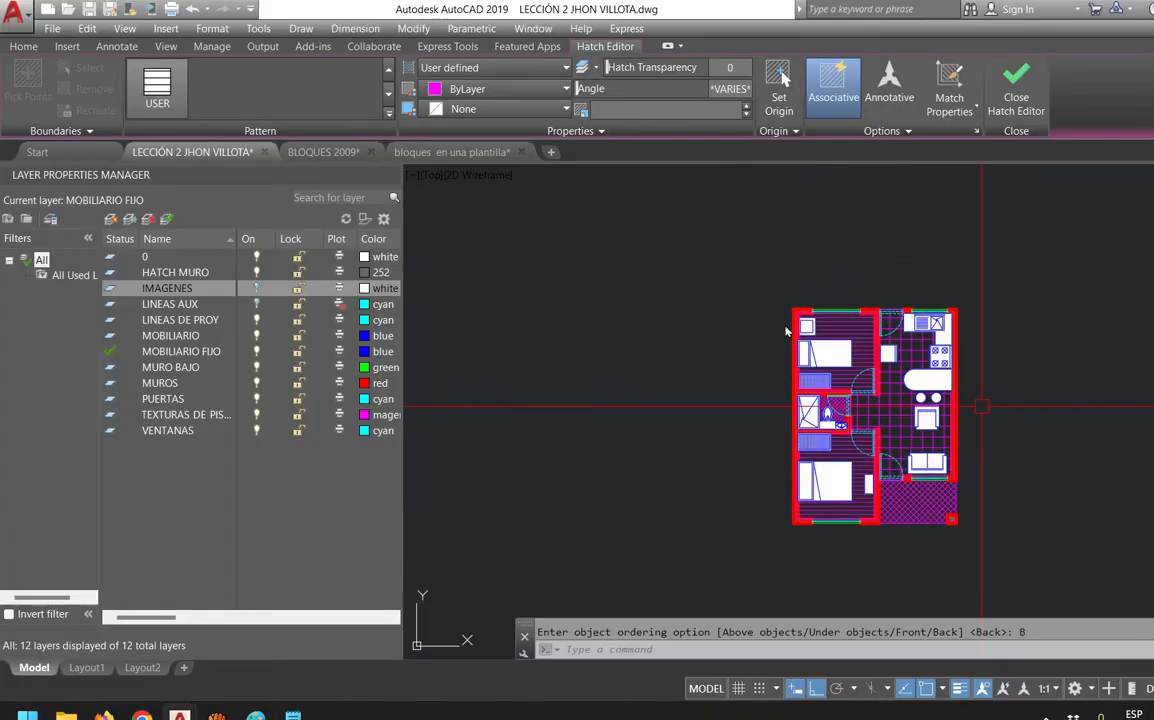
# Select all similar wall outlines on the MUROS layer and bring them to the front of the draw order
pyautogui.scroll(8, 841, 385)
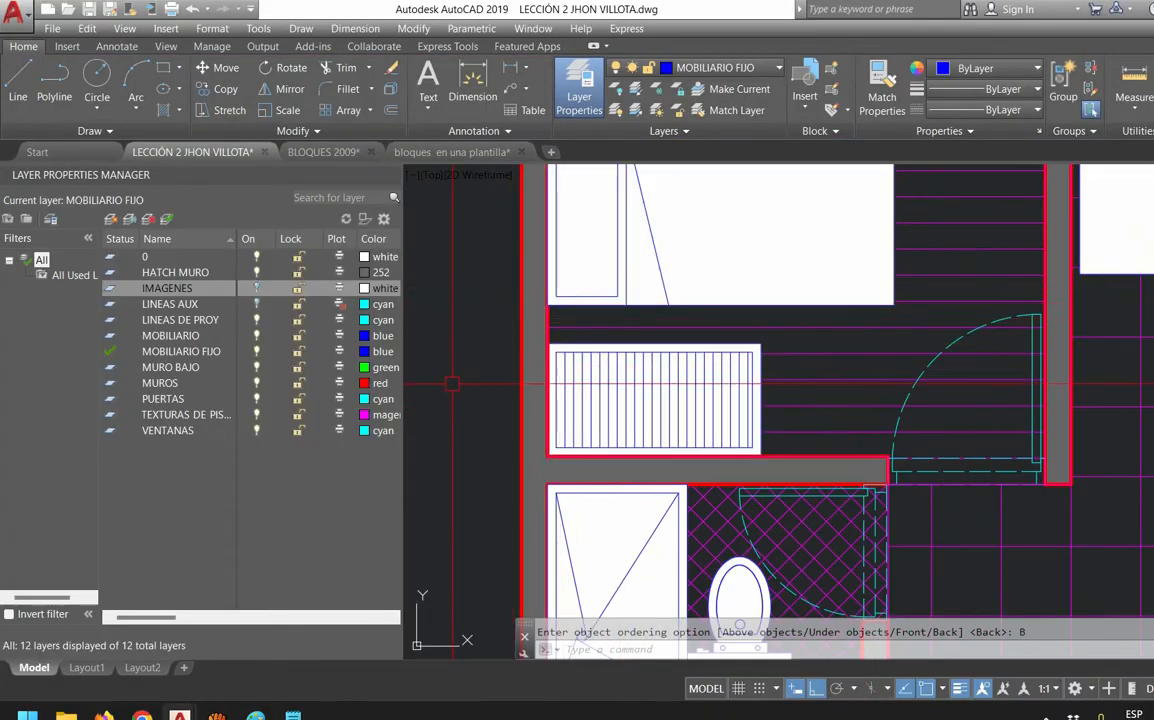
pyautogui.click(520, 373)
pyautogui.scroll(-2, 518, 381)
pyautogui.scroll(-2, 518, 381)
pyautogui.rightClick(561, 408)
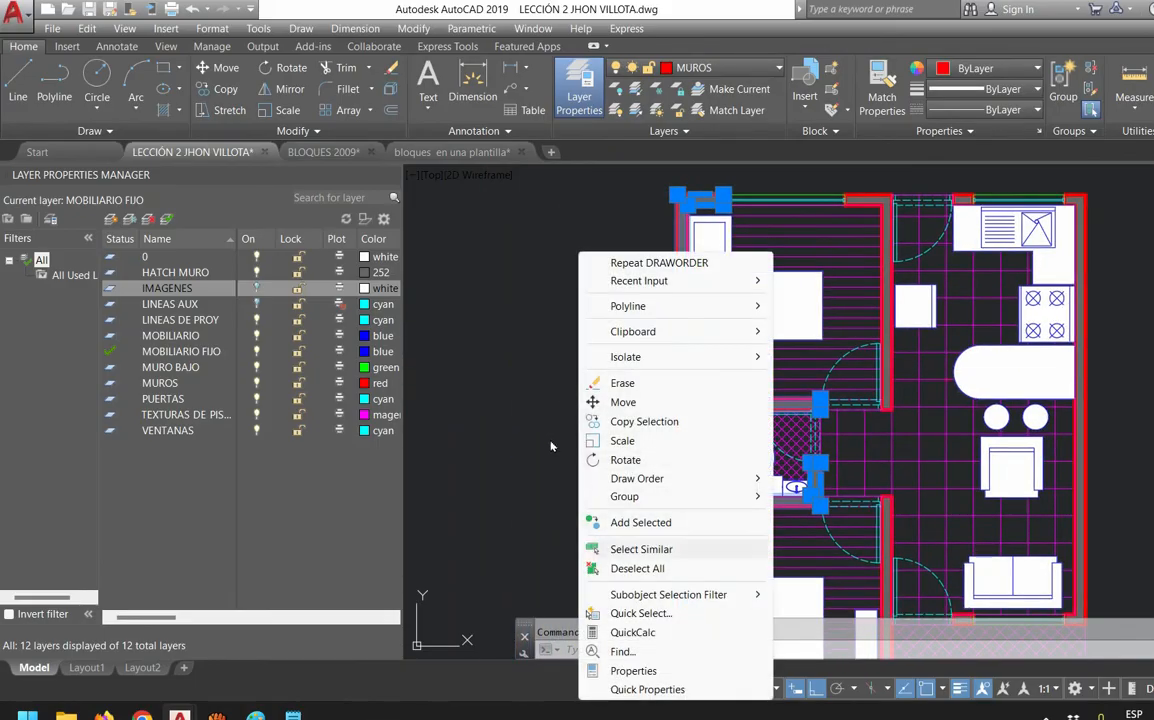
pyautogui.click(641, 549)
pyautogui.scroll(-2, 582, 415)
pyautogui.press('Return')
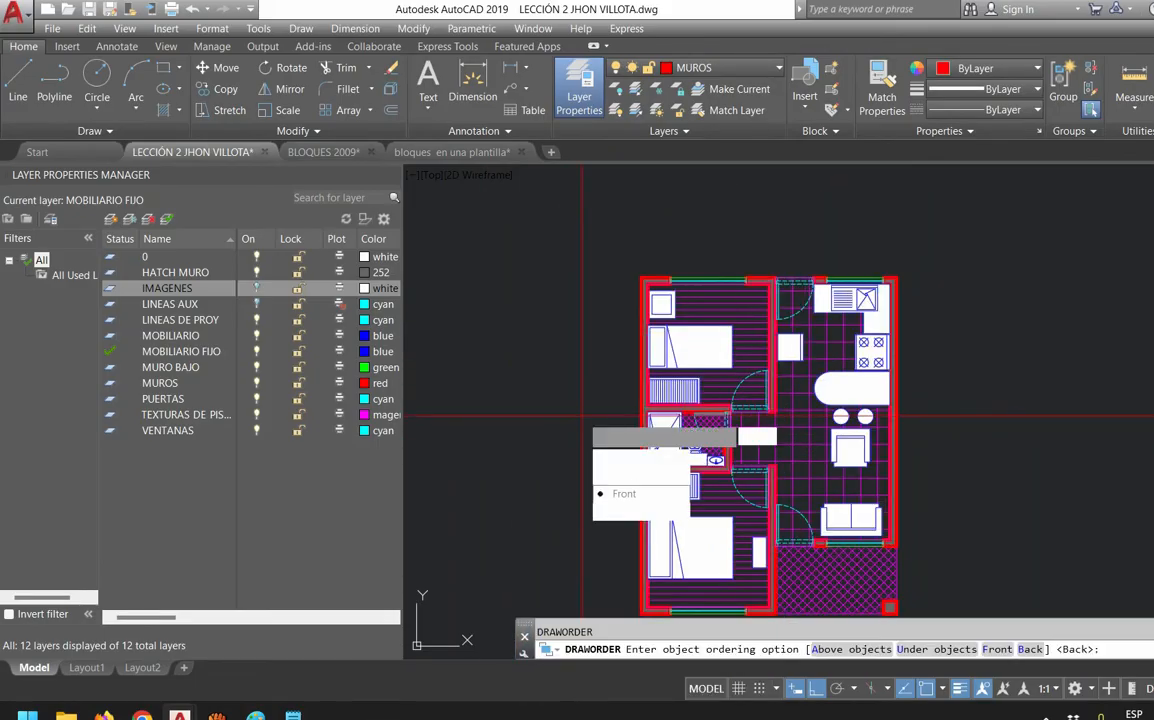
pyautogui.write('F')
pyautogui.press('Return')
# Inspect the rooms closely to check the draw order of walls, furniture and floor textures
pyautogui.scroll(8, 664, 288)
pyautogui.scroll(2, 679, 360)
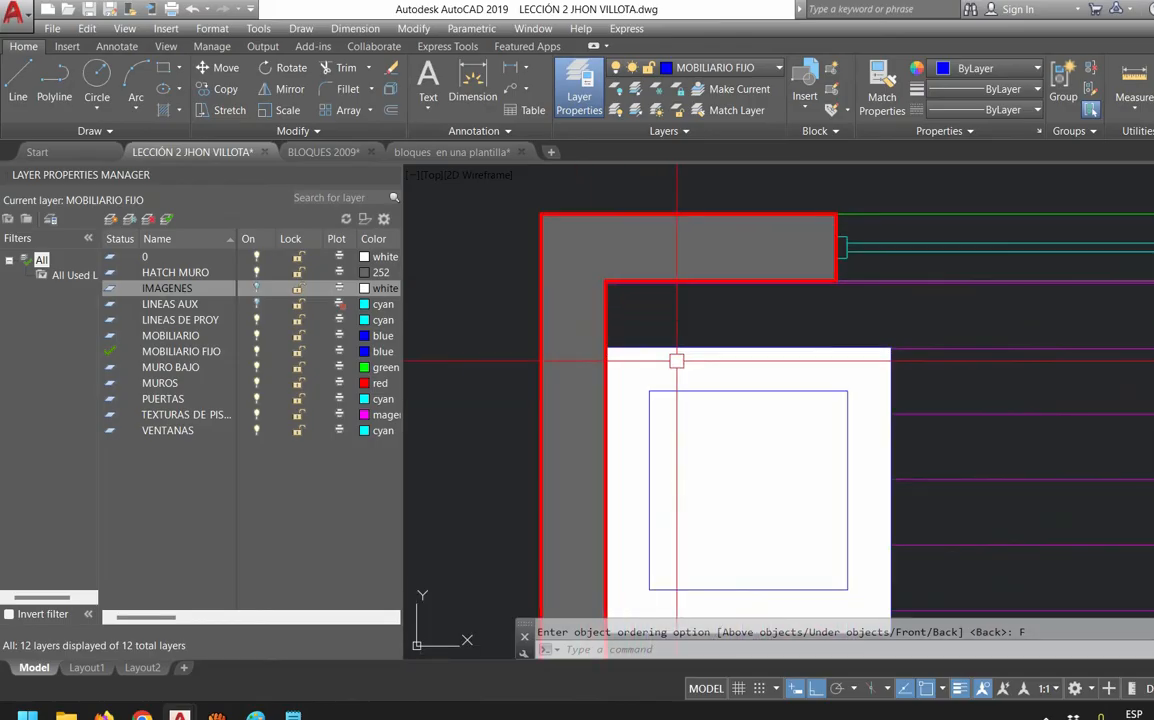
pyautogui.moveTo(690, 319); pyautogui.dragTo(639, 232, button='middle')
pyautogui.scroll(-4, 647, 464)
pyautogui.moveTo(780, 533); pyautogui.dragTo(724, 351, button='middle')
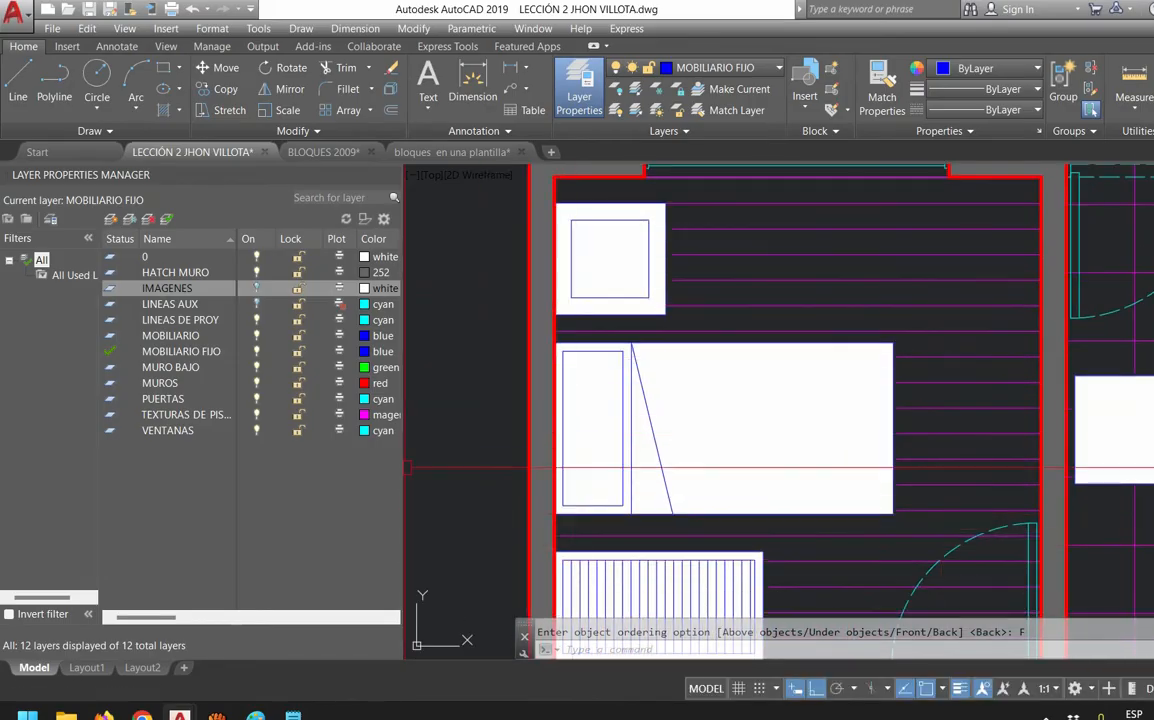
pyautogui.scroll(-2, 490, 500)
pyautogui.moveTo(499, 507); pyautogui.dragTo(558, 341, button='middle')
pyautogui.moveTo(536, 501); pyautogui.dragTo(551, 376, button='middle')
pyautogui.moveTo(552, 475); pyautogui.dragTo(536, 344, button='middle')
pyautogui.scroll(4, 757, 328)
pyautogui.scroll(-4, 872, 325)
pyautogui.moveTo(844, 444); pyautogui.dragTo(745, 309, button='middle')
pyautogui.moveTo(1153, 505)
pyautogui.mouseDown(button='middle')
pyautogui.moveTo(1105, 549)
pyautogui.moveTo(1053, 567)
pyautogui.mouseUp(button='middle')
pyautogui.moveTo(1023, 330); pyautogui.dragTo(992, 465, button='middle')
pyautogui.moveTo(1057, 184)
pyautogui.mouseDown(button='middle')
pyautogui.moveTo(1025, 410)
pyautogui.moveTo(1035, 469)
pyautogui.mouseUp(button='middle')
pyautogui.moveTo(978, 353); pyautogui.dragTo(1045, 392, button='middle')
# Save the drawing with the complete floor plan in view
pyautogui.scroll(-6, 1045, 392)
pyautogui.moveTo(1066, 442); pyautogui.dragTo(956, 397, button='middle')
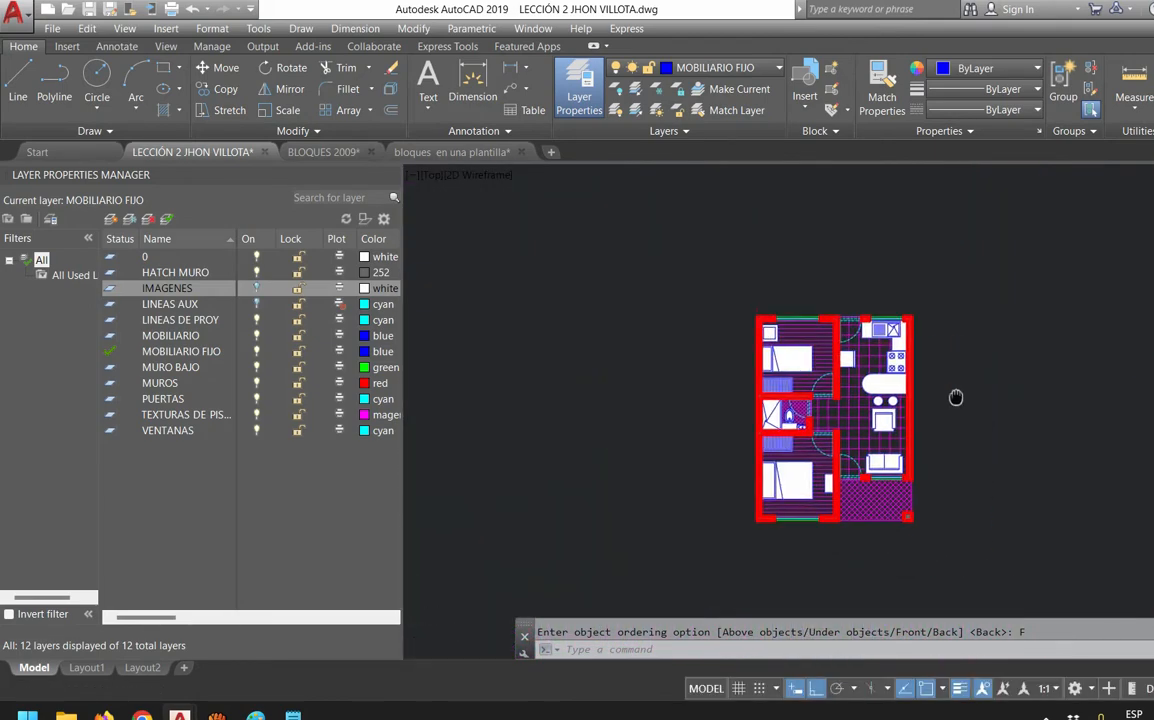
pyautogui.scroll(4, 960, 367)
pyautogui.scroll(-2, 960, 368)
pyautogui.moveTo(965, 440); pyautogui.dragTo(959, 402, button='middle')
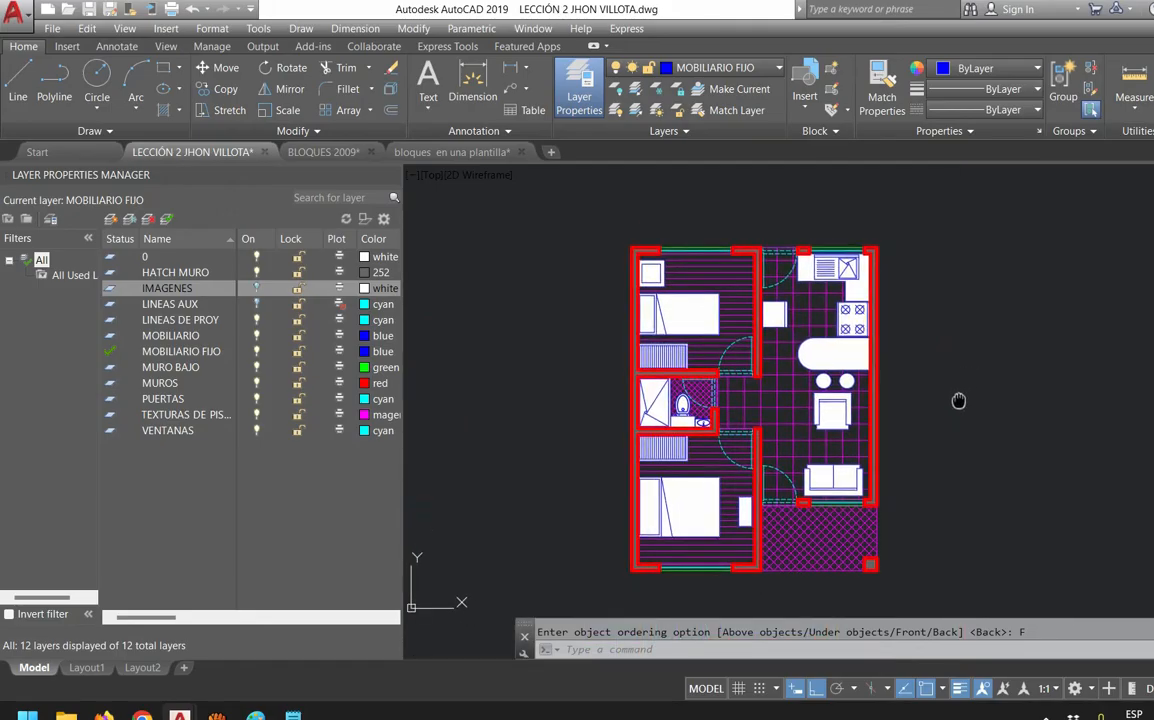
pyautogui.click(88, 9)
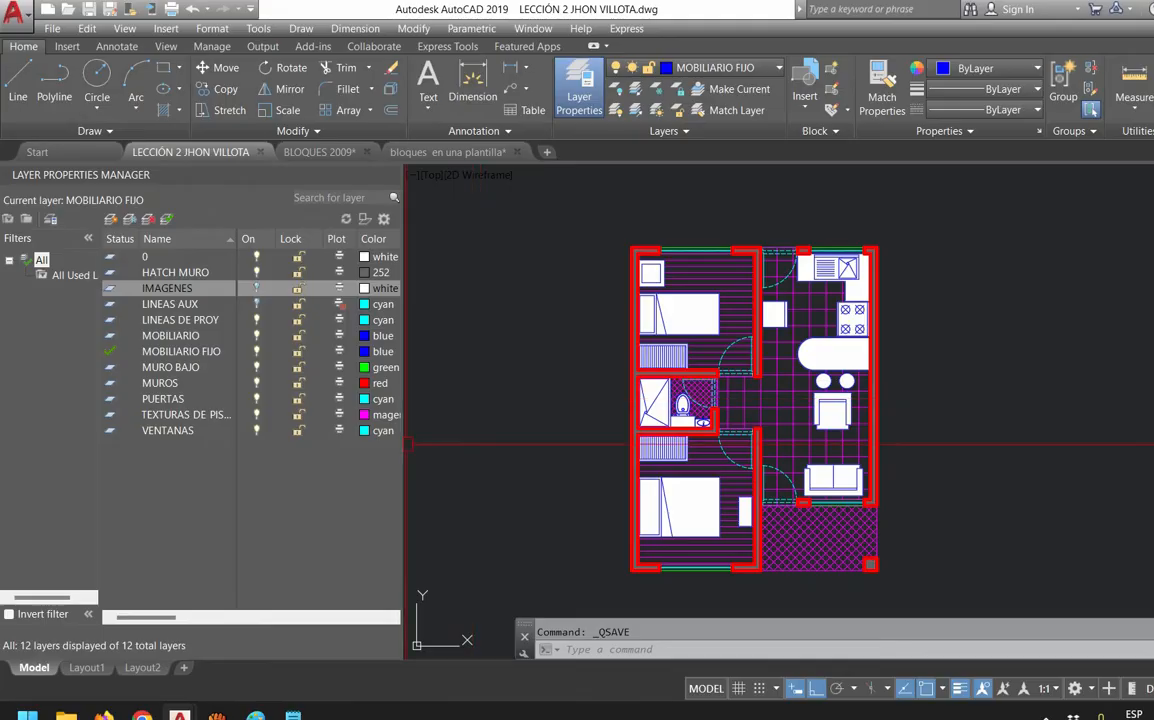
# Show the IMAGENES layer to compare the plan with the reference image, and hide it again
pyautogui.click(257, 288)
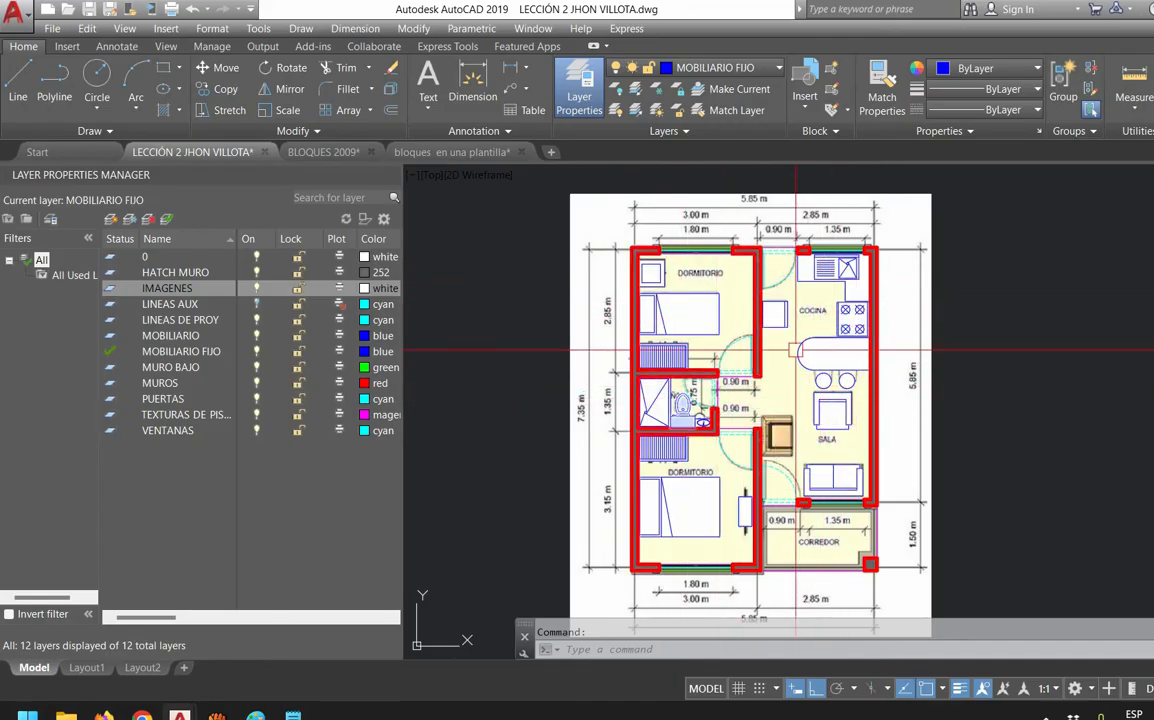
pyautogui.moveTo(714, 501); pyautogui.dragTo(727, 438, button='middle')
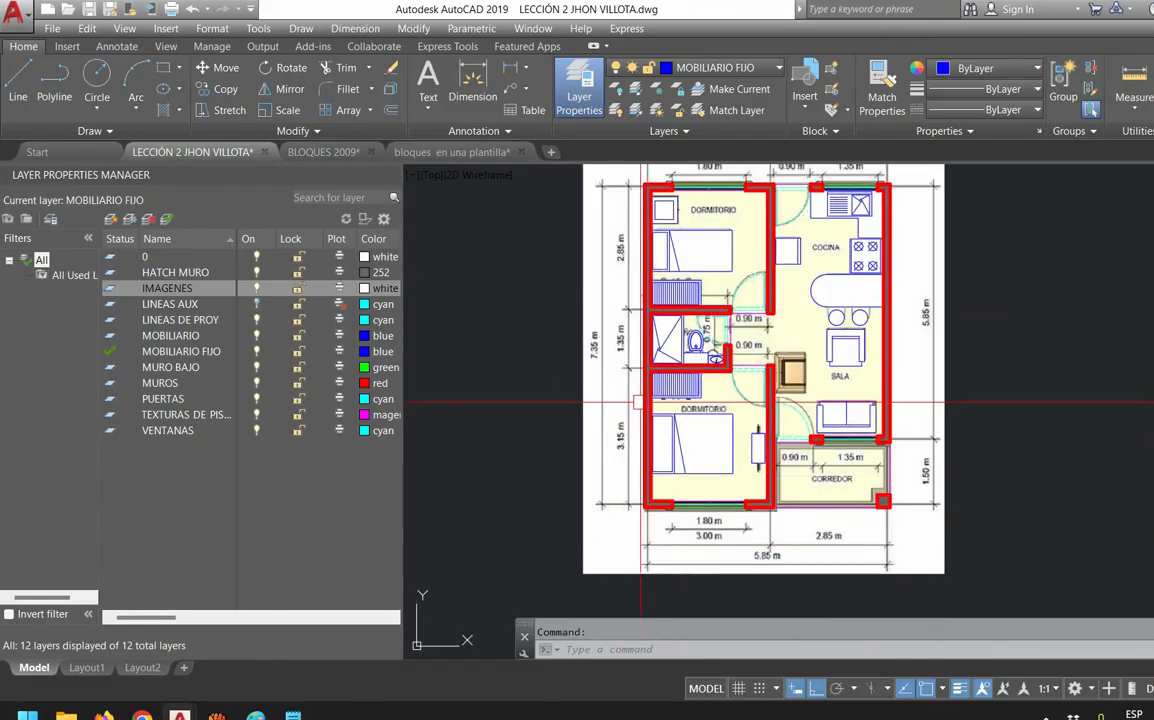
pyautogui.click(257, 288)
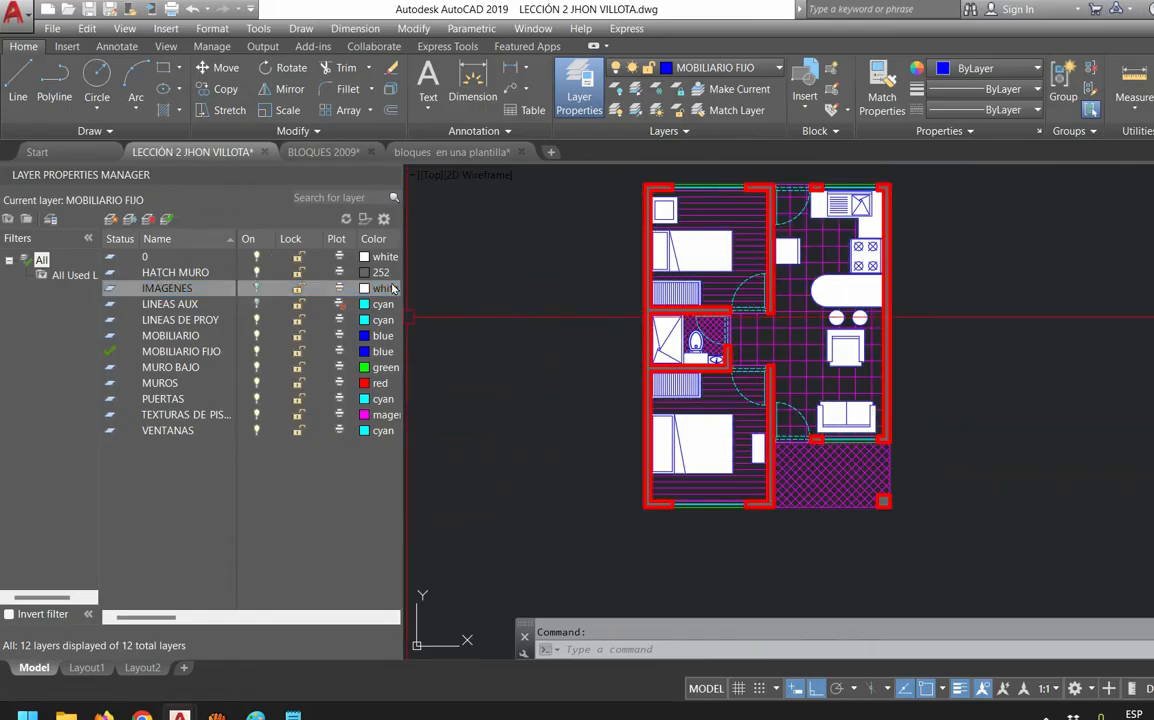
pyautogui.moveTo(543, 384); pyautogui.dragTo(538, 425, button='middle')
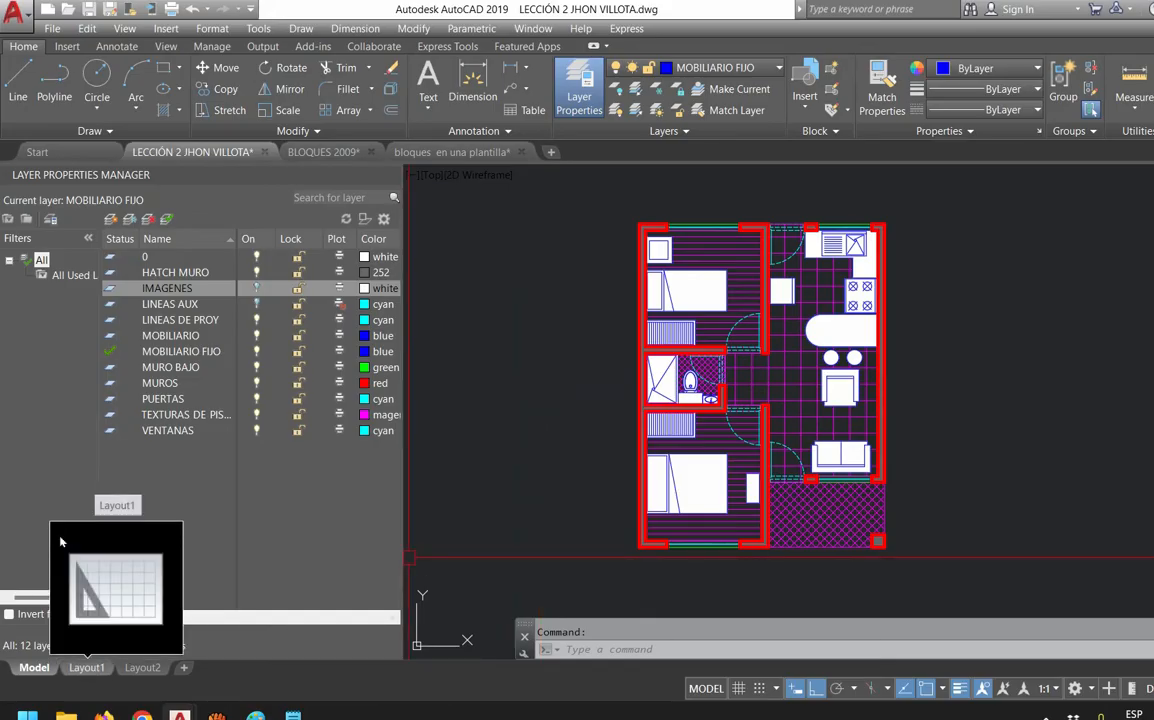
# Open the Layout1 paper space and delete Layout2
pyautogui.click(60, 541)
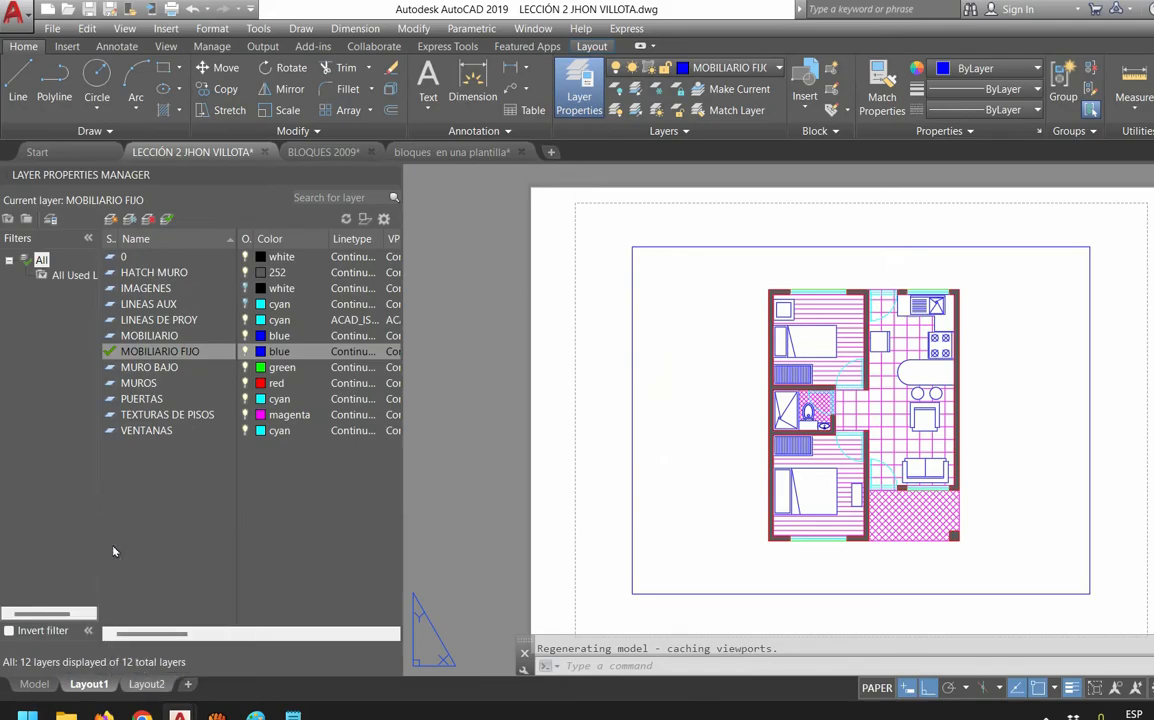
pyautogui.rightClick(113, 551)
pyautogui.click(187, 436)
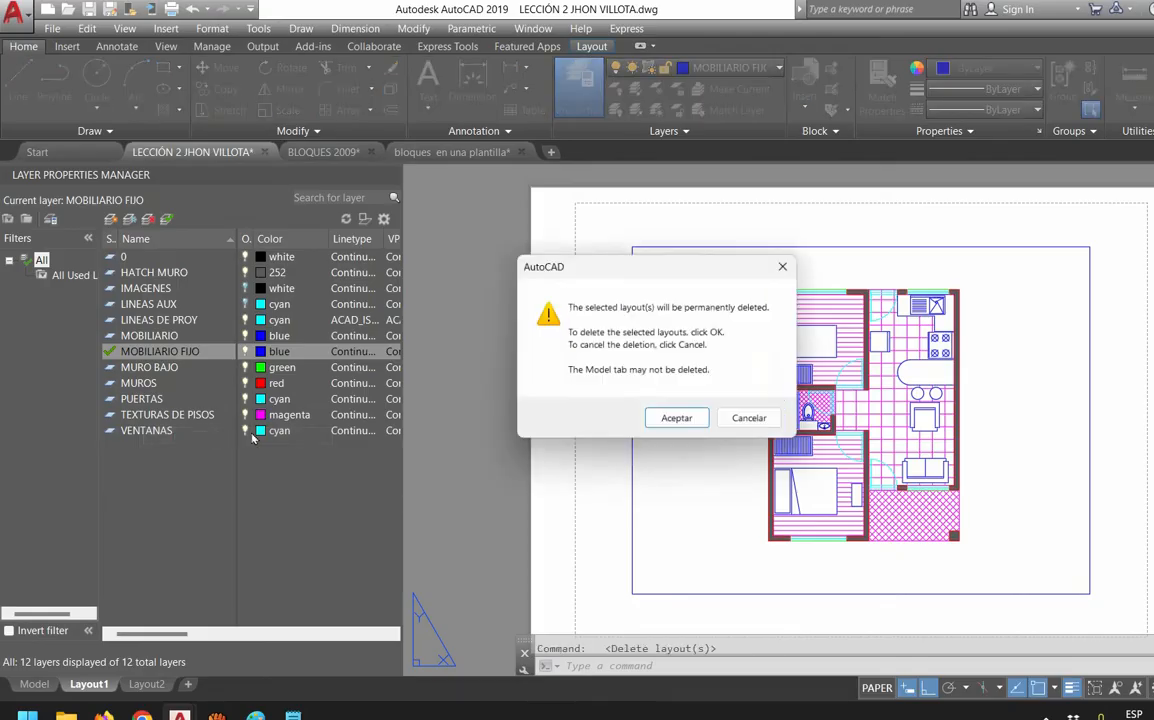
pyautogui.press('Return')
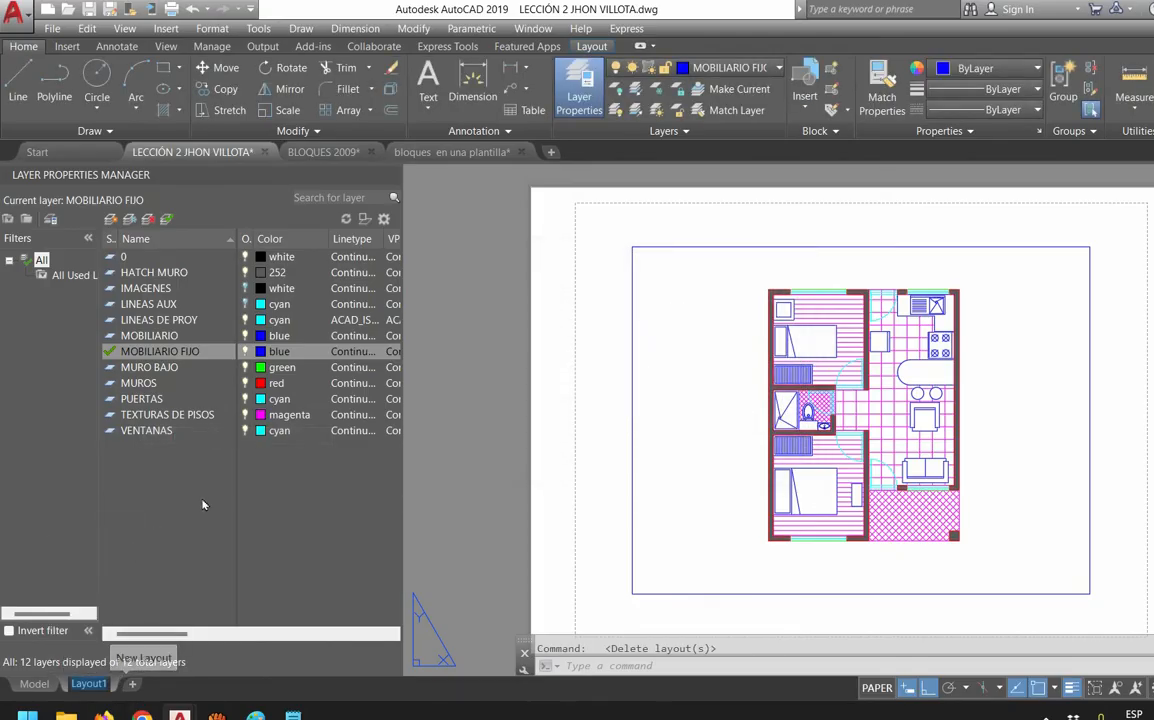
# Rename the remaining layout as PLANO 1
pyautogui.write('PLANO 1')
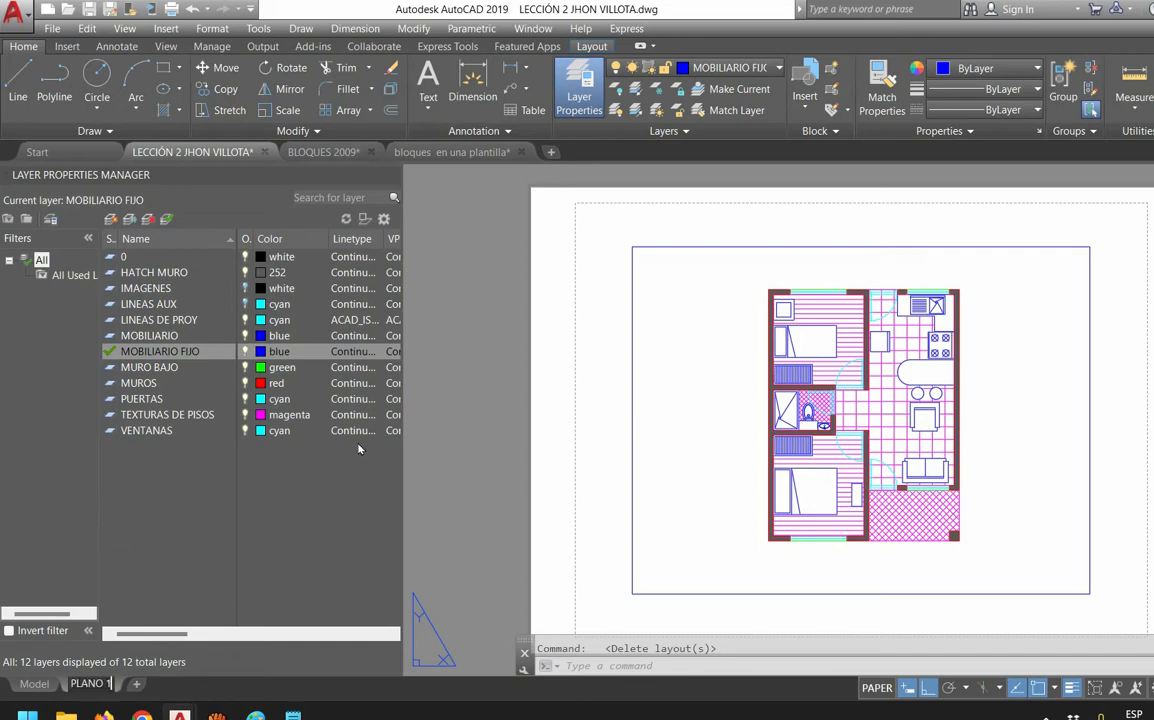
pyautogui.press('Return')
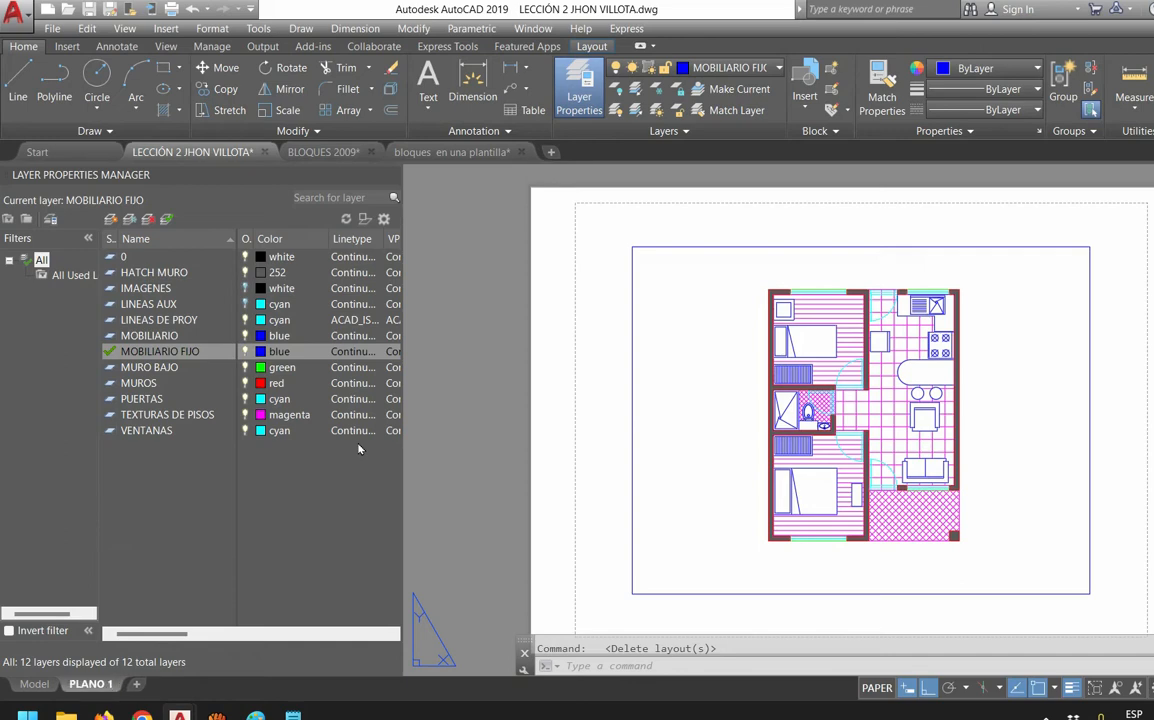
pyautogui.click(478, 485)
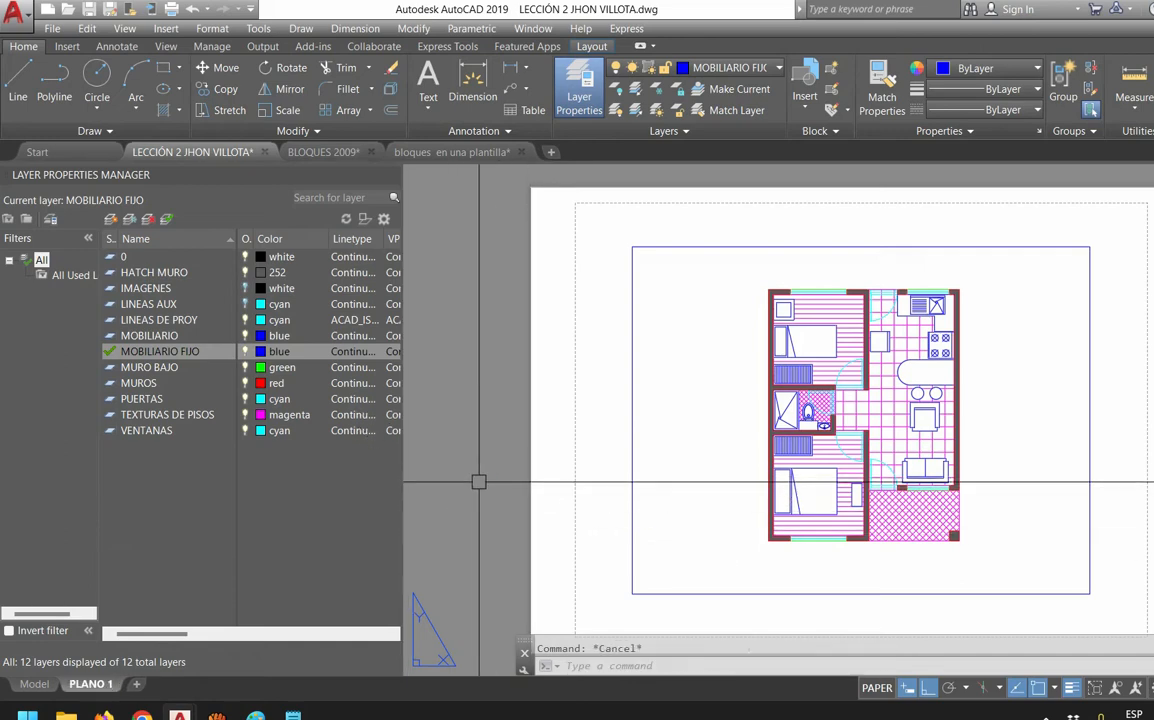
pyautogui.press('Escape')
pyautogui.scroll(-3, 497, 399)
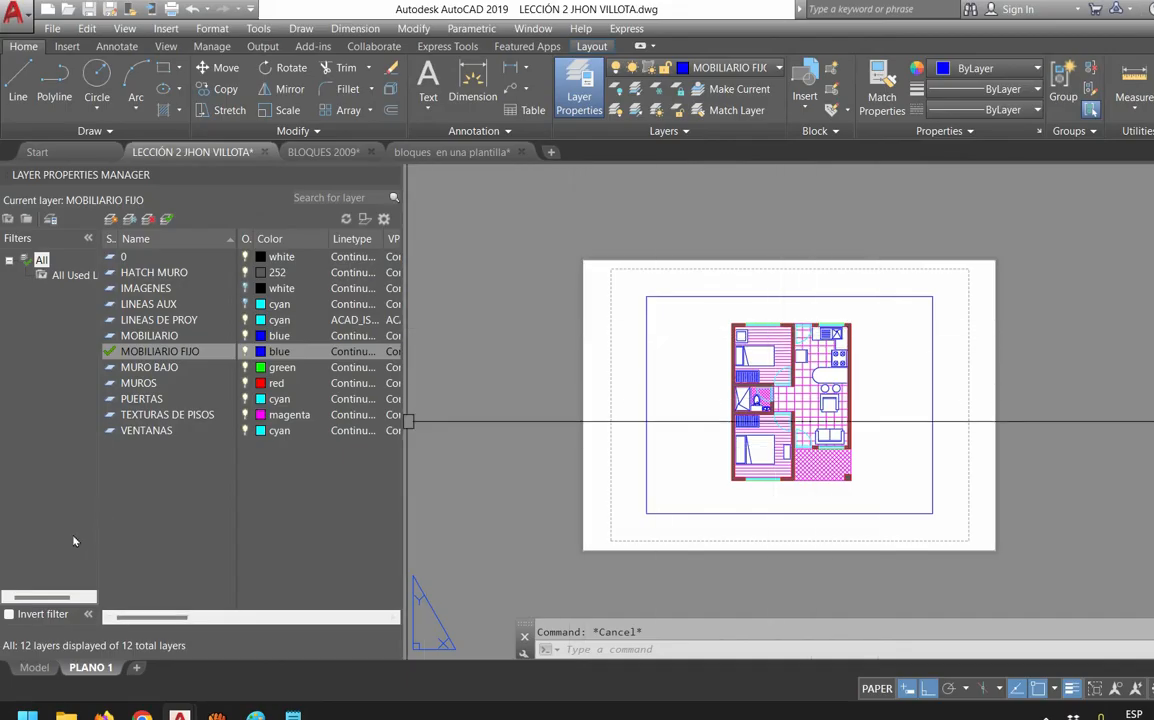
pyautogui.rightClick(91, 667)
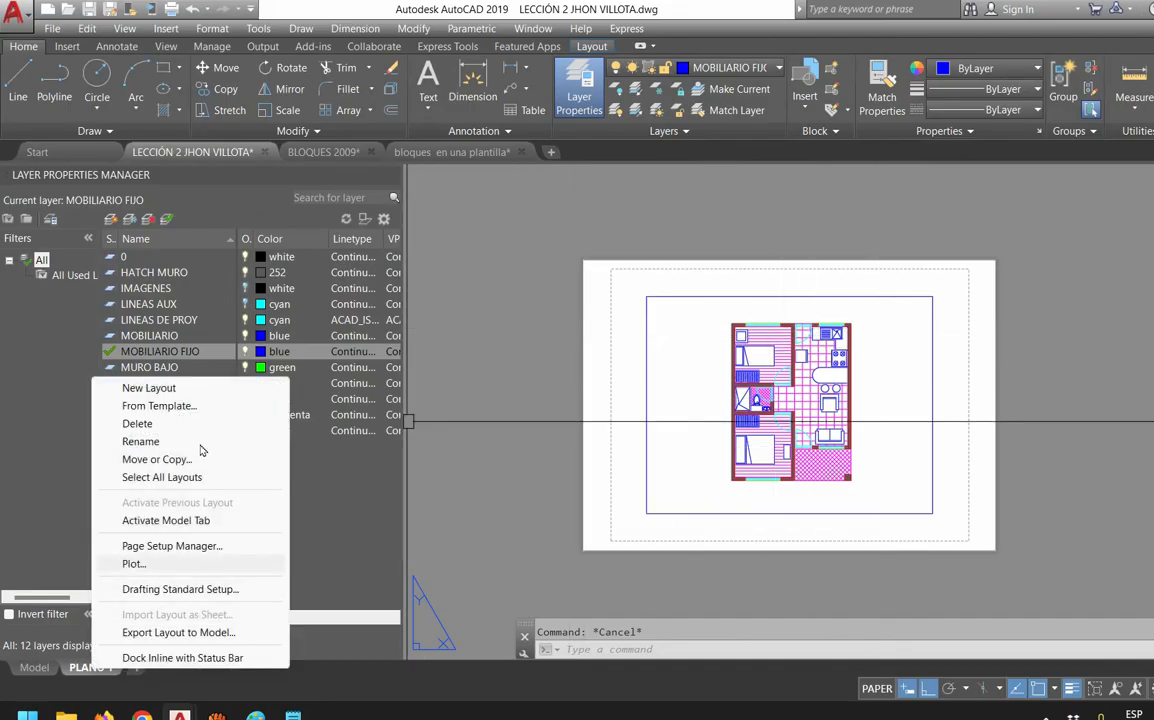
pyautogui.click(477, 540)
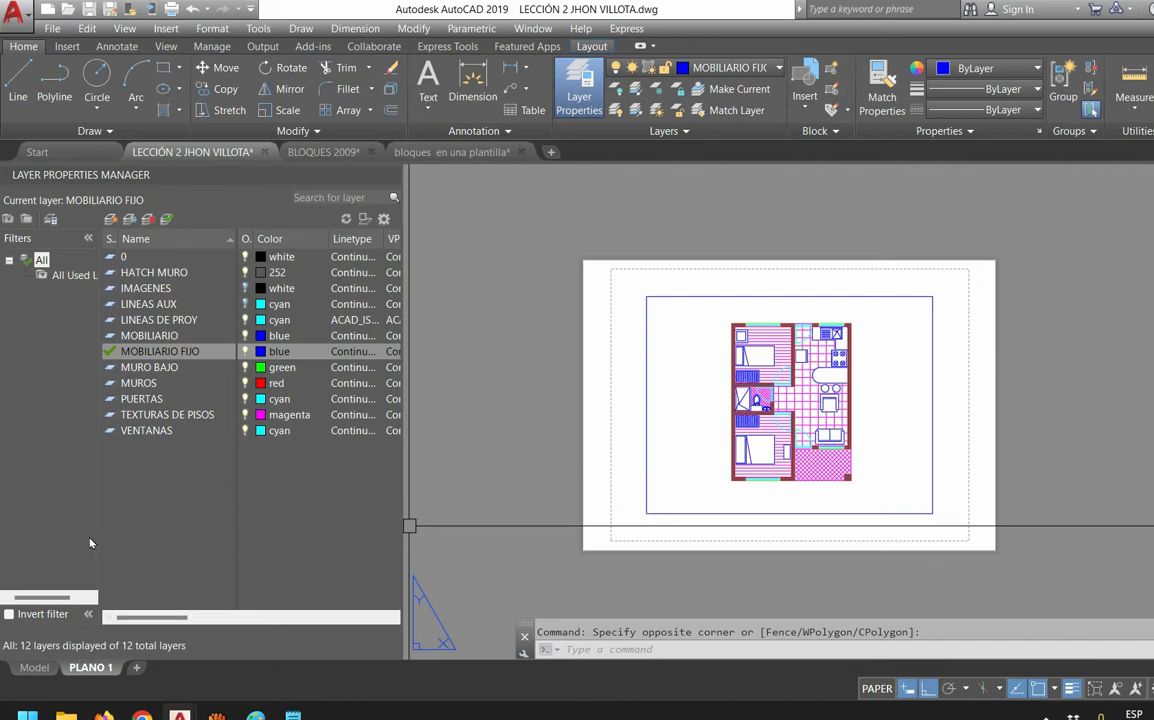
pyautogui.rightClick(92, 667)
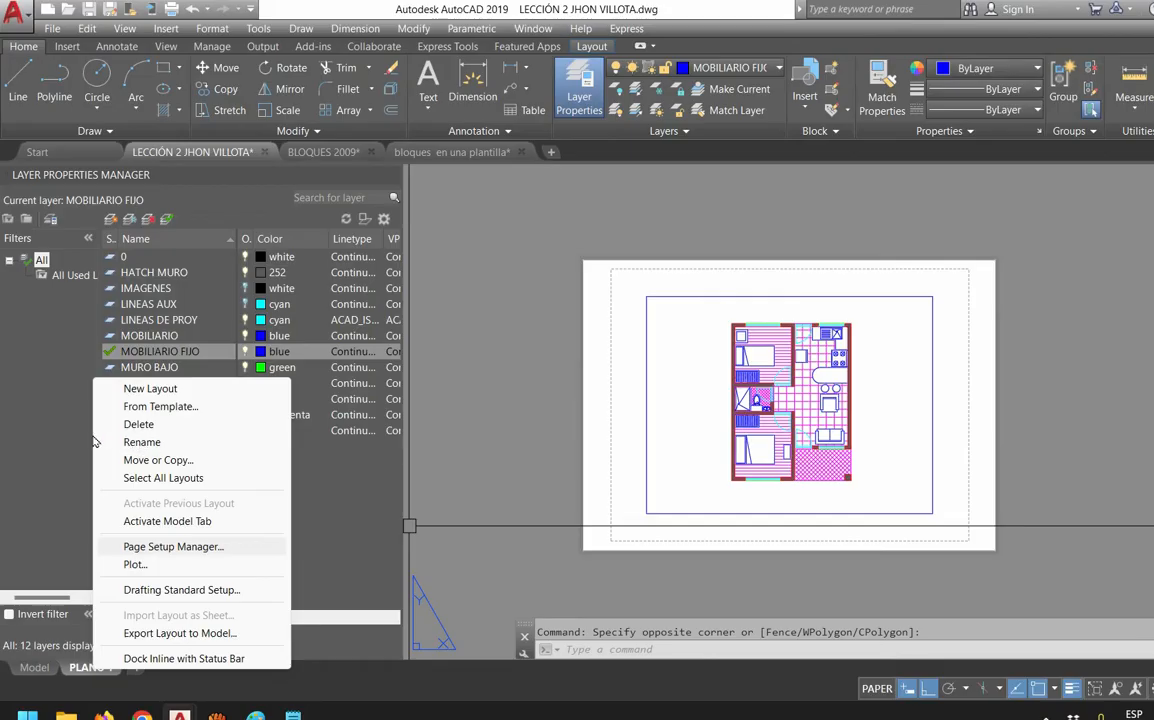
pyautogui.click(489, 470)
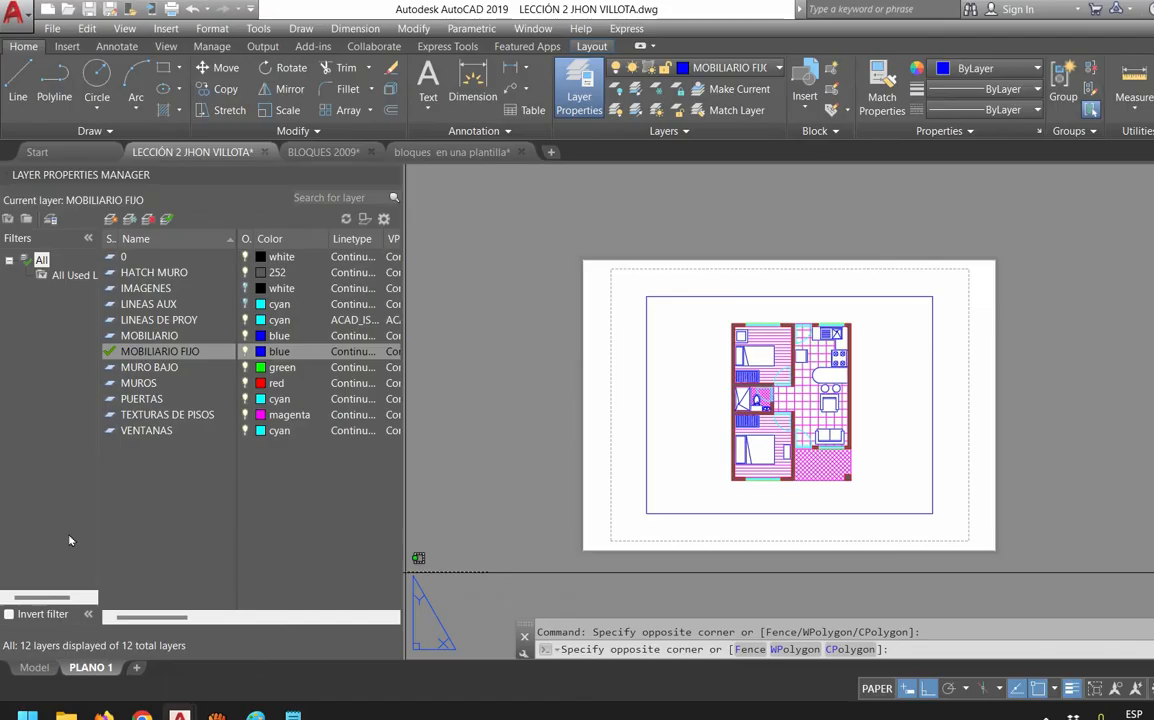
# Open the page setup of PLANO 1 for modification and set its plotter to AutoCAD PDF (High Quality Print).pc3
pyautogui.rightClick(88, 667)
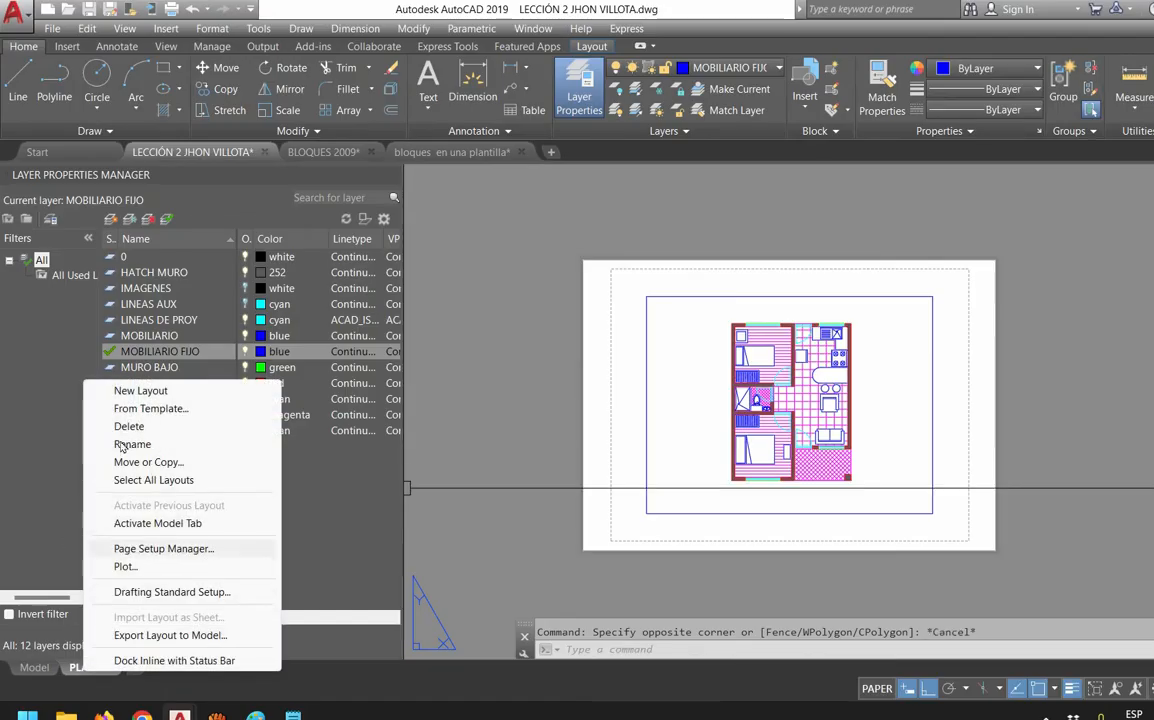
pyautogui.click(164, 548)
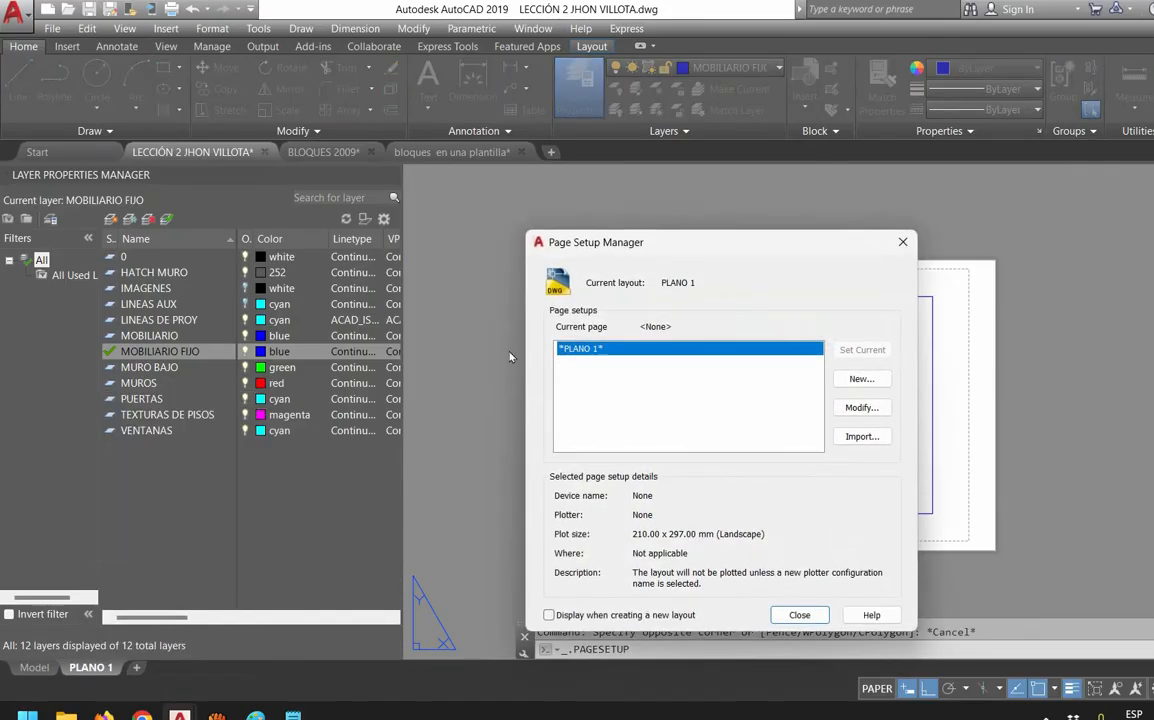
pyautogui.doubleClick(688, 347)
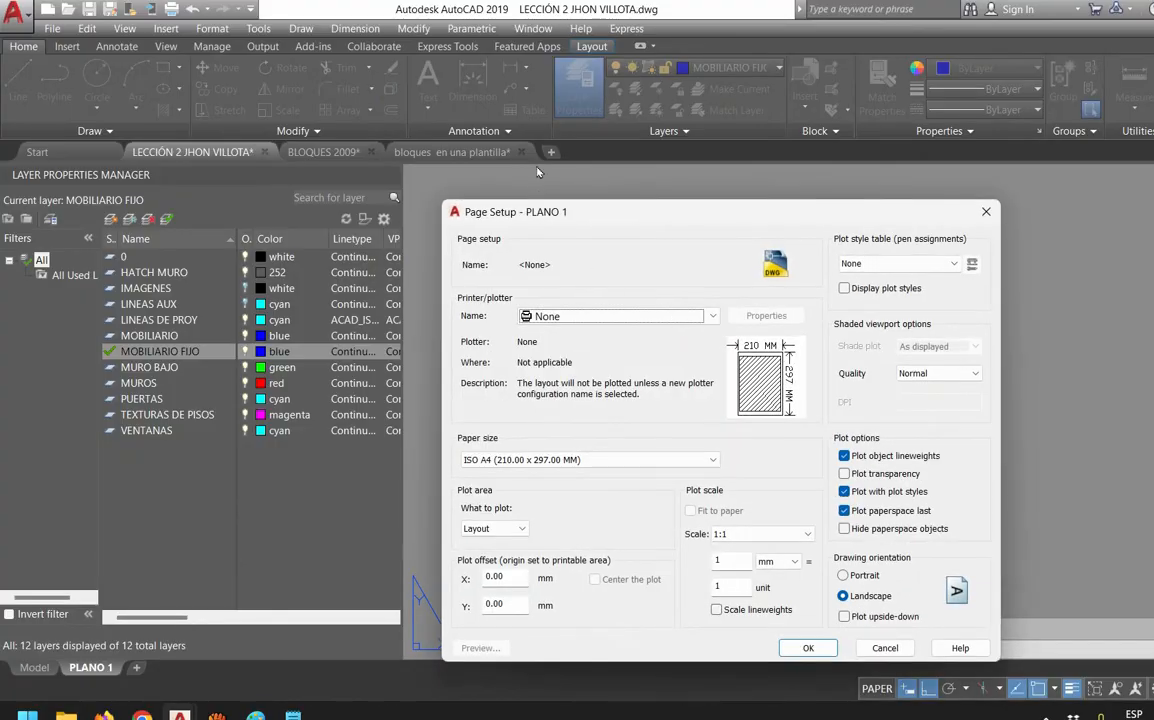
pyautogui.click(624, 270)
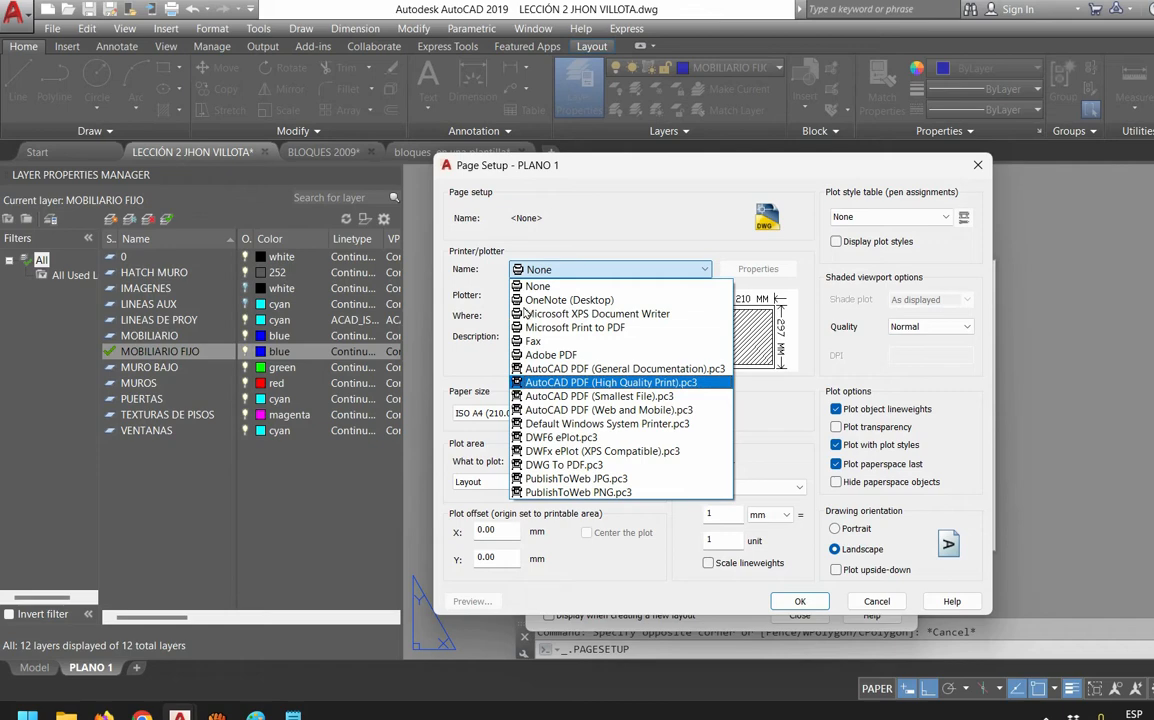
pyautogui.click(610, 382)
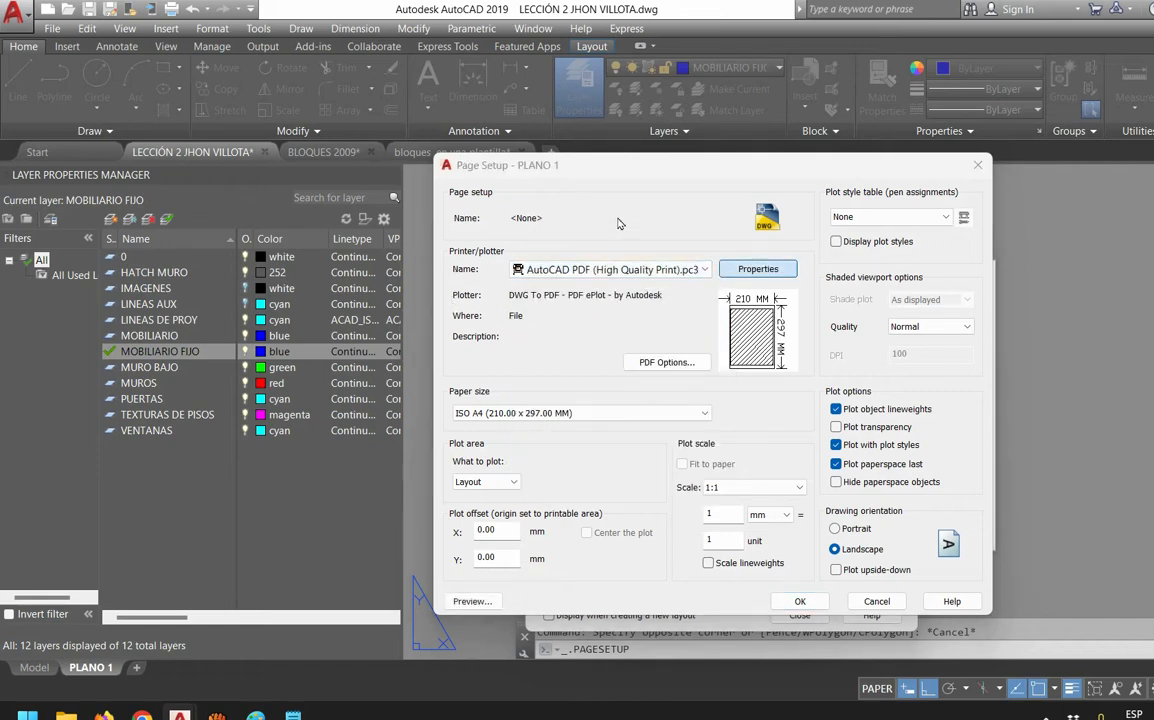
# Delete the CARTA (216.00 x 279.00 MM) custom paper size from the plotter's configuration
pyautogui.click(758, 269)
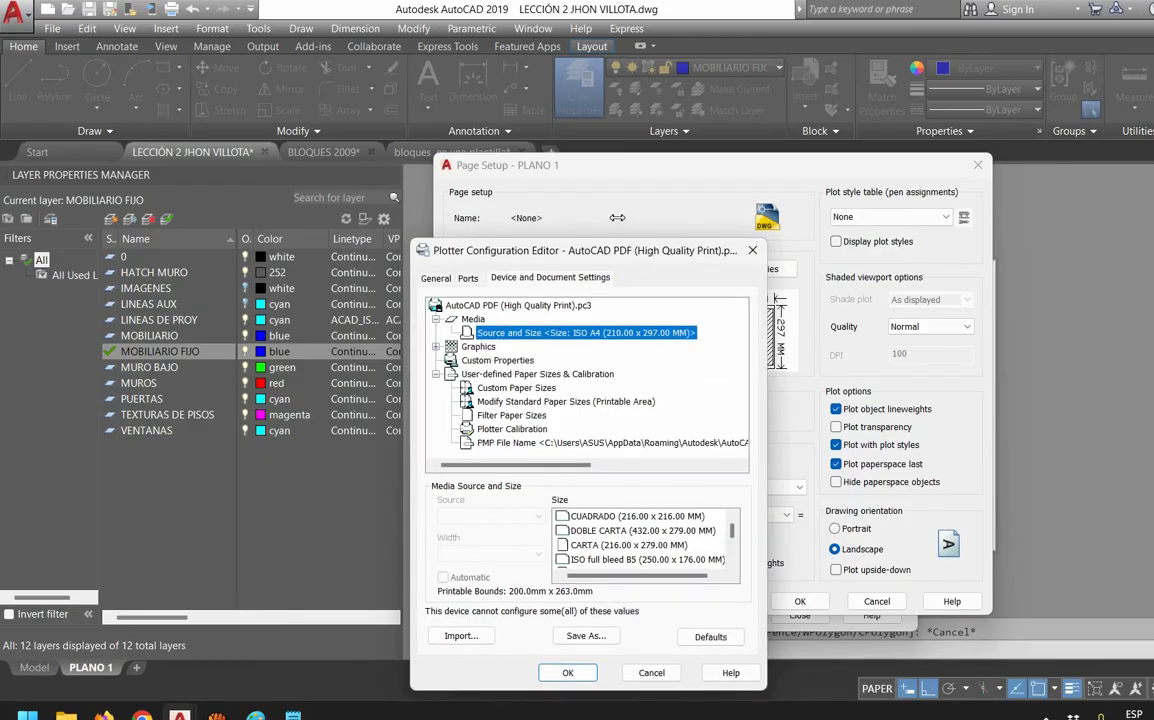
pyautogui.press('Down')
pyautogui.press('Down')
pyautogui.press('Down')
pyautogui.press('Down')
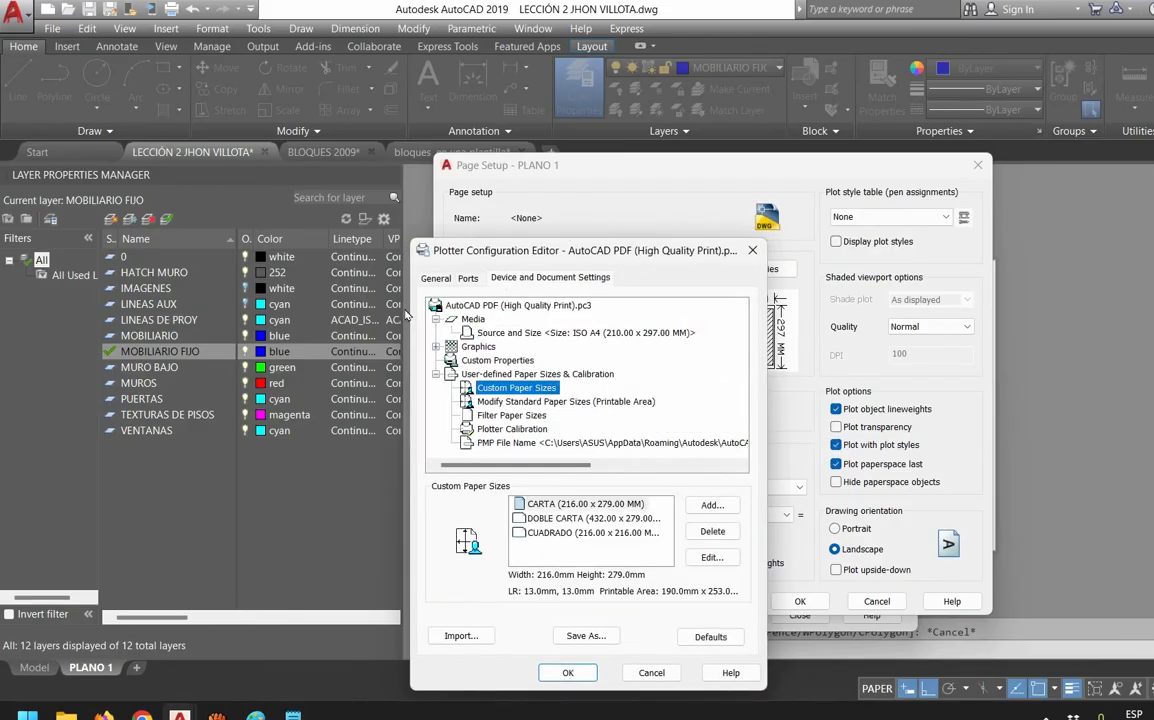
pyautogui.press('Tab')
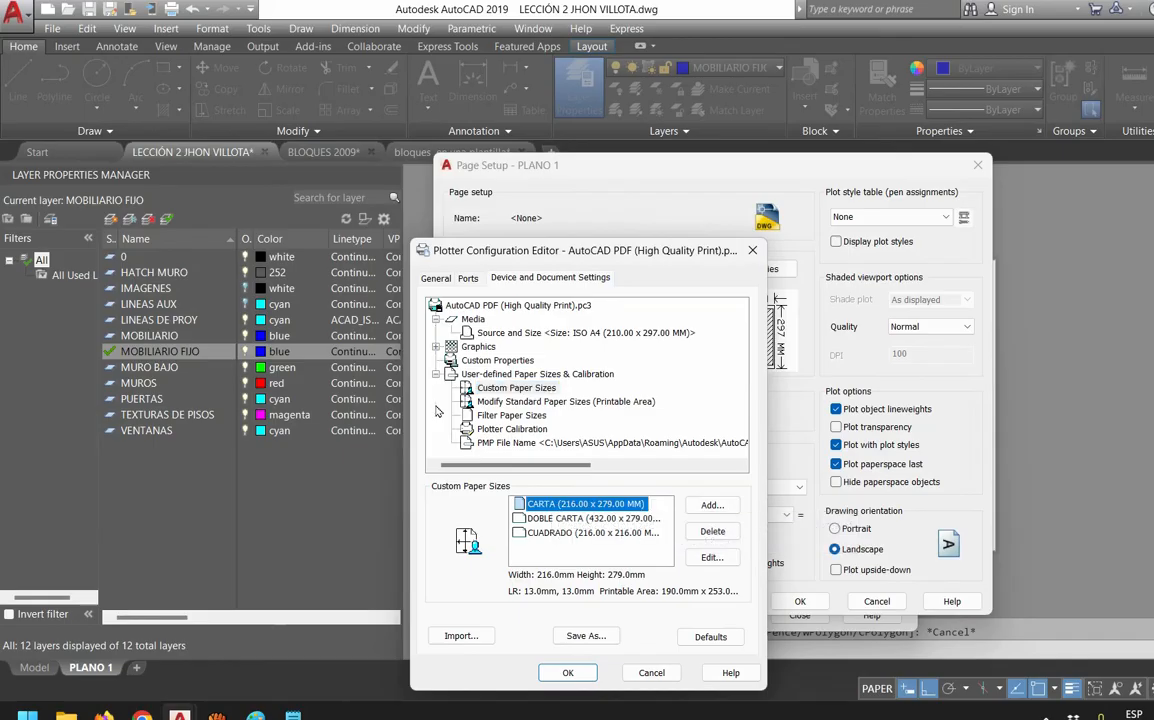
pyautogui.press('Delete')
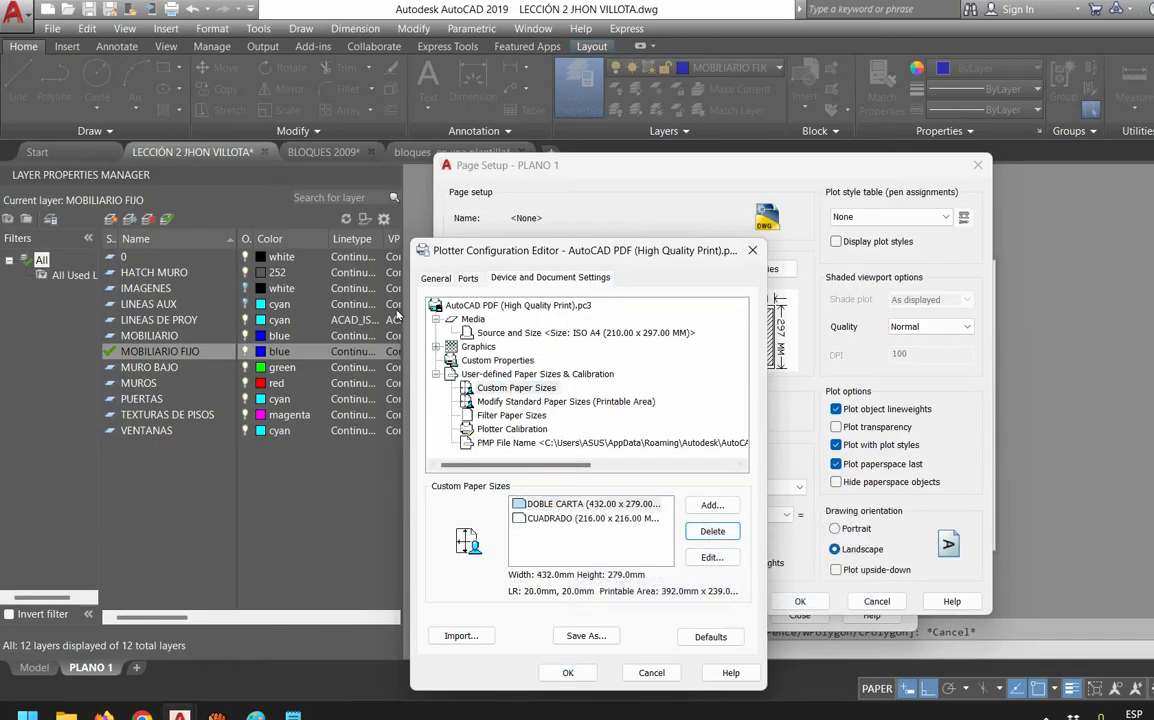
# Create a custom paper size from scratch, 216 wide by 279 high in millimeters
pyautogui.click(505, 388)
pyautogui.hotkey('alt', 'a')
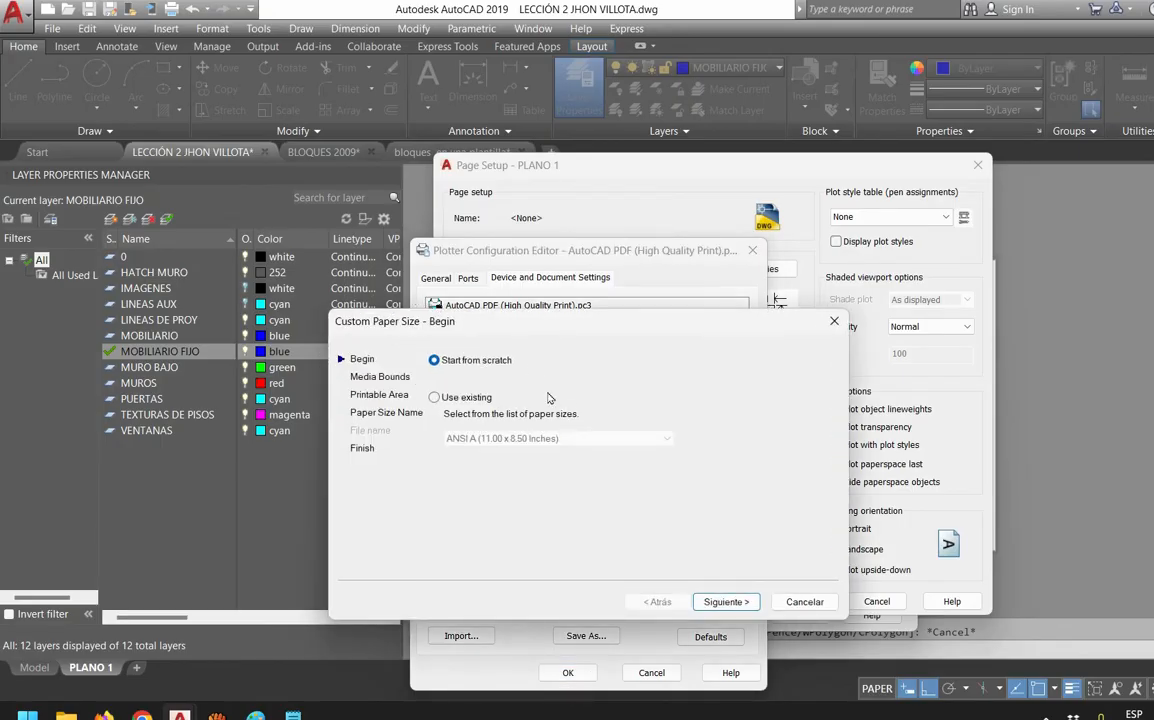
pyautogui.press('Return')
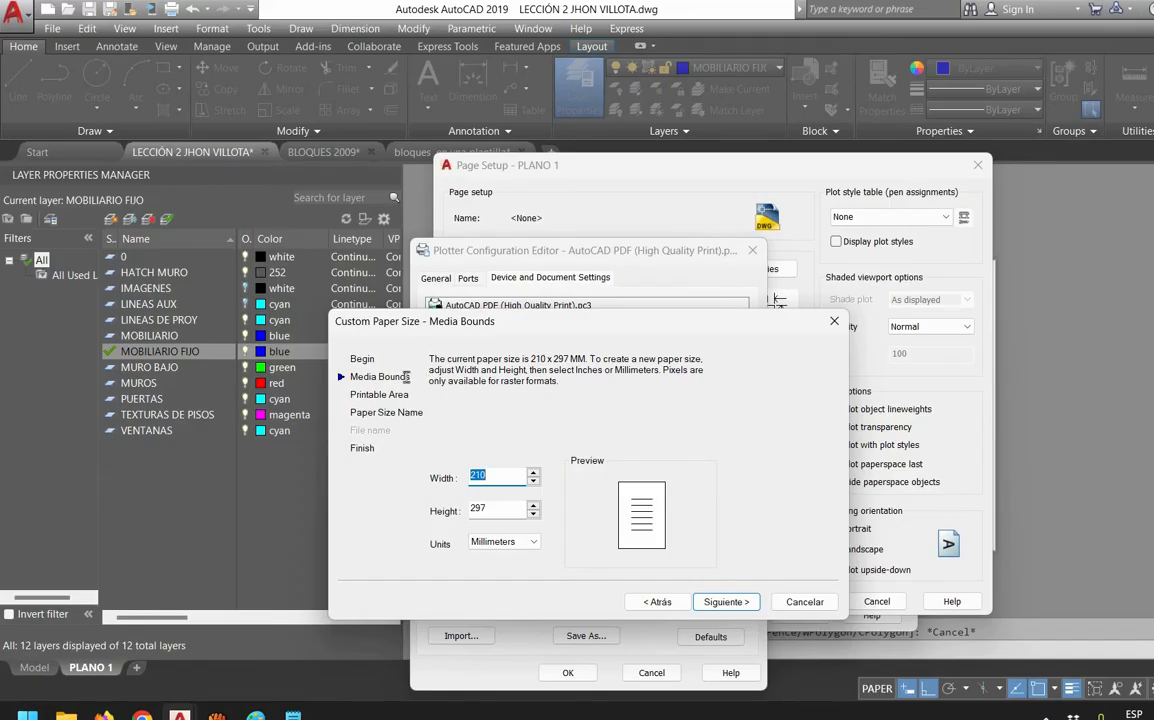
pyautogui.click(505, 541)
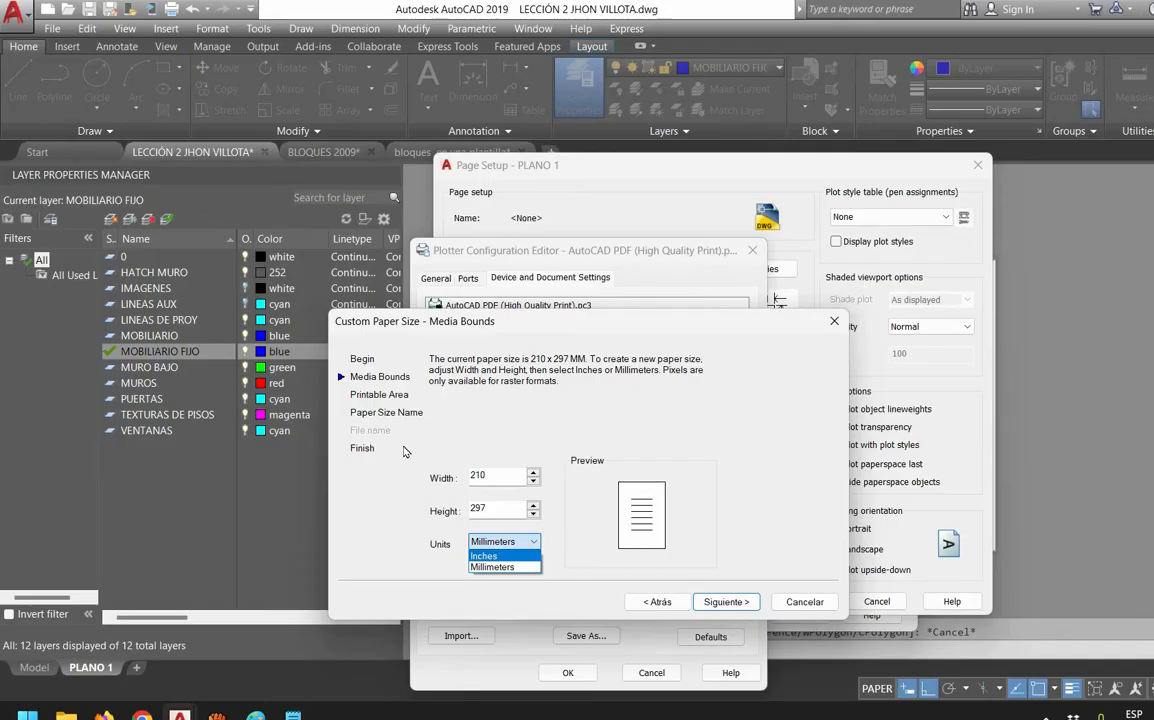
pyautogui.click(493, 567)
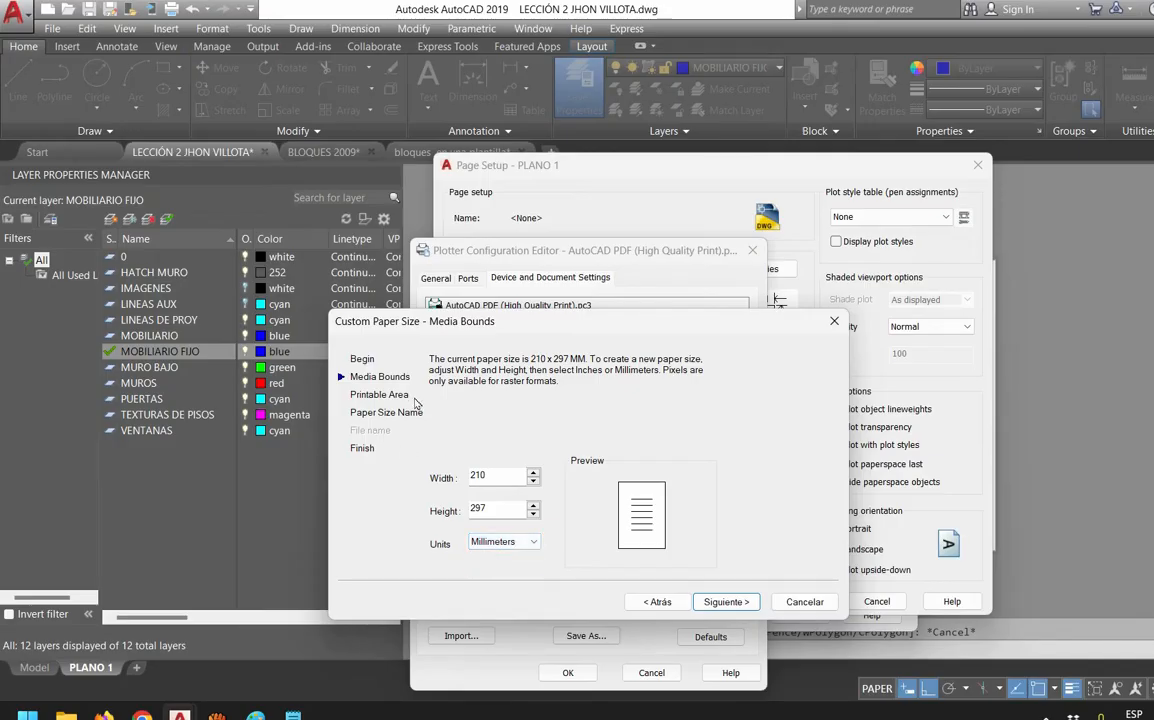
pyautogui.doubleClick(482, 476)
pyautogui.write('216')
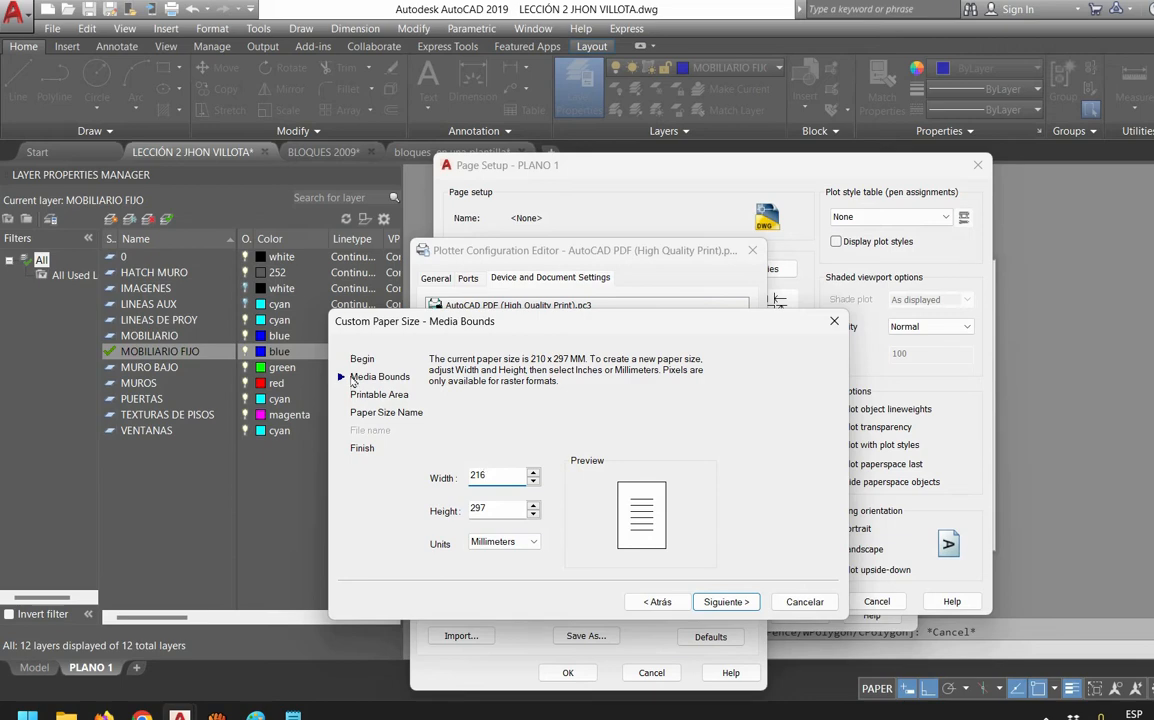
pyautogui.press('Tab')
pyautogui.write('279')
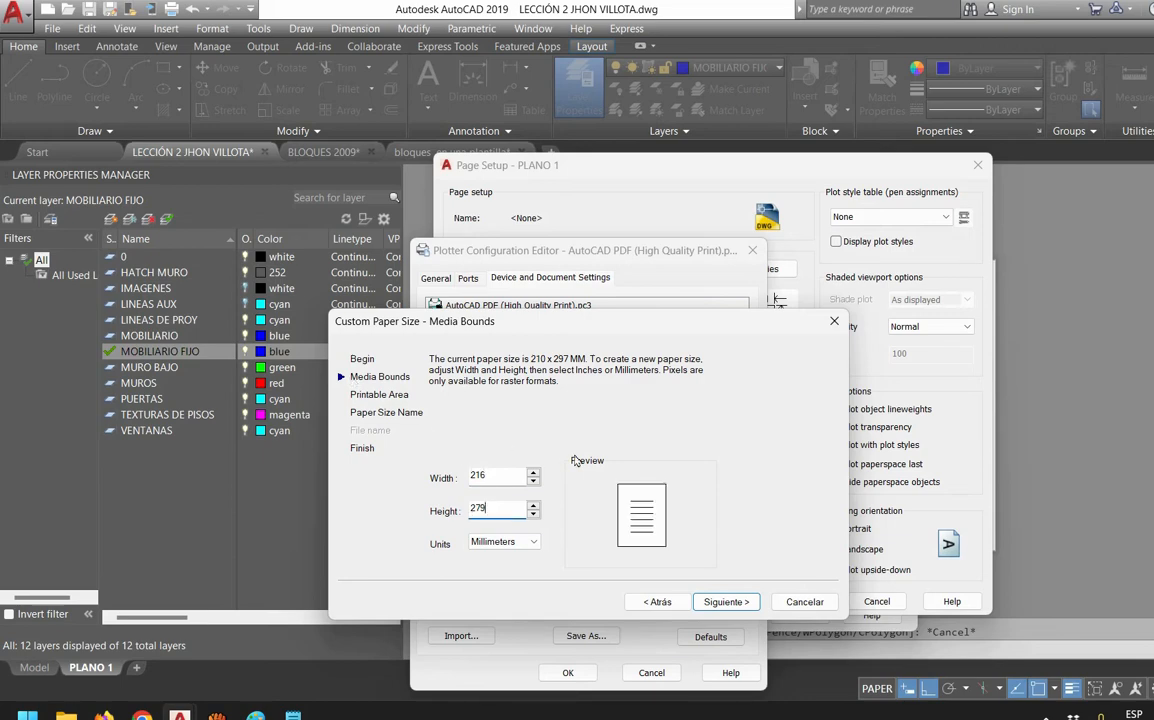
pyautogui.press('Return')
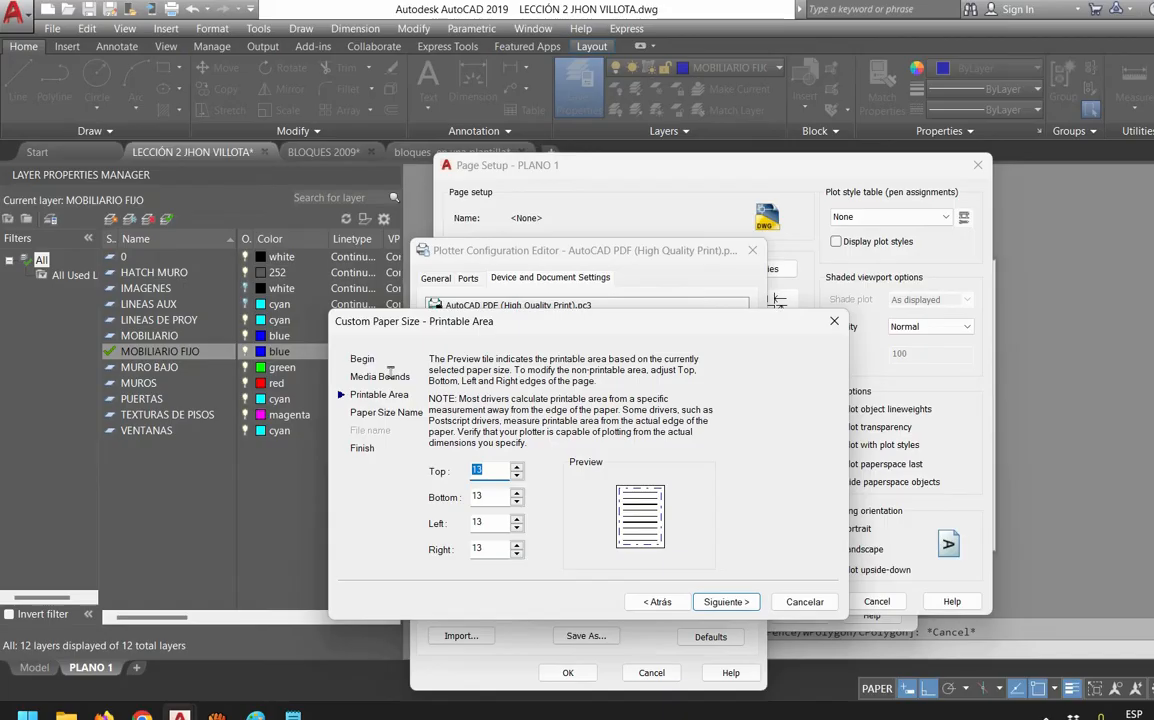
# Set the top, bottom, left and right margins of the new paper size's printable area to 20
pyautogui.press('Tab')
pyautogui.press('Tab')
pyautogui.press('Tab')
pyautogui.press('Tab')
pyautogui.hotkey('shift', 'Home')
pyautogui.write('0')
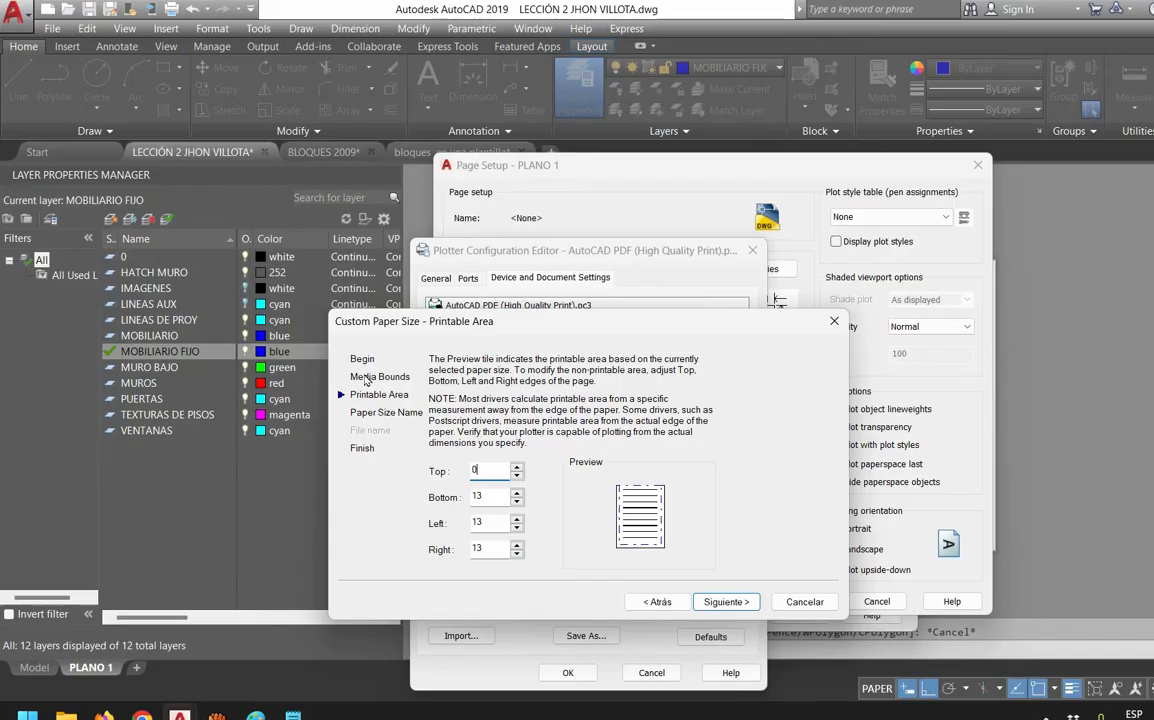
pyautogui.write('13')
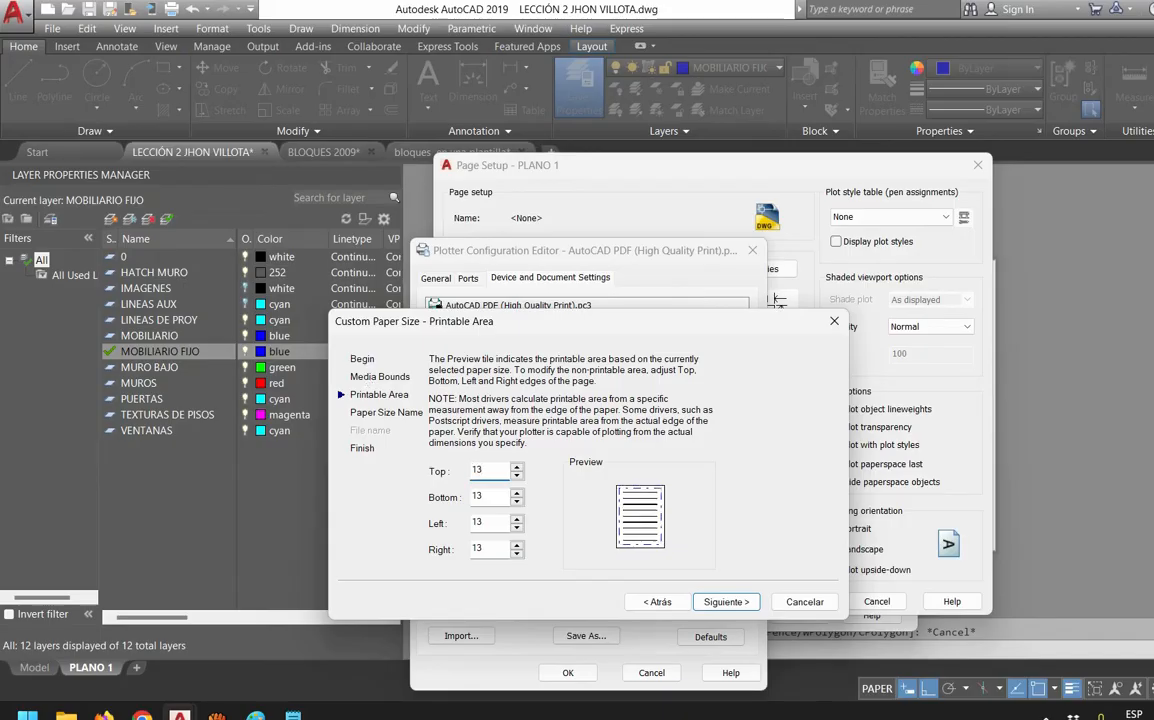
pyautogui.press('BackSpace')
pyautogui.write('20')
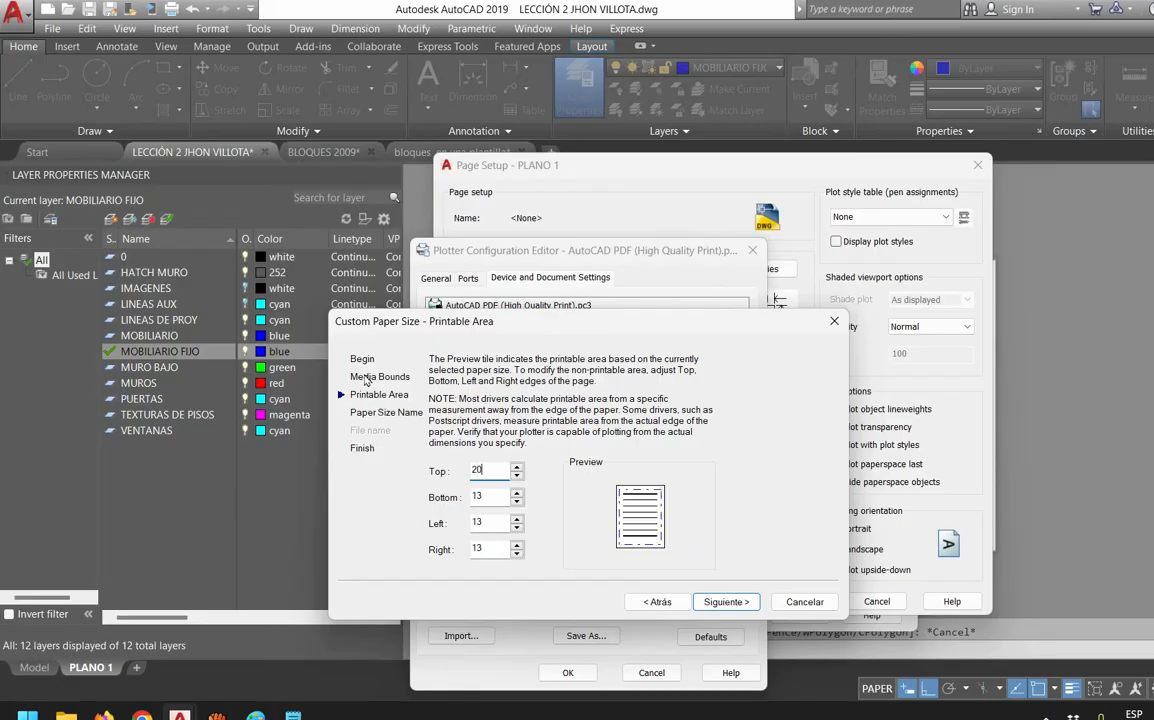
pyautogui.press('Tab')
pyautogui.write('20')
pyautogui.press('Tab')
pyautogui.write('20')
pyautogui.press('Tab')
pyautogui.write('20')
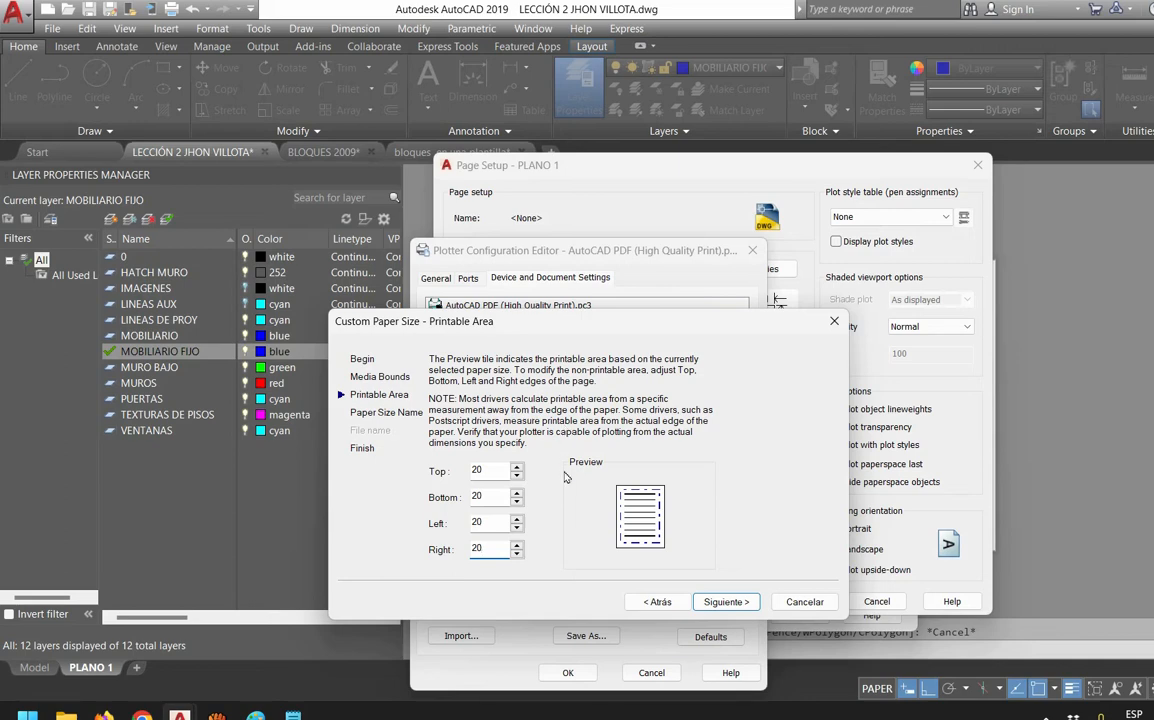
pyautogui.press('Return')
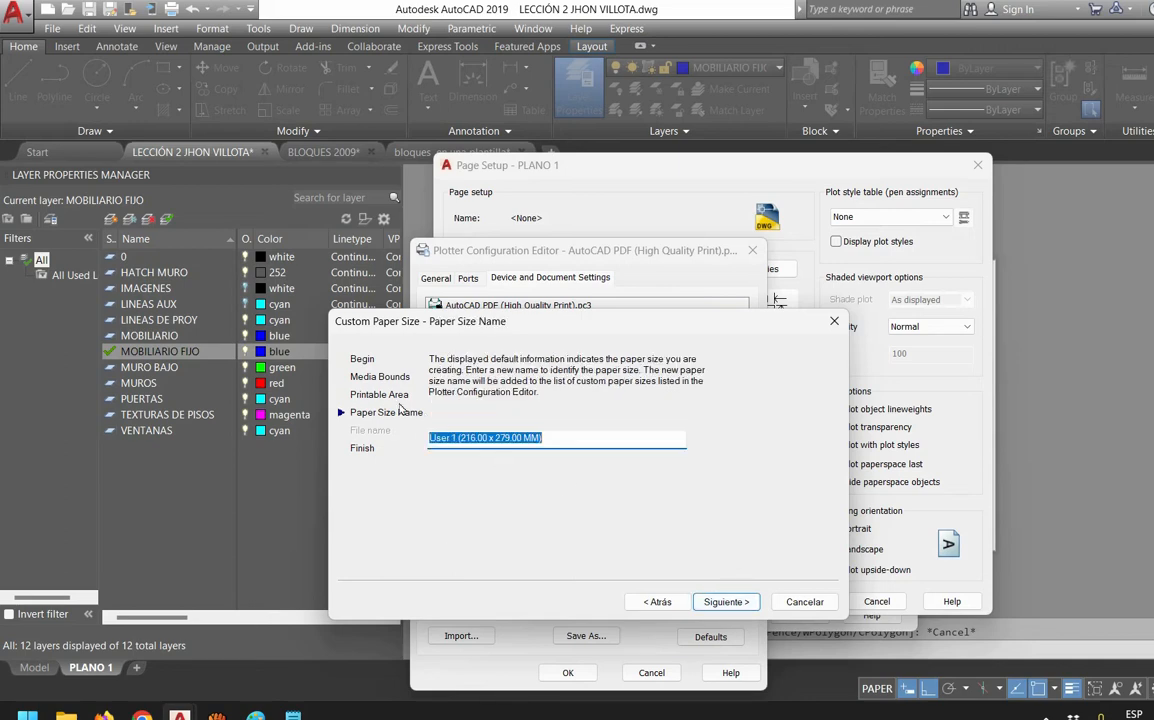
# Name the new paper size CARTA (216.00 x 279.00 MM), finish creating it, and select DOBLE CARTA among the custom sizes
pyautogui.moveTo(366, 354); pyautogui.dragTo(318, 351)
pyautogui.write('CARTA')
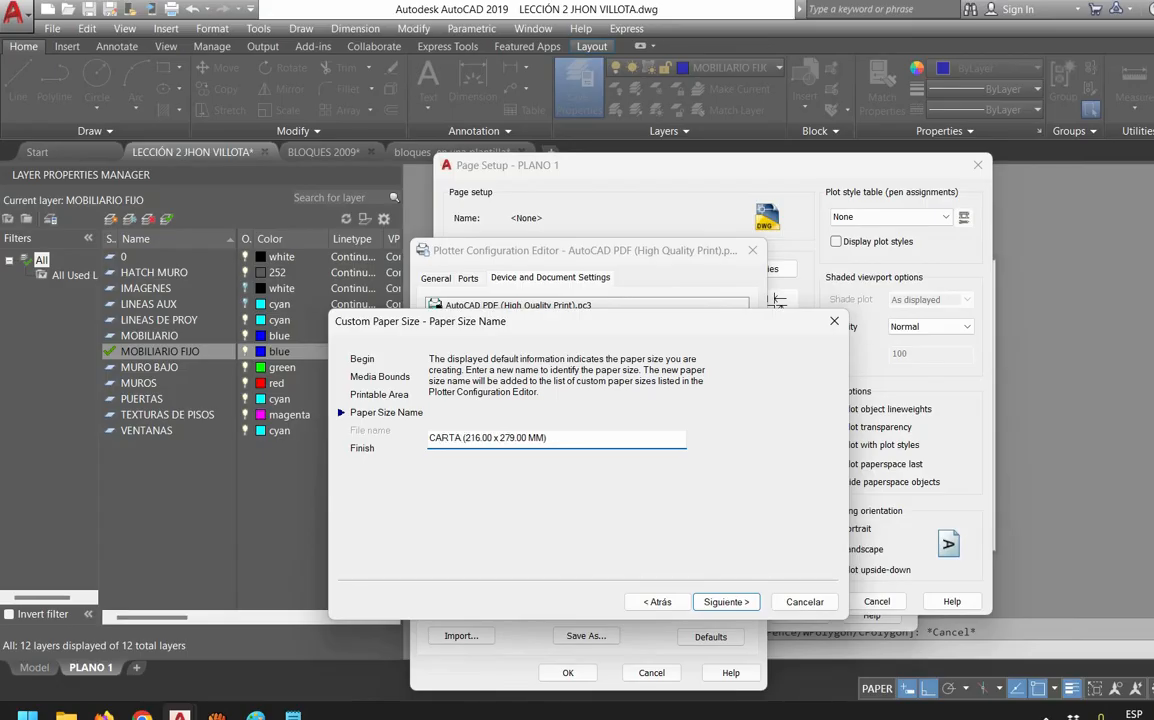
pyautogui.moveTo(373, 347); pyautogui.dragTo(447, 346)
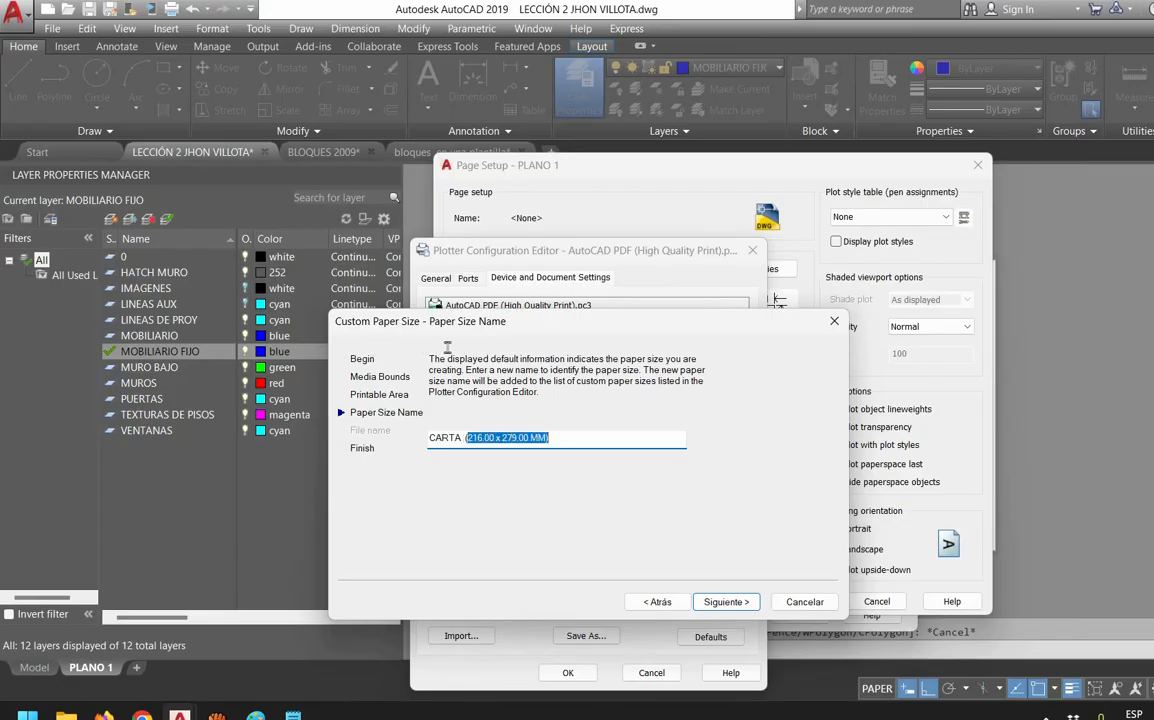
pyautogui.click(447, 347)
pyautogui.click(584, 488)
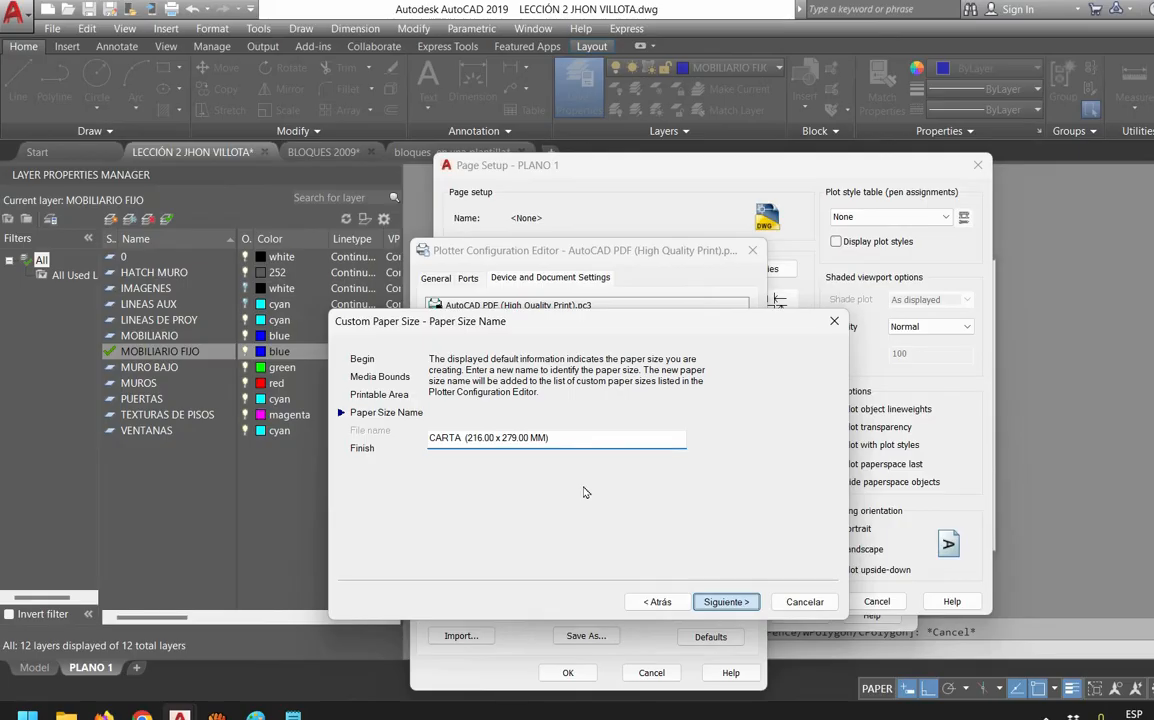
pyautogui.press('Return')
pyautogui.press('Return')
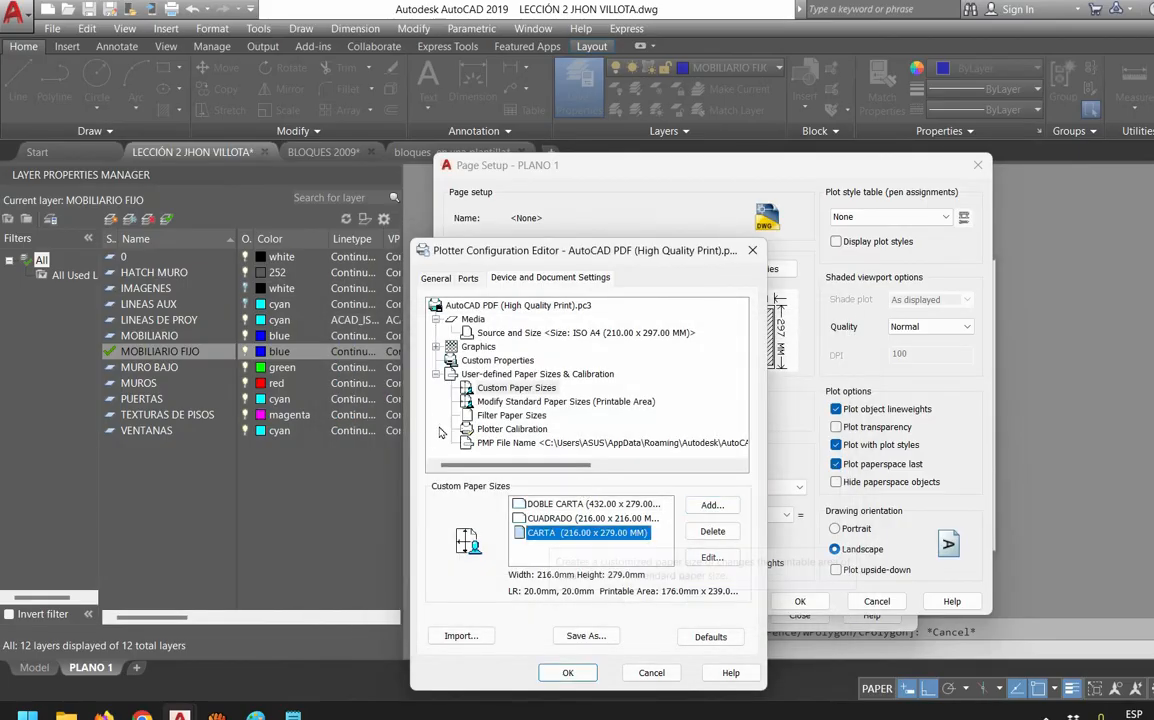
pyautogui.click(590, 518)
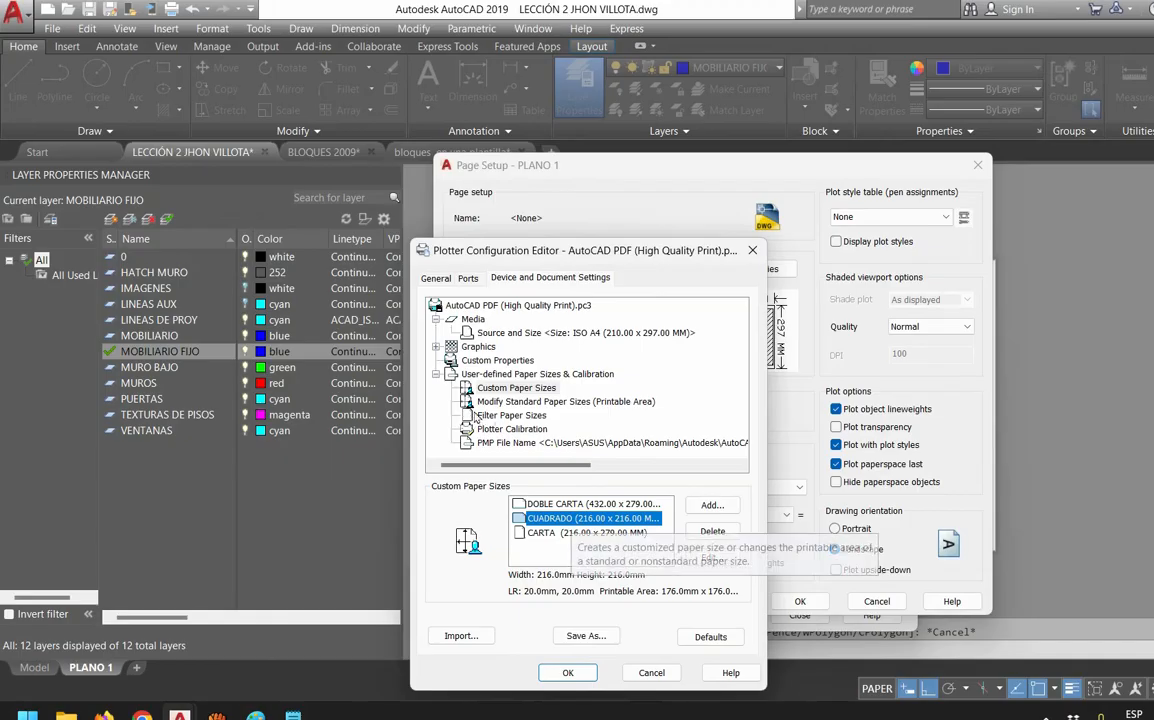
pyautogui.press('Up')
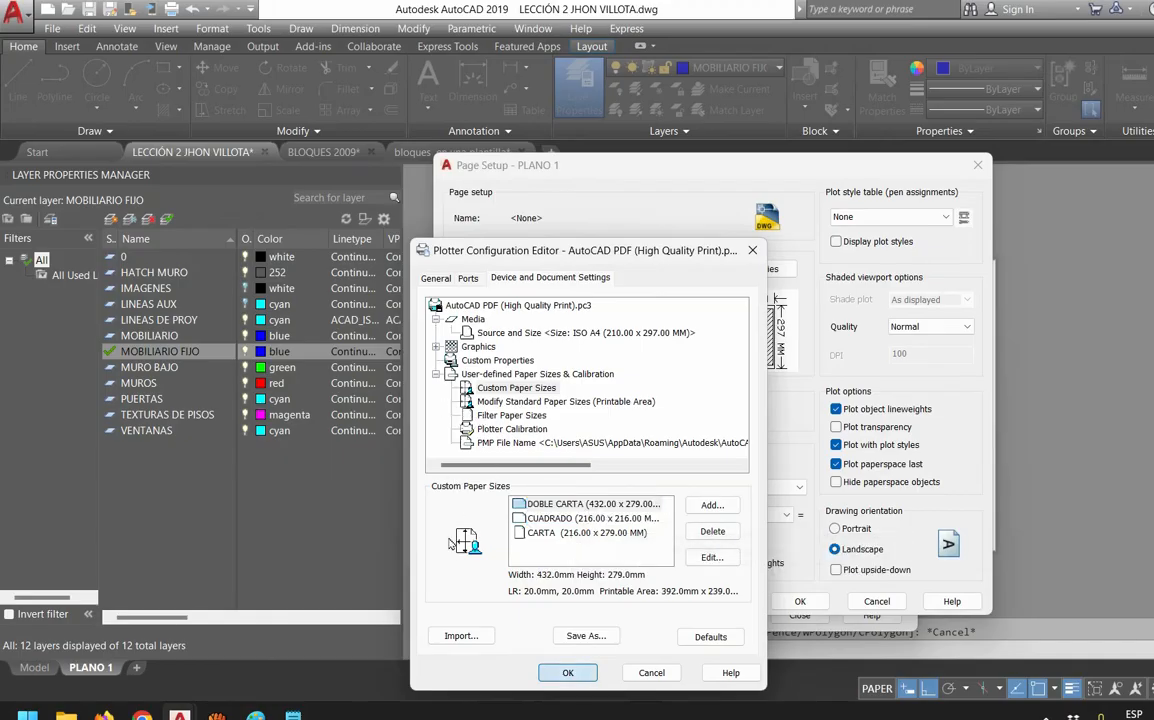
# Confirm the plotter configuration and choose CARTA (216.00 x 279.00 MM) as the page setup's paper size
pyautogui.press('Return')
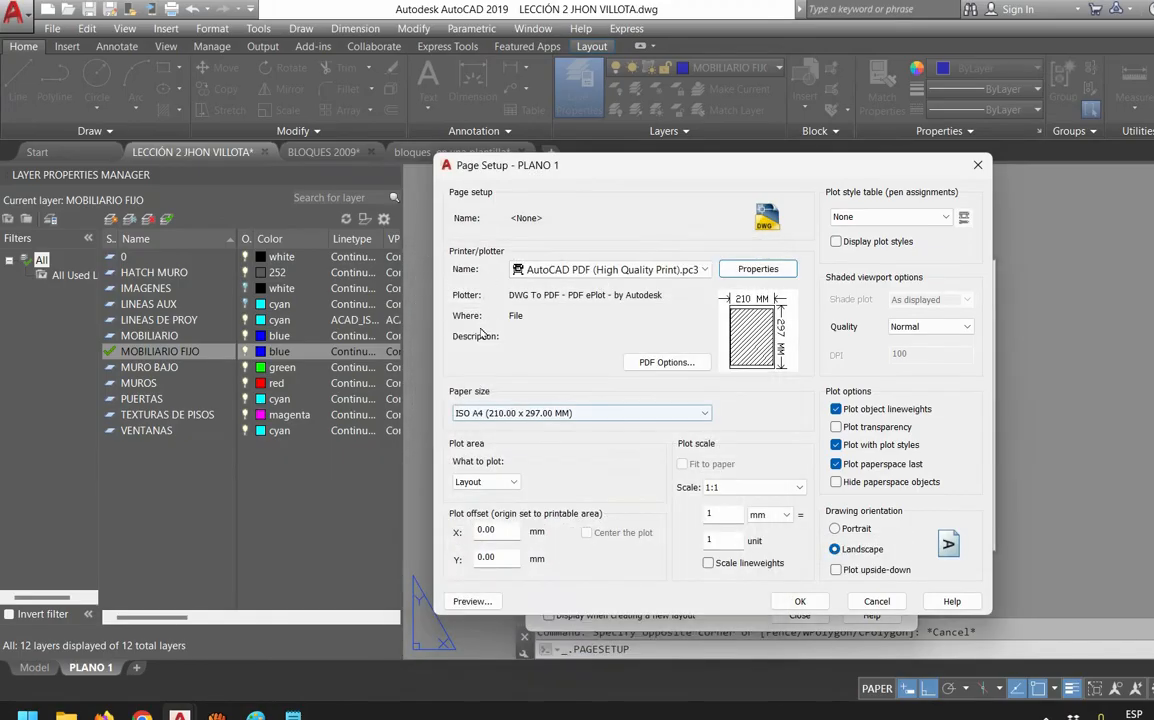
pyautogui.click(600, 413)
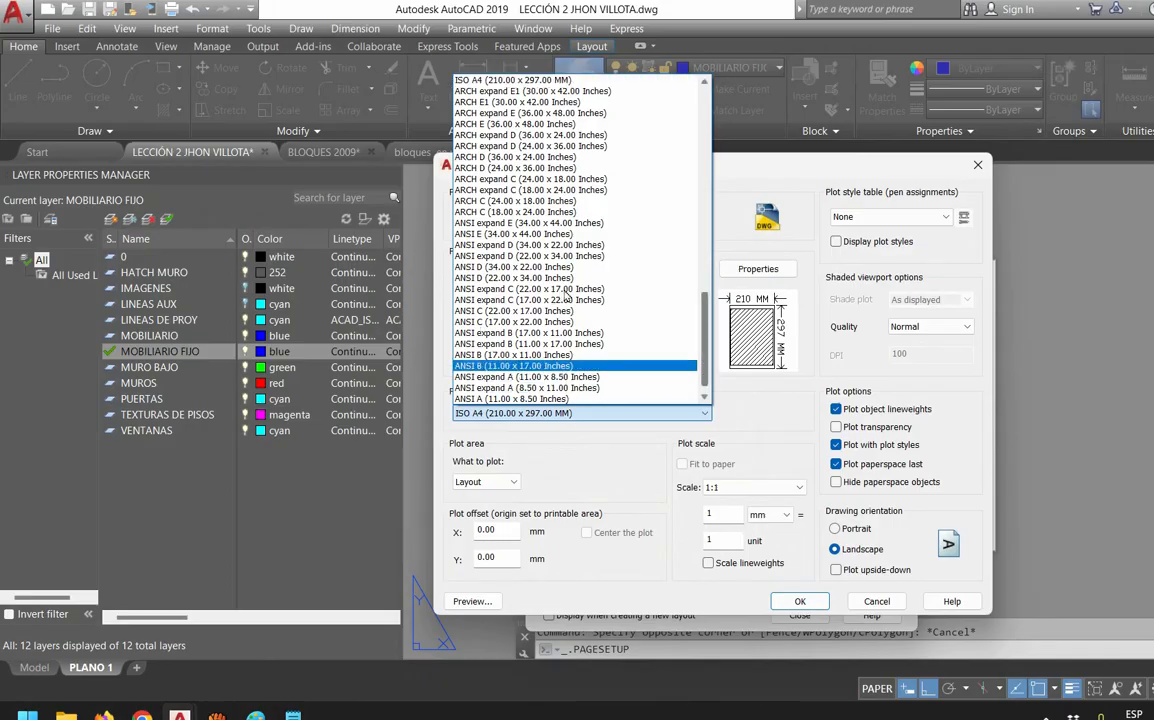
pyautogui.scroll(-1, 565, 317)
pyautogui.moveTo(704, 374); pyautogui.dragTo(706, 113)
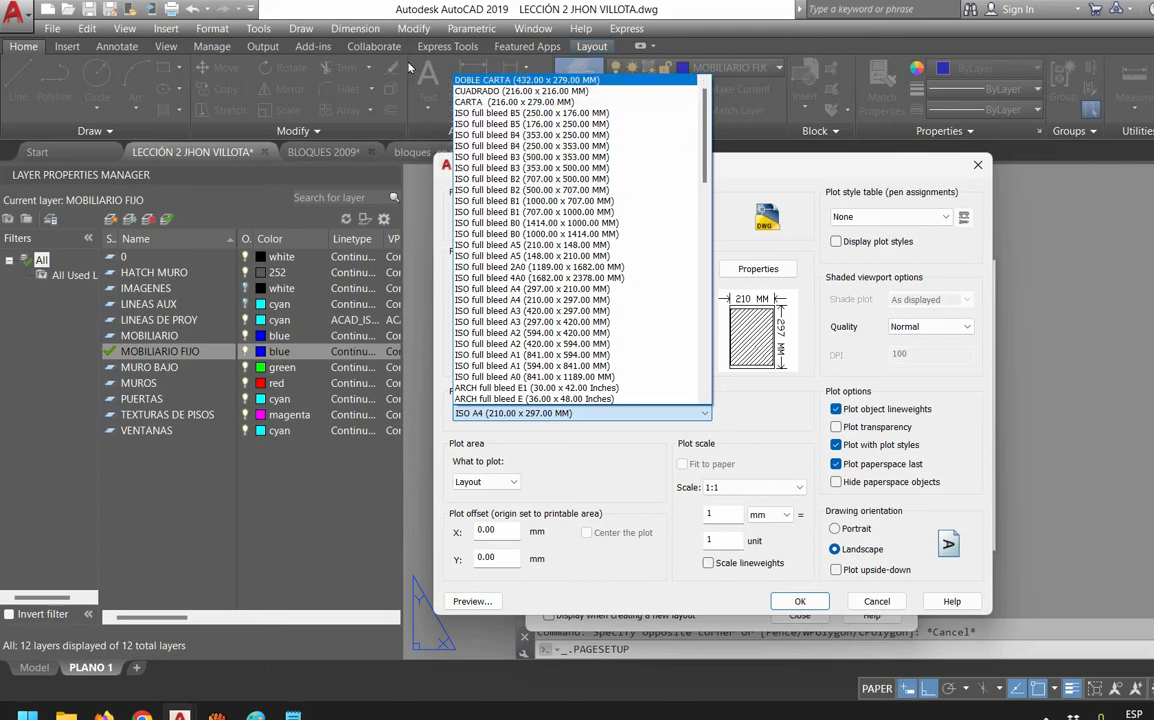
pyautogui.press('Down')
pyautogui.press('Down')
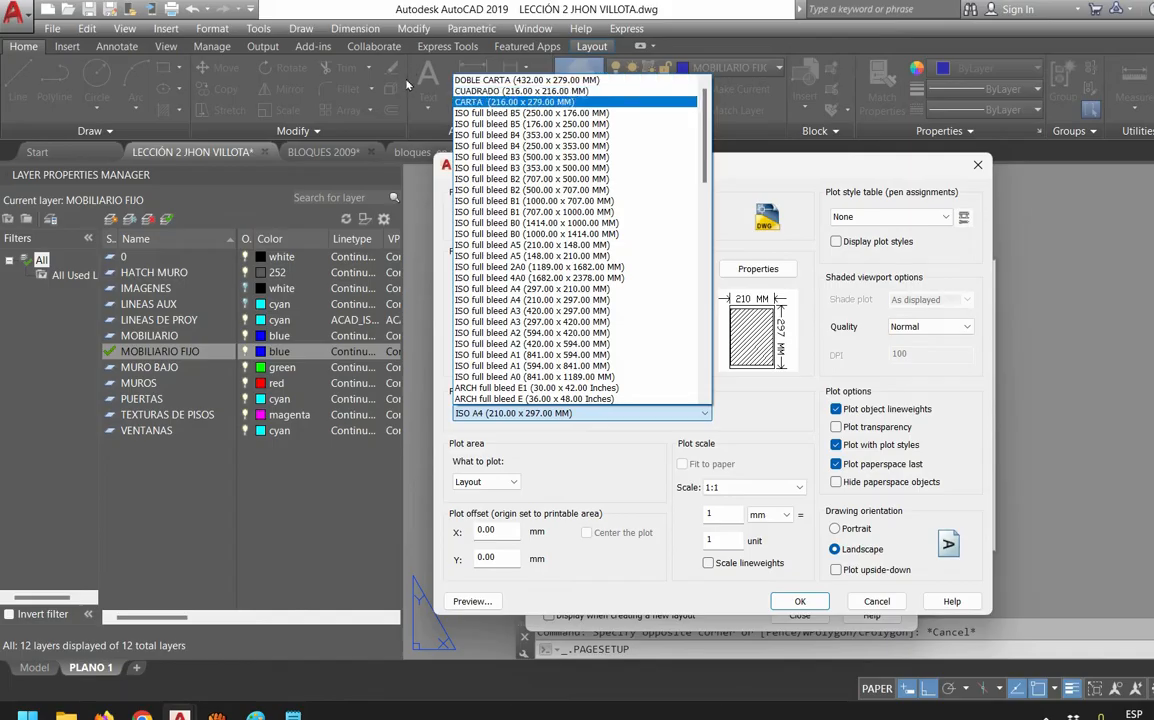
pyautogui.press('Return')
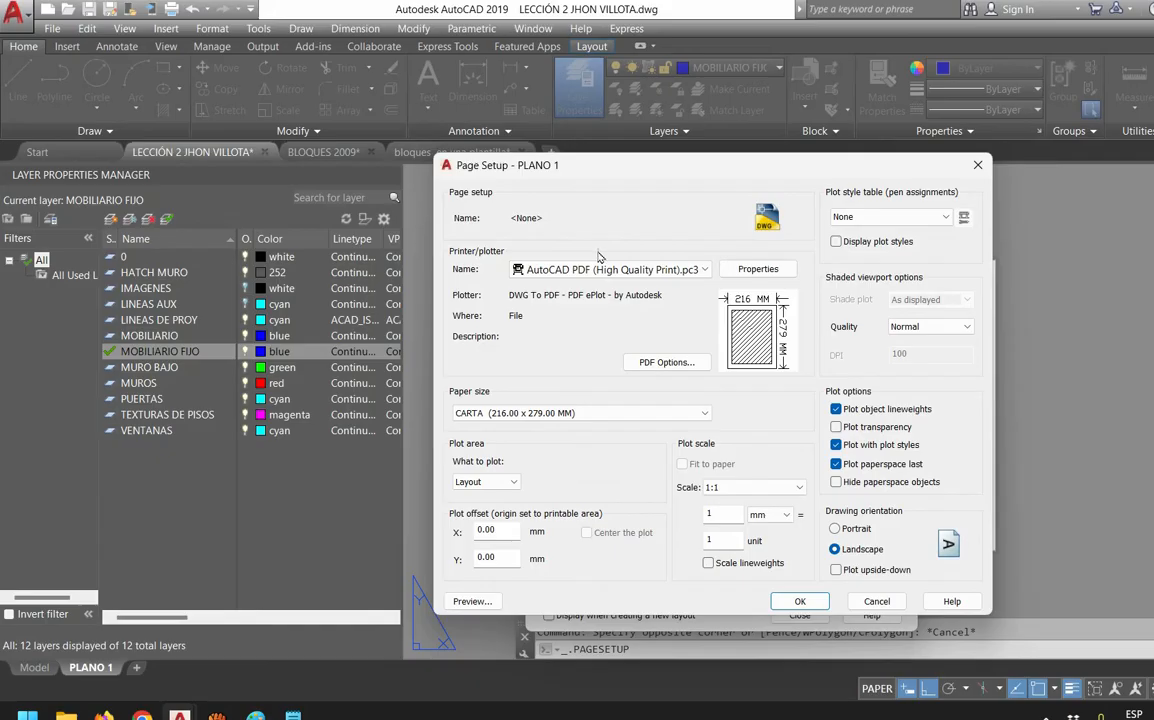
# Examine the choices for what to plot and the millimetre and unit values of the plot scale
pyautogui.press('Tab')
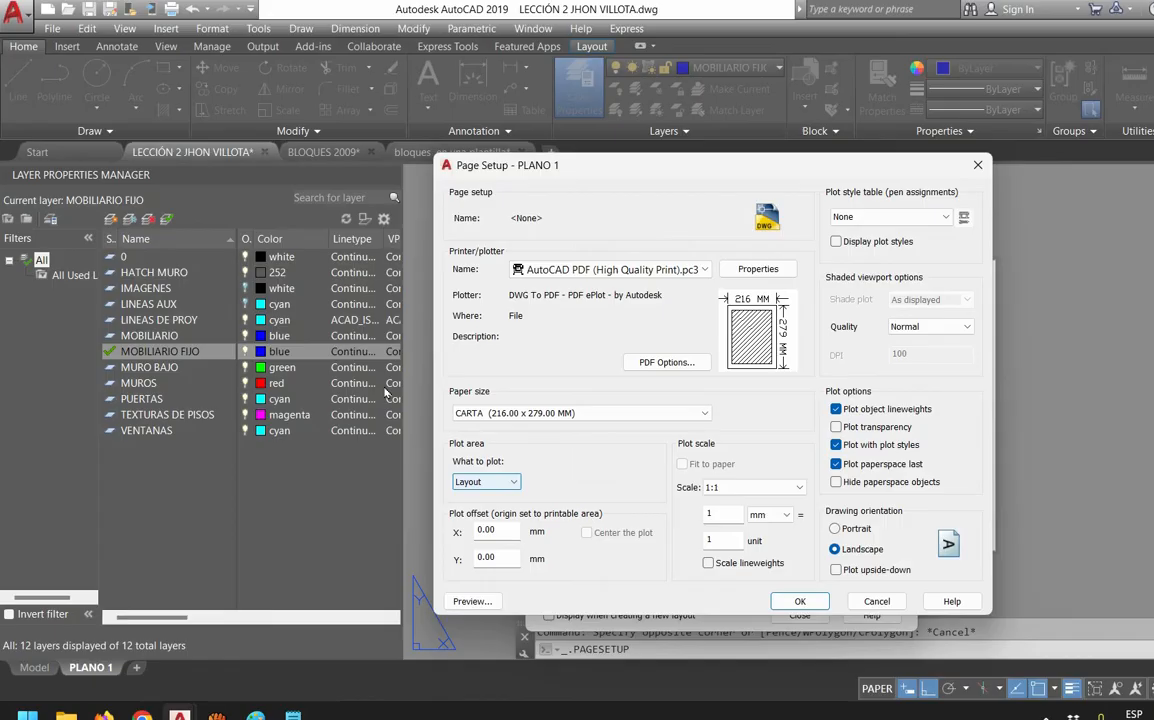
pyautogui.hotkey('alt', 'Down')
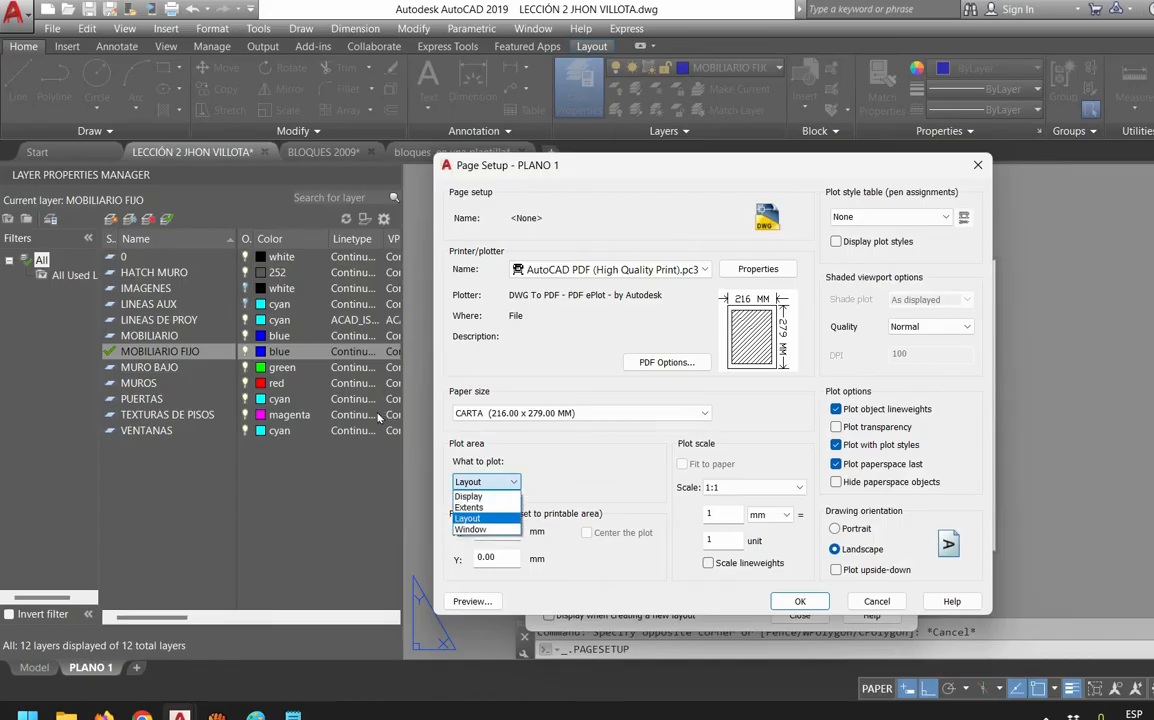
pyautogui.click(377, 413)
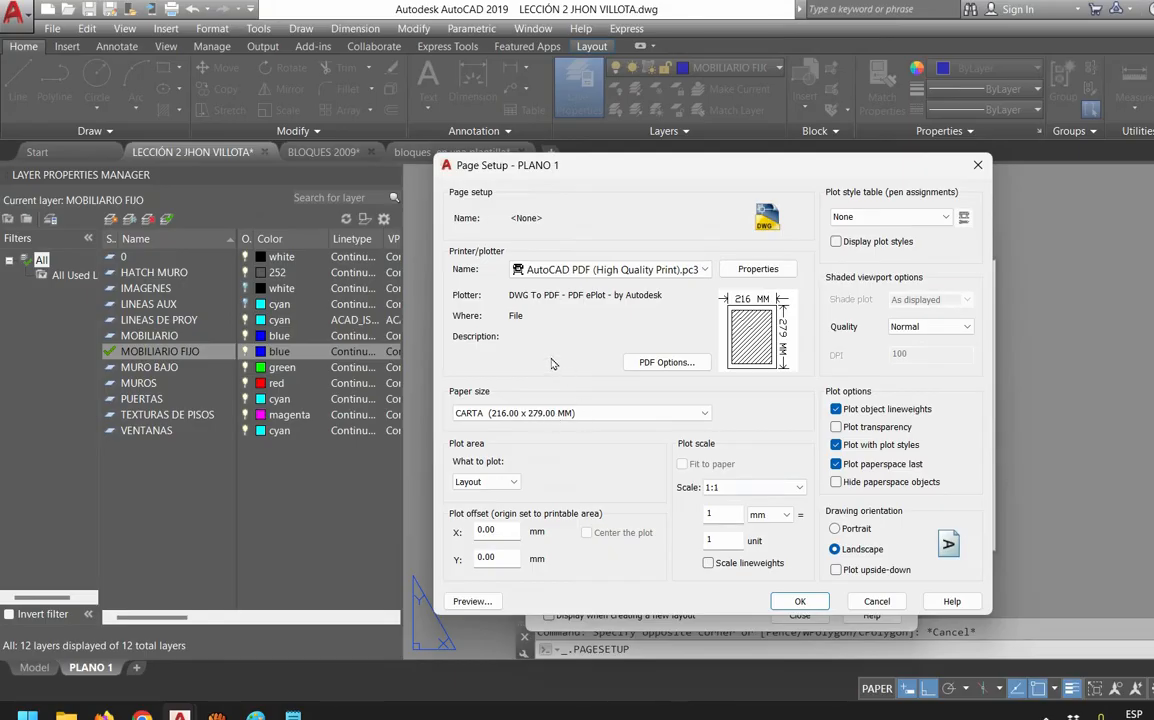
pyautogui.click(723, 540)
pyautogui.click(718, 515)
pyautogui.moveTo(718, 515); pyautogui.dragTo(683, 512)
pyautogui.click(724, 540)
pyautogui.click(724, 512)
pyautogui.click(730, 538)
pyautogui.click(731, 514)
pyautogui.click(728, 538)
# Enable plot transparency, accept the page setup, and close the Page Setup Manager
pyautogui.click(836, 427)
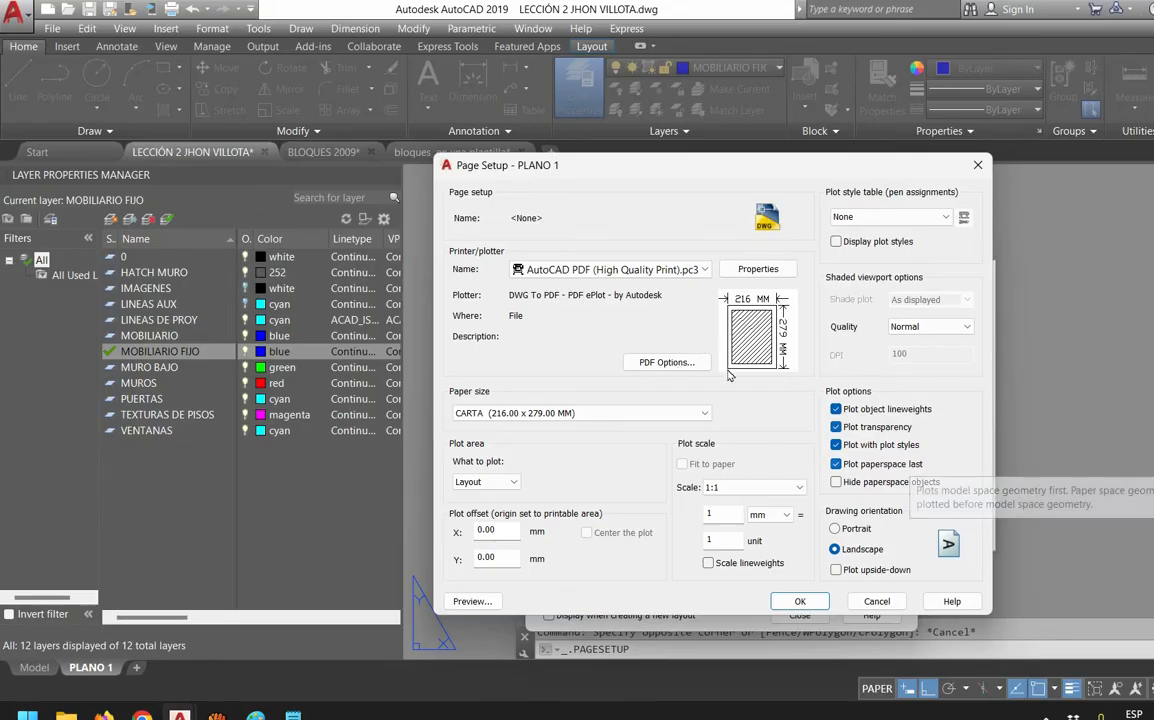
pyautogui.click(800, 601)
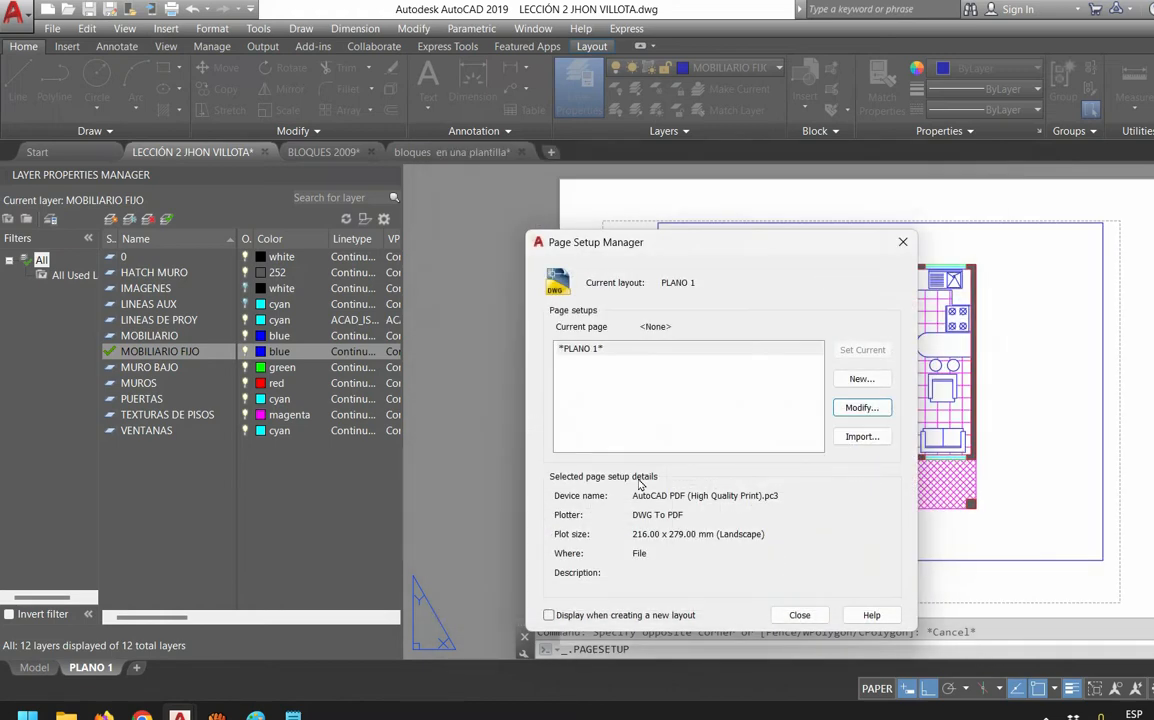
pyautogui.click(799, 616)
pyautogui.scroll(-2, 602, 446)
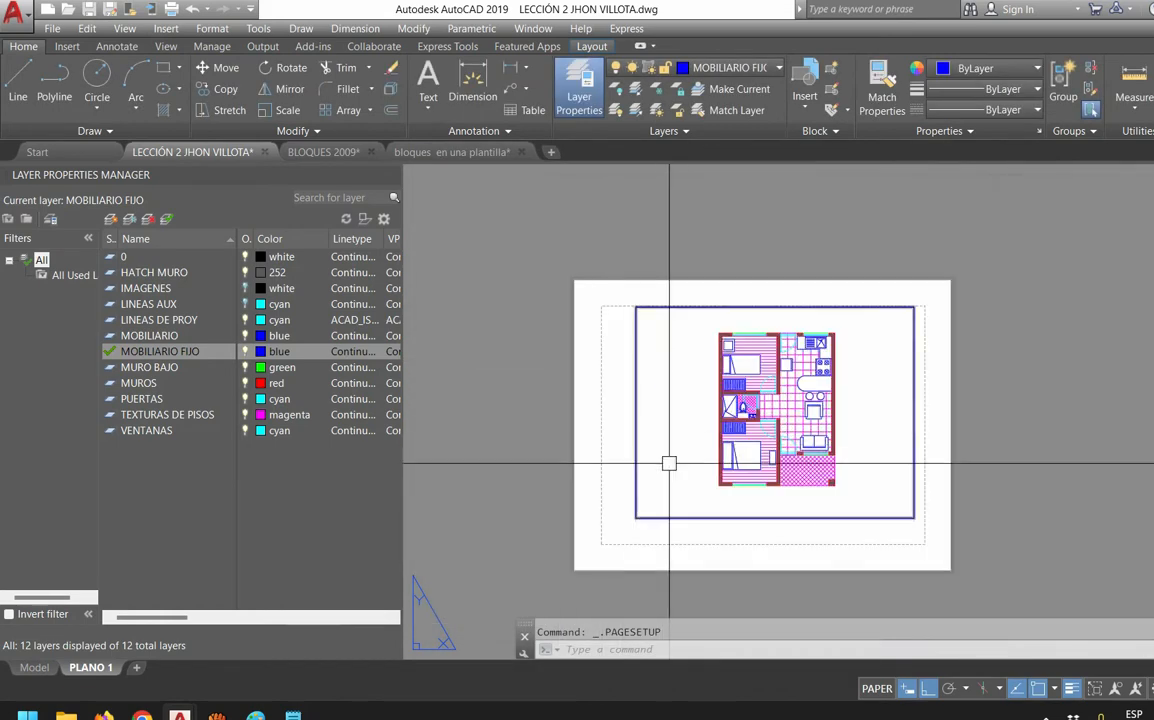
# Modify PLANO 1's page setup to use portrait drawing orientation and return to the layout
pyautogui.rightClick(99, 668)
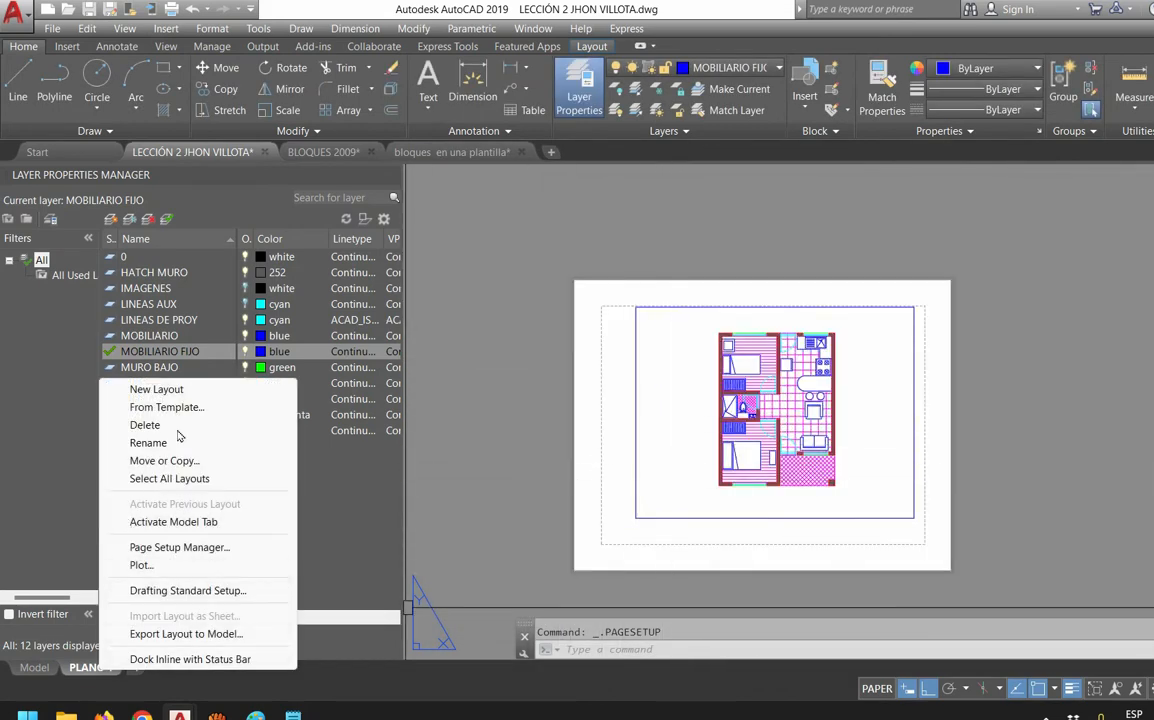
pyautogui.click(180, 547)
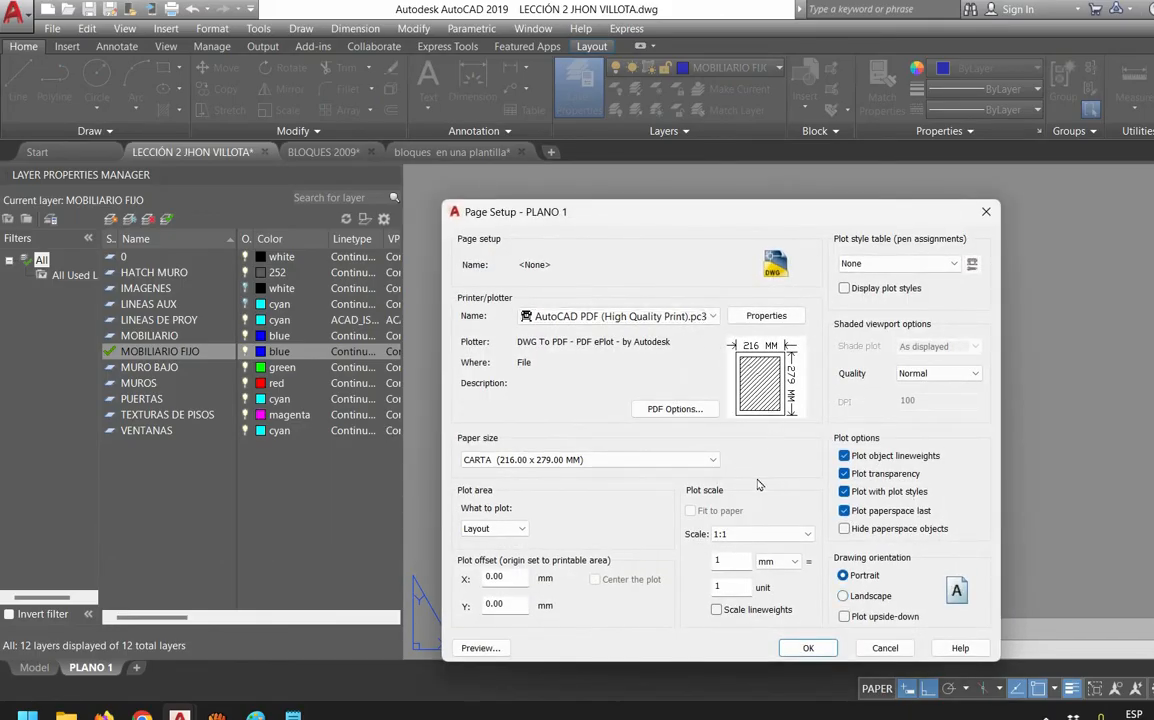
pyautogui.click(847, 575)
pyautogui.press('Return')
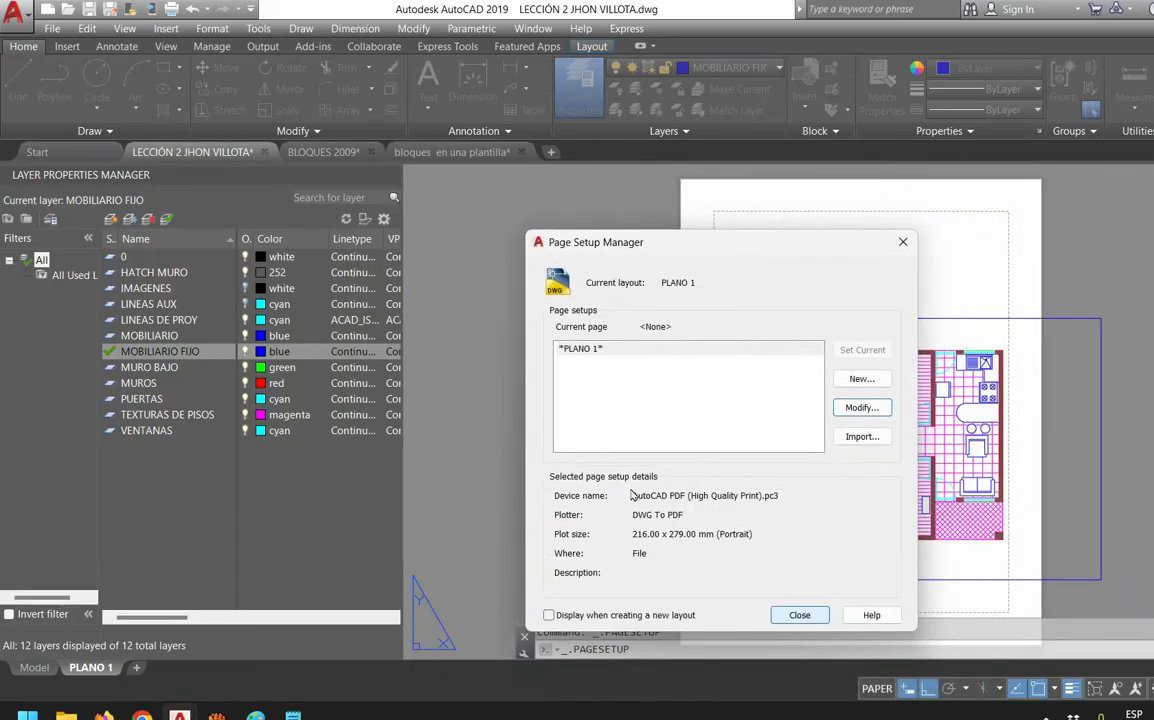
pyautogui.click(799, 615)
pyautogui.scroll(-2, 910, 440)
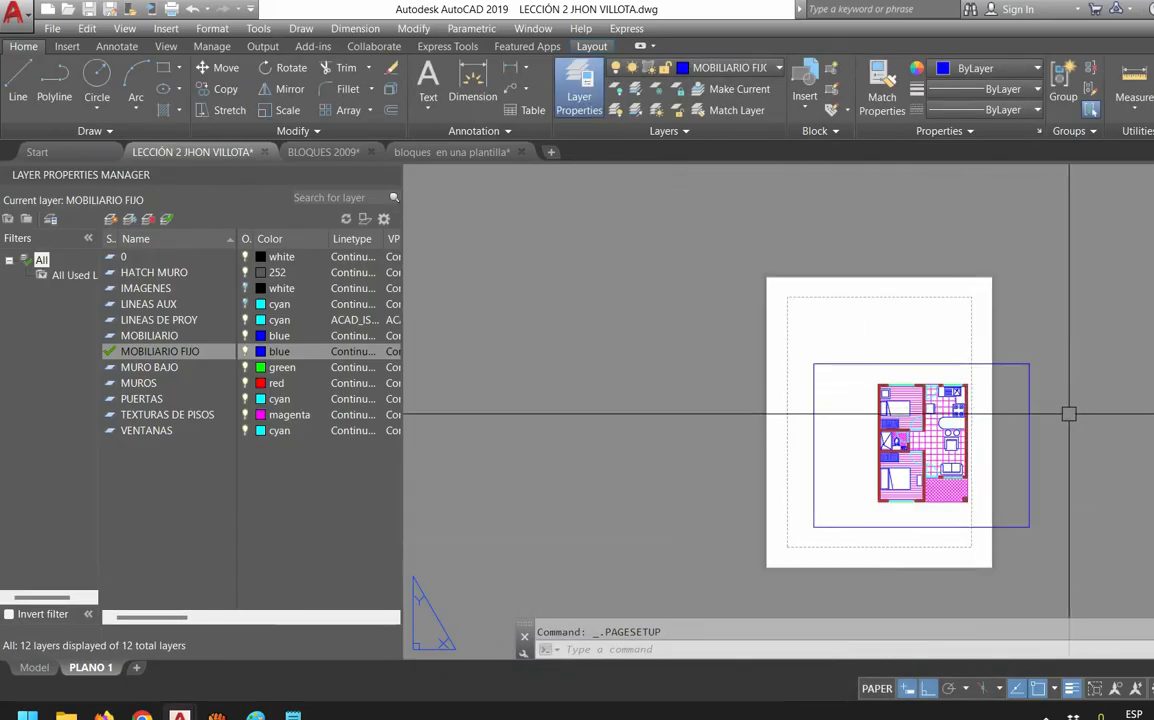
# Delete the viewport showing the floor plan from the PLANO 1 layout
pyautogui.scroll(3, 806, 355)
pyautogui.click(691, 301)
pyautogui.scroll(-2, 744, 347)
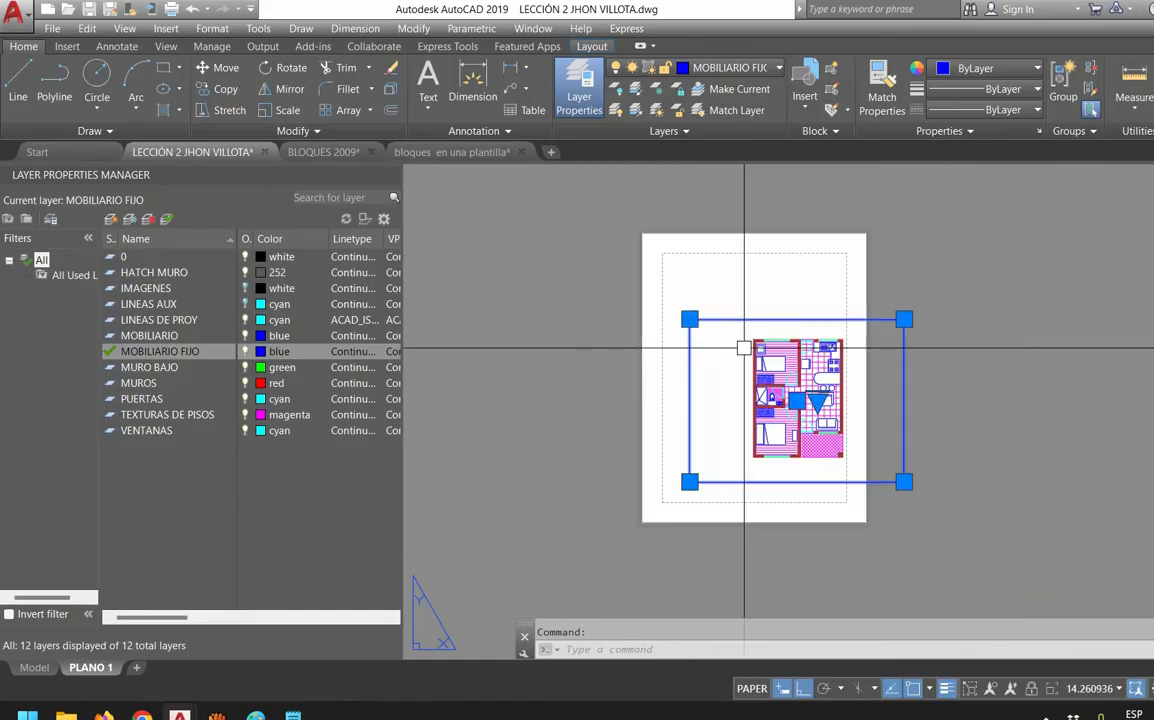
pyautogui.press('Delete')
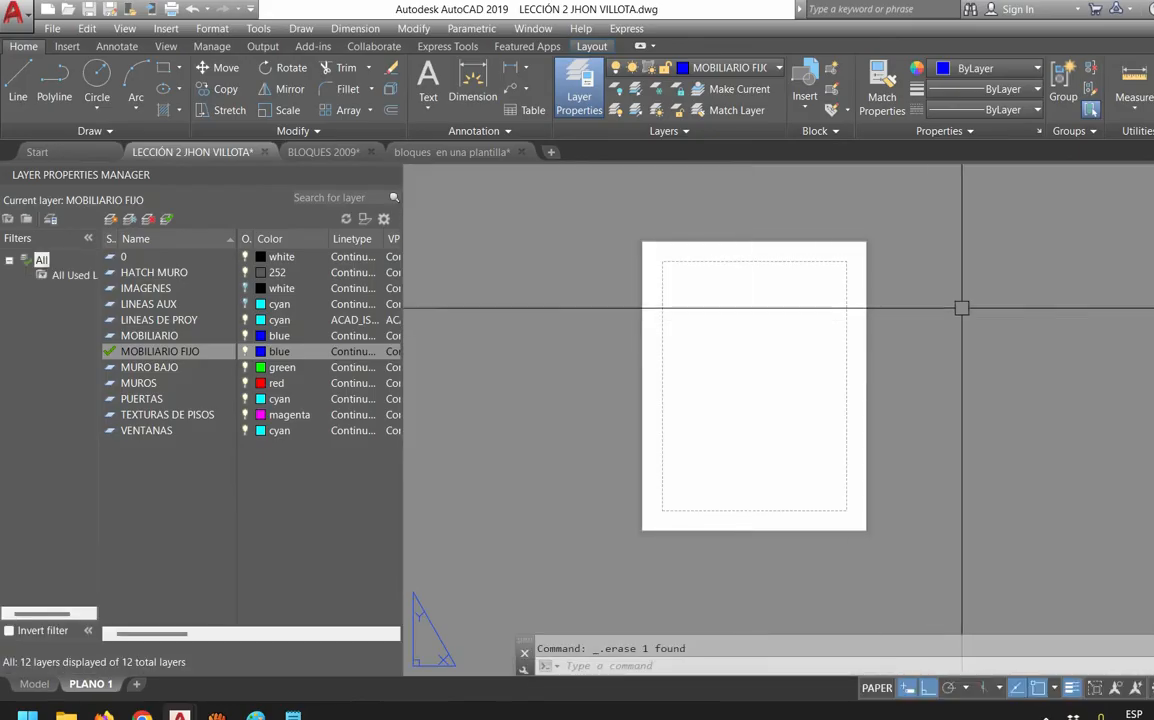
pyautogui.scroll(-2, 961, 306)
pyautogui.moveTo(961, 306); pyautogui.dragTo(957, 439, button='middle')
pyautogui.scroll(3, 905, 443)
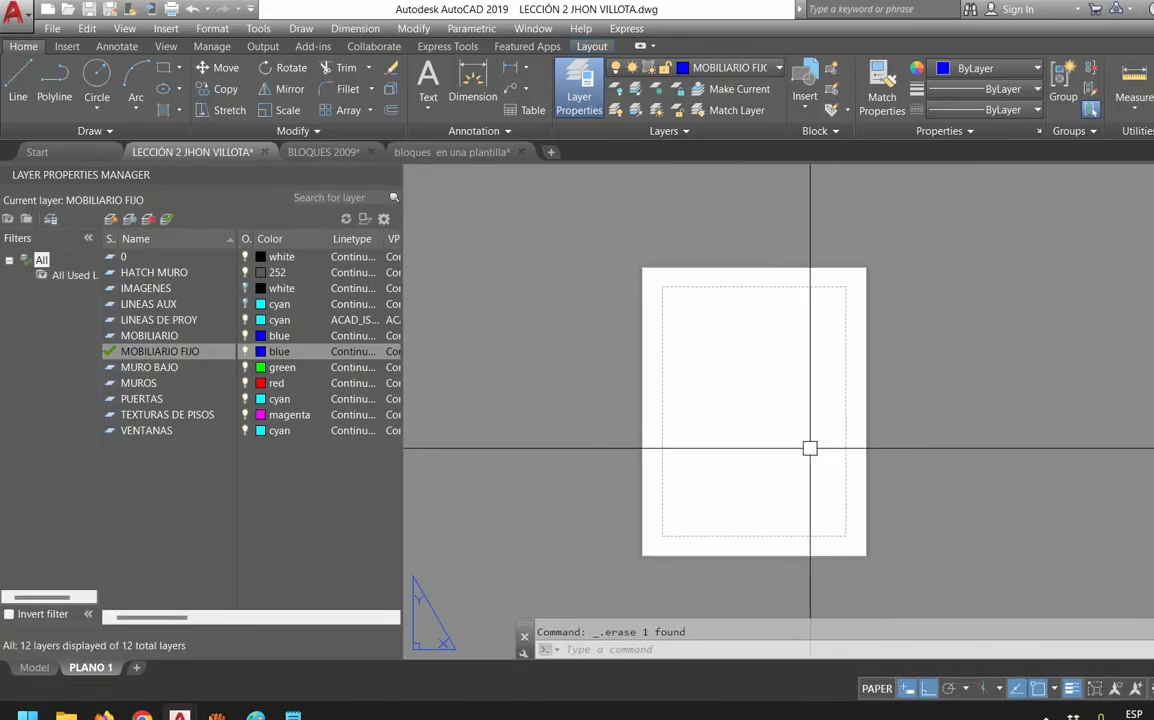
# Undo the deletion of the floor plan's viewport
pyautogui.hotkey('ctrl', 'z')
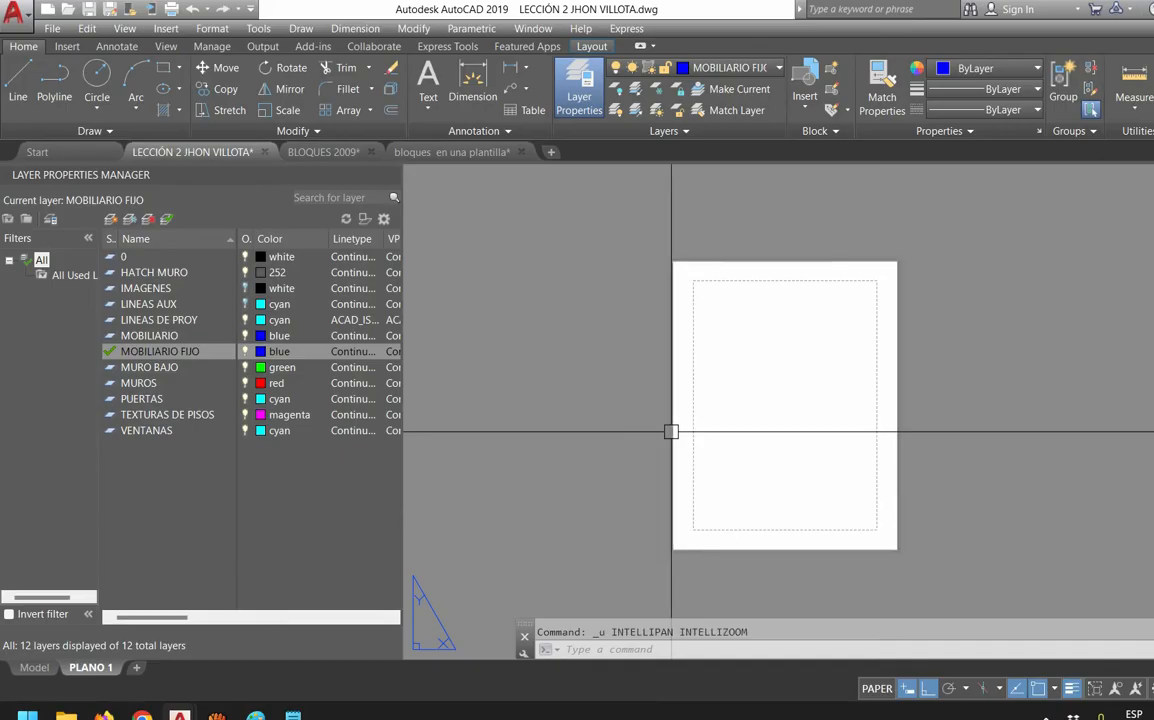
pyautogui.hotkey('ctrl', 'z')
pyautogui.hotkey('ctrl', 'z')
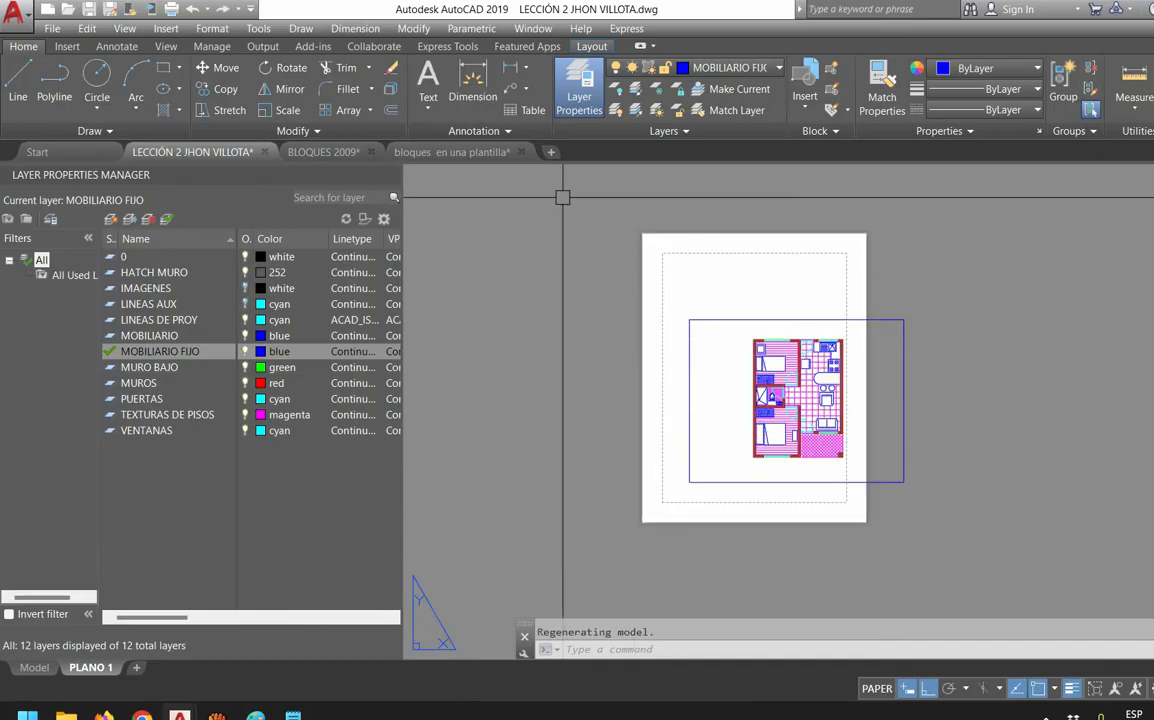
# Switch to the INSERCIÓN DE IMAGENES text notes, add the line VIEWPORT below BOUNDARY CONTORNOS, and return to AutoCAD with the viewport deselected
pyautogui.click(737, 321)
pyautogui.scroll(3, 707, 285)
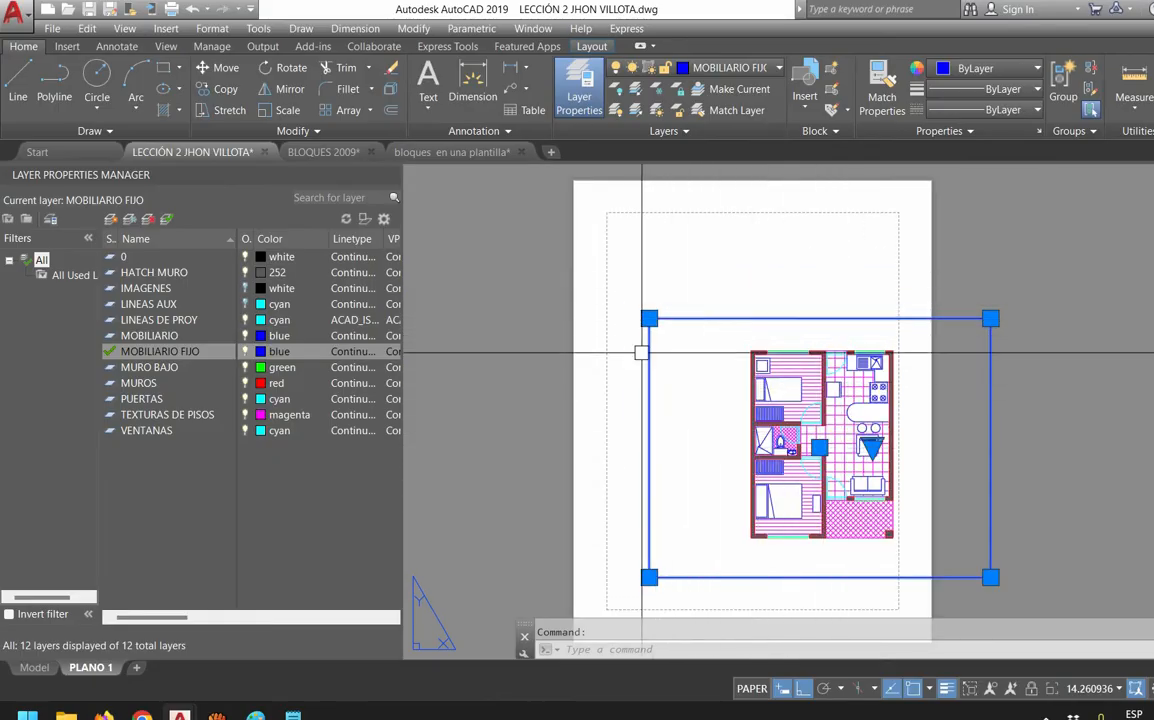
pyautogui.click(293, 716)
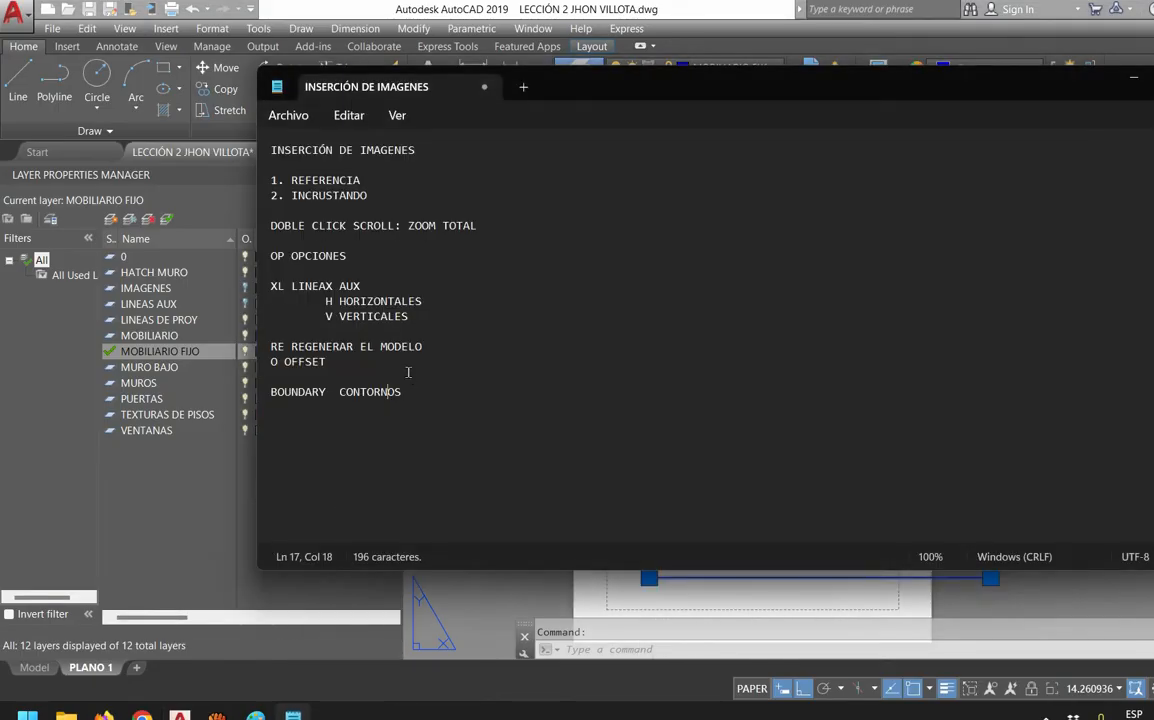
pyautogui.press('Down')
pyautogui.press('Return')
pyautogui.press('Return')
pyautogui.write('VIEWPORT')
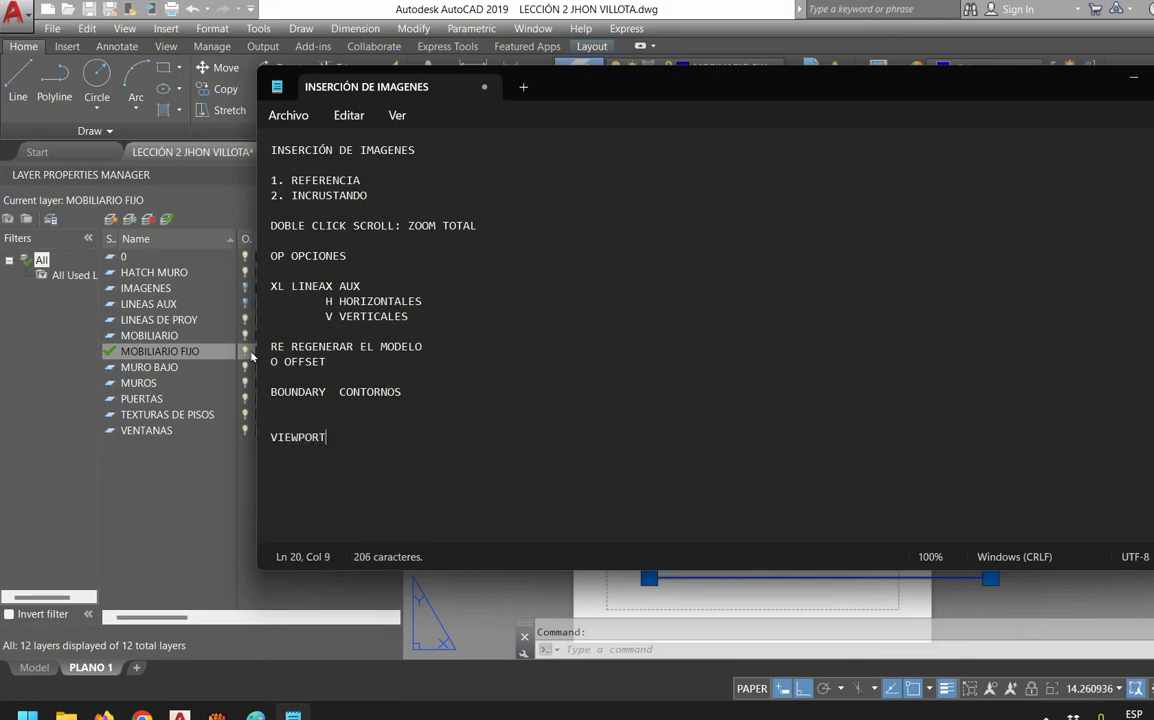
pyautogui.hotkey('shift', 'End')
pyautogui.hotkey('shift', 'Home')
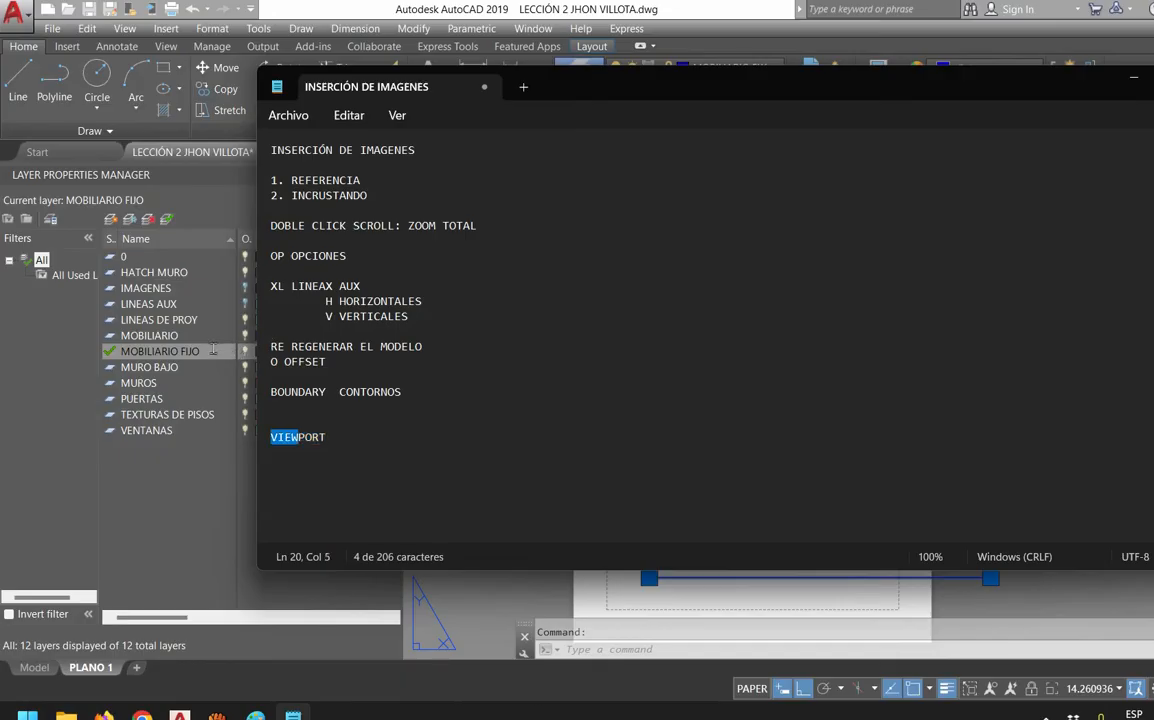
pyautogui.hotkey('alt', 'Tab')
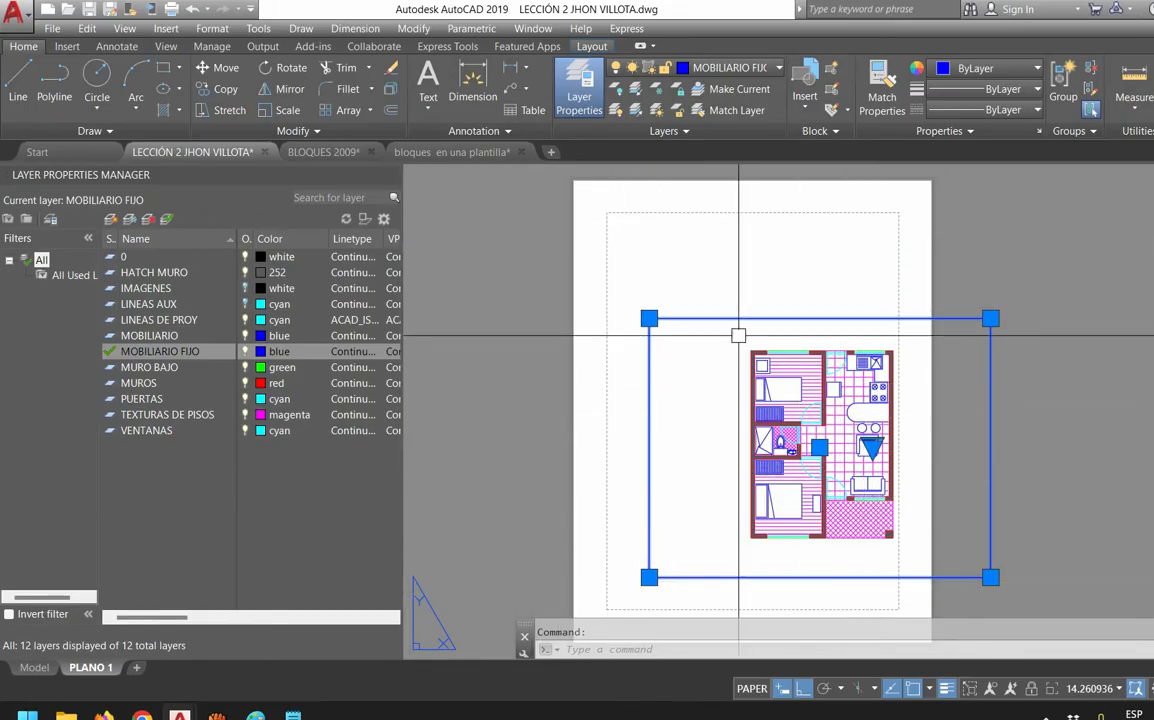
pyautogui.press('Escape')
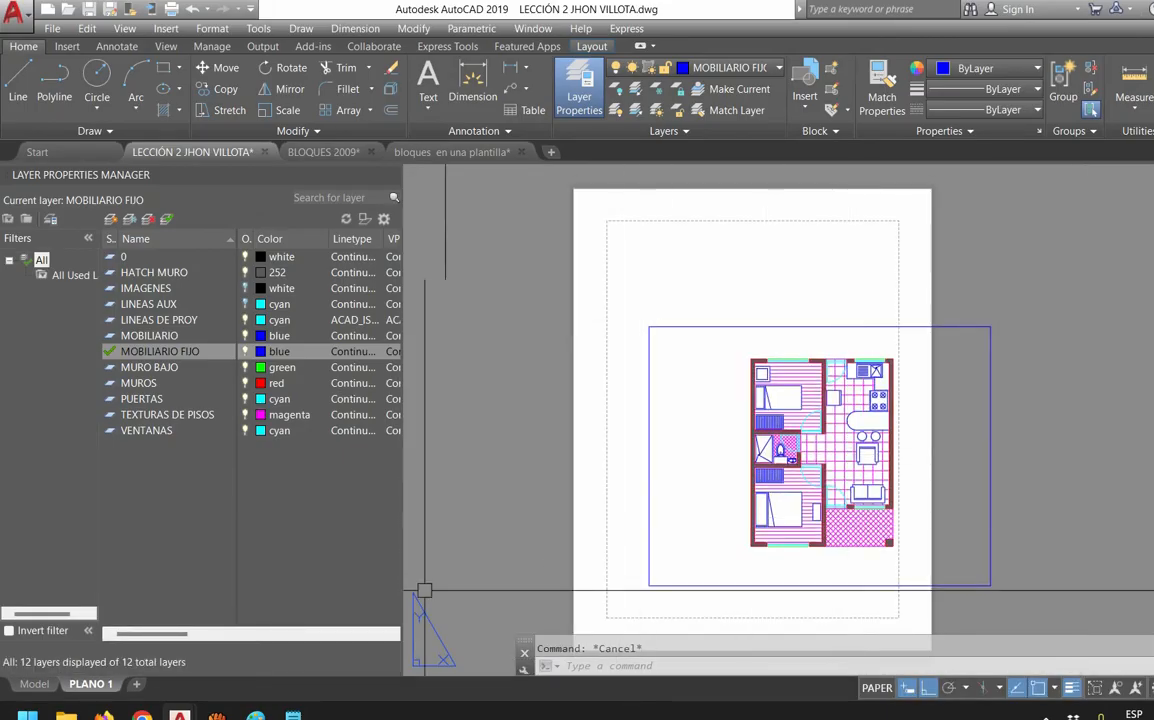
# Compare the model with the PLANO 1 layout, then enter and leave model space inside the floor plan's viewport
pyautogui.click(33, 683)
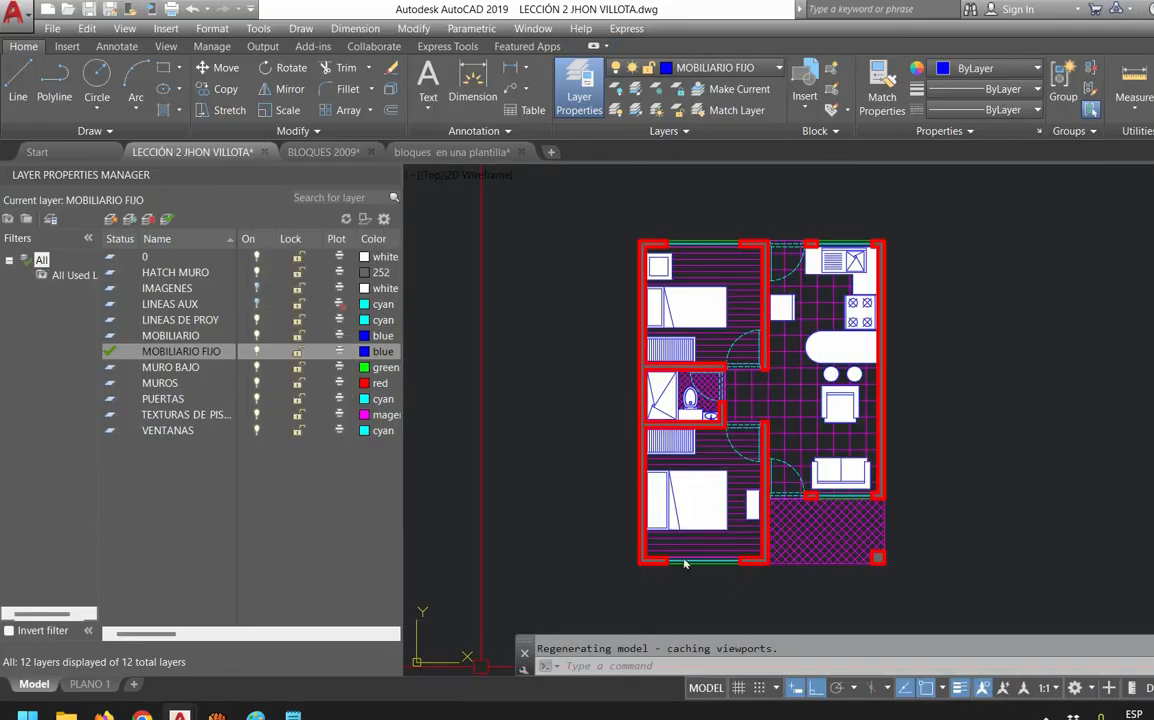
pyautogui.click(90, 684)
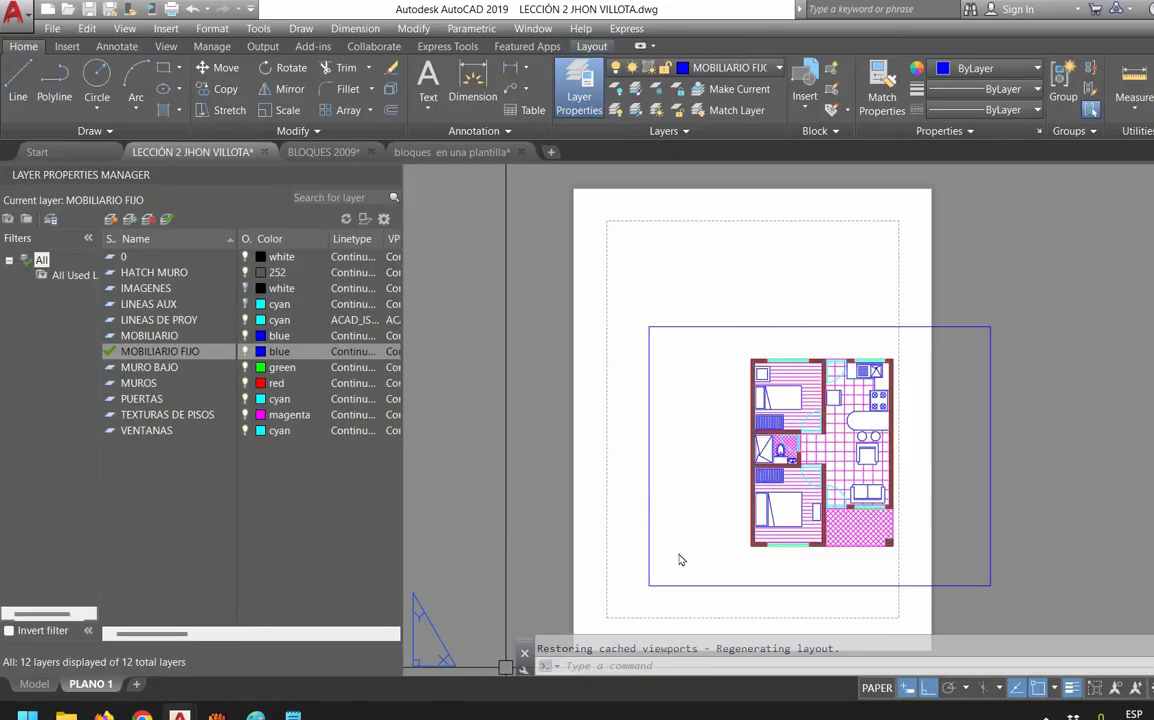
pyautogui.click(700, 496)
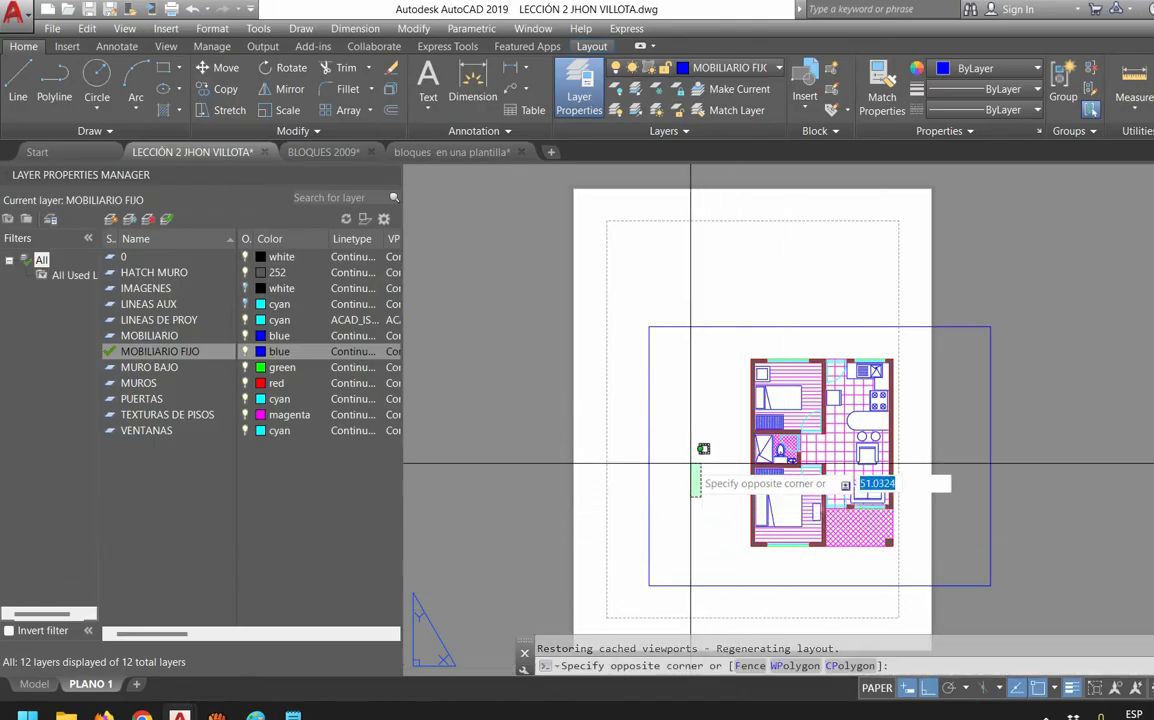
pyautogui.click(695, 320)
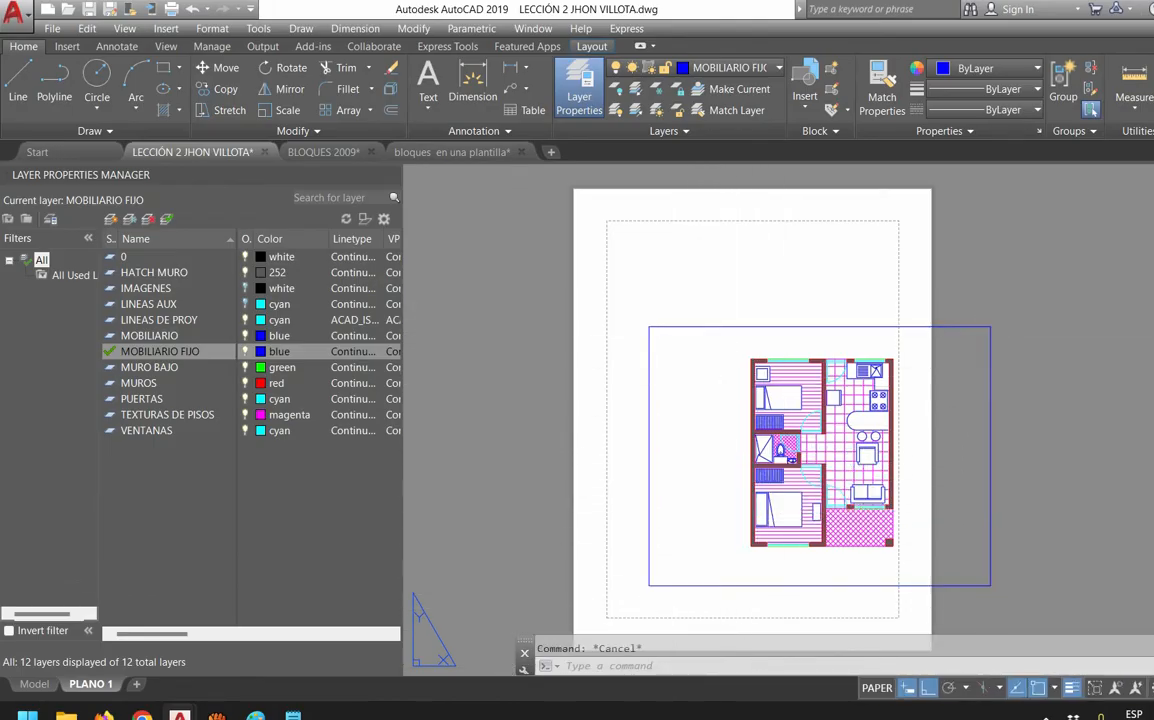
pyautogui.doubleClick(690, 396)
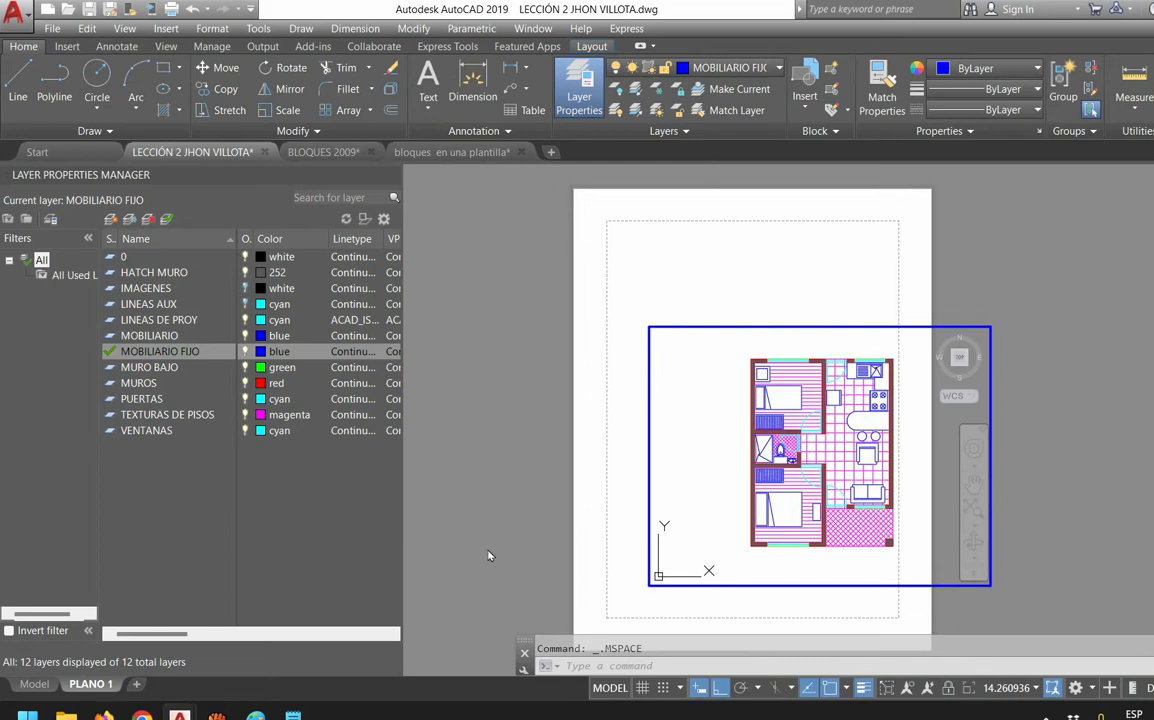
pyautogui.doubleClick(500, 406)
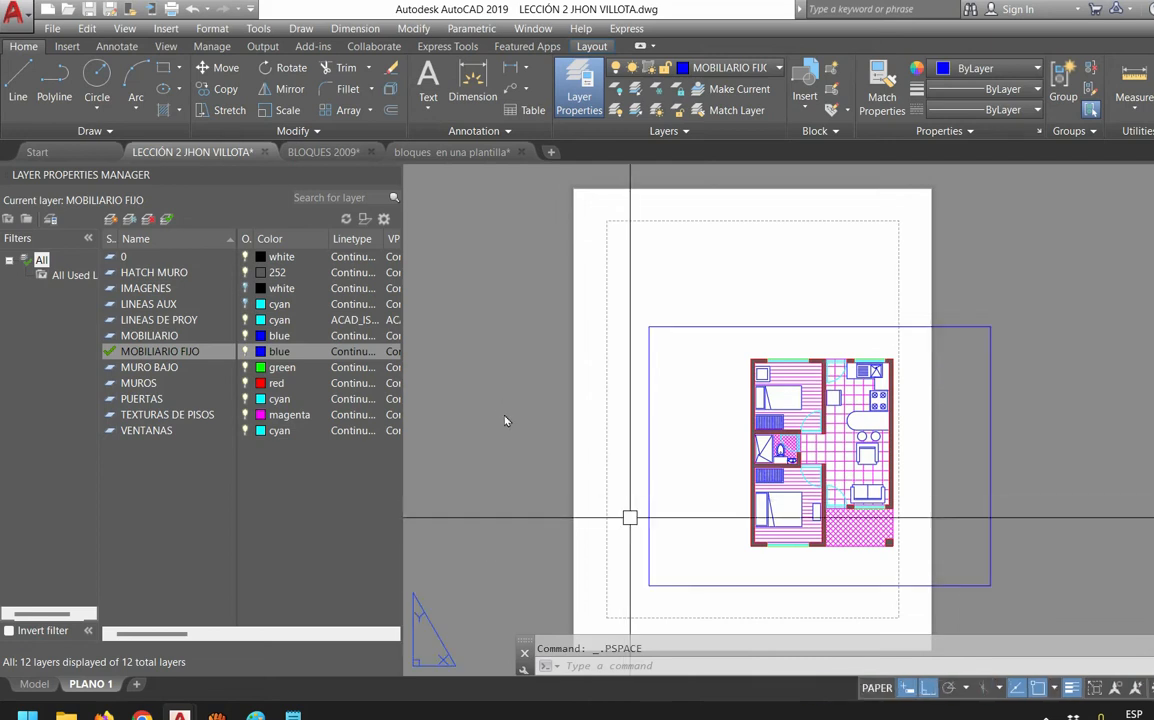
# Turn Ortho off and stretch the viewport's upper-left corner to the matching corner of the page's printable area
pyautogui.click(690, 328)
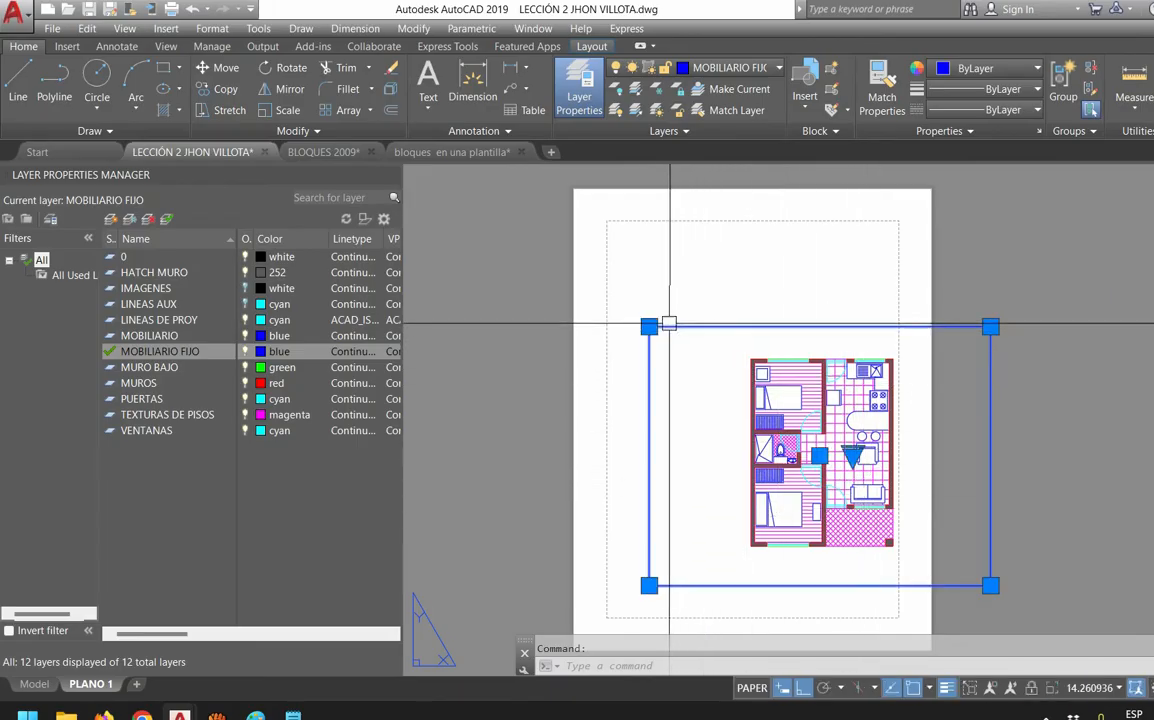
pyautogui.click(649, 326)
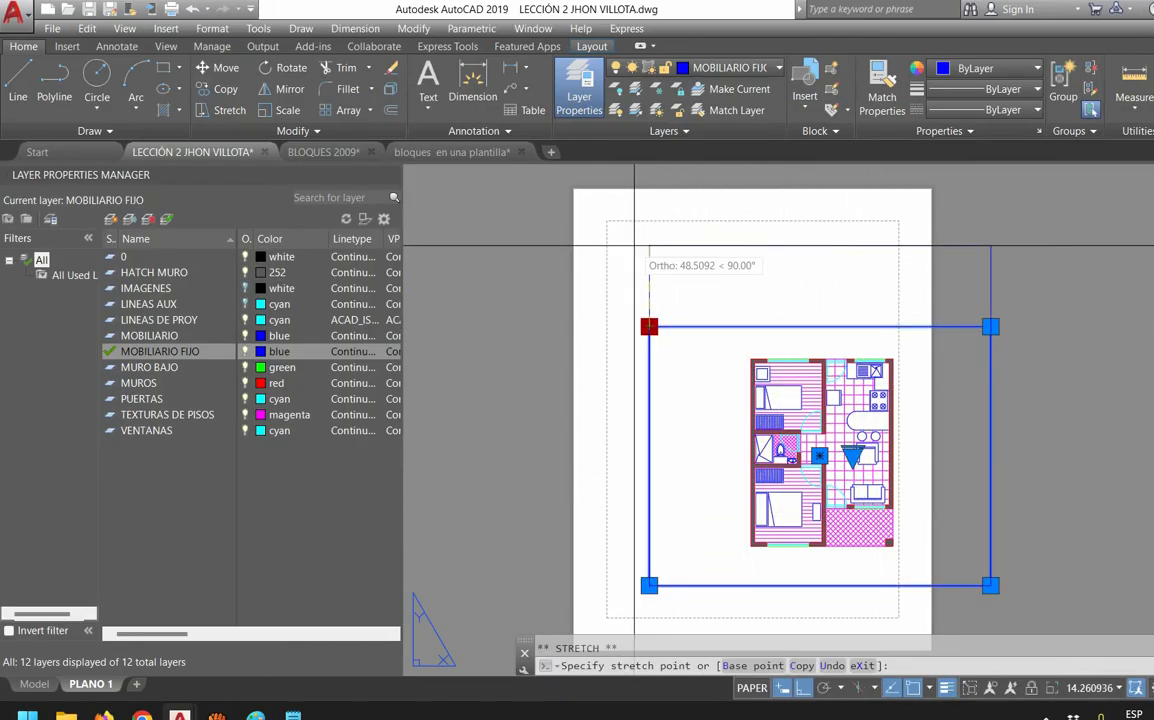
pyautogui.press('F8')
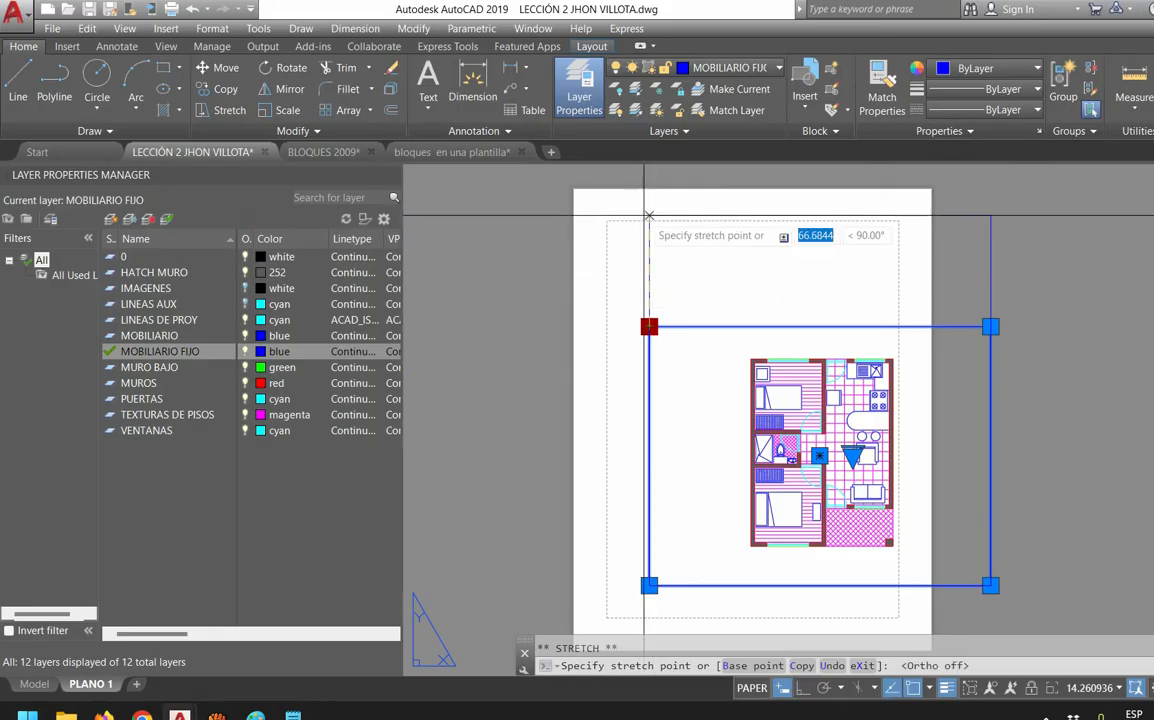
pyautogui.scroll(3, 594, 235)
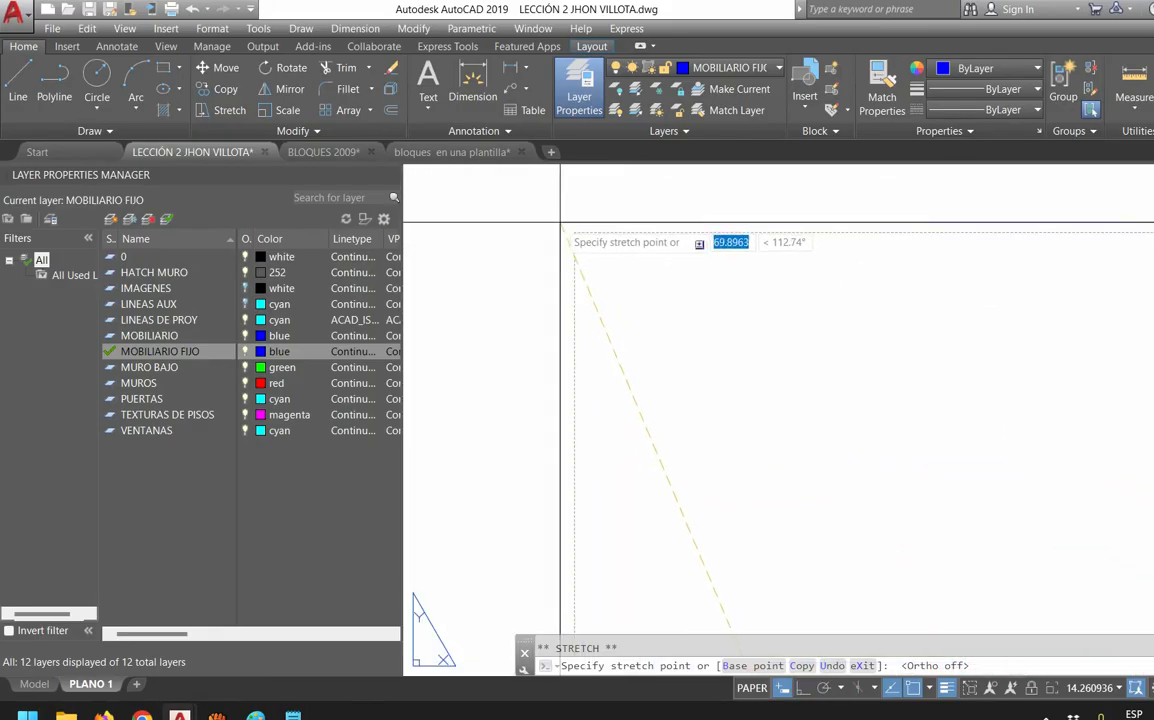
pyautogui.click(552, 215)
pyautogui.click(552, 215)
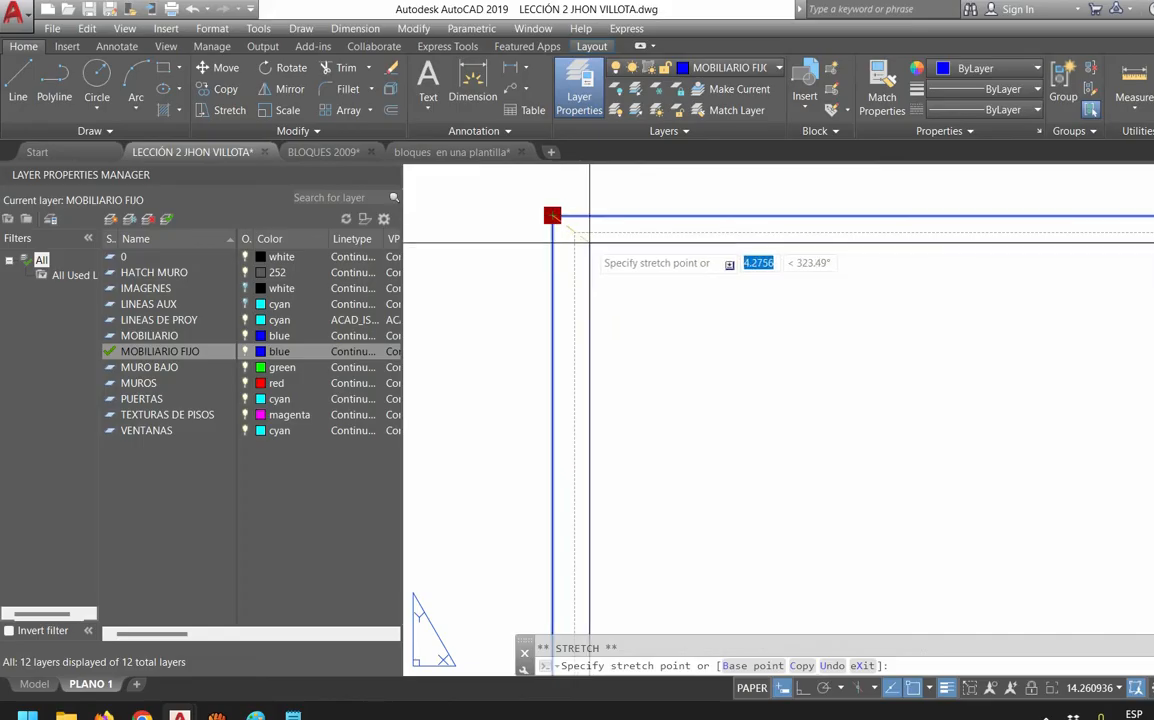
pyautogui.click(587, 240)
pyautogui.scroll(-2, 608, 305)
pyautogui.scroll(-4, 608, 305)
pyautogui.moveTo(909, 417); pyautogui.dragTo(847, 265, button='middle')
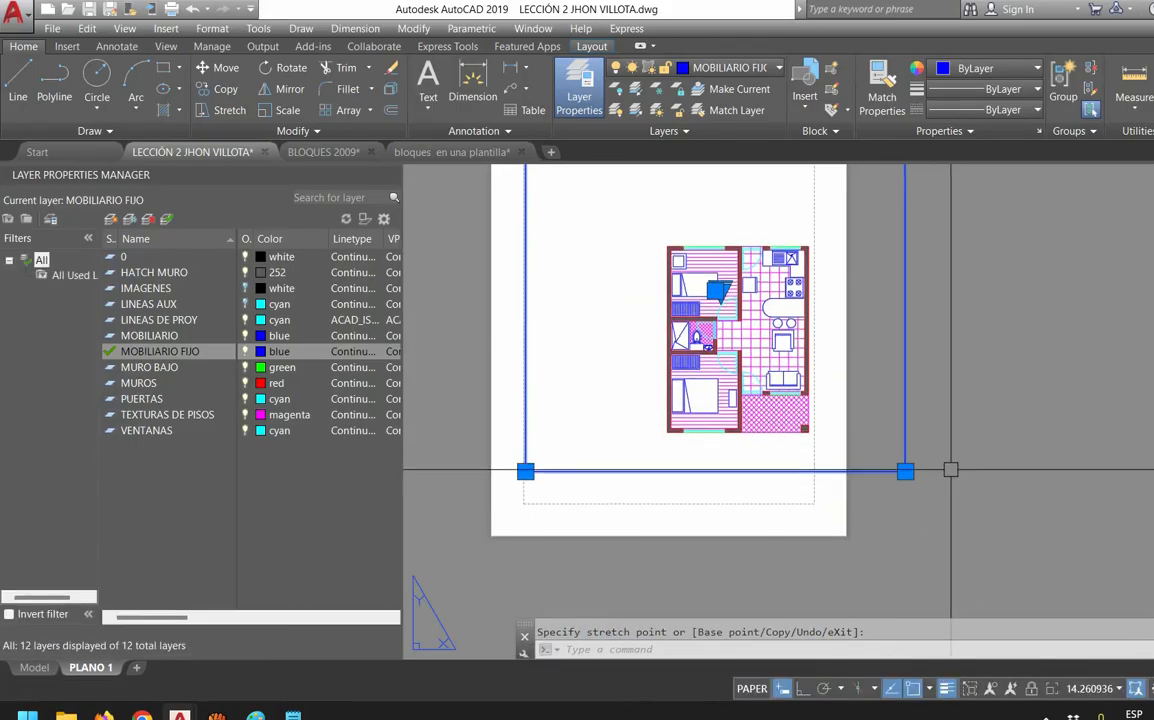
# Stretch the viewport's lower-right corner to the matching corner of the printable area and deselect the viewport
pyautogui.click(905, 471)
pyautogui.scroll(6, 824, 493)
pyautogui.scroll(4, 775, 524)
pyautogui.click(768, 551)
pyautogui.scroll(-6, 832, 494)
pyautogui.scroll(-6, 852, 490)
pyautogui.moveTo(852, 490); pyautogui.dragTo(888, 510, button='middle')
pyautogui.press('Escape')
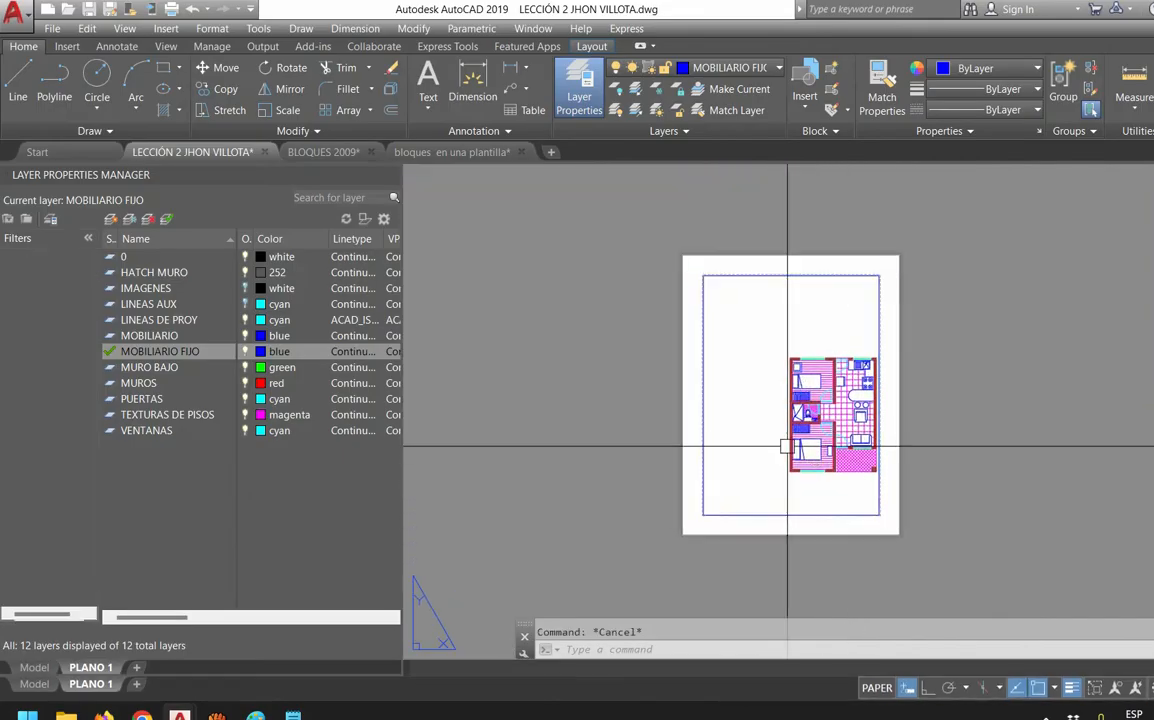
# Enter model space in the floor plan's viewport and try the preset scales 1:50 and 1:100
pyautogui.scroll(2, 786, 430)
pyautogui.doubleClick(763, 435)
pyautogui.moveTo(851, 428); pyautogui.dragTo(807, 416, button='middle')
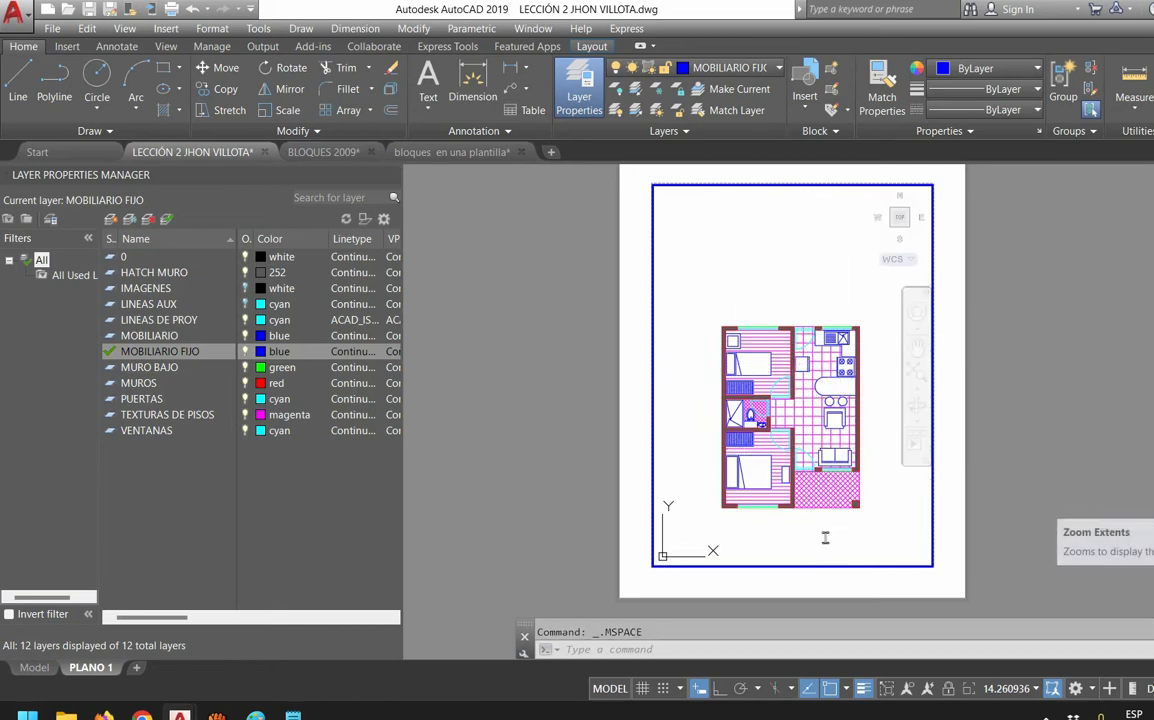
pyautogui.click(1037, 688)
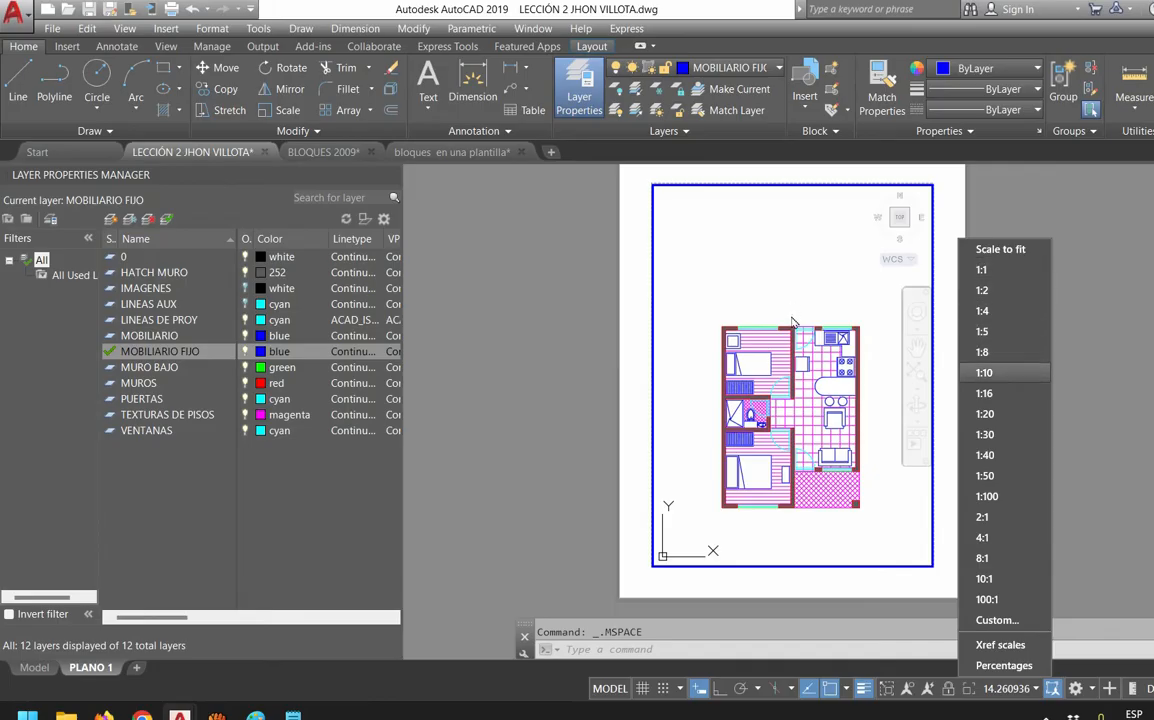
pyautogui.click(985, 476)
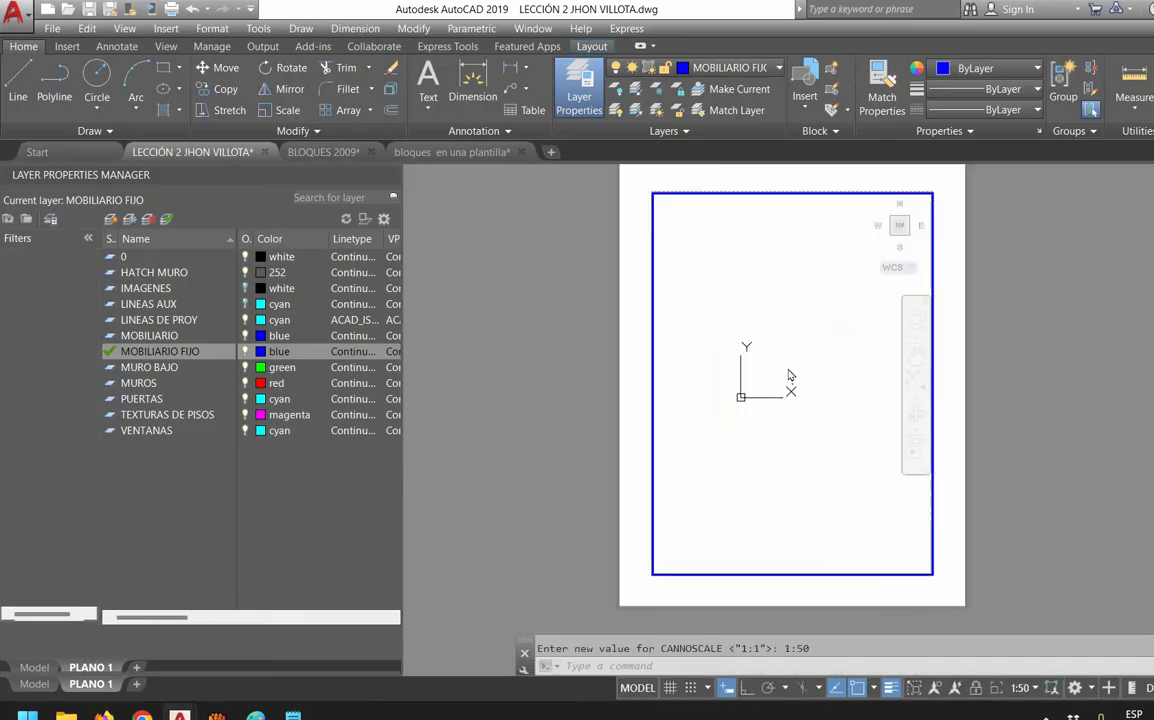
pyautogui.click(1023, 688)
pyautogui.click(1031, 493)
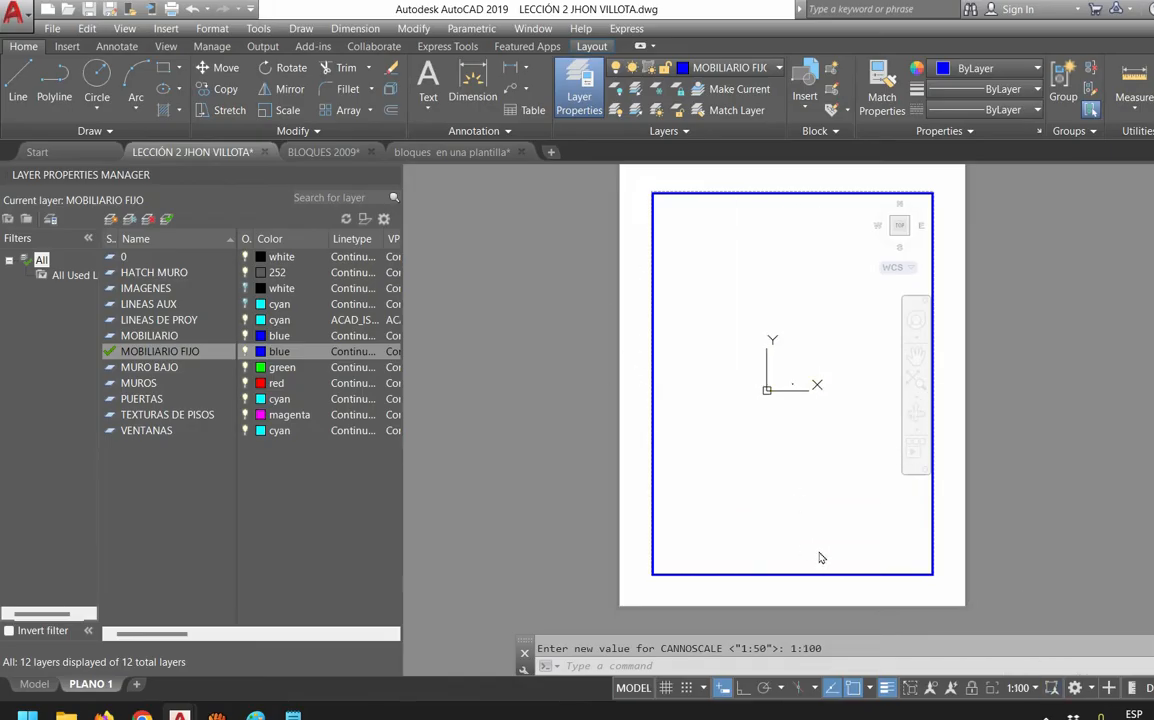
pyautogui.click(1021, 688)
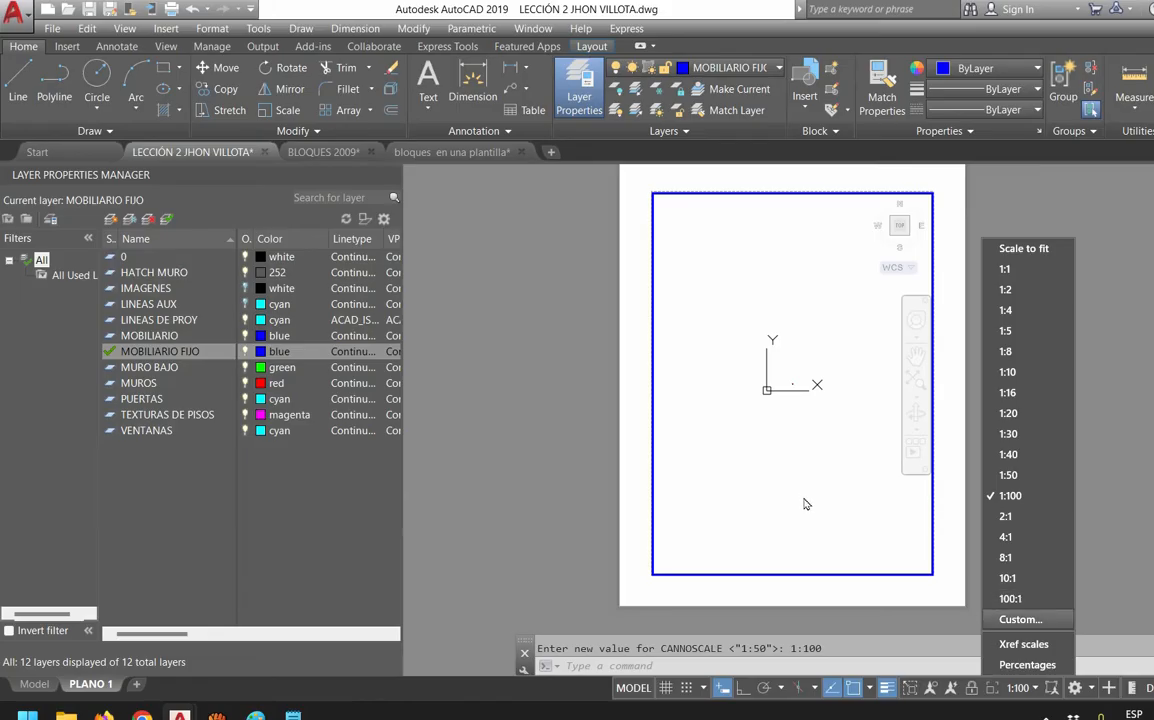
pyautogui.click(1006, 621)
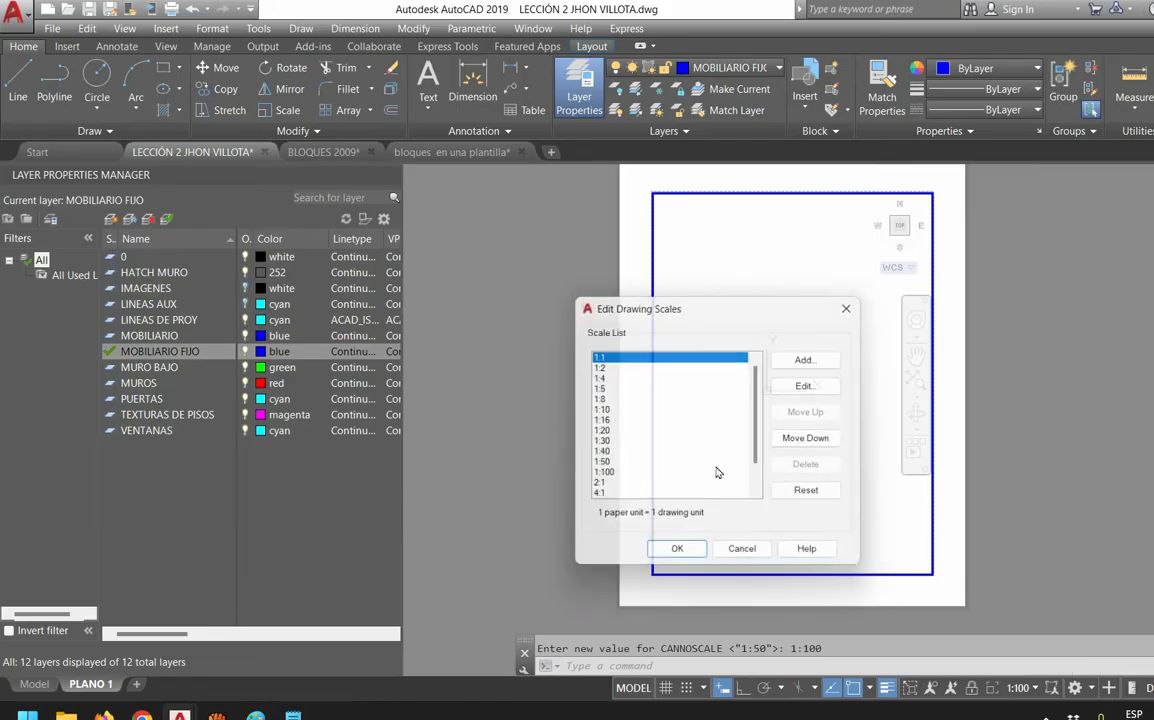
pyautogui.moveTo(760, 397); pyautogui.dragTo(760, 430)
pyautogui.keyDown('shift'); pyautogui.click(605, 498); pyautogui.keyUp('shift')
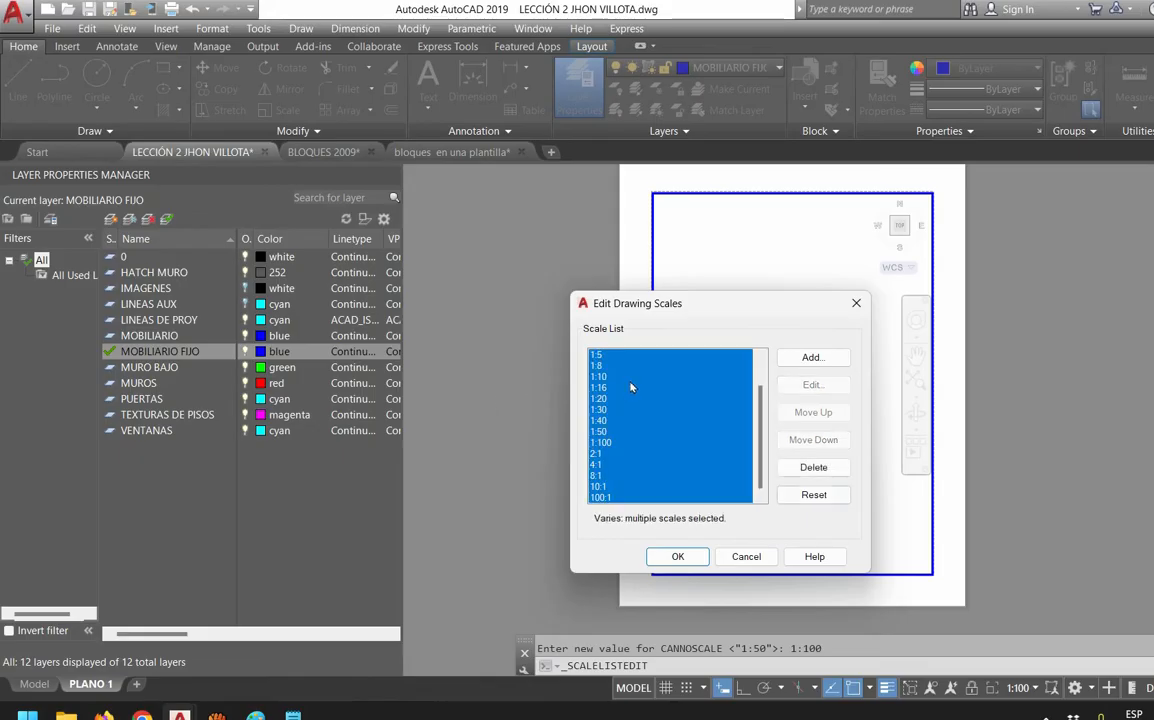
pyautogui.press('Delete')
pyautogui.press('Return')
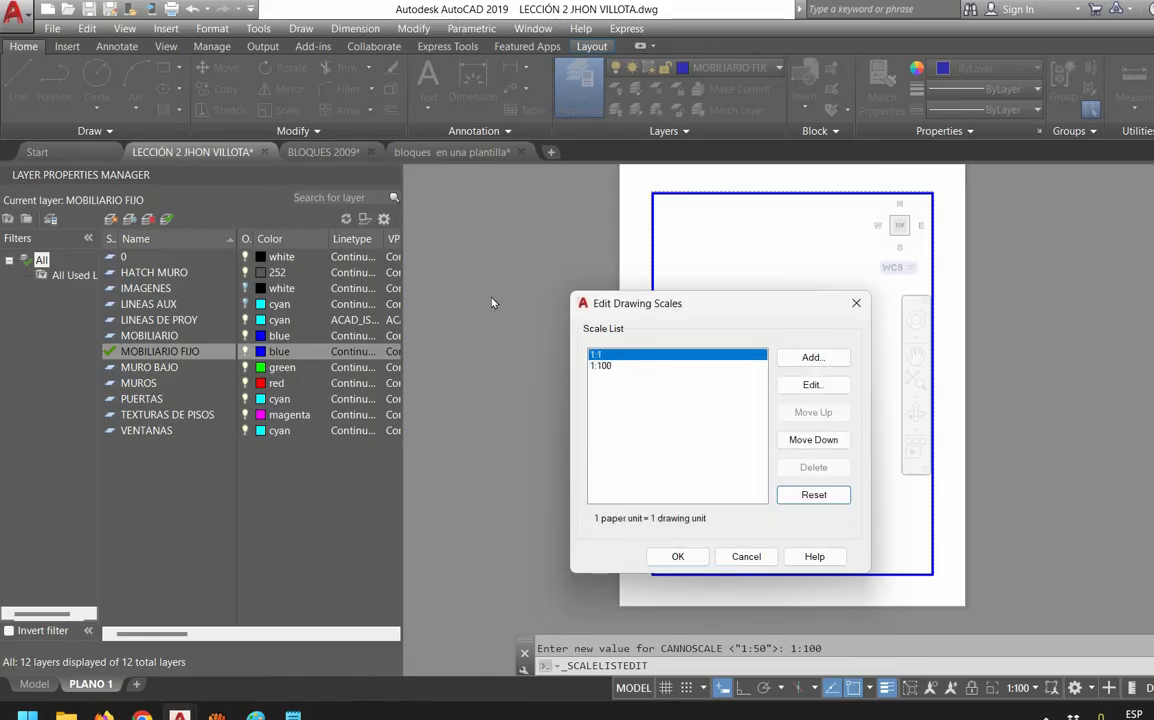
pyautogui.press('Down')
pyautogui.click(746, 557)
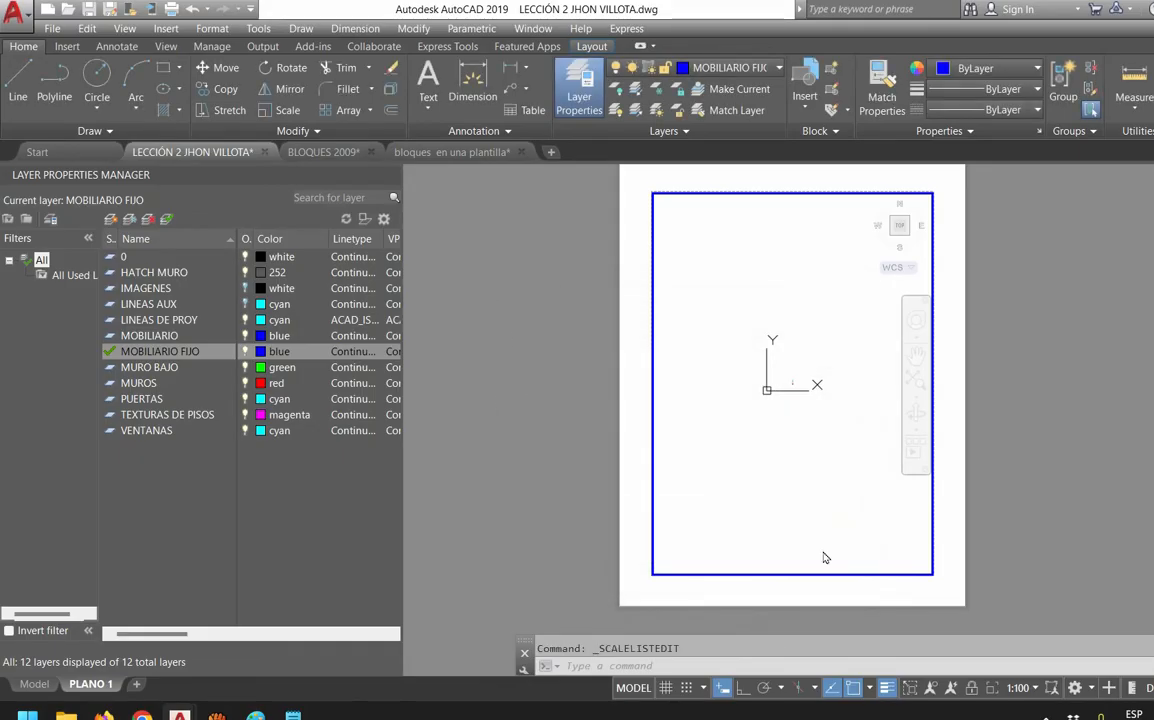
# Set the viewport scale to 1:1 and delete all unused scales from the drawing's scale list
pyautogui.click(1022, 688)
pyautogui.click(1008, 269)
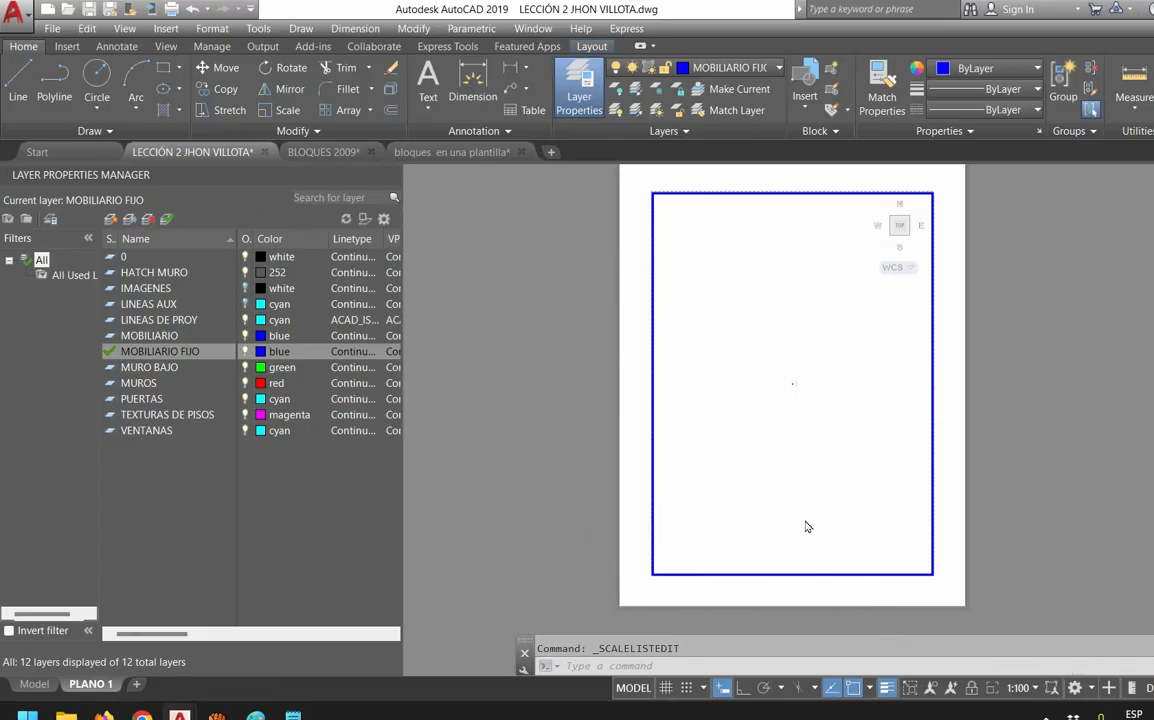
pyautogui.click(1022, 688)
pyautogui.click(1031, 619)
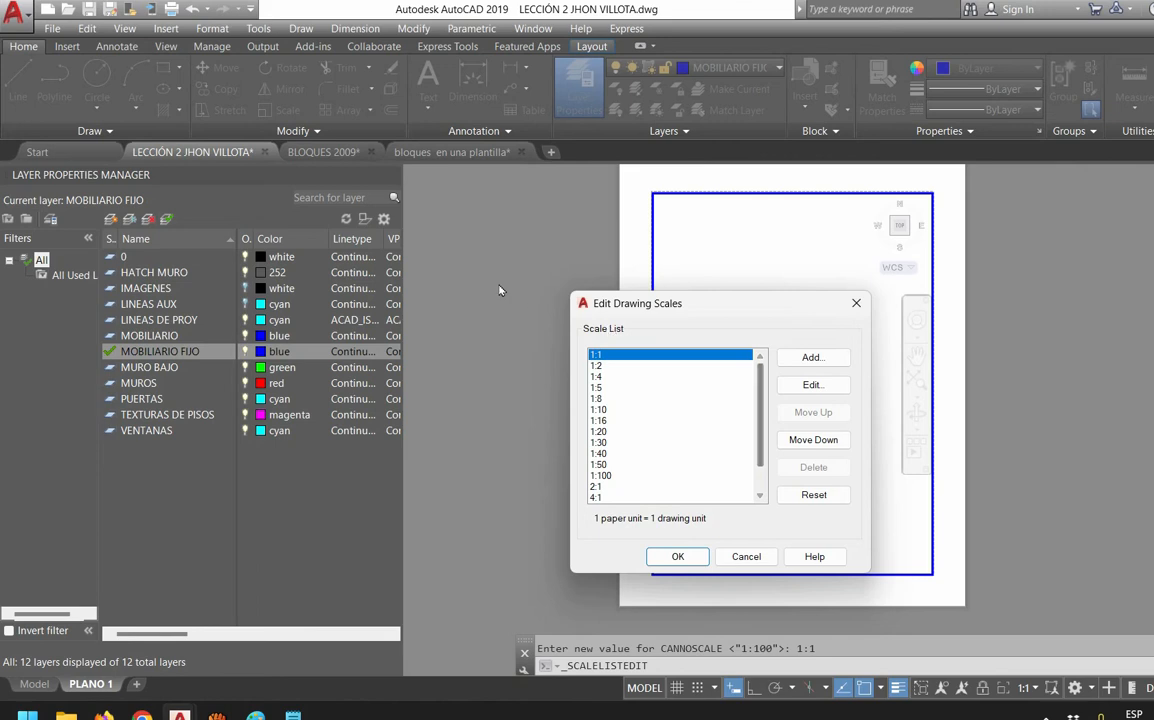
pyautogui.press('Down')
pyautogui.press('Up')
pyautogui.scroll(-3, 603, 389)
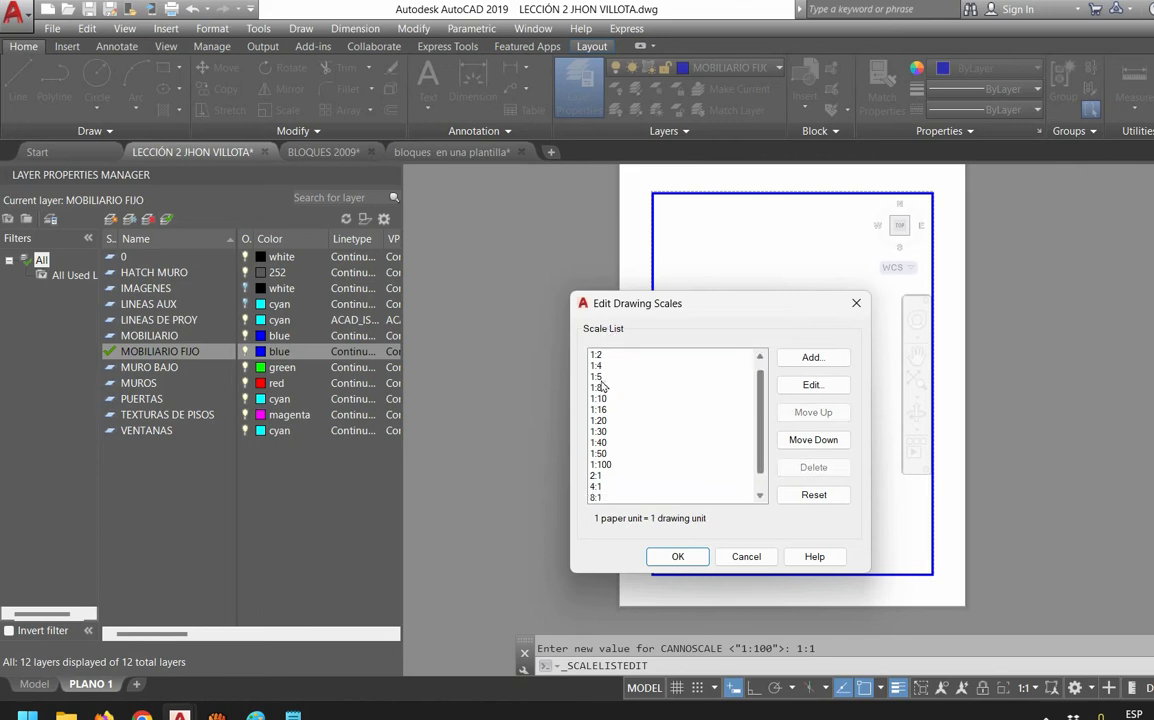
pyautogui.hotkey('ctrl', 'a')
pyautogui.press('Delete')
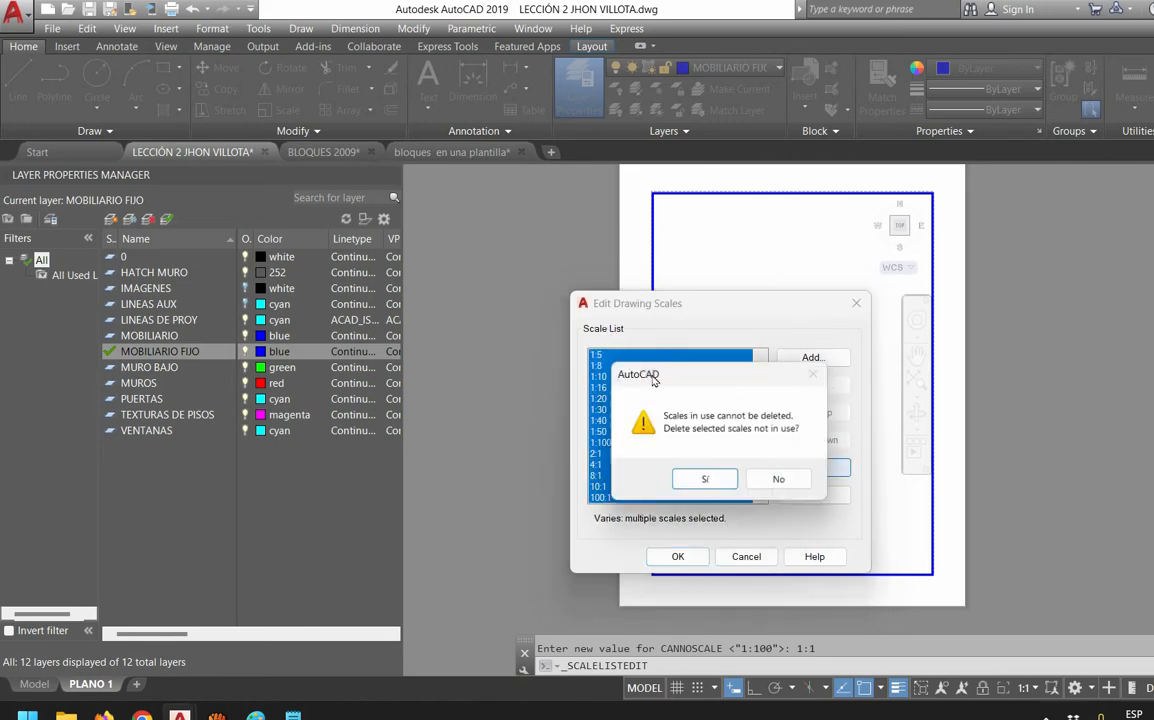
pyautogui.press('Return')
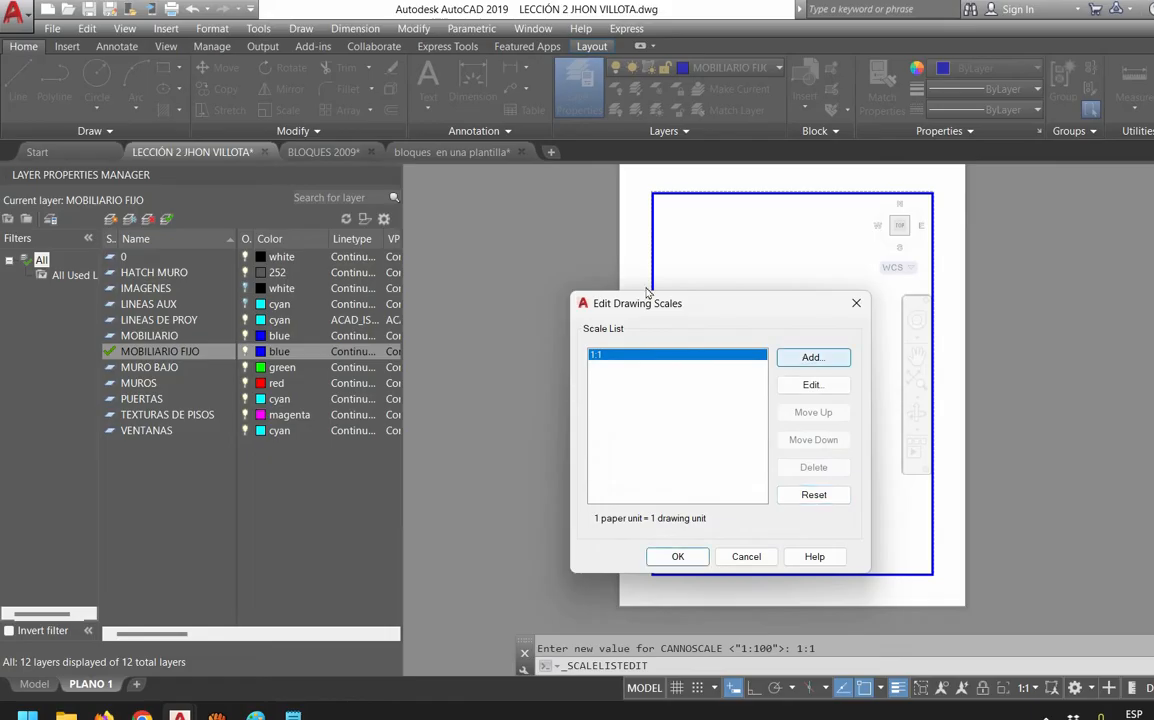
# Add a custom scale named 1:100 with 1000 paper units equal to 100 drawing units
pyautogui.press('Return')
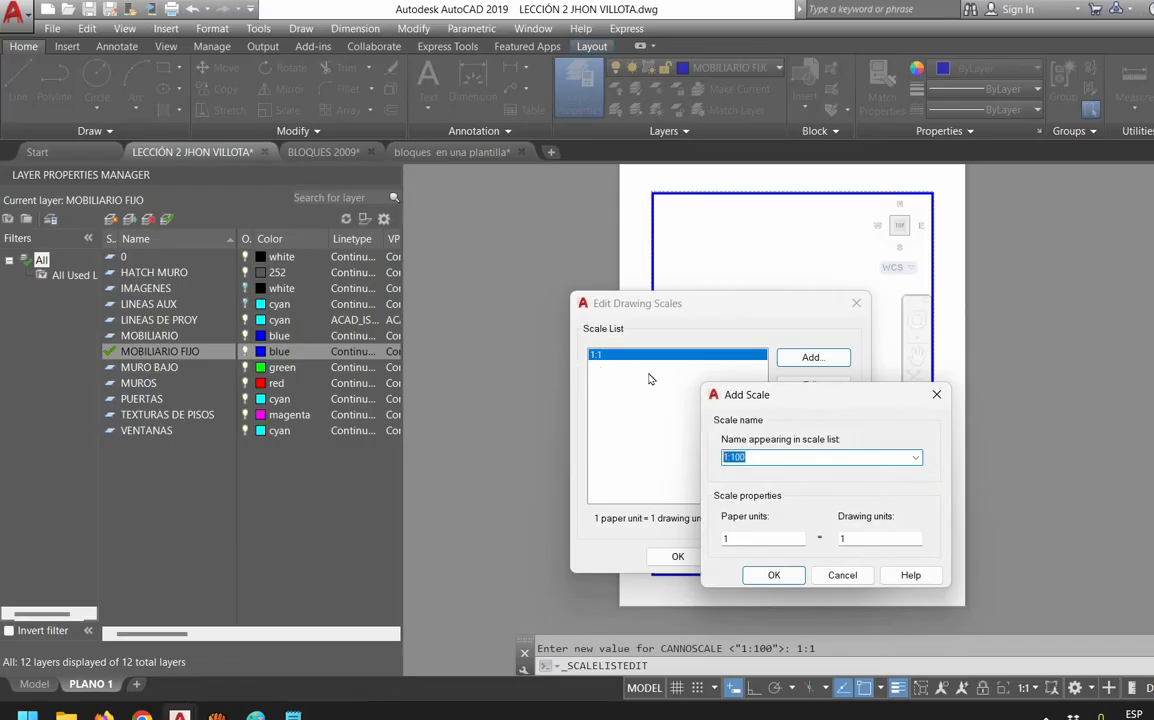
pyautogui.press('Tab')
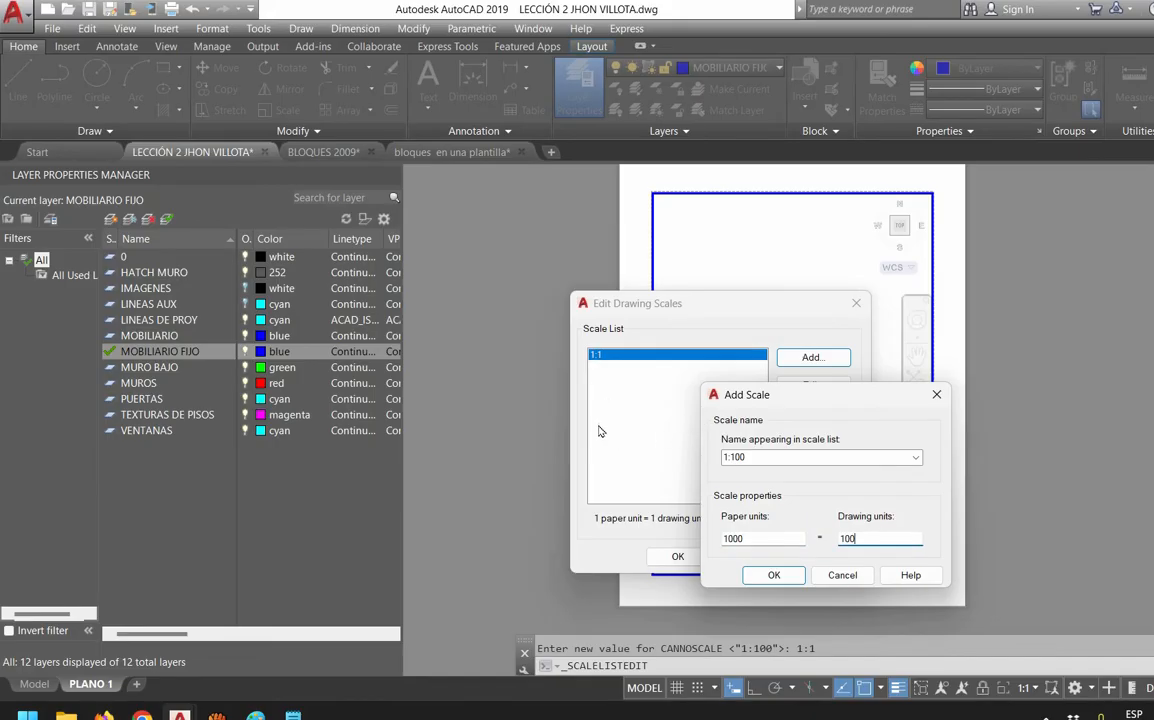
pyautogui.hotkey('shift', 'Tab')
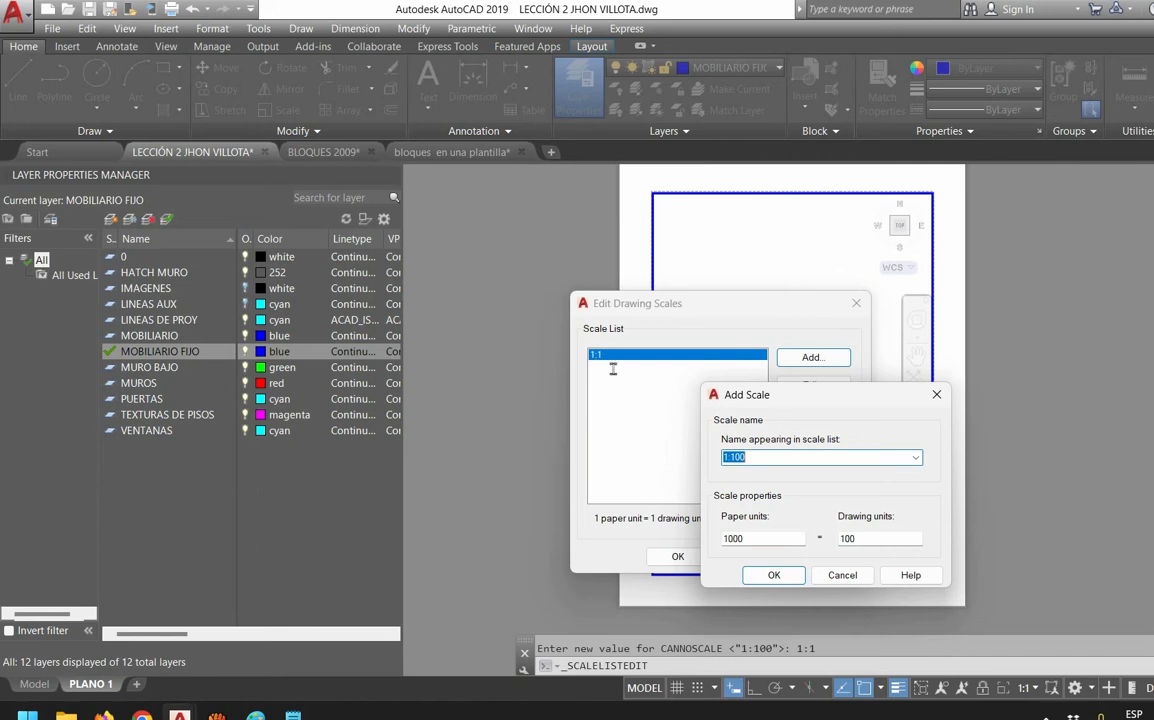
pyautogui.press('Return')
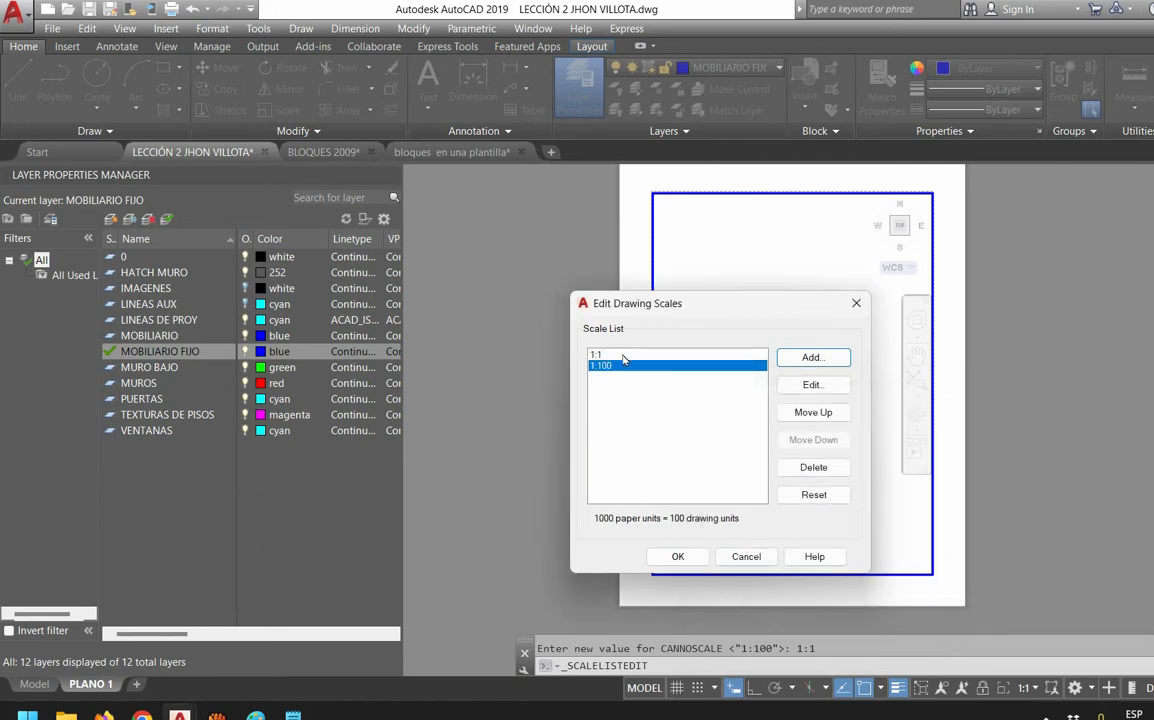
# Add a custom scale named 1:50 with 1000 paper units equal to 50 drawing units and accept the scale list
pyautogui.press('Return')
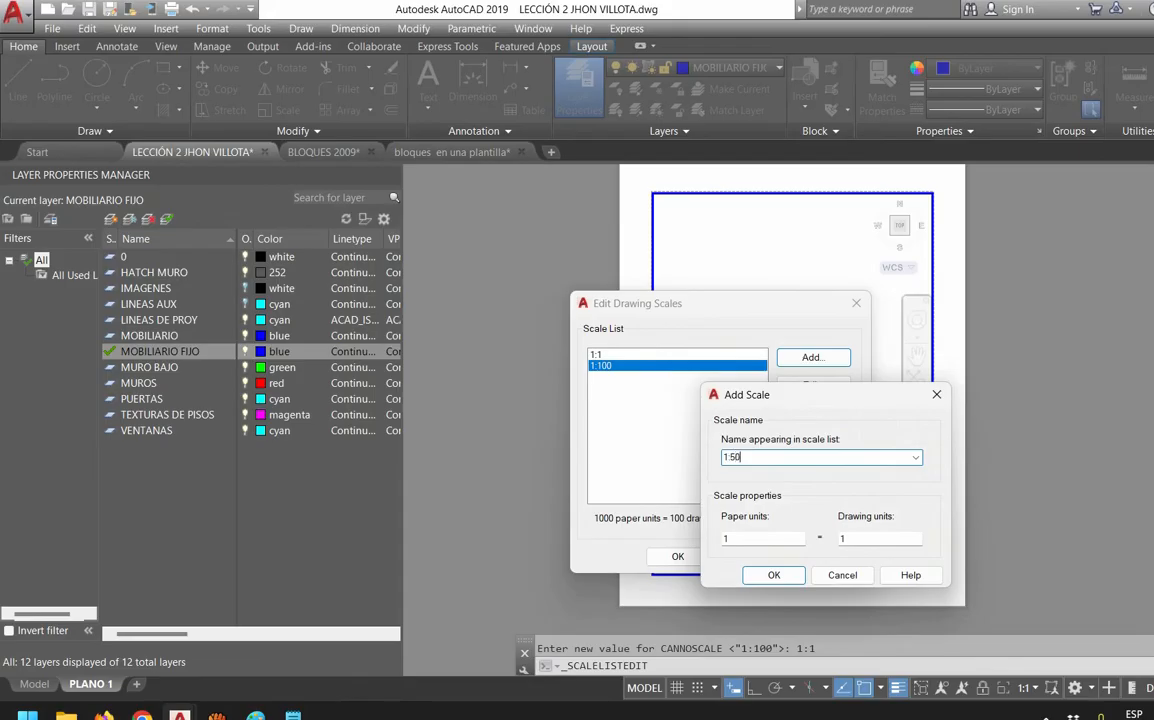
pyautogui.press('Tab')
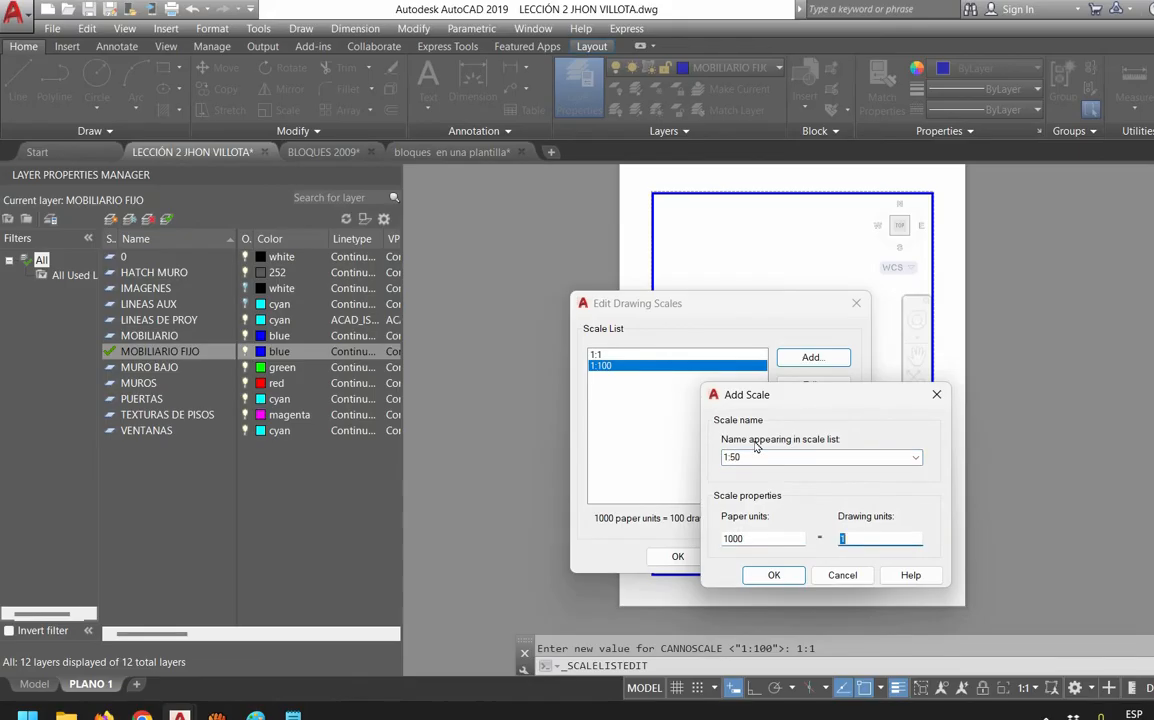
pyautogui.press('Return')
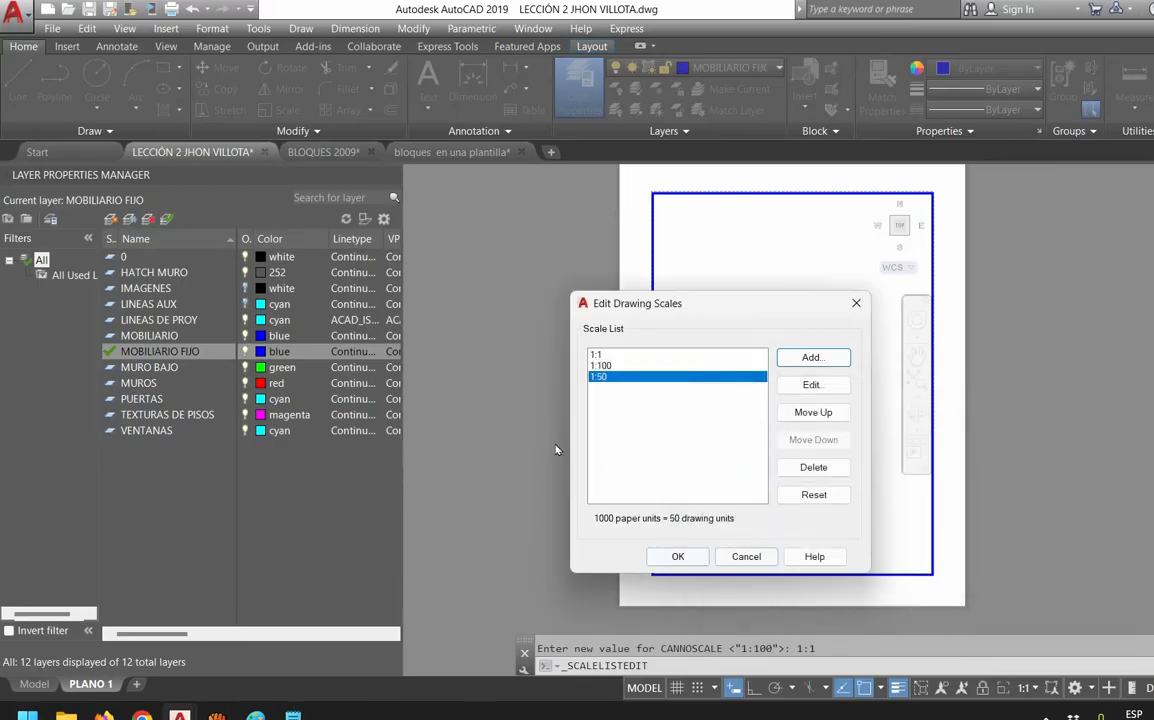
pyautogui.press('Return')
# Zoom the viewport to the floor plan's extents and apply the custom 1:100 scale
pyautogui.scroll(4, 790, 400)
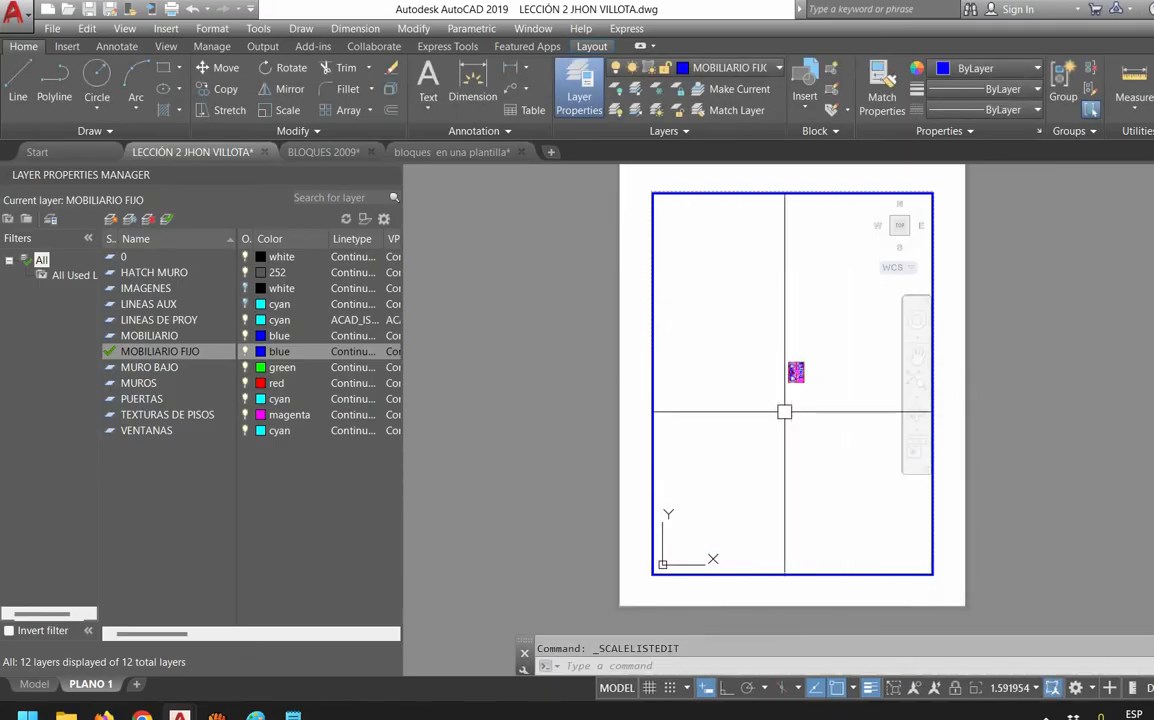
pyautogui.scroll(-15, 805, 380)
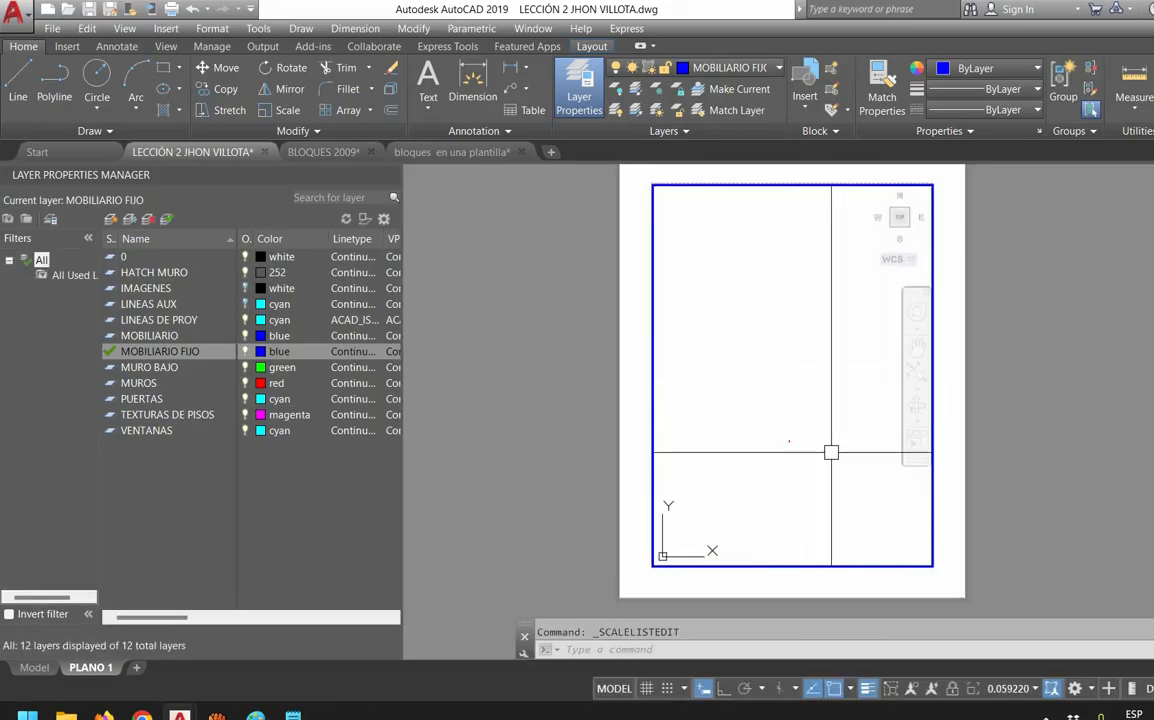
pyautogui.middleClick(783, 468)
pyautogui.middleClick(783, 468)
pyautogui.moveTo(783, 468); pyautogui.dragTo(771, 478, button='middle')
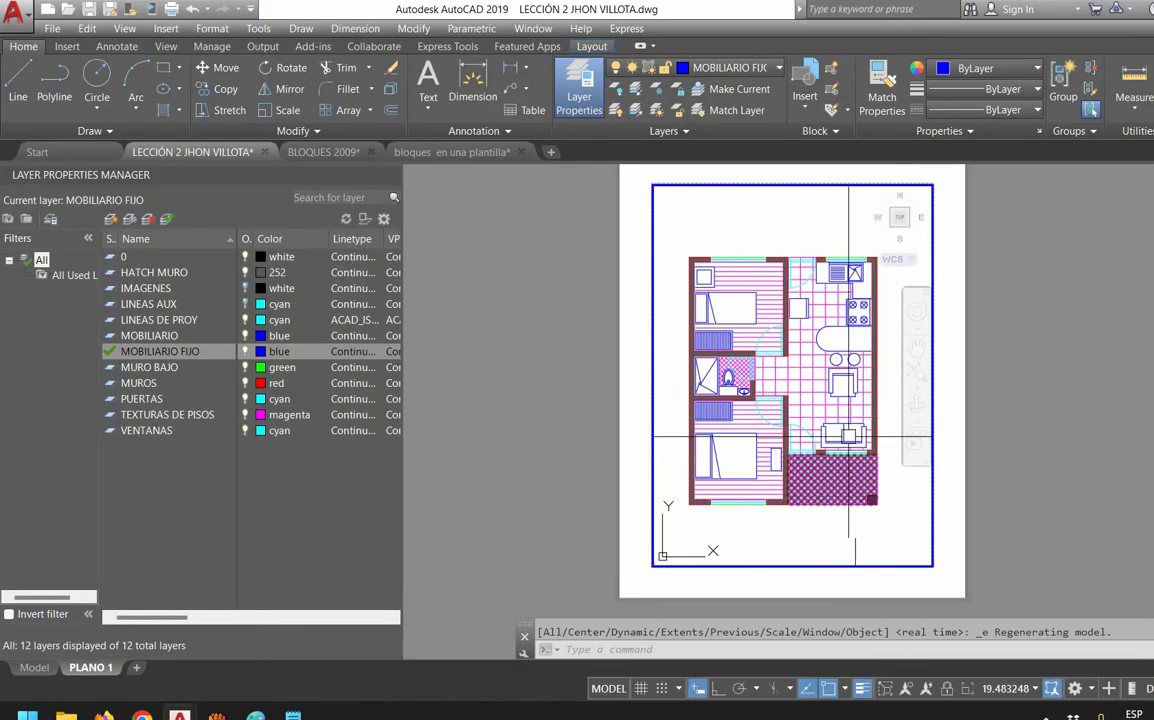
pyautogui.click(1010, 688)
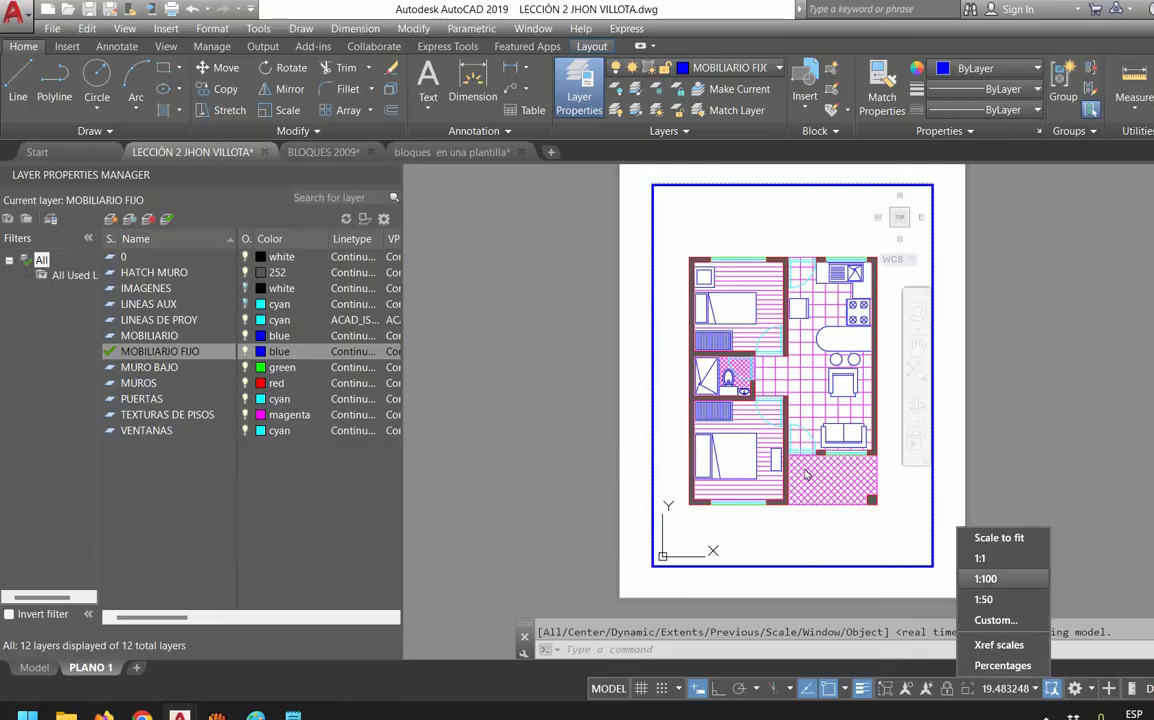
pyautogui.click(995, 603)
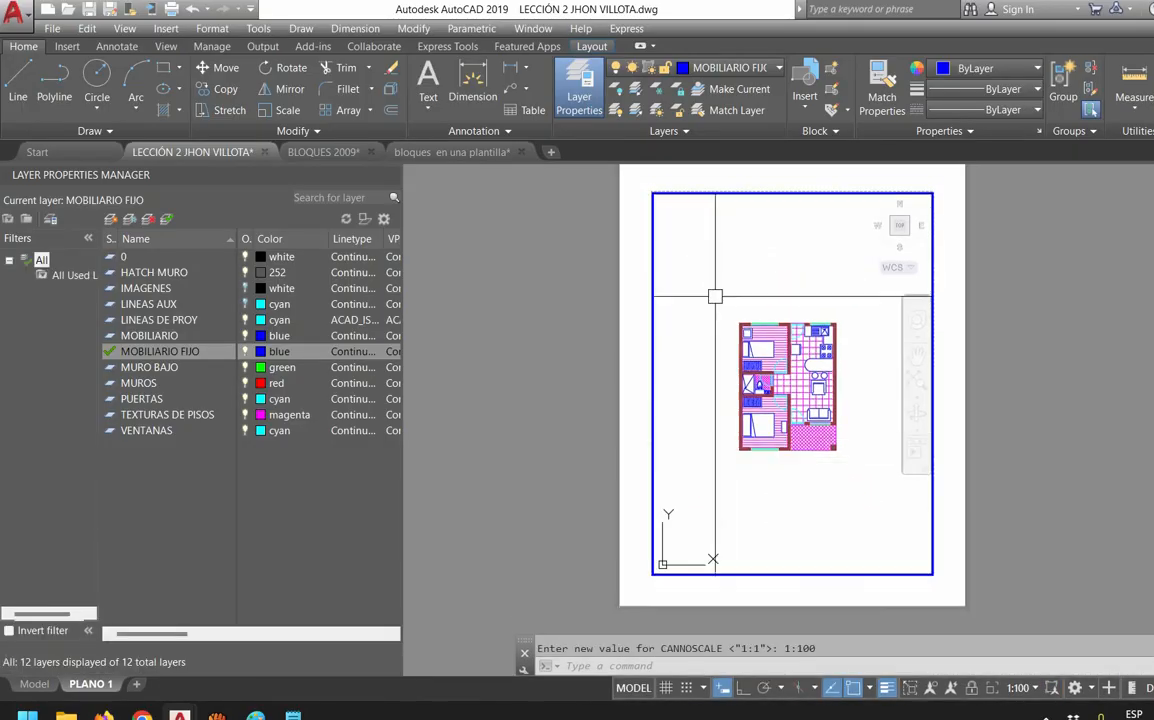
# Set the PLANO 1 viewport's scale to 1:50 and return to paper space
pyautogui.doubleClick(992, 348)
pyautogui.moveTo(1055, 390); pyautogui.dragTo(1010, 409, button='middle')
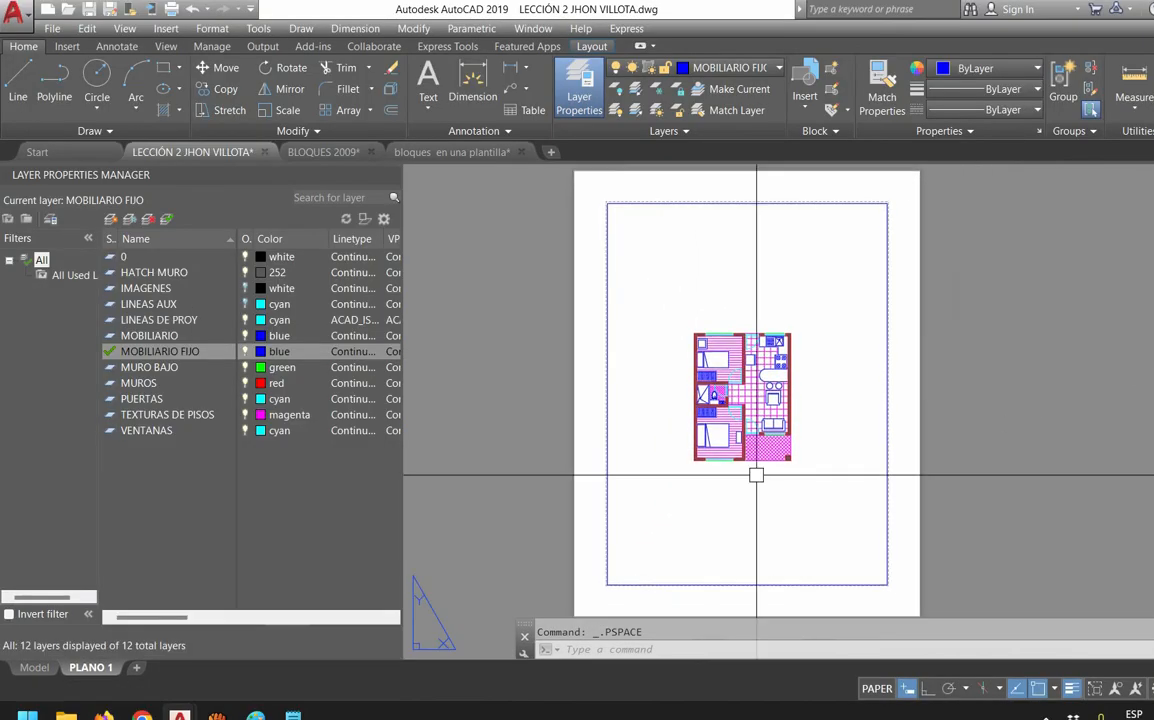
pyautogui.doubleClick(814, 478)
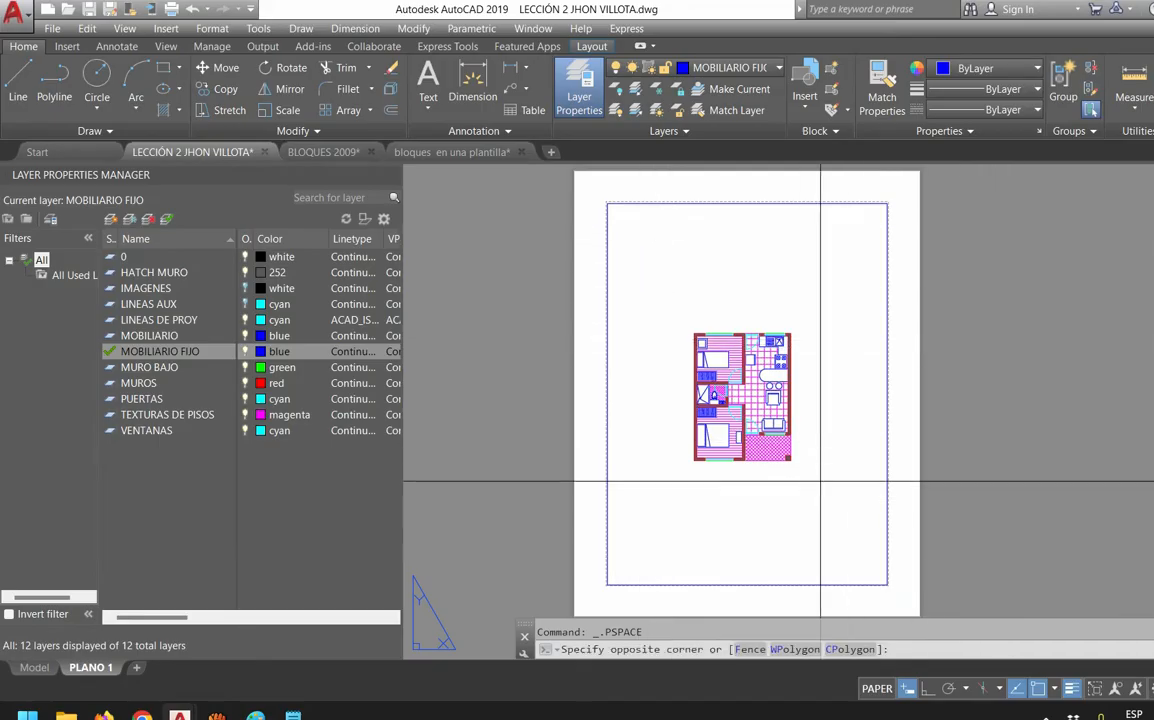
pyautogui.click(1018, 688)
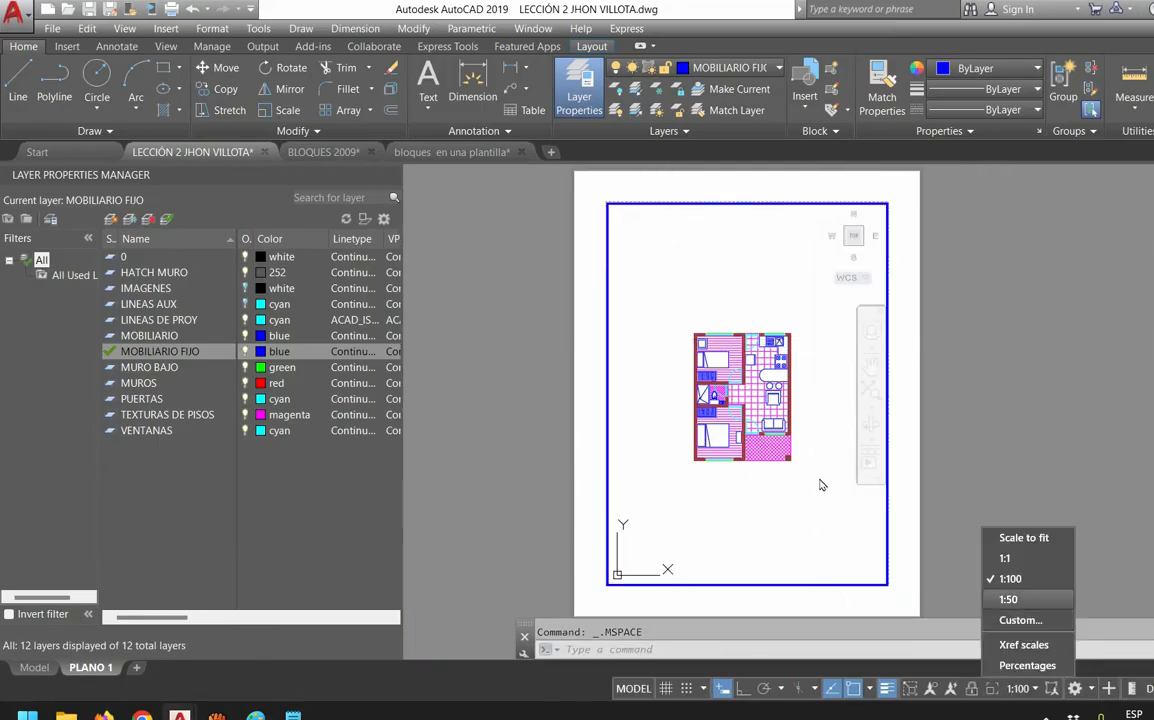
pyautogui.click(1010, 597)
pyautogui.moveTo(806, 530)
pyautogui.mouseDown(button='middle')
pyautogui.moveTo(817, 531)
pyautogui.moveTo(813, 509)
pyautogui.mouseUp(button='middle')
pyautogui.doubleClick(1002, 489)
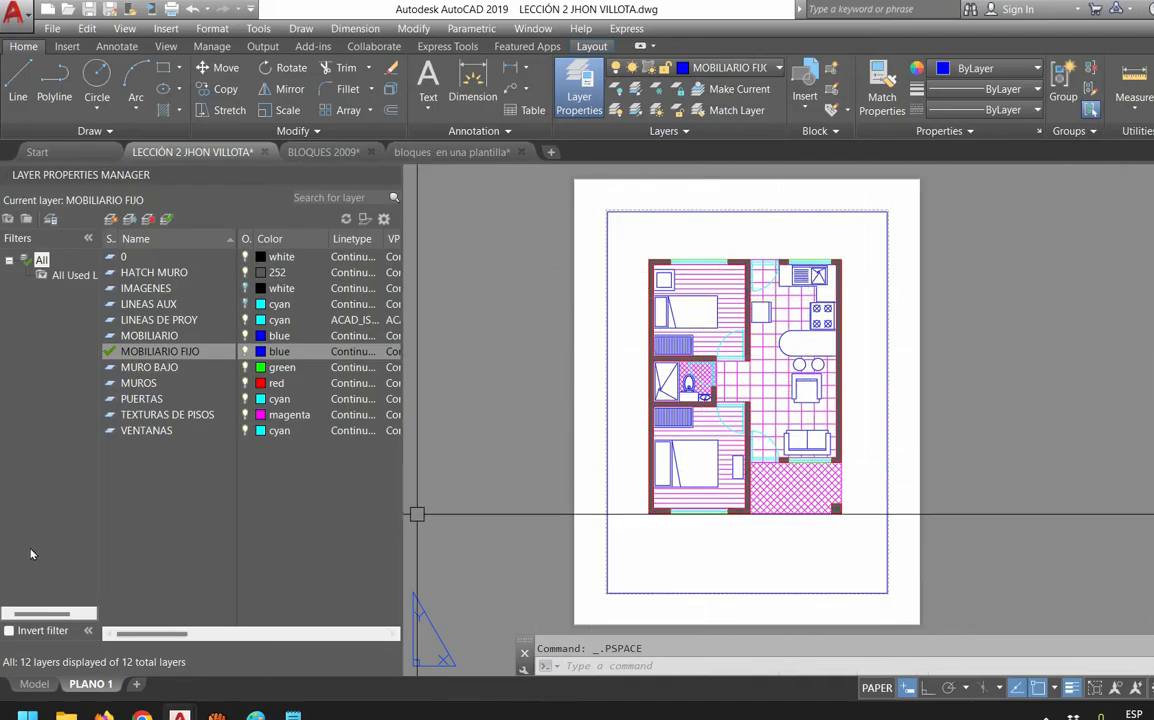
# In model space, set the annotation scale to 1:50 and regenerate the drawing to check the door arcs' dashed linetype
pyautogui.click(34, 684)
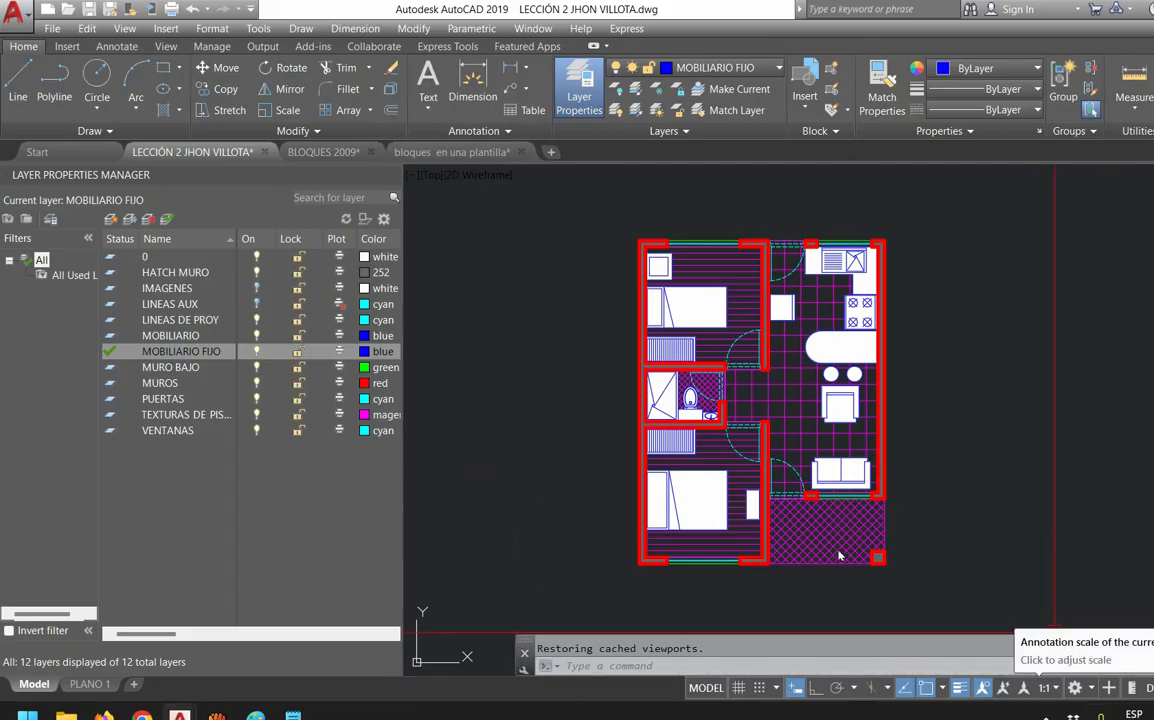
pyautogui.click(1043, 687)
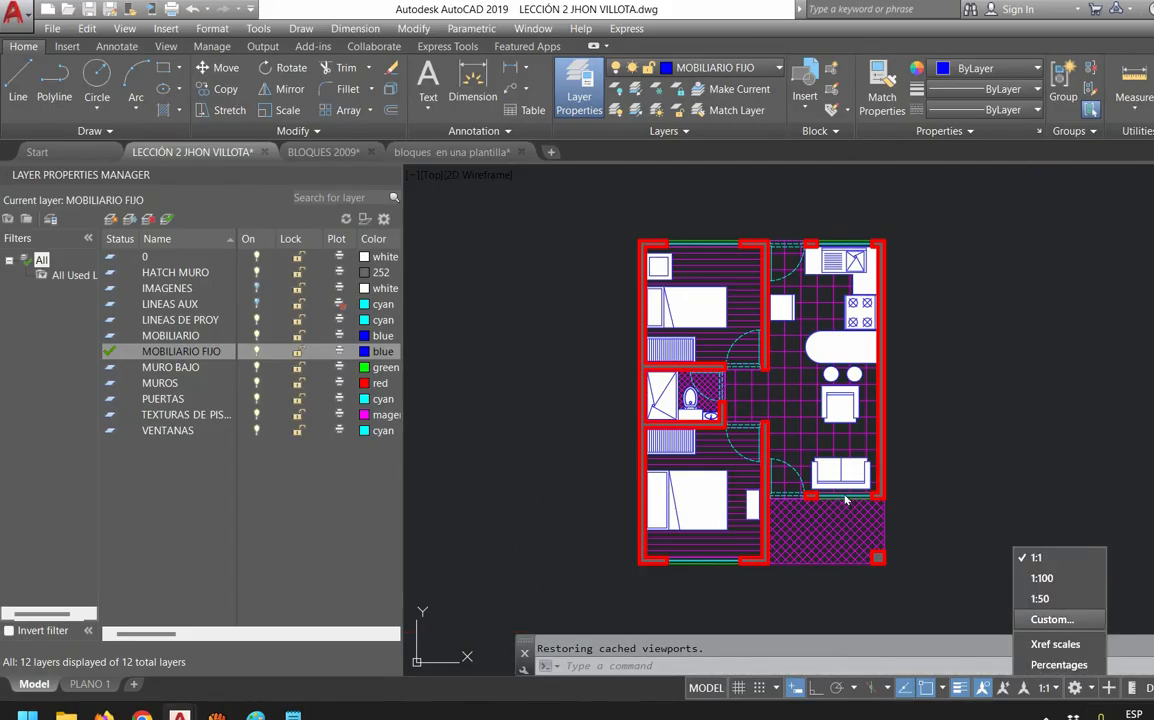
pyautogui.click(1040, 598)
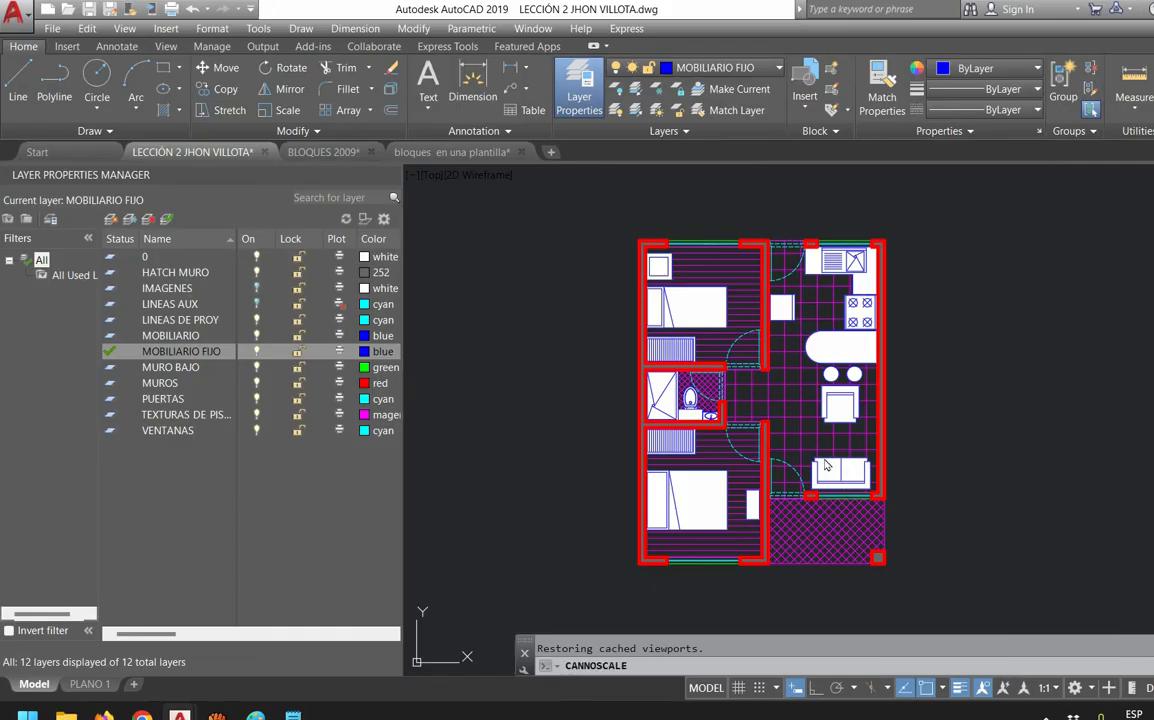
pyautogui.write('E')
pyautogui.press('Return')
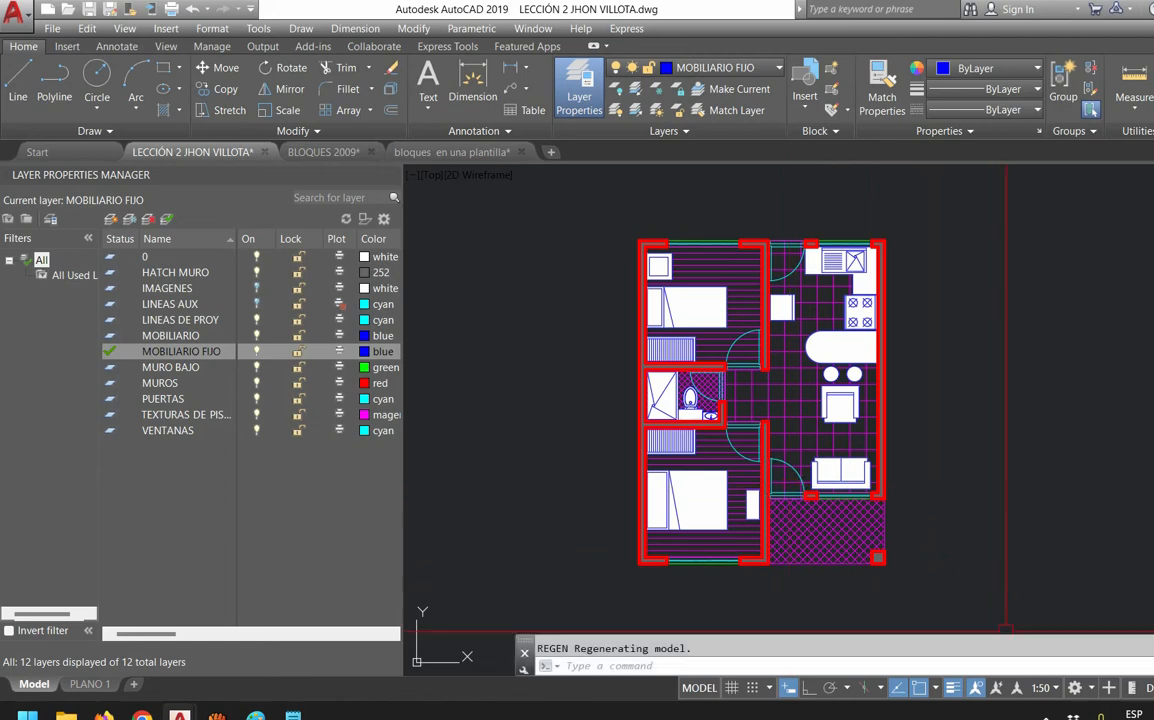
pyautogui.scroll(9, 795, 477)
pyautogui.scroll(5, 795, 477)
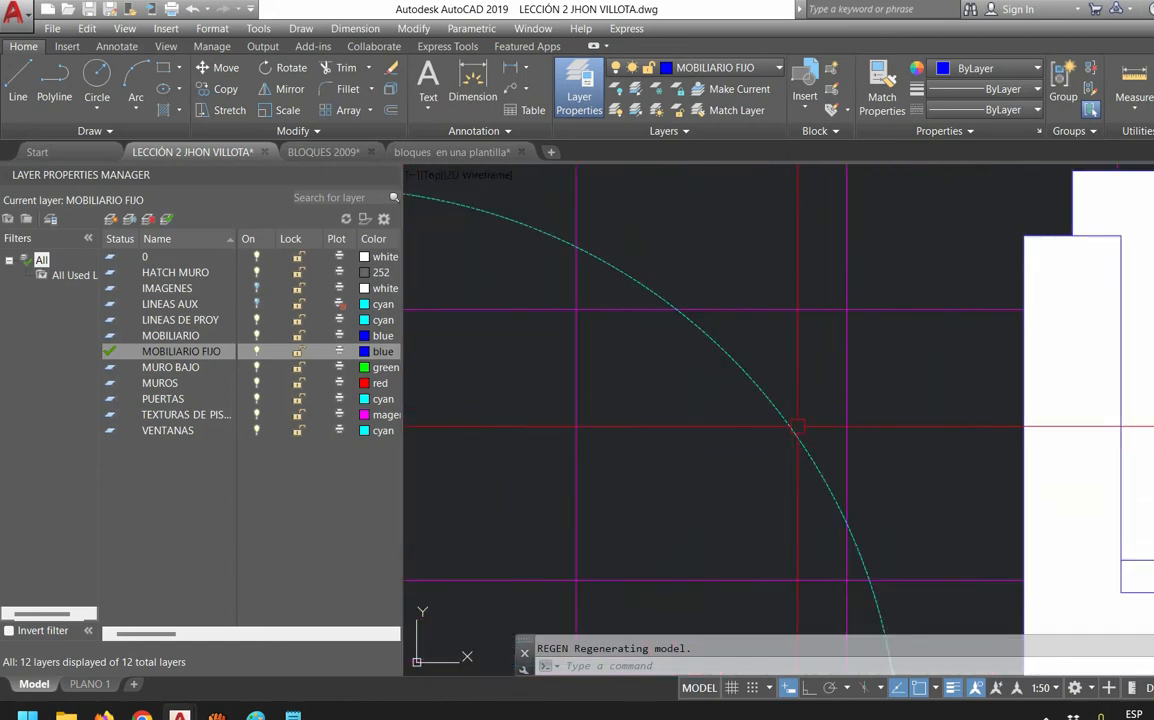
pyautogui.scroll(-11, 781, 425)
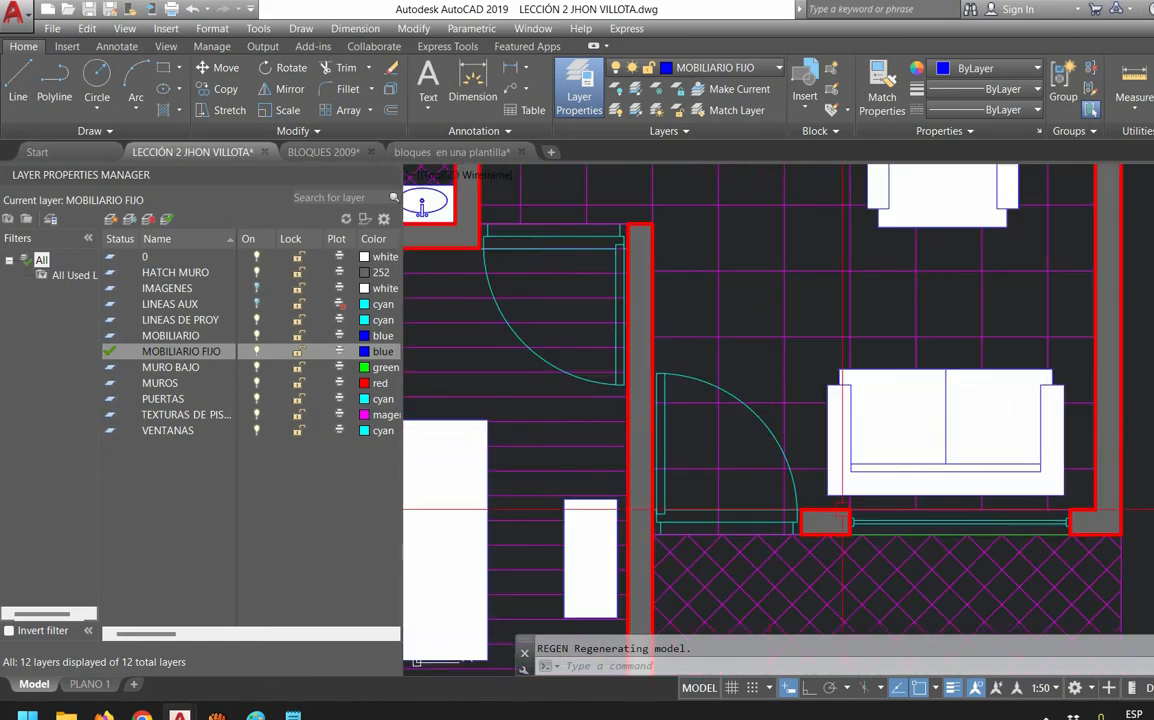
# Compare the dashed lines by regenerating the model at annotation scale 1:1 and again at 1:50
pyautogui.click(1043, 688)
pyautogui.click(1037, 558)
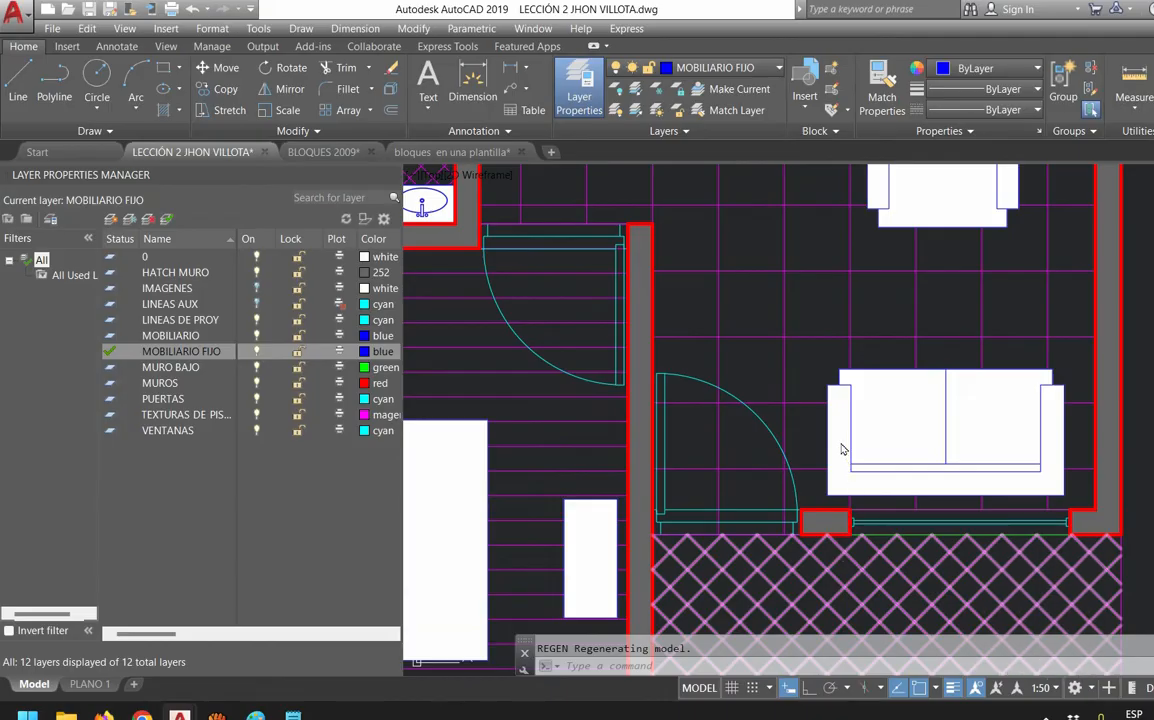
pyautogui.write('E')
pyautogui.press('Return')
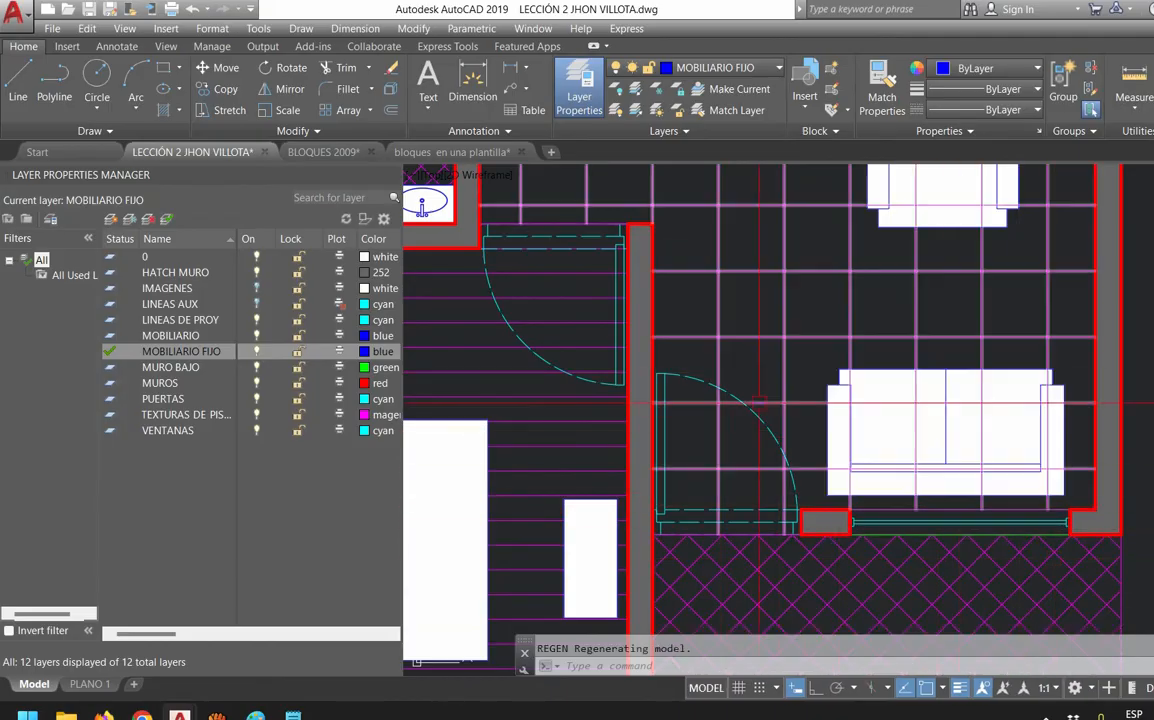
pyautogui.click(1044, 688)
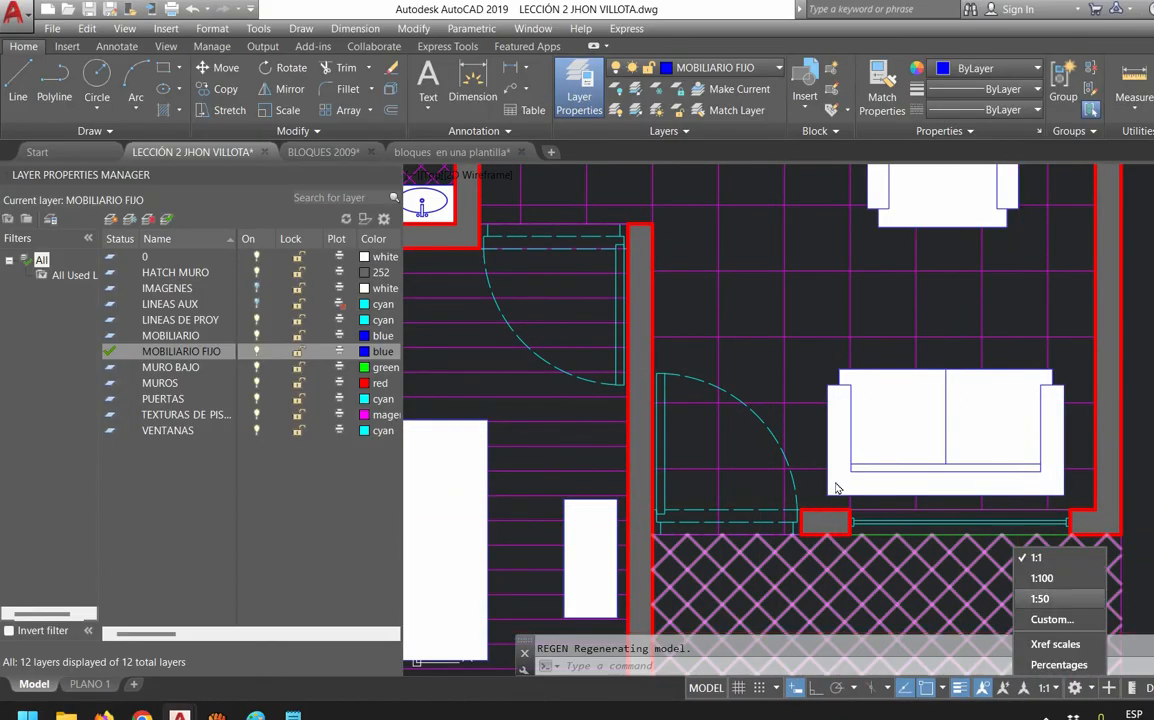
pyautogui.click(1043, 601)
pyautogui.write('RE')
pyautogui.press('Return')
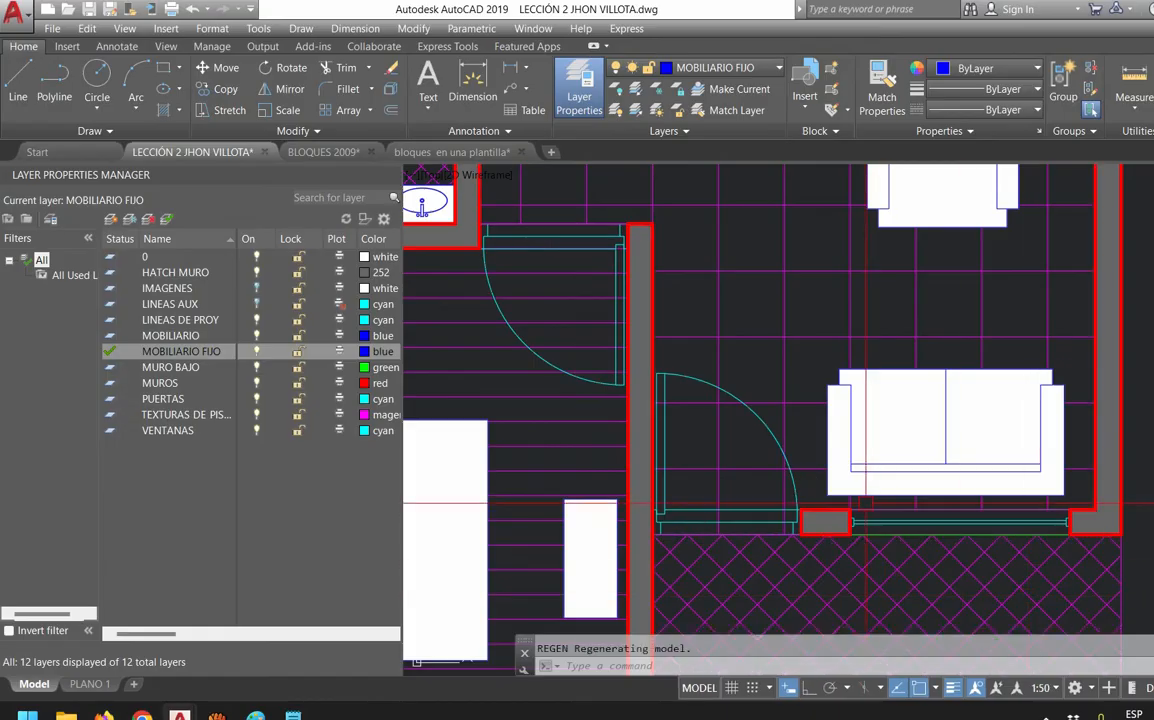
# Try global linetype scale factors of 1 and 2 on the dashed door lines
pyautogui.write('LTS')
pyautogui.press('Return')
pyautogui.write('1')
pyautogui.press('Return')
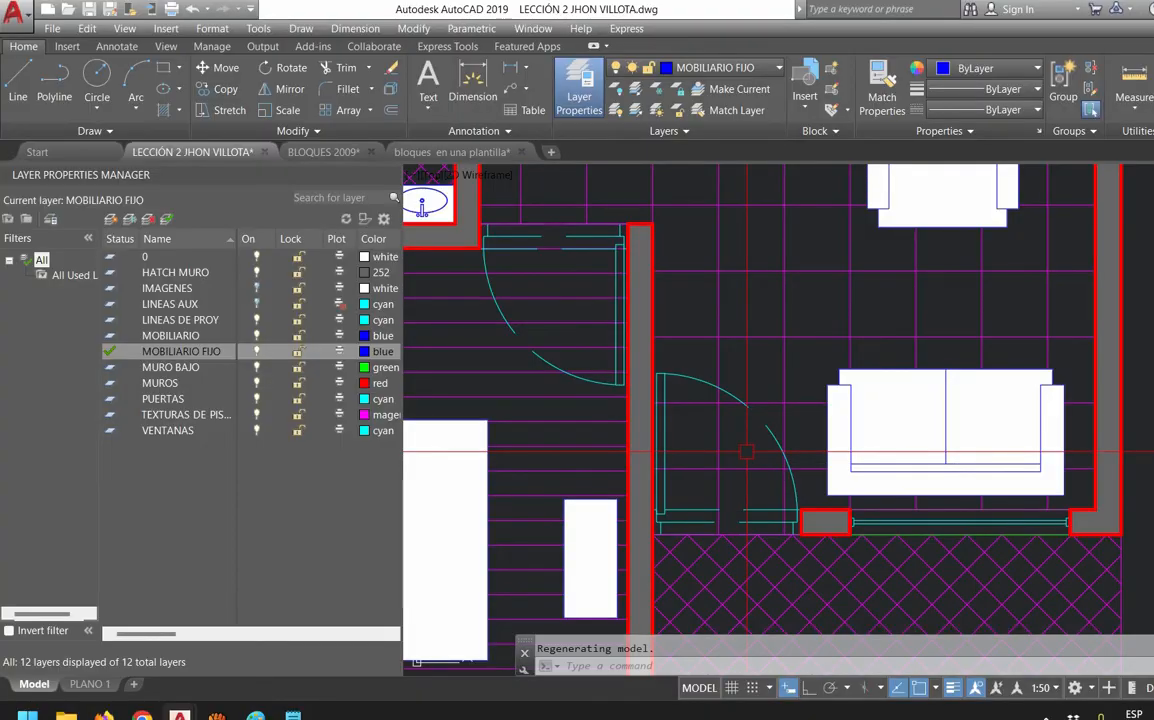
pyautogui.press('Return')
pyautogui.press('Return')
pyautogui.press('Return')
pyautogui.write('2')
pyautogui.press('Return')
pyautogui.press('Return')
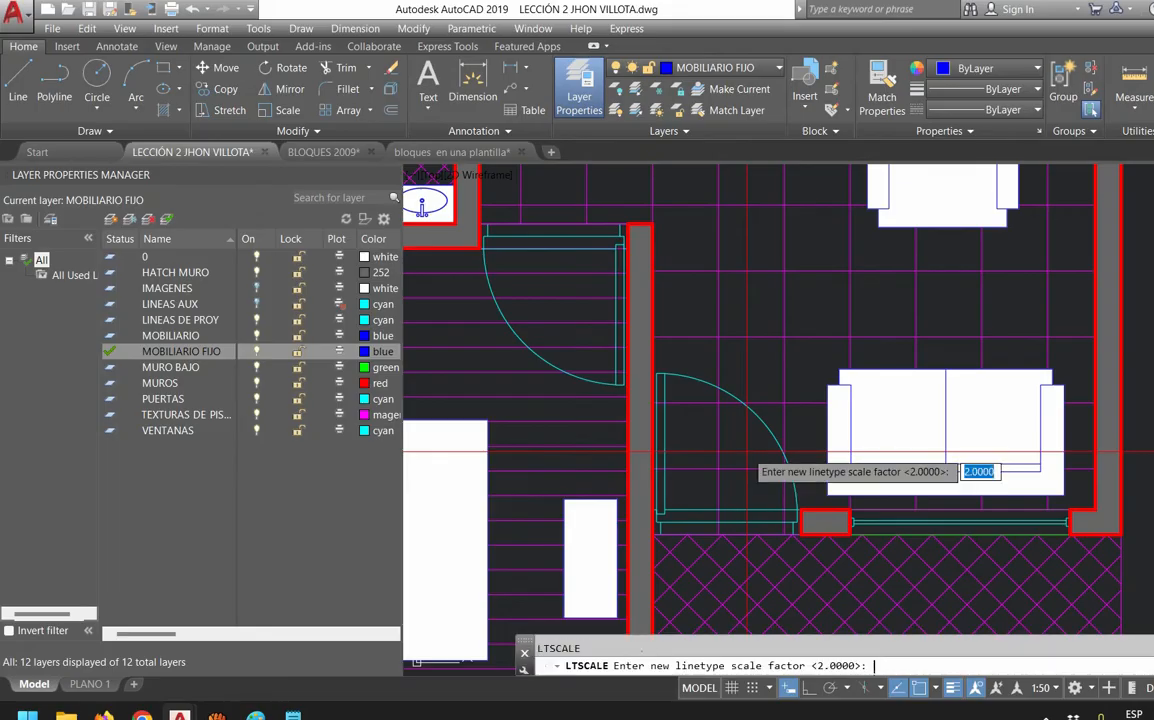
# Reduce the global linetype scale factor through 1 and 0.5 to a smaller fraction for finer door dashes
pyautogui.write('1')
pyautogui.press('Return')
pyautogui.press('Return')
pyautogui.write('0.5')
pyautogui.press('Return')
pyautogui.press('Return')
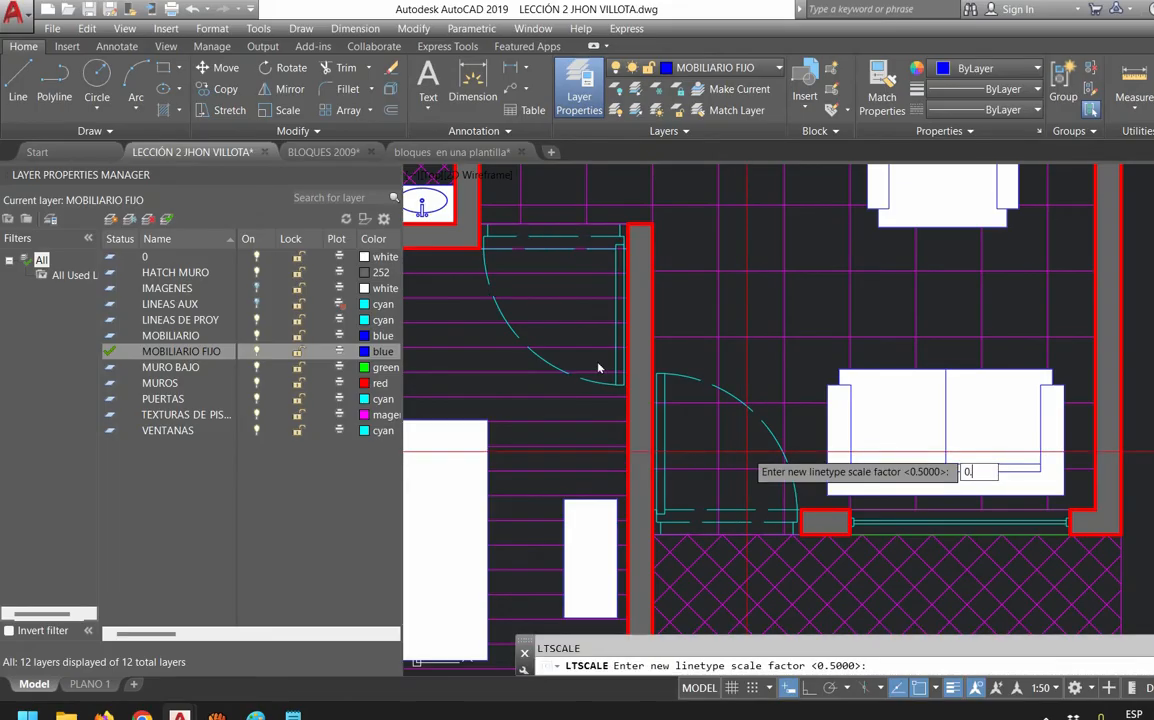
pyautogui.press('Return')
pyautogui.press('Escape')
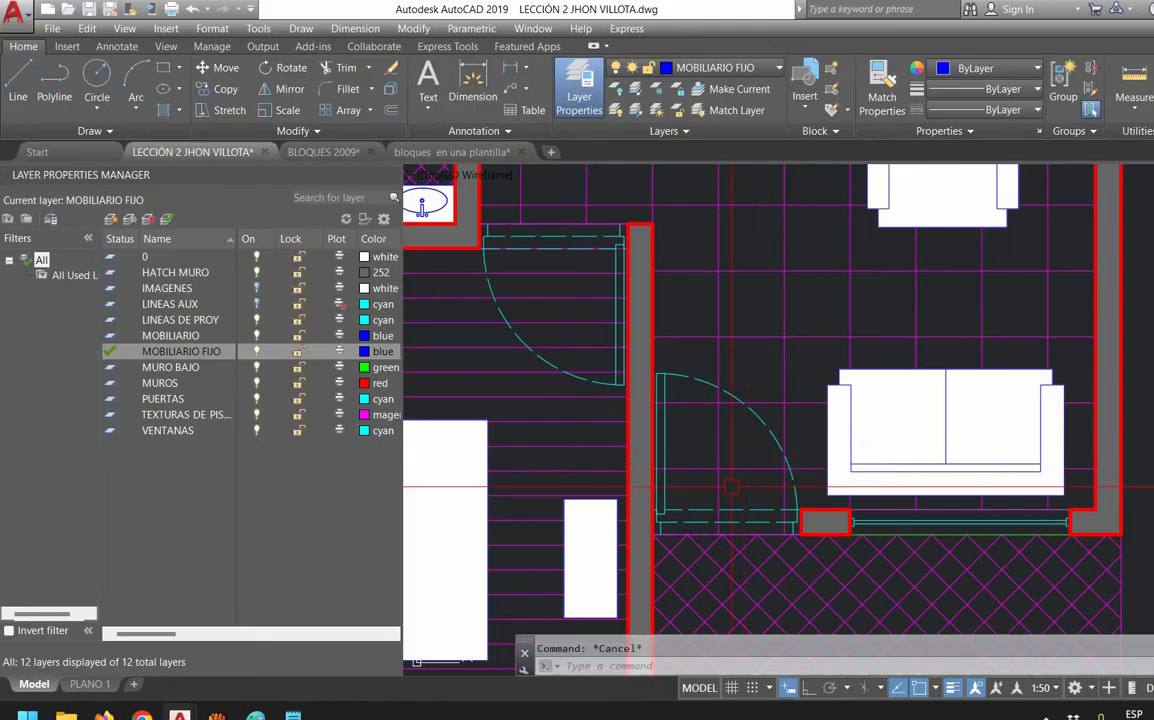
# Turn off the display of annotative objects at all scales
pyautogui.moveTo(730, 482); pyautogui.dragTo(735, 437, button='middle')
pyautogui.scroll(-5, 745, 400)
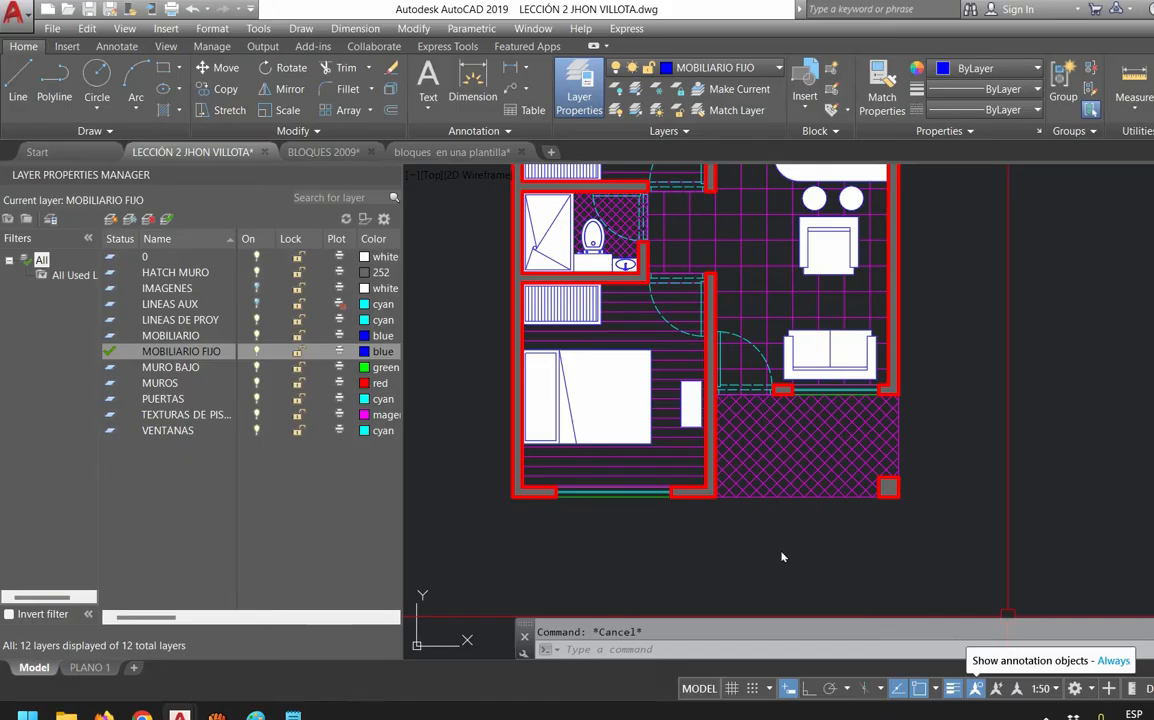
pyautogui.click(975, 688)
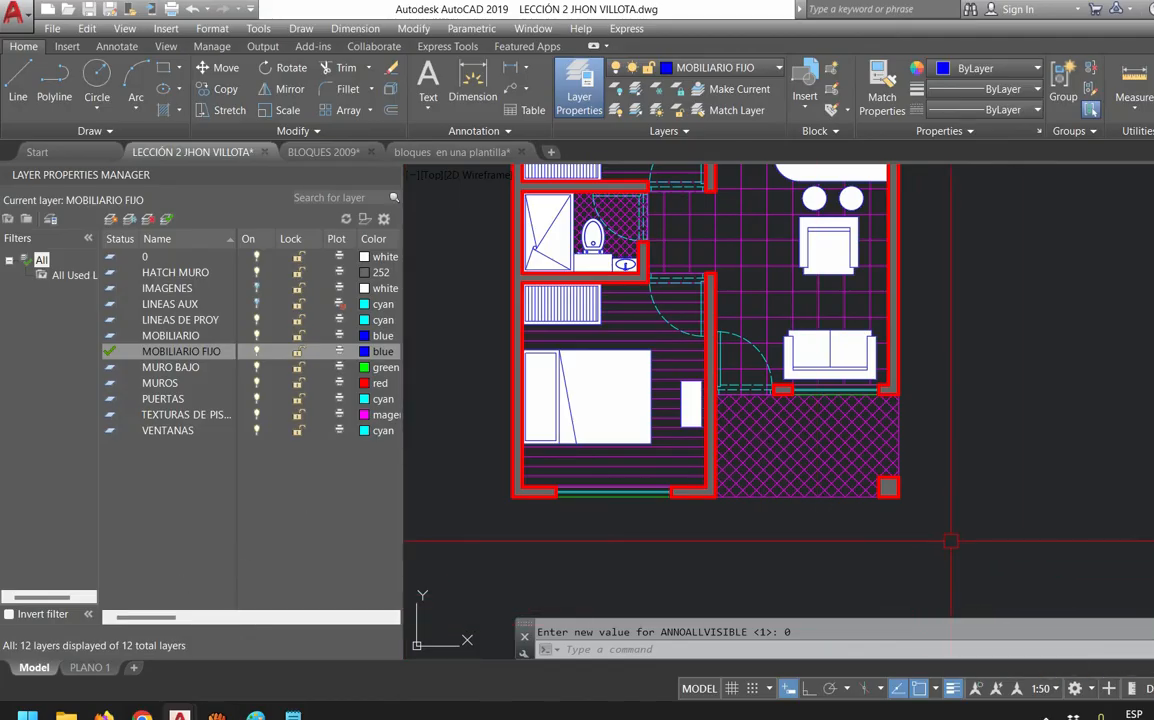
pyautogui.press('Escape')
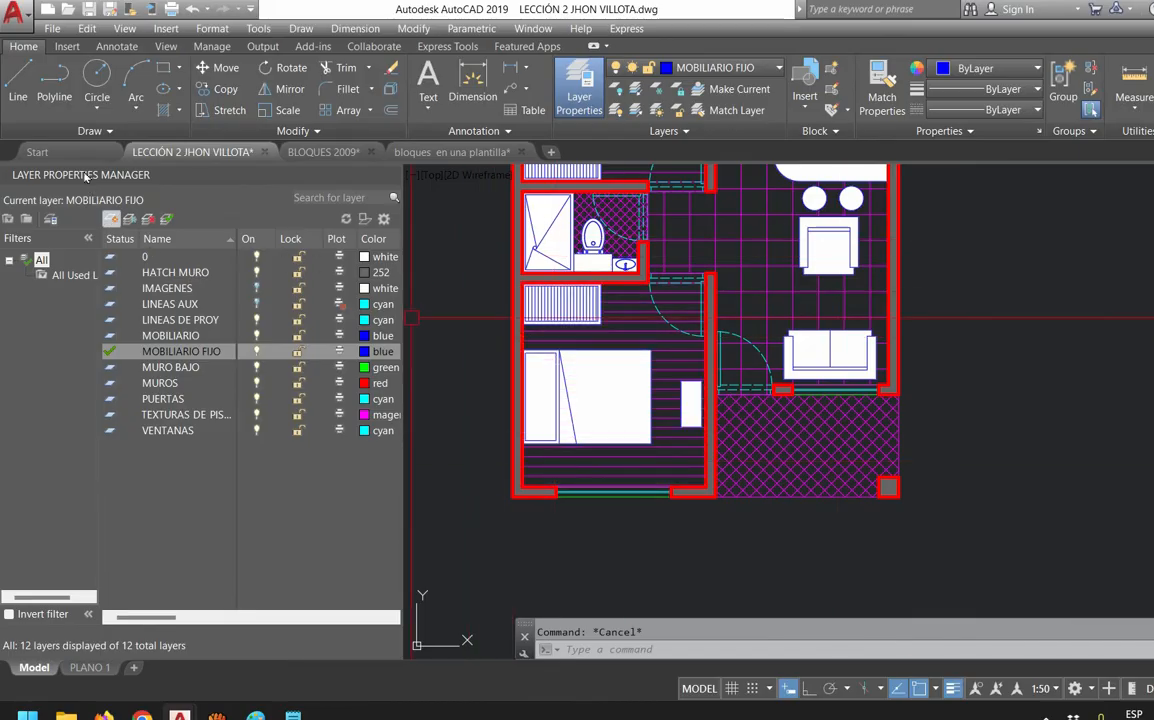
# Create a layer named TEXTOS, colour it cyan and make it current
pyautogui.click(110, 219)
pyautogui.write('TEXTOS')
pyautogui.press('Return')
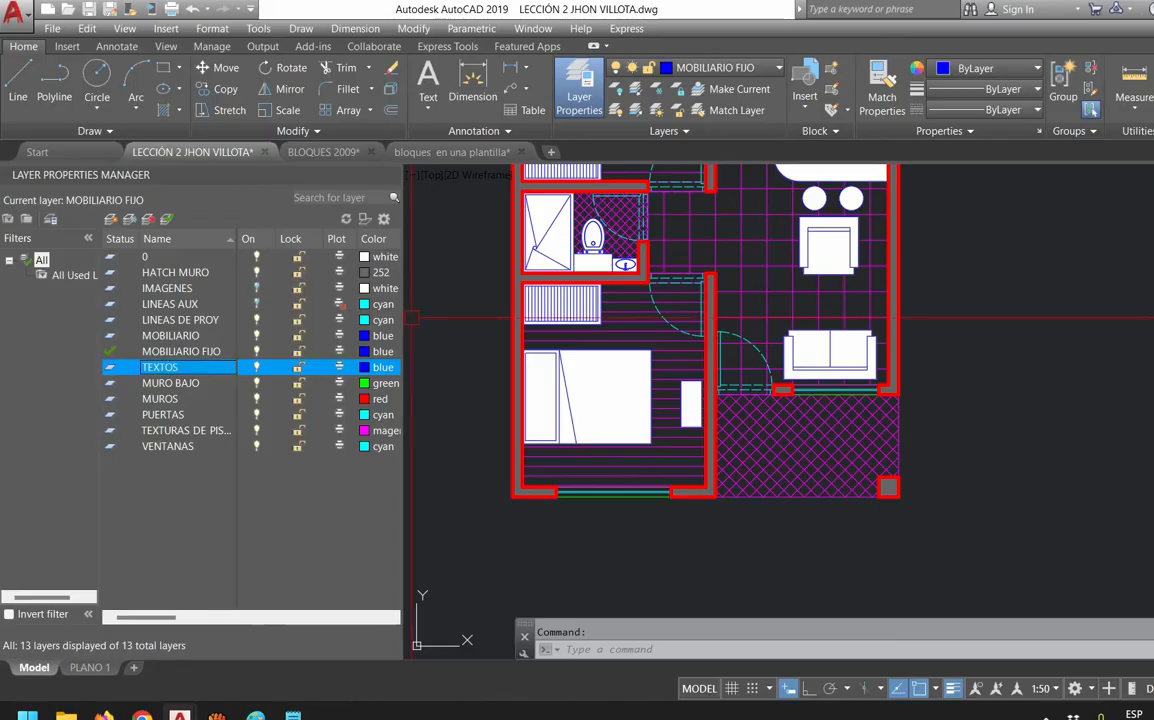
pyautogui.click(381, 367)
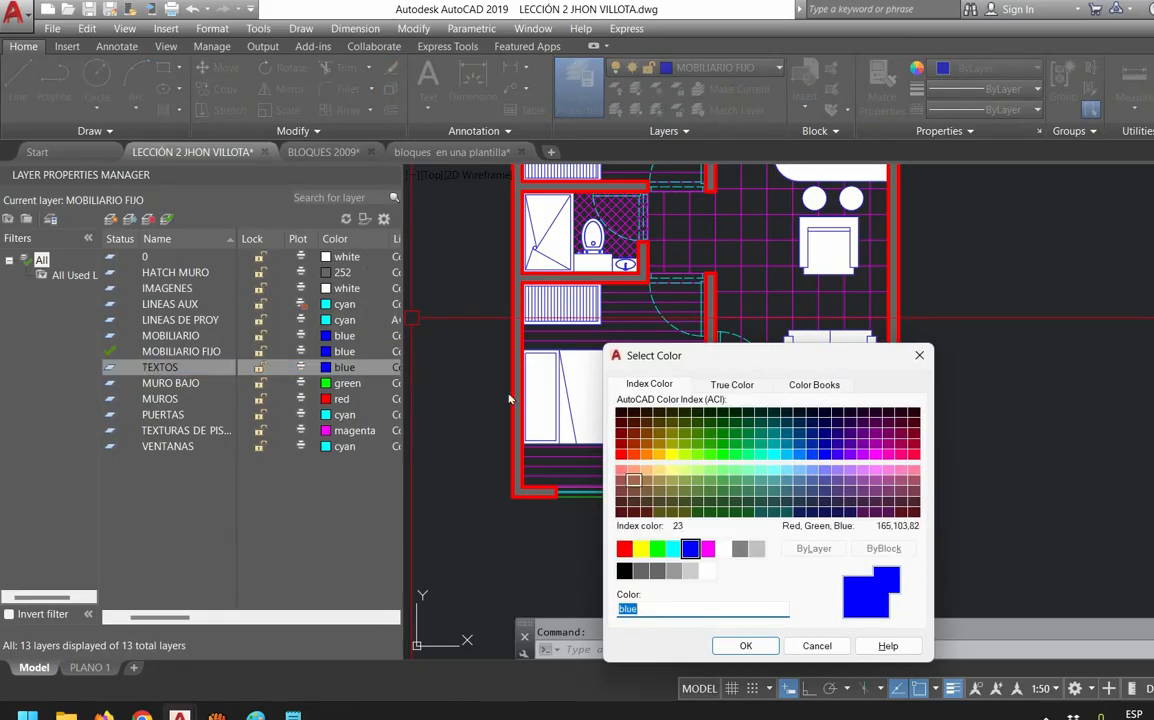
pyautogui.click(673, 548)
pyautogui.click(745, 645)
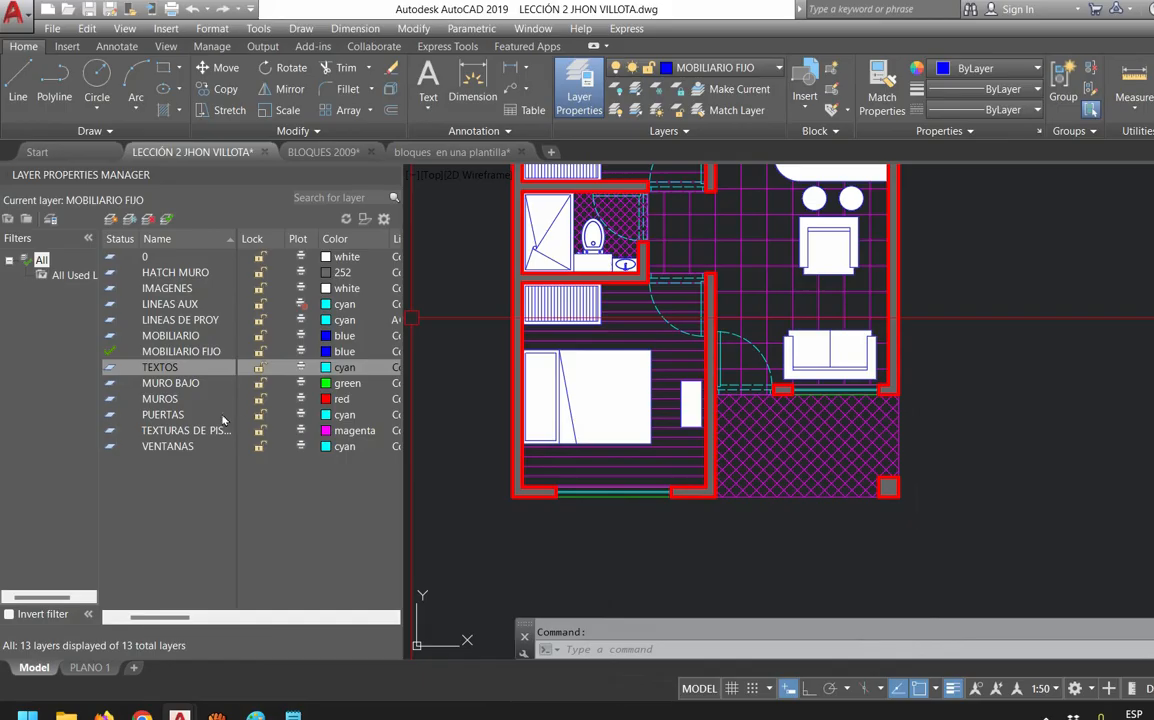
pyautogui.doubleClick(110, 367)
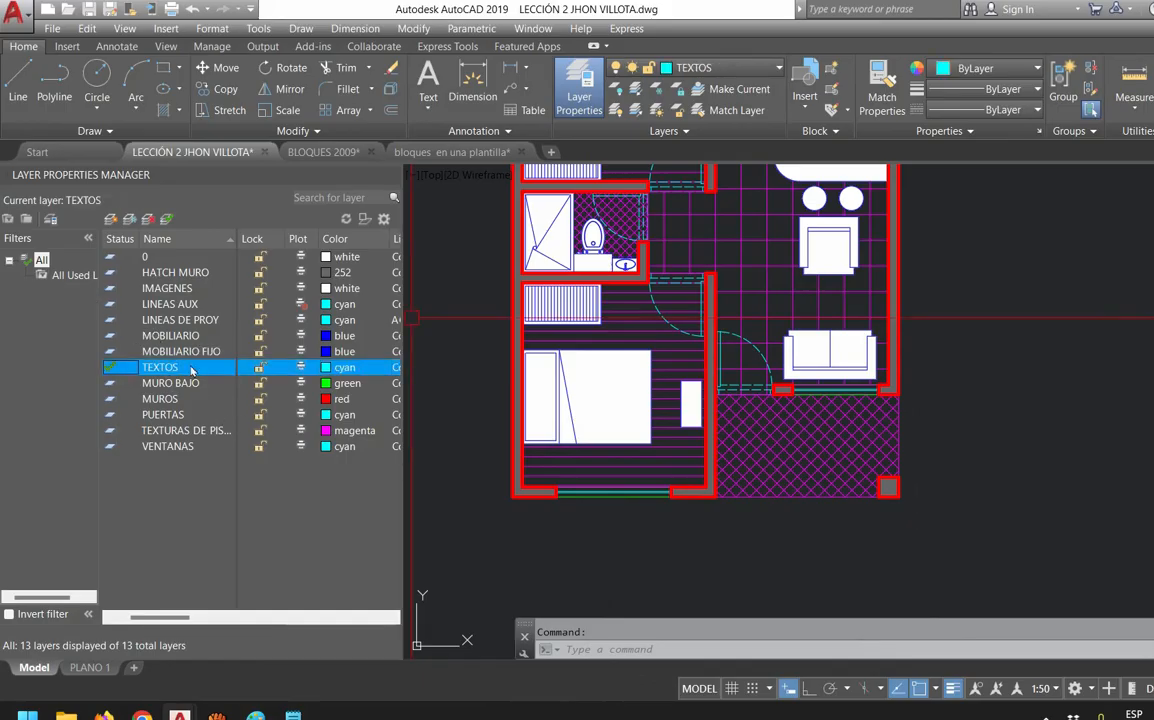
pyautogui.click(94, 46)
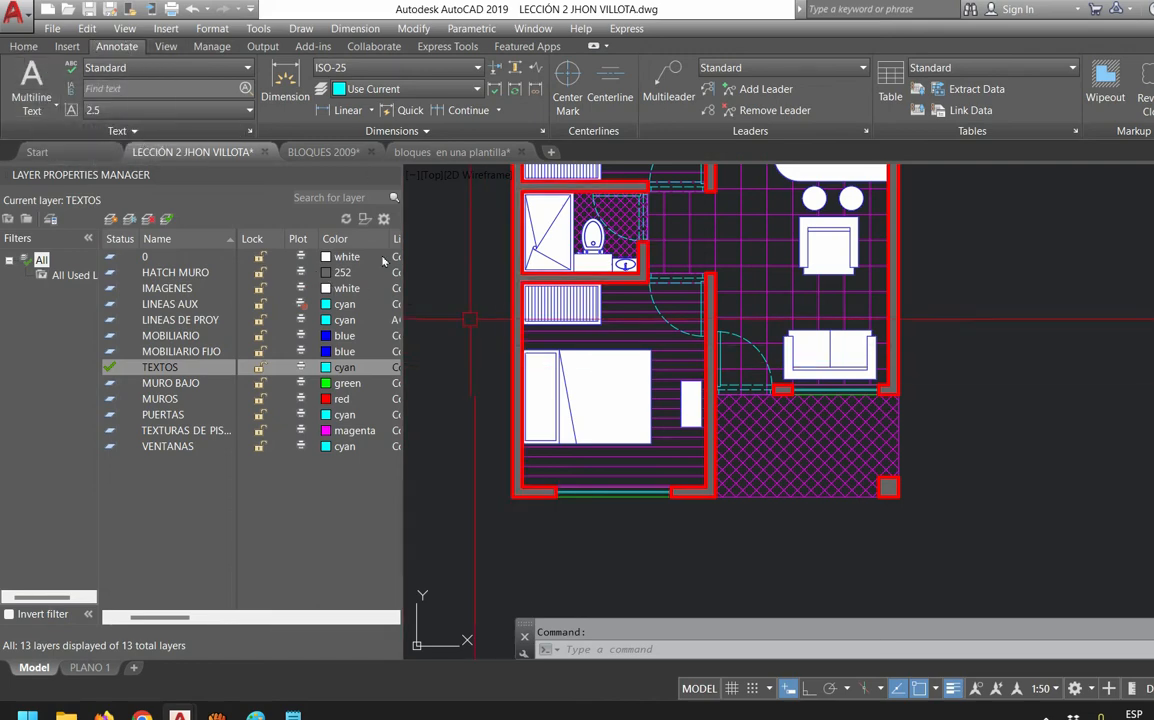
pyautogui.scroll(-2, 480, 322)
pyautogui.write('T')
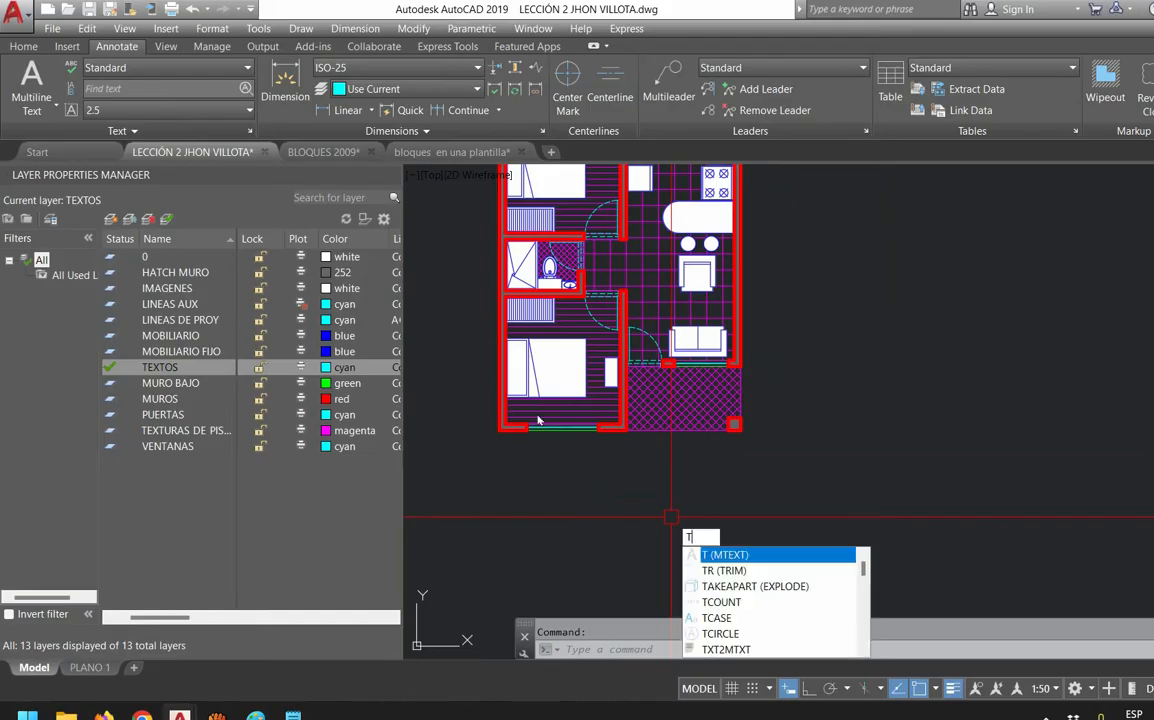
pyautogui.press('Escape')
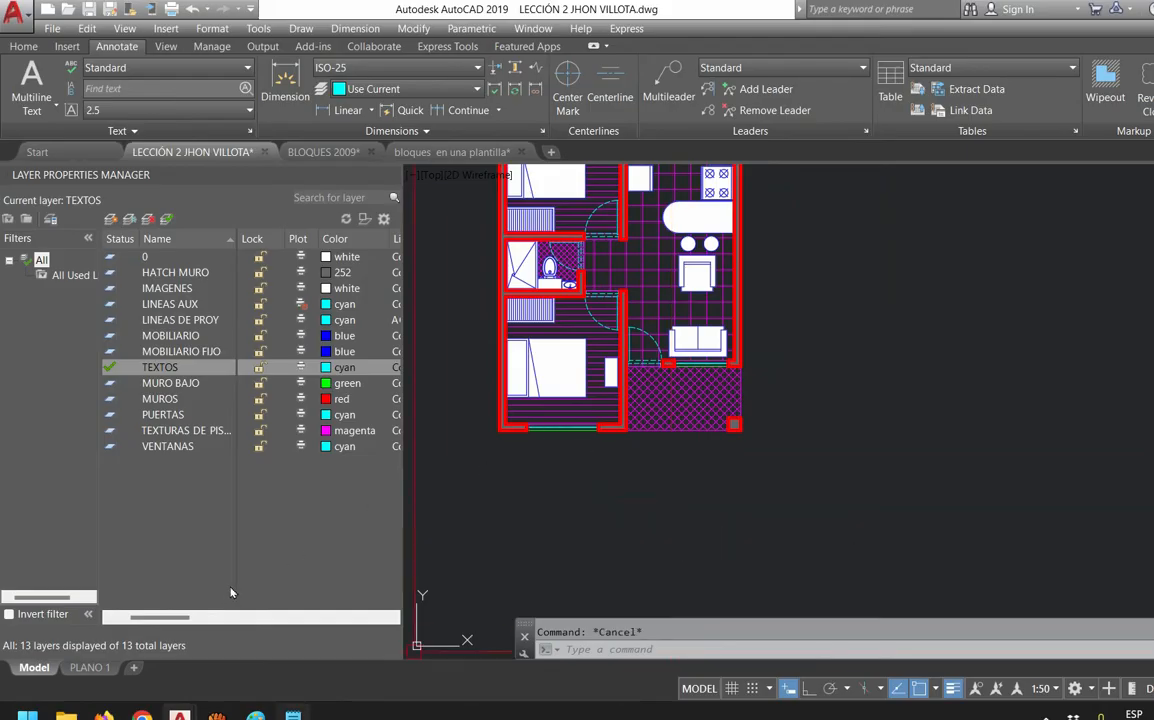
# Switch to the Notepad command notes, add the line "T TEXTO" at the end and return to AutoCAD
pyautogui.click(293, 715)
pyautogui.press('End')
pyautogui.press('Return')
pyautogui.press('Return')
pyautogui.write('T TEXTO')
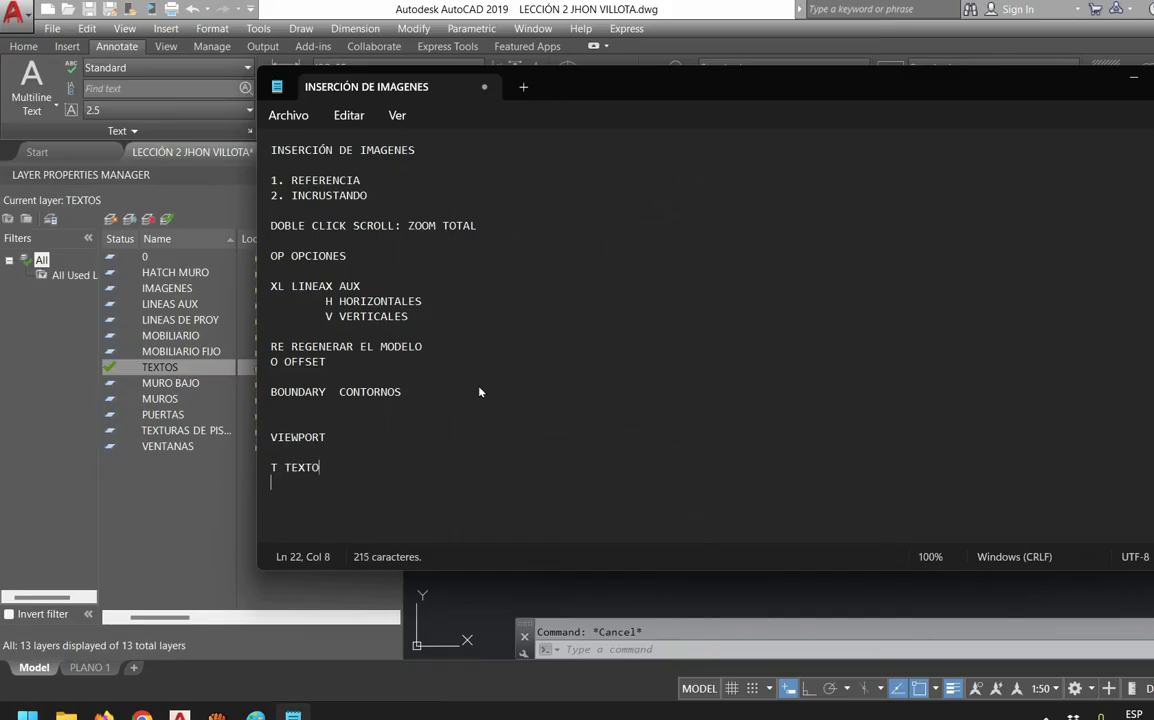
pyautogui.hotkey('alt', 'Tab')
pyautogui.write('T')
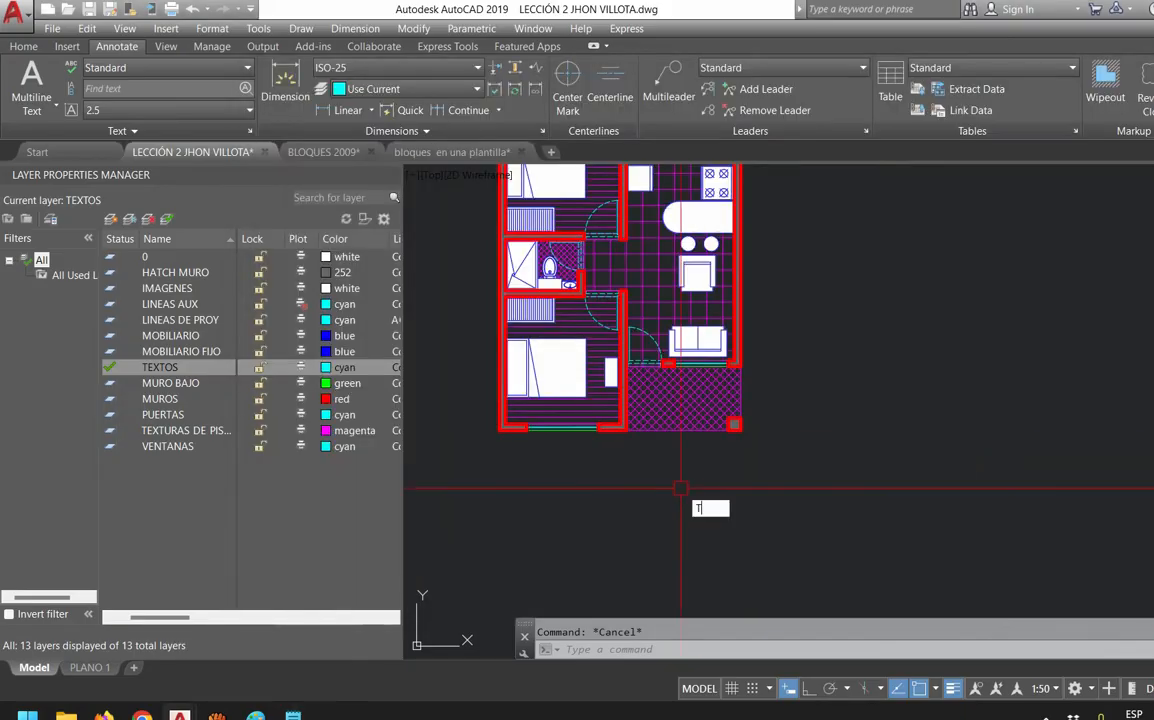
pyautogui.press('Return')
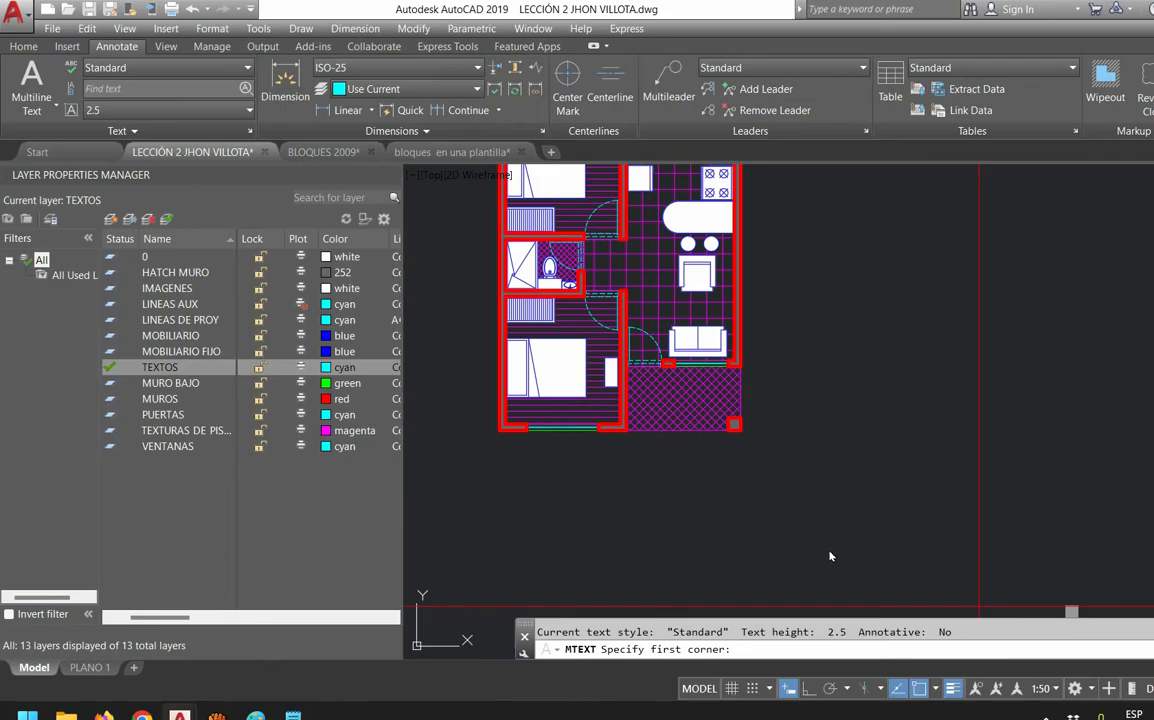
pyautogui.press('Escape')
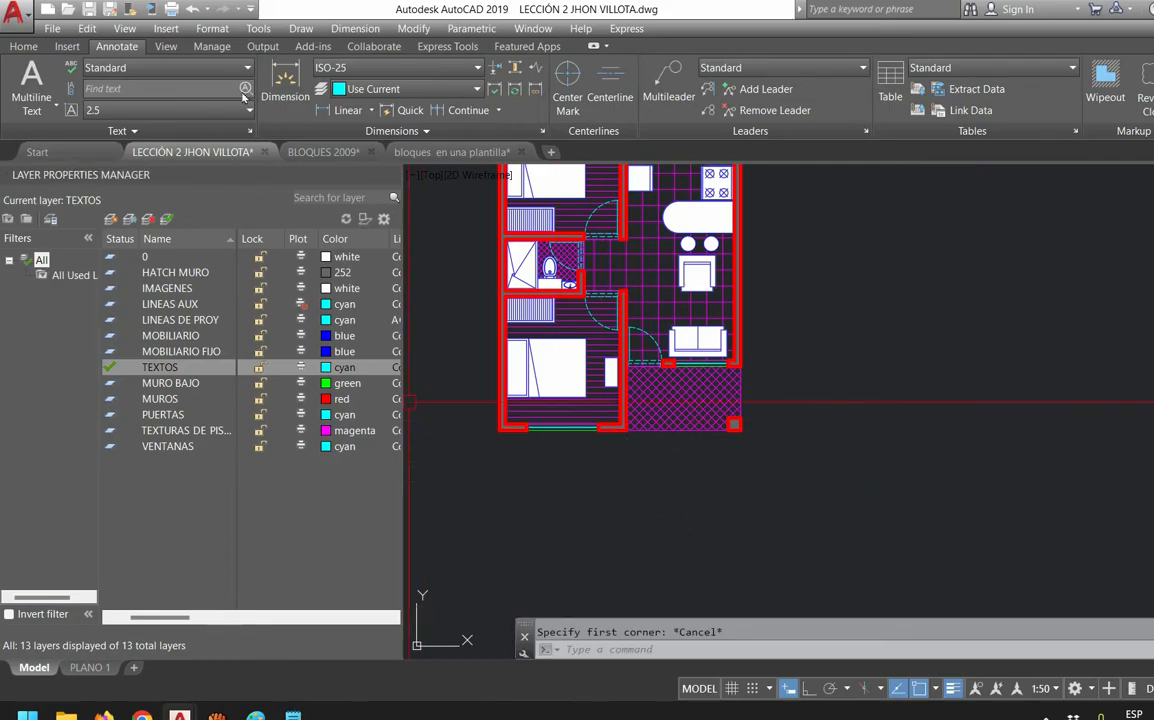
# Open the text style settings, delete the style with the long GUID name and start a new text style
pyautogui.click(250, 131)
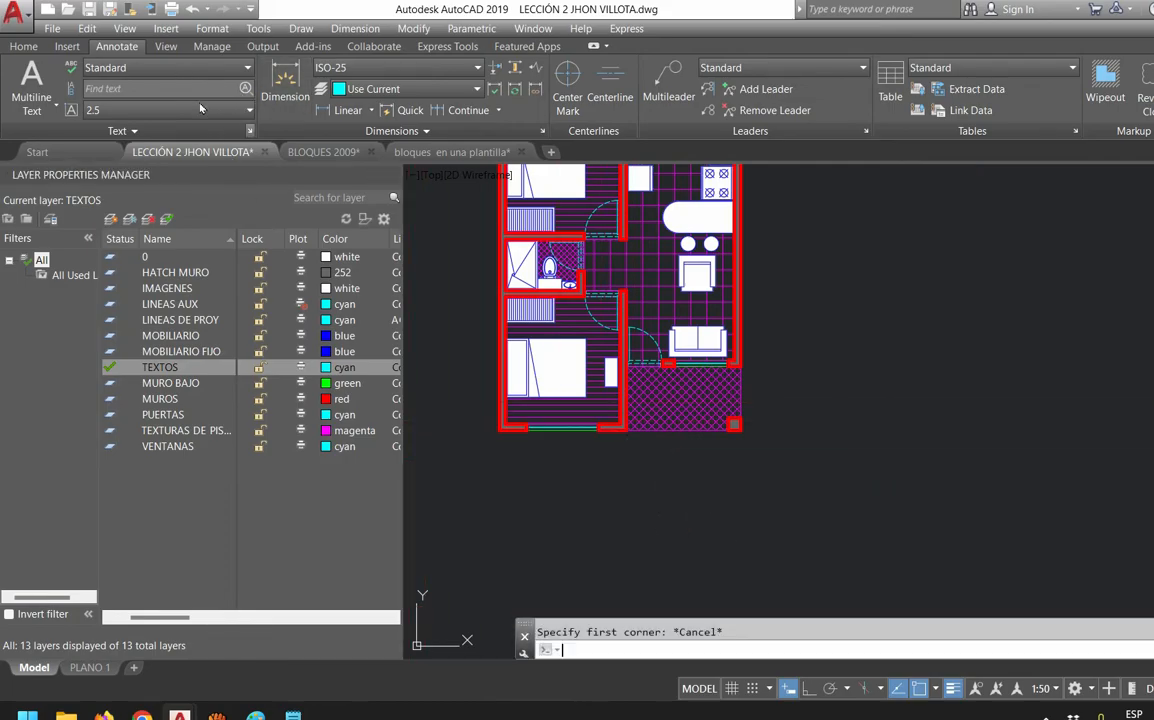
pyautogui.press('Escape')
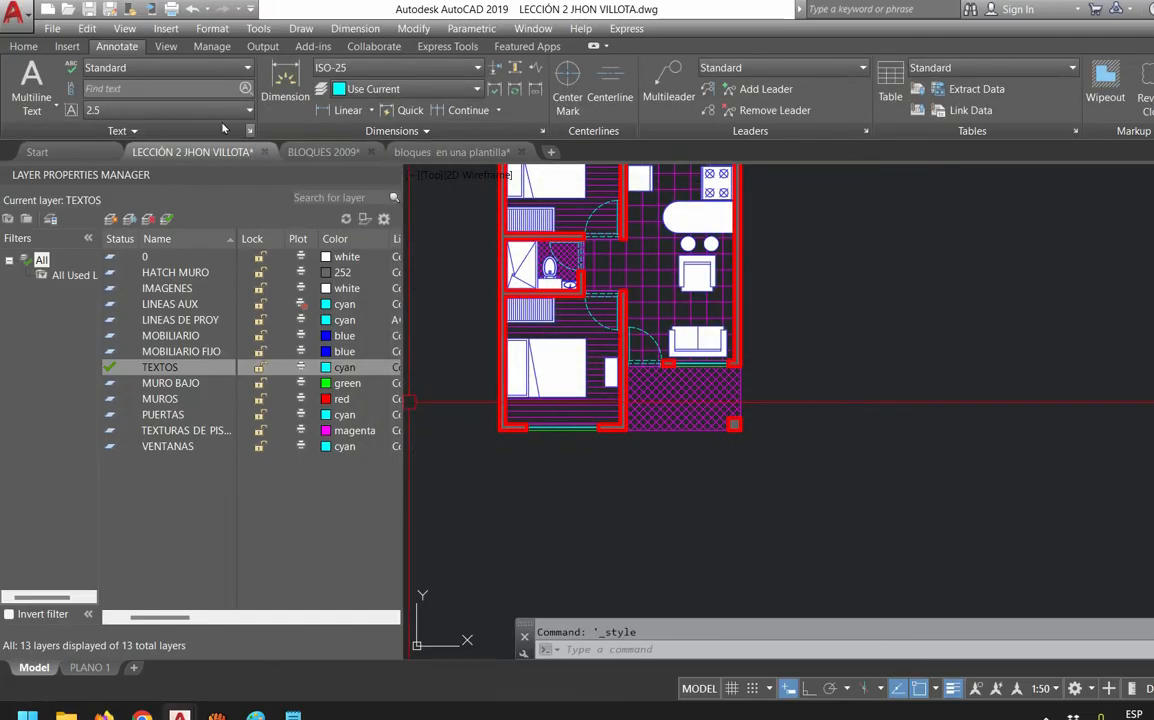
pyautogui.write('STYLE')
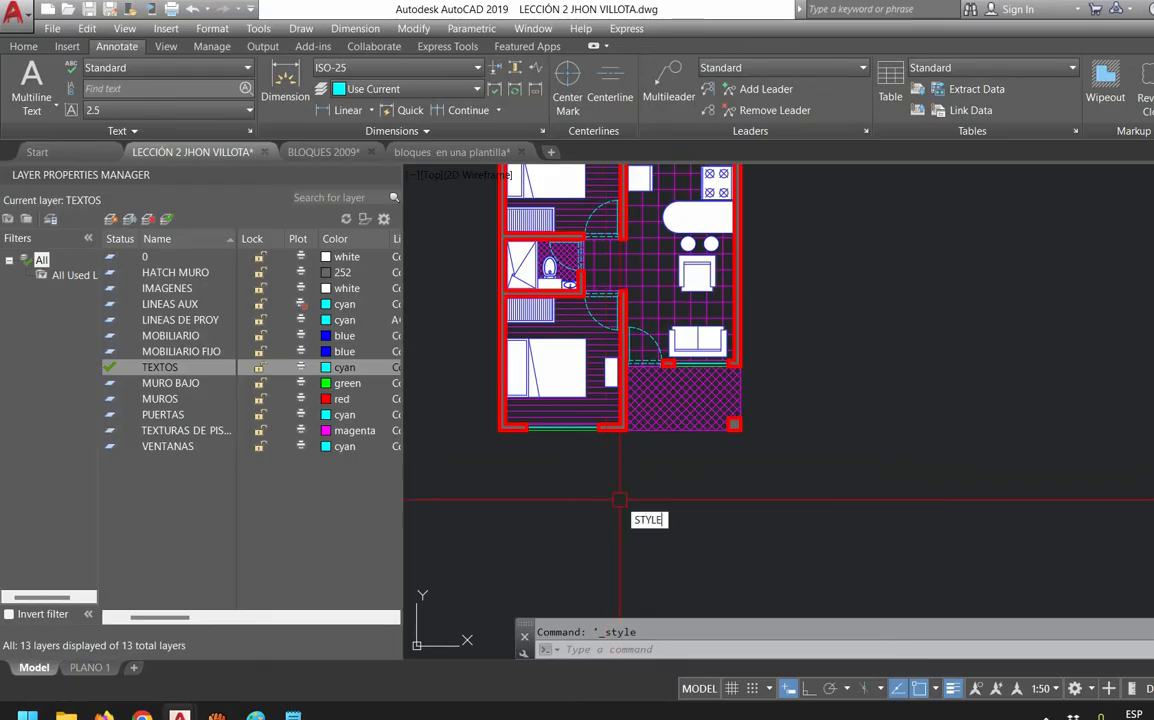
pyautogui.press('Return')
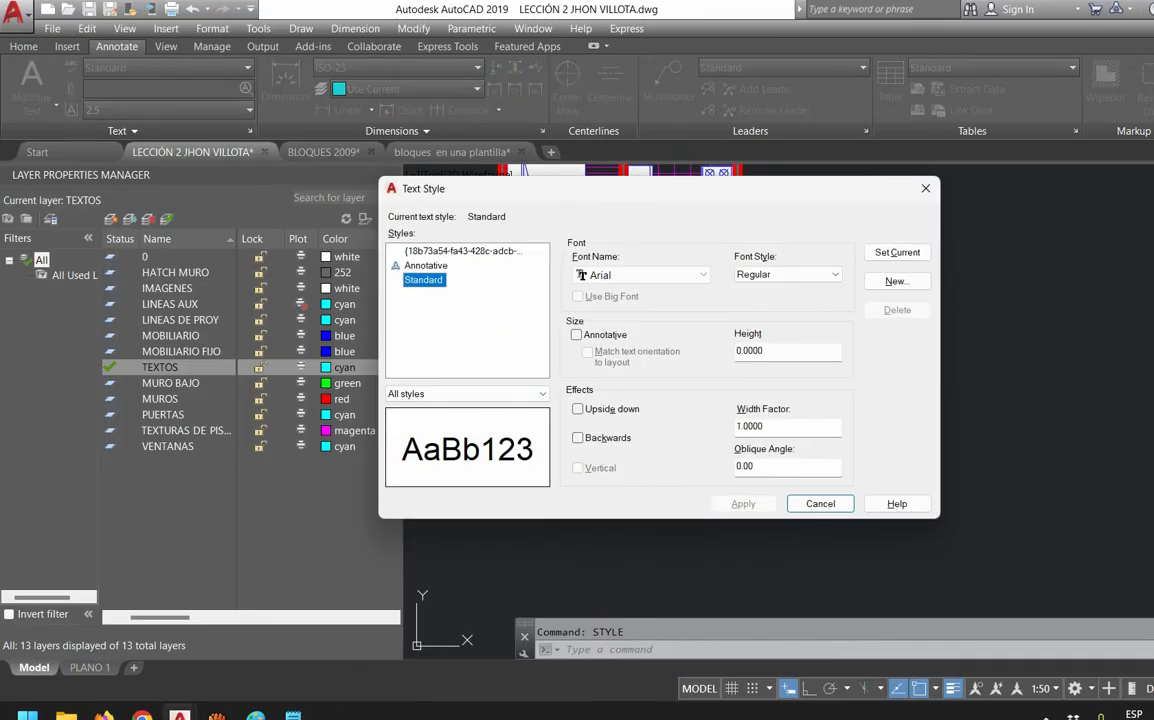
pyautogui.click(460, 251)
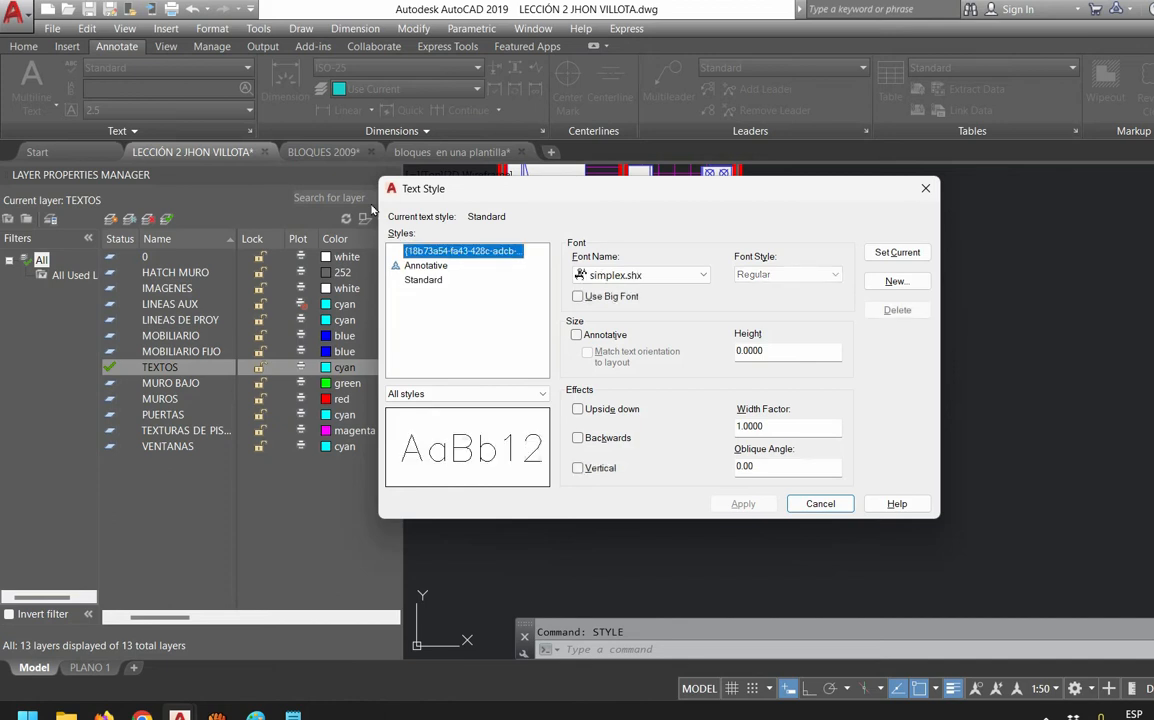
pyautogui.click(897, 310)
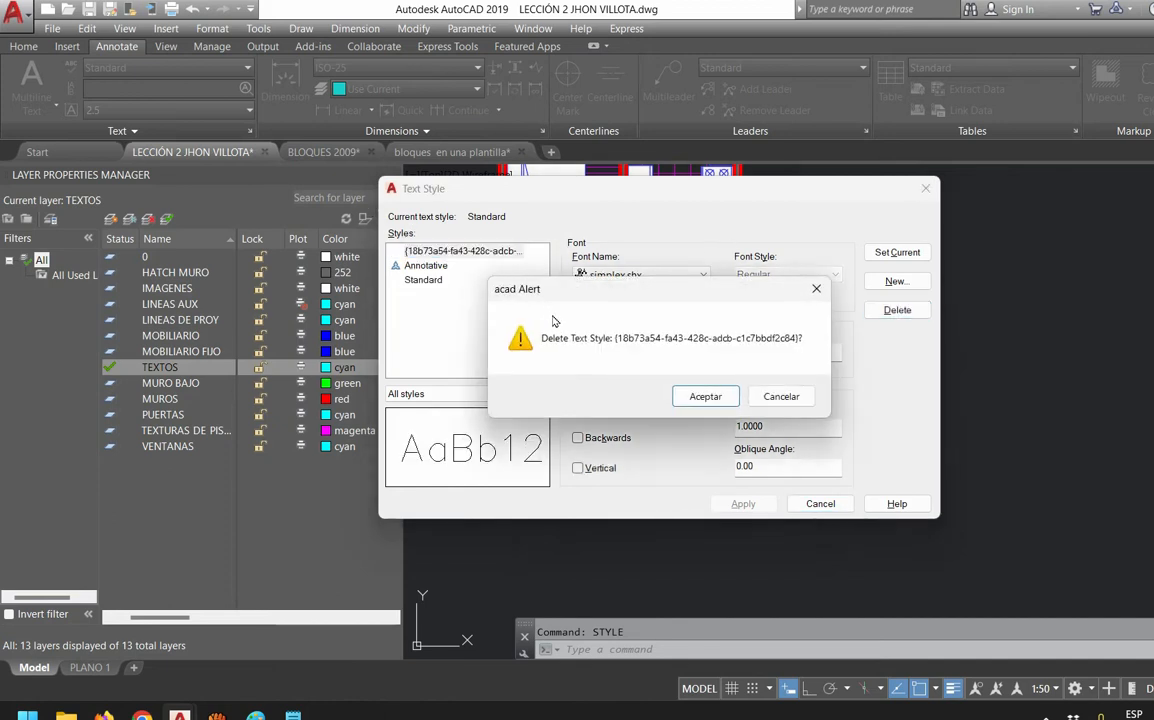
pyautogui.press('Return')
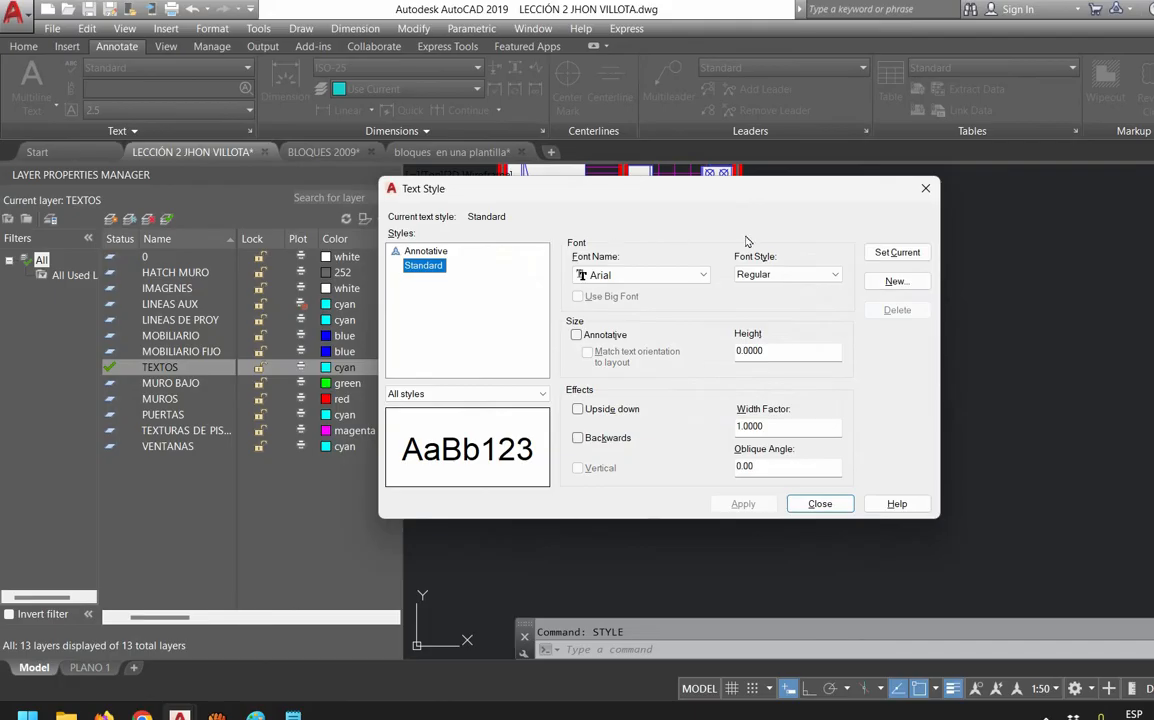
pyautogui.hotkey('alt', 'n')
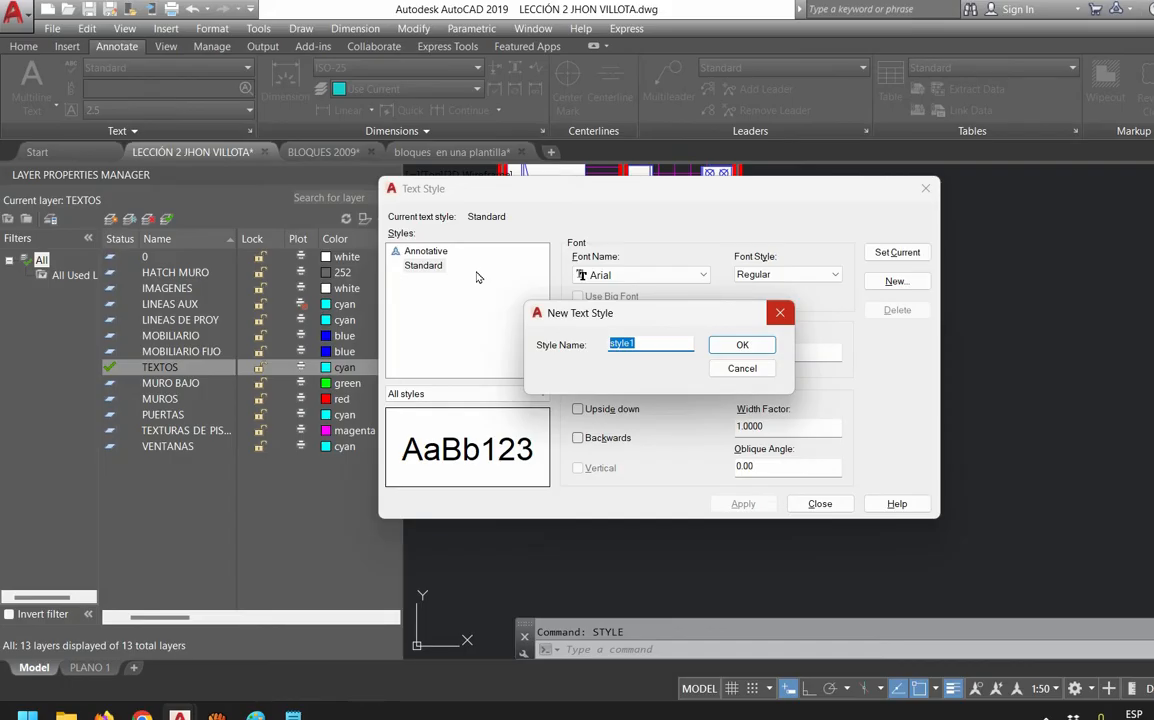
# Switch to the Notepad notes and add the lines PEQUEÑOS 2MM, MEDIANOS 4-5 MM and GRANDES 6-8 MM under T TEXTO
pyautogui.click(293, 714)
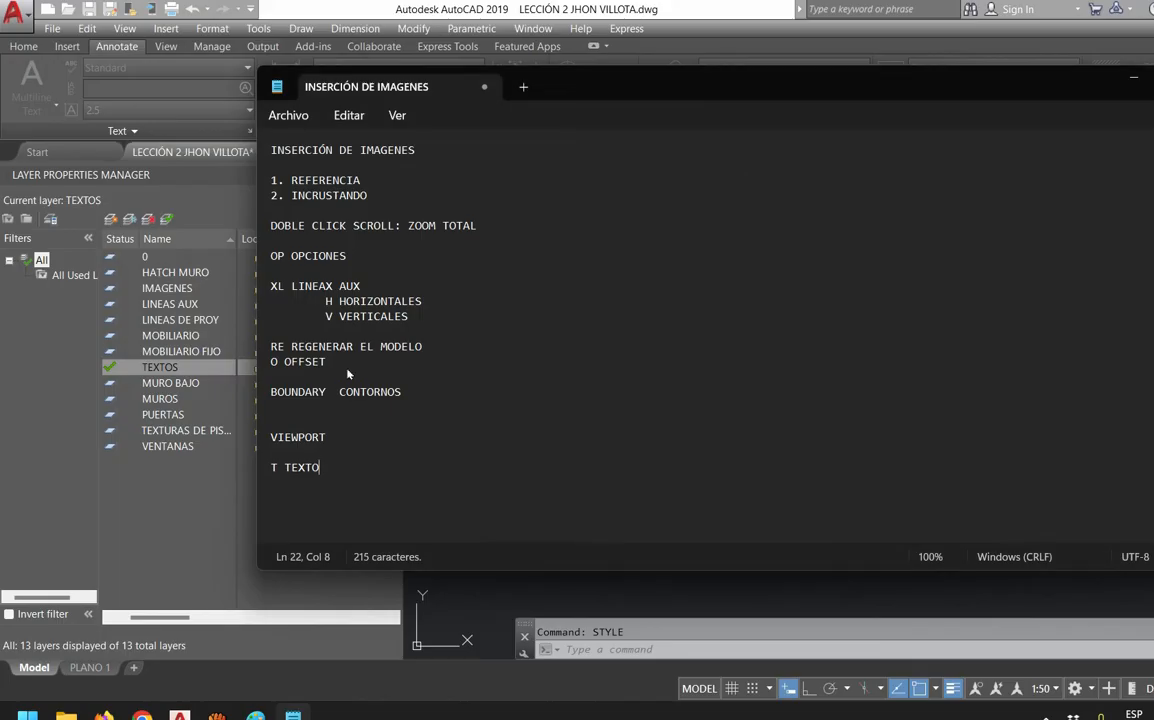
pyautogui.press('Return')
pyautogui.press('Return')
pyautogui.press('Return')
pyautogui.press('Return')
pyautogui.press('Return')
pyautogui.press('Return')
pyautogui.press('Return')
pyautogui.press('Return')
pyautogui.press('Return')
pyautogui.press('Return')
pyautogui.press('Up')
pyautogui.press('Up')
pyautogui.press('Up')
pyautogui.press('Up')
pyautogui.press('Up')
pyautogui.press('Up')
pyautogui.press('Up')
pyautogui.press('Up')
pyautogui.press('Up')
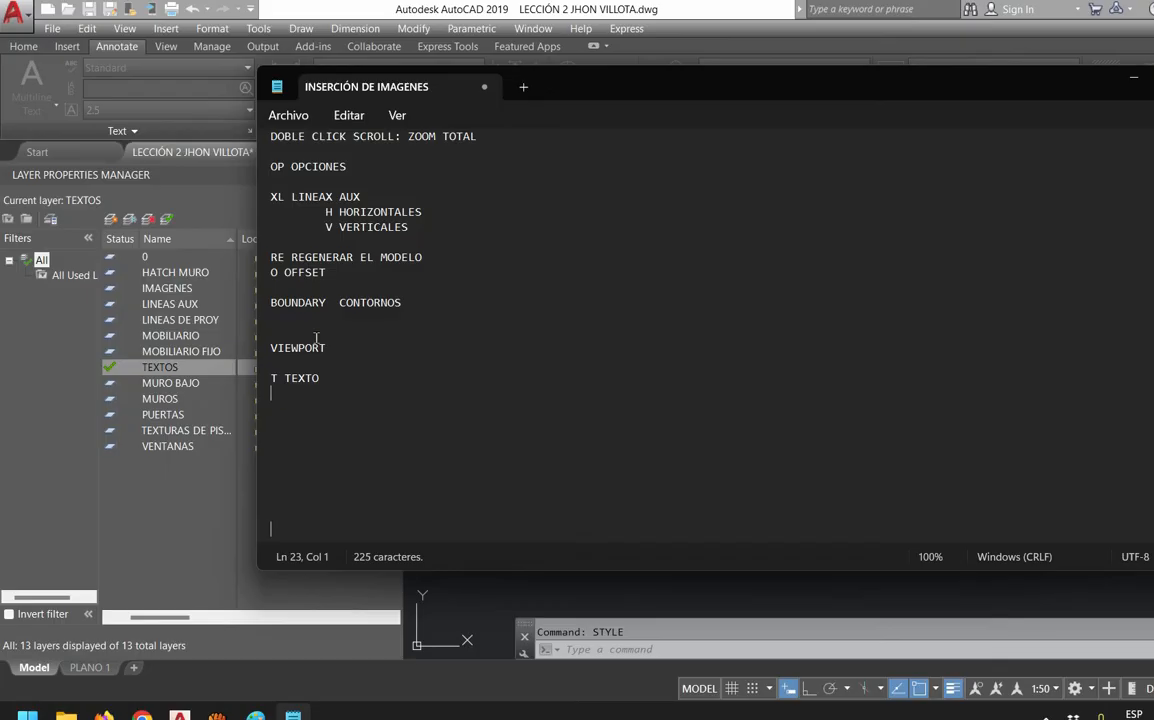
pyautogui.write('PEQUELÑ')
pyautogui.press('BackSpace')
pyautogui.press('BackSpace')
pyautogui.write('ÑOS 2MM')
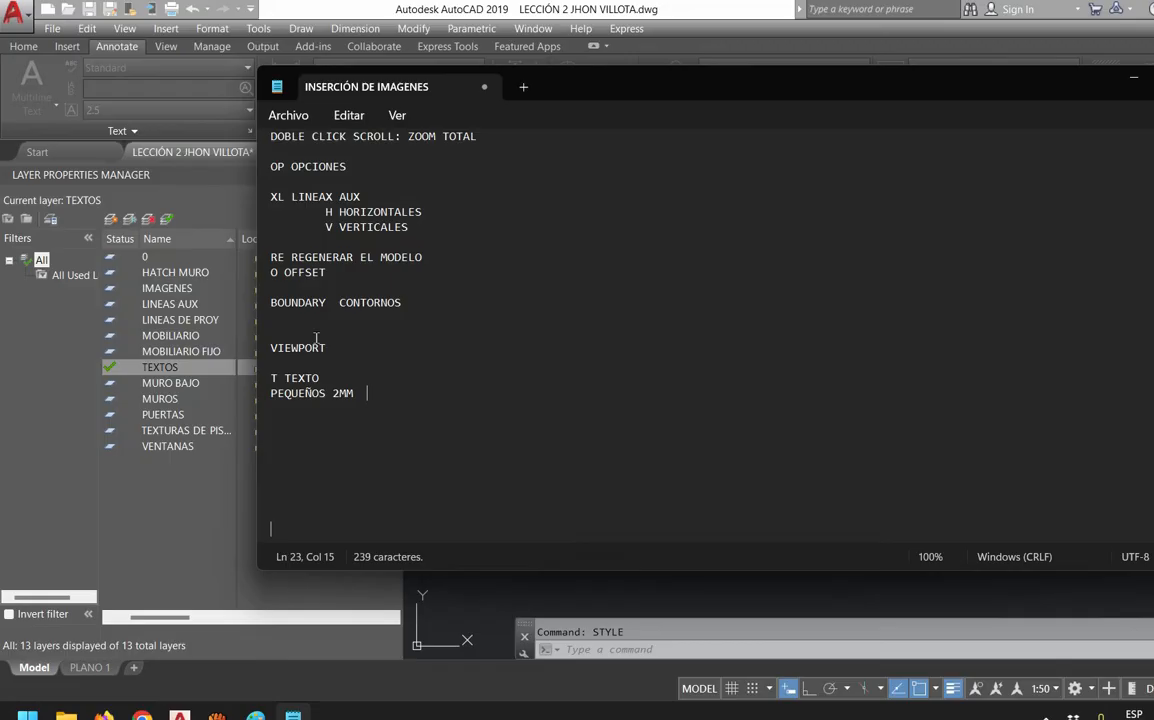
pyautogui.press('Return')
pyautogui.write('MEDIANOS 4-5 MM')
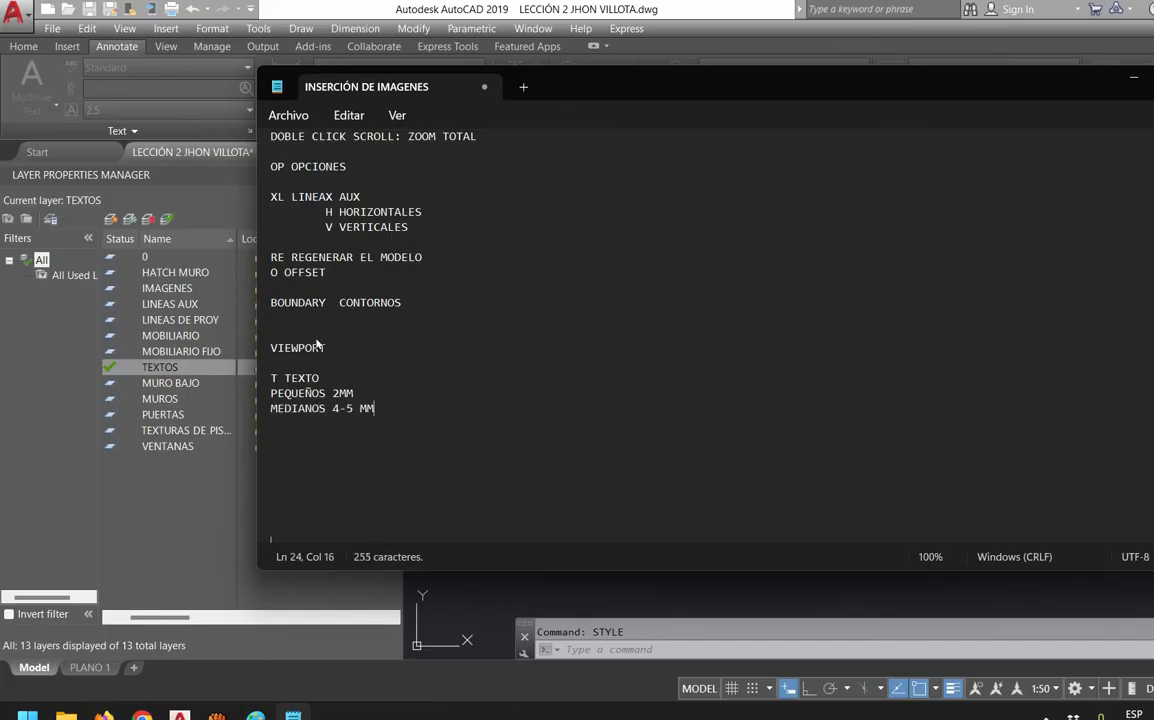
pyautogui.write('GRANDES  6-8MM')
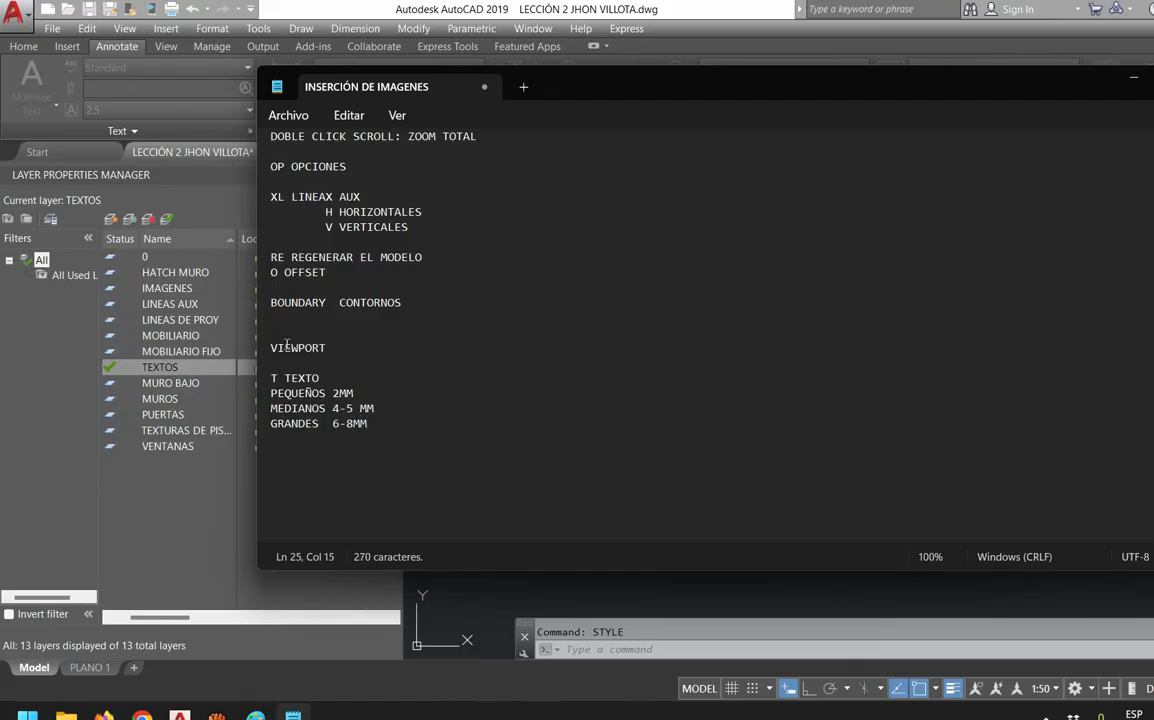
# Highlight the small, medium and large text size lines in the notes to review them
pyautogui.moveTo(309, 334); pyautogui.dragTo(214, 323)
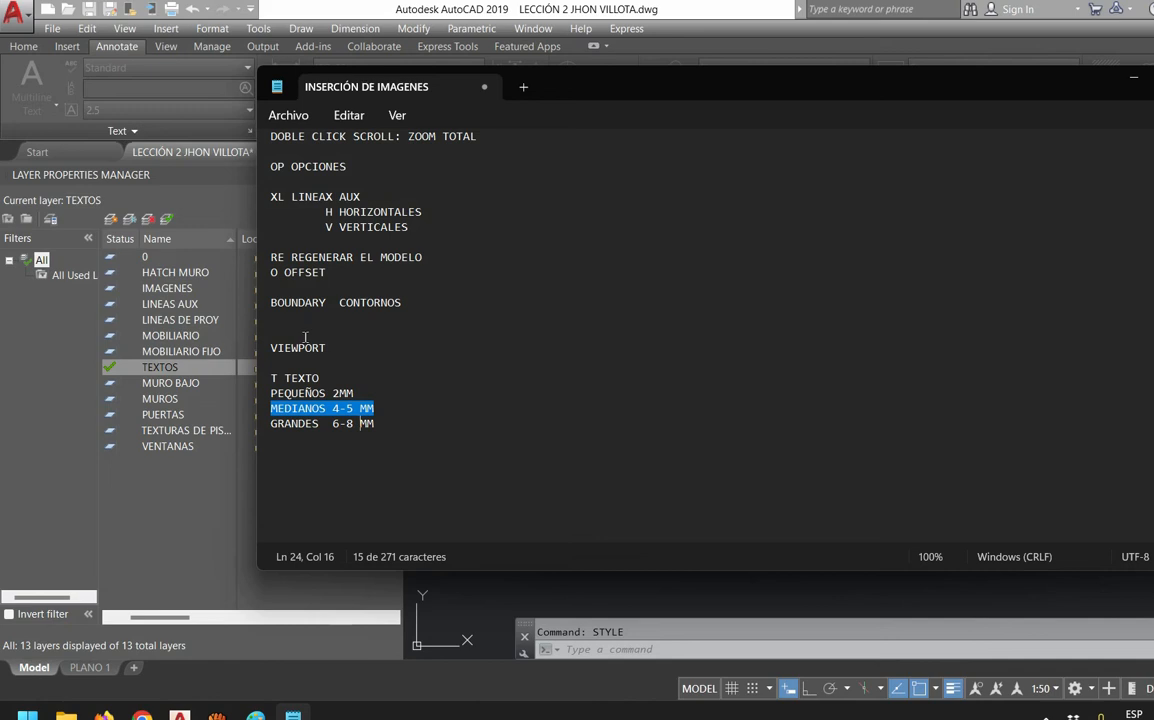
pyautogui.moveTo(305, 337); pyautogui.dragTo(213, 347)
pyautogui.moveTo(275, 438); pyautogui.dragTo(271, 393)
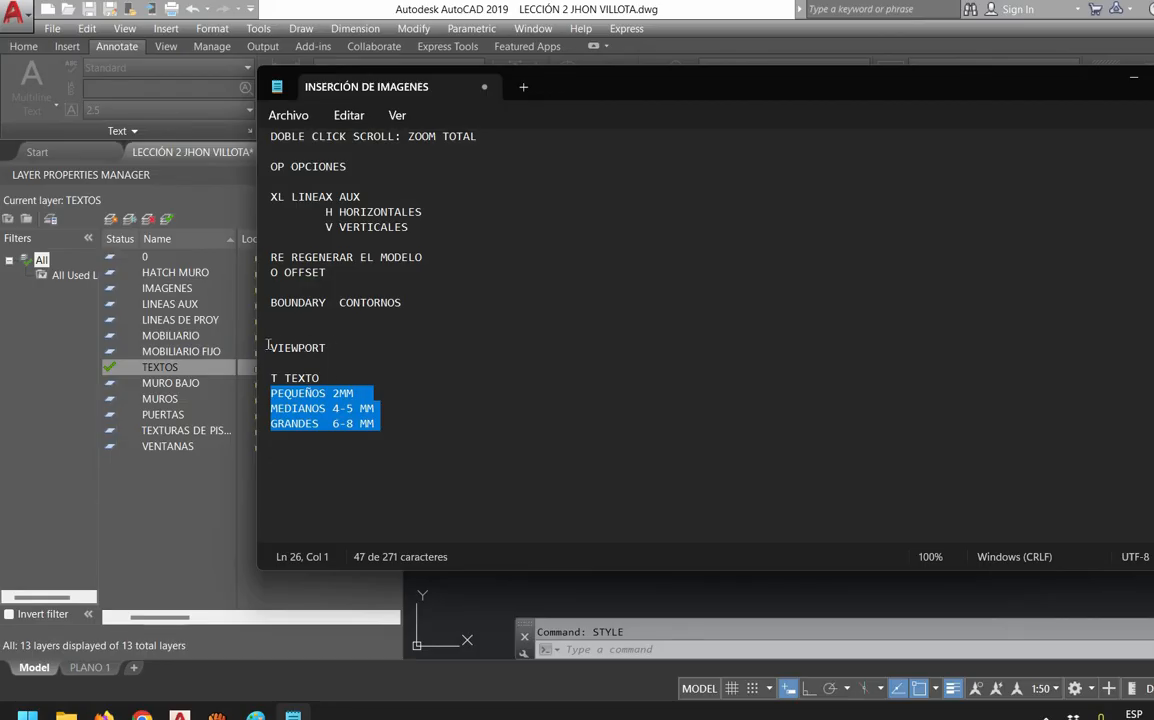
pyautogui.moveTo(270, 408); pyautogui.dragTo(374, 408)
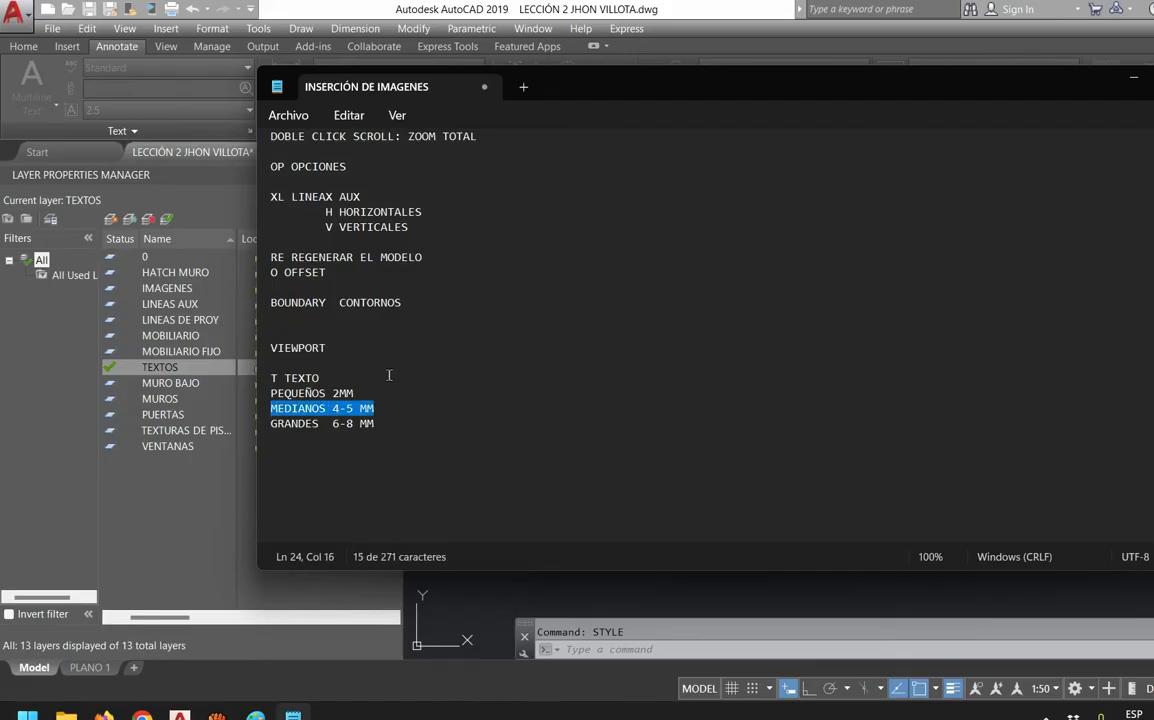
pyautogui.moveTo(366, 393); pyautogui.dragTo(269, 393)
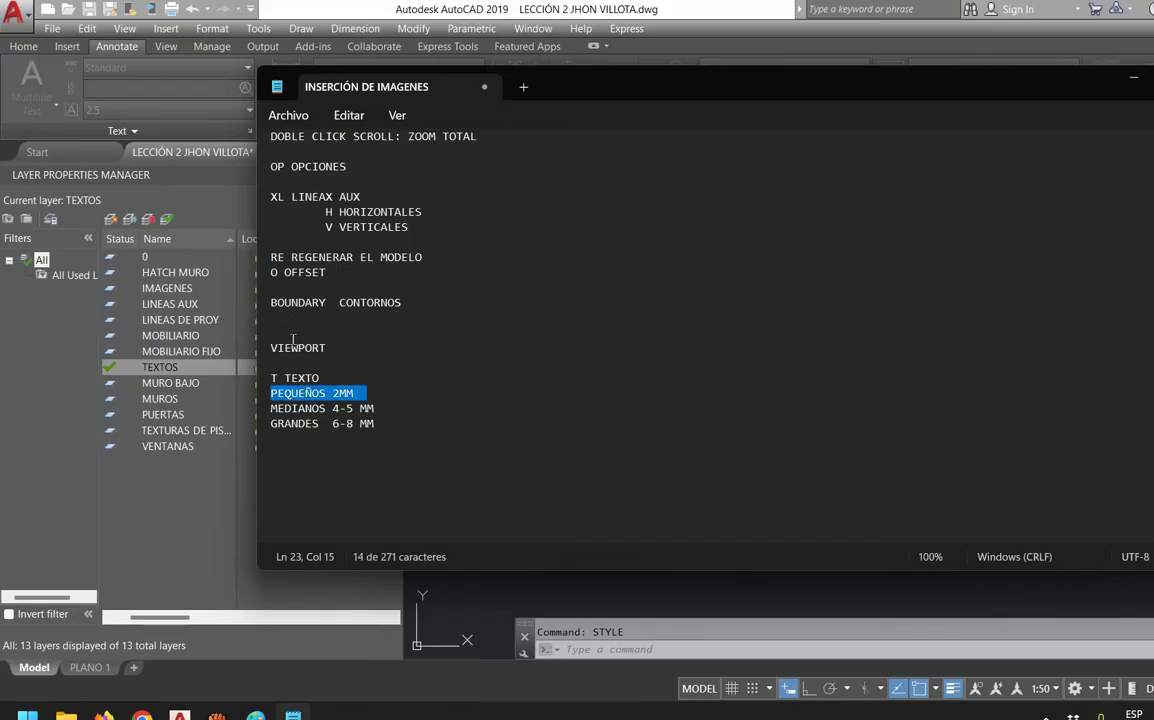
# Return to AutoCAD and create an annotative text style named 5MM
pyautogui.hotkey('alt', 'Tab')
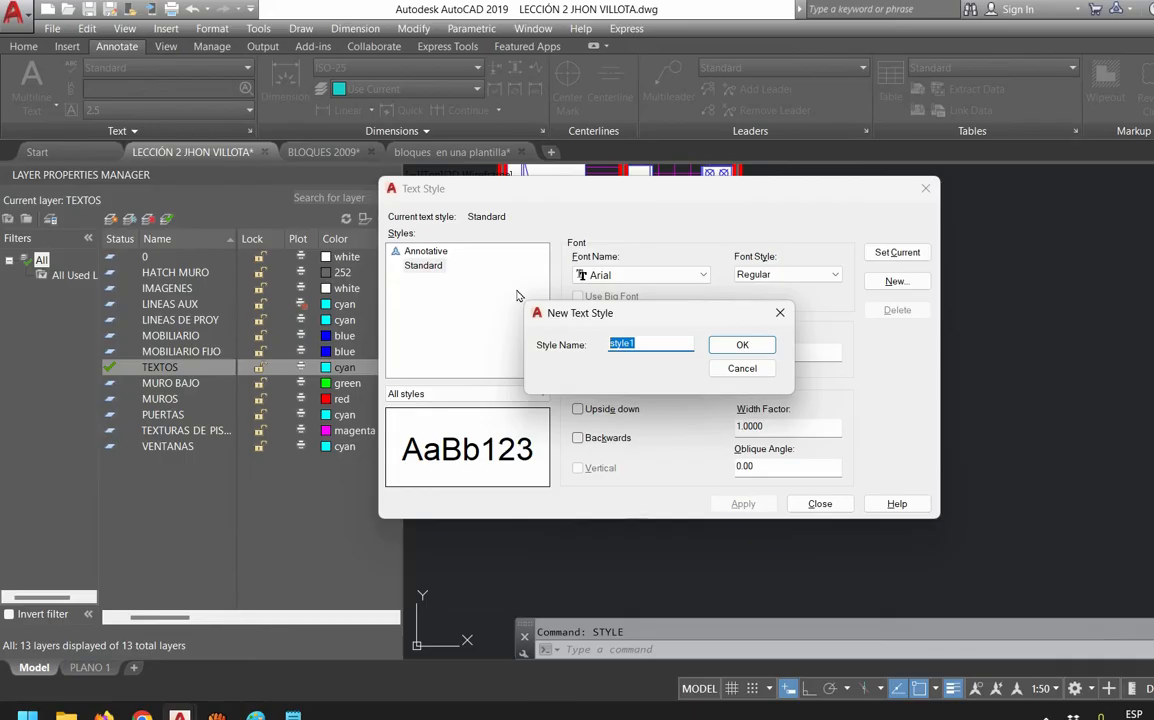
pyautogui.write('5MM')
pyautogui.press('Return')
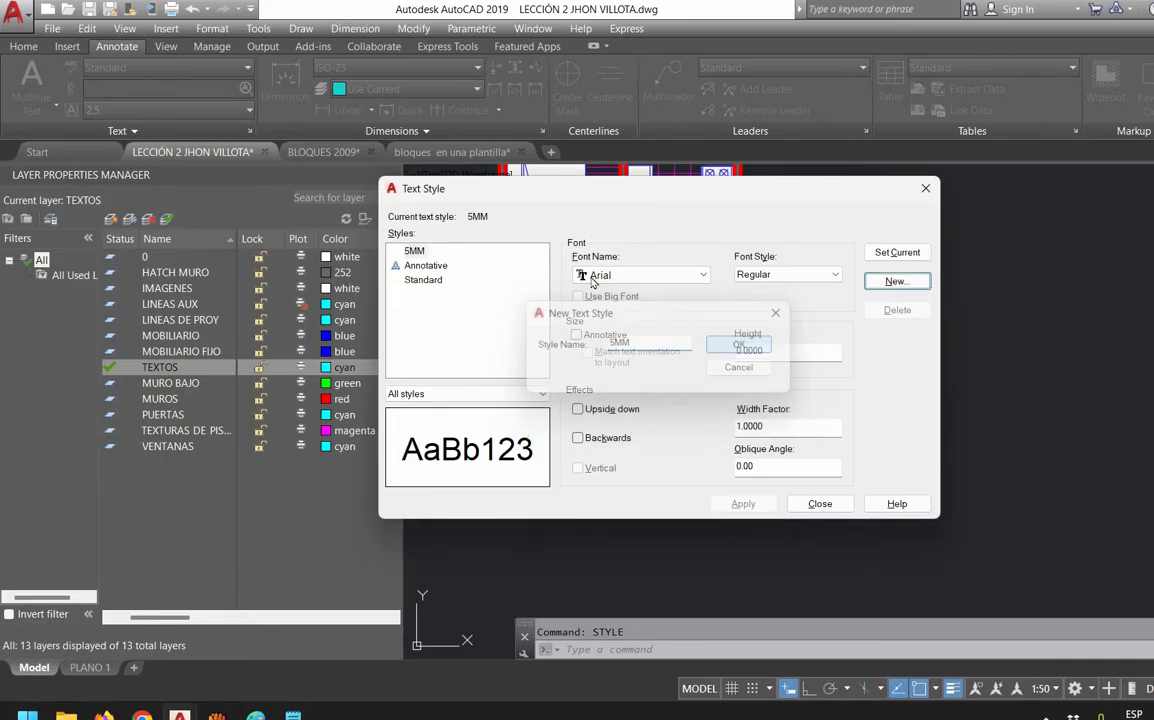
pyautogui.click(576, 334)
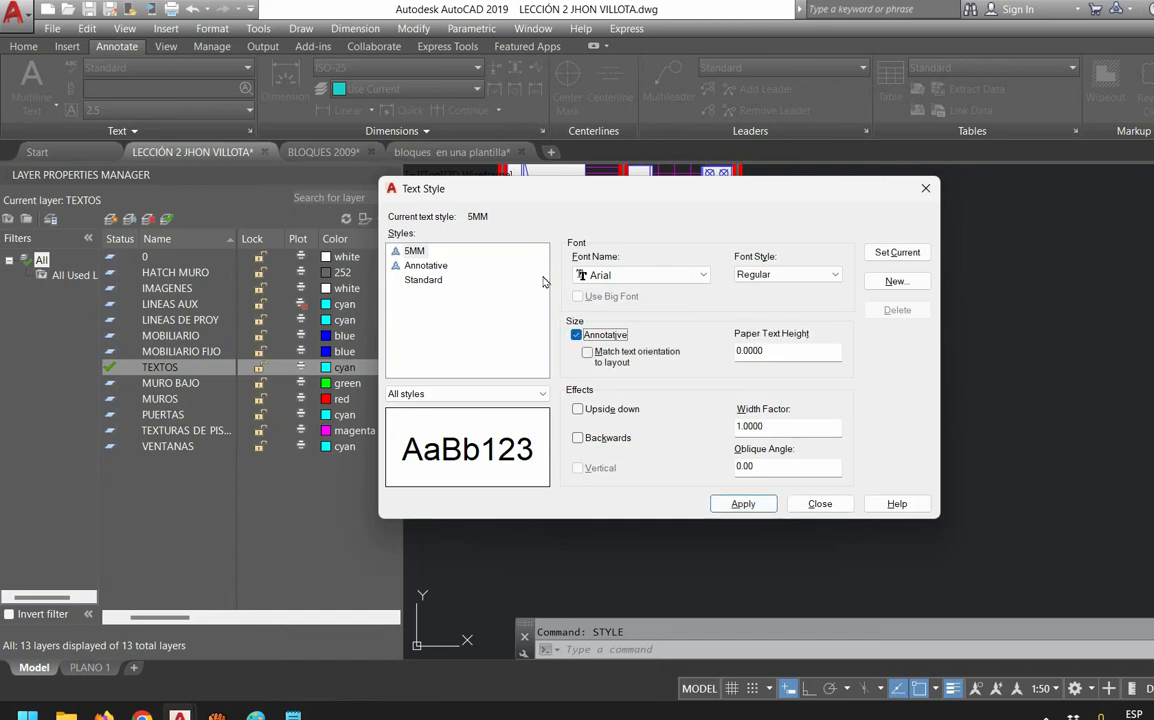
# Try Arial Narrow and Arial as the font of the 5MM text style, comparing their previews
pyautogui.click(672, 275)
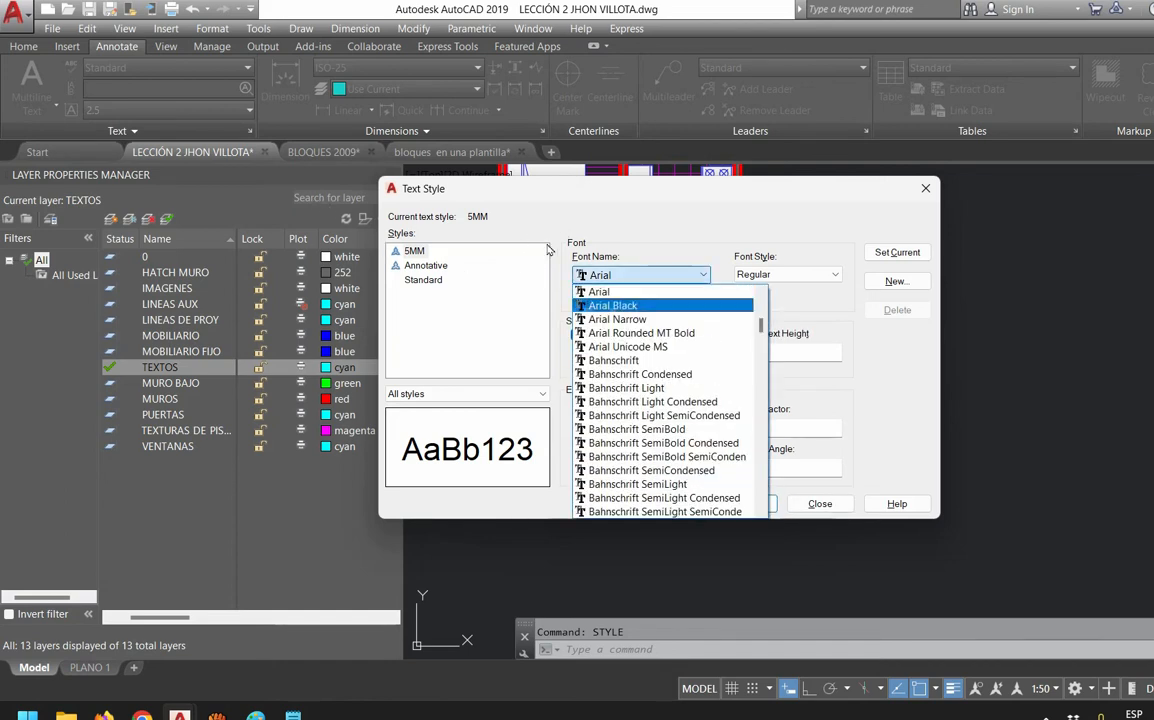
pyautogui.click(617, 319)
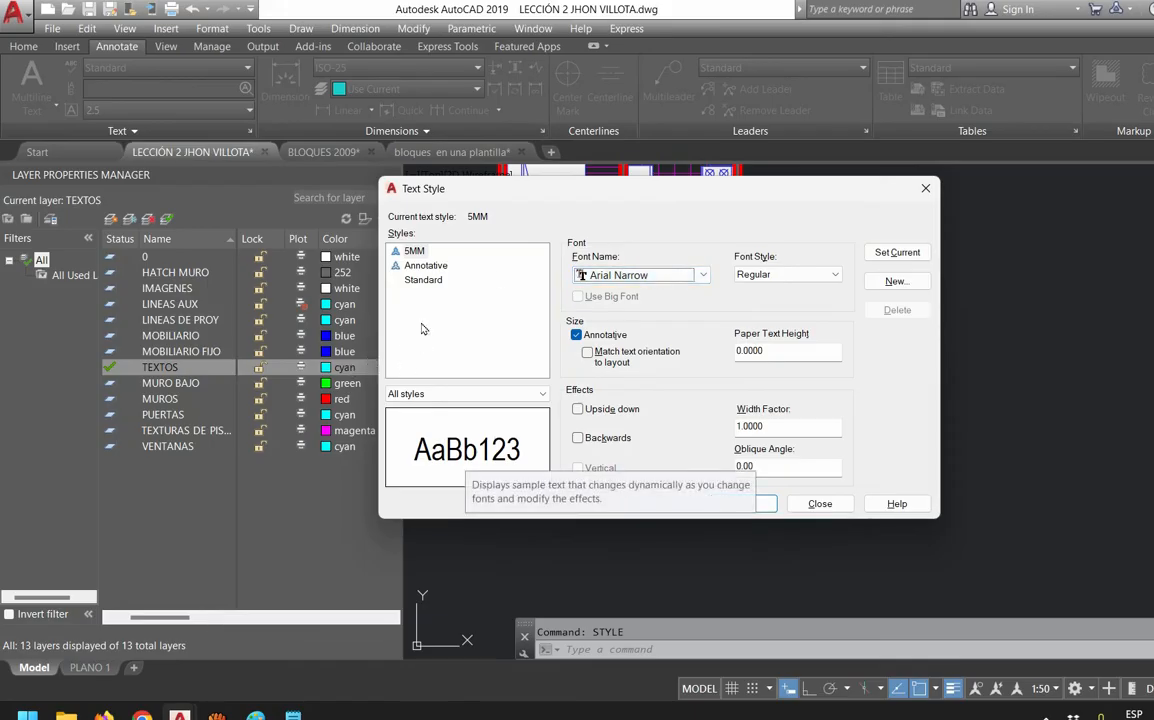
pyautogui.click(624, 275)
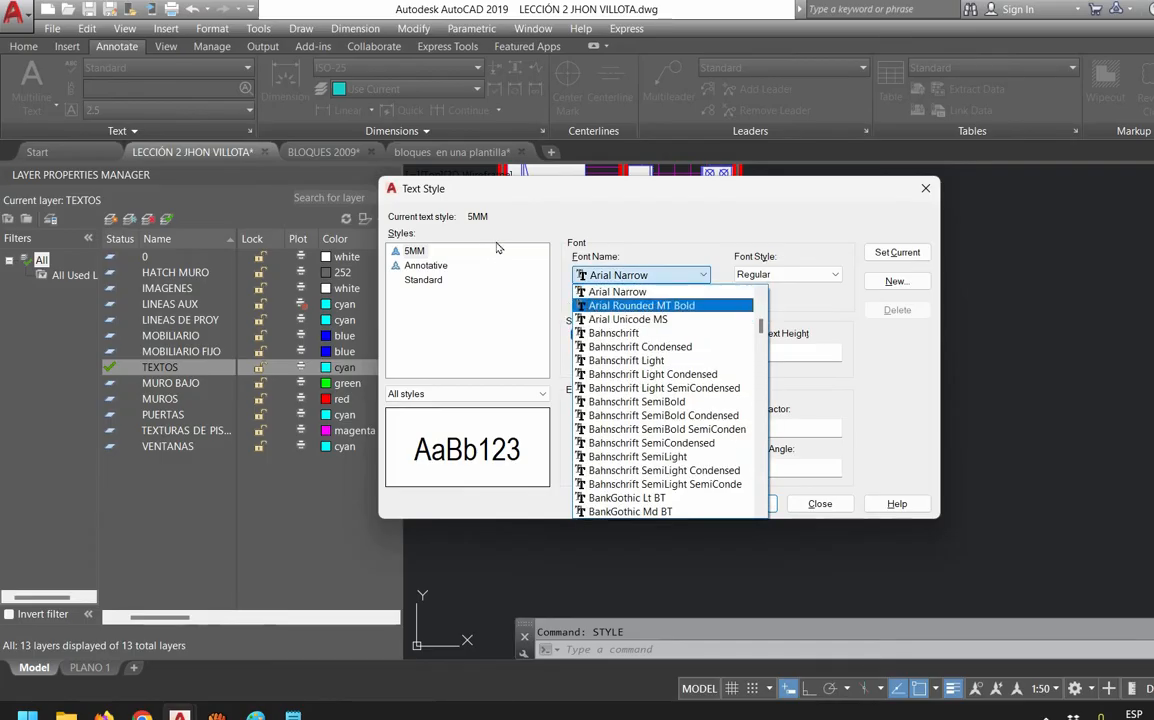
pyautogui.scroll(1, 621, 305)
pyautogui.click(621, 305)
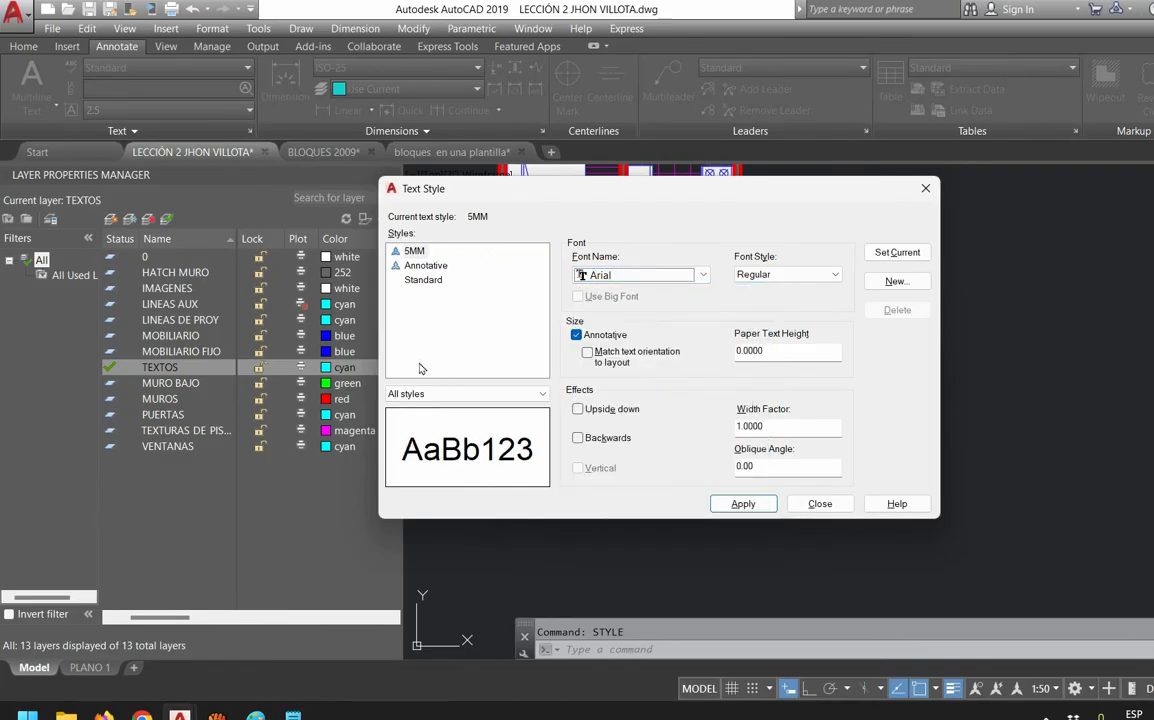
pyautogui.click(640, 276)
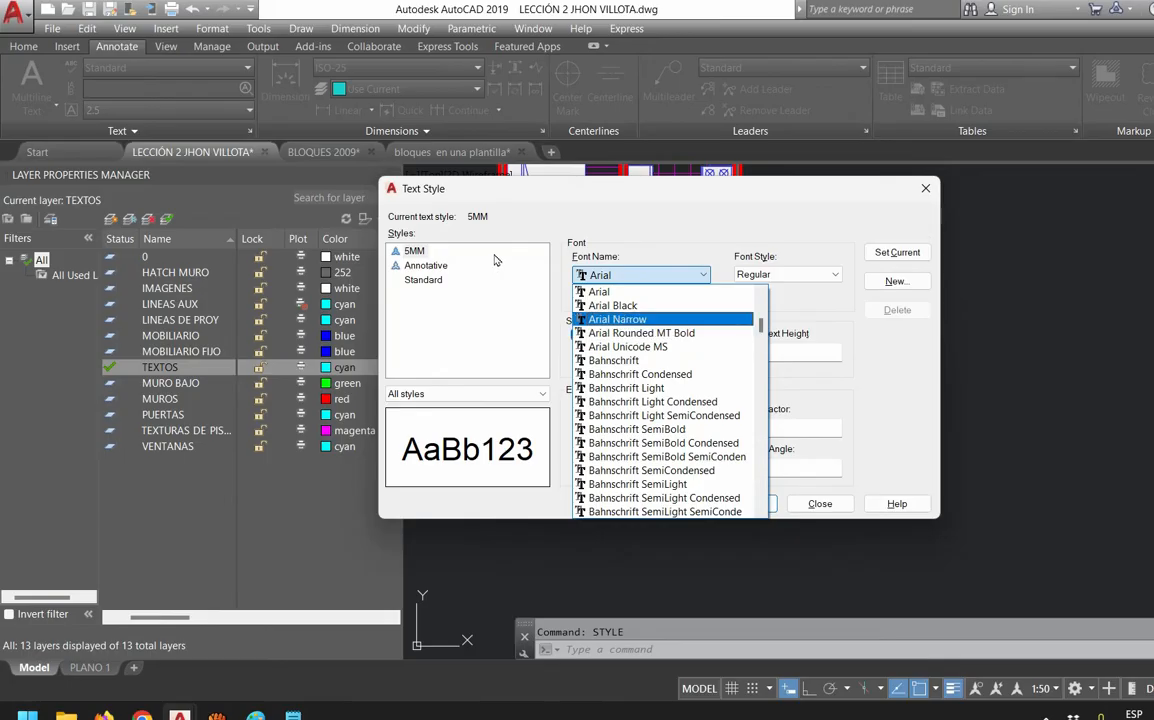
pyautogui.click(617, 318)
# Set the 5MM text style's font to Bahnschrift and its paper text height to 5
pyautogui.click(640, 275)
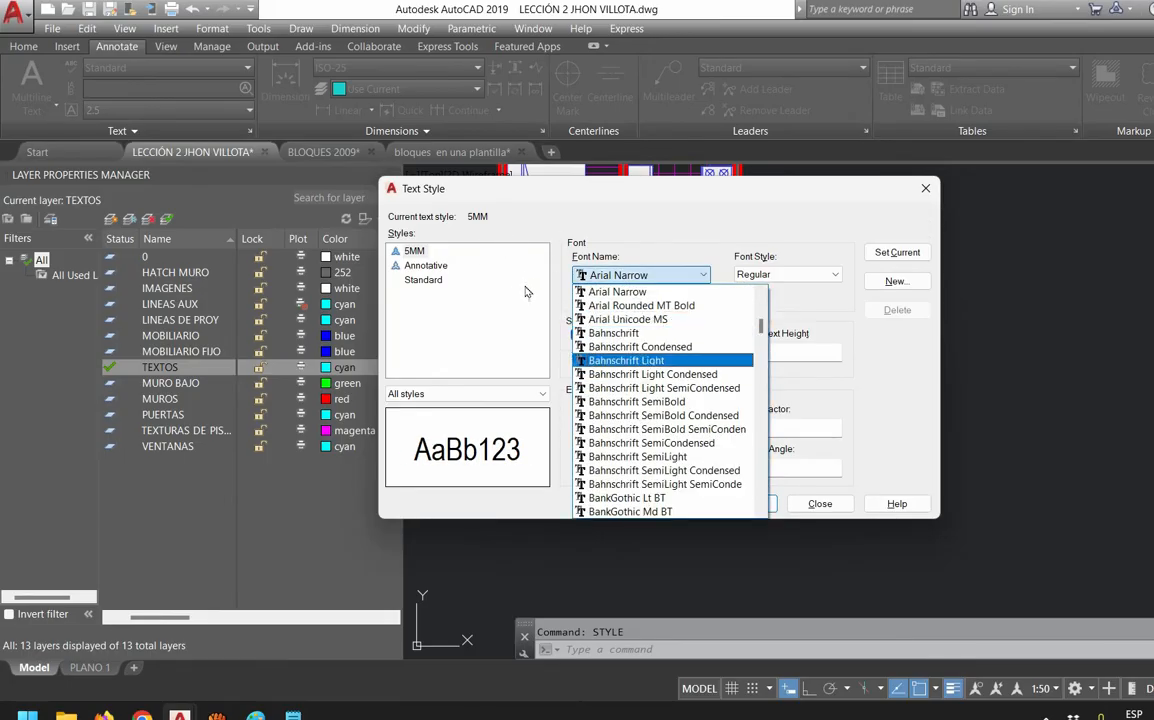
pyautogui.click(618, 332)
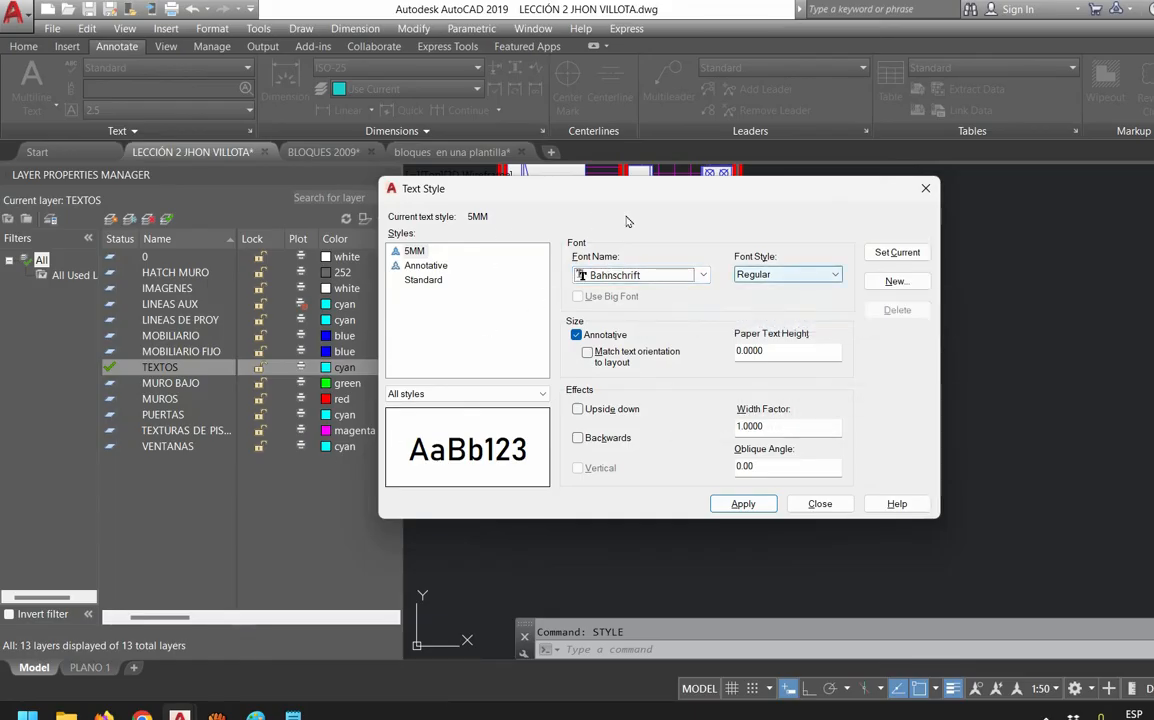
pyautogui.moveTo(790, 352); pyautogui.dragTo(711, 351)
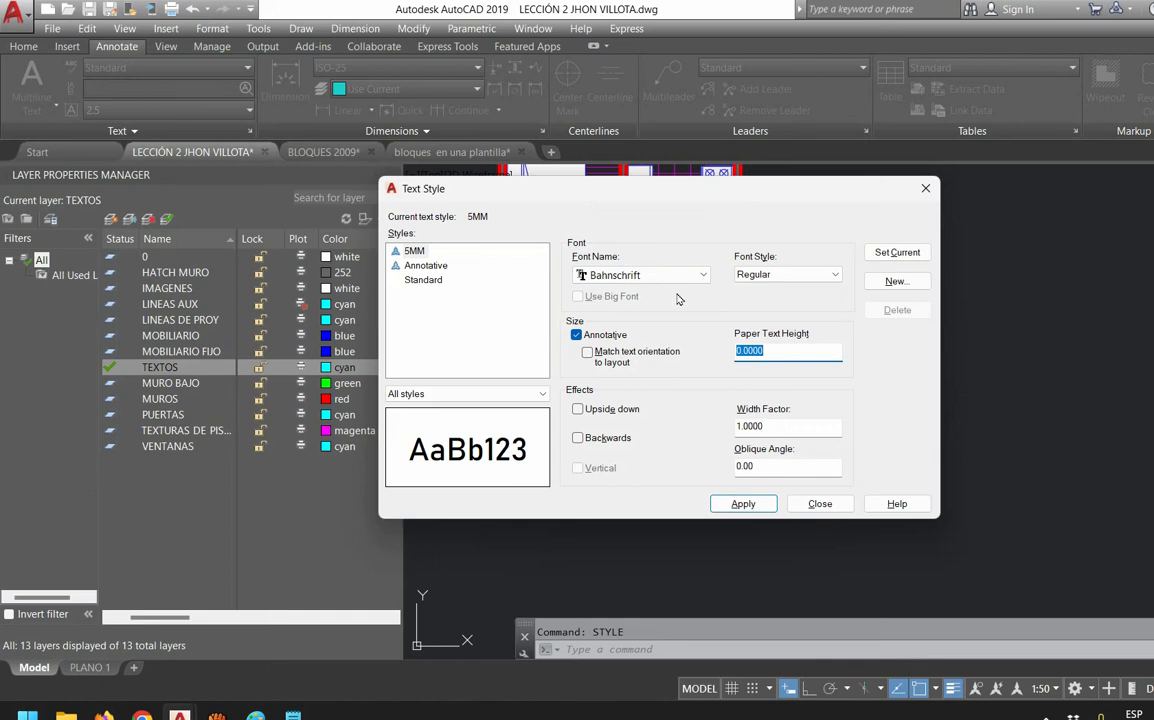
pyautogui.write('5')
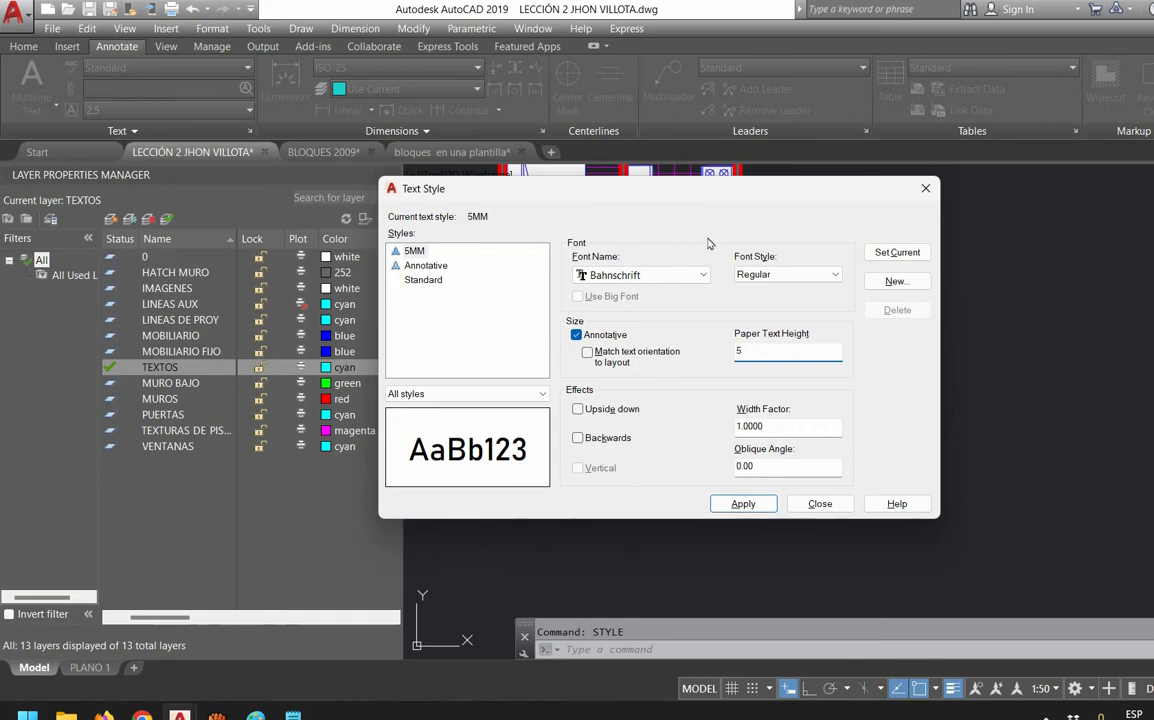
# Make the 5MM text style current, saving its changes, and close the text style settings
pyautogui.click(897, 252)
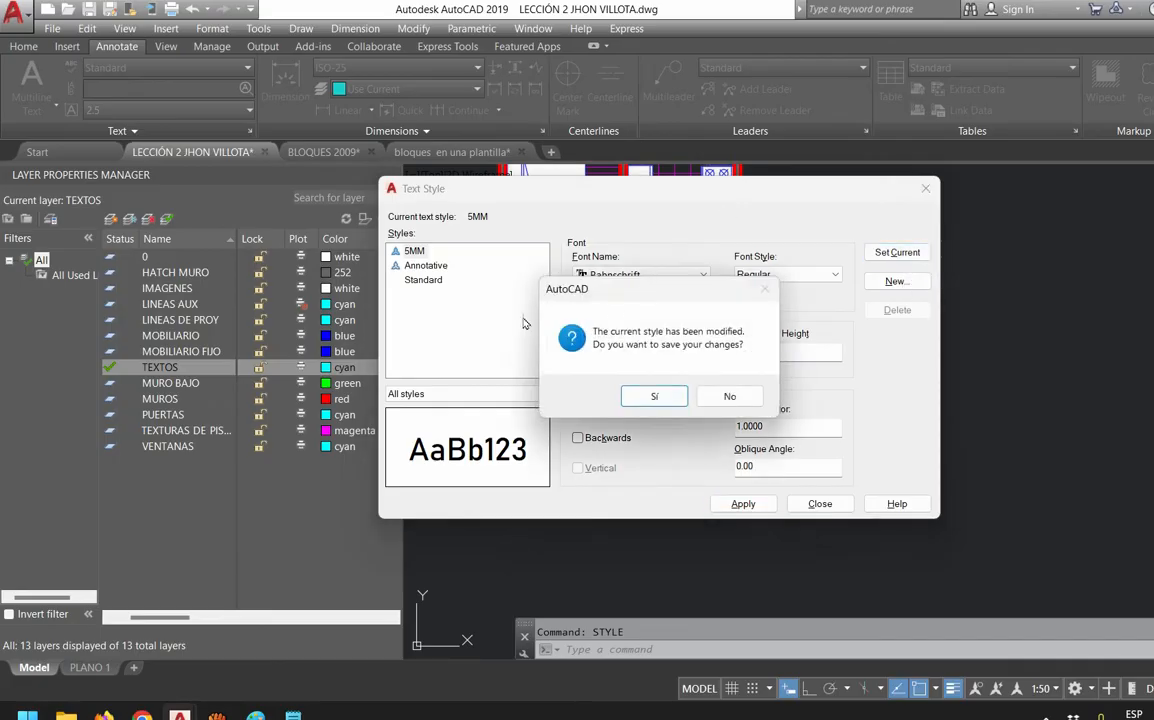
pyautogui.click(657, 394)
pyautogui.click(820, 503)
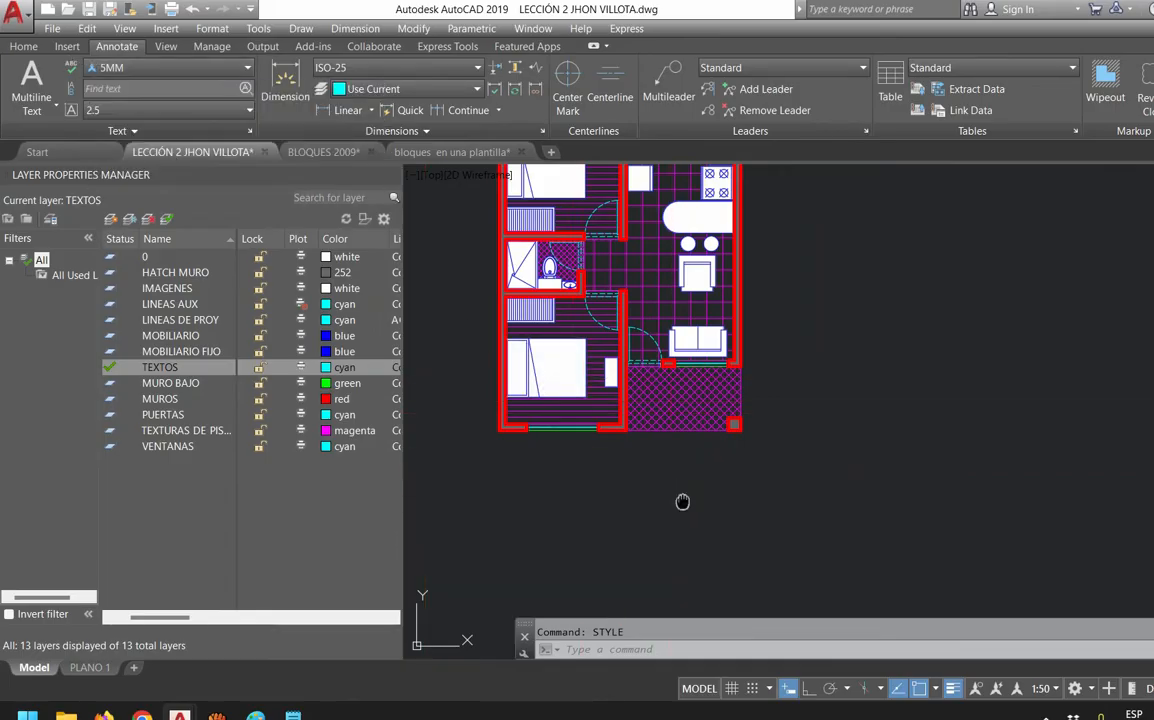
# Place a multiline text reading COCINA in the empty area just below the house plan
pyautogui.moveTo(663, 496); pyautogui.dragTo(686, 512, button='middle')
pyautogui.write('T')
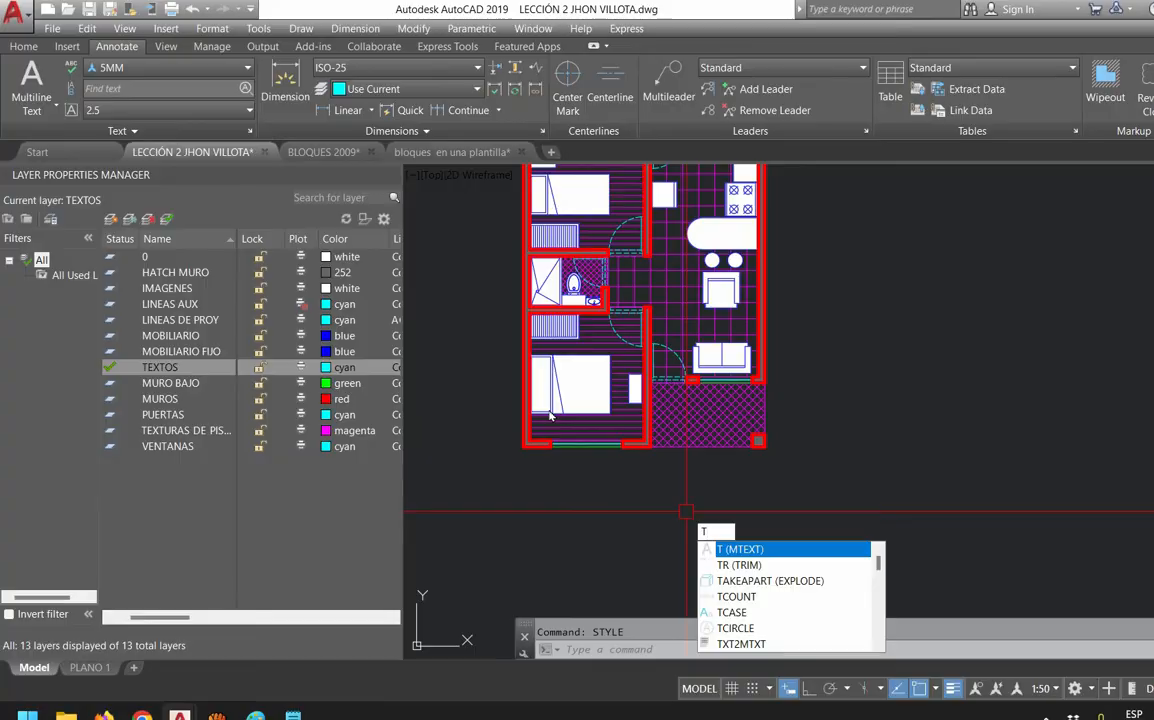
pyautogui.press('Return')
pyautogui.click(533, 498)
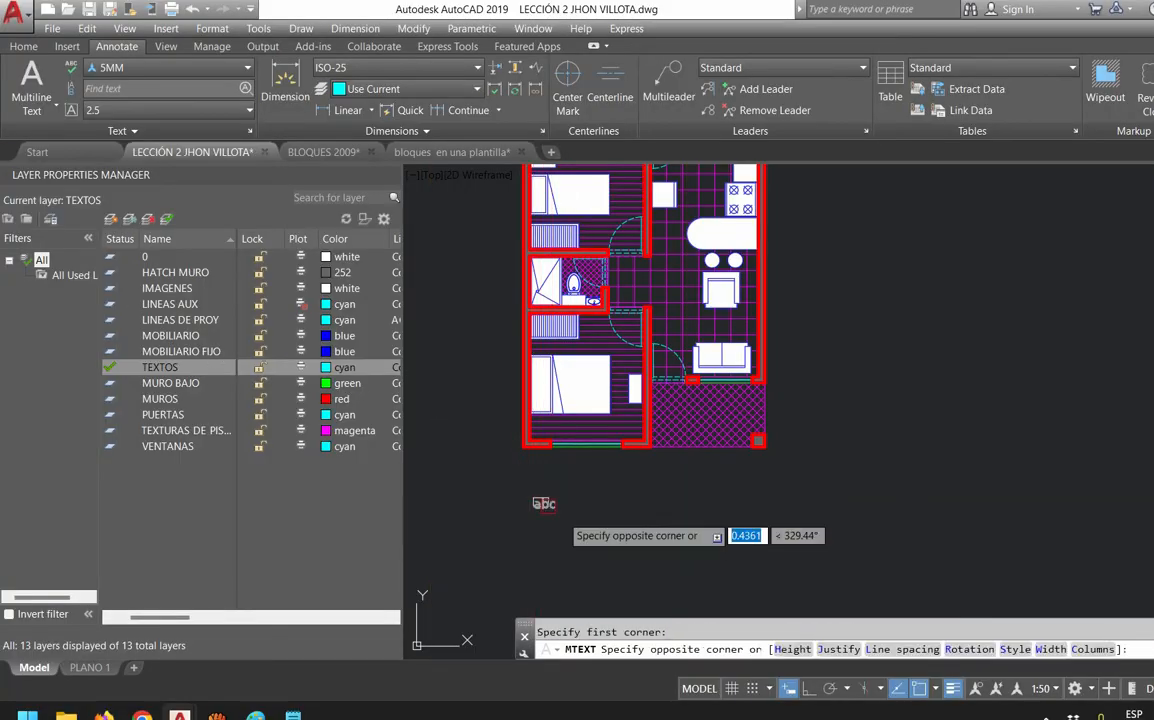
pyautogui.click(777, 569)
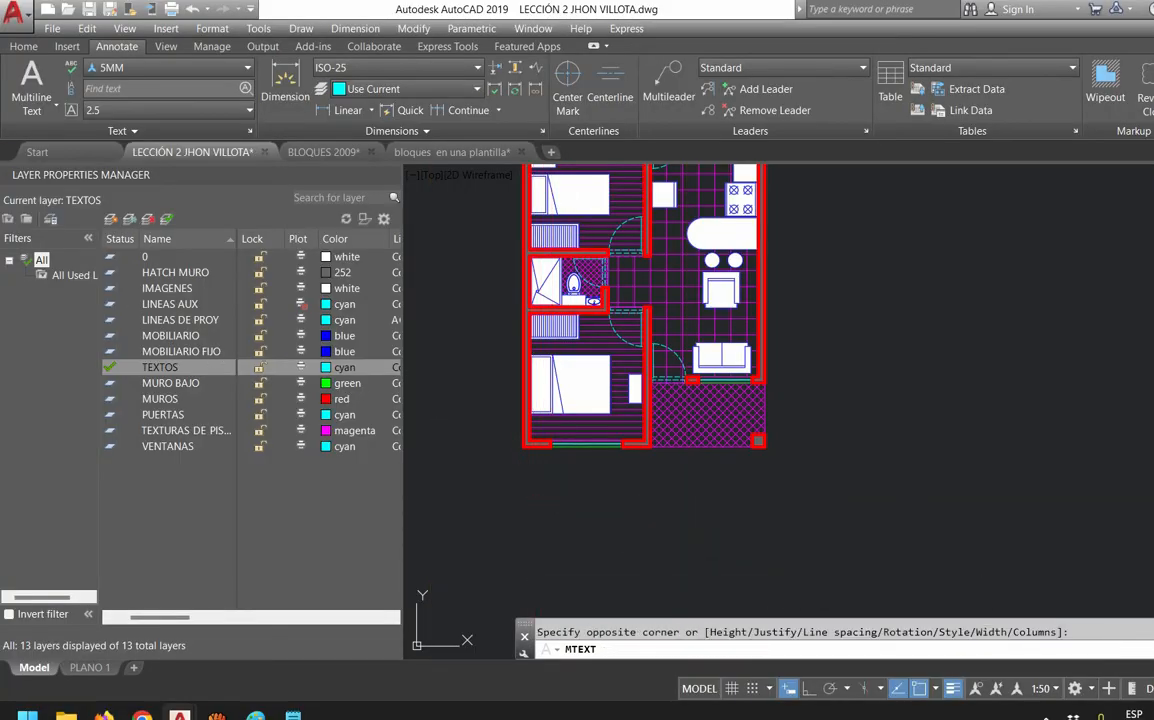
pyautogui.write('COCINA')
pyautogui.click(538, 453)
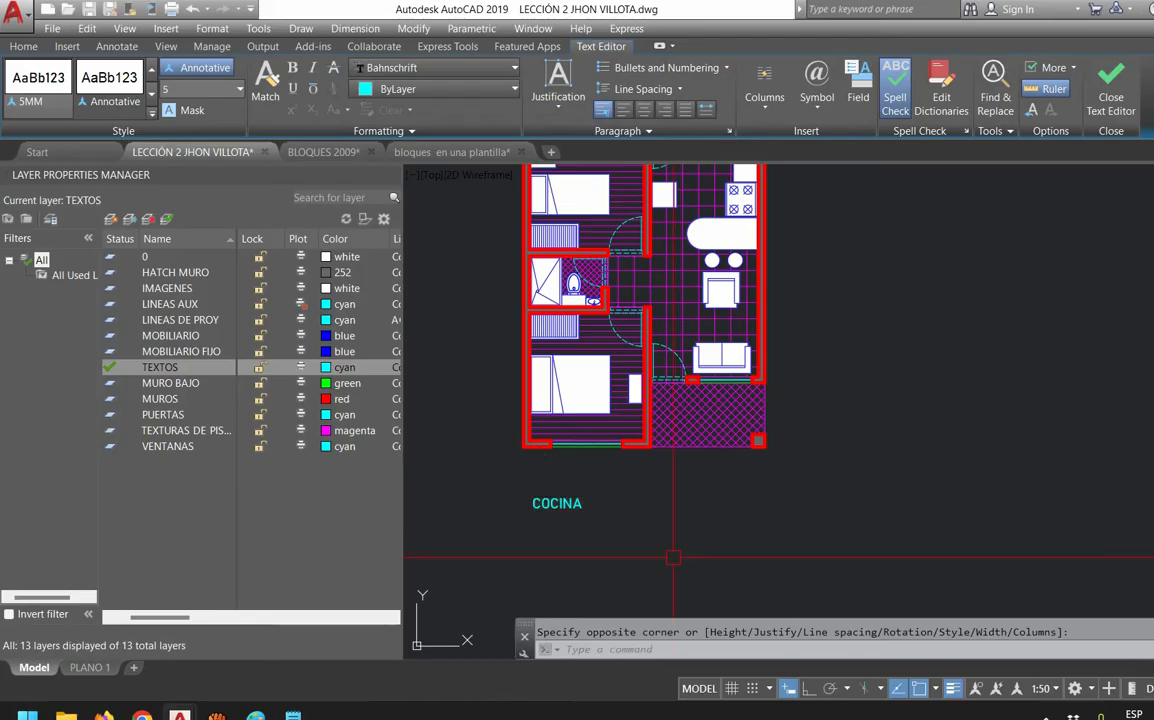
# Set the annotation scale to 1:100 and show annotative objects only at the current scale
pyautogui.scroll(4, 645, 476)
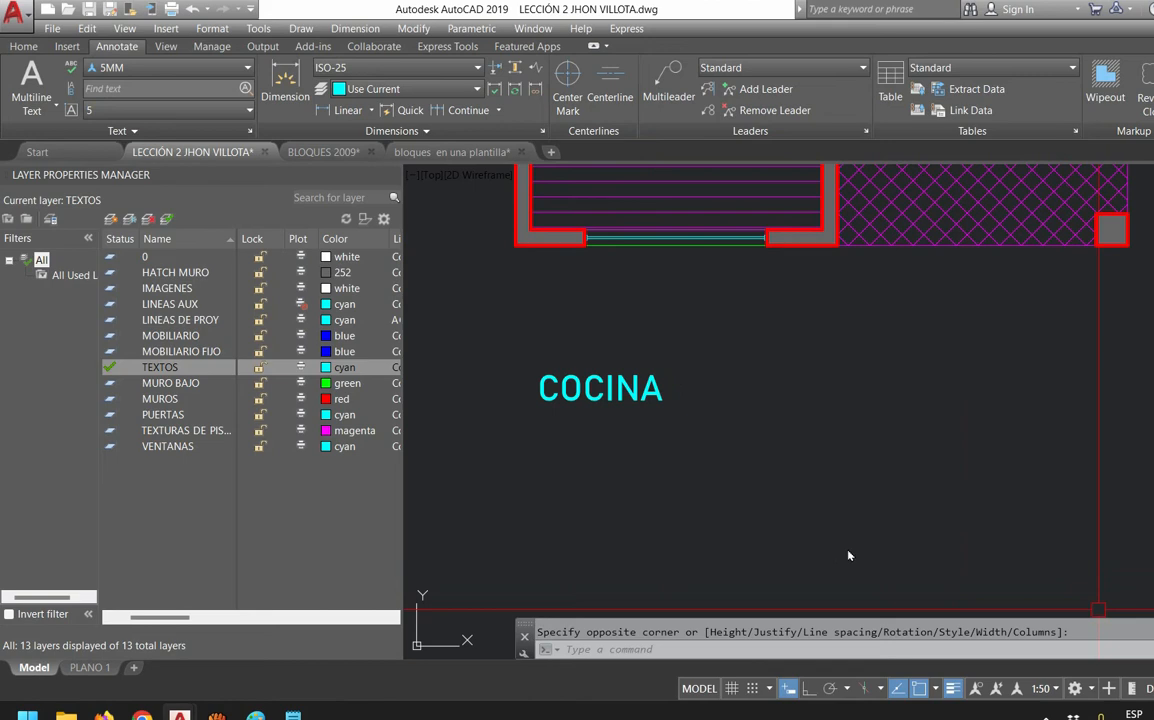
pyautogui.click(1040, 688)
pyautogui.click(1040, 577)
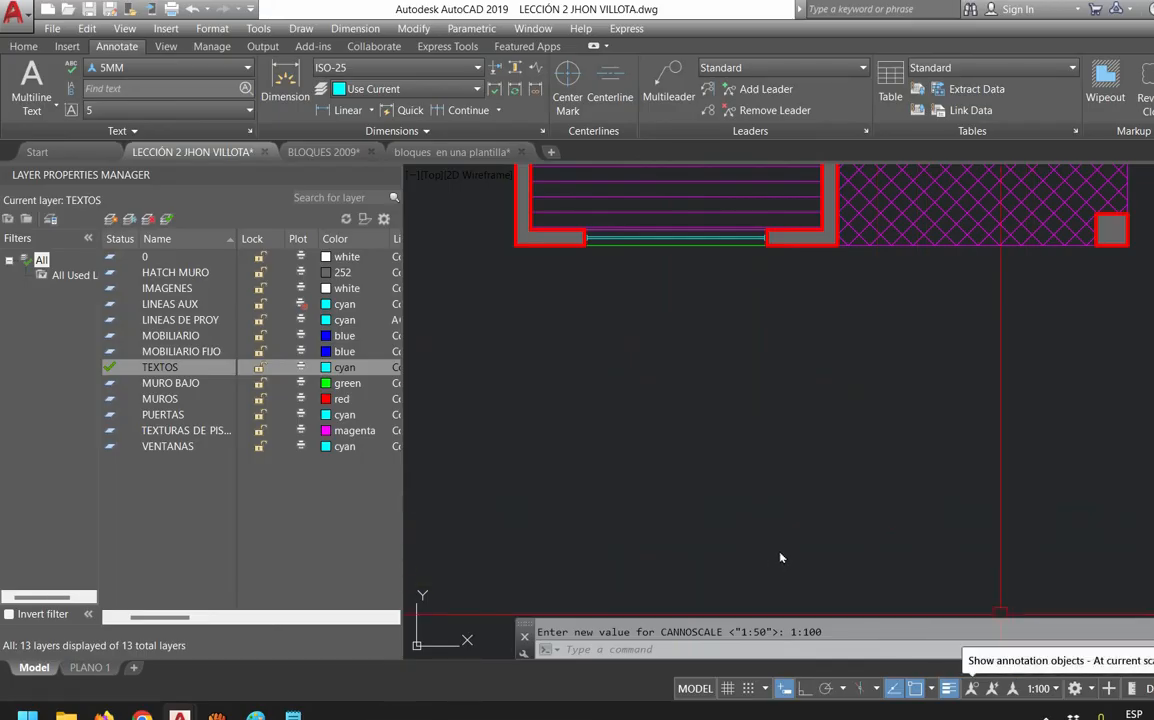
pyautogui.click(971, 688)
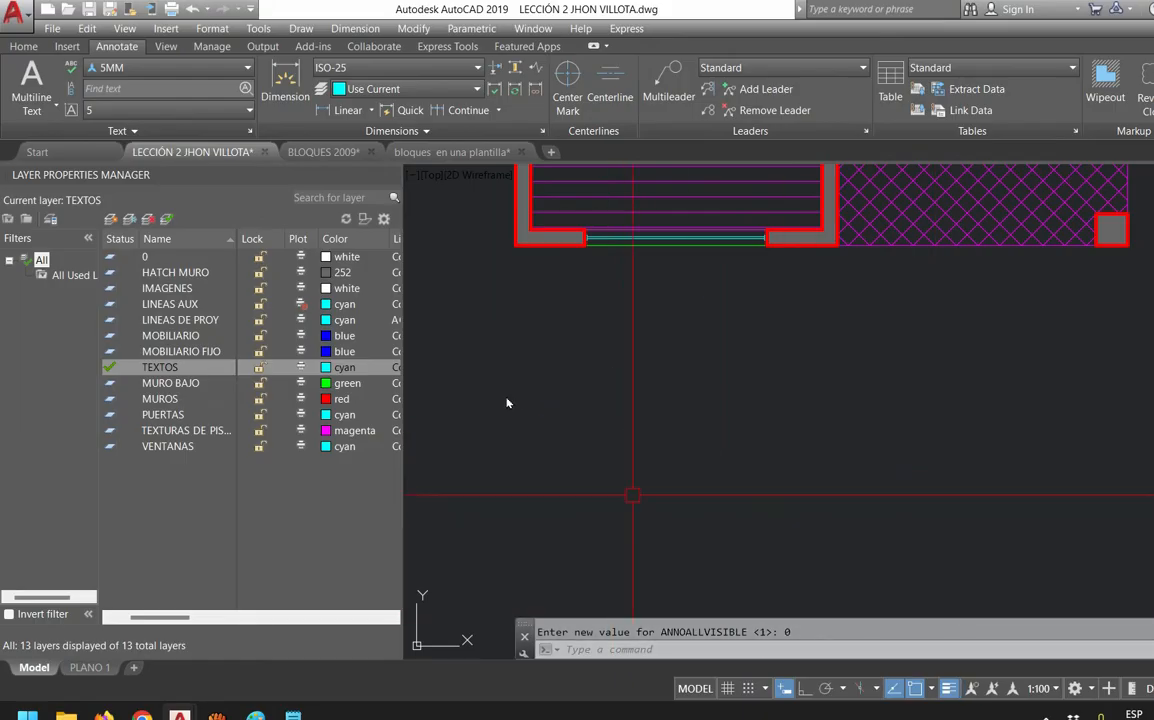
# Place a multiline text reading COMEDOR in the empty area below the house plan
pyautogui.press('Return')
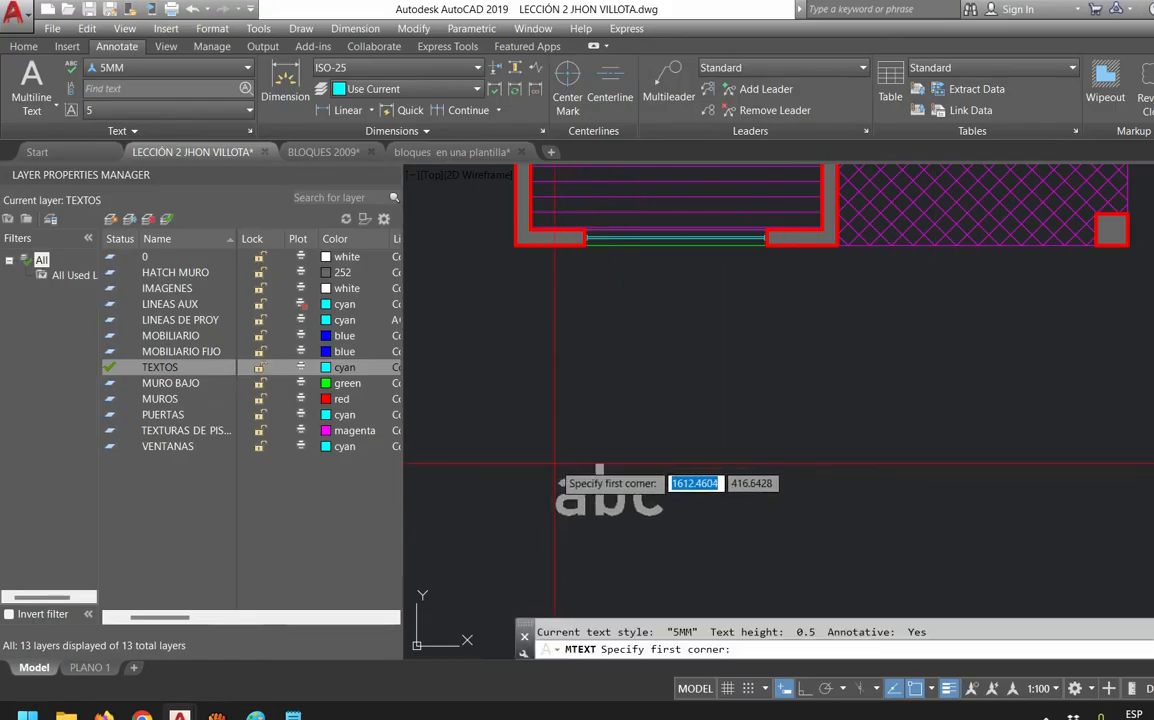
pyautogui.click(524, 441)
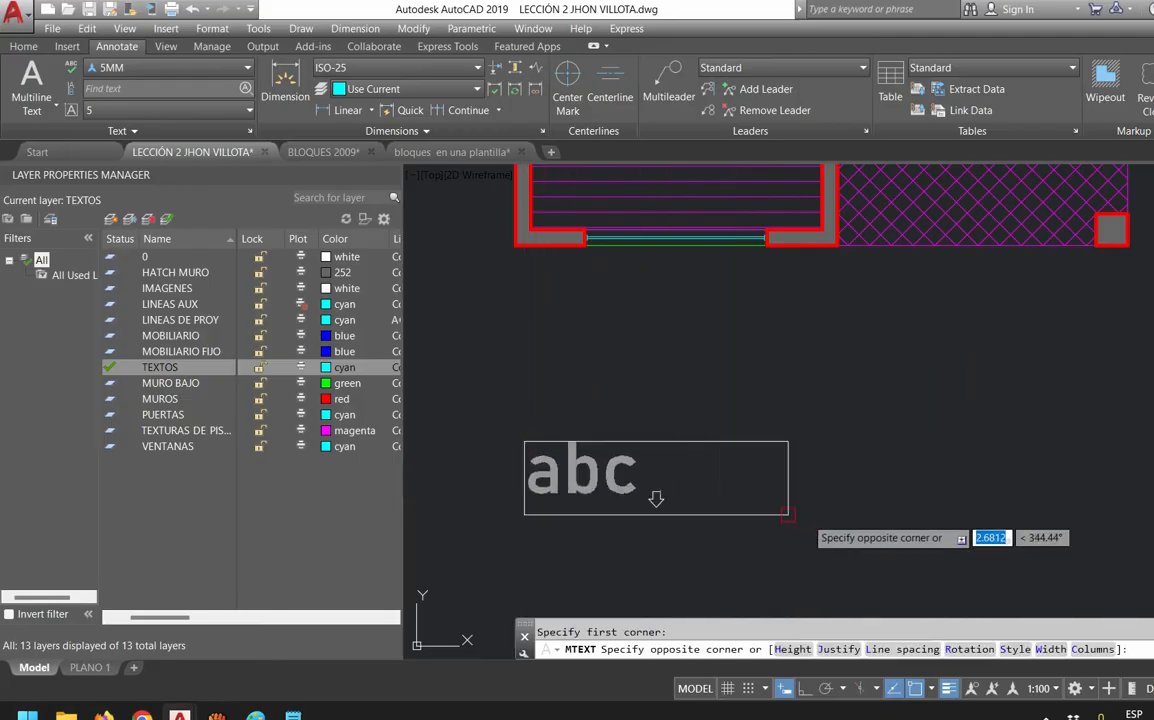
pyautogui.click(957, 527)
pyautogui.write('CO')
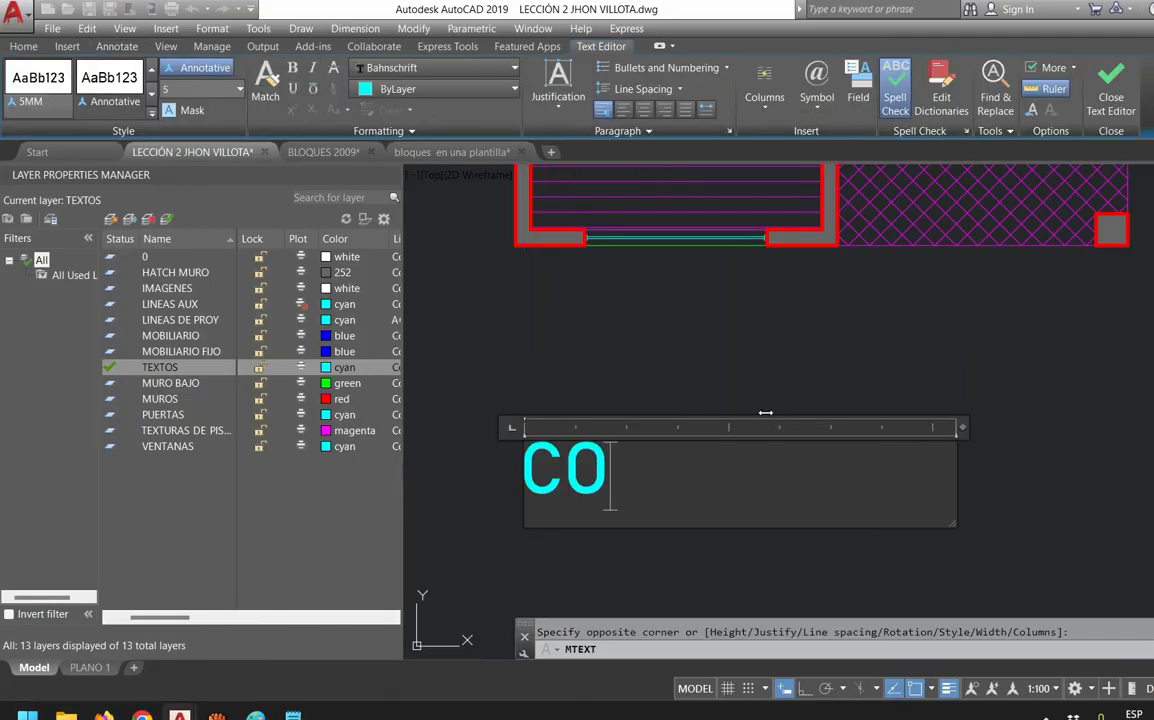
pyautogui.write('MEDOR')
pyautogui.click(721, 353)
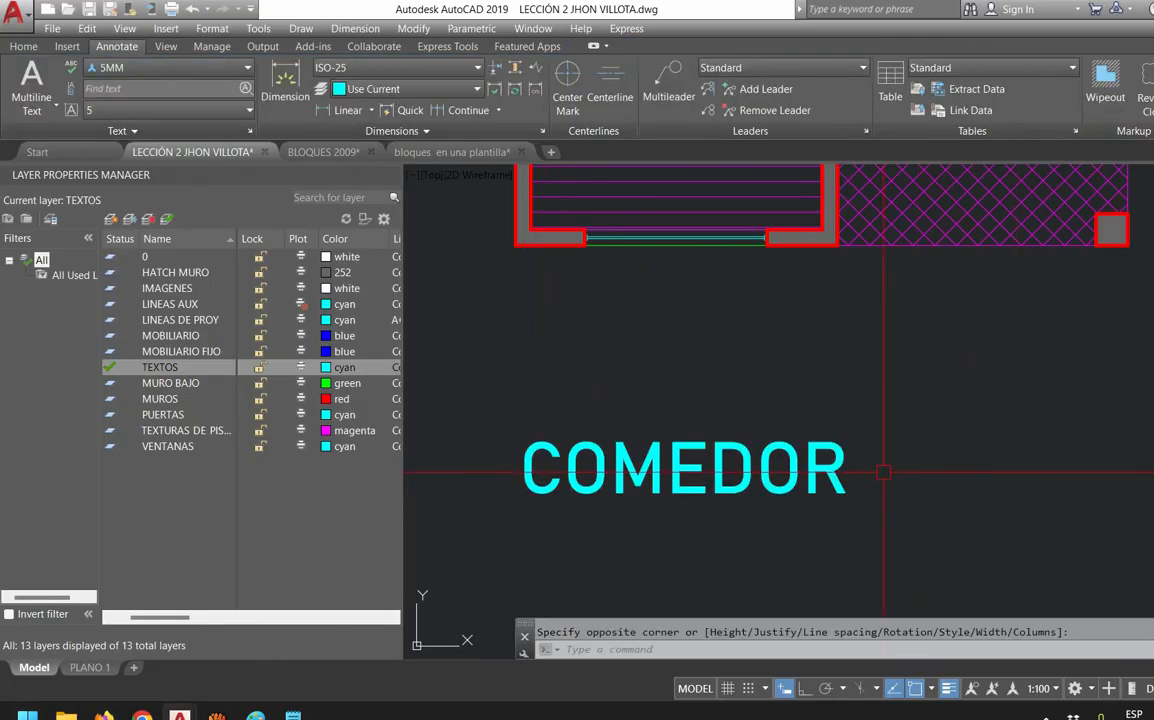
# Set the annotation scale back to 1:50 and show annotative objects at all scales
pyautogui.scroll(-2, 882, 473)
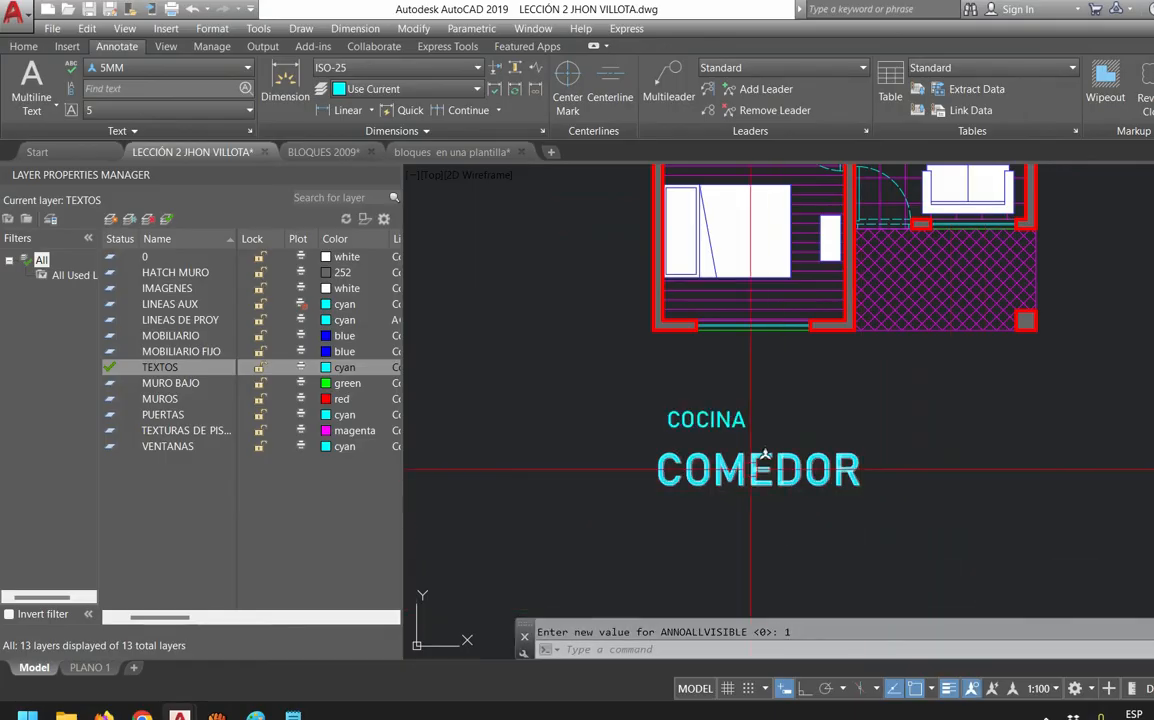
pyautogui.scroll(2, 767, 481)
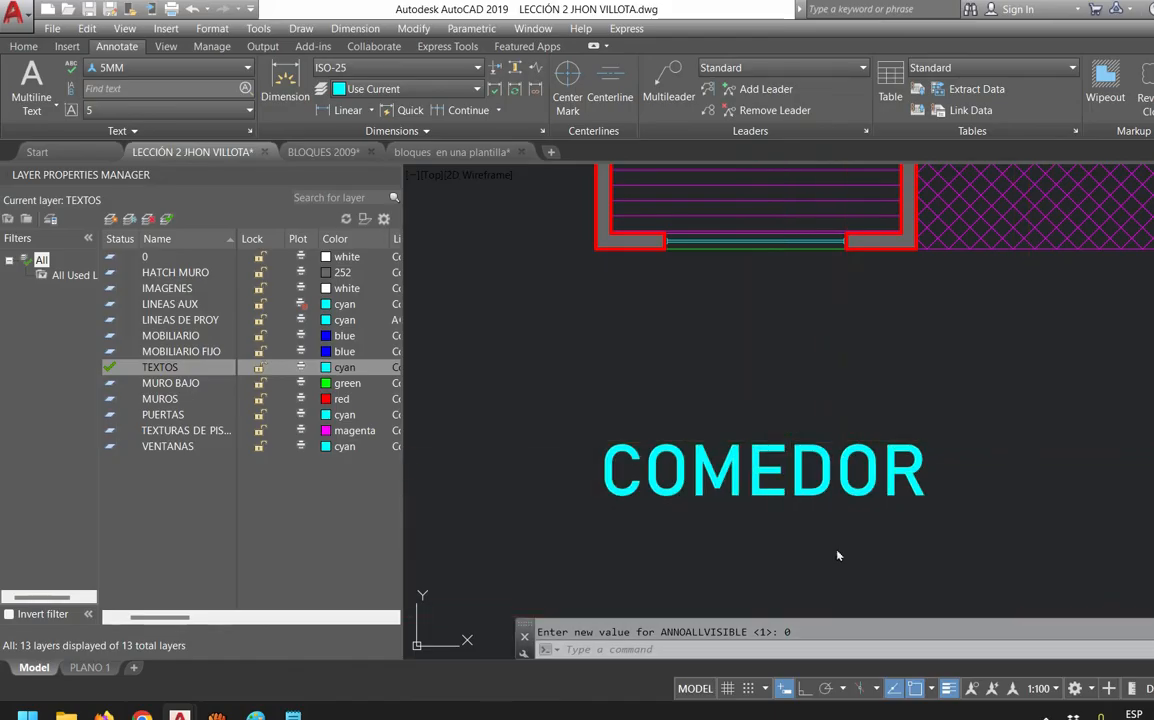
pyautogui.click(1040, 688)
pyautogui.click(1028, 597)
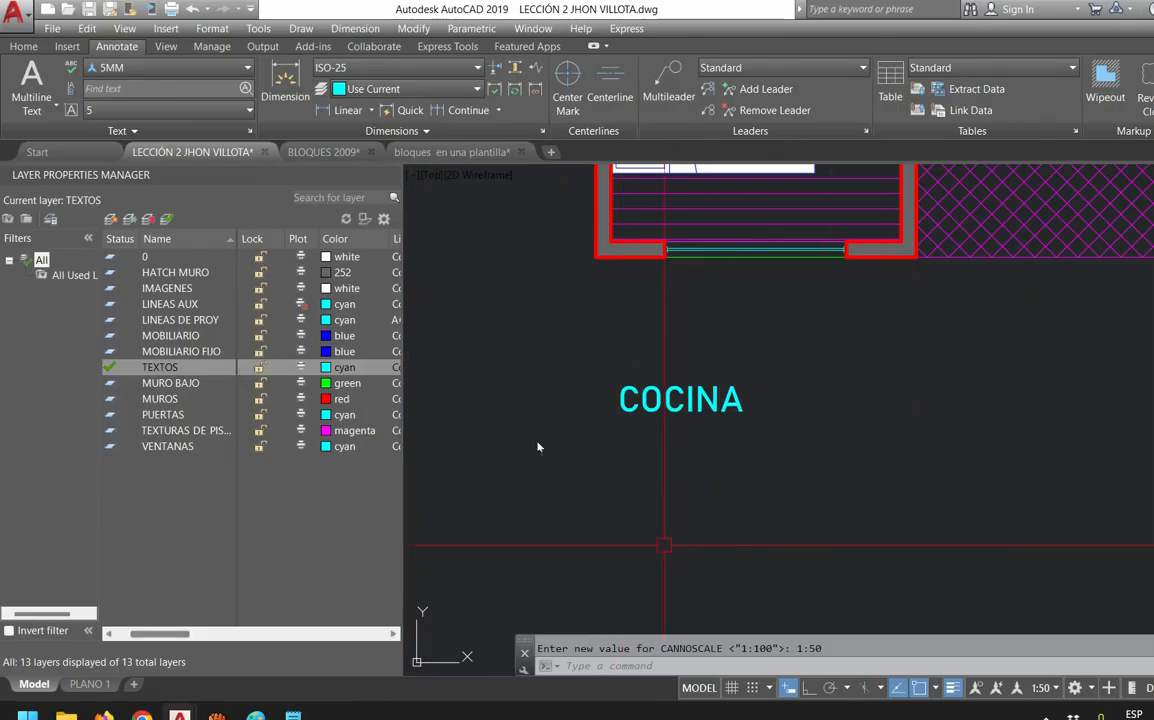
pyautogui.click(976, 688)
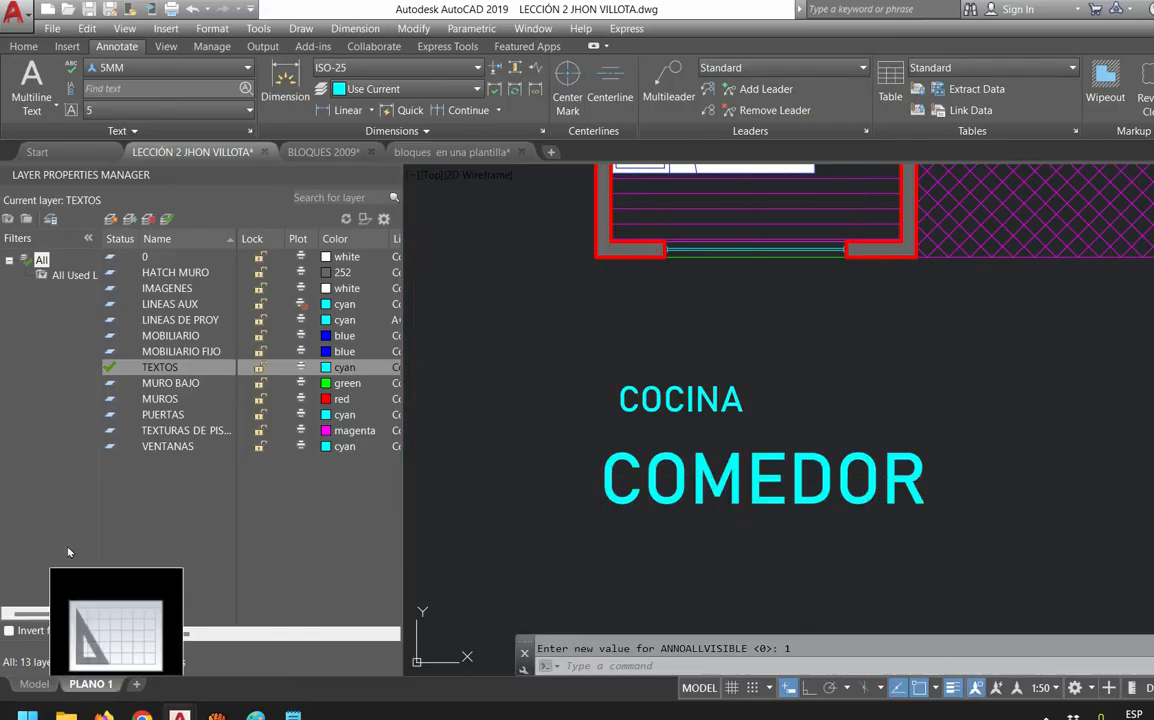
# In the PLANO 1 layout, activate the plan's viewport, set its scale to 1:50 and lock its display
pyautogui.click(89, 684)
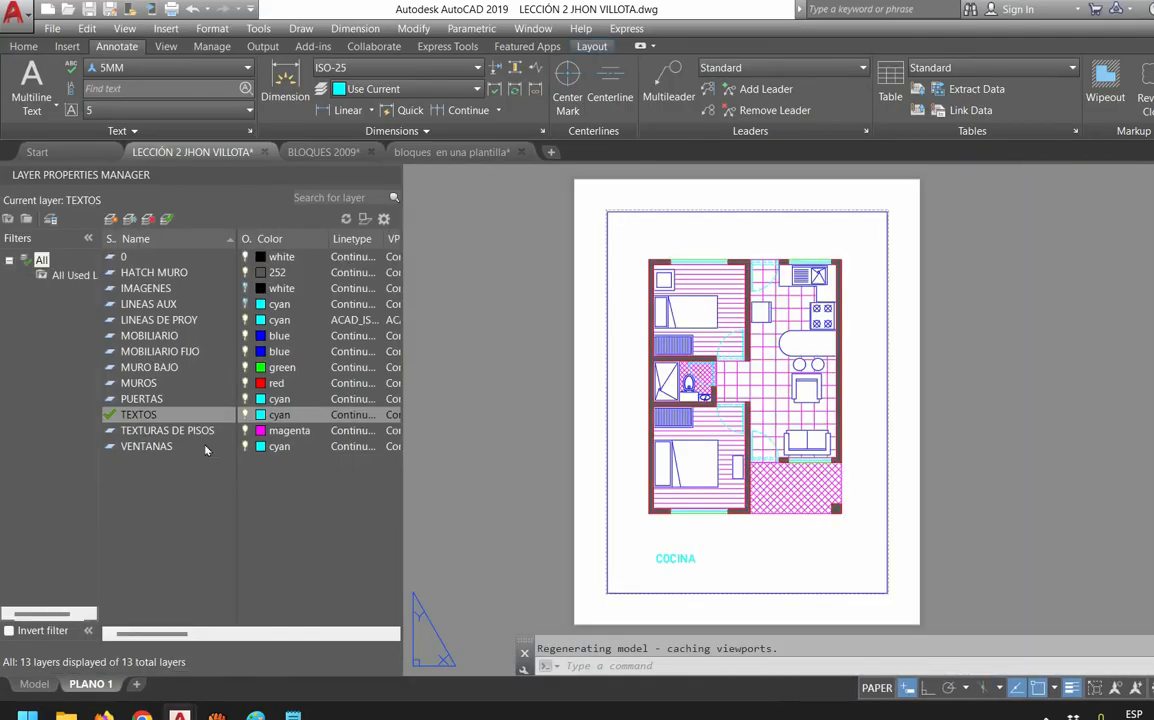
pyautogui.click(790, 592)
pyautogui.scroll(2, 795, 592)
pyautogui.scroll(-2, 795, 592)
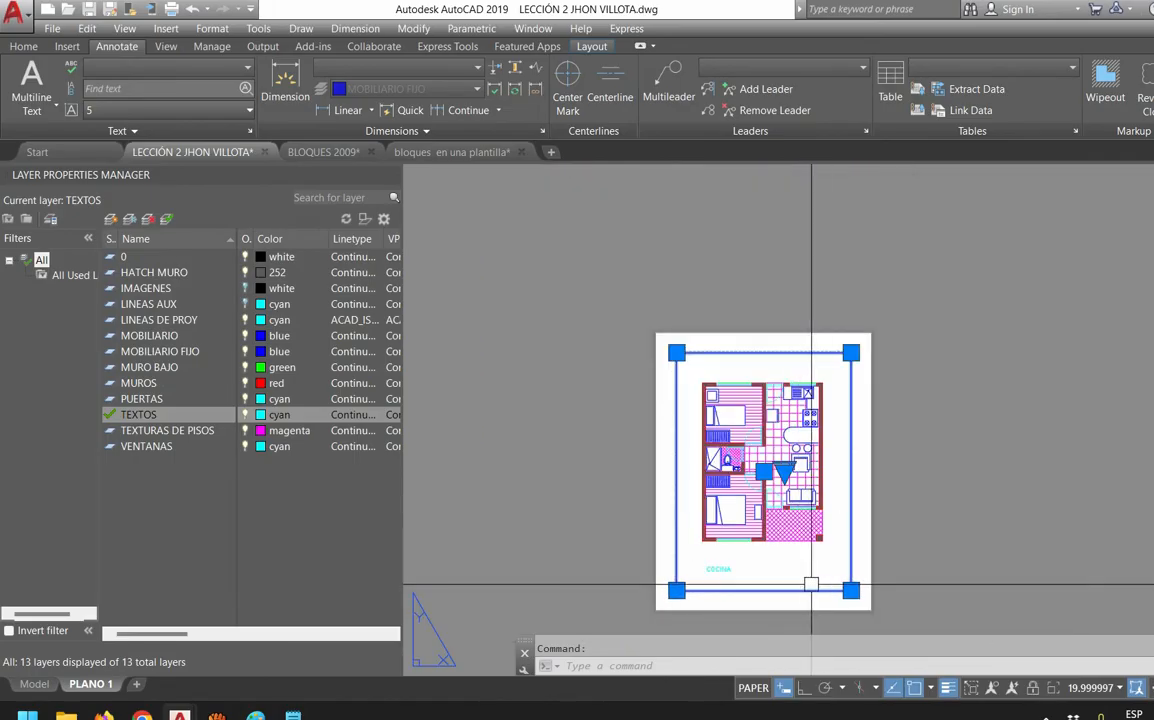
pyautogui.scroll(2, 800, 585)
pyautogui.doubleClick(847, 592)
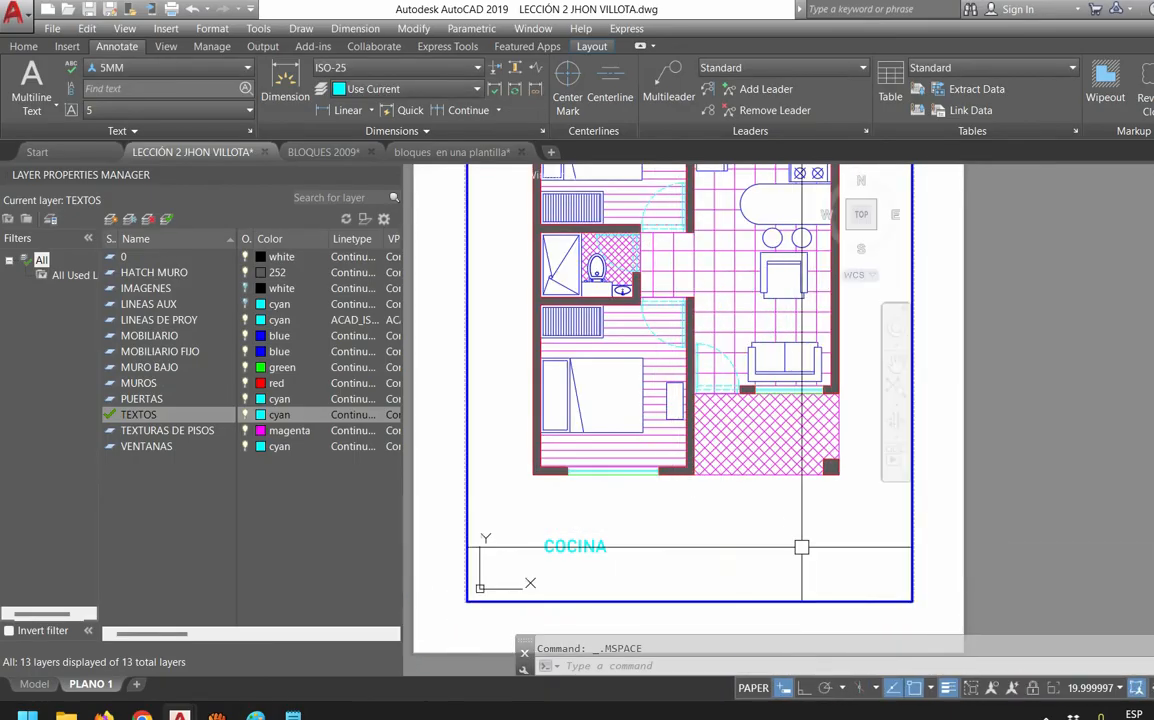
pyautogui.press('Up')
pyautogui.press('Return')
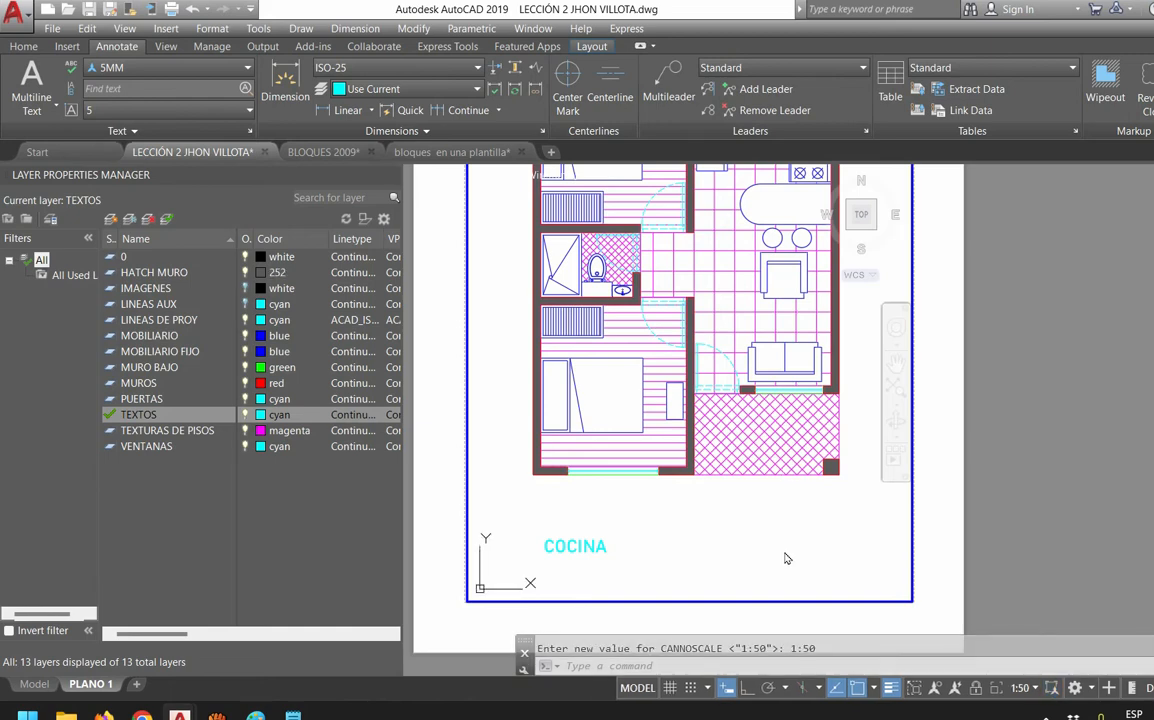
pyautogui.moveTo(785, 556); pyautogui.dragTo(889, 490, button='middle')
pyautogui.scroll(-7, 835, 518)
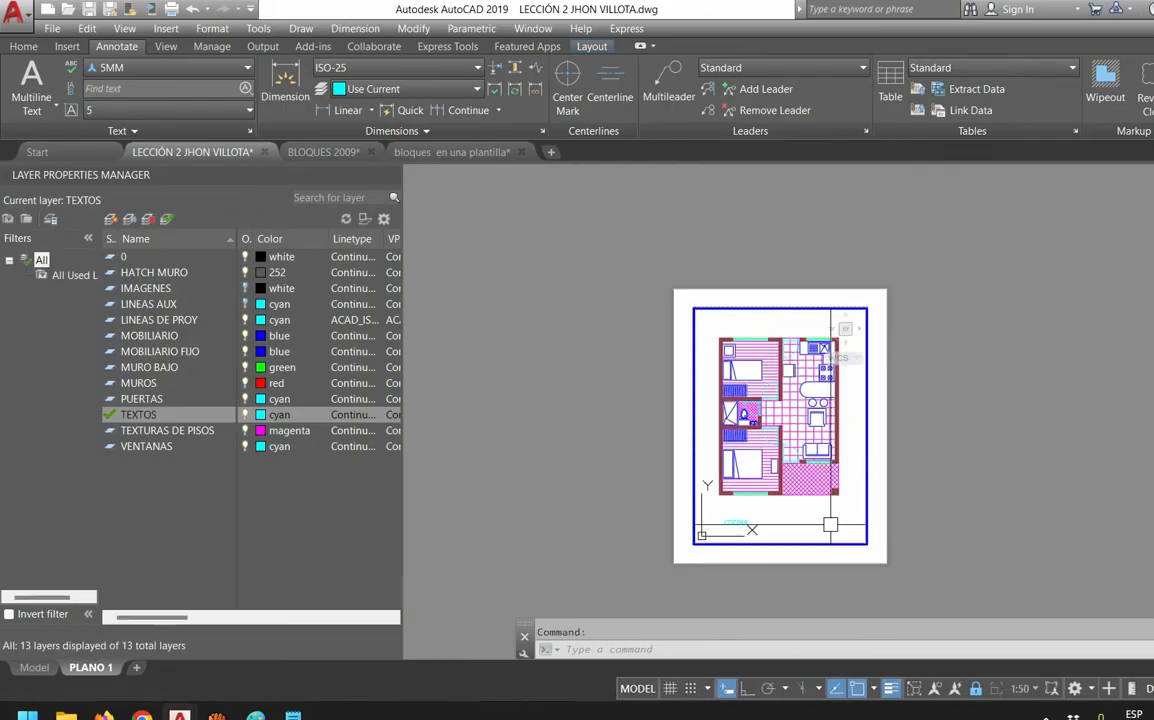
pyautogui.scroll(5, 831, 522)
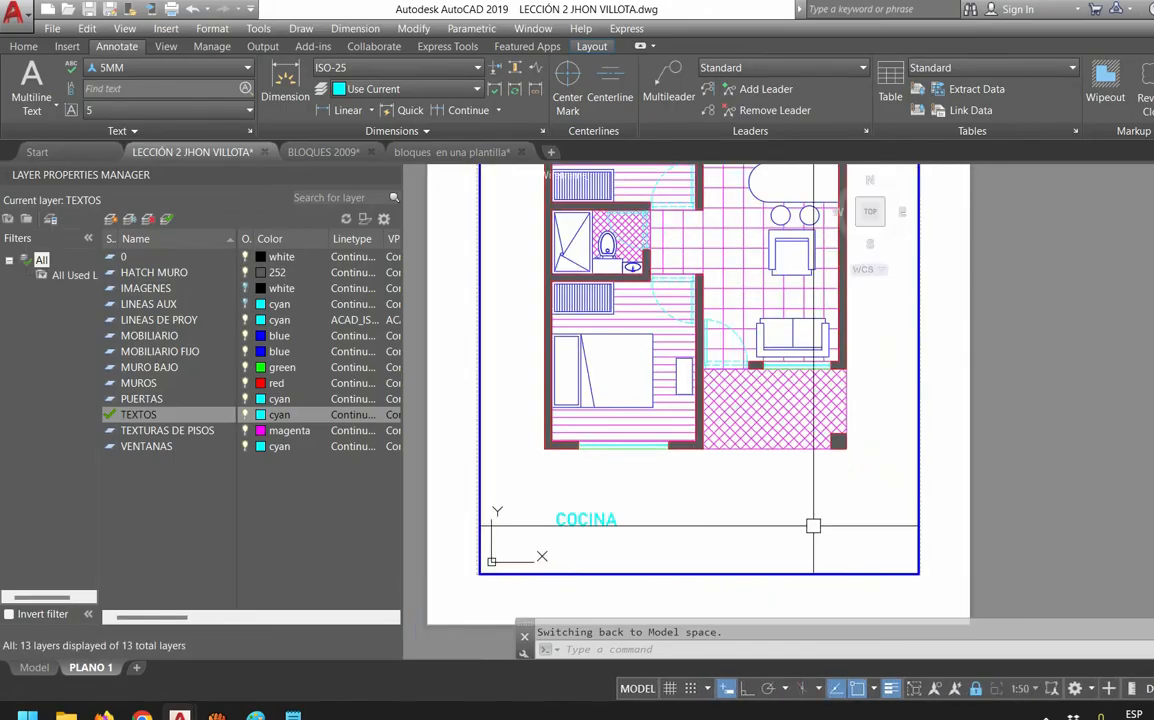
pyautogui.hotkey('ctrl', 'c')
pyautogui.hotkey('ctrl', 'v')
pyautogui.press('Escape')
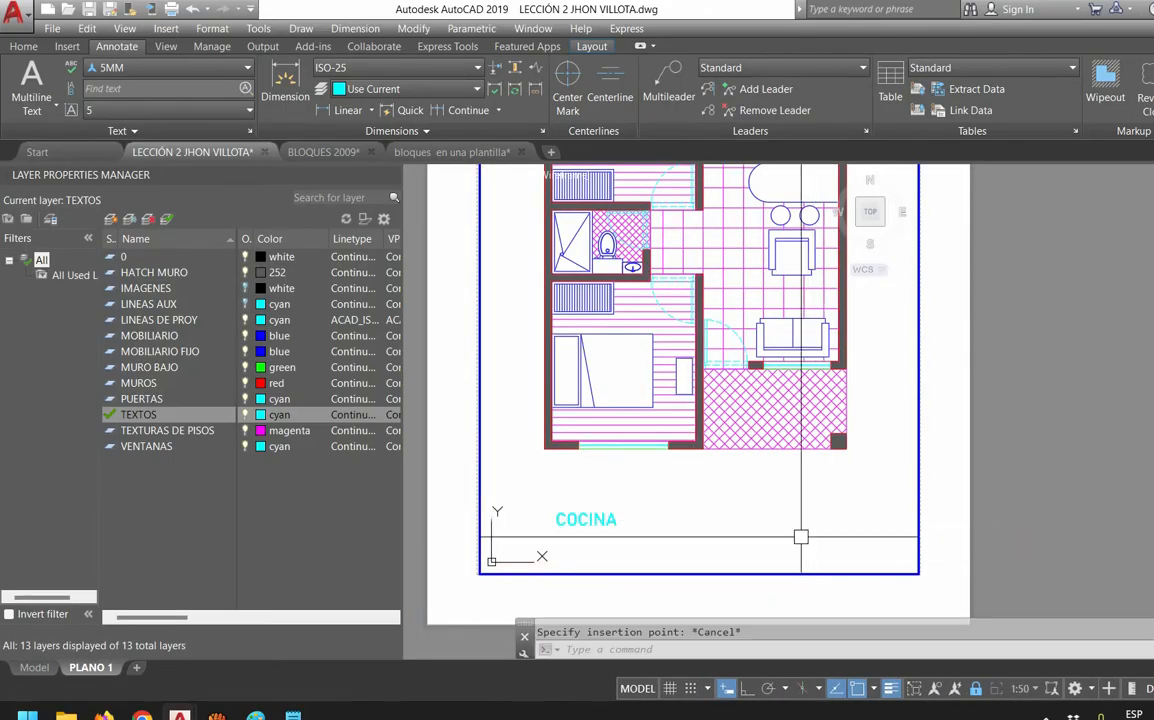
# Return to paper space, copy the plan's viewport and paste the duplicate to the right of the original
pyautogui.doubleClick(915, 597)
pyautogui.click(775, 580)
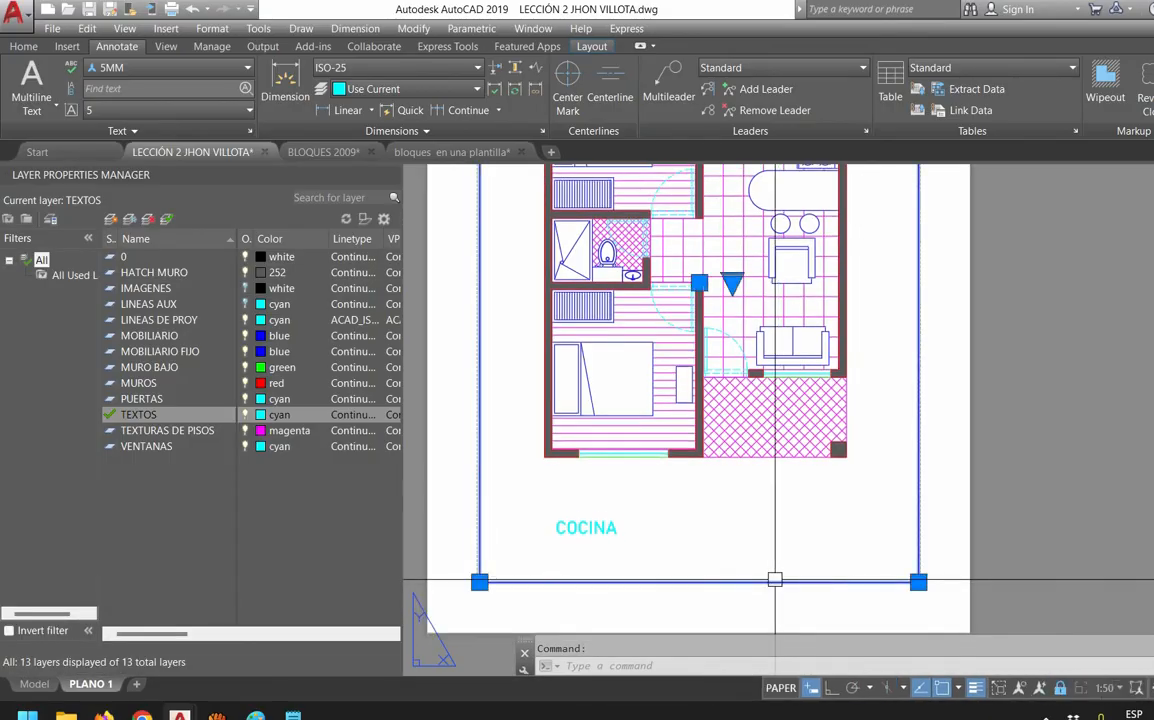
pyautogui.hotkey('ctrl', 'v')
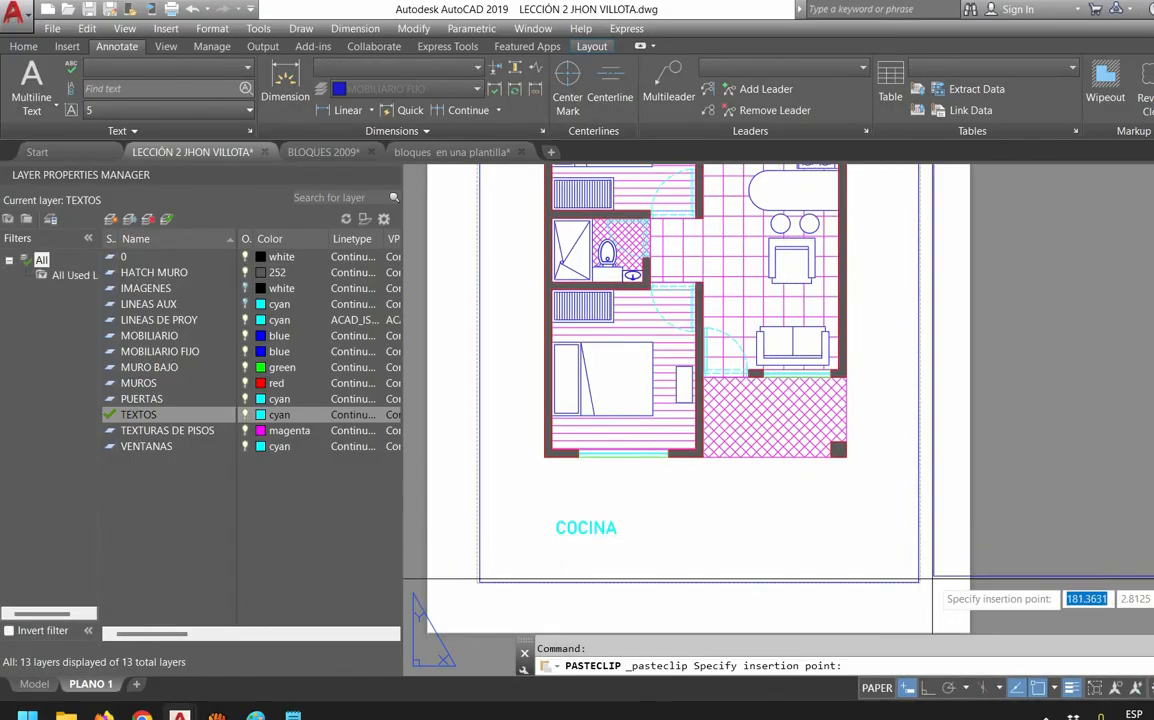
pyautogui.click(876, 589)
# Narrow the original viewport from its right edge to less than half its width and shift it slightly left on the sheet
pyautogui.click(878, 585)
pyautogui.click(919, 584)
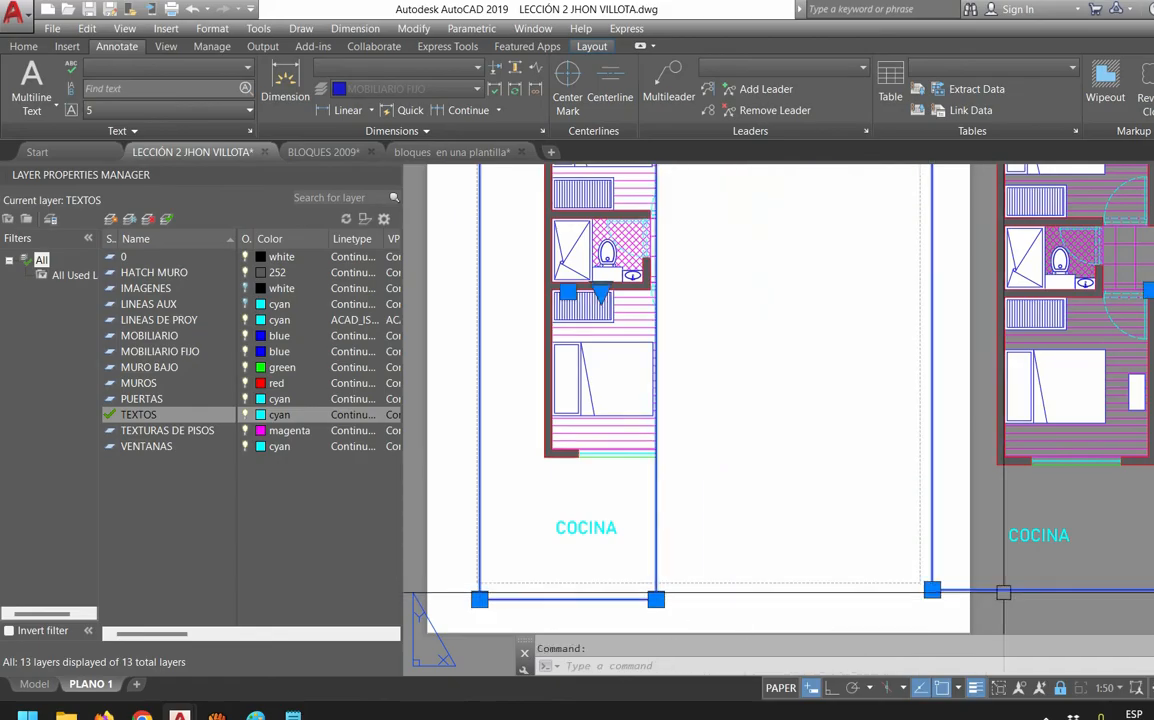
pyautogui.click(918, 599)
pyautogui.moveTo(618, 492); pyautogui.dragTo(778, 472)
pyautogui.press('Escape')
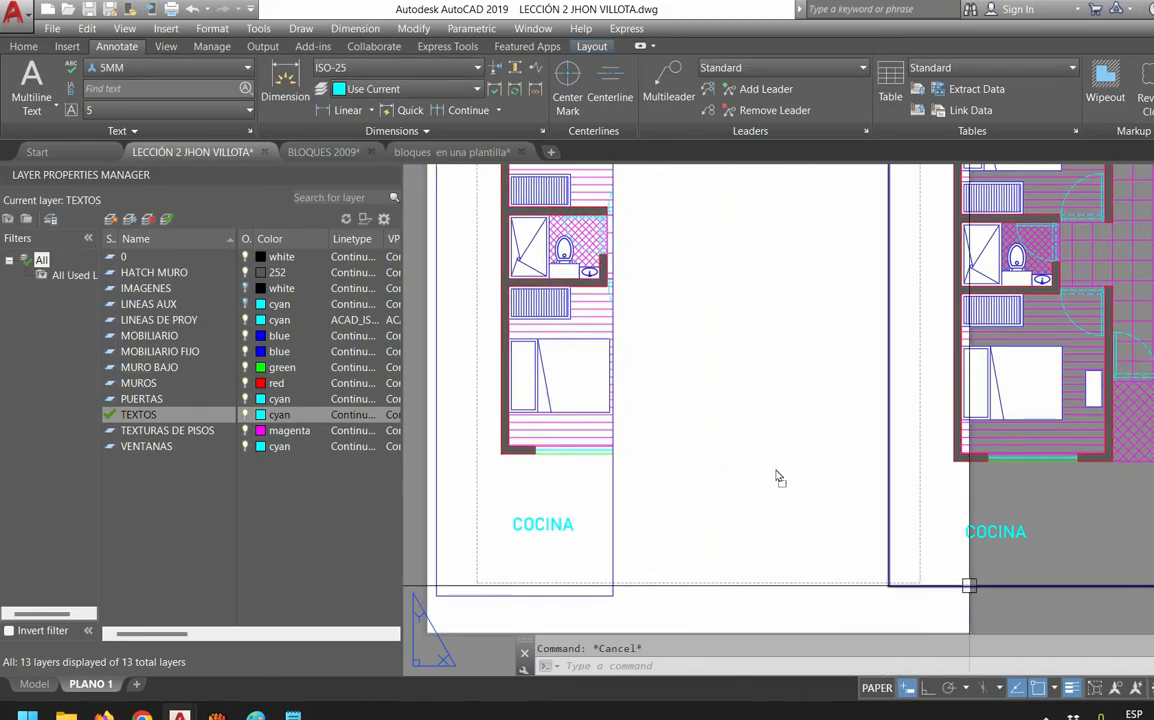
# Move the duplicate viewport left onto the sheet, right beside the narrowed one
pyautogui.click(968, 586)
pyautogui.moveTo(954, 591); pyautogui.dragTo(704, 608)
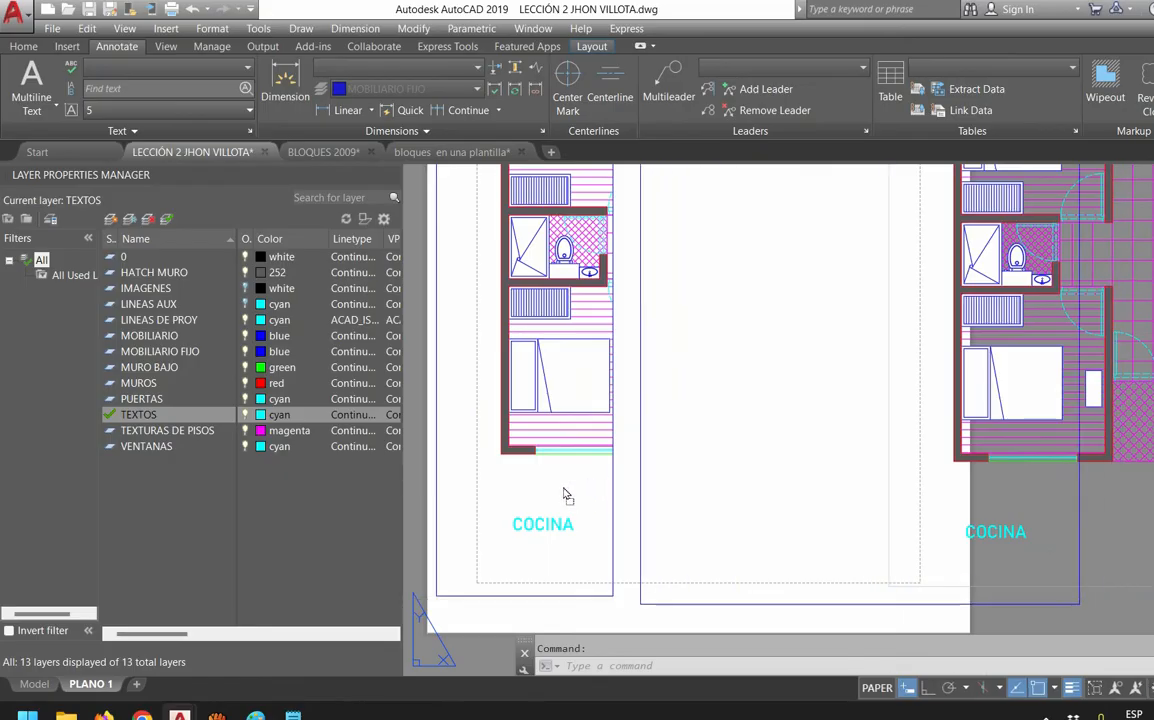
pyautogui.press('Escape')
# Activate the duplicate viewport, set its scale to 1:100 and centre the plan with its COMEDOR text inside the sheet area
pyautogui.moveTo(704, 608); pyautogui.dragTo(840, 583, button='middle')
pyautogui.doubleClick(835, 500)
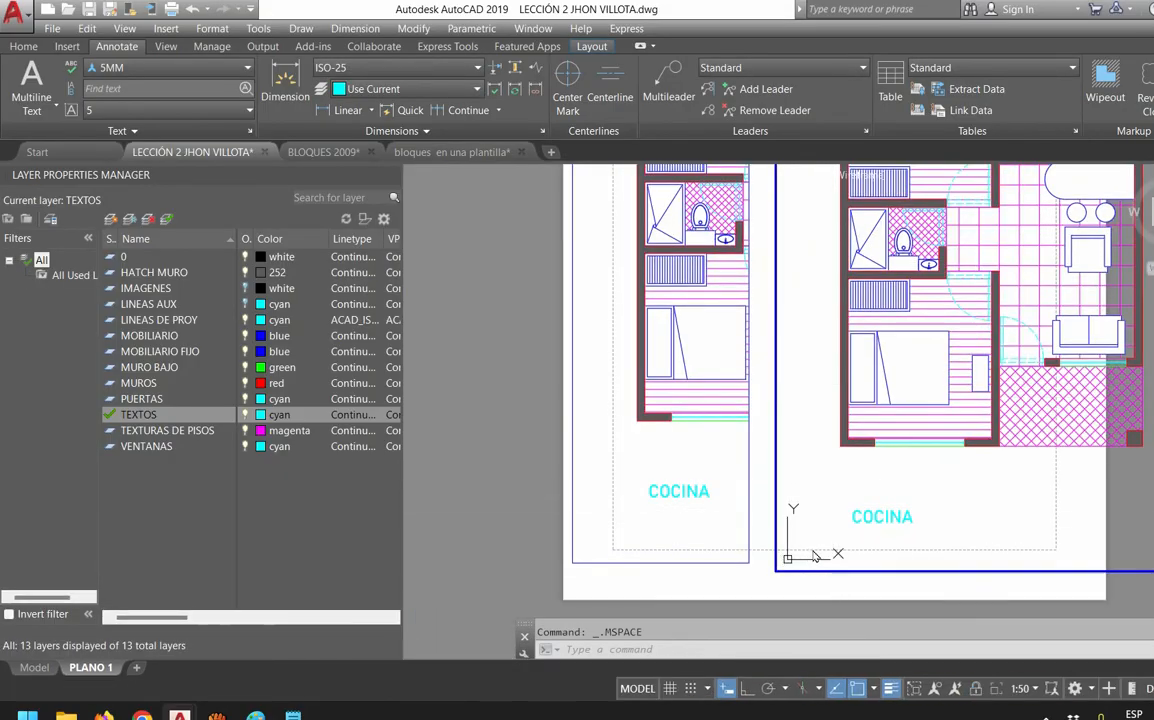
pyautogui.click(1017, 689)
pyautogui.click(1016, 580)
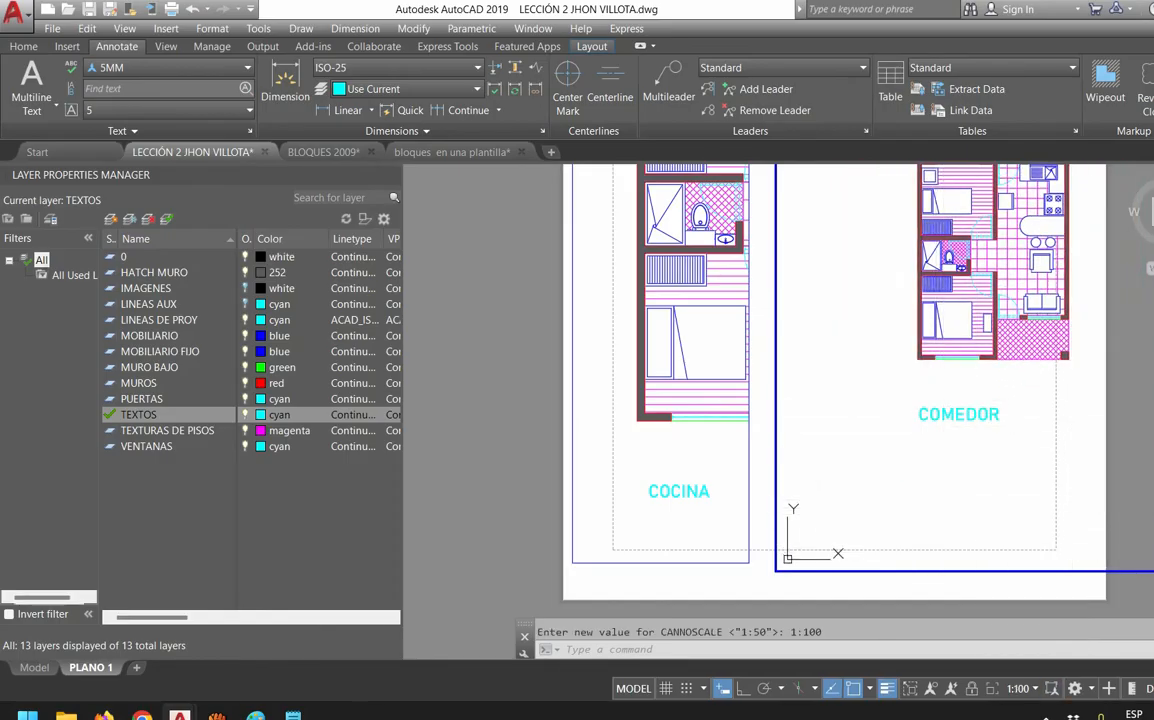
pyautogui.moveTo(1007, 443); pyautogui.dragTo(882, 516, button='middle')
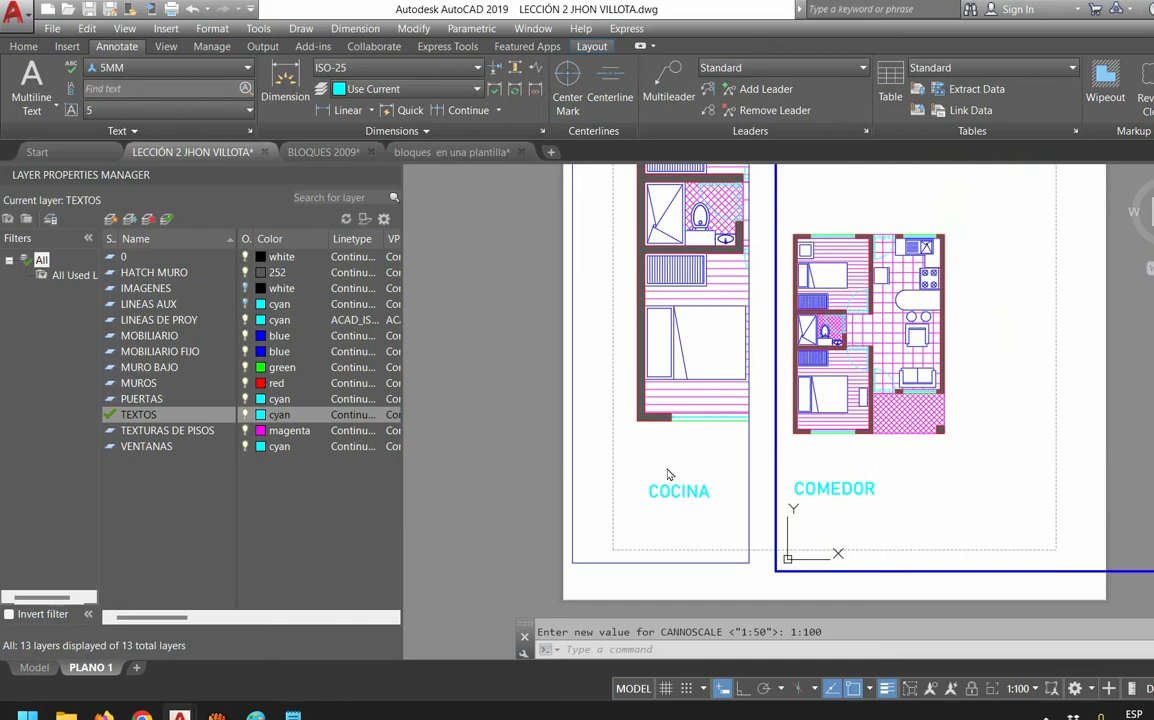
# Compare the COCINA and COMEDOR text heights across the two viewports and check each viewport's scale
pyautogui.doubleClick(834, 599)
pyautogui.scroll(3, 702, 518)
pyautogui.scroll(-1, 843, 522)
pyautogui.moveTo(957, 533); pyautogui.dragTo(812, 501, button='middle')
pyautogui.click(607, 525)
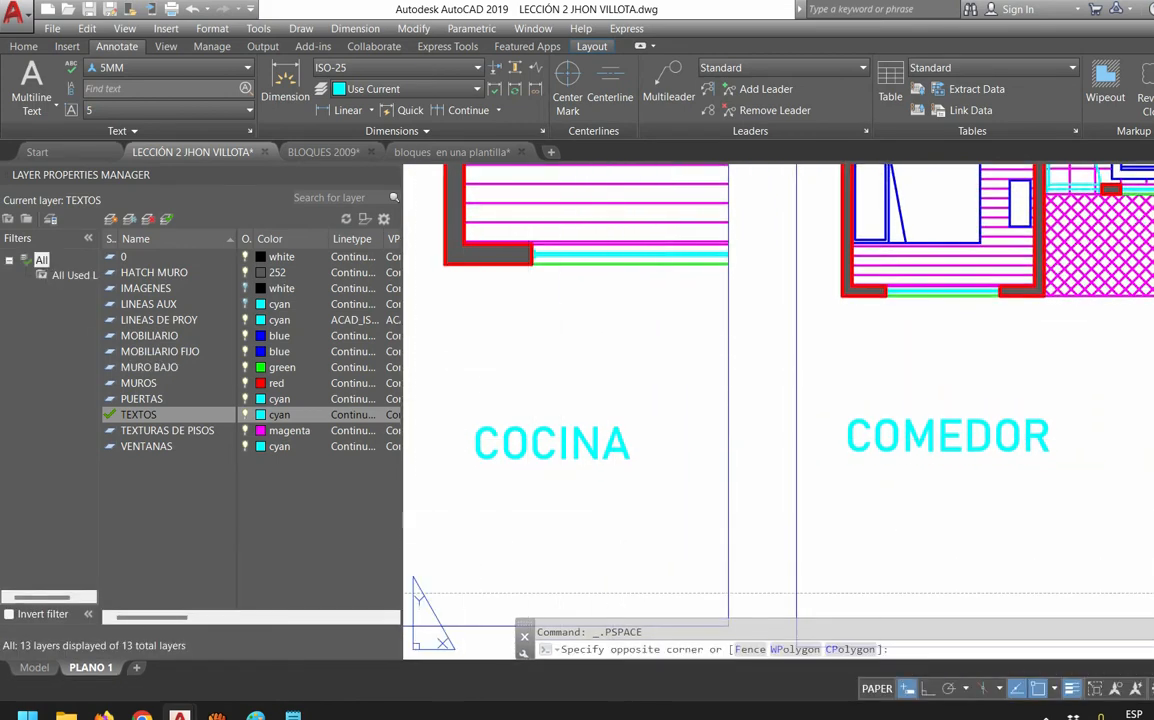
pyautogui.doubleClick(607, 525)
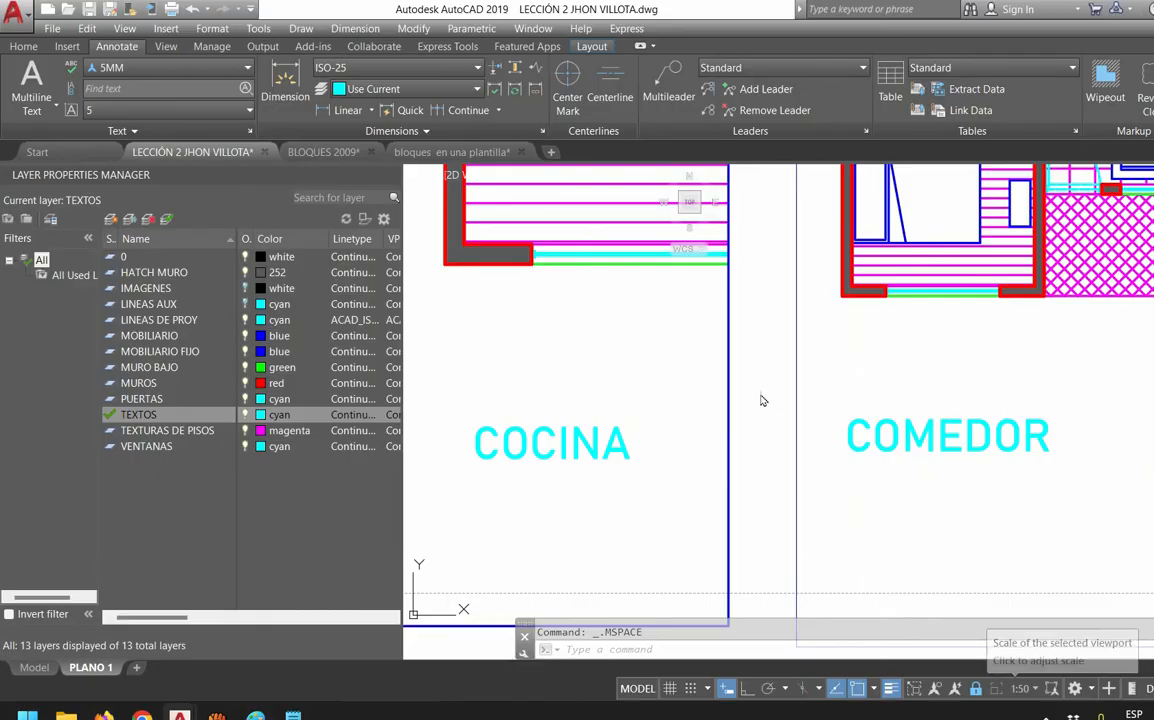
pyautogui.click(878, 507)
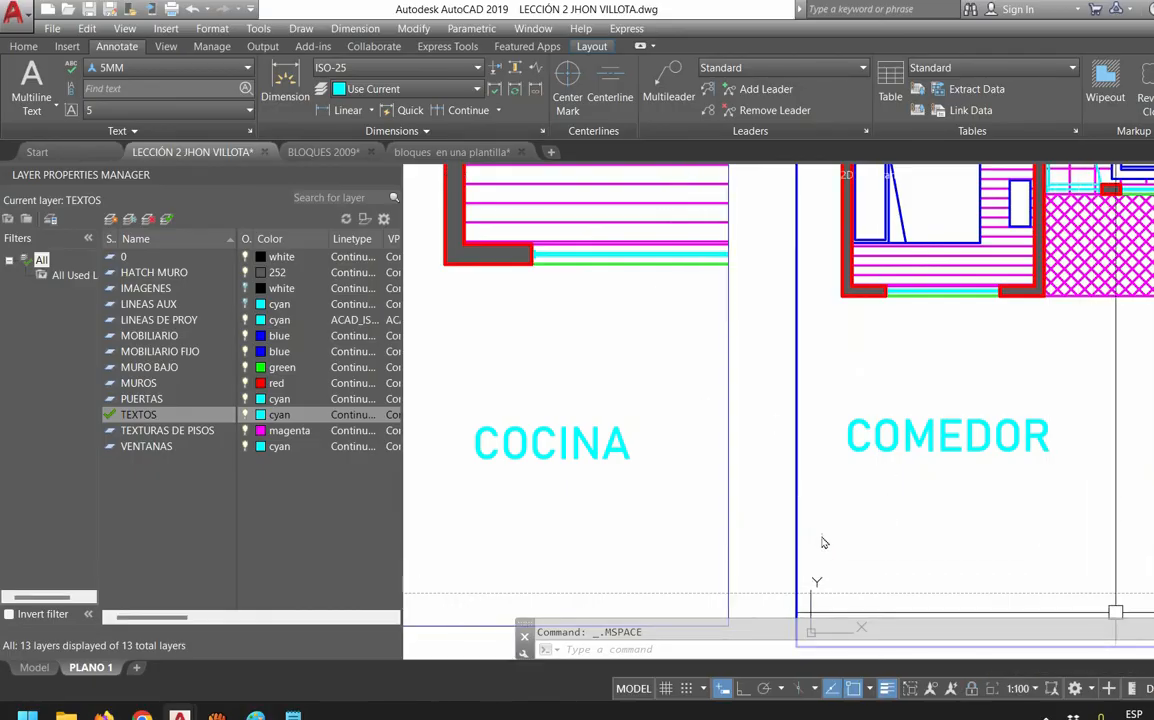
pyautogui.doubleClick(747, 476)
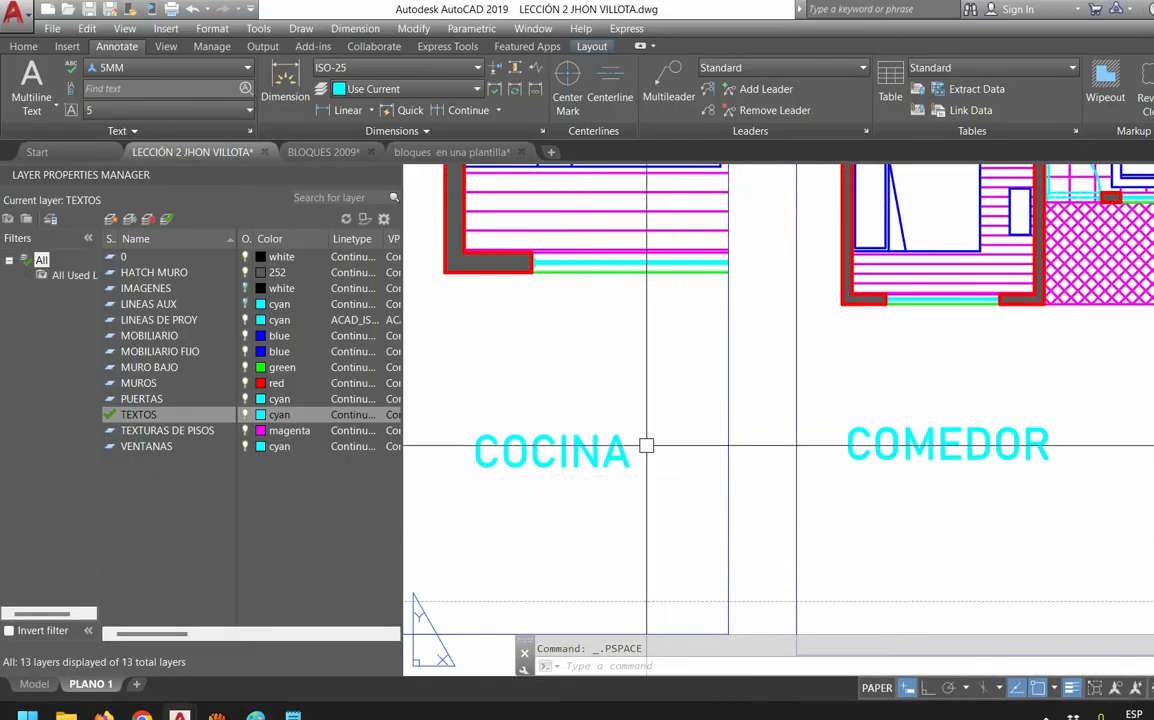
pyautogui.doubleClick(816, 480)
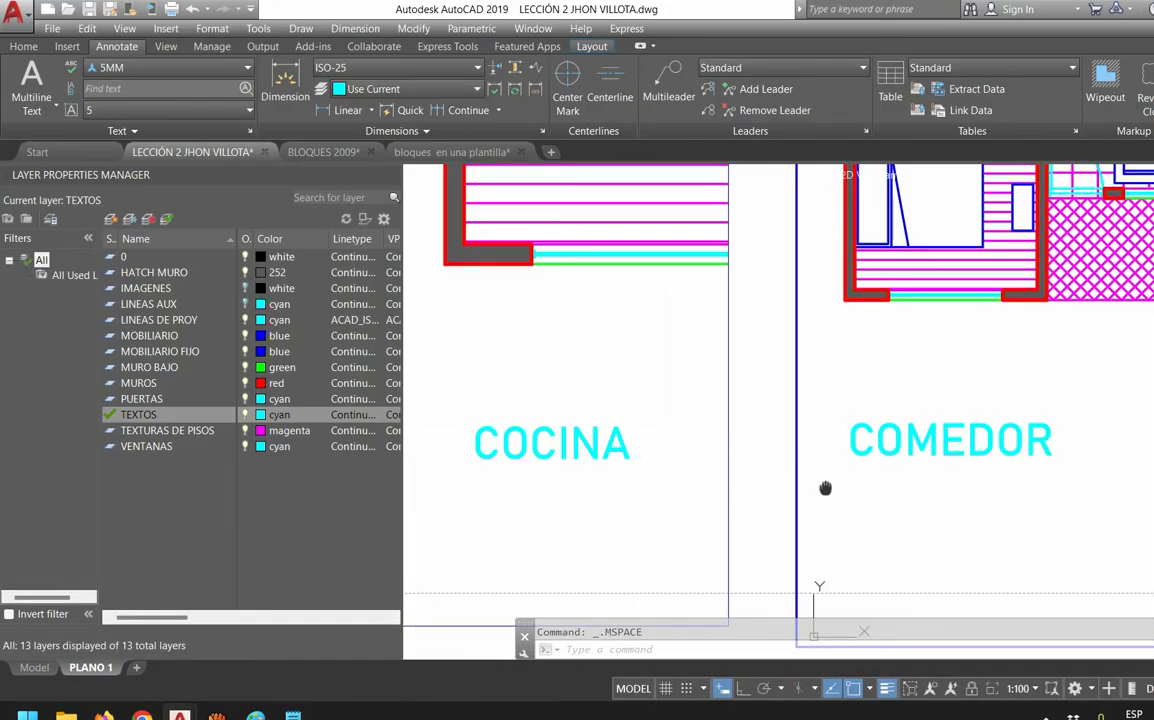
pyautogui.doubleClick(768, 495)
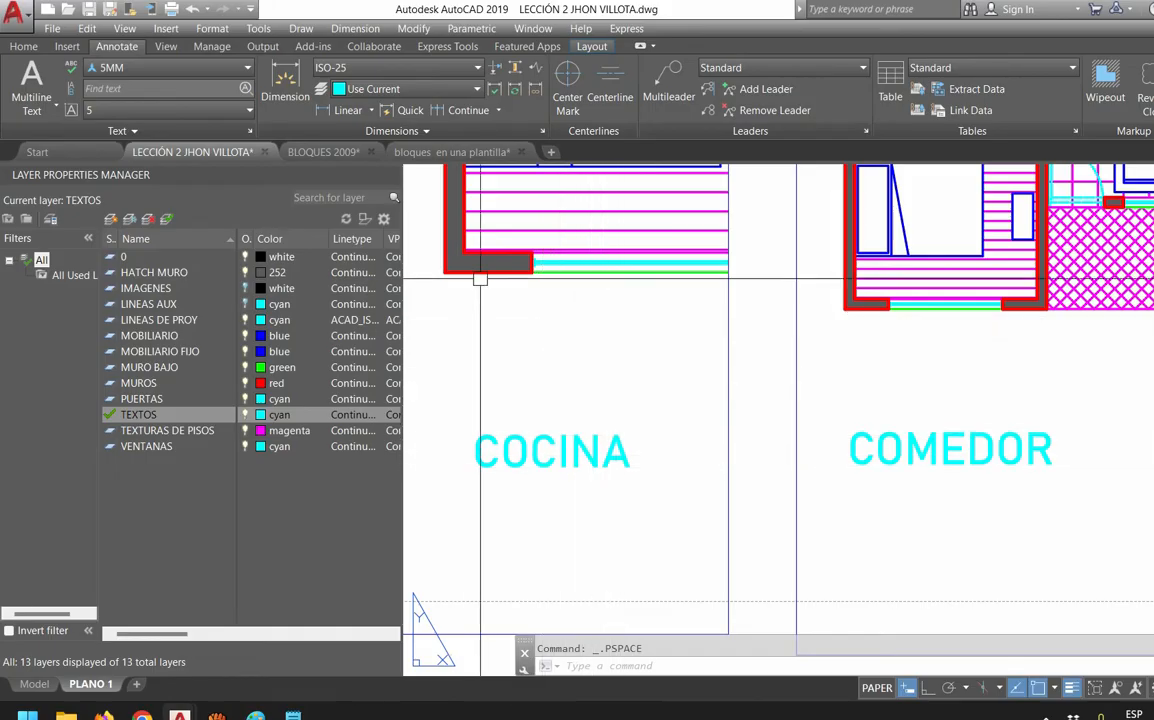
pyautogui.scroll(-2, 716, 410)
pyautogui.scroll(2, 1015, 416)
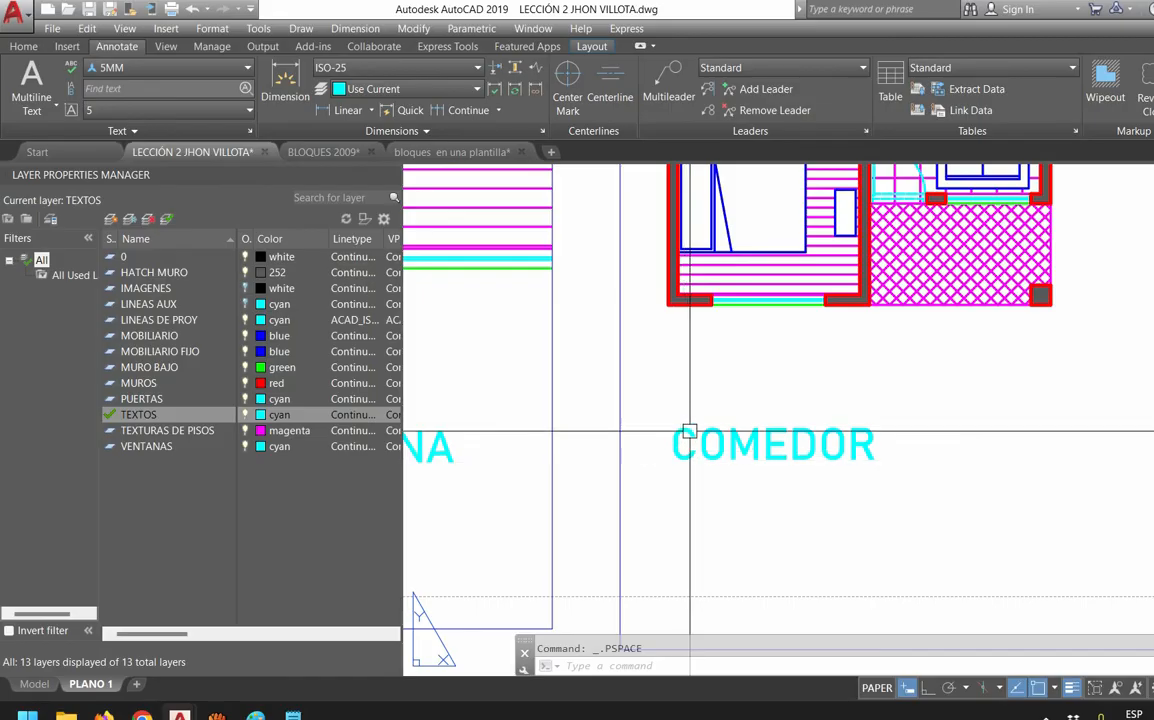
pyautogui.scroll(-3, 689, 432)
pyautogui.scroll(3, 673, 484)
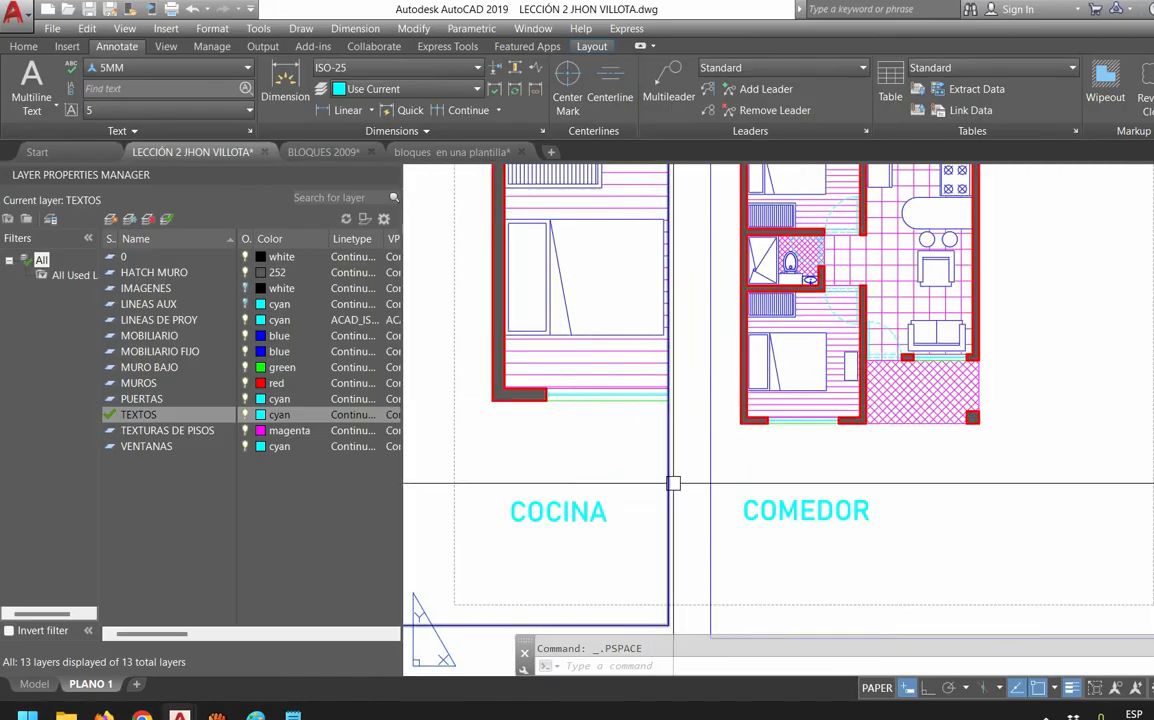
pyautogui.scroll(-4, 673, 484)
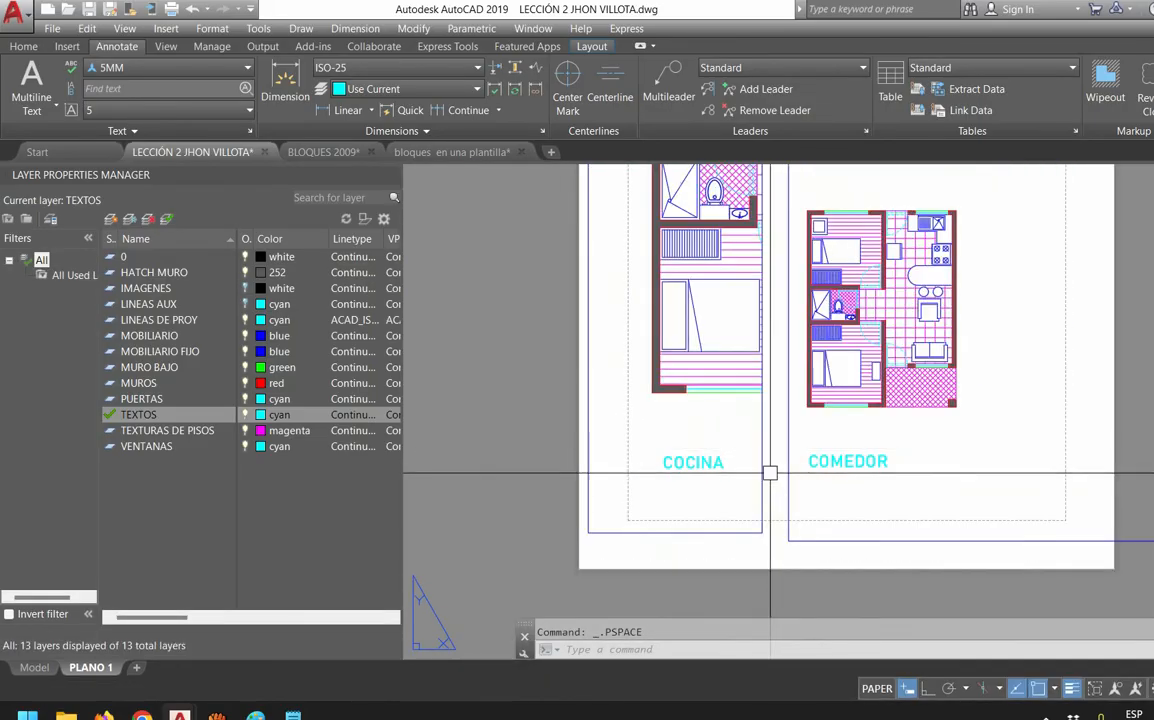
pyautogui.click(790, 458)
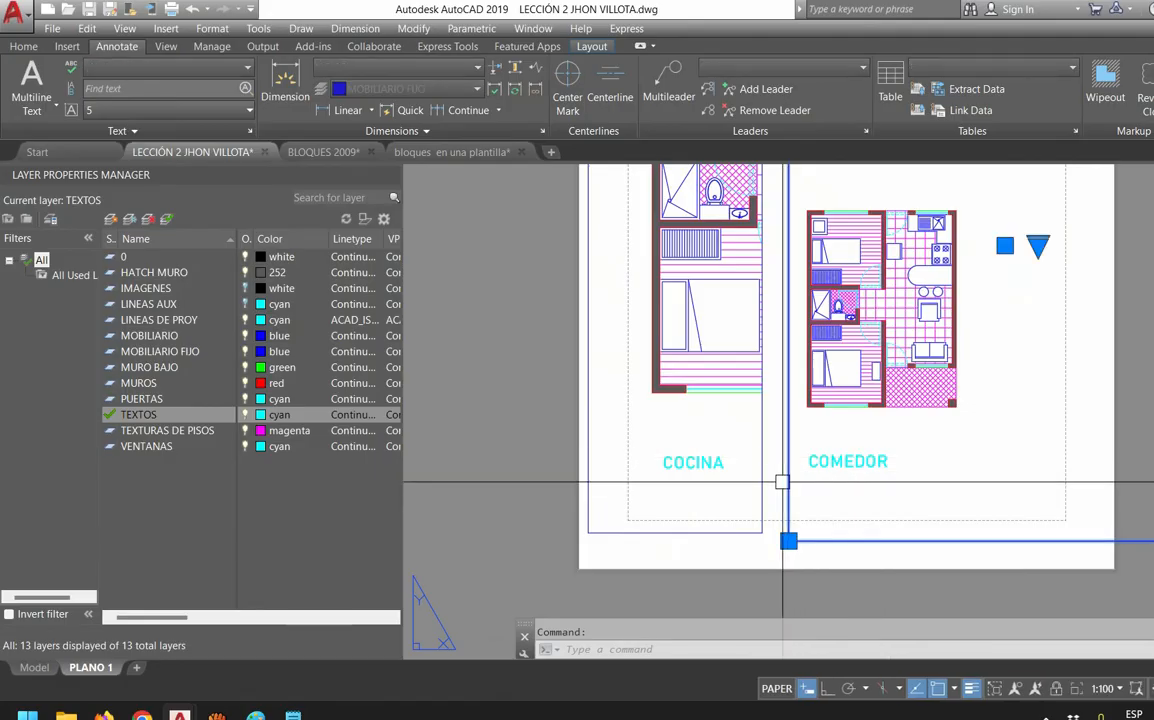
pyautogui.press('Delete')
pyautogui.hotkey('ctrl', 'z')
# Undo the viewport changes step by step until only the original full-size viewport remains on the sheet
pyautogui.hotkey('ctrl', 'z')
pyautogui.hotkey('ctrl', 'z')
pyautogui.hotkey('ctrl', 'z')
pyautogui.hotkey('ctrl', 'z')
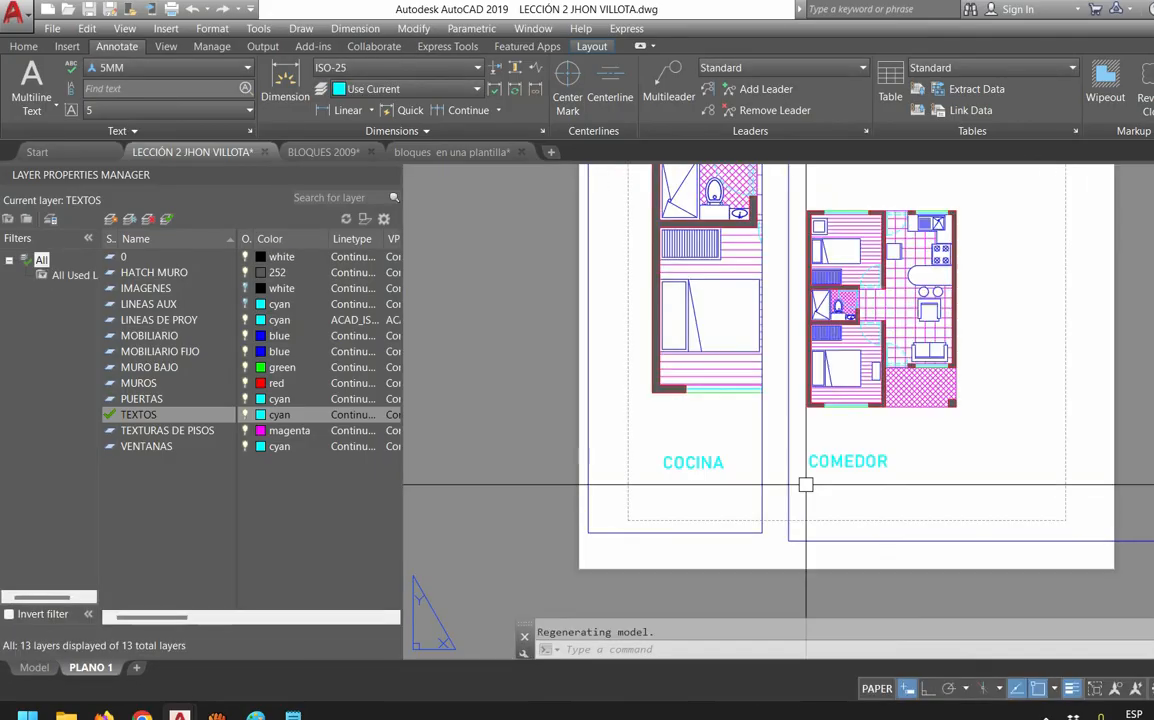
pyautogui.hotkey('ctrl', 'z')
pyautogui.hotkey('ctrl', 'z')
pyautogui.hotkey('ctrl', 'z')
pyautogui.hotkey('ctrl', 'z')
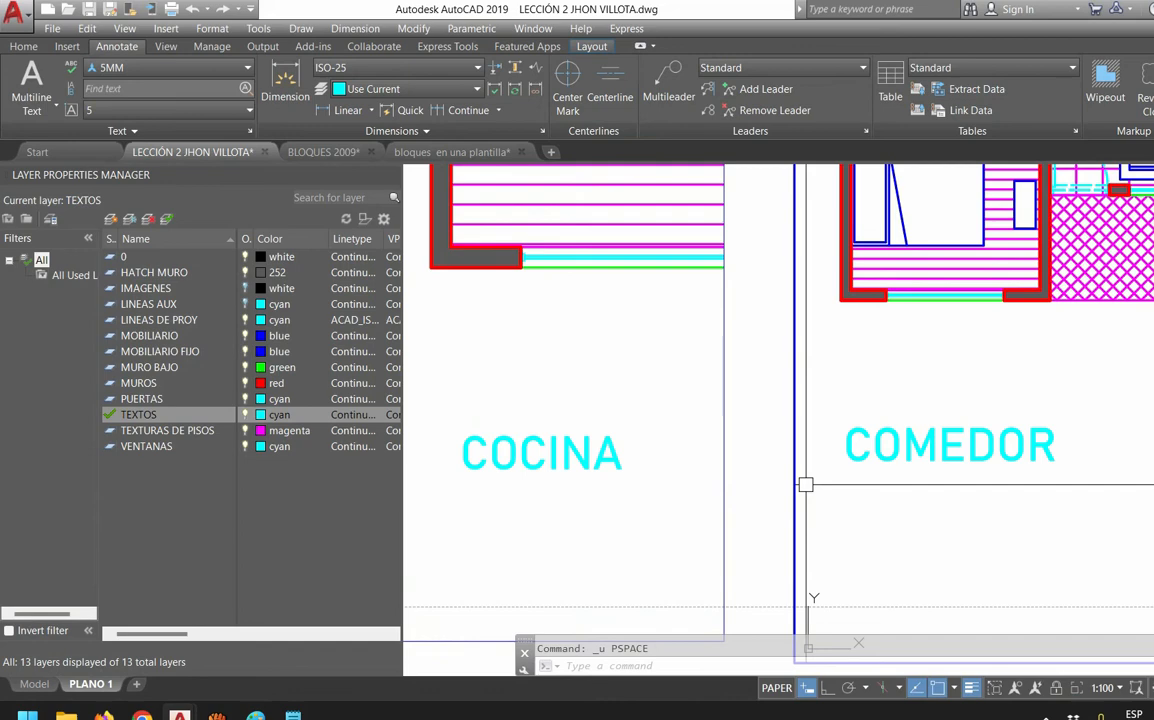
pyautogui.hotkey('ctrl', 'z')
pyautogui.hotkey('ctrl', 'z')
pyautogui.hotkey('ctrl', 'z')
pyautogui.hotkey('ctrl', 'z')
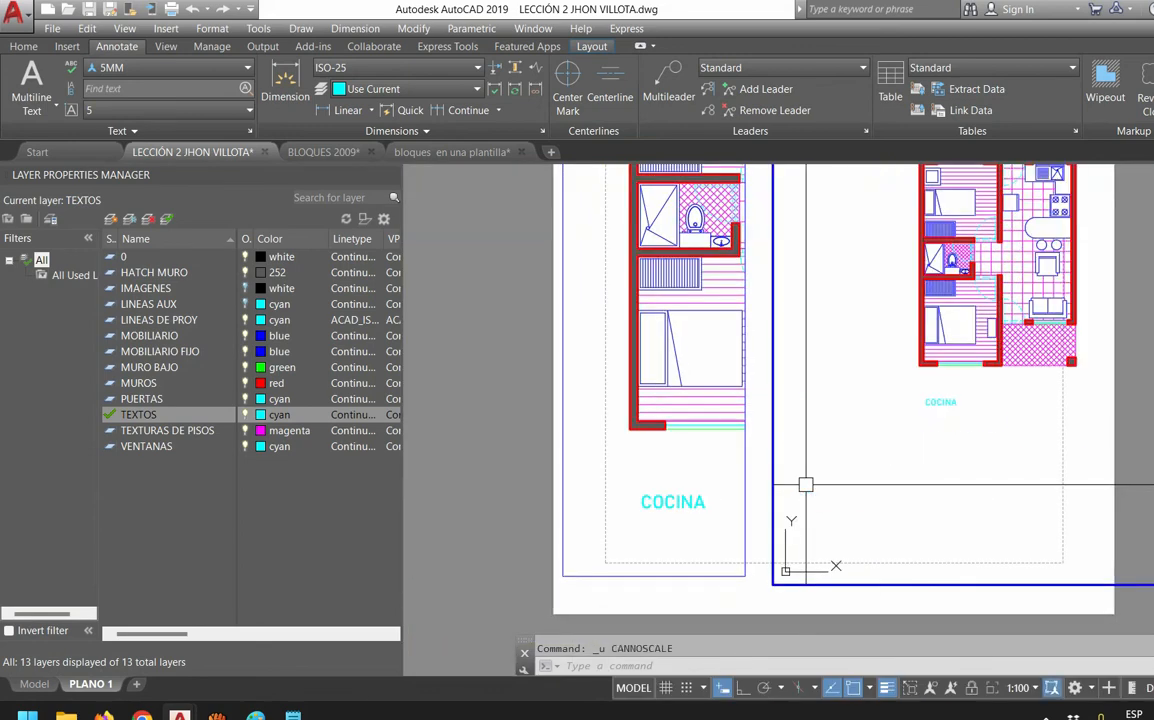
pyautogui.hotkey('ctrl', 'z')
pyautogui.hotkey('ctrl', 'z')
pyautogui.hotkey('ctrl', 'z')
pyautogui.hotkey('ctrl', 'z')
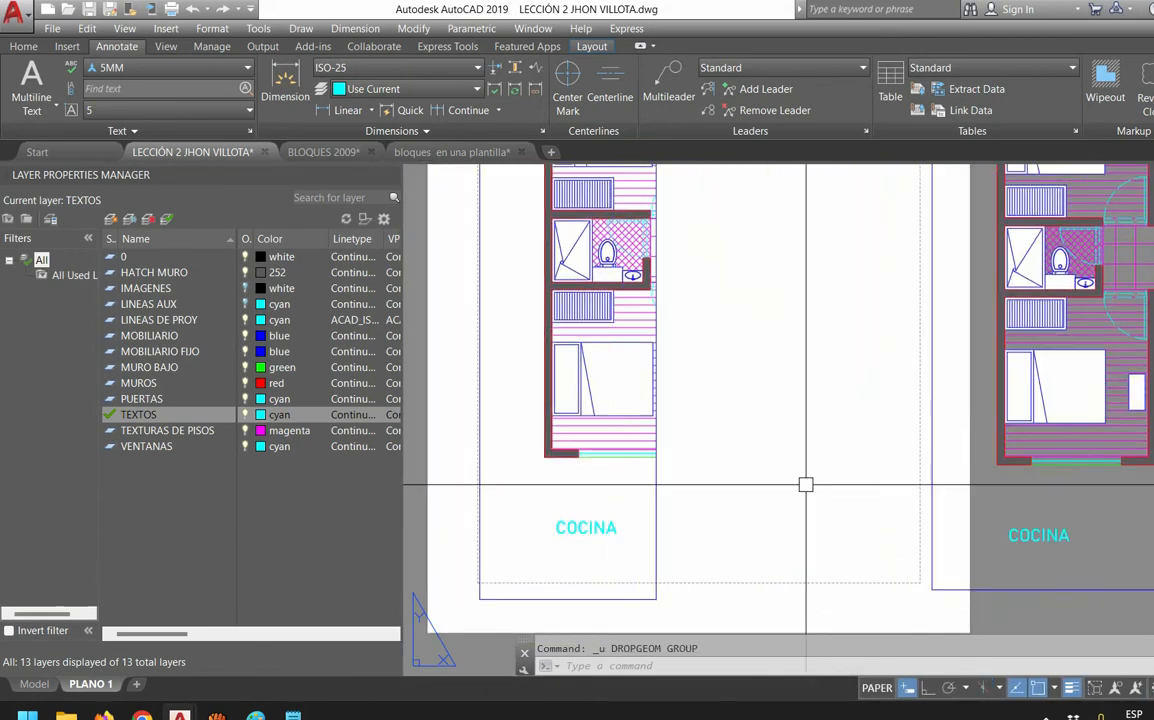
pyautogui.scroll(-2, 652, 486)
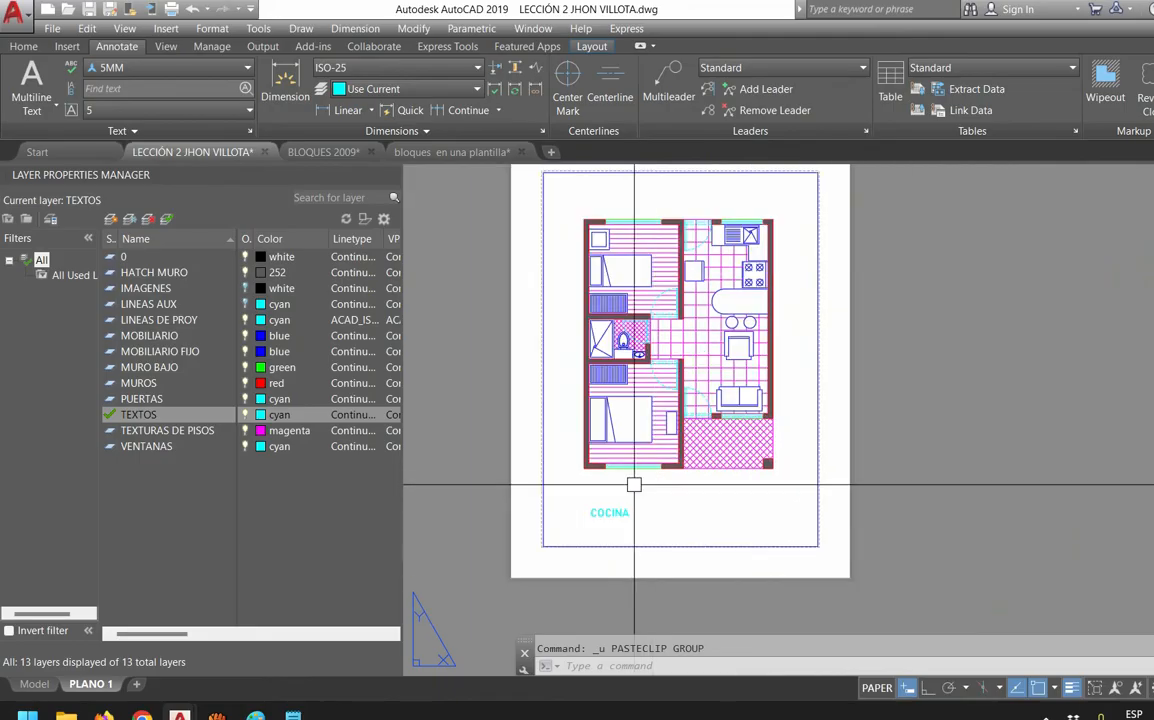
pyautogui.moveTo(650, 499); pyautogui.dragTo(670, 518, button='middle')
pyautogui.doubleClick(670, 518)
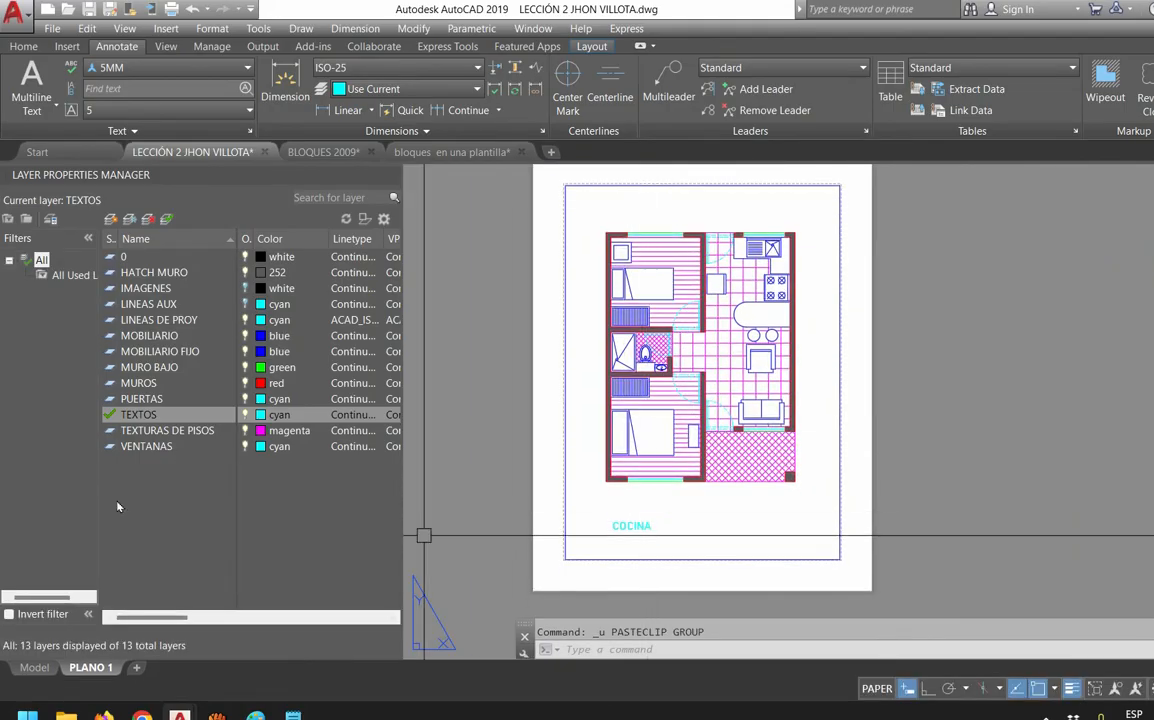
# Return to model space and turn off the display of annotative objects that do not support the current scale
pyautogui.click(34, 667)
pyautogui.click(655, 392)
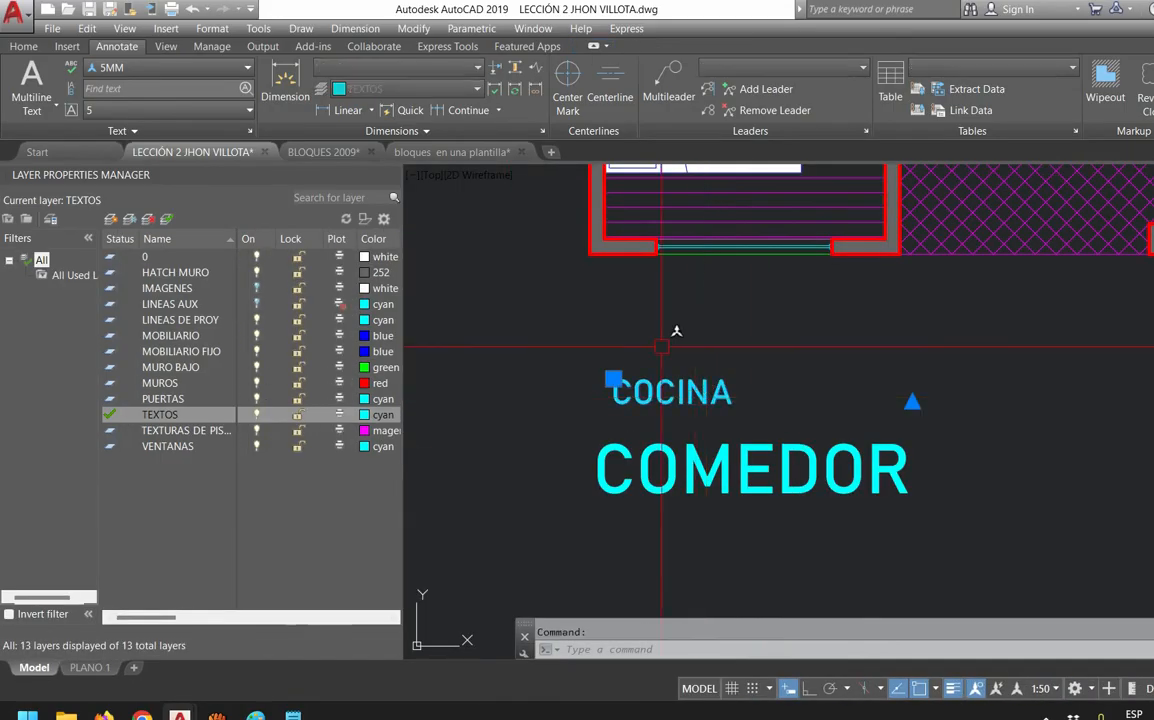
pyautogui.press('Escape')
pyautogui.click(976, 688)
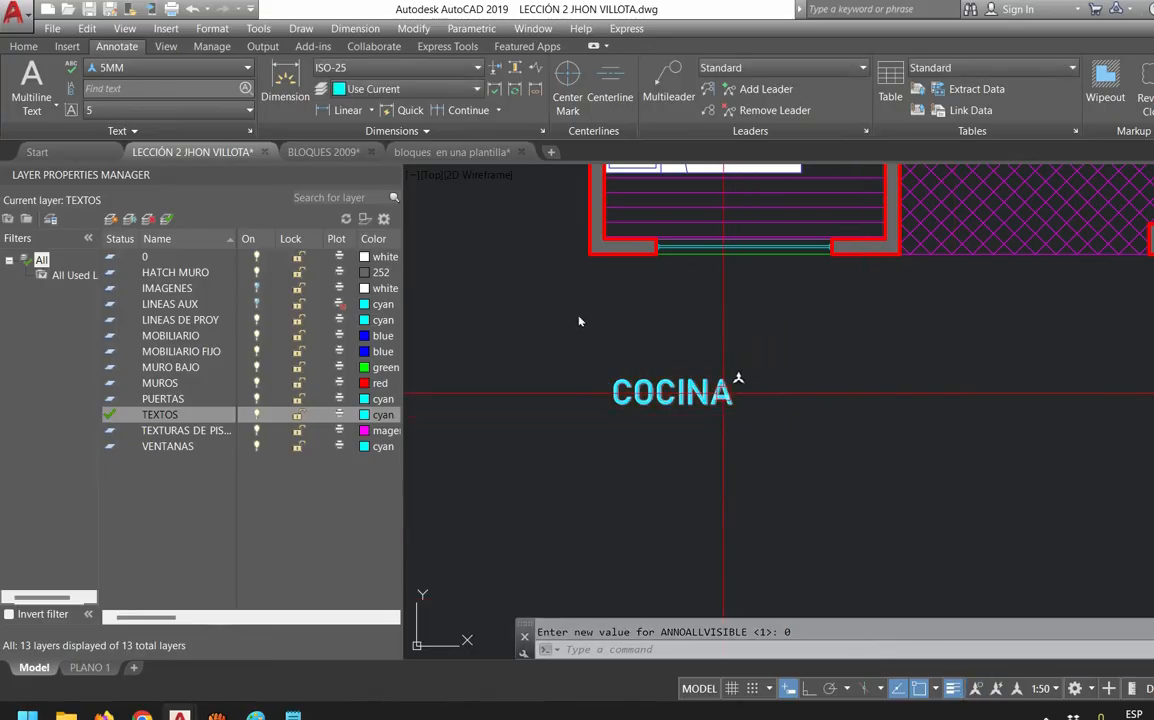
# Add the current 1:50 annotation scale to the COCINA text
pyautogui.click(723, 393)
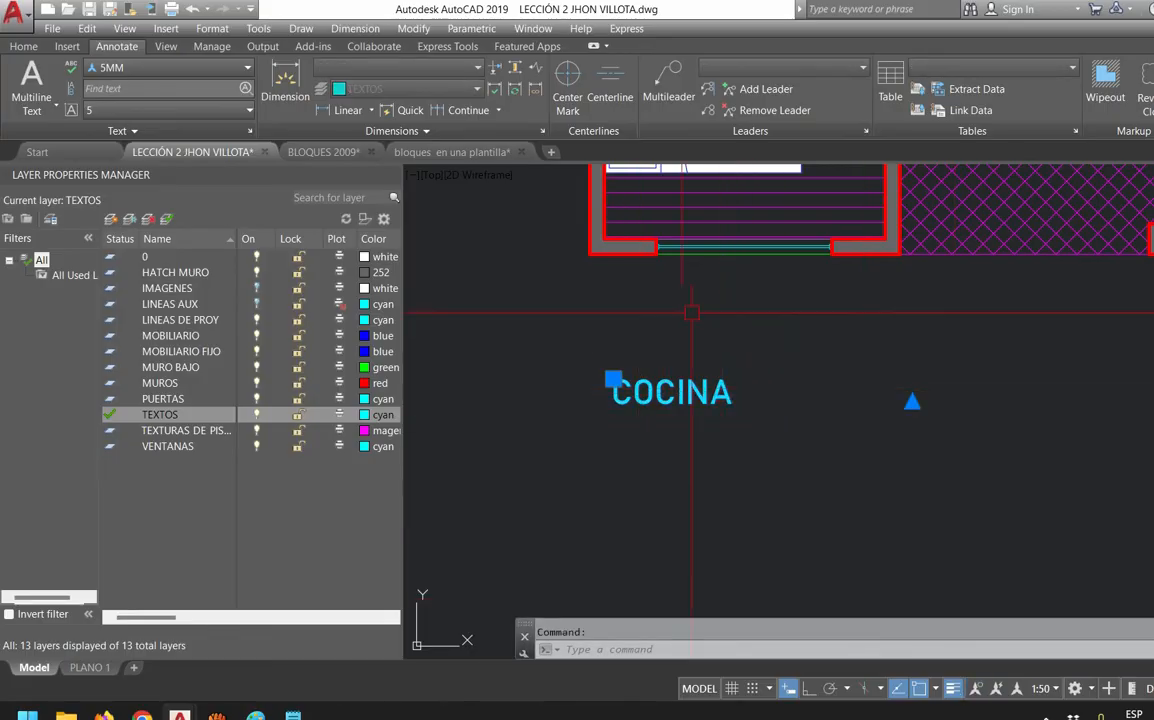
pyautogui.rightClick(700, 380)
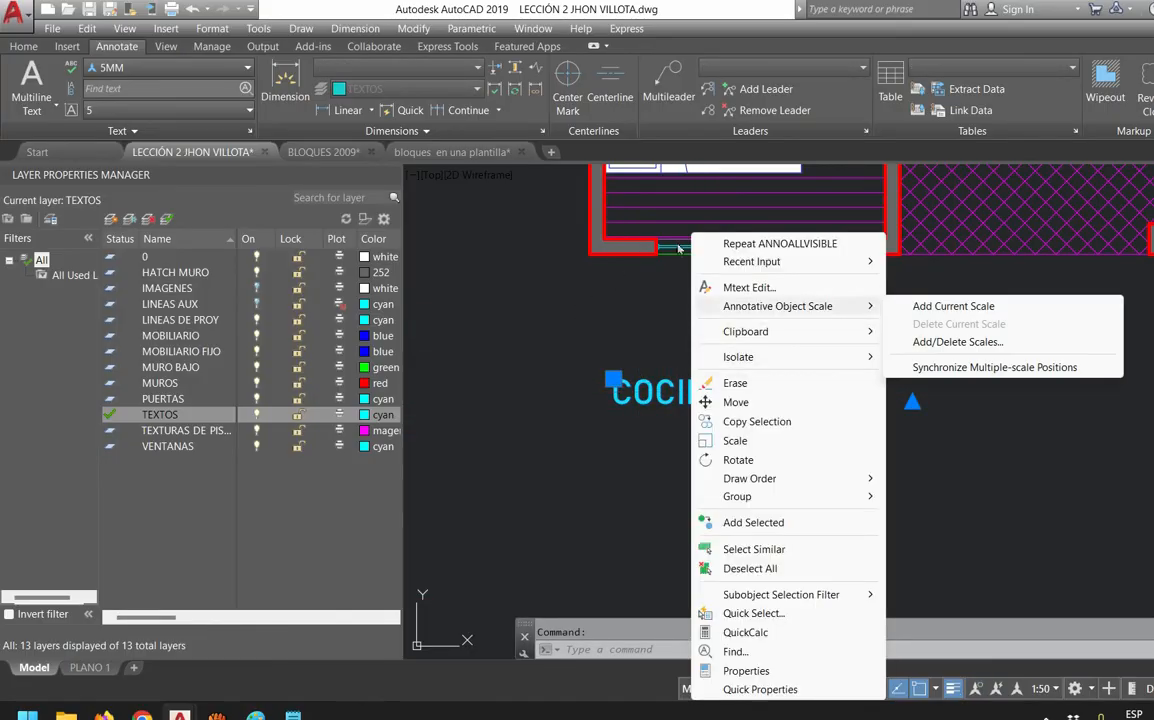
pyautogui.click(953, 306)
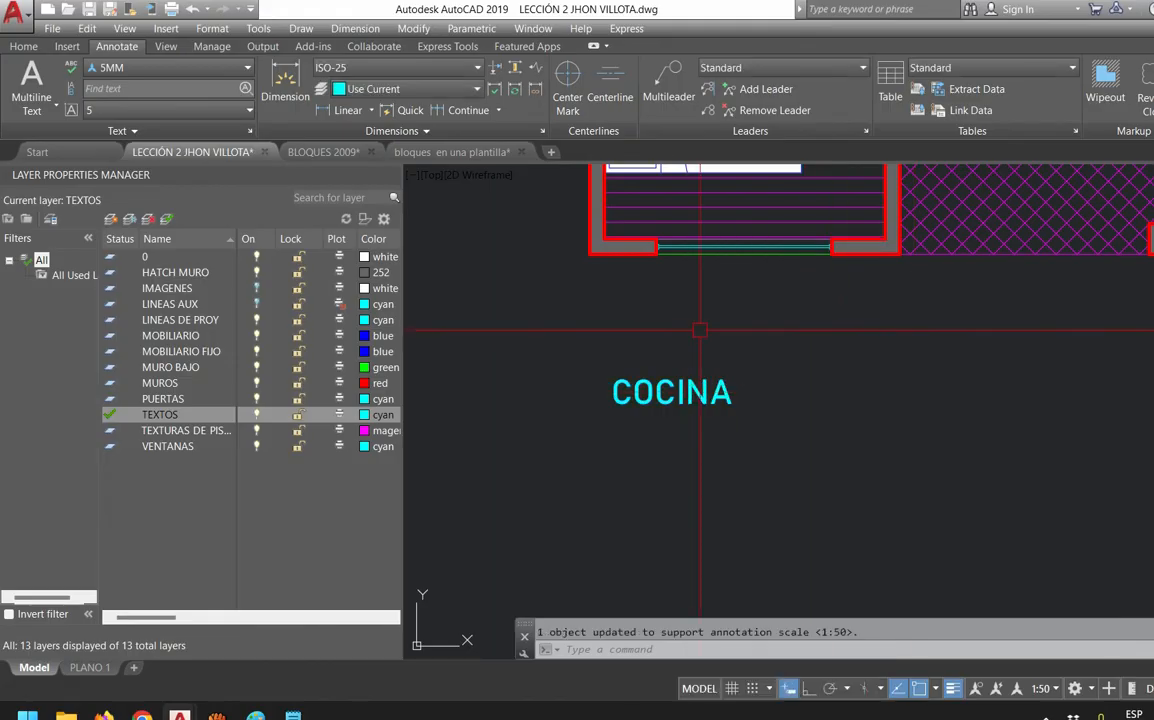
# Add the 1:100 annotation scale to the COCINA text's object scale list
pyautogui.click(695, 385)
pyautogui.rightClick(695, 385)
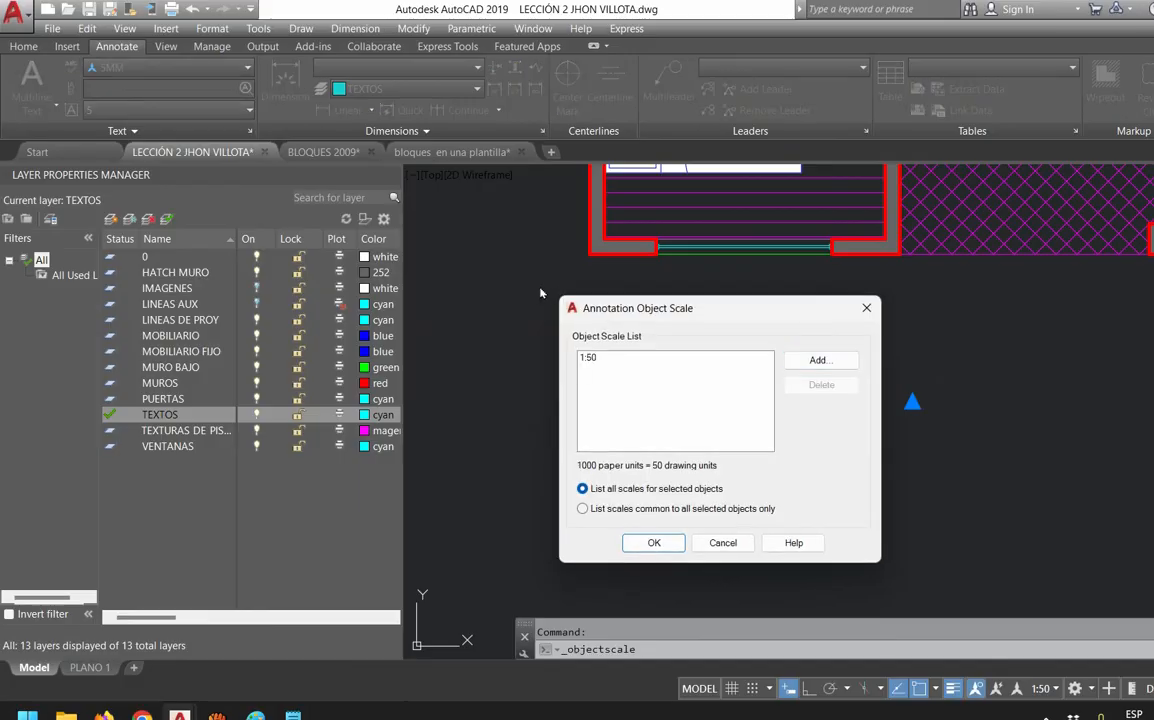
pyautogui.click(600, 357)
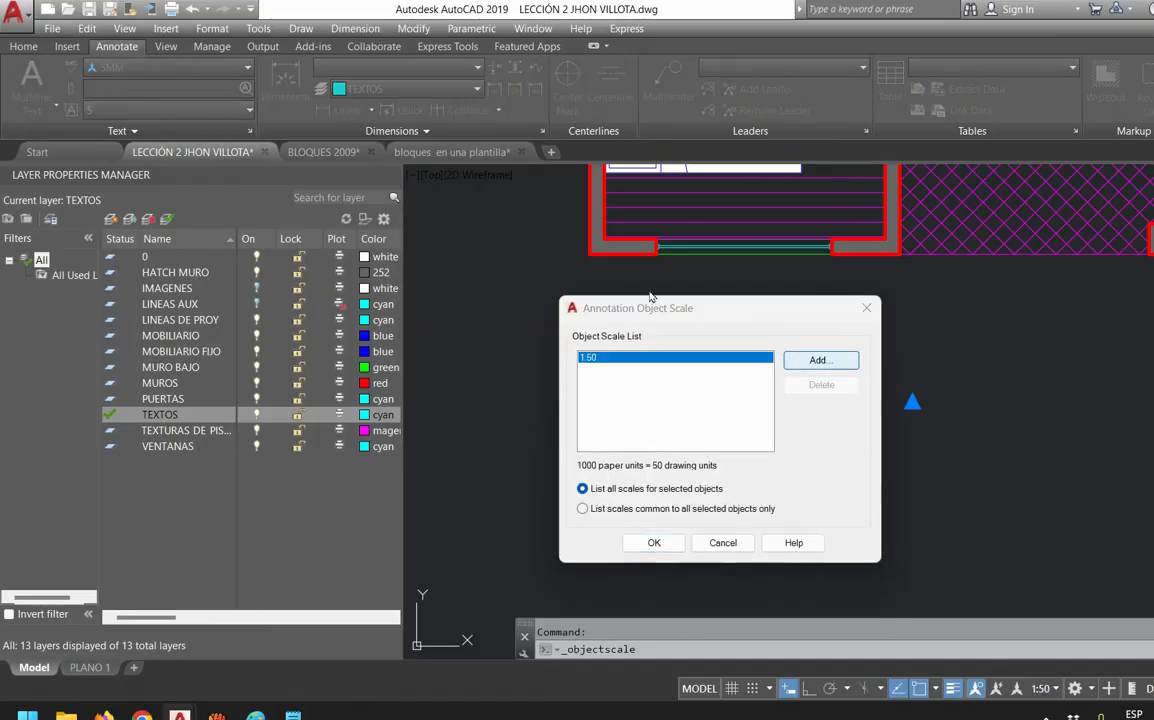
pyautogui.click(820, 360)
pyautogui.press('Down')
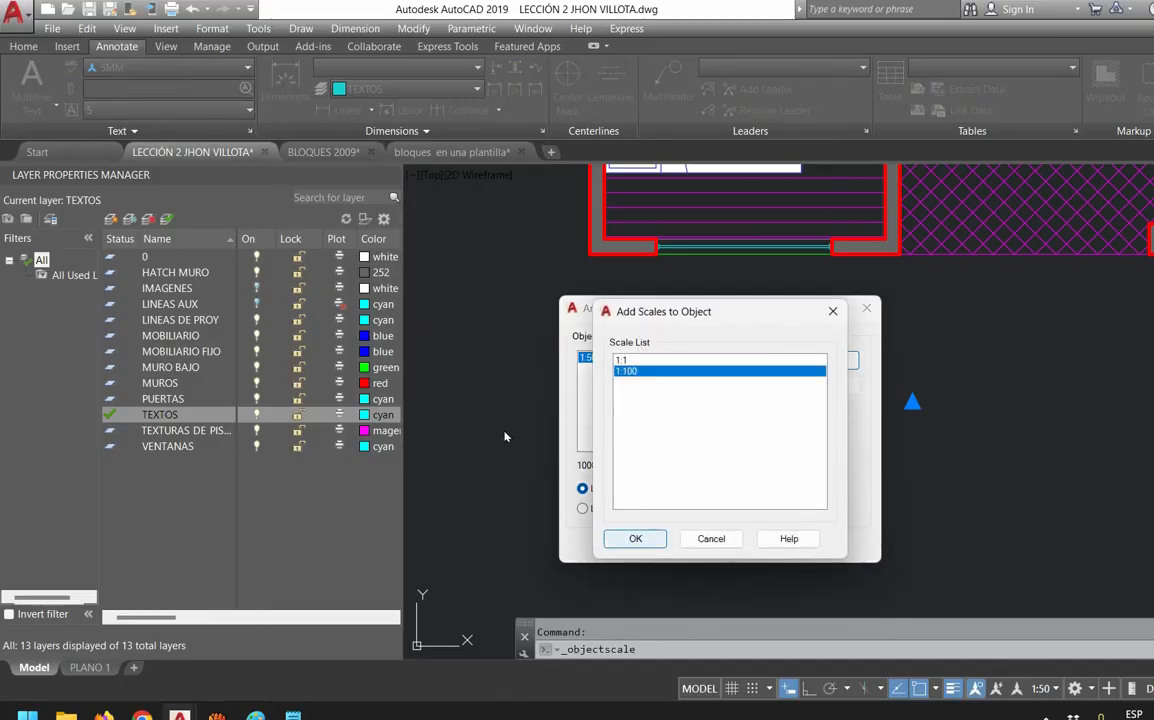
pyautogui.press('Return')
pyautogui.press('Return')
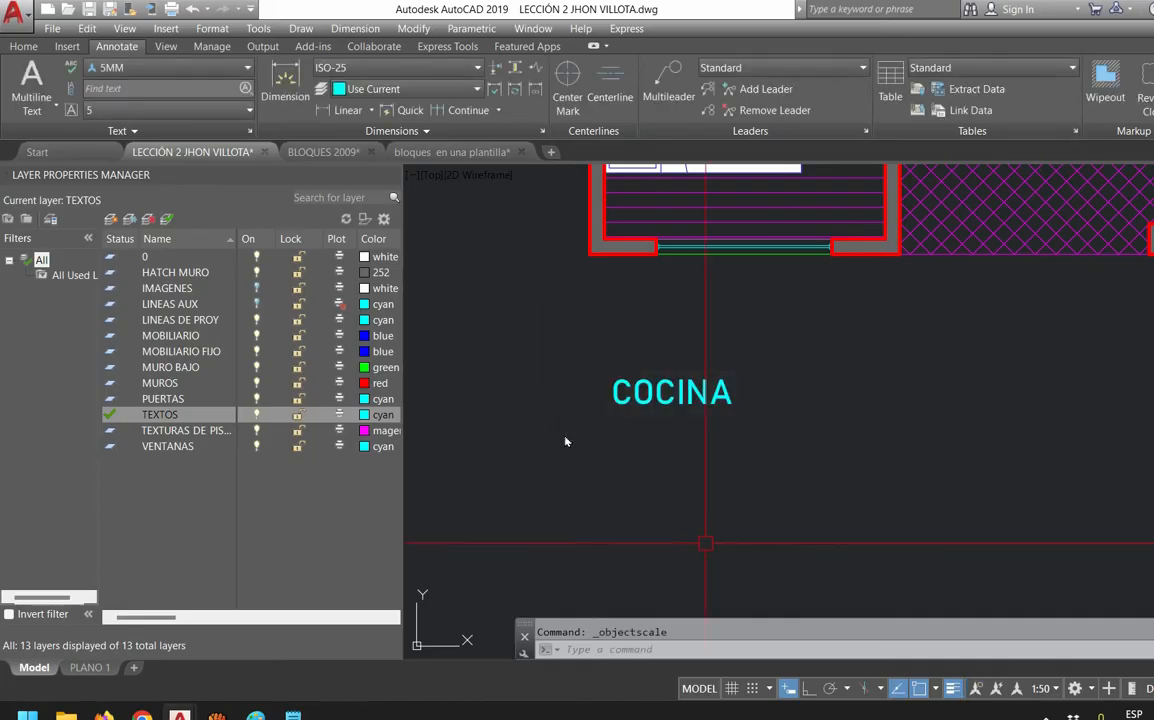
pyautogui.click(740, 378)
pyautogui.press('Escape')
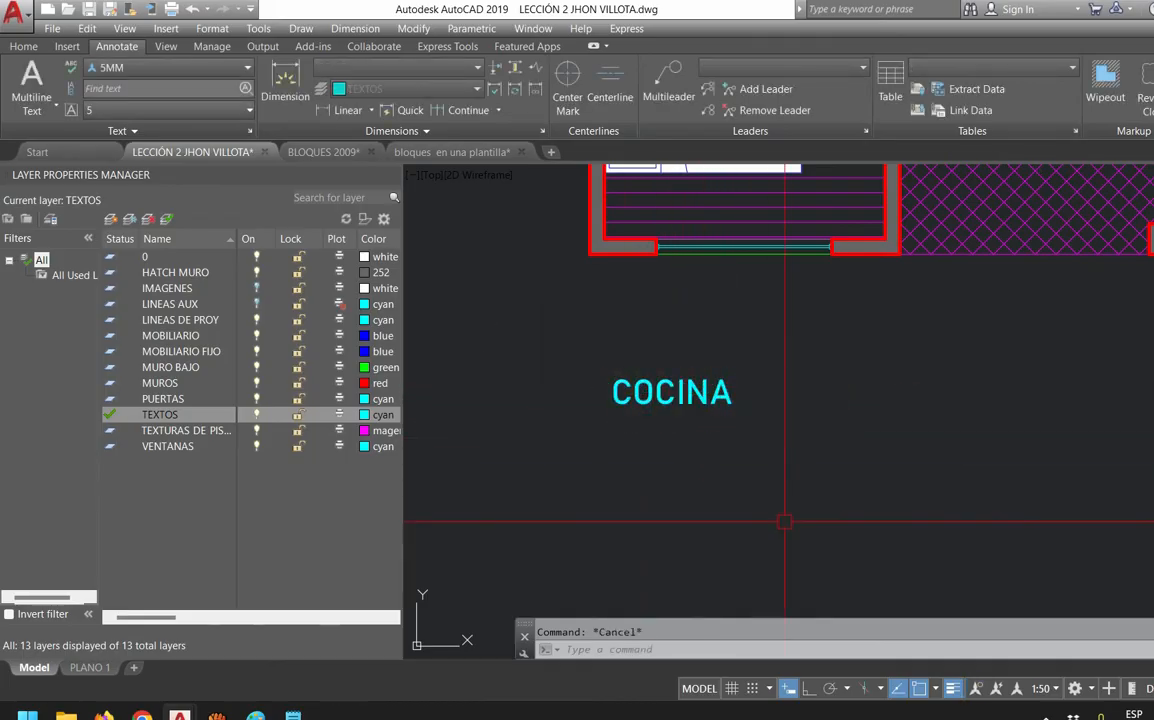
# Switch the model's annotation scale to 1:100 and back to 1:50 to compare how the text displays
pyautogui.click(1041, 688)
pyautogui.click(1040, 645)
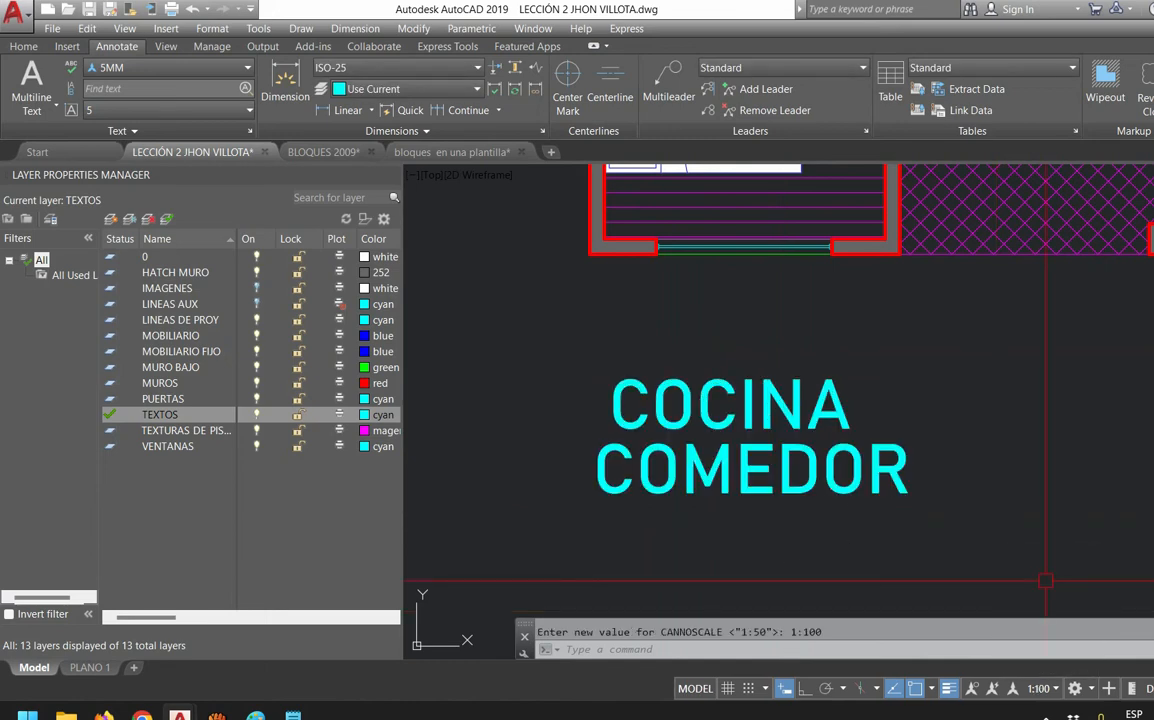
pyautogui.click(1041, 688)
pyautogui.click(1030, 528)
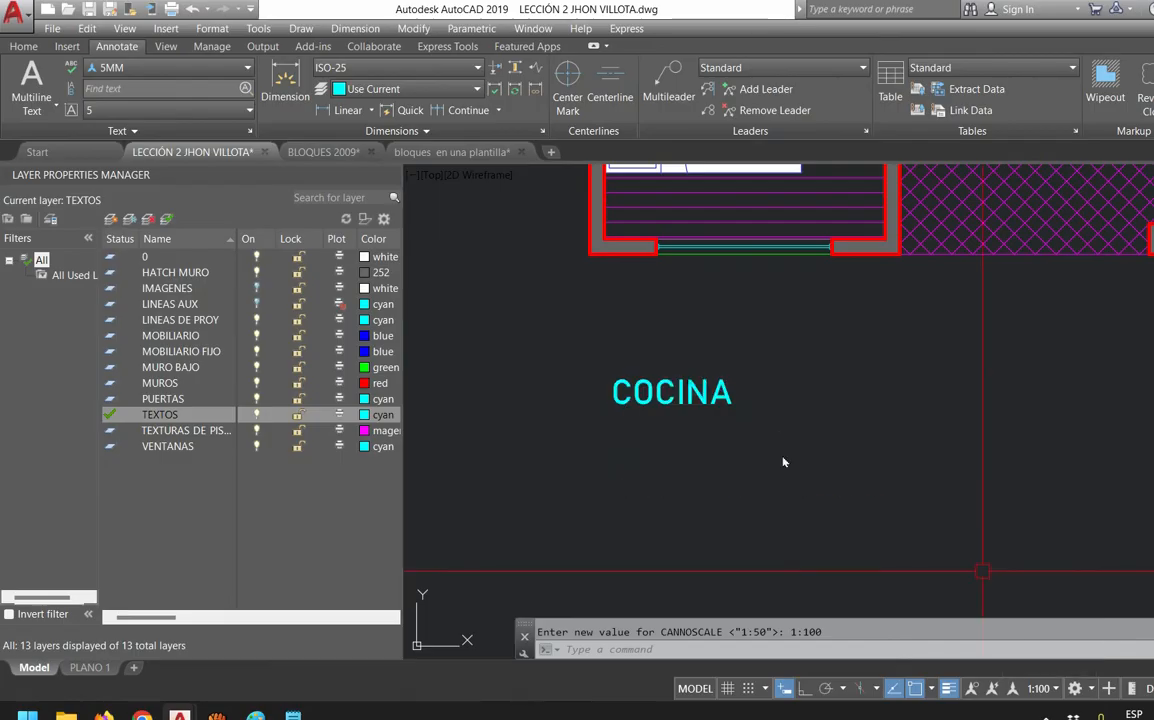
# Delete the 1:100 scale from the COCINA text's object scale list
pyautogui.click(672, 410)
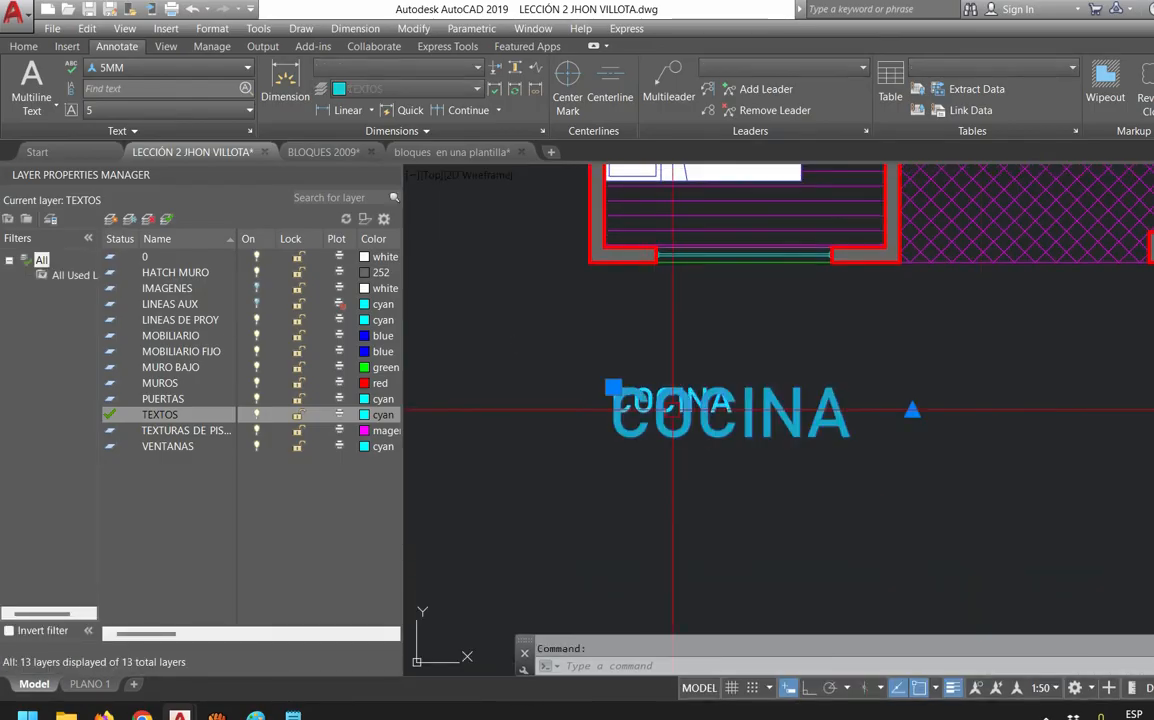
pyautogui.rightClick(673, 232)
pyautogui.moveTo(773, 306)
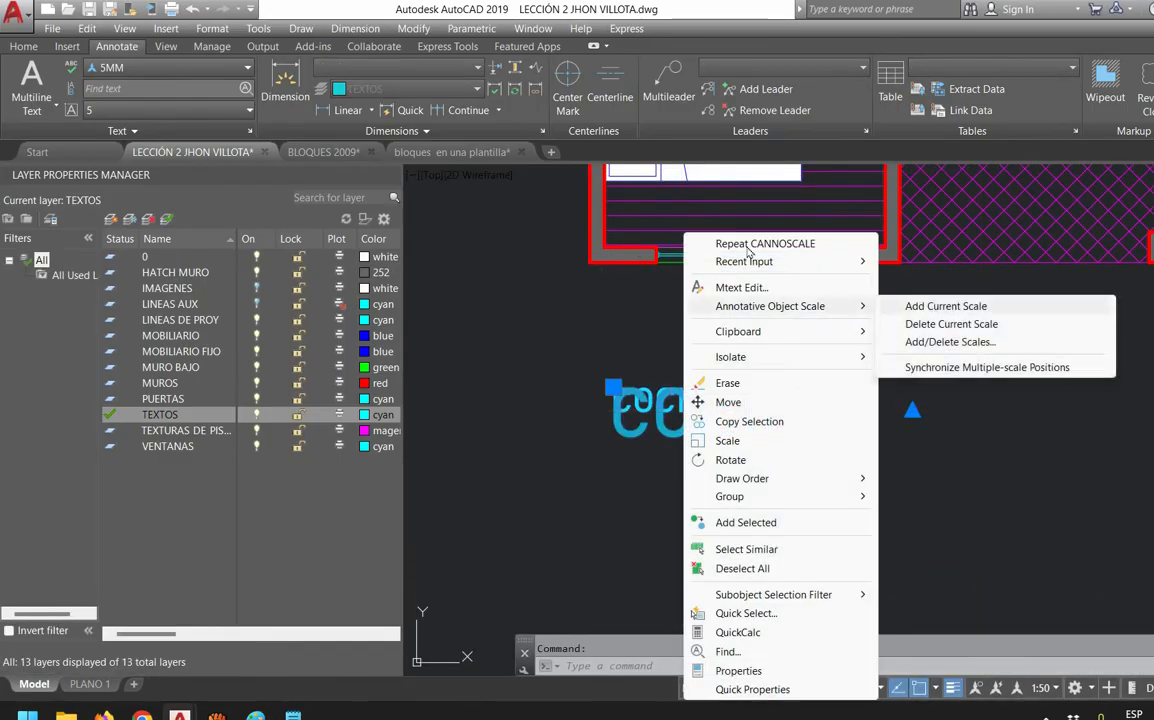
pyautogui.click(950, 341)
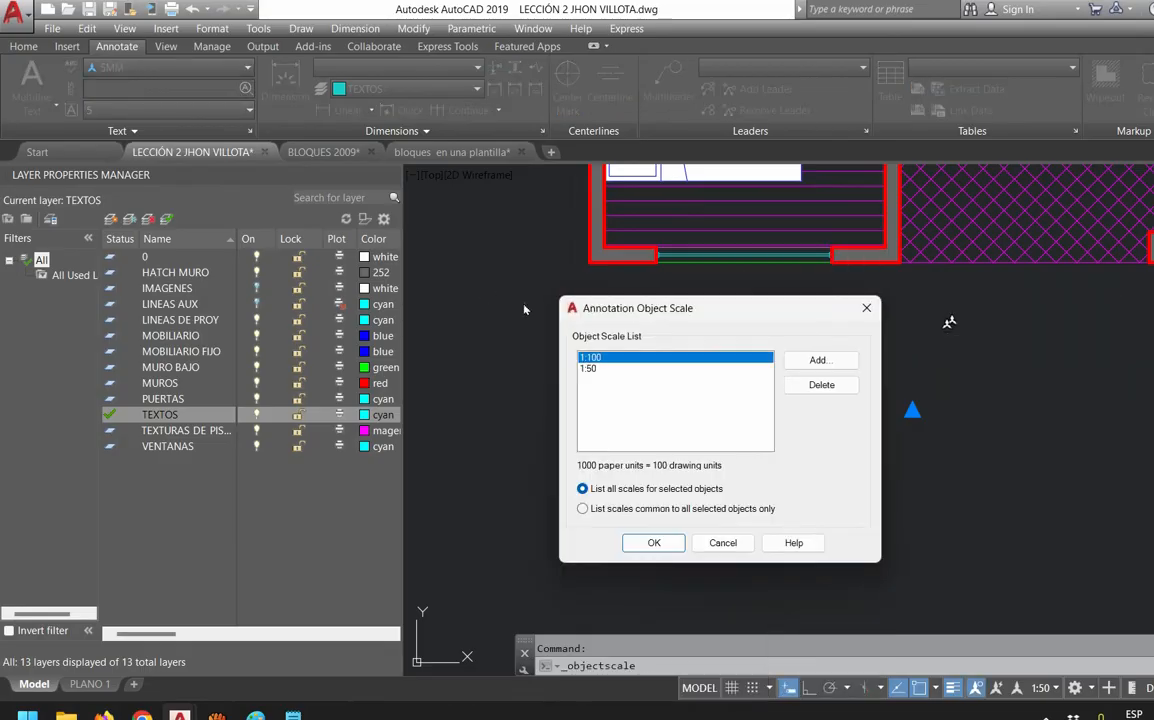
pyautogui.click(821, 384)
pyautogui.click(654, 543)
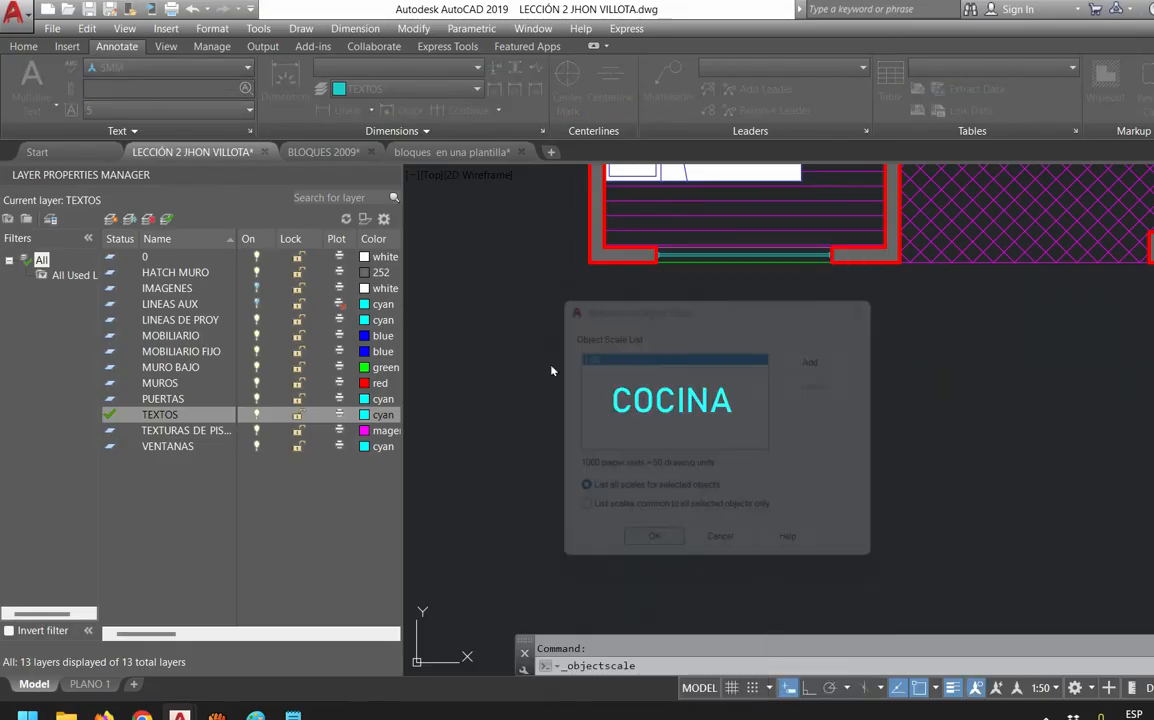
# Move the COCINA text from below the plan into the kitchen, beneath the sink counter
pyautogui.scroll(-4, 679, 436)
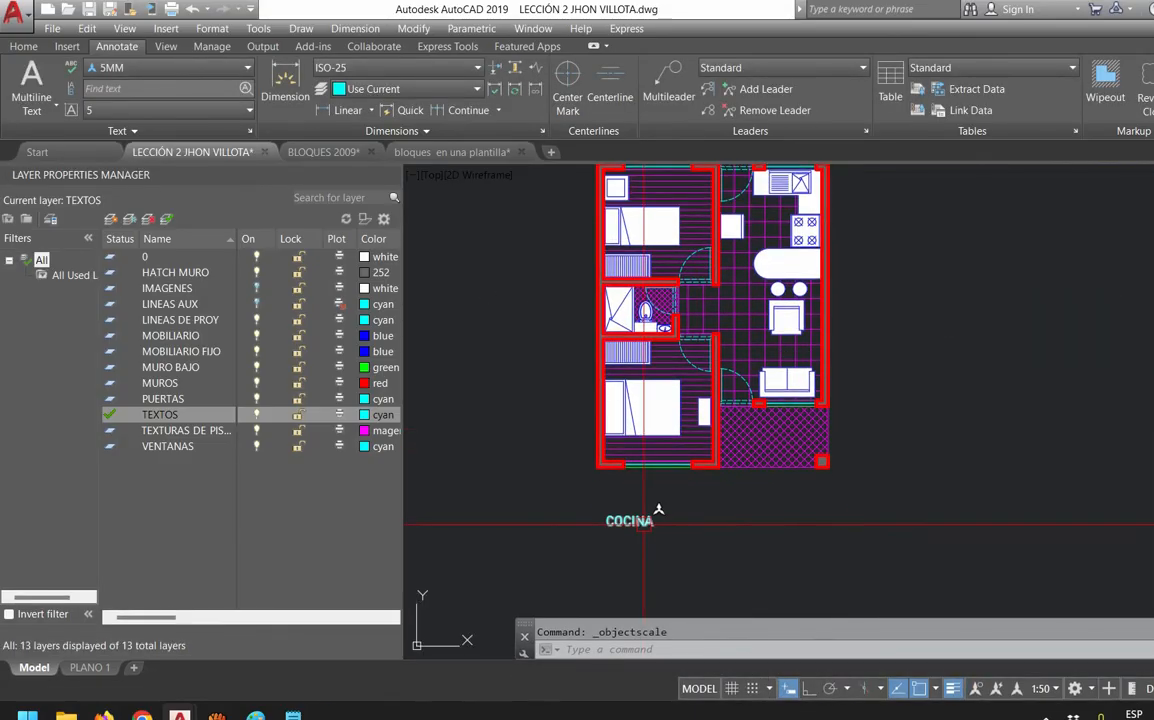
pyautogui.click(650, 516)
pyautogui.scroll(2, 652, 505)
pyautogui.scroll(-3, 652, 505)
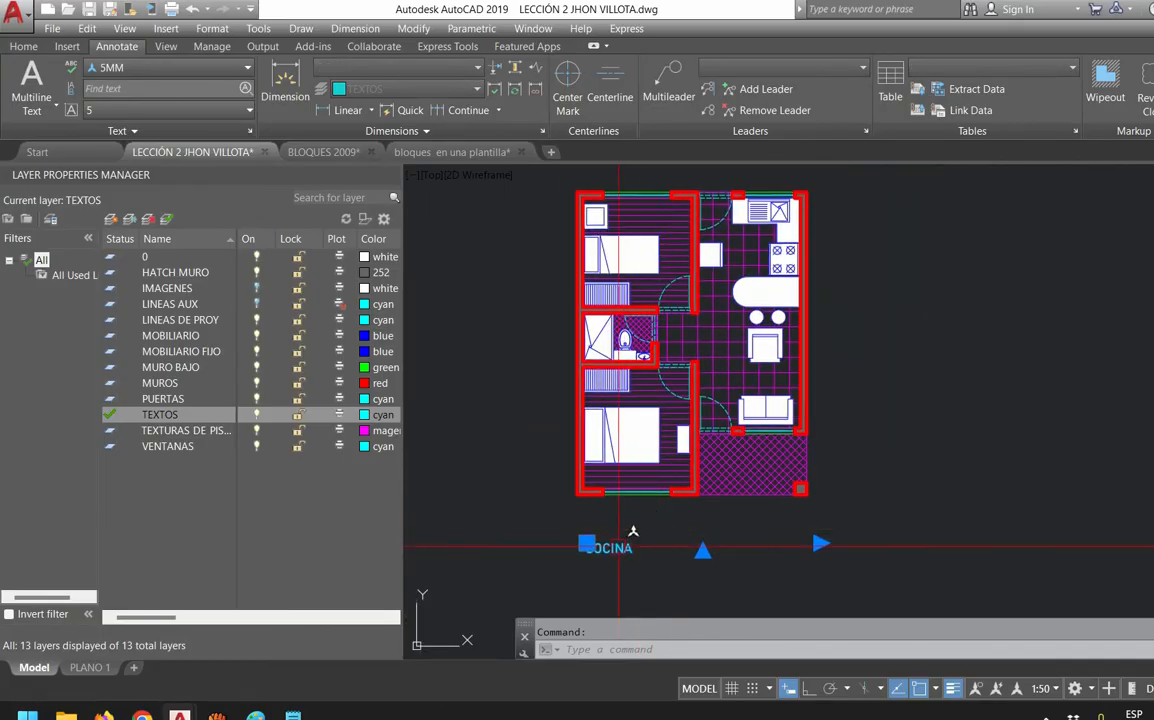
pyautogui.press('Escape')
pyautogui.moveTo(623, 543); pyautogui.dragTo(766, 236)
pyautogui.scroll(4, 766, 236)
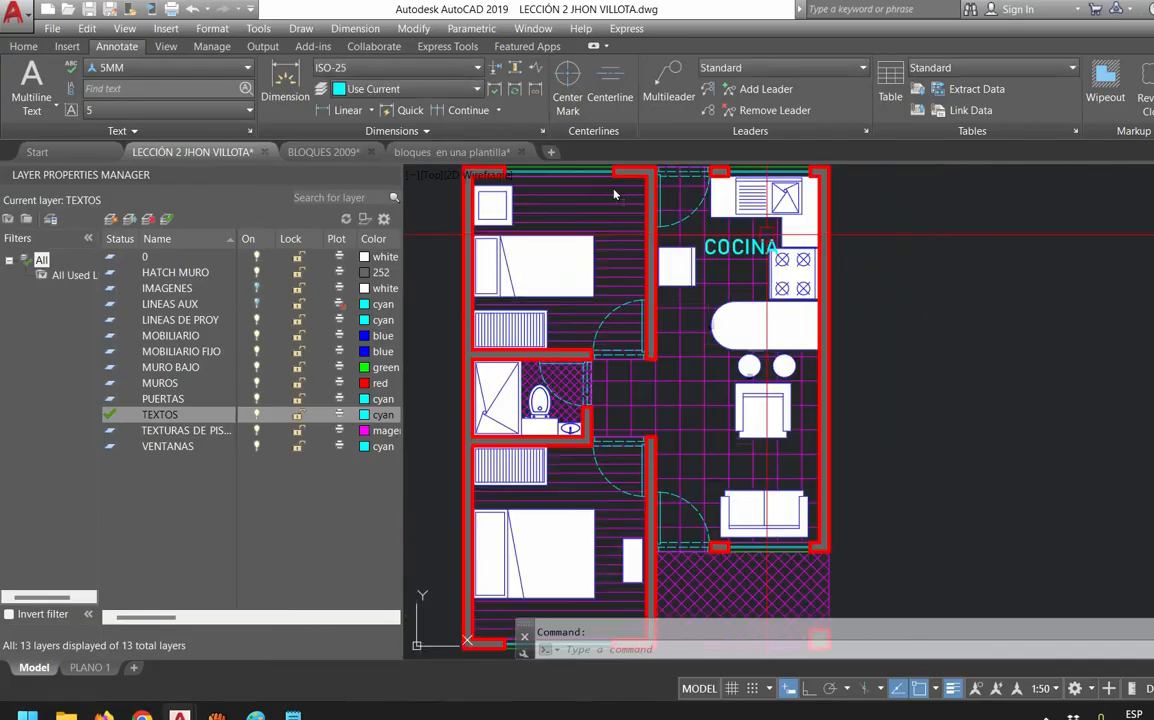
# Narrow the COCINA text's frame to about one and a half times the width of the word
pyautogui.click(765, 241)
pyautogui.moveTo(764, 268); pyautogui.dragTo(740, 375, button='middle')
pyautogui.click(1104, 357)
pyautogui.click(694, 366)
pyautogui.press('Escape')
# Fine-tune the COCINA text's position in the free floor area between the sink counter, refrigerator and stove
pyautogui.scroll(3, 605, 370)
pyautogui.click(738, 376)
pyautogui.moveTo(728, 376); pyautogui.dragTo(574, 284)
pyautogui.moveTo(1008, 419); pyautogui.dragTo(1017, 371, button='middle')
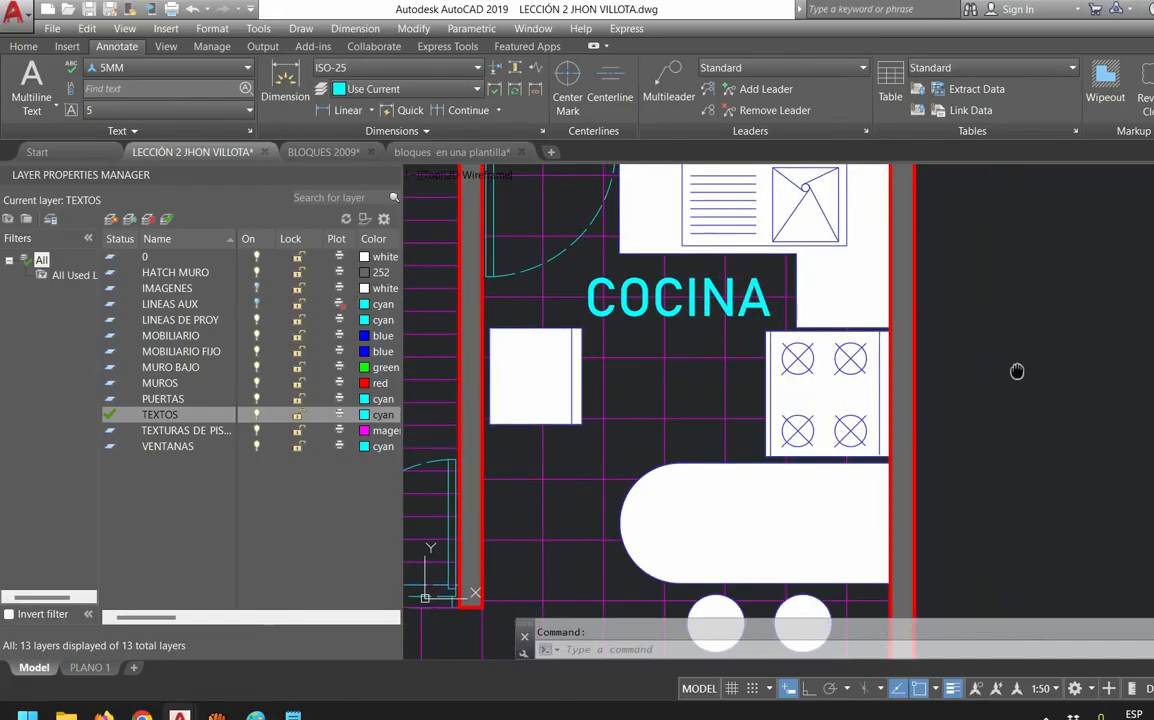
# Copy the COCINA text straight down, with Ortho on, into the living area between the armchair and the sofa
pyautogui.click(752, 290)
pyautogui.scroll(-2, 1020, 371)
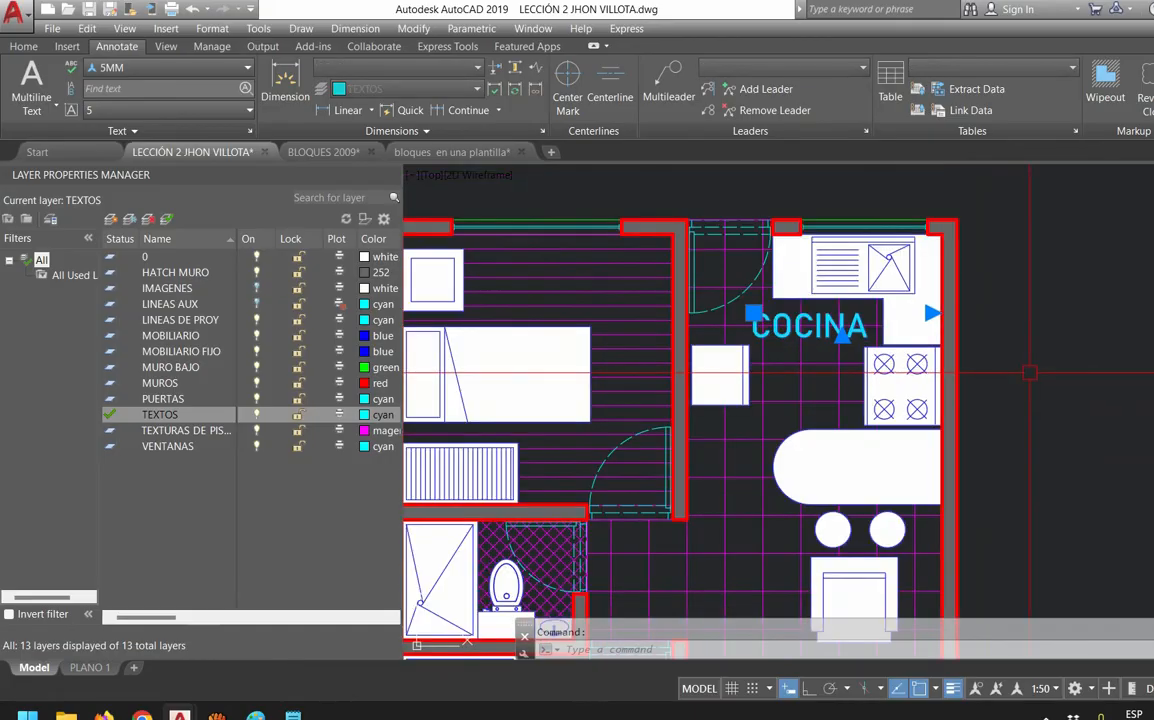
pyautogui.write('co')
pyautogui.press('Return')
pyautogui.click(1038, 318)
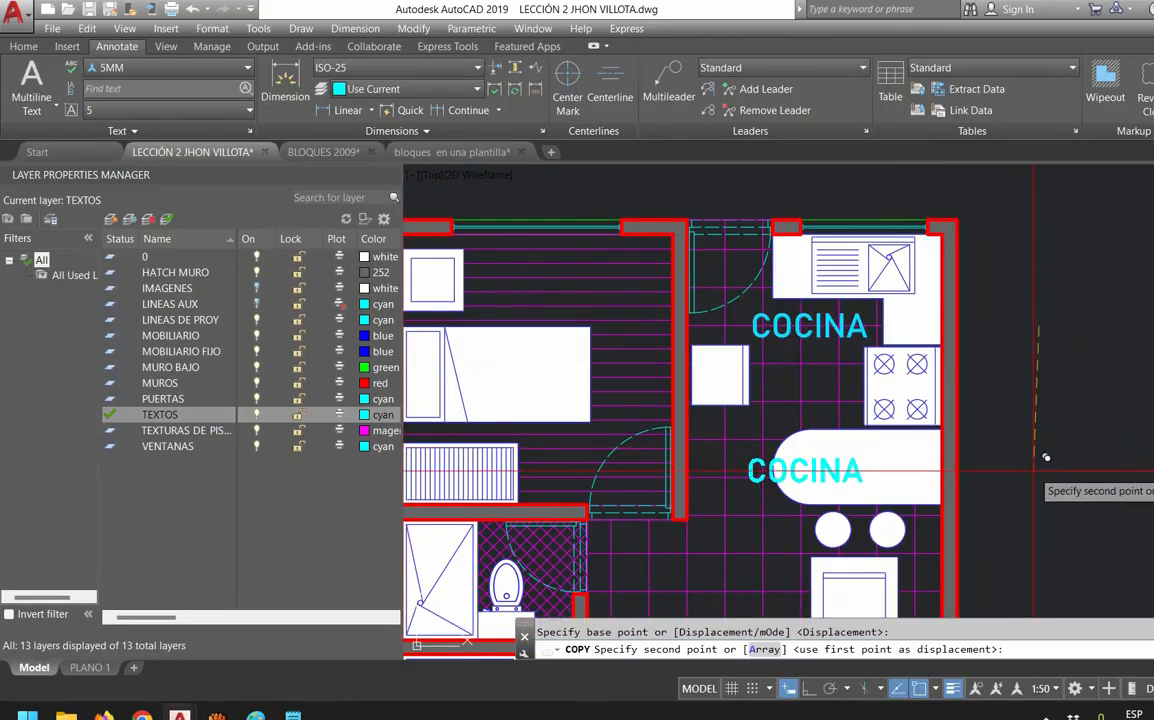
pyautogui.press('F8')
pyautogui.moveTo(1053, 478); pyautogui.dragTo(1024, 228, button='middle')
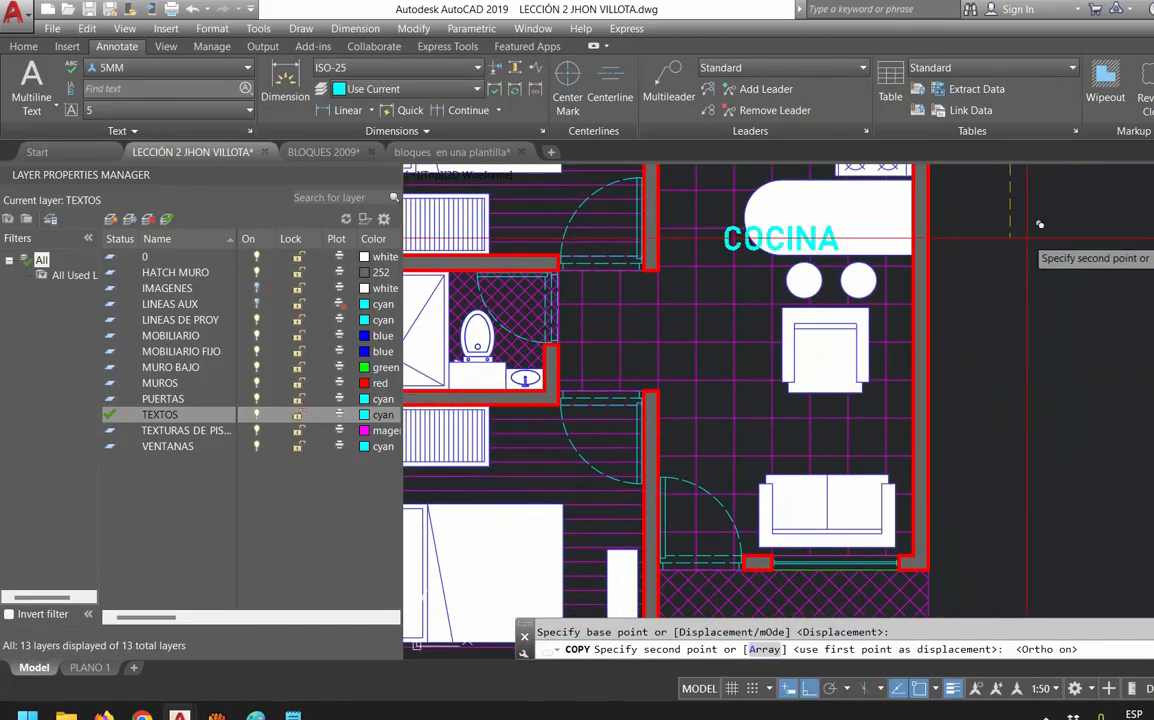
pyautogui.click(1032, 421)
pyautogui.press('Escape')
# Change the copied text in the living area to SALA
pyautogui.doubleClick(819, 437)
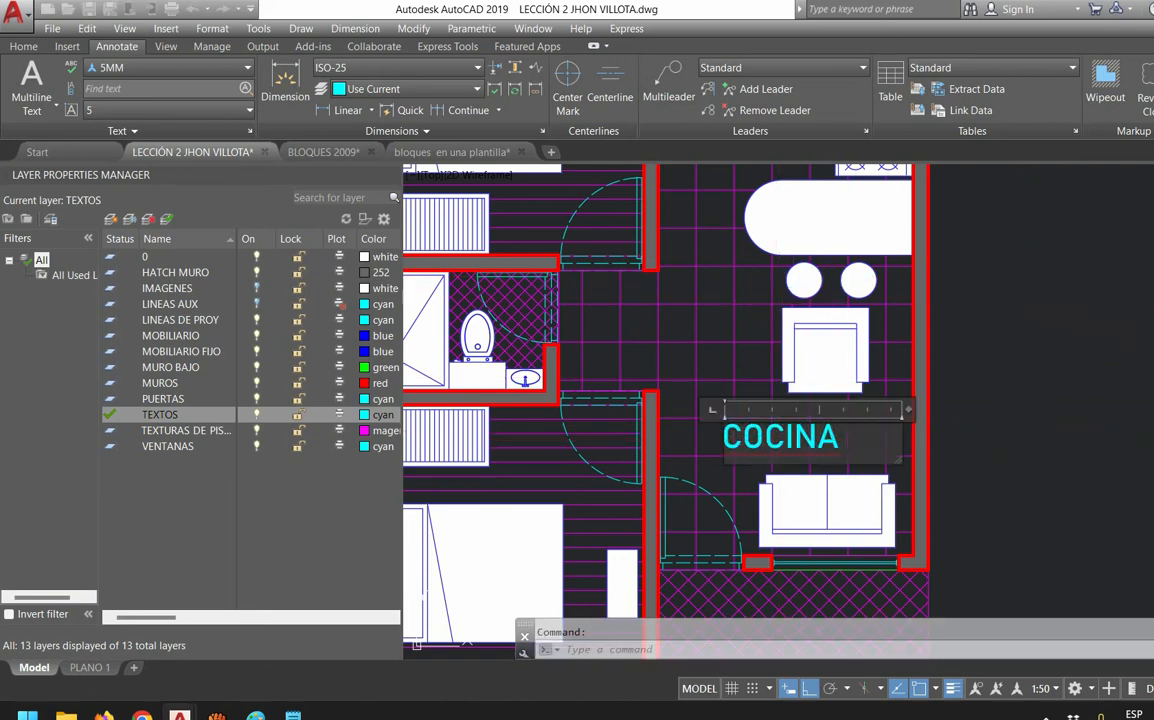
pyautogui.write('SALA')
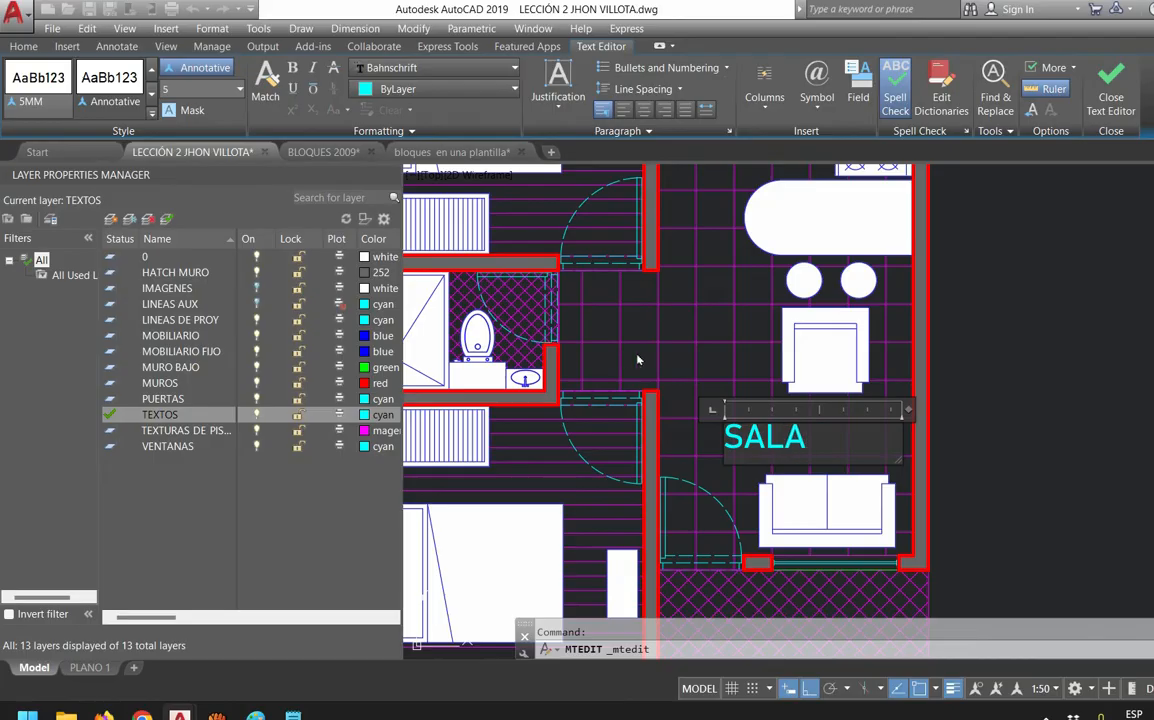
pyautogui.click(1028, 510)
# Copy the SALA text straight down onto the cross-hatched porch floor below the living room
pyautogui.moveTo(953, 412); pyautogui.dragTo(859, 262, button='middle')
pyautogui.click(706, 290)
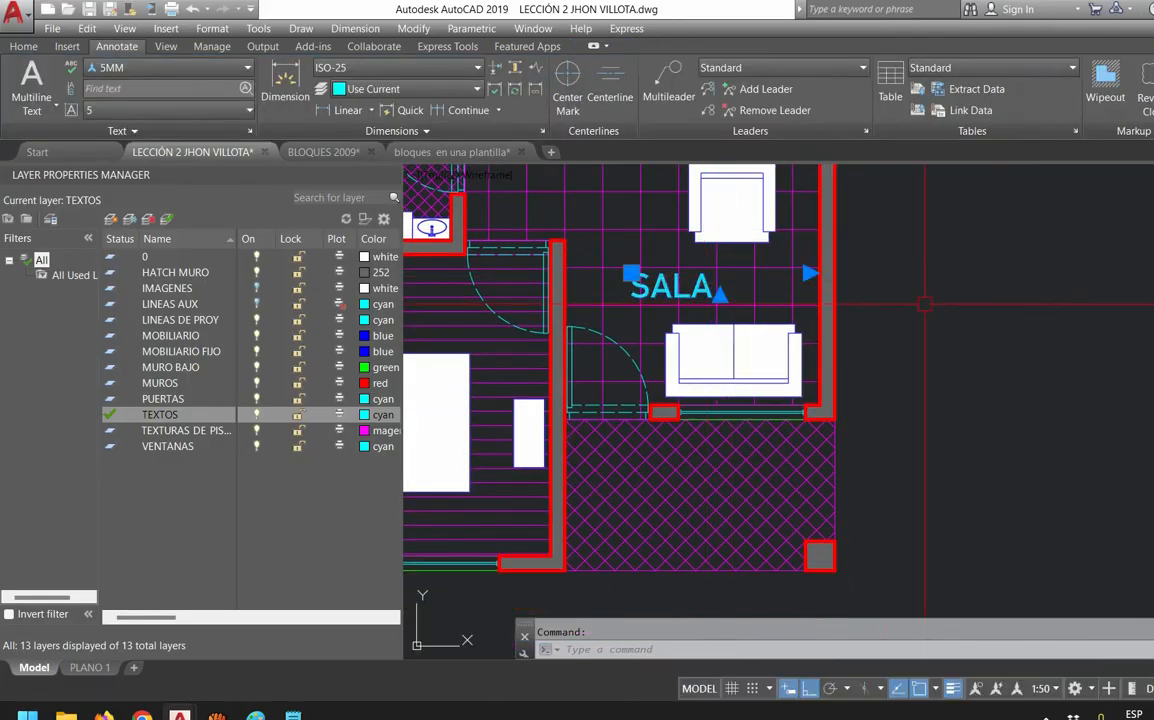
pyautogui.write('CO')
pyautogui.press('Return')
pyautogui.click(1016, 314)
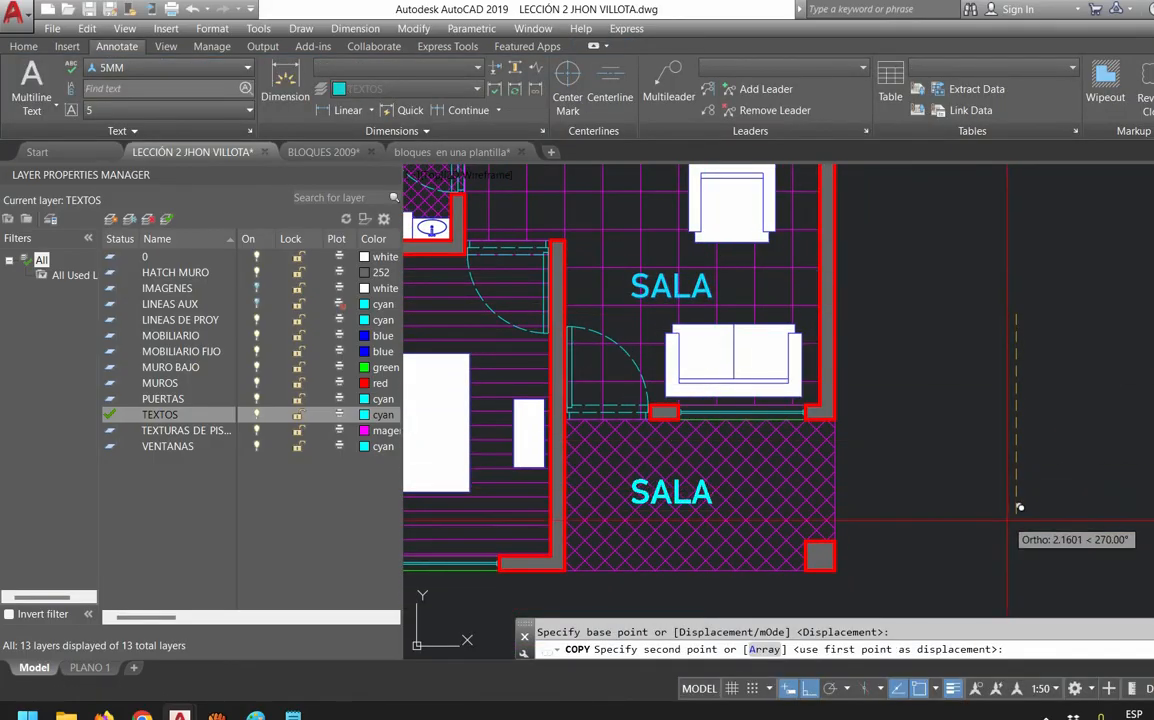
pyautogui.click(946, 510)
pyautogui.press('Escape')
# Change the copied SALA text on the cross-hatched porch floor to TERRAZA
pyautogui.doubleClick(671, 492)
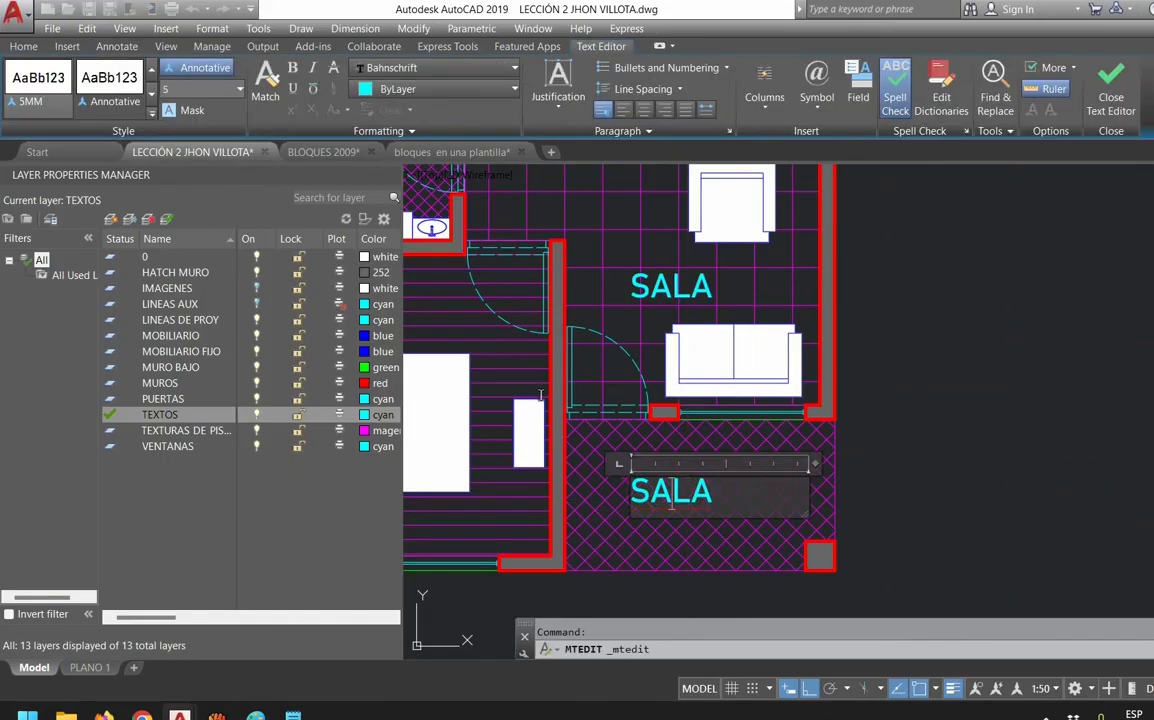
pyautogui.write('T')
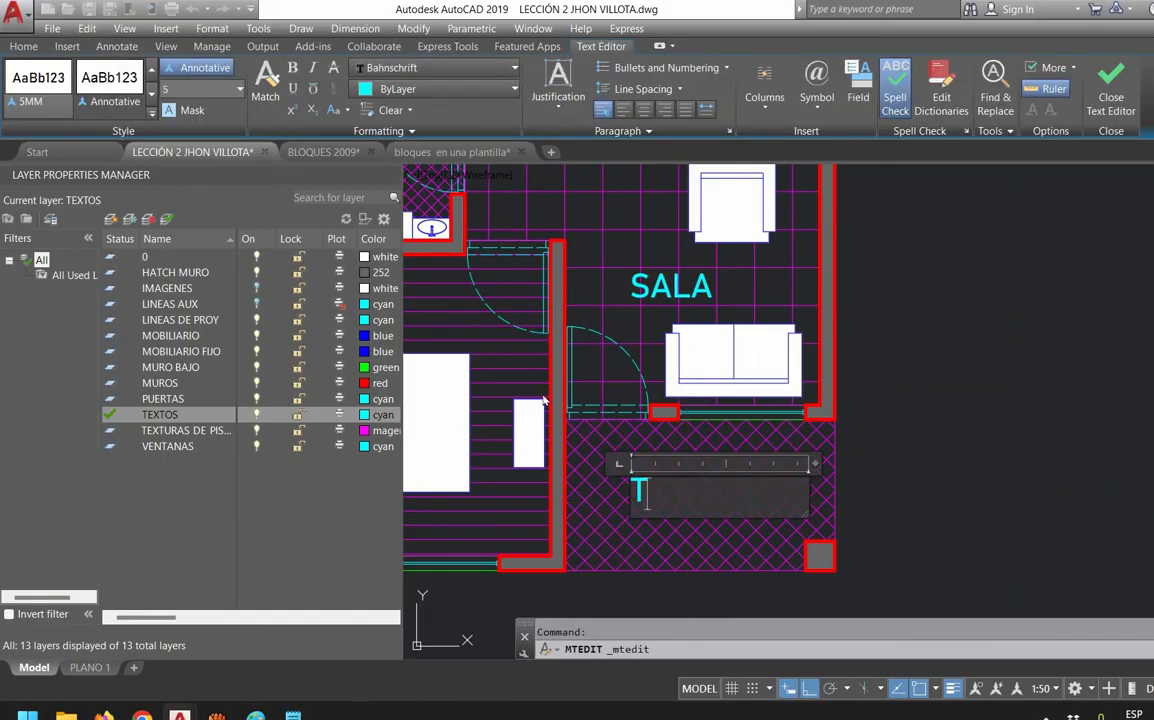
pyautogui.write('ERRAZA')
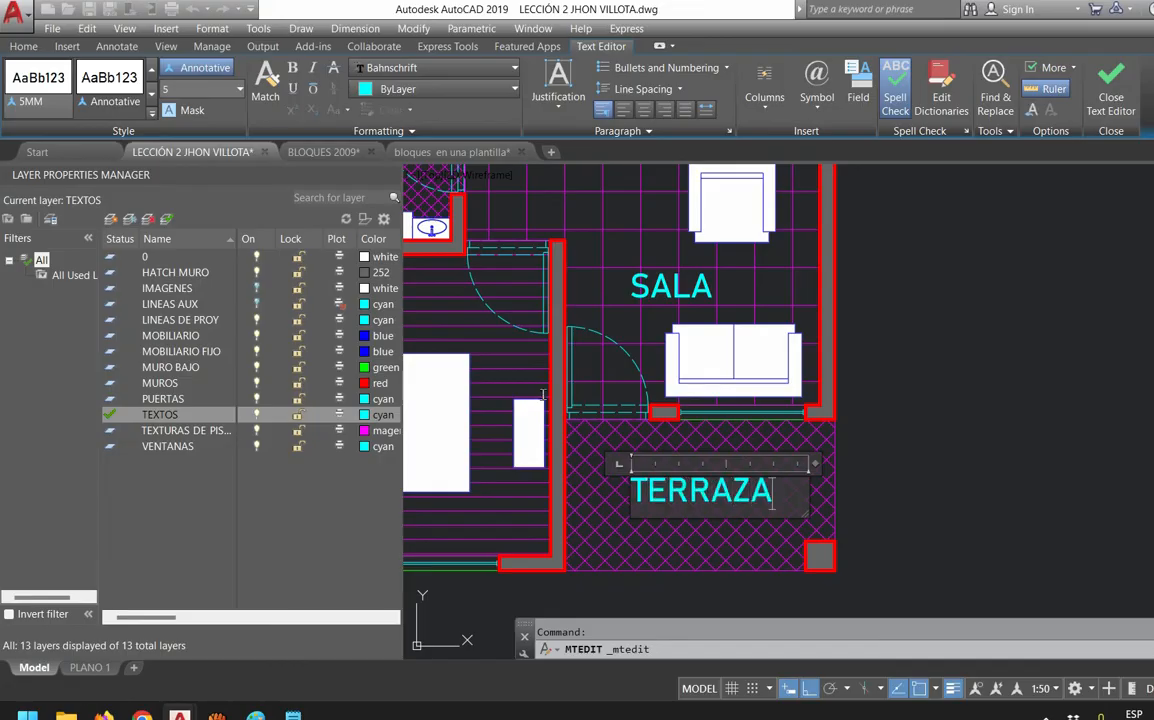
pyautogui.click(904, 456)
# Copy the living-room SALA text straight left, with Ortho on, into the lower bedroom beside the wardrobe
pyautogui.moveTo(840, 482); pyautogui.dragTo(1115, 505, button='middle')
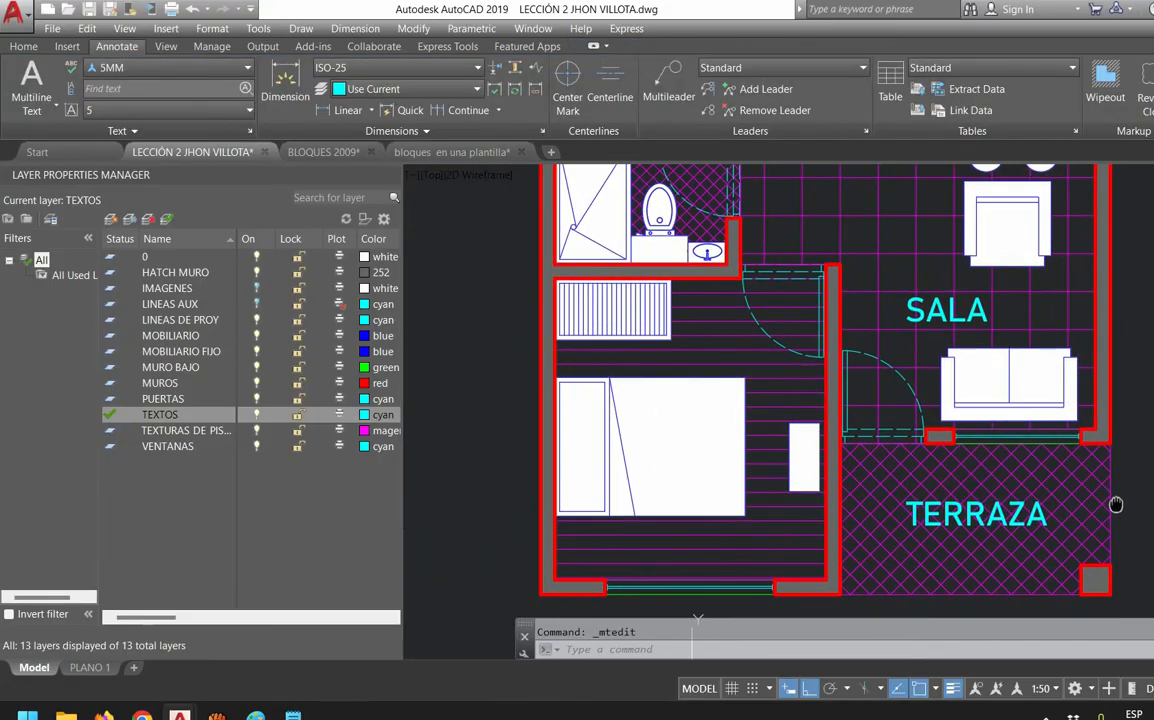
pyautogui.click(990, 310)
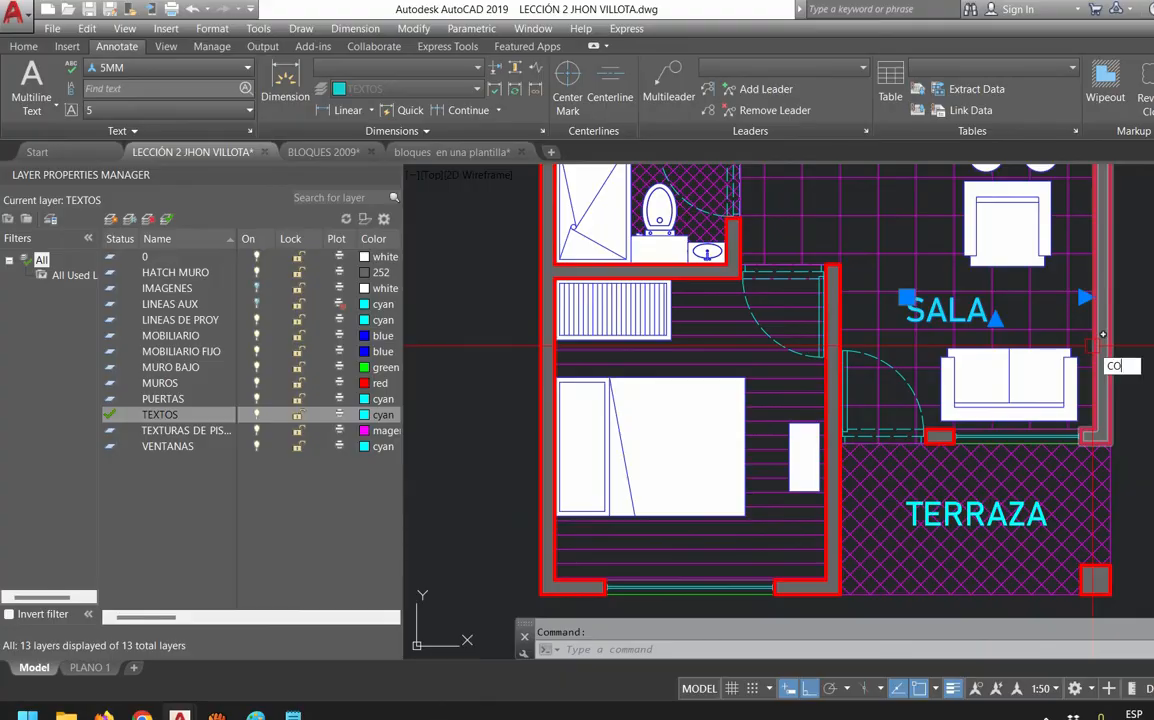
pyautogui.press('Return')
pyautogui.moveTo(1112, 403); pyautogui.dragTo(1107, 261, button='middle')
pyautogui.click(1042, 518)
pyautogui.moveTo(833, 513); pyautogui.dragTo(849, 582, button='middle')
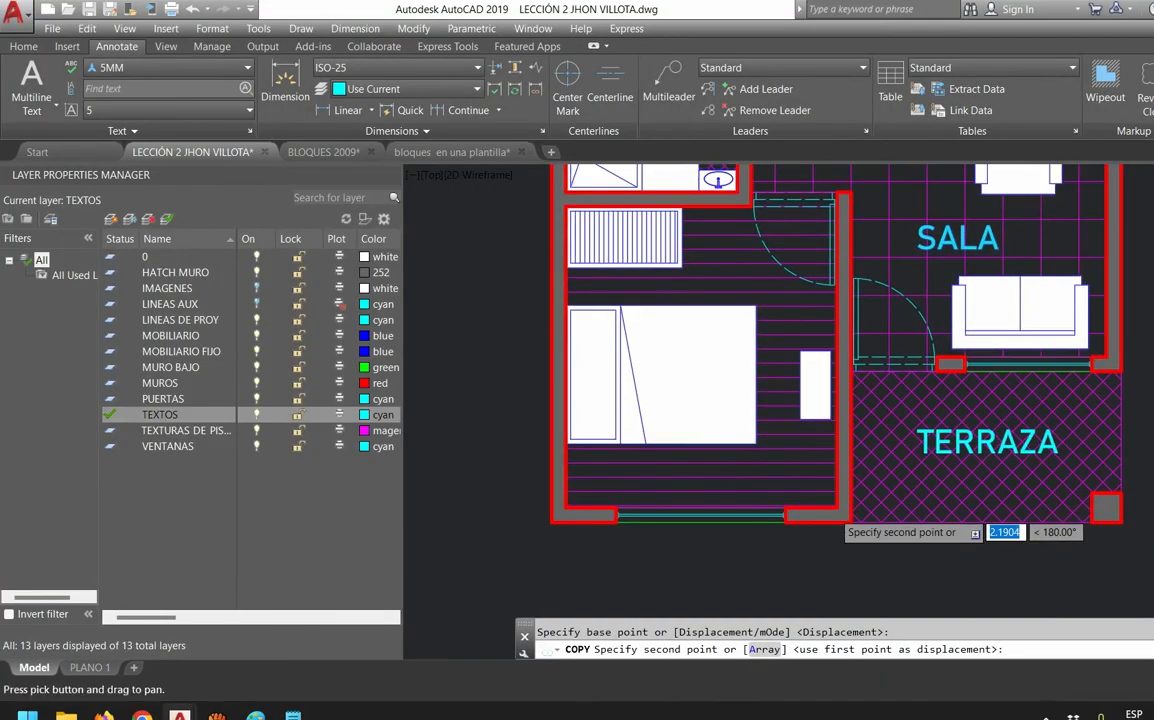
pyautogui.click(855, 572)
pyautogui.press('Escape')
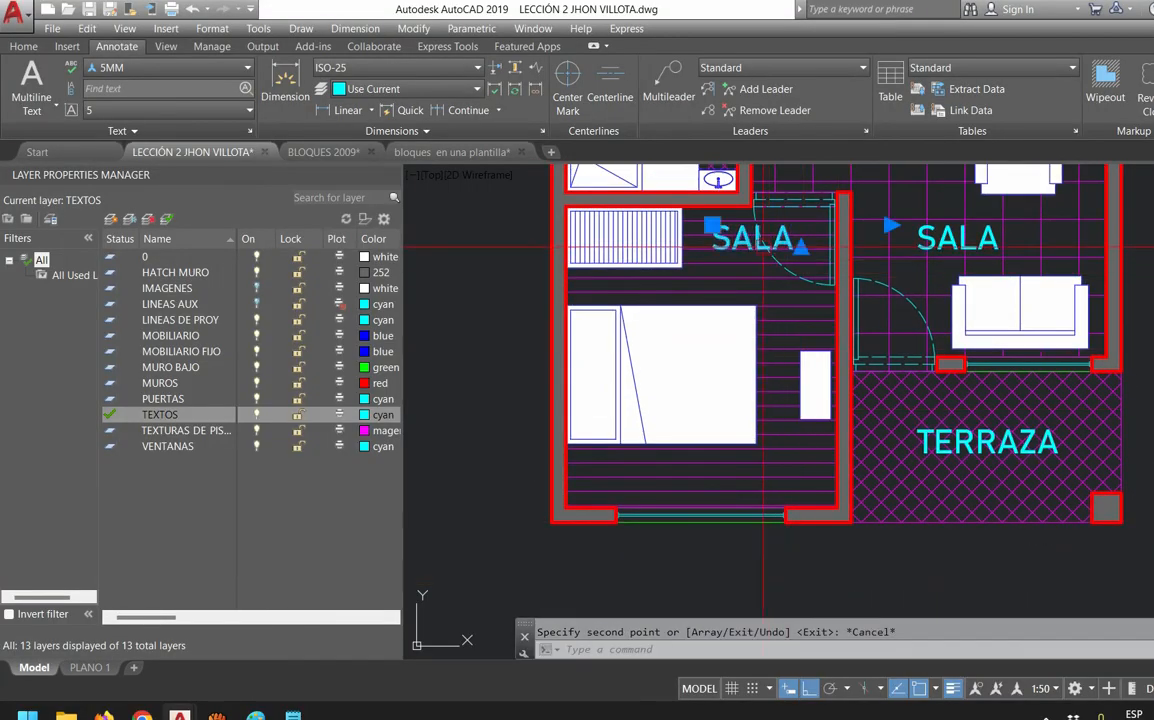
# Change the copied text in the lower bedroom to HAB PRINCIPAL
pyautogui.doubleClick(755, 238)
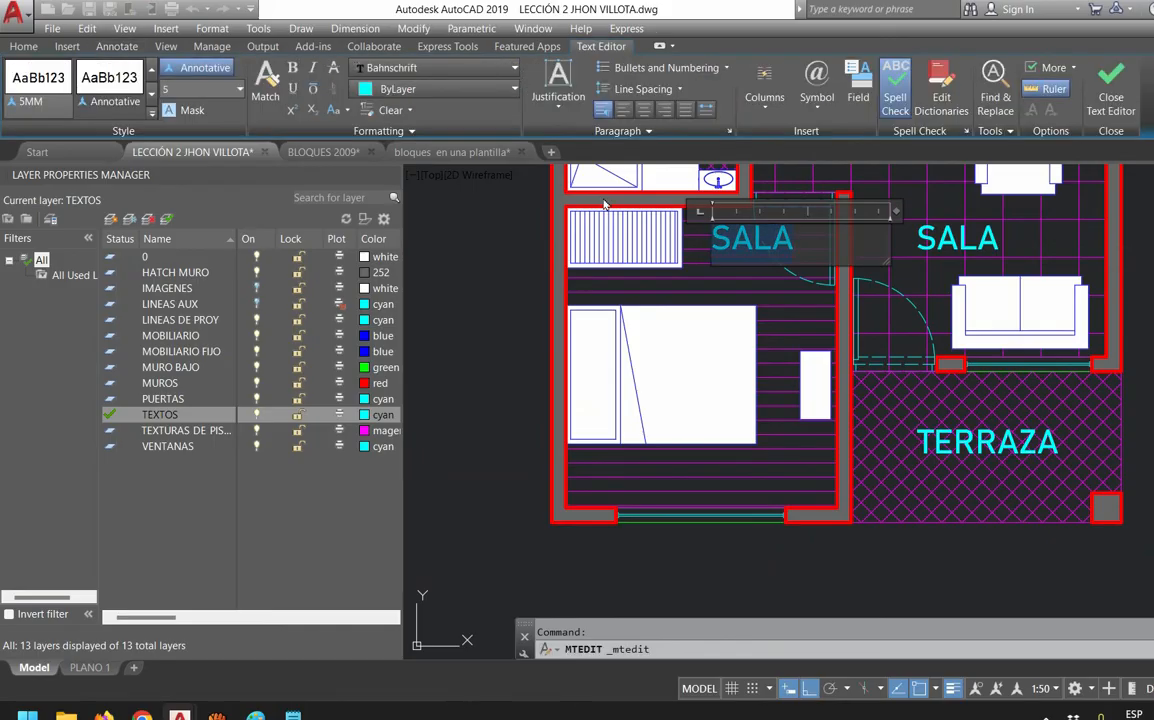
pyautogui.write('HAB PRINCIPAL')
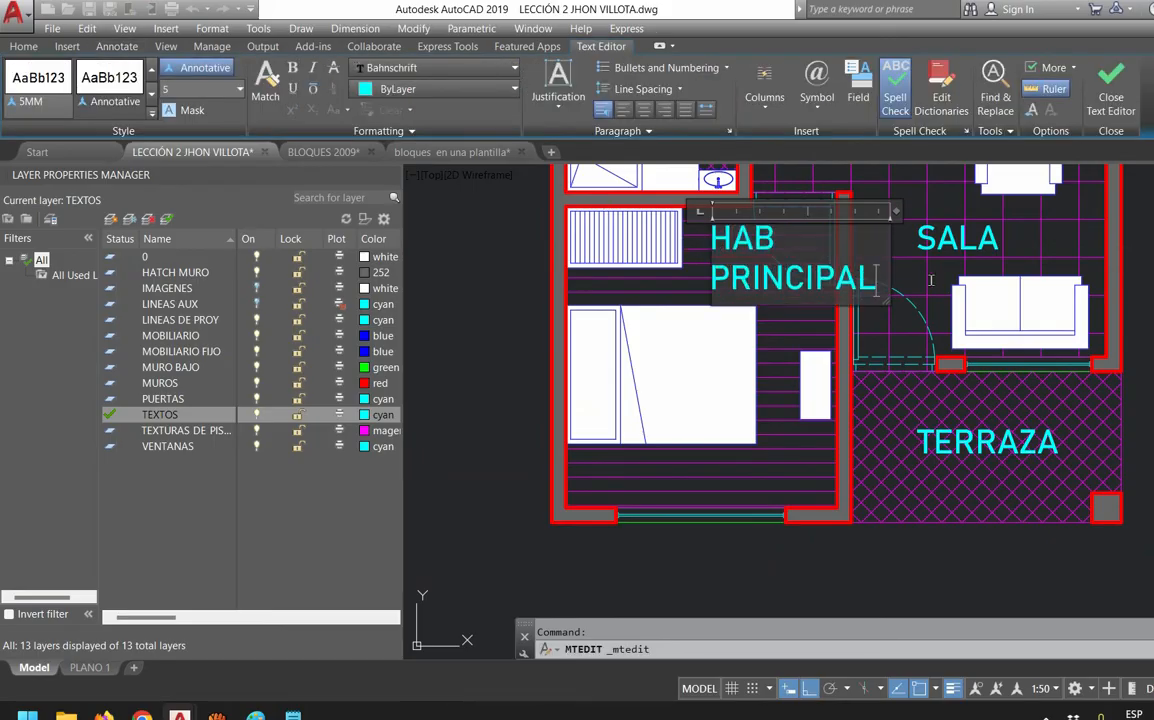
pyautogui.click(926, 278)
# Move the HAB PRINCIPAL text slightly left, closer to the lower bedroom's wardrobe
pyautogui.moveTo(699, 259); pyautogui.dragTo(746, 374, button='middle')
pyautogui.click(746, 374)
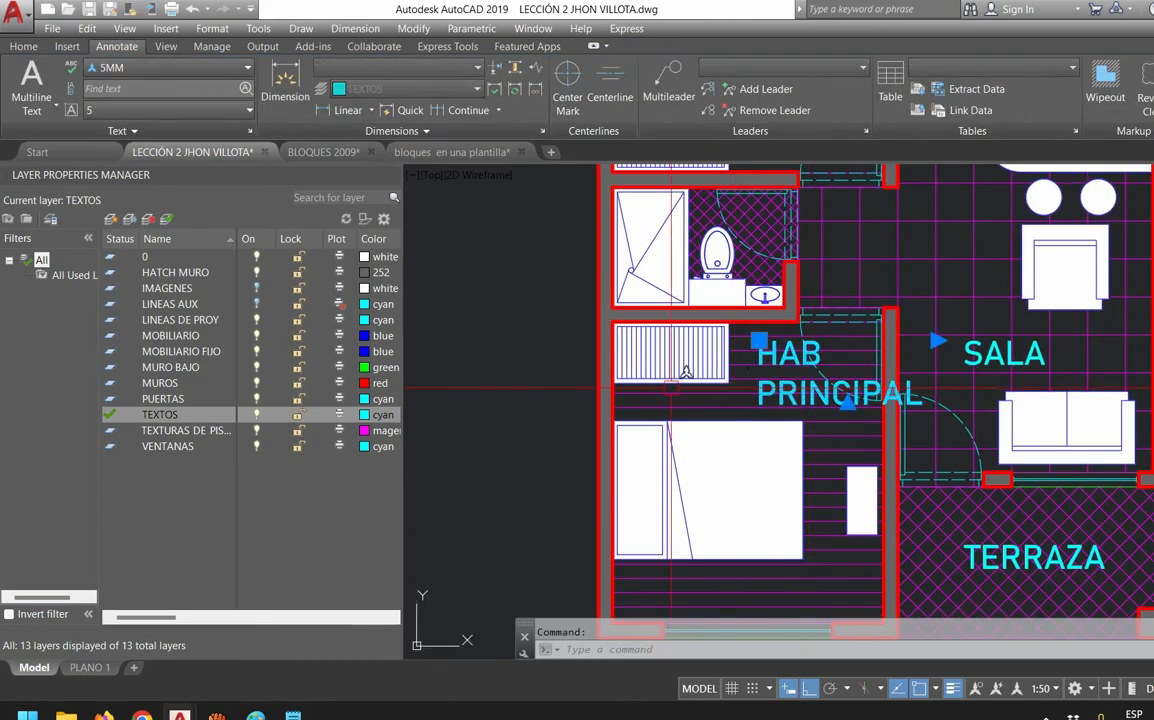
pyautogui.press('Return')
pyautogui.click(545, 384)
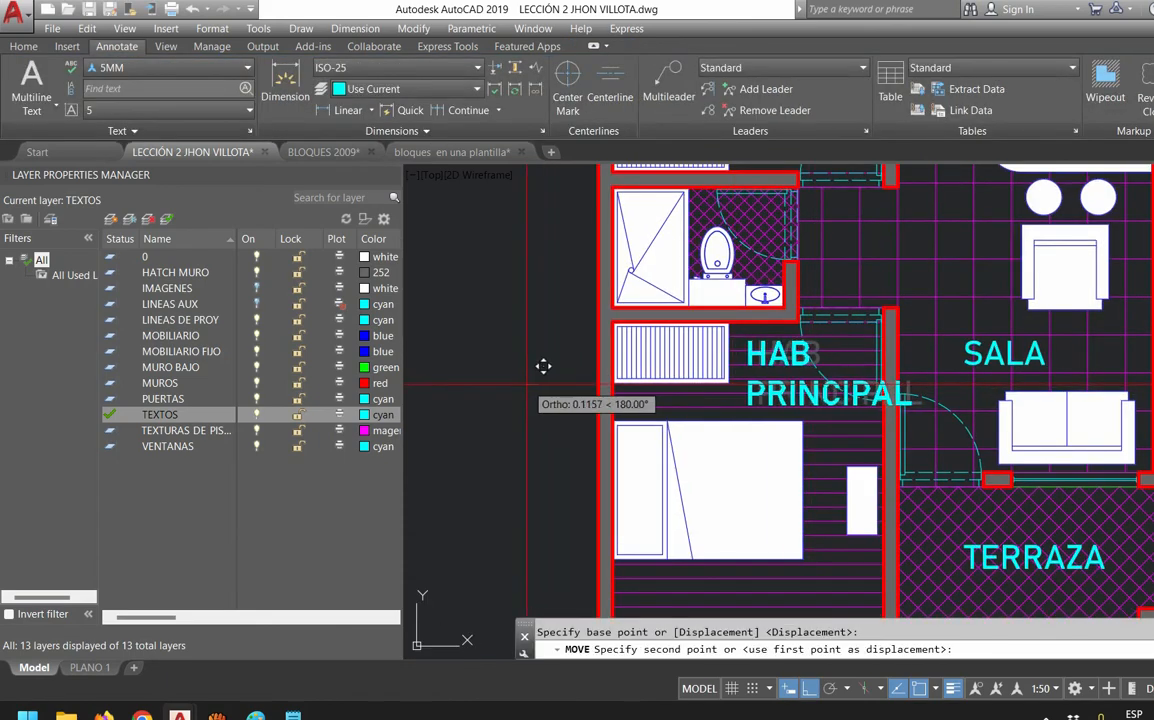
pyautogui.click(515, 384)
# Copy the HAB PRINCIPAL text straight up into the bathroom, over the toilet and door area
pyautogui.moveTo(582, 341); pyautogui.dragTo(540, 452, button='middle')
pyautogui.click(727, 502)
pyautogui.write('co')
pyautogui.press('Return')
pyautogui.click(480, 509)
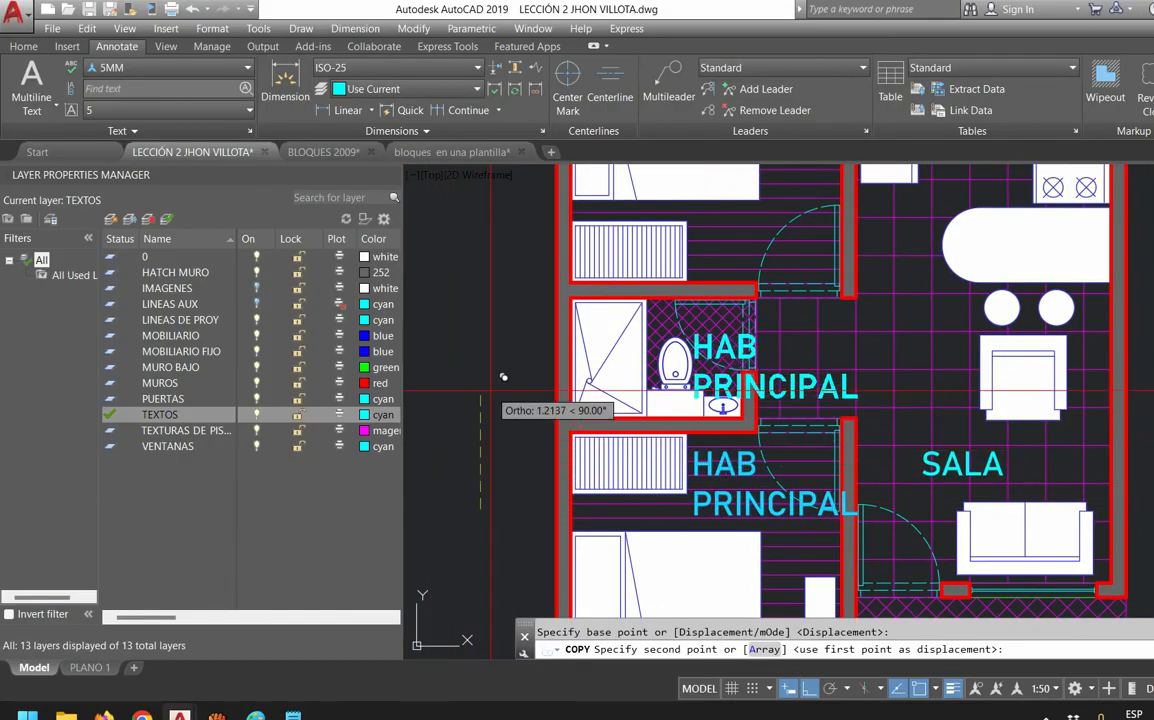
pyautogui.press('Escape')
# Change the copied text in the bathroom to BAÑO
pyautogui.doubleClick(731, 330)
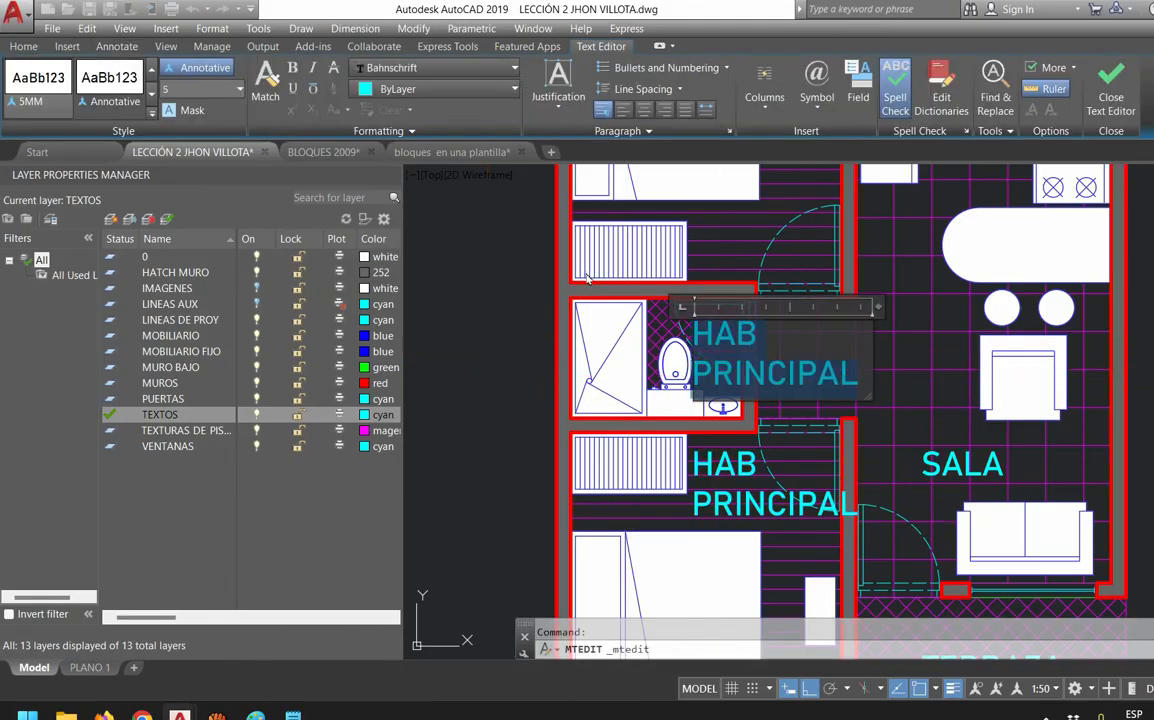
pyautogui.write('BAÑO')
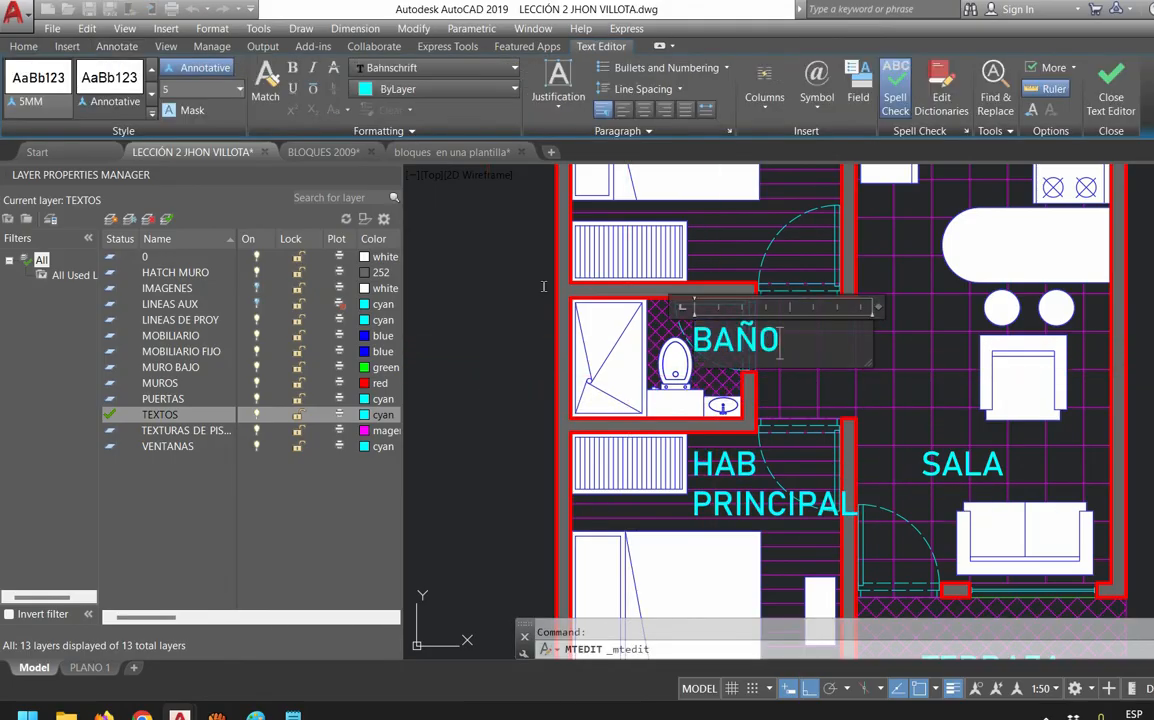
pyautogui.click(408, 298)
# Copy the HAB PRINCIPAL text straight up into the upper bedroom, beside its wardrobe
pyautogui.moveTo(528, 332); pyautogui.dragTo(531, 366, button='middle')
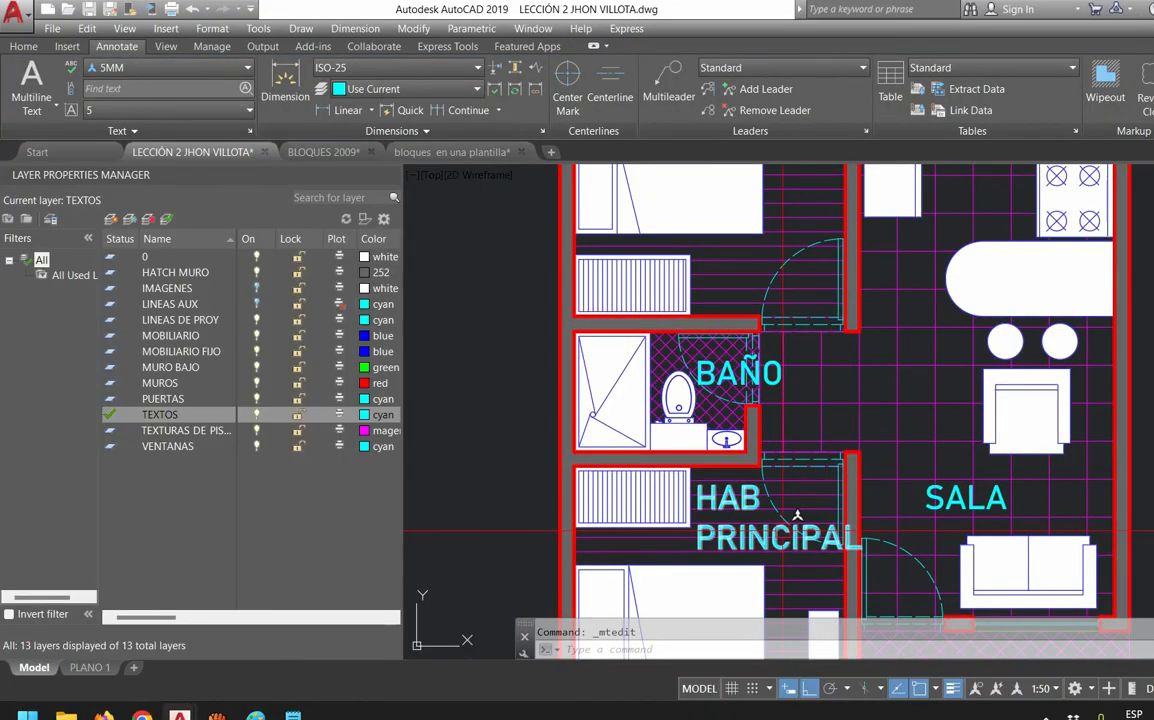
pyautogui.click(782, 531)
pyautogui.write('co')
pyautogui.press('Return')
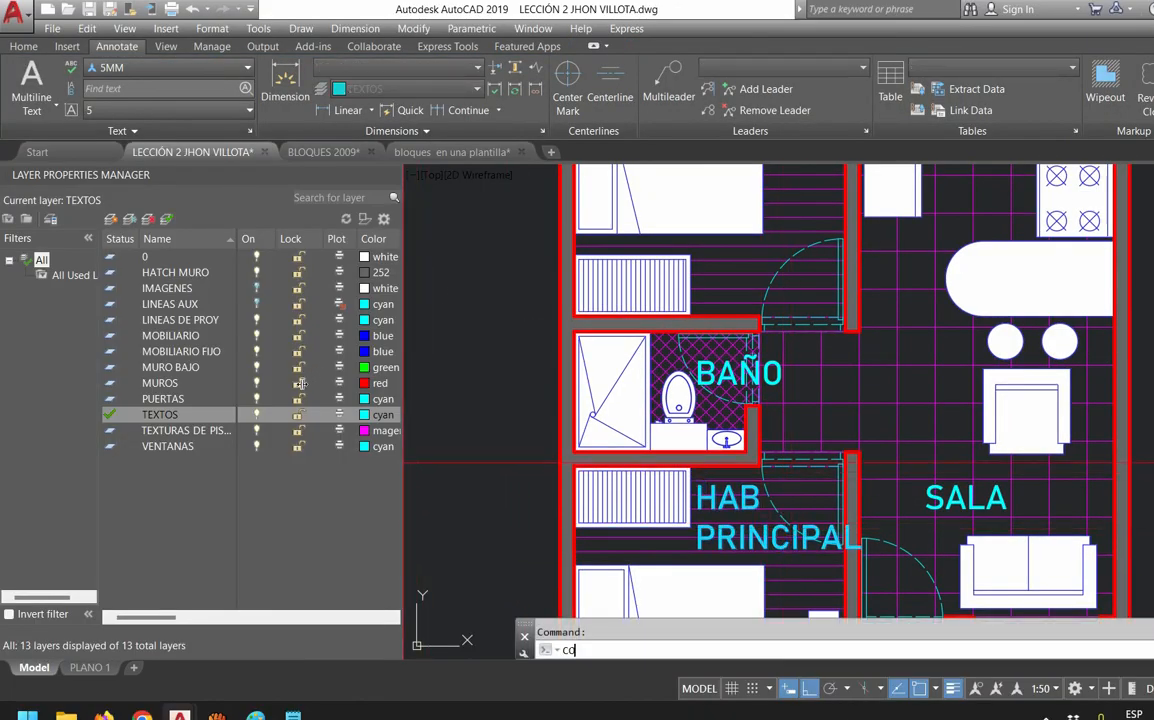
pyautogui.click(500, 525)
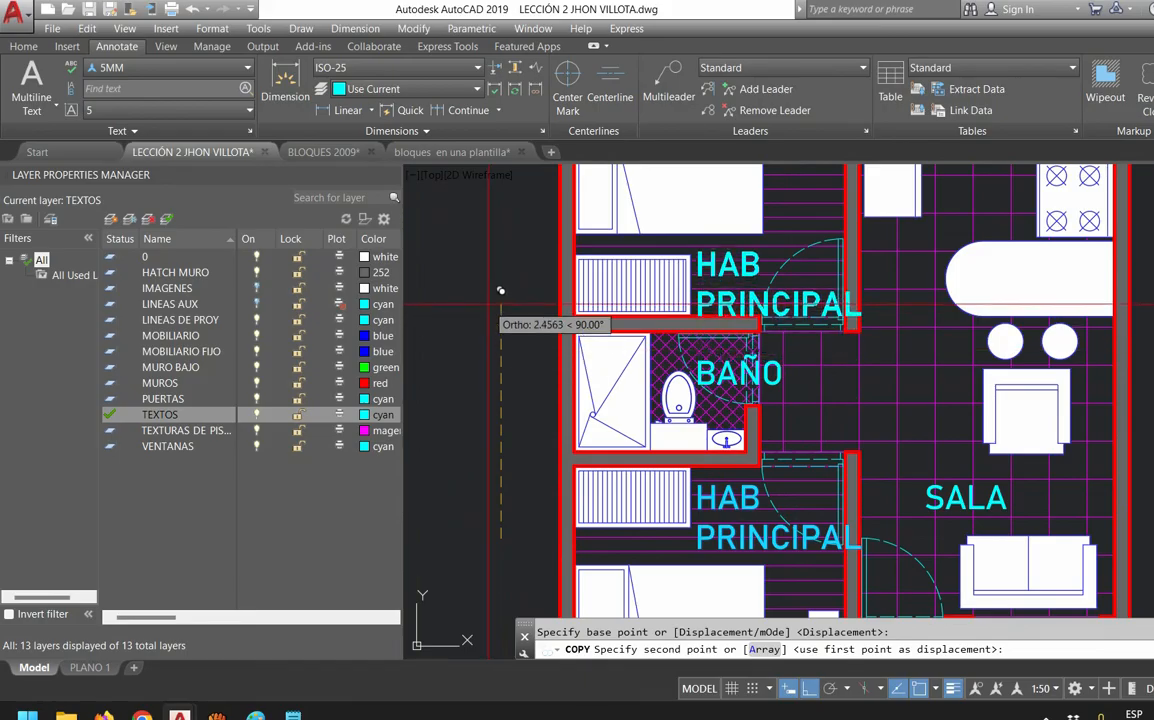
pyautogui.click(500, 287)
pyautogui.press('Escape')
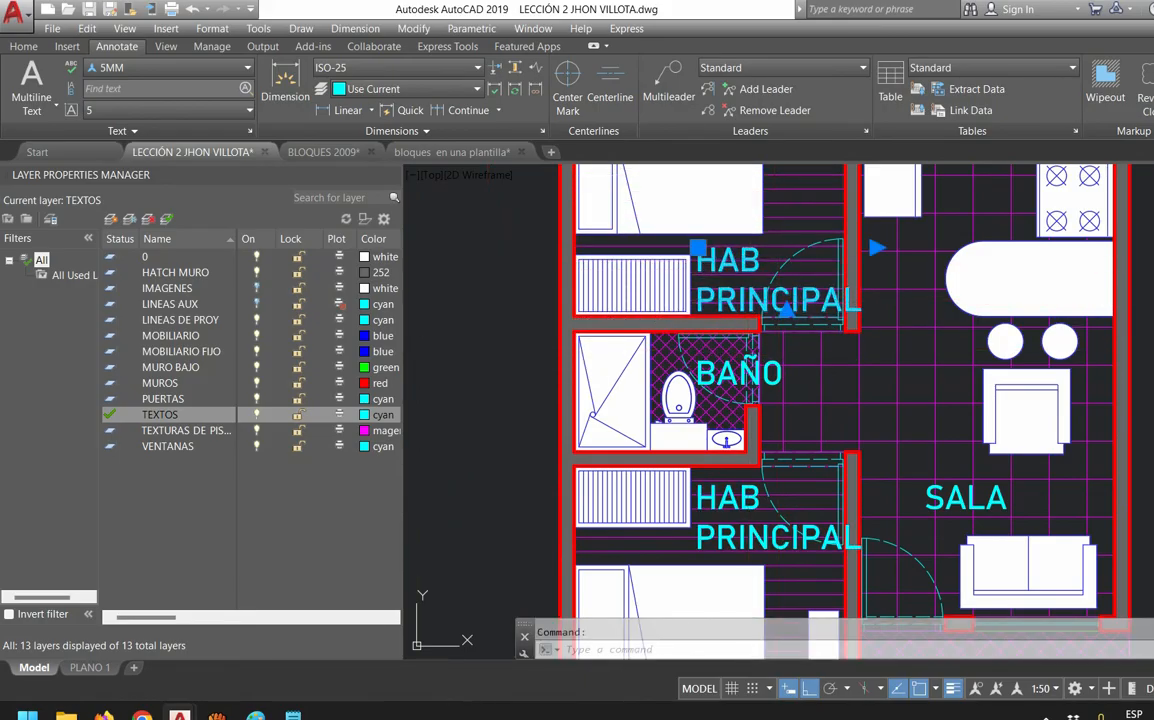
# Change the copied text in the upper bedroom to HAB AUXILIAR
pyautogui.doubleClick(780, 290)
pyautogui.write('AUXILIA')
pyautogui.click(614, 252)
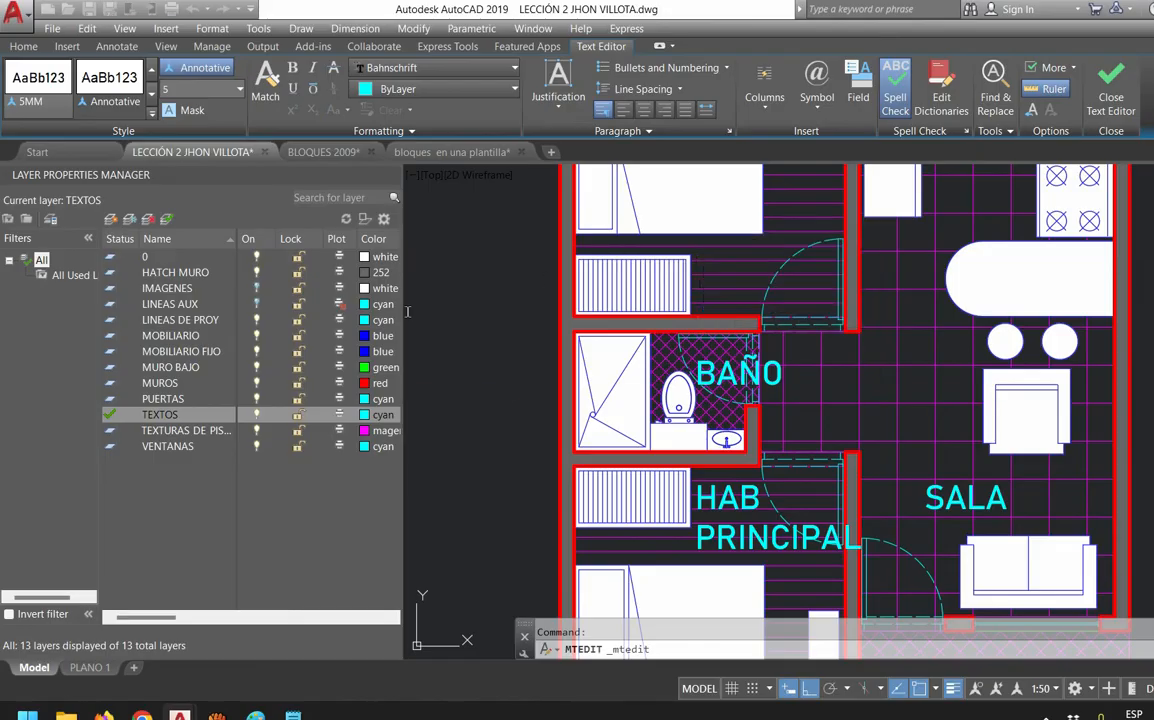
# Review the size and legibility of the room labels in model space and on the PLANO 1 layout
pyautogui.scroll(-2, 546, 385)
pyautogui.moveTo(894, 469); pyautogui.dragTo(956, 410, button='middle')
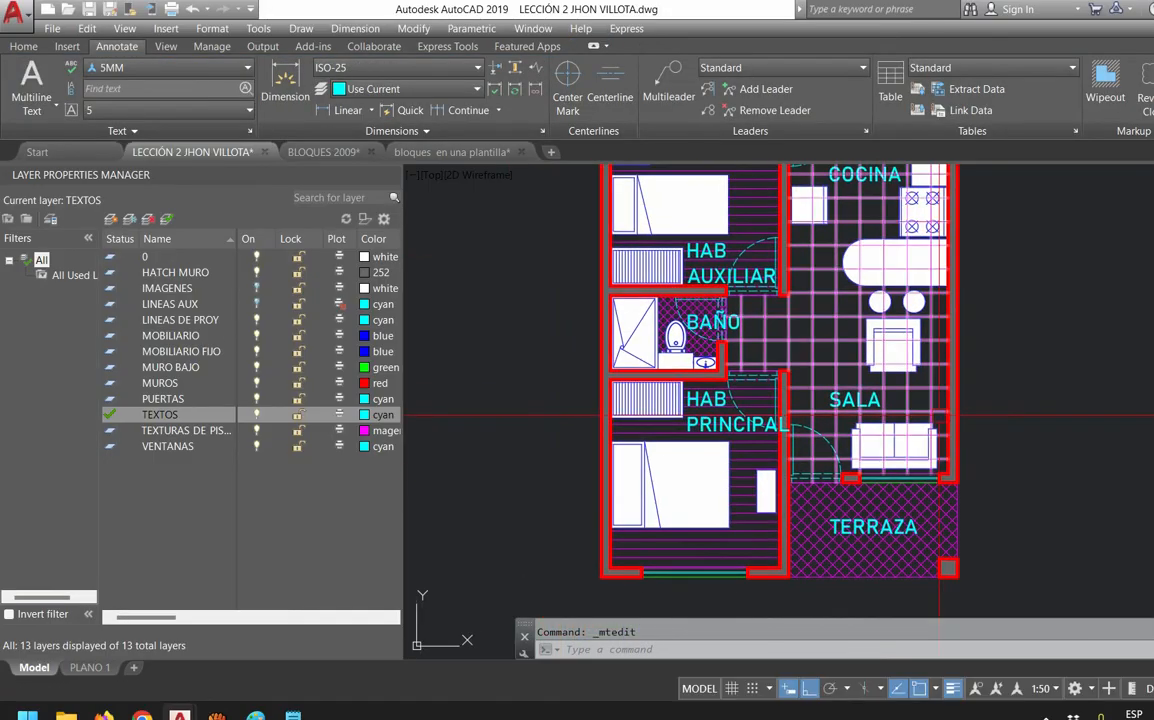
pyautogui.moveTo(1084, 463); pyautogui.dragTo(1053, 525, button='middle')
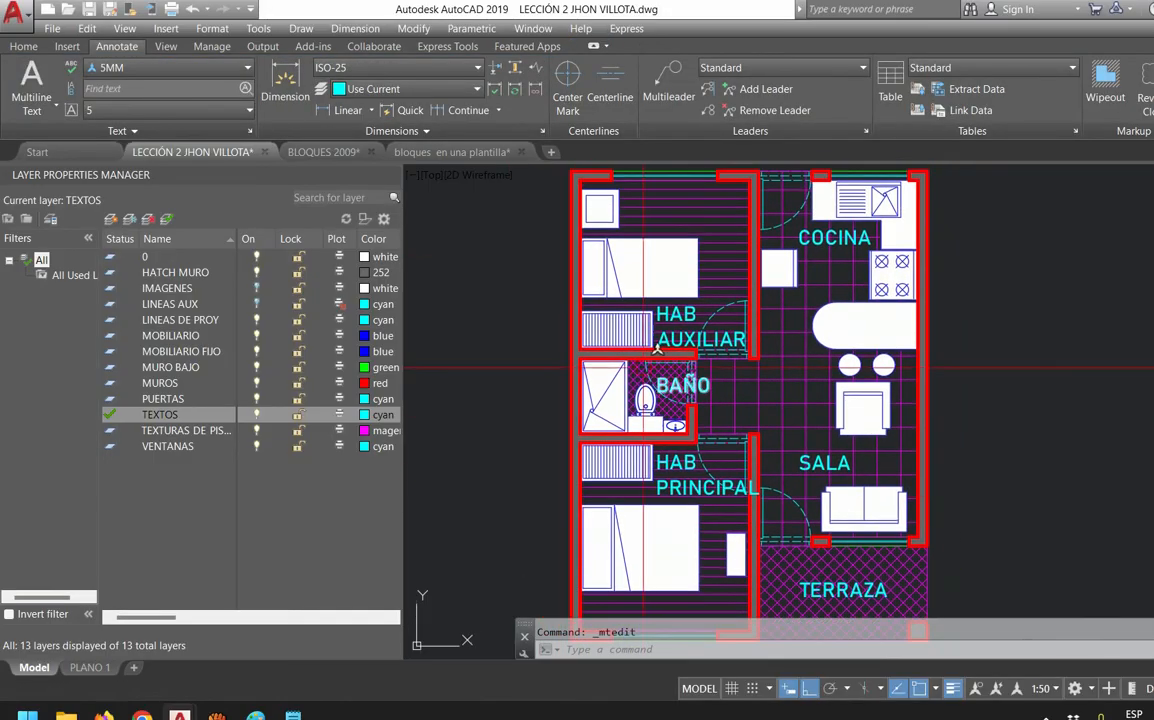
pyautogui.scroll(-2, 834, 245)
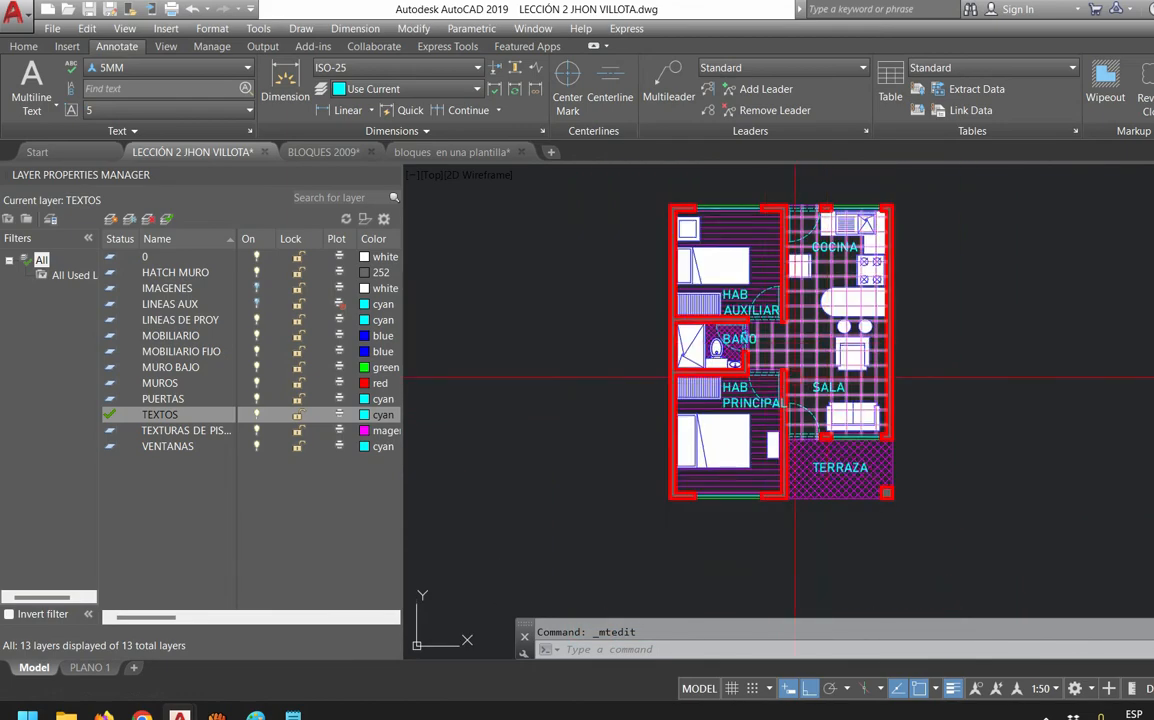
pyautogui.moveTo(875, 385); pyautogui.dragTo(840, 420, button='middle')
pyautogui.scroll(2, 913, 310)
pyautogui.scroll(-2, 903, 360)
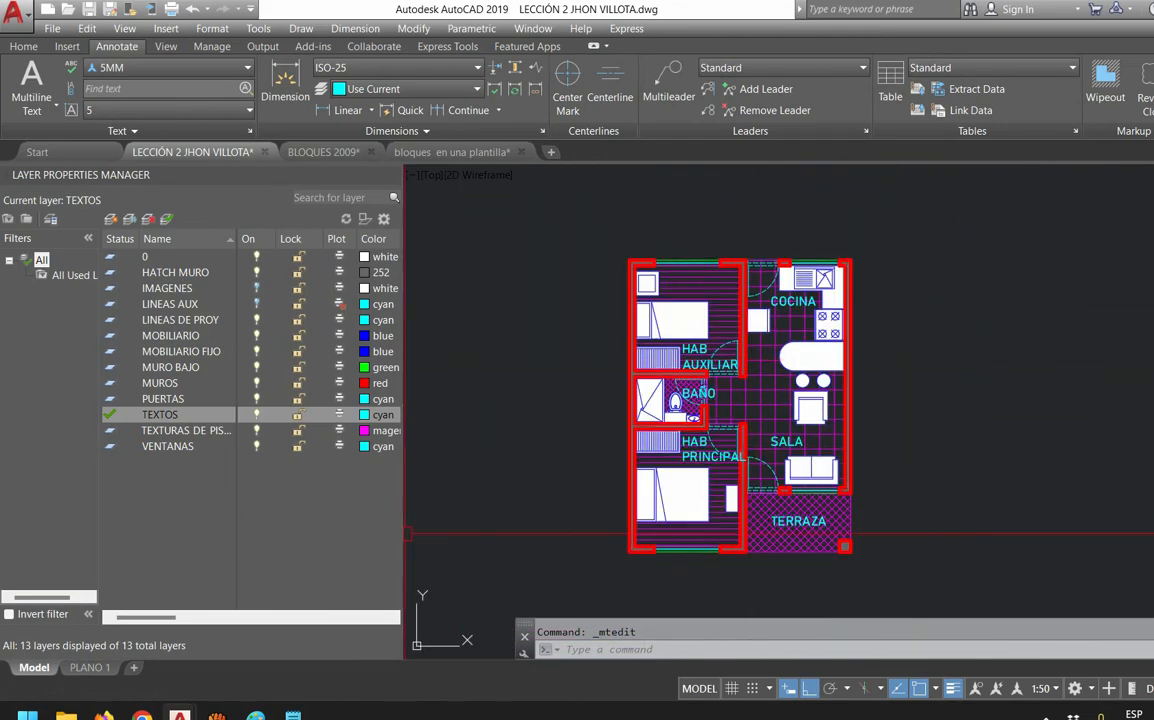
pyautogui.click(90, 667)
pyautogui.scroll(4, 635, 385)
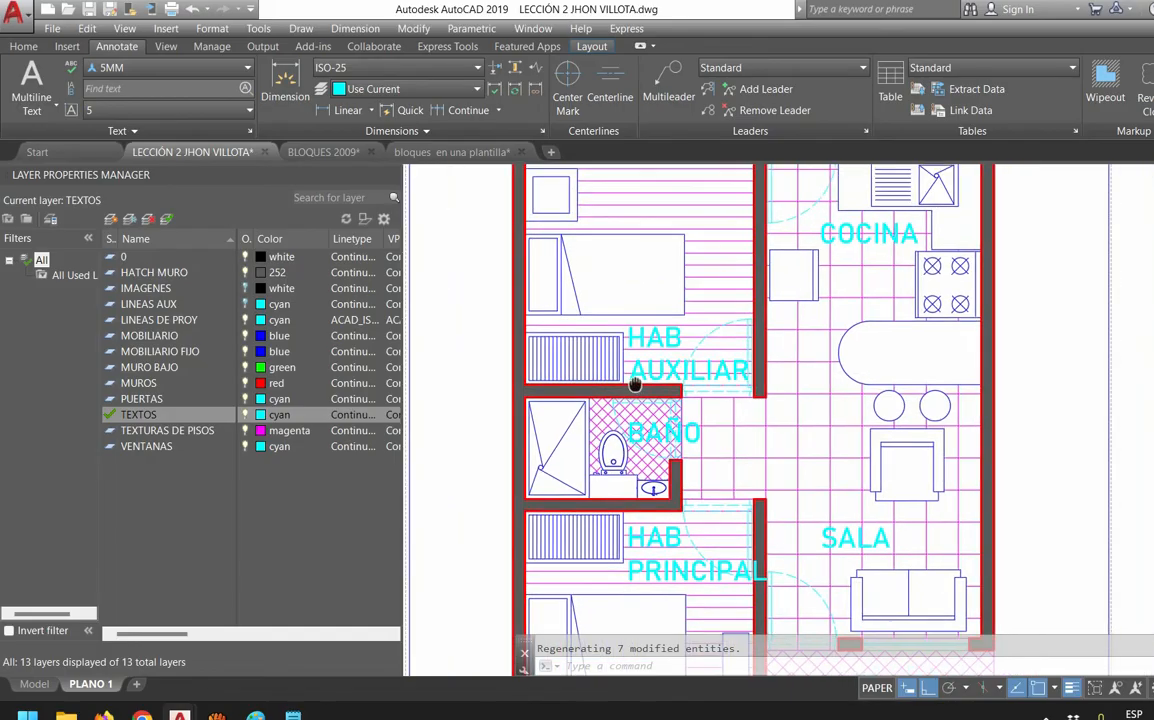
pyautogui.scroll(-5, 760, 440)
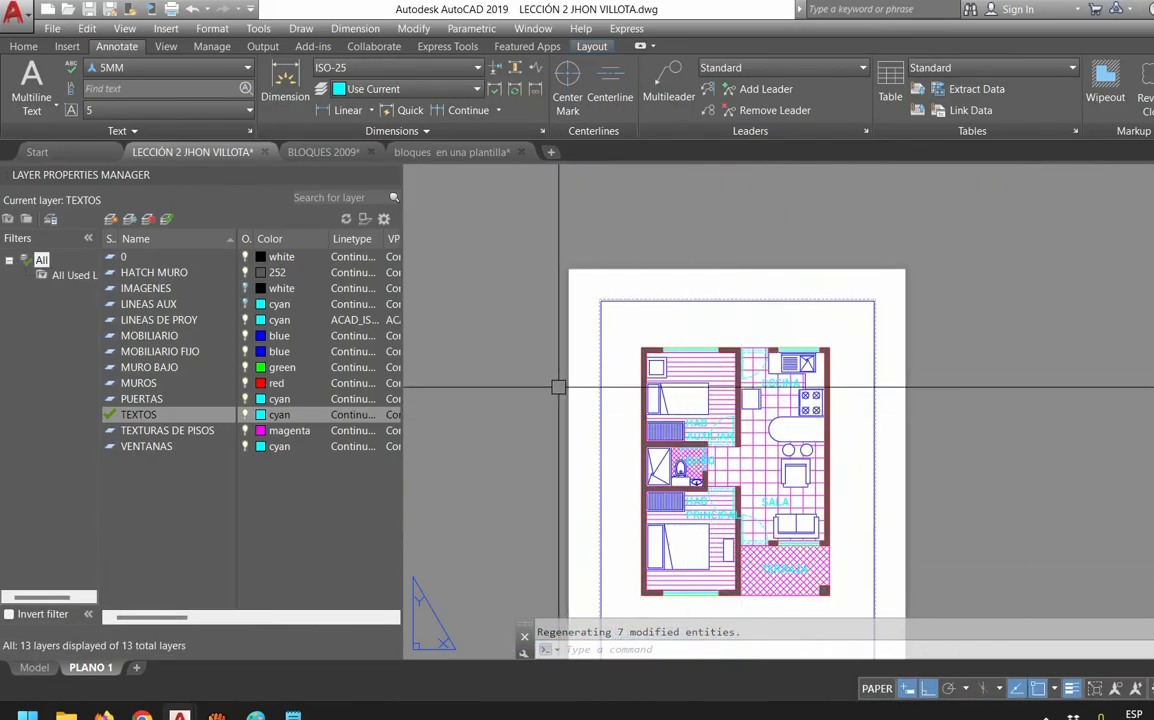
pyautogui.click(279, 414)
pyautogui.press('Escape')
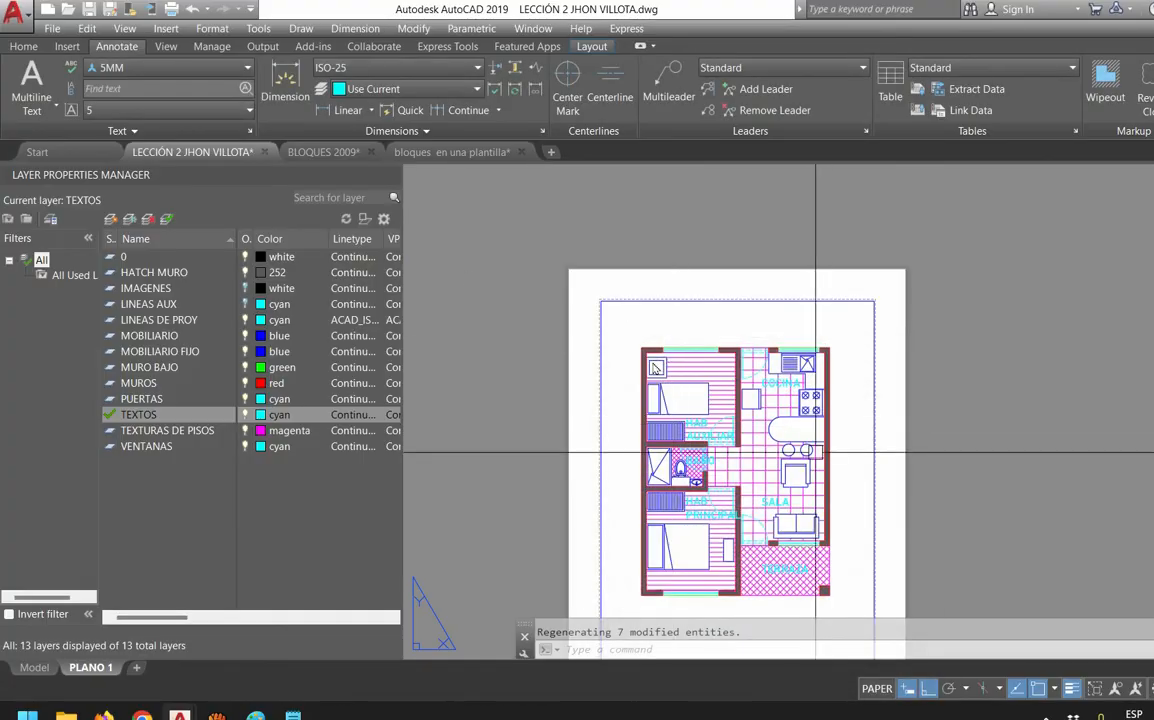
pyautogui.moveTo(698, 468); pyautogui.dragTo(713, 402, button='middle')
pyautogui.scroll(2, 712, 401)
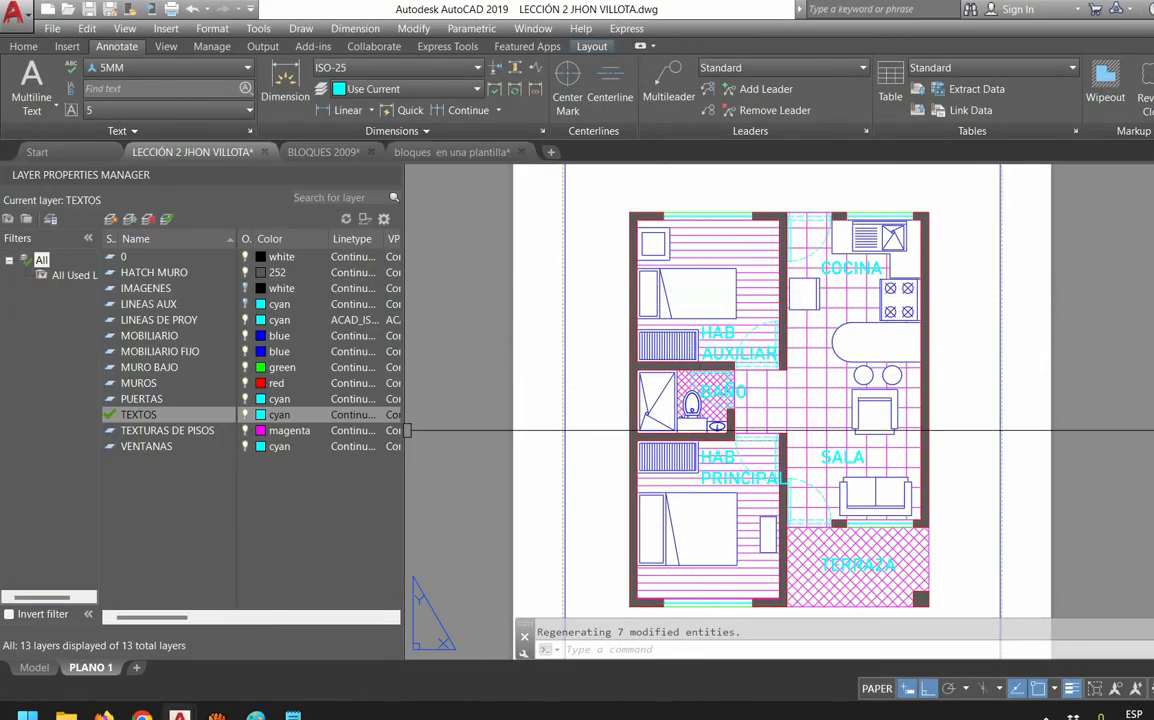
# Back in model space, create an annotative text style named 2MM with a paper text height of 2
pyautogui.click(34, 667)
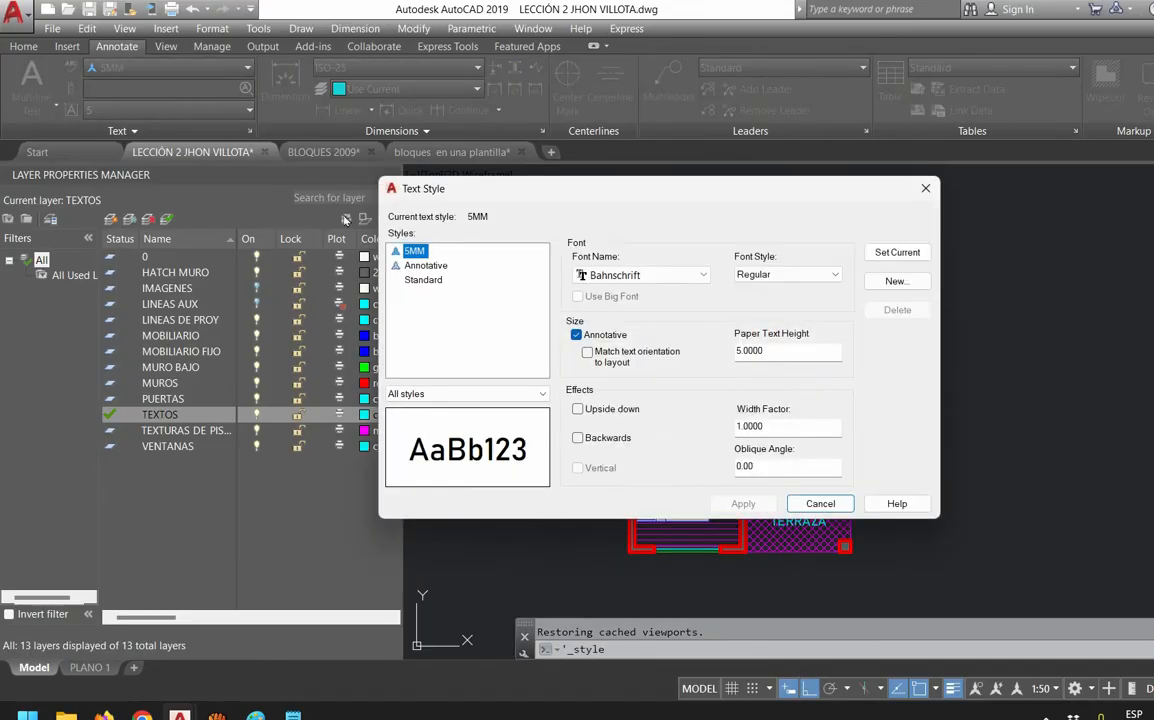
pyautogui.click(896, 281)
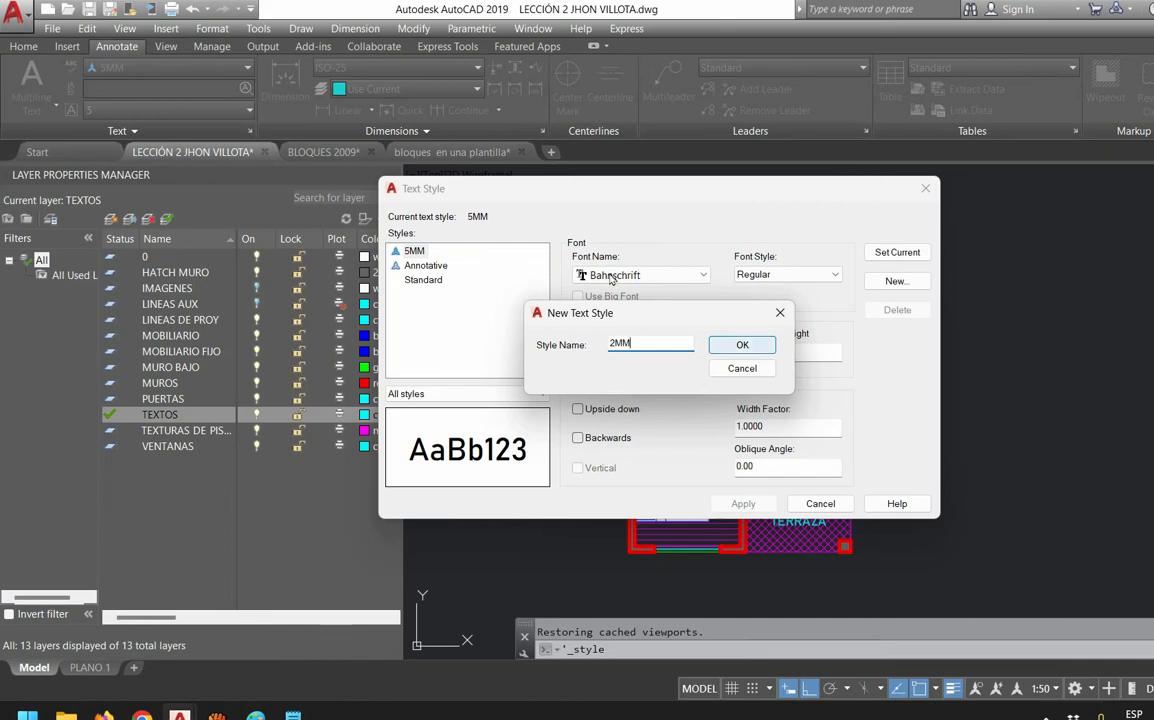
pyautogui.press('Return')
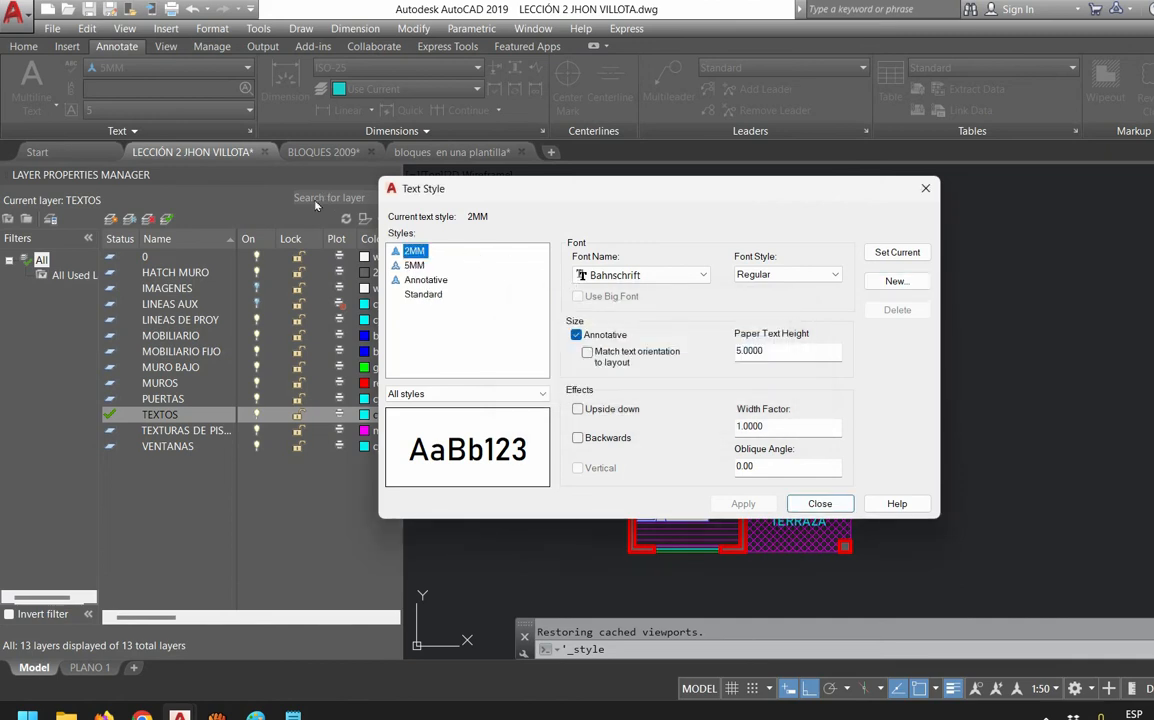
pyautogui.moveTo(775, 351); pyautogui.dragTo(556, 287)
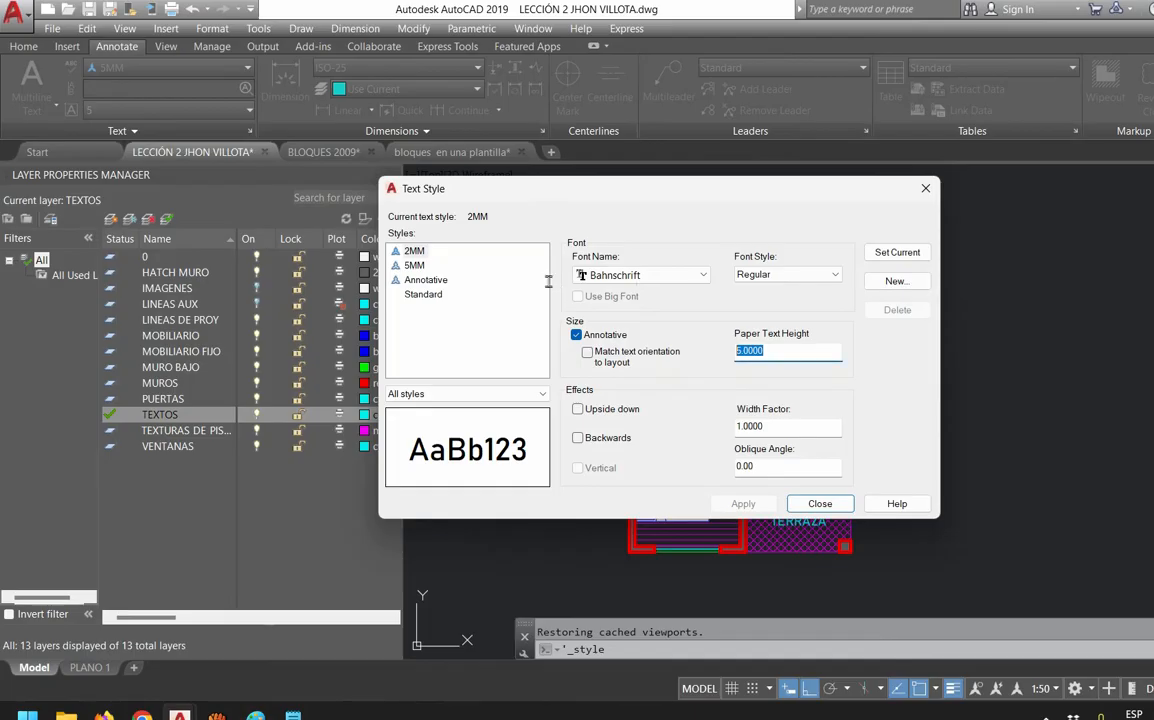
pyautogui.write('2')
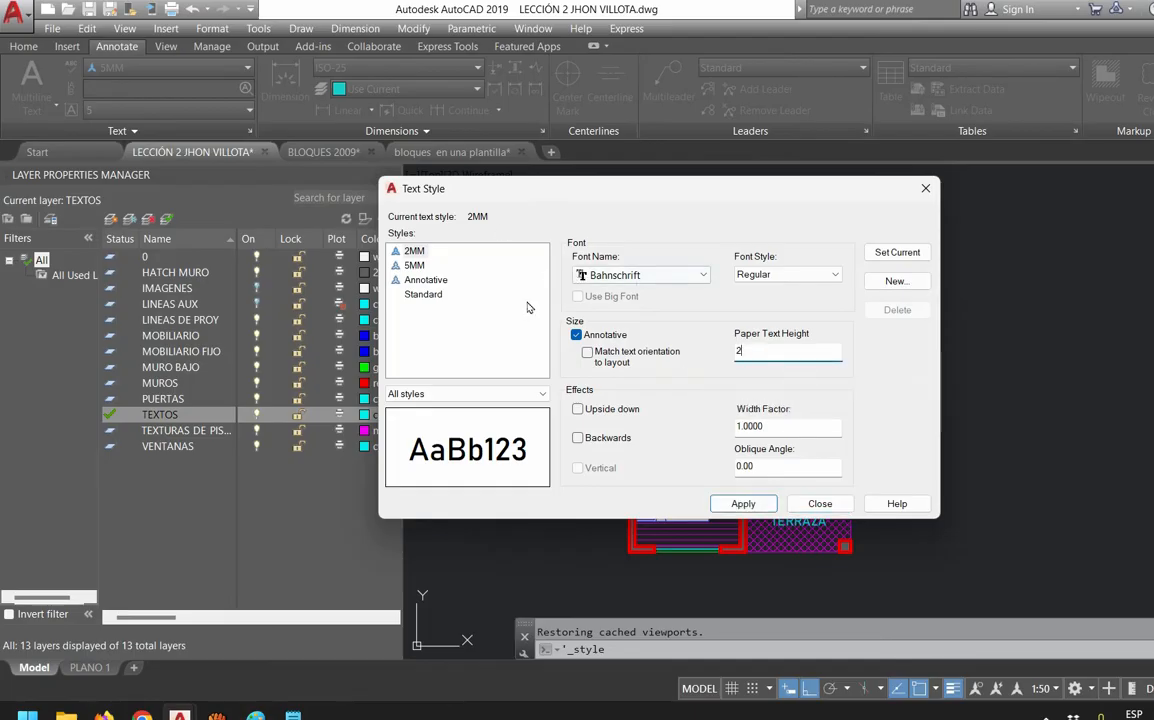
pyautogui.press('Return')
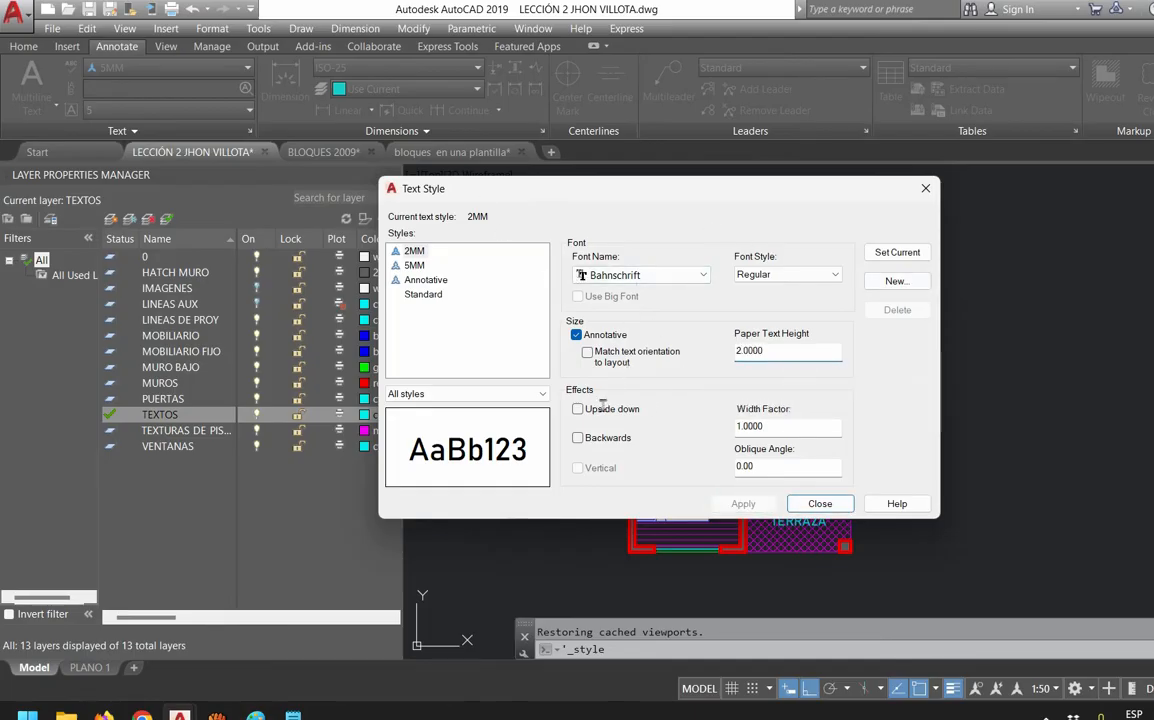
pyautogui.press('Return')
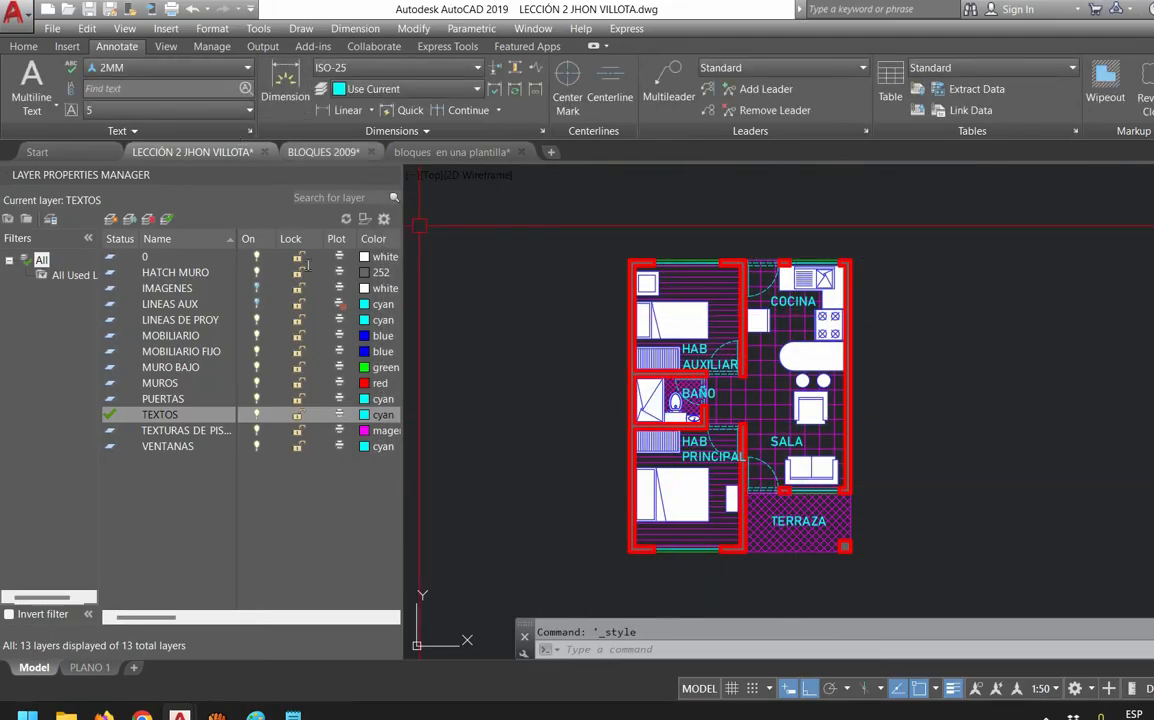
pyautogui.press('Escape')
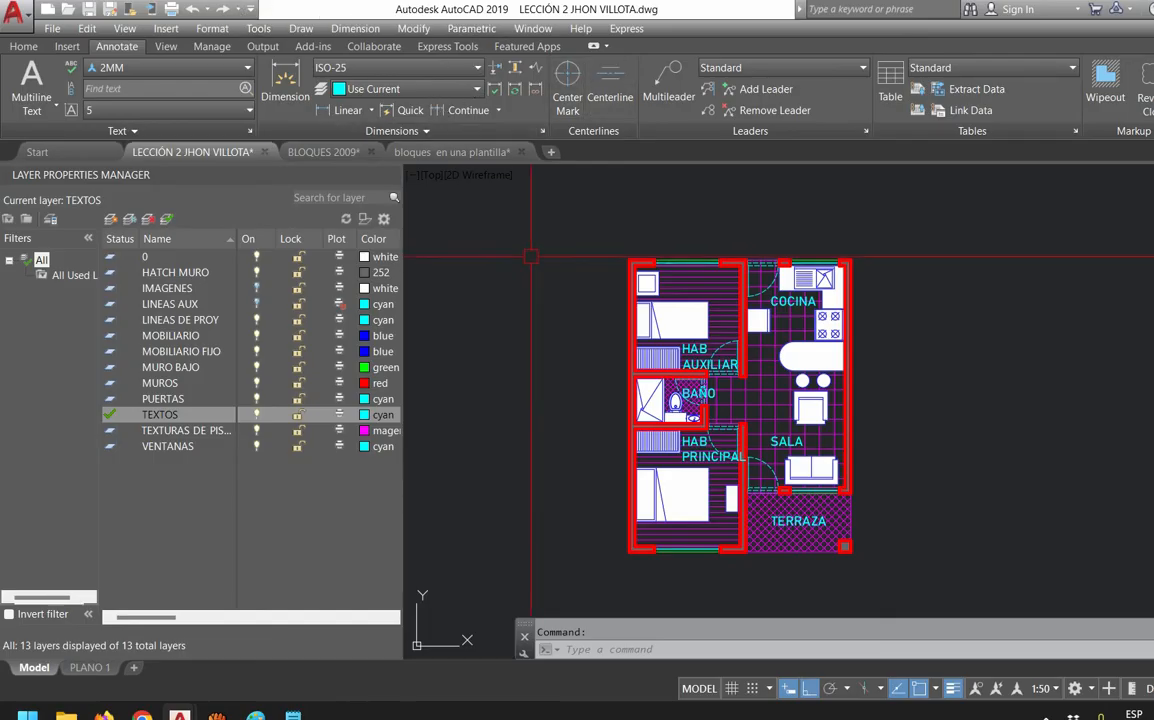
pyautogui.write('D')
pyautogui.press('Return')
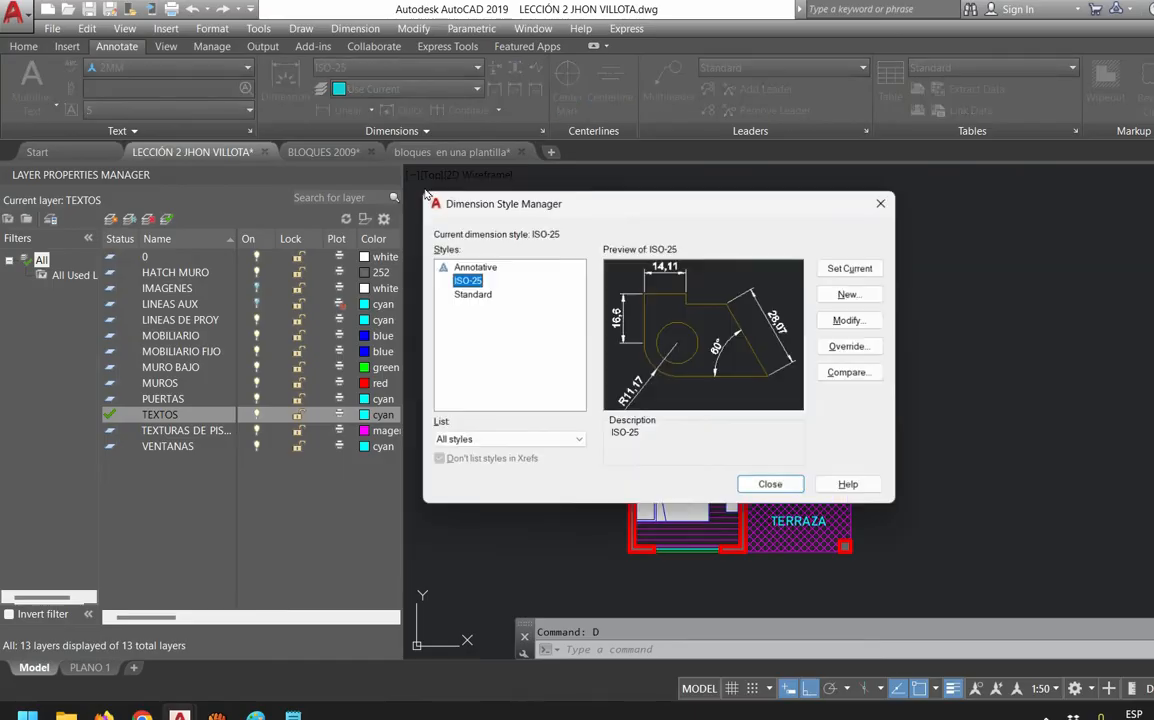
pyautogui.press('Escape')
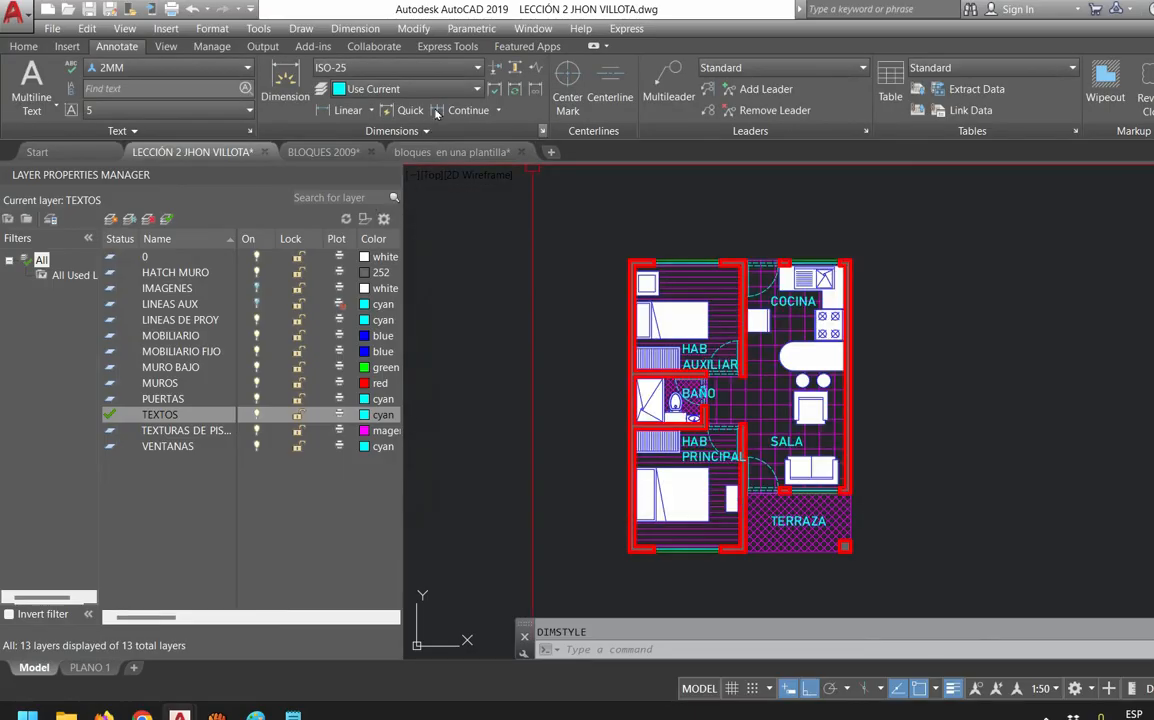
pyautogui.click(542, 130)
pyautogui.press('Escape')
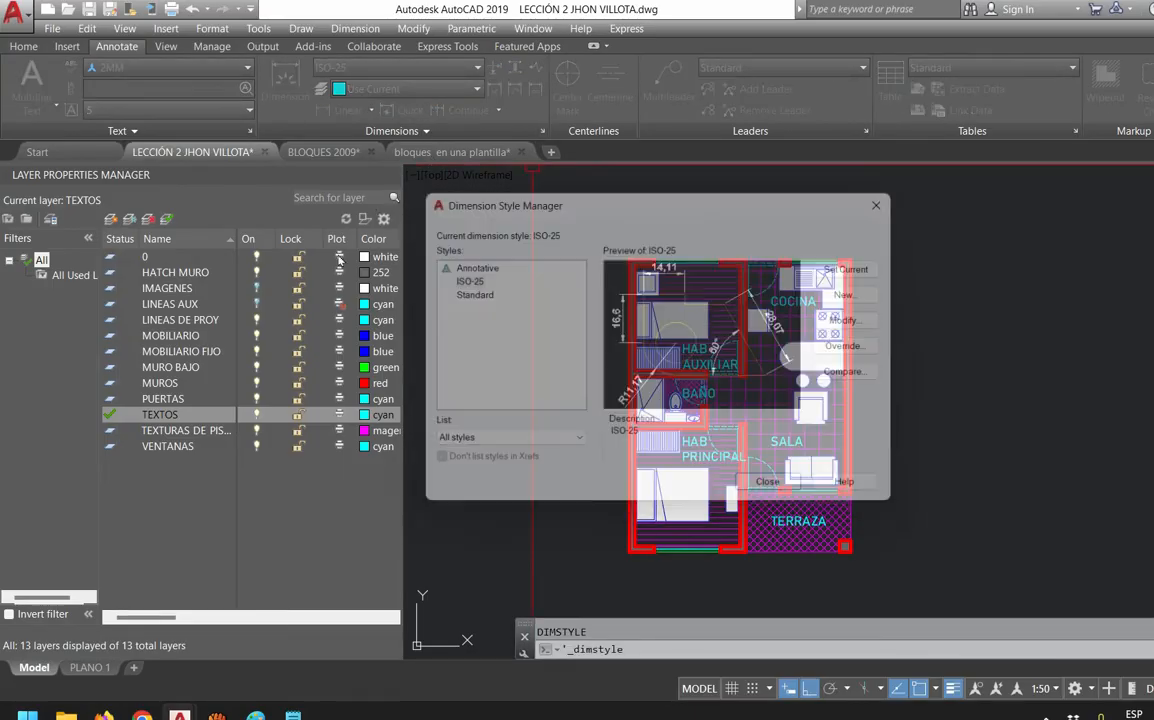
# Create a layer named COTAS and make it the current layer
pyautogui.click(26, 46)
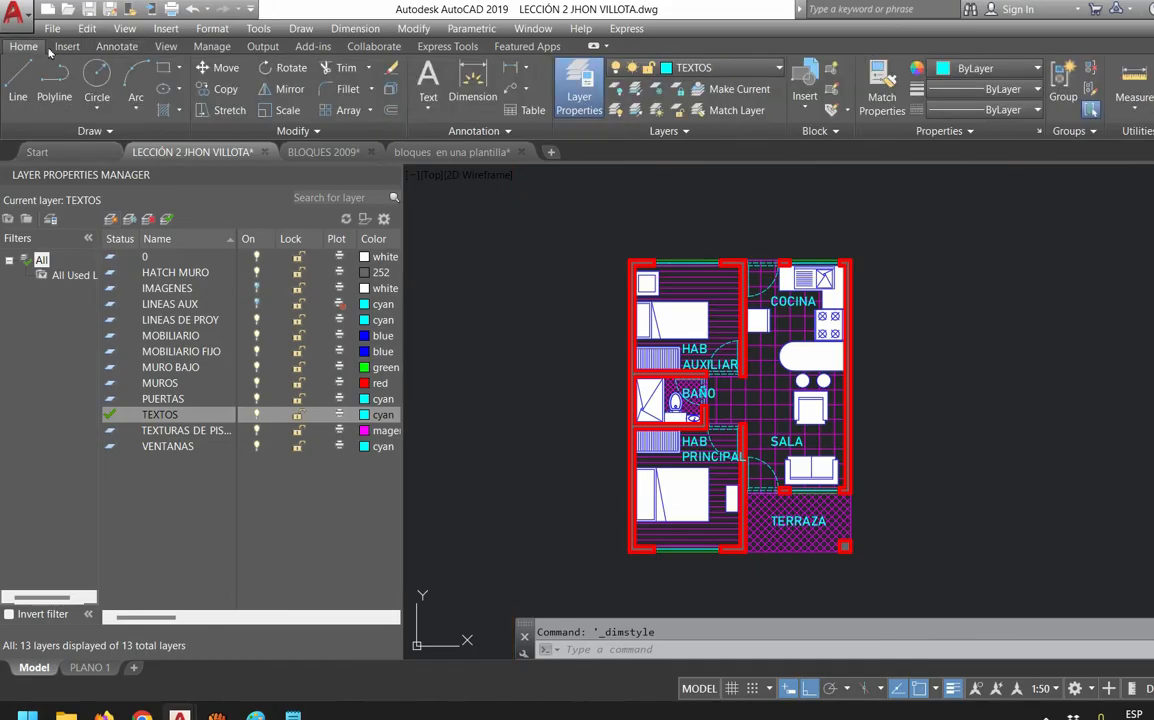
pyautogui.click(111, 218)
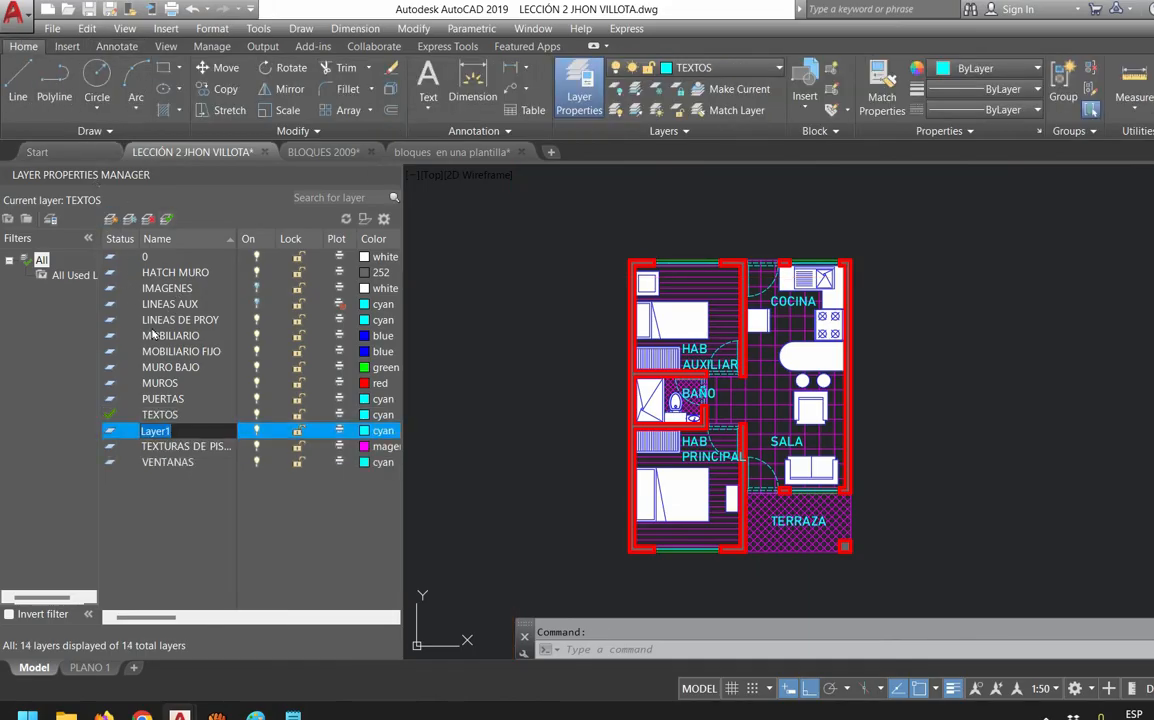
pyautogui.write('COTAS')
pyautogui.press('Return')
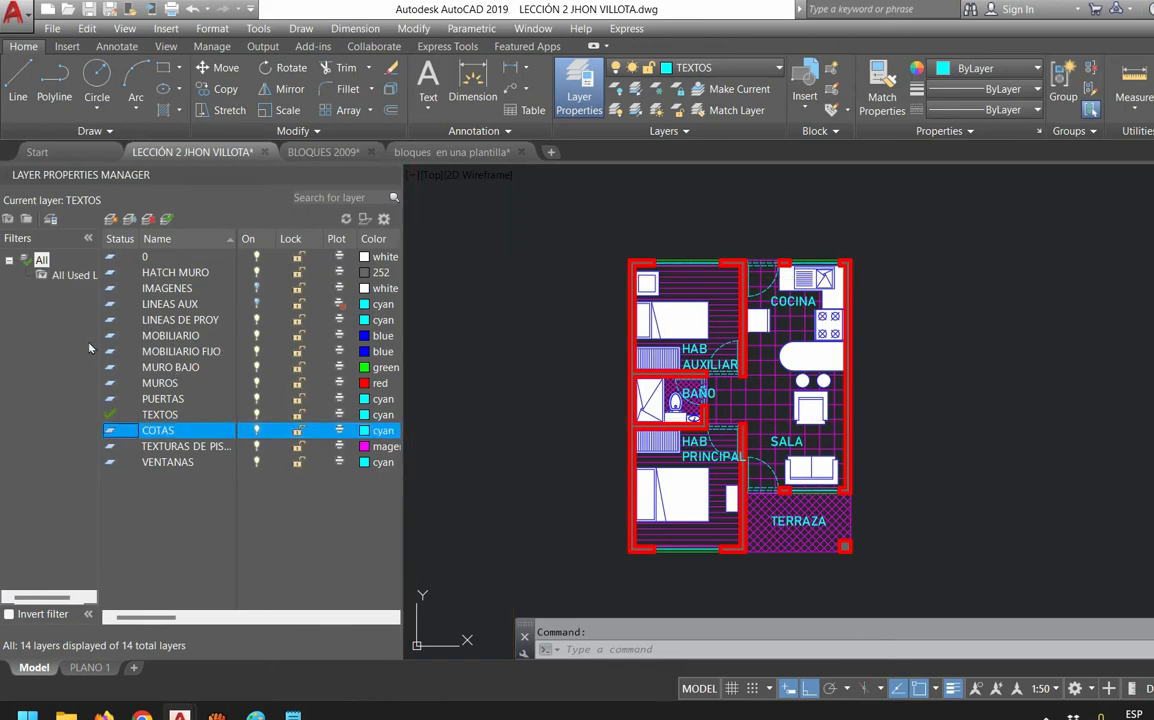
pyautogui.doubleClick(110, 430)
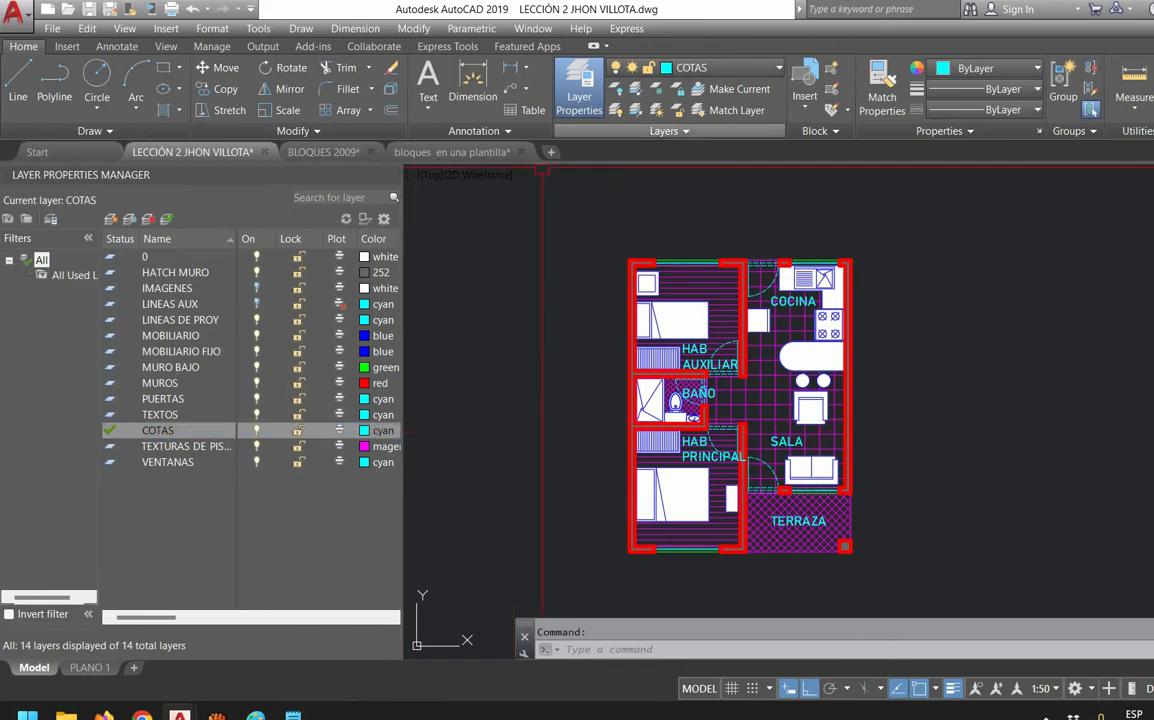
# Start a new annotative dimension style named COTAS 2MM based on Standard, for all dimensions, and bring up its line settings
pyautogui.click(116, 46)
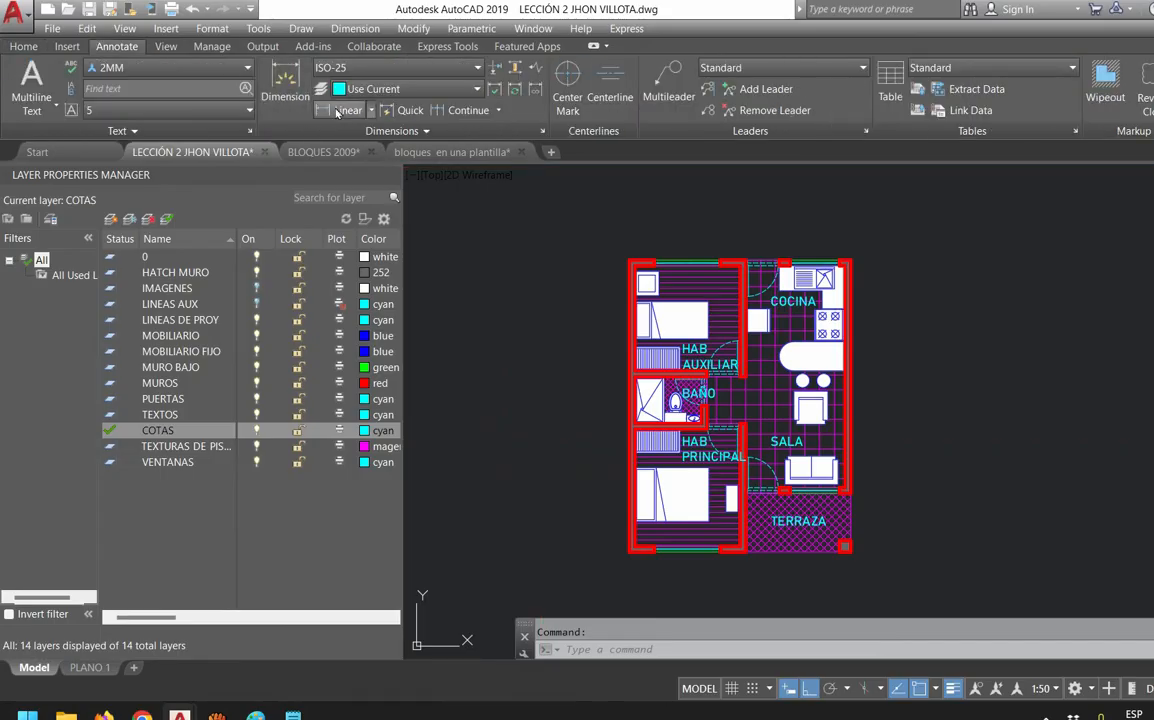
pyautogui.click(432, 129)
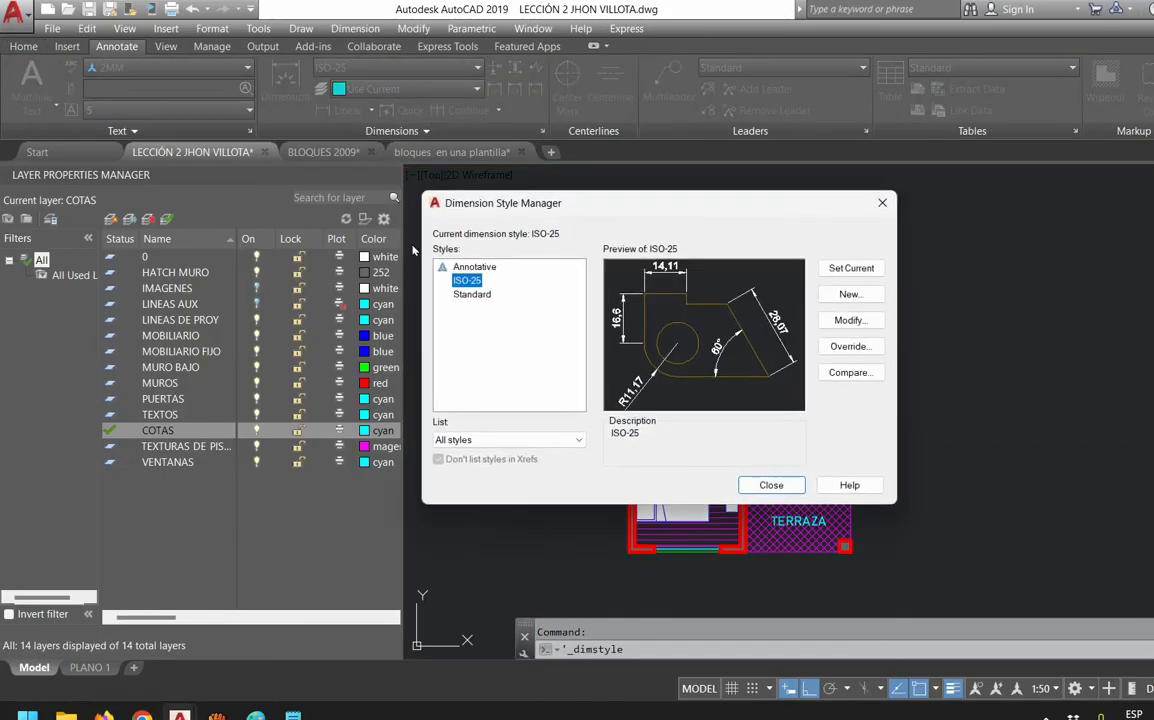
pyautogui.click(850, 294)
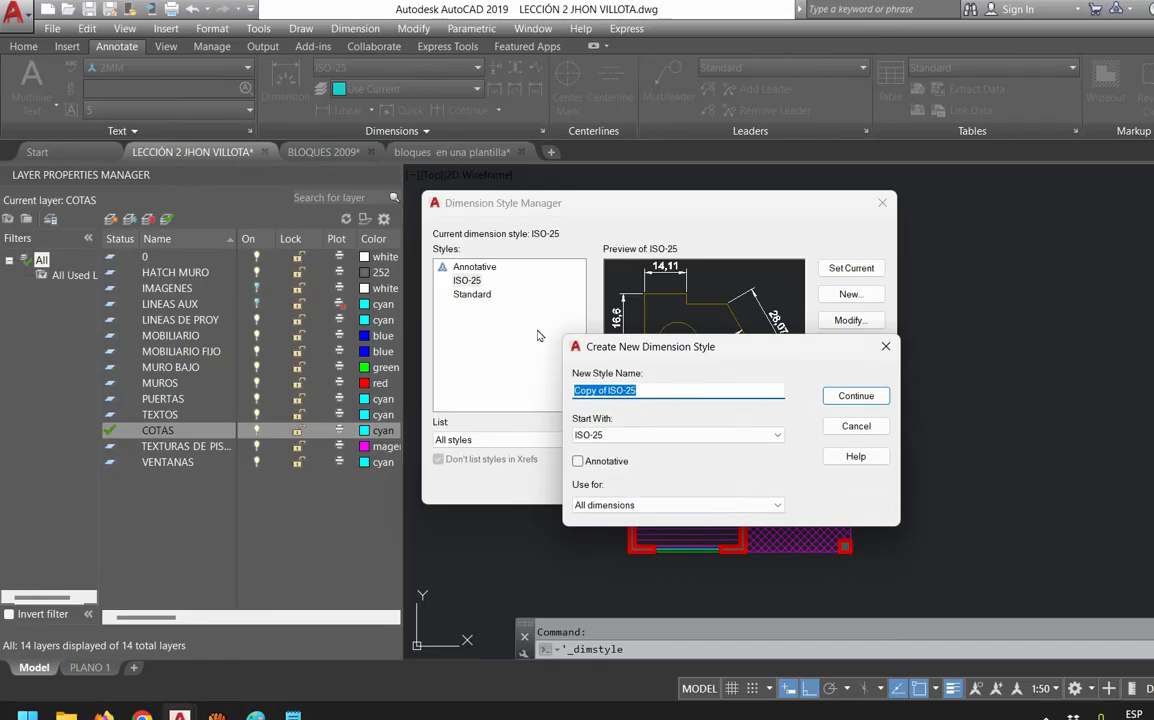
pyautogui.write('COTAS 2MM')
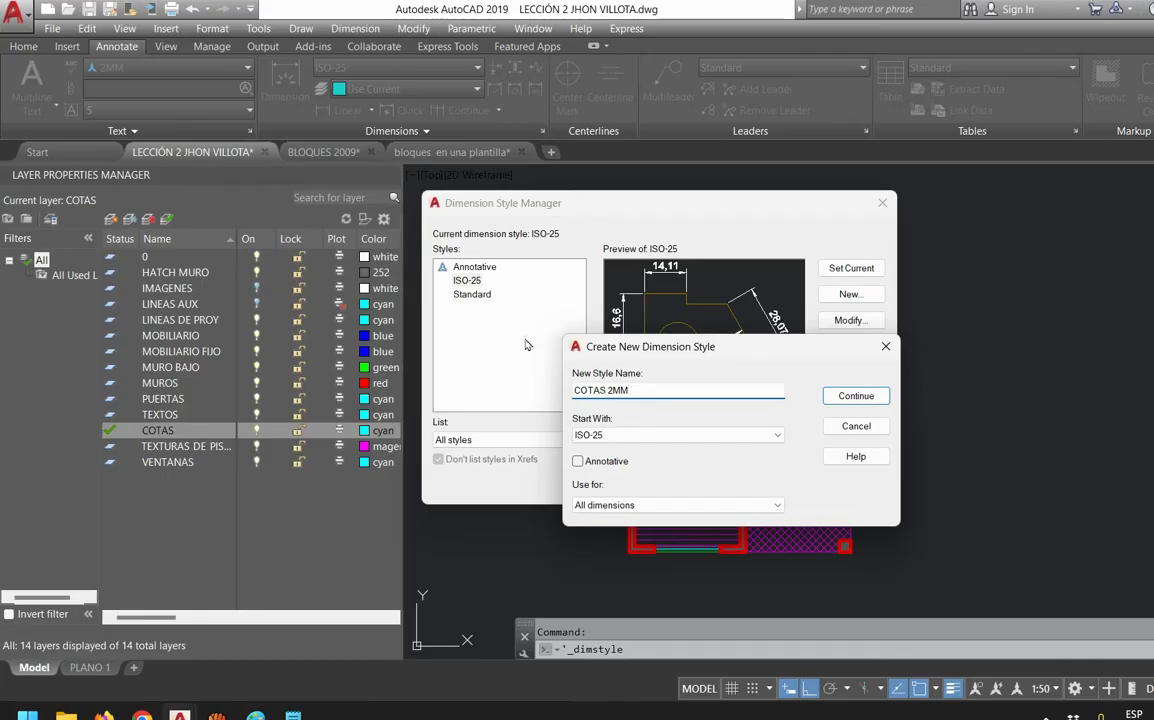
pyautogui.click(654, 435)
pyautogui.click(602, 472)
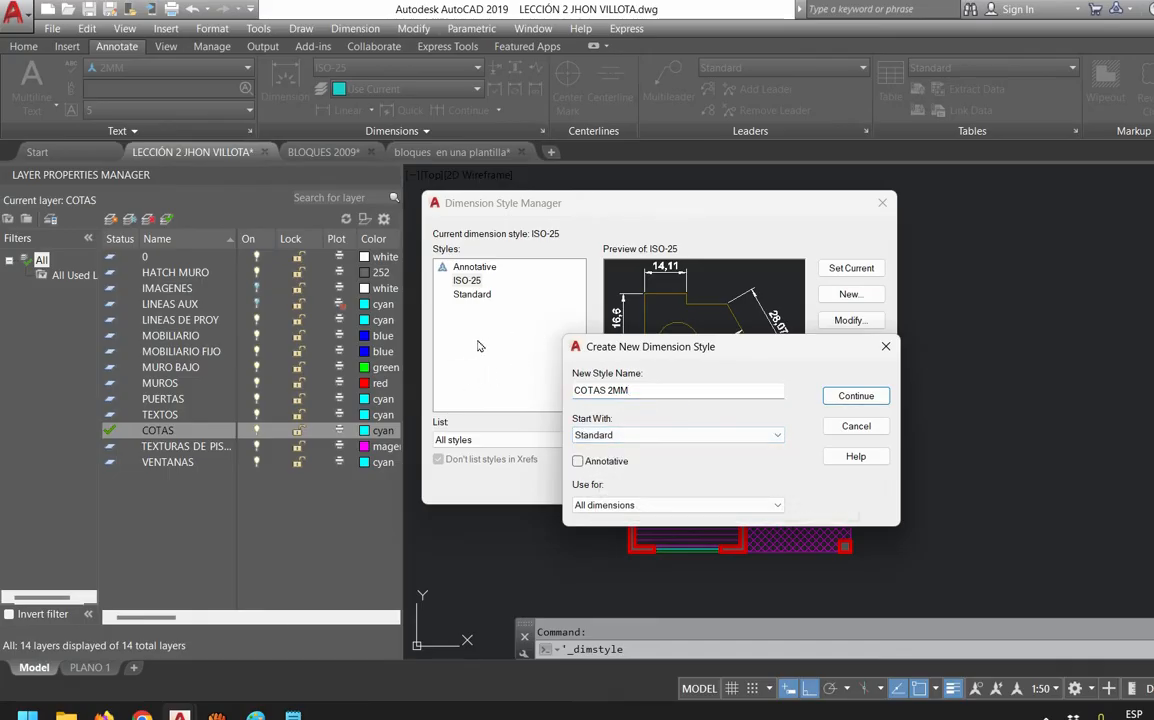
pyautogui.click(577, 461)
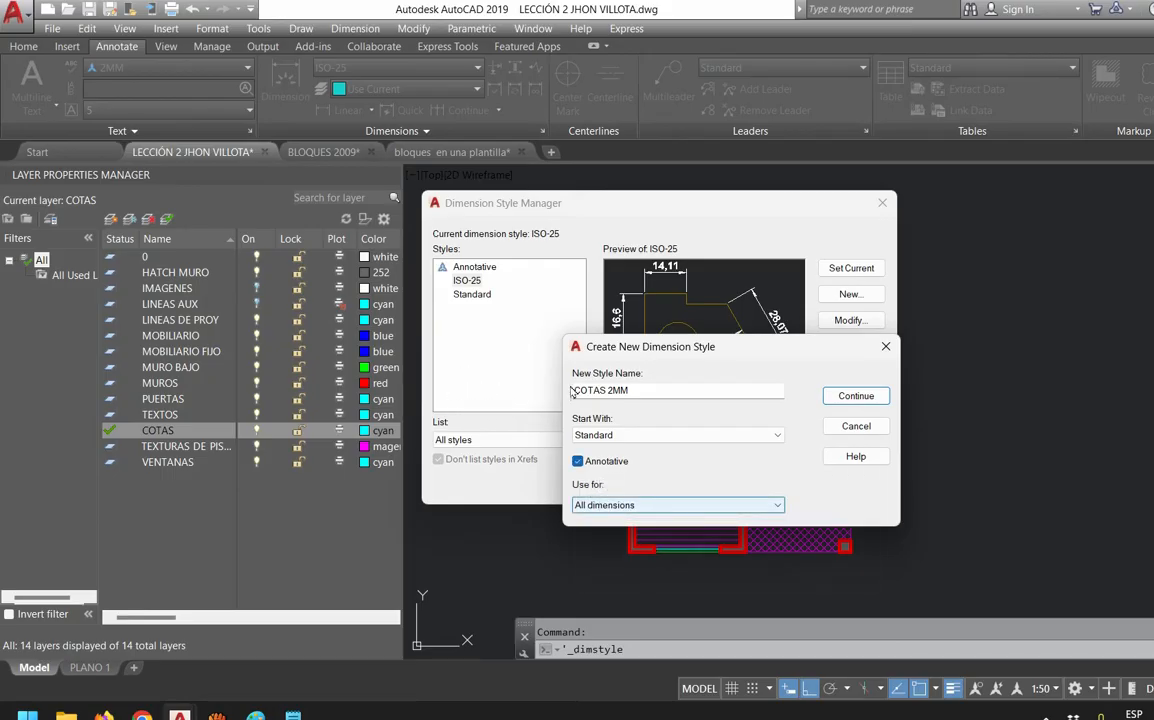
pyautogui.press('Escape')
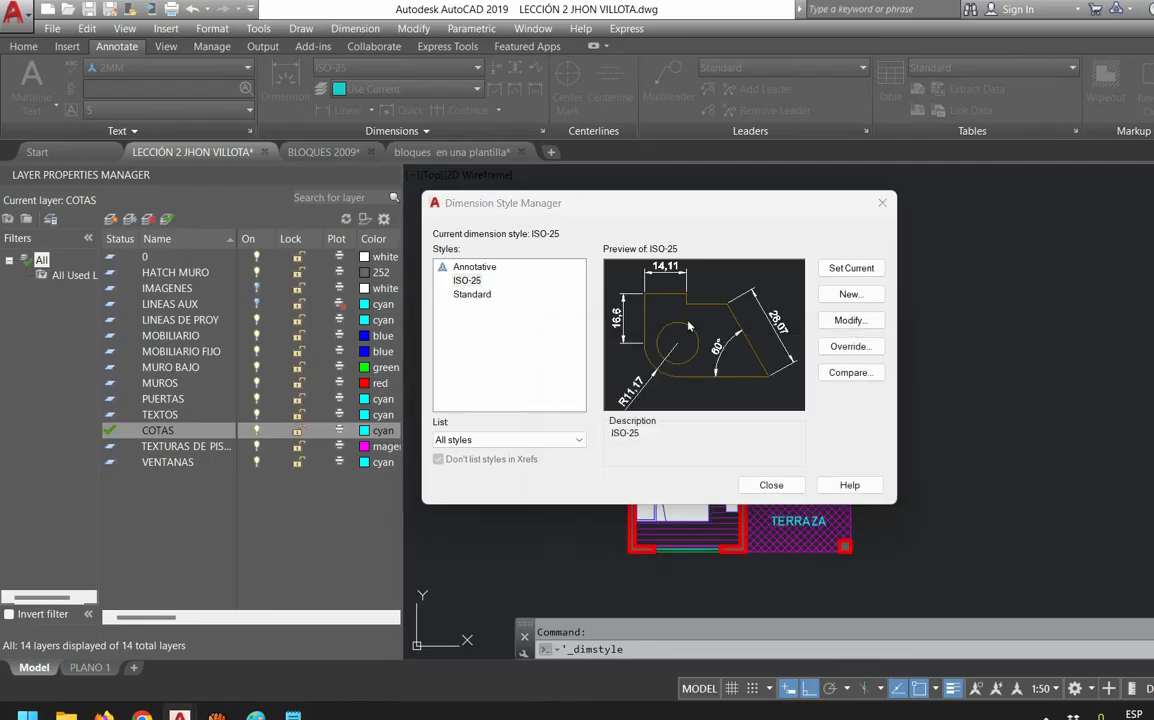
pyautogui.moveTo(634, 206); pyautogui.dragTo(616, 144)
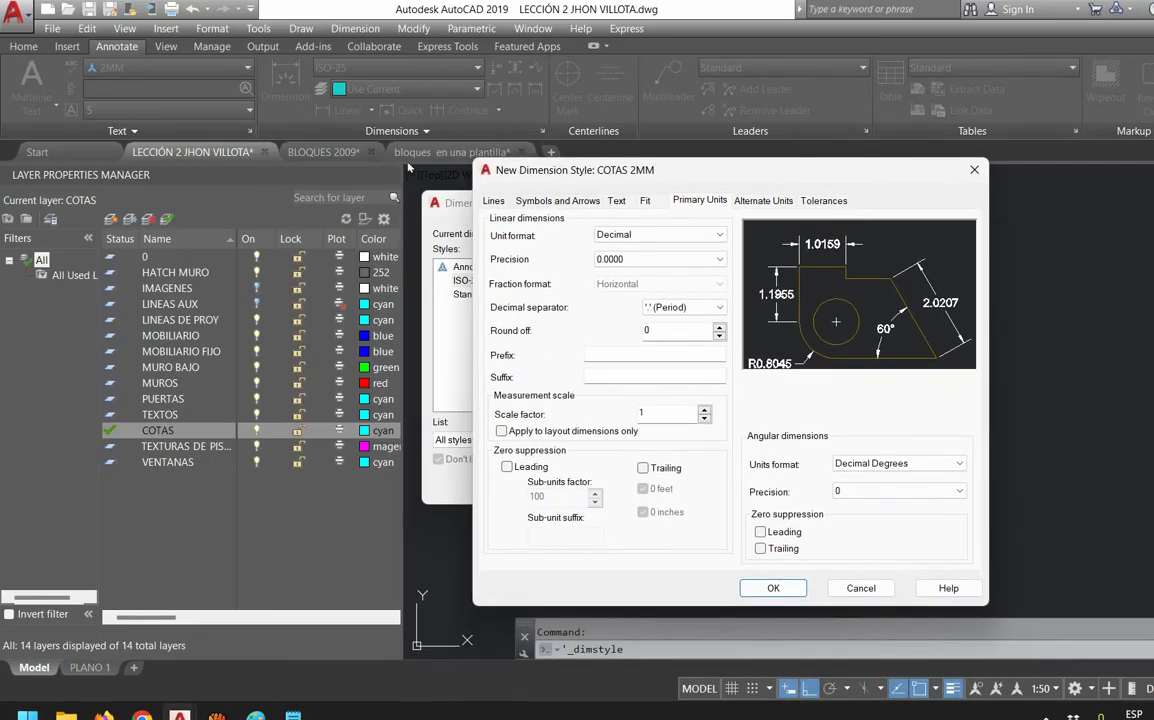
pyautogui.click(493, 201)
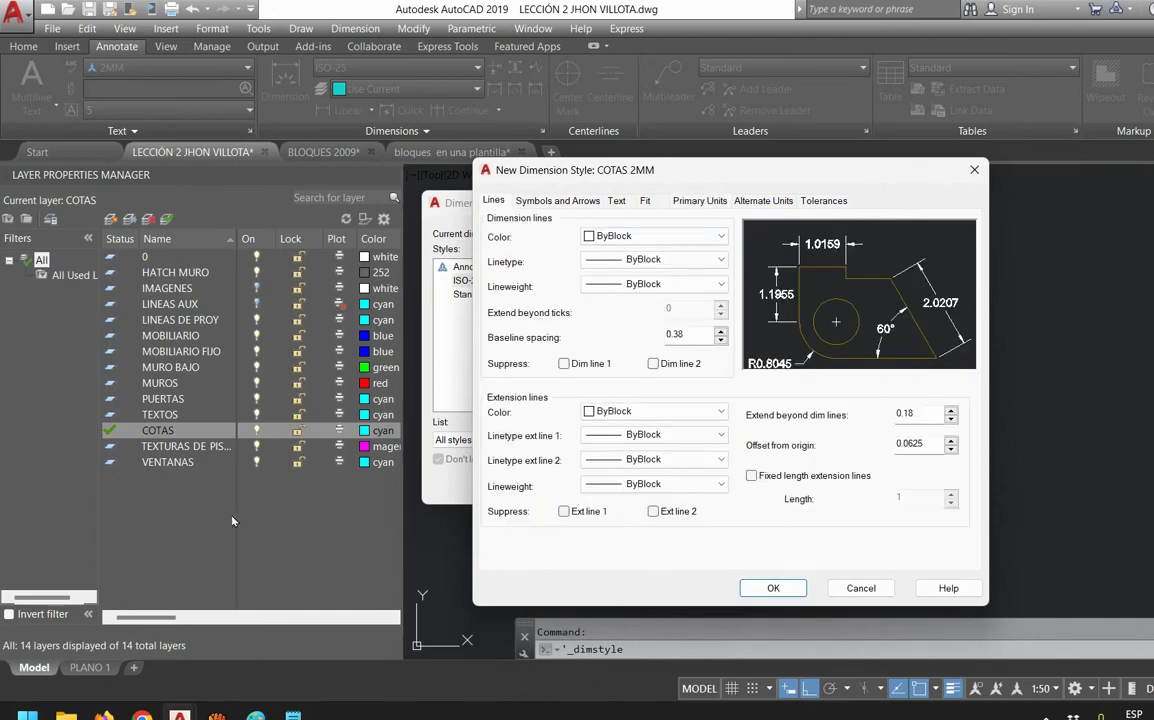
# Switch to Paint, examine the dimension and extension lines below the reference floor plan, and return to the house drawing in AutoCAD
pyautogui.click(255, 715)
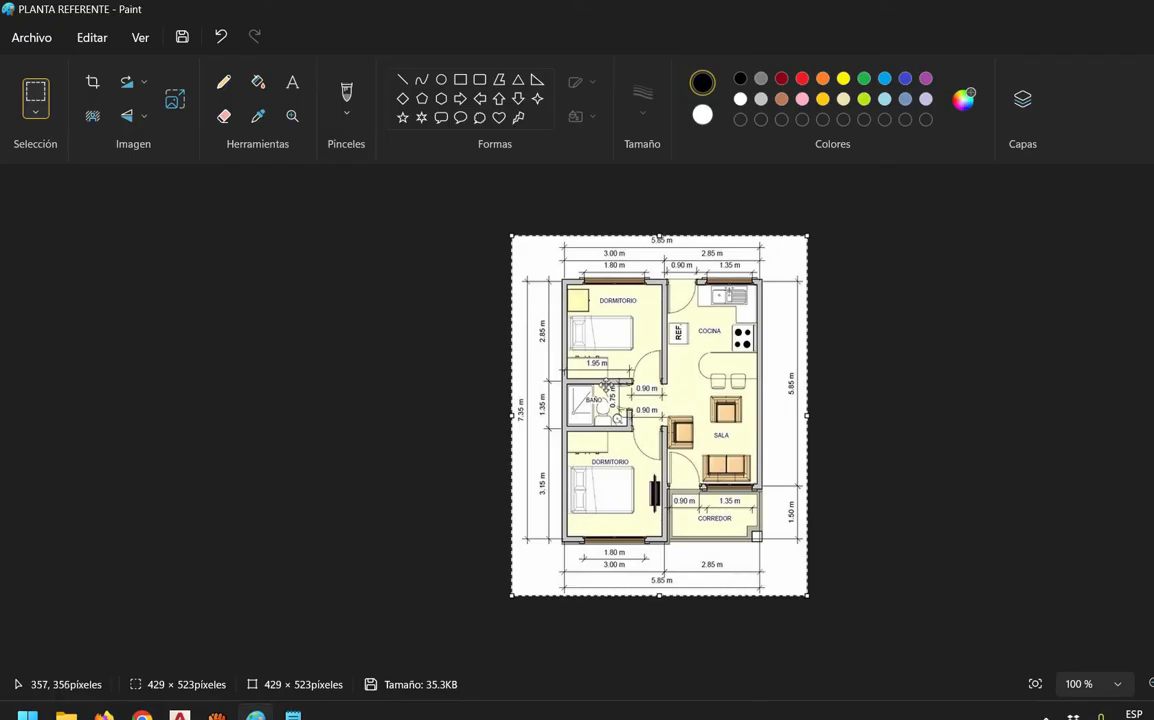
pyautogui.keyDown('ctrl'); pyautogui.scroll(5, 607, 384); pyautogui.keyUp('ctrl')
pyautogui.scroll(-1, 487, 423)
pyautogui.scroll(-6, 487, 423)
pyautogui.keyDown('ctrl'); pyautogui.scroll(3, 466, 459); pyautogui.keyUp('ctrl')
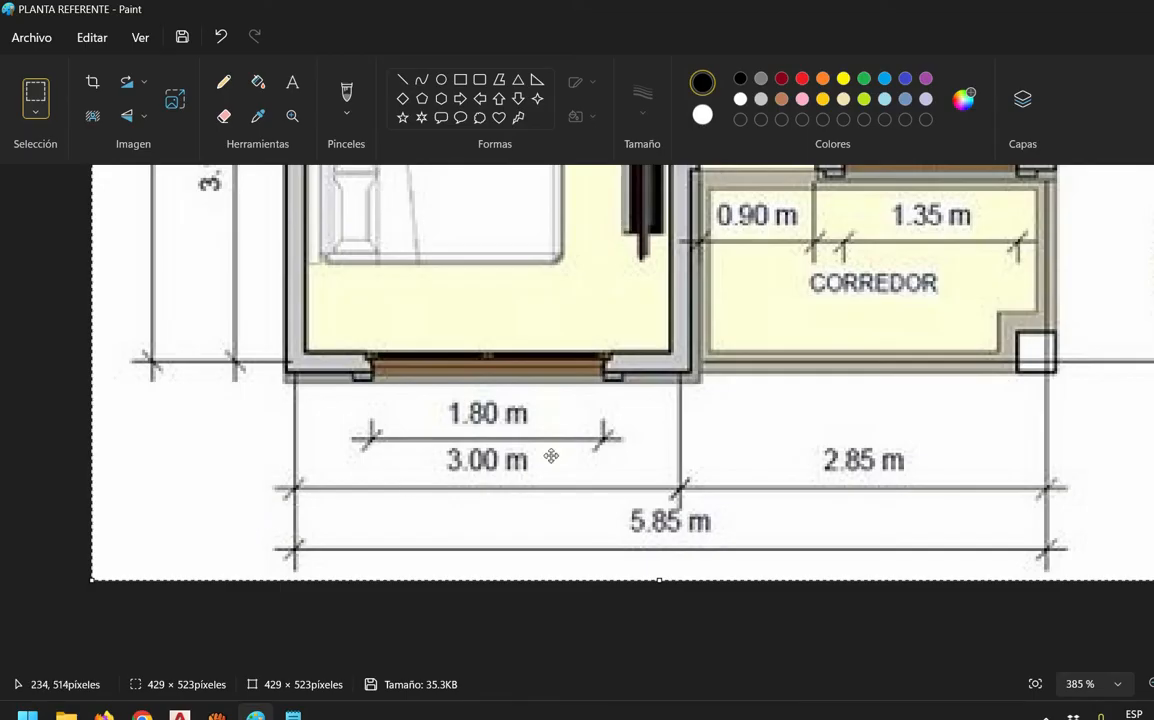
pyautogui.click(178, 714)
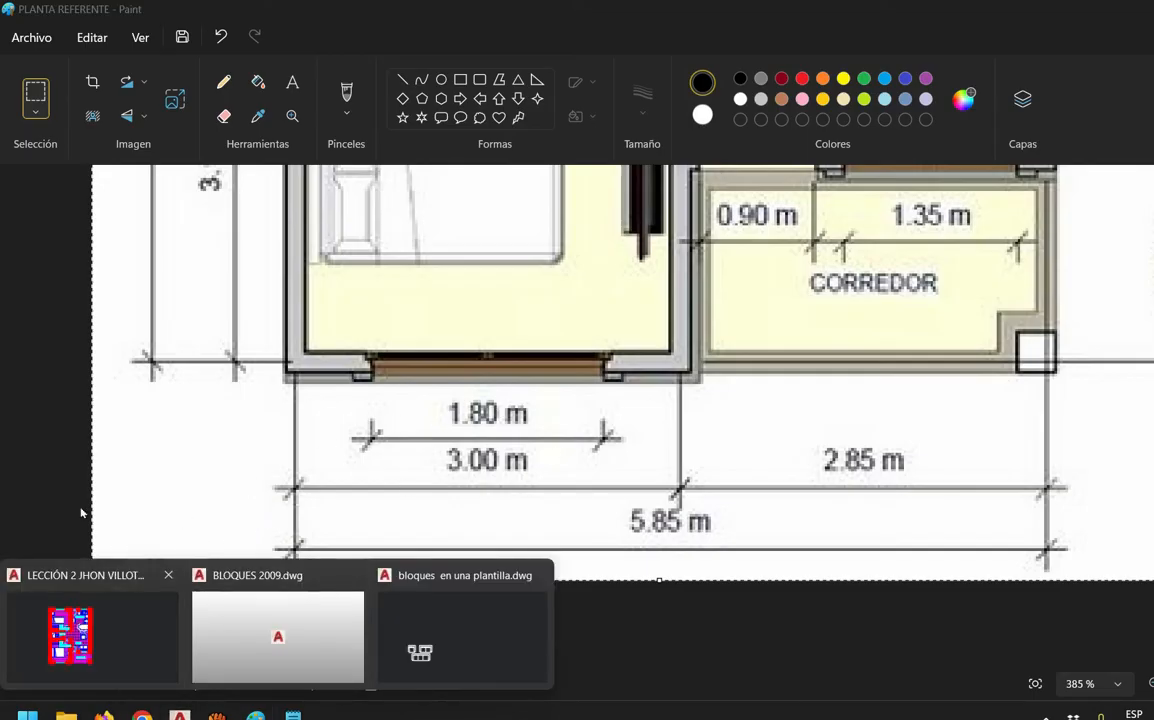
pyautogui.click(145, 589)
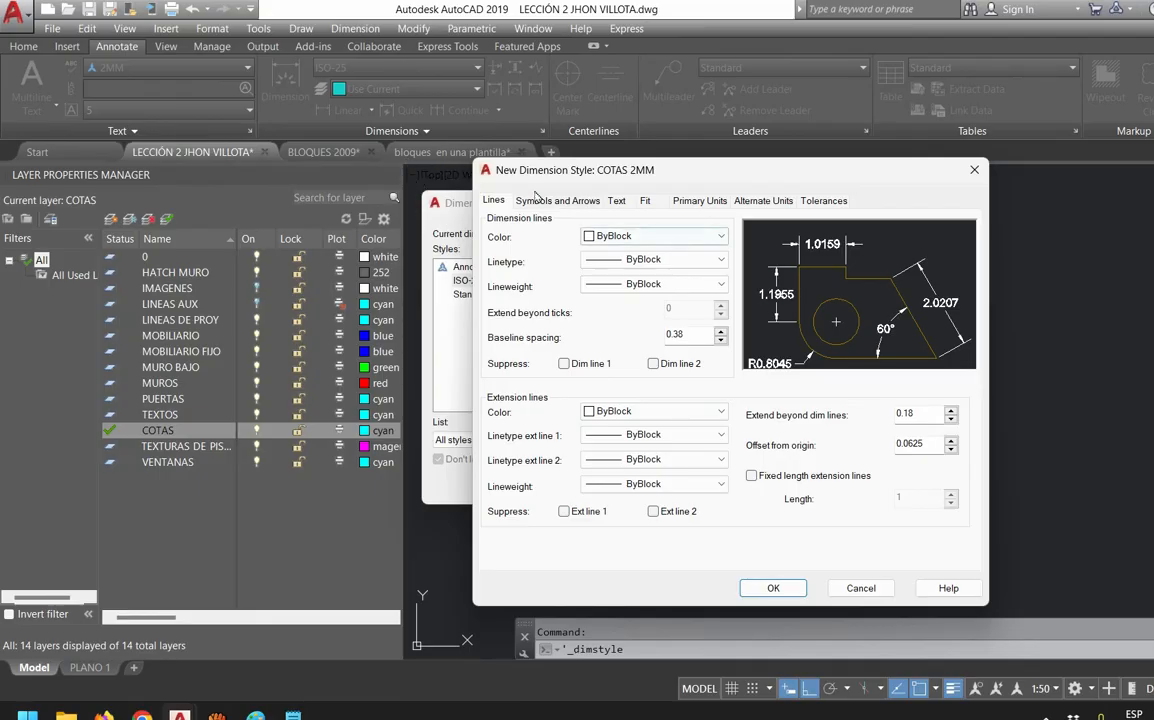
# Set the dimension lines' color, linetype and lineweight to ByLayer and their baseline spacing to 2, leaving both lines unsuppressed
pyautogui.click(650, 236)
pyautogui.click(615, 250)
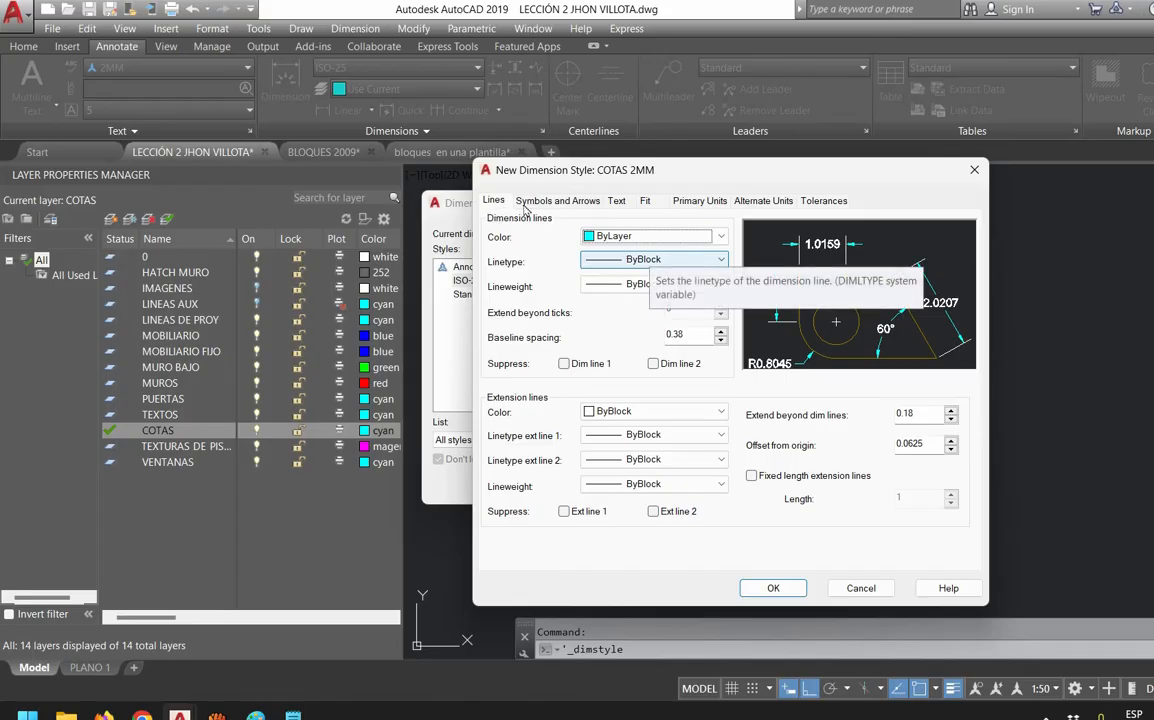
pyautogui.click(650, 259)
pyautogui.click(640, 271)
pyautogui.click(612, 284)
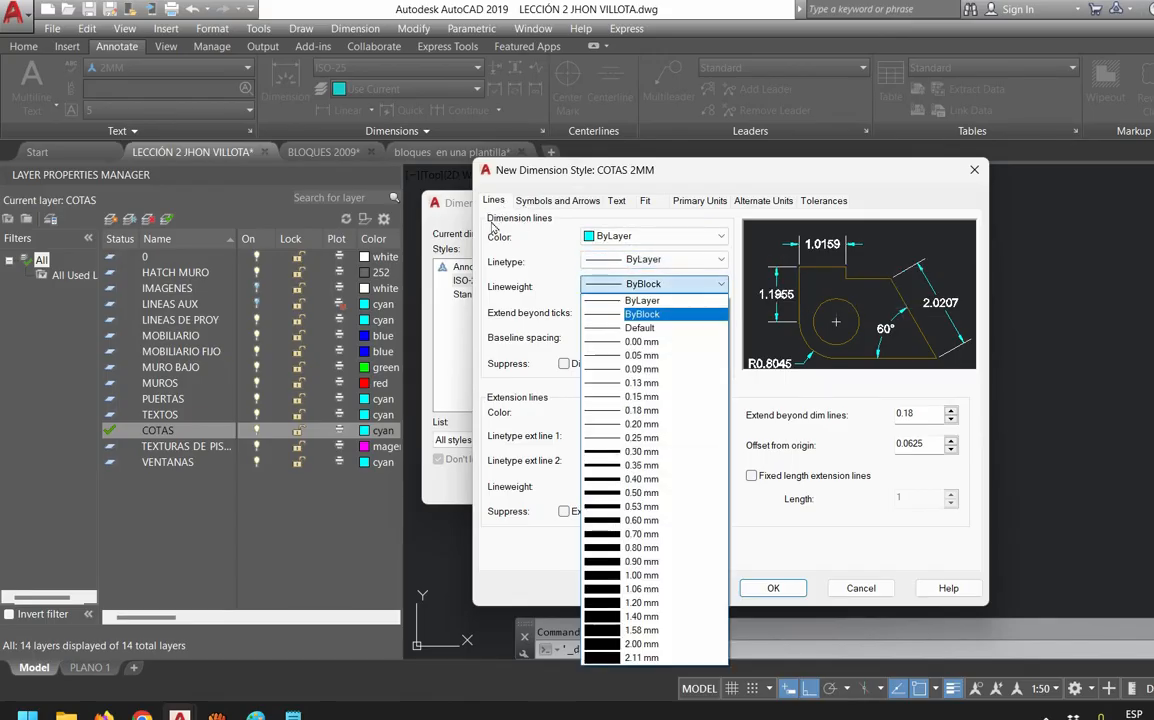
pyautogui.click(632, 301)
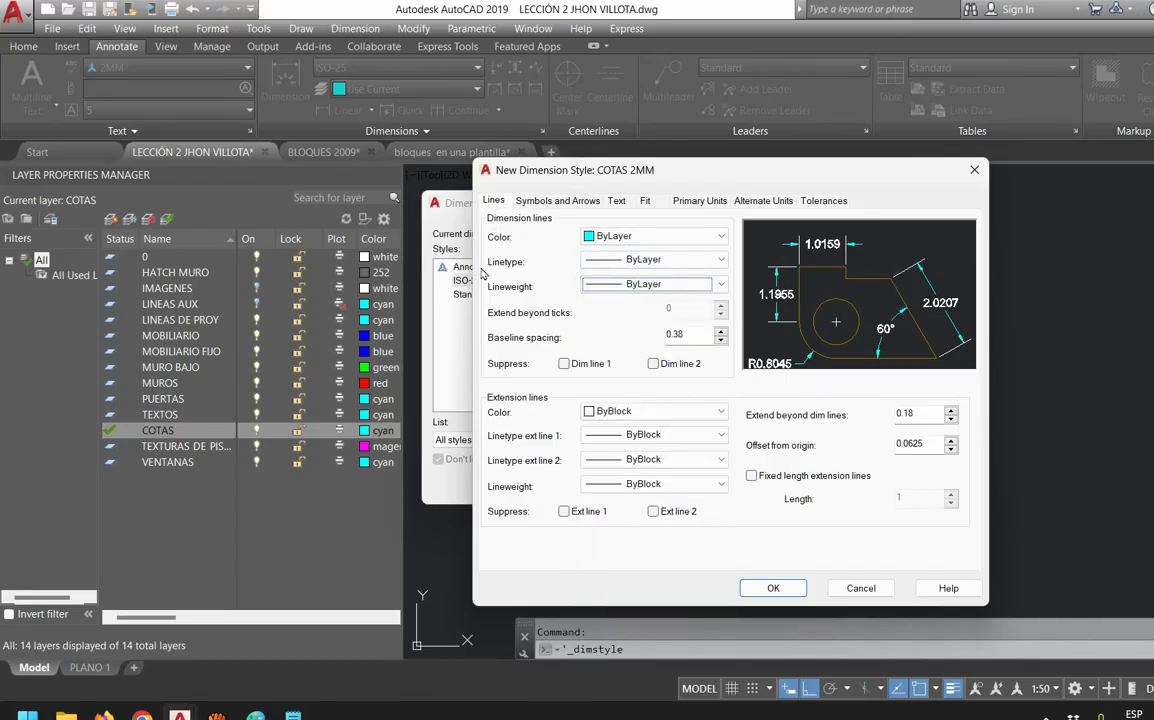
pyautogui.doubleClick(675, 334)
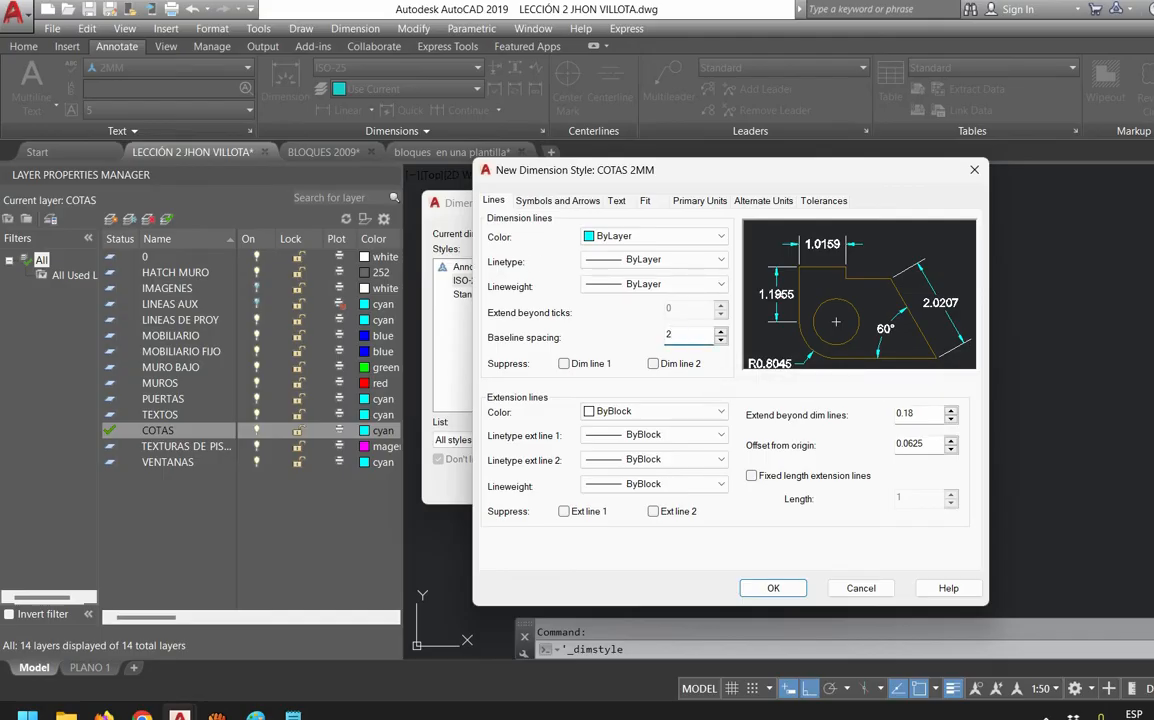
pyautogui.click(653, 363)
pyautogui.click(564, 363)
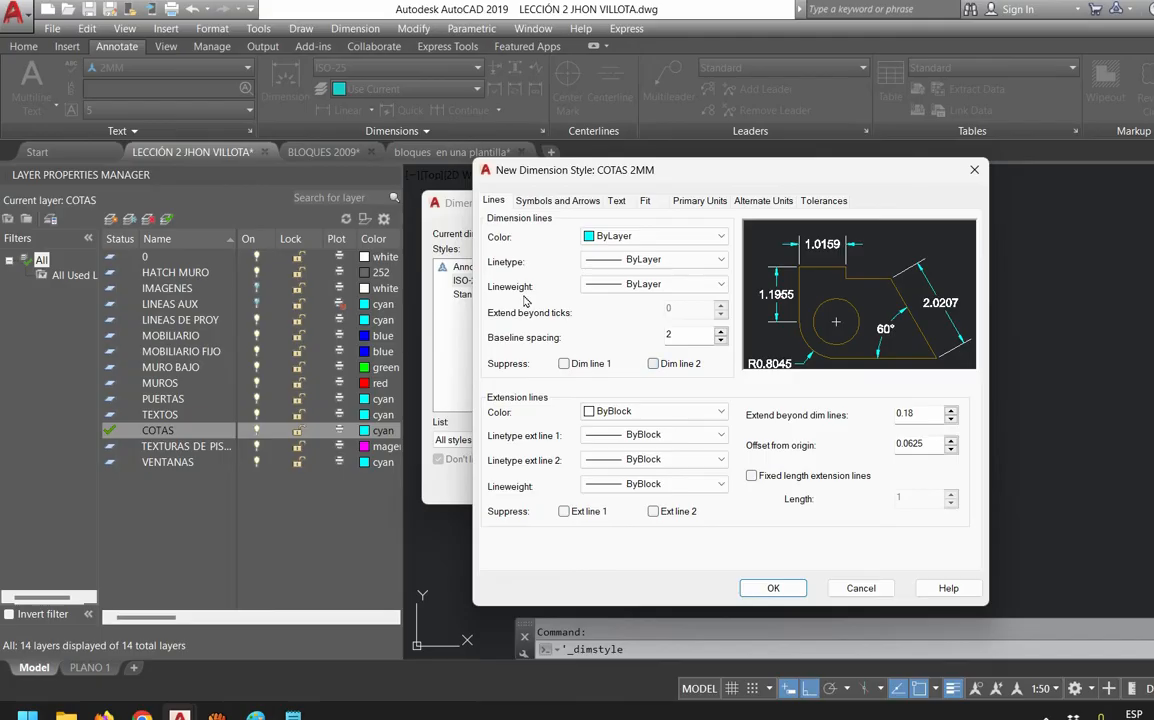
# Set the extension lines' color, both linetypes and lineweight to ByLayer, leaving both extension lines unsuppressed
pyautogui.click(620, 411)
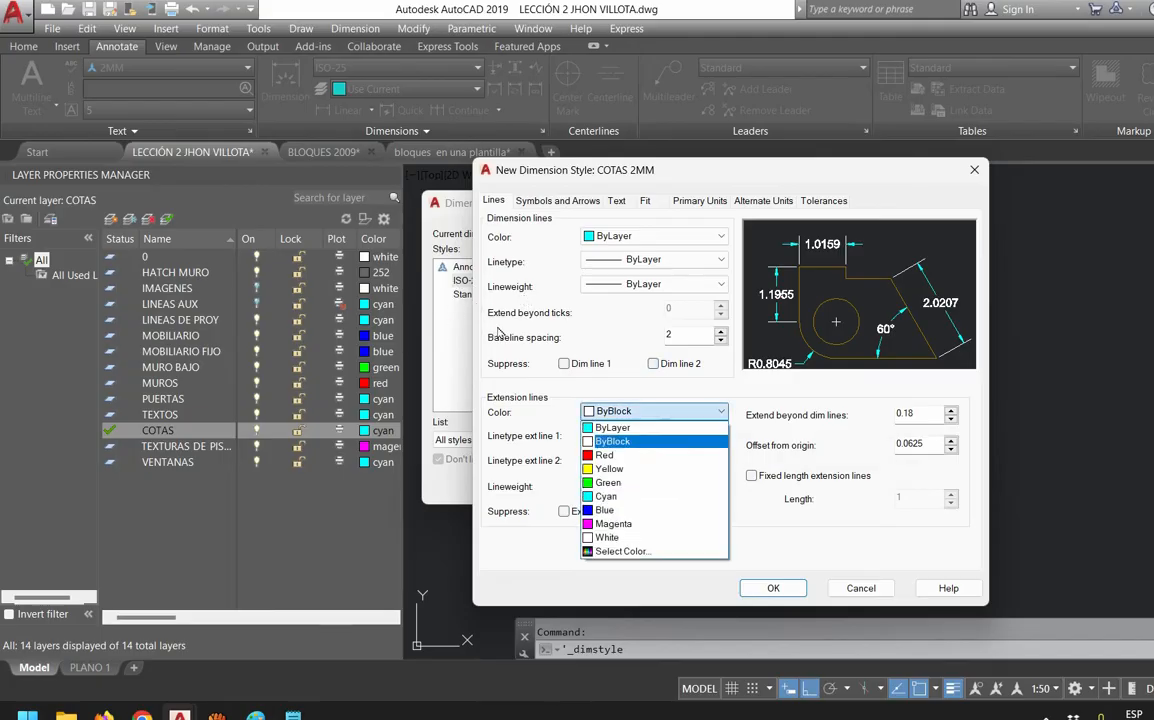
pyautogui.click(453, 311)
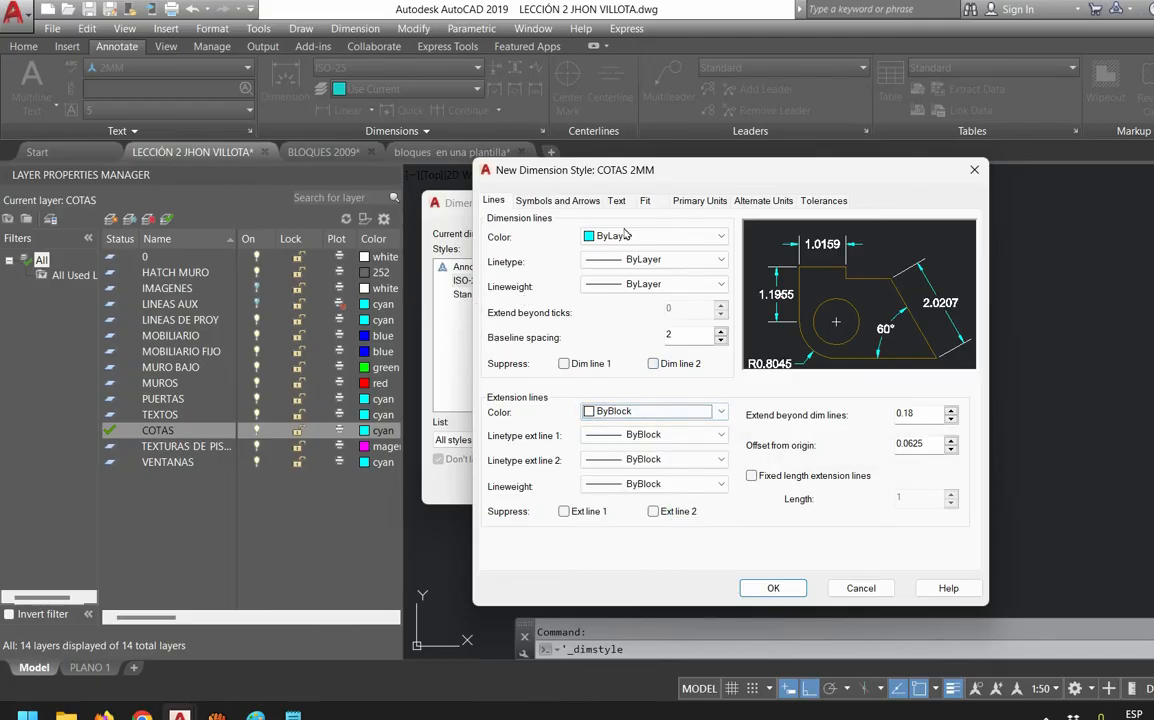
pyautogui.click(655, 411)
pyautogui.click(620, 440)
pyautogui.click(655, 434)
pyautogui.click(650, 451)
pyautogui.click(655, 460)
pyautogui.click(650, 476)
pyautogui.click(655, 484)
pyautogui.click(642, 110)
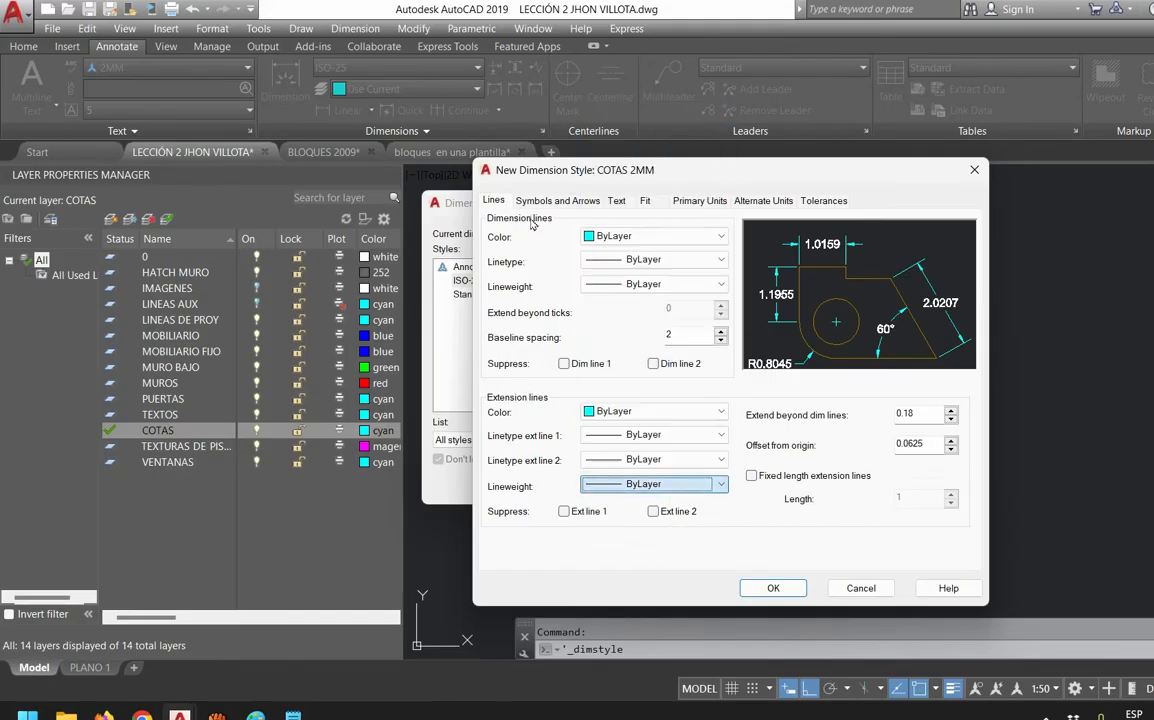
pyautogui.click(654, 511)
pyautogui.click(654, 511)
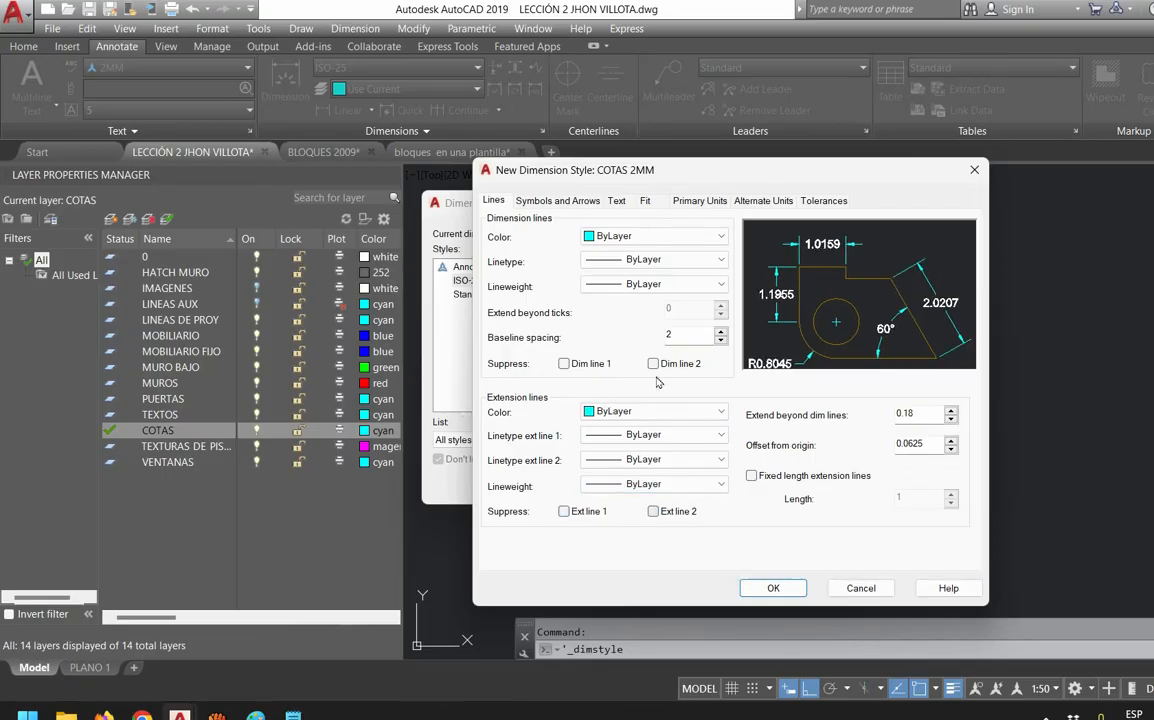
# Set the extension lines to extend 2 beyond the dimension lines with an offset from origin of 2
pyautogui.press('Tab')
pyautogui.write('2')
pyautogui.press('Tab')
pyautogui.write('2')
pyautogui.press('Tab')
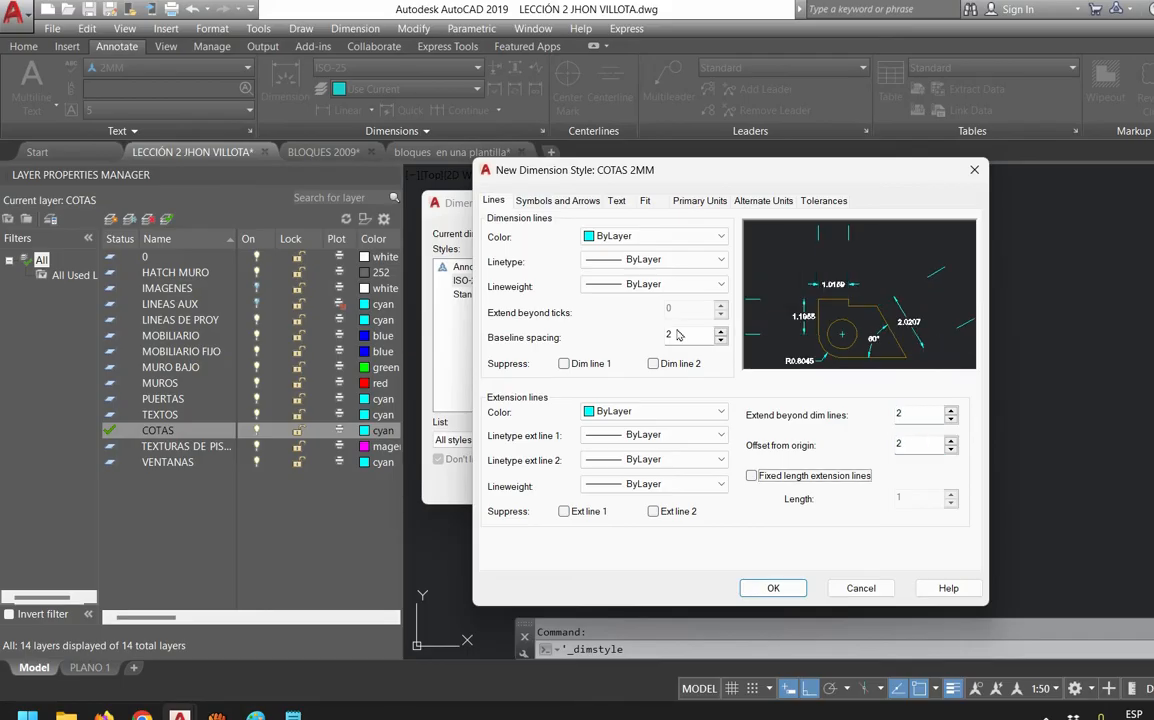
# Switch to Paint to check how the reference plan's extension lines overshoot and offset, and return to the AutoCAD dimension style
pyautogui.click(925, 412)
pyautogui.click(256, 716)
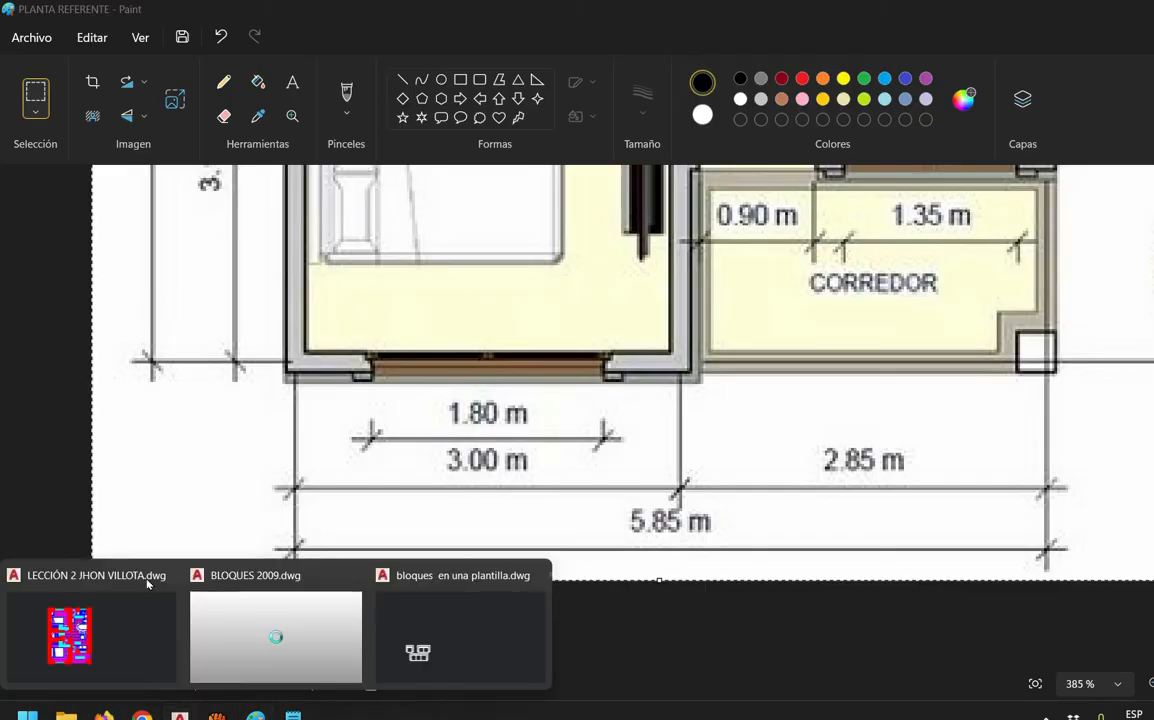
pyautogui.click(90, 620)
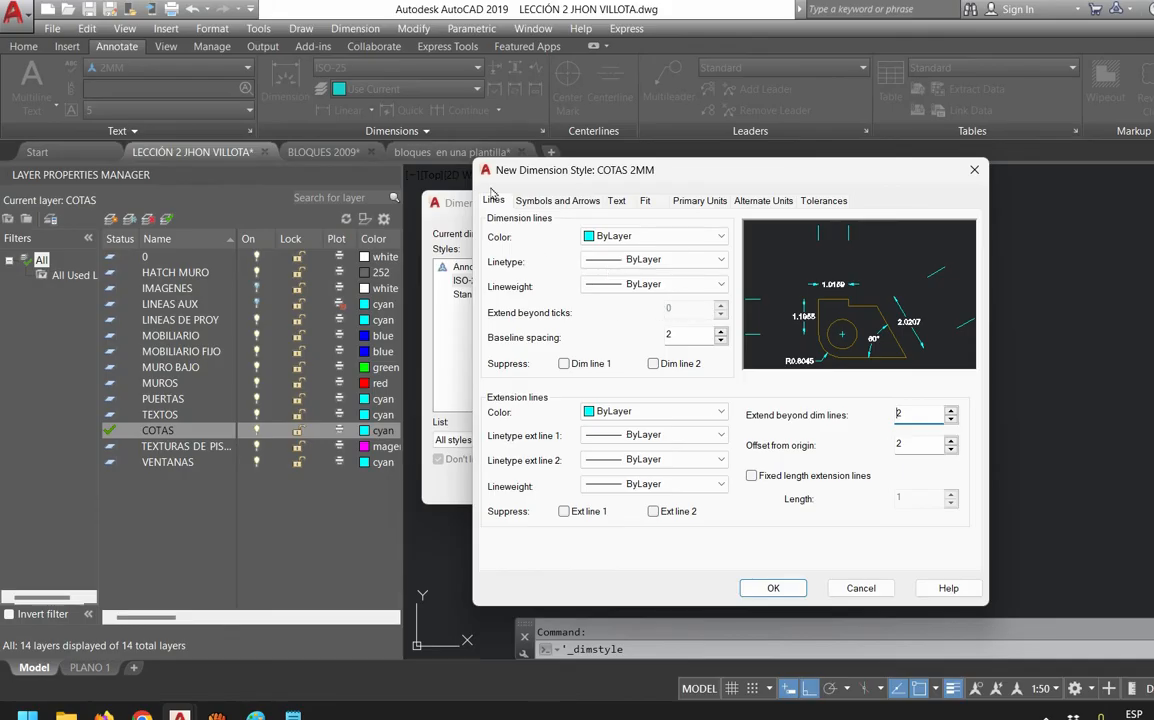
# Set the first and second arrowheads of the COTAS 2MM dimension style to Dot small
pyautogui.click(558, 201)
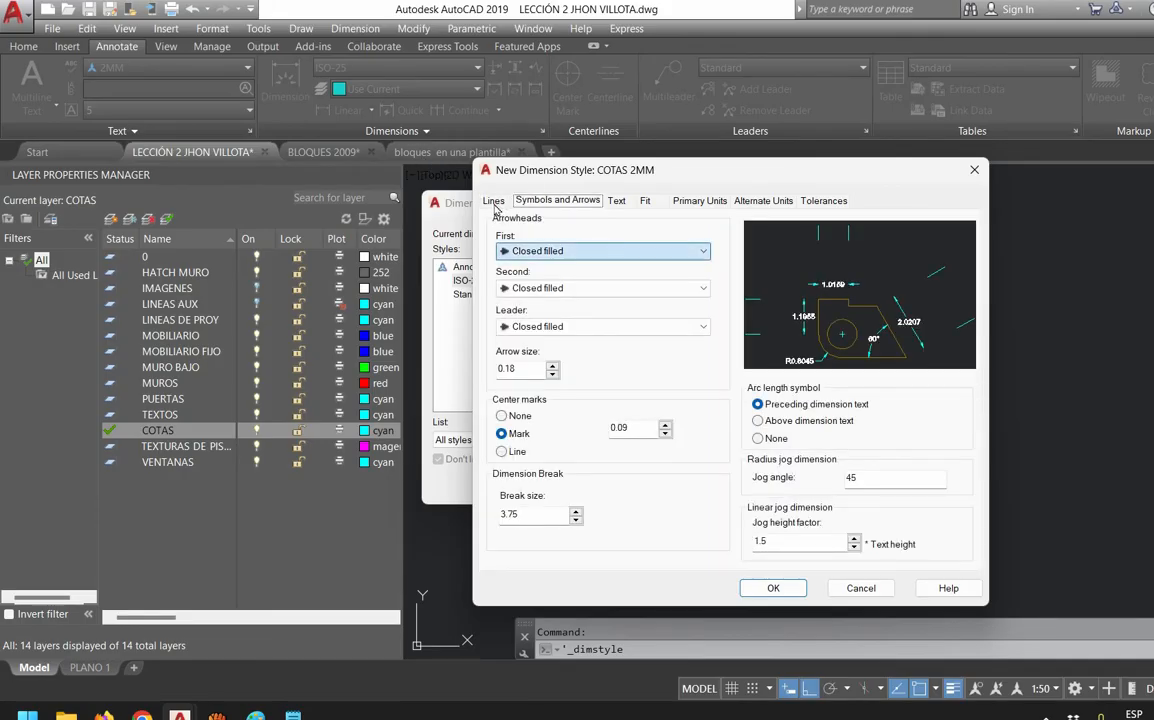
pyautogui.click(617, 252)
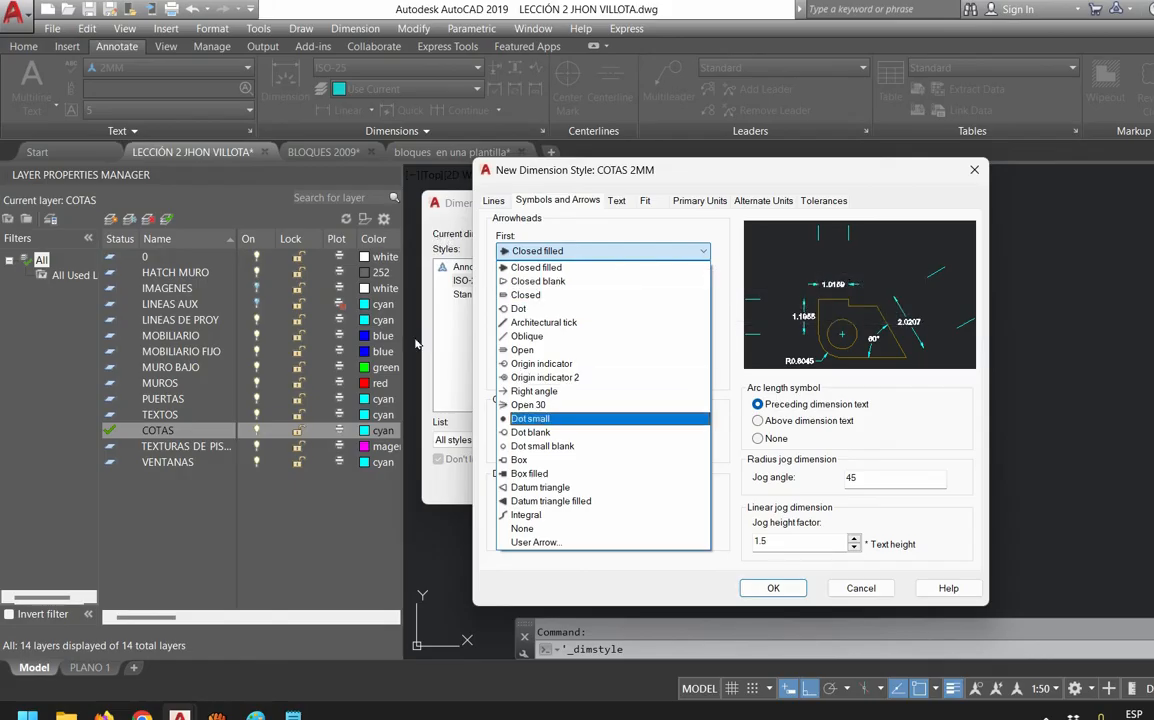
pyautogui.click(530, 418)
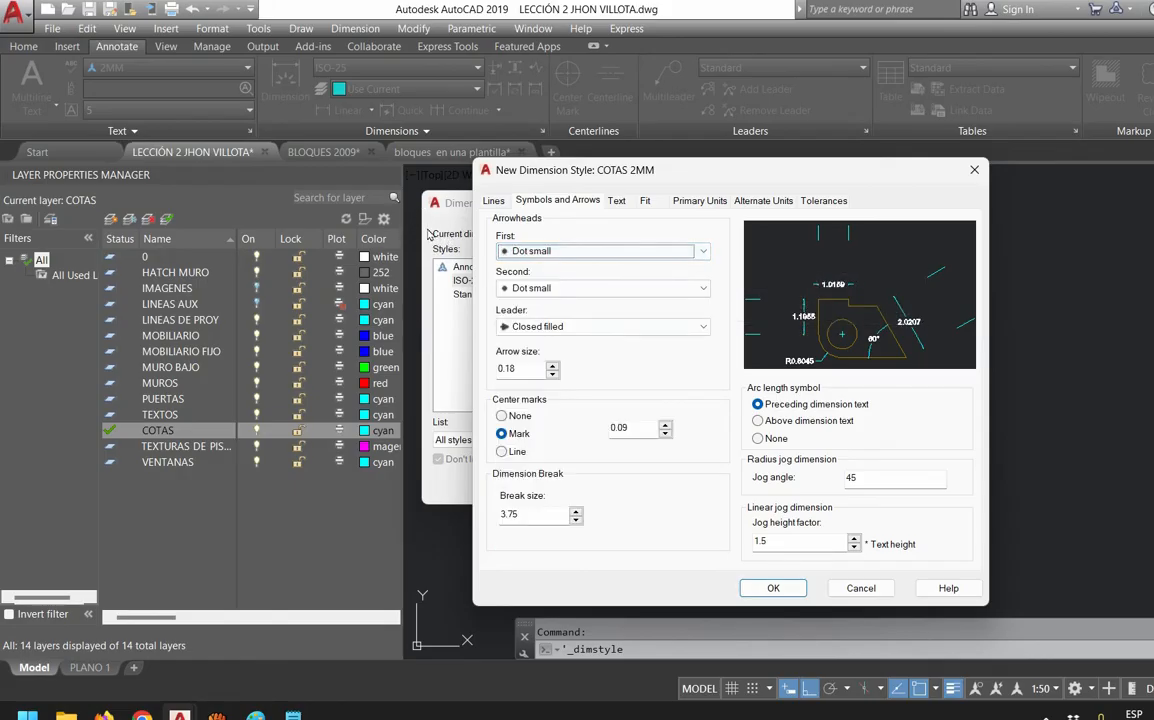
# Set the arrow size, center mark size and dimension break size of the COTAS 2MM style to 2, keeping Dot small arrowheads
pyautogui.click(540, 251)
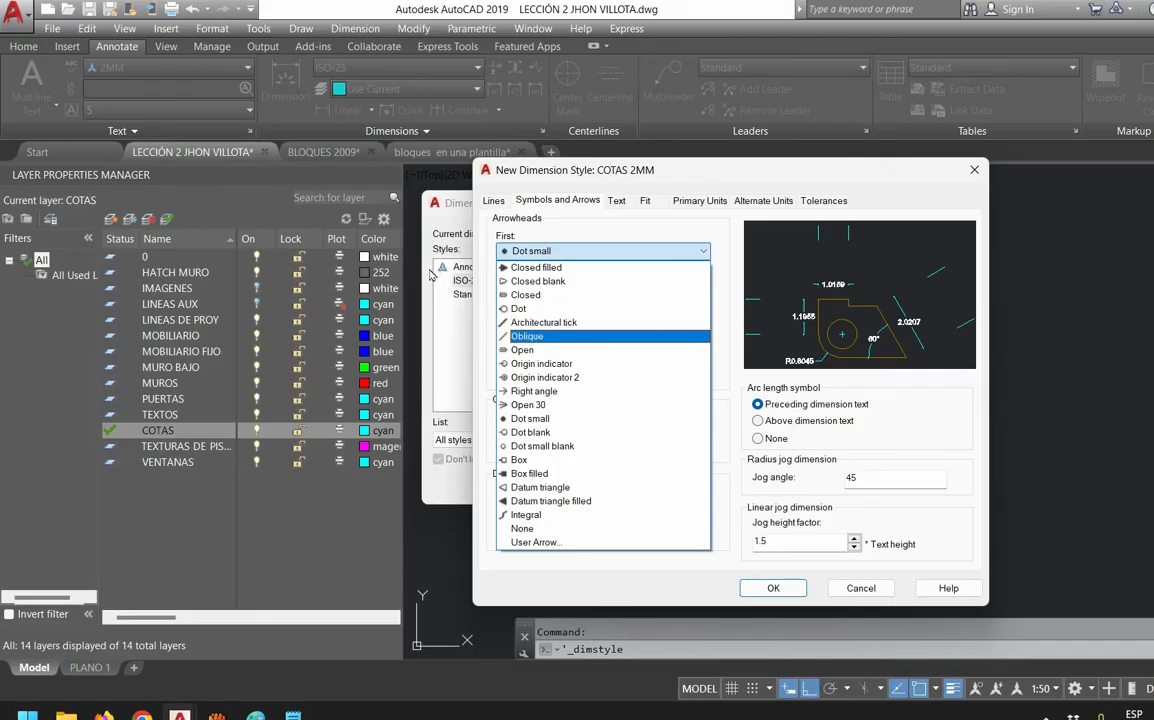
pyautogui.click(593, 231)
pyautogui.press('Tab')
pyautogui.press('Tab')
pyautogui.press('Tab')
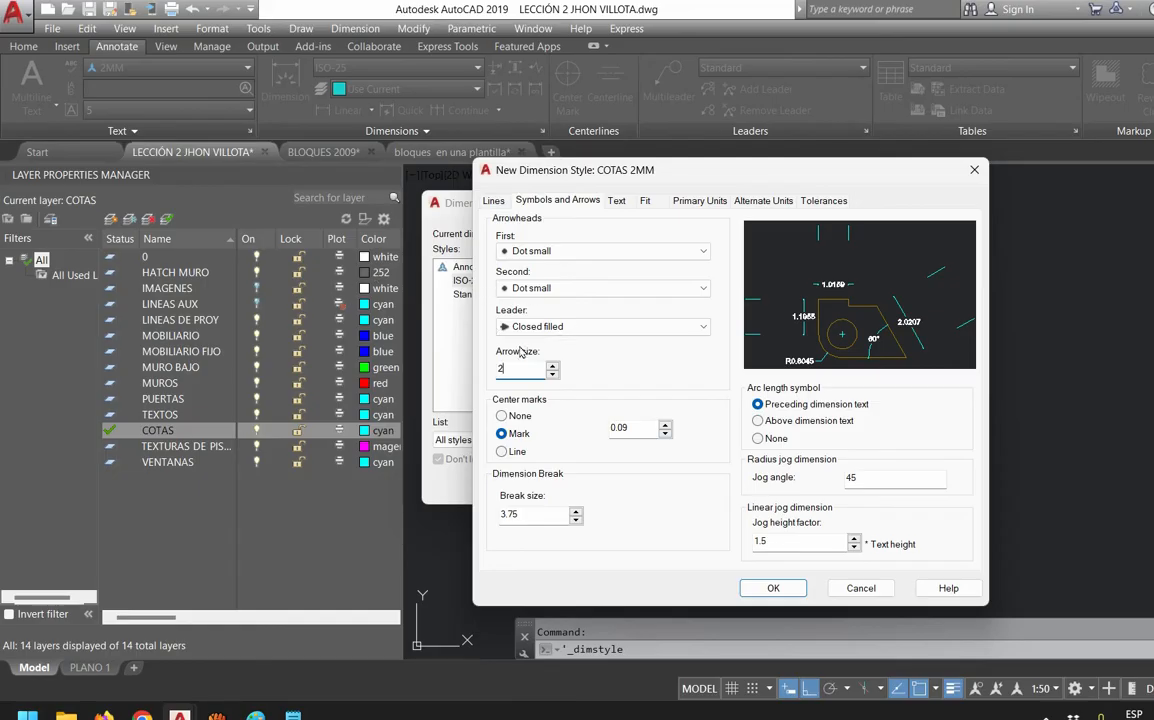
pyautogui.press('Tab')
pyautogui.press('Tab')
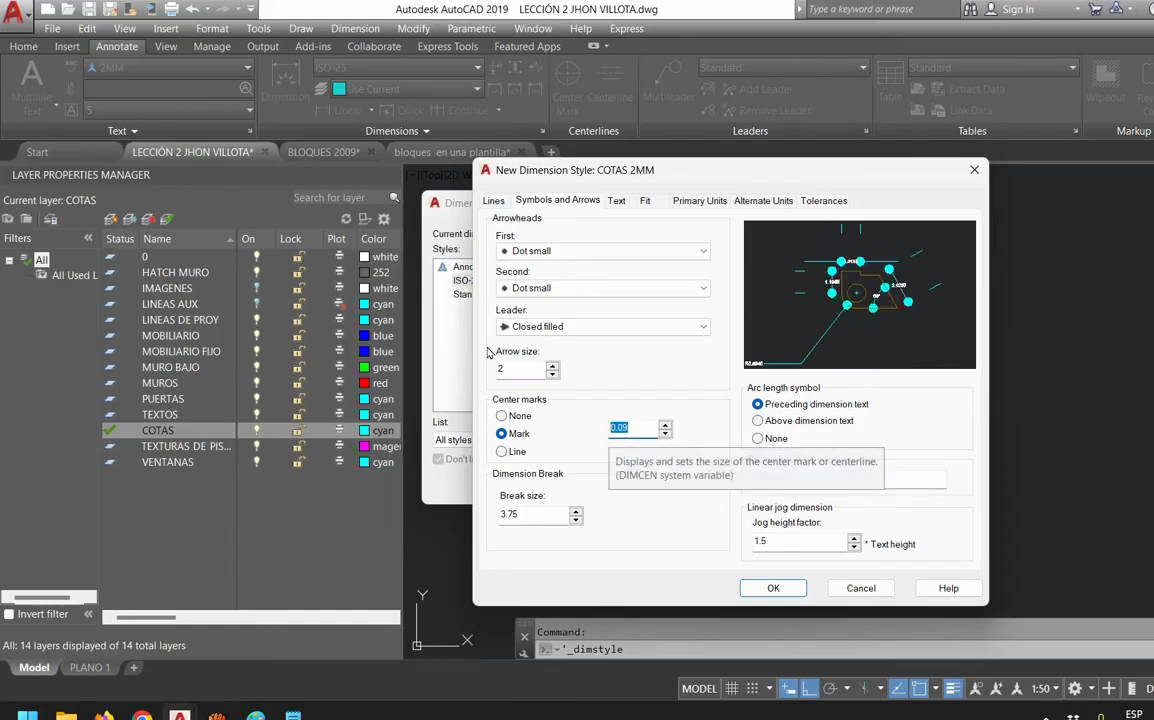
pyautogui.write('2')
pyautogui.press('Tab')
pyautogui.write('2')
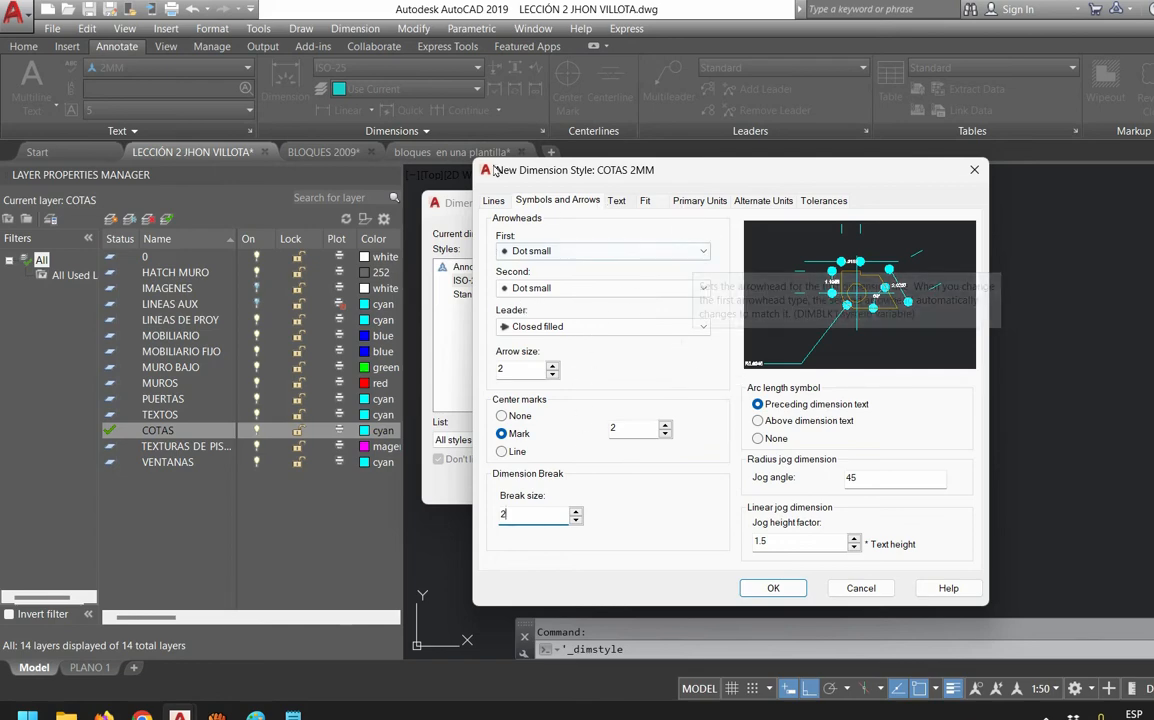
# Assign the 2MM text style to the dimension text and set its color to ByLayer
pyautogui.hotkey('ctrl', 'Tab')
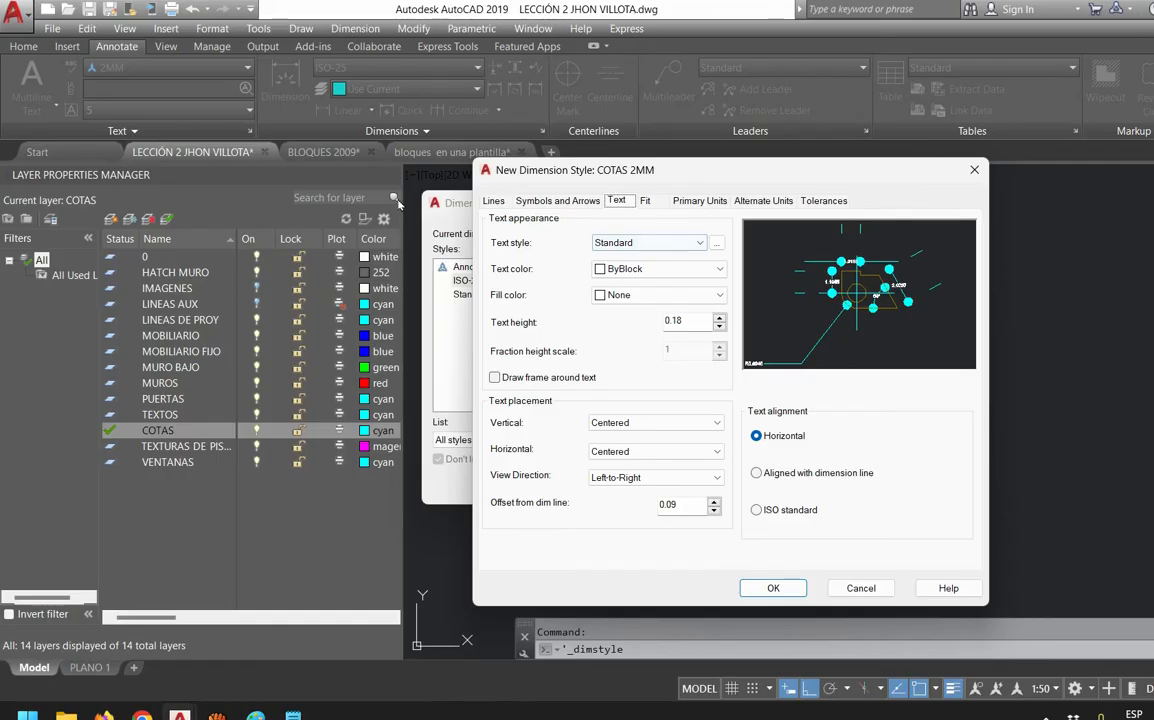
pyautogui.press('Tab')
pyautogui.hotkey('alt', 'Down')
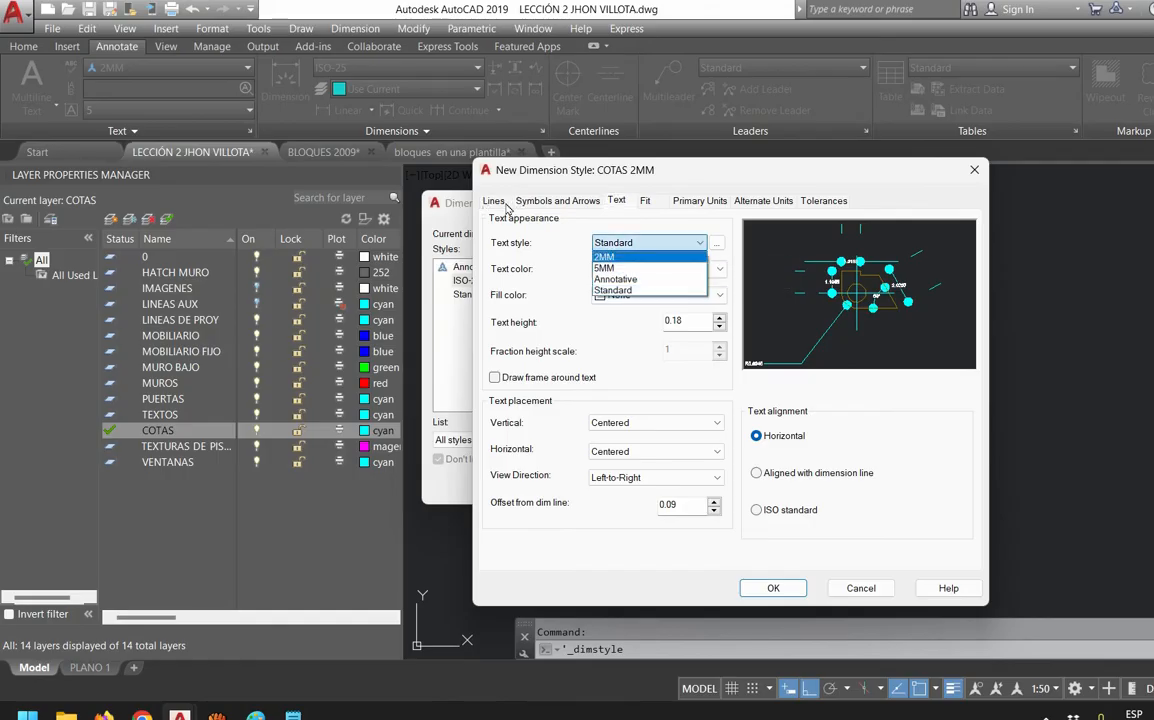
pyautogui.press('Return')
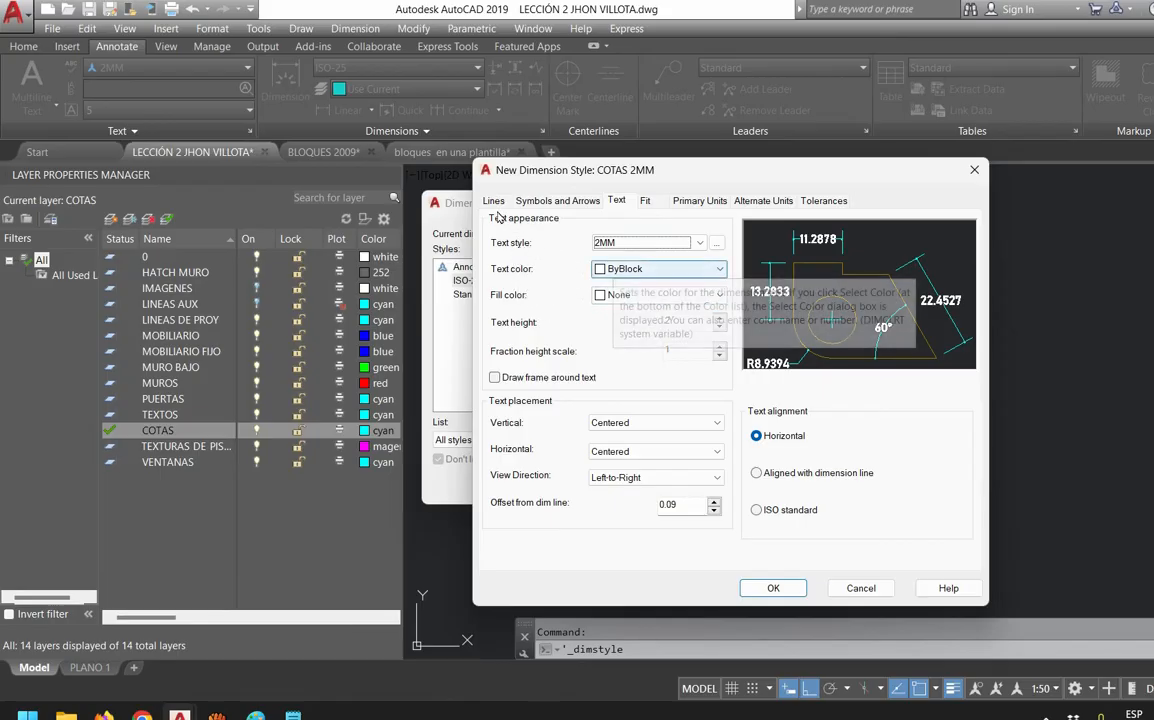
pyautogui.click(623, 268)
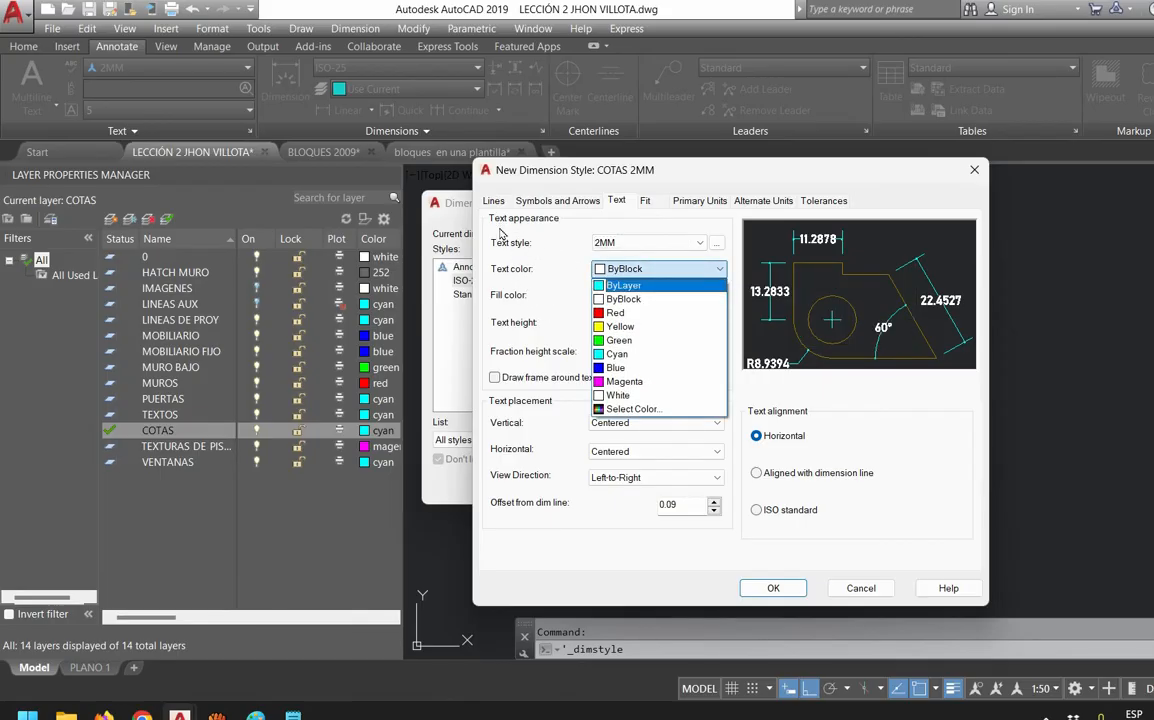
pyautogui.click(623, 286)
# Try yellow and green fill colors behind the dimension text and restore the fill to None
pyautogui.click(660, 294)
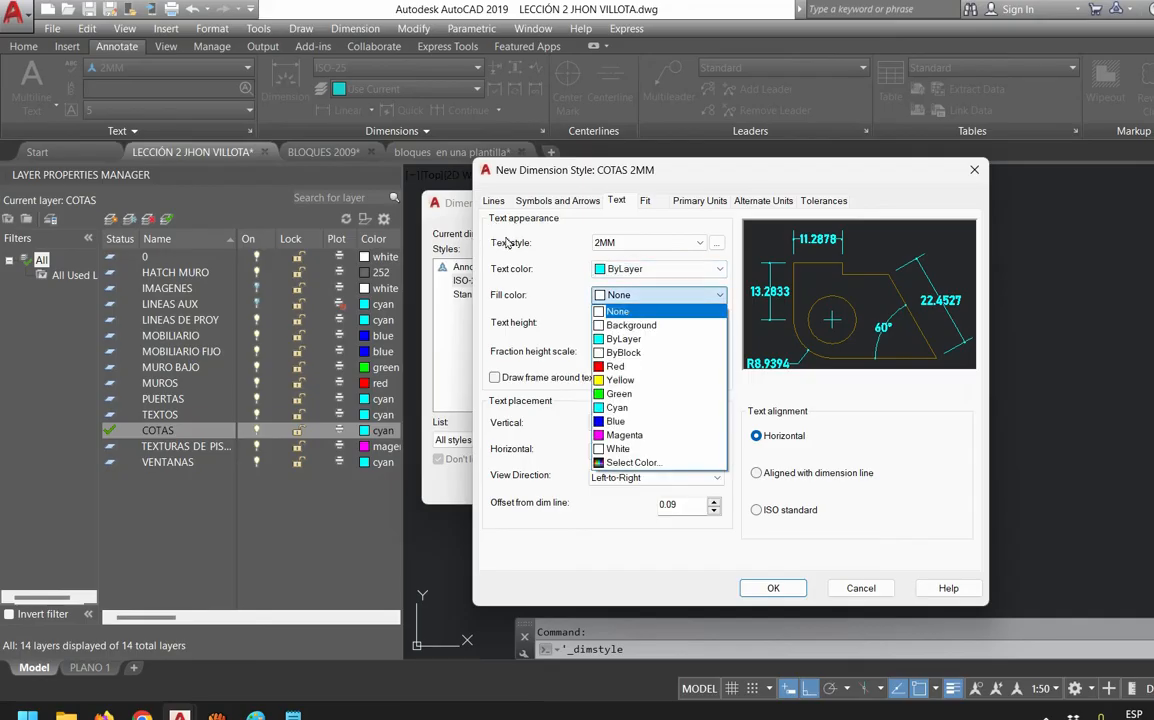
pyautogui.click(620, 380)
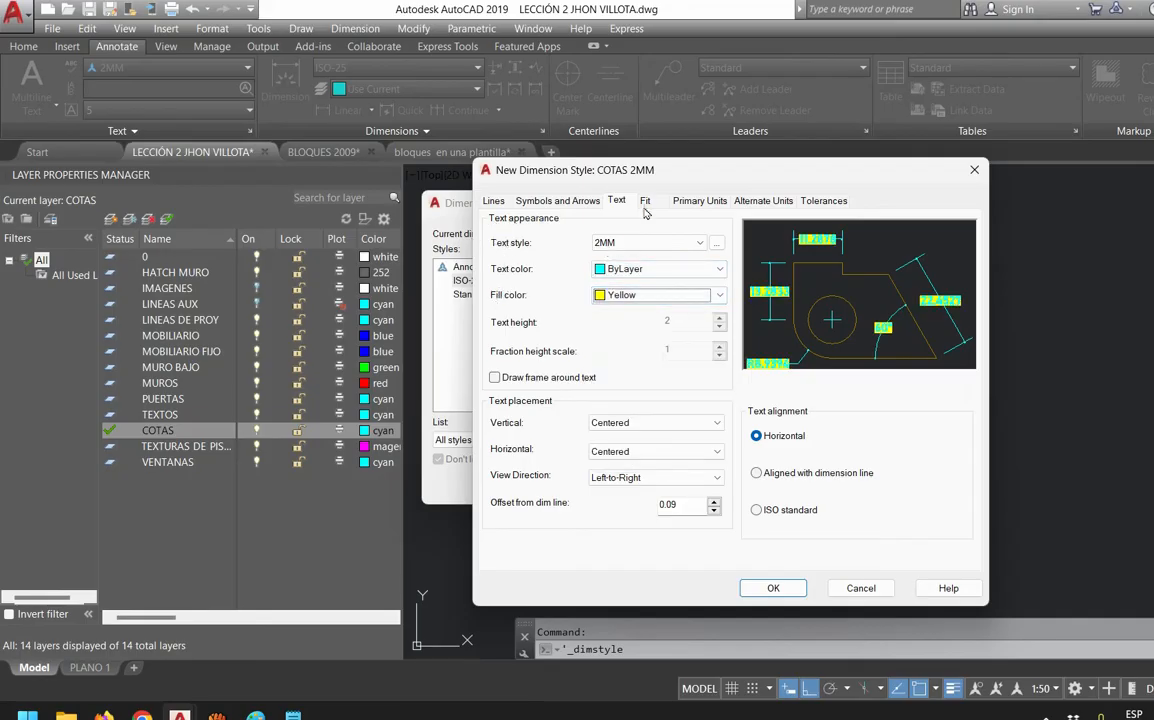
pyautogui.click(660, 294)
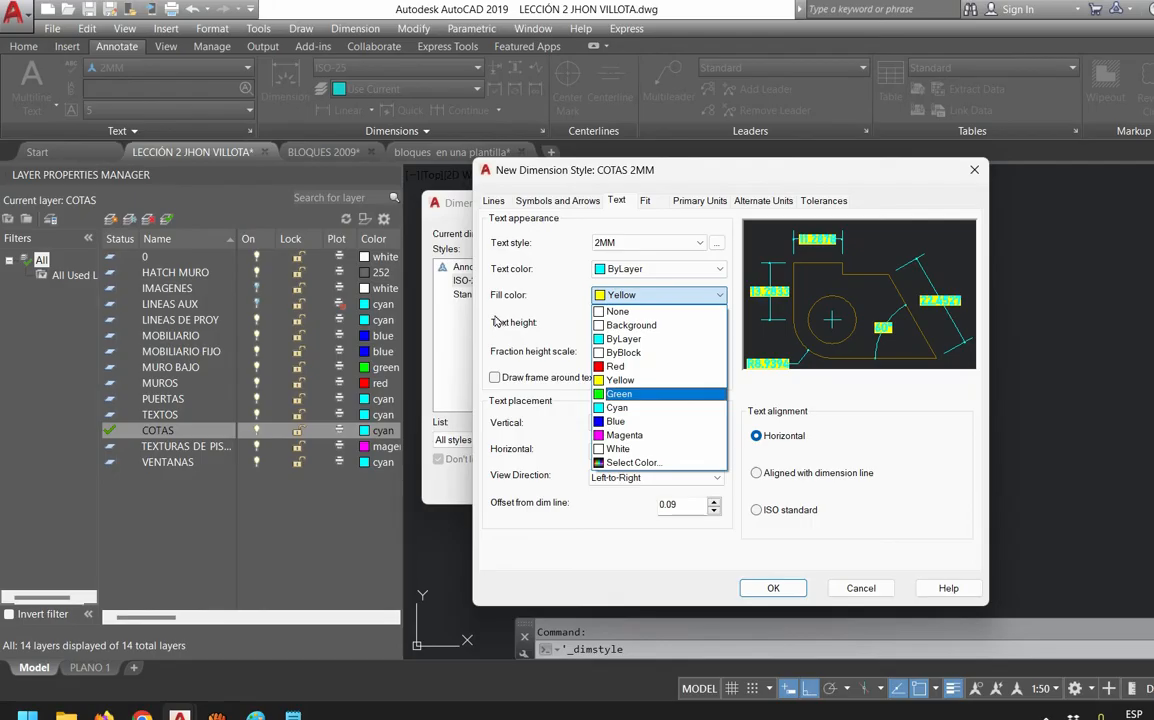
pyautogui.click(620, 394)
pyautogui.click(660, 294)
pyautogui.click(617, 311)
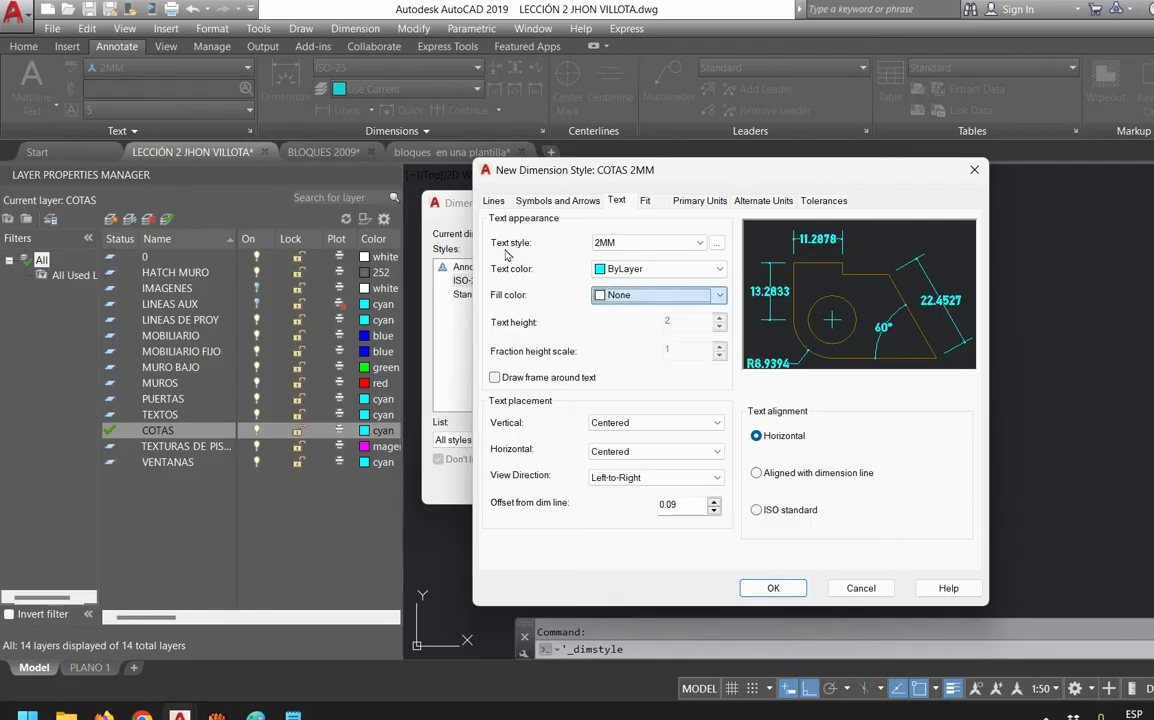
# Try drawing a frame around the dimension text and turn the frame off again
pyautogui.click(513, 378)
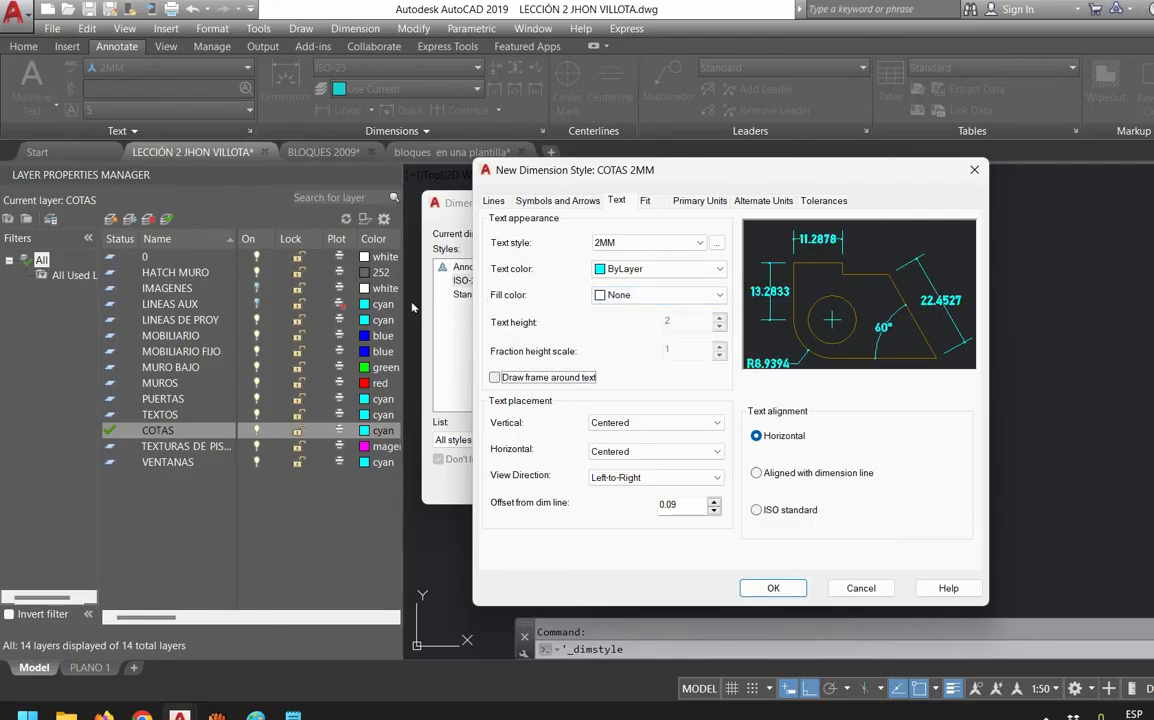
pyautogui.click(513, 378)
pyautogui.click(513, 378)
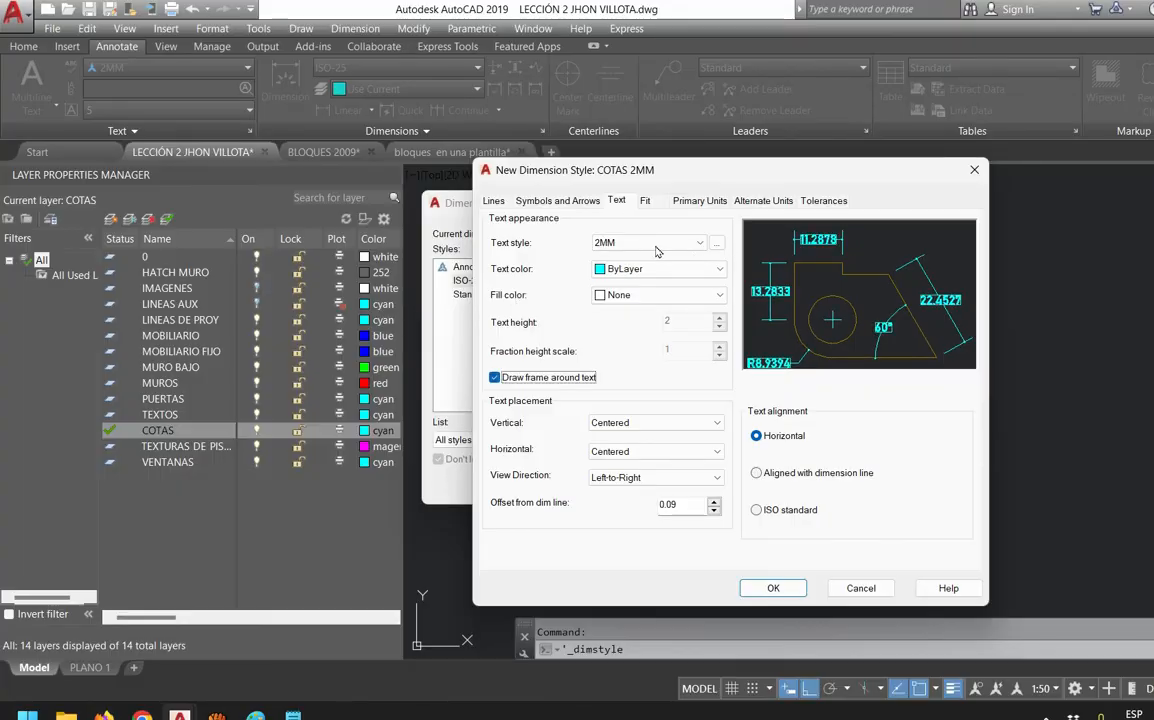
pyautogui.press('space')
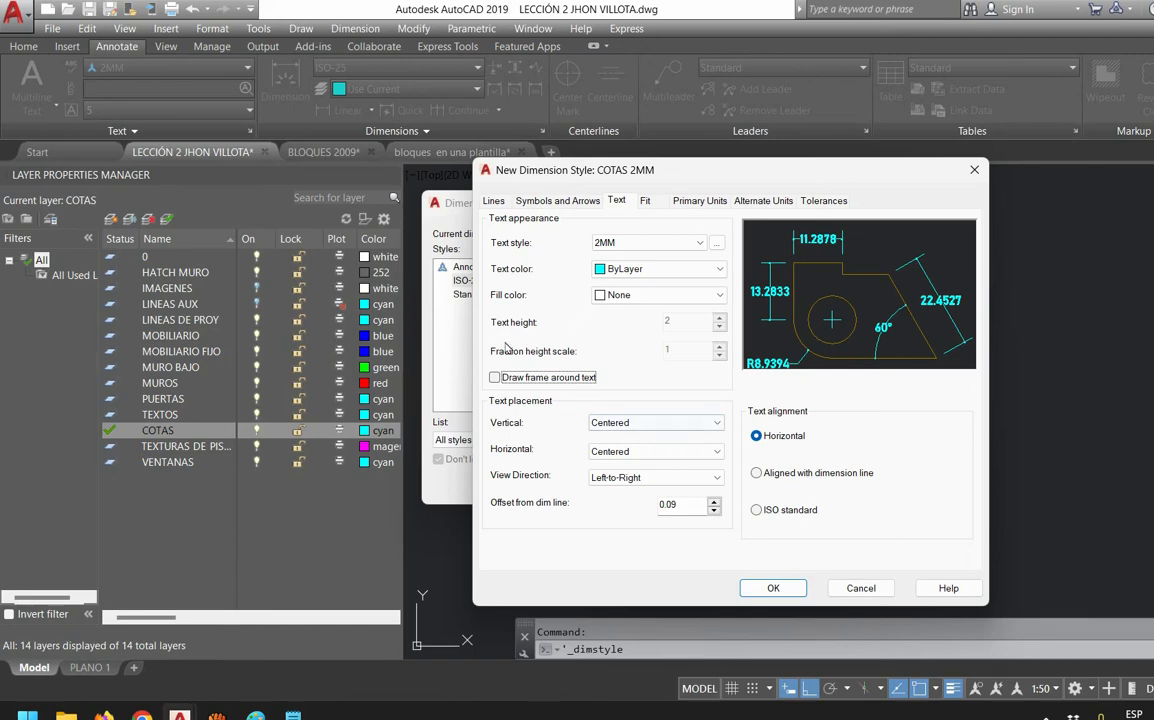
# Try other horizontal placements for the dimension text along the dimension line and restore Centered
pyautogui.press('Tab')
pyautogui.hotkey('alt', 'Down')
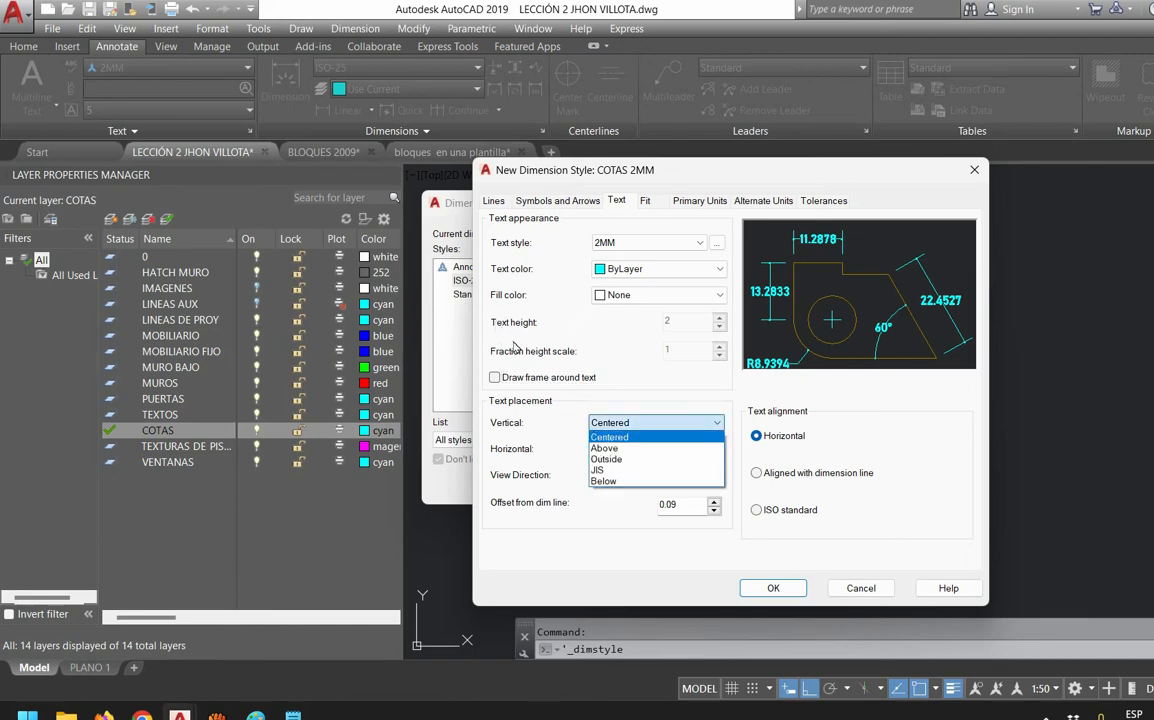
pyautogui.click(450, 364)
pyautogui.press('Tab')
pyautogui.hotkey('alt', 'Down')
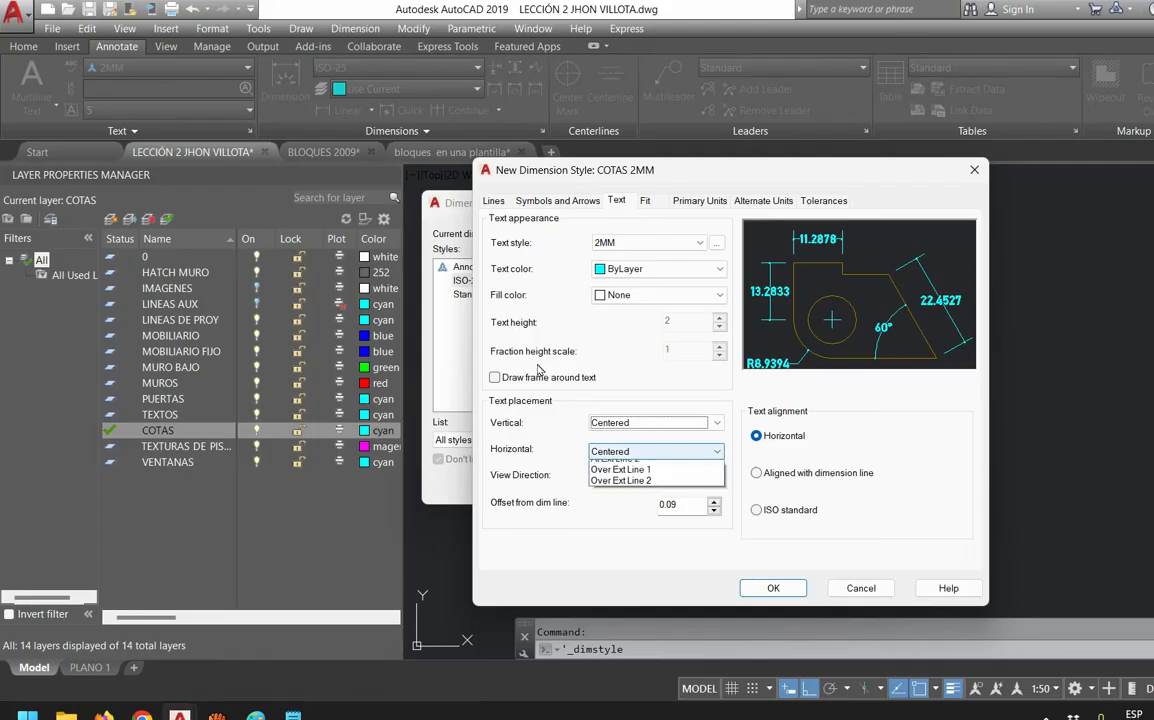
pyautogui.click(640, 466)
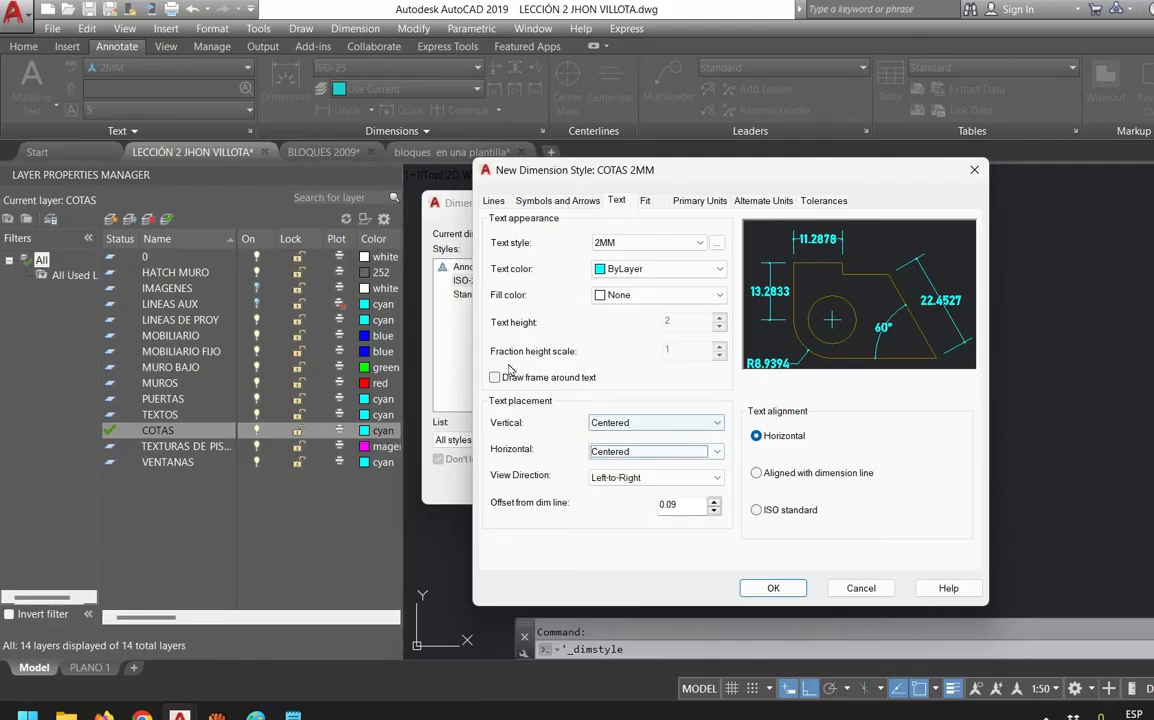
pyautogui.click(636, 452)
pyautogui.click(616, 476)
pyautogui.click(648, 452)
pyautogui.click(616, 487)
pyautogui.click(648, 452)
pyautogui.click(616, 466)
# Try the Above vertical placement for the dimension text and restore Centered
pyautogui.click(655, 422)
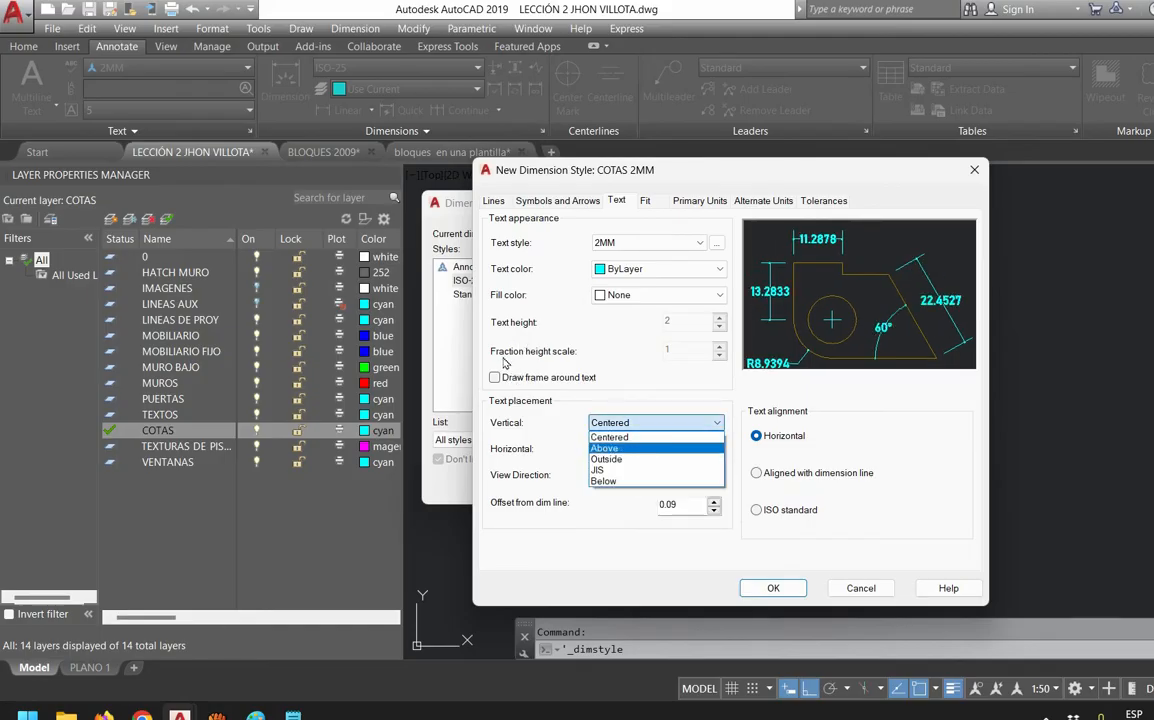
pyautogui.click(616, 444)
pyautogui.click(648, 423)
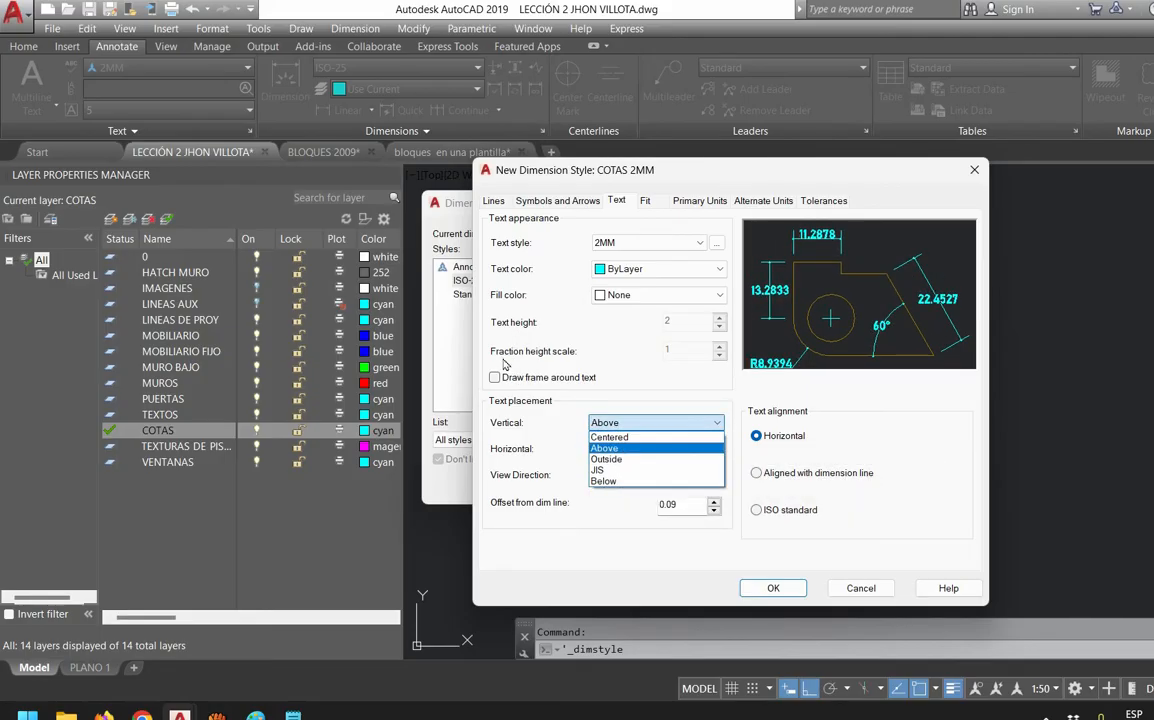
pyautogui.click(634, 437)
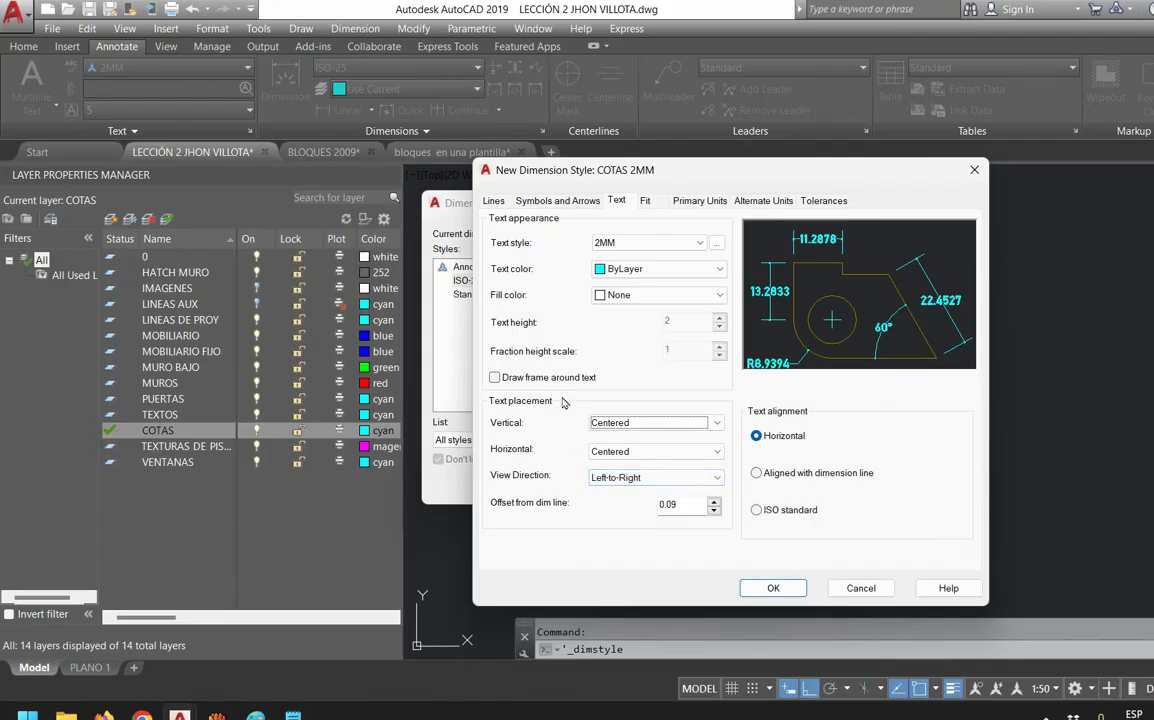
# Set the text offset from the dimension line to 2 and the text alignment to ISO standard
pyautogui.moveTo(690, 505); pyautogui.dragTo(427, 397)
pyautogui.write('2')
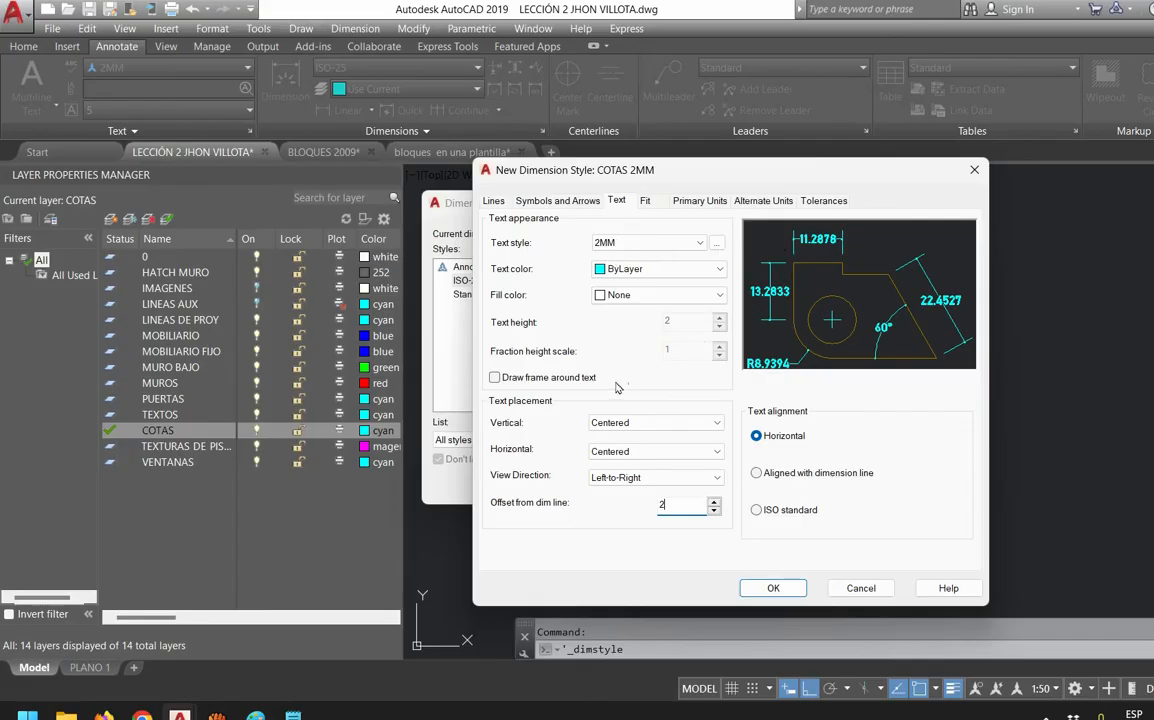
pyautogui.click(757, 509)
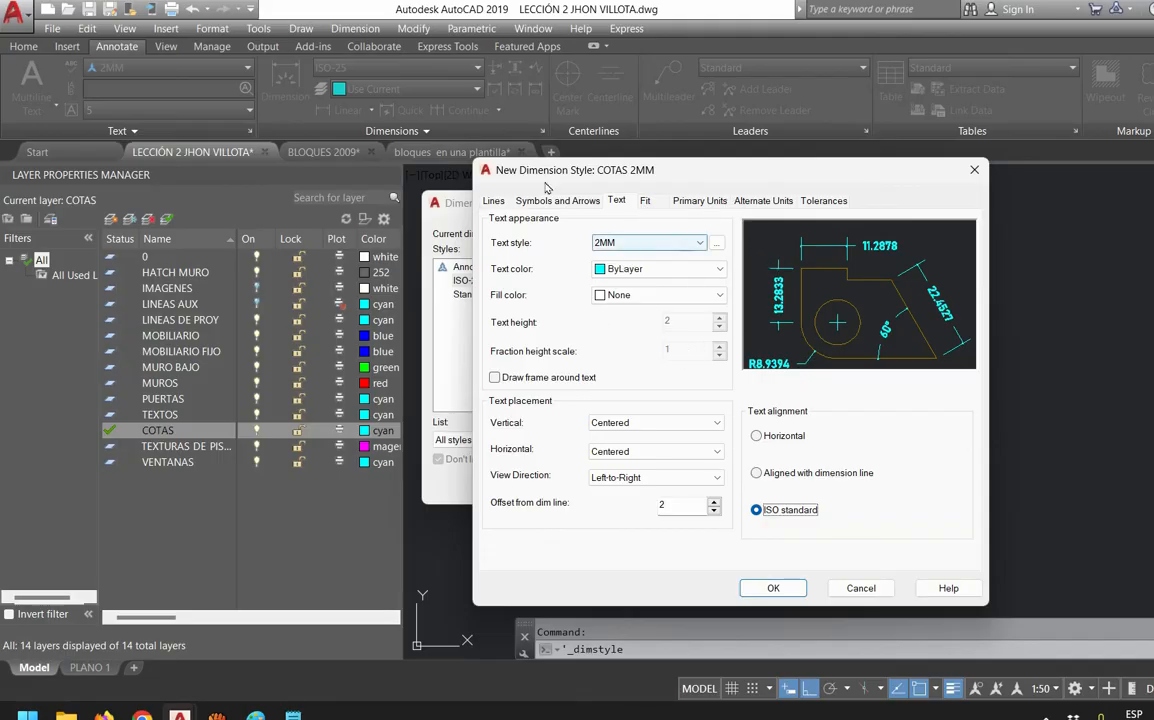
# Set the linear dimension precision to 0.00, save the COTAS 2MM style and close the dimension style settings
pyautogui.click(647, 201)
pyautogui.click(699, 201)
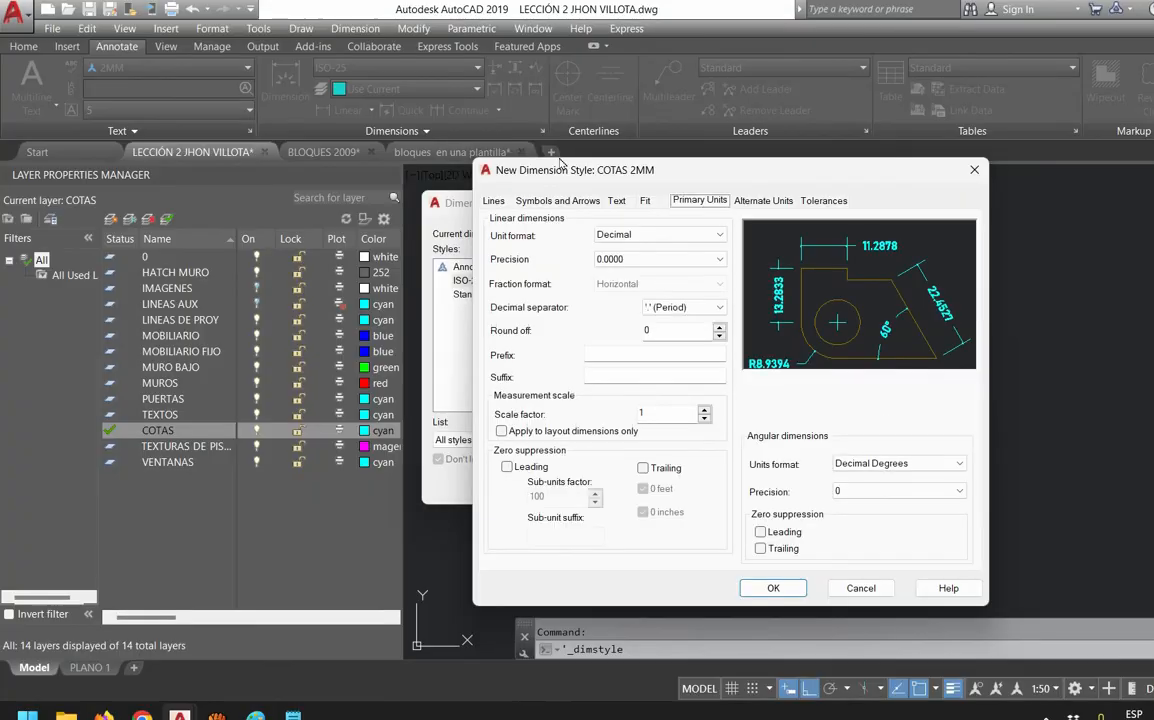
pyautogui.click(660, 259)
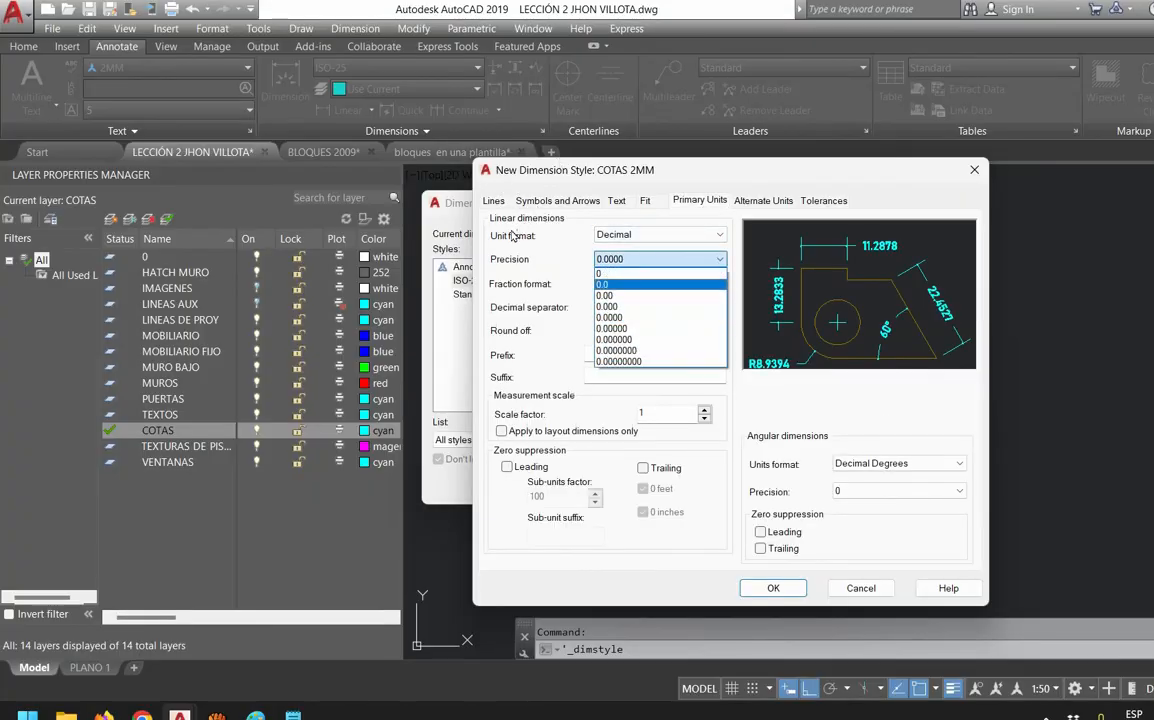
pyautogui.click(660, 296)
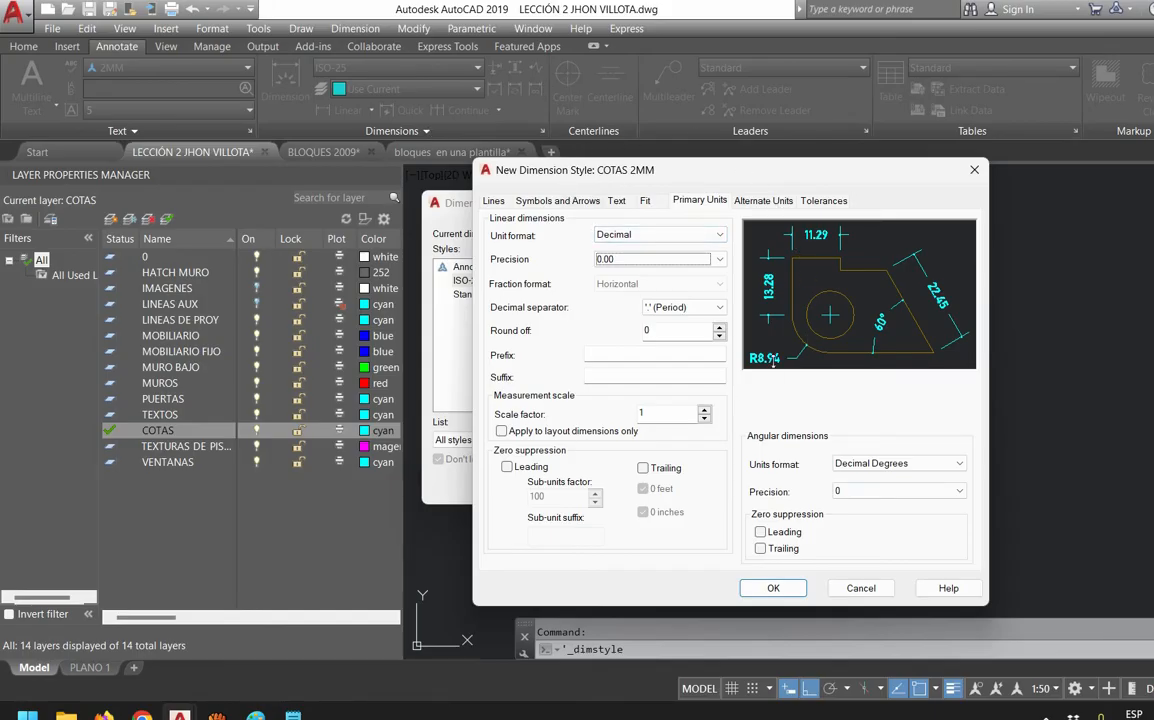
pyautogui.click(773, 588)
pyautogui.click(768, 481)
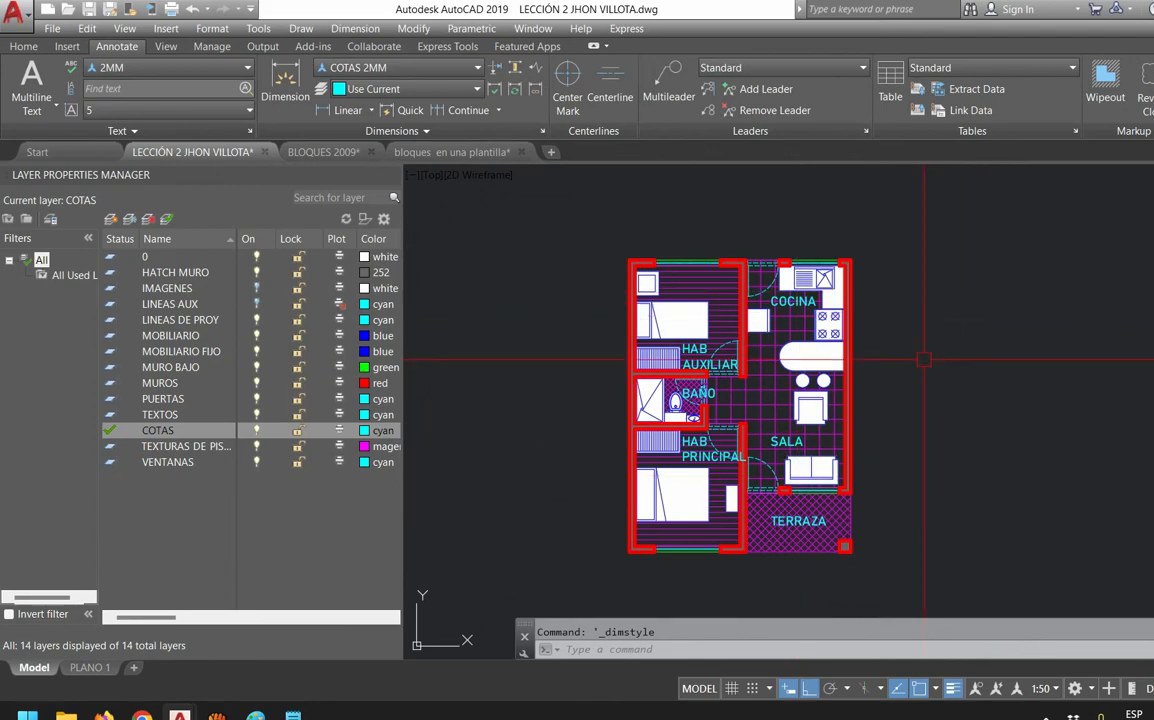
# Switch to Notepad, add the notes DLI ACOTAR LINEAL, DAL ACOTAR ALINEADO and DCO CONTINUIDAD, and return to AutoCAD
pyautogui.click(293, 716)
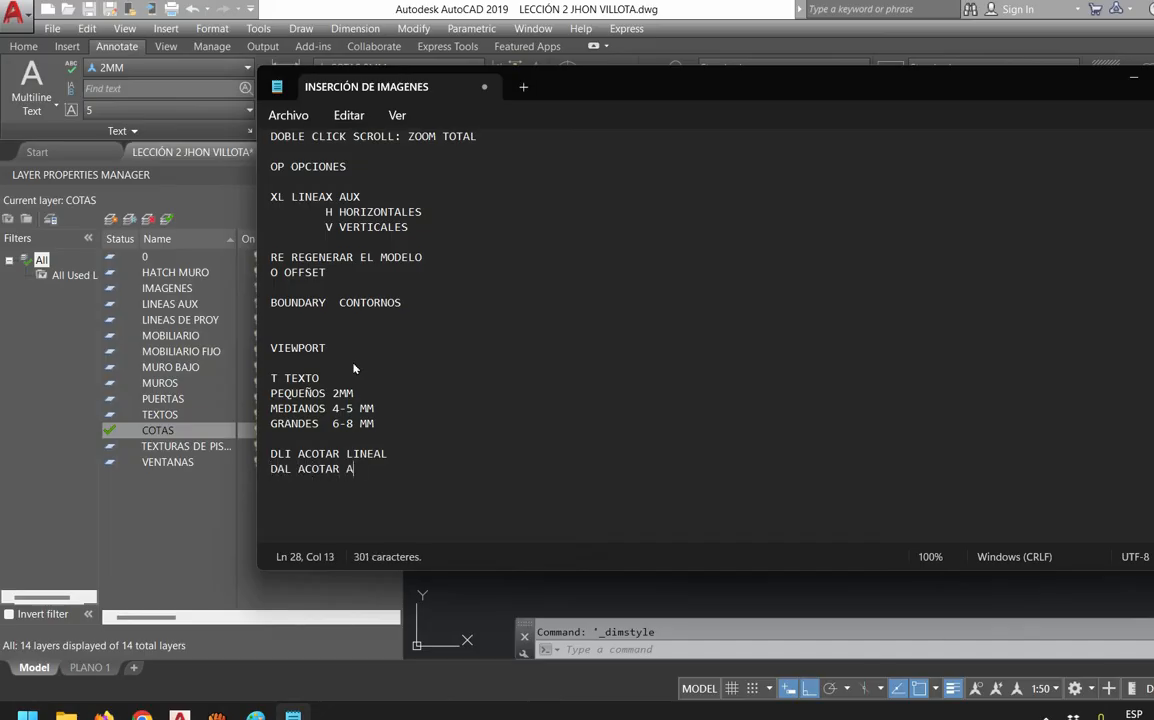
pyautogui.write('DCO CONTINUIDAD')
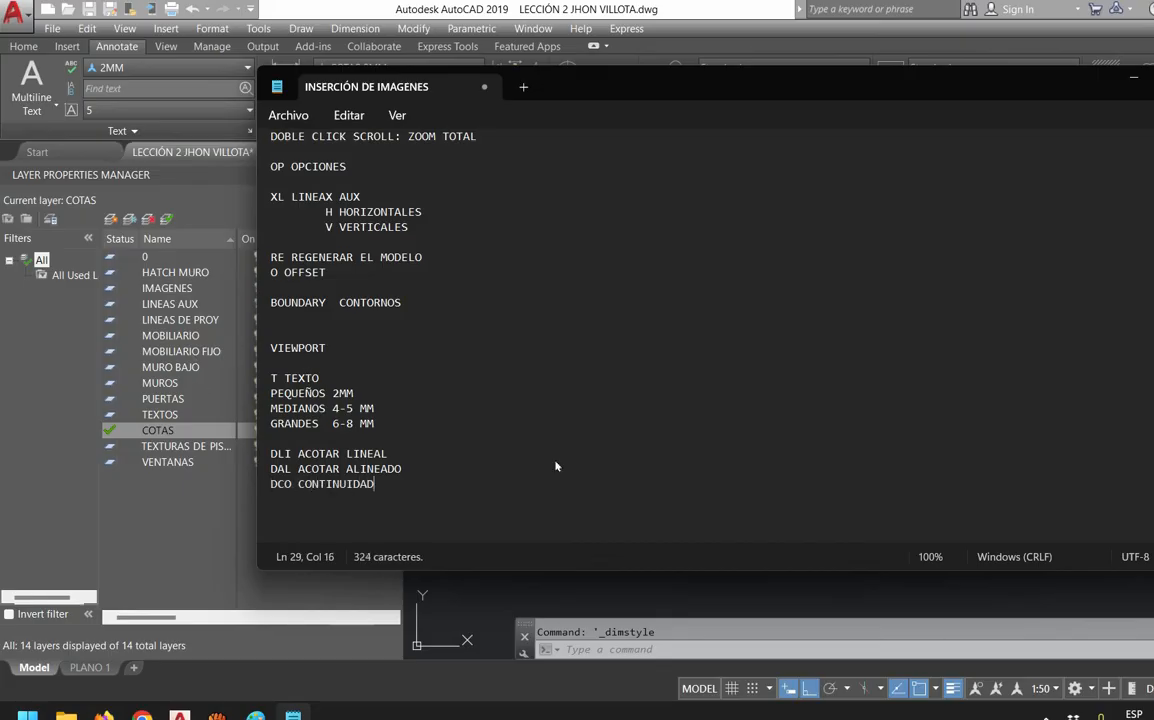
pyautogui.hotkey('alt', 'Tab')
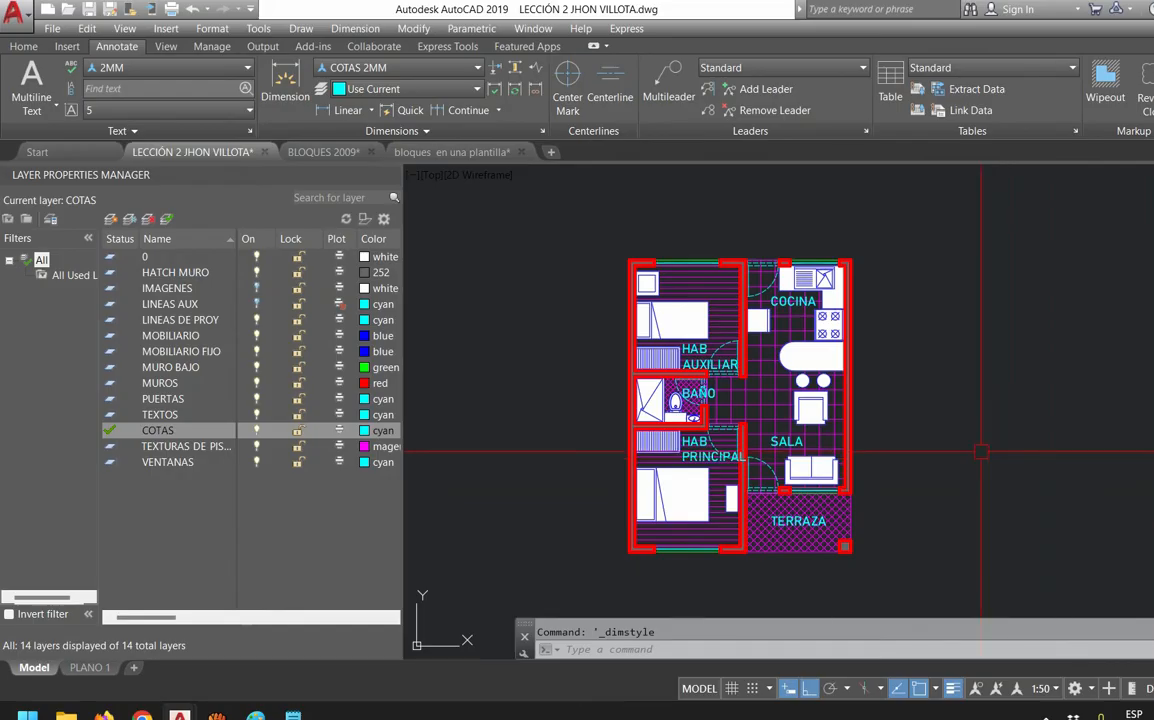
# Place a trial horizontal linear dimension about 6.5 units long in the empty area beside the house plan
pyautogui.write('DLI')
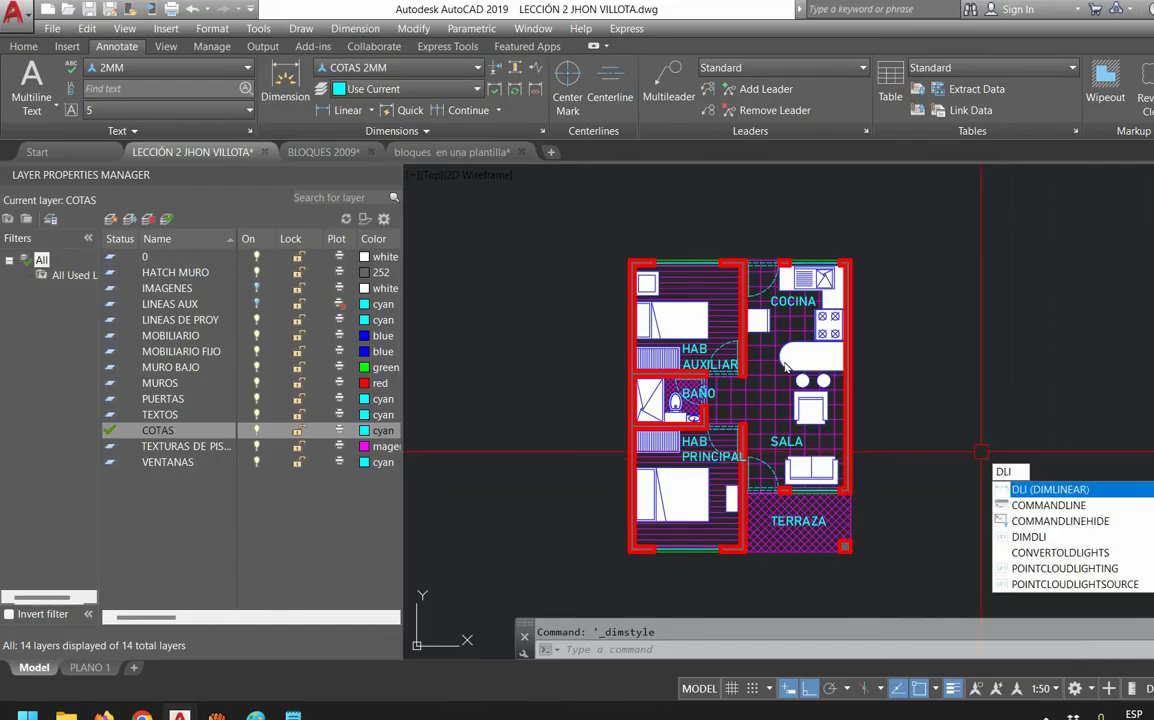
pyautogui.press('Return')
pyautogui.moveTo(896, 444); pyautogui.dragTo(628, 389, button='middle')
pyautogui.click(650, 409)
pyautogui.click(891, 409)
pyautogui.click(834, 421)
pyautogui.scroll(3, 683, 489)
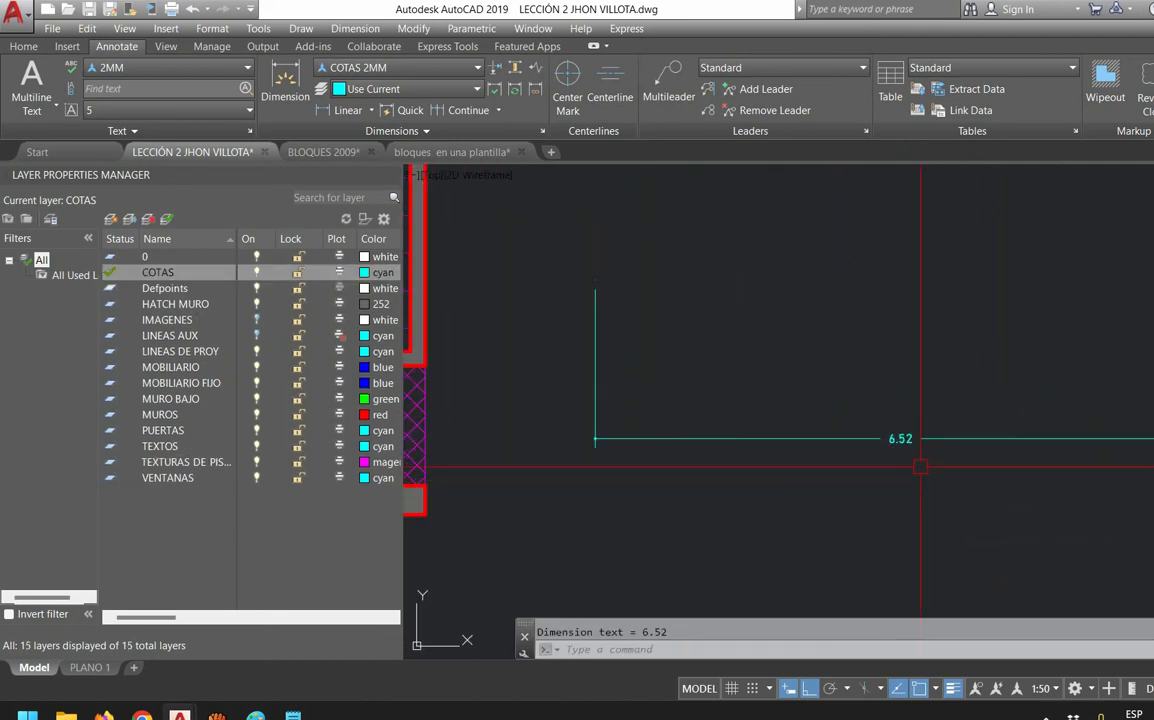
pyautogui.moveTo(796, 469); pyautogui.dragTo(722, 496, button='middle')
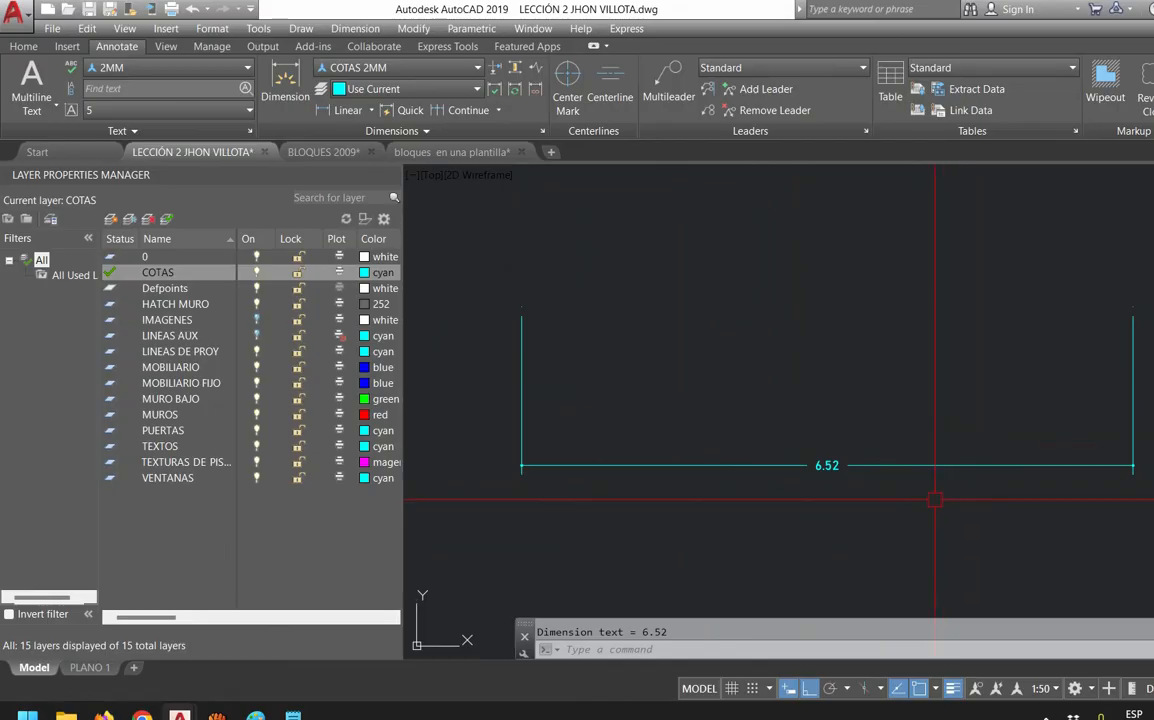
pyautogui.scroll(1, 530, 460)
# Erase the trial linear dimension beside the plan
pyautogui.scroll(-3, 553, 461)
pyautogui.click(668, 517)
pyautogui.click(626, 413)
pyautogui.press('Delete')
# Place a horizontal linear dimension above the house plan, spanning the full width between the outer corners of its upper wall
pyautogui.moveTo(630, 413); pyautogui.dragTo(760, 539, button='middle')
pyautogui.scroll(2, 636, 319)
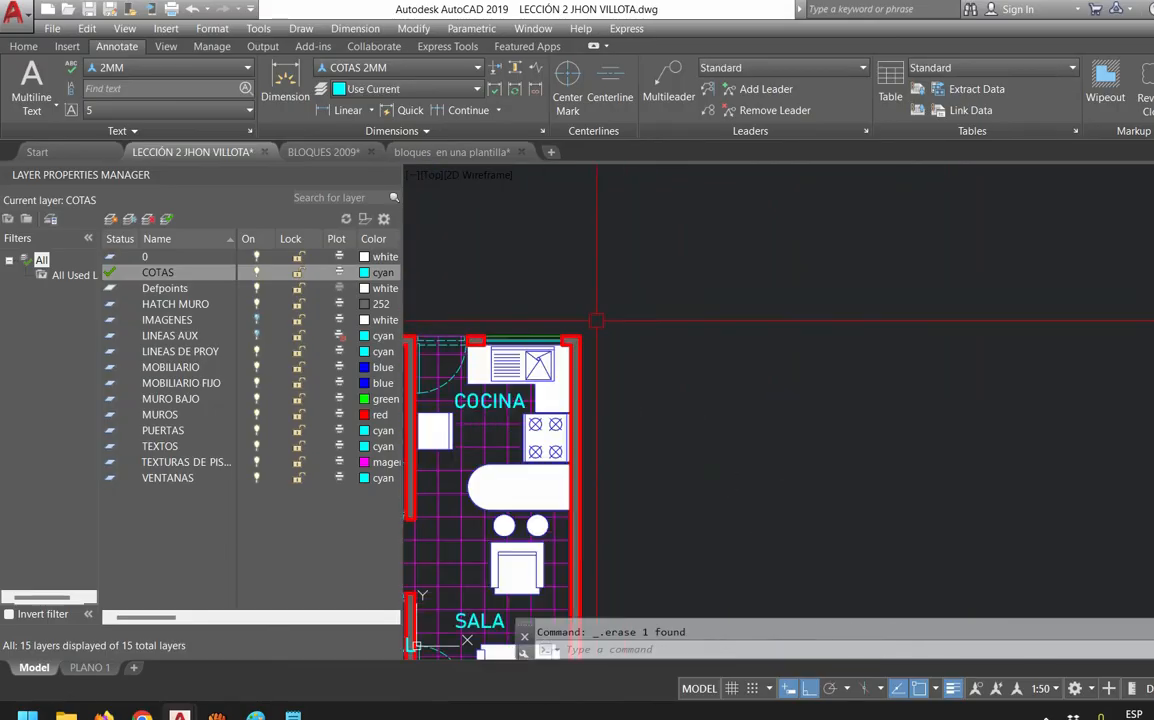
pyautogui.moveTo(594, 322); pyautogui.dragTo(999, 418, button='middle')
pyautogui.scroll(2, 802, 403)
pyautogui.write('DLI')
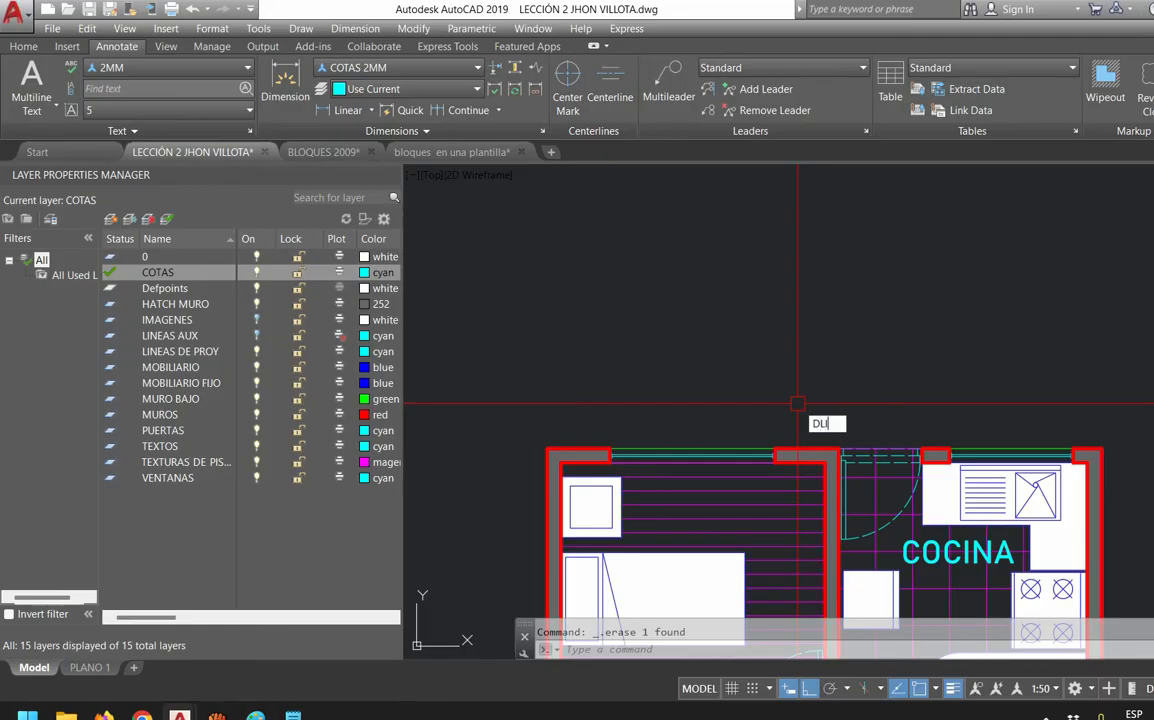
pyautogui.press('Return')
pyautogui.click(549, 448)
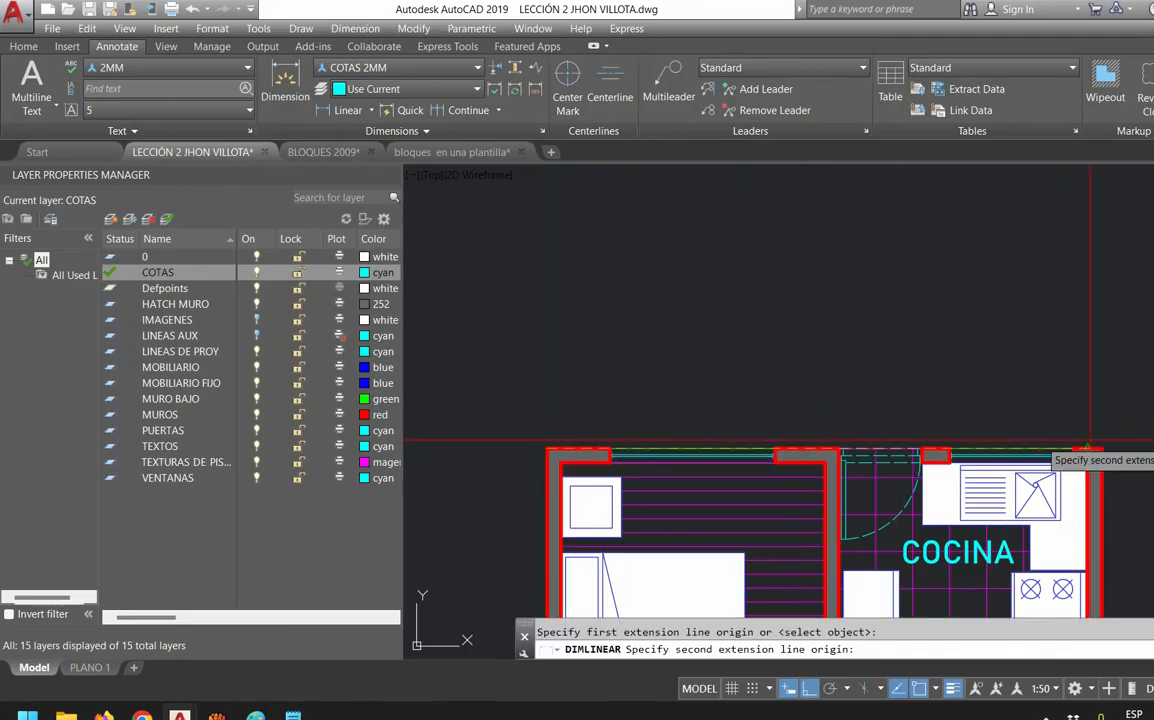
pyautogui.click(1089, 444)
pyautogui.click(1120, 382)
# Increase the arrow size of the COTAS 2MM dimension style, save the style and close the dimension style settings
pyautogui.moveTo(1153, 447); pyautogui.dragTo(1144, 351, button='middle')
pyautogui.scroll(2, 631, 258)
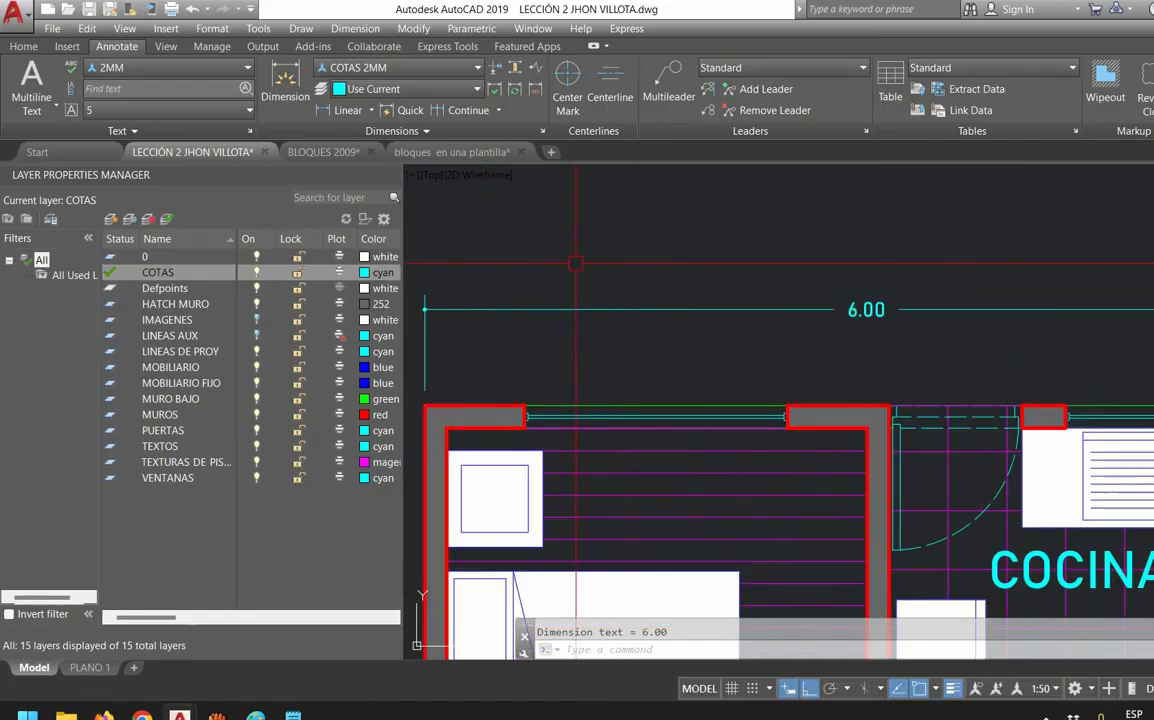
pyautogui.scroll(-2, 575, 263)
pyautogui.scroll(6, 470, 290)
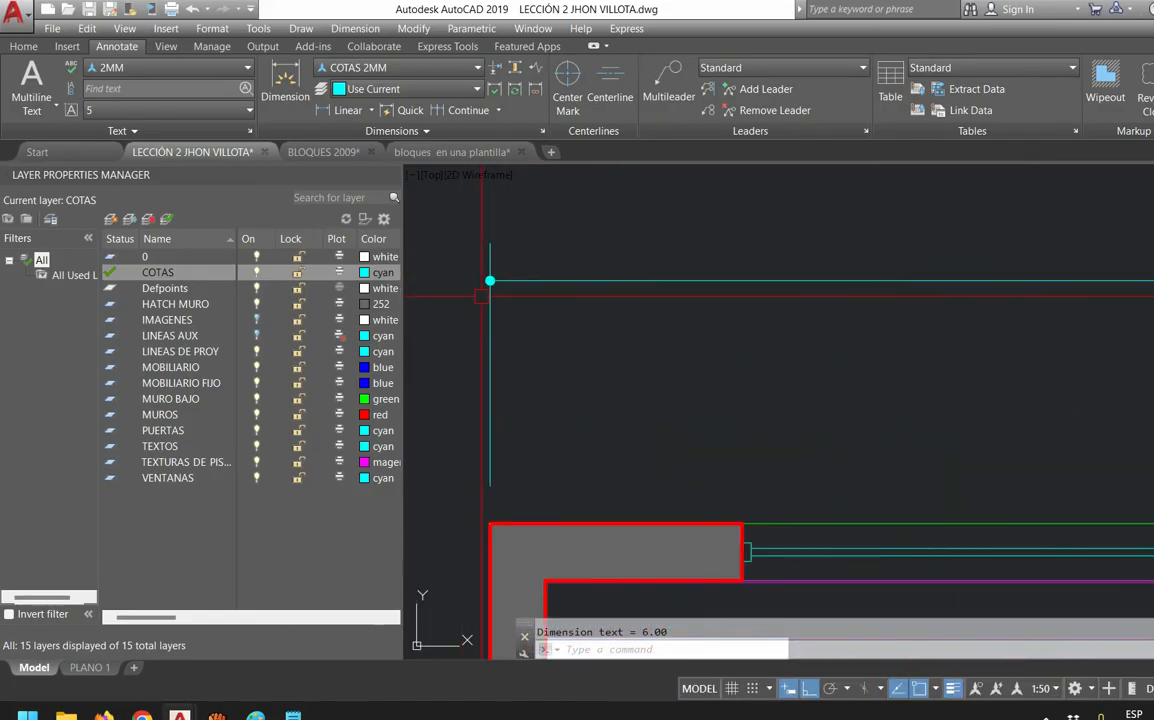
pyautogui.scroll(-8, 550, 369)
pyautogui.scroll(2, 591, 314)
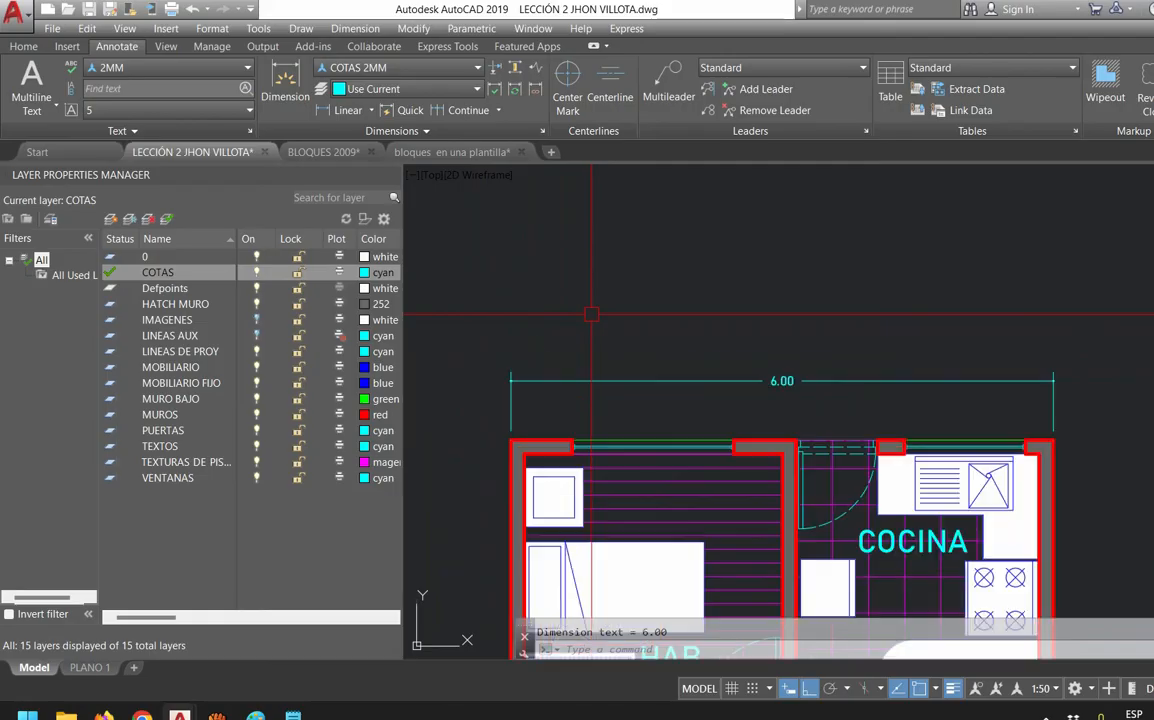
pyautogui.write('d')
pyautogui.press('Return')
pyautogui.hotkey('alt', 'm')
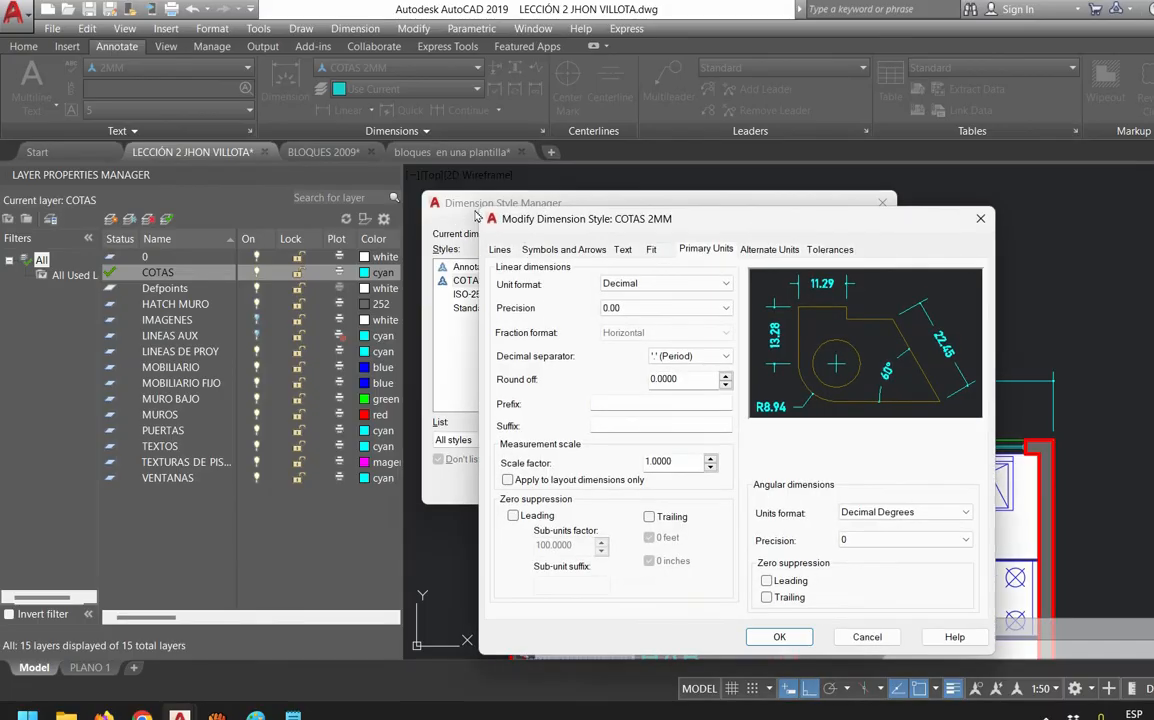
pyautogui.click(563, 250)
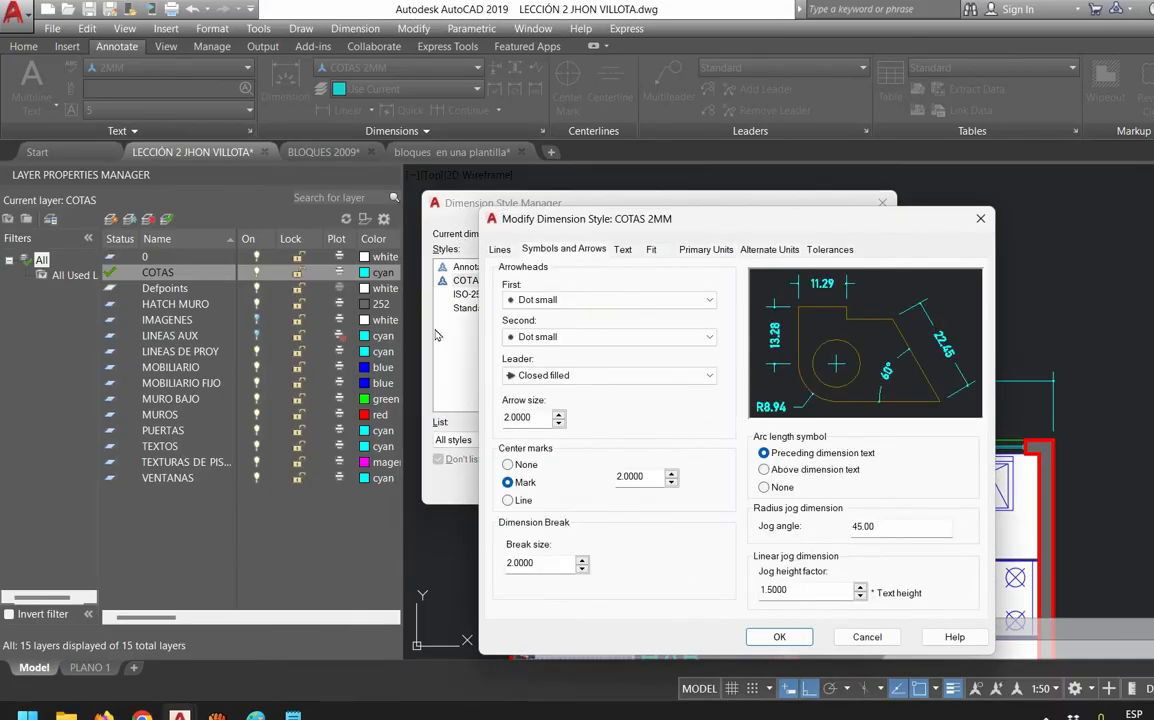
pyautogui.moveTo(536, 418); pyautogui.dragTo(499, 418)
pyautogui.click(779, 637)
pyautogui.click(771, 485)
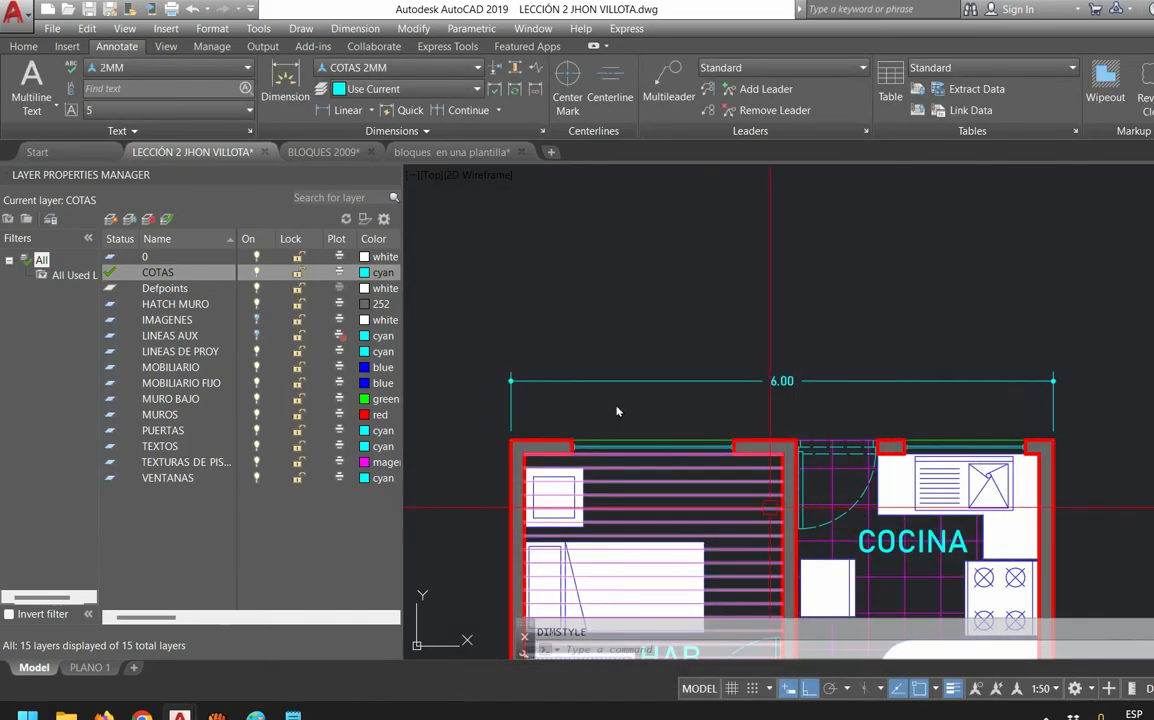
pyautogui.moveTo(632, 360); pyautogui.dragTo(634, 306, button='middle')
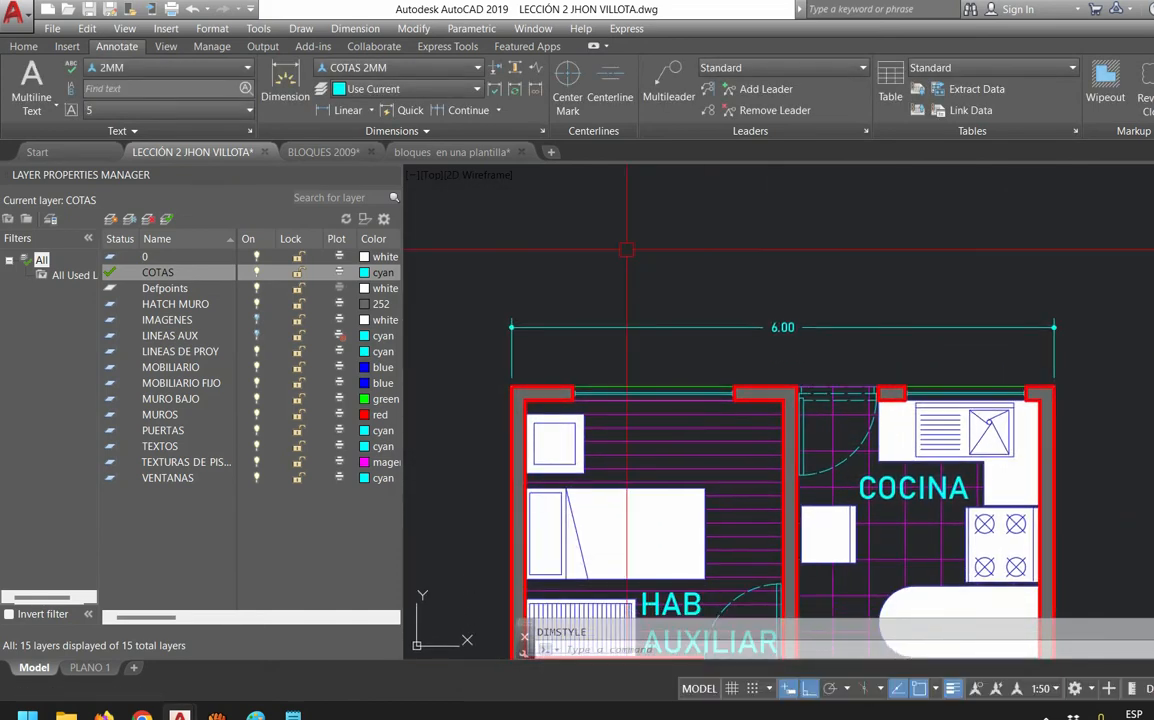
# Add a vertical linear dimension along the plan's left outer wall, from its upper corner to its lower corner
pyautogui.write('DLI')
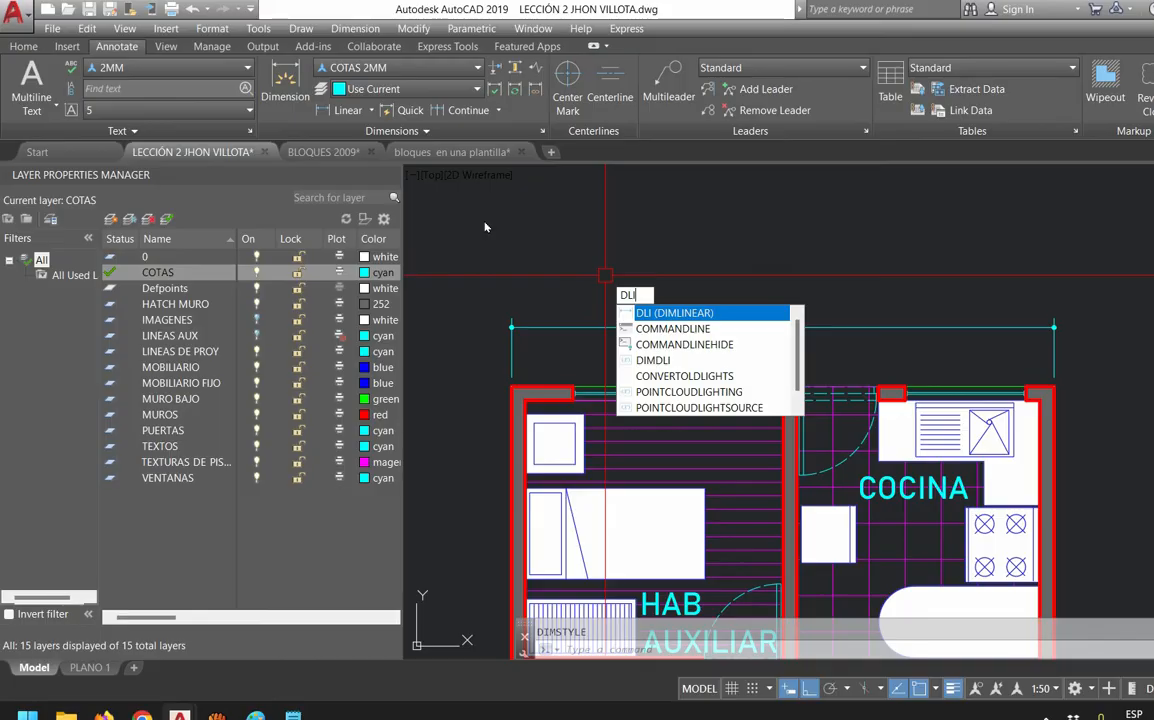
pyautogui.press('Return')
pyautogui.moveTo(605, 275)
pyautogui.mouseDown(button='middle')
pyautogui.moveTo(713, 280)
pyautogui.moveTo(716, 290)
pyautogui.mouseUp(button='middle')
pyautogui.click(724, 293)
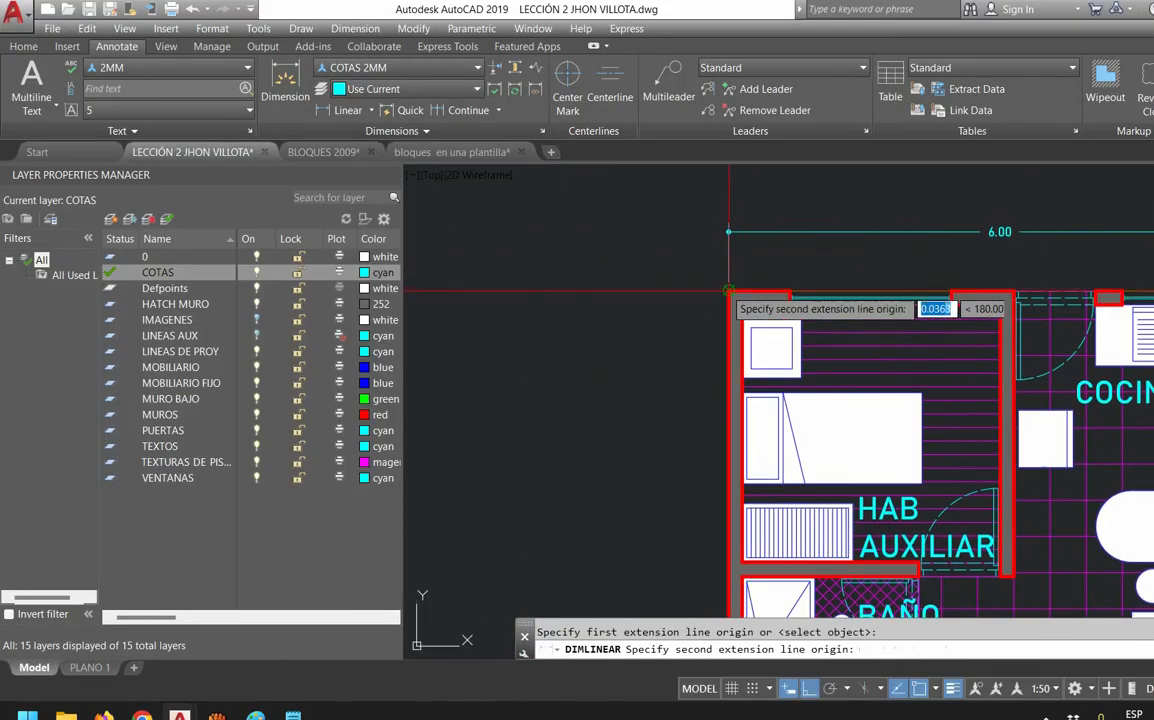
pyautogui.scroll(-6, 712, 351)
pyautogui.scroll(4, 698, 419)
pyautogui.click(745, 486)
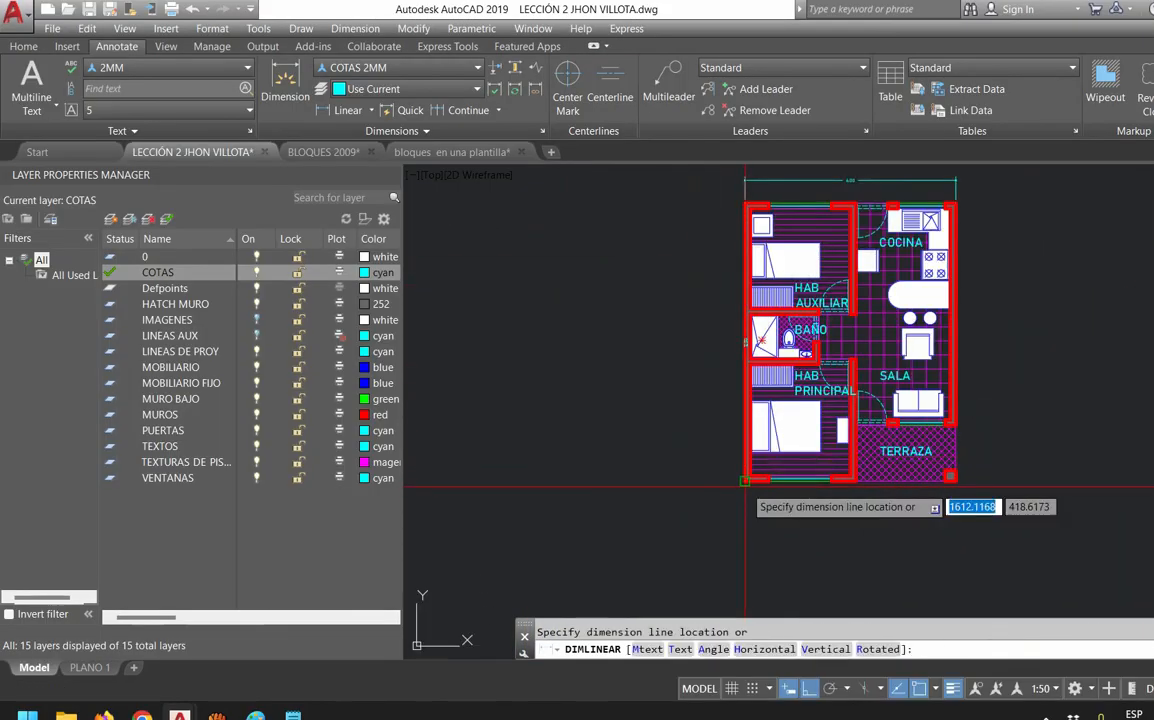
pyautogui.click(680, 395)
pyautogui.scroll(2, 713, 312)
pyautogui.moveTo(713, 312); pyautogui.dragTo(639, 495, button='middle')
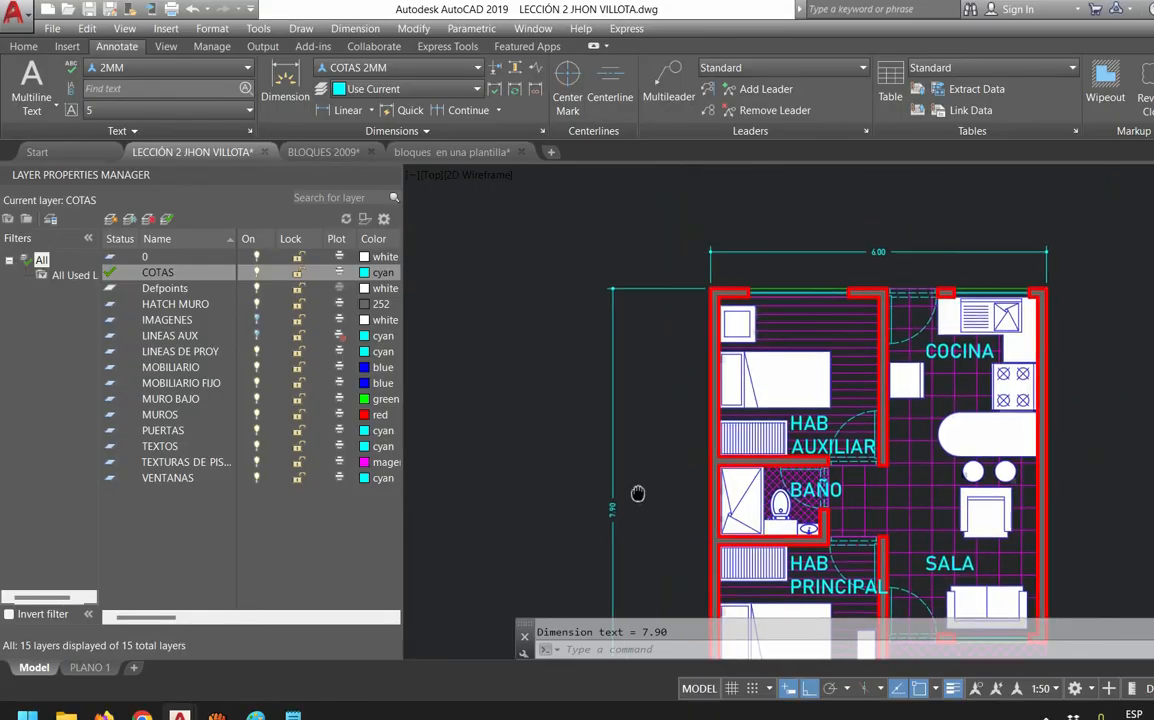
pyautogui.scroll(4, 628, 273)
pyautogui.scroll(-4, 661, 345)
pyautogui.moveTo(656, 345); pyautogui.dragTo(559, 343, button='middle')
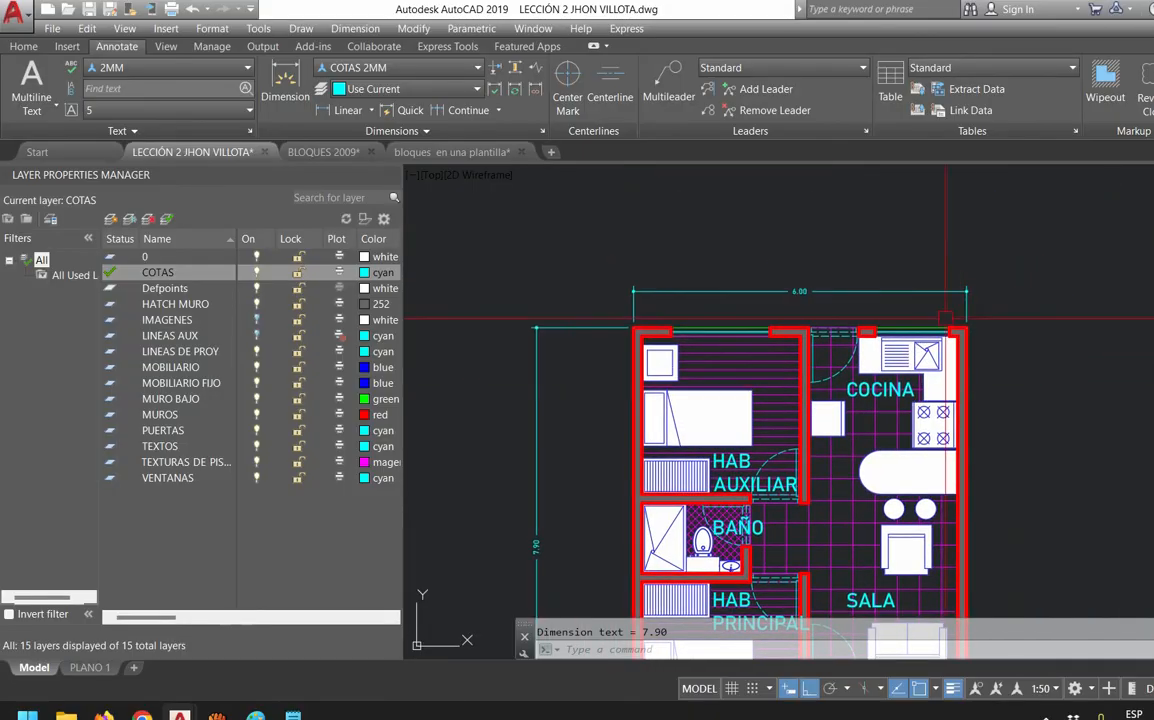
# Draw a closed right-triangle polyline to the right of the floor plan, about 7.01 wide and 5.84 high
pyautogui.scroll(-4, 790, 327)
pyautogui.moveTo(997, 448); pyautogui.dragTo(733, 432, button='middle')
pyautogui.scroll(2, 773, 417)
pyautogui.press('Escape')
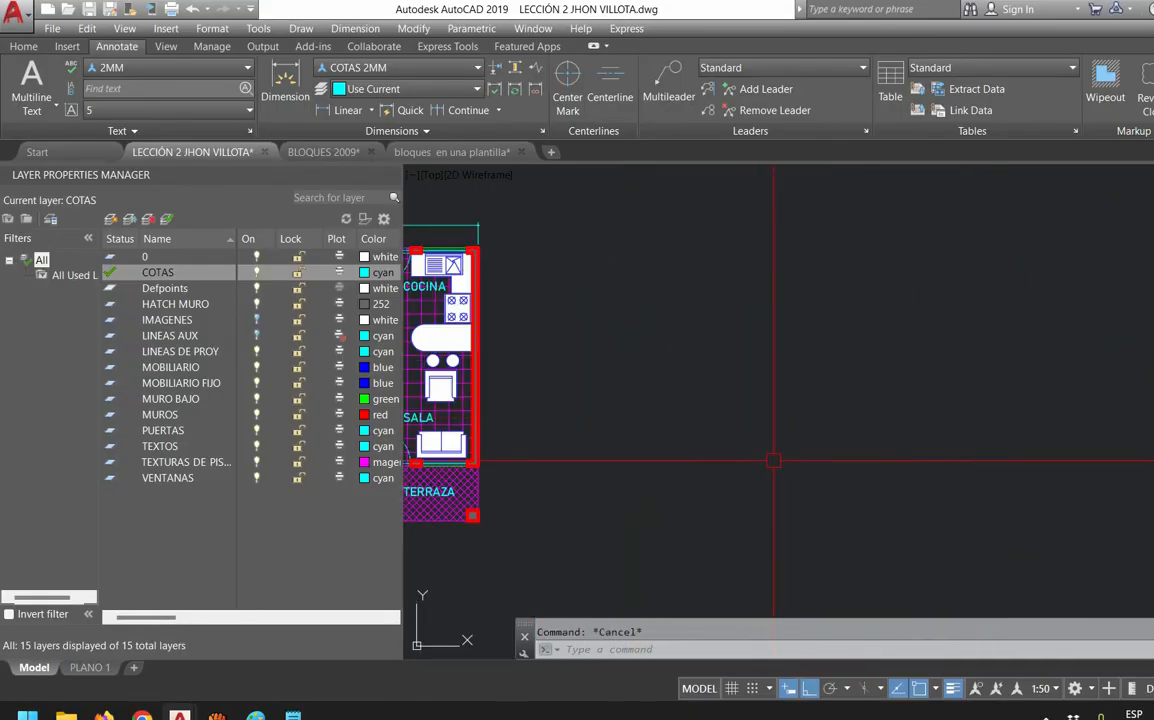
pyautogui.write('PL')
pyautogui.press('Return')
pyautogui.click(721, 458)
pyautogui.click(963, 458)
pyautogui.click(920, 257)
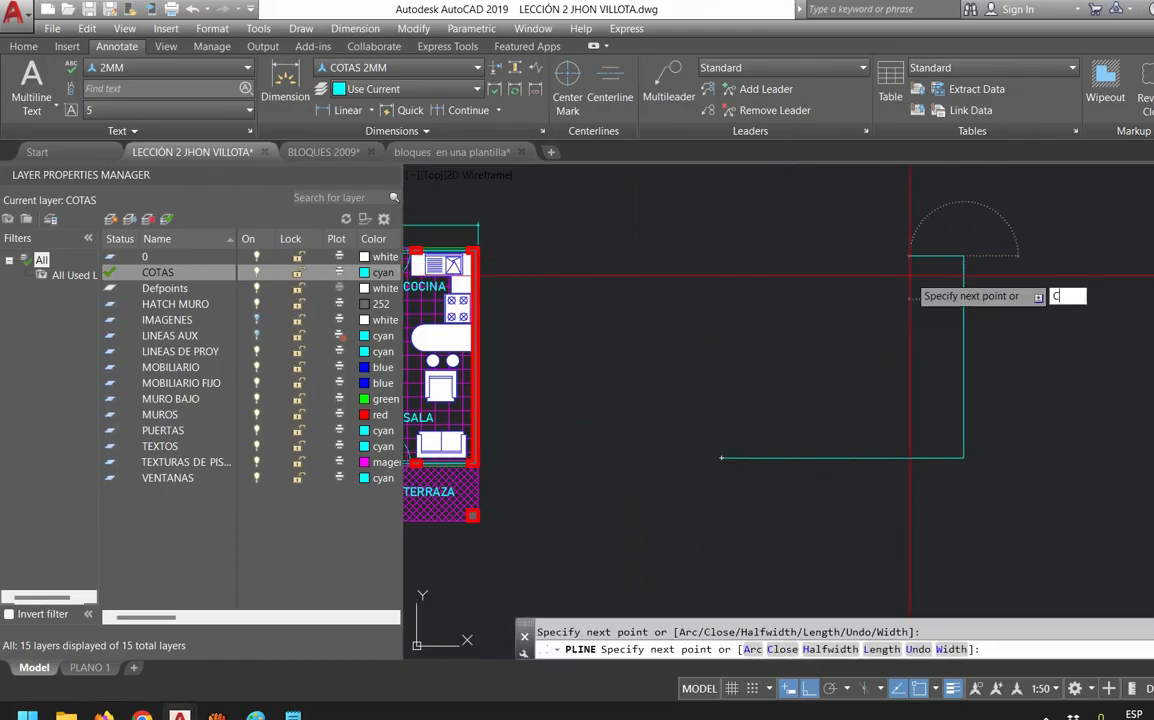
pyautogui.write('C')
pyautogui.press('Return')
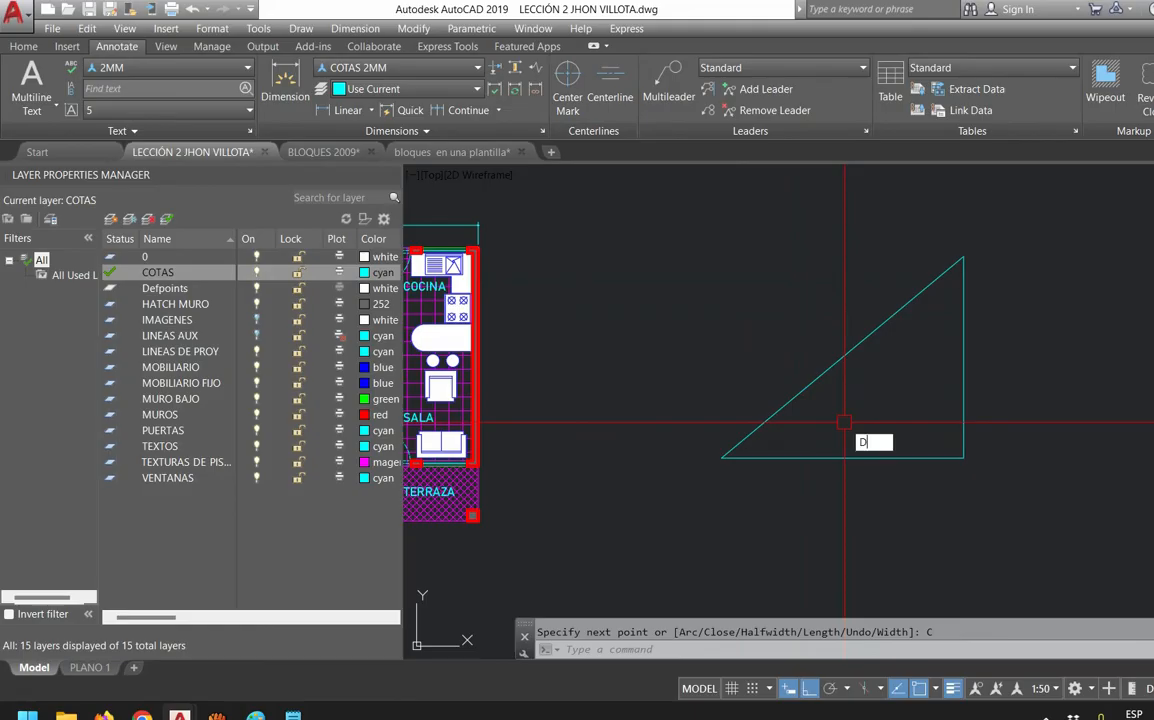
# Add linear dimensions to the triangle's base and vertical side, placing them outside the shape
pyautogui.write('DLI')
pyautogui.press('Return')
pyautogui.click(722, 458)
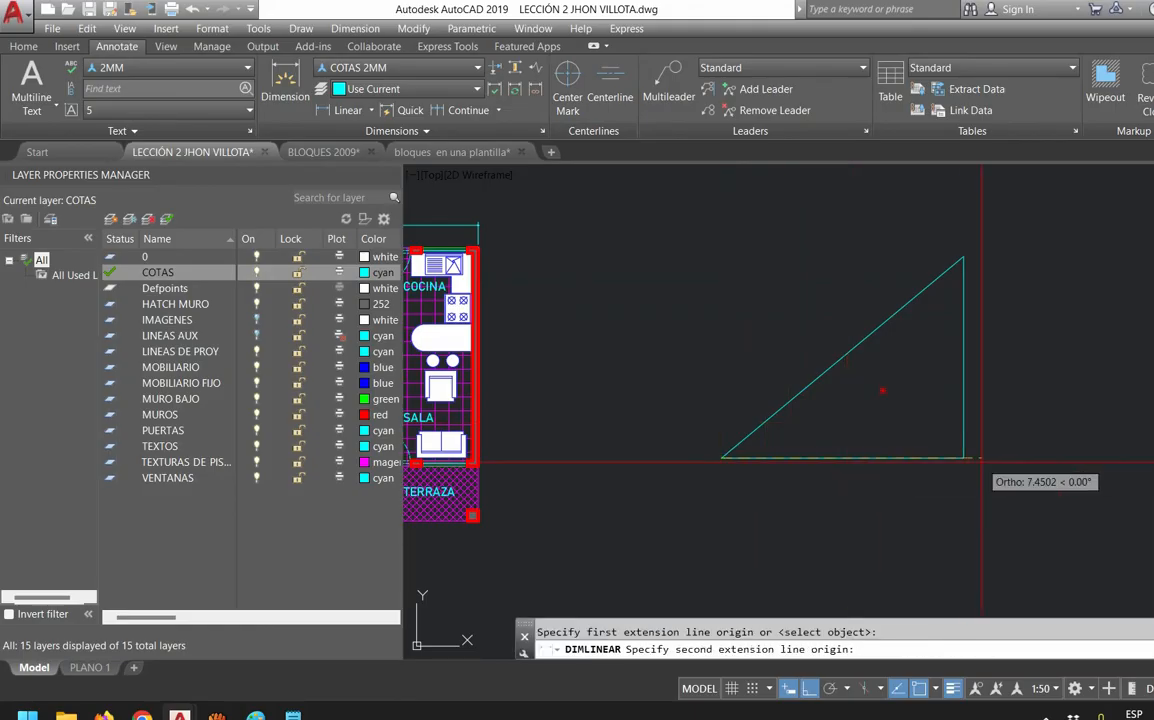
pyautogui.click(963, 458)
pyautogui.click(963, 492)
pyautogui.press('Return')
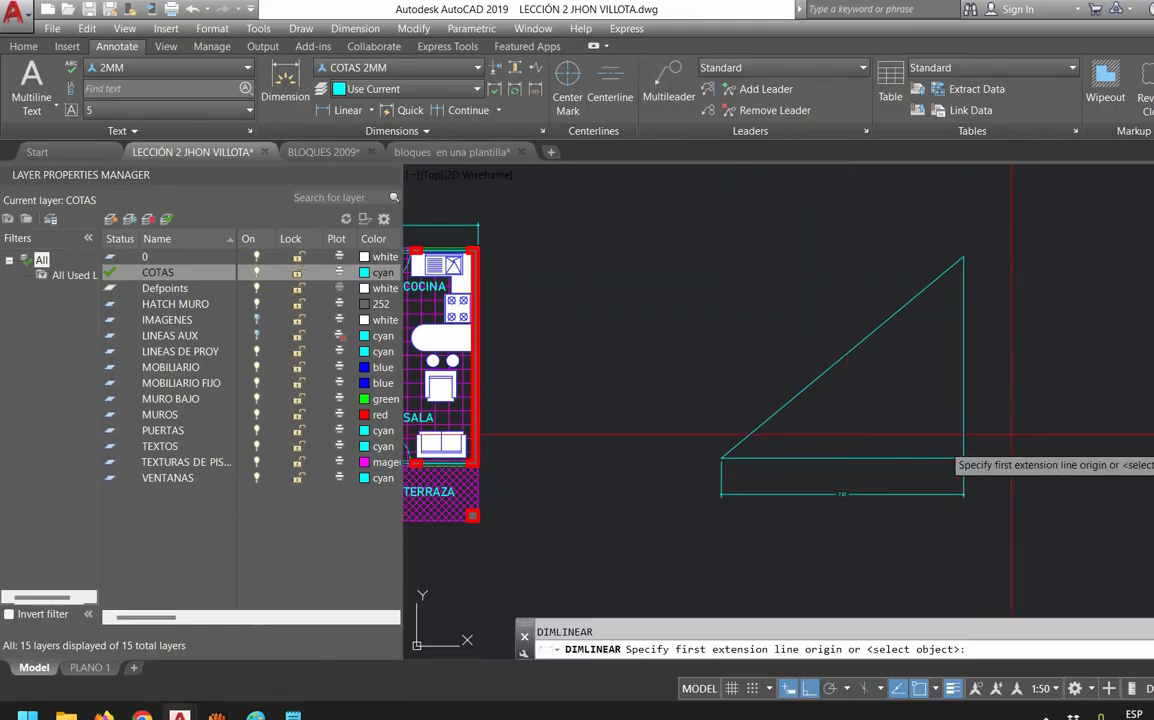
pyautogui.click(963, 458)
pyautogui.click(963, 258)
pyautogui.click(993, 300)
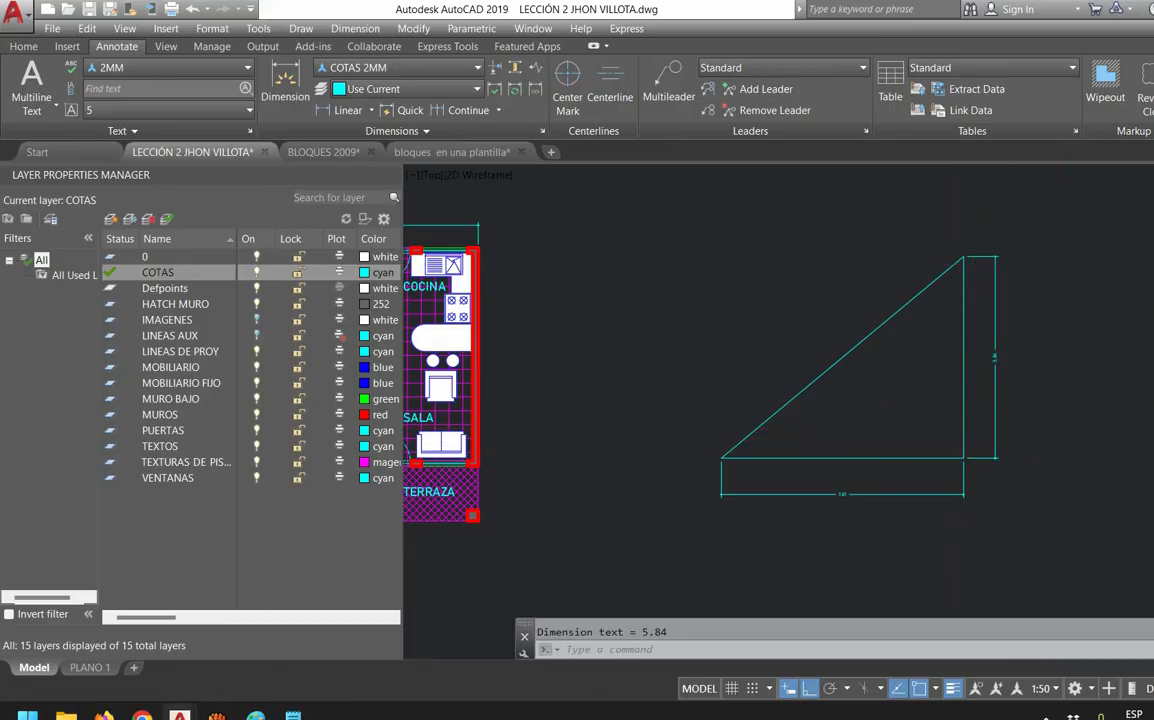
pyautogui.scroll(4, 991, 455)
pyautogui.scroll(-5, 1000, 546)
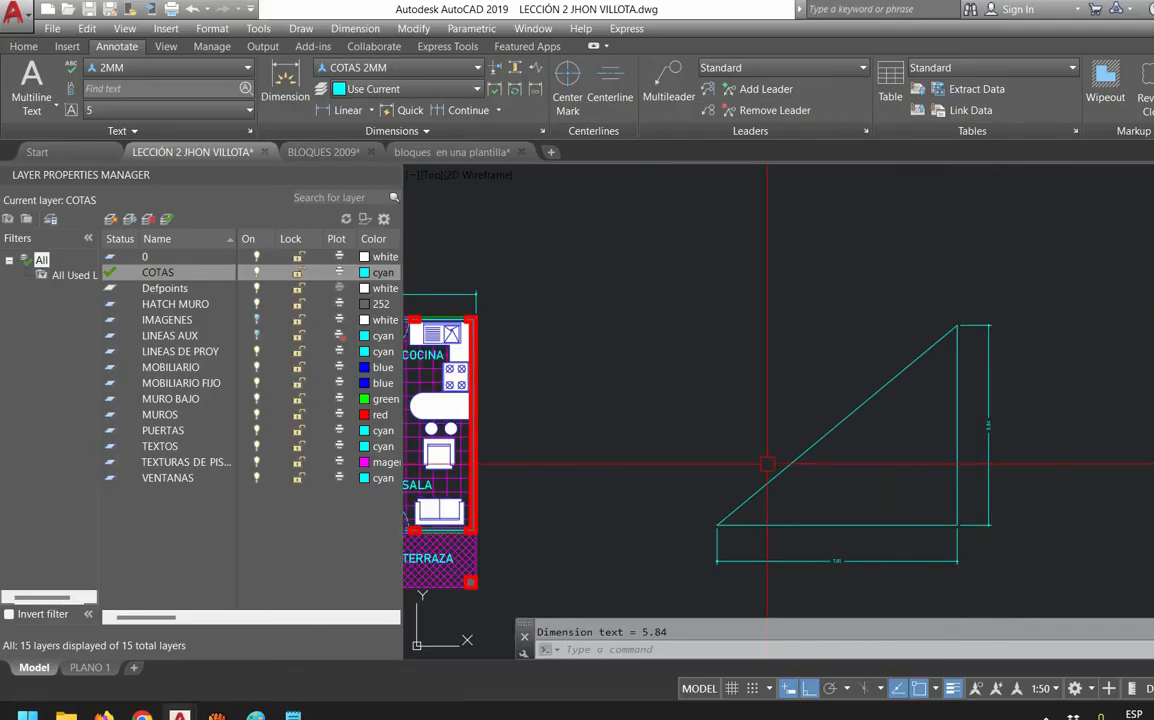
# Try to dimension the triangle's sloping side with a linear dimension
pyautogui.scroll(3, 748, 465)
pyautogui.press('Return')
pyautogui.click(726, 543)
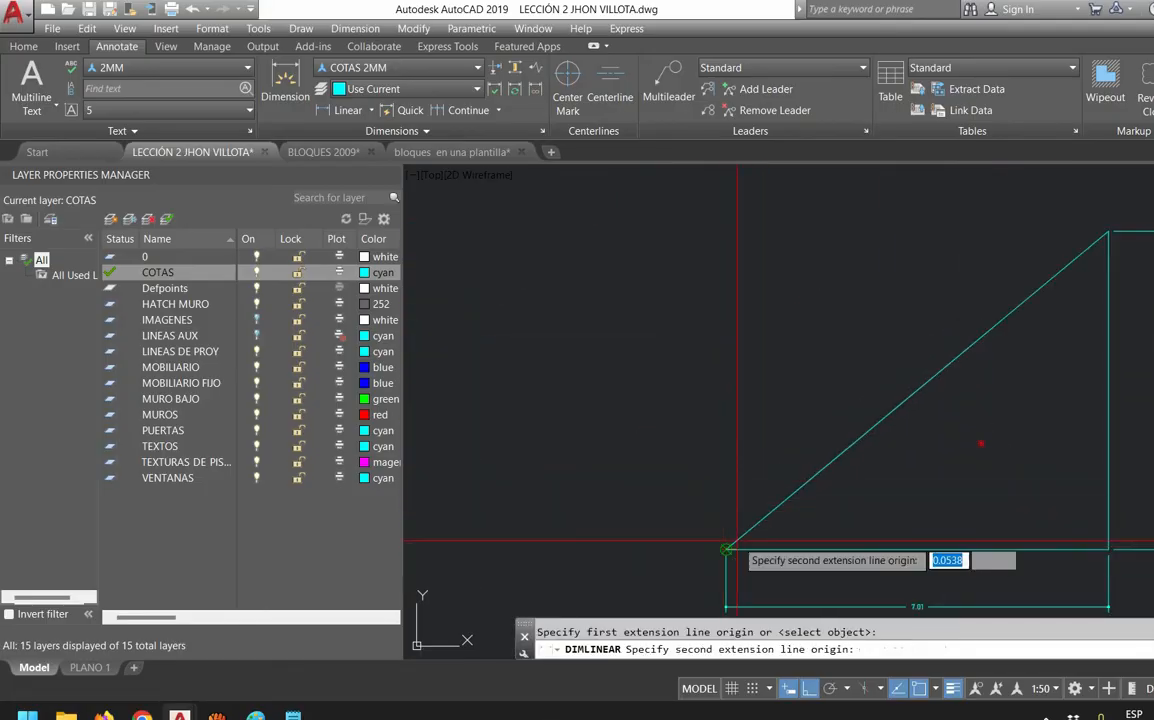
pyautogui.click(1100, 238)
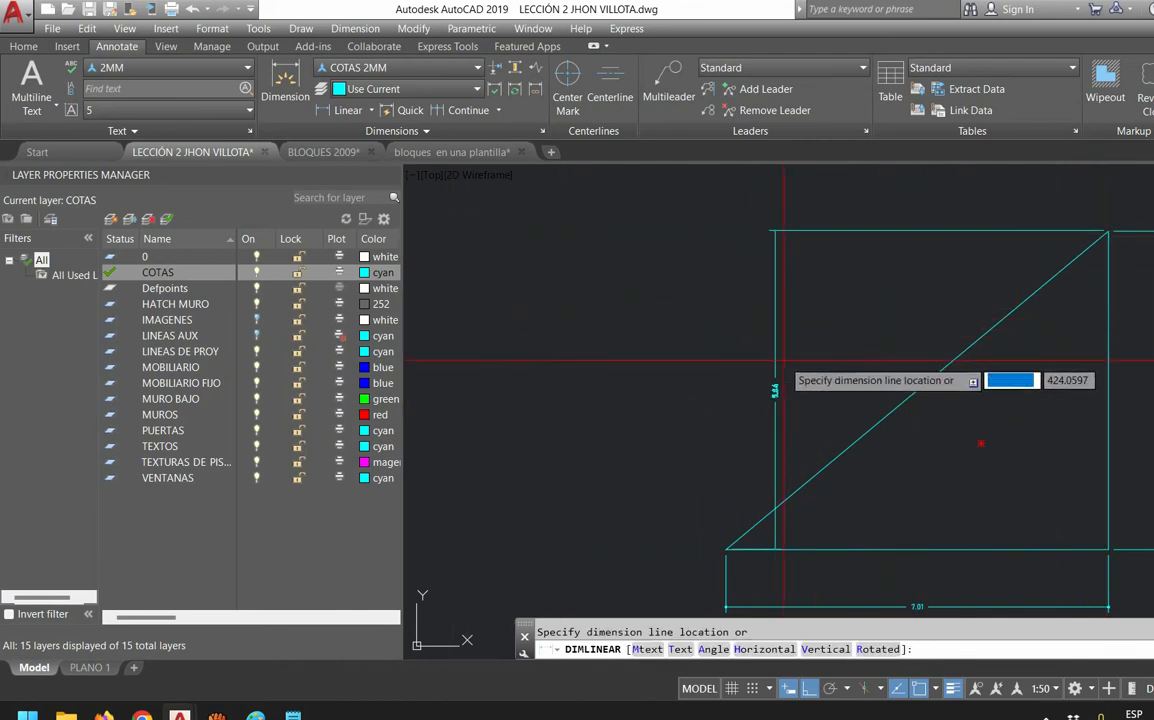
pyautogui.press('Escape')
pyautogui.scroll(-2, 919, 333)
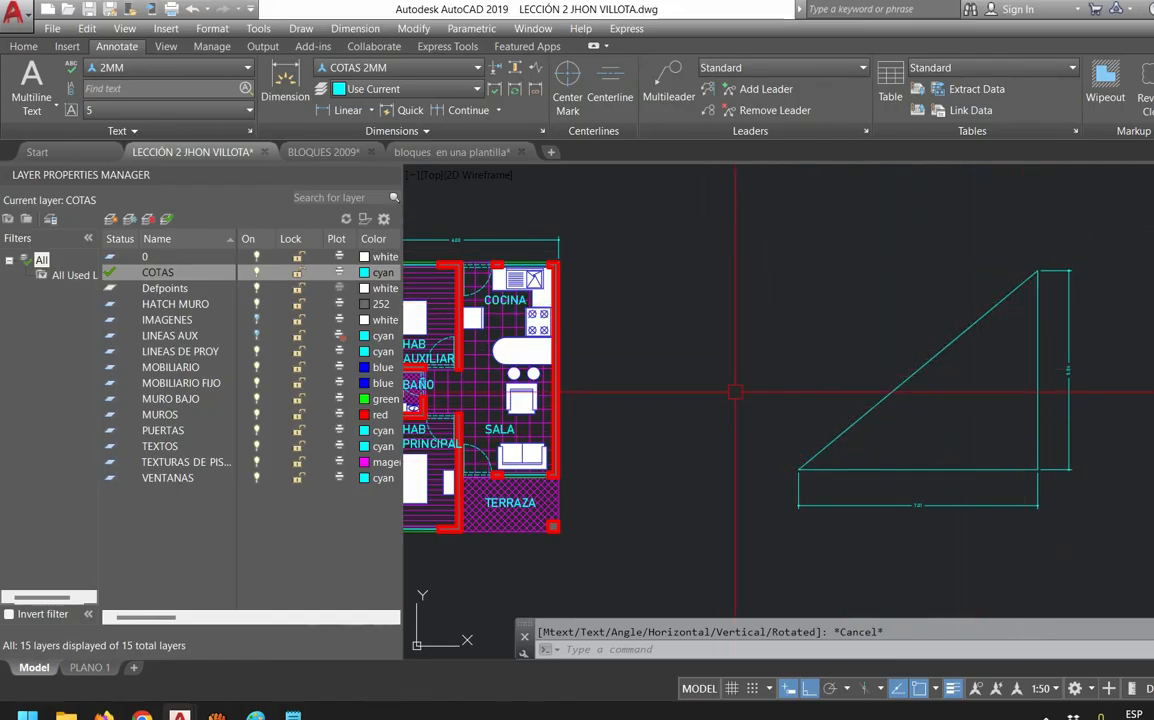
# Switch to Notepad, highlight the DAL aligned-dimension note, and return to AutoCAD
pyautogui.click(293, 715)
pyautogui.moveTo(271, 469); pyautogui.dragTo(402, 469)
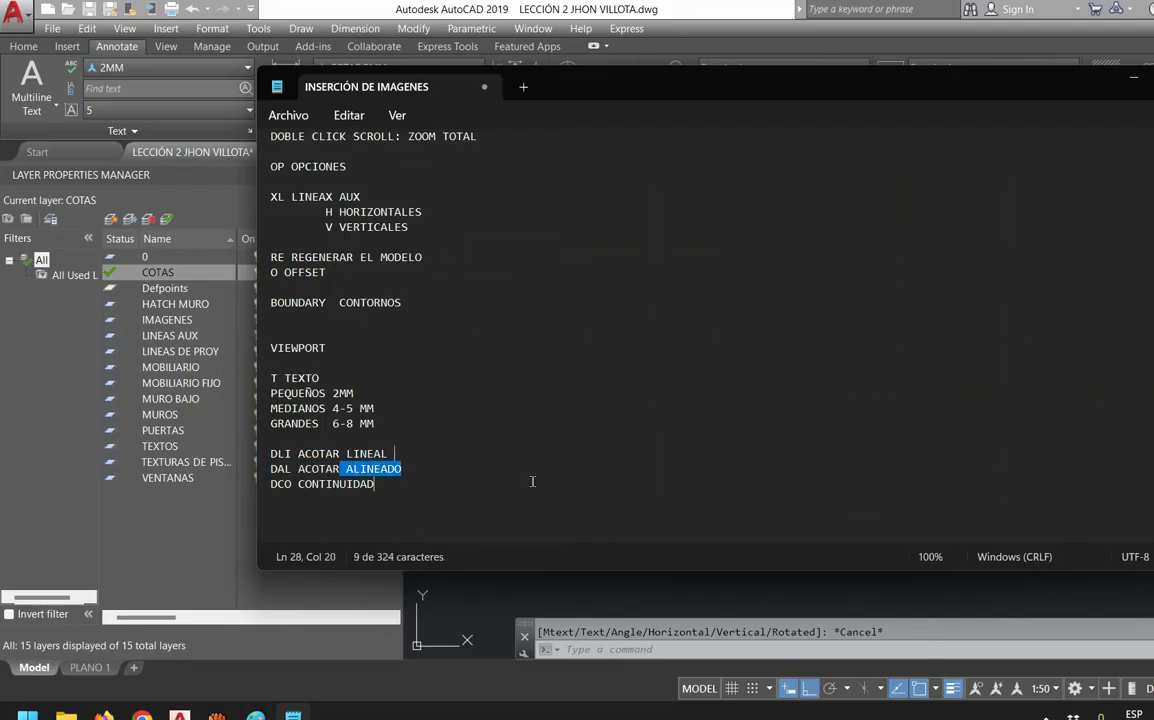
pyautogui.hotkey('alt', 'Tab')
# Add an aligned dimension to the triangle's sloping side, placed parallel outside the shape
pyautogui.write('DAL')
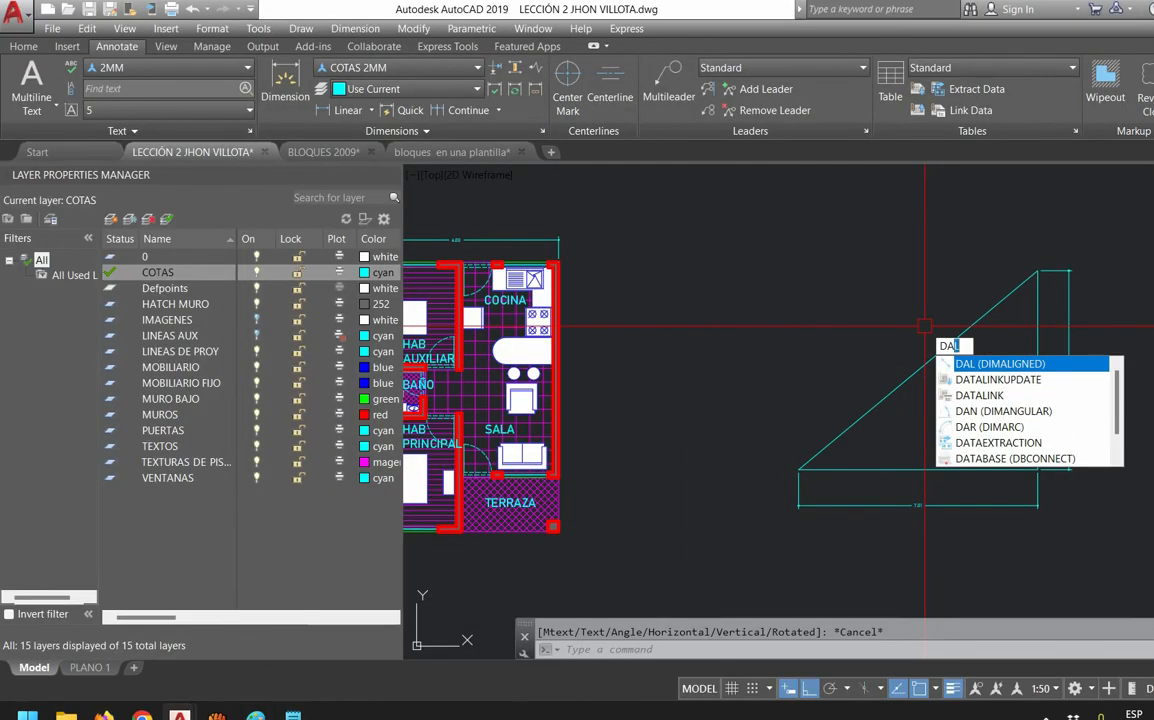
pyautogui.press('Return')
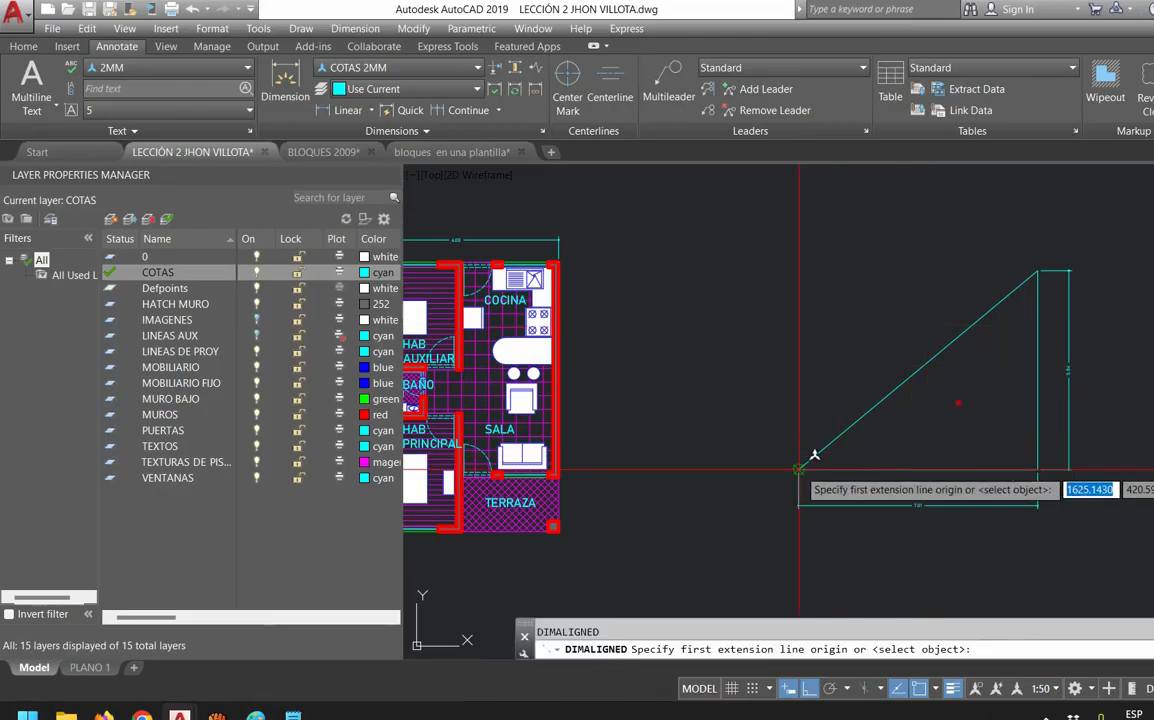
pyautogui.click(957, 403)
pyautogui.click(1037, 271)
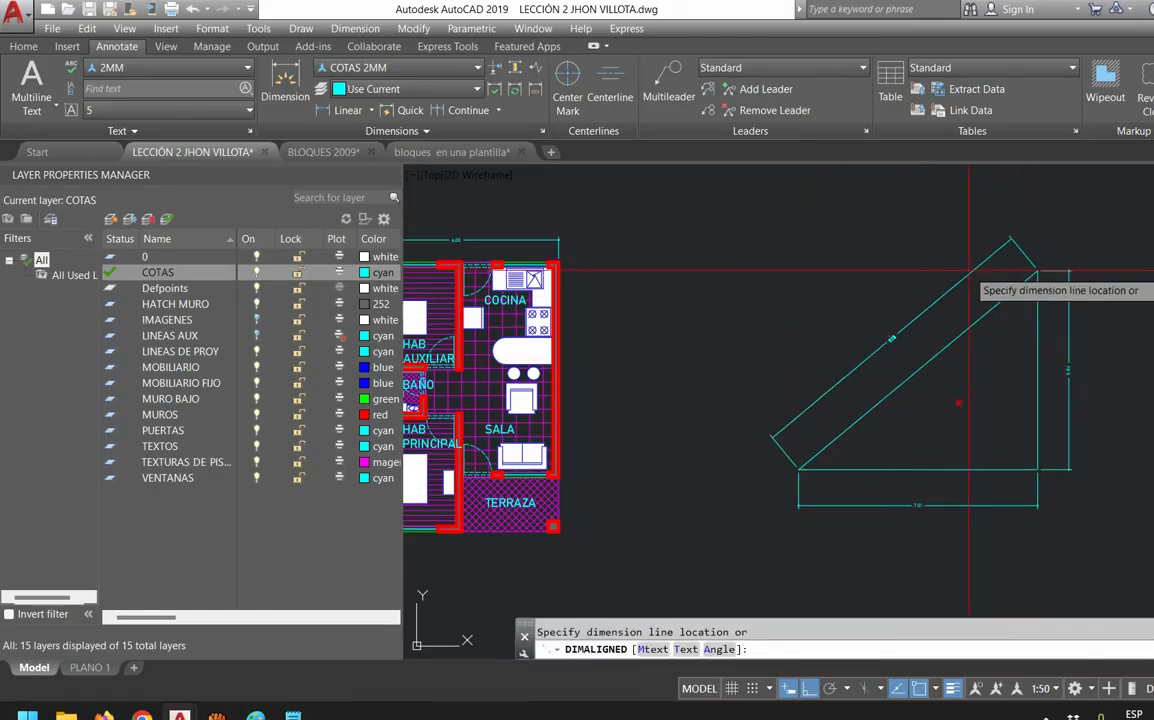
pyautogui.click(888, 333)
pyautogui.scroll(3, 893, 385)
pyautogui.scroll(-1, 906, 363)
pyautogui.scroll(-4, 692, 293)
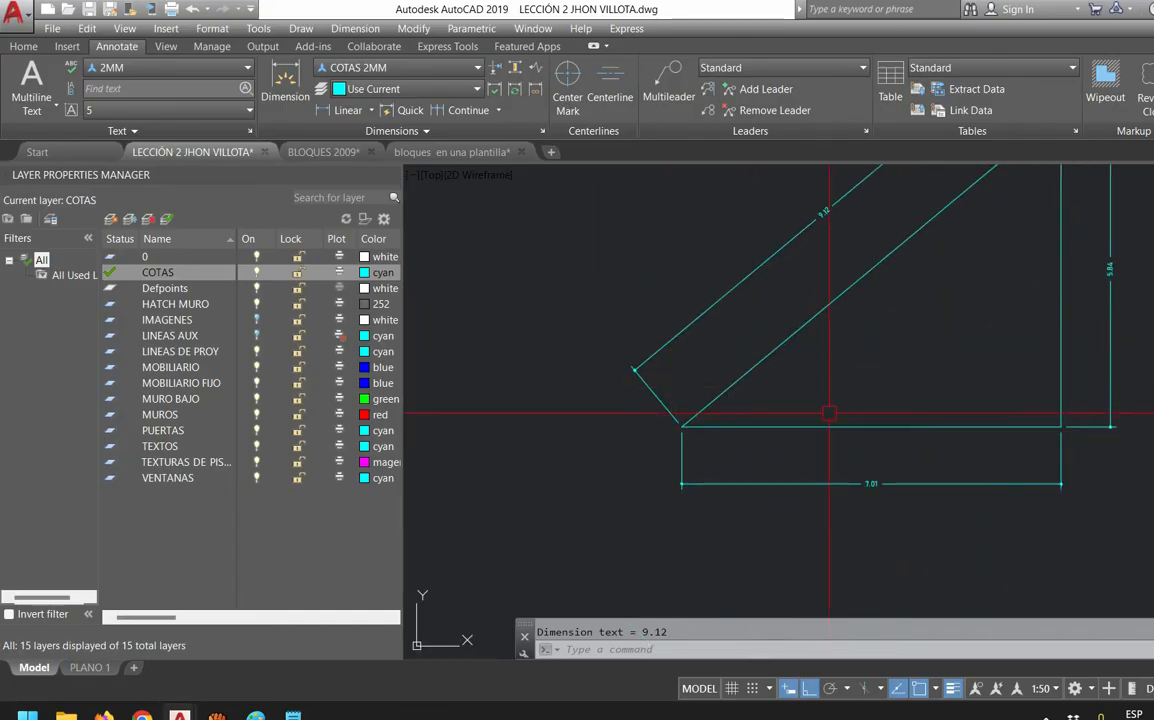
# Add an aligned dimension along the plan's right outer wall, from the terrace corner up to the kitchen corner
pyautogui.scroll(4, 770, 380)
pyautogui.press('Return')
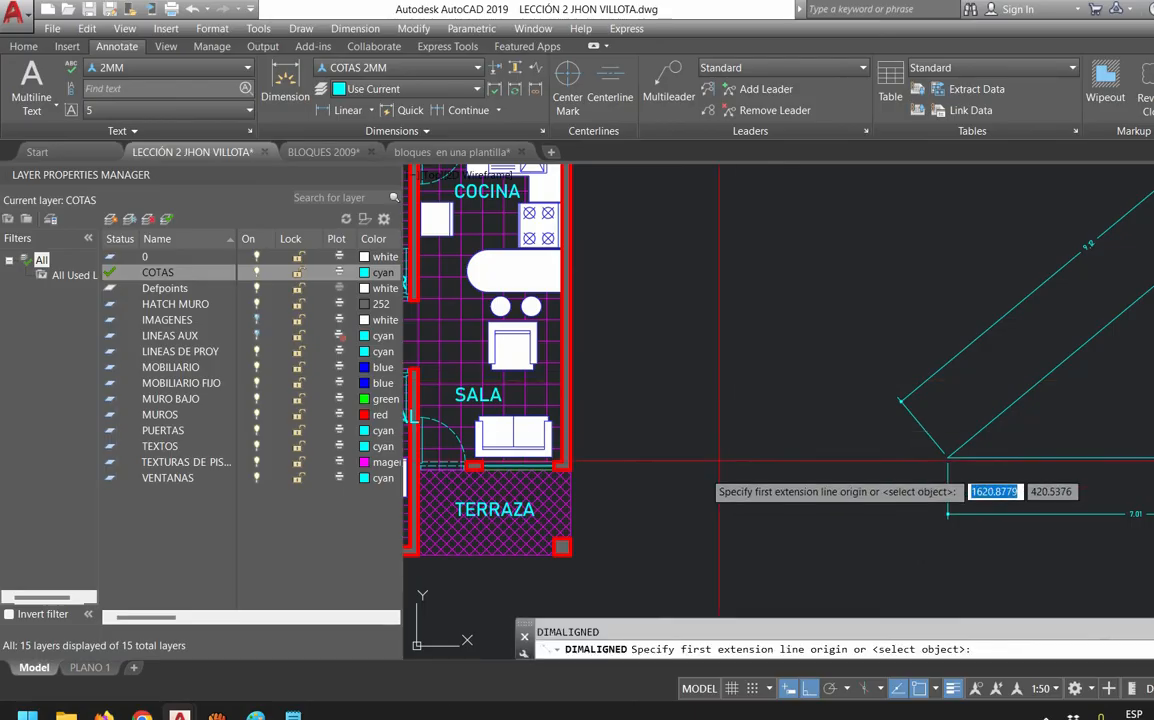
pyautogui.click(571, 469)
pyautogui.moveTo(632, 306); pyautogui.dragTo(641, 466, button='middle')
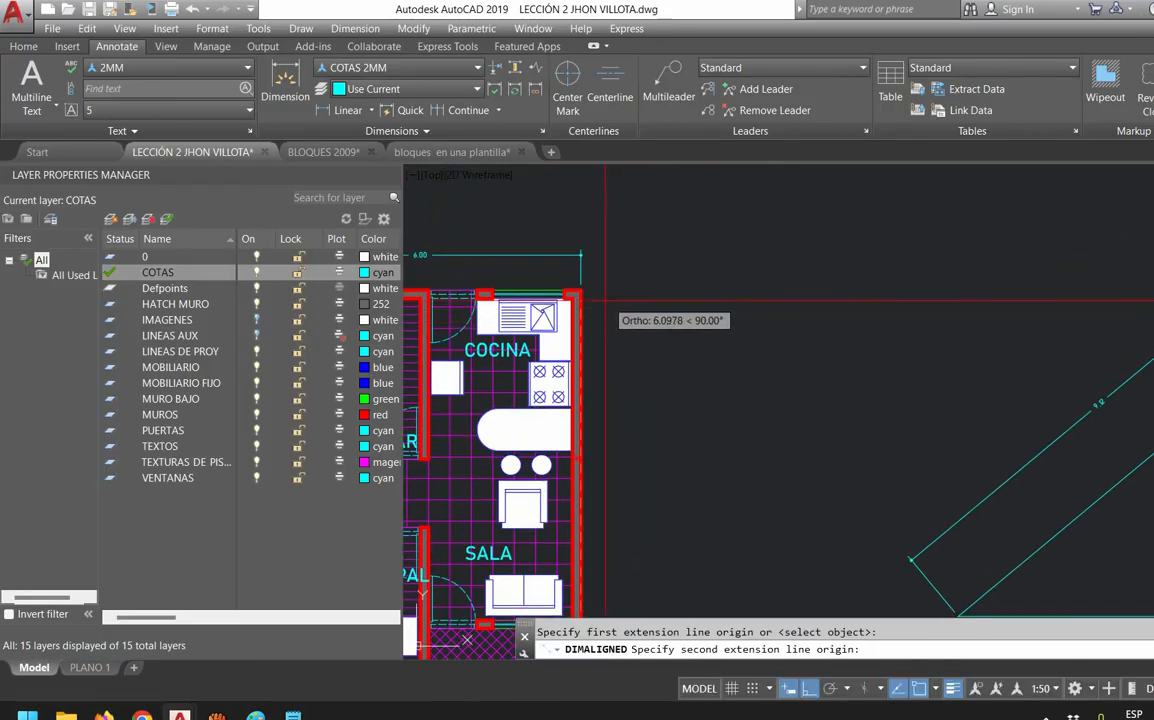
pyautogui.click(581, 290)
pyautogui.click(650, 317)
# Add an aligned dimension below the terrace, from the main bedroom's wall corner to the corner column
pyautogui.moveTo(524, 612); pyautogui.dragTo(667, 265, button='middle')
pyautogui.press('Return')
pyautogui.click(570, 366)
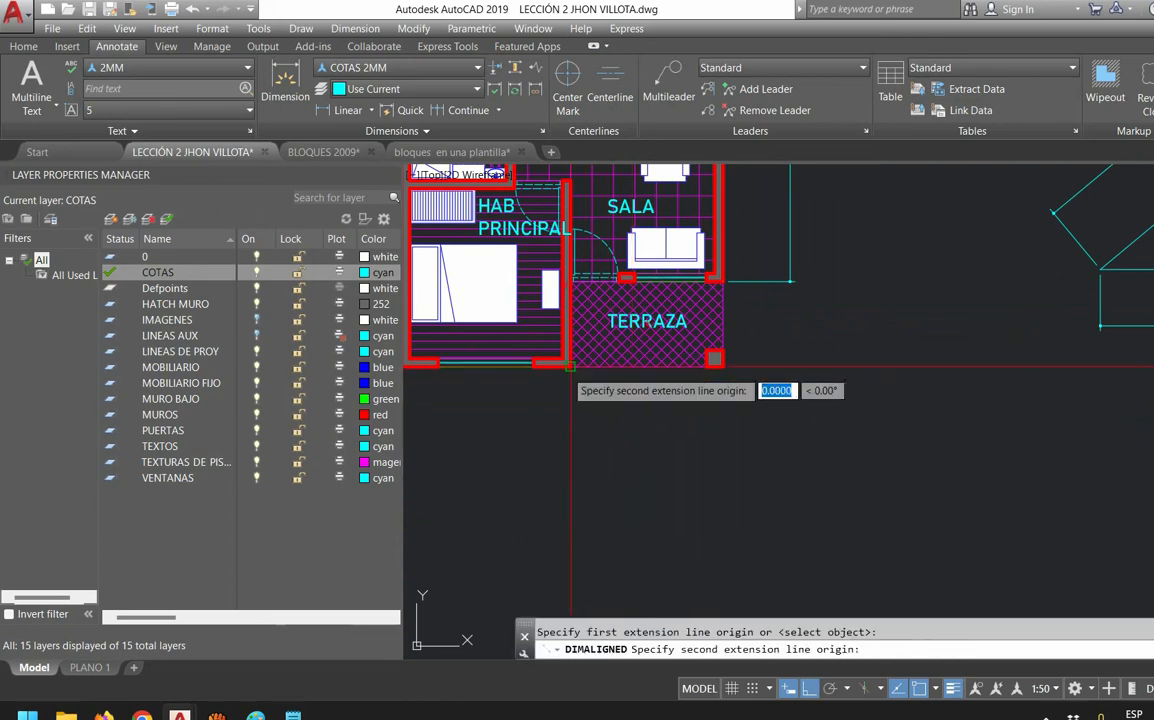
pyautogui.click(708, 367)
pyautogui.click(708, 410)
pyautogui.press('Escape')
pyautogui.scroll(-3, 775, 480)
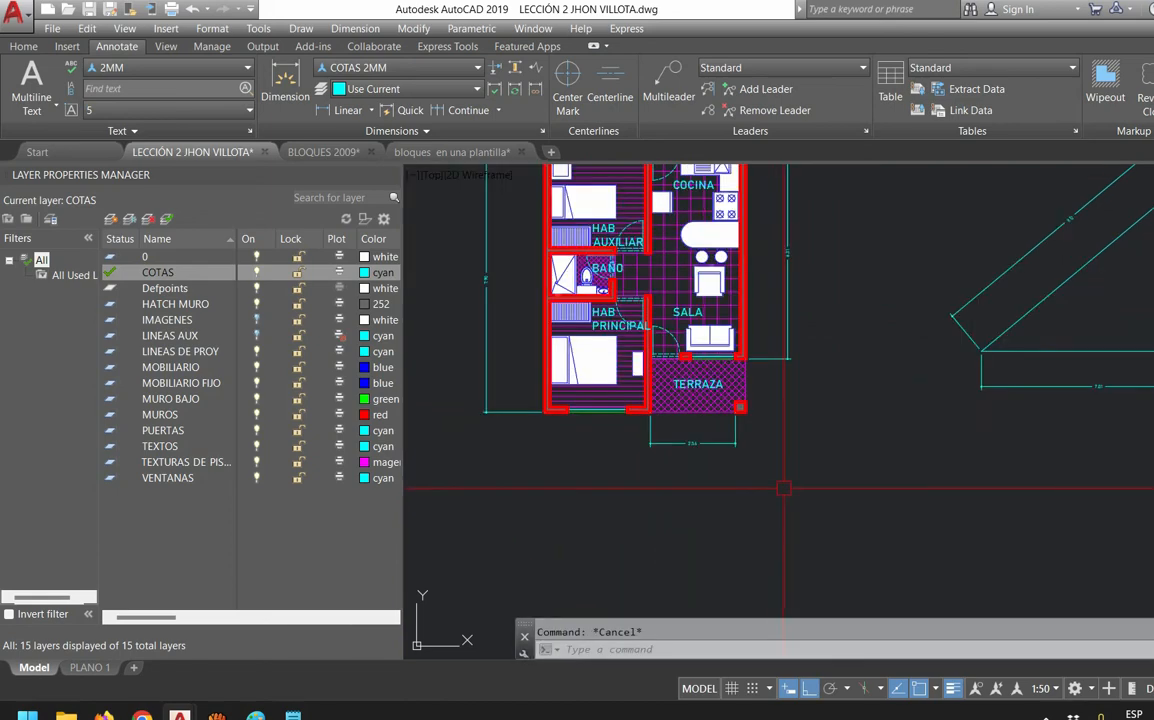
# Delete the practice triangle together with its three dimensions
pyautogui.moveTo(870, 418)
pyautogui.mouseDown(button='middle')
pyautogui.moveTo(769, 527)
pyautogui.moveTo(752, 527)
pyautogui.mouseUp(button='middle')
pyautogui.moveTo(1031, 372); pyautogui.dragTo(971, 374, button='middle')
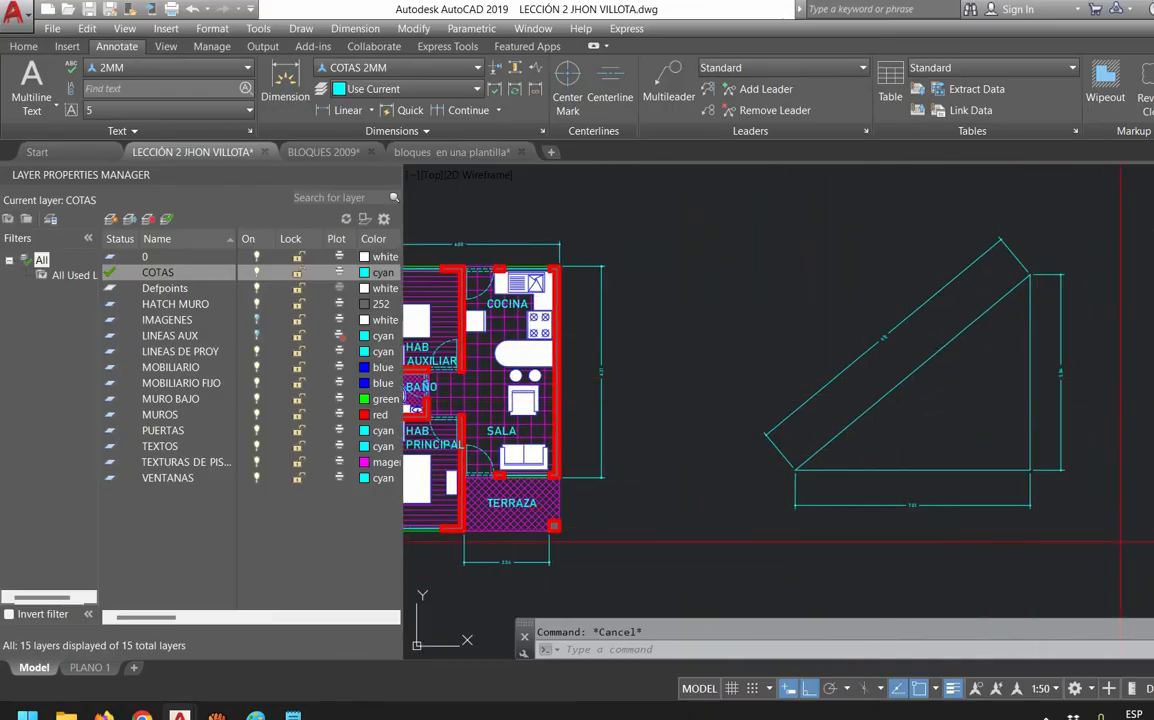
pyautogui.moveTo(1030, 488); pyautogui.dragTo(686, 211)
pyautogui.press('Delete')
pyautogui.moveTo(768, 379); pyautogui.dragTo(1021, 370, button='middle')
# Delete all four dimensions placed around the floor plan
pyautogui.moveTo(1012, 425); pyautogui.dragTo(791, 214)
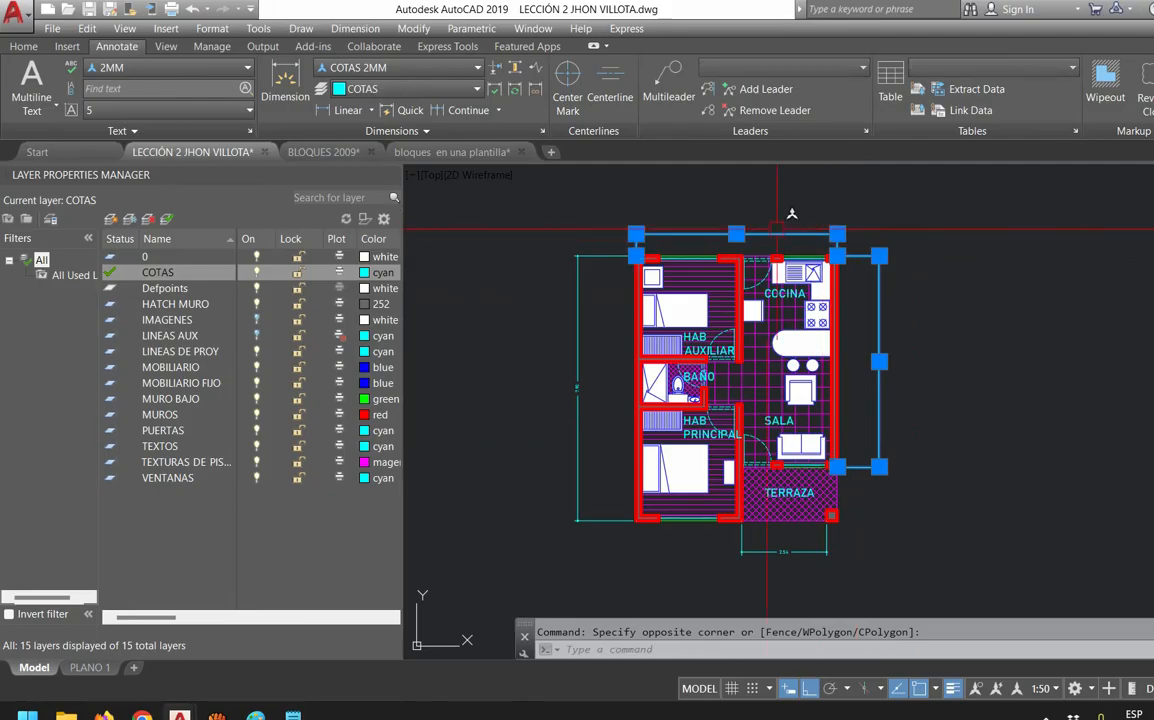
pyautogui.click(577, 387)
pyautogui.click(786, 552)
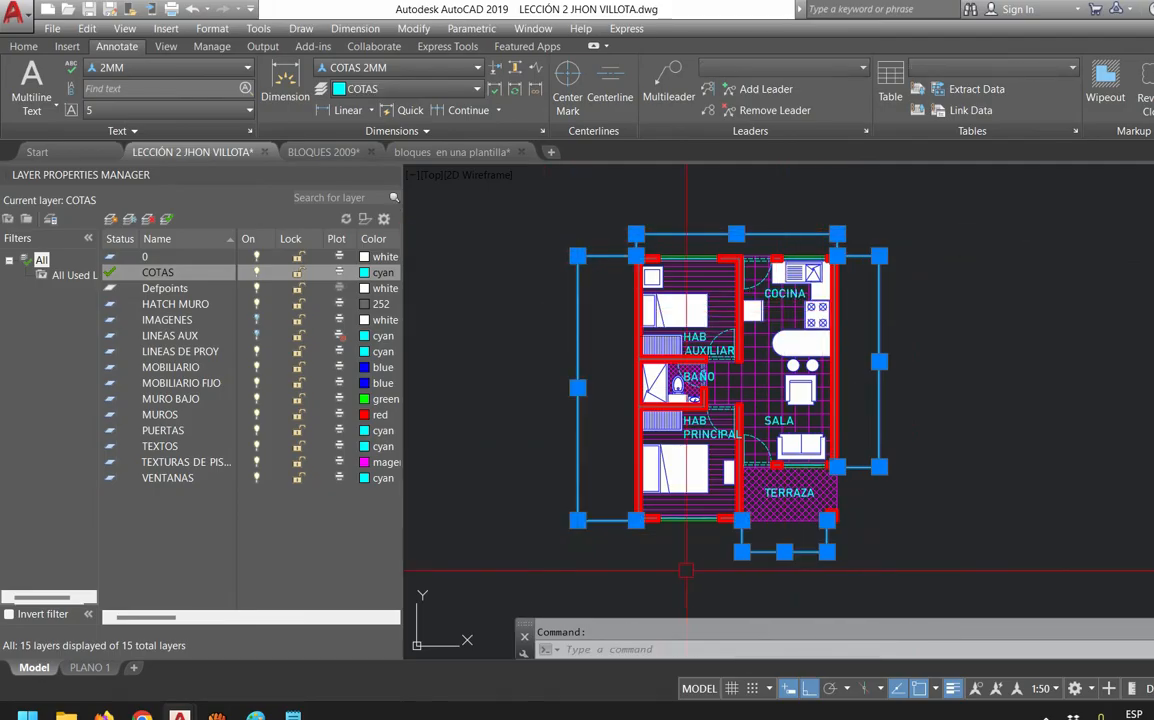
pyautogui.press('Delete')
# Add a horizontal linear dimension above the auxiliary bedroom, from the plan's upper-left outer corner to the near edge of the window
pyautogui.scroll(3, 671, 243)
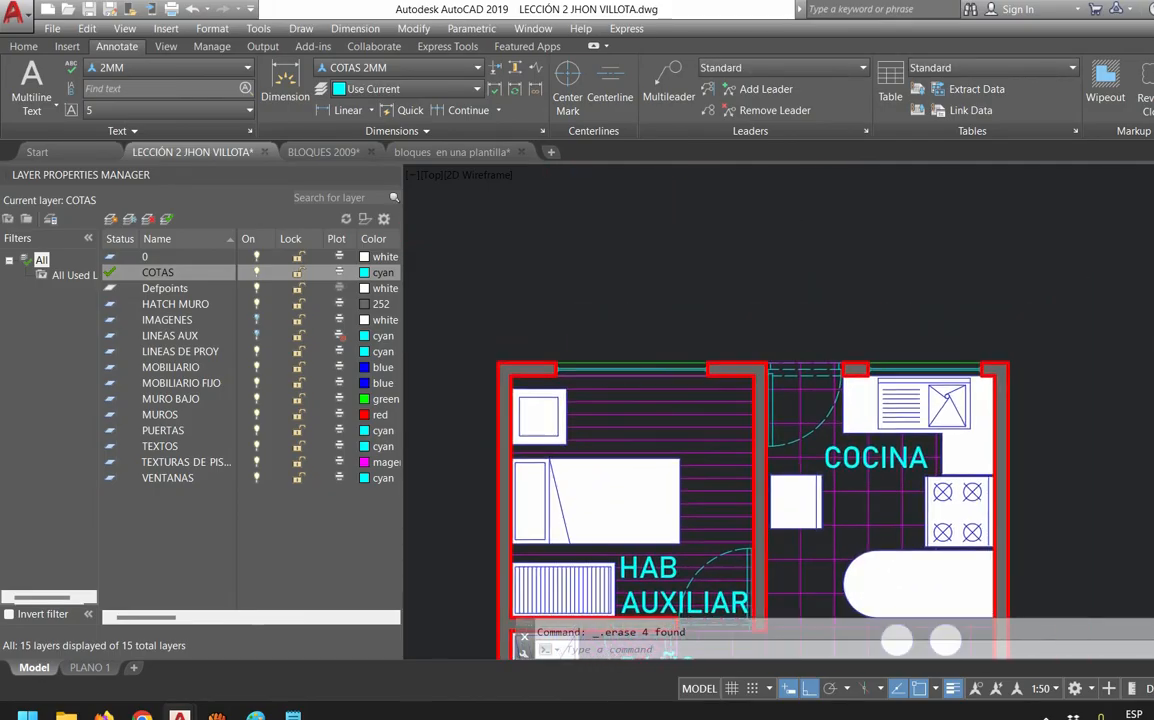
pyautogui.write('DIM')
pyautogui.write('LI')
pyautogui.press('Return')
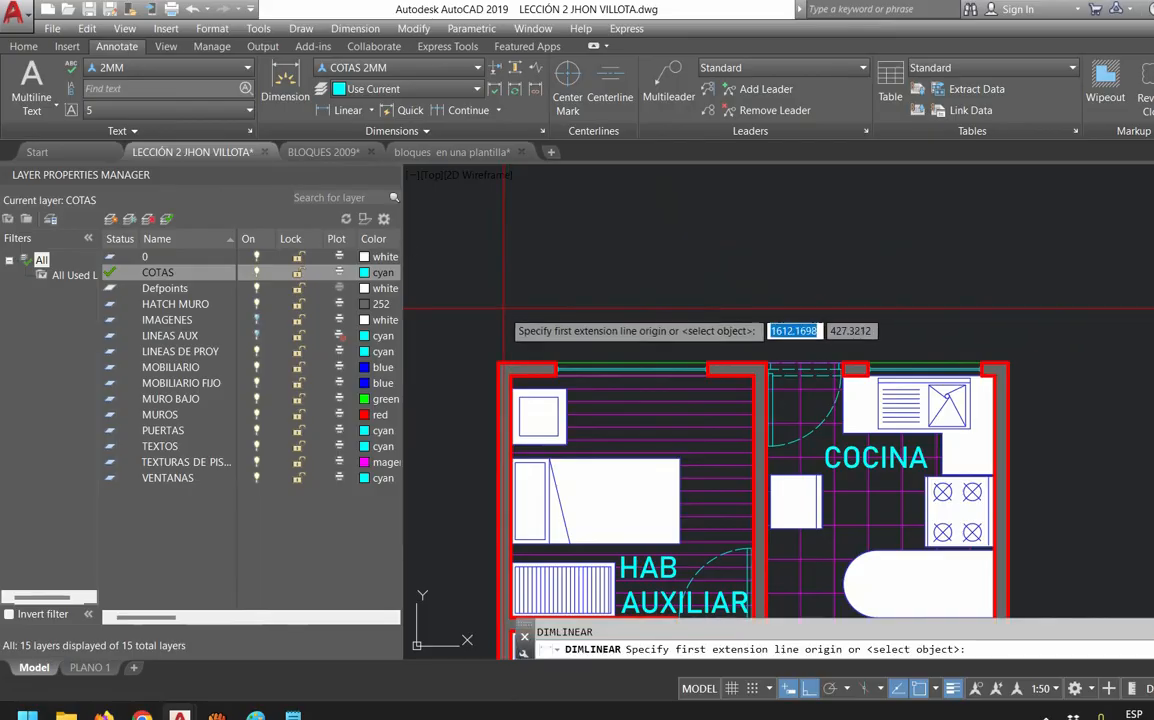
pyautogui.click(555, 364)
pyautogui.click(556, 364)
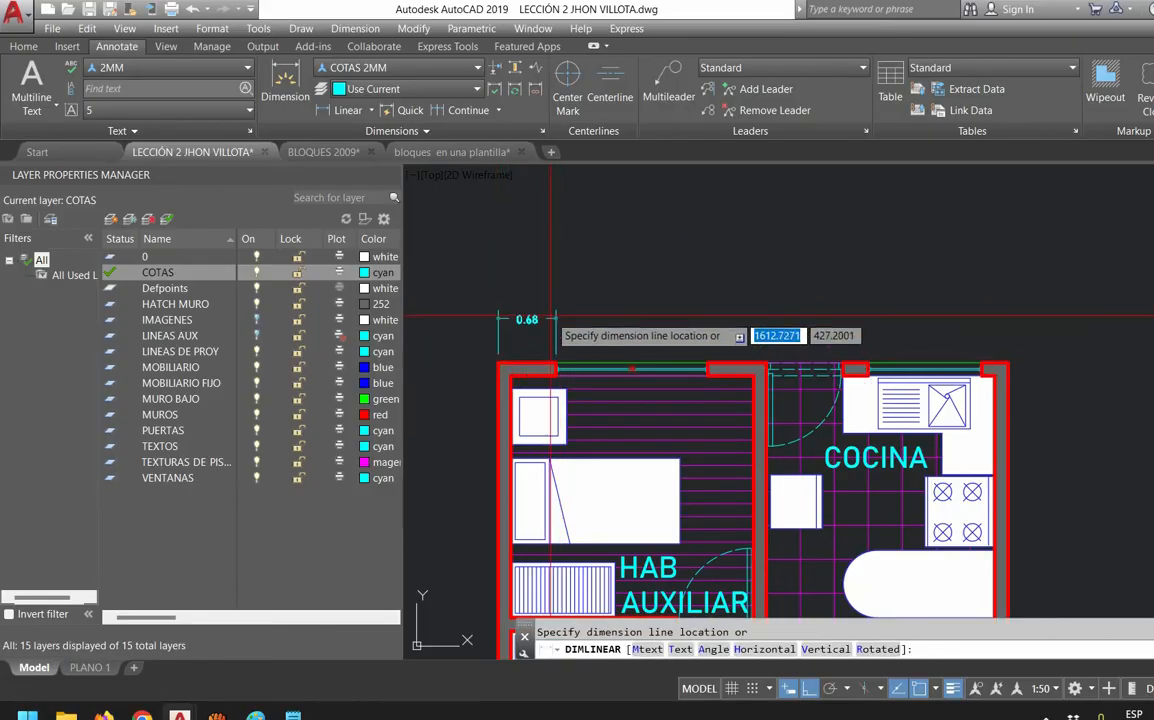
pyautogui.click(562, 322)
pyautogui.scroll(2, 507, 331)
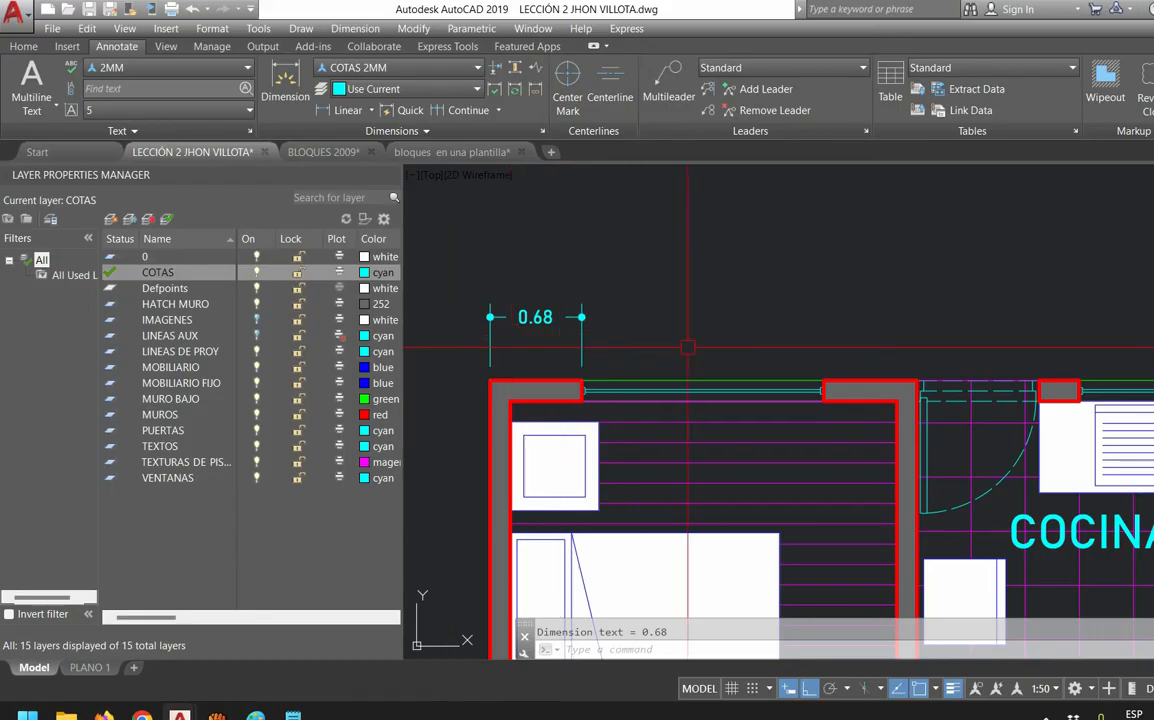
pyautogui.scroll(-1, 687, 347)
pyautogui.scroll(-1, 687, 347)
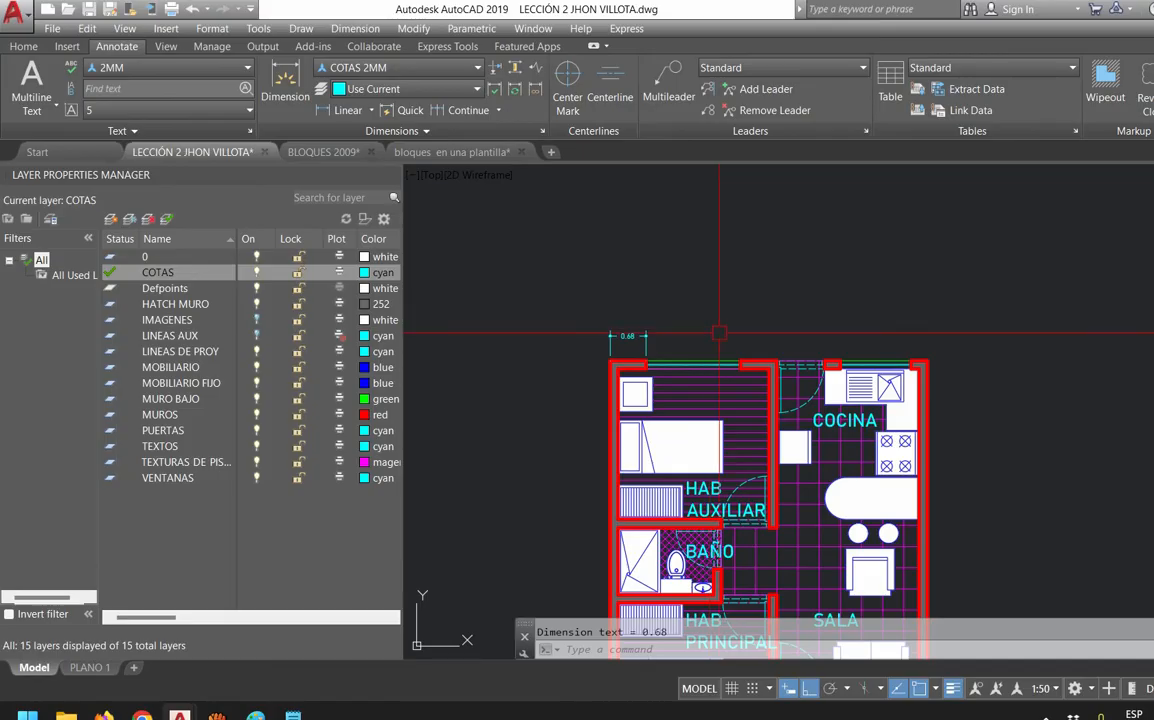
# Switch to Paint and examine how the reference floor plan arranges its dimension lines along the upper and lower sides
pyautogui.moveTo(796, 308); pyautogui.dragTo(695, 278, button='middle')
pyautogui.hotkey('alt', 'Tab')
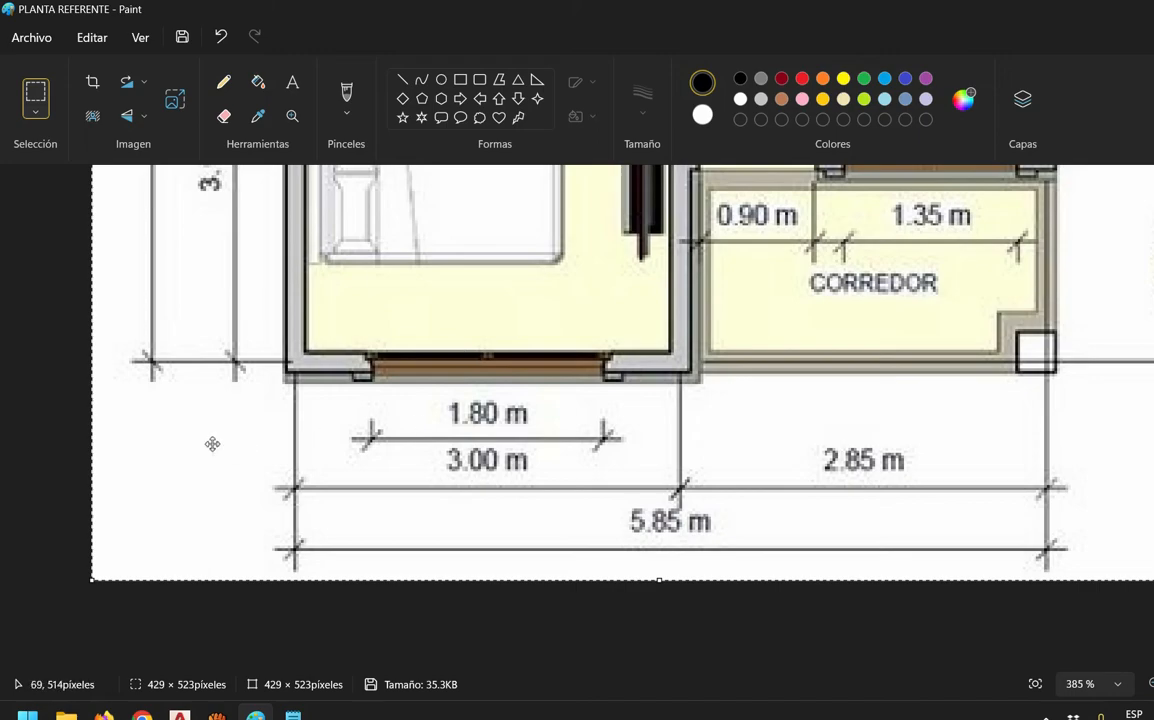
pyautogui.scroll(10, 164, 399)
pyautogui.scroll(1, 164, 399)
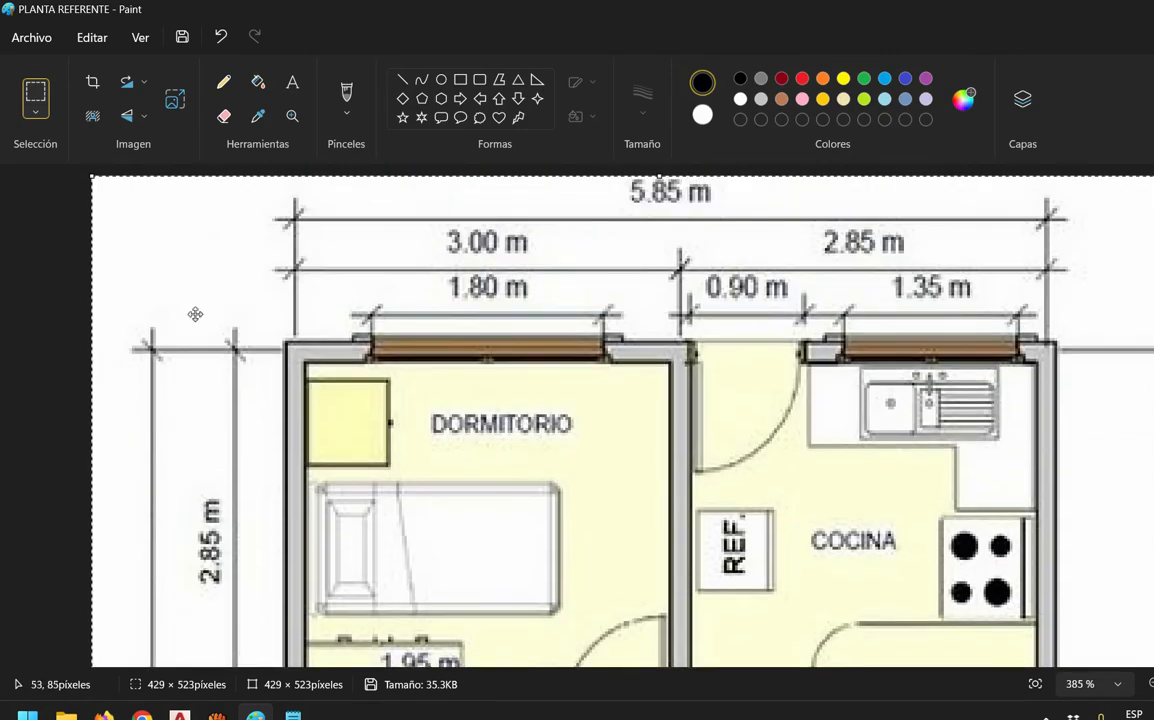
pyautogui.scroll(-13, 198, 314)
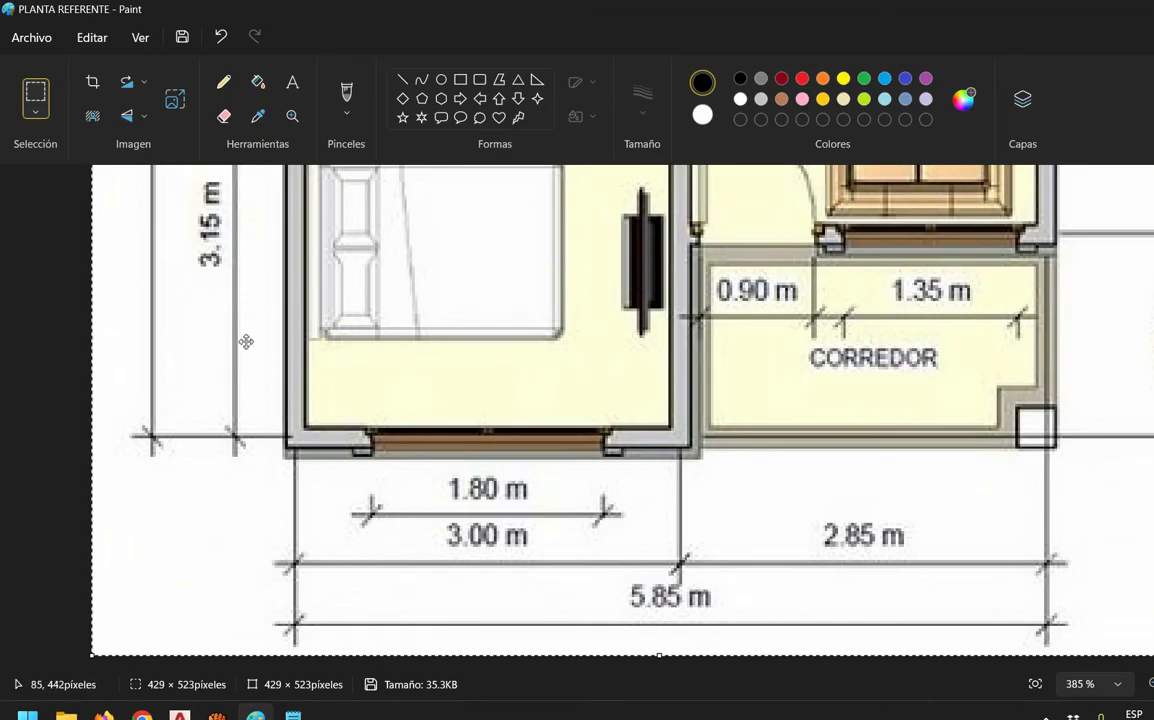
# Switch to the Notepad notes and add a DETALLE heading with the scales 1:1, 1:2, 1:5, 1:10, 1:20 and 1:25 at the end
pyautogui.scroll(5, 553, 356)
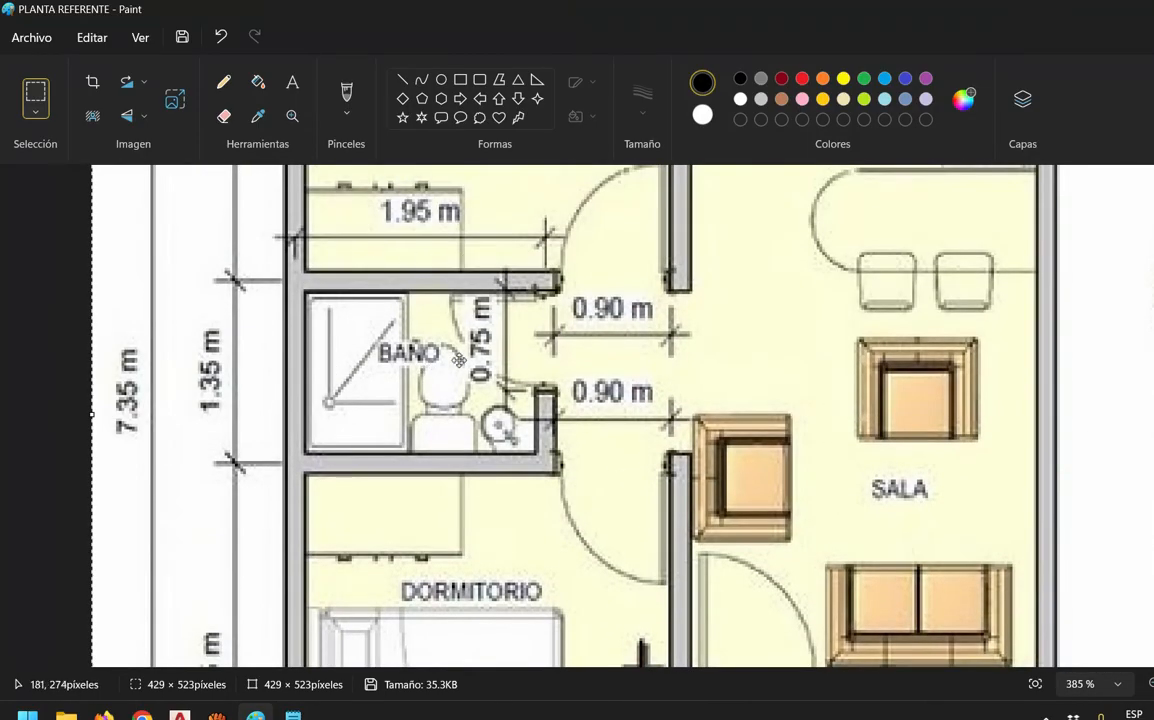
pyautogui.hotkey('alt', 'Tab')
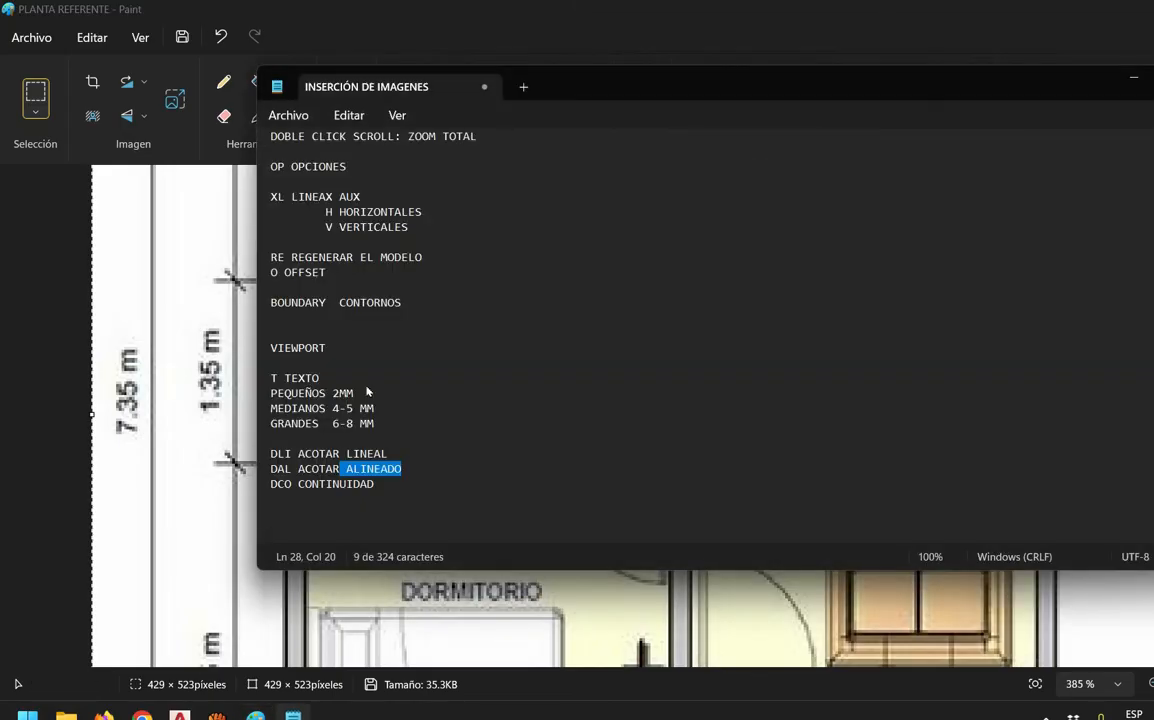
pyautogui.hotkey('ctrl', 'End')
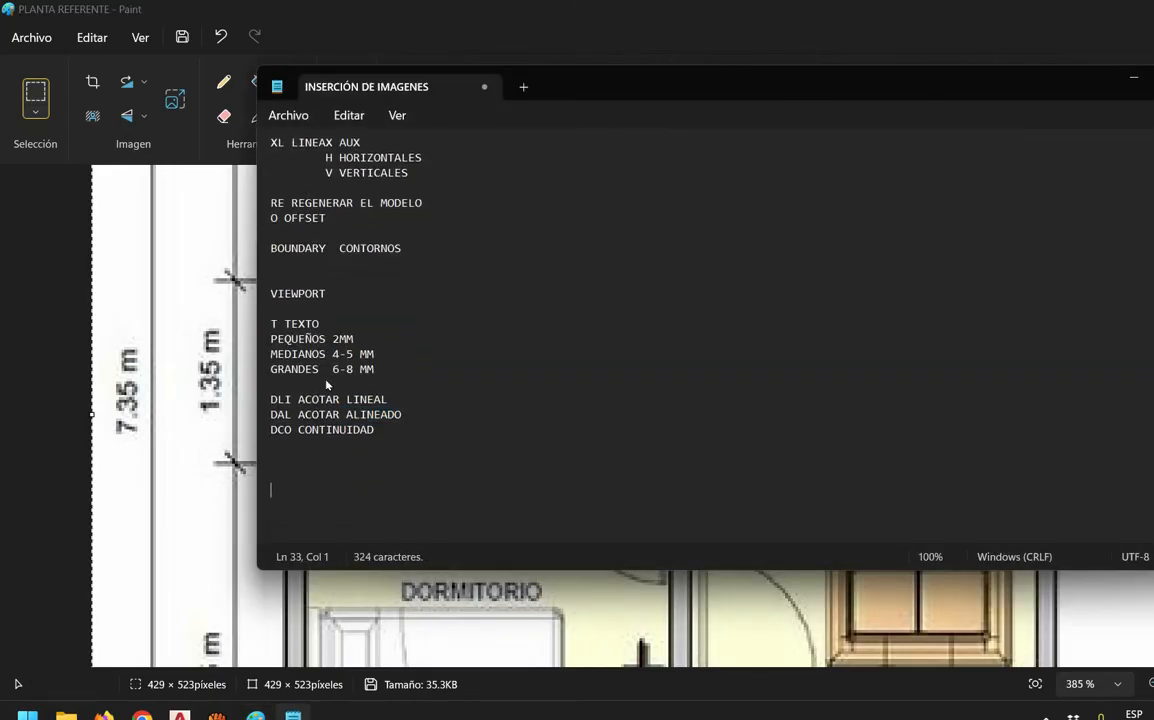
pyautogui.write('1:1')
pyautogui.press('Return')
pyautogui.write('1:2')
pyautogui.press('Return')
pyautogui.write('1:5')
pyautogui.press('Return')
pyautogui.write('1:10')
pyautogui.press('Return')
pyautogui.write('1:20')
pyautogui.press('Return')
pyautogui.write('1:2')
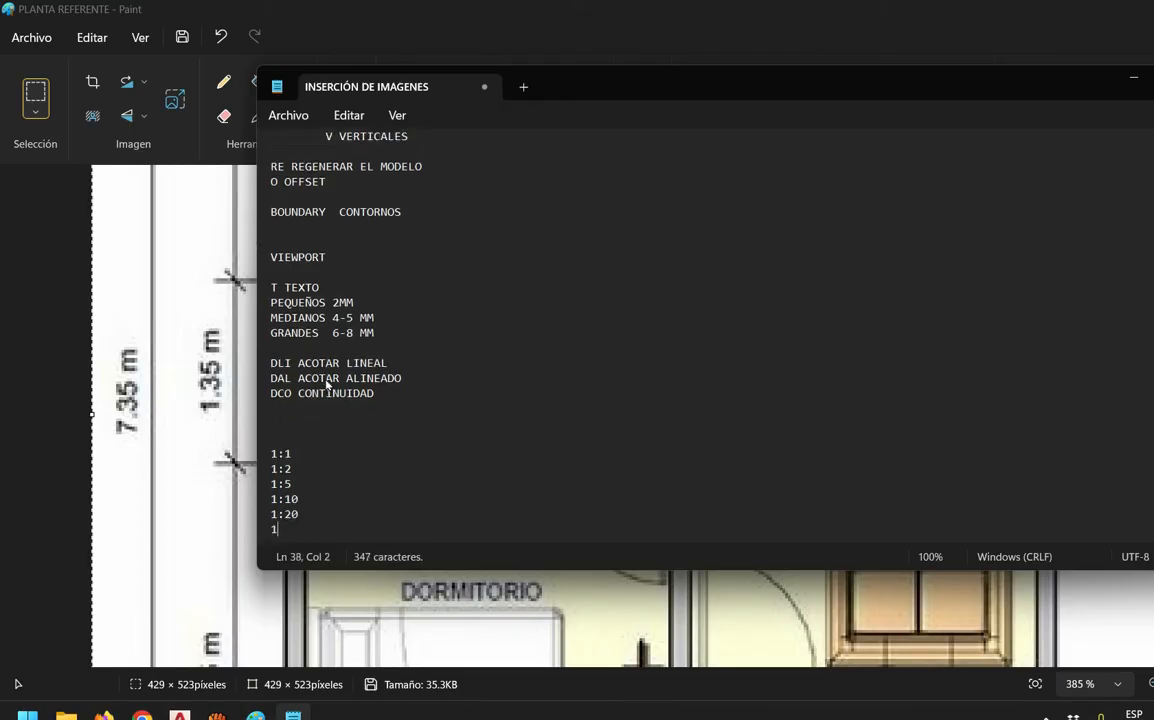
pyautogui.write('5')
pyautogui.press('Return')
pyautogui.scroll(-1, 325, 383)
pyautogui.click(325, 383)
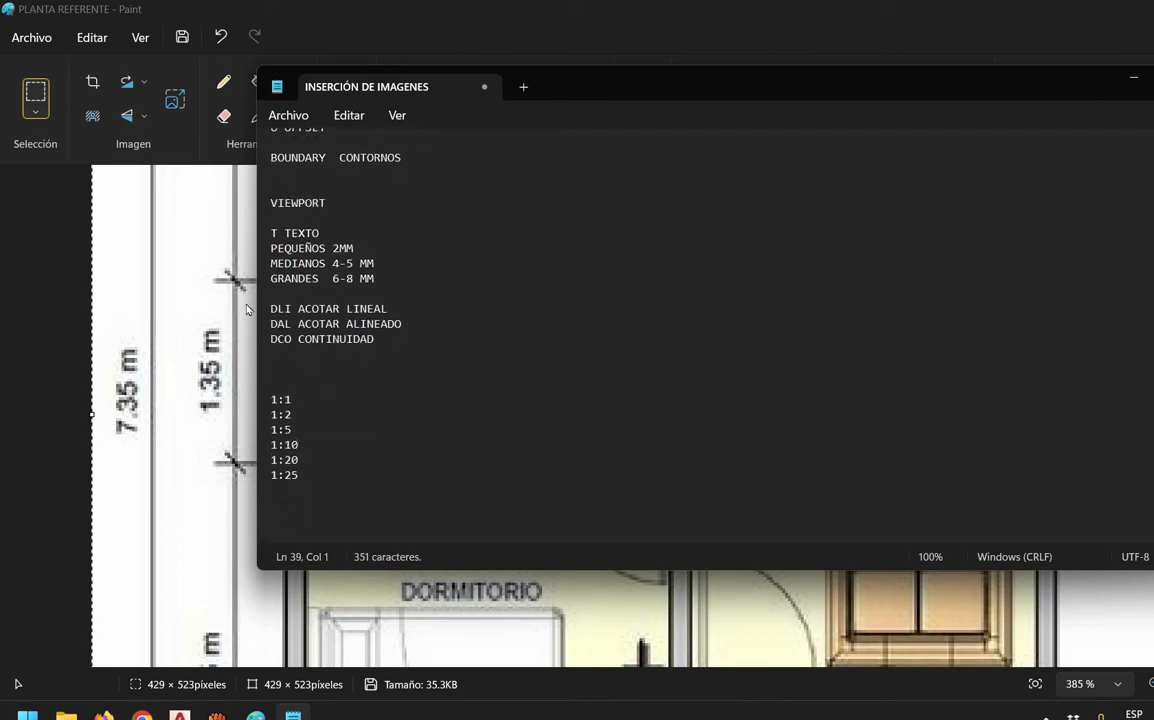
pyautogui.write('DETALLE')
# Add an ARQUITECTÓNICA heading at the end of the notes with the scales 1:50, 100, 125, 150, 200 and 250
pyautogui.hotkey('ctrl', 'End')
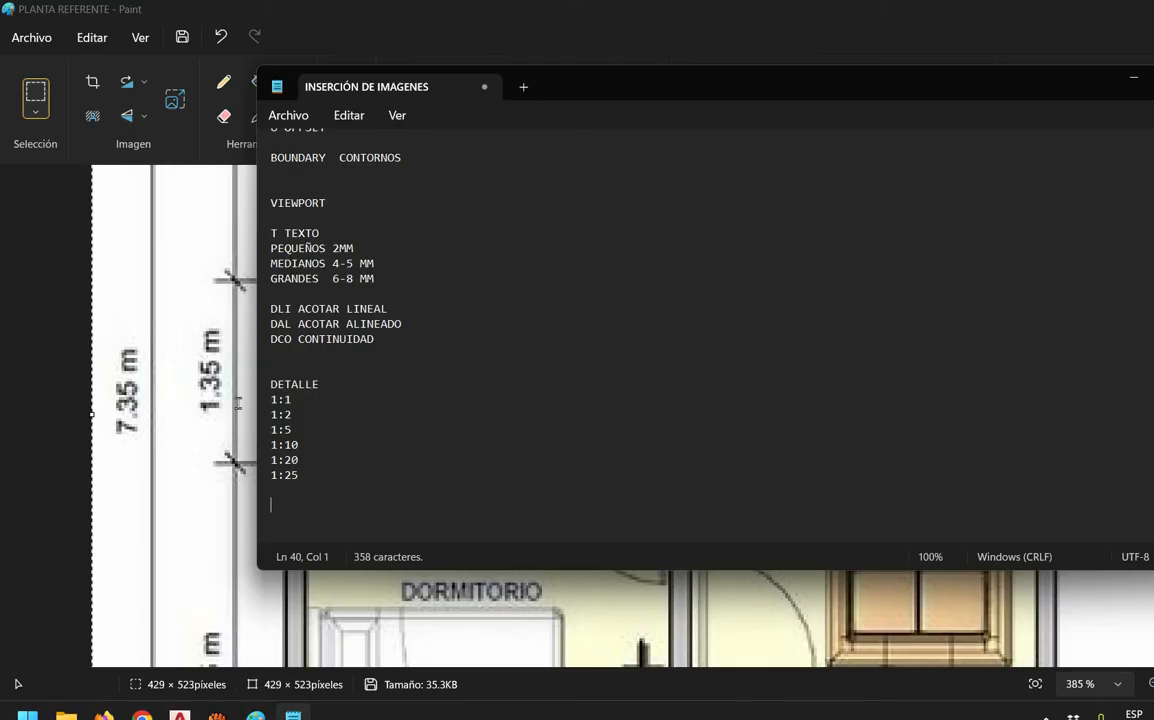
pyautogui.write('ARQUITECTÓNICA')
pyautogui.press('Return')
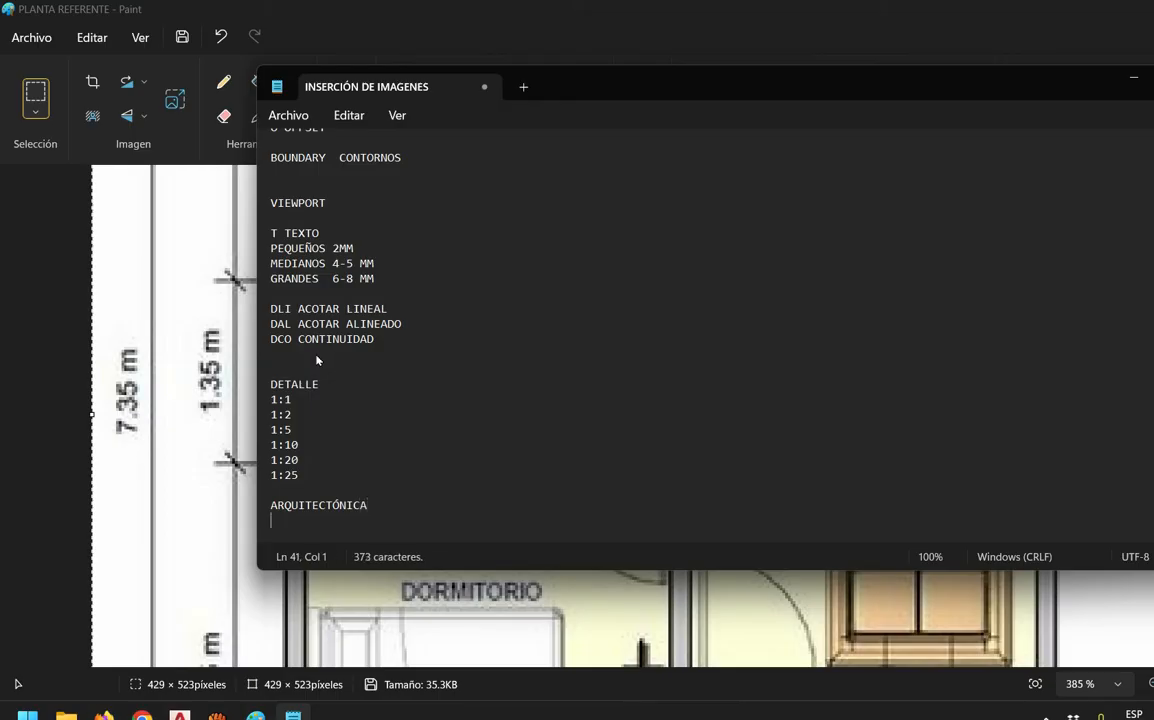
pyautogui.write('1:50')
pyautogui.press('Return')
pyautogui.write('100')
pyautogui.press('Return')
pyautogui.write('12')
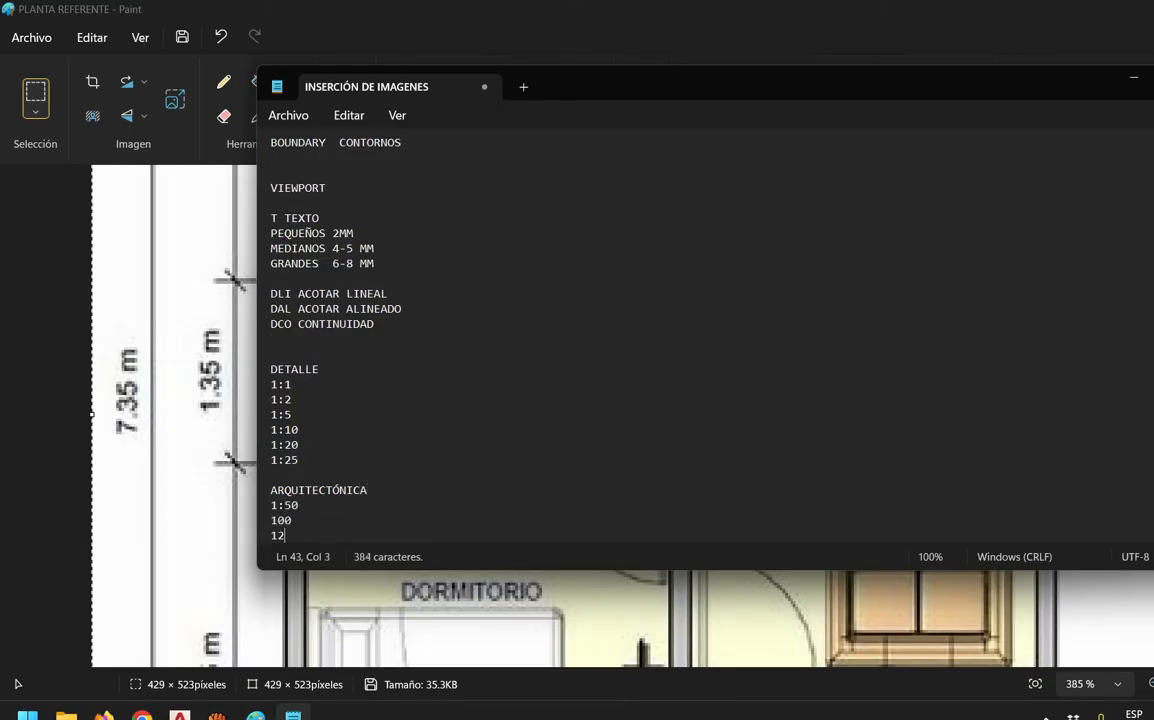
pyautogui.write('5')
pyautogui.press('Return')
pyautogui.write('150')
pyautogui.press('Return')
pyautogui.write('200')
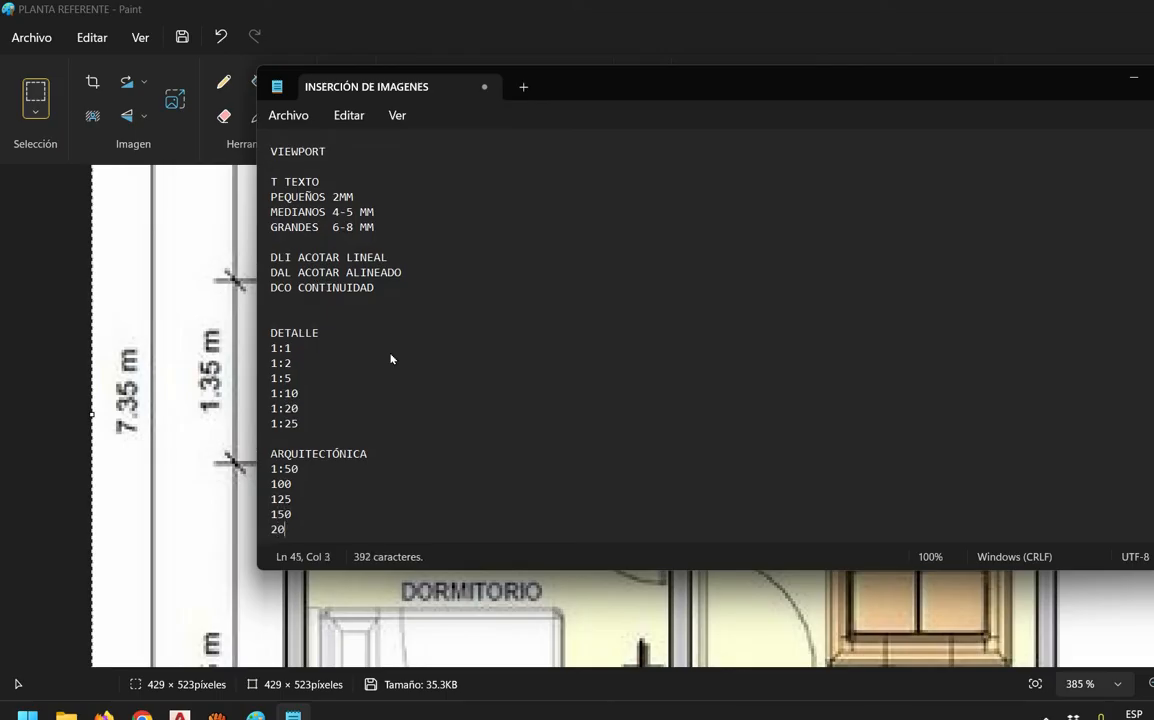
pyautogui.press('Return')
pyautogui.write('250')
pyautogui.press('Return')
pyautogui.press('Return')
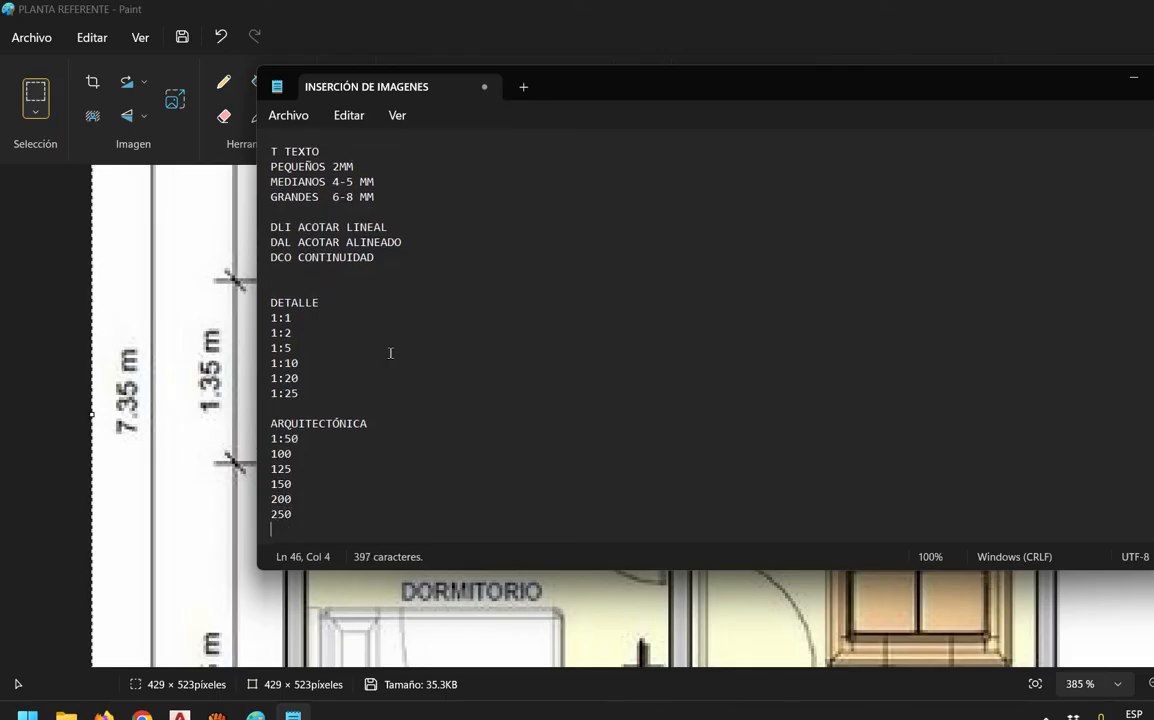
# Add a DIS URBANO heading below with the scales 250, 500, 750, 1000, 1250, 1500 and 2000
pyautogui.write('DIS U')
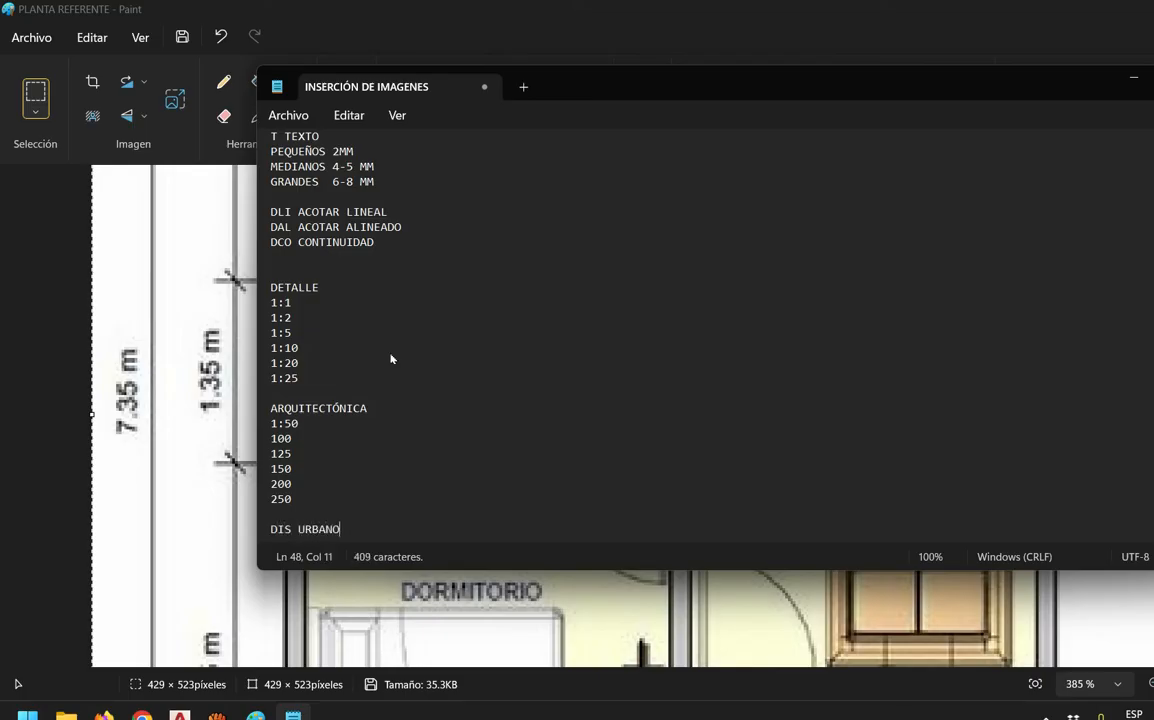
pyautogui.write('RBANO')
pyautogui.press('Return')
pyautogui.press('Return')
pyautogui.write('250 5')
pyautogui.write('0')
pyautogui.press('Return')
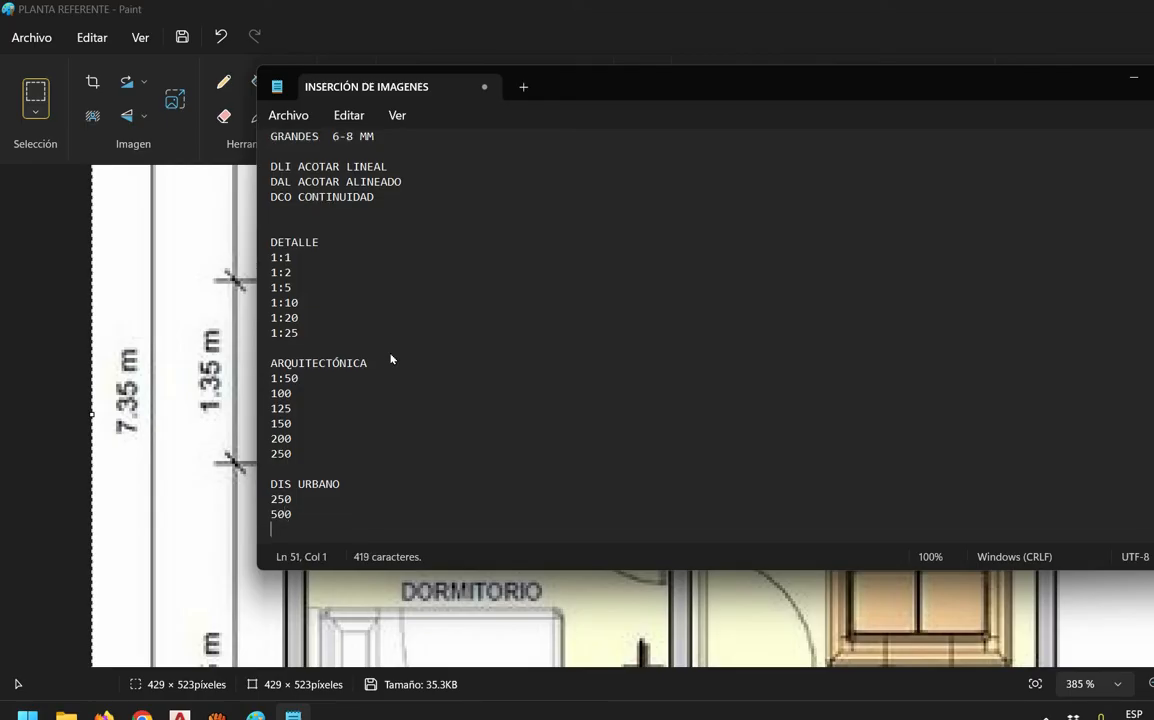
pyautogui.write('750')
pyautogui.press('Return')
pyautogui.write('1')
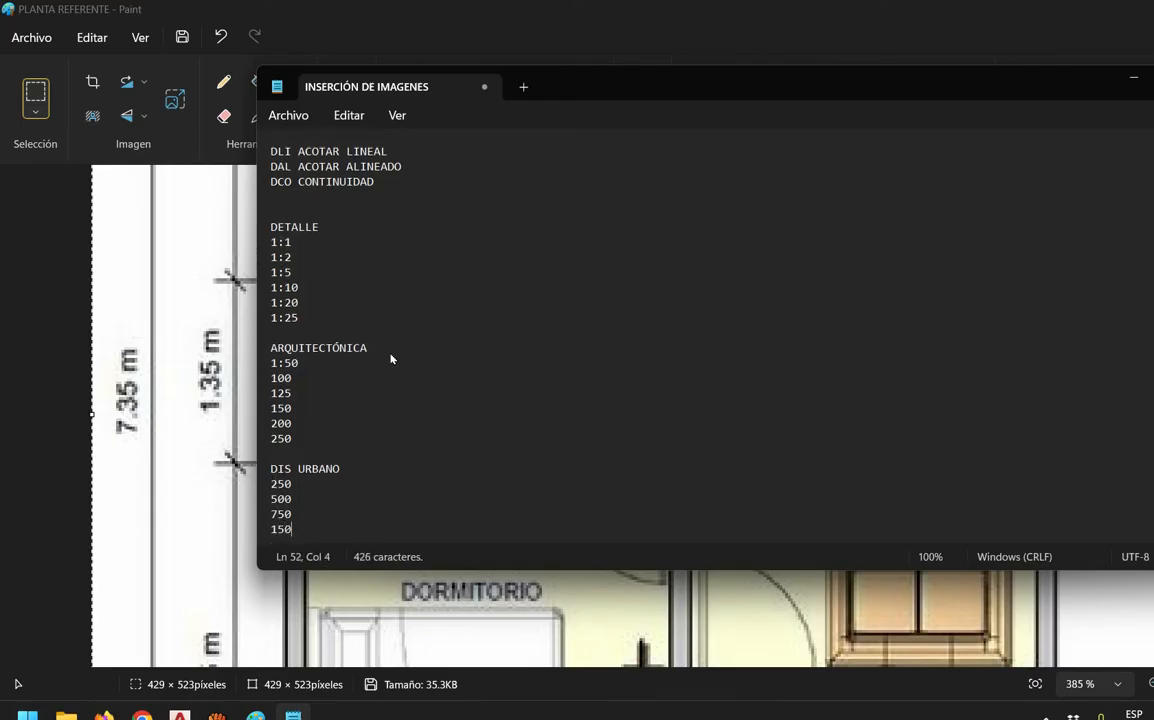
pyautogui.write('000')
pyautogui.press('Return')
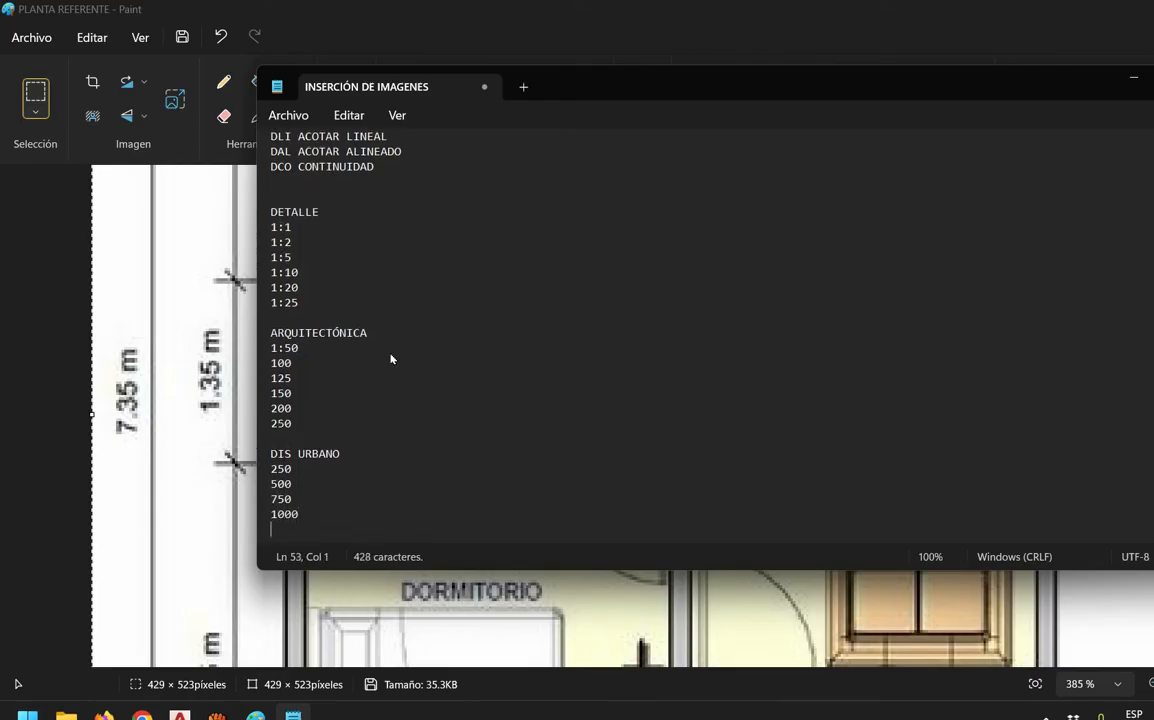
pyautogui.write('1250')
pyautogui.press('Return')
pyautogui.write('1500')
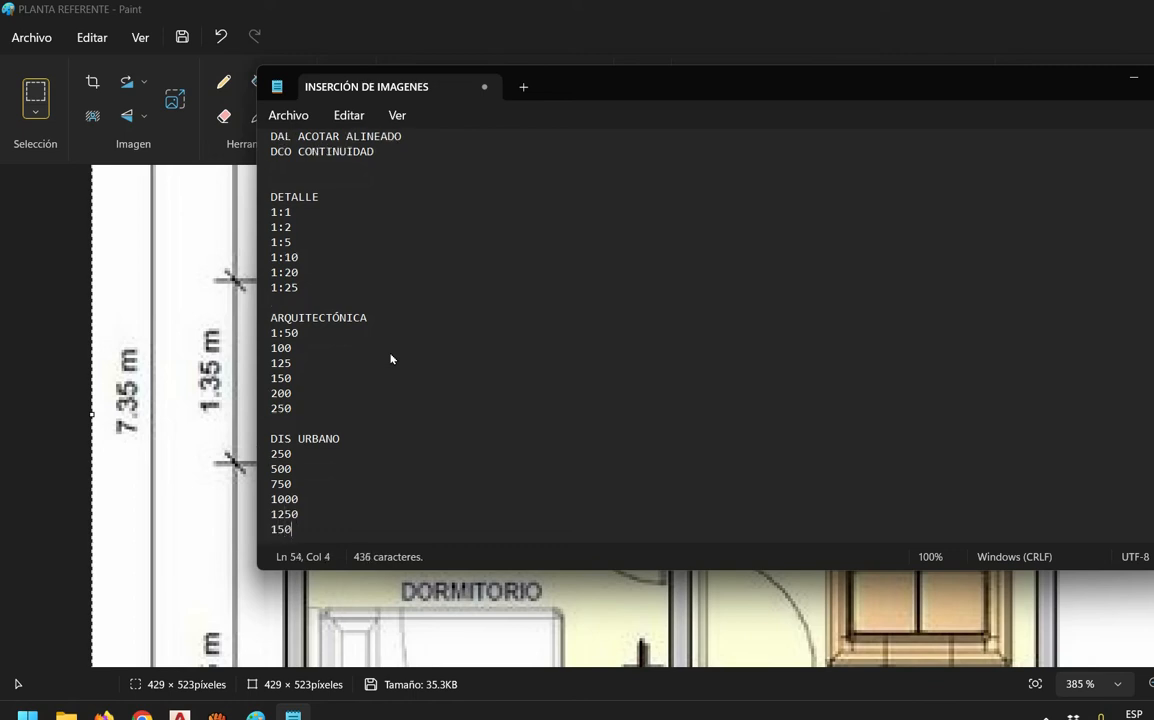
pyautogui.press('Return')
pyautogui.write('2000')
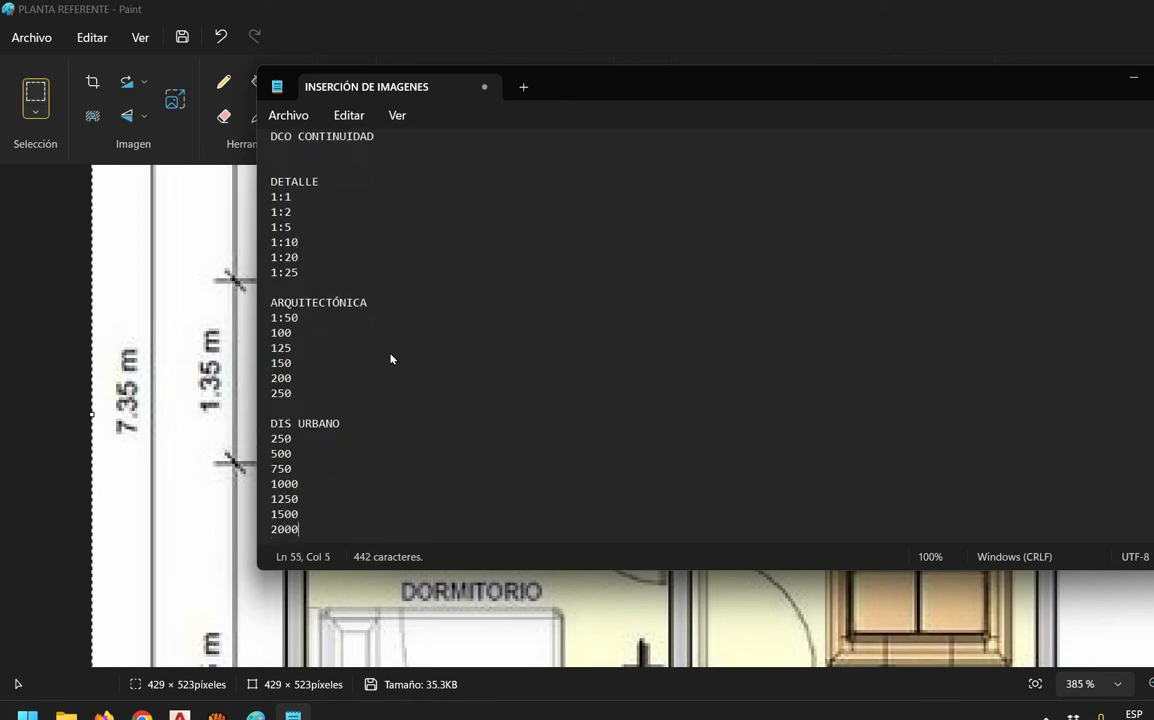
pyautogui.press('Return')
pyautogui.press('Return')
pyautogui.press('Return')
# Add a PLANEACIÓN heading below with the scales 2000, 5000, 7500 and 10000
pyautogui.write('P')
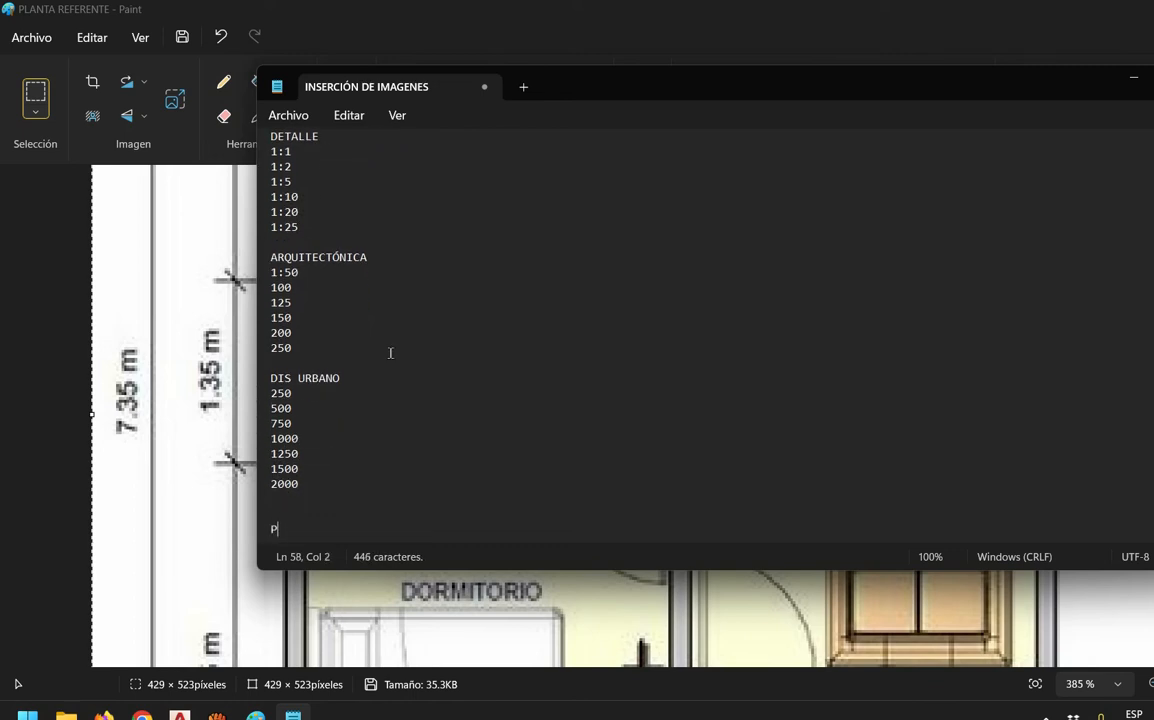
pyautogui.write('LANEACIÓN')
pyautogui.press('Return')
pyautogui.write('2000')
pyautogui.press('Return')
pyautogui.write('5000')
pyautogui.press('Return')
pyautogui.write('7500')
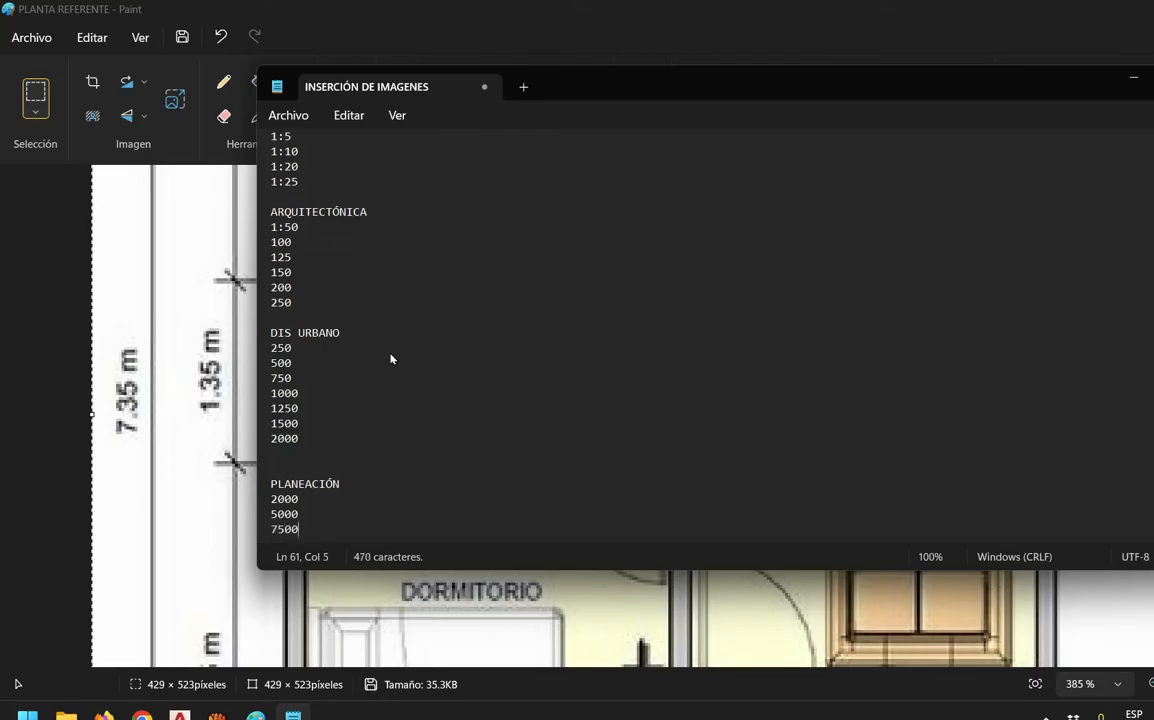
pyautogui.press('Return')
pyautogui.write('1')
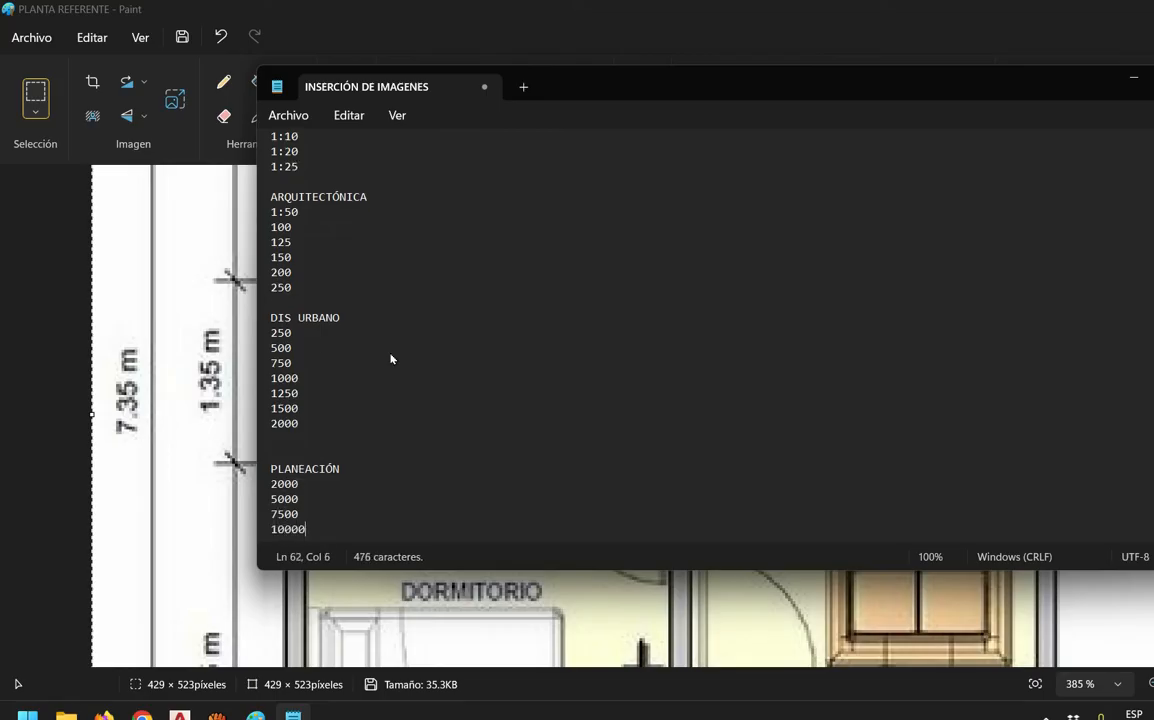
pyautogui.write('0000')
pyautogui.press('Return')
pyautogui.press('Return')
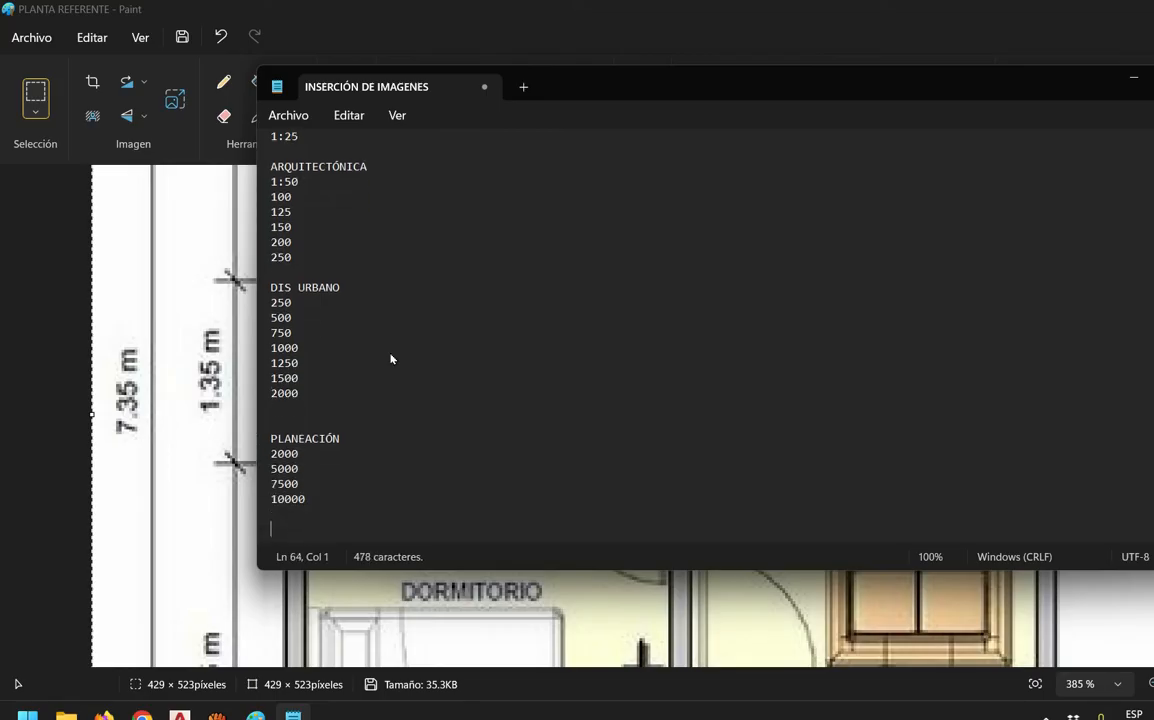
# Review the scale lists and highlight all values under ARQUITECTÓNICA
pyautogui.scroll(3, 391, 359)
pyautogui.scroll(-2, 335, 320)
pyautogui.scroll(2, 274, 317)
pyautogui.click(246, 318)
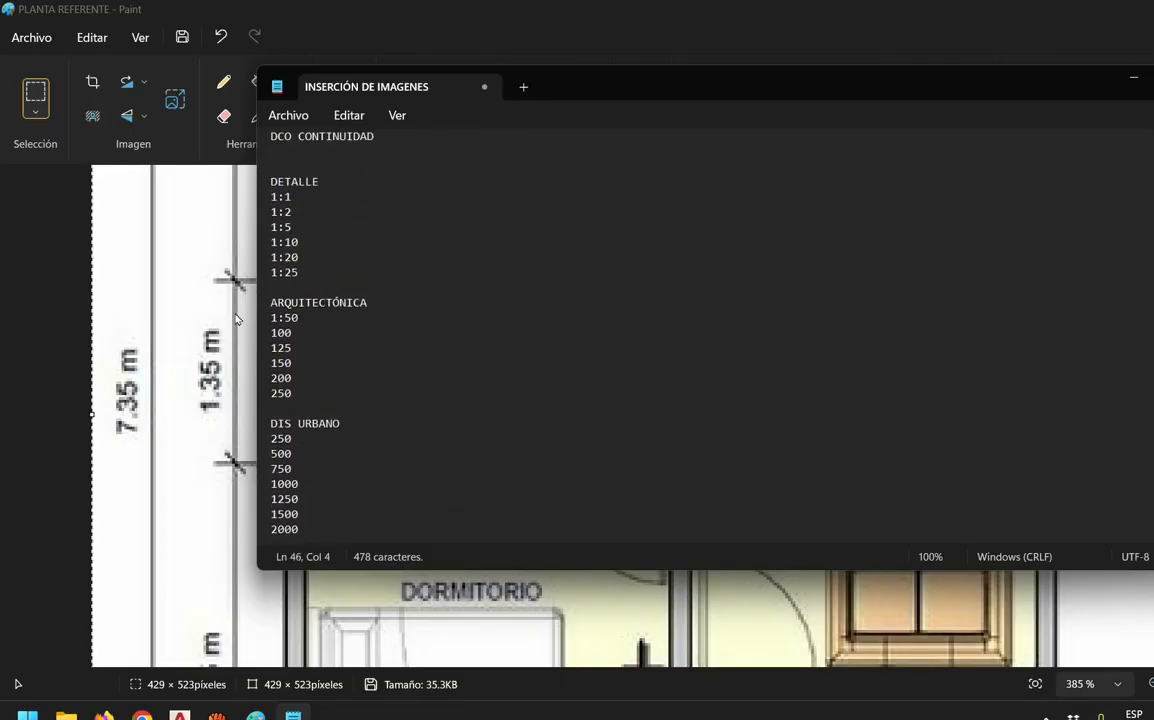
pyautogui.moveTo(270, 408); pyautogui.dragTo(272, 318)
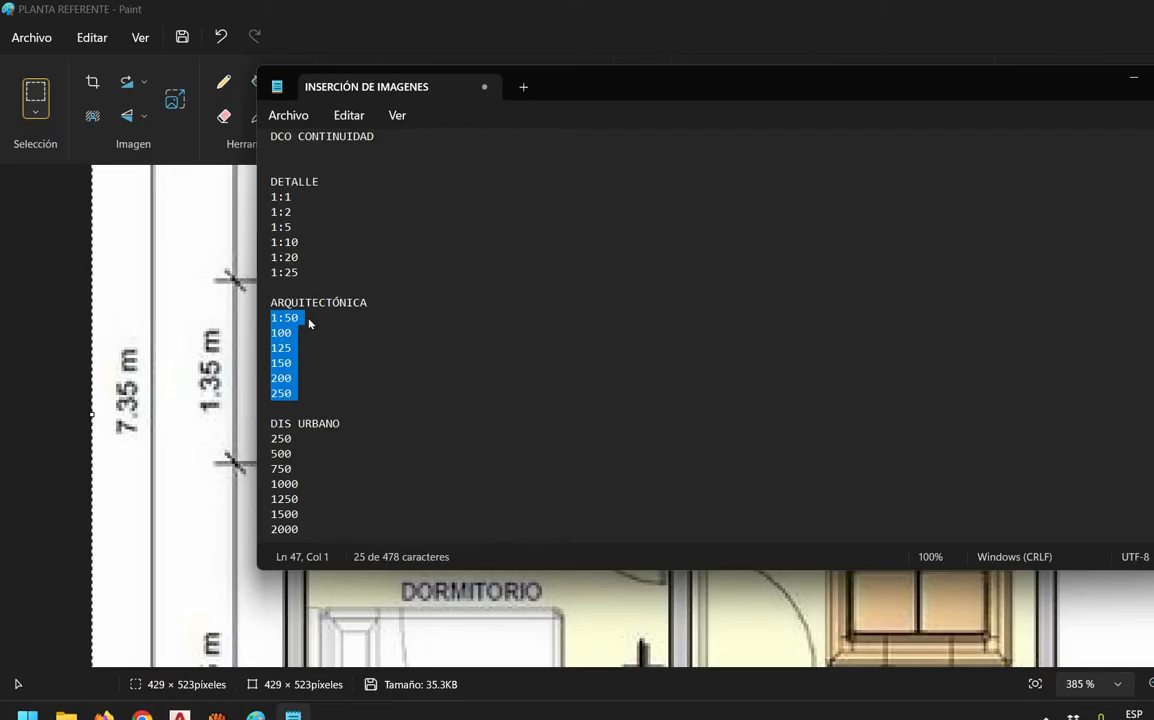
# Insert the scale 1:75 on its own line between 1:50 and 100 in the ARQUITECTÓNICA list
pyautogui.click(297, 333)
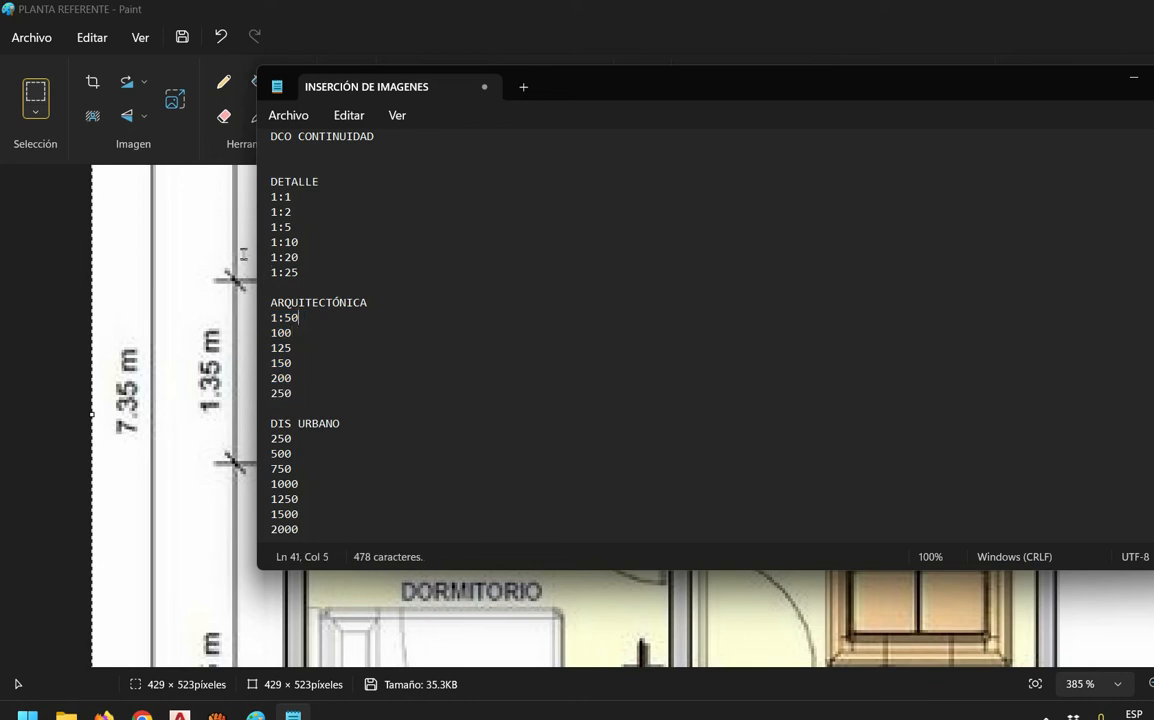
pyautogui.press('Home')
pyautogui.press('Return')
pyautogui.press('Up')
pyautogui.write('1:7')
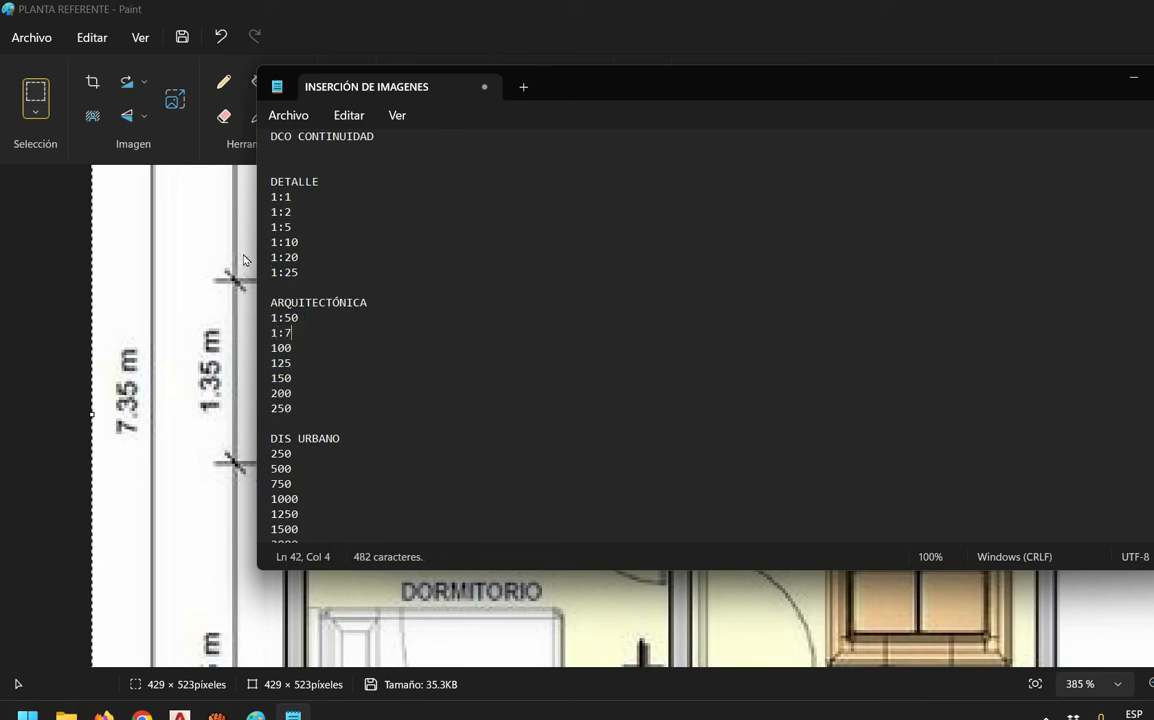
pyautogui.write('5')
# Highlight the extended ARQUITECTÓNICA scale list from 1:50 through 250
pyautogui.press('Down')
pyautogui.press('Down')
pyautogui.press('Down')
pyautogui.press('Down')
pyautogui.press('Down')
pyautogui.hotkey('shift', 'Up')
pyautogui.hotkey('shift', 'Up')
pyautogui.hotkey('shift', 'Up')
pyautogui.hotkey('shift', 'Up')
pyautogui.hotkey('shift', 'Up')
pyautogui.hotkey('shift', 'Up')
pyautogui.hotkey('shift', 'Home')
pyautogui.click(308, 334)
pyautogui.hotkey('shift', 'Up')
pyautogui.hotkey('shift', 'Up')
pyautogui.hotkey('shift', 'Up')
pyautogui.hotkey('shift', 'Up')
pyautogui.hotkey('shift', 'Up')
pyautogui.hotkey('shift', 'Up')
pyautogui.hotkey('shift', 'Home')
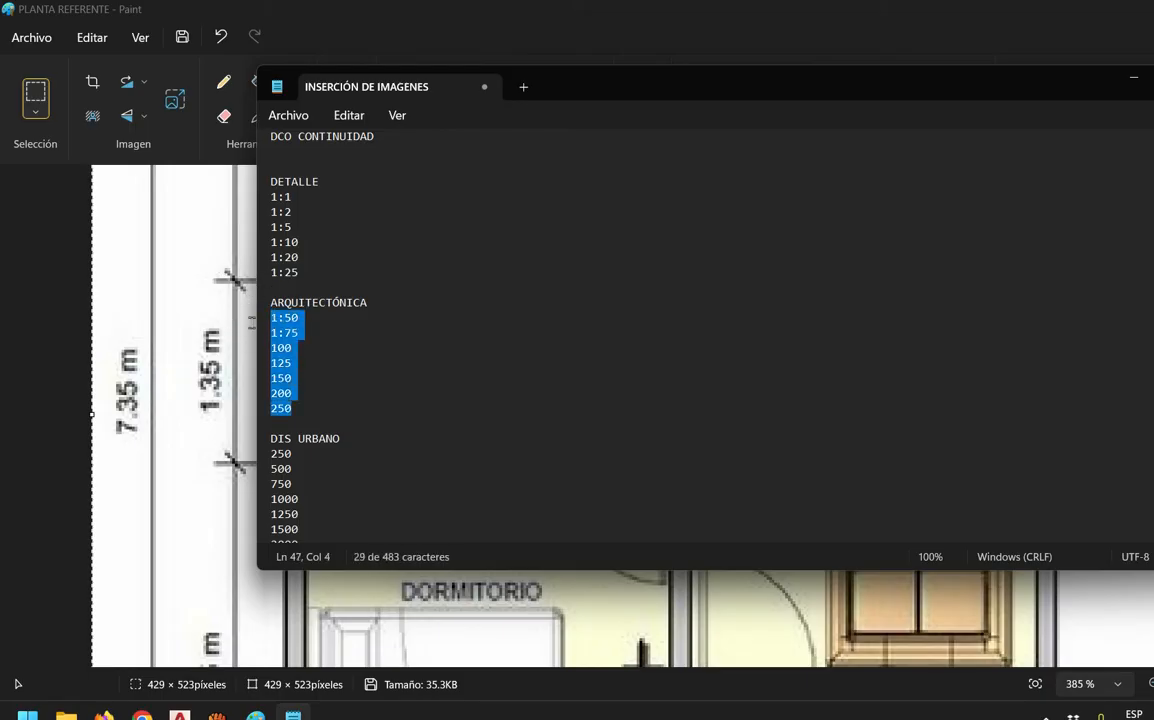
# Highlight the last ARQUITECTÓNICA scale, 250, and its first one, 1:50, one after the other
pyautogui.press('Right')
pyautogui.hotkey('shift', 'Left')
pyautogui.hotkey('shift', 'Left')
pyautogui.hotkey('shift', 'Left')
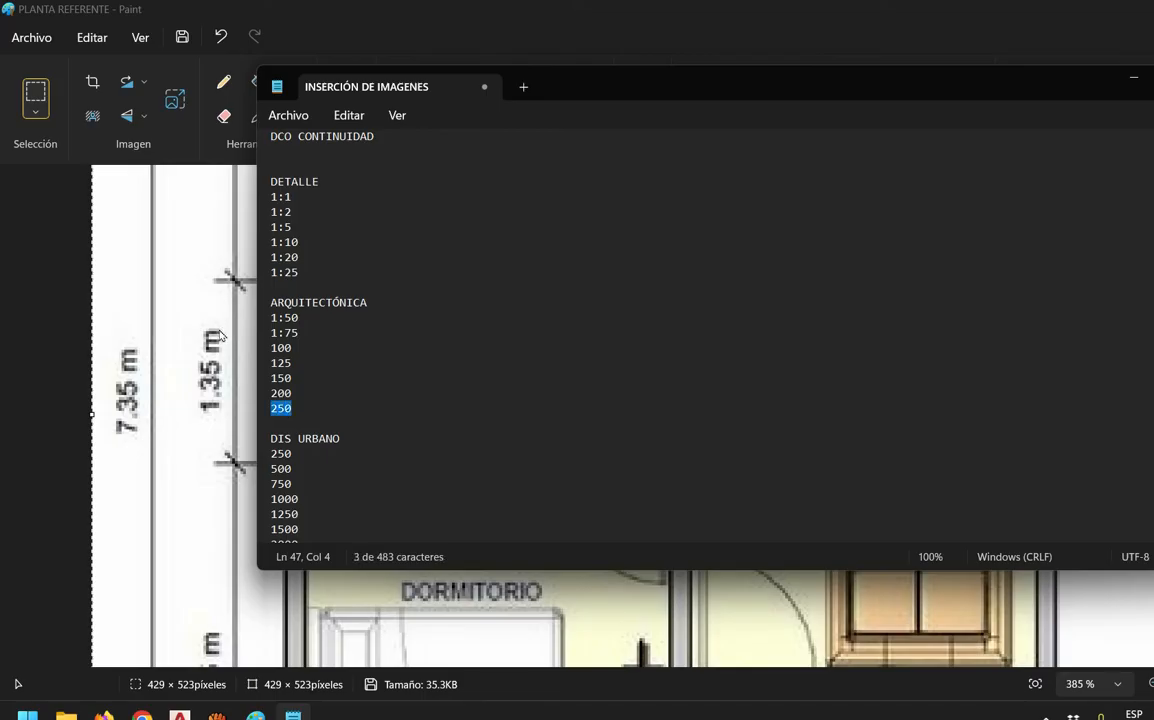
pyautogui.press('Up')
pyautogui.press('Up')
pyautogui.press('Up')
pyautogui.press('Up')
pyautogui.press('Up')
pyautogui.press('Up')
pyautogui.press('End')
pyautogui.hotkey('shift', 'Left')
pyautogui.hotkey('shift', 'Left')
pyautogui.hotkey('shift', 'Left')
pyautogui.hotkey('shift', 'Left')
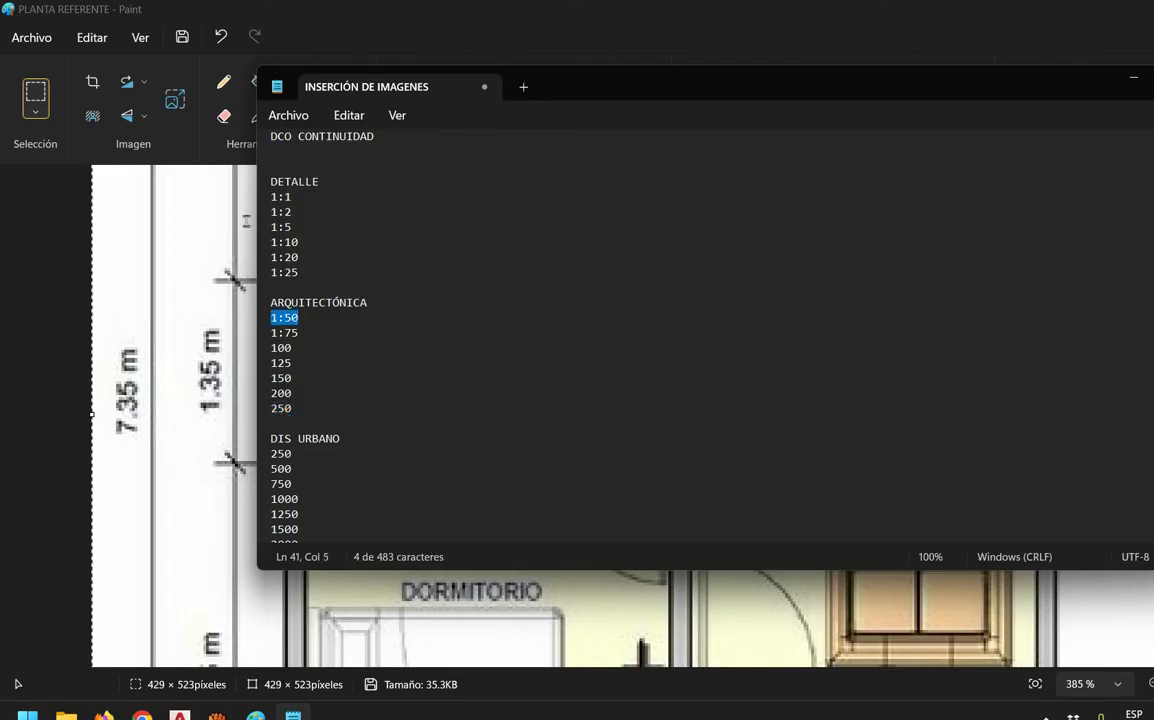
# Highlight the DETALLE scale list from 1:1 through 1:25
pyautogui.scroll(2, 311, 285)
pyautogui.moveTo(300, 363); pyautogui.dragTo(284, 332)
pyautogui.moveTo(226, 264); pyautogui.dragTo(214, 238)
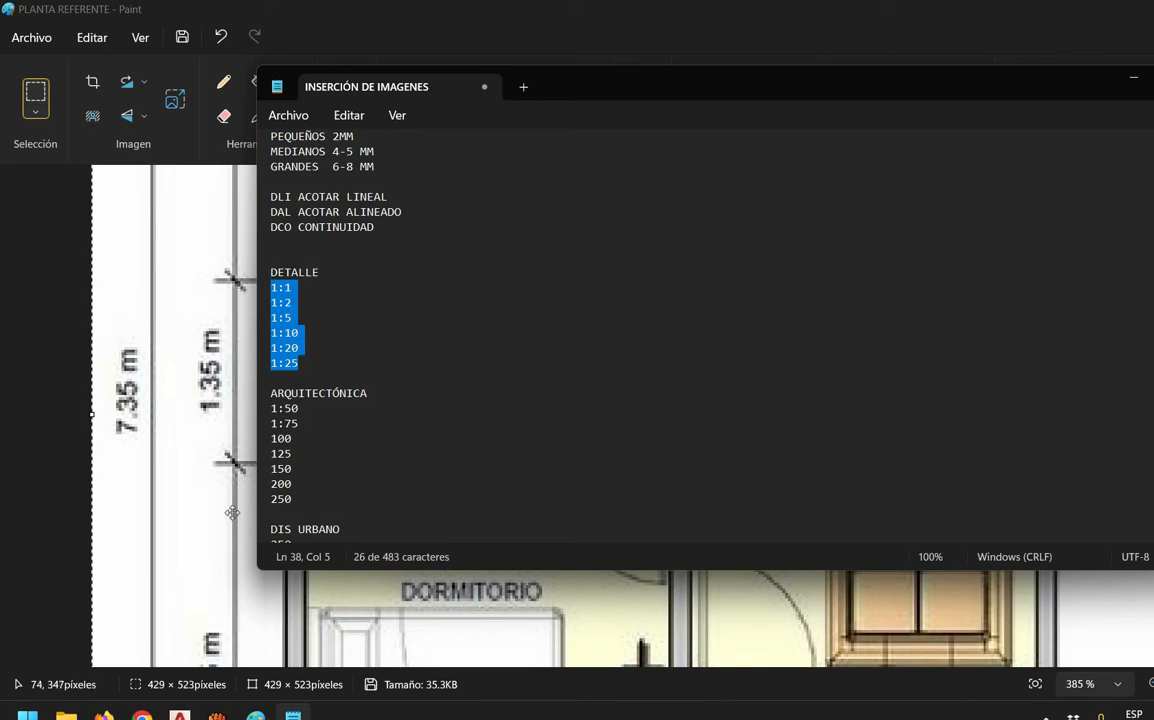
# Switch to AutoCAD and delete the linear dimension above the auxiliary bedroom
pyautogui.moveTo(180, 714)
pyautogui.click(147, 600)
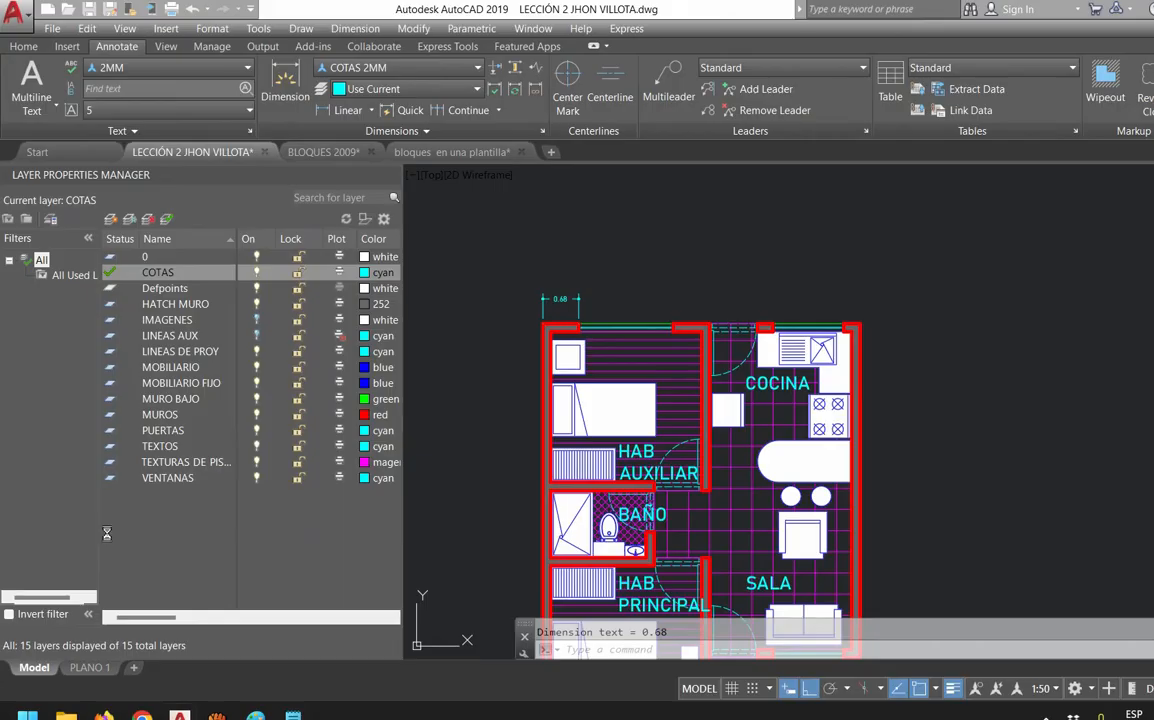
pyautogui.scroll(4, 559, 282)
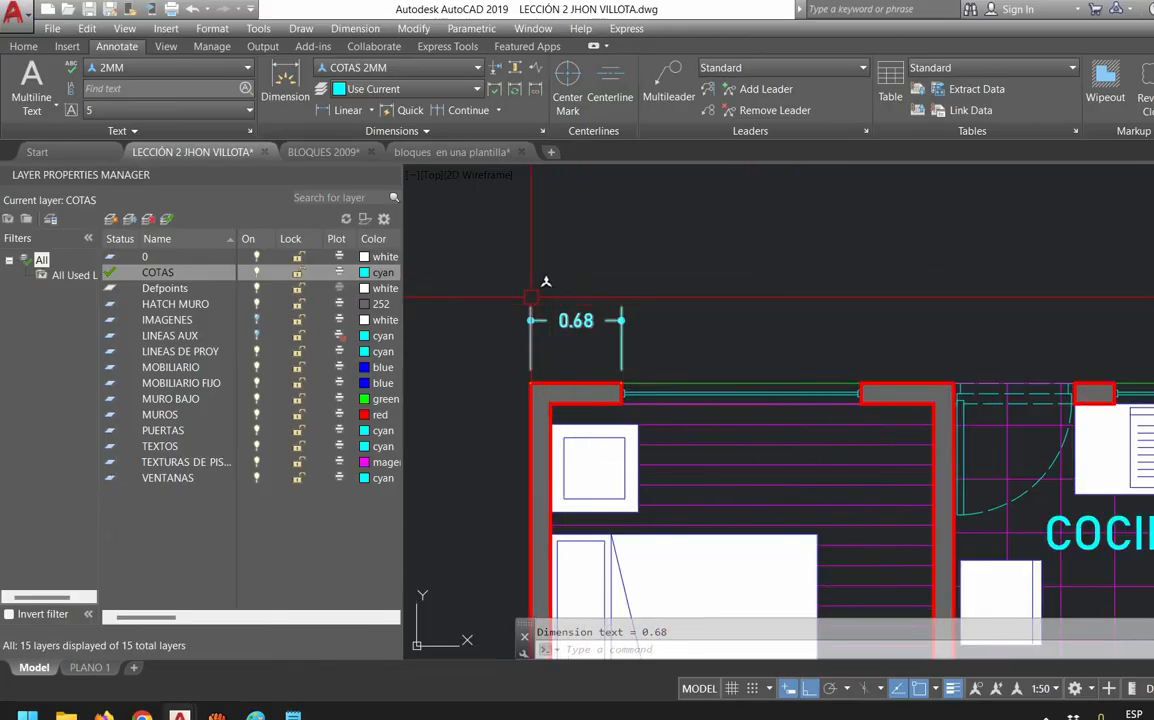
pyautogui.click(607, 298)
pyautogui.press('Delete')
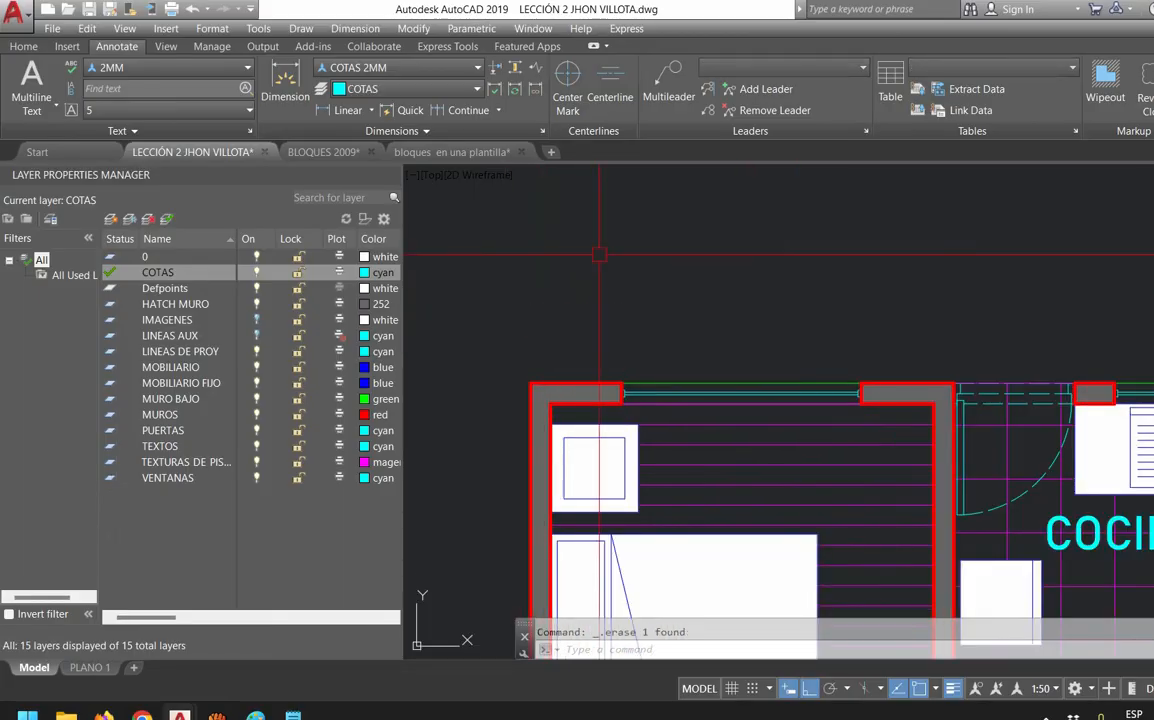
# Add a horizontal linear dimension above the auxiliary bedroom from the plan's upper-left outer corner to the wall end at the window
pyautogui.write('DIM')
pyautogui.write('LI')
pyautogui.press('Return')
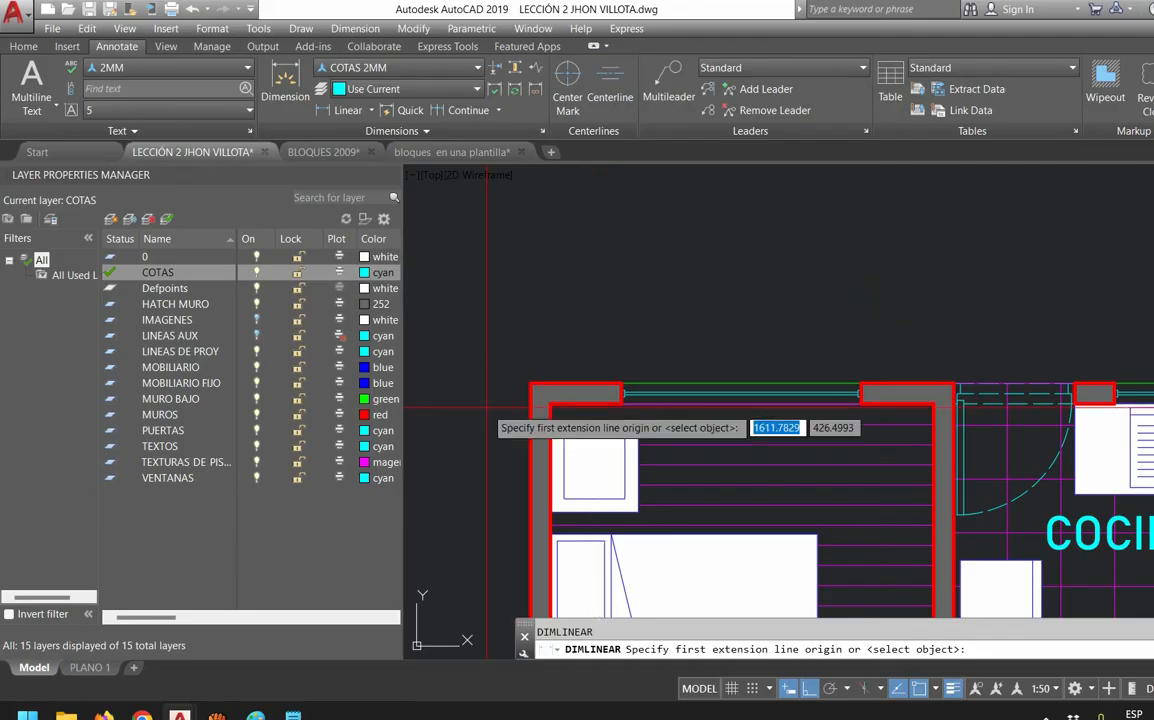
pyautogui.click(624, 384)
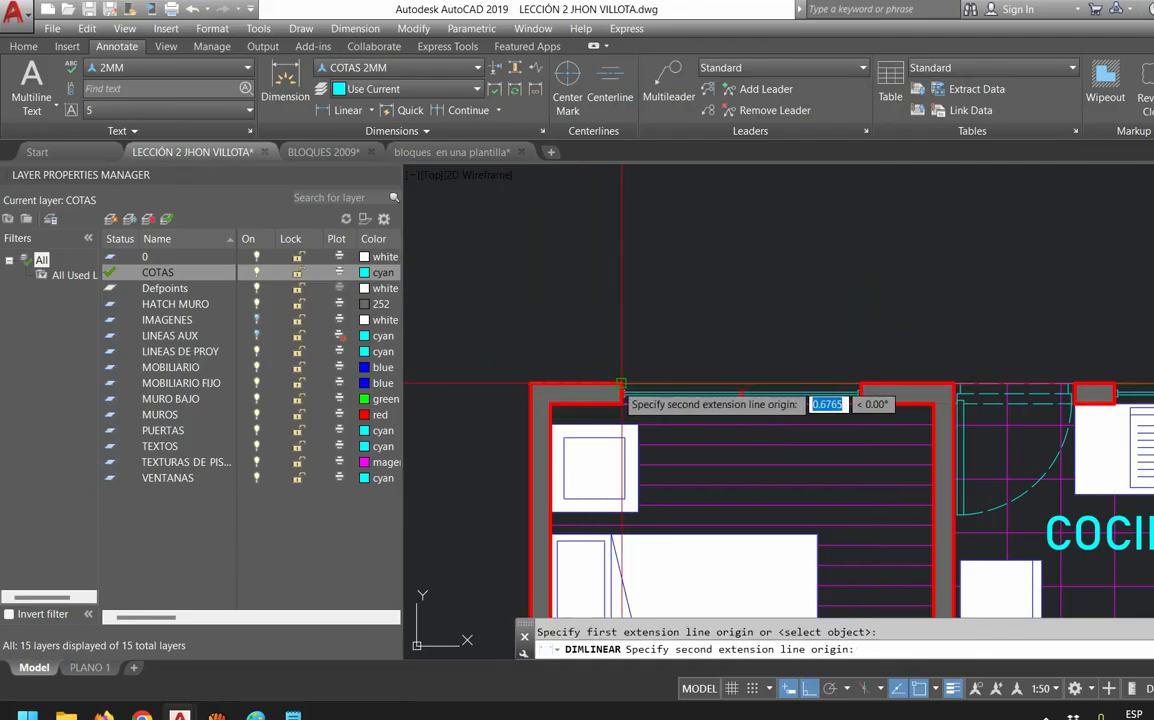
pyautogui.click(622, 385)
pyautogui.click(602, 327)
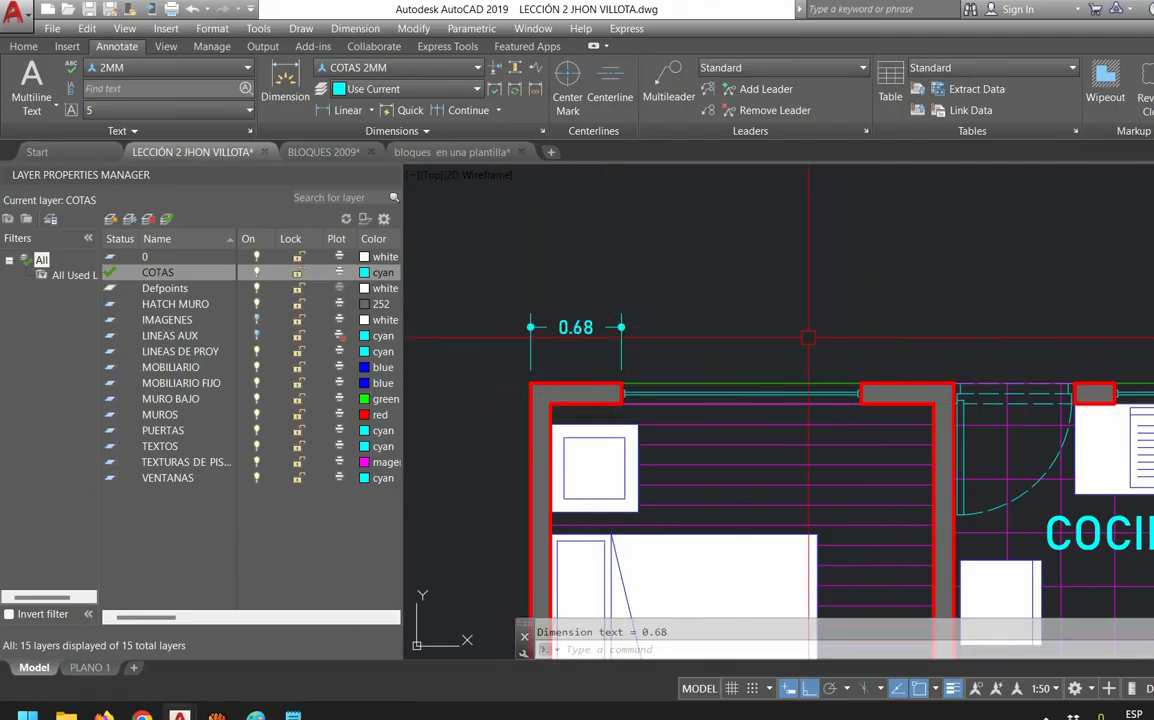
pyautogui.scroll(-2, 1000, 358)
pyautogui.moveTo(1043, 351); pyautogui.dragTo(963, 350, button='middle')
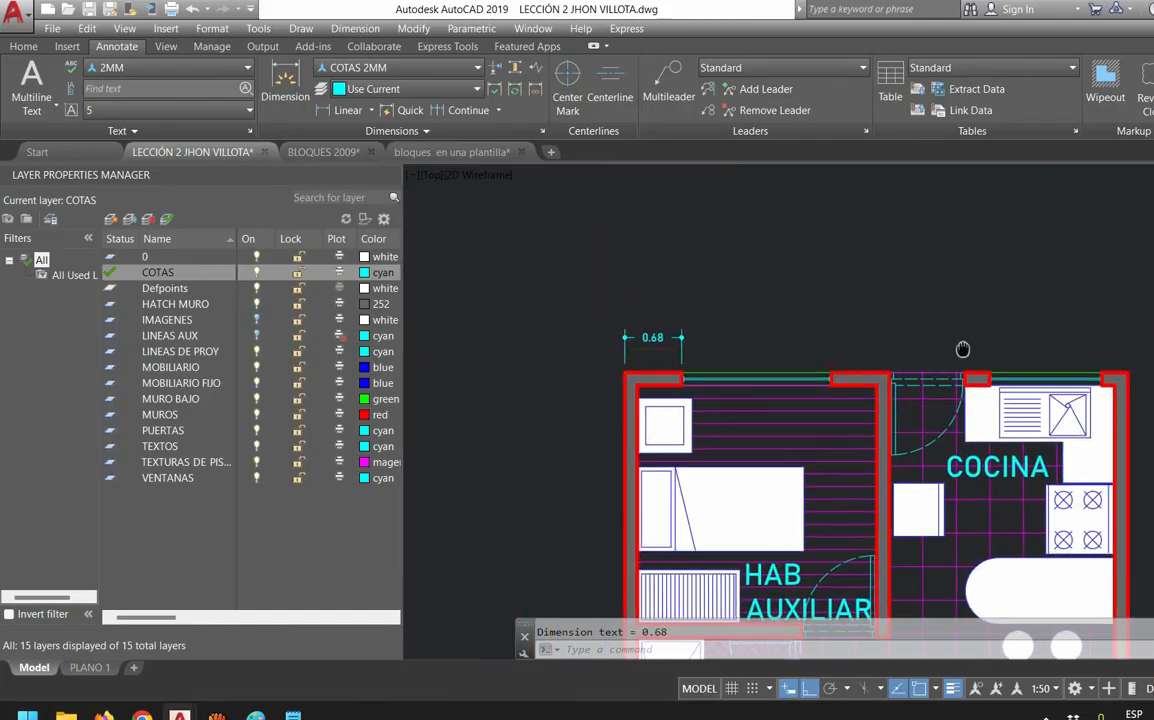
# Continue the dimension chain above the auxiliary bedroom across its window and the wall up to the kitchen door
pyautogui.scroll(2, 714, 346)
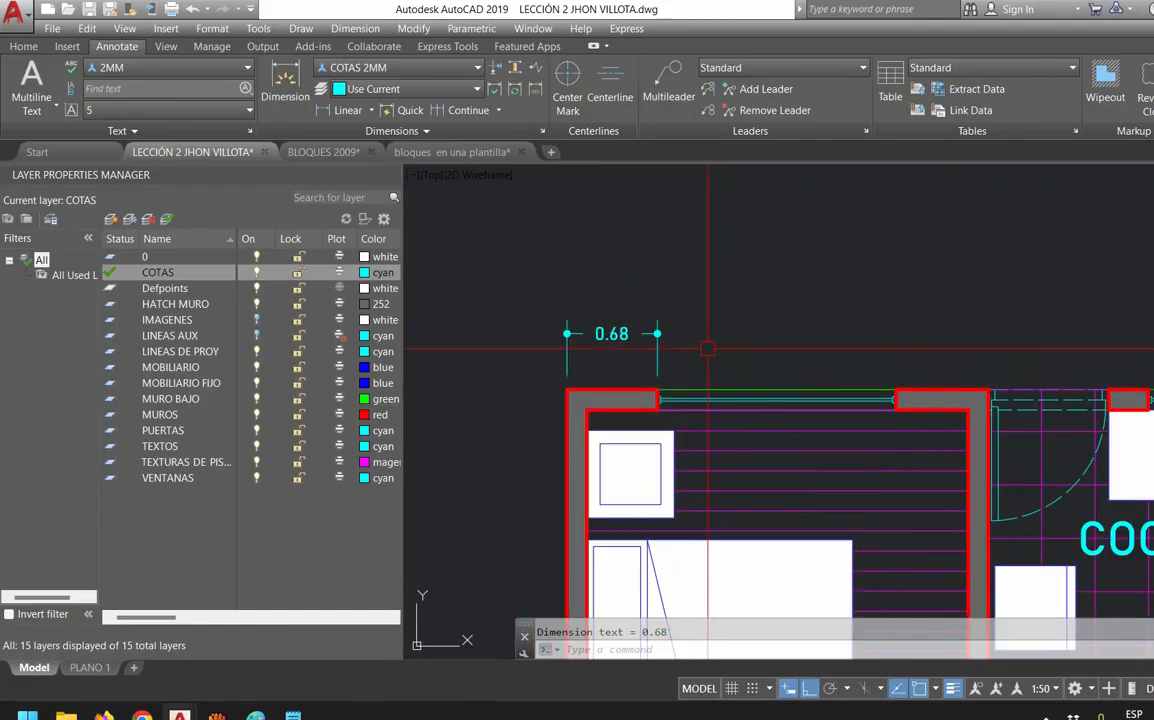
pyautogui.write('DIM')
pyautogui.write('CO')
pyautogui.press('Return')
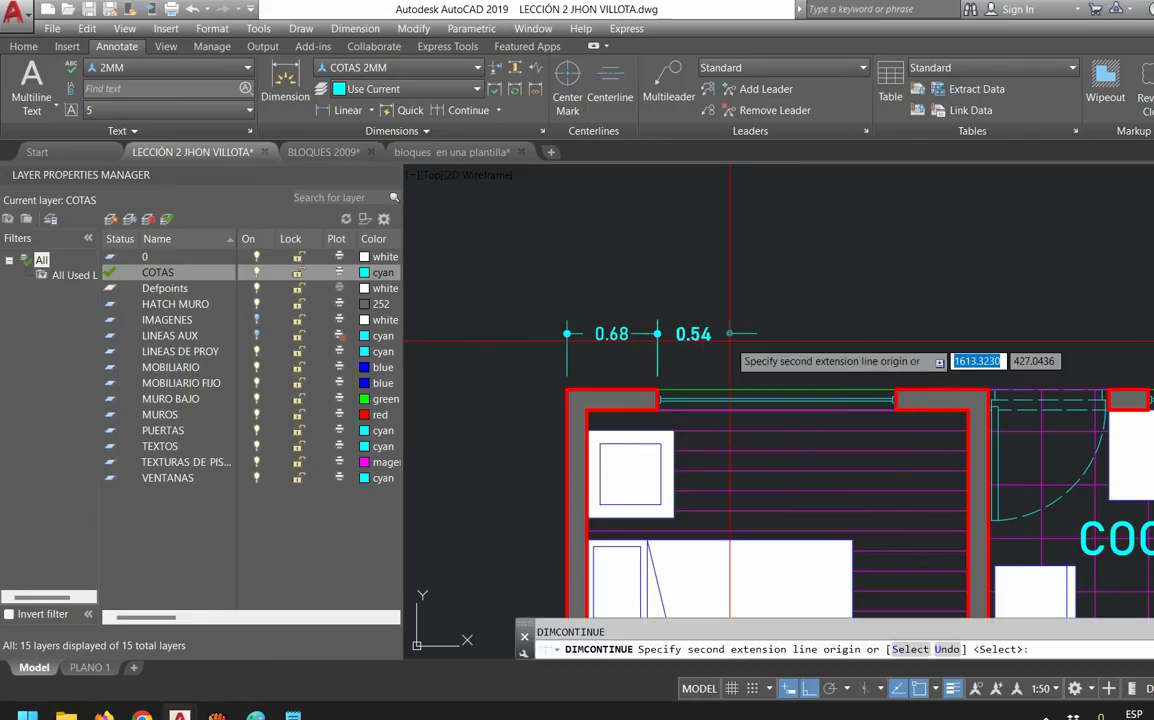
pyautogui.click(896, 392)
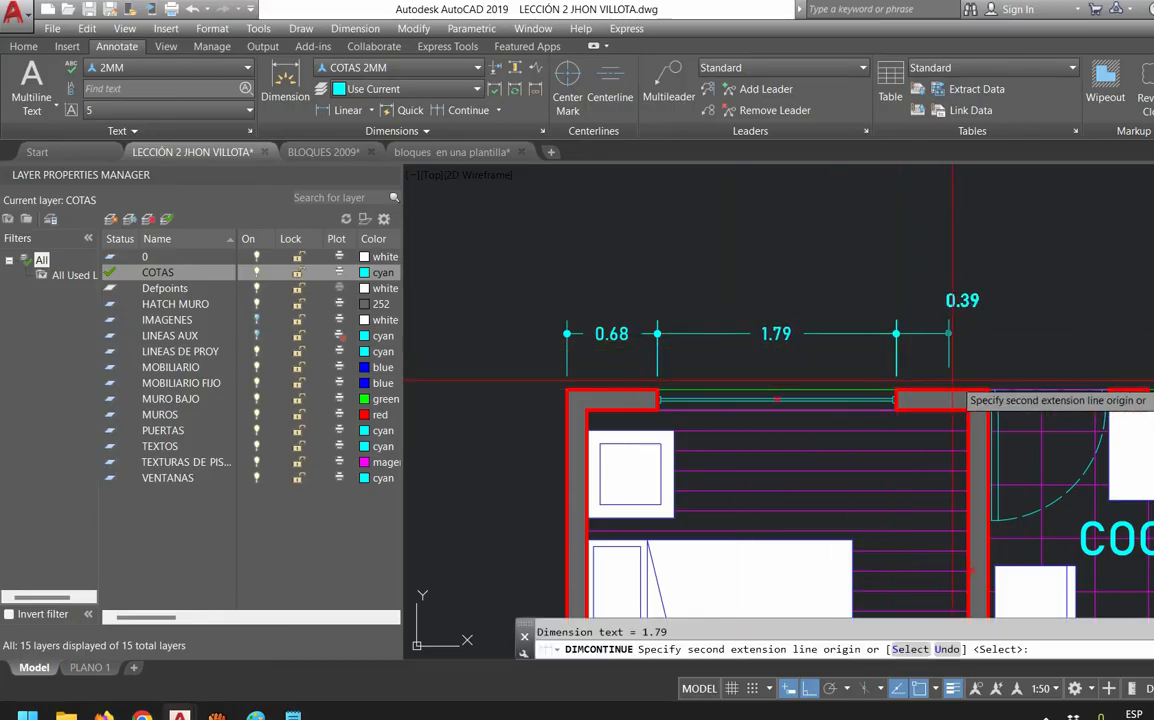
pyautogui.click(988, 390)
# Extend the chain over the kitchen door, the short wall and the kitchen window to the plan's upper-right outer corner
pyautogui.moveTo(988, 390); pyautogui.dragTo(857, 390, button='middle')
pyautogui.click(977, 390)
pyautogui.moveTo(1016, 392); pyautogui.dragTo(842, 392, button='middle')
pyautogui.click(842, 392)
pyautogui.click(1020, 393)
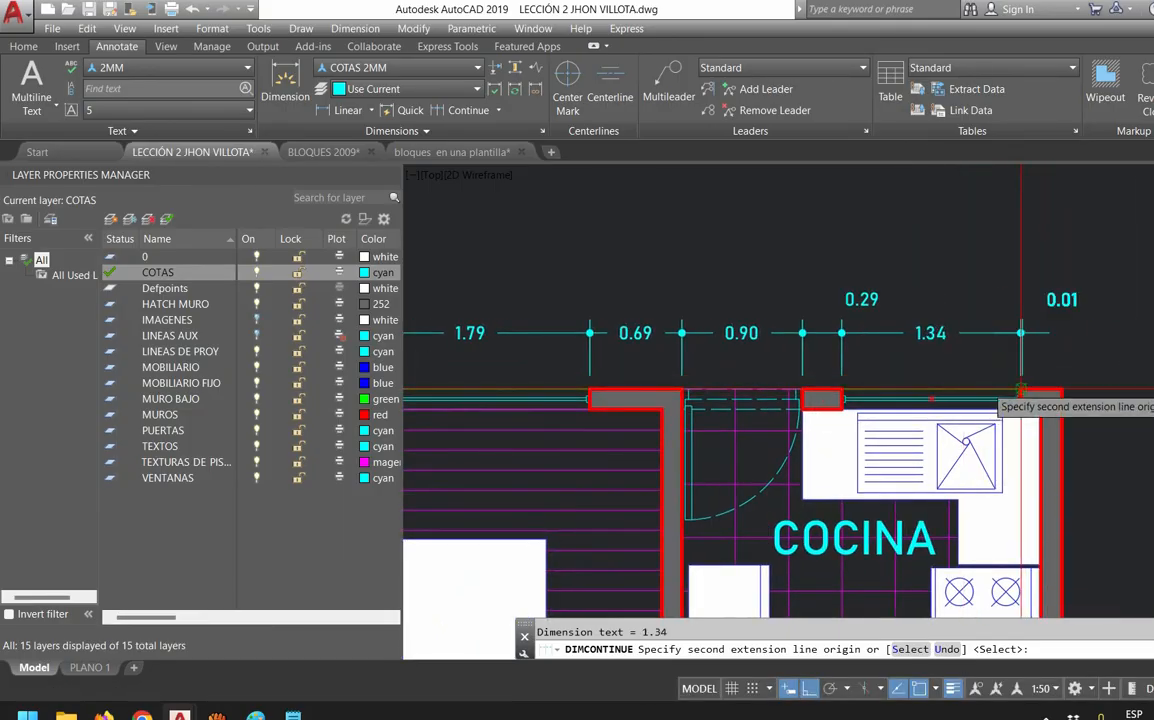
pyautogui.click(1062, 388)
pyautogui.press('Escape')
pyautogui.scroll(-2, 961, 247)
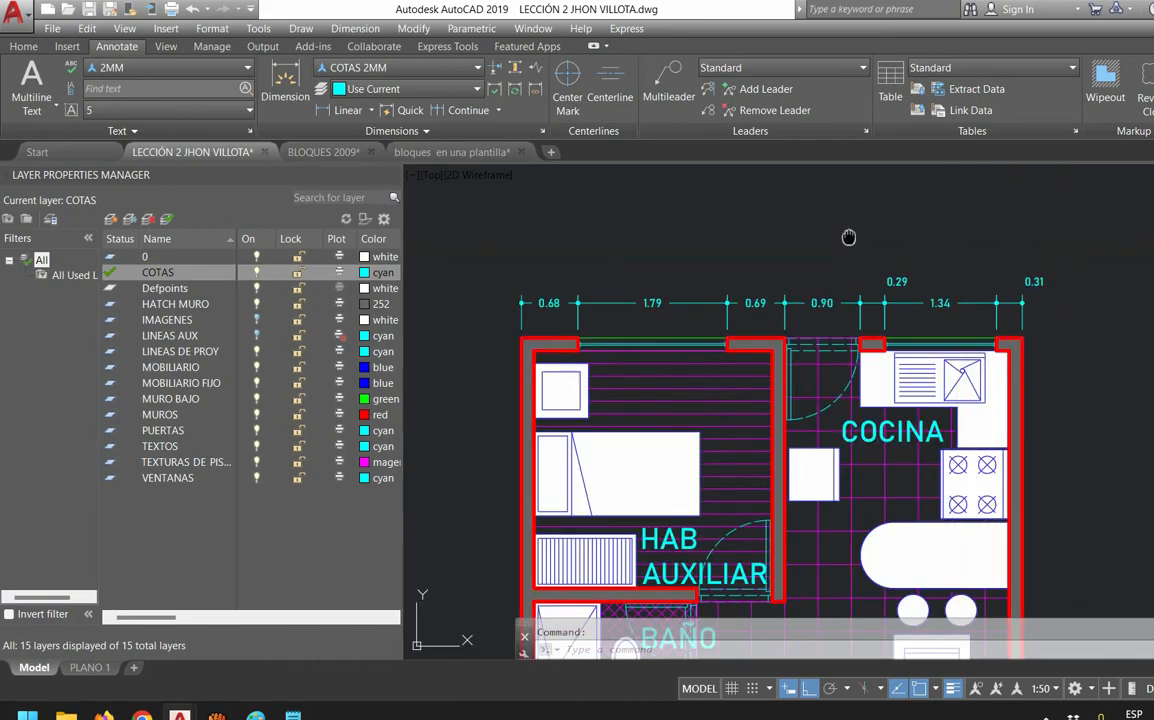
pyautogui.moveTo(850, 236); pyautogui.dragTo(869, 262, button='middle')
pyautogui.press('Escape')
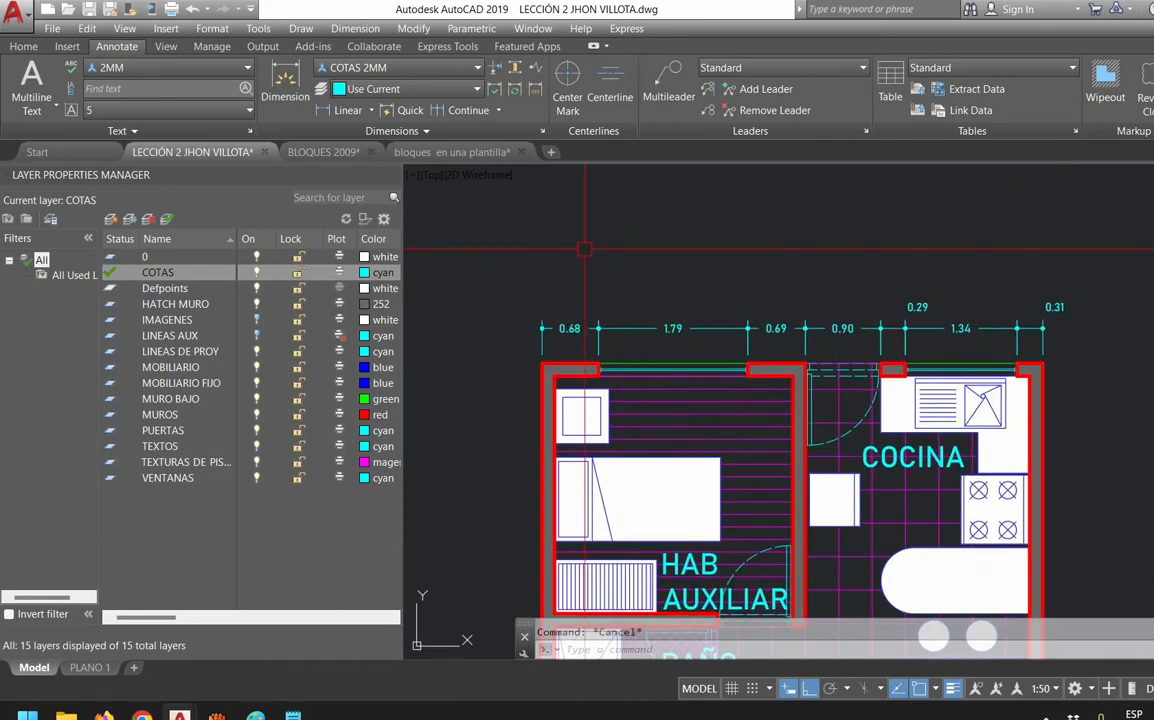
# Add a second-row linear dimension across the auxiliary bedroom's full outer width, above the first dimension chain
pyautogui.write('DIMLI')
pyautogui.press('Return')
pyautogui.scroll(2, 585, 250)
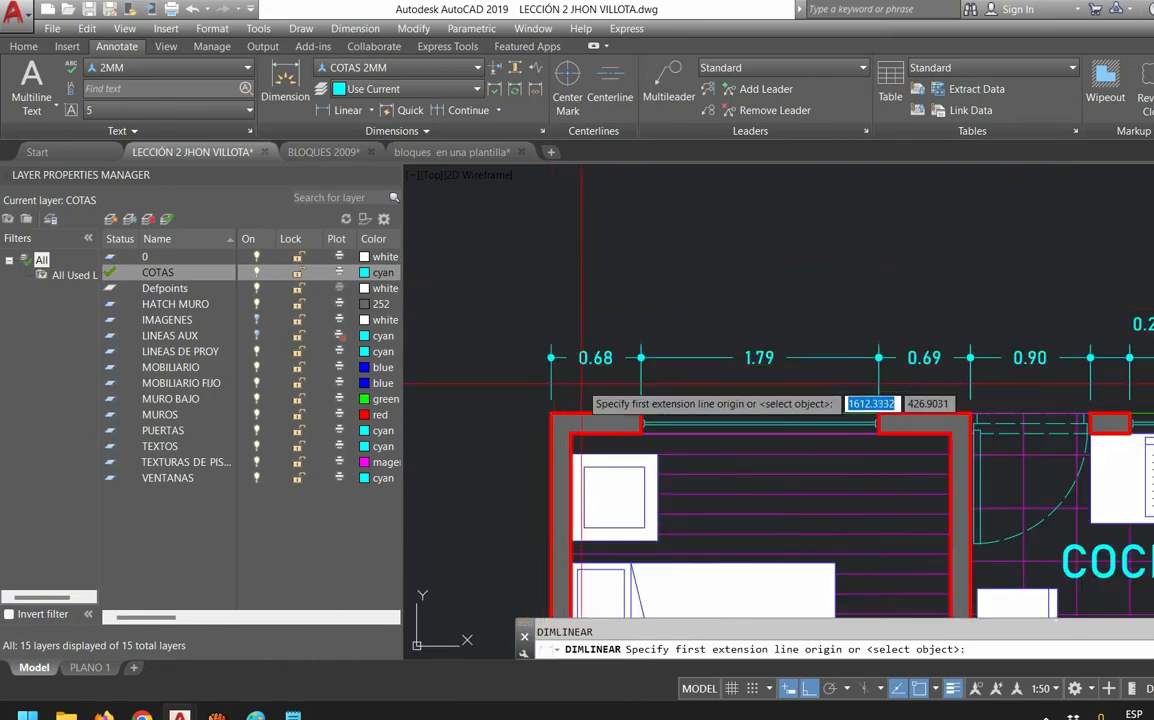
pyautogui.click(970, 358)
pyautogui.click(924, 304)
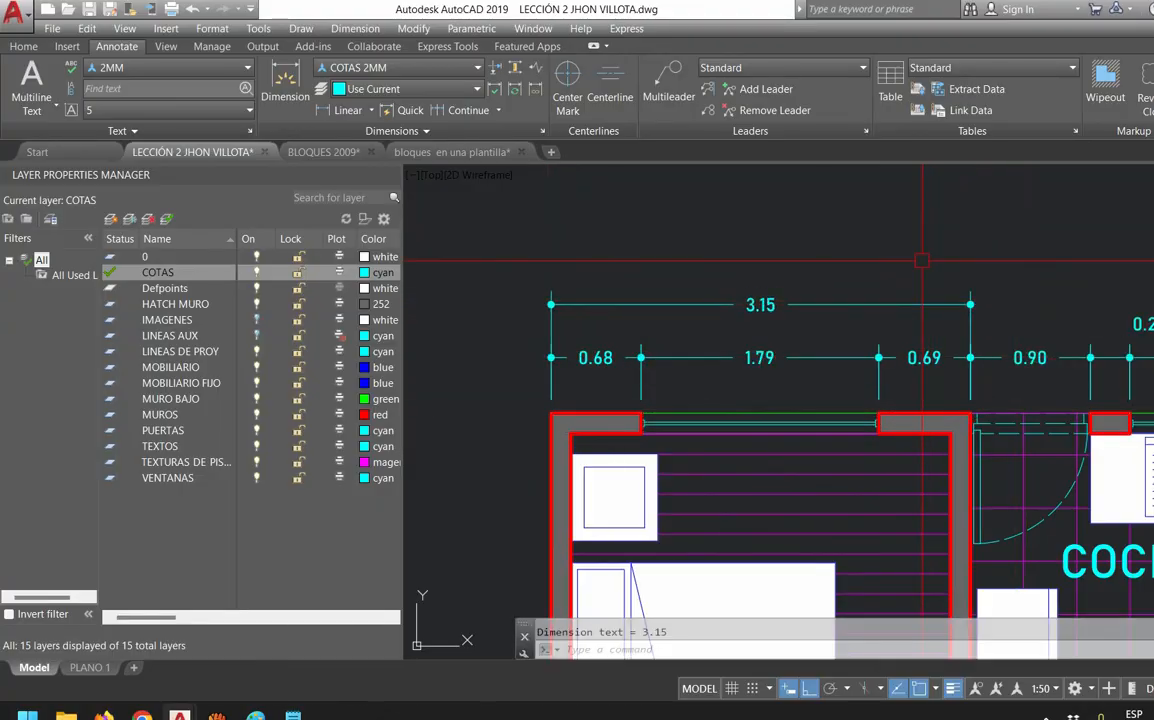
# Continue the second-row dimension over the kitchen to the plan's upper-right outer corner
pyautogui.write('DCO')
pyautogui.press('Return')
pyautogui.scroll(-3, 739, 215)
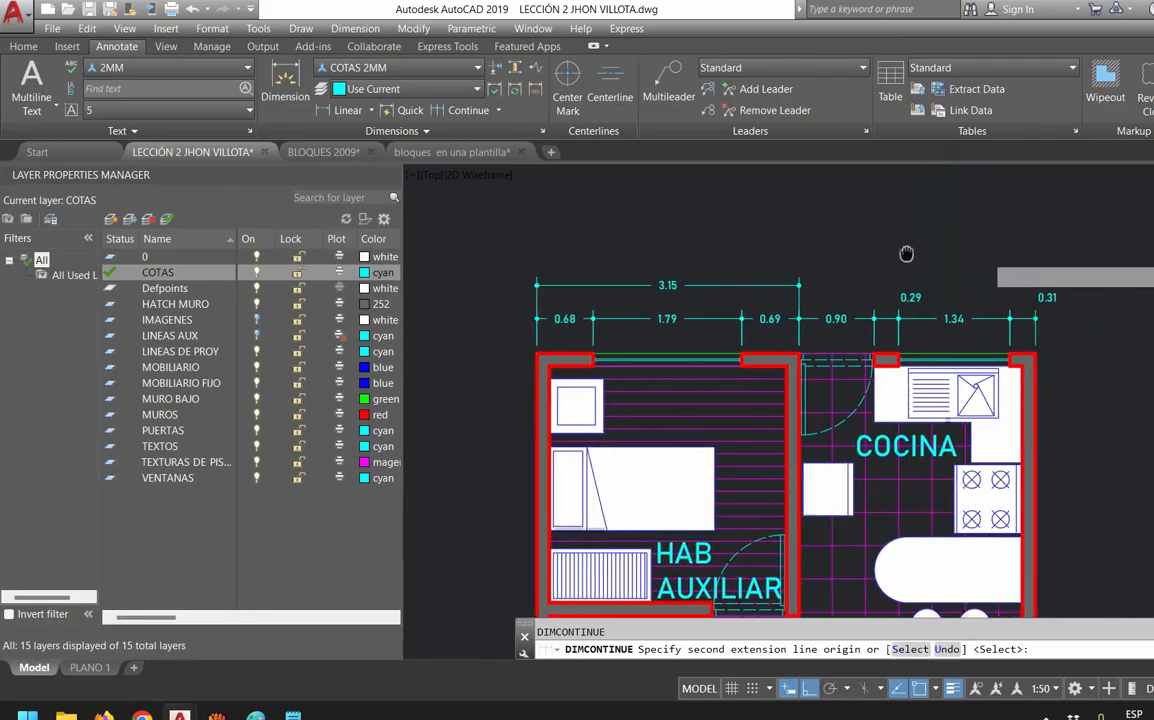
pyautogui.click(1028, 357)
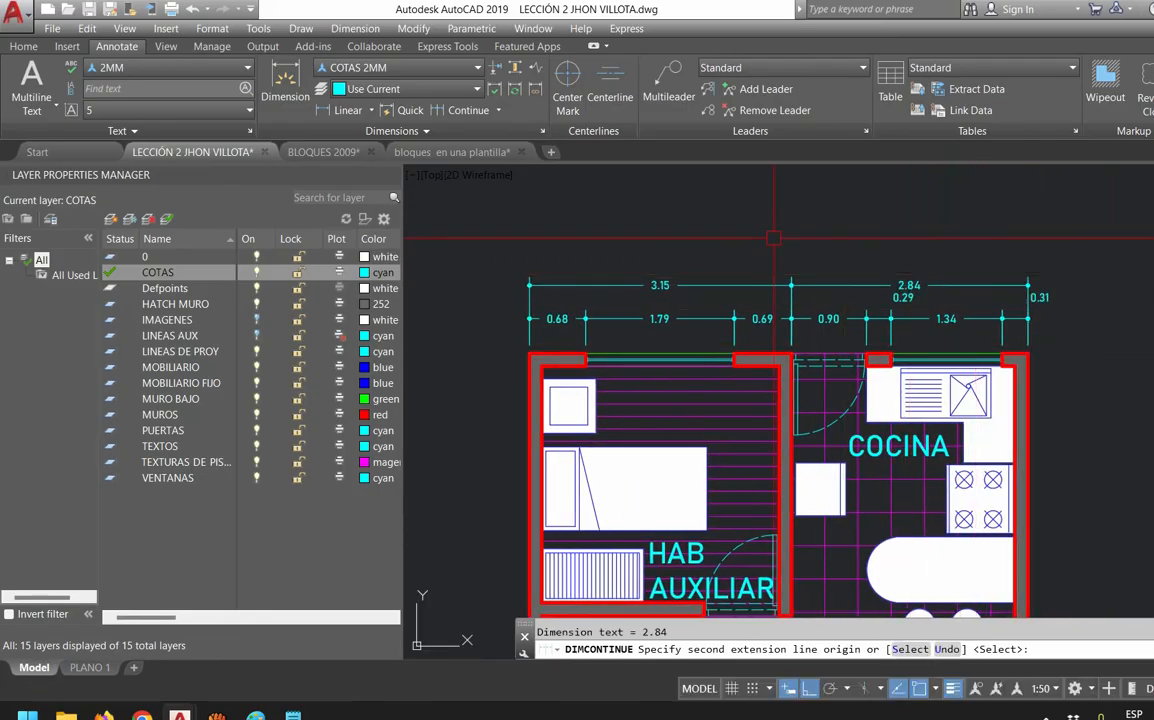
pyautogui.press('Escape')
# Add an overall linear dimension above both rows, from the plan's upper-left to its upper-right outer corner
pyautogui.write('DLI')
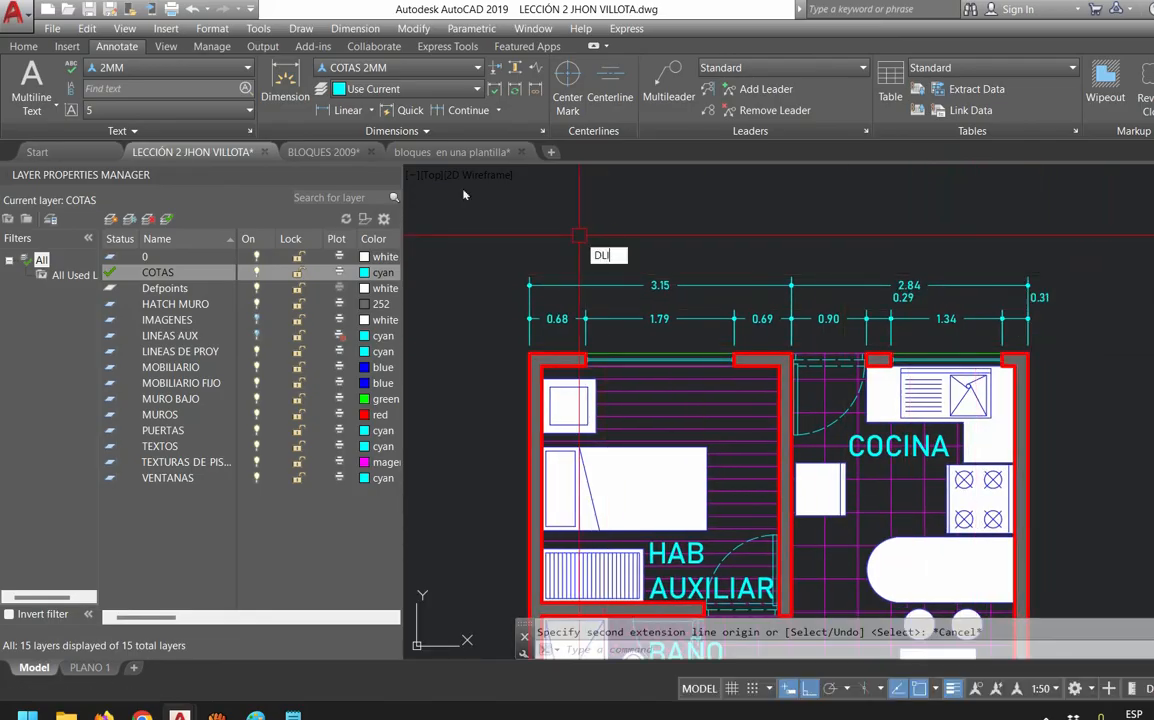
pyautogui.press('Return')
pyautogui.click(530, 354)
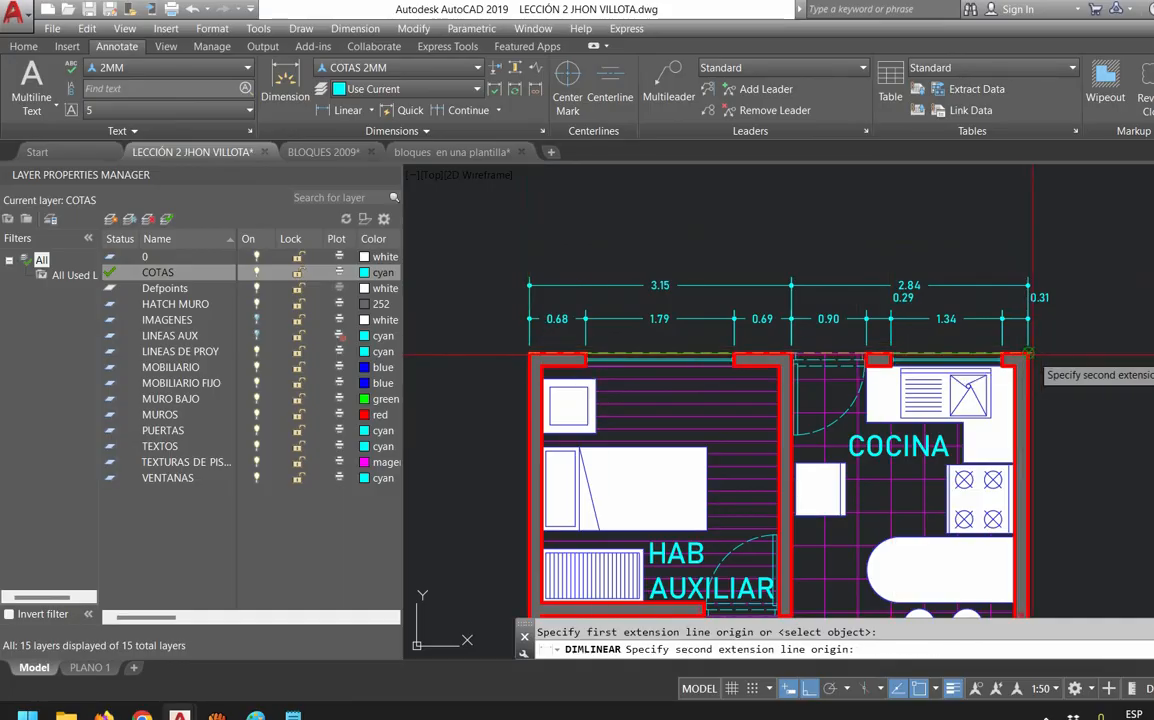
pyautogui.click(1028, 357)
pyautogui.click(963, 245)
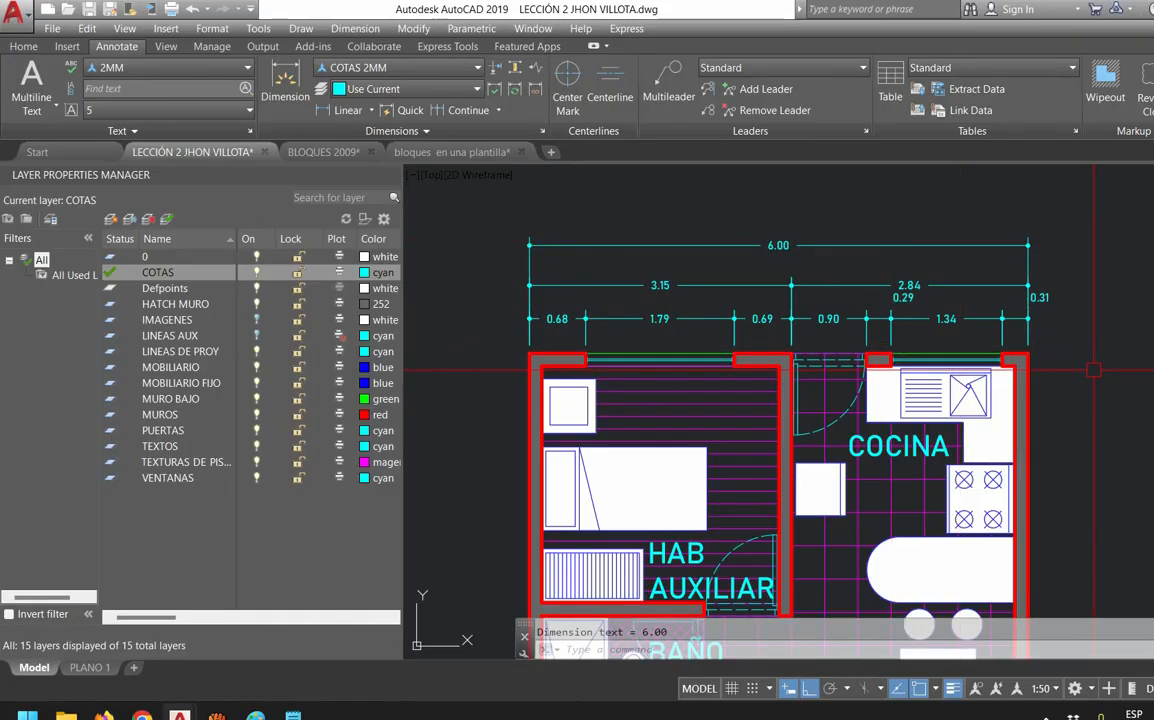
# Add a vertical linear dimension beside the plan's right wall, from the kitchen's upper outer corner to the SALA's lower outer corner
pyautogui.scroll(-2, 1093, 370)
pyautogui.moveTo(1089, 459)
pyautogui.mouseDown(button='middle')
pyautogui.moveTo(1030, 438)
pyautogui.moveTo(906, 345)
pyautogui.mouseUp(button='middle')
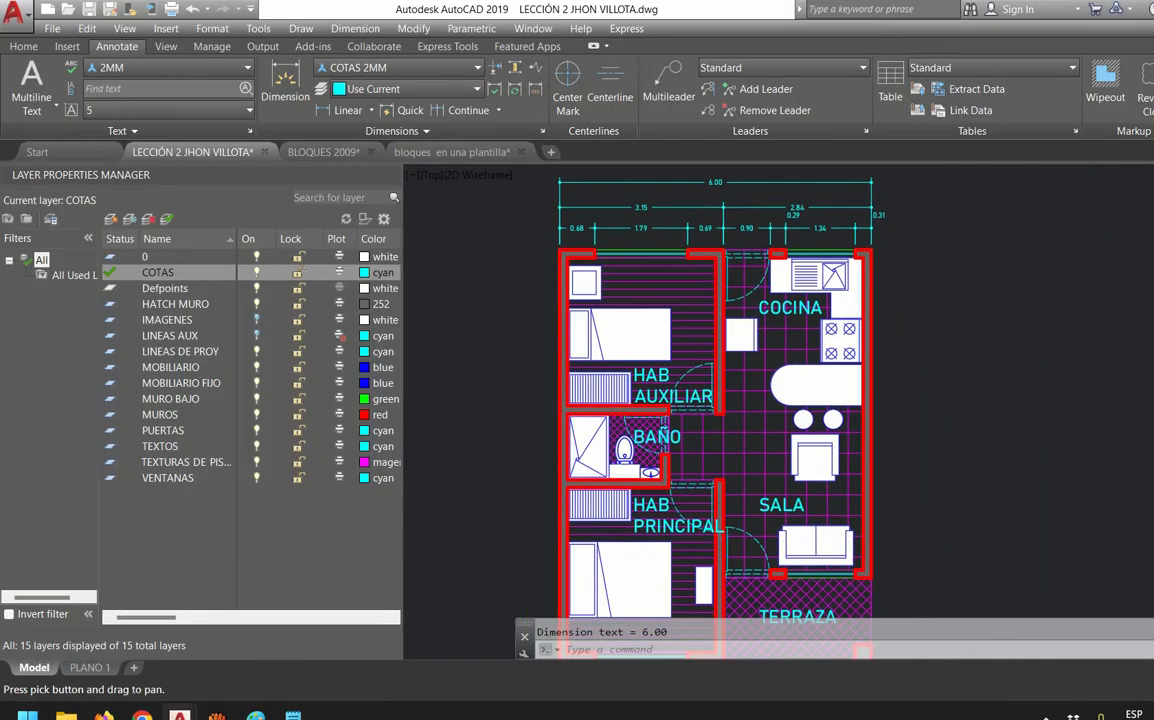
pyautogui.scroll(2, 634, 289)
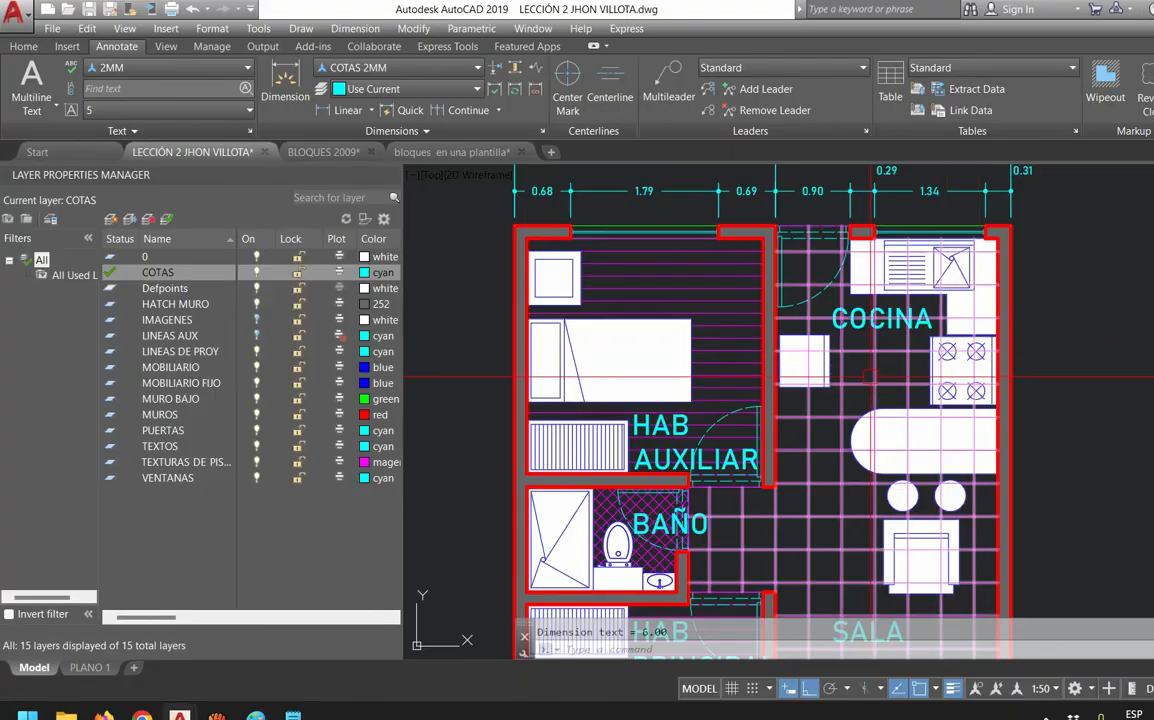
pyautogui.scroll(-2, 812, 403)
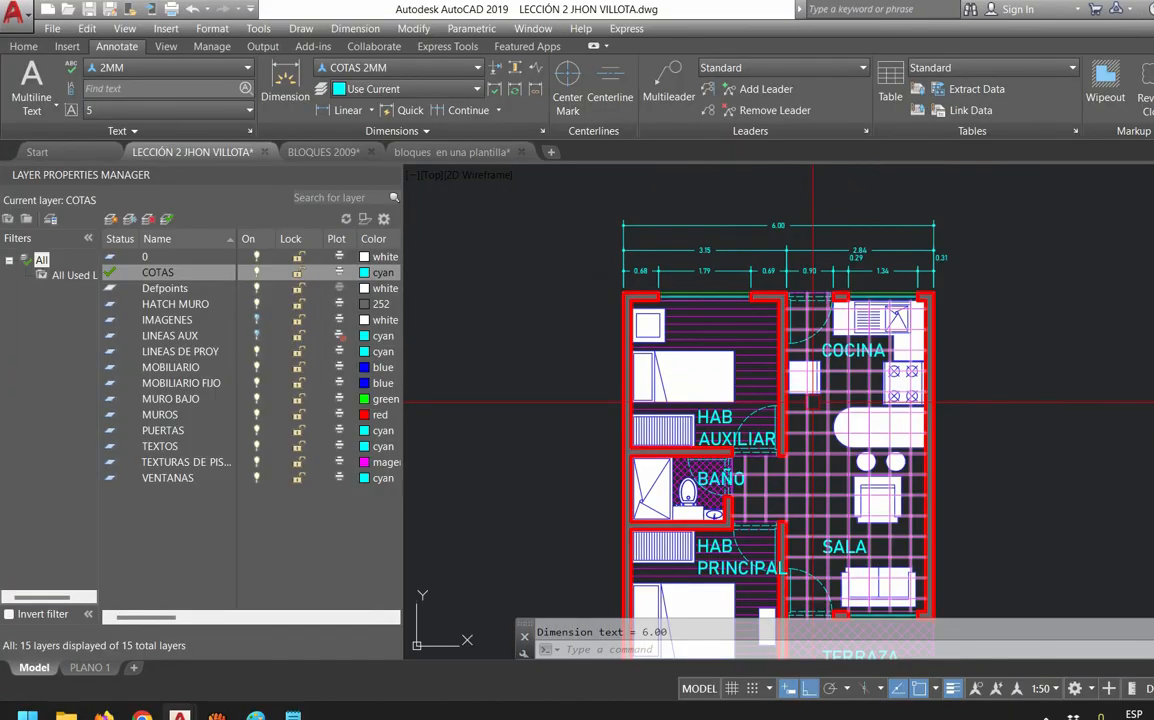
pyautogui.moveTo(564, 340); pyautogui.dragTo(641, 244, button='middle')
pyautogui.scroll(-2, 641, 244)
pyautogui.scroll(2, 625, 246)
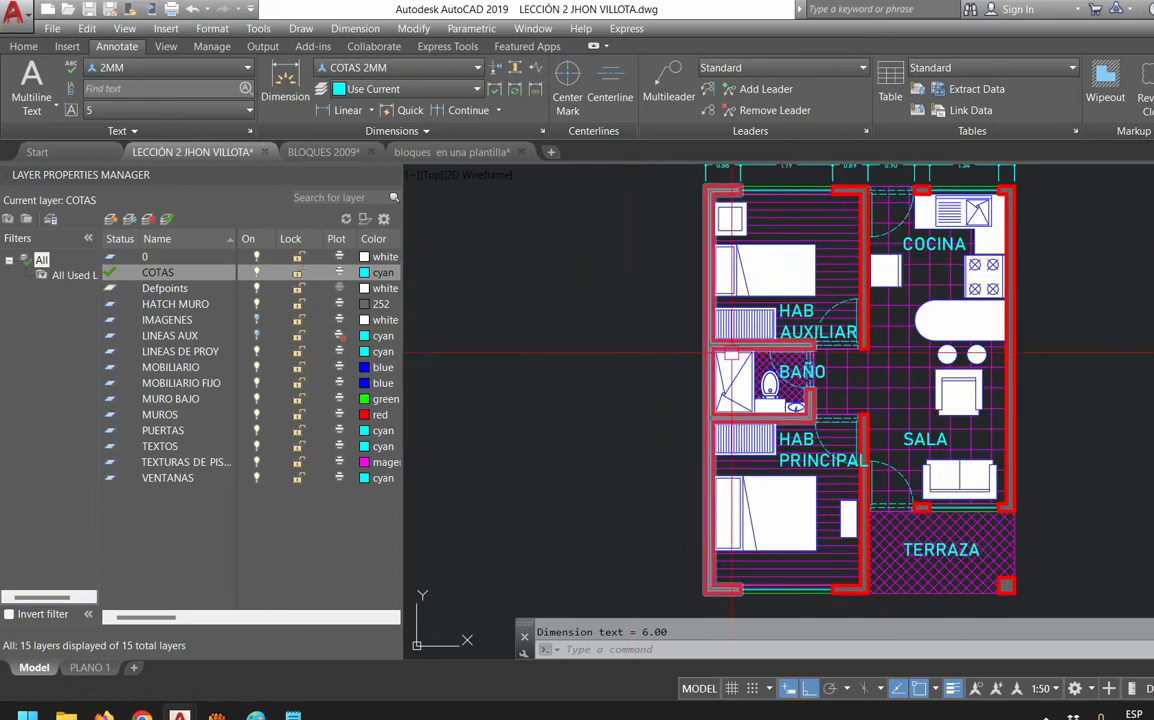
pyautogui.moveTo(740, 352); pyautogui.dragTo(560, 350, button='middle')
pyautogui.write('DIMLI')
pyautogui.press('Return')
pyautogui.moveTo(914, 318); pyautogui.dragTo(883, 361, button='middle')
pyautogui.click(807, 229)
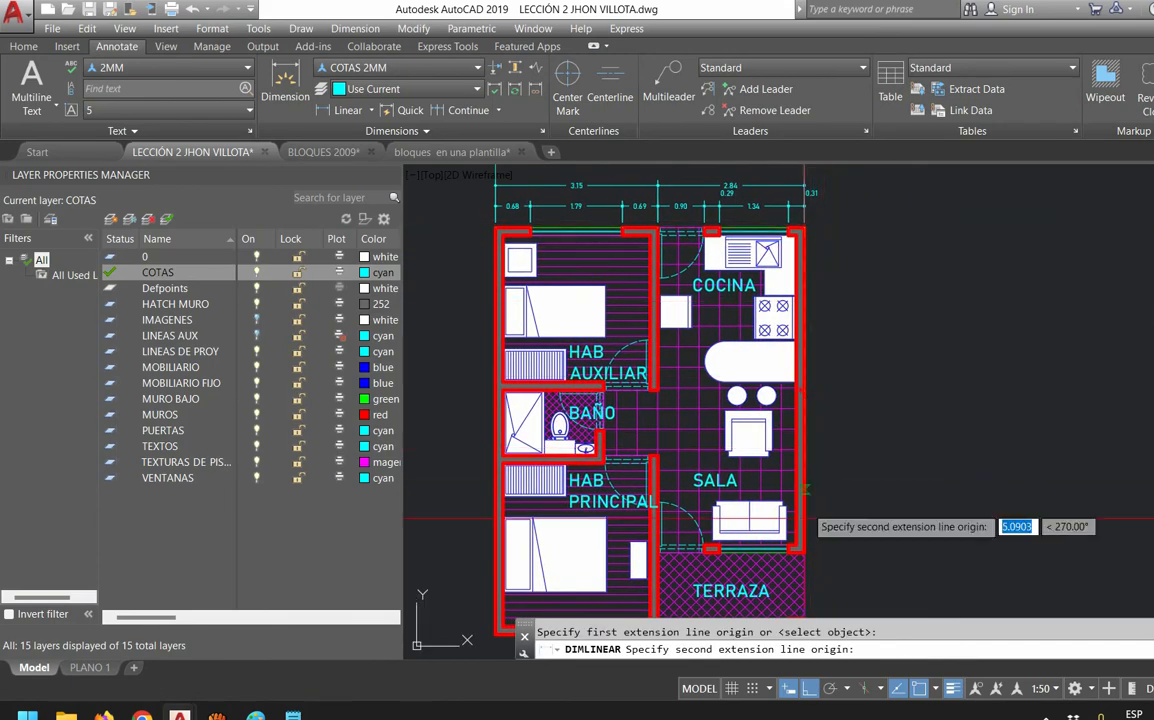
pyautogui.click(806, 550)
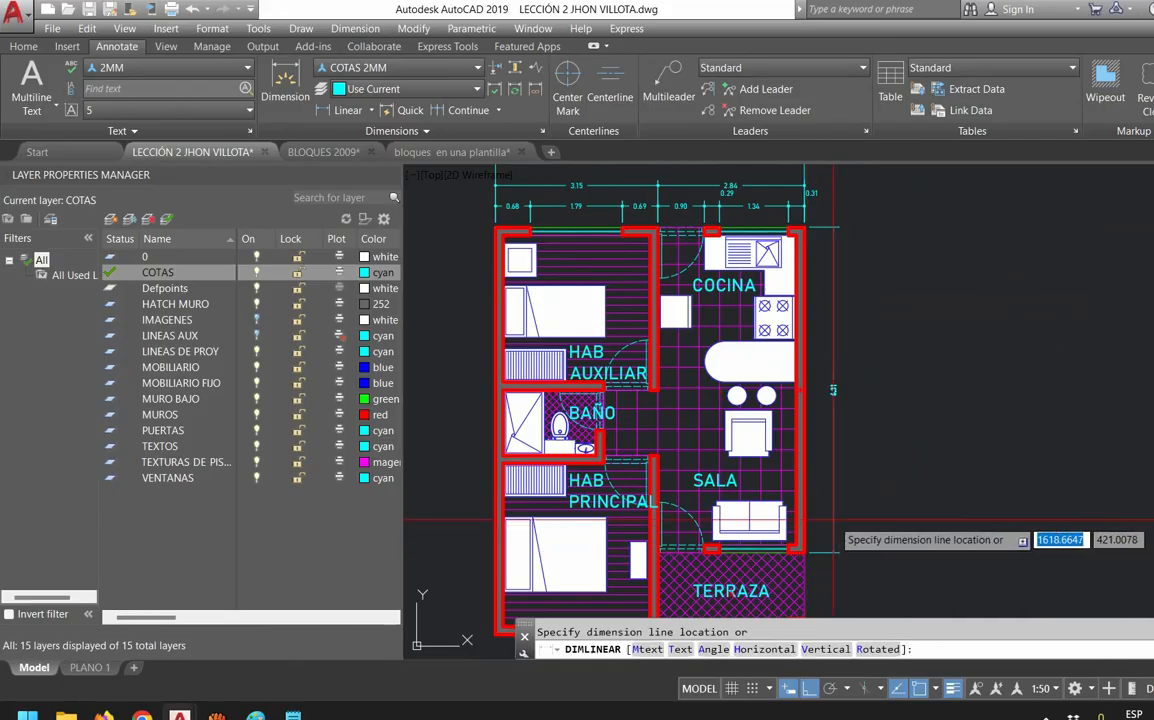
pyautogui.click(834, 520)
# Continue the vertical dimension along the TERRAZA to the corner column's upper edge and on to its lower edge
pyautogui.moveTo(901, 523); pyautogui.dragTo(884, 425, button='middle')
pyautogui.write('DCO')
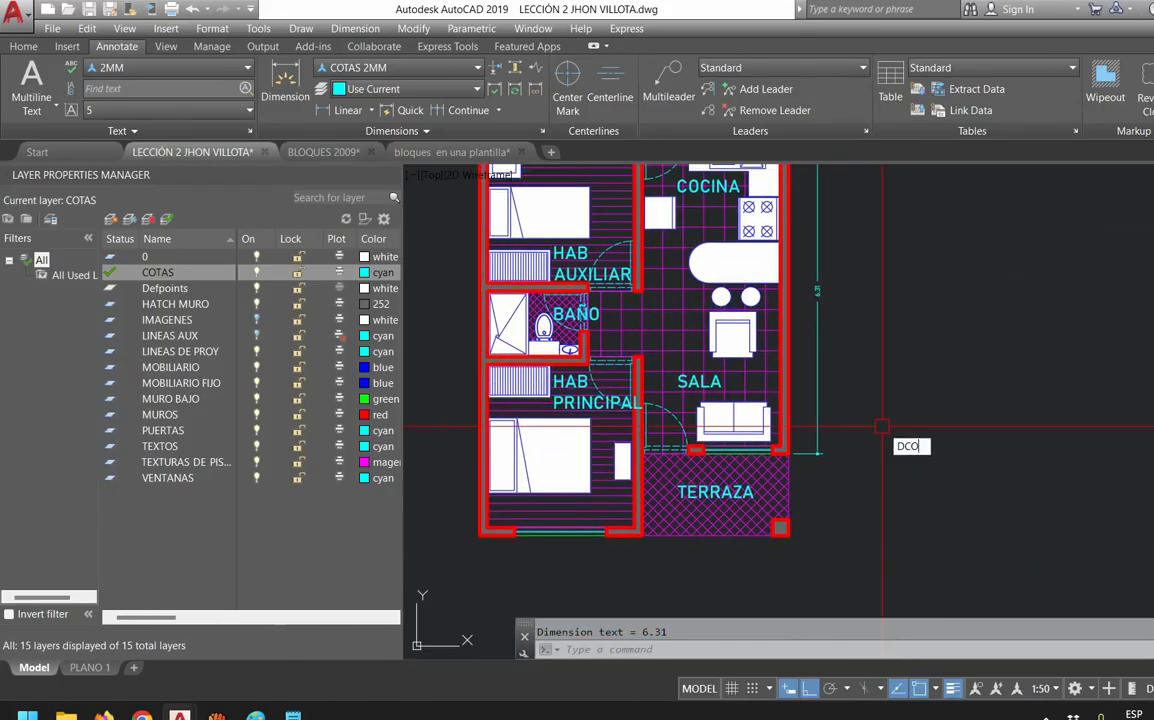
pyautogui.press('Return')
pyautogui.click(787, 534)
pyautogui.click(792, 543)
pyautogui.press('Escape')
# Add an overall vertical linear dimension outside the right-hand chain, from the plan's upper-right corner to the terrace column's lower corner
pyautogui.write('DIMLI')
pyautogui.press('Return')
pyautogui.moveTo(912, 393); pyautogui.dragTo(883, 510, button='middle')
pyautogui.click(760, 245)
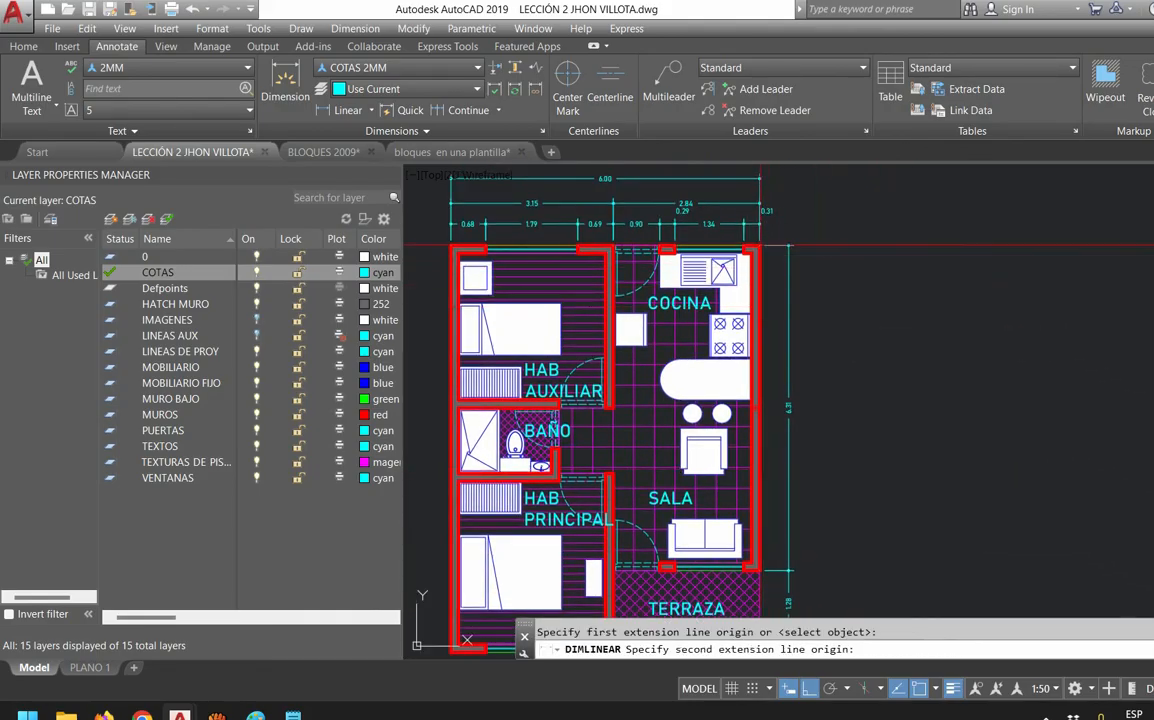
pyautogui.moveTo(778, 412); pyautogui.dragTo(800, 334, button='middle')
pyautogui.click(776, 569)
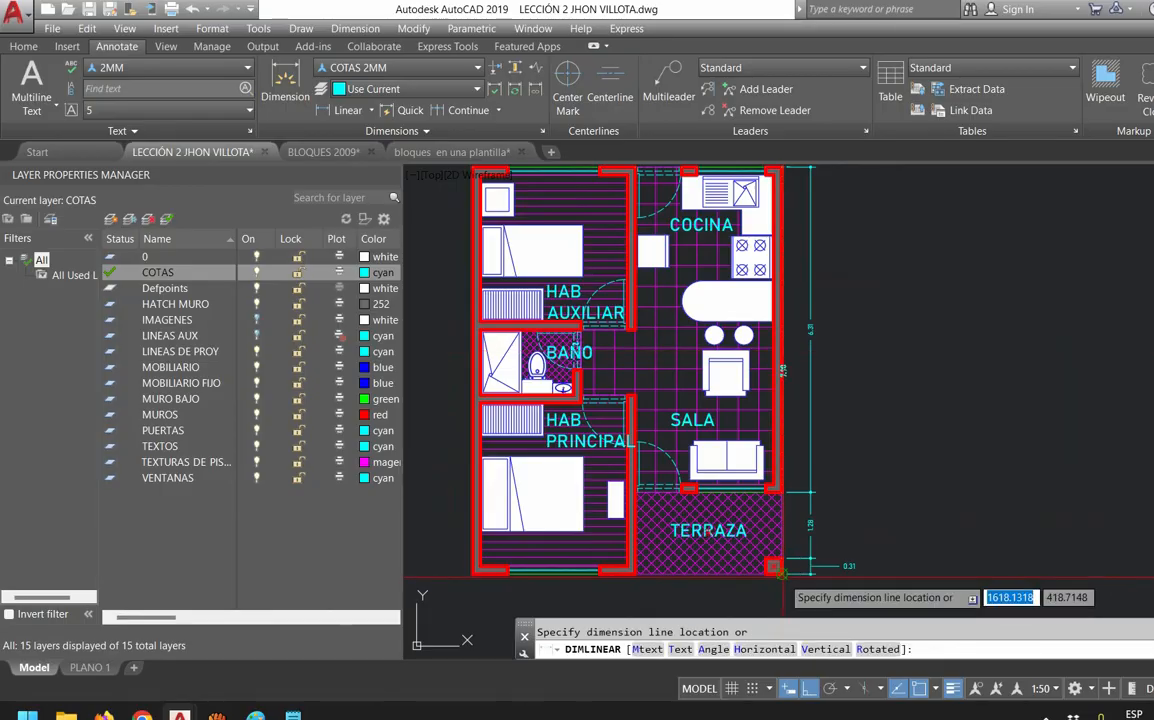
pyautogui.click(865, 575)
# Add a horizontal linear dimension below HAB PRINCIPAL from the plan's lower-left outer corner to the wall end at the window
pyautogui.moveTo(865, 575); pyautogui.dragTo(965, 528, button='middle')
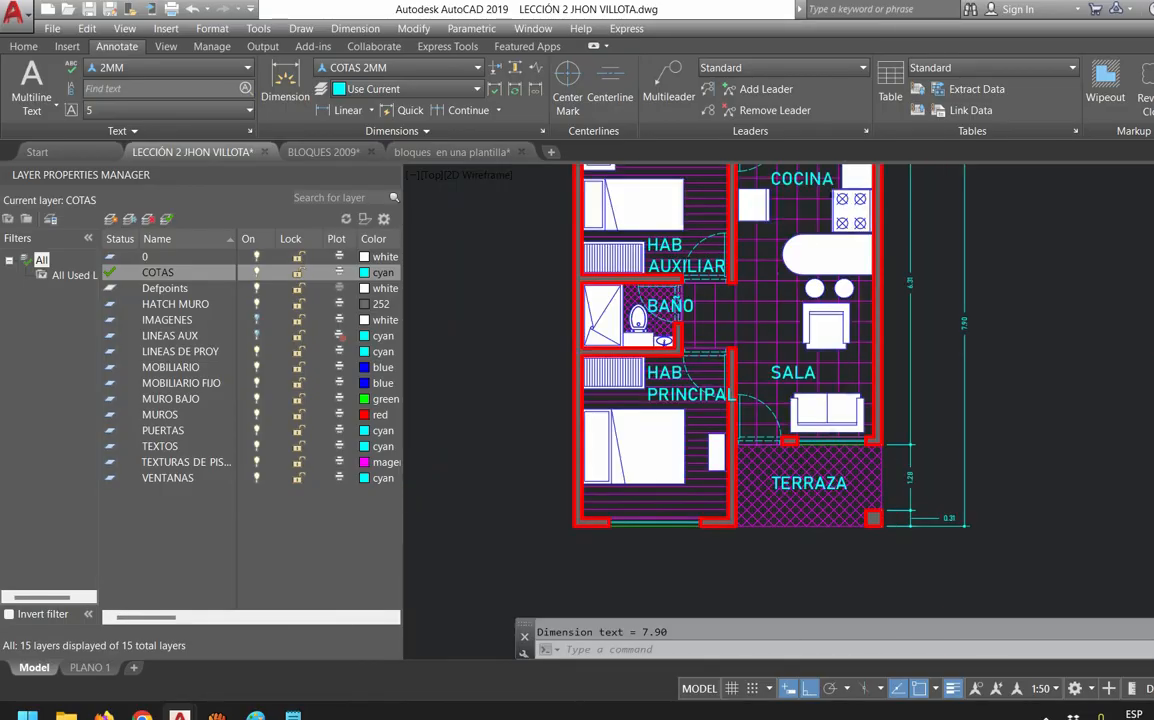
pyautogui.scroll(2, 760, 571)
pyautogui.press('Escape')
pyautogui.write('D')
pyautogui.press('Return')
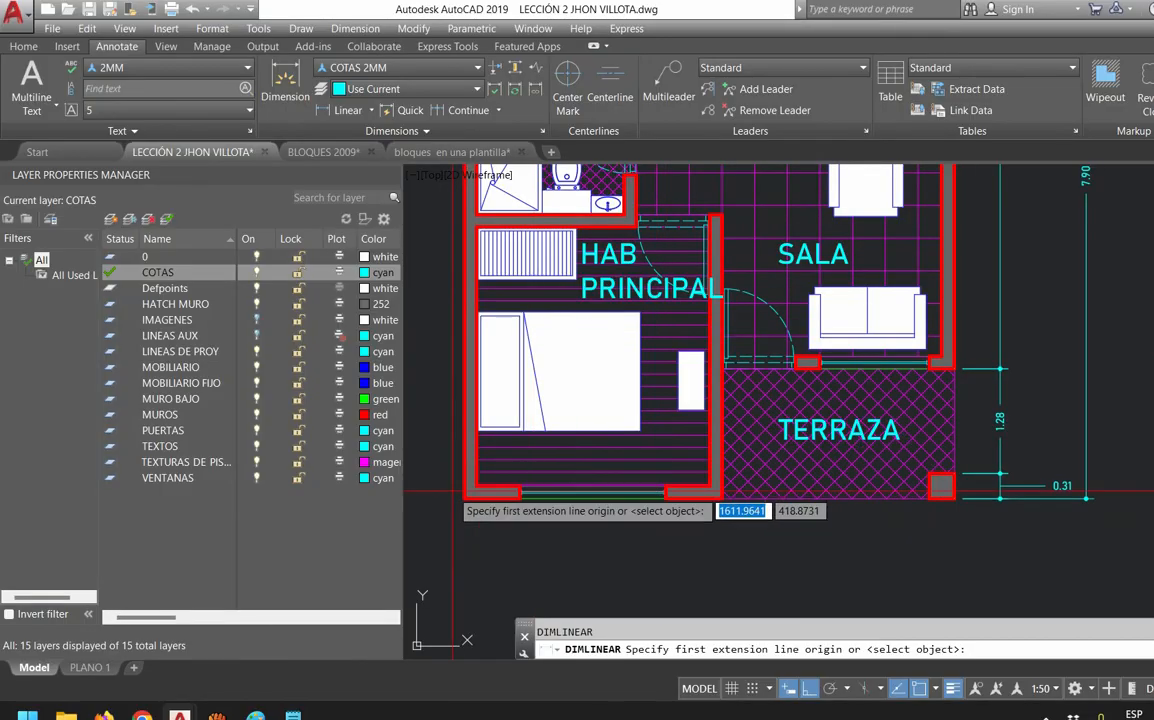
pyautogui.click(465, 497)
pyautogui.click(520, 494)
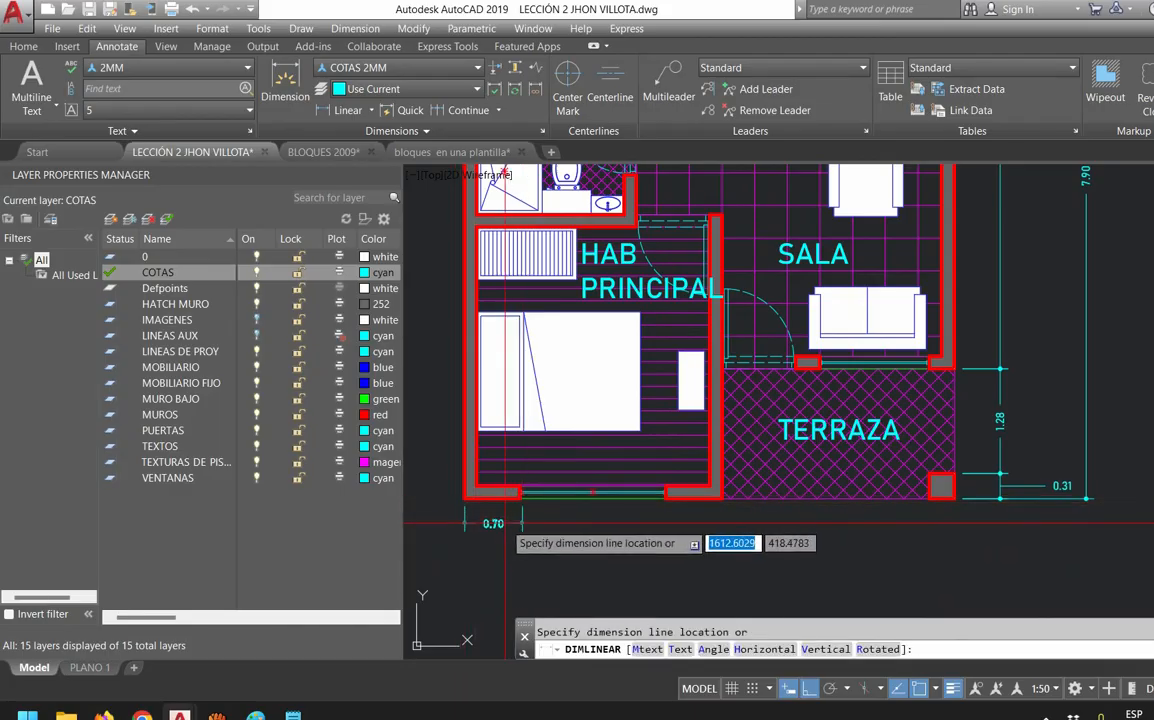
pyautogui.click(540, 529)
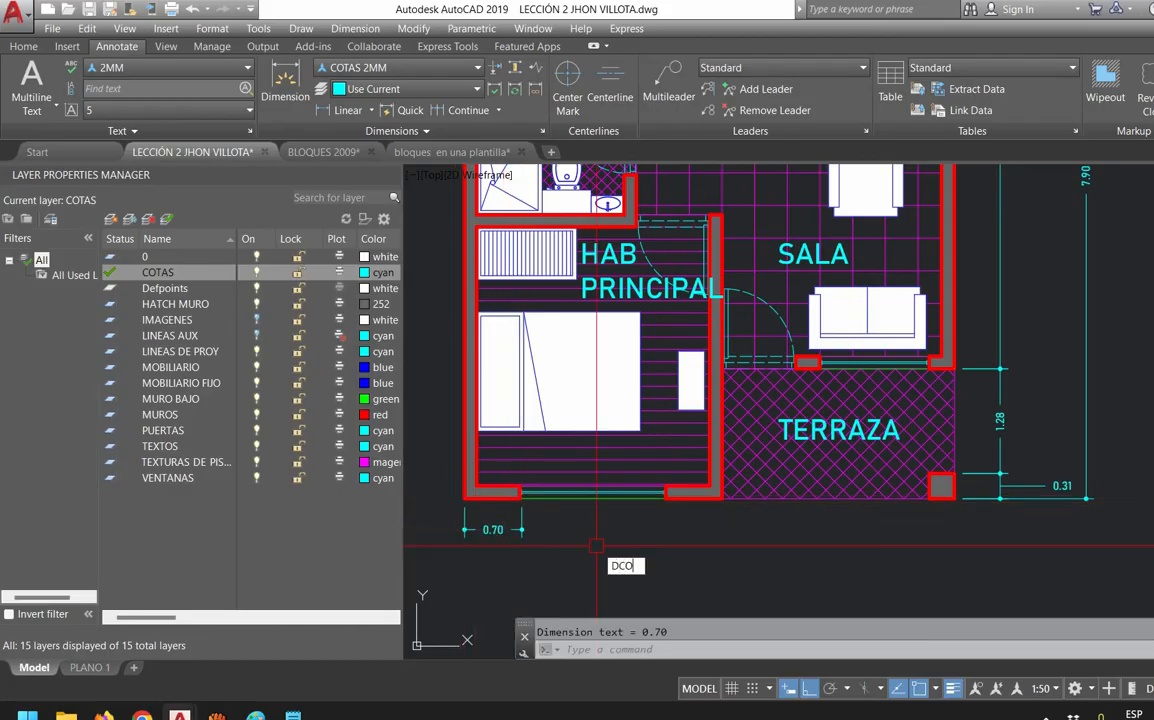
# Continue the lower dimension chain across the window, the bedroom wall, the terrace opening and the corner column
pyautogui.write('DCO')
pyautogui.press('Return')
pyautogui.click(665, 494)
pyautogui.click(722, 497)
pyautogui.click(929, 497)
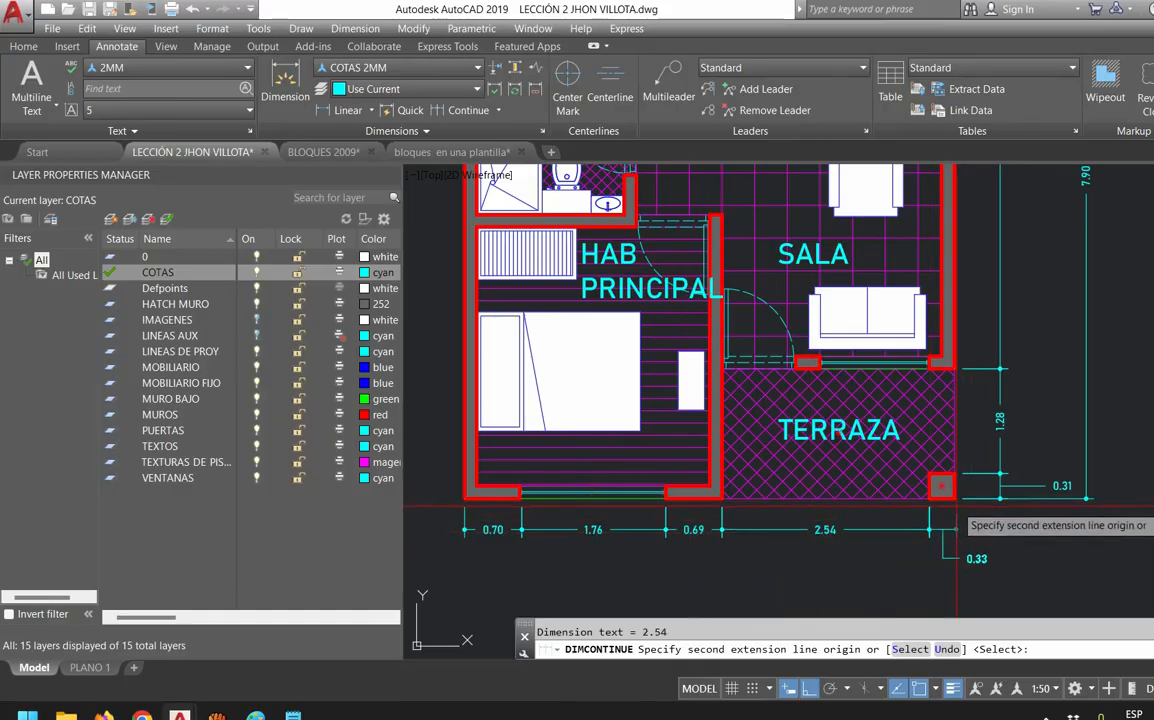
pyautogui.click(955, 497)
pyautogui.press('Escape')
# Add a second-row linear dimension below the lower chain, spanning the full outer width of HAB PRINCIPAL
pyautogui.moveTo(791, 593); pyautogui.dragTo(836, 516, button='middle')
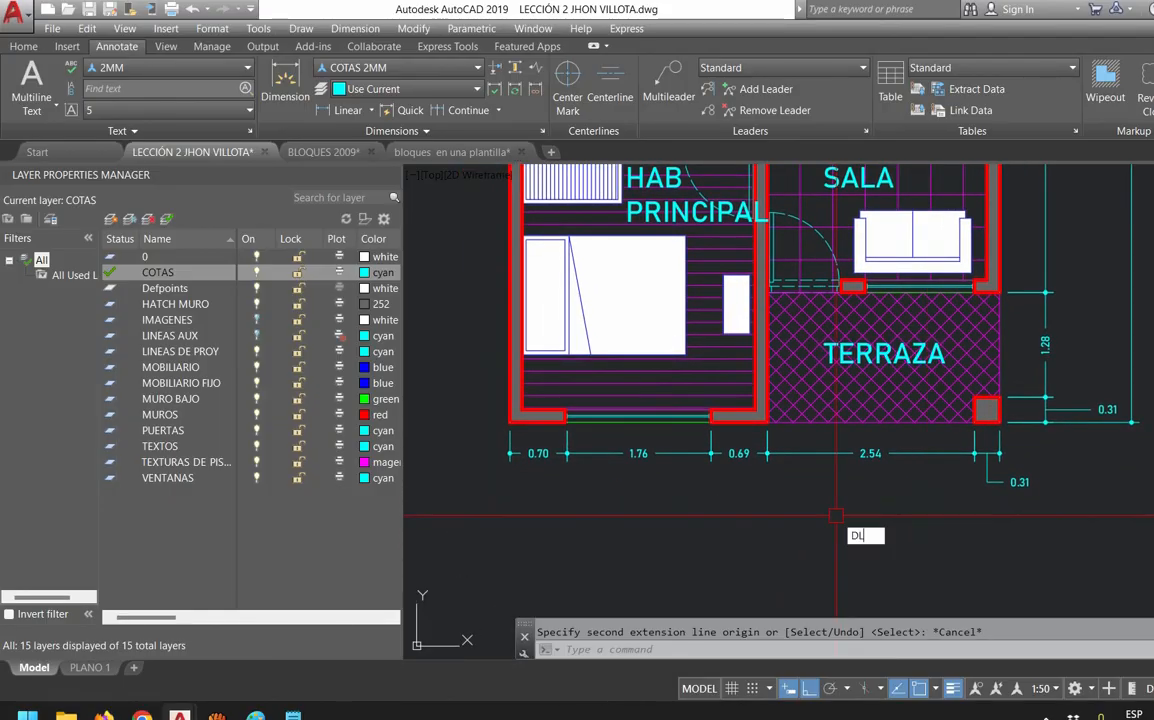
pyautogui.write('DLI')
pyautogui.press('Return')
pyautogui.click(513, 419)
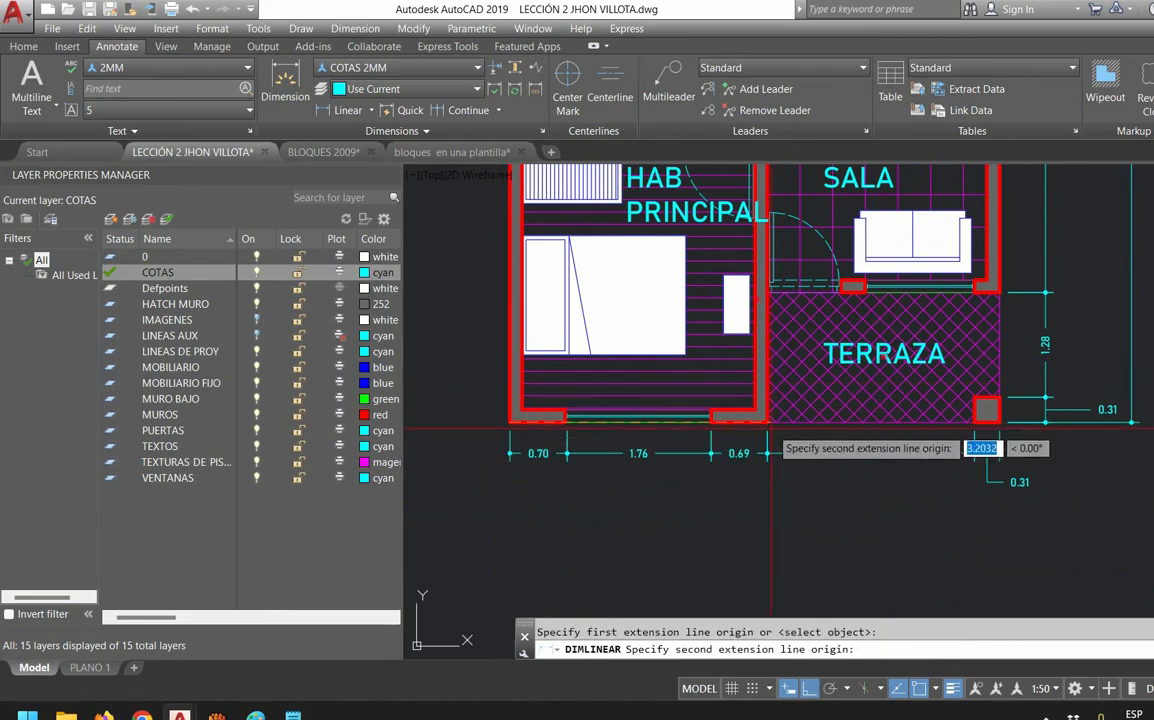
pyautogui.click(769, 423)
pyautogui.click(829, 523)
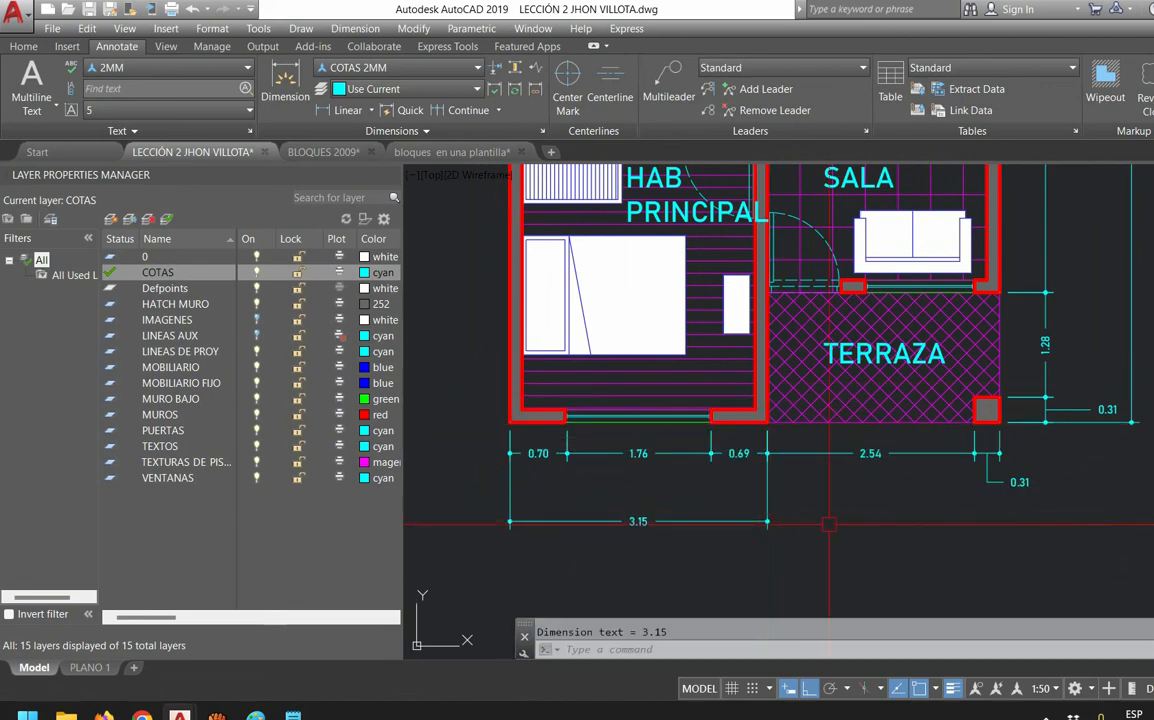
# Continue the lower second-row dimension along the TERRAZA to the corner column's outer corner
pyautogui.write('DCO')
pyautogui.press('Return')
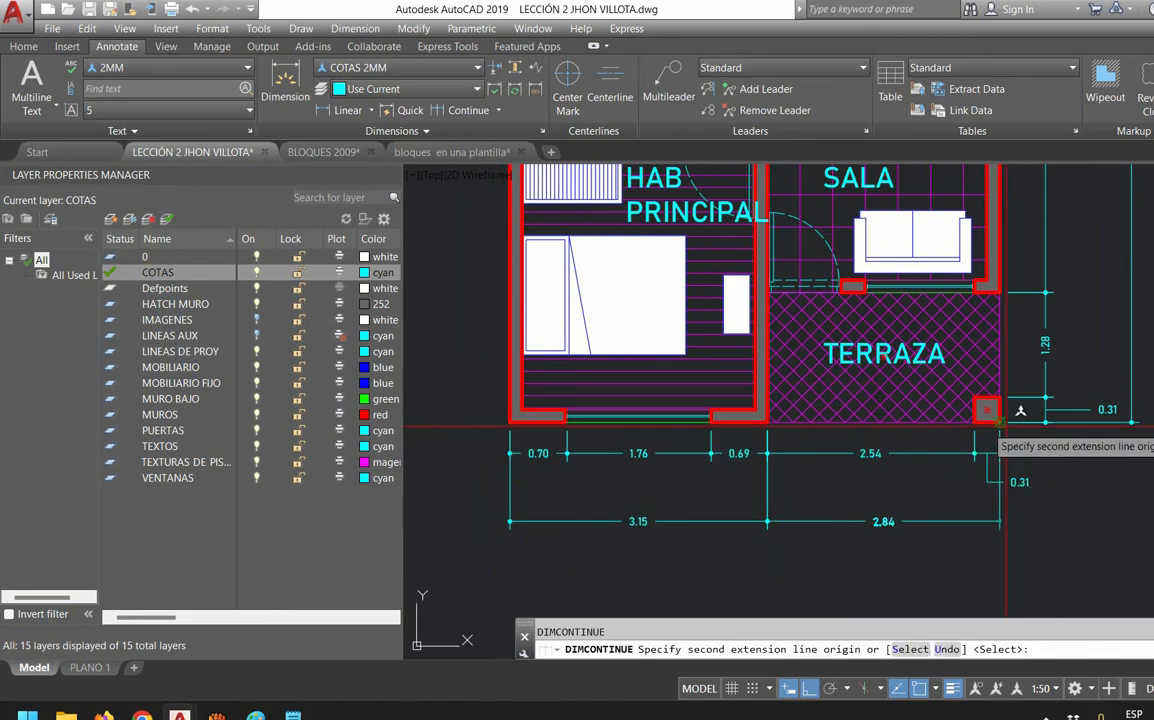
pyautogui.press('Escape')
# Add an overall linear dimension below both lower rows, from the plan's lower-left outer corner to the terrace column's outer corner
pyautogui.moveTo(891, 571); pyautogui.dragTo(914, 469, button='middle')
pyautogui.write('DLI')
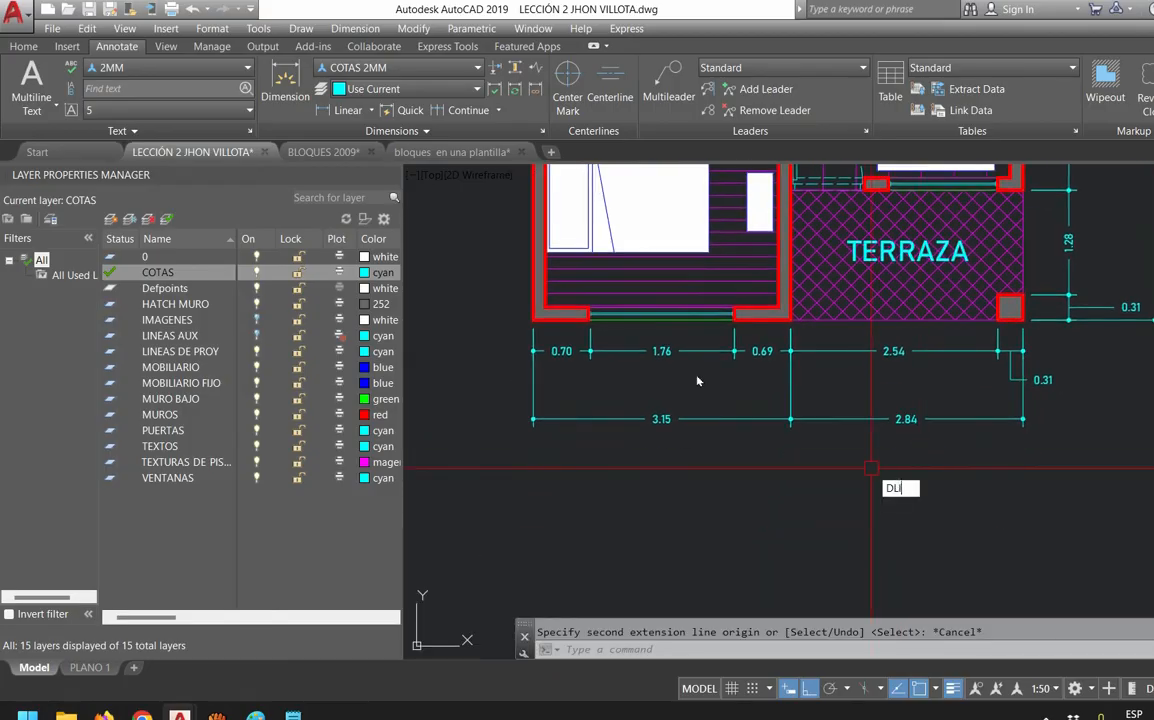
pyautogui.press('Return')
pyautogui.click(532, 327)
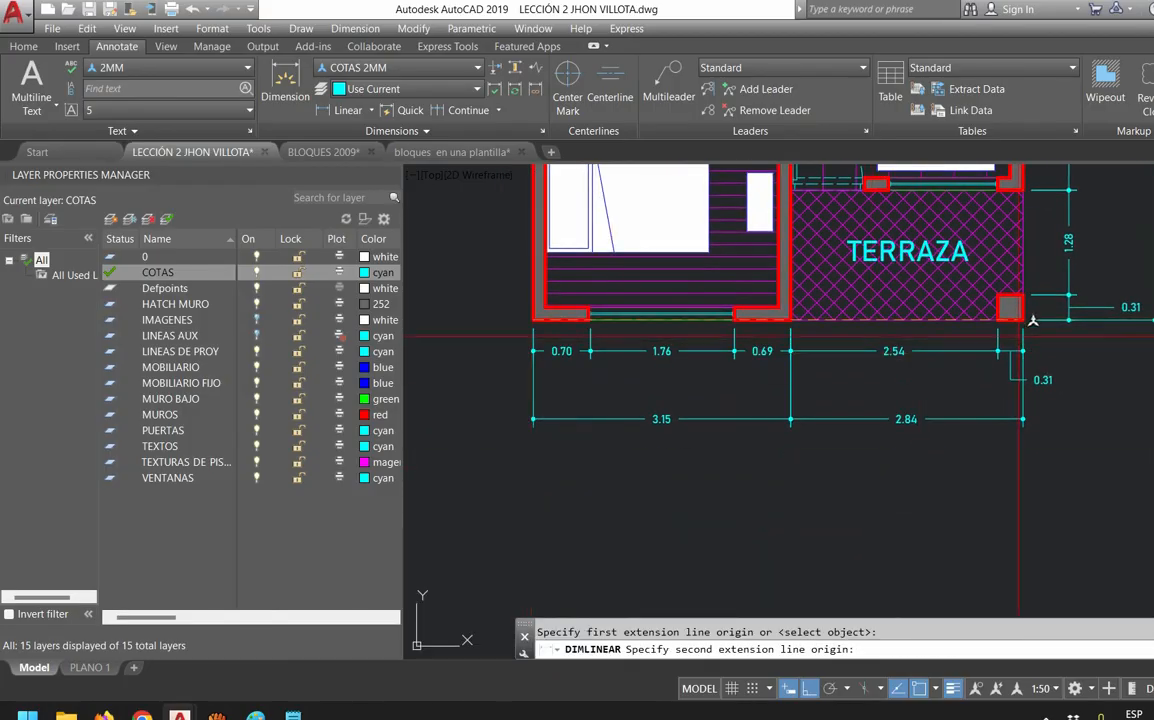
pyautogui.click(1022, 320)
pyautogui.click(1030, 487)
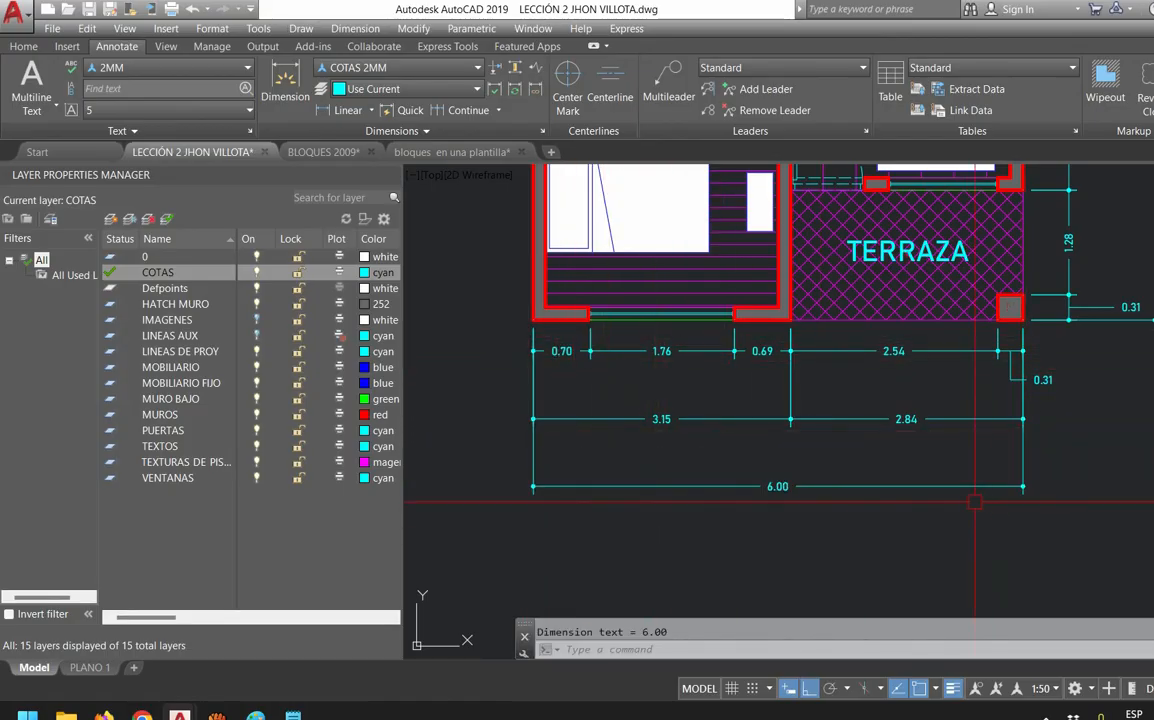
# Move the overall dimension below the plan closer to the second dimension row
pyautogui.click(900, 487)
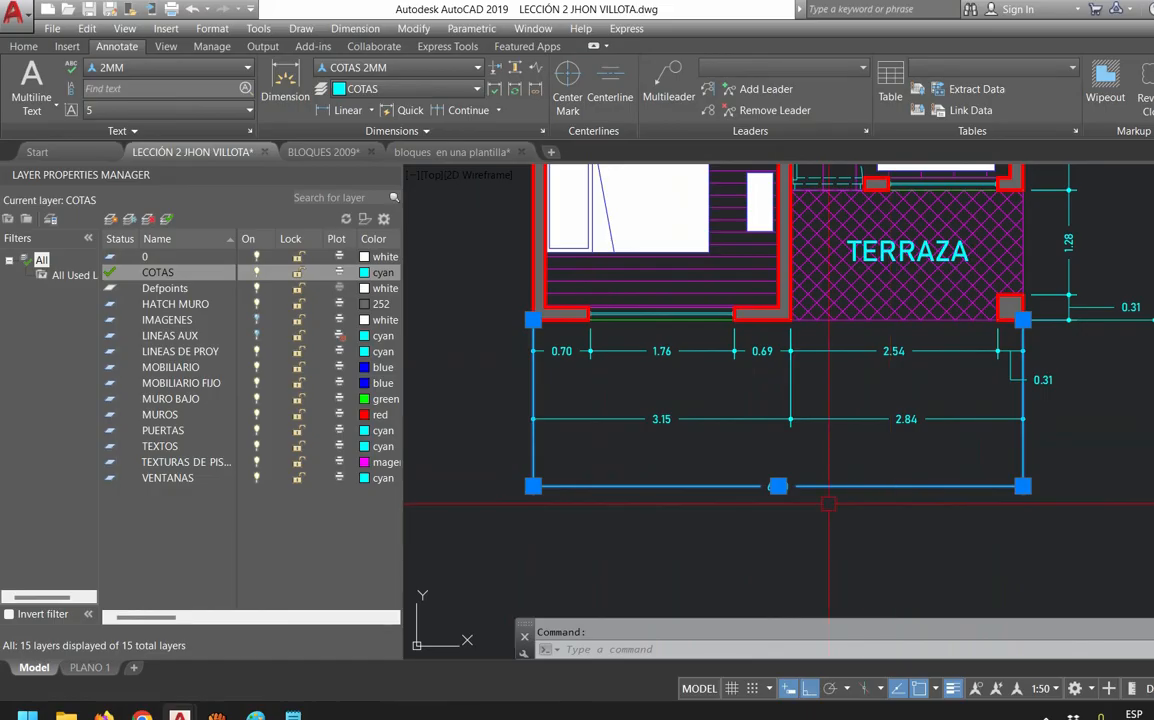
pyautogui.click(777, 486)
pyautogui.press('Escape')
pyautogui.click(1022, 486)
pyautogui.press('Escape')
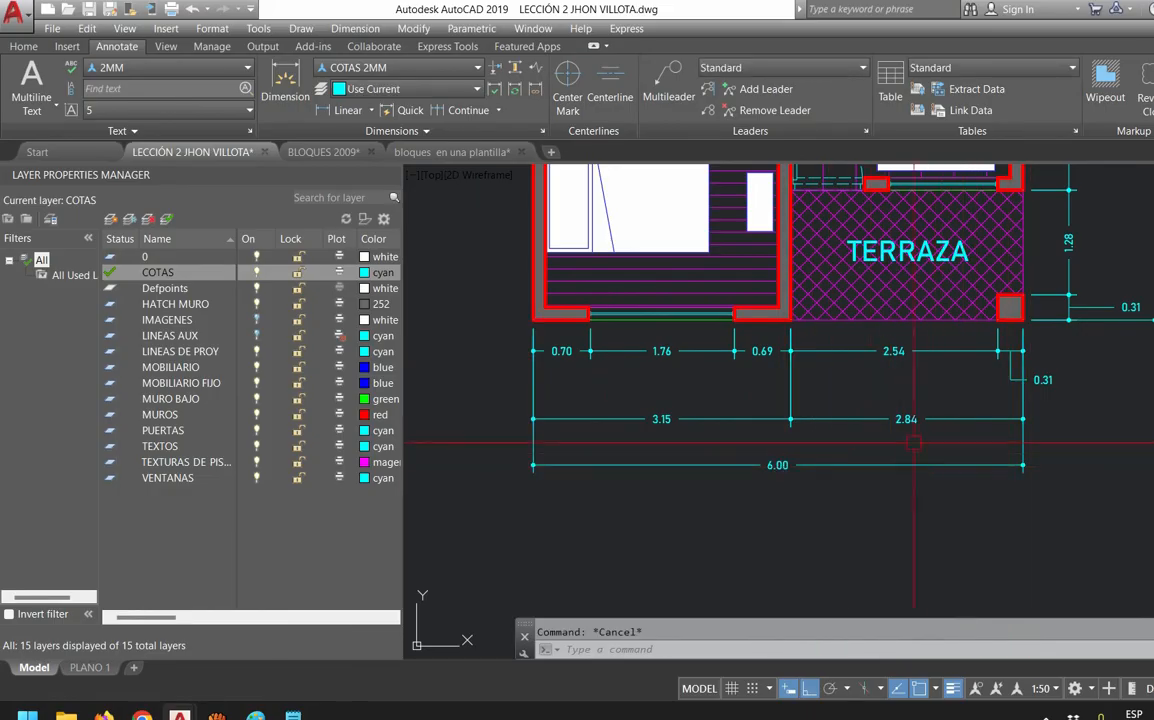
pyautogui.scroll(-6, 927, 475)
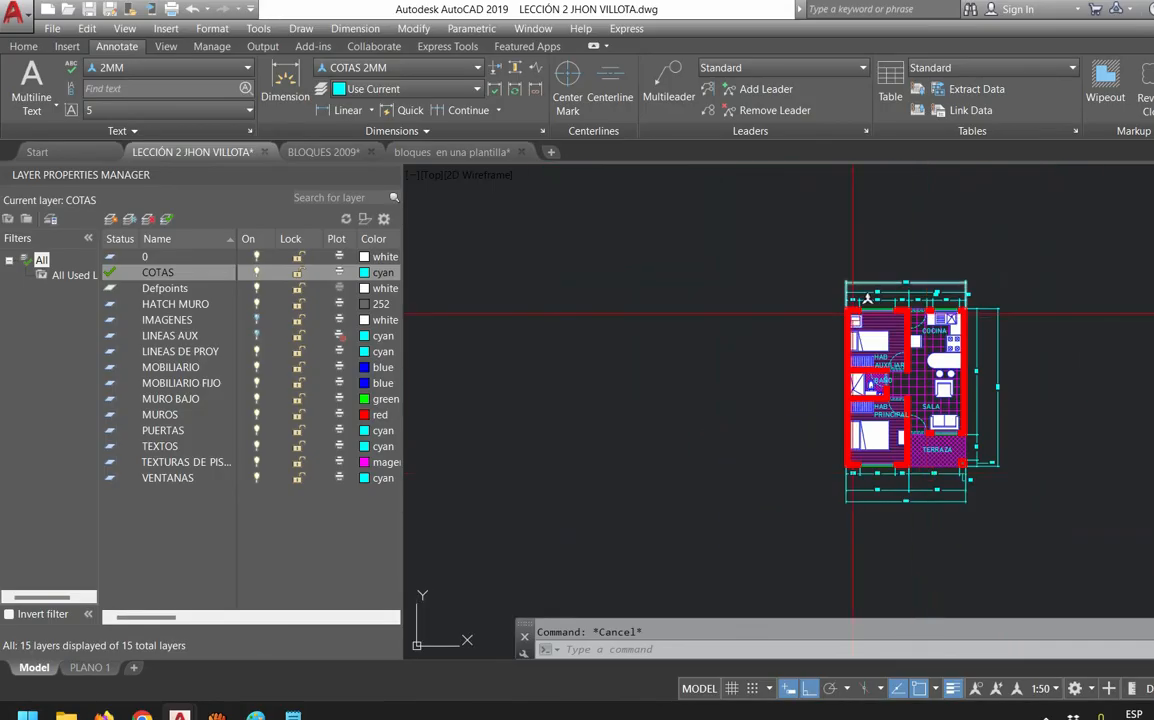
pyautogui.scroll(4, 852, 313)
pyautogui.write('DIMLI')
pyautogui.press('Return')
pyautogui.moveTo(816, 388); pyautogui.dragTo(739, 355, button='middle')
pyautogui.press('Escape')
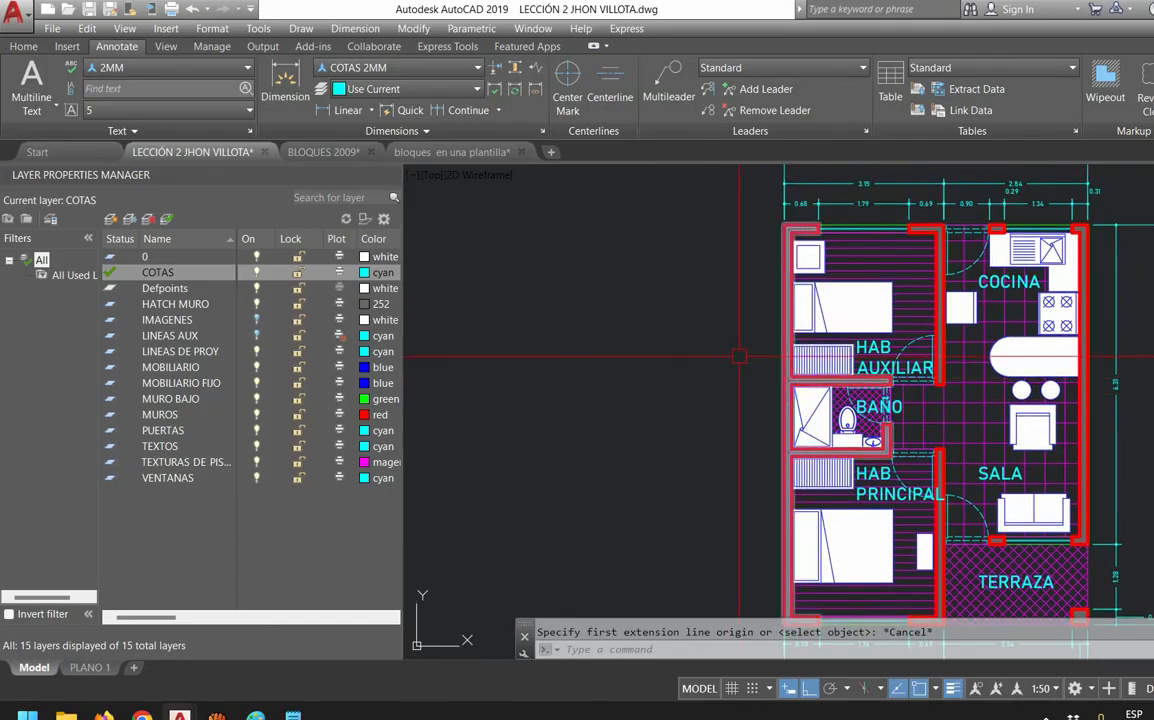
# Add an overall vertical linear dimension along the plan's left side, from the upper-left to the lower-left outer corner
pyautogui.write('DIMLI')
pyautogui.press('Return')
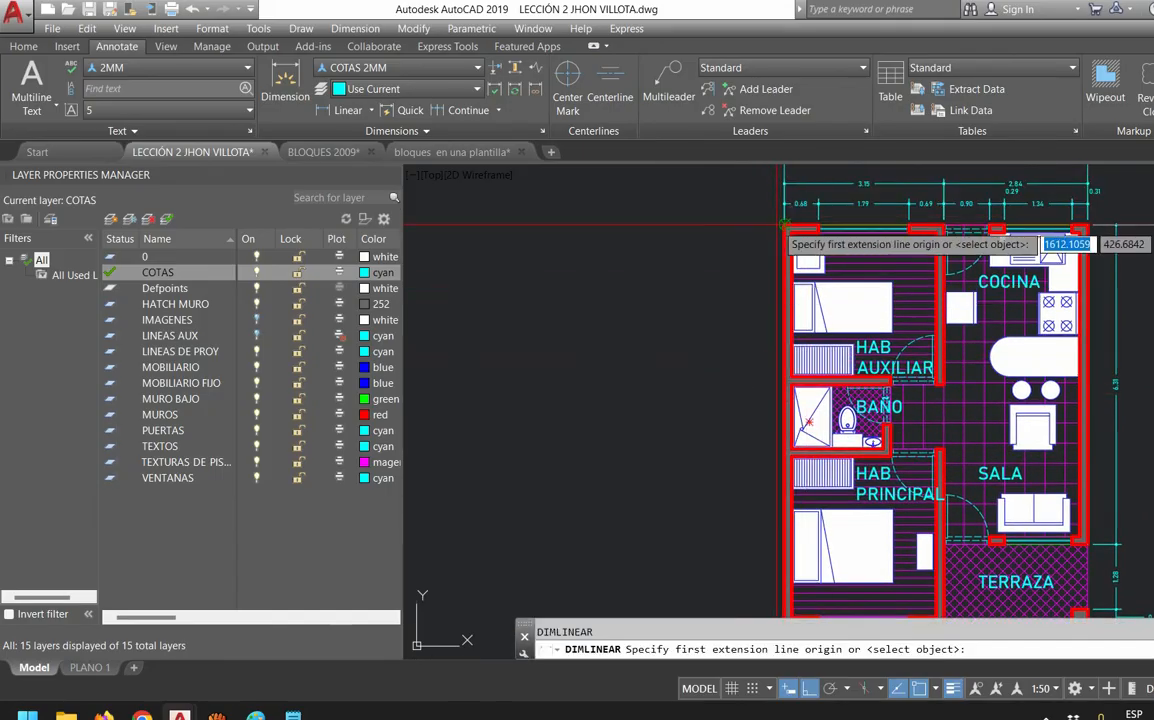
pyautogui.click(782, 227)
pyautogui.moveTo(780, 580); pyautogui.dragTo(869, 328, button='middle')
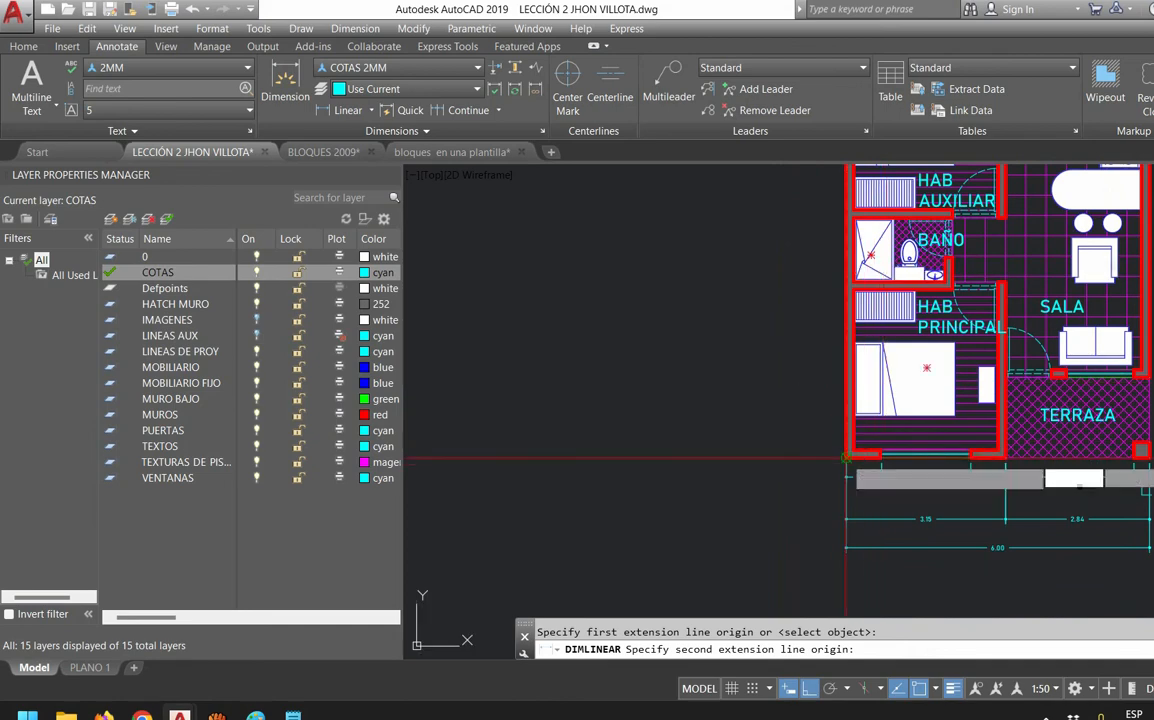
pyautogui.click(851, 456)
pyautogui.click(806, 452)
pyautogui.scroll(-3, 866, 477)
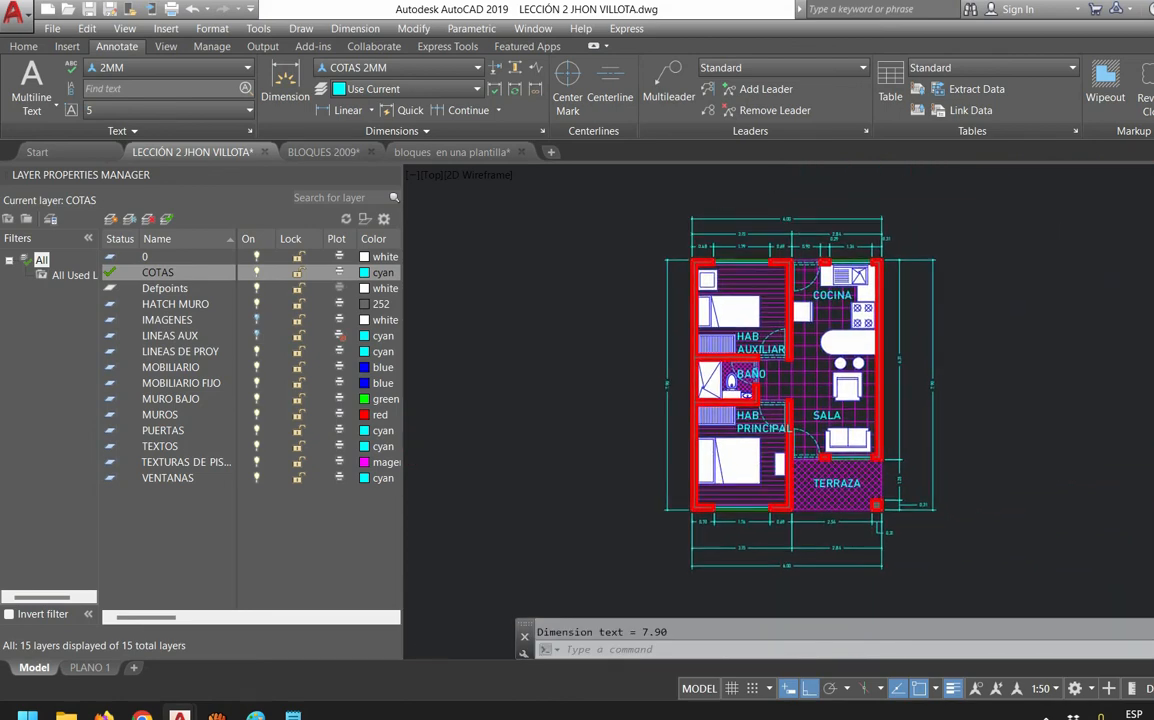
# In the PLANO 1 layout, unlock the viewport and centre the dimensioned plan inside its frame, returning to paper space
pyautogui.scroll(3, 940, 420)
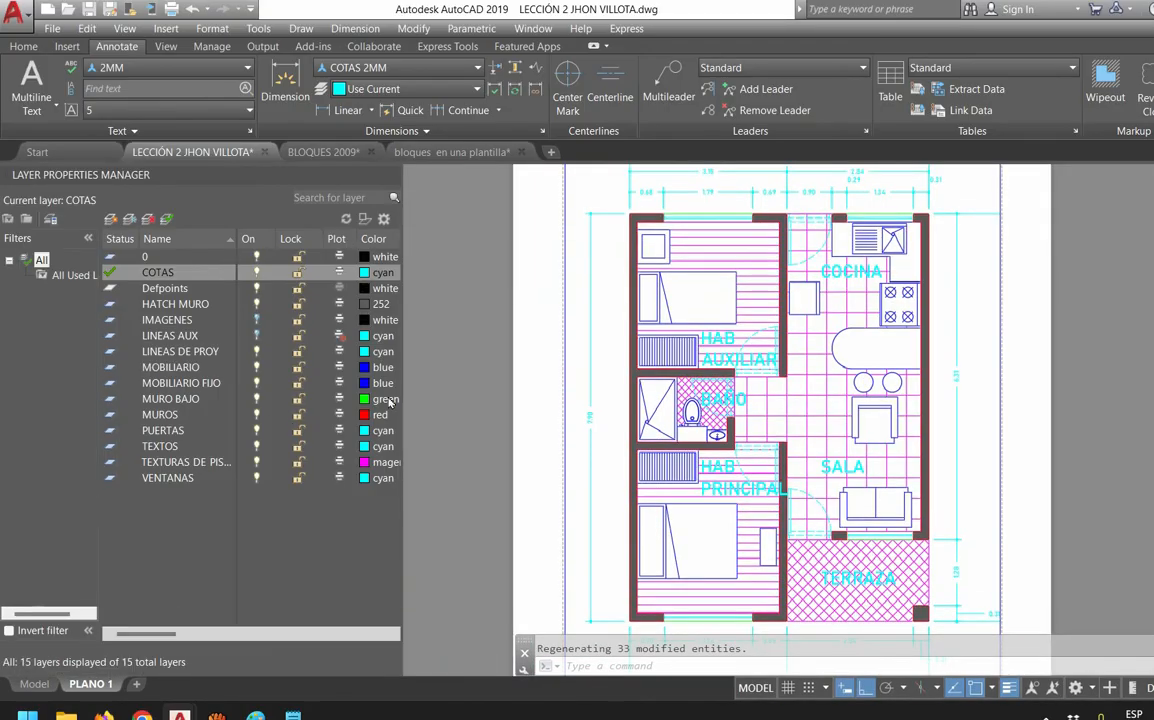
pyautogui.scroll(-2, 815, 399)
pyautogui.scroll(2, 902, 496)
pyautogui.scroll(-2, 903, 494)
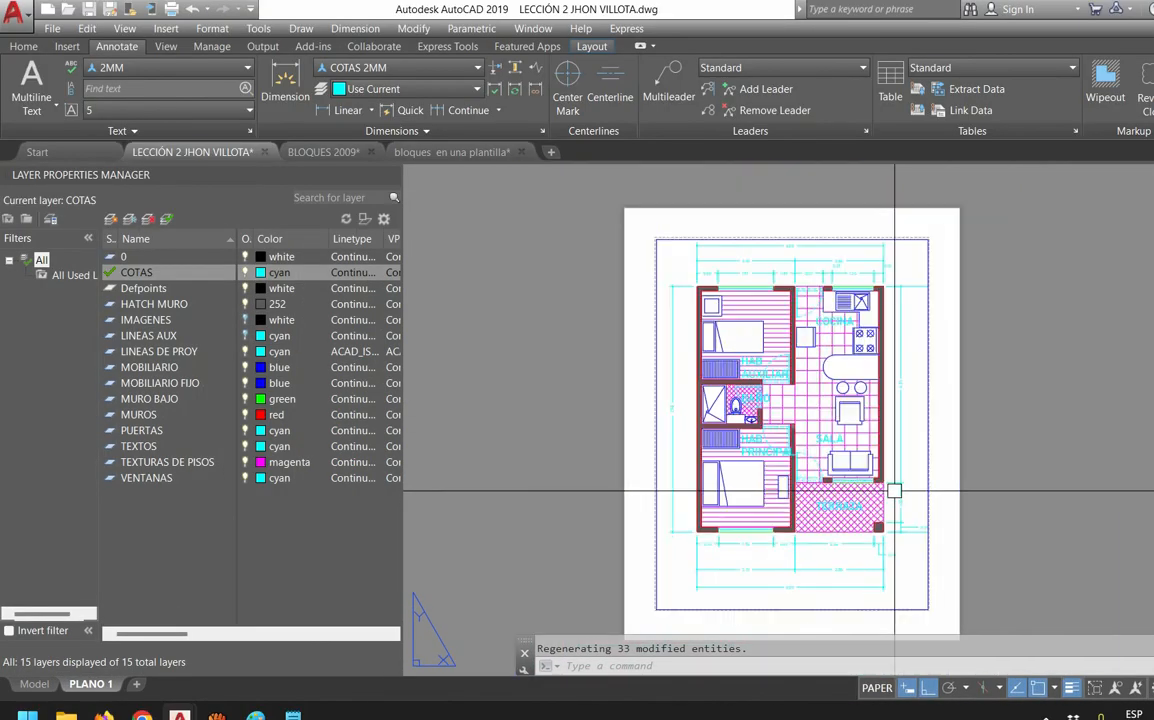
pyautogui.click(908, 417)
pyautogui.doubleClick(908, 417)
pyautogui.moveTo(918, 454); pyautogui.dragTo(908, 447, button='middle')
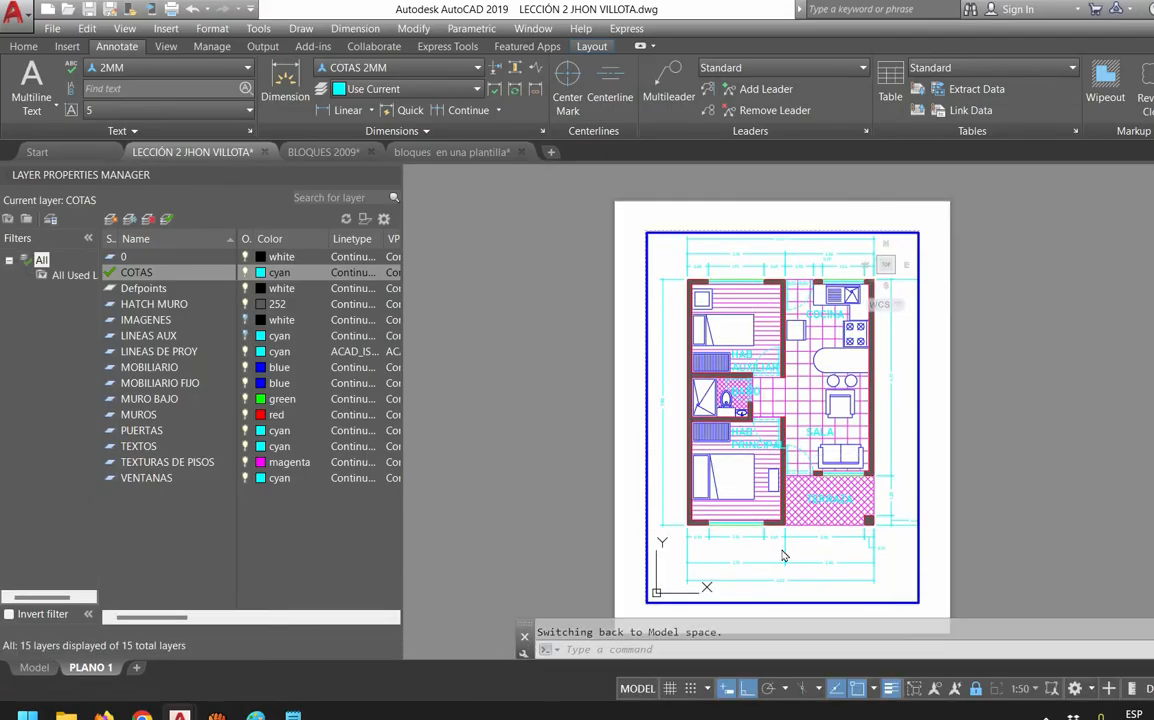
pyautogui.moveTo(861, 526)
pyautogui.mouseDown(button='middle')
pyautogui.moveTo(839, 527)
pyautogui.moveTo(853, 523)
pyautogui.mouseUp(button='middle')
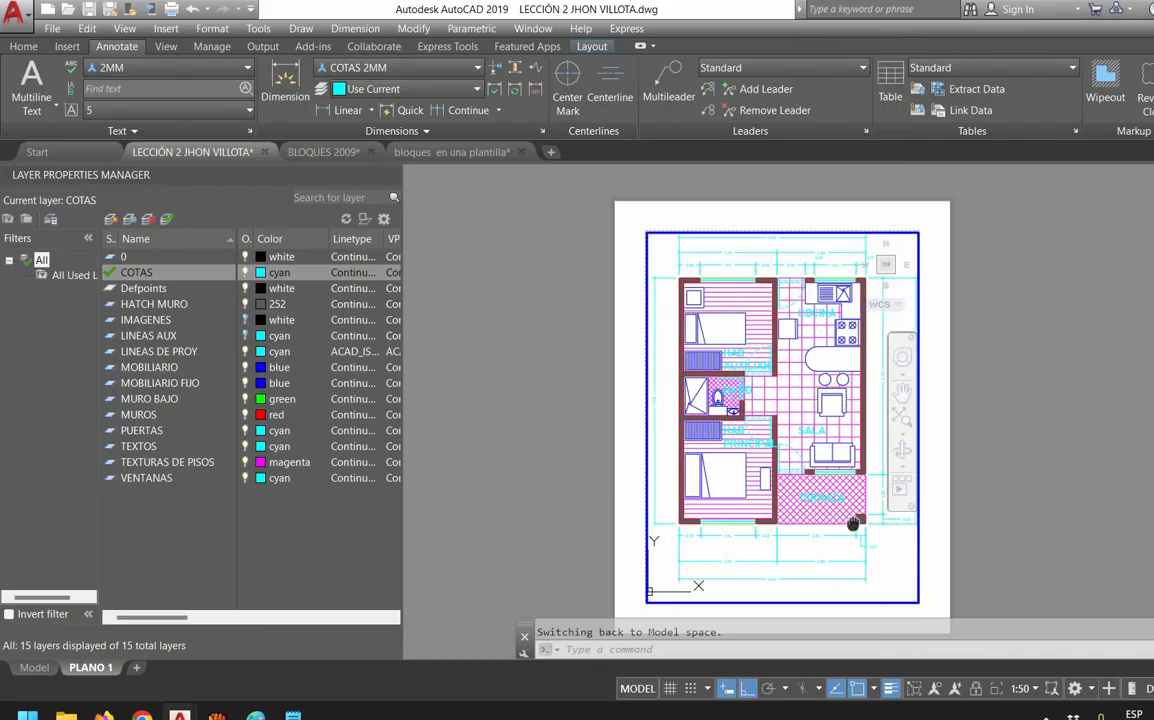
pyautogui.doubleClick(1043, 533)
pyautogui.scroll(5, 961, 466)
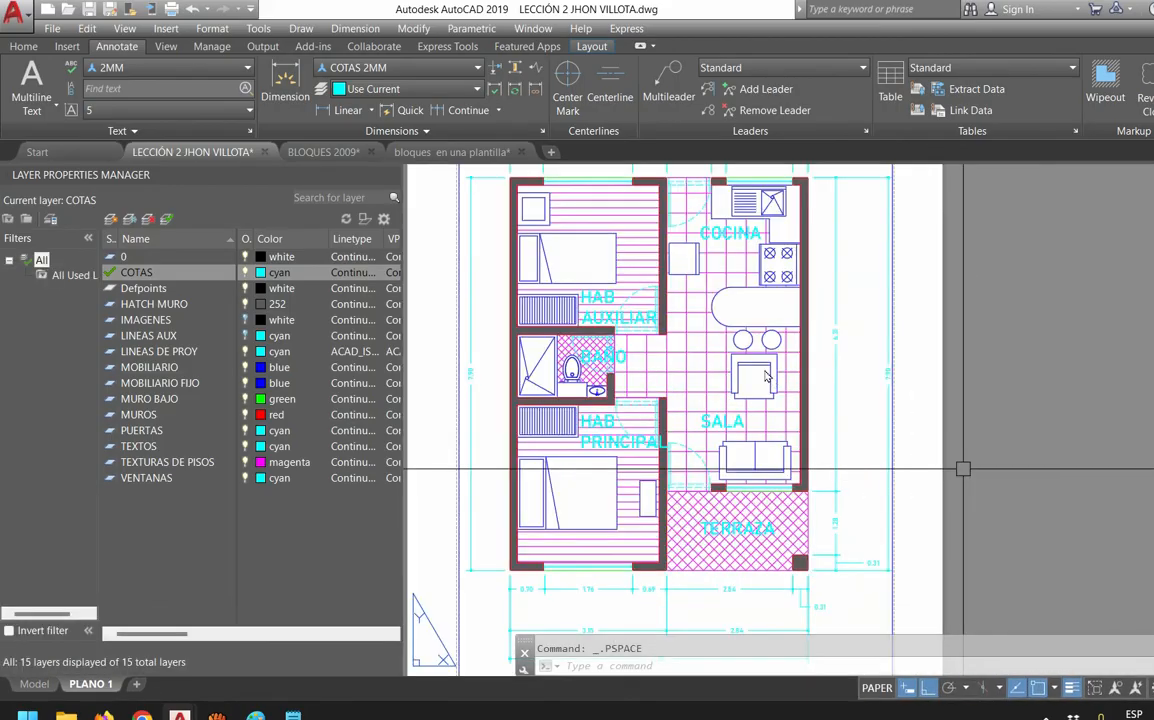
pyautogui.scroll(-4, 876, 410)
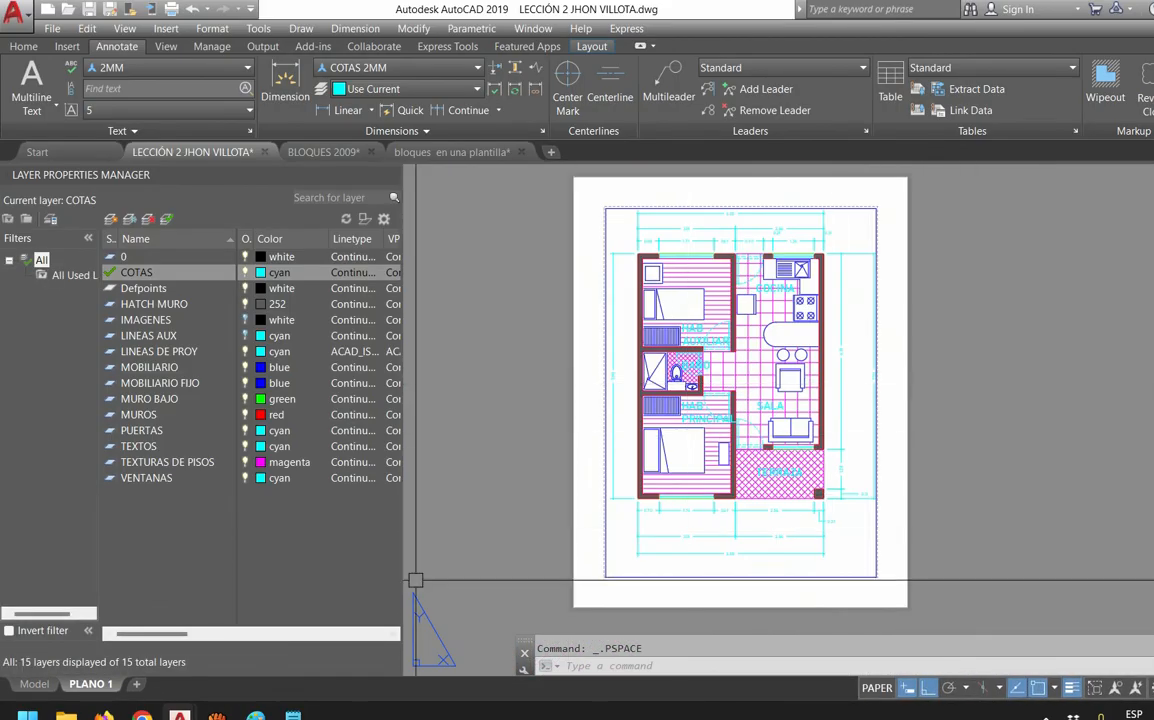
# In model space, move the overall vertical dimension on the plan's left side closer to the outer wall
pyautogui.click(34, 683)
pyautogui.click(502, 514)
pyautogui.click(482, 523)
pyautogui.scroll(2, 502, 614)
pyautogui.click(487, 583)
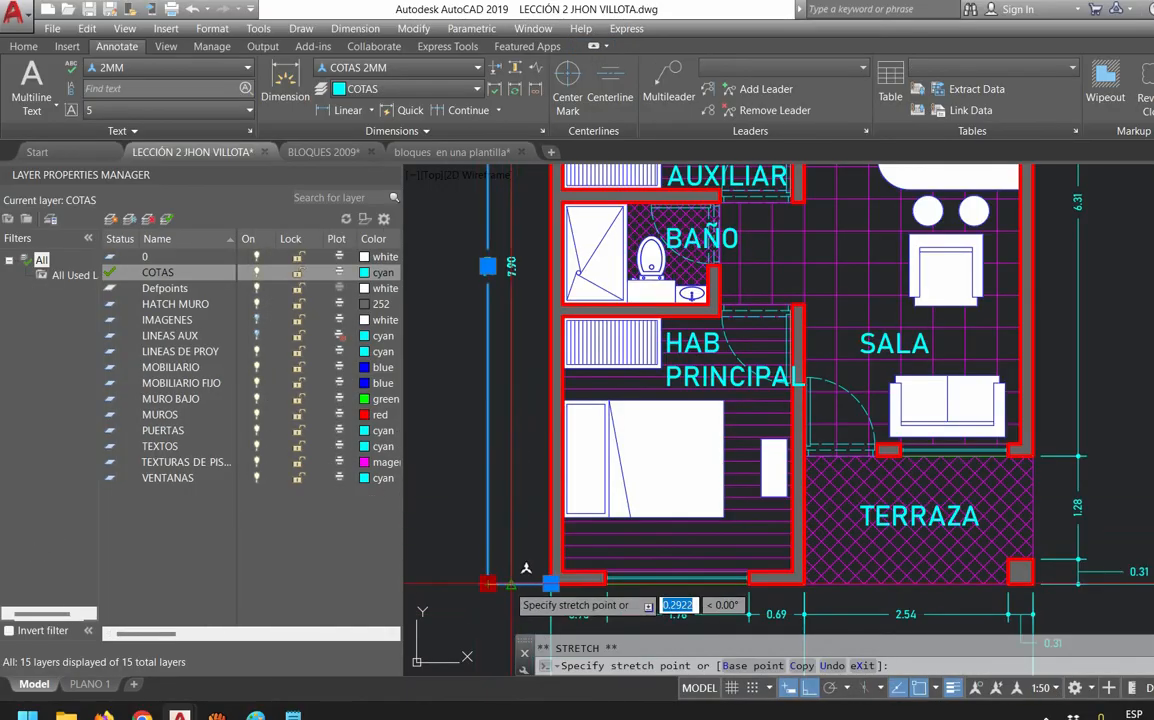
pyautogui.scroll(-2, 529, 508)
pyautogui.press('Escape')
# Move the text of the terrace column's vertical dimension right beside its dimension line
pyautogui.scroll(2, 961, 501)
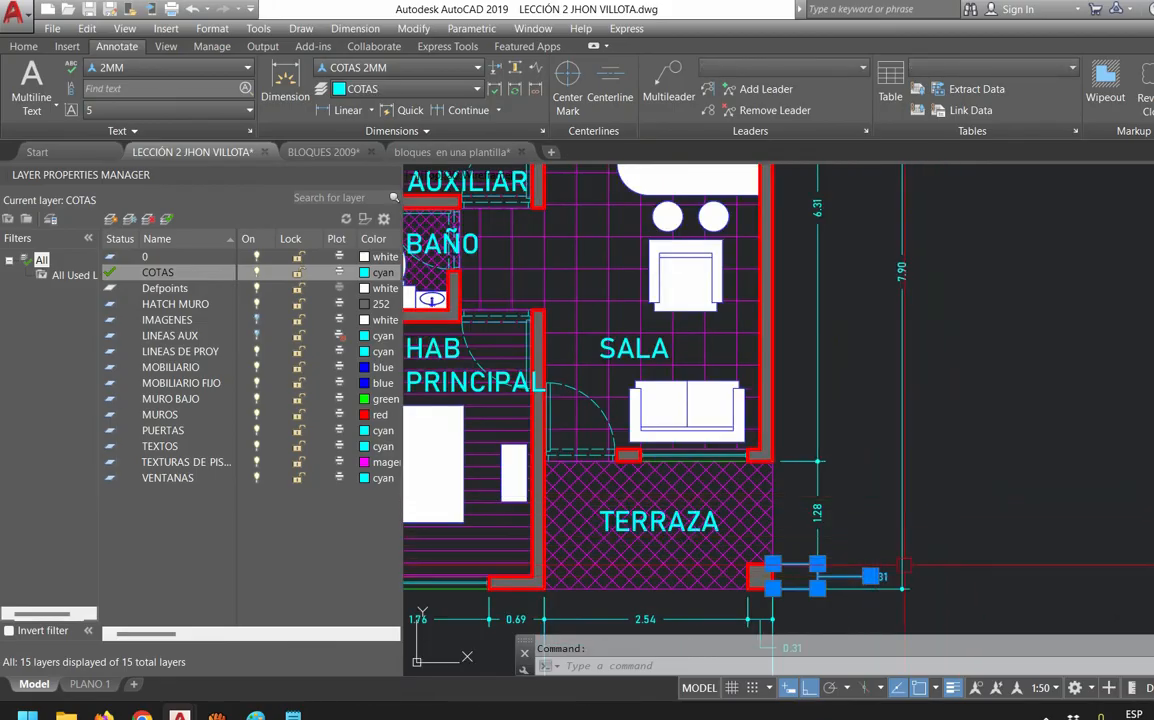
pyautogui.scroll(2, 872, 578)
pyautogui.click(874, 577)
pyautogui.click(870, 562)
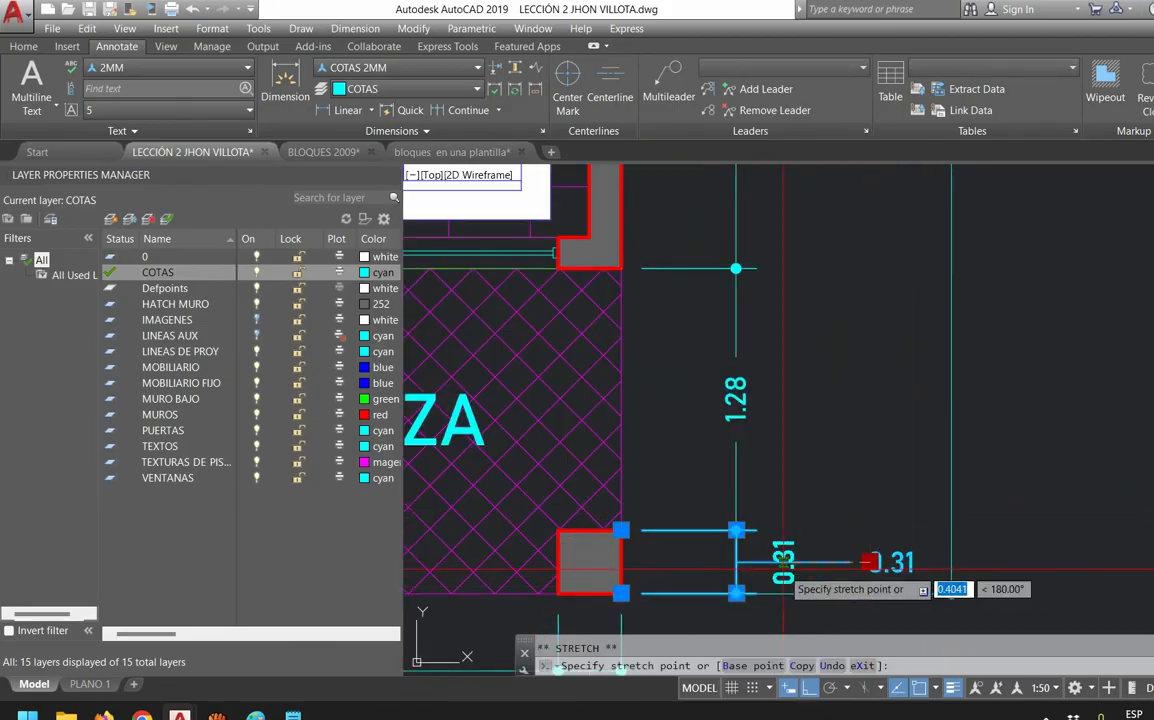
pyautogui.press('Escape')
pyautogui.scroll(-3, 843, 520)
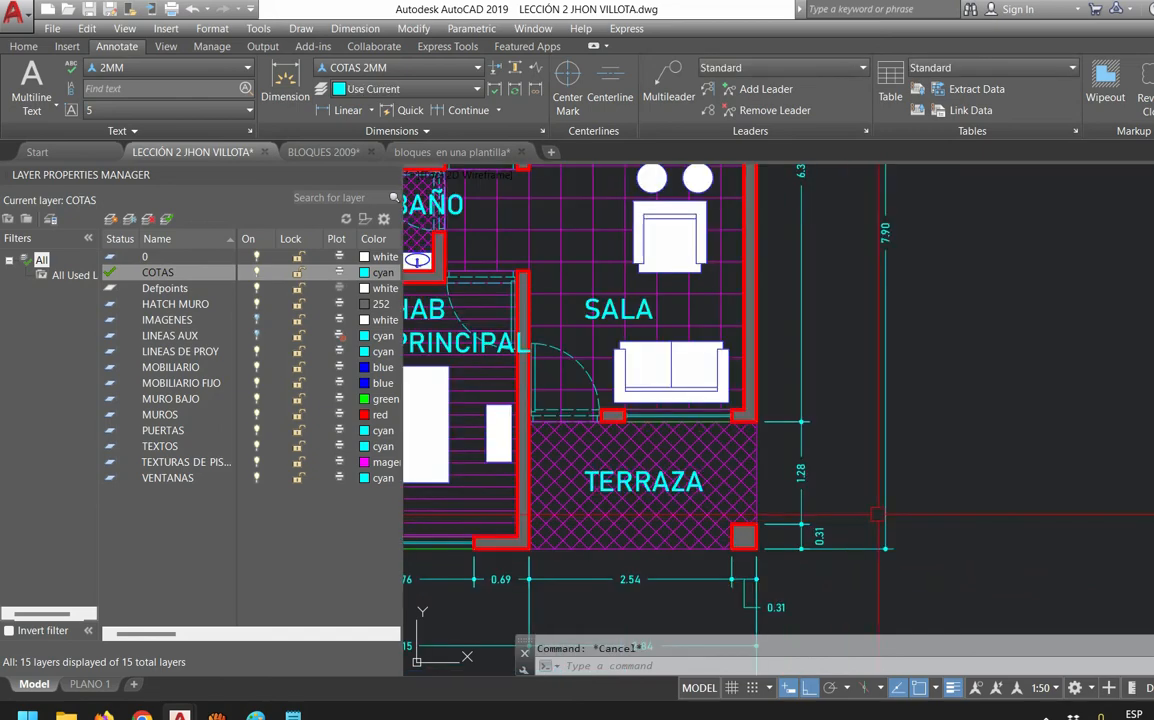
# Move the overall vertical dimension on the plan's right side closer to the inner dimension chain
pyautogui.click(885, 548)
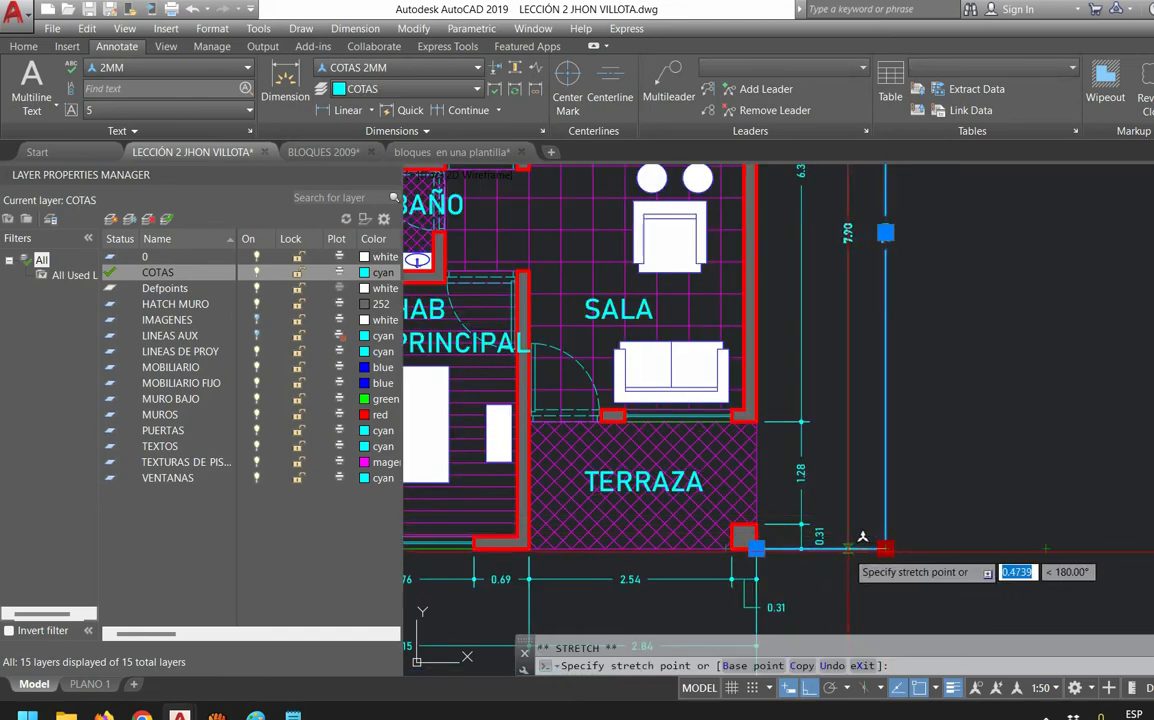
pyautogui.scroll(-3, 876, 548)
pyautogui.press('Escape')
pyautogui.moveTo(934, 468); pyautogui.dragTo(977, 422, button='middle')
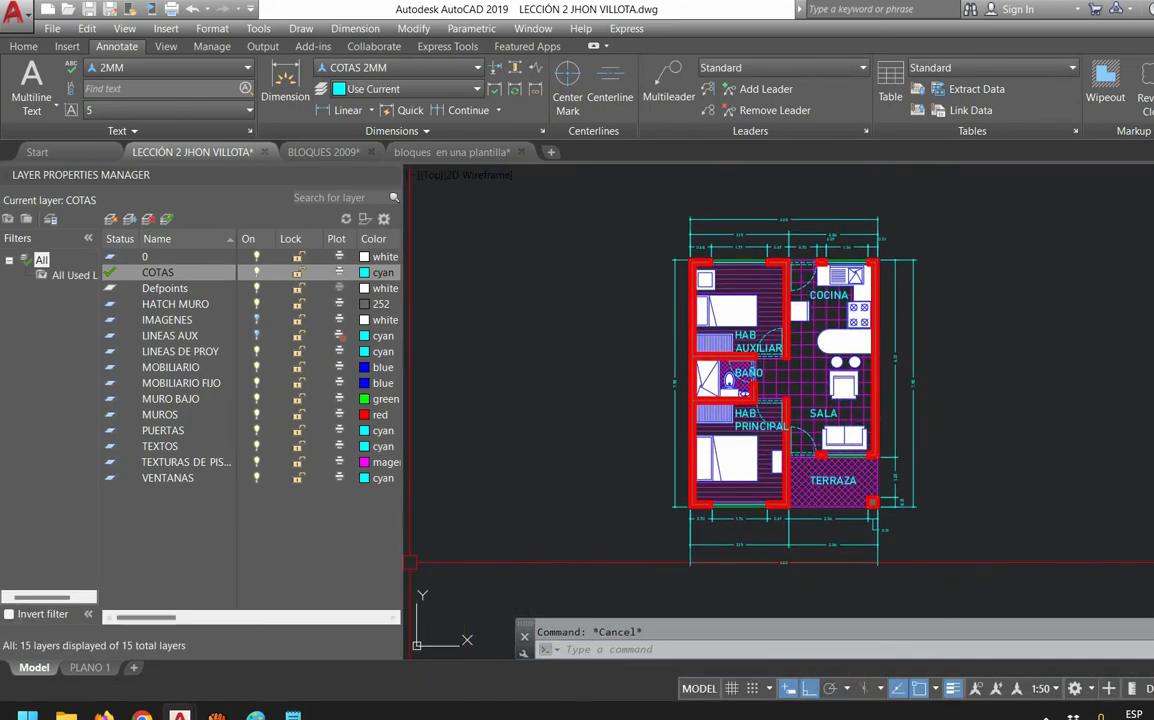
# Shift the plan slightly inside the PLANO 1 viewport to even out its margins, and return to paper space
pyautogui.click(90, 667)
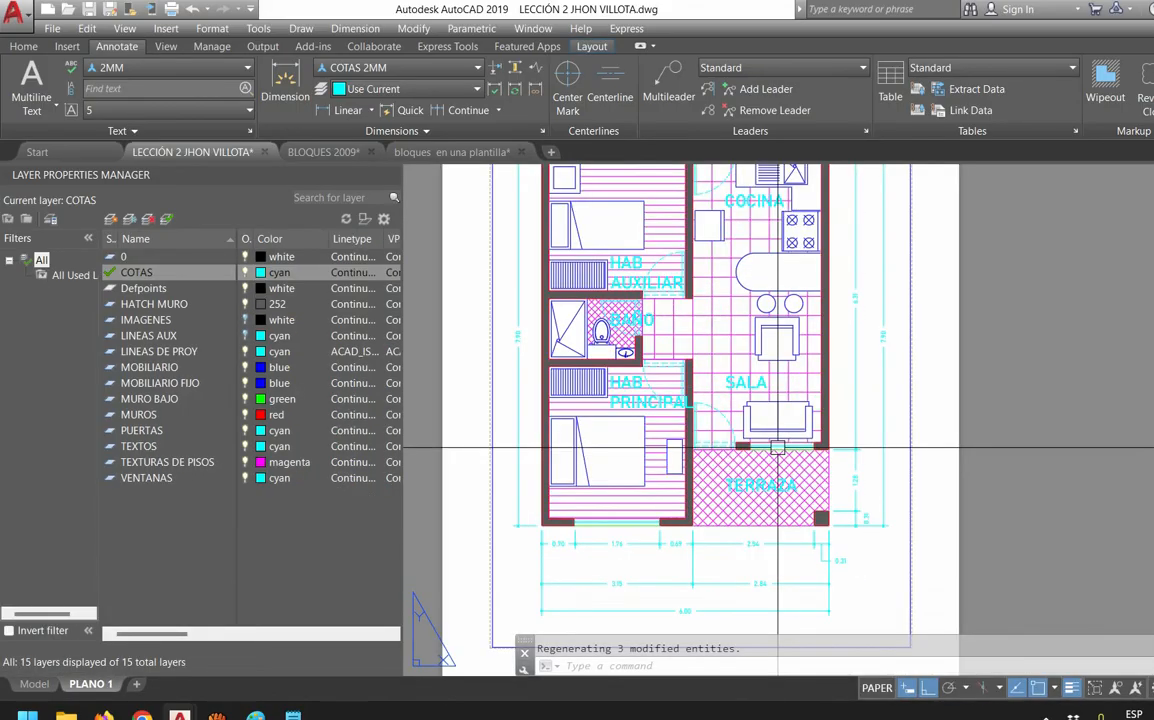
pyautogui.click(779, 449)
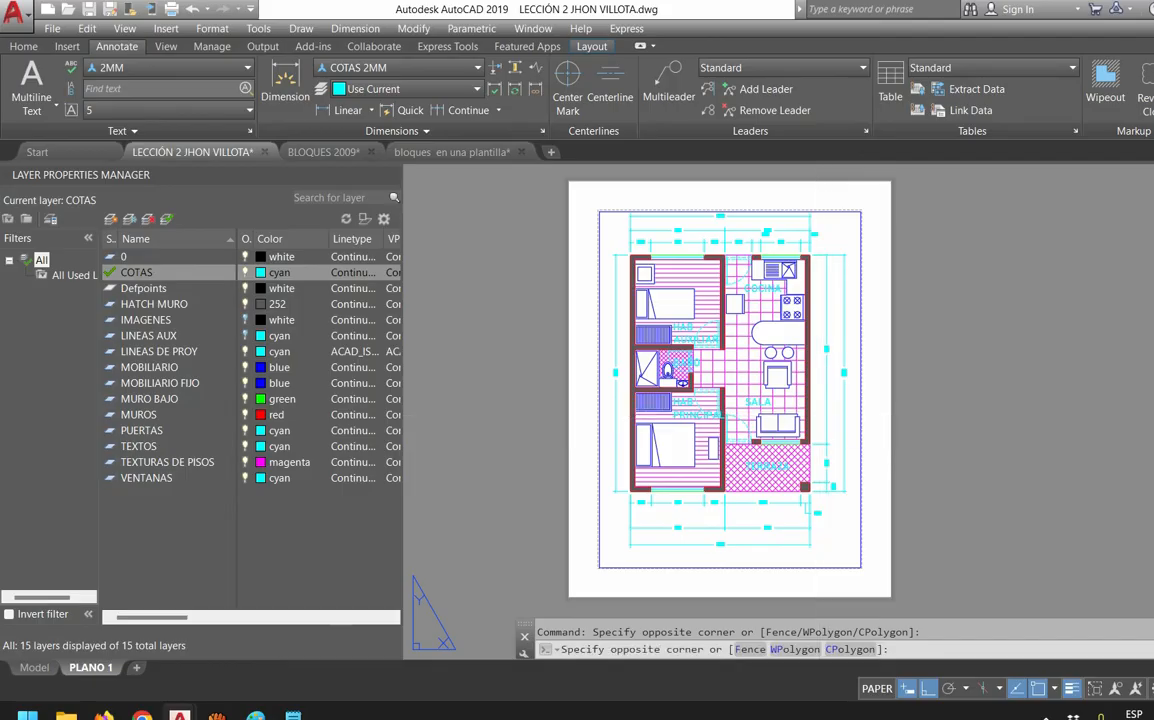
pyautogui.doubleClick(826, 457)
pyautogui.press('Escape')
pyautogui.moveTo(786, 444); pyautogui.dragTo(789, 450, button='middle')
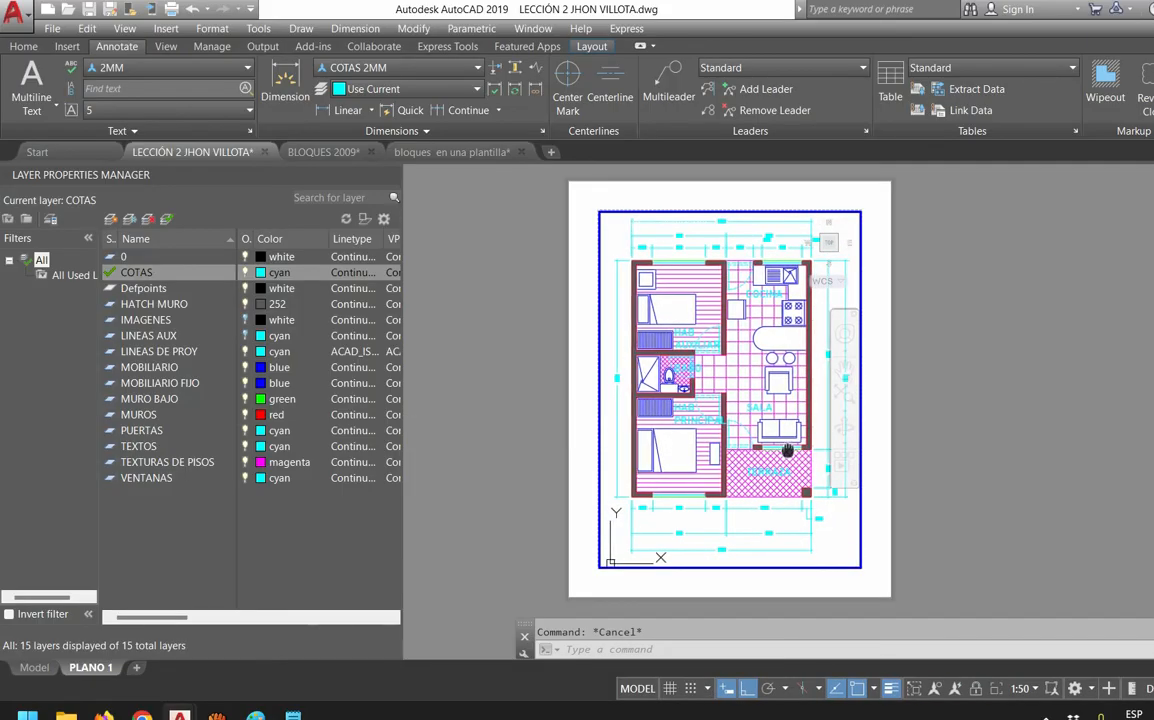
pyautogui.doubleClick(942, 508)
# In model space, move both second-row dimensions below HAB PRINCIPAL and TERRAZA up, level with each other and closer to the first chain
pyautogui.click(34, 684)
pyautogui.scroll(5, 715, 550)
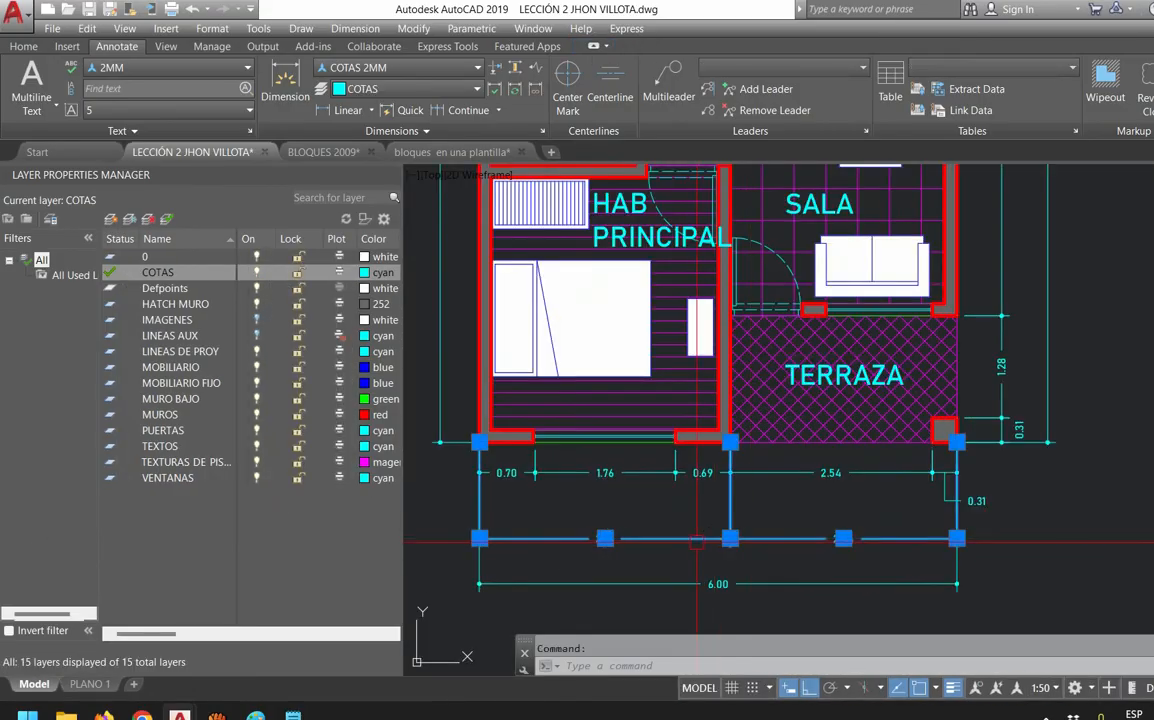
pyautogui.click(480, 538)
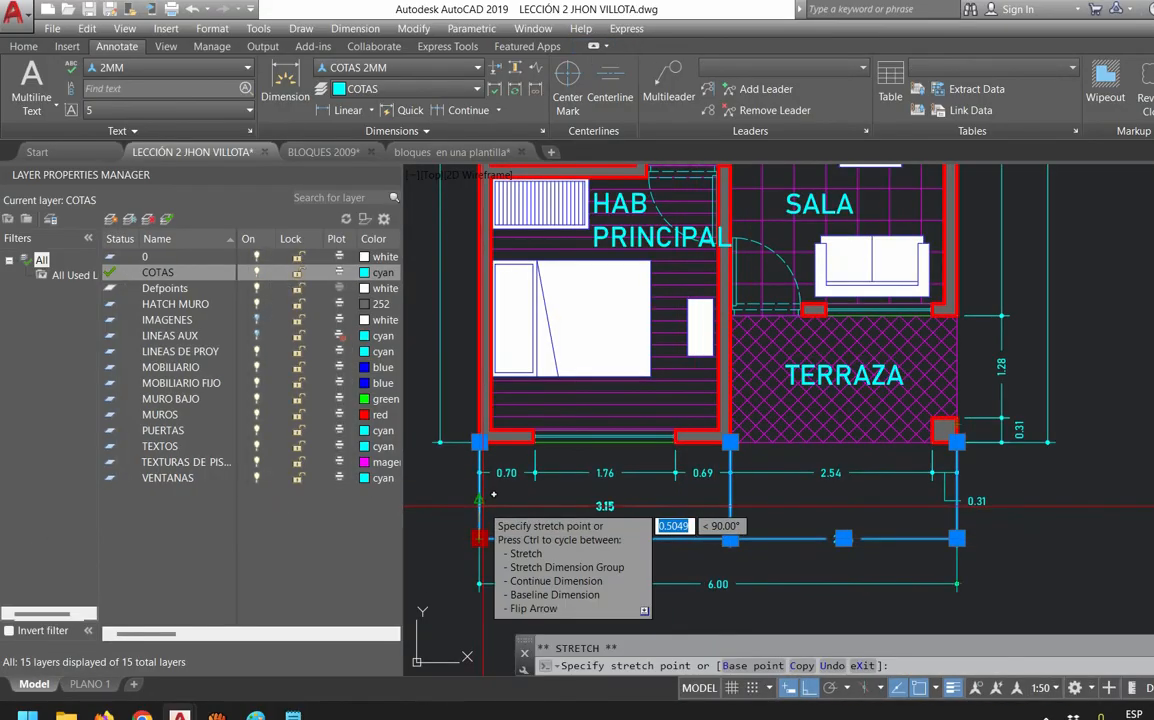
pyautogui.click(490, 511)
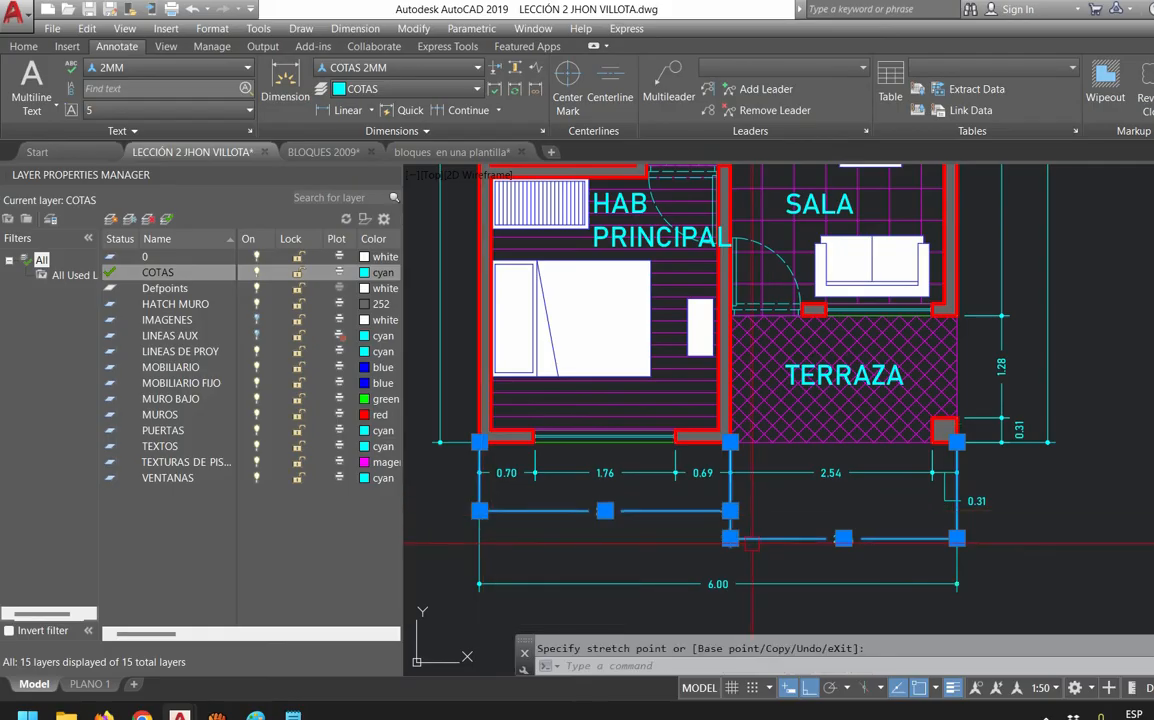
pyautogui.click(730, 511)
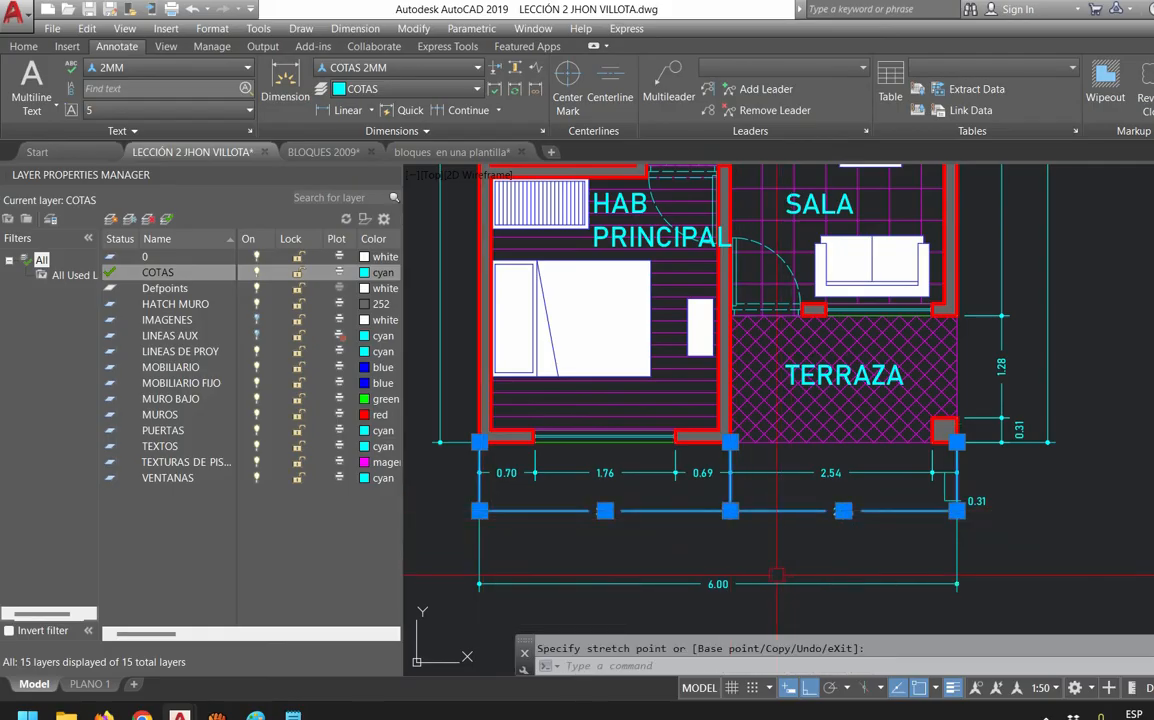
pyautogui.press('Escape')
# Move the overall dimension below the plan up, close to the second dimension row
pyautogui.click(660, 584)
pyautogui.click(480, 584)
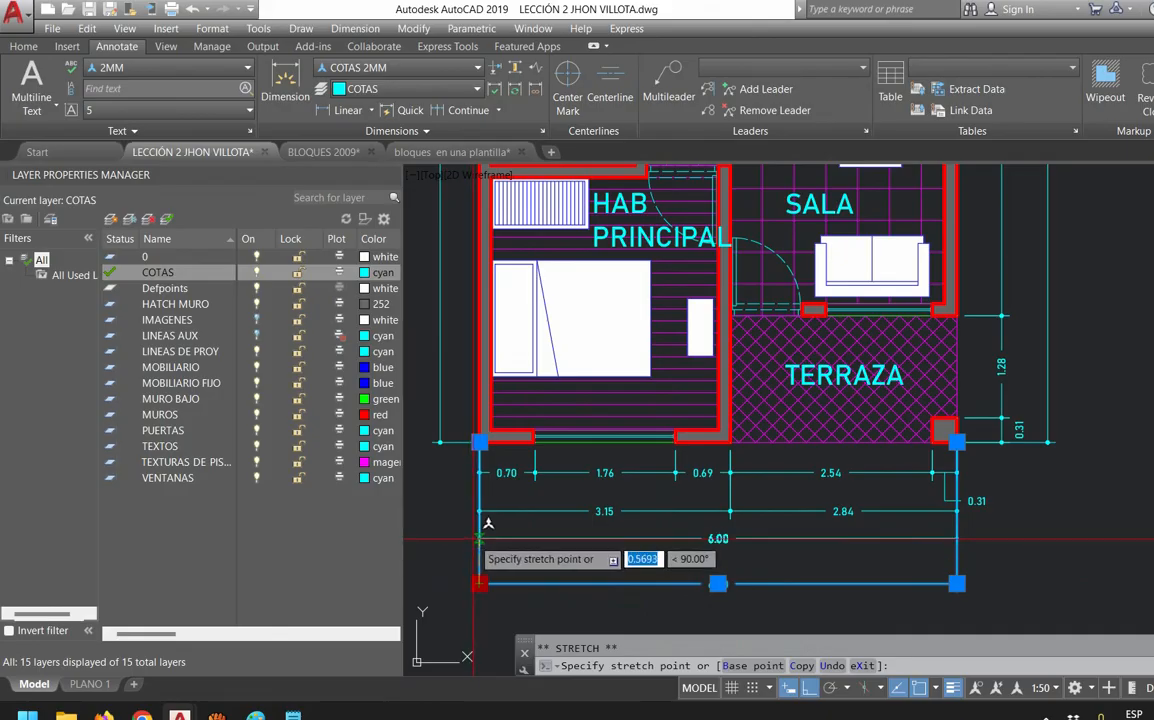
pyautogui.click(480, 548)
pyautogui.press('Escape')
pyautogui.scroll(-2, 428, 563)
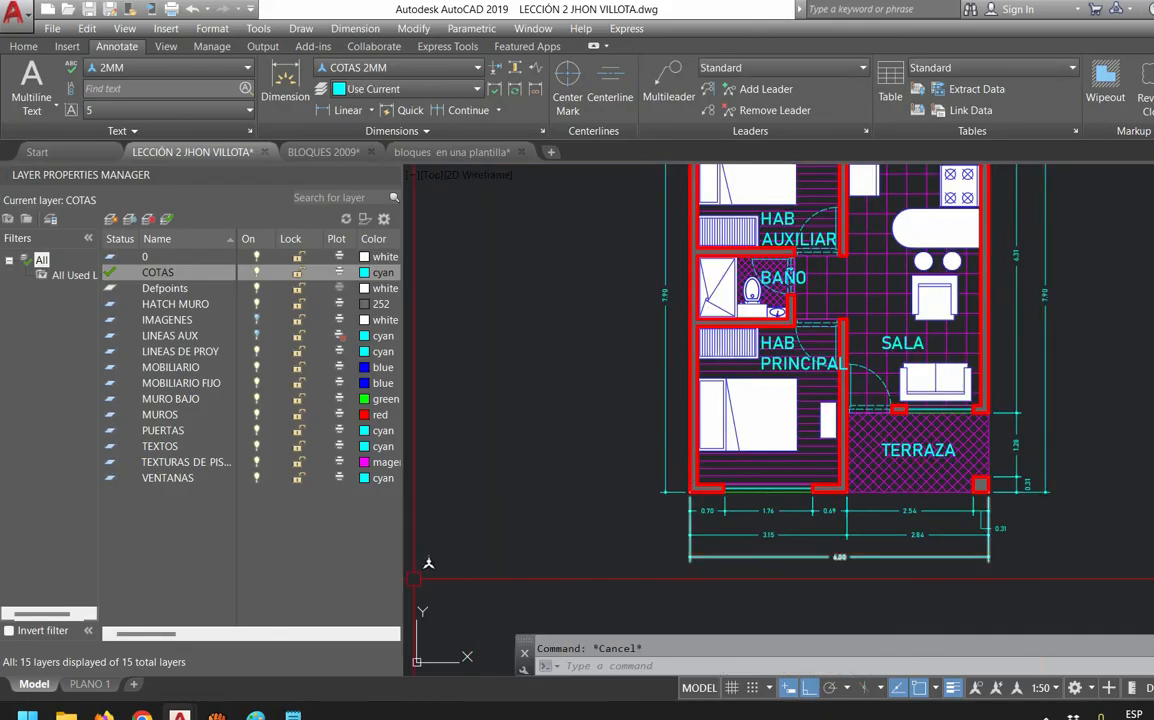
# Open the PLANO 1 layout and activate its viewport in the empty area below the plan's dimensions
pyautogui.click(89, 684)
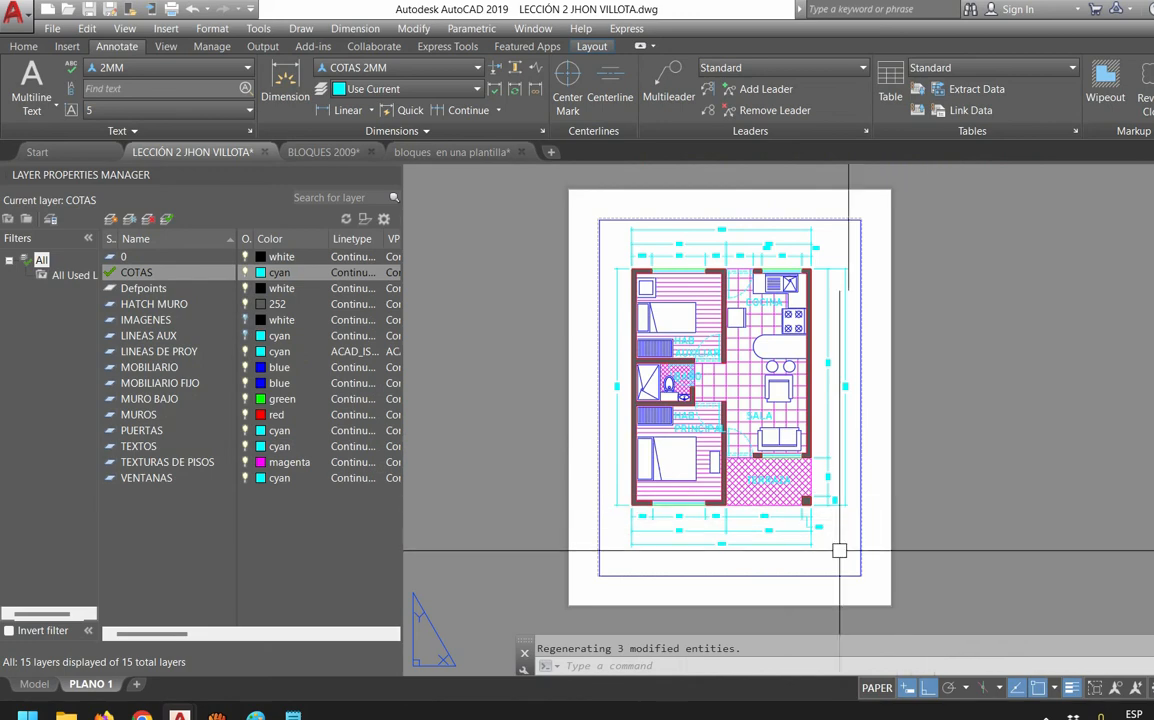
pyautogui.scroll(5, 773, 580)
pyautogui.moveTo(678, 580); pyautogui.dragTo(802, 550, button='middle')
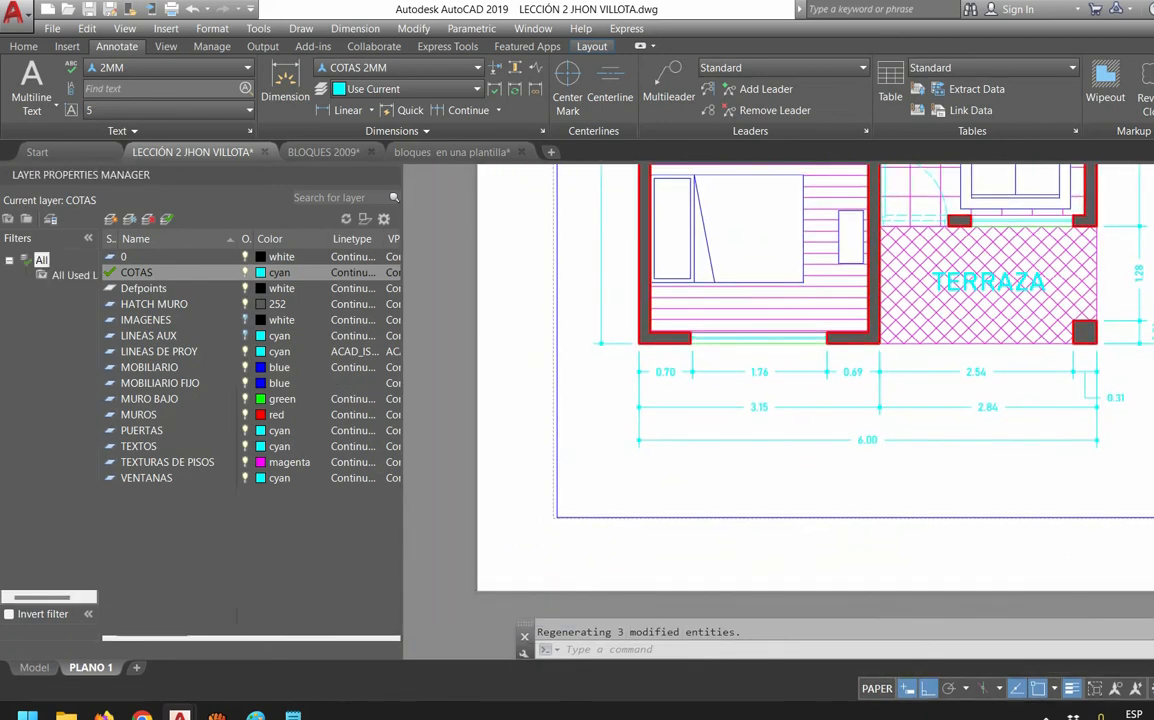
pyautogui.doubleClick(668, 500)
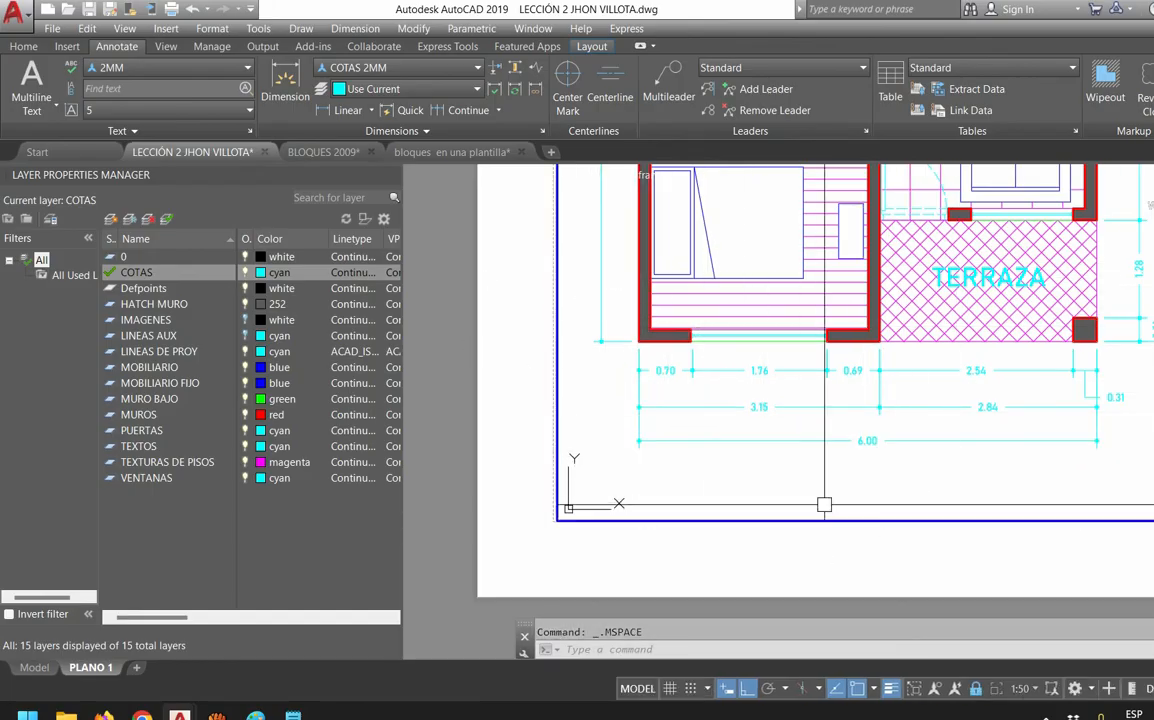
# Make TEXTOS the current layer and set the current text style to 5MM
pyautogui.click(14, 45)
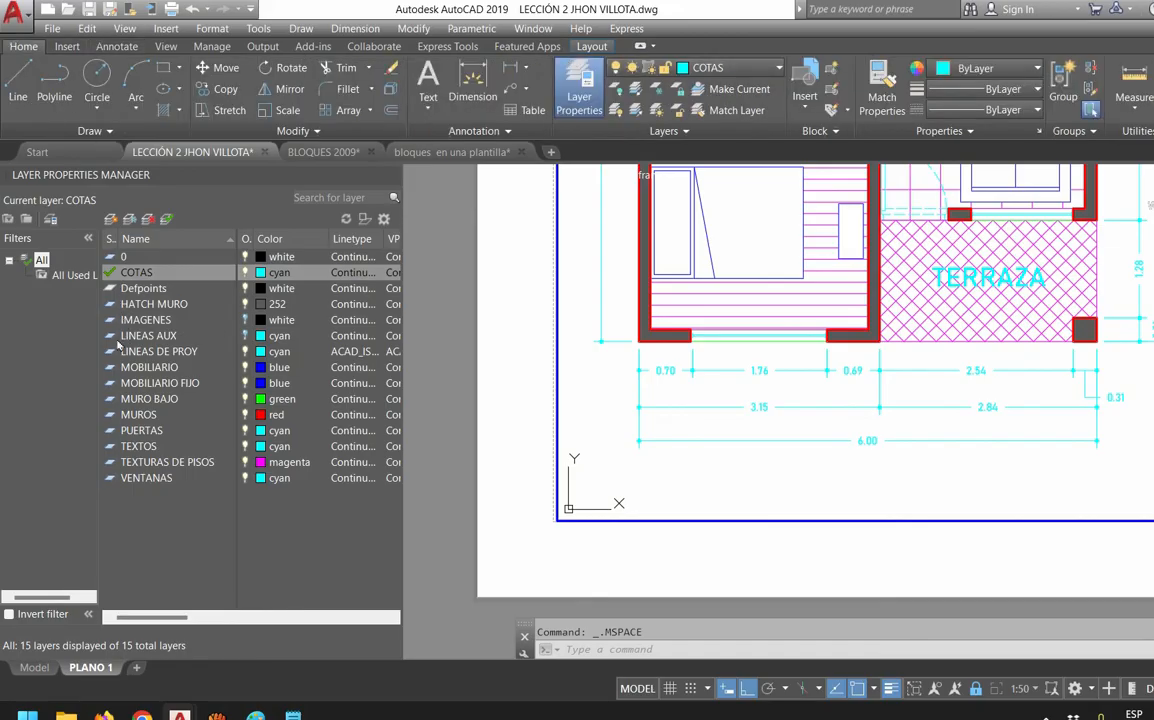
pyautogui.doubleClick(138, 446)
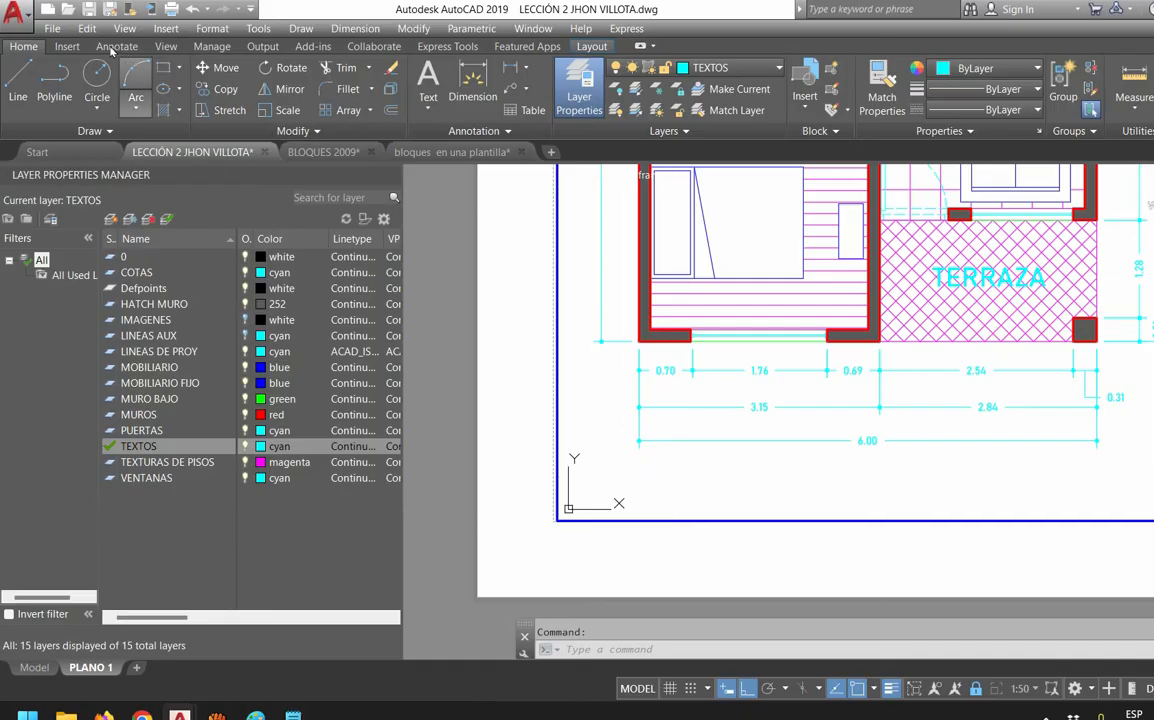
pyautogui.click(115, 47)
pyautogui.click(170, 67)
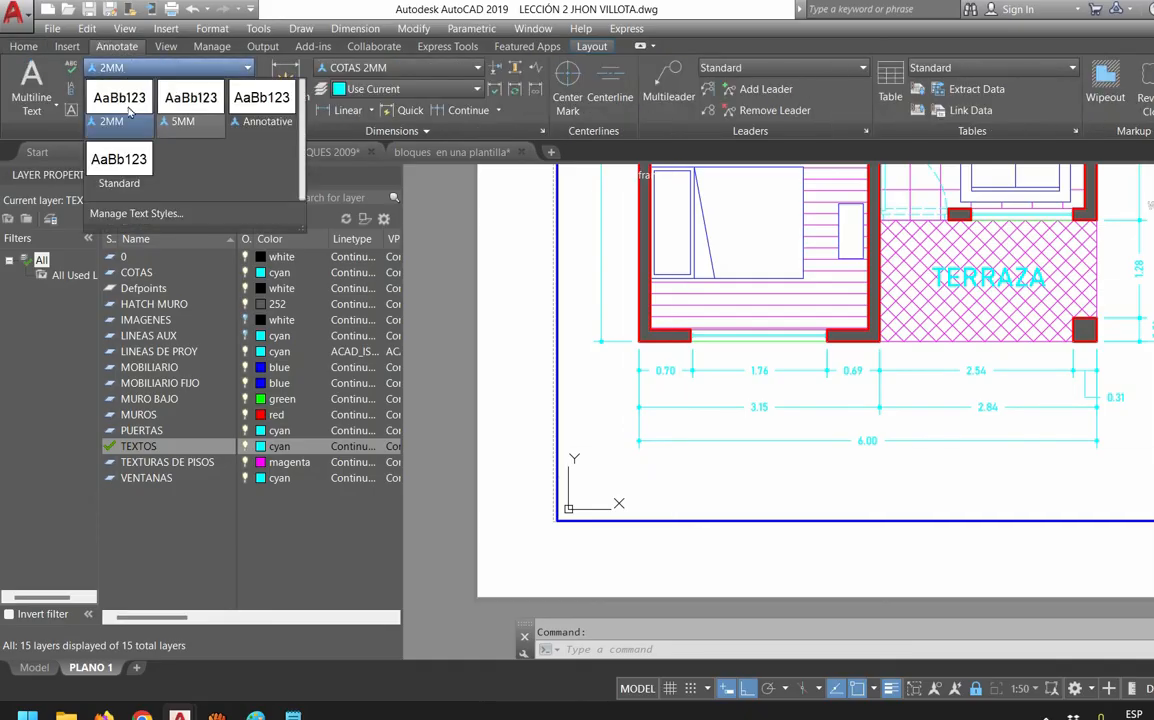
pyautogui.click(190, 105)
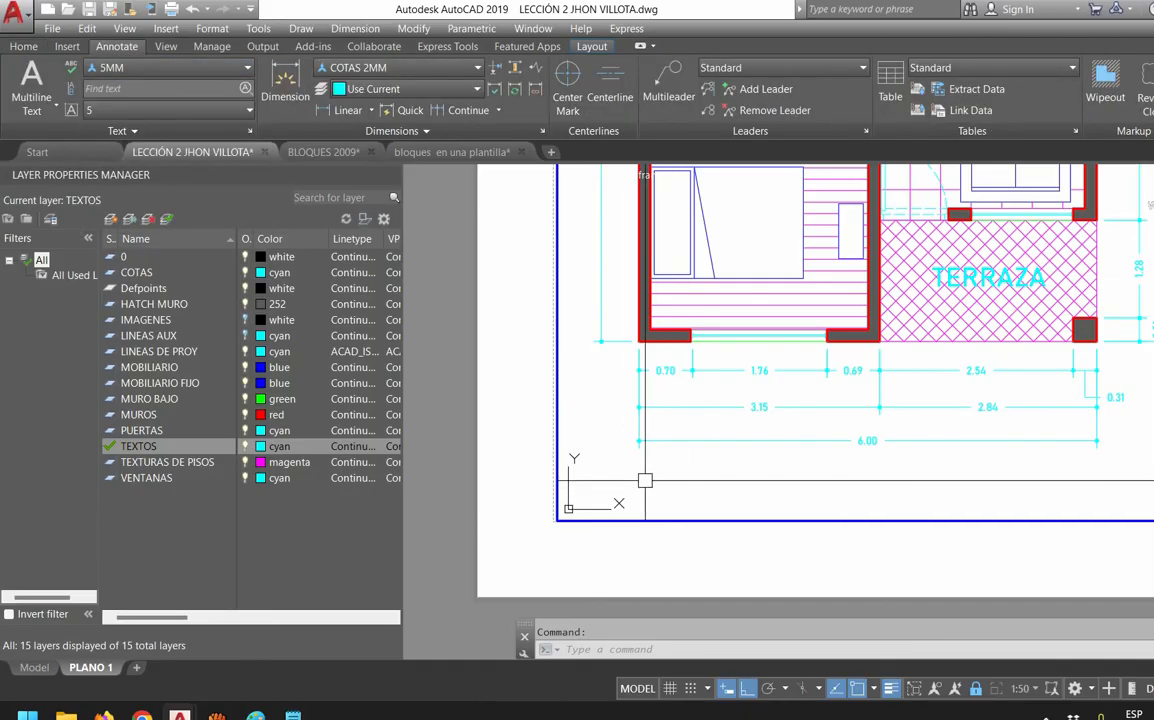
# Add the multiline title "PLANTA DE PRIMER NIVEL" with "ESC 1:50" beneath it, below the overall dimension, and nudge it slightly up and right
pyautogui.write('t')
pyautogui.press('Return')
pyautogui.click(580, 471)
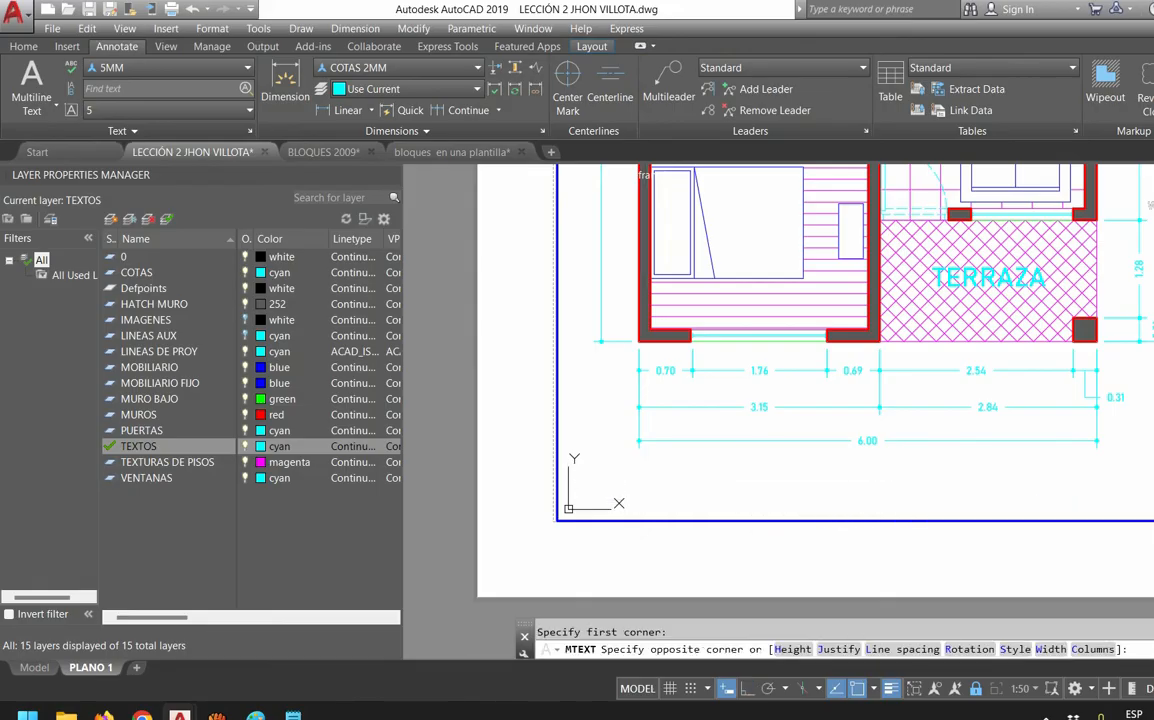
pyautogui.click(929, 500)
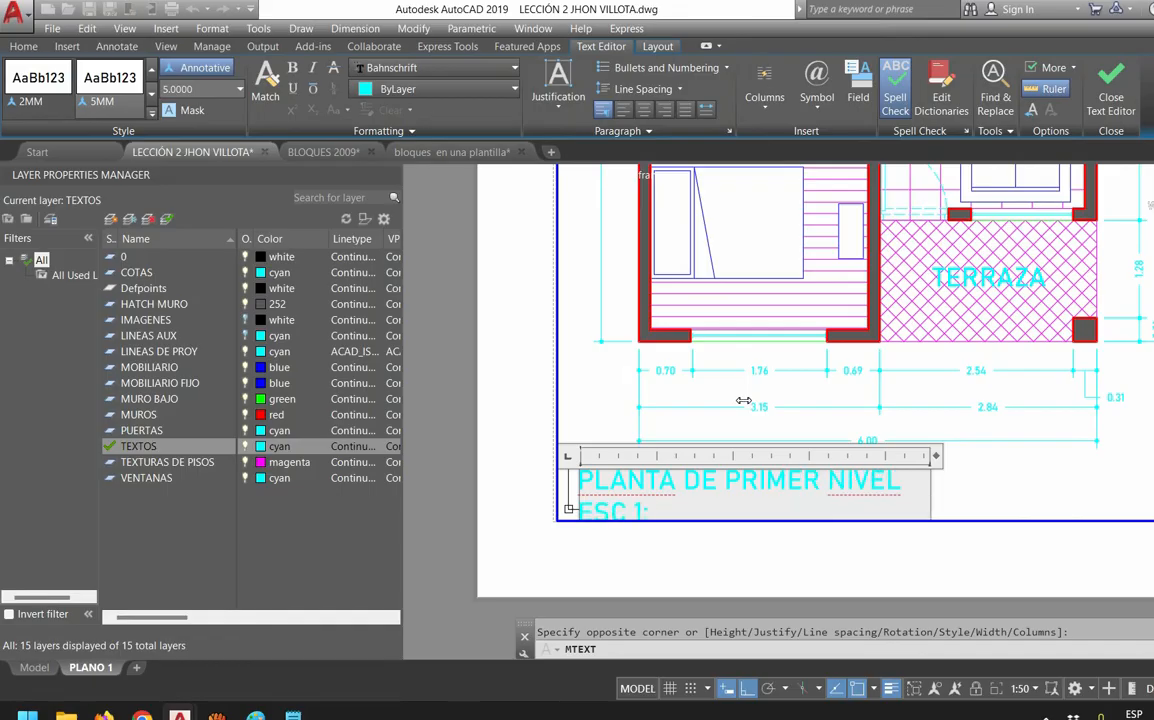
pyautogui.click(740, 402)
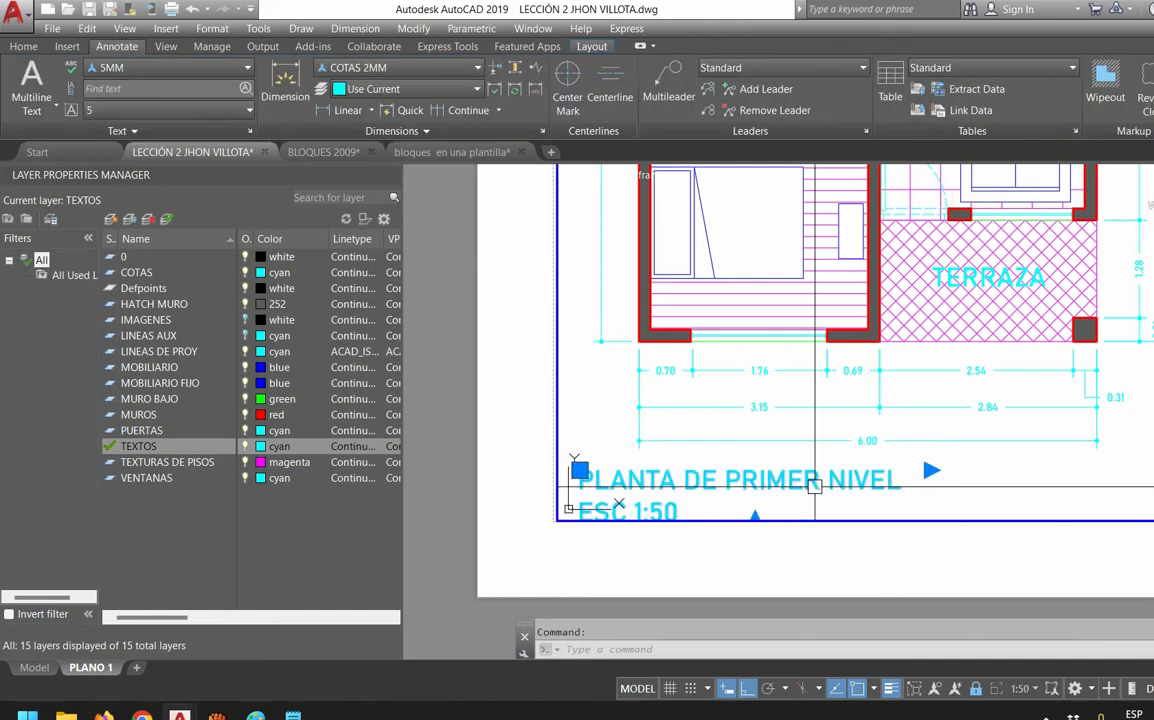
pyautogui.moveTo(645, 386)
pyautogui.mouseDown()
pyautogui.moveTo(652, 375)
pyautogui.moveTo(661, 383)
pyautogui.mouseUp()
# Start a scale bar polyline beside the title with a horizontal 0.5 segment running right
pyautogui.moveTo(872, 530); pyautogui.dragTo(736, 537, button='middle')
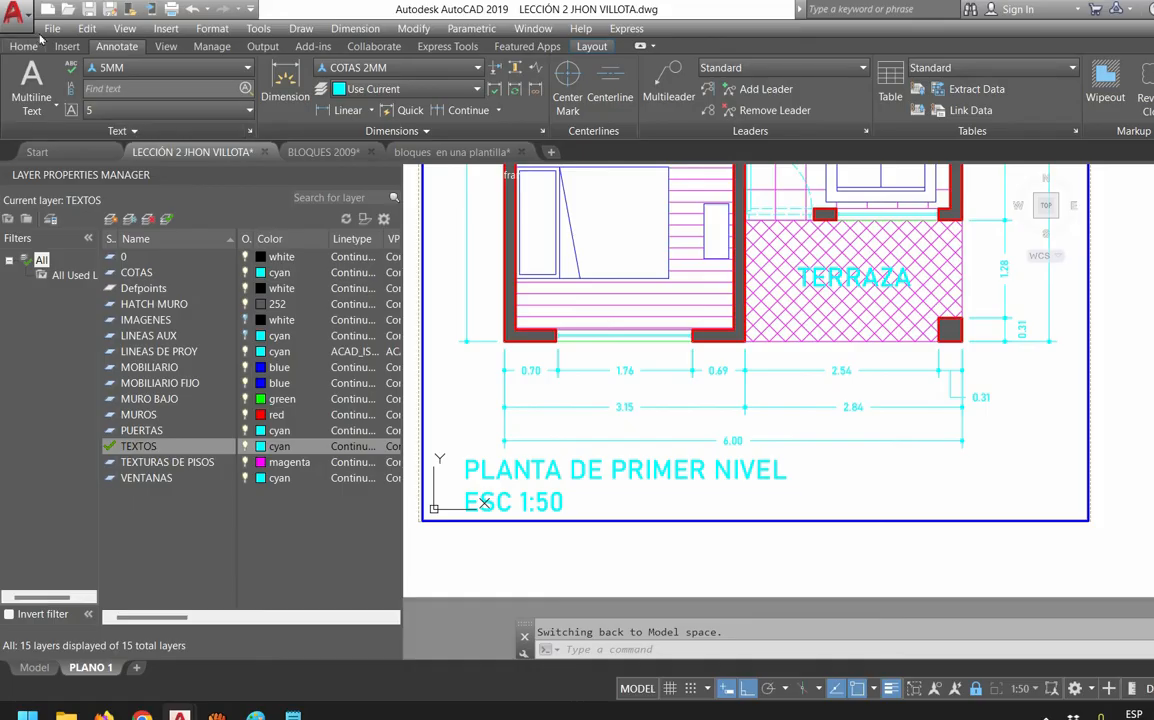
pyautogui.write('pl')
pyautogui.press('Return')
pyautogui.scroll(2, 860, 485)
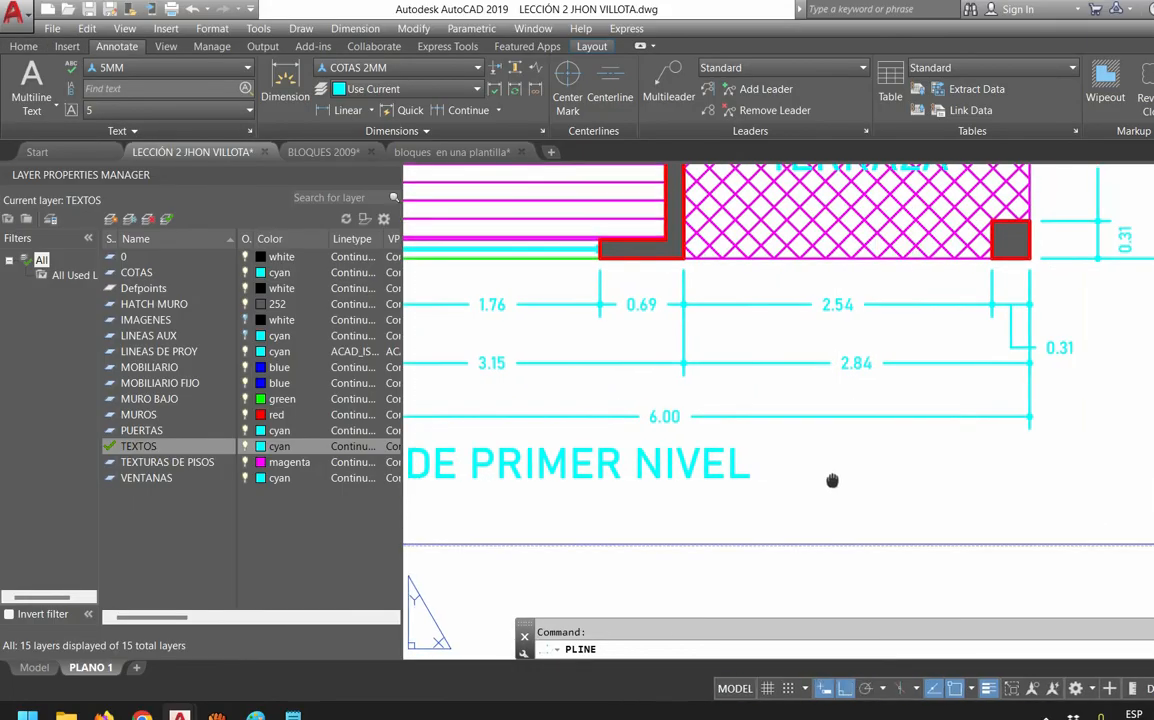
pyautogui.click(790, 455)
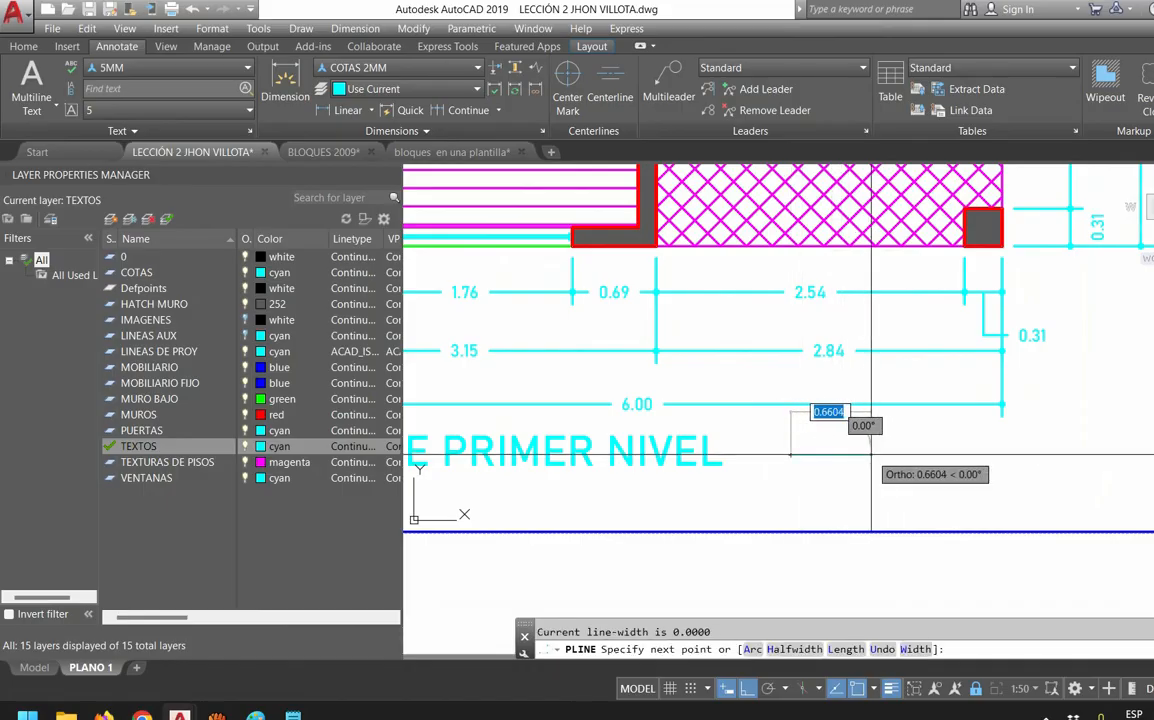
pyautogui.write('0.5')
pyautogui.press('Return')
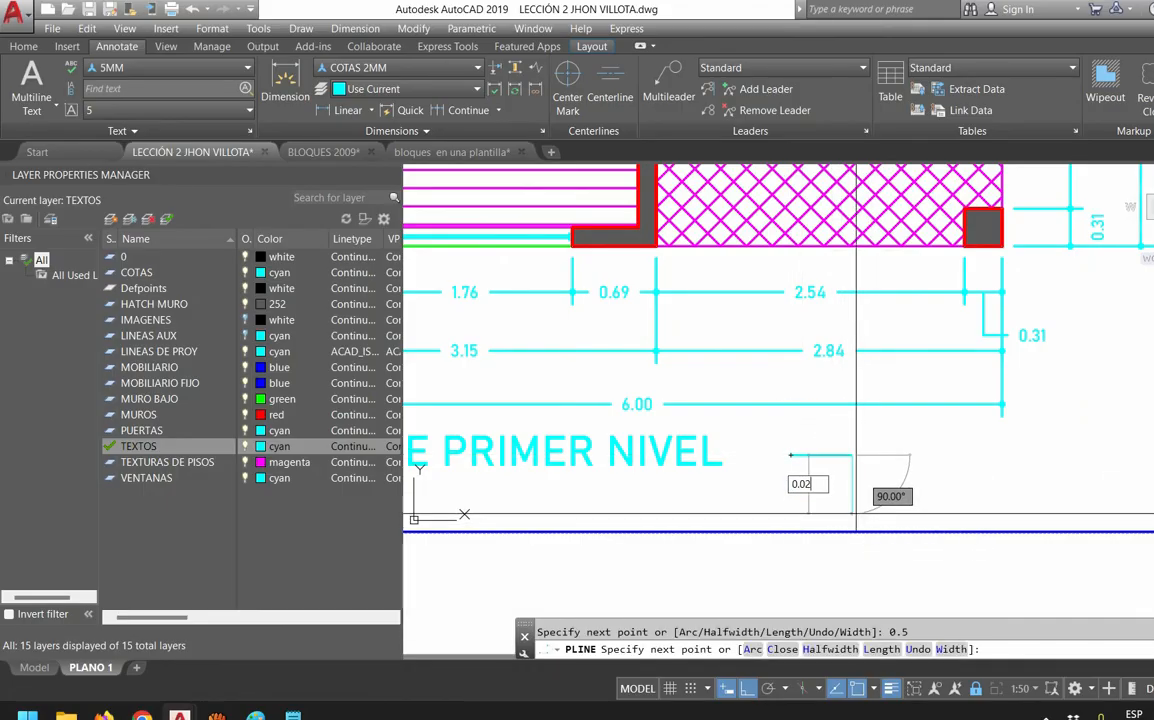
# Try a 0.025 and a 0.25 downward segment at the end of the scale bar polyline, undoing each
pyautogui.press('Return')
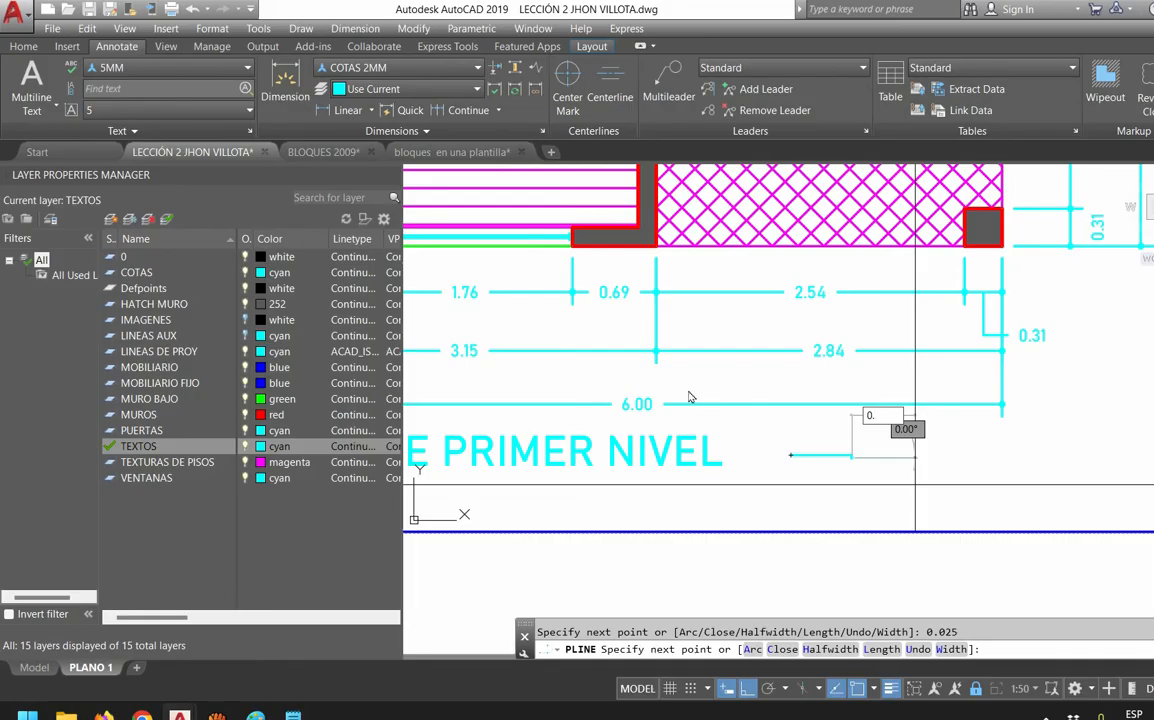
pyautogui.press('Escape')
pyautogui.hotkey('ctrl', 'z')
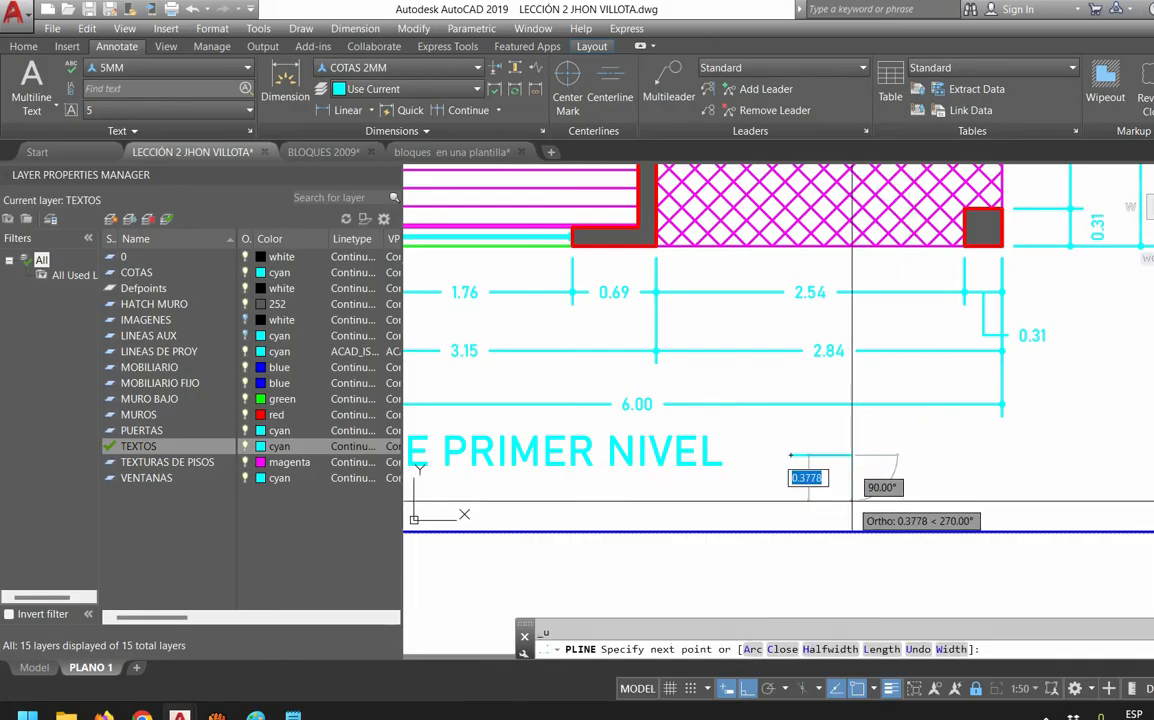
pyautogui.write('0.25')
pyautogui.press('Return')
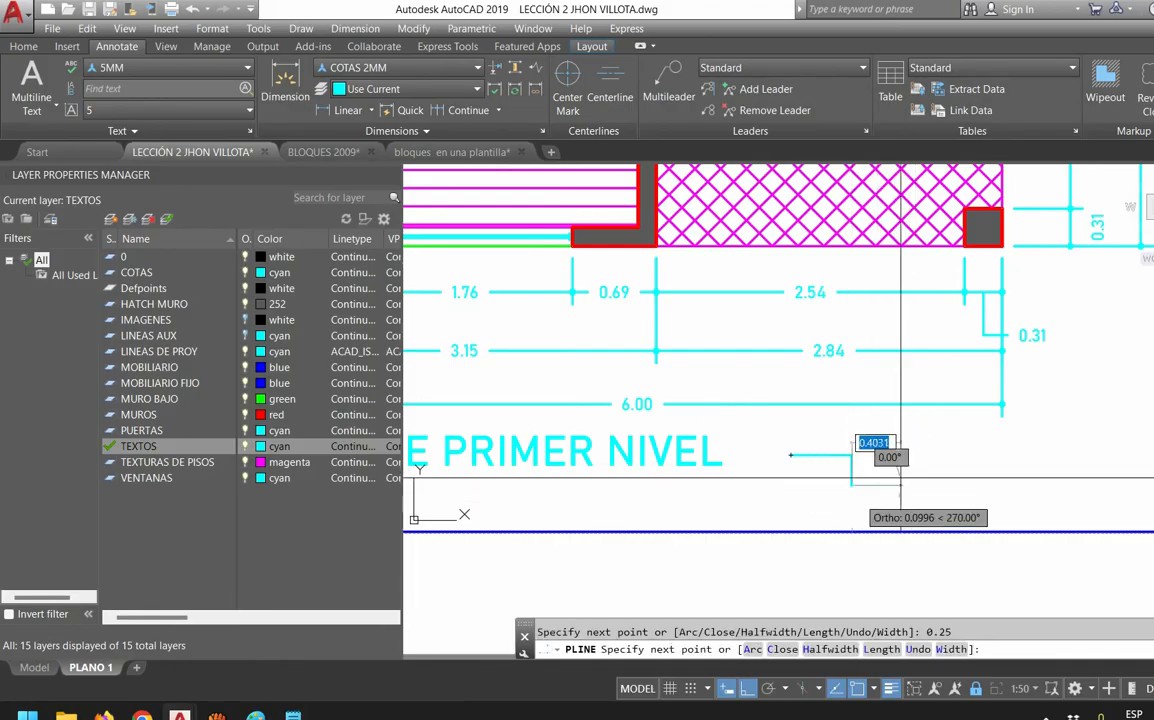
pyautogui.hotkey('ctrl', 'z')
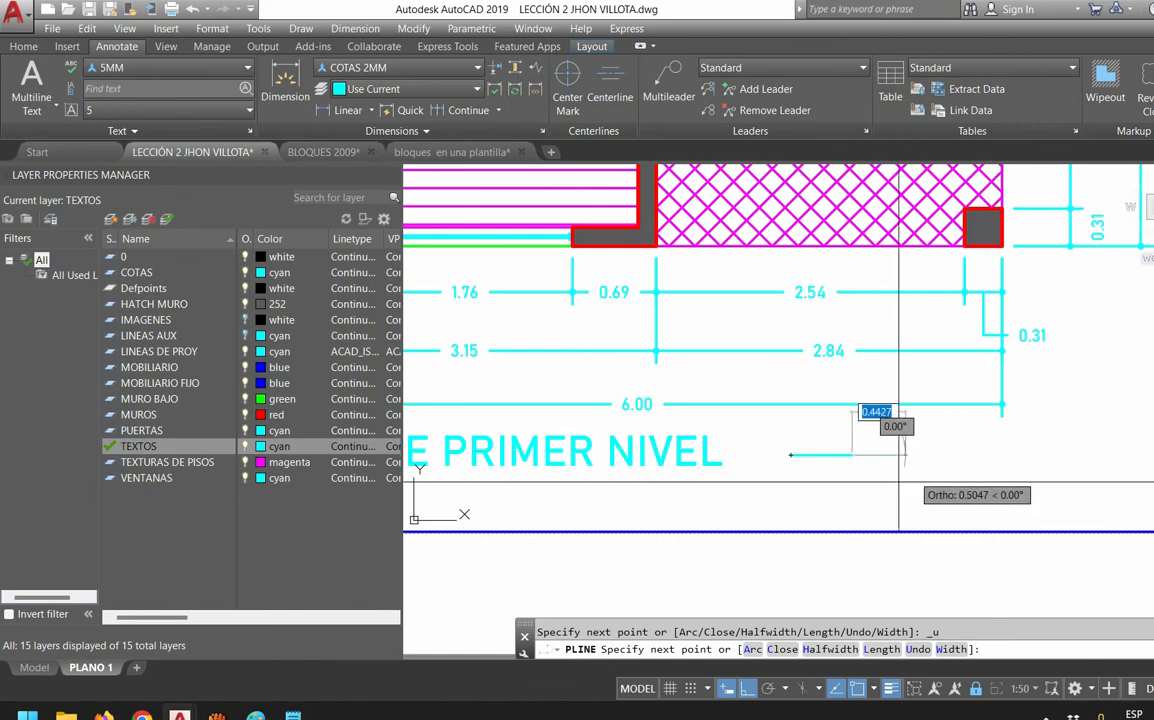
# Continue the scale bar polyline 0.1 down, 0.5 right and 0.1 up
pyautogui.write('0.1')
pyautogui.press('Return')
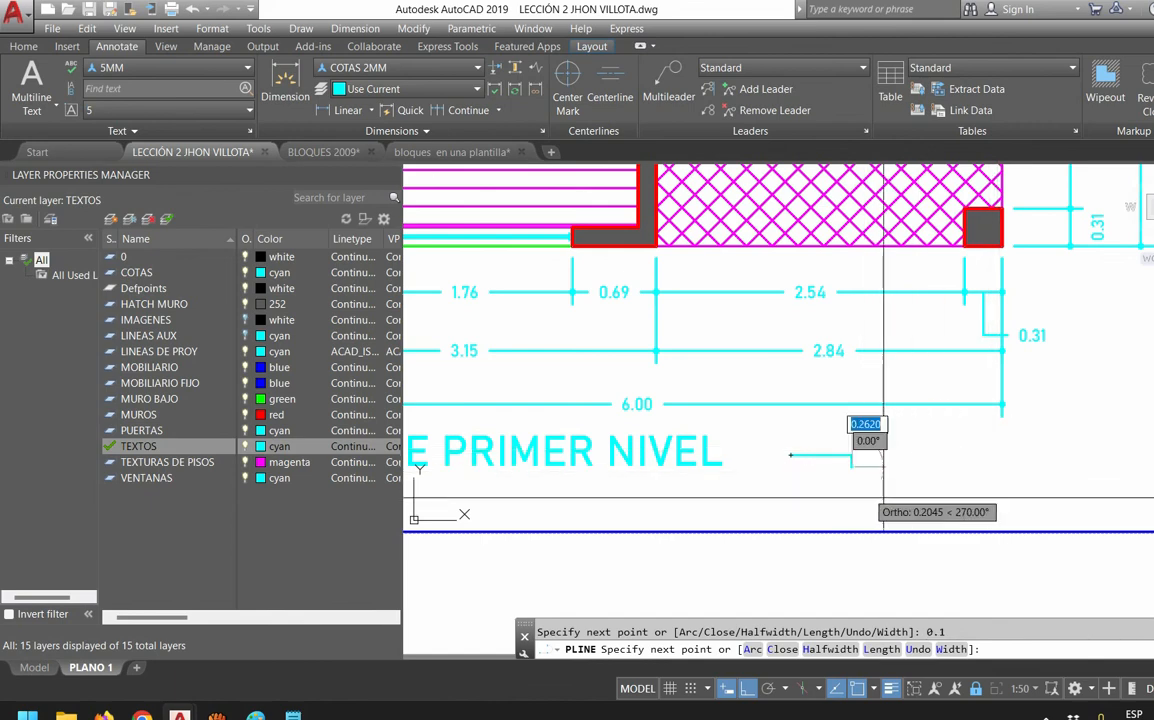
pyautogui.write('0.')
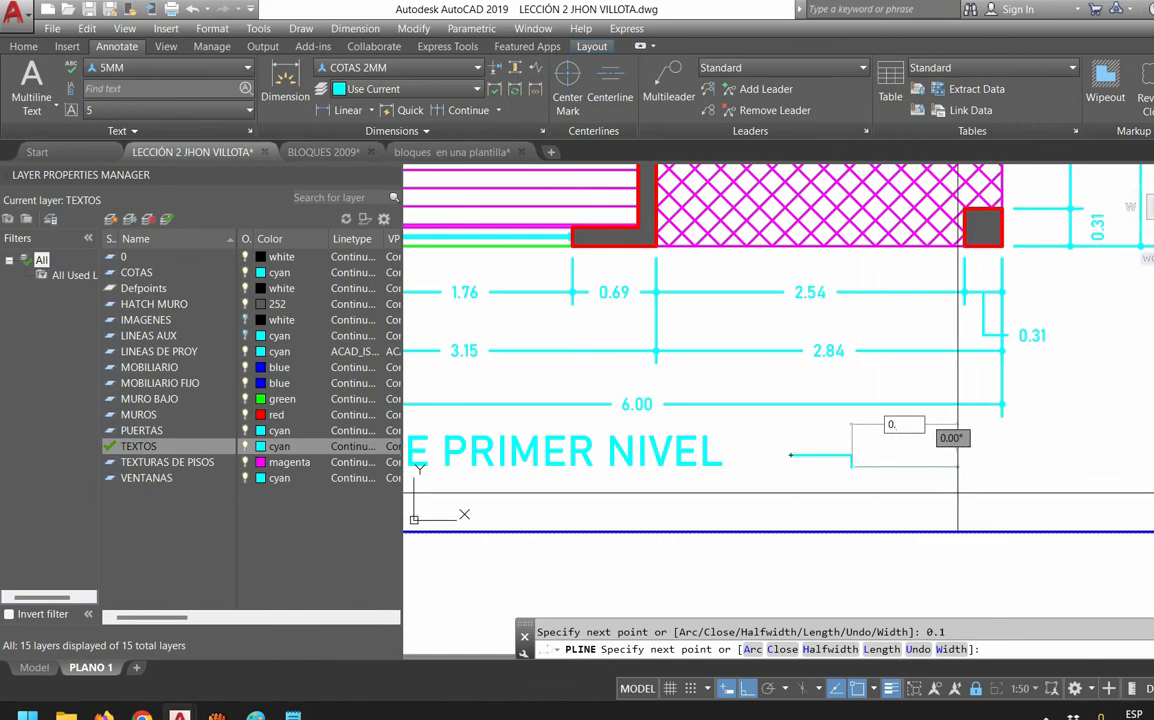
pyautogui.write('5')
pyautogui.press('Return')
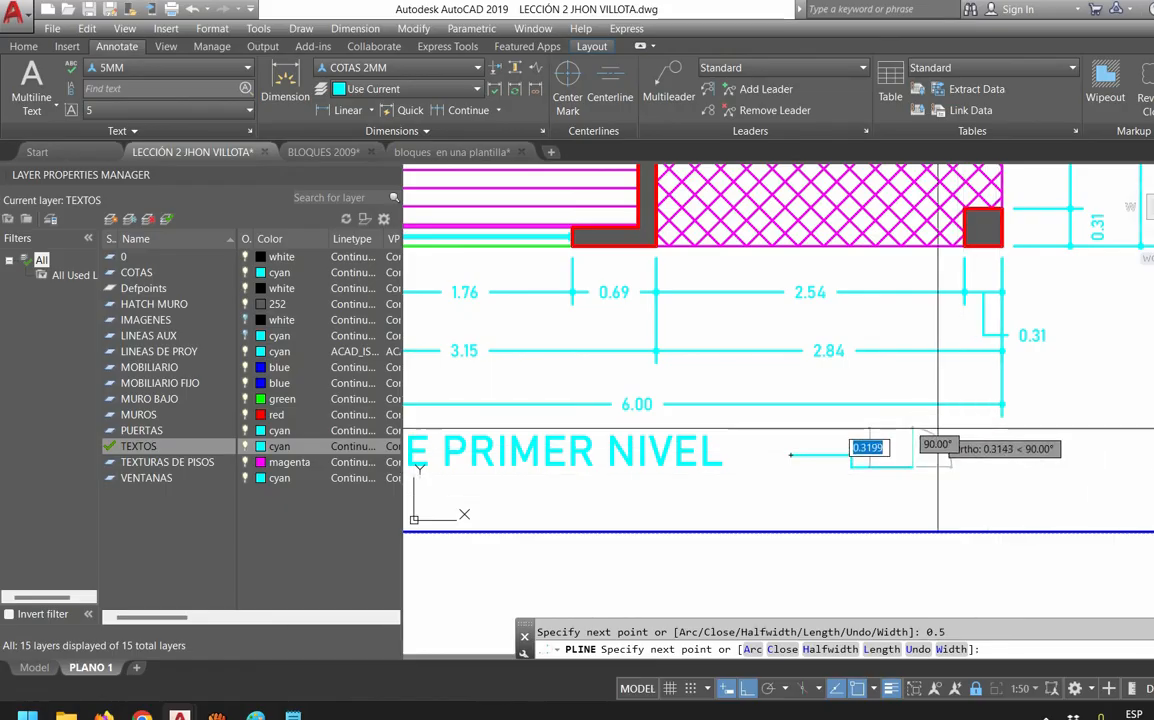
pyautogui.write('0.1')
pyautogui.press('Return')
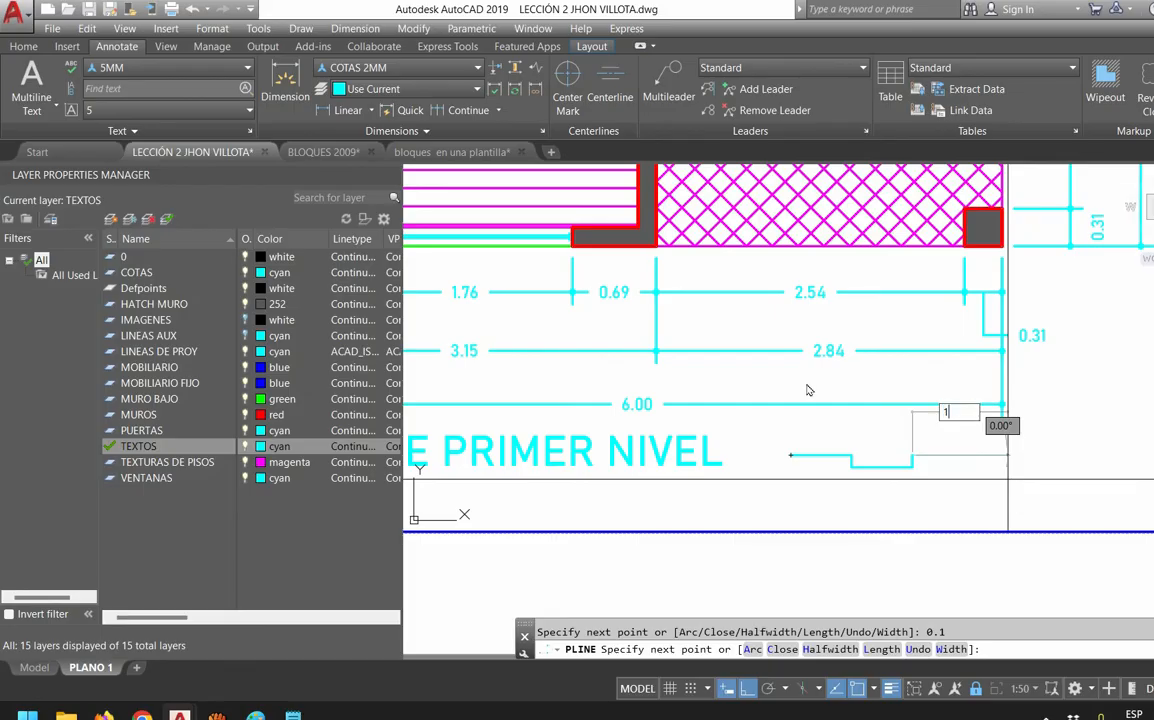
# Finish the scale bar polyline with segments of 1 right, 0.1 down and 2 right
pyautogui.press('Return')
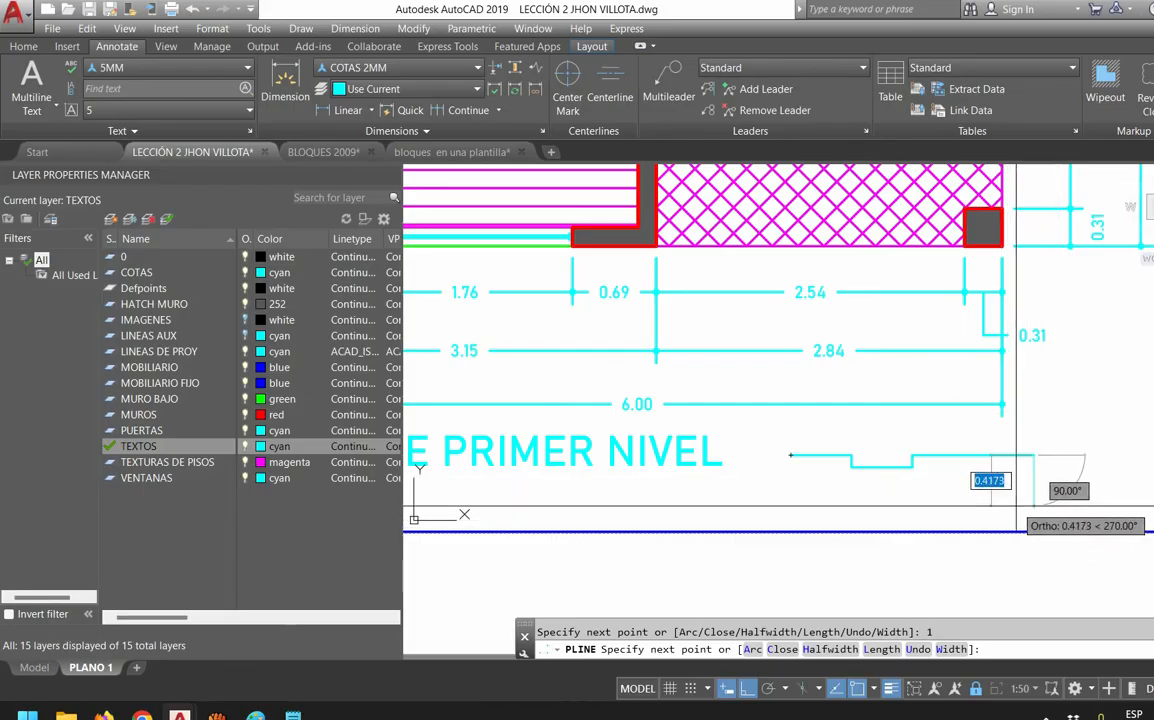
pyautogui.press('Return')
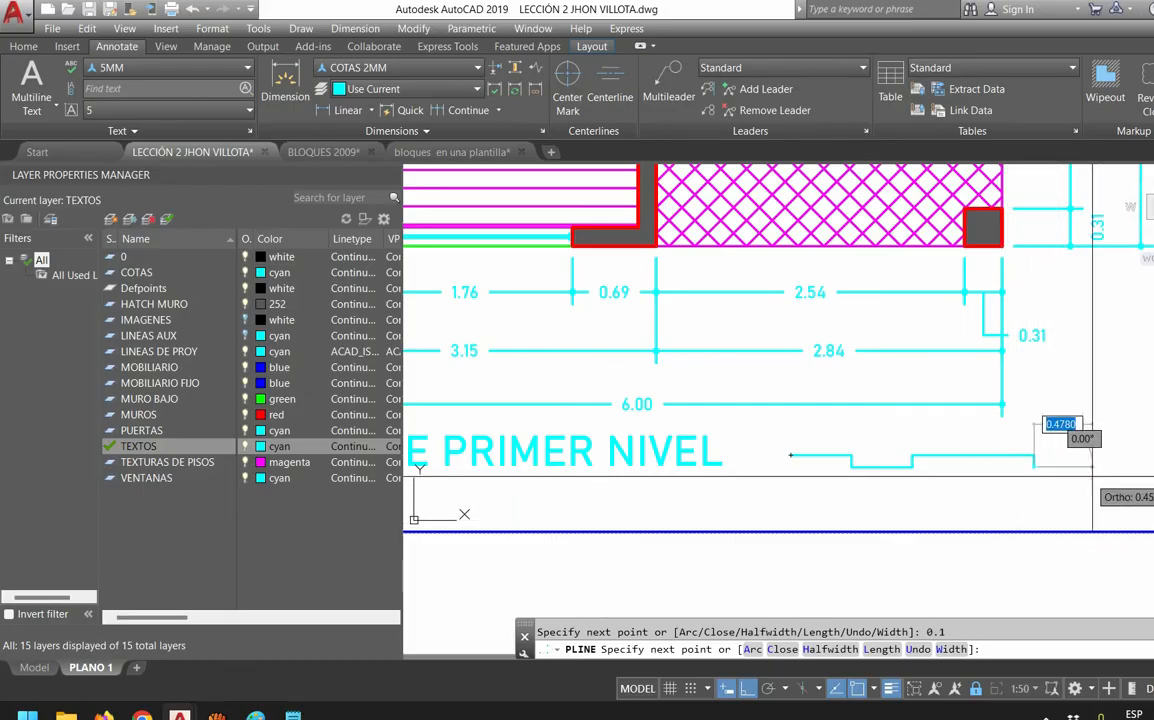
pyautogui.scroll(-2, 790, 455)
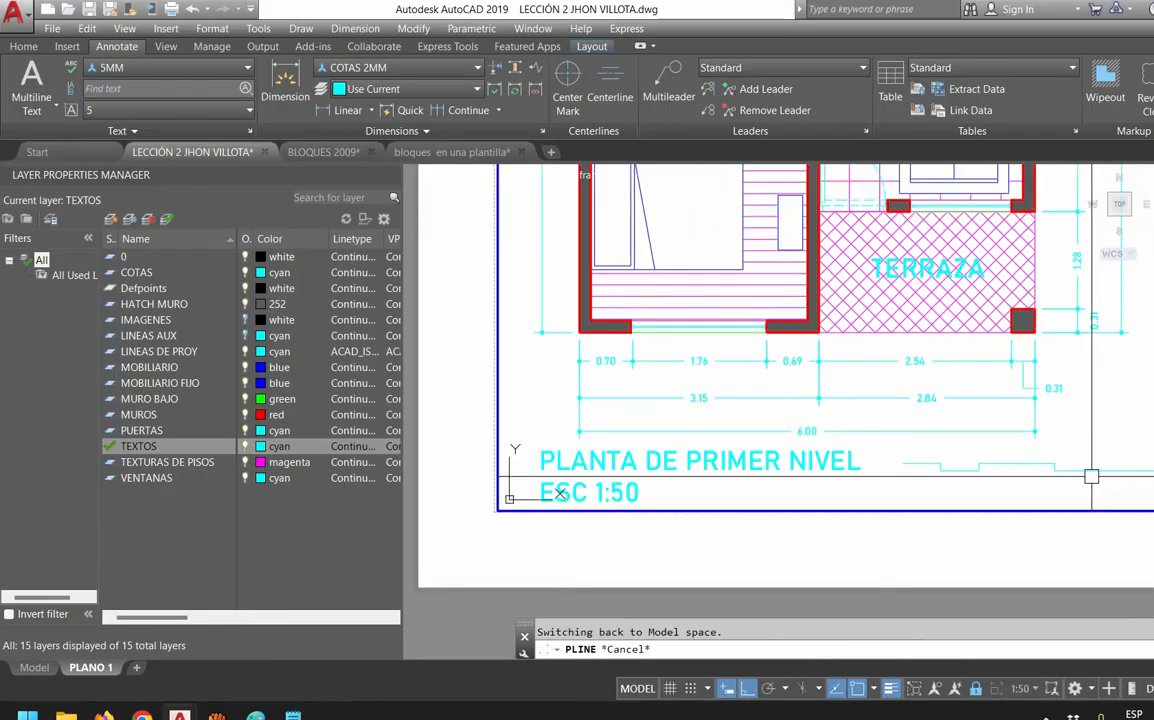
pyautogui.press('Escape')
# Move the scale bar polyline left and slightly down, close to the title and inside the viewport edge
pyautogui.scroll(2, 1099, 478)
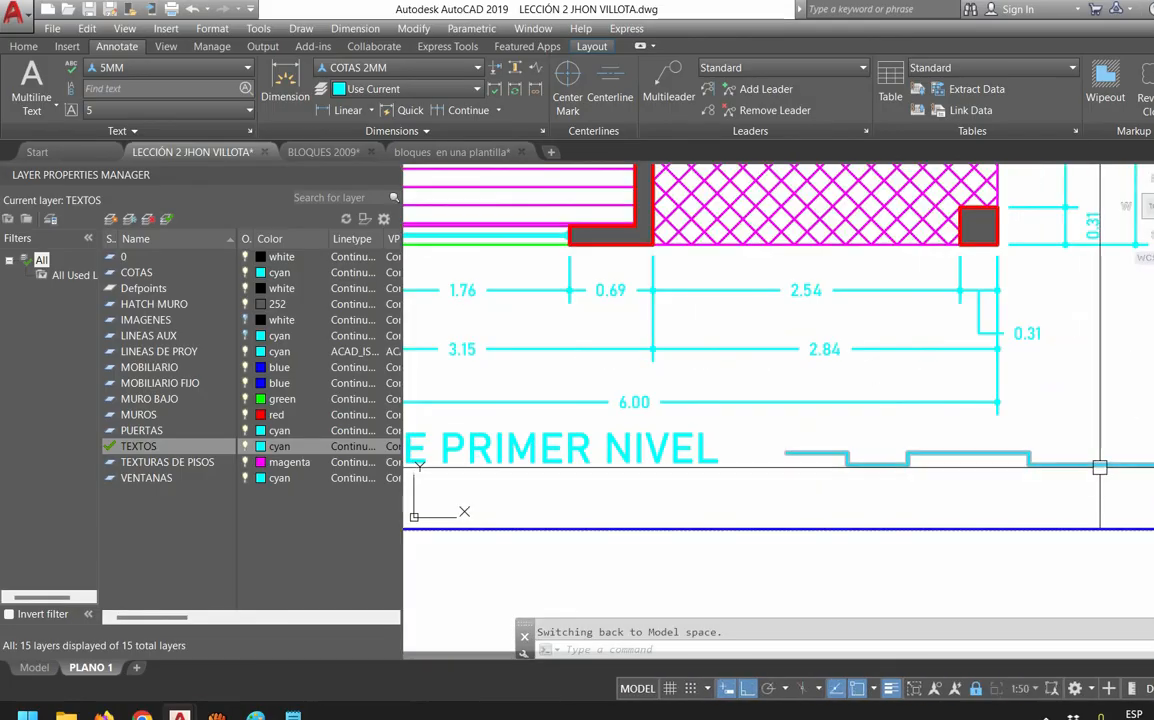
pyautogui.click(1100, 467)
pyautogui.moveTo(1079, 466); pyautogui.dragTo(985, 480)
pyautogui.scroll(-2, 985, 480)
pyautogui.scroll(2, 985, 483)
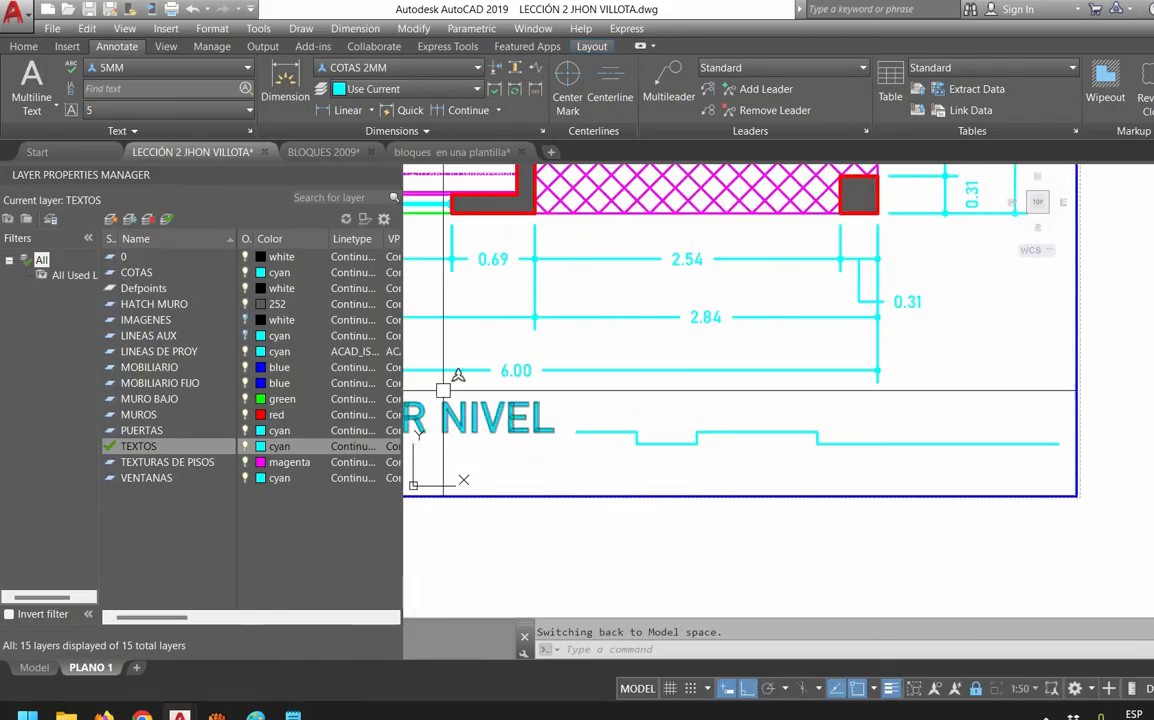
# Using the 2MM text style, add multiline text "0m 0.5 1 2 4" above the scale bar, spacing the numbers to match its divisions
pyautogui.click(136, 62)
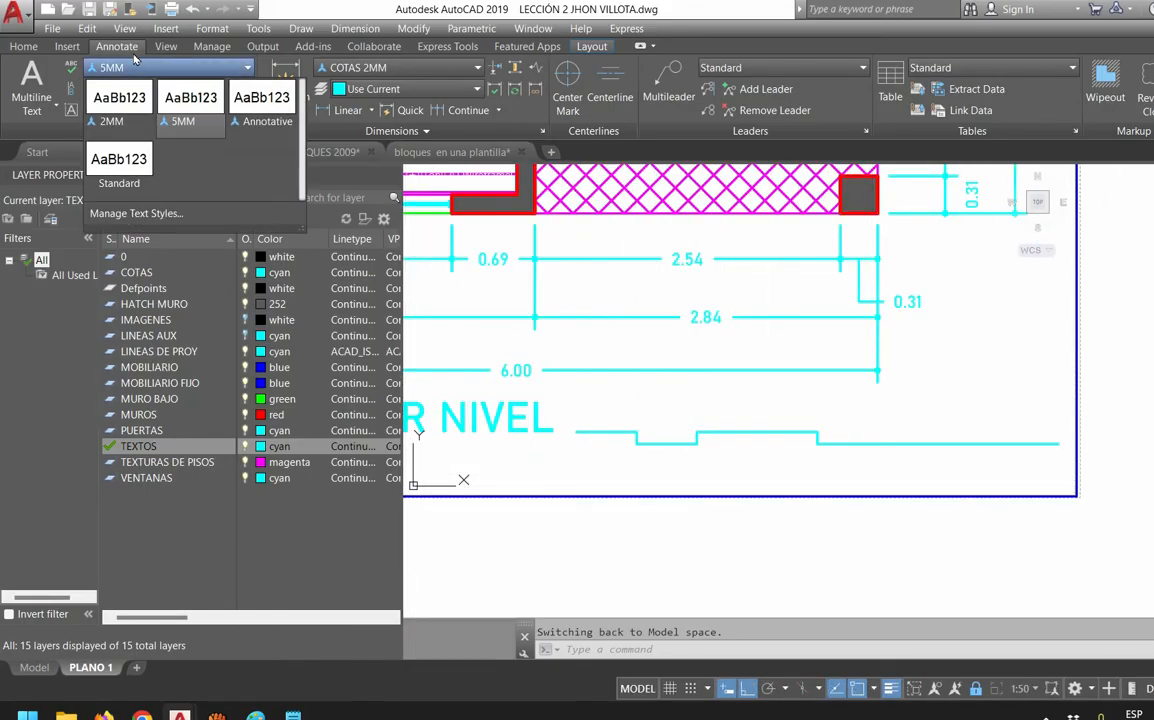
pyautogui.click(100, 95)
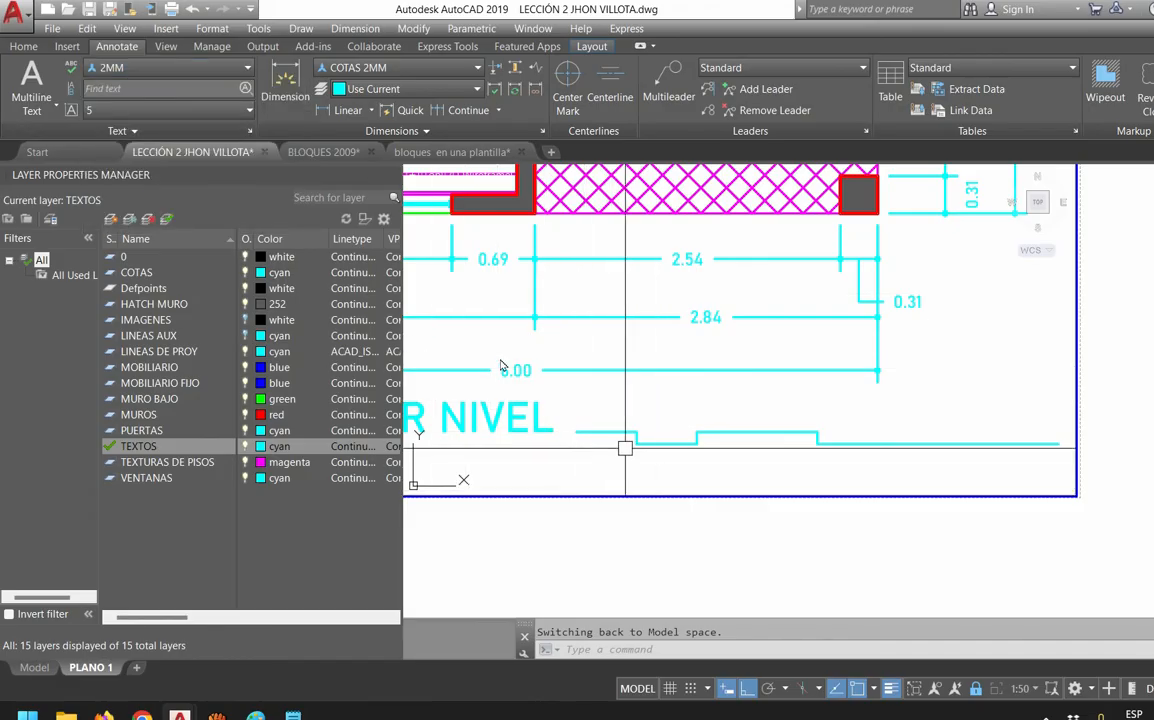
pyautogui.write('t')
pyautogui.press('Escape')
pyautogui.write('t')
pyautogui.press('Return')
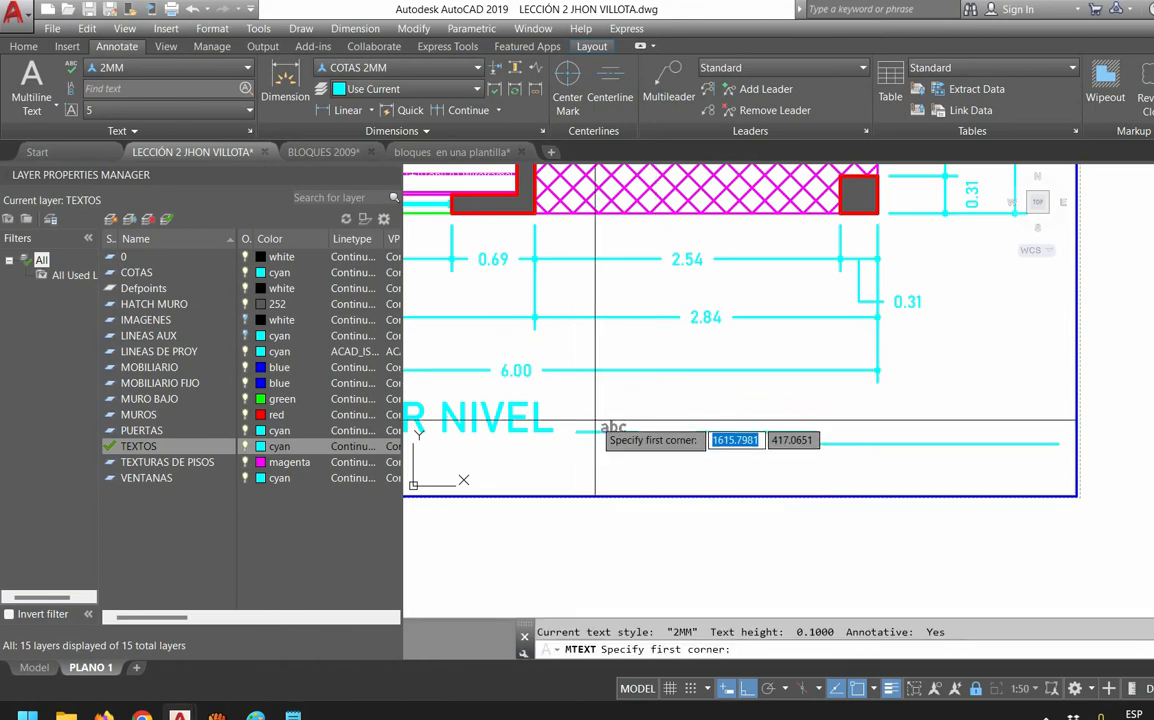
pyautogui.click(575, 419)
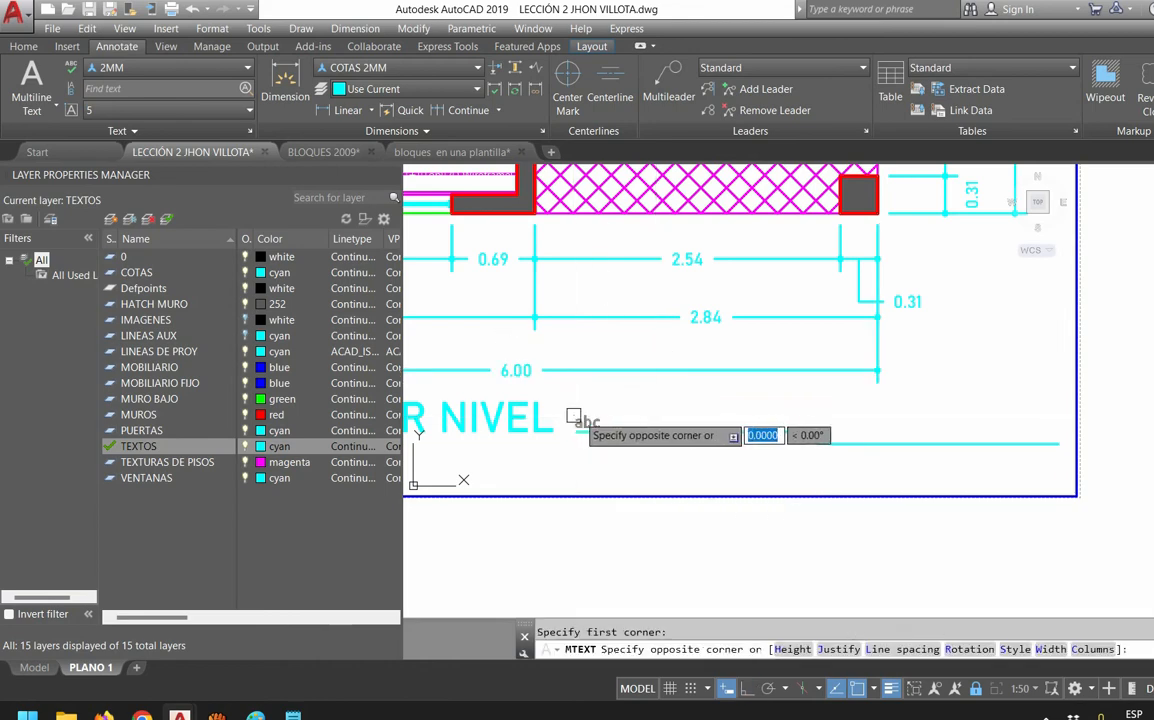
pyautogui.click(1045, 422)
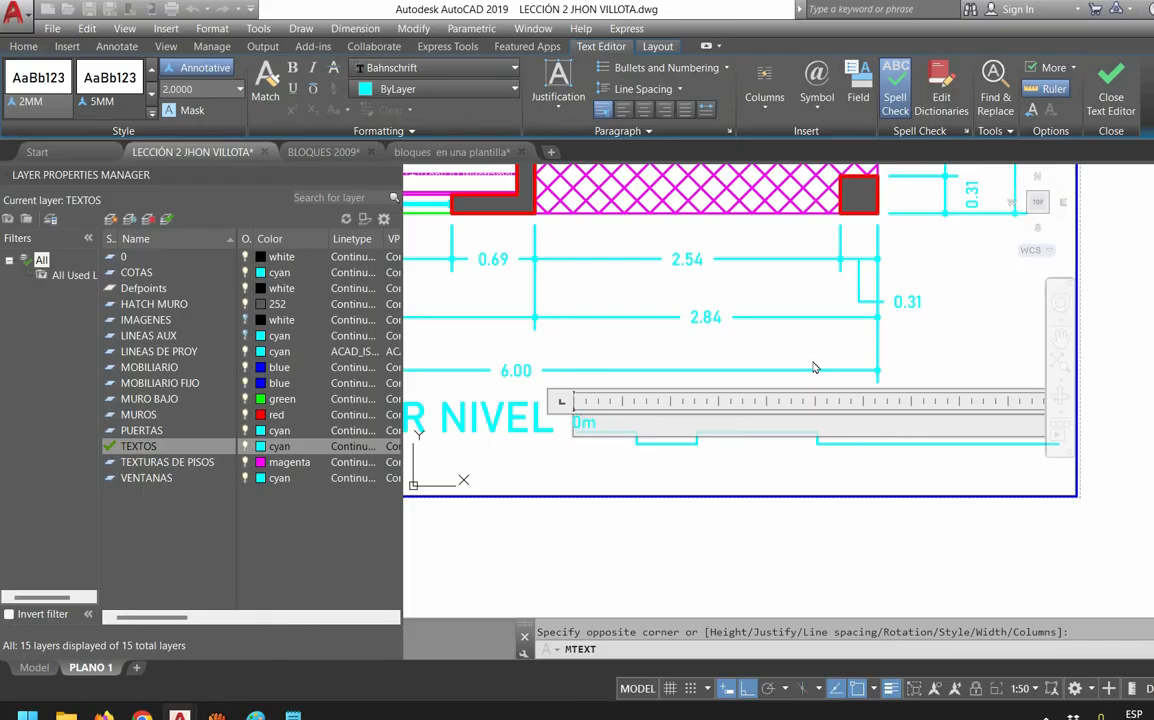
pyautogui.write('0m 0.51 2')
pyautogui.press('Return')
pyautogui.write('4')
pyautogui.click(814, 368)
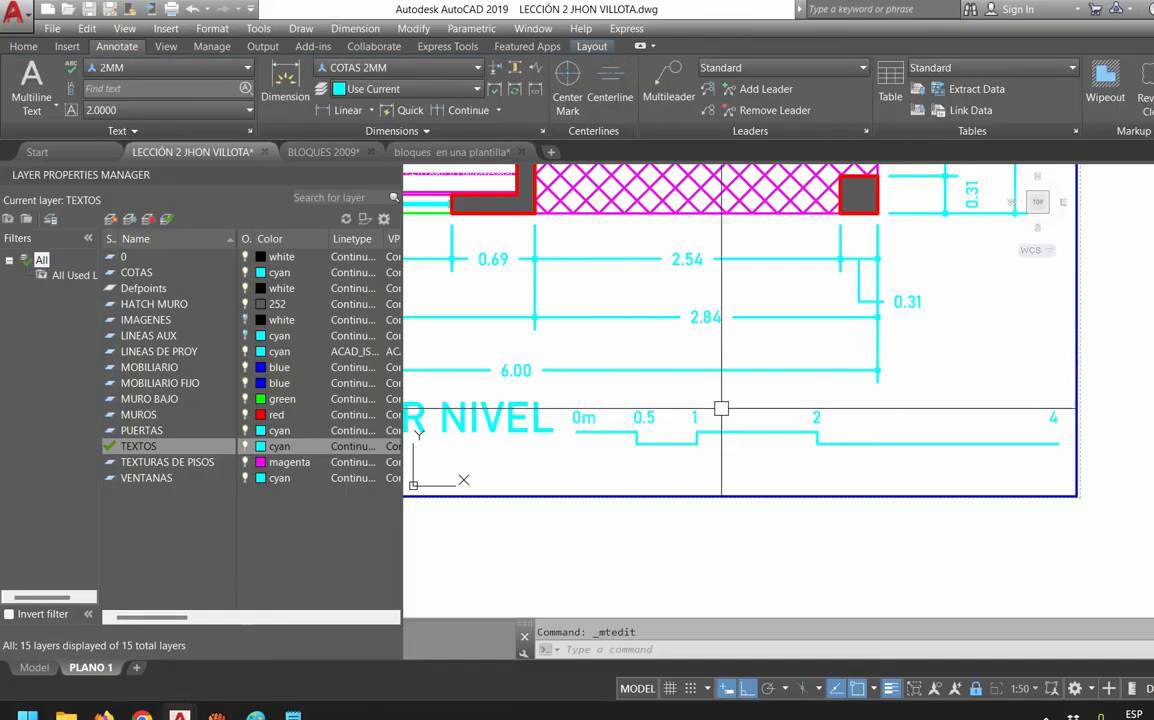
# Leave the active viewport for paper space and show the whole PLANO 1 sheet
pyautogui.scroll(-2, 809, 438)
pyautogui.scroll(-2, 684, 468)
pyautogui.scroll(-3, 673, 467)
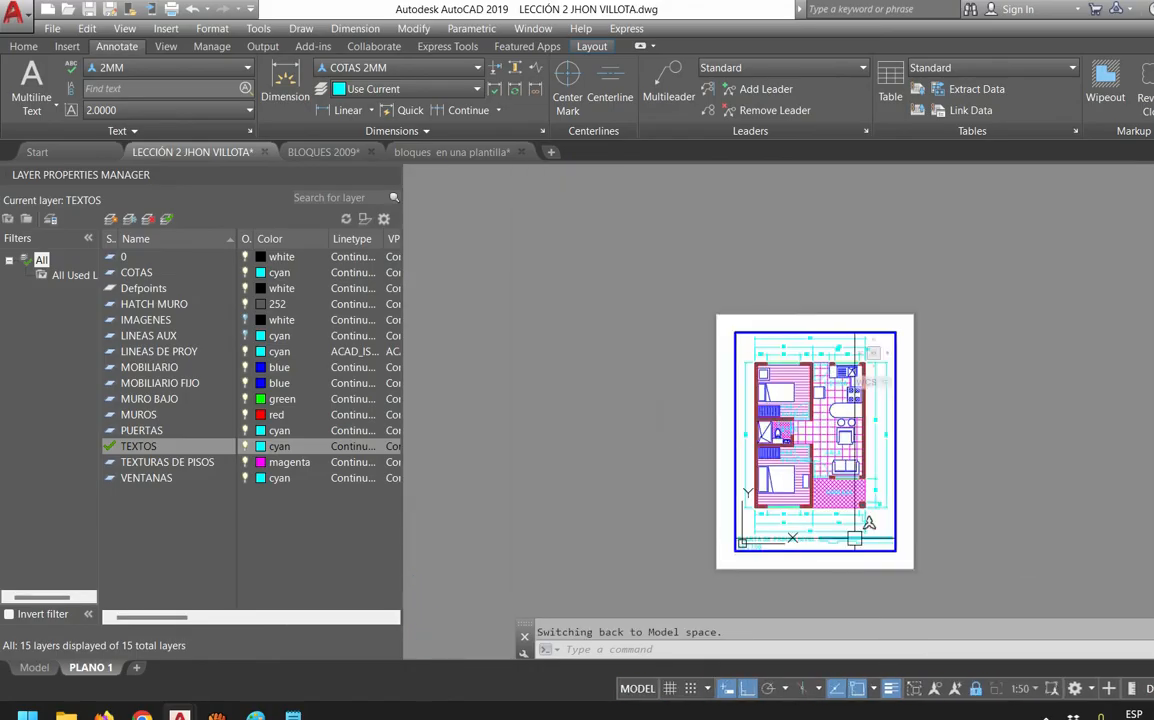
pyautogui.scroll(2, 673, 467)
pyautogui.moveTo(673, 467); pyautogui.dragTo(628, 469, button='middle')
pyautogui.doubleClick(950, 554)
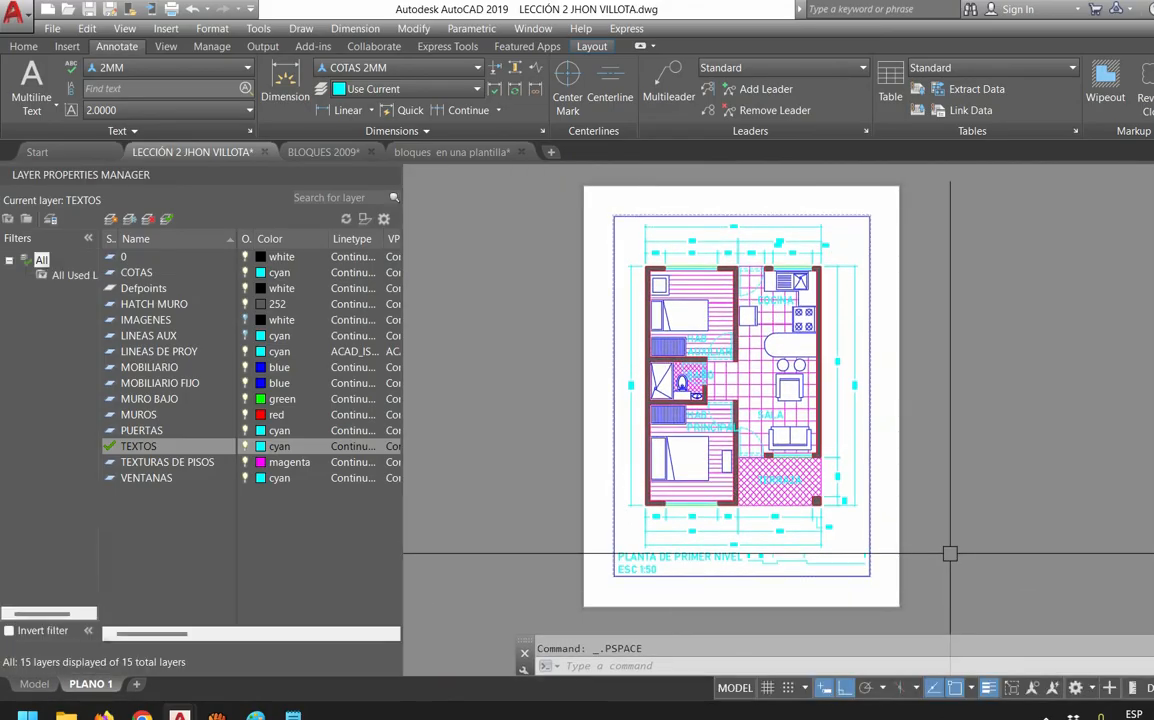
pyautogui.press('Escape')
pyautogui.moveTo(898, 472)
pyautogui.mouseDown(button='middle')
pyautogui.moveTo(904, 482)
pyautogui.moveTo(904, 467)
pyautogui.mouseUp(button='middle')
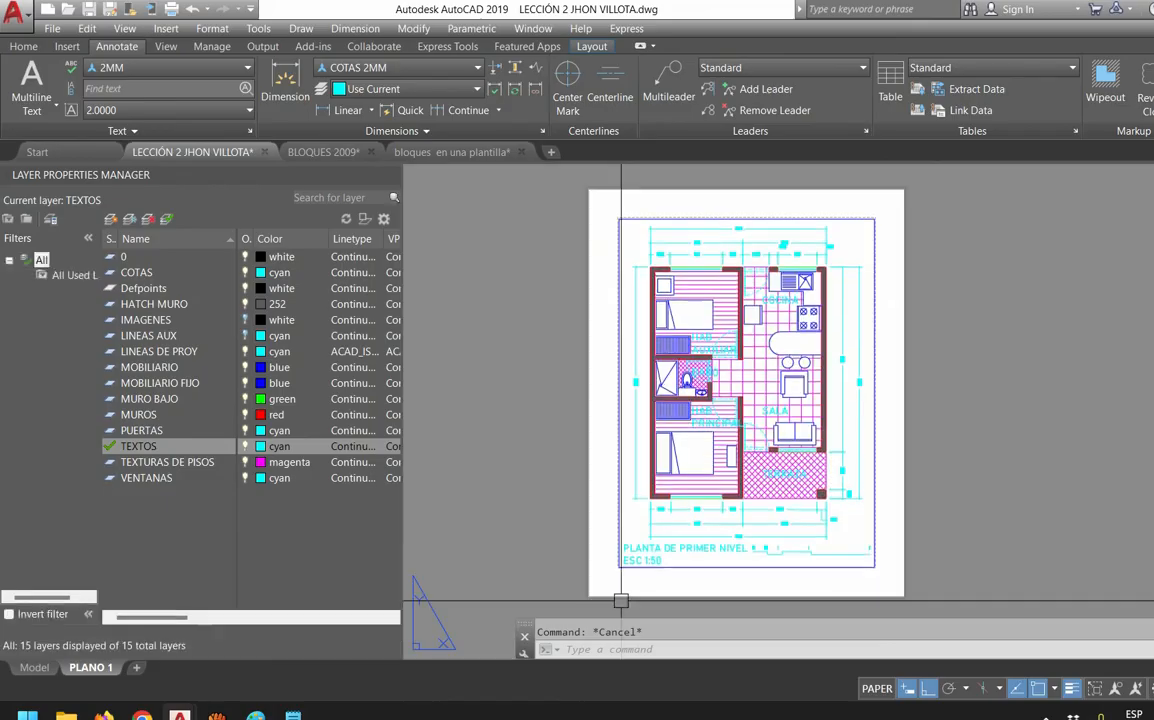
# In model space, convert the scale bar and its numbers into a block named "e gráfica", with the bar's left end as base point
pyautogui.click(34, 684)
pyautogui.scroll(4, 904, 469)
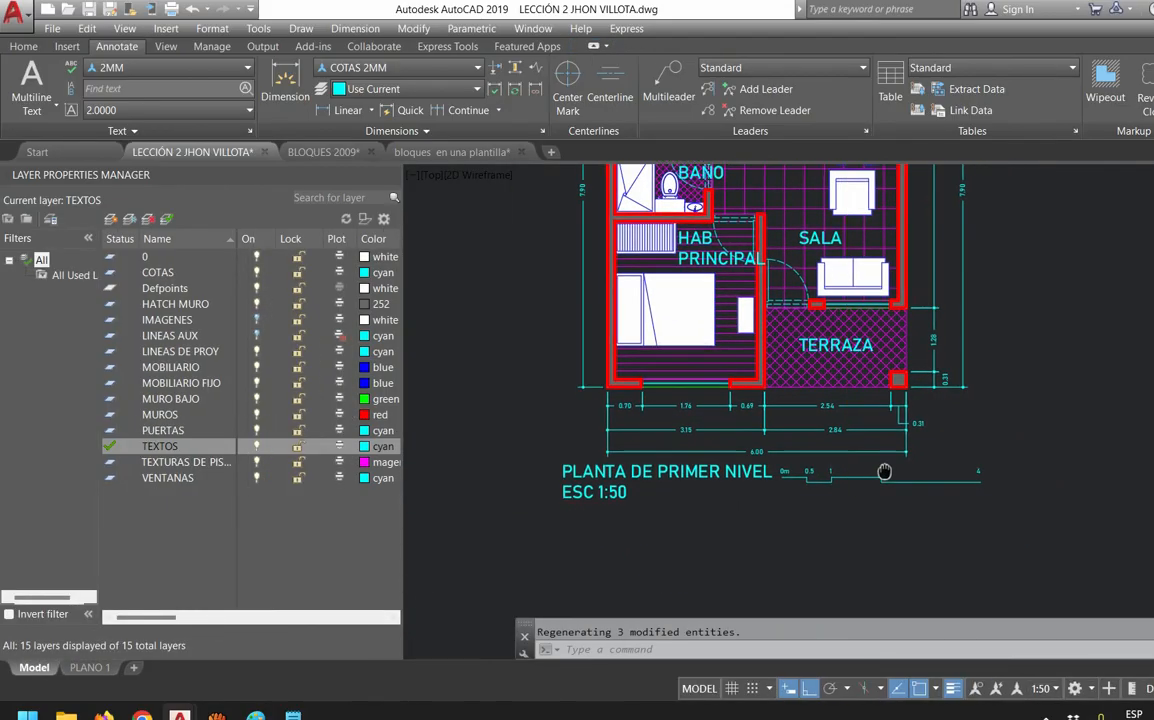
pyautogui.moveTo(904, 469); pyautogui.dragTo(751, 470, button='middle')
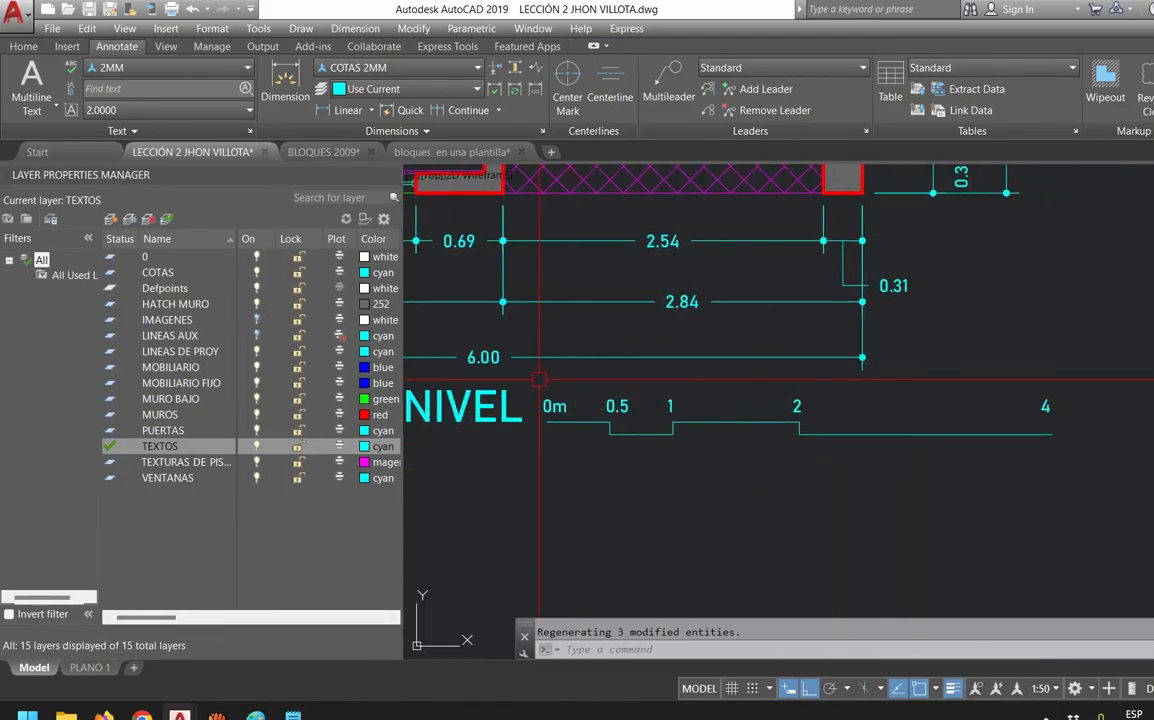
pyautogui.click(484, 340)
pyautogui.click(1127, 504)
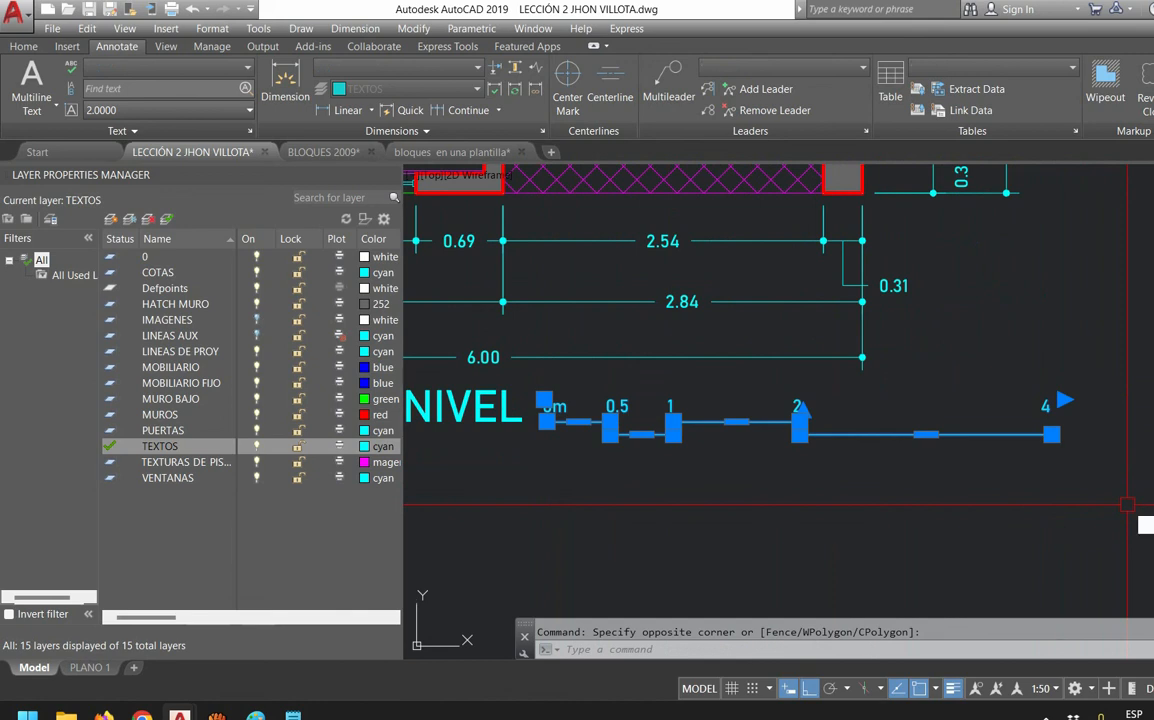
pyautogui.write('b')
pyautogui.press('Return')
pyautogui.write('e')
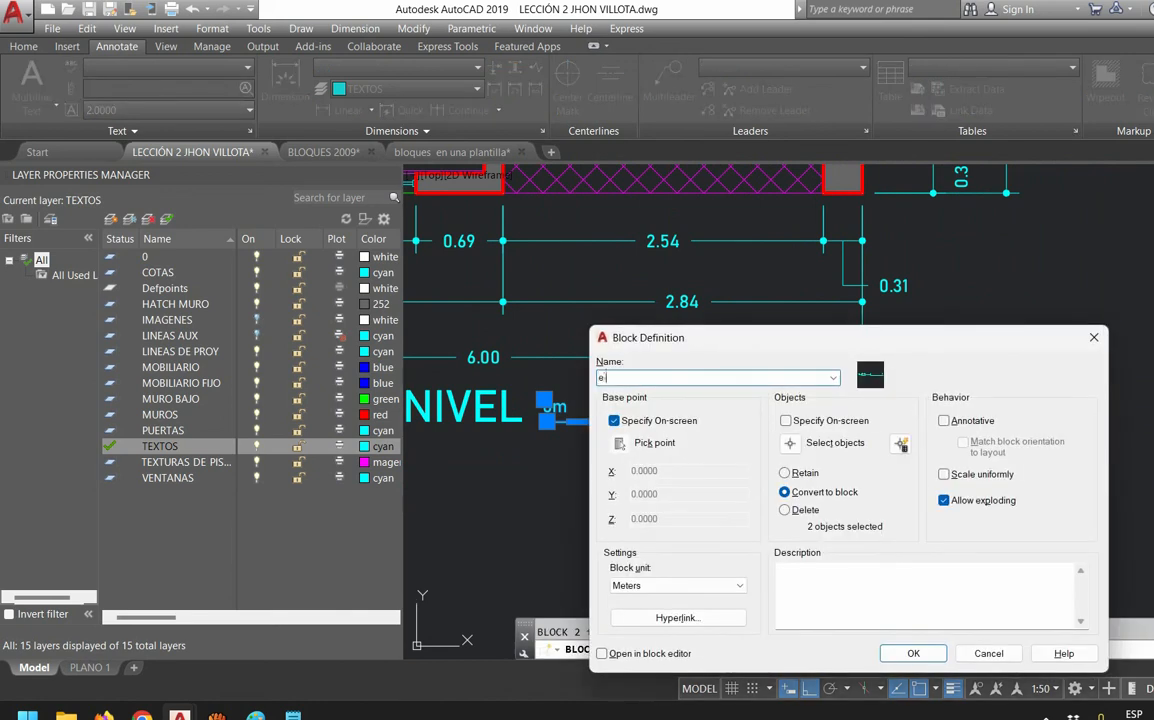
pyautogui.write(' gráfica')
pyautogui.click(650, 443)
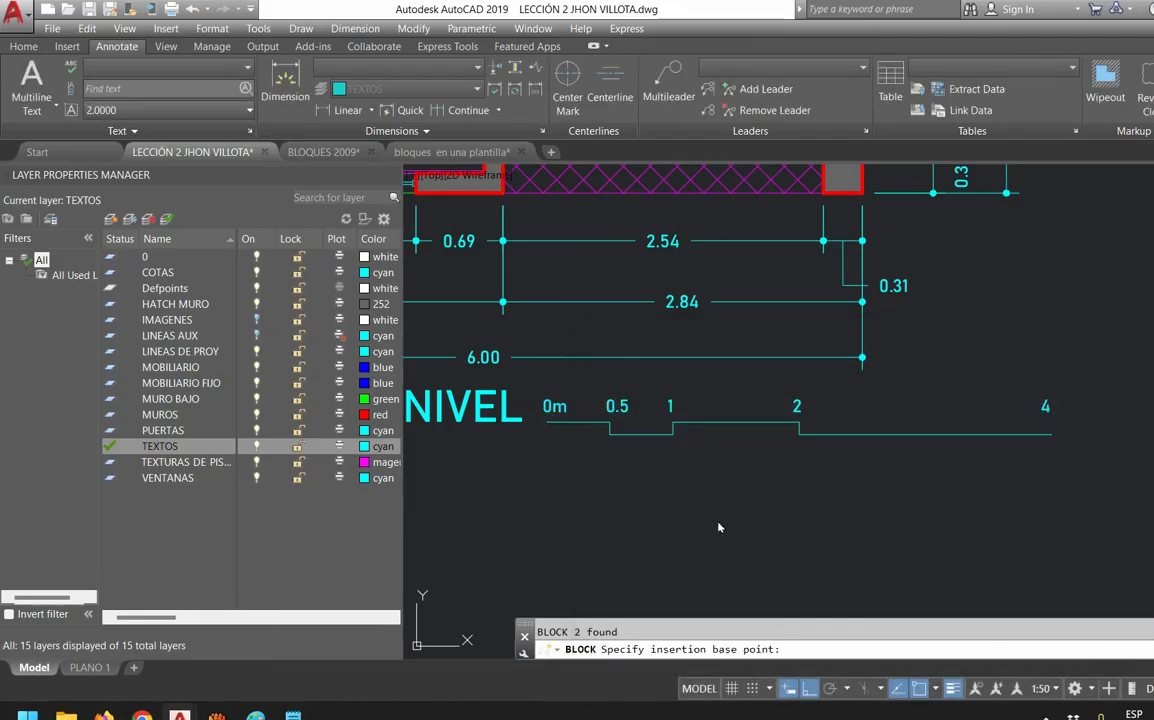
pyautogui.click(549, 424)
pyautogui.scroll(-6, 584, 485)
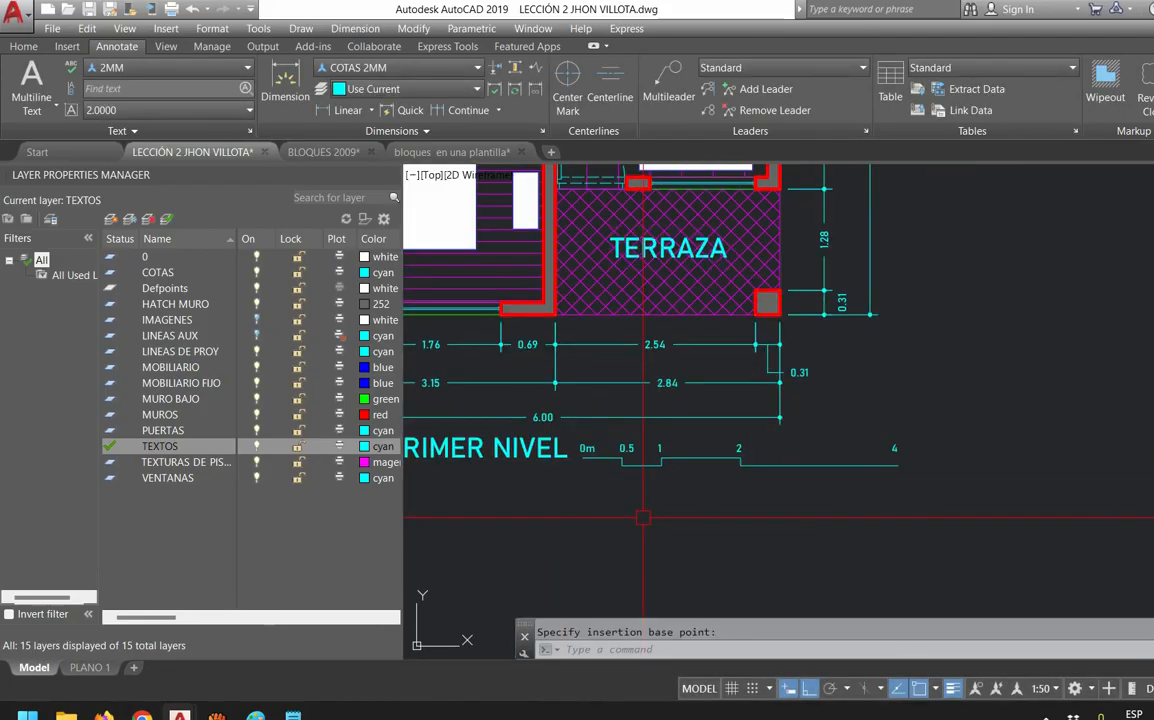
# Return from model space to the PLANO 1 layout and save the drawing
pyautogui.moveTo(864, 535); pyautogui.dragTo(830, 503, button='middle')
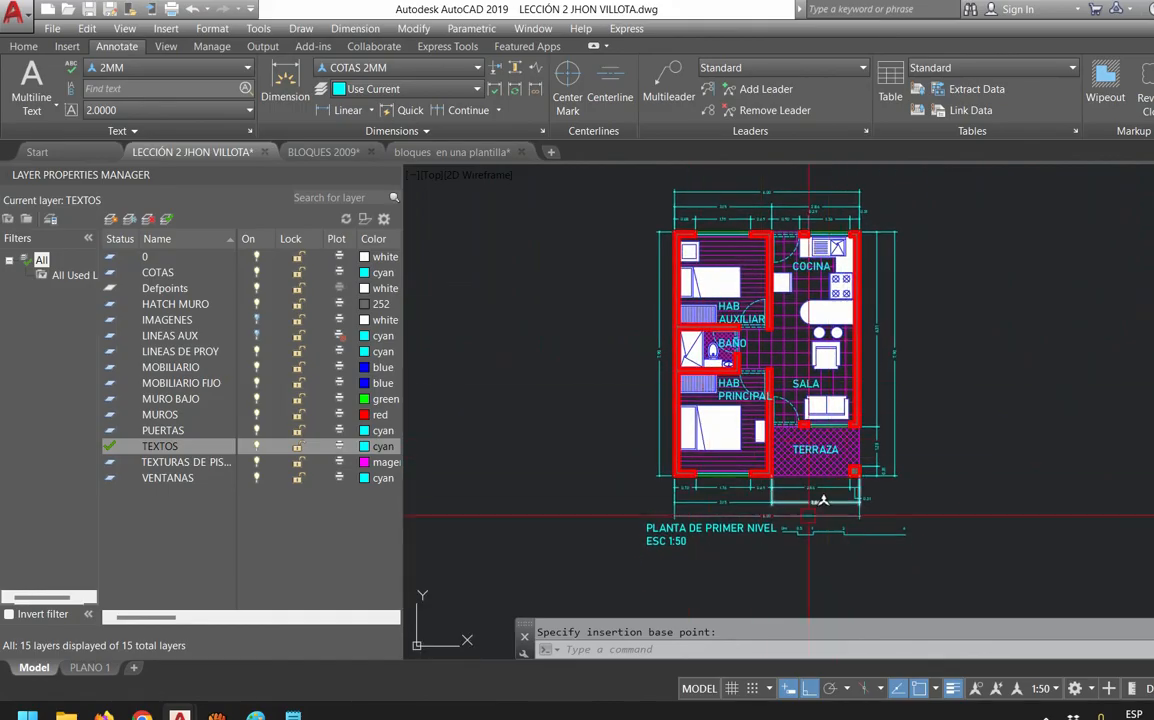
pyautogui.moveTo(892, 506)
pyautogui.mouseDown(button='middle')
pyautogui.moveTo(878, 520)
pyautogui.moveTo(889, 526)
pyautogui.mouseUp(button='middle')
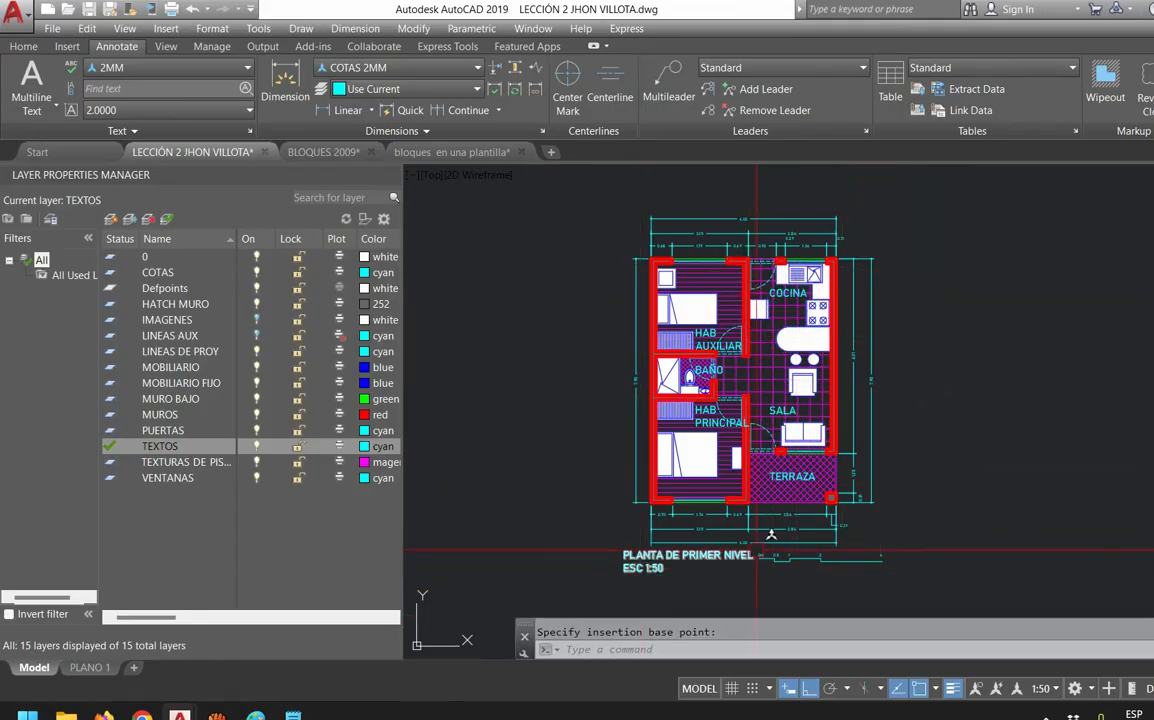
pyautogui.click(90, 667)
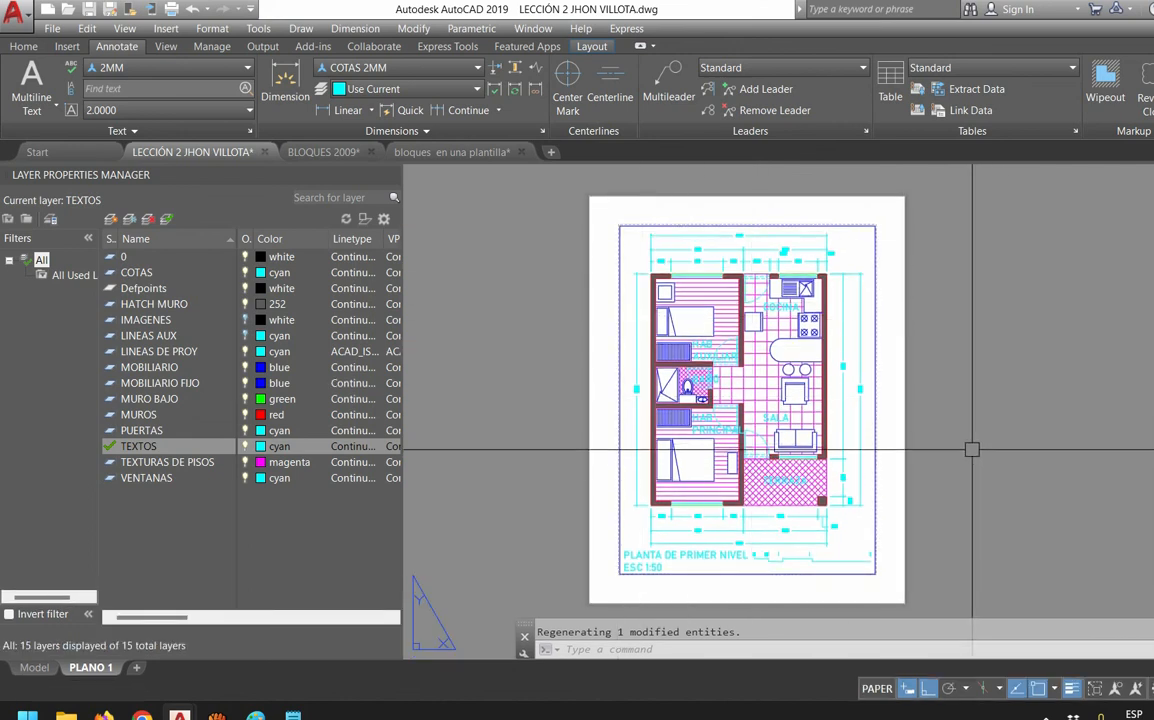
pyautogui.click(87, 9)
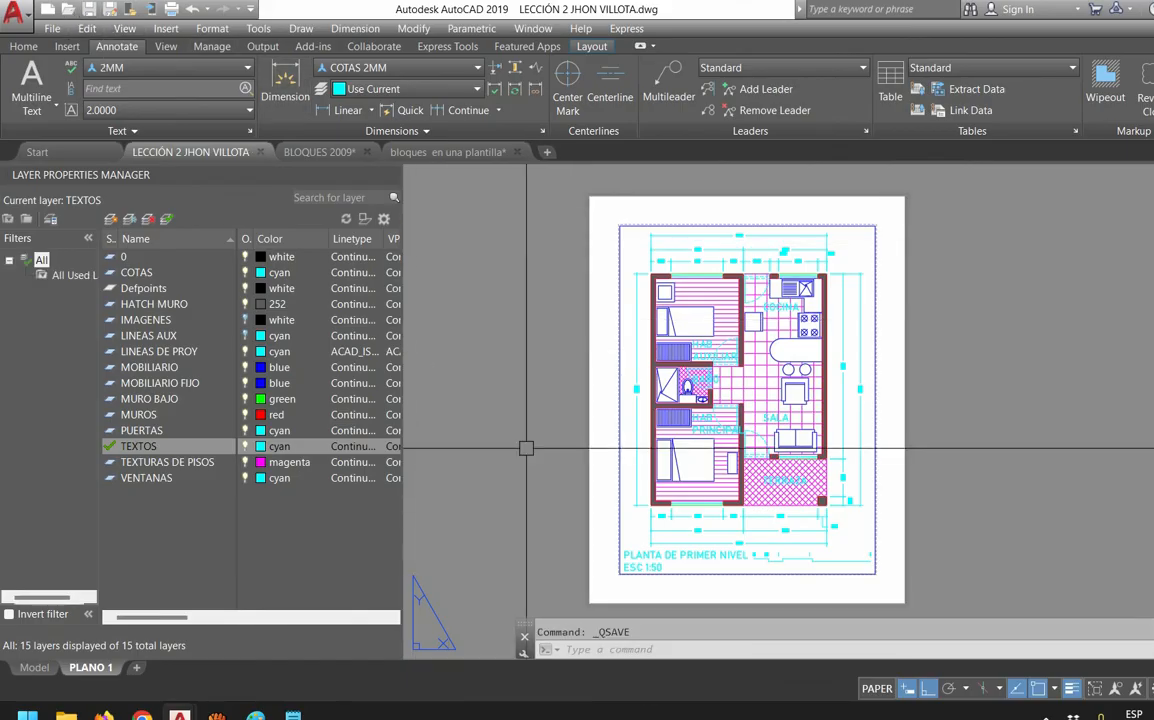
# Switch to the INSERCIÓN DE IMAGENES notes, append the line "ctrl + p plotear" at the end, and return to AutoCAD
pyautogui.click(293, 716)
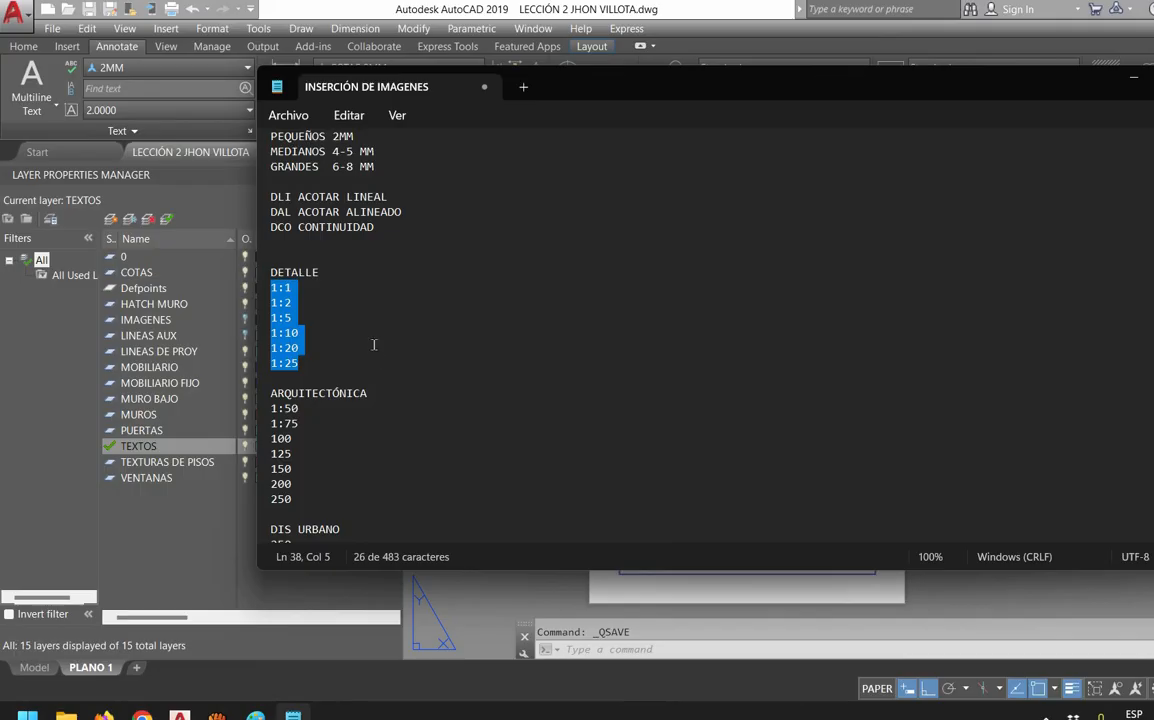
pyautogui.hotkey('ctrl', 'End')
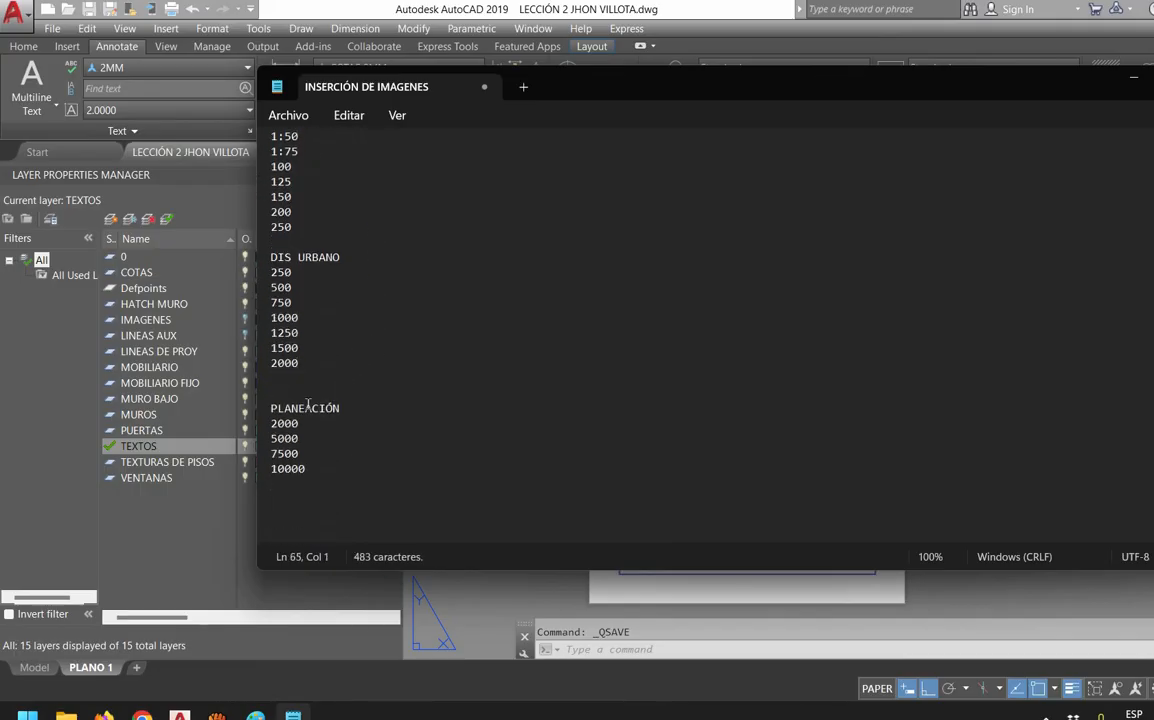
pyautogui.write('ctrl + p   pltearo')
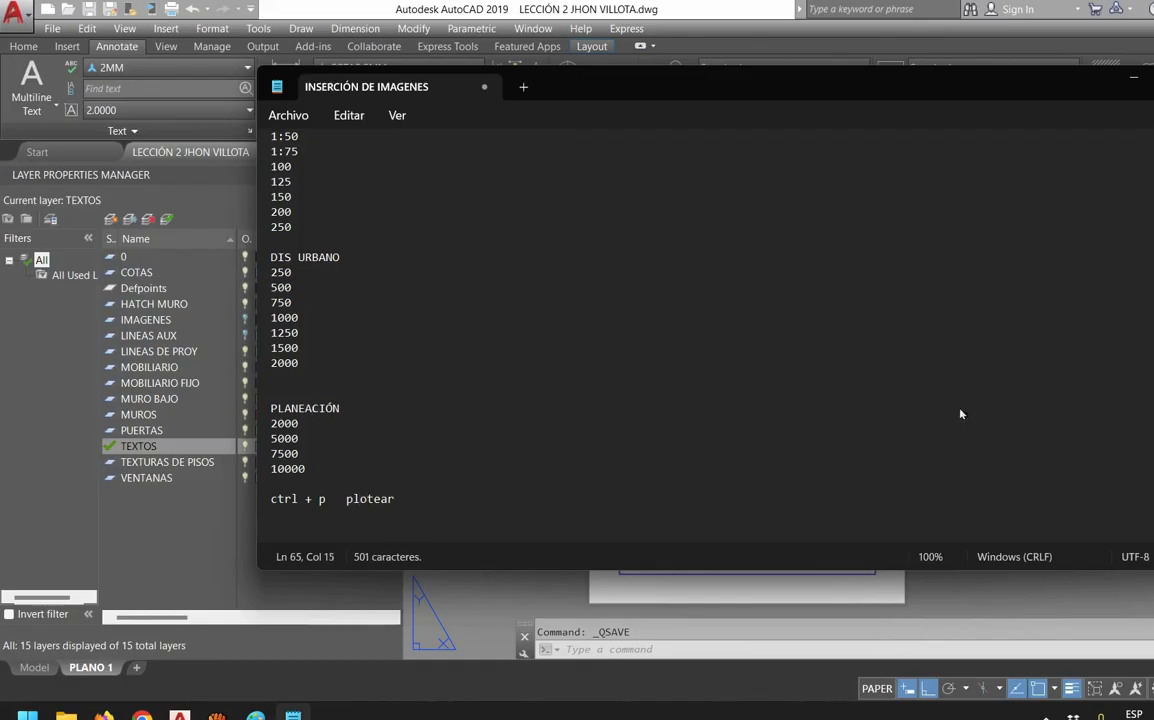
pyautogui.hotkey('alt', 'Tab')
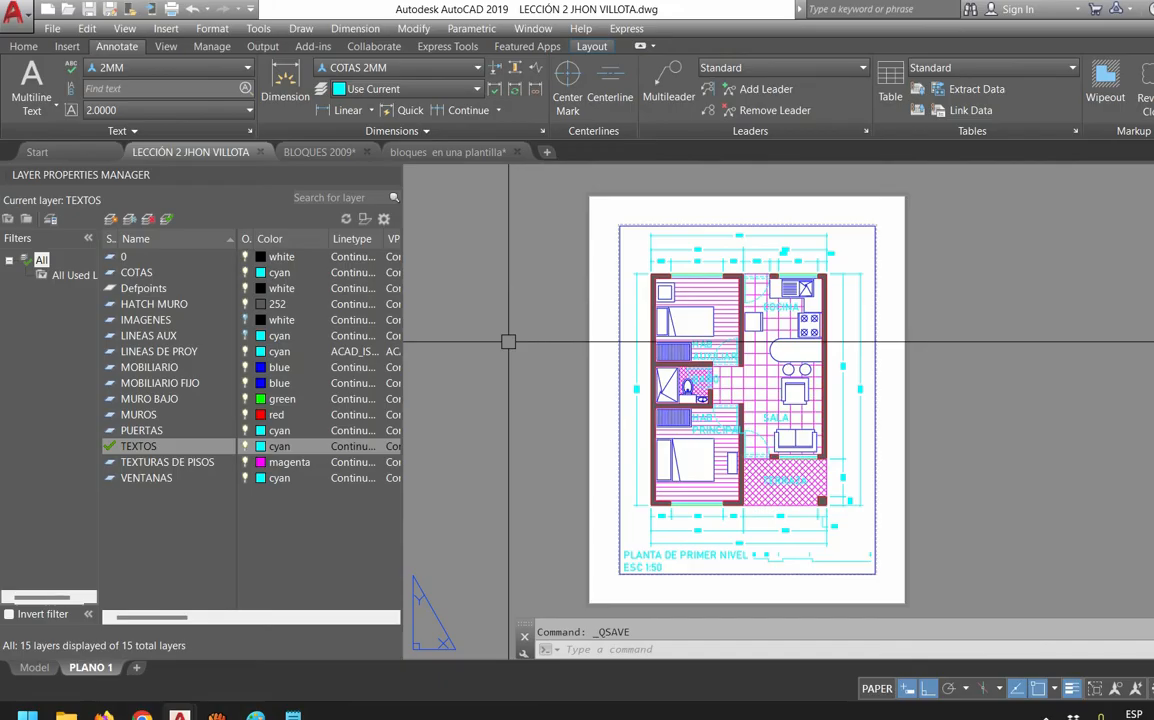
# Open the plot settings for PLANO 1, preview the sheet with the current settings, inspect it closely and leave the preview
pyautogui.hotkey('ctrl', 'p')
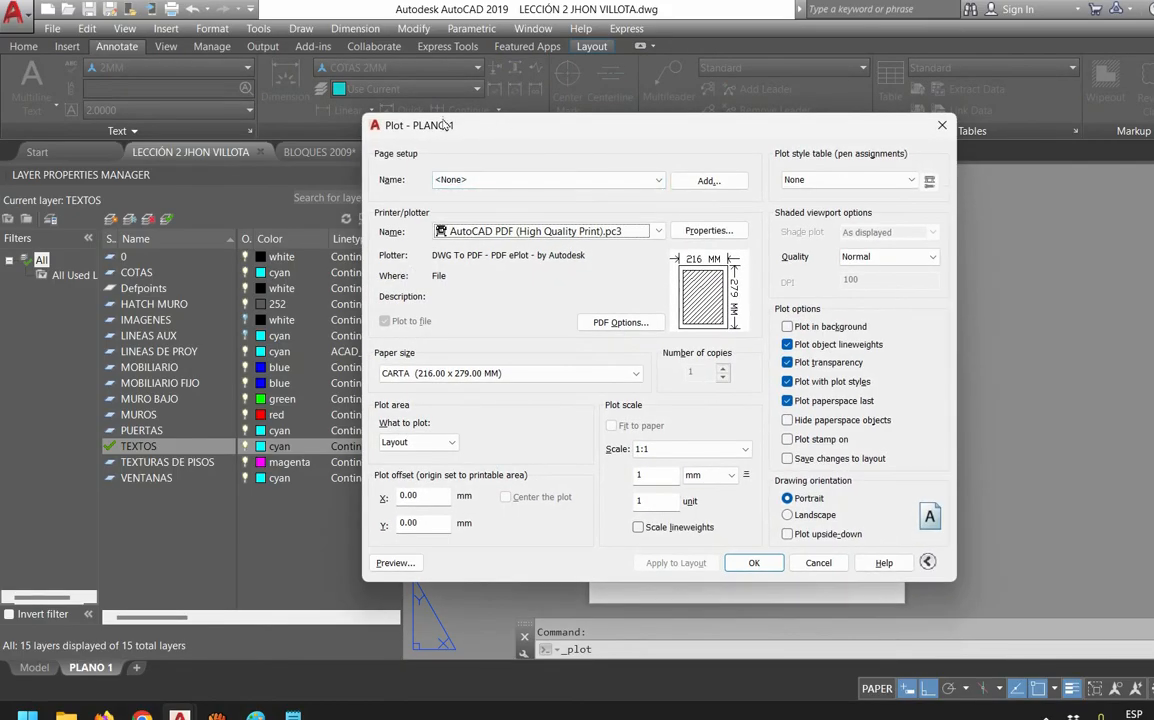
pyautogui.moveTo(455, 122); pyautogui.dragTo(319, 111)
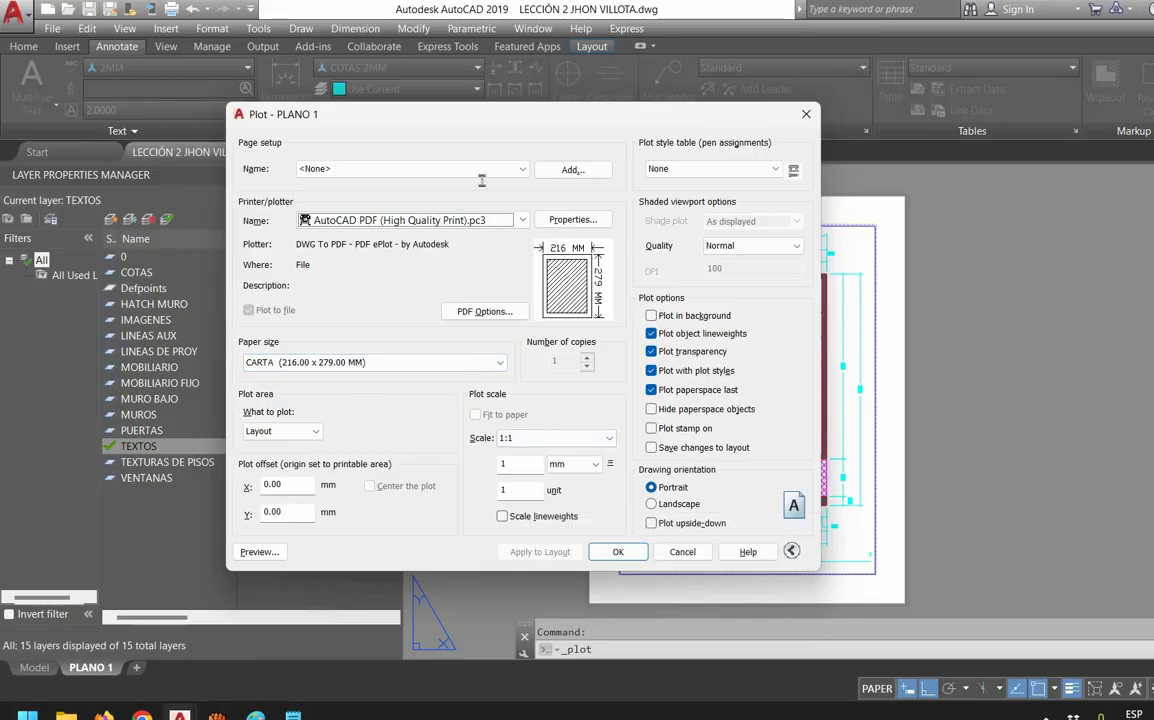
pyautogui.click(262, 553)
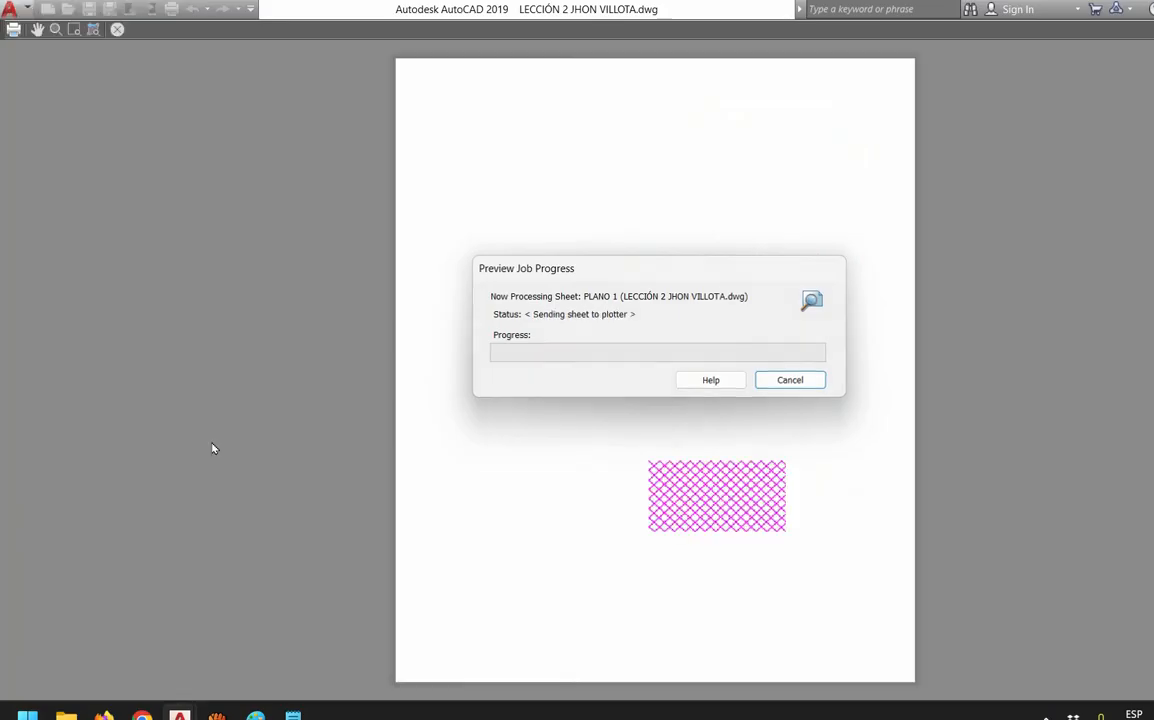
pyautogui.scroll(3, 651, 383)
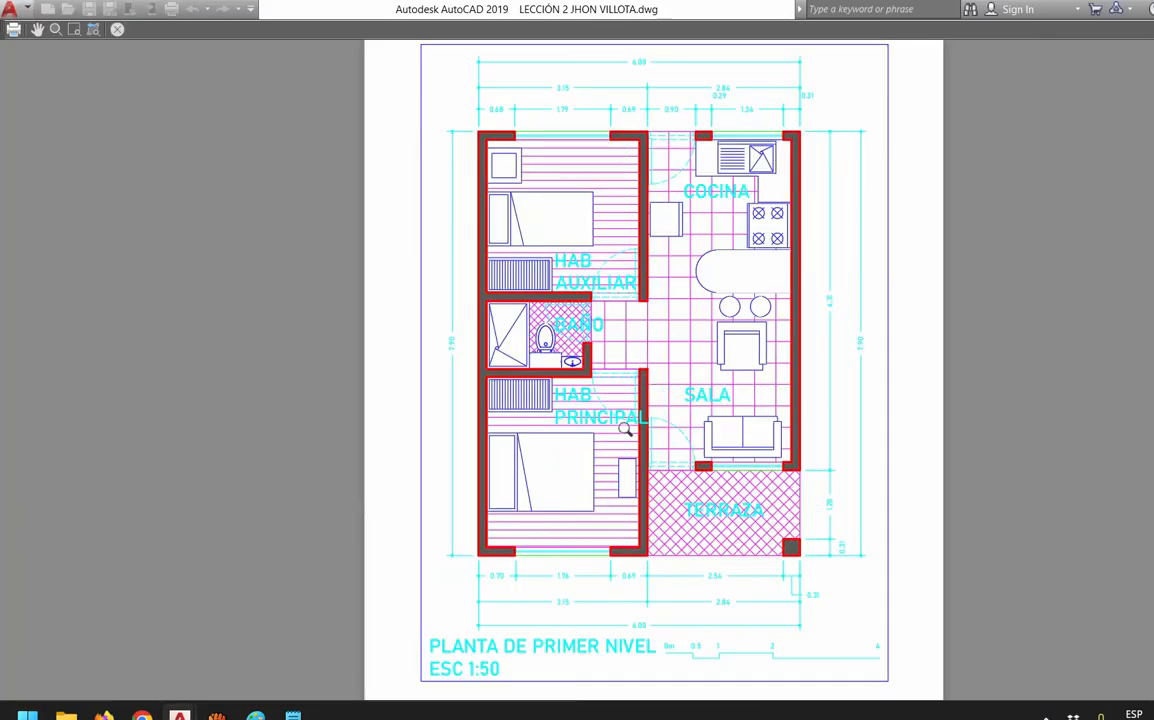
pyautogui.scroll(3, 624, 462)
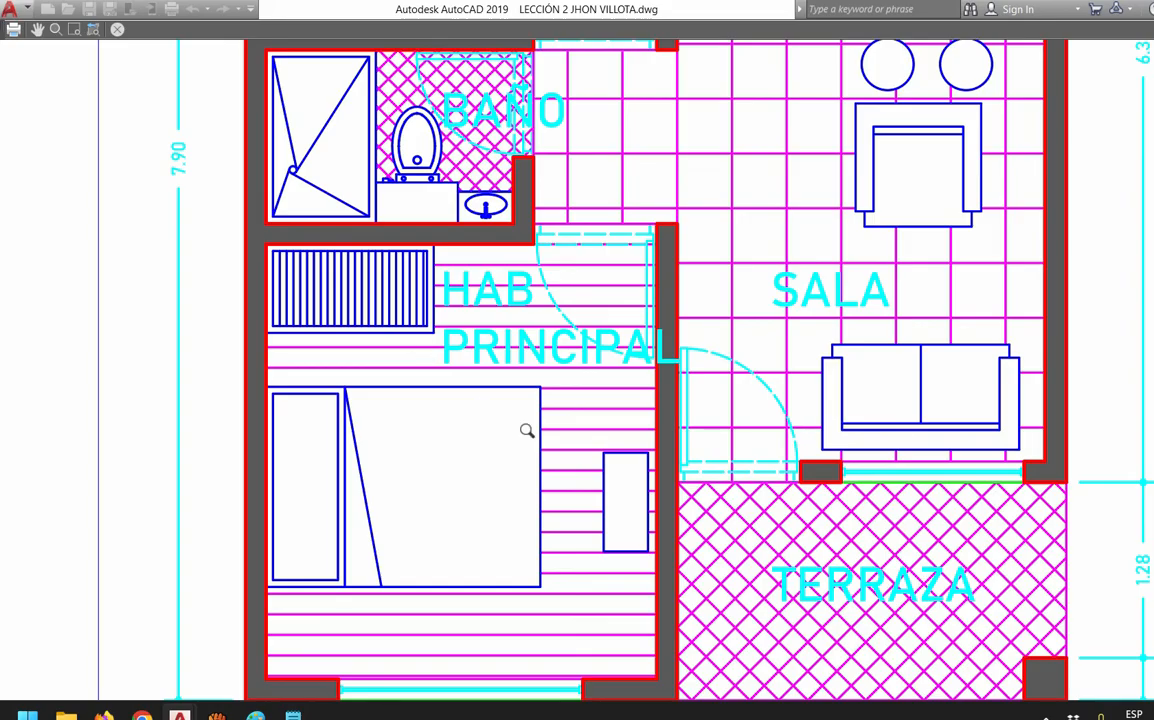
pyautogui.scroll(-3, 527, 431)
pyautogui.scroll(-2, 690, 510)
pyautogui.scroll(-2, 640, 610)
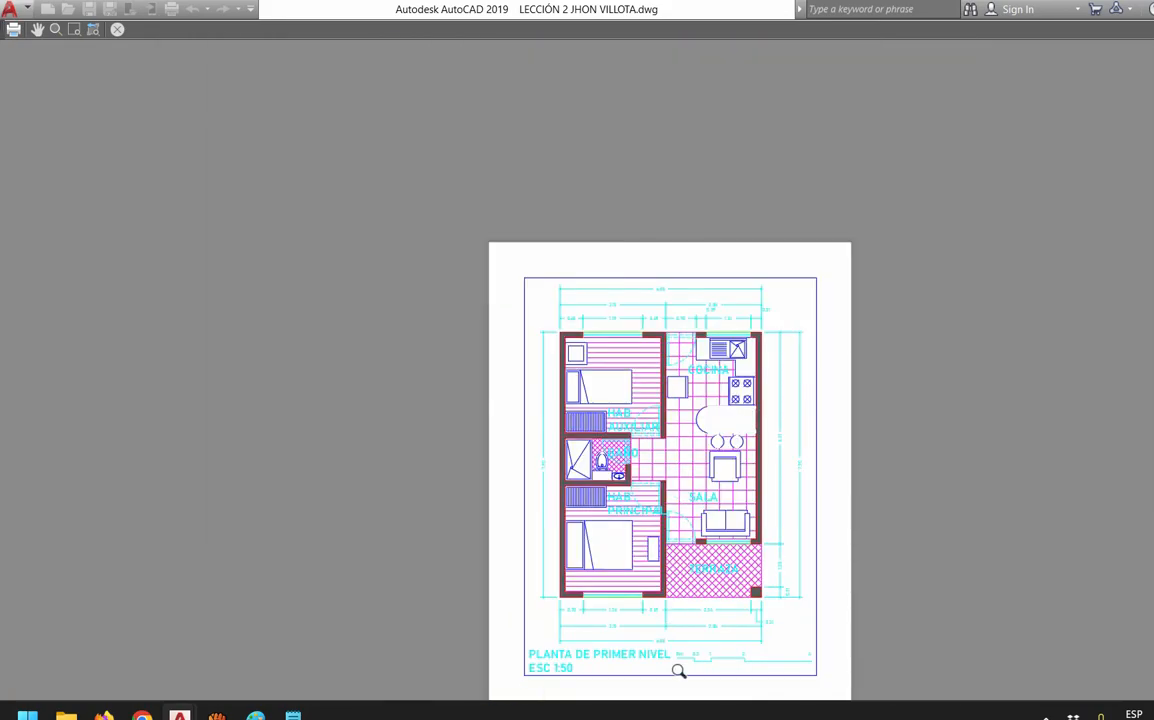
pyautogui.scroll(2, 707, 608)
pyautogui.press('Escape')
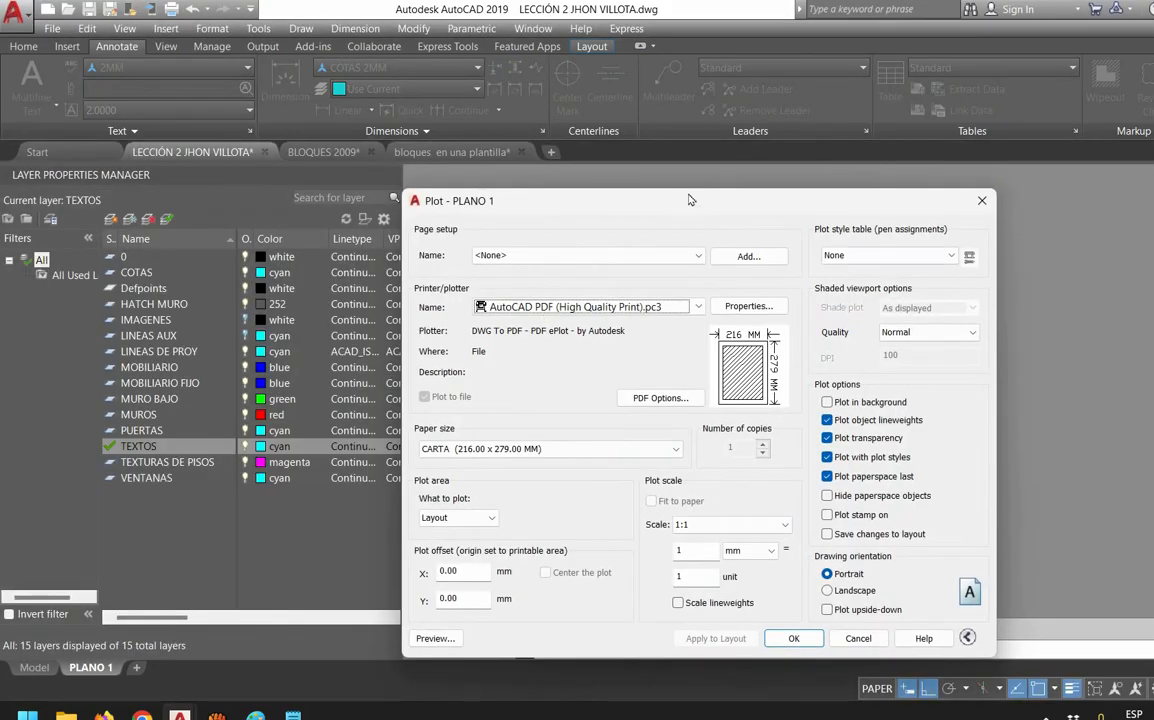
# Look over the available plot style tables in the PLANO 1 plot settings
pyautogui.moveTo(862, 204); pyautogui.dragTo(830, 110)
pyautogui.click(845, 162)
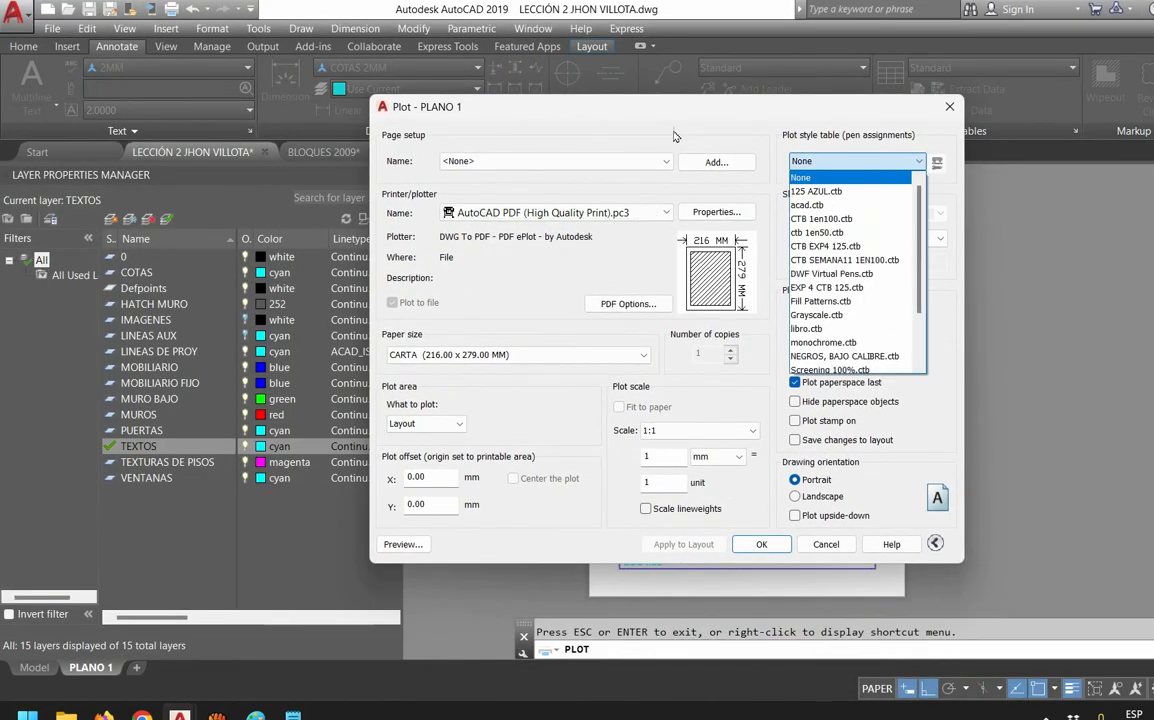
pyautogui.click(748, 115)
# Switch to the INSERCIÓN DE IMAGENES notes, append the line "ctb COLOR TABLE BRUSH", and return to AutoCAD's plot settings
pyautogui.click(293, 715)
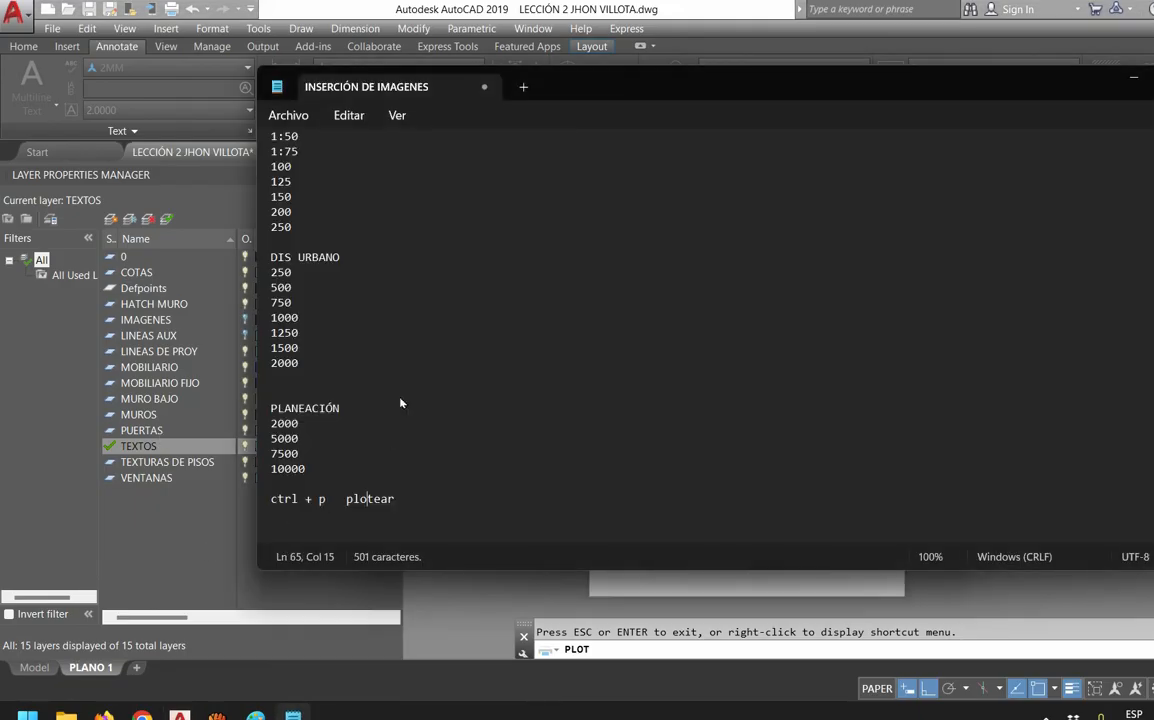
pyautogui.scroll(-1, 329, 426)
pyautogui.hotkey('ctrl', 'End')
pyautogui.write('ct')
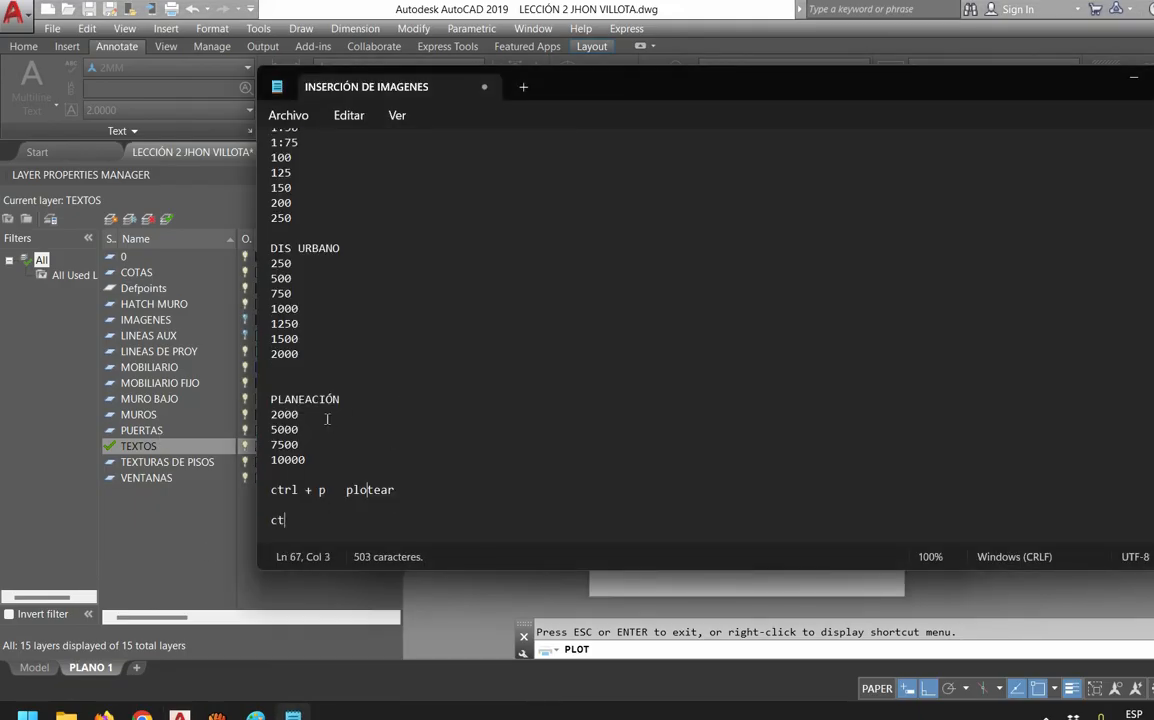
pyautogui.write('b CLOR TABLE BRUSH')
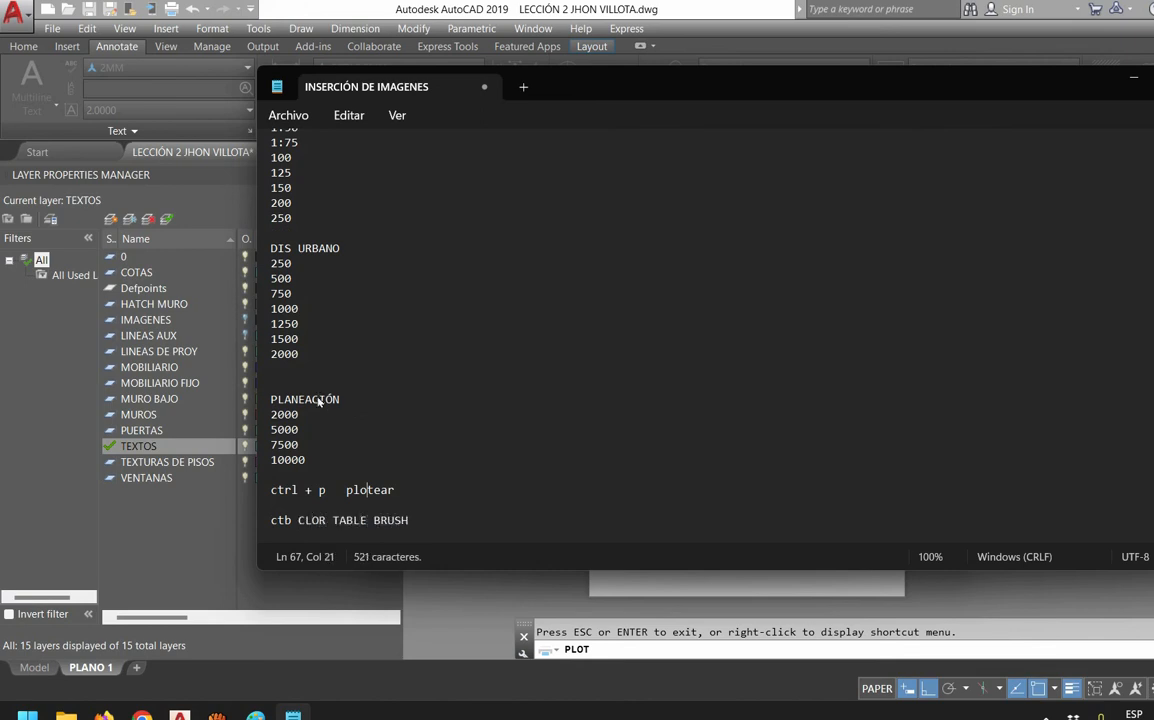
pyautogui.write('O')
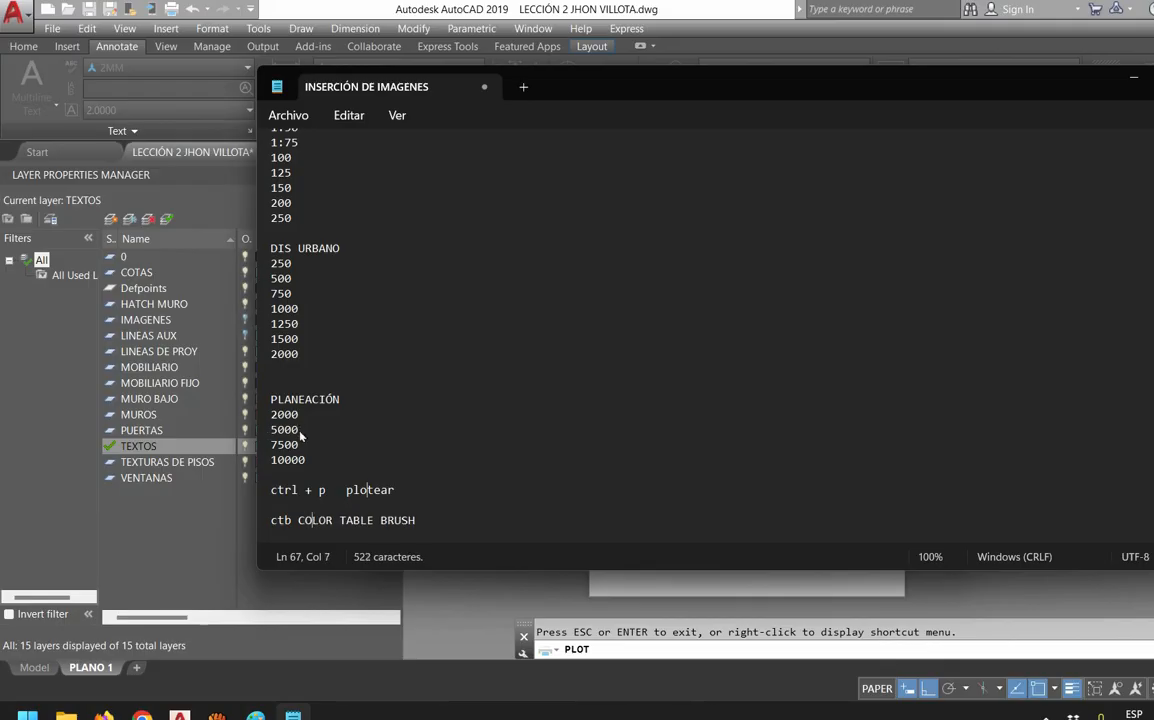
pyautogui.press('Left')
pyautogui.press('Left')
pyautogui.hotkey('shift', 'Right')
pyautogui.hotkey('shift', 'Right')
pyautogui.hotkey('shift', 'Right')
pyautogui.hotkey('shift', 'Right')
pyautogui.hotkey('shift', 'Right')
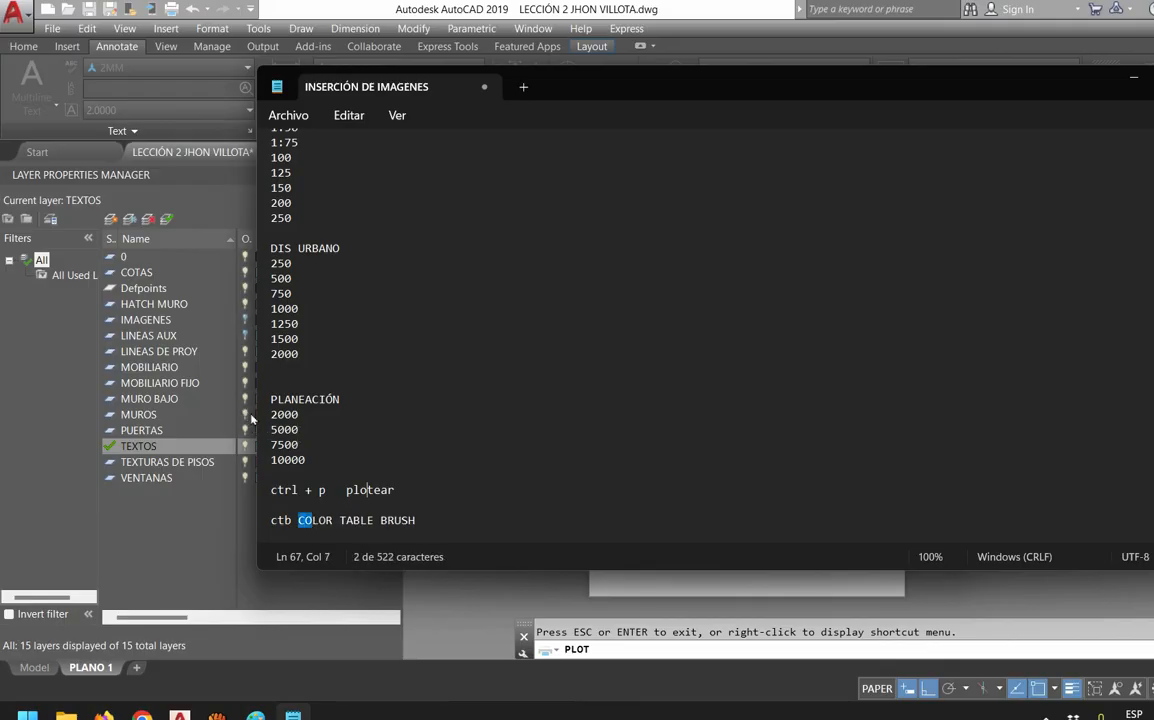
pyautogui.press('Right')
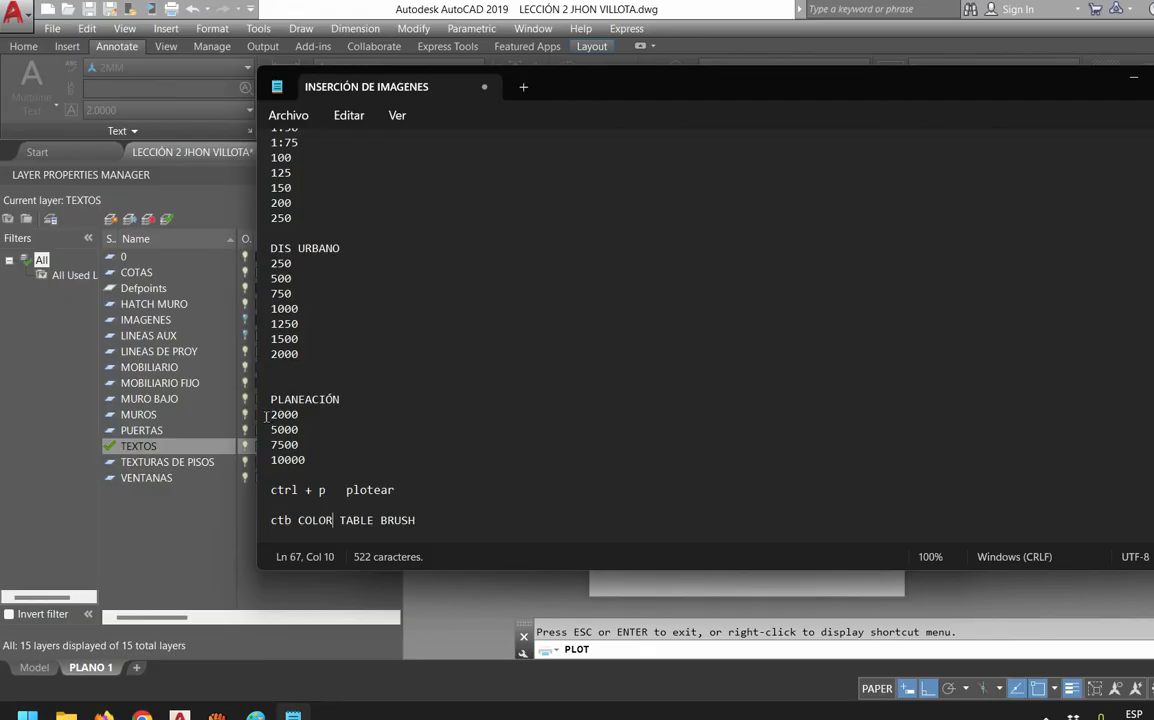
pyautogui.hotkey('alt', 'Tab')
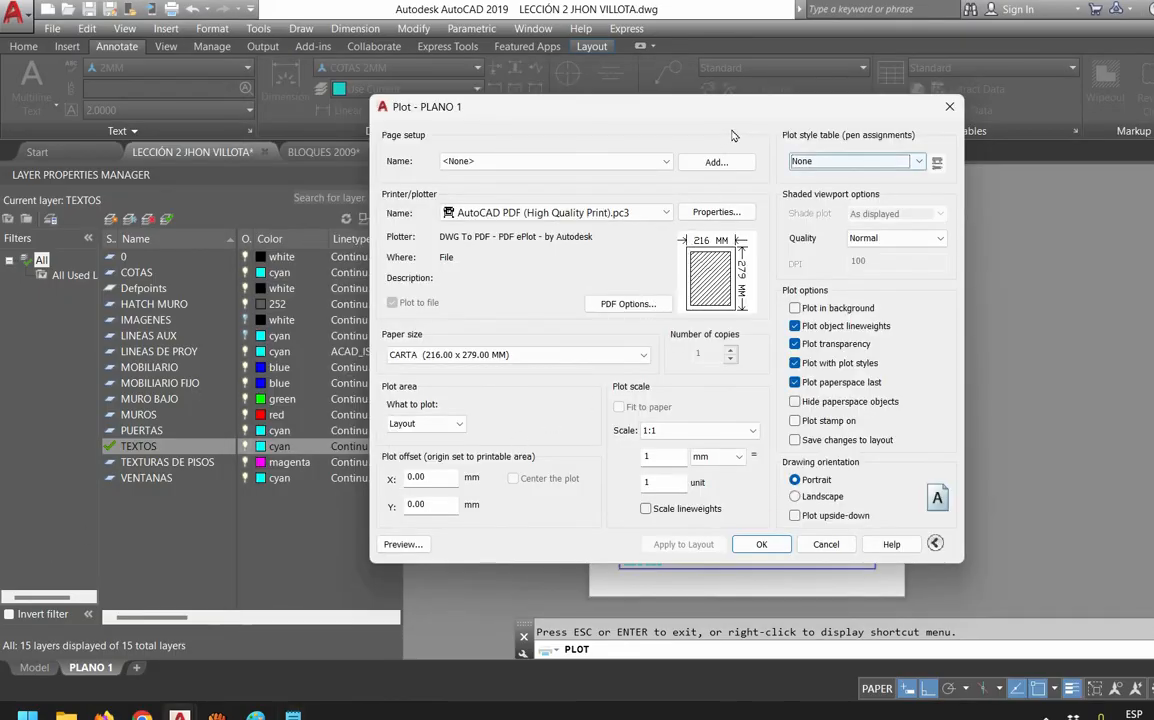
# Create a color-dependent plot style table from scratch named "CTB AUTOCAD 1:50" for use in the current drawing
pyautogui.click(919, 161)
pyautogui.moveTo(919, 193); pyautogui.dragTo(913, 252)
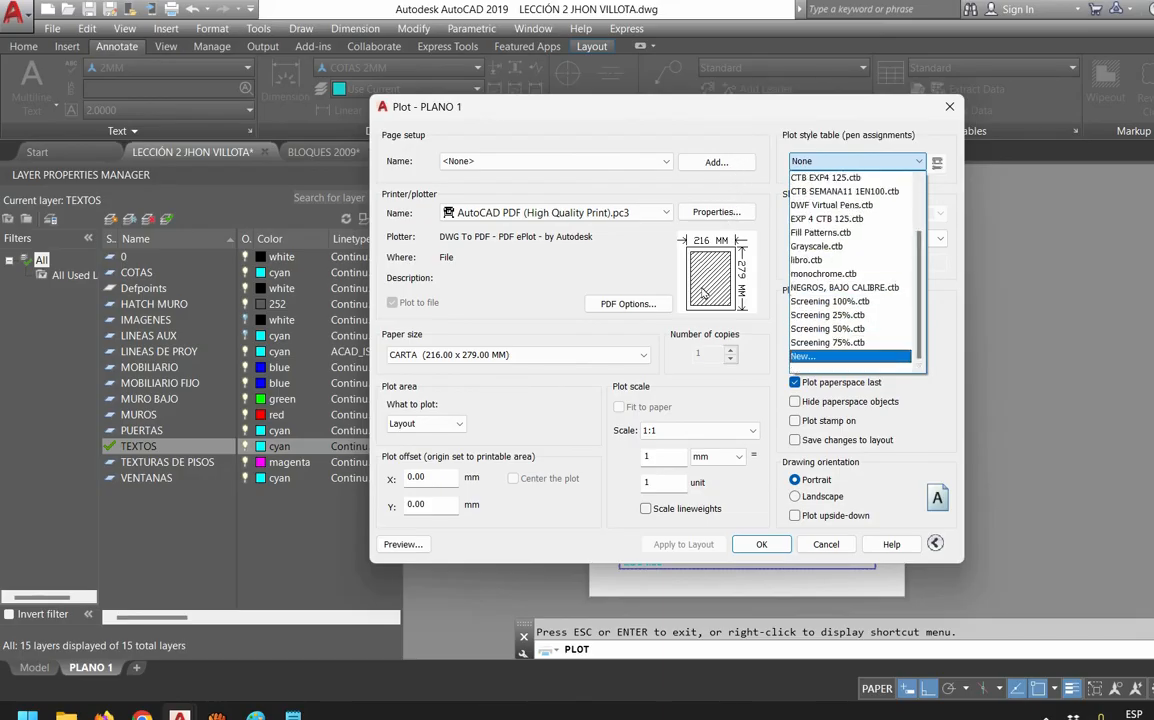
pyautogui.click(803, 356)
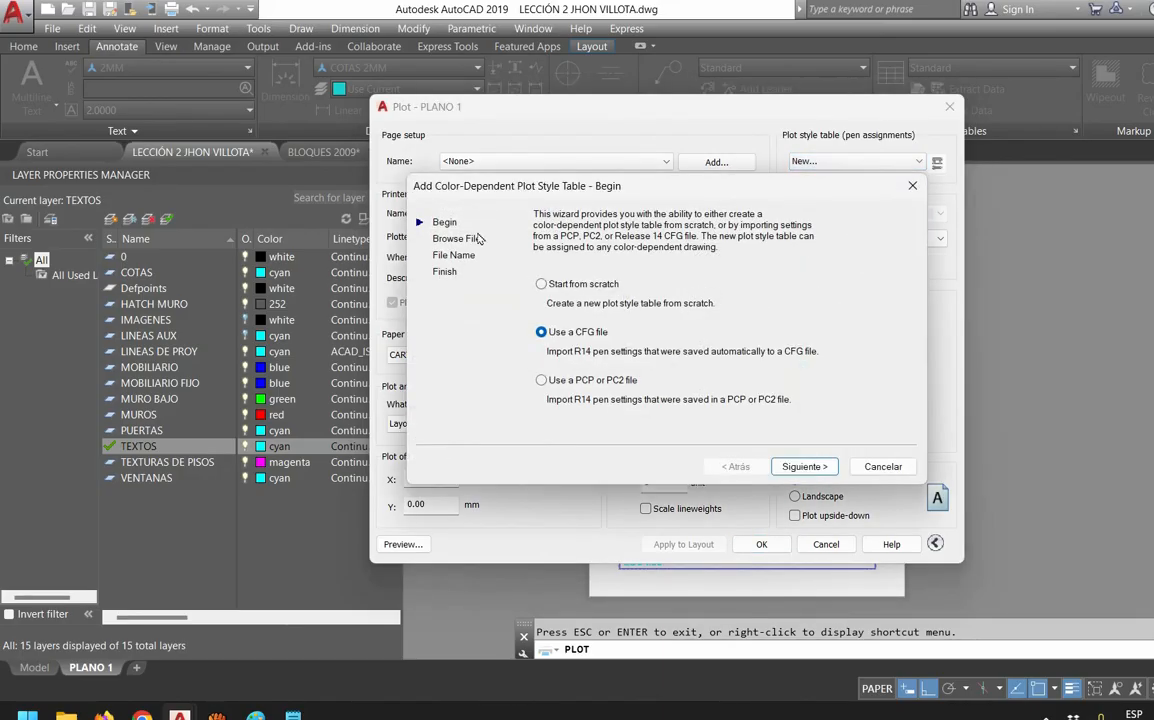
pyautogui.click(541, 284)
pyautogui.click(805, 466)
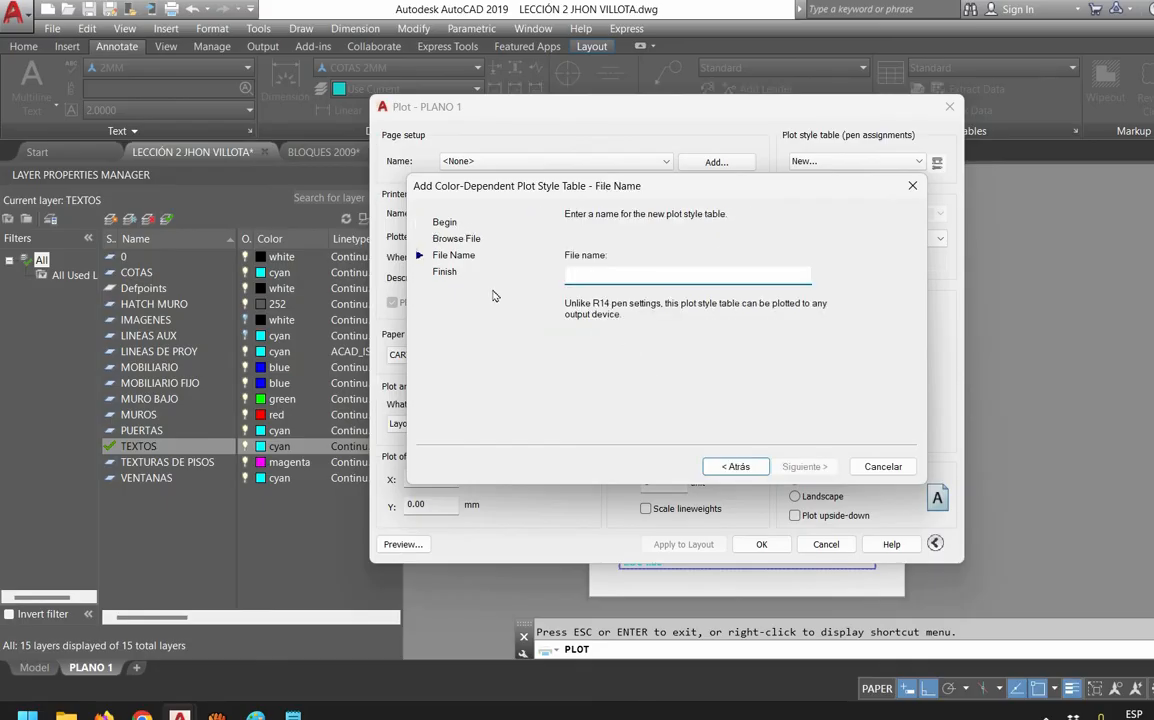
pyautogui.write('CTB')
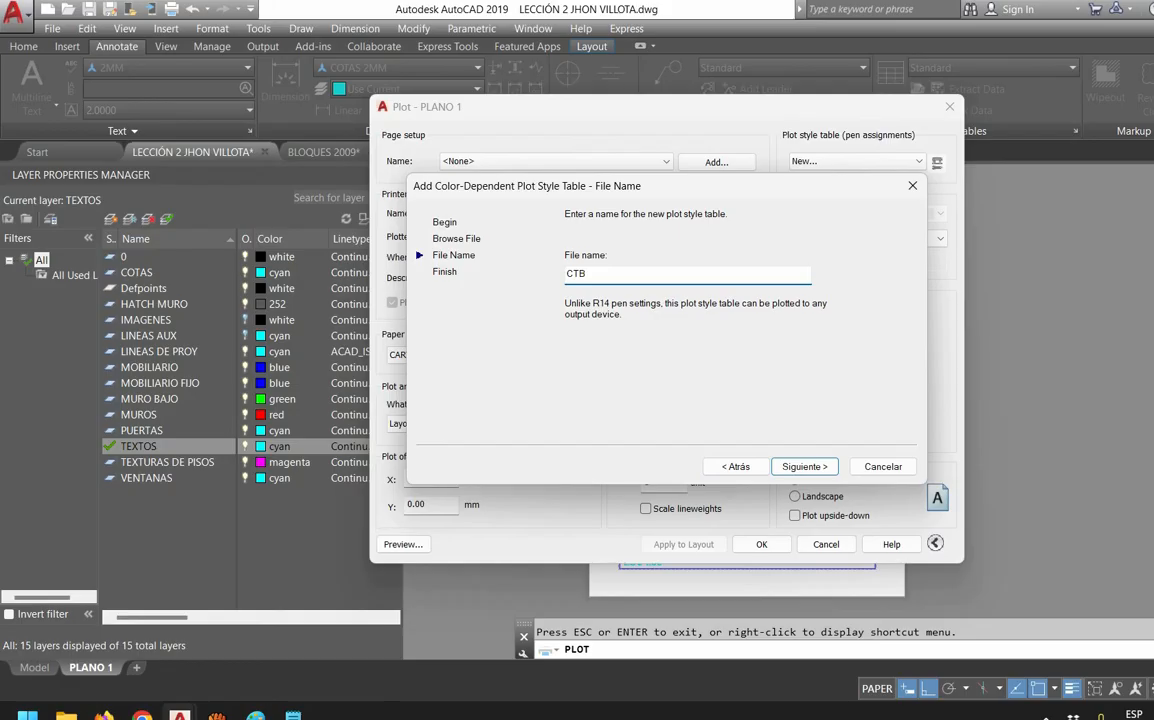
pyautogui.write(' AUTOCA')
pyautogui.hotkey('shift', 'Left')
pyautogui.hotkey('shift', 'Left')
pyautogui.hotkey('shift', 'Left')
pyautogui.hotkey('shift', 'Left')
pyautogui.press('Return')
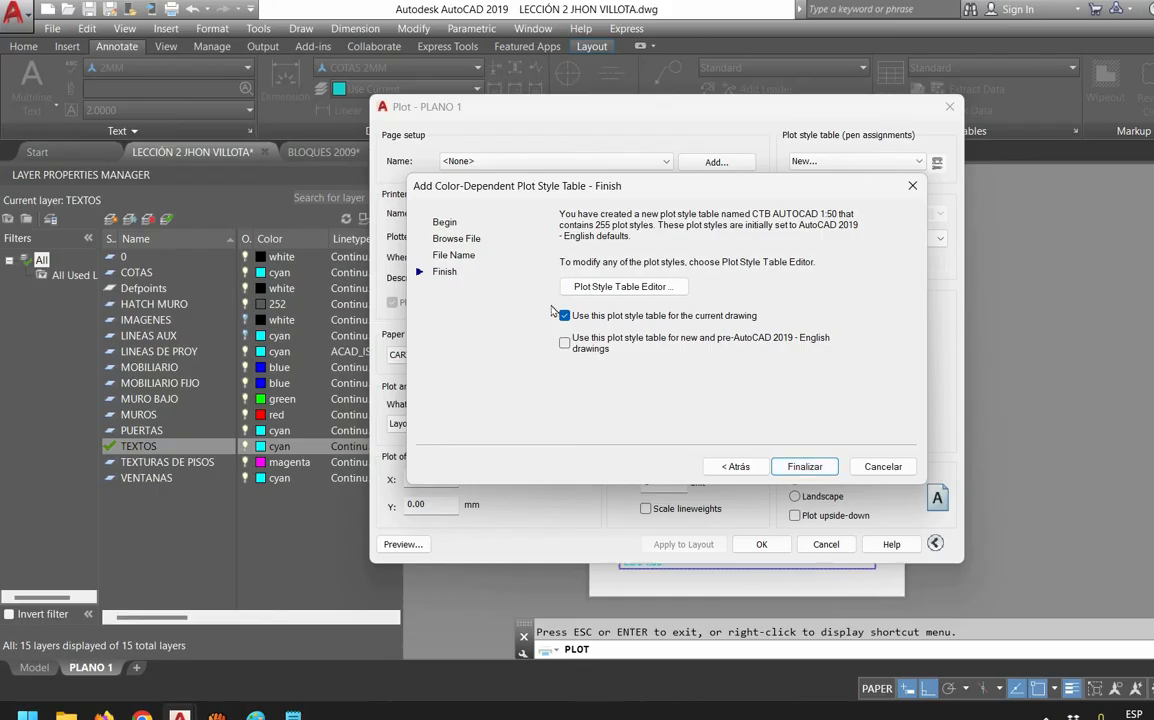
pyautogui.press('Return')
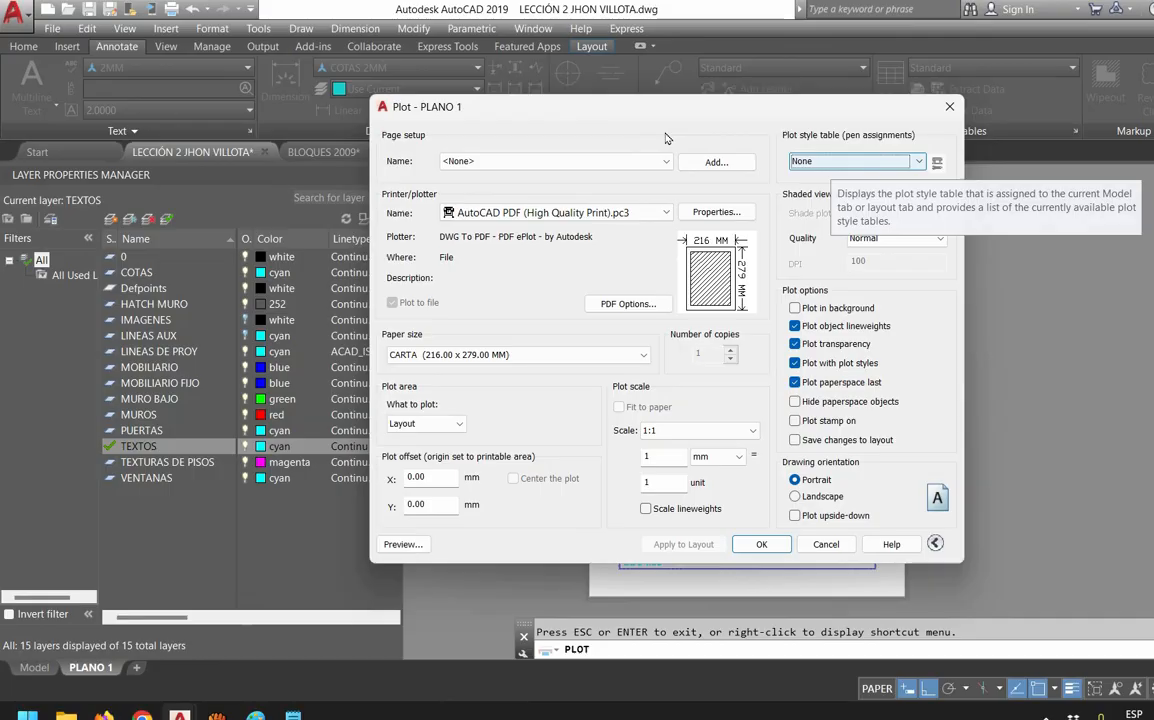
# Assign the CTB AUTOCAD 1en50.ctb plot style table to the PLANO 1 plot
pyautogui.click(832, 161)
pyautogui.scroll(-2, 880, 262)
pyautogui.scroll(1, 846, 164)
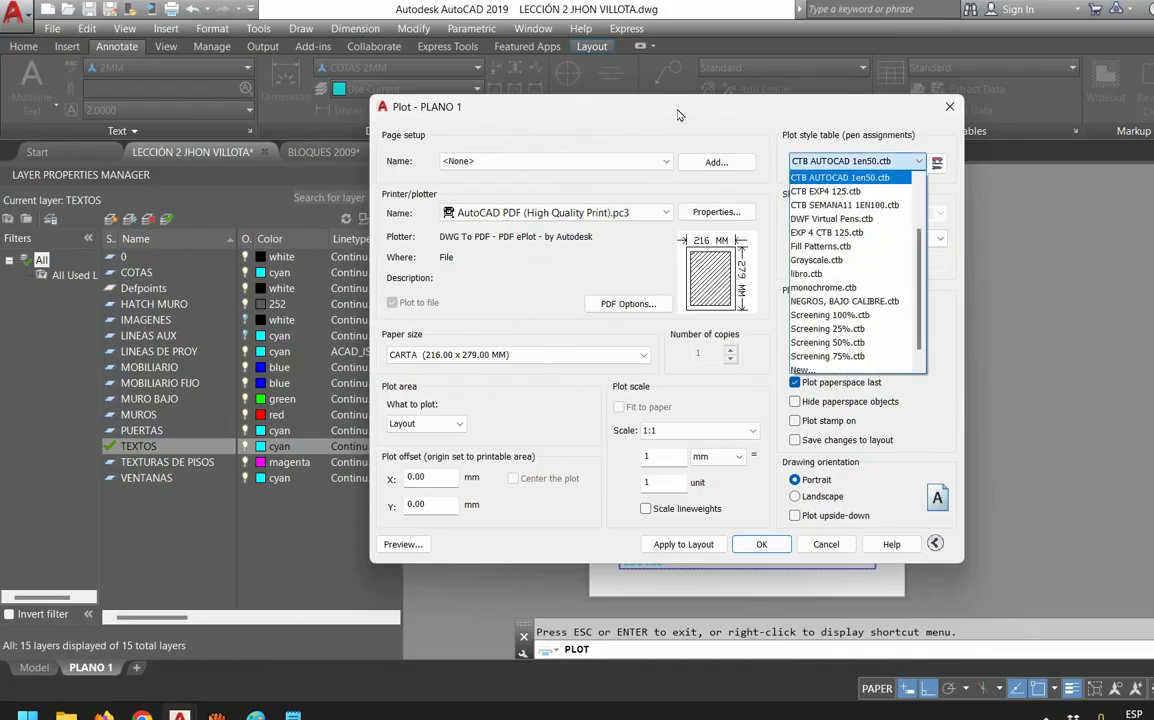
pyautogui.scroll(-5, 613, 228)
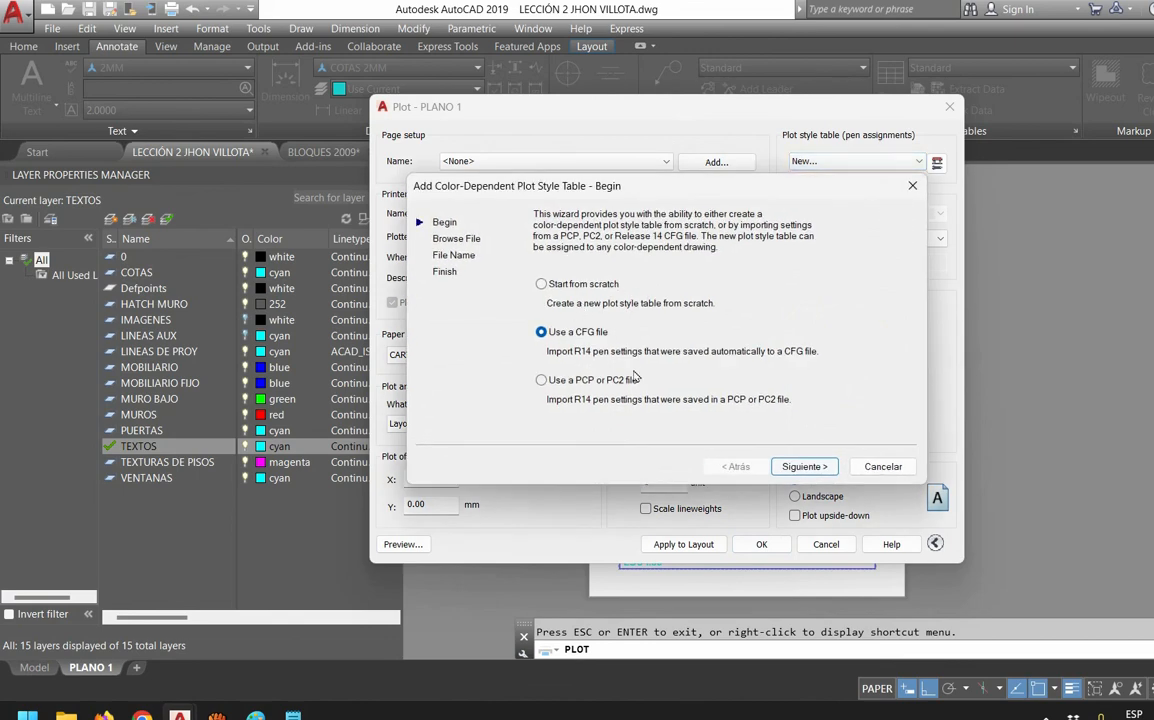
pyautogui.click(576, 285)
pyautogui.click(804, 467)
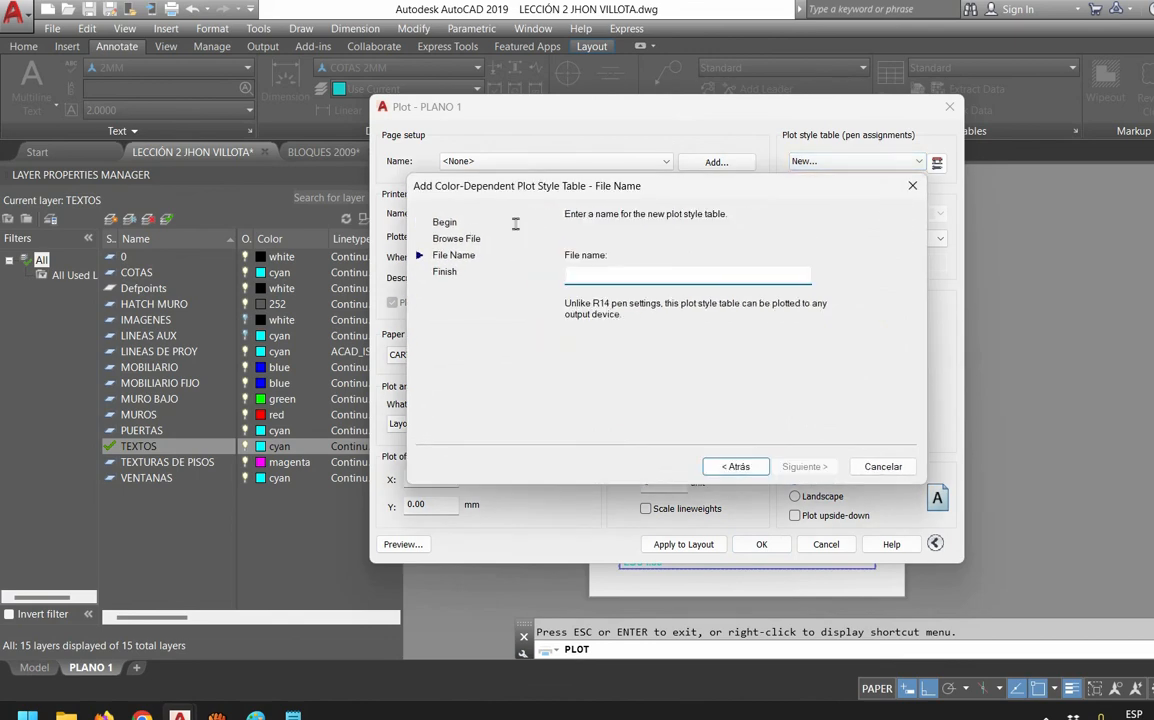
pyautogui.press('BackSpace')
pyautogui.write(':')
pyautogui.press('BackSpace')
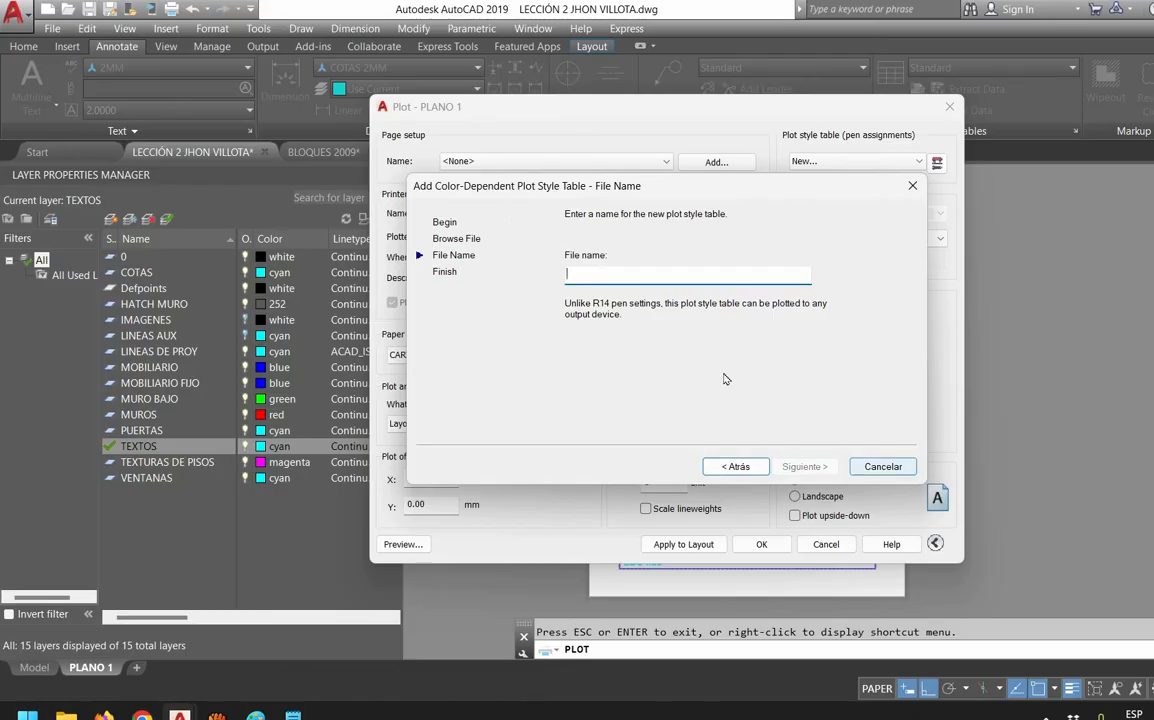
pyautogui.press('Escape')
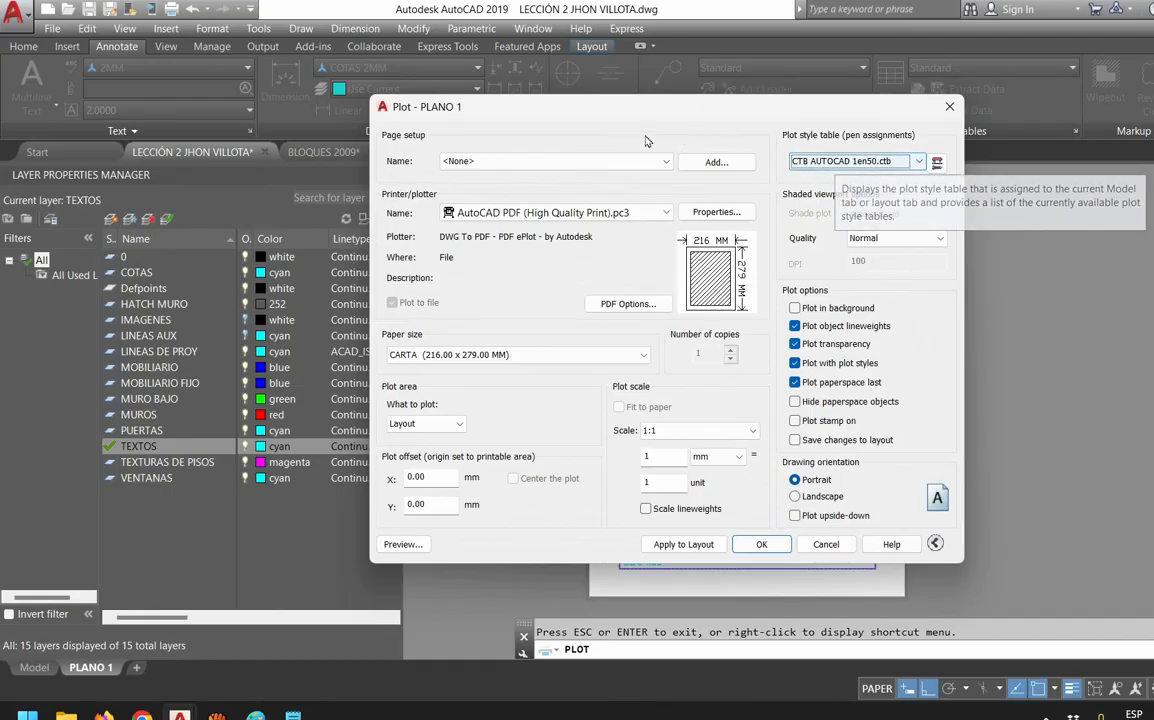
# Apply the plot settings with the CTB AUTOCAD 1en50.ctb table to the PLANO 1 layout
pyautogui.click(683, 544)
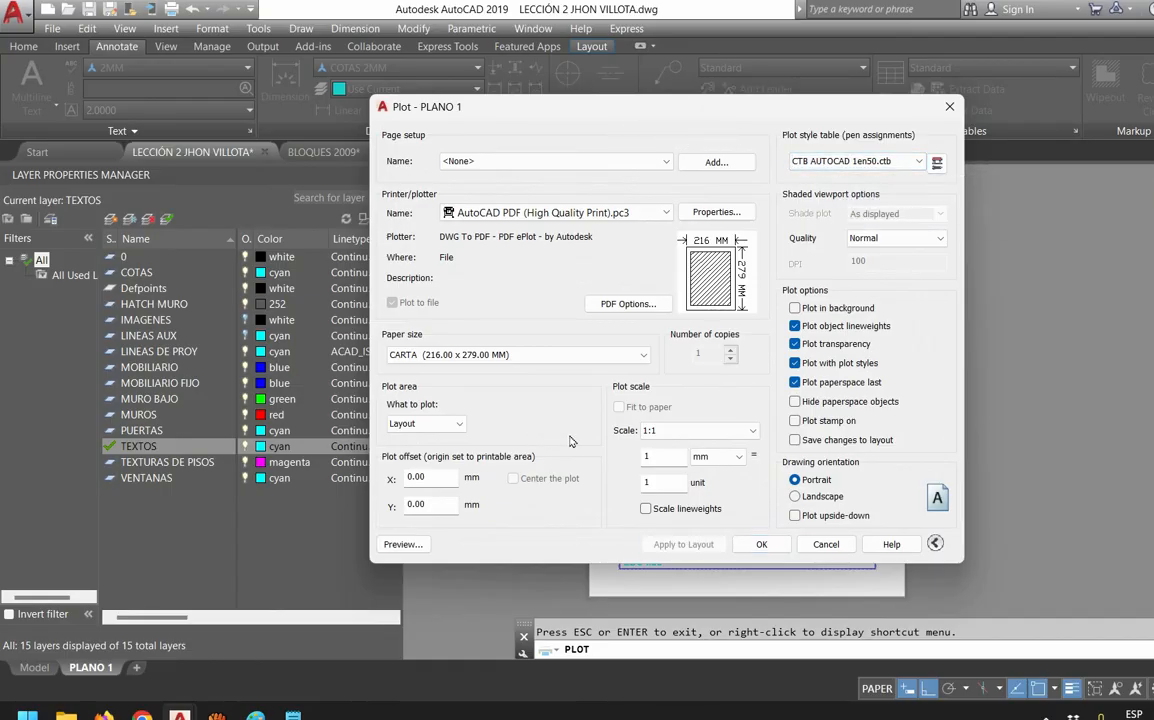
# Preview the PLANO 1 plot with the assigned plot style table, and leave the plot settings
pyautogui.click(403, 544)
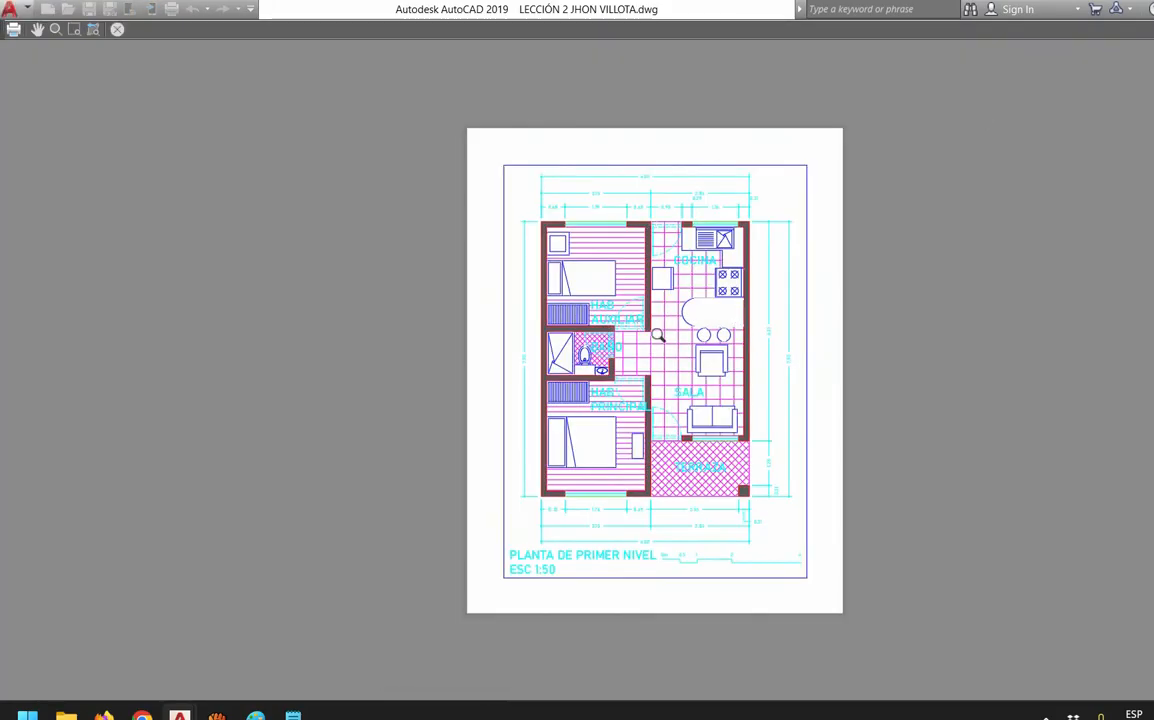
pyautogui.press('Escape')
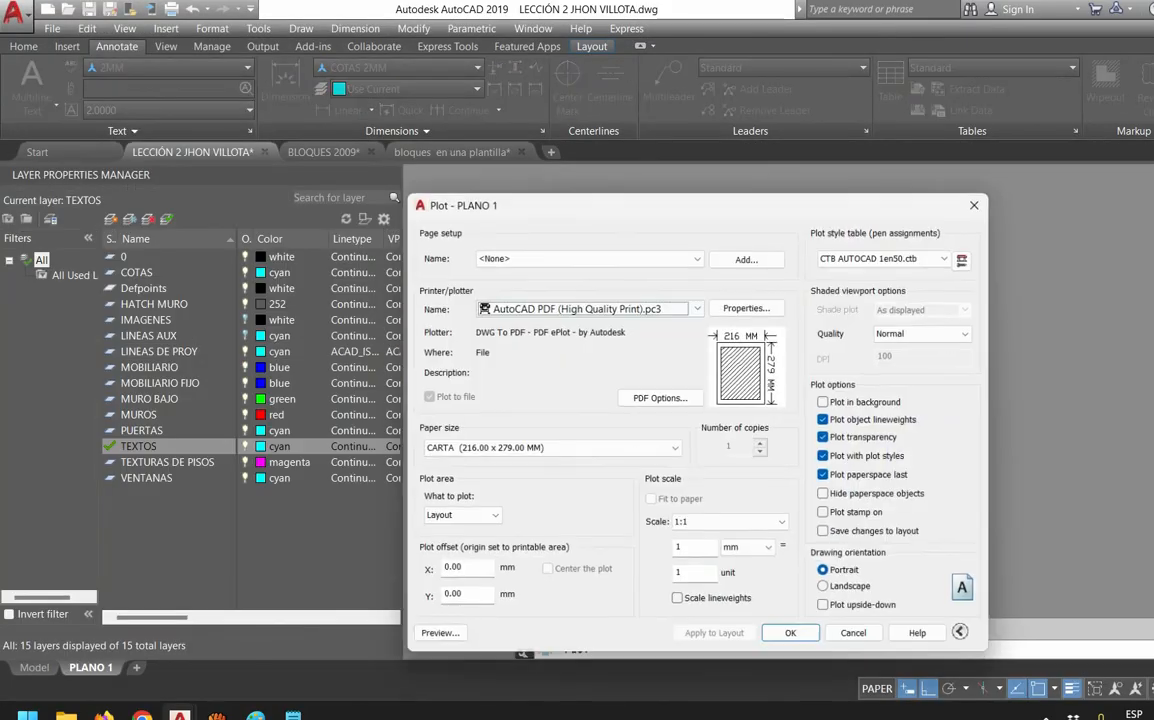
pyautogui.moveTo(544, 207); pyautogui.dragTo(654, 157)
pyautogui.press('Escape')
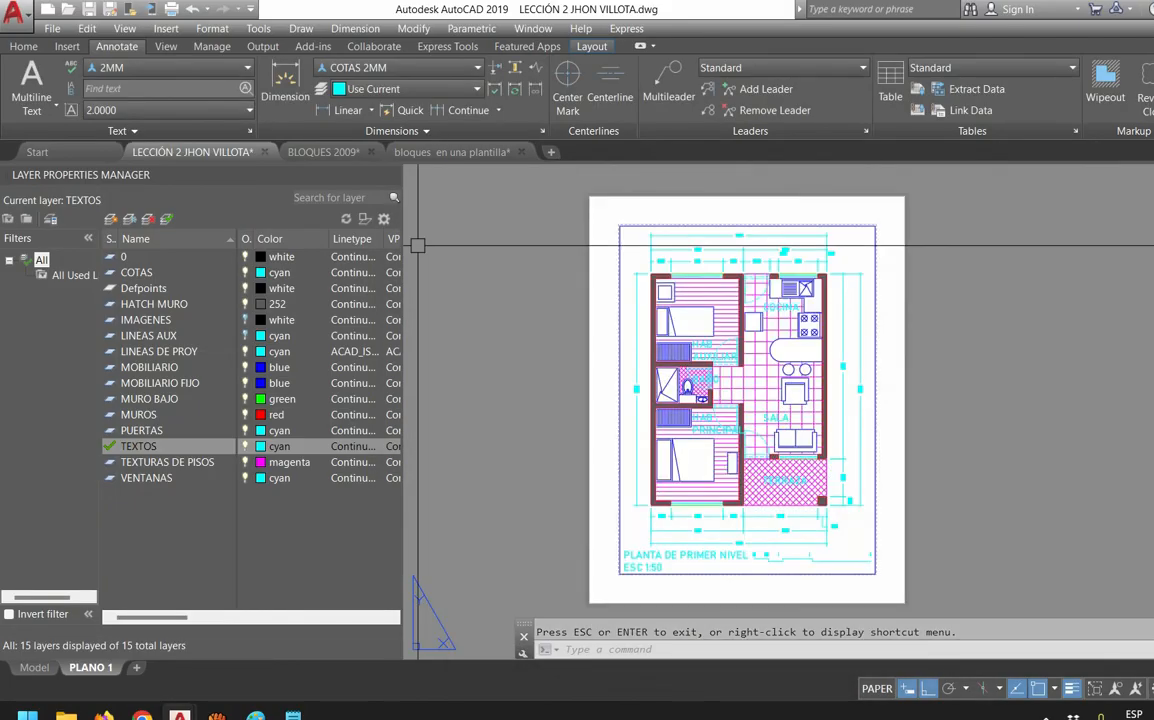
# Sort the layer list by color and select the TEXTURAS DE PISOS layer
pyautogui.click(135, 448)
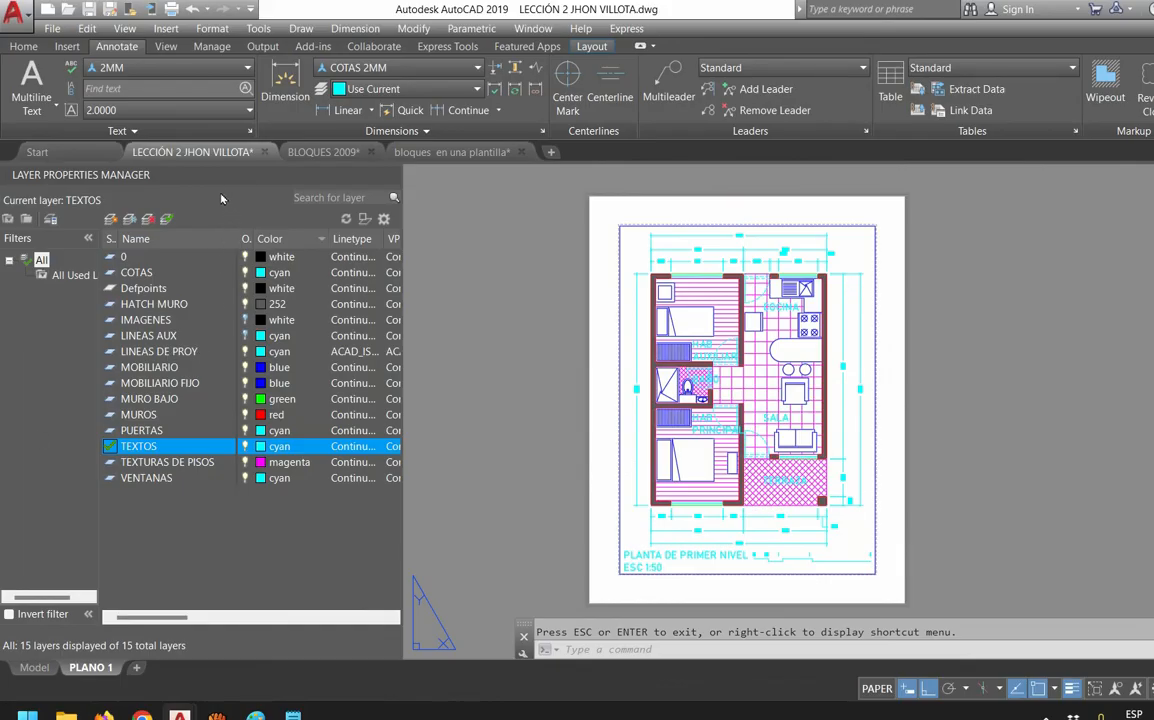
pyautogui.click(271, 239)
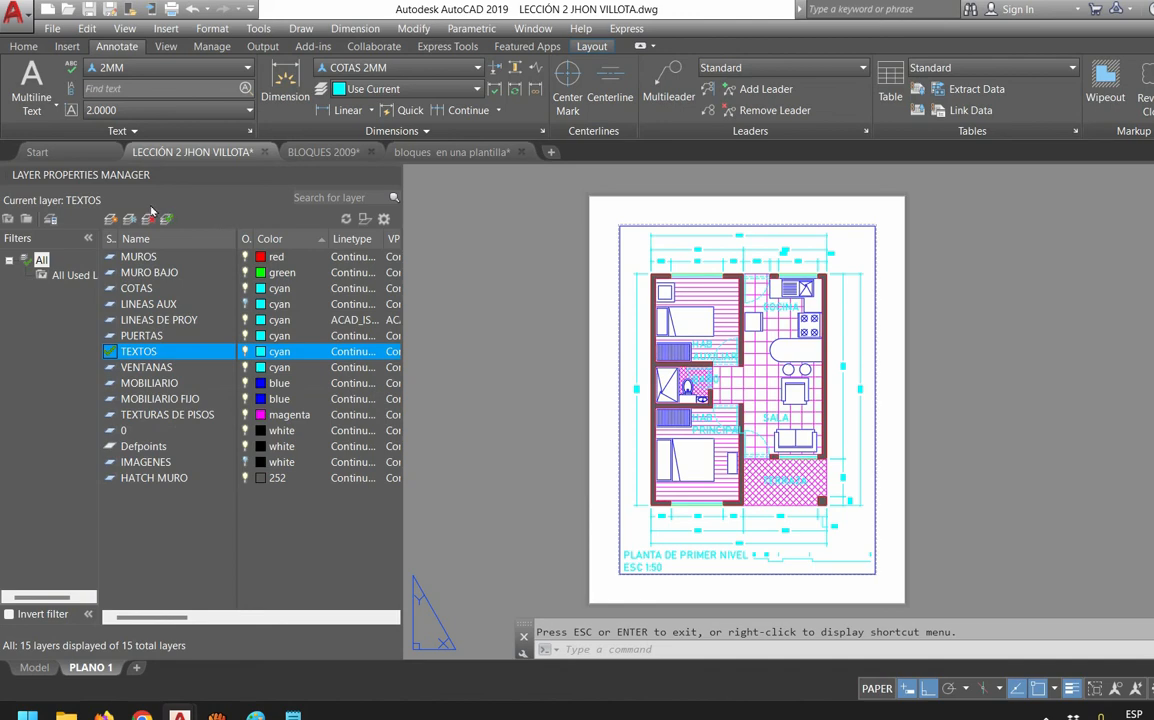
pyautogui.click(165, 414)
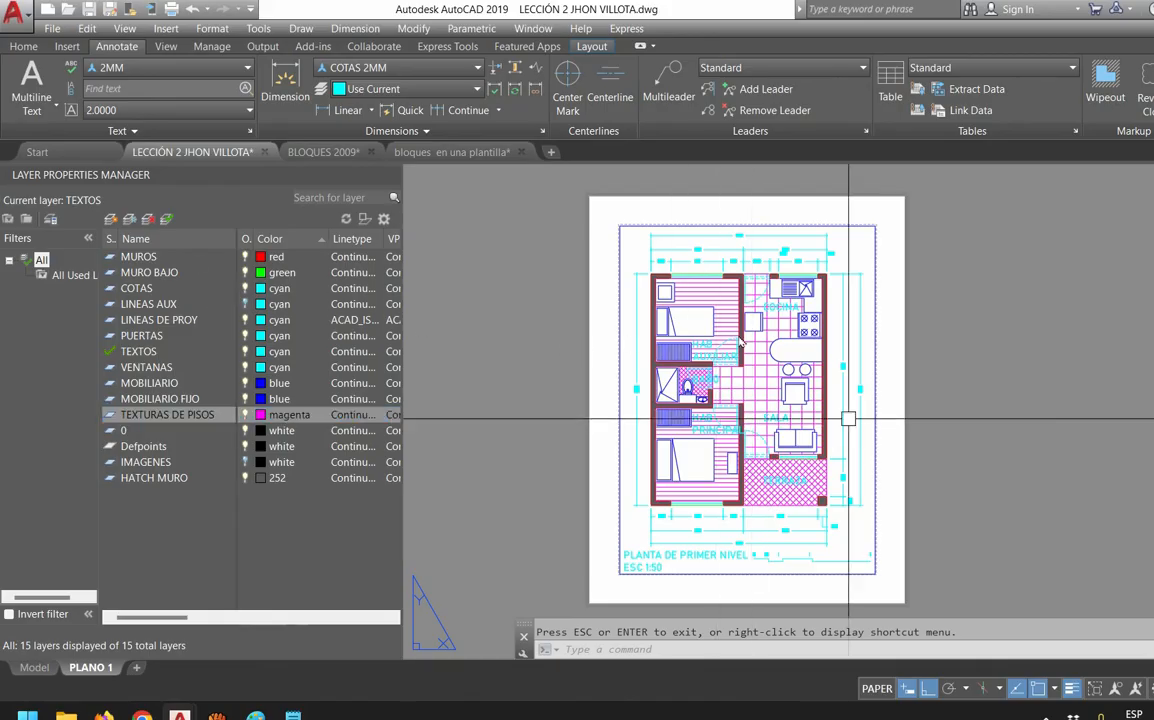
# In the CTB AUTOCAD 1en50.ctb table, set Color 1 to plot in Blue with a 1.0000 mm lineweight, and save the table
pyautogui.hotkey('ctrl', 'p')
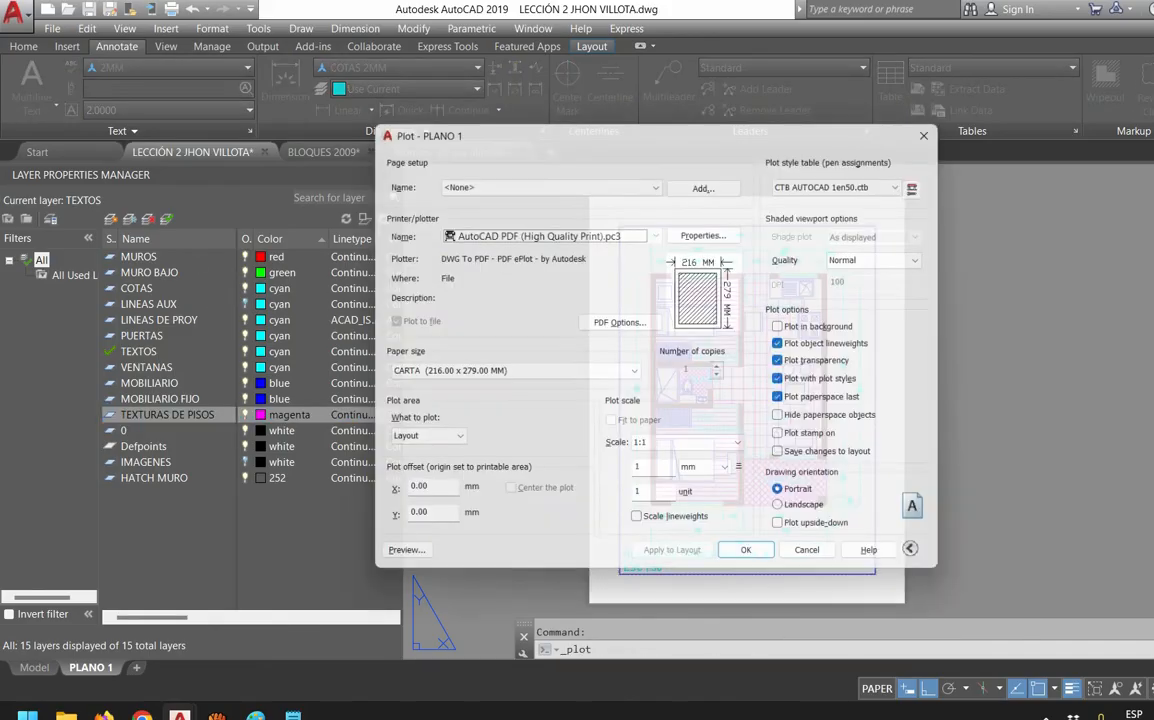
pyautogui.click(929, 180)
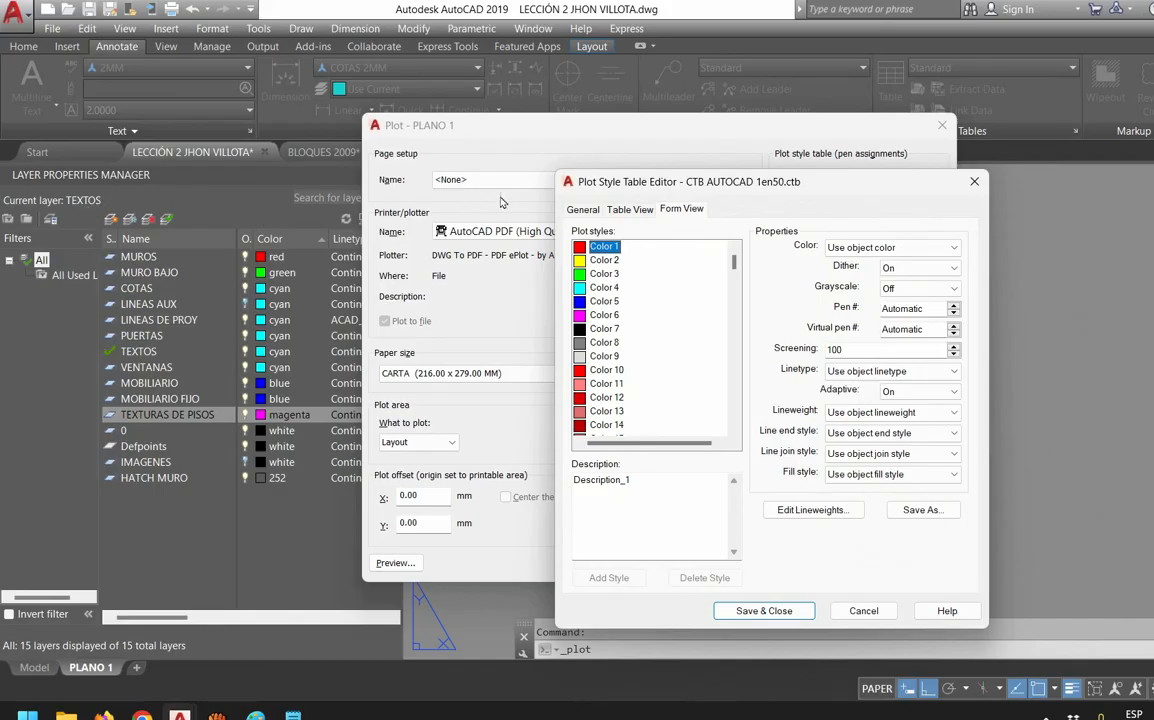
pyautogui.click(892, 248)
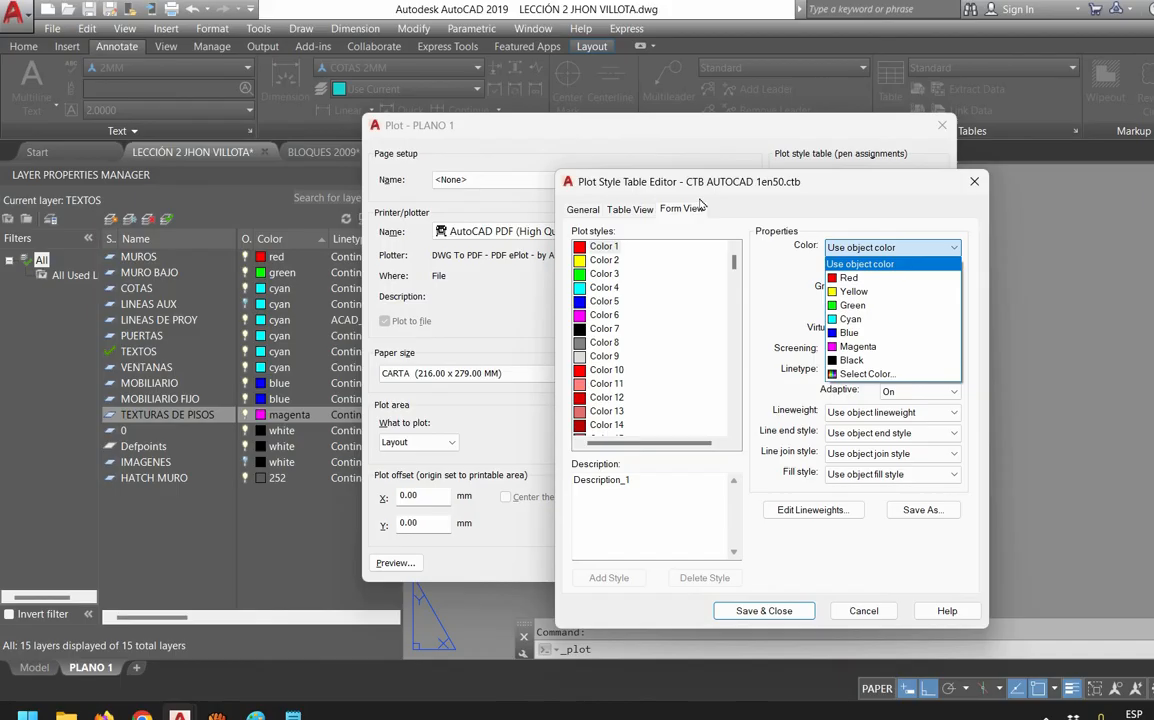
pyautogui.press('Down')
pyautogui.press('Down')
pyautogui.press('Down')
pyautogui.press('Down')
pyautogui.press('Down')
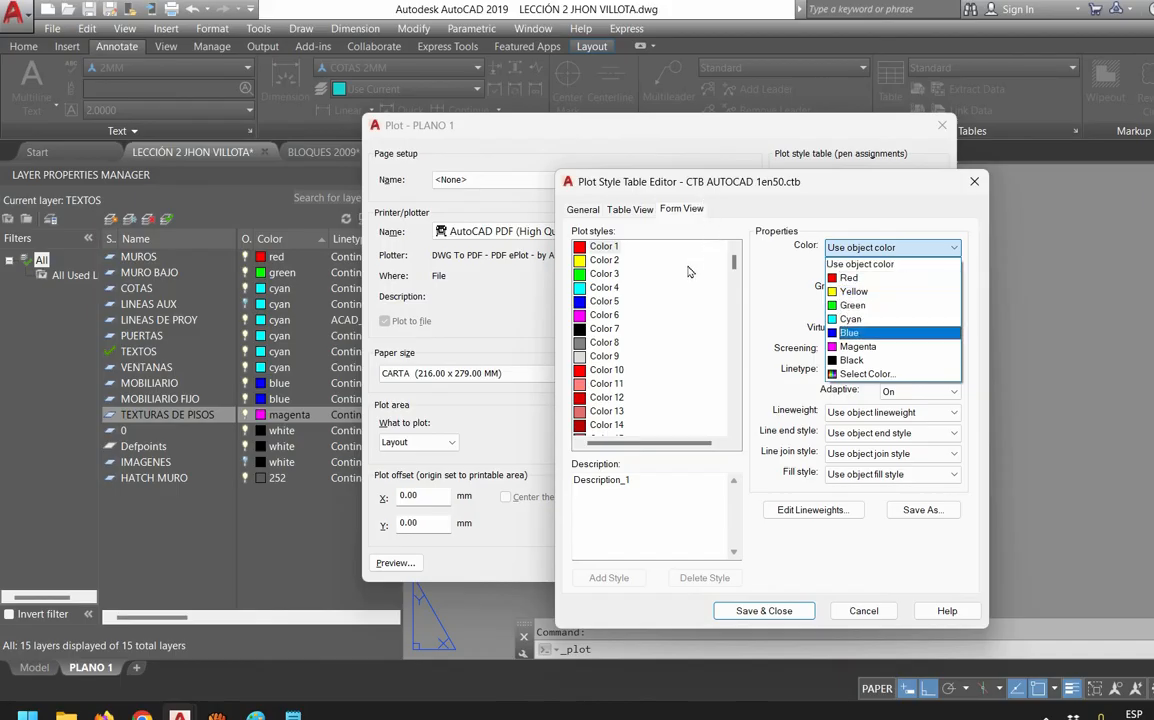
pyautogui.press('Return')
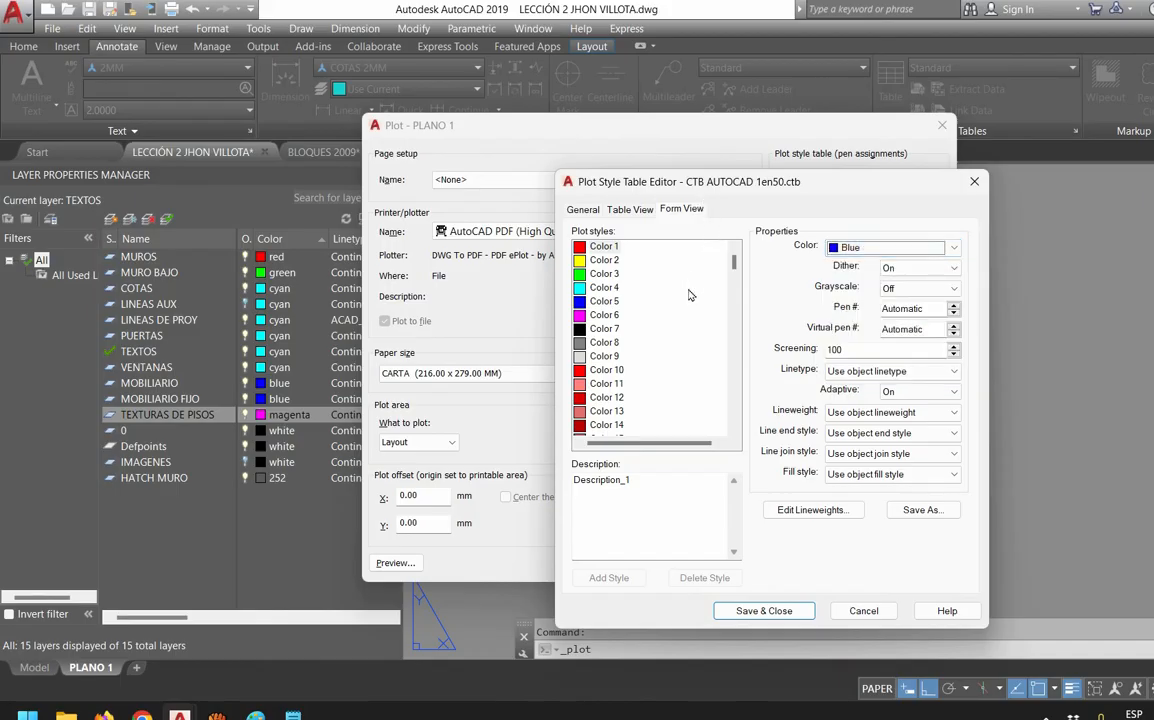
pyautogui.click(858, 412)
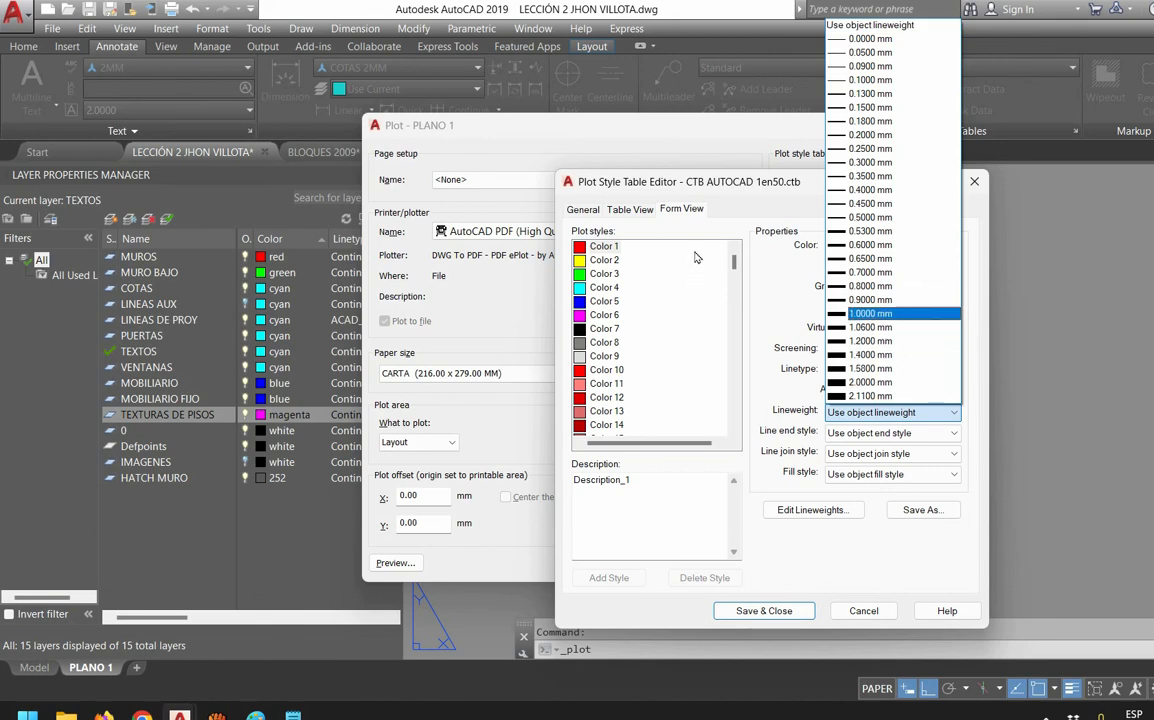
pyautogui.click(868, 314)
pyautogui.press('Return')
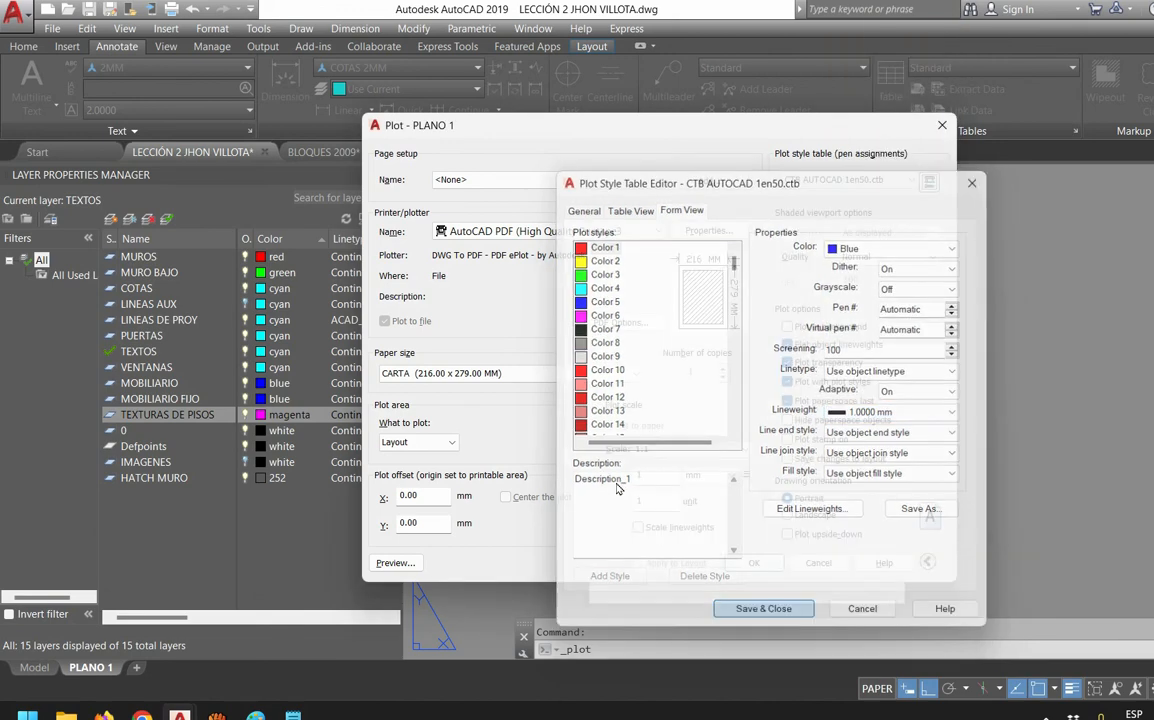
# Preview the PLANO 1 plot and examine the color and thickness of the wall lines up close
pyautogui.click(395, 562)
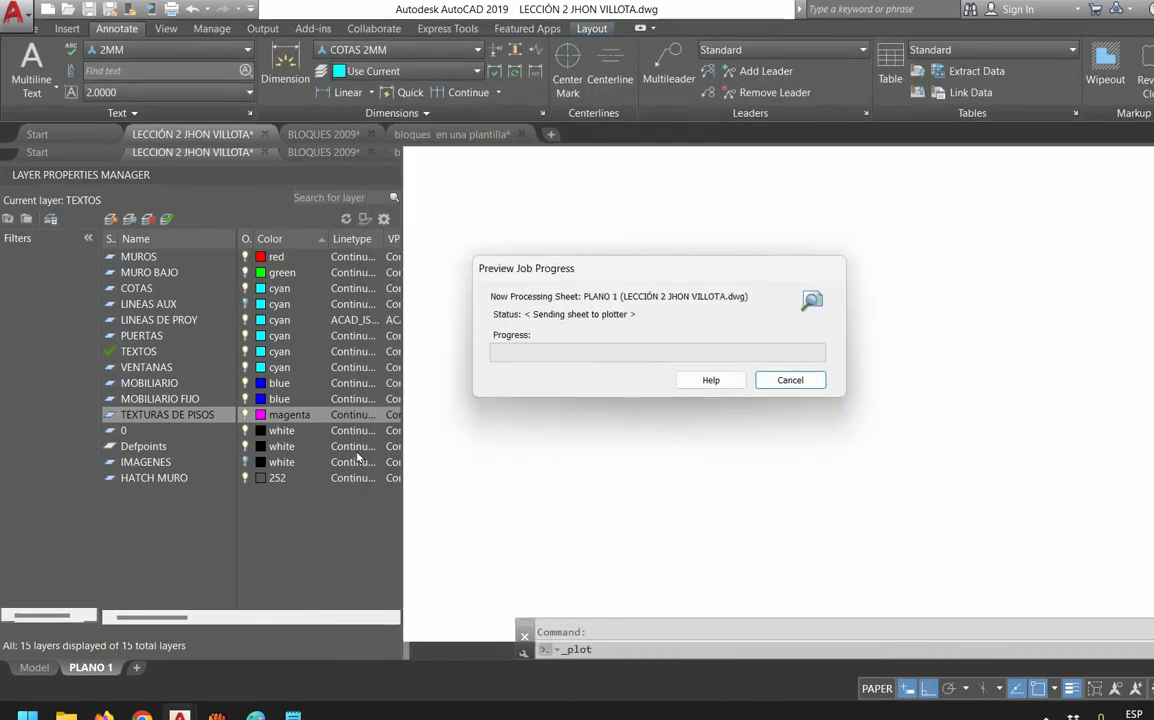
pyautogui.scroll(6, 535, 215)
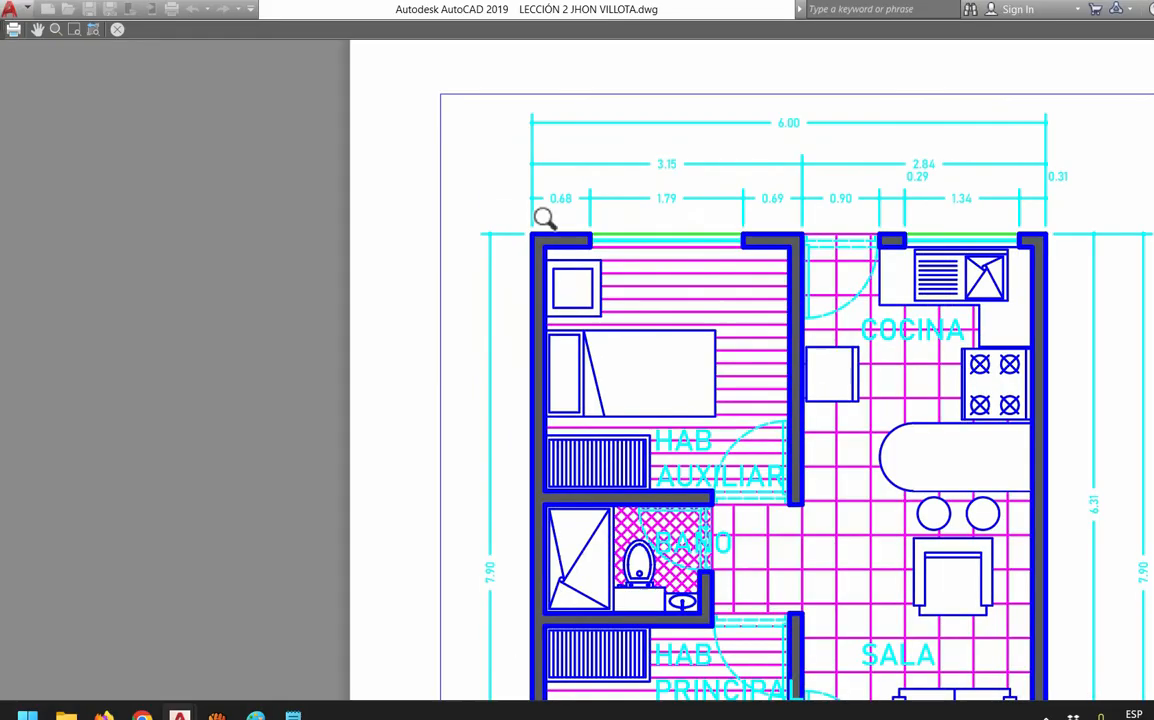
pyautogui.scroll(2, 530, 210)
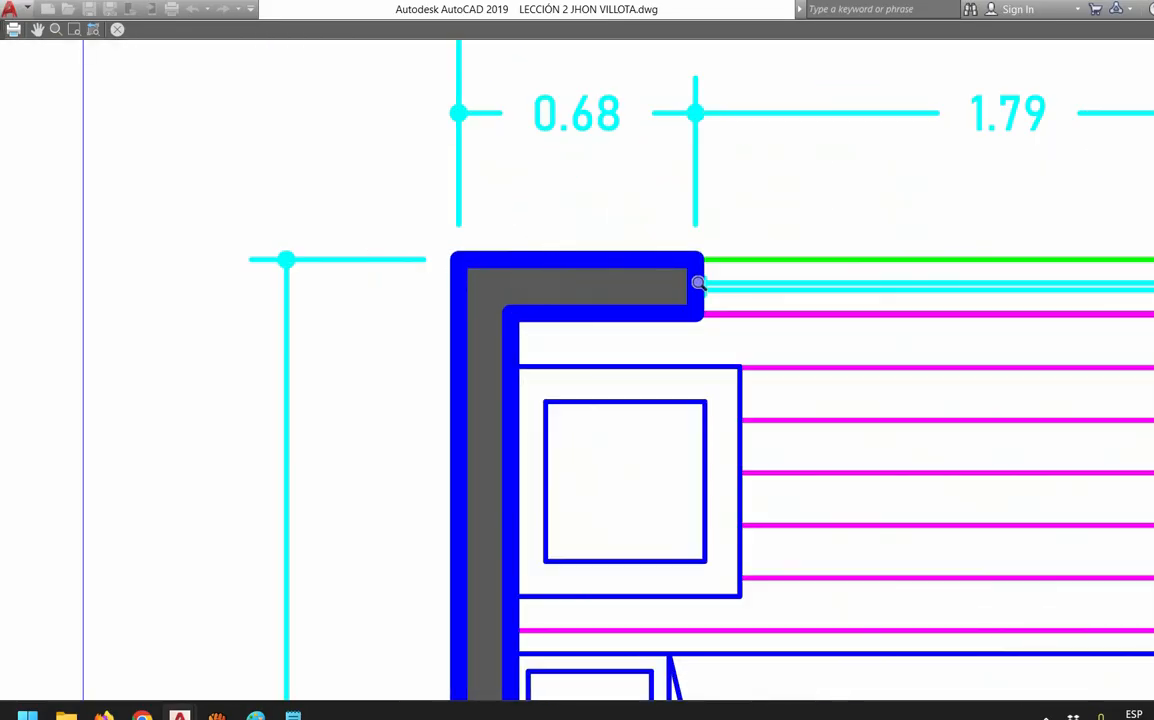
pyautogui.scroll(-8, 640, 482)
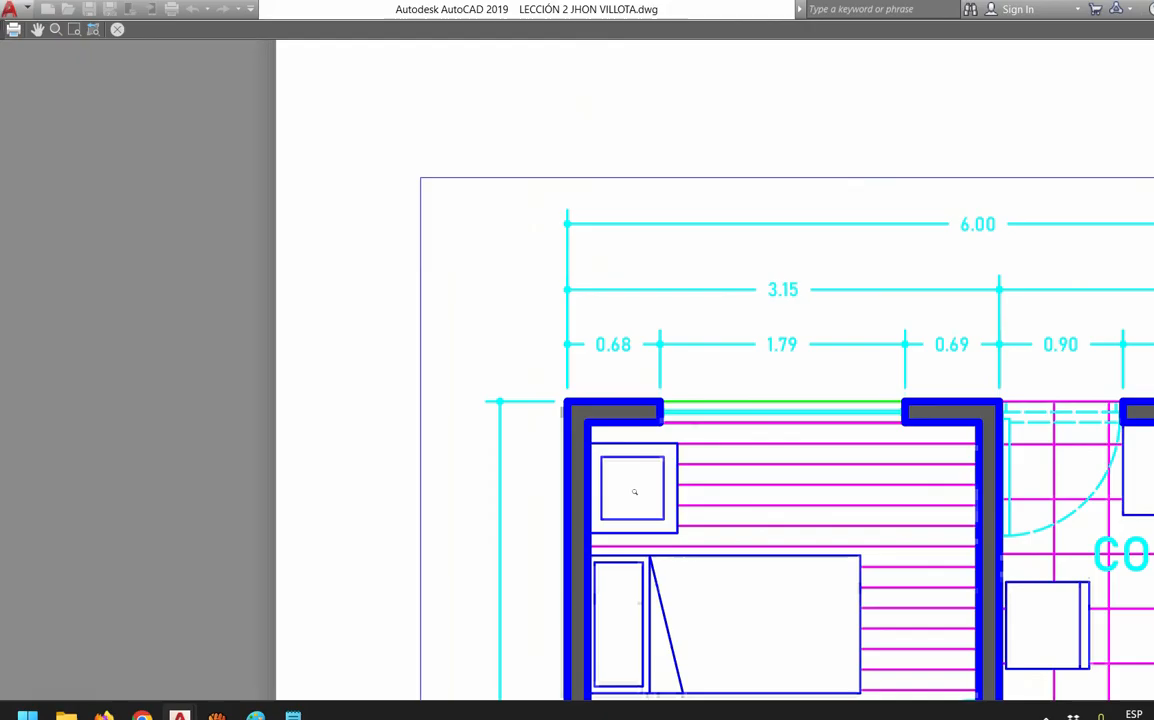
pyautogui.scroll(-3, 720, 465)
pyautogui.scroll(5, 780, 470)
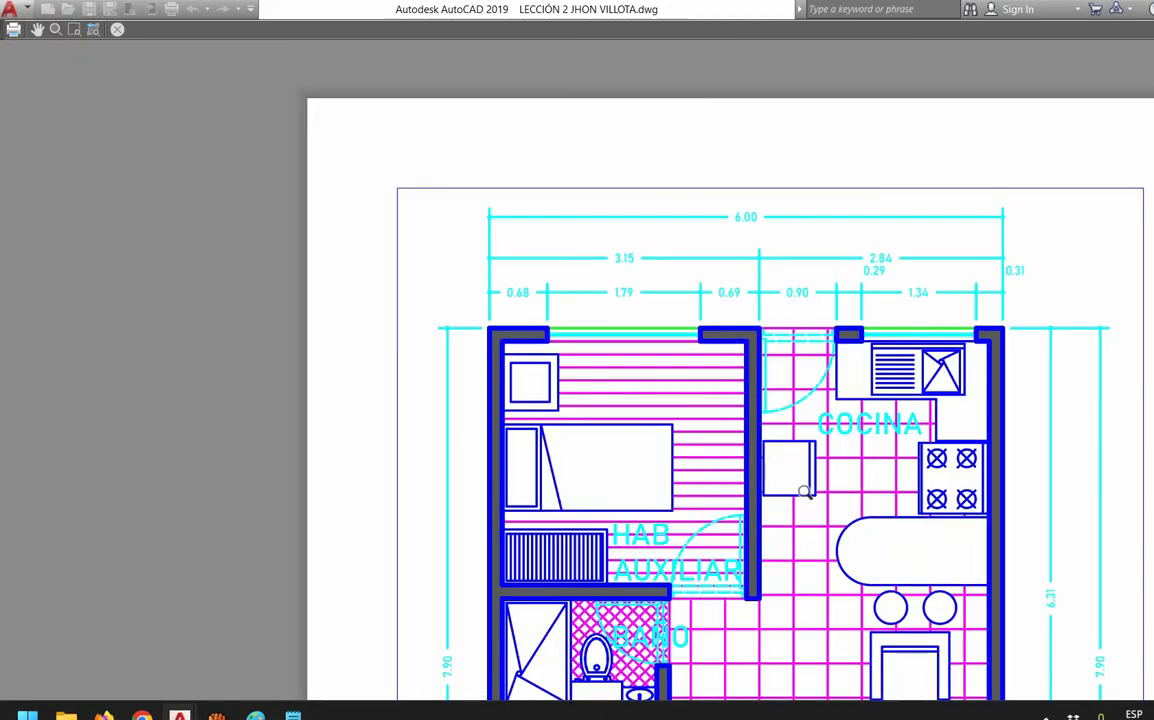
pyautogui.scroll(-5, 821, 483)
pyautogui.moveTo(821, 483); pyautogui.dragTo(760, 391)
pyautogui.press('Escape')
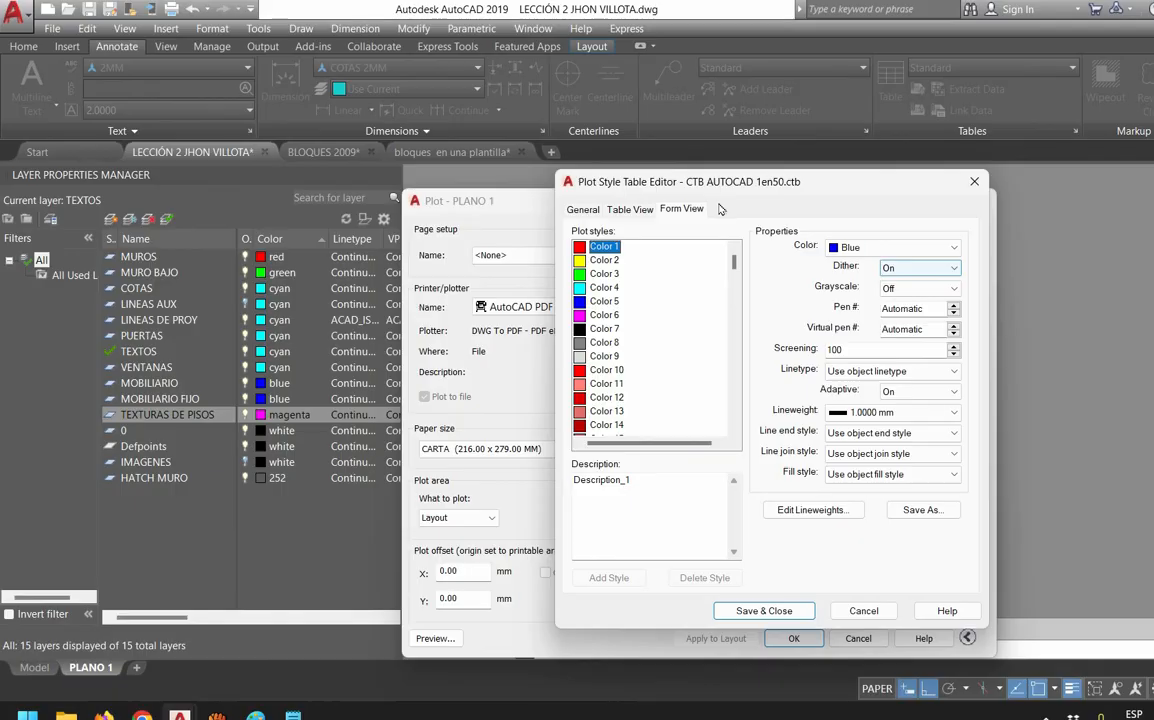
# Reopen the plot style table for editing and set Color 1 through Color 6 to plot in Black
pyautogui.click(894, 248)
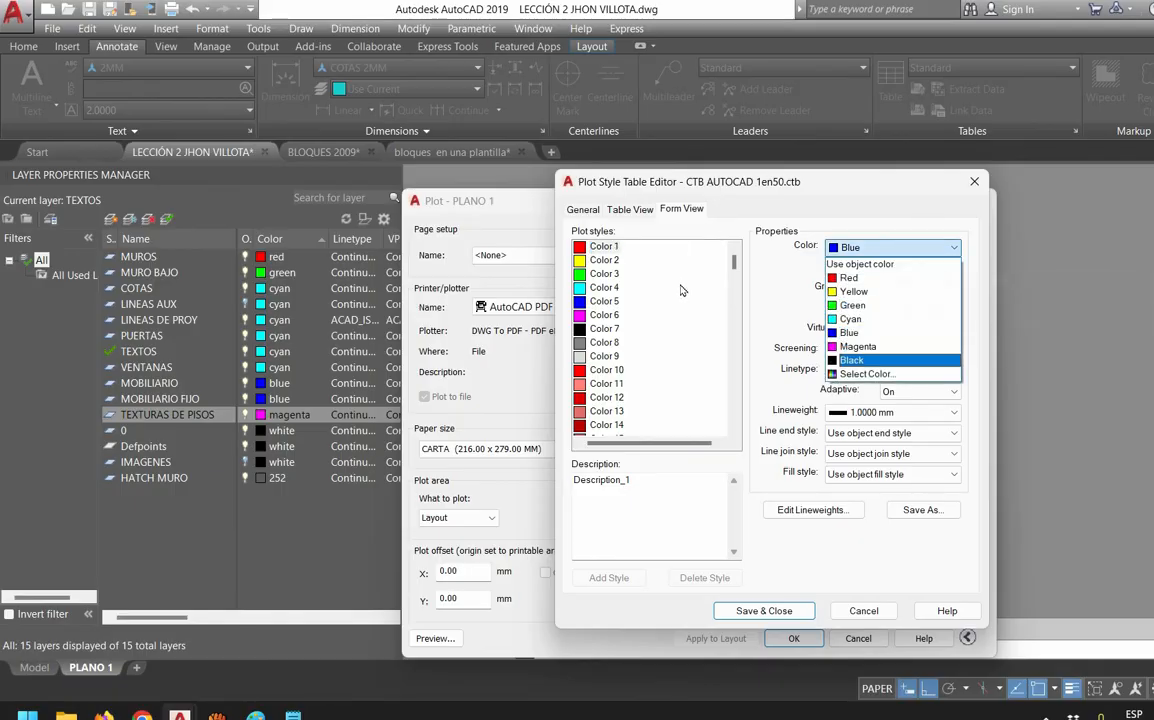
pyautogui.click(602, 248)
pyautogui.click(602, 248)
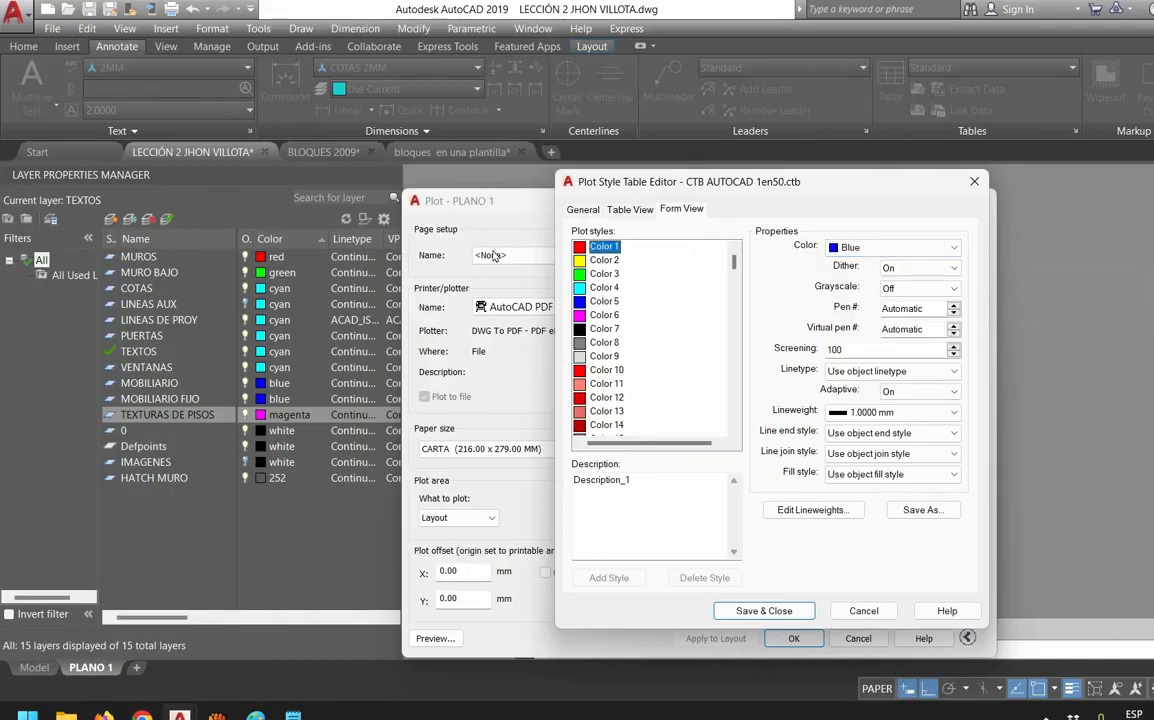
pyautogui.keyDown('shift'); pyautogui.click(602, 316); pyautogui.keyUp('shift')
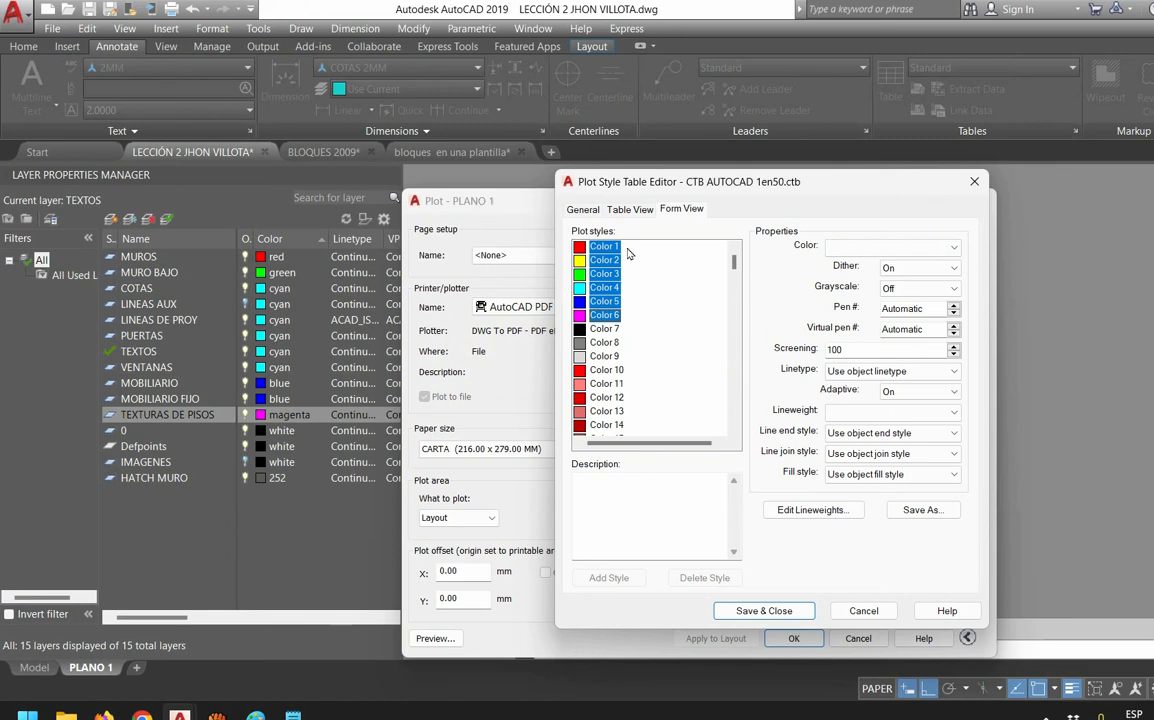
pyautogui.click(873, 248)
pyautogui.click(851, 374)
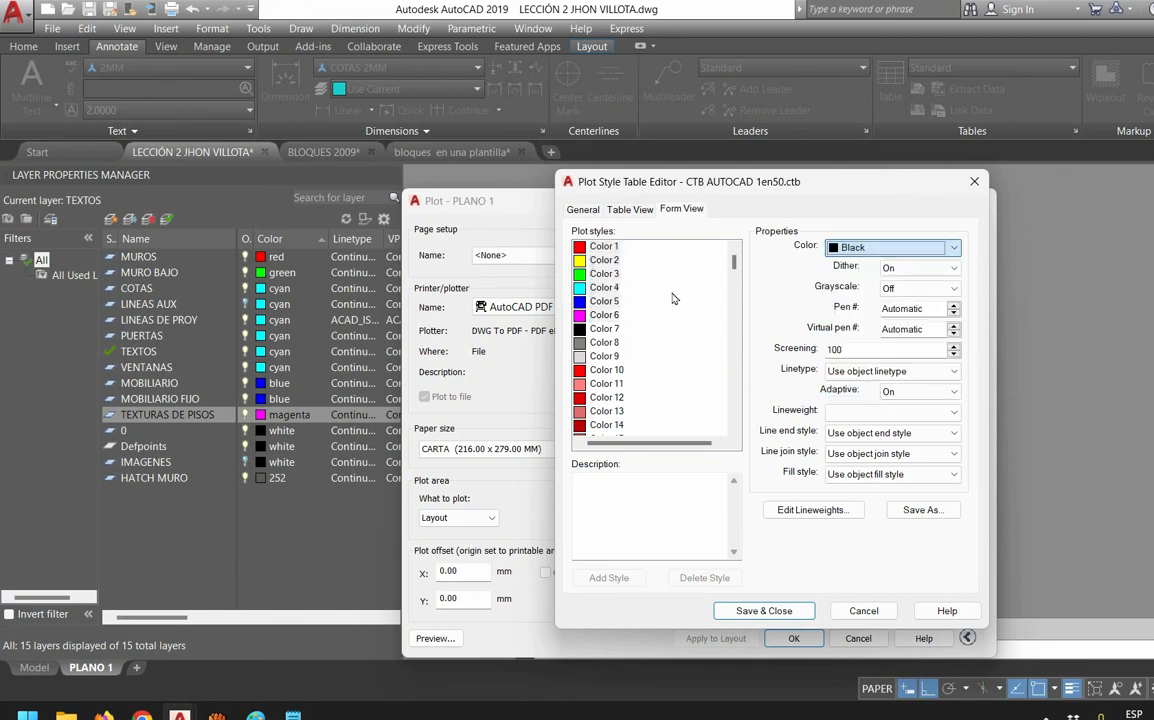
# Set the lineweight of plot style Color 1 to 0.4000 mm
pyautogui.click(605, 247)
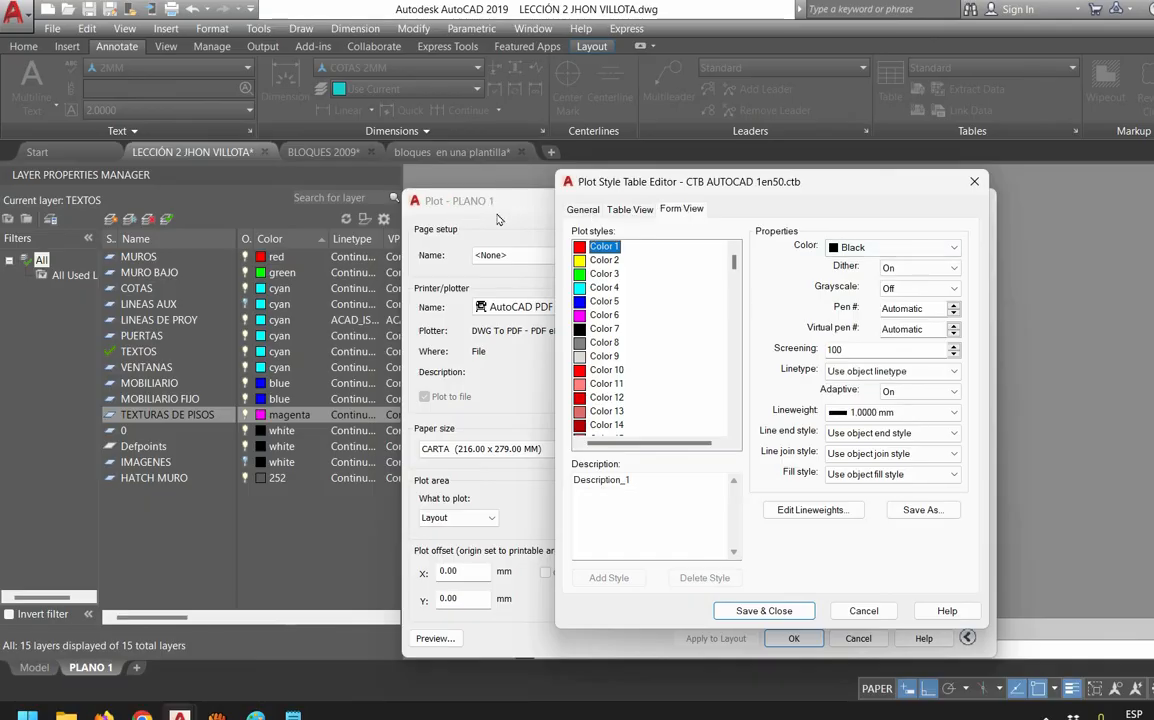
pyautogui.click(845, 412)
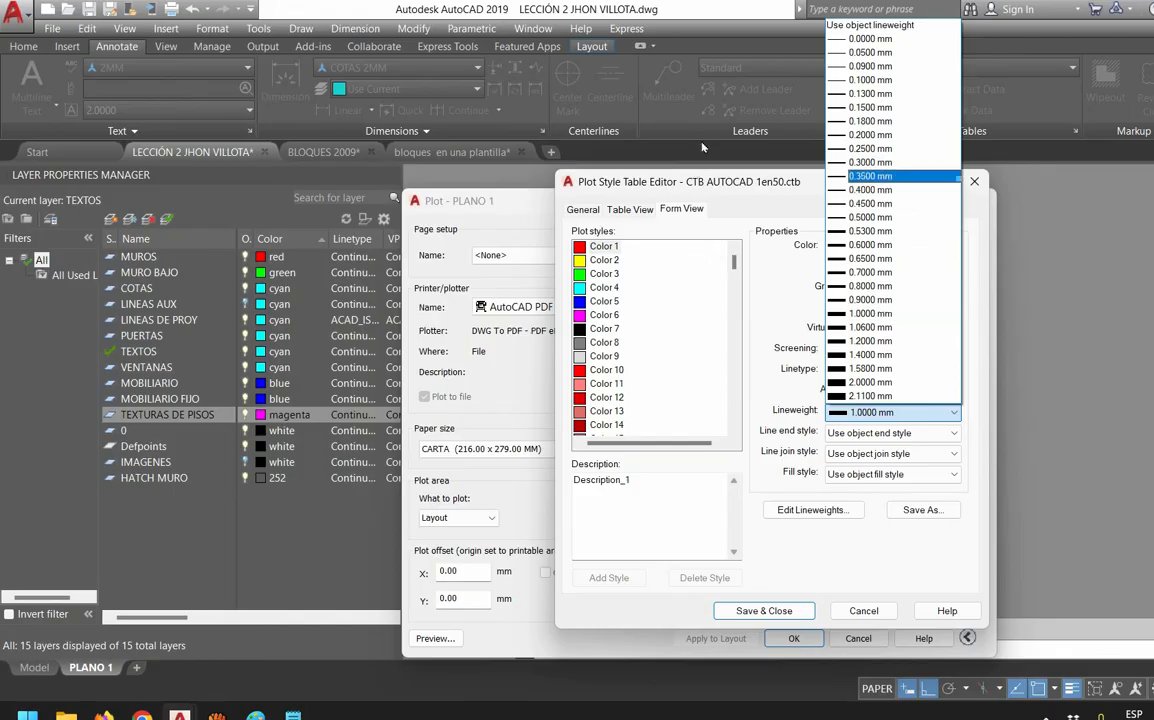
pyautogui.click(869, 190)
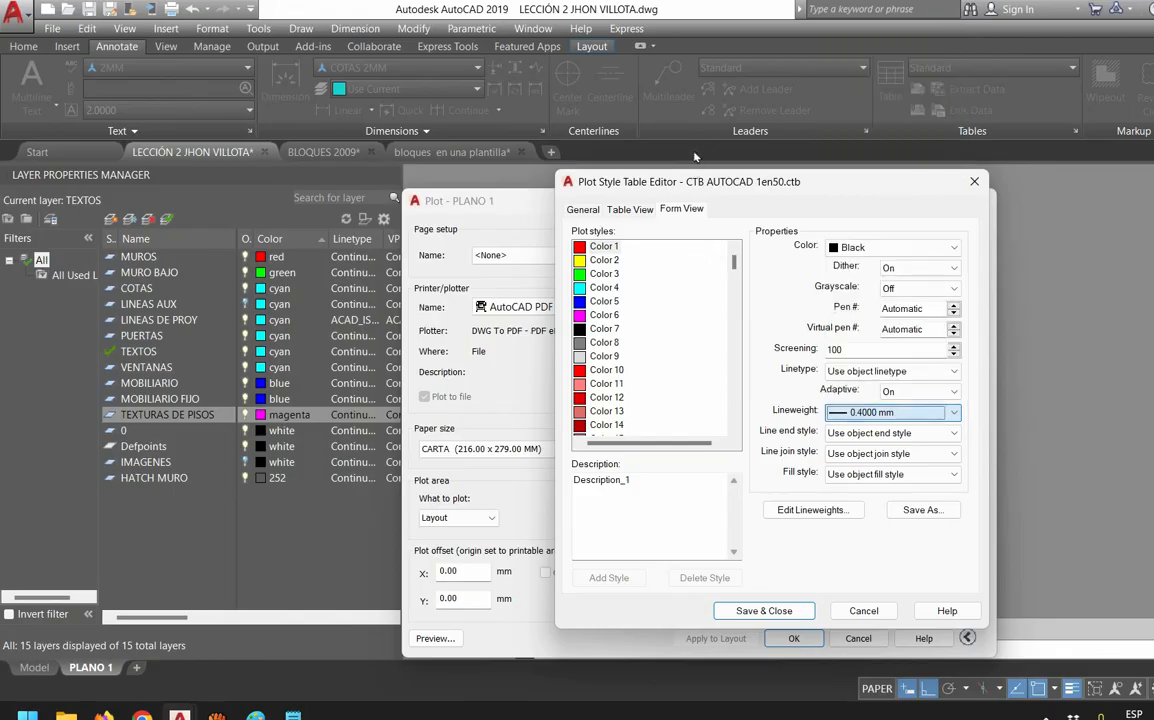
# Switch to the INSERCIÓN DE IMAGENES notes and add the heading "regla de los 3 elementos" below the ctb line
pyautogui.click(293, 715)
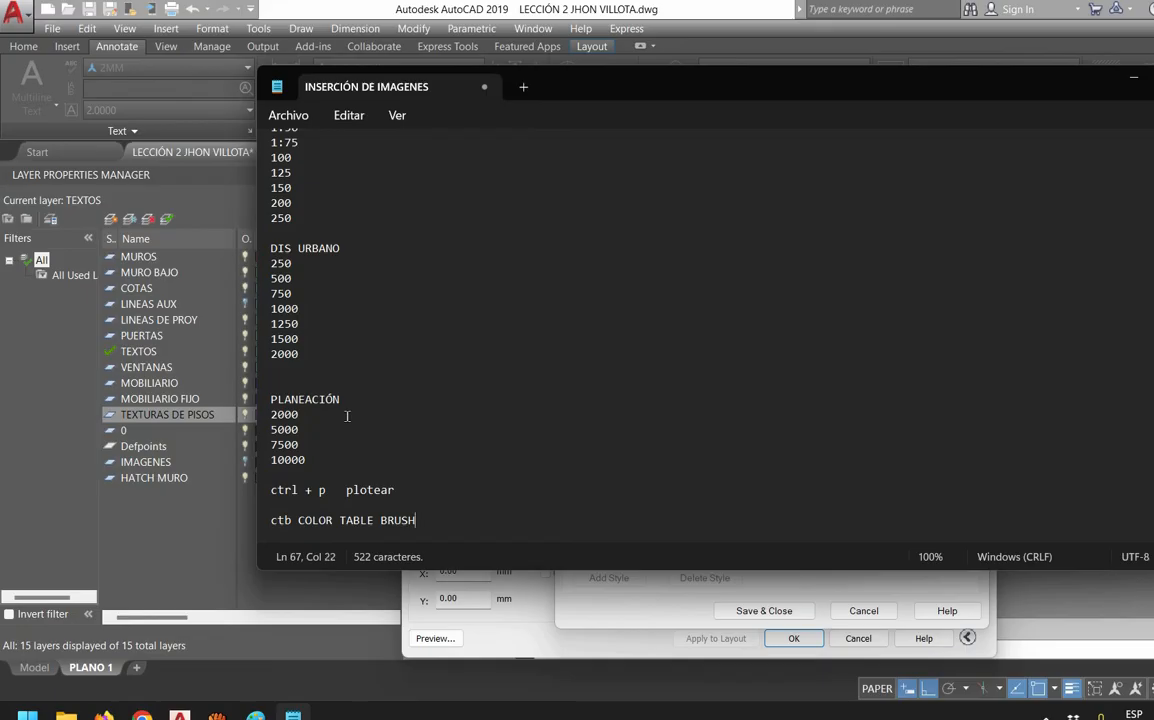
pyautogui.press('Return')
pyautogui.press('Return')
pyautogui.press('Return')
pyautogui.press('Return')
pyautogui.press('Return')
pyautogui.press('Return')
pyautogui.press('Return')
pyautogui.press('Return')
pyautogui.press('Return')
pyautogui.press('Return')
pyautogui.press('Return')
pyautogui.press('Return')
pyautogui.press('Return')
pyautogui.press('Return')
pyautogui.press('Return')
pyautogui.press('Return')
pyautogui.press('Return')
pyautogui.press('Return')
pyautogui.press('Return')
pyautogui.click(297, 302)
pyautogui.write('regl')
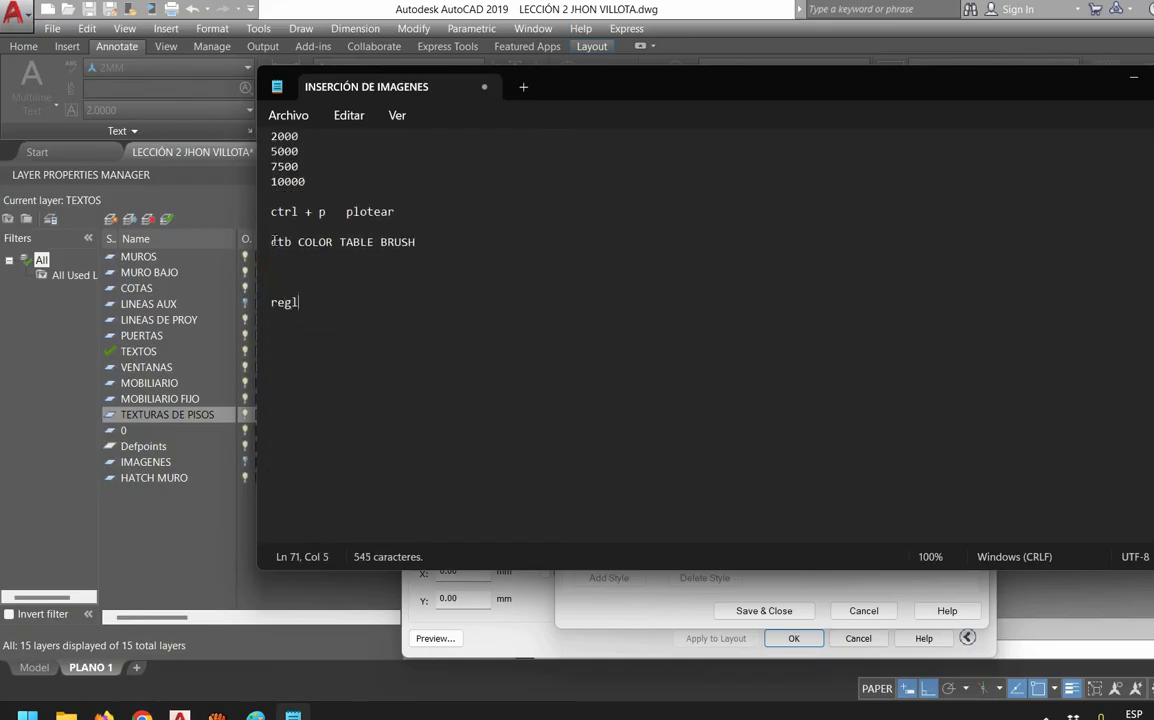
pyautogui.write('a de los 3 elementos')
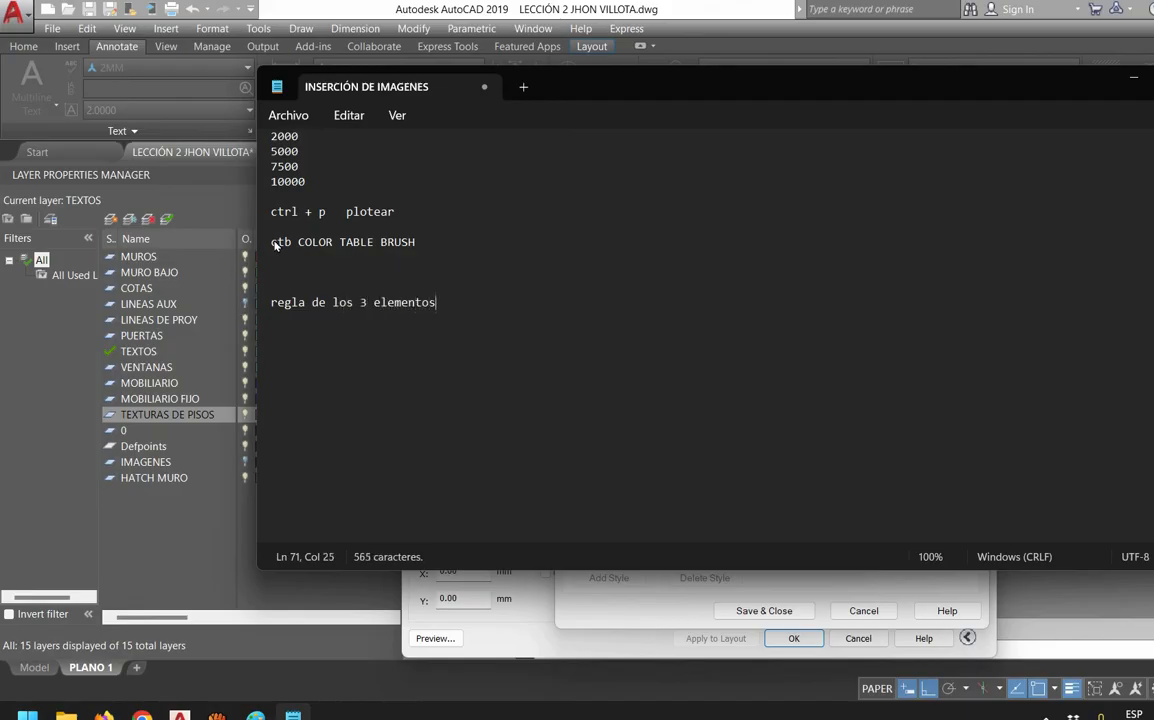
# Add the section "3 TIPOS DE LÍNEA" to the notes with the line "continua, punteada, de eje"
pyautogui.press('Return')
pyautogui.write('3 TIPOS DE LÍNE')
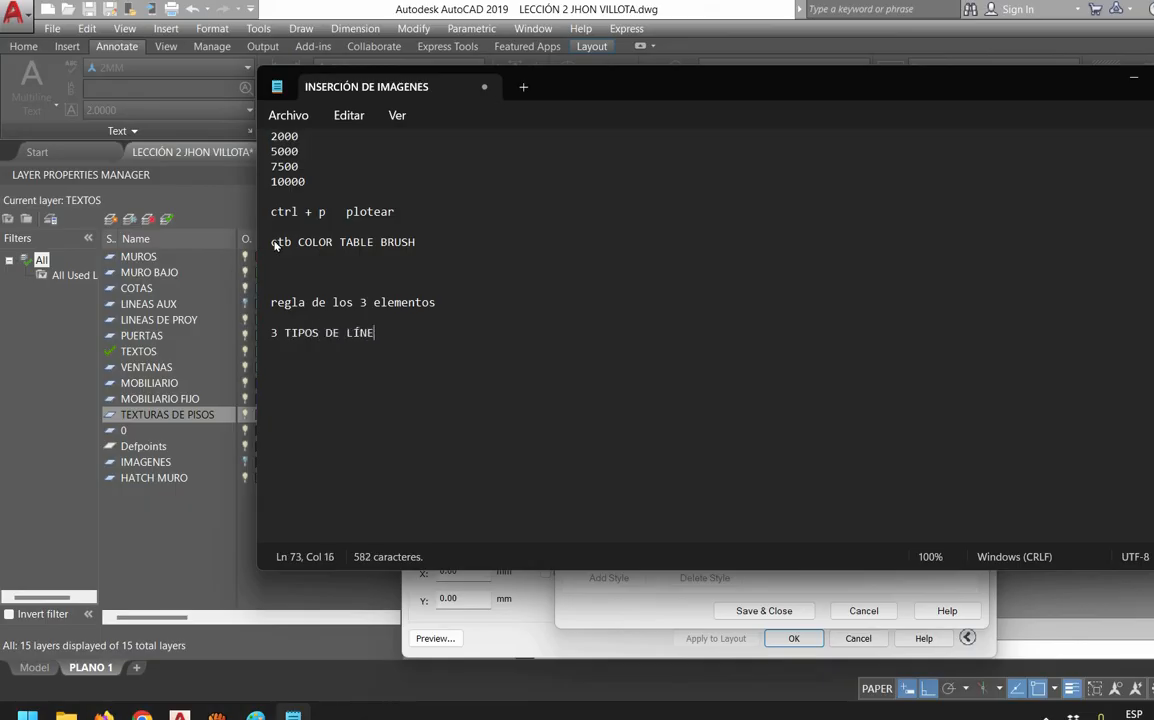
pyautogui.write('A')
pyautogui.press('Return')
pyautogui.write('continua, punteada, de eje')
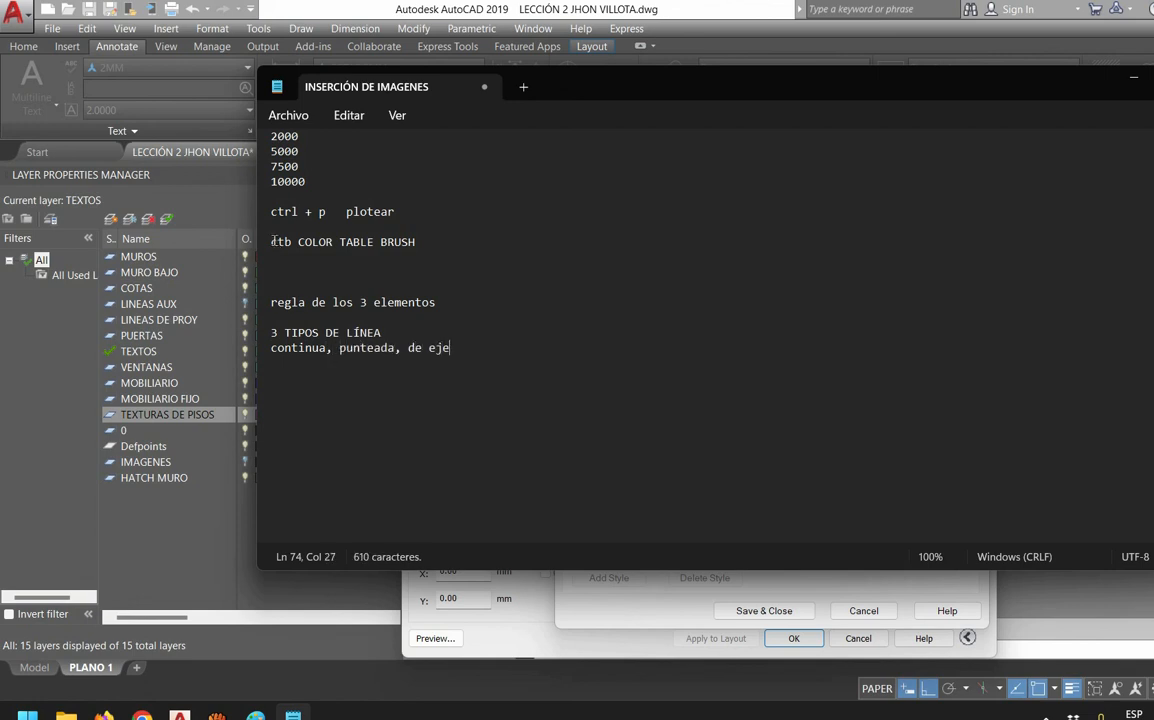
# Add the section "3 TIPOS DE CALIBRES" listing "FINO 0.1", "INTERMEDIO 0.3" and "GRUESO 0.5" on separate lines
pyautogui.press('Return')
pyautogui.press('Return')
pyautogui.write('3 TIPOS DE CALIBRES')
pyautogui.press('Return')
pyautogui.write('FINO')
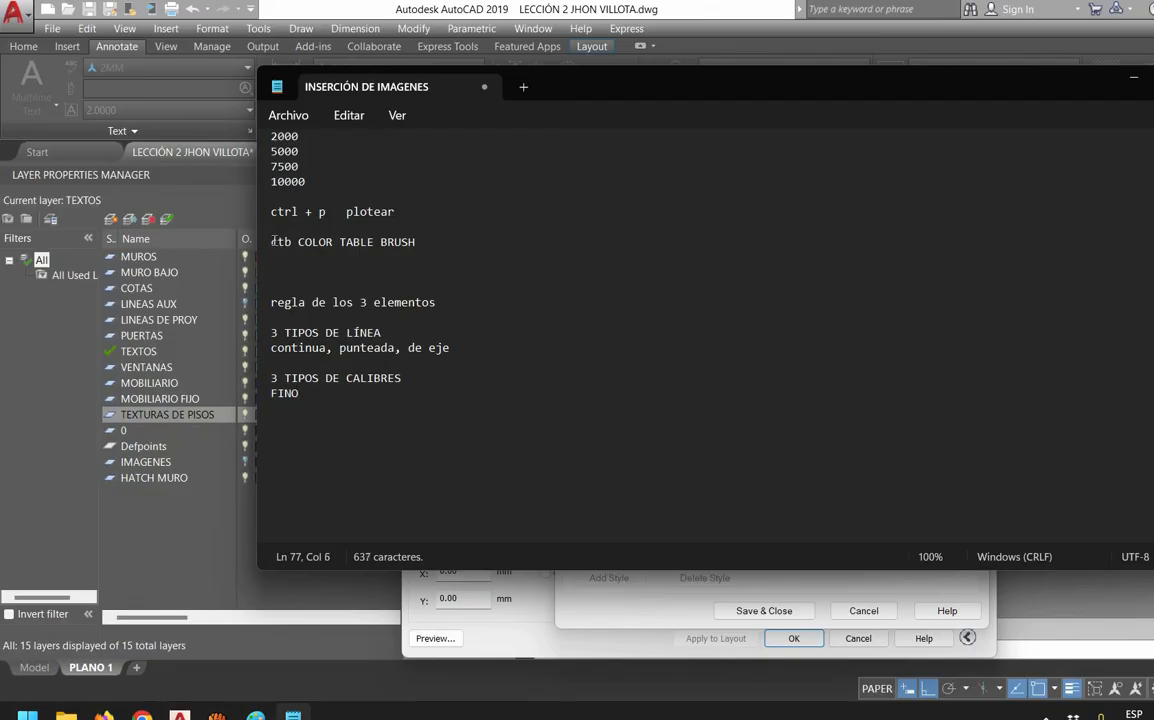
pyautogui.write(' 0.1')
pyautogui.press('Return')
pyautogui.write('INTERMEDIO 0.3')
pyautogui.press('Return')
pyautogui.press('Return')
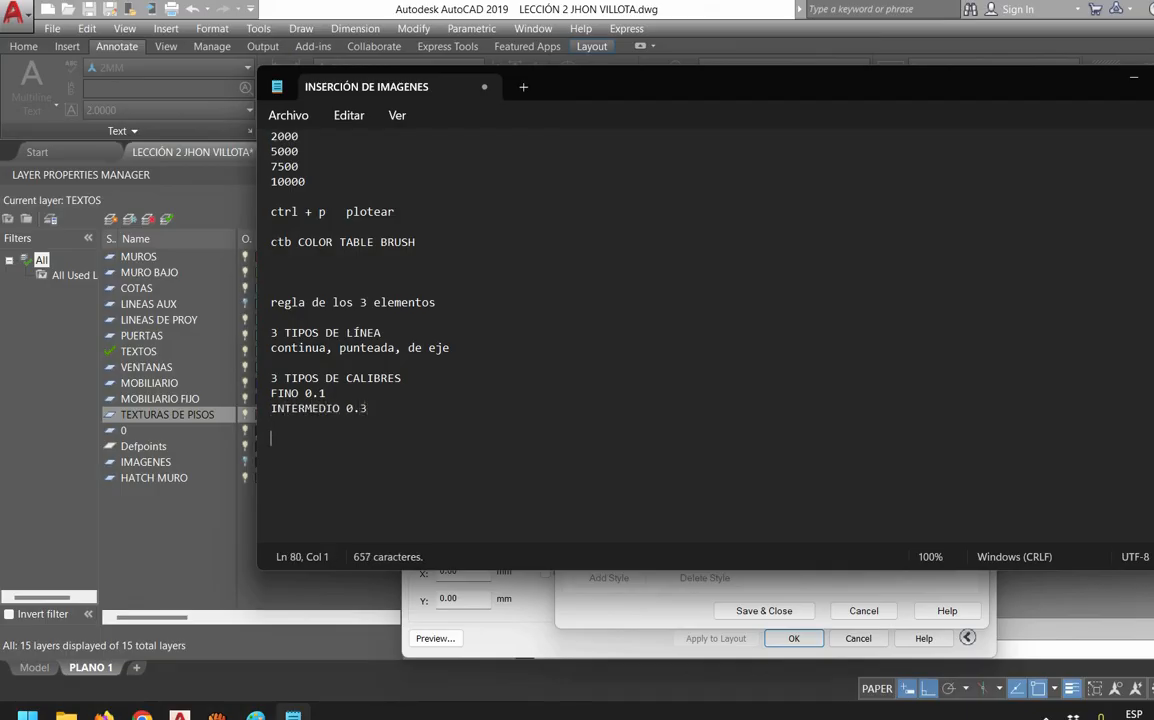
pyautogui.press('BackSpace')
pyautogui.write('GRUESO 0.5')
pyautogui.press('Return')
pyautogui.press('Return')
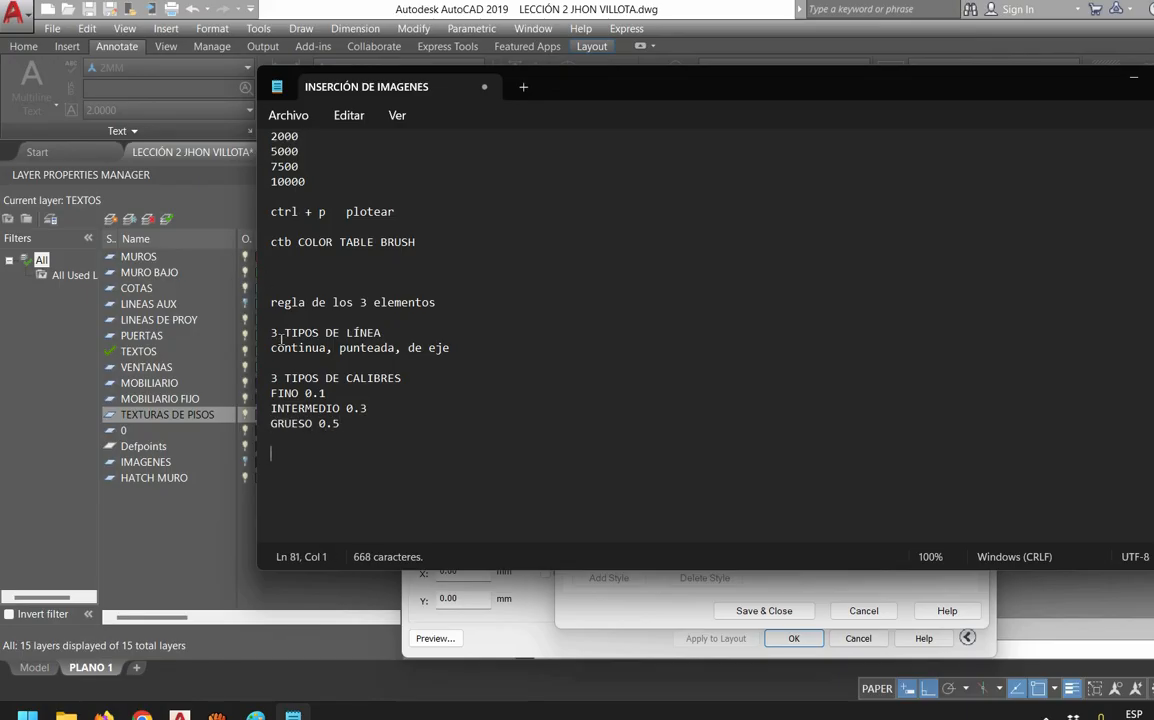
# Add the section "3 TIPOS DE TONOS" to the notes, listing "NEGRO", "GRIS OSCURO" and "GRIS CLARO" on separate lines
pyautogui.write('E TIPOS DE TONOS')
pyautogui.write('3')
pyautogui.press('Delete')
pyautogui.press('Down')
pyautogui.write('NEGRO ')
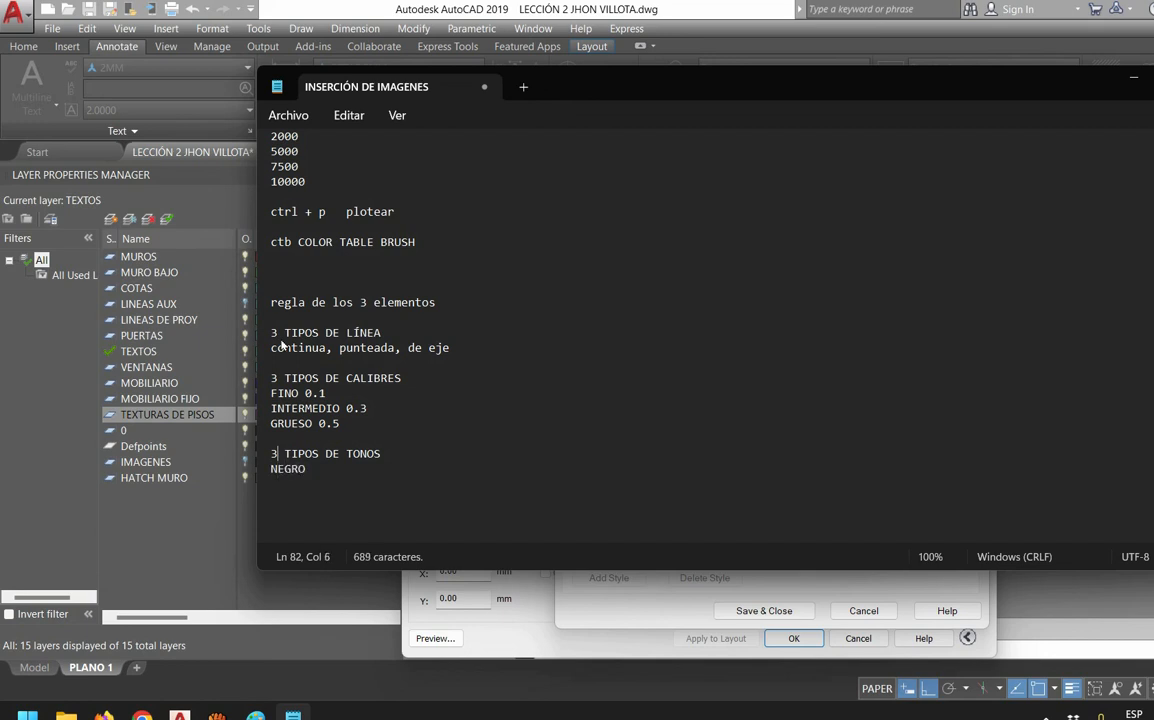
pyautogui.write('GRIS OSCURO')
pyautogui.press('Return')
pyautogui.write('GR')
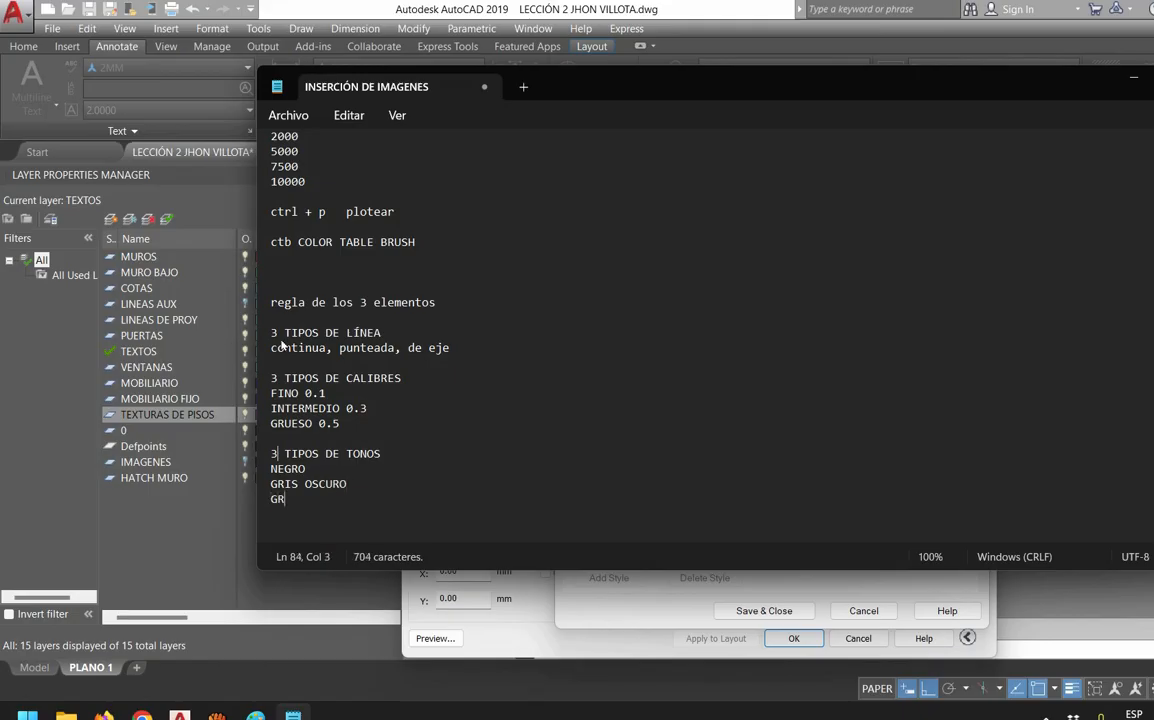
pyautogui.write('IS CLARO')
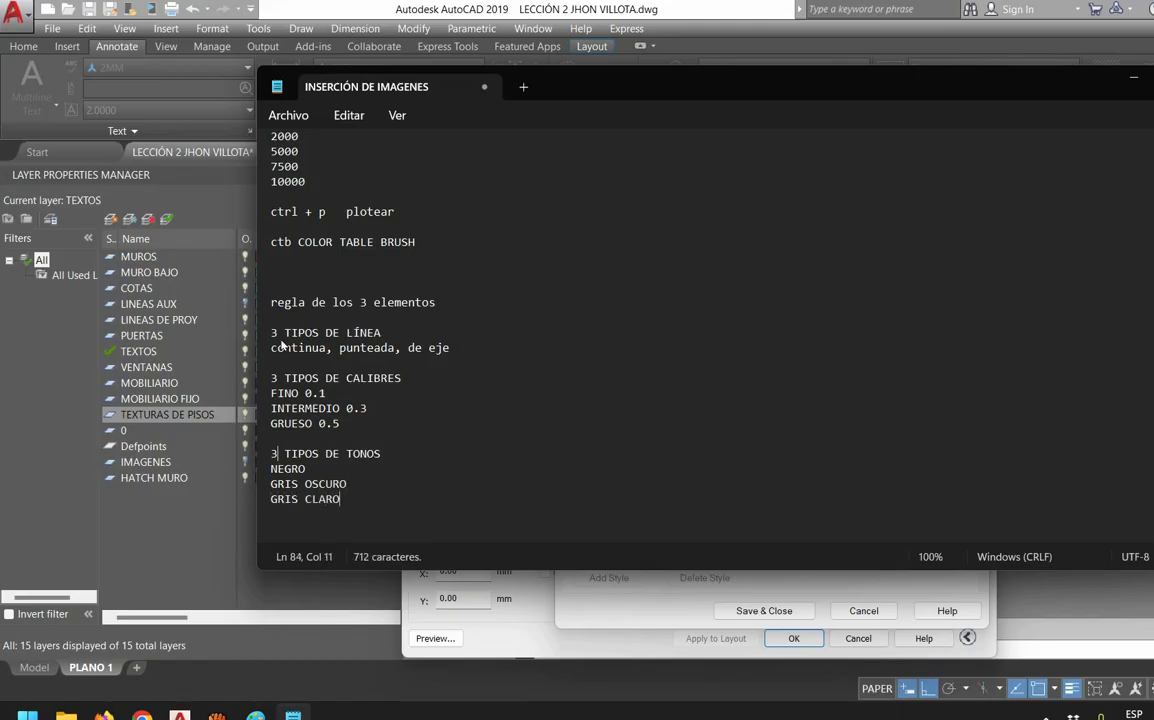
pyautogui.moveTo(271, 462); pyautogui.dragTo(280, 514)
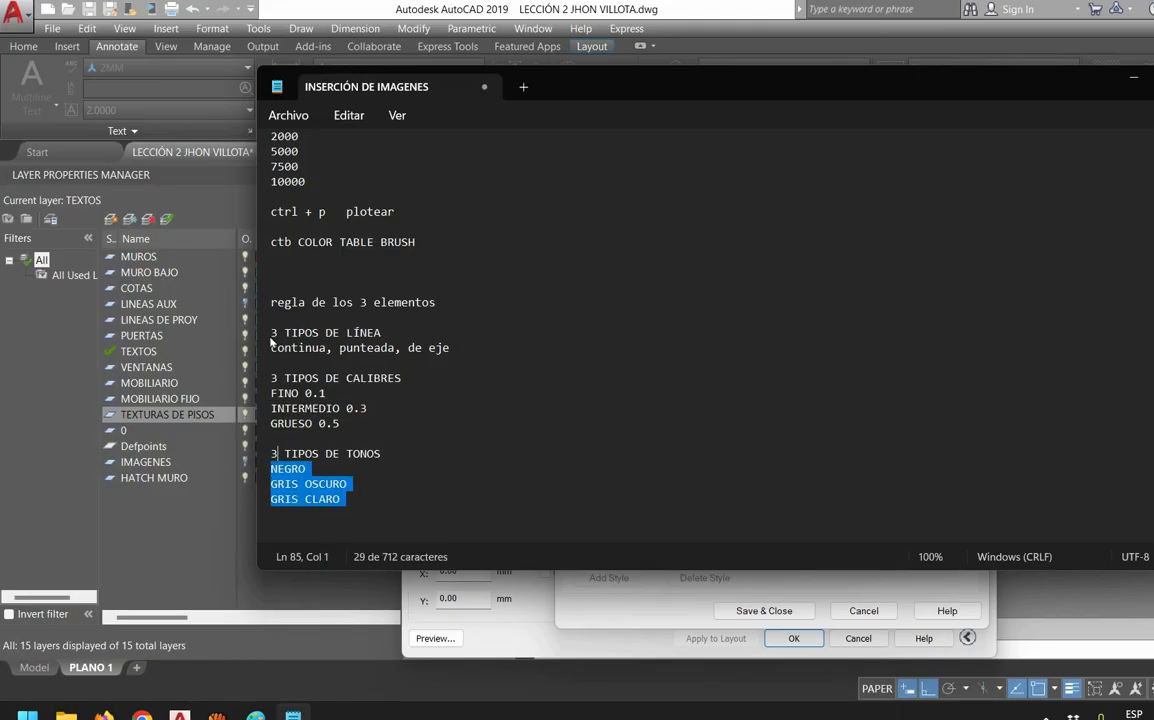
pyautogui.moveTo(271, 393); pyautogui.dragTo(340, 423)
pyautogui.moveTo(271, 347); pyautogui.dragTo(450, 347)
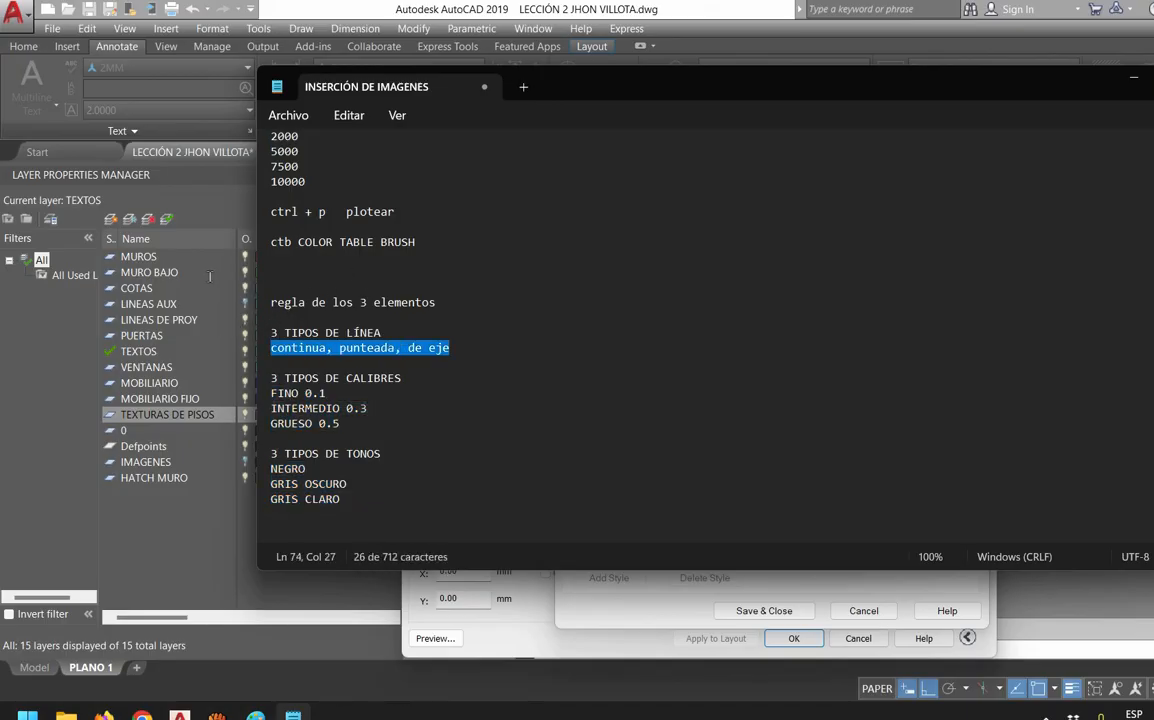
# Switch back to AutoCAD's plot style table editor and set the lineweight of Color 1 to 0.5000 mm
pyautogui.hotkey('alt', 'Tab')
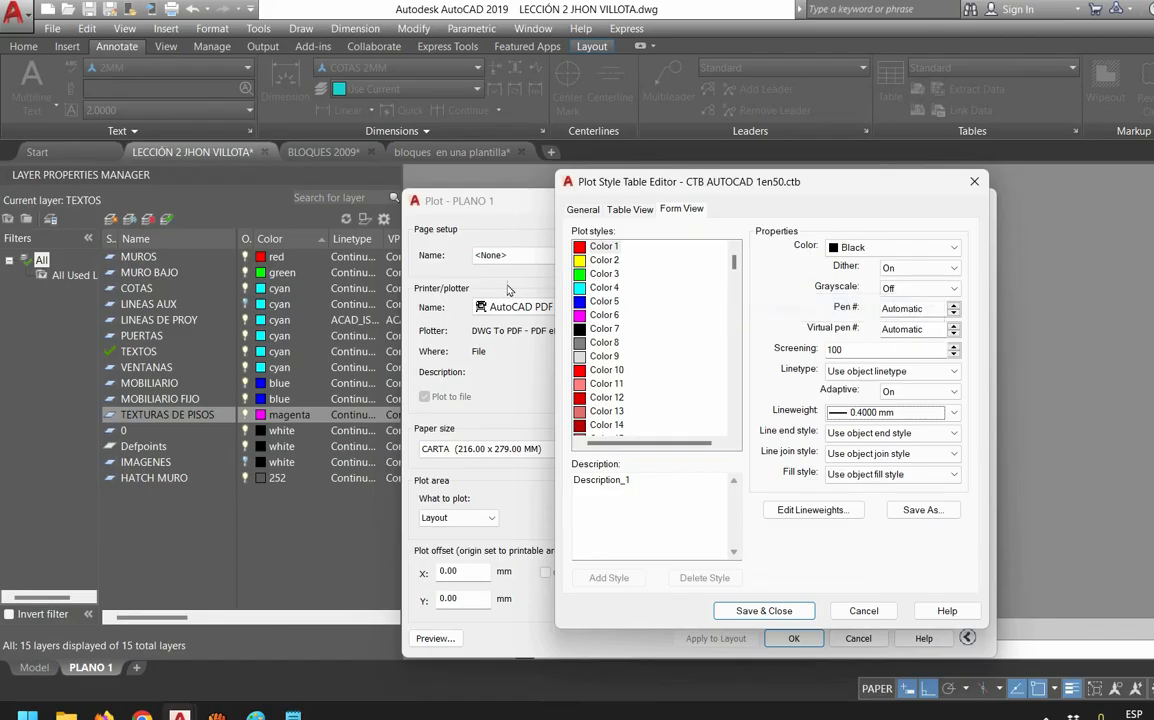
pyautogui.click(472, 195)
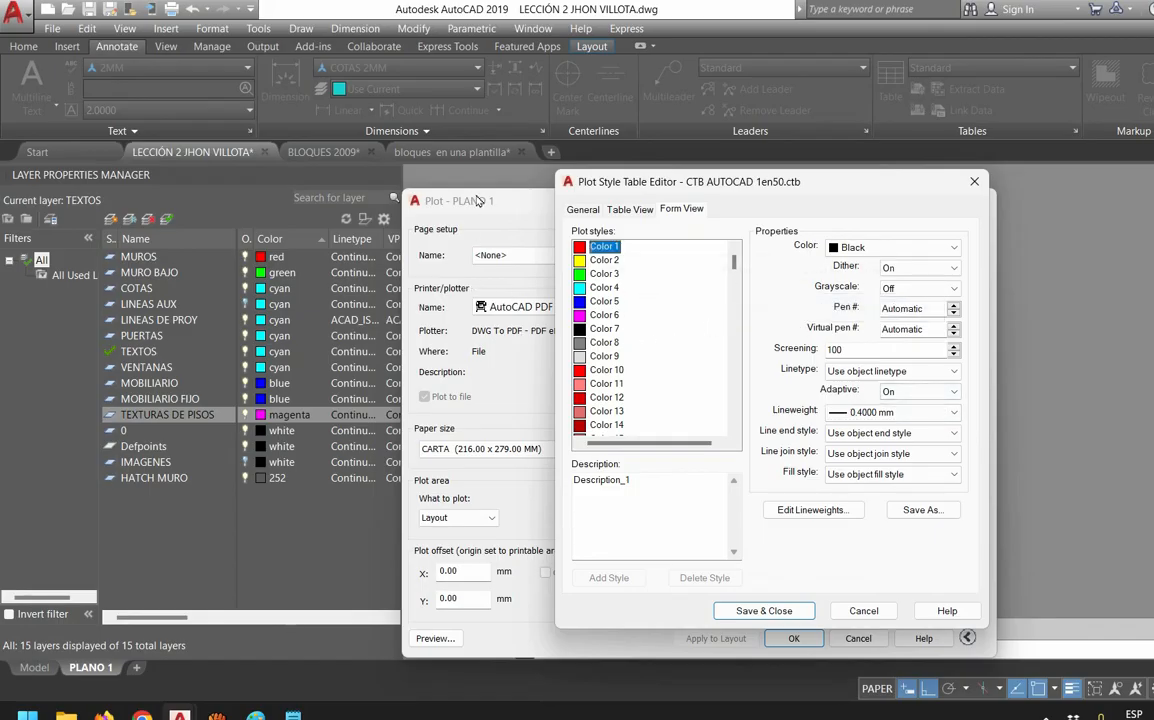
pyautogui.click(862, 413)
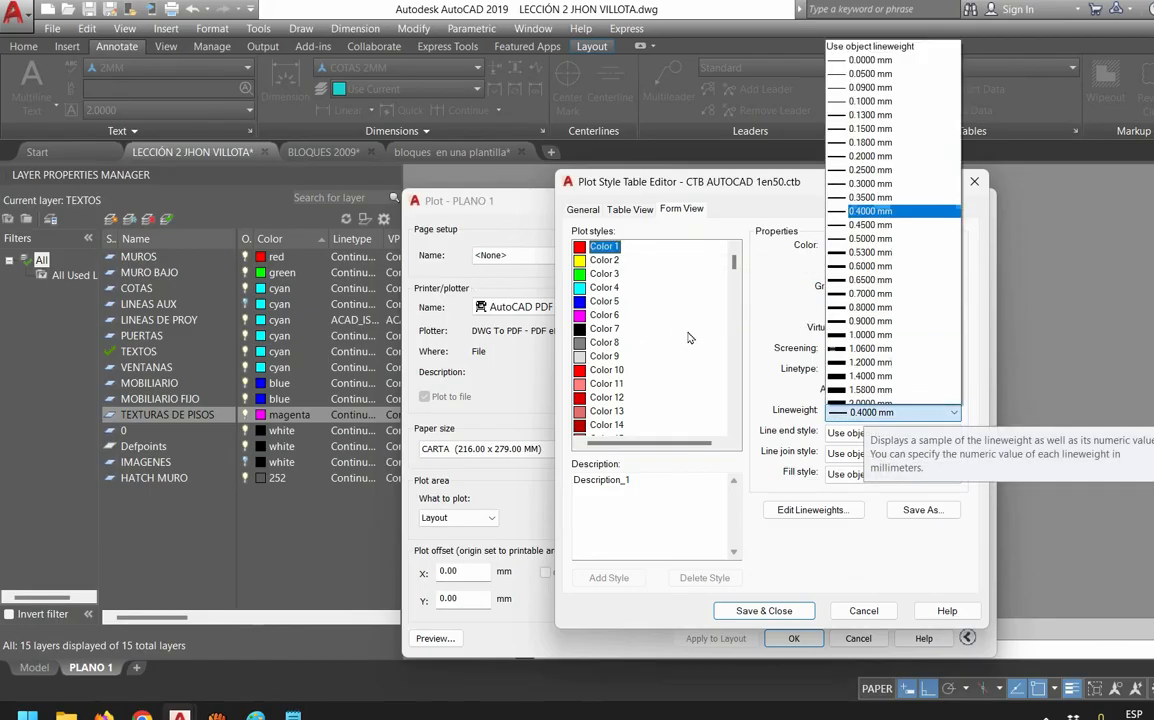
pyautogui.click(864, 217)
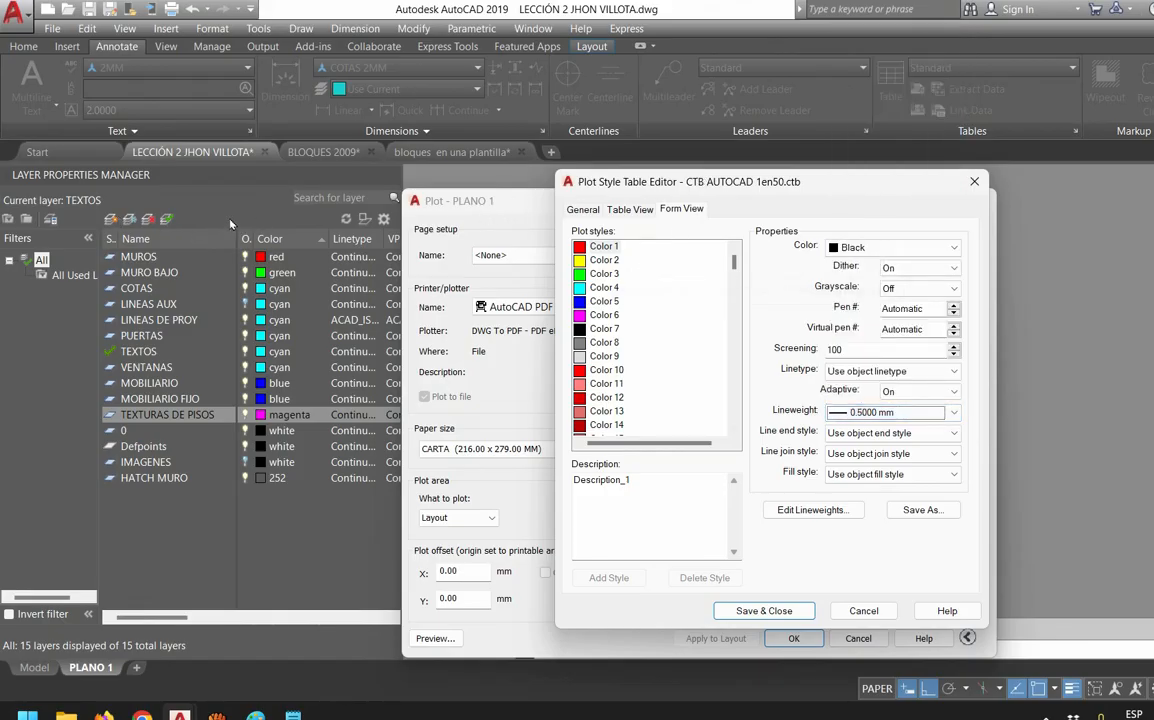
# Set the lineweight of plot styles Color 3, Color 4 and Color 5 to 0.3000 mm each
pyautogui.click(604, 273)
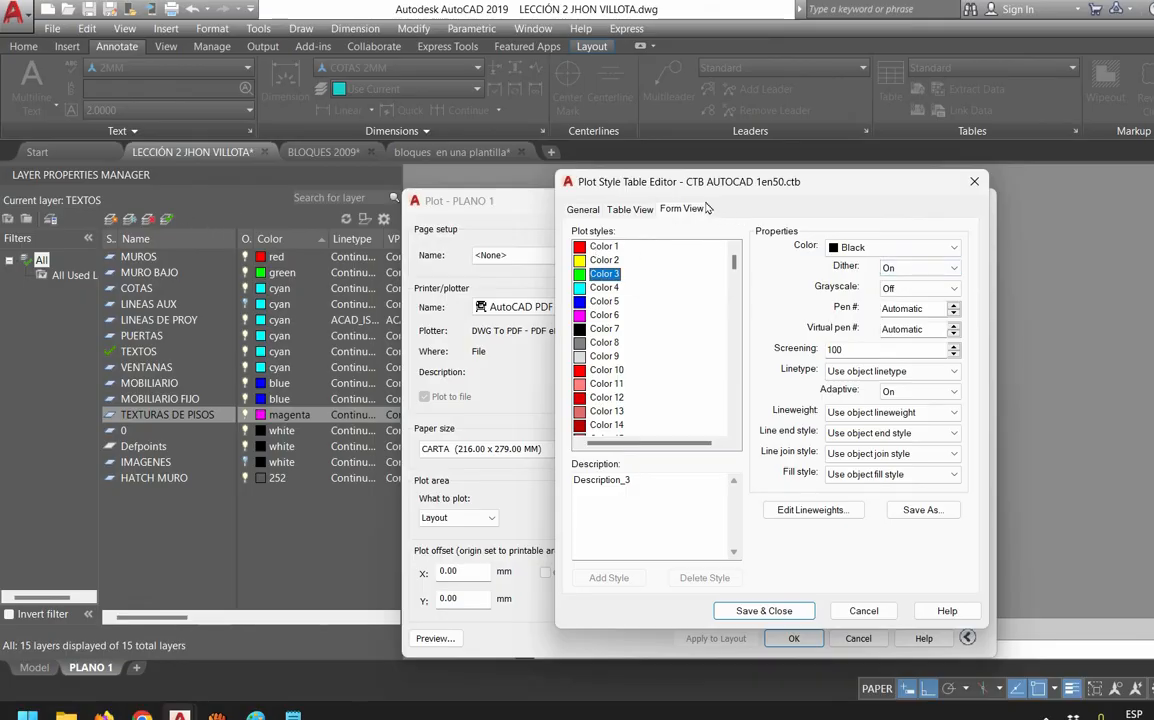
pyautogui.click(869, 412)
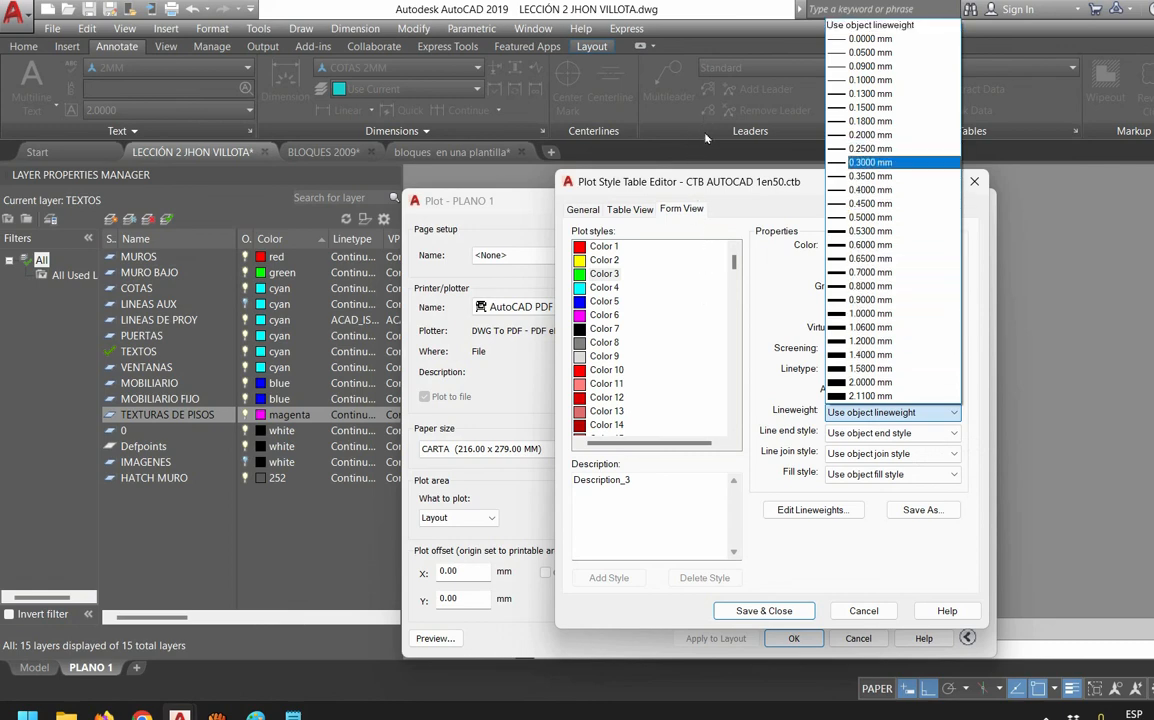
pyautogui.click(869, 162)
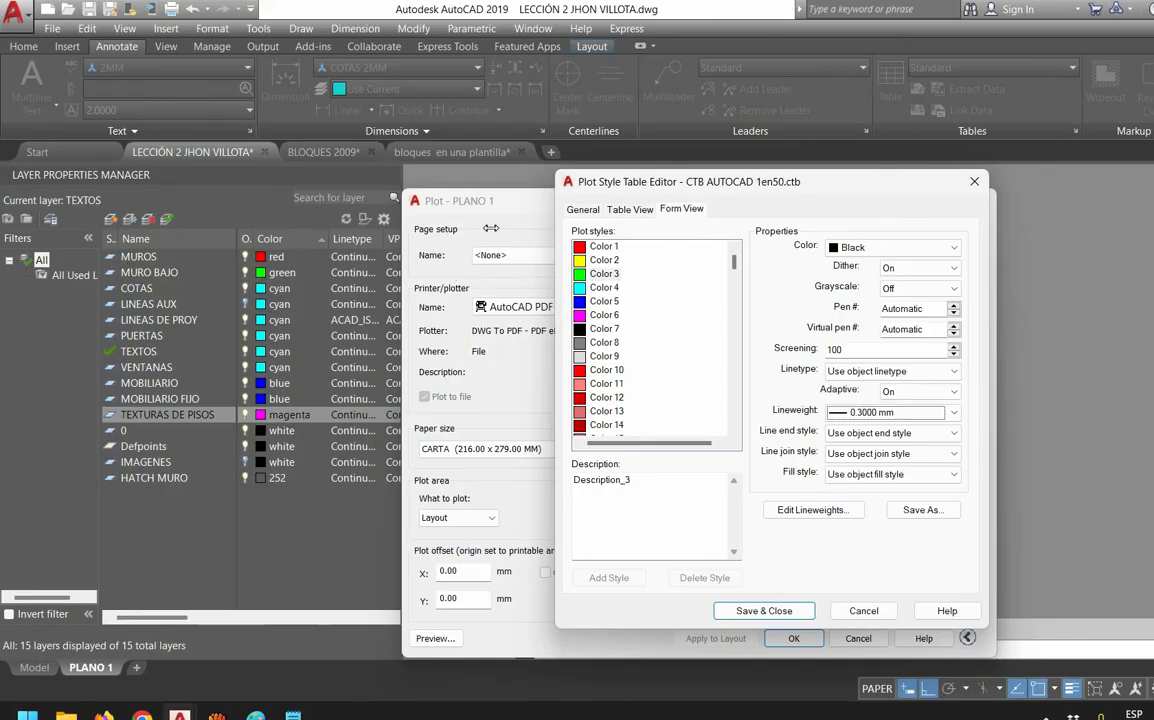
pyautogui.click(604, 288)
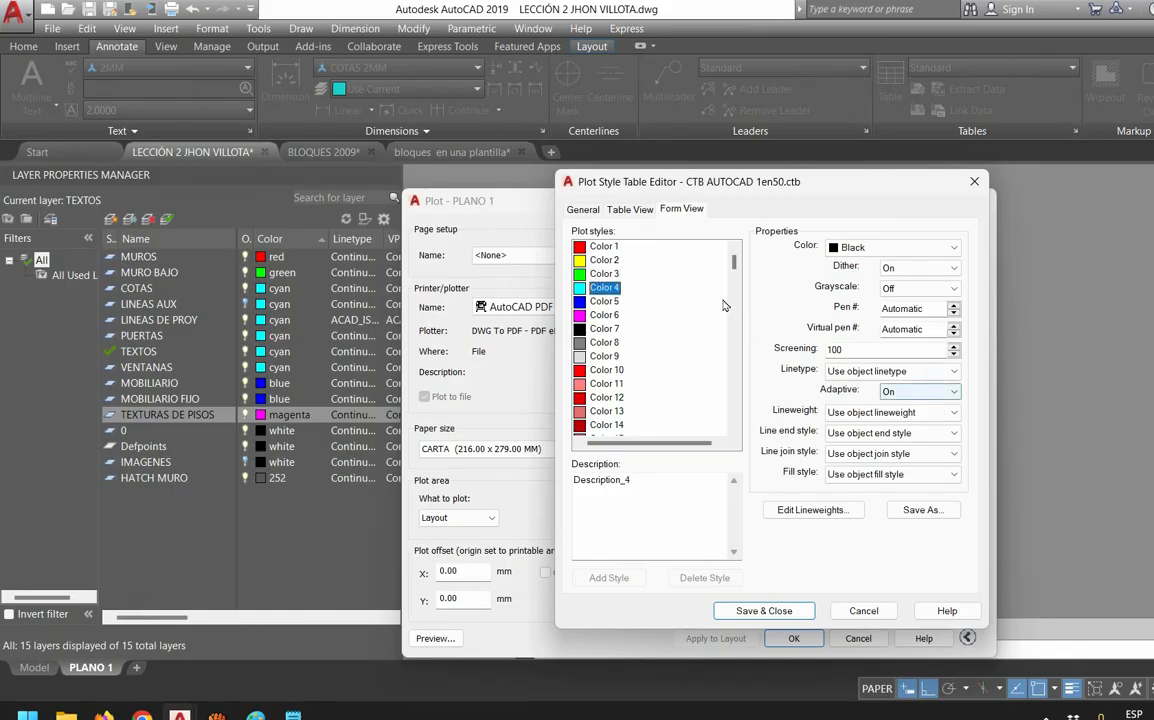
pyautogui.click(877, 413)
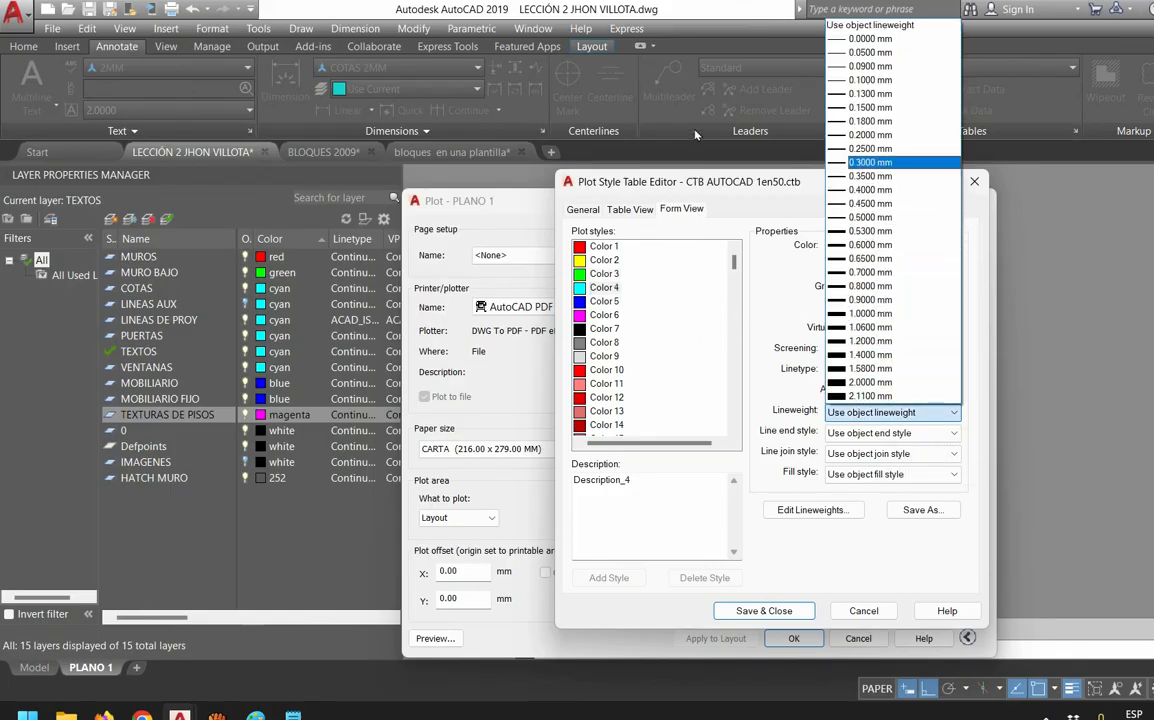
pyautogui.click(870, 162)
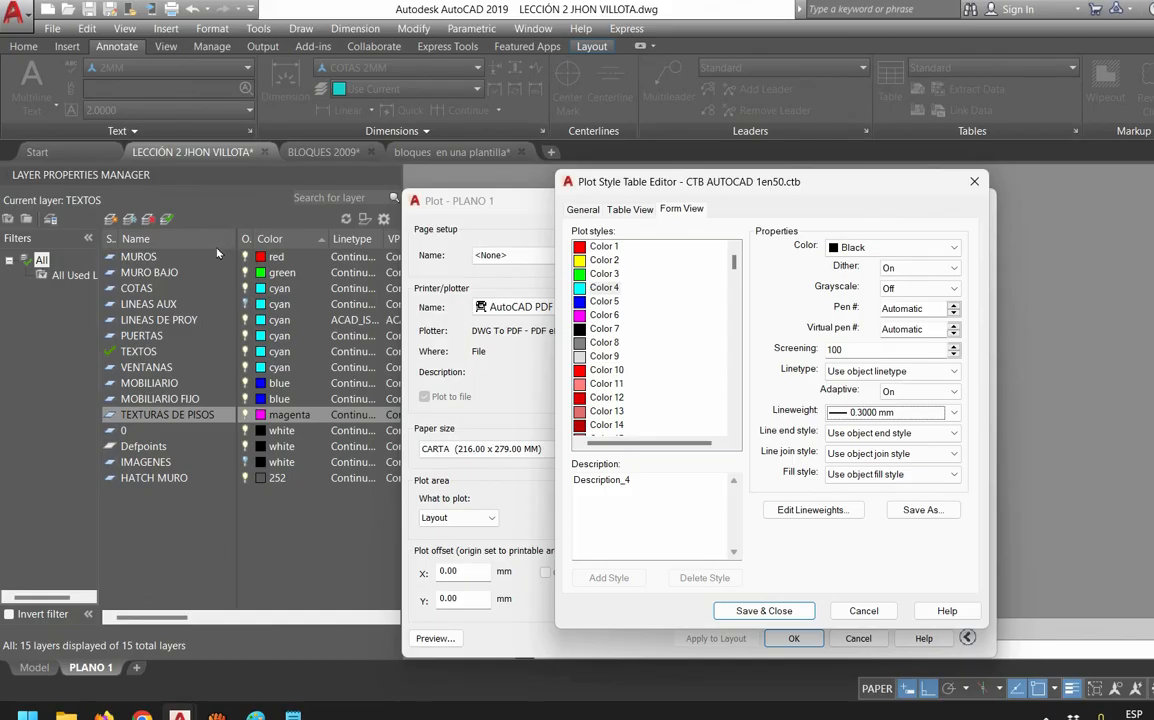
pyautogui.click(604, 301)
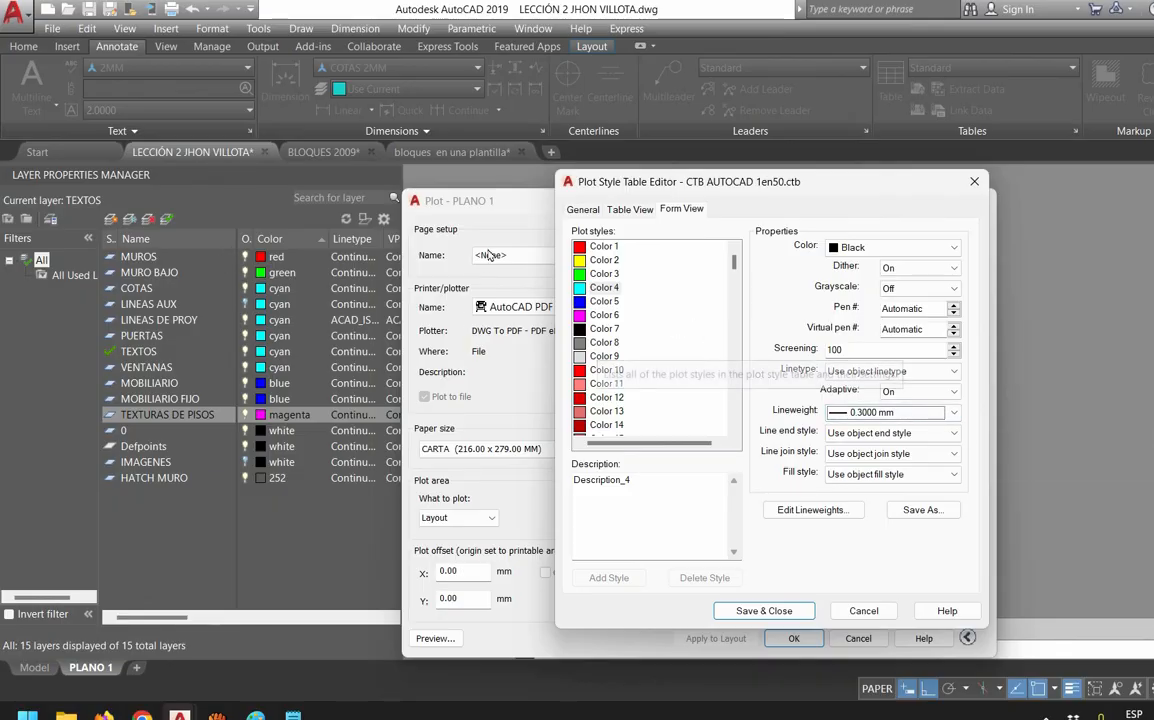
pyautogui.click(890, 412)
pyautogui.click(800, 158)
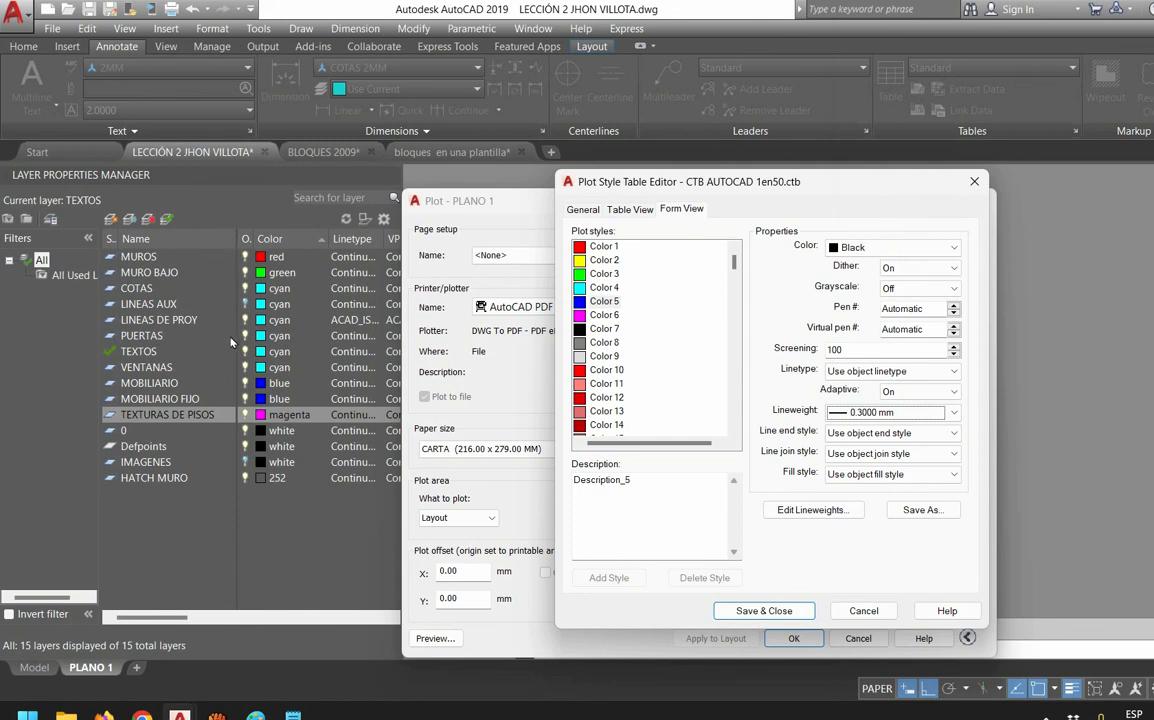
# Set the lineweight of plot style Color 6 to 0.1000 mm and save the plot style table
pyautogui.click(610, 314)
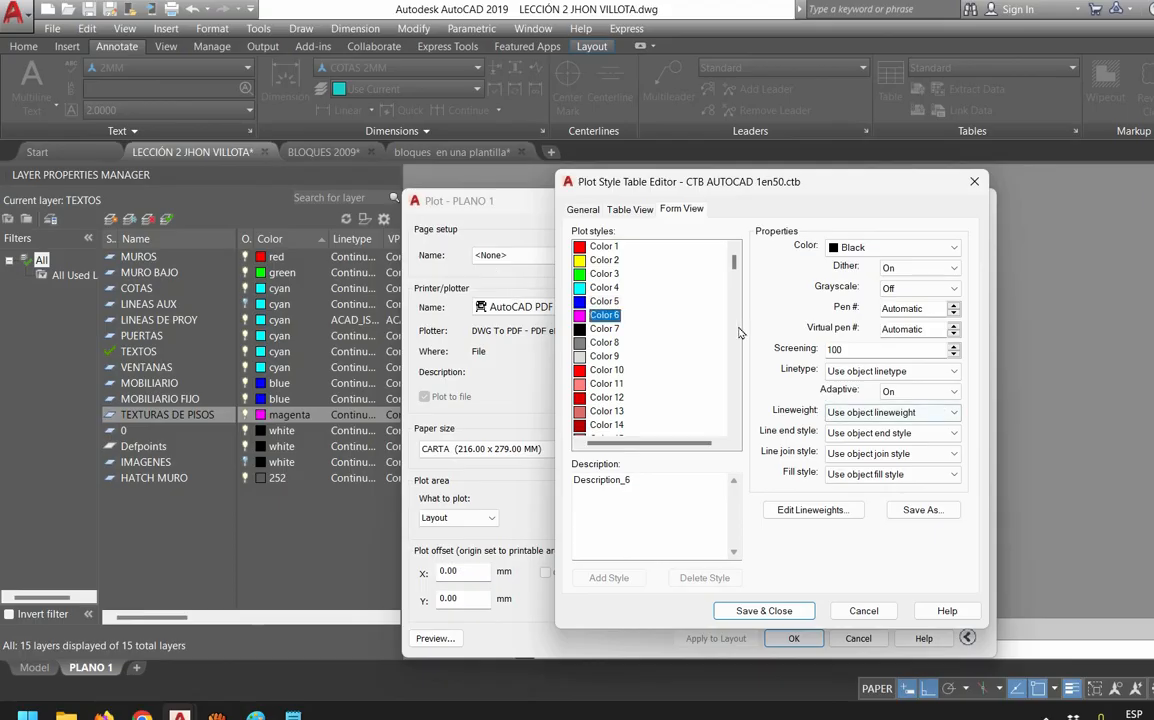
pyautogui.click(912, 412)
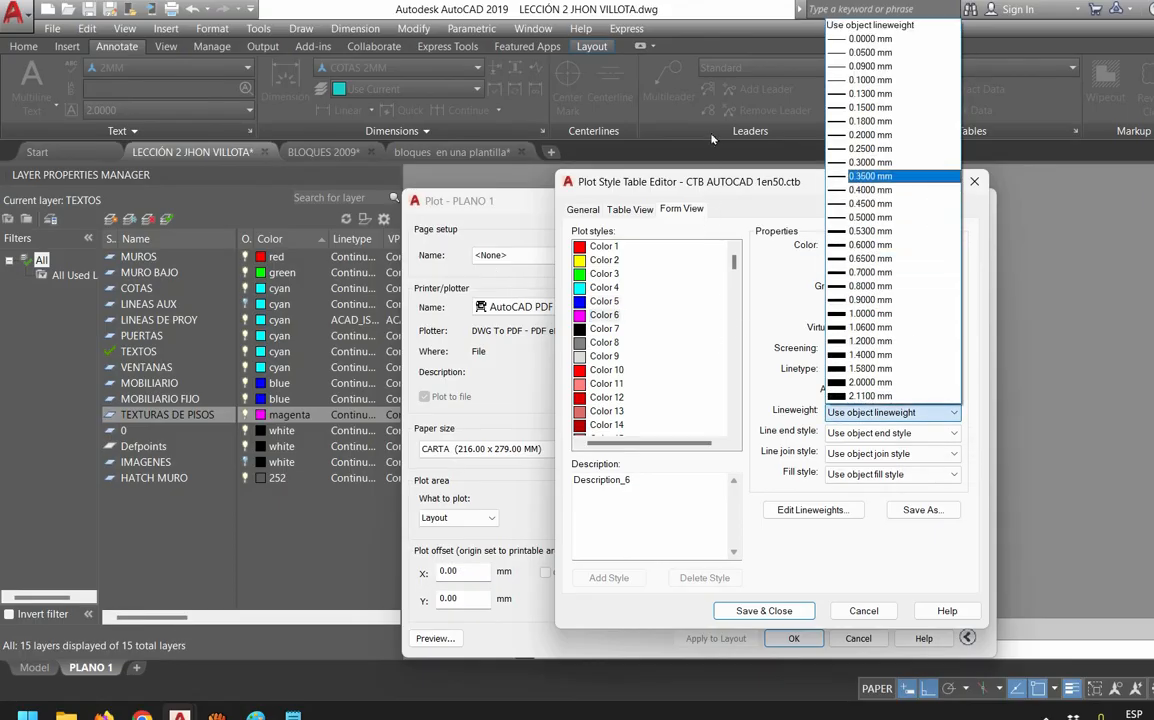
pyautogui.click(870, 79)
pyautogui.click(764, 610)
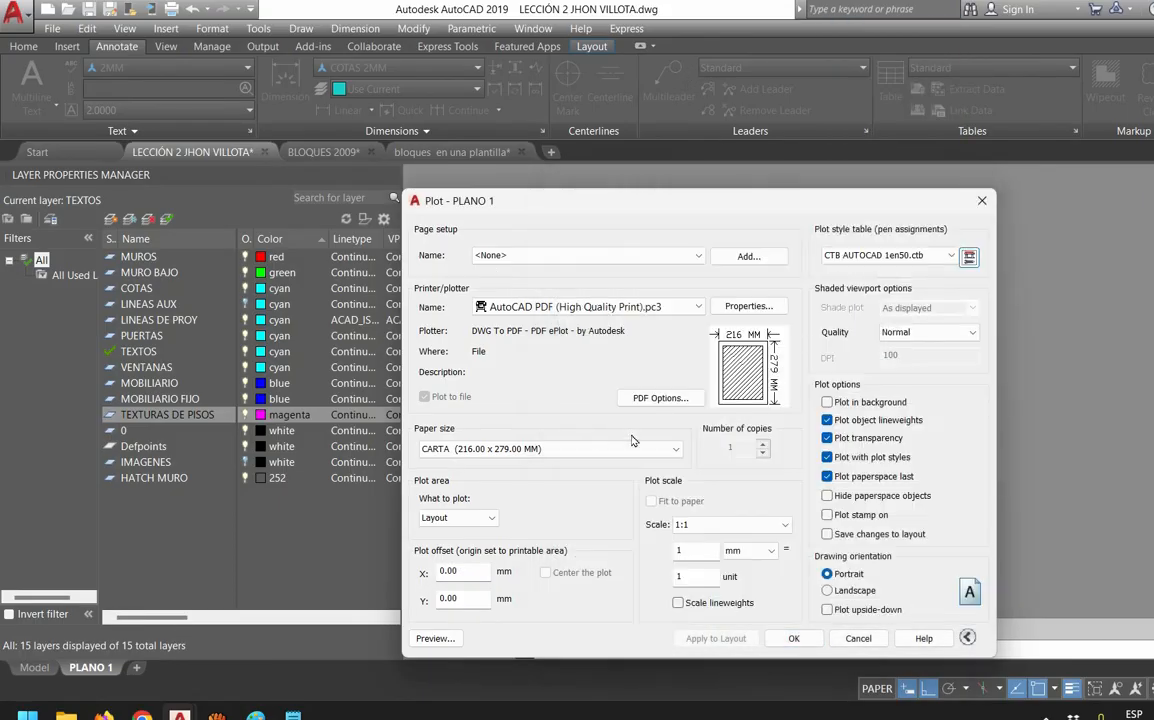
# Preview the PLANO 1 plot and examine the line thicknesses of walls, furniture, dimensions and floor textures
pyautogui.click(435, 638)
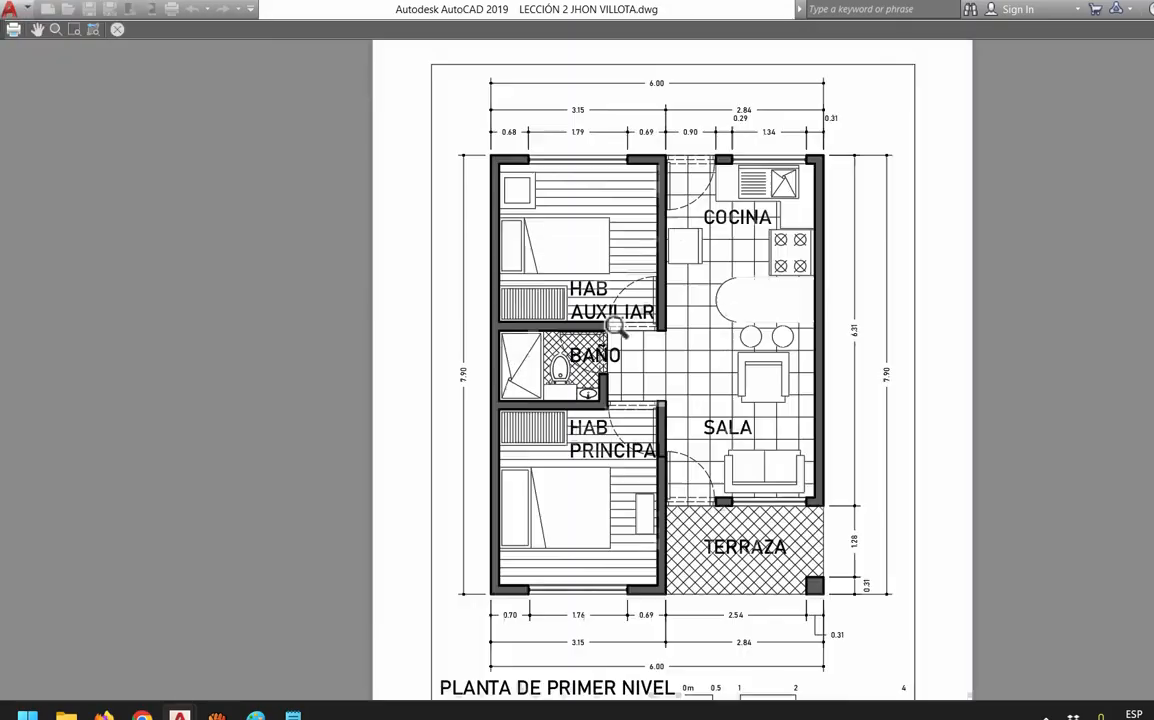
pyautogui.scroll(2, 626, 327)
pyautogui.moveTo(520, 70); pyautogui.dragTo(505, 190, button='middle')
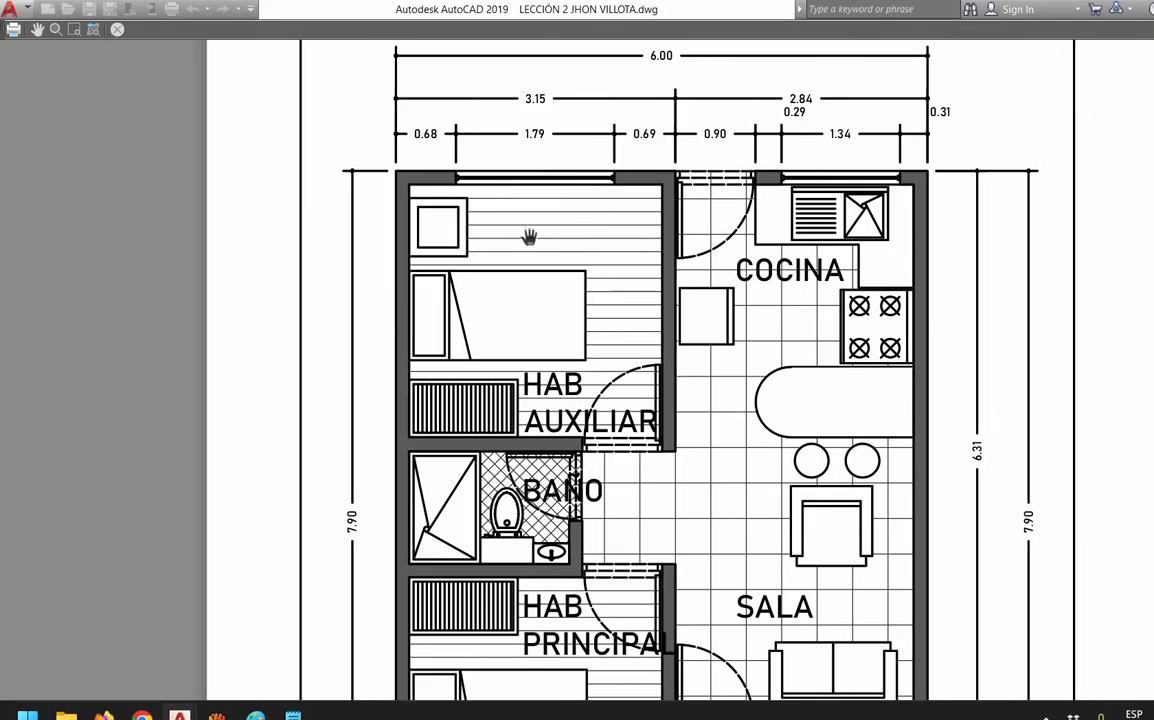
pyautogui.scroll(-2, 528, 239)
pyautogui.scroll(-2, 569, 596)
pyautogui.scroll(2, 560, 580)
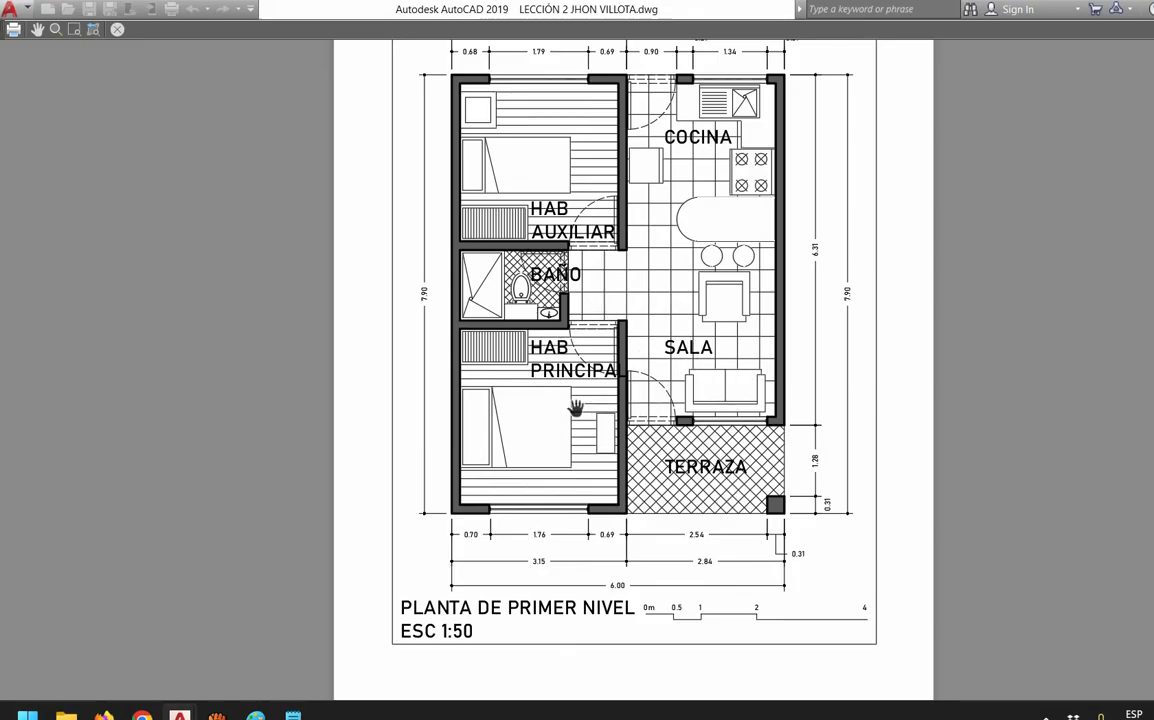
# Plot the previewed sheet to a PDF on the desktop, keeping the proposed file name
pyautogui.rightClick(548, 376)
pyautogui.click(583, 405)
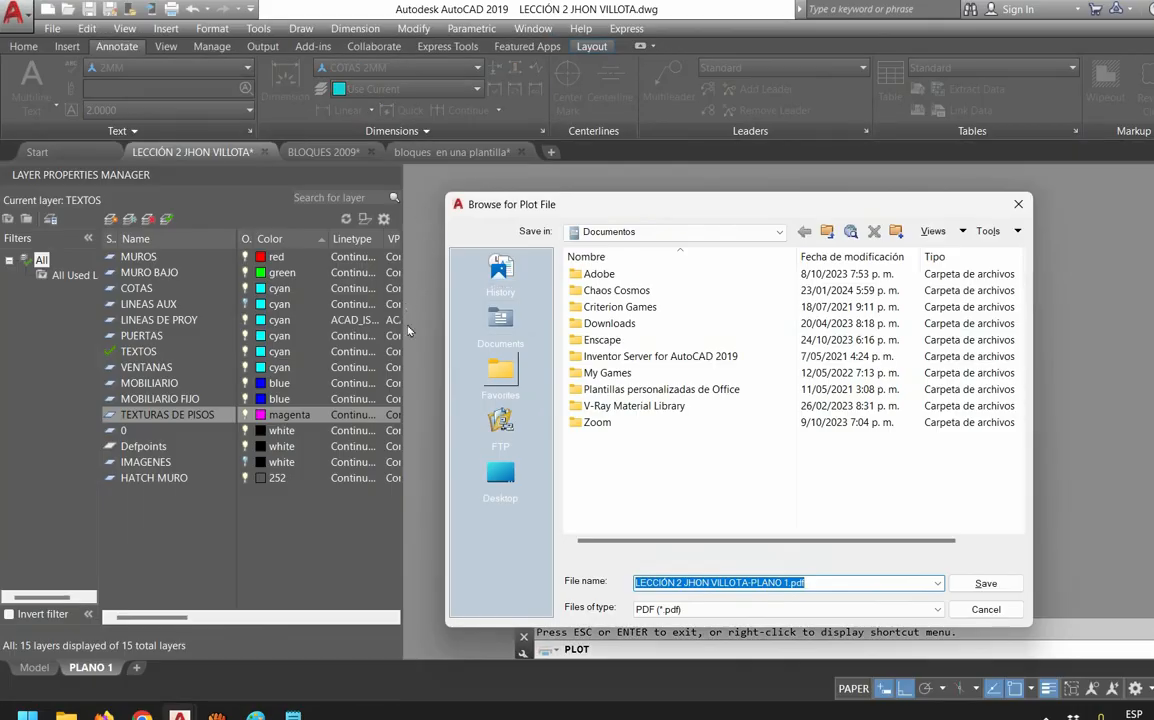
pyautogui.click(518, 492)
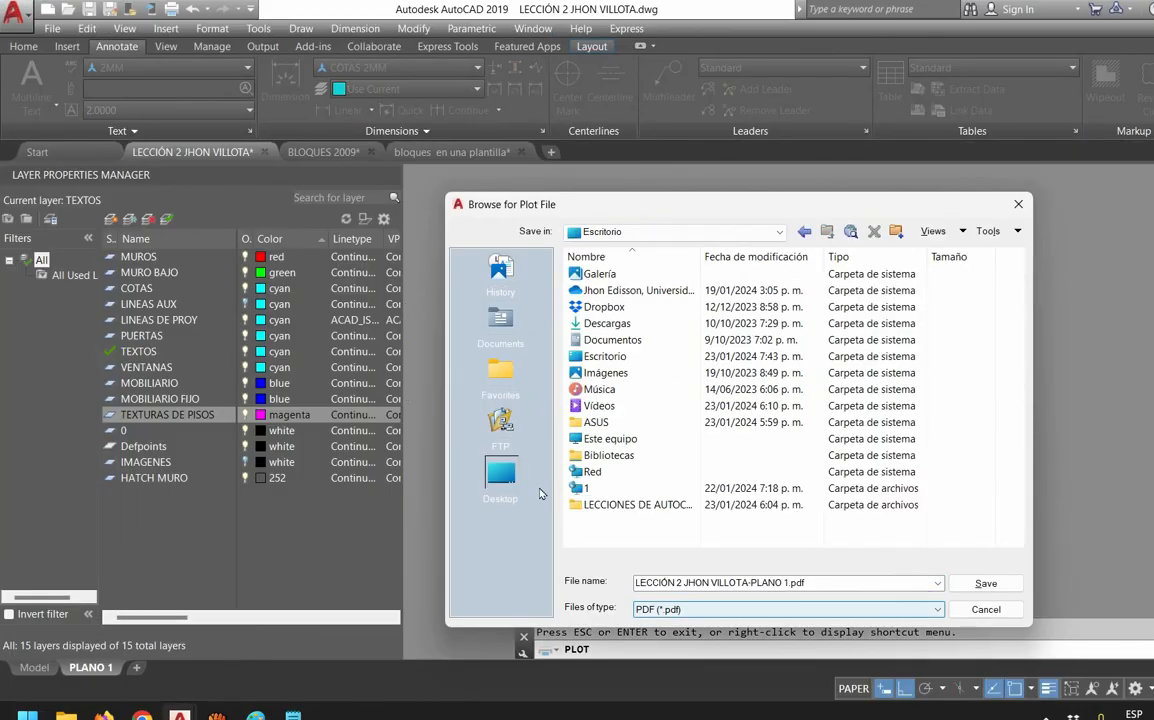
pyautogui.click(985, 583)
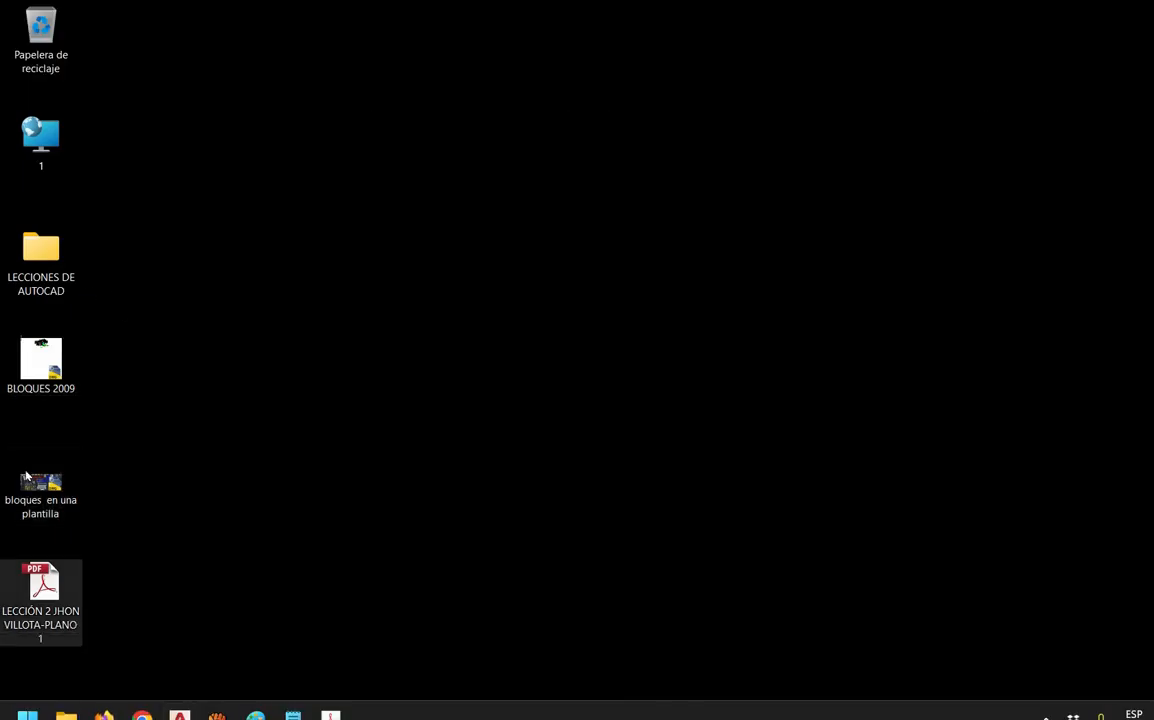
# Open the plotted PLANO 1 PDF from the desktop in Adobe Acrobat Pro and display its layer list
pyautogui.rightClick(46, 615)
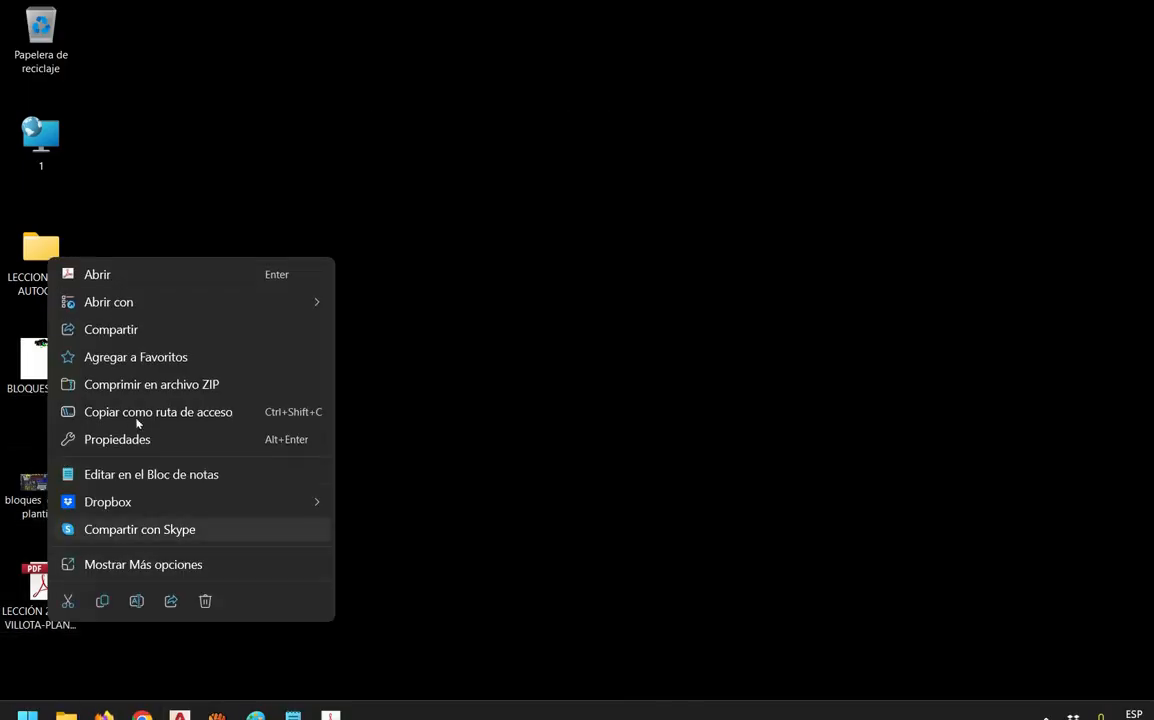
pyautogui.click(355, 402)
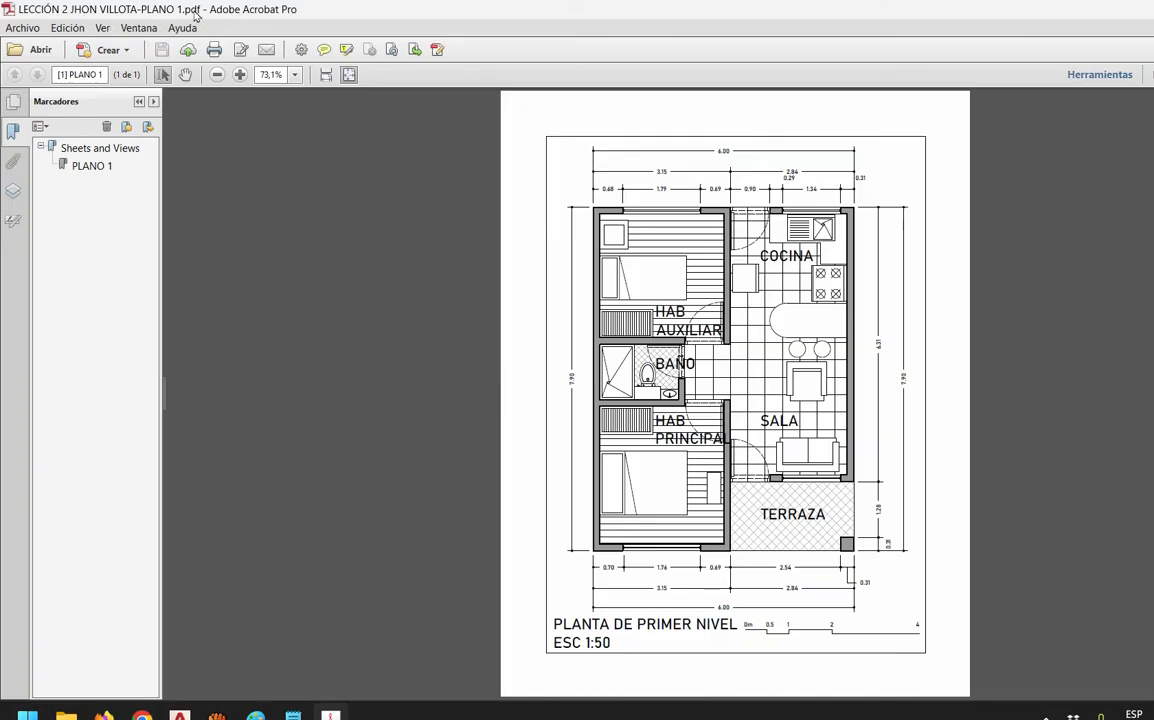
pyautogui.click(13, 190)
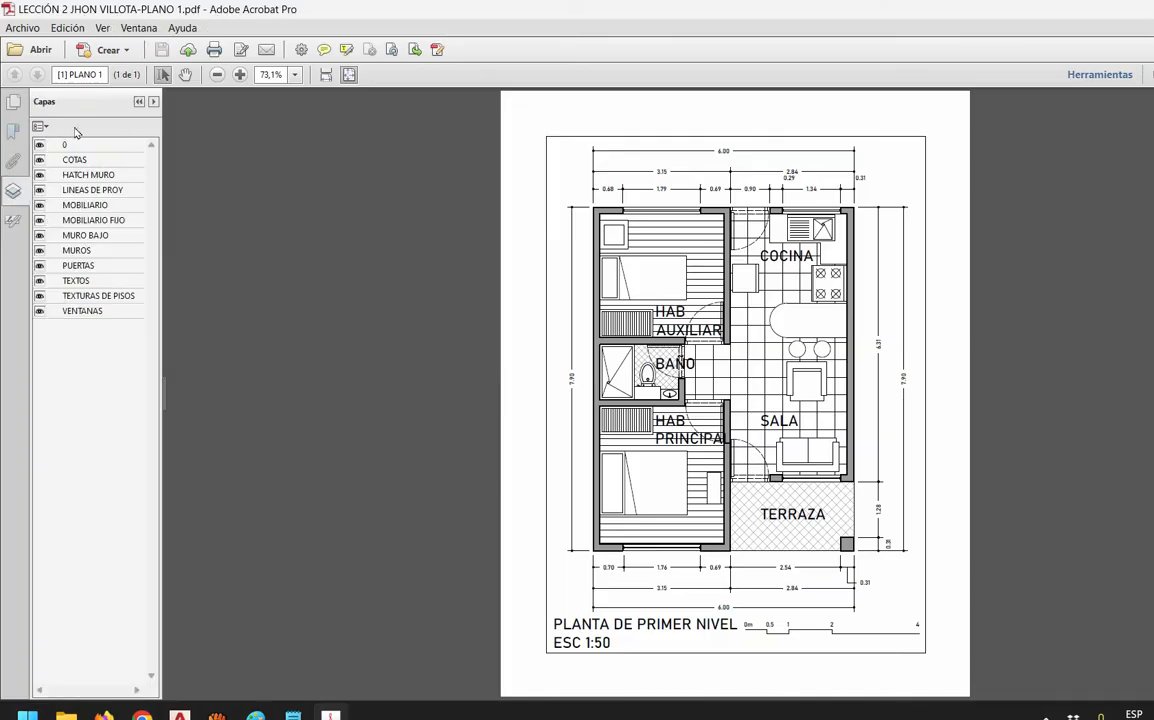
# Check the PDF's layers by hiding and reshowing COTAS, HATCH MURO, LINEAS DE PROY, MURO BAJO, MUROS and PUERTAS in turn
pyautogui.click(39, 159)
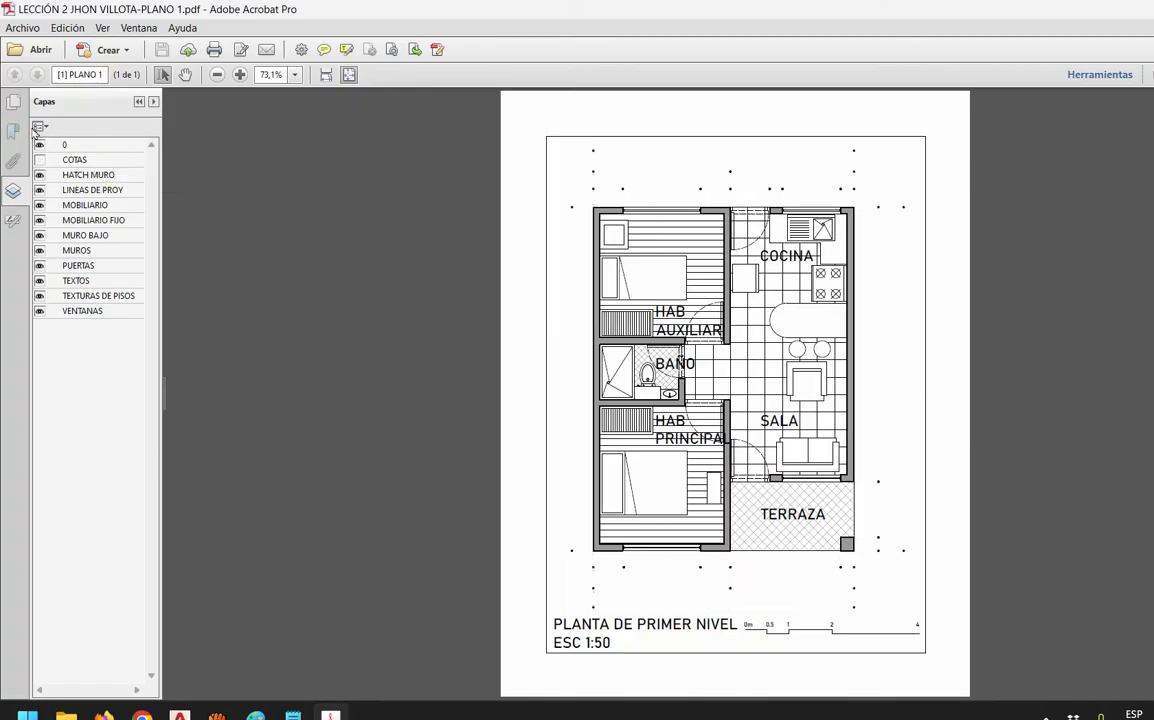
pyautogui.click(39, 159)
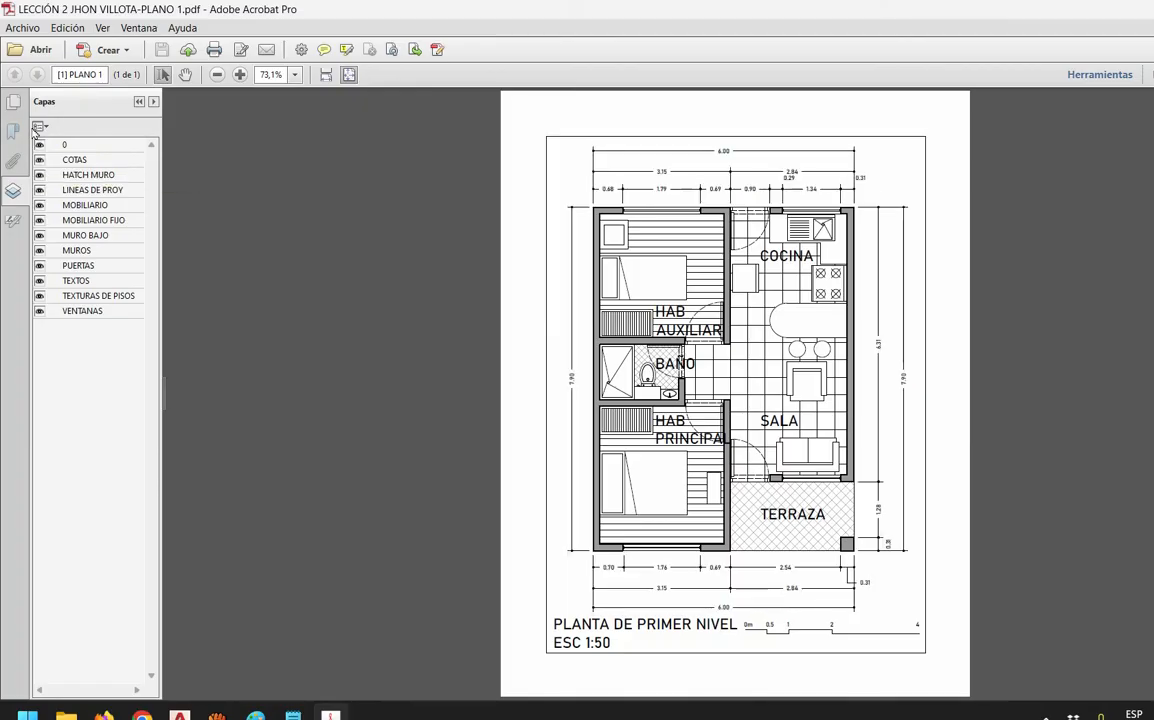
pyautogui.click(39, 175)
pyautogui.click(39, 175)
pyautogui.click(39, 190)
pyautogui.click(38, 189)
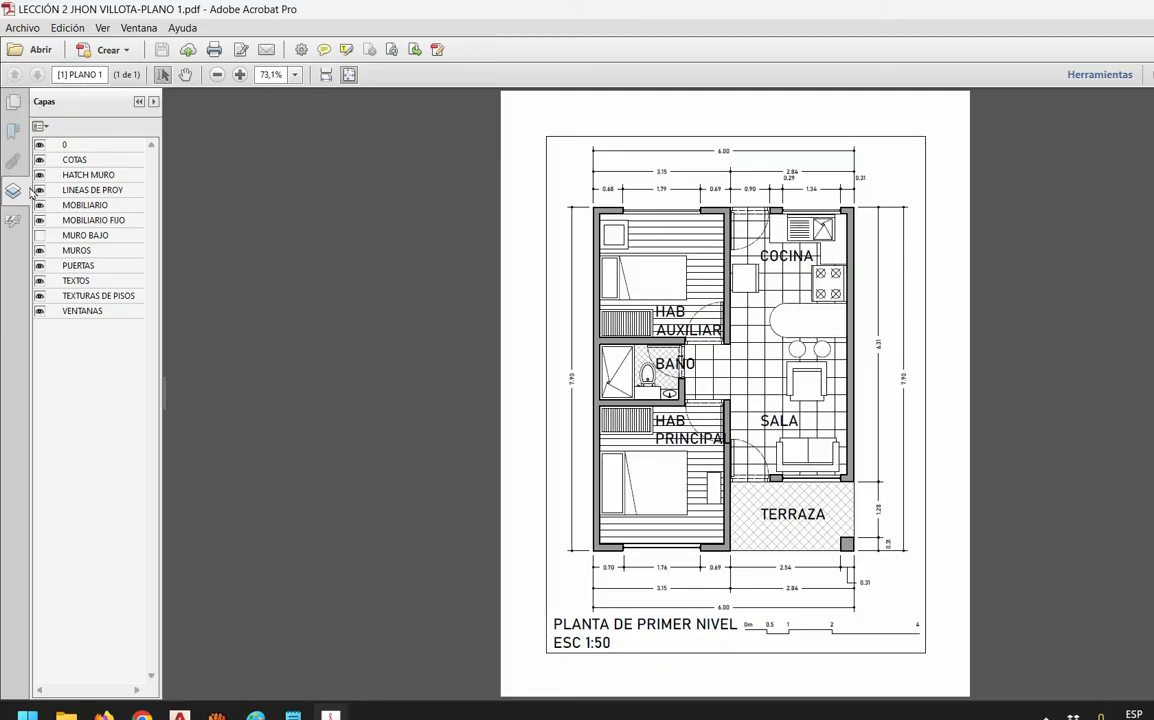
pyautogui.click(39, 250)
pyautogui.click(39, 250)
pyautogui.click(39, 265)
pyautogui.click(39, 265)
pyautogui.click(343, 208)
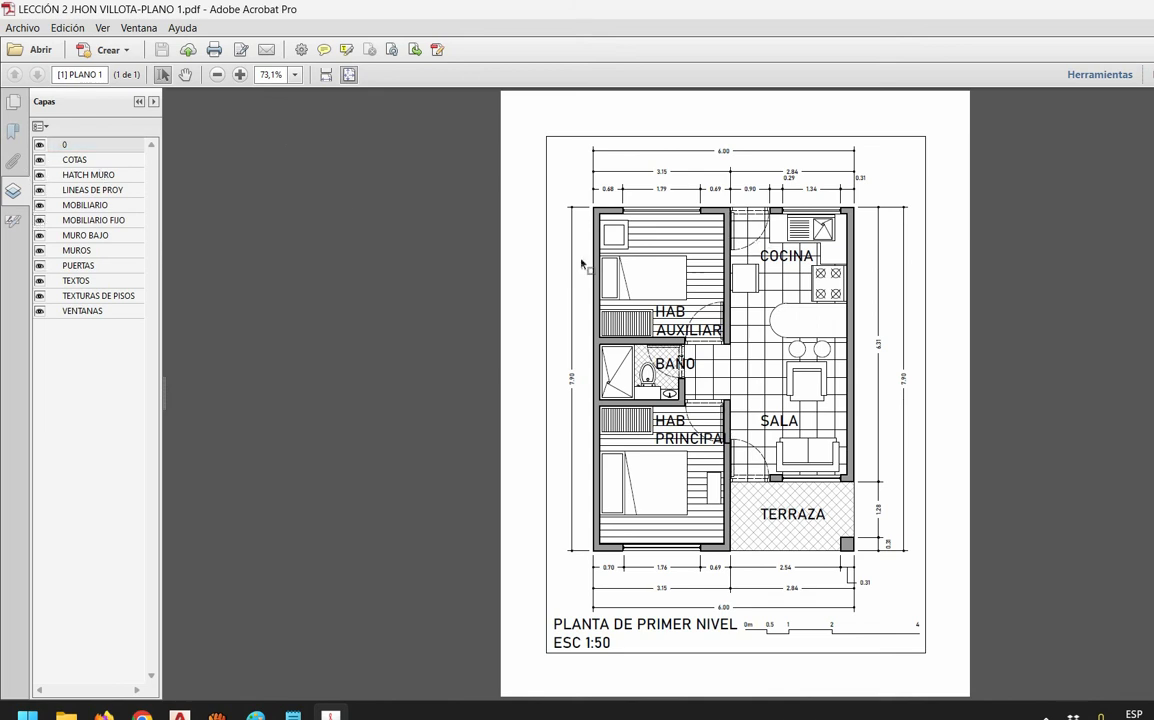
# Set the PDF's zoom to 100% to view the floor plan larger
pyautogui.click(294, 74)
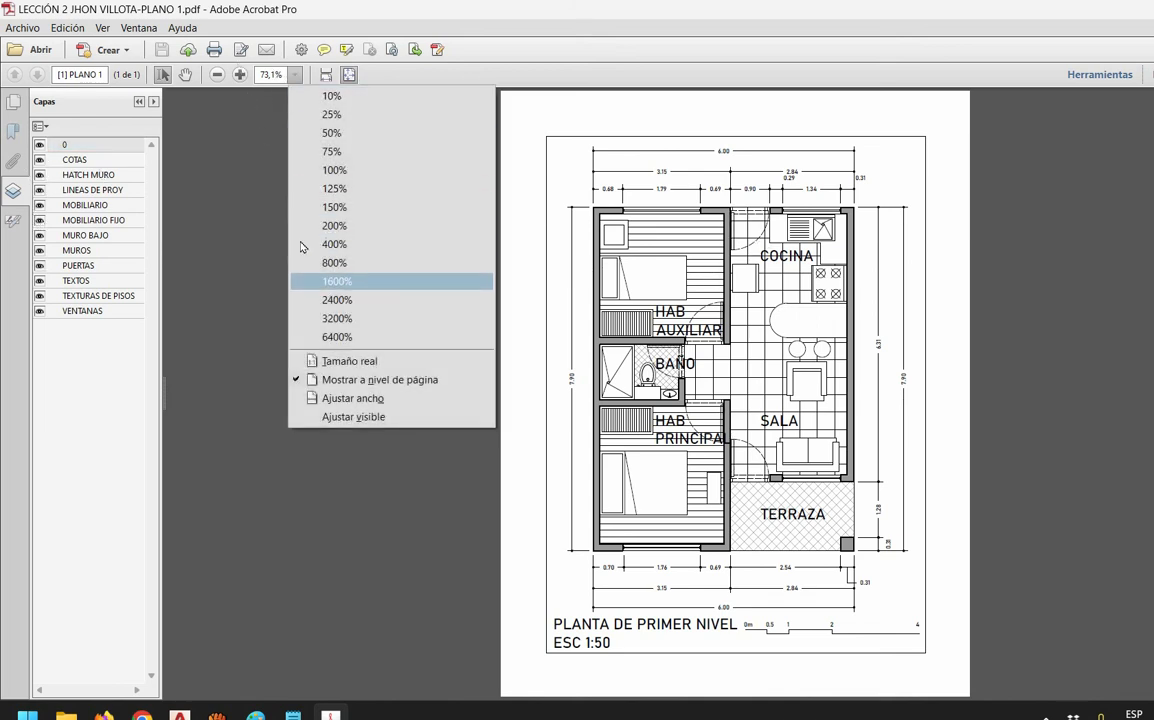
pyautogui.press('Return')
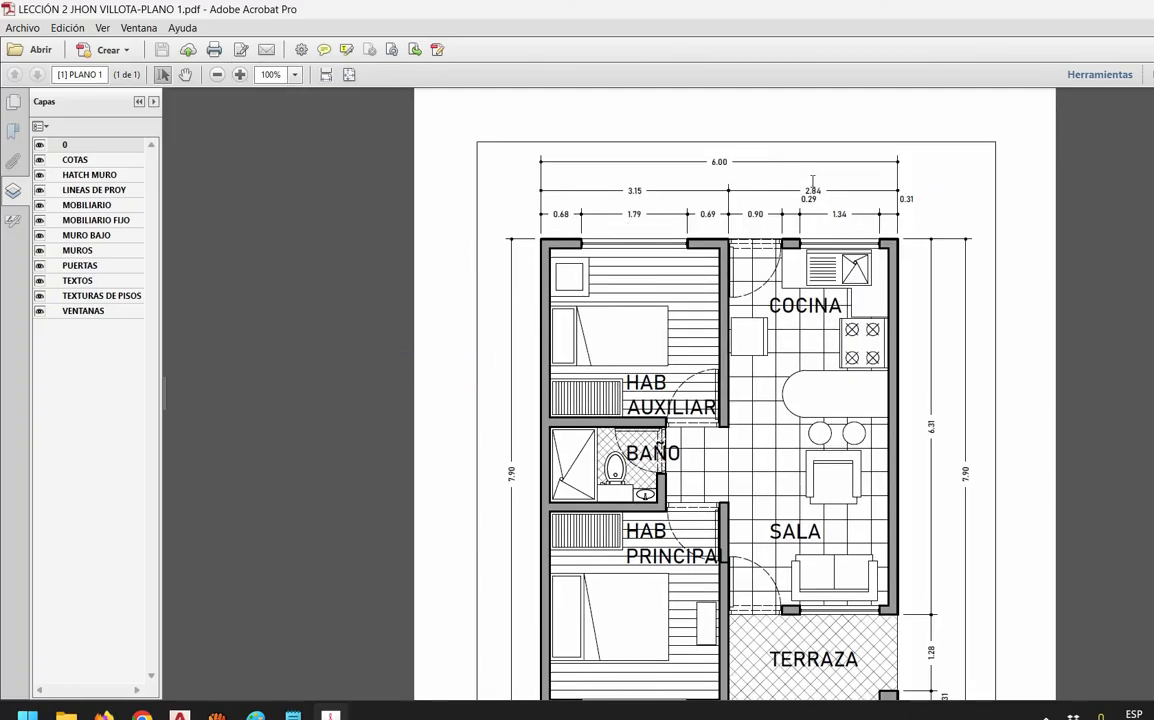
# Review the whole plotted floor plan in the PDF, from the upper dimensions down to the title and graphic scale
pyautogui.scroll(-1, 625, 222)
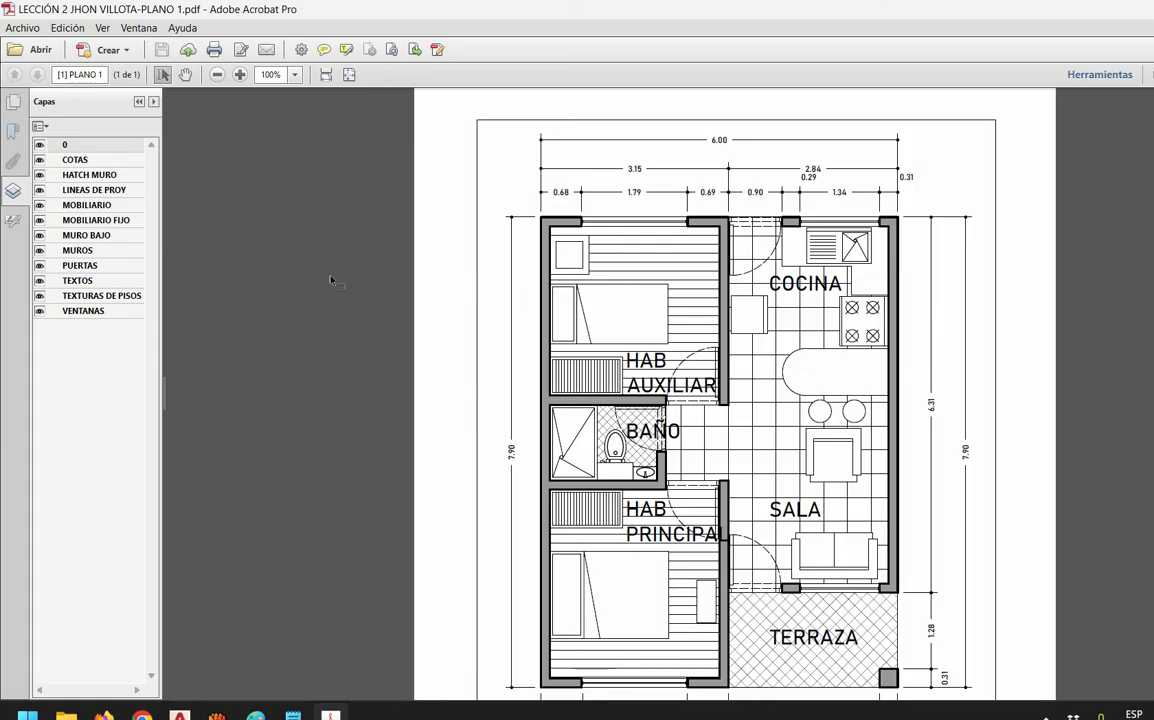
pyautogui.scroll(-1, 600, 235)
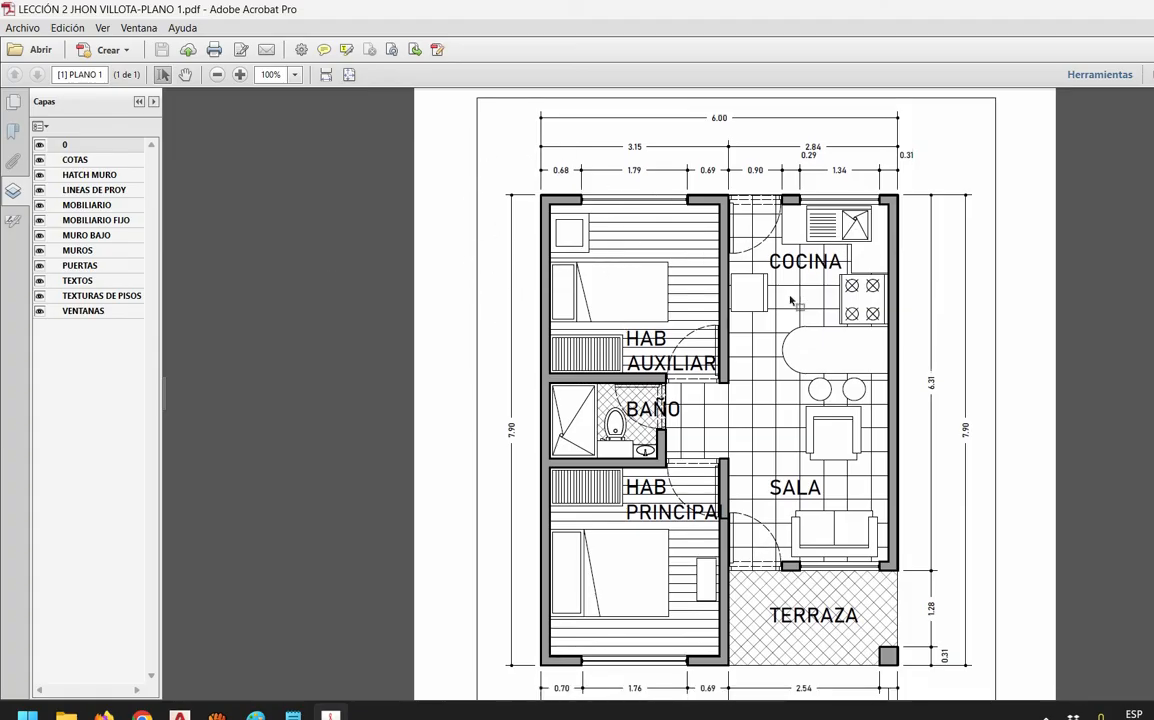
pyautogui.scroll(-1, 607, 265)
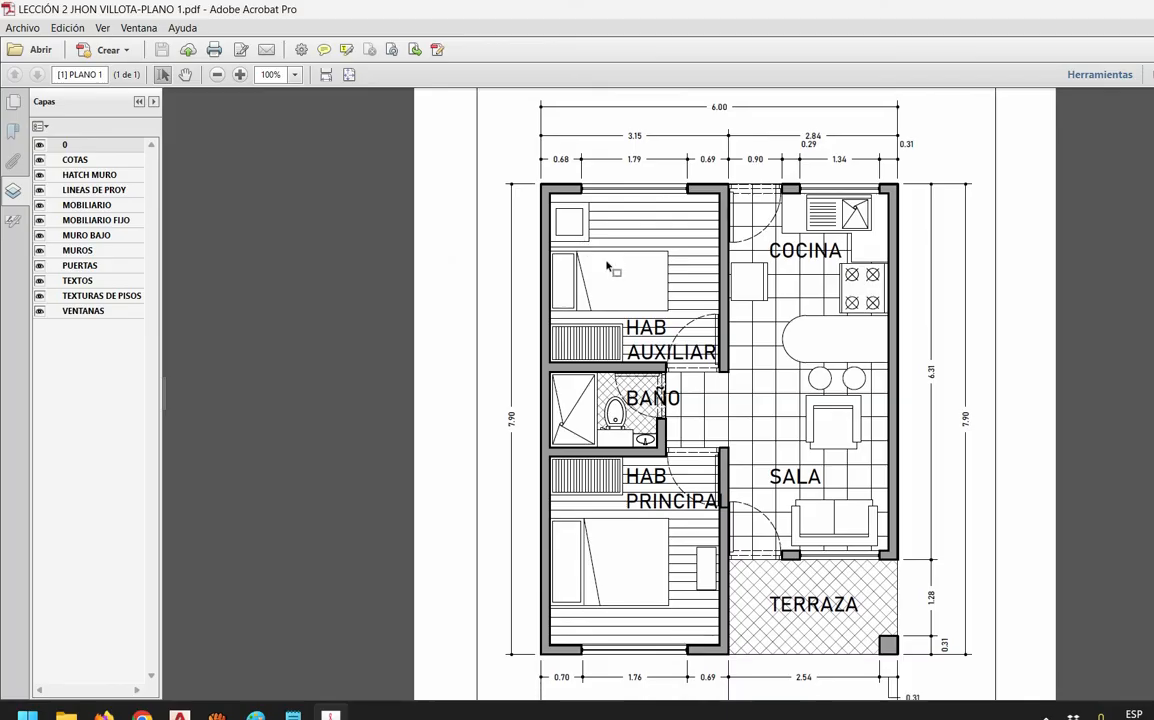
pyautogui.scroll(-3, 607, 265)
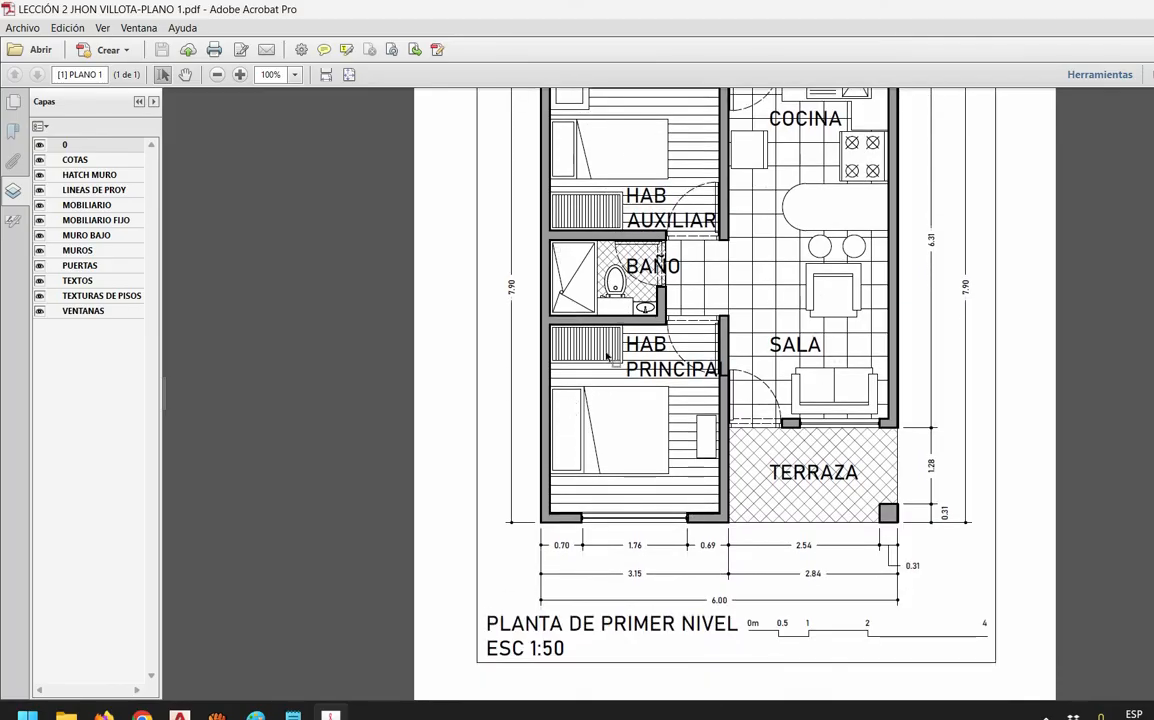
pyautogui.scroll(4, 615, 355)
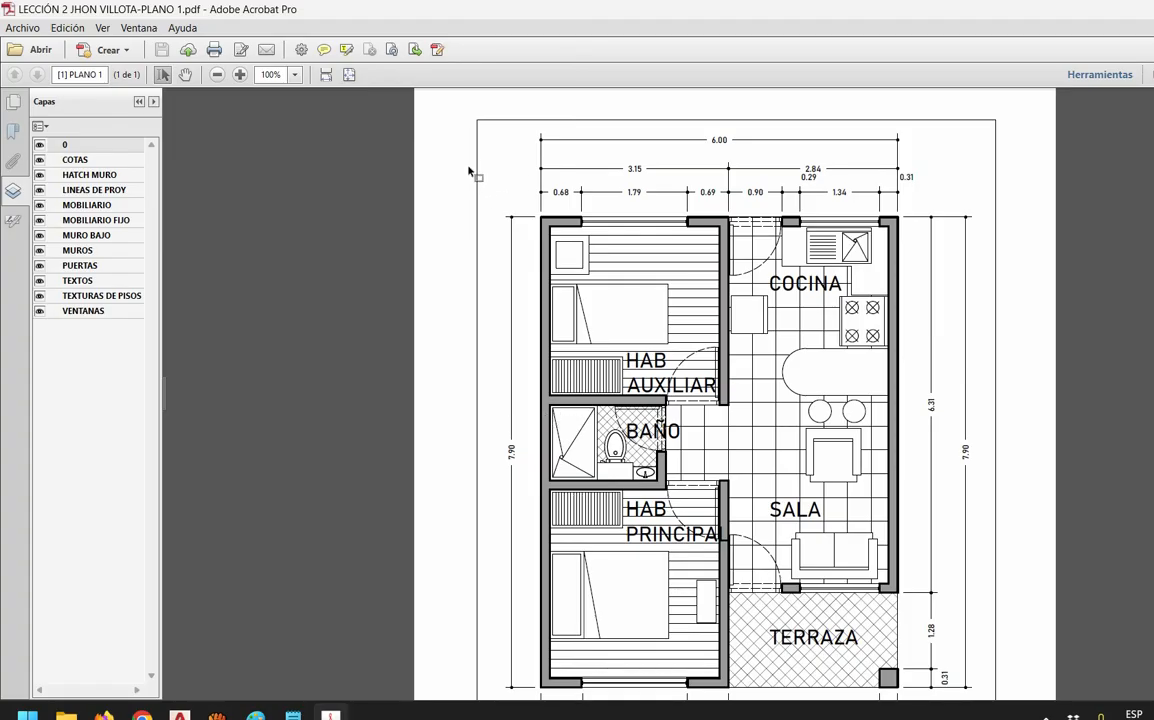
# Inspect the plotted lineweights of the auxiliary bedroom's walls, furniture and floor texture up close at 800%, and restore the zoom to 100%
pyautogui.keyDown('ctrl'); pyautogui.scroll(5, 470, 172); pyautogui.keyUp('ctrl')
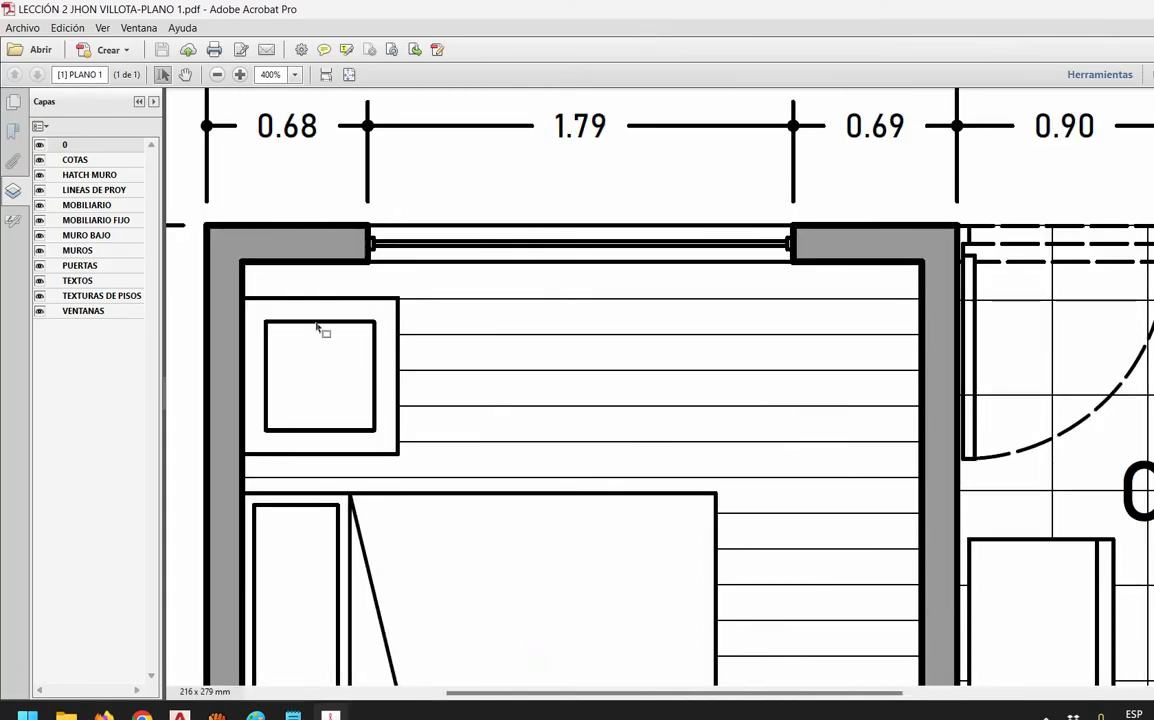
pyautogui.keyDown('ctrl'); pyautogui.scroll(3, 319, 327); pyautogui.keyUp('ctrl')
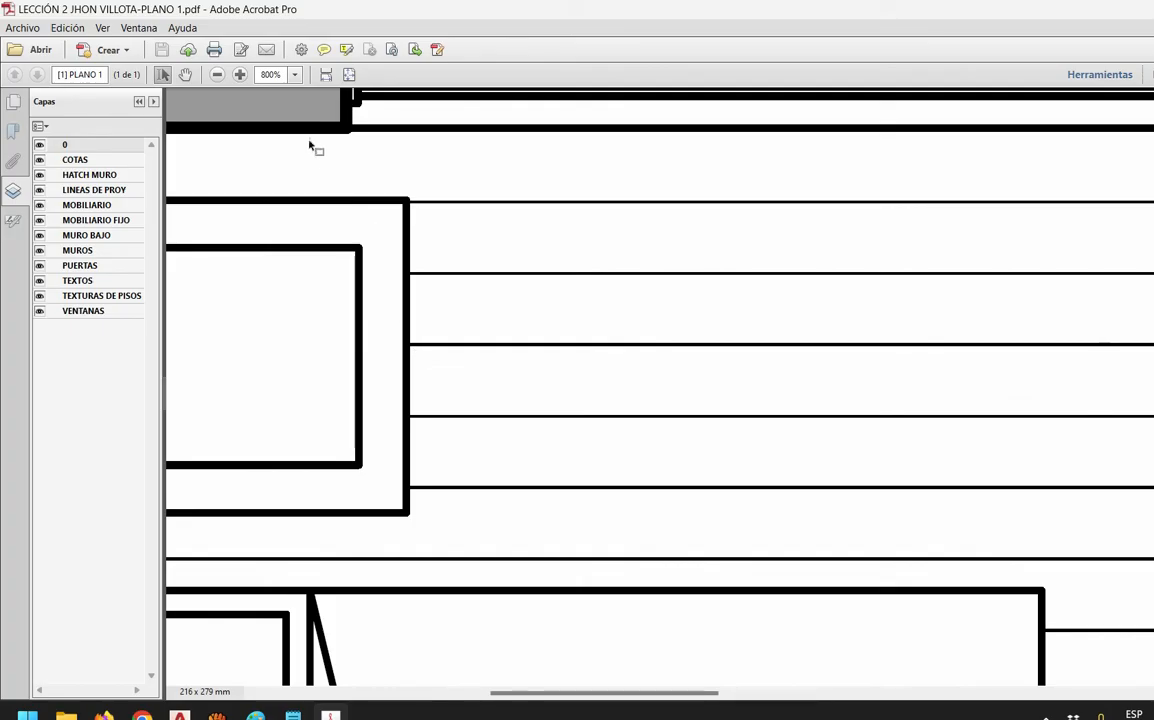
pyautogui.click(294, 74)
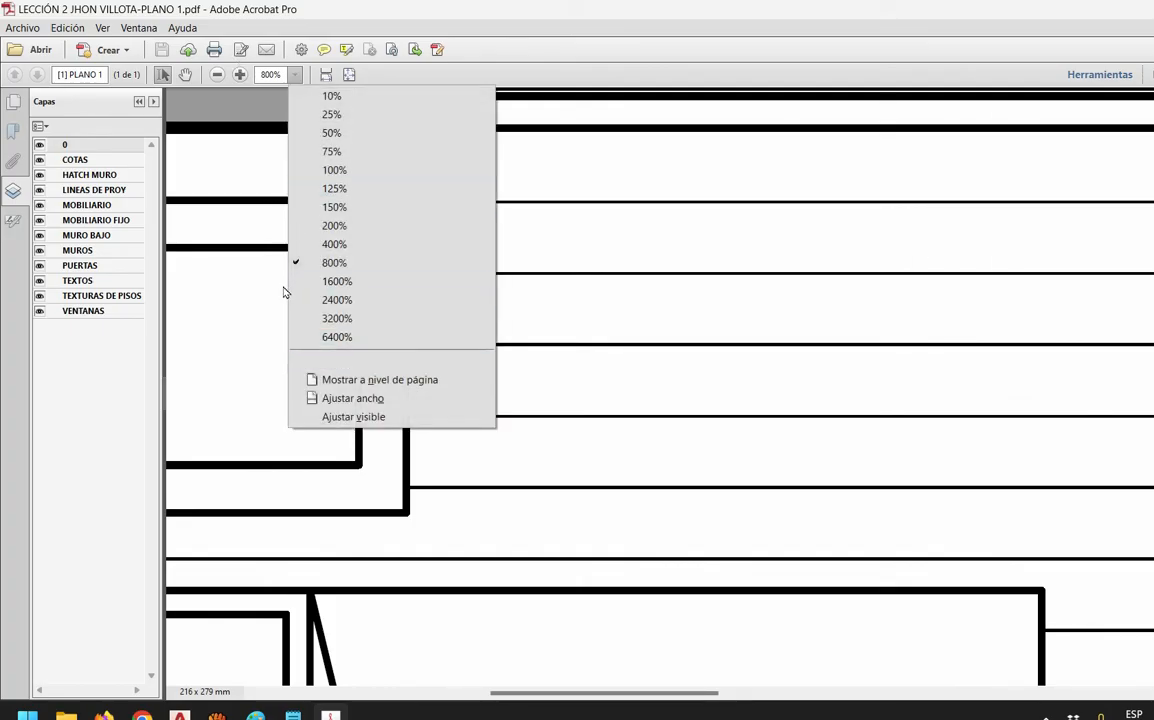
pyautogui.click(334, 170)
pyautogui.scroll(2, 500, 188)
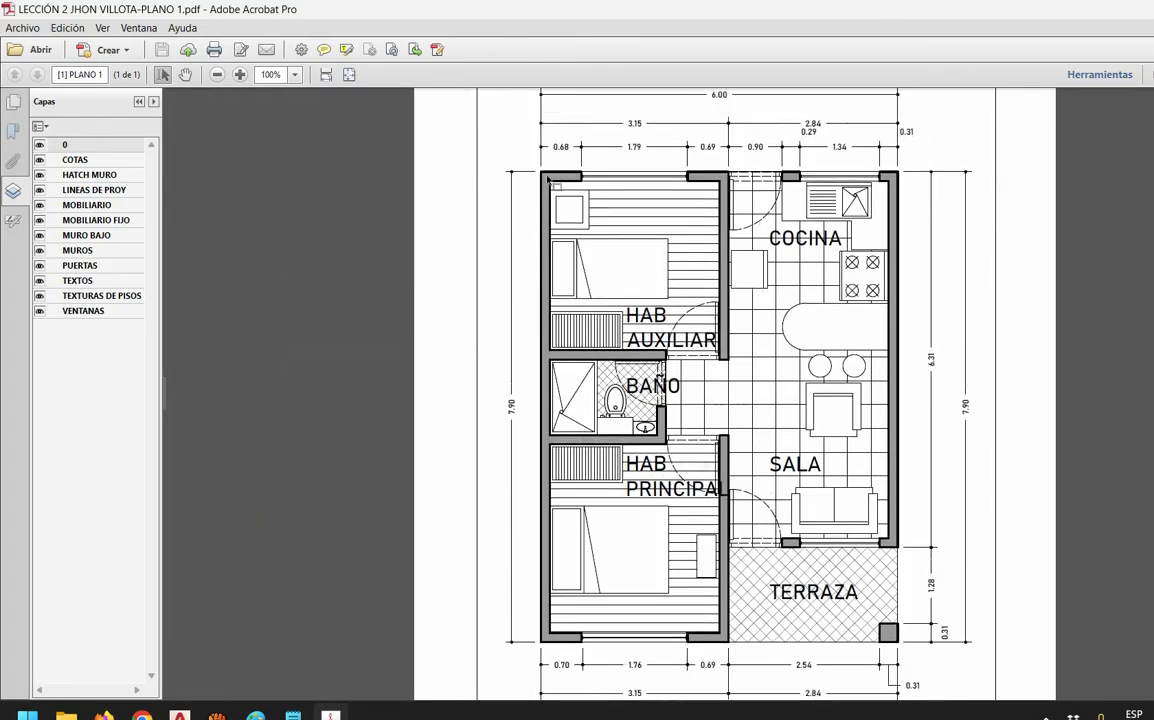
pyautogui.scroll(1, 487, 188)
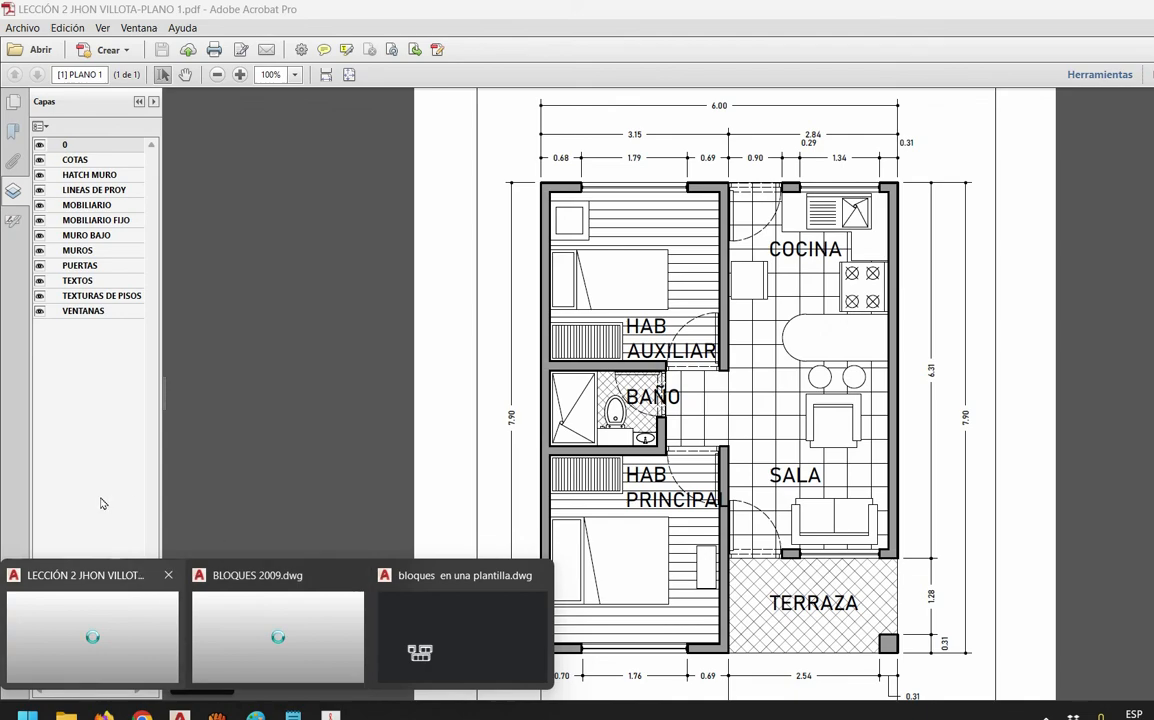
# Switch to the LECCIÓN 2 drawing in AutoCAD and open CTB AUTOCAD 1en50.ctb for editing from the PLANO 1 plot settings
pyautogui.click(95, 635)
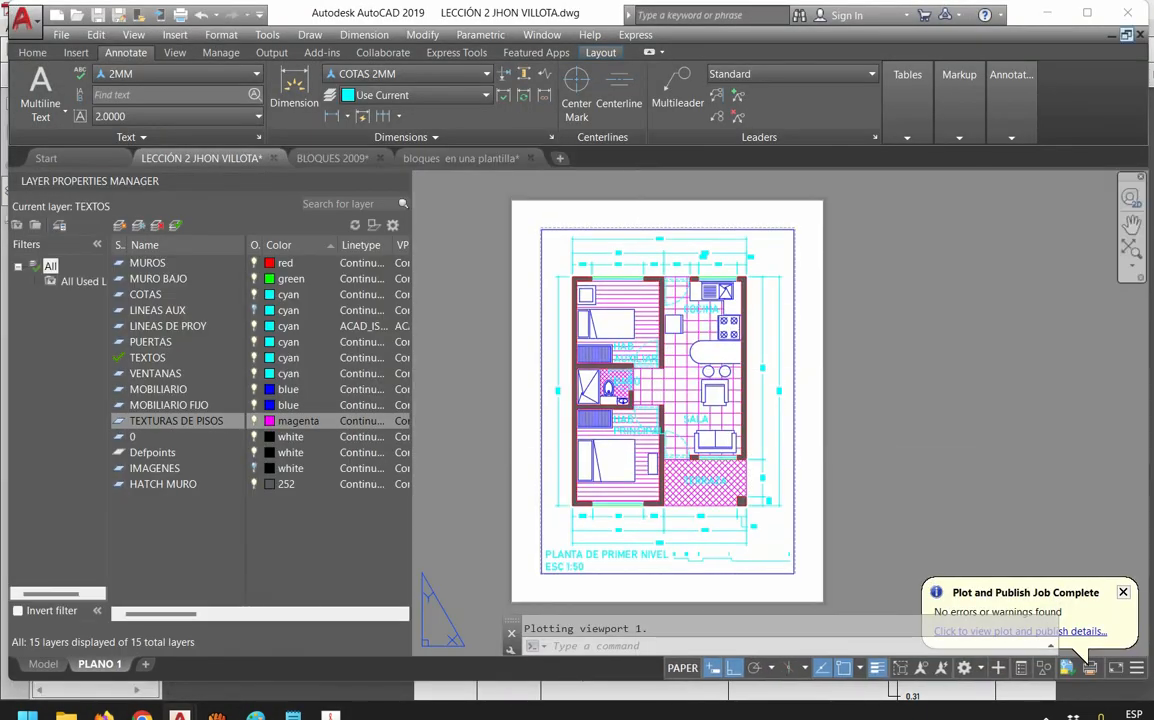
pyautogui.doubleClick(877, 15)
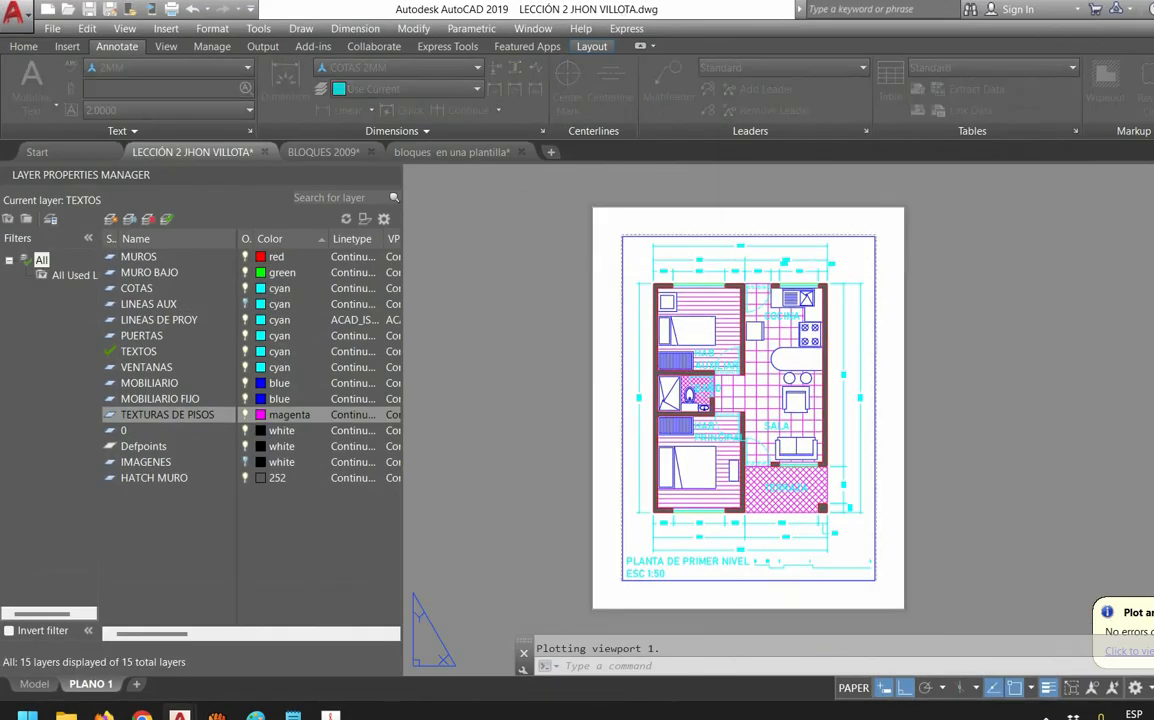
pyautogui.hotkey('ctrl', 'p')
pyautogui.click(928, 180)
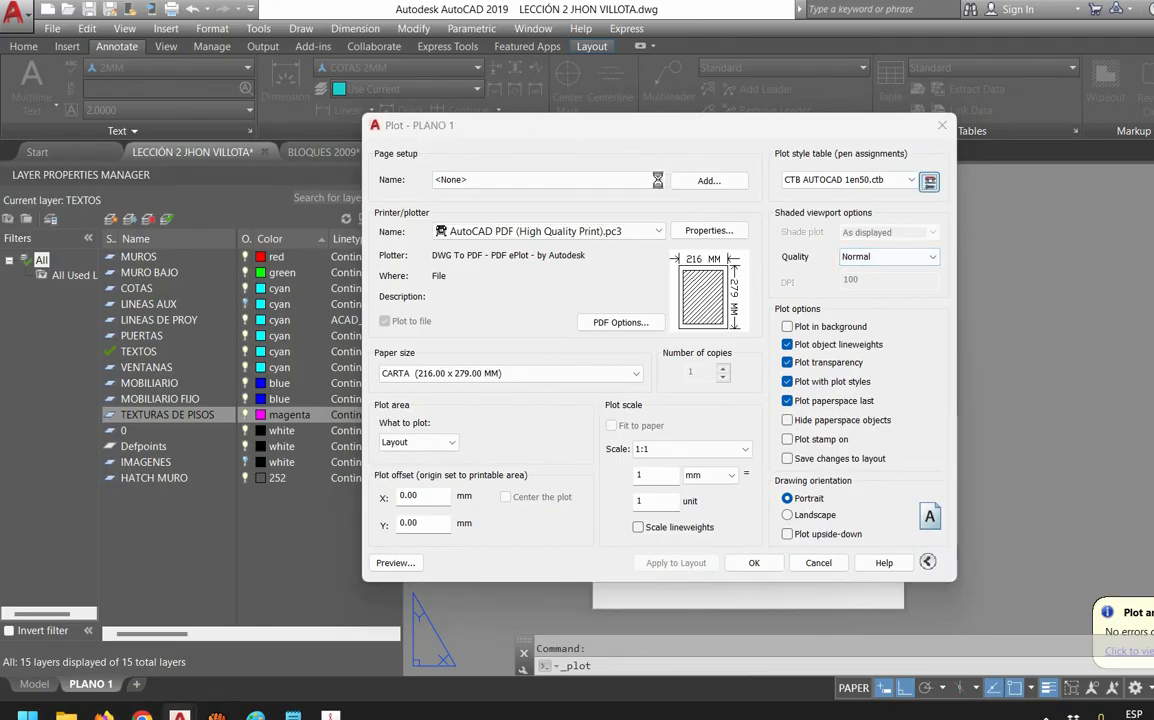
pyautogui.press('Down')
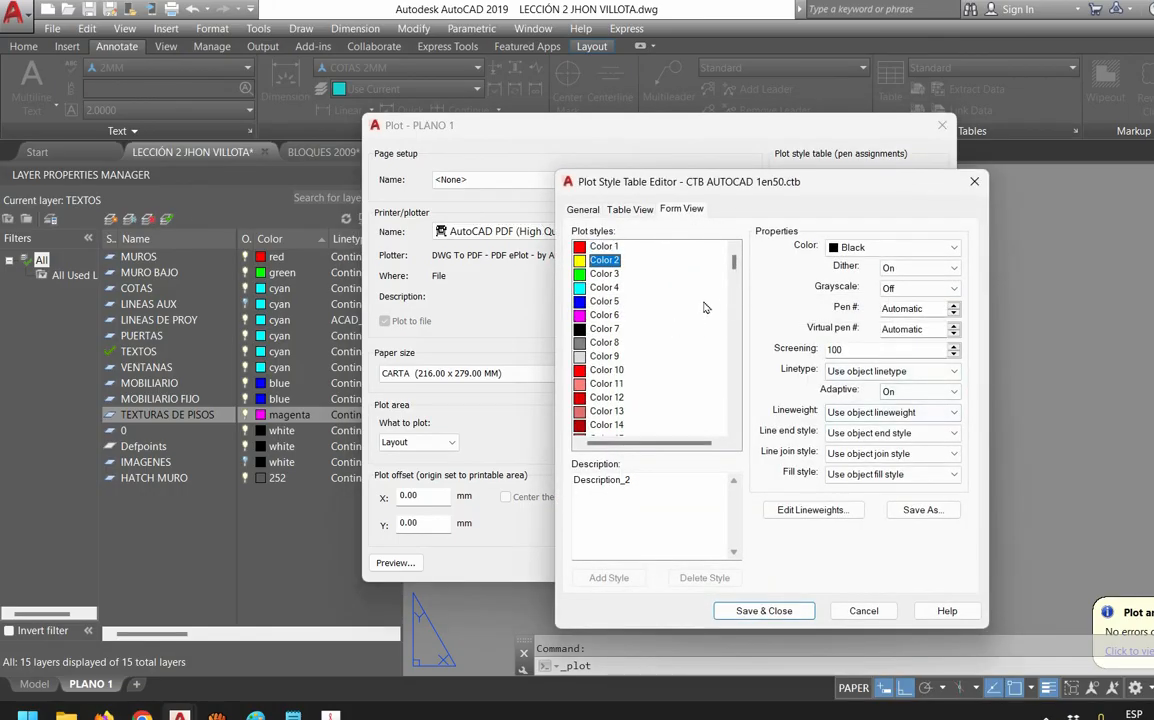
# Set the lineweight of Color 3 to 0.35 mm in the plot style table
pyautogui.click(880, 413)
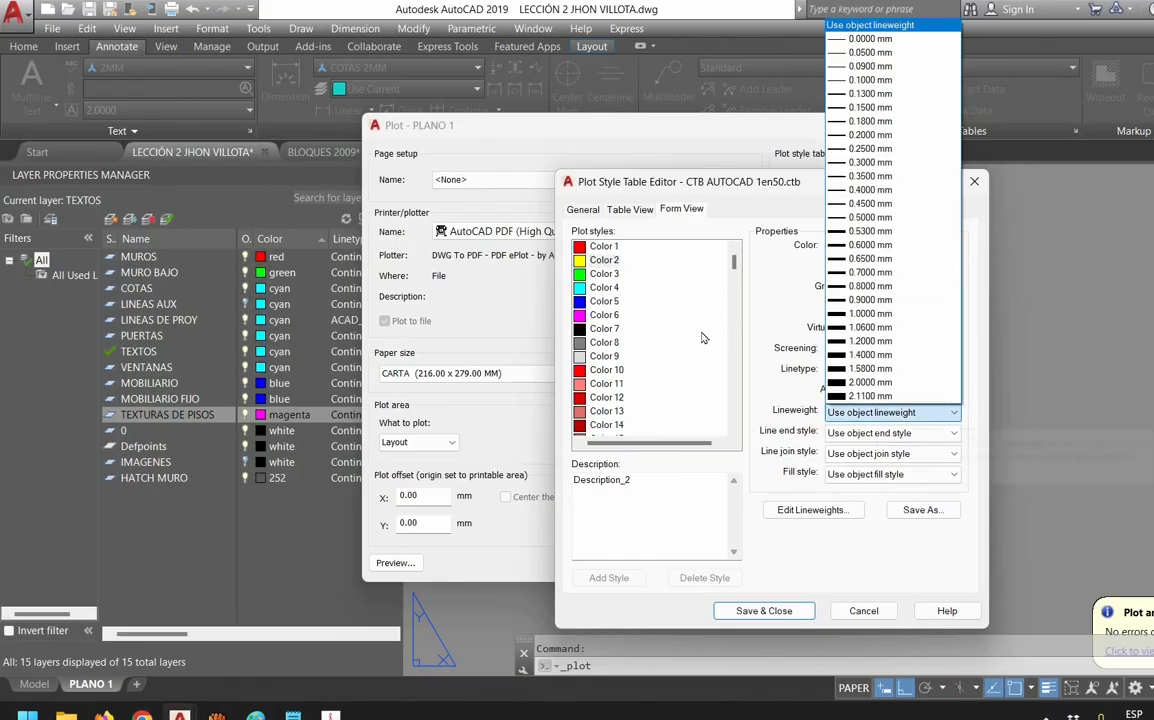
pyautogui.moveTo(607, 160); pyautogui.dragTo(625, 125)
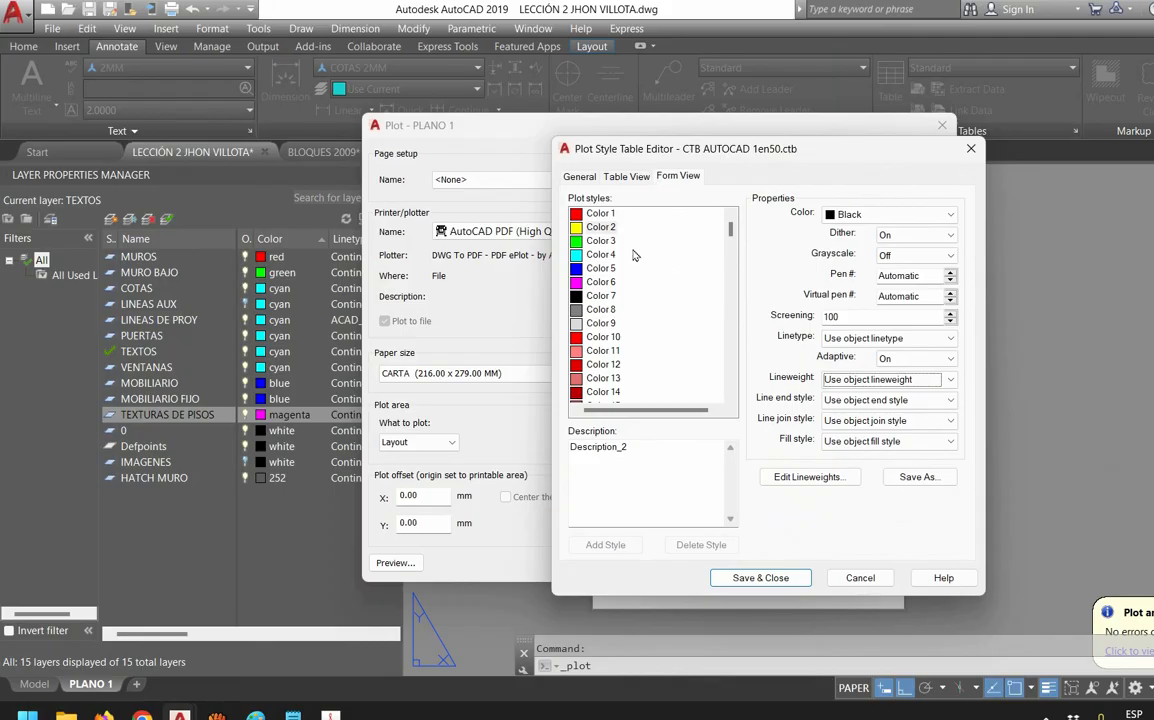
pyautogui.click(602, 214)
pyautogui.click(601, 229)
pyautogui.click(601, 239)
pyautogui.click(861, 380)
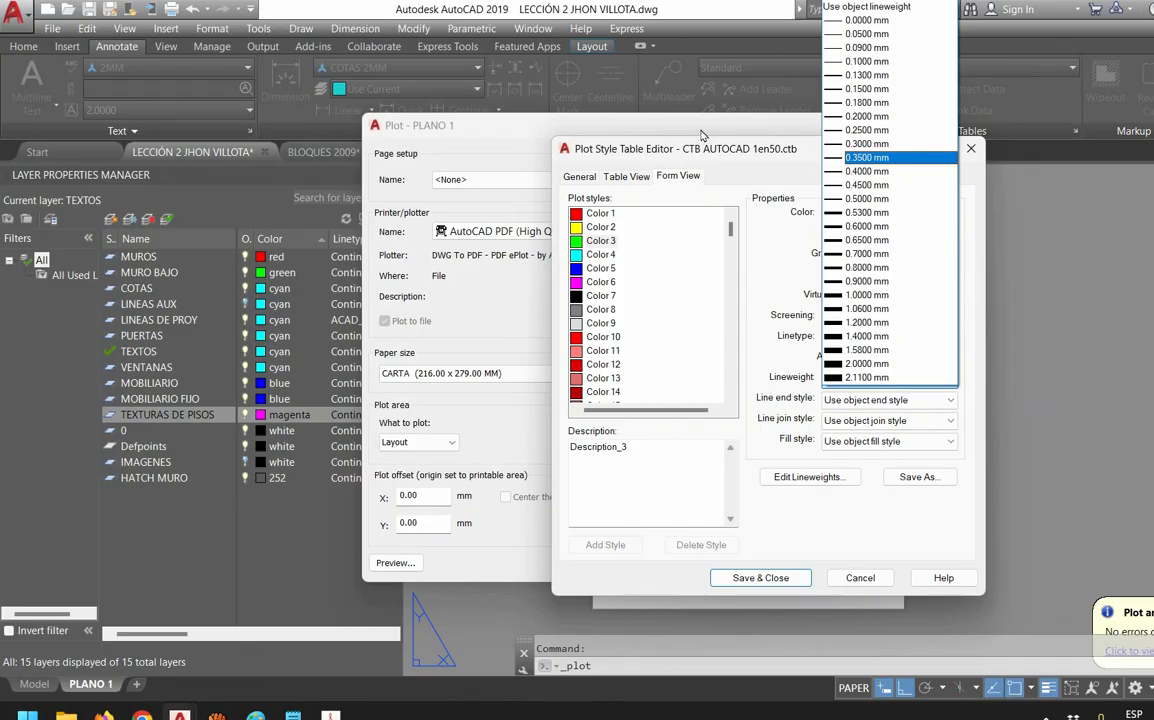
pyautogui.click(866, 157)
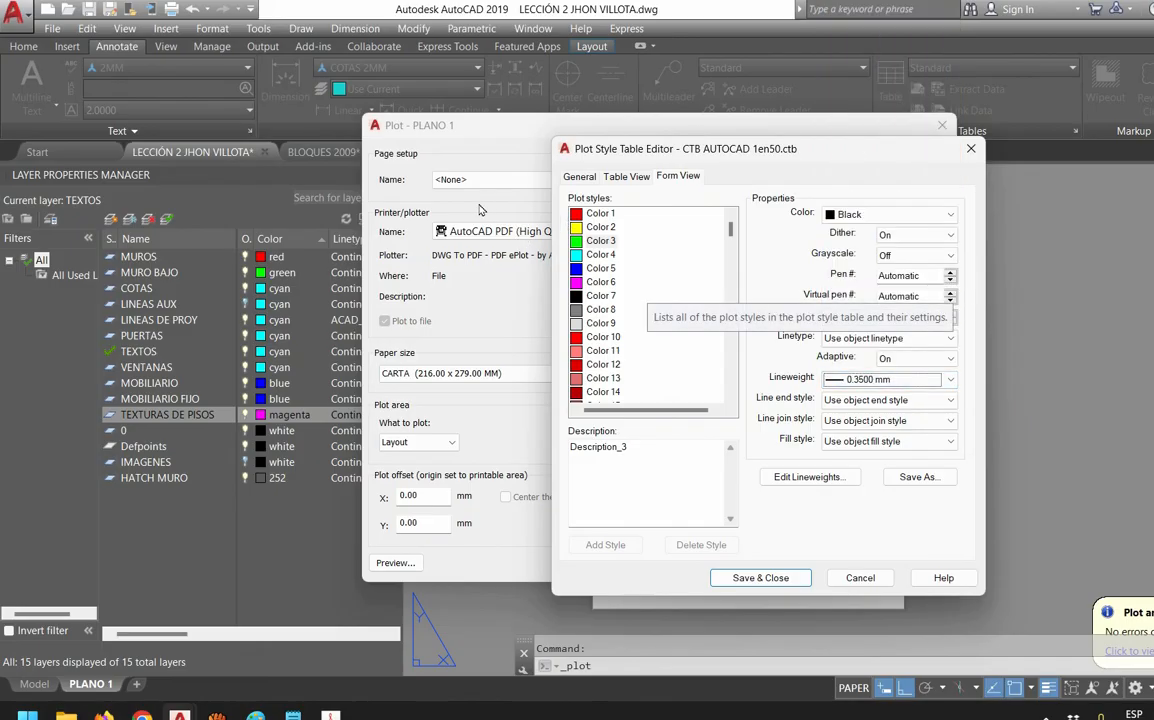
# Set the lineweight of Color 4 and Color 5 together to 0.25 mm
pyautogui.click(601, 254)
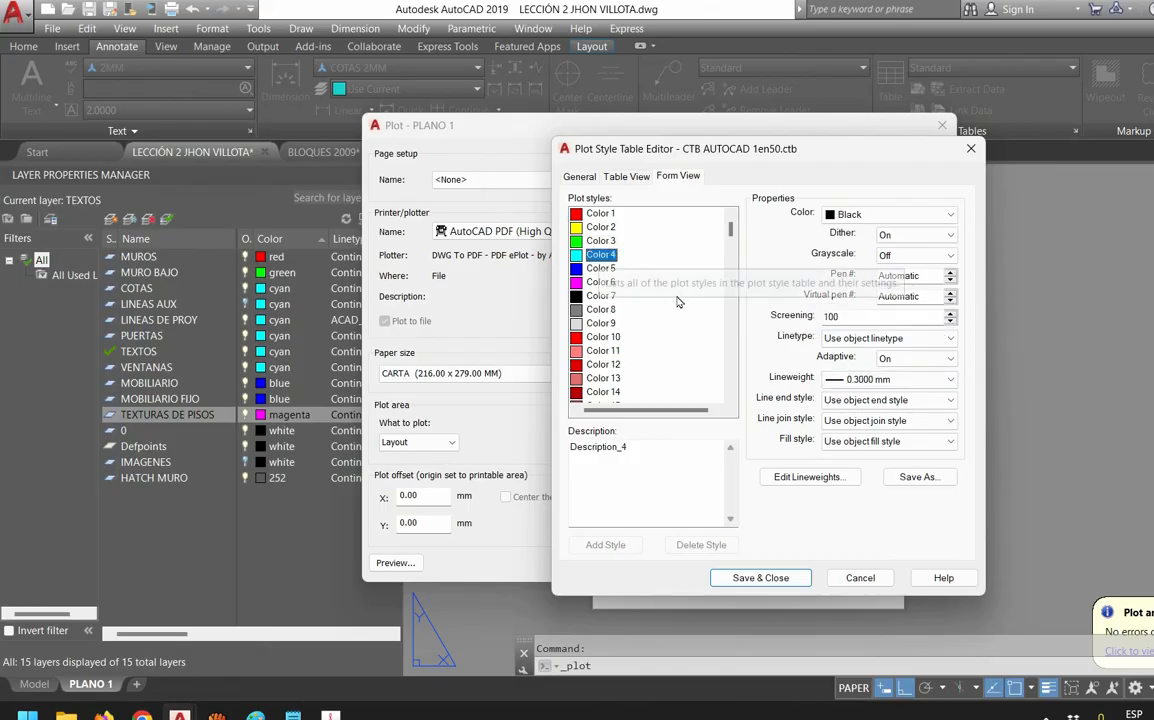
pyautogui.click(890, 379)
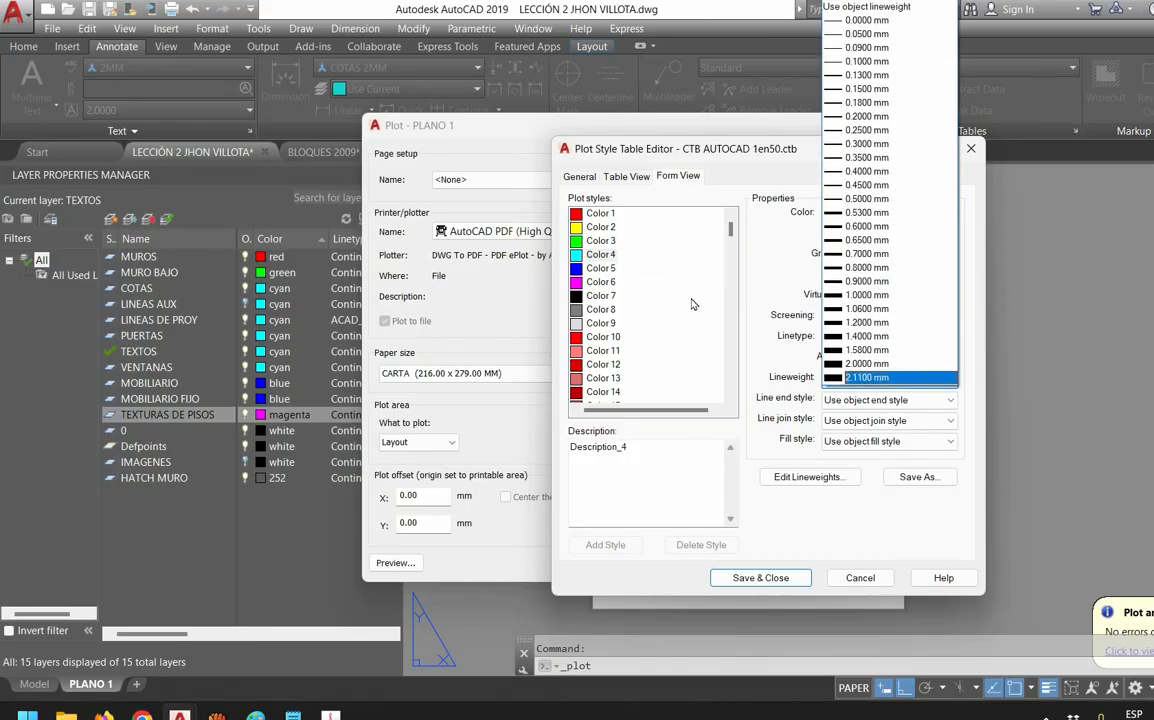
pyautogui.click(601, 268)
pyautogui.click(601, 268)
pyautogui.moveTo(601, 255); pyautogui.dragTo(601, 266)
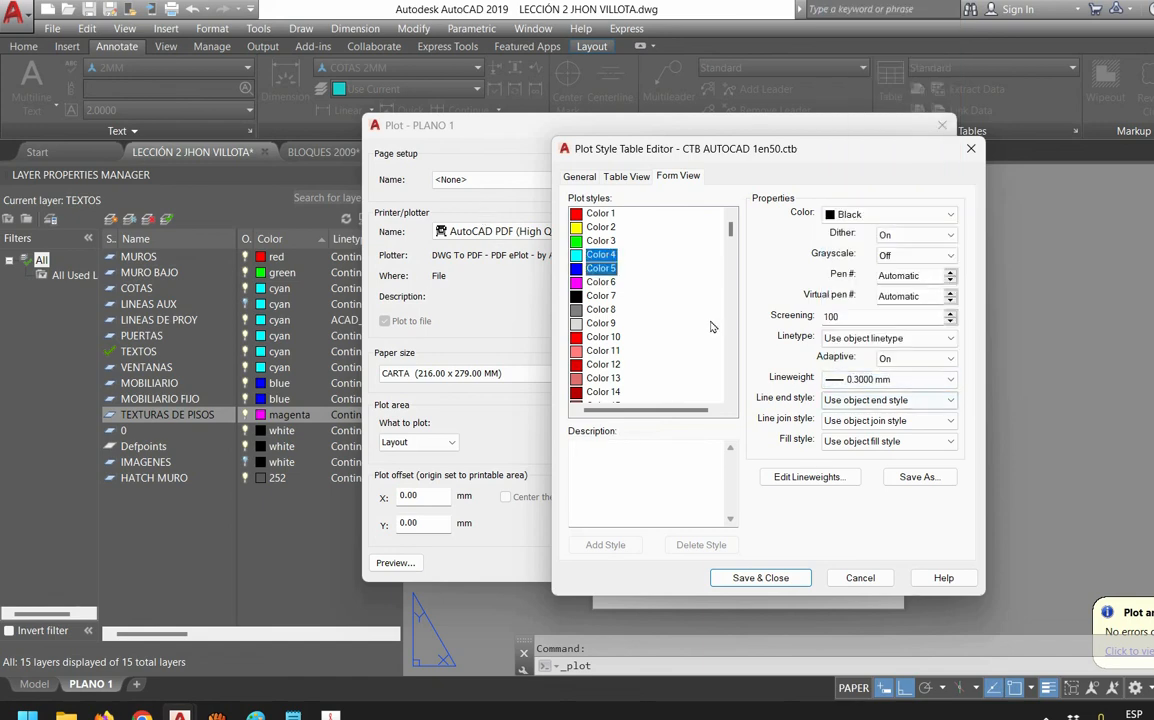
pyautogui.click(870, 380)
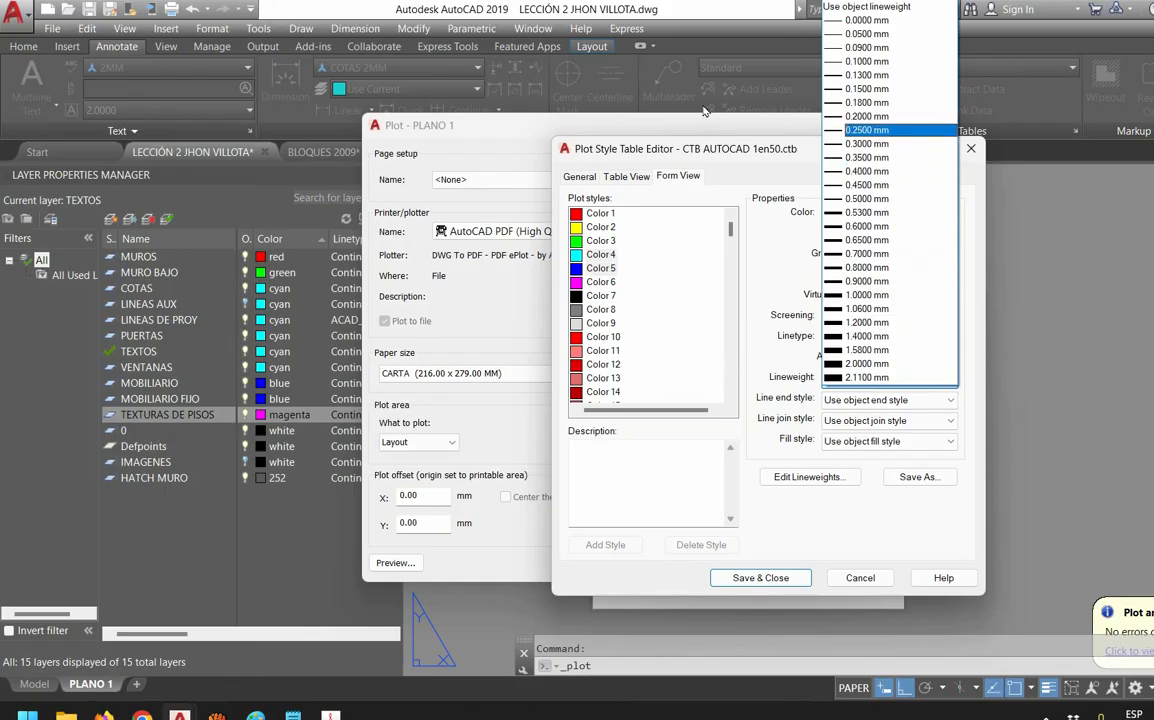
pyautogui.click(866, 130)
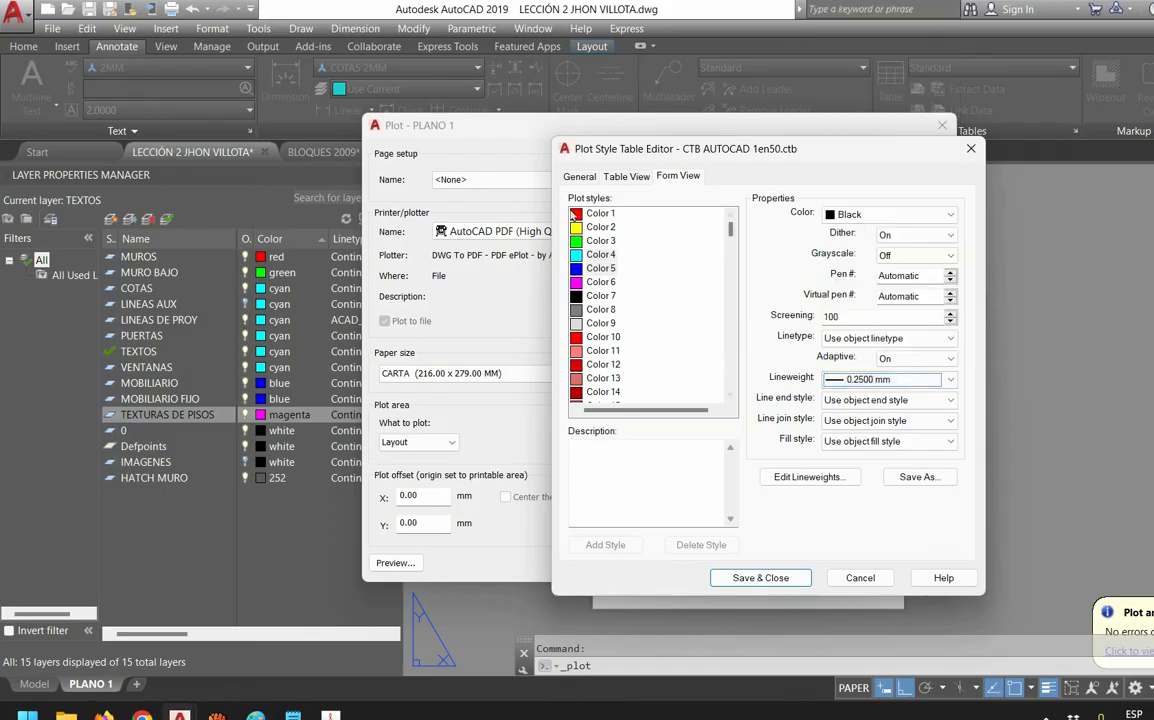
# Change the plotted color of Color 4 and Color 5 from black to a gray of the AutoCAD Color Index
pyautogui.click(601, 268)
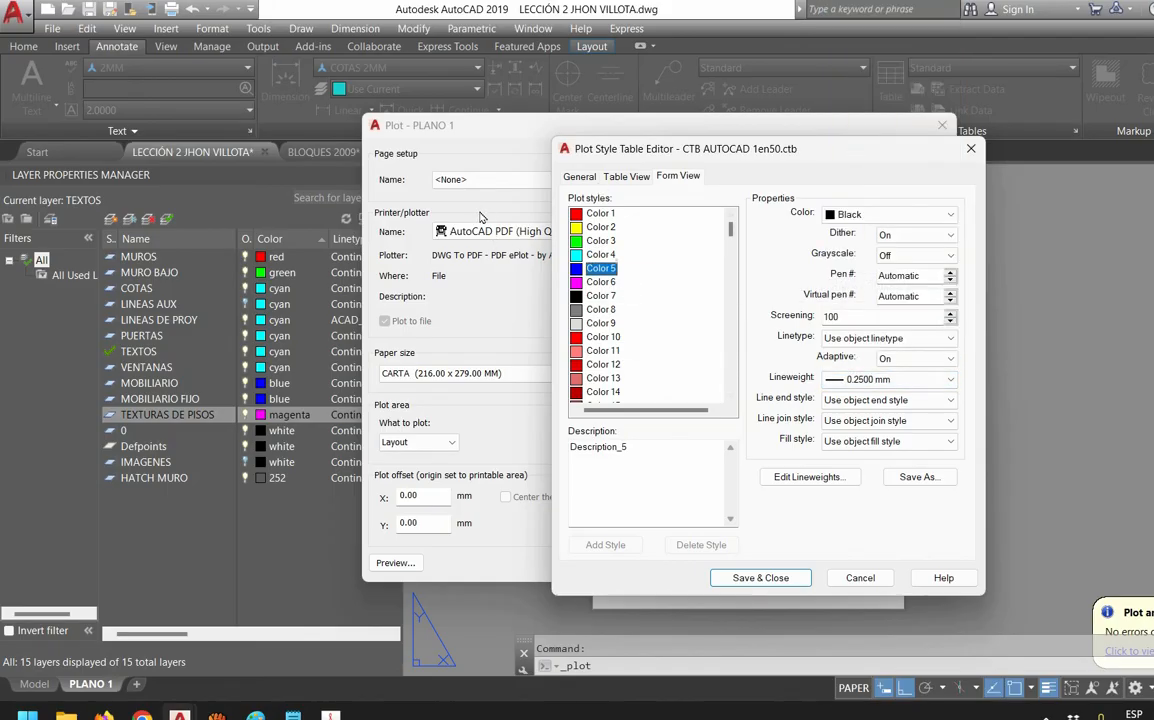
pyautogui.keyDown('shift'); pyautogui.click(601, 254); pyautogui.keyUp('shift')
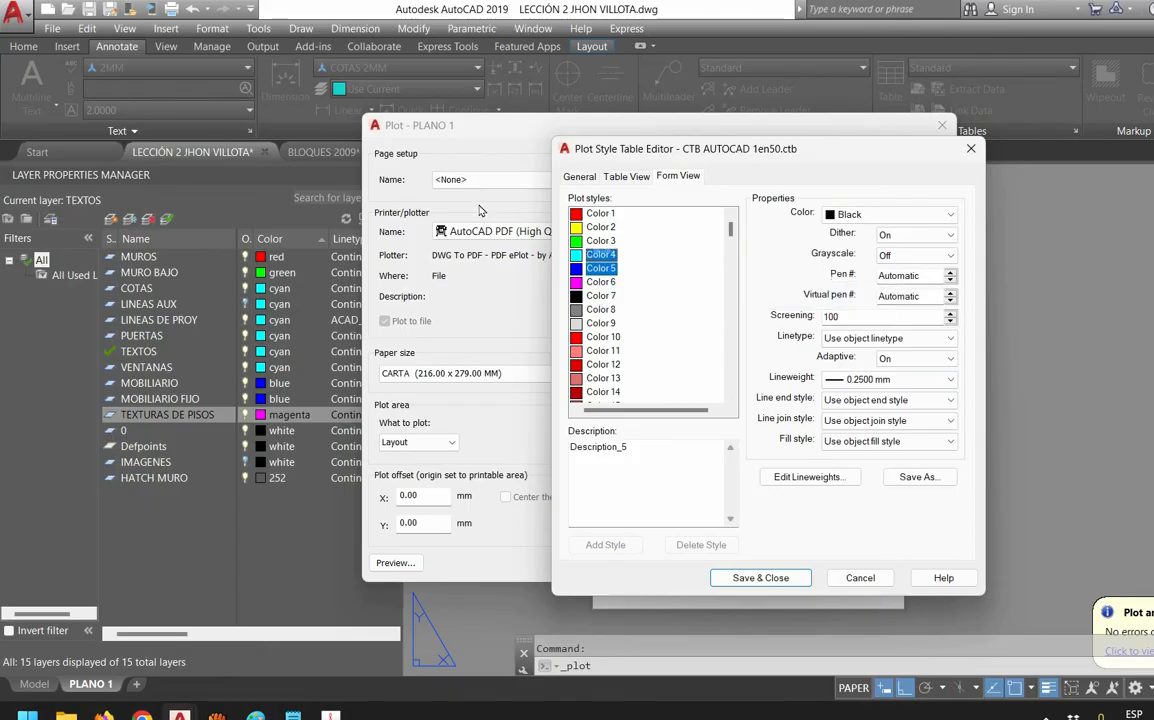
pyautogui.click(889, 215)
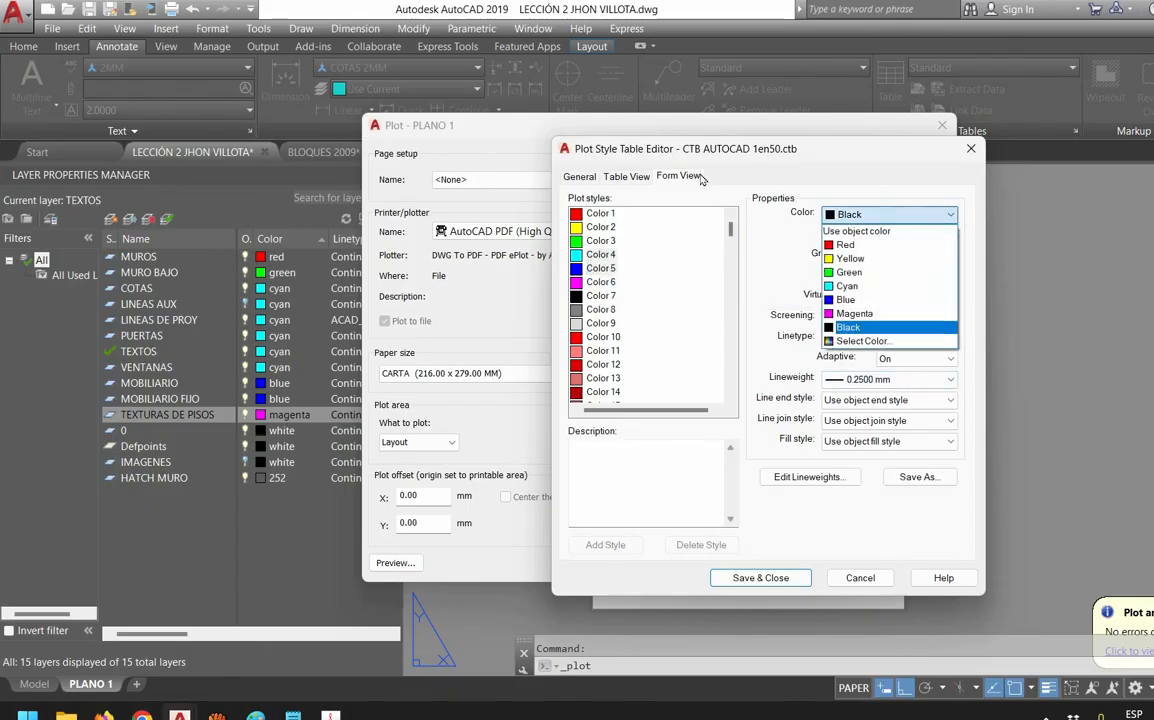
pyautogui.click(862, 341)
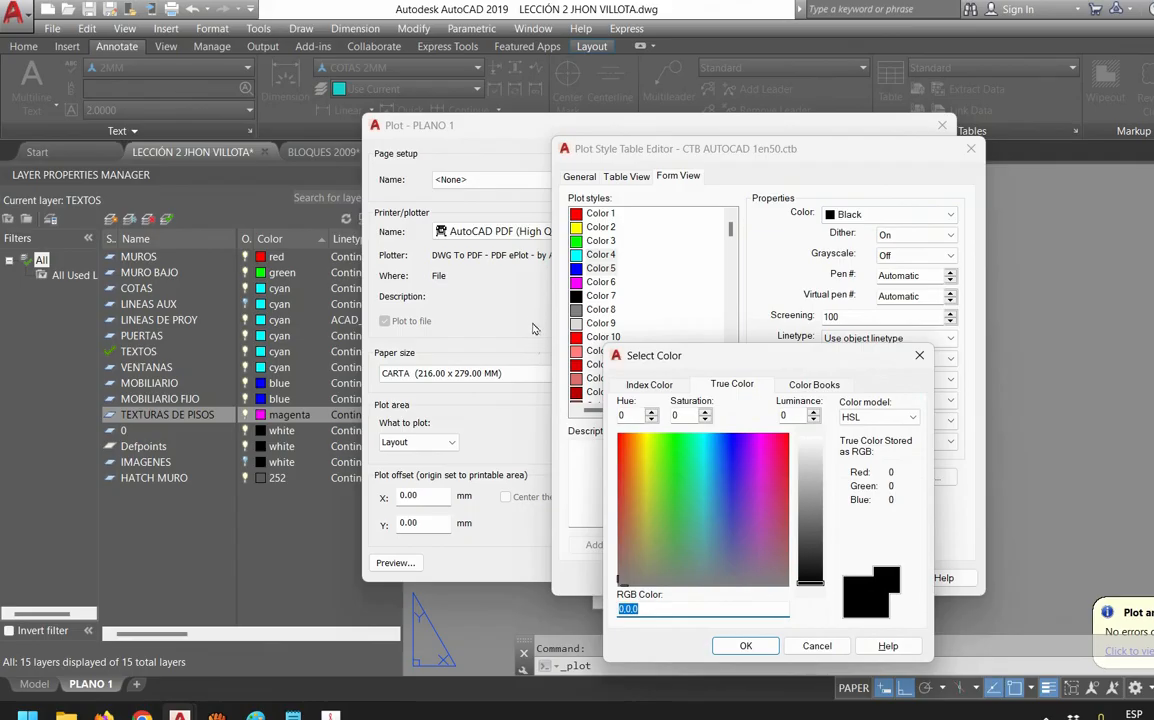
pyautogui.click(649, 384)
pyautogui.click(657, 570)
pyautogui.click(746, 646)
# Give Color 6 a lineweight of 2.11 mm and the gray index color 253 as its plotted color
pyautogui.click(601, 268)
pyautogui.click(601, 282)
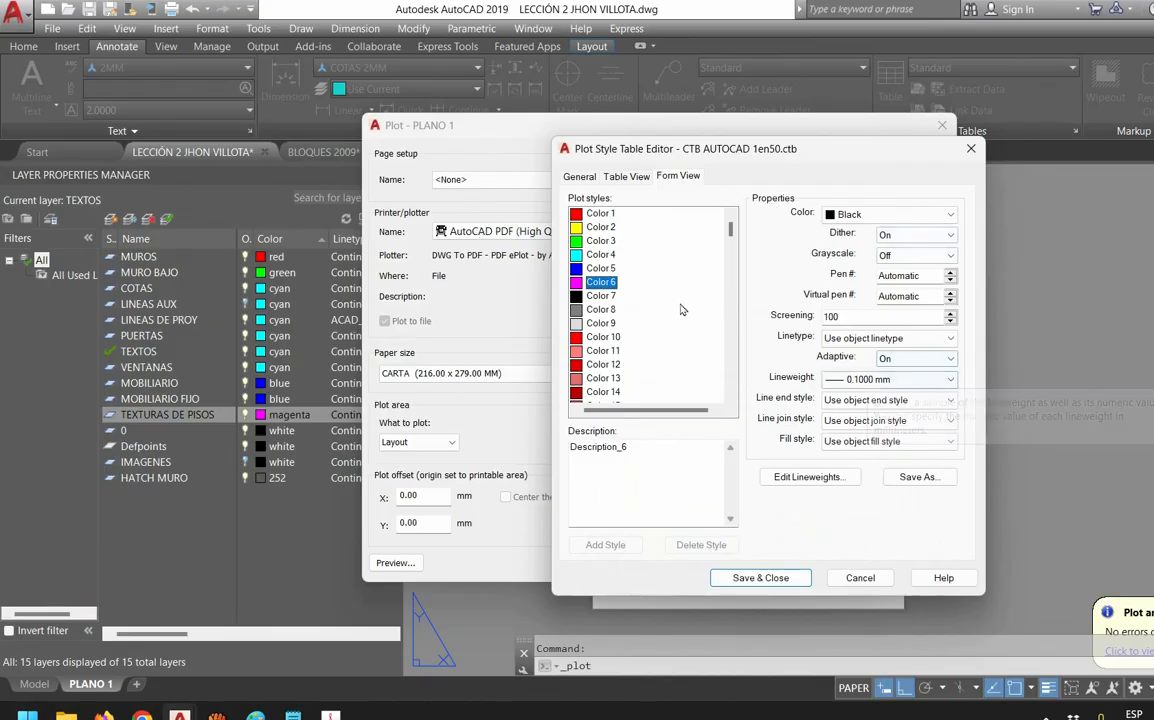
pyautogui.click(889, 379)
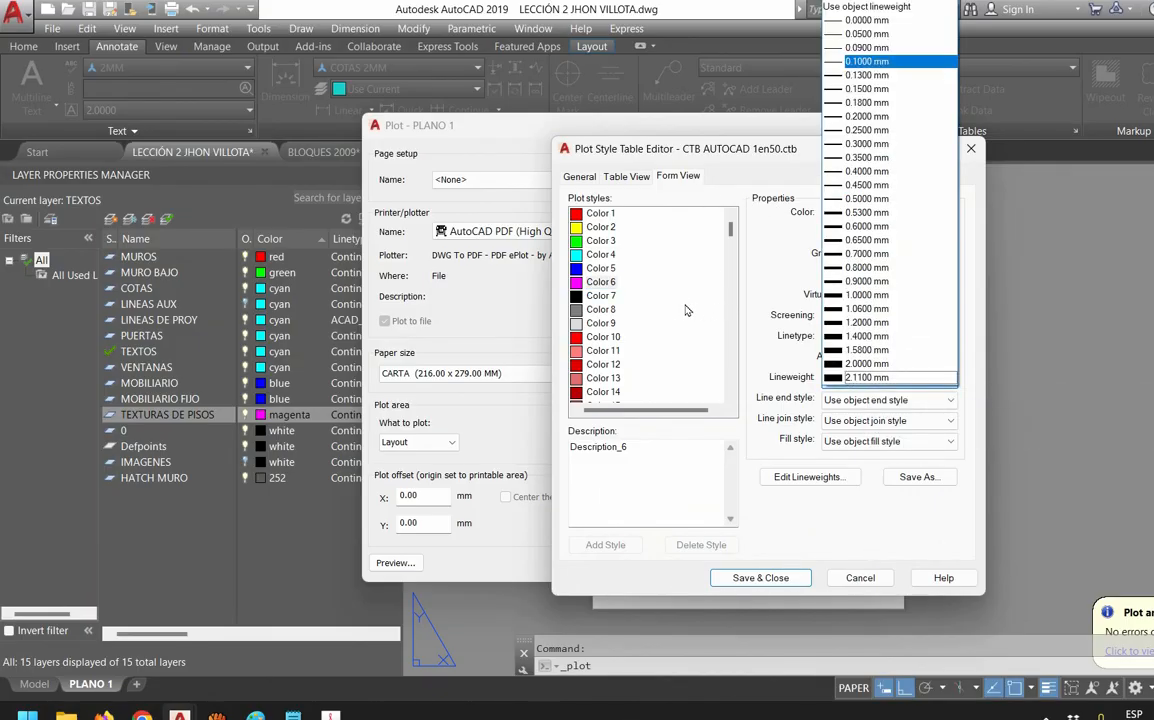
pyautogui.click(866, 377)
pyautogui.click(889, 214)
pyautogui.click(860, 321)
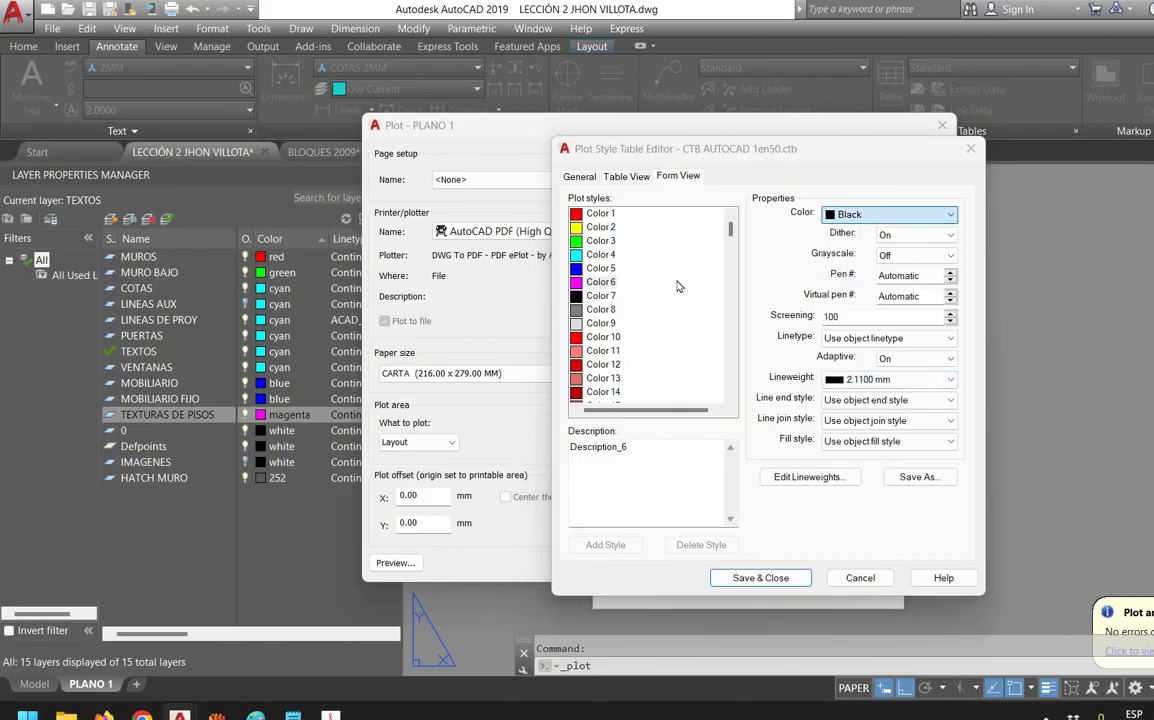
pyautogui.click(651, 384)
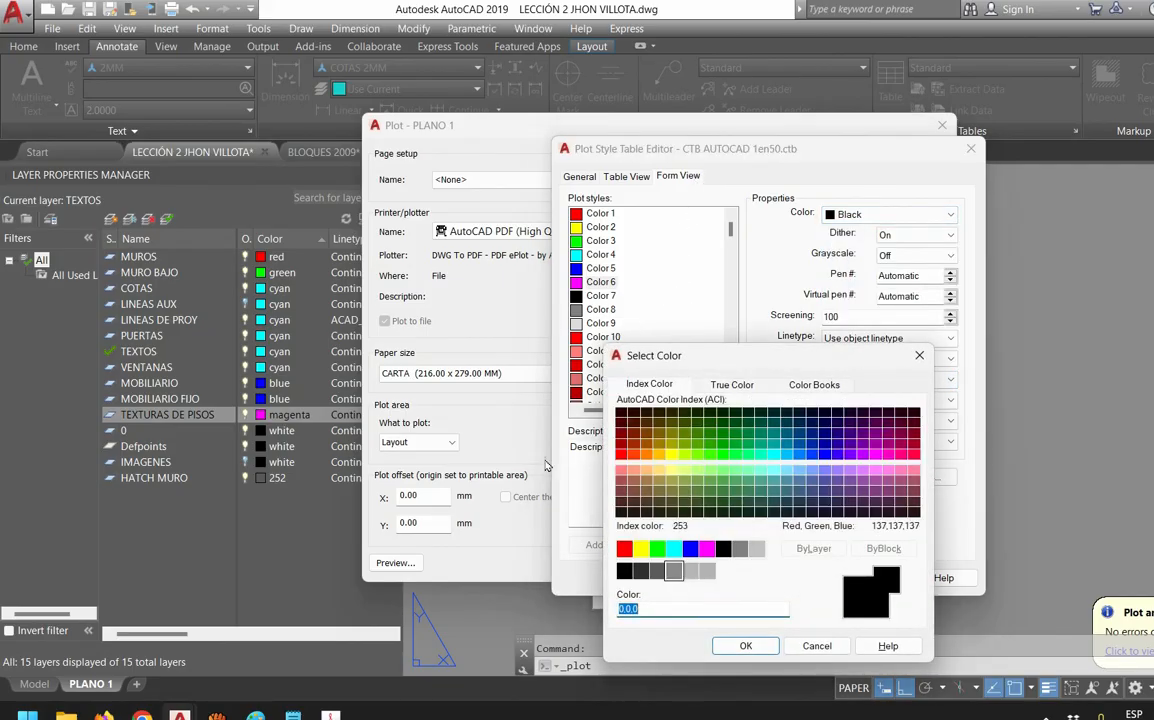
pyautogui.click(673, 570)
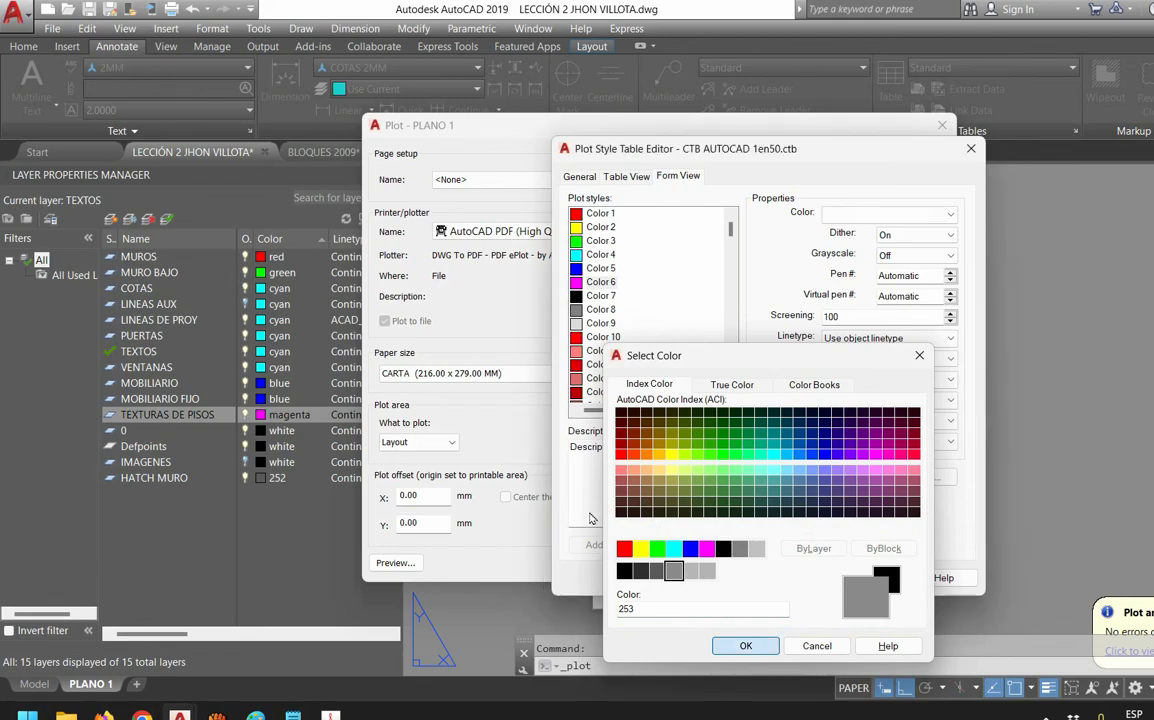
pyautogui.click(745, 645)
# Confirm Color 6's plot color, save the plot style table, preview the sheet and try to plot it over the existing PLANO 1 PDF
pyautogui.click(760, 648)
pyautogui.click(394, 633)
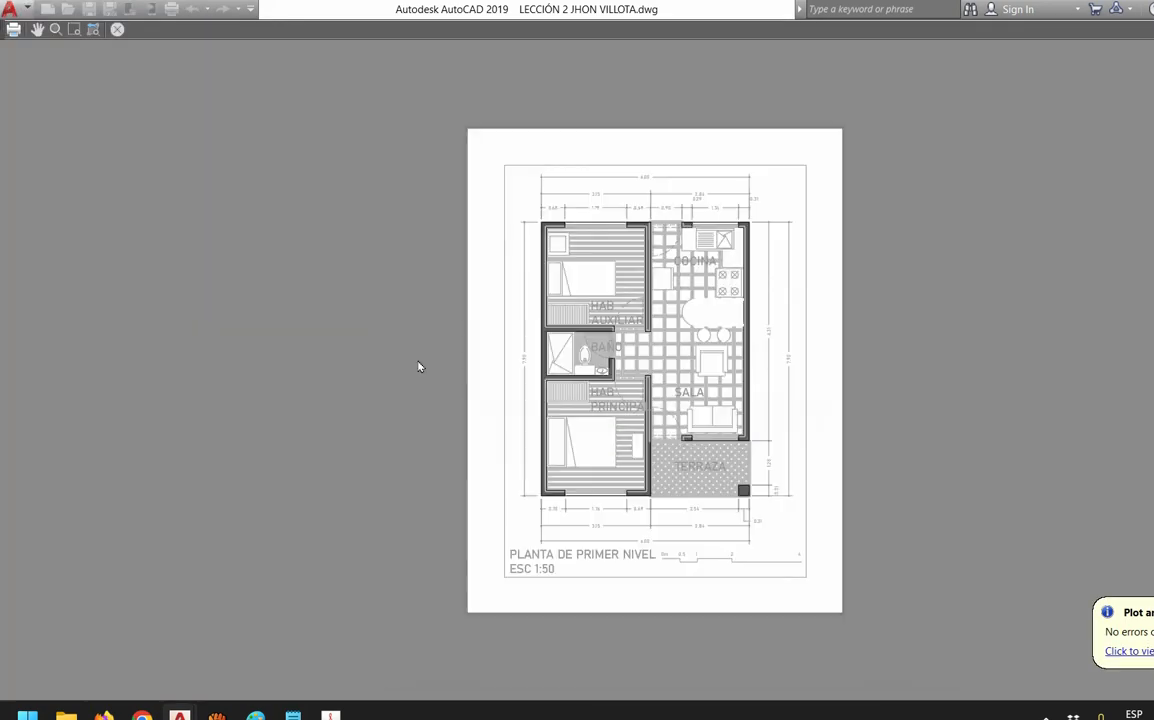
pyautogui.rightClick(596, 377)
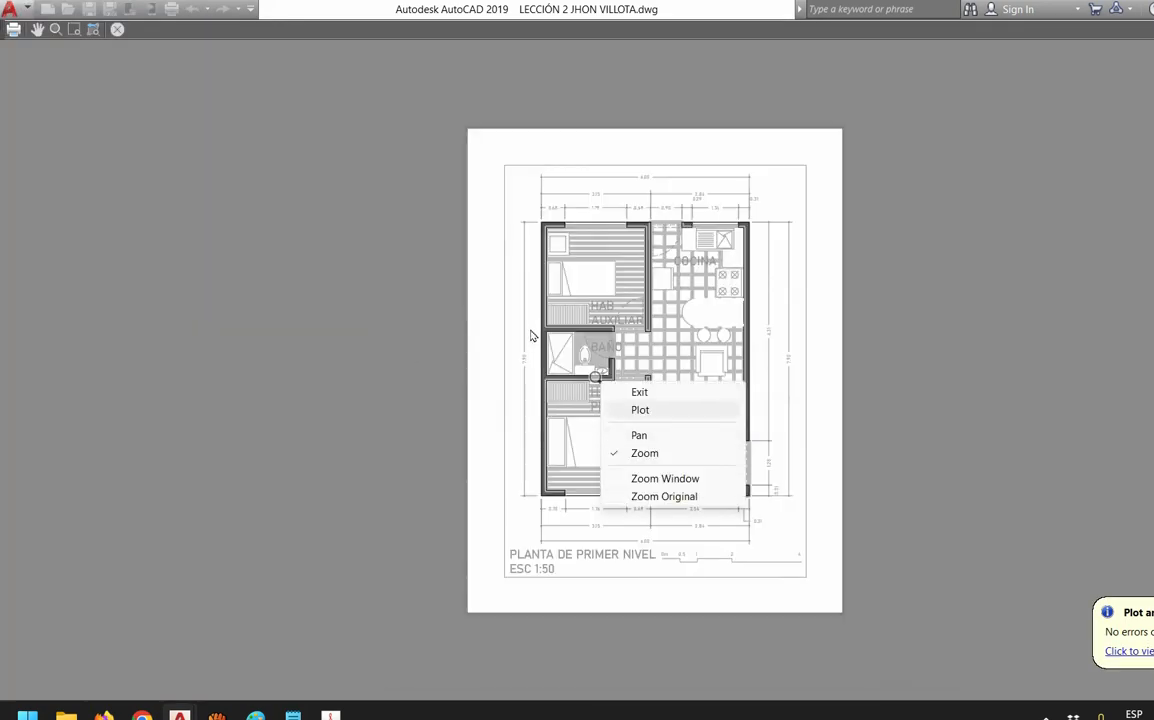
pyautogui.click(640, 410)
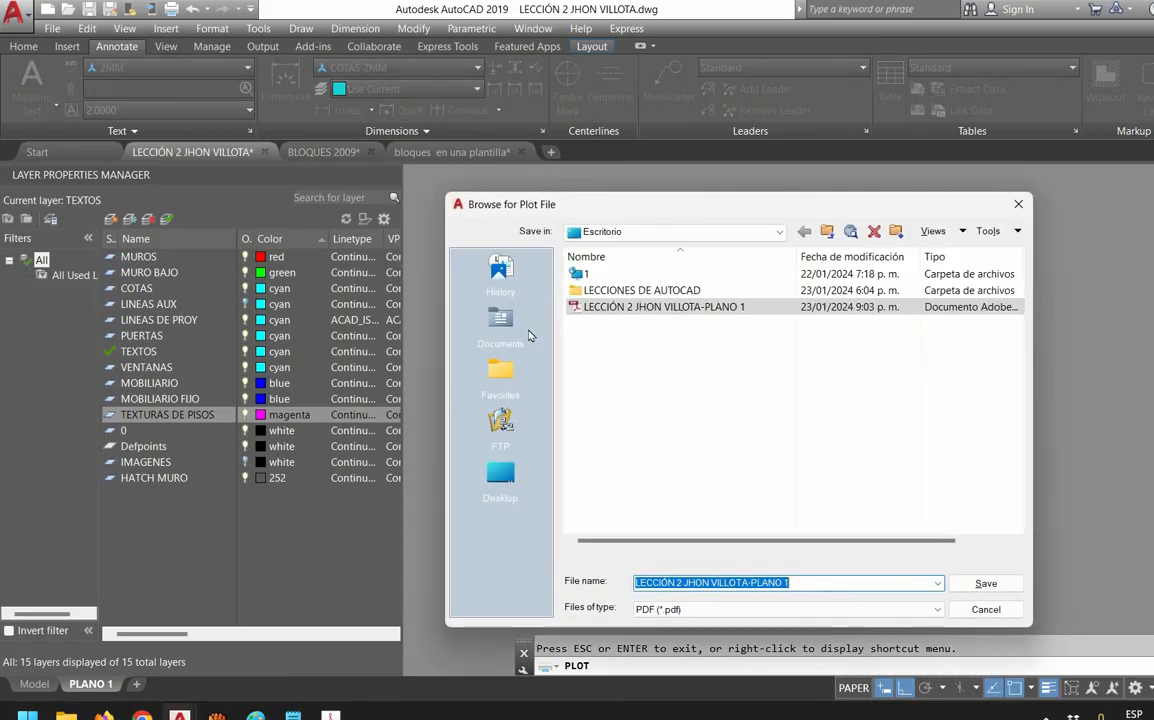
pyautogui.click(985, 583)
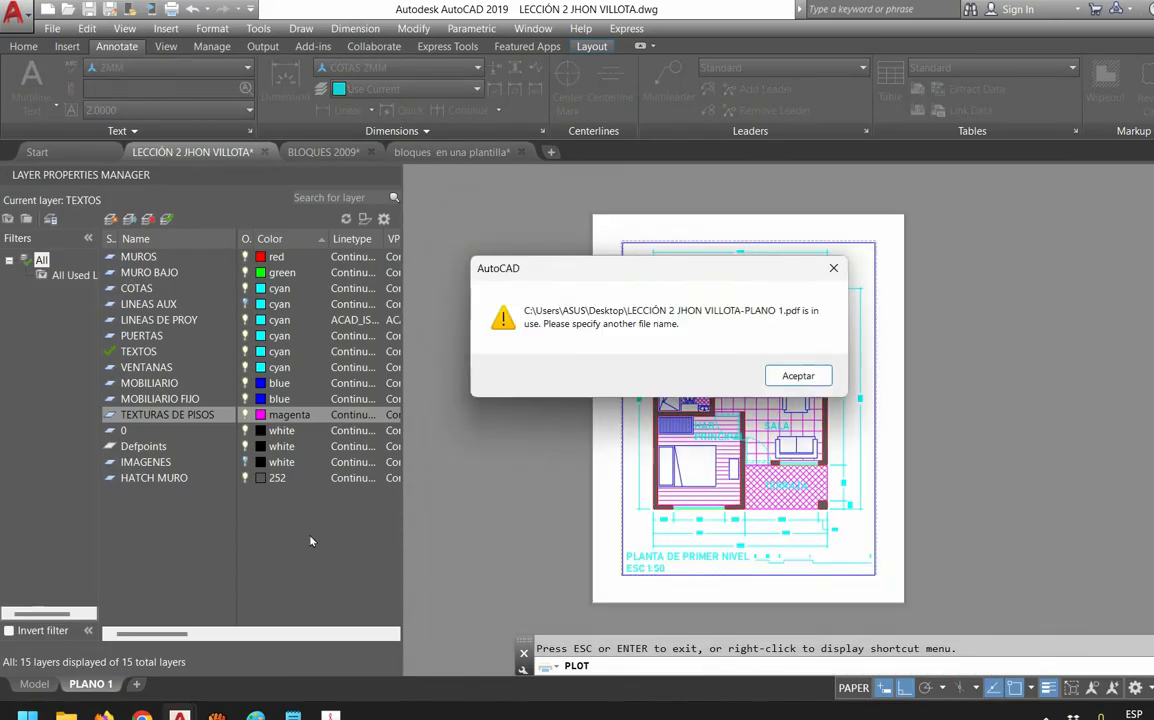
# Close the PDF open in Adobe Acrobat and replot the PLANO 1 layout from AutoCAD over the existing PDF file
pyautogui.click(264, 581)
pyautogui.click(1044, 10)
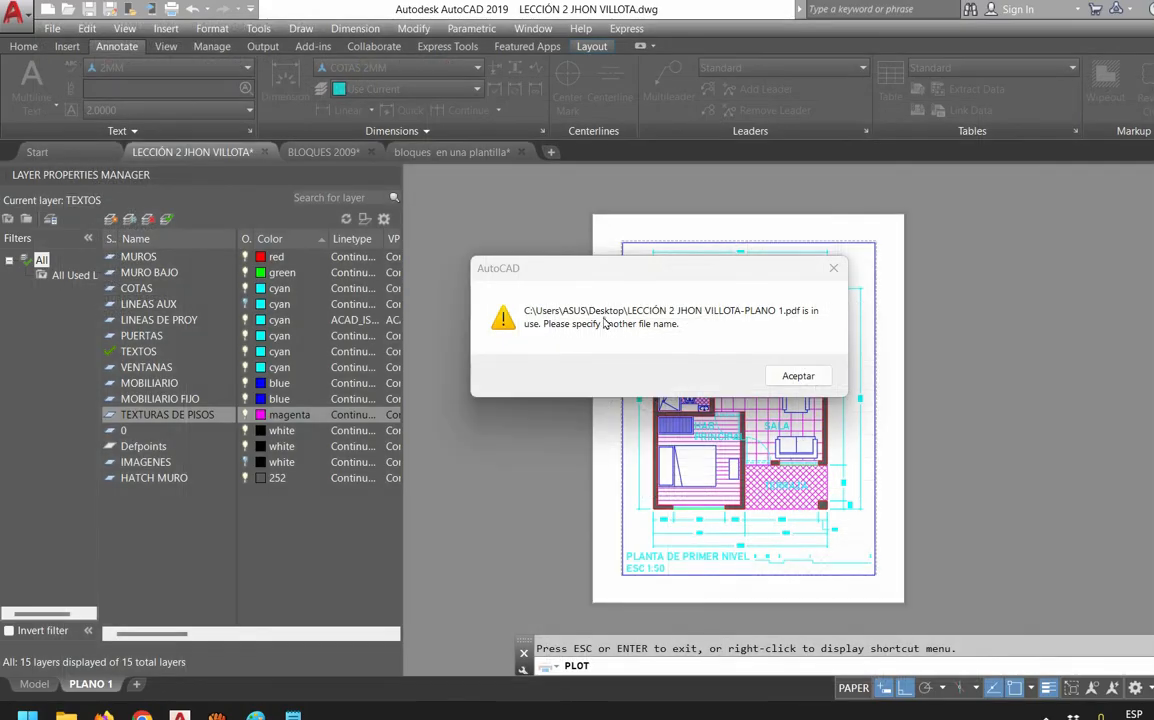
pyautogui.press('Return')
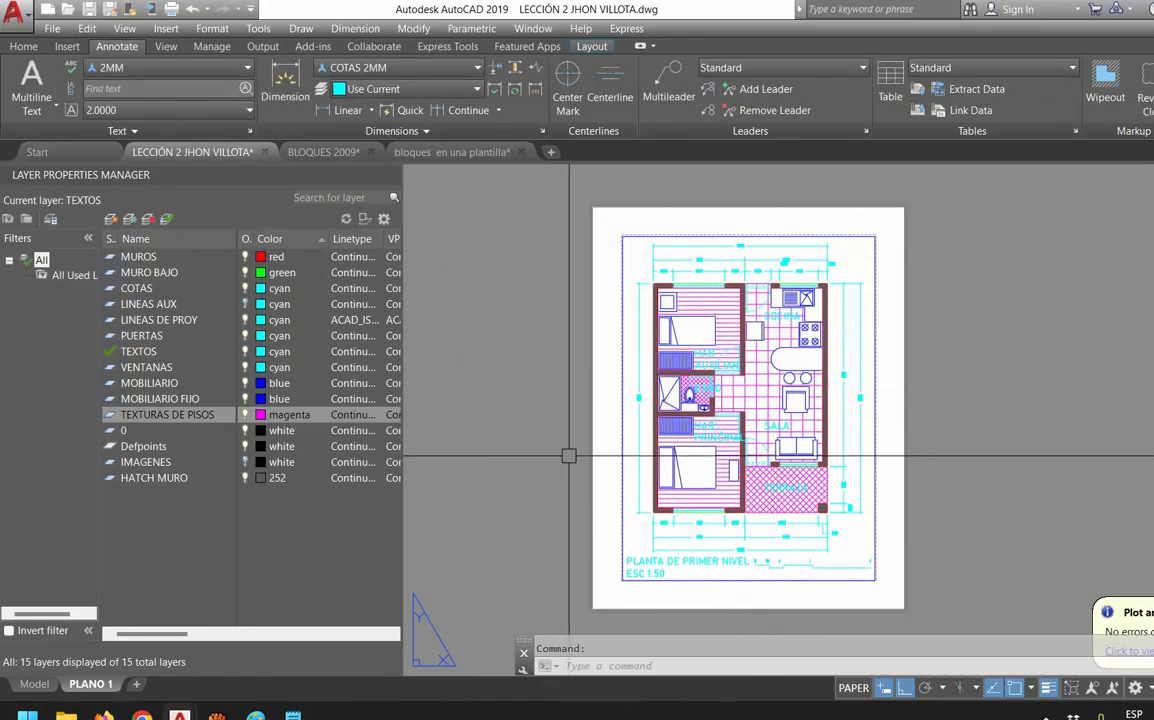
pyautogui.hotkey('ctrl', 'p')
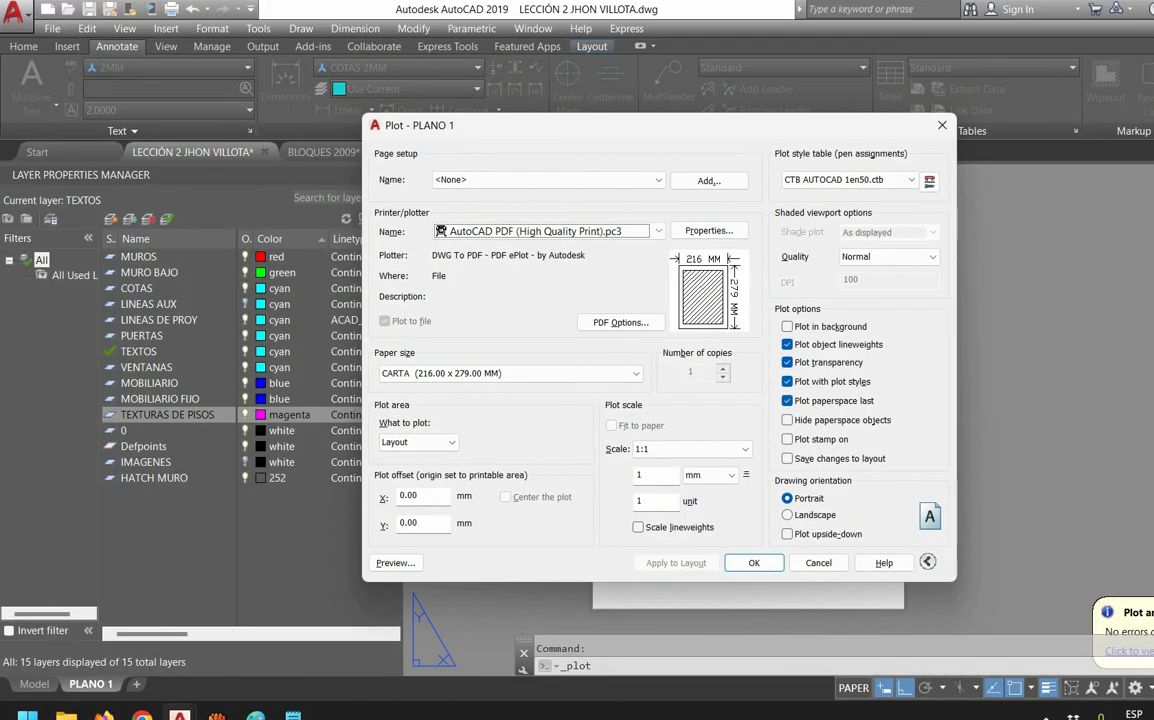
pyautogui.press('Return')
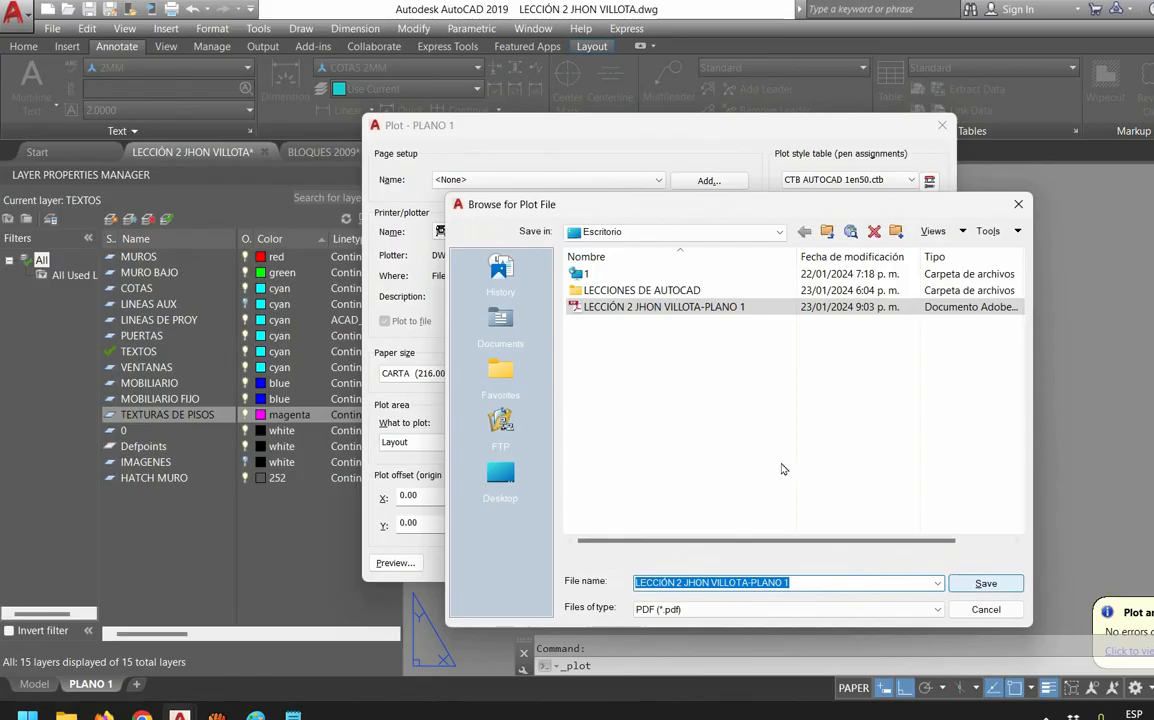
pyautogui.press('Return')
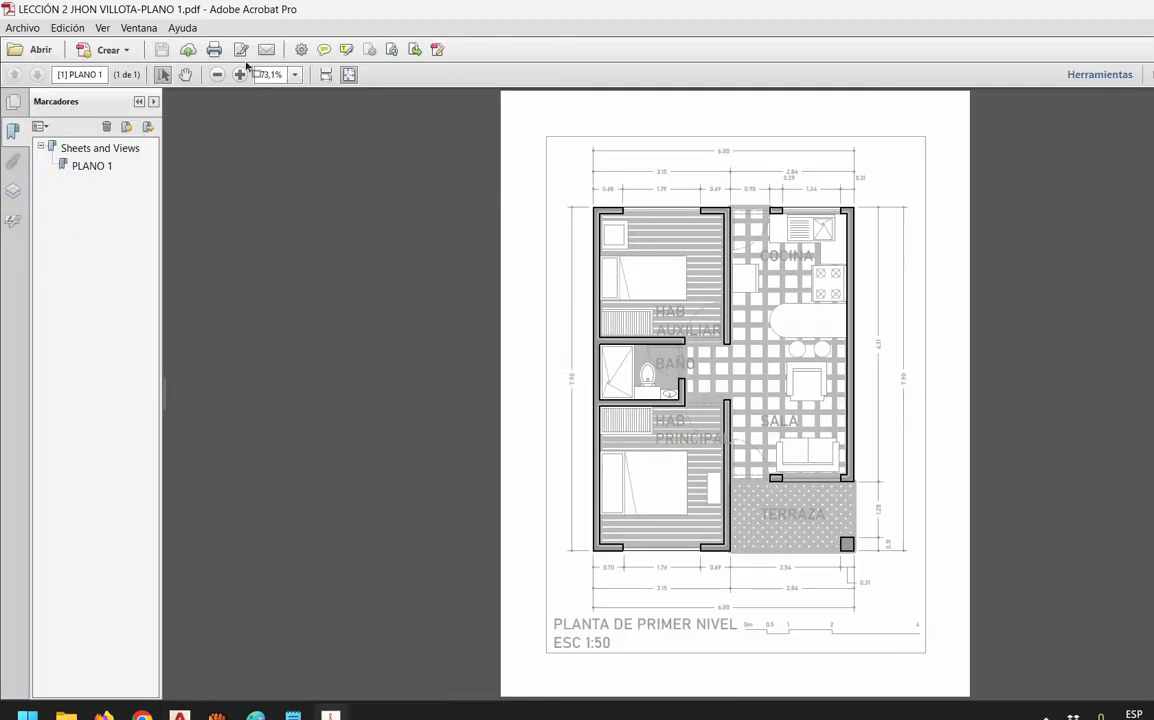
# Examine the floor textures, room labels and wall lines of the plotted PDF at actual size and up close
pyautogui.click(294, 74)
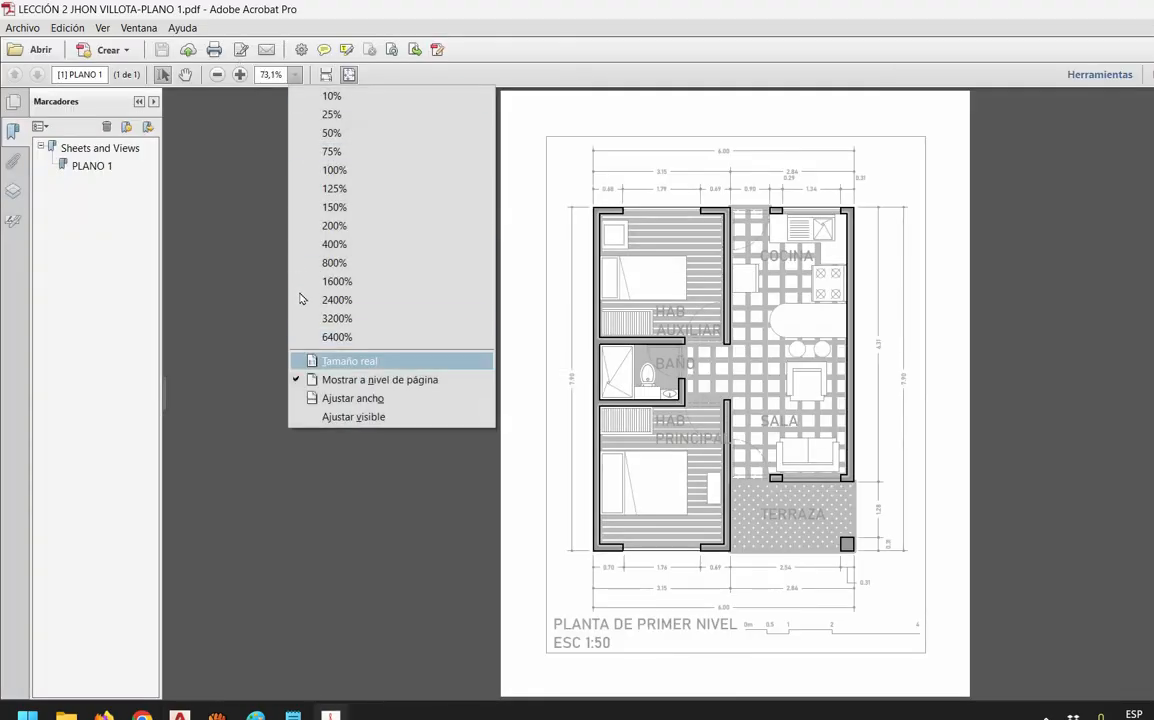
pyautogui.click(310, 325)
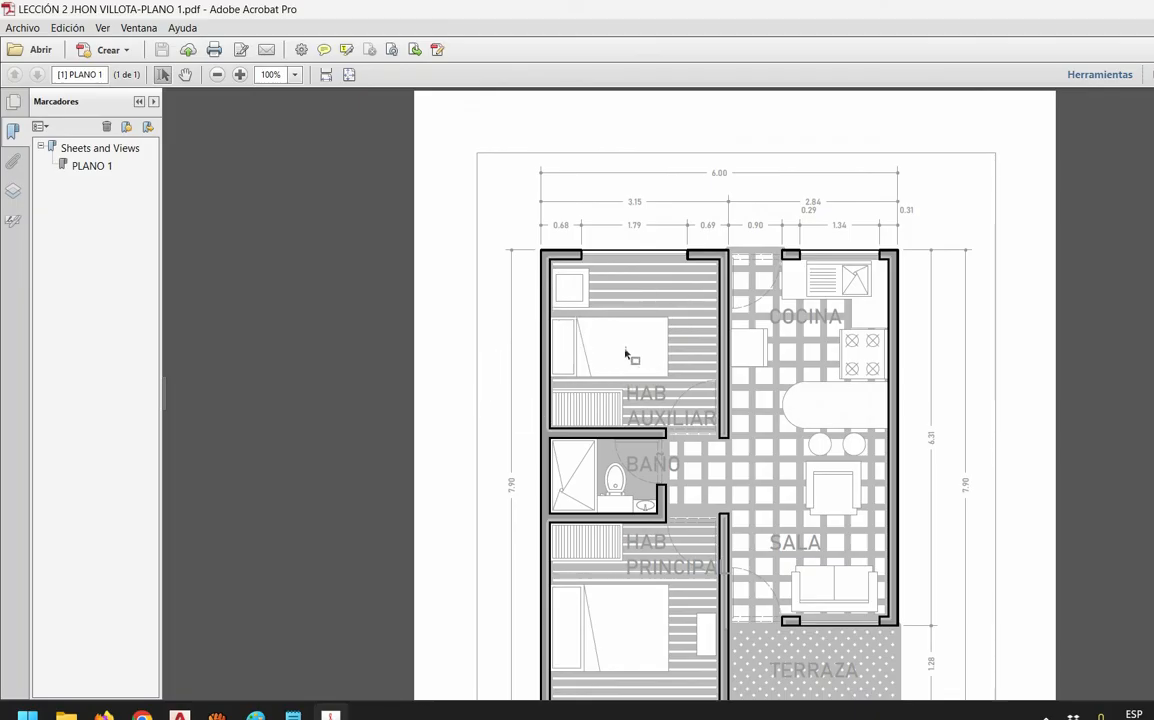
pyautogui.scroll(-1, 600, 365)
pyautogui.keyDown('ctrl'); pyautogui.scroll(5, 625, 432); pyautogui.keyUp('ctrl')
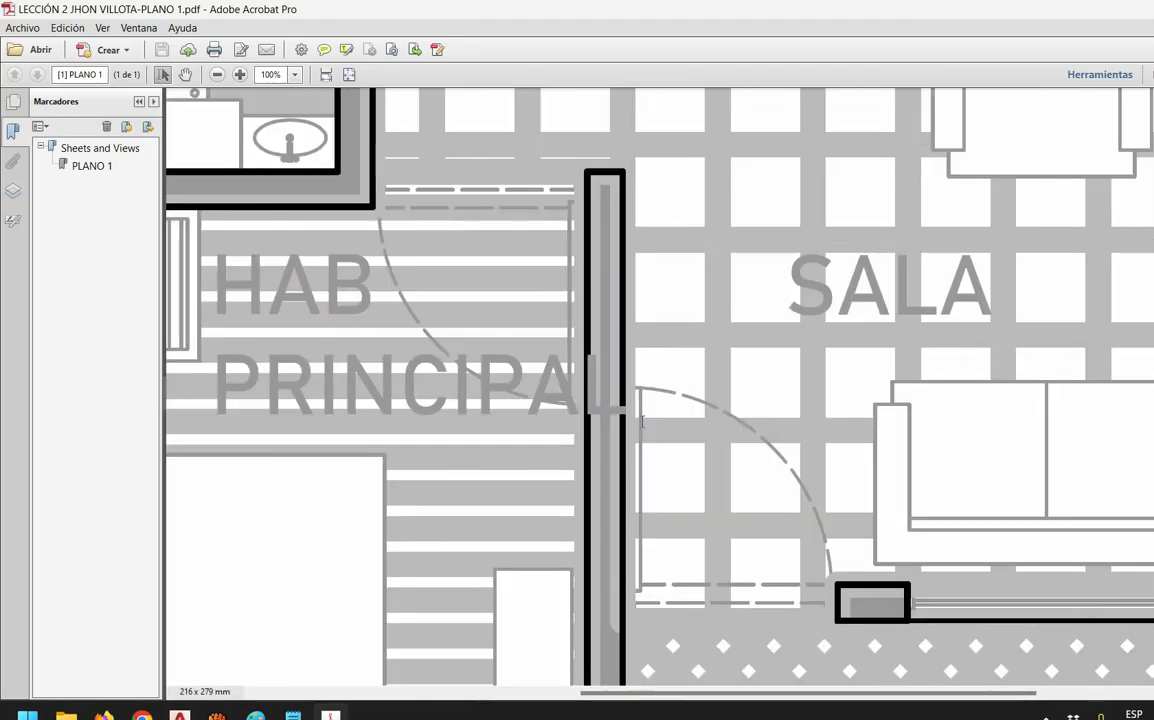
pyautogui.keyDown('ctrl'); pyautogui.scroll(-3, 642, 422); pyautogui.keyUp('ctrl')
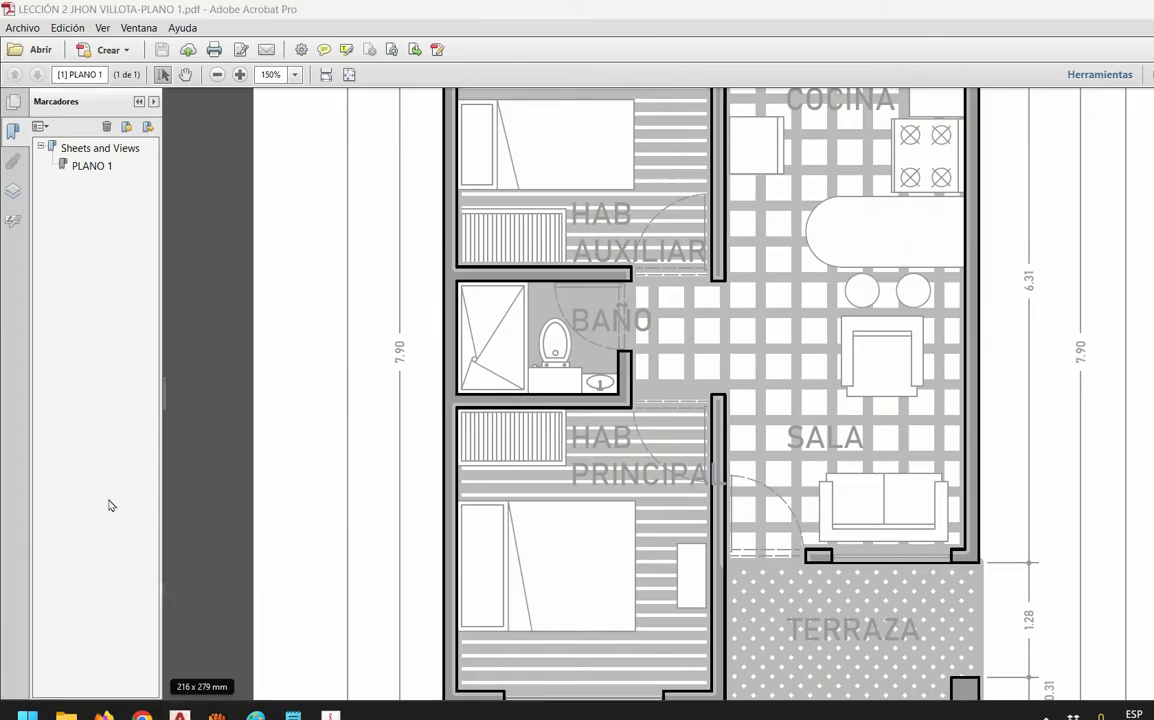
# Switch to AutoCAD and set the lineweight of Color 6 to 0.10 mm in the 1:50 plot style table, saving it
pyautogui.hotkey('ctrl', 'p')
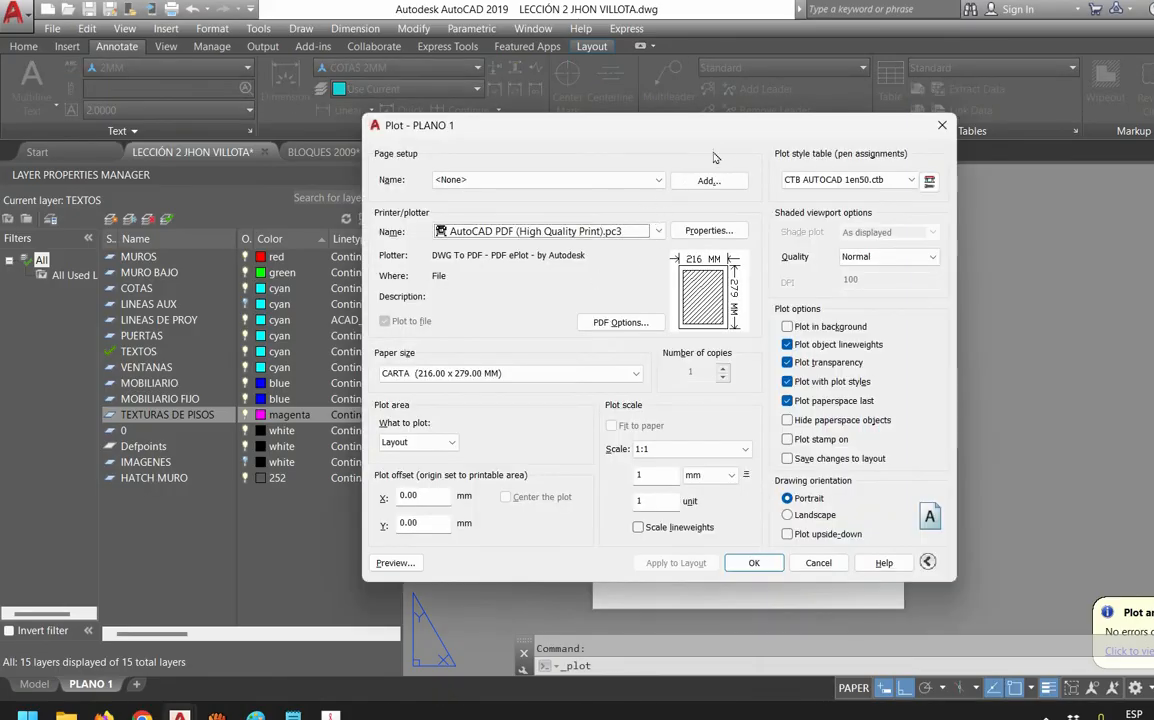
pyautogui.click(929, 180)
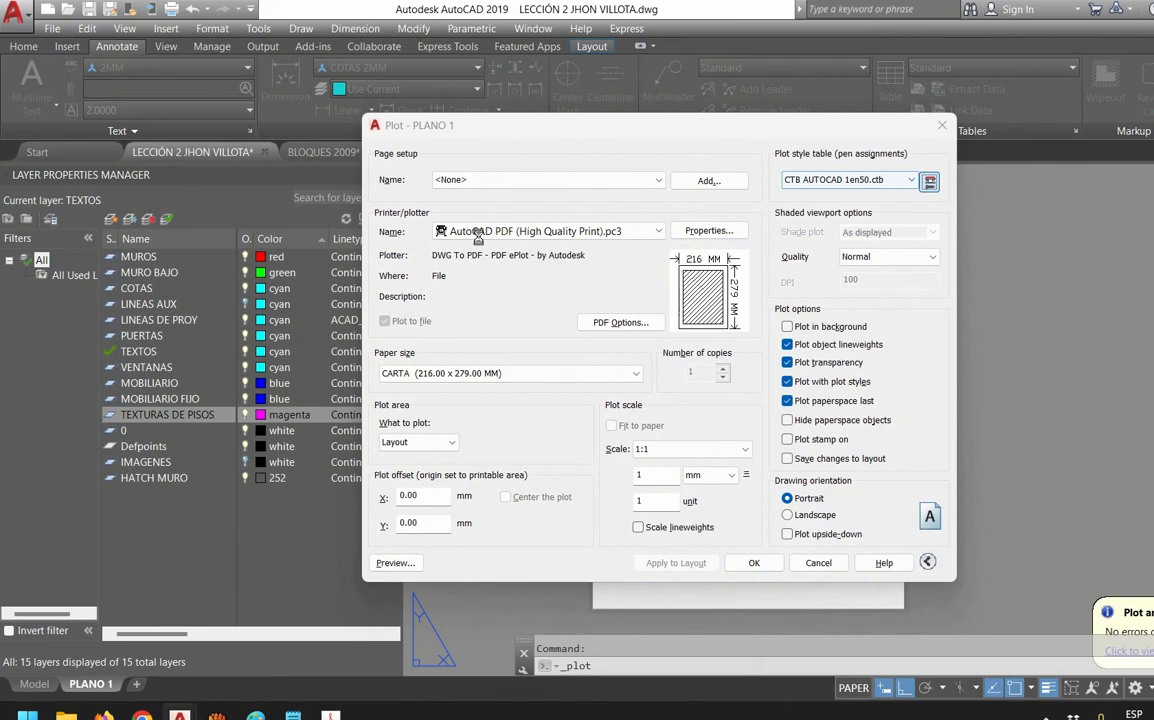
pyautogui.click(600, 283)
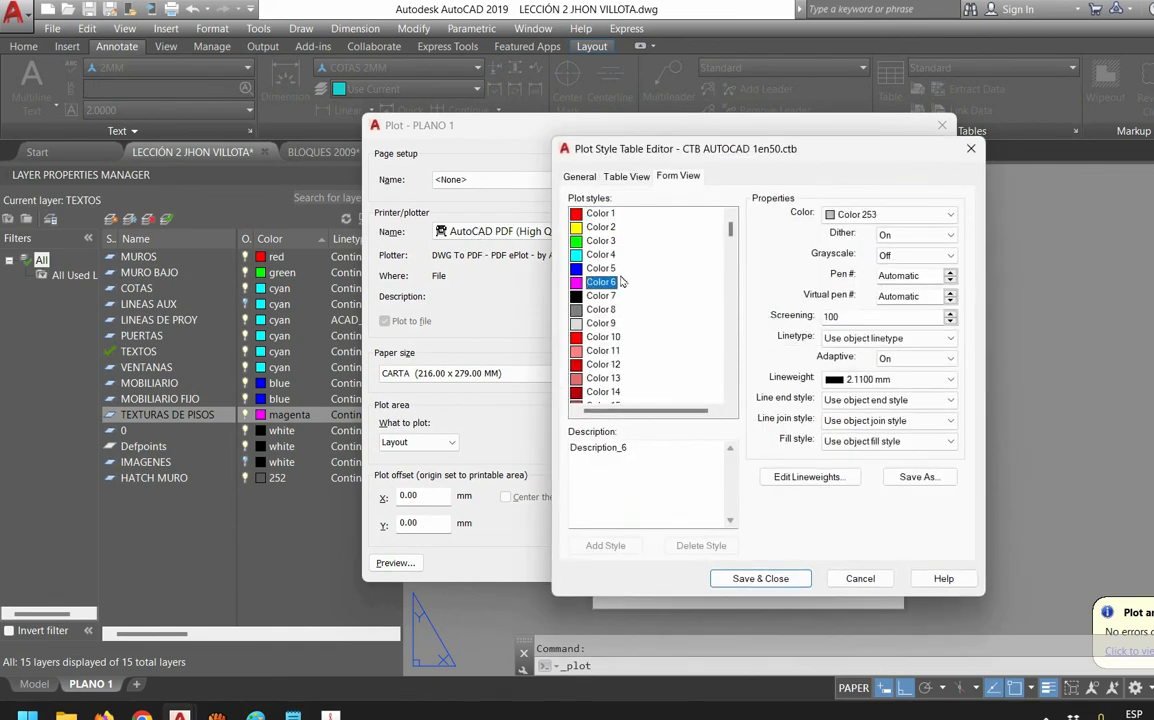
pyautogui.click(890, 379)
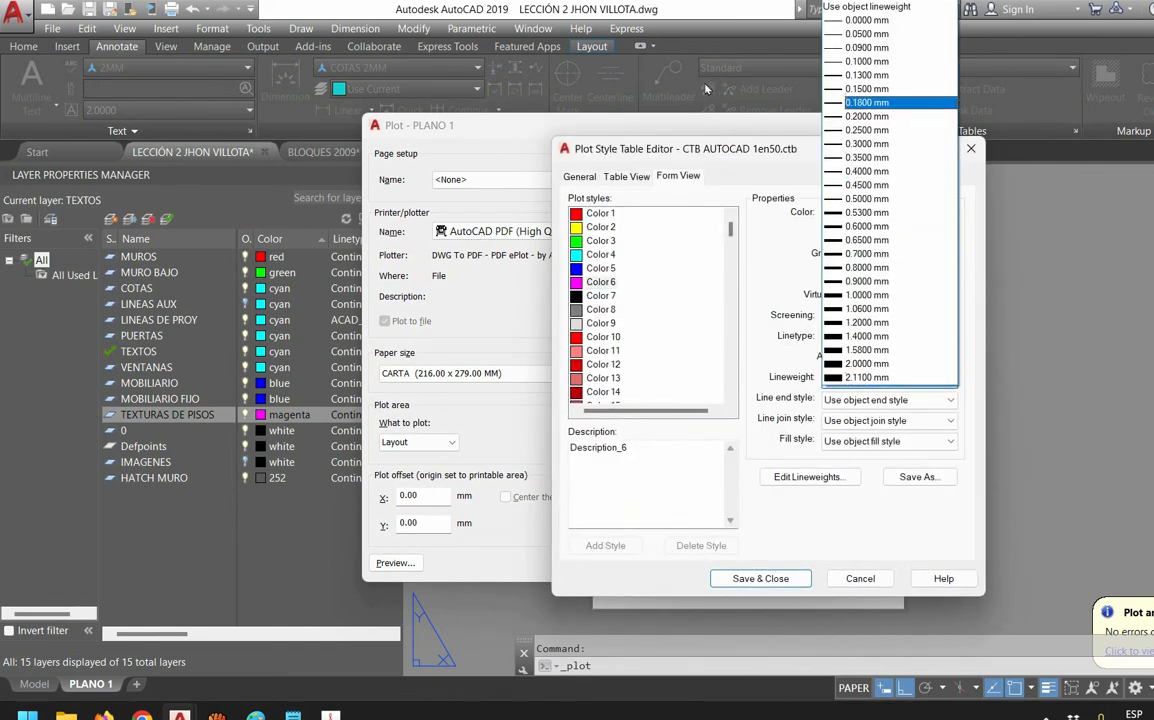
pyautogui.click(866, 61)
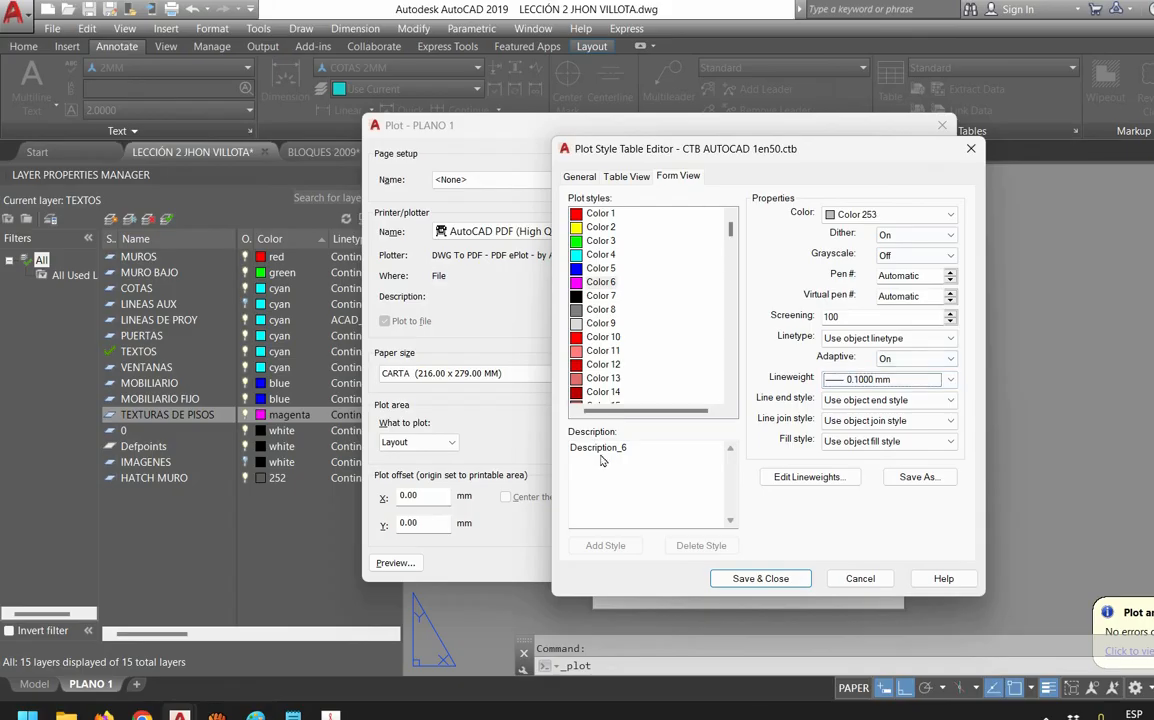
pyautogui.click(760, 578)
# Close the old PDF in Acrobat, replot PLANO 1 over the same file and view the new plot at actual size
pyautogui.click(745, 562)
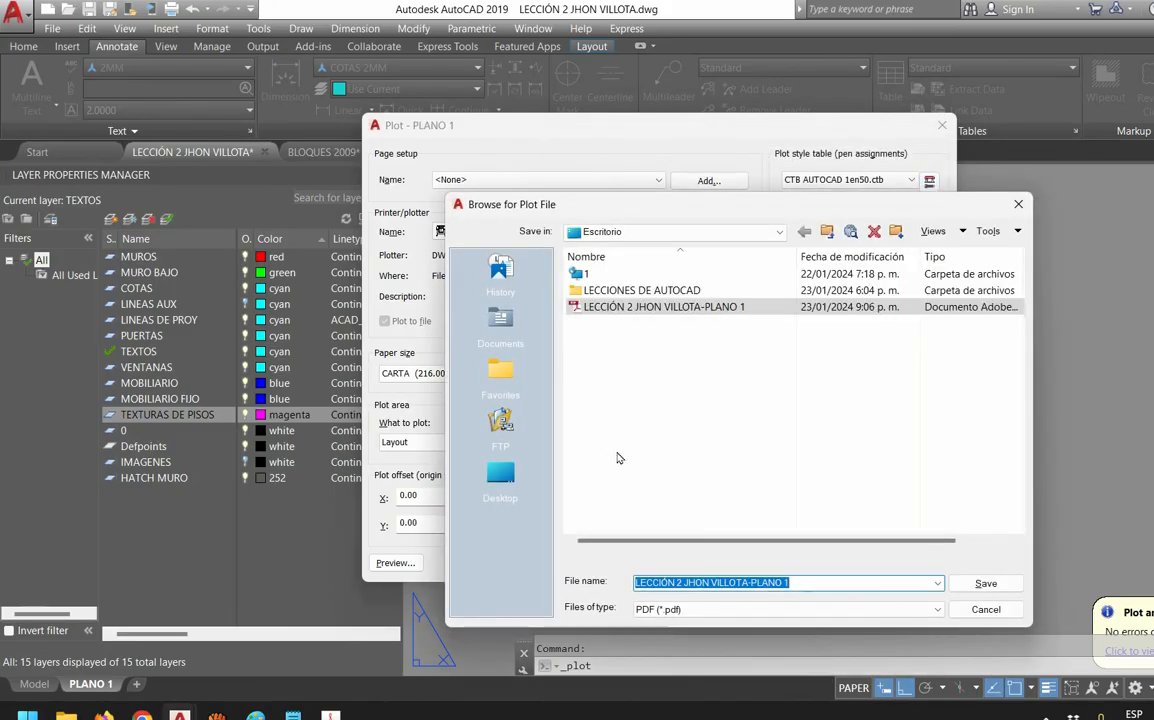
pyautogui.hotkey('alt', 'Tab')
pyautogui.hotkey('alt', 'Tab')
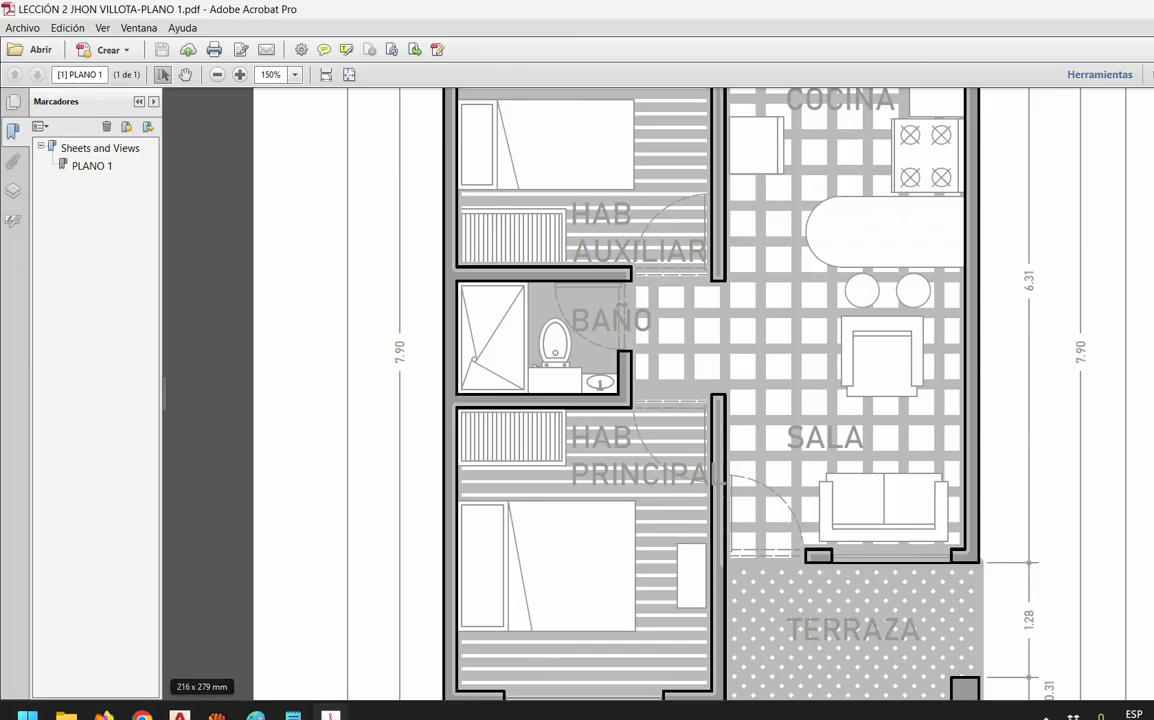
pyautogui.click(1152, 5)
pyautogui.click(232, 555)
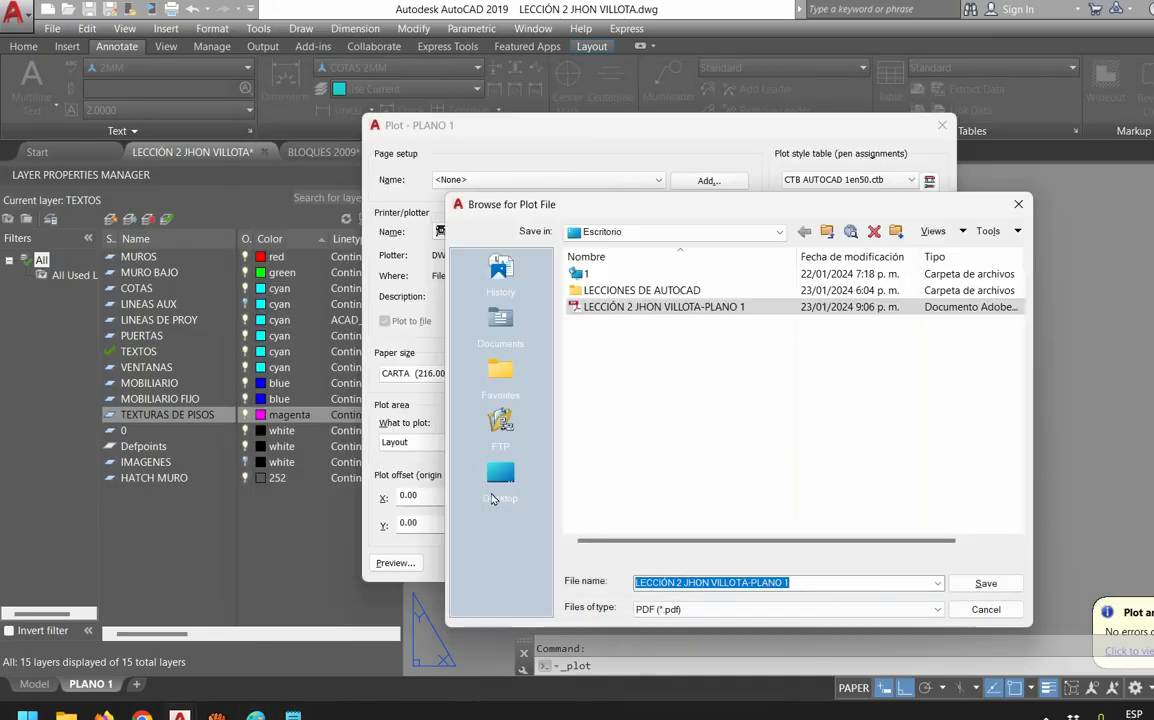
pyautogui.click(986, 584)
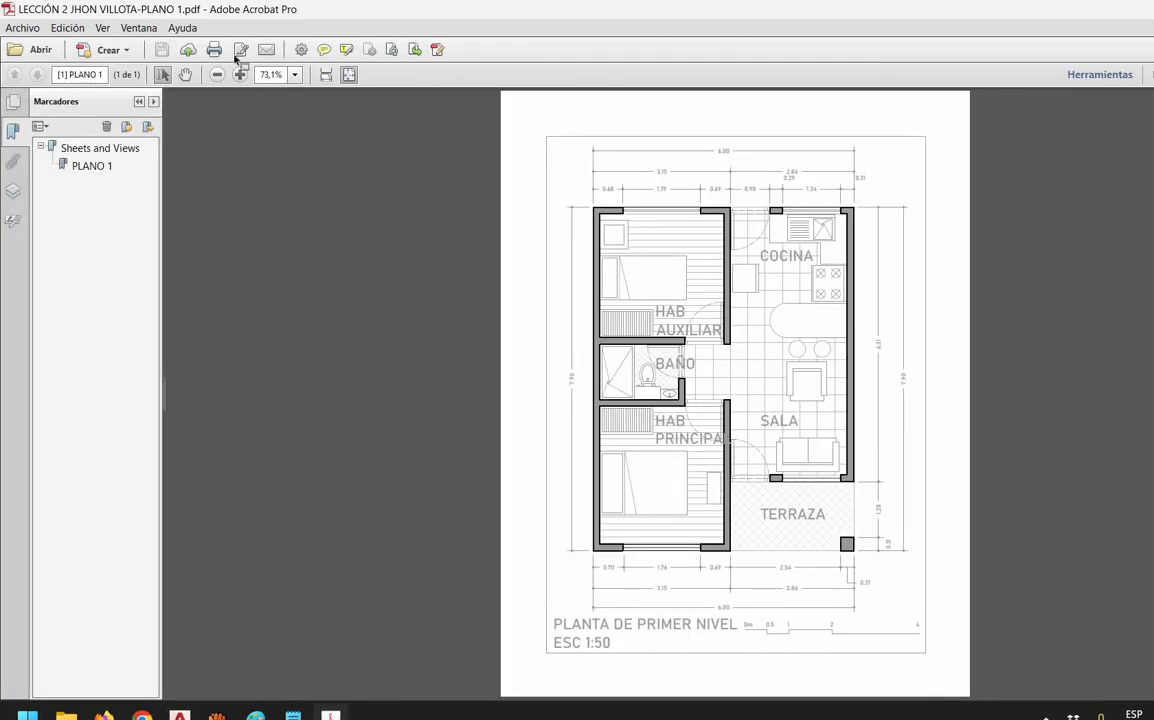
pyautogui.click(294, 74)
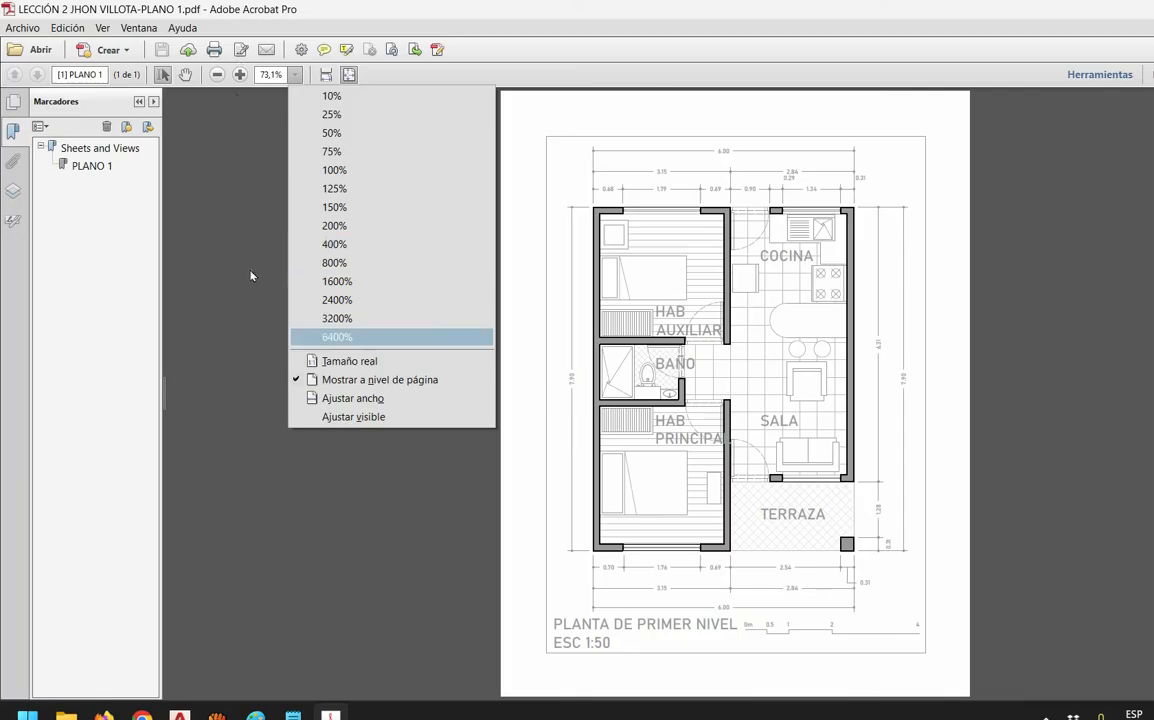
pyautogui.click(320, 325)
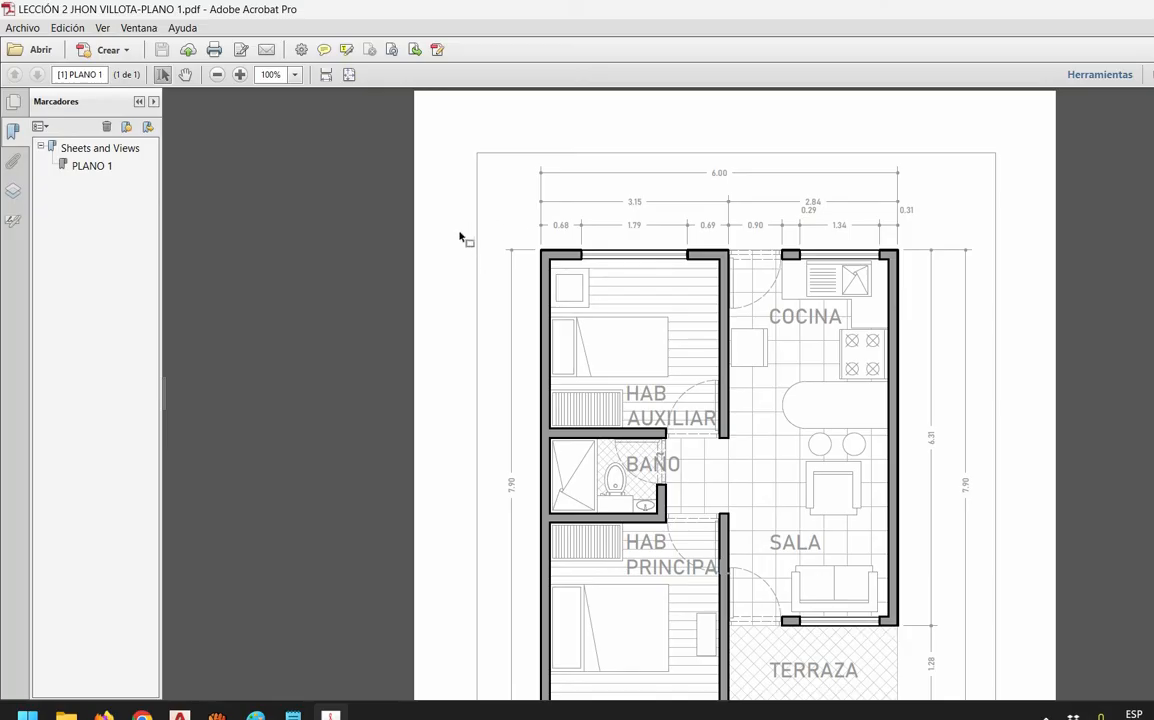
# Switch to AutoCAD and set the lineweight of Color 5 to 0.35 mm in the 1:50 plot style table
pyautogui.moveTo(180, 714)
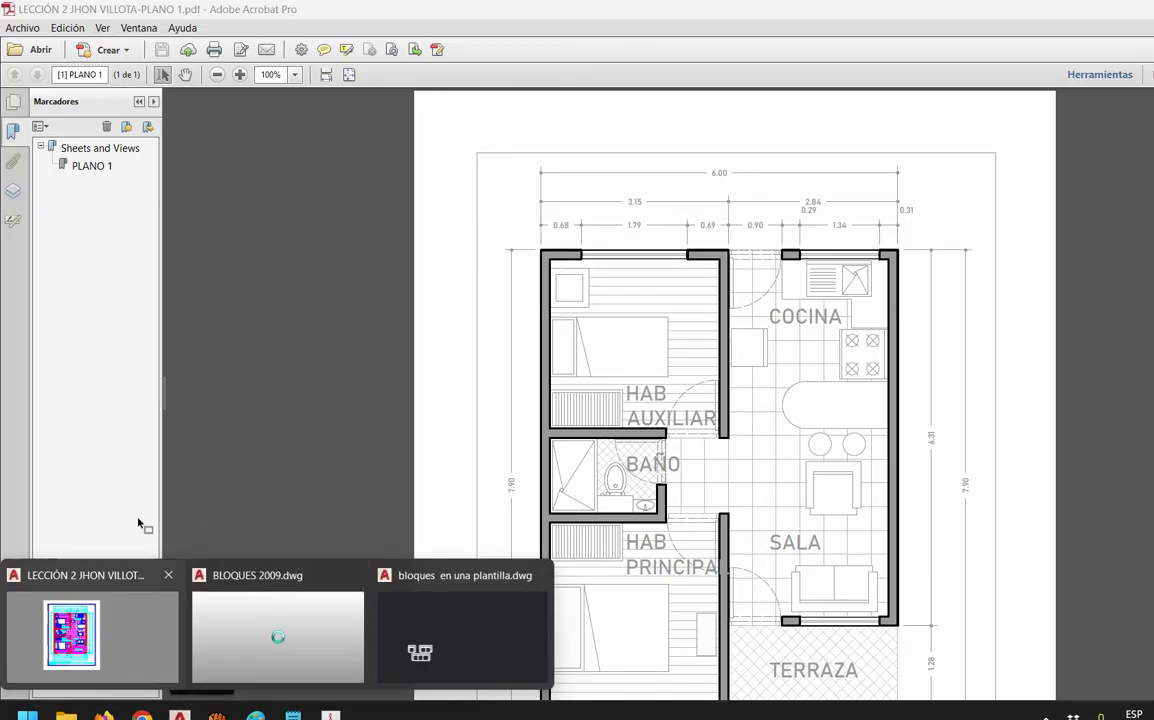
pyautogui.click(95, 618)
pyautogui.hotkey('ctrl', 'p')
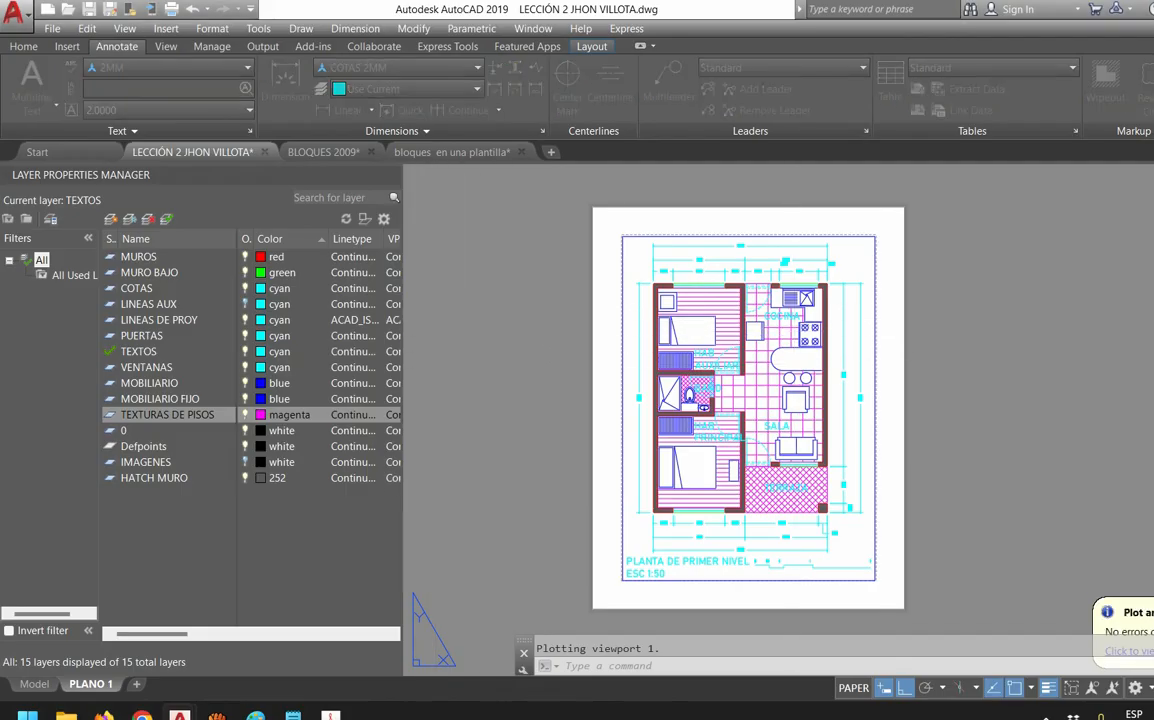
pyautogui.click(929, 180)
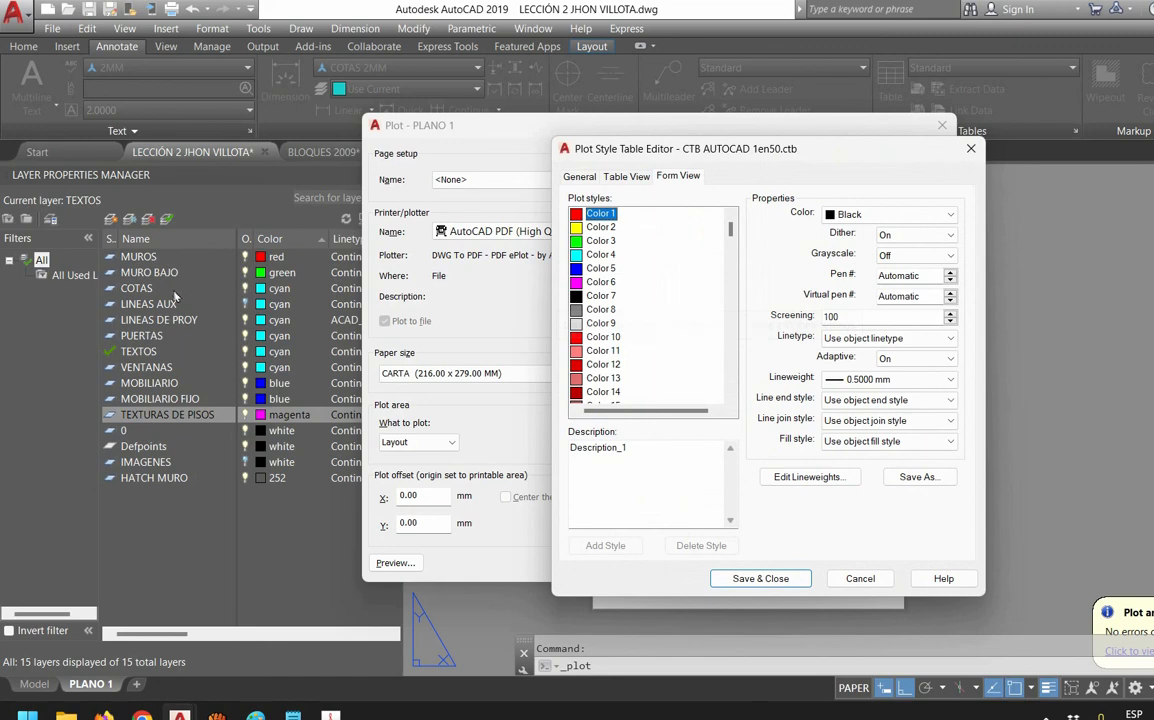
pyautogui.press('Down')
pyautogui.press('Down')
pyautogui.press('Down')
pyautogui.press('Down')
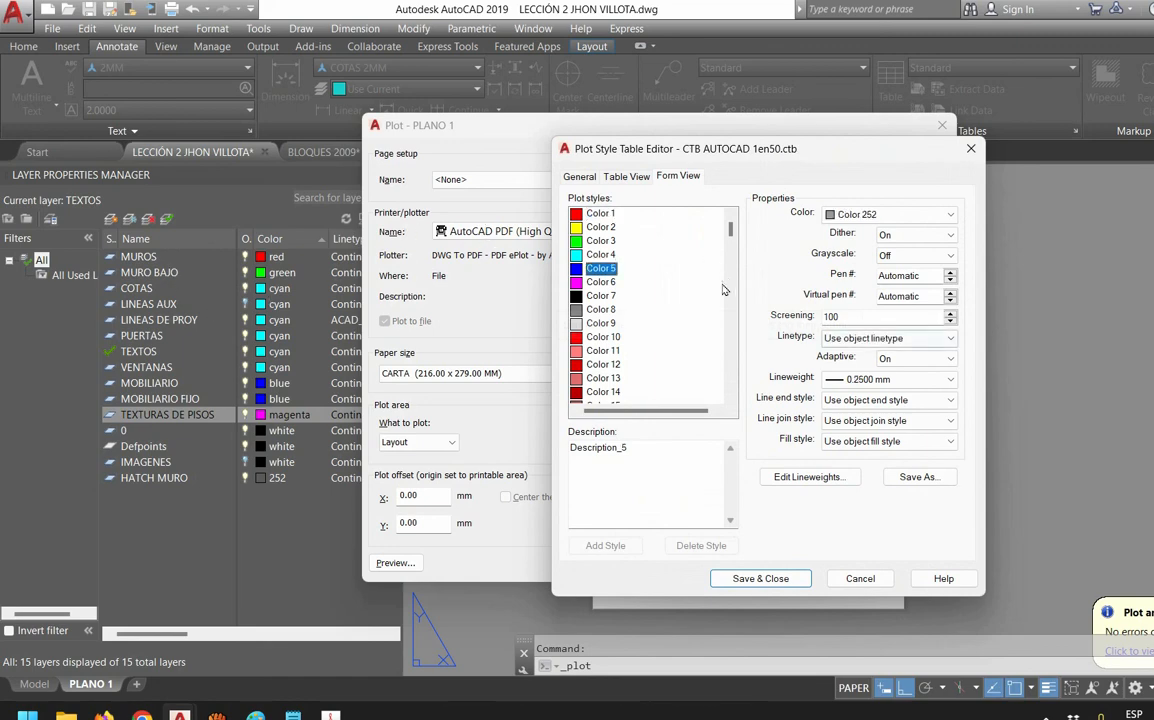
pyautogui.click(898, 380)
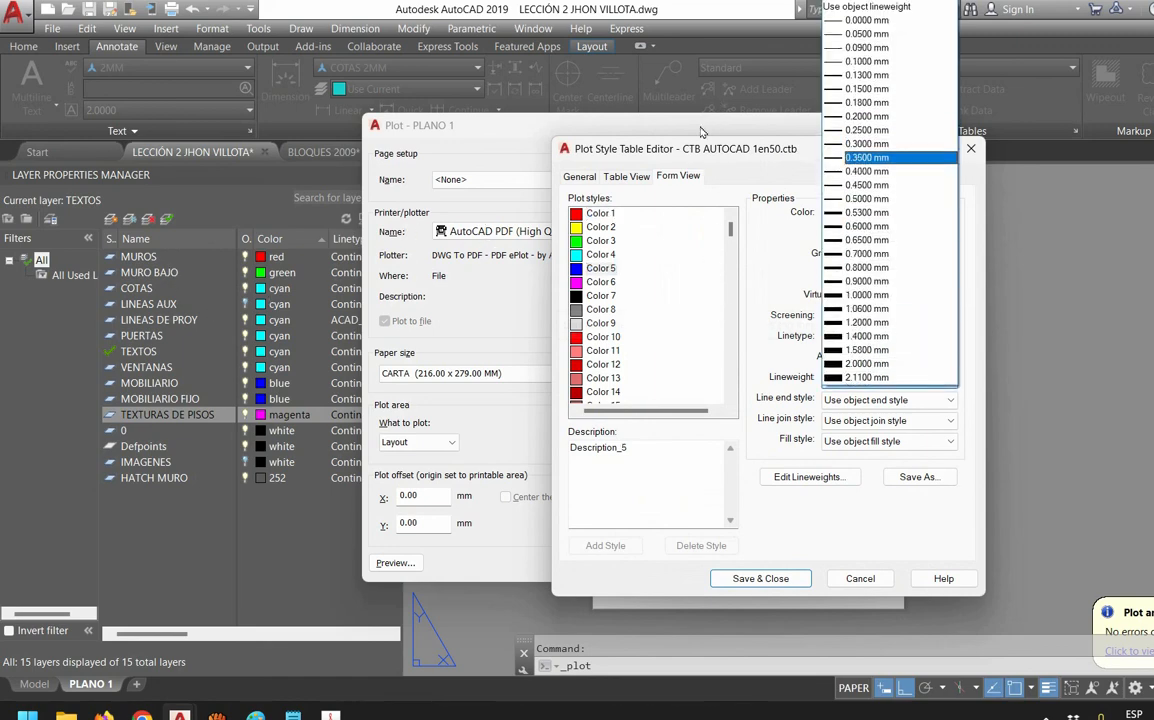
pyautogui.click(876, 158)
# Change the plotted color of Color 5 to the gray index color 251 and save the plot style table
pyautogui.click(876, 214)
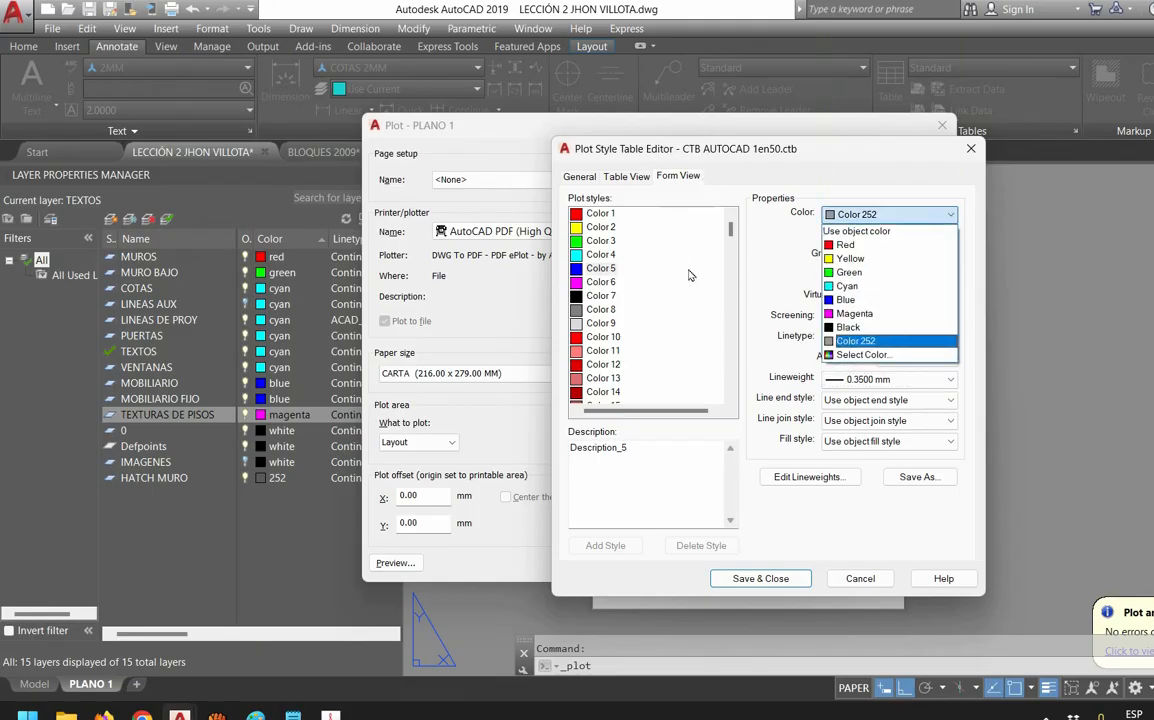
pyautogui.click(863, 354)
pyautogui.click(649, 384)
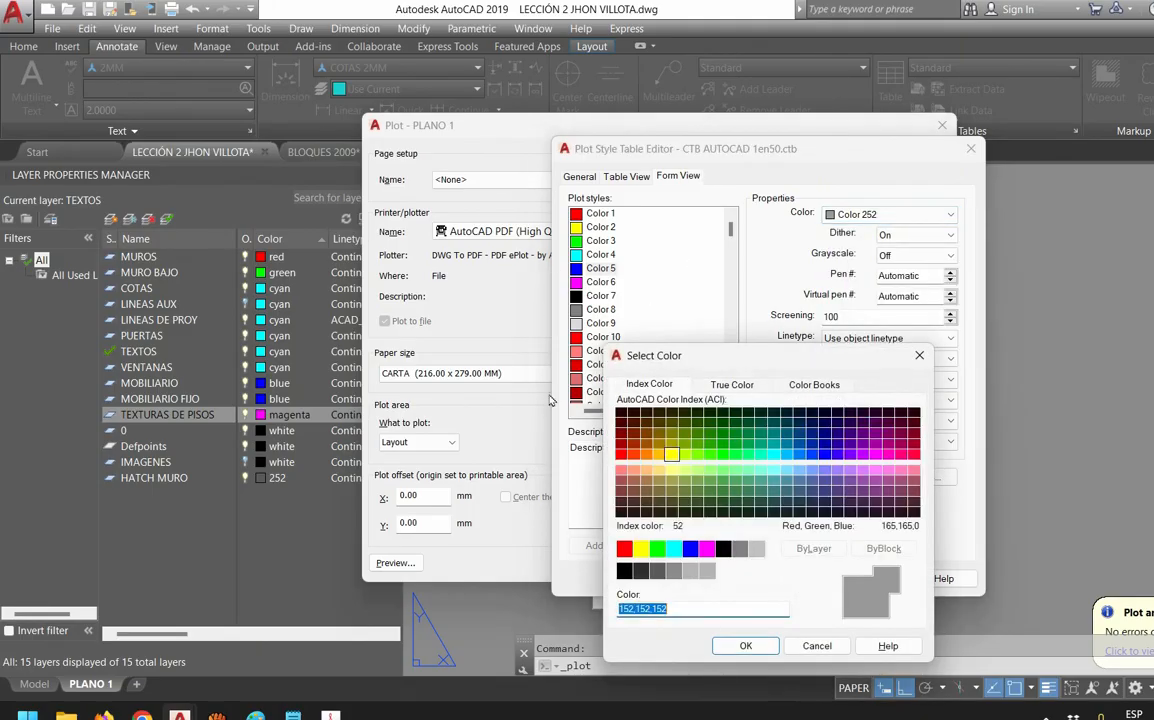
pyautogui.click(641, 570)
pyautogui.click(746, 645)
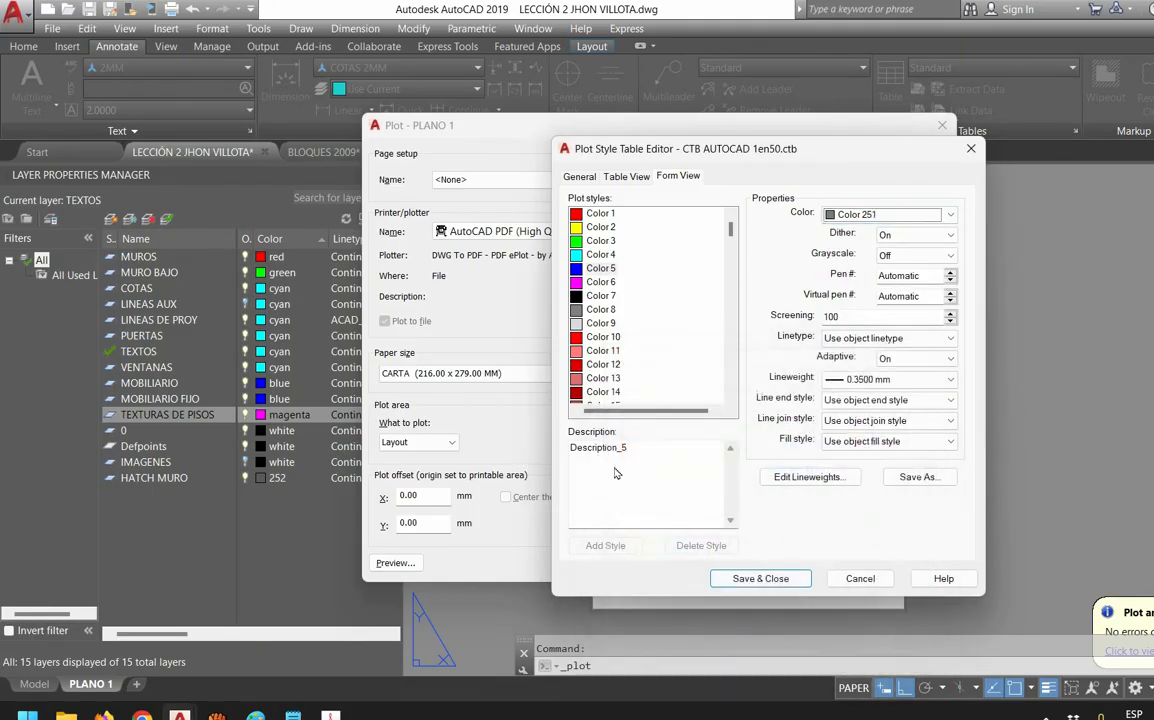
pyautogui.click(760, 578)
# Preview the PLANO 1 sheet and plot it from the preview over the existing PDF file
pyautogui.click(394, 631)
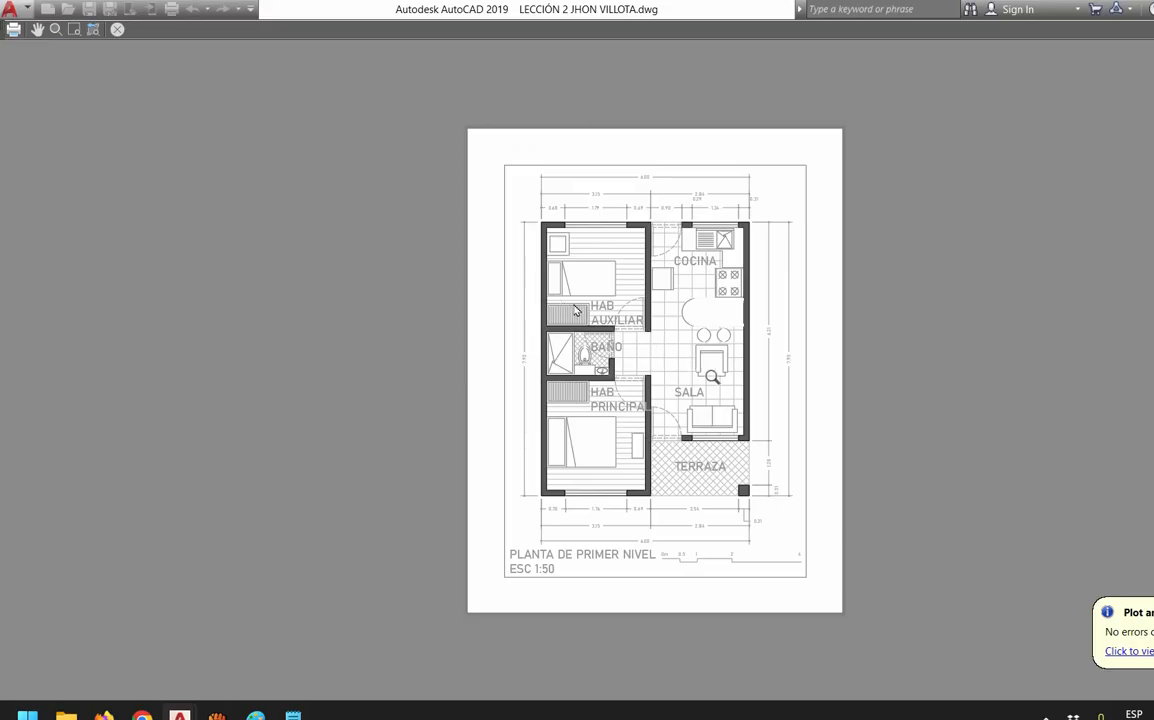
pyautogui.rightClick(692, 381)
pyautogui.click(734, 410)
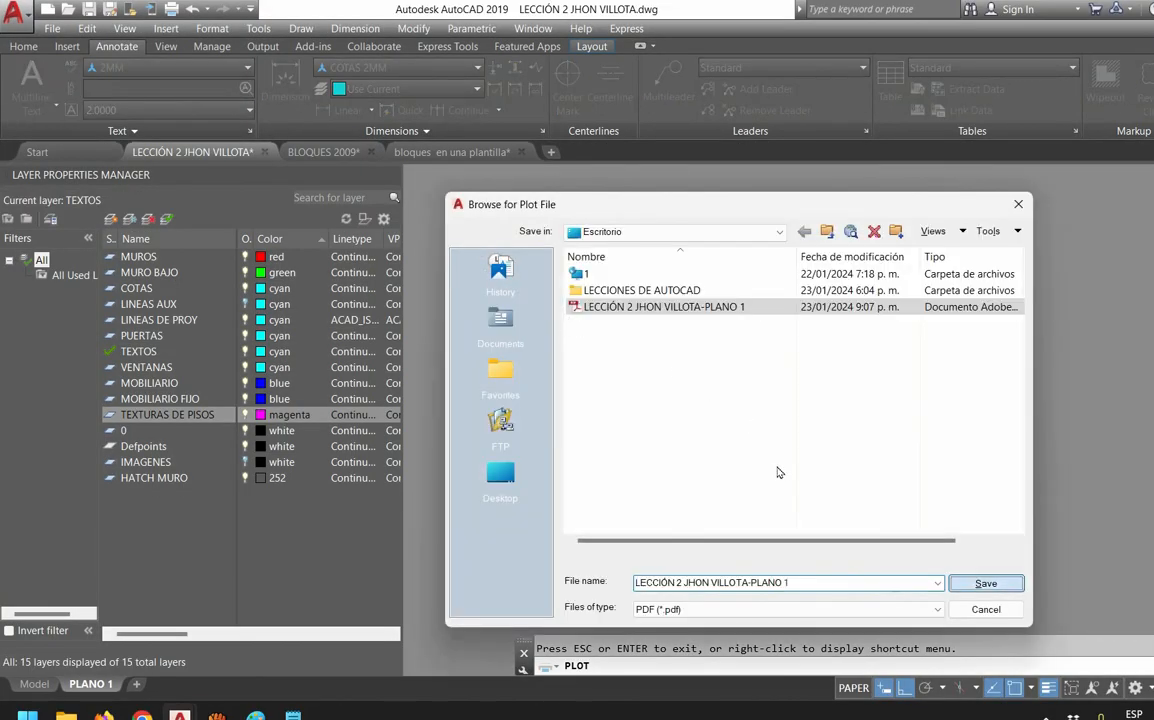
pyautogui.press('Return')
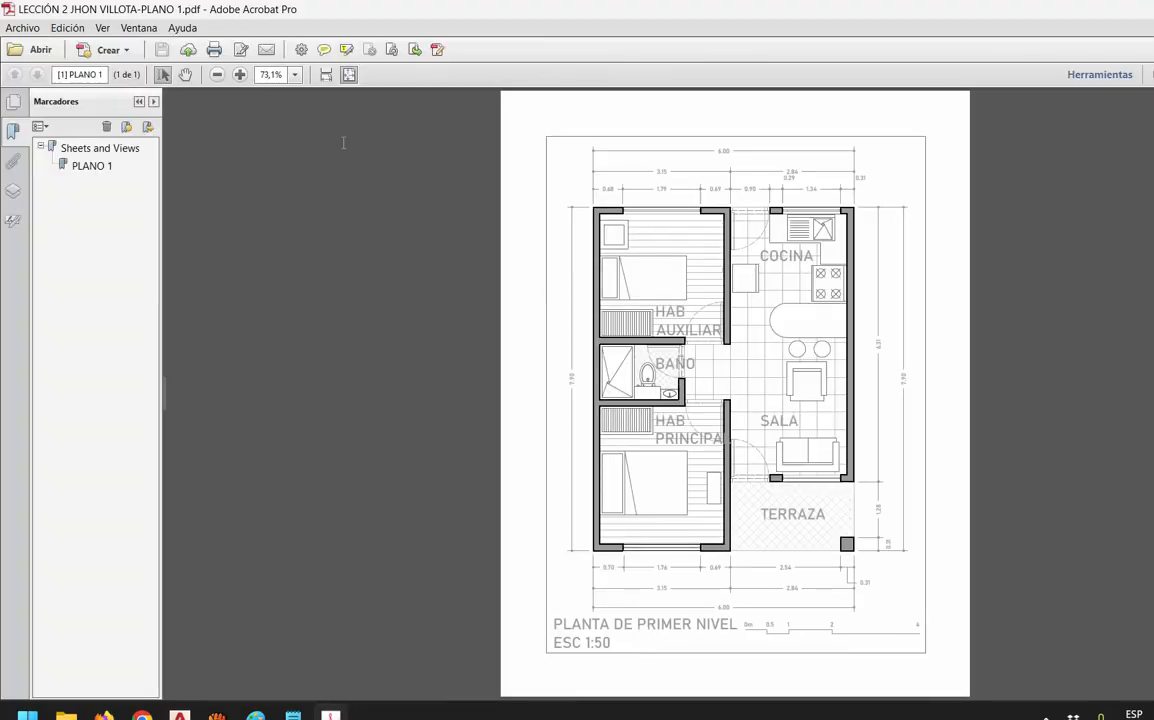
# View the PLANO 1 PDF at actual size and examine the wall, furniture, texture and text appearance
pyautogui.click(294, 74)
pyautogui.click(330, 357)
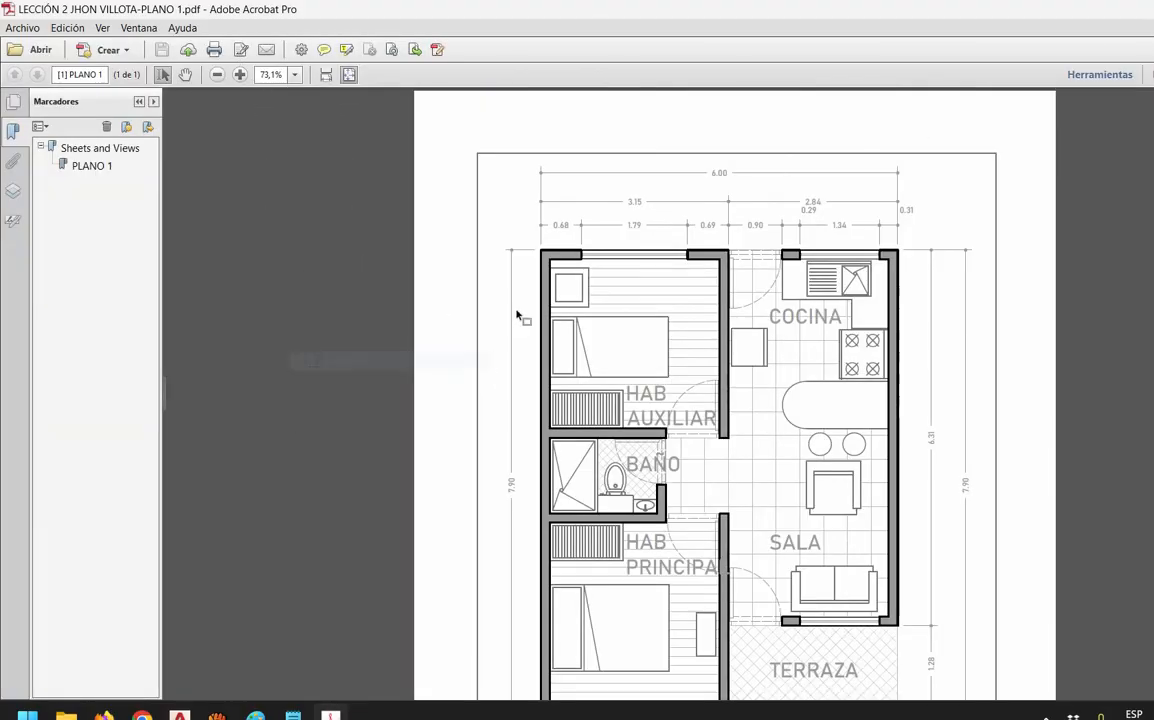
pyautogui.scroll(-1, 545, 313)
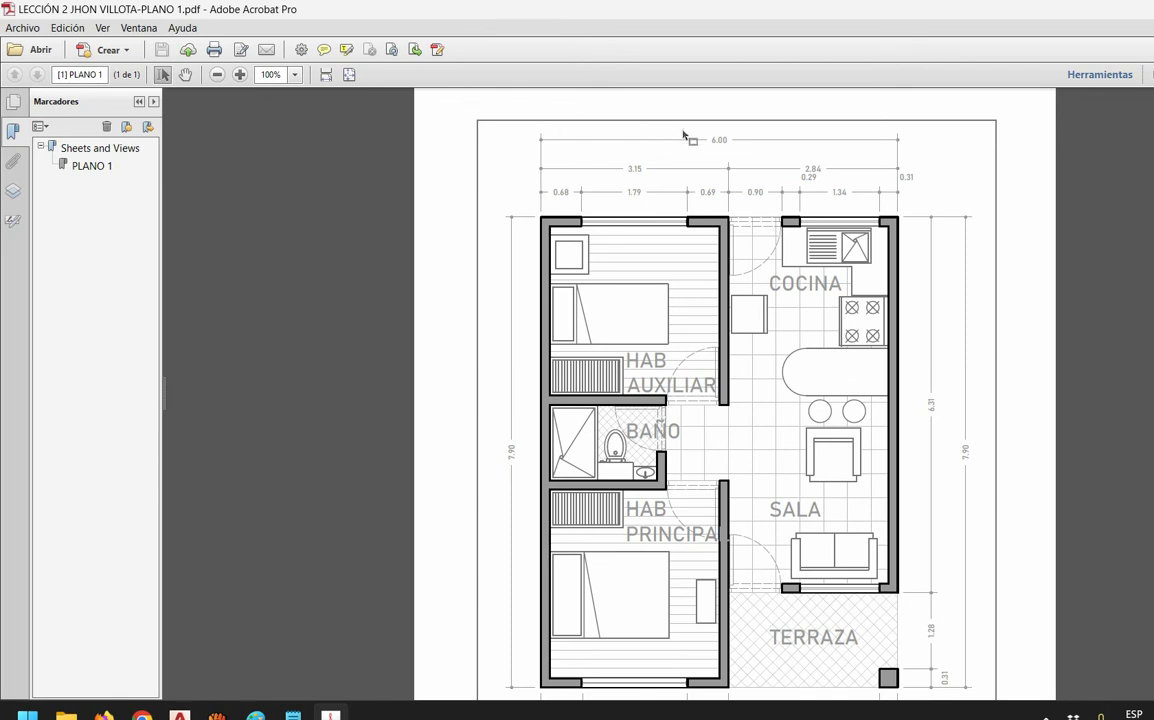
pyautogui.scroll(-1, 744, 327)
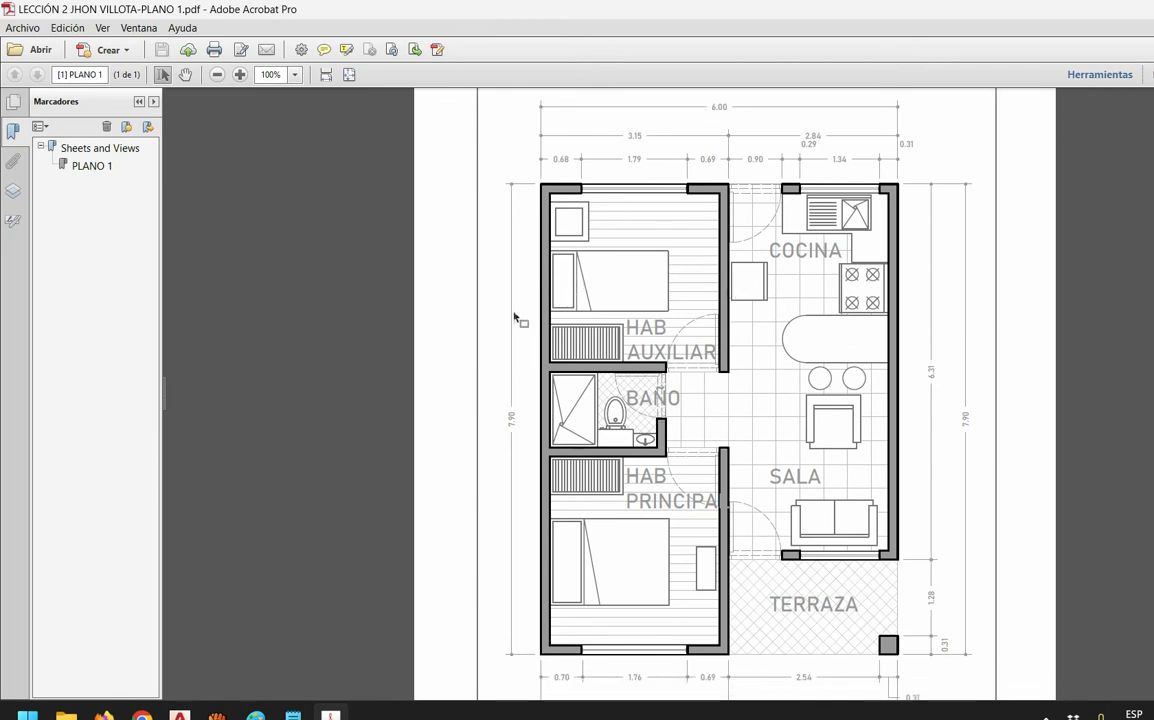
pyautogui.scroll(-1, 625, 235)
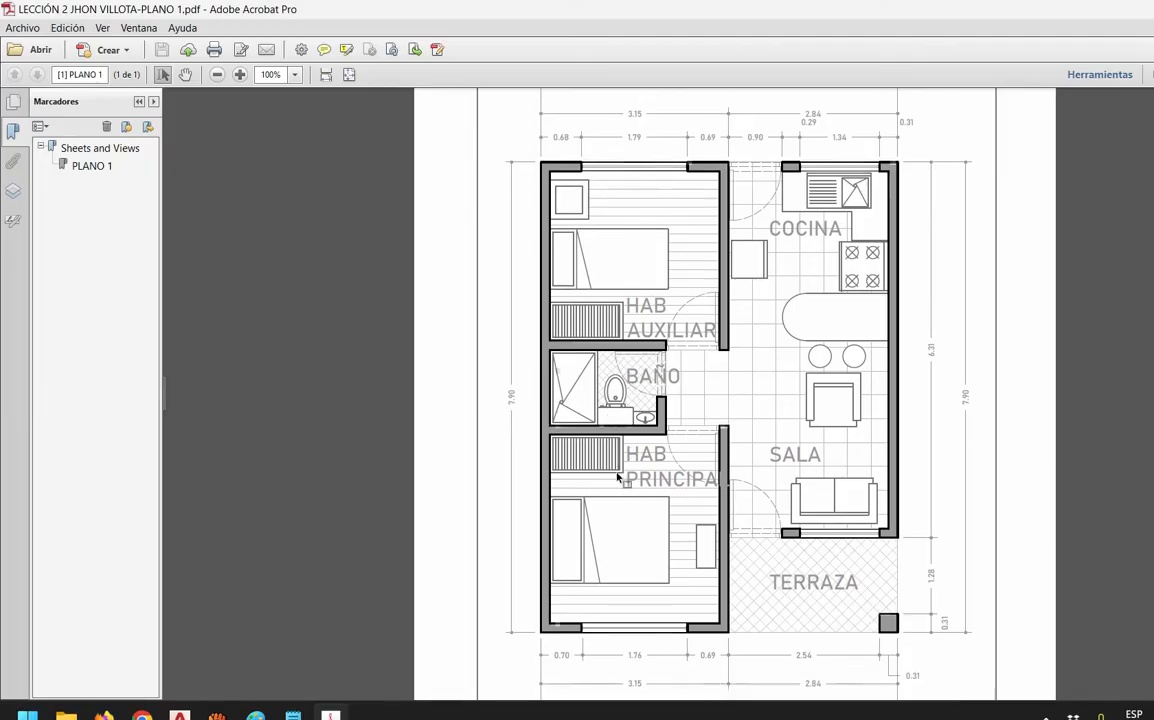
# Switch to AutoCAD, make the 5MM text style current and set its paper text height to 4
pyautogui.moveTo(180, 716)
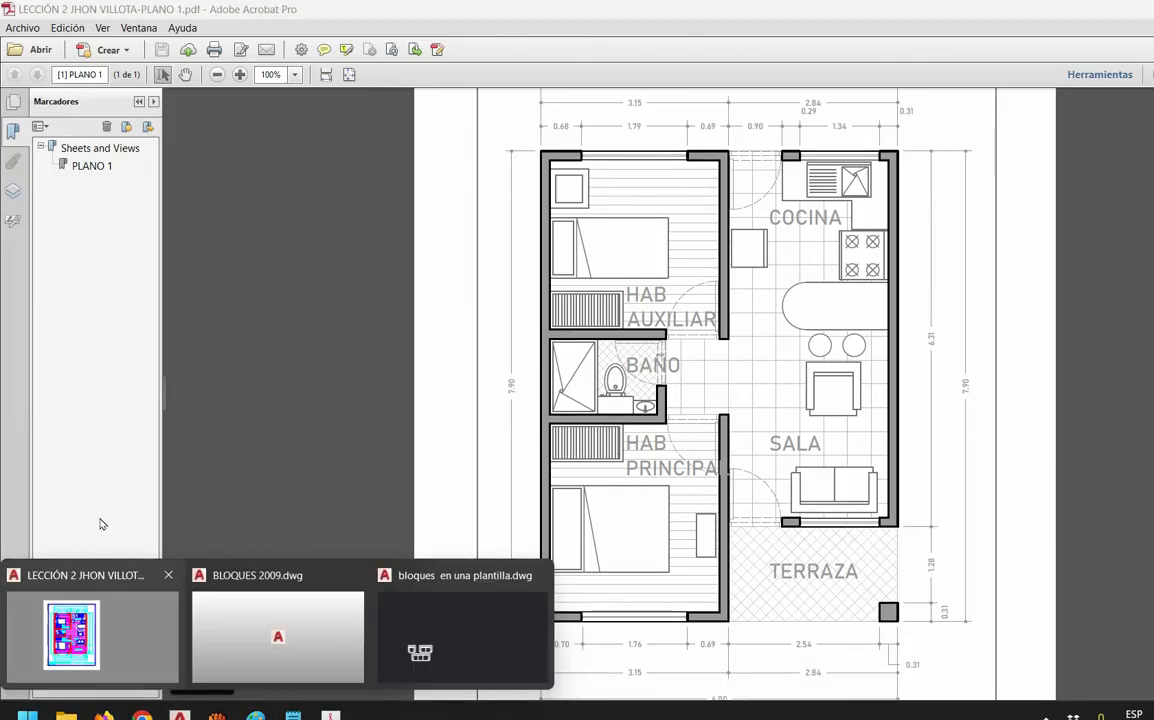
pyautogui.click(95, 636)
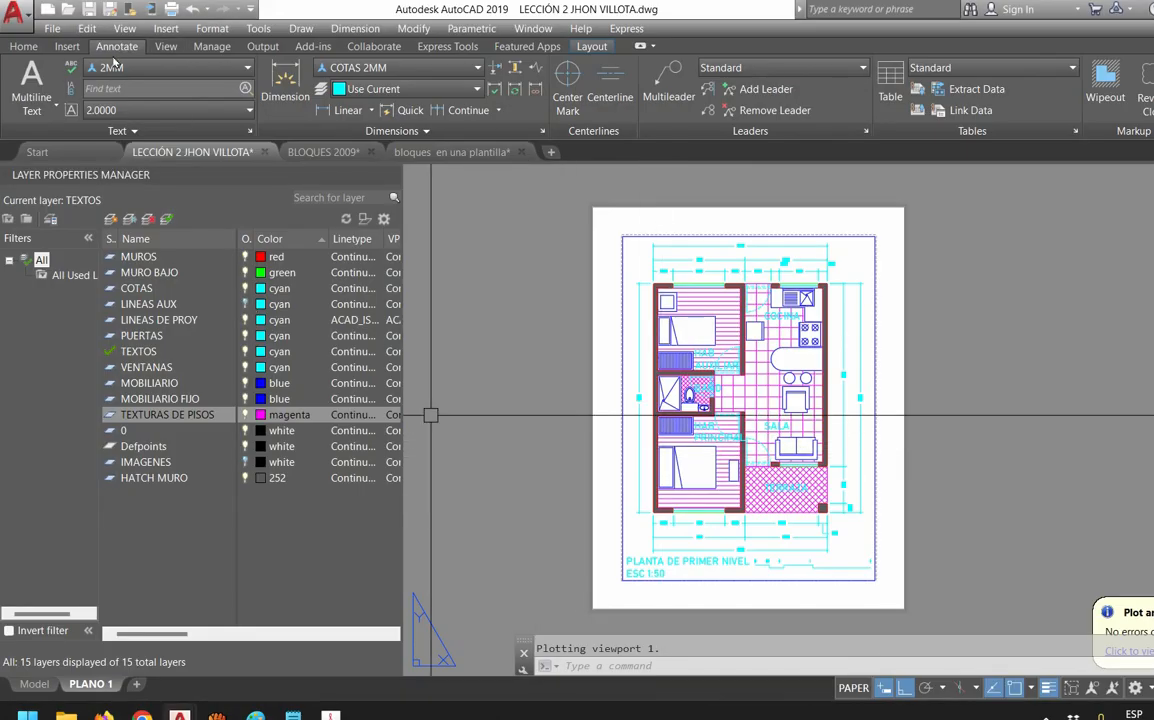
pyautogui.click(198, 68)
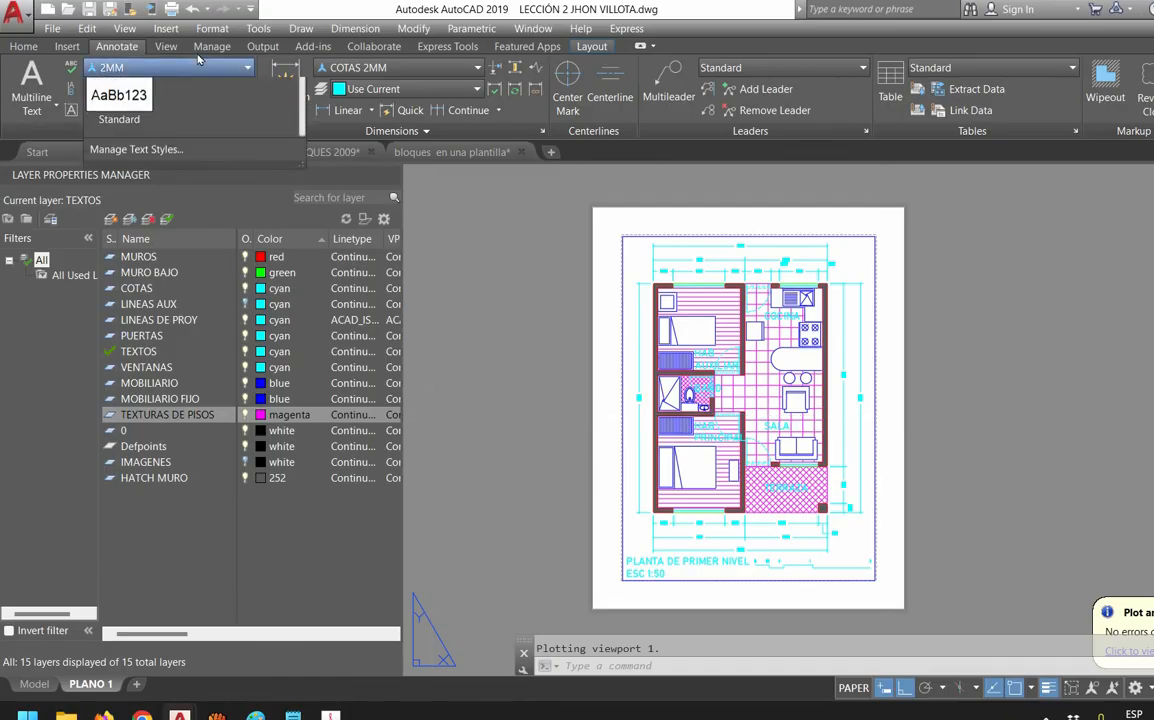
pyautogui.click(199, 108)
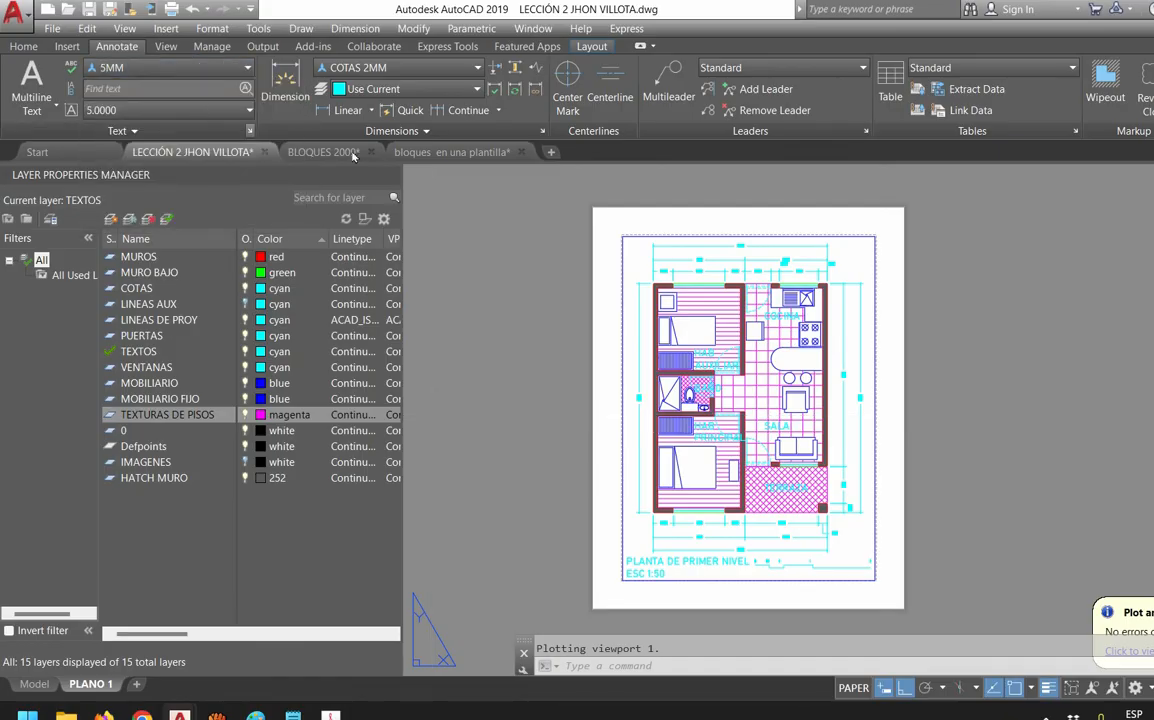
pyautogui.click(250, 131)
pyautogui.moveTo(770, 352); pyautogui.dragTo(553, 288)
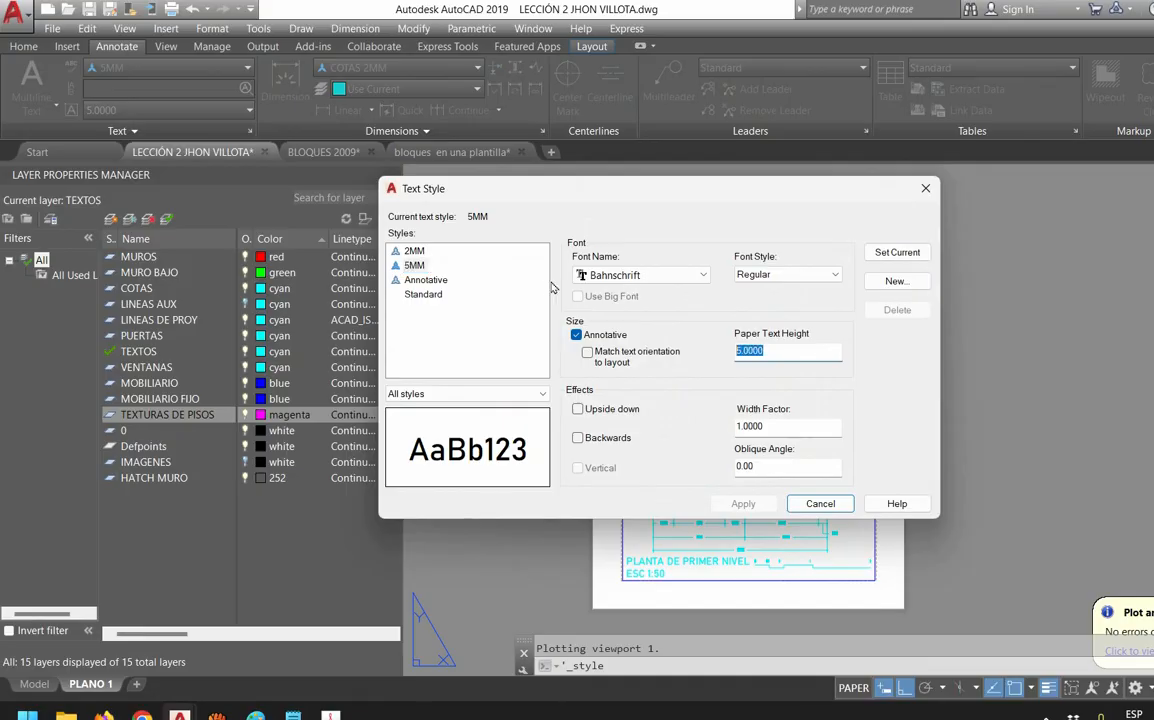
pyautogui.write('4')
pyautogui.press('Return')
pyautogui.click(817, 504)
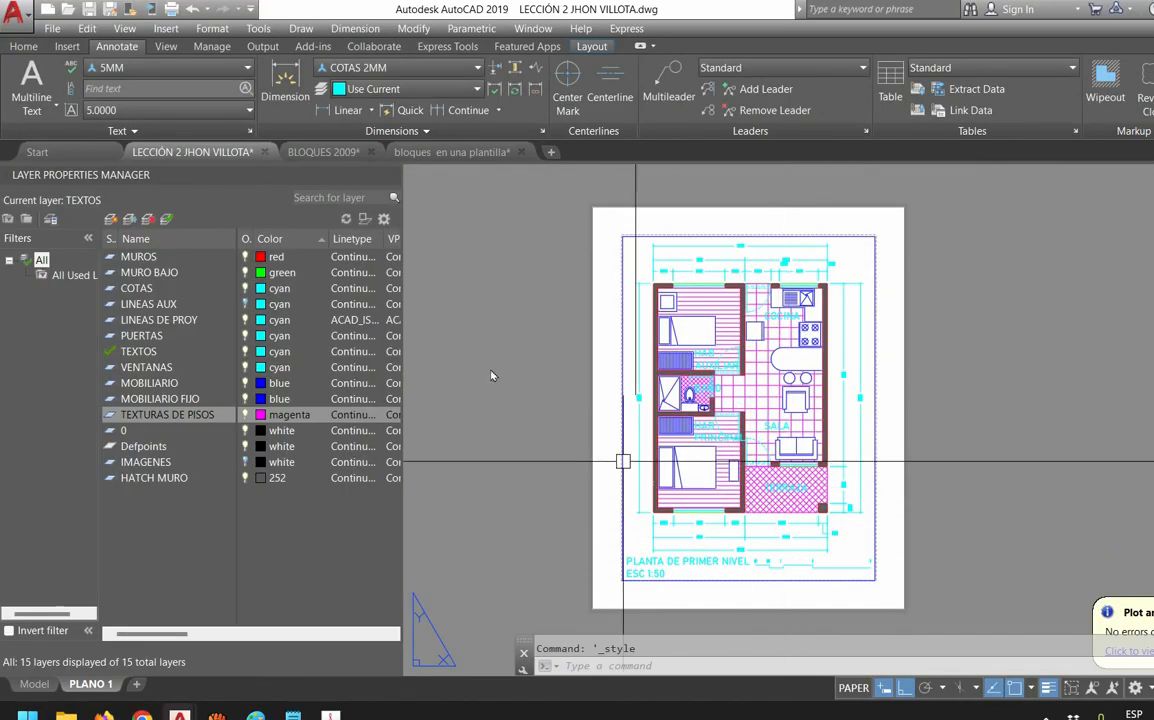
# In model space, select all text similar to the HAB PRINCIPAL label and reapply the 5MM text style
pyautogui.click(38, 684)
pyautogui.click(744, 430)
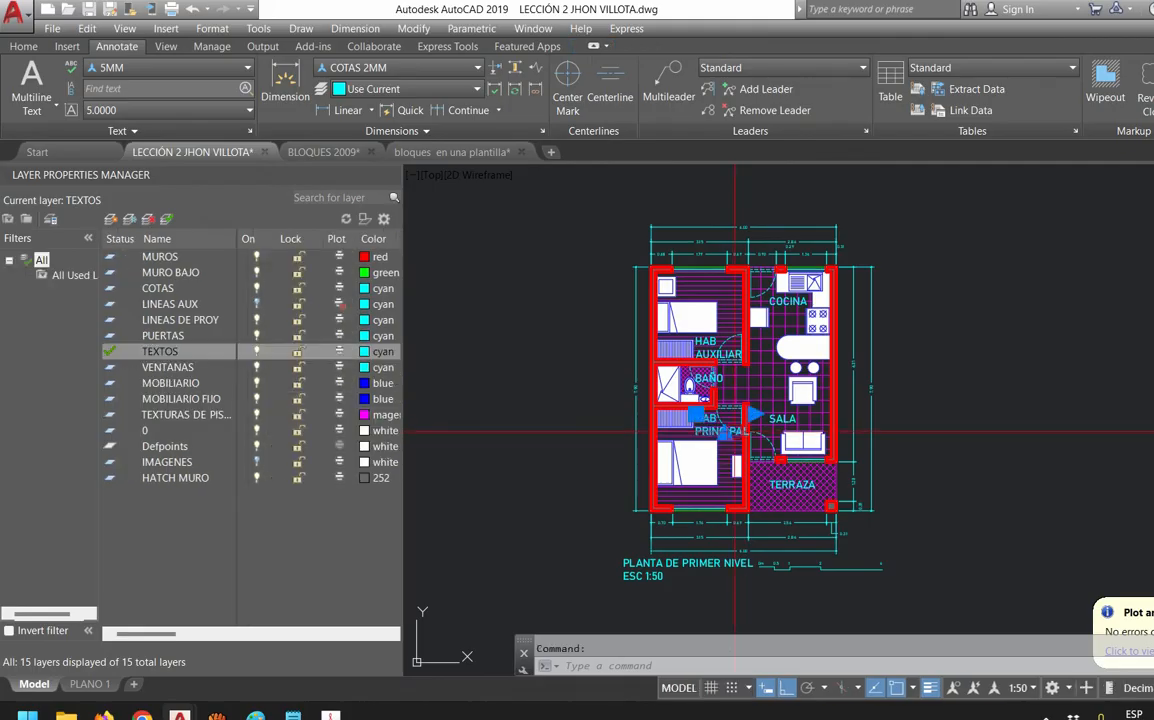
pyautogui.rightClick(735, 430)
pyautogui.click(889, 551)
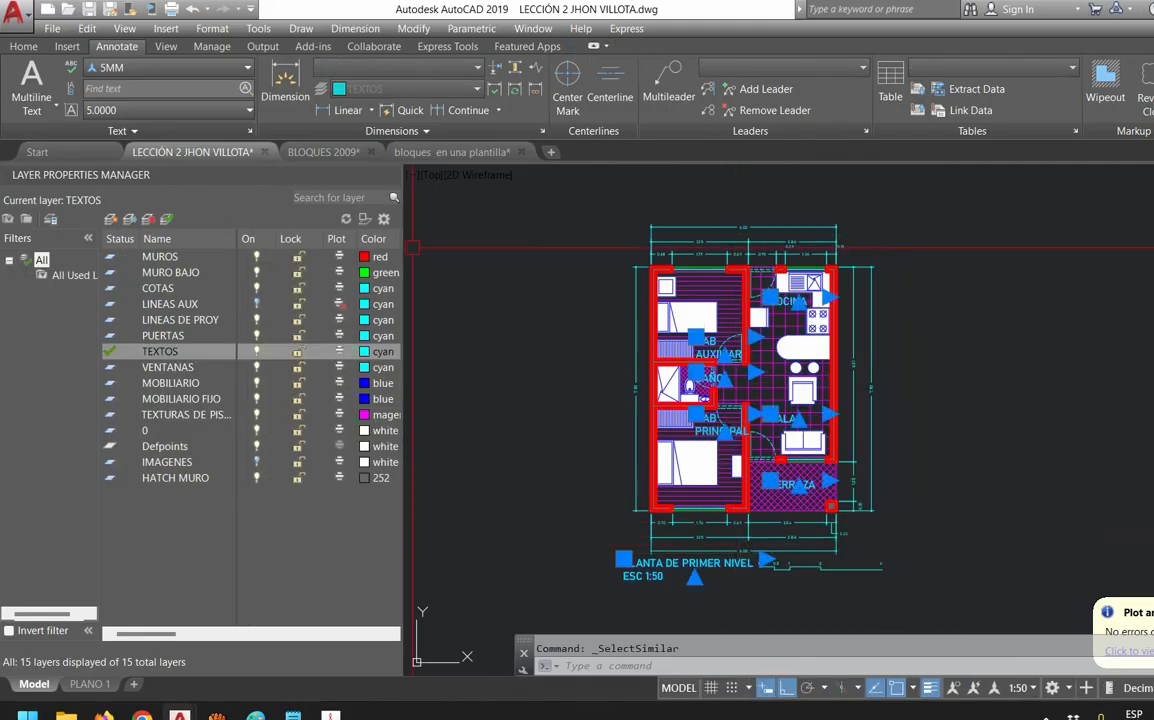
pyautogui.click(200, 67)
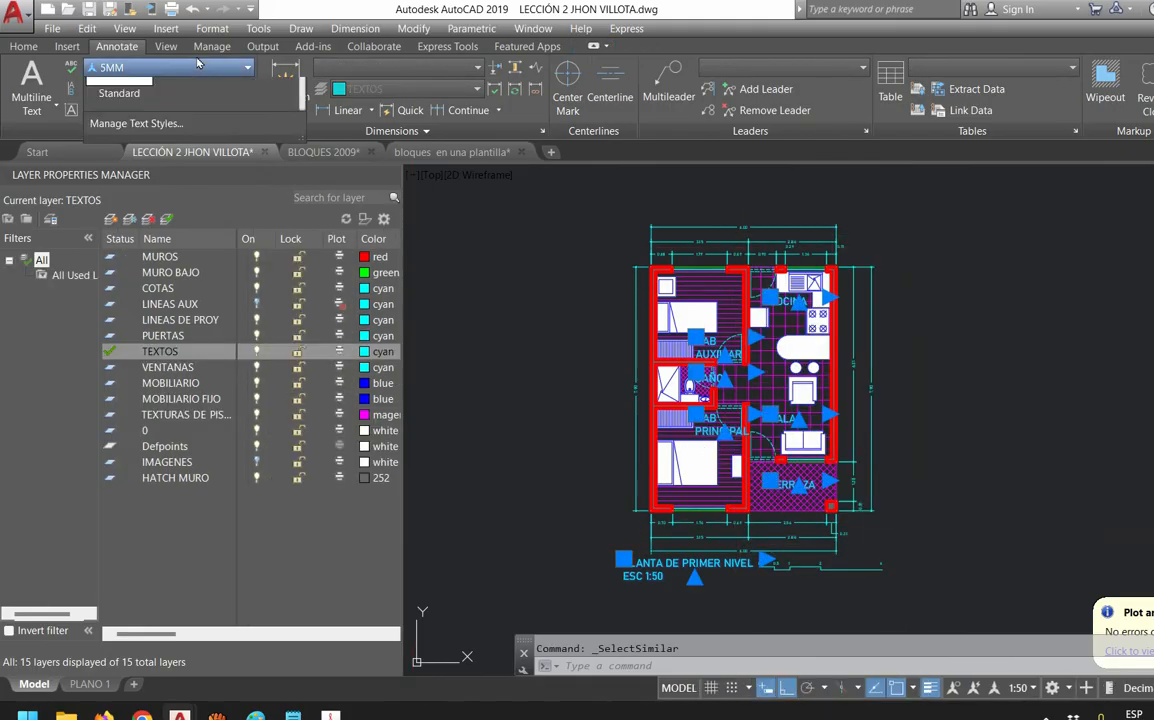
pyautogui.click(147, 87)
pyautogui.scroll(2, 820, 430)
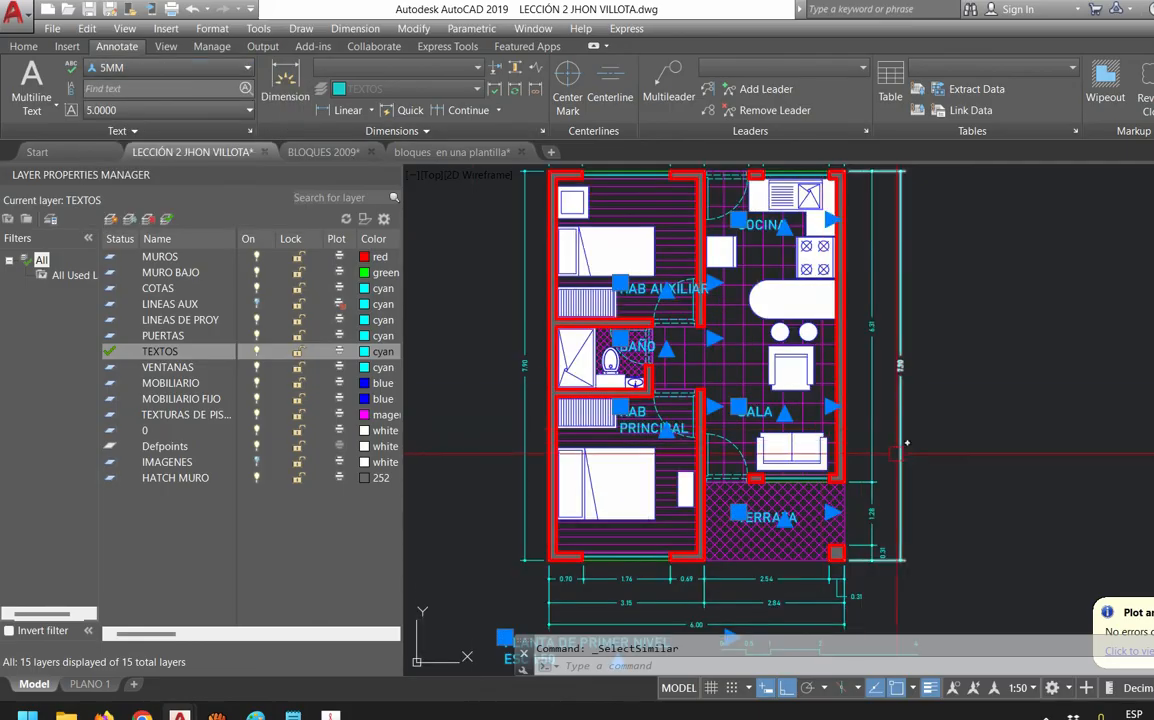
pyautogui.press('Escape')
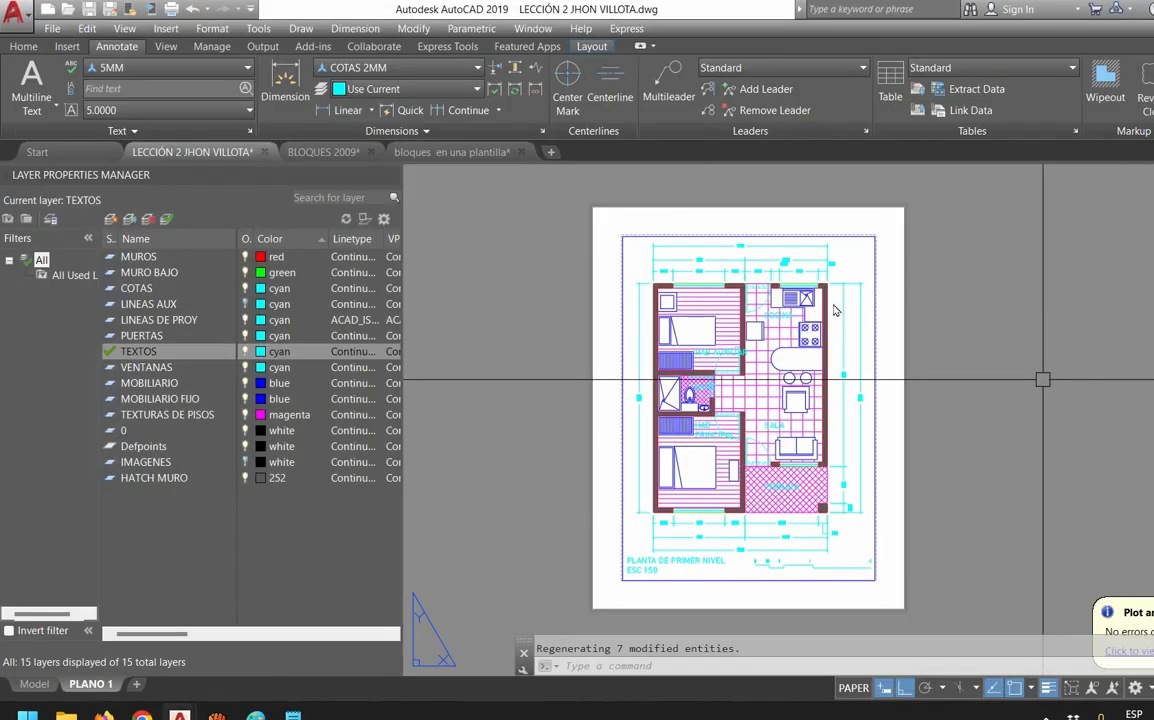
# Replot the PLANO 1 layout over the existing PDF and check the room labels at actual size
pyautogui.hotkey('ctrl', 'p')
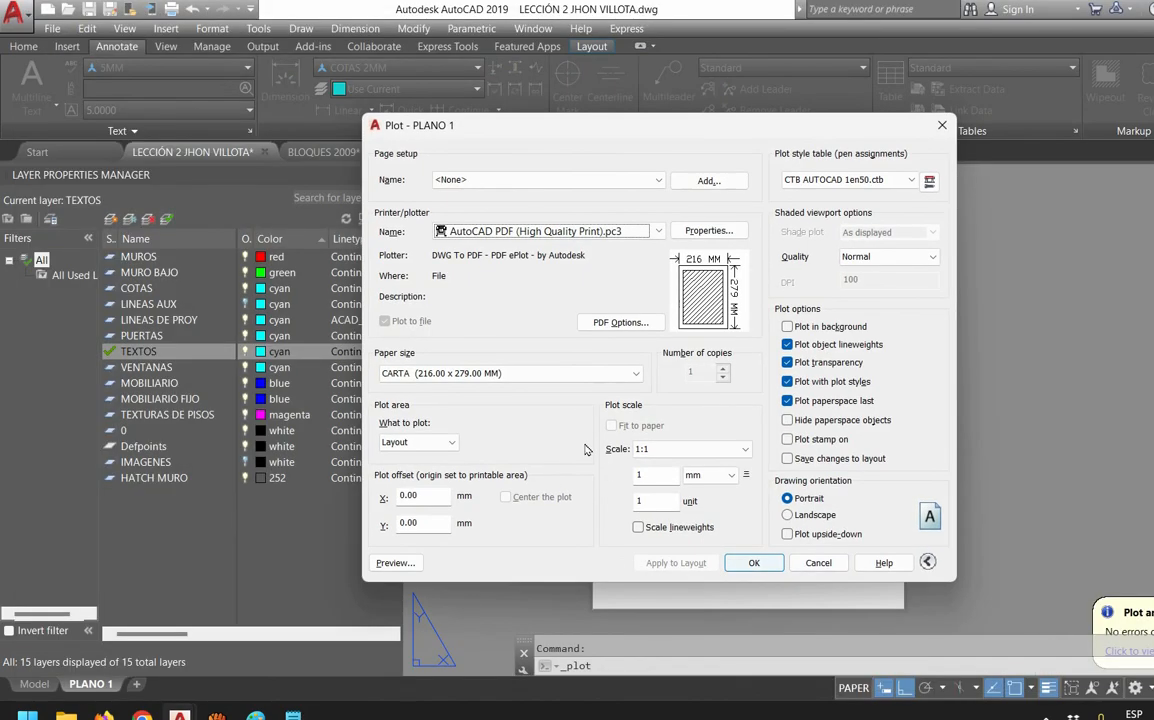
pyautogui.click(753, 562)
pyautogui.press('Return')
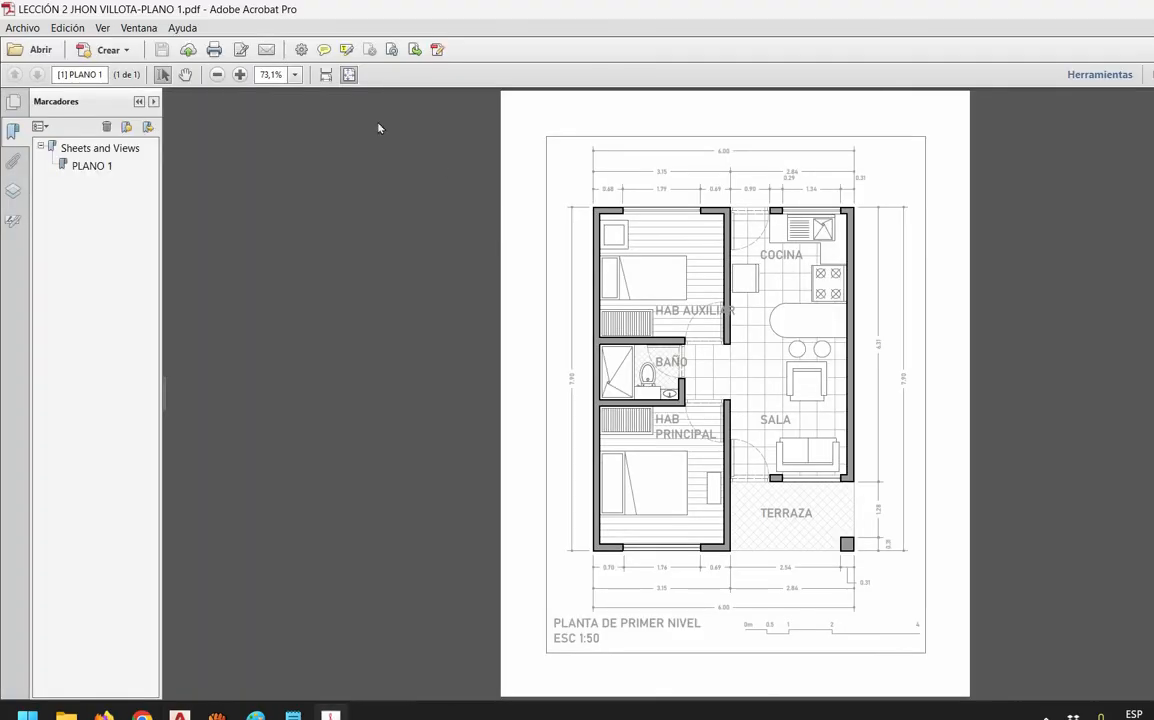
pyautogui.click(294, 74)
pyautogui.click(300, 361)
pyautogui.scroll(-1, 418, 336)
pyautogui.scroll(-1, 418, 336)
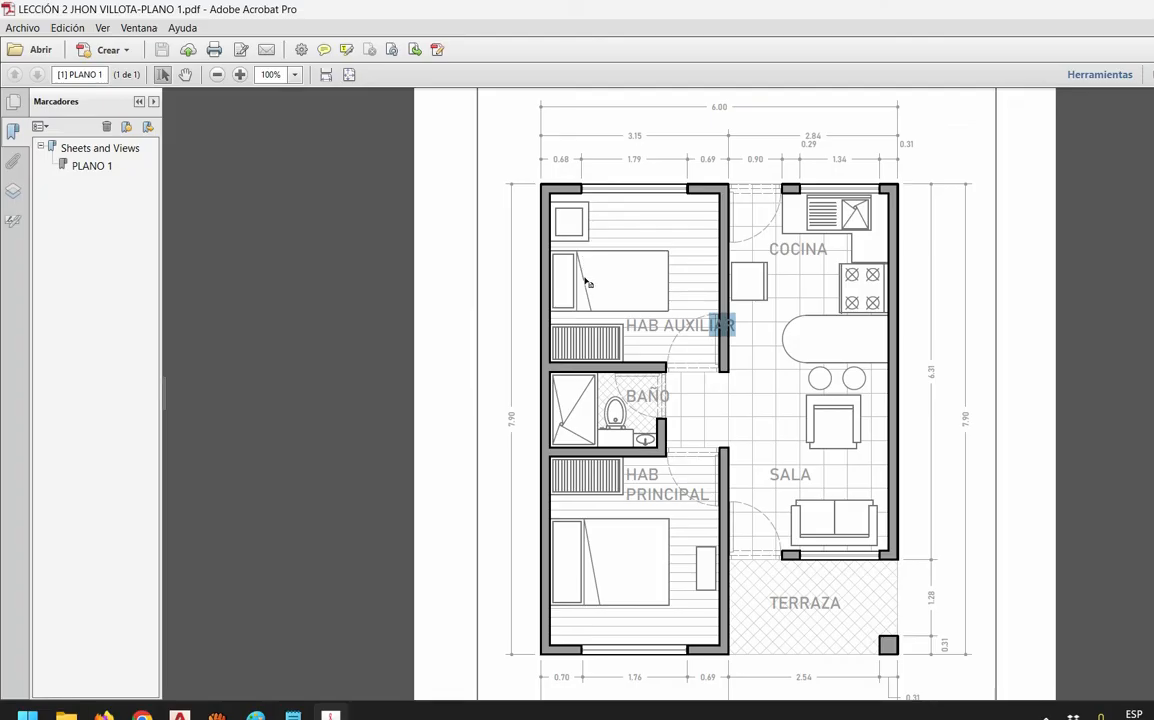
# Switch to AutoCAD and break the HAB AUXILIAR label into two lines through the PLANO 1 viewport
pyautogui.moveTo(180, 716)
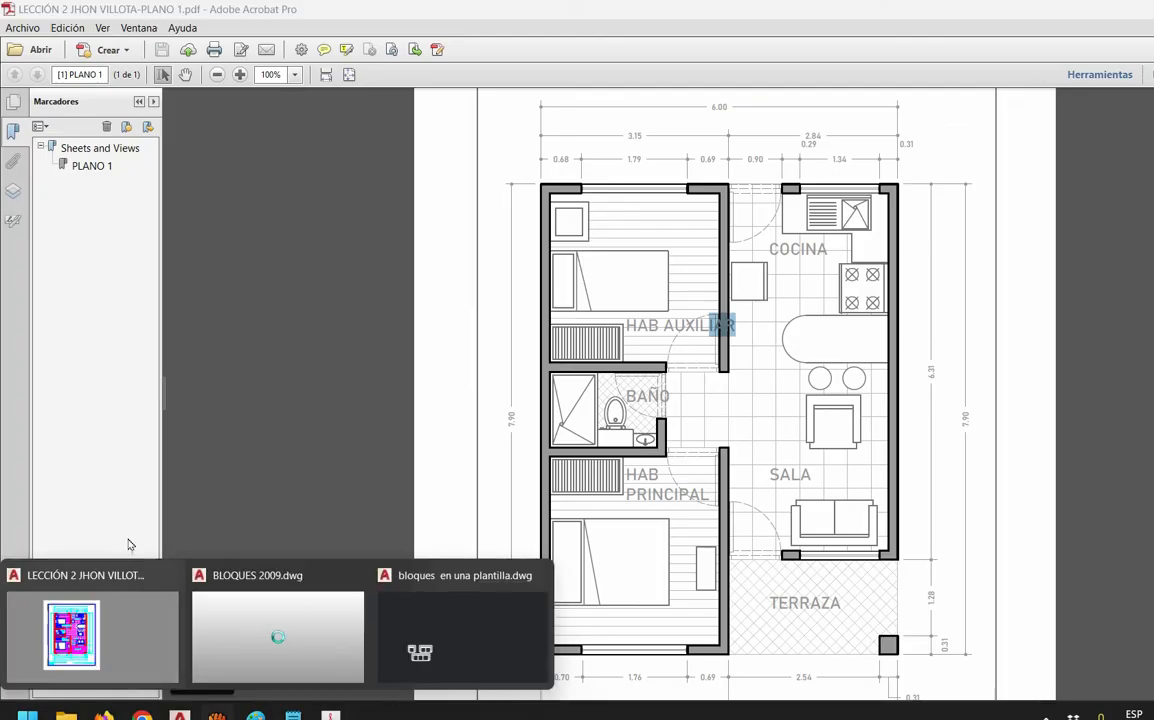
pyautogui.click(100, 620)
pyautogui.scroll(6, 721, 368)
pyautogui.click(692, 301)
pyautogui.doubleClick(692, 301)
pyautogui.doubleClick(691, 303)
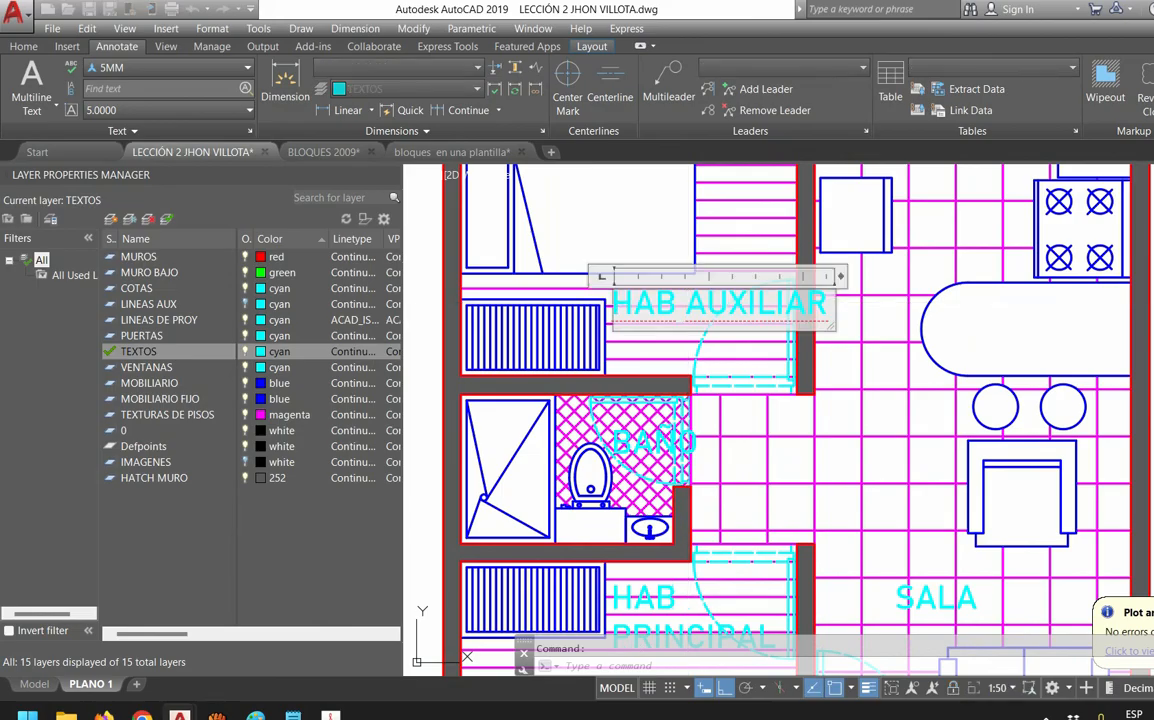
pyautogui.press('Return')
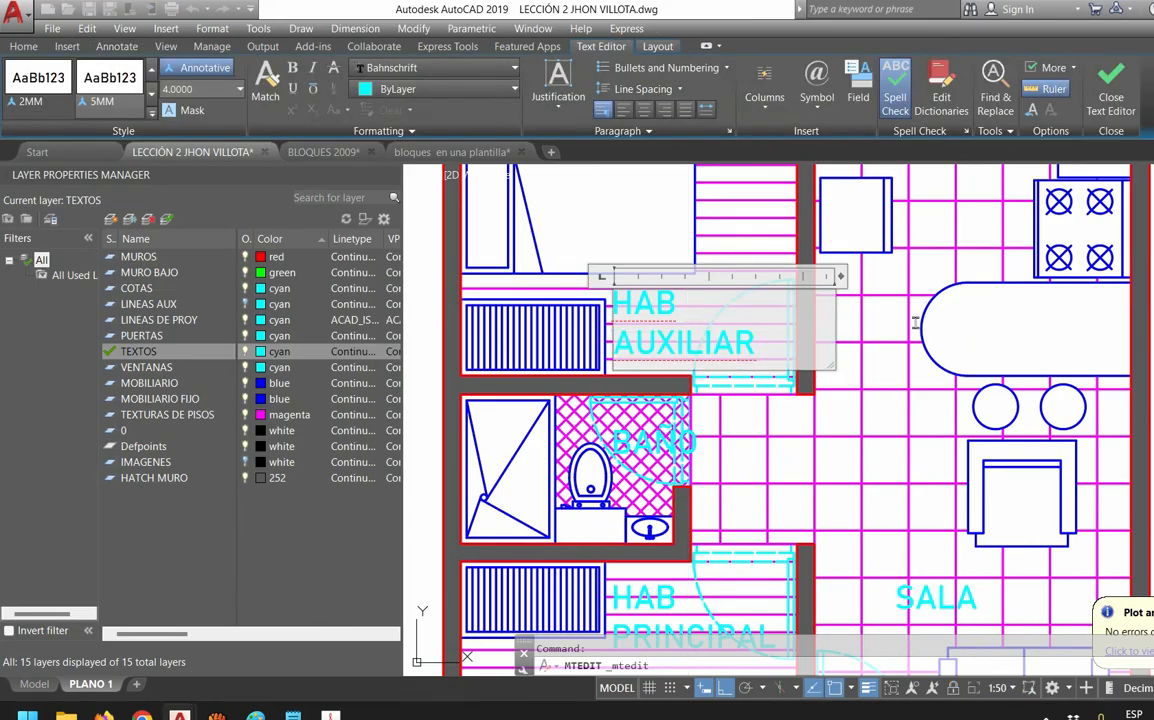
pyautogui.click(941, 331)
pyautogui.scroll(-5, 1028, 328)
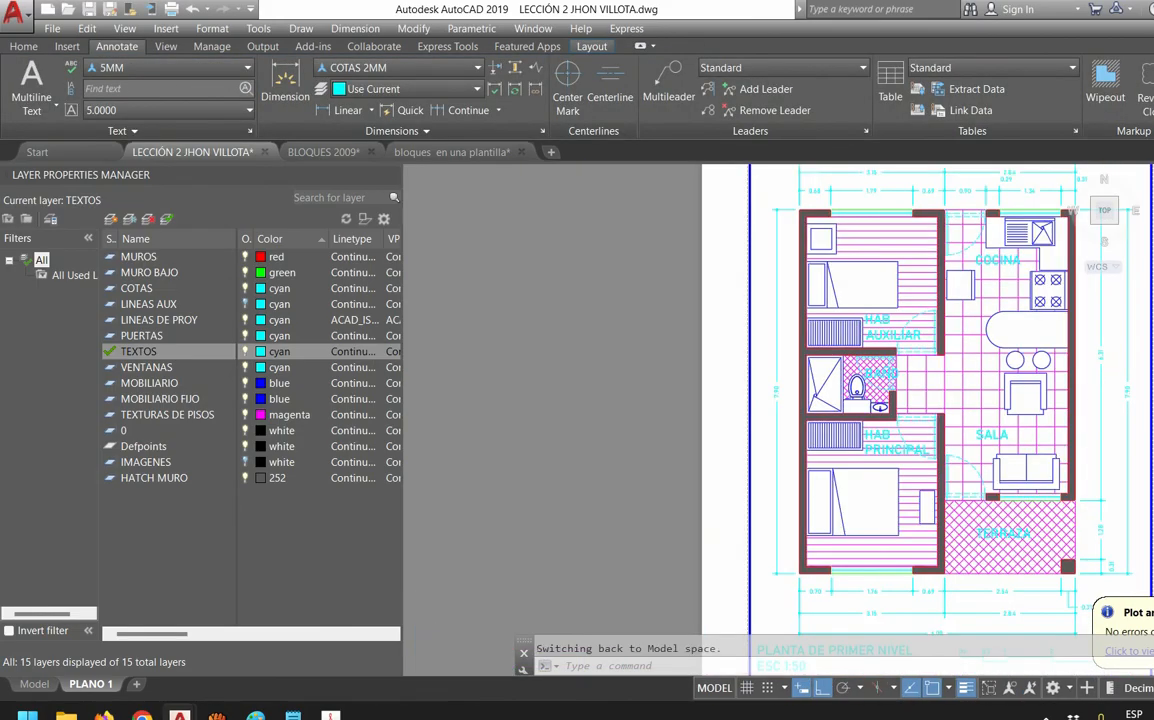
# Close the outdated PDF in Acrobat and replot PLANO 1 from AutoCAD over the same file
pyautogui.click(330, 716)
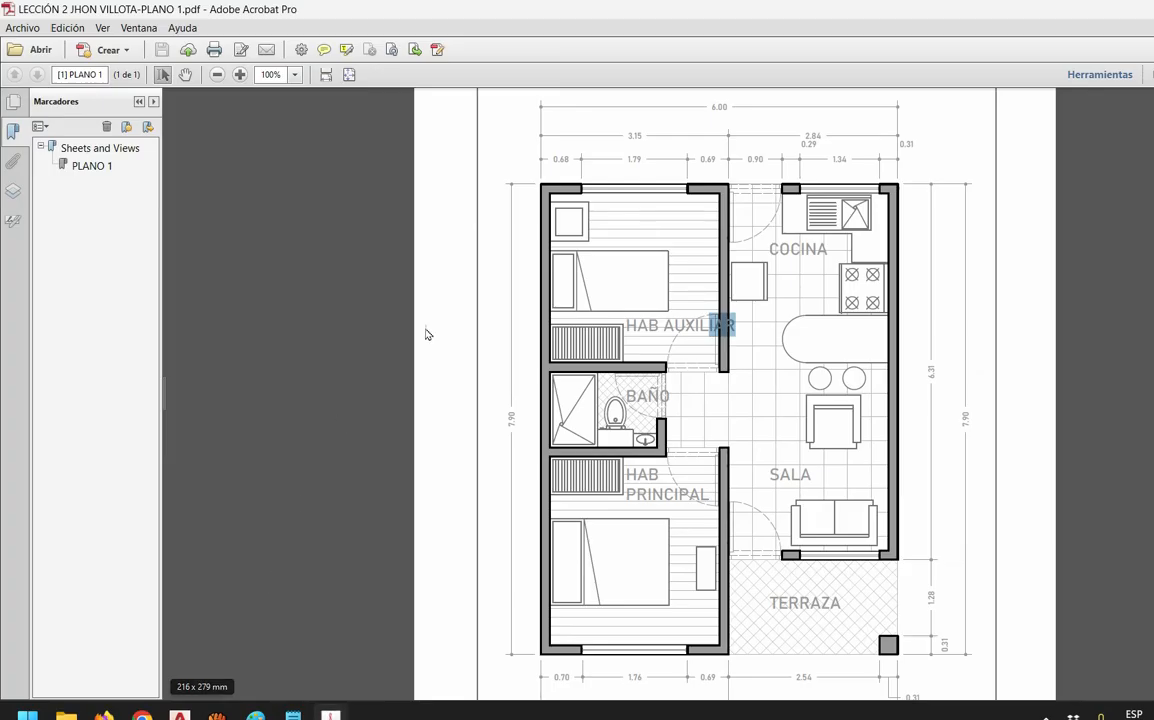
pyautogui.click(814, 295)
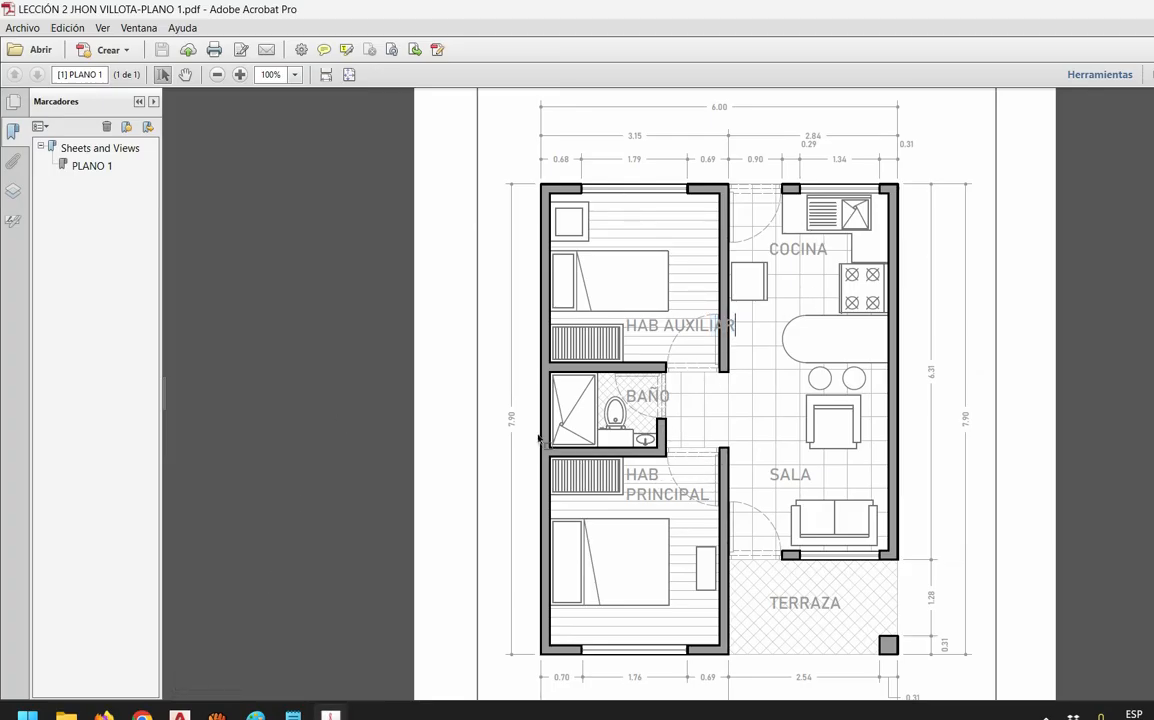
pyautogui.scroll(-1, 504, 286)
pyautogui.click(1150, 8)
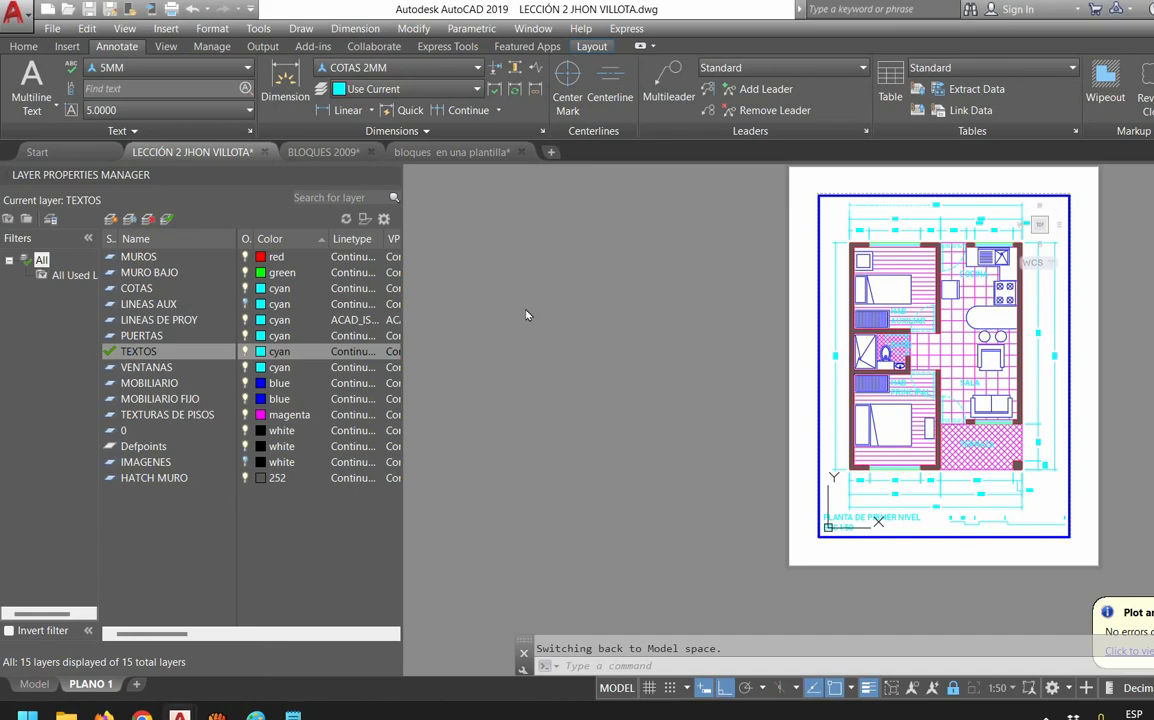
pyautogui.hotkey('ctrl', 'p')
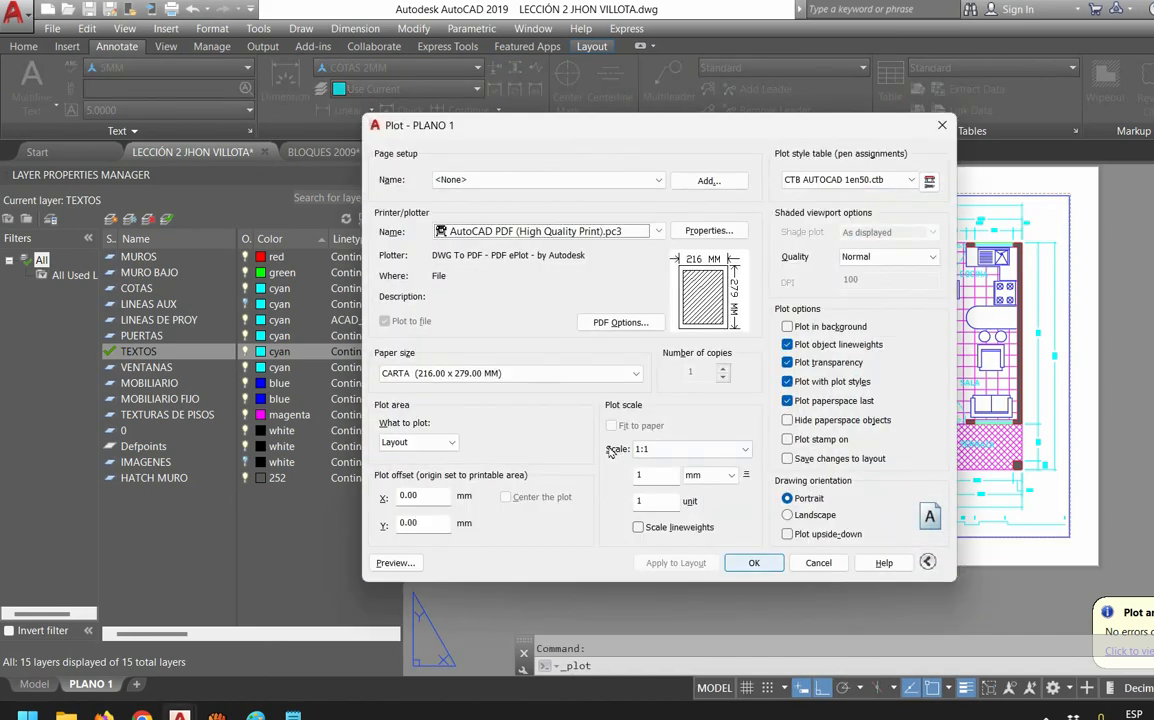
pyautogui.press('Return')
pyautogui.press('Return')
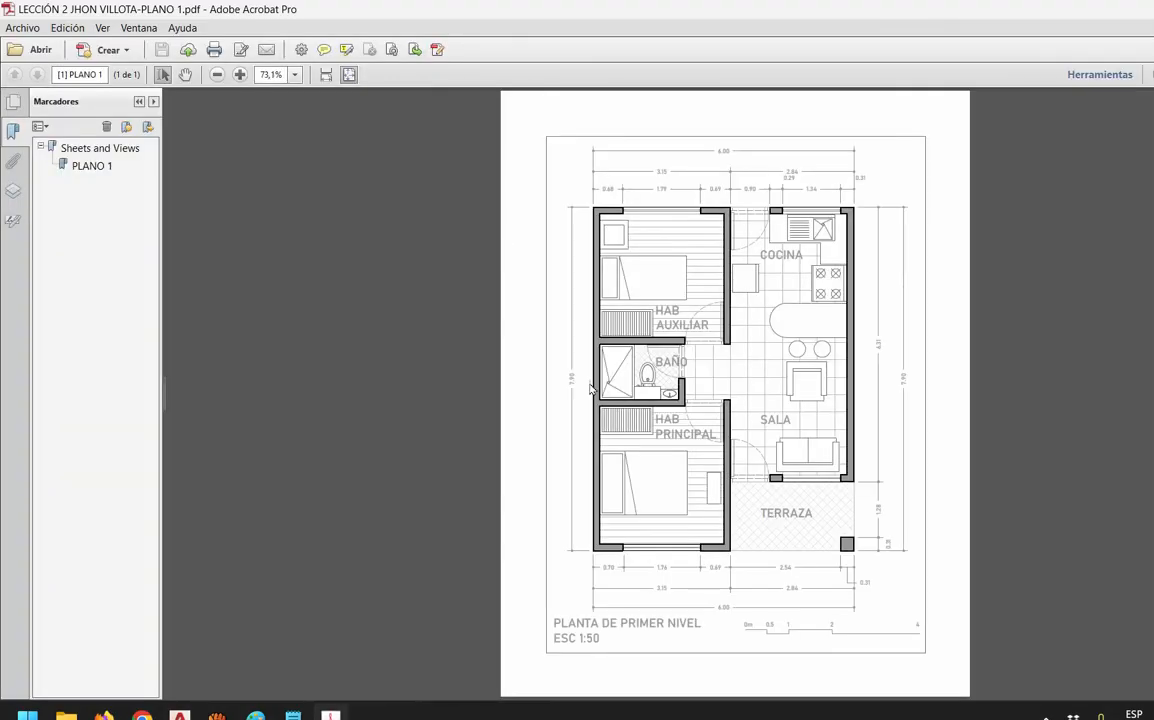
# View the replotted PDF at actual size and examine the whole sheet down to the title and graphic scale
pyautogui.click(295, 75)
pyautogui.click(370, 361)
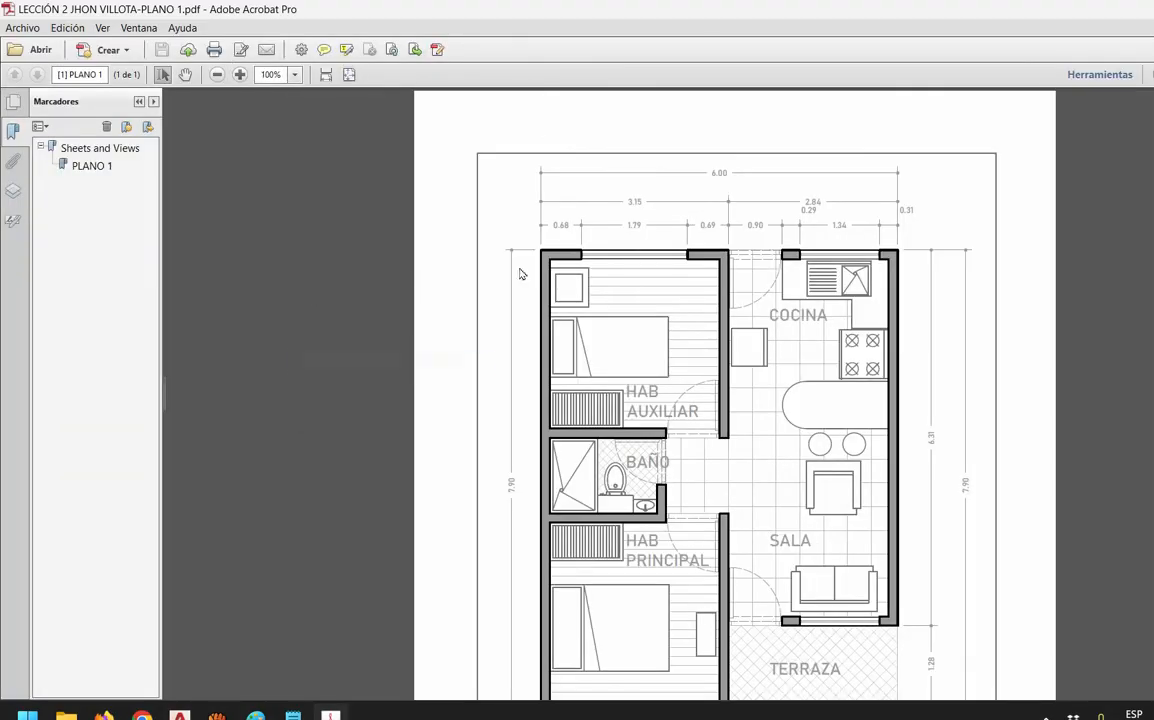
pyautogui.scroll(-3, 570, 318)
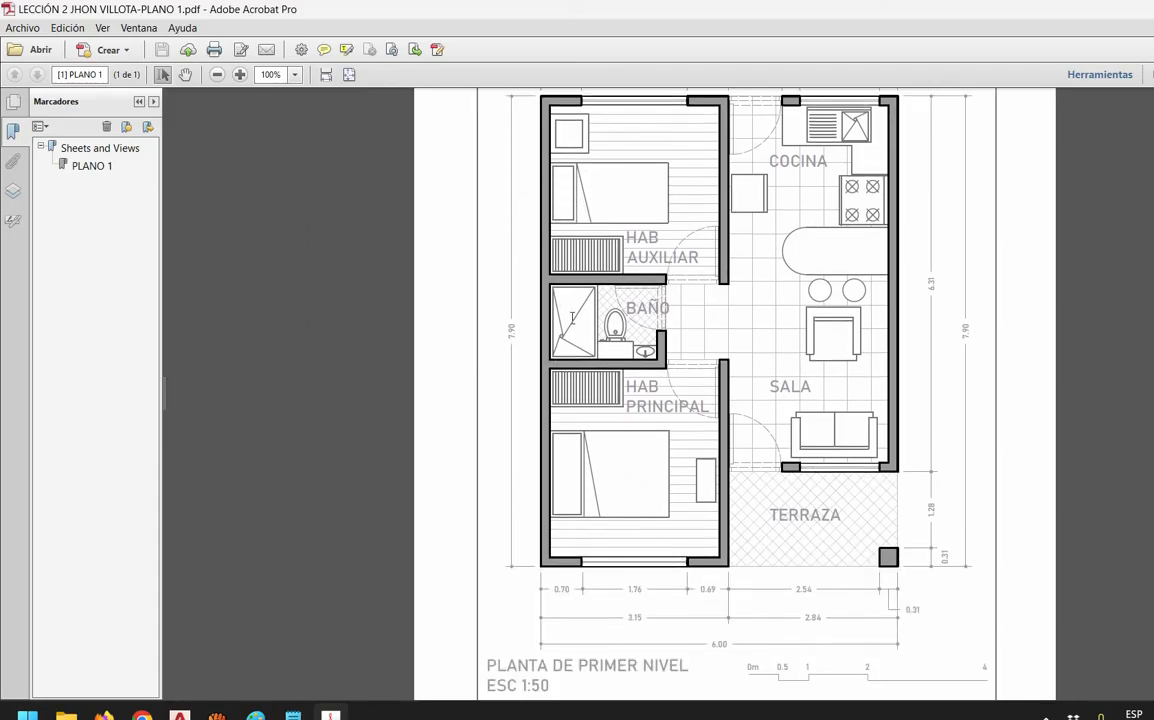
pyautogui.scroll(-1, 572, 318)
pyautogui.scroll(-1, 572, 318)
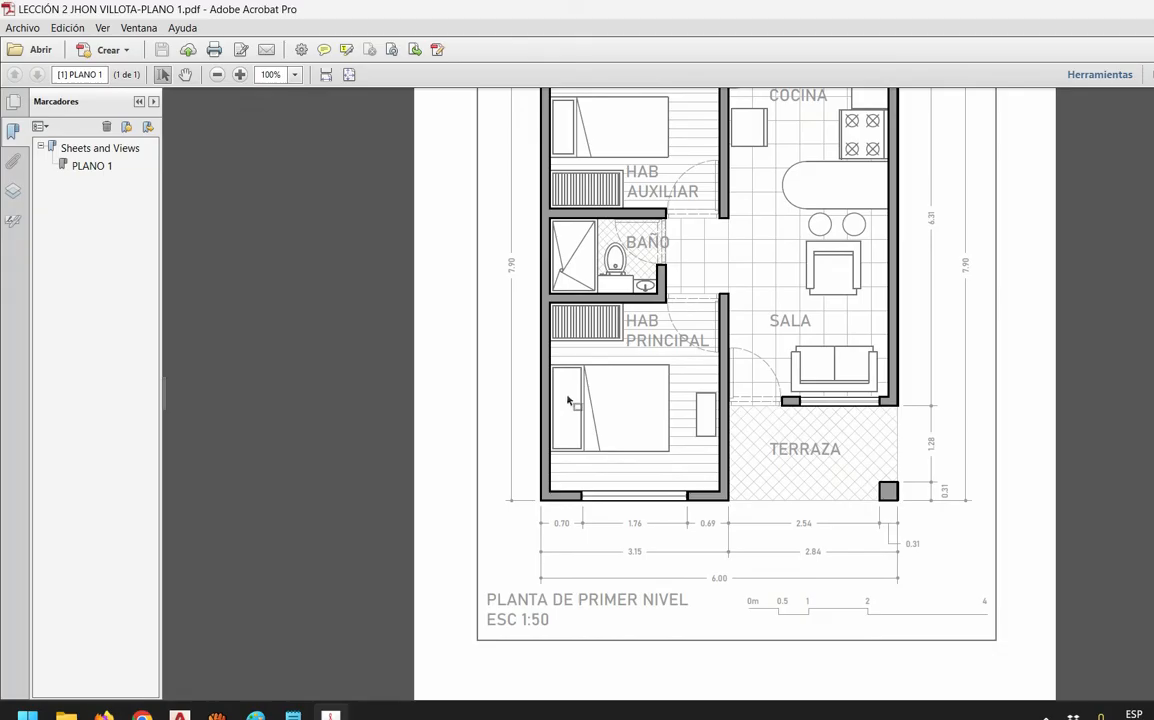
pyautogui.scroll(3, 570, 370)
pyautogui.scroll(2, 568, 400)
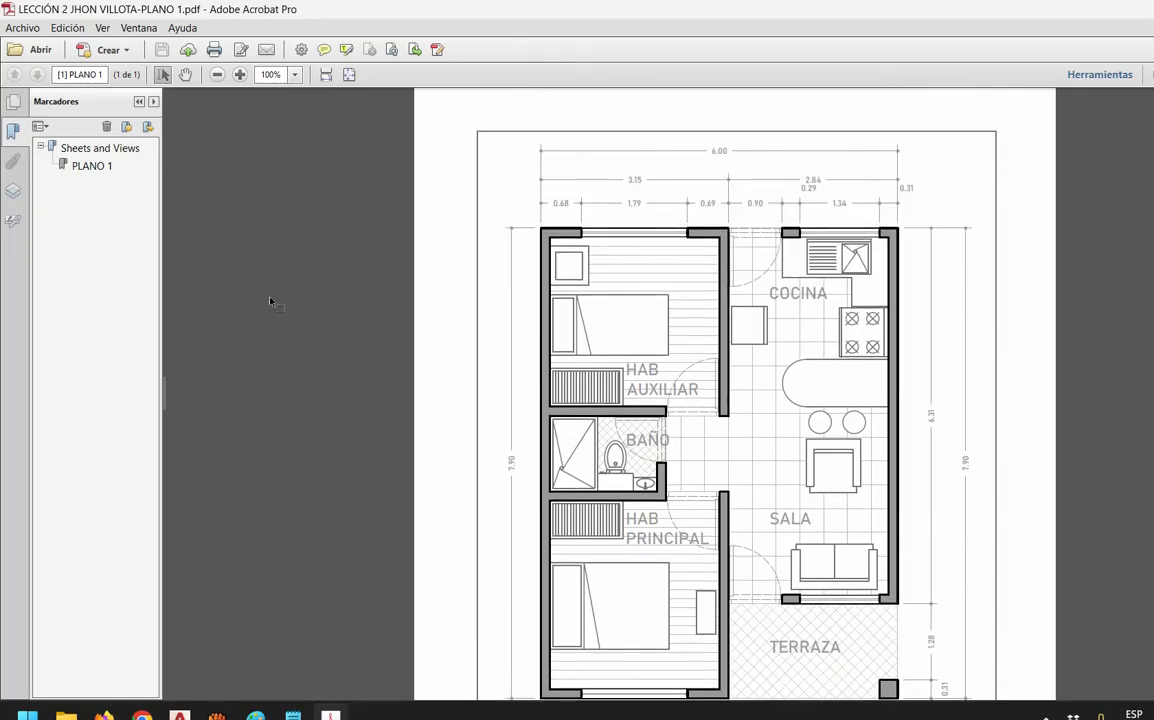
# Compare the Ajustar, Tamaño real and Escala personalizada sizing options in the PDF's print settings, and close them without printing
pyautogui.click(14, 28)
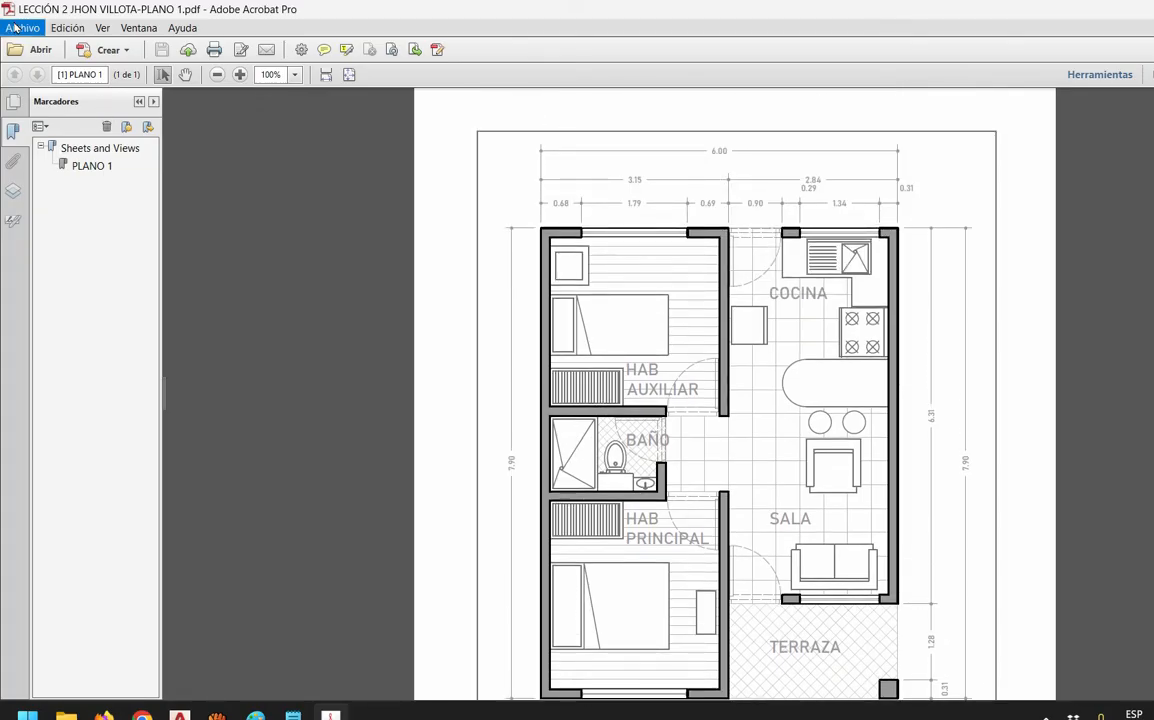
pyautogui.hotkey('ctrl', 'p')
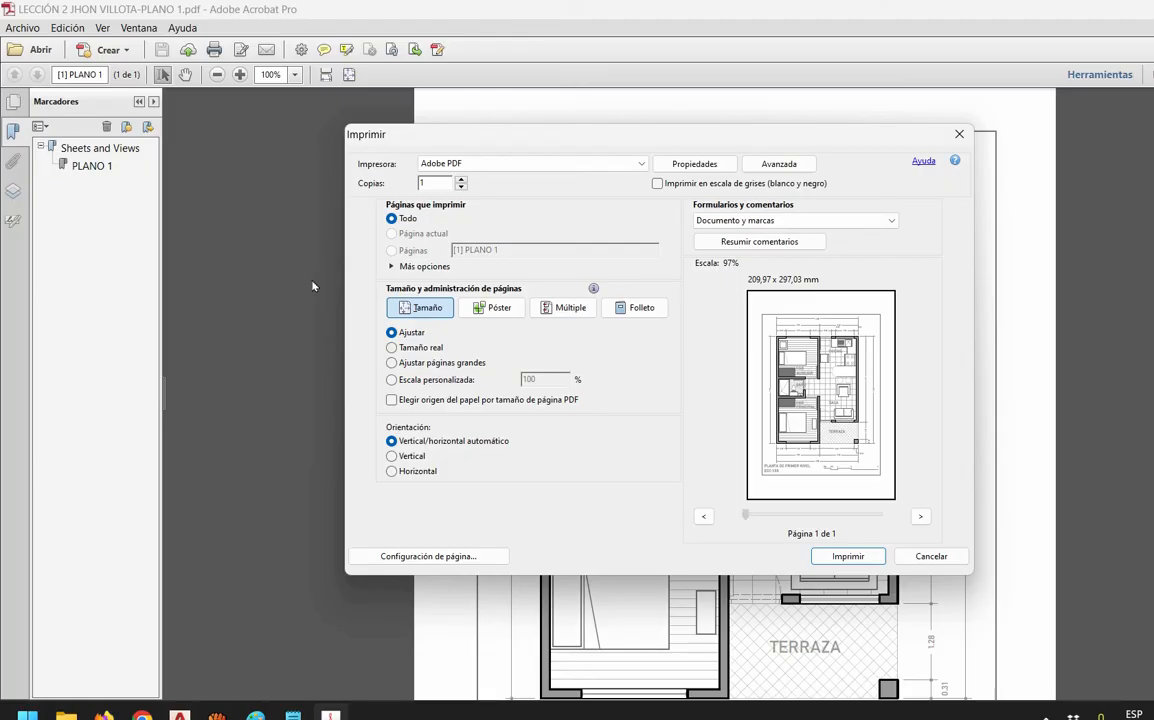
pyautogui.press('Down')
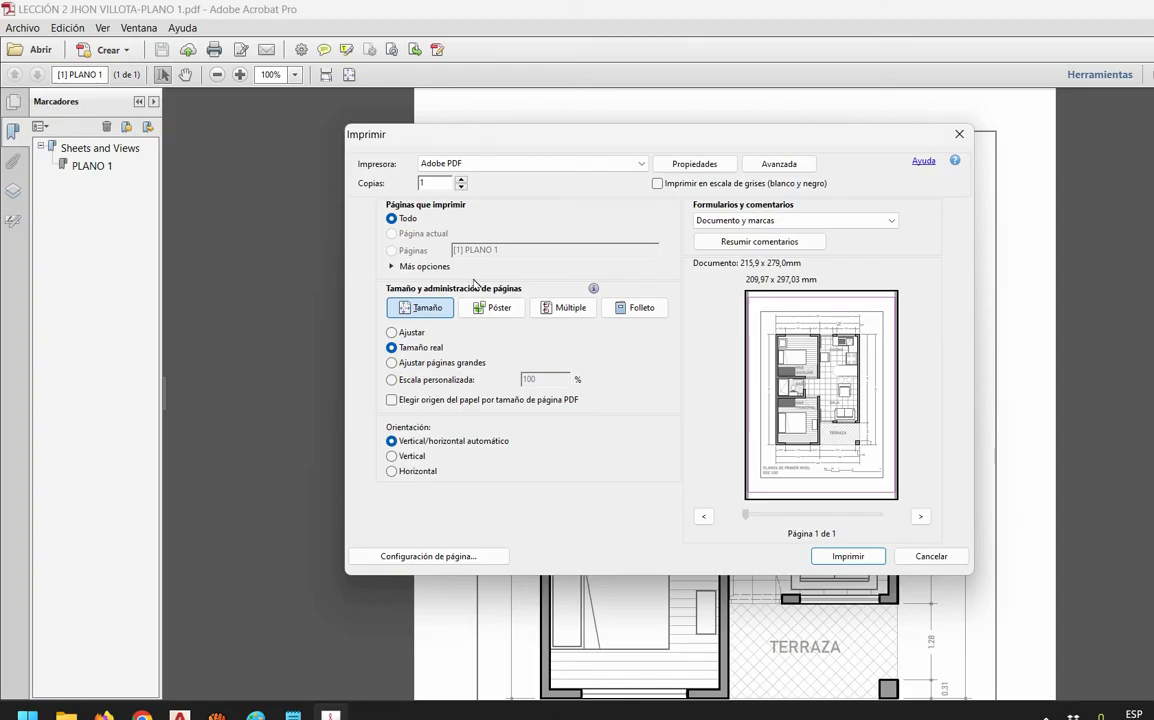
pyautogui.click(398, 332)
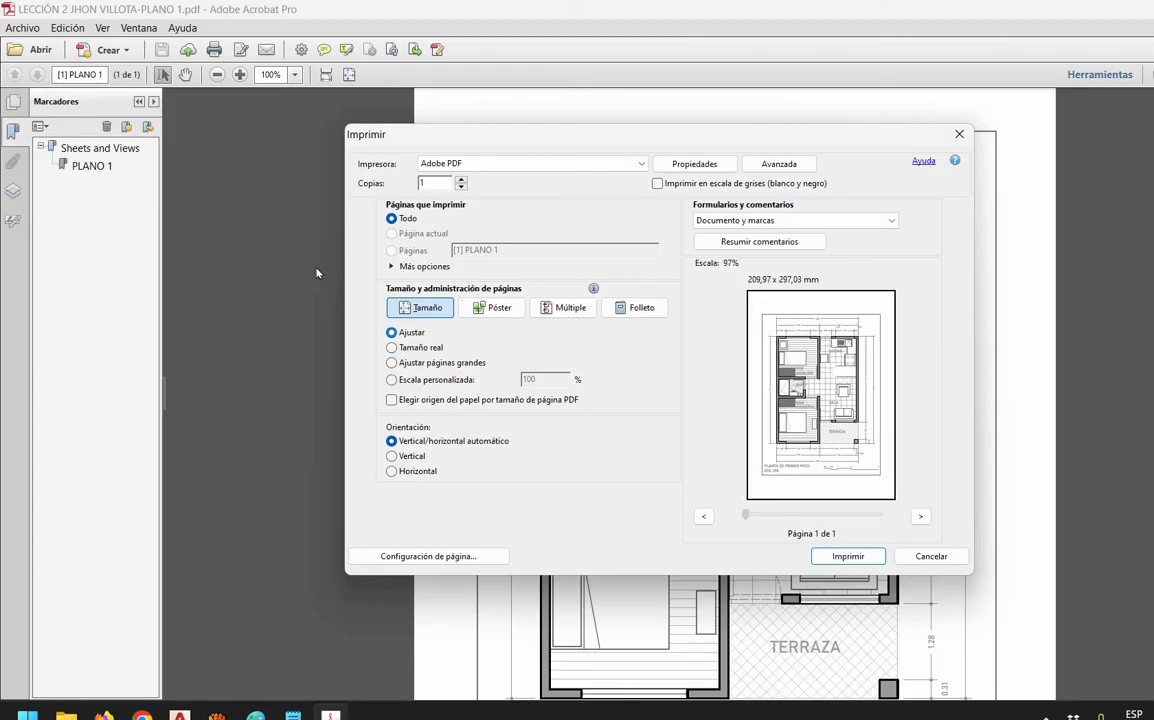
pyautogui.press('Down')
pyautogui.press('Down')
pyautogui.press('Down')
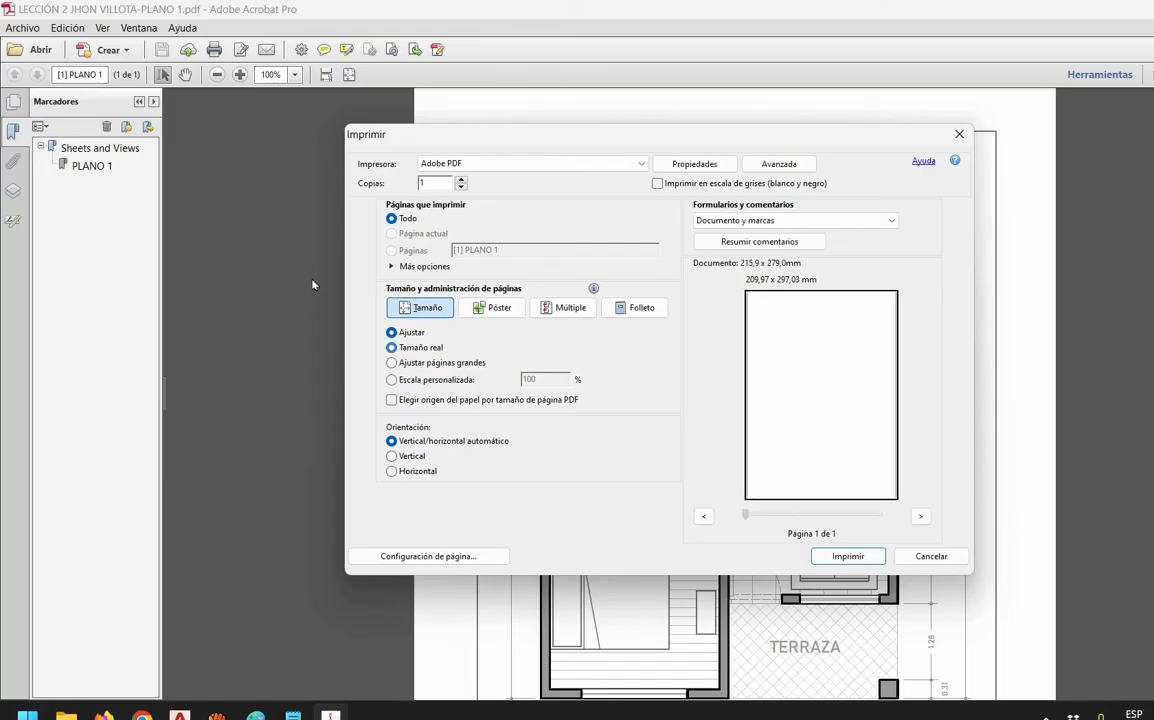
pyautogui.press('Tab')
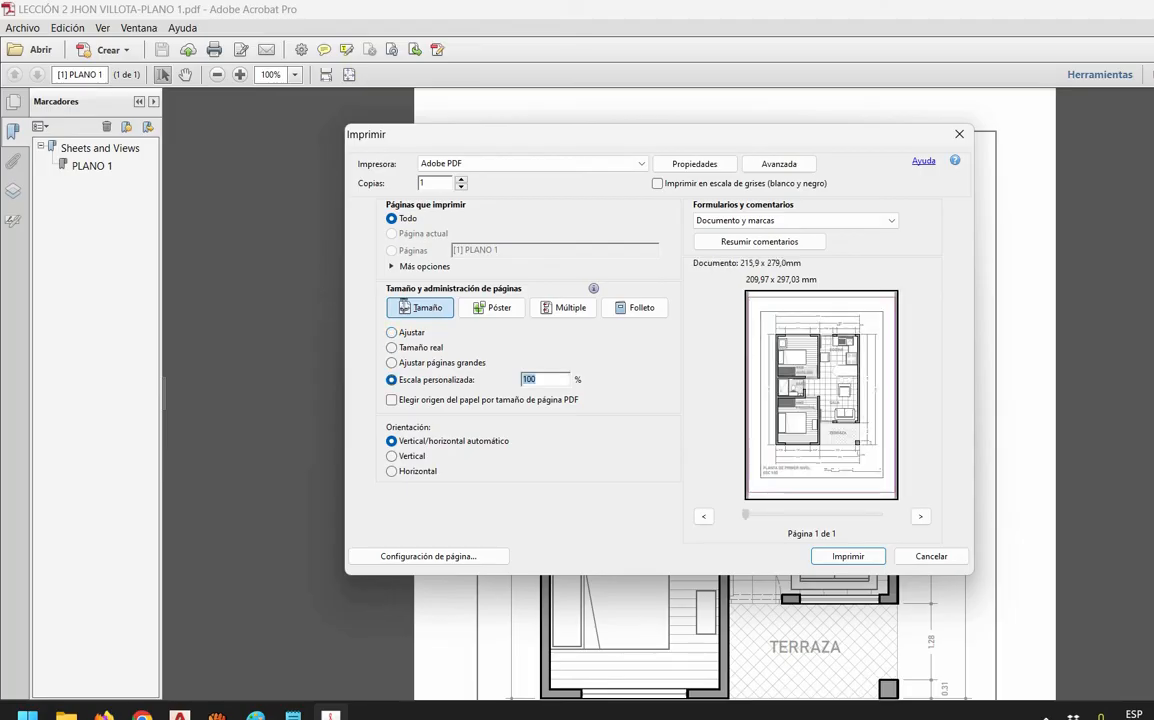
pyautogui.press('Up')
pyautogui.press('Up')
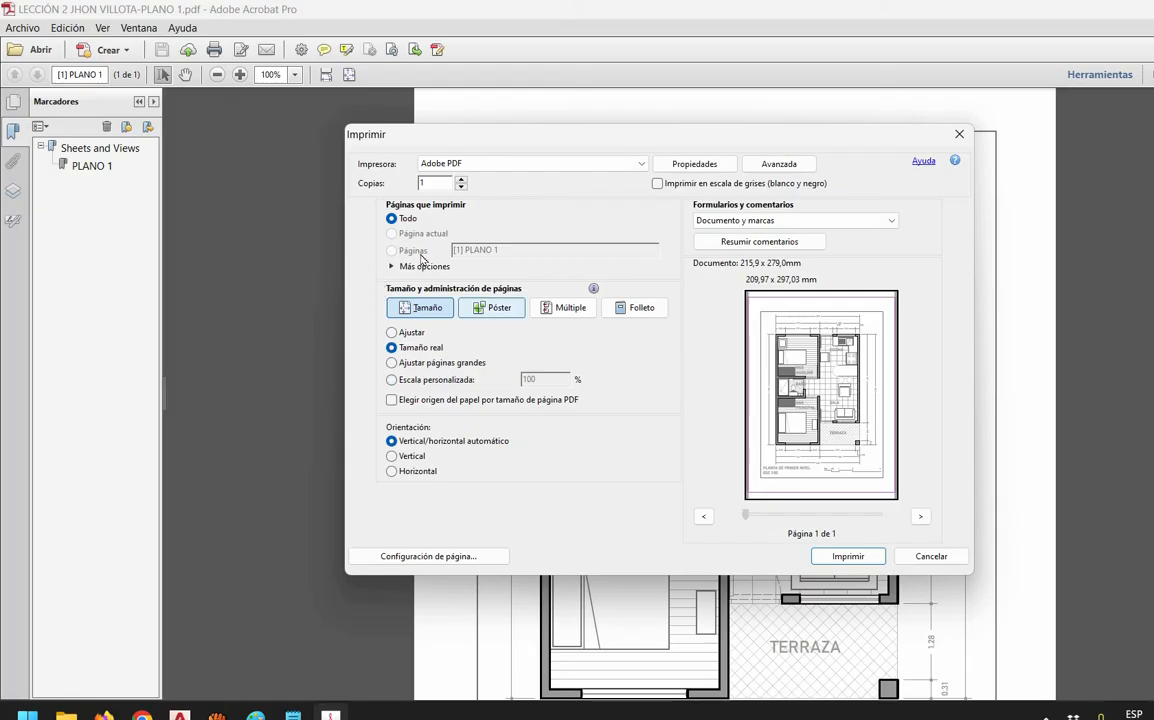
pyautogui.press('Escape')
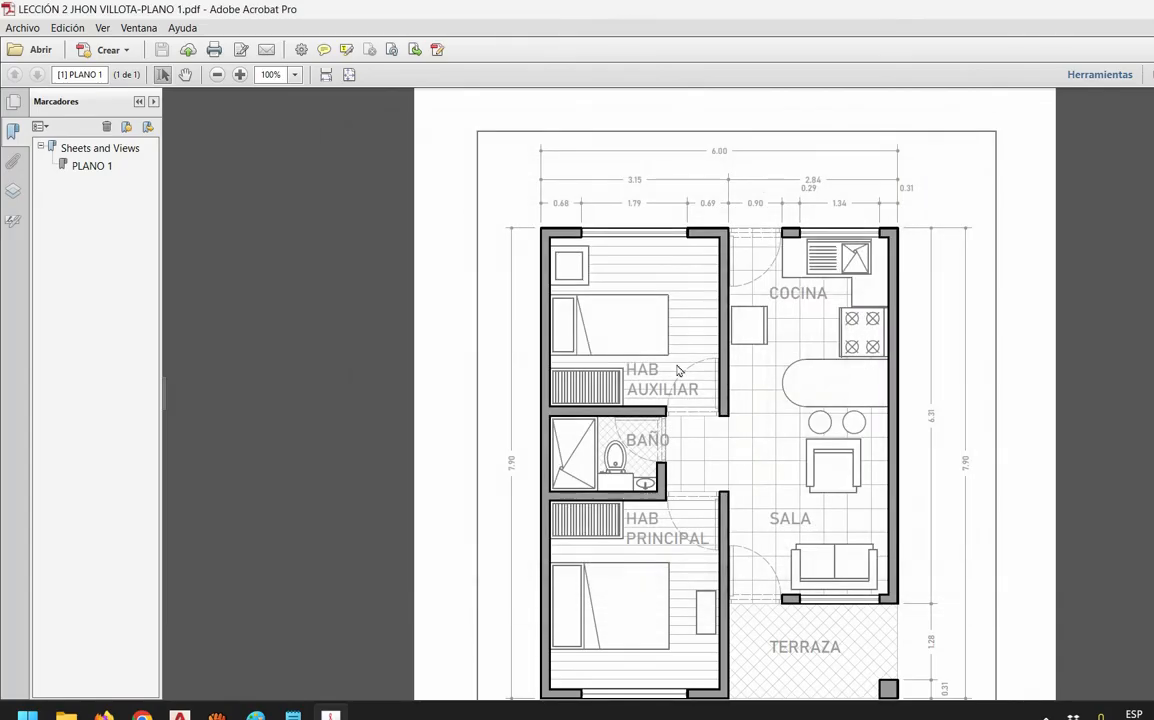
pyautogui.scroll(-2, 668, 376)
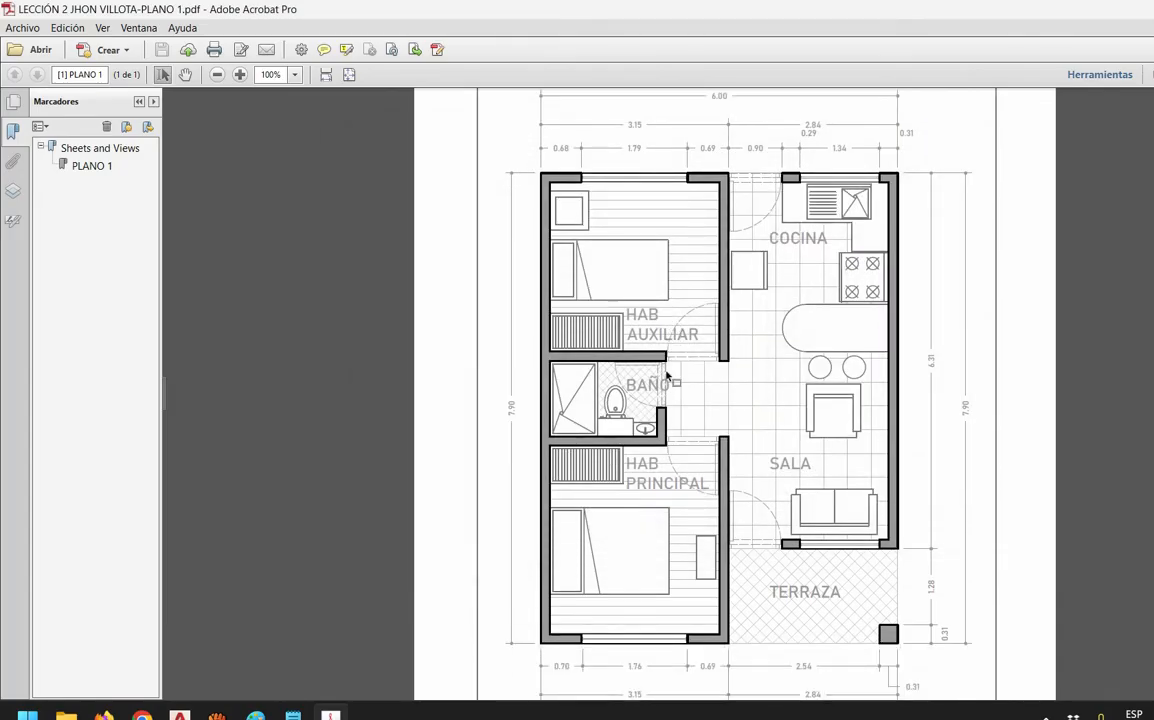